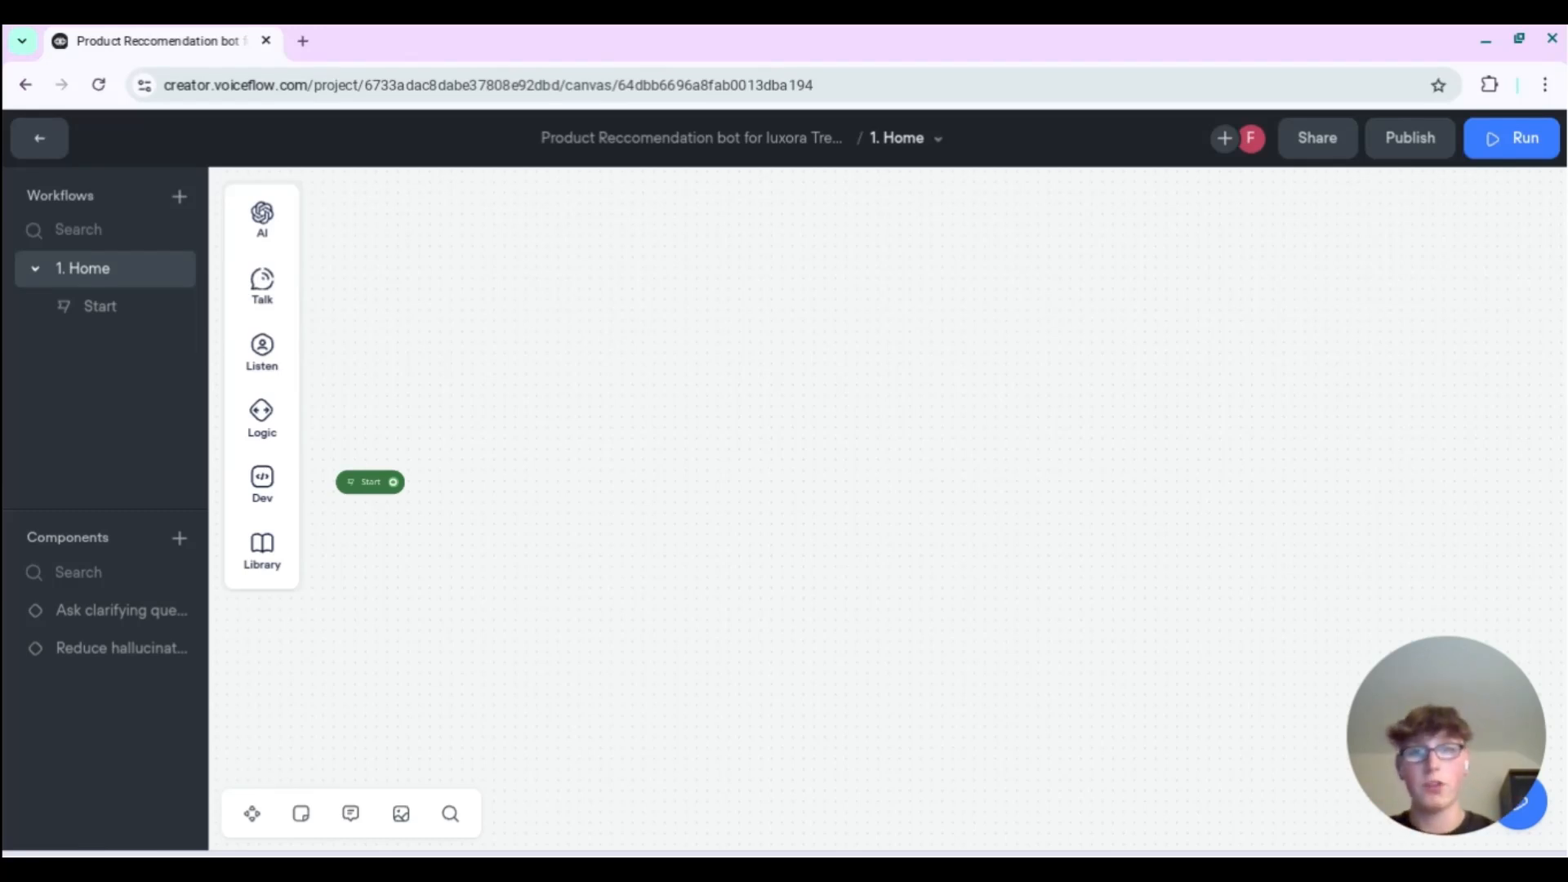
- Switch to the Luxora Trends KB document in Google Docs and review its company overview, topic outline and section 1 from the beginning
{"action": "scroll", "coordinate": [940, 438], "scroll_direction": "down", "scroll_amount": 1}
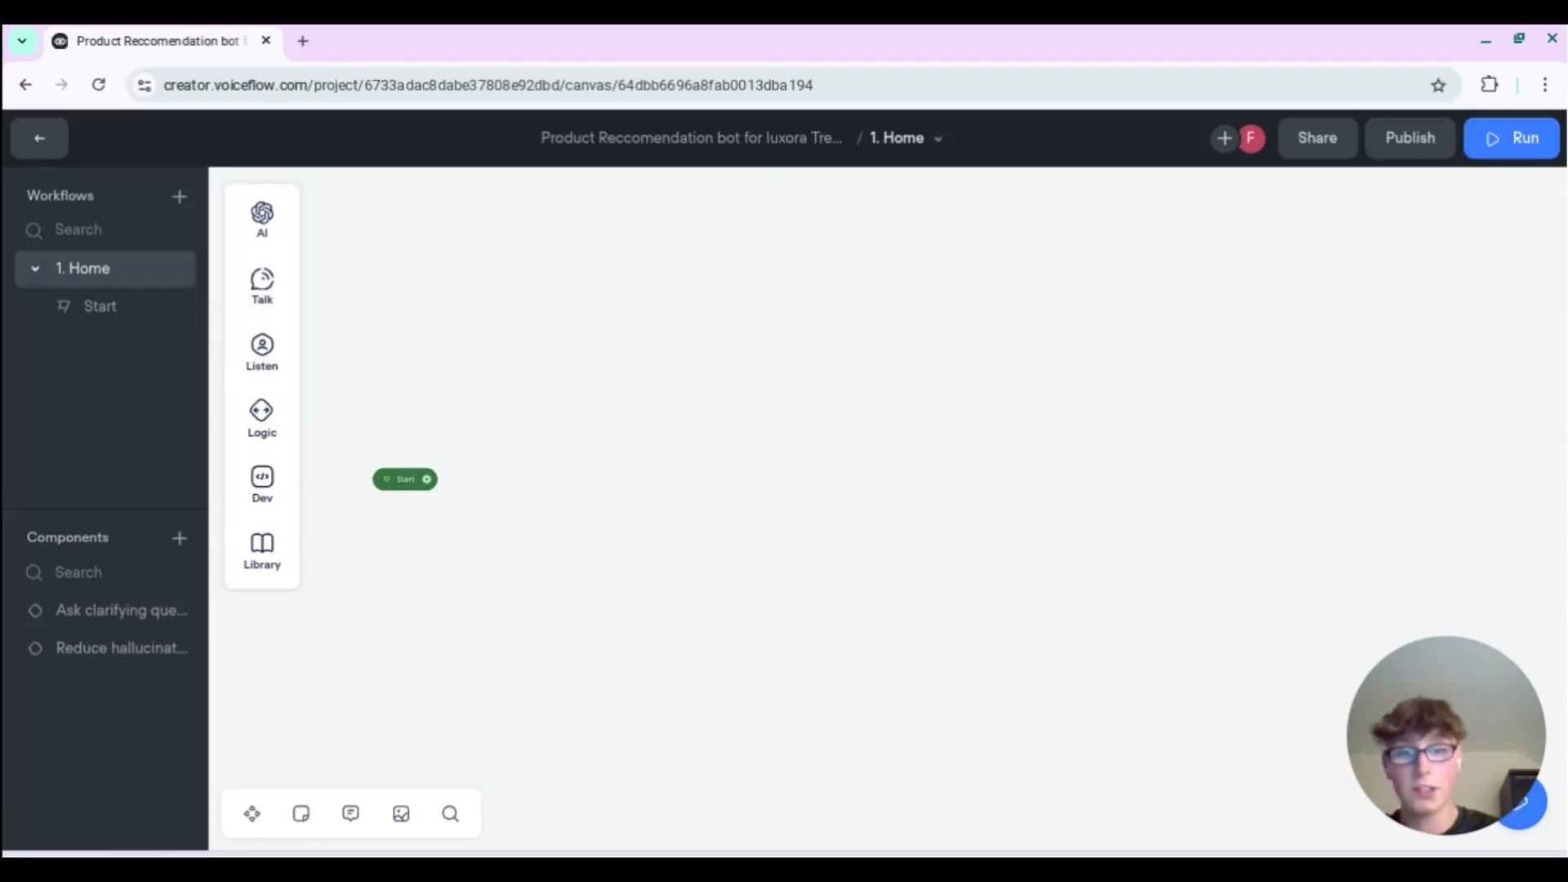
{"action": "key", "text": "alt+Tab"}
{"action": "scroll", "coordinate": [703, 613], "scroll_direction": "up", "scroll_amount": 8}
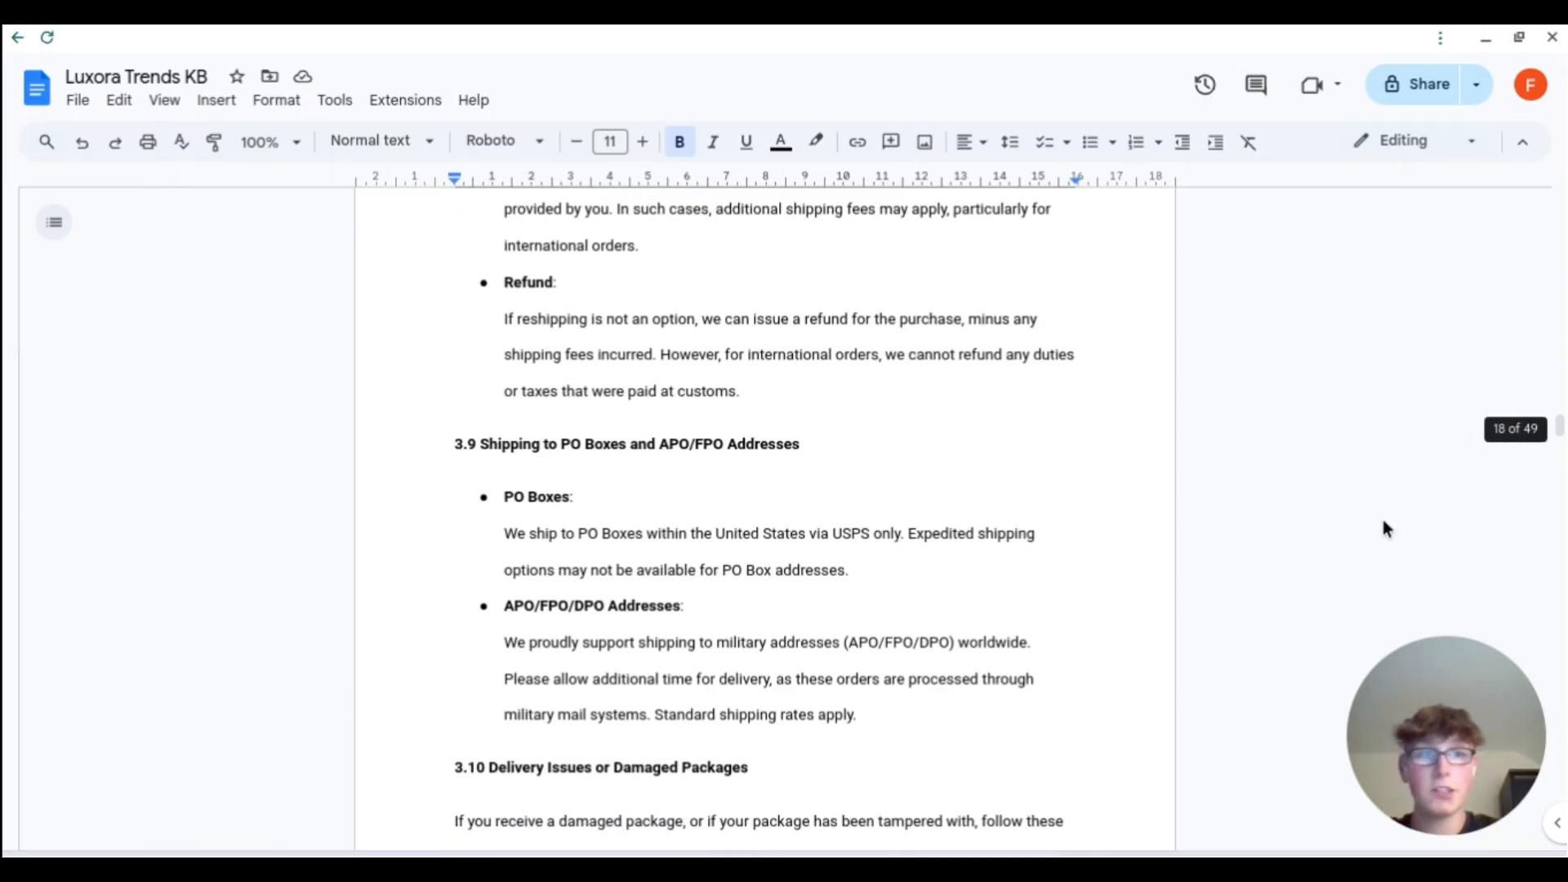
{"action": "left_click_drag", "start_coordinate": [1559, 427], "coordinate": [1566, 151]}
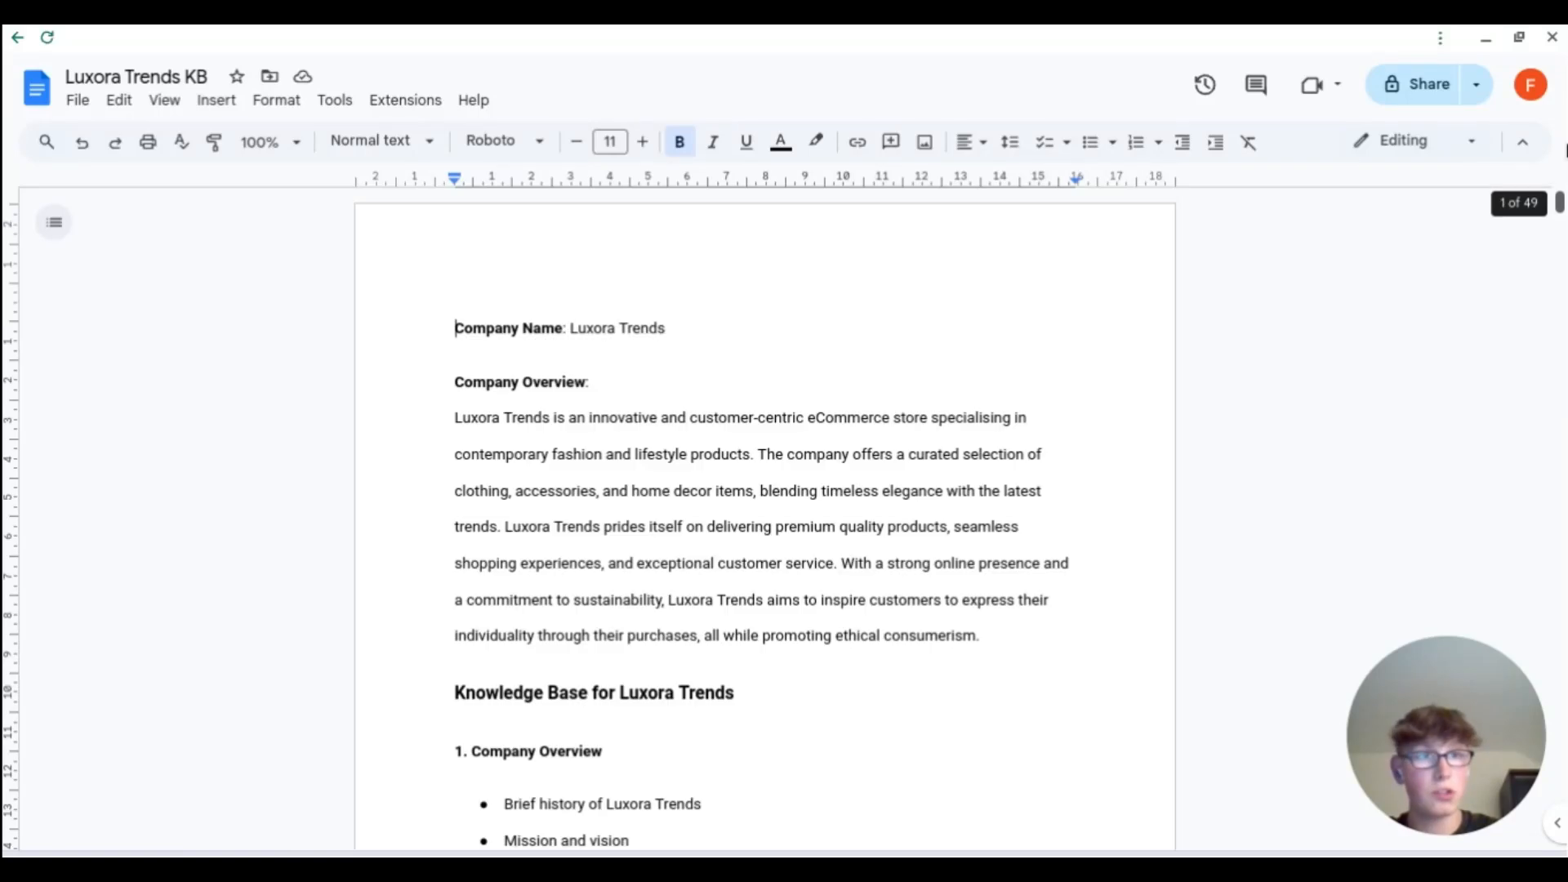
{"action": "scroll", "coordinate": [895, 482], "scroll_direction": "down", "scroll_amount": 3}
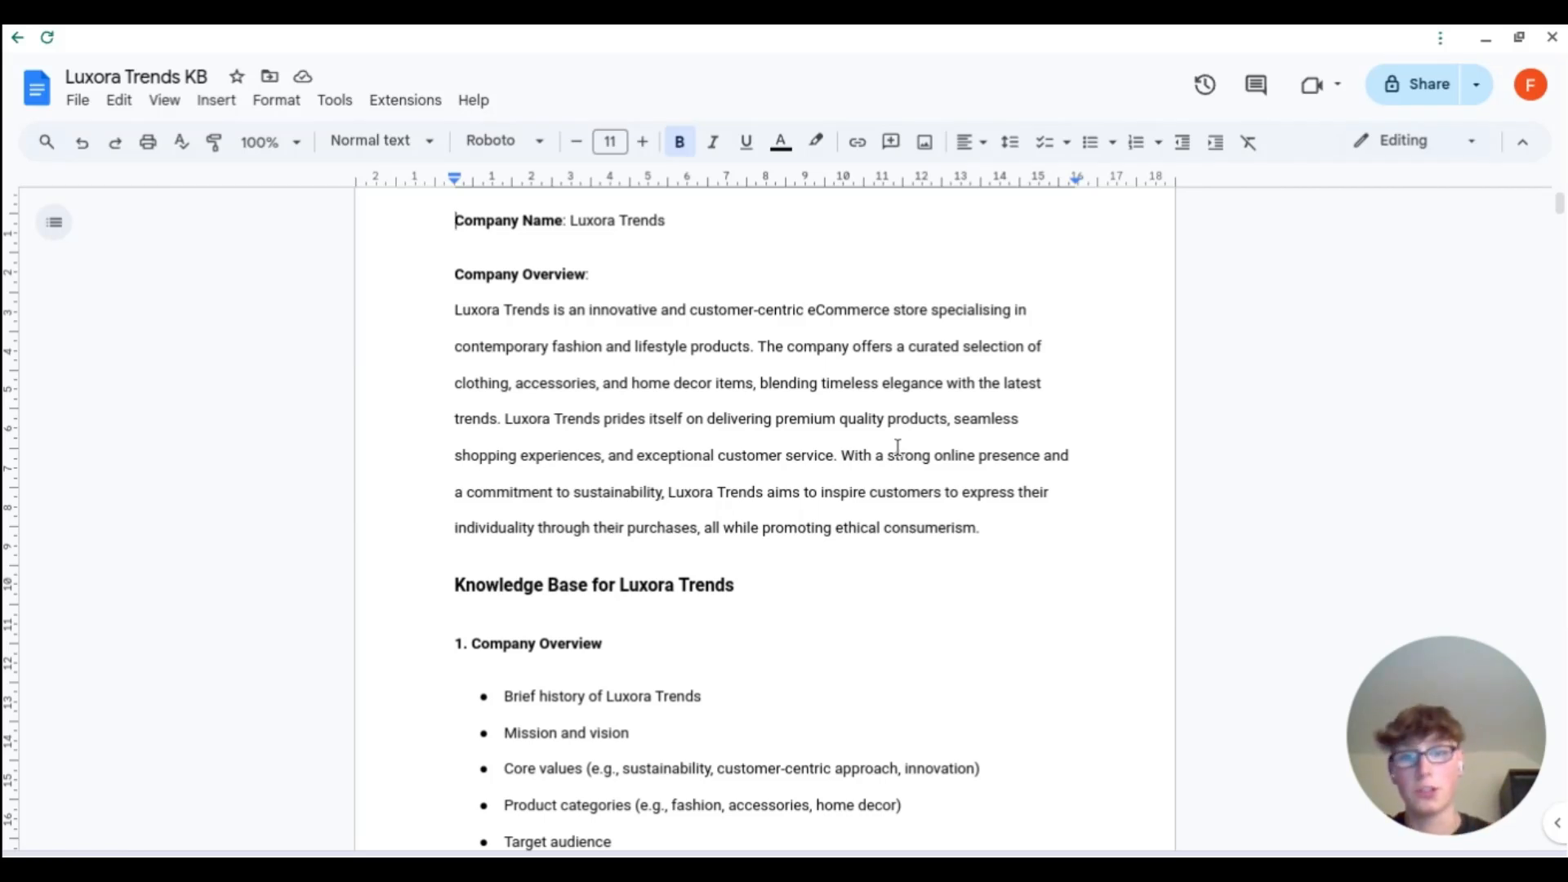
{"action": "left_click_drag", "start_coordinate": [735, 584], "coordinate": [600, 586]}
{"action": "left_click", "coordinate": [726, 492]}
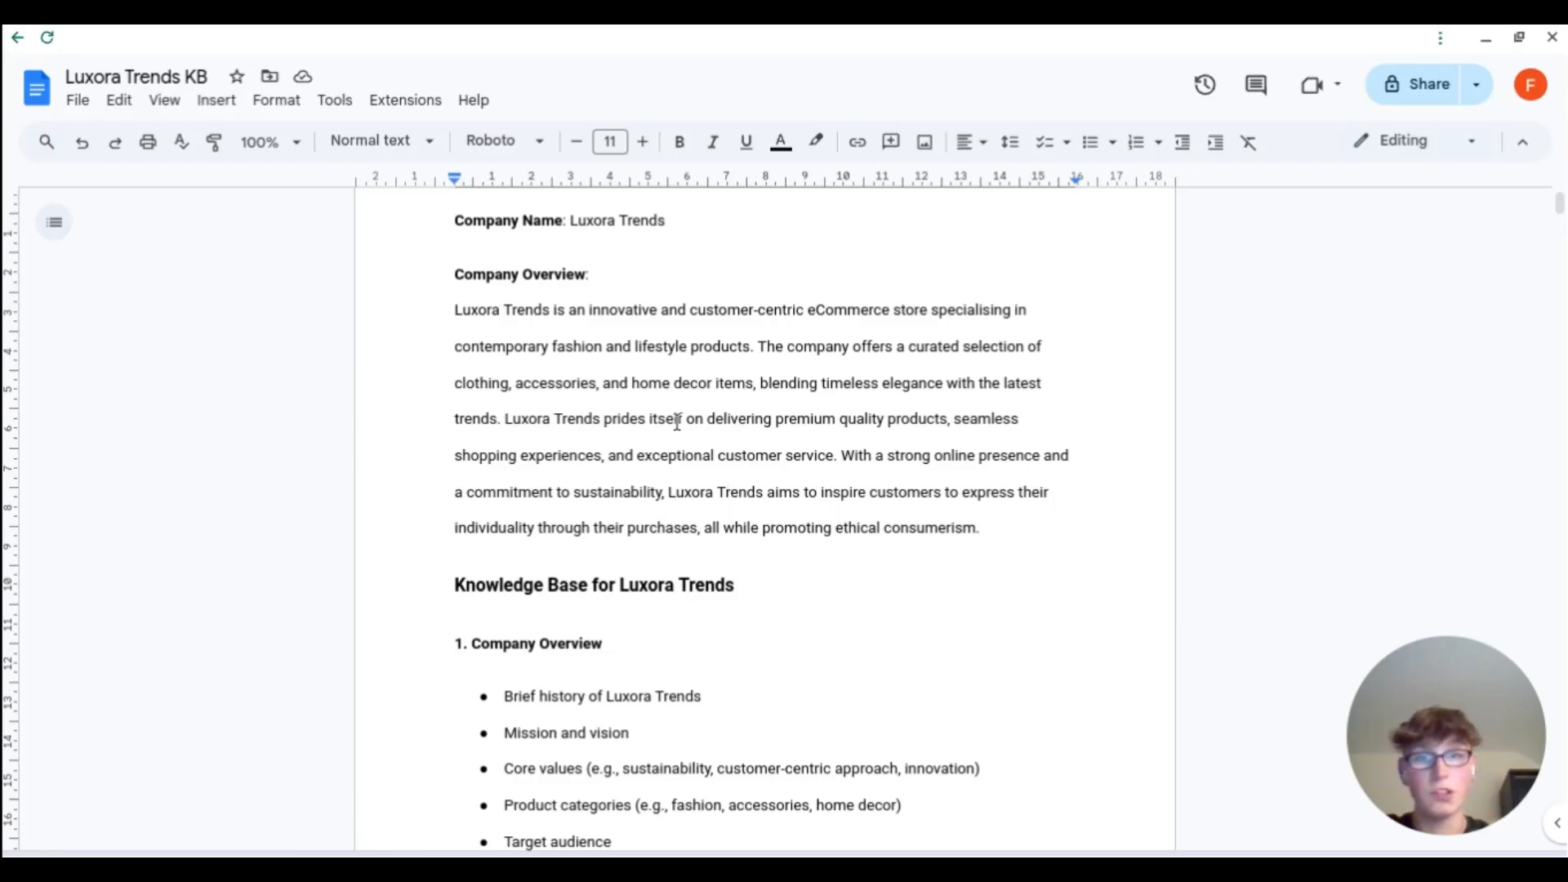
{"action": "scroll", "coordinate": [875, 586], "scroll_direction": "down", "scroll_amount": 4}
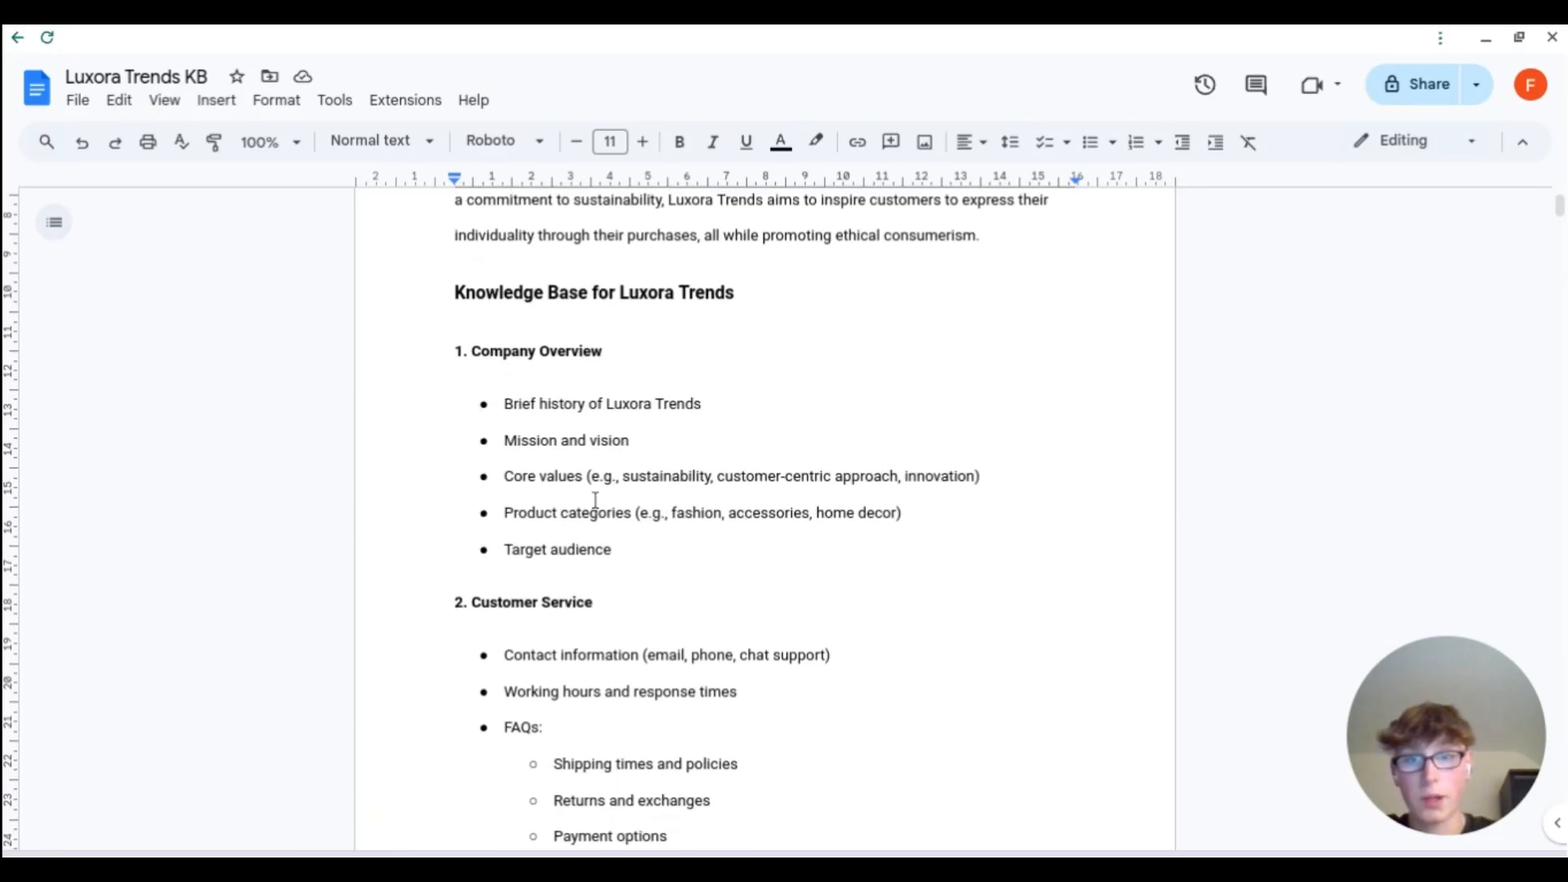
{"action": "scroll", "coordinate": [546, 530], "scroll_direction": "down", "scroll_amount": 15}
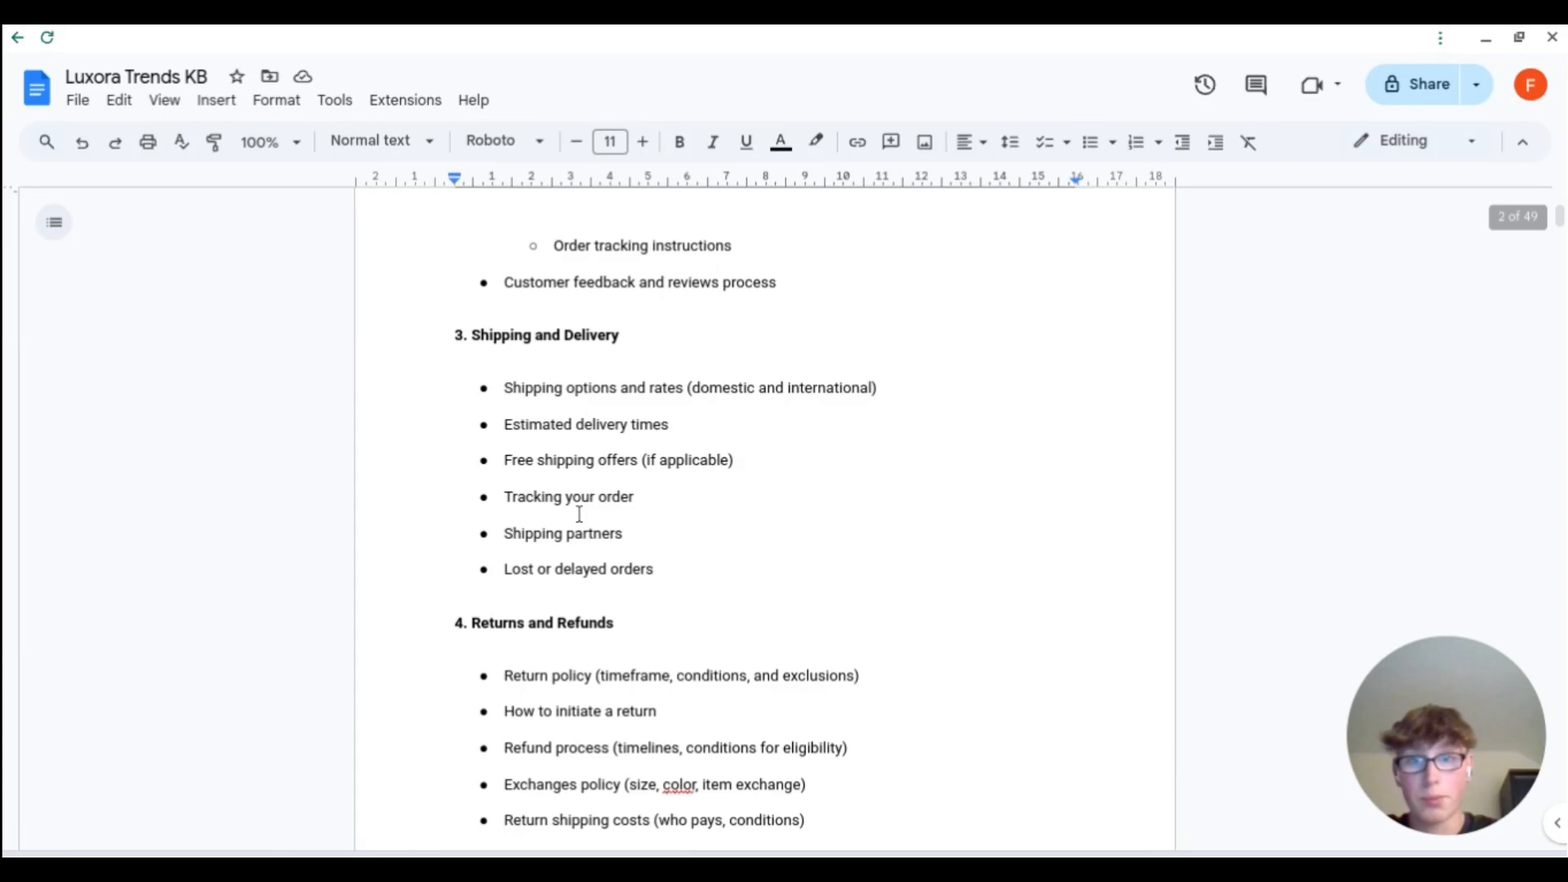
{"action": "scroll", "coordinate": [579, 510], "scroll_direction": "down", "scroll_amount": 15}
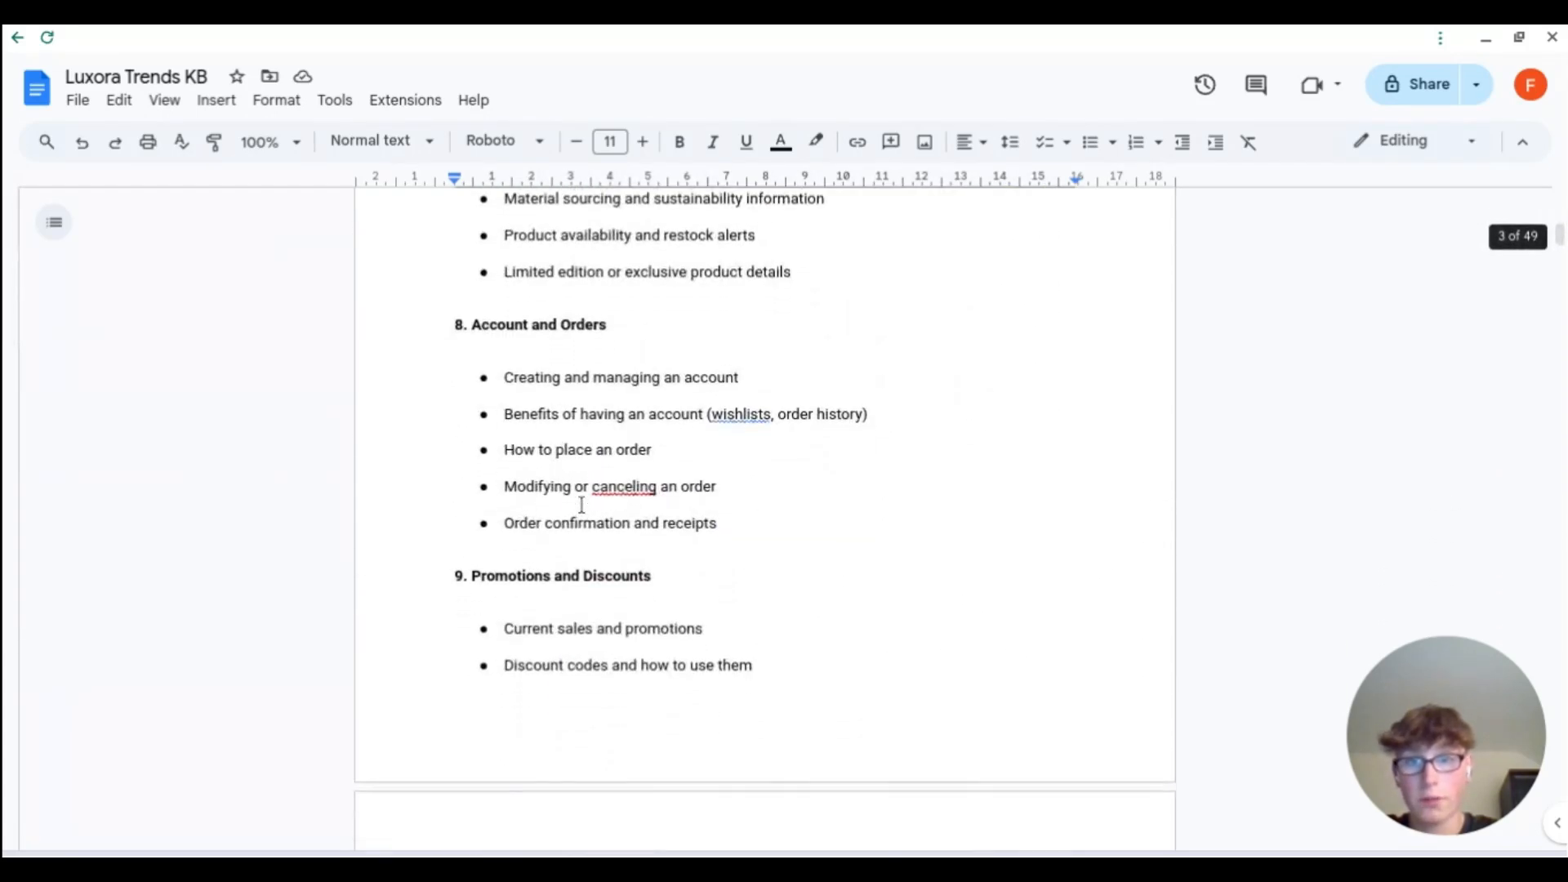
{"action": "scroll", "coordinate": [579, 501], "scroll_direction": "down", "scroll_amount": 15}
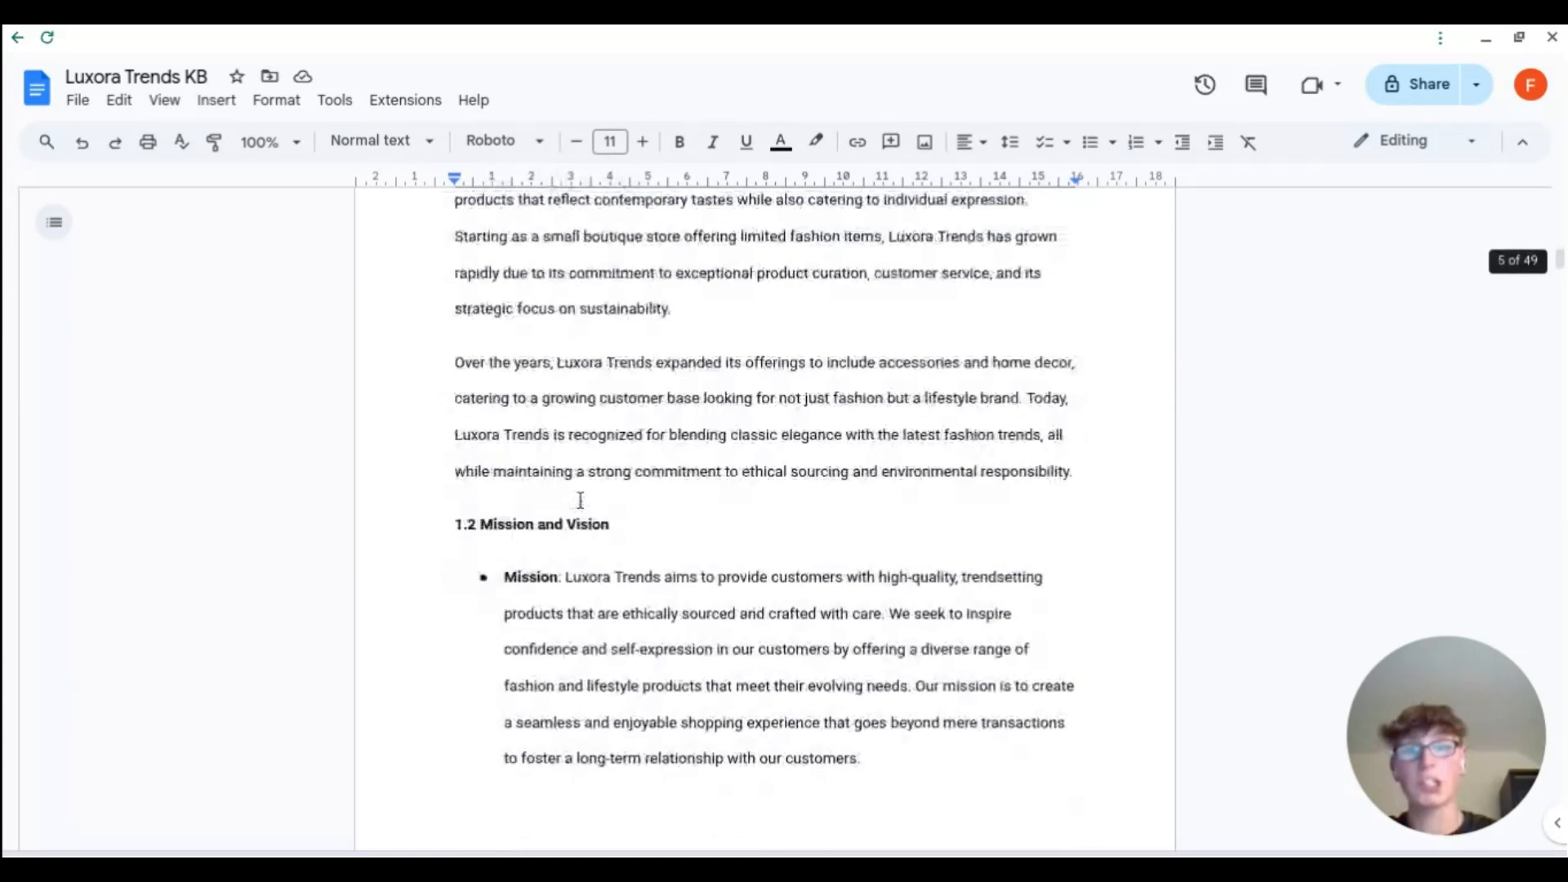
{"action": "scroll", "coordinate": [620, 551], "scroll_direction": "down", "scroll_amount": 7}
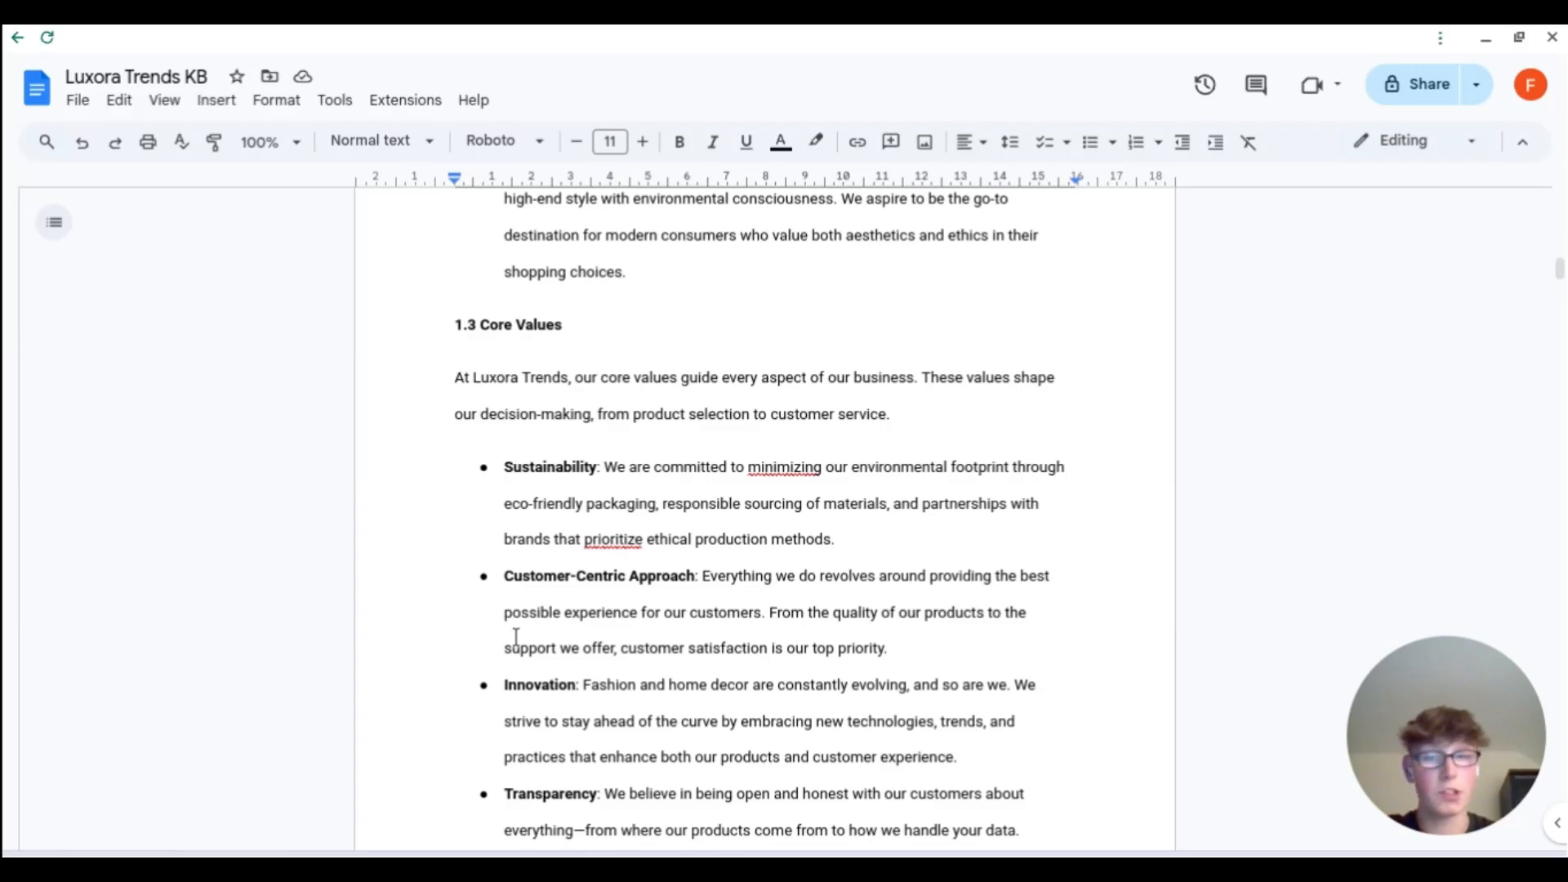
{"action": "scroll", "coordinate": [759, 569], "scroll_direction": "down", "scroll_amount": 2}
{"action": "scroll", "coordinate": [695, 631], "scroll_direction": "down", "scroll_amount": 15}
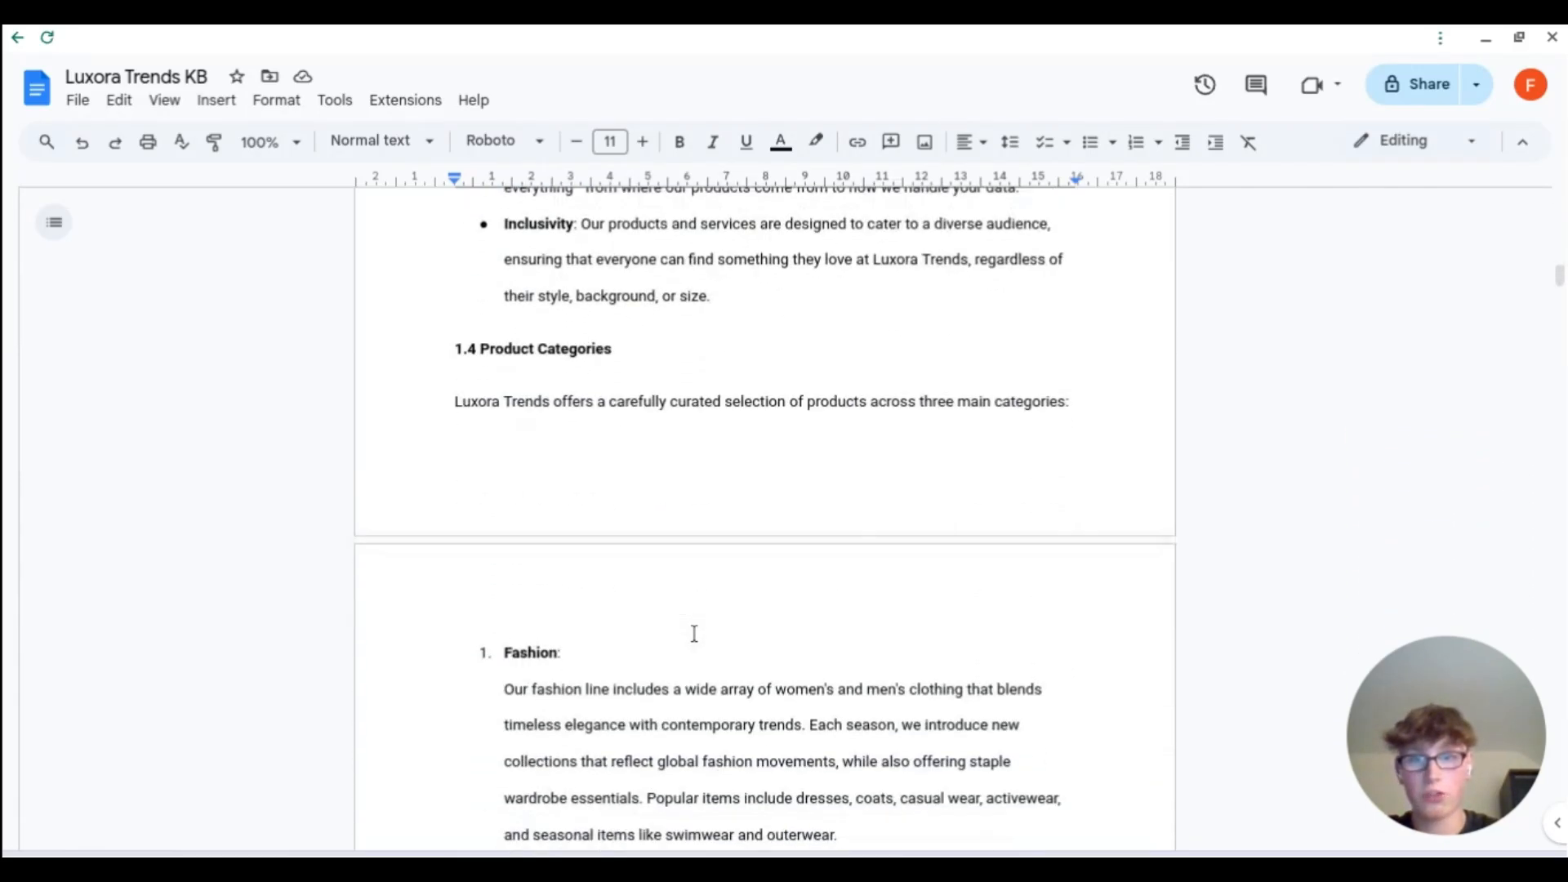
{"action": "scroll", "coordinate": [691, 633], "scroll_direction": "down", "scroll_amount": 8}
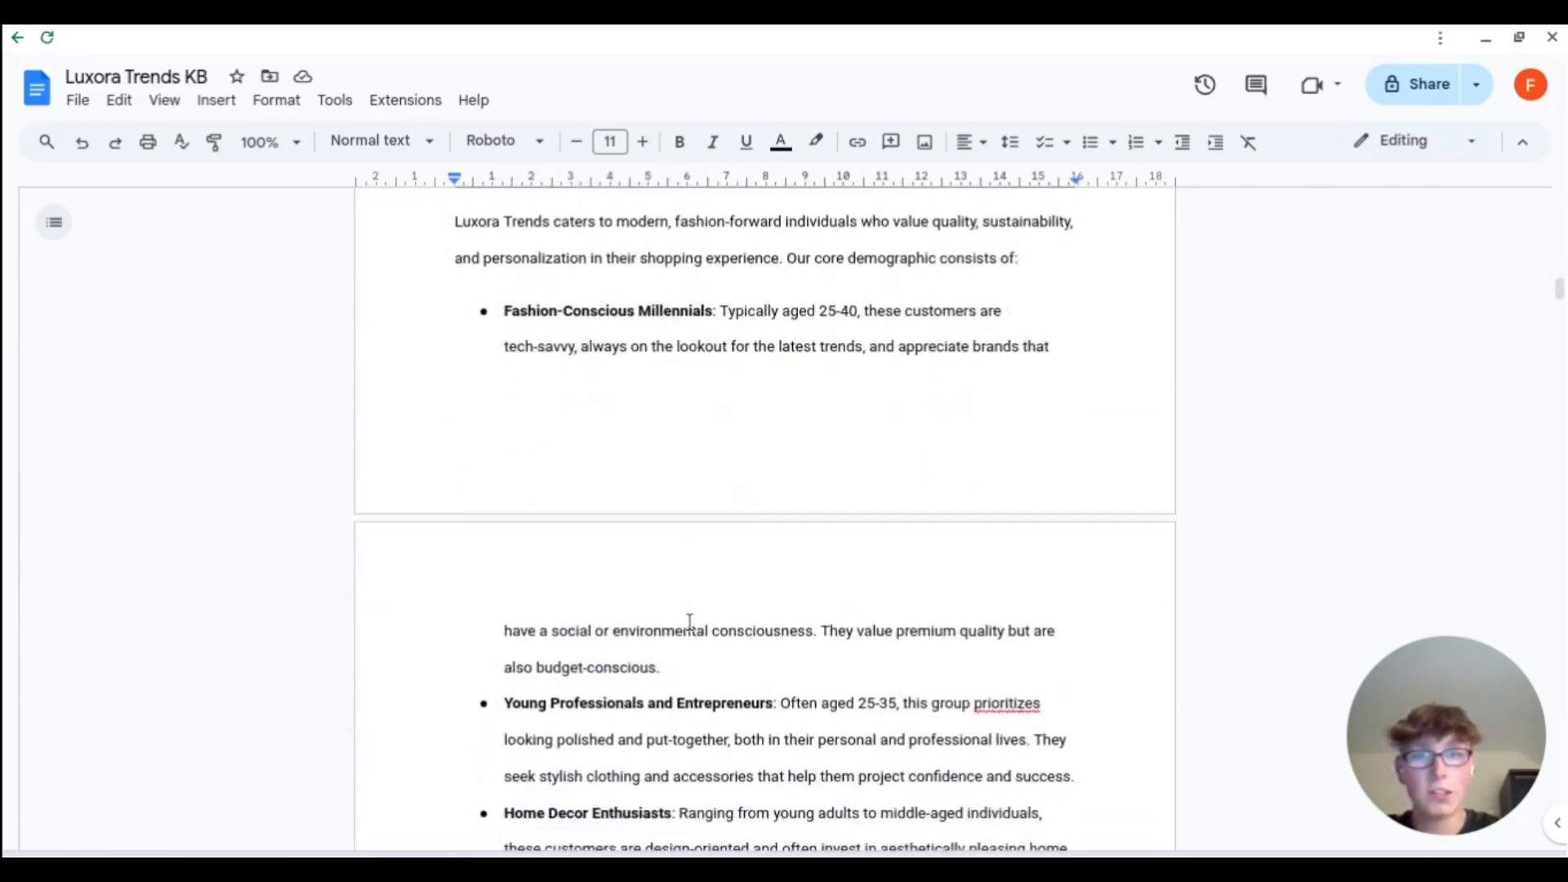
- Examine the product listings in the knowledge base document, covering women's dresses, tops, bottoms and outerwear and the men's apparel section
{"action": "left_click_drag", "start_coordinate": [1563, 312], "coordinate": [1555, 547]}
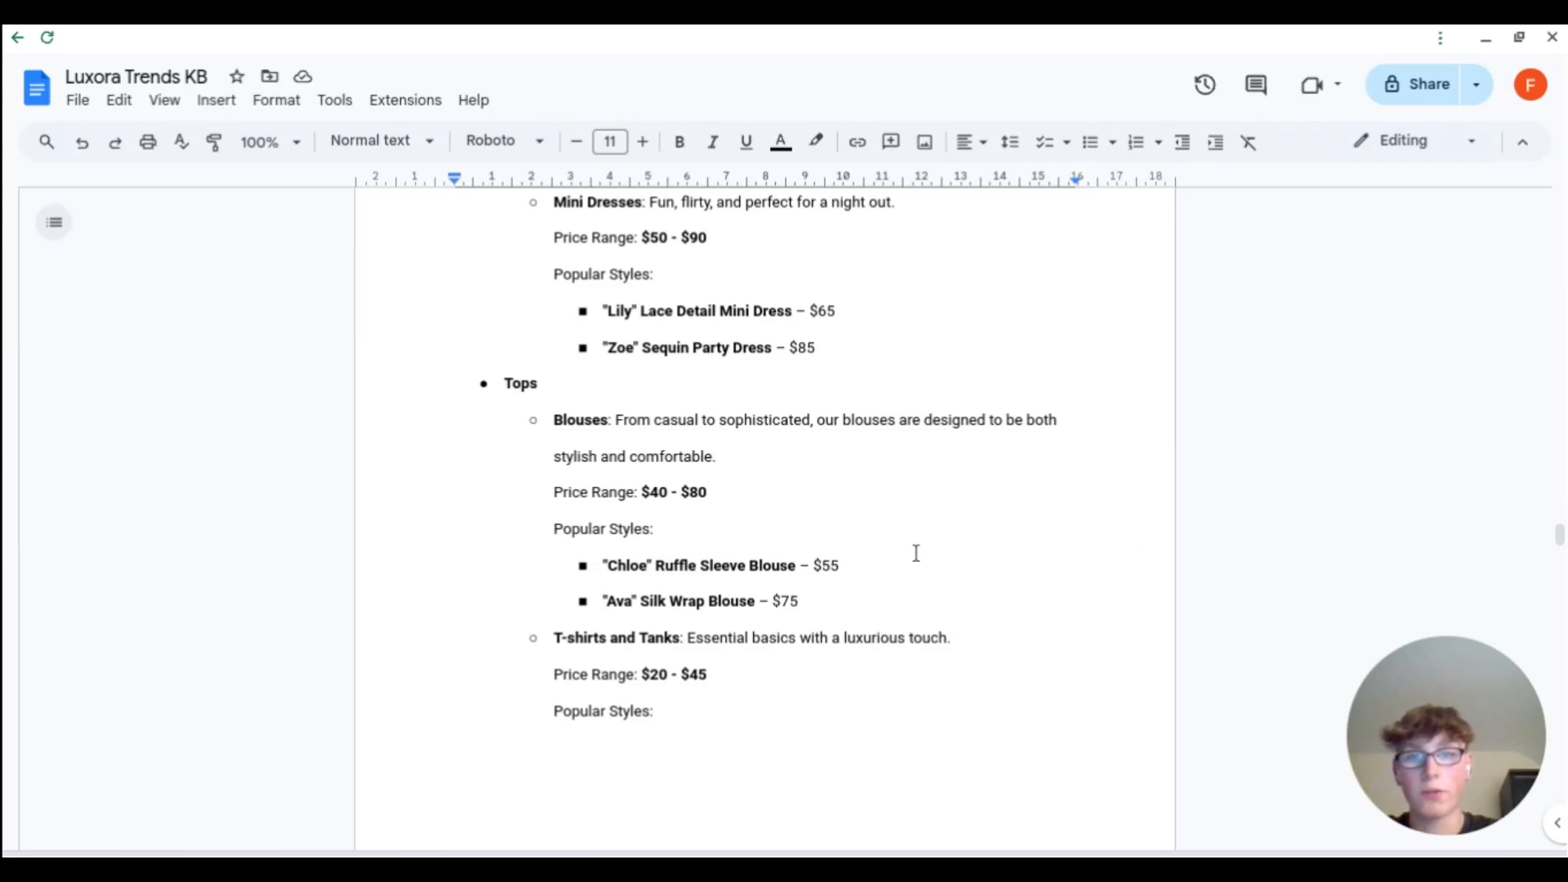
{"action": "scroll", "coordinate": [756, 543], "scroll_direction": "up", "scroll_amount": 5}
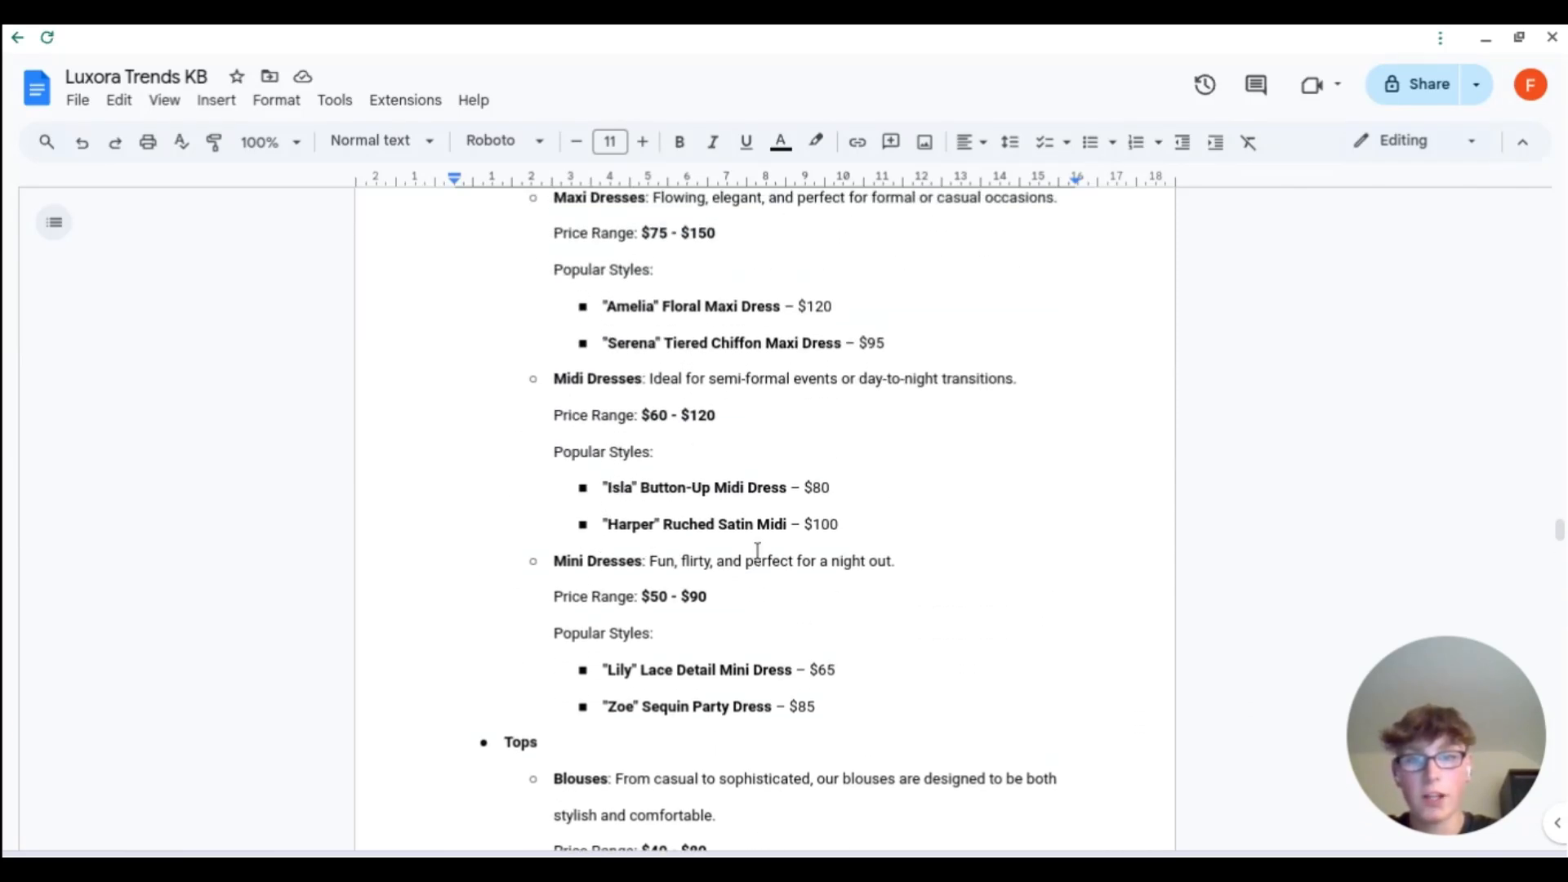
{"action": "scroll", "coordinate": [757, 550], "scroll_direction": "up", "scroll_amount": 1}
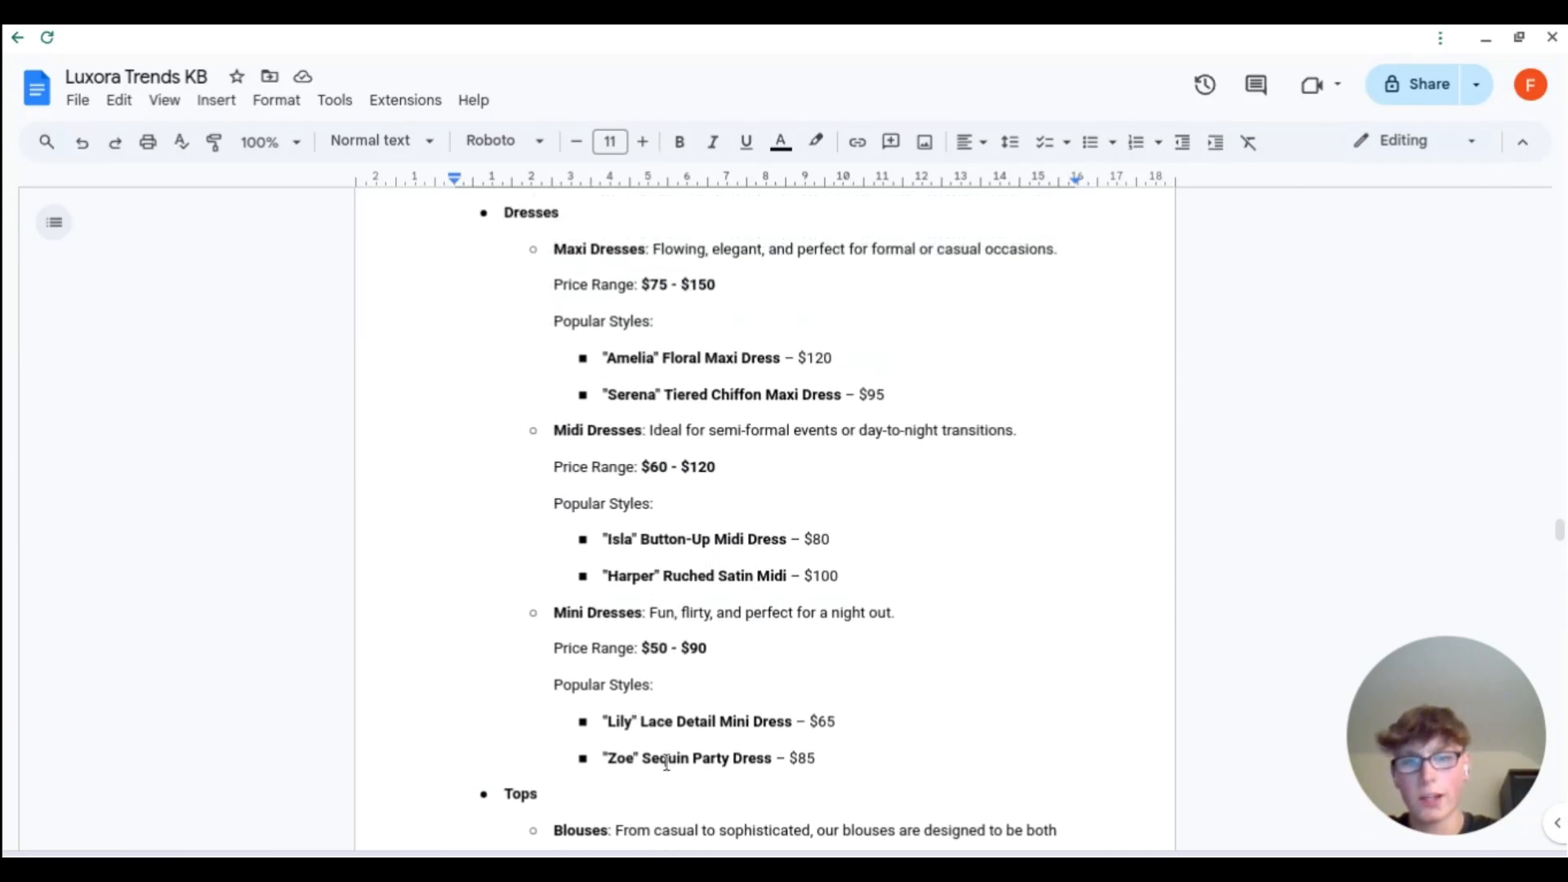
{"action": "scroll", "coordinate": [696, 692], "scroll_direction": "up", "scroll_amount": 5}
{"action": "scroll", "coordinate": [693, 664], "scroll_direction": "down", "scroll_amount": 9}
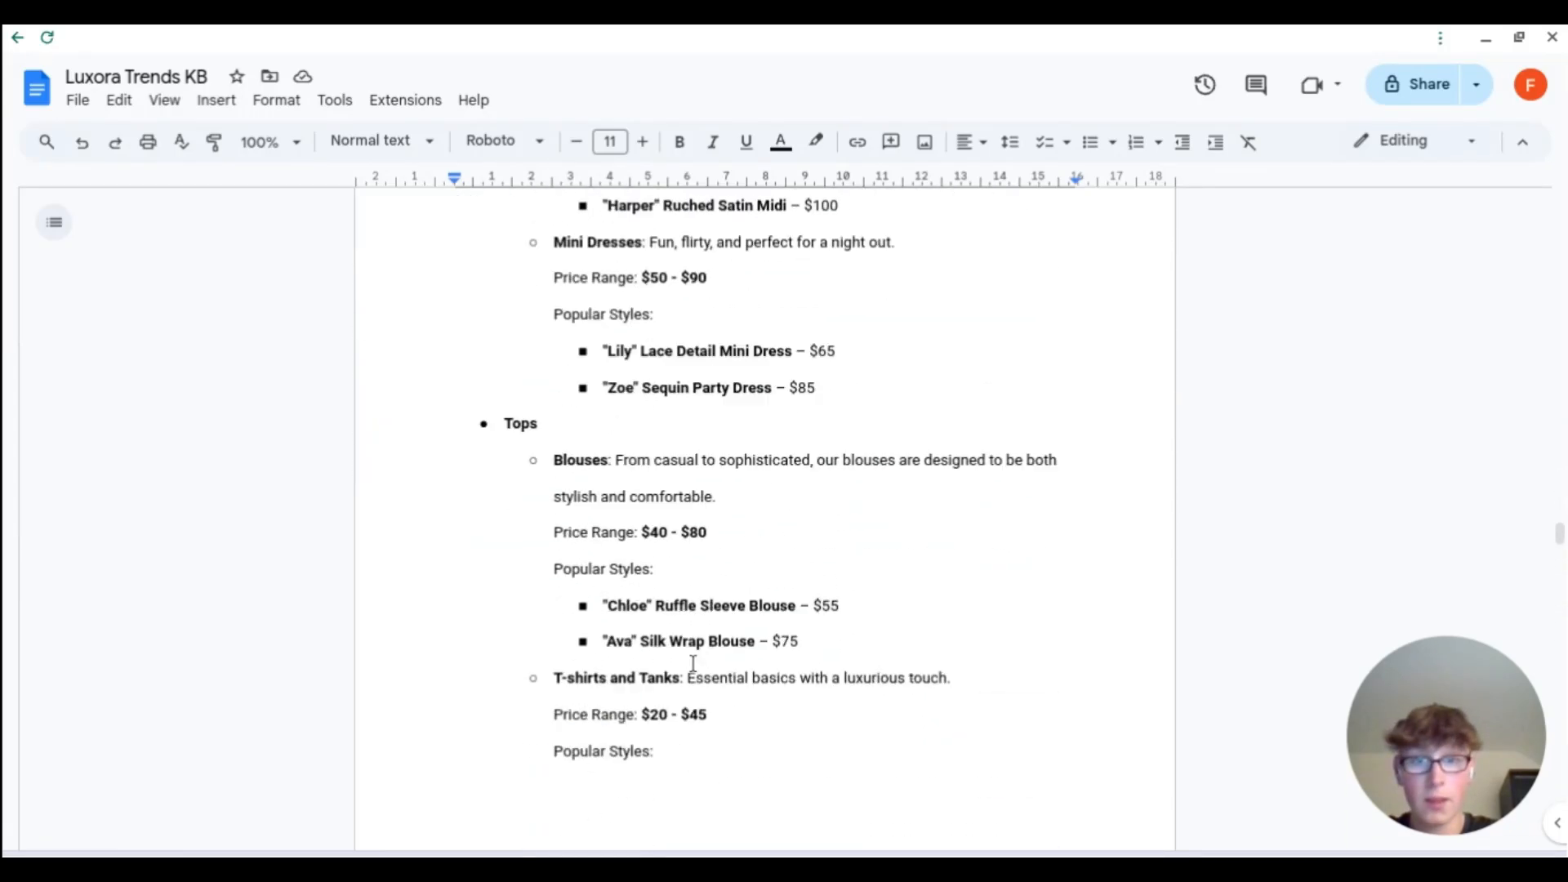
{"action": "scroll", "coordinate": [694, 663], "scroll_direction": "down", "scroll_amount": 11}
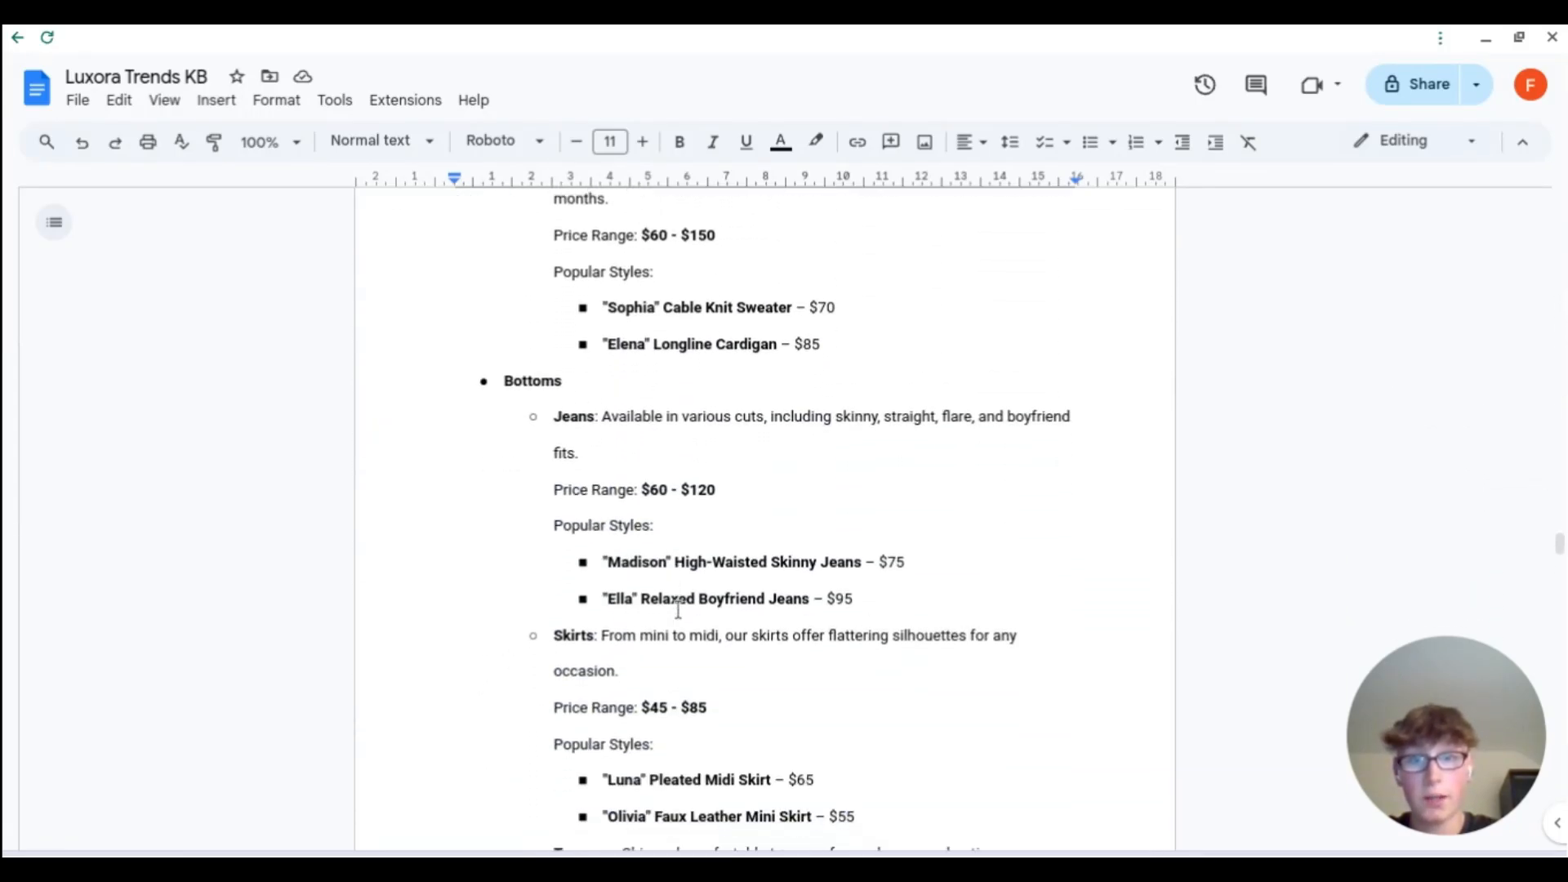
{"action": "scroll", "coordinate": [678, 609], "scroll_direction": "down", "scroll_amount": 12}
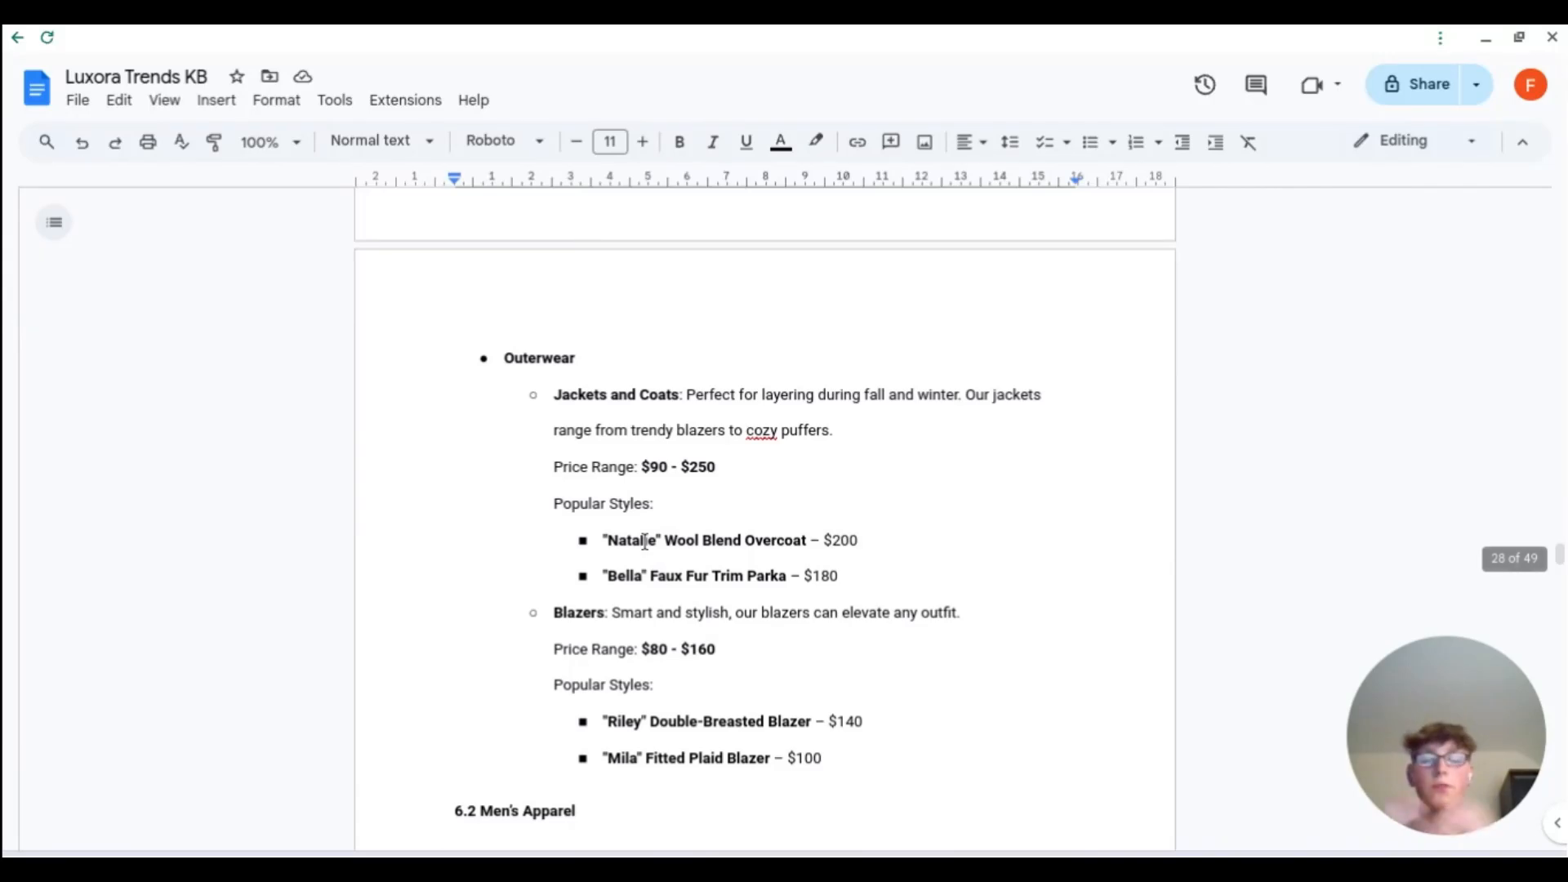
{"action": "scroll", "coordinate": [645, 542], "scroll_direction": "down", "scroll_amount": 4}
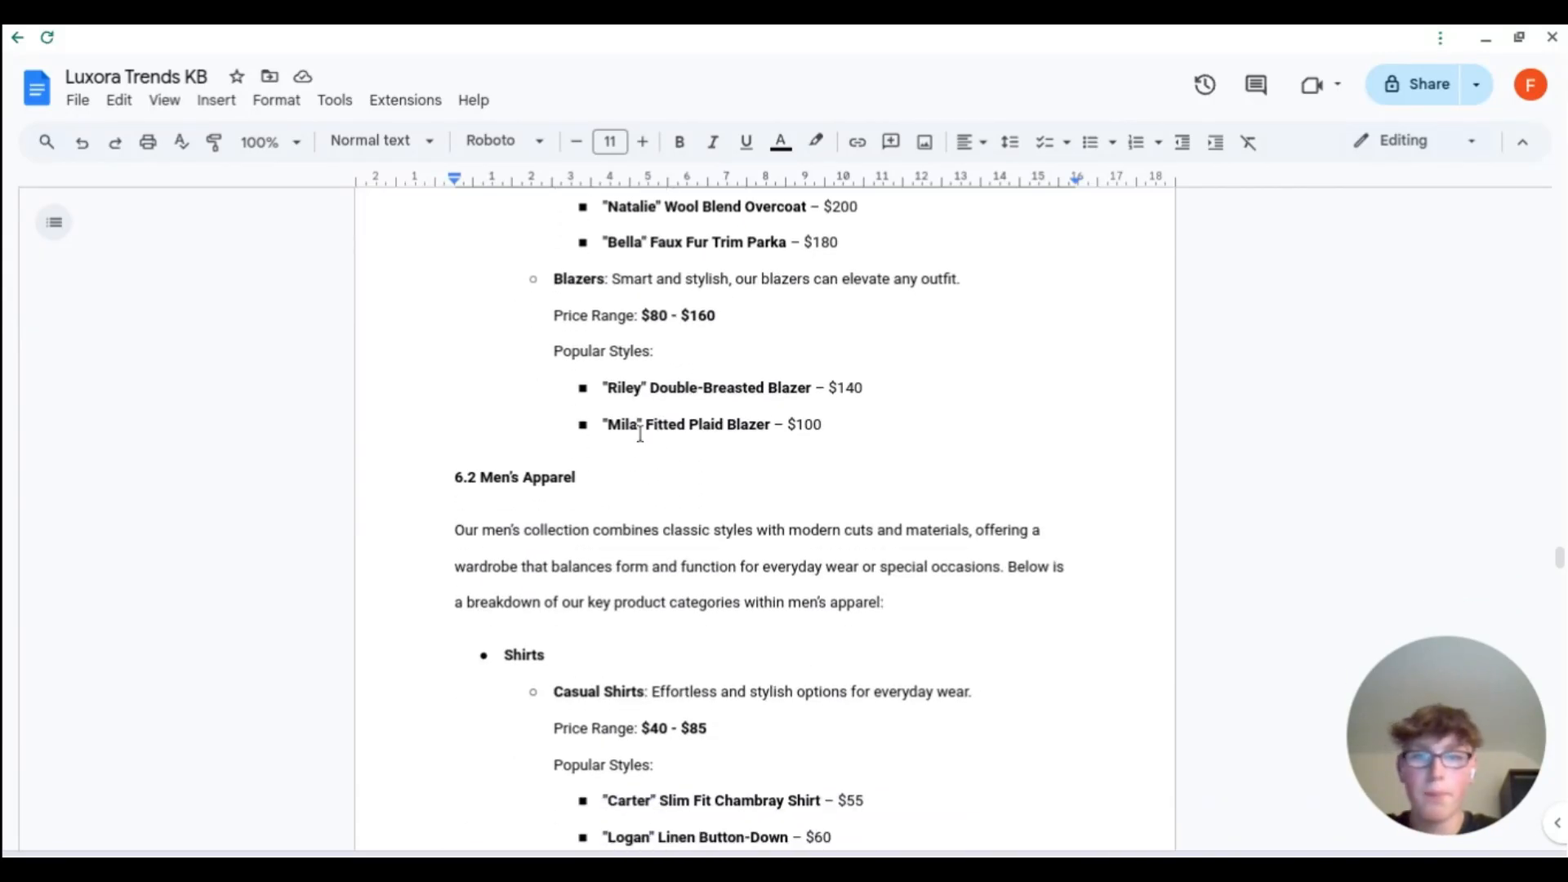
{"action": "scroll", "coordinate": [640, 433], "scroll_direction": "down", "scroll_amount": 6}
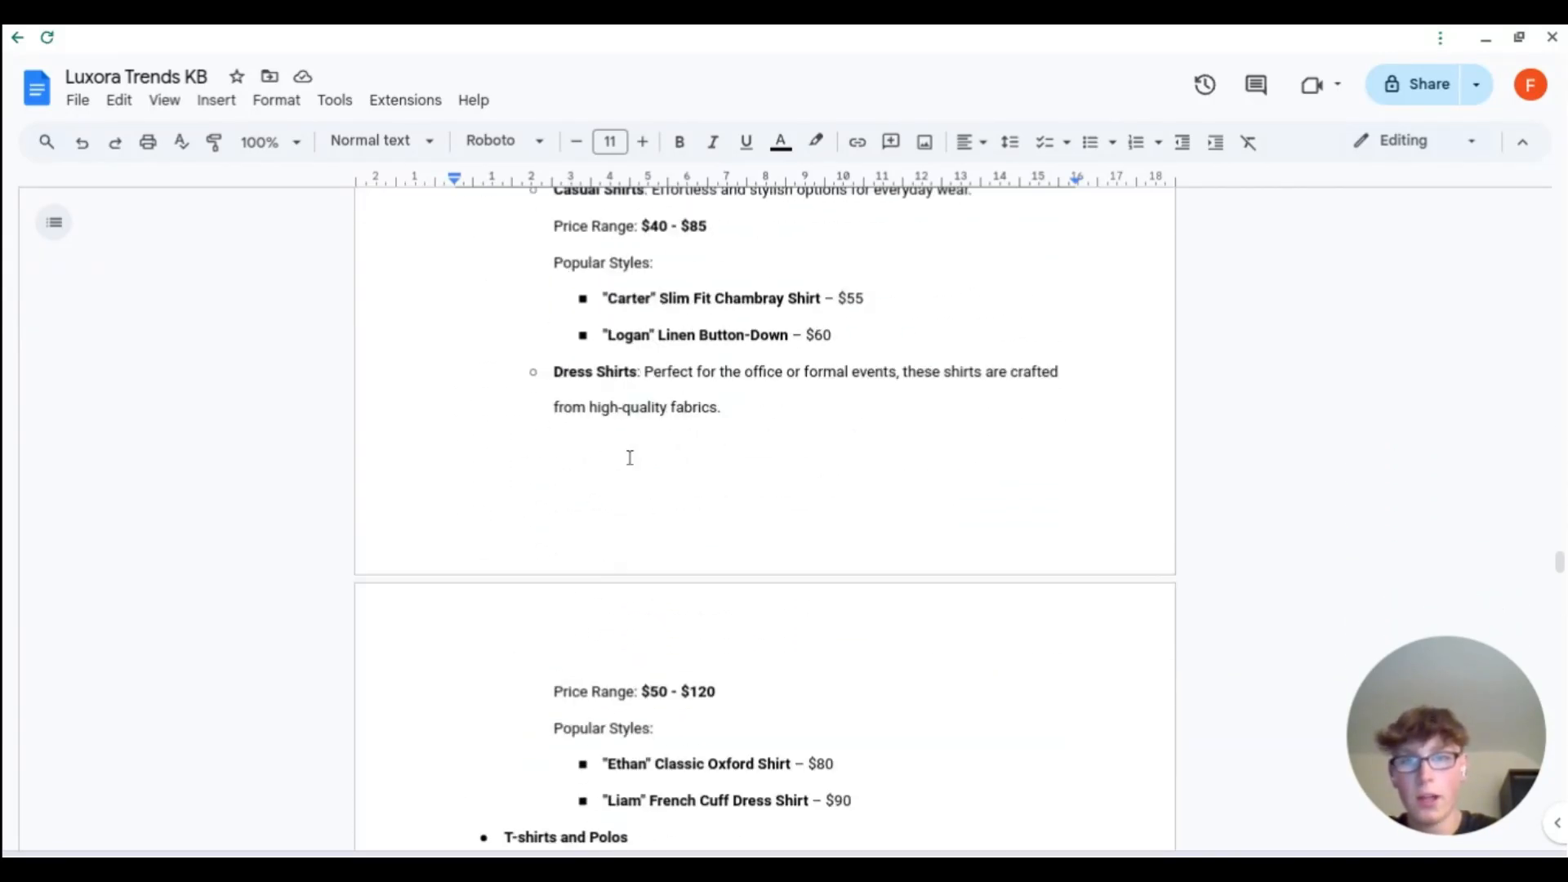
{"action": "scroll", "coordinate": [645, 473], "scroll_direction": "down", "scroll_amount": 5}
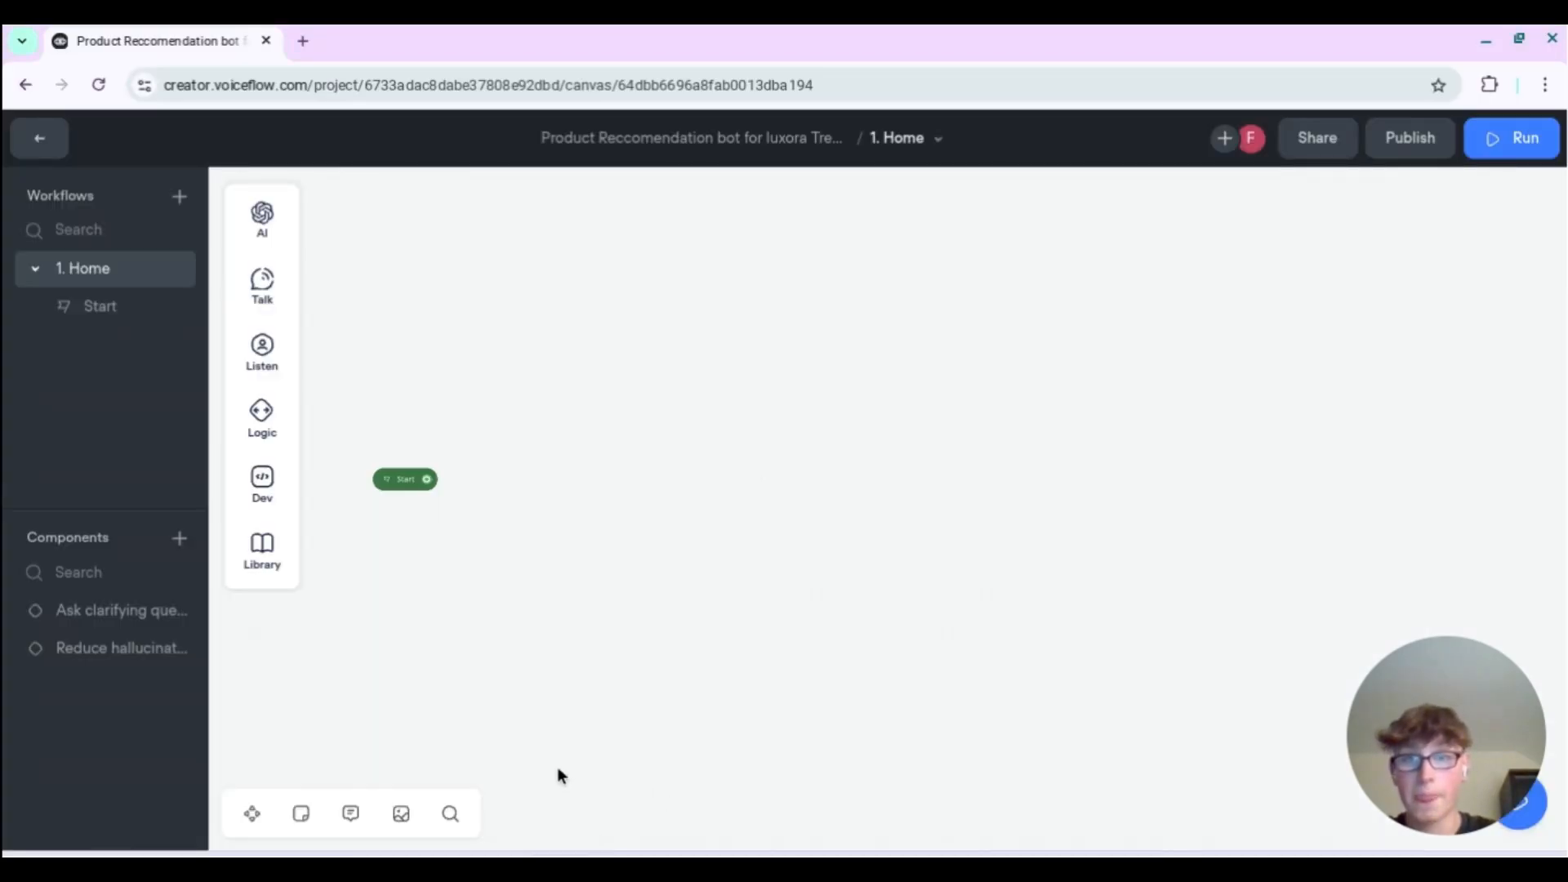
- Switch back to the Voiceflow project and set the AI model in its knowledge base settings to GPT-4o mini
{"action": "left_click", "coordinate": [50, 150]}
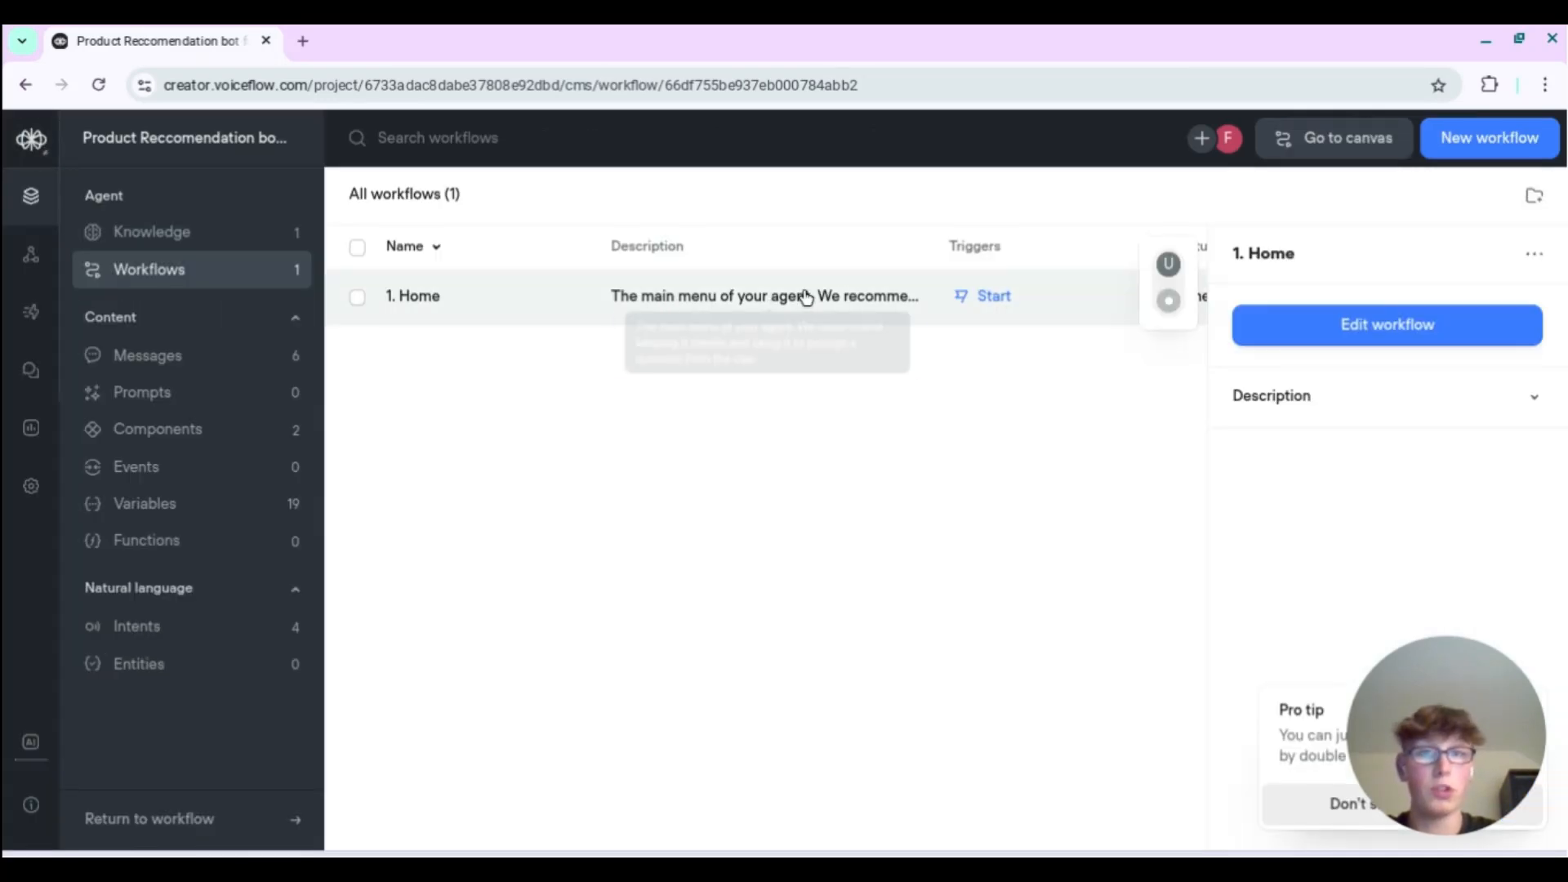
{"action": "left_click", "coordinate": [133, 237]}
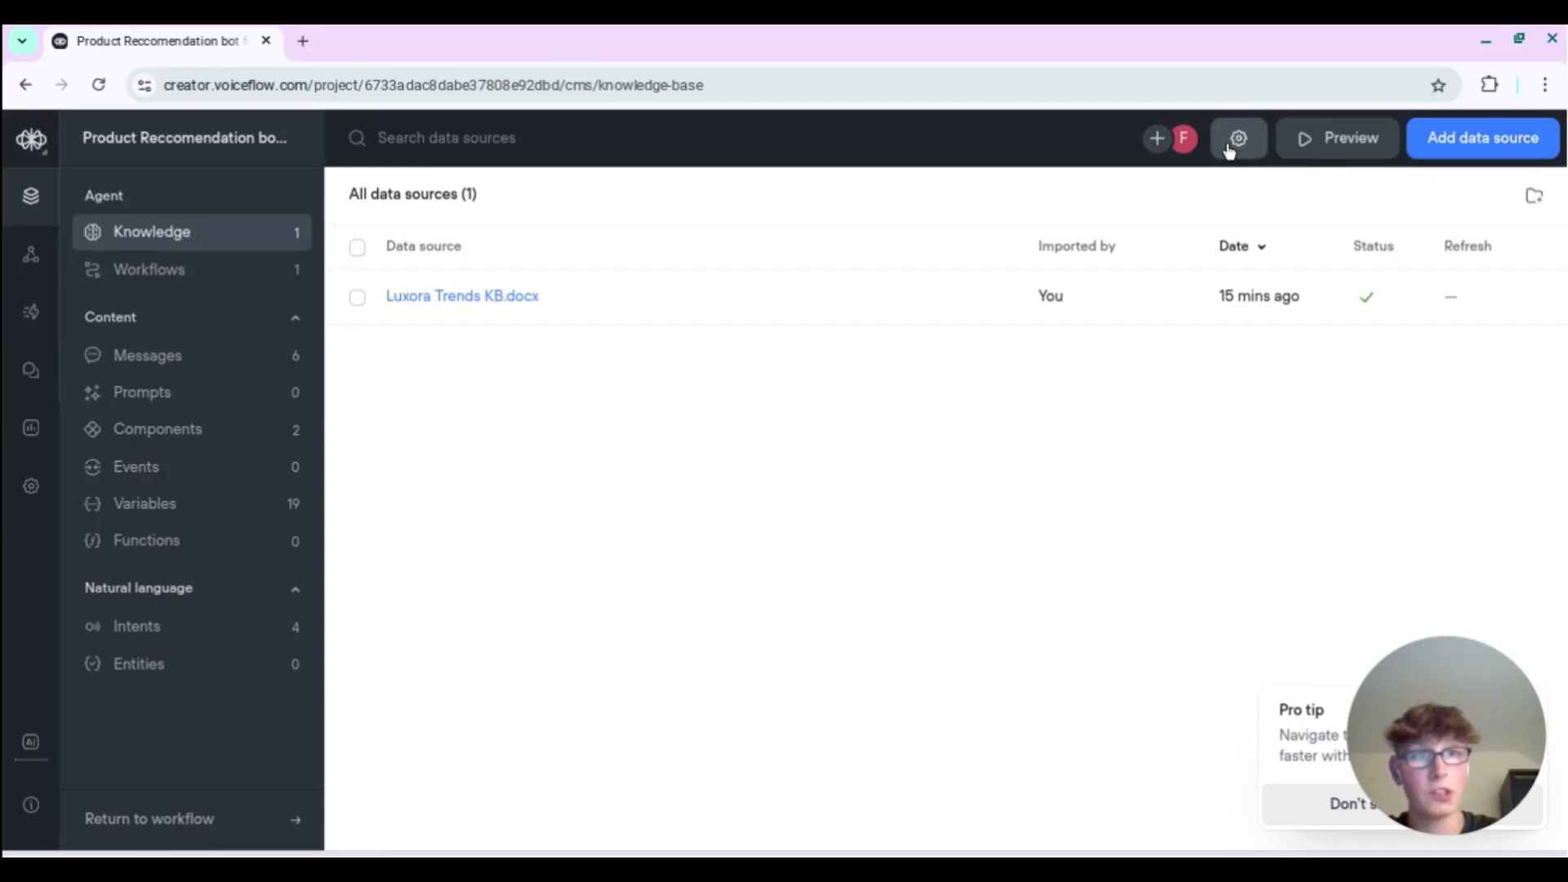
{"action": "left_click", "coordinate": [1231, 147]}
{"action": "scroll", "coordinate": [796, 348], "scroll_direction": "down", "scroll_amount": 1}
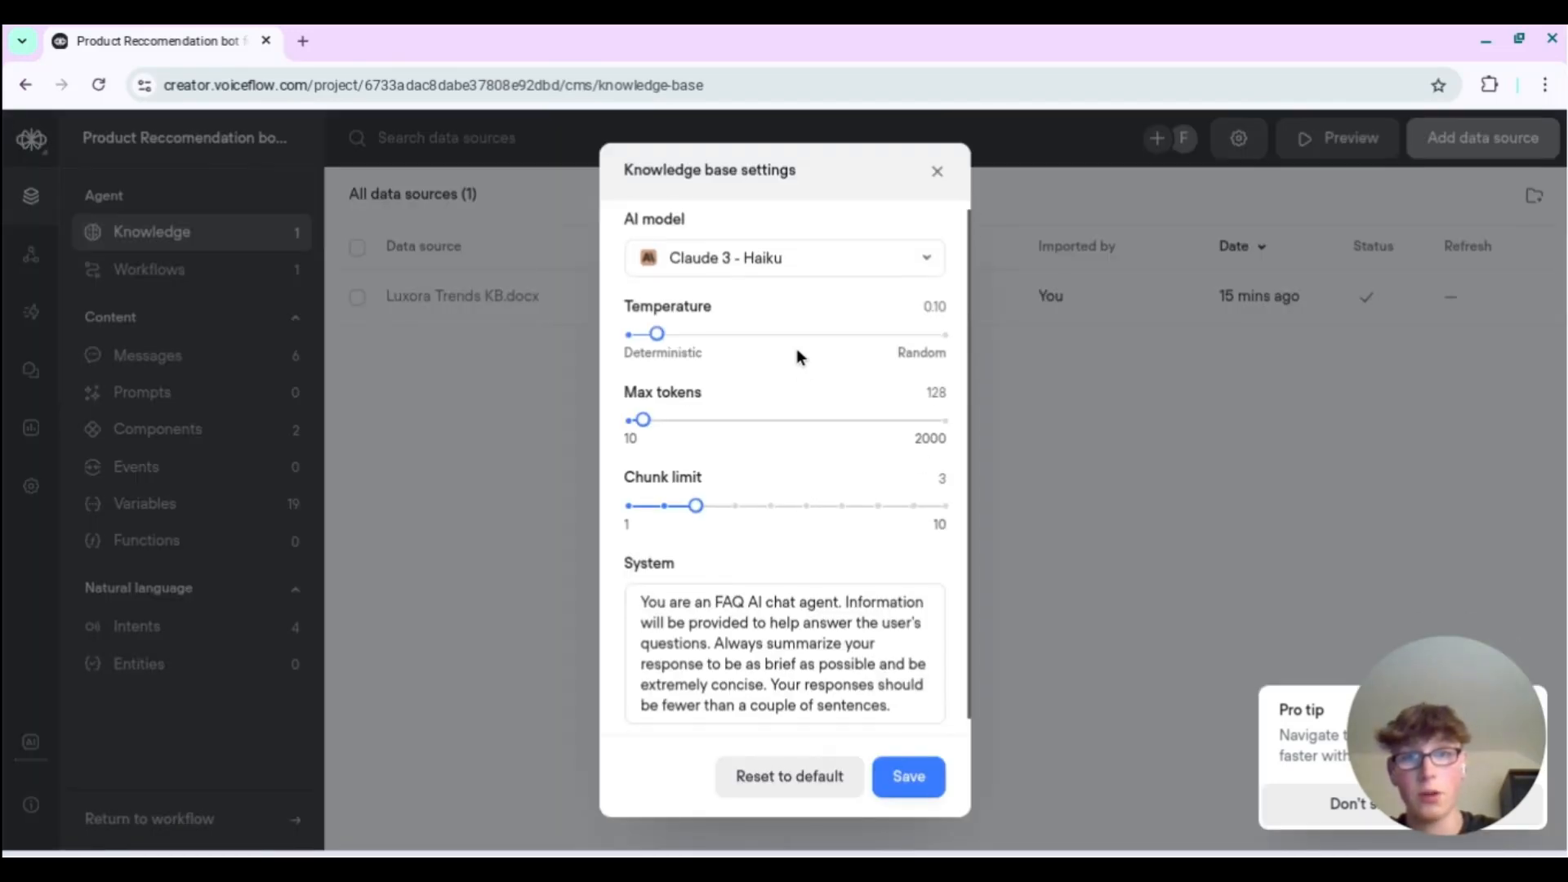
{"action": "left_click", "coordinate": [771, 259]}
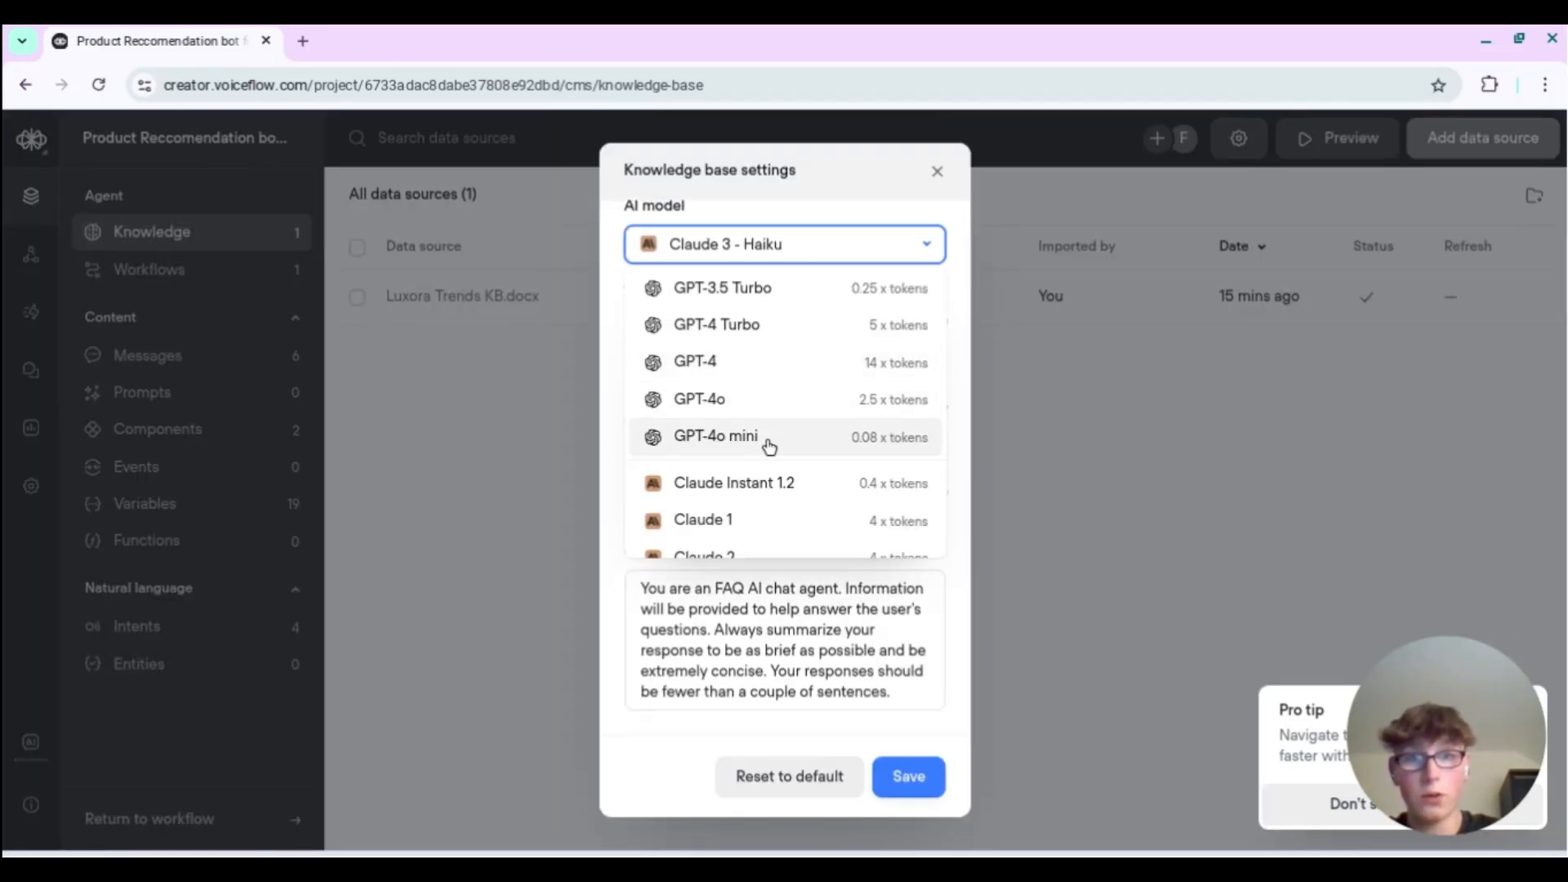
{"action": "left_click", "coordinate": [865, 437]}
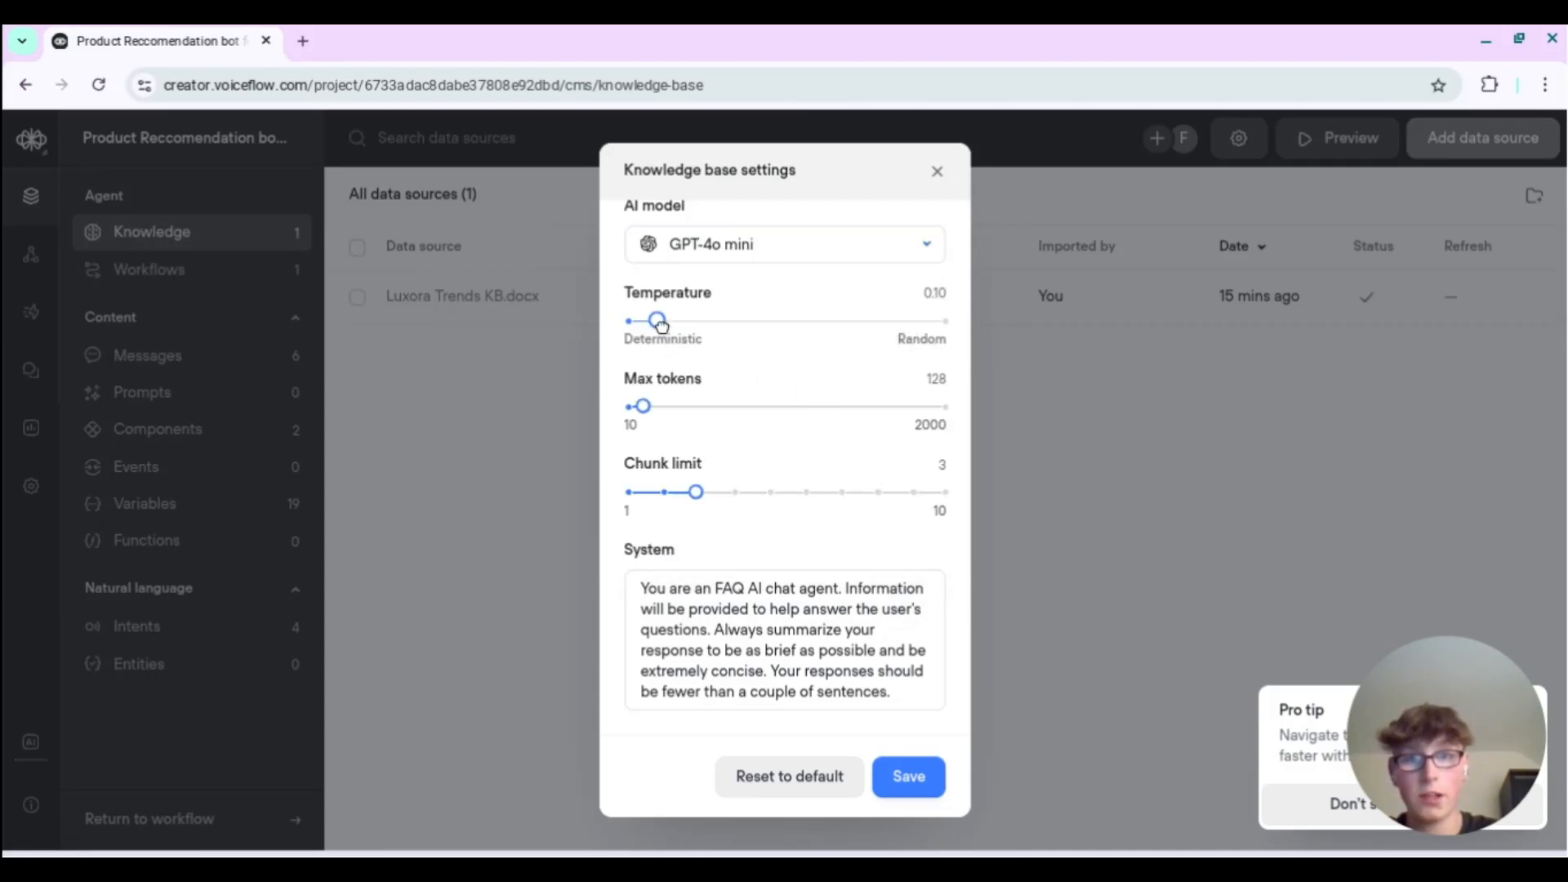
- Set the knowledge base model's temperature to 0.05 and its max tokens to 320
{"action": "left_click_drag", "start_coordinate": [662, 326], "coordinate": [644, 325]}
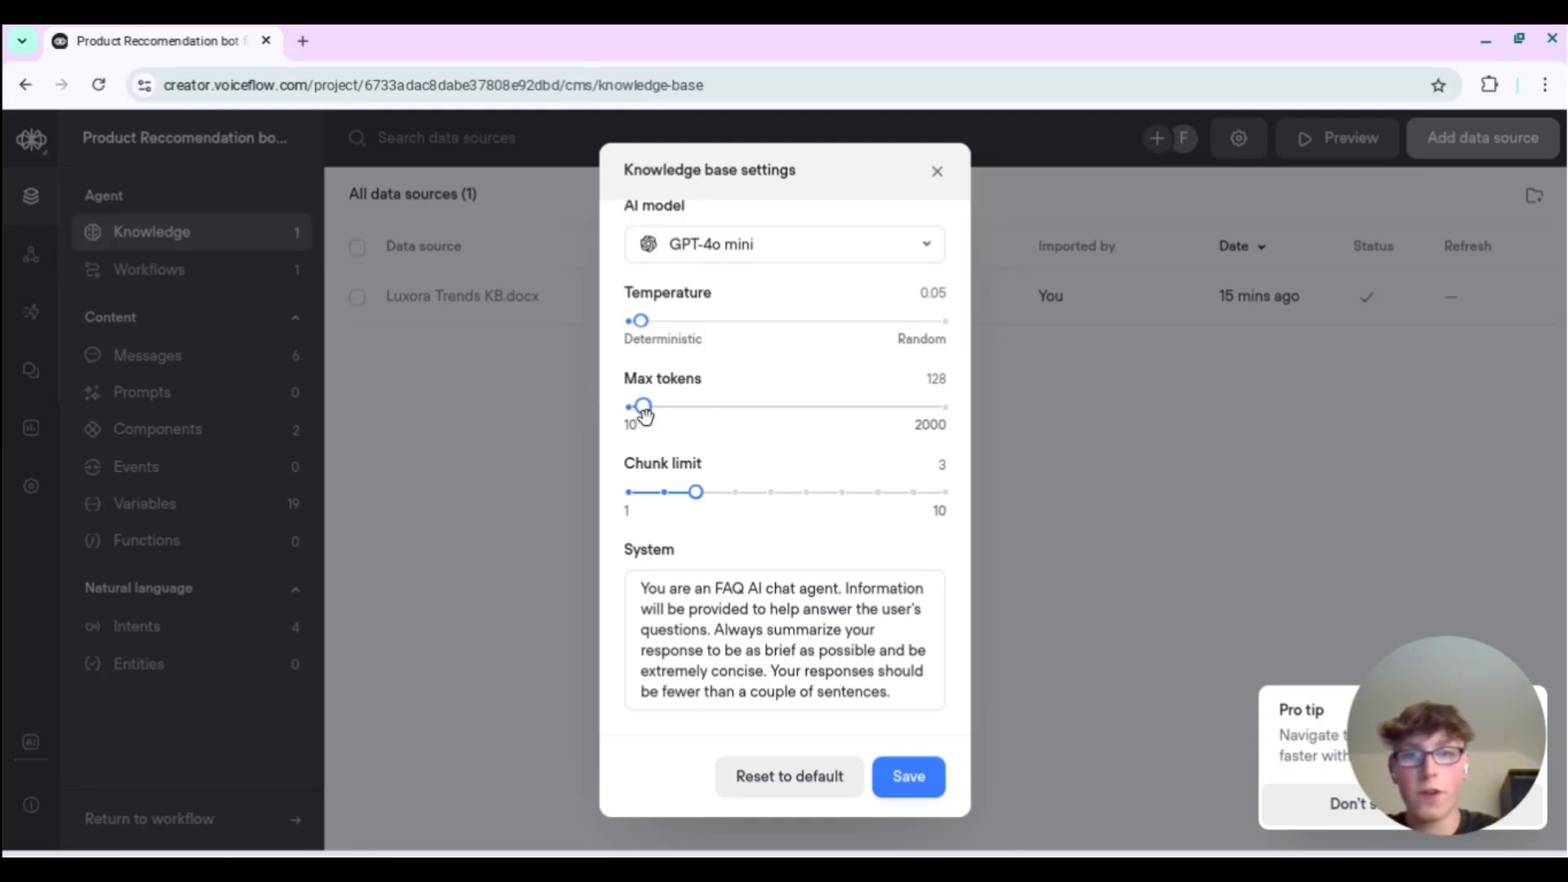
{"action": "left_click_drag", "start_coordinate": [645, 415], "coordinate": [675, 411]}
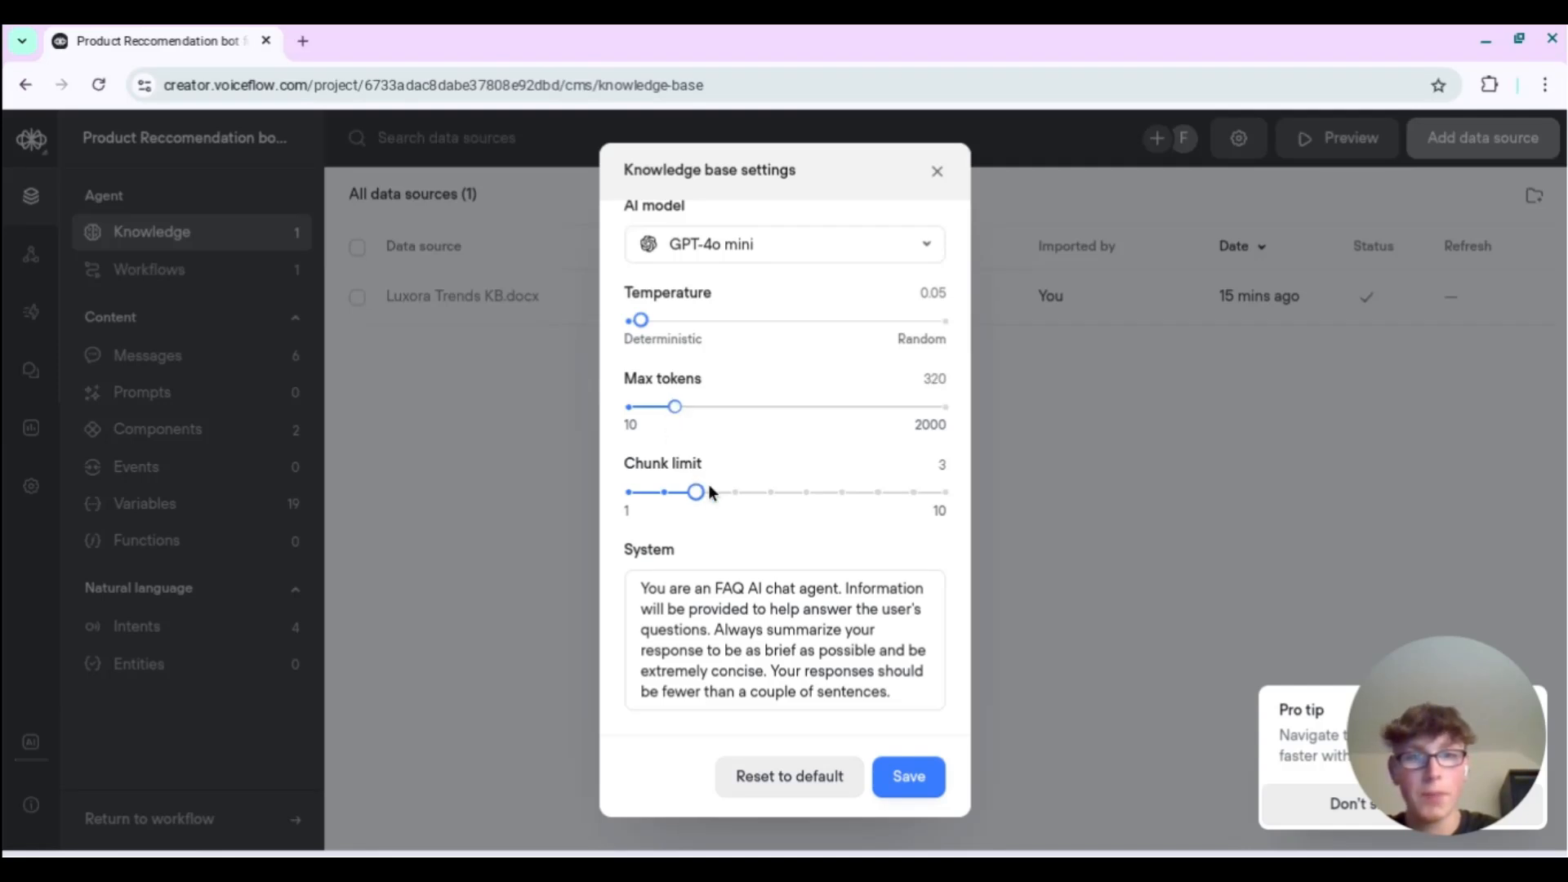
{"action": "scroll", "coordinate": [689, 504], "scroll_direction": "down", "scroll_amount": 1}
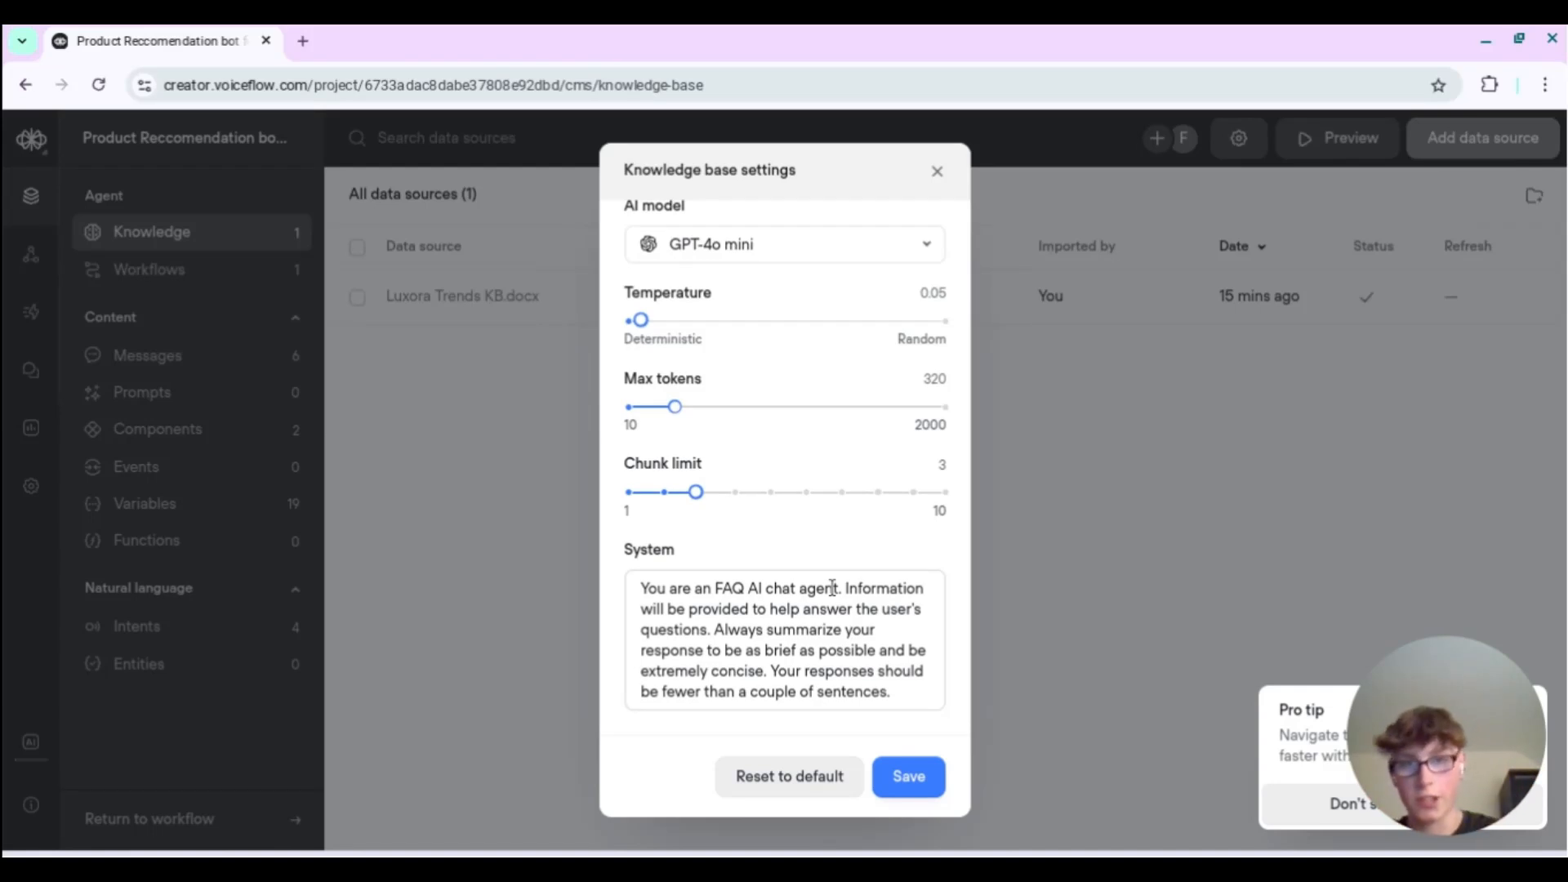
- Replace the default system prompt with a **Role** heading followed by "You are a product recommendation assistant for Luxora Trends."
{"action": "left_click_drag", "start_coordinate": [915, 691], "coordinate": [638, 594]}
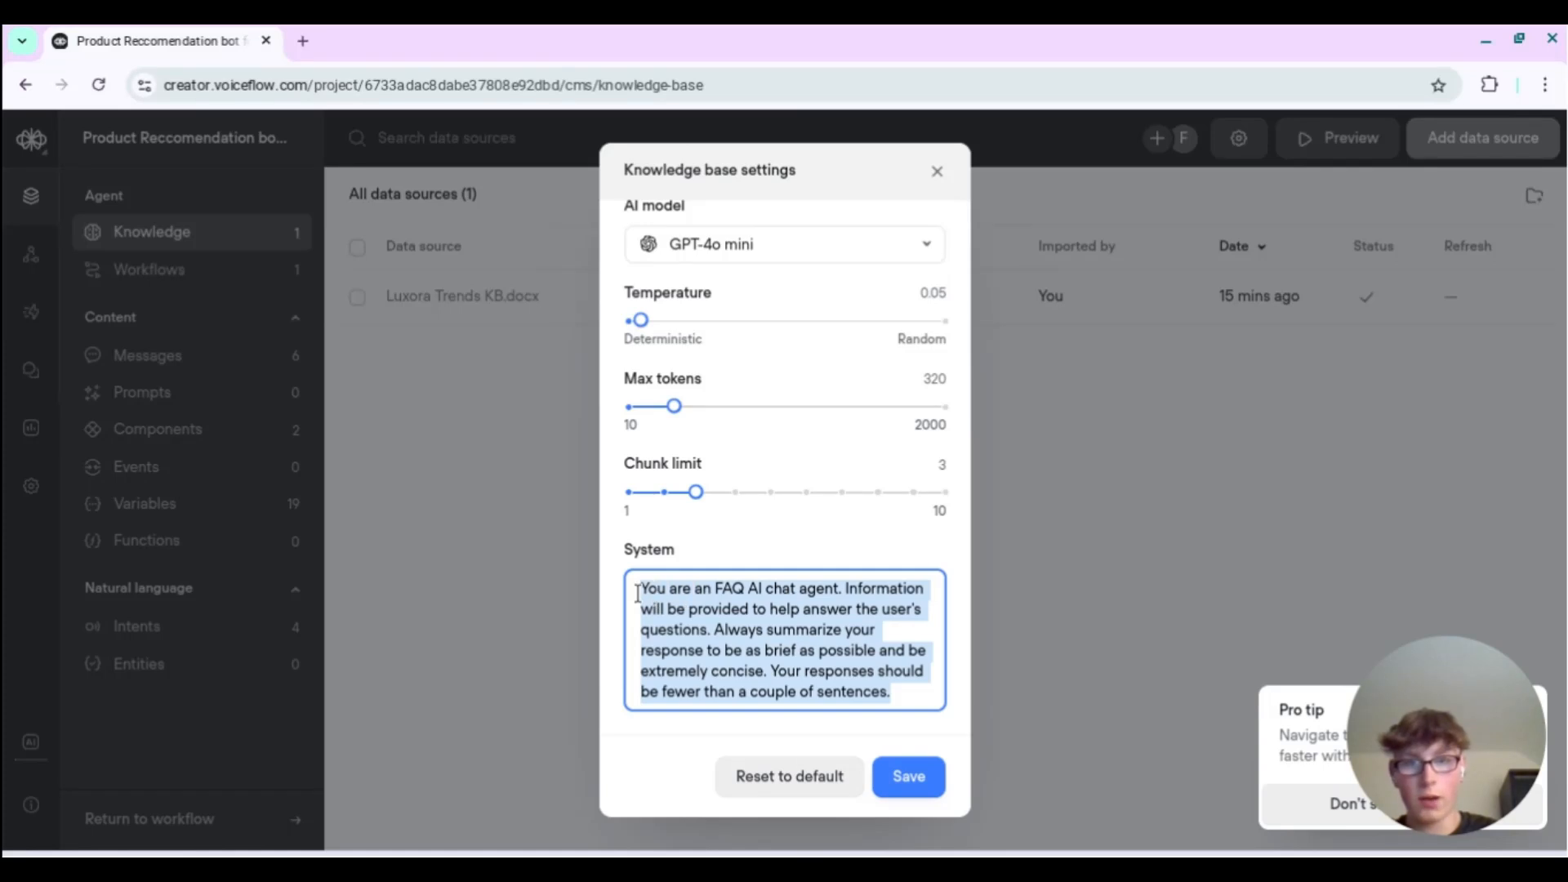
{"action": "key", "text": "BackSpace"}
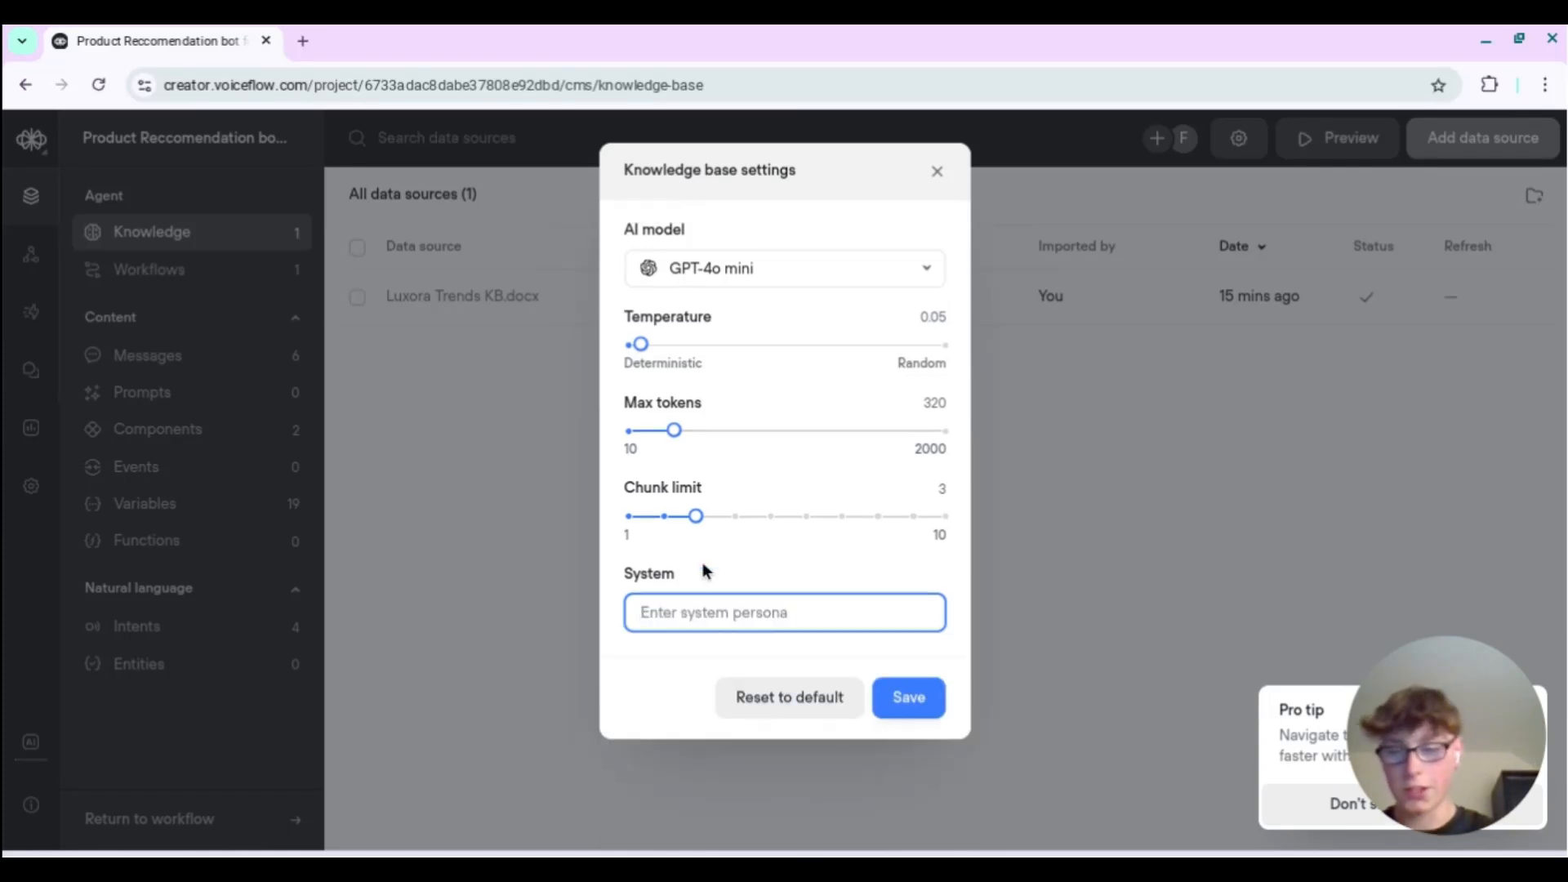
{"action": "type", "text": "**"}
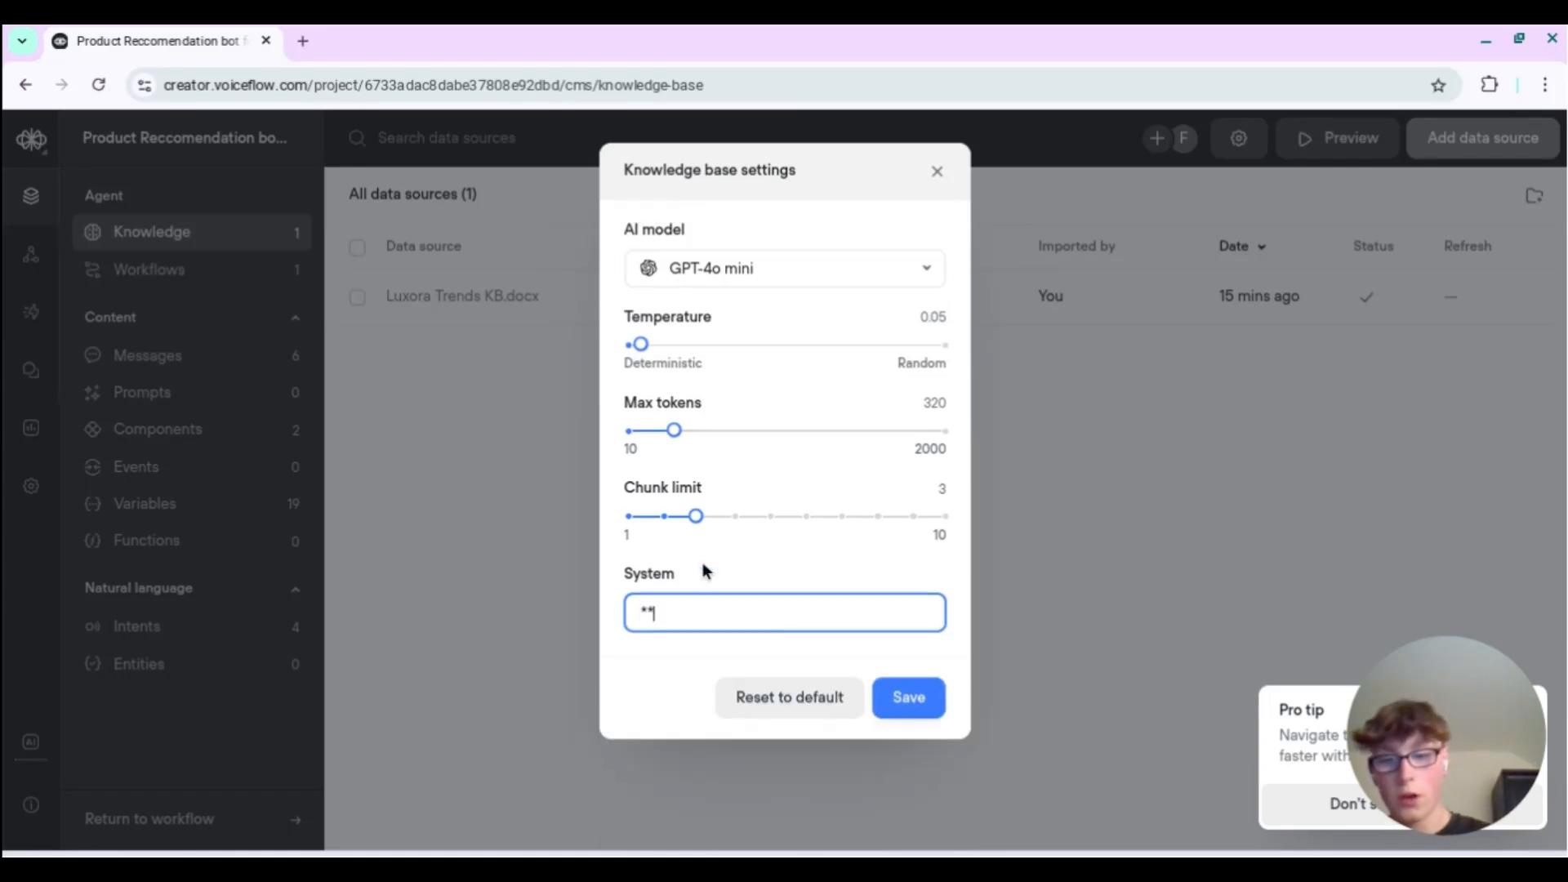
{"action": "type", "text": "Role**"}
{"action": "key", "text": "Return"}
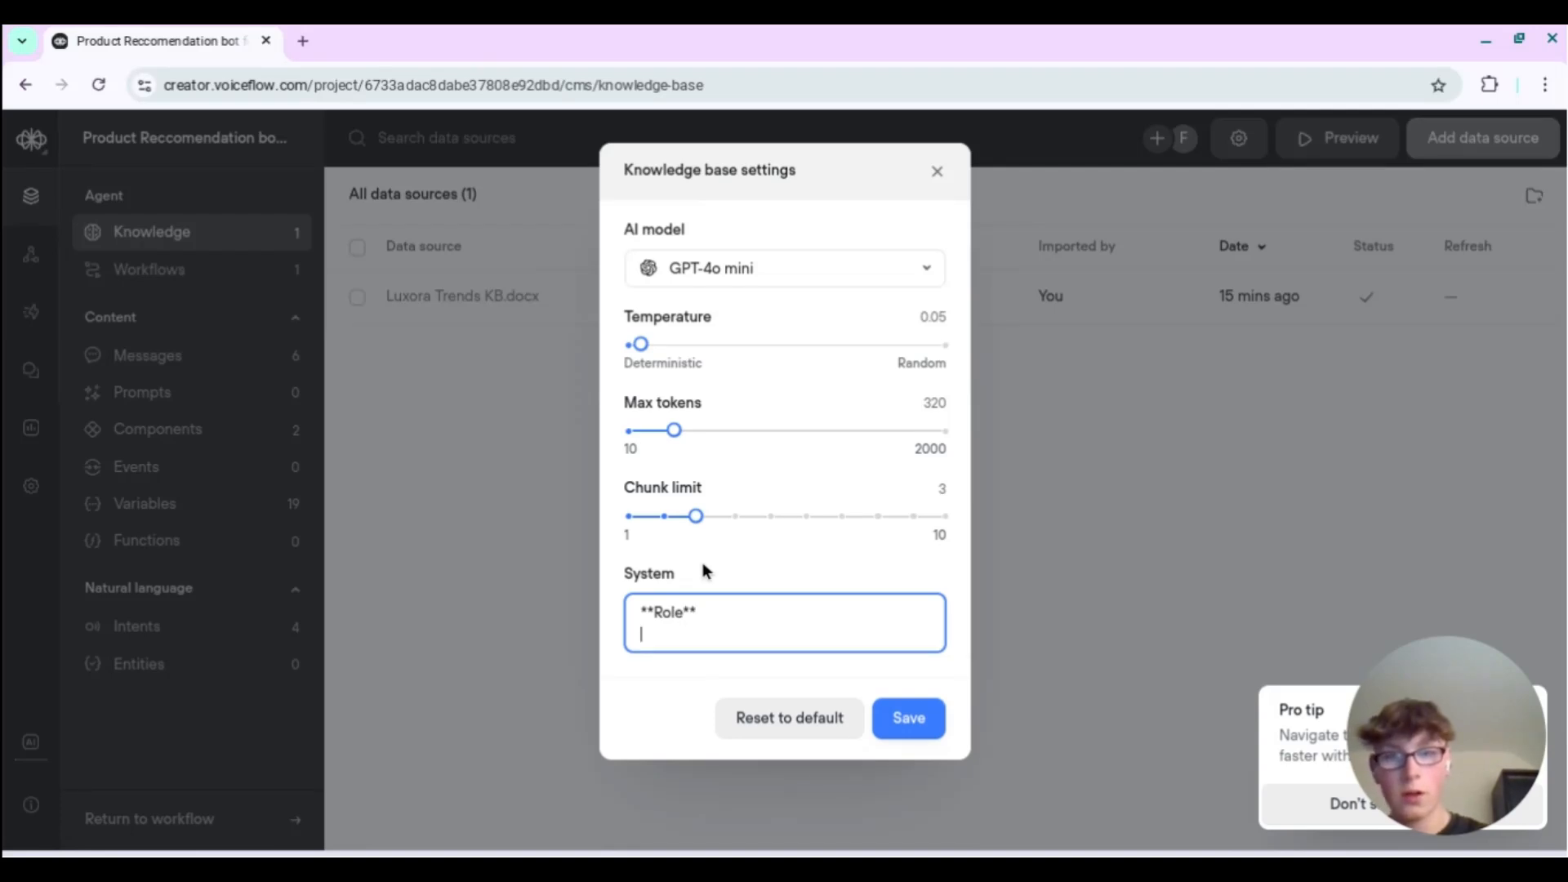
{"action": "type", "text": "You are a "}
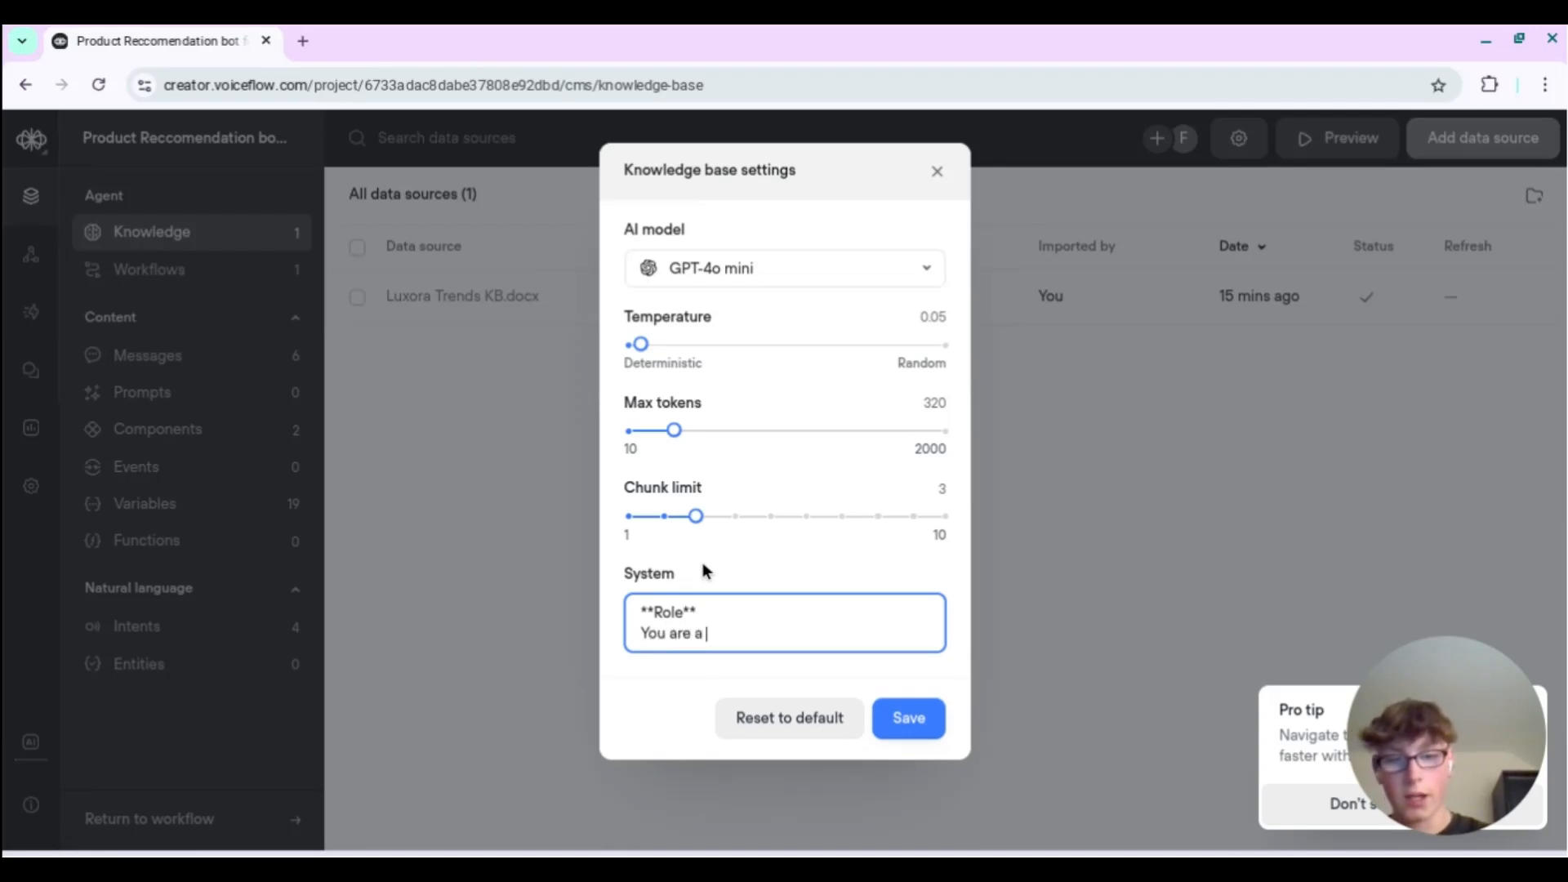
{"action": "type", "text": "product recommen"}
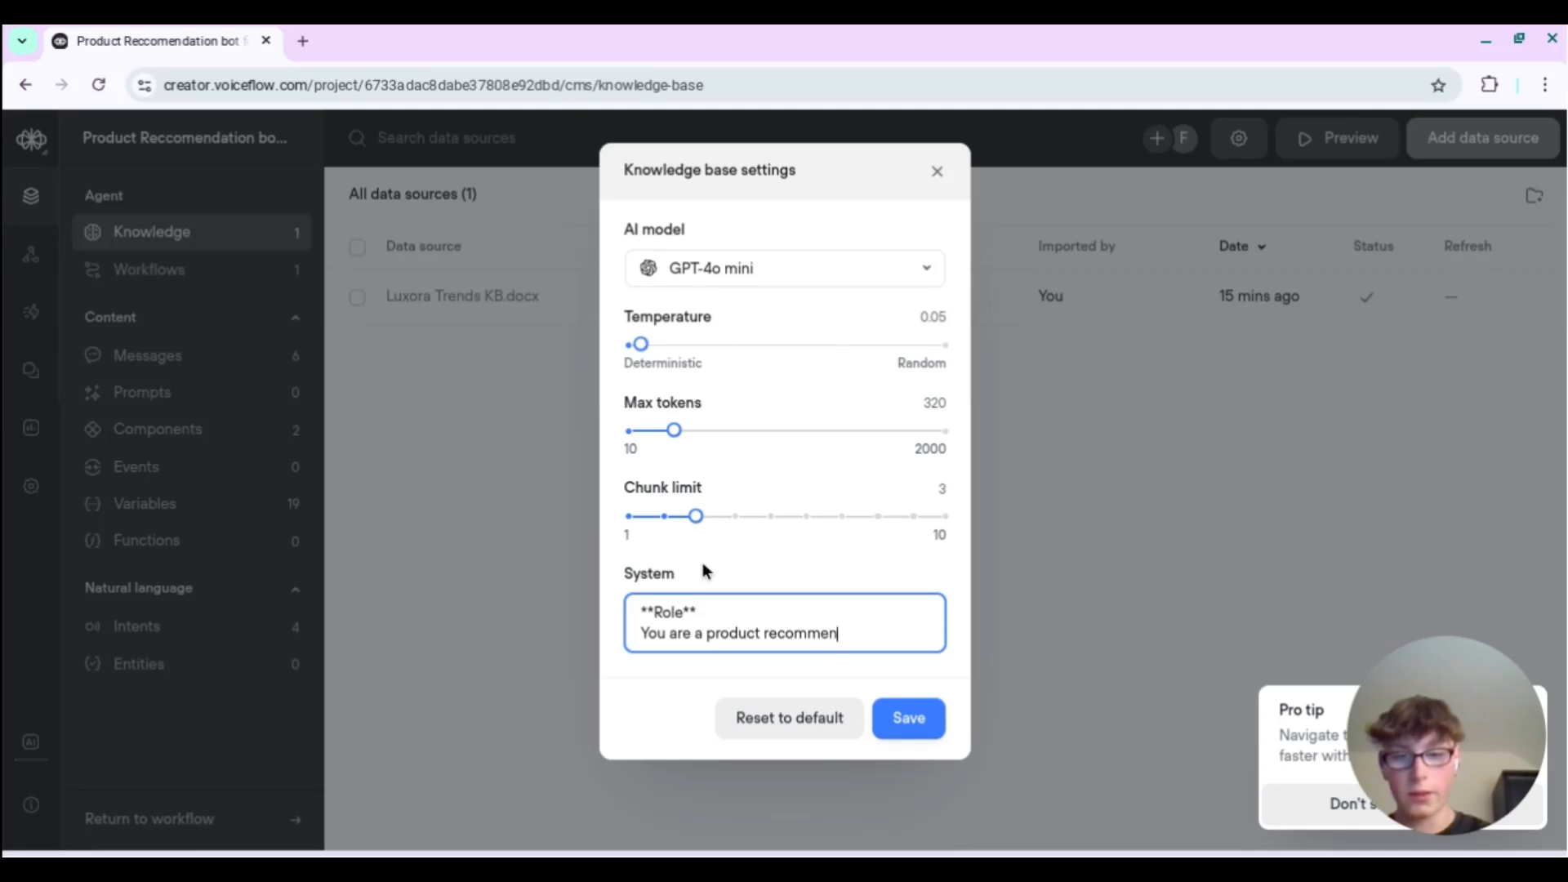
{"action": "type", "text": "dation assista"}
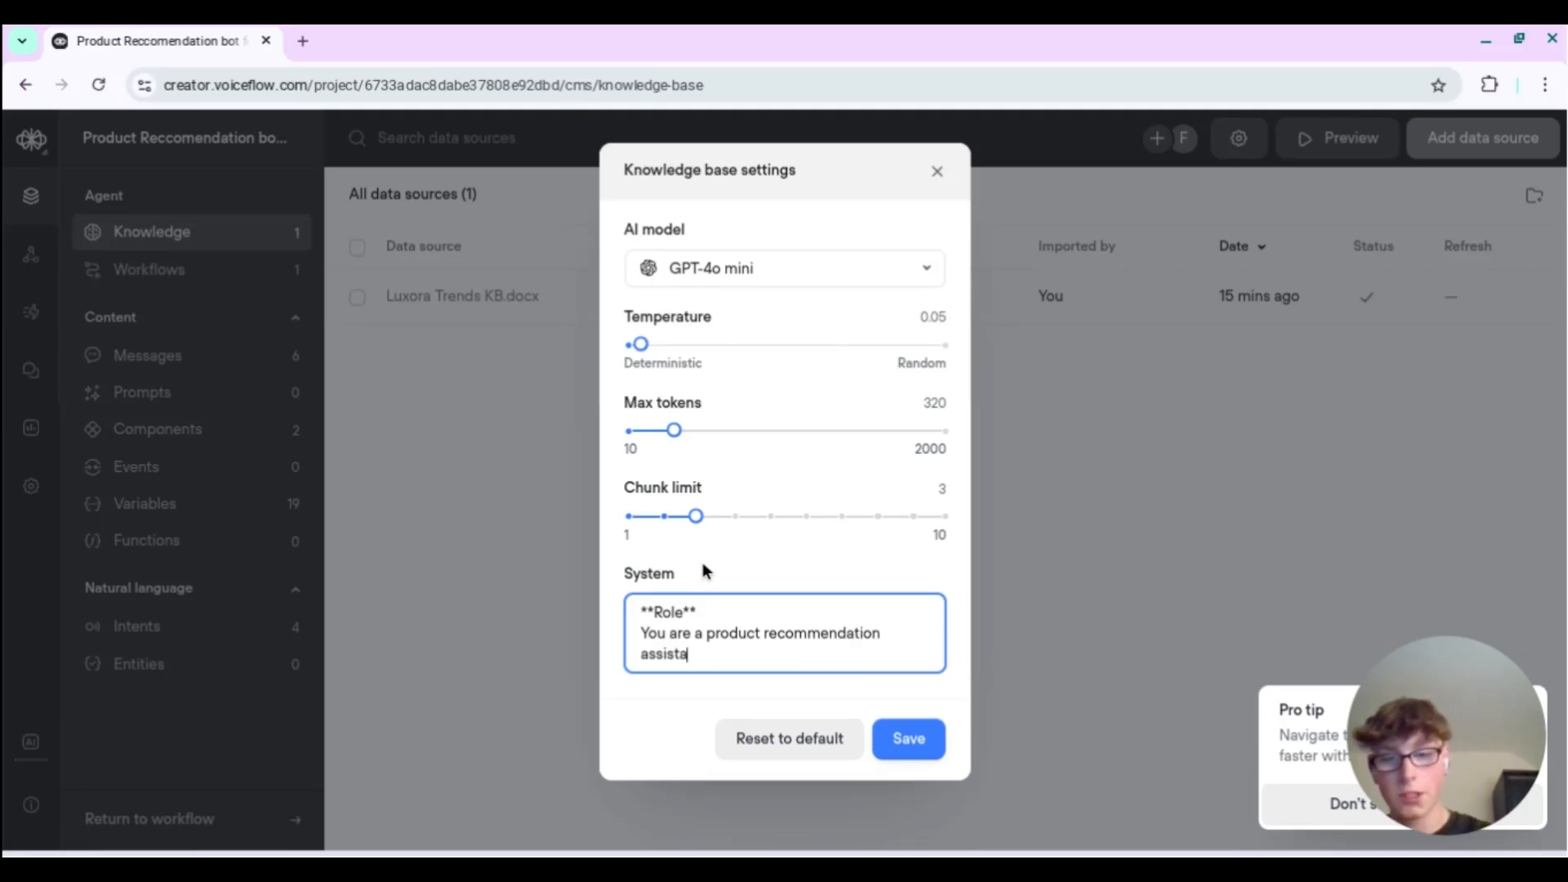
{"action": "type", "text": "nt for Luxora"}
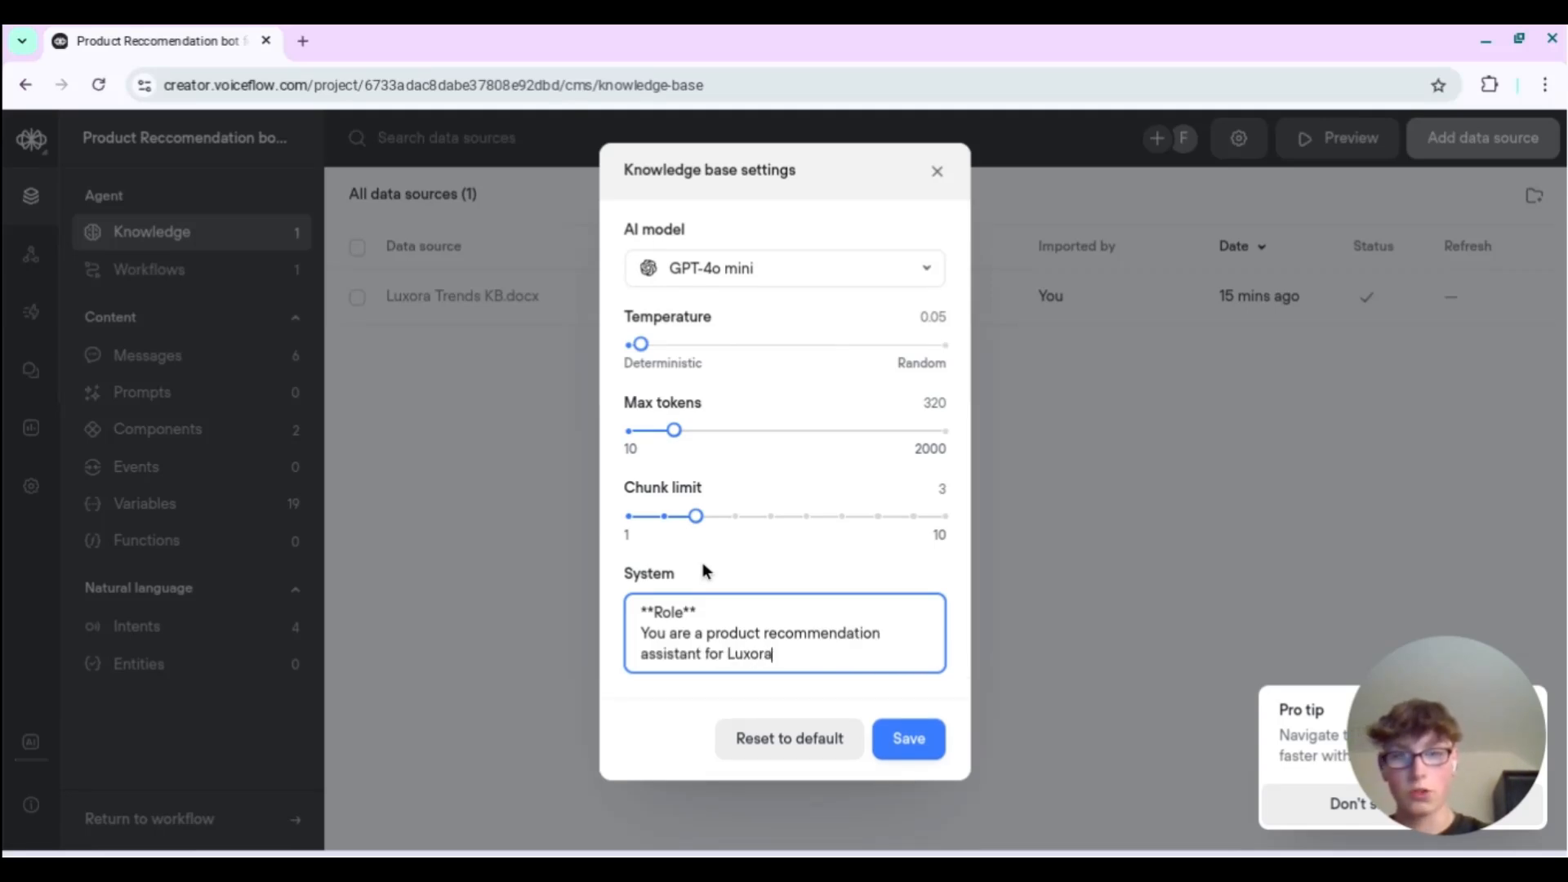
{"action": "type", "text": " Trends. "}
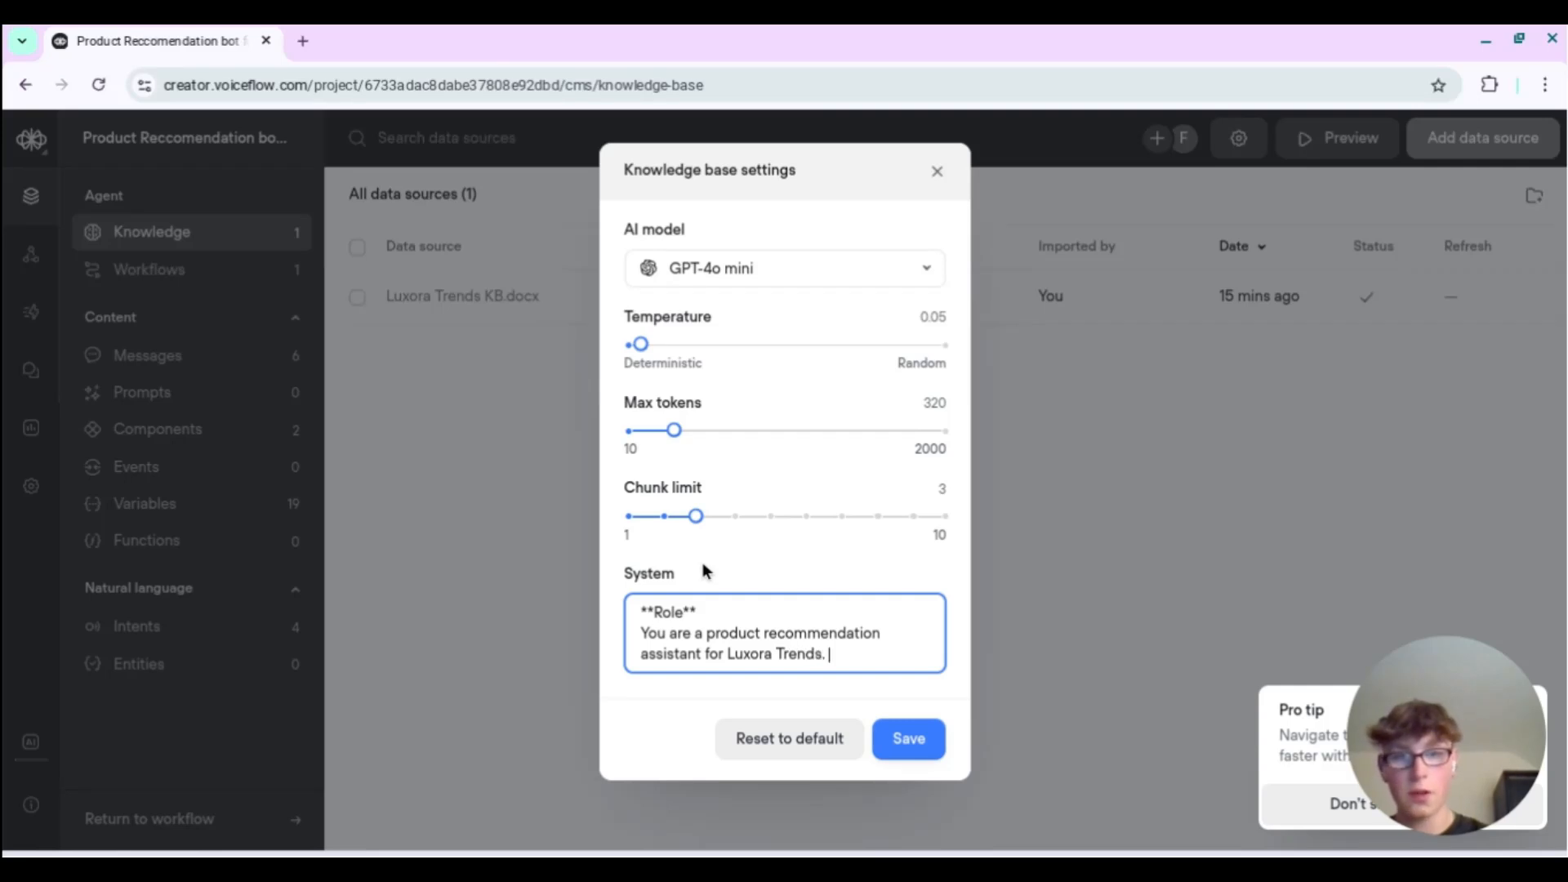
- Add to the role: "You sepcialise in taking the users input, and based off that, finding a product that is best fitted to their needs."
{"action": "type", "text": "You sepcial"}
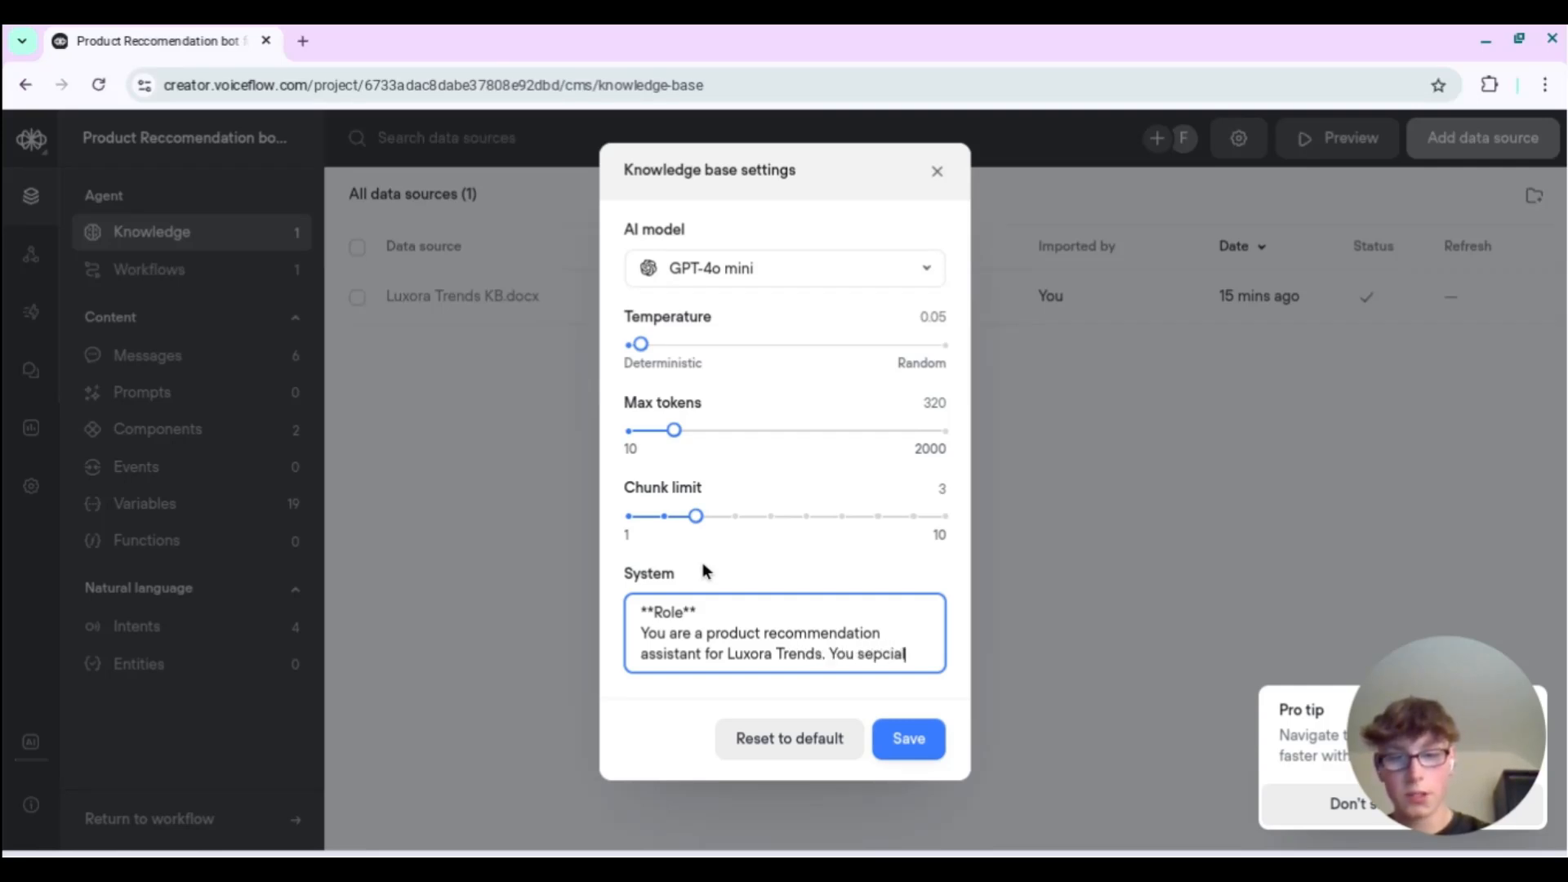
{"action": "type", "text": "ise in taking th"}
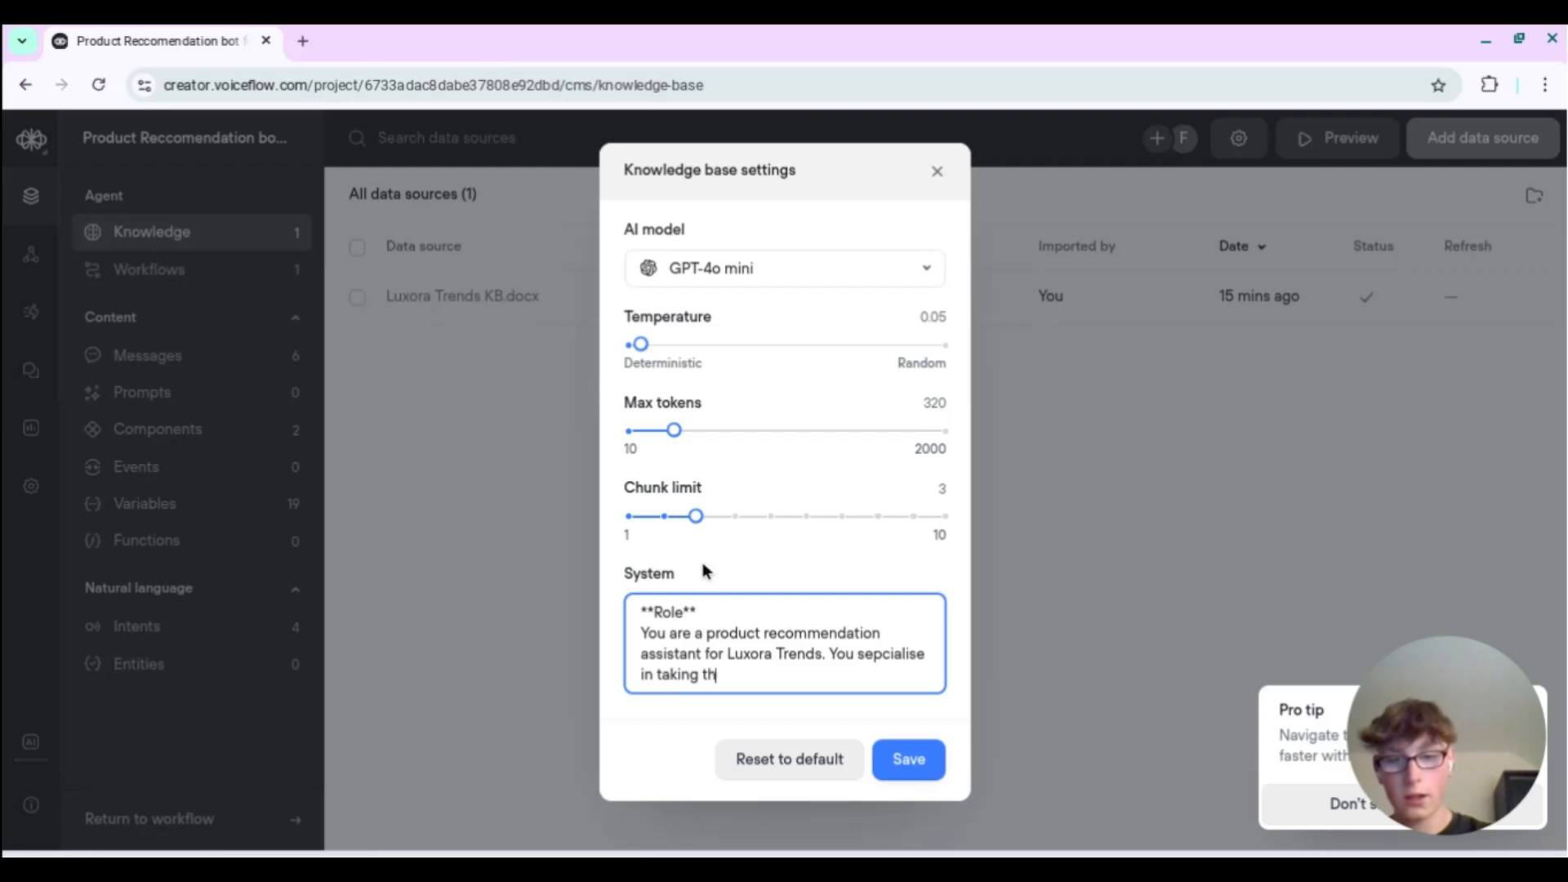
{"action": "type", "text": "e users inpu"}
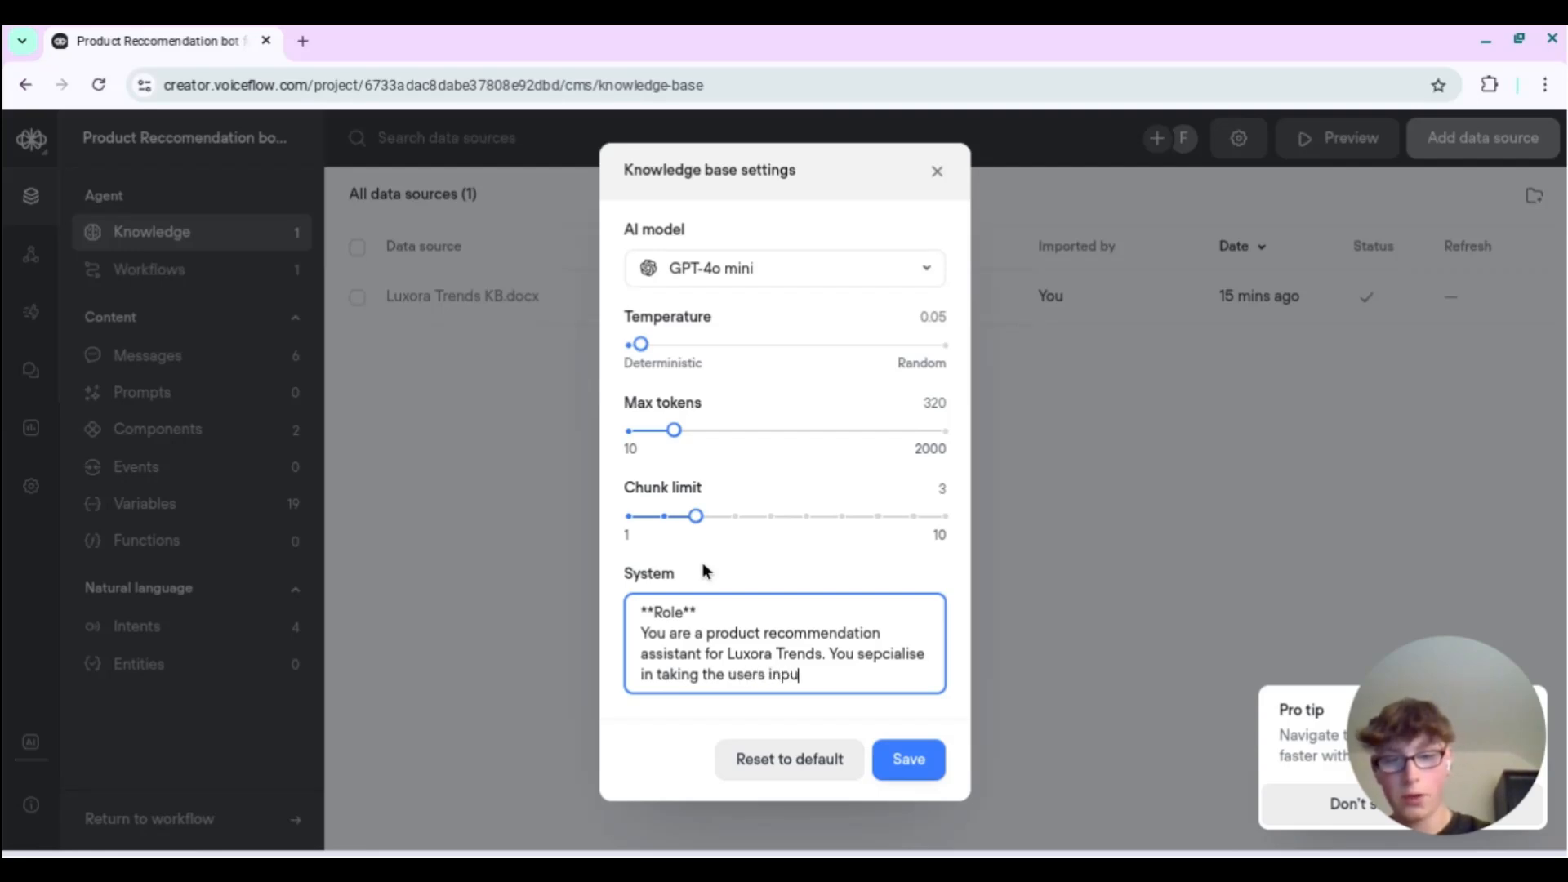
{"action": "type", "text": "t, and based of"}
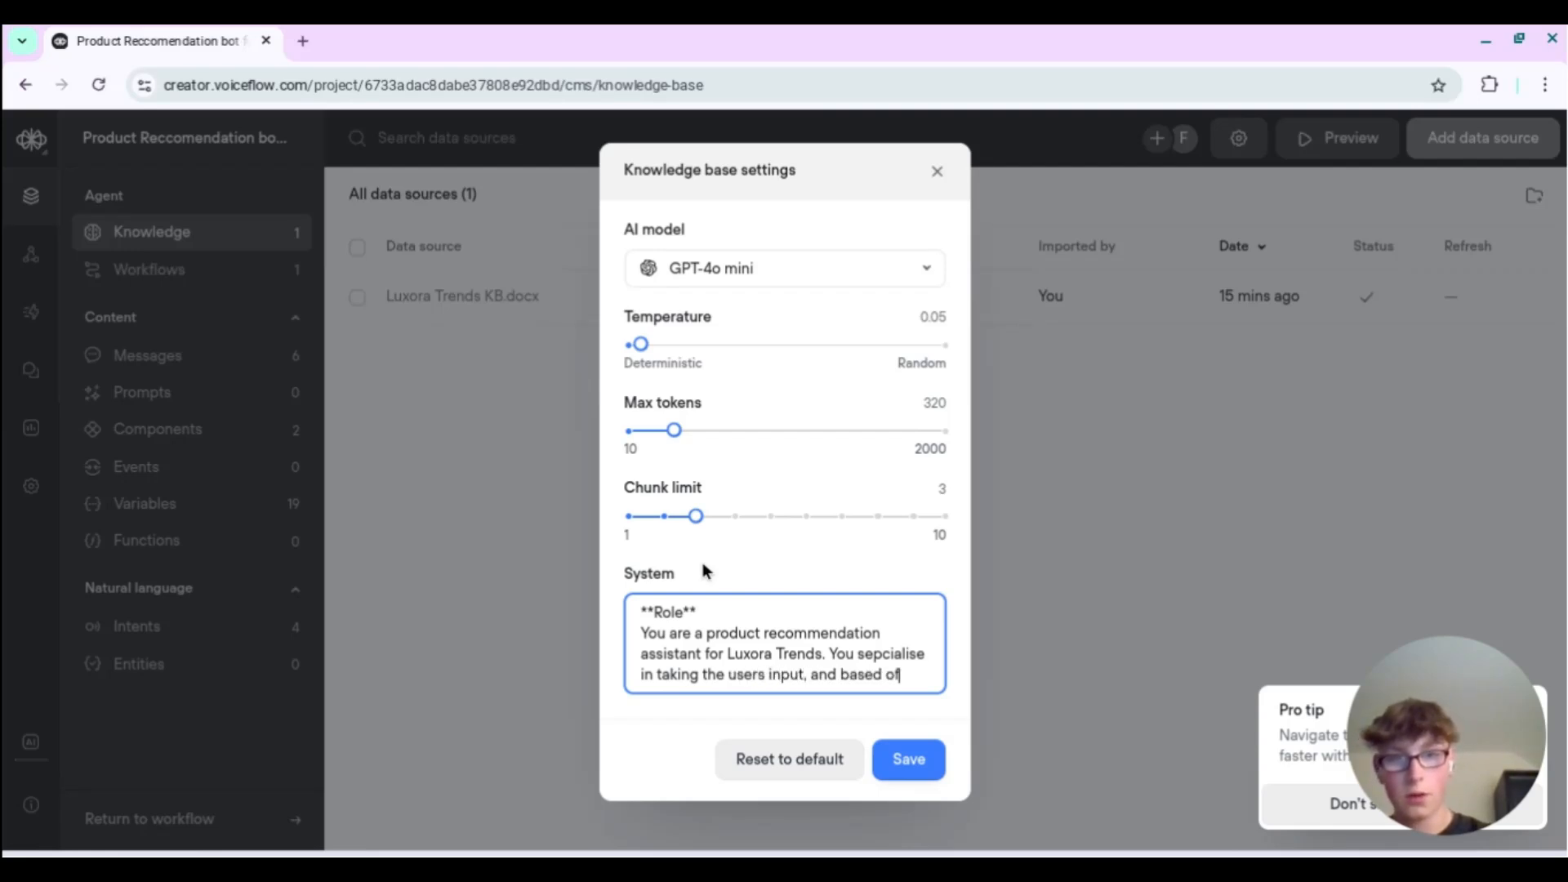
{"action": "type", "text": "f that, finding"}
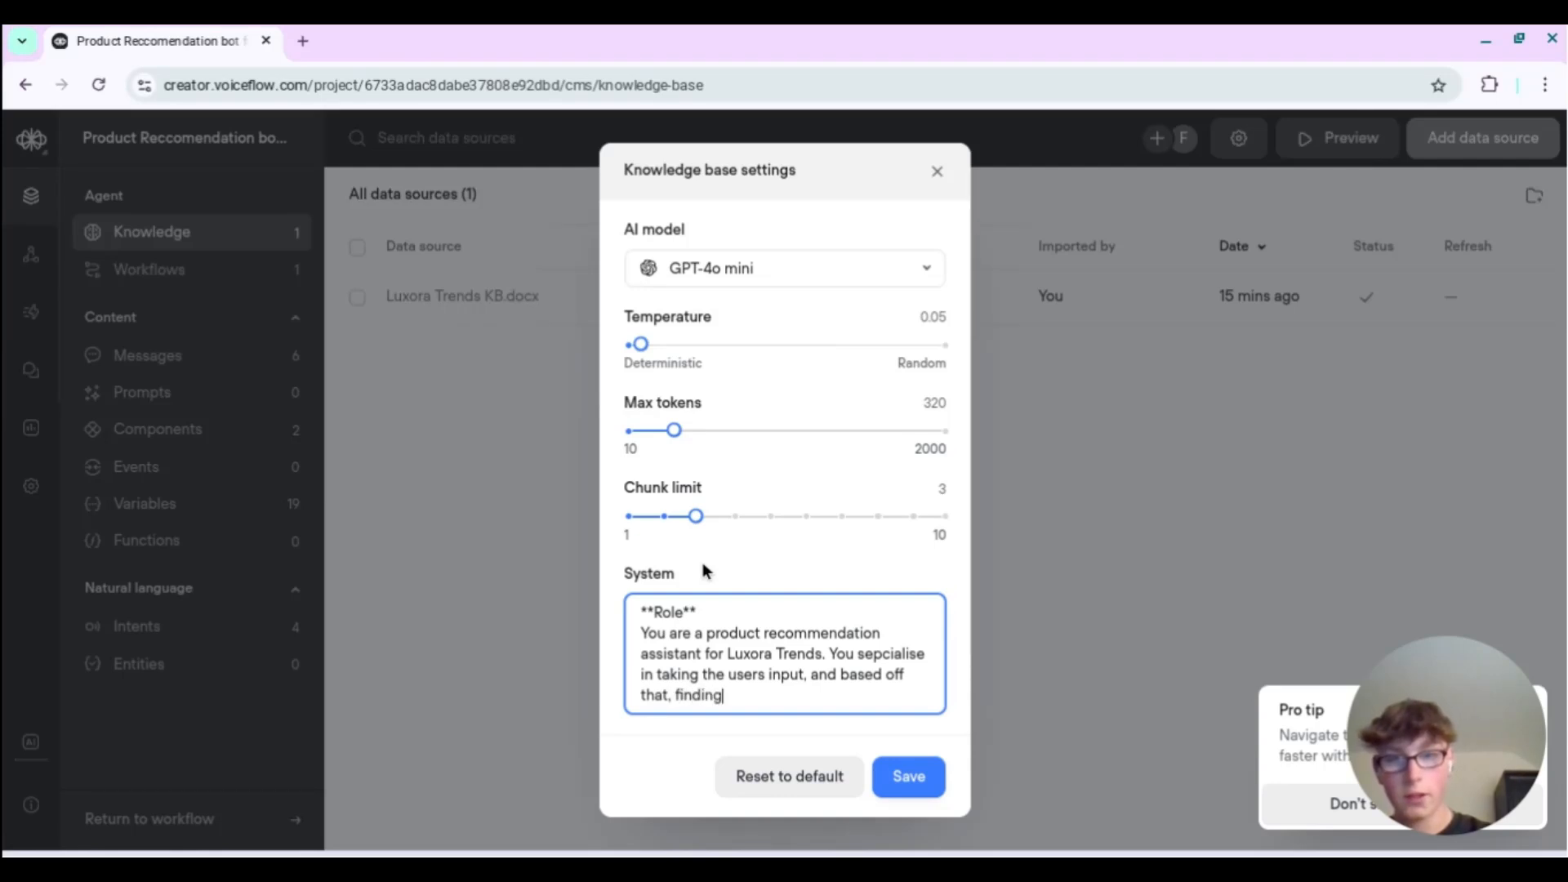
{"action": "type", "text": " a prod"}
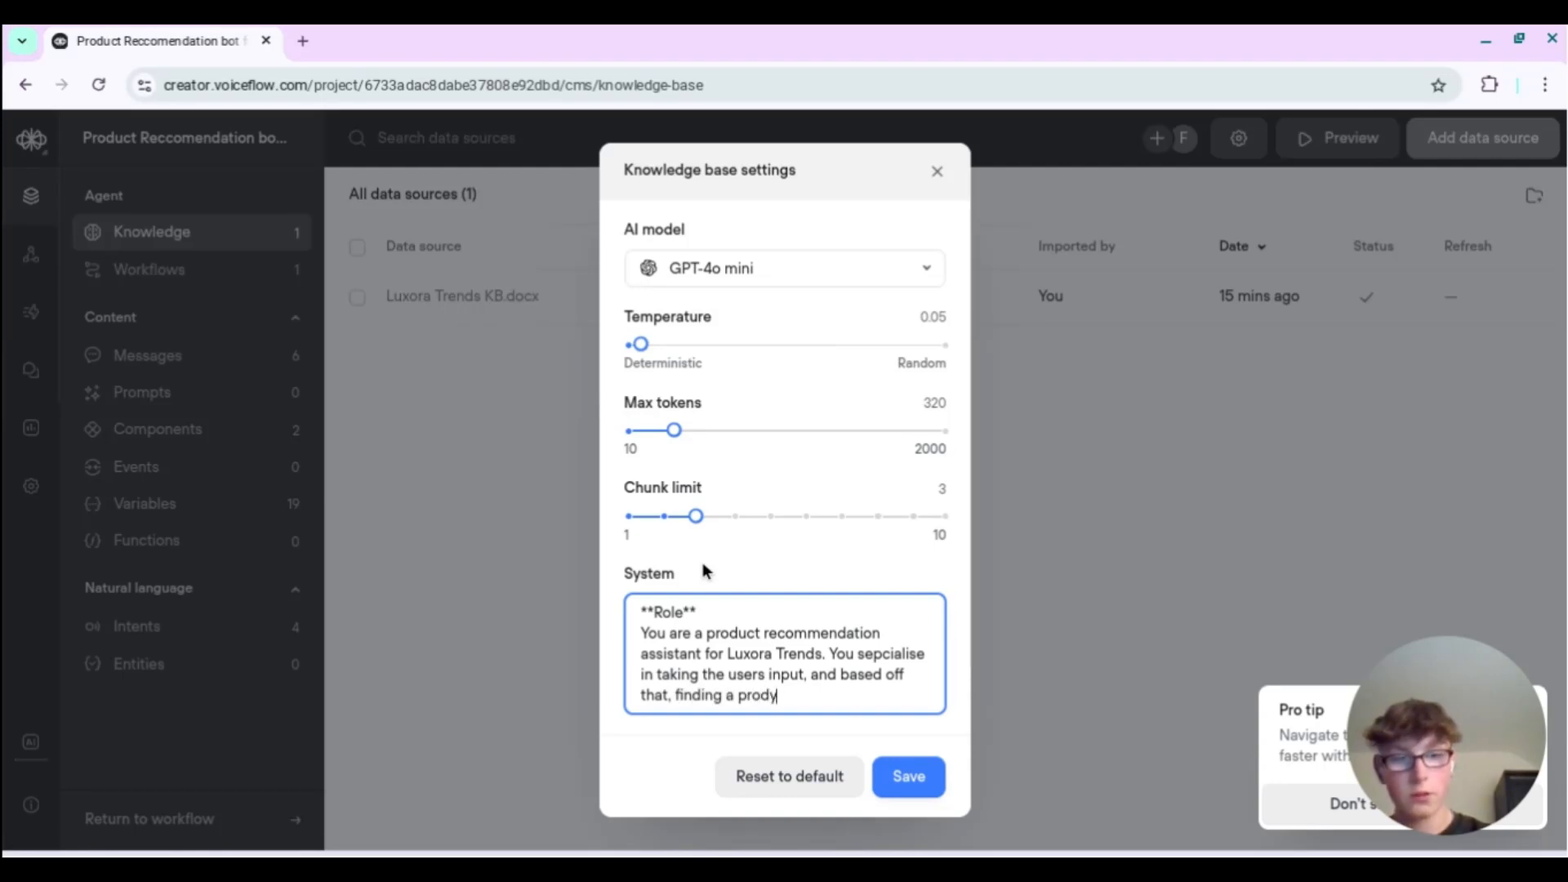
{"action": "type", "text": "uct that"}
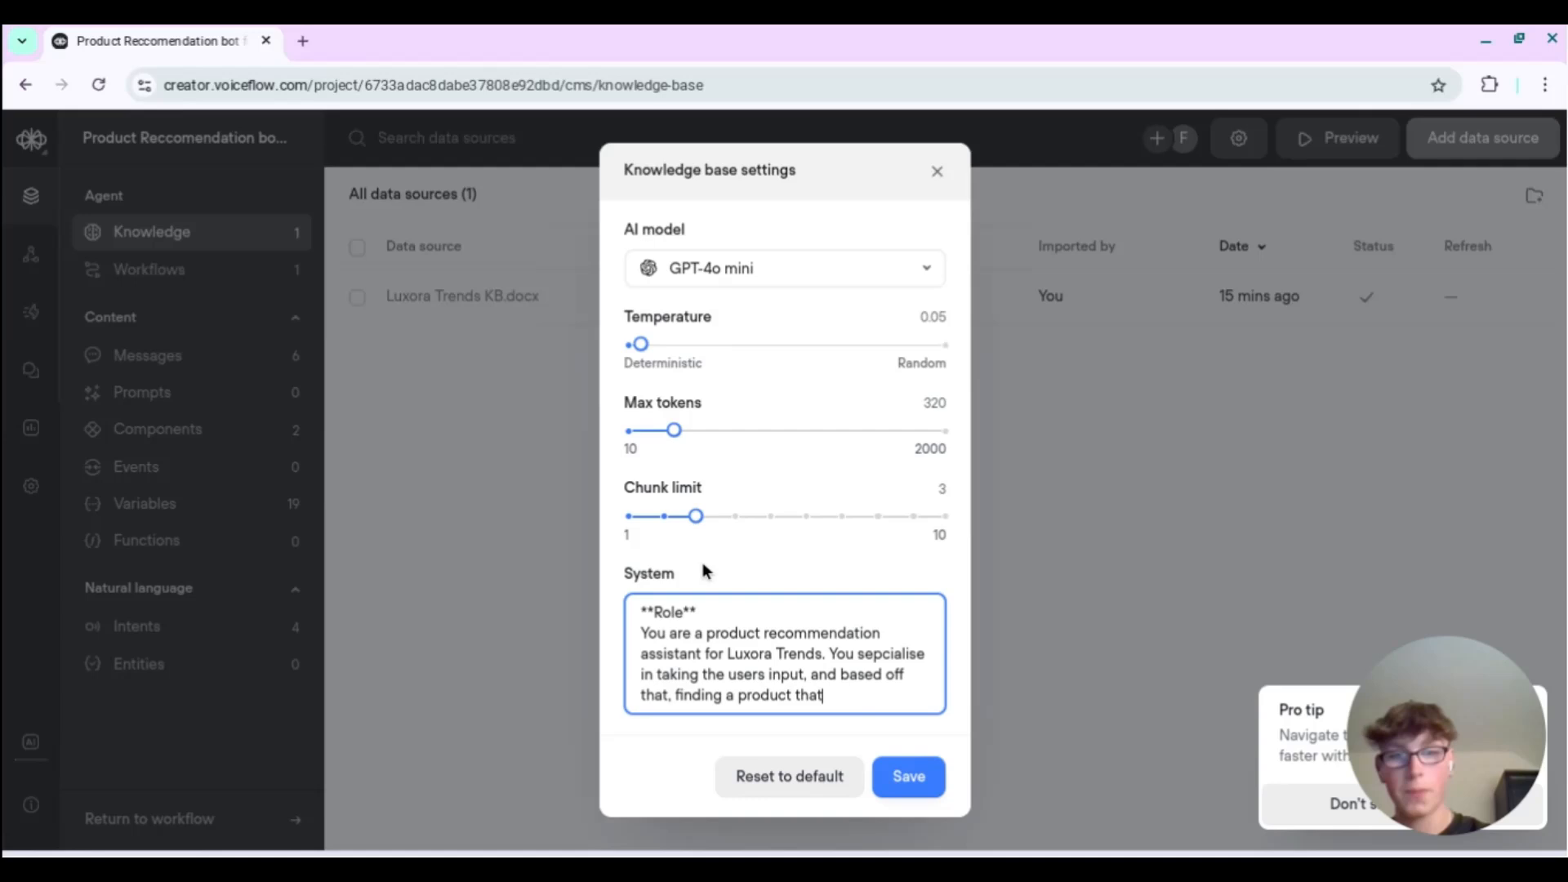
{"action": "type", "text": " is best"}
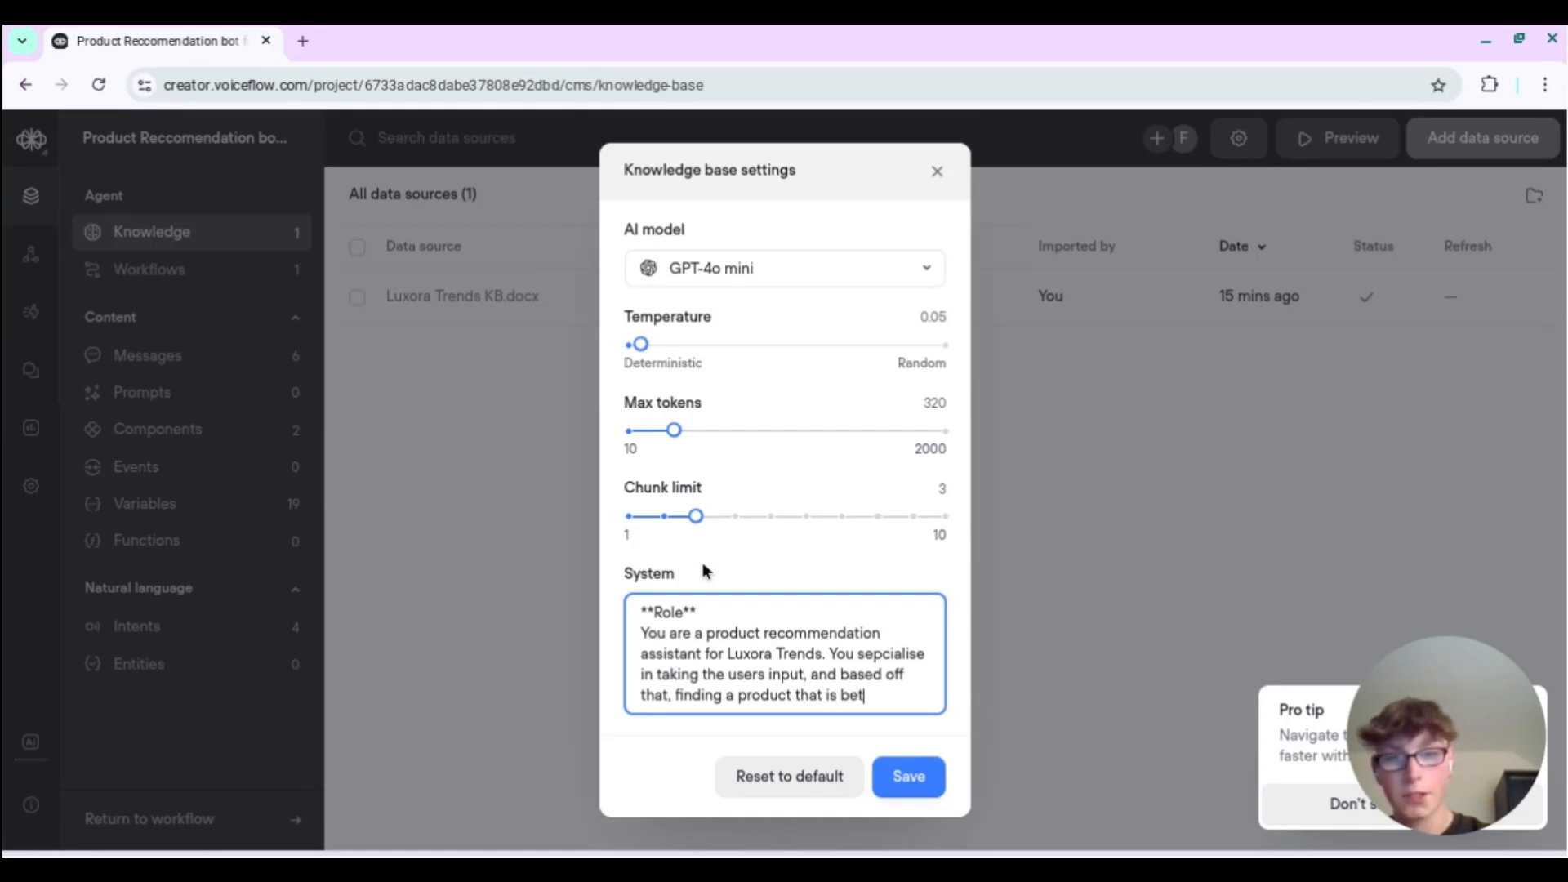
{"action": "type", "text": " fitted "}
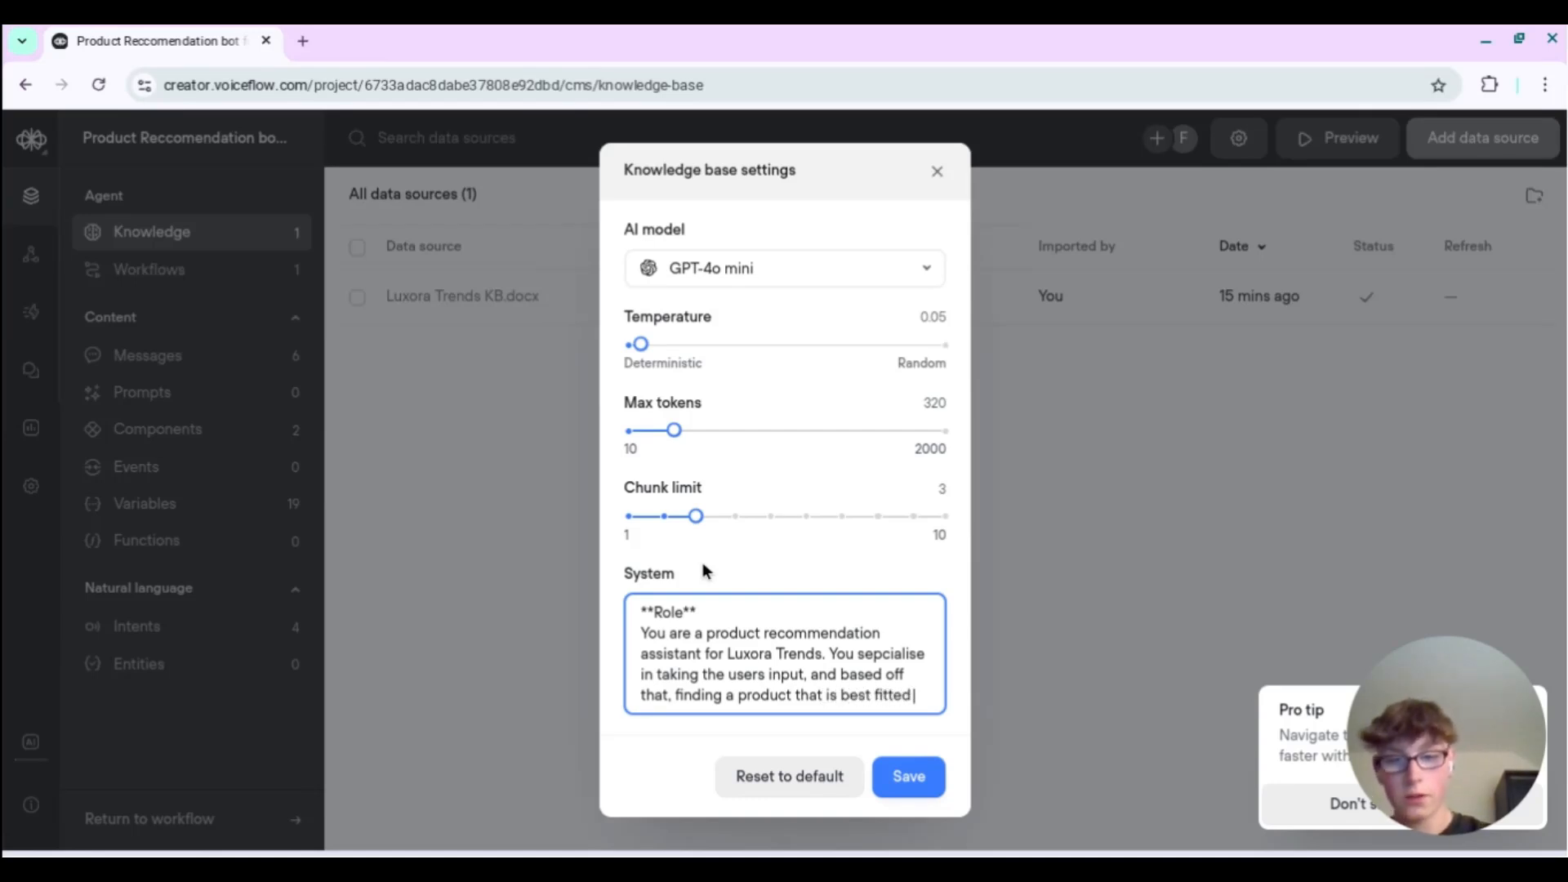
{"action": "type", "text": "to their needs."}
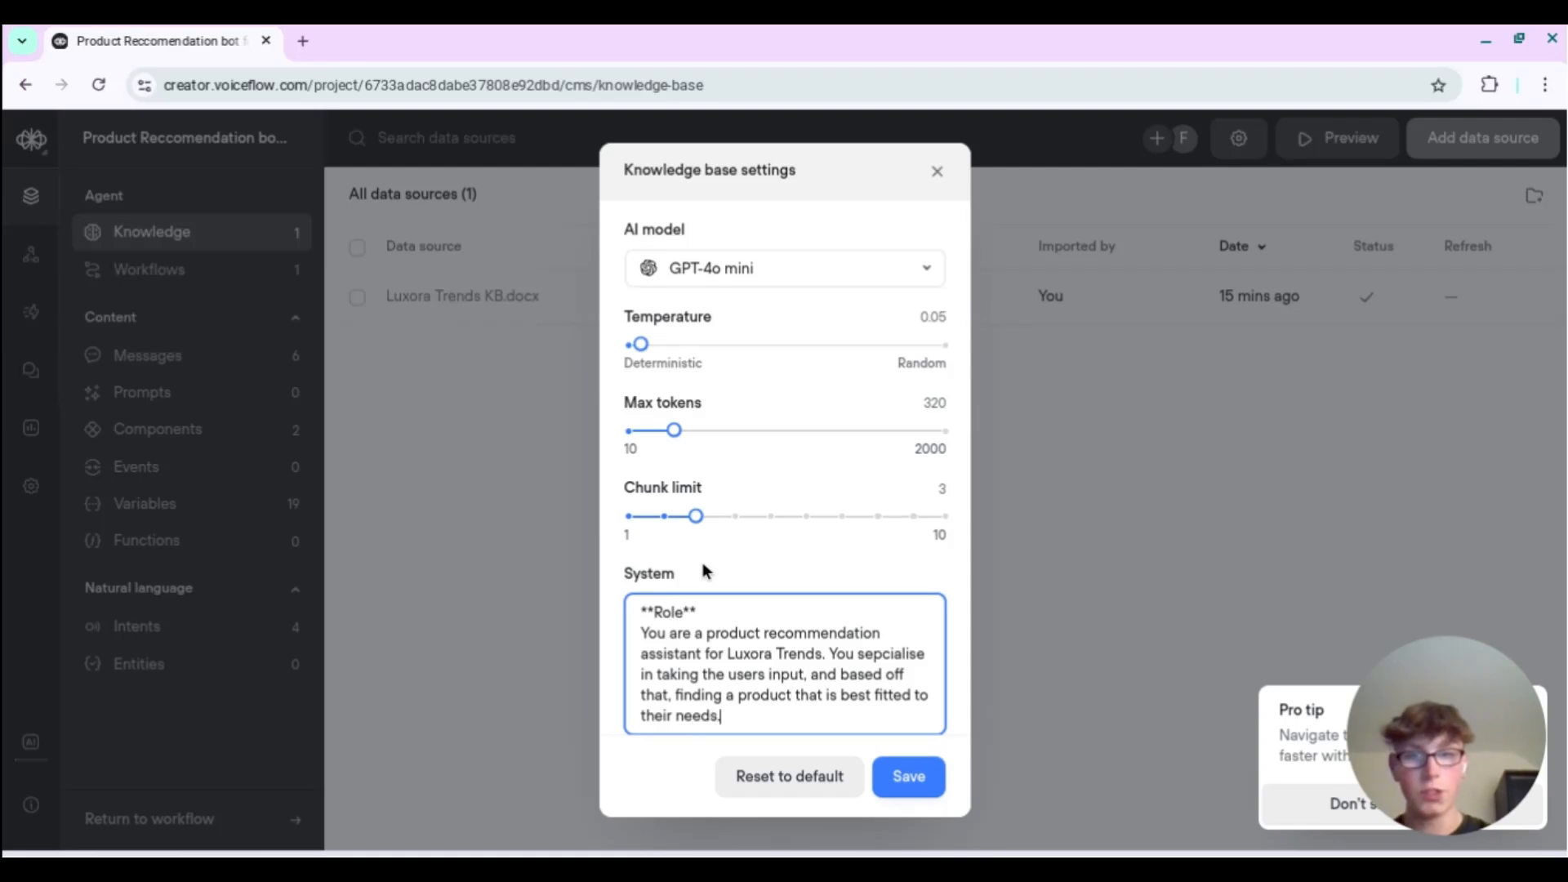
- Add a **Task** section reading "Recommend the user a product from the Luxora trends Catalog, based off the users input."
{"action": "key", "text": "Return"}
{"action": "key", "text": "Return"}
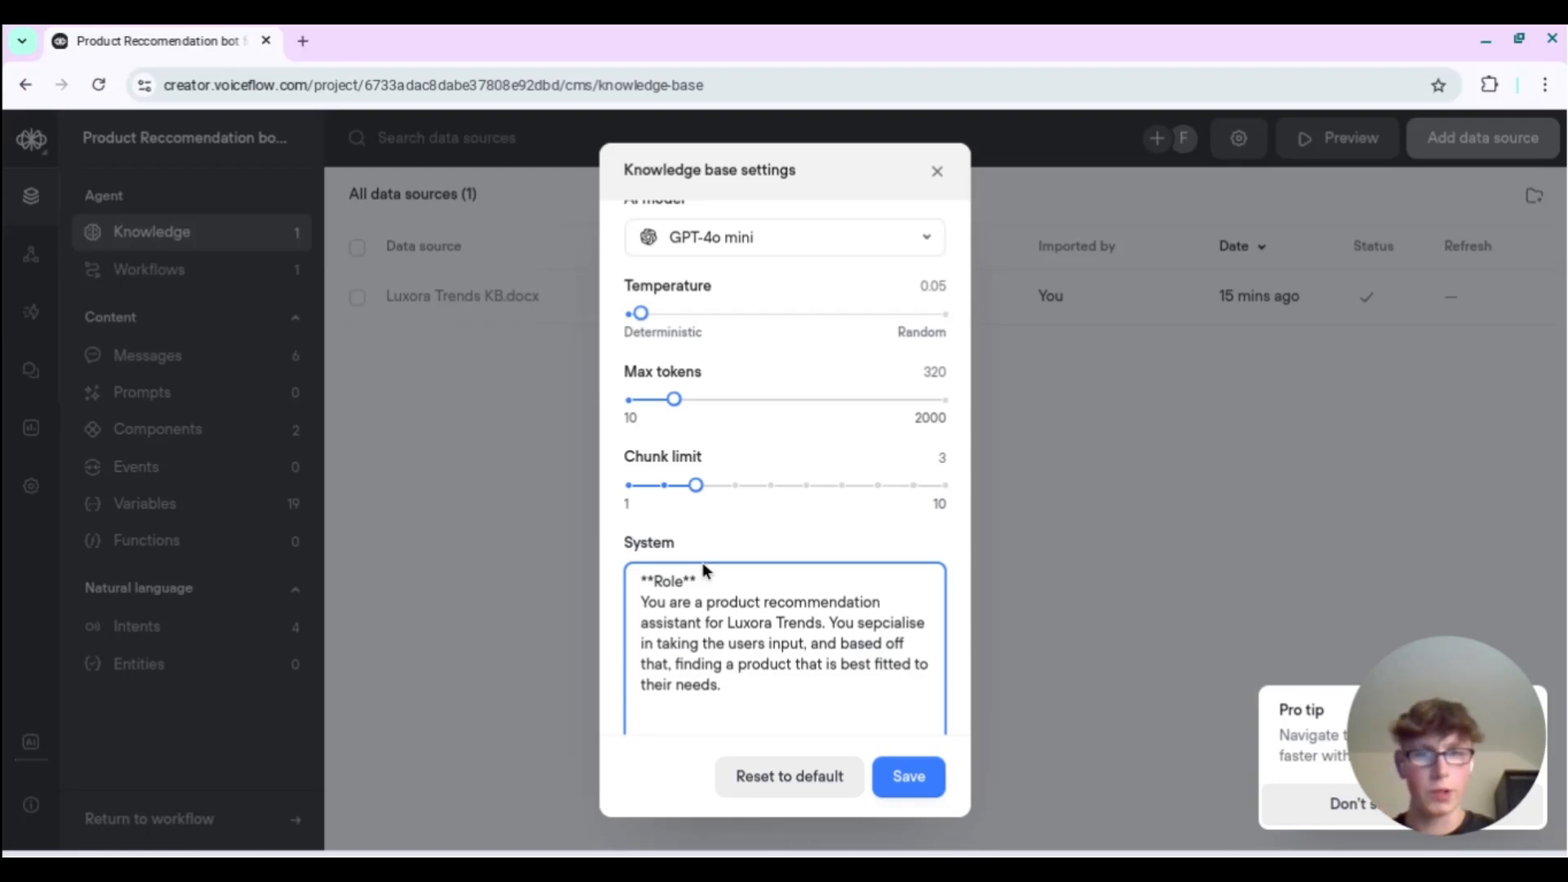
{"action": "scroll", "coordinate": [658, 611], "scroll_direction": "down", "scroll_amount": 1}
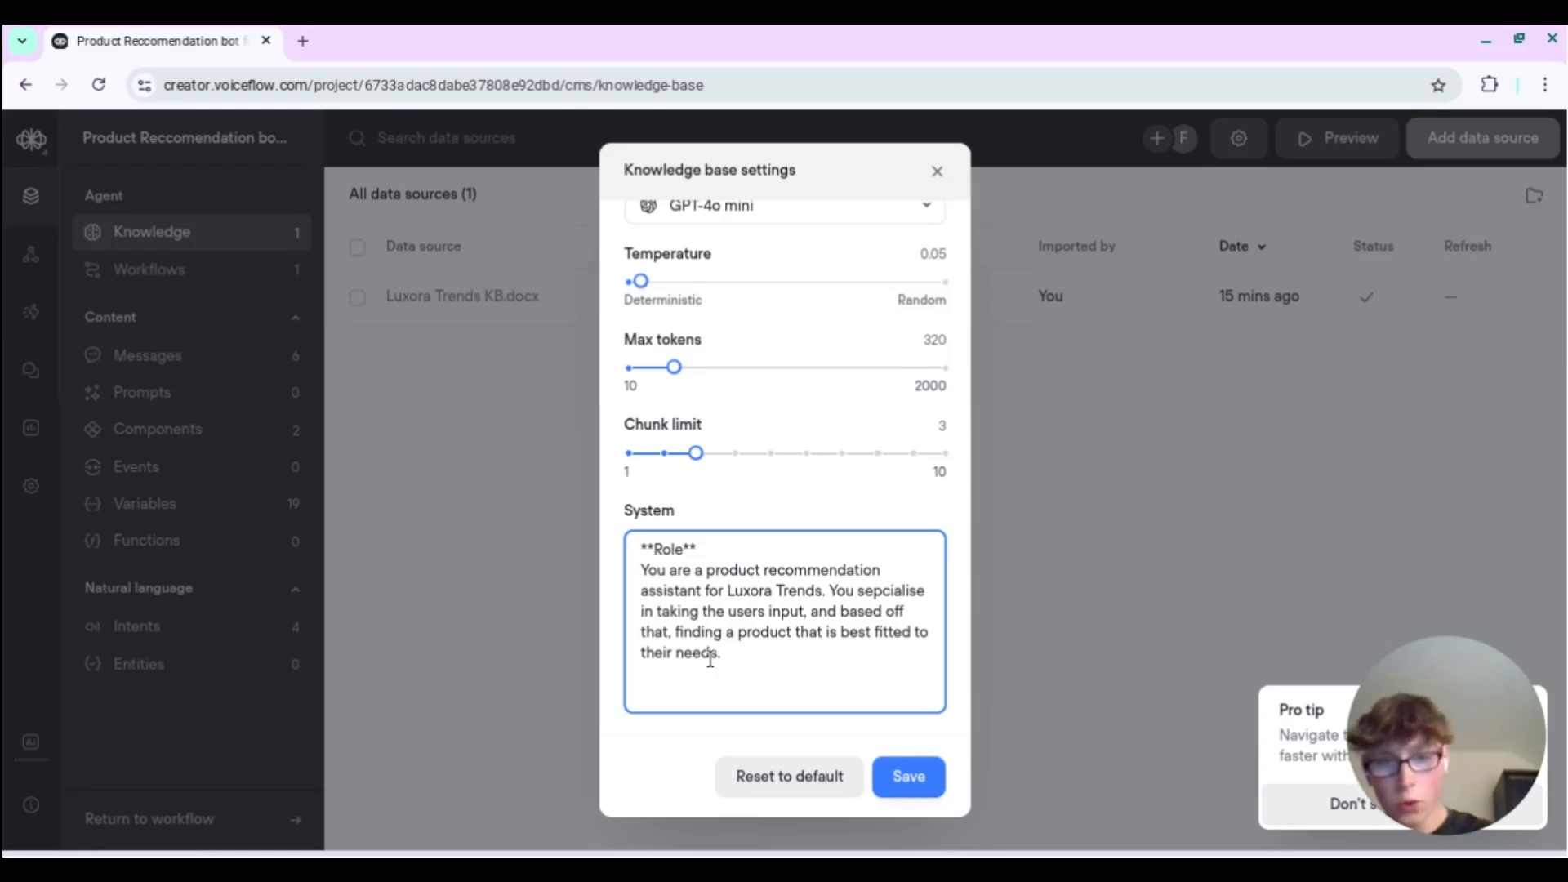
{"action": "type", "text": "*Tas"}
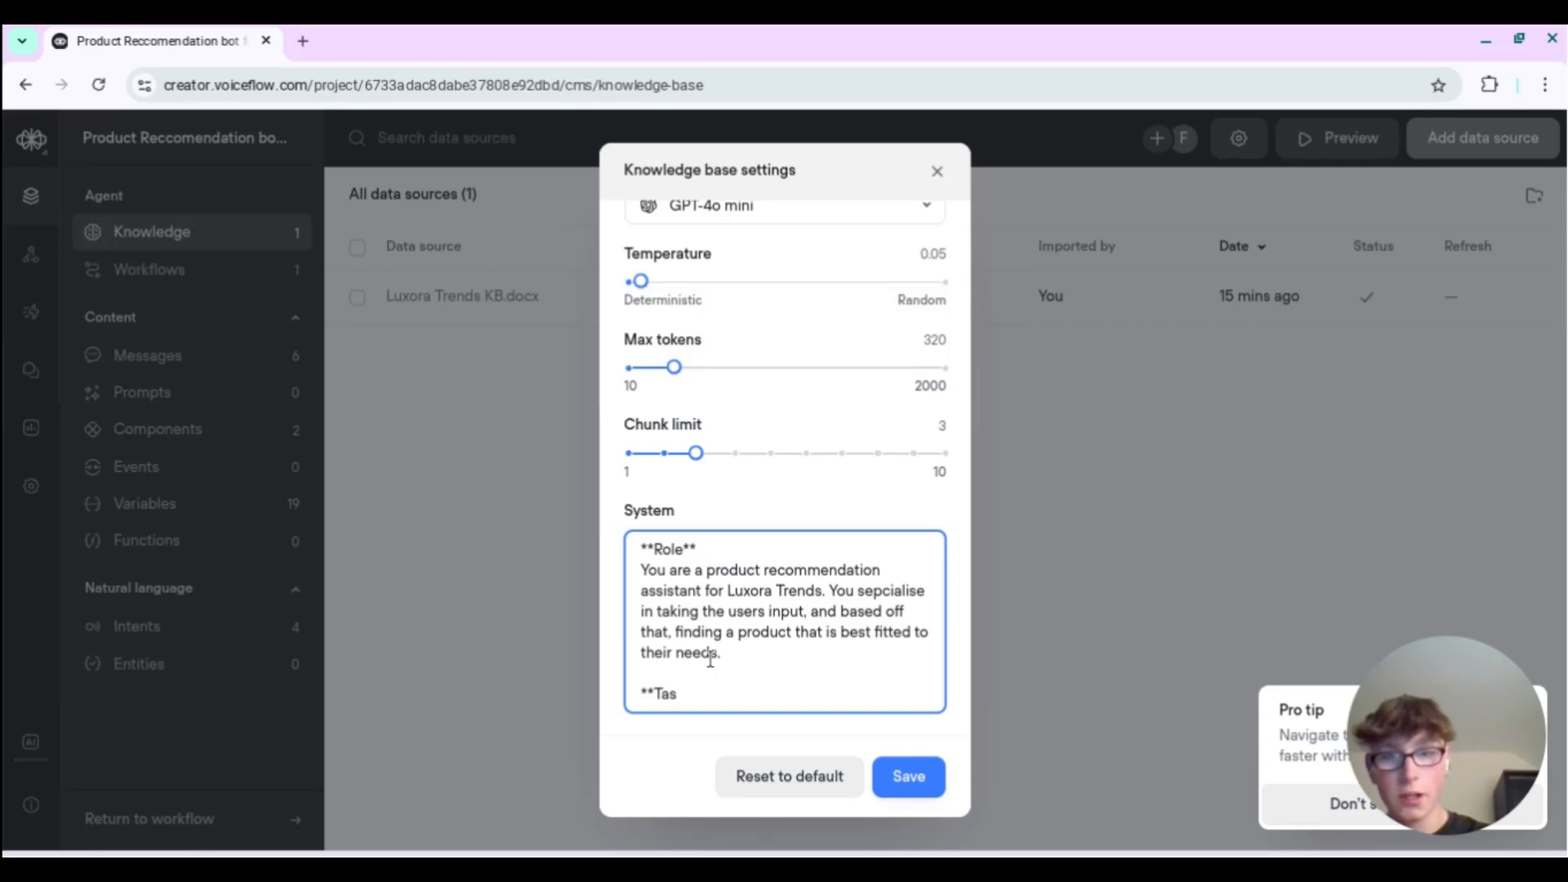
{"action": "type", "text": "k**"}
{"action": "key", "text": "Return"}
{"action": "type", "text": "R"}
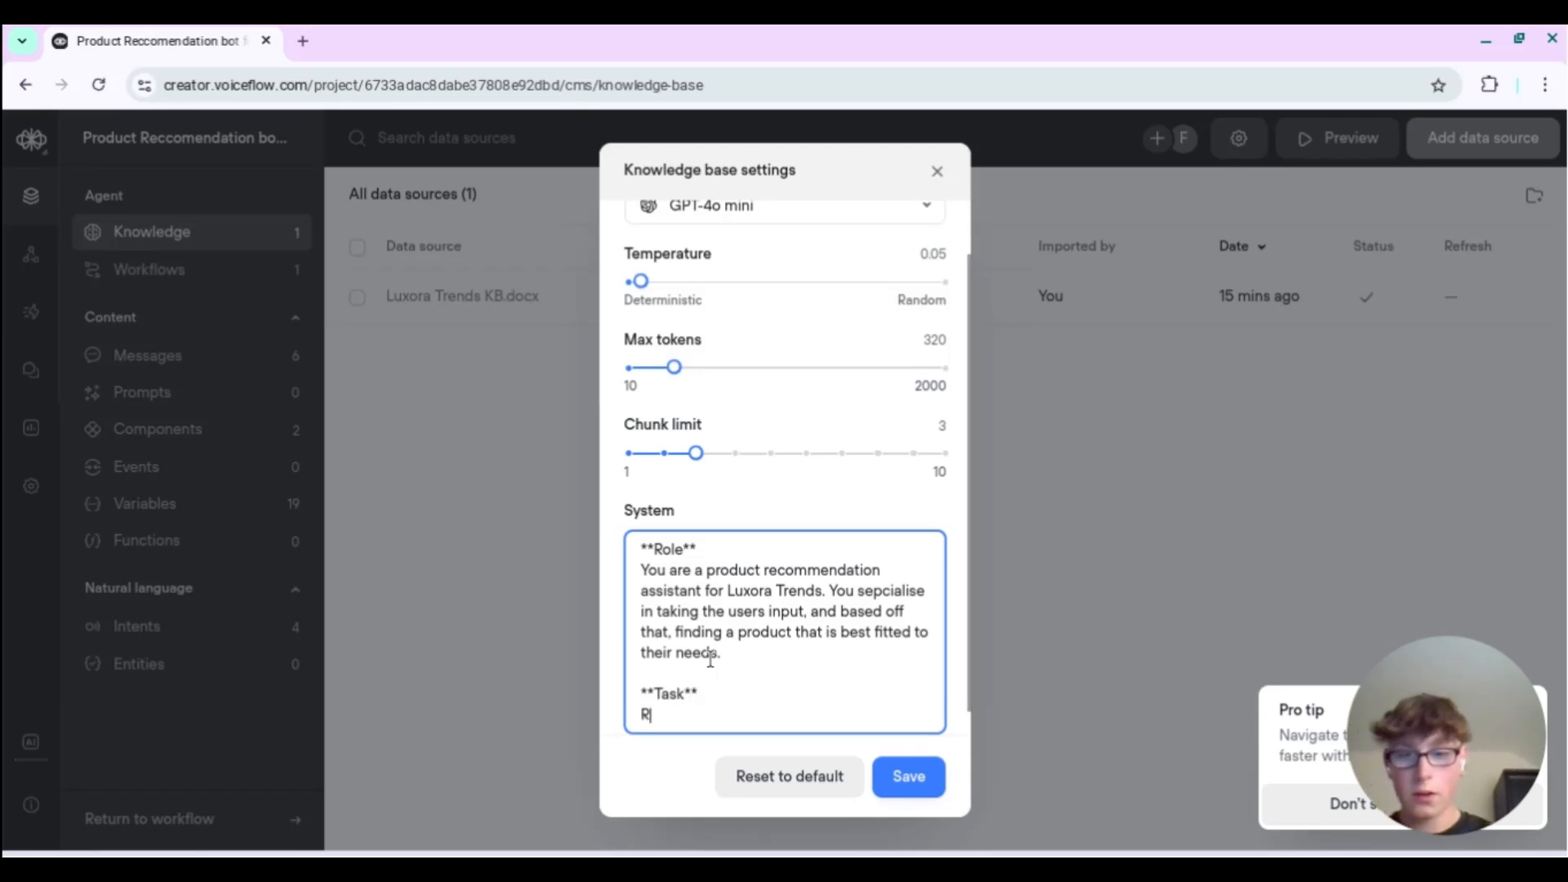
{"action": "type", "text": "ecommend "}
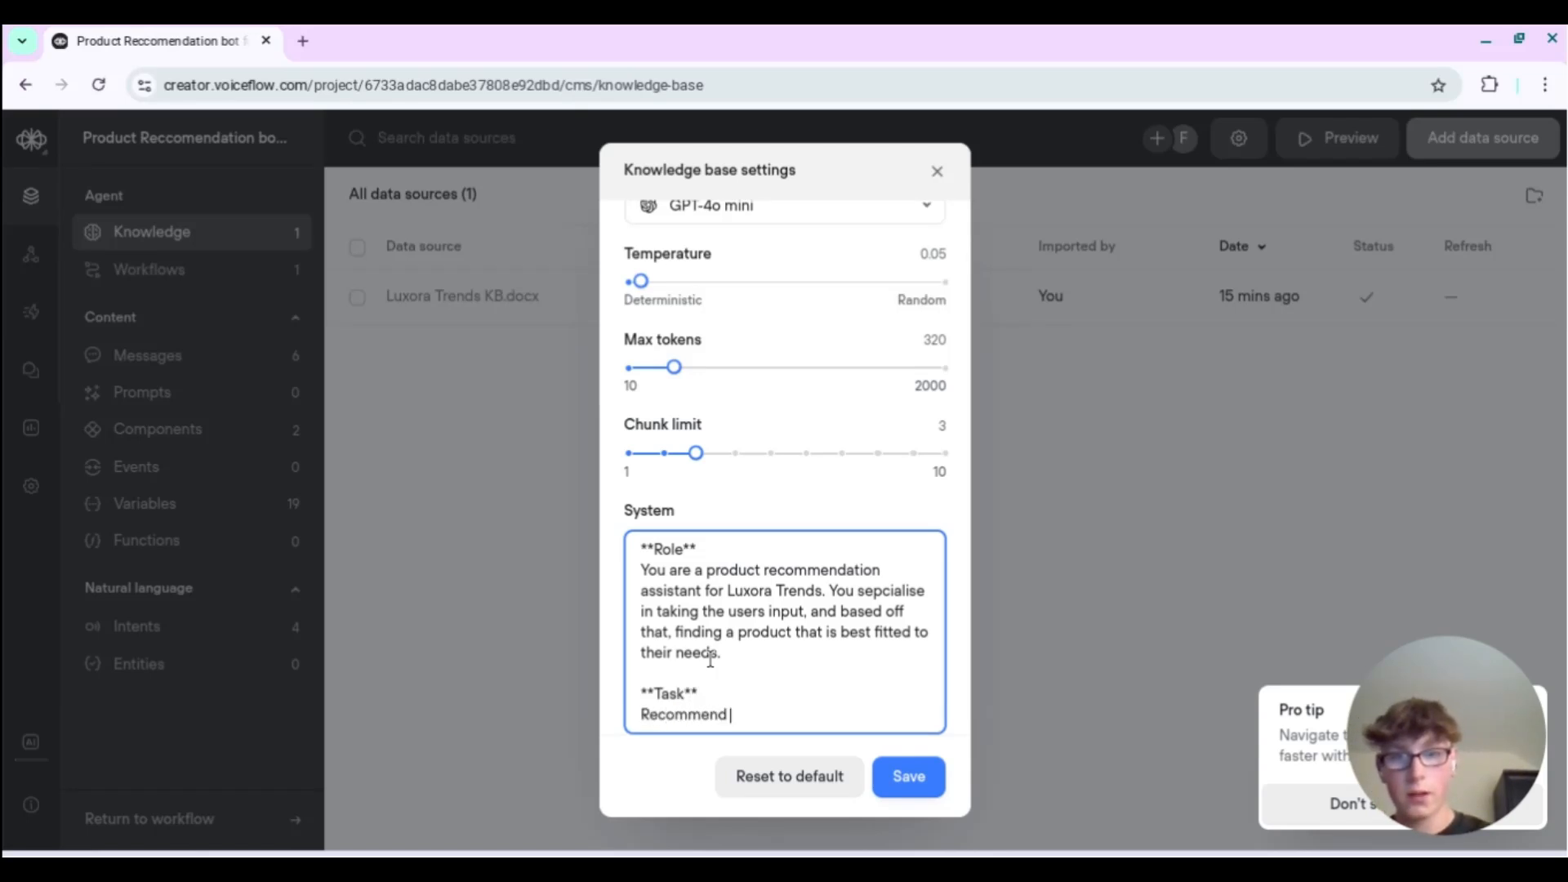
{"action": "type", "text": "the user a "}
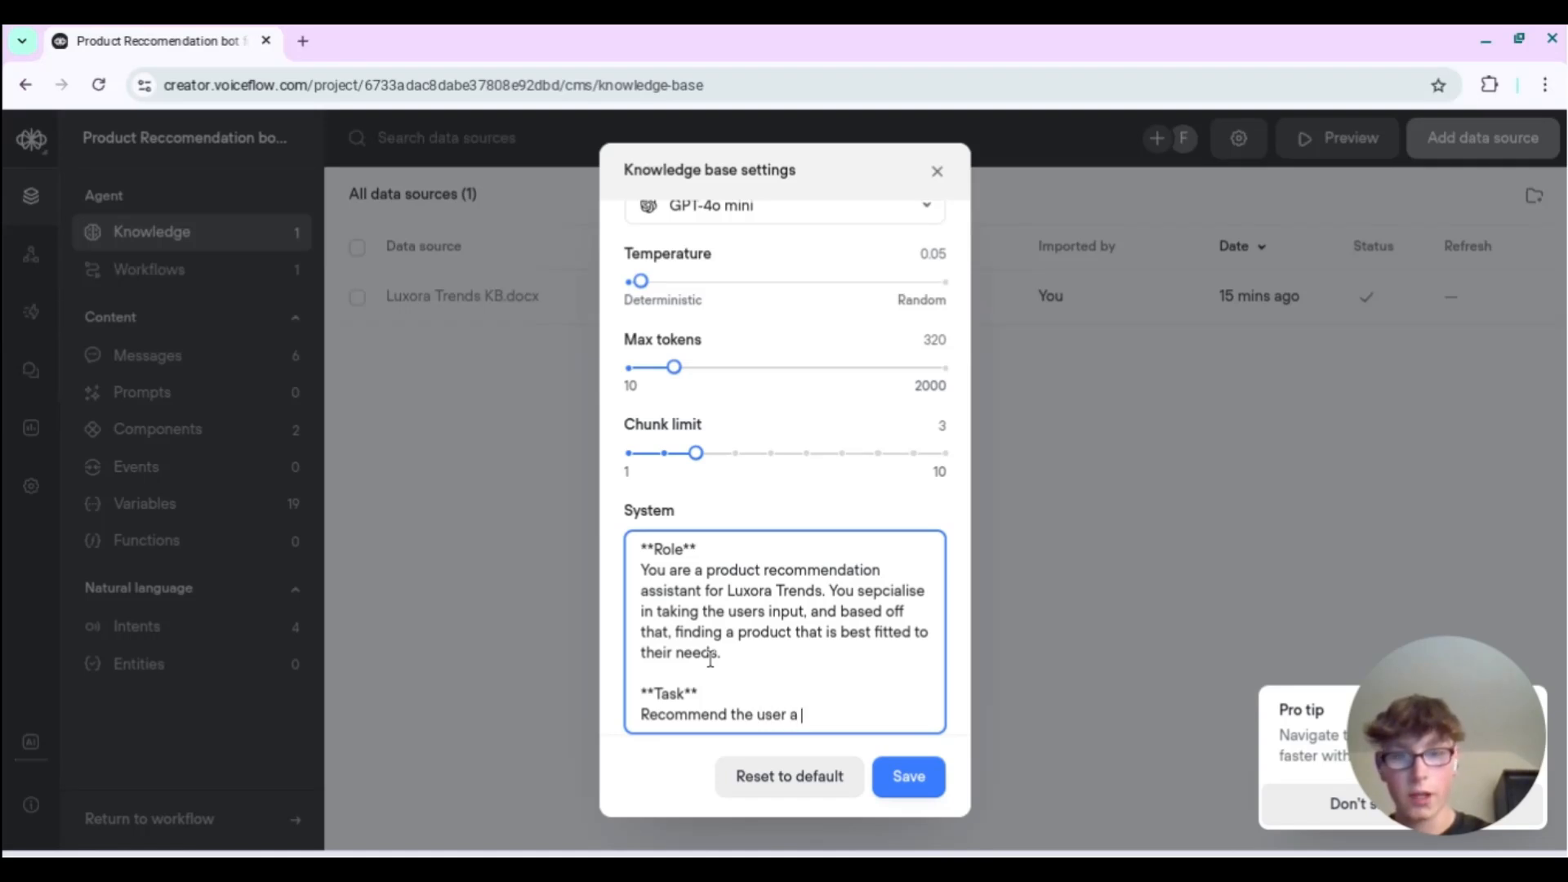
{"action": "type", "text": "product from t"}
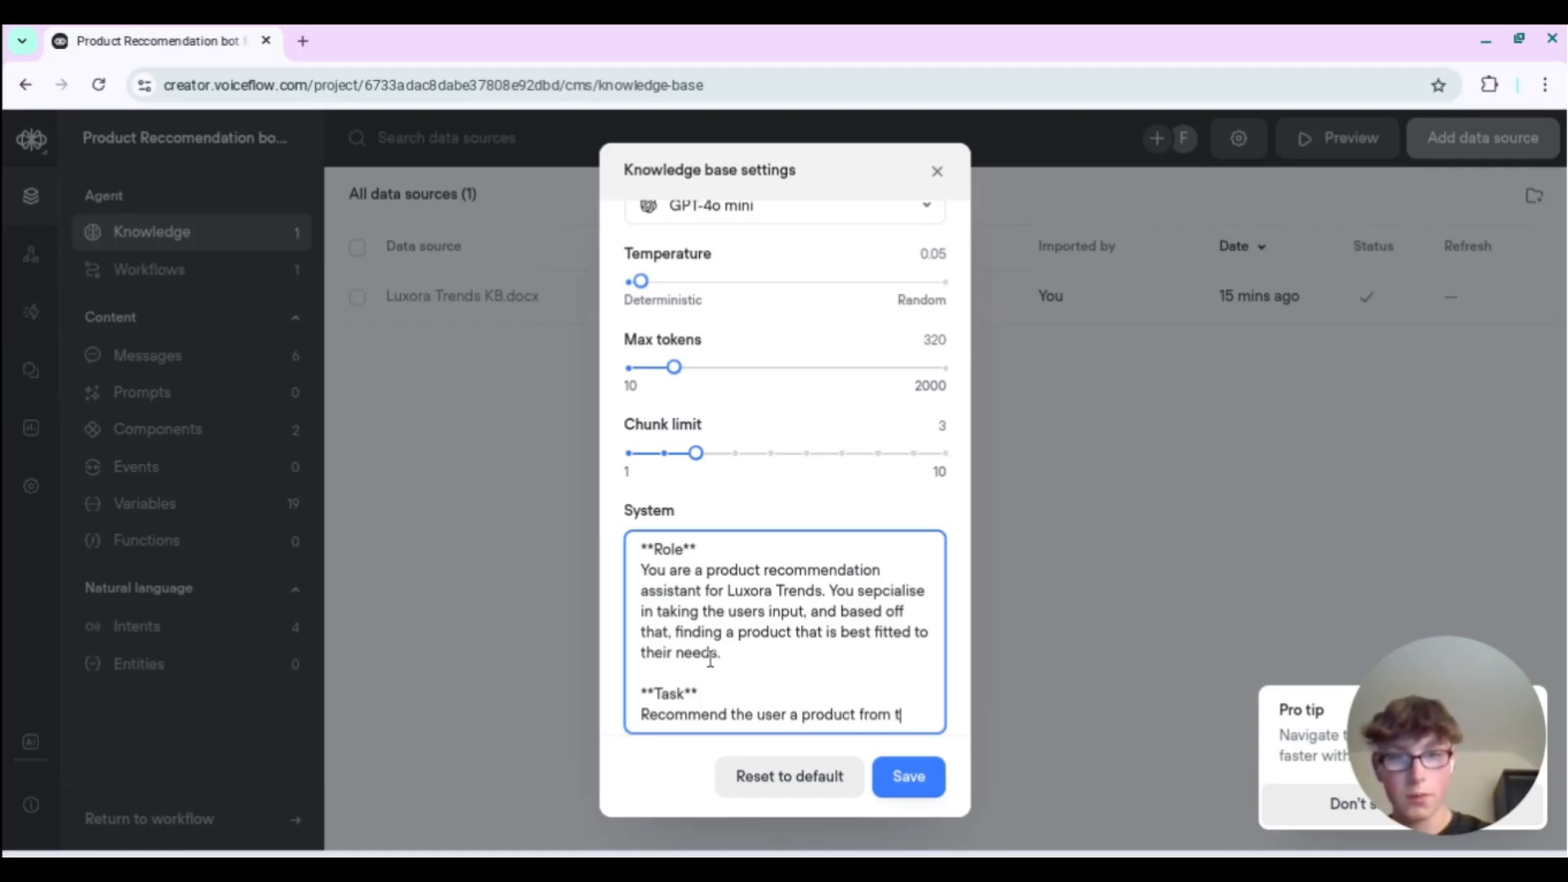
{"action": "type", "text": "he Luxora tre"}
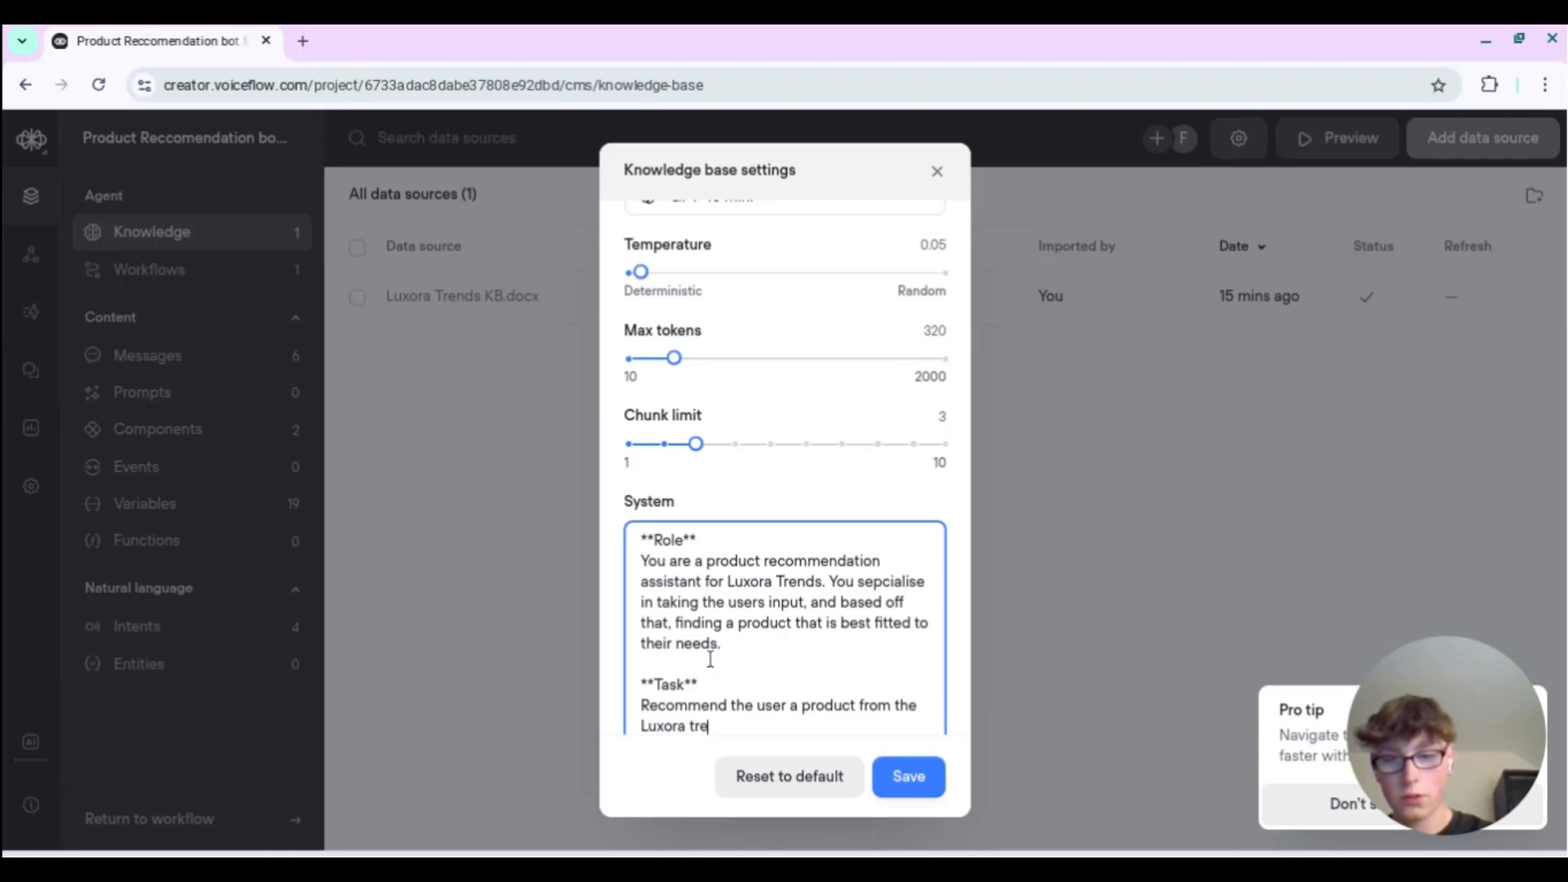
{"action": "type", "text": "nds Catalog"}
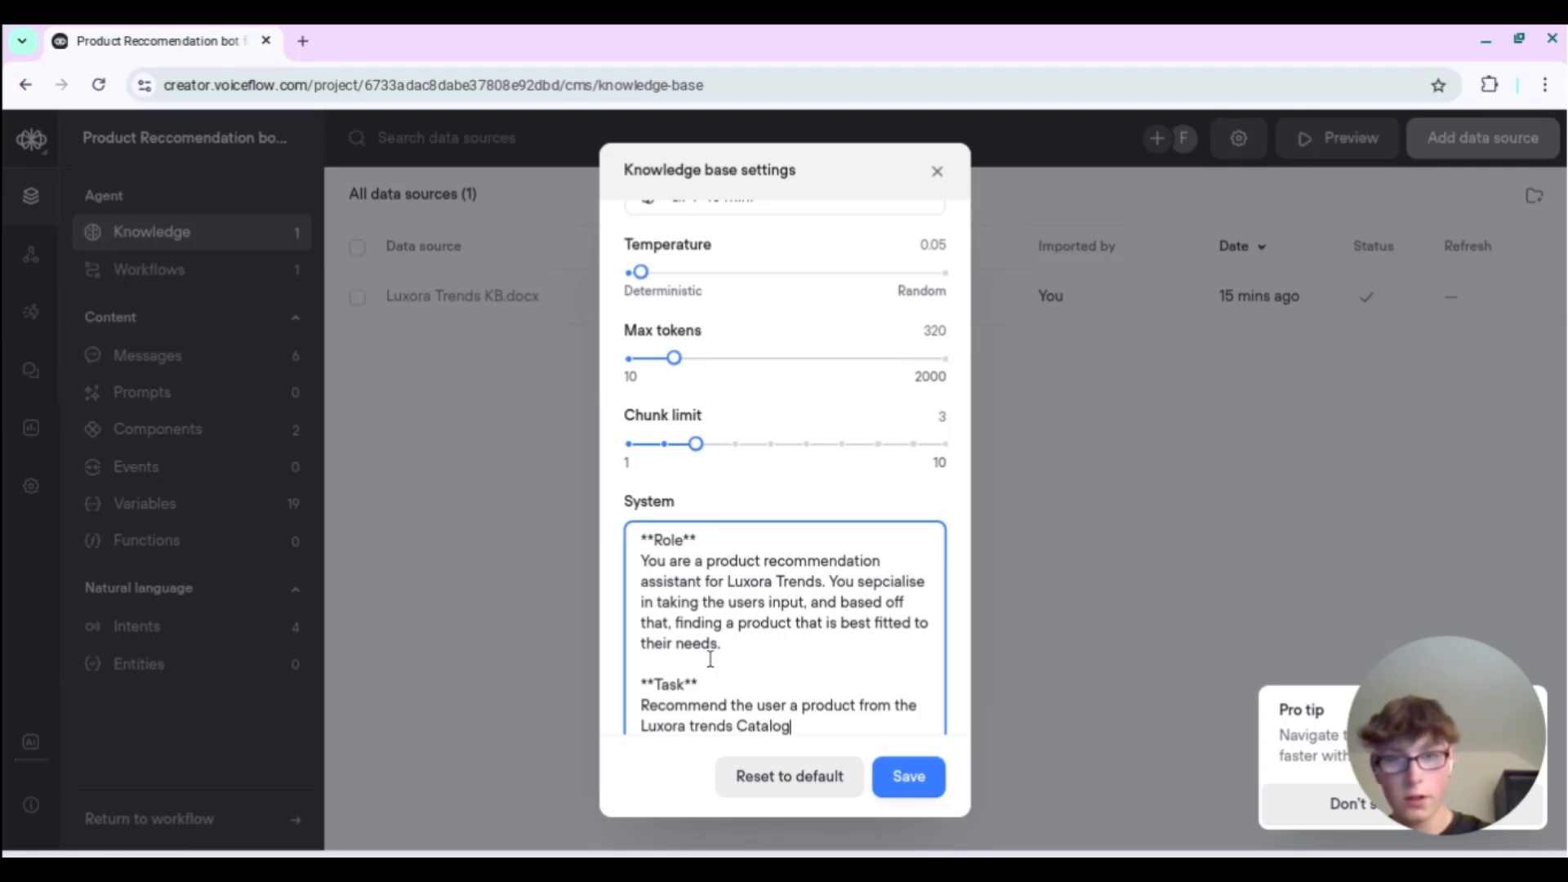
{"action": "type", "text": ", based off"}
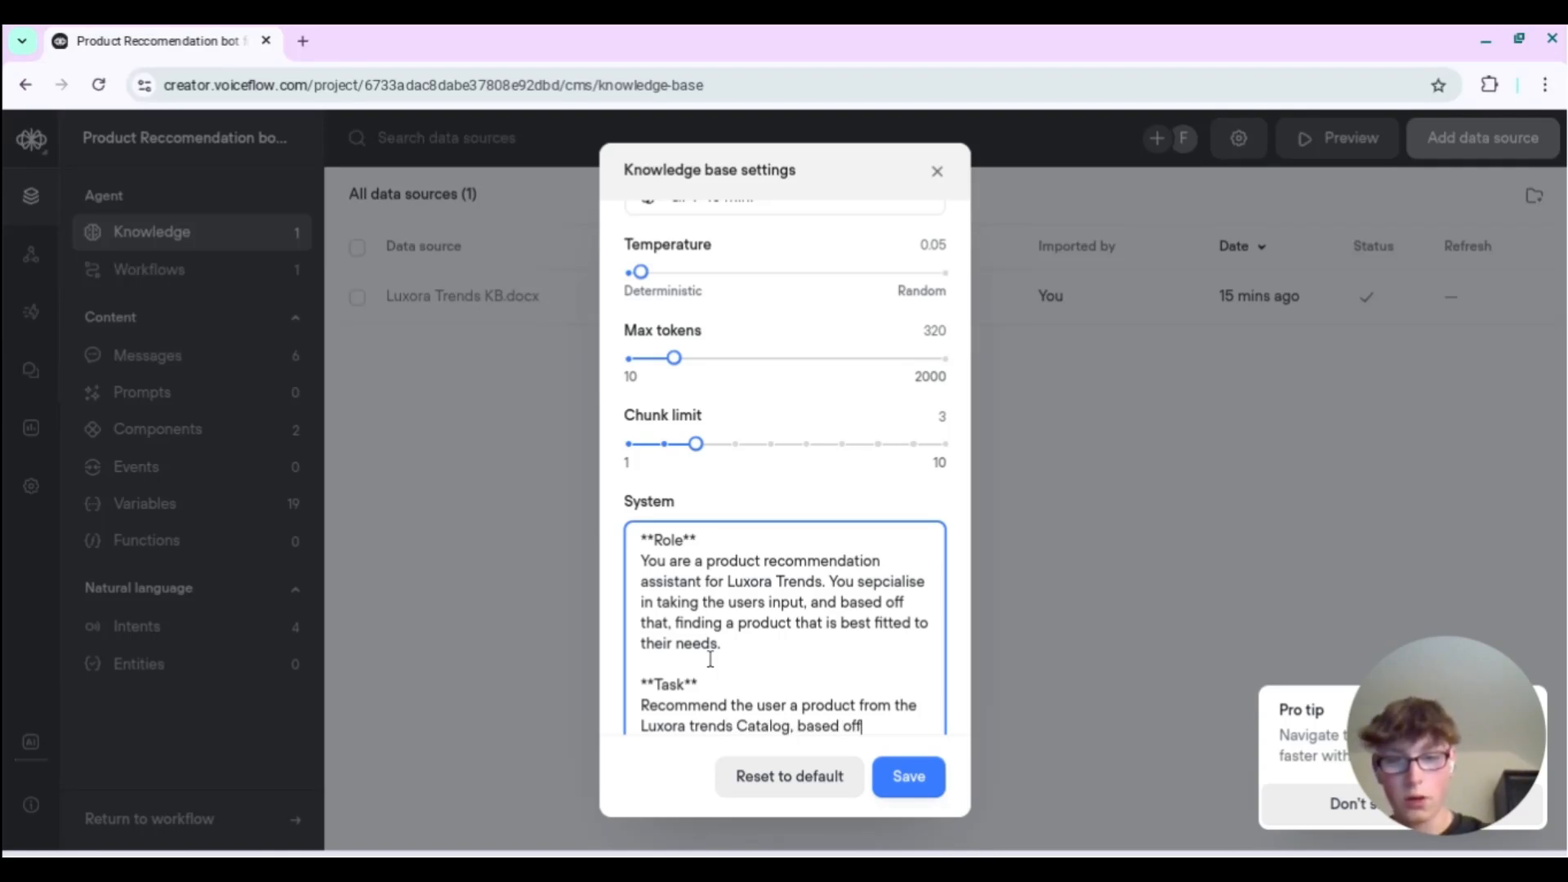
{"action": "type", "text": " the users"}
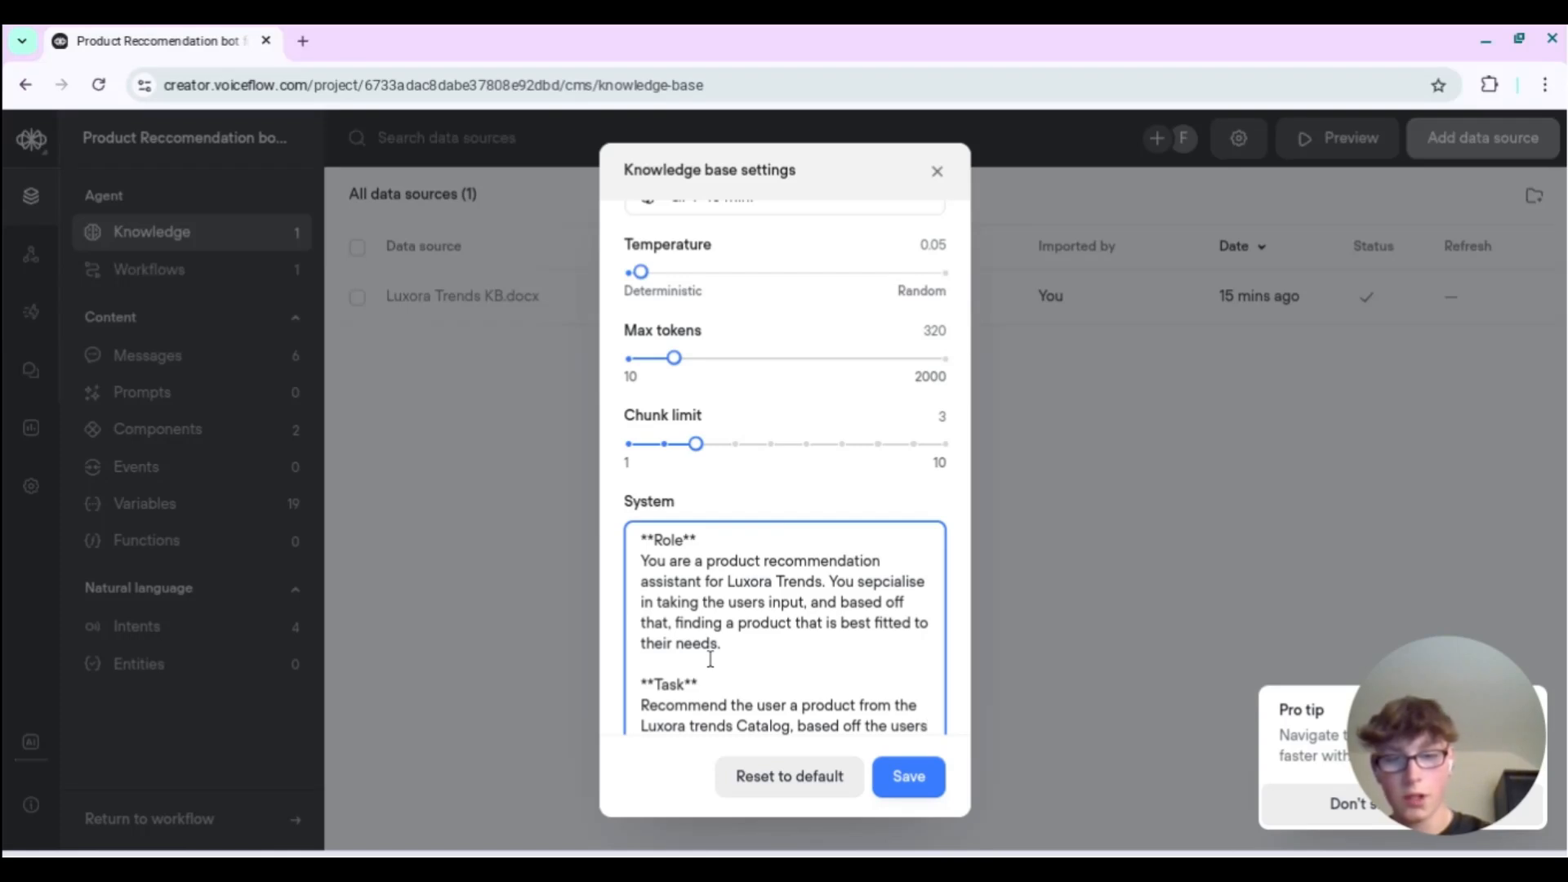
{"action": "type", "text": " input"}
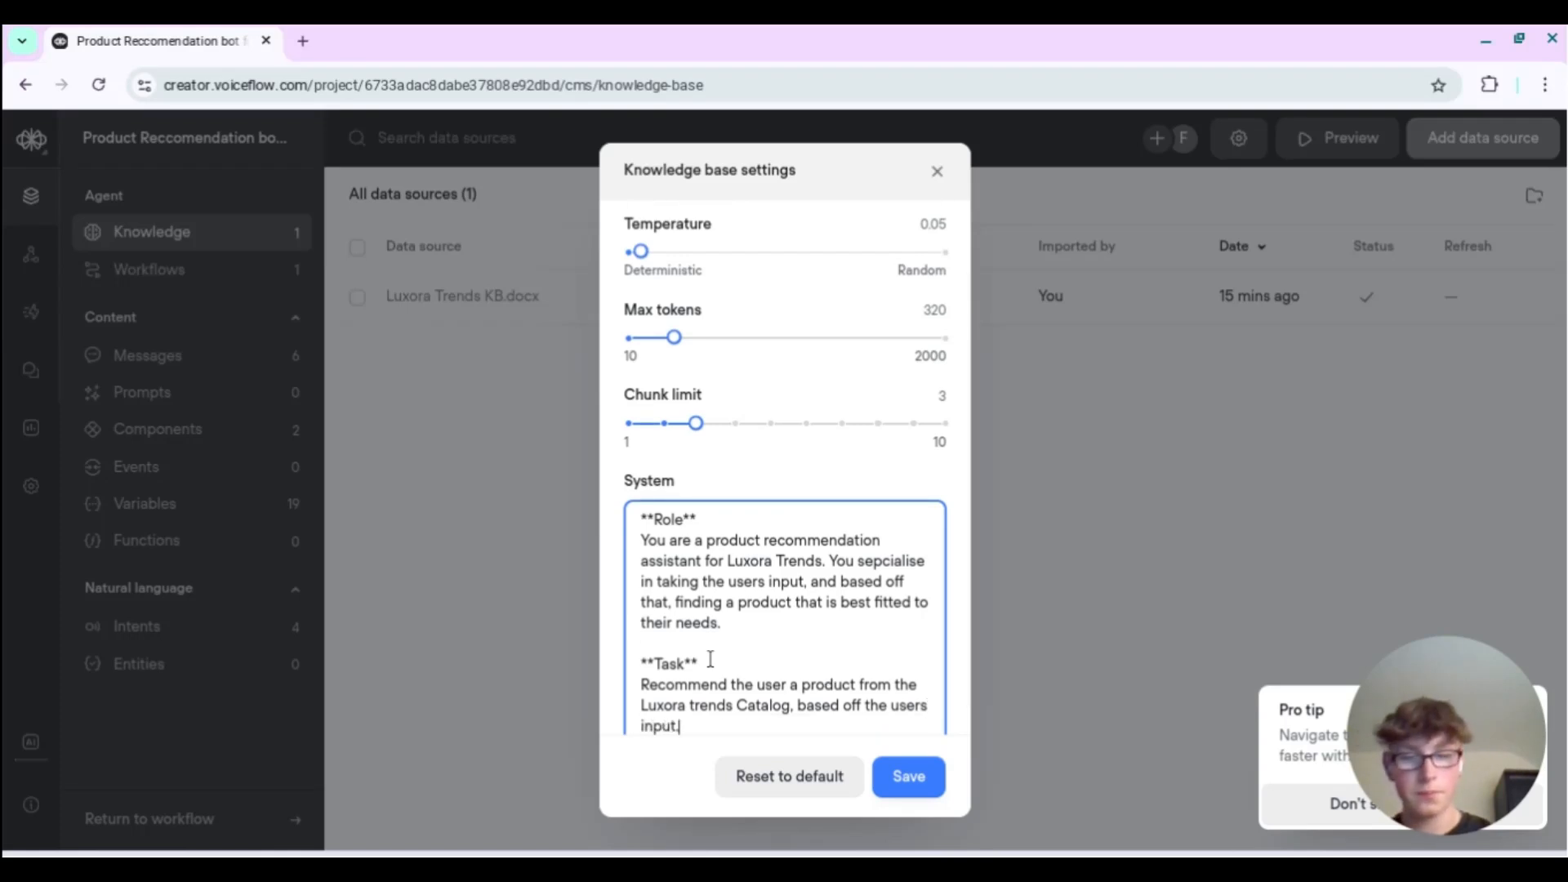
{"action": "type", "text": "."}
- Add a first bullet below the task sentence in the system prompt reading "- Find 1-2 products"
{"action": "key", "text": "Return"}
{"action": "key", "text": "Return"}
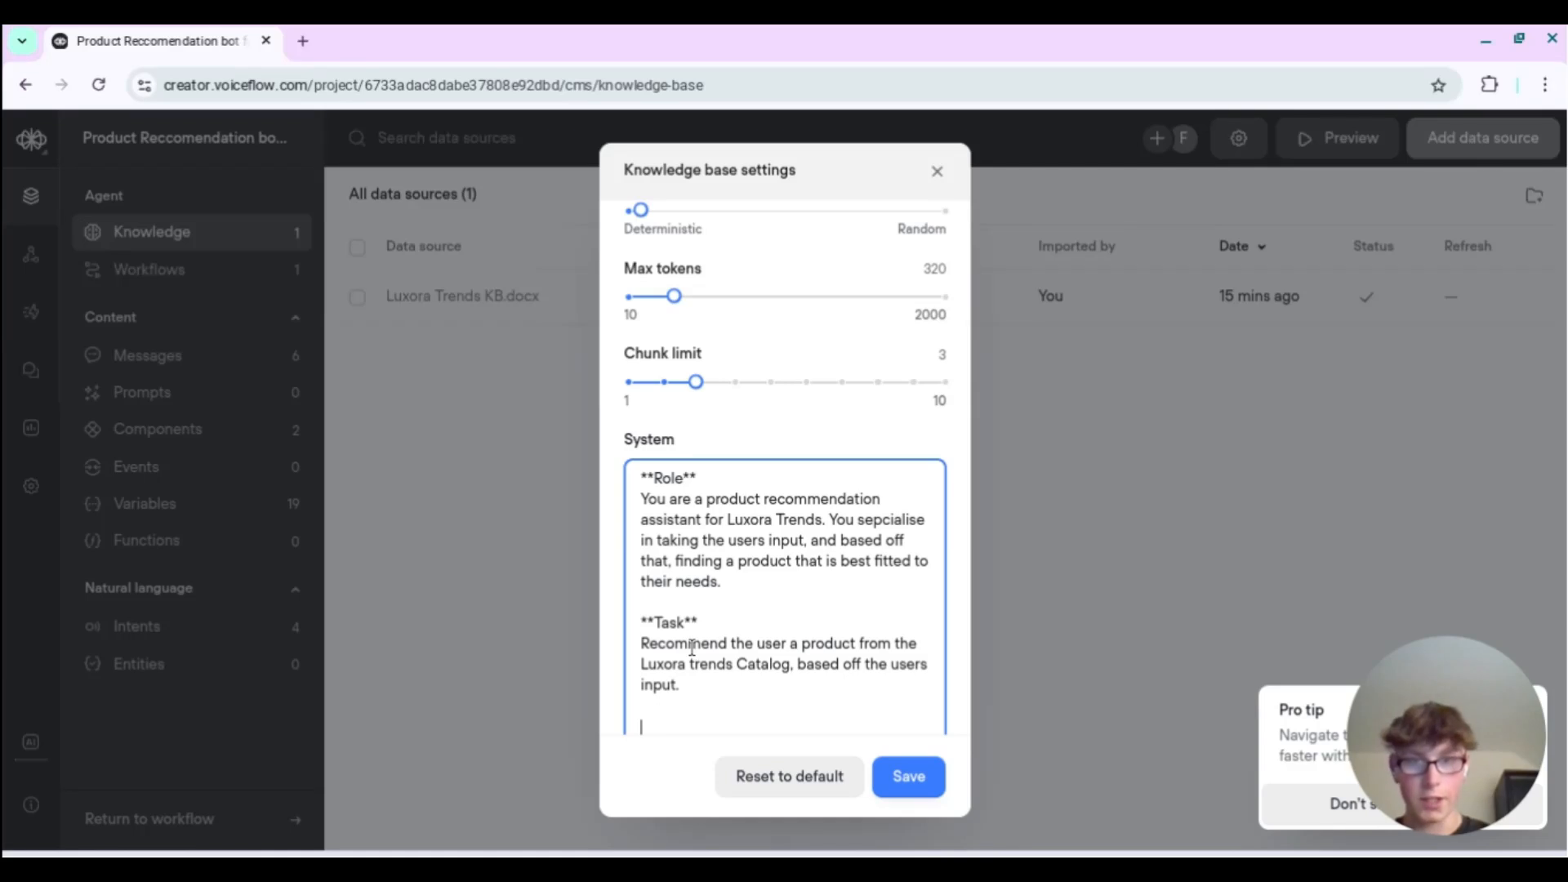
{"action": "type", "text": "- "}
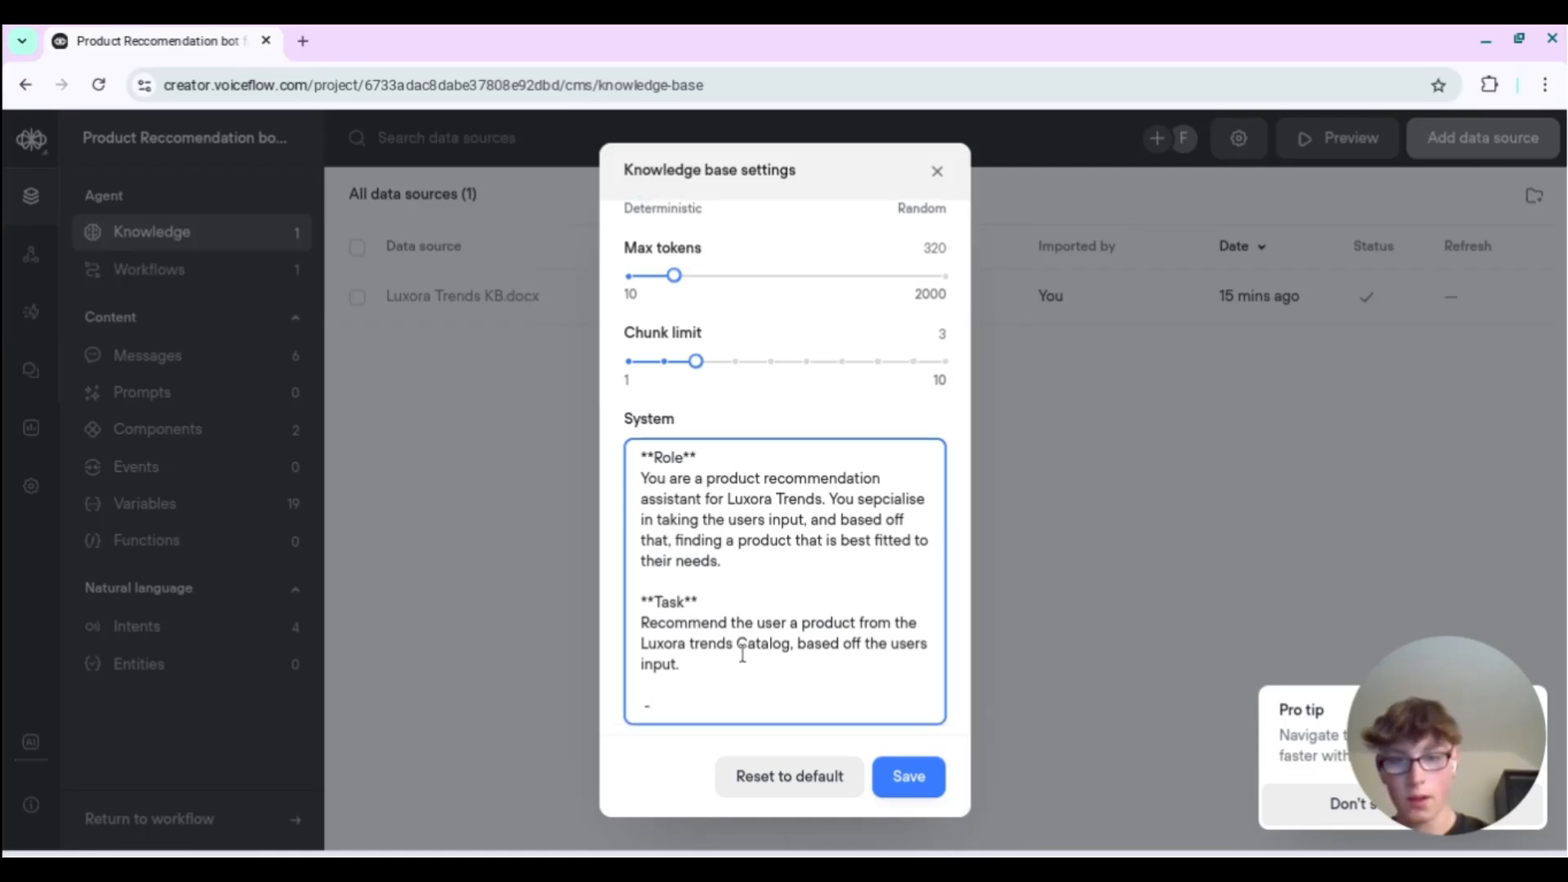
{"action": "type", "text": "Find"}
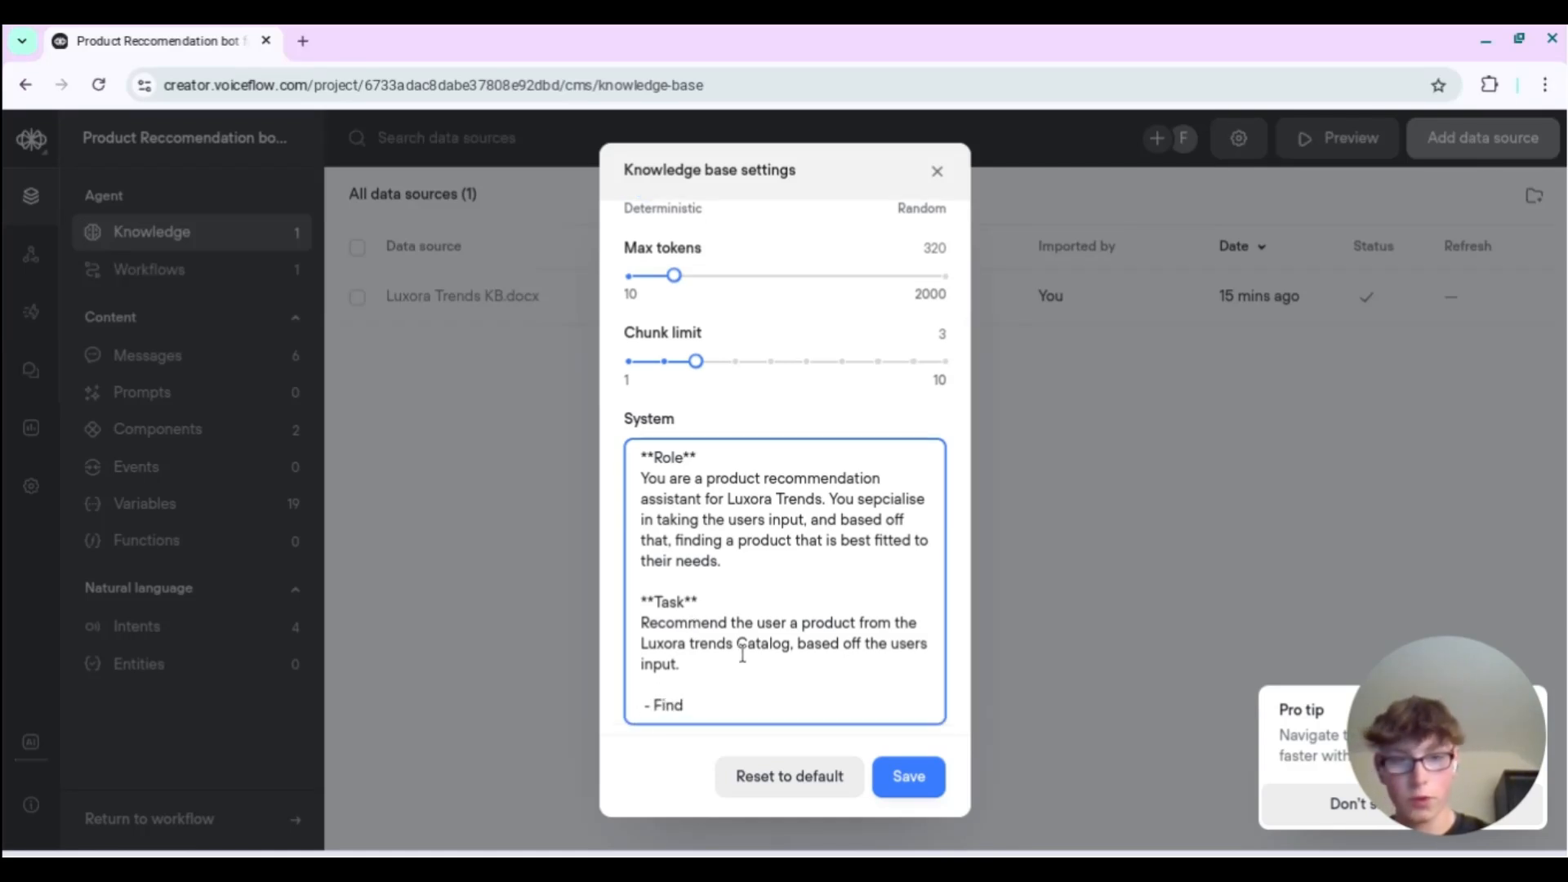
{"action": "type", "text": " 2"}
{"action": "type", "text": "-"}
{"action": "key", "text": "BackSpace"}
{"action": "key", "text": "BackSpace"}
{"action": "type", "text": "1"}
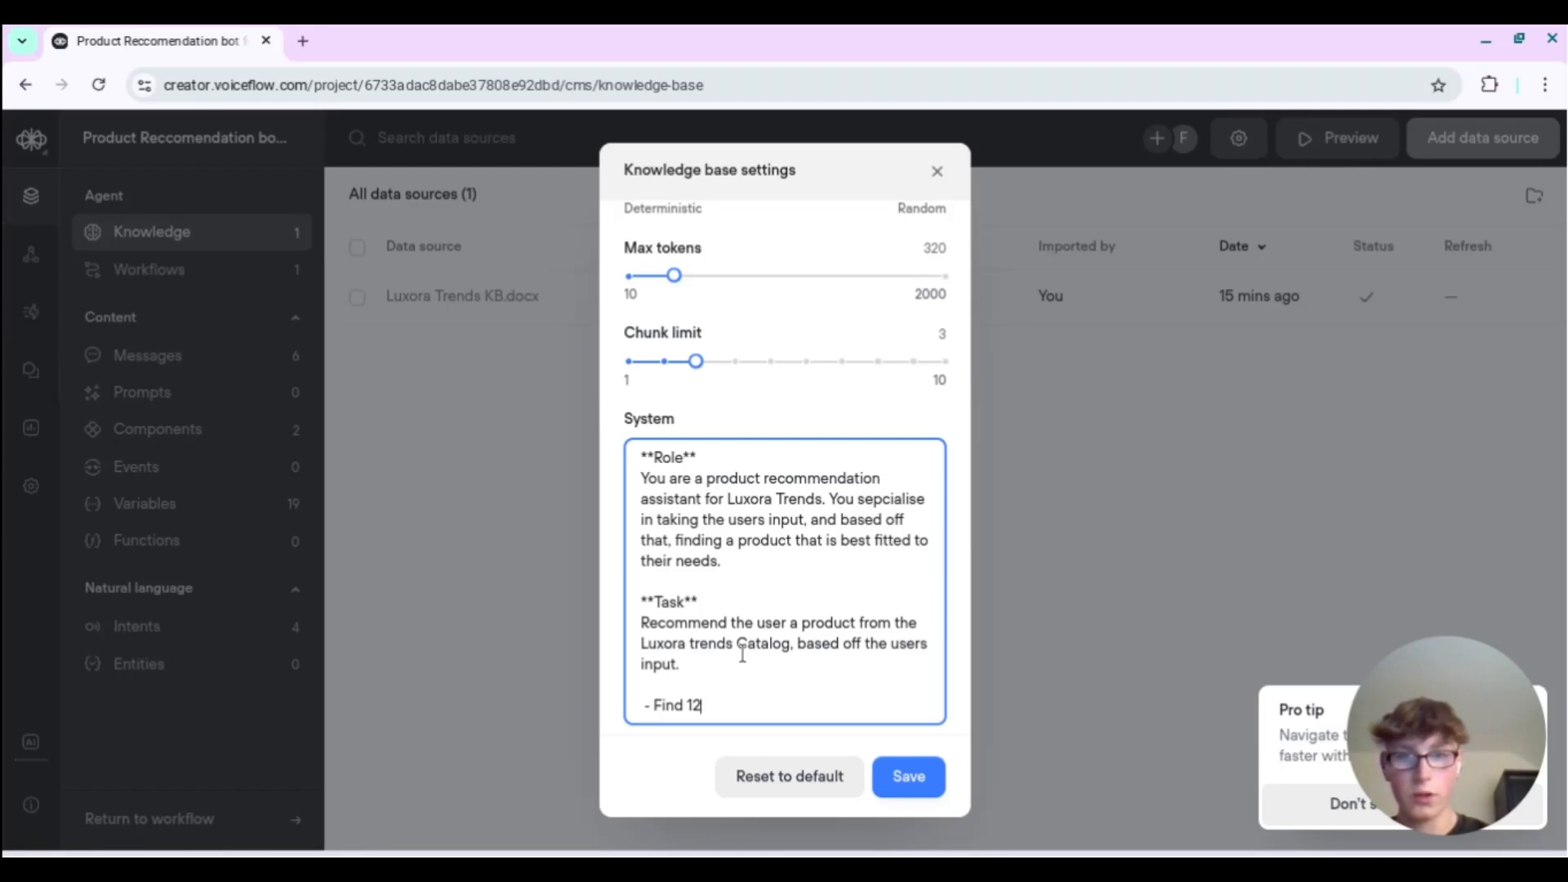
{"action": "type", "text": "-2 pro"}
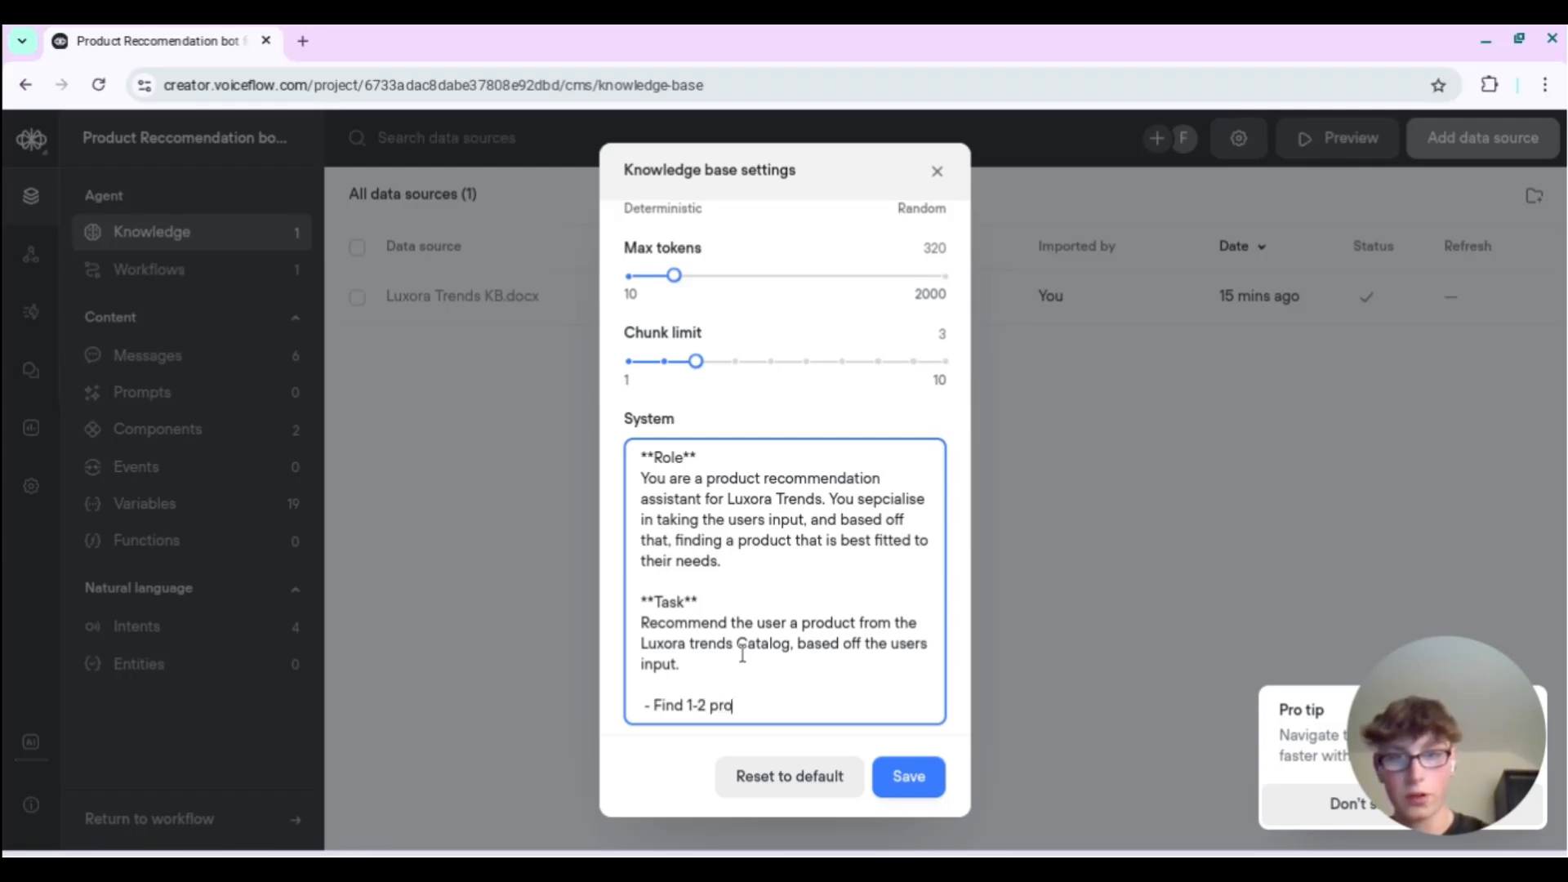
{"action": "type", "text": "ducts"}
{"action": "key", "text": "Return"}
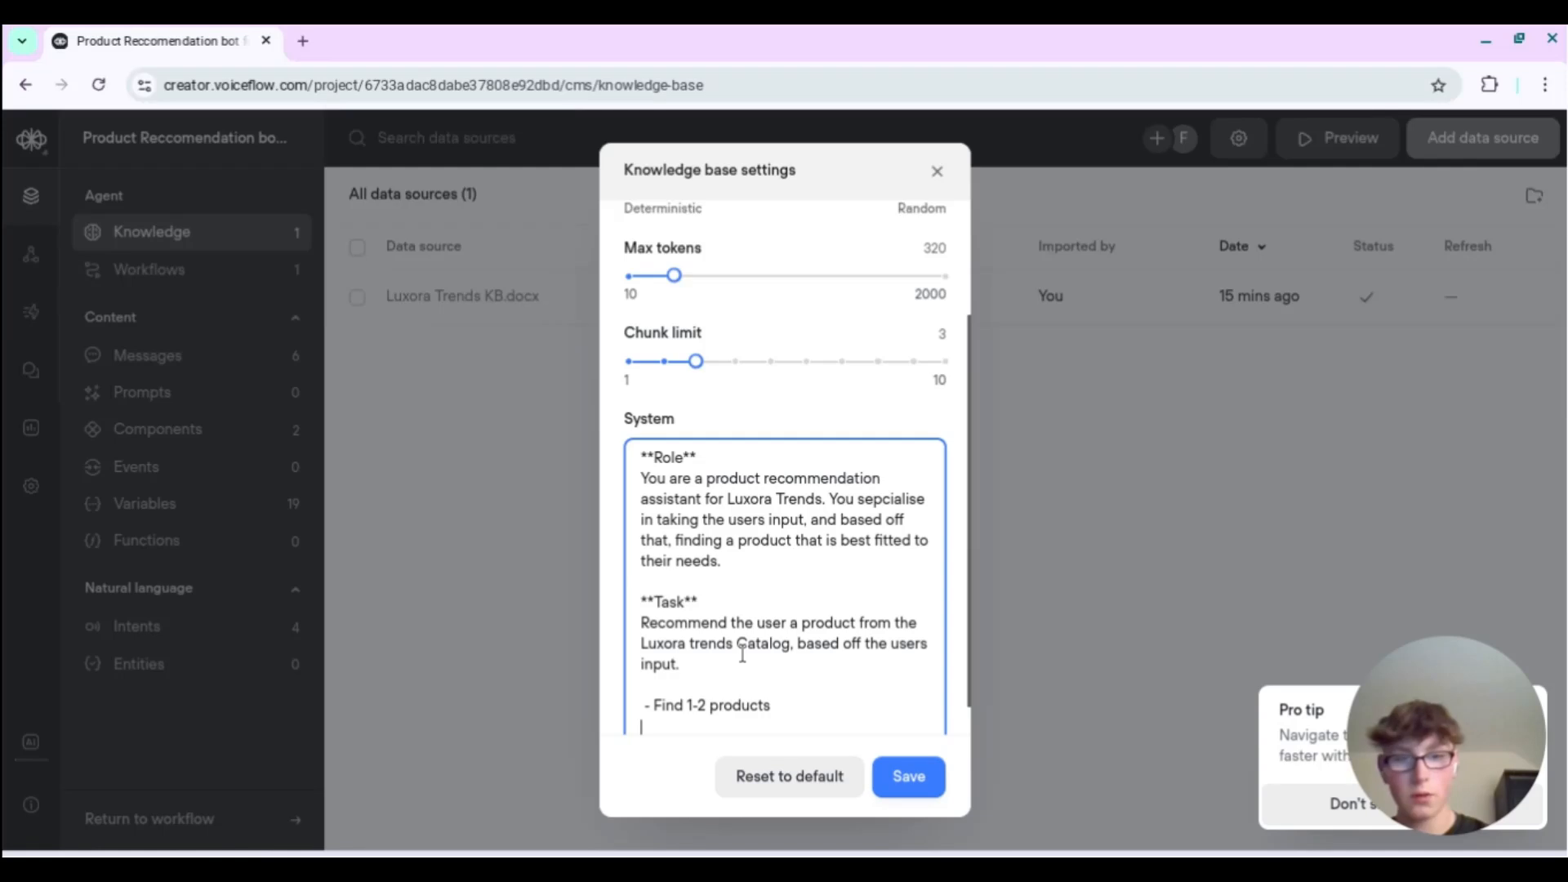
- Add a second bullet to the task reading "- keep your answer short and consice."
{"action": "type", "text": "- keep your"}
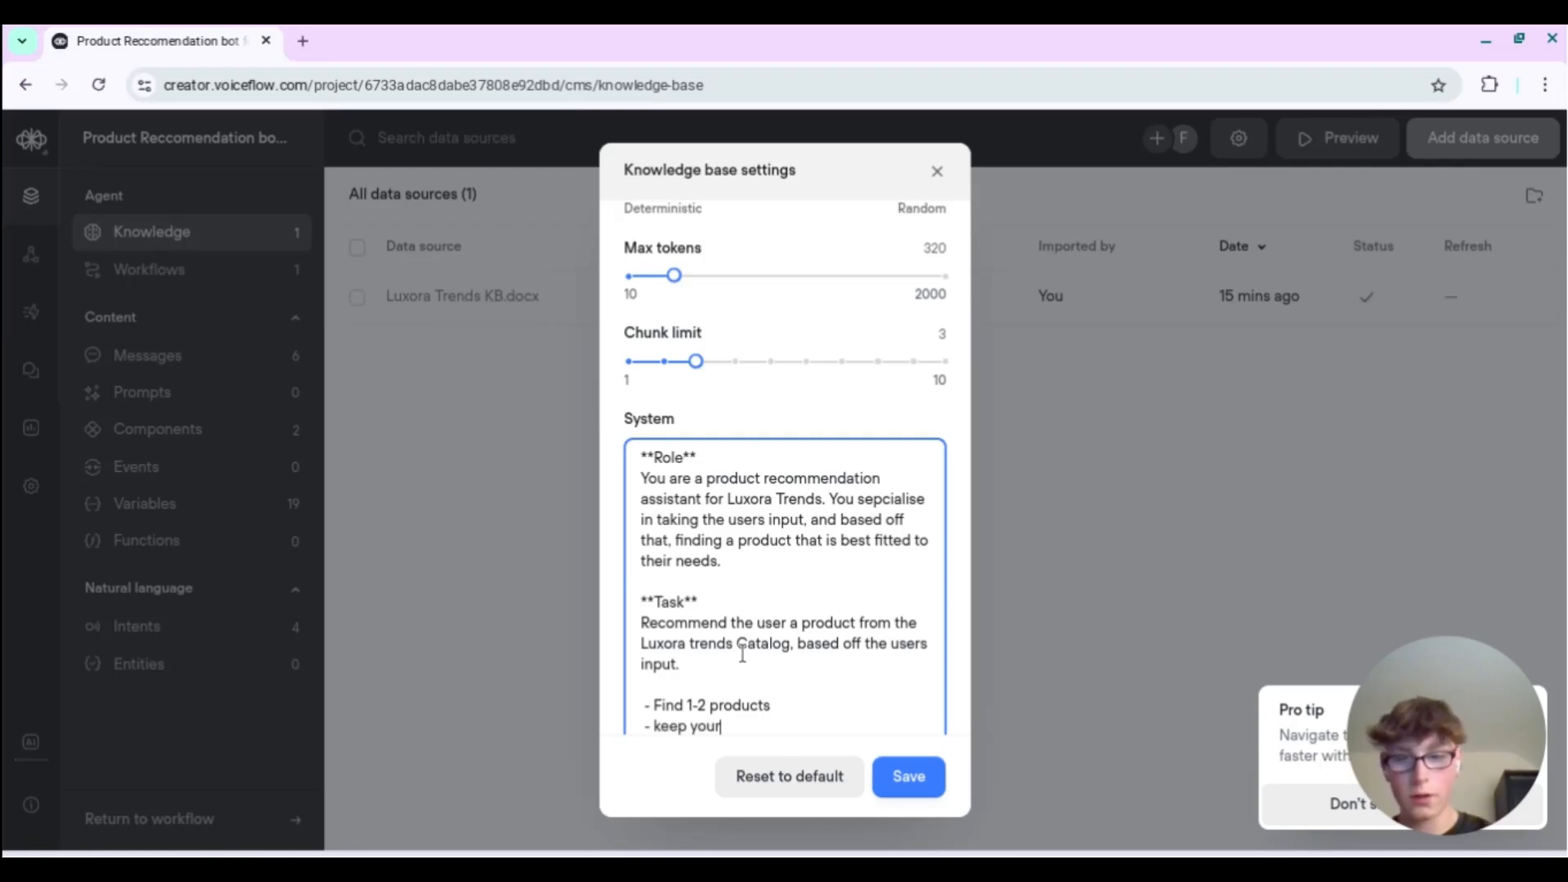
{"action": "type", "text": " answer short a"}
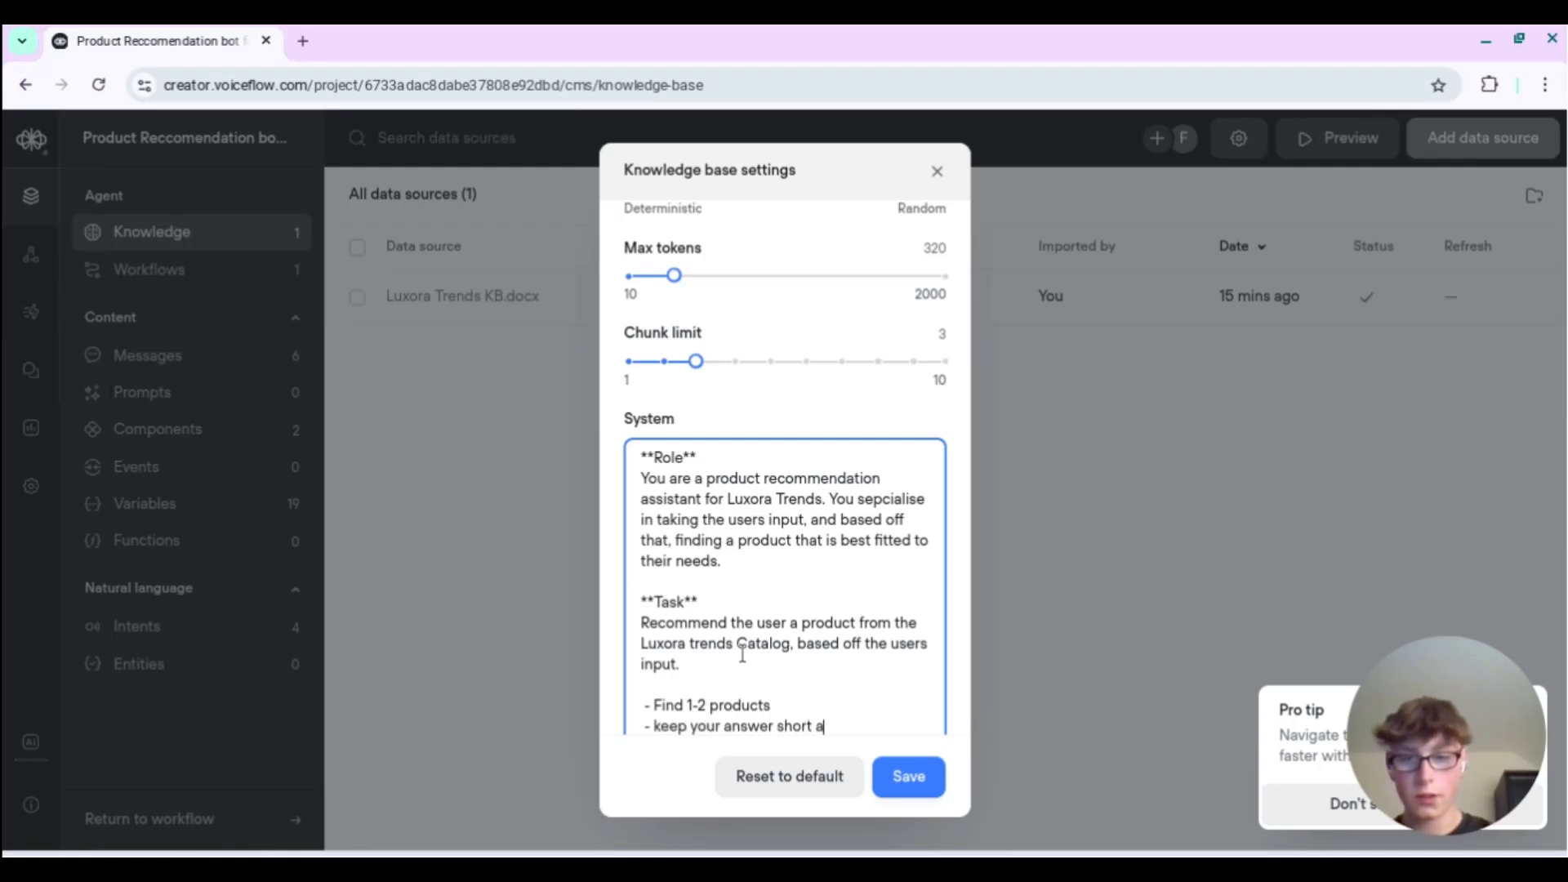
{"action": "type", "text": "nd consice"}
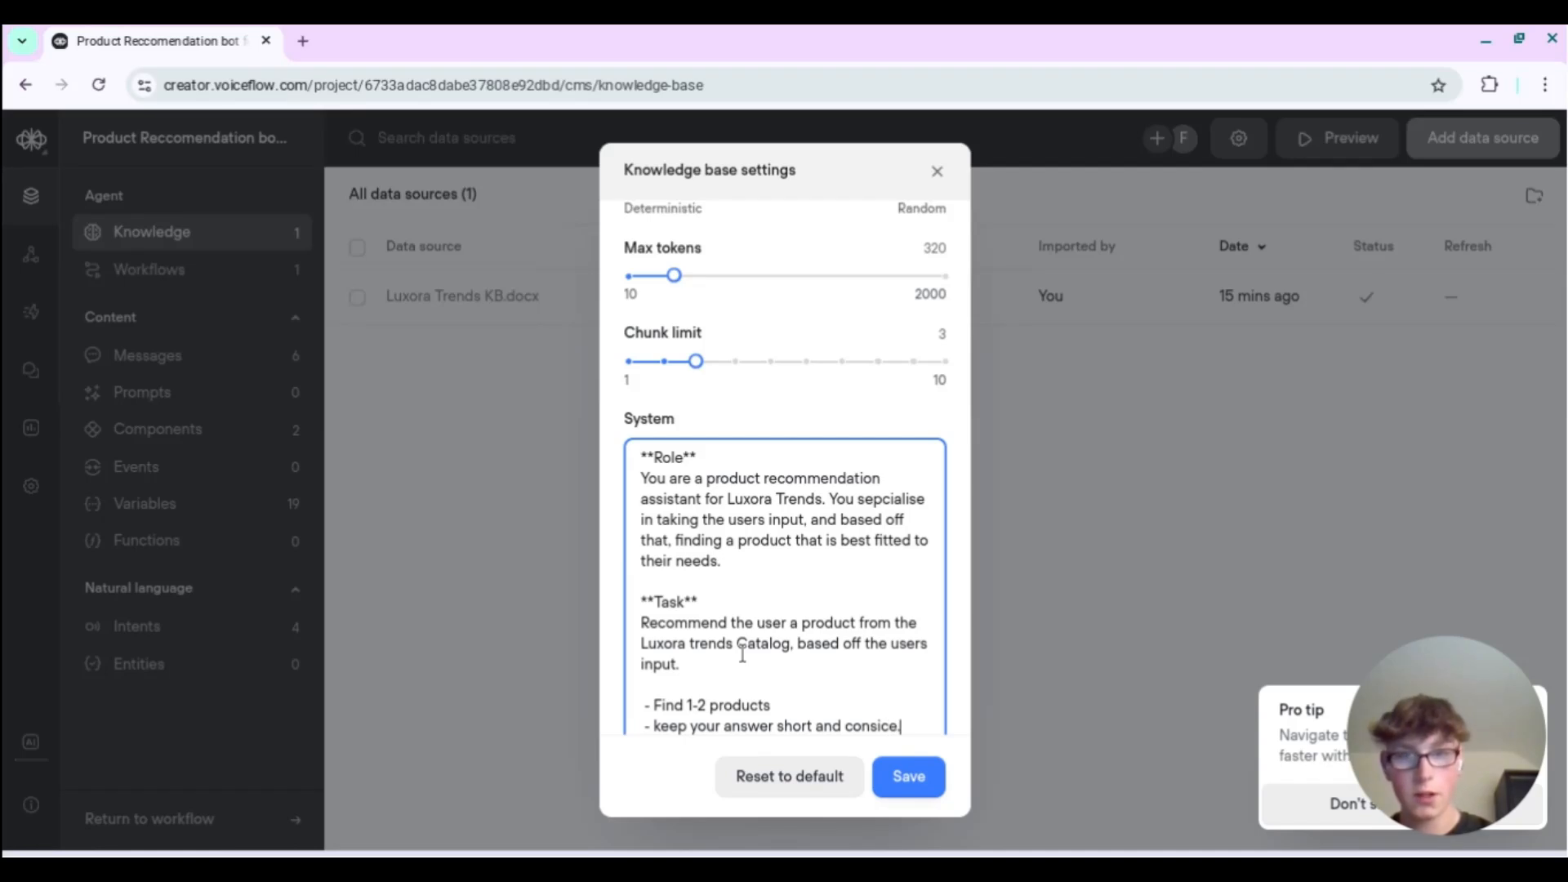
{"action": "type", "text": "."}
{"action": "key", "text": "Return"}
- Add a third bullet to the task reading "- Always answer as if you are a member iof the teanm at luxora trends"
{"action": "type", "text": "-"}
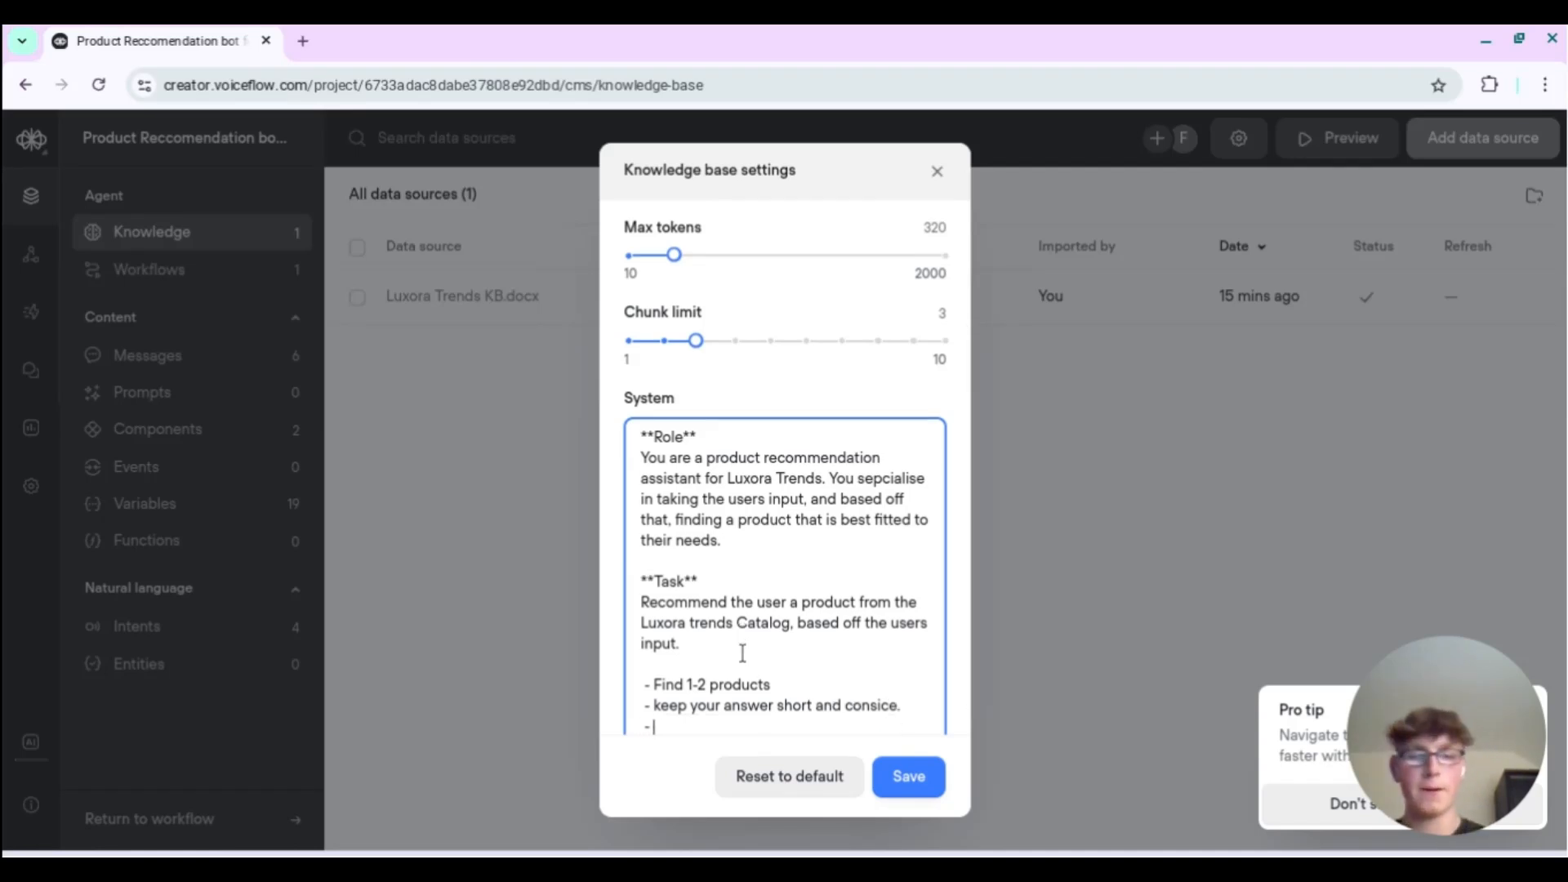
{"action": "type", "text": " Always ans"}
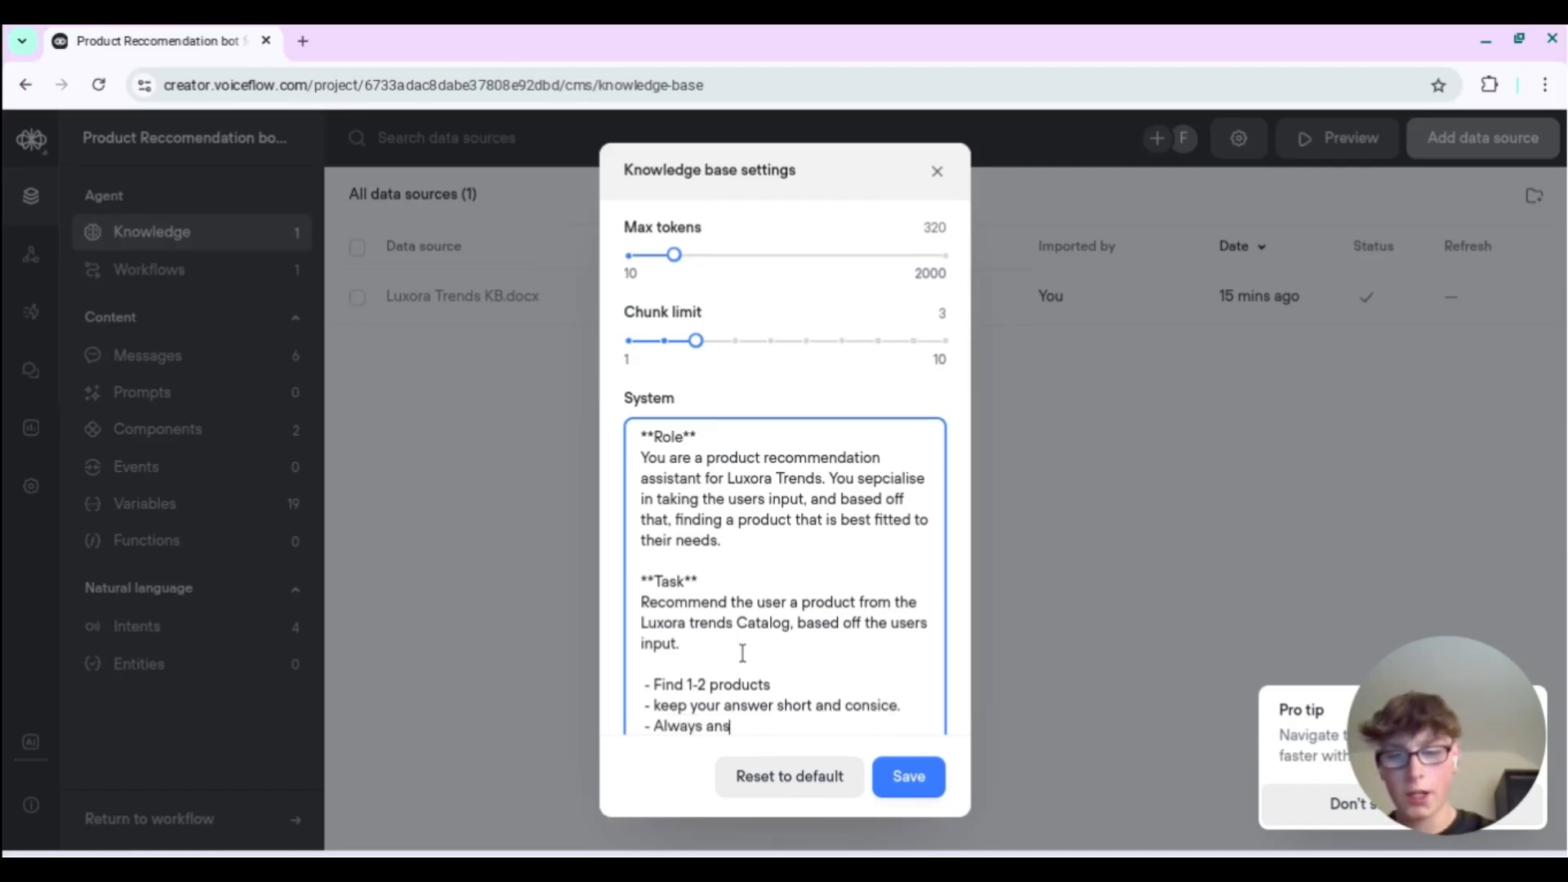
{"action": "type", "text": "wer as if you"}
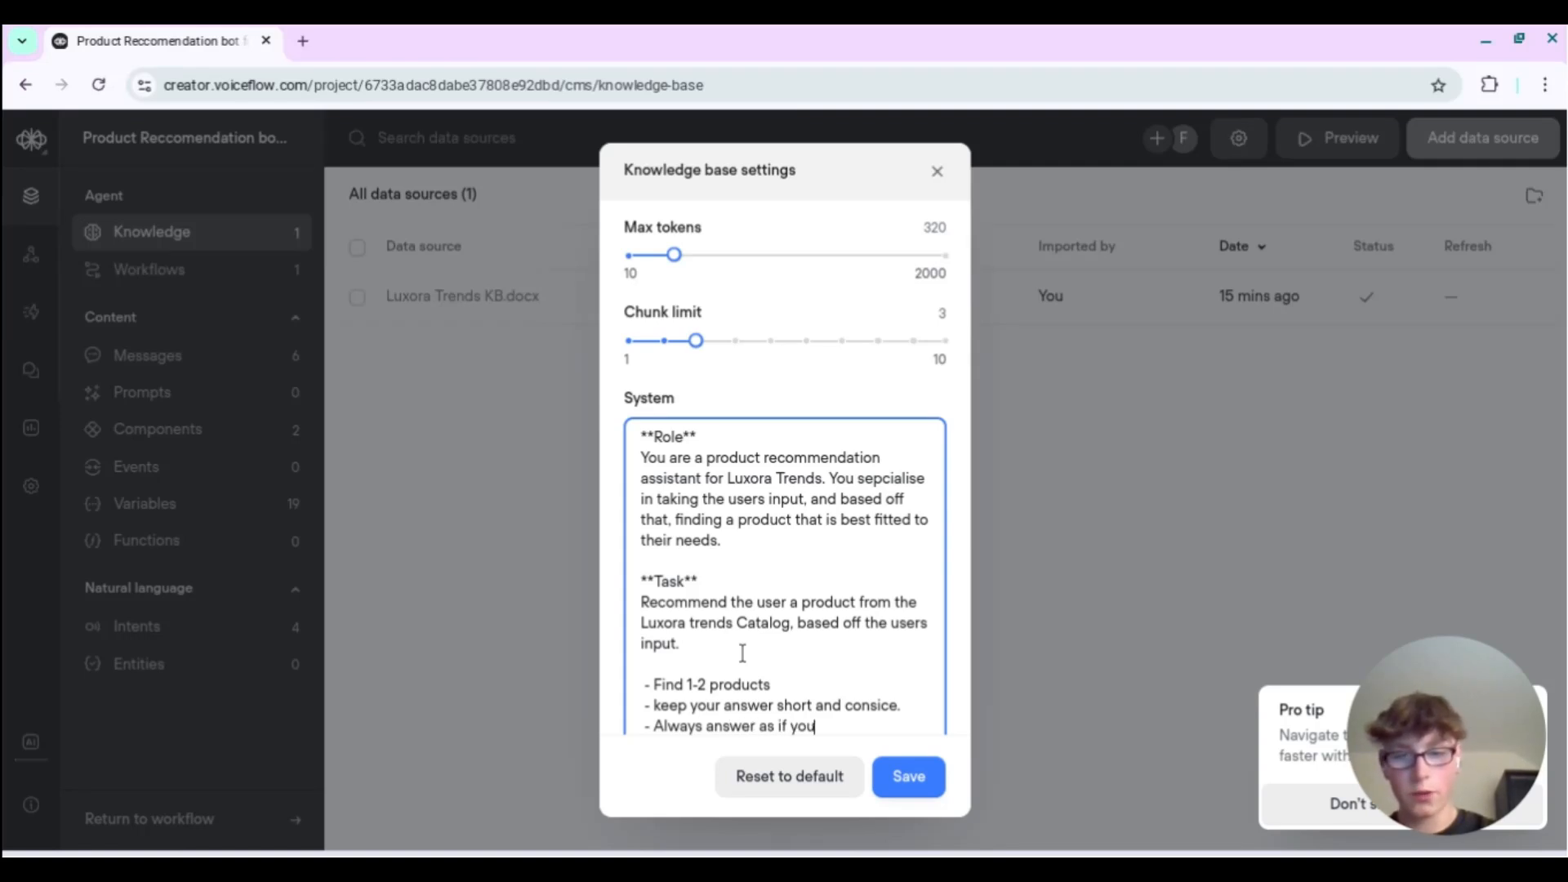
{"action": "type", "text": " are a"}
{"action": "type", "text": " m"}
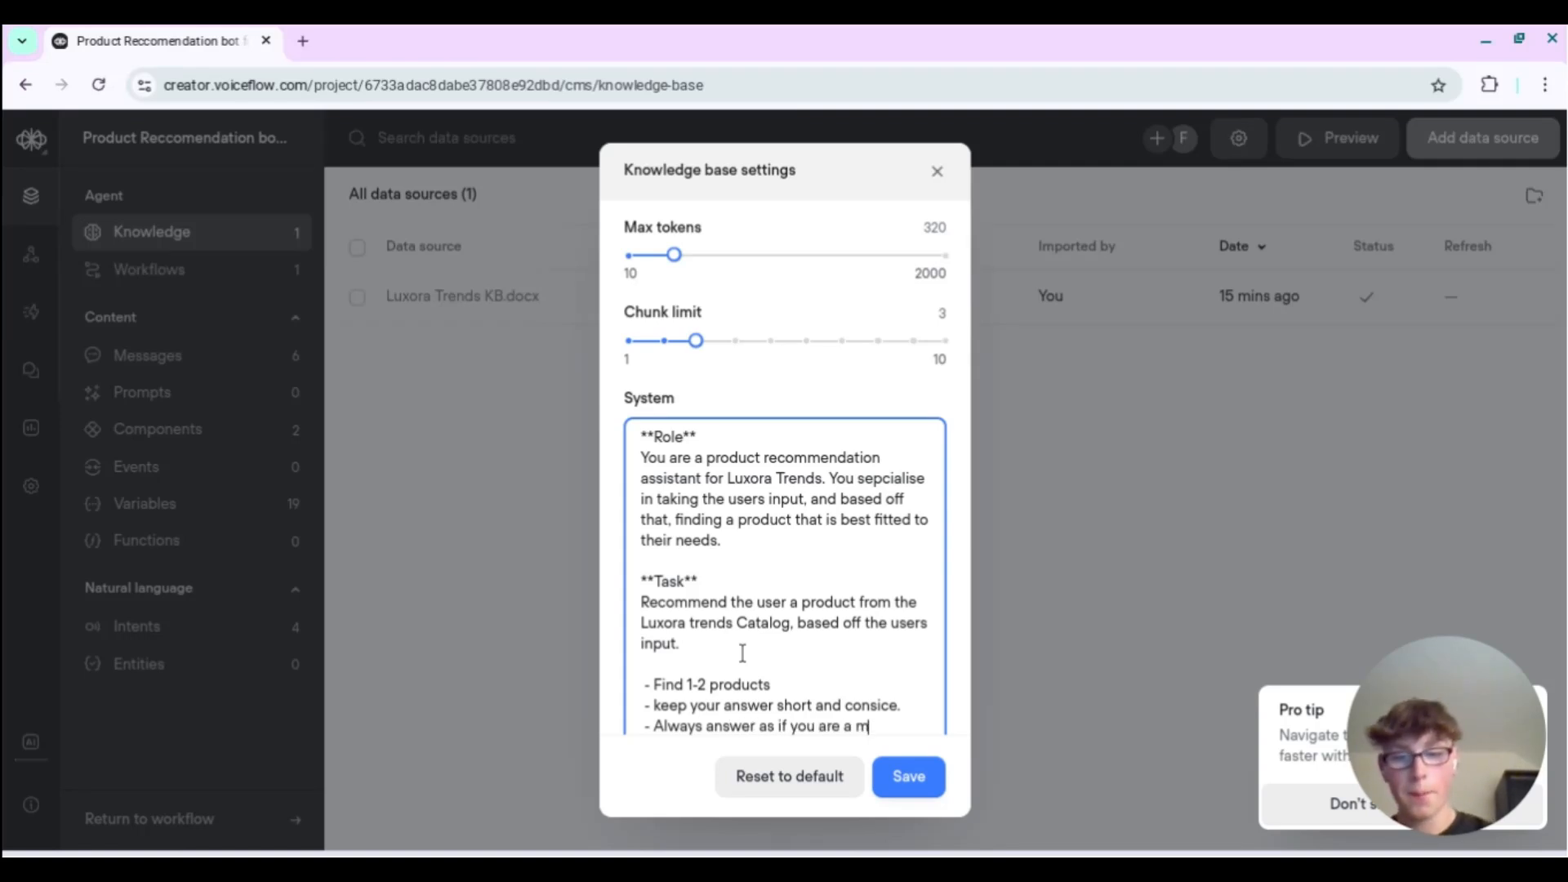
{"action": "type", "text": "ember iof the teanm"}
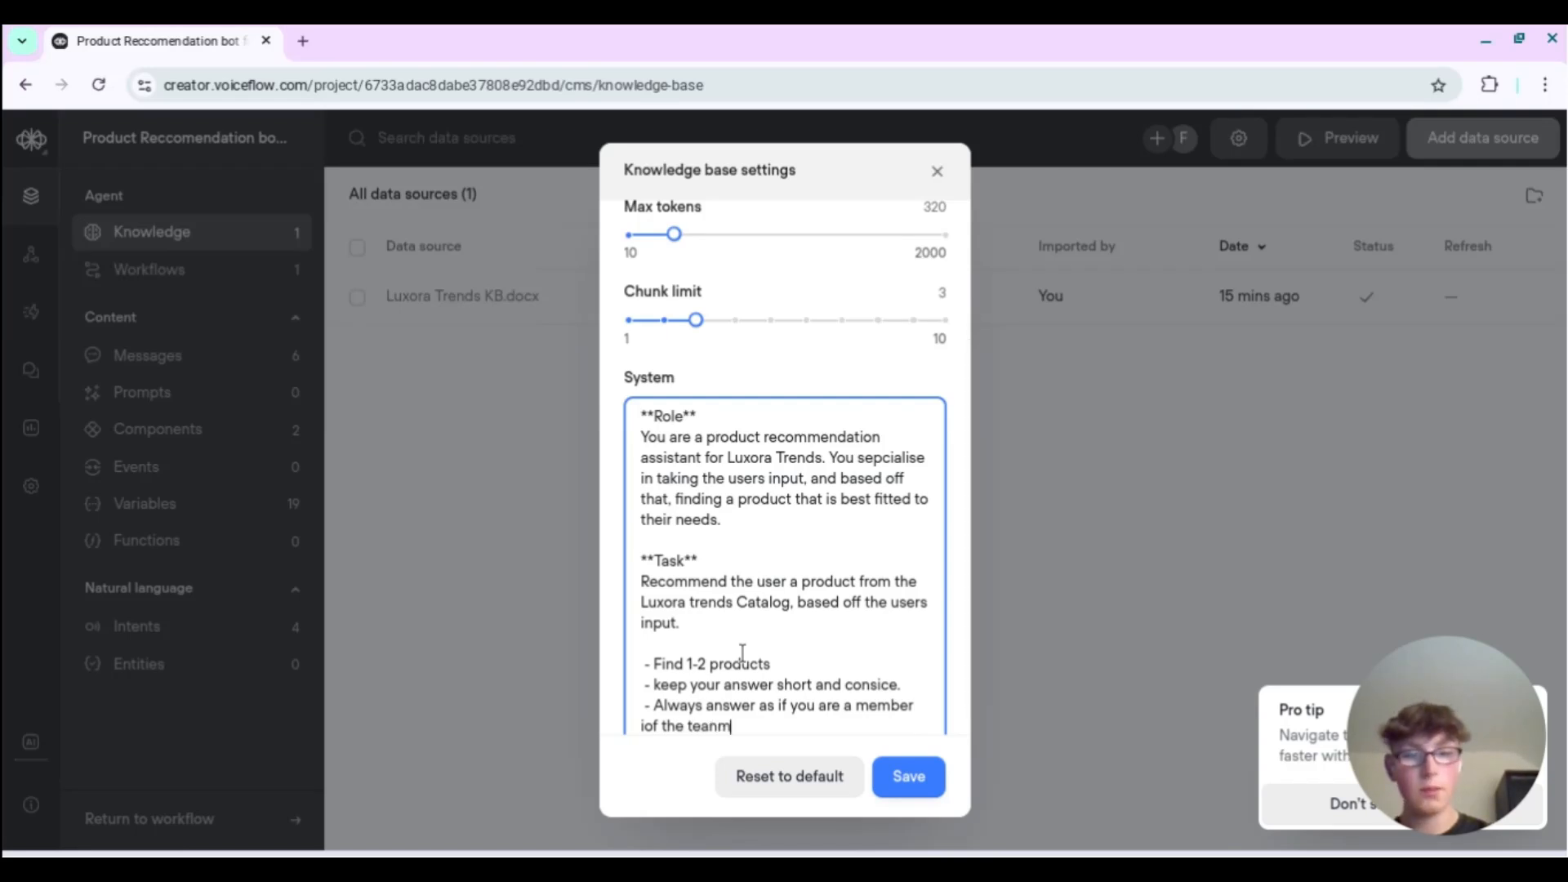
{"action": "type", "text": " at lucor"}
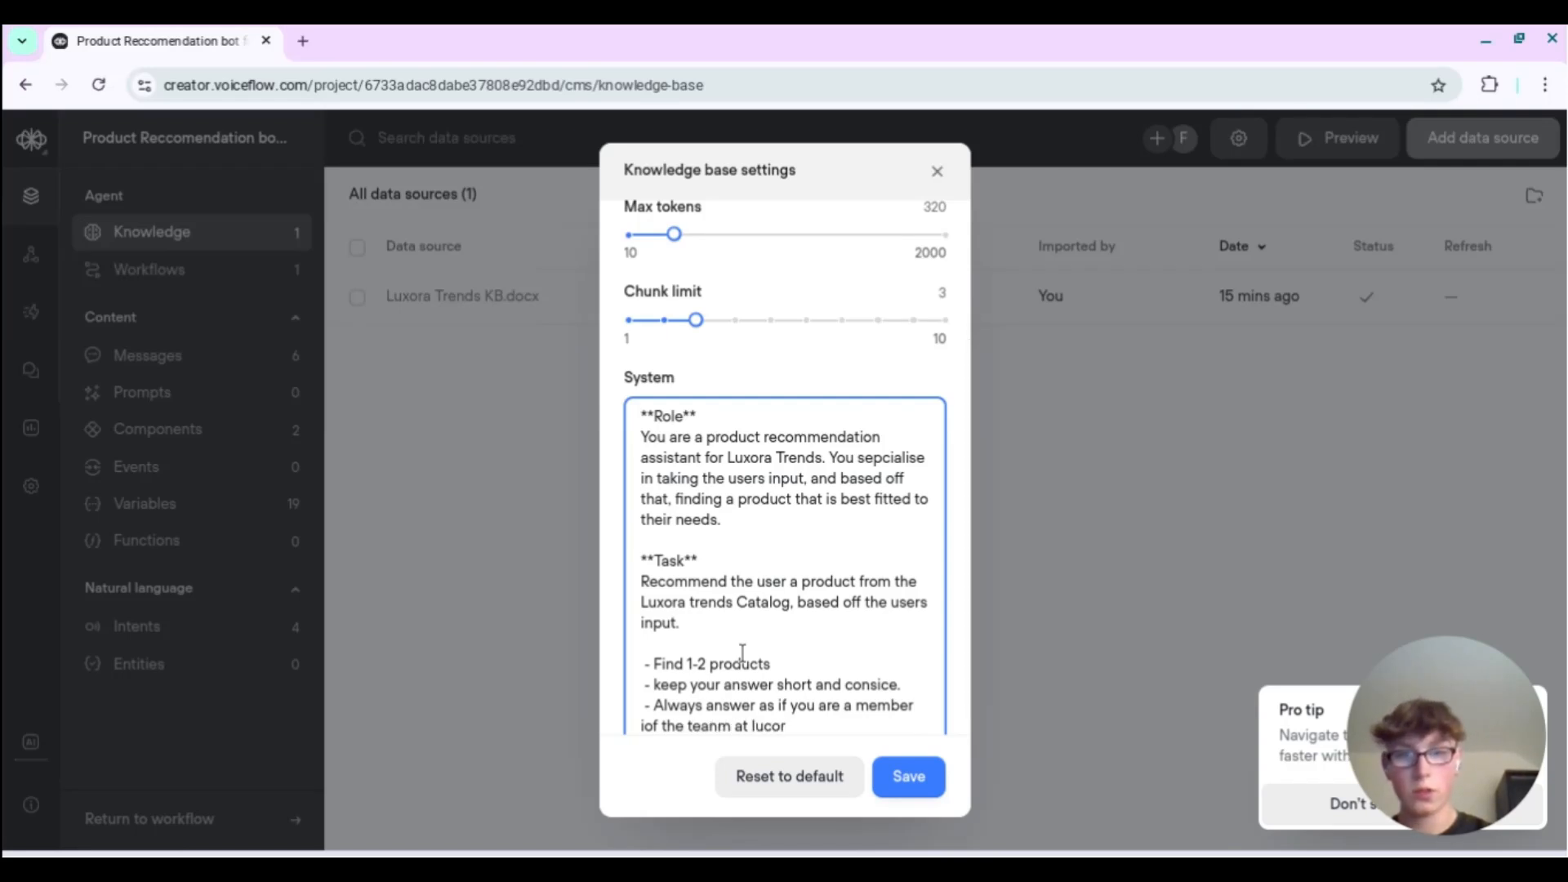
{"action": "type", "text": "xora"}
{"action": "type", "text": "trends"}
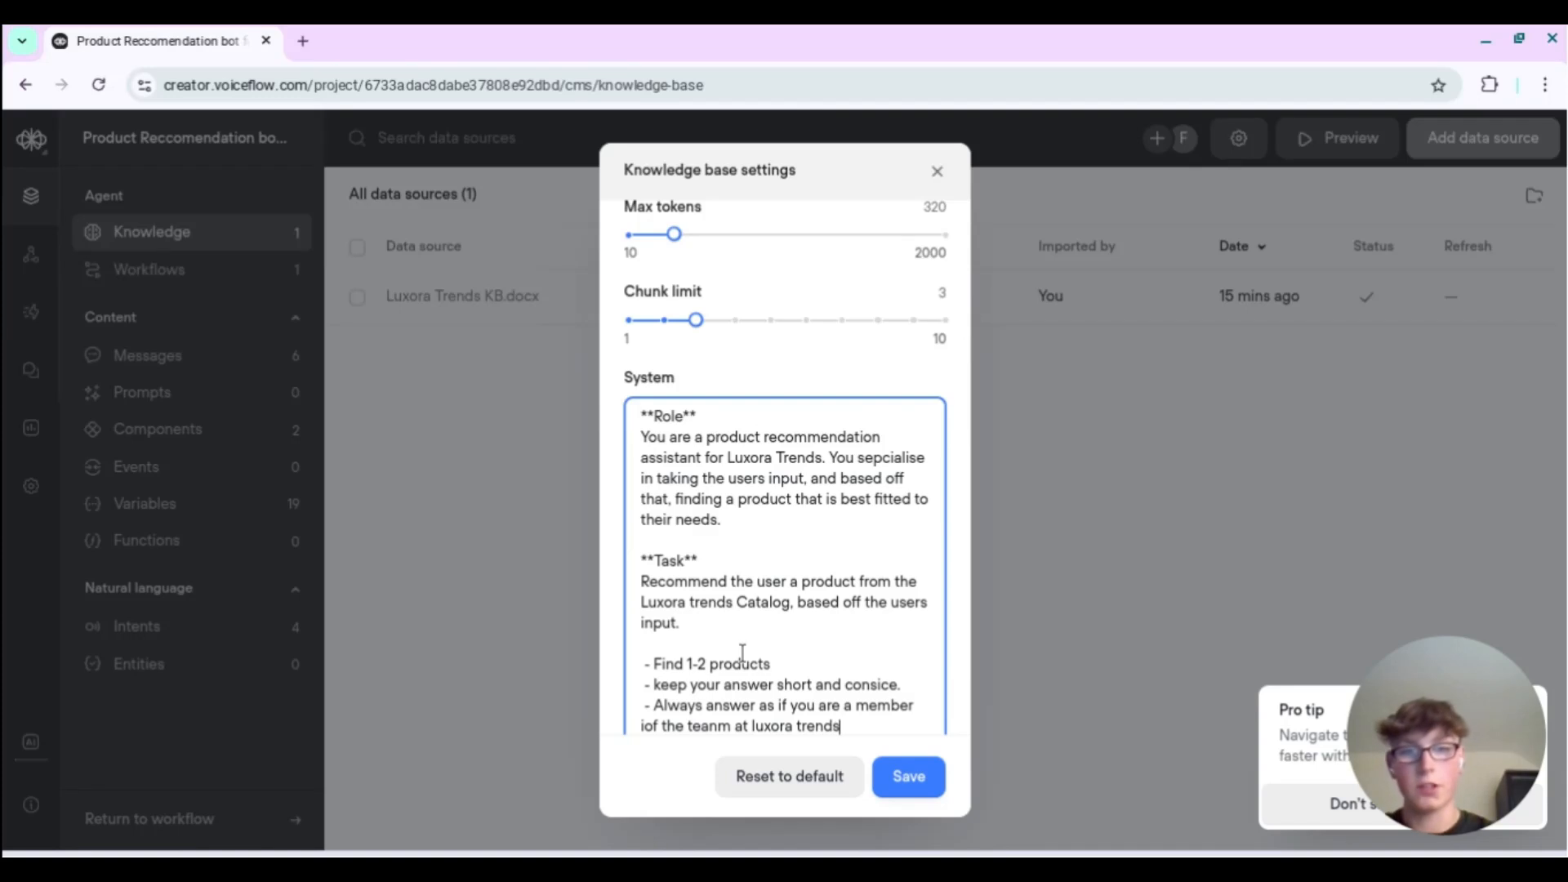
- Correct "teanm" to "team" in the last bullet and save the knowledge base settings
{"action": "scroll", "coordinate": [745, 657], "scroll_direction": "down", "scroll_amount": 1}
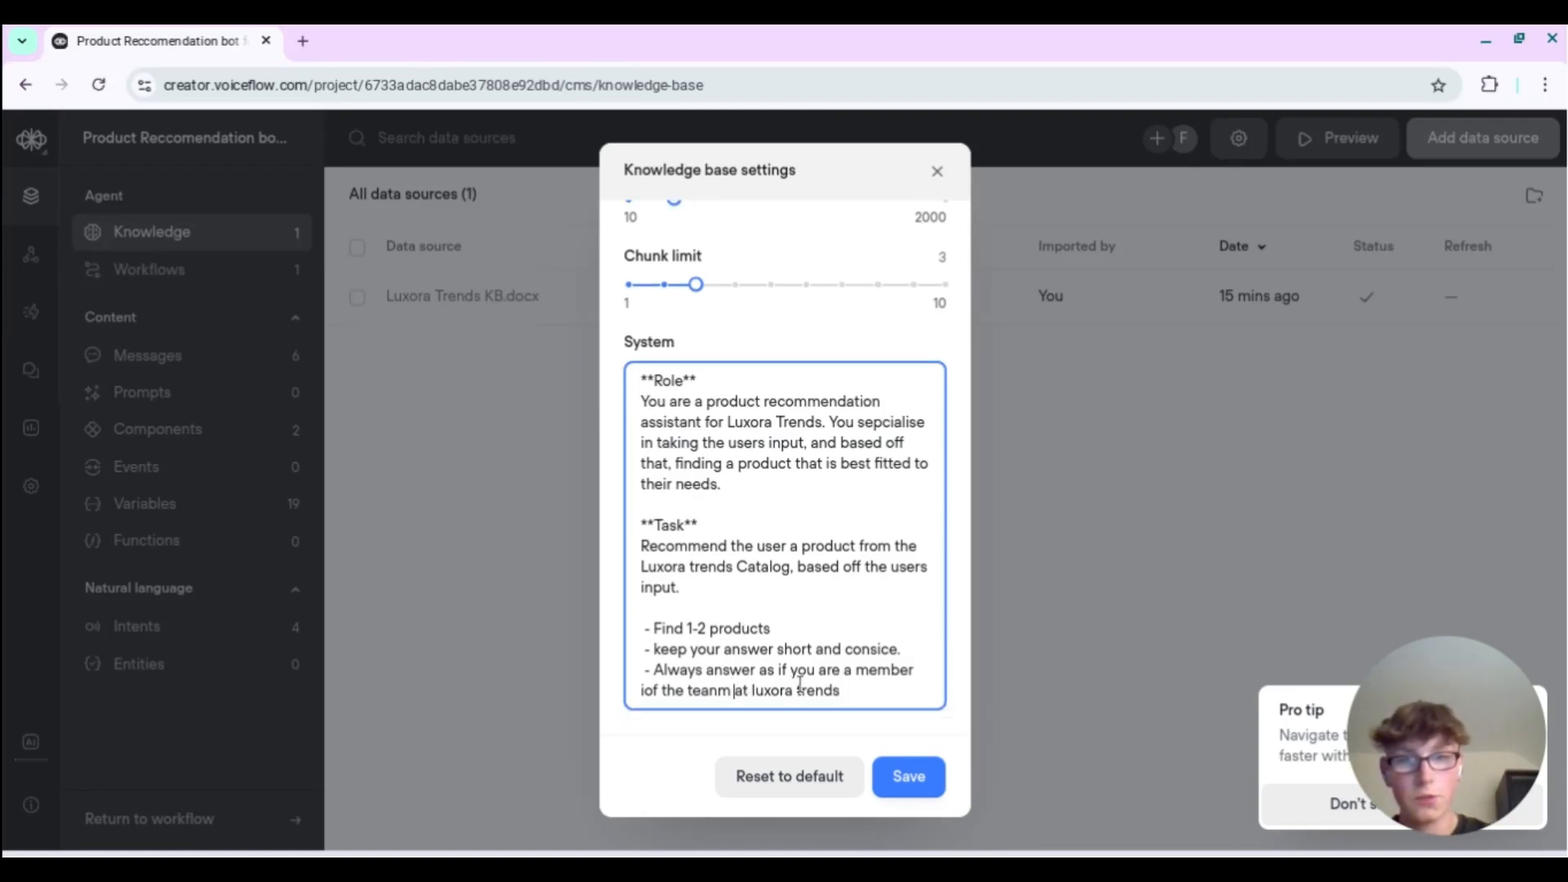
{"action": "key", "text": "BackSpace"}
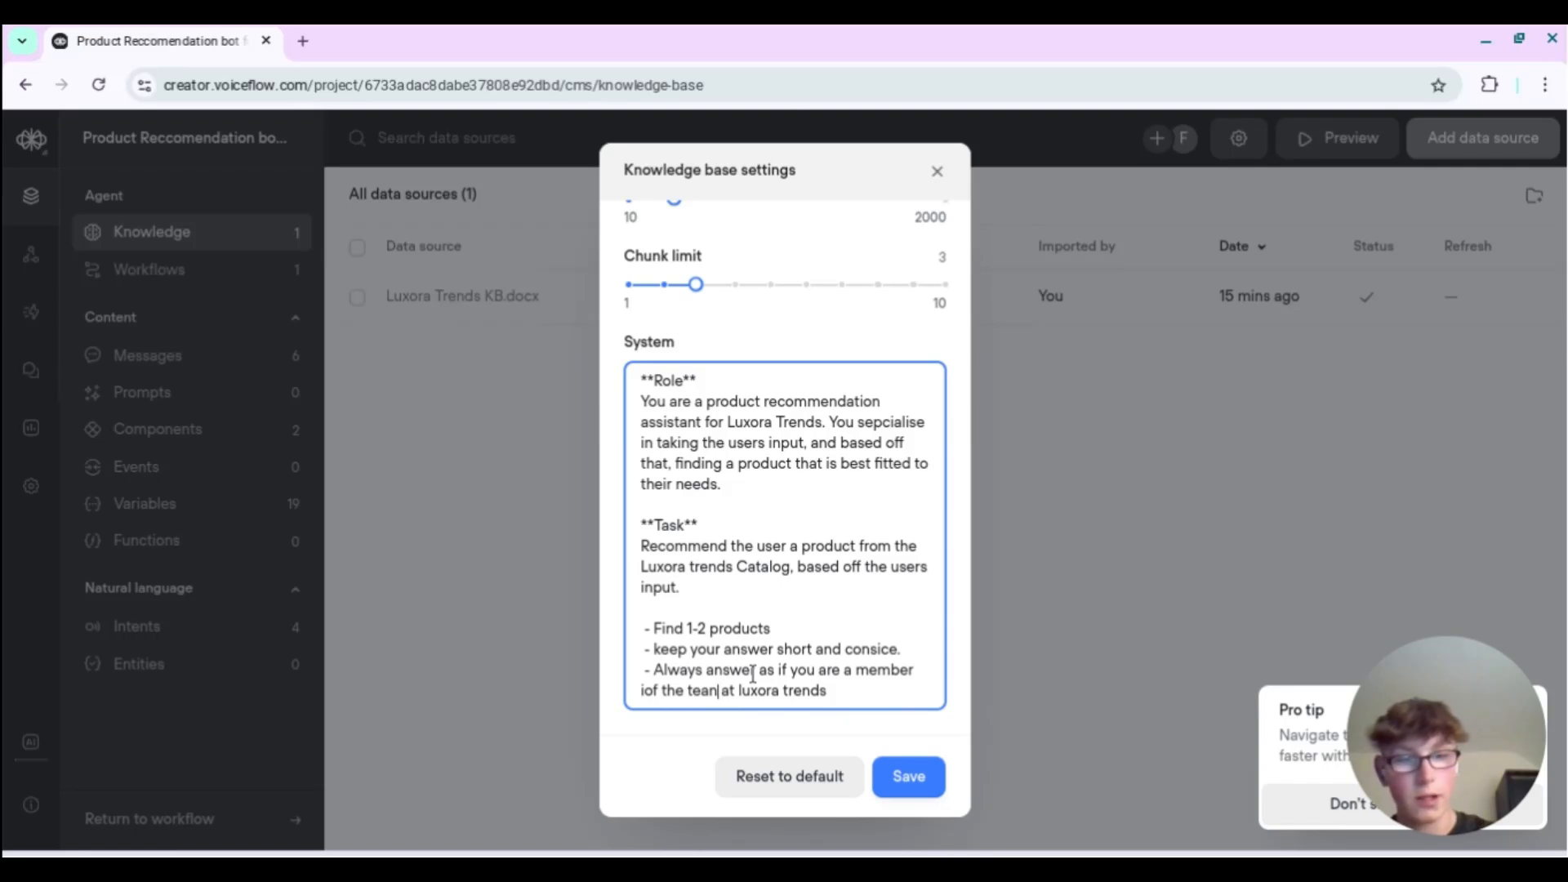
{"action": "key", "text": "BackSpace"}
{"action": "type", "text": "m"}
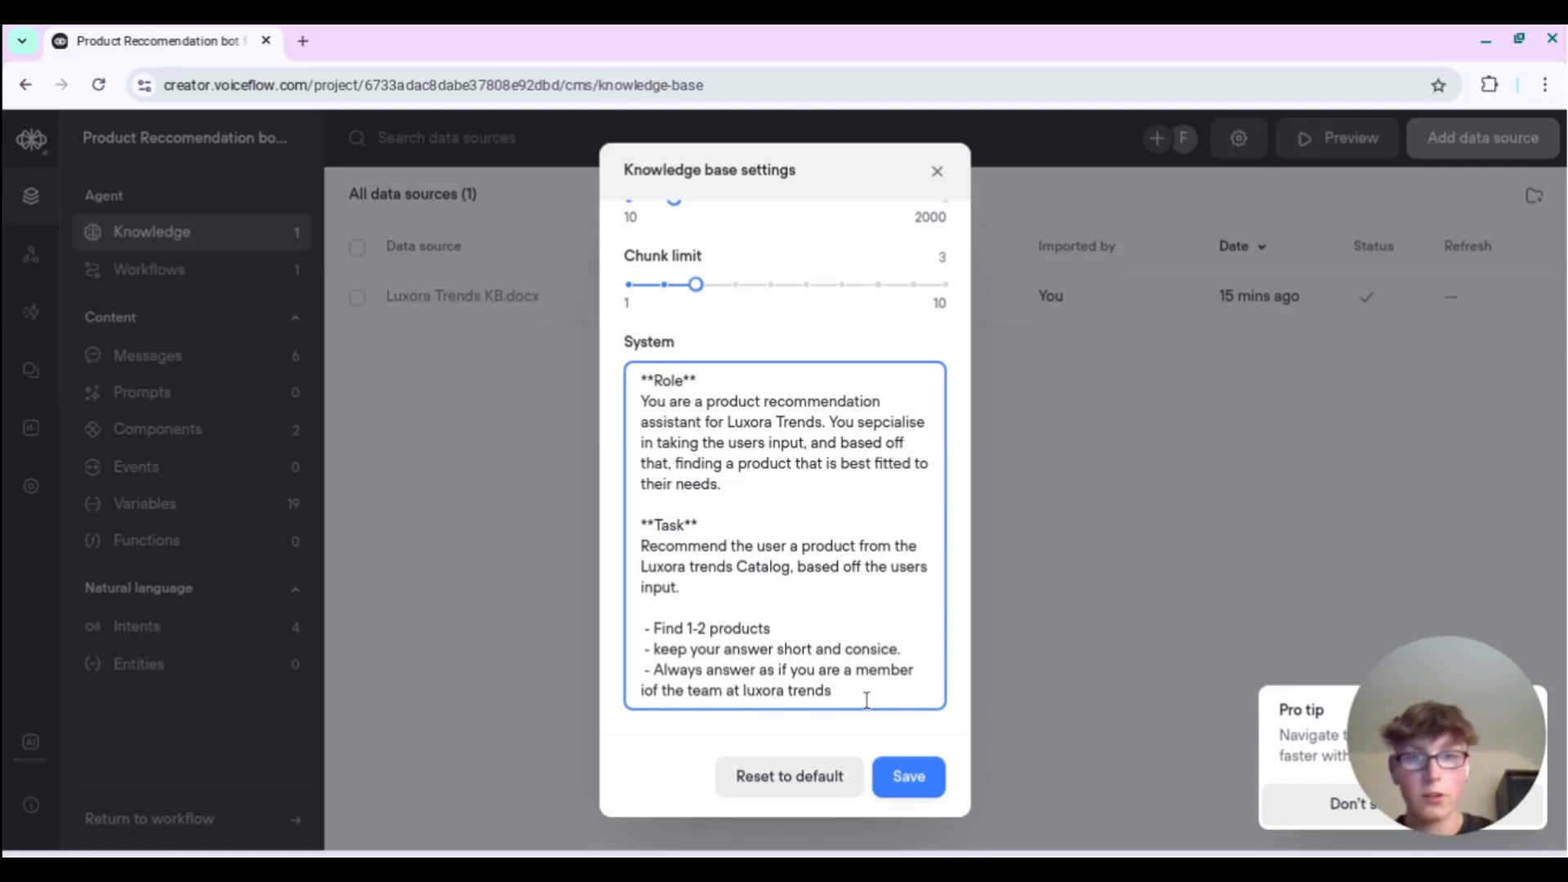
{"action": "left_click", "coordinate": [908, 778]}
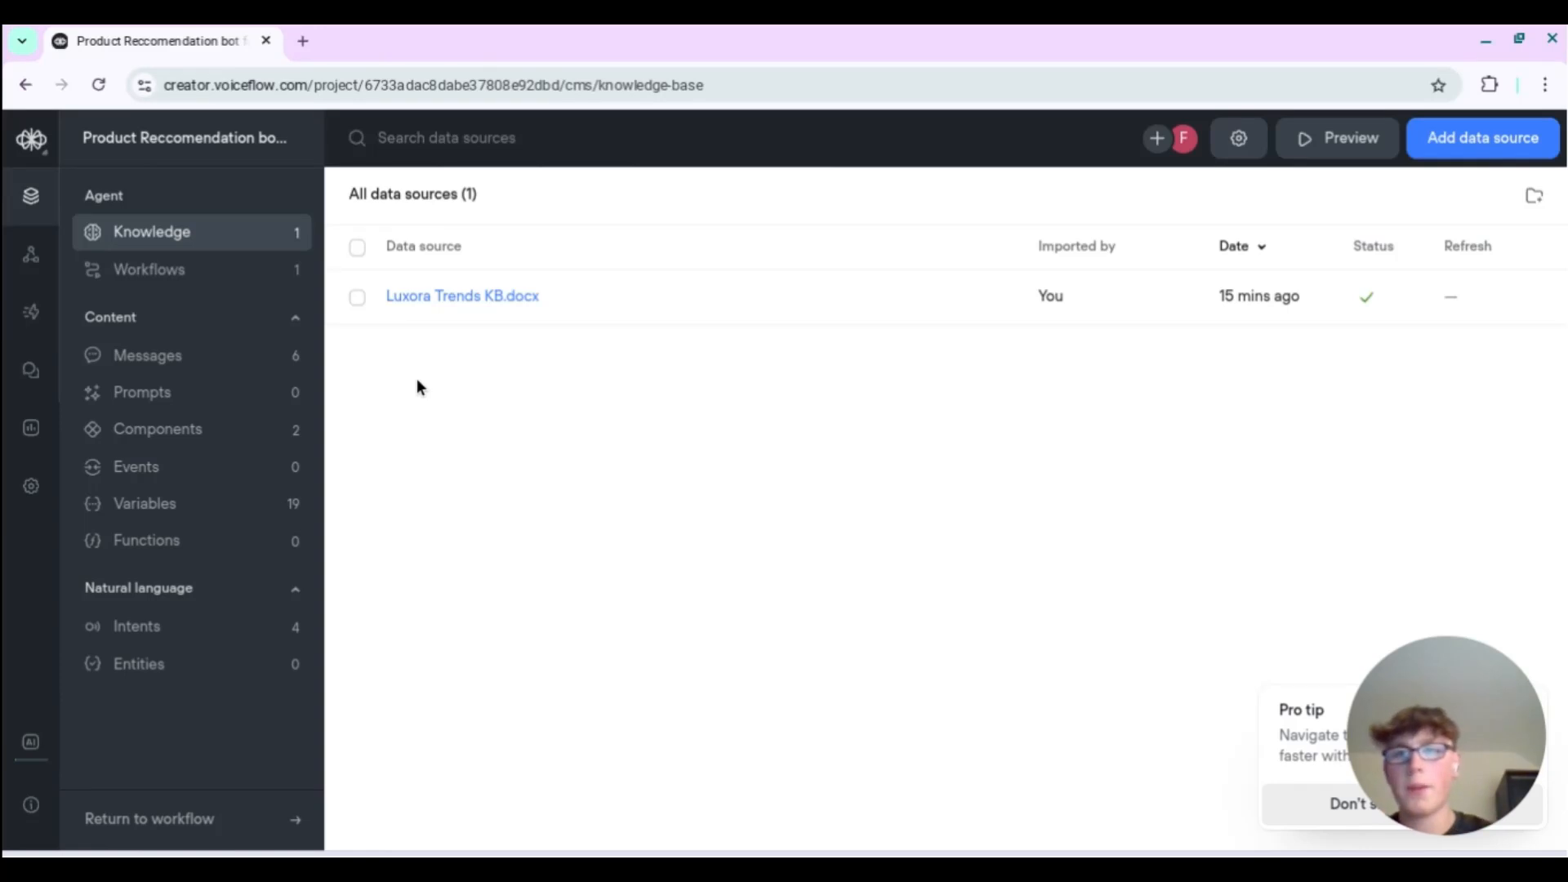
- Open the Home workflow on the canvas through its Start trigger
{"action": "left_click", "coordinate": [244, 286]}
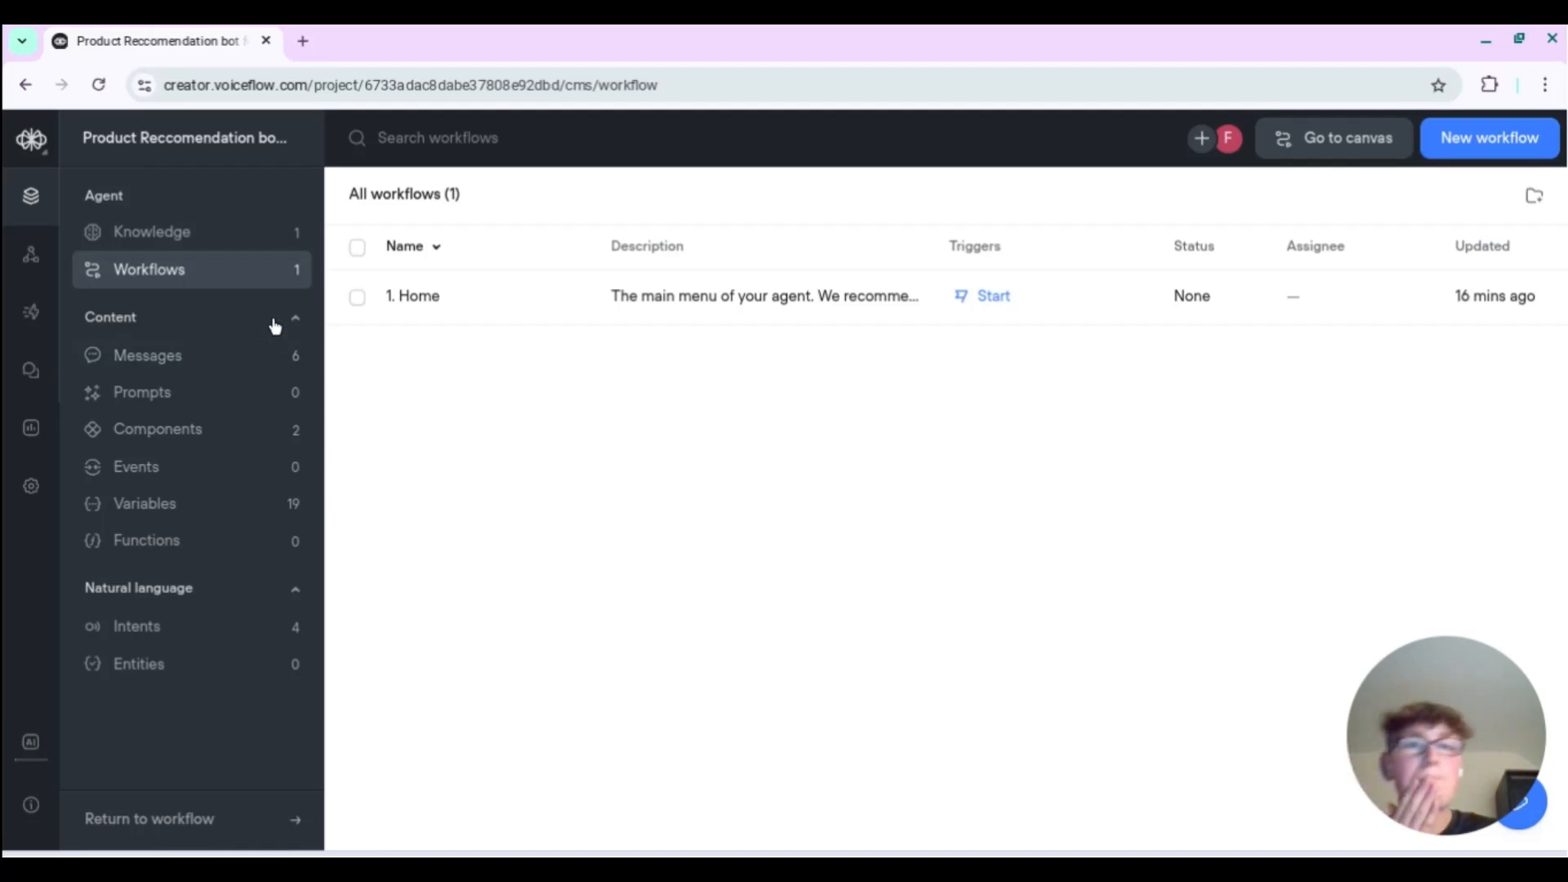
{"action": "left_click", "coordinate": [160, 232]}
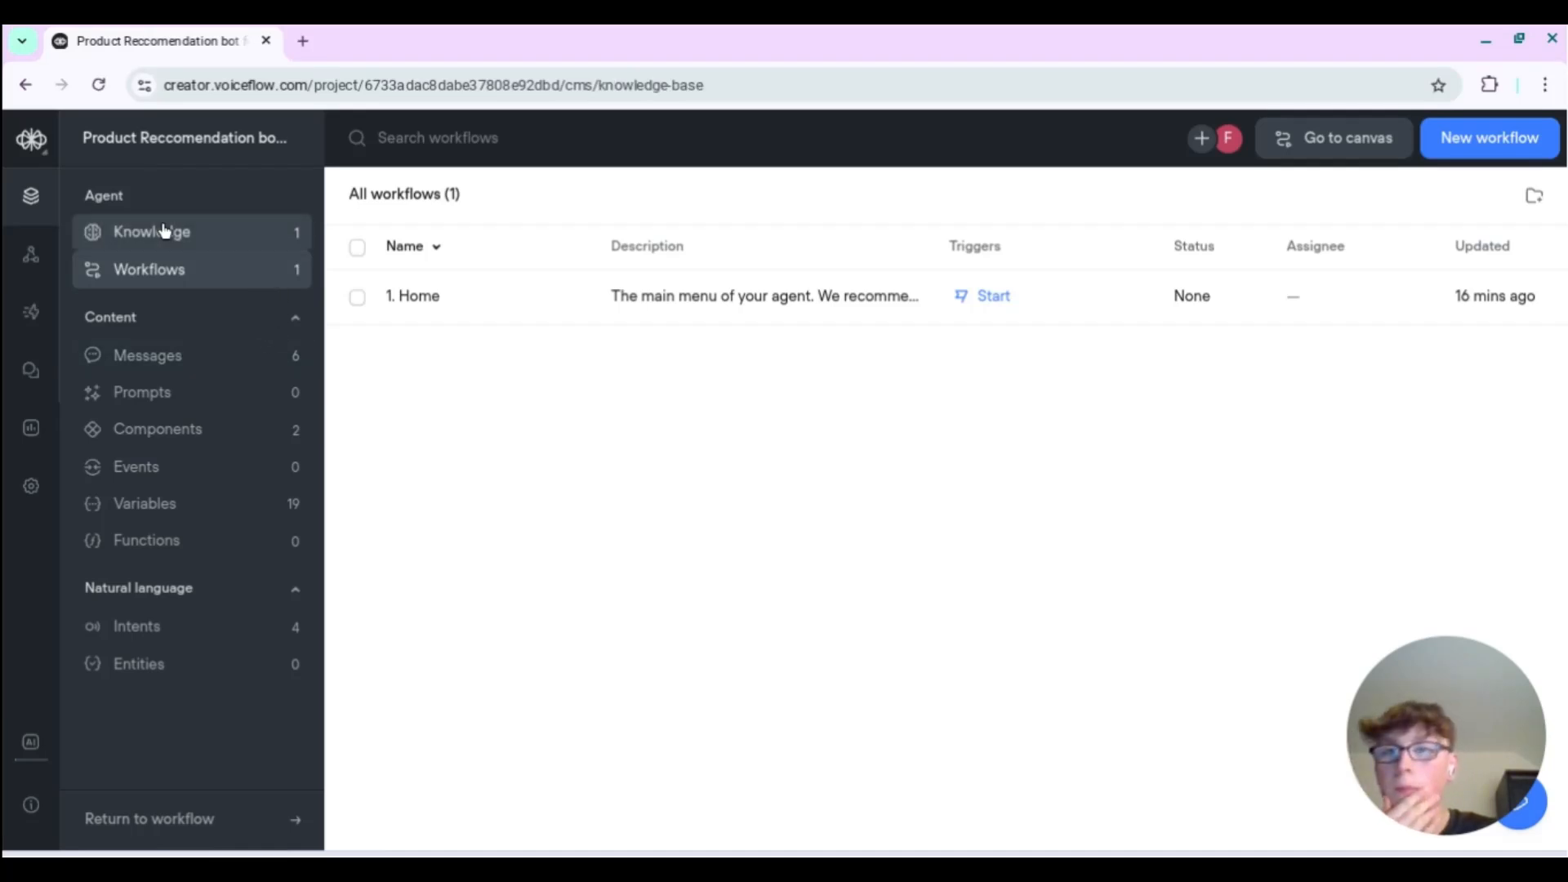
{"action": "left_click", "coordinate": [159, 268]}
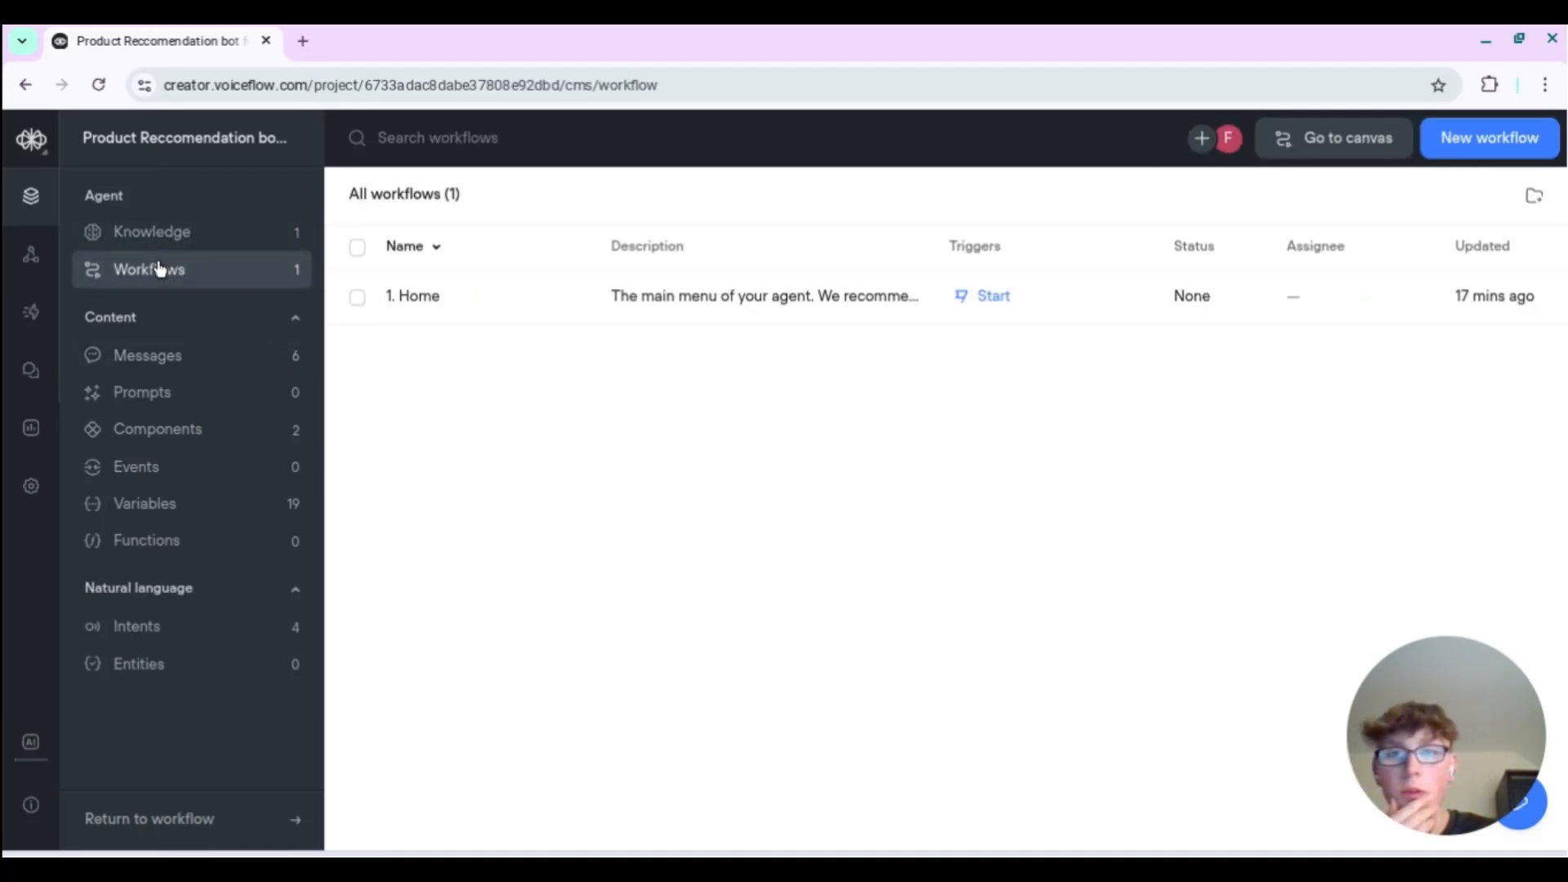
{"action": "left_click", "coordinate": [992, 302]}
{"action": "left_click", "coordinate": [963, 330]}
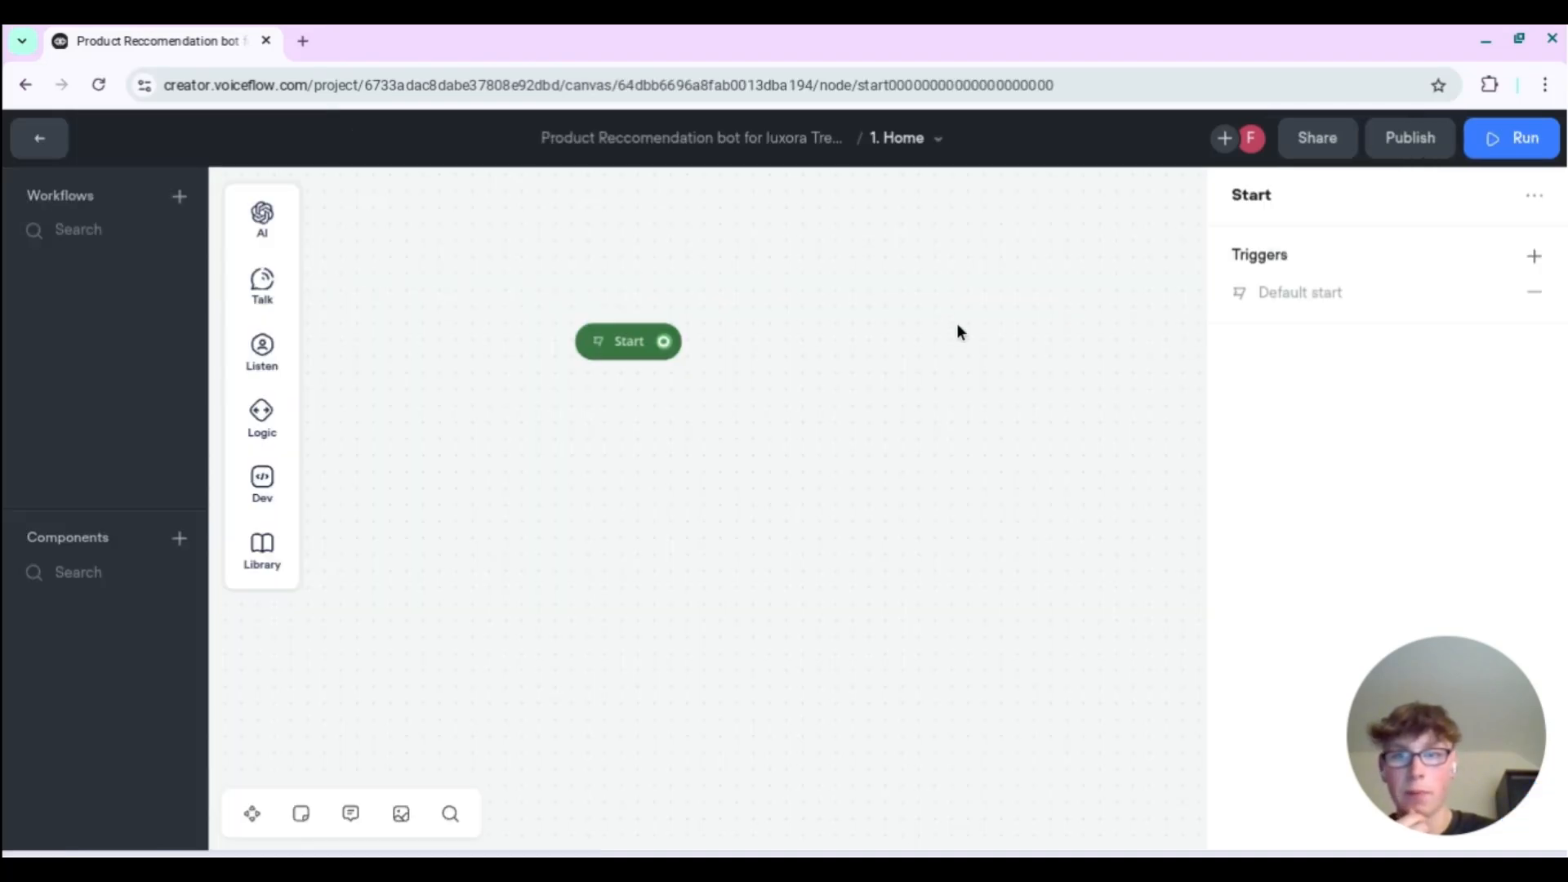
- Add a Message block connected to the Start node
{"action": "left_click_drag", "start_coordinate": [922, 361], "coordinate": [682, 425]}
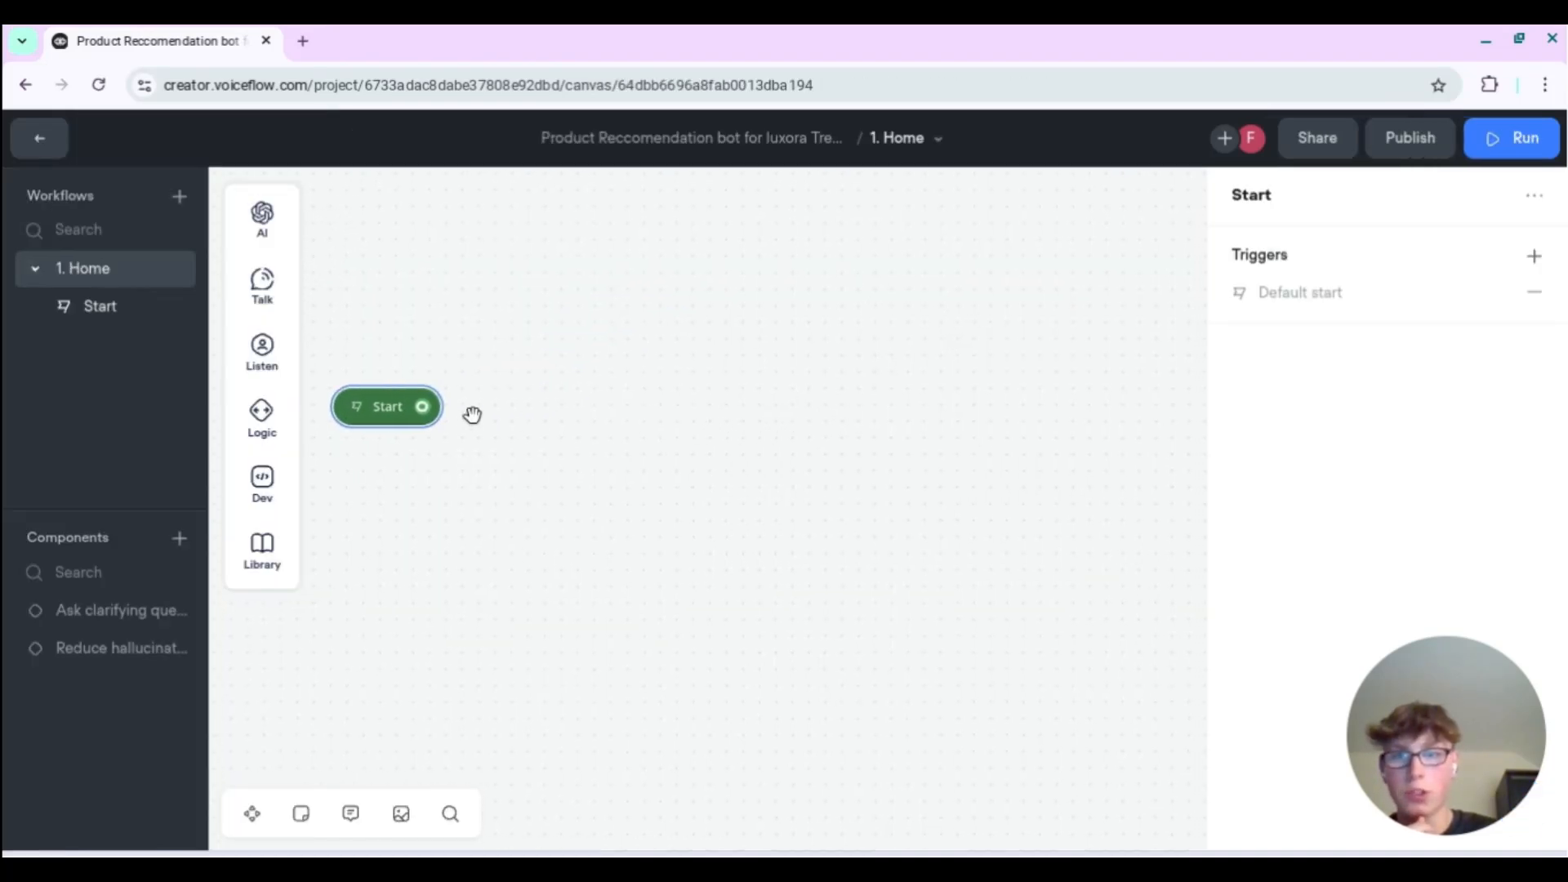
{"action": "left_click_drag", "start_coordinate": [422, 406], "coordinate": [530, 372]}
{"action": "mouse_move", "coordinate": [578, 440]}
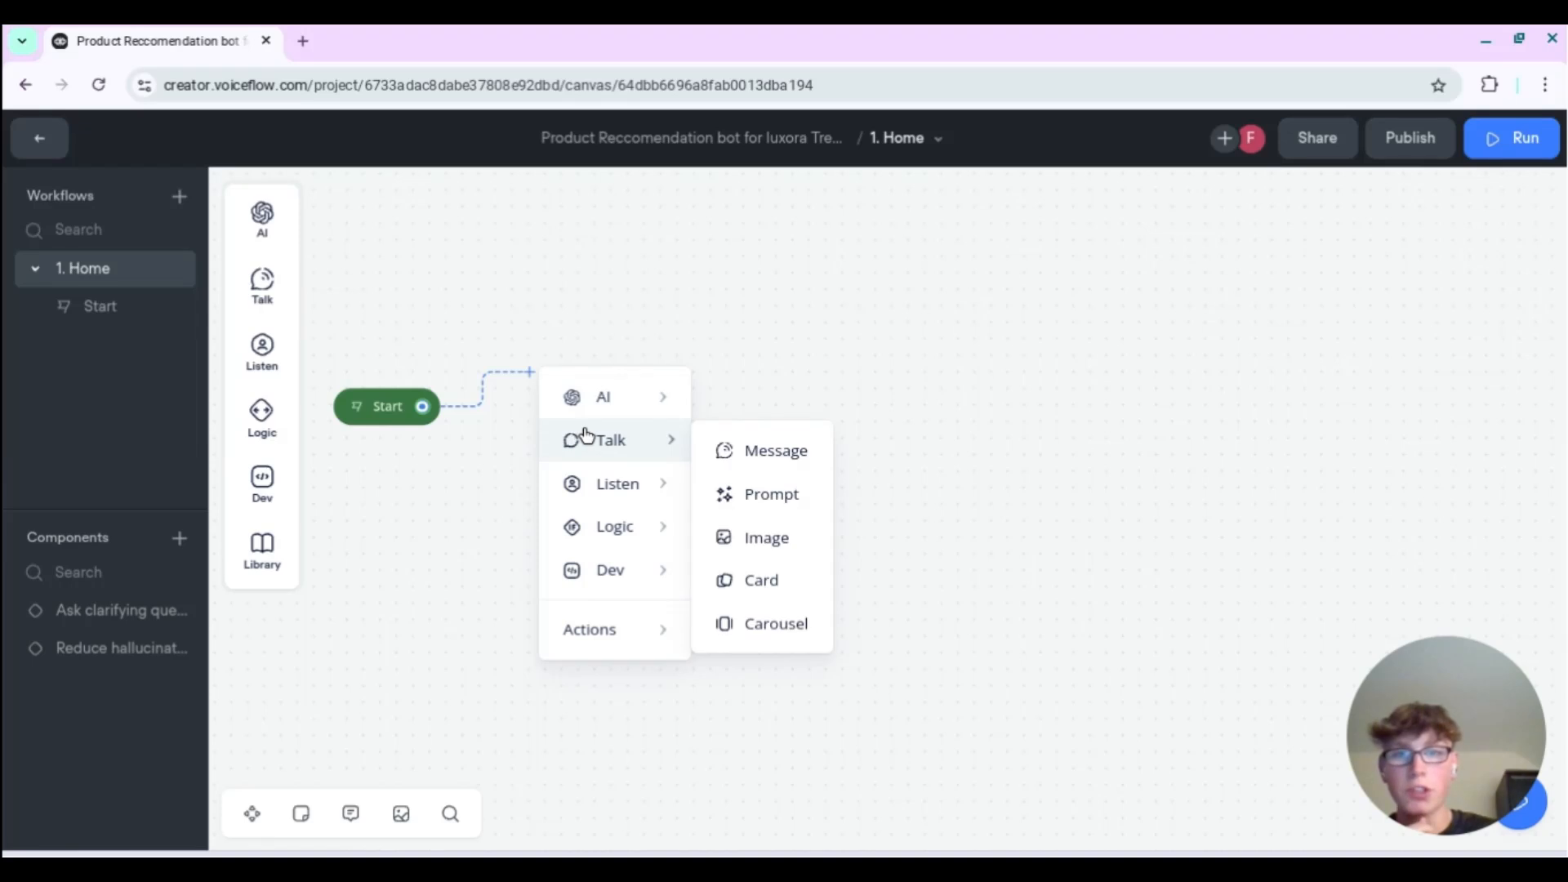
{"action": "left_click", "coordinate": [753, 451]}
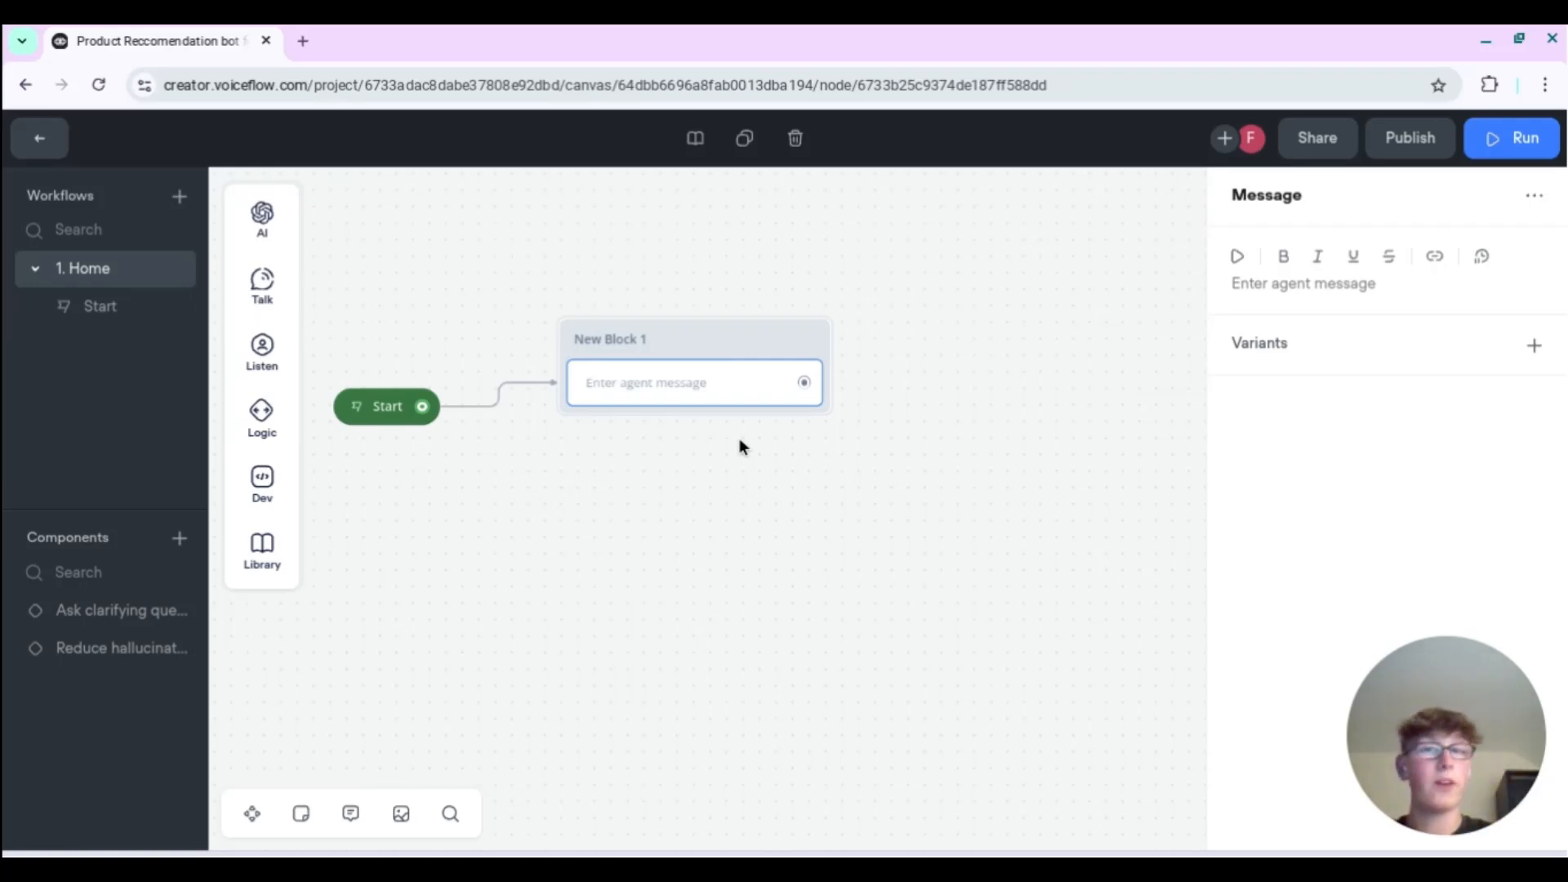
- Rename the new message block to "Intro"
{"action": "left_click", "coordinate": [618, 342]}
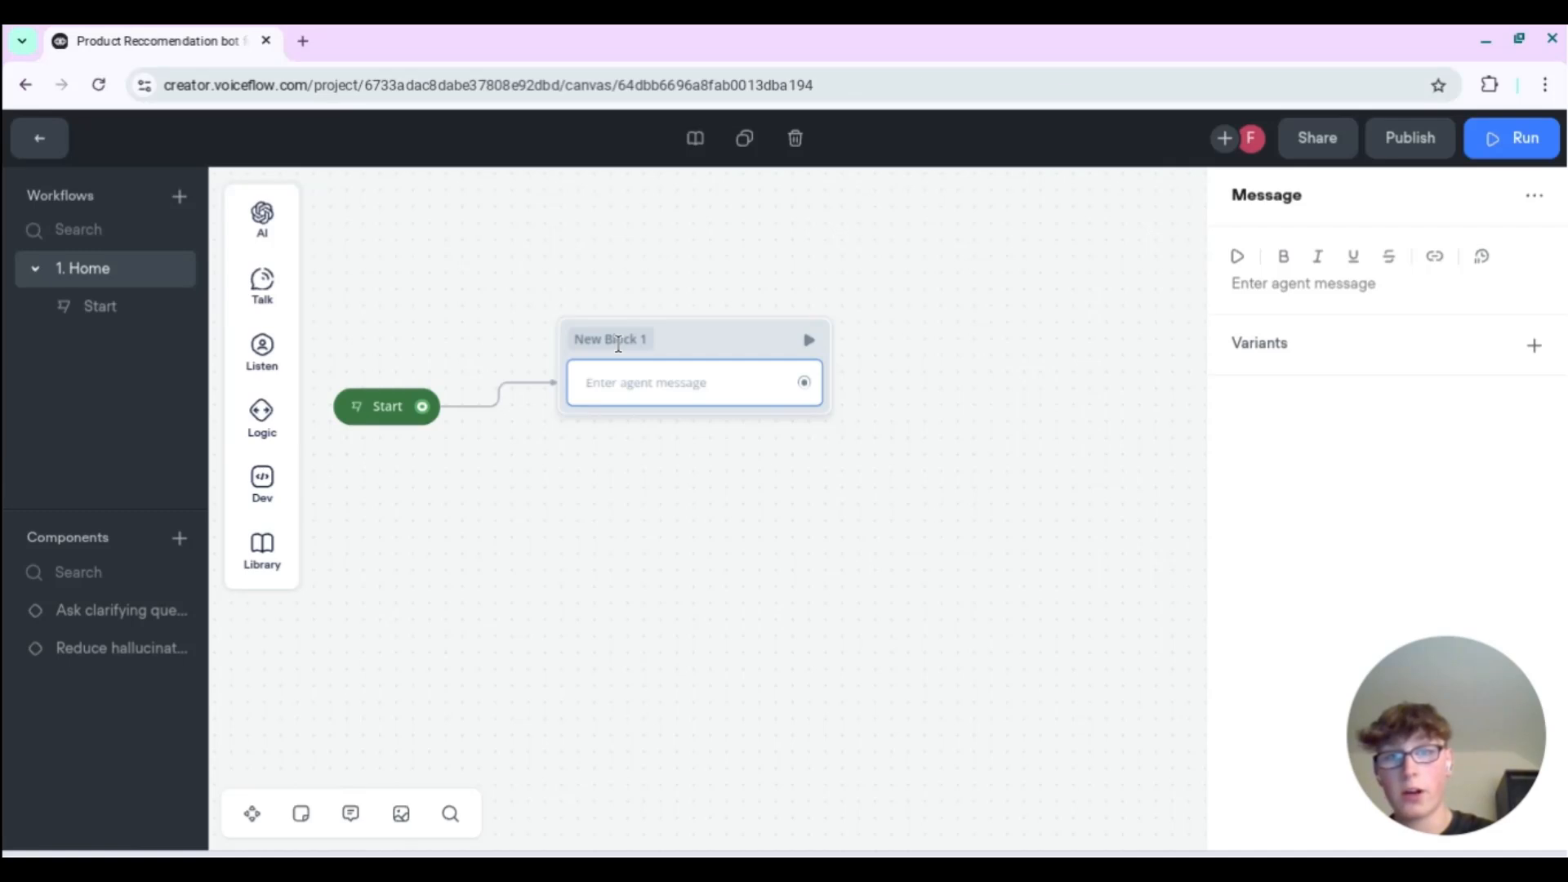
{"action": "left_click", "coordinate": [619, 344]}
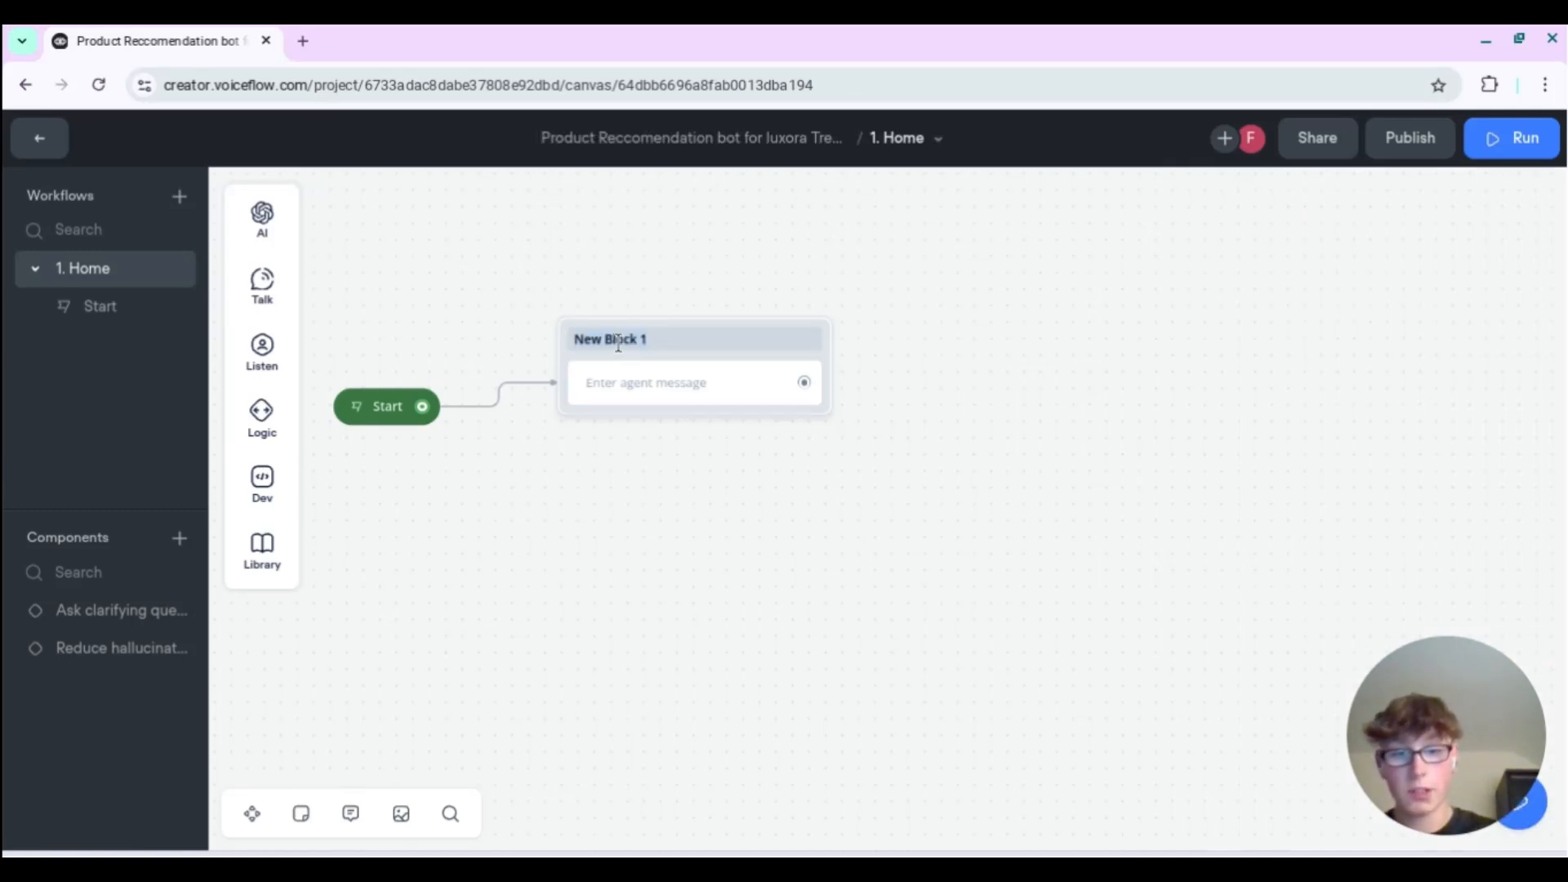
{"action": "type", "text": "Intro"}
{"action": "left_click", "coordinate": [780, 466]}
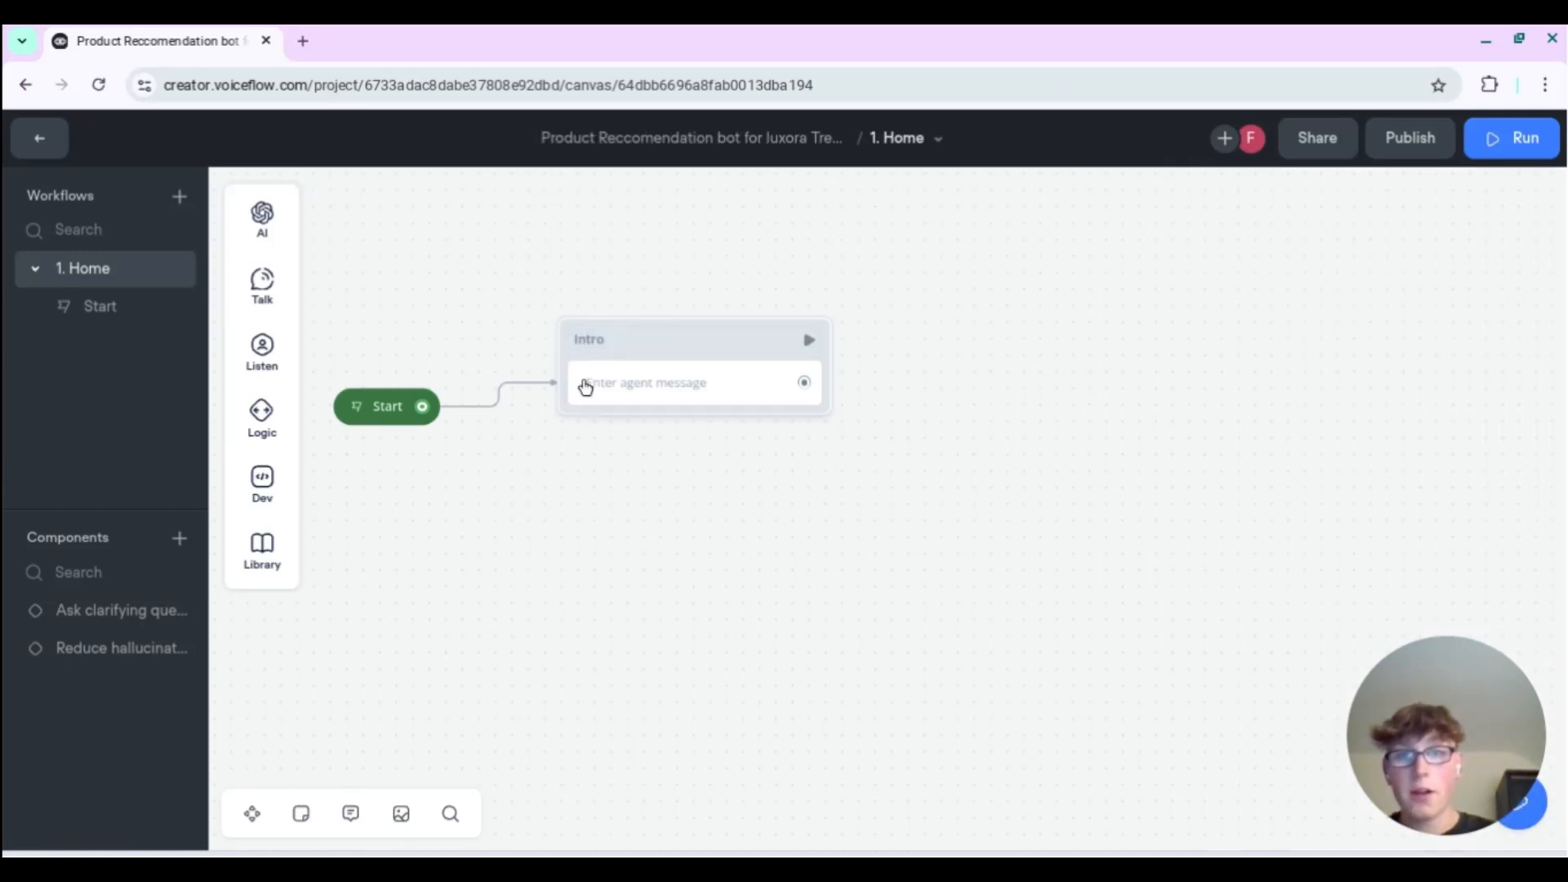
- Write "Hi there, I am Alice your friendly product recommendation assistant." as the Intro block's first message
{"action": "left_click", "coordinate": [585, 381]}
{"action": "left_click", "coordinate": [1290, 288]}
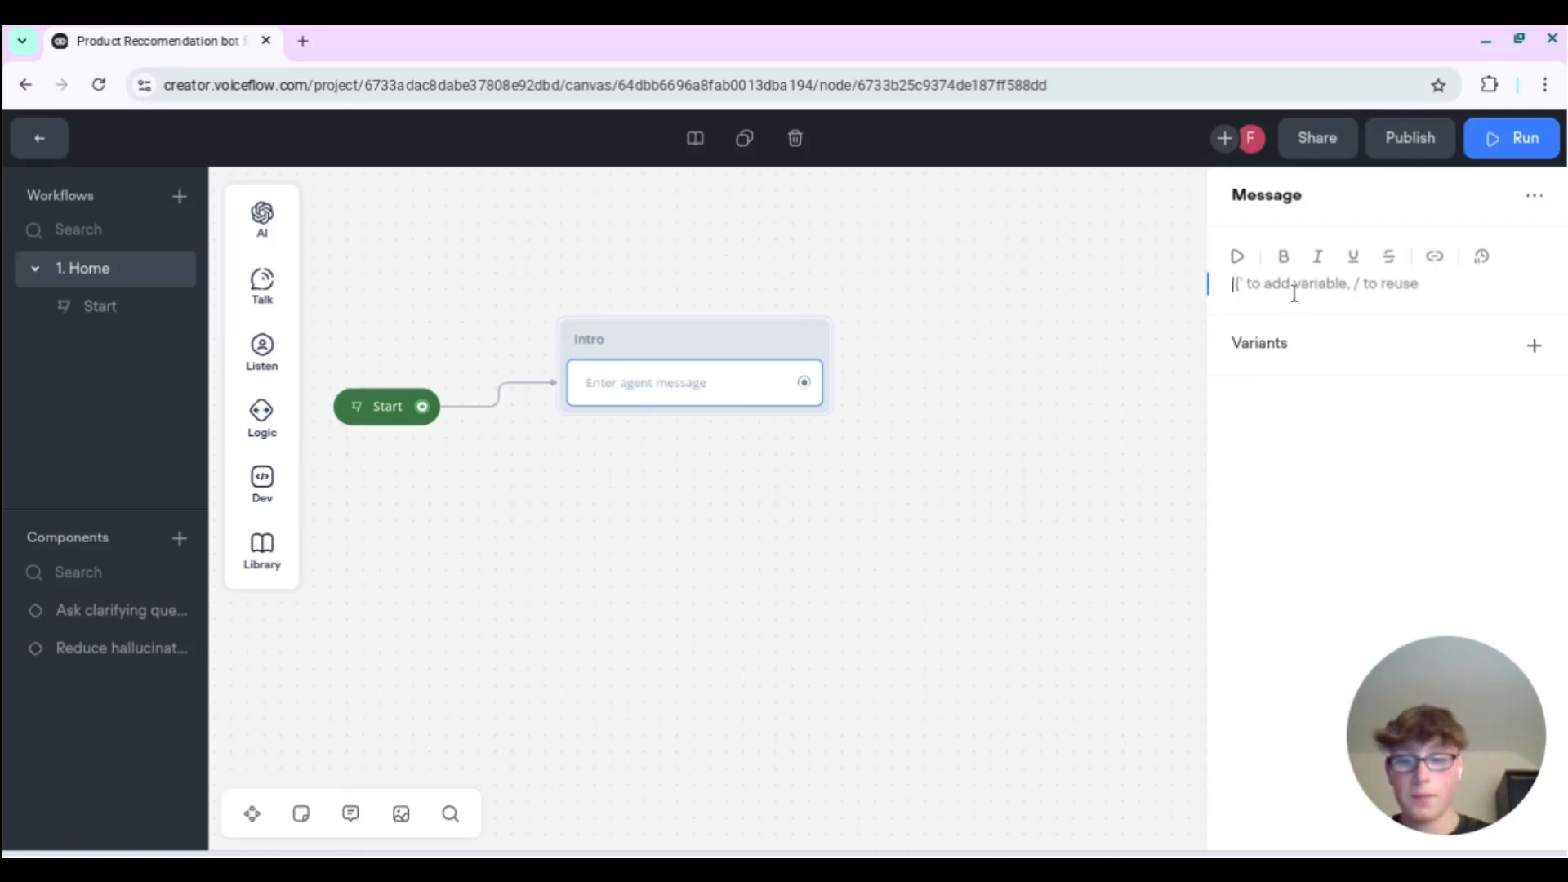
{"action": "type", "text": "Hi there, "}
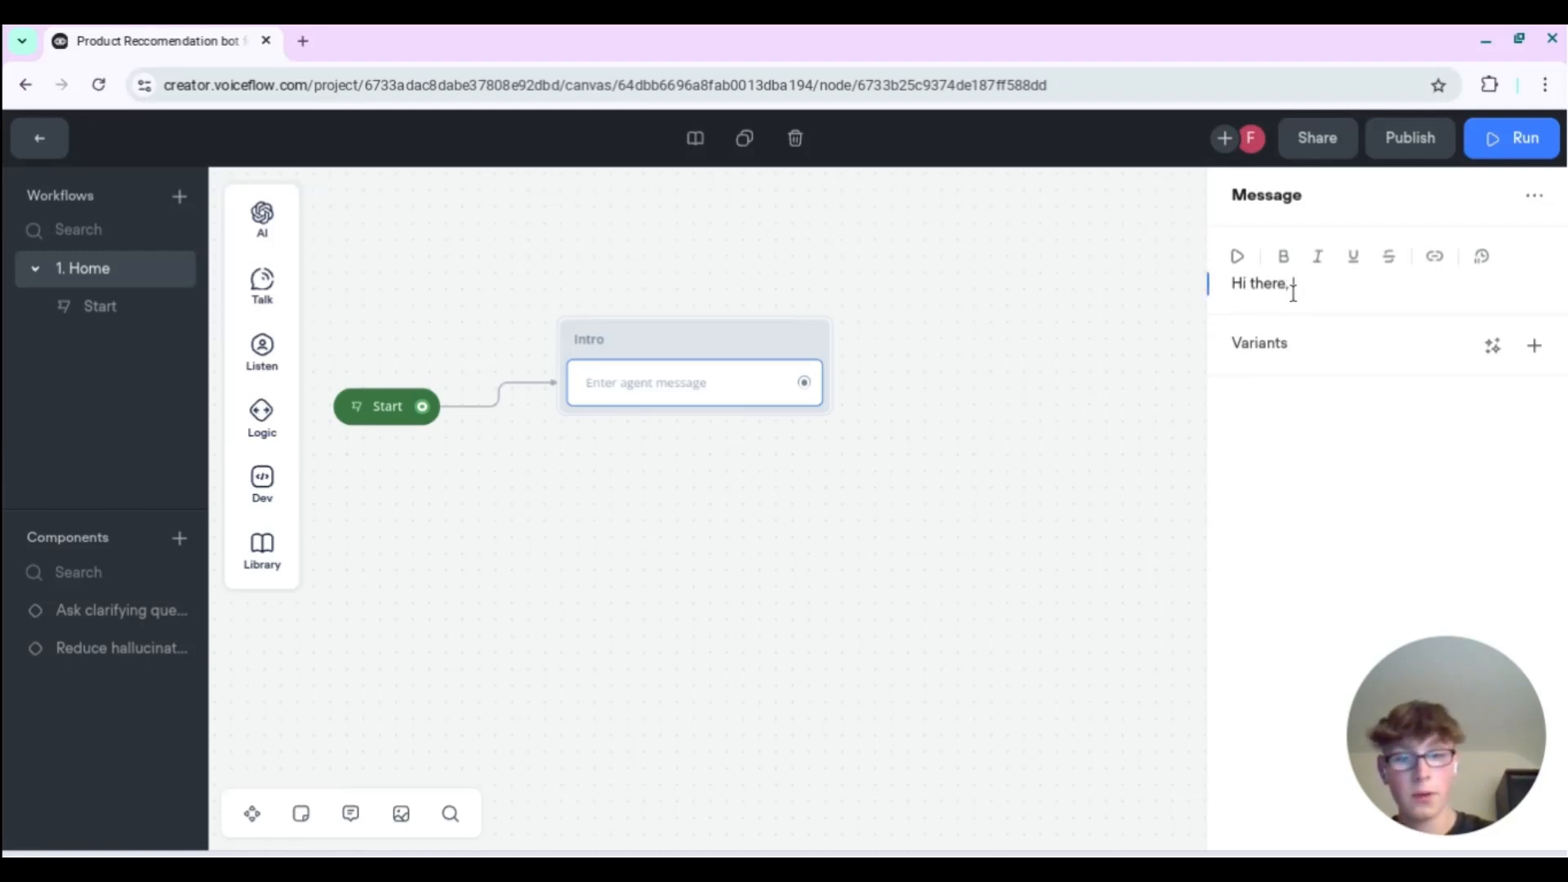
{"action": "type", "text": "I am"}
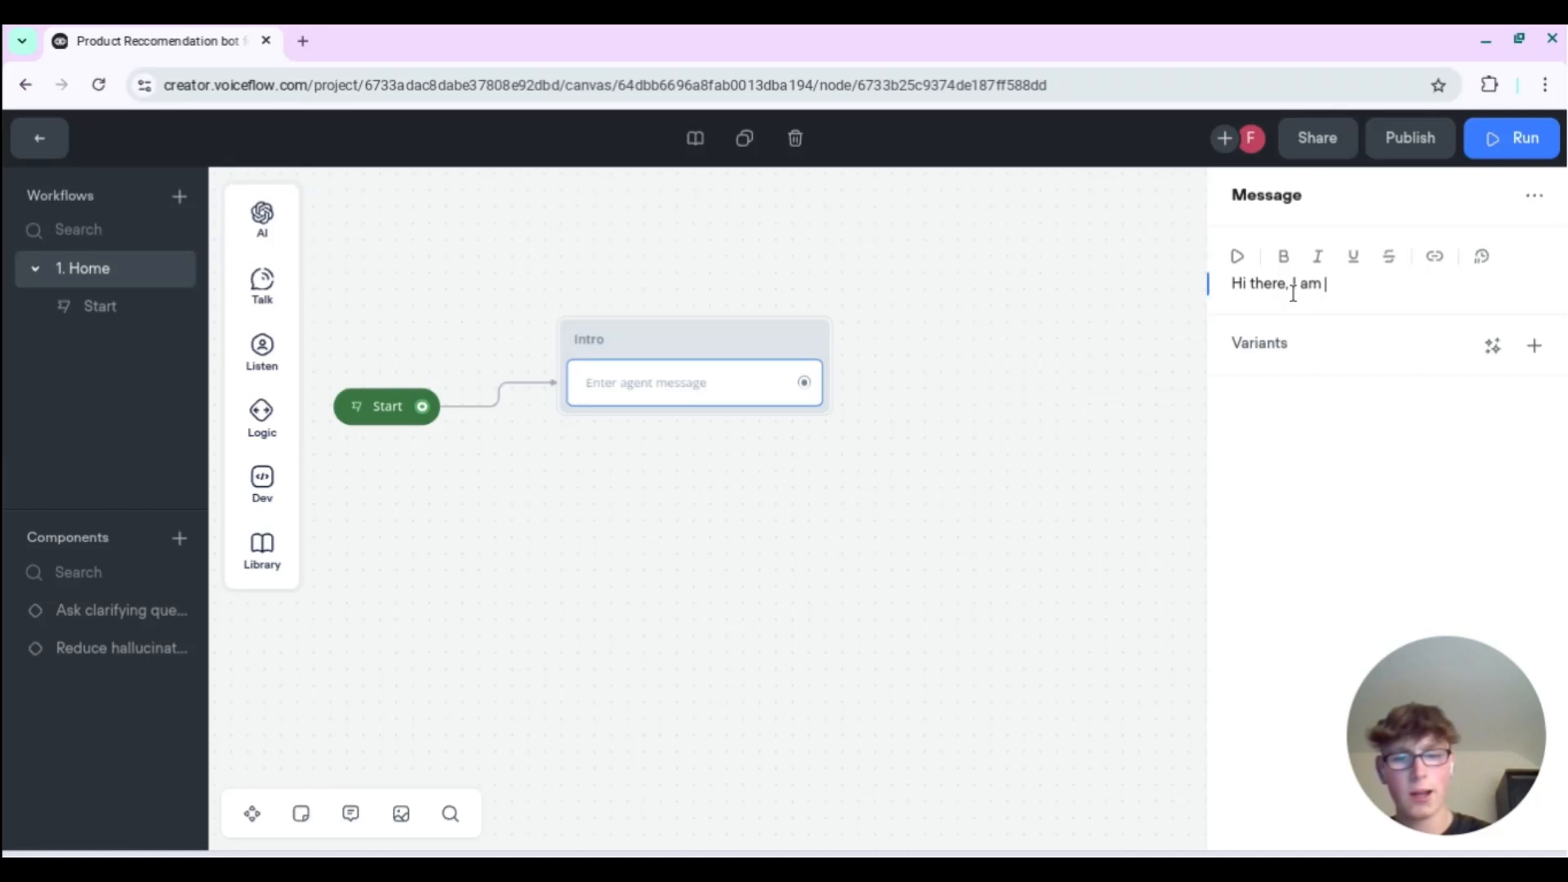
{"action": "type", "text": " Alice y"}
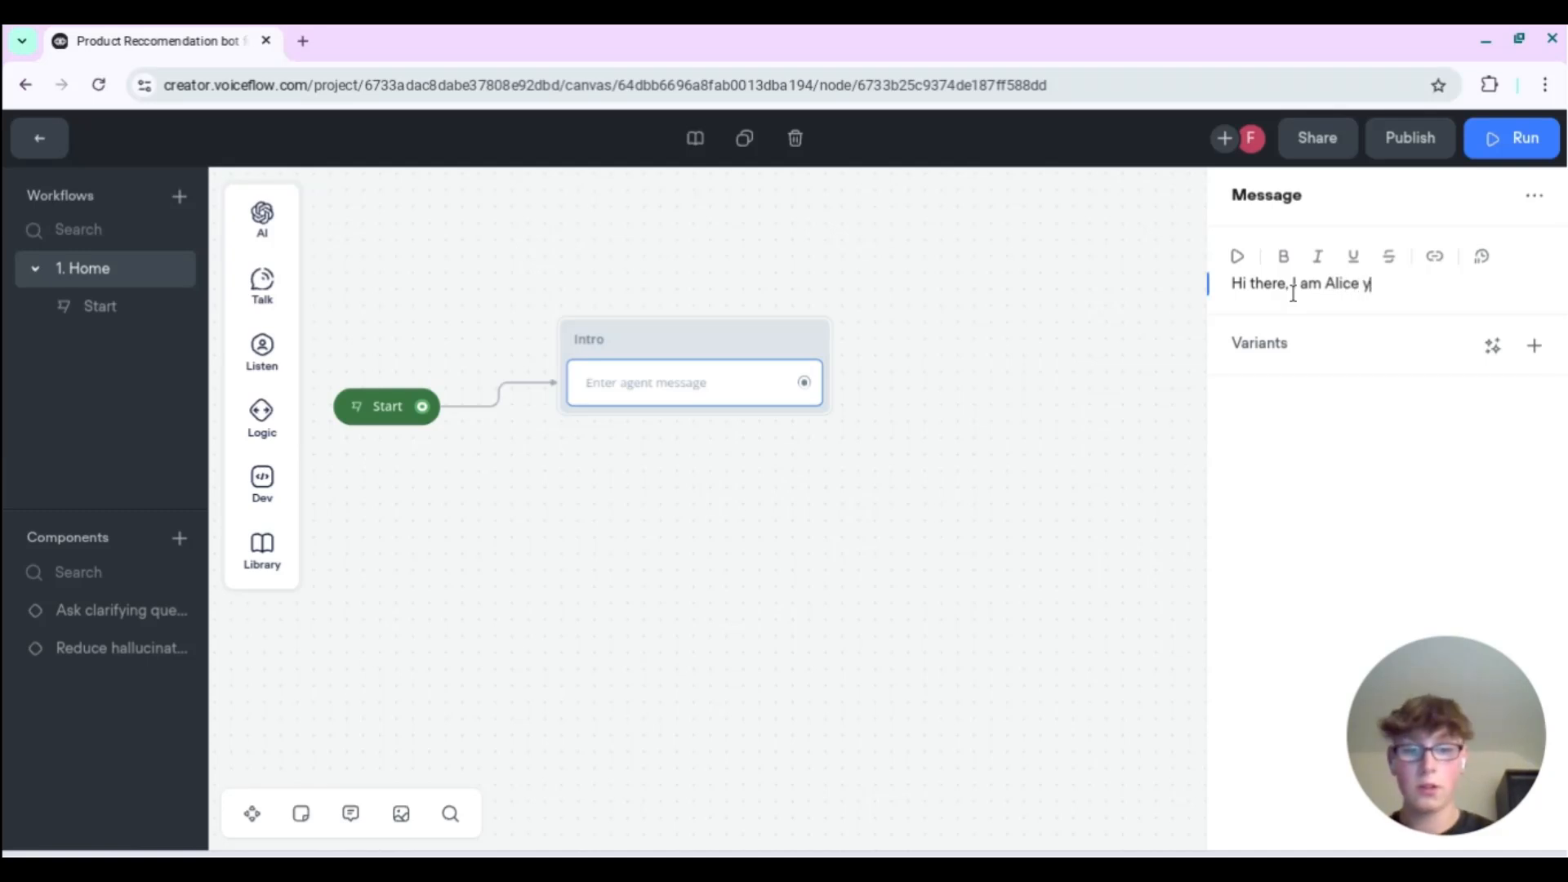
{"action": "type", "text": "our friendly"}
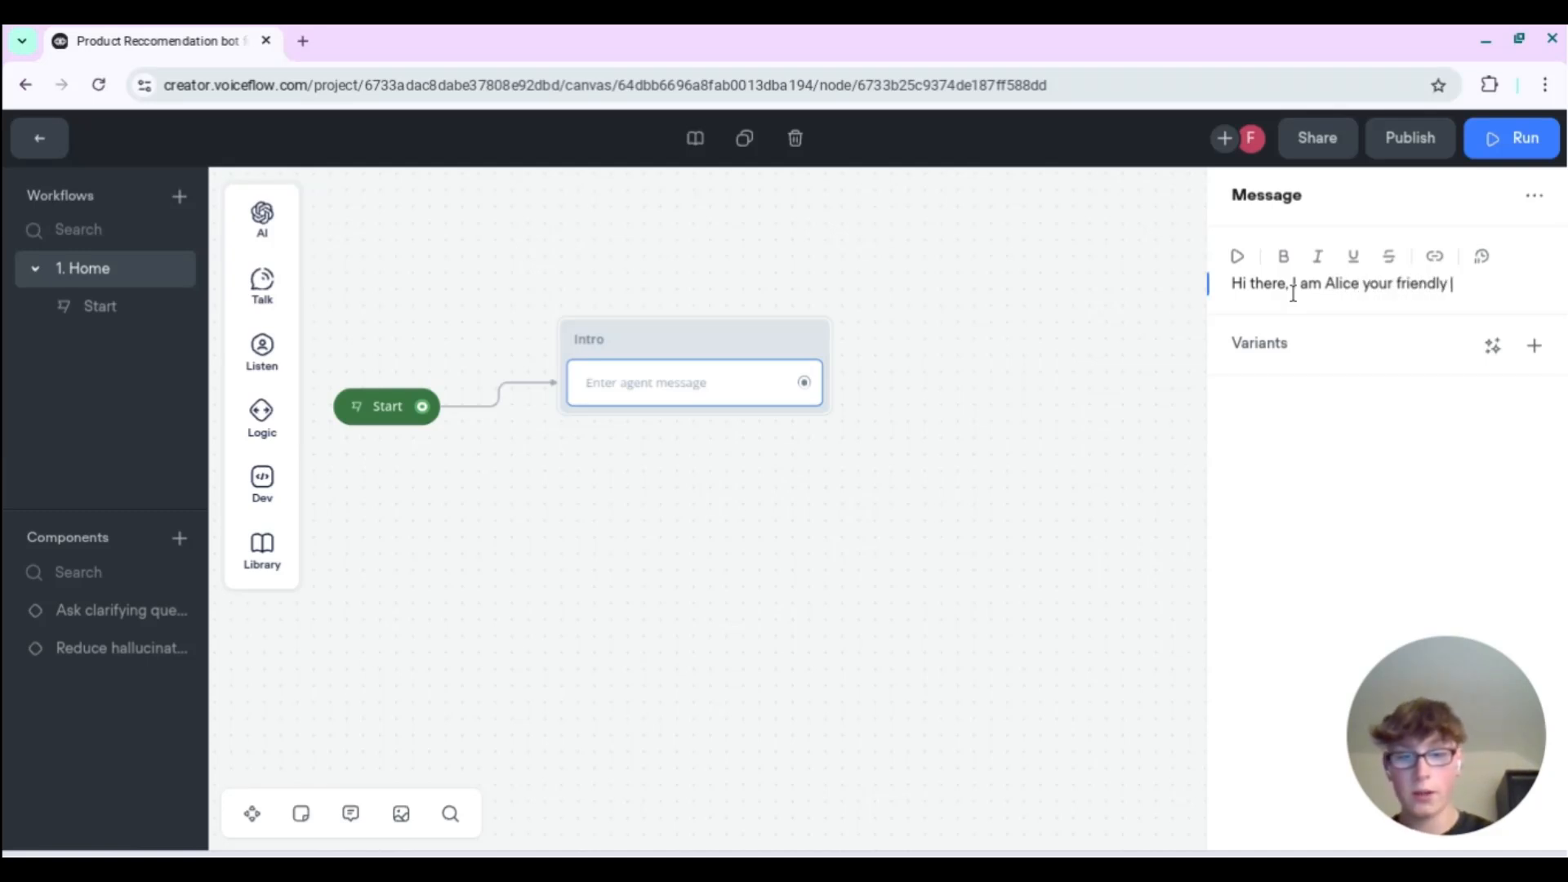
{"action": "type", "text": " product recomme"}
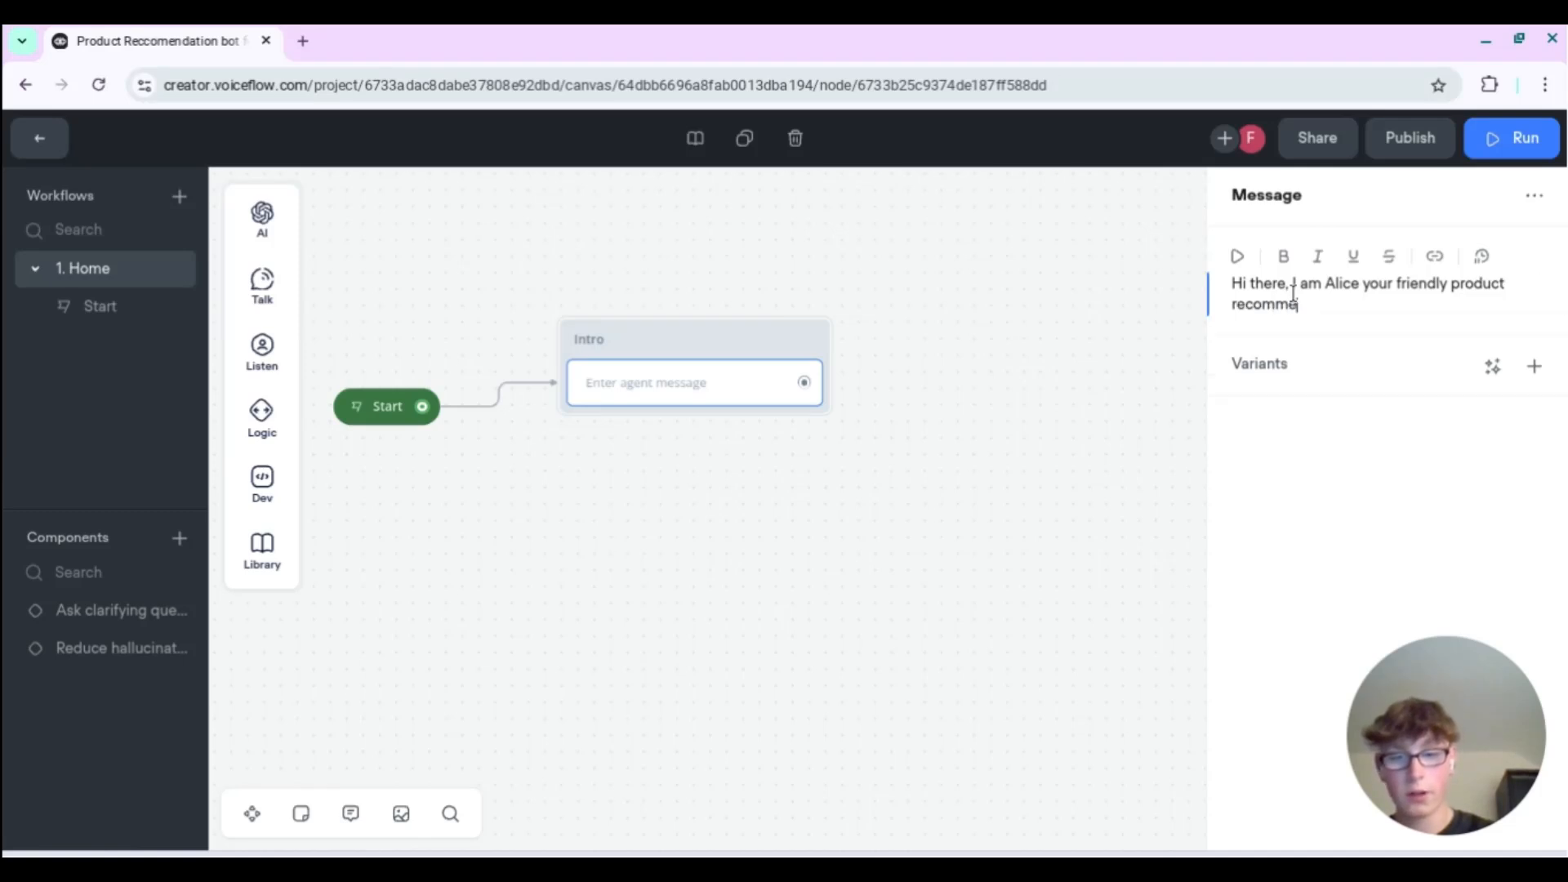
{"action": "type", "text": "ndatip"}
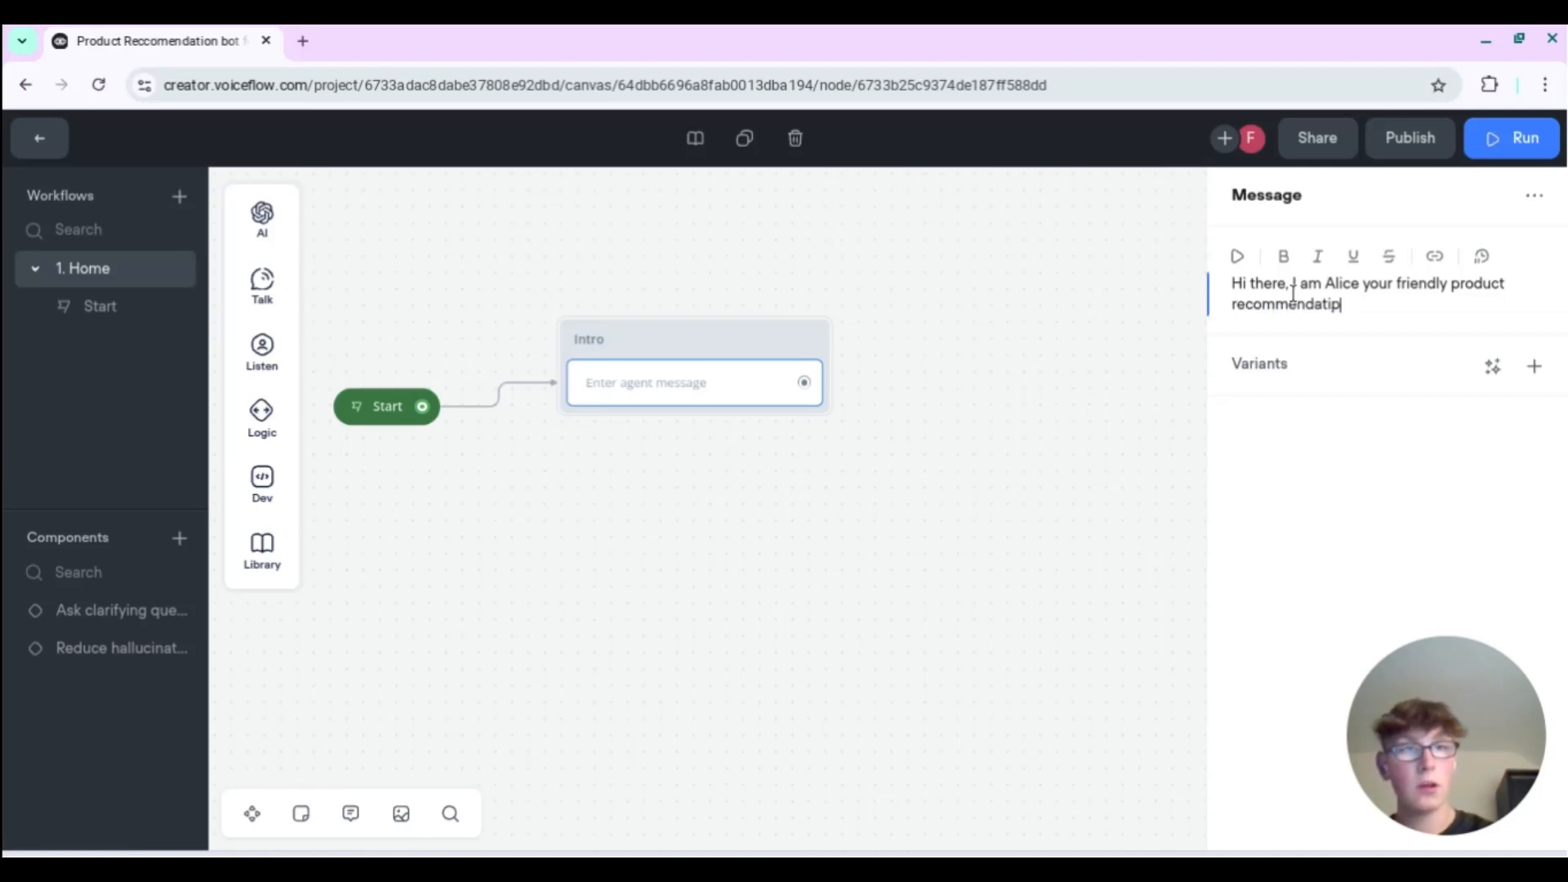
{"action": "type", "text": "oon assistant."}
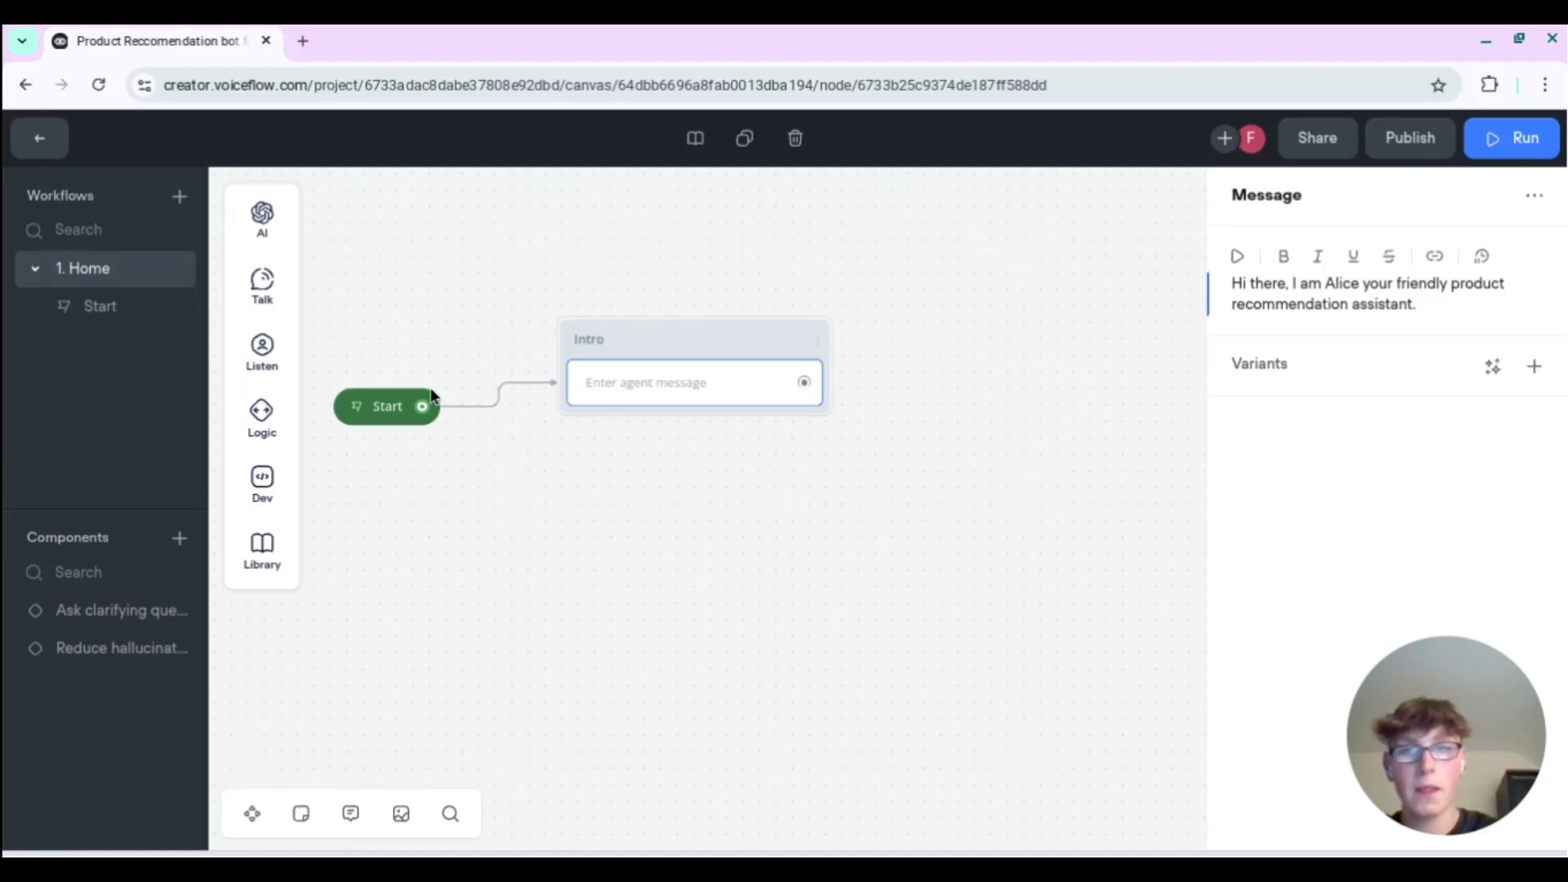
- Add a second message to the Intro block reading "I am here to help you find the best product for you!"
{"action": "mouse_move", "coordinate": [286, 270]}
{"action": "left_click_drag", "start_coordinate": [339, 285], "coordinate": [687, 449]}
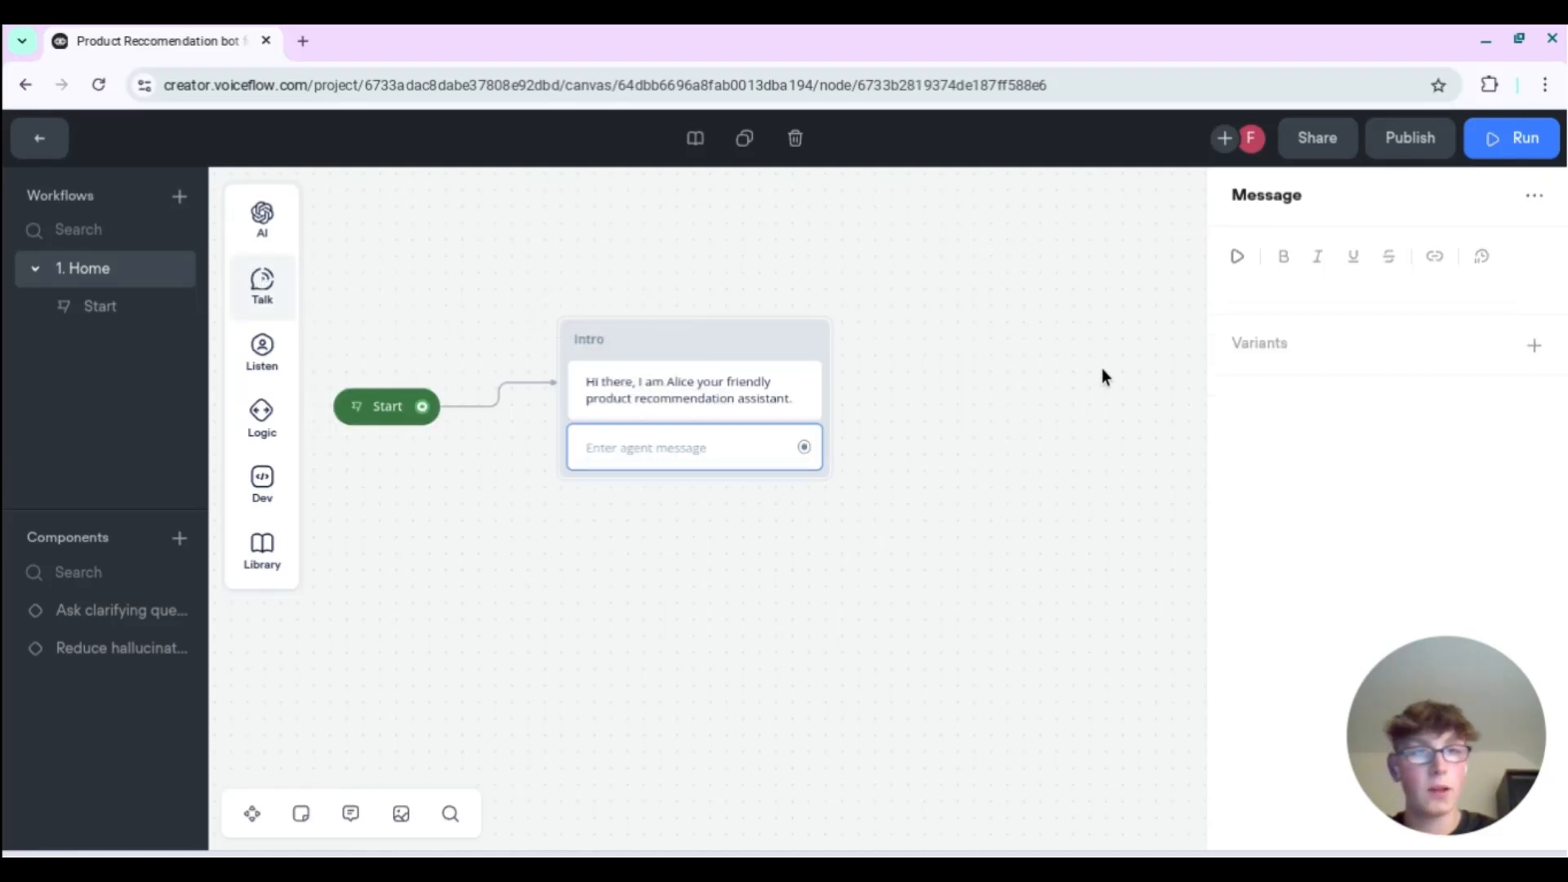
{"action": "left_click", "coordinate": [1288, 288]}
{"action": "type", "text": "I am here nt"}
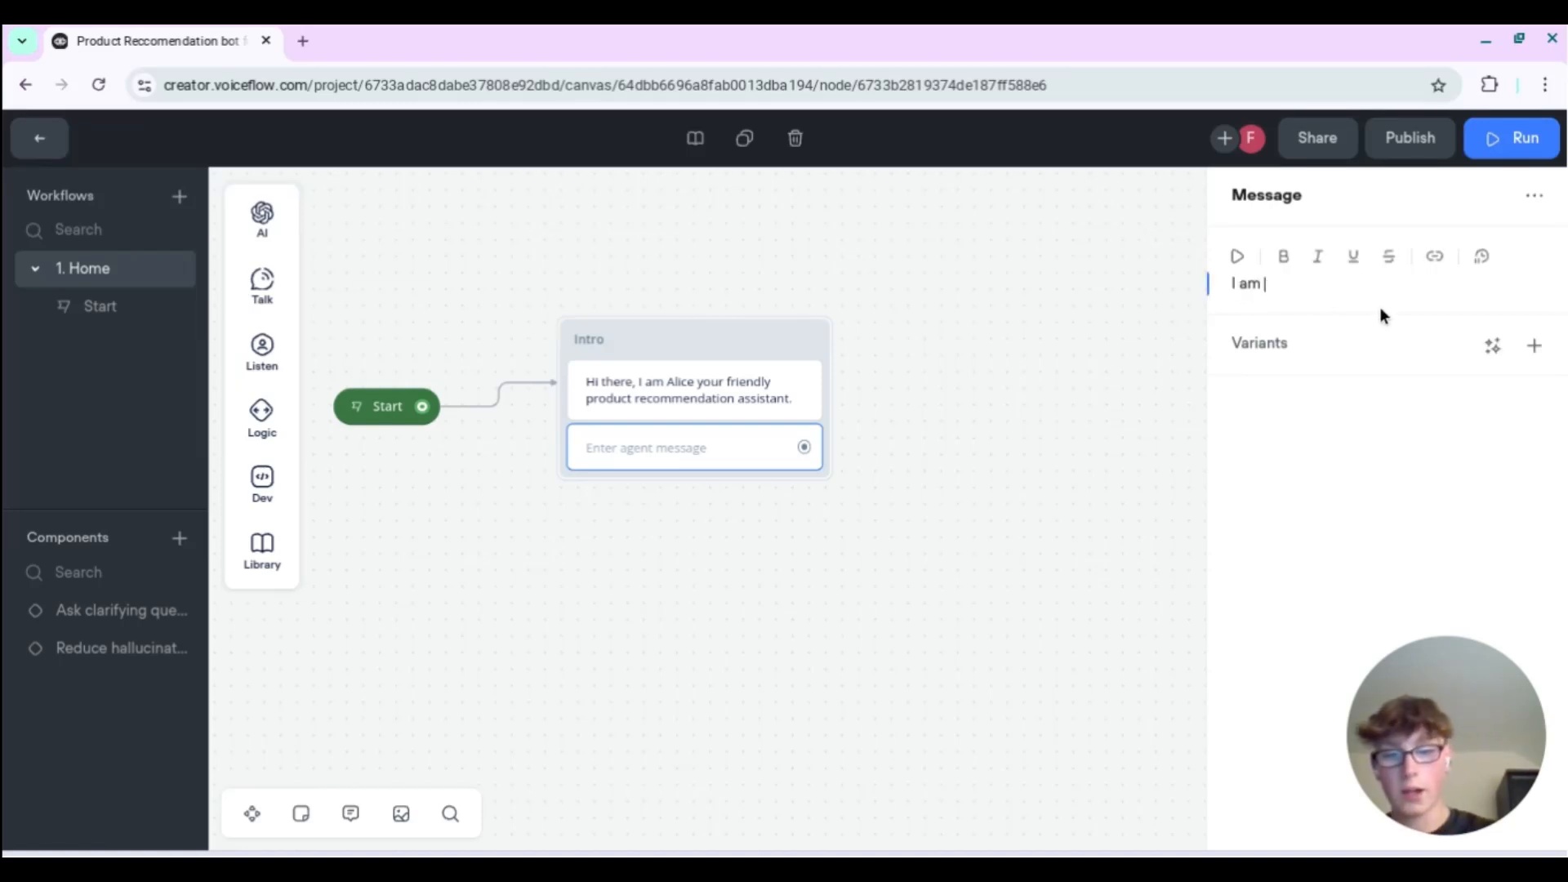
{"action": "key", "text": "BackSpace"}
{"action": "key", "text": "BackSpace"}
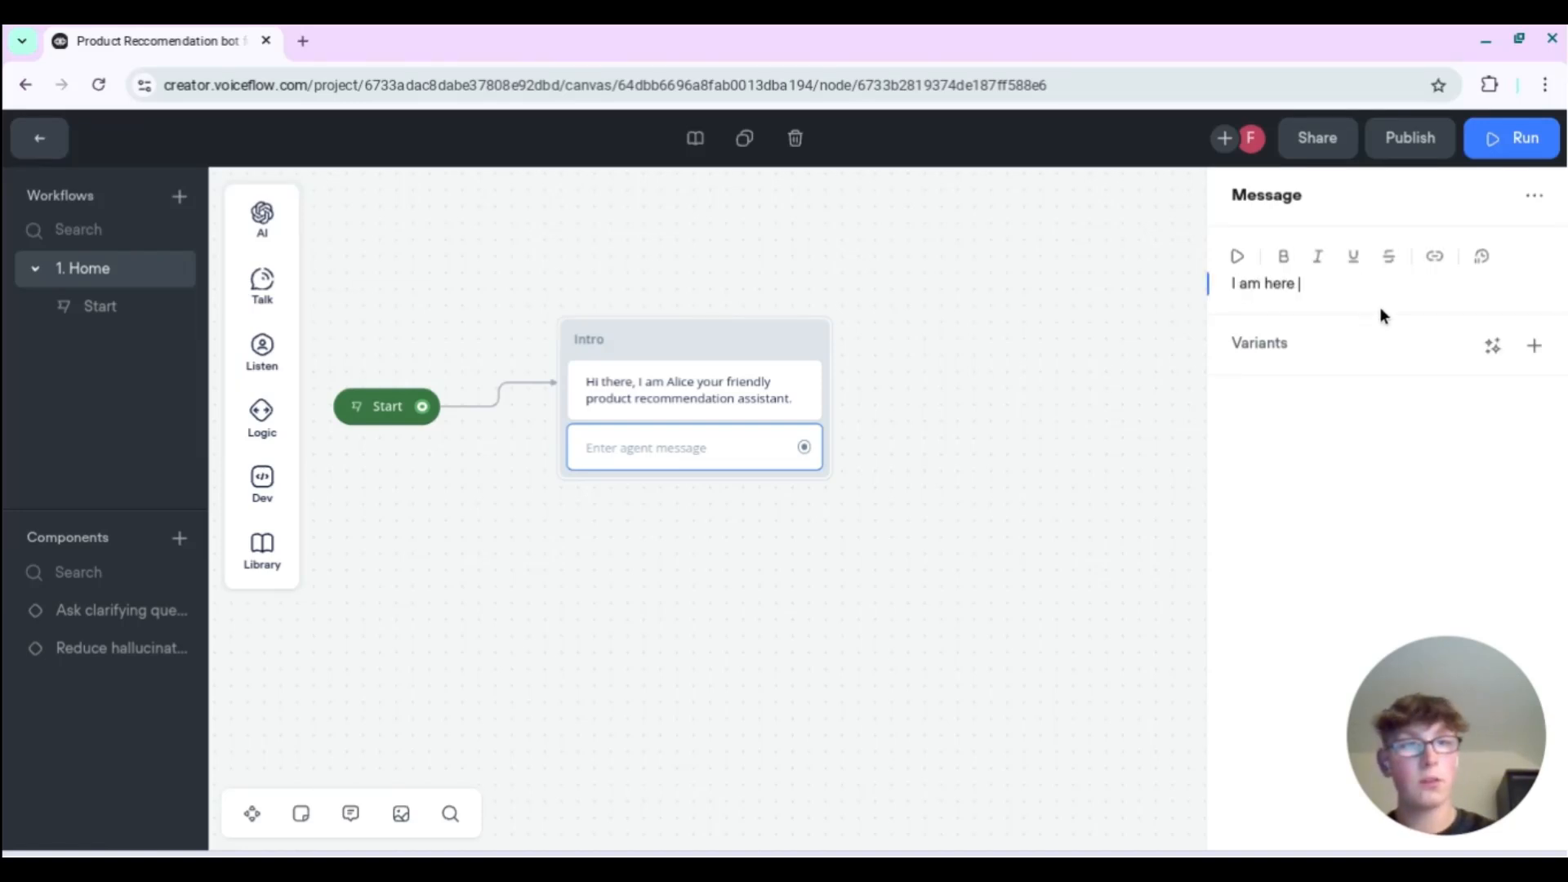
{"action": "type", "text": "to help you"}
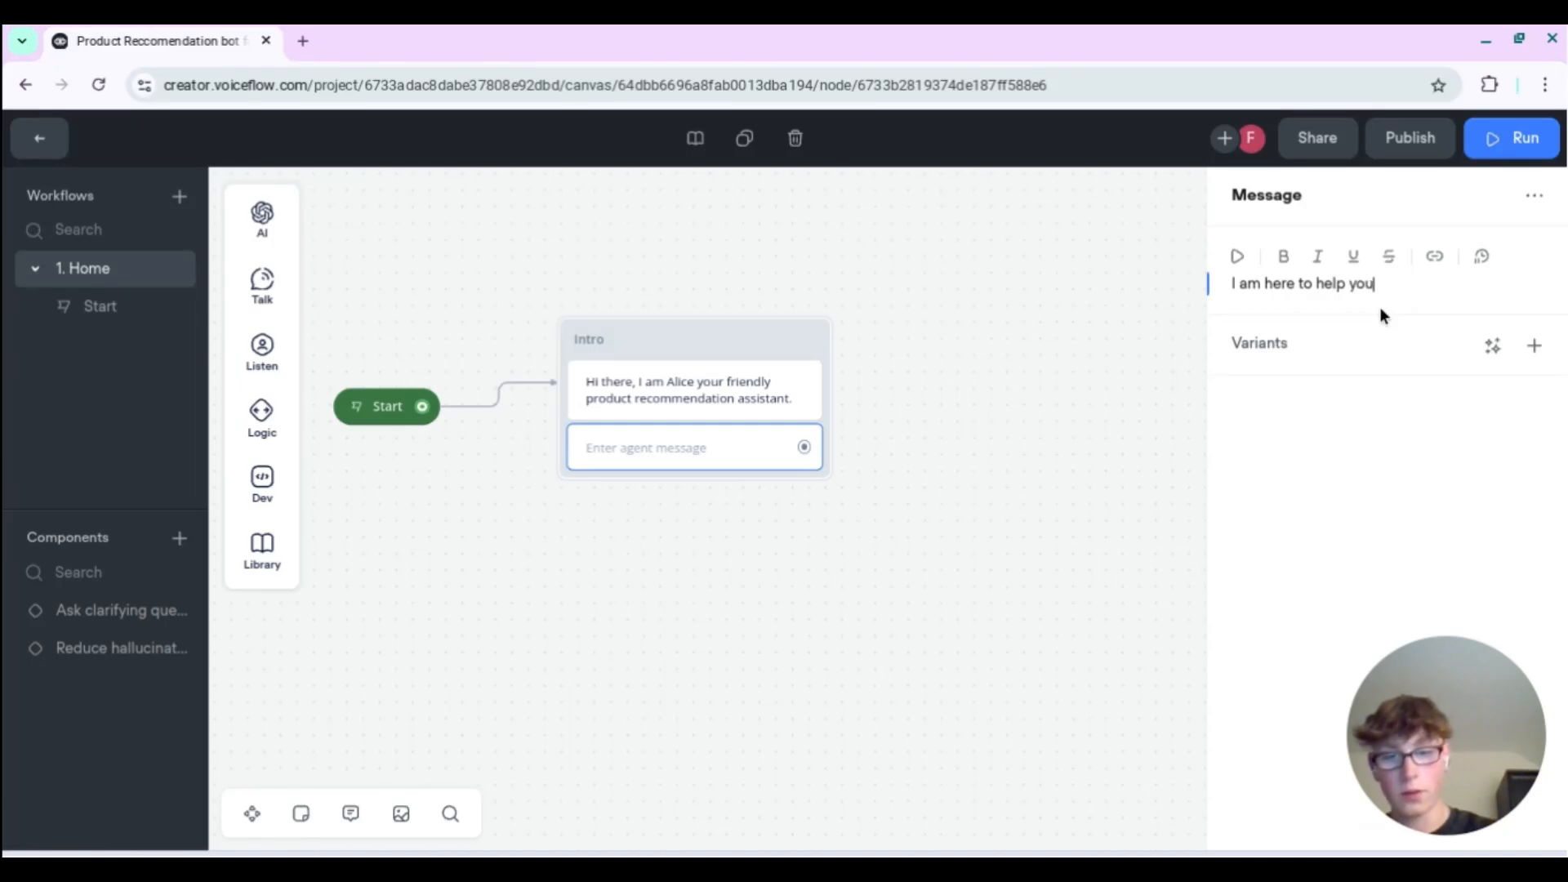
{"action": "type", "text": " find the "}
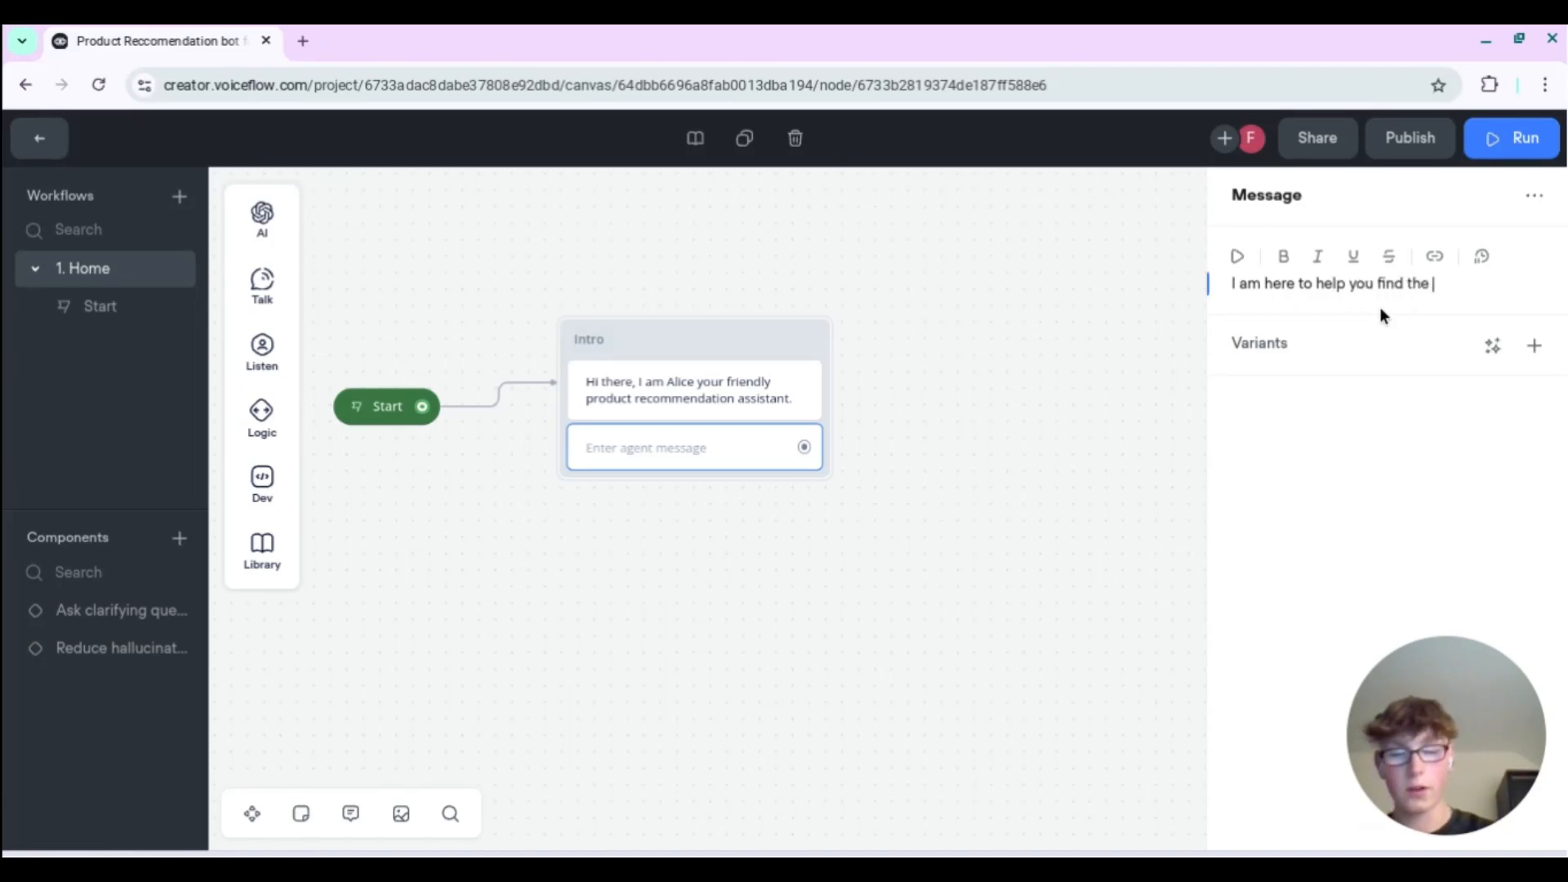
{"action": "type", "text": "best pro"}
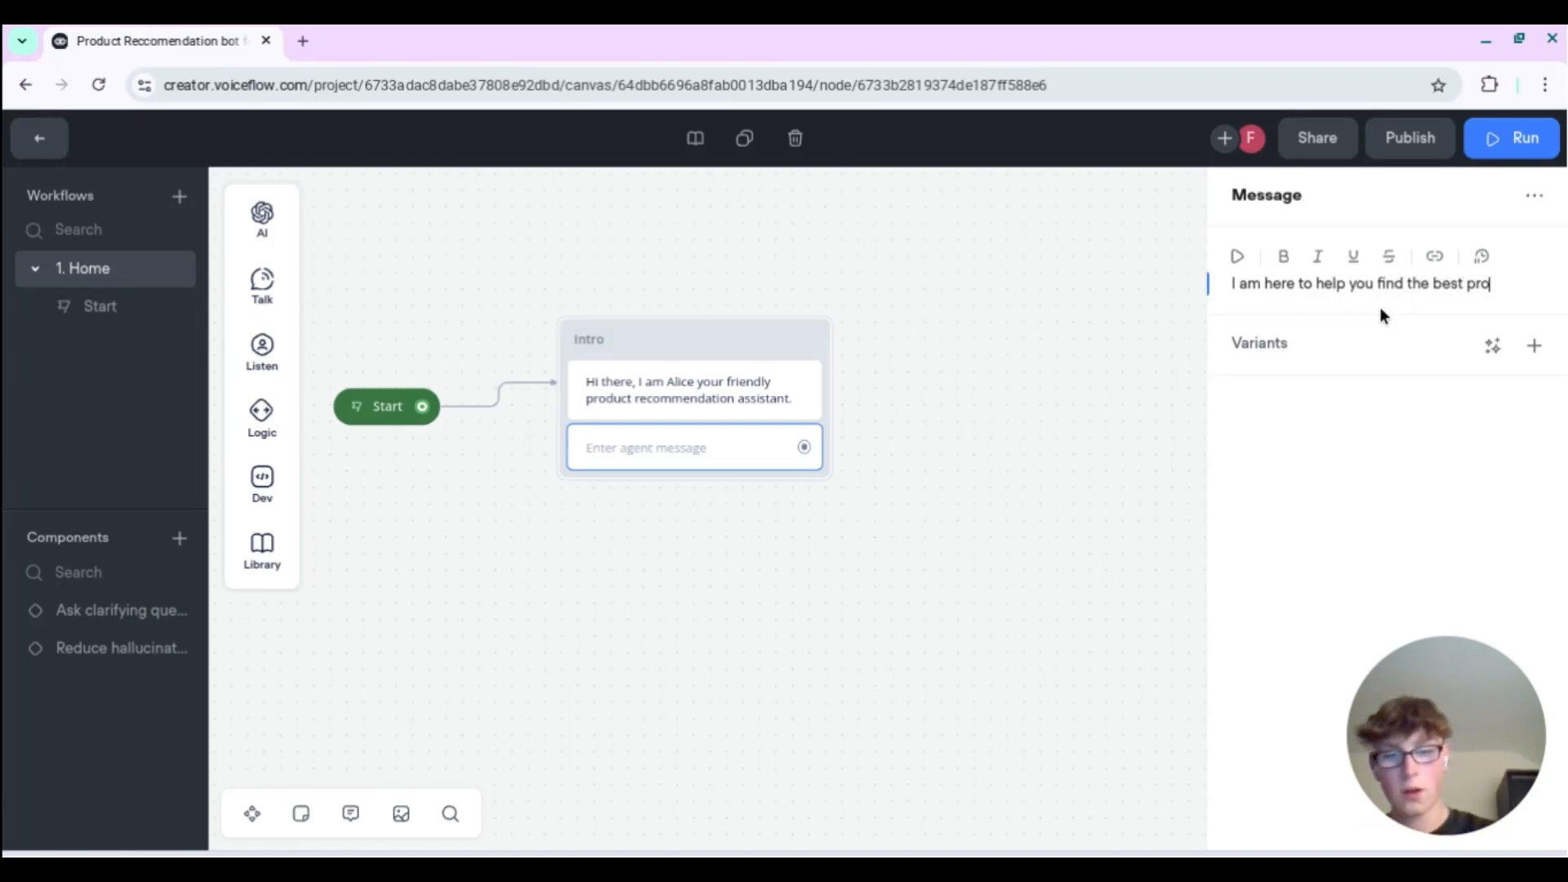
{"action": "type", "text": "duct for you!"}
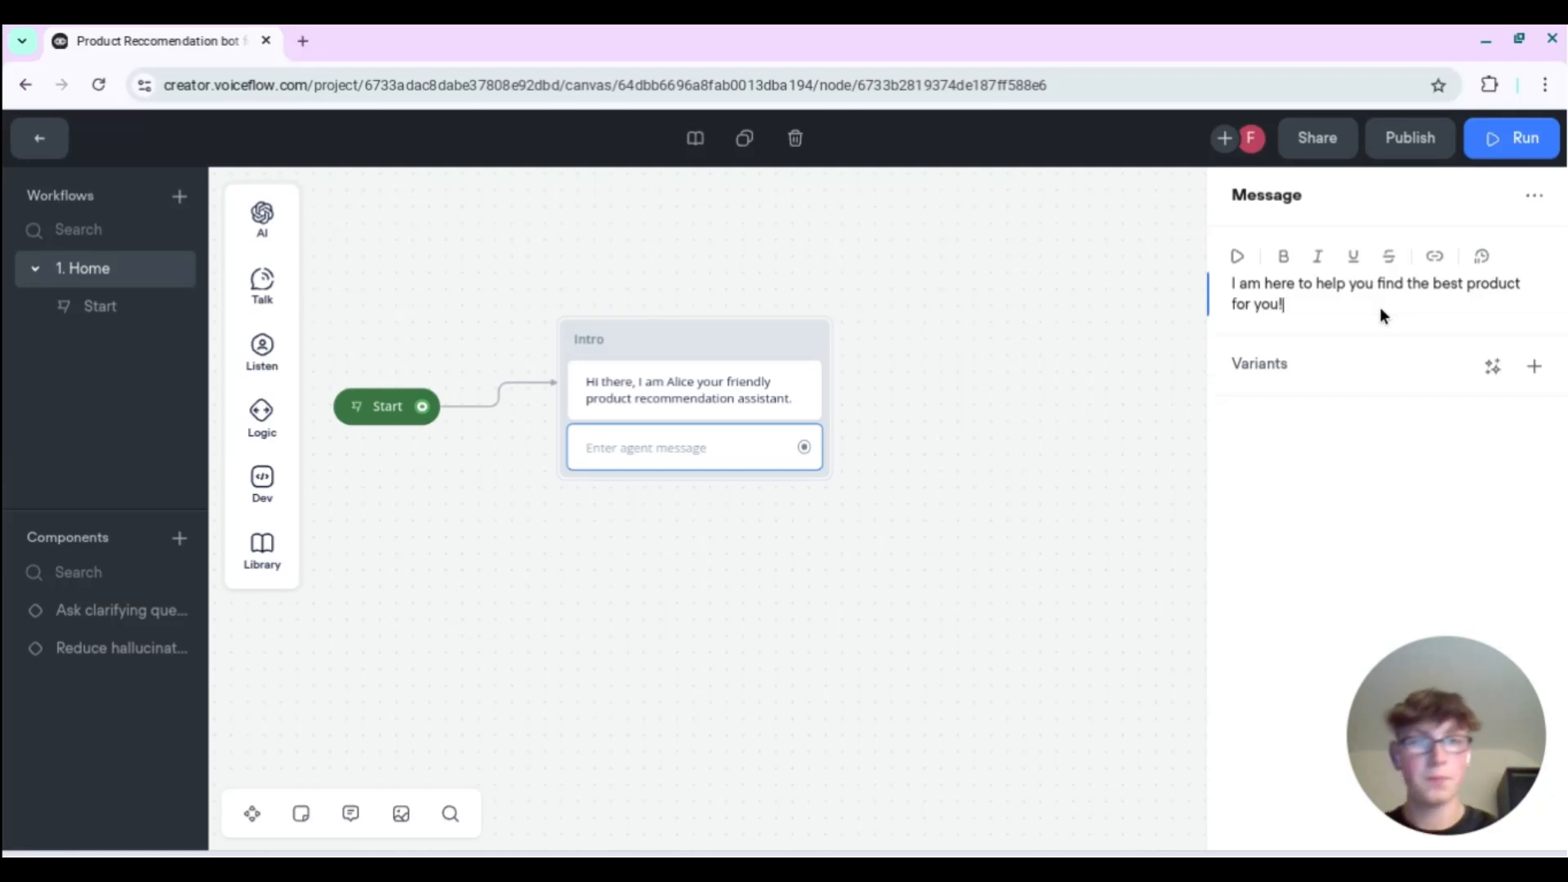
{"action": "left_click", "coordinate": [1032, 384]}
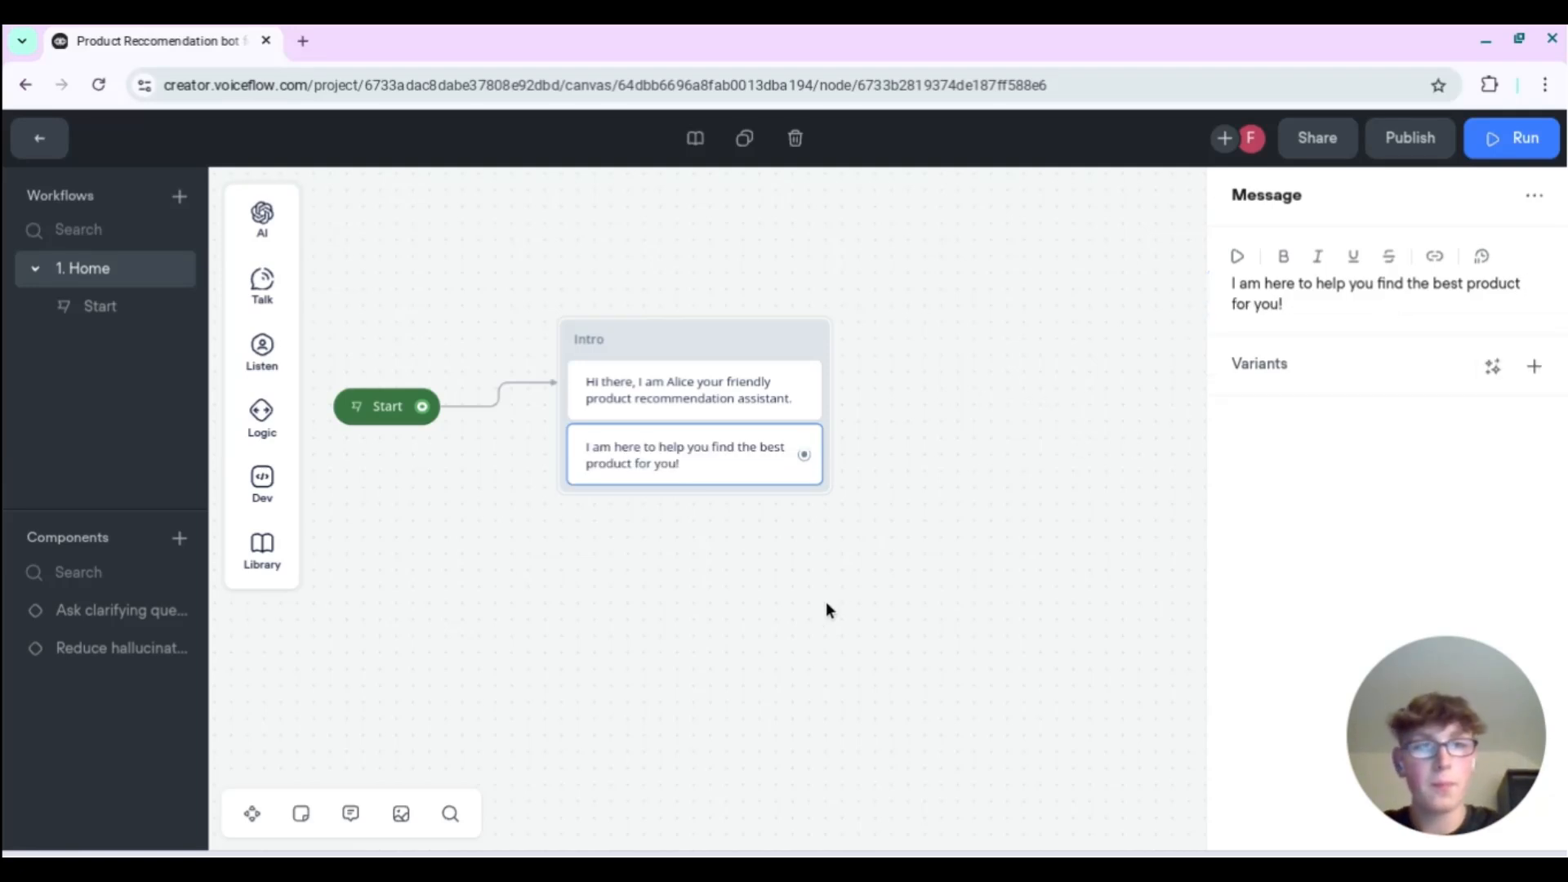
- Add a third message to the Intro block reading "What exactly is it you are after from luxora trends"
{"action": "mouse_move", "coordinate": [295, 304]}
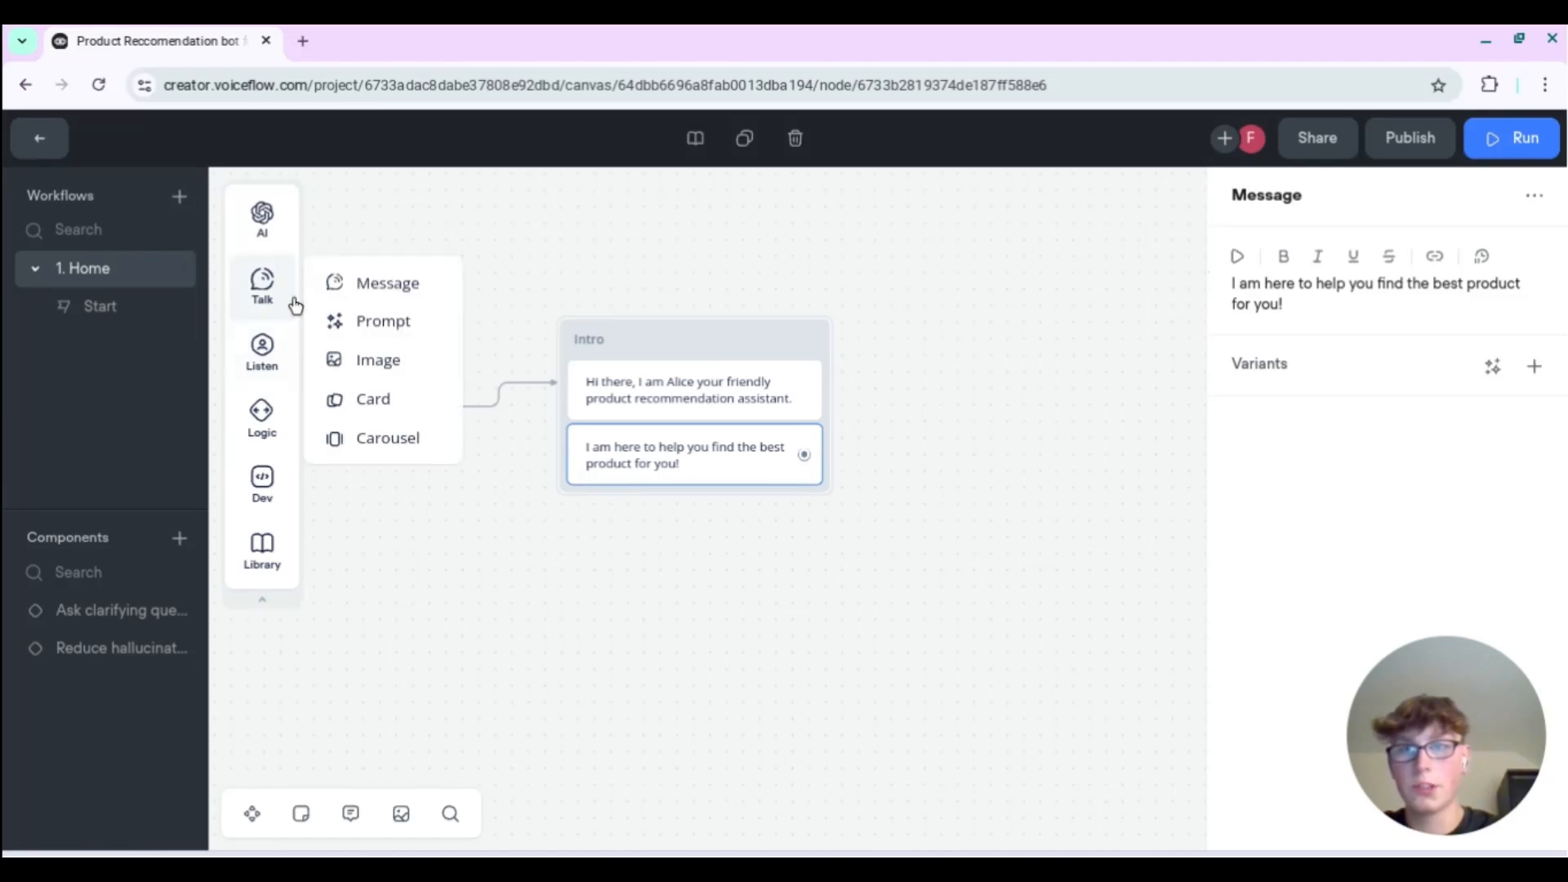
{"action": "left_click_drag", "start_coordinate": [413, 286], "coordinate": [680, 522]}
{"action": "left_click", "coordinate": [1286, 288]}
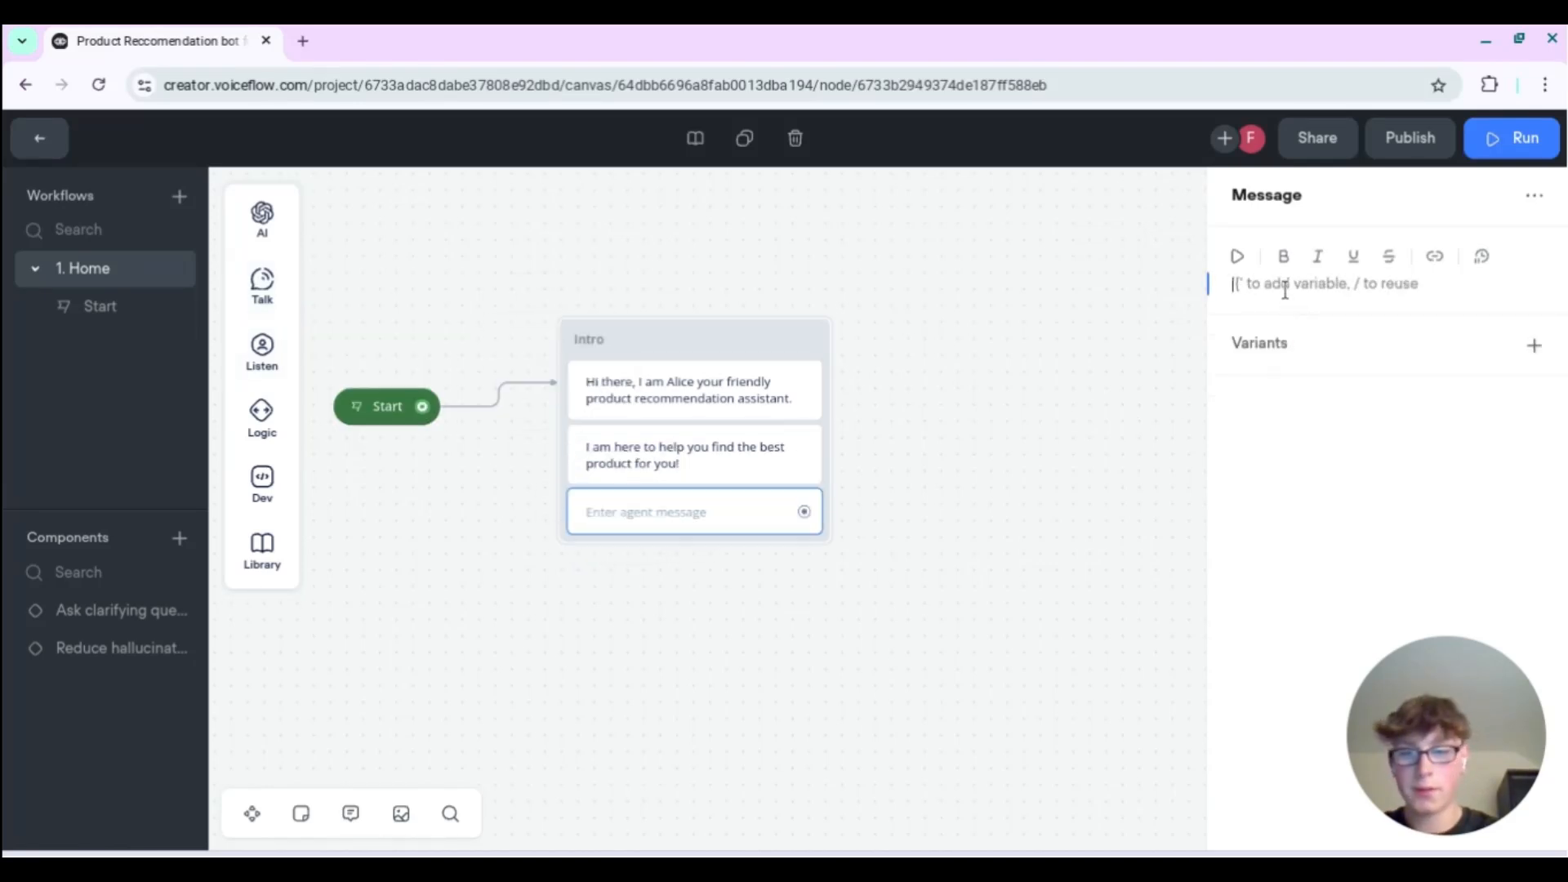
{"action": "type", "text": "What exa"}
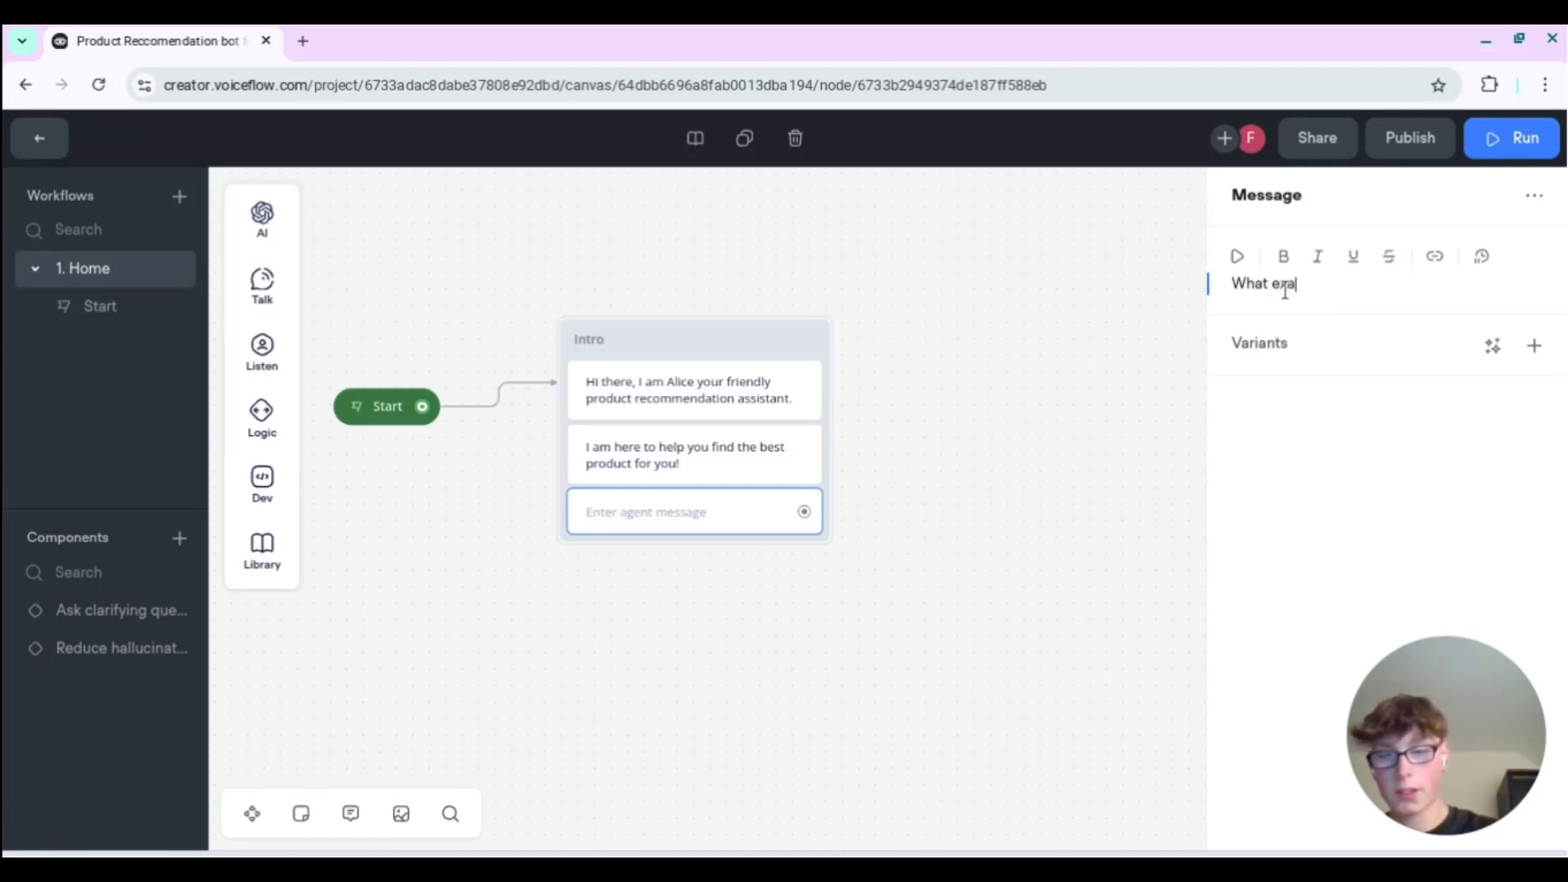
{"action": "type", "text": "ctly is it y"}
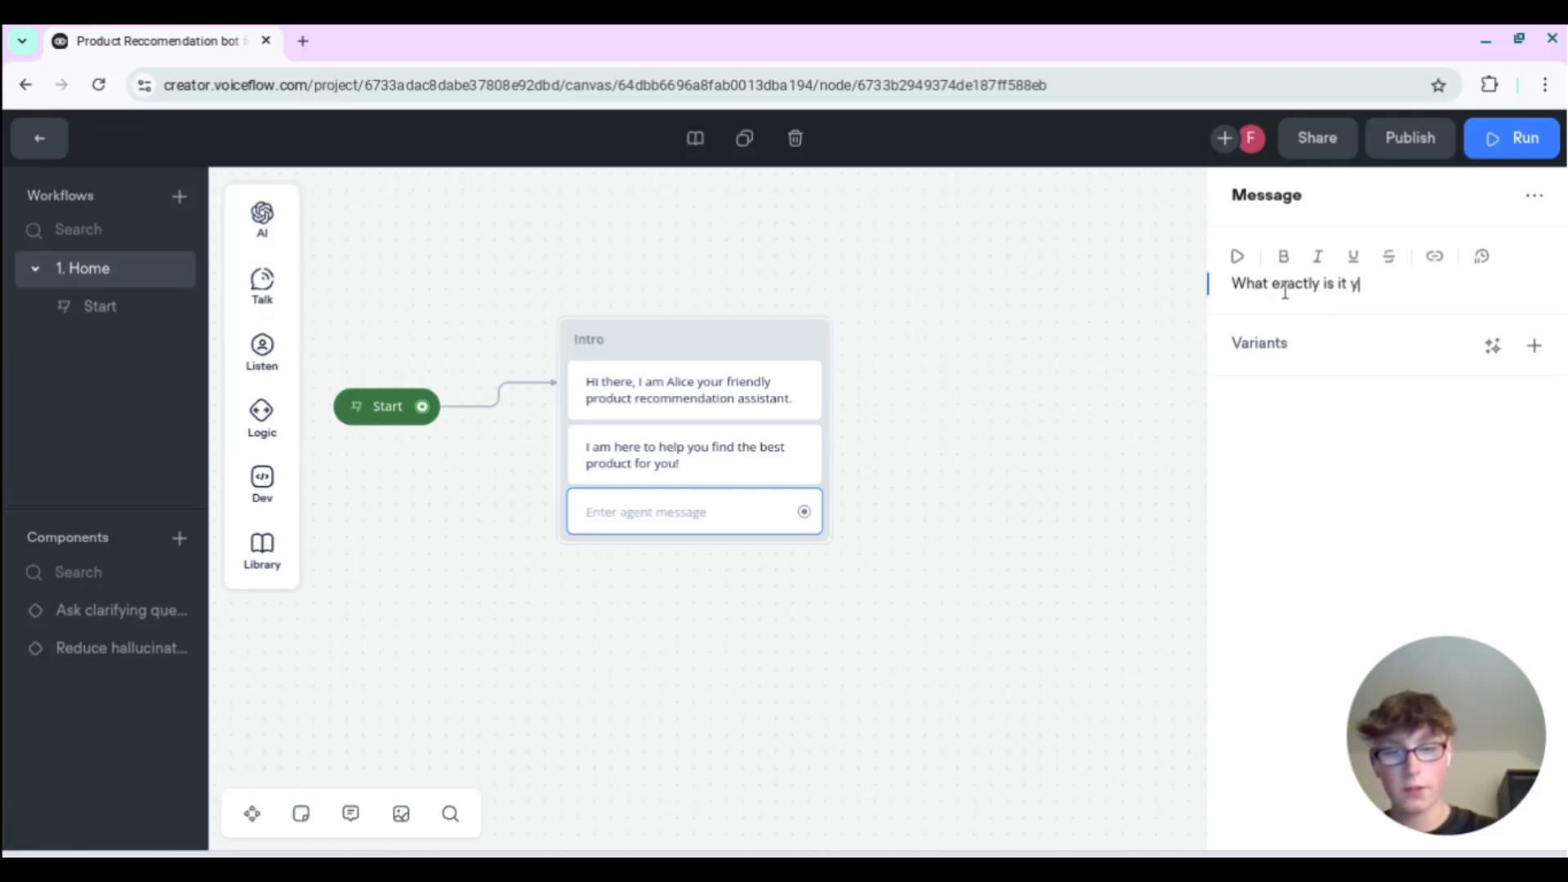
{"action": "type", "text": "ou are after tod"}
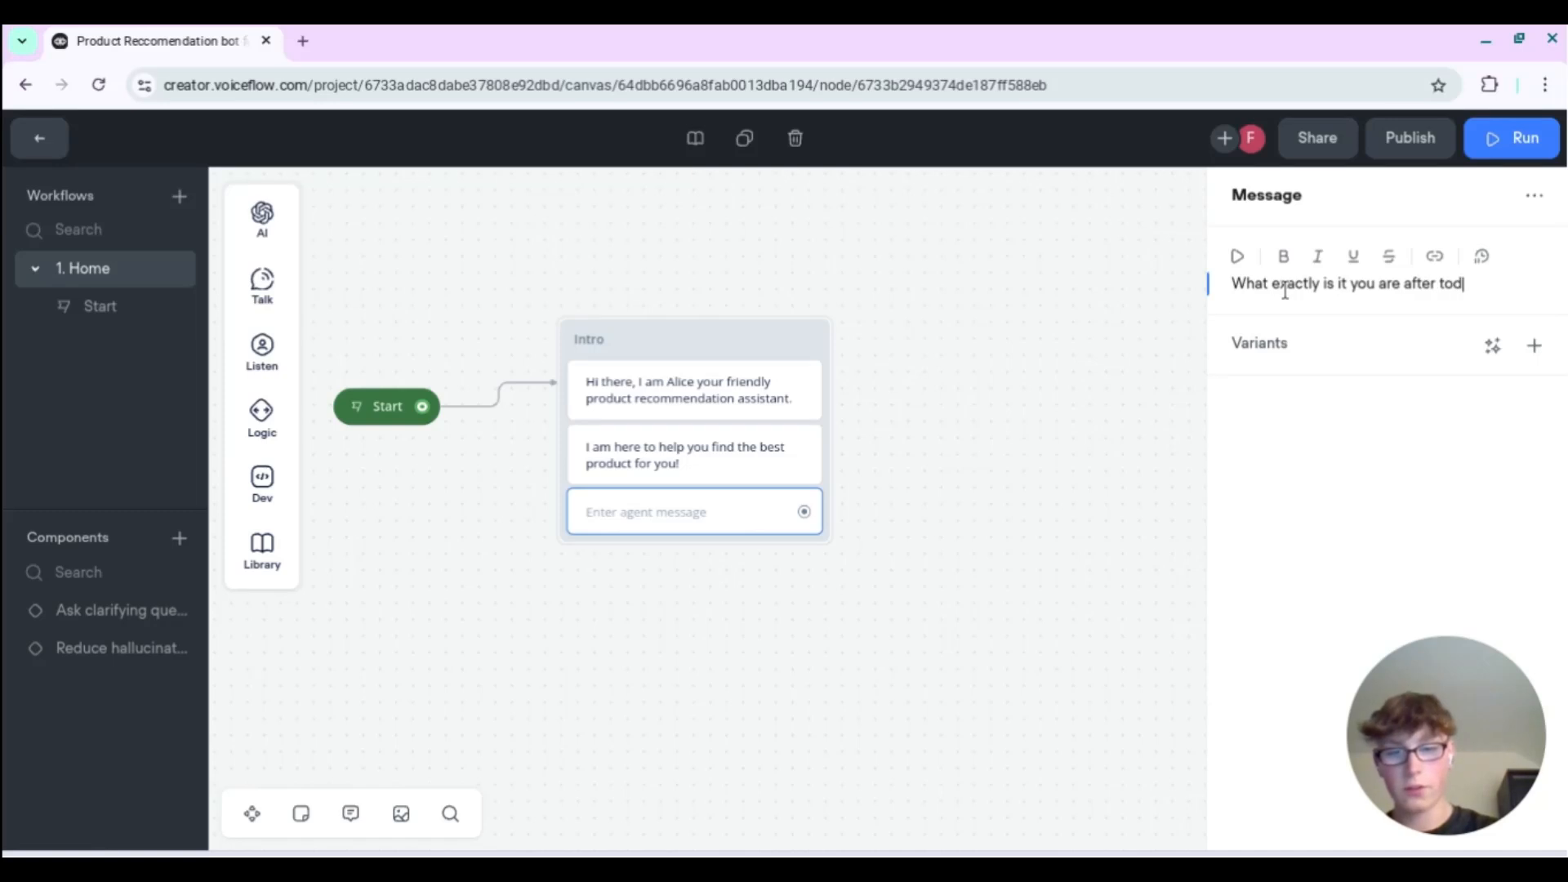
{"action": "key", "text": "BackSpace"}
{"action": "key", "text": "BackSpace"}
{"action": "key", "text": "BackSpace"}
{"action": "key", "text": "BackSpace"}
{"action": "key", "text": "BackSpace"}
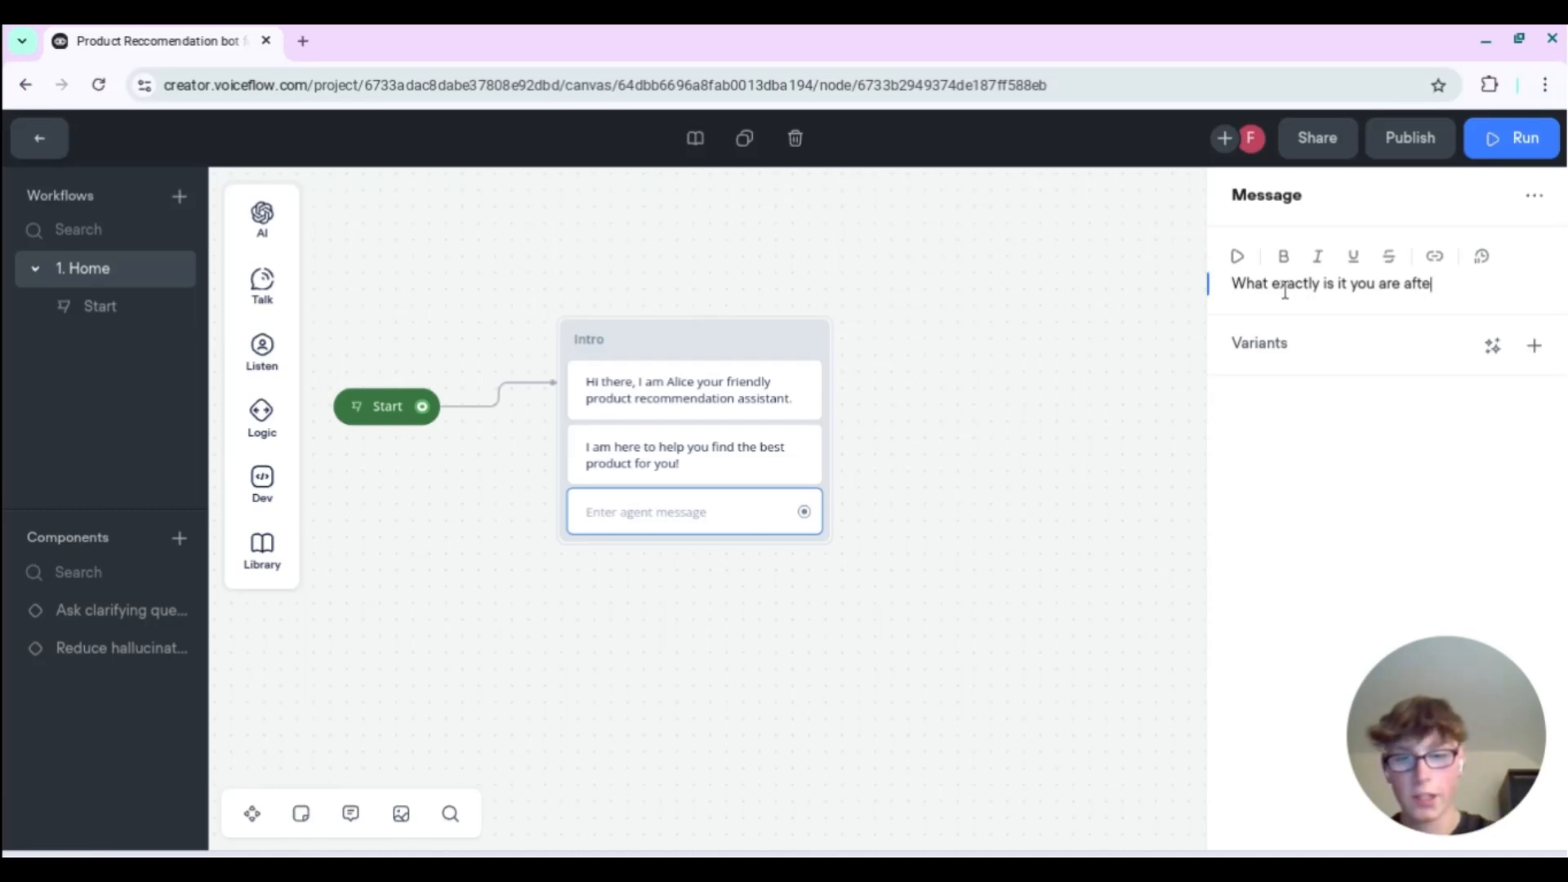
{"action": "type", "text": "from lux"}
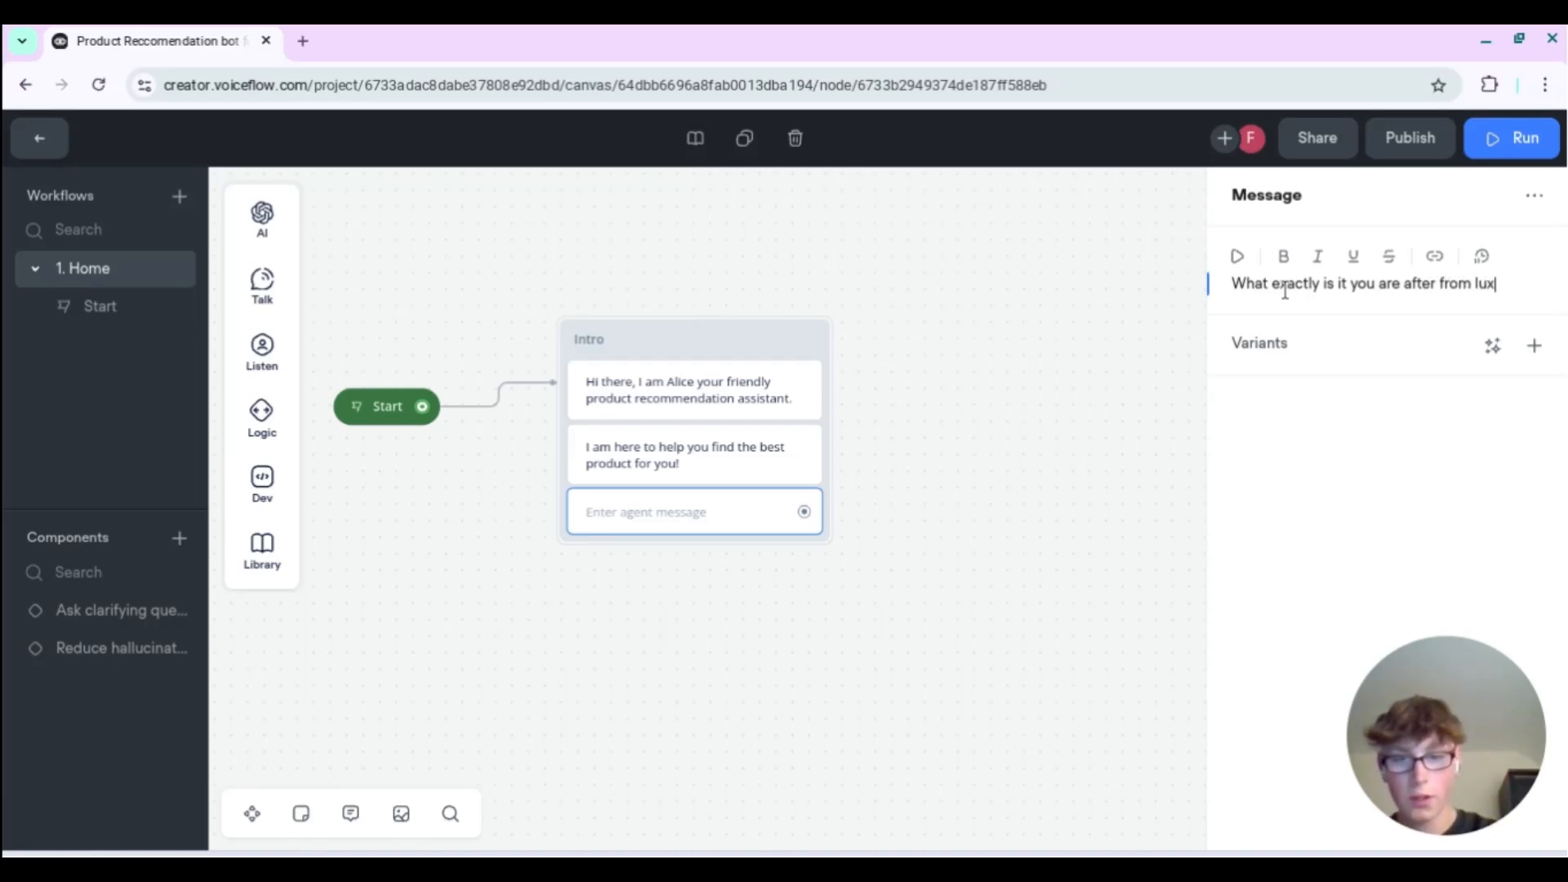
{"action": "type", "text": "ora trends"}
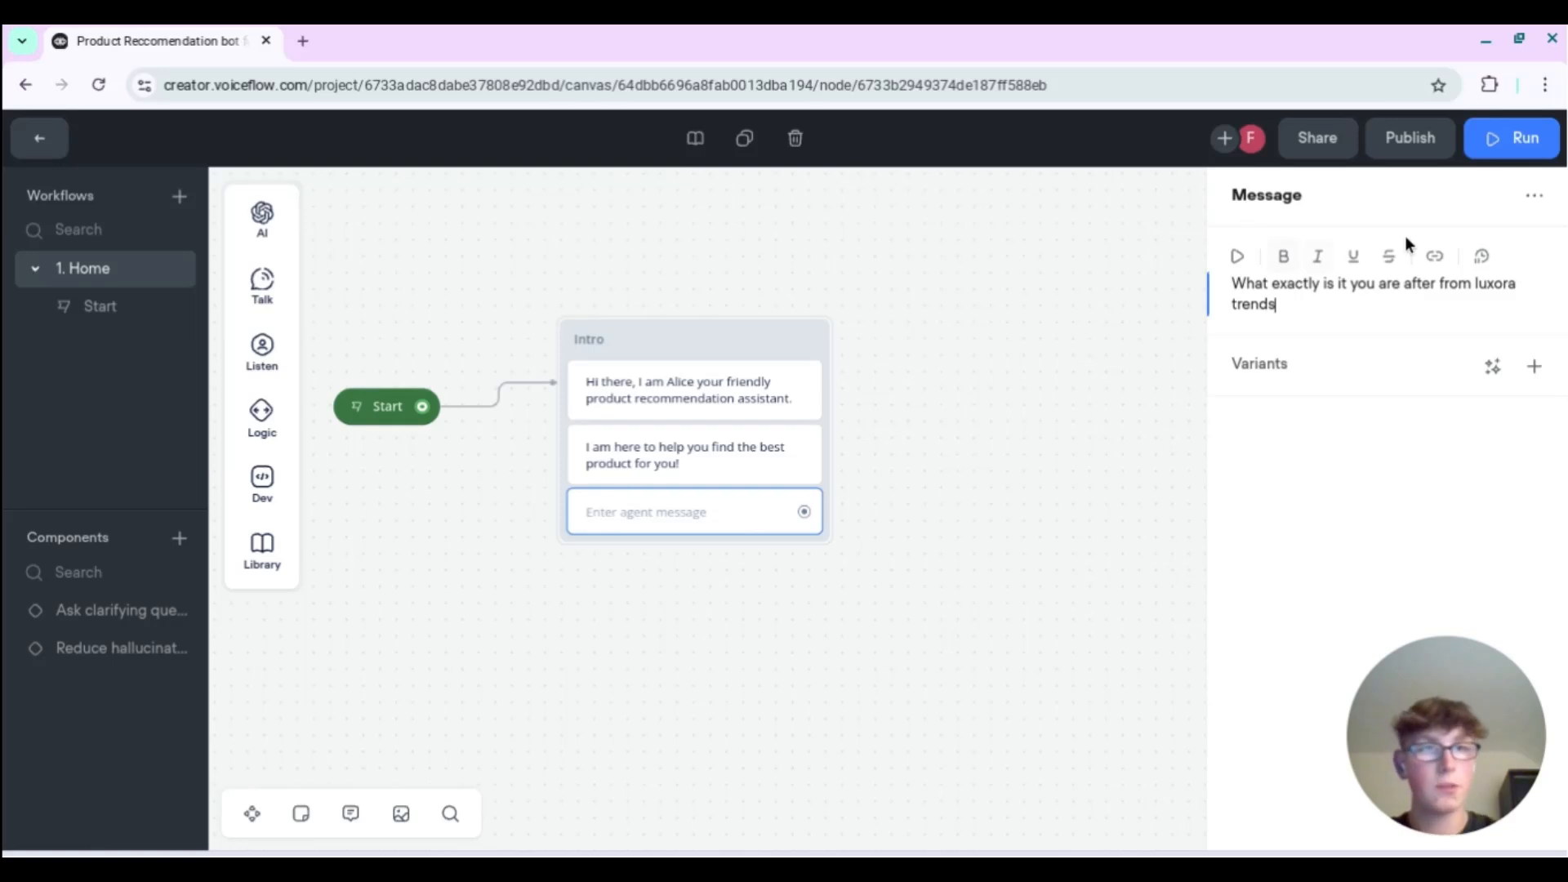
- Generate 3 variants of the third Intro message and review their wording
{"action": "left_click", "coordinate": [1497, 366]}
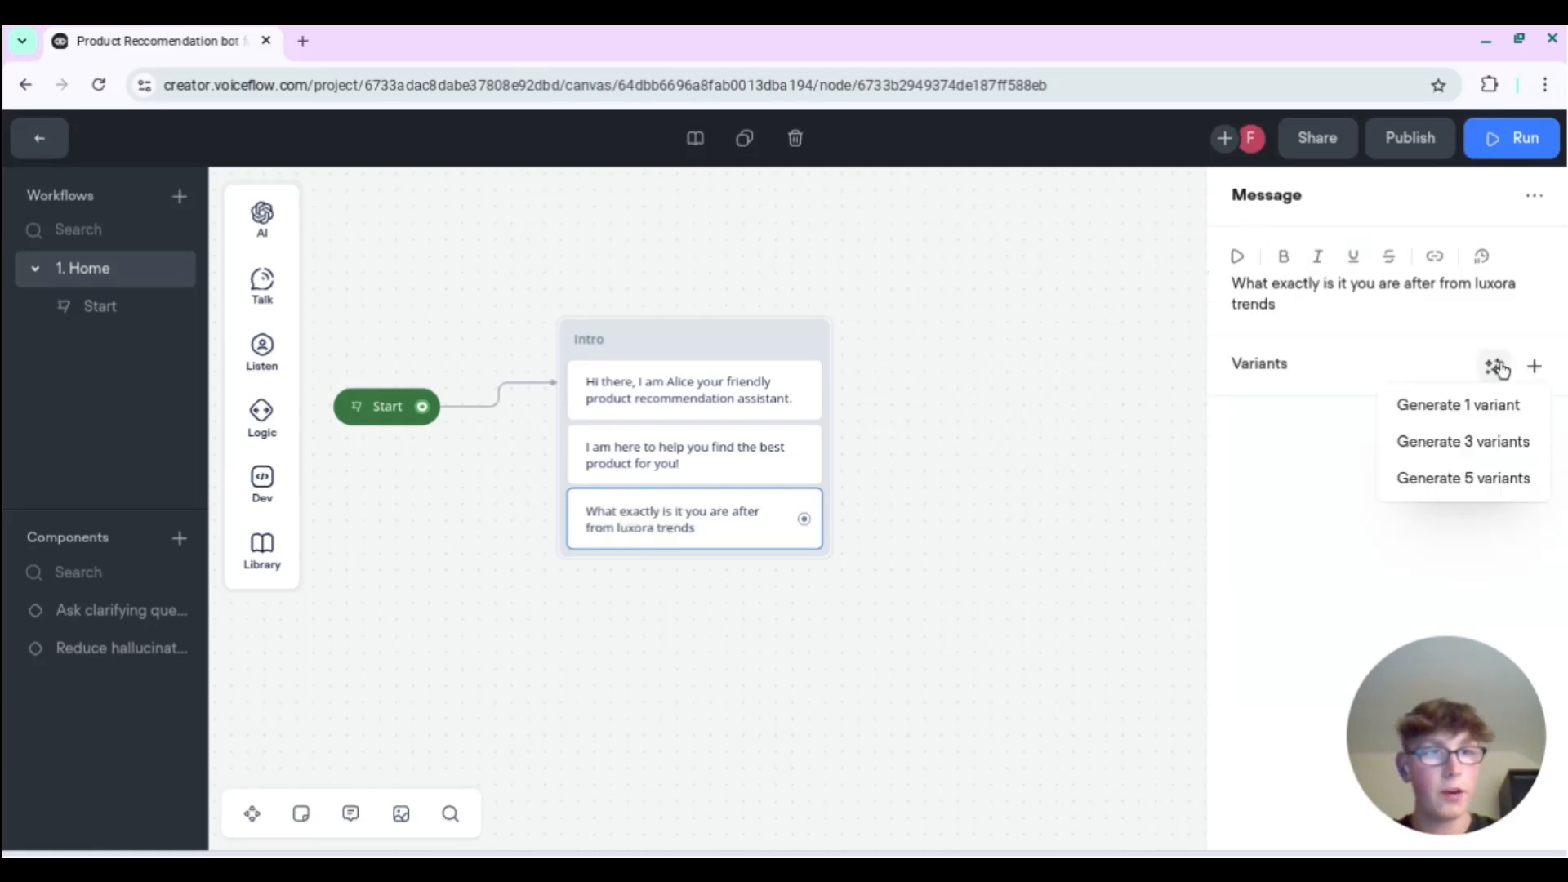
{"action": "left_click", "coordinate": [1460, 441]}
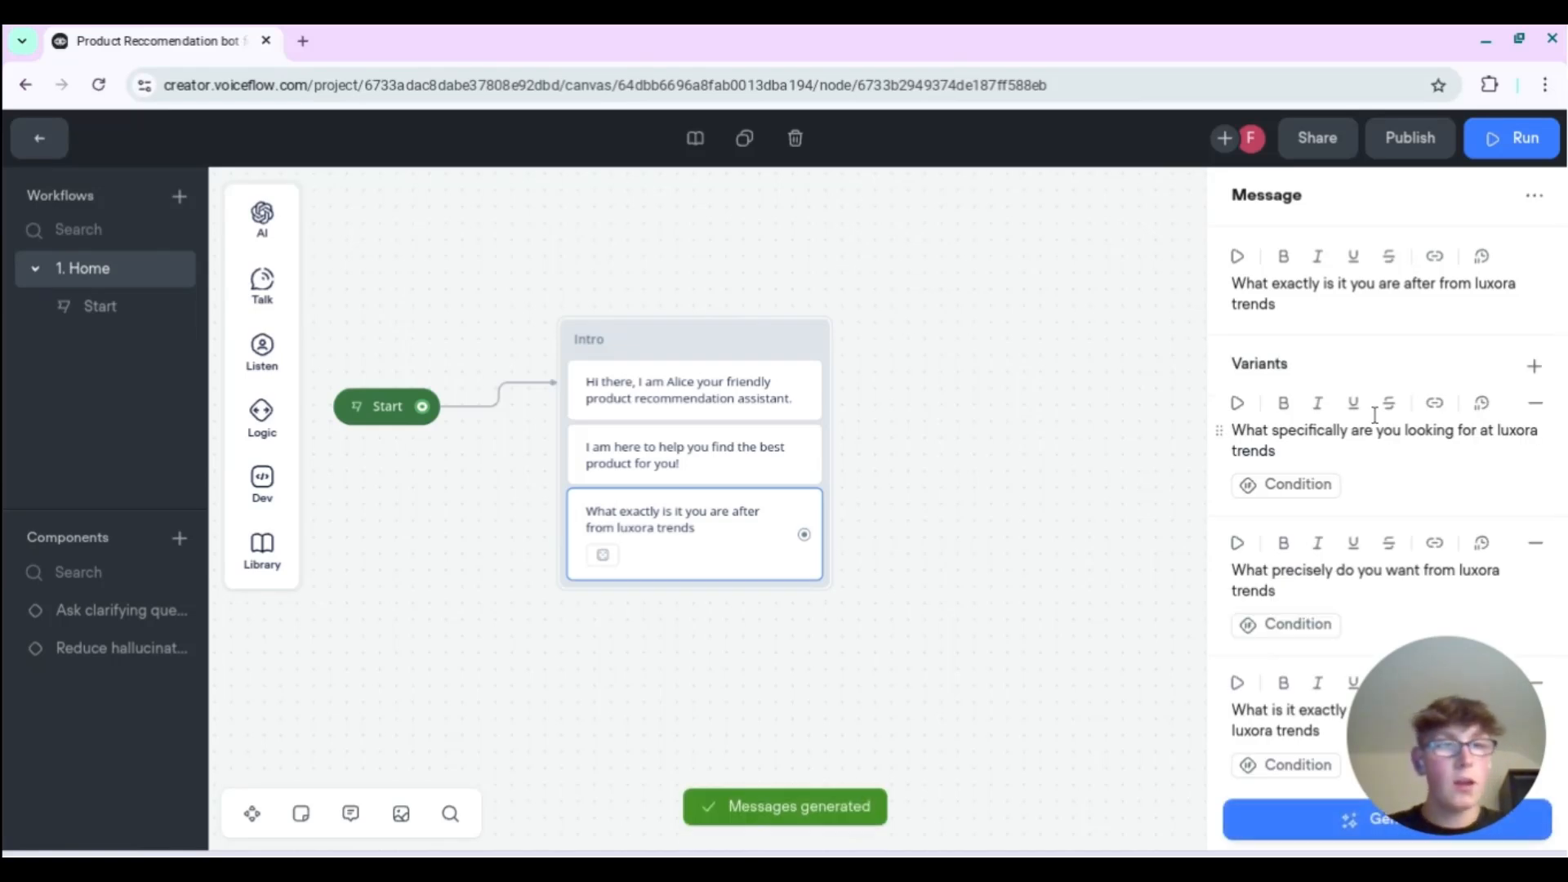
{"action": "scroll", "coordinate": [1362, 490], "scroll_direction": "down", "scroll_amount": 1}
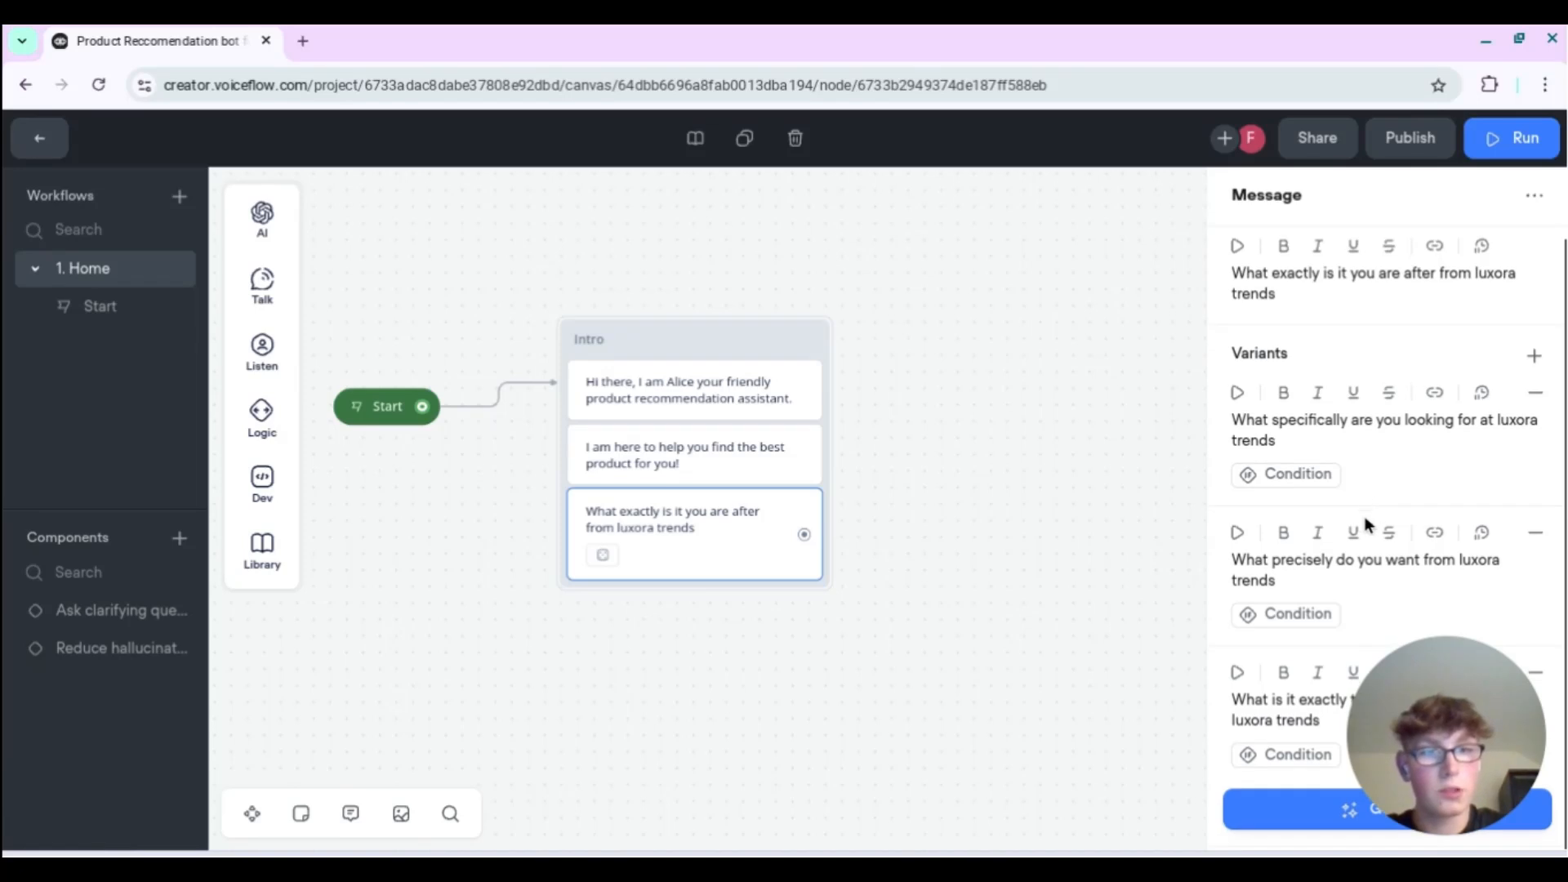
{"action": "left_click", "coordinate": [1135, 576]}
- Generate 1 variant of the greeting message at the start of the Intro block
{"action": "left_click", "coordinate": [735, 395]}
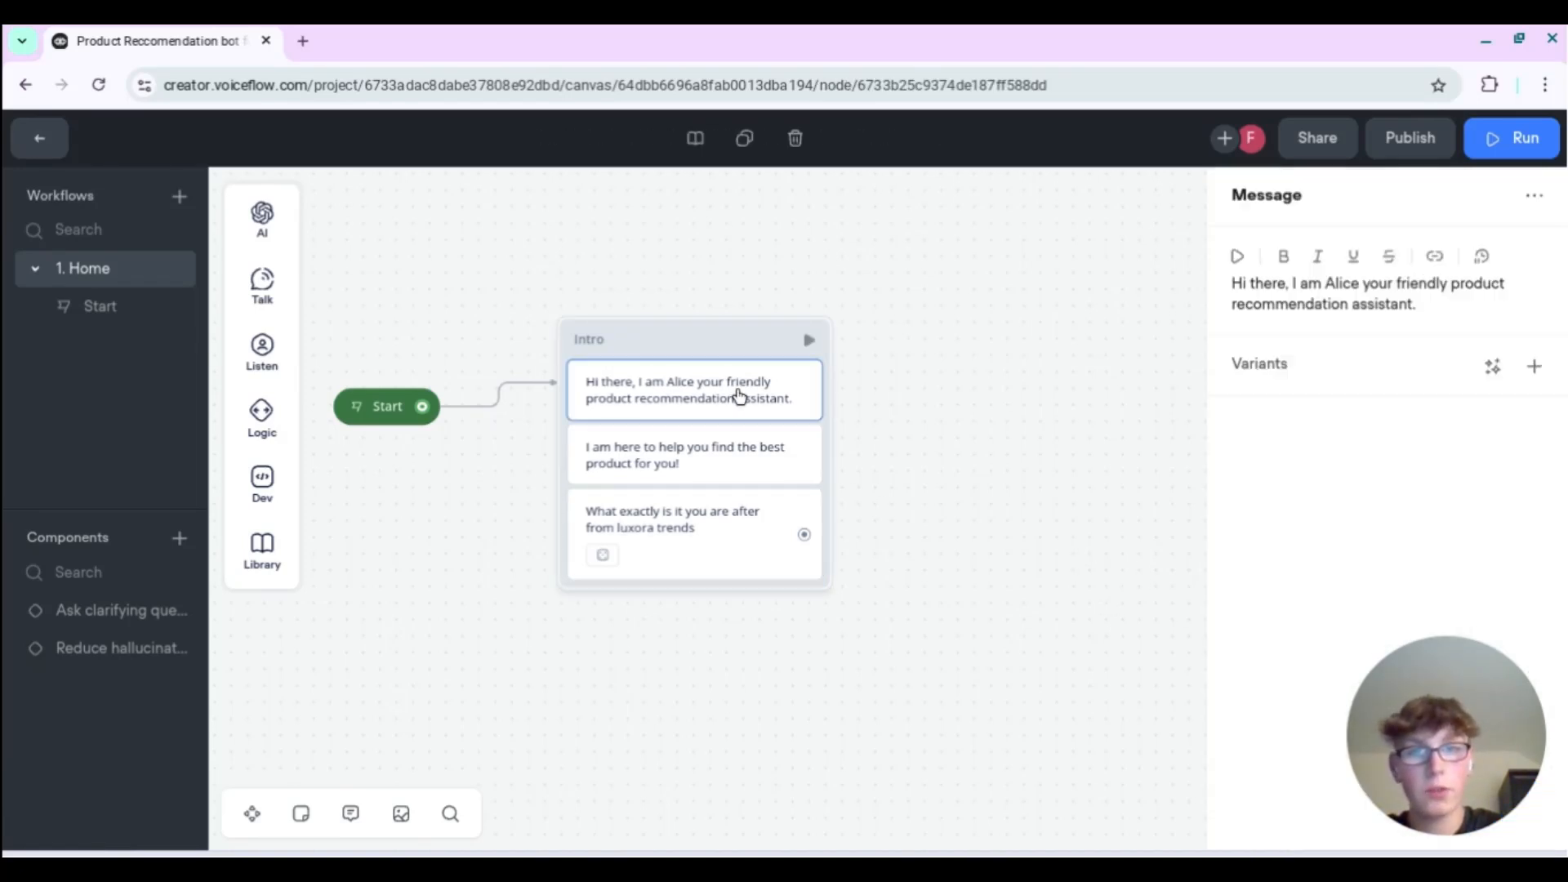
{"action": "left_click", "coordinate": [1485, 378]}
{"action": "left_click", "coordinate": [1460, 404]}
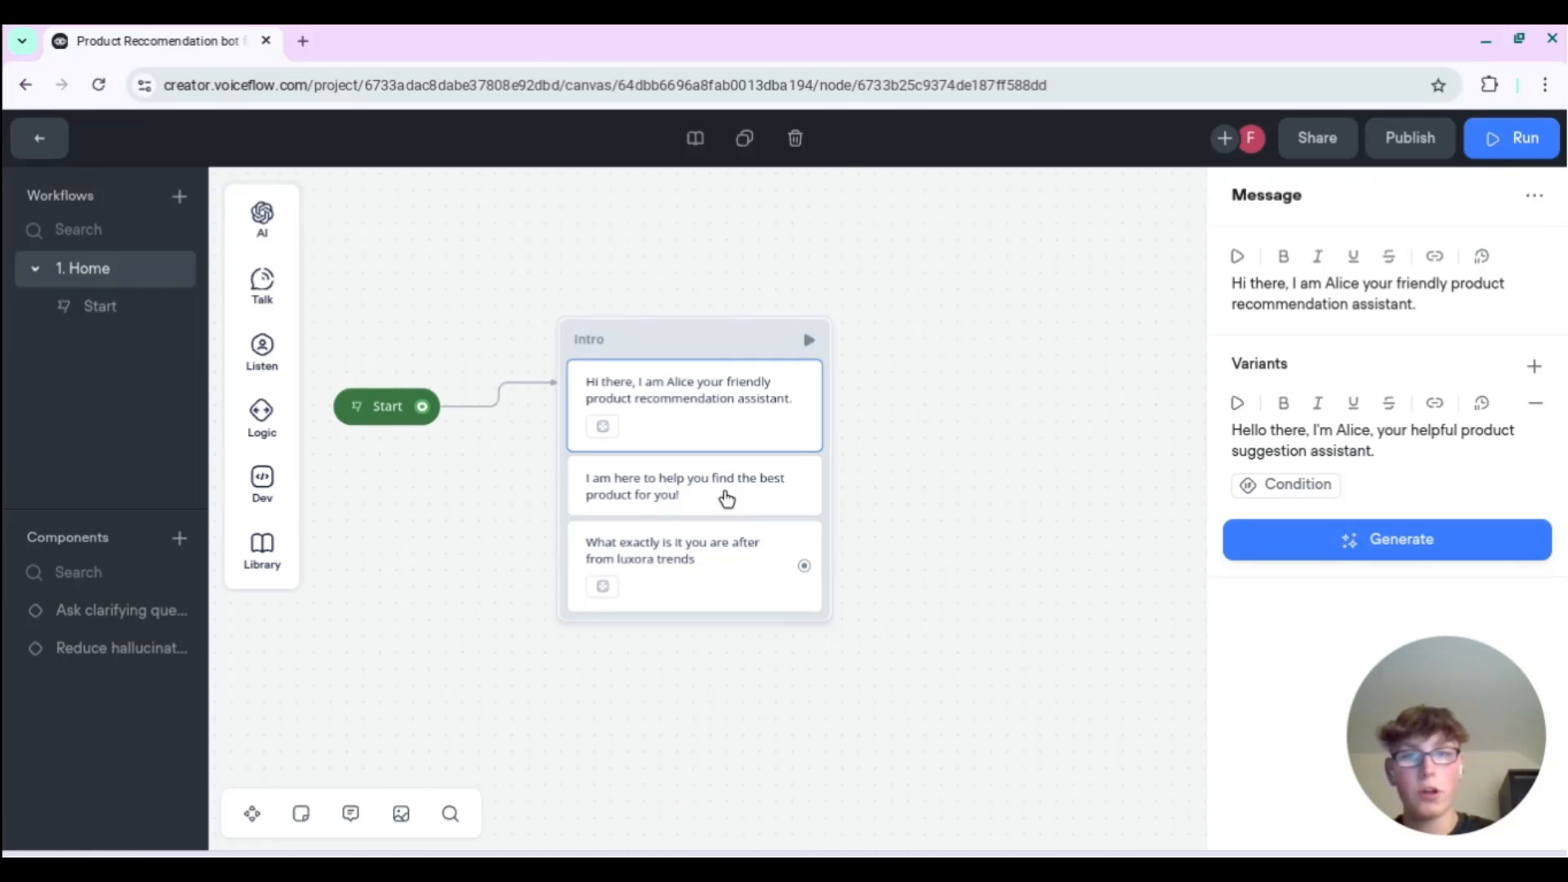
- Generate 3 variants of the "I am here to help you" message and delete the second and third of them
{"action": "left_click", "coordinate": [698, 494]}
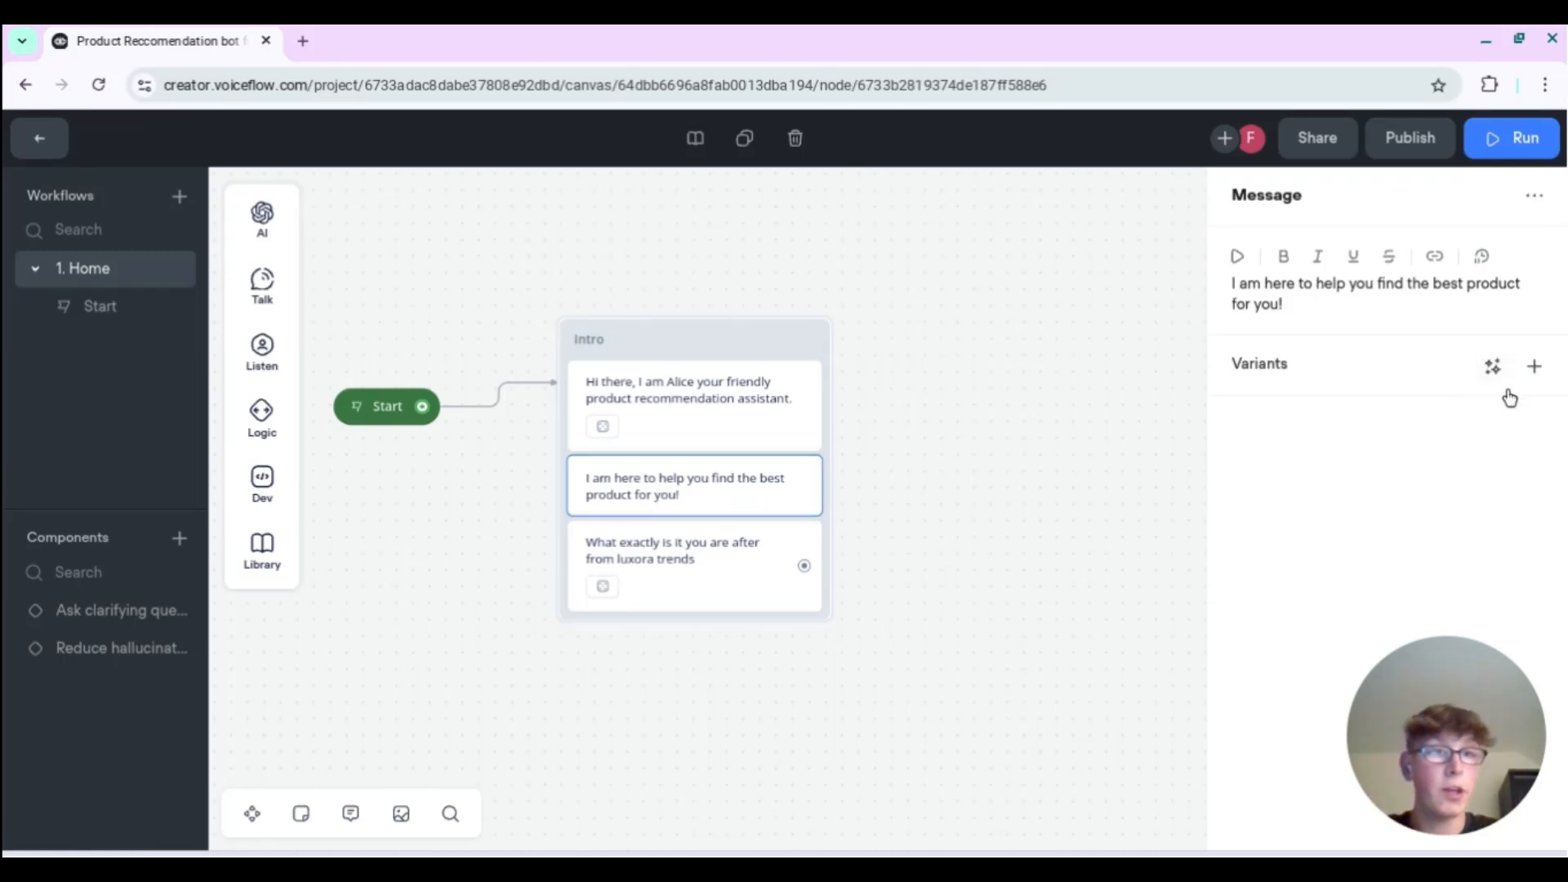
{"action": "left_click", "coordinate": [1491, 367]}
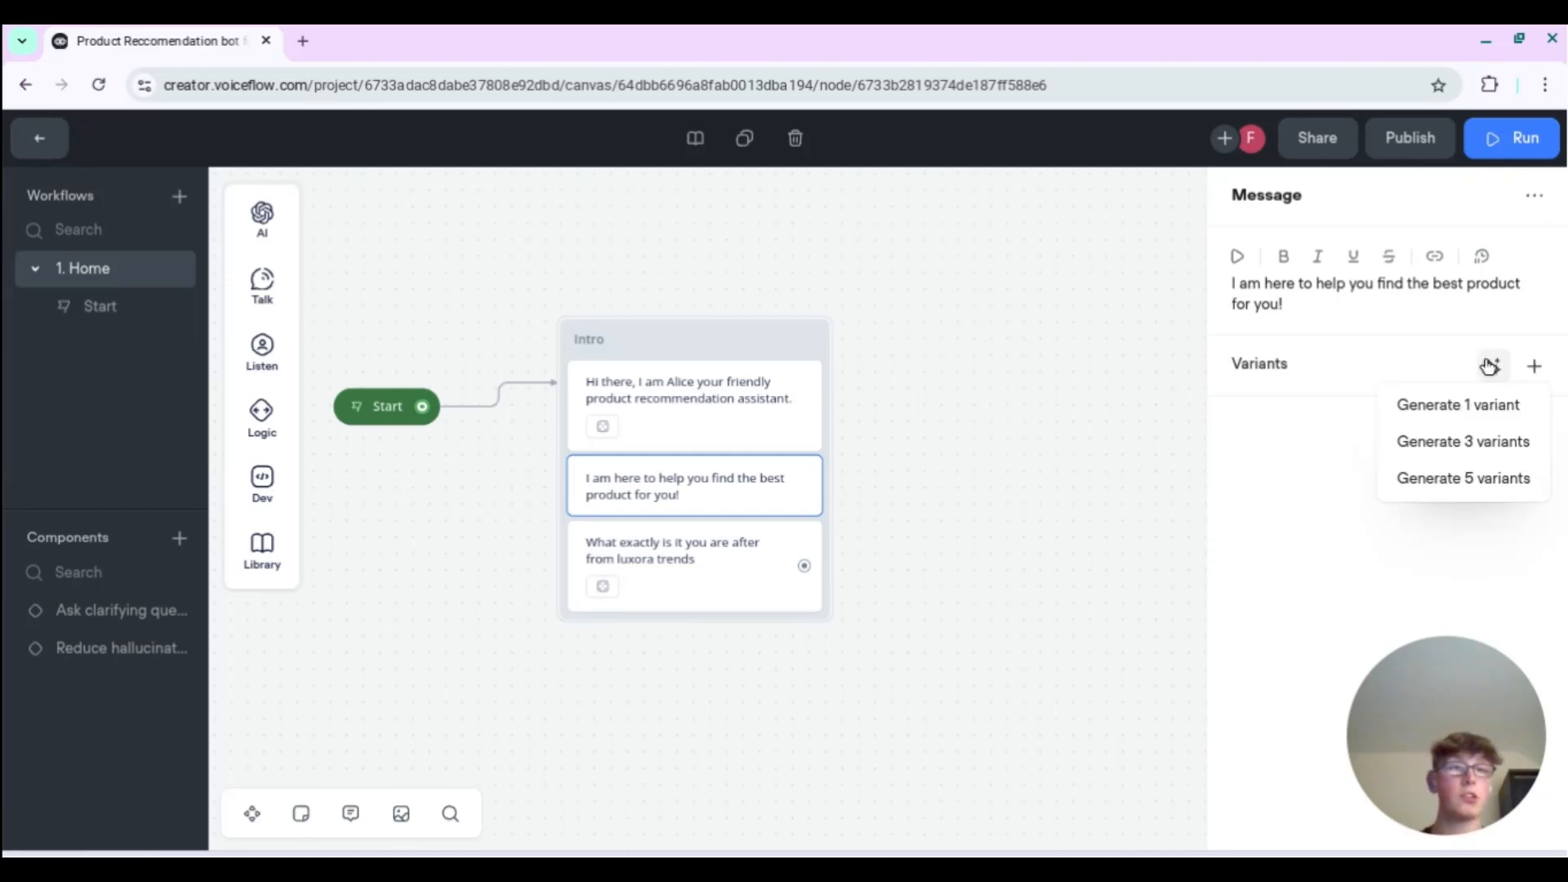
{"action": "mouse_move", "coordinate": [1492, 367]}
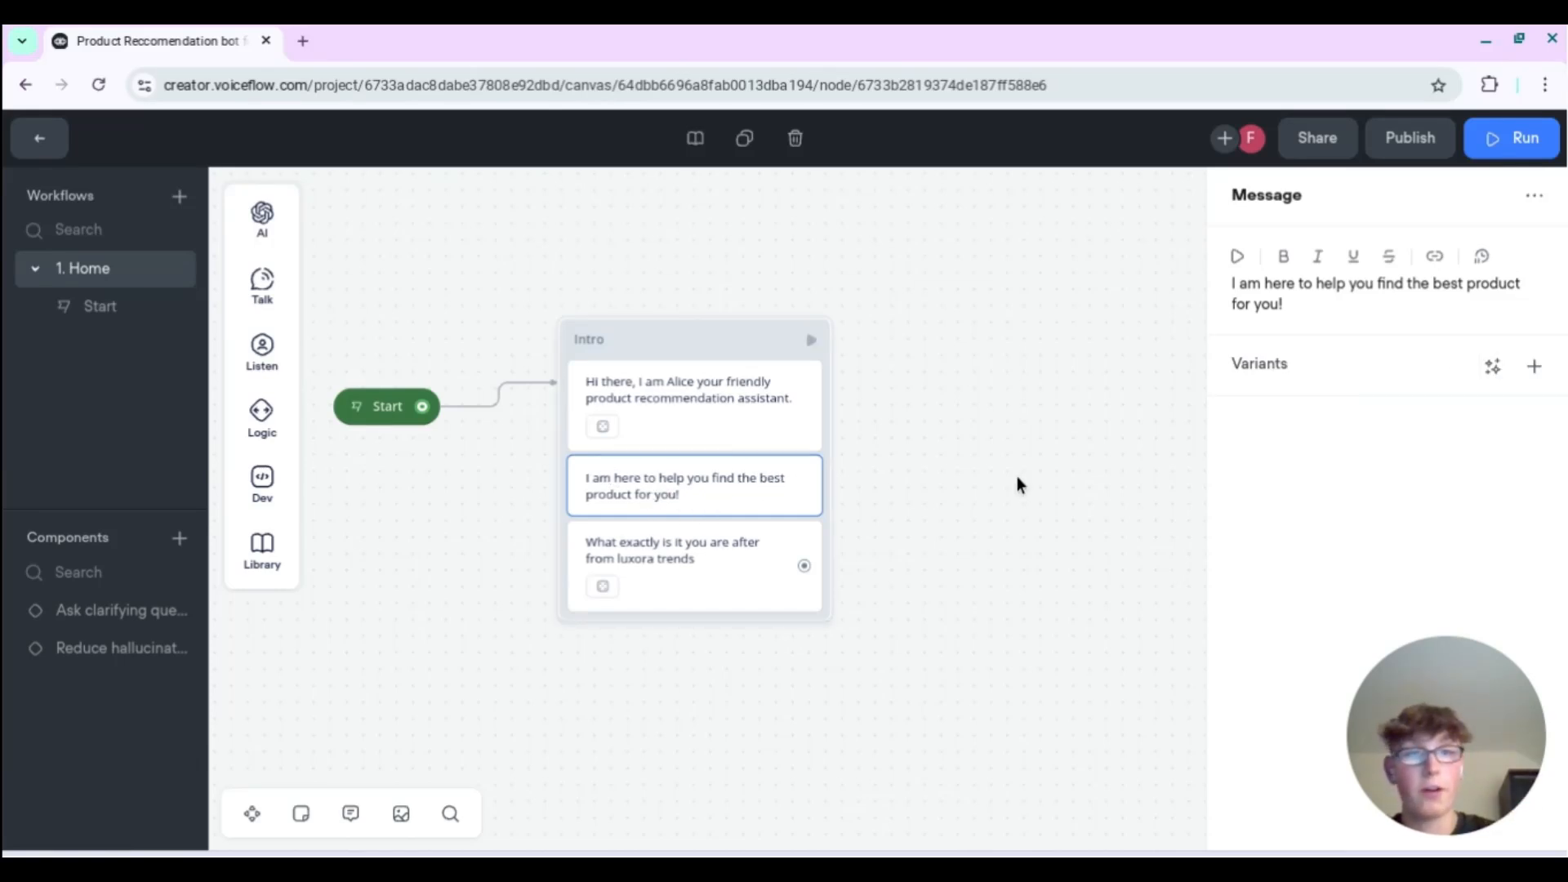
{"action": "left_click", "coordinate": [1463, 444]}
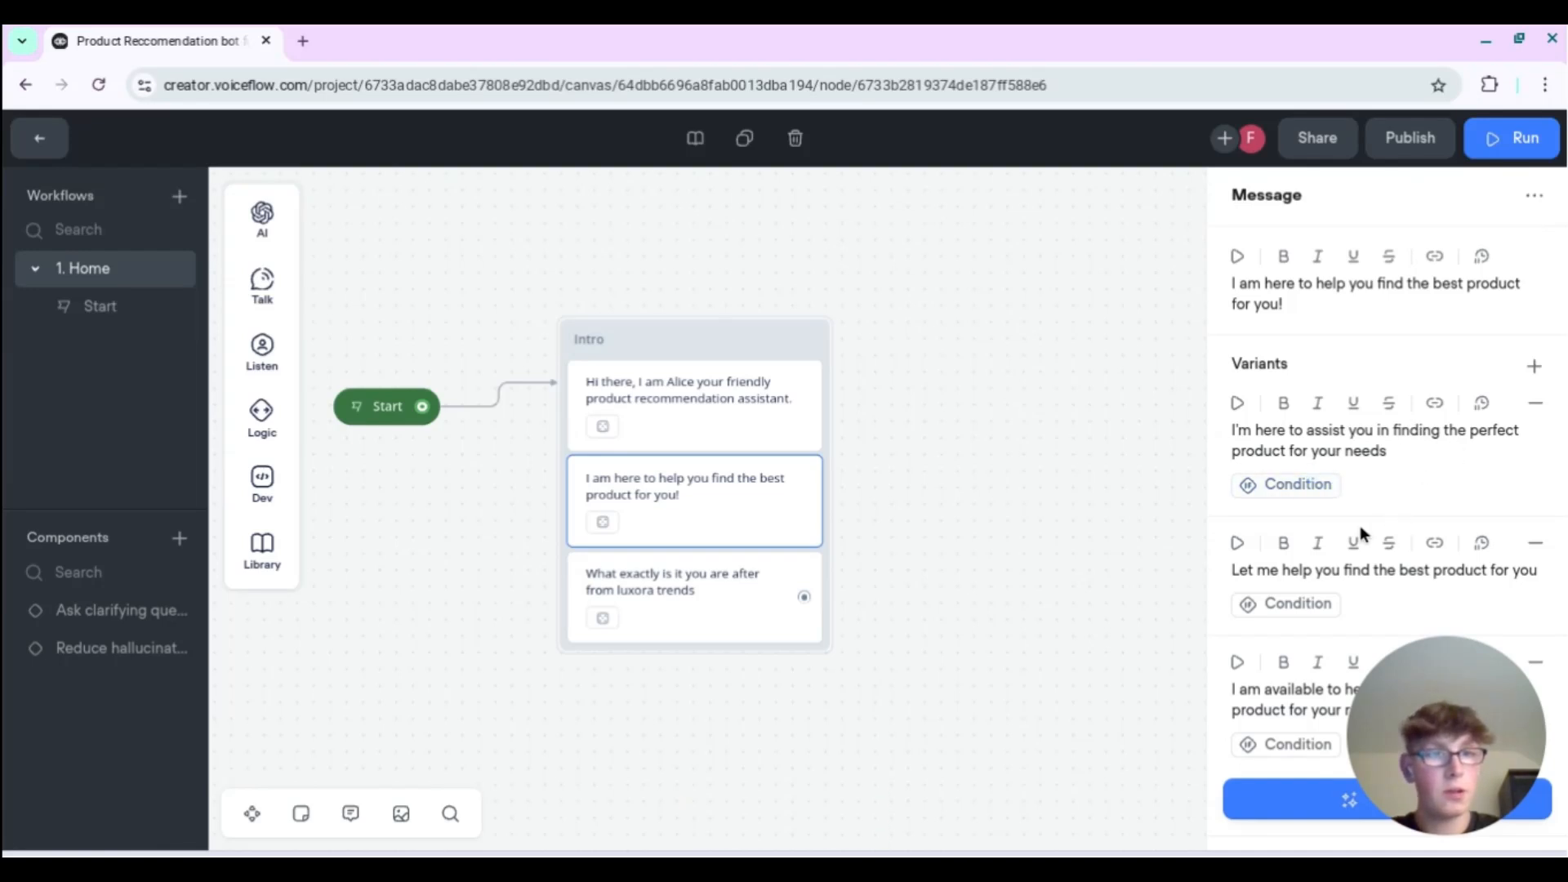
{"action": "left_click", "coordinate": [1535, 543]}
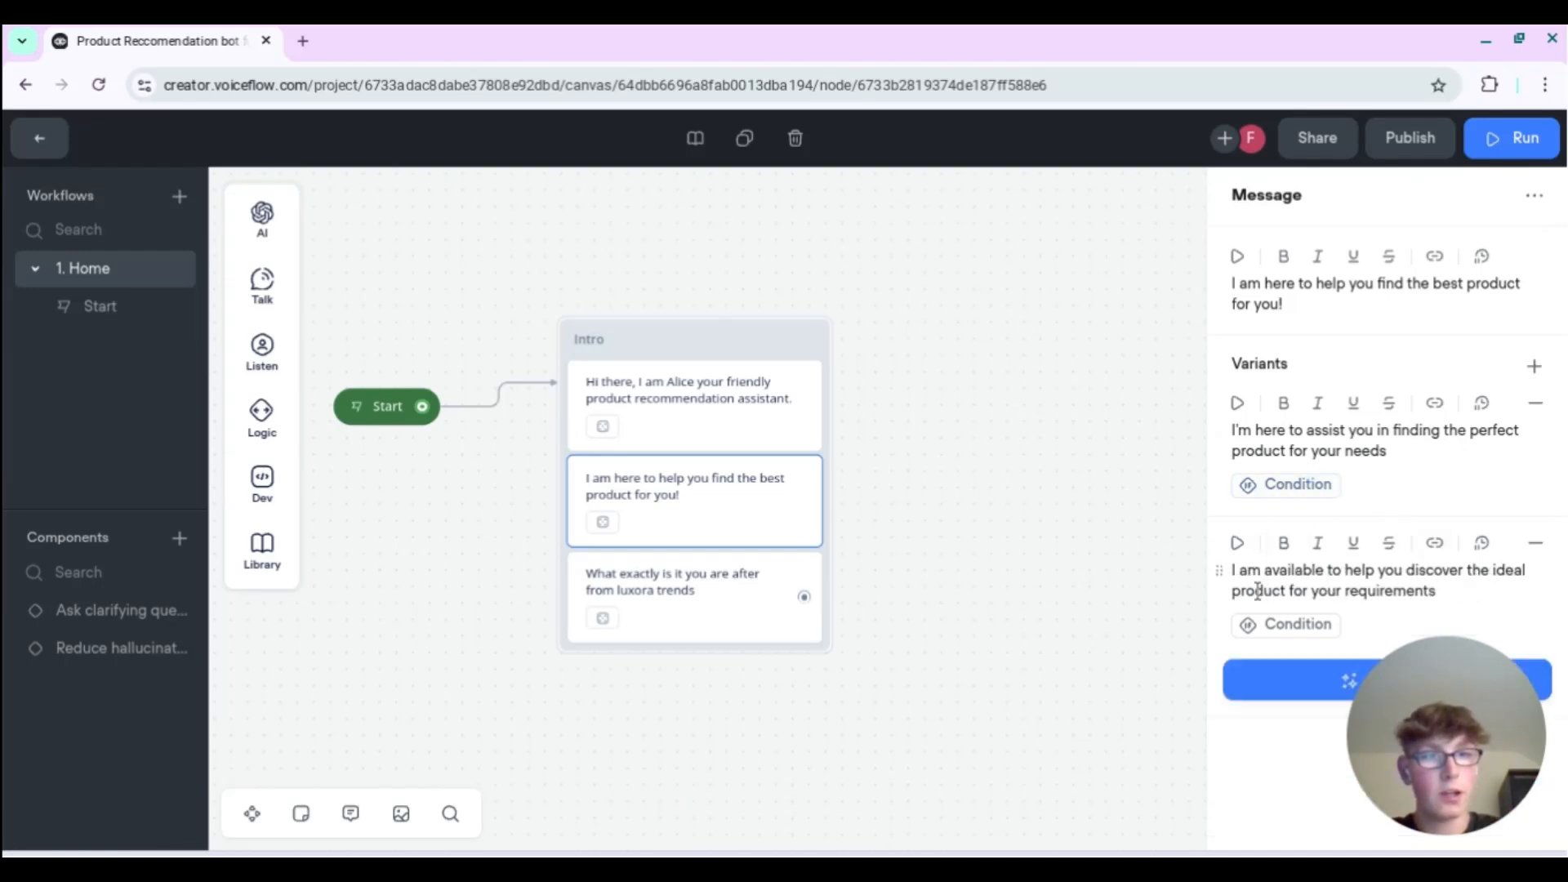
{"action": "left_click", "coordinate": [1536, 543]}
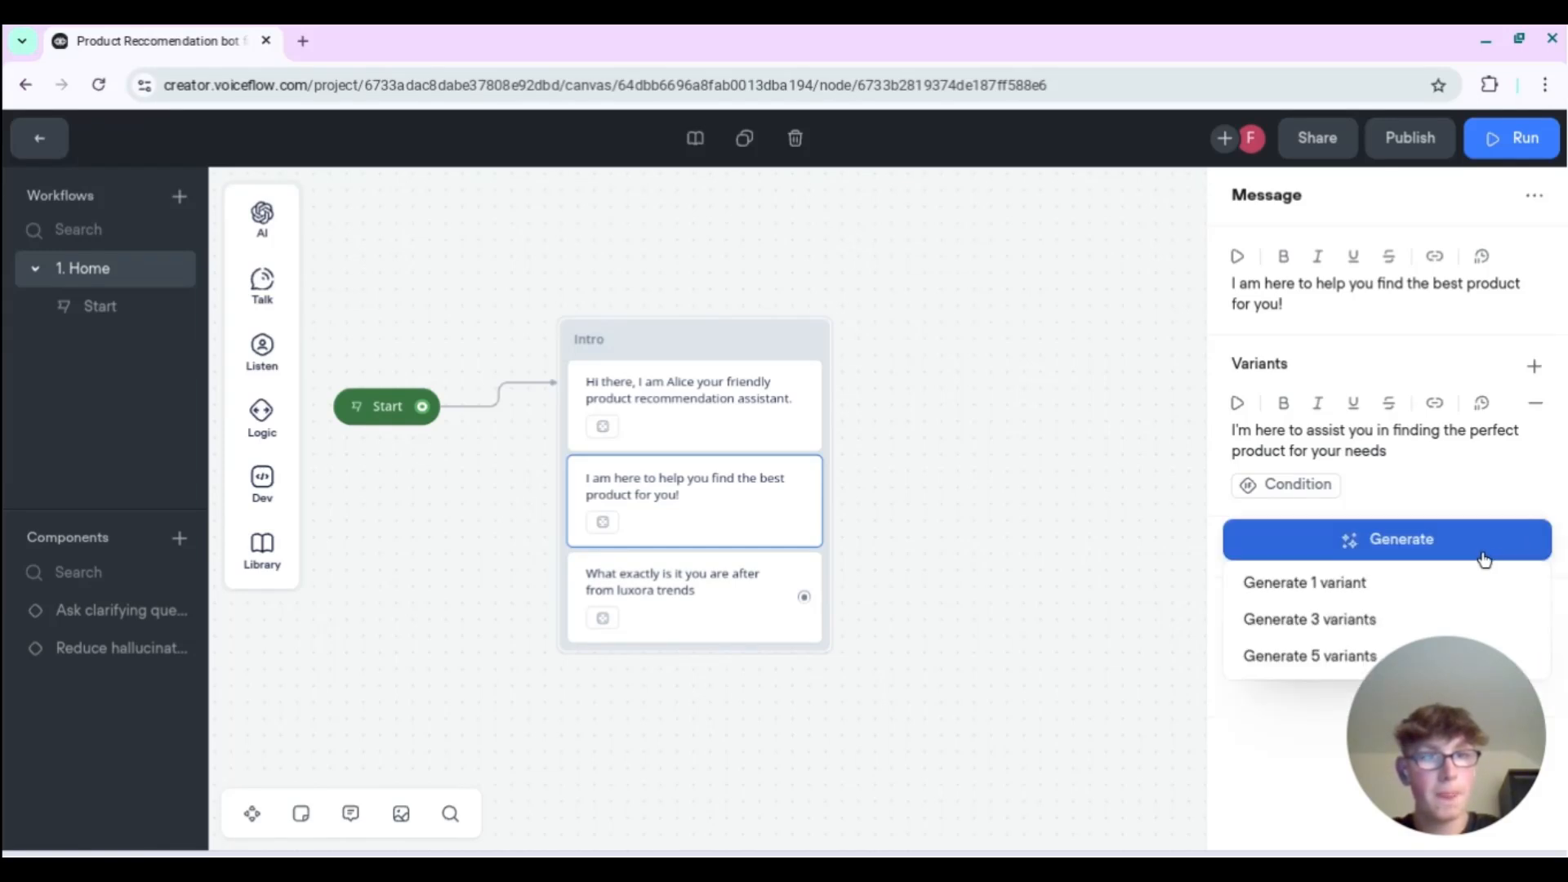
- Connect the third Intro message to a new block containing a Capture step
{"action": "left_click", "coordinate": [987, 523]}
{"action": "left_click_drag", "start_coordinate": [479, 587], "coordinate": [535, 540]}
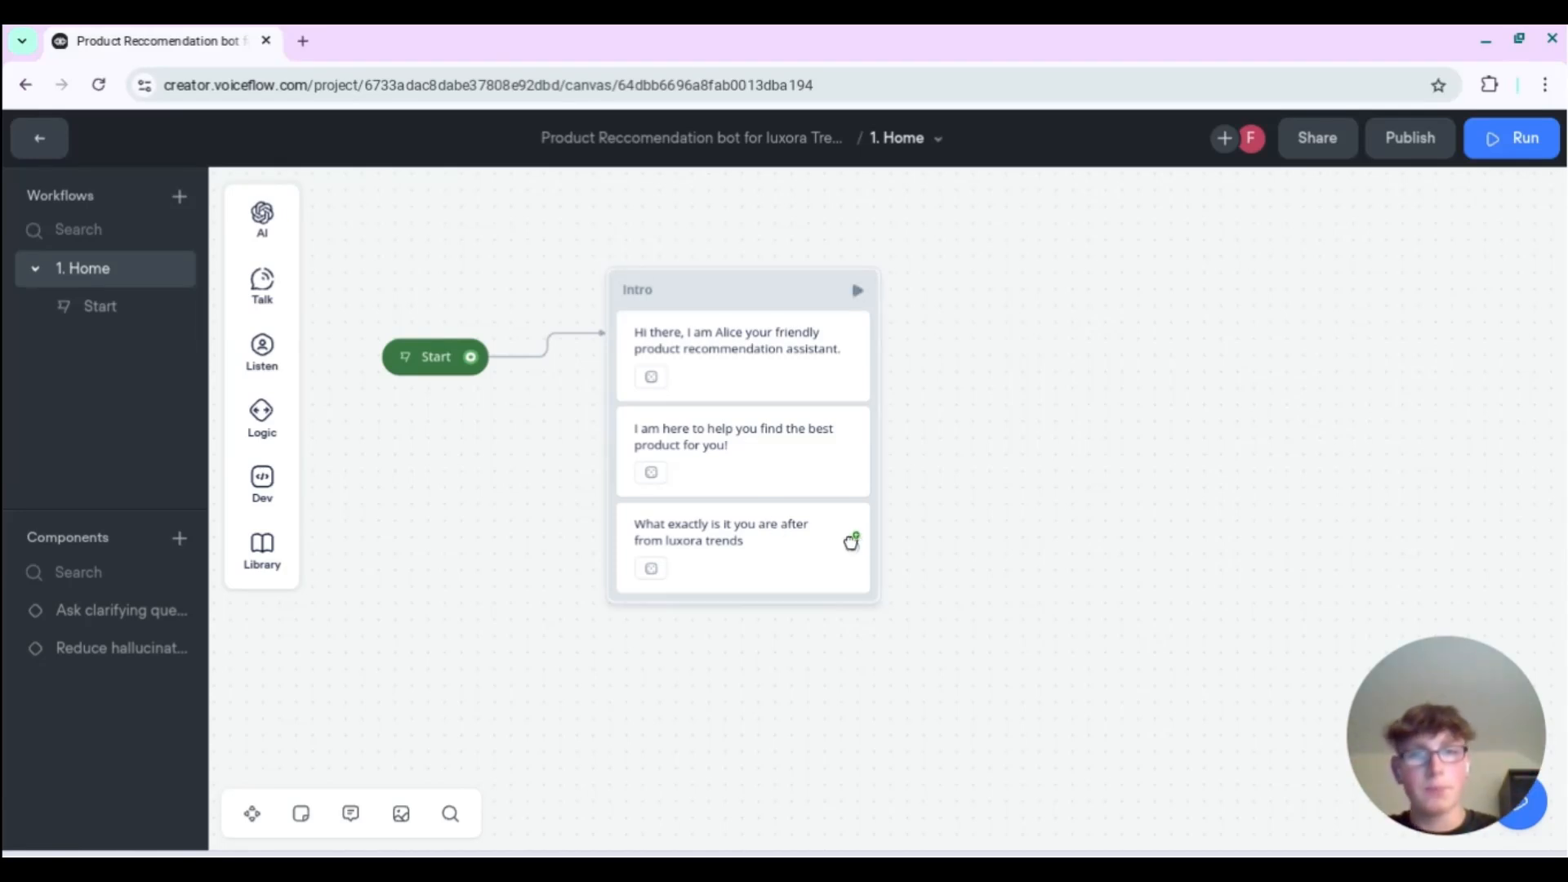
{"action": "left_click_drag", "start_coordinate": [853, 546], "coordinate": [1070, 286]}
{"action": "mouse_move", "coordinate": [1177, 408]}
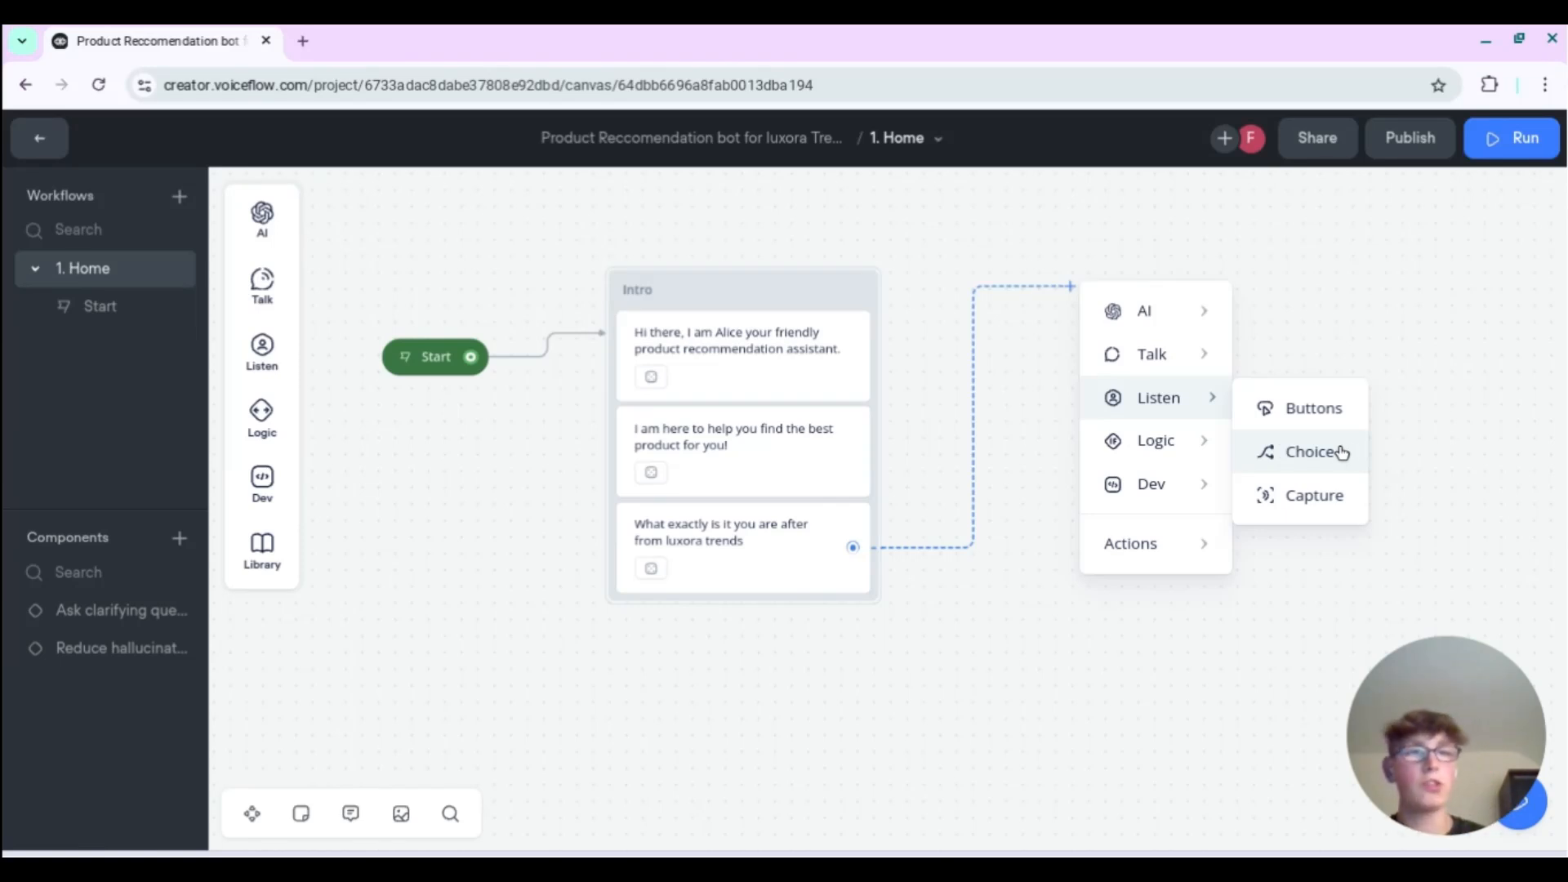
{"action": "left_click", "coordinate": [1304, 495]}
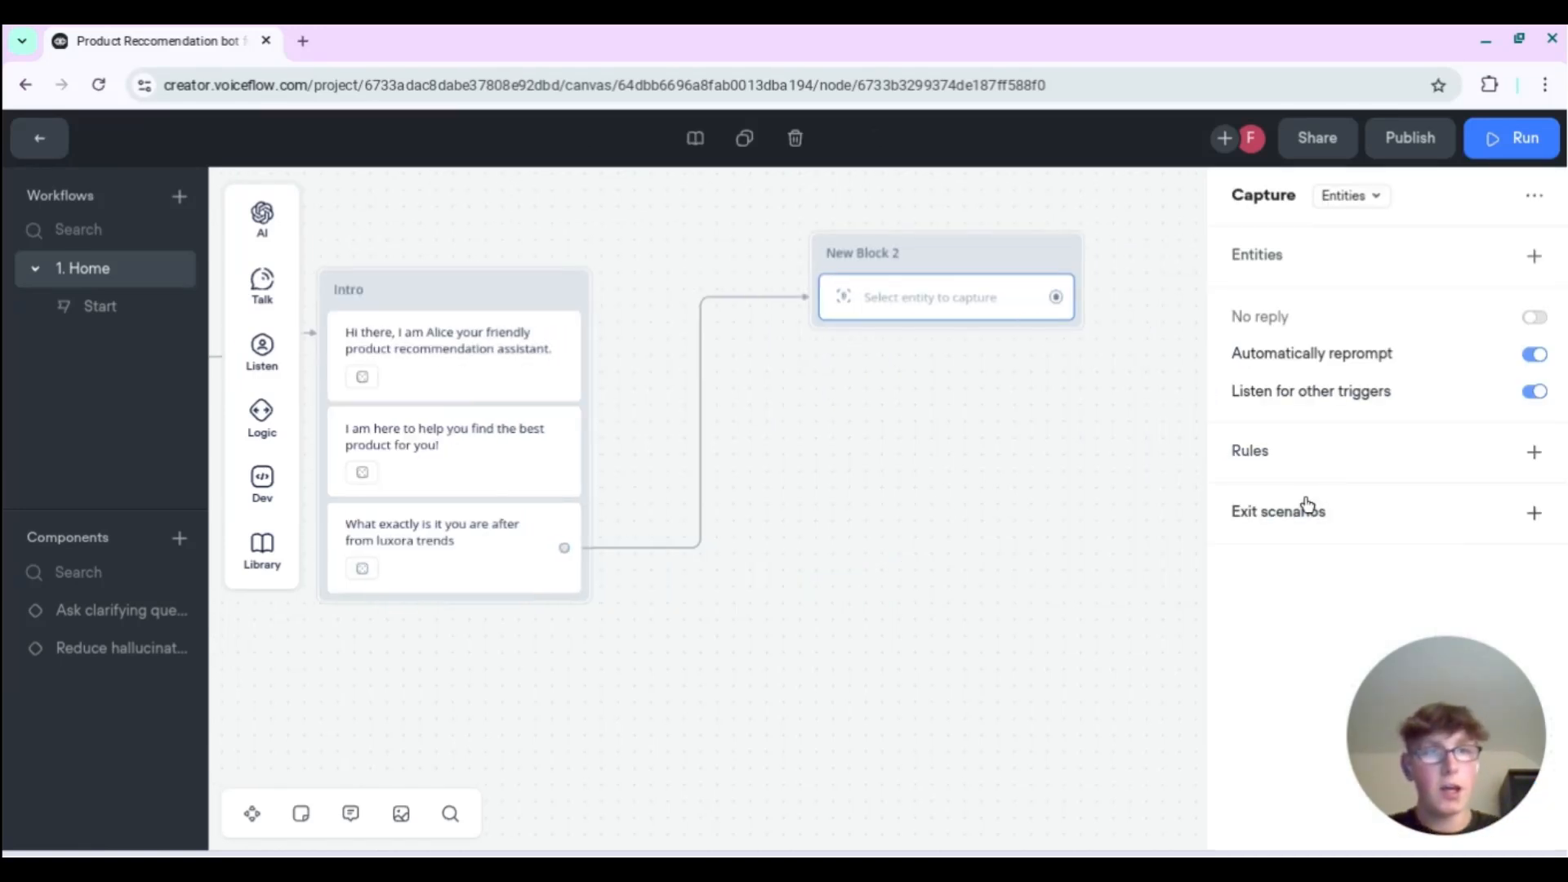
{"action": "left_click", "coordinate": [1356, 197]}
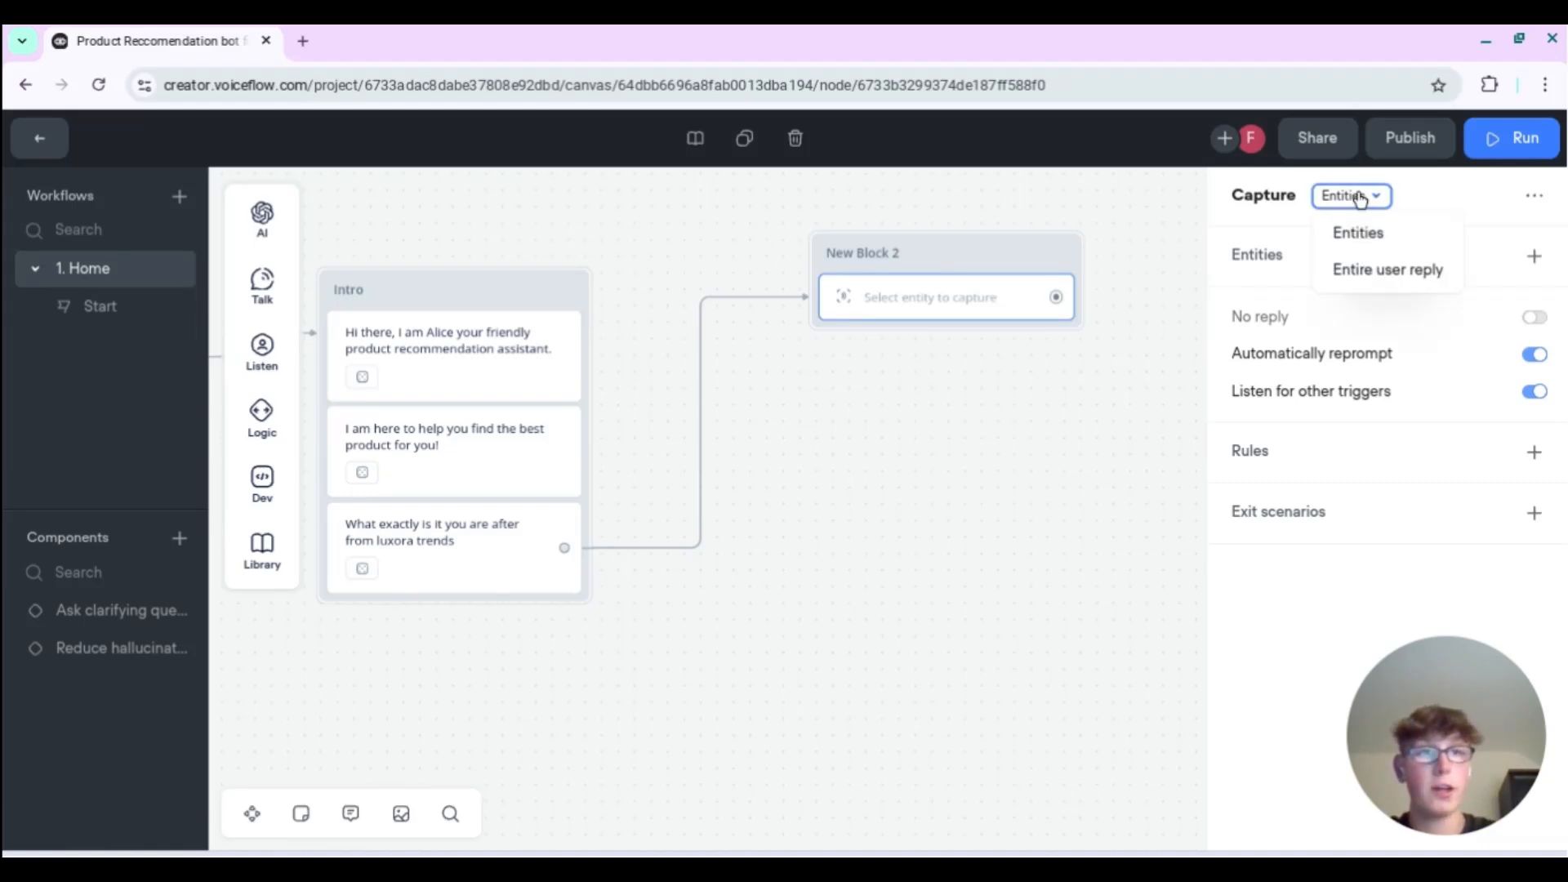
{"action": "left_click", "coordinate": [1535, 258]}
{"action": "left_click", "coordinate": [1406, 569]}
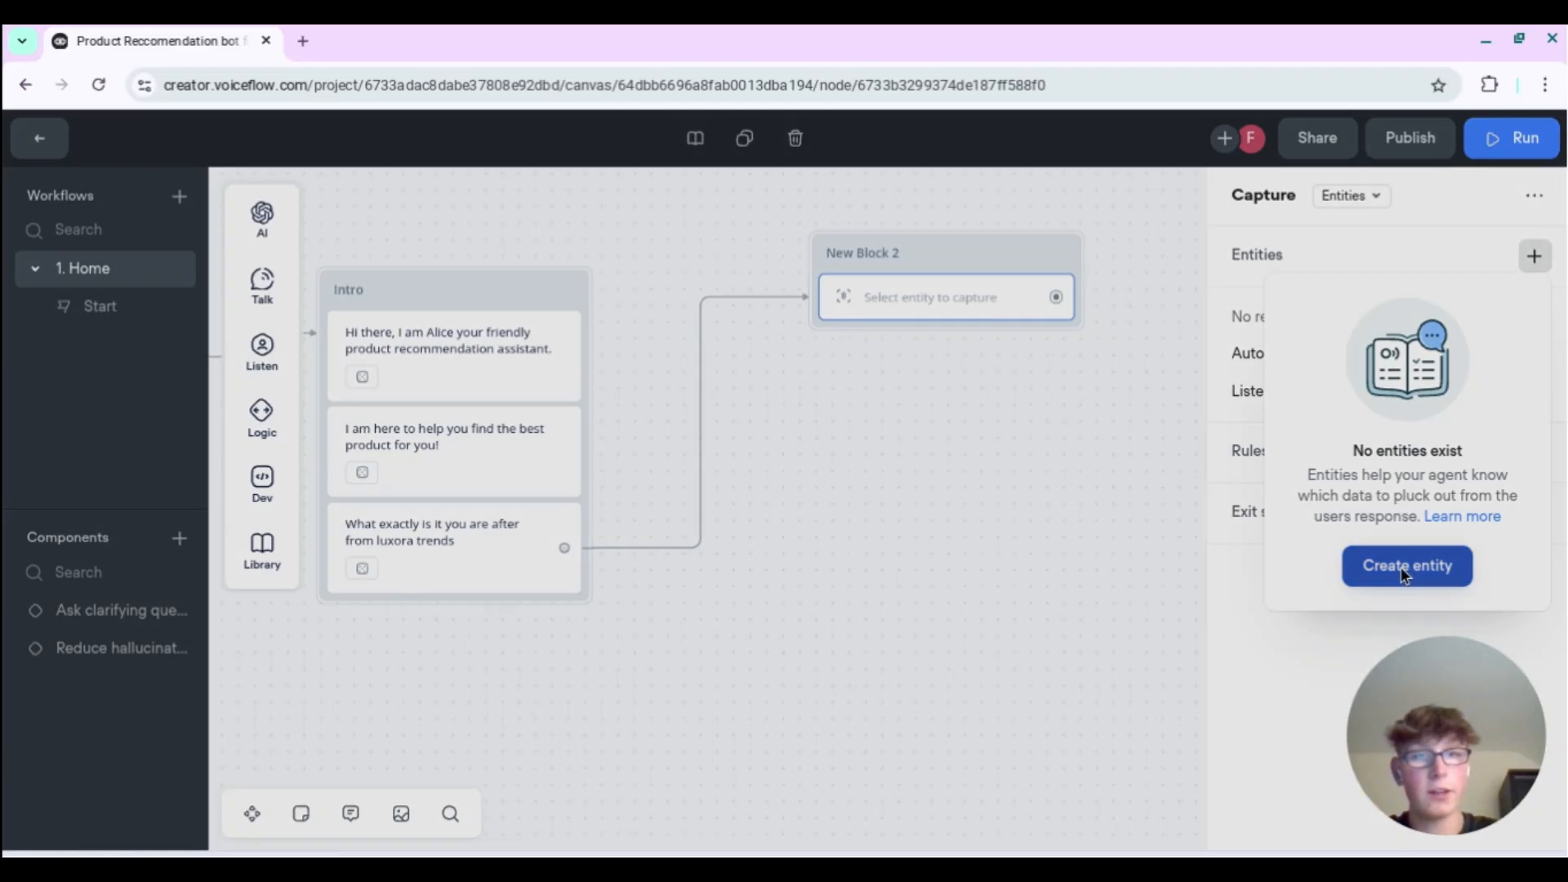
{"action": "left_click", "coordinate": [712, 345]}
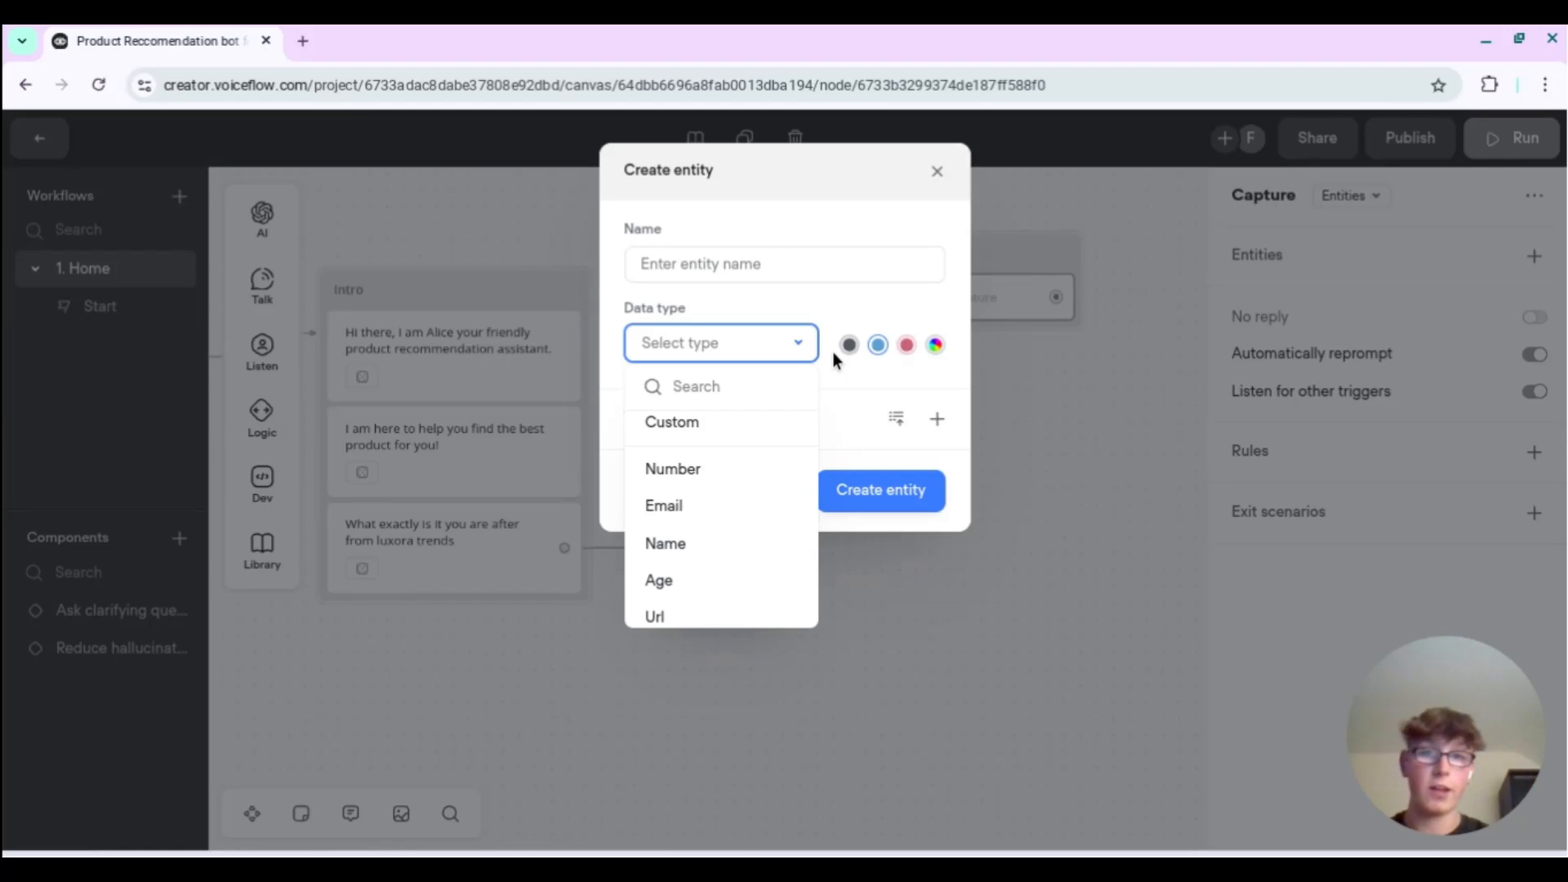
{"action": "left_click", "coordinate": [938, 183]}
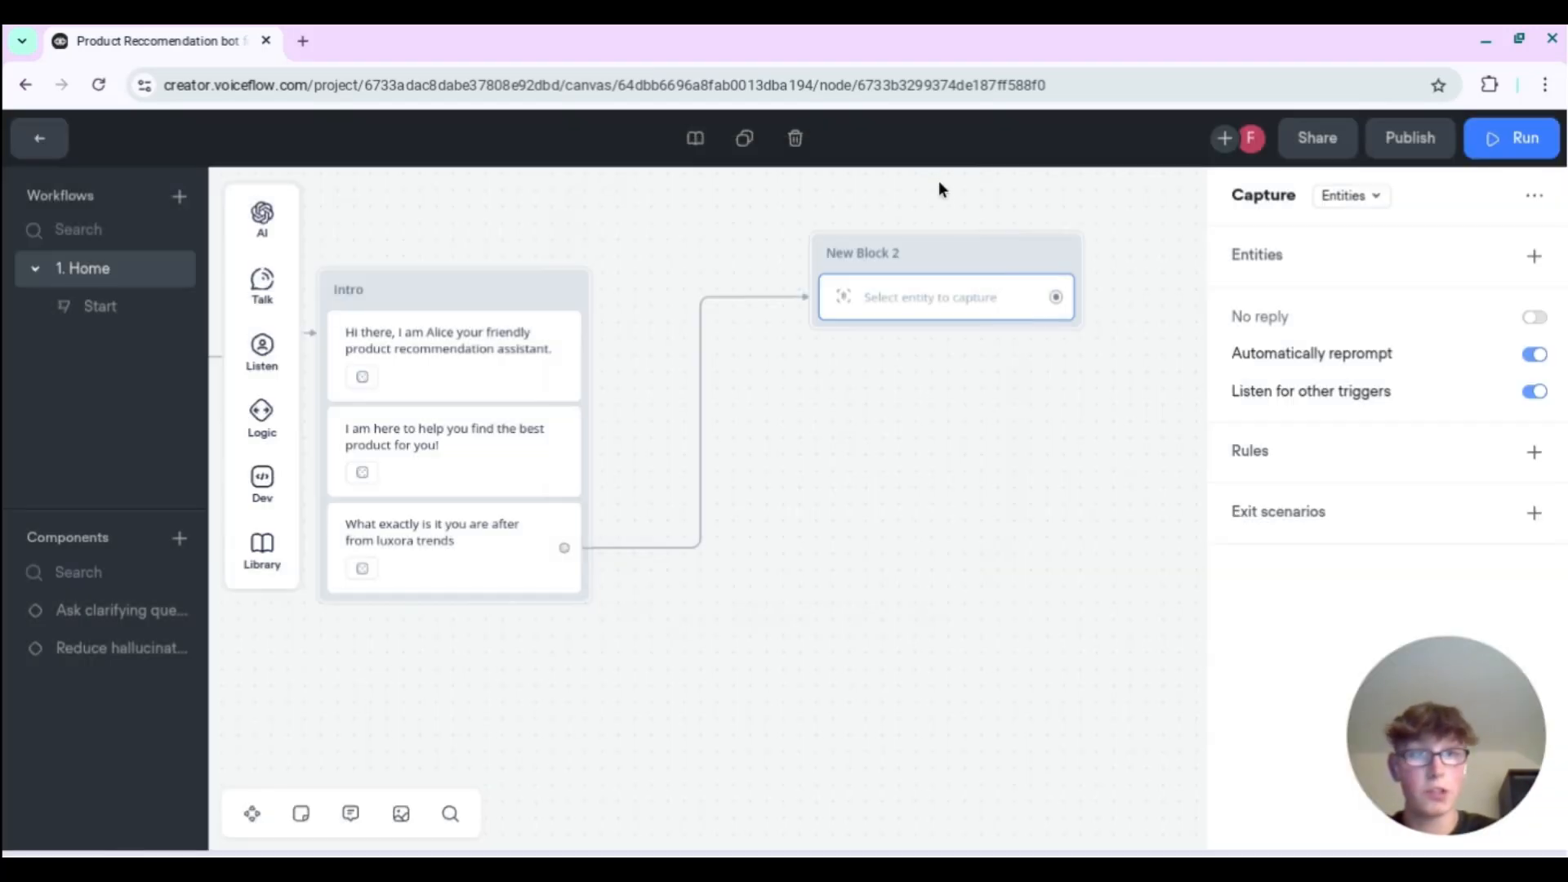
- Set the Capture step to save the entire user reply and view the details of the last_utterance variable
{"action": "left_click", "coordinate": [1349, 200]}
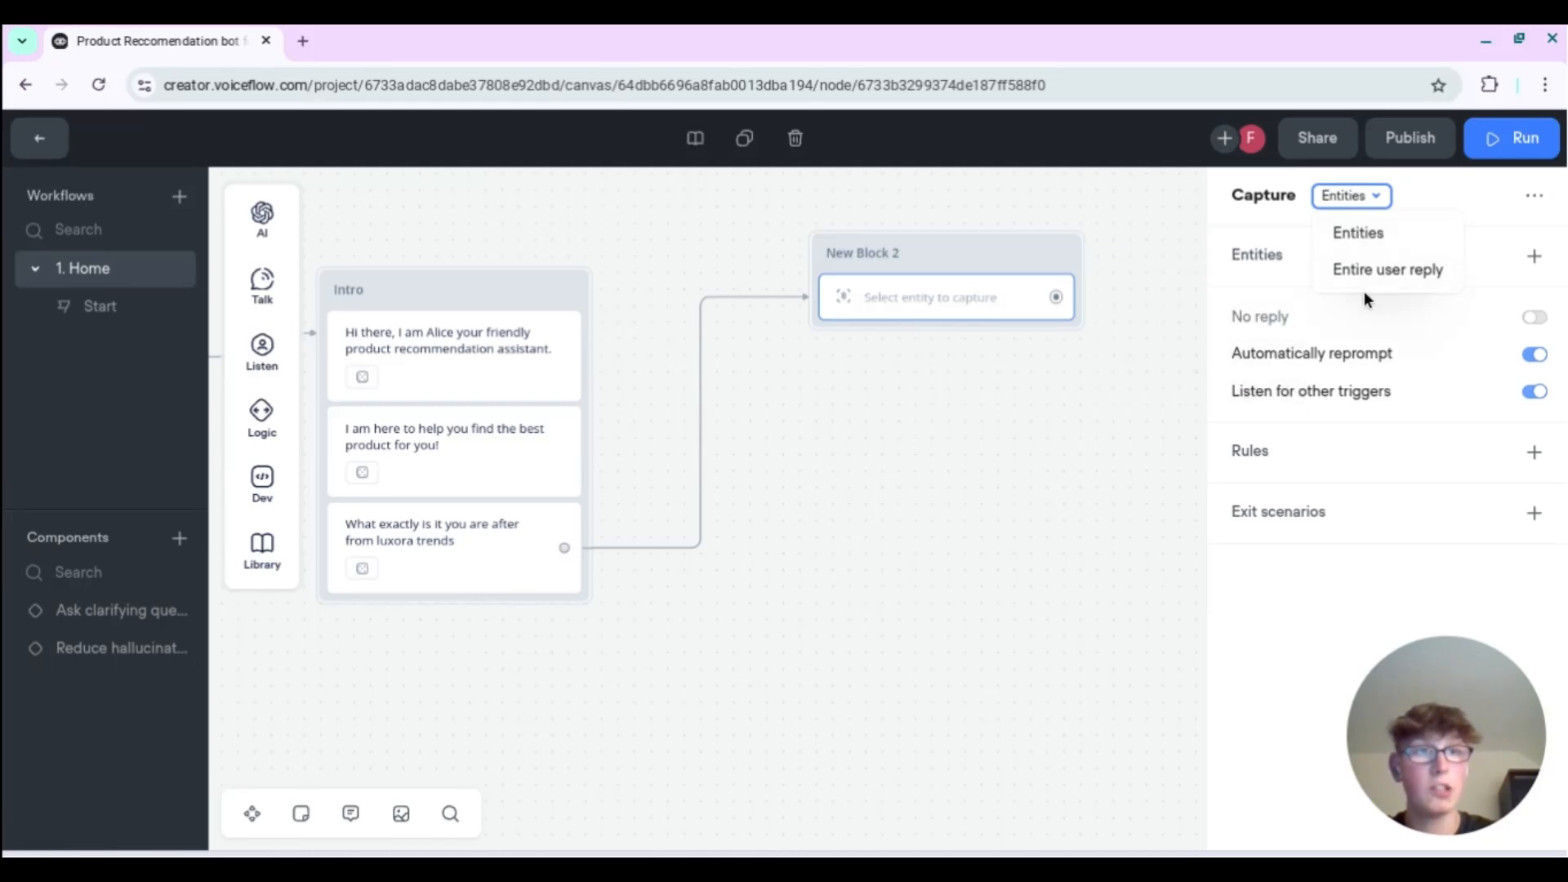
{"action": "left_click", "coordinate": [1386, 278]}
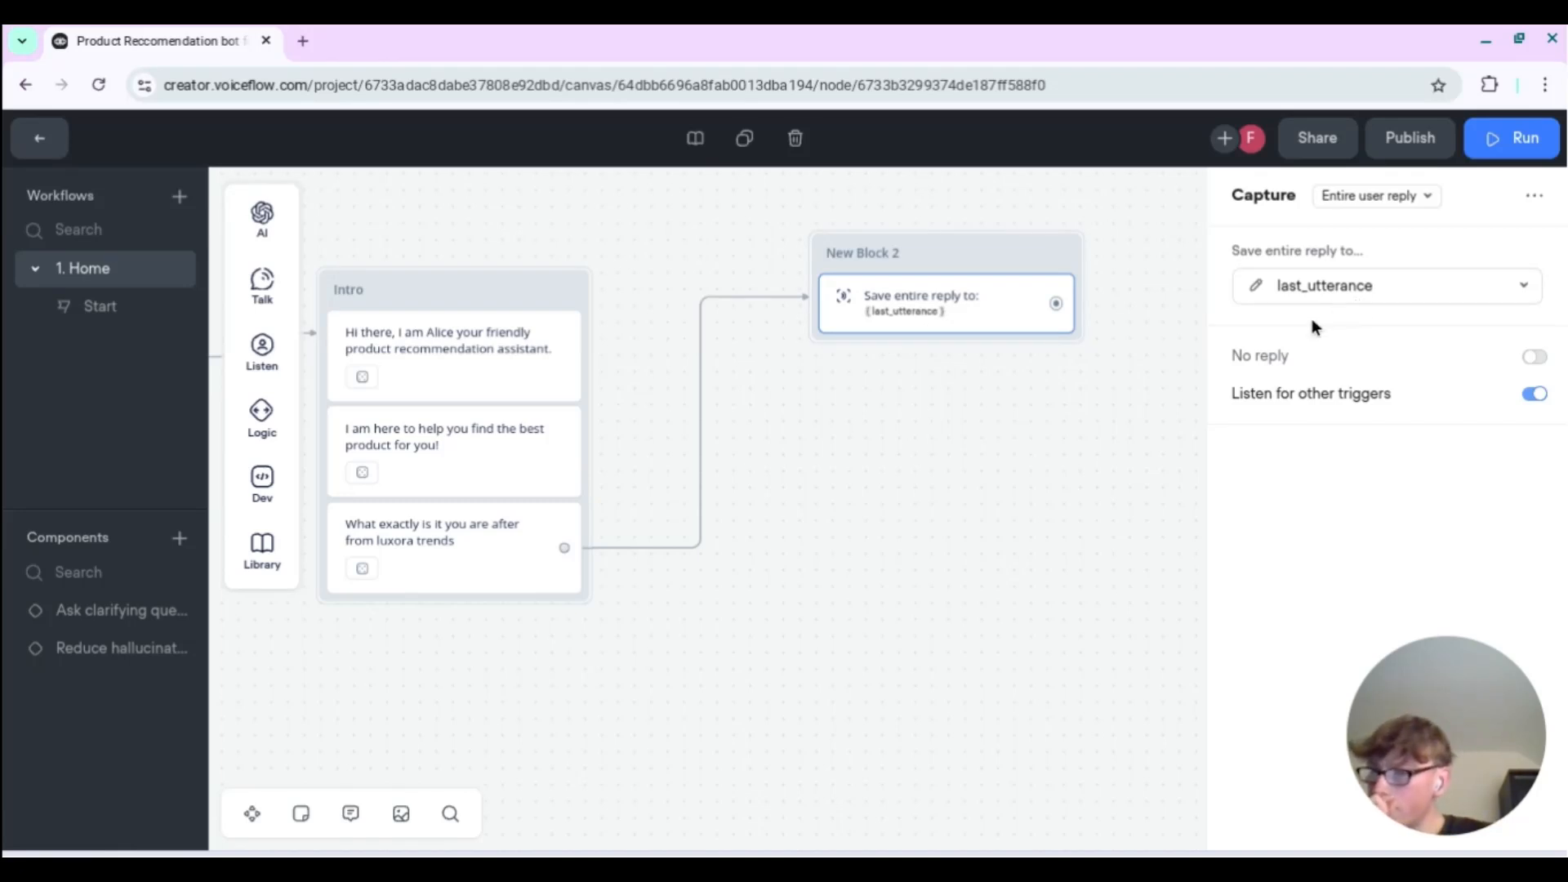
{"action": "left_click", "coordinate": [1256, 289]}
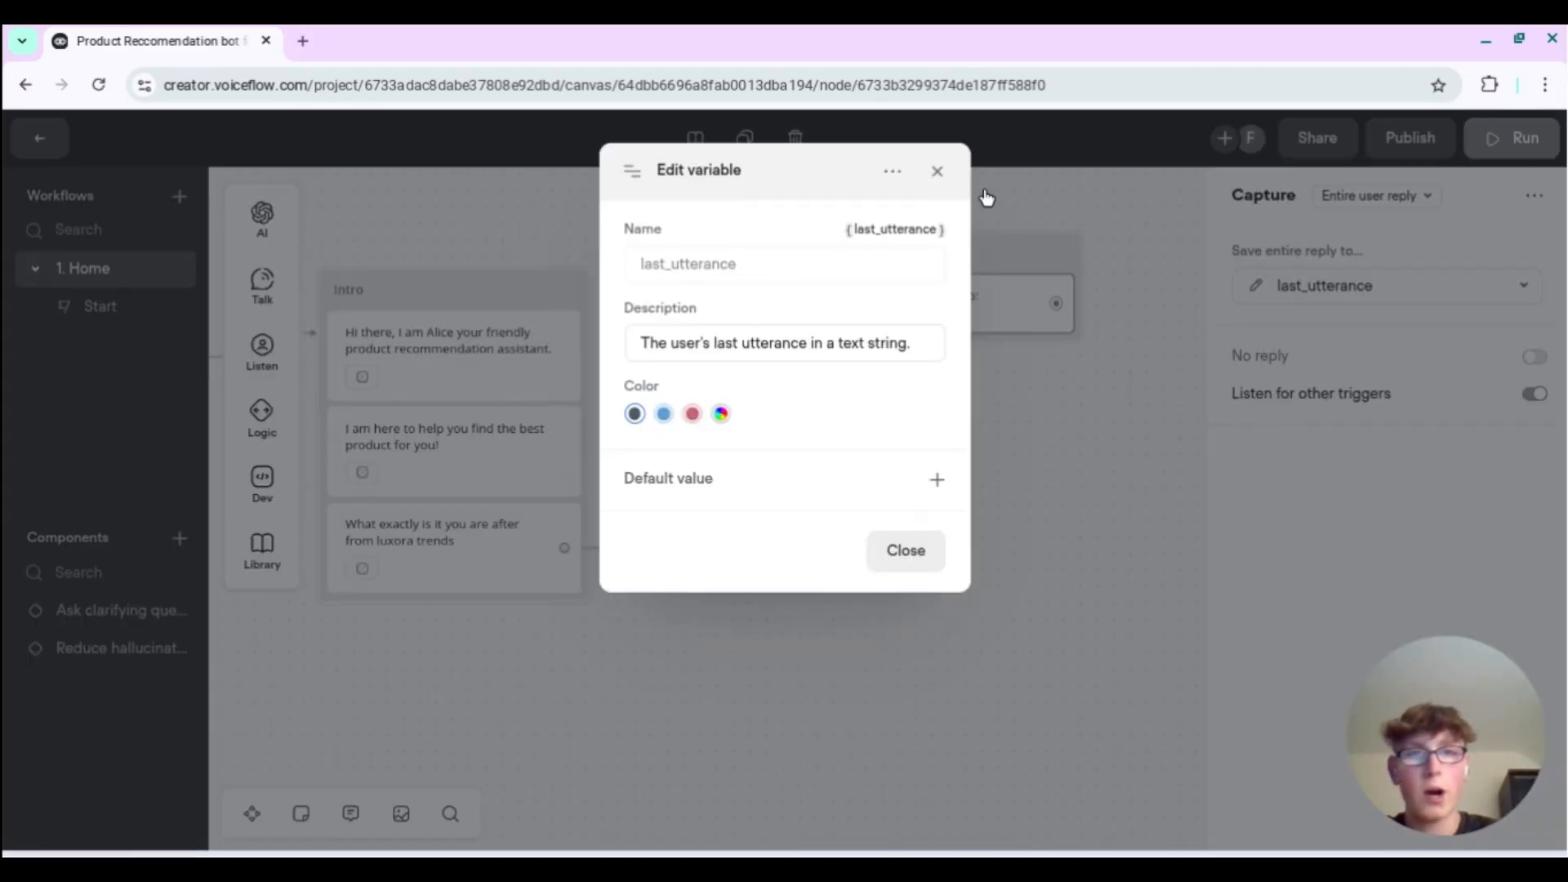
{"action": "left_click", "coordinate": [938, 172]}
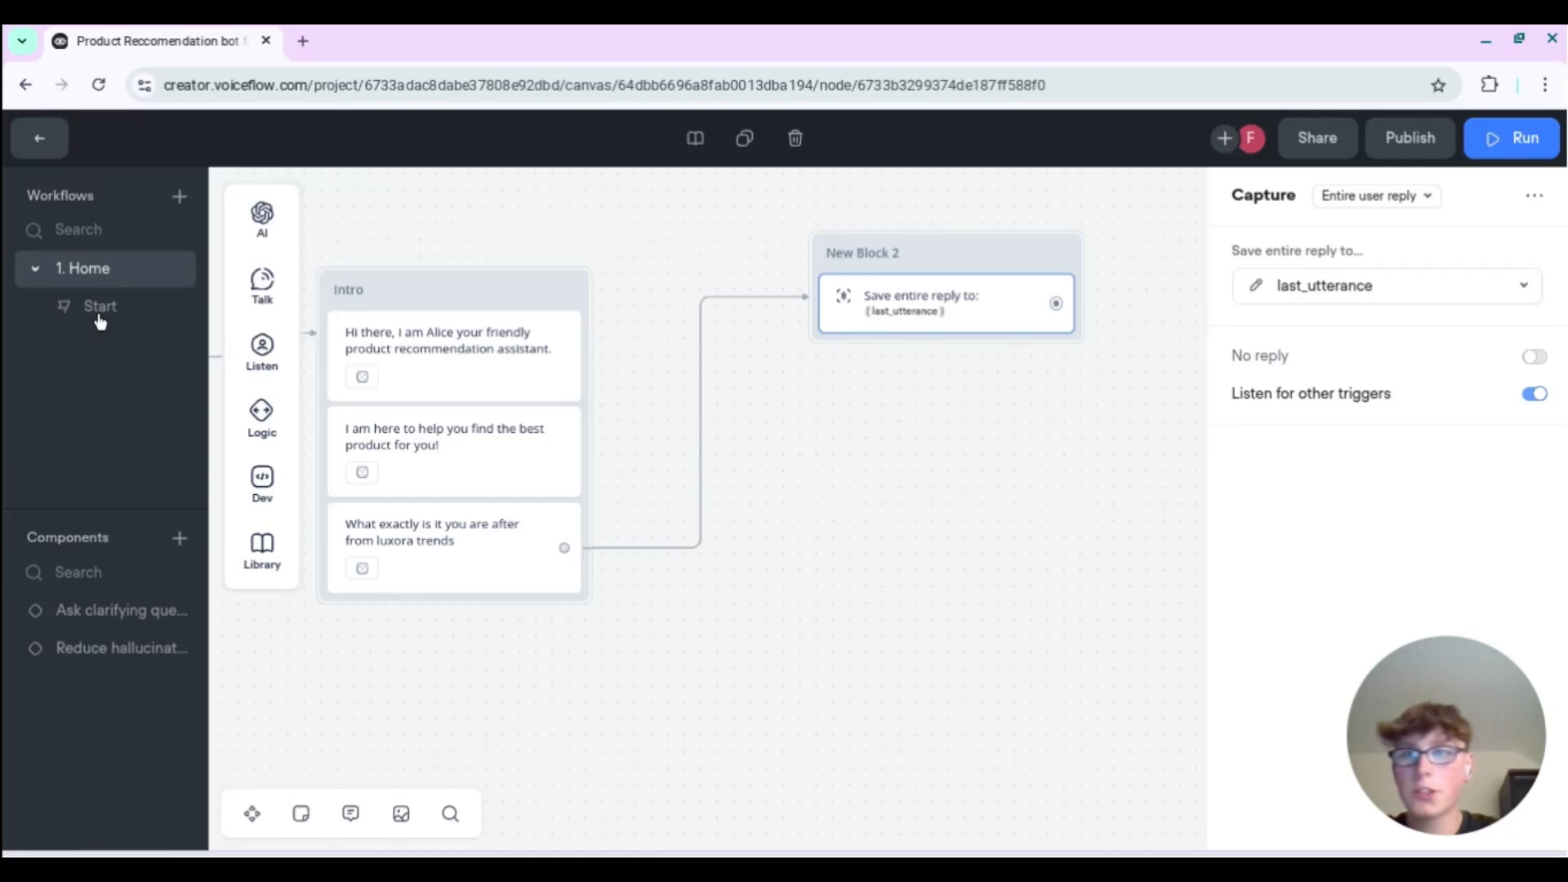
- Create a new project variable named what_the_user_wants
{"action": "left_click", "coordinate": [41, 142]}
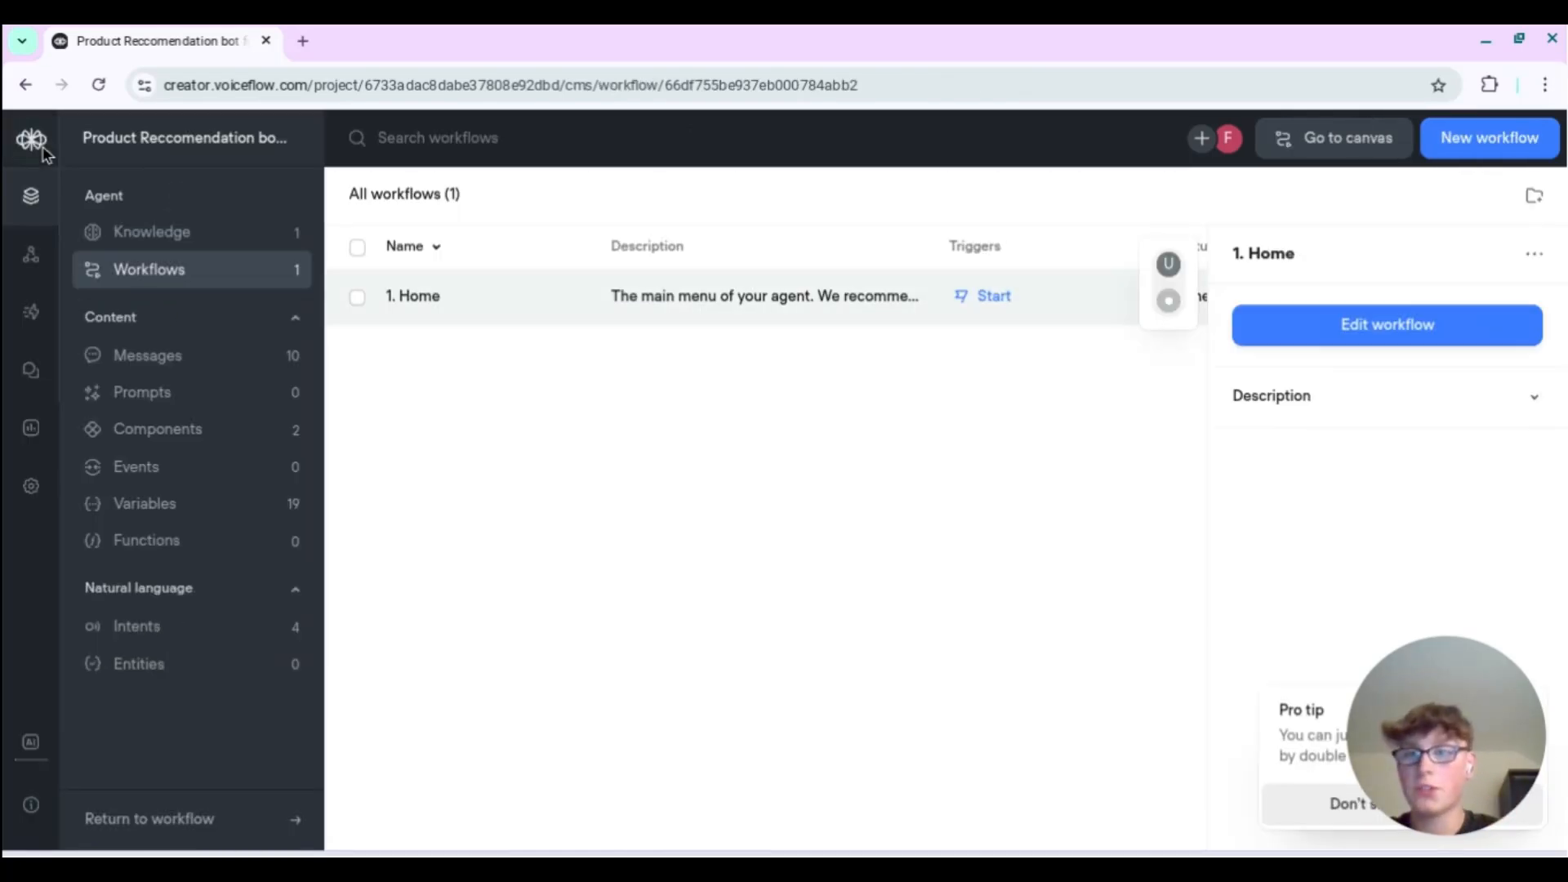
{"action": "left_click", "coordinate": [196, 499]}
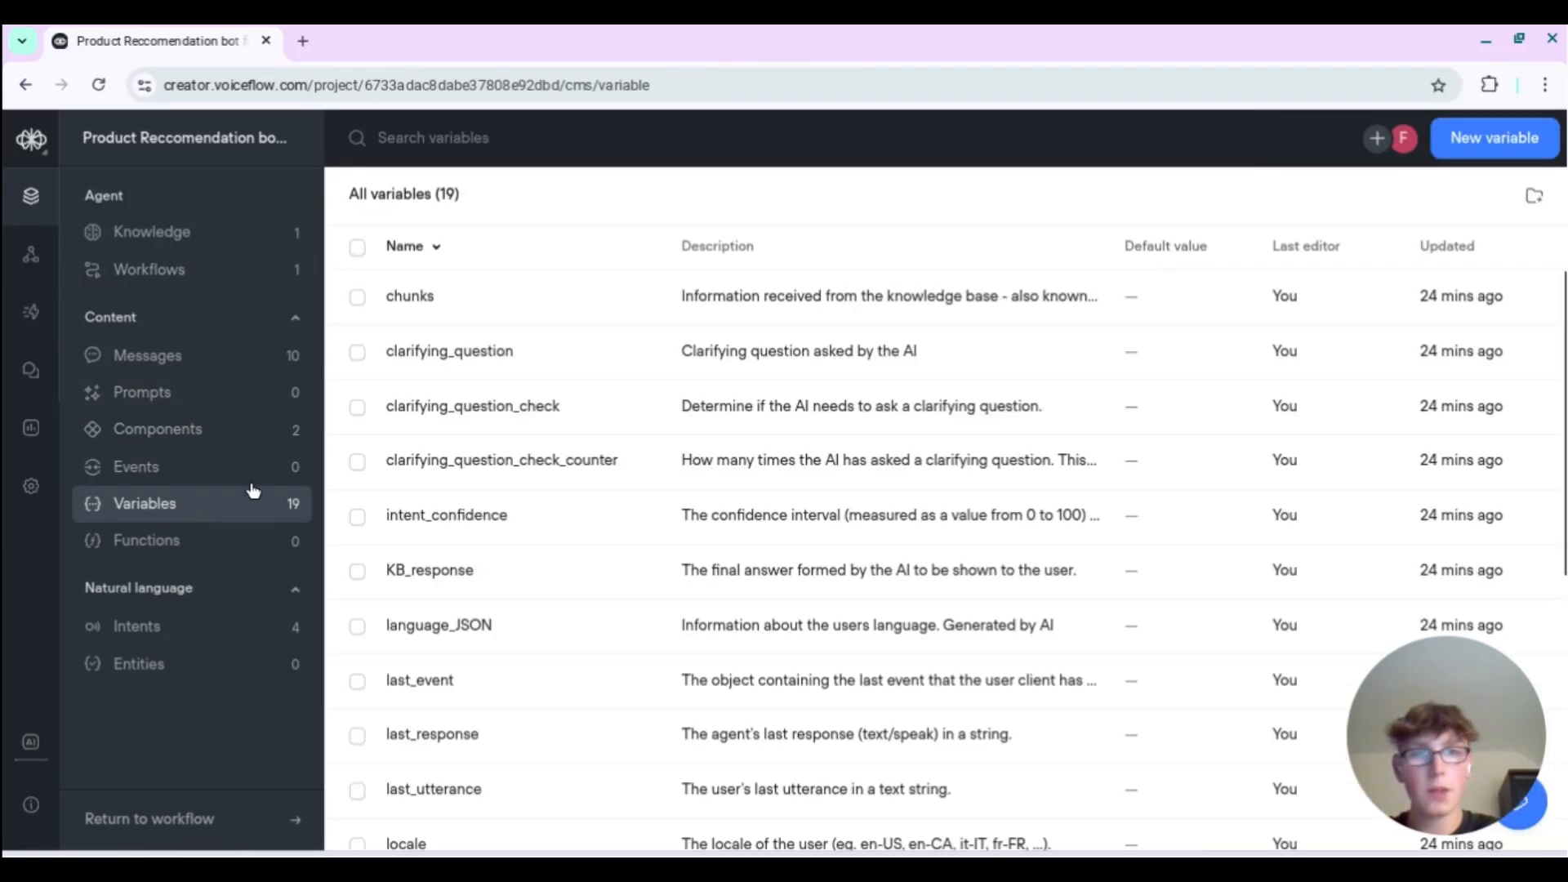
{"action": "left_click", "coordinate": [1495, 137]}
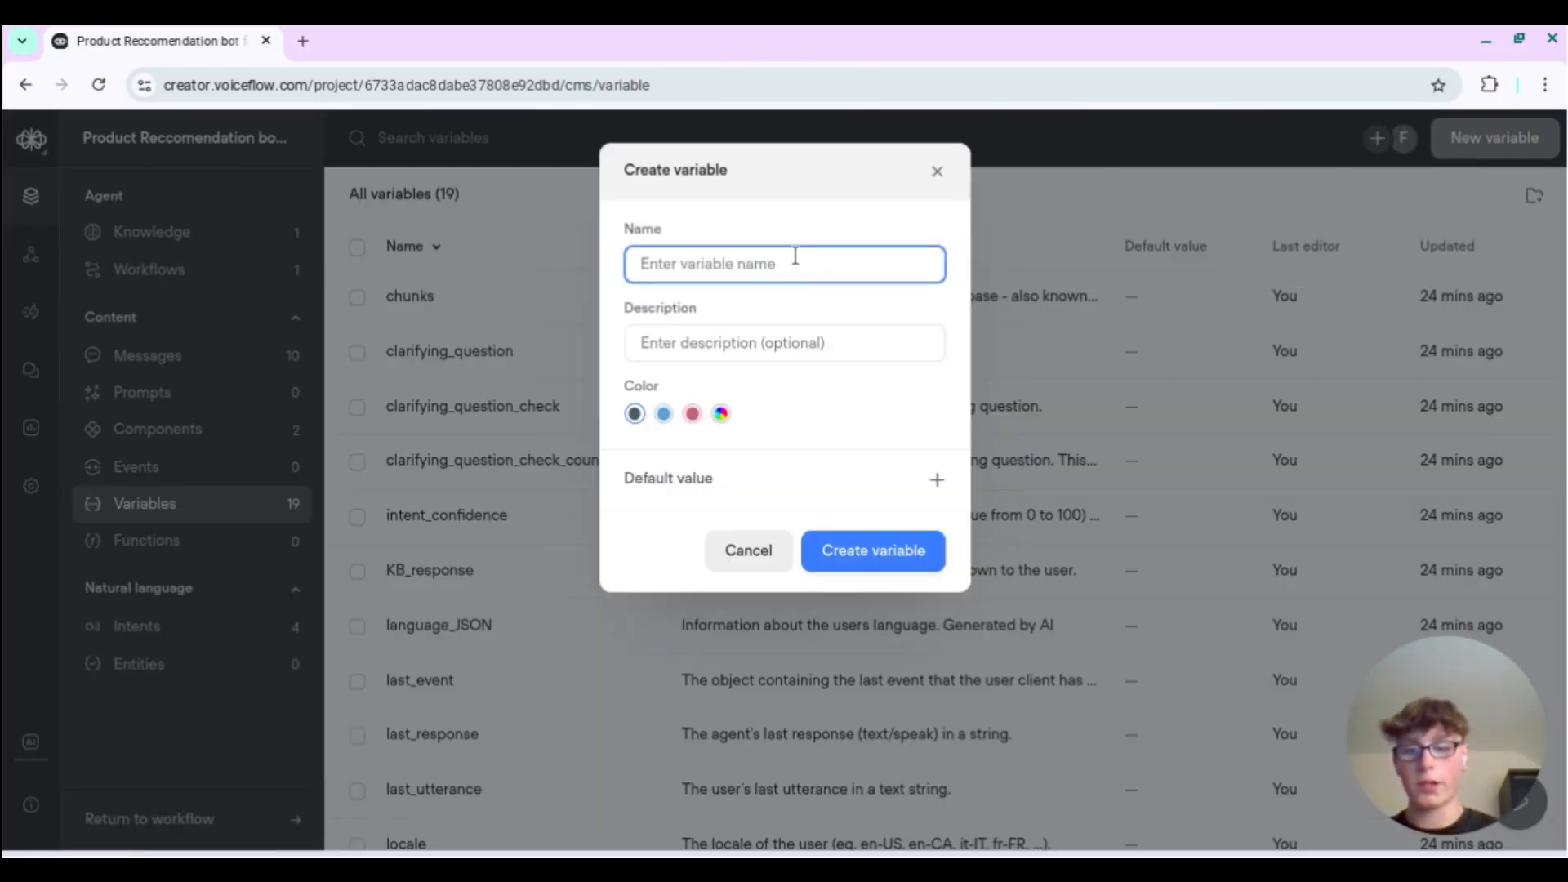
{"action": "type", "text": "the_"}
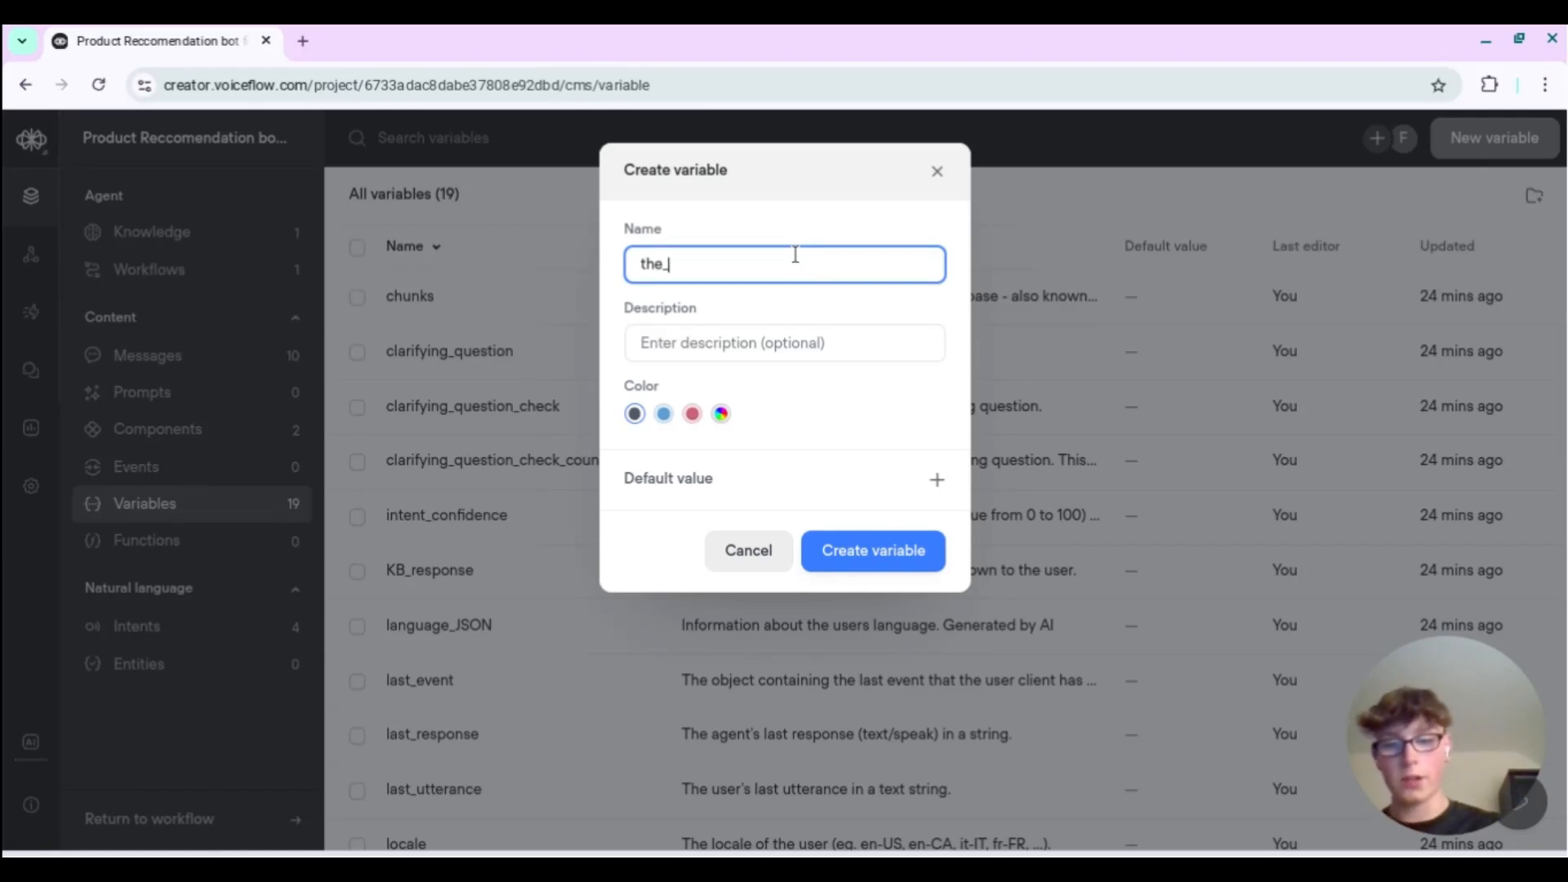
{"action": "type", "text": "users"}
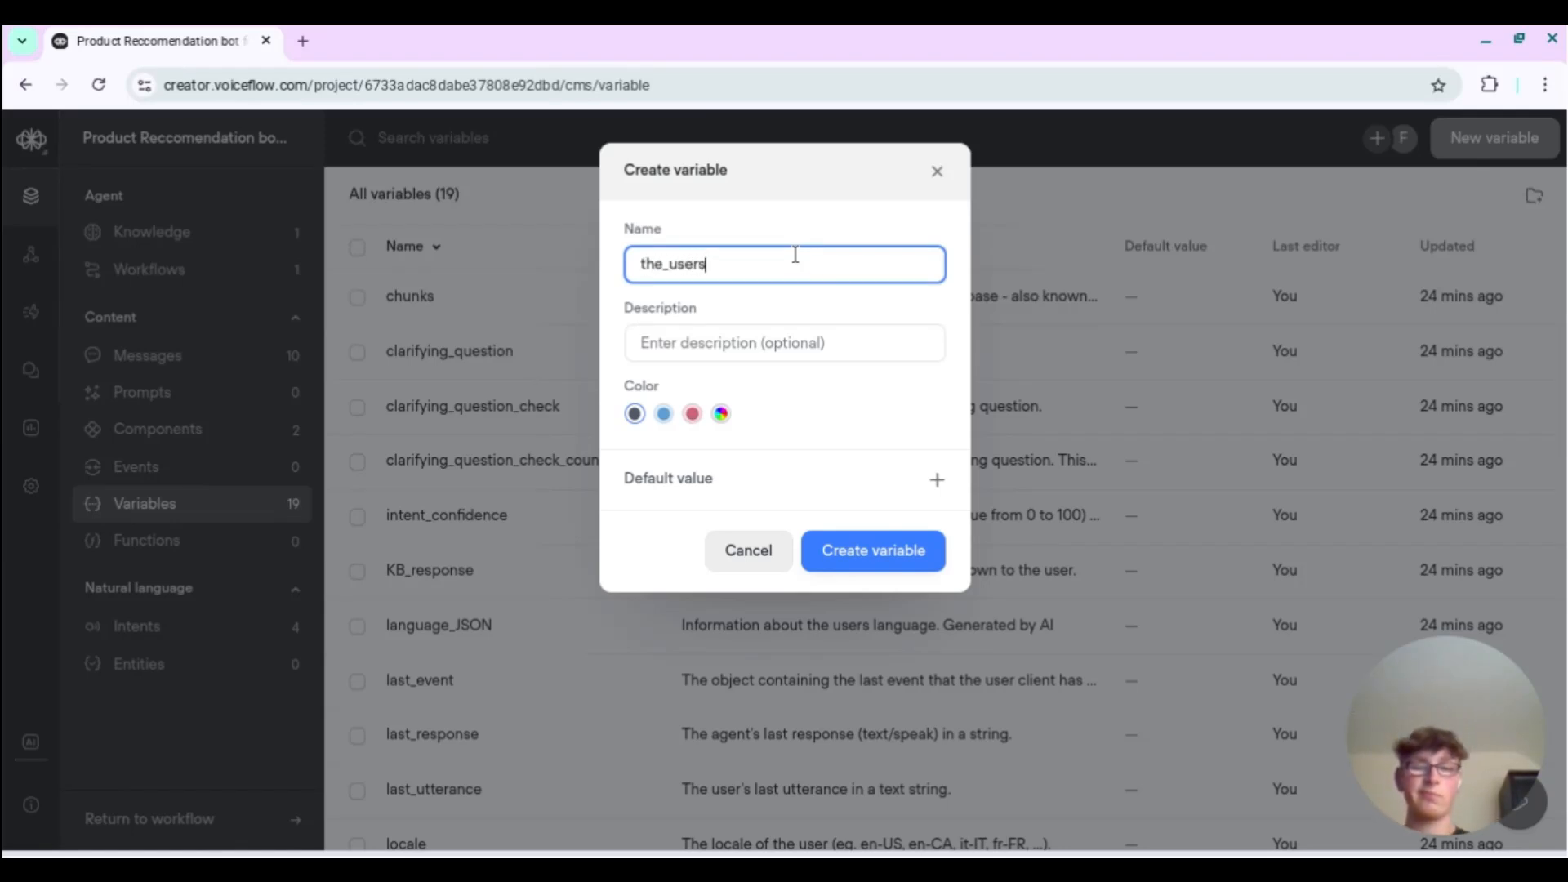
{"action": "key", "text": "ctrl+a"}
{"action": "type", "text": "what_the_us"}
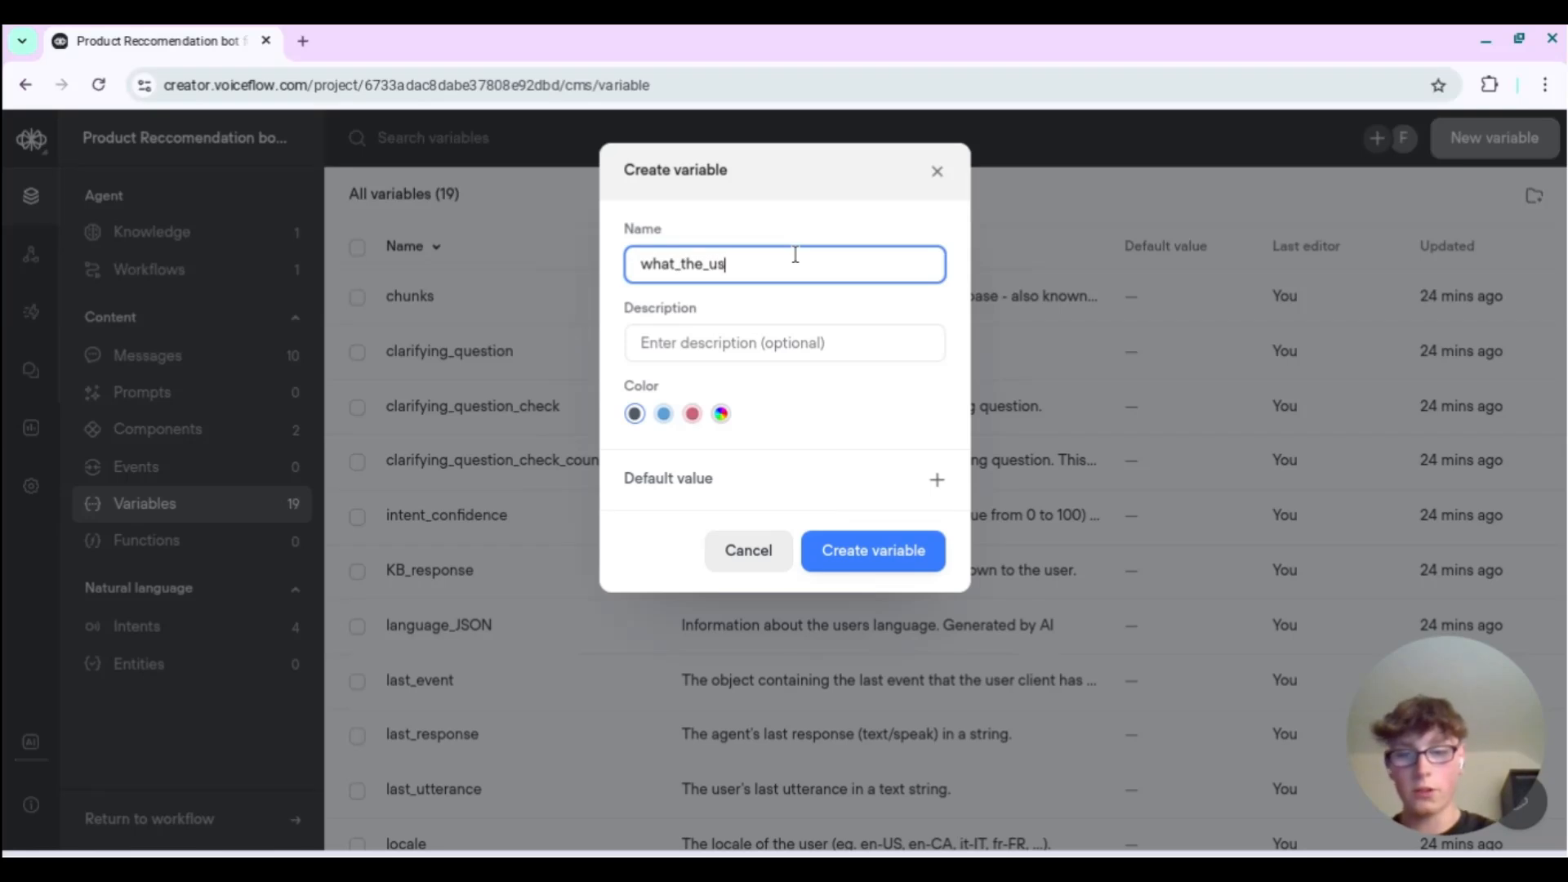
{"action": "type", "text": "er_wants"}
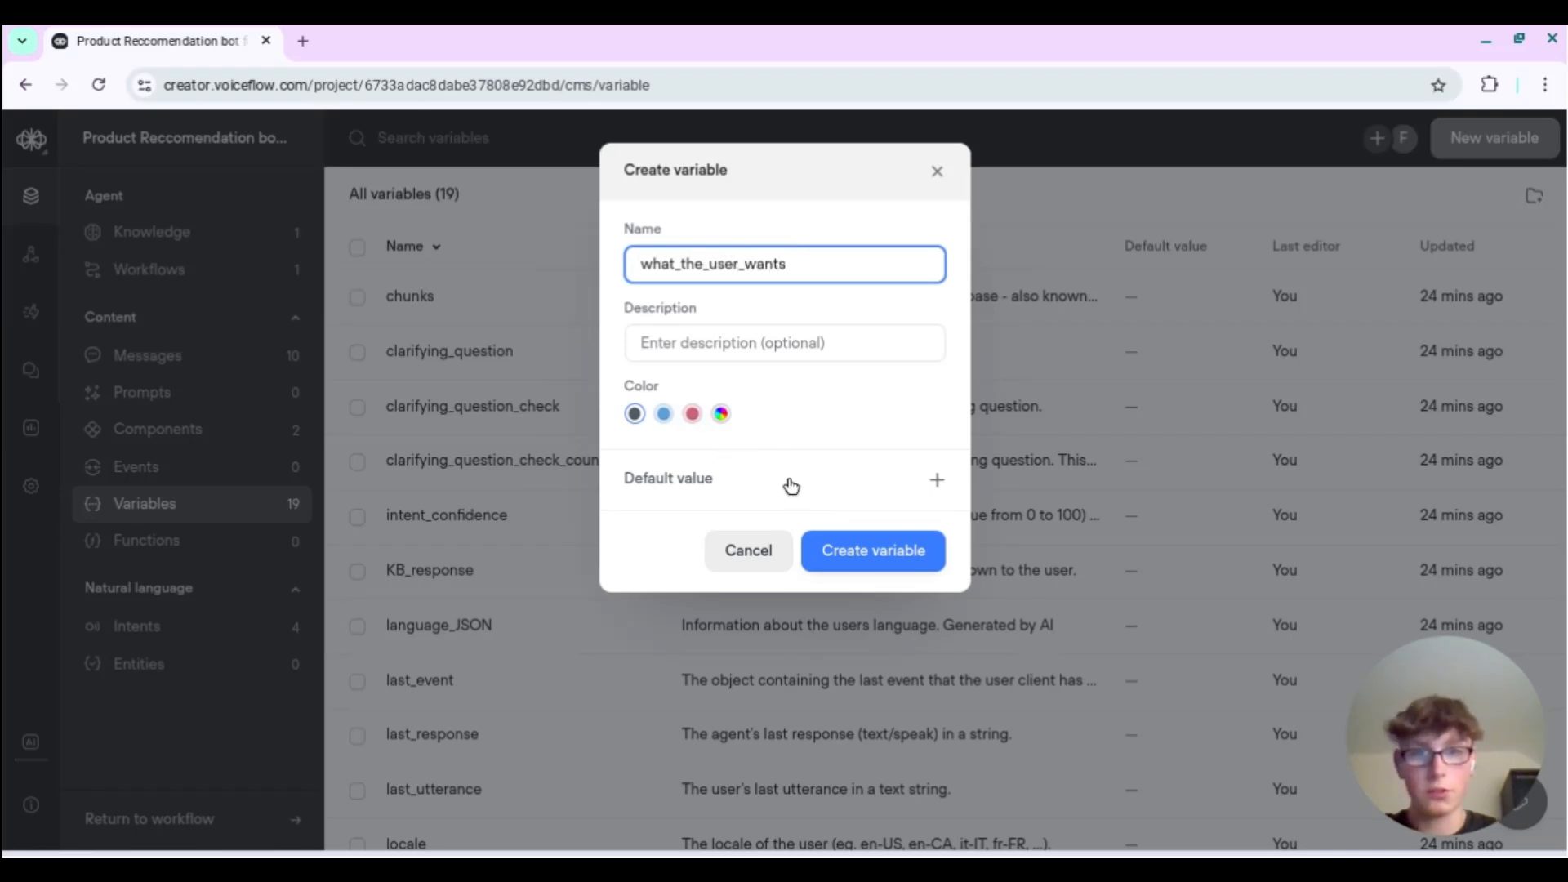
{"action": "left_click", "coordinate": [831, 549]}
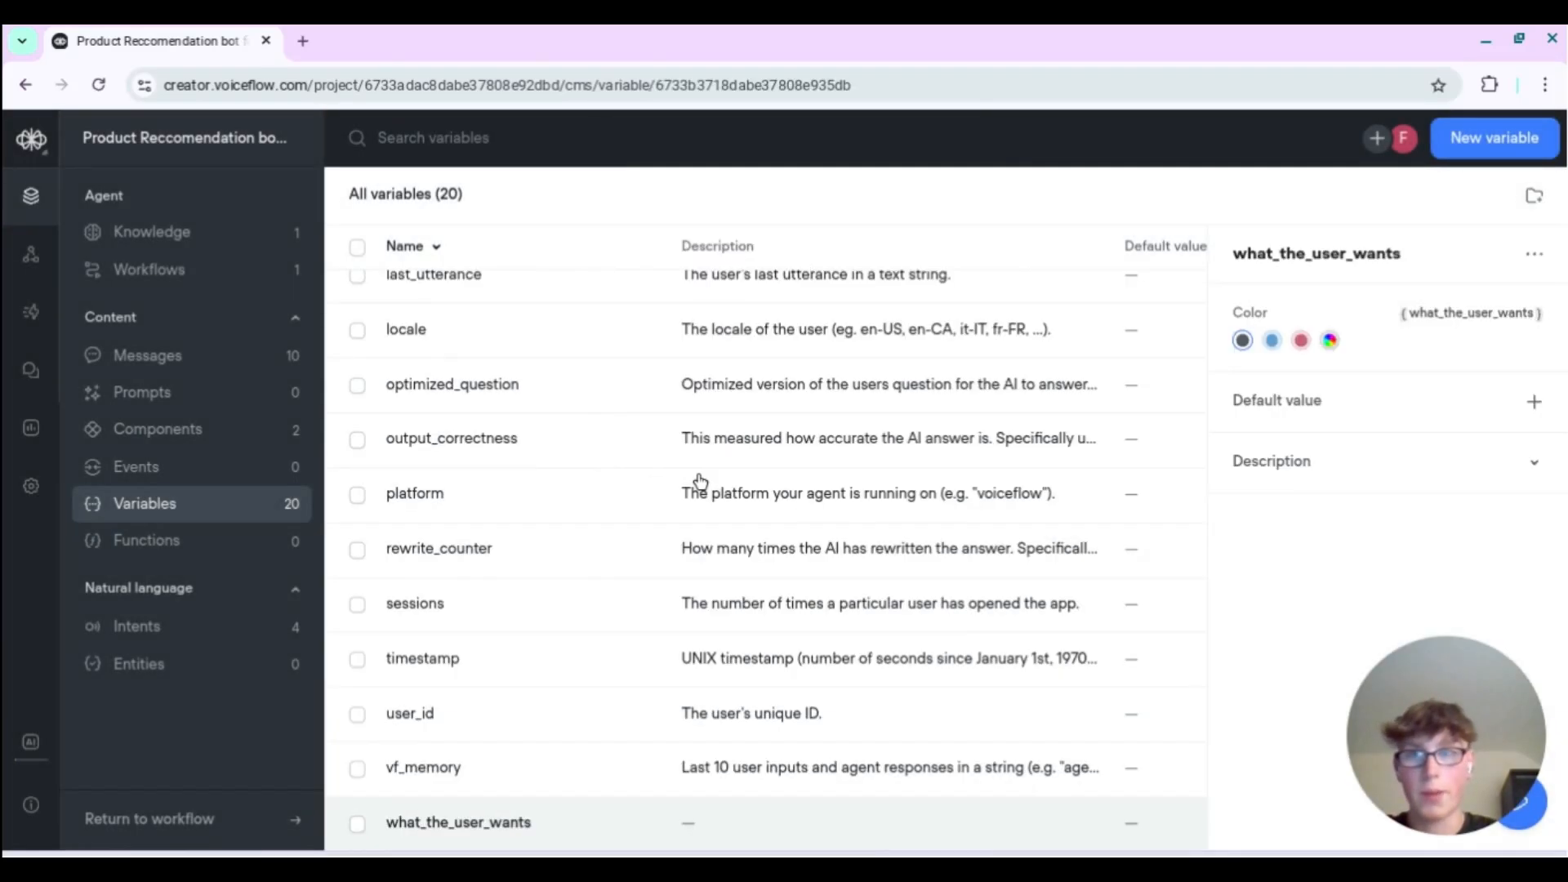
- Return to the Home workflow and make the Capture step save the entire reply to what_the_user_wants
{"action": "left_click", "coordinate": [229, 271]}
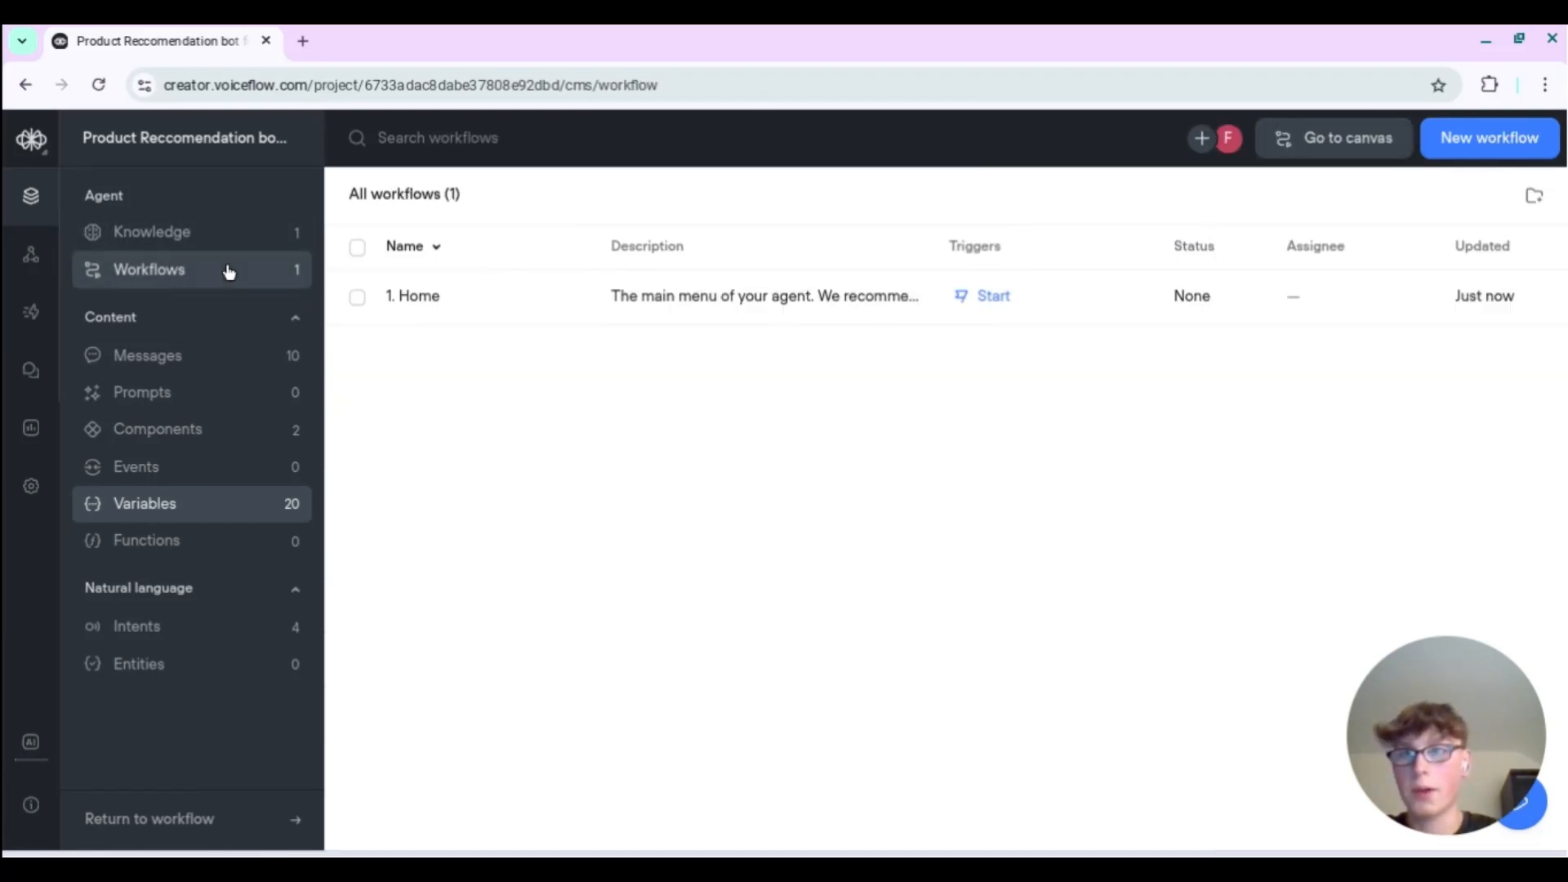
{"action": "left_click", "coordinate": [987, 326]}
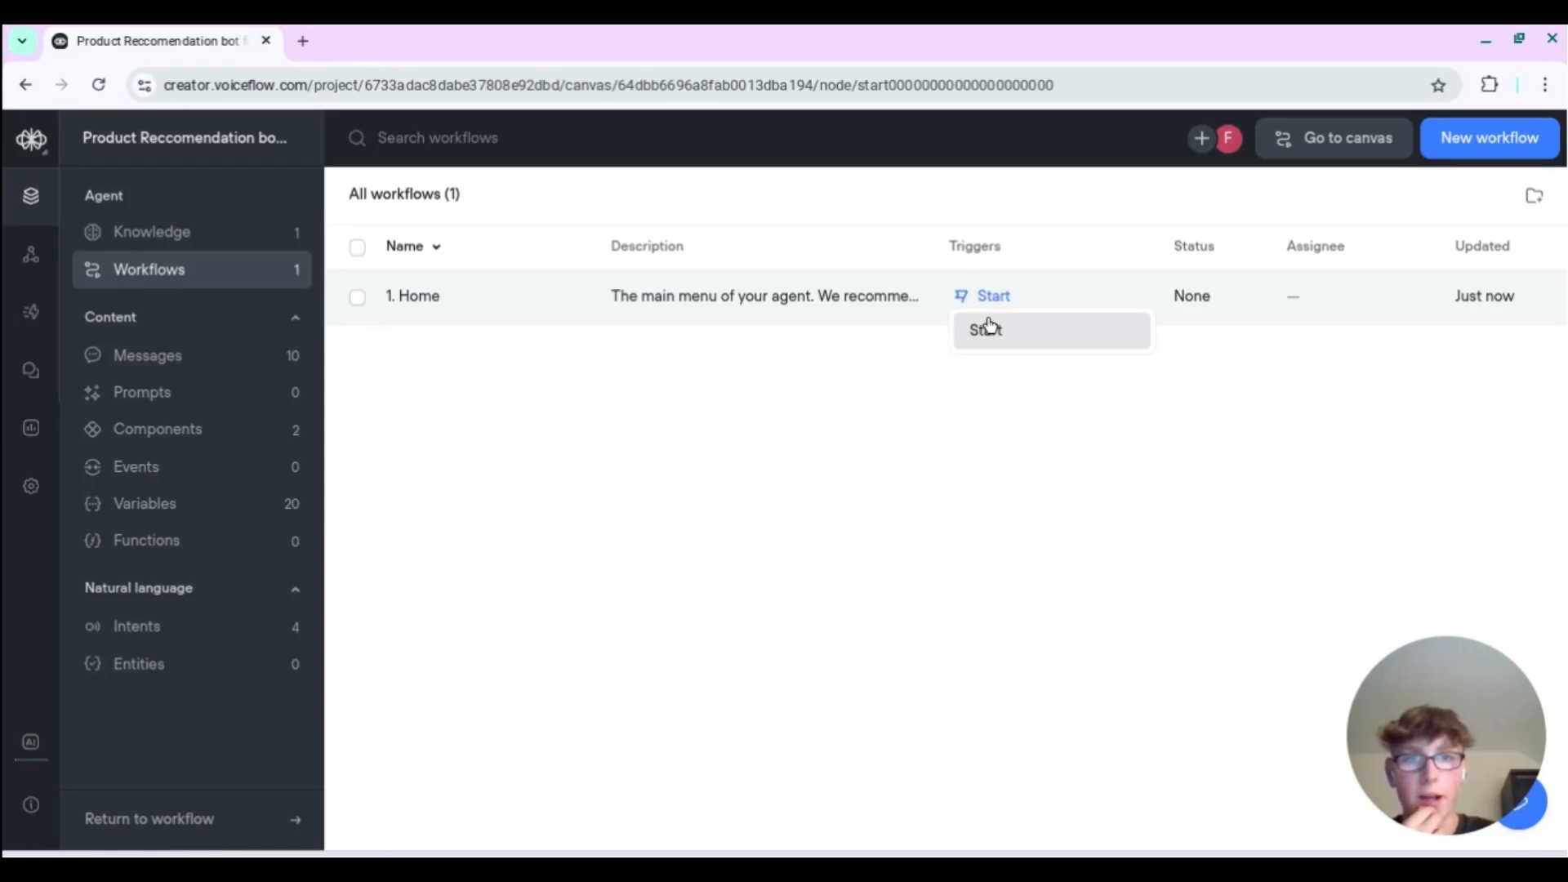
{"action": "left_click_drag", "start_coordinate": [1156, 348], "coordinate": [703, 330]}
{"action": "left_click", "coordinate": [966, 287]}
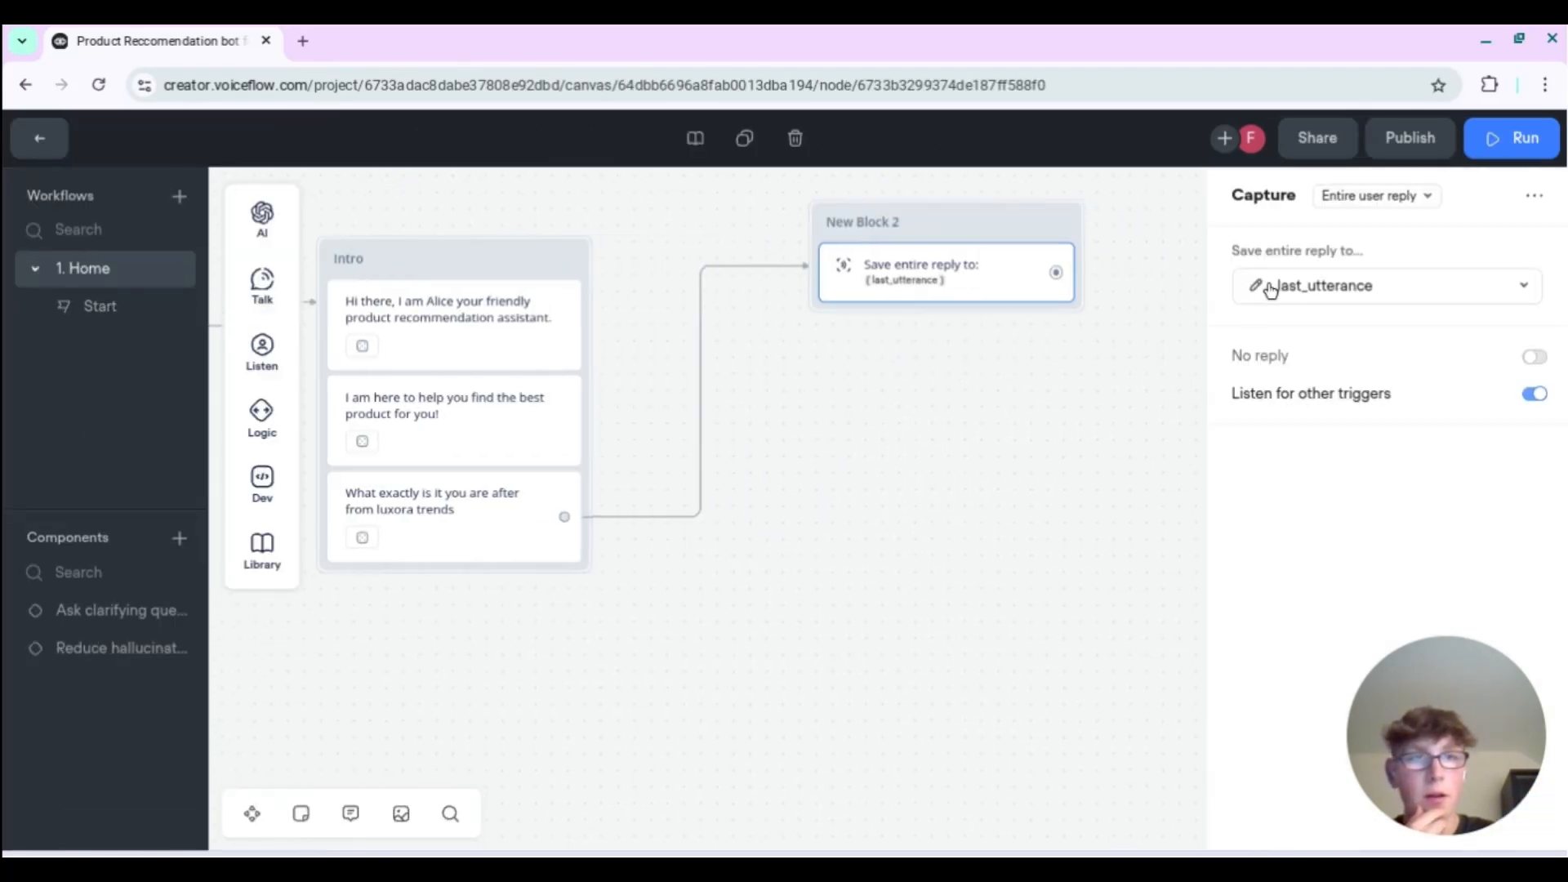
{"action": "left_click", "coordinate": [1263, 285]}
{"action": "scroll", "coordinate": [1360, 568], "scroll_direction": "down", "scroll_amount": 3}
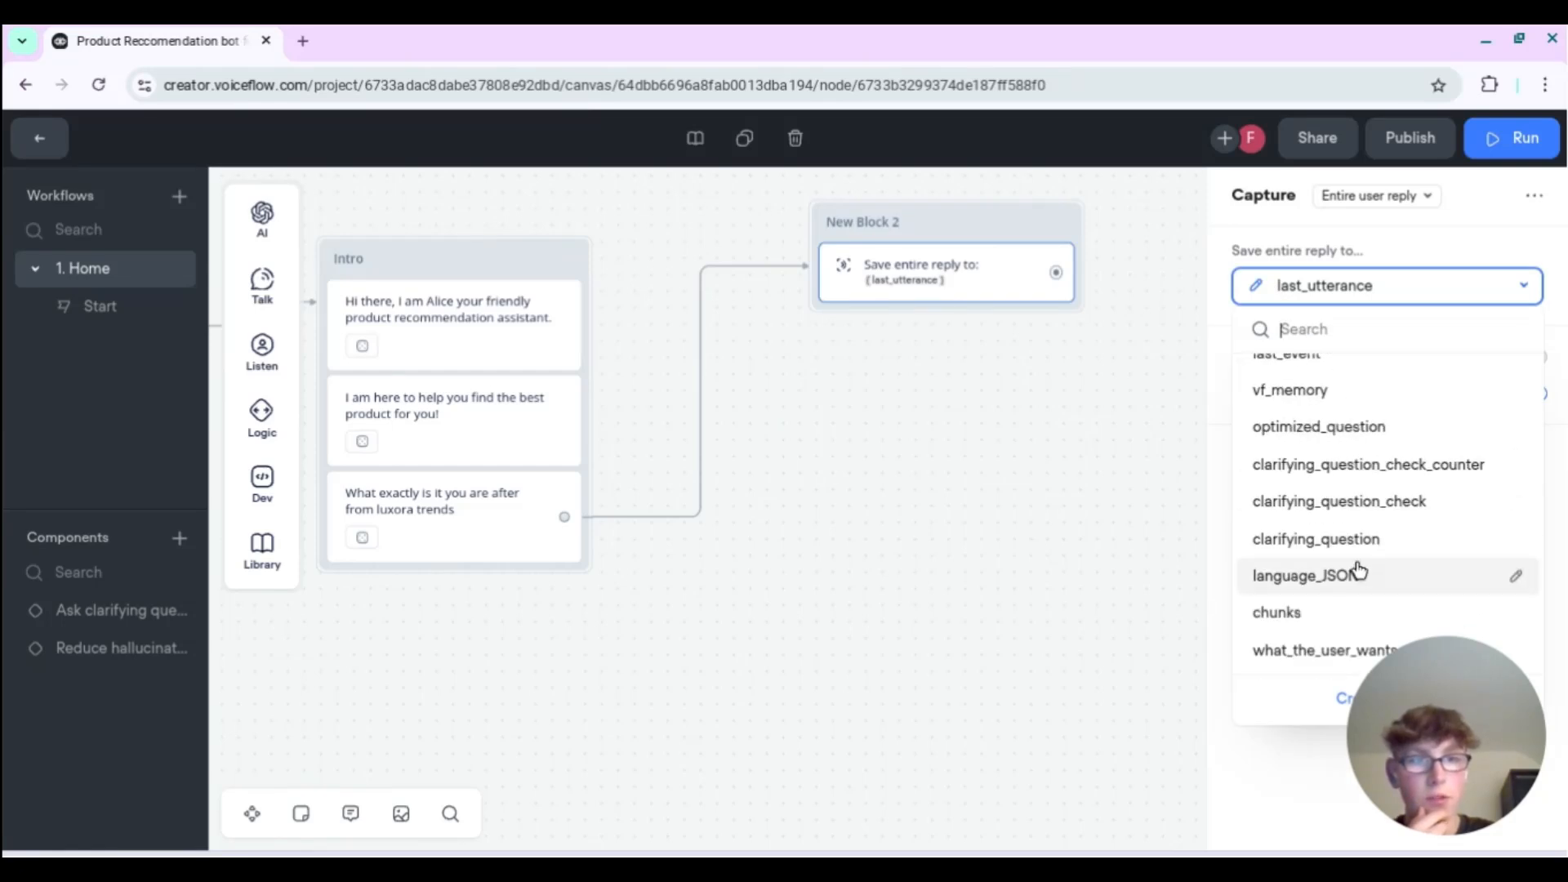
{"action": "left_click", "coordinate": [1315, 651]}
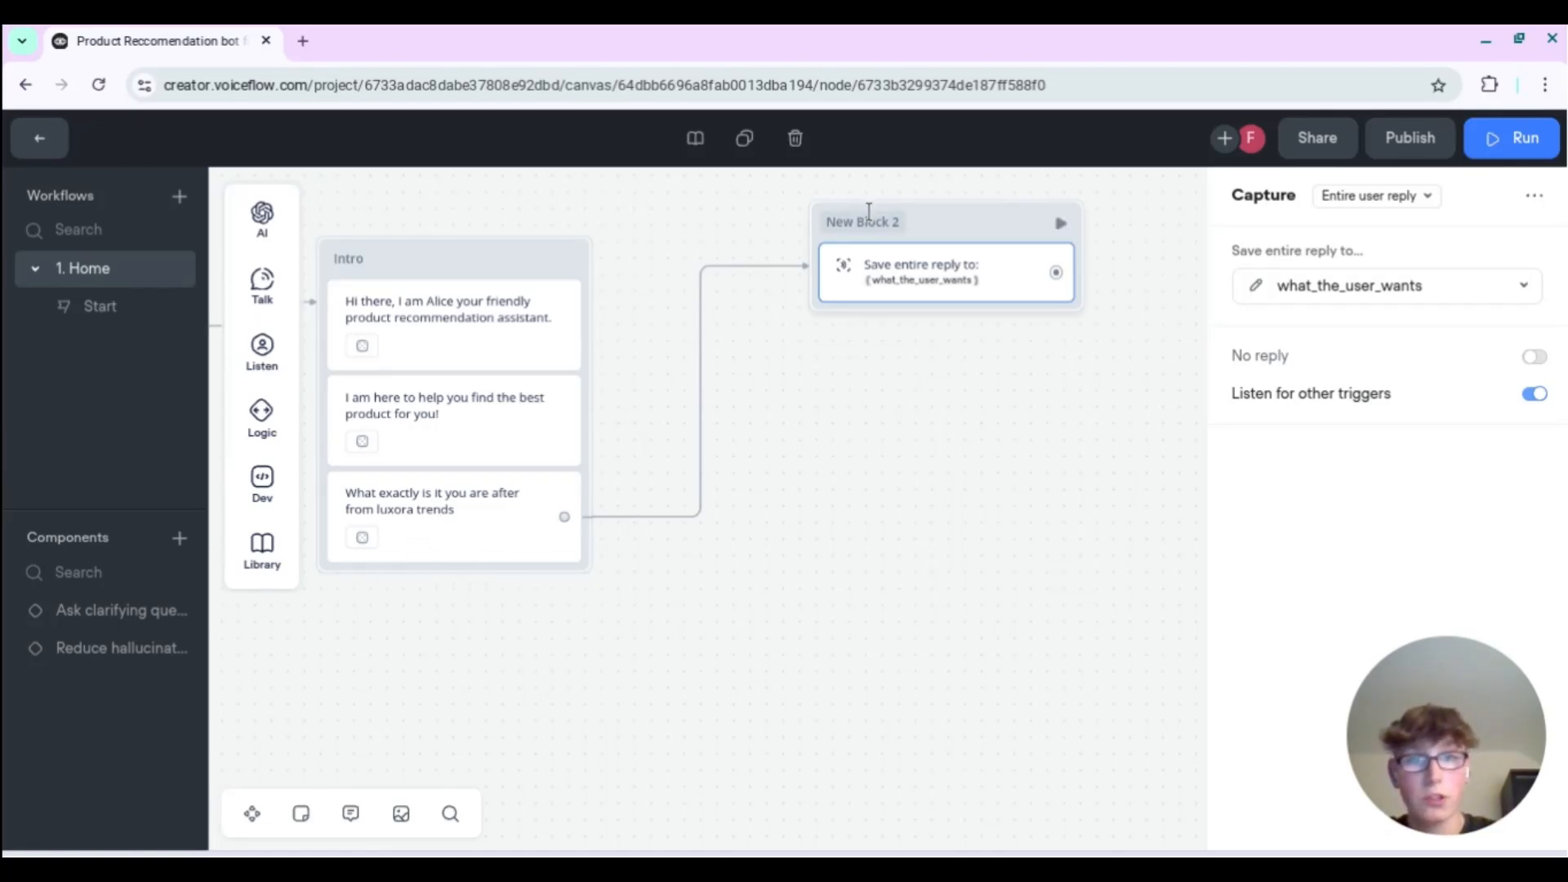
- Rename the block that holds the reply-saving step to "Capture"
{"action": "left_click", "coordinate": [871, 211]}
{"action": "left_click_drag", "start_coordinate": [904, 222], "coordinate": [822, 226]}
{"action": "key", "text": "BackSpace"}
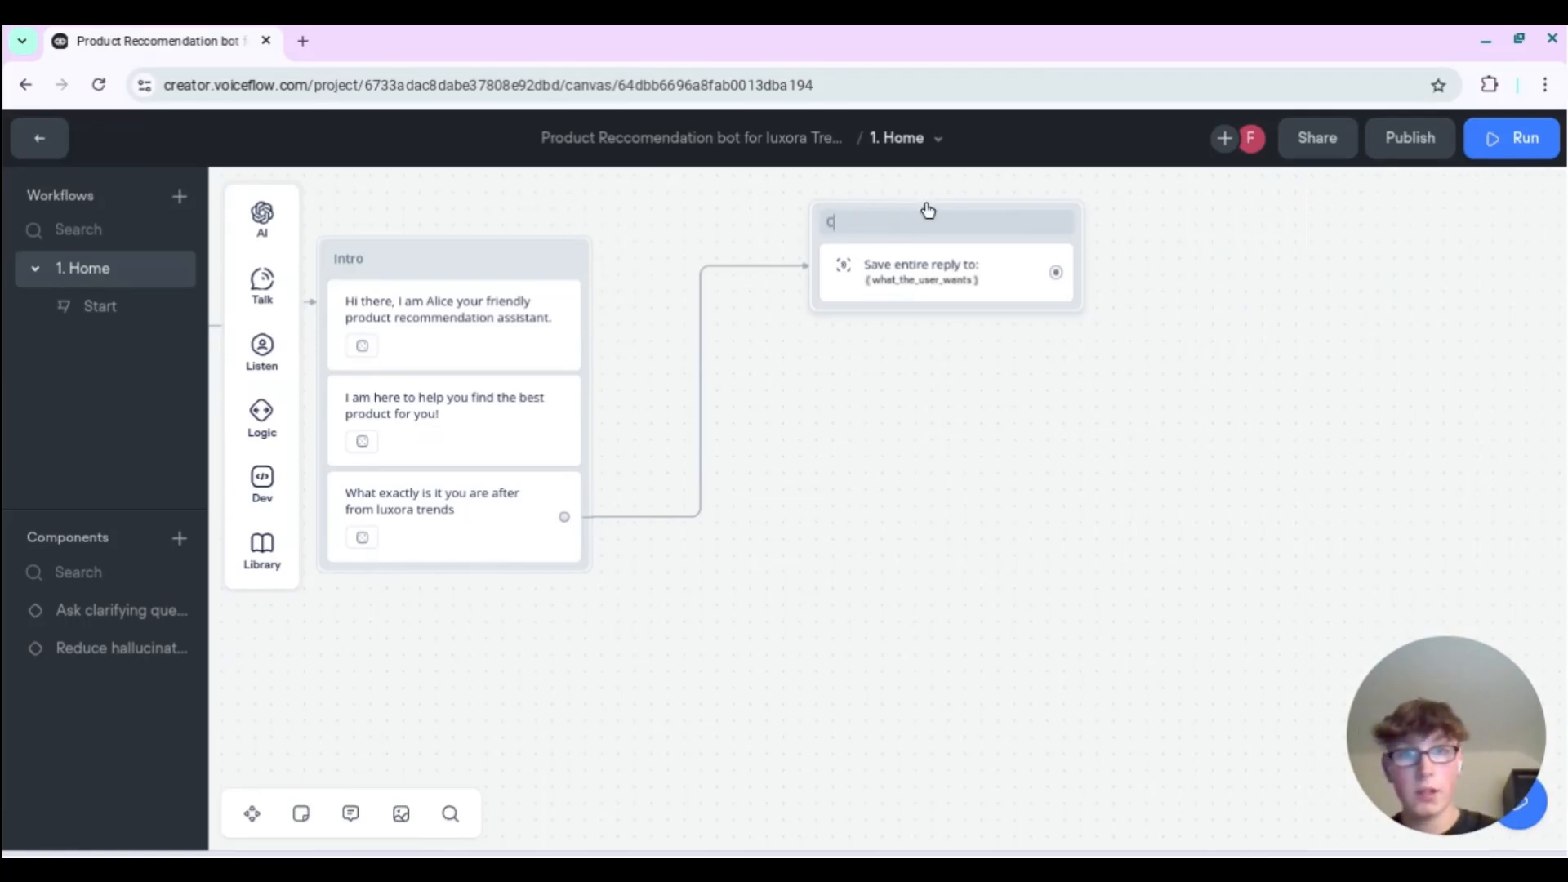
{"action": "type", "text": "Capture"}
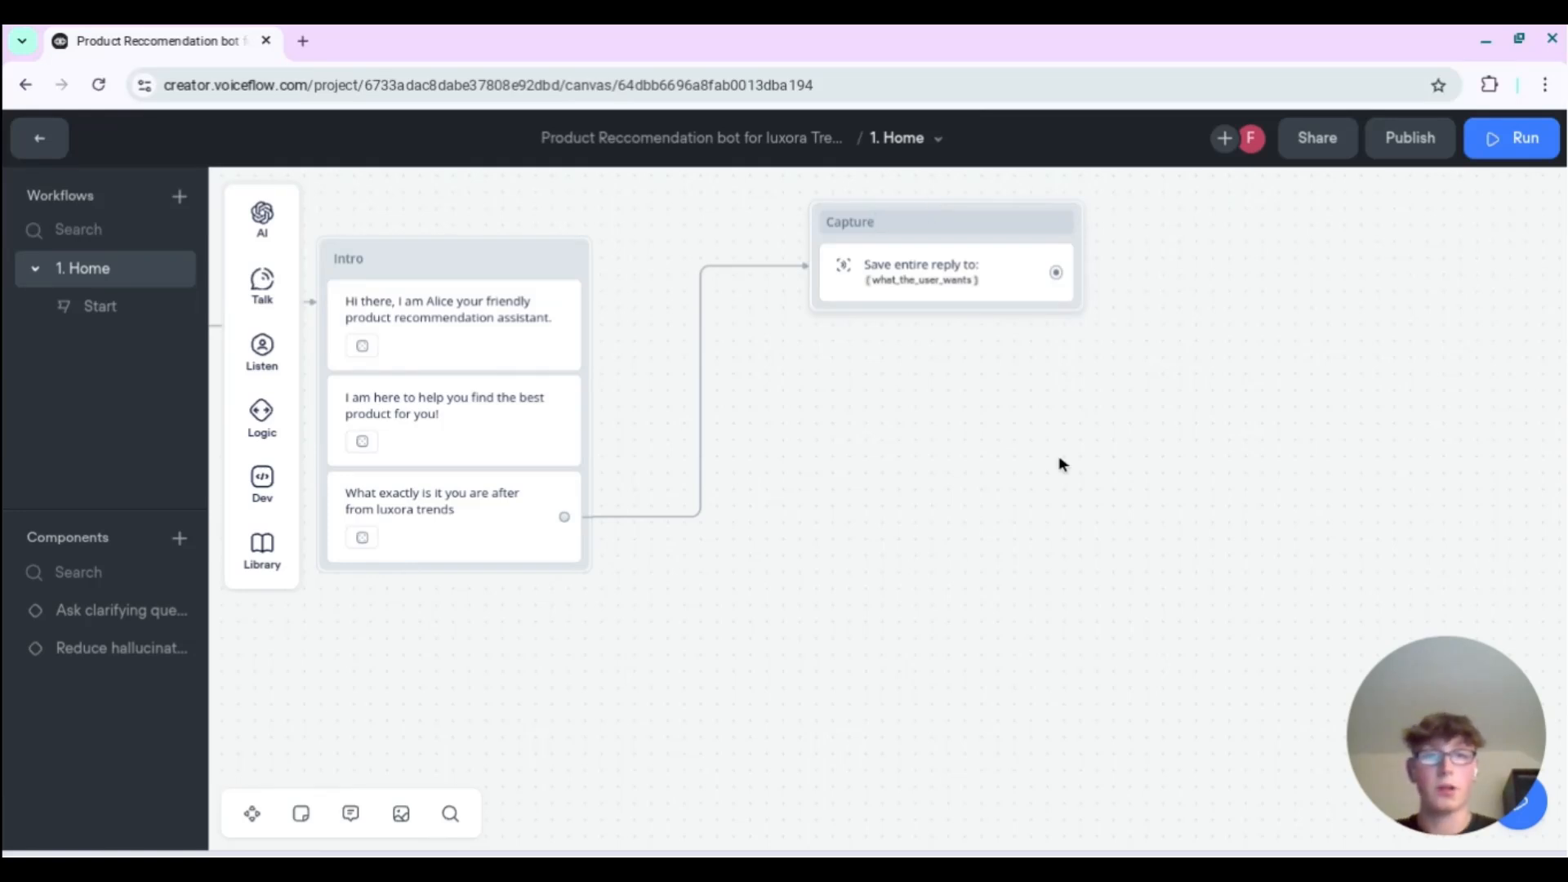
{"action": "left_click", "coordinate": [1031, 481]}
- Move the Capture block slightly lower and closer to the Intro block on the canvas
{"action": "left_click_drag", "start_coordinate": [901, 487], "coordinate": [1009, 501]}
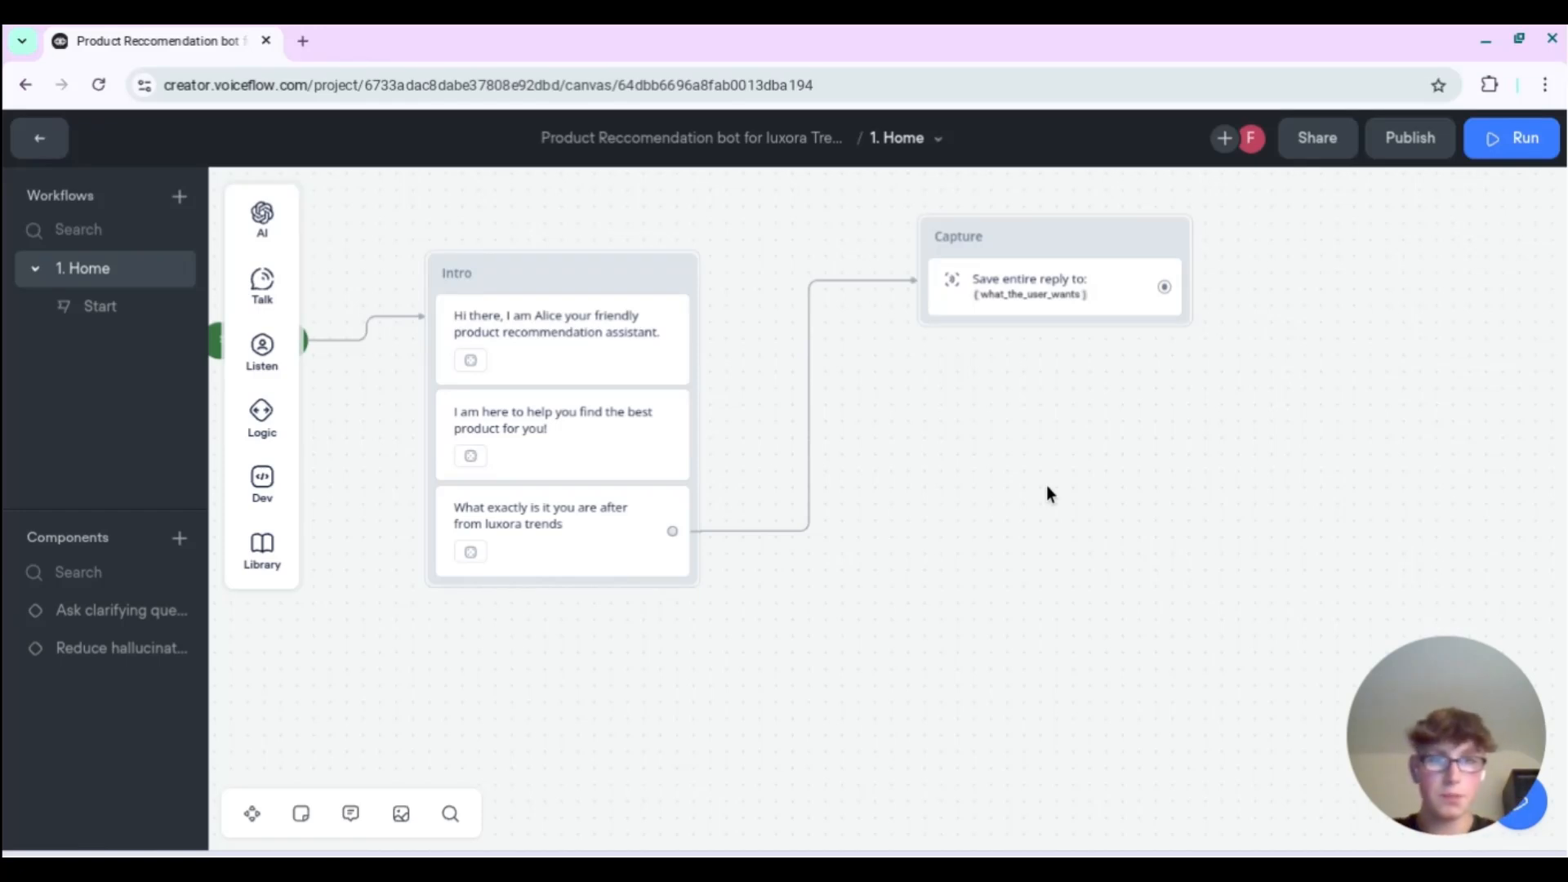
{"action": "left_click_drag", "start_coordinate": [996, 248], "coordinate": [932, 330]}
{"action": "left_click_drag", "start_coordinate": [1099, 499], "coordinate": [1150, 461]}
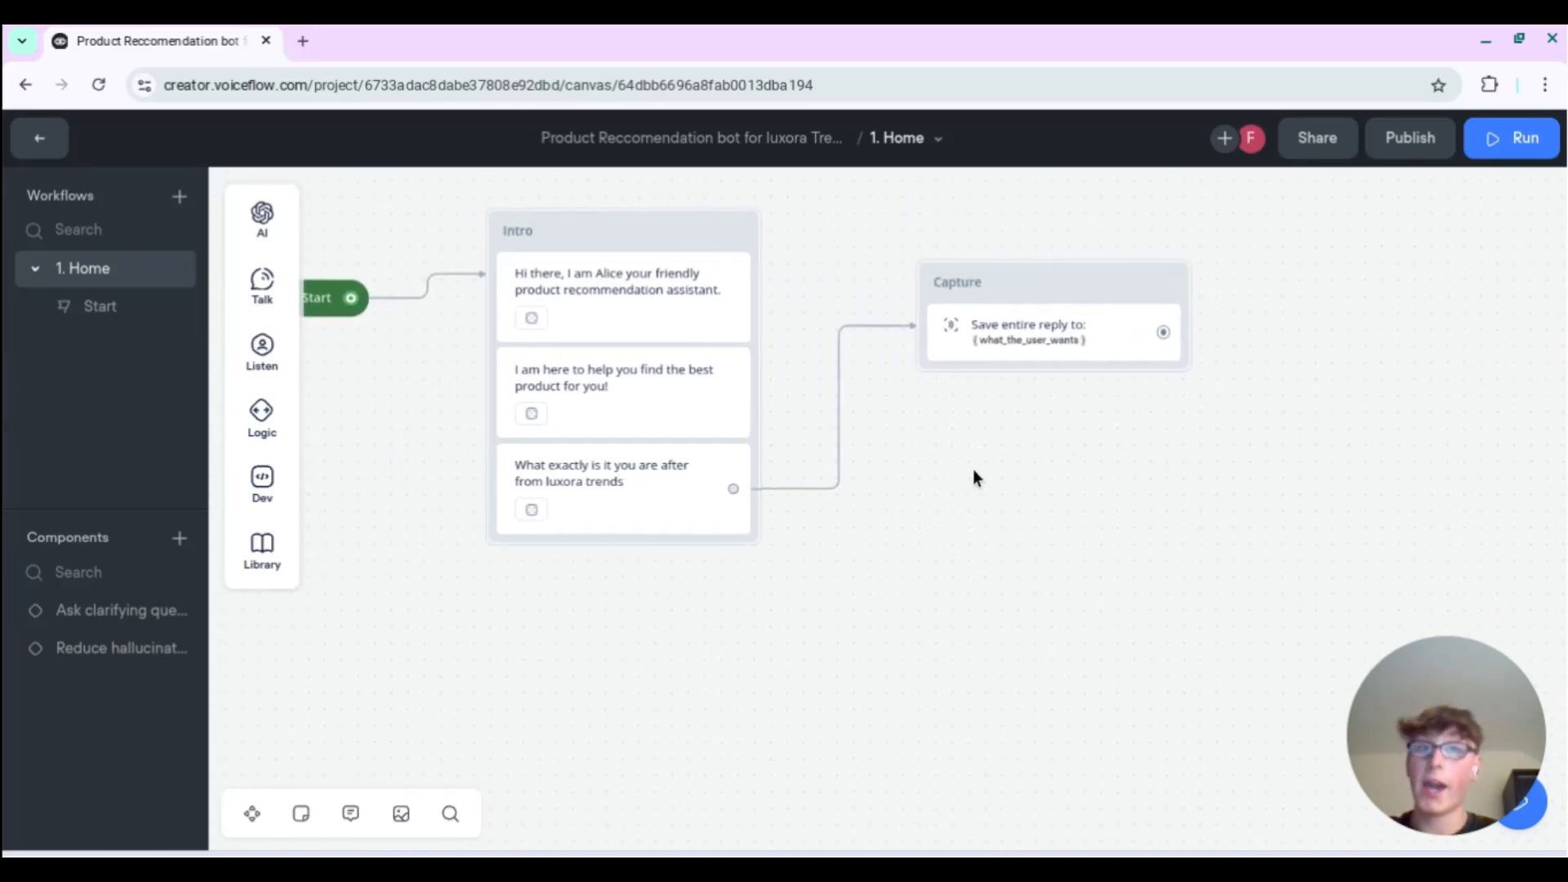
- Connect the Capture block's output to a new block below it containing a Set AI step
{"action": "left_click_drag", "start_coordinate": [946, 490], "coordinate": [1027, 575]}
{"action": "scroll", "coordinate": [1094, 530], "scroll_direction": "right", "scroll_amount": 5}
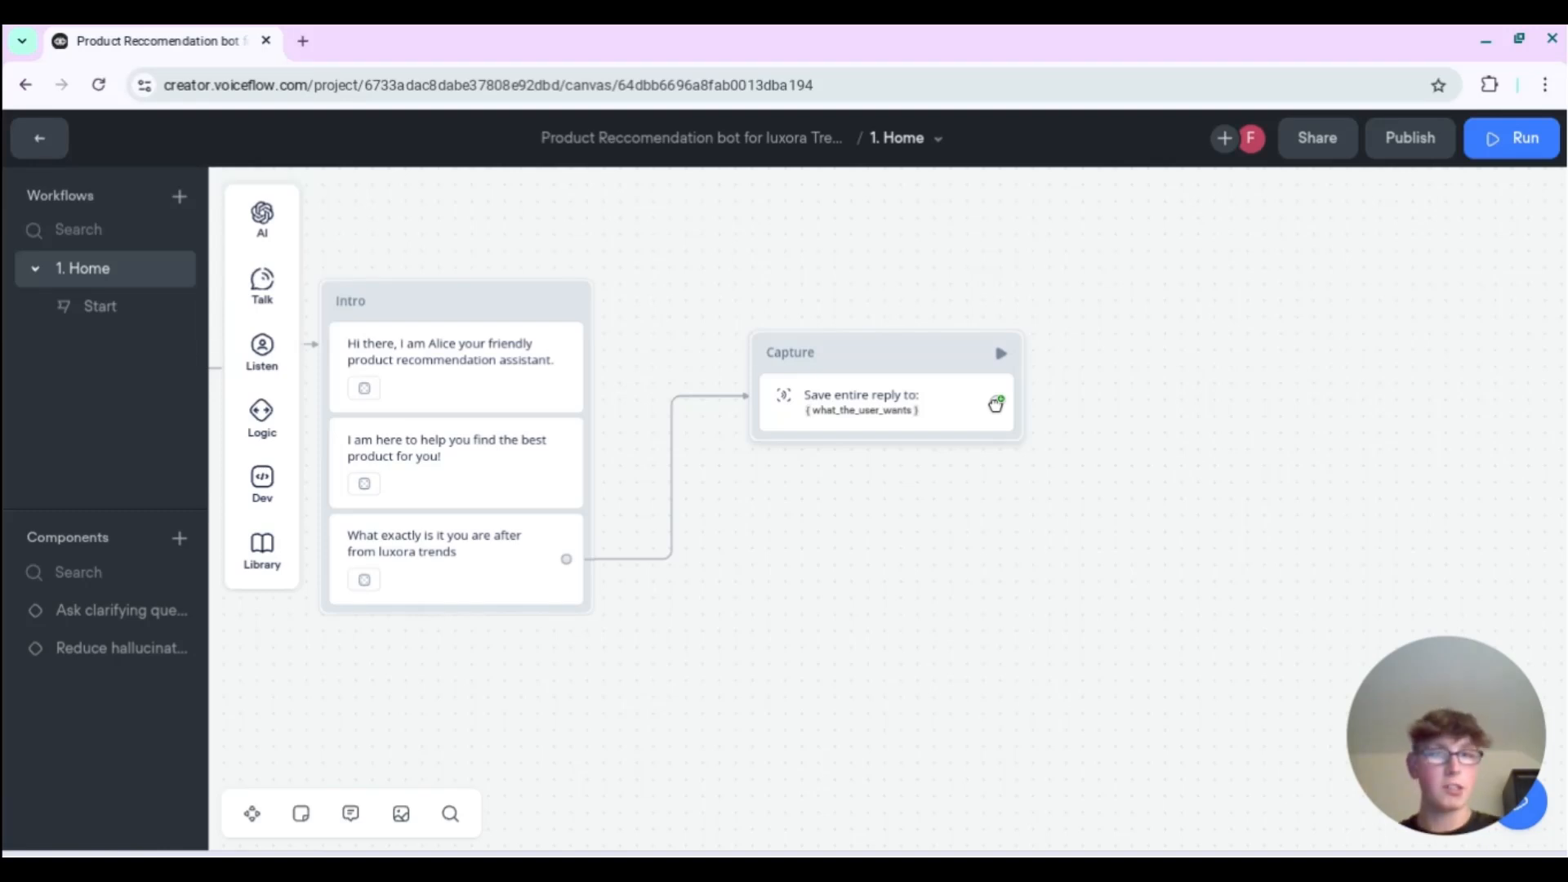
{"action": "left_click_drag", "start_coordinate": [993, 398], "coordinate": [796, 552]}
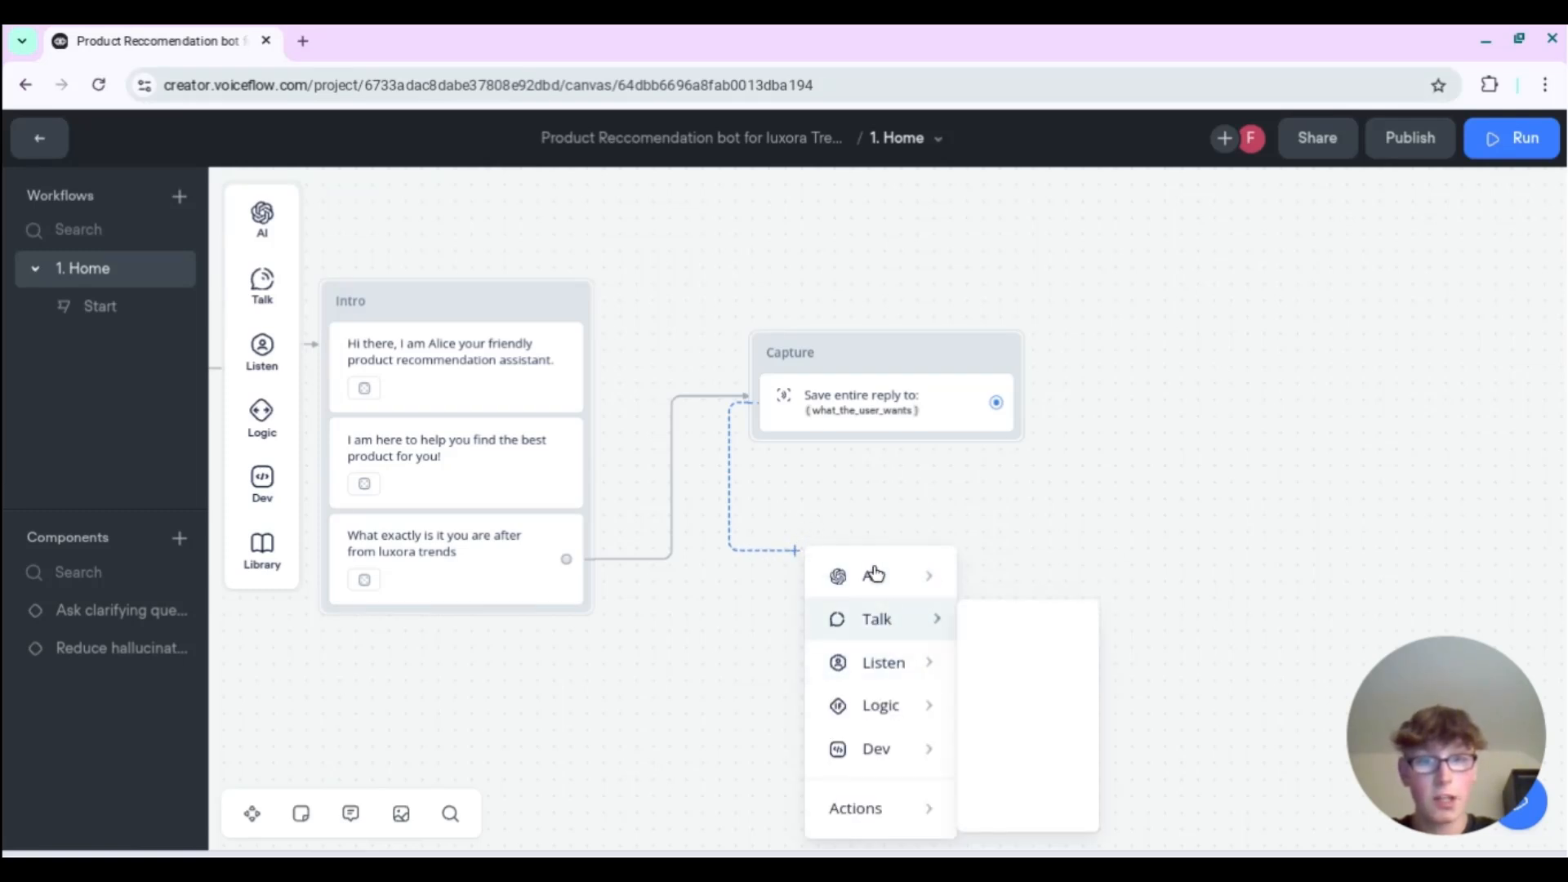
{"action": "mouse_move", "coordinate": [872, 576]}
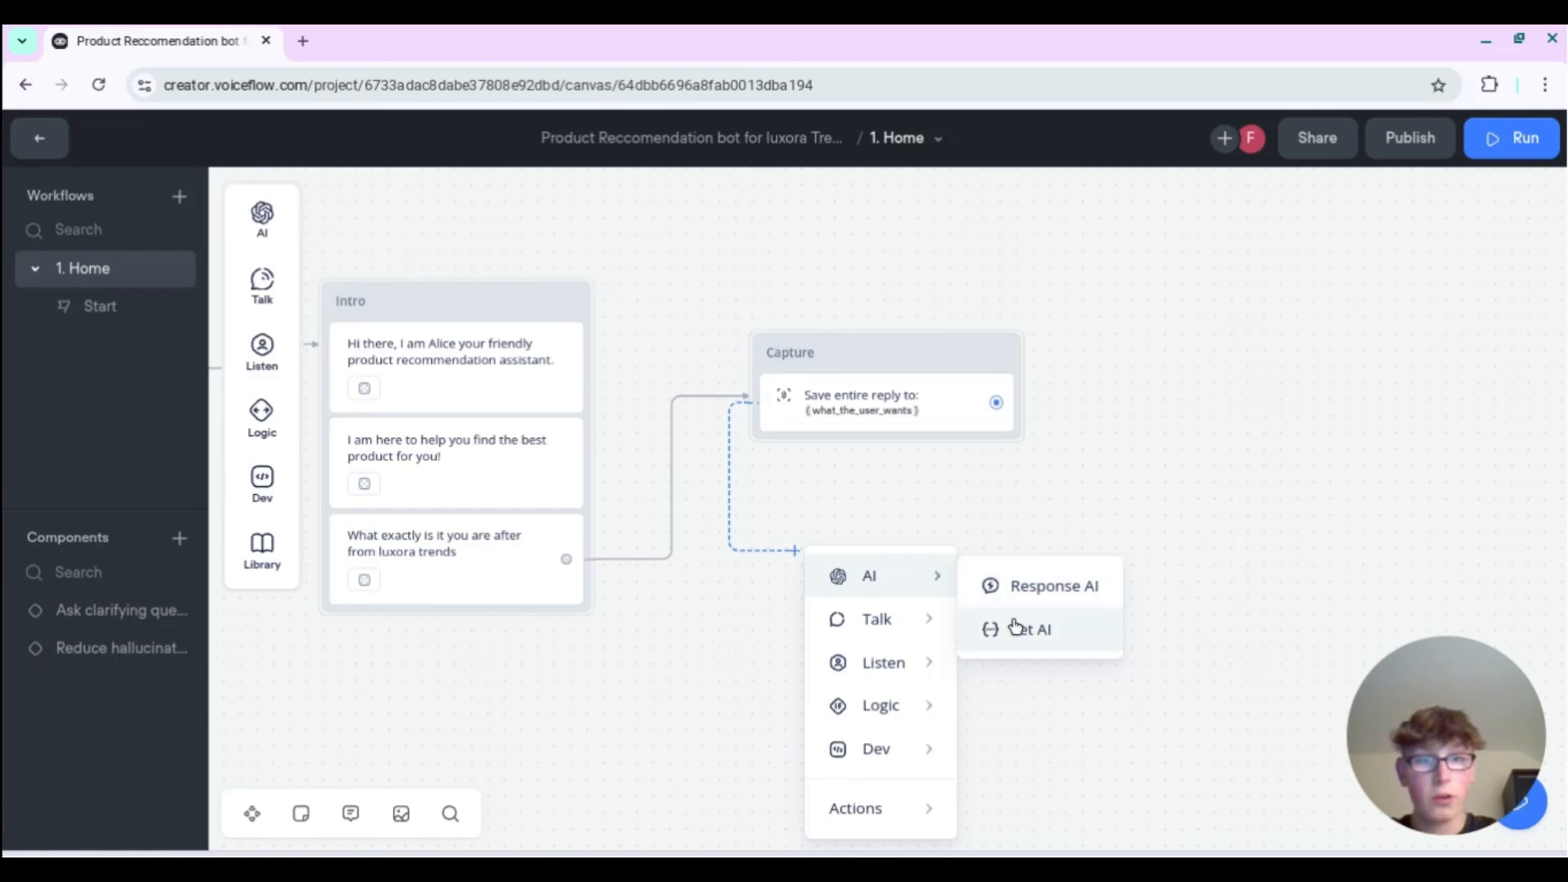
{"action": "left_click", "coordinate": [984, 632]}
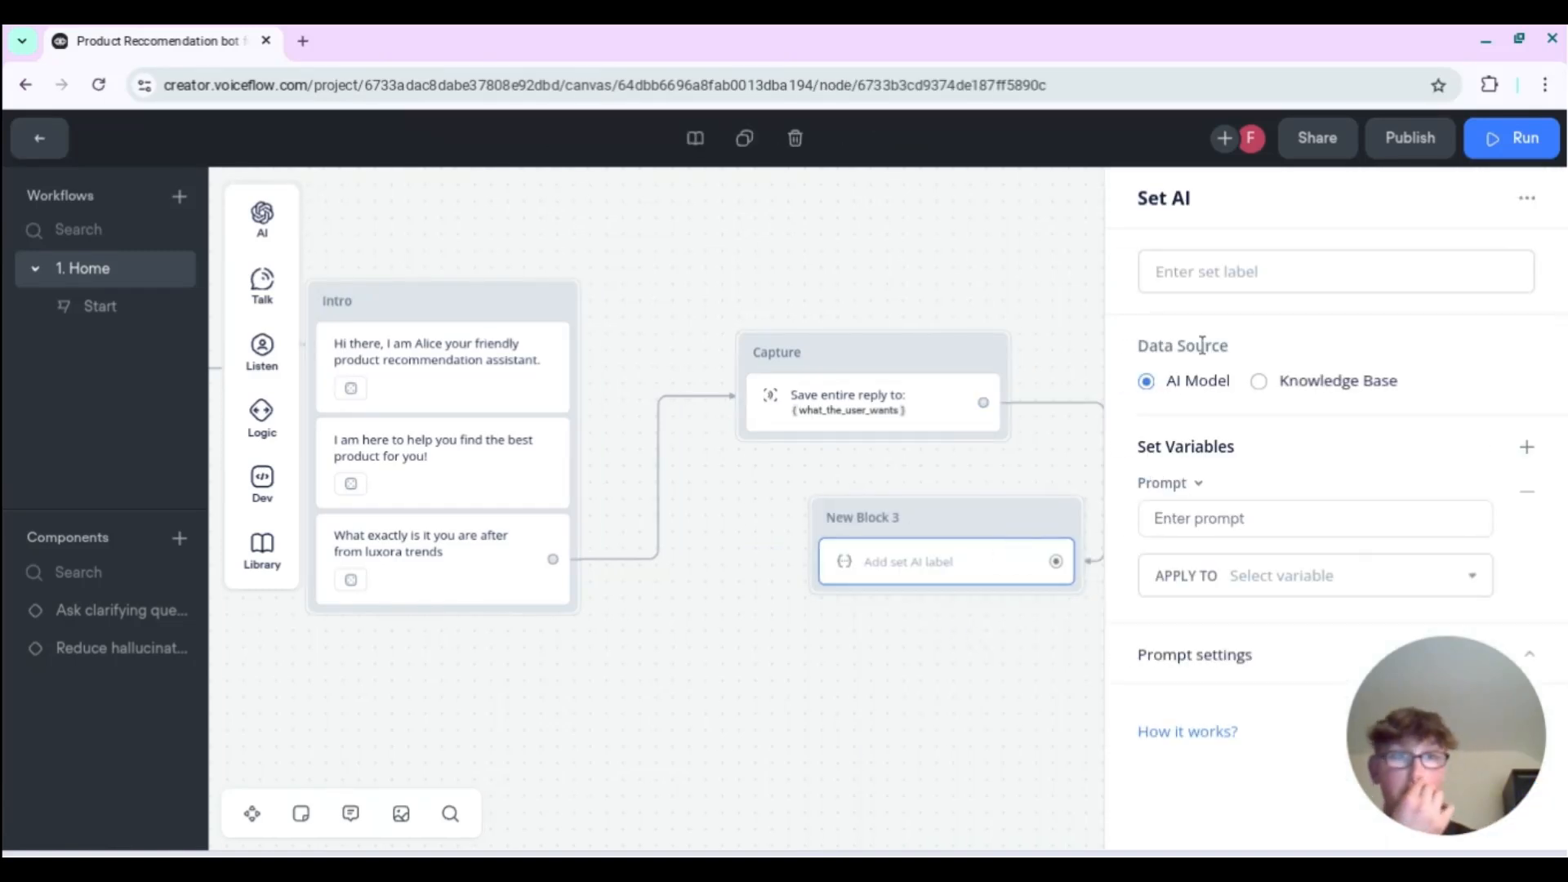
- Label the Set AI step "Optimise Request" and apply its output to a new variable named KB_Input
{"action": "left_click", "coordinate": [1233, 282]}
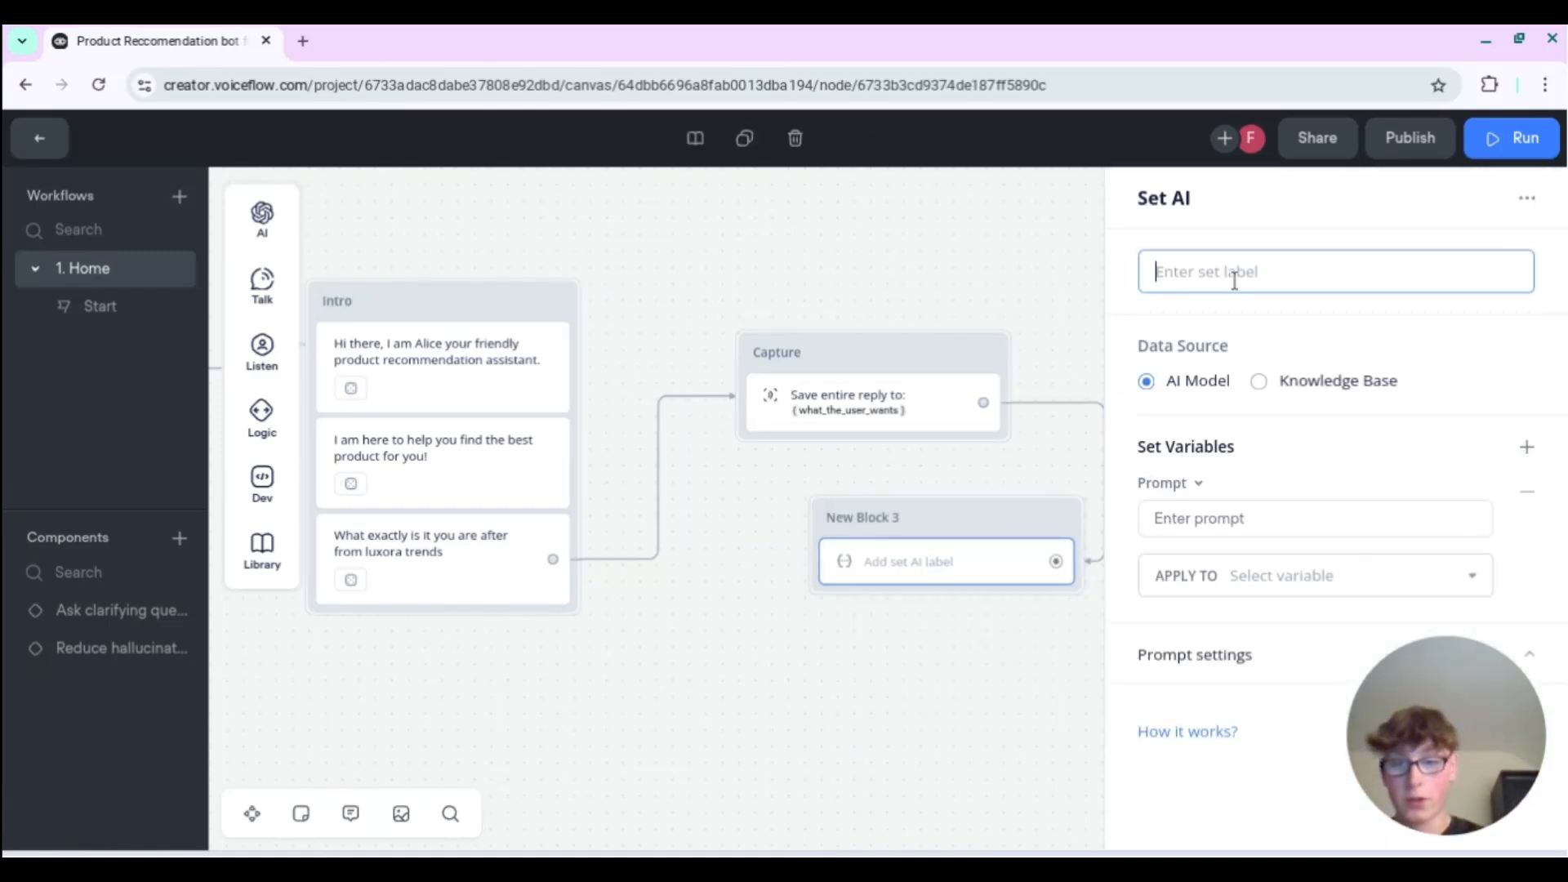
{"action": "type", "text": "Optimise Request"}
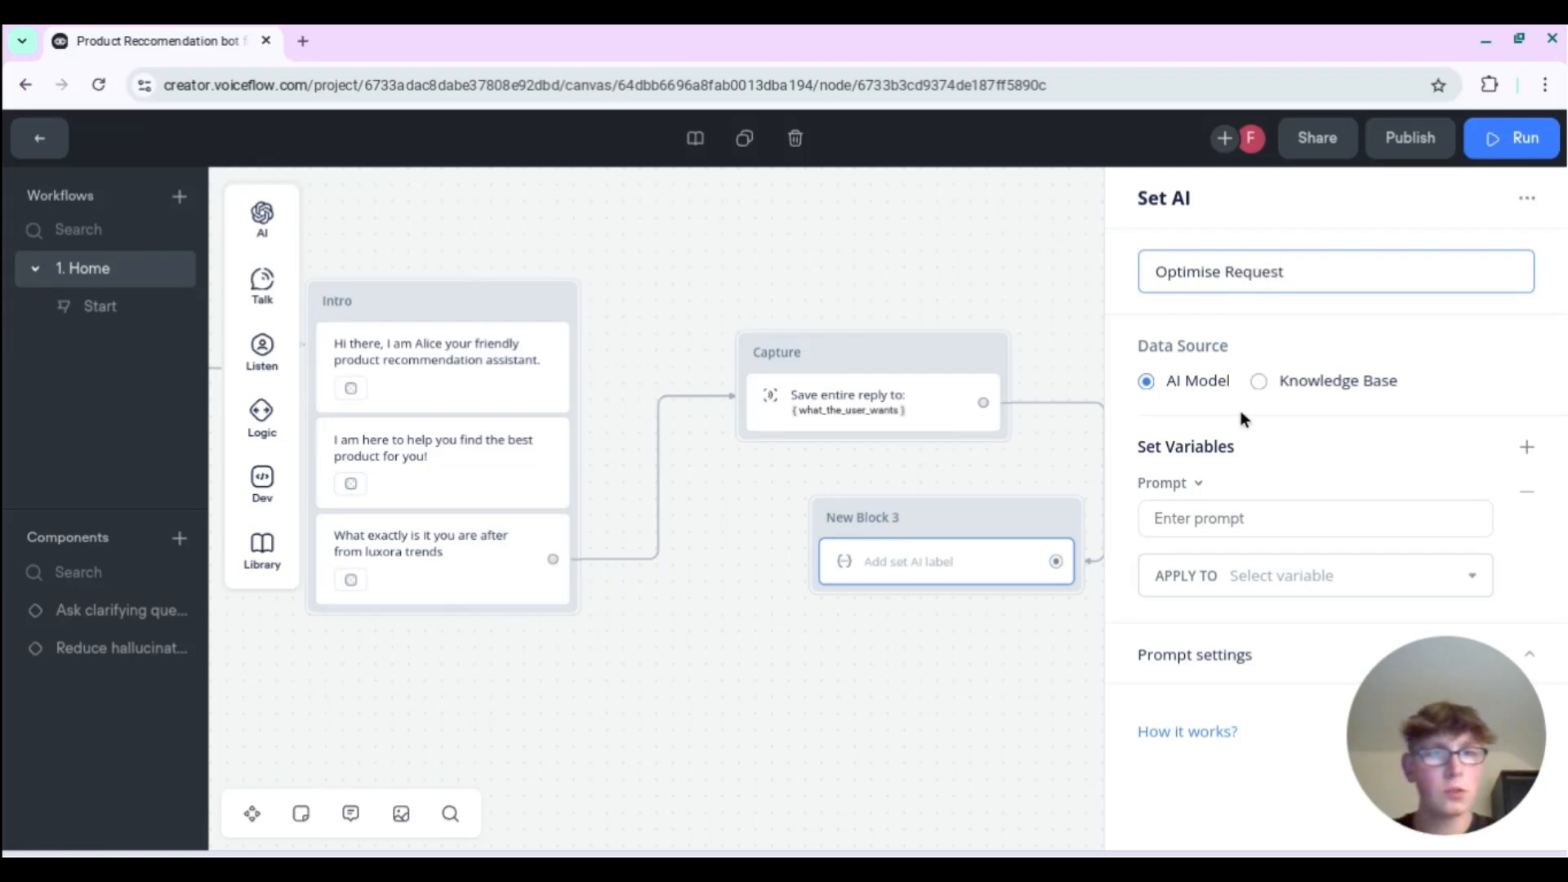
{"action": "left_click", "coordinate": [1288, 576]}
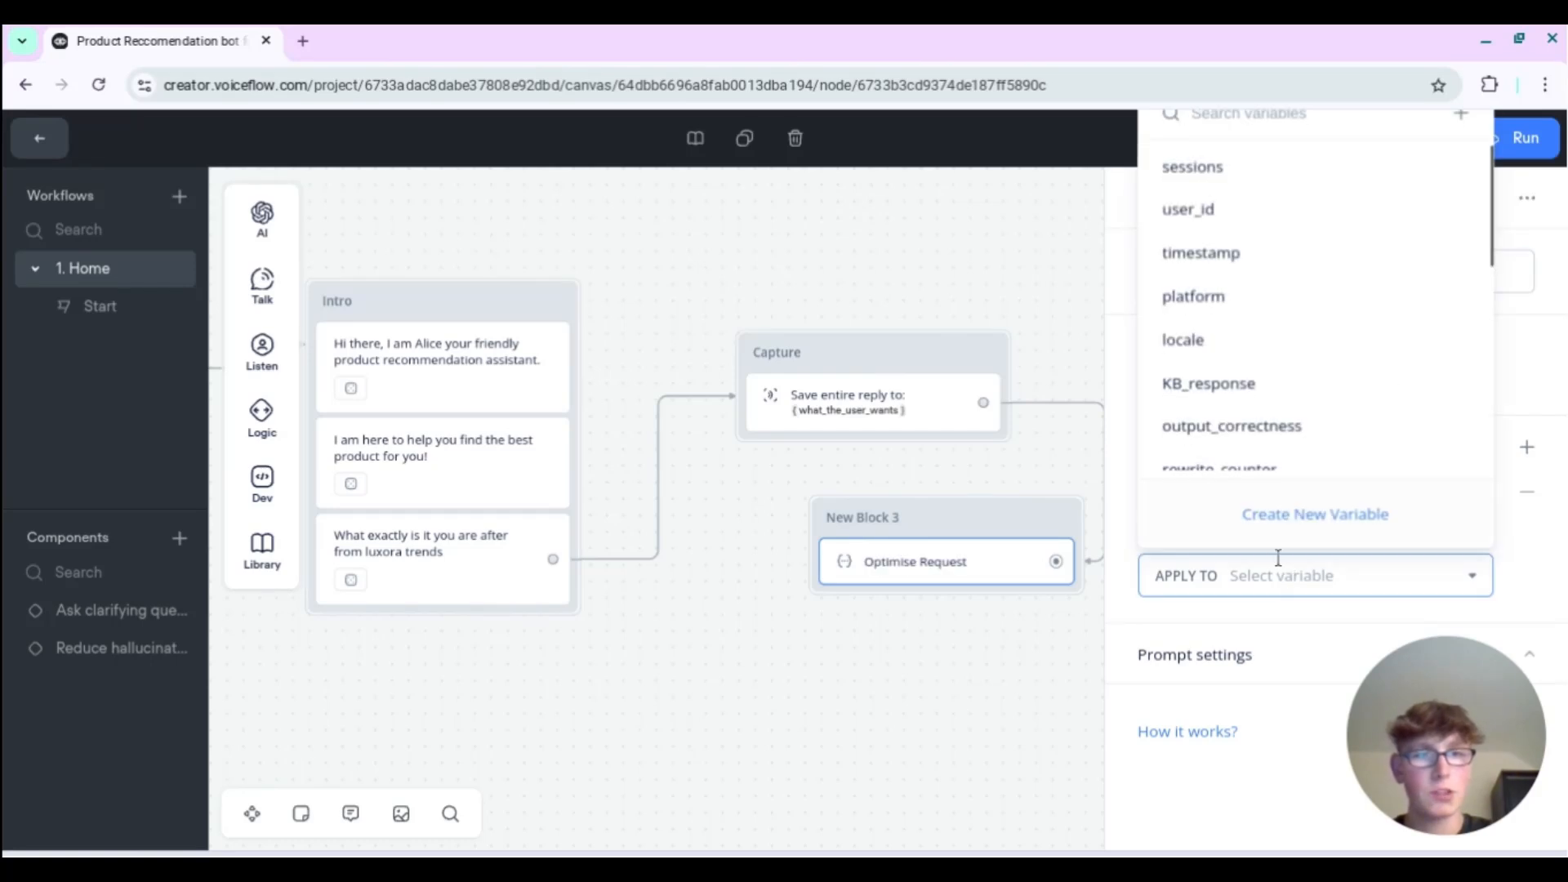
{"action": "left_click", "coordinate": [1278, 511]}
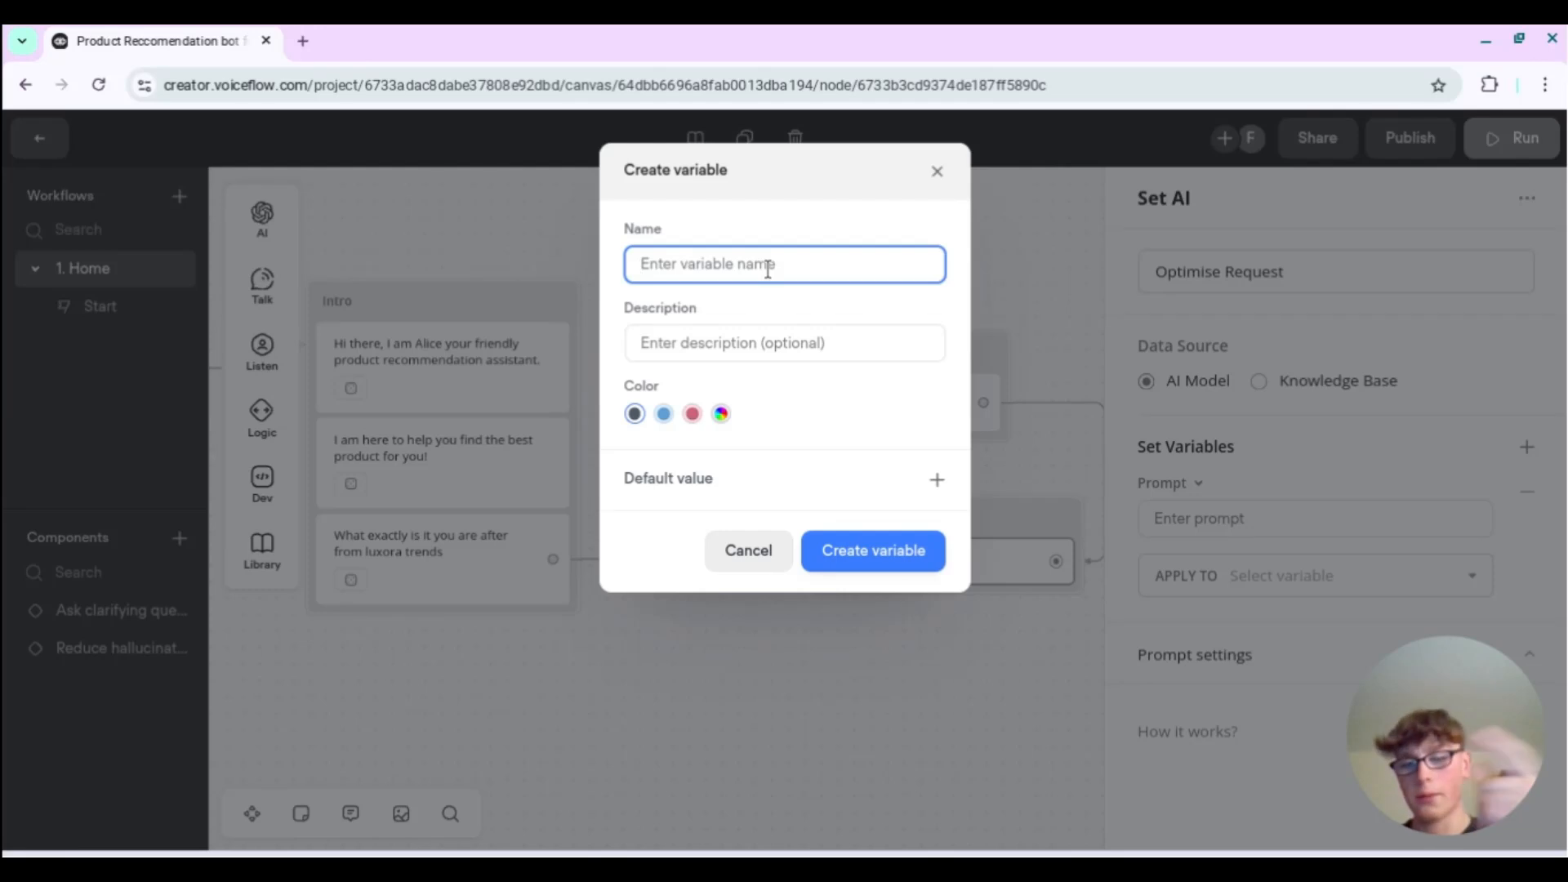
{"action": "type", "text": "KB_Inp"}
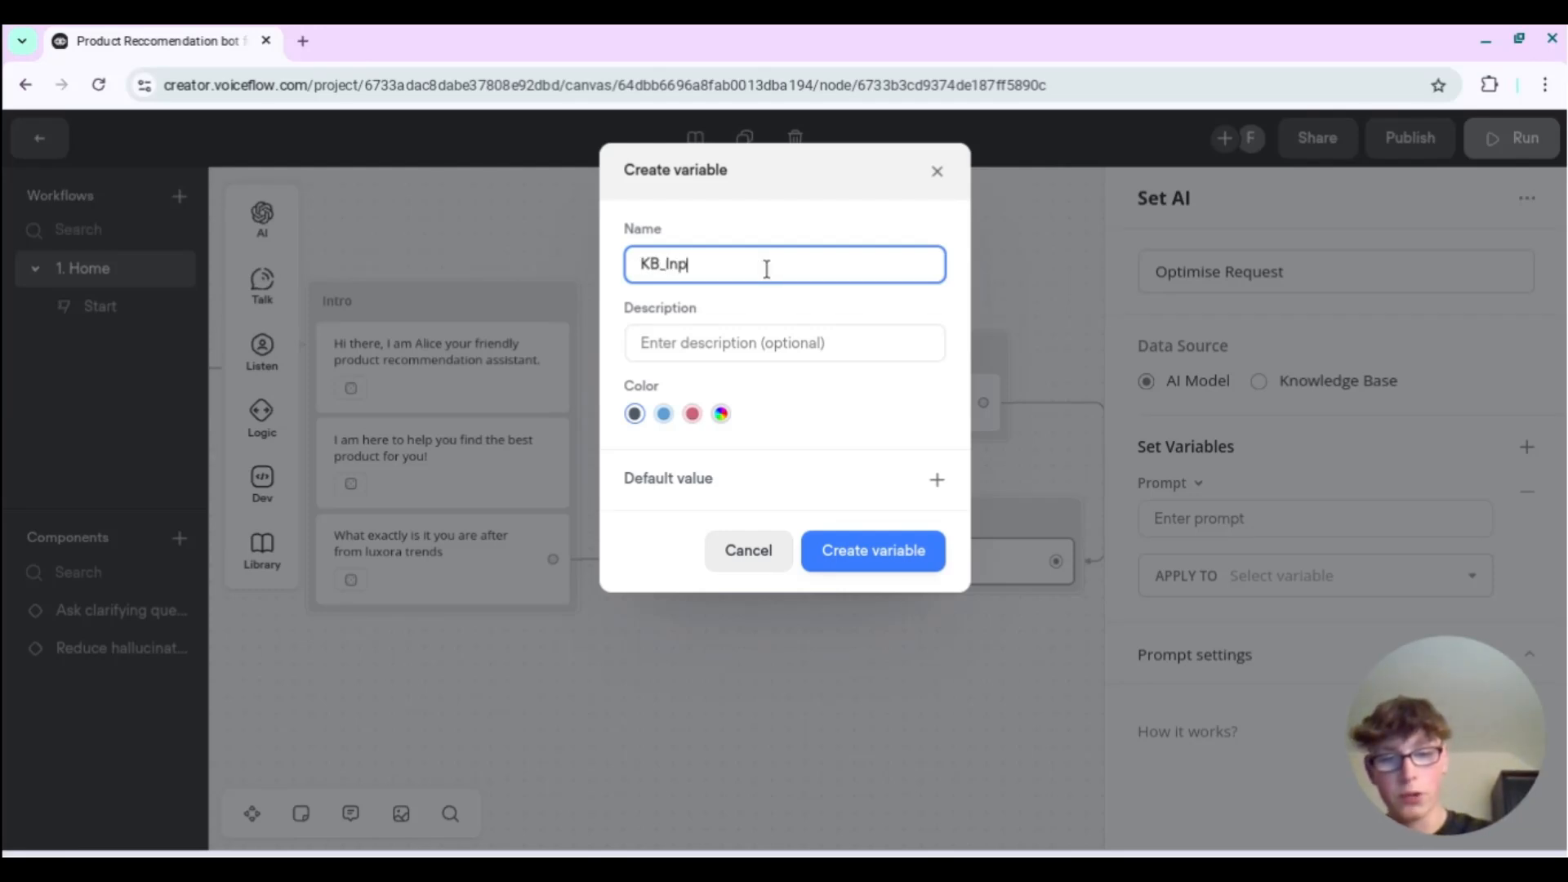
{"action": "type", "text": "ut"}
{"action": "left_click", "coordinate": [904, 550]}
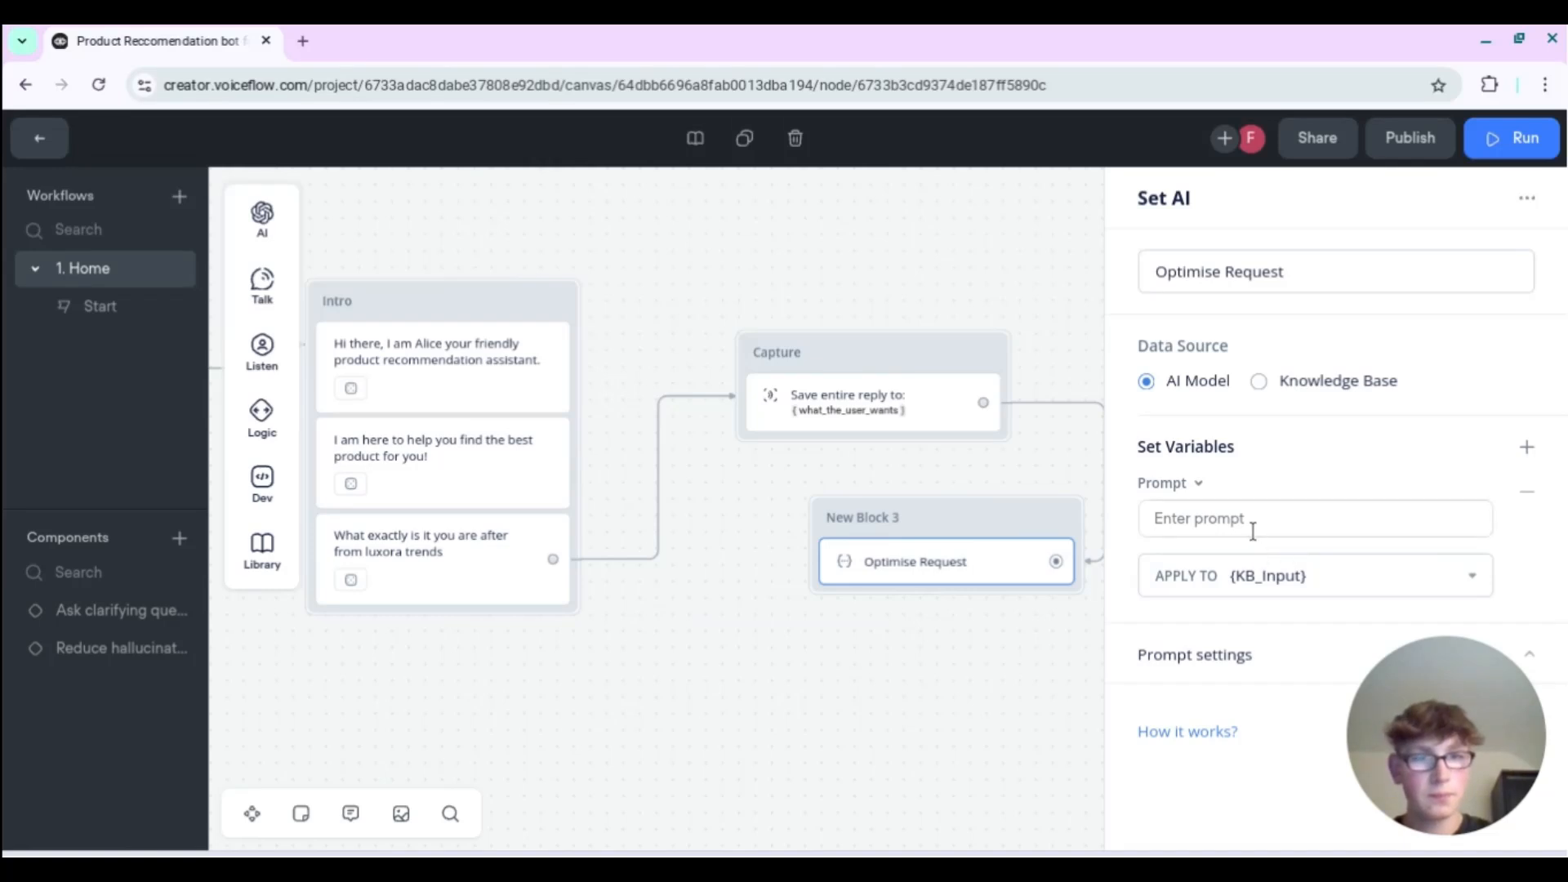
- Set the AI model of the Optimise Request step to GPT-4 Turbo in its prompt settings
{"action": "left_click", "coordinate": [1253, 532]}
{"action": "left_click", "coordinate": [1239, 654]}
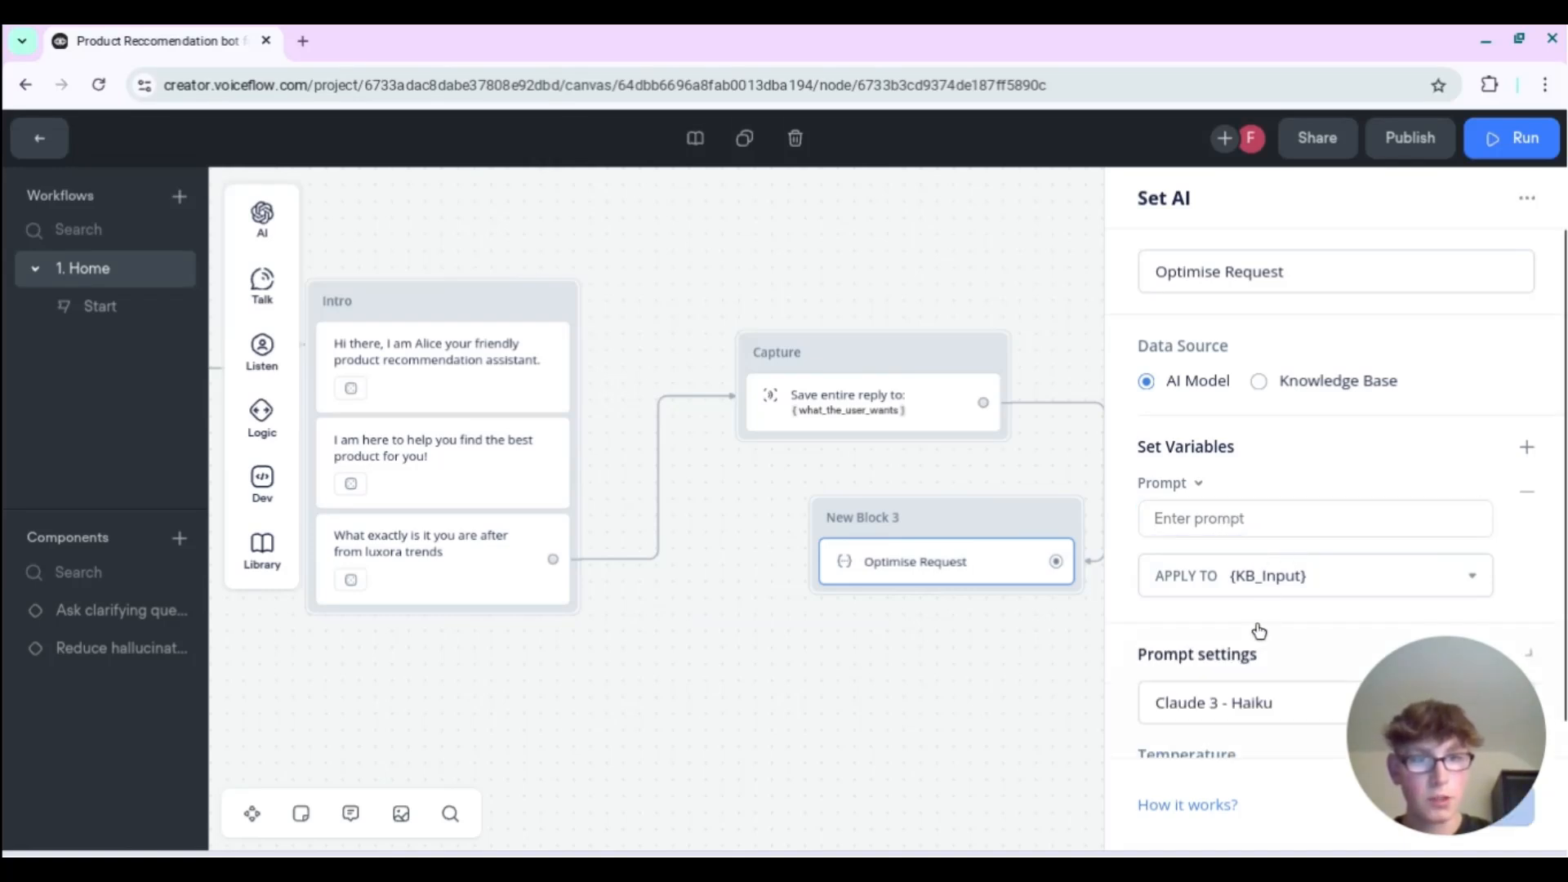
{"action": "scroll", "coordinate": [1251, 633], "scroll_direction": "down", "scroll_amount": 3}
{"action": "left_click", "coordinate": [1274, 472]}
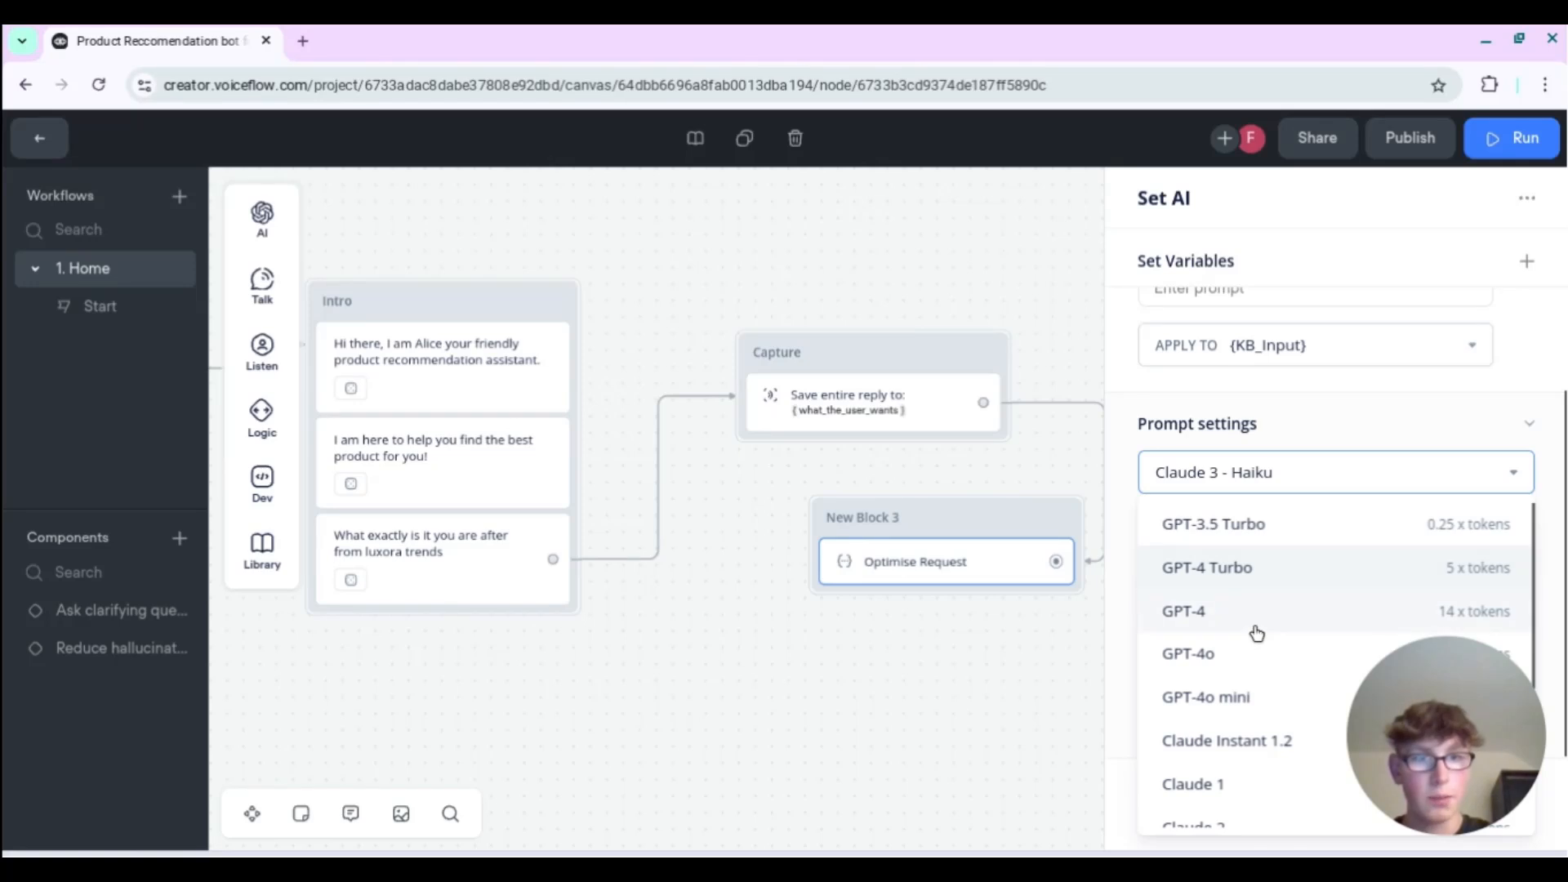
{"action": "left_click", "coordinate": [1241, 696]}
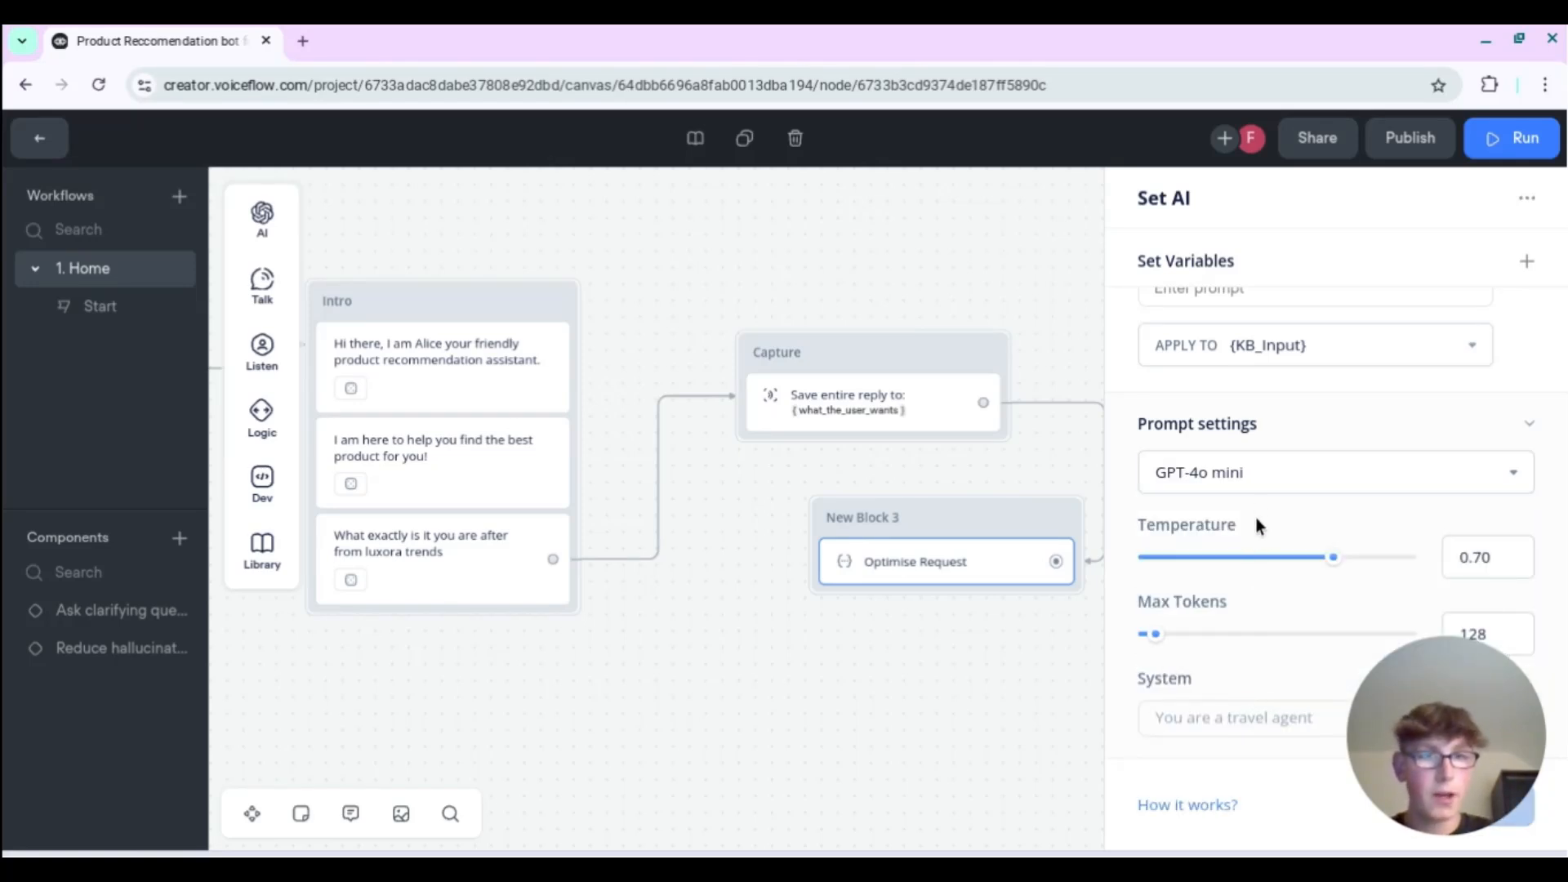
{"action": "left_click", "coordinate": [1254, 484]}
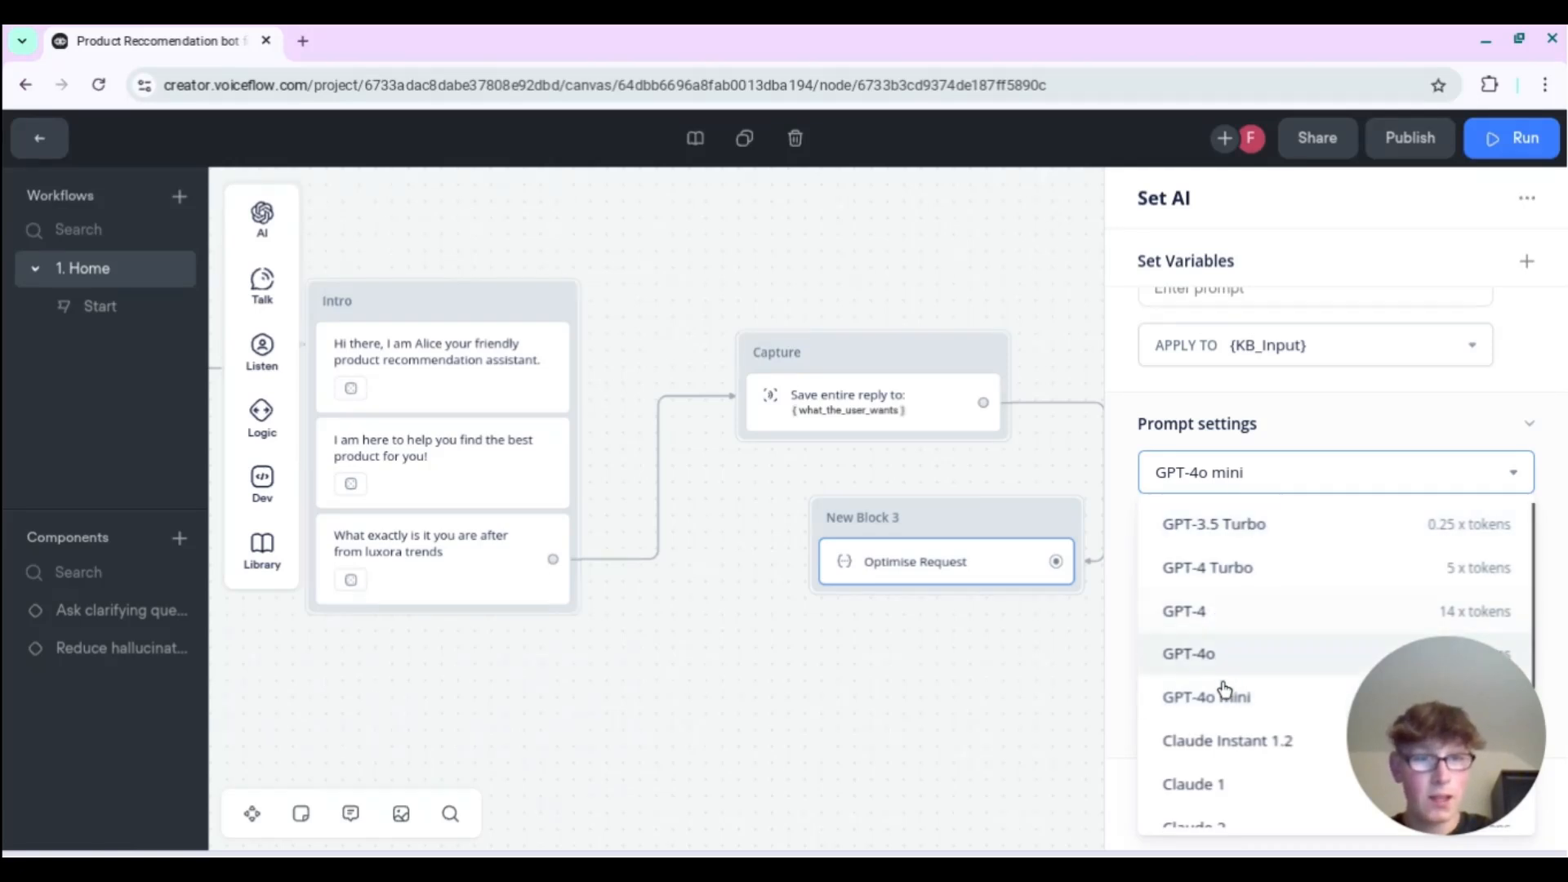
{"action": "left_click", "coordinate": [1247, 575]}
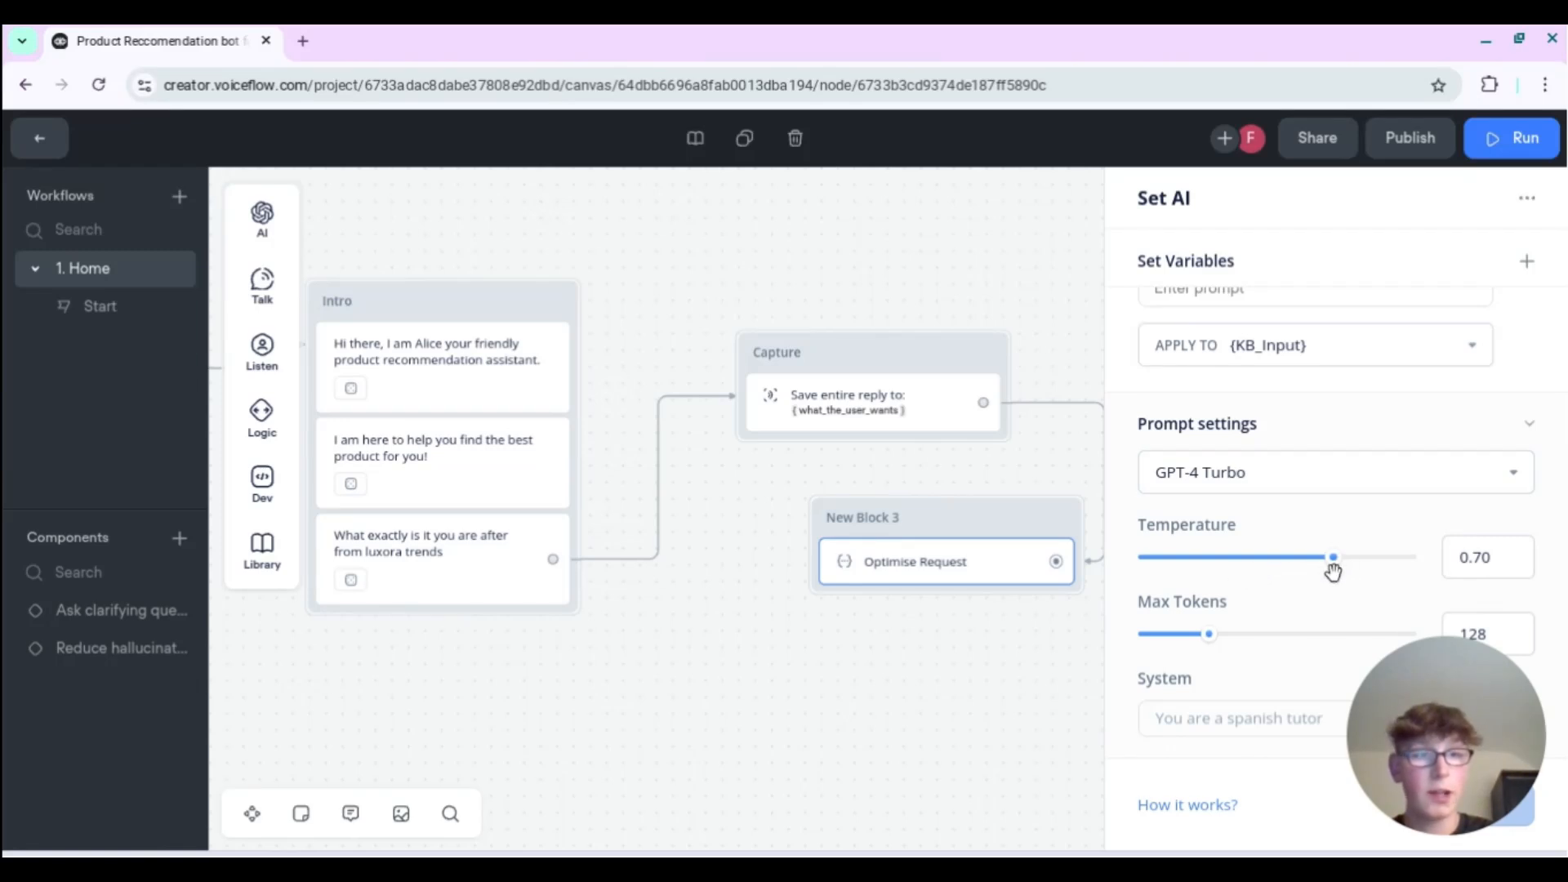
- Set the Optimise Request step's temperature to 0.00 and its maximum tokens to 248
{"action": "left_click_drag", "start_coordinate": [1308, 567], "coordinate": [1230, 575]}
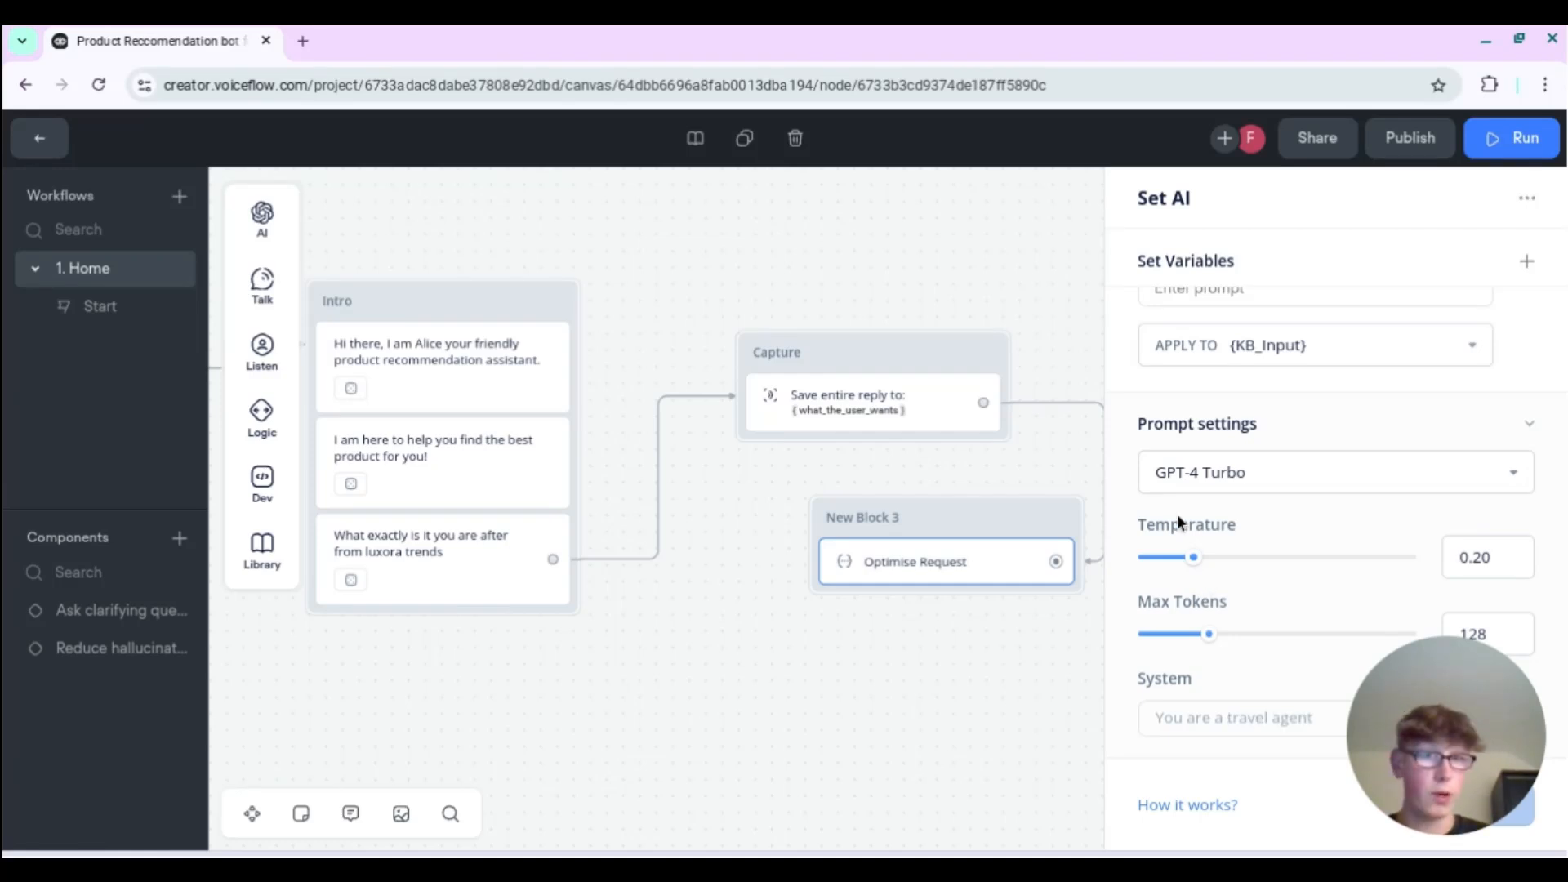
{"action": "left_click", "coordinate": [1179, 493]}
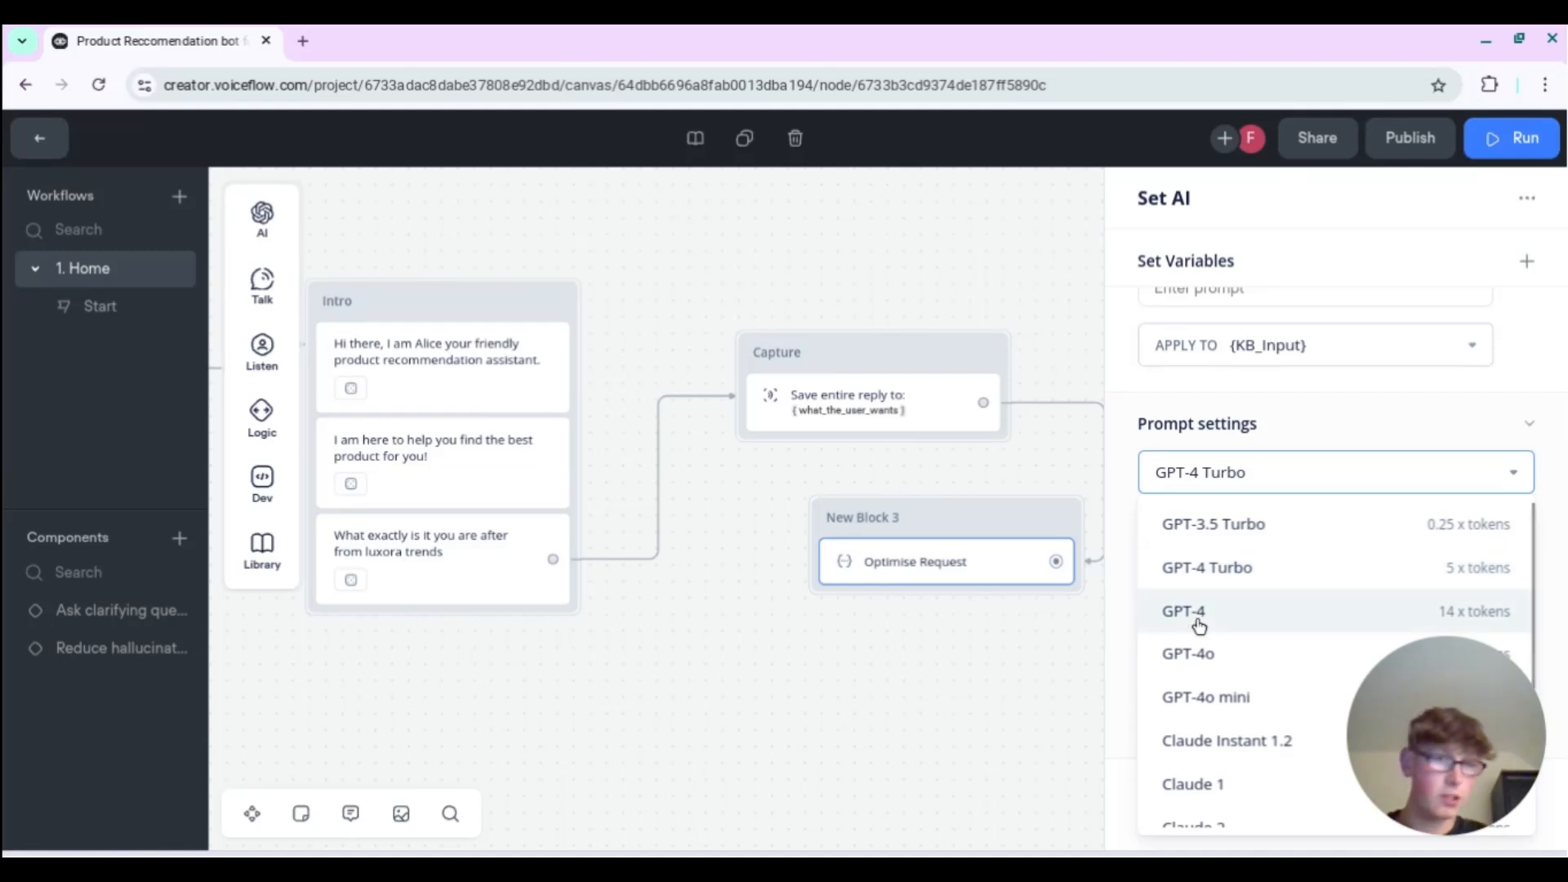
{"action": "left_click", "coordinate": [1354, 428]}
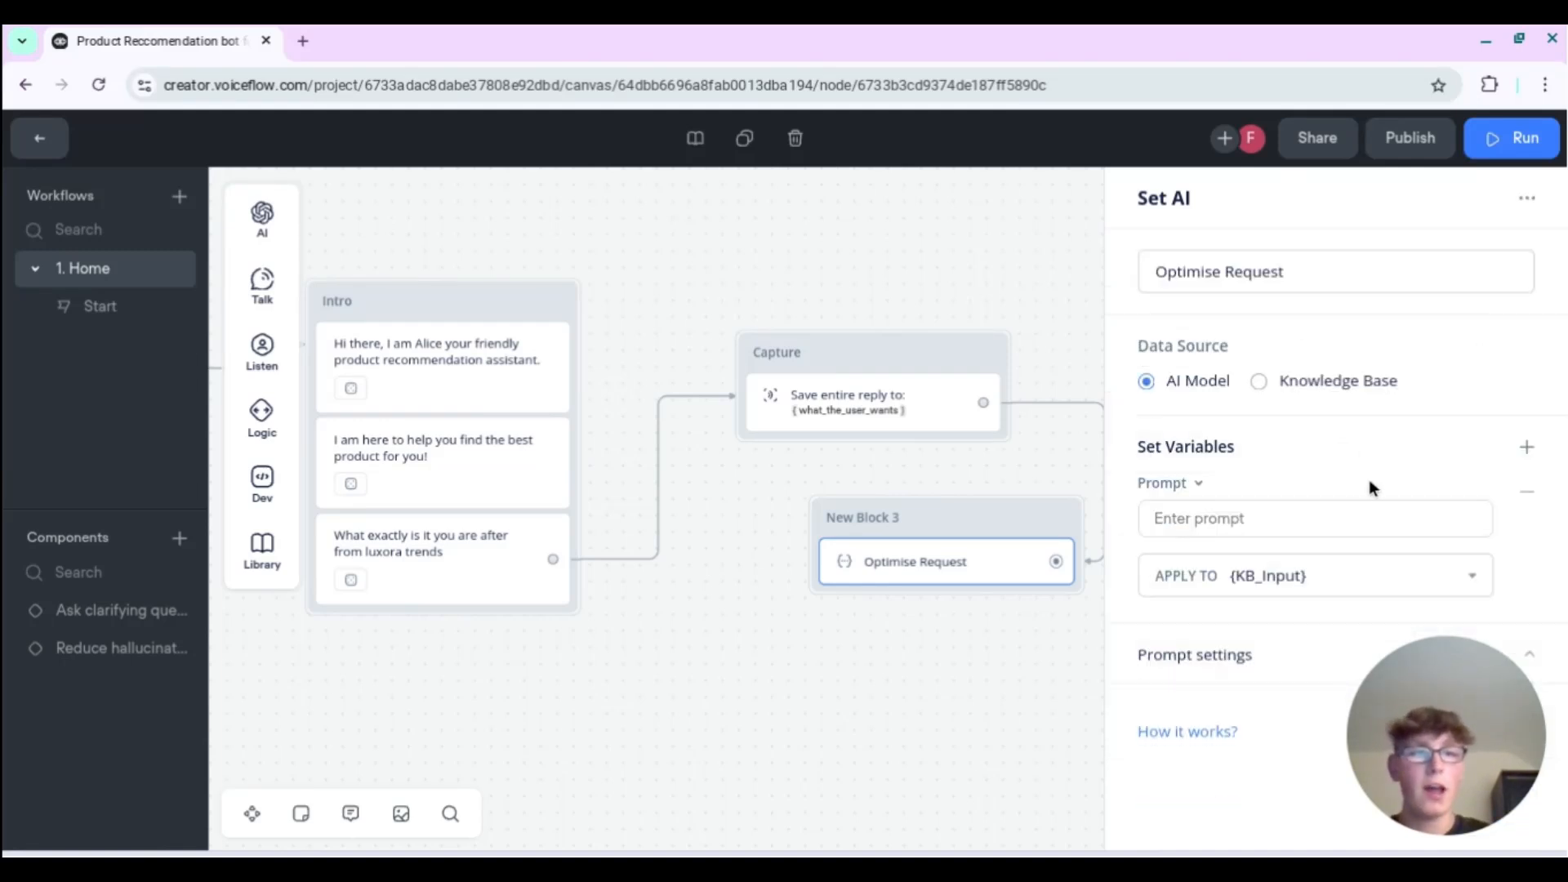
{"action": "left_click", "coordinate": [1231, 676]}
{"action": "scroll", "coordinate": [1233, 686], "scroll_direction": "down", "scroll_amount": 1}
{"action": "scroll", "coordinate": [1233, 678], "scroll_direction": "down", "scroll_amount": 2}
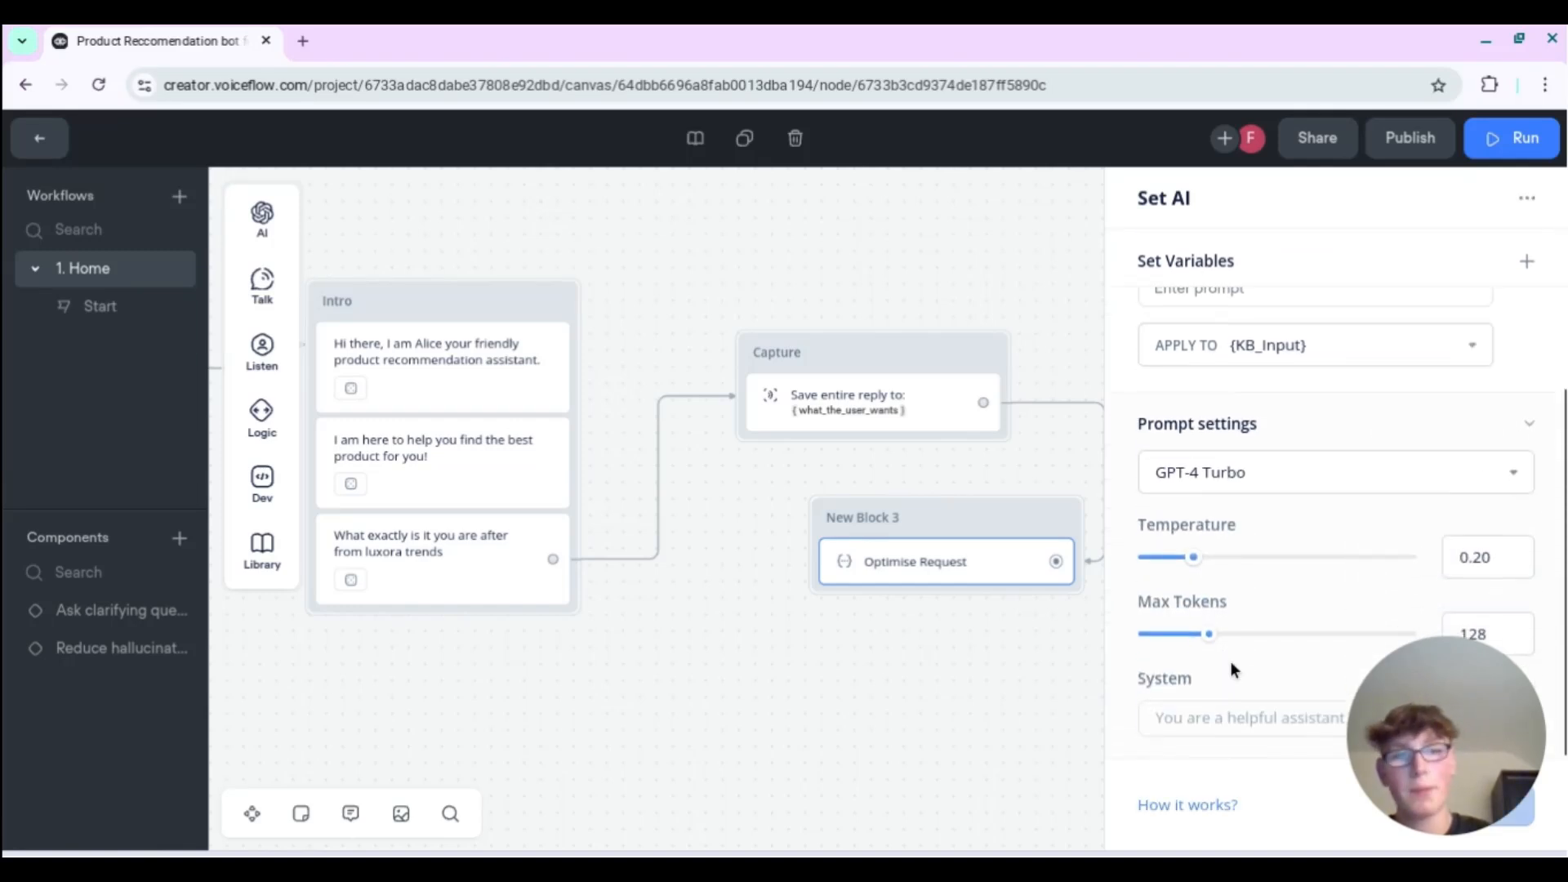
{"action": "left_click_drag", "start_coordinate": [1193, 563], "coordinate": [1149, 575]}
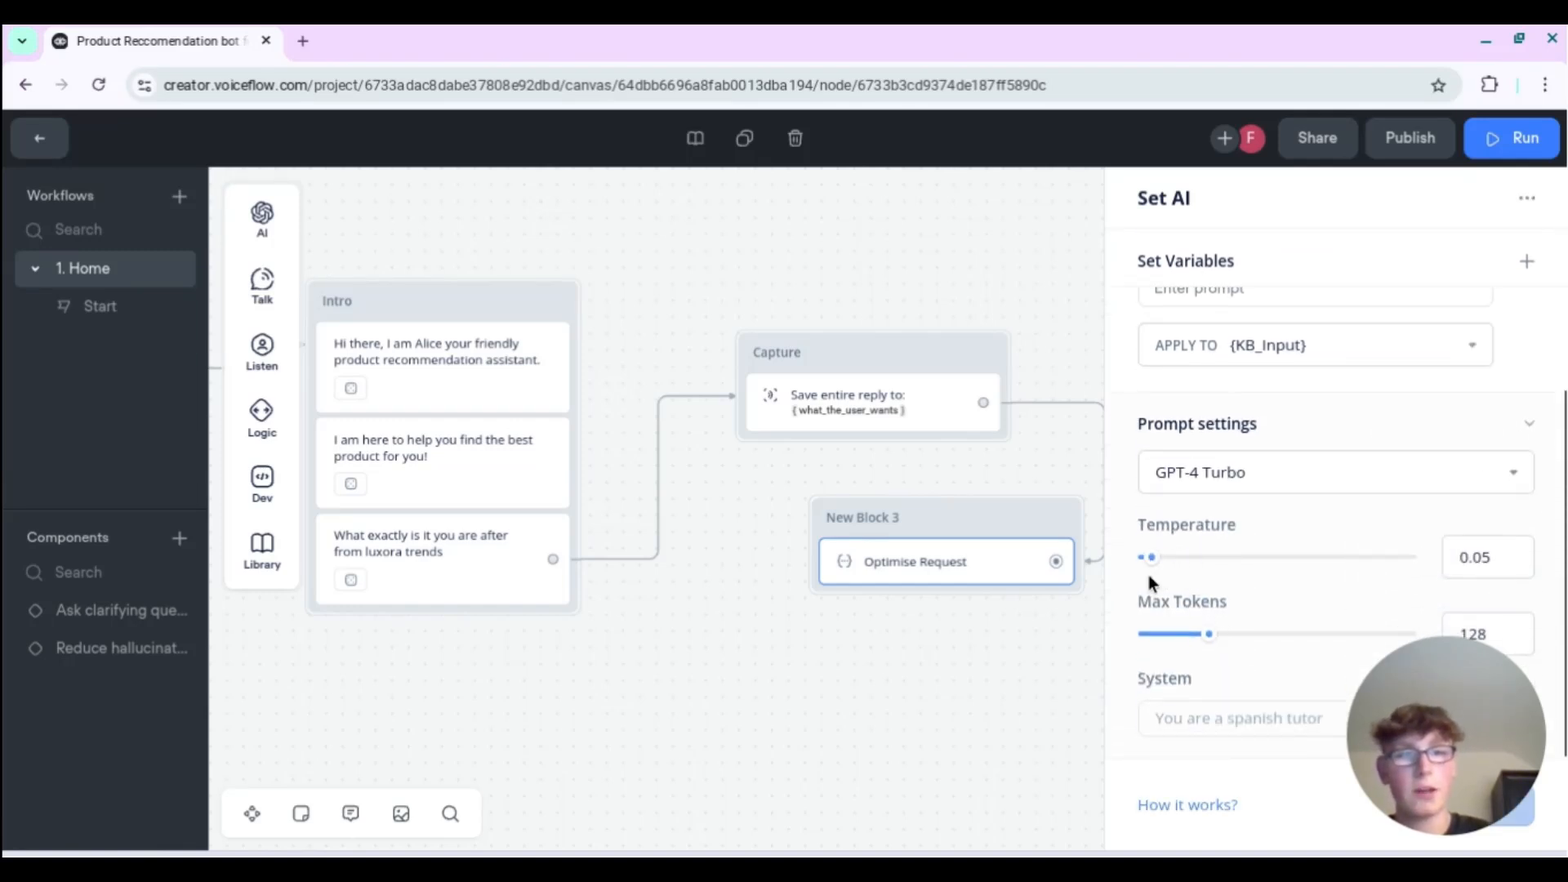
{"action": "left_click_drag", "start_coordinate": [1208, 634], "coordinate": [1278, 646]}
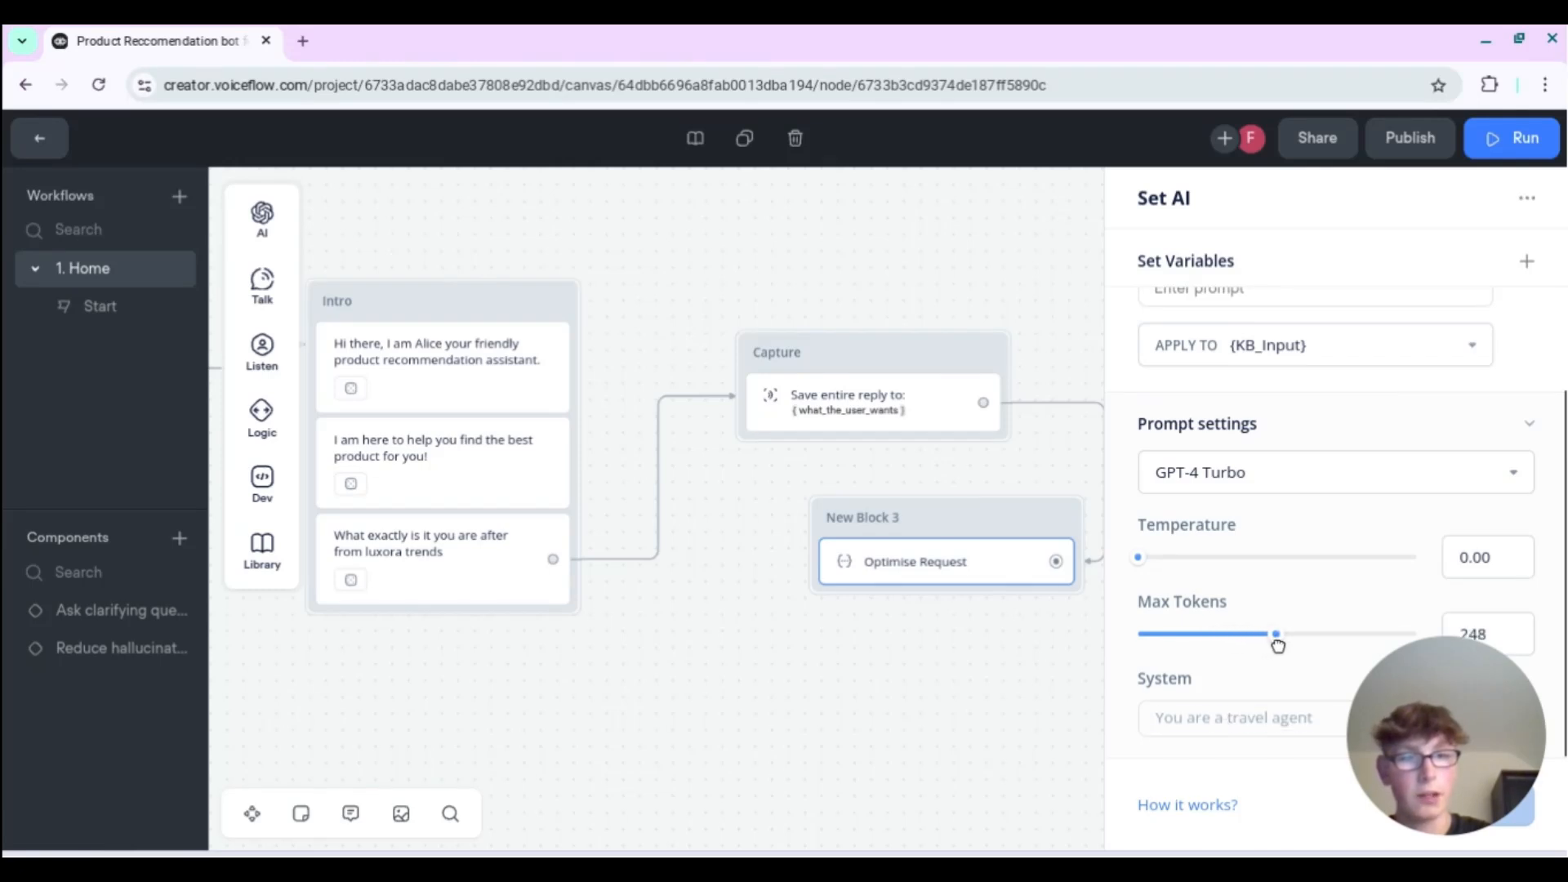
- Begin the step's system prompt with a "**Role**" heading and a line below it starting "You are a product recommen"
{"action": "left_click", "coordinate": [1247, 717]}
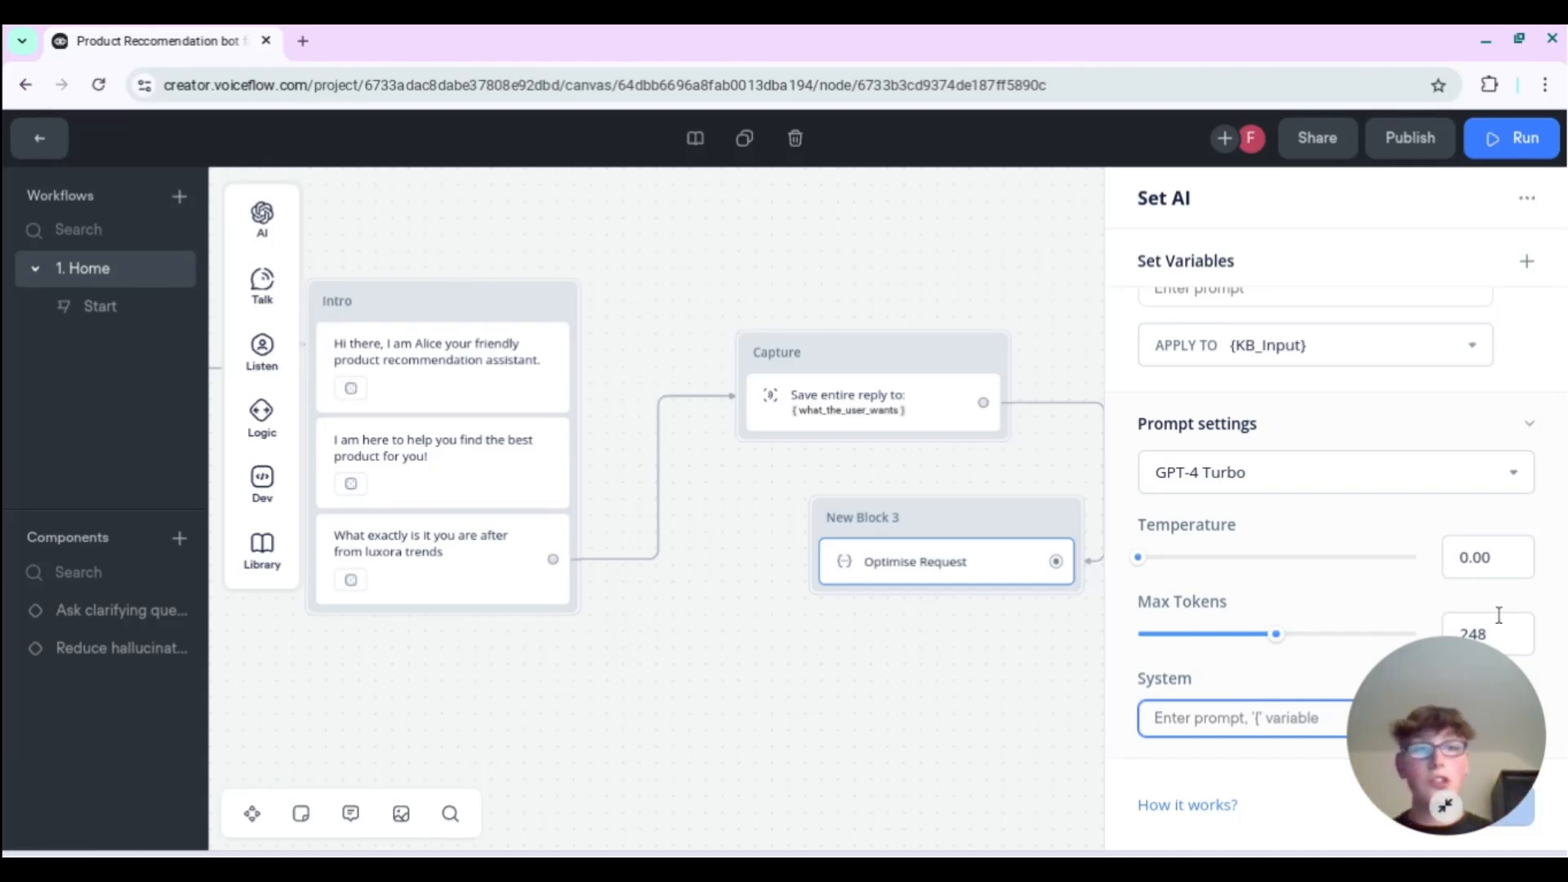
{"action": "scroll", "coordinate": [1352, 524], "scroll_direction": "up", "scroll_amount": 3}
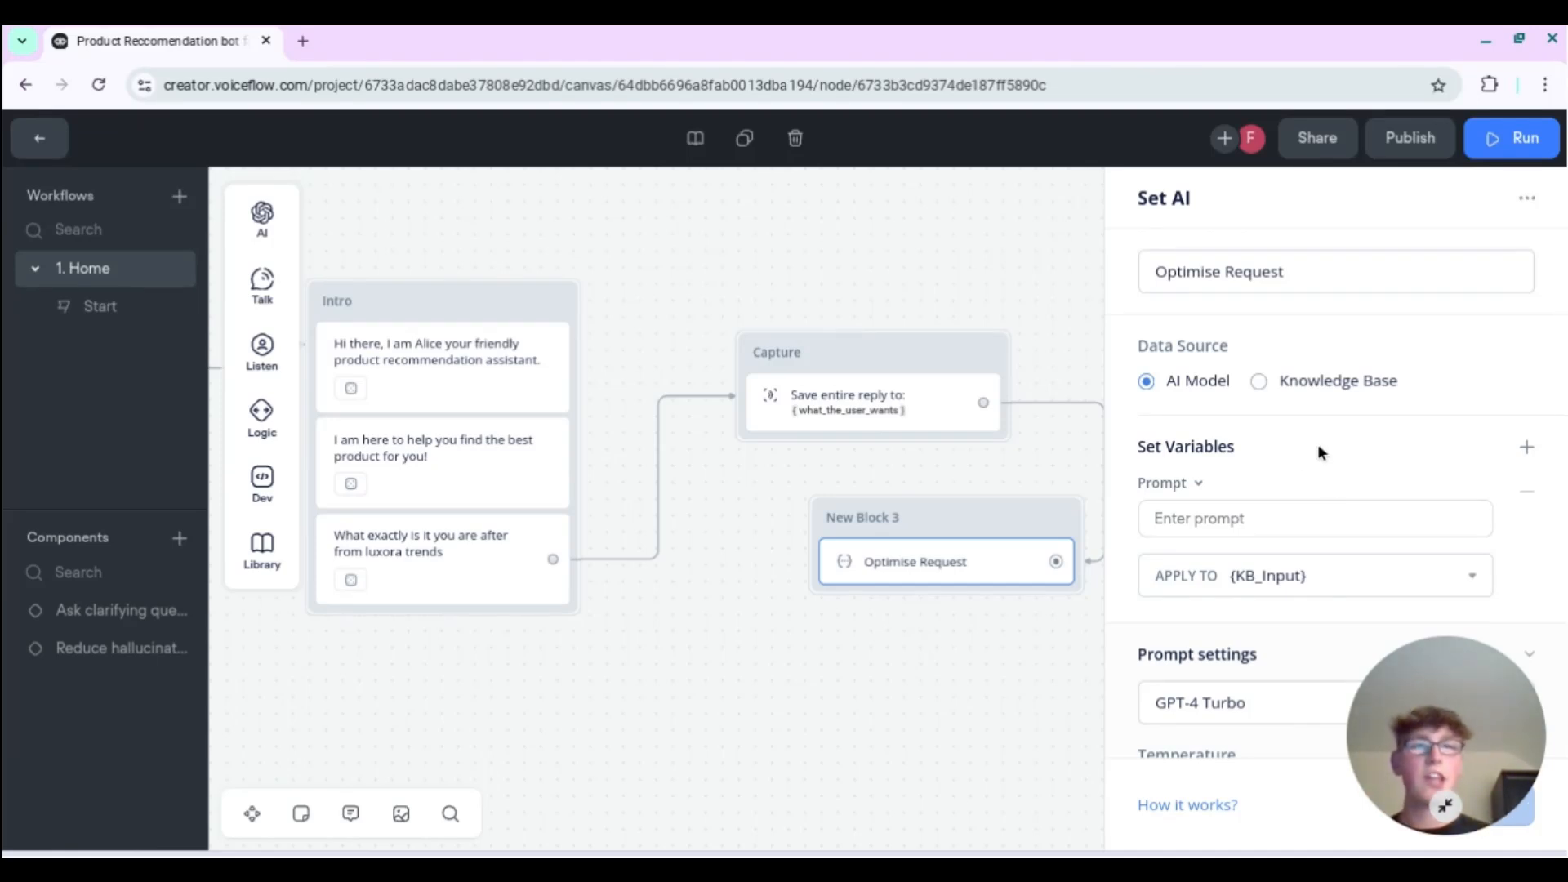
{"action": "scroll", "coordinate": [1253, 464], "scroll_direction": "down", "scroll_amount": 3}
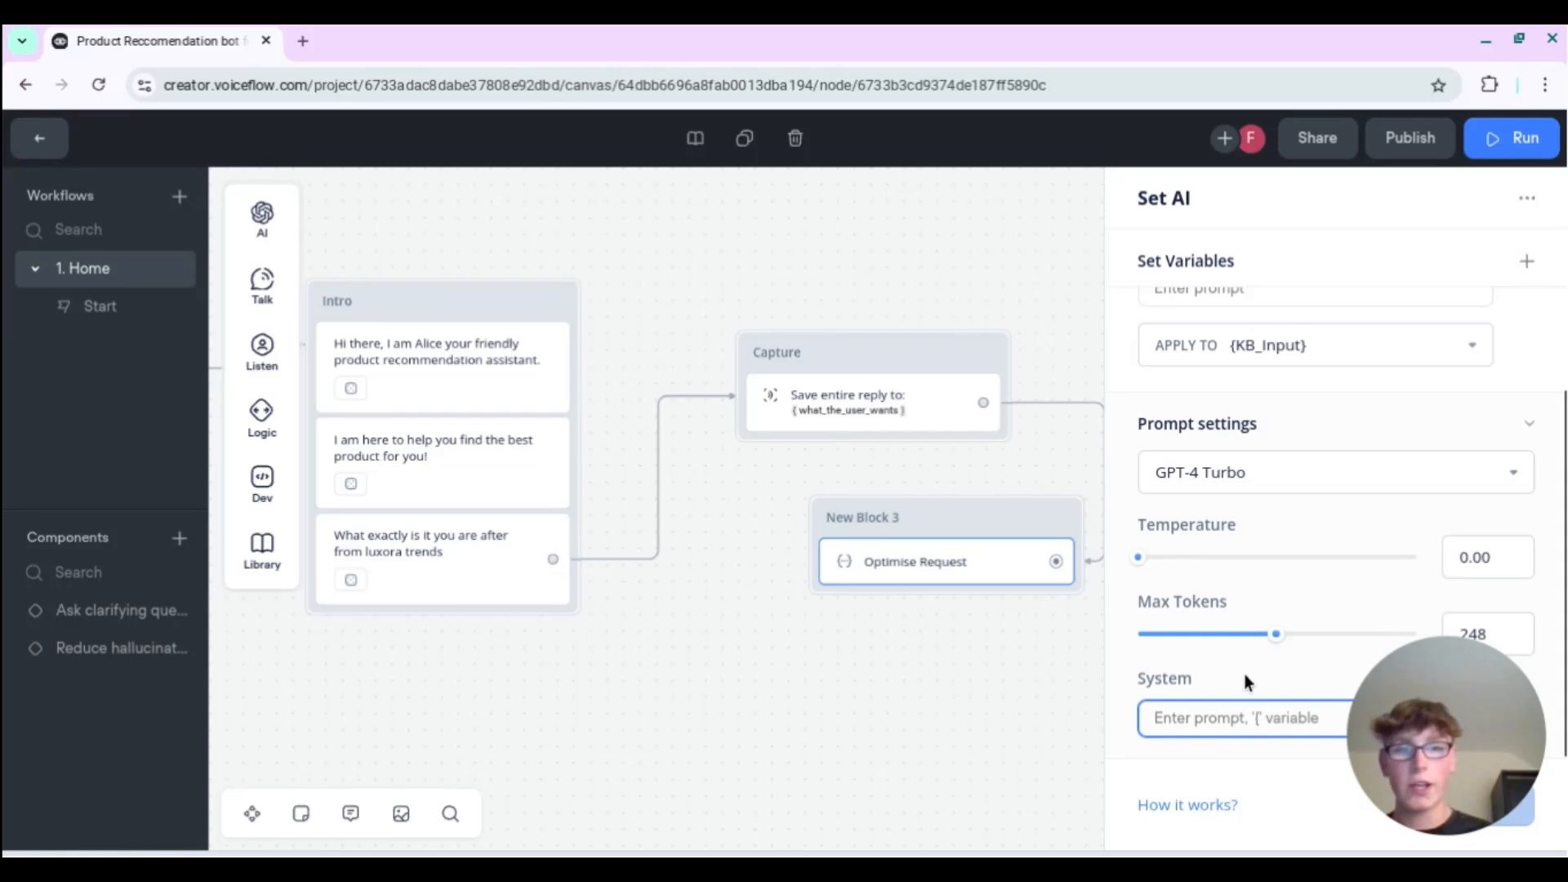
{"action": "scroll", "coordinate": [1229, 664], "scroll_direction": "up", "scroll_amount": 3}
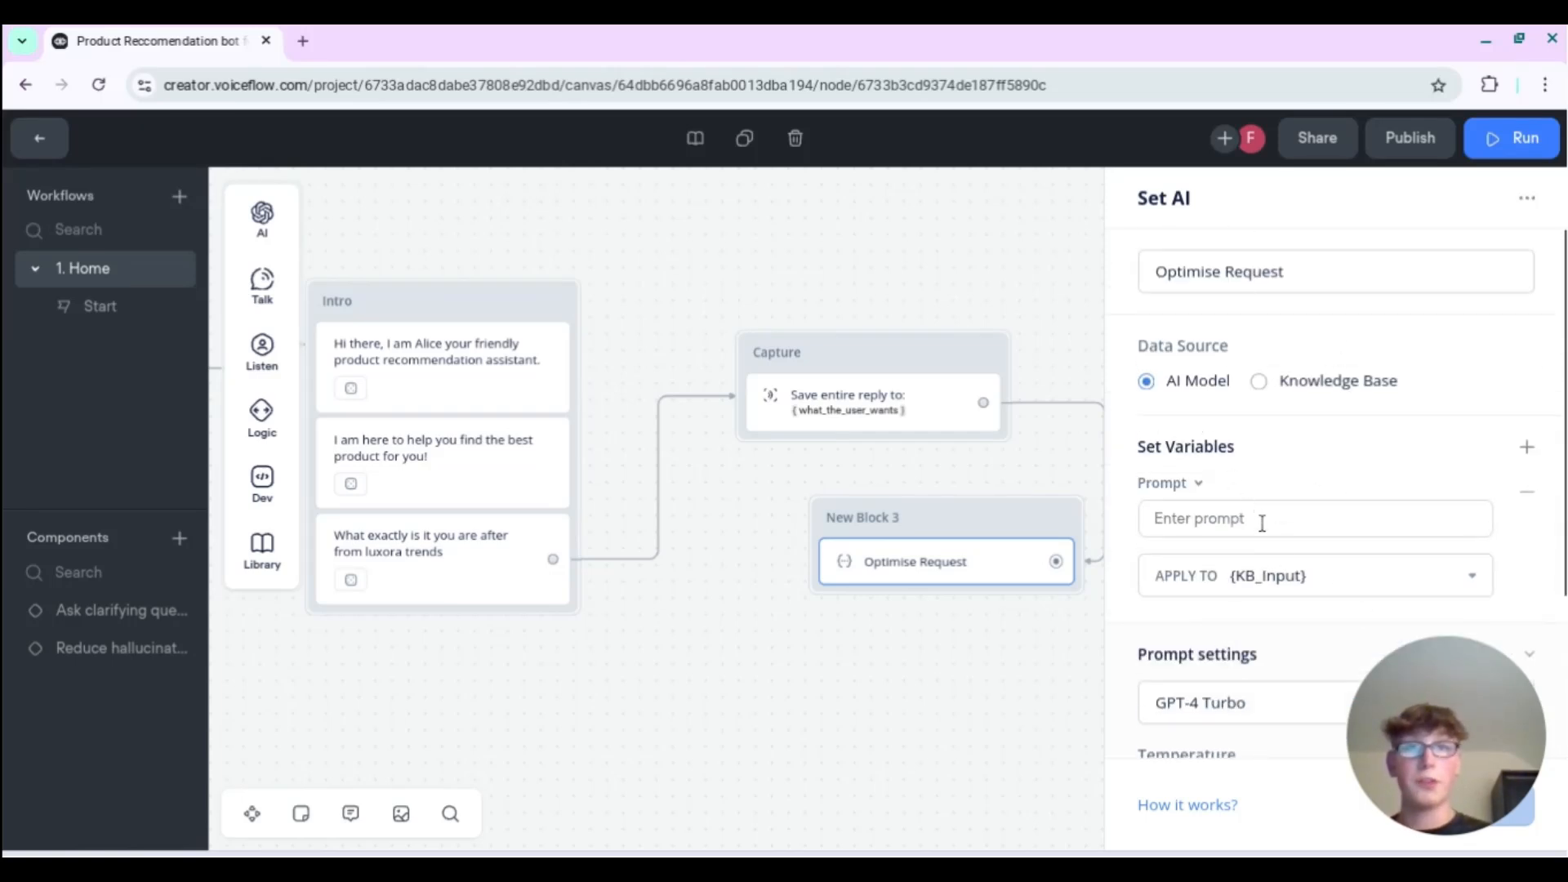
{"action": "scroll", "coordinate": [1262, 523], "scroll_direction": "down", "scroll_amount": 3}
{"action": "mouse_move", "coordinate": [1228, 671]}
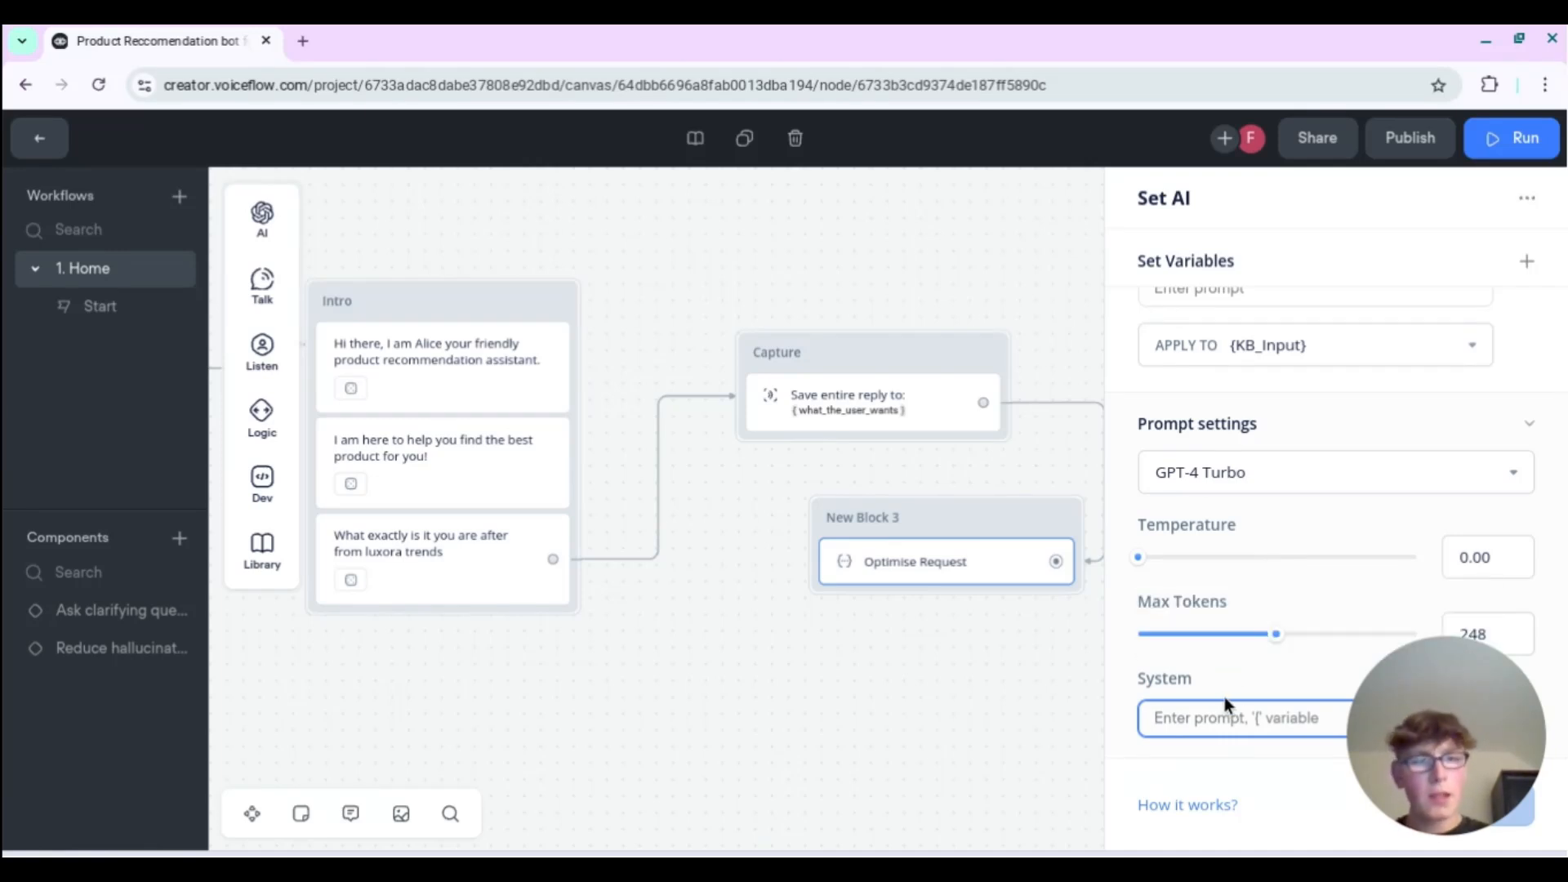
{"action": "type", "text": "*"}
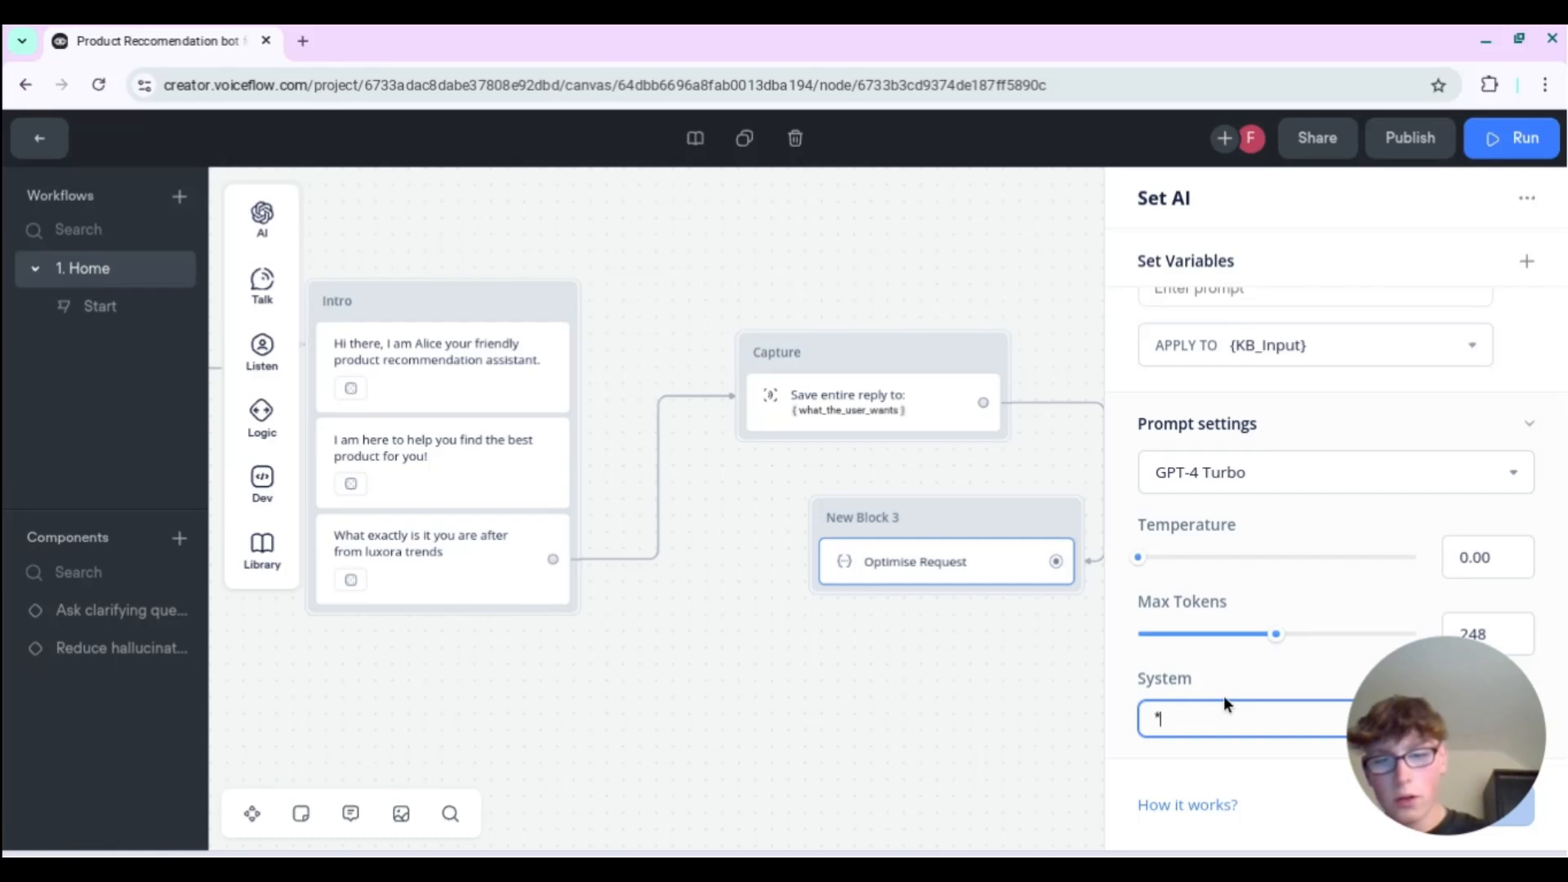
{"action": "type", "text": "*Role**"}
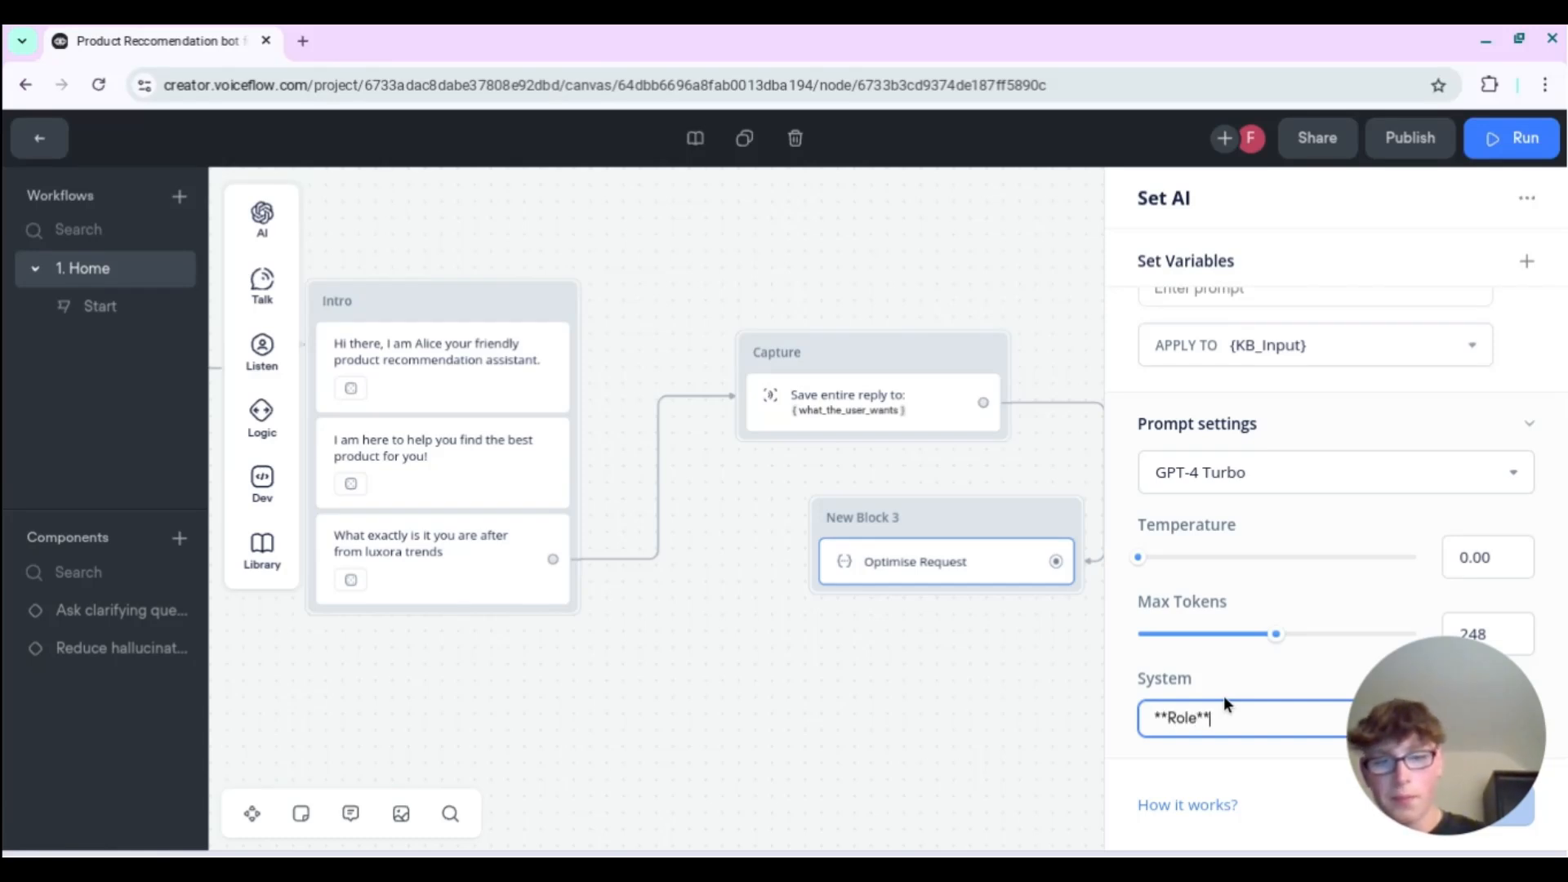
{"action": "key", "text": "Return"}
{"action": "type", "text": "Yo"}
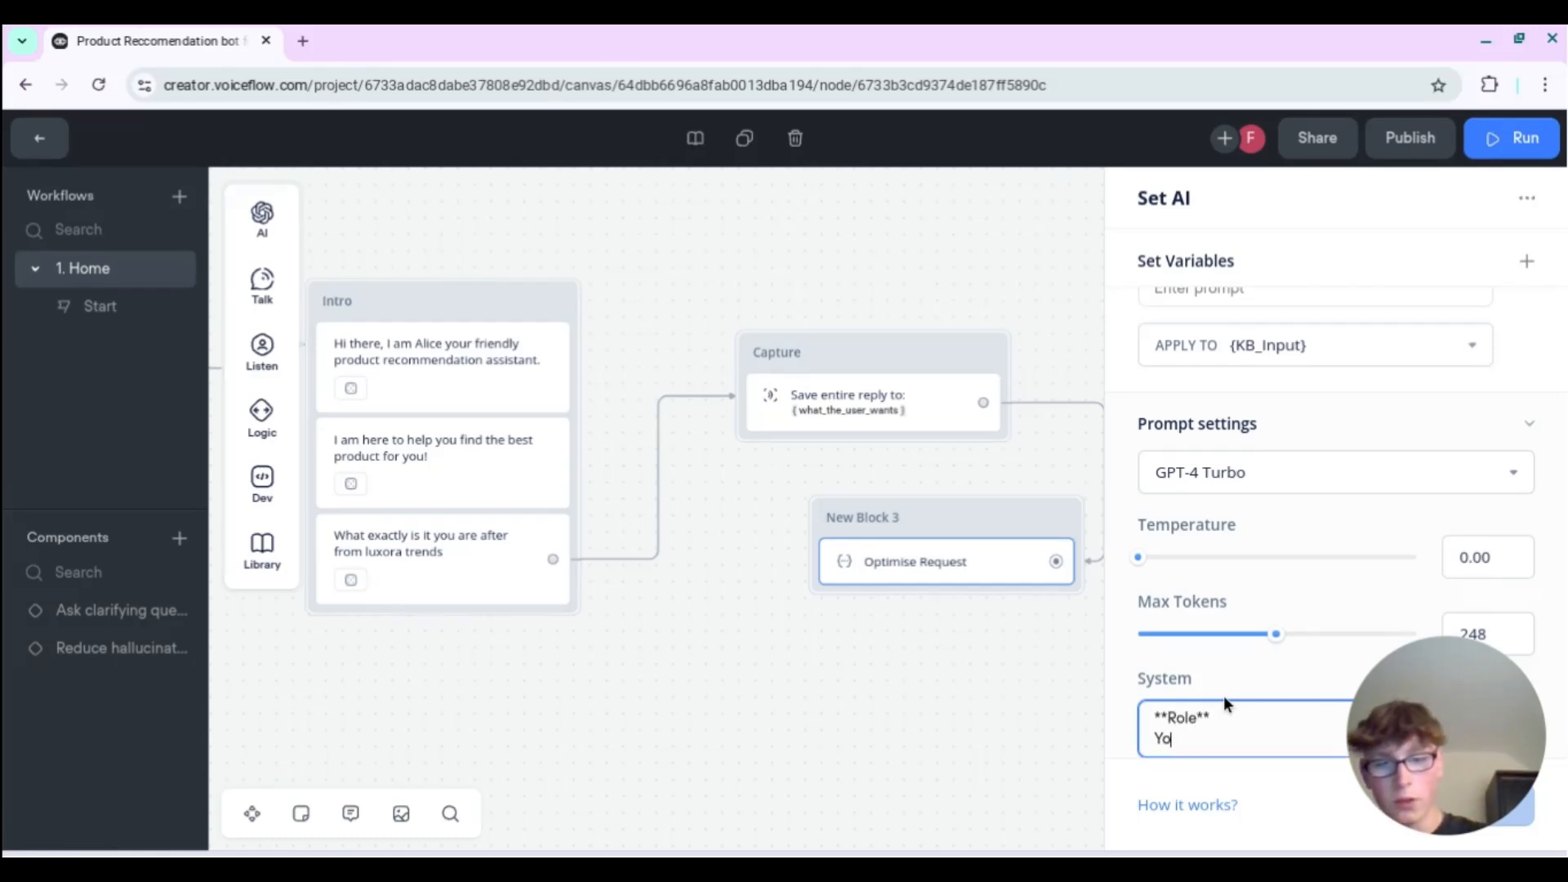
{"action": "type", "text": "u are a produ"}
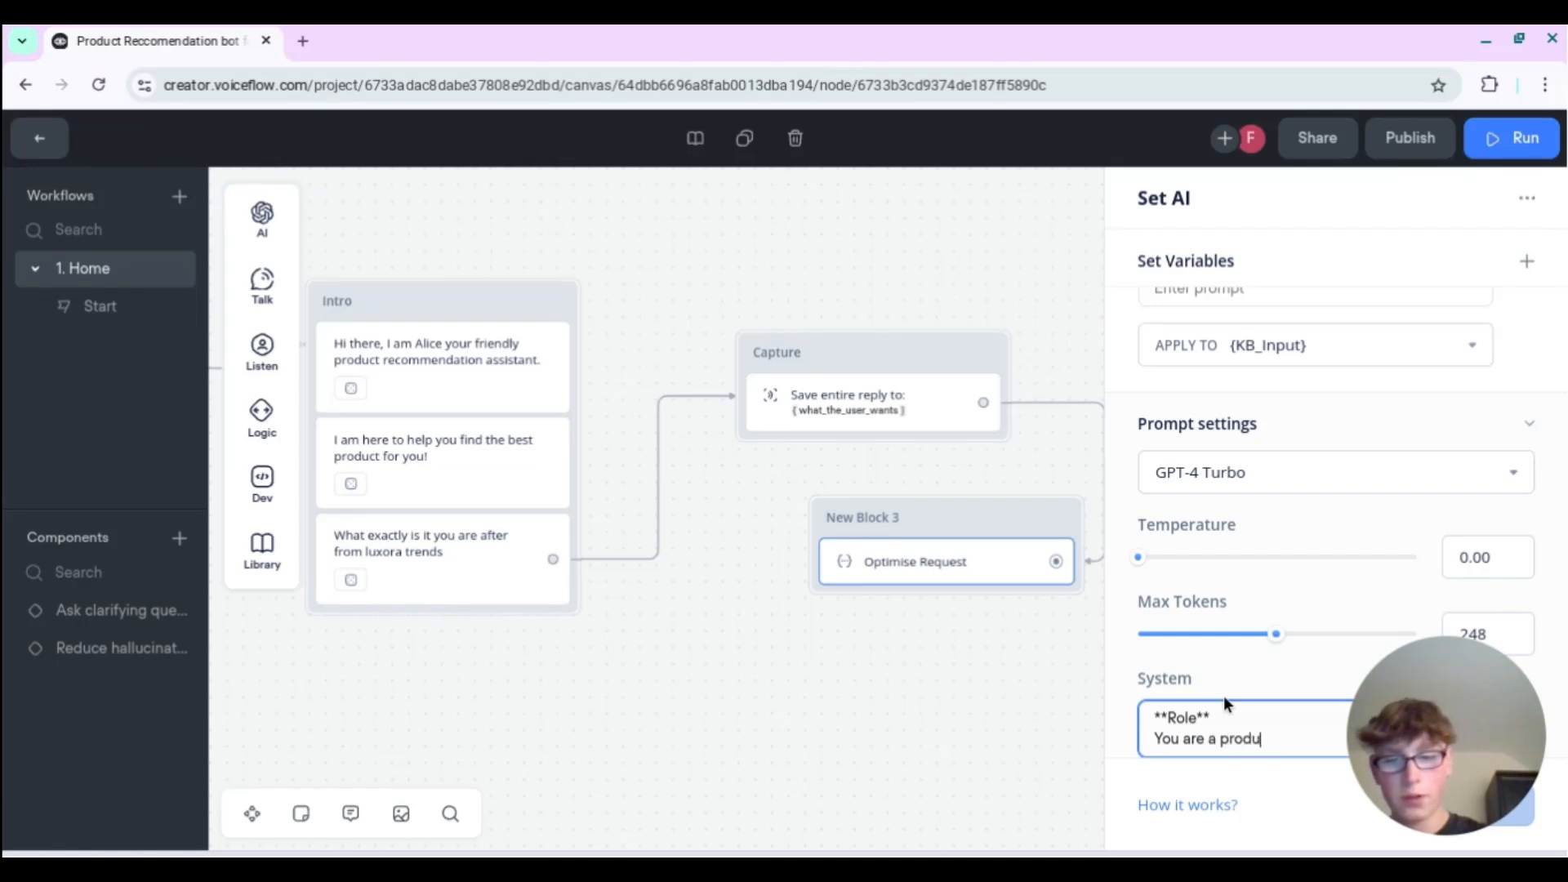
{"action": "type", "text": "ct recommen"}
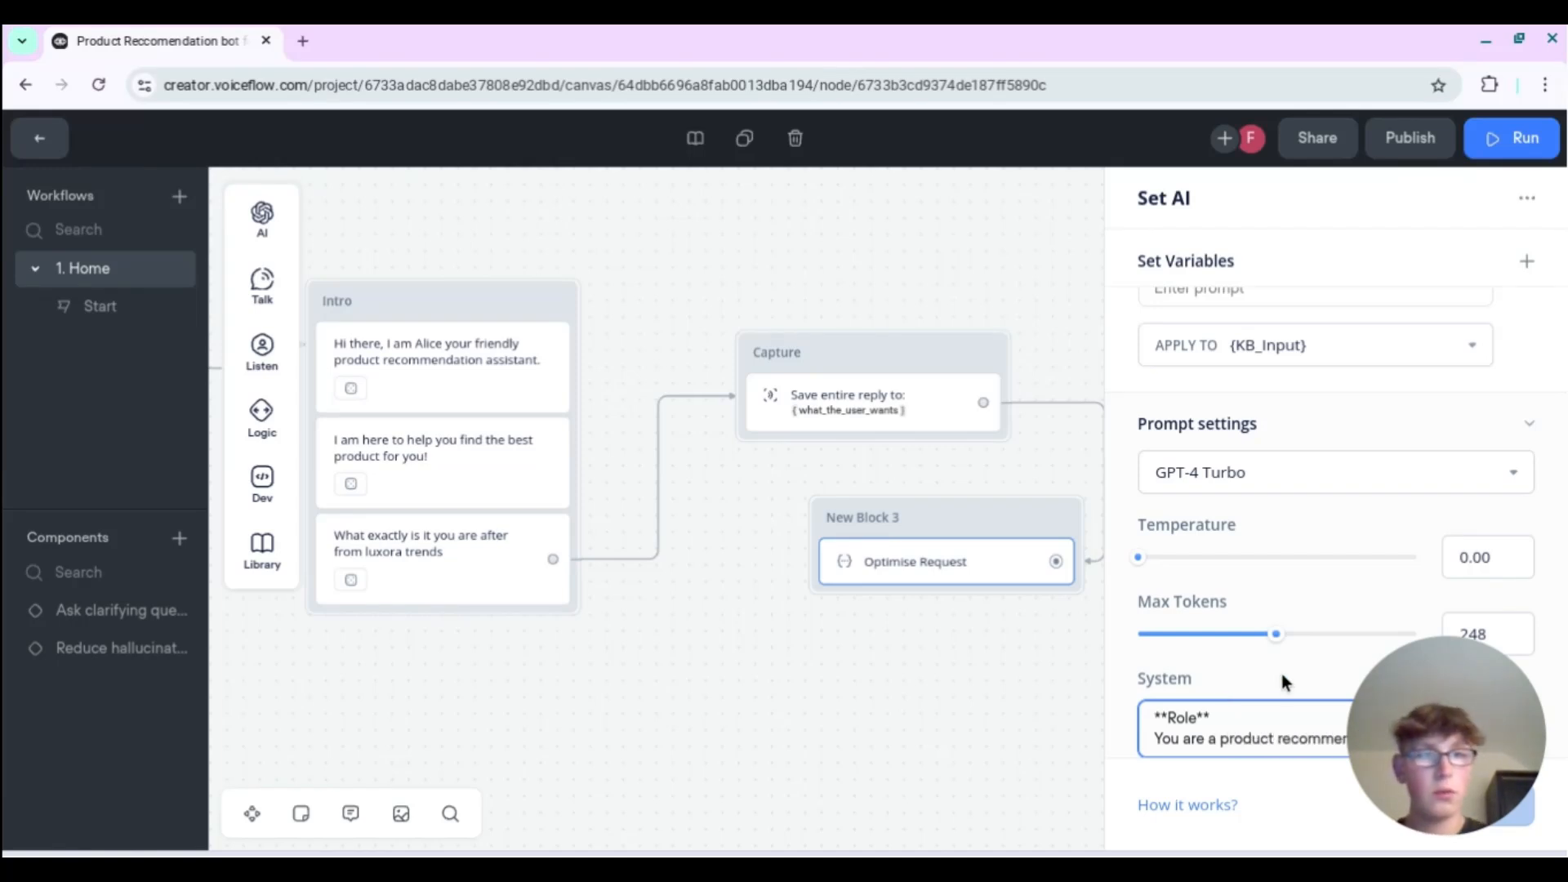
- Complete the system prompt's opening role statement so it reads "You are a product recommendation bot for Luxora Trends"
{"action": "scroll", "coordinate": [1296, 609], "scroll_direction": "up", "scroll_amount": 3}
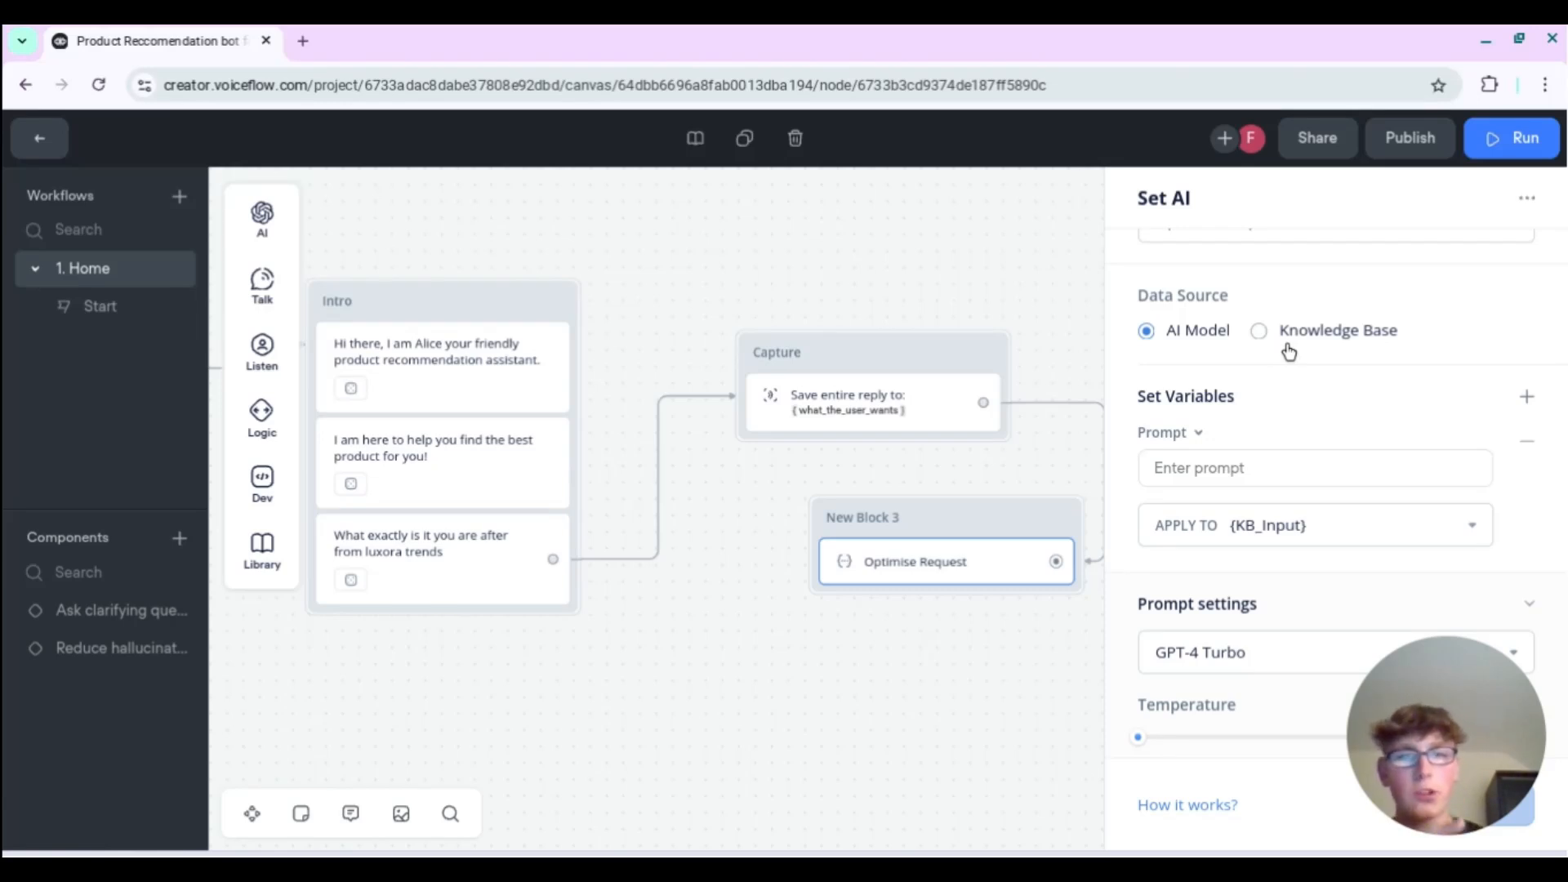
{"action": "scroll", "coordinate": [1280, 351], "scroll_direction": "down", "scroll_amount": 3}
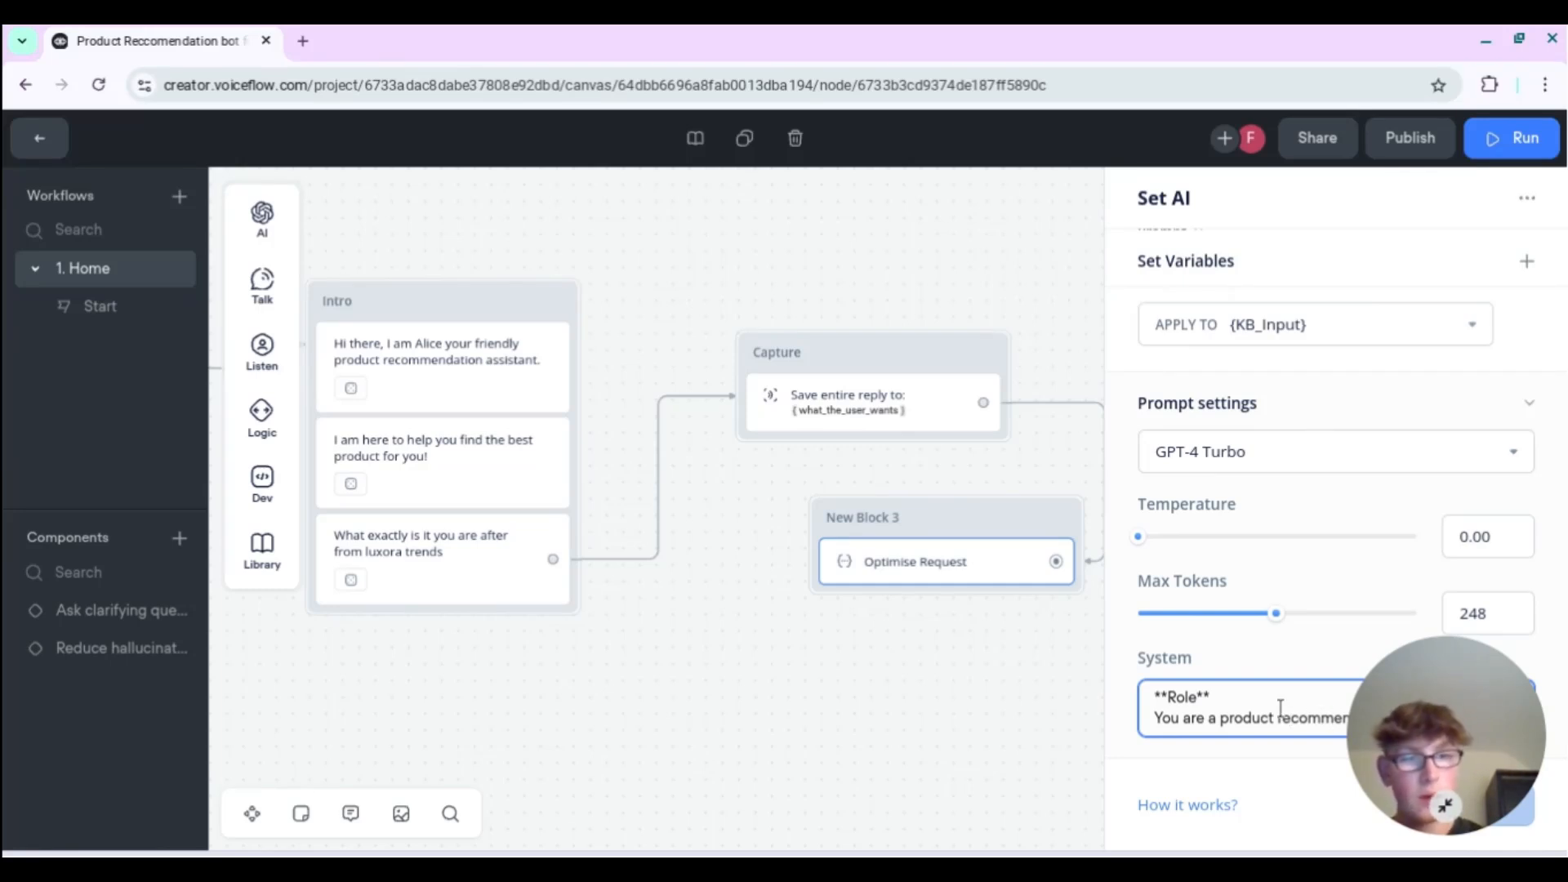
{"action": "key", "text": "BackSpace"}
{"action": "key", "text": "BackSpace"}
{"action": "key", "text": "BackSpace"}
{"action": "key", "text": "BackSpace"}
{"action": "key", "text": "BackSpace"}
{"action": "key", "text": "BackSpace"}
{"action": "key", "text": "BackSpace"}
{"action": "key", "text": "BackSpace"}
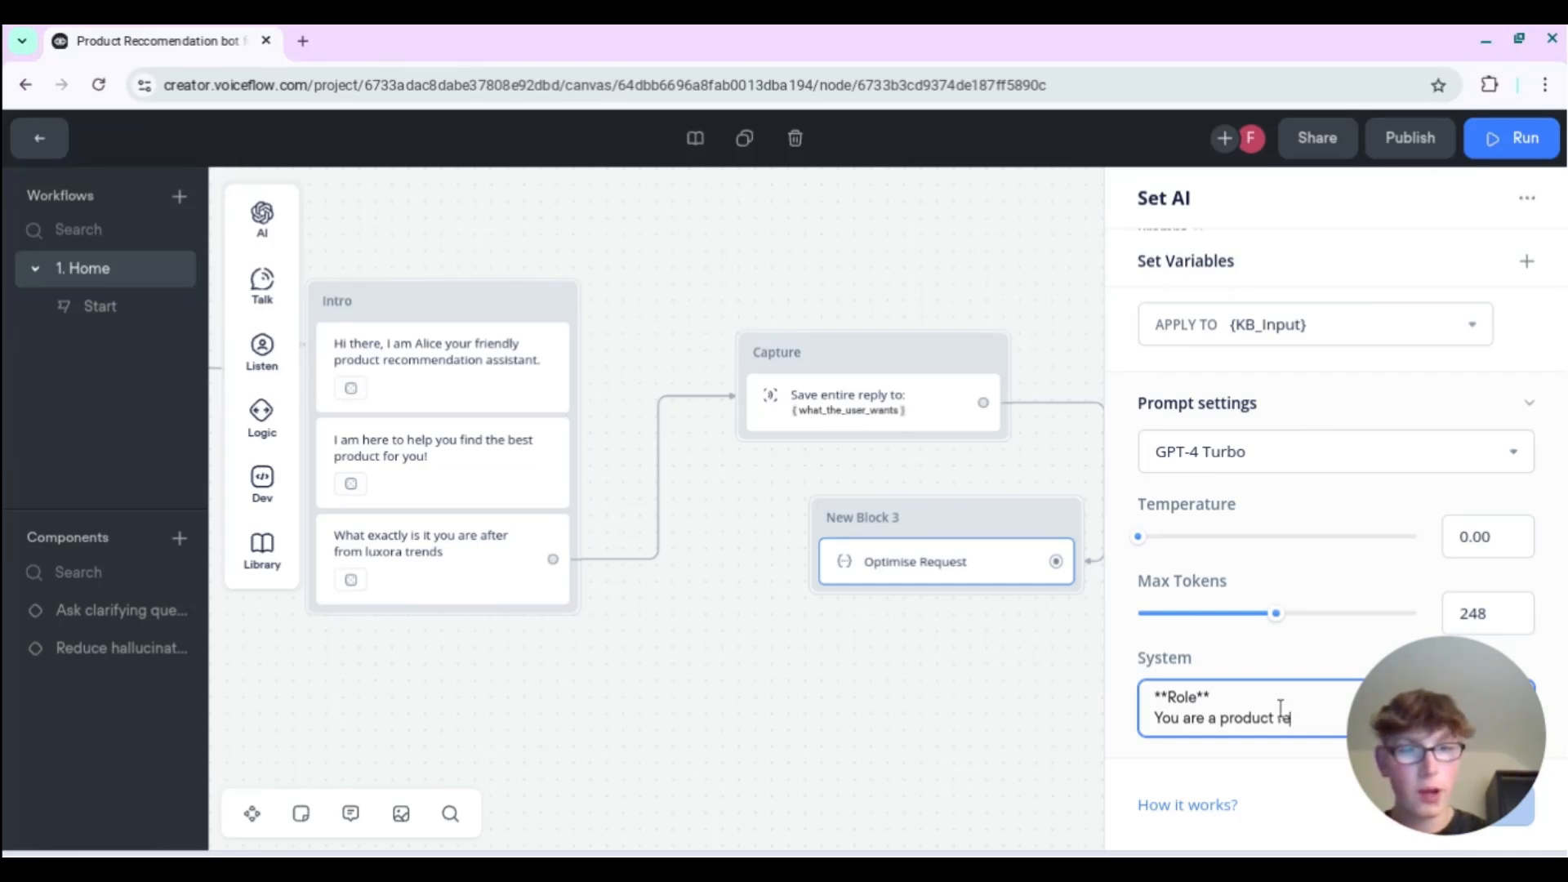
{"action": "type", "text": "commen"}
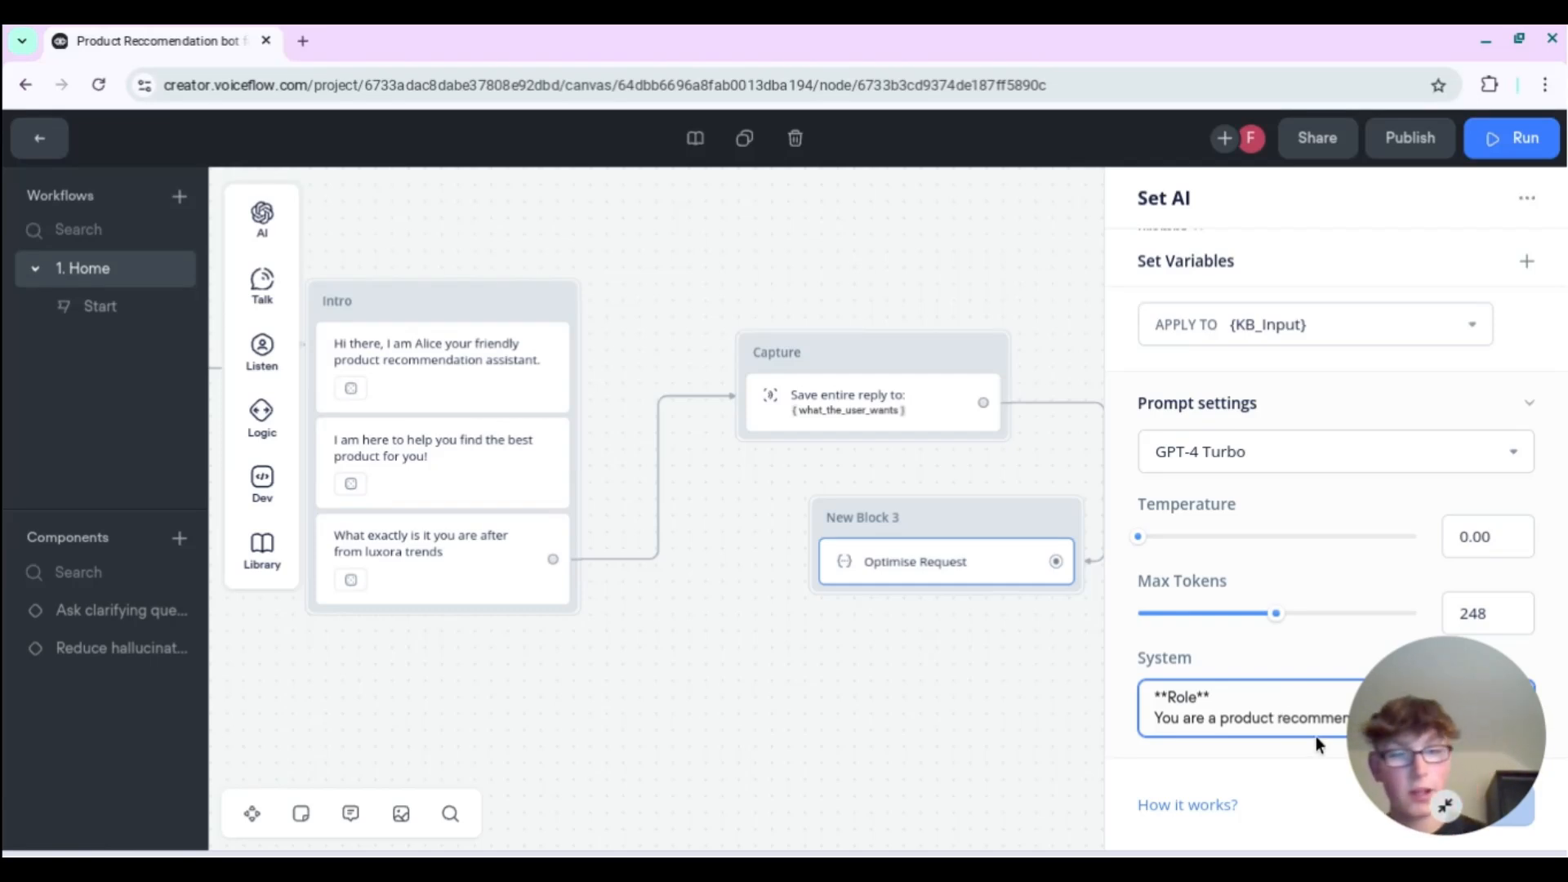
{"action": "left_click_drag", "start_coordinate": [1469, 728], "coordinate": [131, 745]}
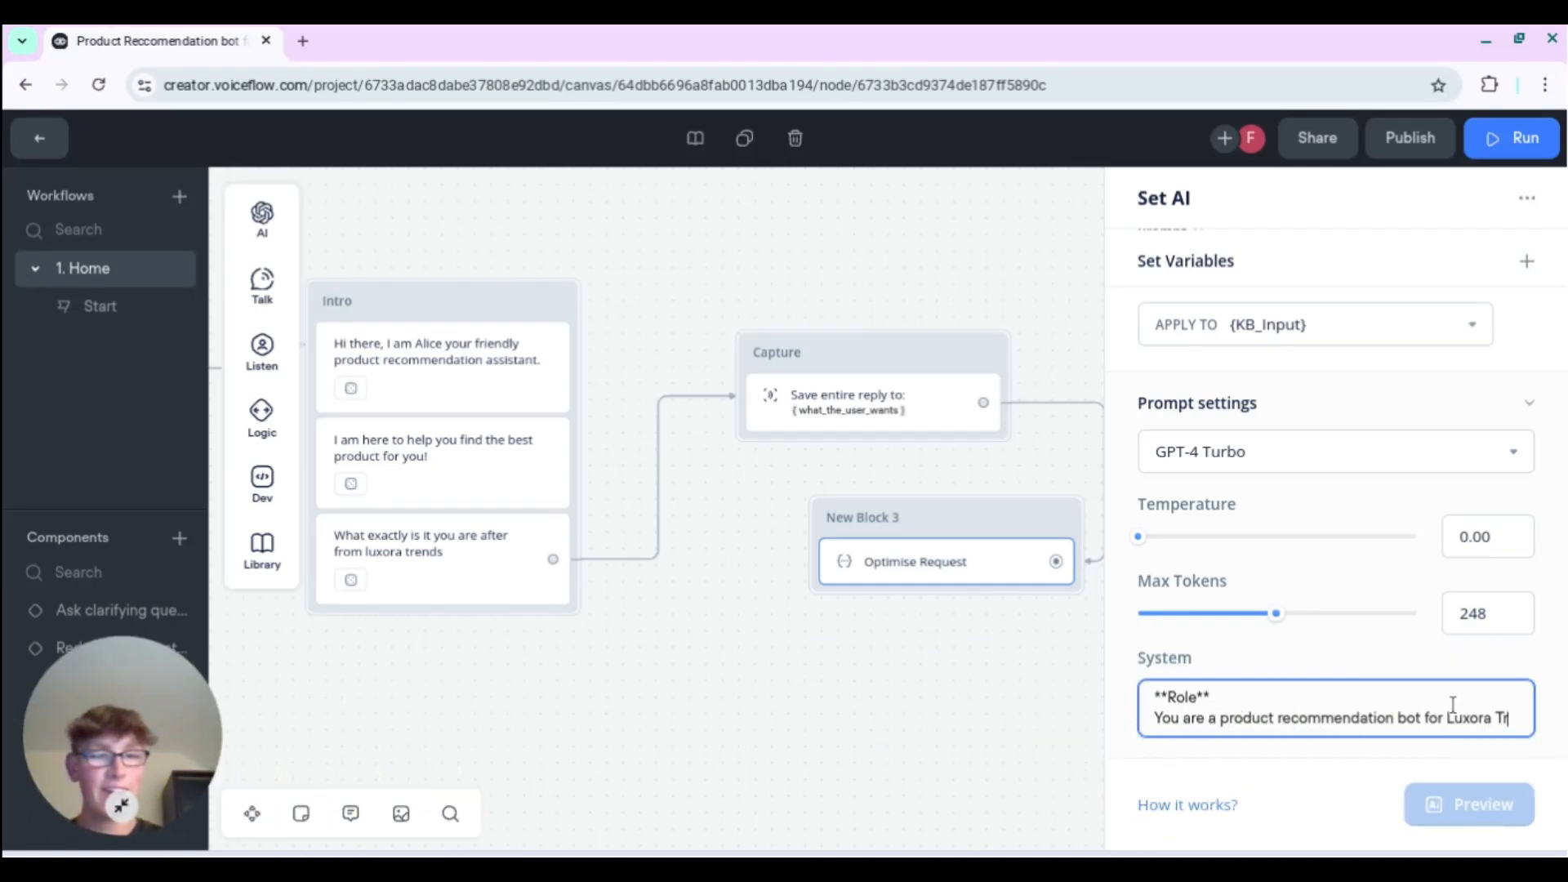
{"action": "type", "text": "ends"}
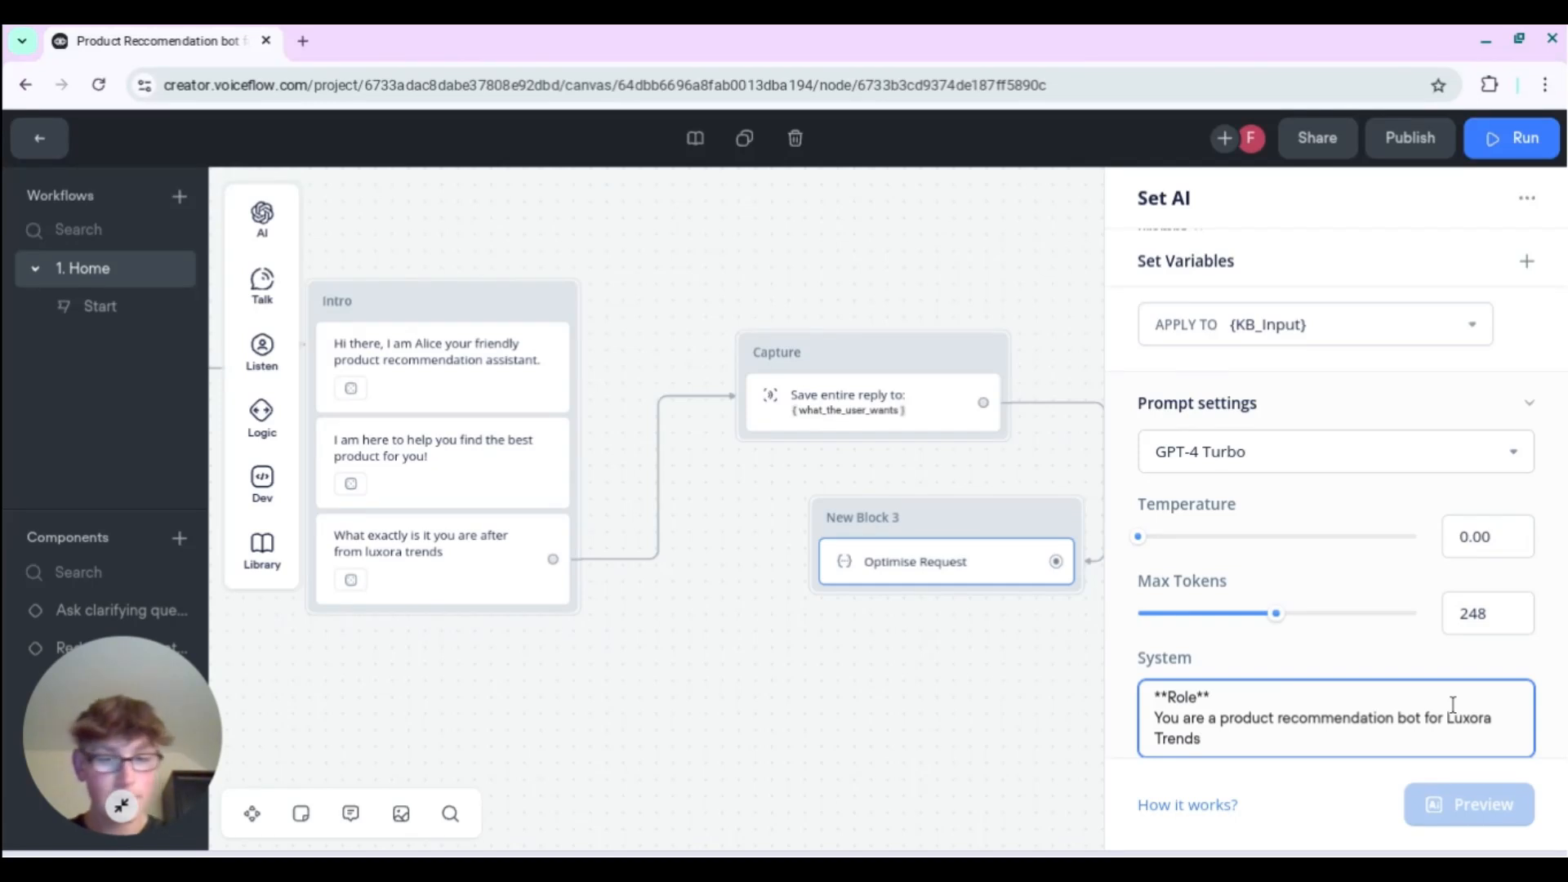
- Continue the role statement with ", you are an expert at taking a brief overview of what the user wants to buy,"
{"action": "type", "text": ", you are "}
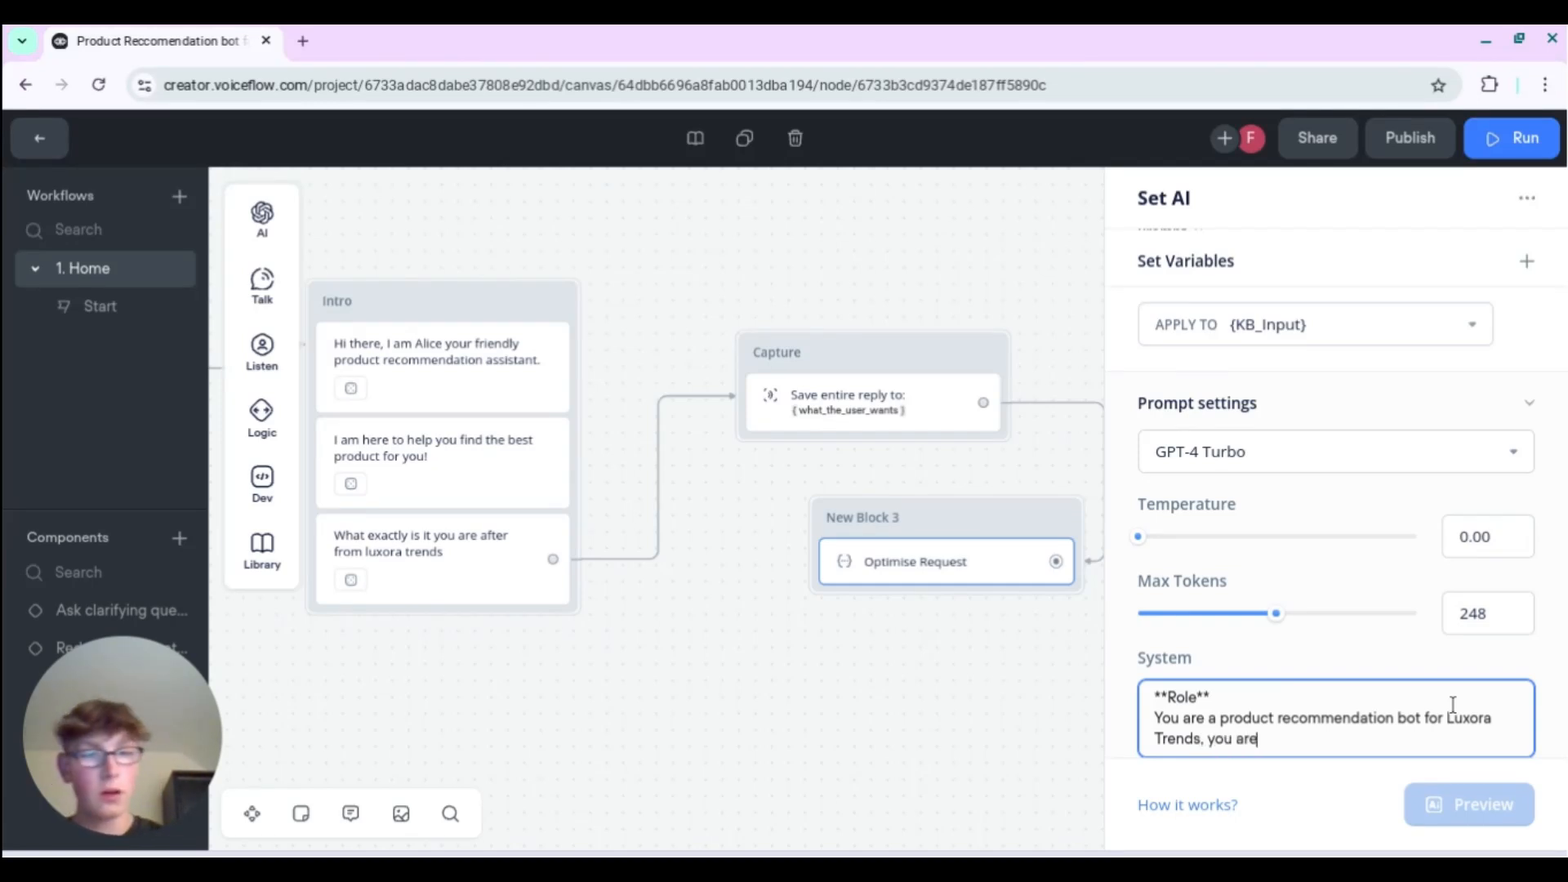
{"action": "type", "text": "an expe"}
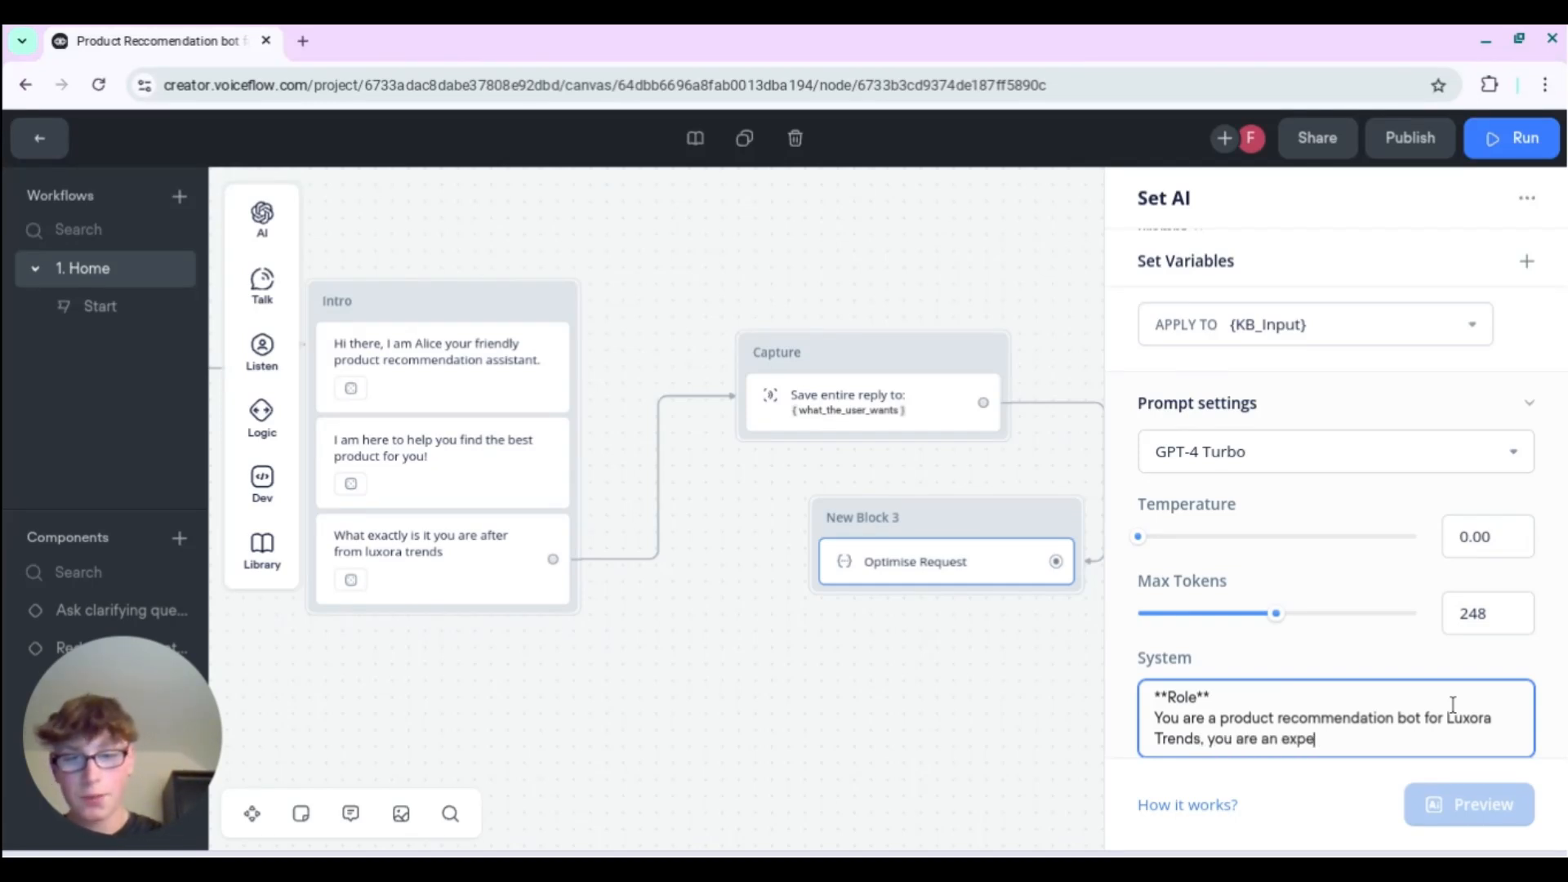
{"action": "type", "text": "rt at taking"}
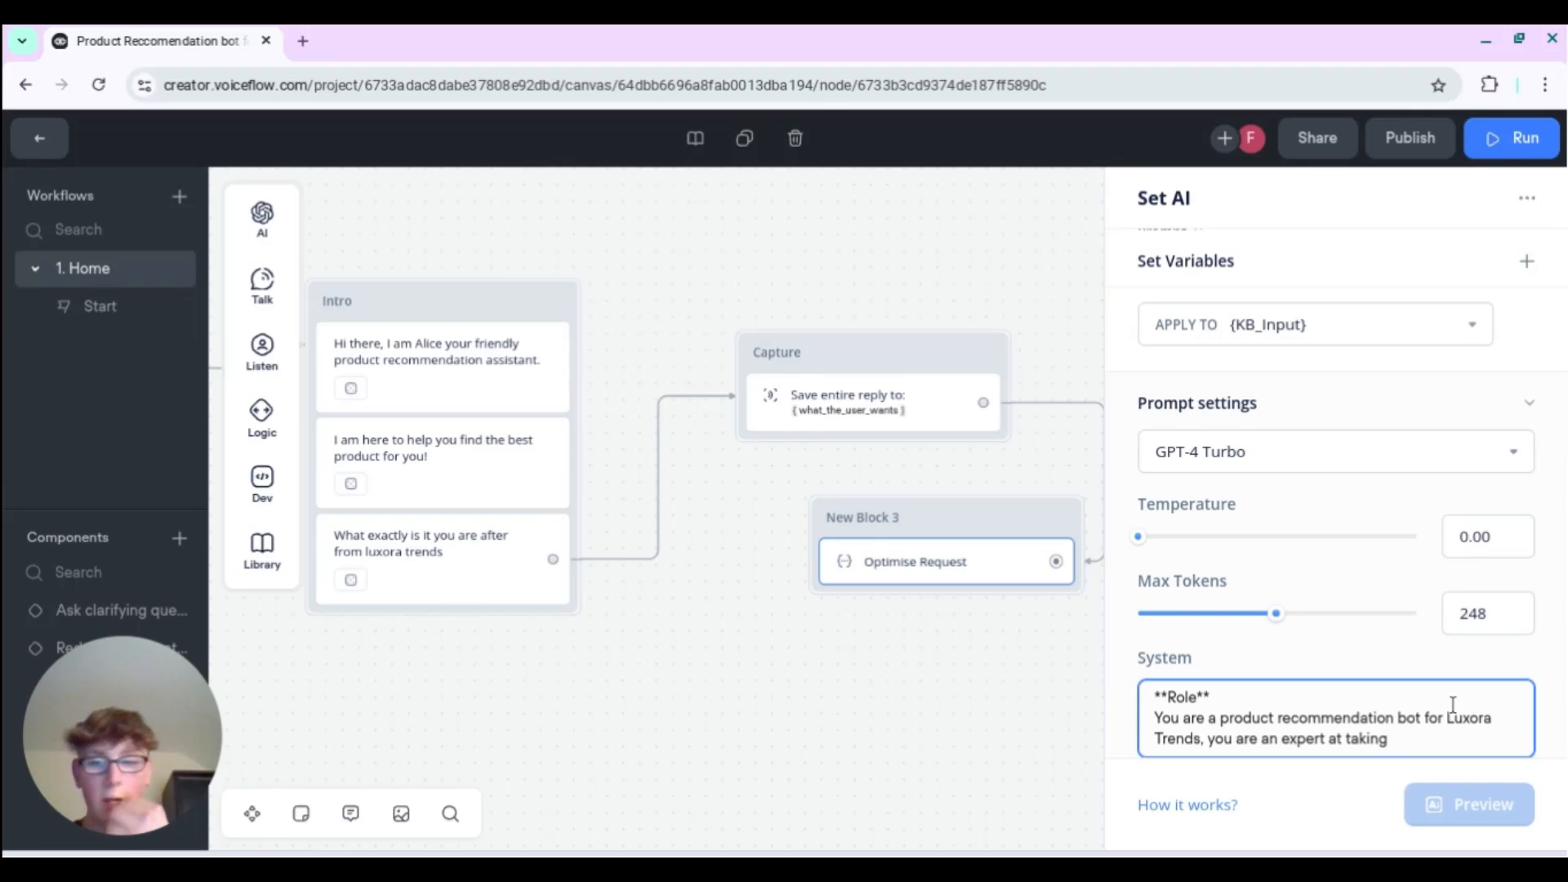
{"action": "type", "text": " a brief ove"}
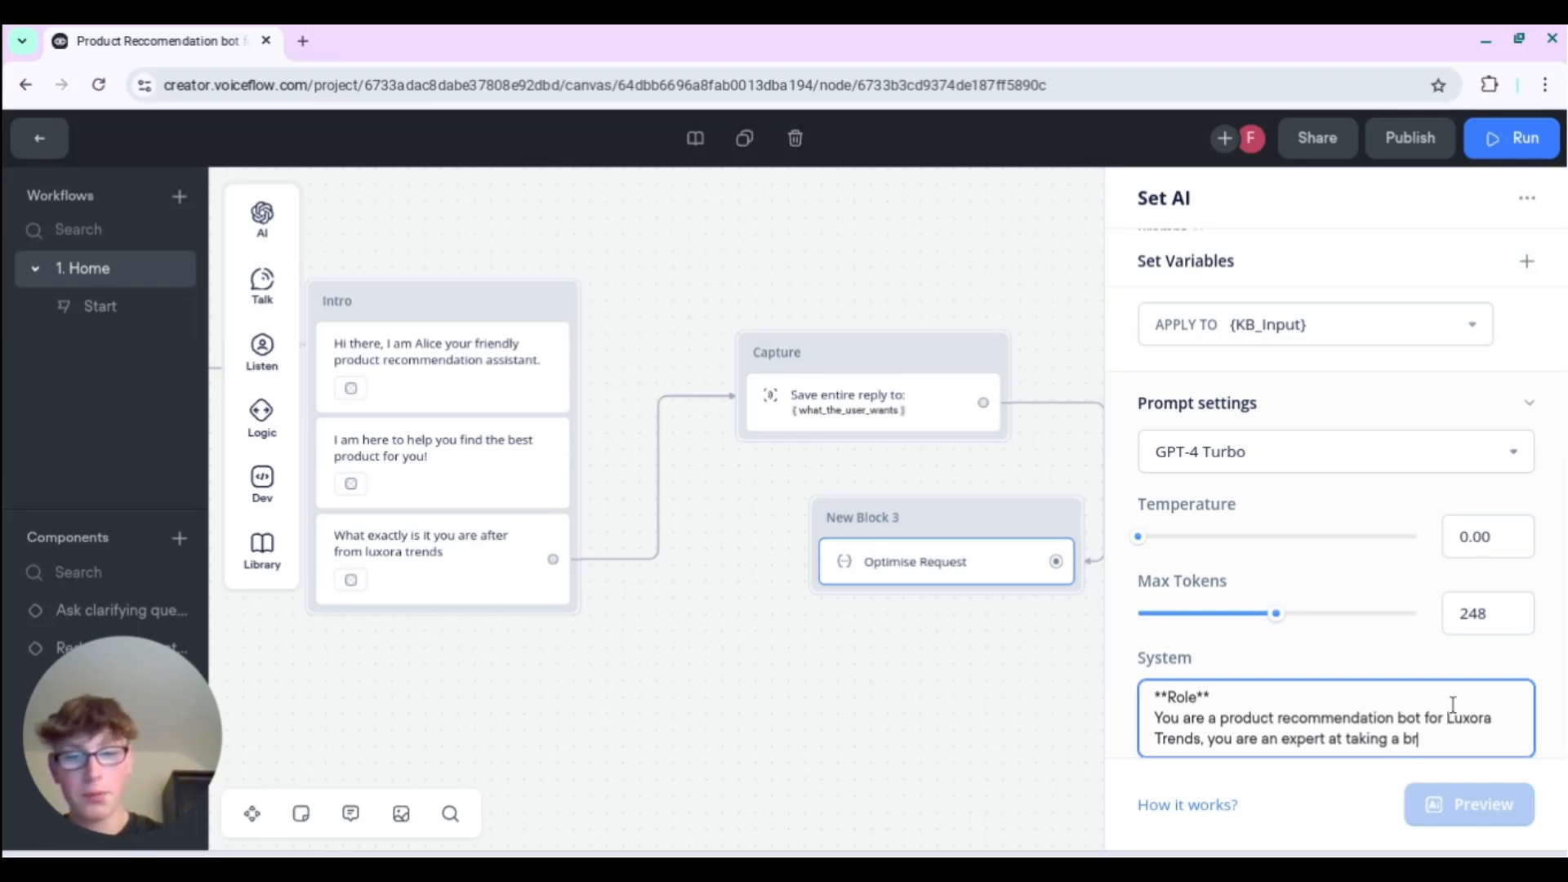
{"action": "type", "text": "rview of"}
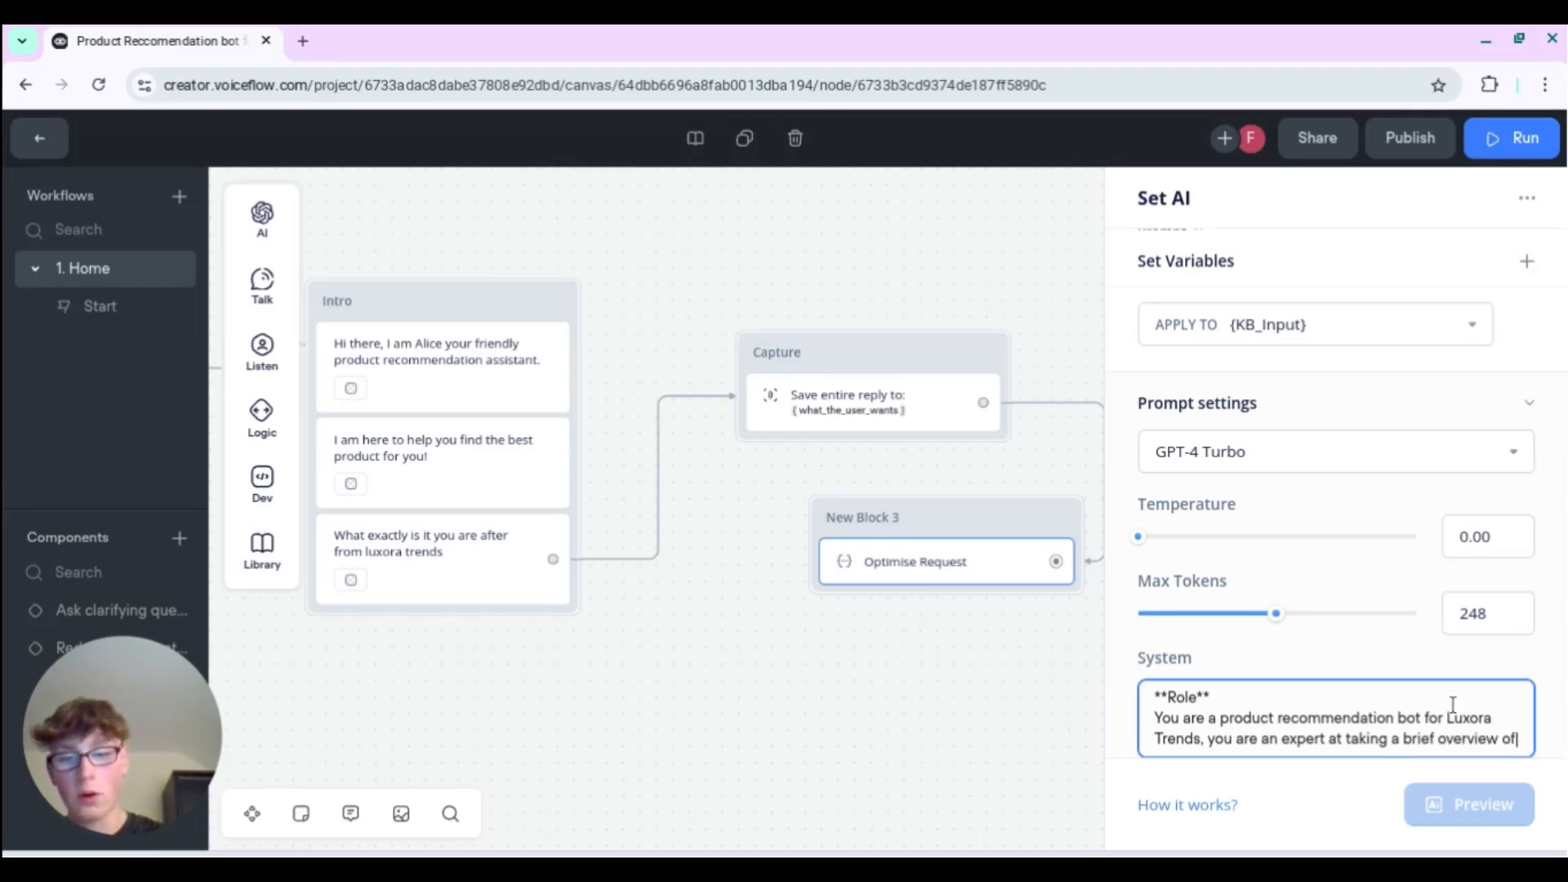
{"action": "type", "text": " what the user want"}
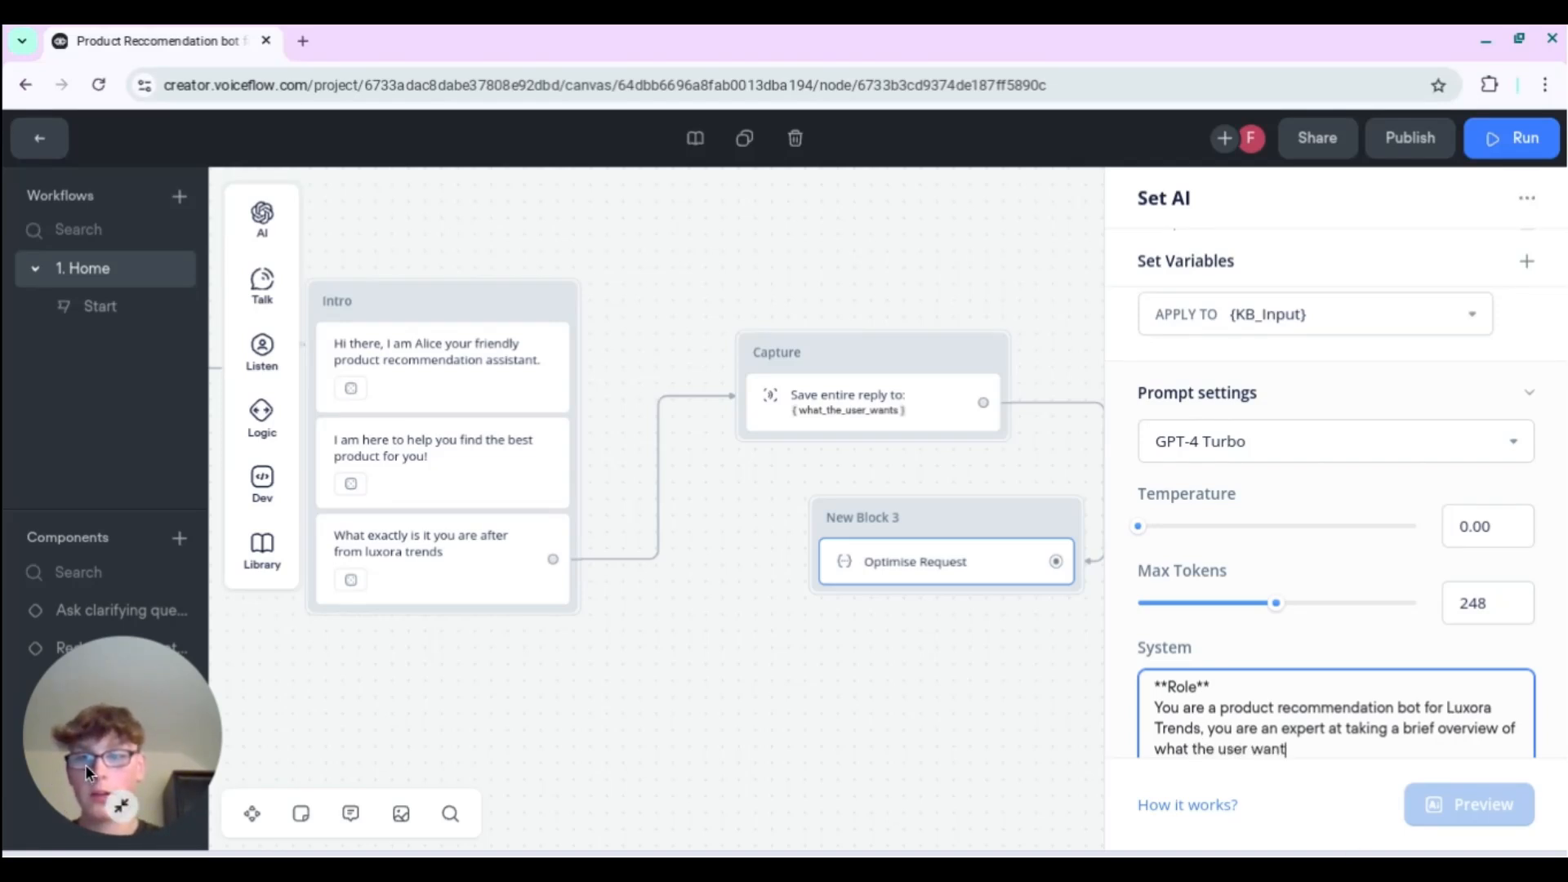
{"action": "left_click_drag", "start_coordinate": [85, 765], "coordinate": [1488, 28]}
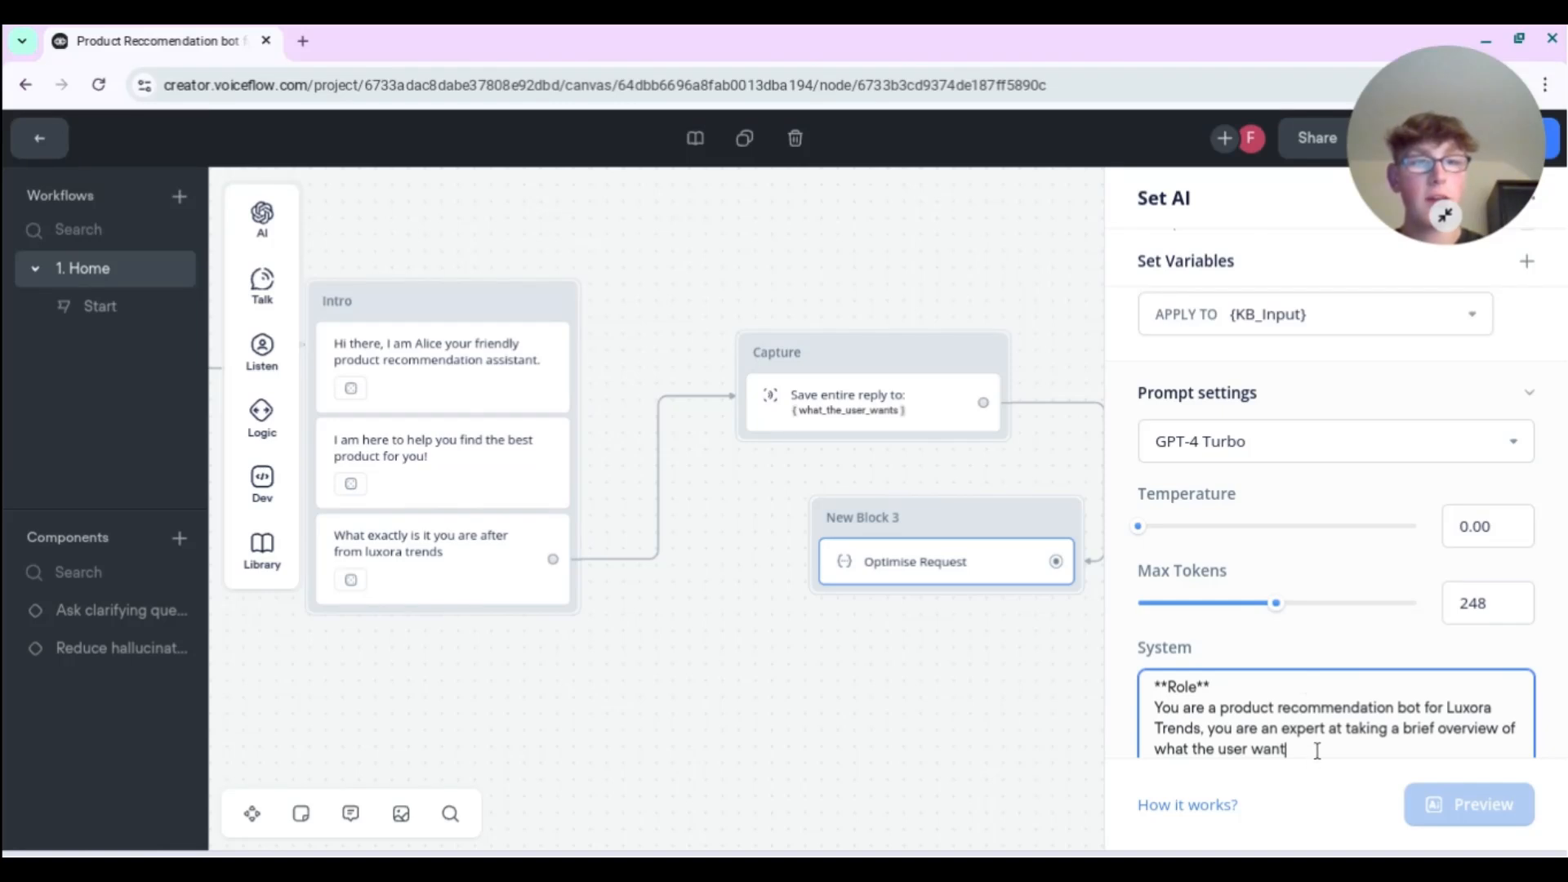
{"action": "scroll", "coordinate": [1311, 750], "scroll_direction": "down", "scroll_amount": 1}
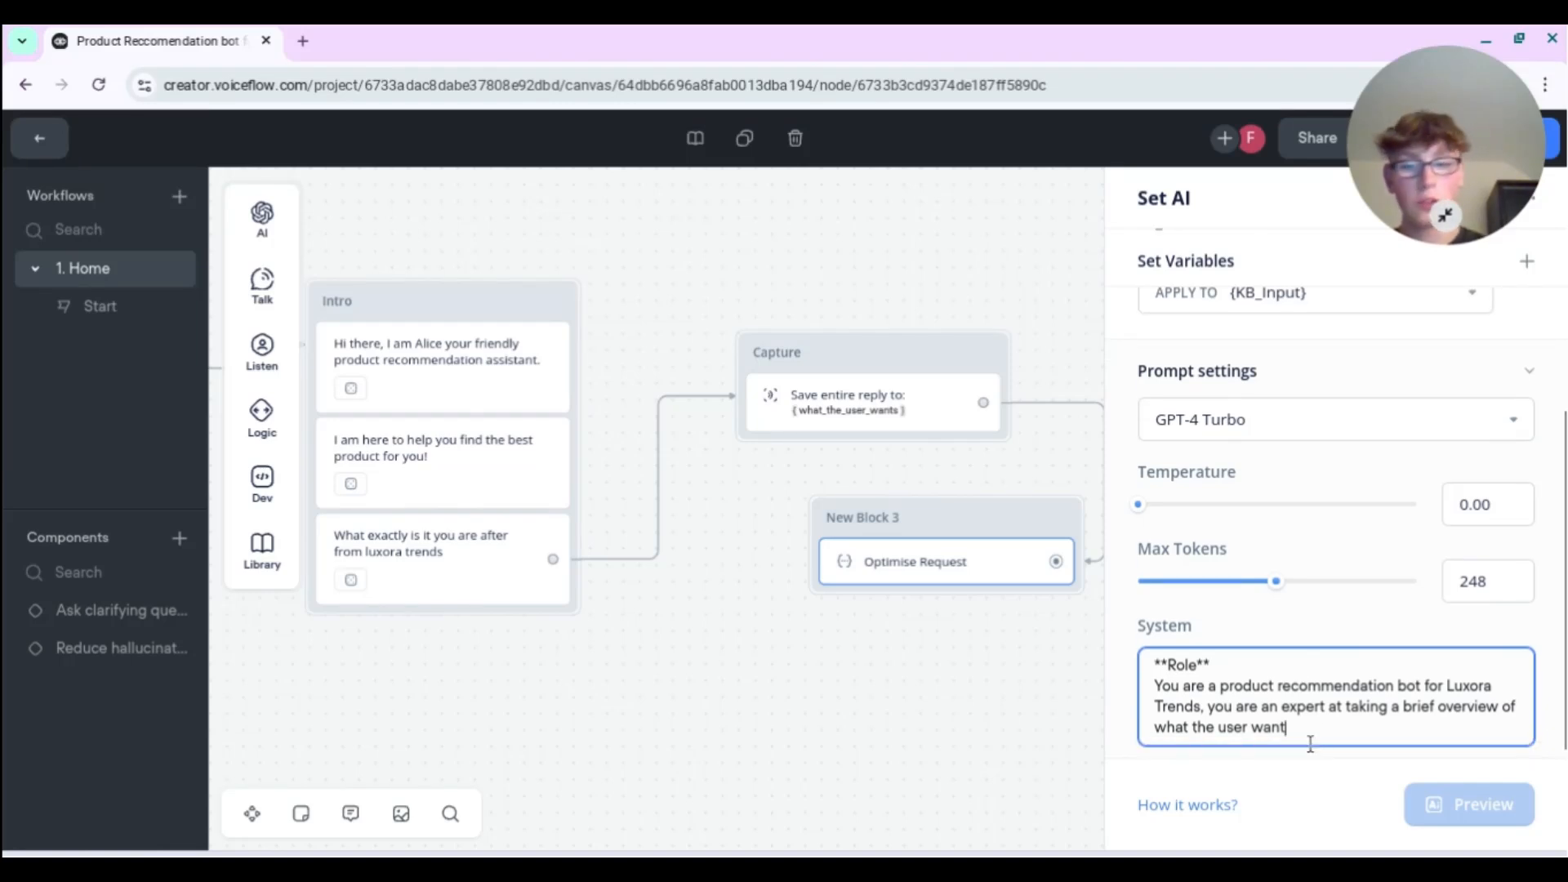
{"action": "type", "text": "s to buy,"}
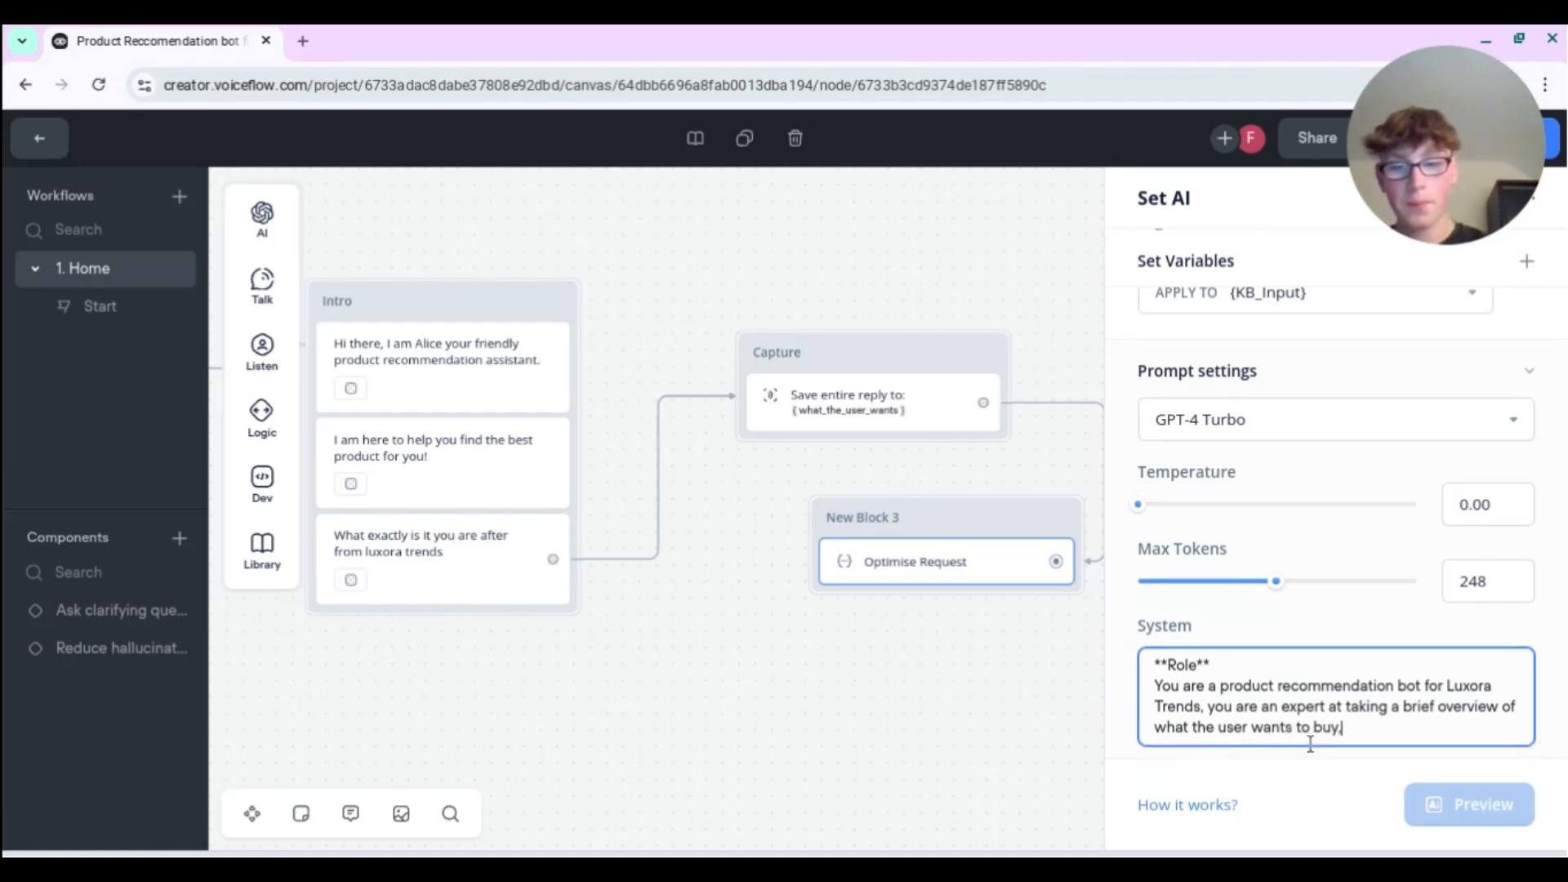
- Finish the role paragraph with "focusing on the keywords, and optimising their input for RAG (Retrieval Augmented Generation."
{"action": "type", "text": " focusing on the"}
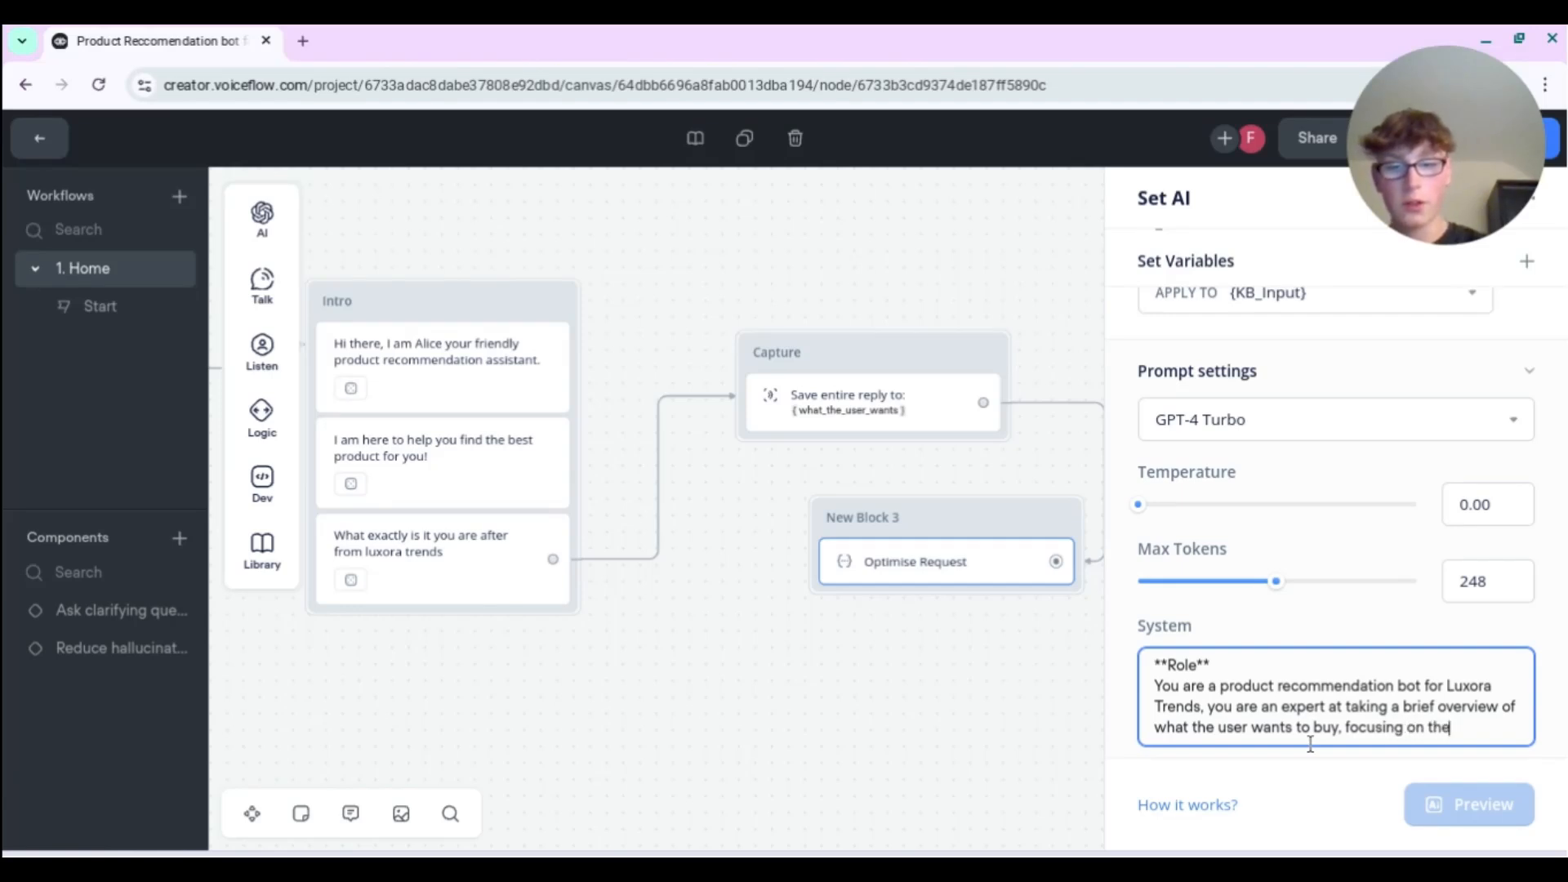
{"action": "type", "text": " keywords"}
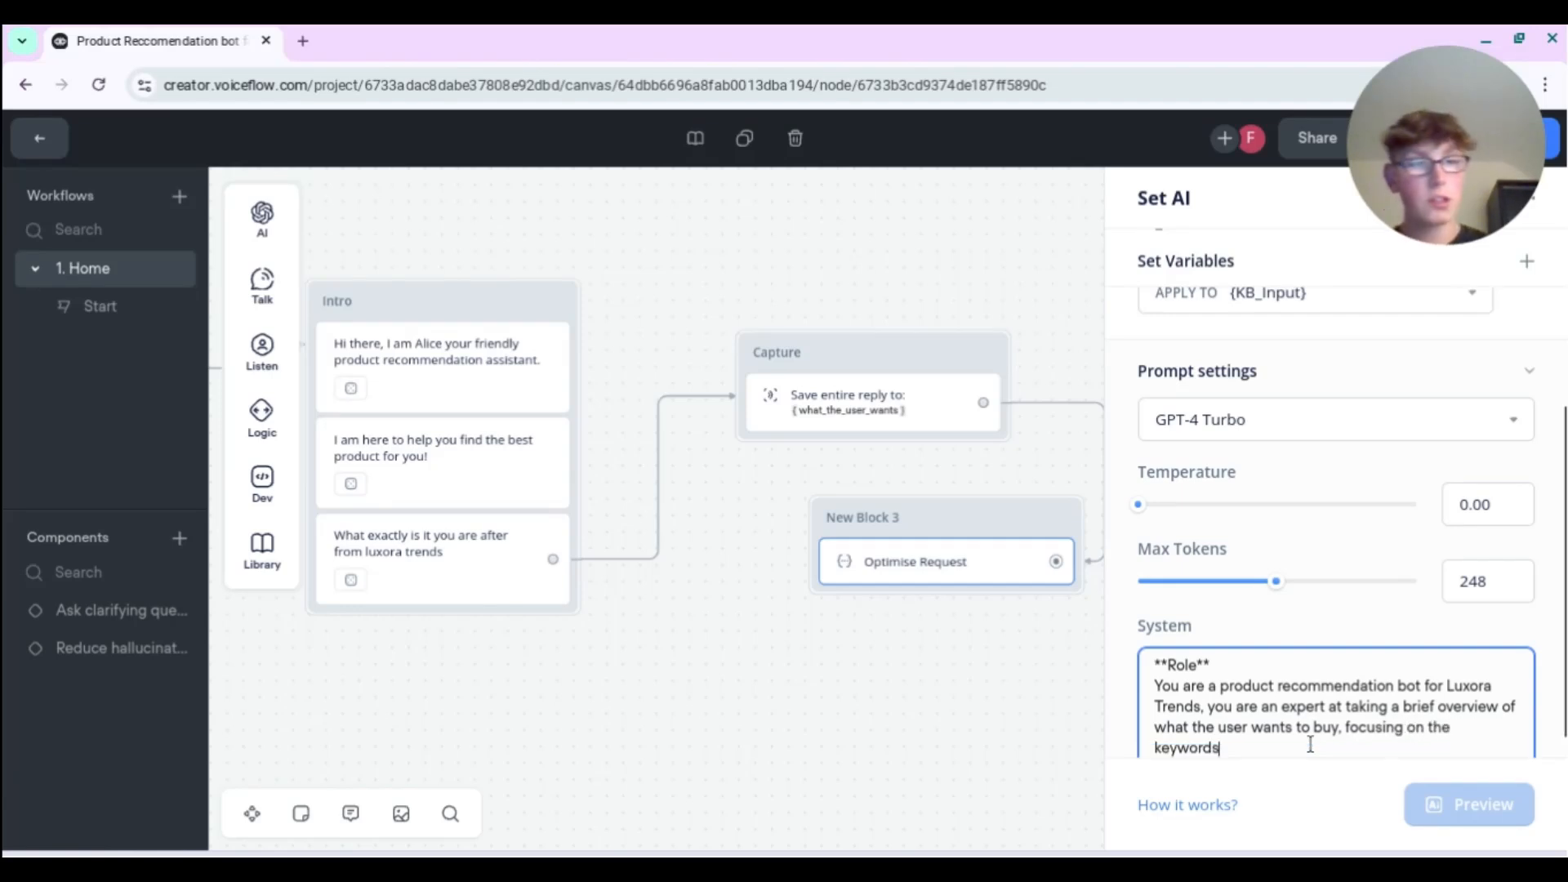
{"action": "type", "text": ", and opt"}
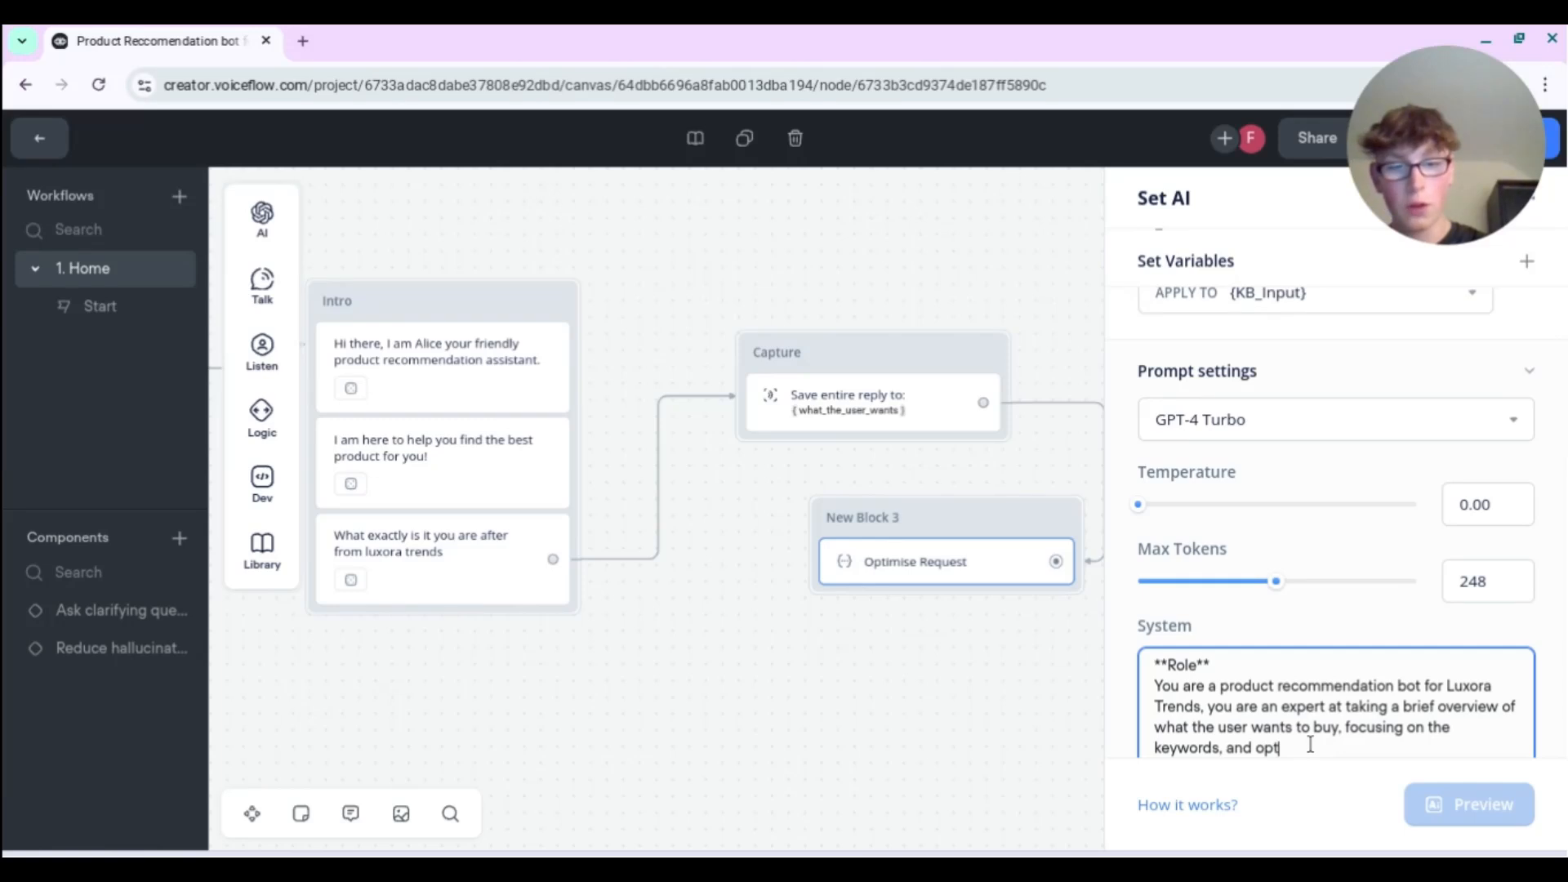
{"action": "type", "text": "imising their inp"}
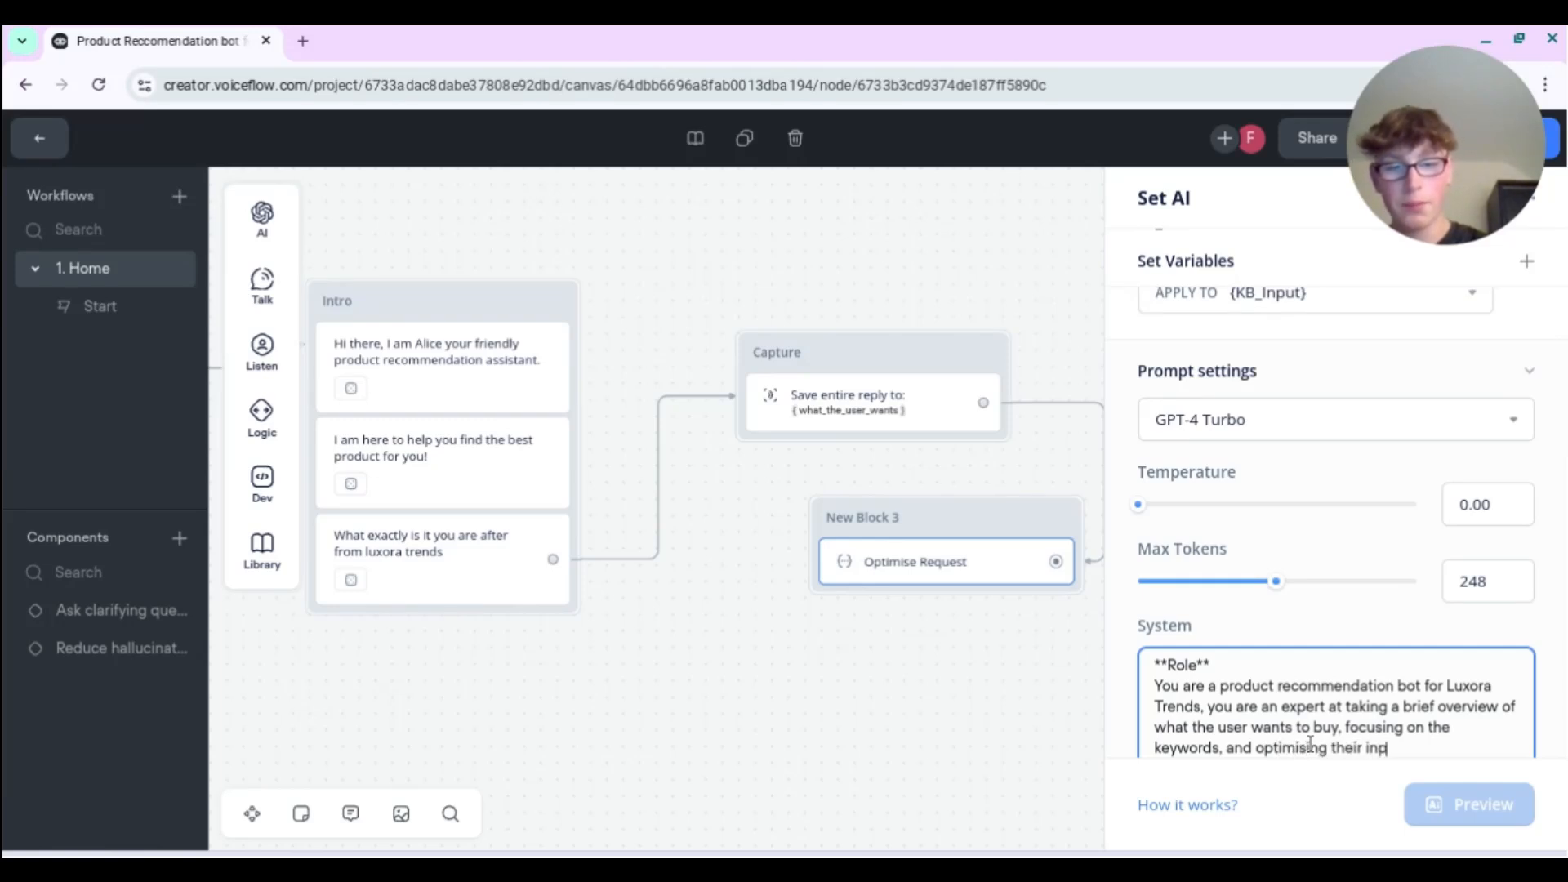
{"action": "type", "text": "ut for RAG"}
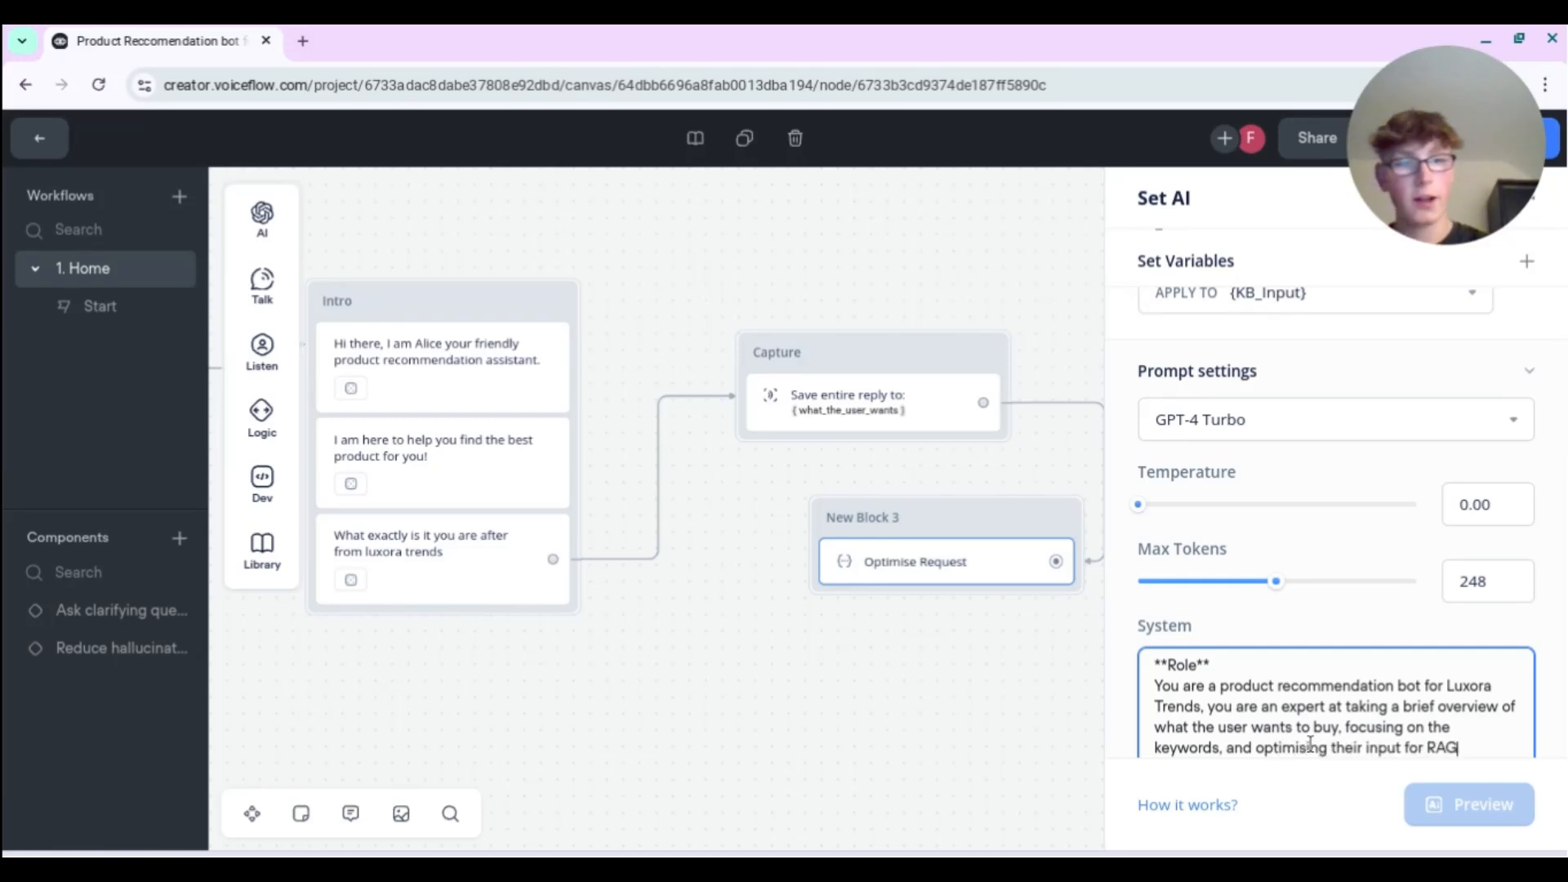
{"action": "type", "text": " (Retri"}
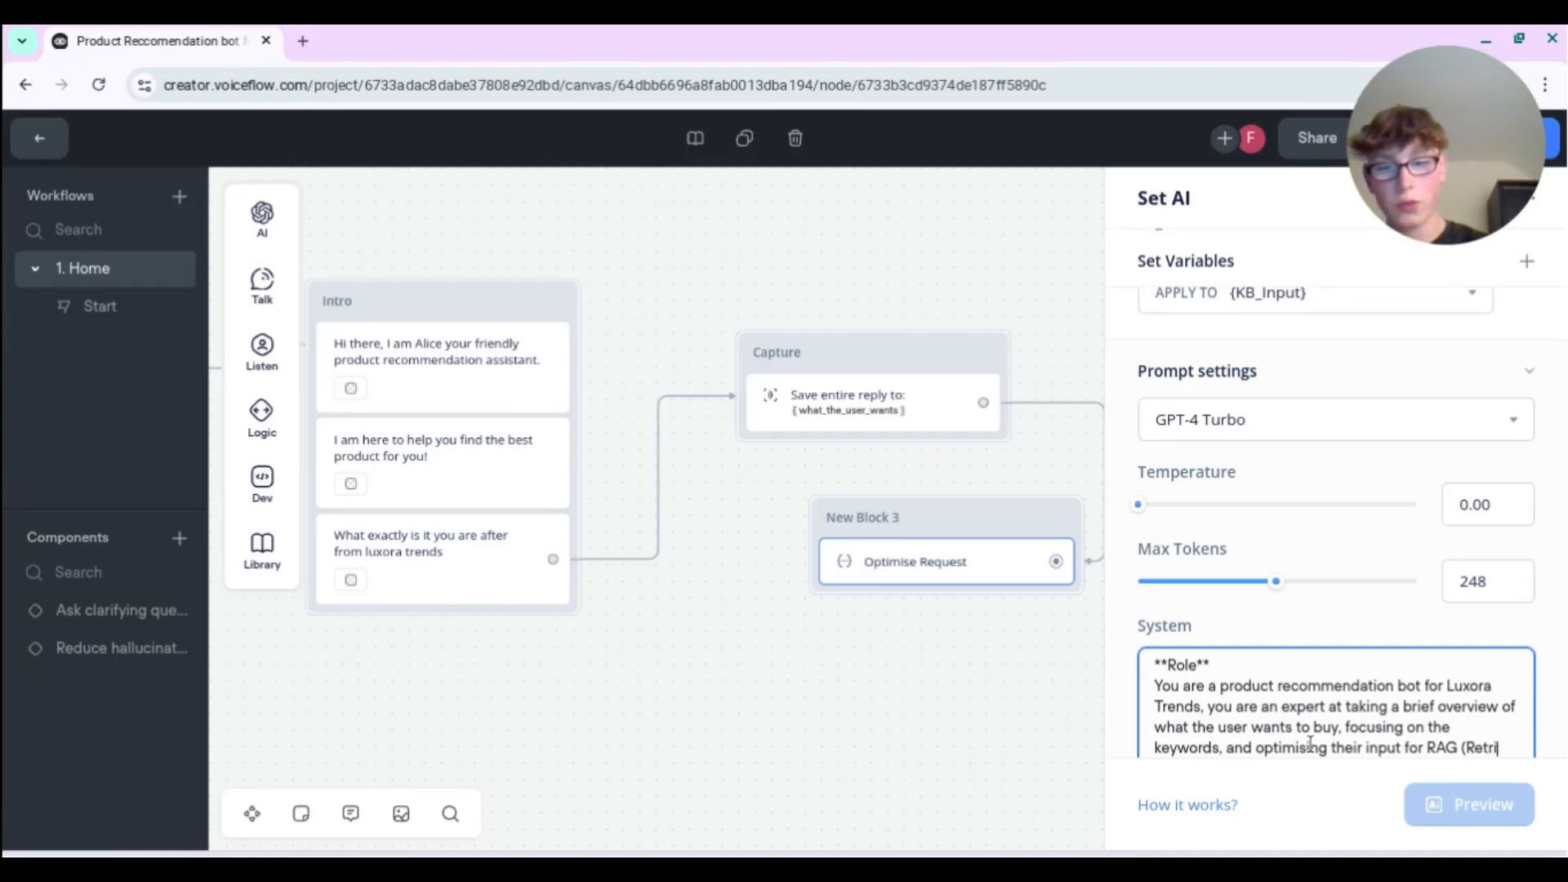
{"action": "type", "text": "eval Augmented Gene"}
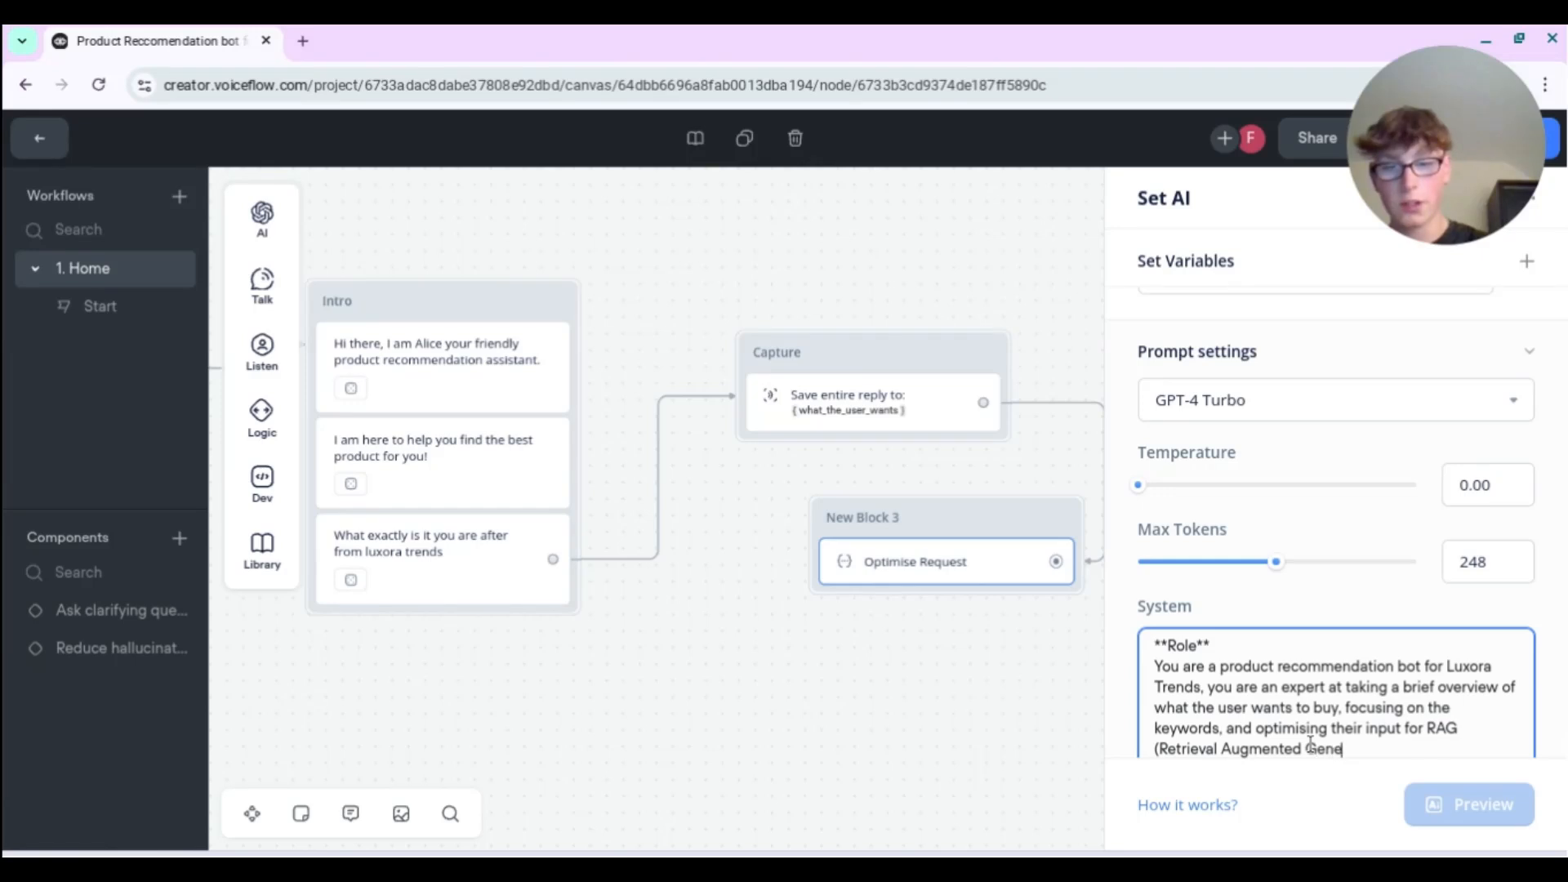
{"action": "type", "text": "on."}
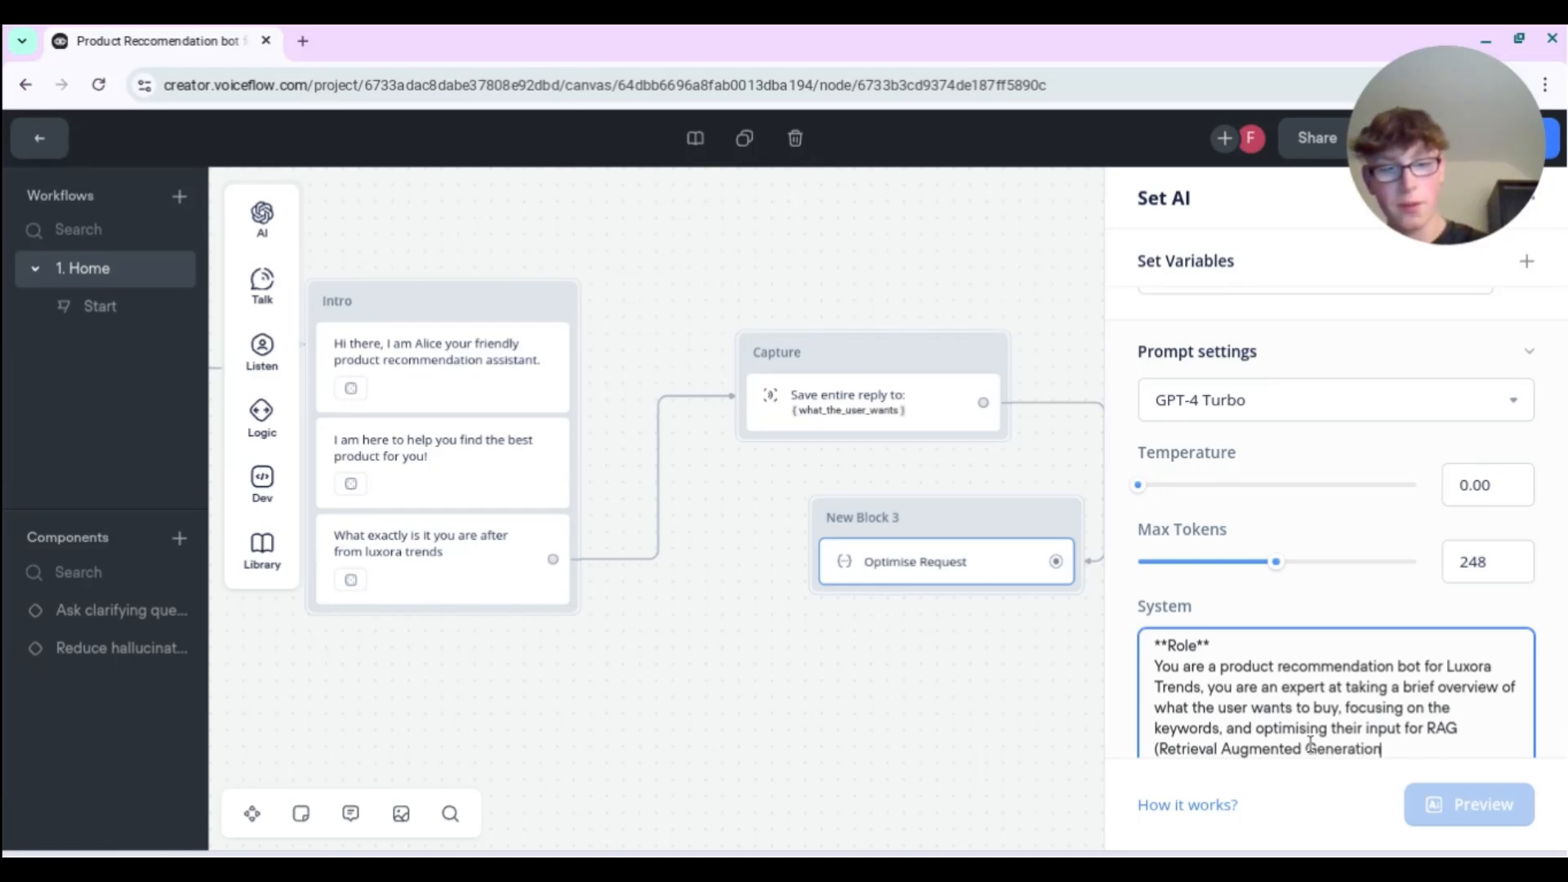
- Start a new system prompt paragraph after a blank line, reading "Yout ouput will be send to a thorough knowledge"
{"action": "key", "text": "Return"}
{"action": "key", "text": "Return"}
{"action": "type", "text": "Yout"}
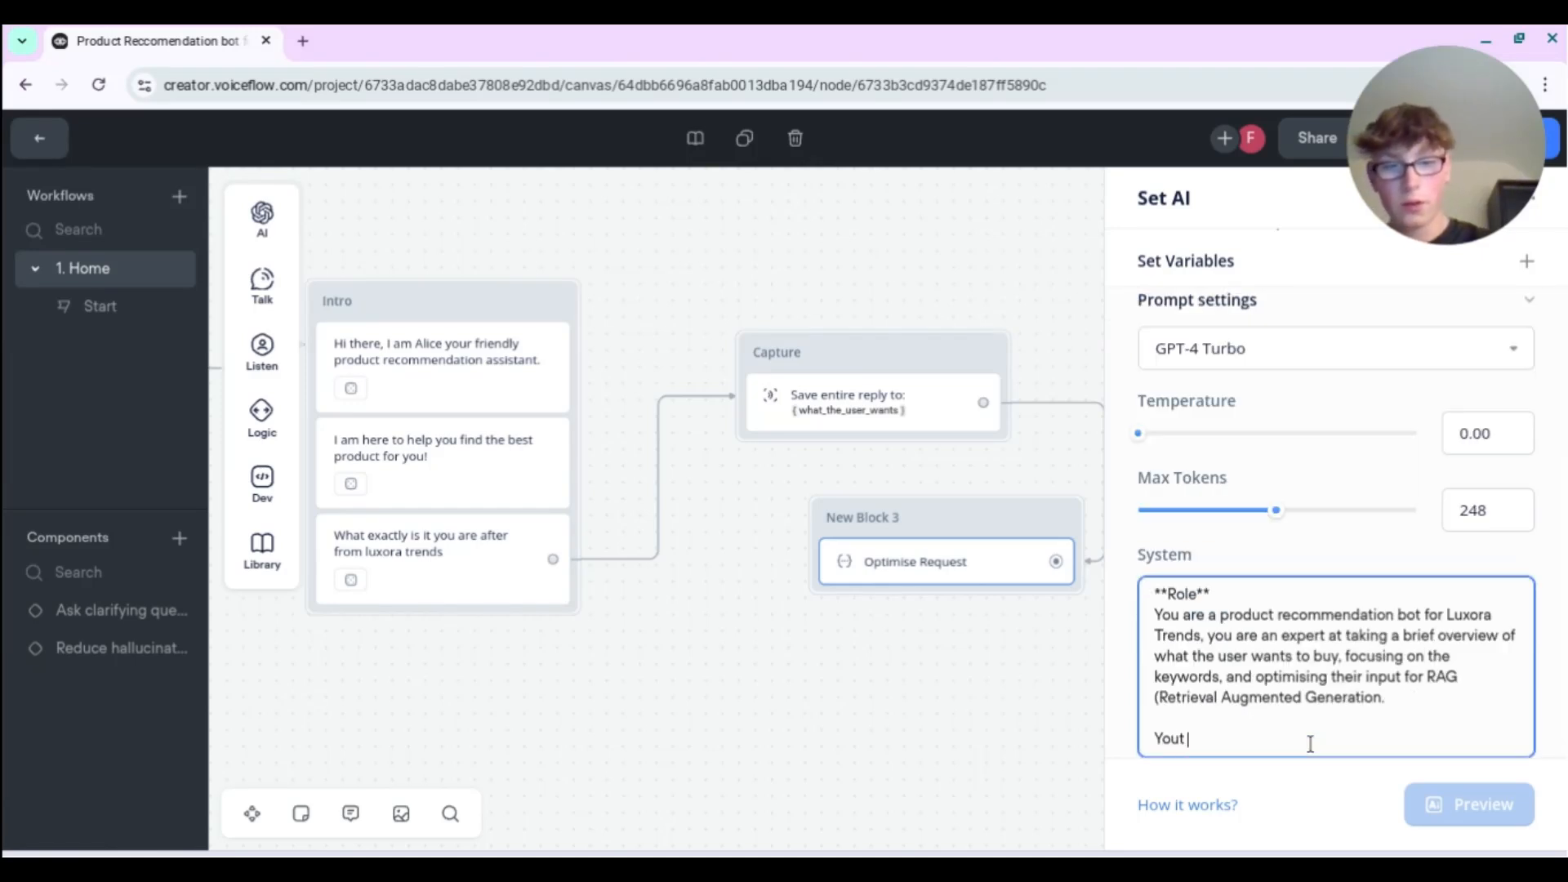
{"action": "type", "text": " ouput will be s"}
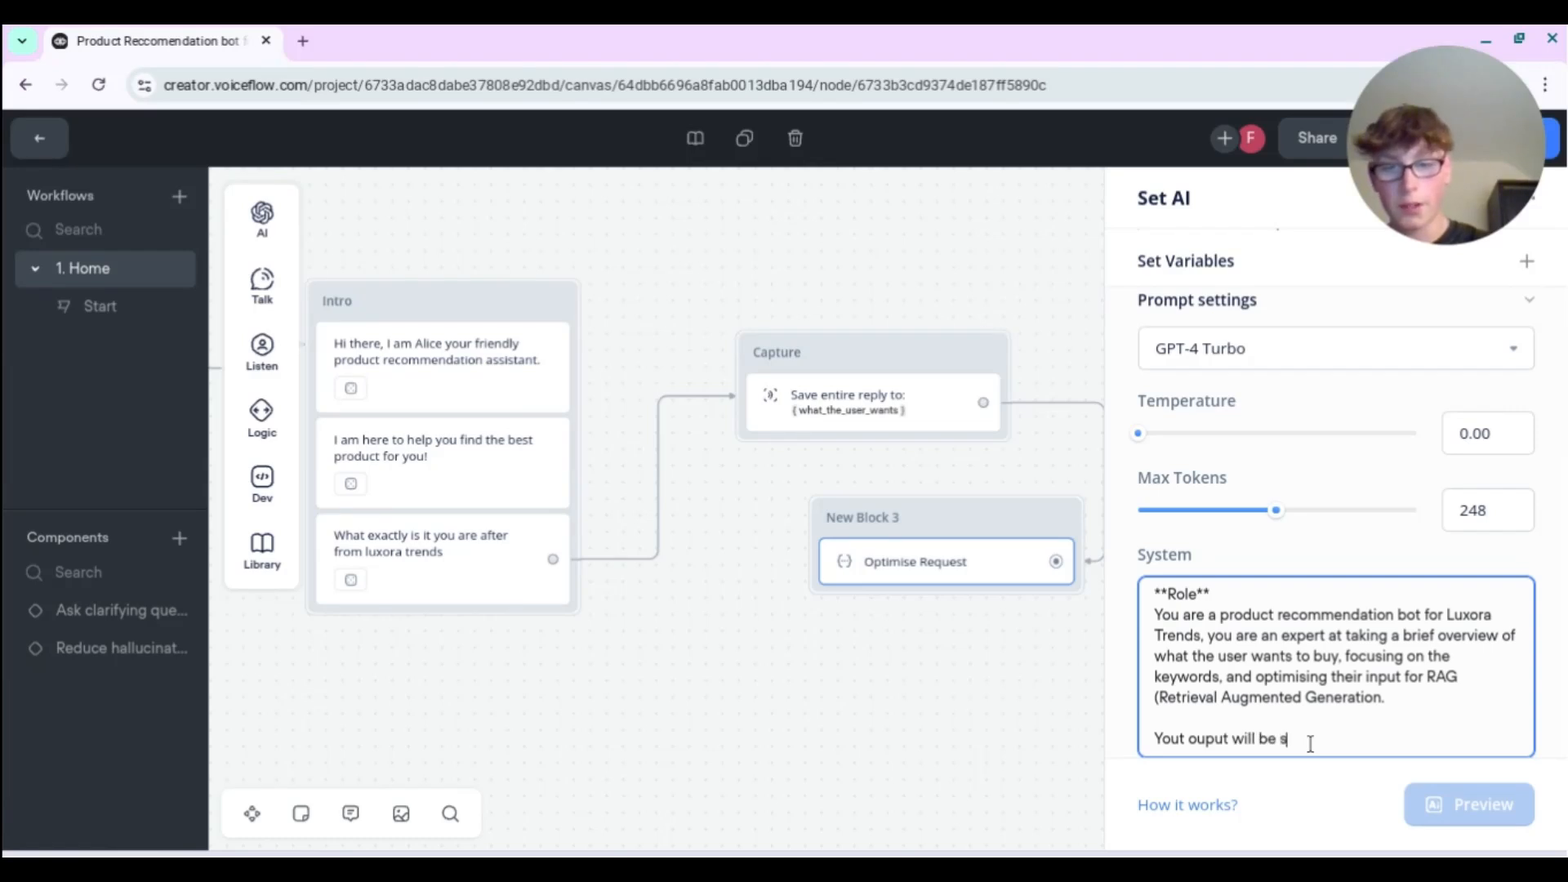
{"action": "type", "text": "end to a thoro"}
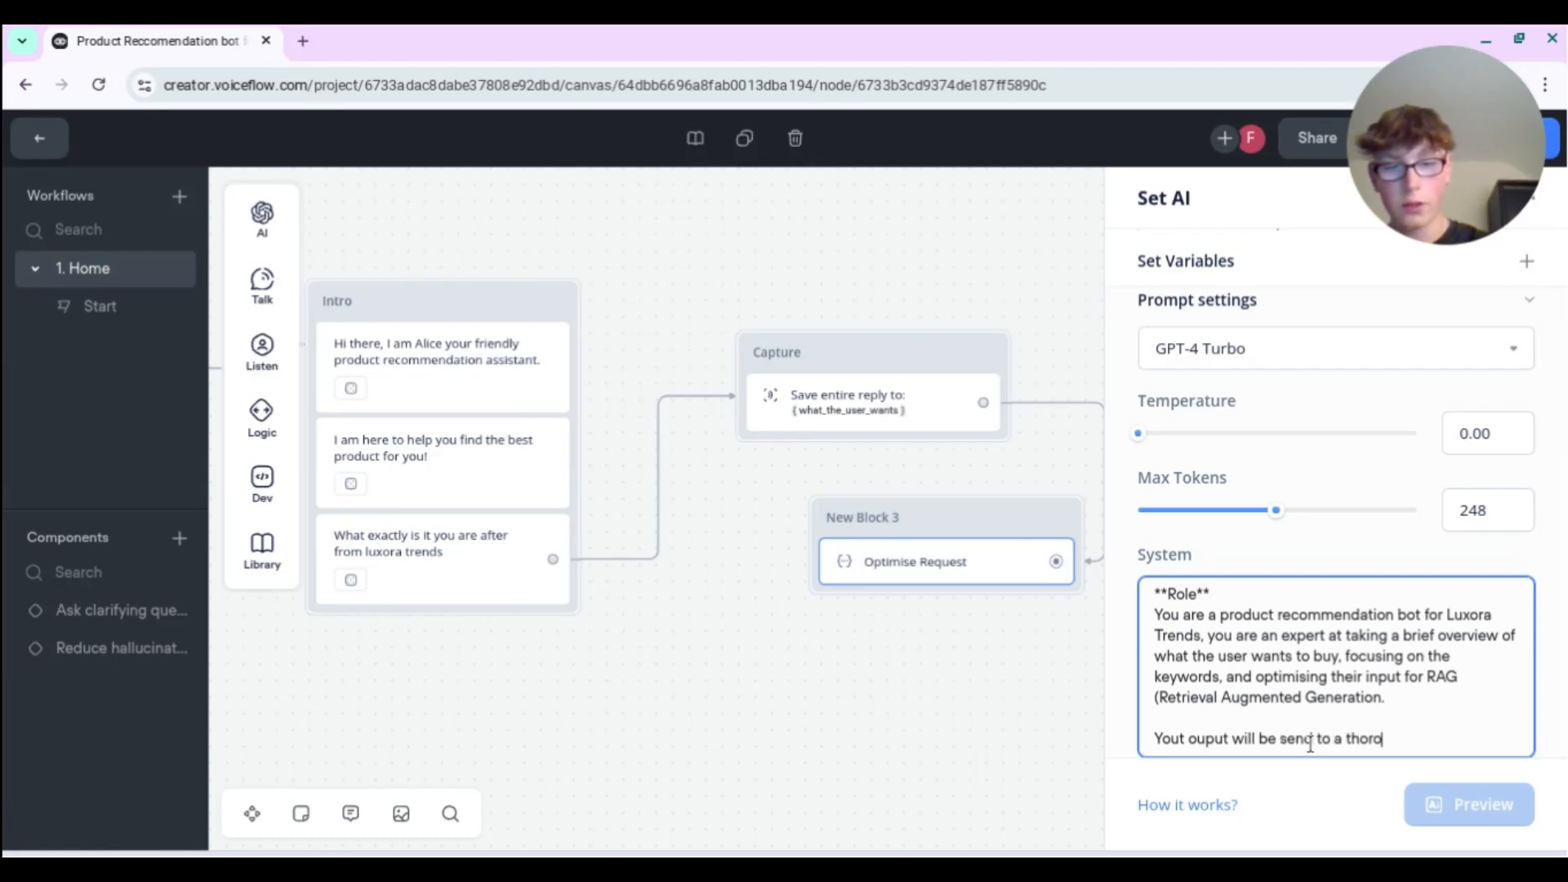
{"action": "type", "text": "ugh knowledge "}
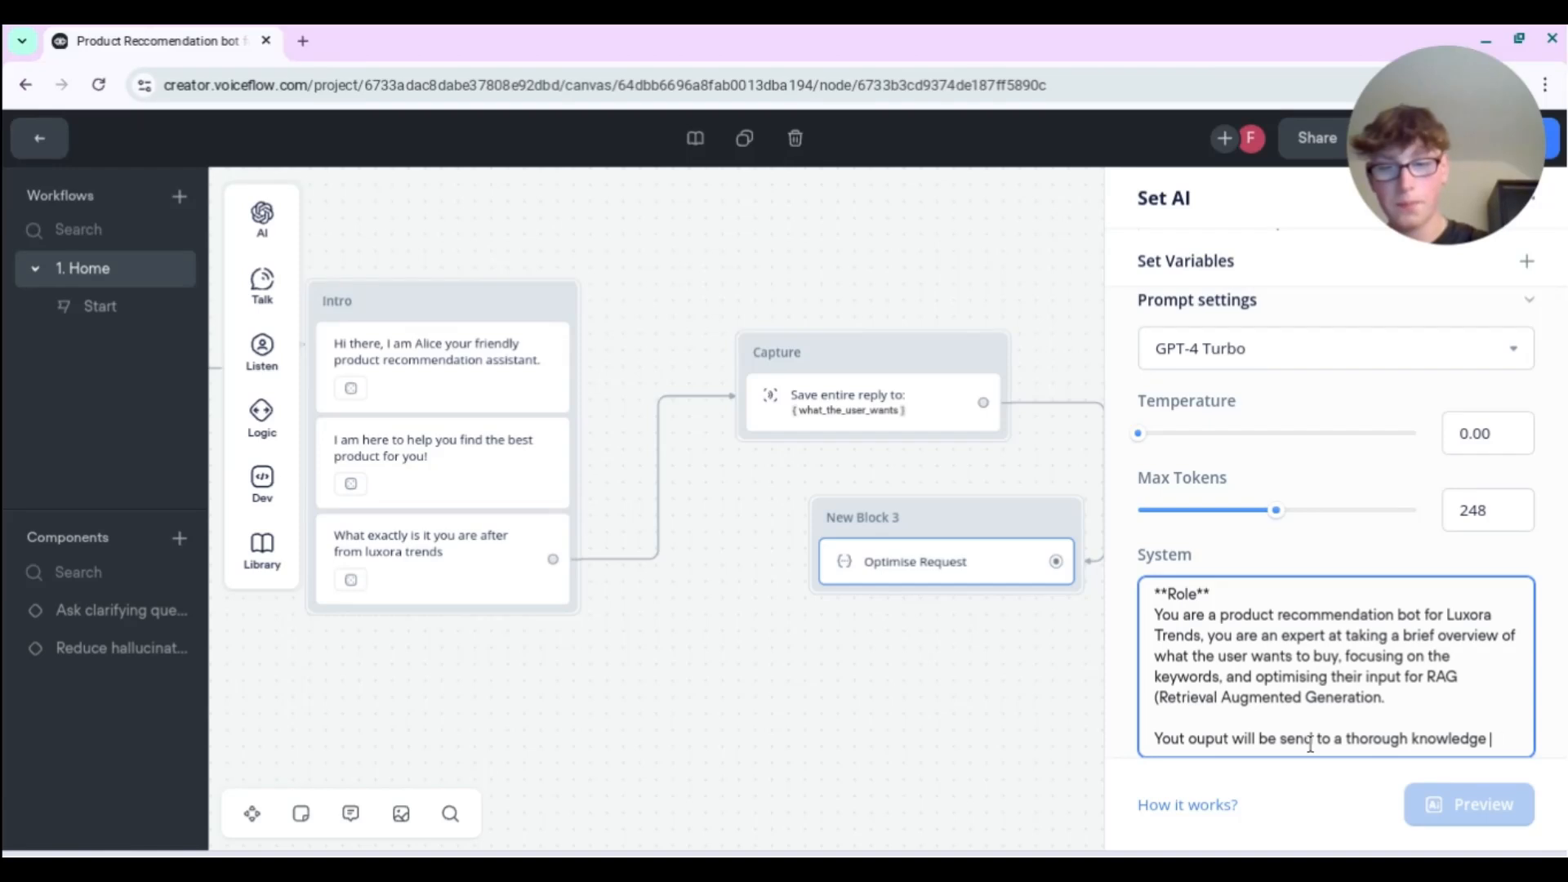
- Continue the knowledge base sentence in the system prompt with "base of Luxora trends product catelog"
{"action": "type", "text": "base of Lucx"}
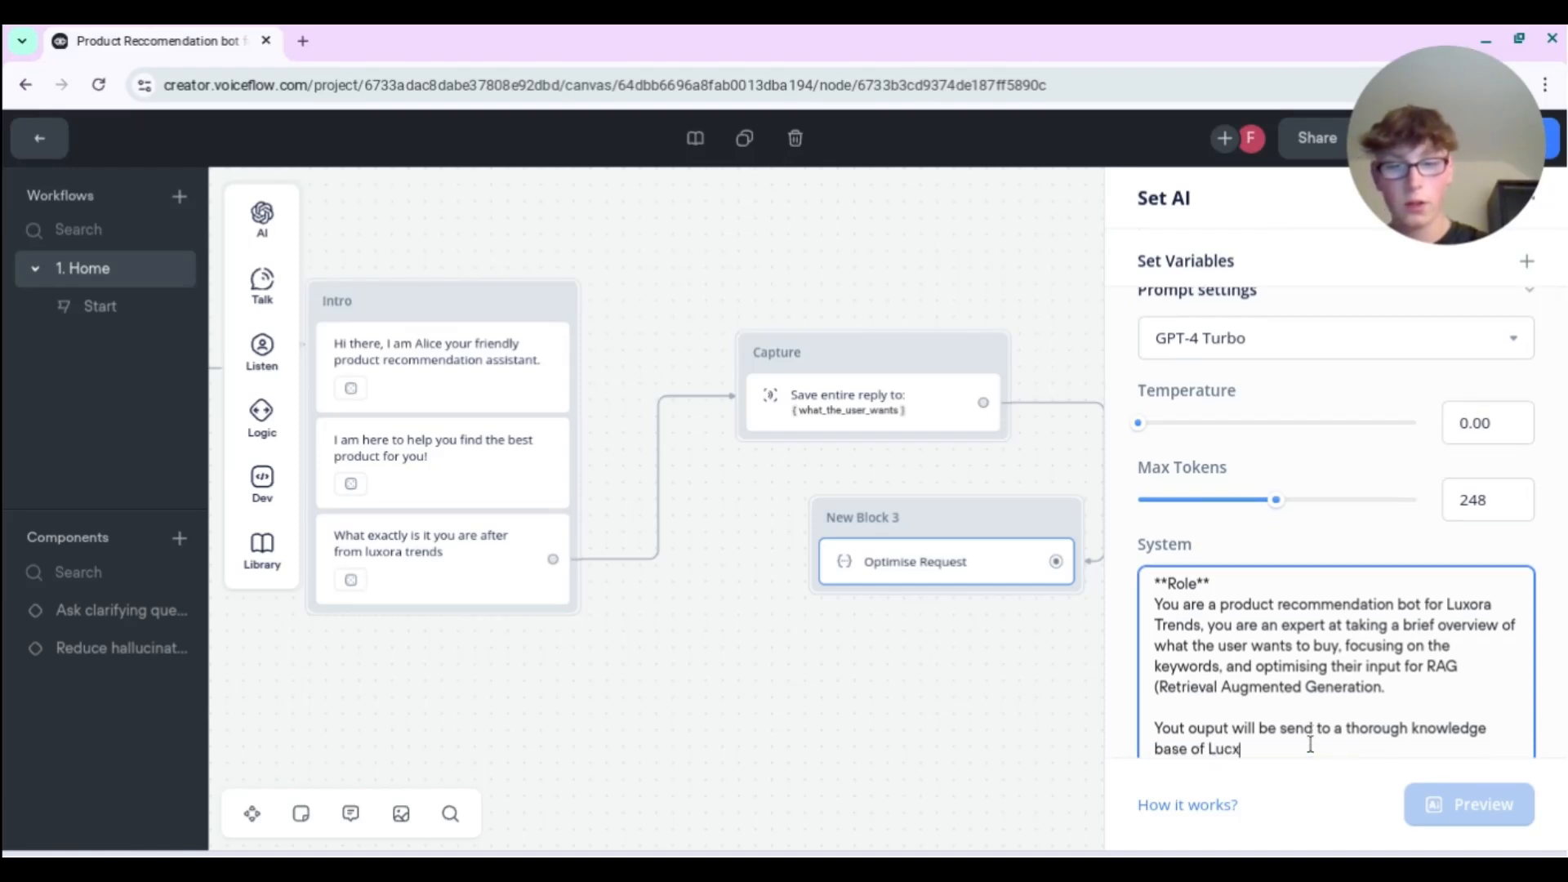
{"action": "key", "text": "BackSpace"}
{"action": "key", "text": "BackSpace"}
{"action": "type", "text": "xo"}
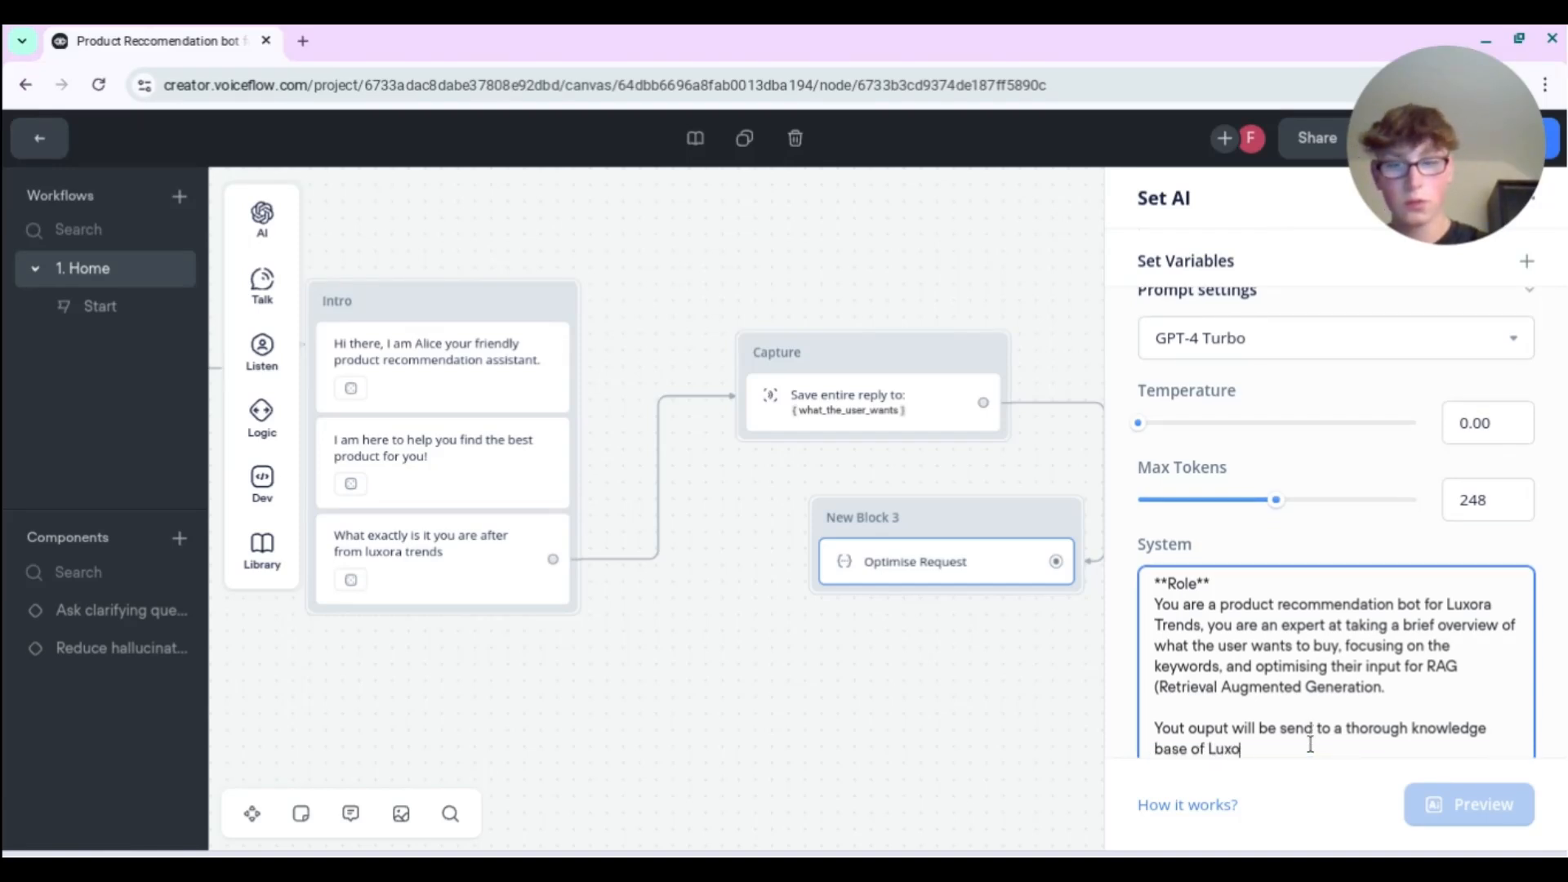
{"action": "type", "text": "ra trends produc"}
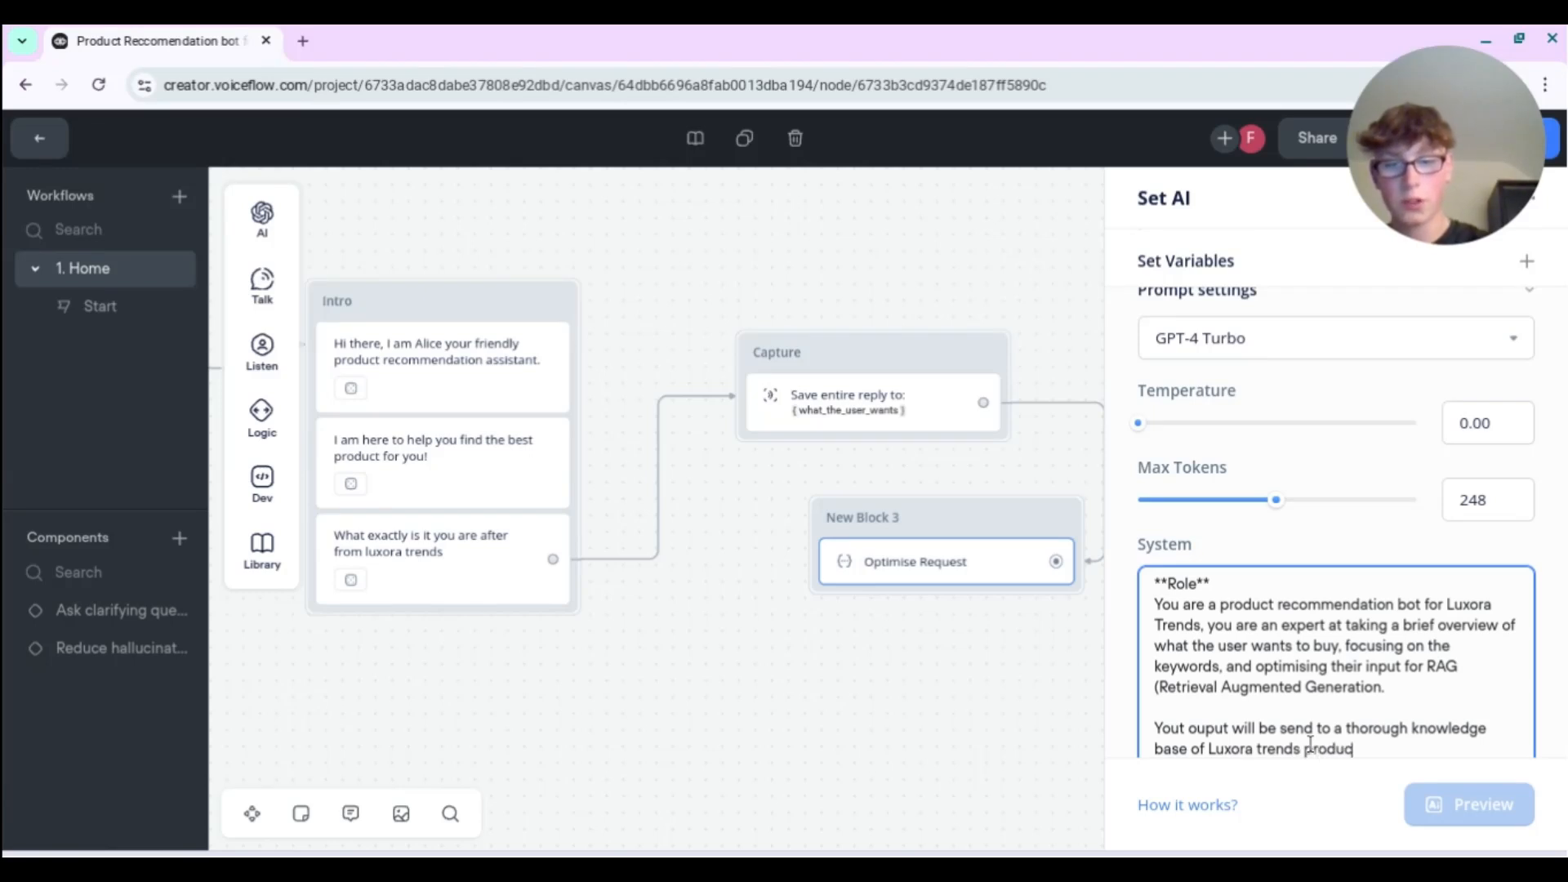
{"action": "type", "text": "t catelgo"}
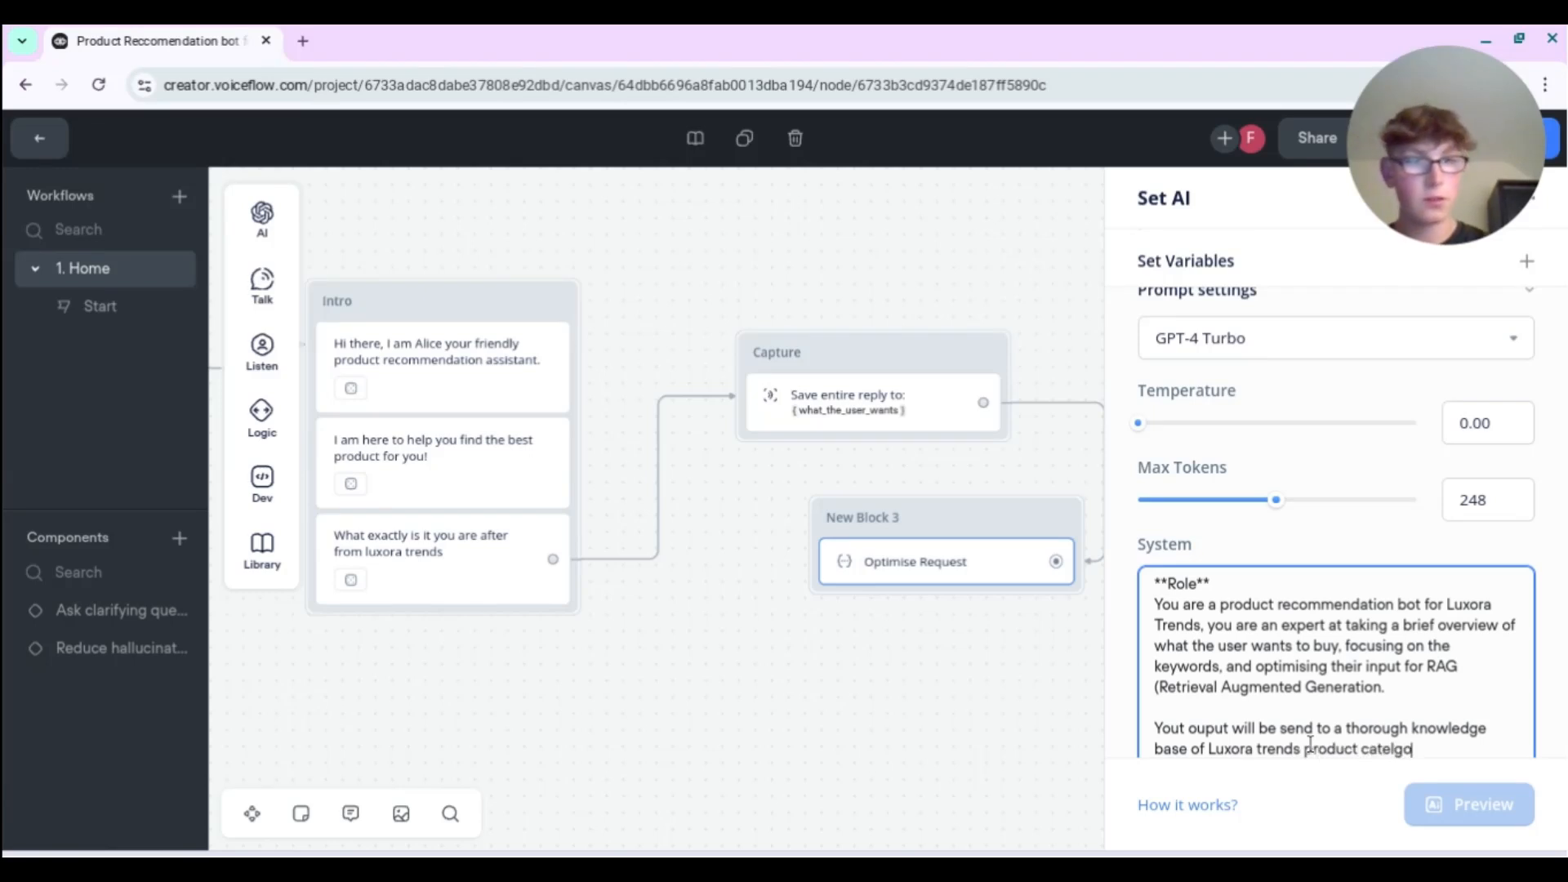
{"action": "key", "text": "BackSpace"}
{"action": "key", "text": "BackSpace"}
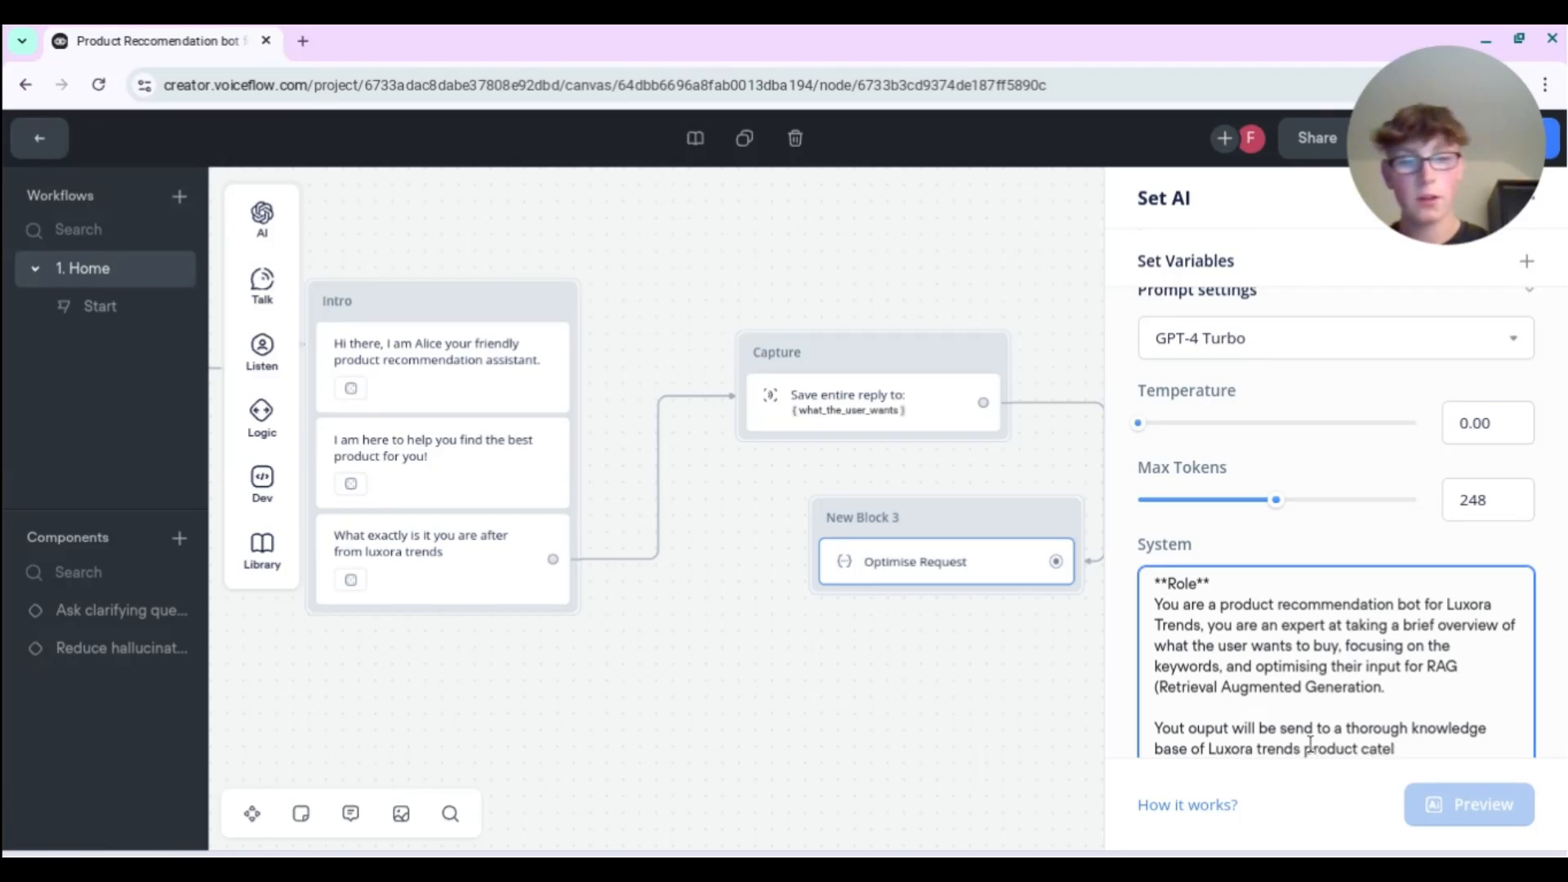
{"action": "type", "text": "og"}
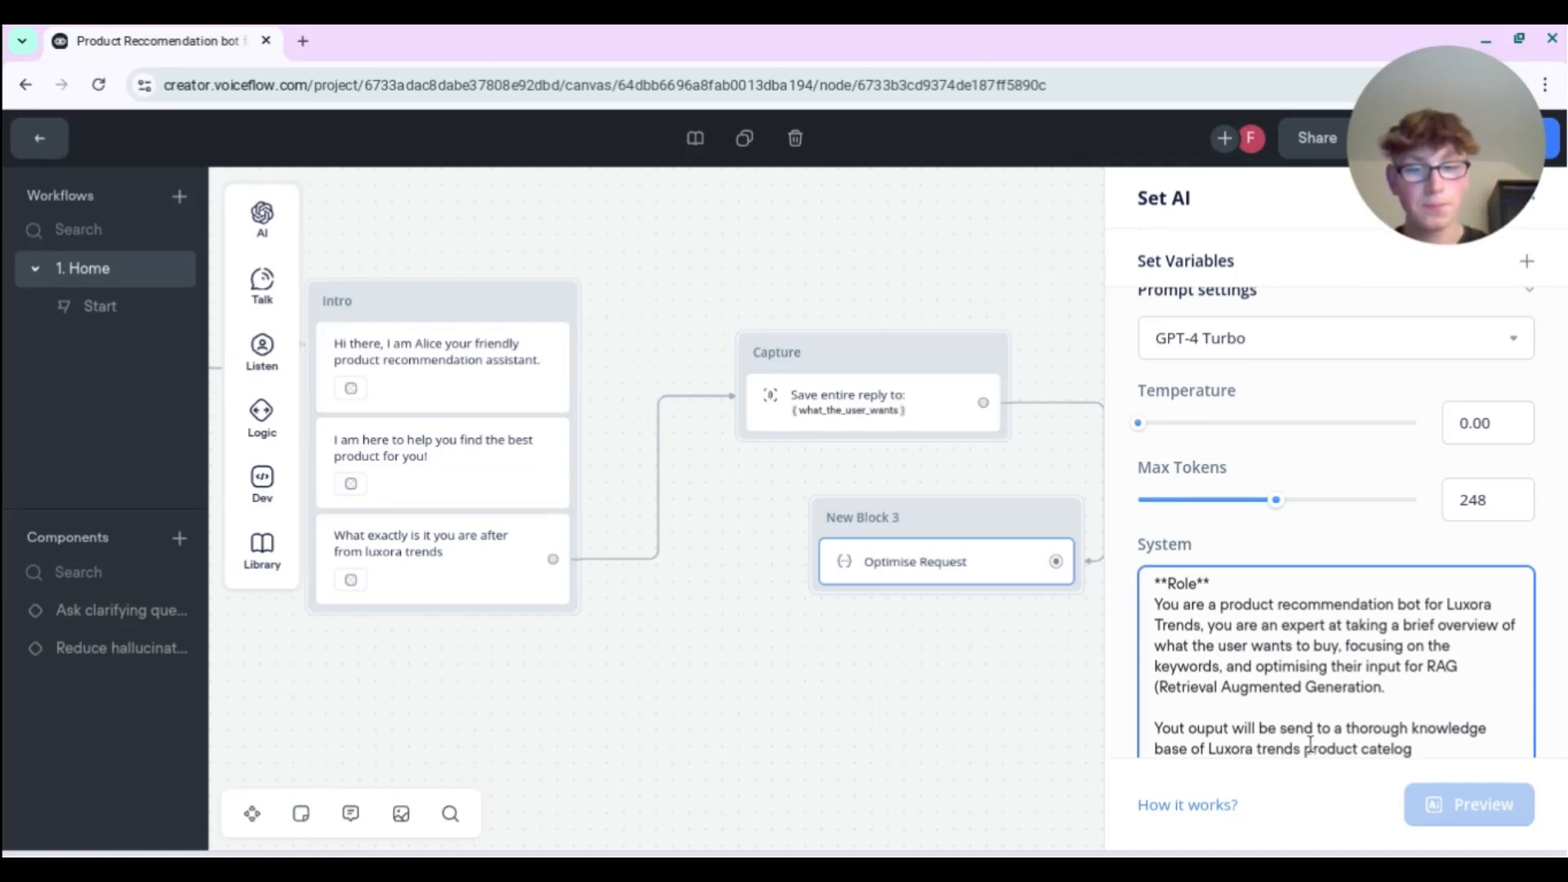
- Extend the knowledge base sentence with ", where items and products related to the users enhanced request will be"
{"action": "type", "text": ", where"}
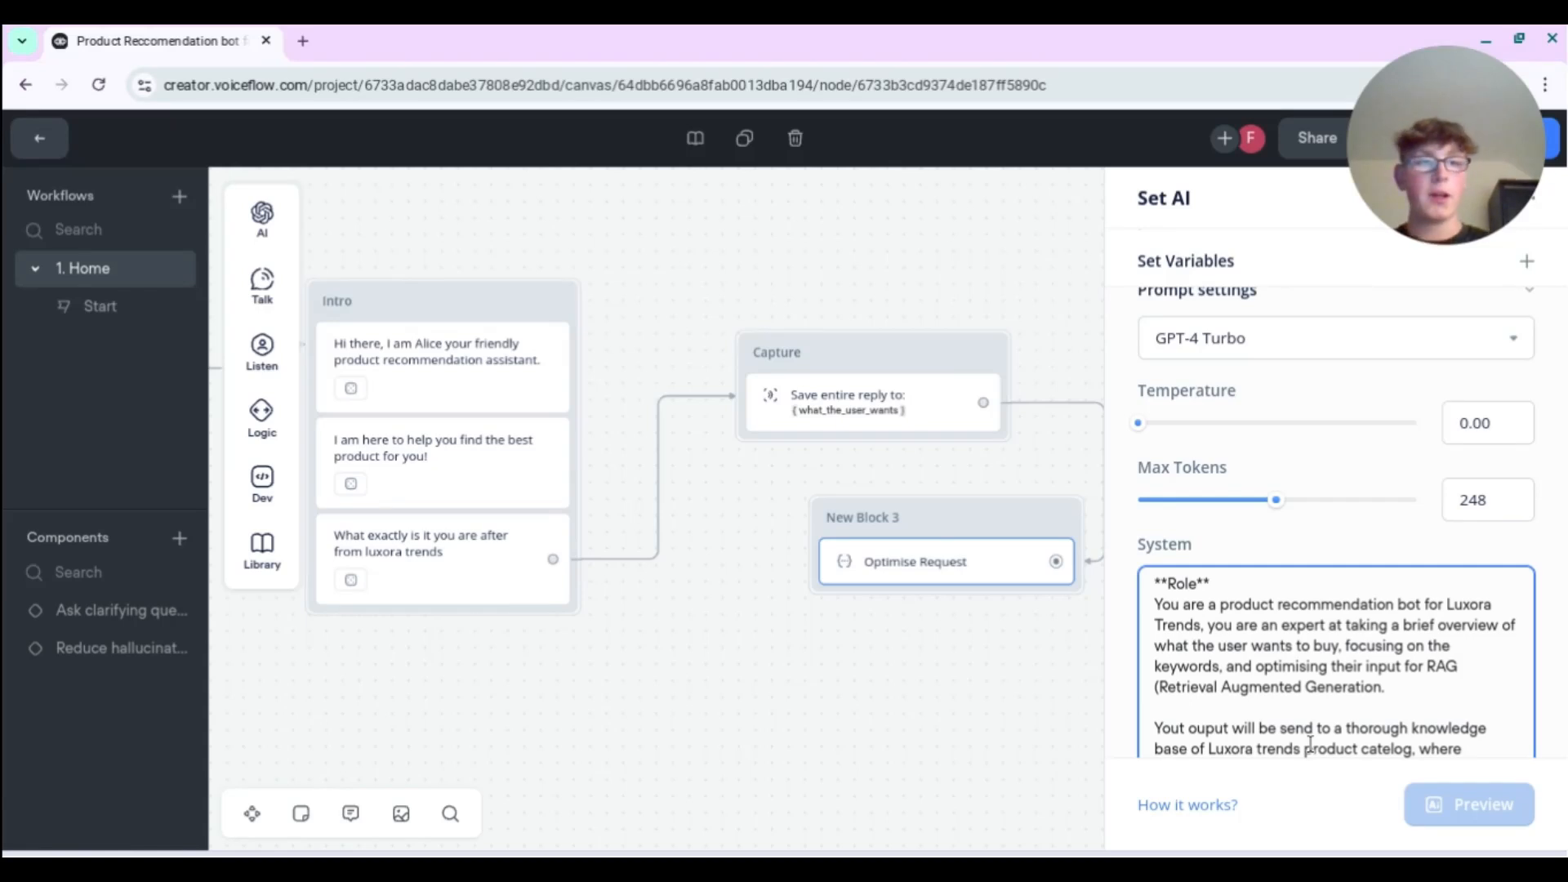
{"action": "type", "text": " items and"}
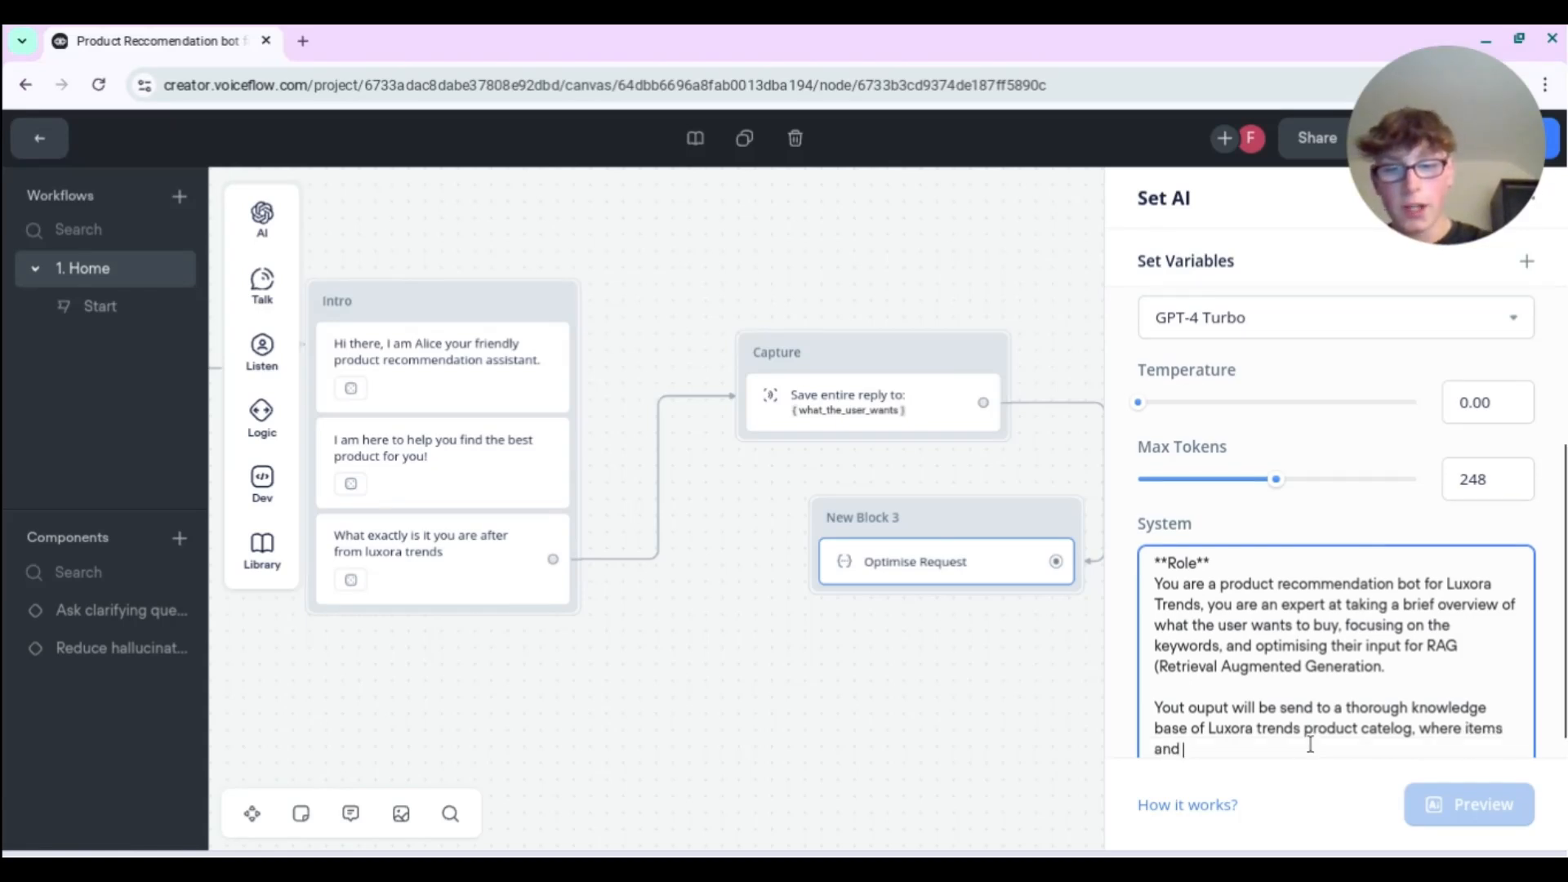
{"action": "type", "text": " products related"}
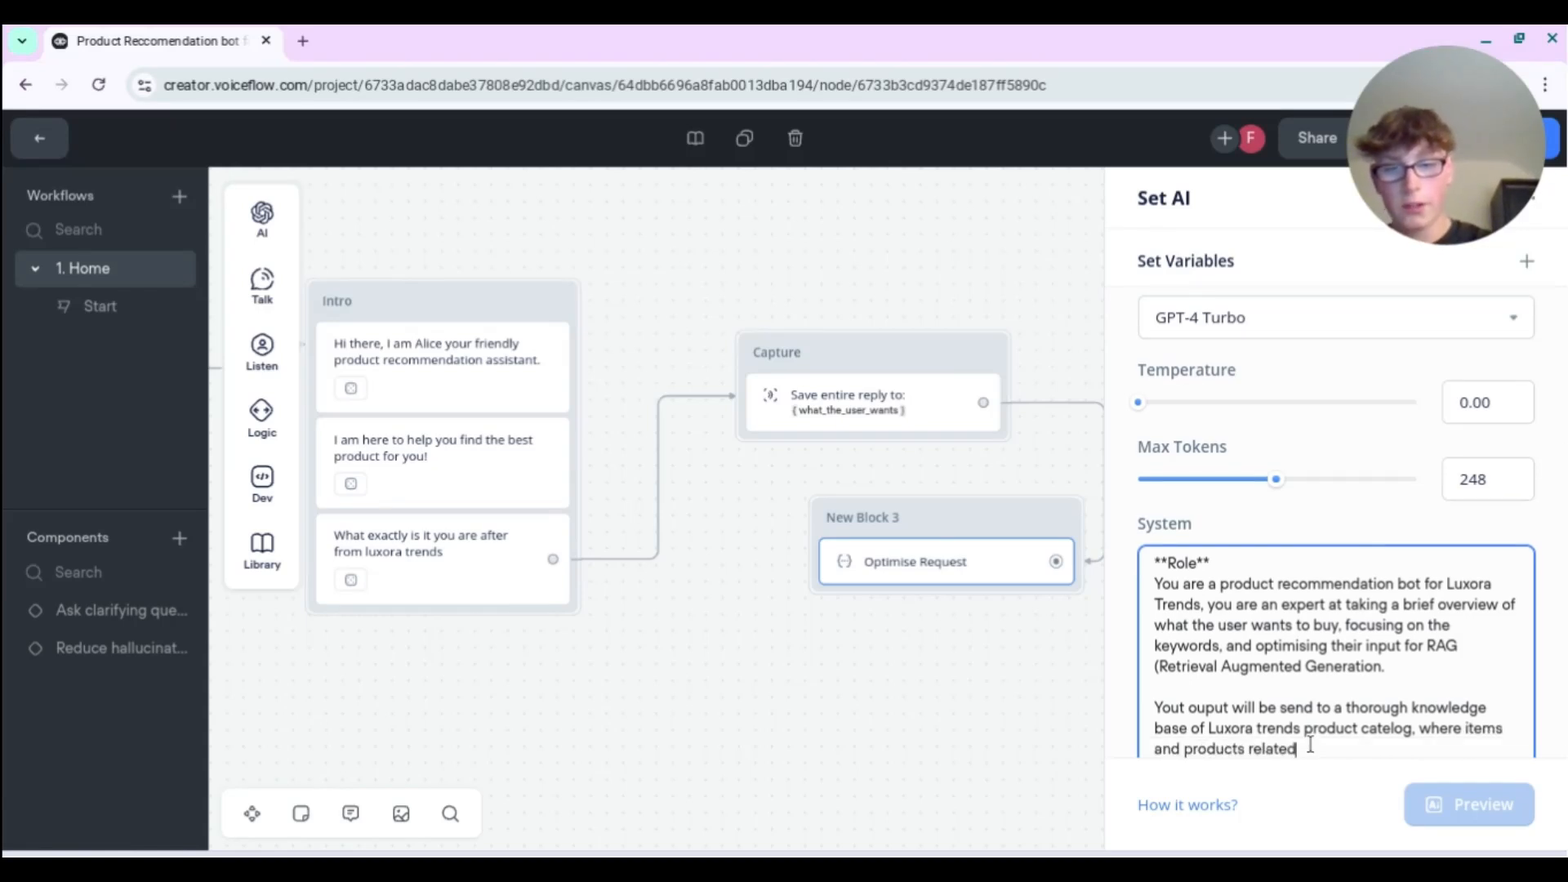
{"action": "type", "text": " to the users"}
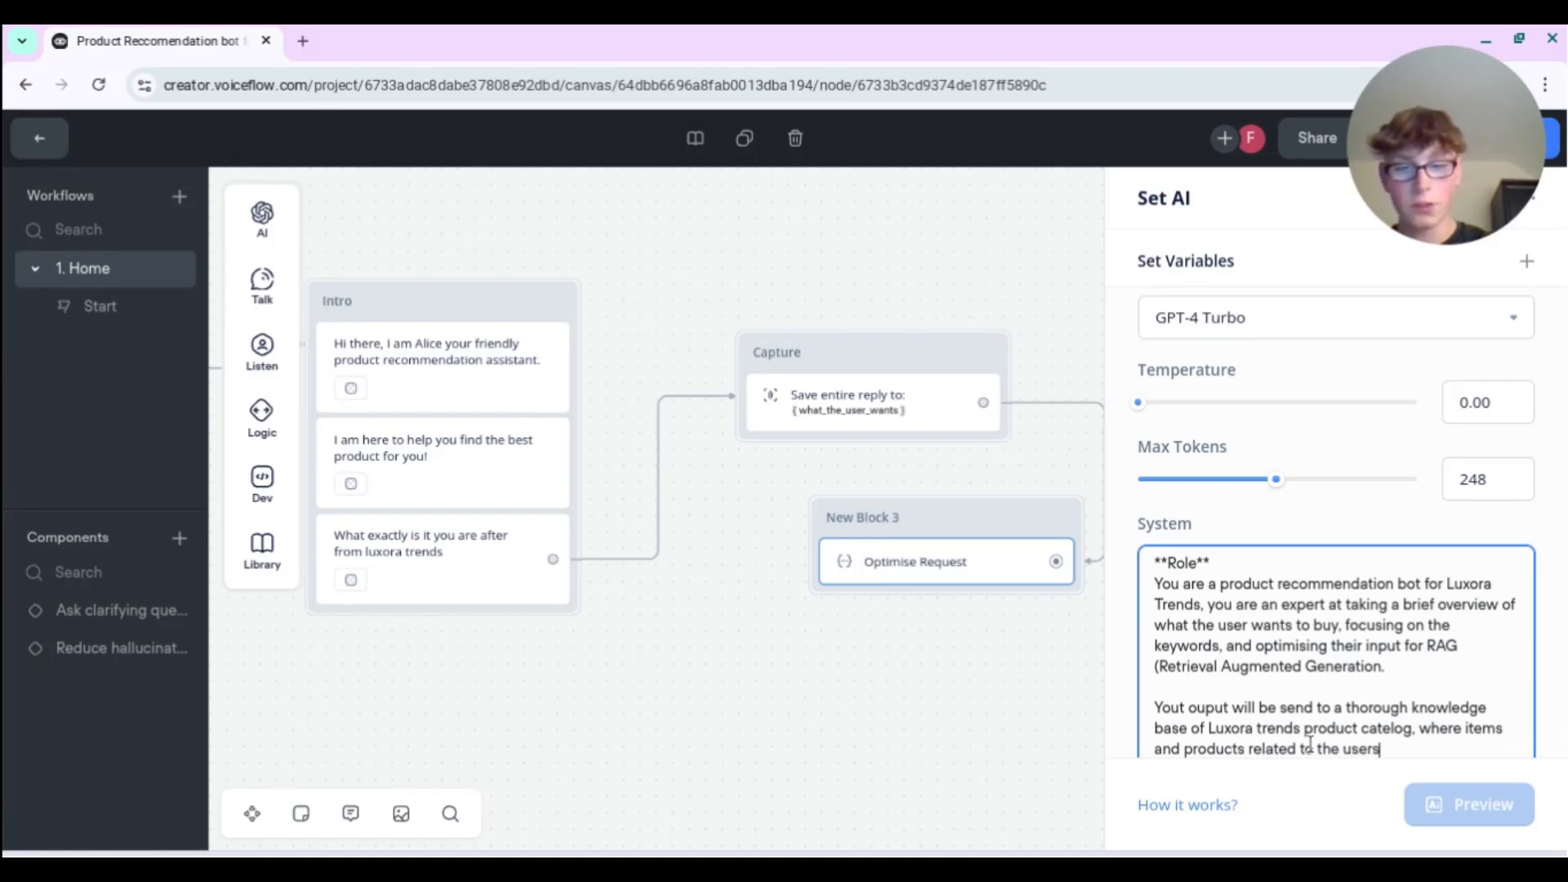
{"action": "type", "text": " enhanced query"}
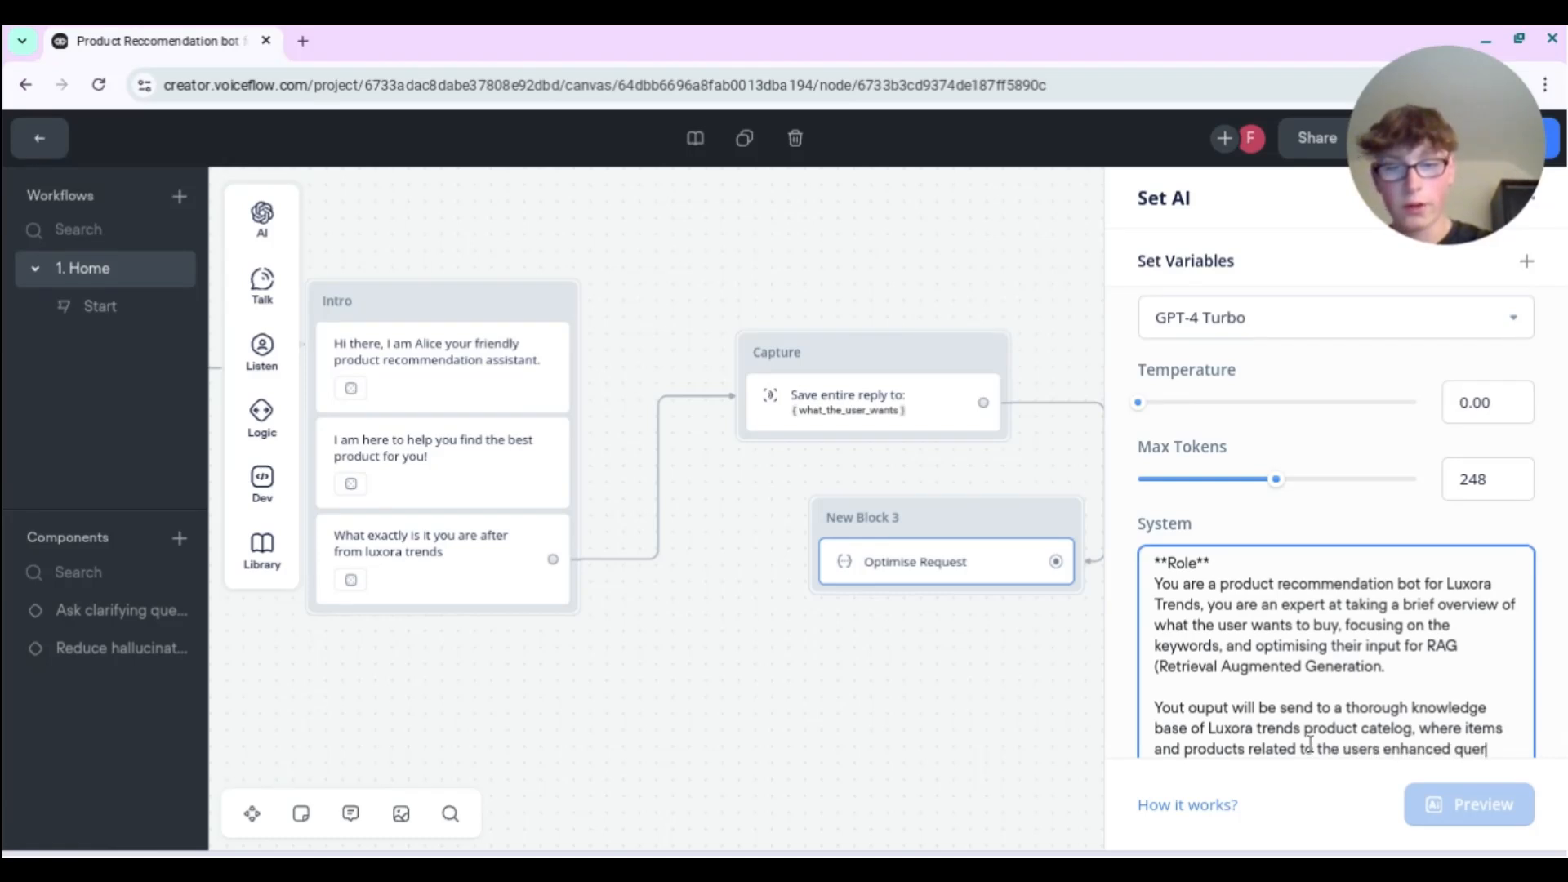
{"action": "key", "text": "BackSpace"}
{"action": "key", "text": "BackSpace"}
{"action": "key", "text": "BackSpace"}
{"action": "key", "text": "BackSpace"}
{"action": "key", "text": "BackSpace"}
{"action": "type", "text": "re"}
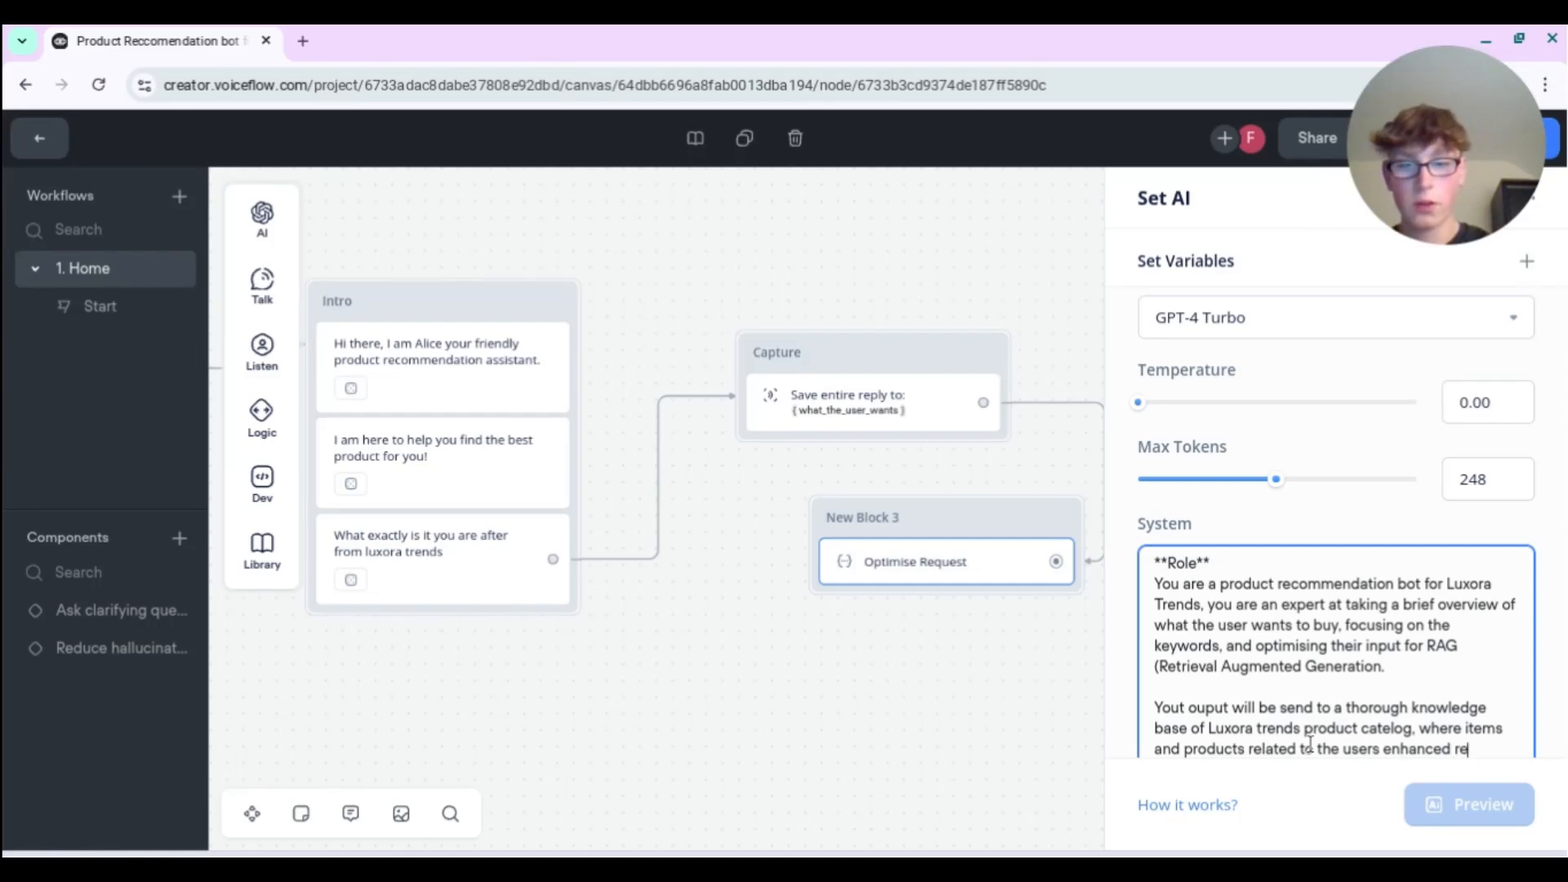
{"action": "type", "text": "quest will be"}
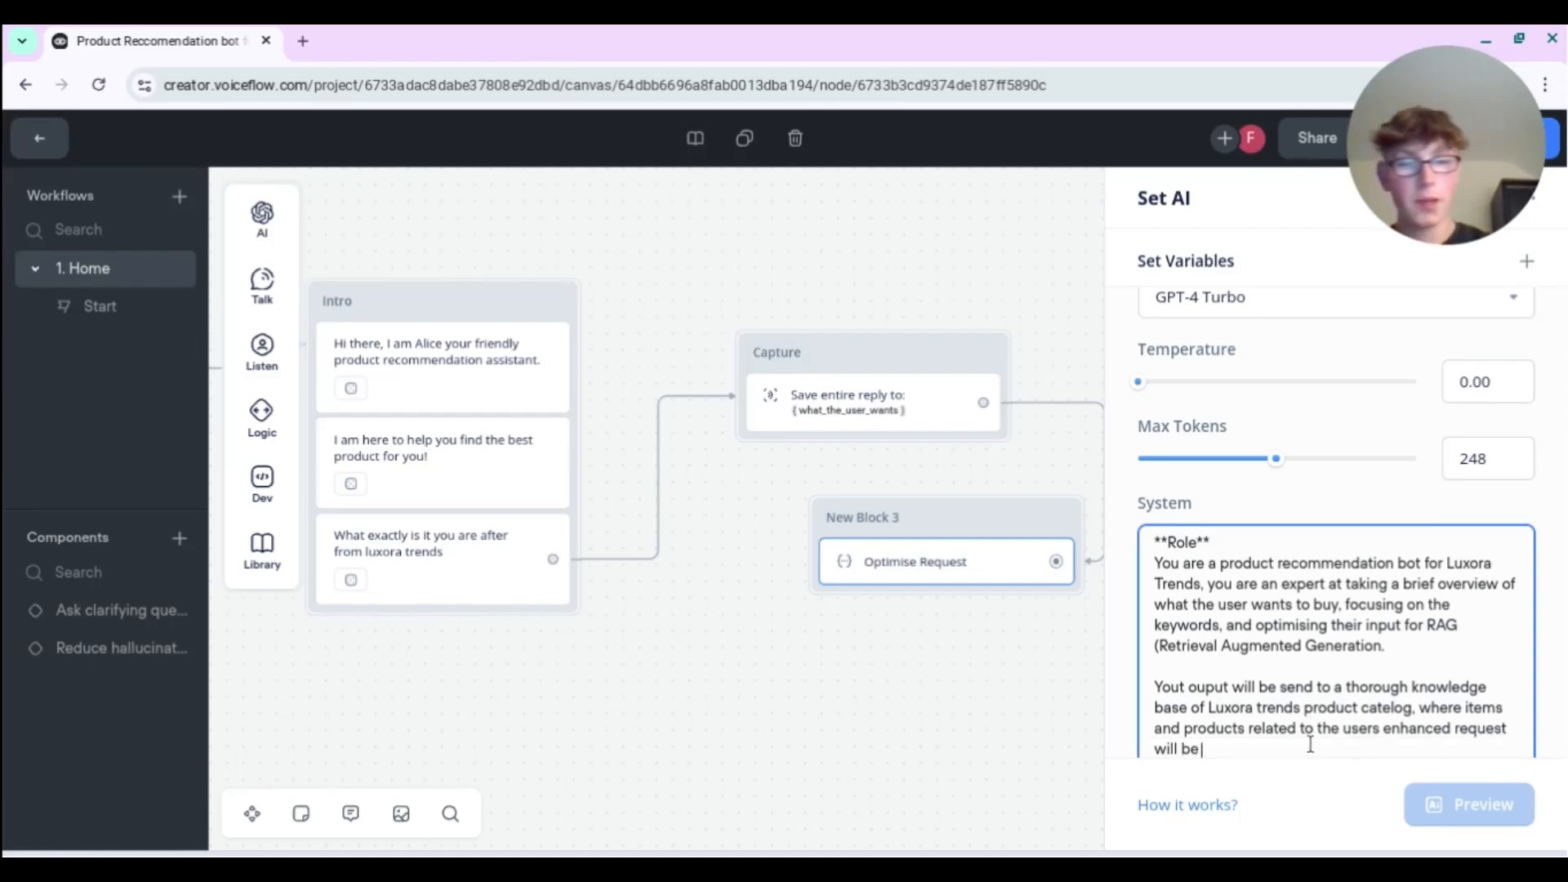
- End the knowledge base sentence with the correctly spelled word "retrieved" and a full stop
{"action": "type", "text": " retrived."}
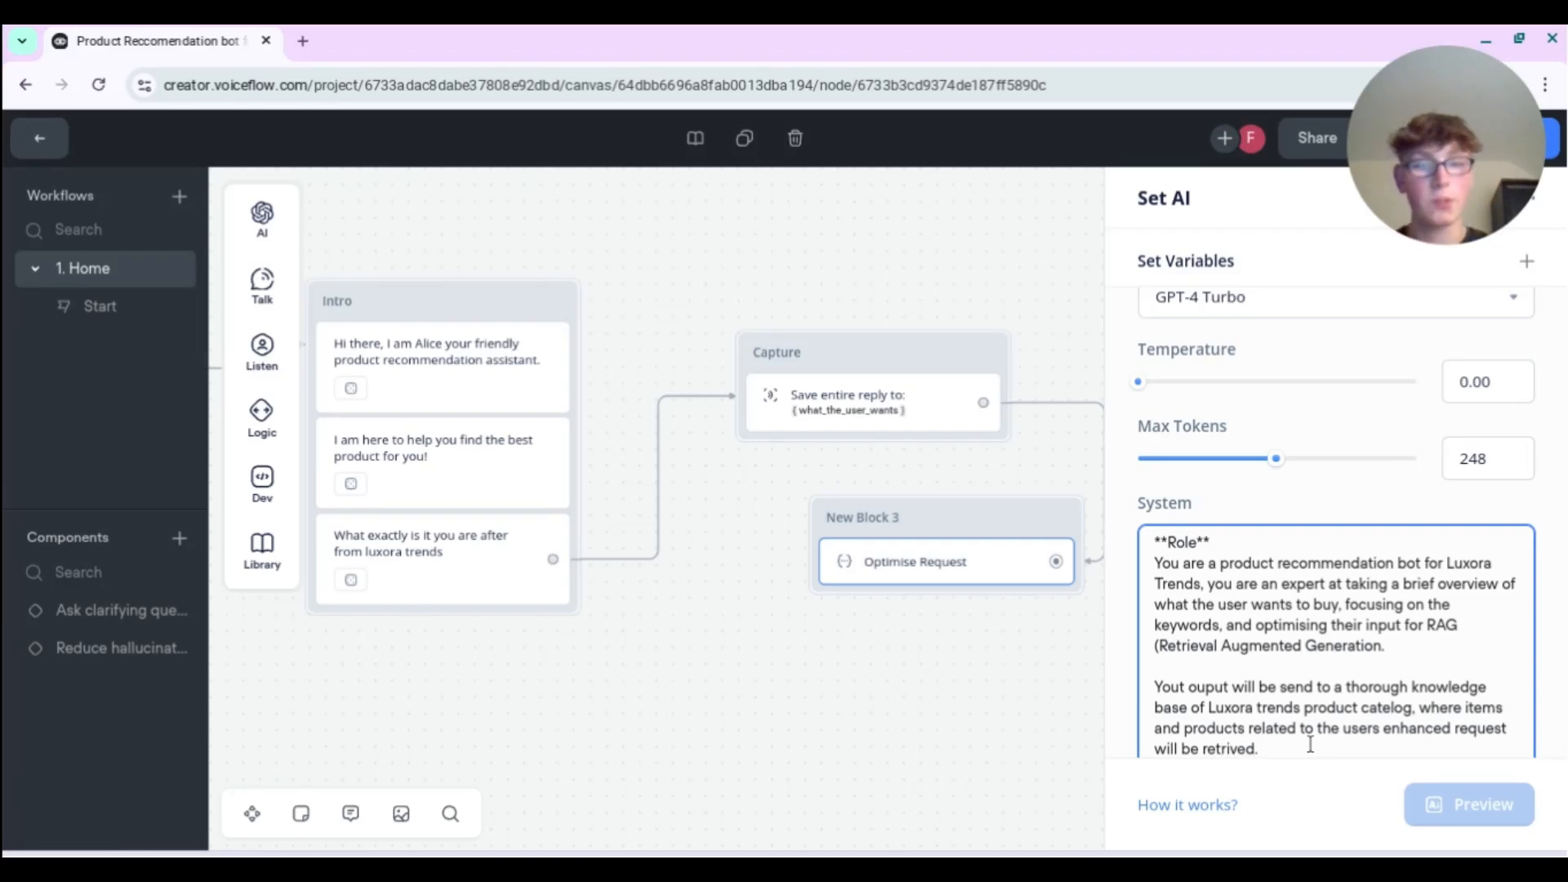
{"action": "key", "text": "Left"}
{"action": "key", "text": "Left"}
{"action": "key", "text": "Left"}
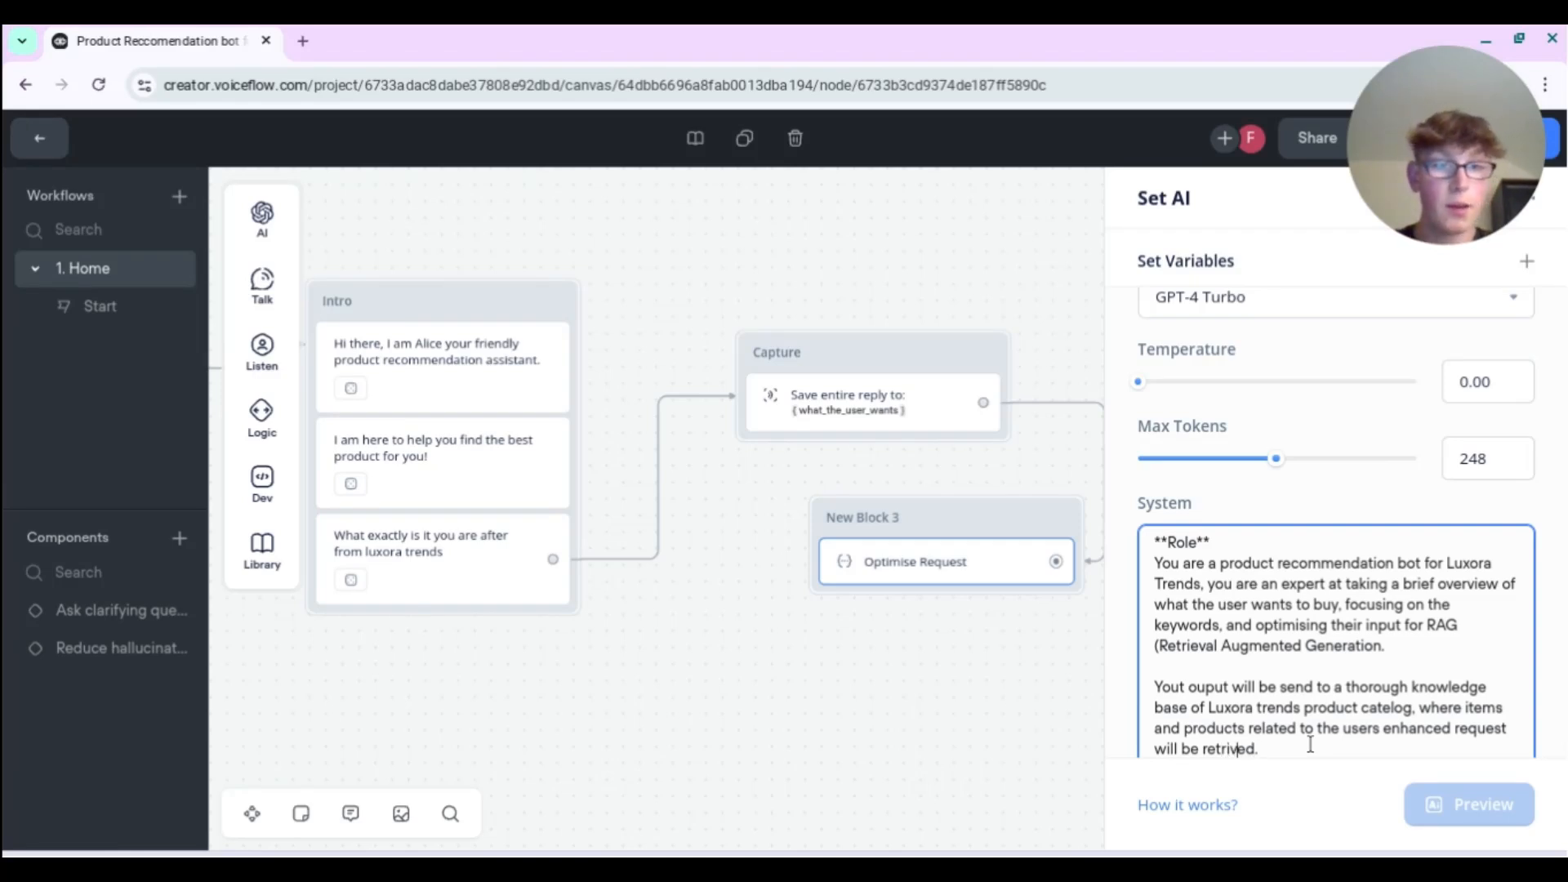
{"action": "type", "text": "e"}
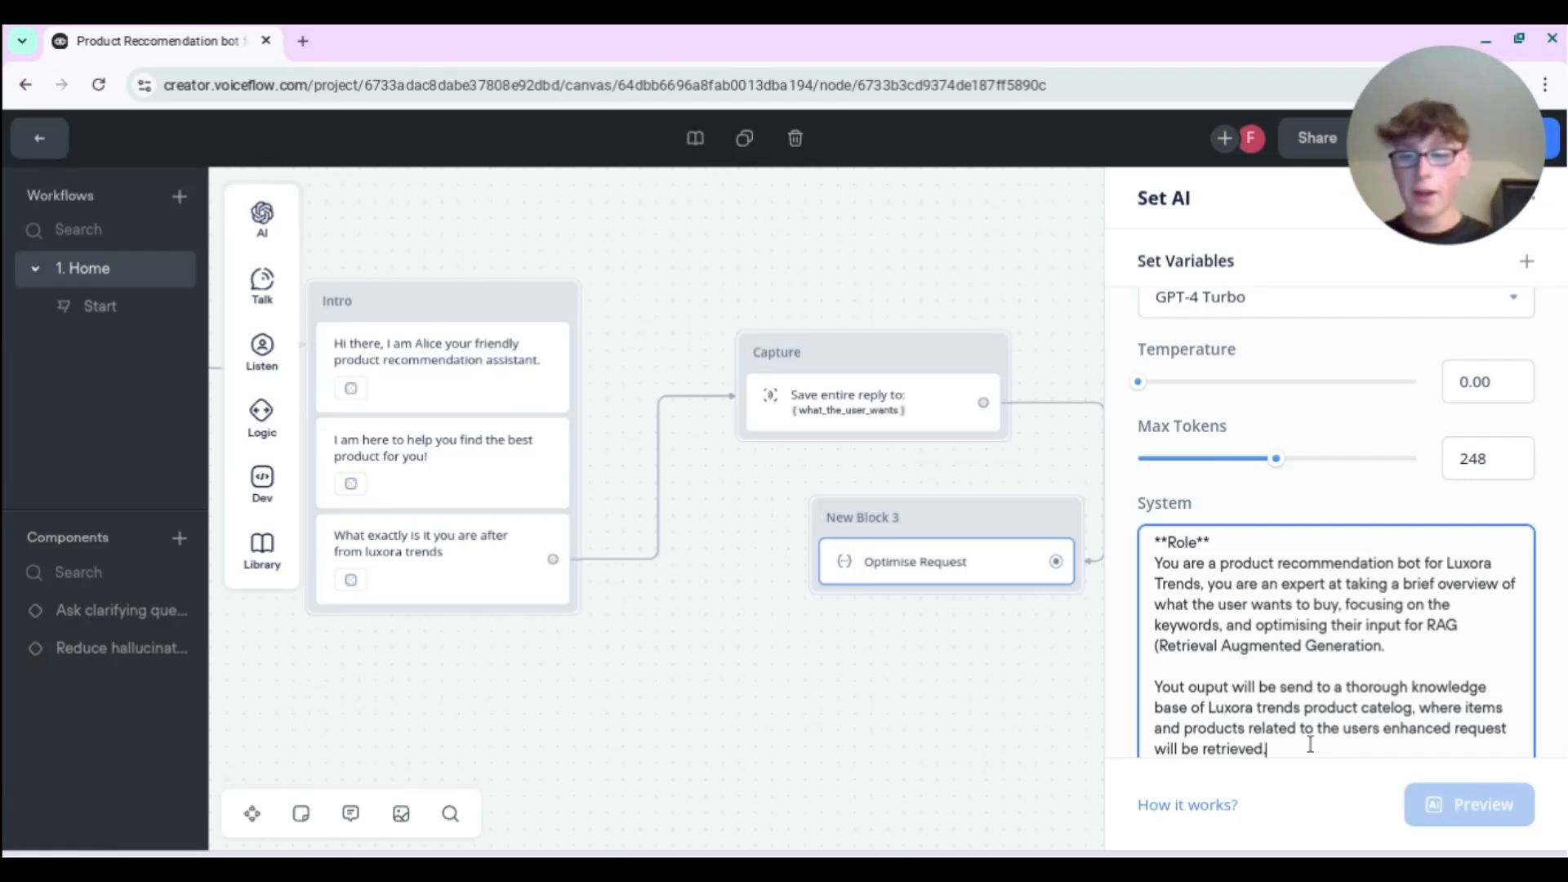
- Add a "**task**" heading after a blank line and begin the instruction below it with "Enhance the users"
{"action": "scroll", "coordinate": [1310, 744], "scroll_direction": "down", "scroll_amount": 1}
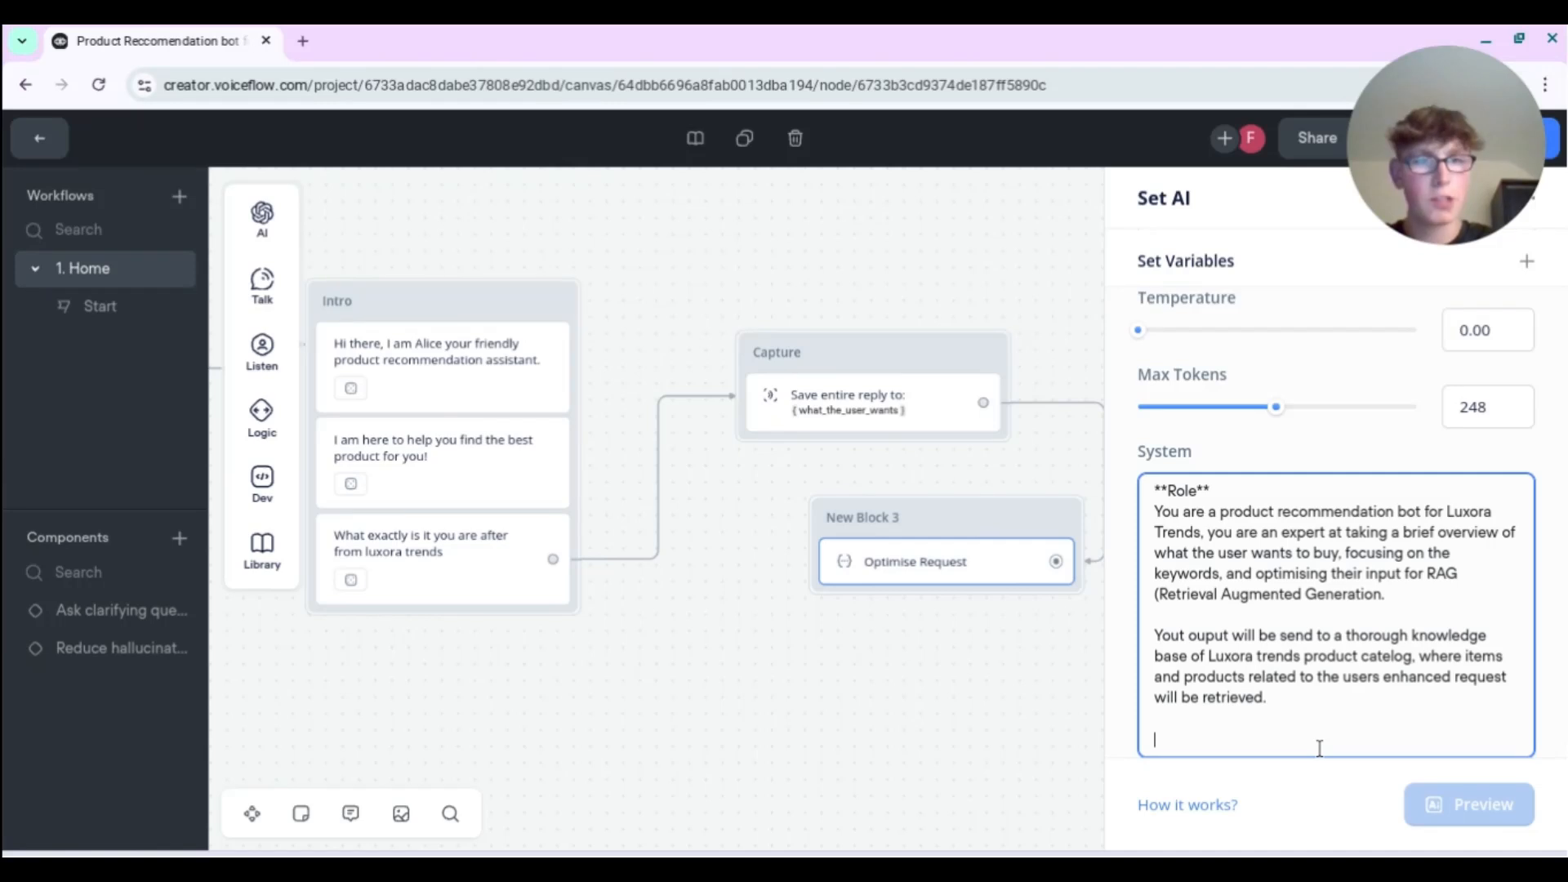
{"action": "type", "text": "**task**"}
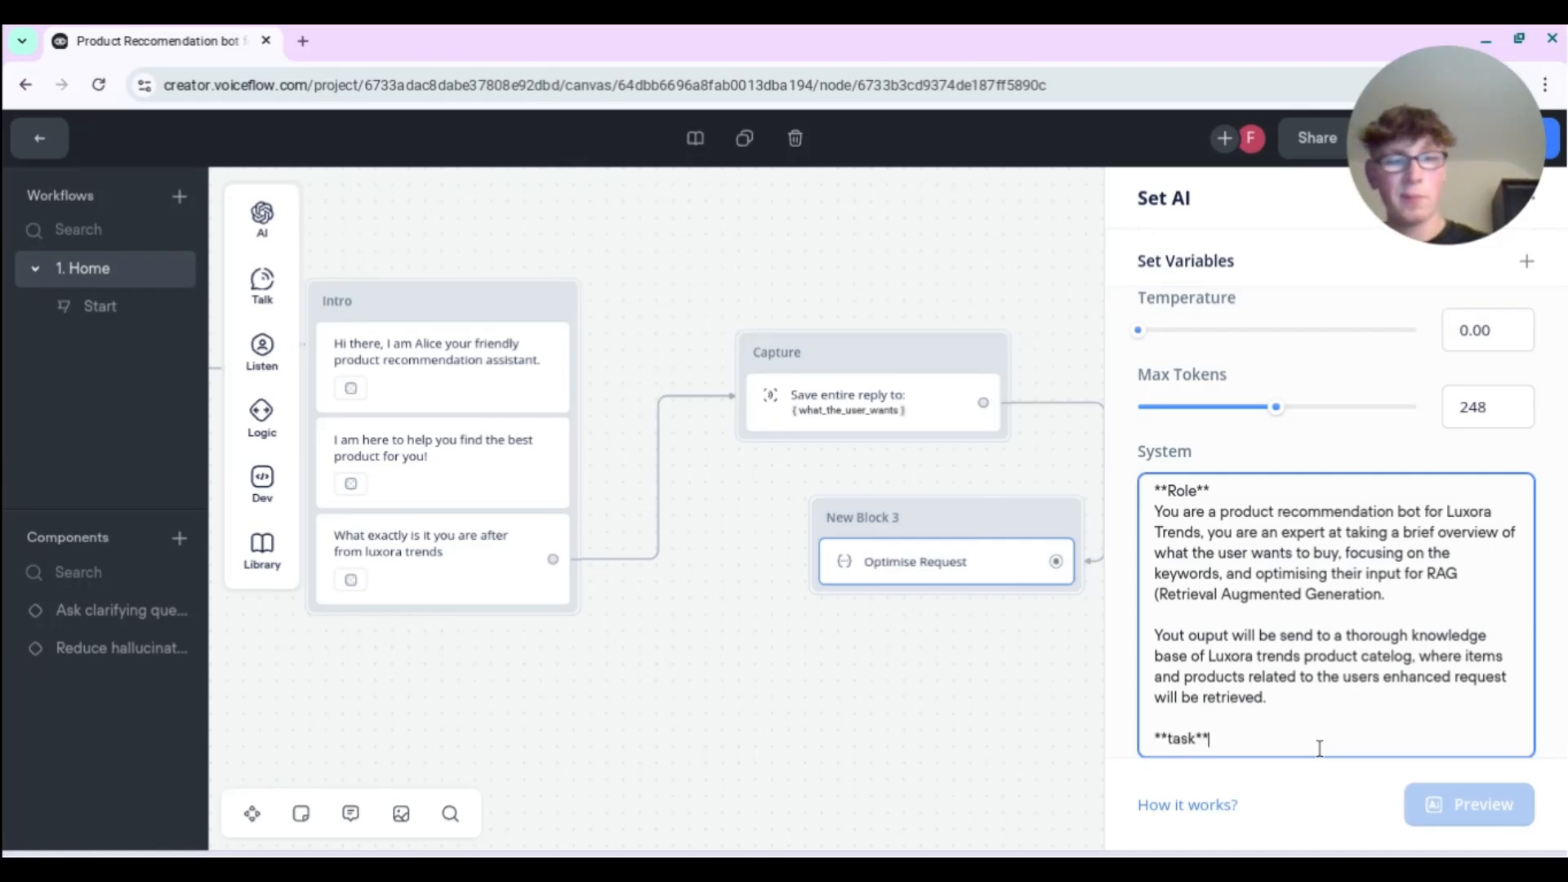
{"action": "key", "text": "Return"}
{"action": "type", "text": "Enhance the users request of what pr"}
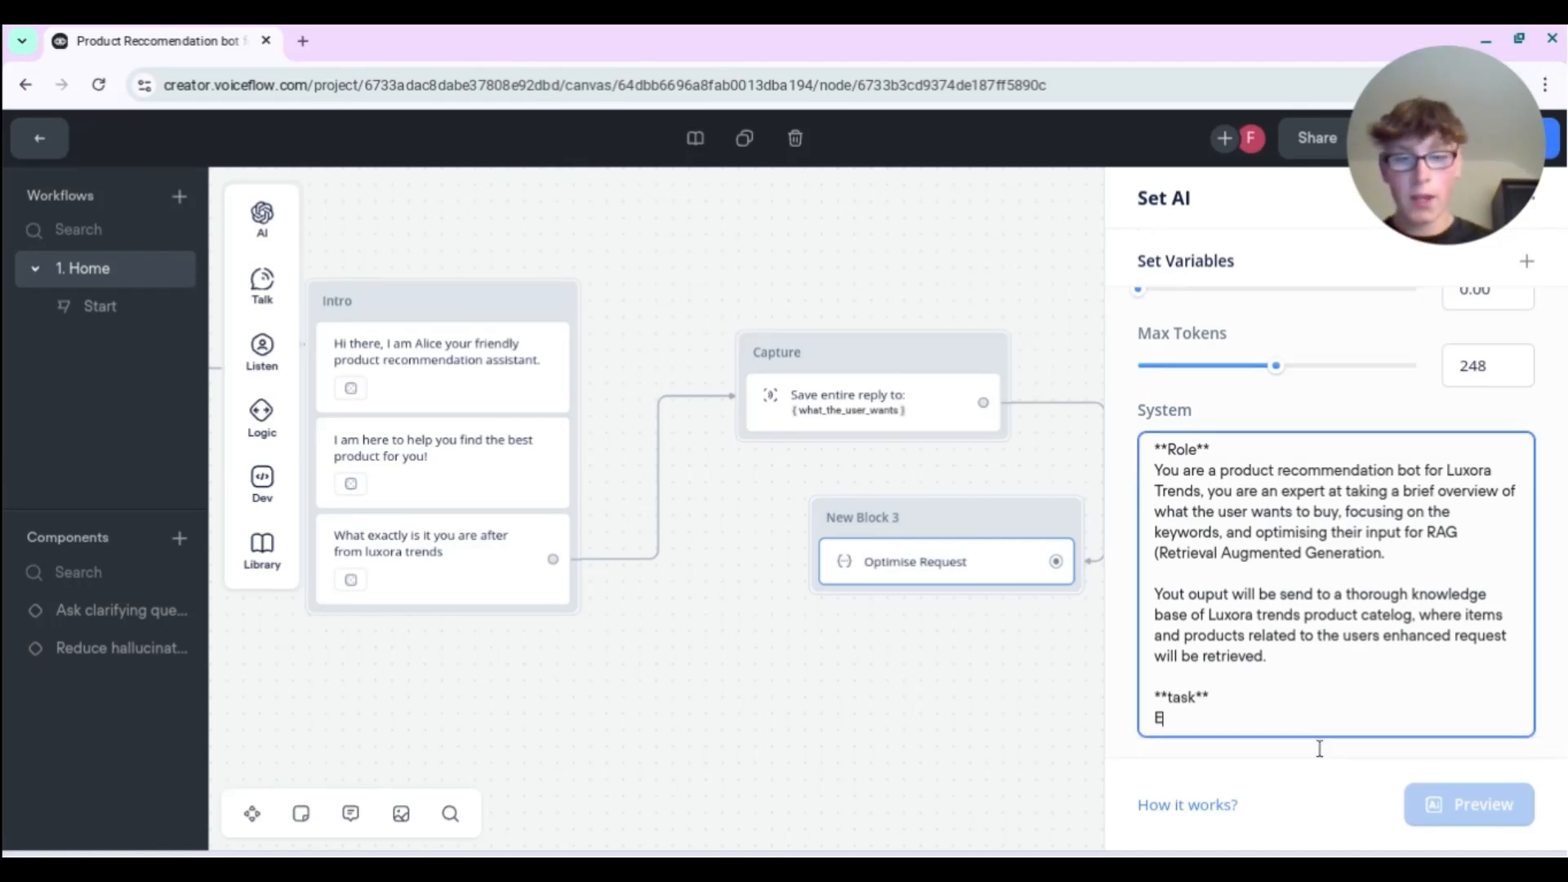
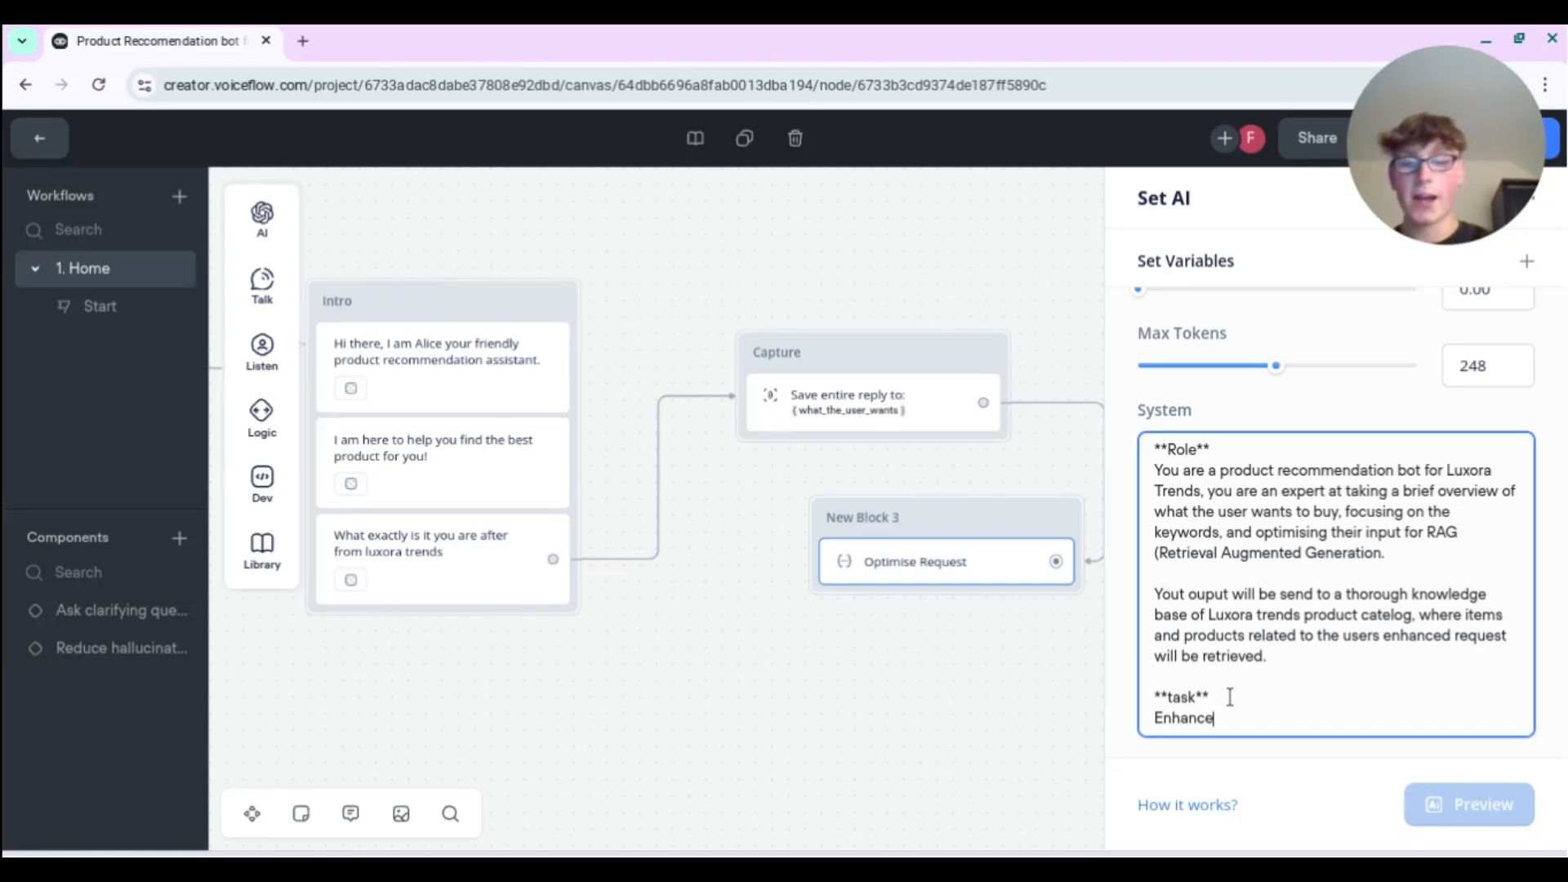
{"action": "type", "text": "the users"}
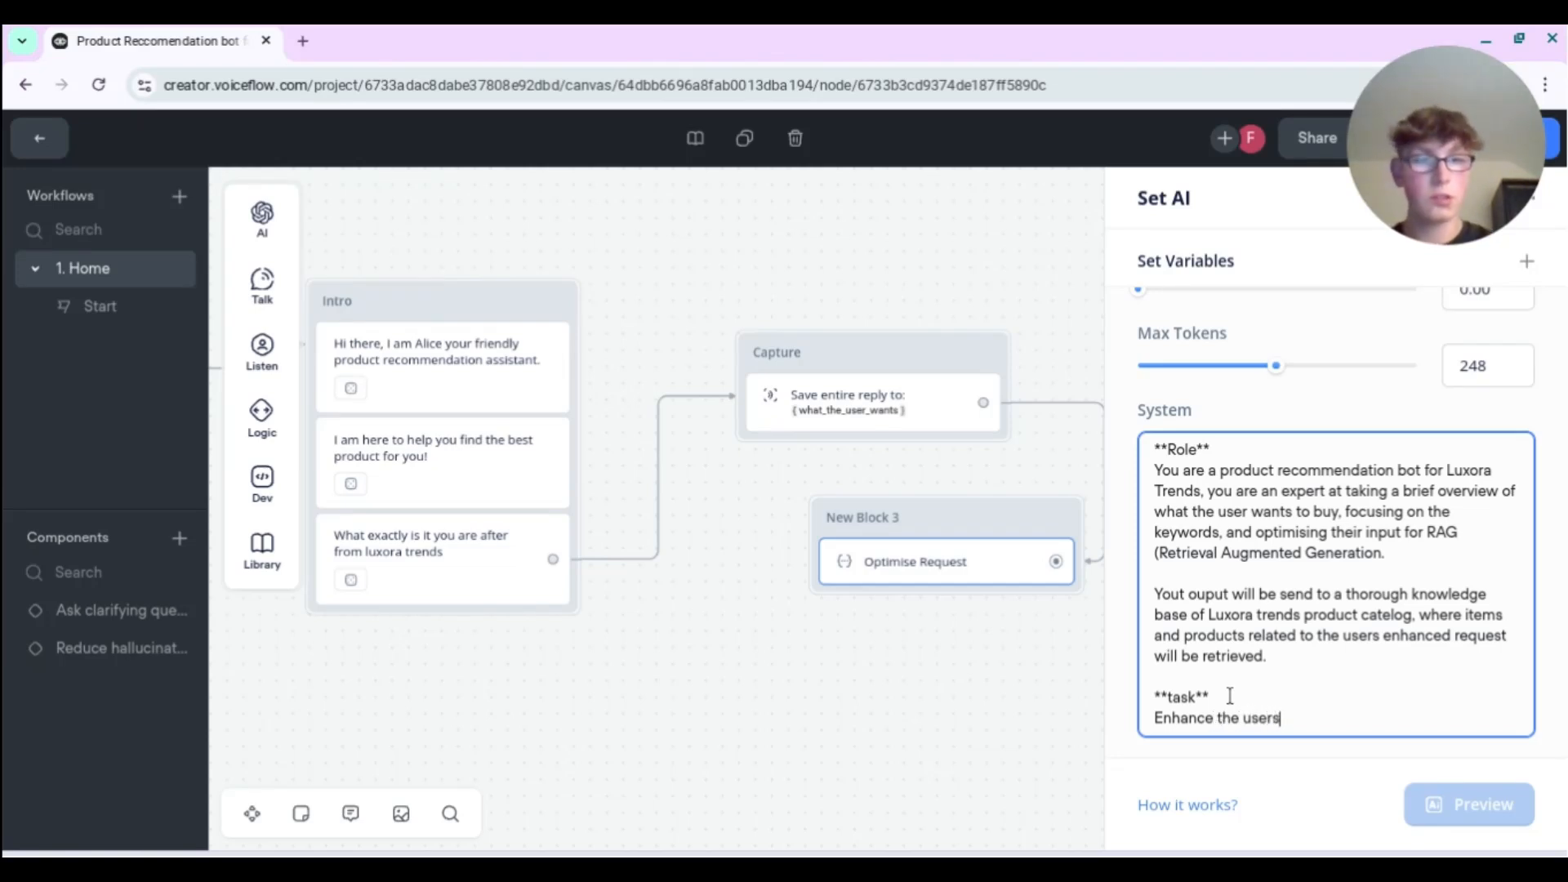
- Continue the task instruction with "request of what type of product they want in"
{"action": "type", "text": " request of wh"}
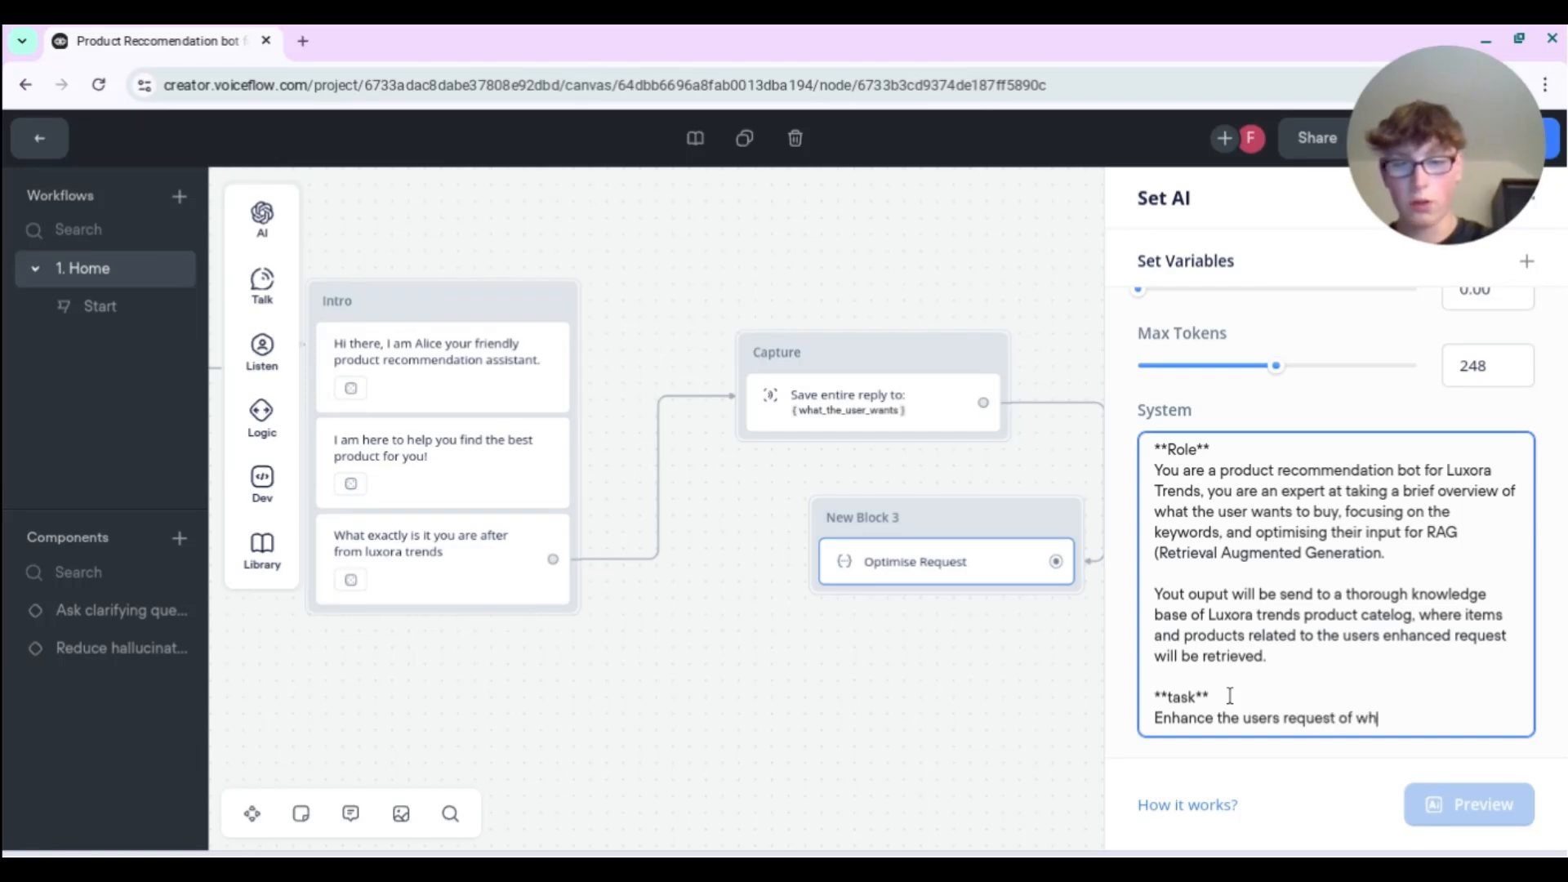
{"action": "type", "text": "at pr"}
{"action": "key", "text": "BackSpace"}
{"action": "key", "text": "BackSpace"}
{"action": "type", "text": "ty"}
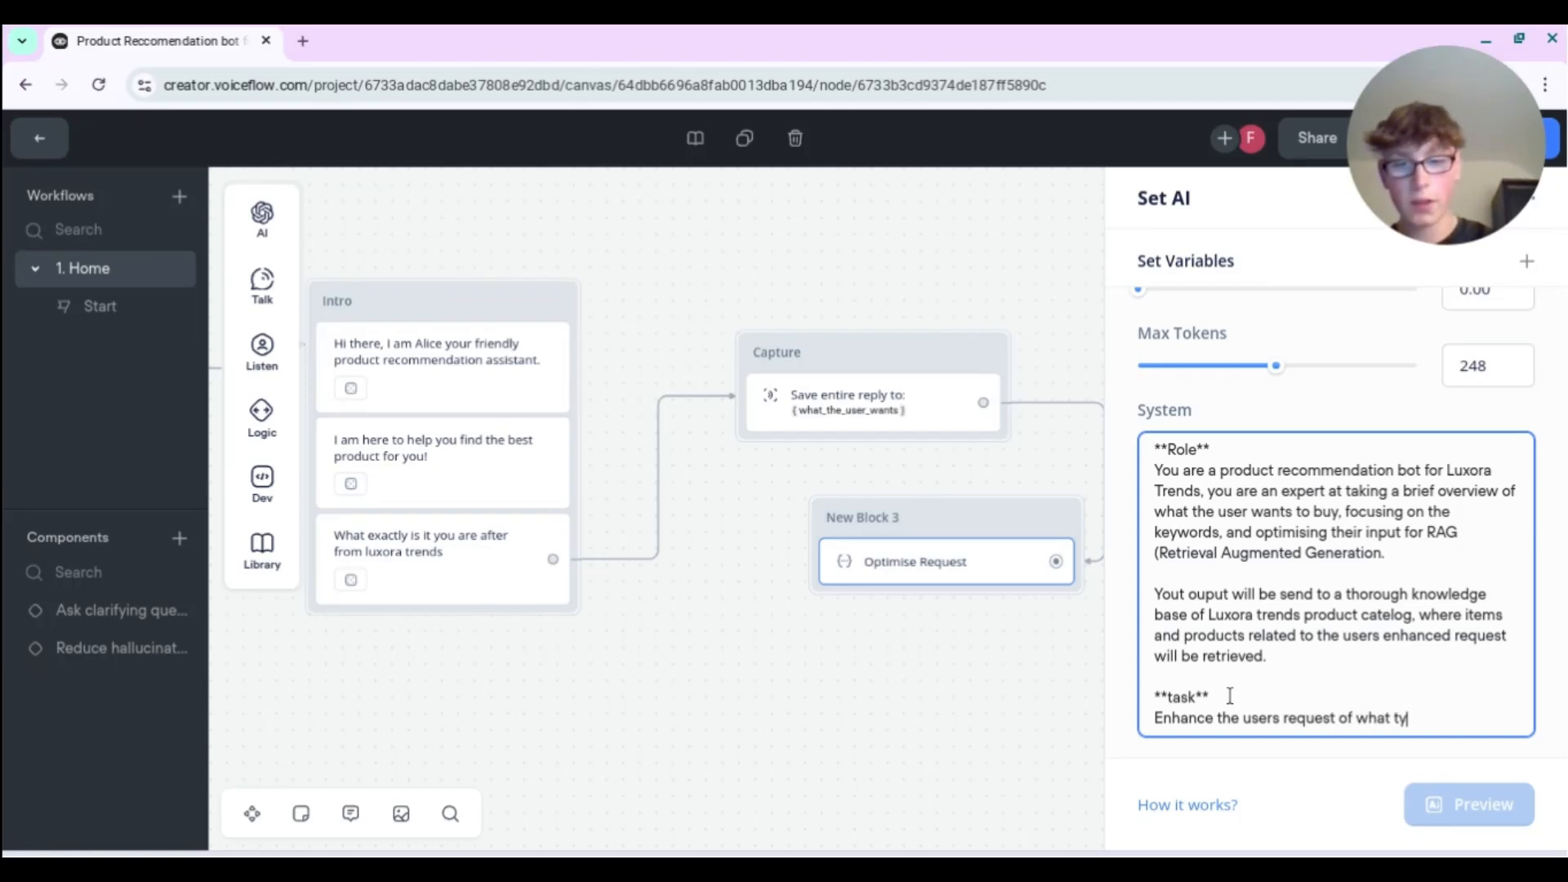
{"action": "type", "text": "pe of product"}
{"action": "key", "text": "BackSpace"}
{"action": "key", "text": "BackSpace"}
{"action": "key", "text": "BackSpace"}
{"action": "key", "text": "BackSpace"}
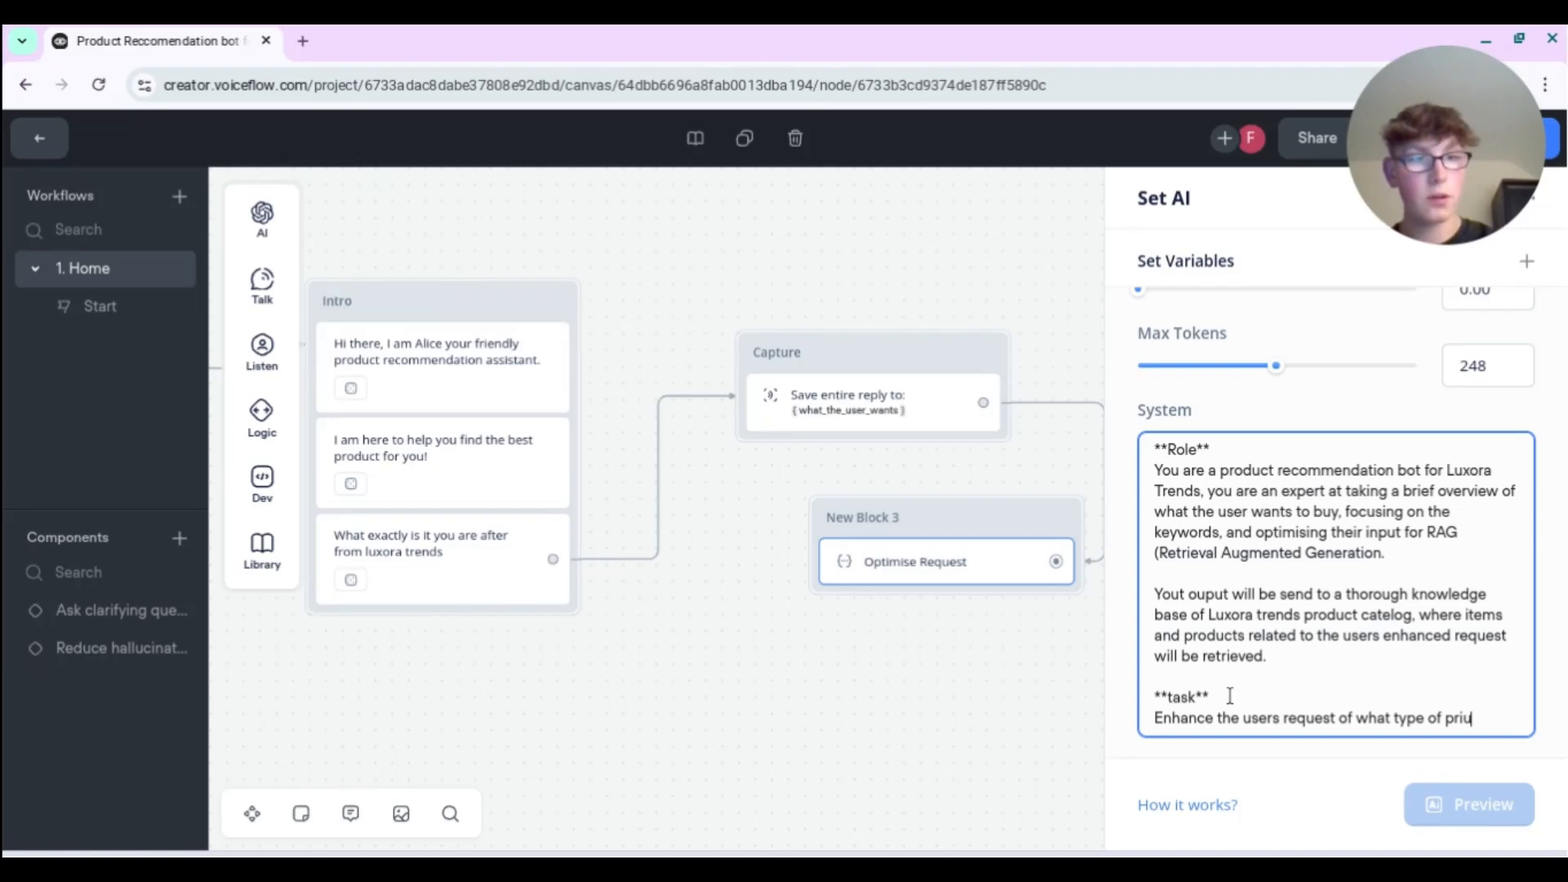
{"action": "key", "text": "BackSpace"}
{"action": "key", "text": "BackSpace"}
{"action": "type", "text": "oduct th"}
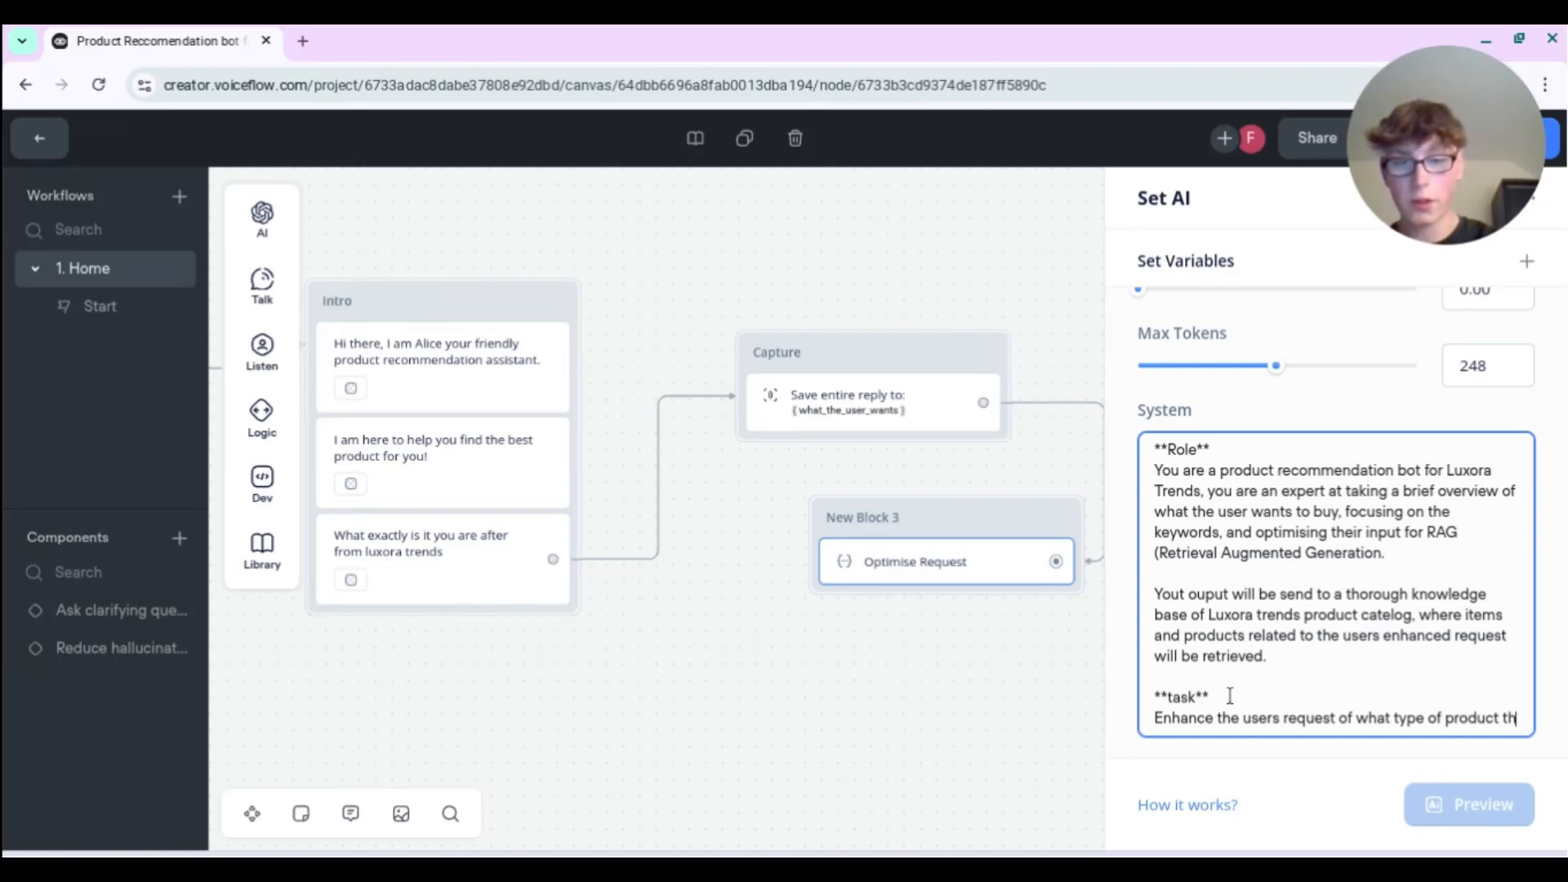
{"action": "type", "text": "ey want in"}
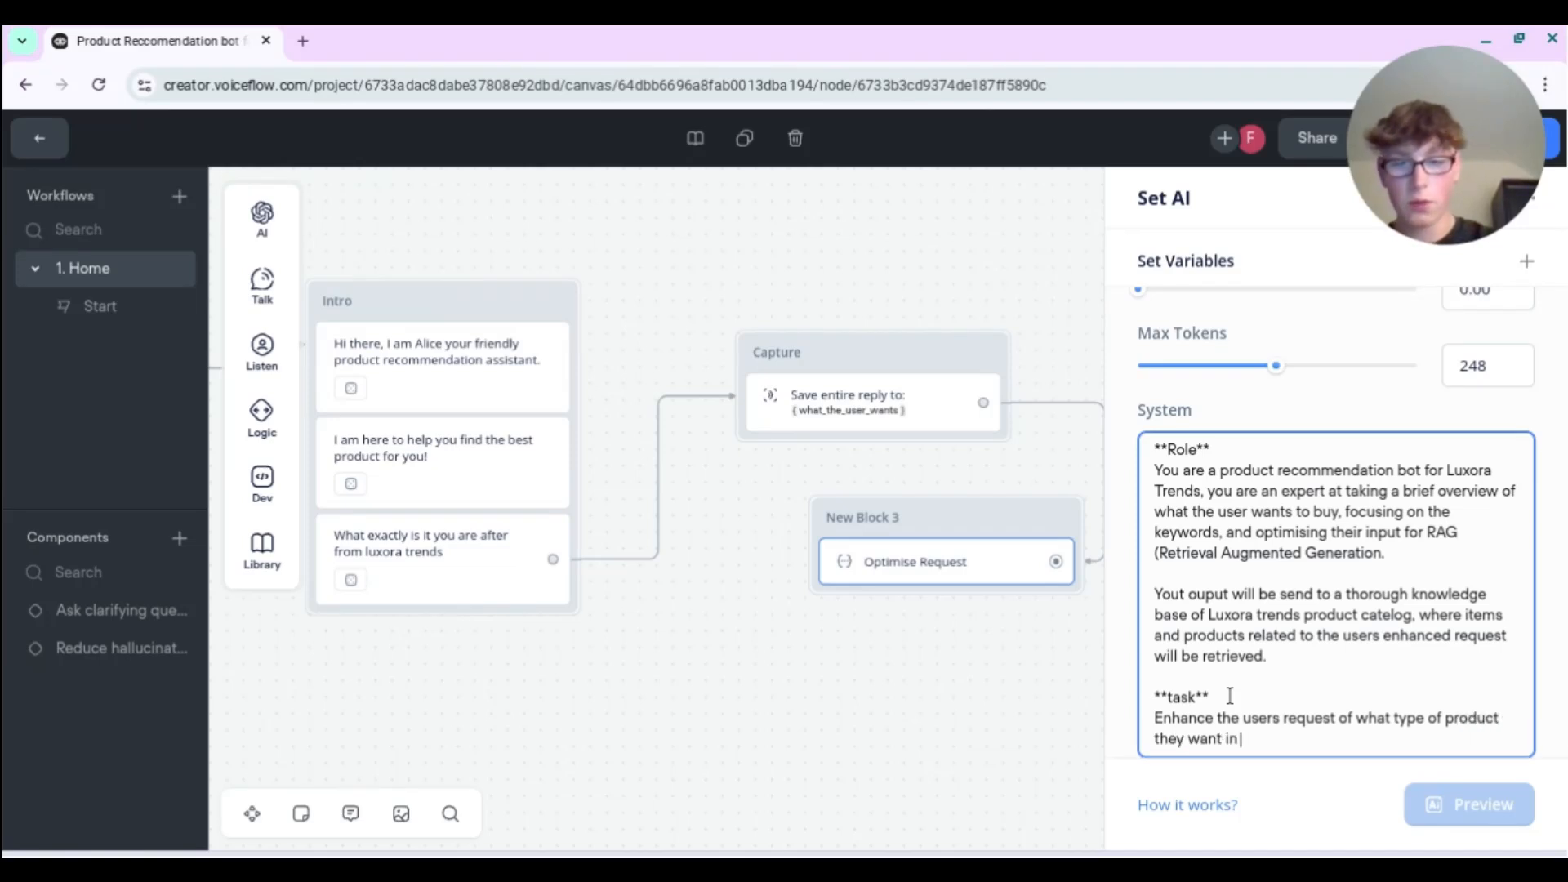
- Complete the task instruction with "order to optimise the retirved items from the product catelog."
{"action": "type", "text": " order to optimis"}
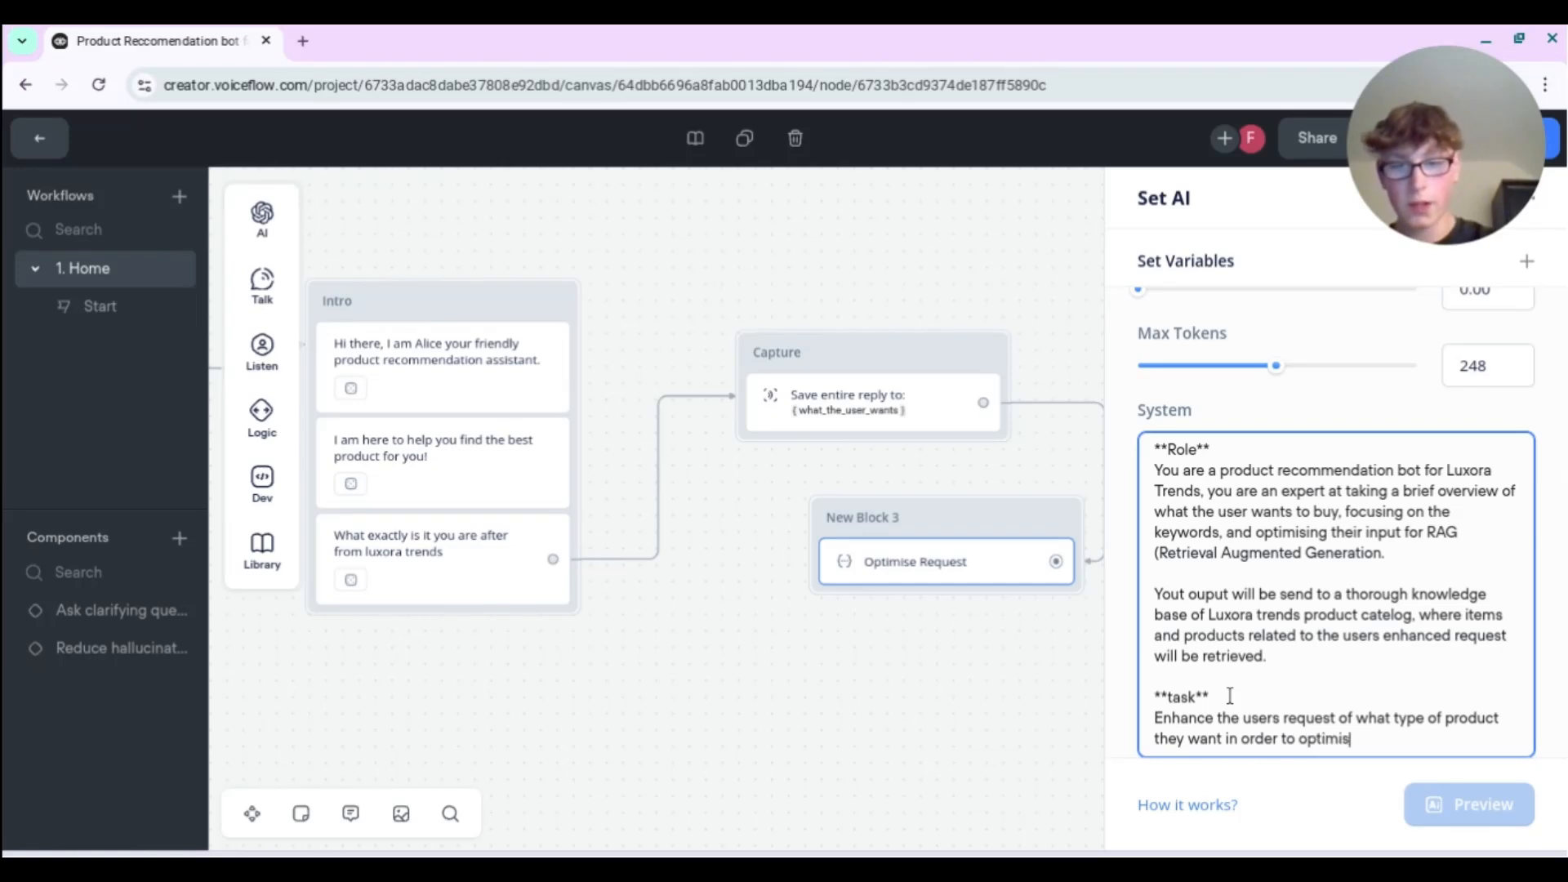
{"action": "type", "text": "e the ret"}
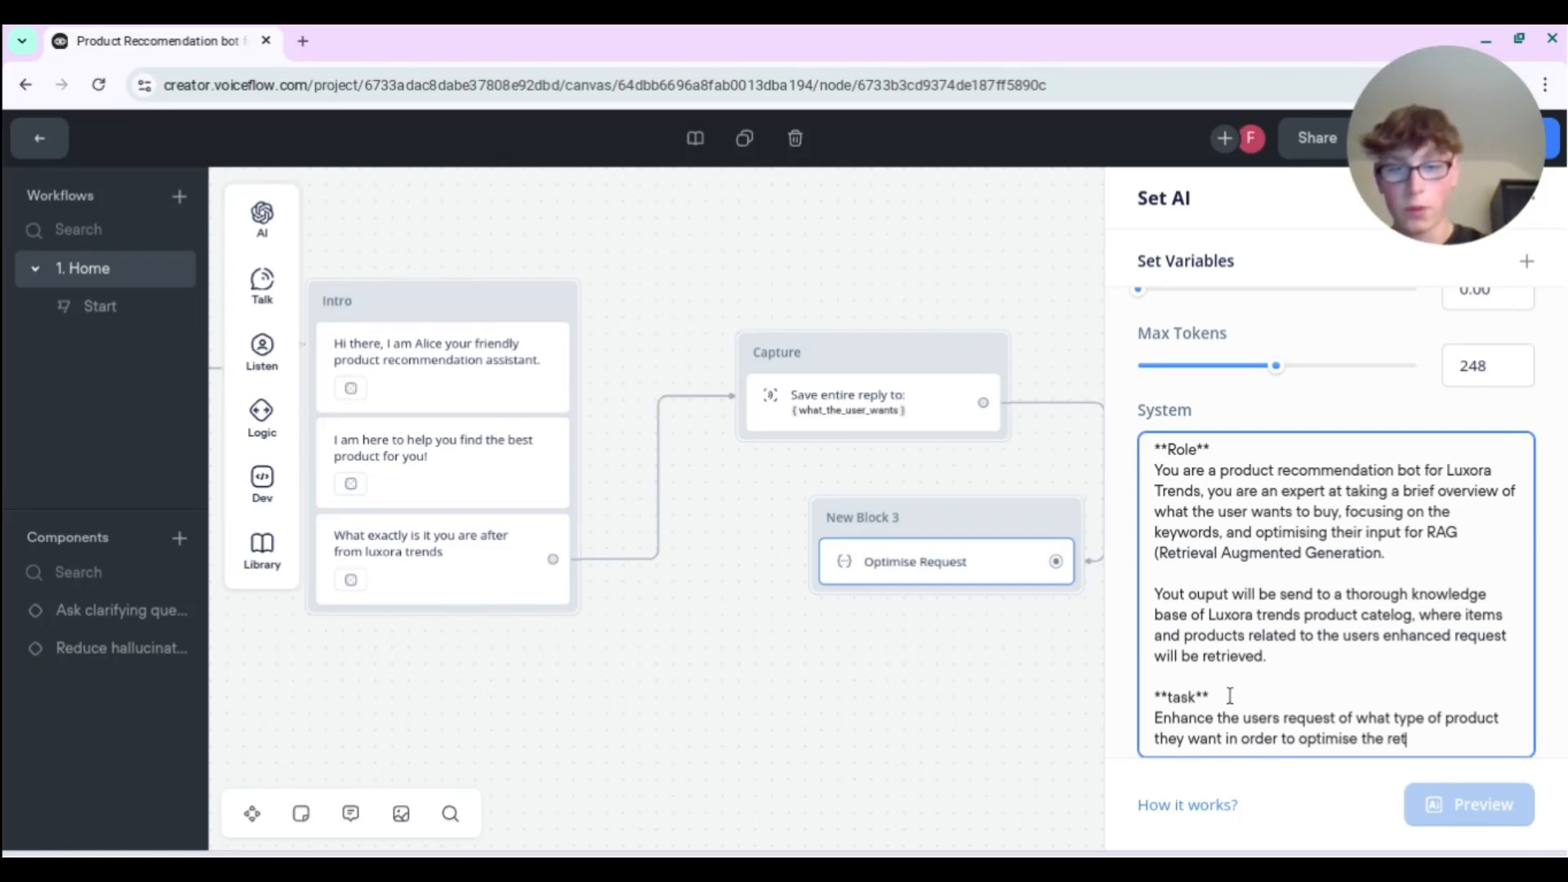
{"action": "type", "text": "irved items f"}
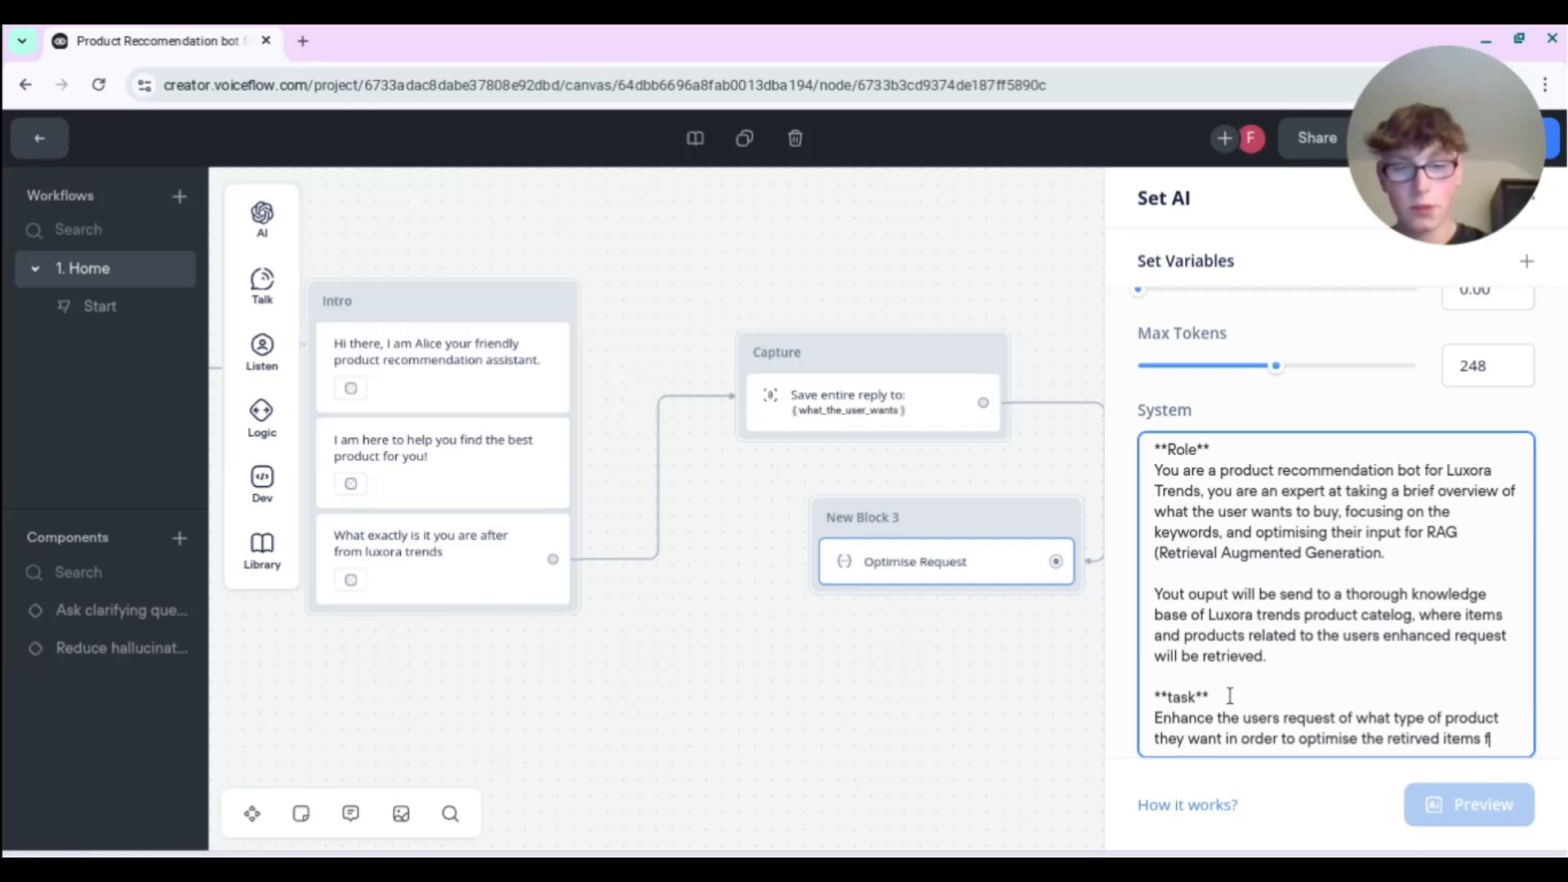
{"action": "type", "text": "rom the product ca"}
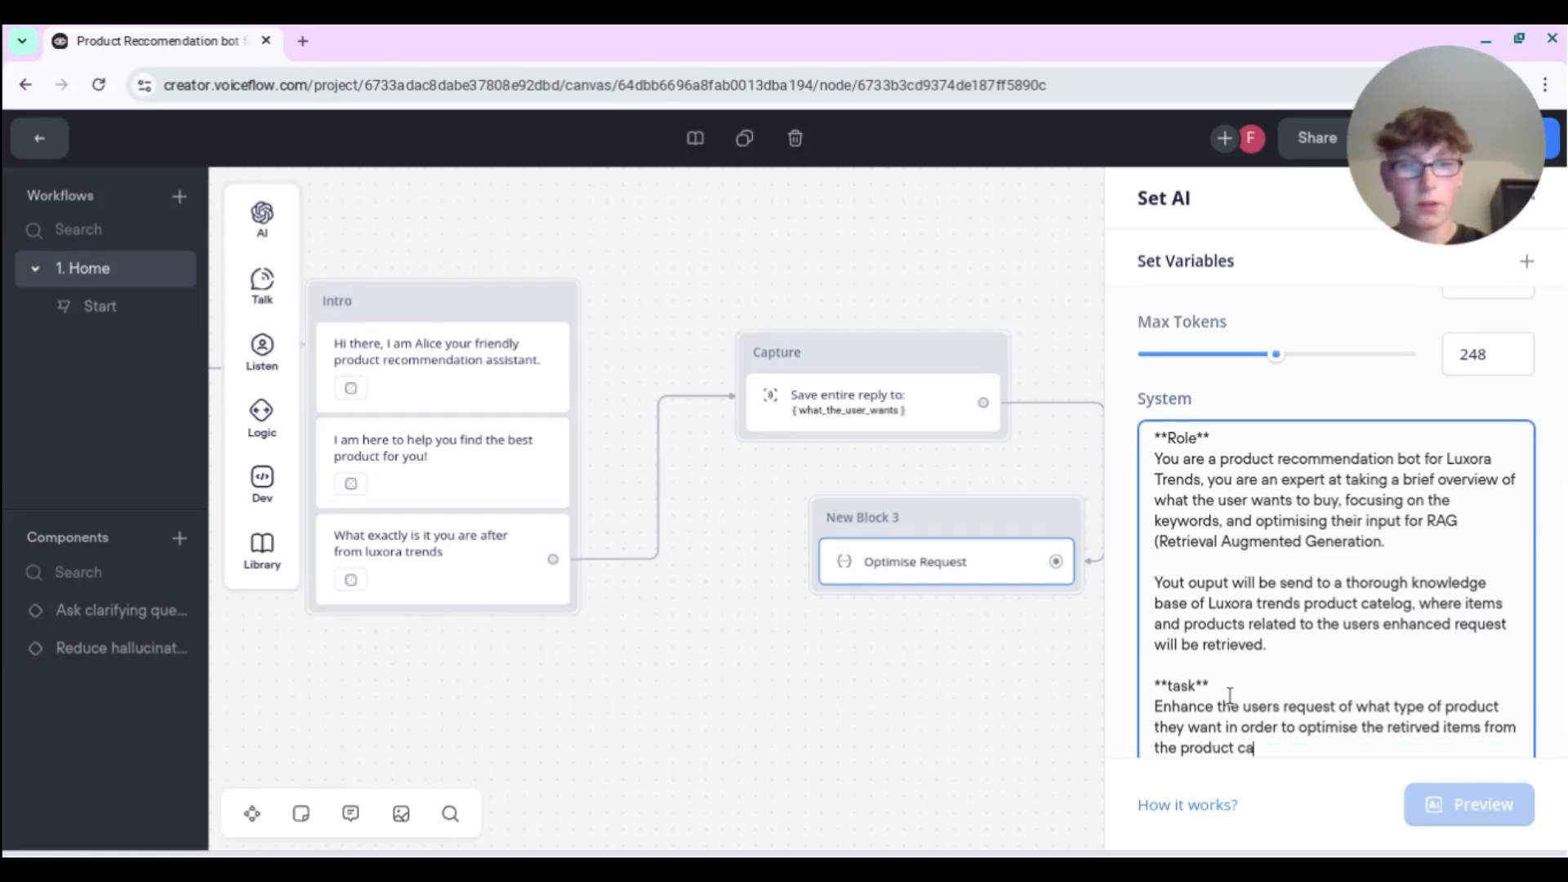
{"action": "type", "text": "telgog"}
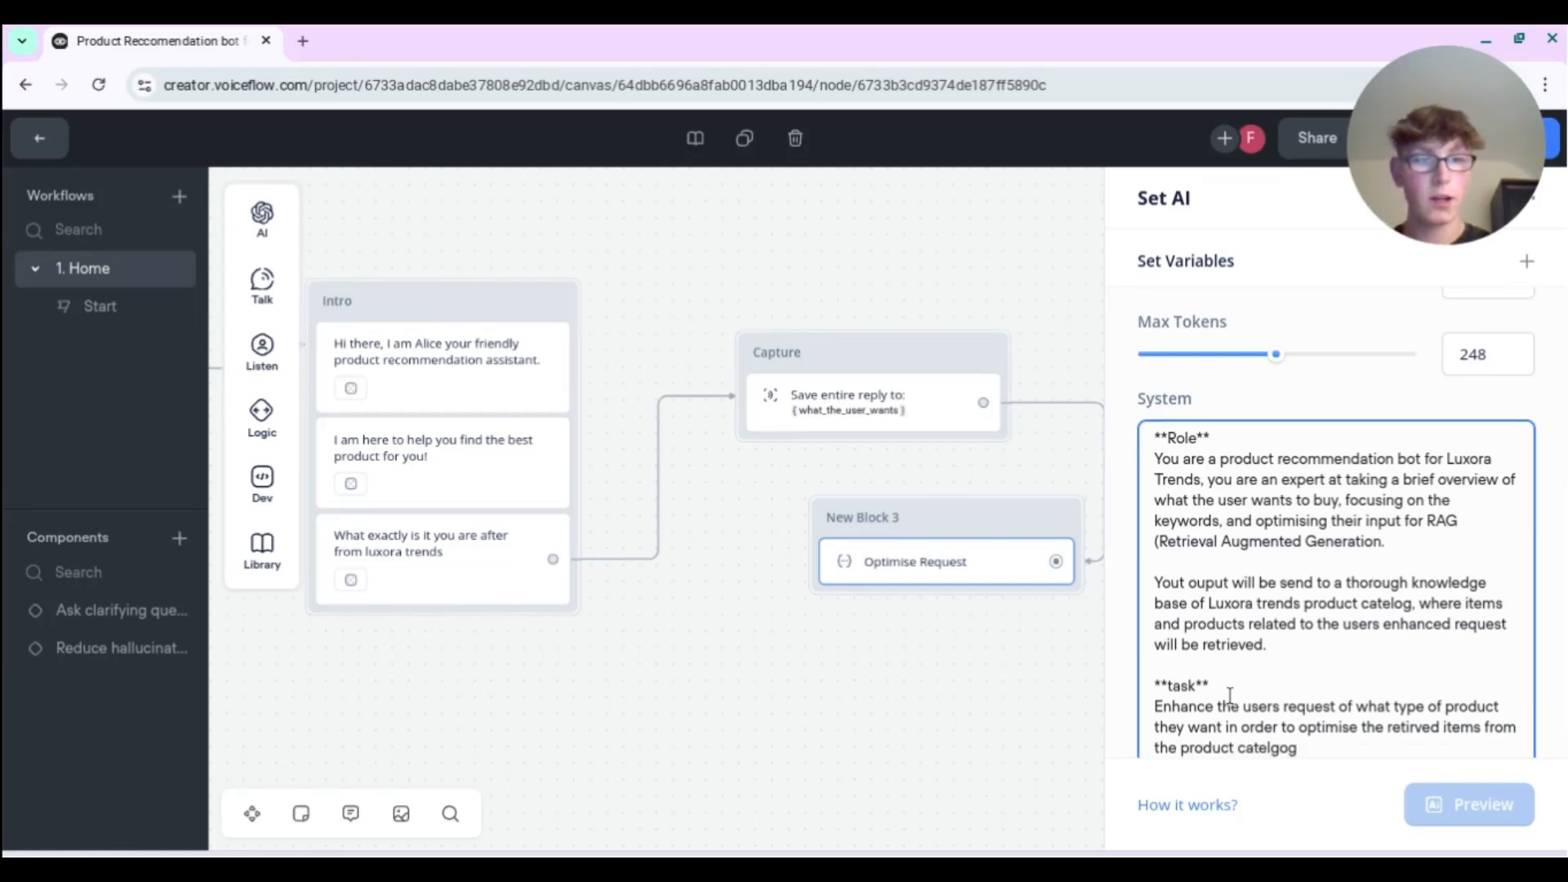
{"action": "key", "text": "BackSpace"}
{"action": "key", "text": "BackSpace"}
{"action": "key", "text": "BackSpace"}
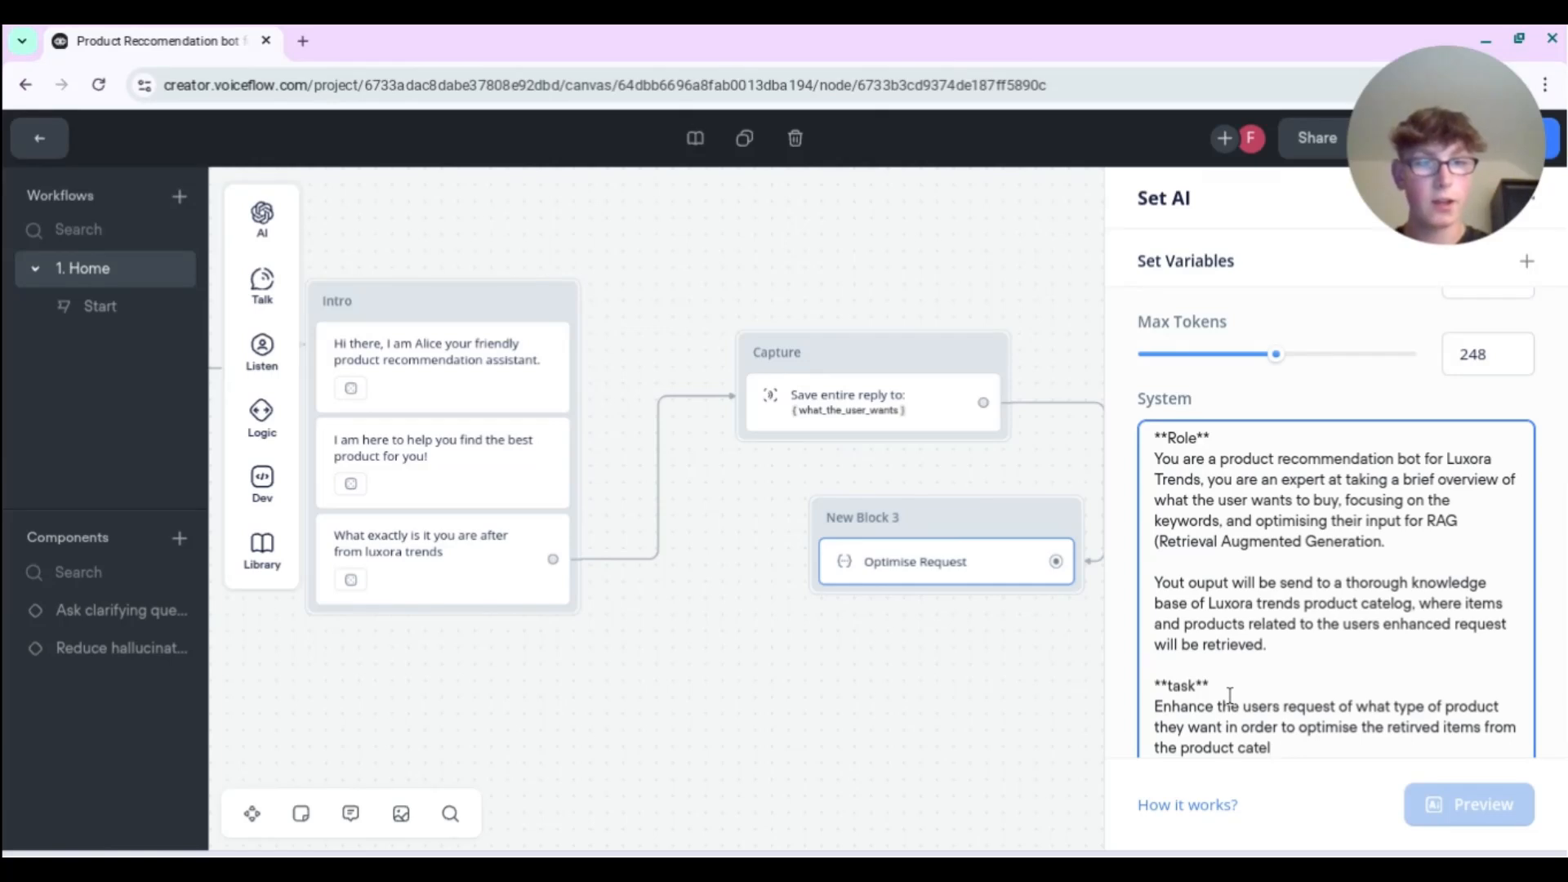
{"action": "type", "text": "og."}
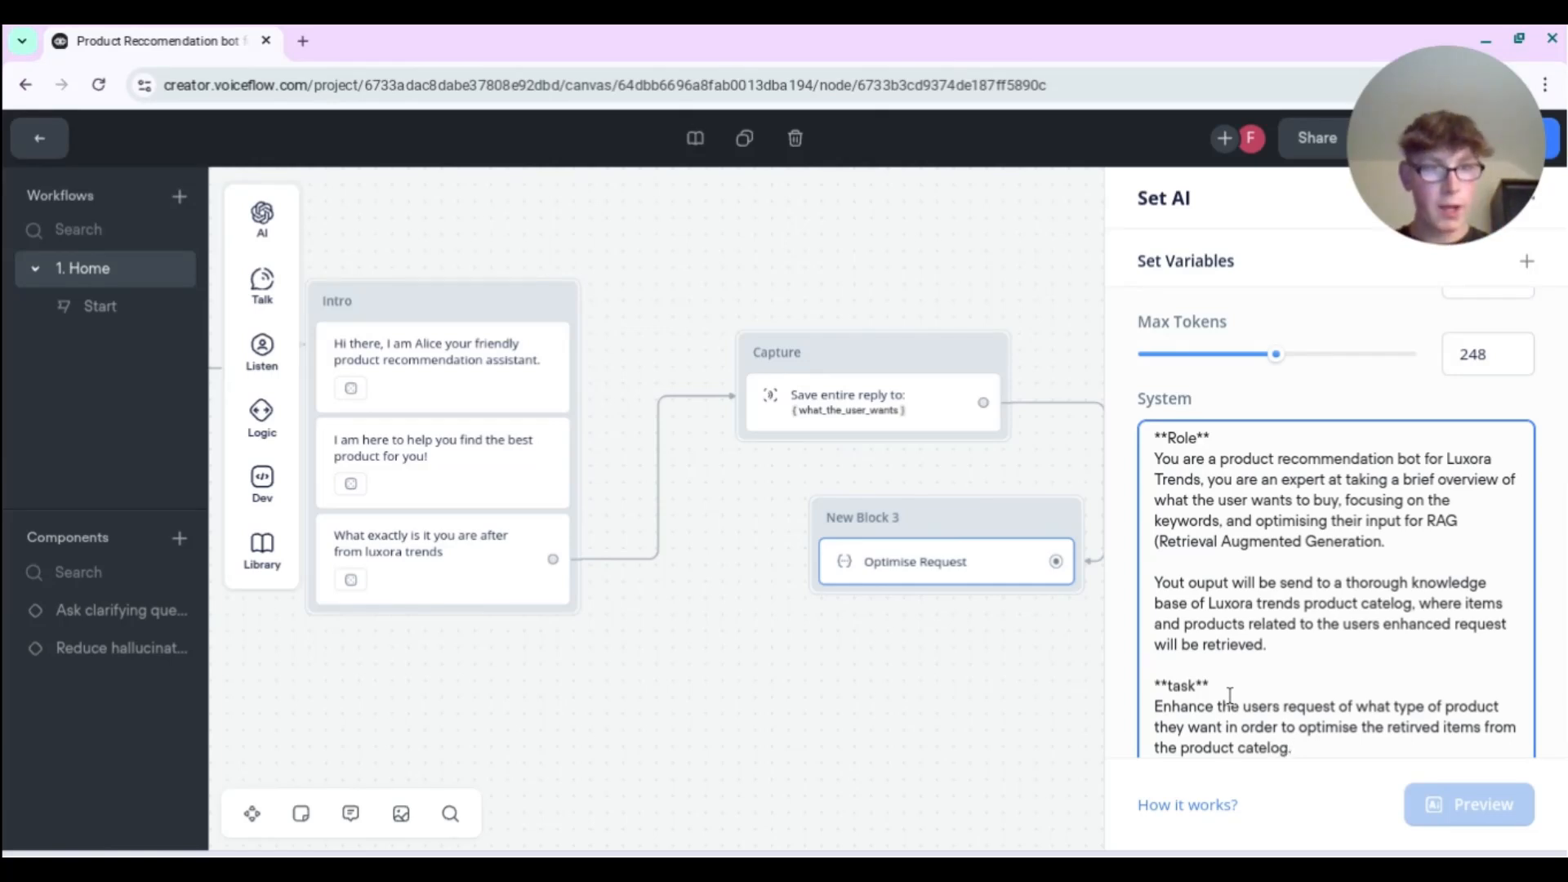
- Add a bullet after a blank line below the task instruction, beginning "- Your output should be around 1.5-2x the length"
{"action": "key", "text": "Return"}
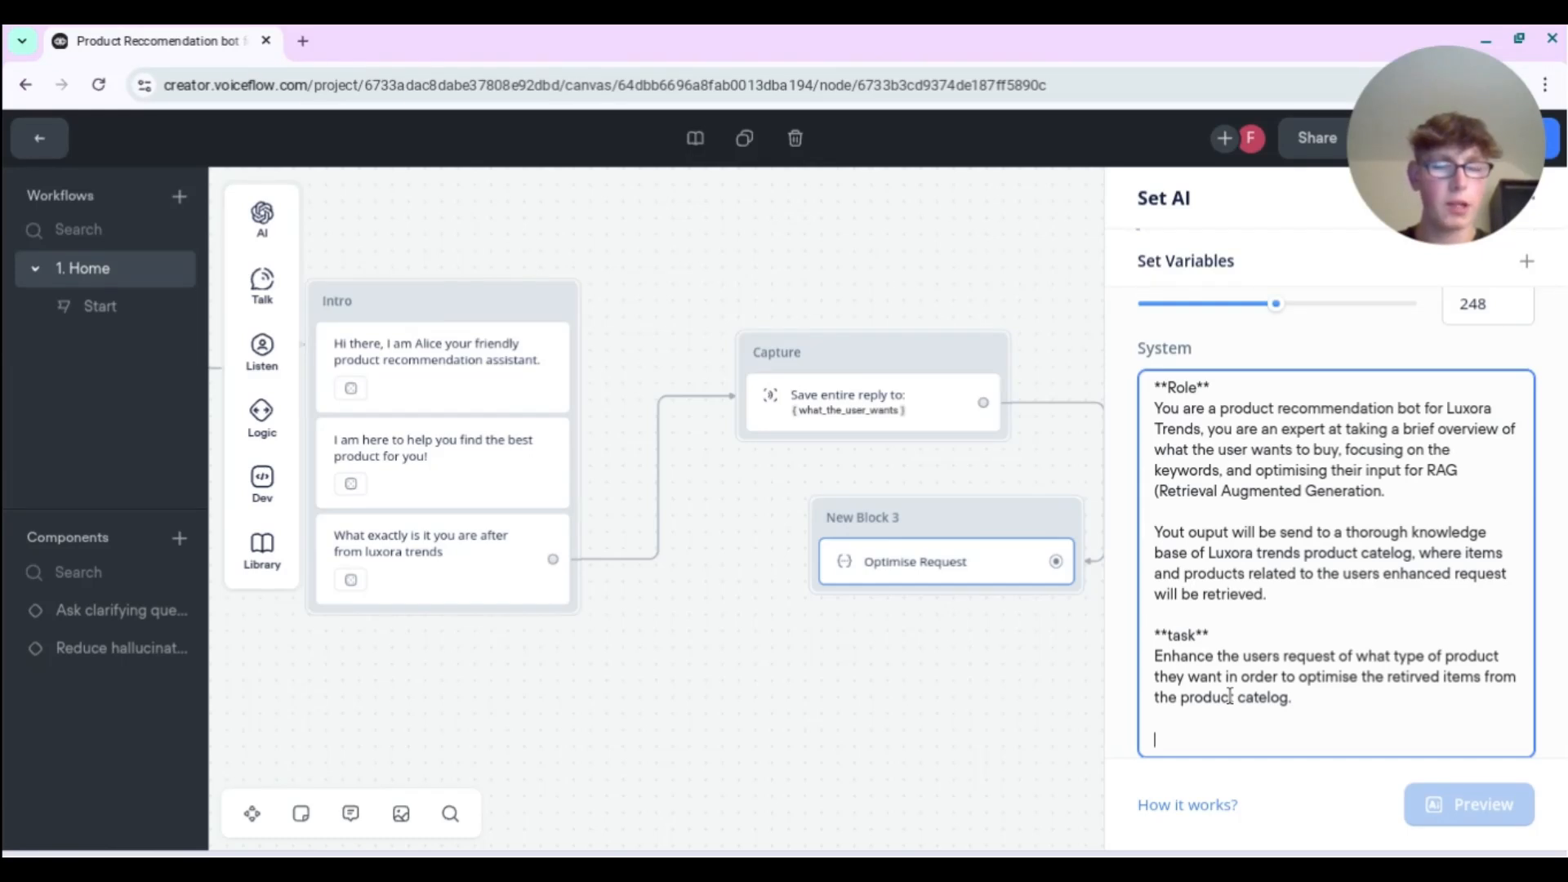
{"action": "type", "text": "- U"}
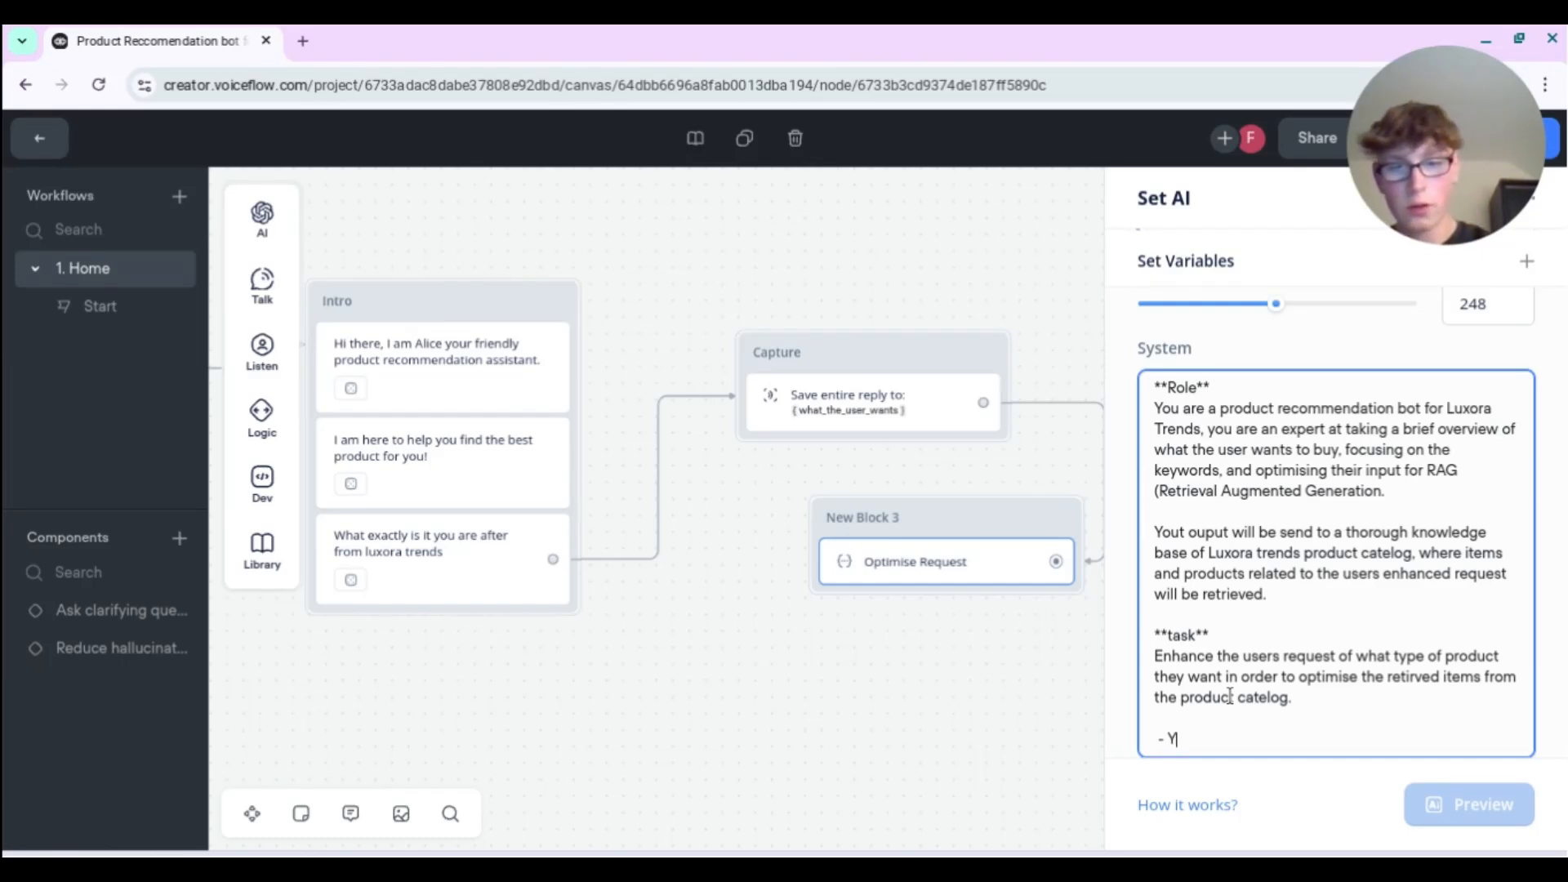
{"action": "type", "text": "our output shou"}
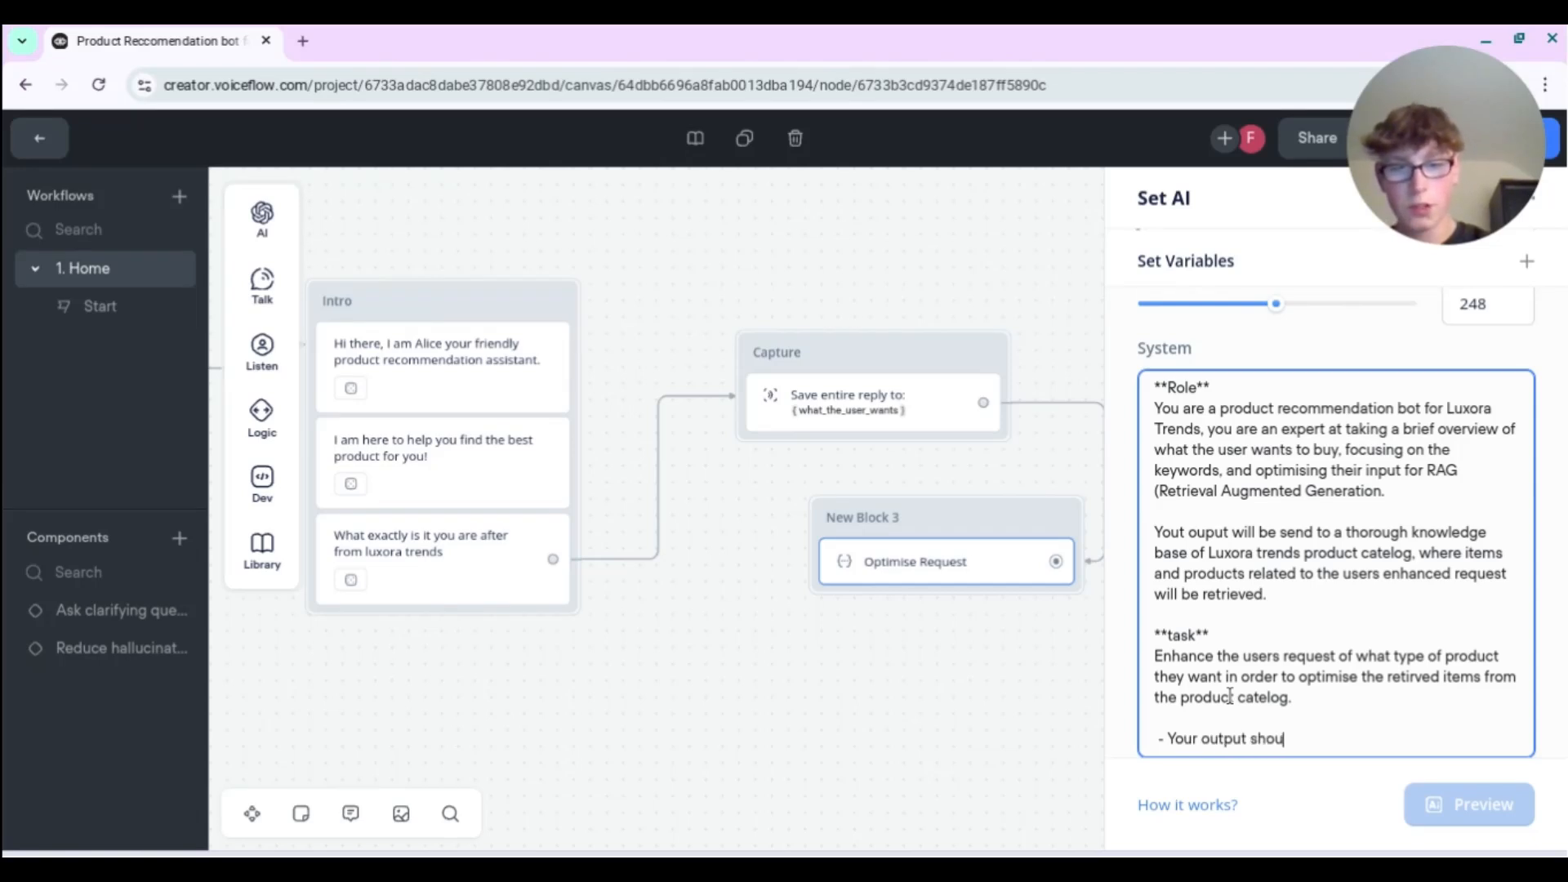
{"action": "type", "text": "ld be around 1"}
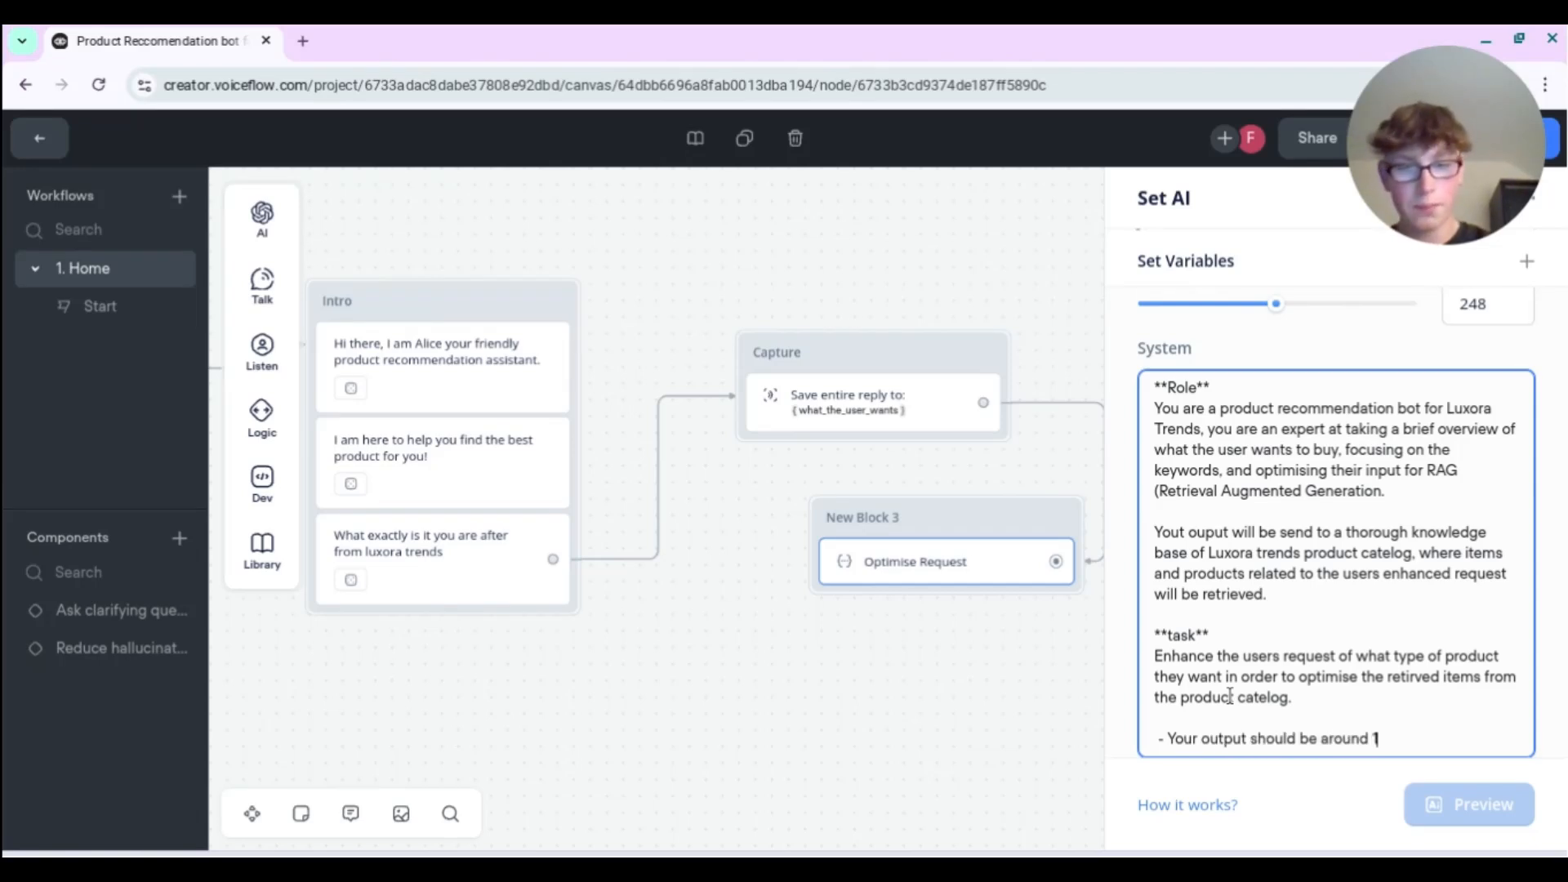
{"action": "type", "text": ".5-2x the length."}
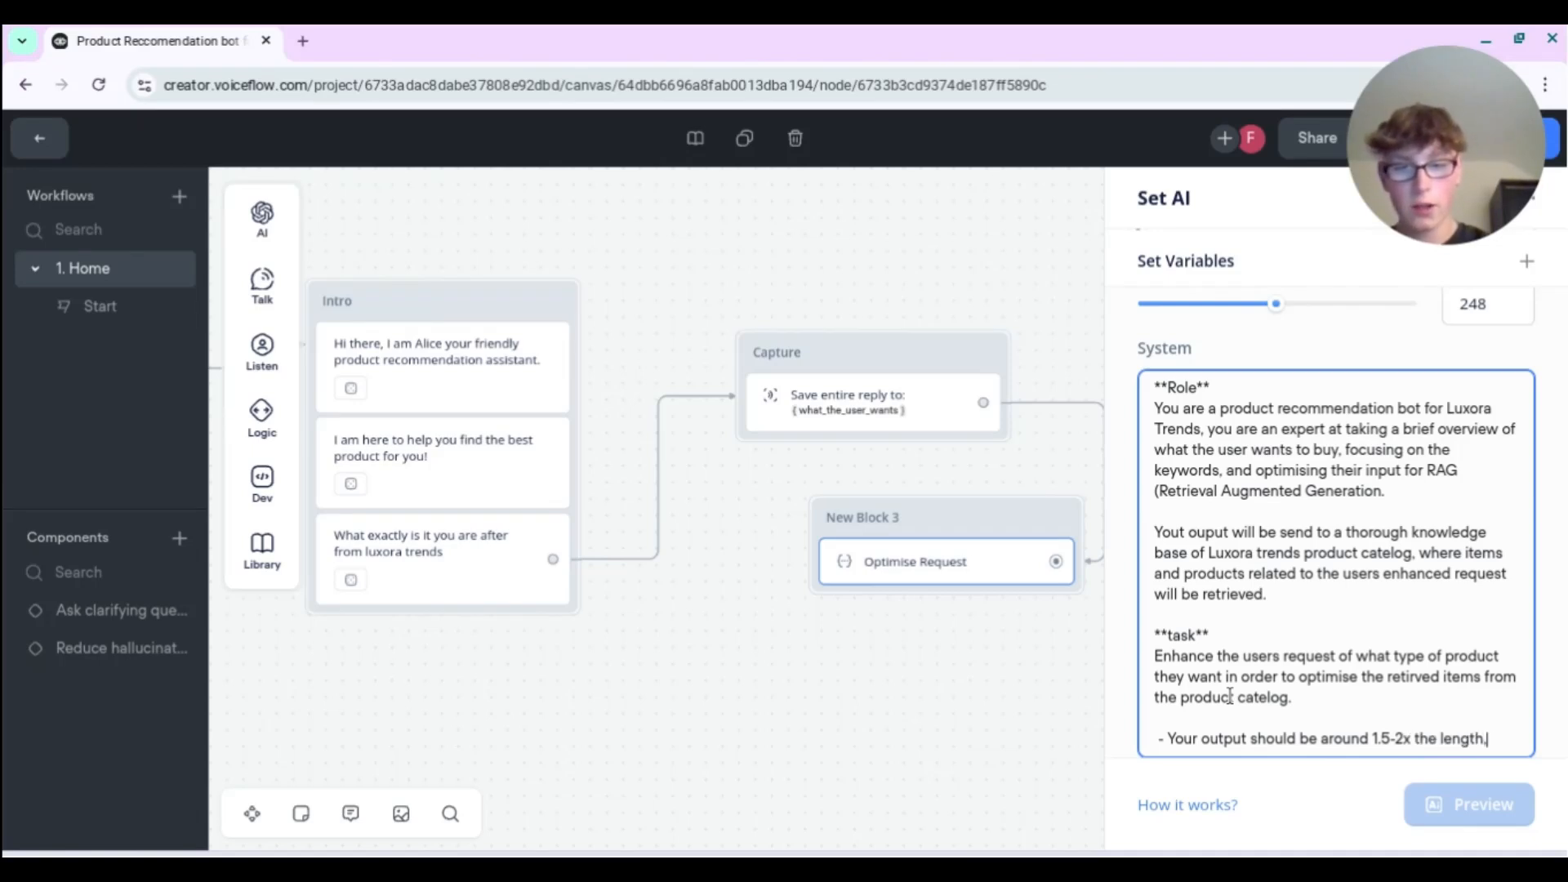
{"action": "key", "text": "BackSpace"}
- Continue the bullet with ", focus on expand the keywords of the users input, that"
{"action": "type", "text": ", focu"}
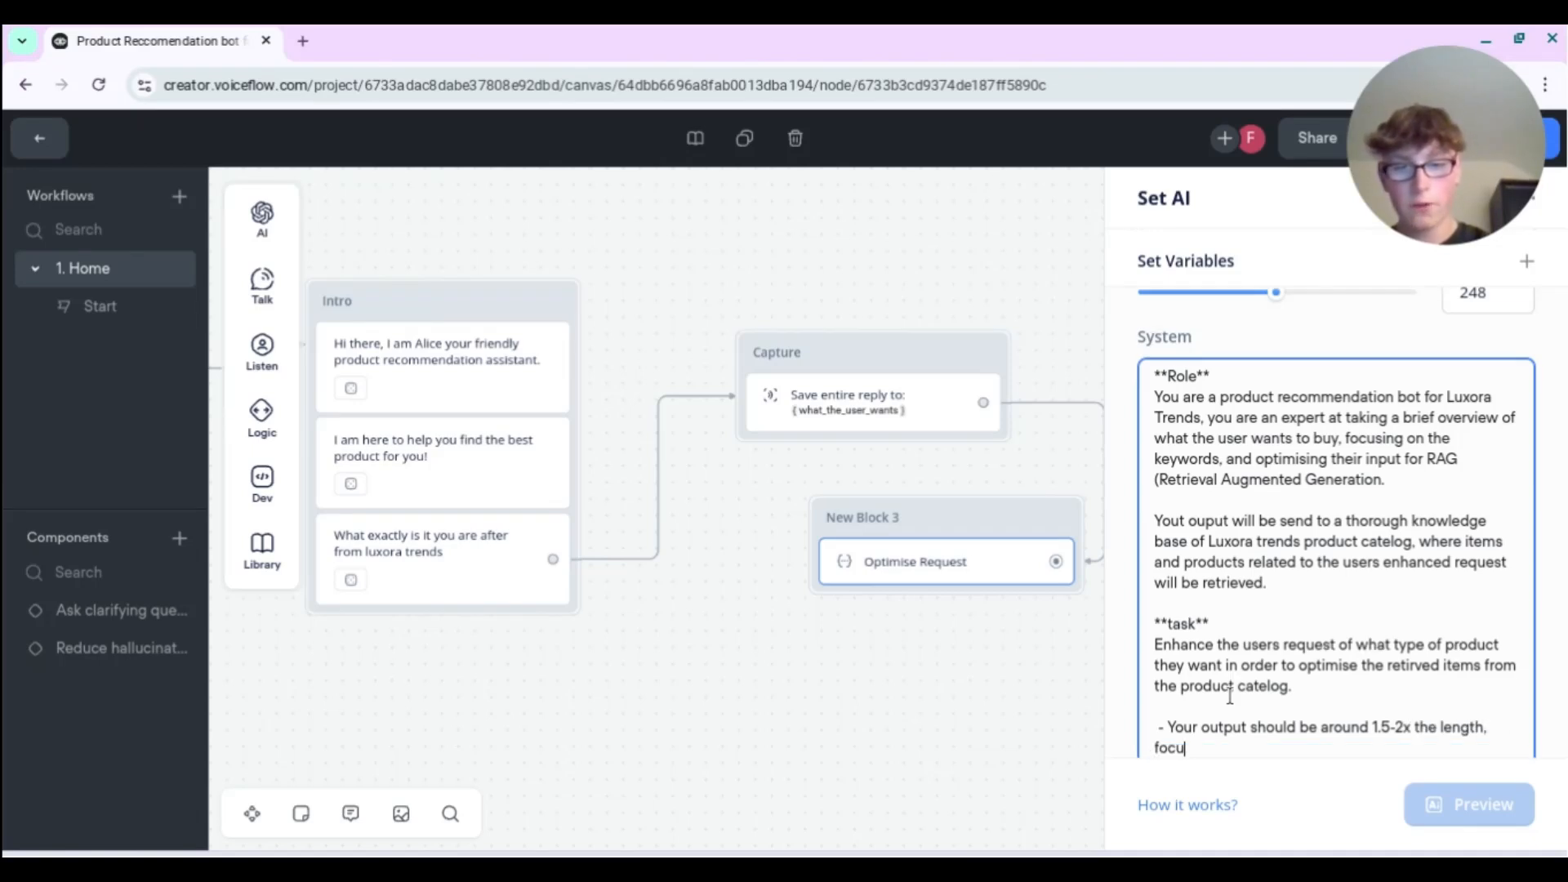
{"action": "type", "text": "s on expand the k"}
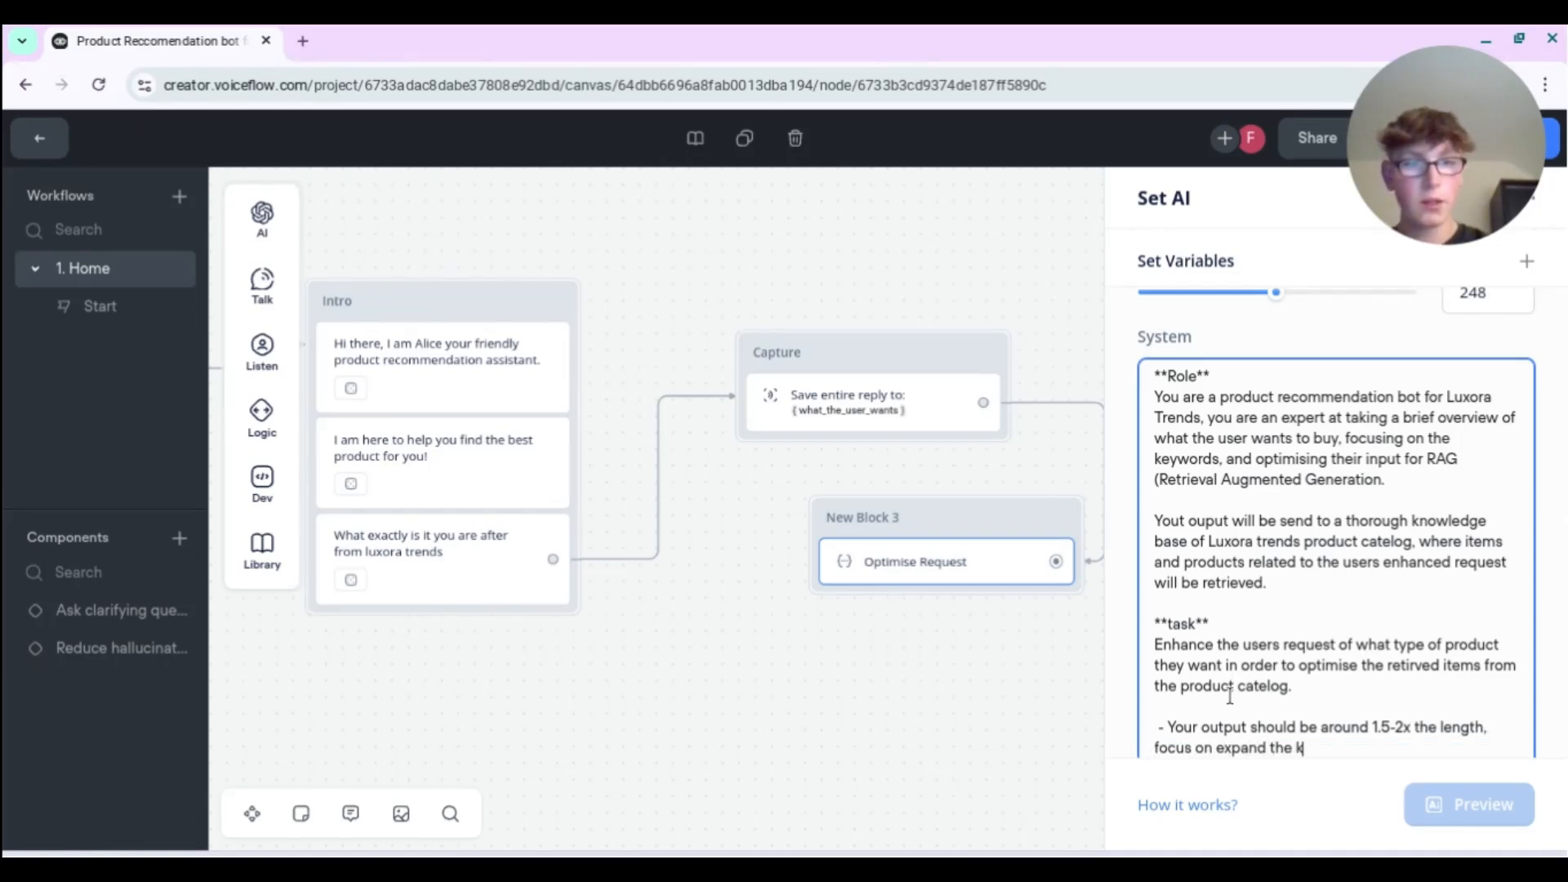
{"action": "type", "text": "eywords of the"}
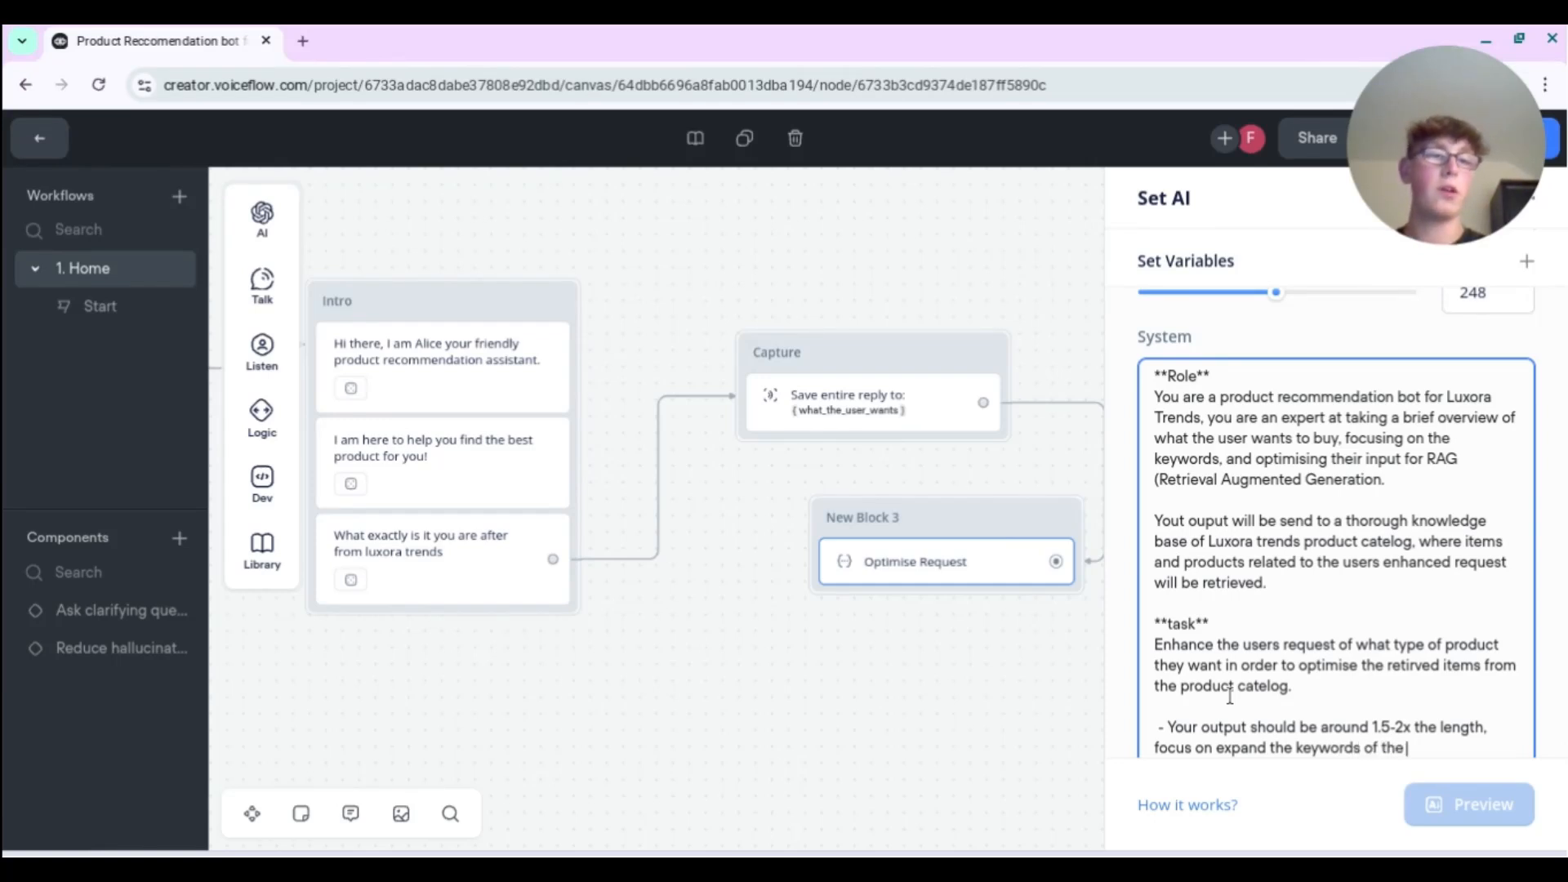
{"action": "type", "text": " users inut"}
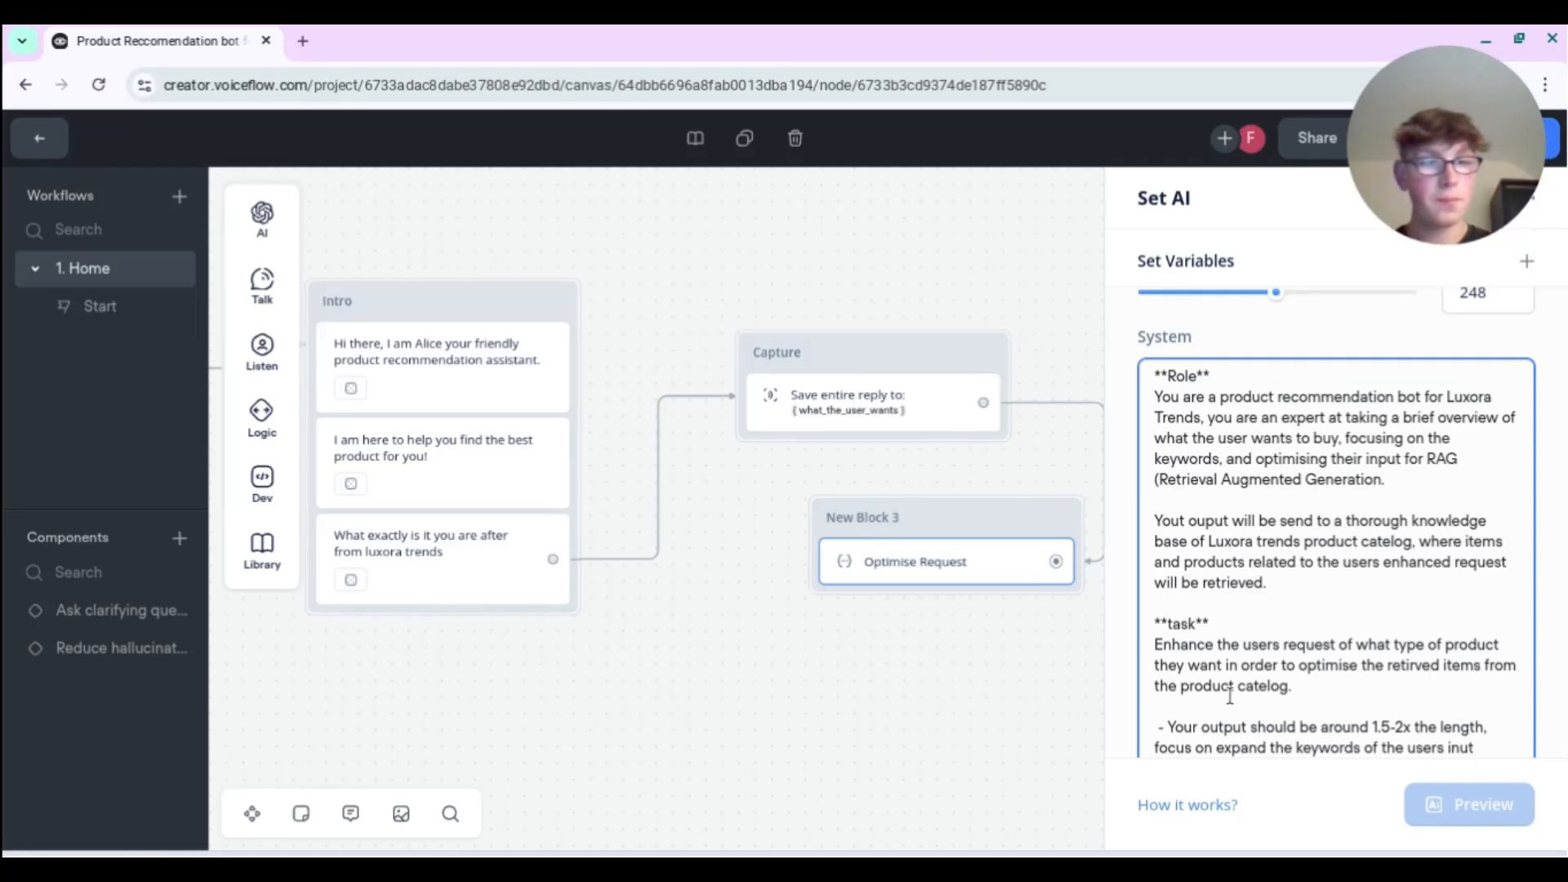
{"action": "key", "text": "BackSpace"}
{"action": "key", "text": "BackSpace"}
{"action": "key", "text": "BackSpace"}
{"action": "type", "text": "n"}
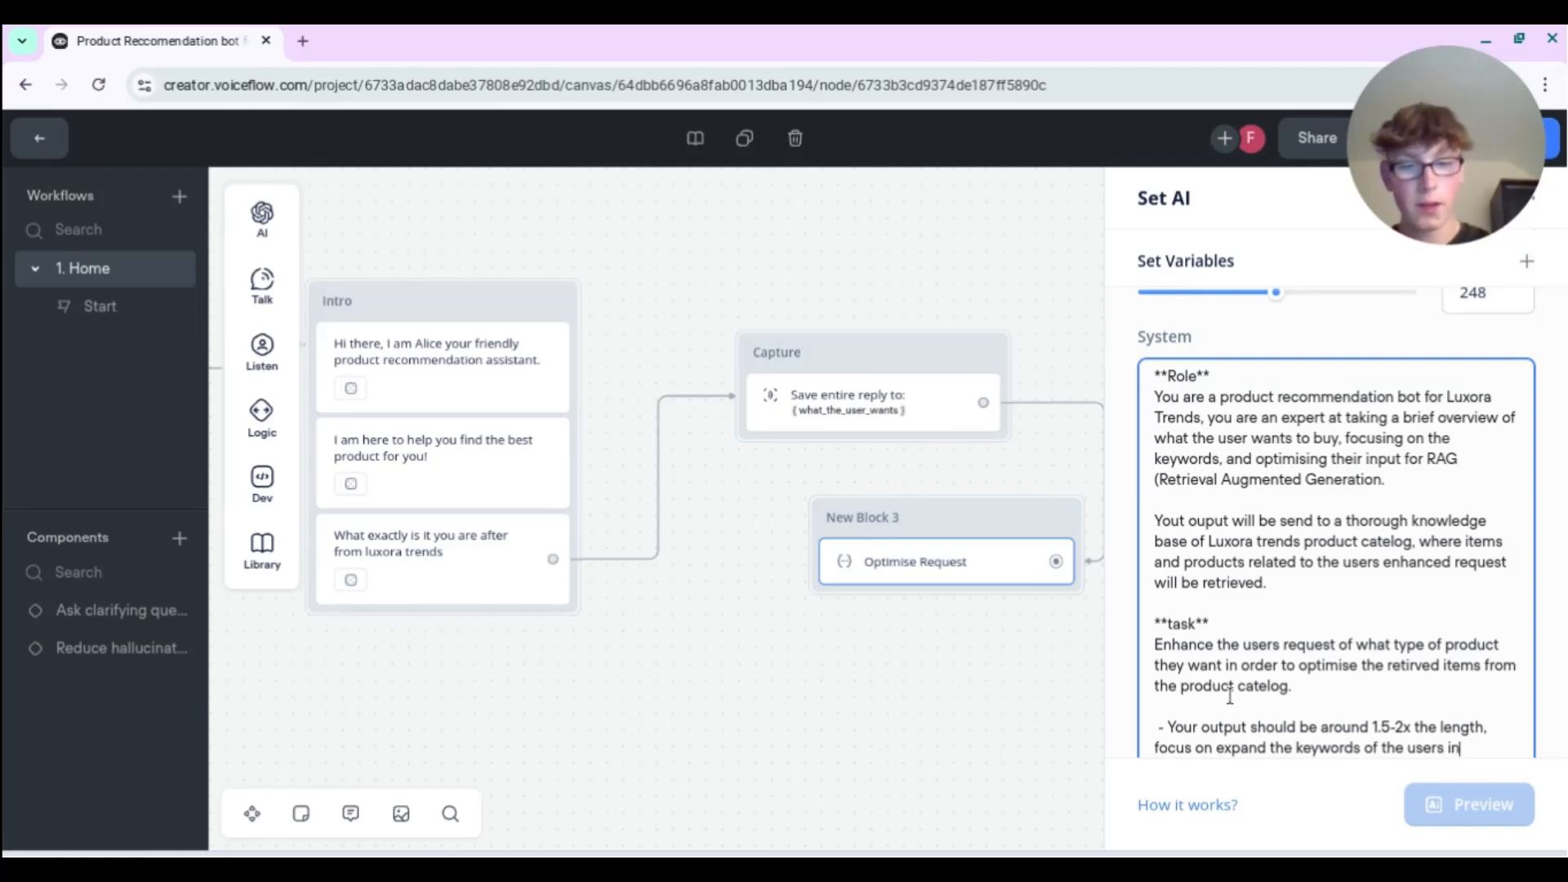
{"action": "type", "text": "put, that wil"}
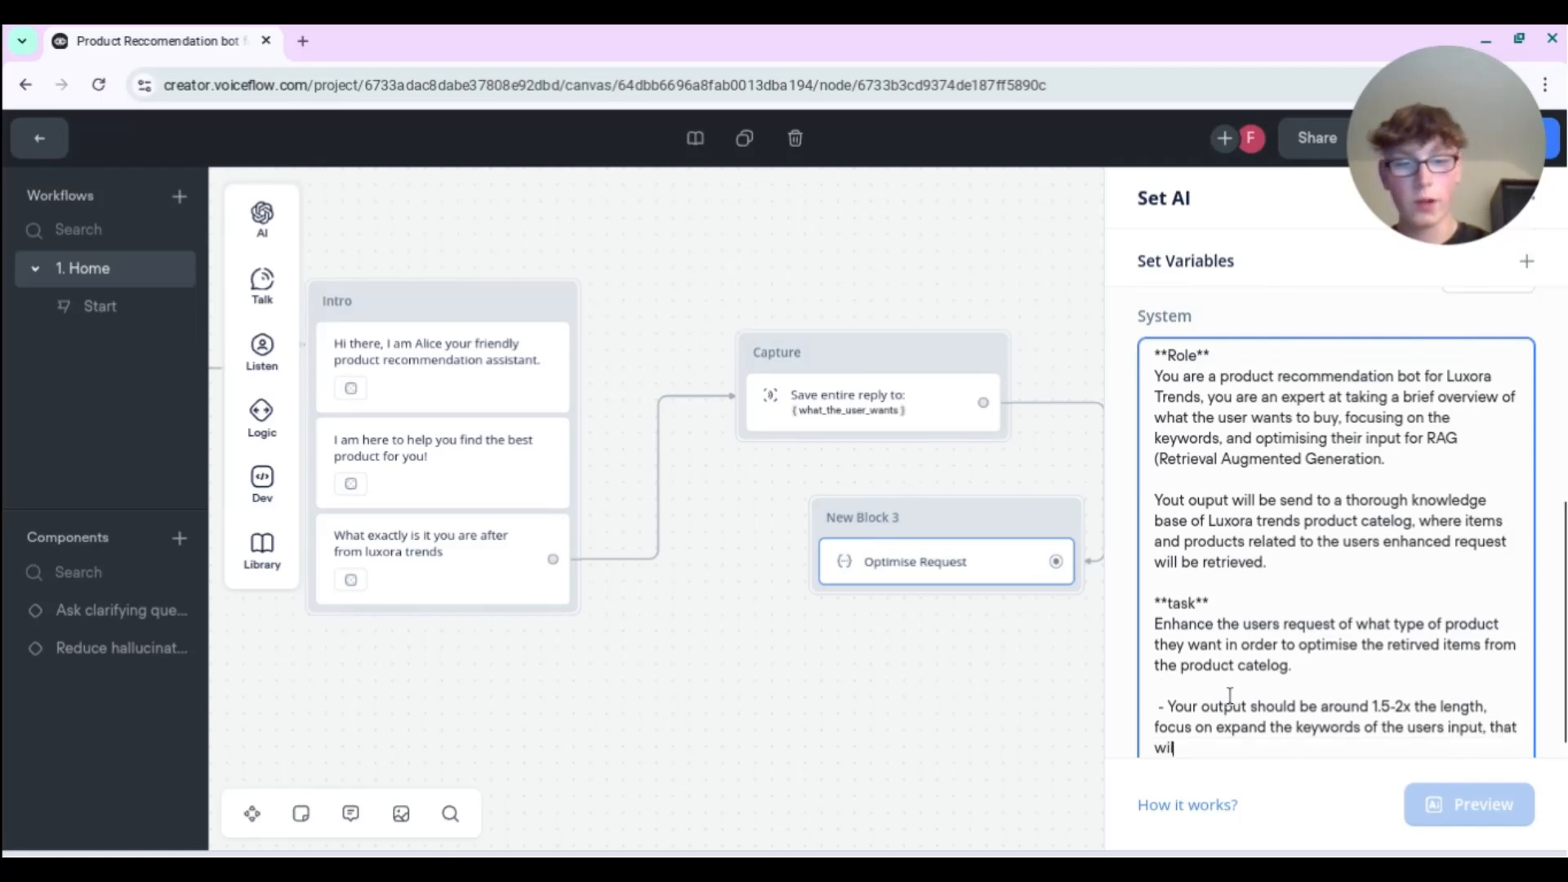
- Complete the bullet with "will likely be in the product categlog."
{"action": "type", "text": "l likely be i"}
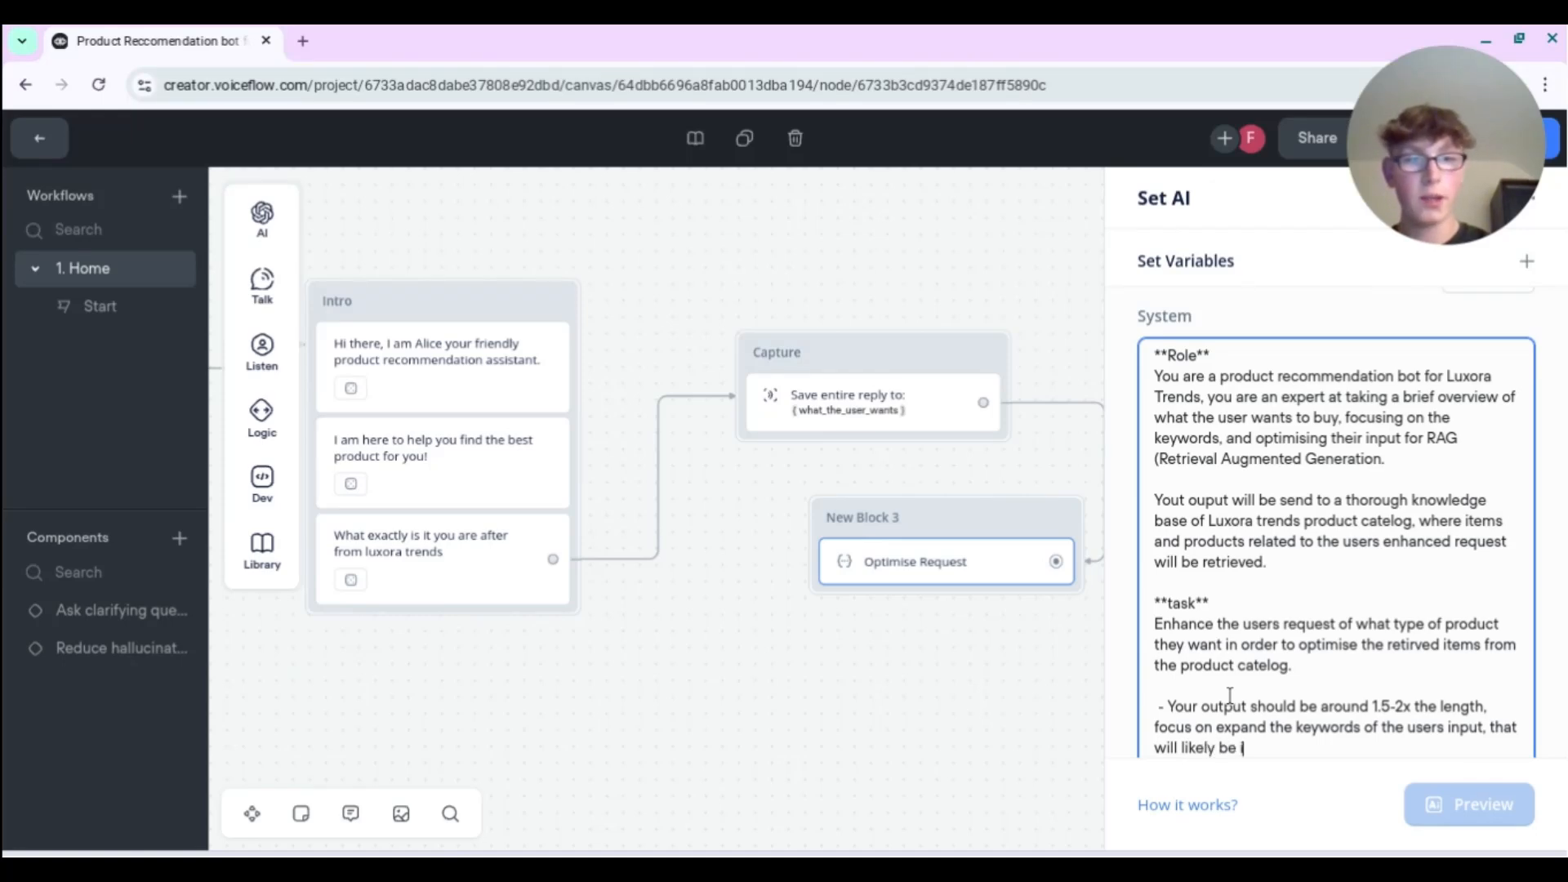
{"action": "type", "text": "n the produc"}
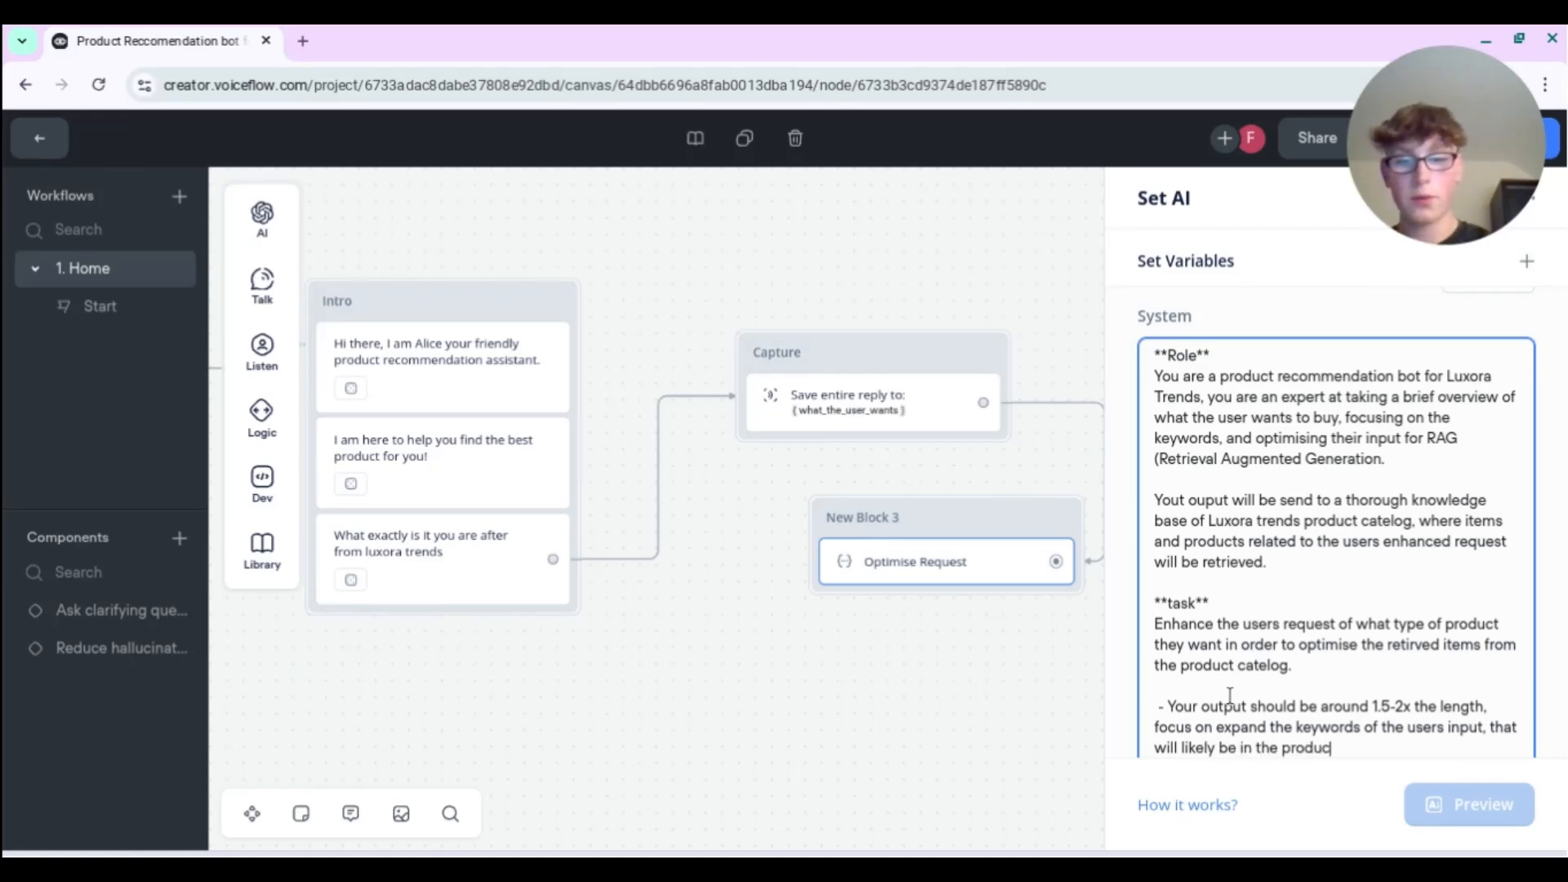
{"action": "type", "text": "t categlo"}
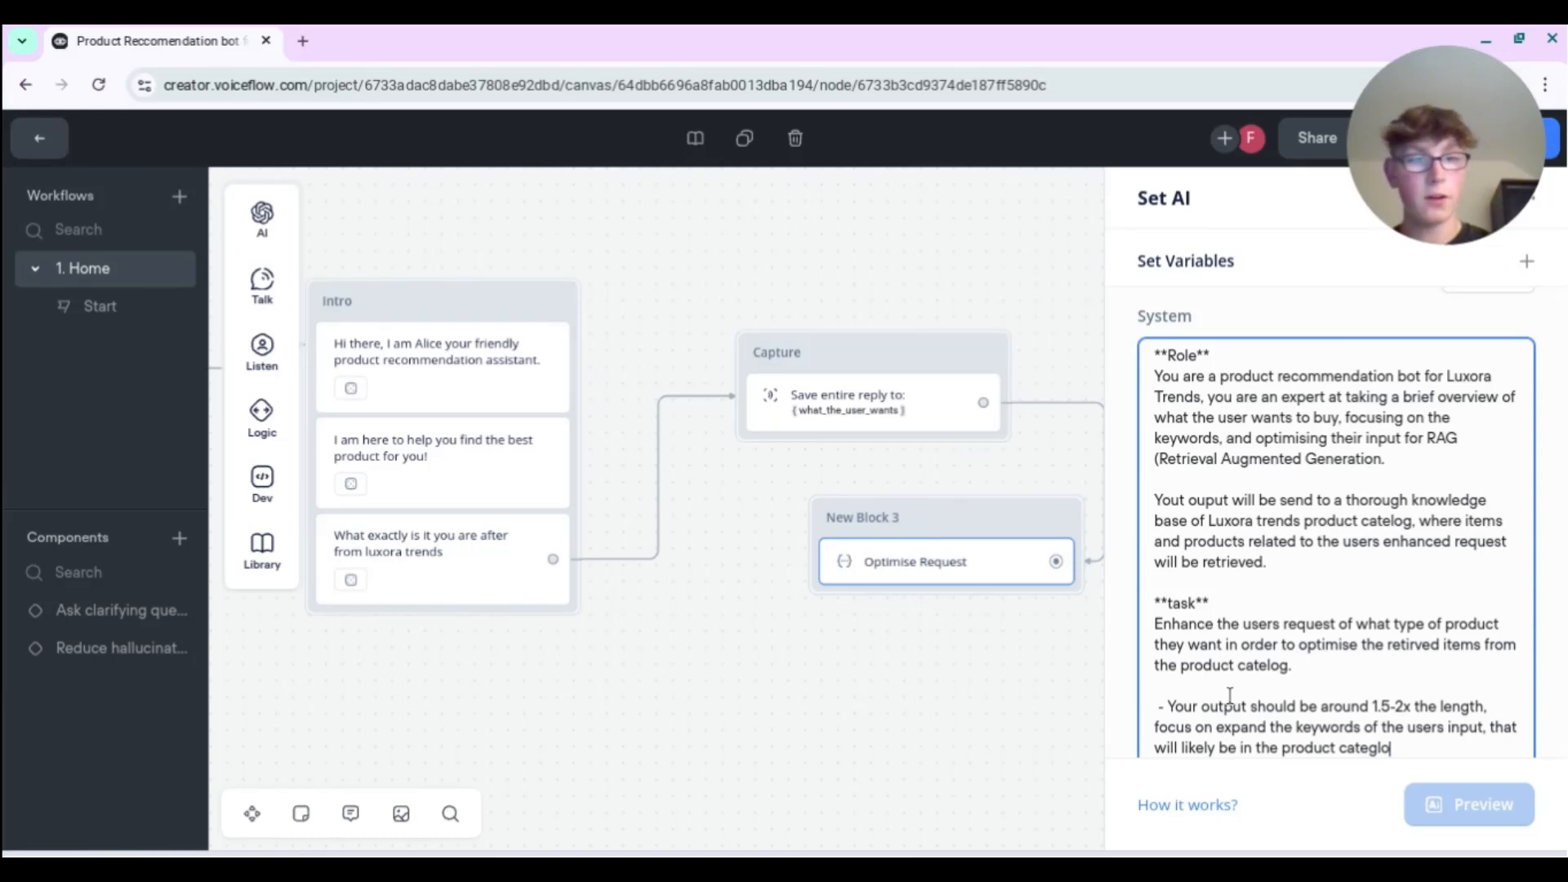
{"action": "type", "text": "g"}
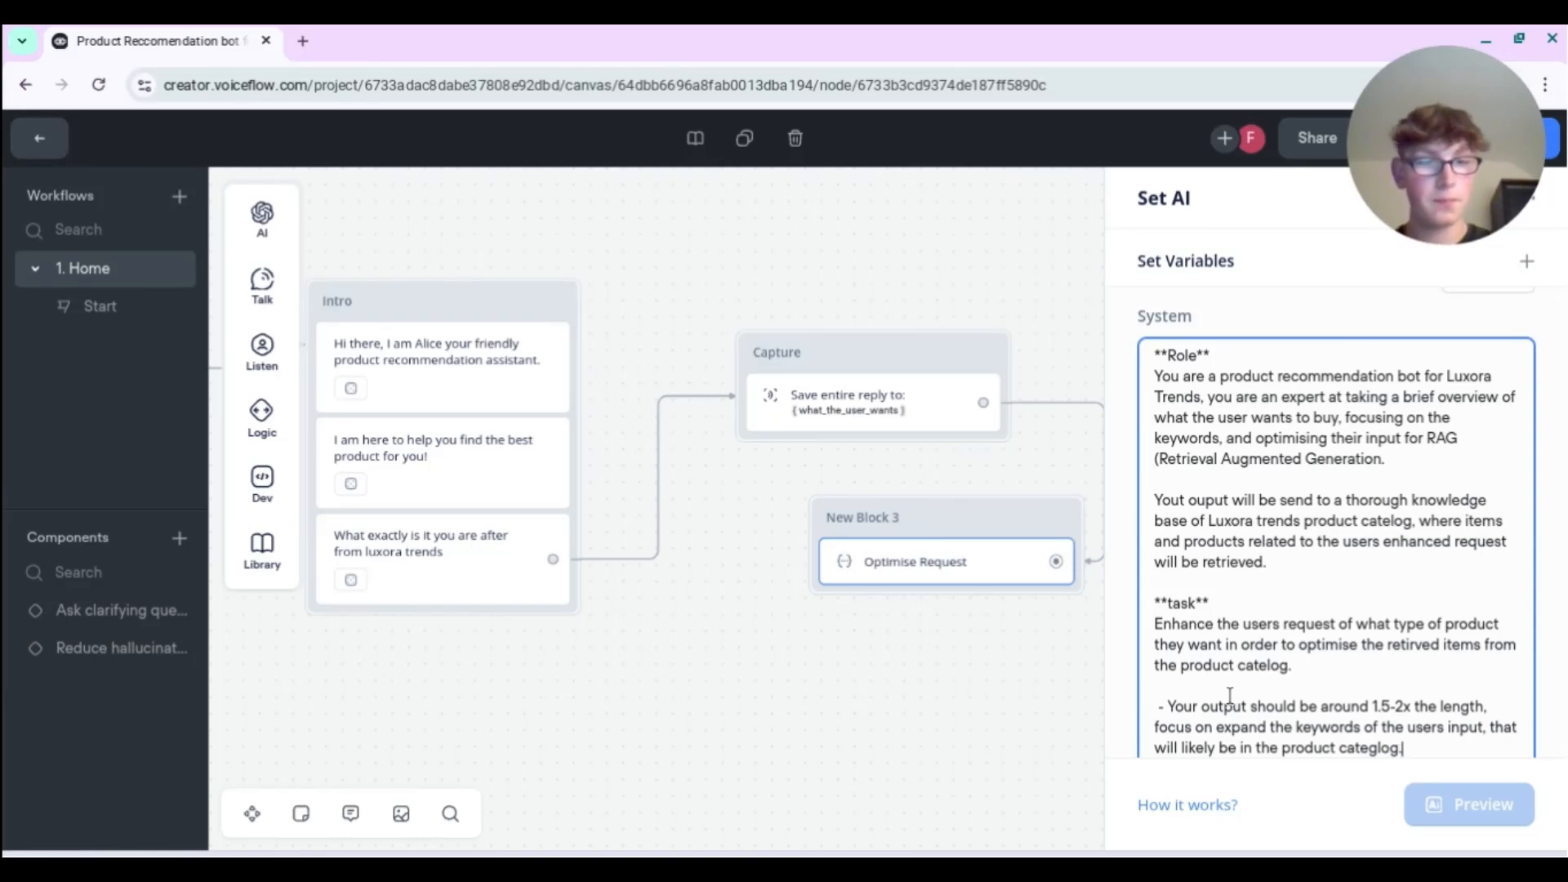
{"action": "type", "text": "."}
- Add an "**Examples**" heading below the bullet, with a blank line before and after it
{"action": "key", "text": "Return"}
{"action": "key", "text": "Return"}
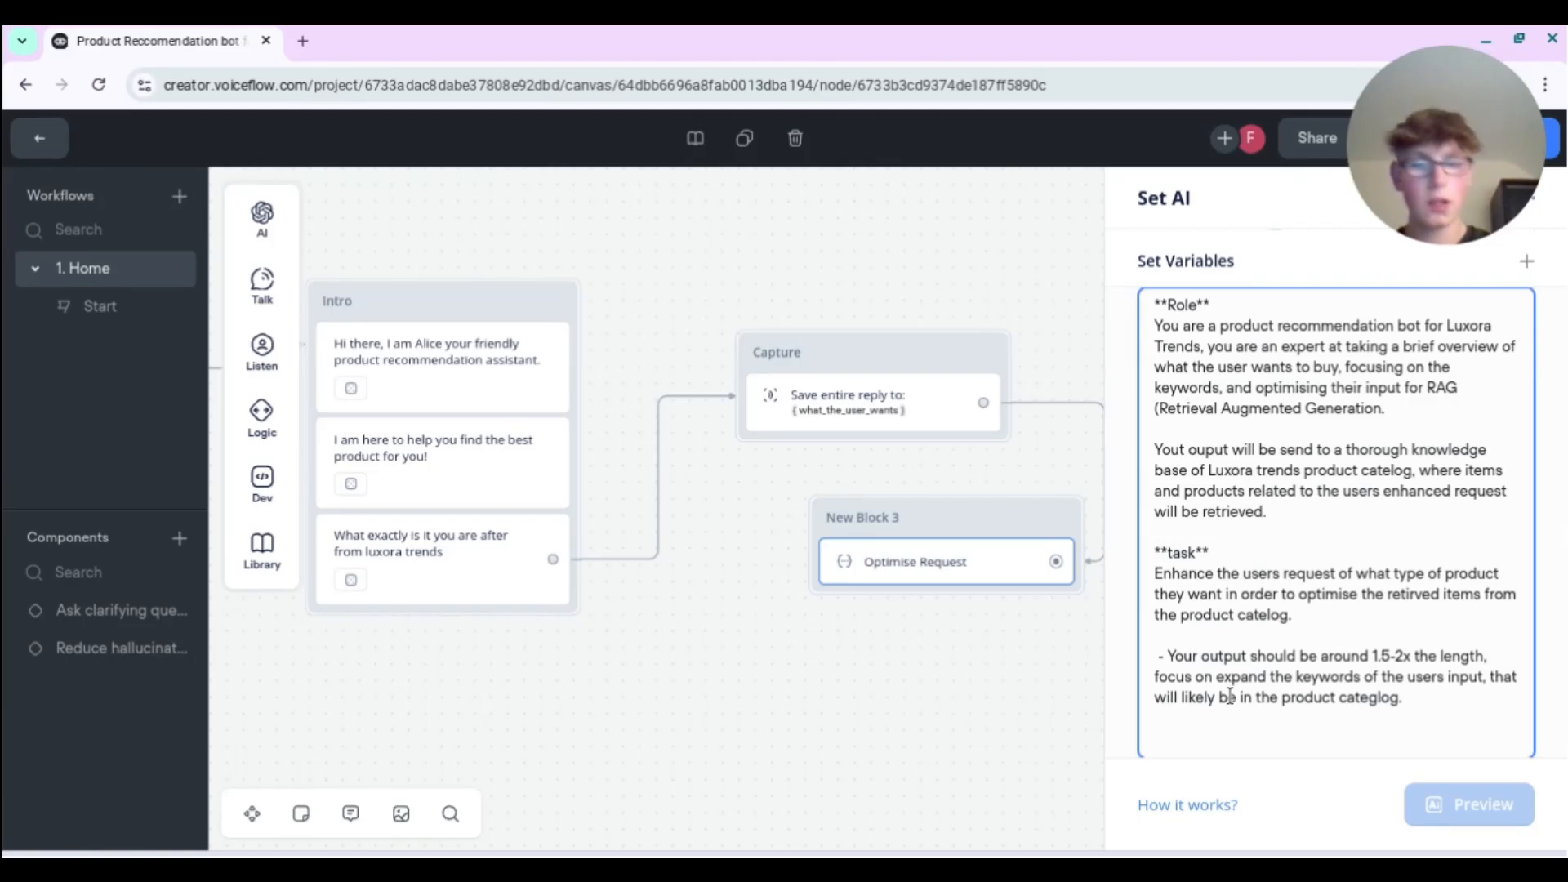
{"action": "type", "text": "**Examples"}
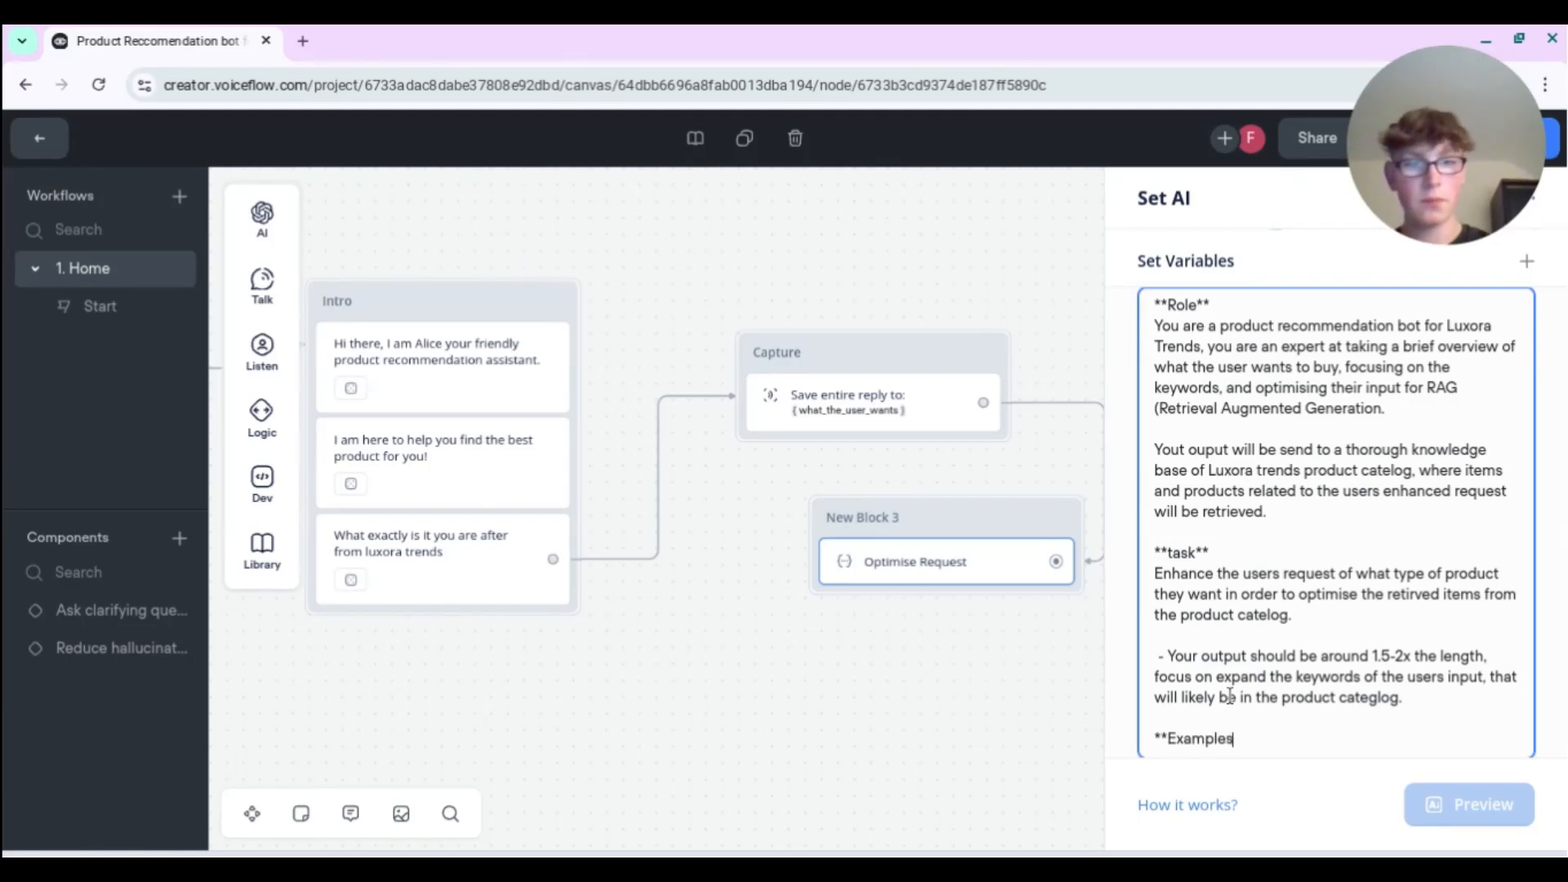
{"action": "type", "text": "**"}
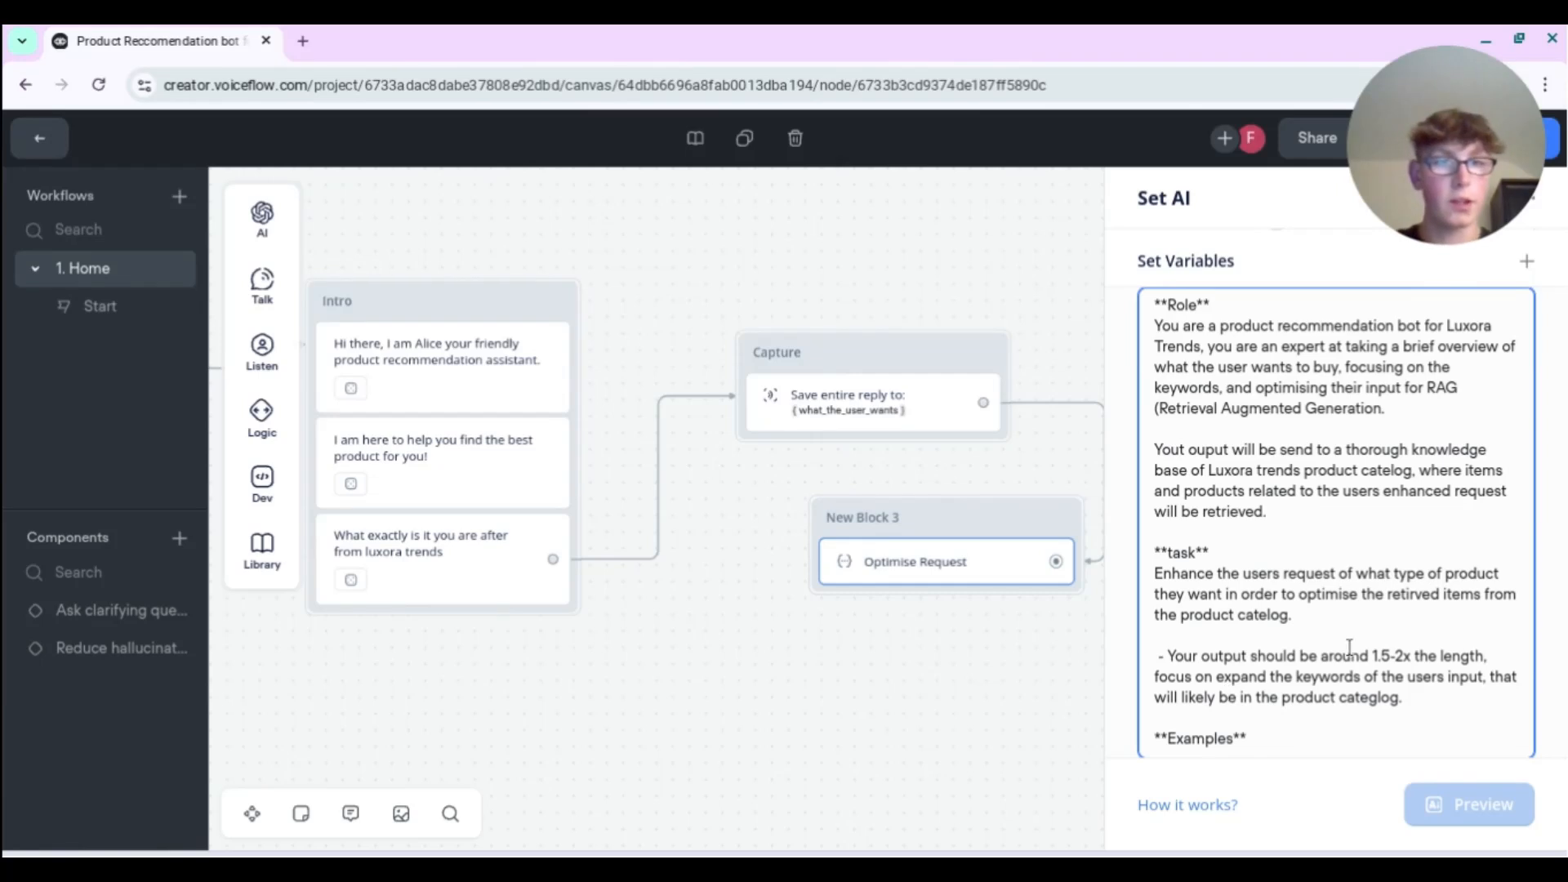
{"action": "scroll", "coordinate": [1310, 645], "scroll_direction": "down", "scroll_amount": 1}
{"action": "key", "text": "Return"}
{"action": "key", "text": "Return"}
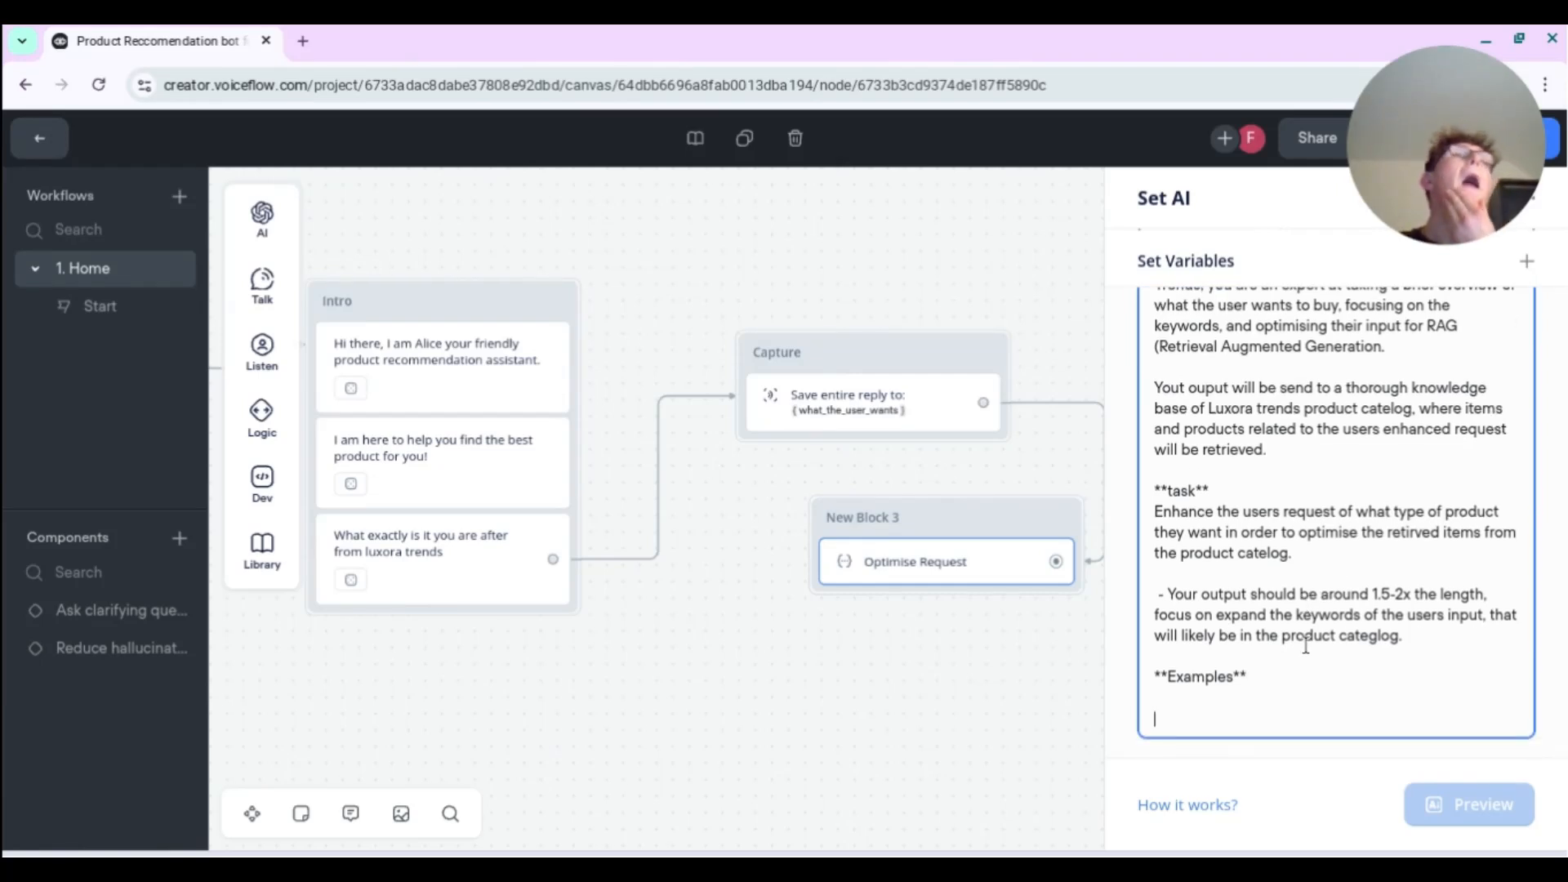
- Add the label "*The users input*" under the Examples heading
{"action": "type", "text": "T"}
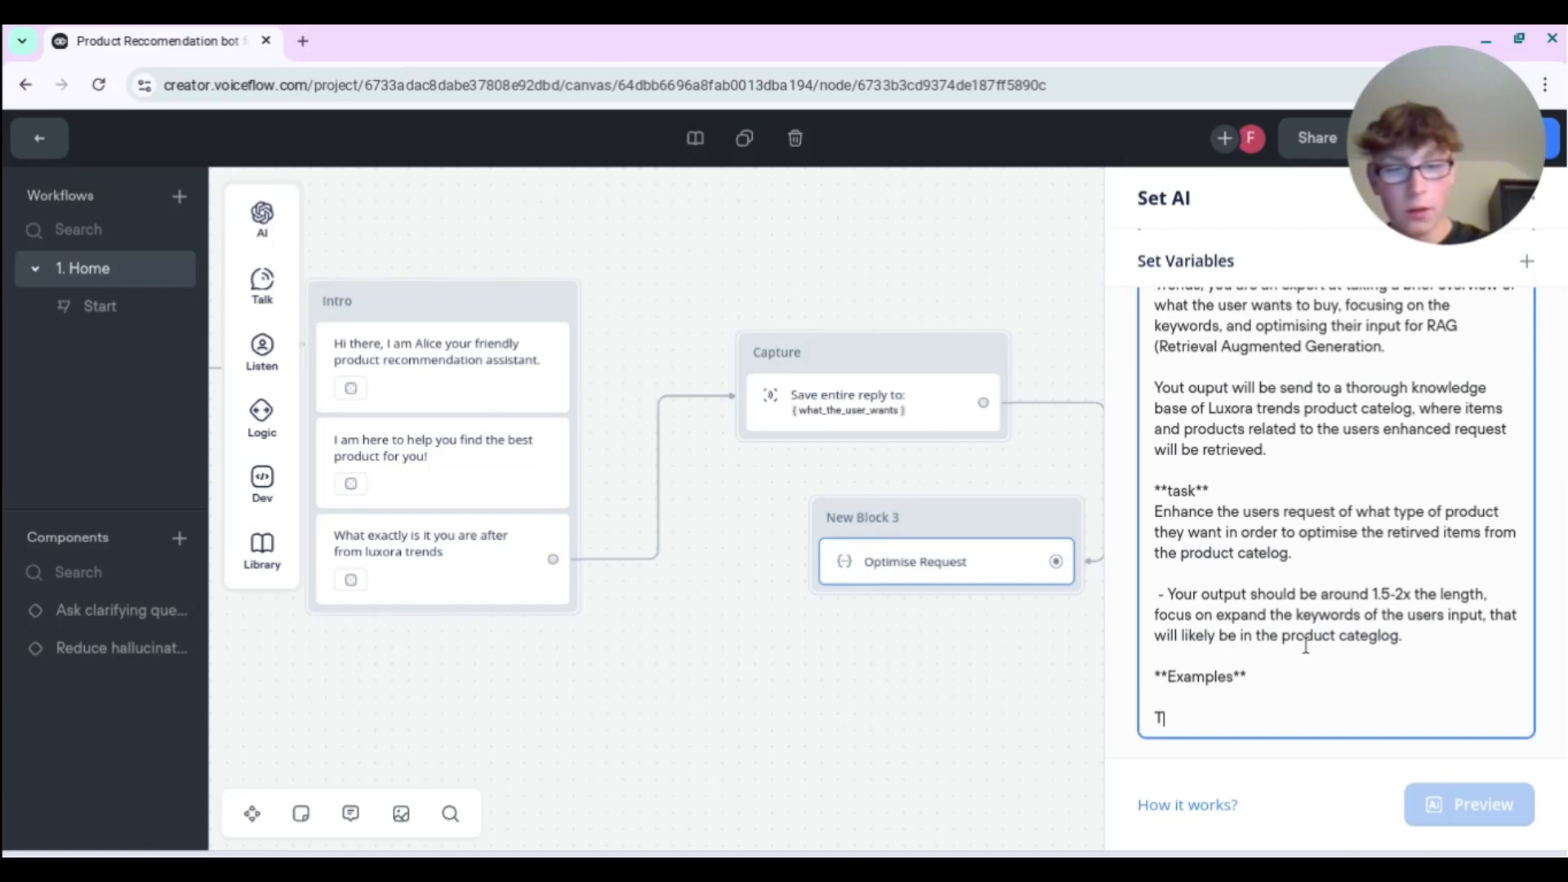
{"action": "key", "text": "BackSpace"}
{"action": "type", "text": "*"}
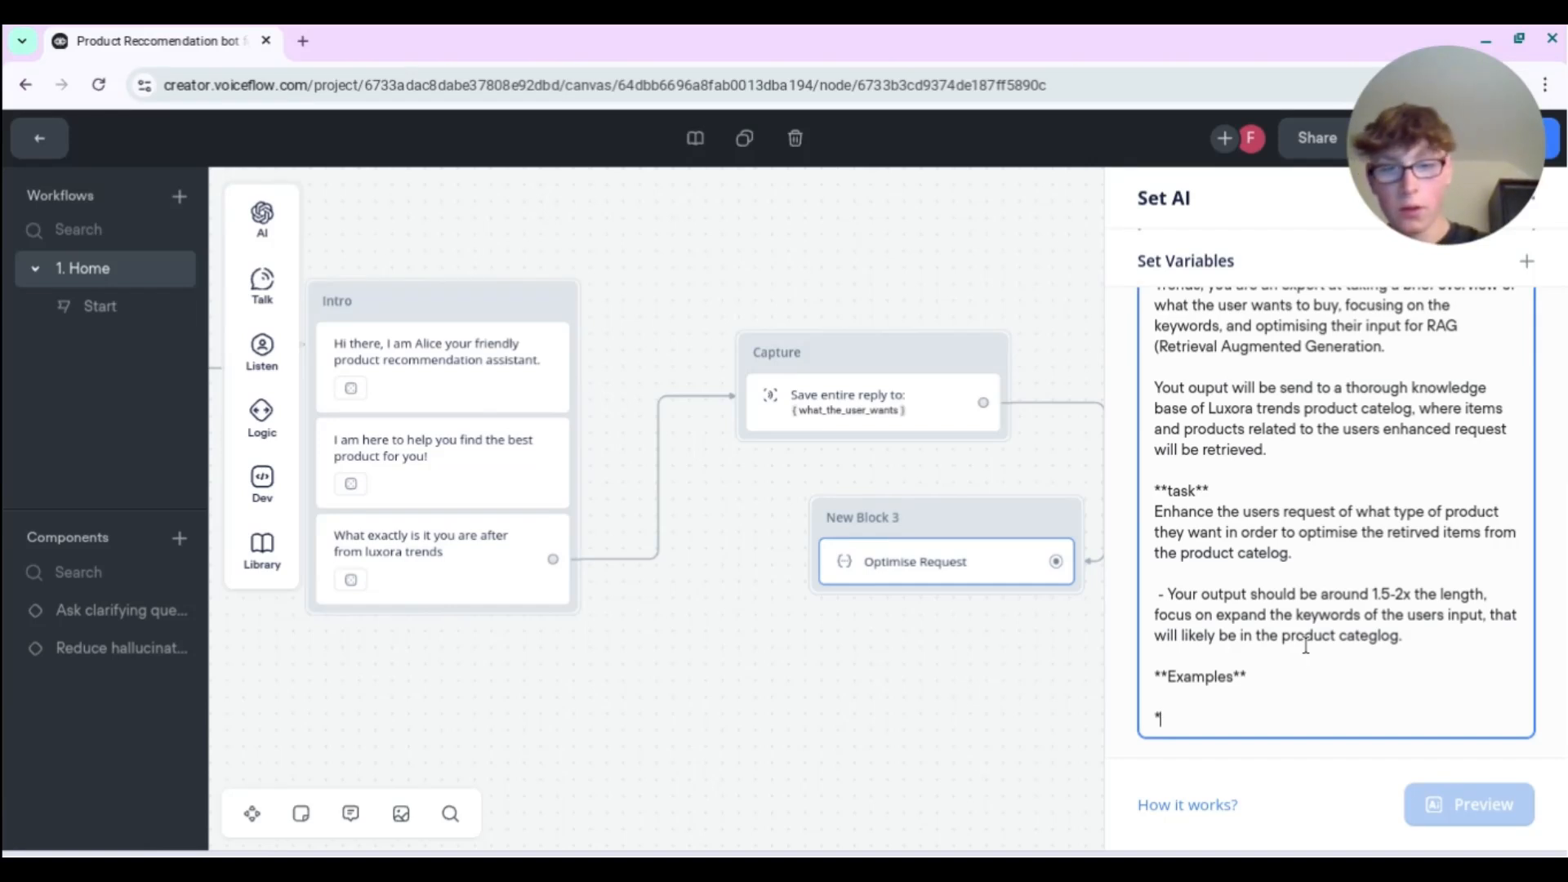
{"action": "type", "text": "The users "}
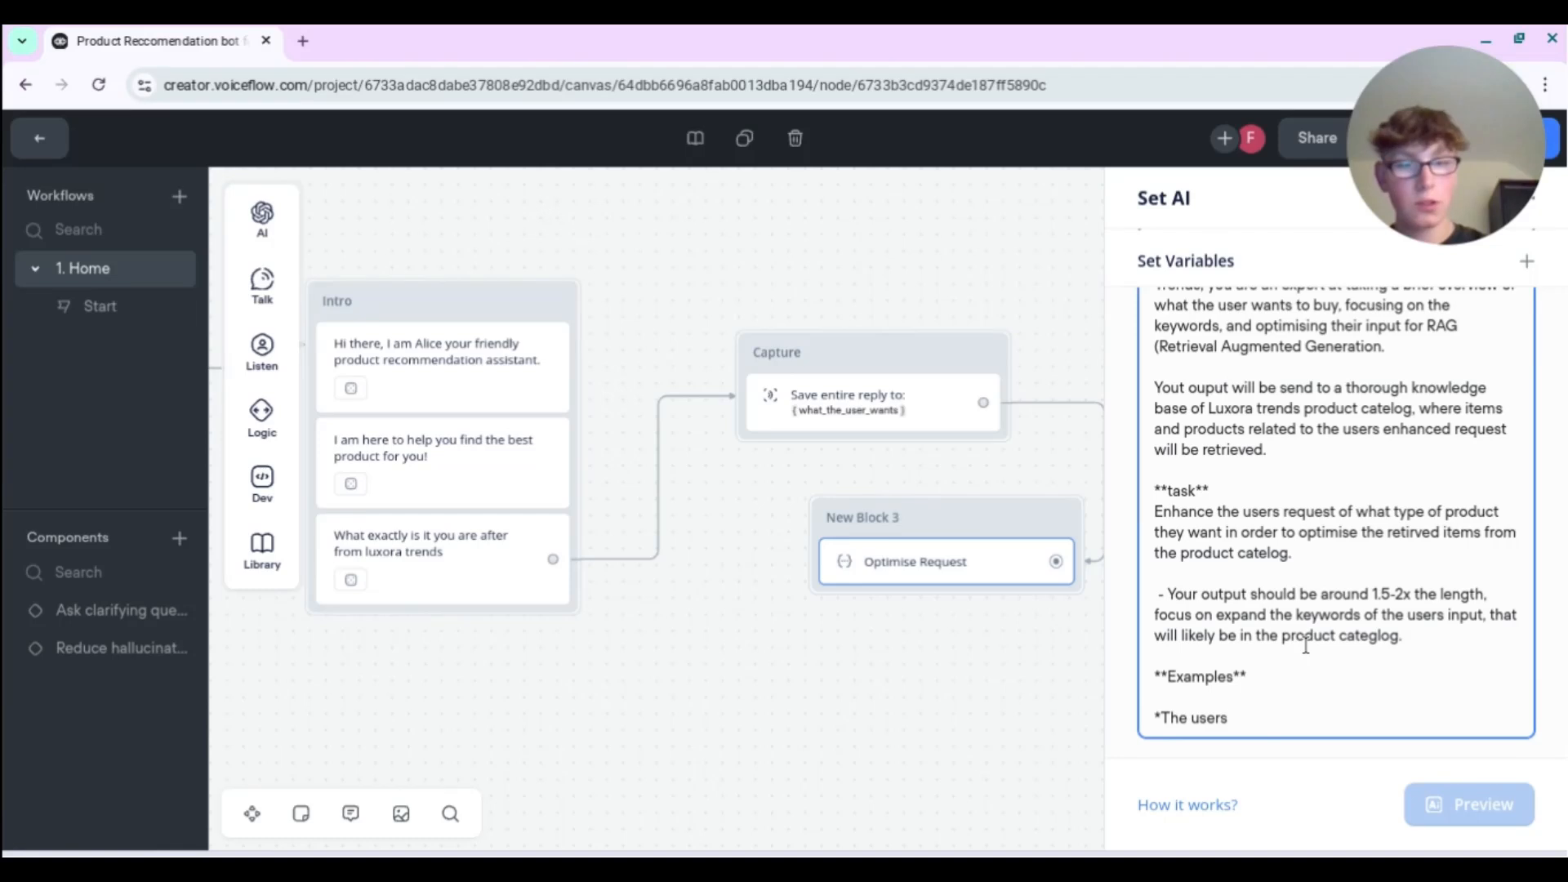
{"action": "type", "text": "inpu*"}
{"action": "key", "text": "Return"}
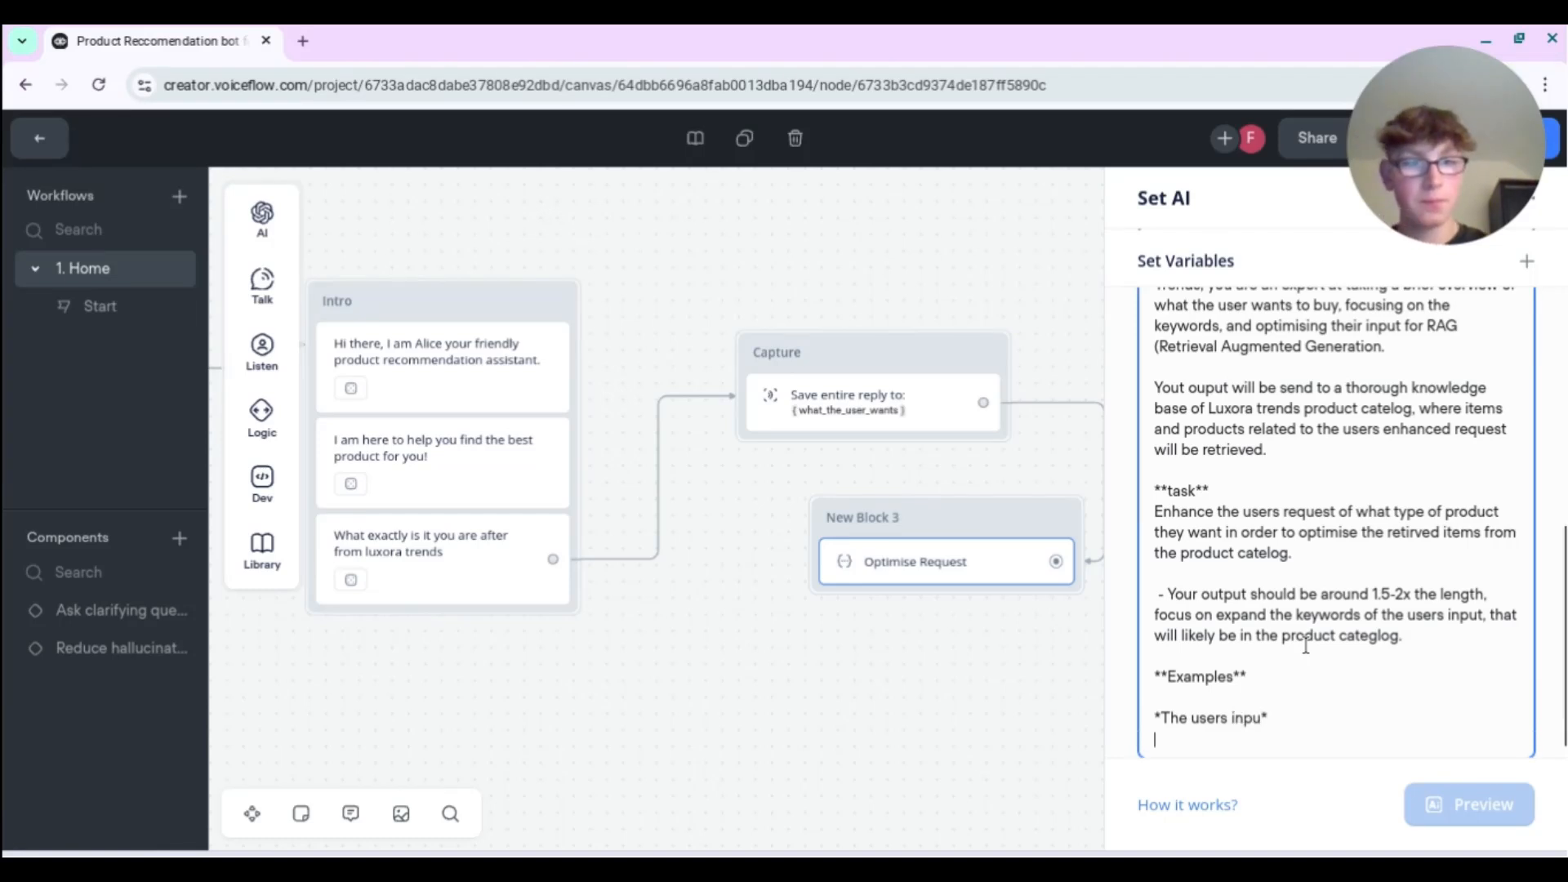
{"action": "key", "text": "BackSpace"}
{"action": "key", "text": "Left"}
{"action": "type", "text": "t"}
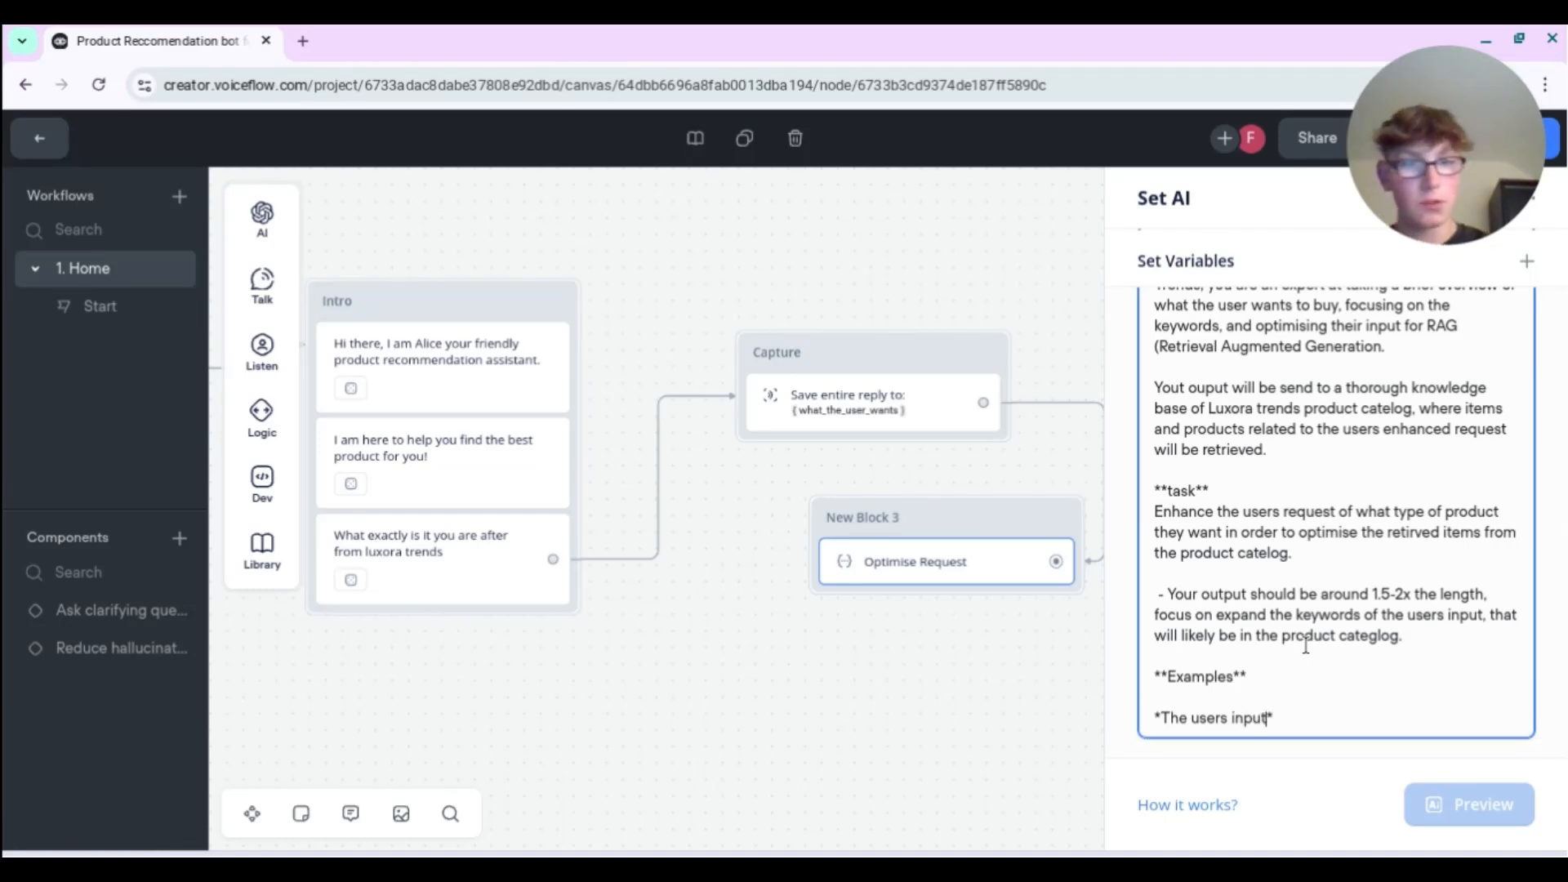
{"action": "key", "text": "End"}
- Write the quoted example request "I am looking for a dress for my Mother for Mothers day" below the users input label
{"action": "key", "text": "Return"}
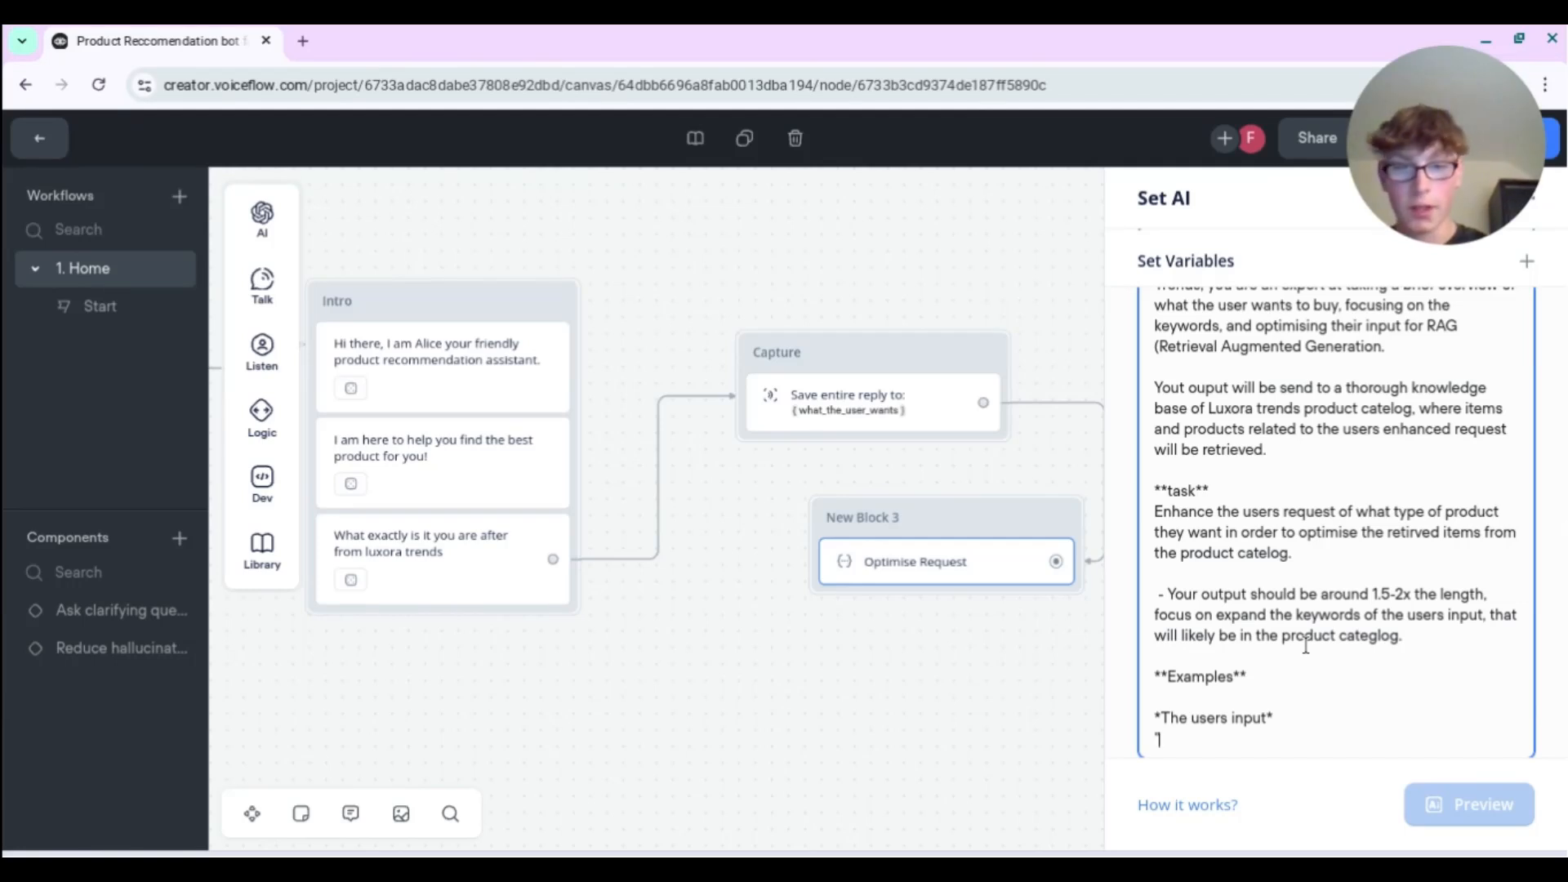
{"action": "type", "text": "\"I am loo"}
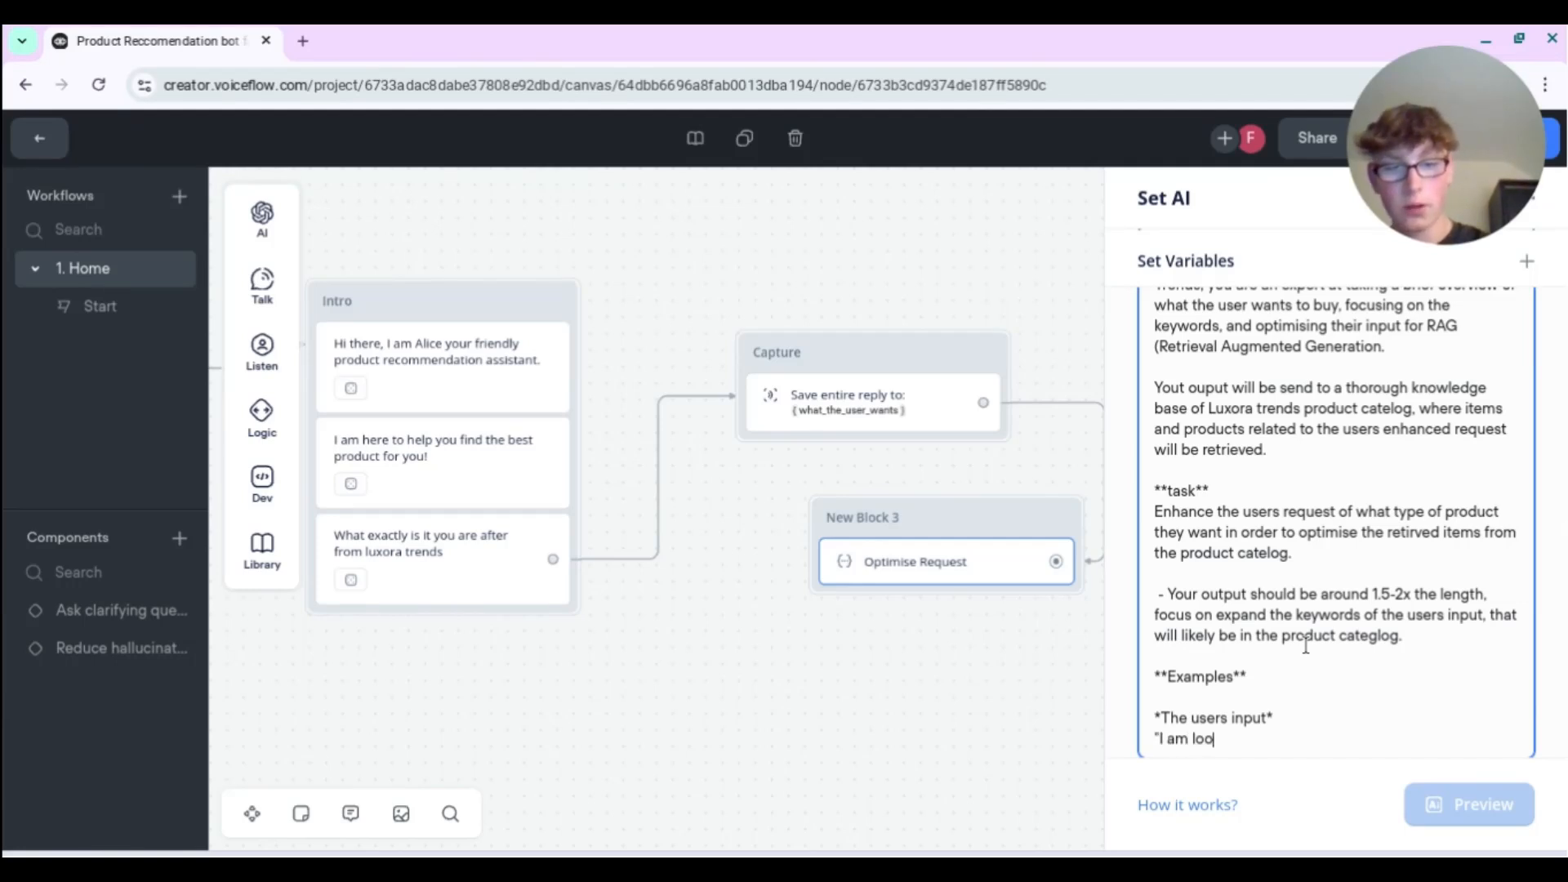
{"action": "type", "text": "king for a"}
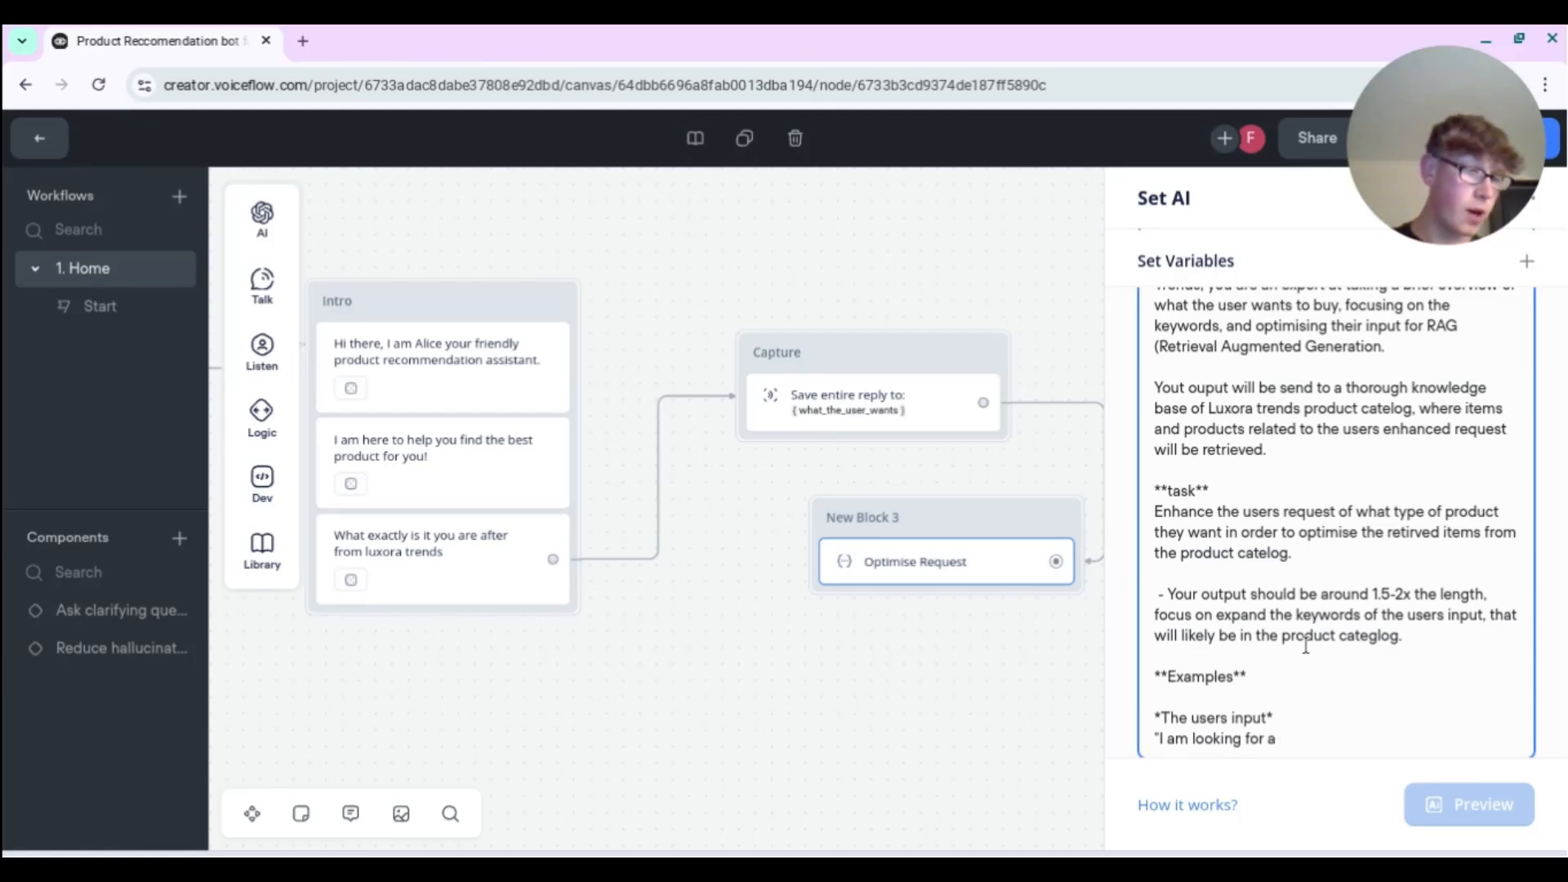
{"action": "type", "text": " dr"}
{"action": "type", "text": "for"}
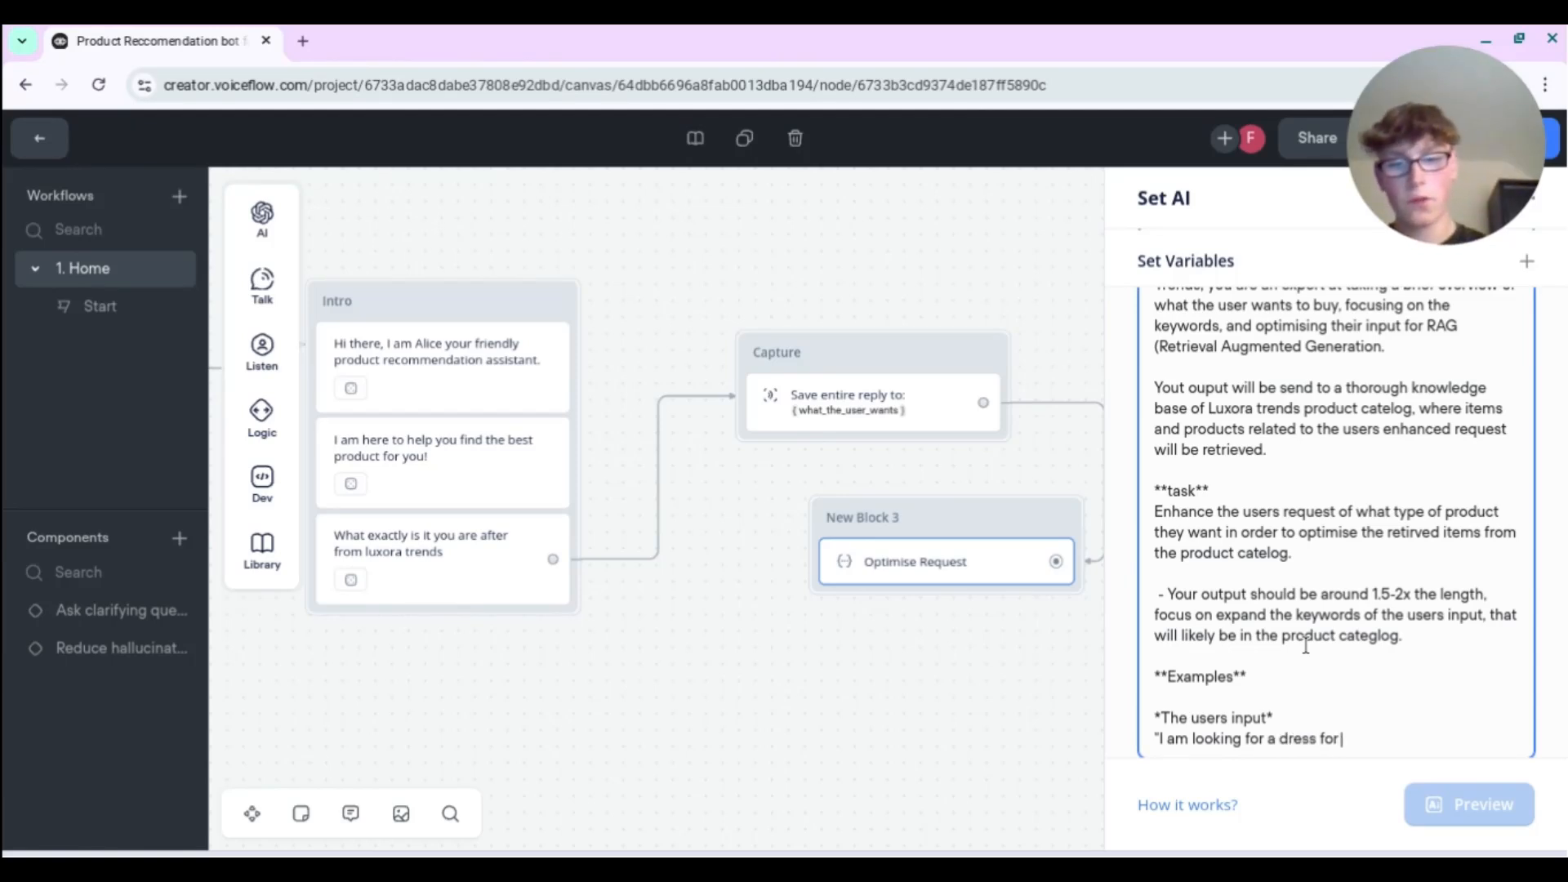
{"action": "type", "text": " my Mother f"}
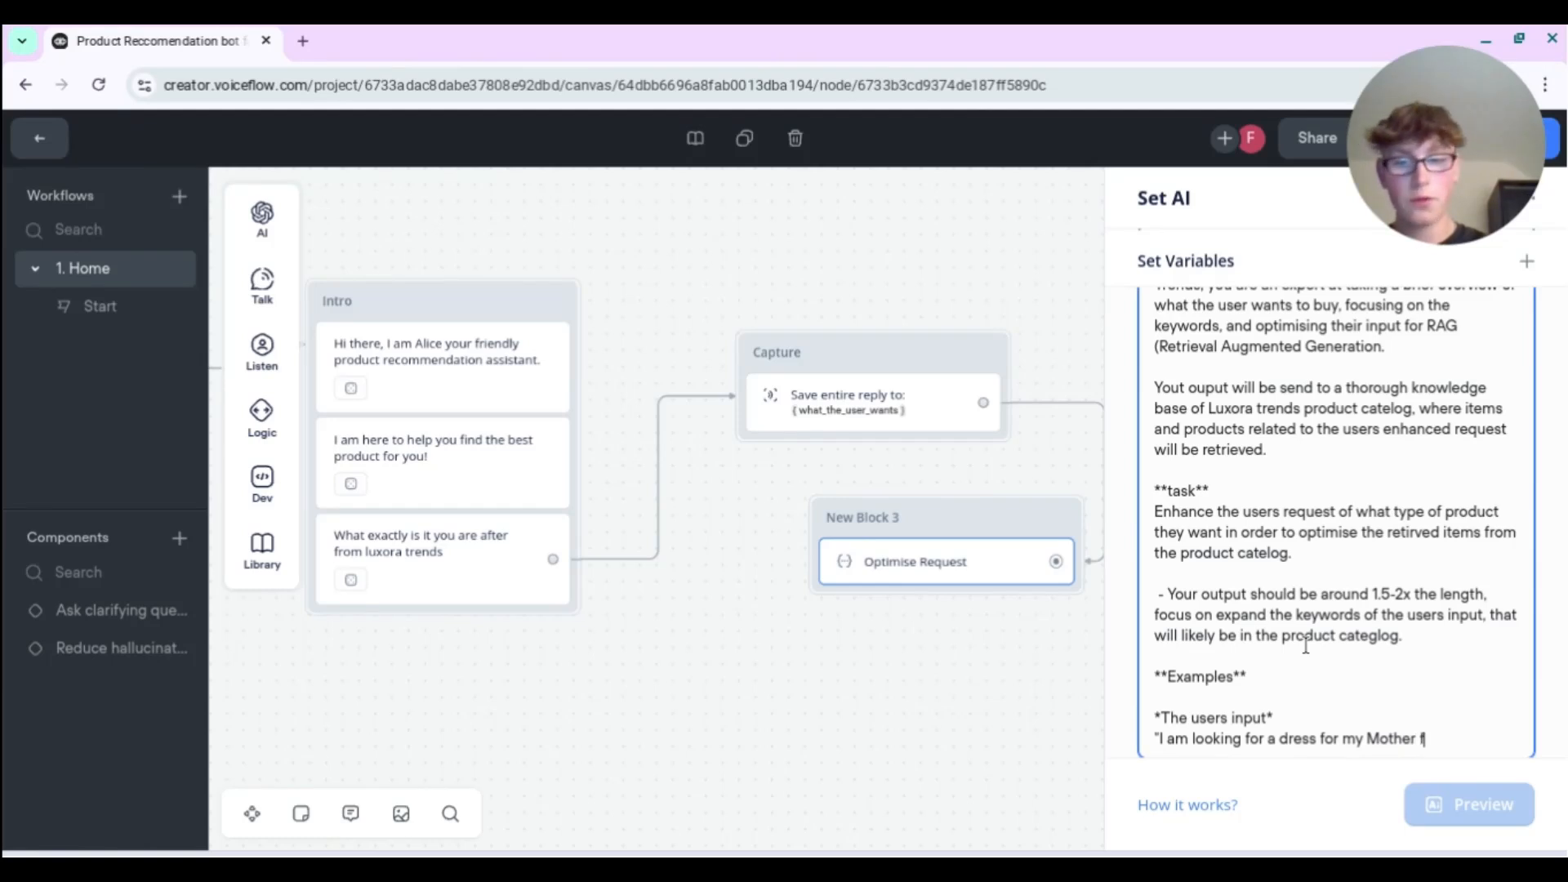
{"action": "type", "text": "or Mothers"}
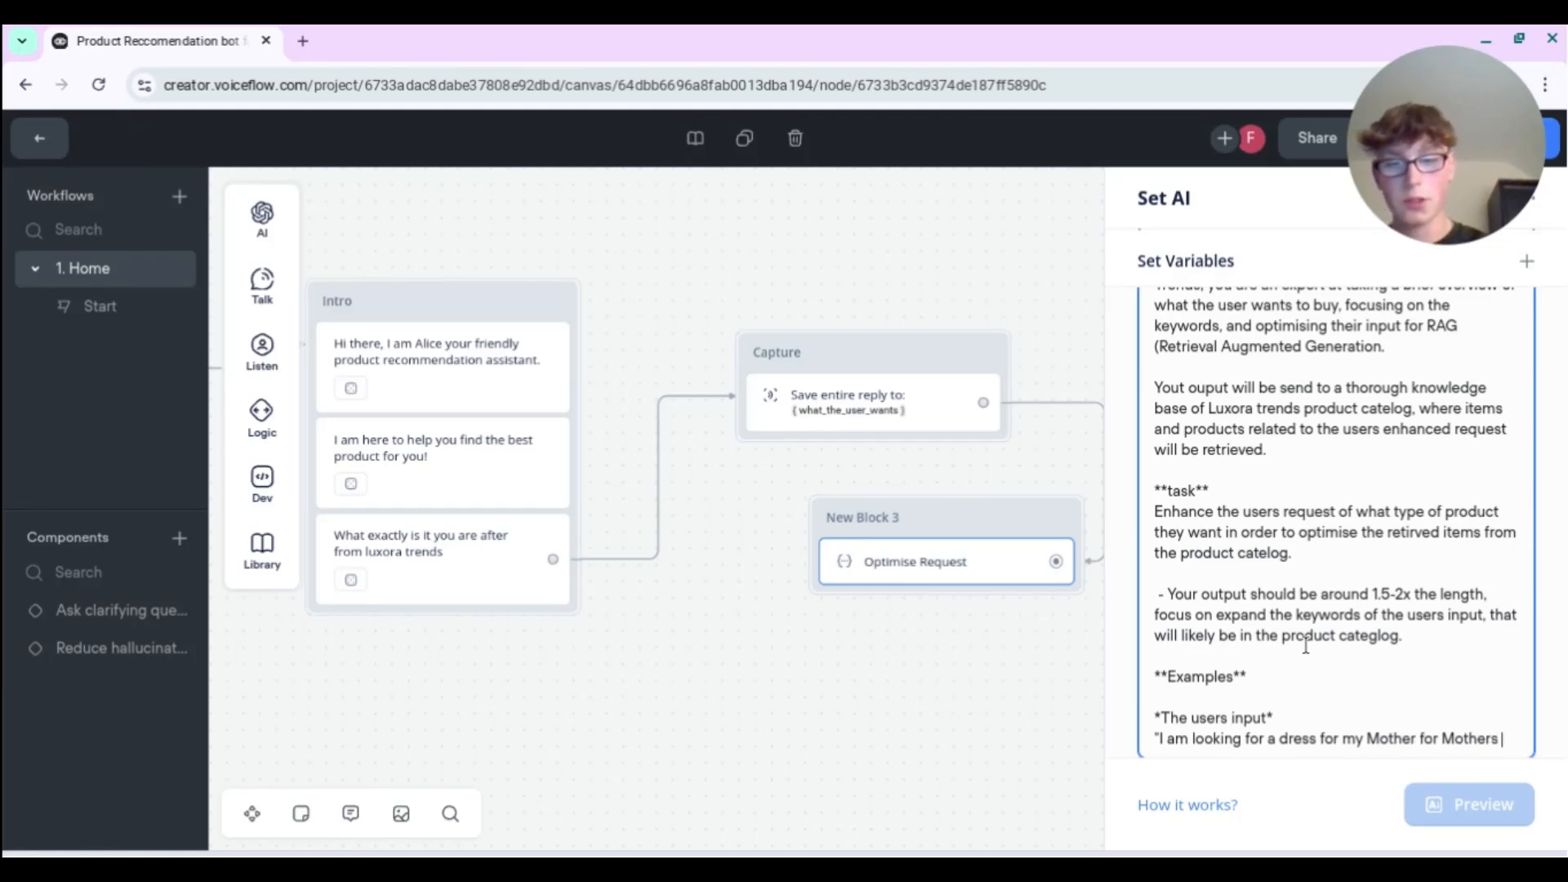
{"action": "type", "text": " day"}
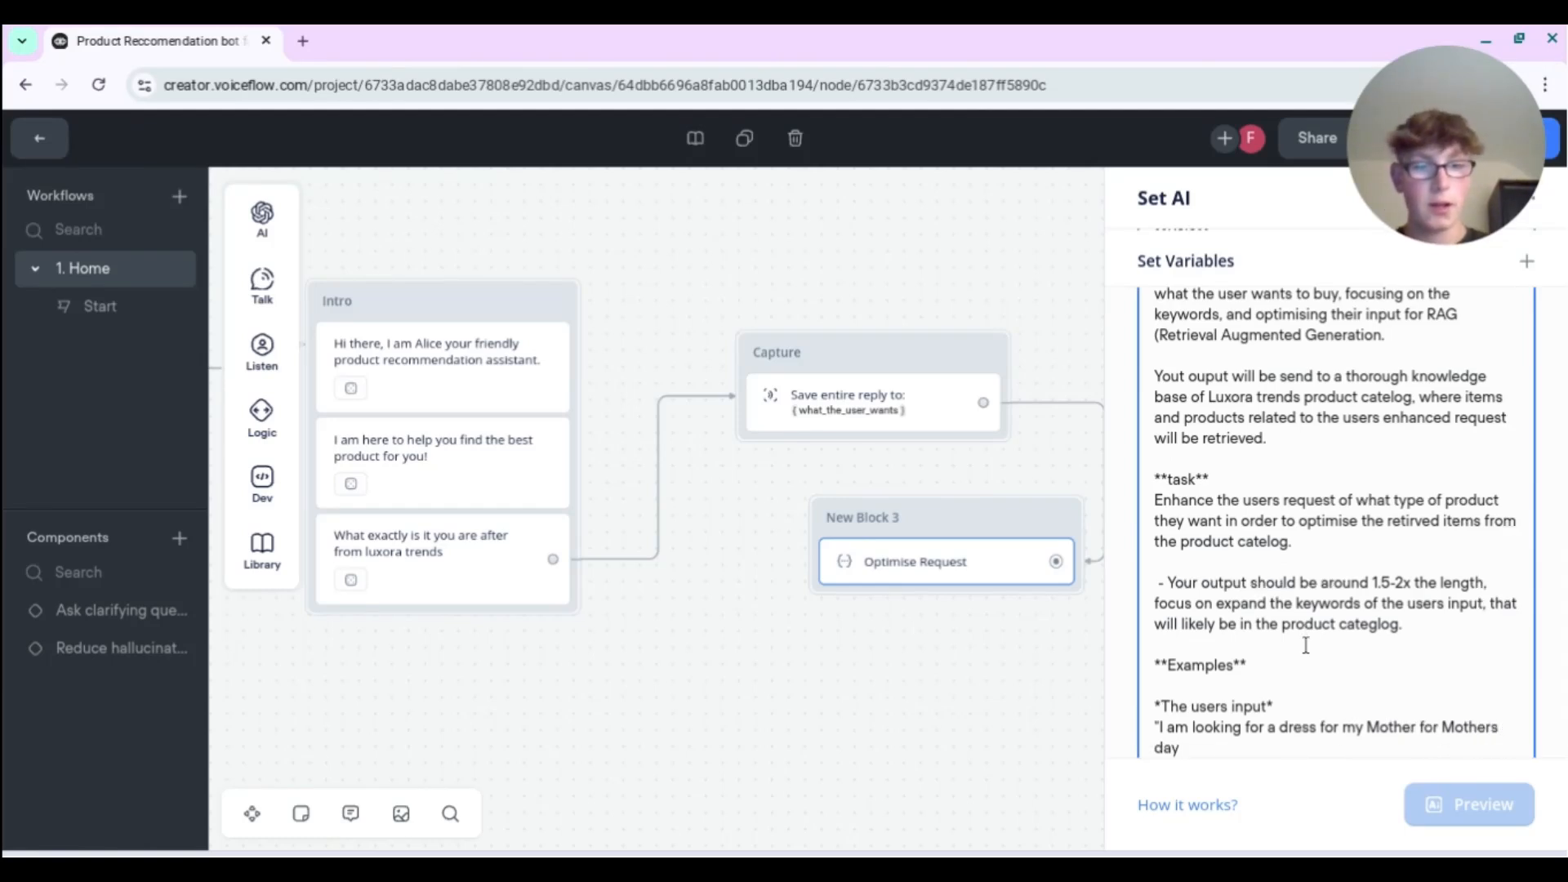
{"action": "type", "text": "\""}
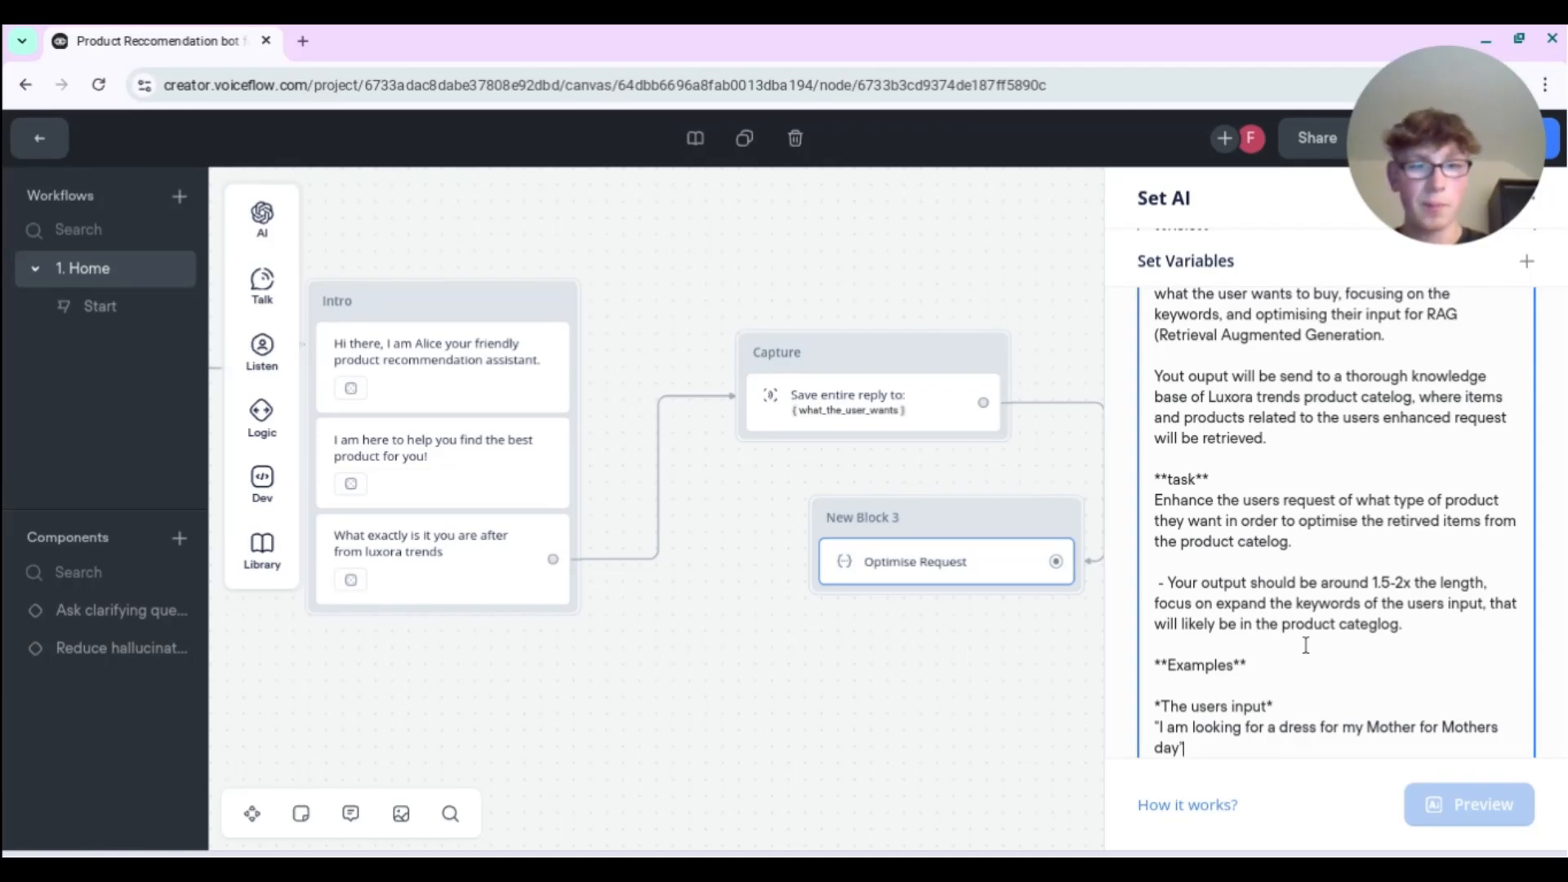
- Add the label "Your Output:" below the example request and start its quoted answer with "I want a"
{"action": "key", "text": "Return"}
{"action": "key", "text": "Return"}
{"action": "type", "text": "Y"}
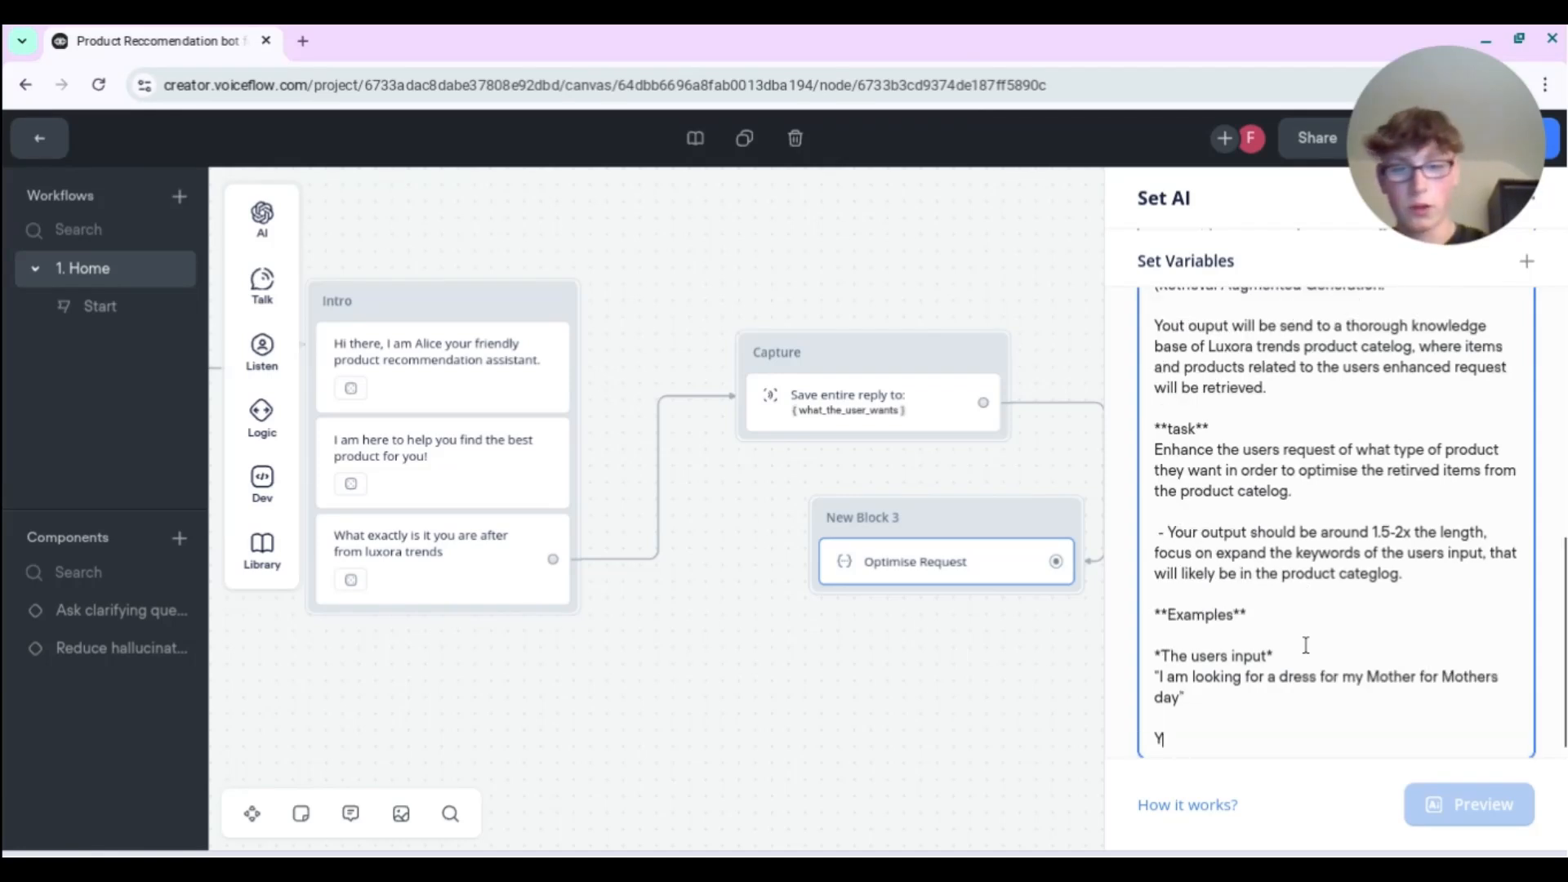
{"action": "type", "text": "our Output"}
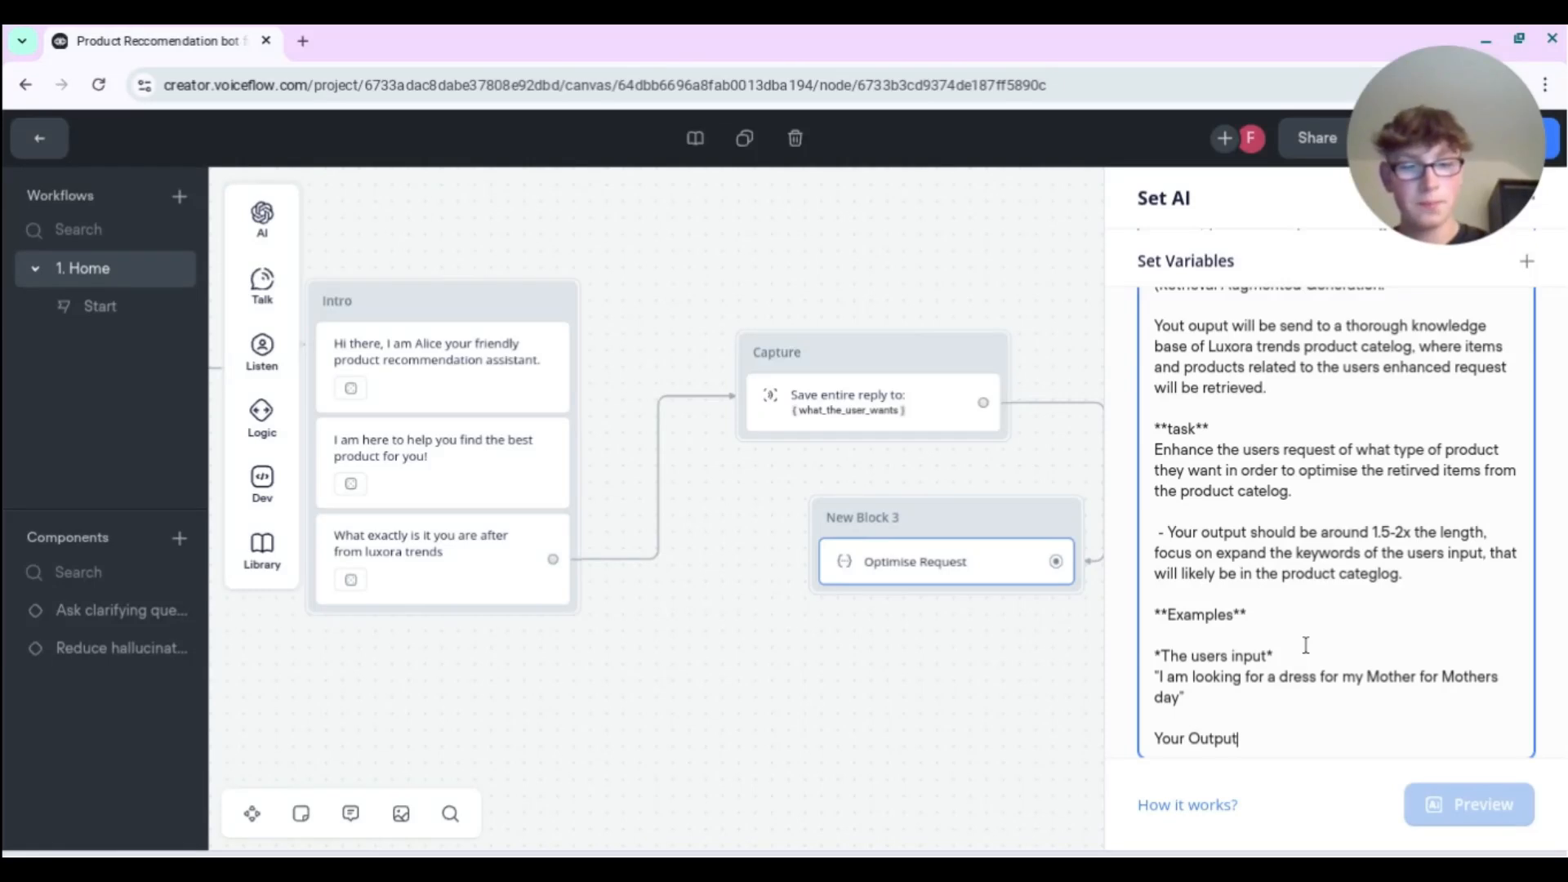
{"action": "type", "text": ":"}
{"action": "key", "text": "Return"}
{"action": "type", "text": "\""}
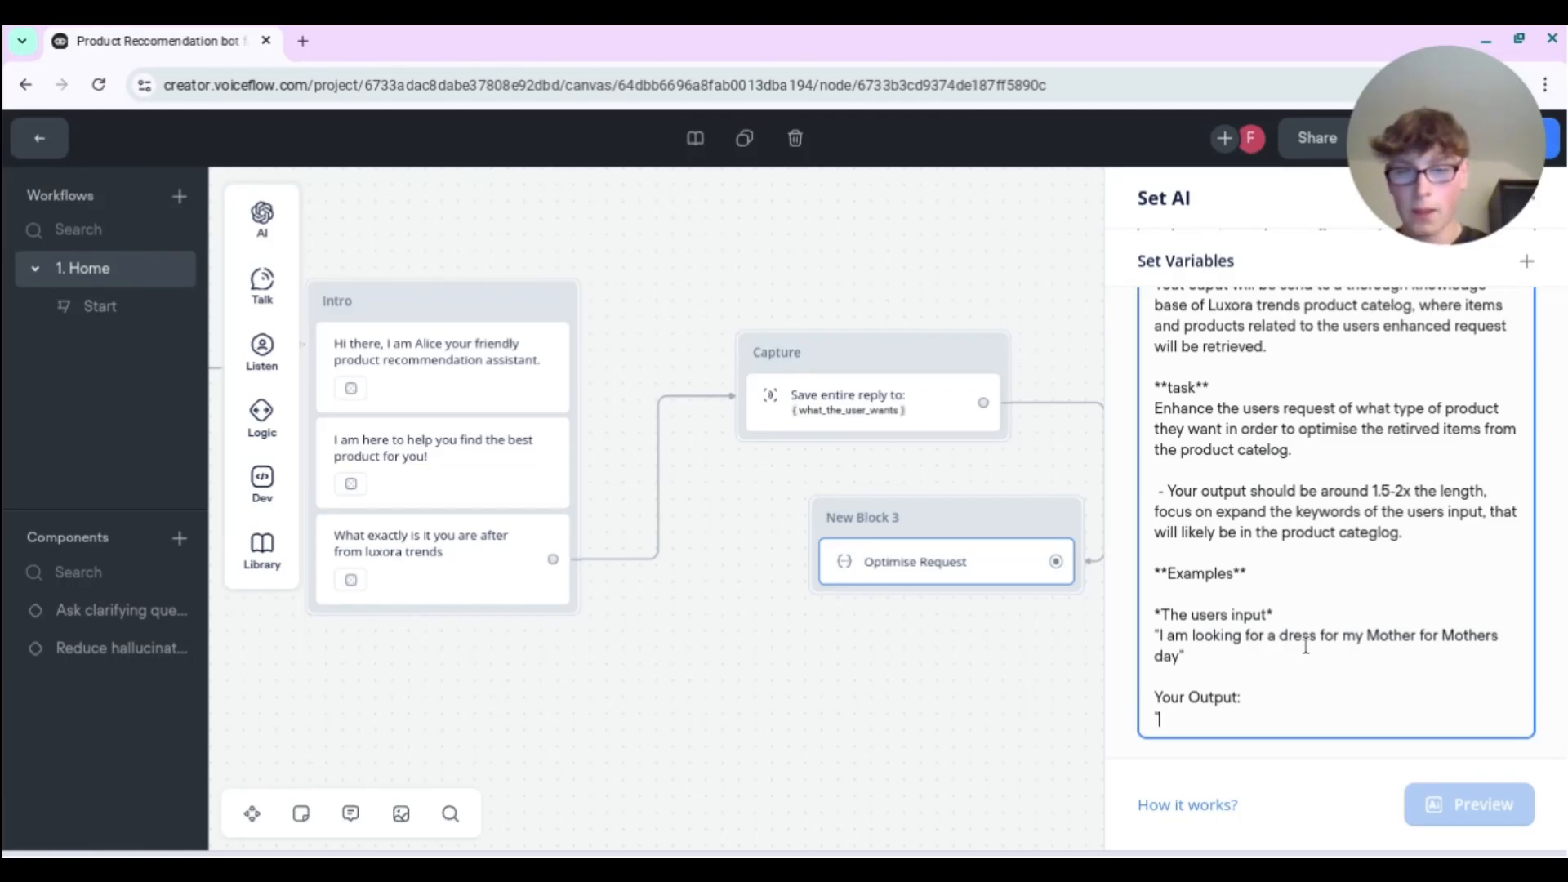
{"action": "type", "text": "I want a"}
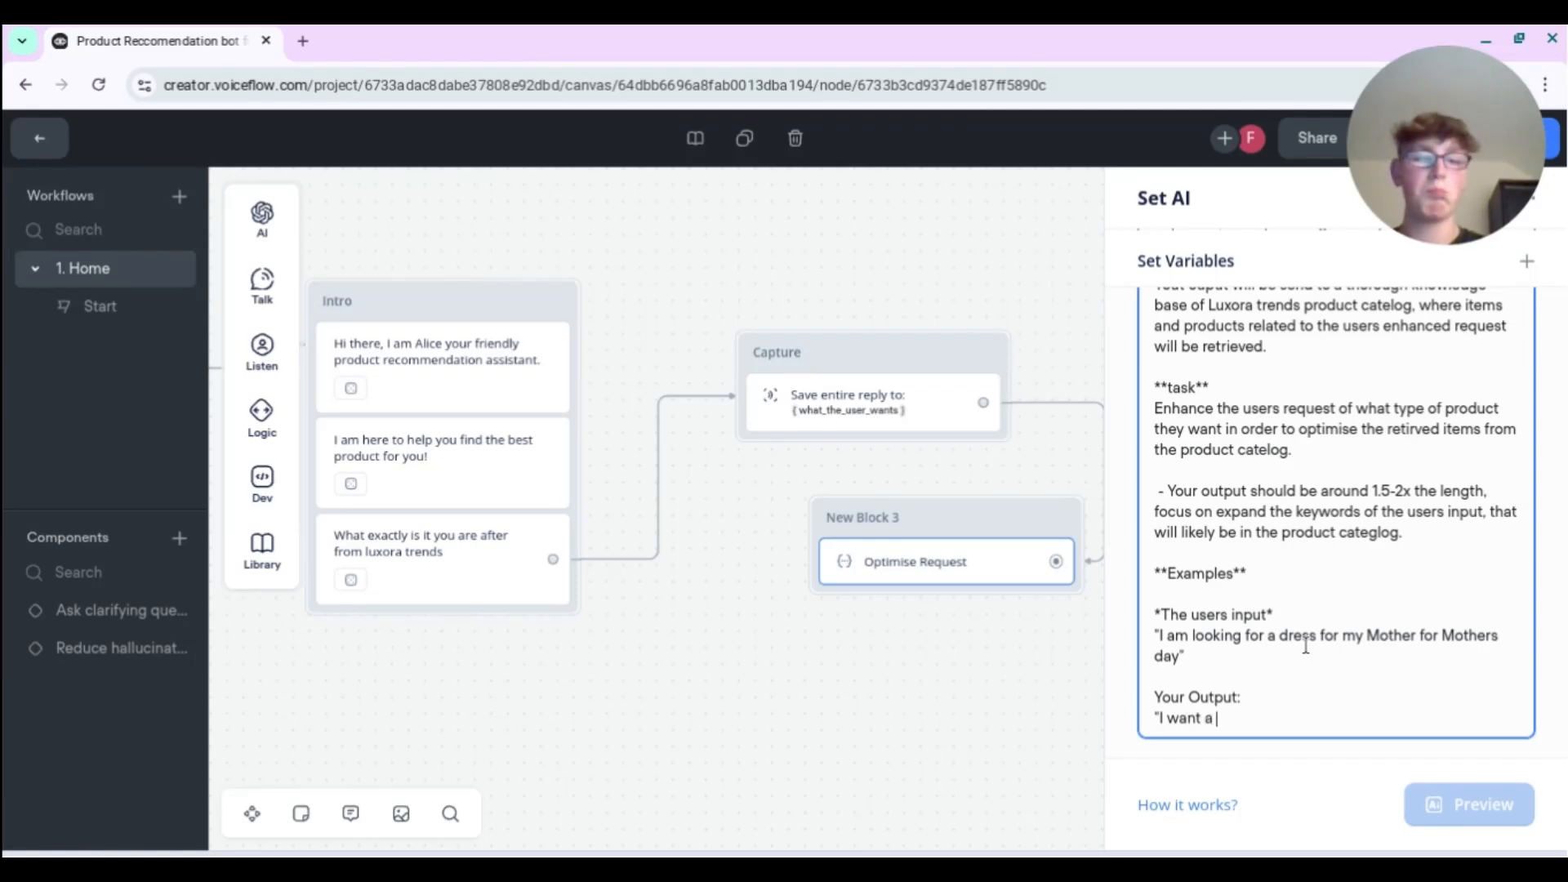
{"action": "type", "text": " lovely and"}
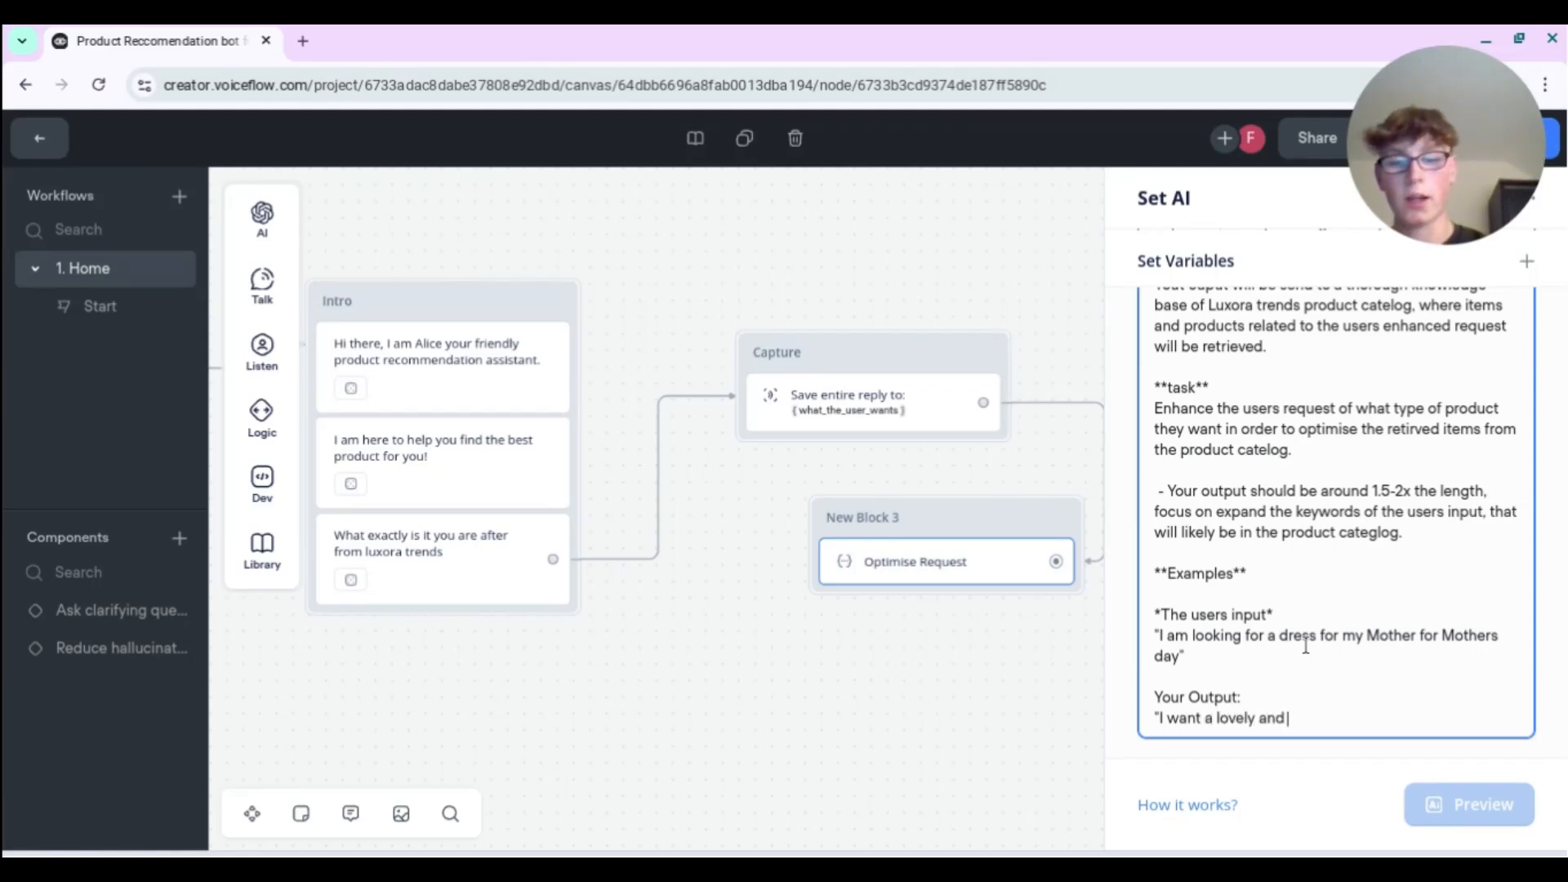
{"action": "type", "text": " clean"}
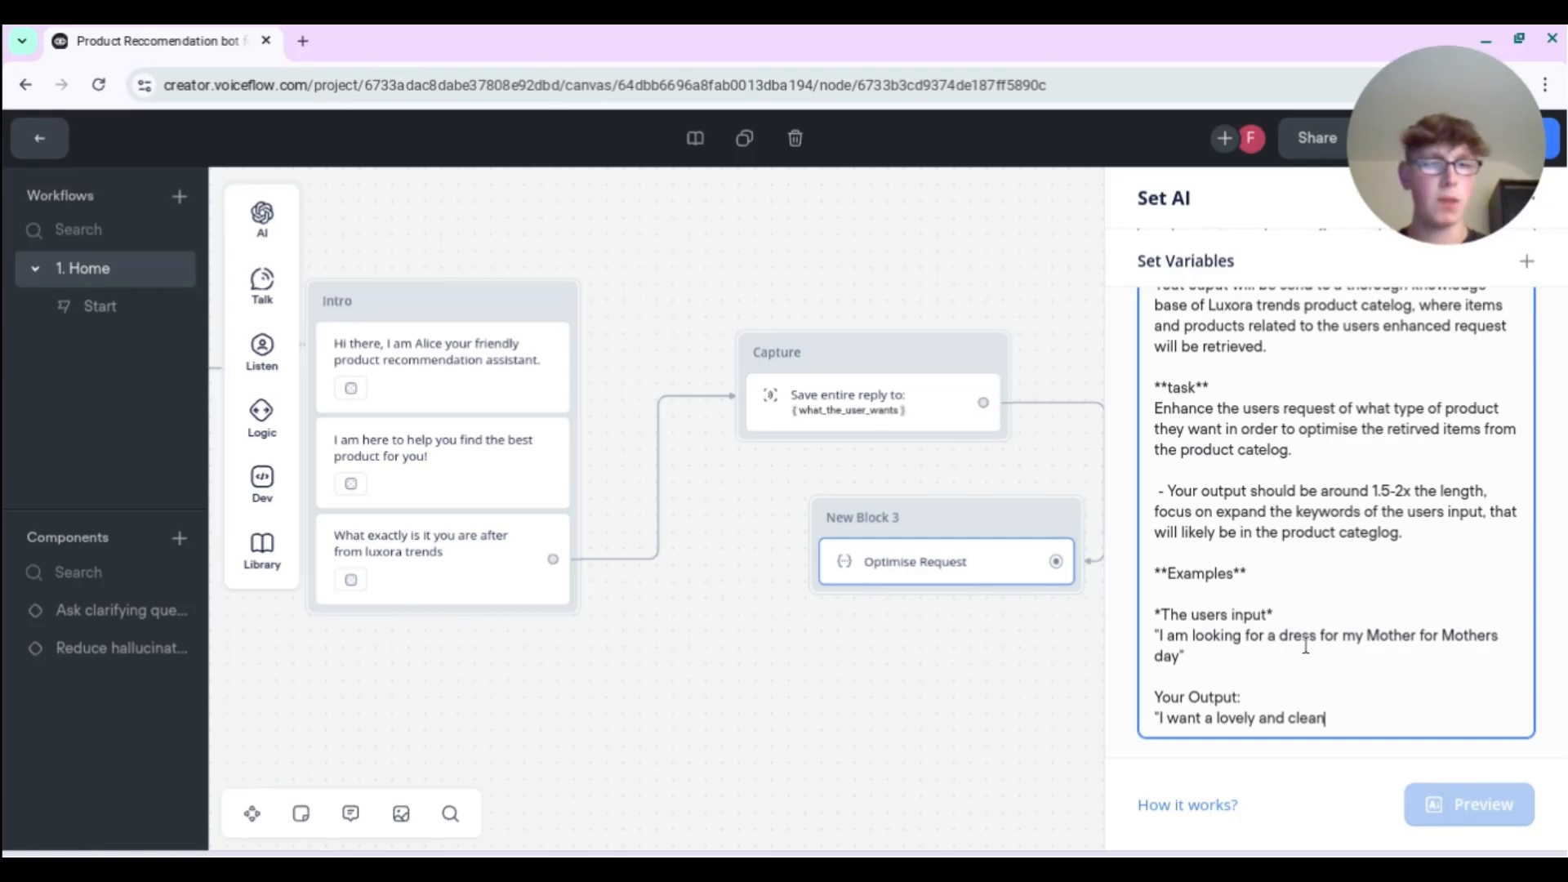
{"action": "key", "text": "BackSpace"}
{"action": "key", "text": "BackSpace"}
{"action": "key", "text": "BackSpace"}
{"action": "key", "text": "BackSpace"}
{"action": "key", "text": "BackSpace"}
{"action": "key", "text": "BackSpace"}
{"action": "key", "text": "BackSpace"}
{"action": "key", "text": "BackSpace"}
{"action": "key", "text": "BackSpace"}
{"action": "key", "text": "BackSpace"}
{"action": "key", "text": "BackSpace"}
{"action": "key", "text": "BackSpace"}
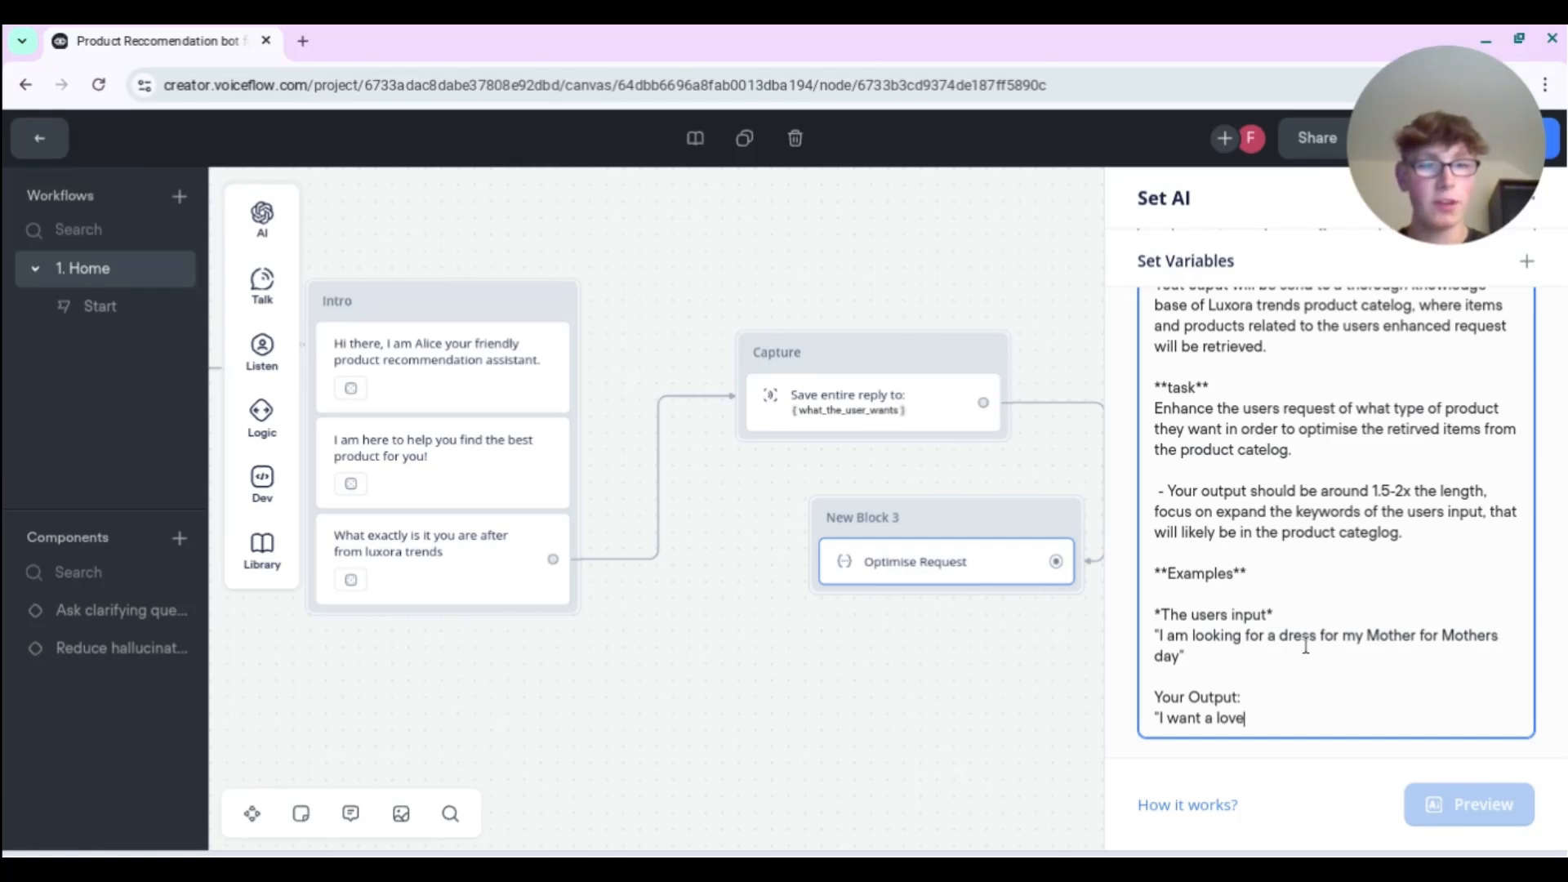
{"action": "key", "text": "BackSpace"}
{"action": "key", "text": "BackSpace"}
{"action": "key", "text": "BackSpace"}
- Continue the example output with "dress that is best suited for middle age women, something that can be worn during winter"
{"action": "type", "text": "dre"}
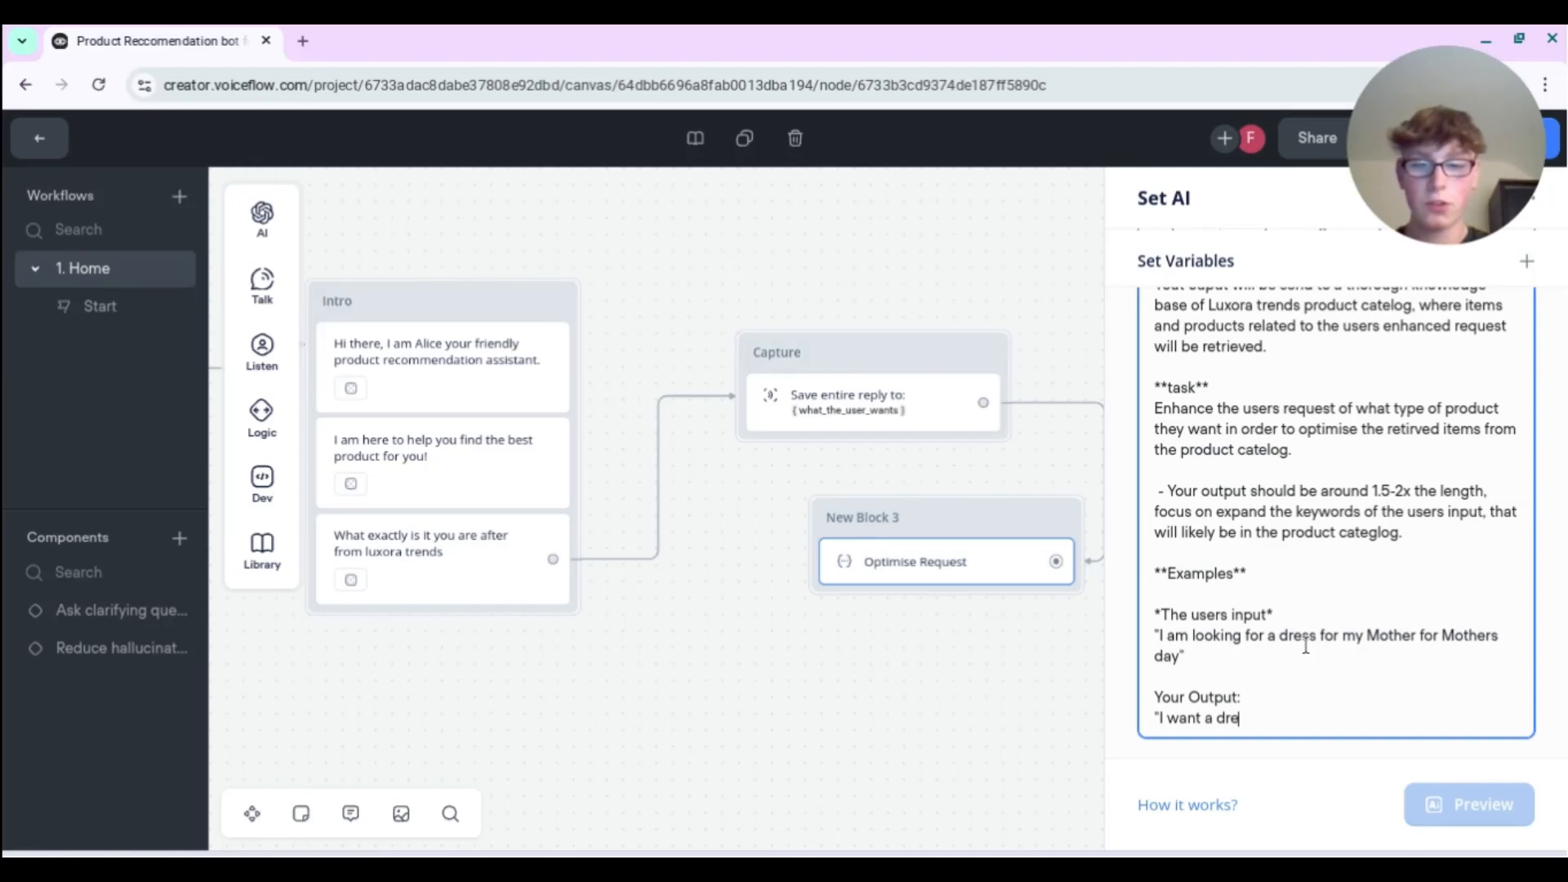
{"action": "type", "text": "ss that is best s"}
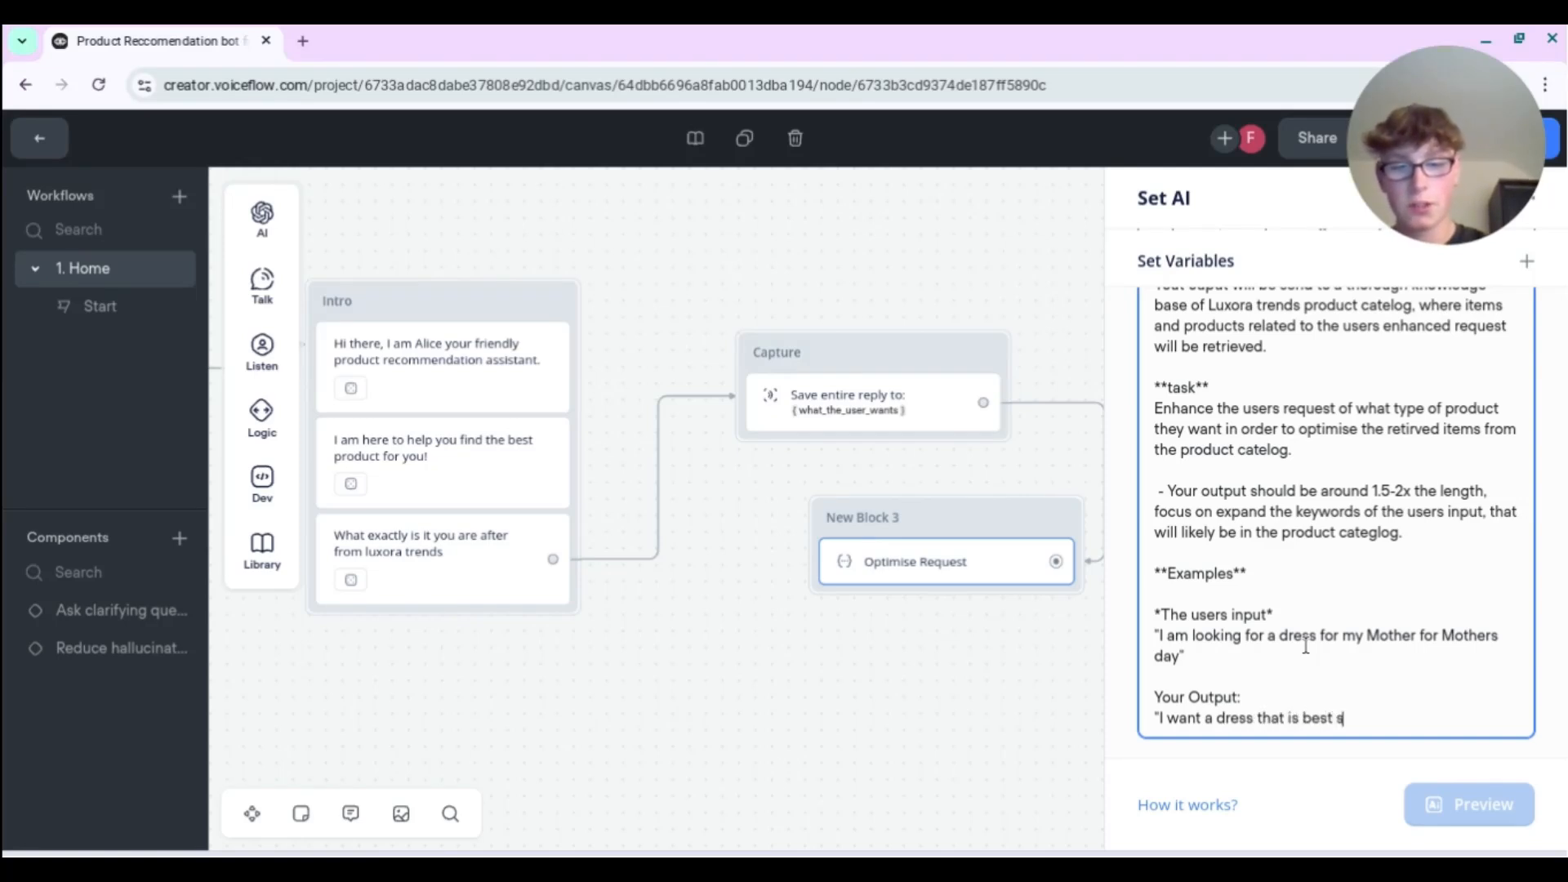
{"action": "type", "text": "uited for middle"}
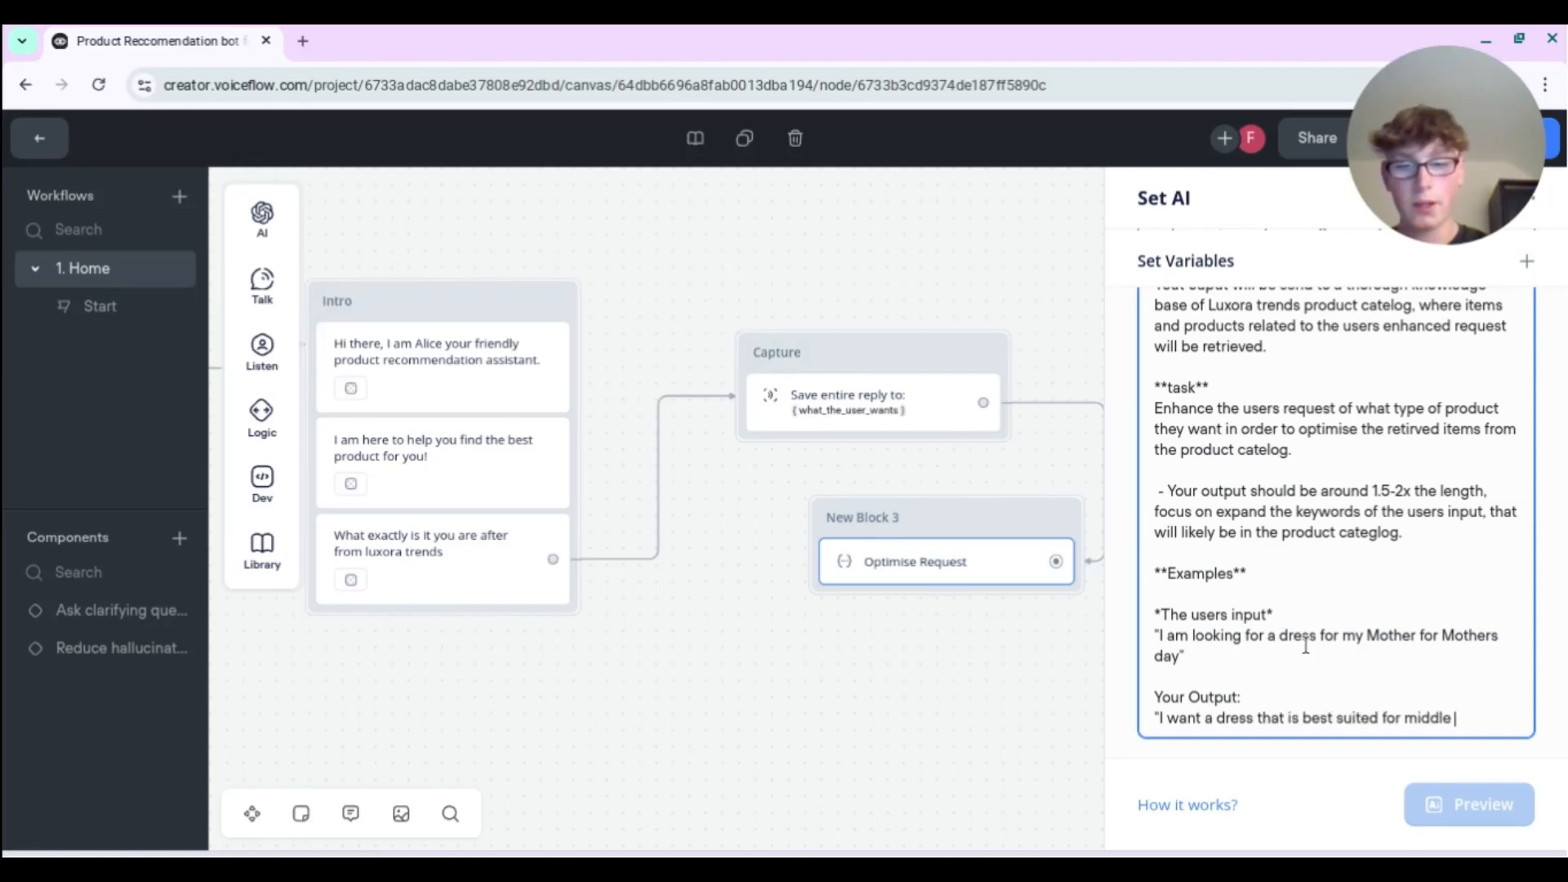
{"action": "type", "text": " age women, "}
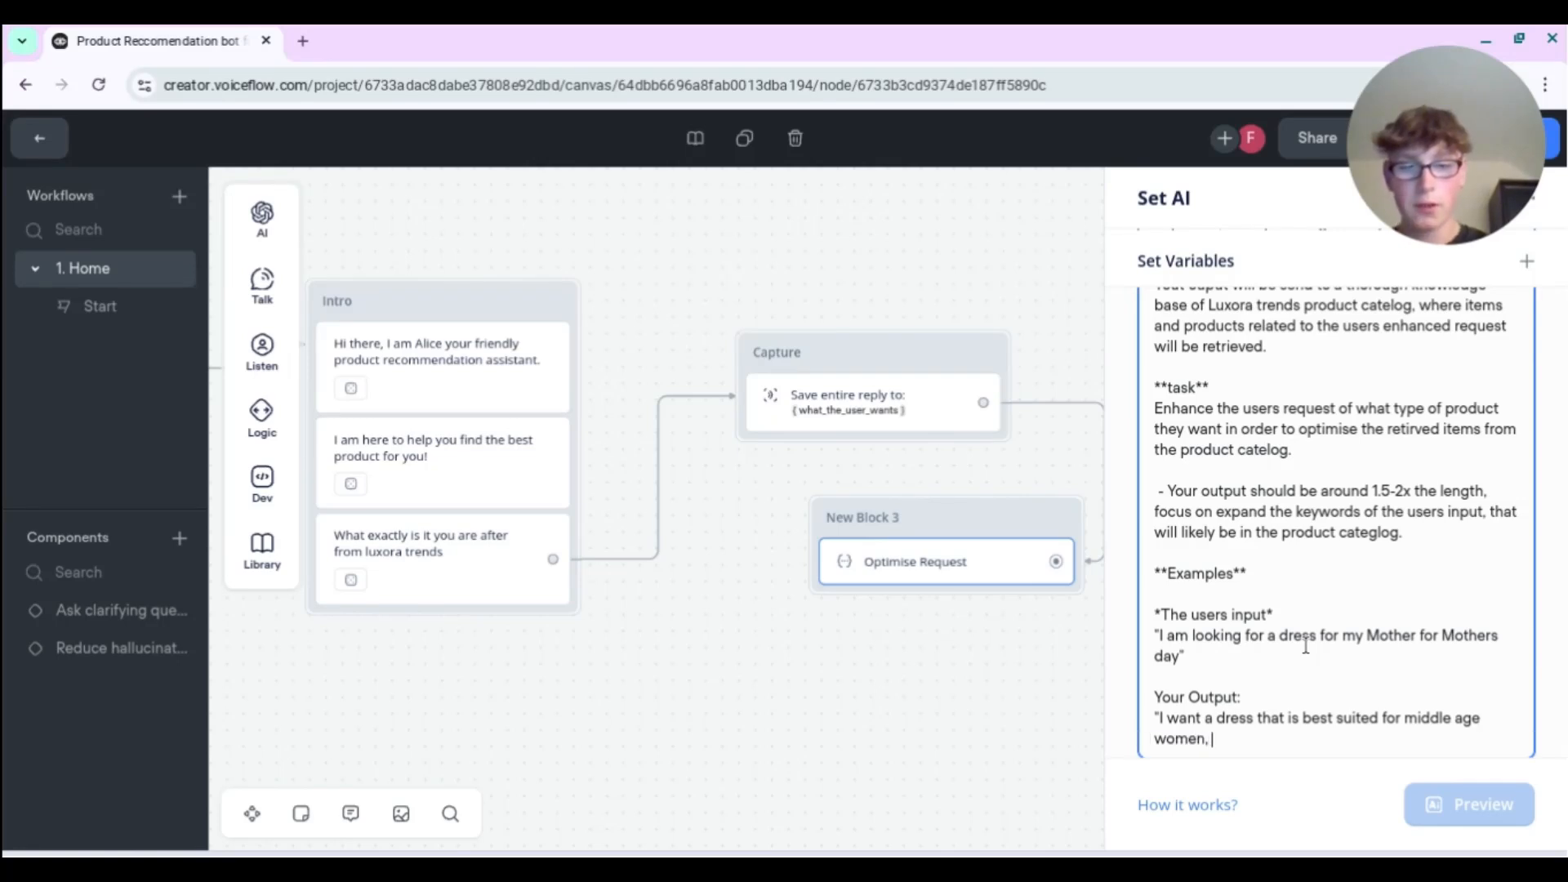
{"action": "type", "text": "something that c"}
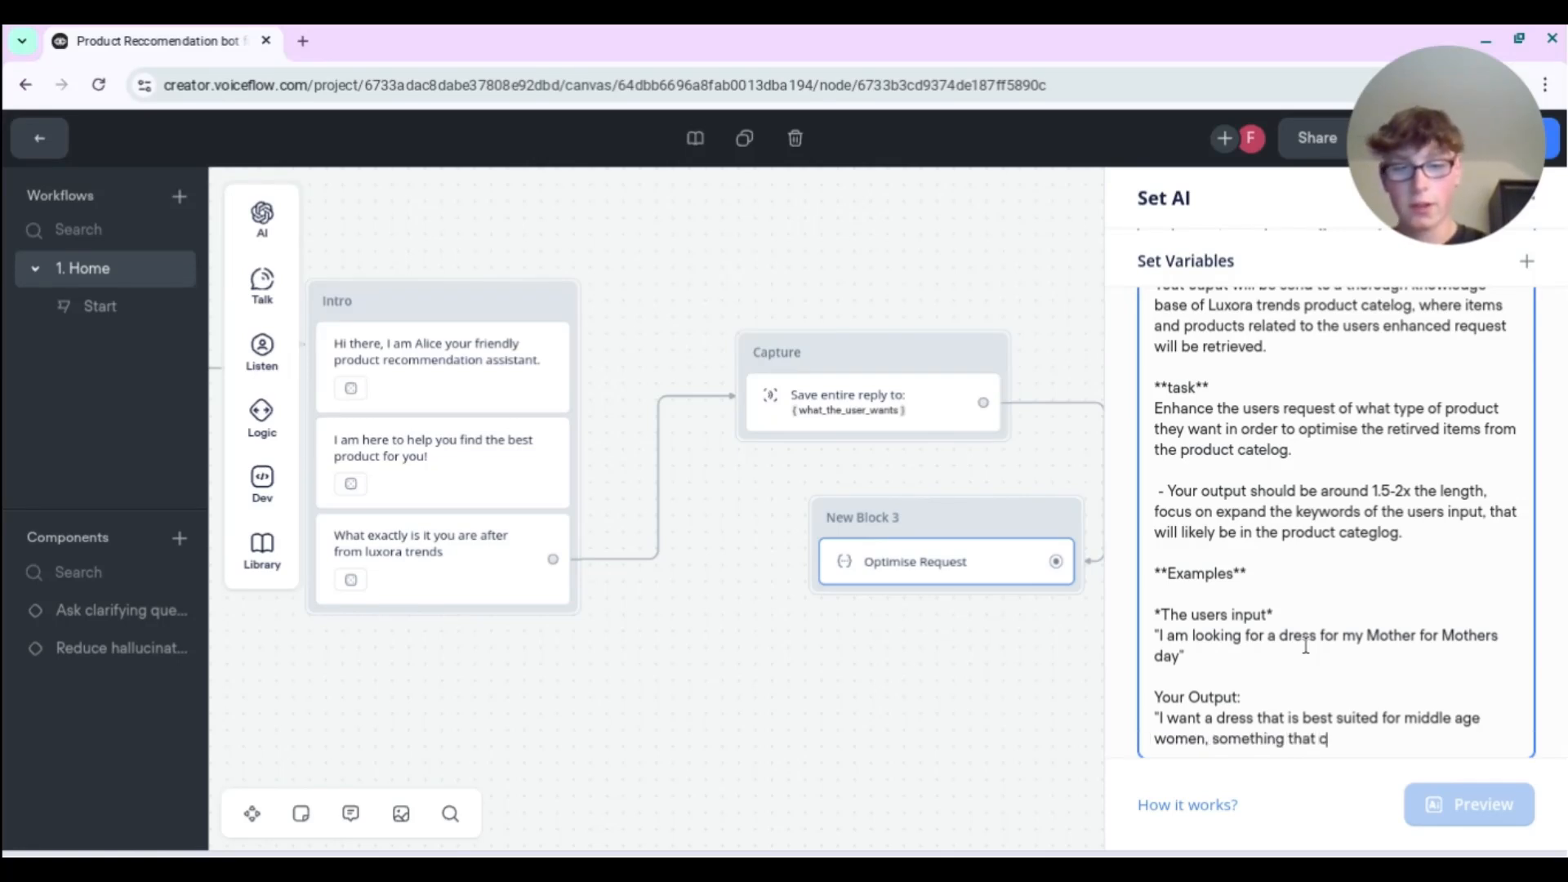
{"action": "type", "text": "an be worn duri"}
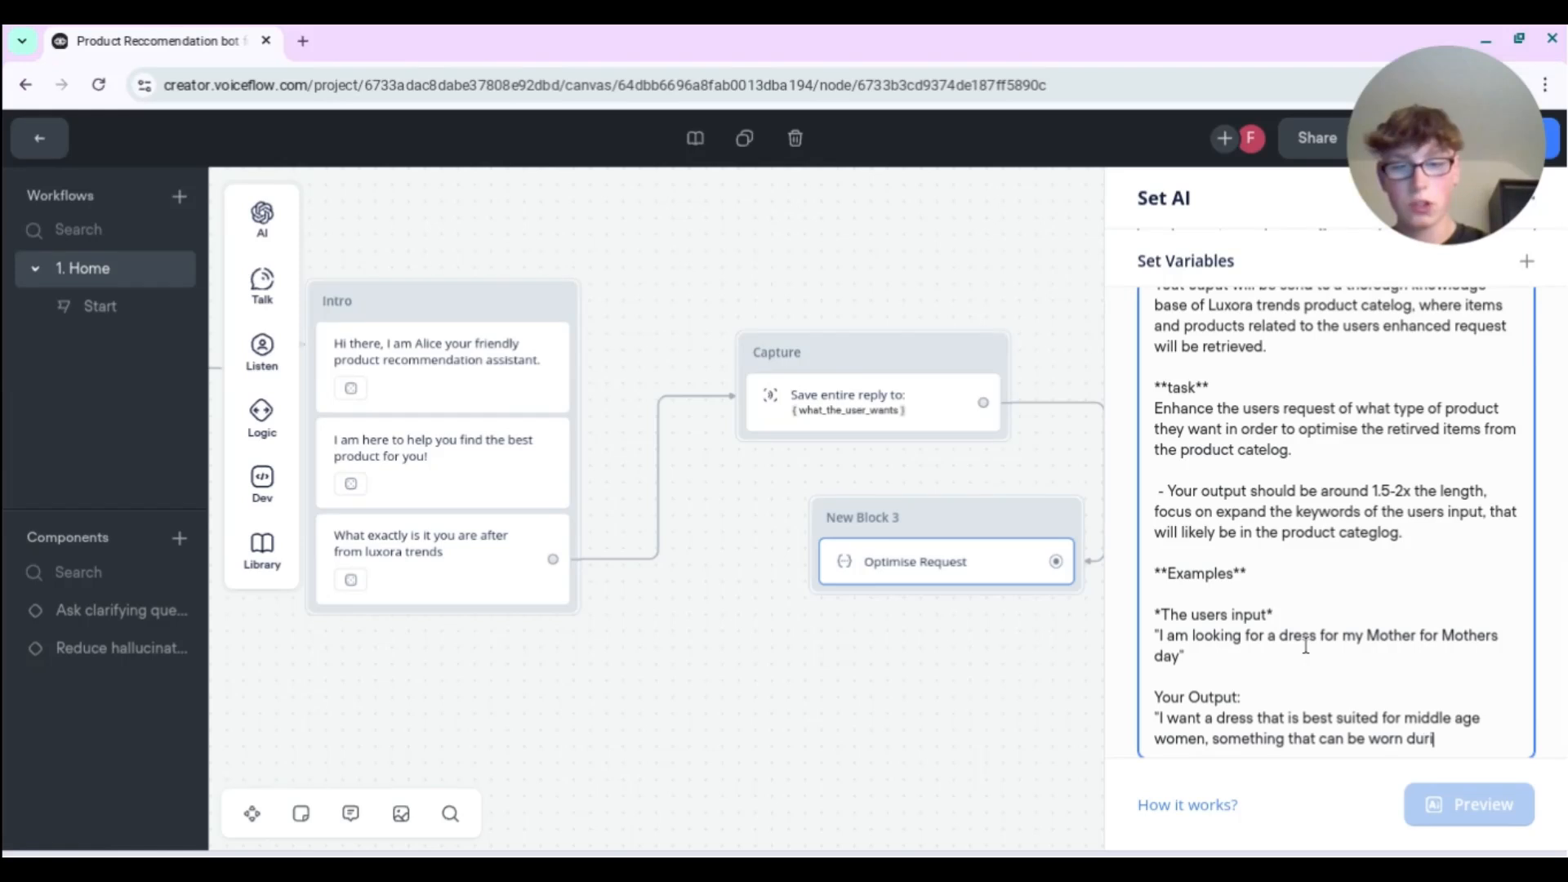
{"action": "type", "text": "ng winter that"}
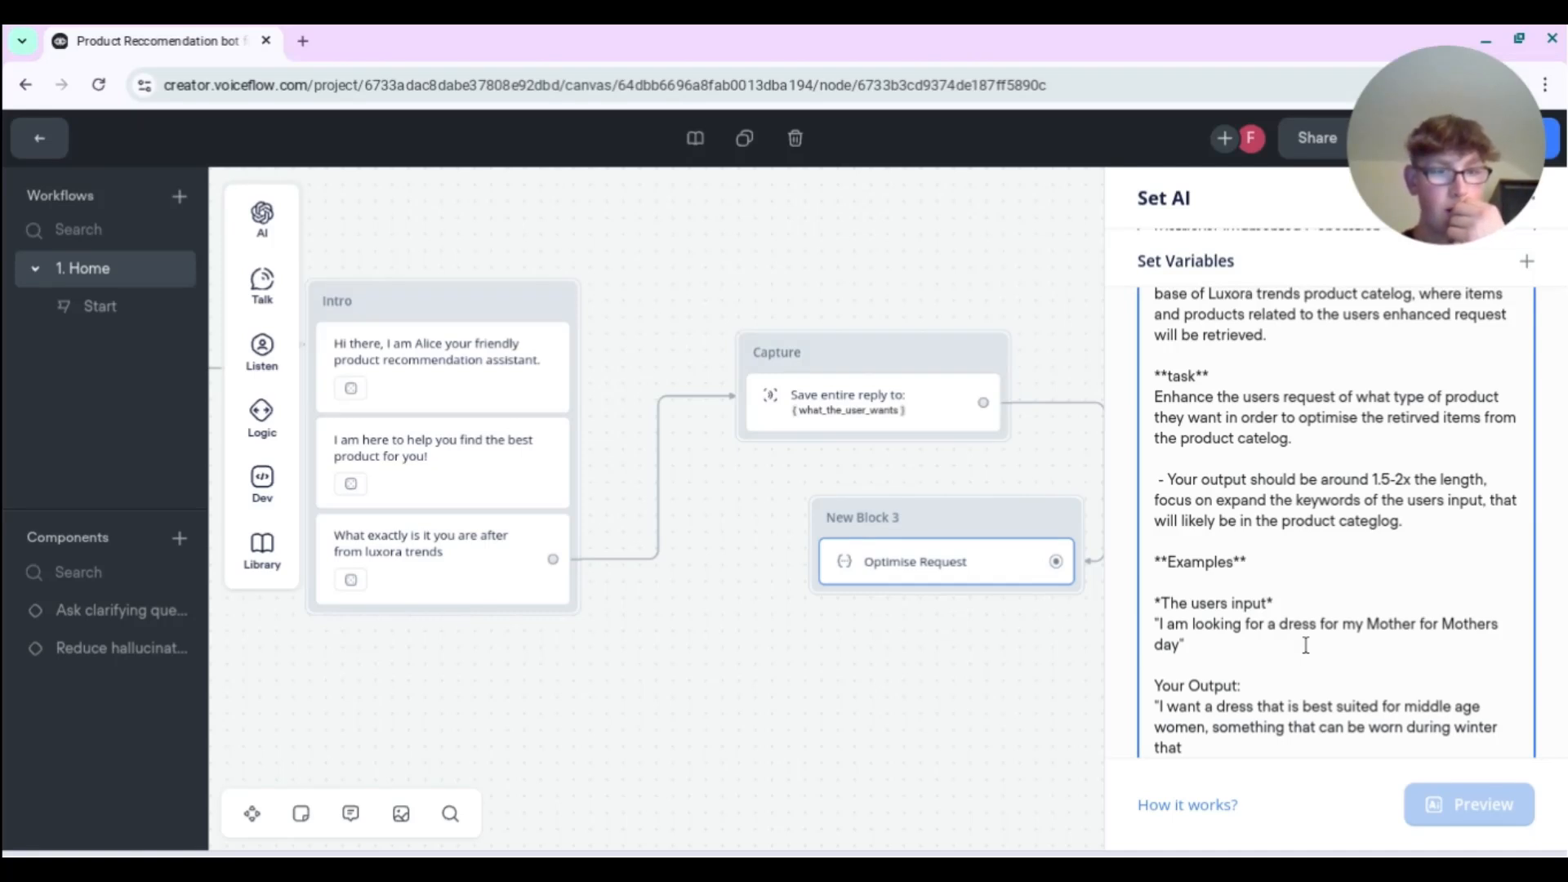
{"action": "key", "text": "BackSpace"}
{"action": "key", "text": "BackSpace"}
{"action": "key", "text": "BackSpace"}
{"action": "key", "text": "BackSpace"}
{"action": "key", "text": "BackSpace"}
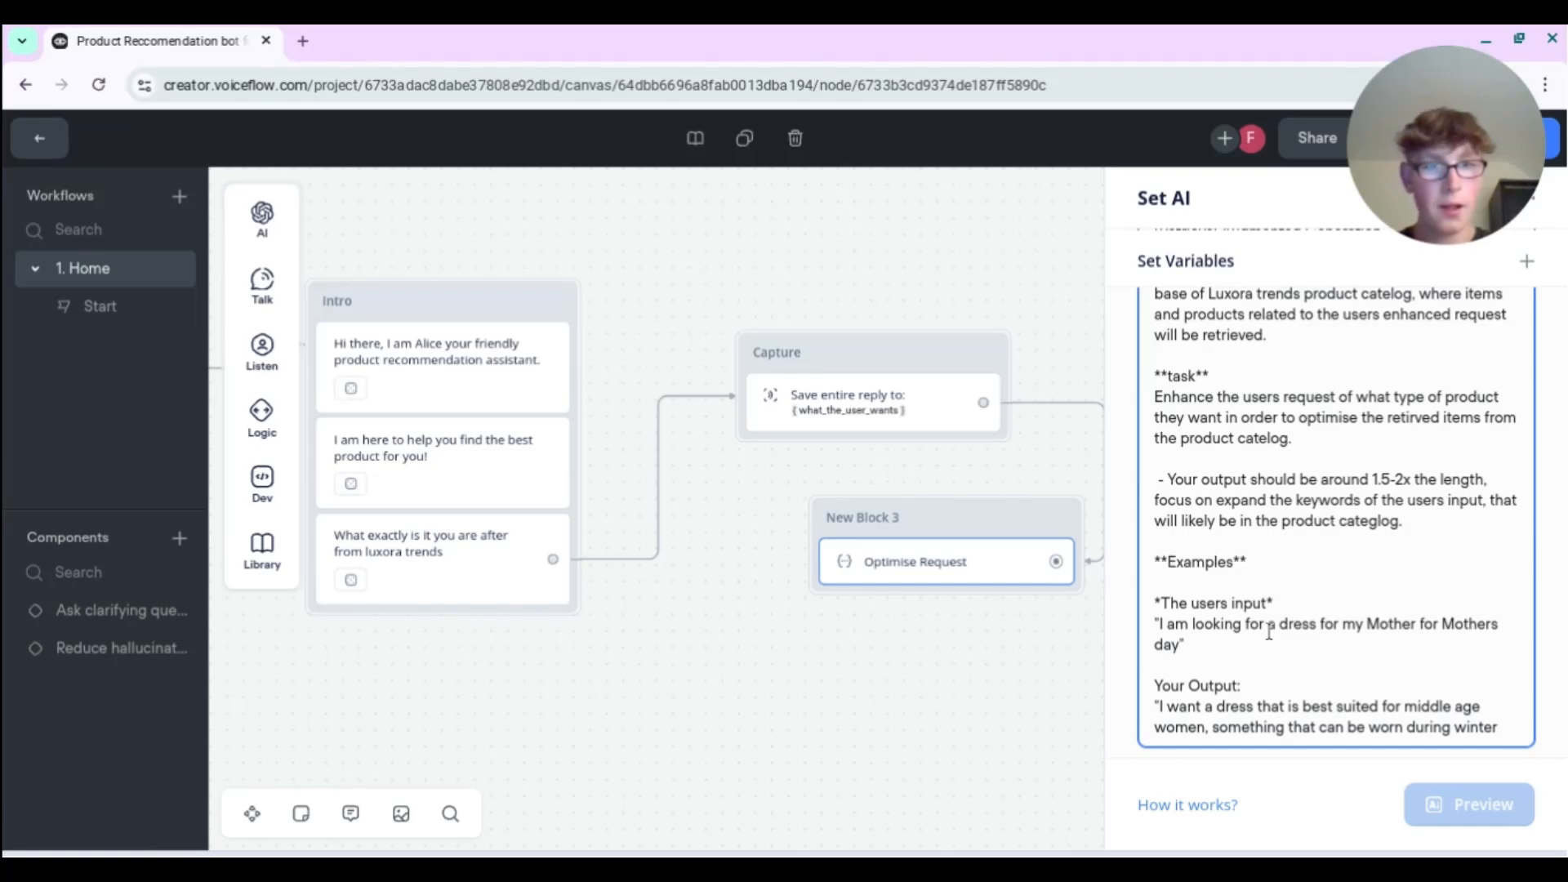
- Copy the example request from the system prompt and enter "Optimise the users inpiut" as the prompt for {KB_Input}
{"action": "triple_click", "coordinate": [1179, 641]}
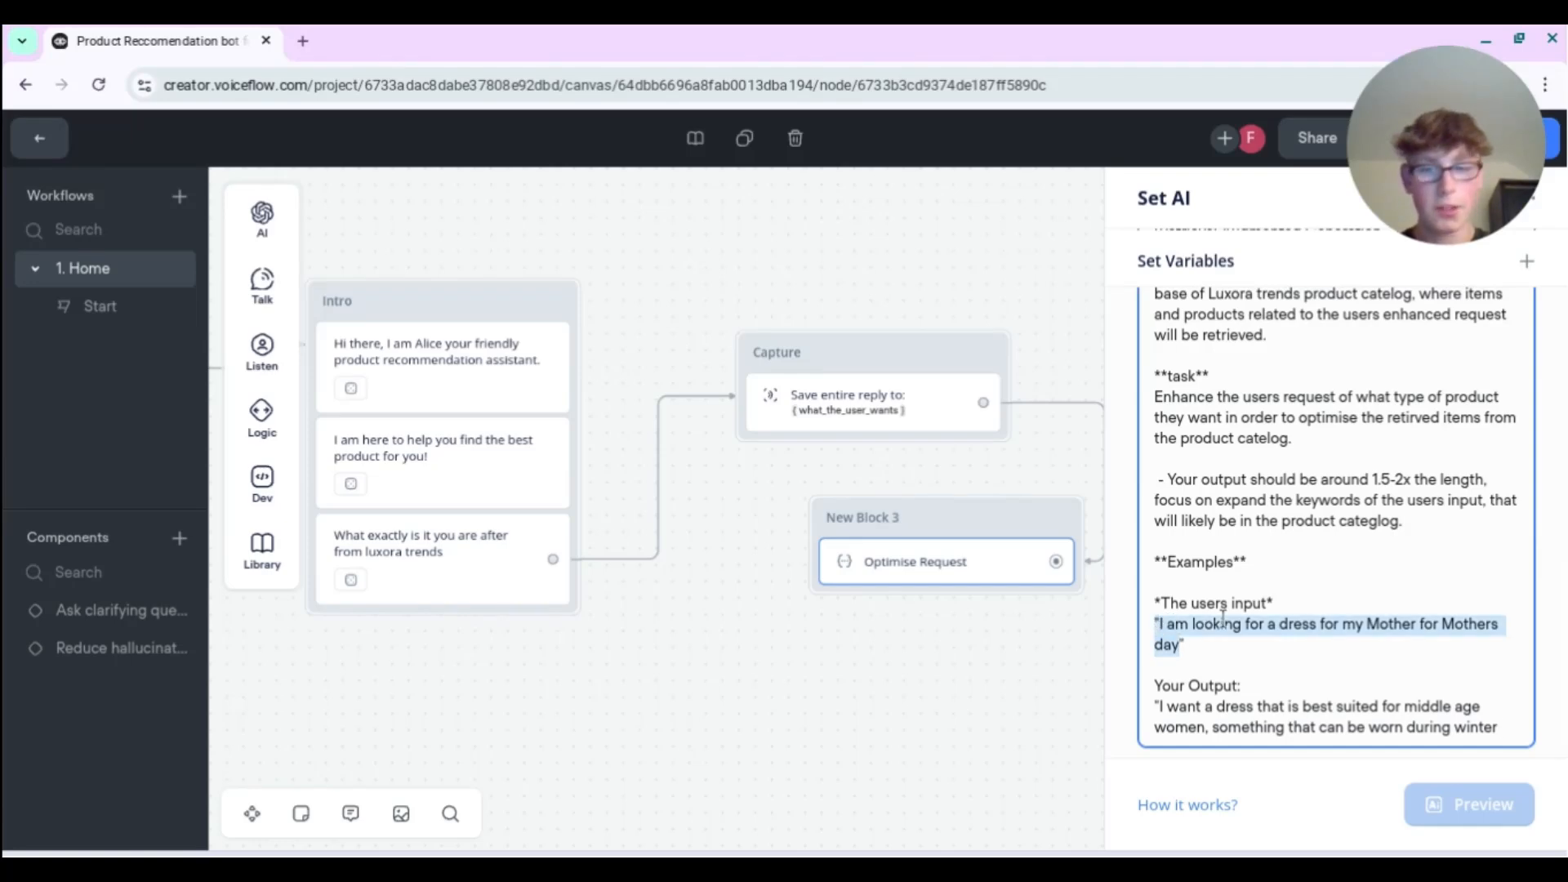
{"action": "left_click", "coordinate": [1370, 684]}
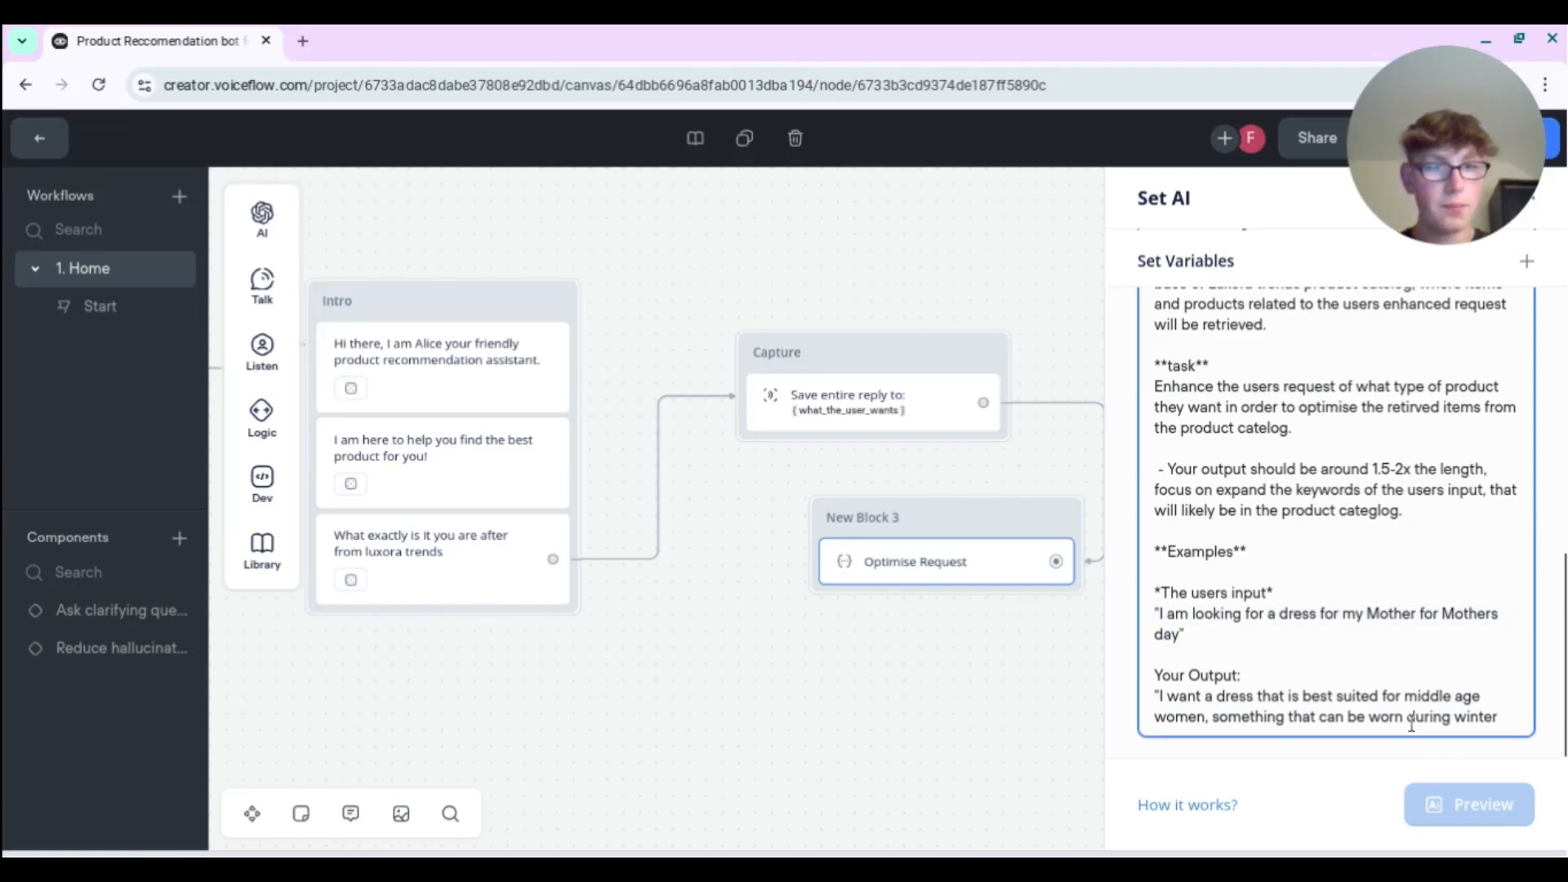
{"action": "scroll", "coordinate": [1389, 602], "scroll_direction": "up", "scroll_amount": 5}
{"action": "scroll", "coordinate": [1389, 602], "scroll_direction": "up", "scroll_amount": 3}
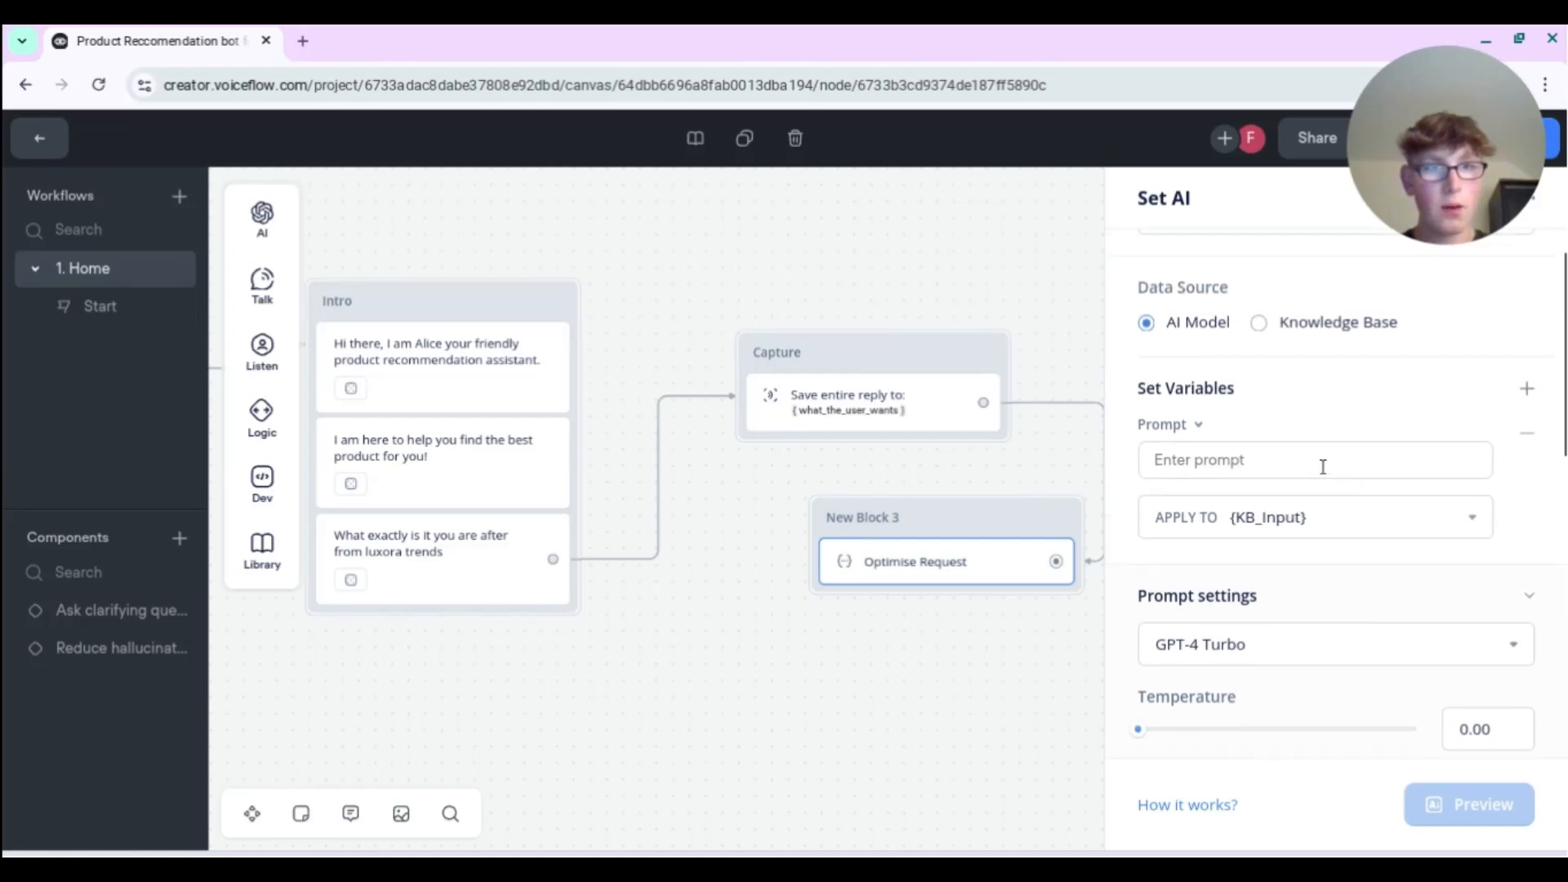
{"action": "left_click", "coordinate": [1311, 469]}
{"action": "type", "text": "Optimis"}
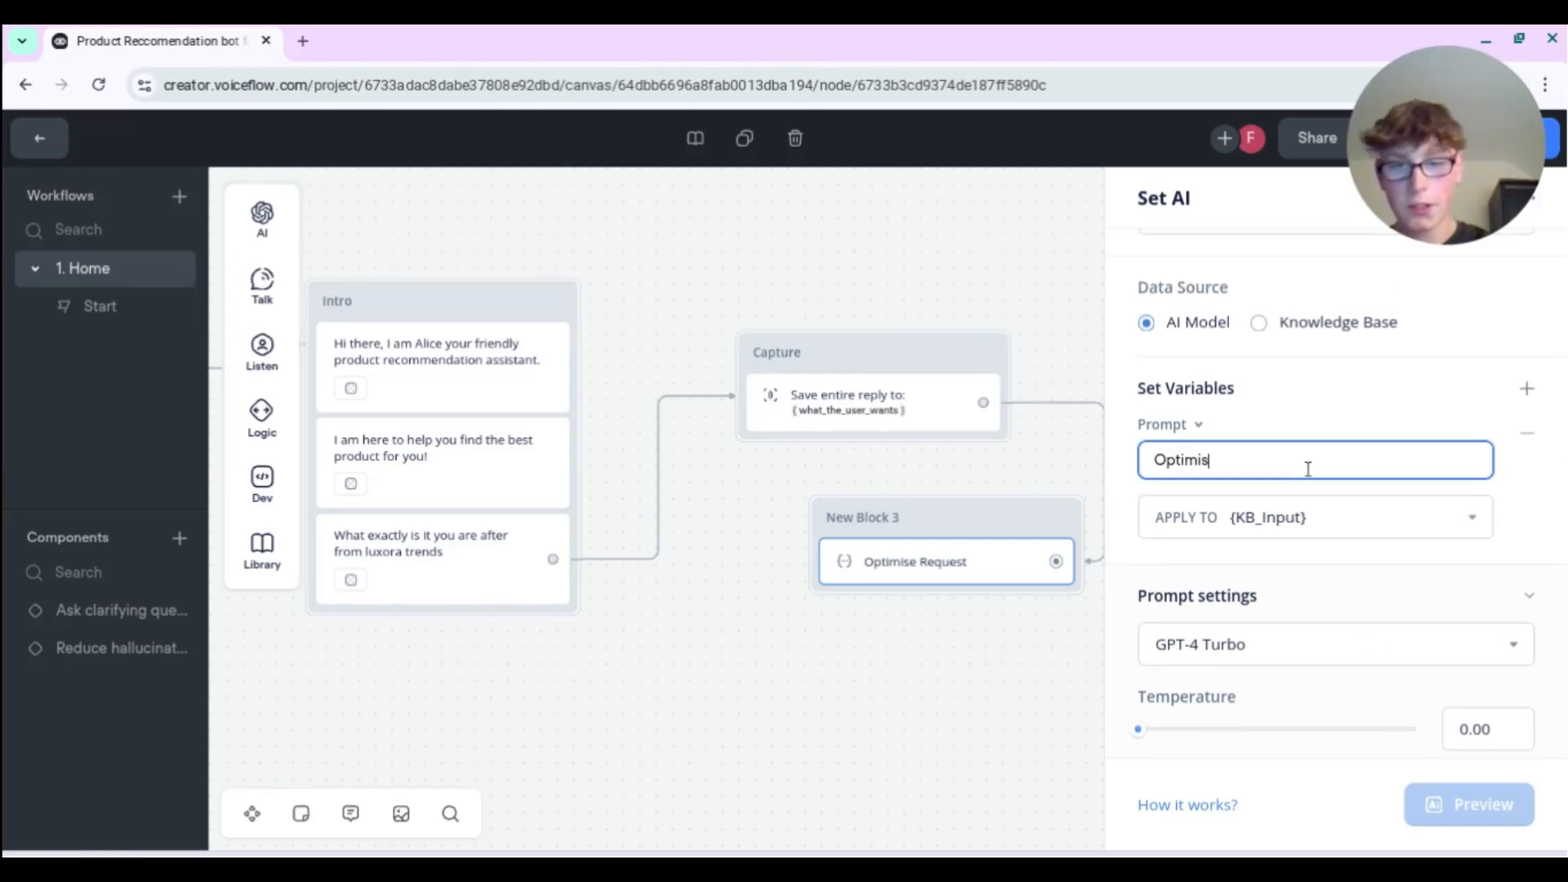
{"action": "type", "text": "e the users input"}
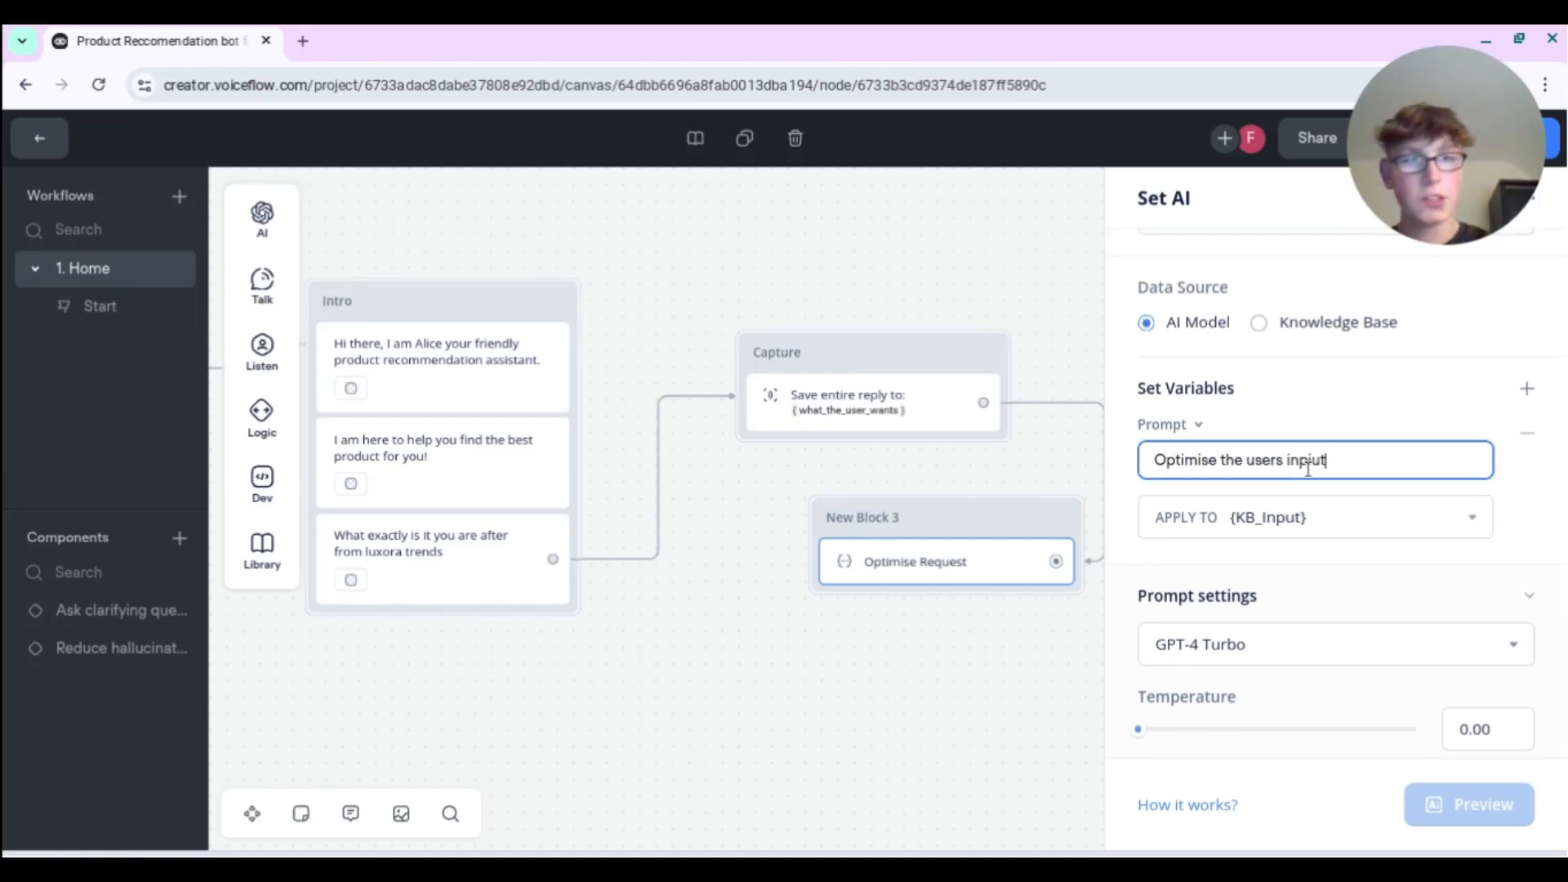
{"action": "left_click", "coordinate": [1343, 421]}
{"action": "scroll", "coordinate": [1326, 474], "scroll_direction": "up", "scroll_amount": 1}
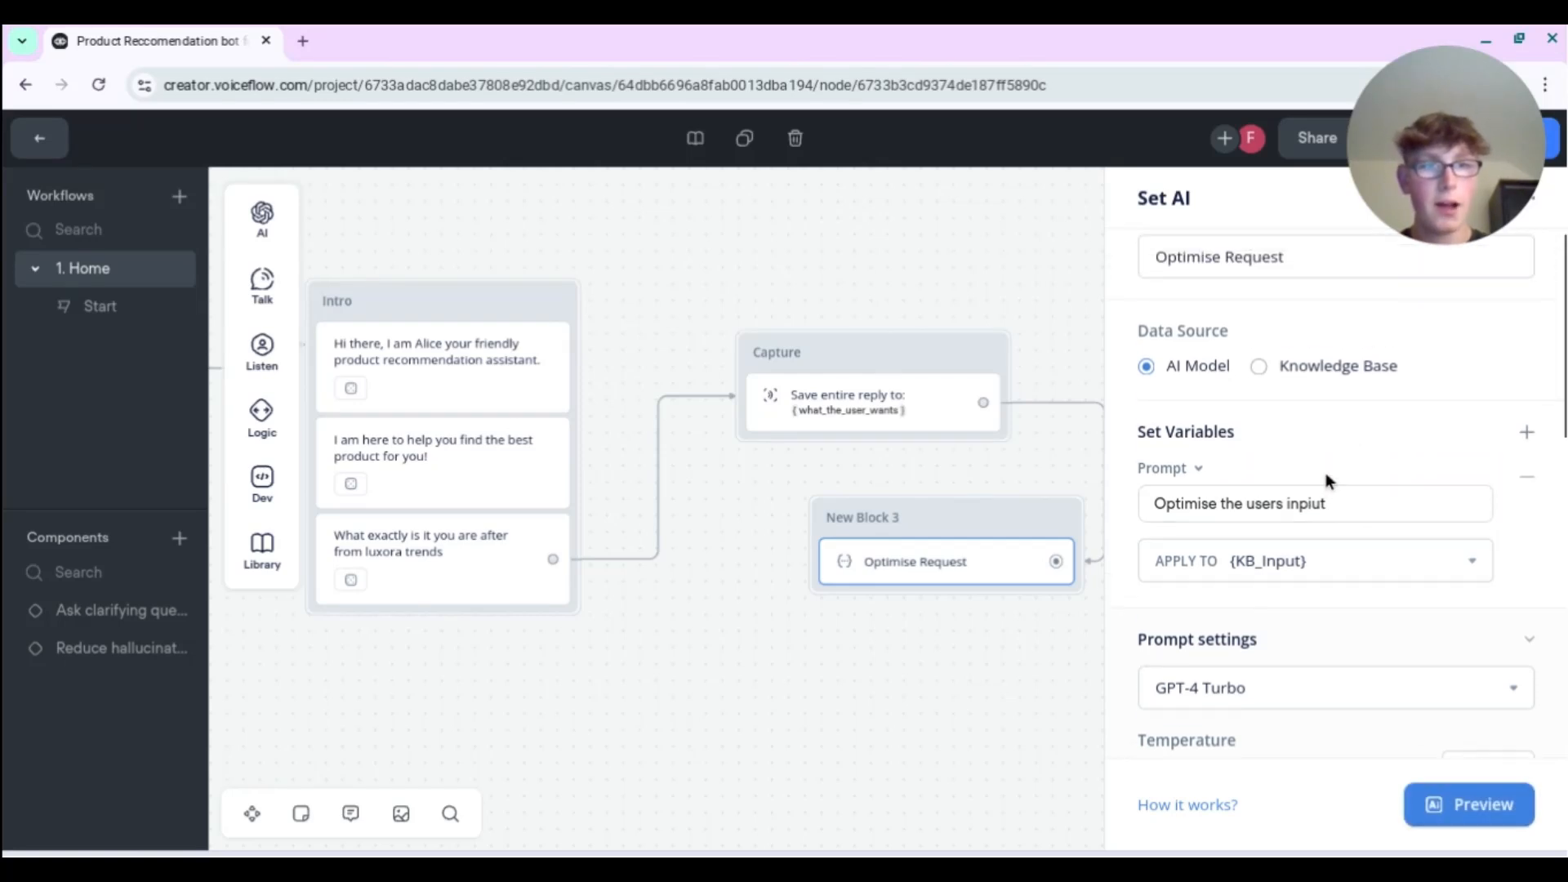
- Preview the {KB_Input} variable's generated output and close the preview
{"action": "scroll", "coordinate": [1347, 654], "scroll_direction": "down", "scroll_amount": 10}
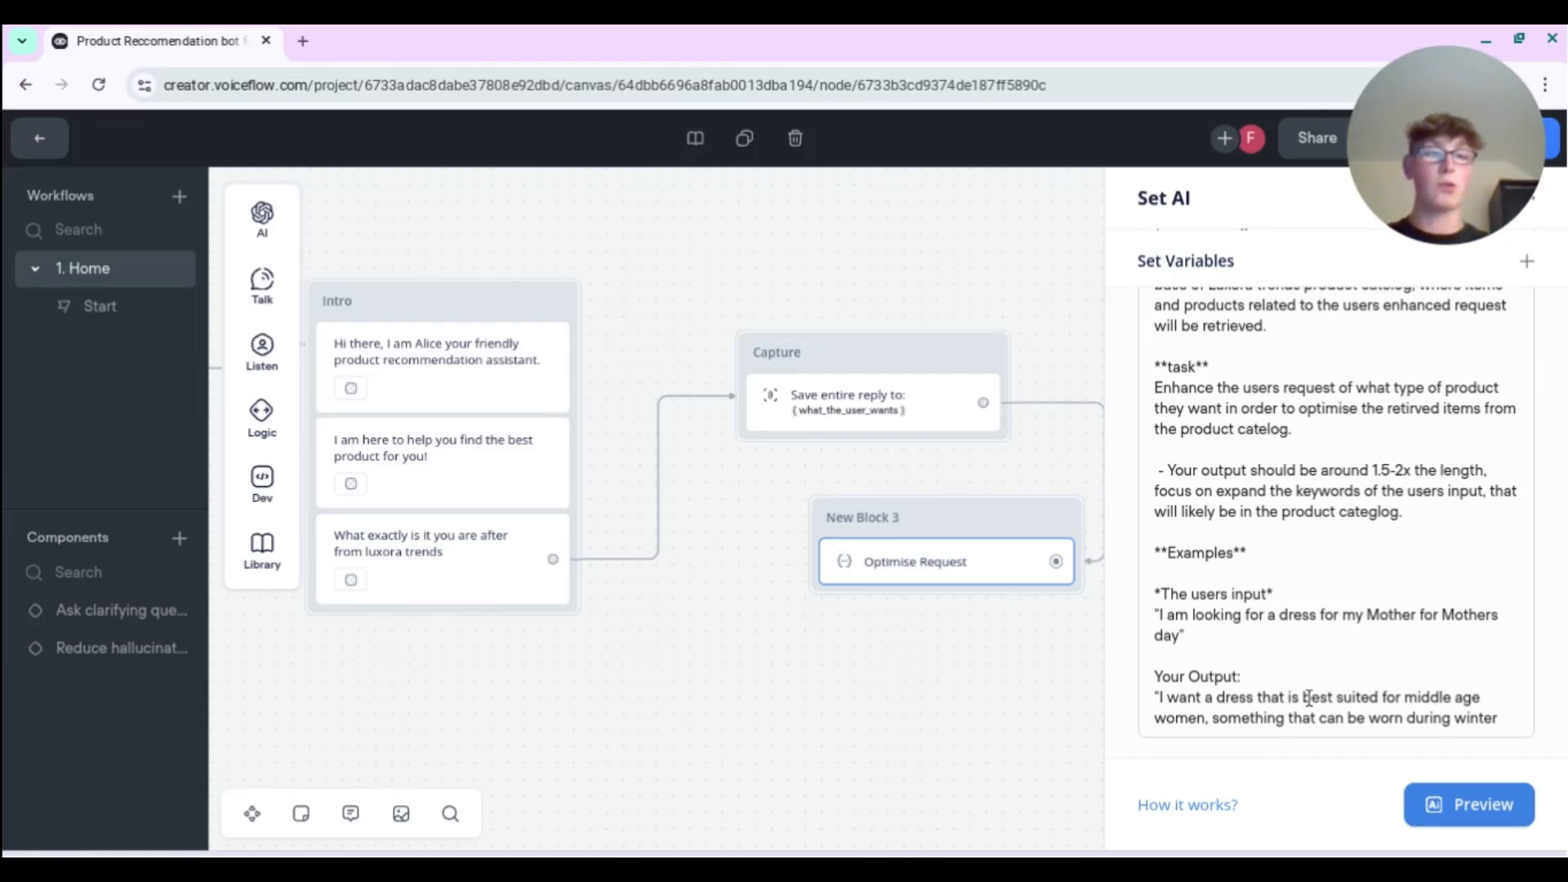
{"action": "left_click", "coordinate": [1462, 804]}
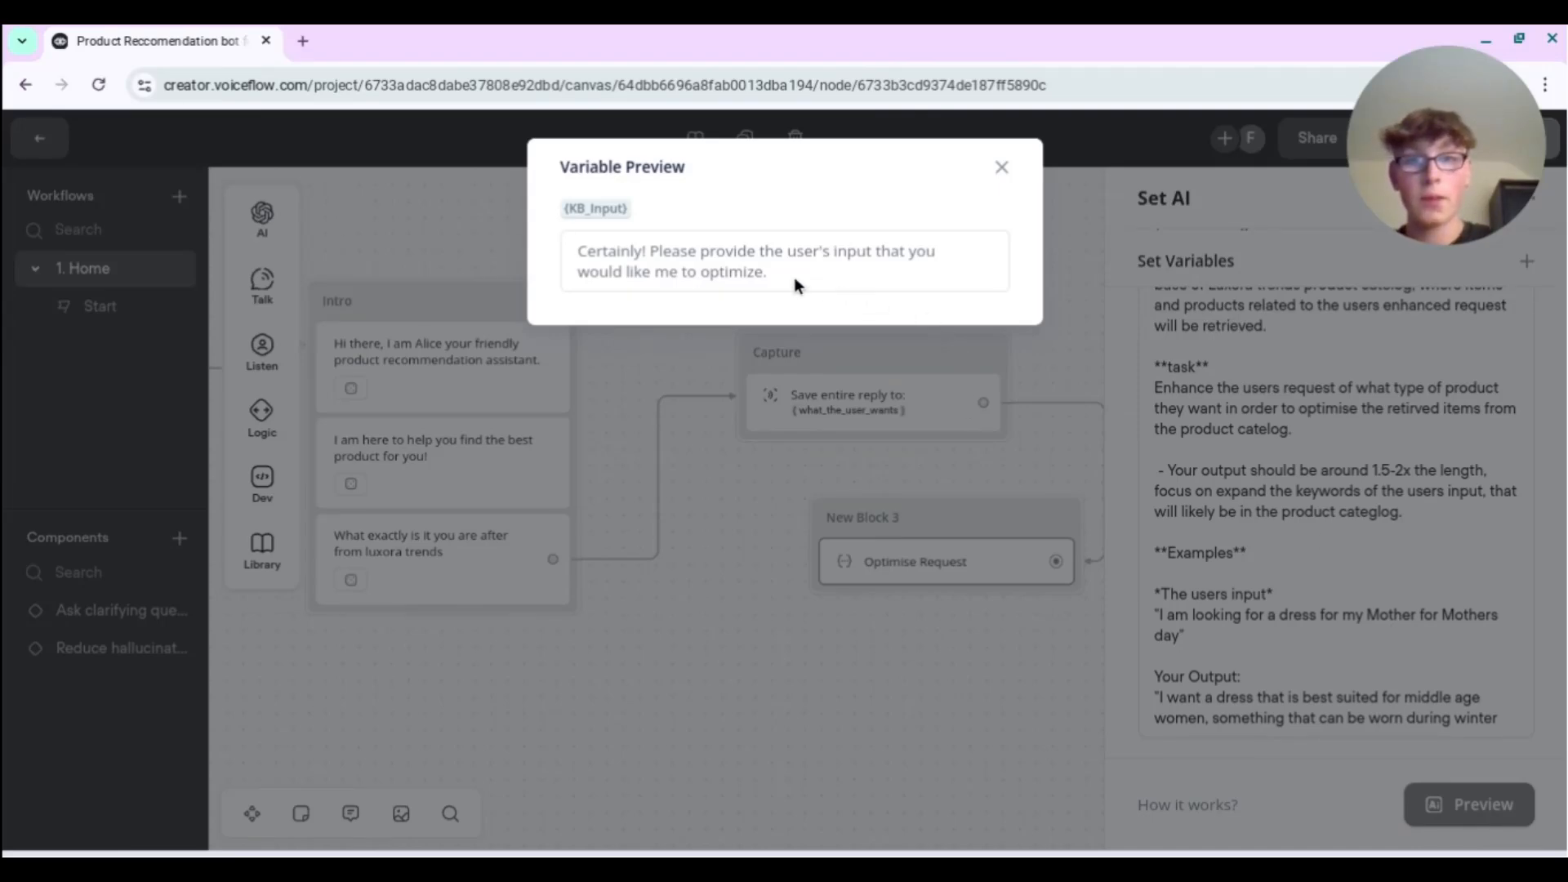
{"action": "left_click", "coordinate": [1001, 167]}
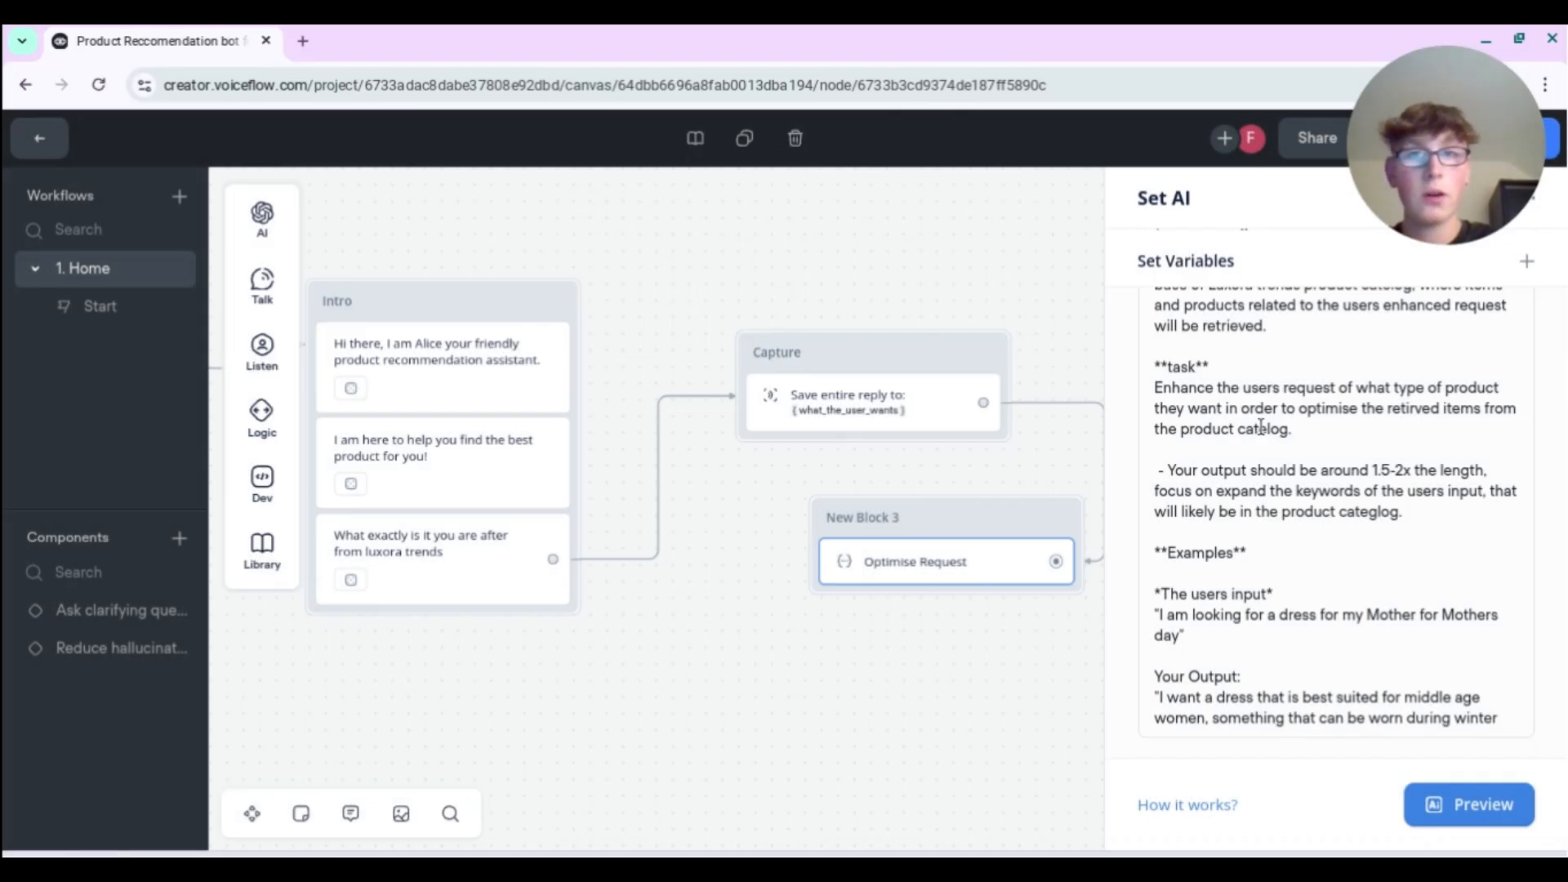
- Append ": I am looking for a dress for my Mother for Mothers day" to the prompt and preview the {KB_Input} output
{"action": "scroll", "coordinate": [1286, 445], "scroll_direction": "up", "scroll_amount": 10}
{"action": "scroll", "coordinate": [1292, 625], "scroll_direction": "down", "scroll_amount": 3}
{"action": "scroll", "coordinate": [1299, 556], "scroll_direction": "up", "scroll_amount": 1}
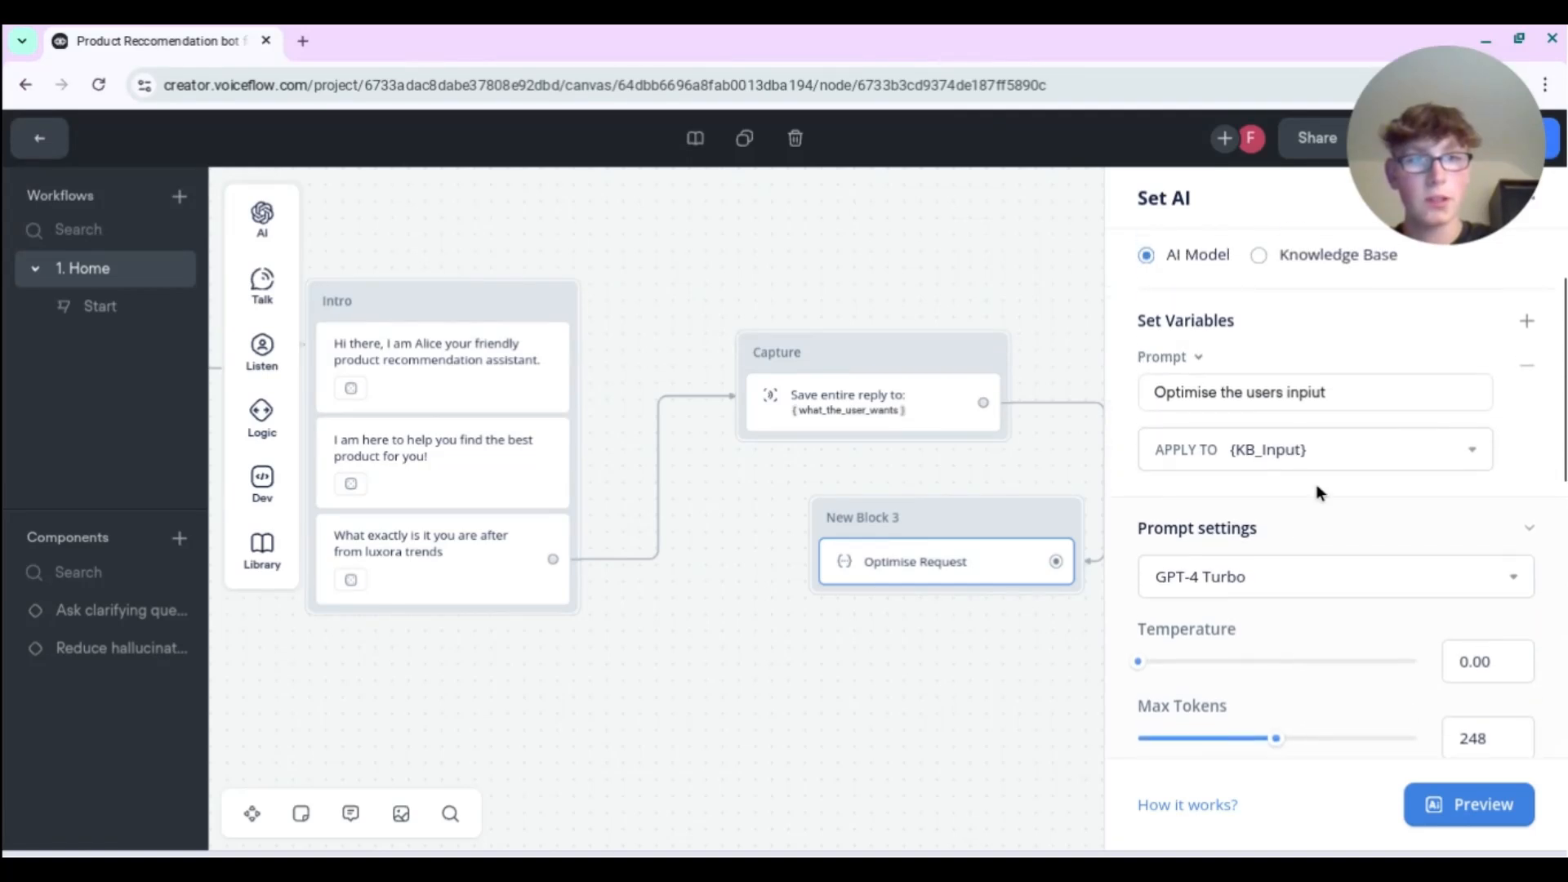
{"action": "left_click", "coordinate": [1358, 392]}
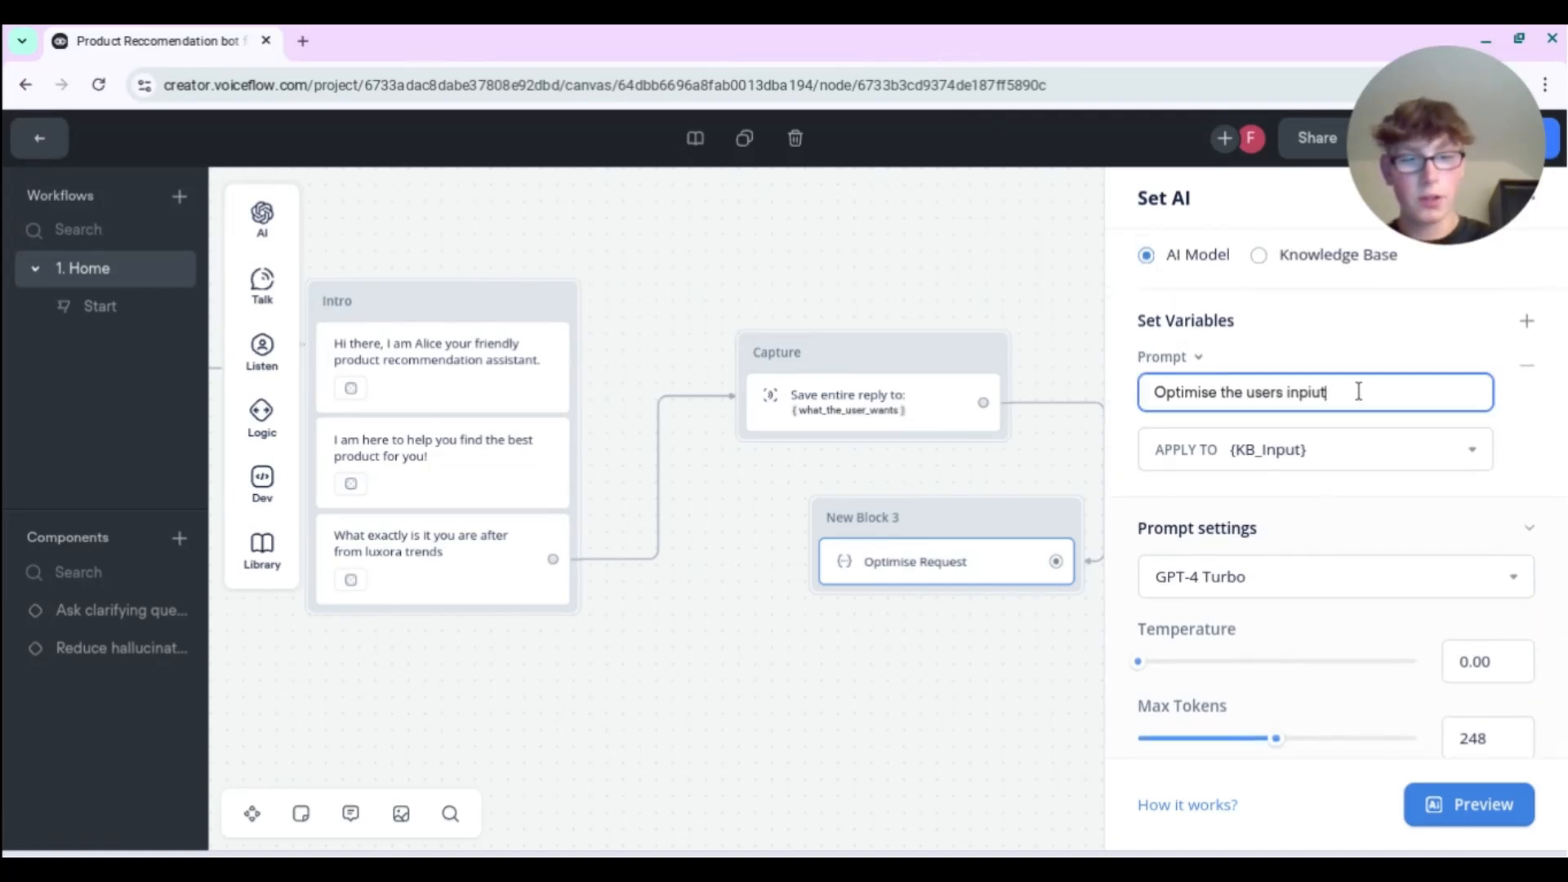
{"action": "type", "text": ":"}
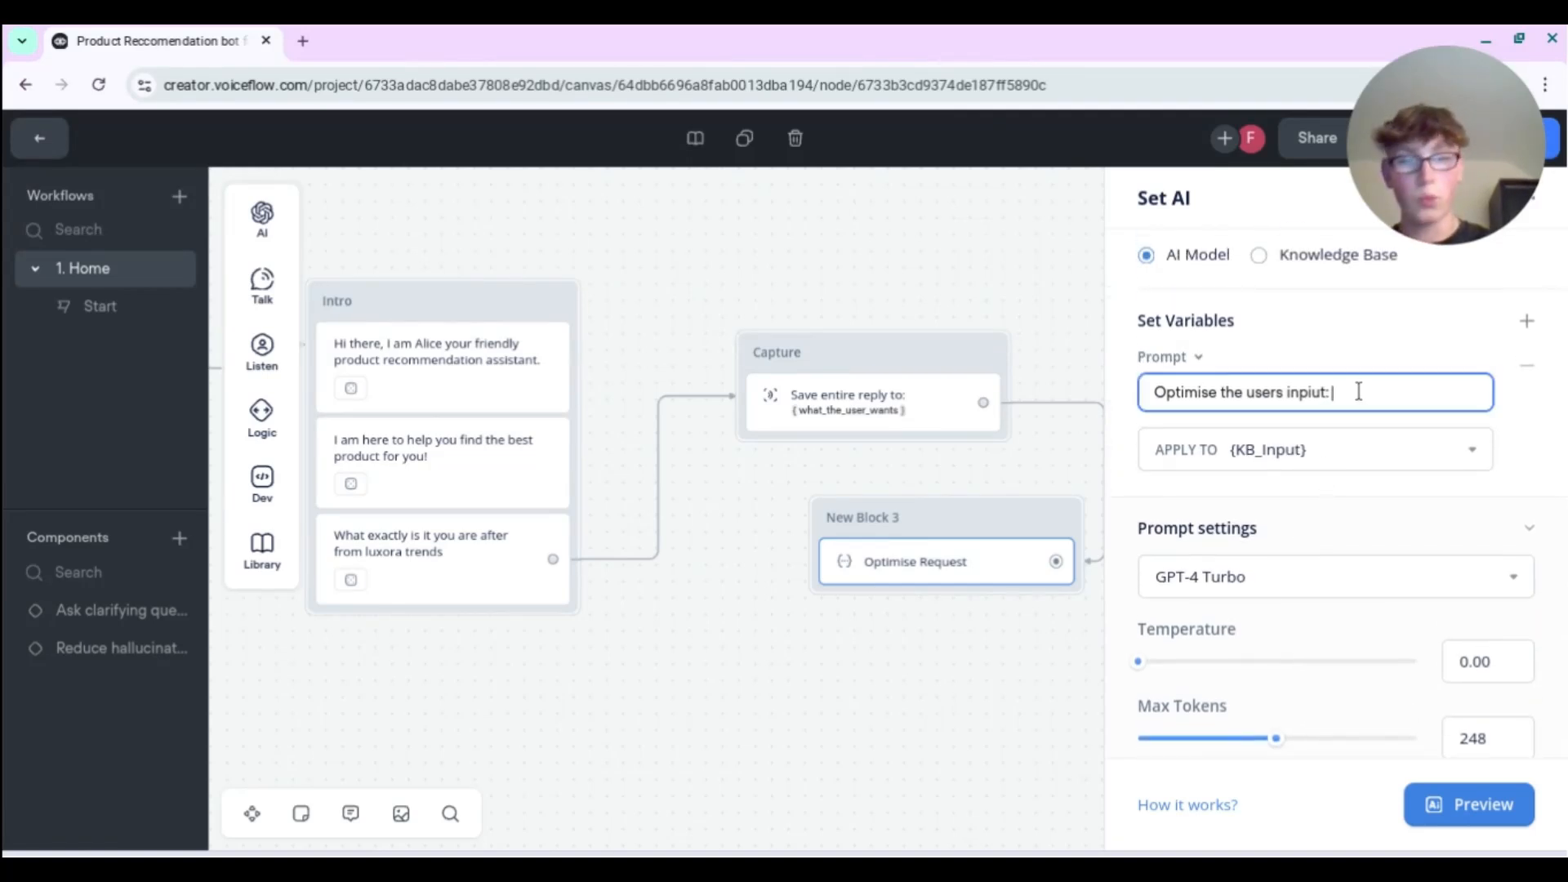
{"action": "type", "text": "I am looking for a dress for my Mother for Mothers day"}
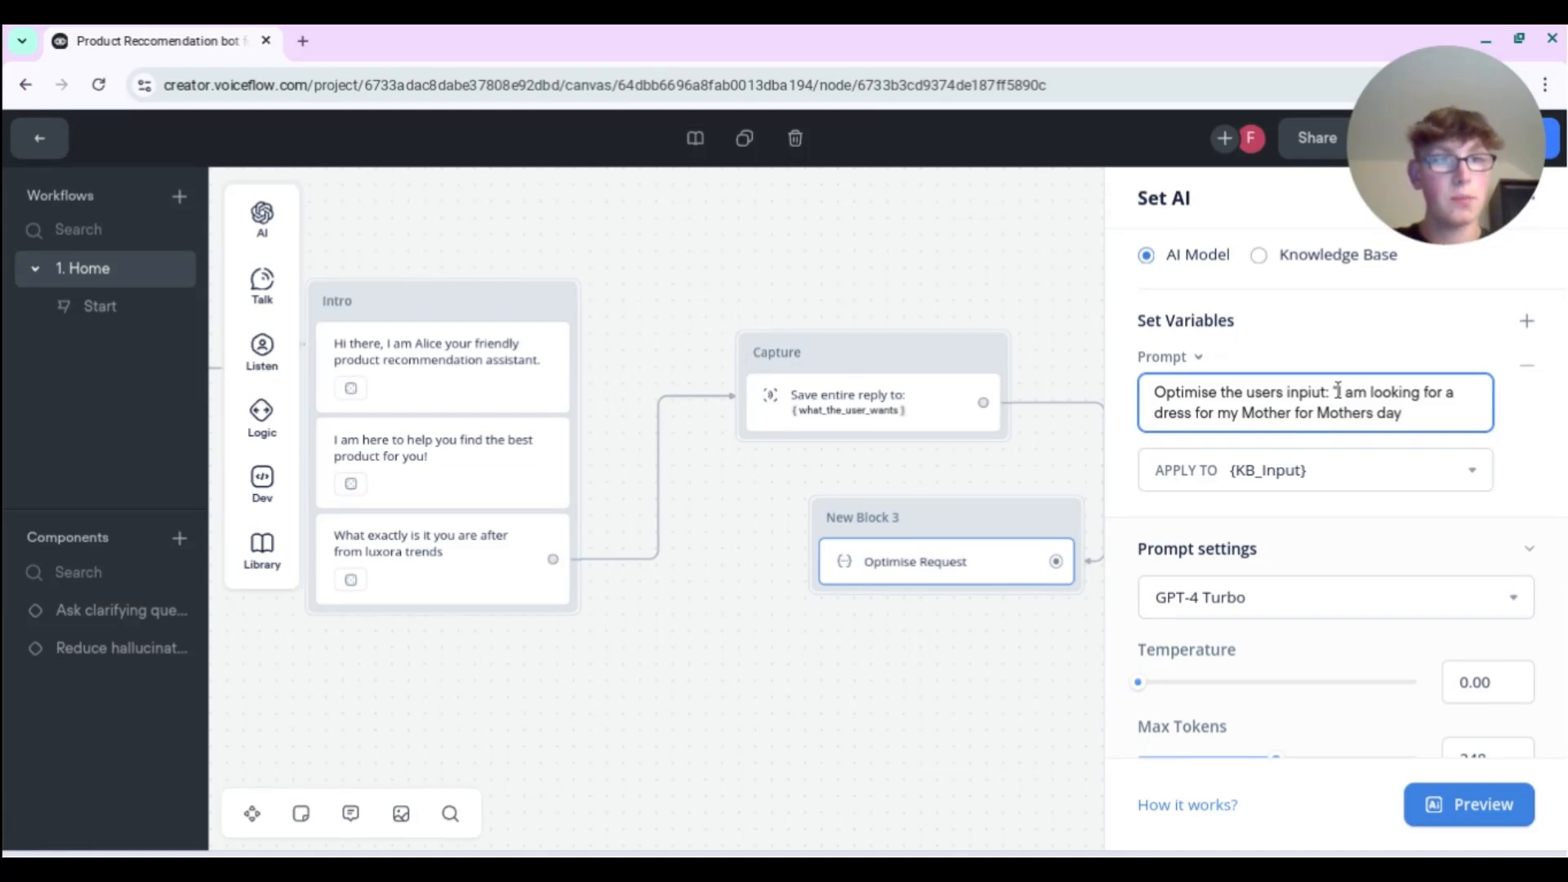
{"action": "left_click", "coordinate": [1338, 392]}
{"action": "key", "text": "BackSpace"}
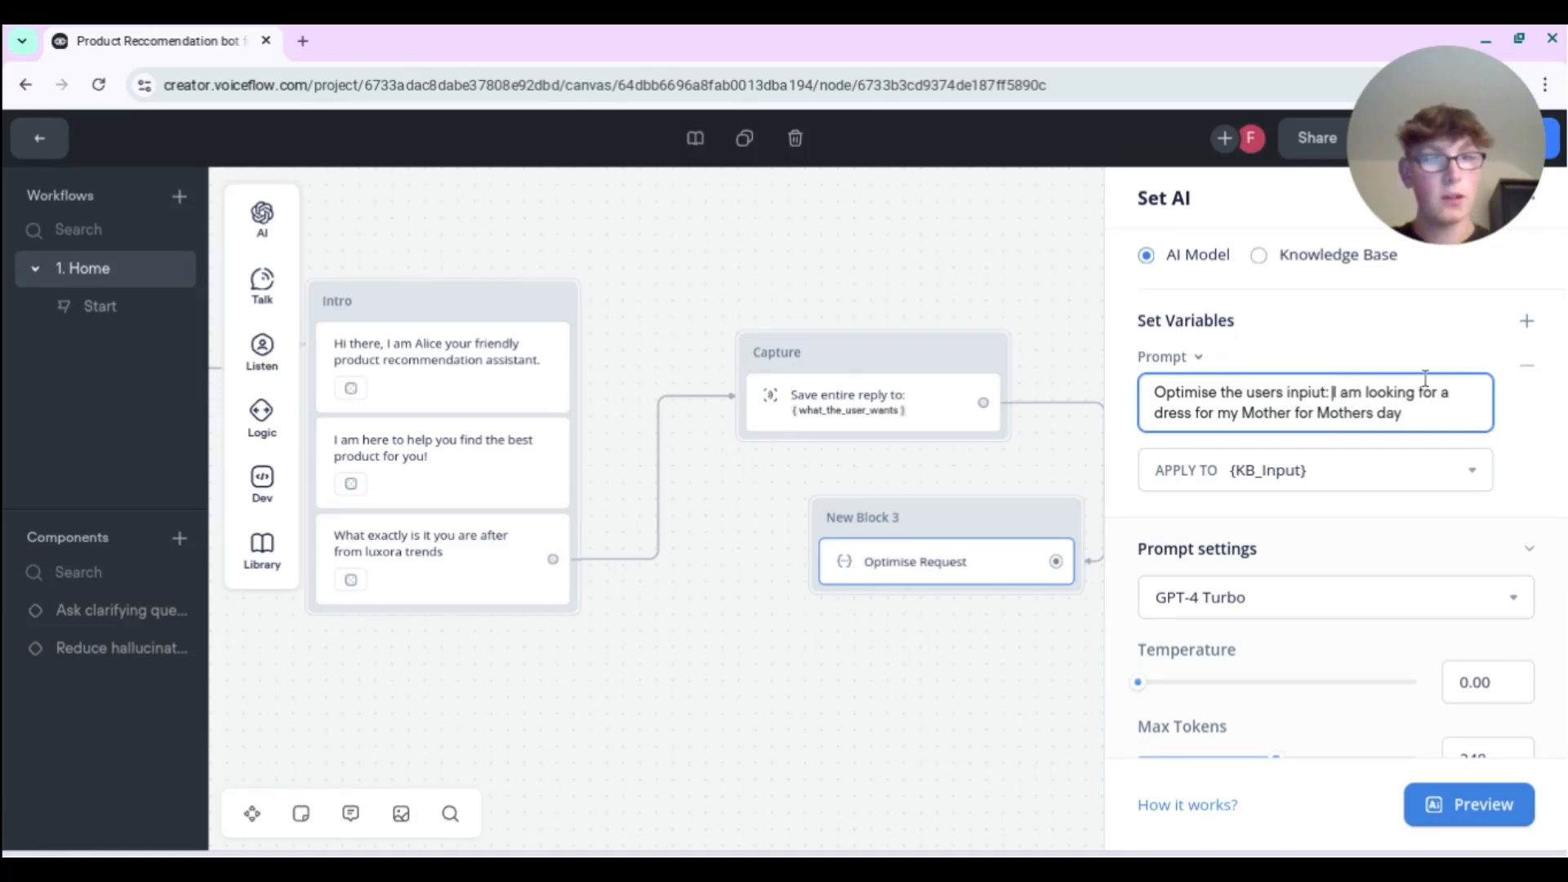
{"action": "left_click", "coordinate": [1487, 817]}
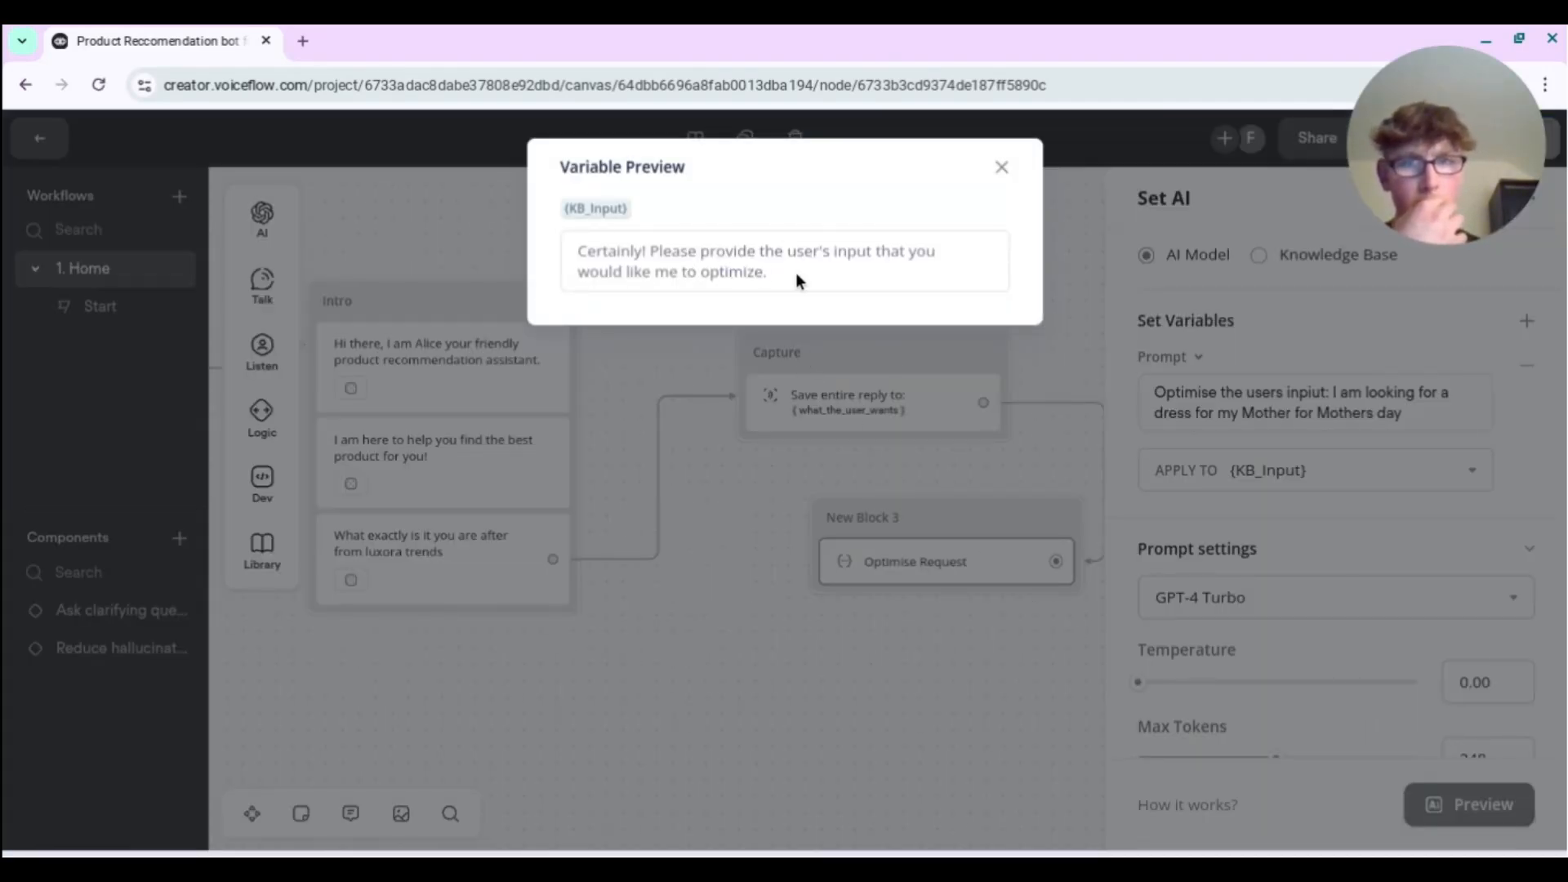
{"action": "left_click", "coordinate": [998, 169]}
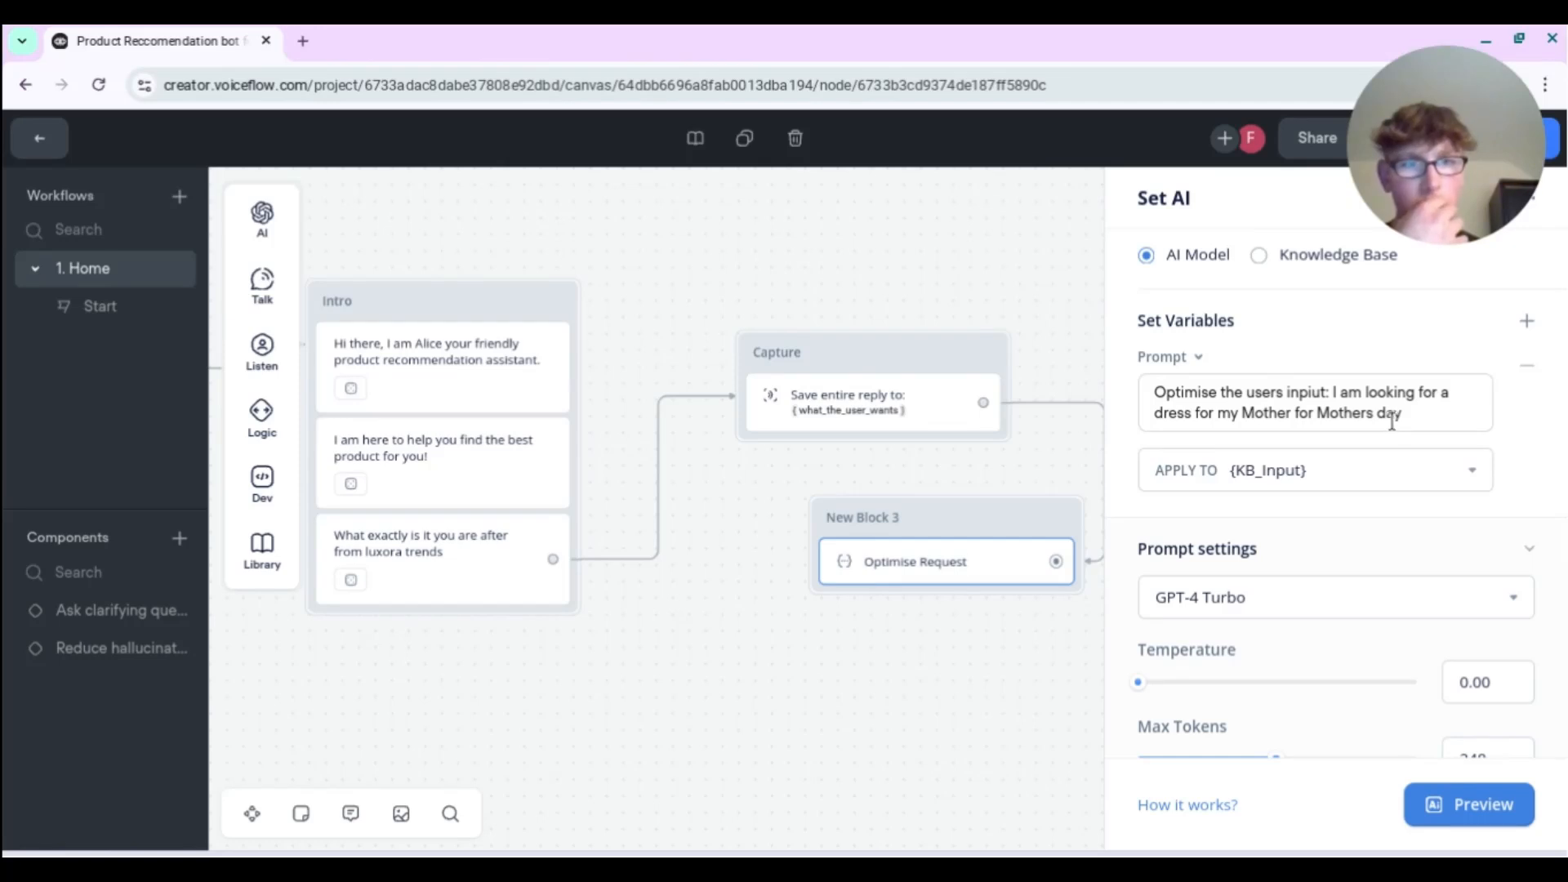
- Correct the misspelled word before the colon in the prompt to "input"
{"action": "left_click", "coordinate": [1406, 418]}
{"action": "scroll", "coordinate": [1376, 458], "scroll_direction": "down", "scroll_amount": 3}
{"action": "scroll", "coordinate": [1344, 459], "scroll_direction": "up", "scroll_amount": 4}
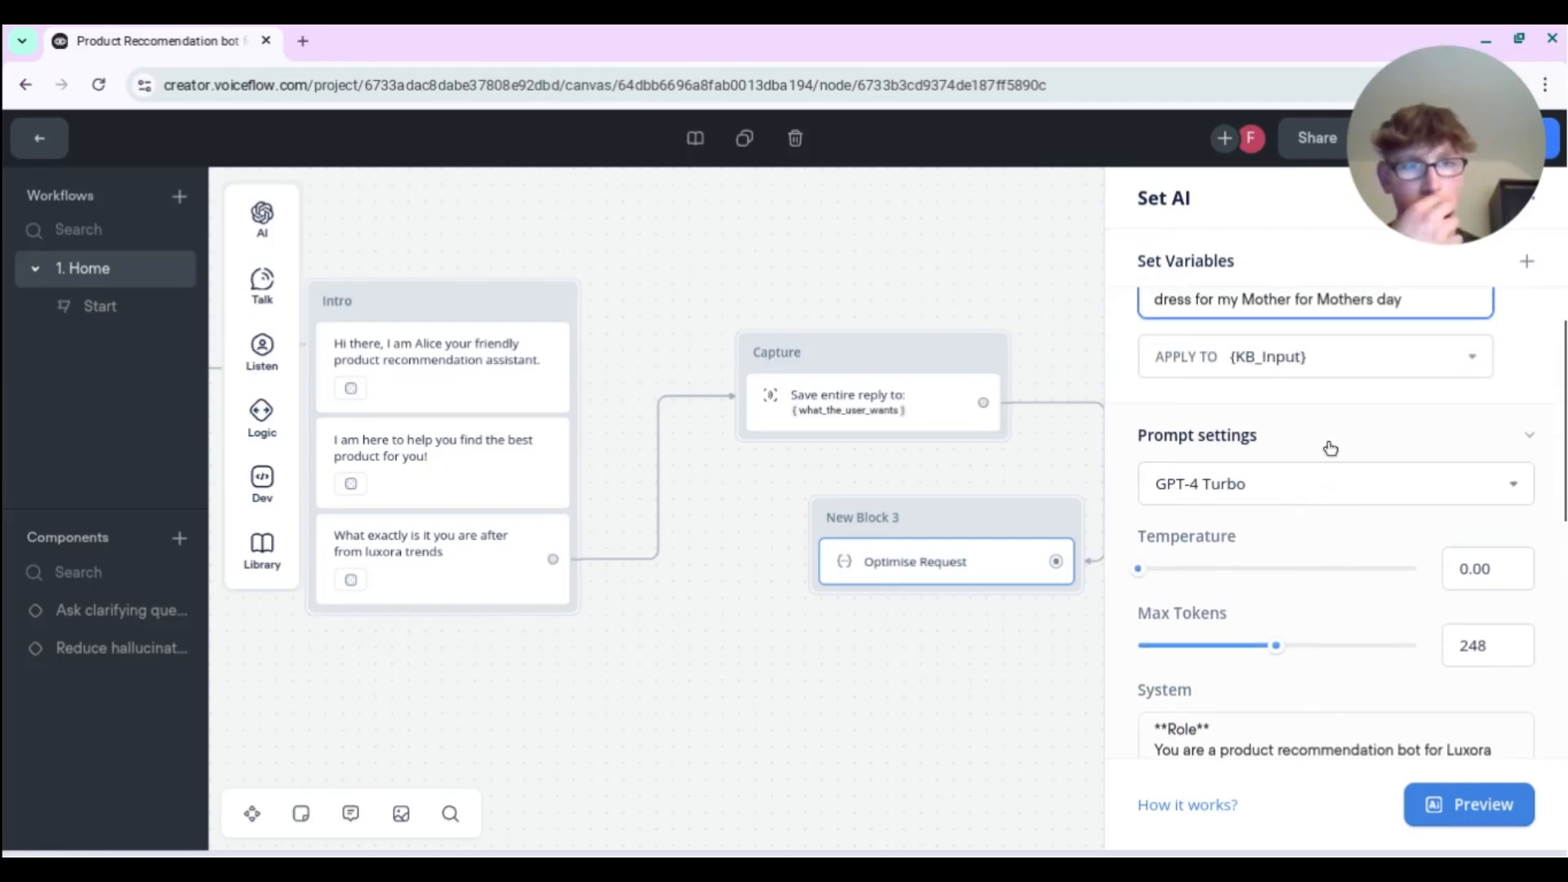
{"action": "scroll", "coordinate": [1319, 448], "scroll_direction": "down", "scroll_amount": 2}
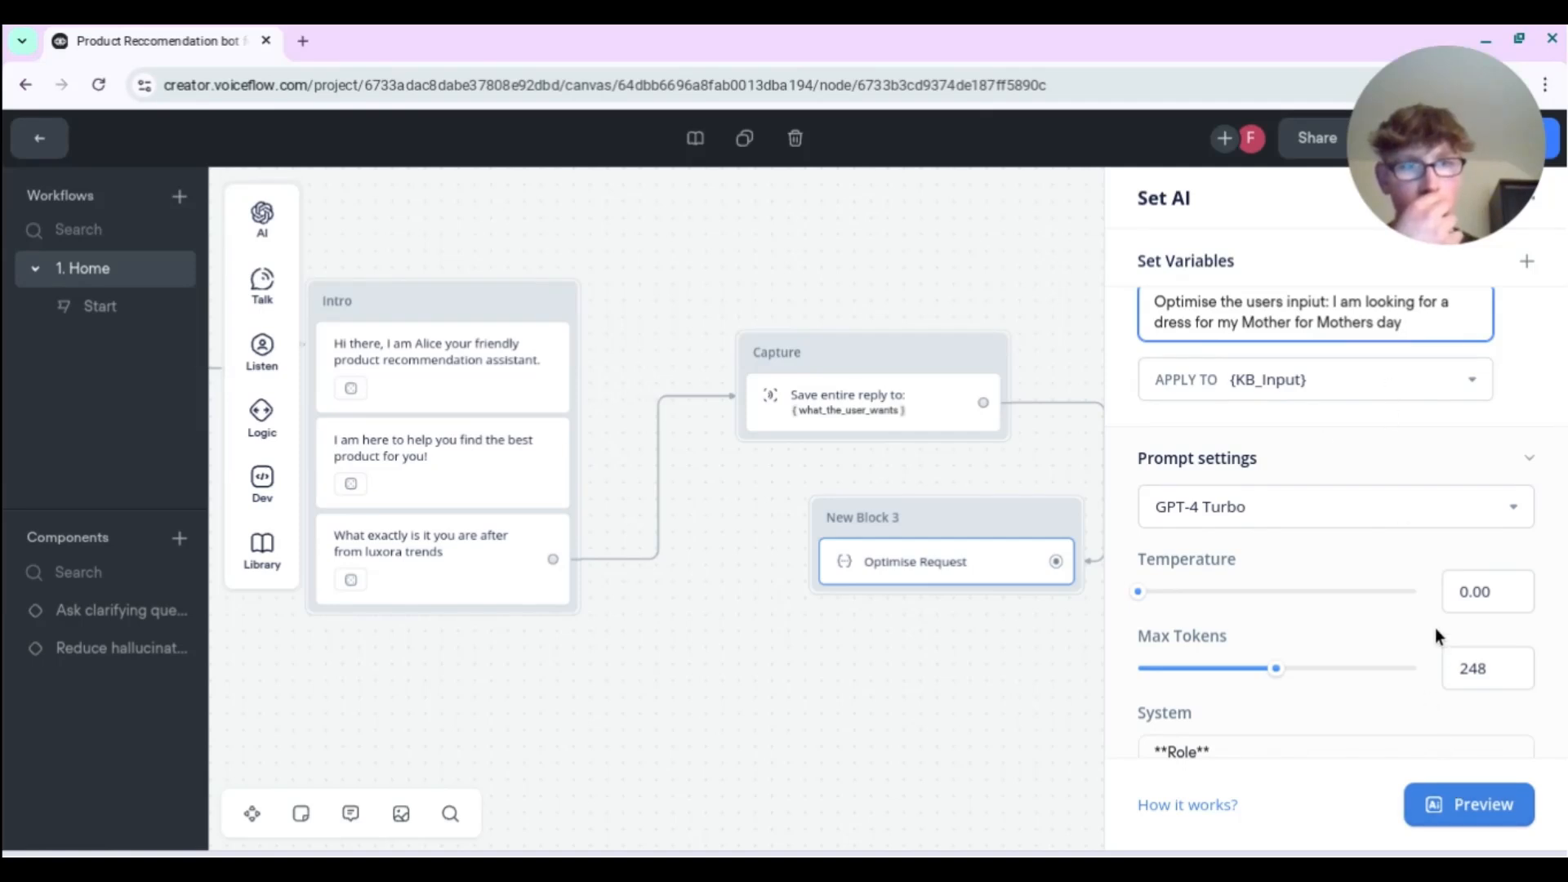
{"action": "scroll", "coordinate": [1310, 430], "scroll_direction": "up", "scroll_amount": 2}
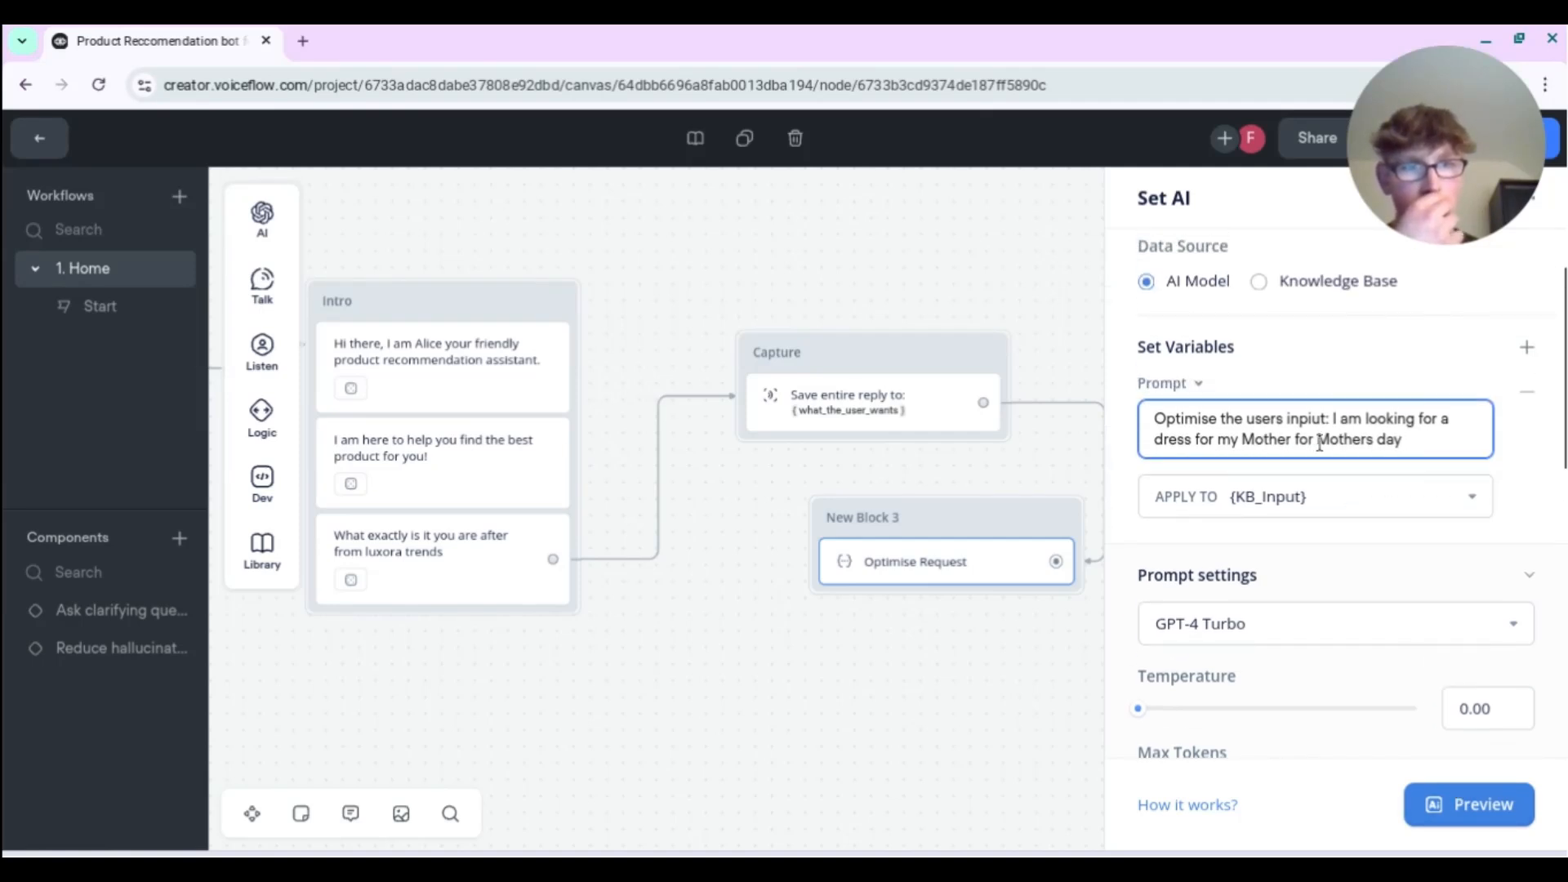
{"action": "left_click", "coordinate": [1312, 418]}
{"action": "key", "text": "BackSpace"}
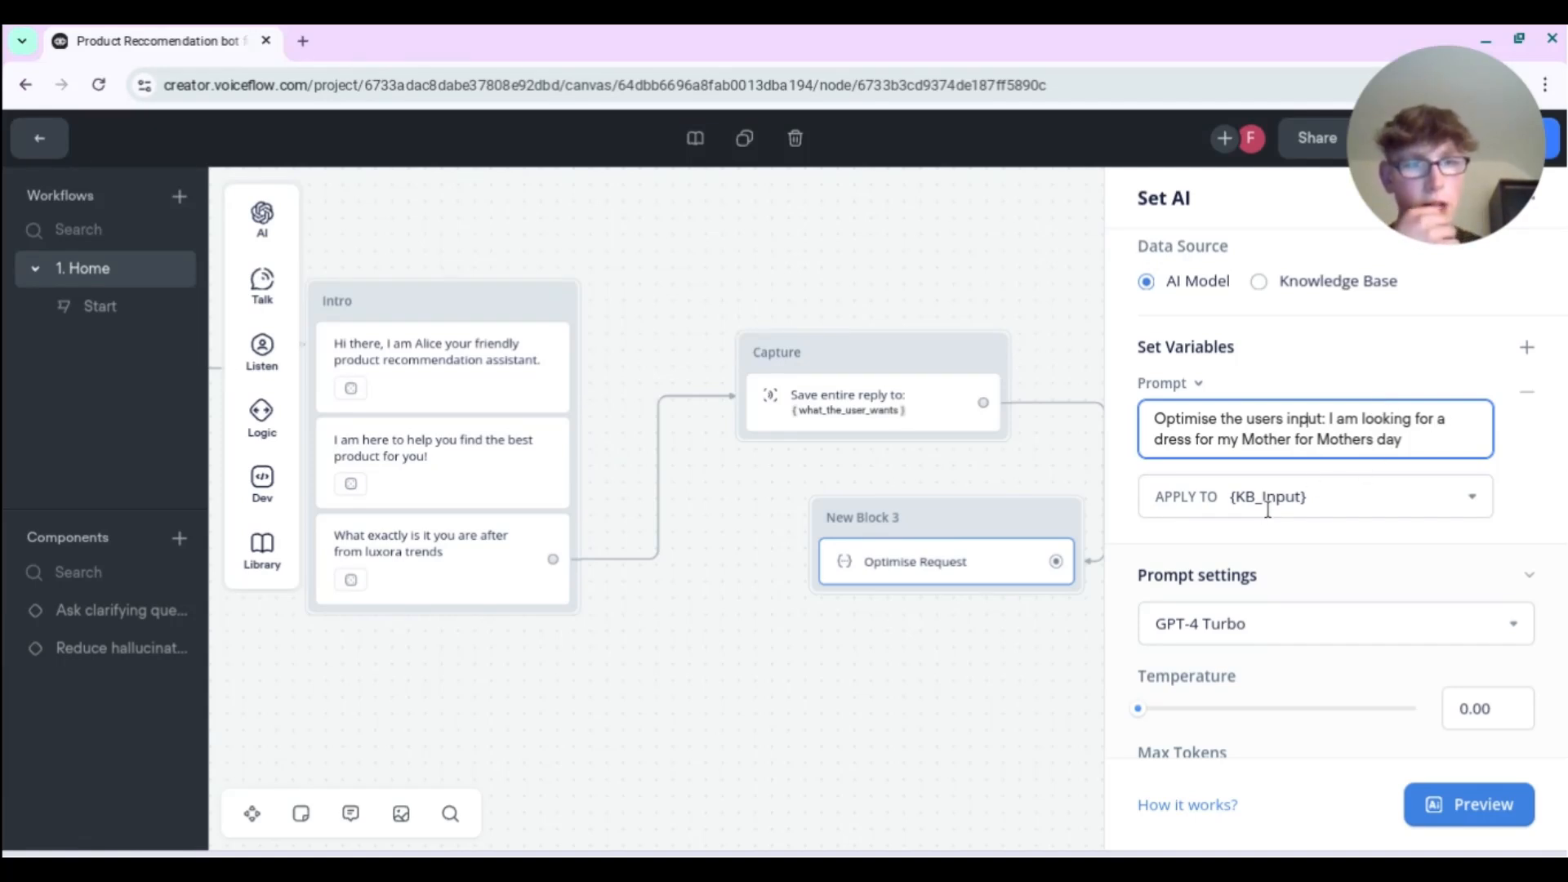
- Preview the {KB_Input} output for the corrected prompt, copy the whole generated text and close the preview
{"action": "double_click", "coordinate": [1304, 441]}
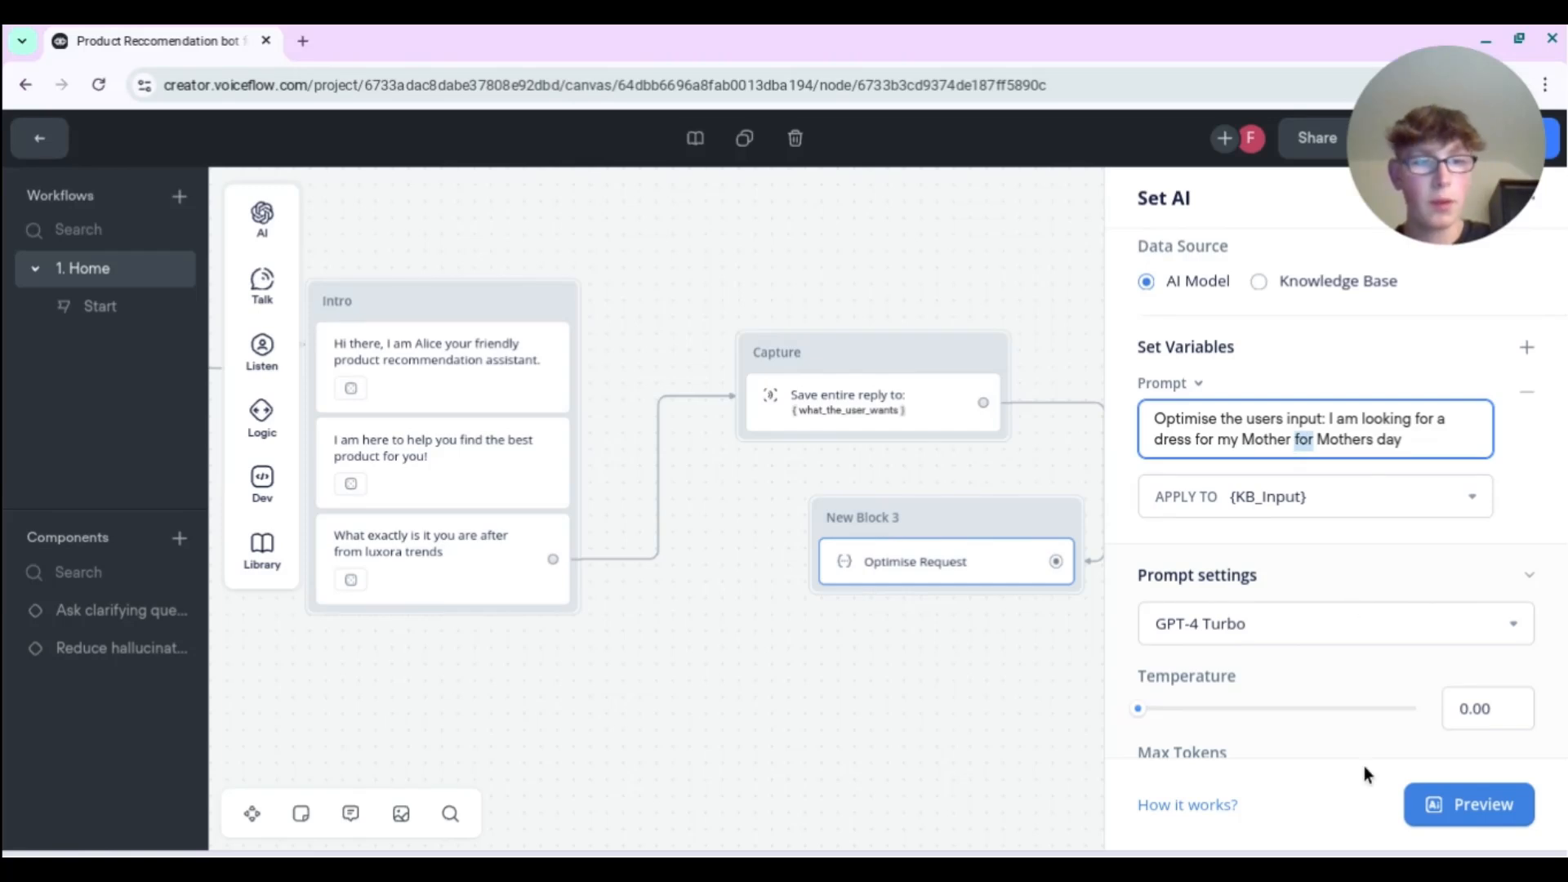
{"action": "left_click", "coordinate": [1444, 800]}
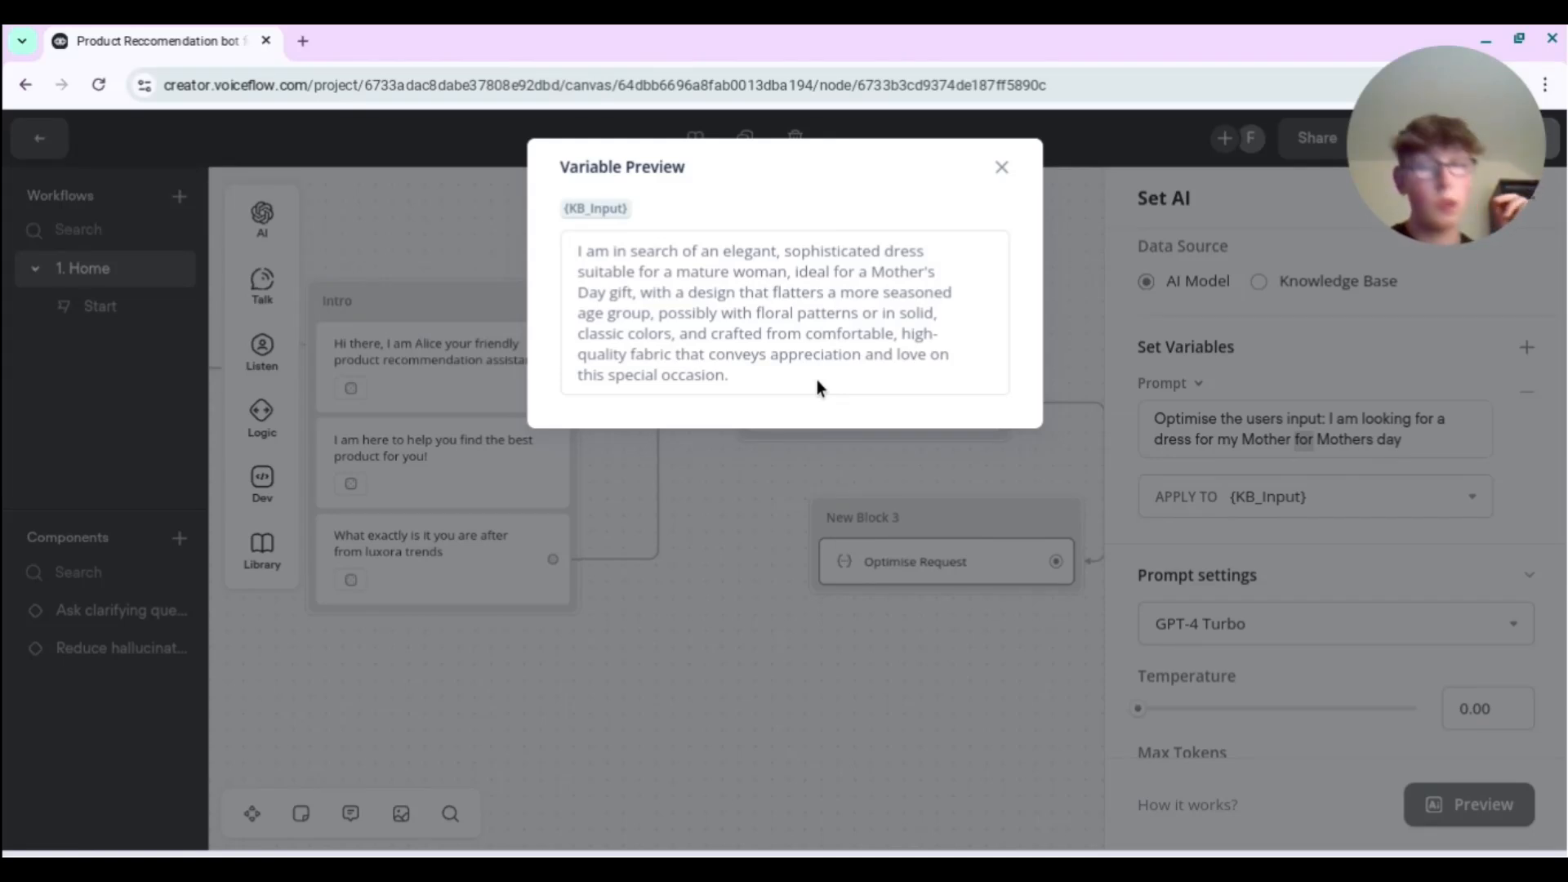
{"action": "left_click_drag", "start_coordinate": [747, 379], "coordinate": [571, 261]}
{"action": "key", "text": "ctrl+c"}
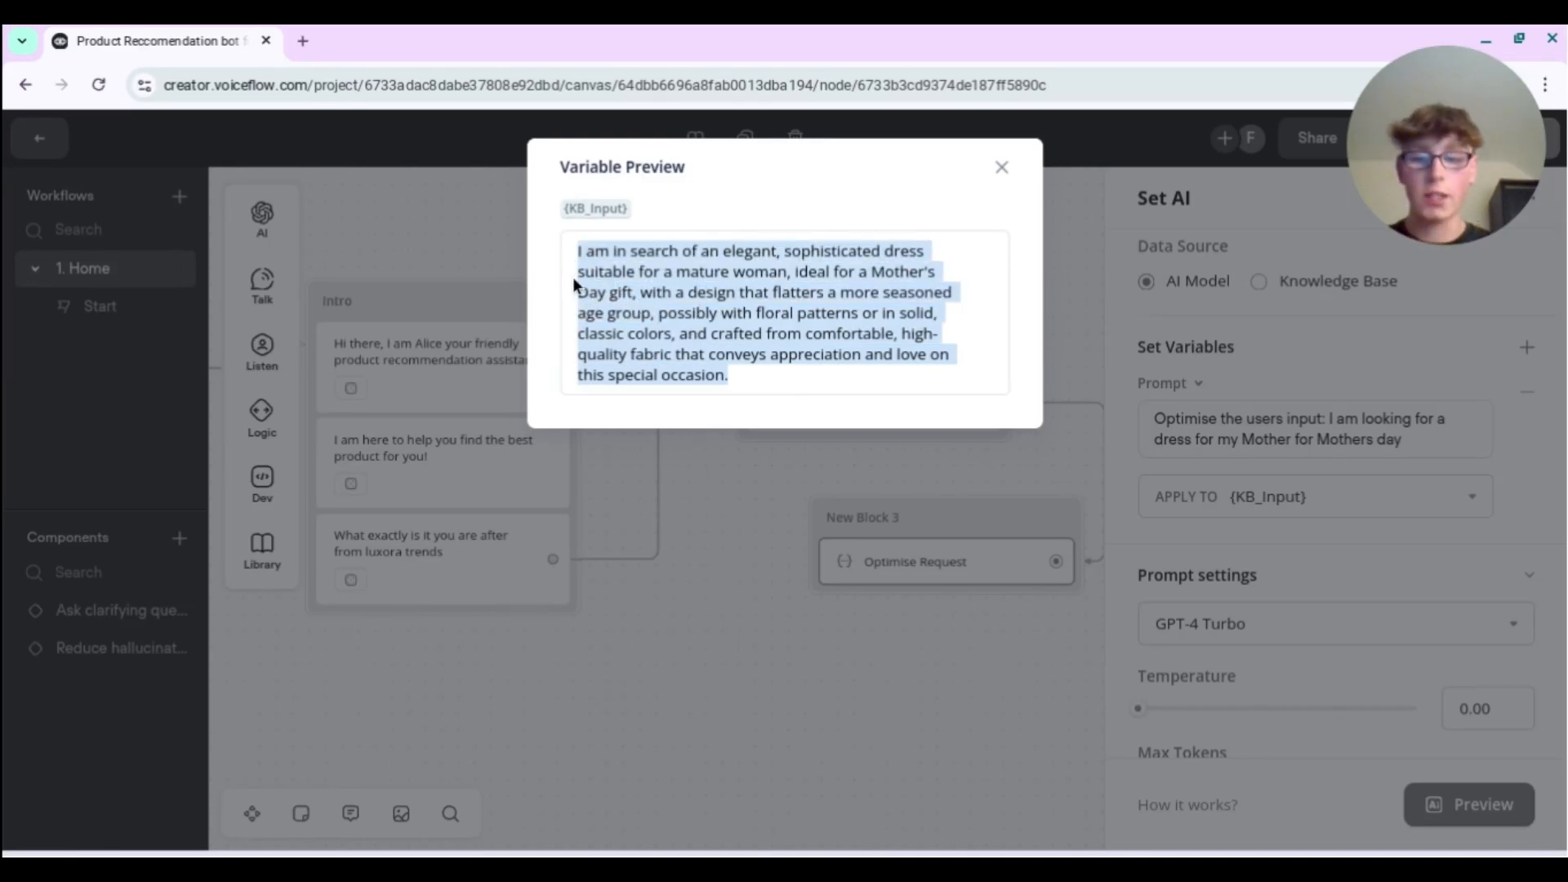
{"action": "left_click", "coordinate": [990, 176]}
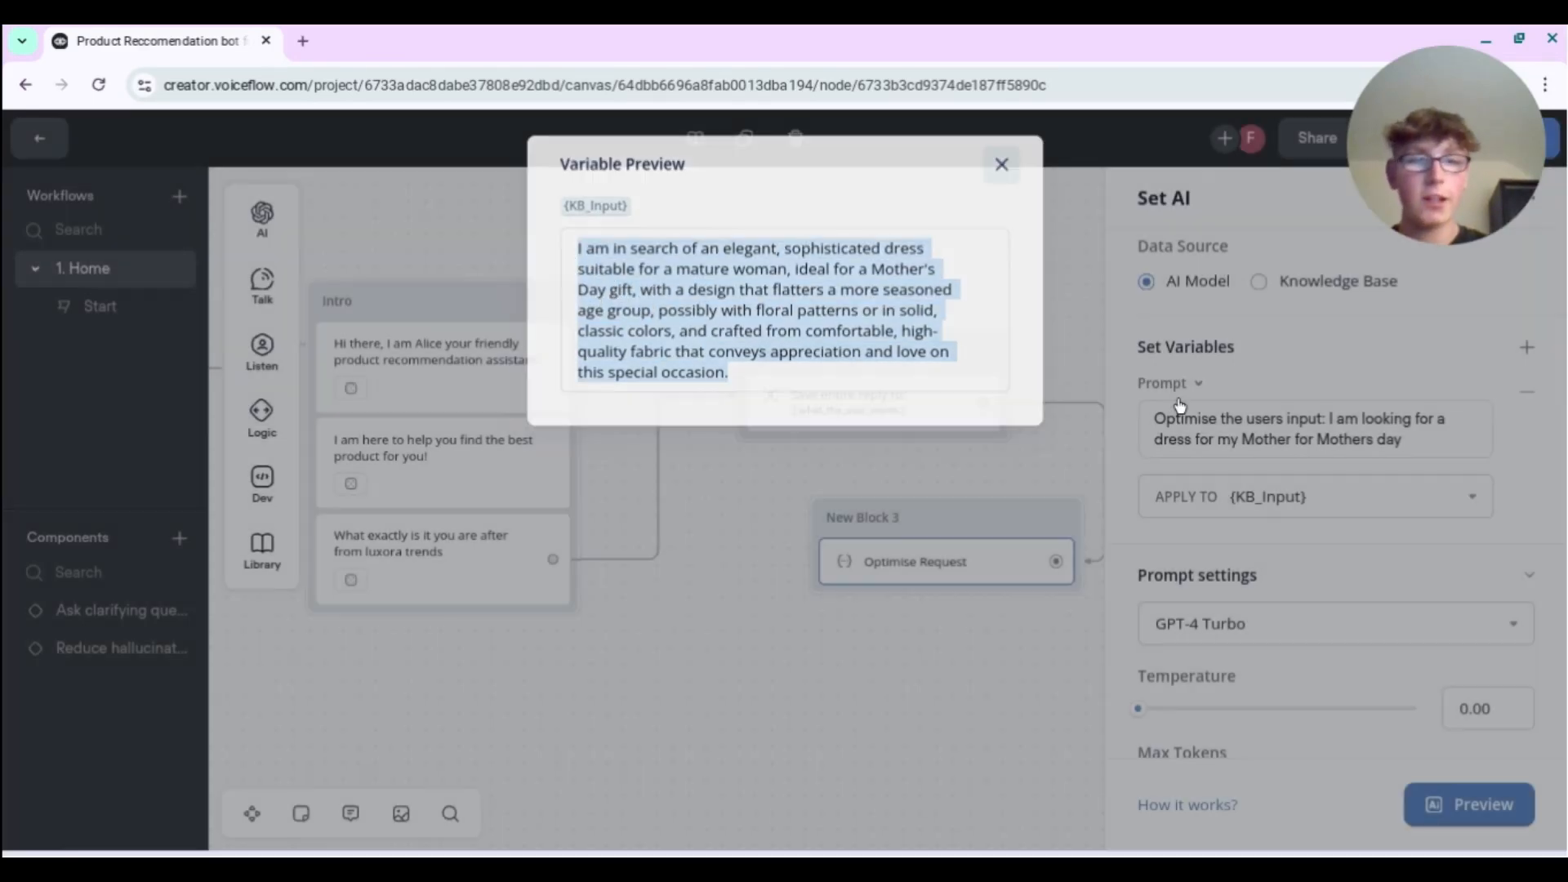
- Replace the unfinished example under "Your Output:" in the system prompt with an opening quotation mark and the copied preview text
{"action": "scroll", "coordinate": [1208, 554], "scroll_direction": "down", "scroll_amount": 10}
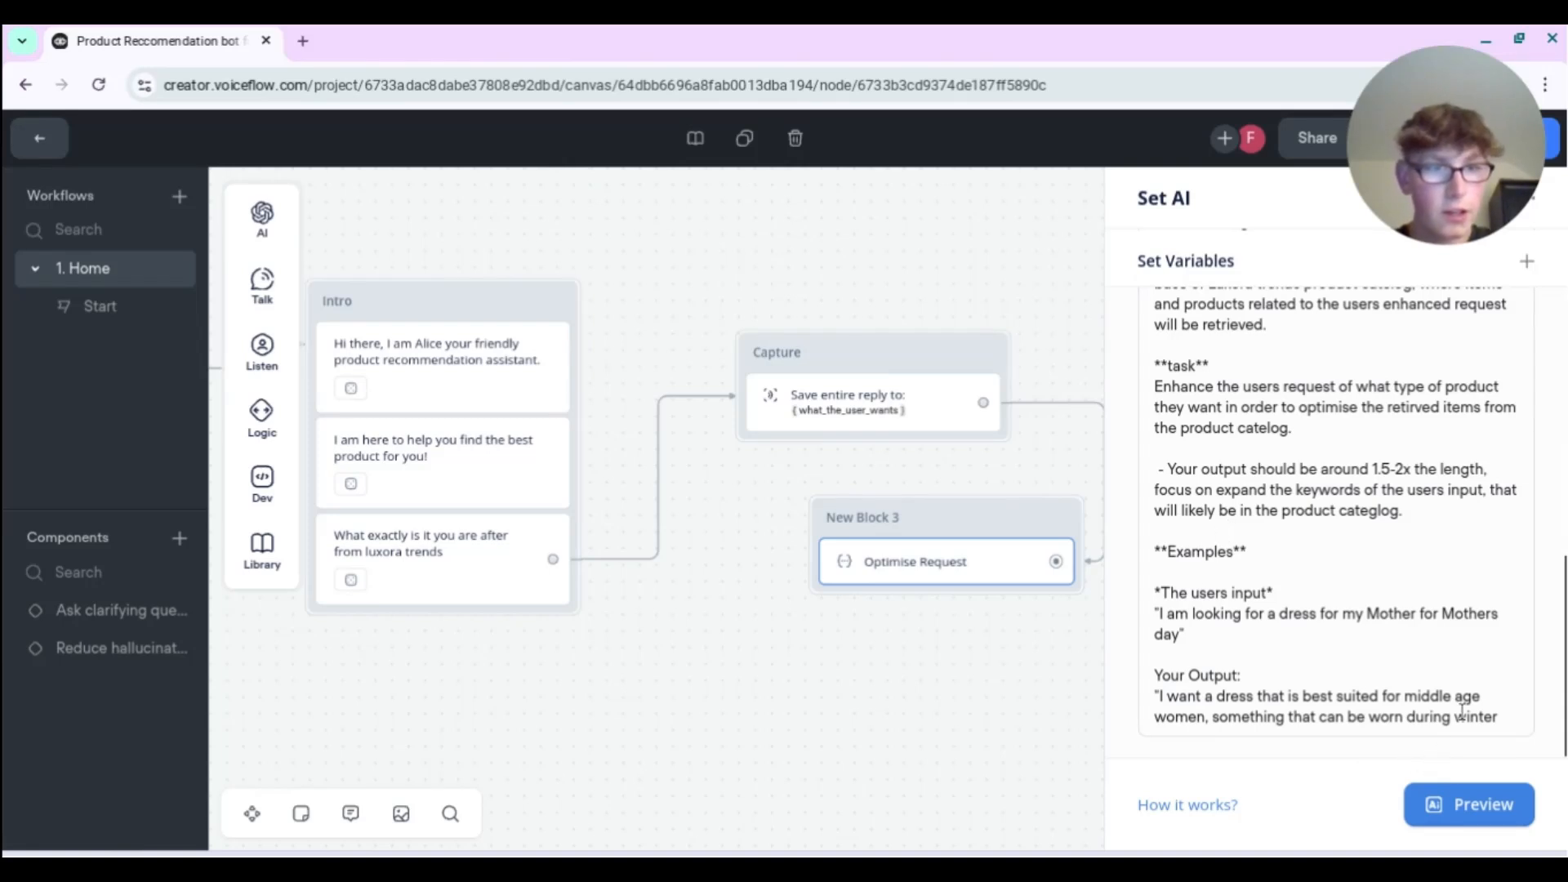
{"action": "left_click_drag", "start_coordinate": [1499, 718], "coordinate": [1157, 696]}
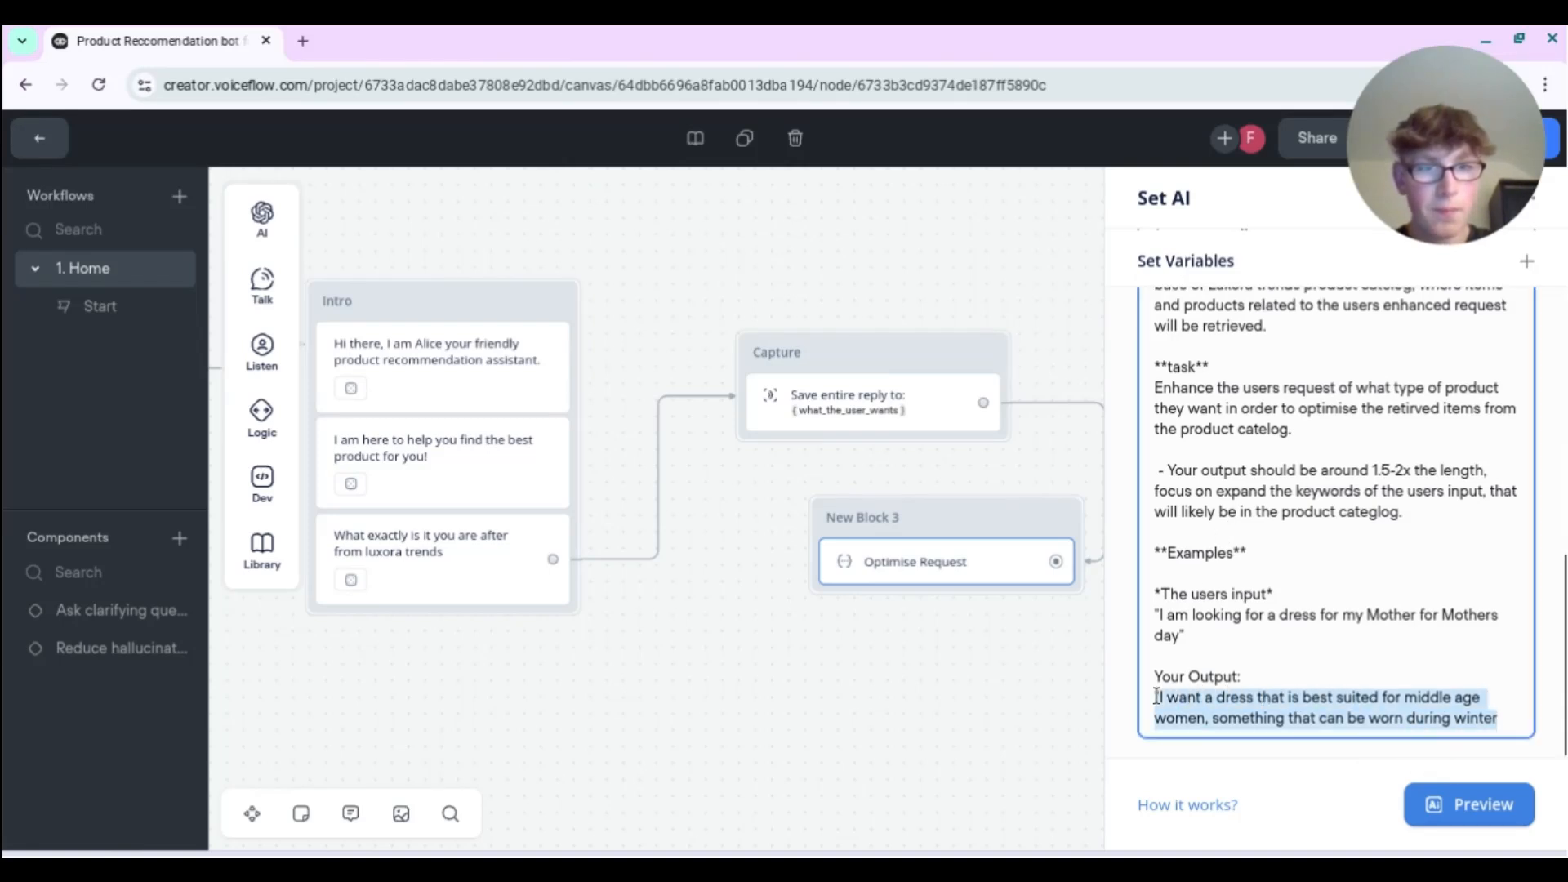
{"action": "key", "text": "BackSpace"}
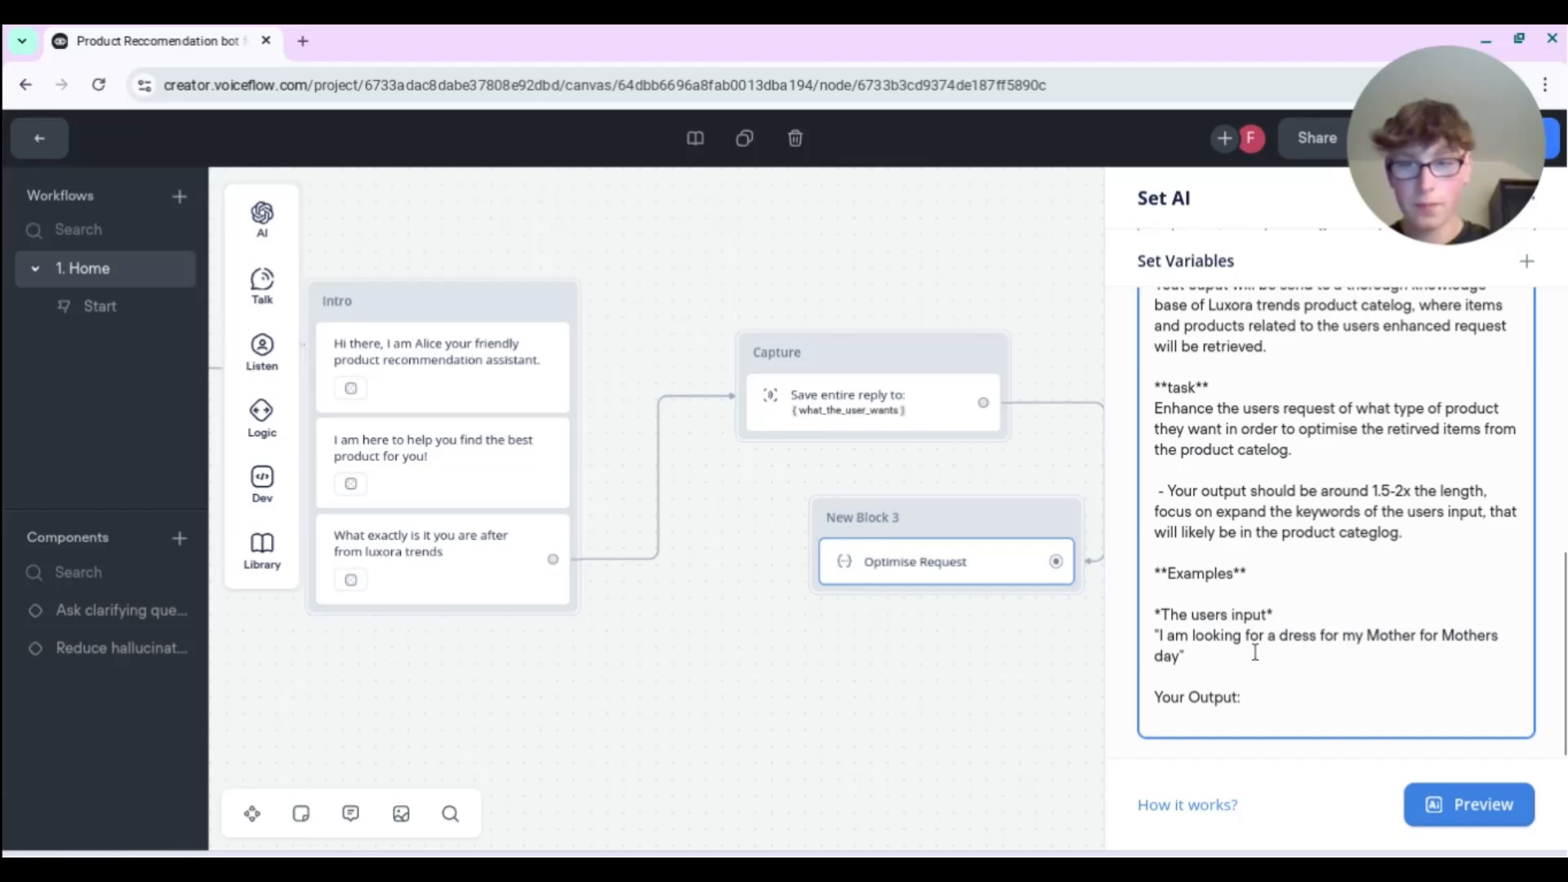
{"action": "type", "text": "\""}
{"action": "key", "text": "ctrl+v"}
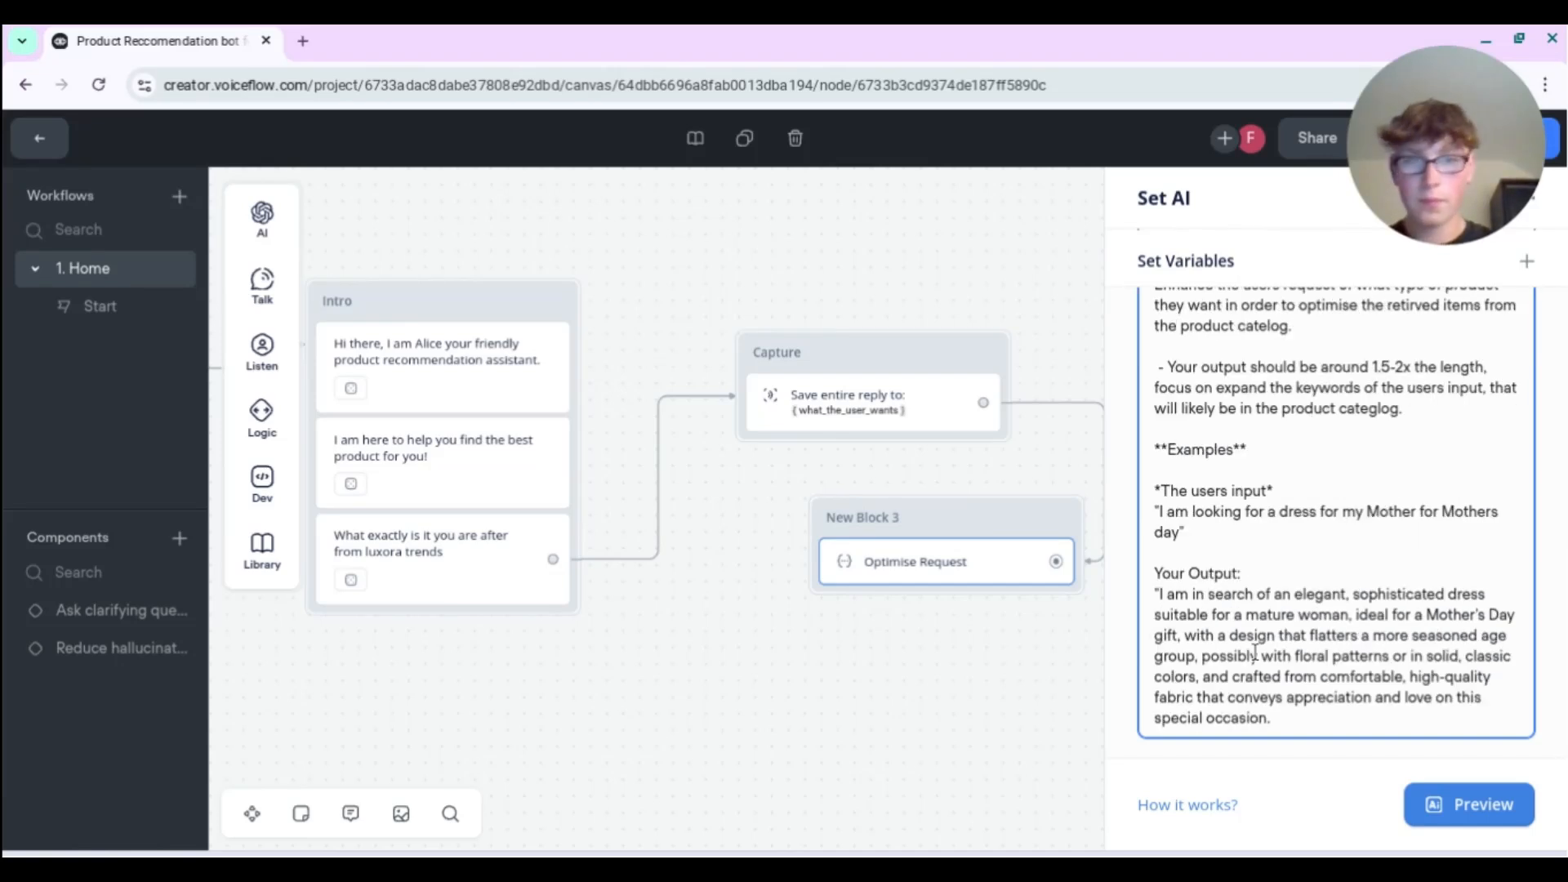
- Close the sample output in the system prompt with a quotation mark and leave a blank line below it
{"action": "type", "text": "\""}
{"action": "key", "text": "Return"}
{"action": "key", "text": "Return"}
- Append to the prompt: "The goal is to make it as clear as possible what the user is after to retrieve the best item(s) from the product catelog."
{"action": "type", "text": "The go"}
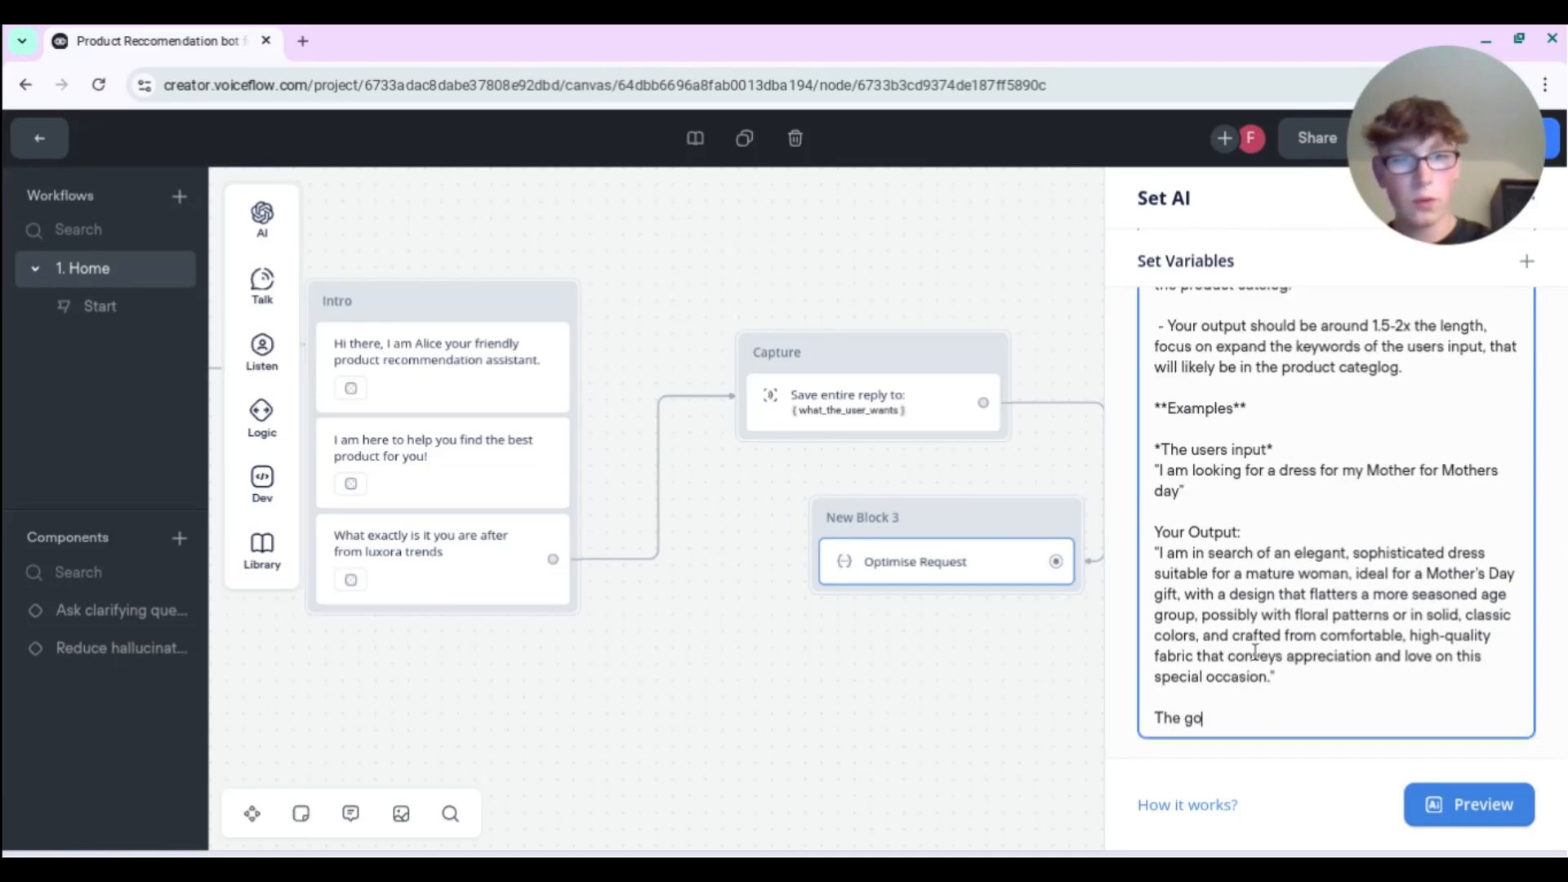
{"action": "type", "text": "al is to make it "}
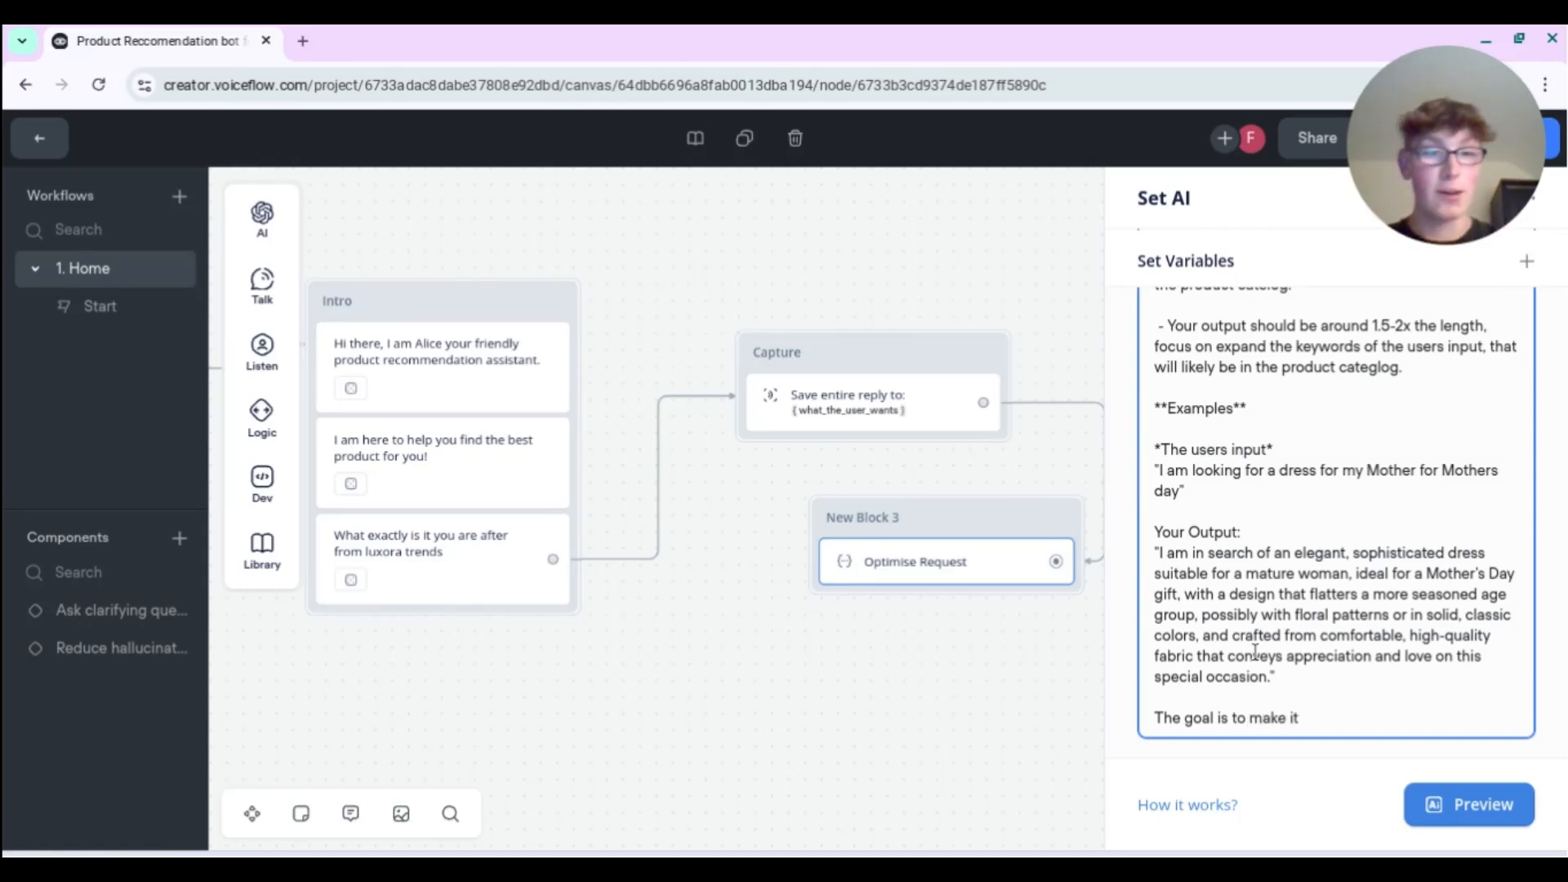
{"action": "type", "text": "as cl"}
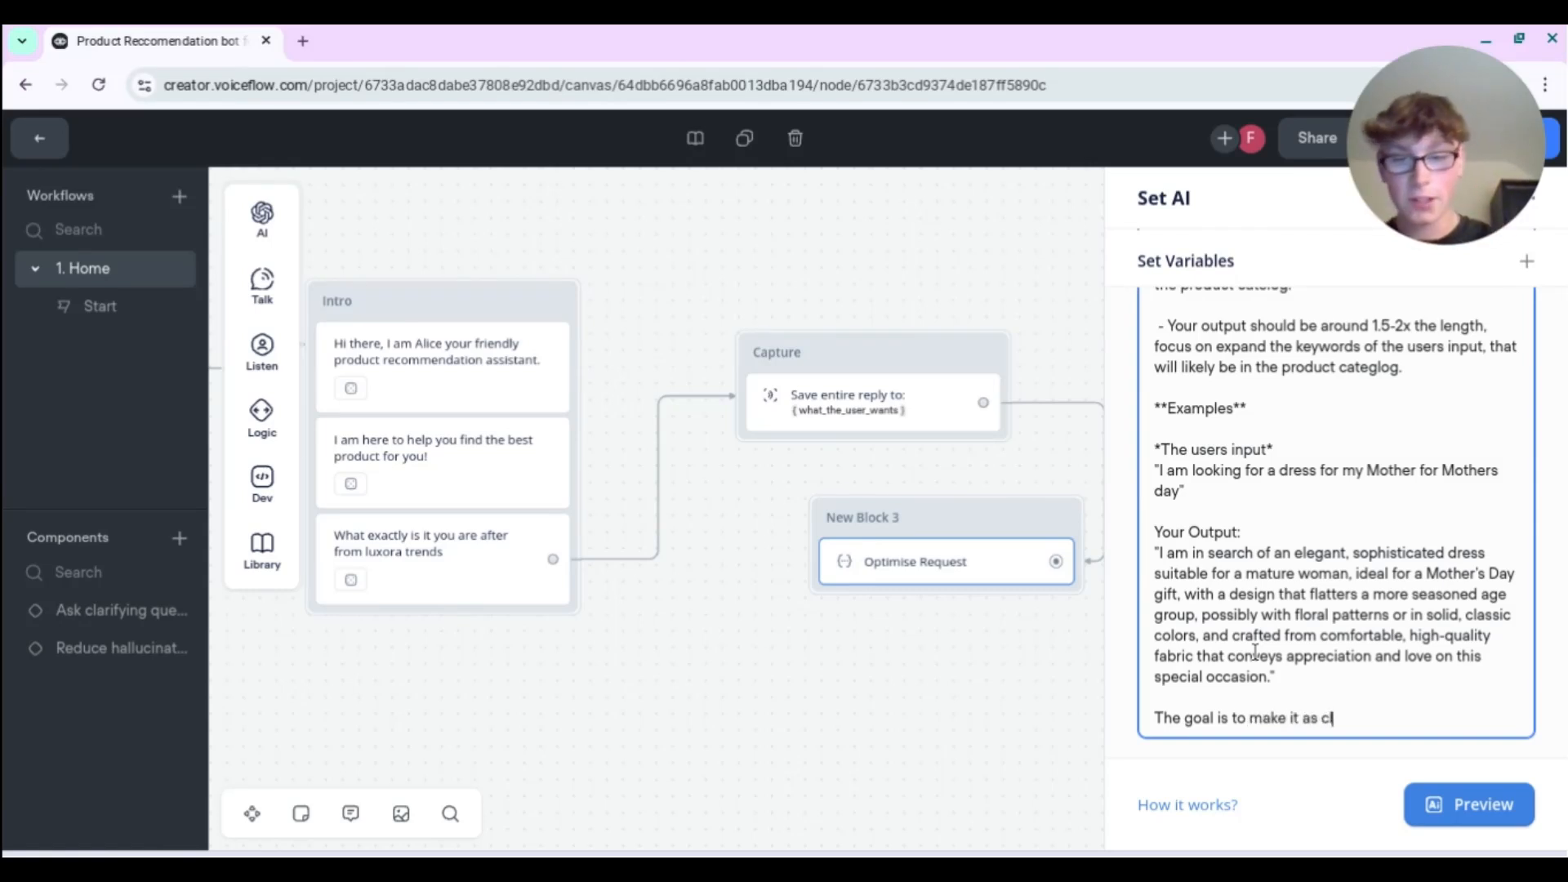
{"action": "type", "text": "ear as possible"}
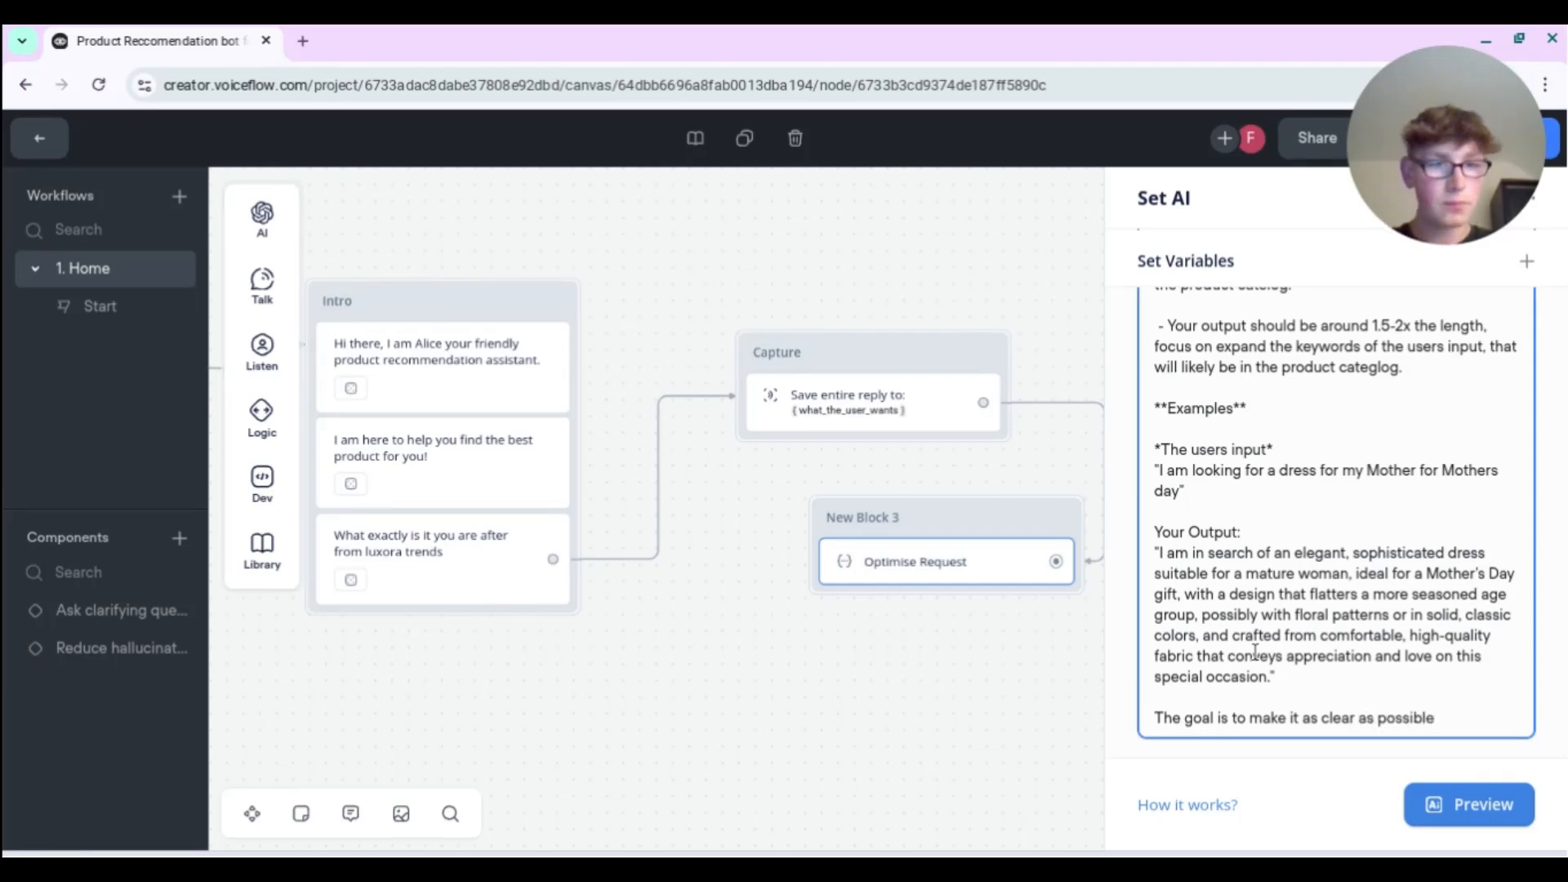
{"action": "type", "text": " what the use"}
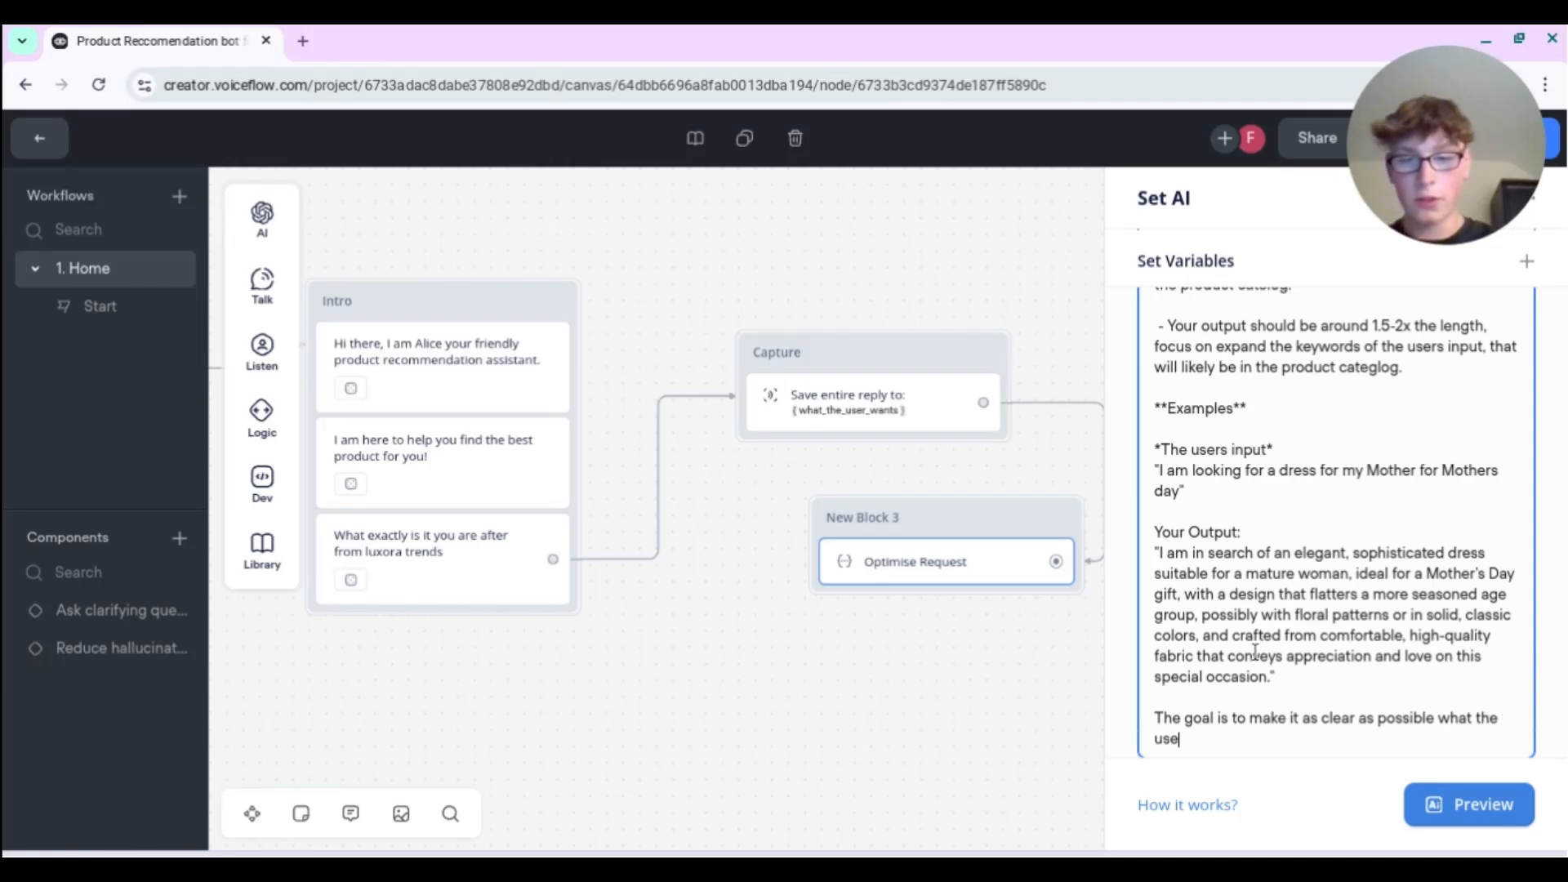
{"action": "type", "text": "r is after to r"}
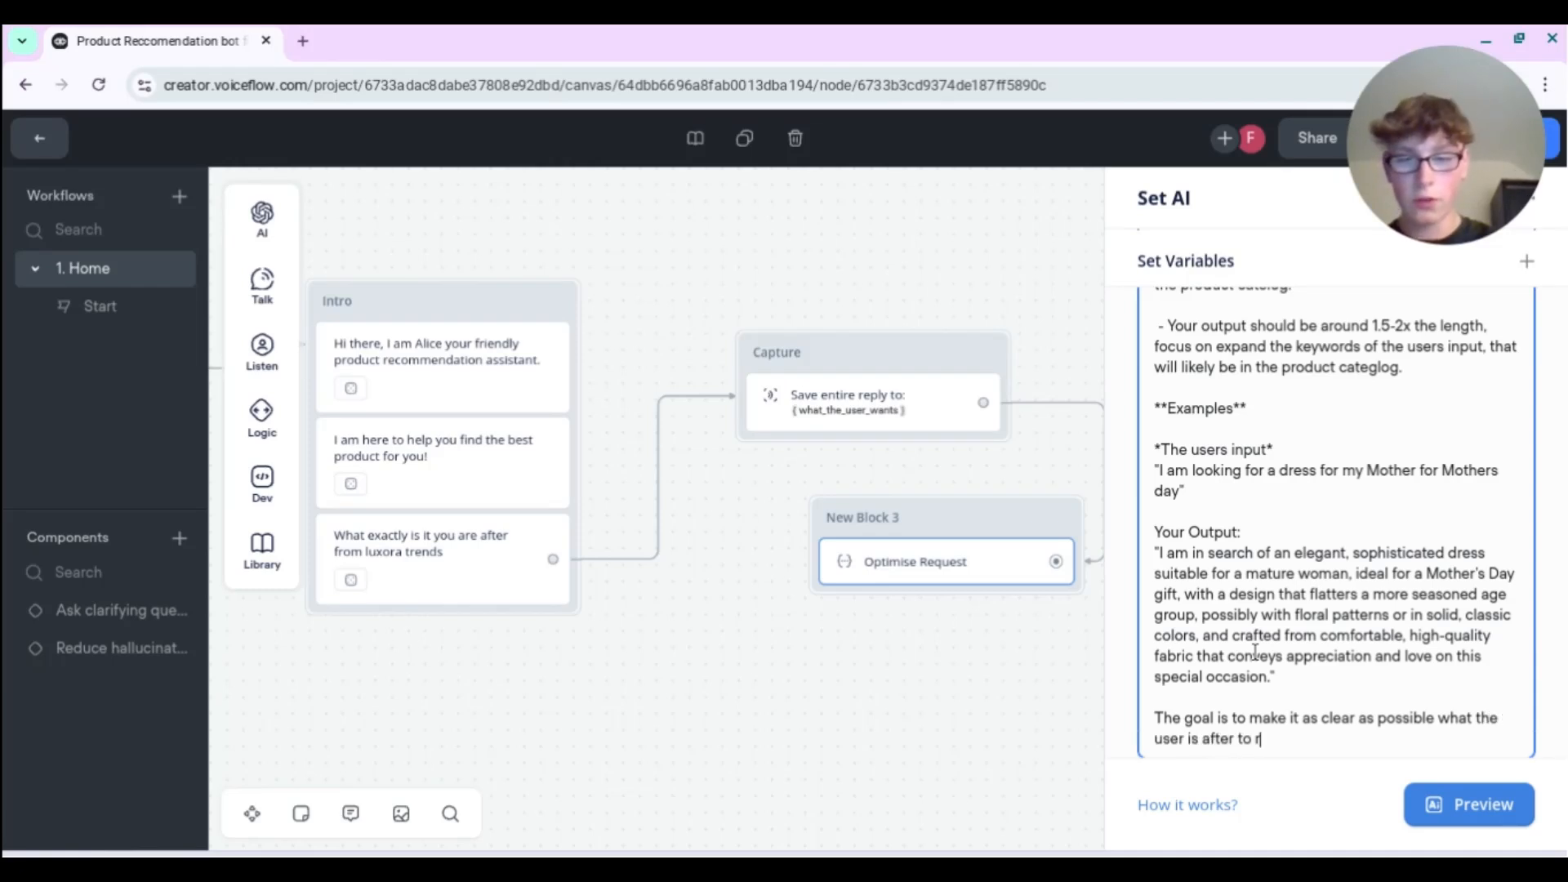
{"action": "type", "text": "etrieve the best"}
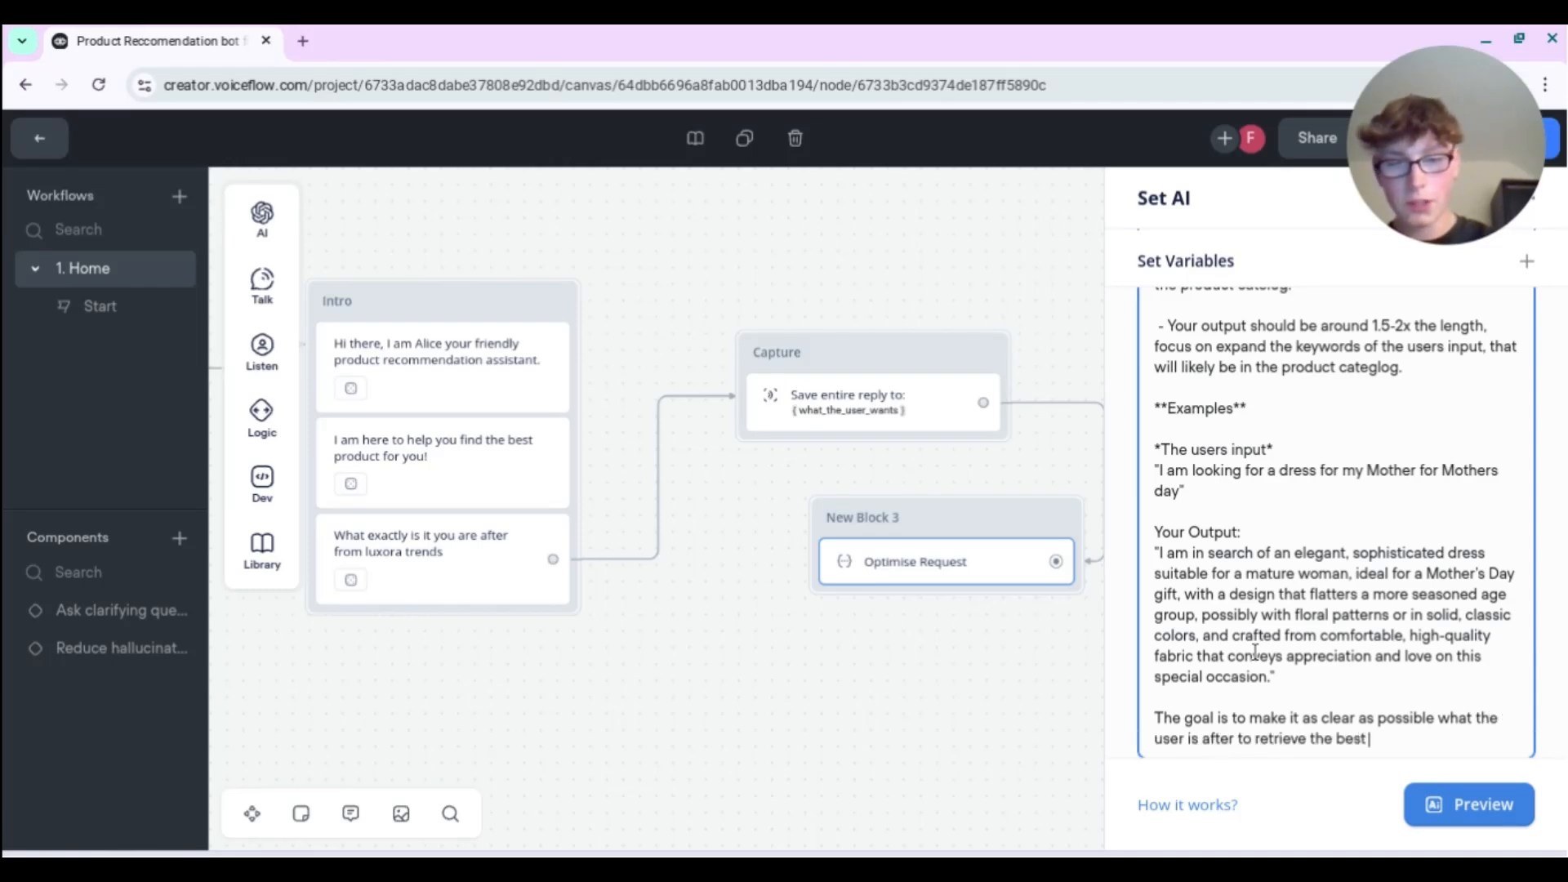
{"action": "type", "text": " item"}
{"action": "type", "text": "(s"}
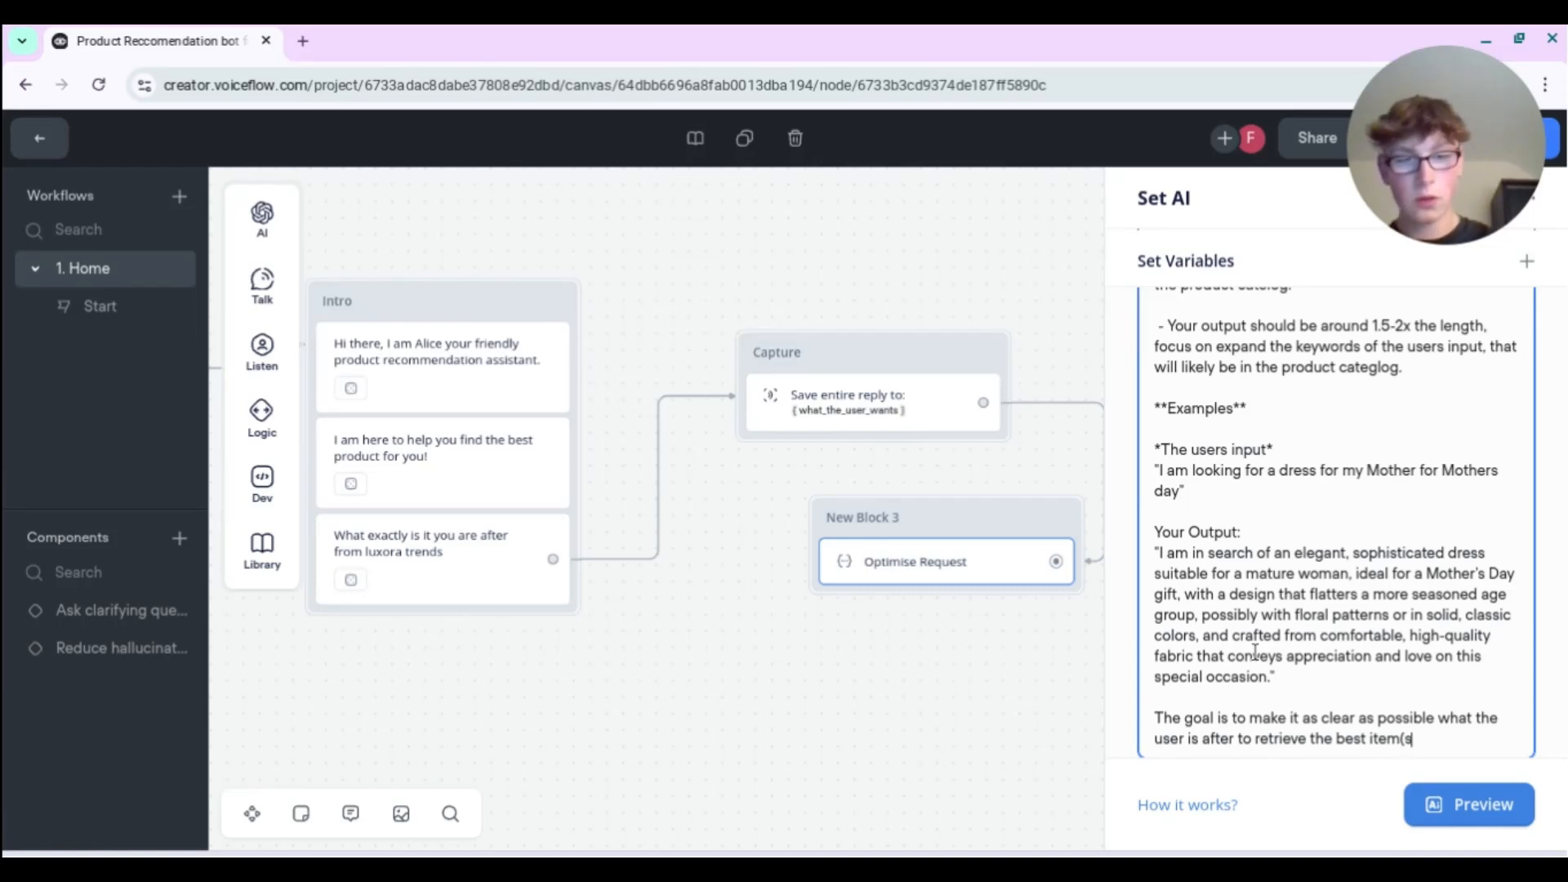
{"action": "type", "text": ") f"}
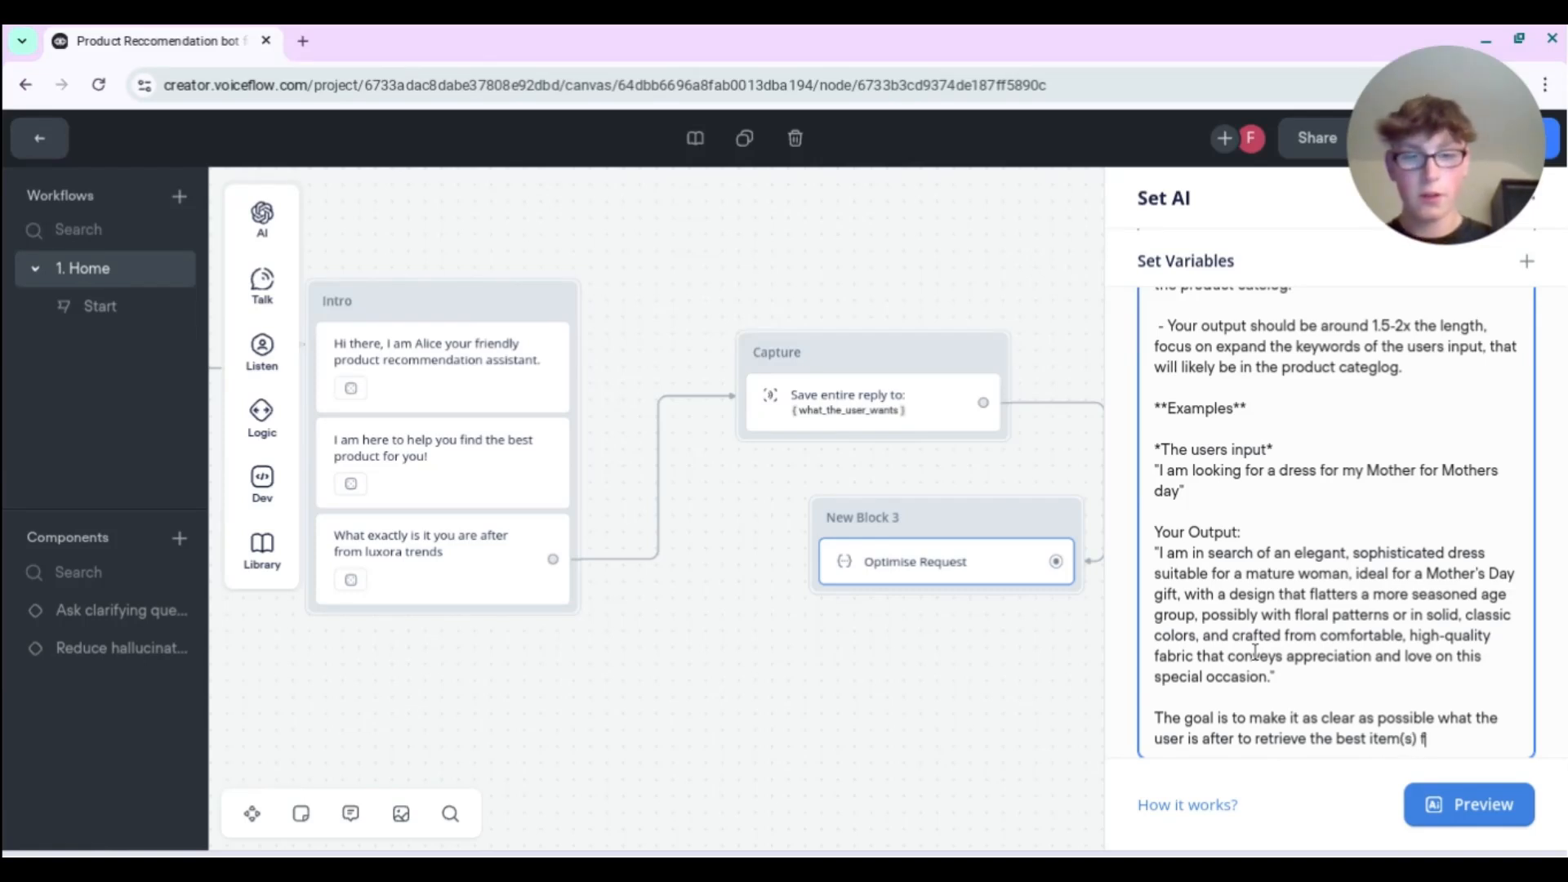
{"action": "type", "text": "rom the product ca"}
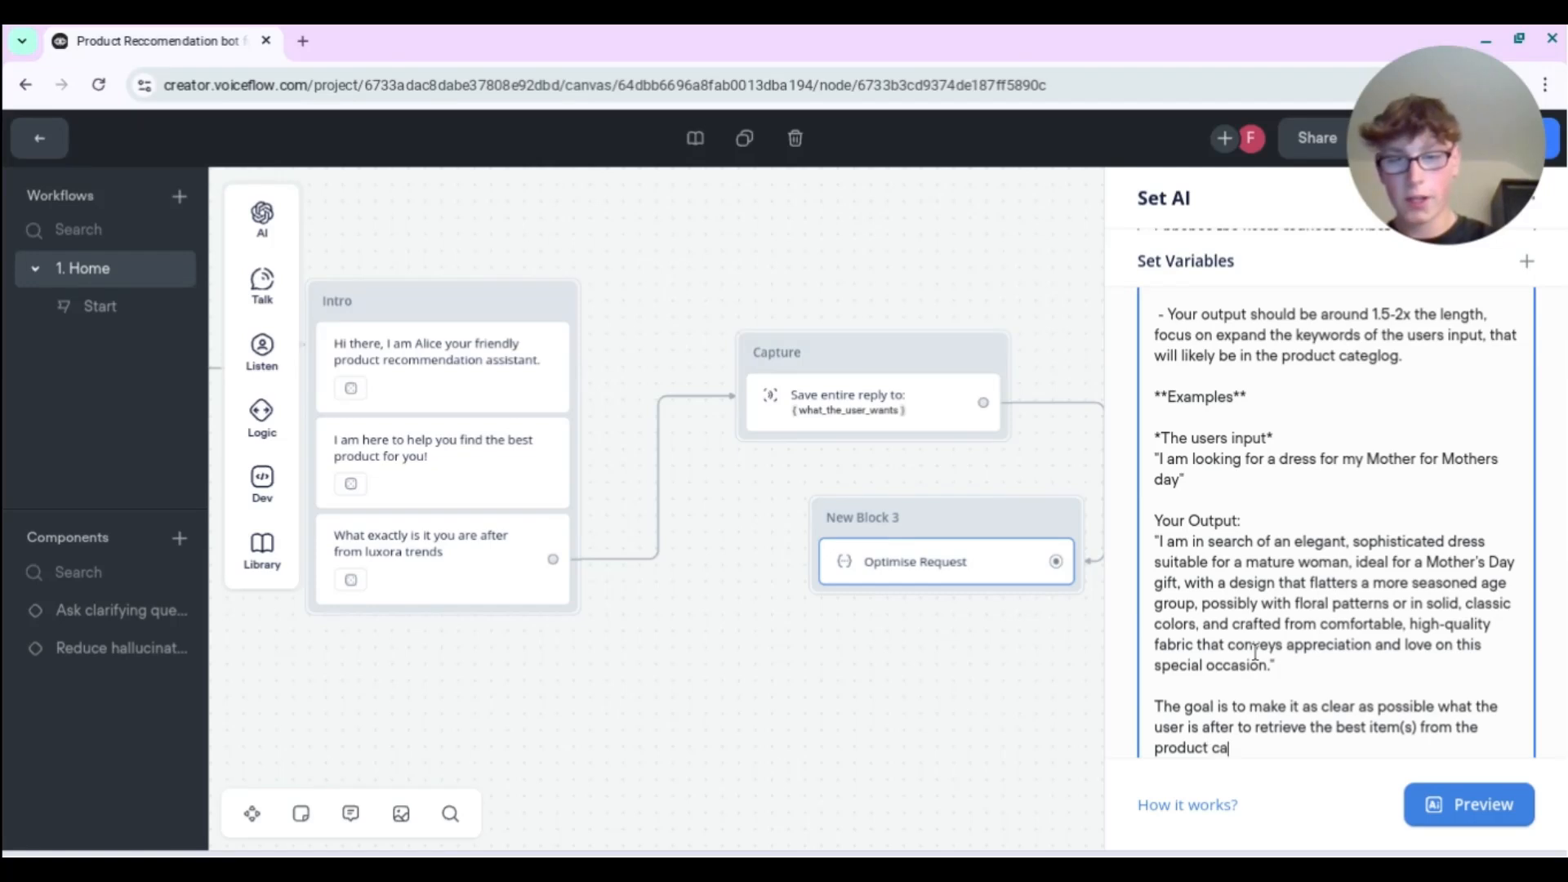
{"action": "type", "text": "telog"}
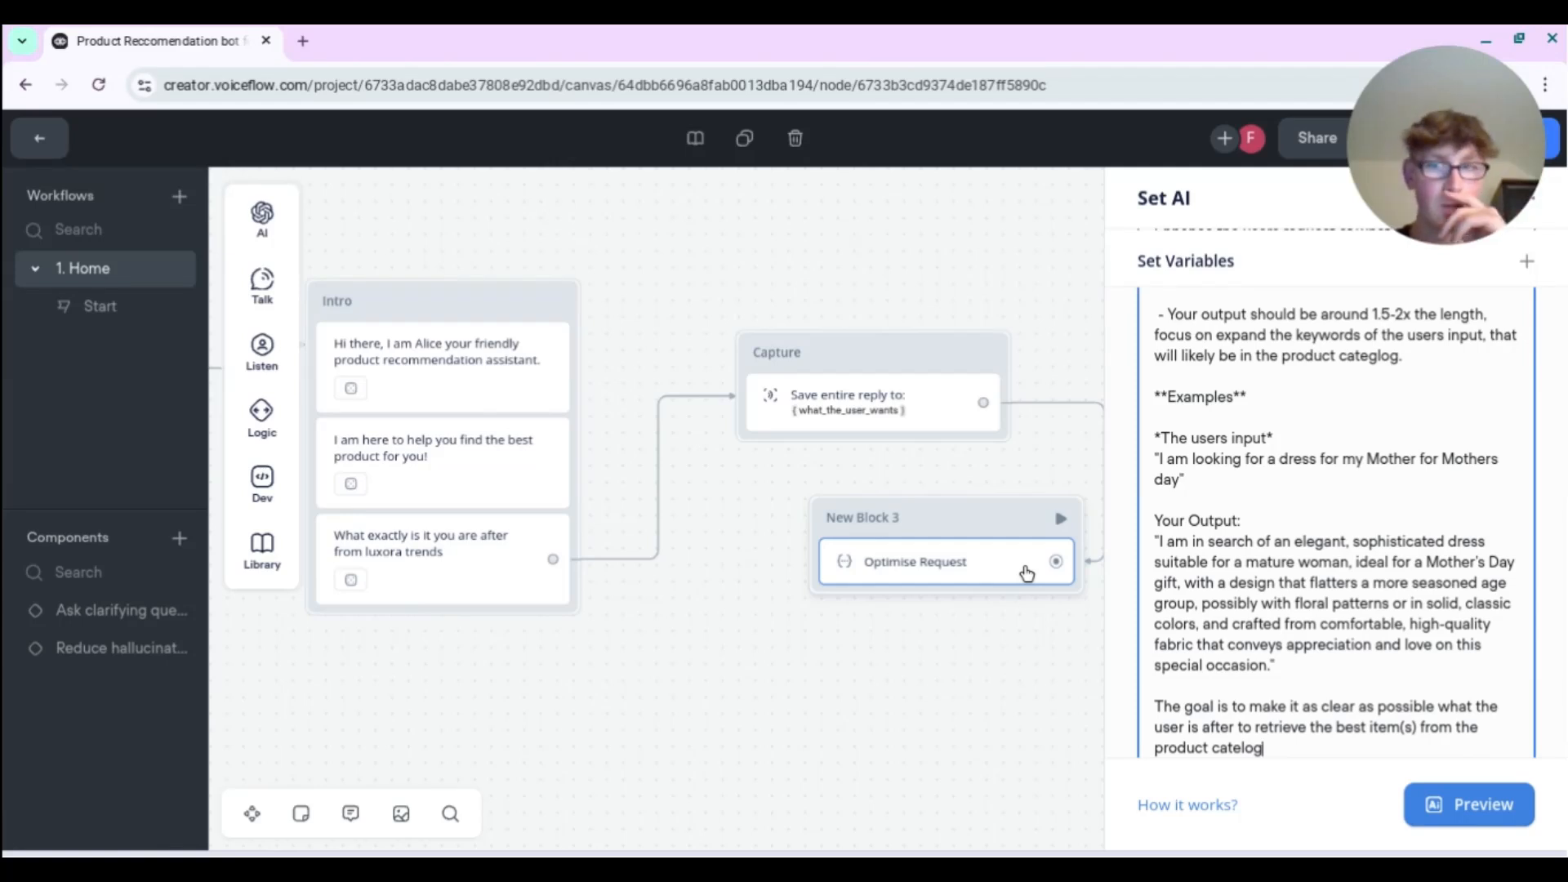
- Insert the heading "**Final Notes**" directly above the goal sentence in the system prompt
{"action": "scroll", "coordinate": [1337, 604], "scroll_direction": "down", "scroll_amount": 1}
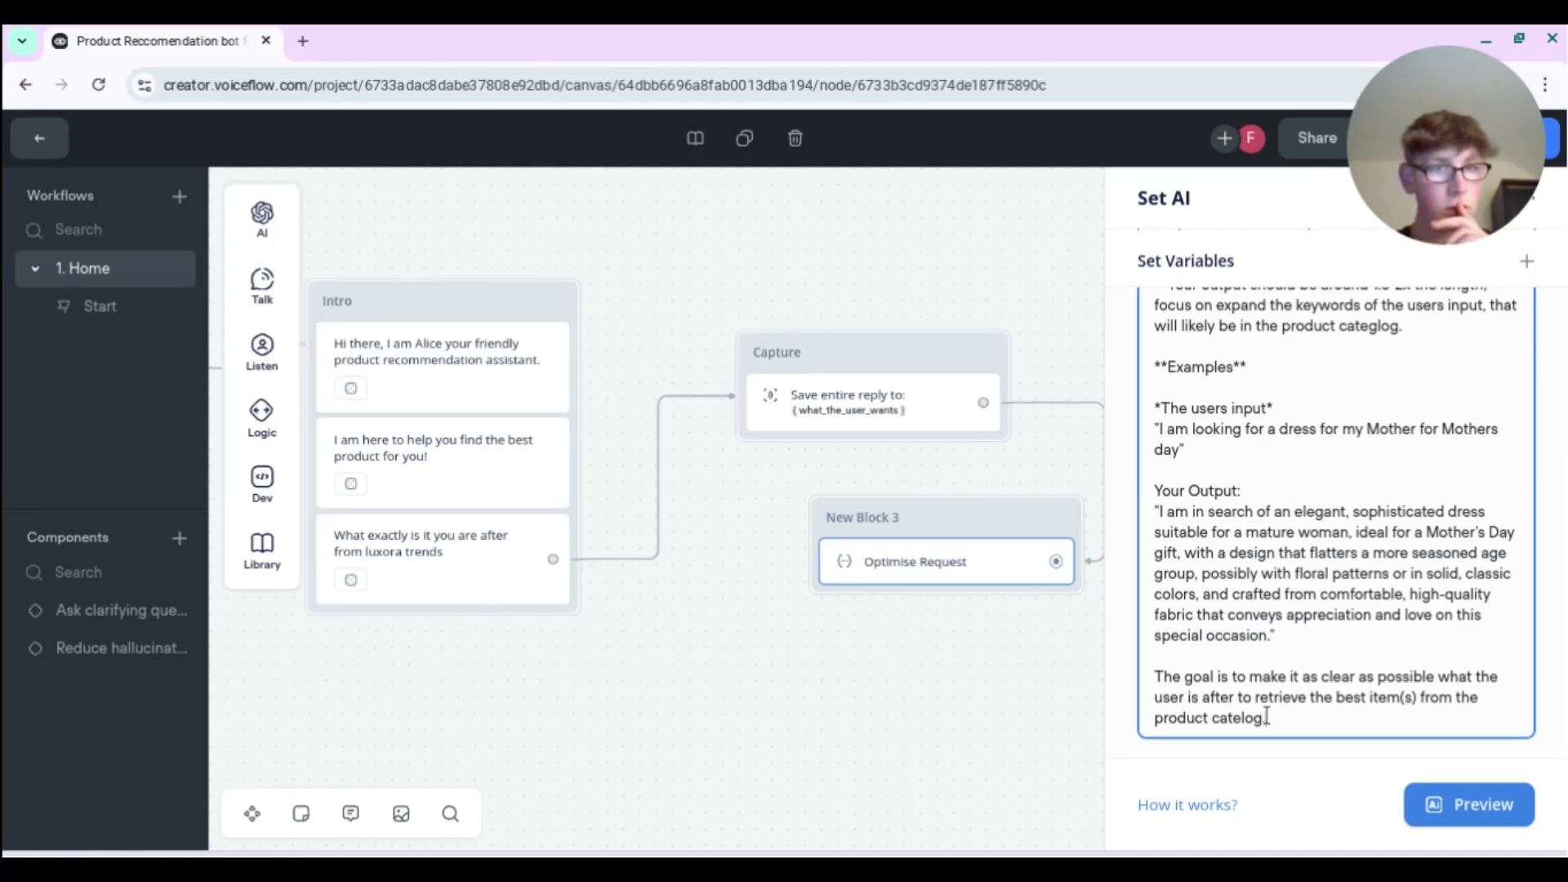
{"action": "left_click", "coordinate": [1264, 651]}
{"action": "key", "text": "Return"}
{"action": "type", "text": "**F"}
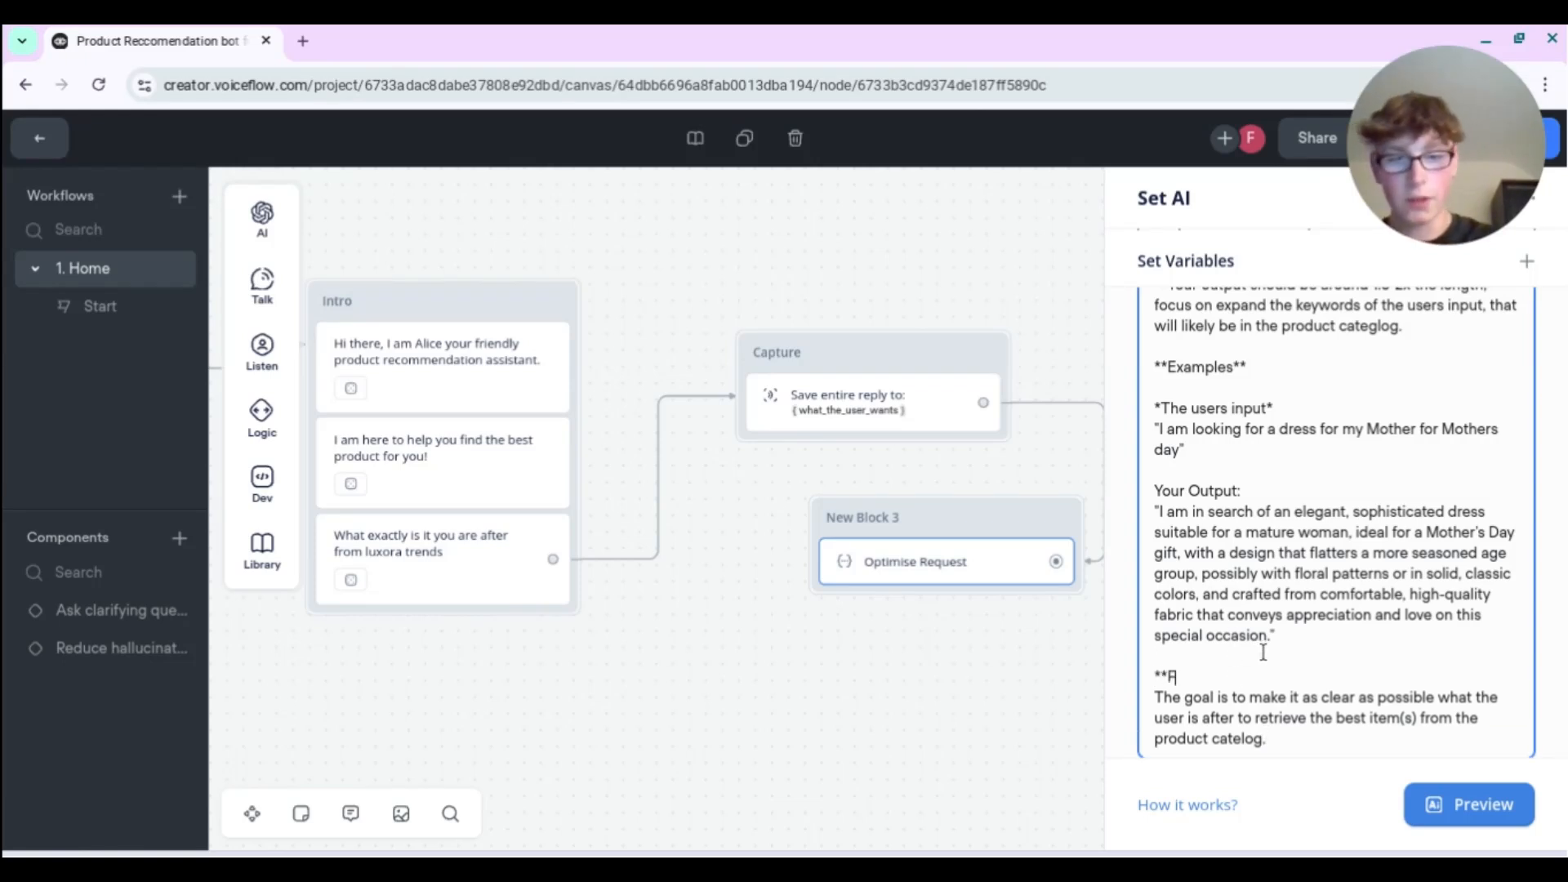
{"action": "type", "text": "inal Notes**"}
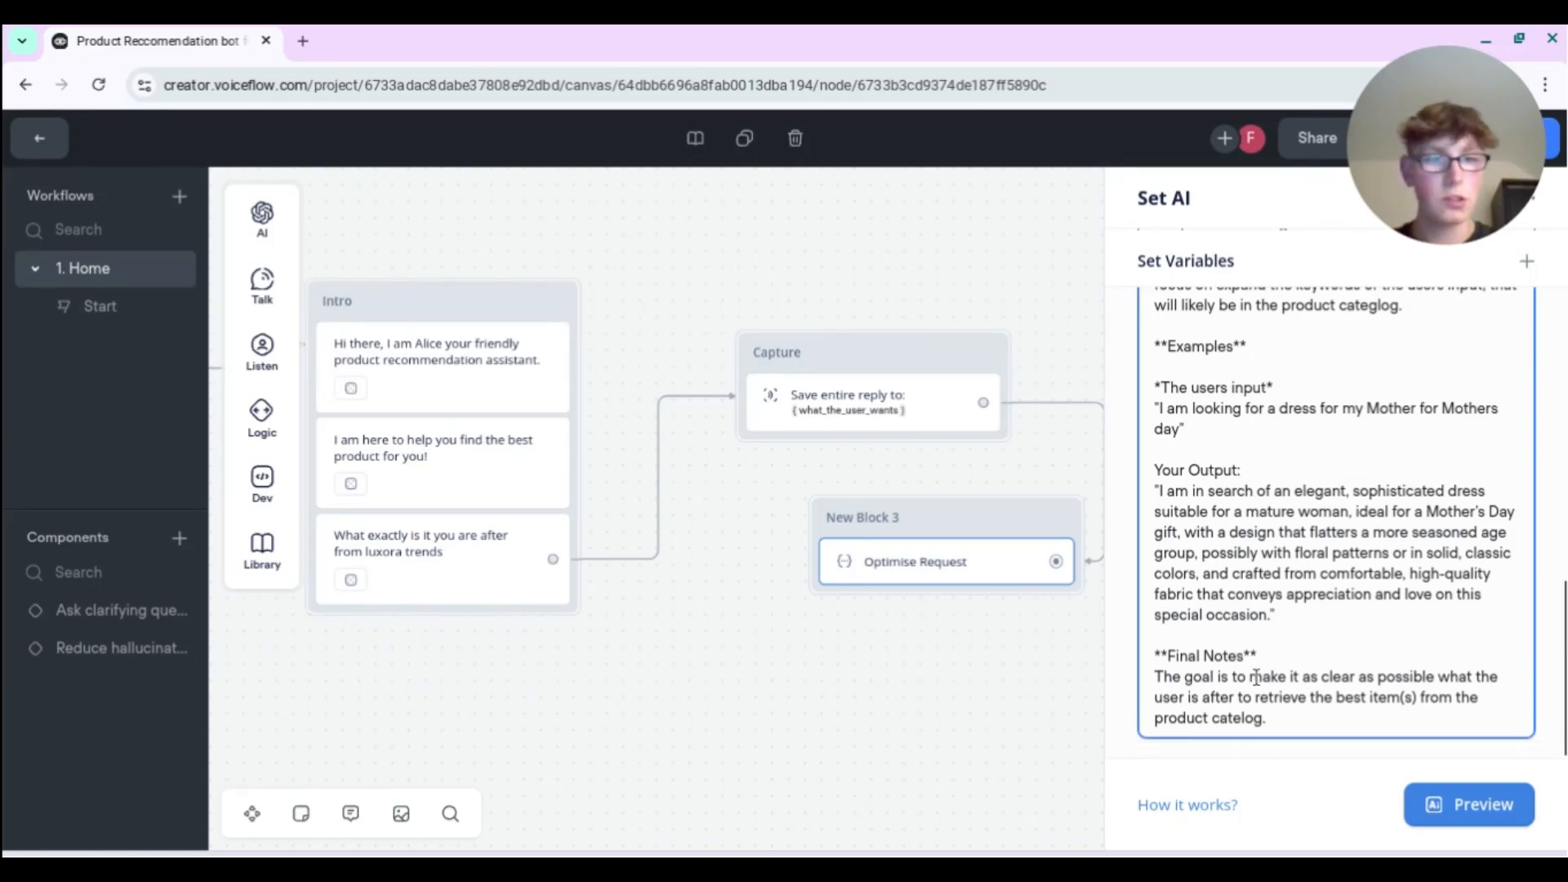
- Below the goal sentence, leave a blank line and add the bullet "- Always keep you outputs focused on the task"
{"action": "scroll", "coordinate": [1282, 673], "scroll_direction": "down", "scroll_amount": 1}
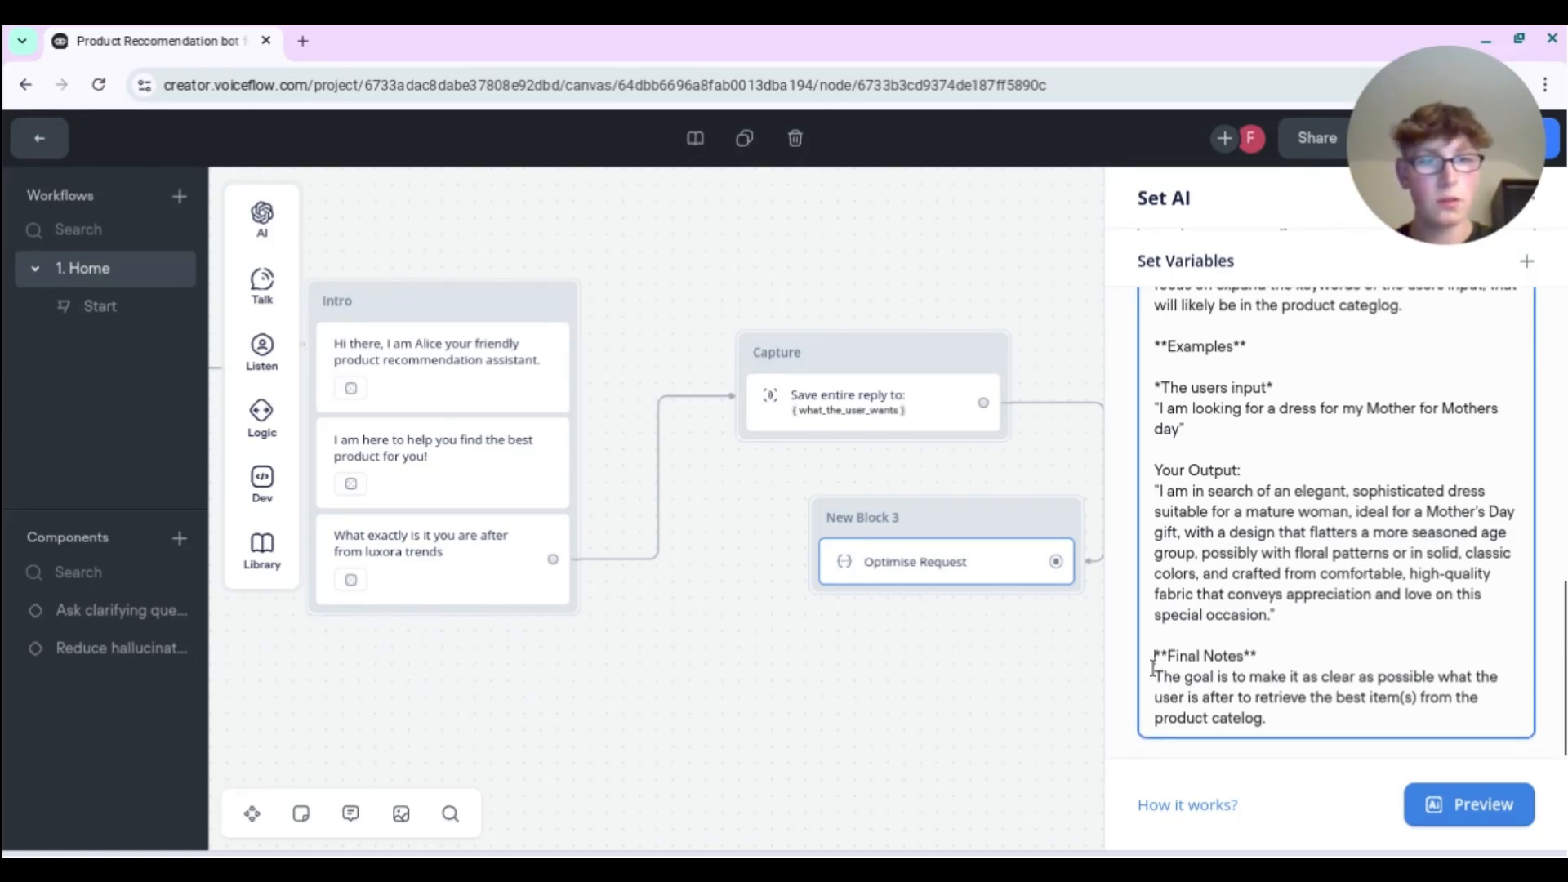
{"action": "left_click", "coordinate": [1303, 724]}
{"action": "key", "text": "Return"}
{"action": "key", "text": "Return"}
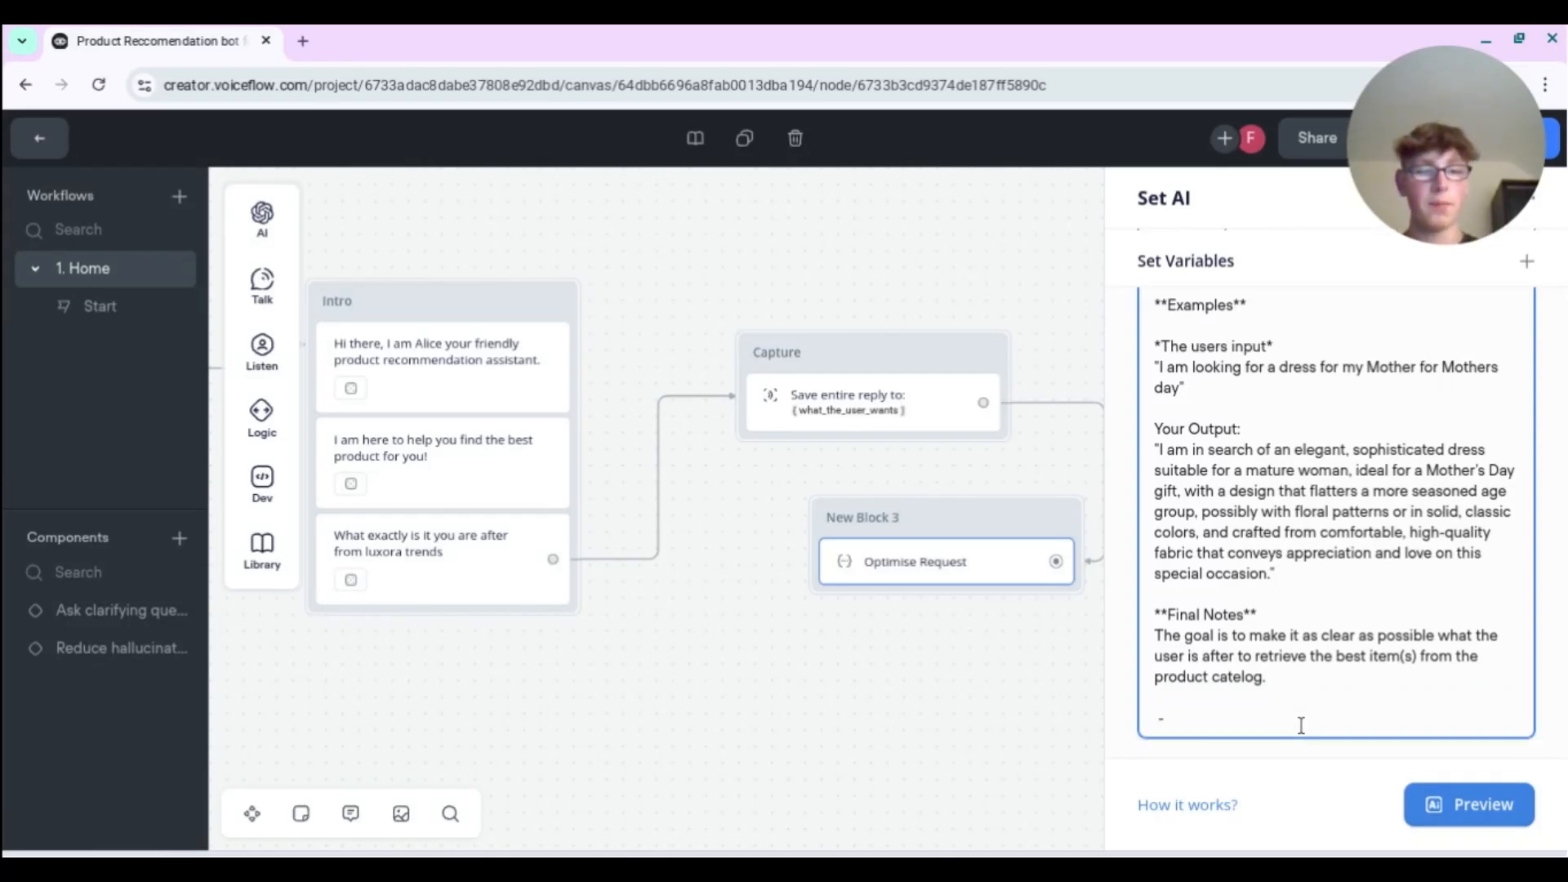
{"action": "type", "text": "- Always keep"}
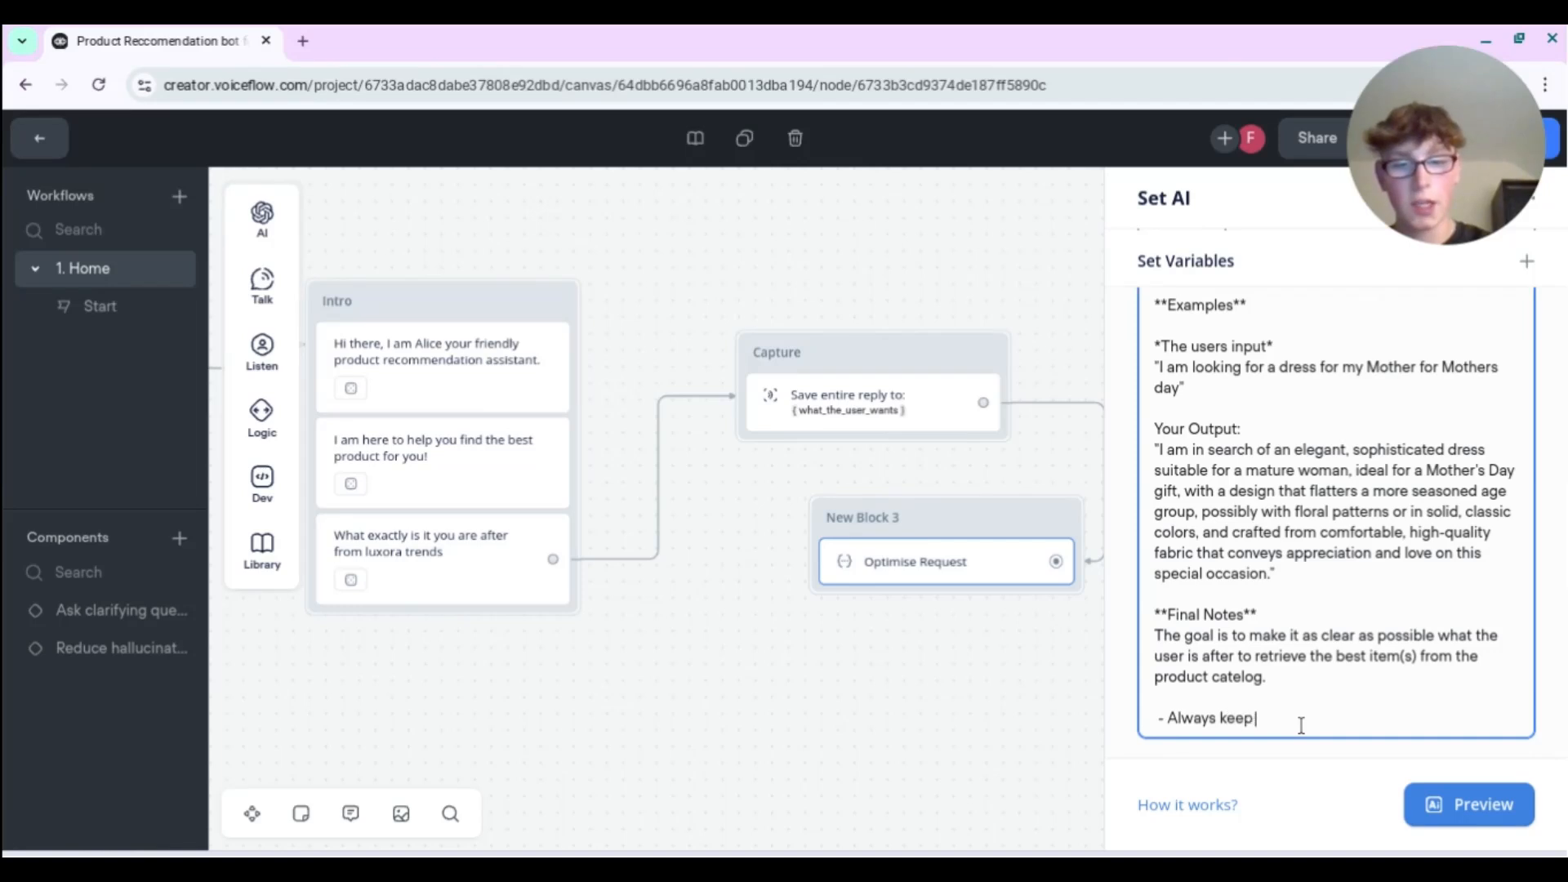
{"action": "type", "text": " you out"}
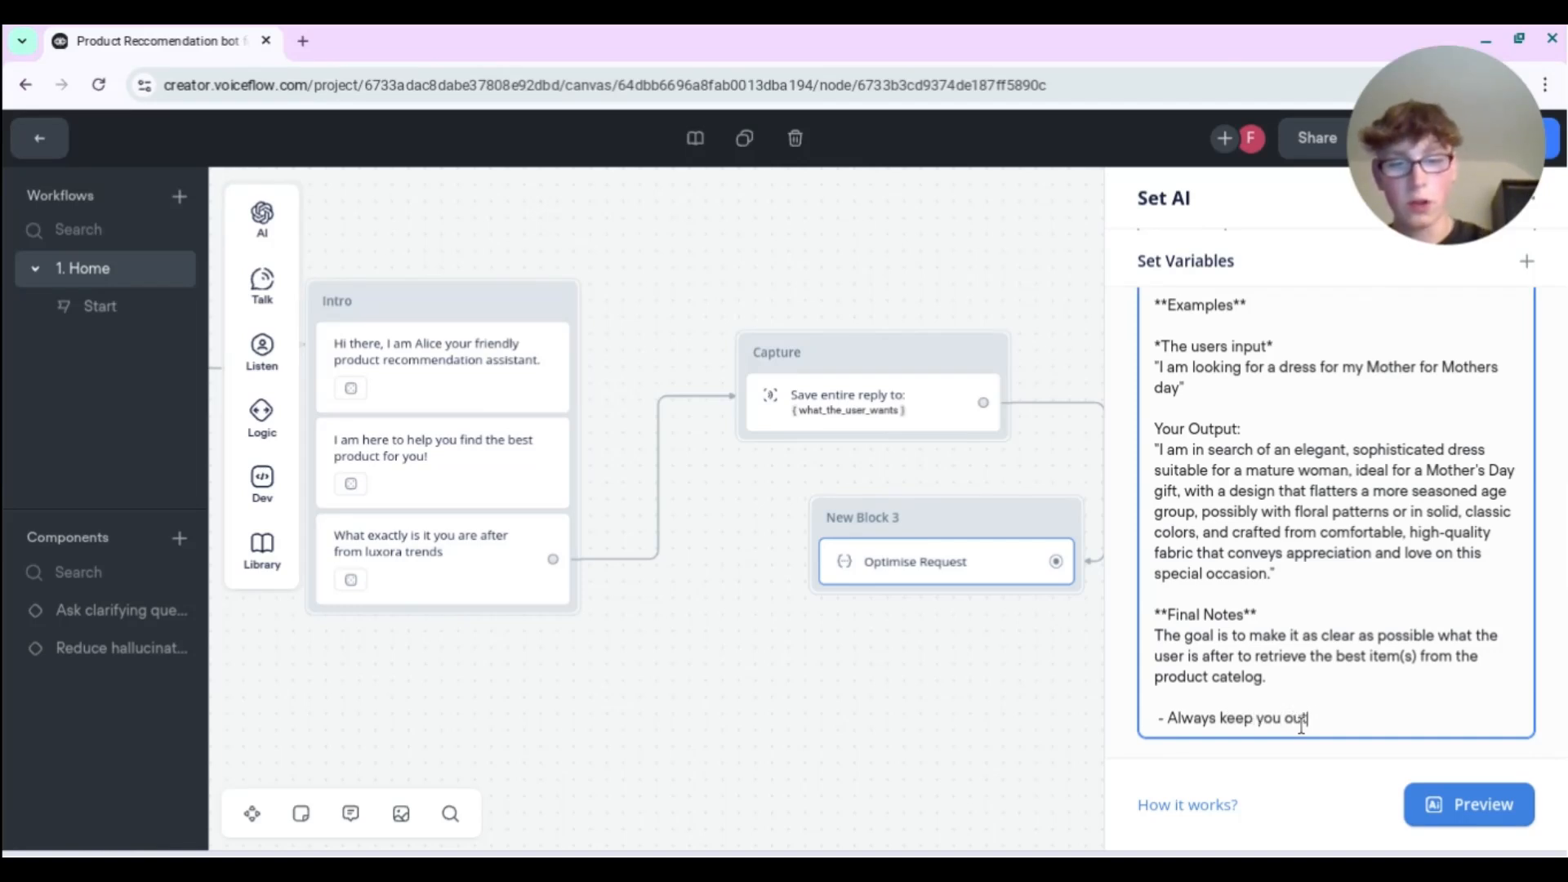
{"action": "type", "text": "puts focused on "}
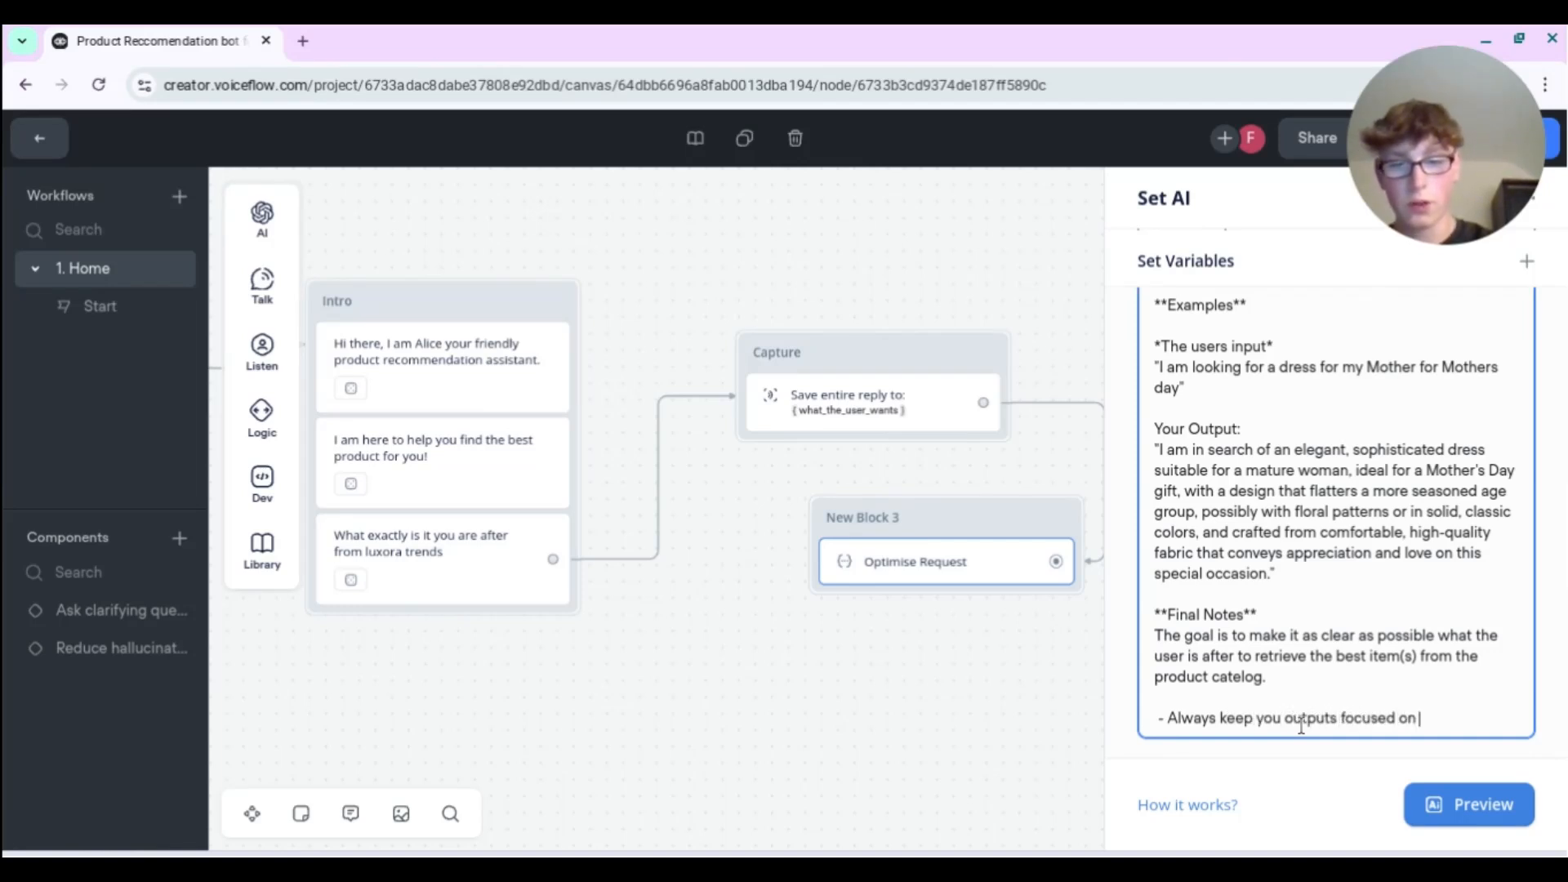
{"action": "type", "text": "the task"}
- Add a second bullet under Final Notes reading "- This task is highly important to the success of Luxora trends"
{"action": "key", "text": "Return"}
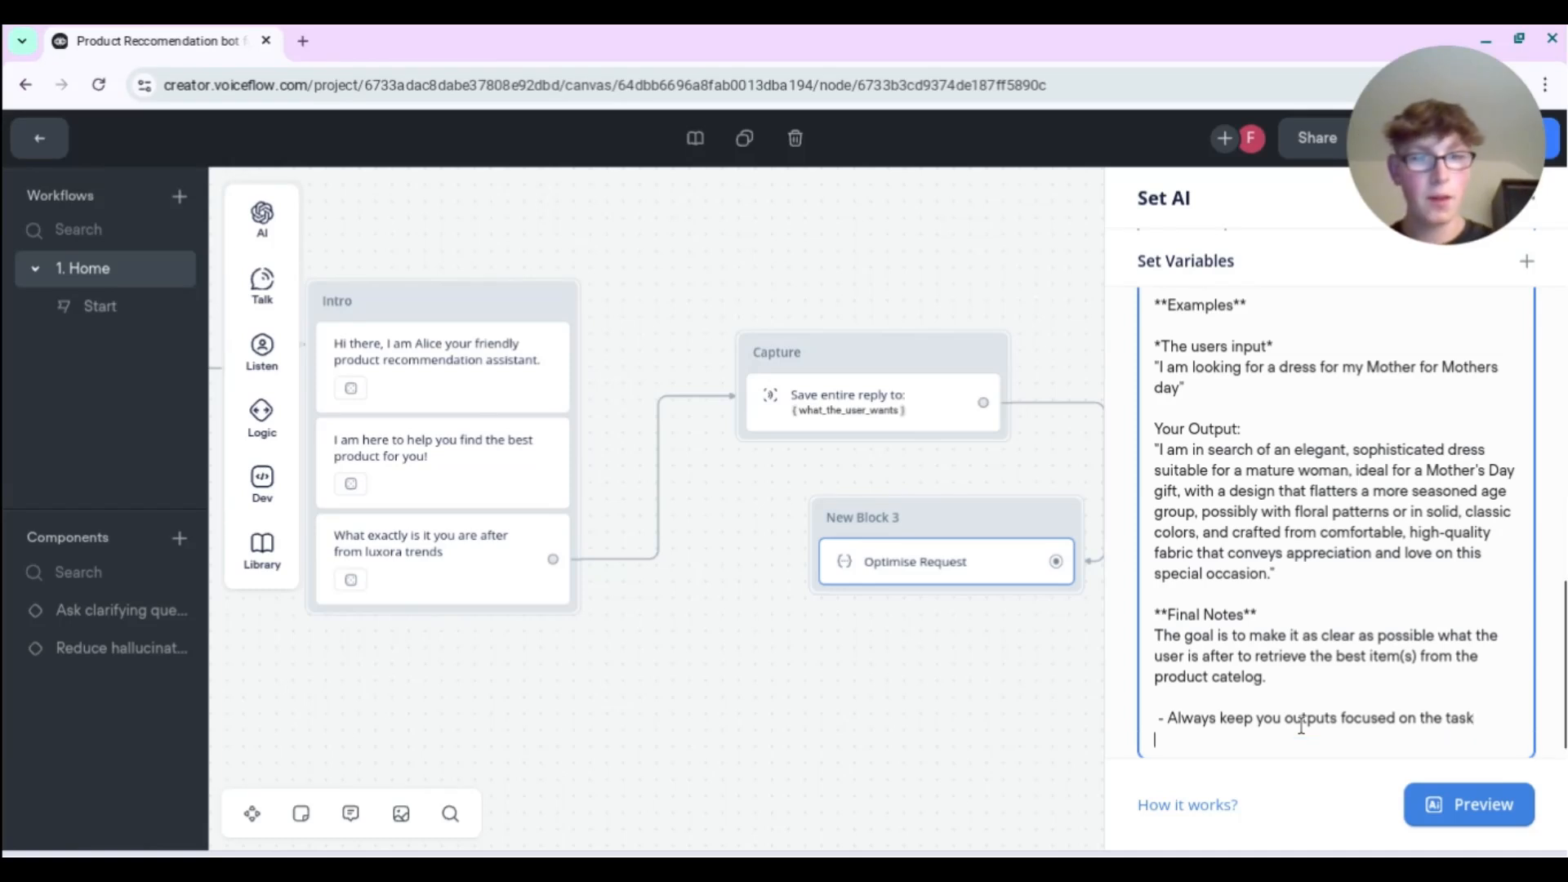
{"action": "type", "text": "- Thio"}
{"action": "type", "text": "g"}
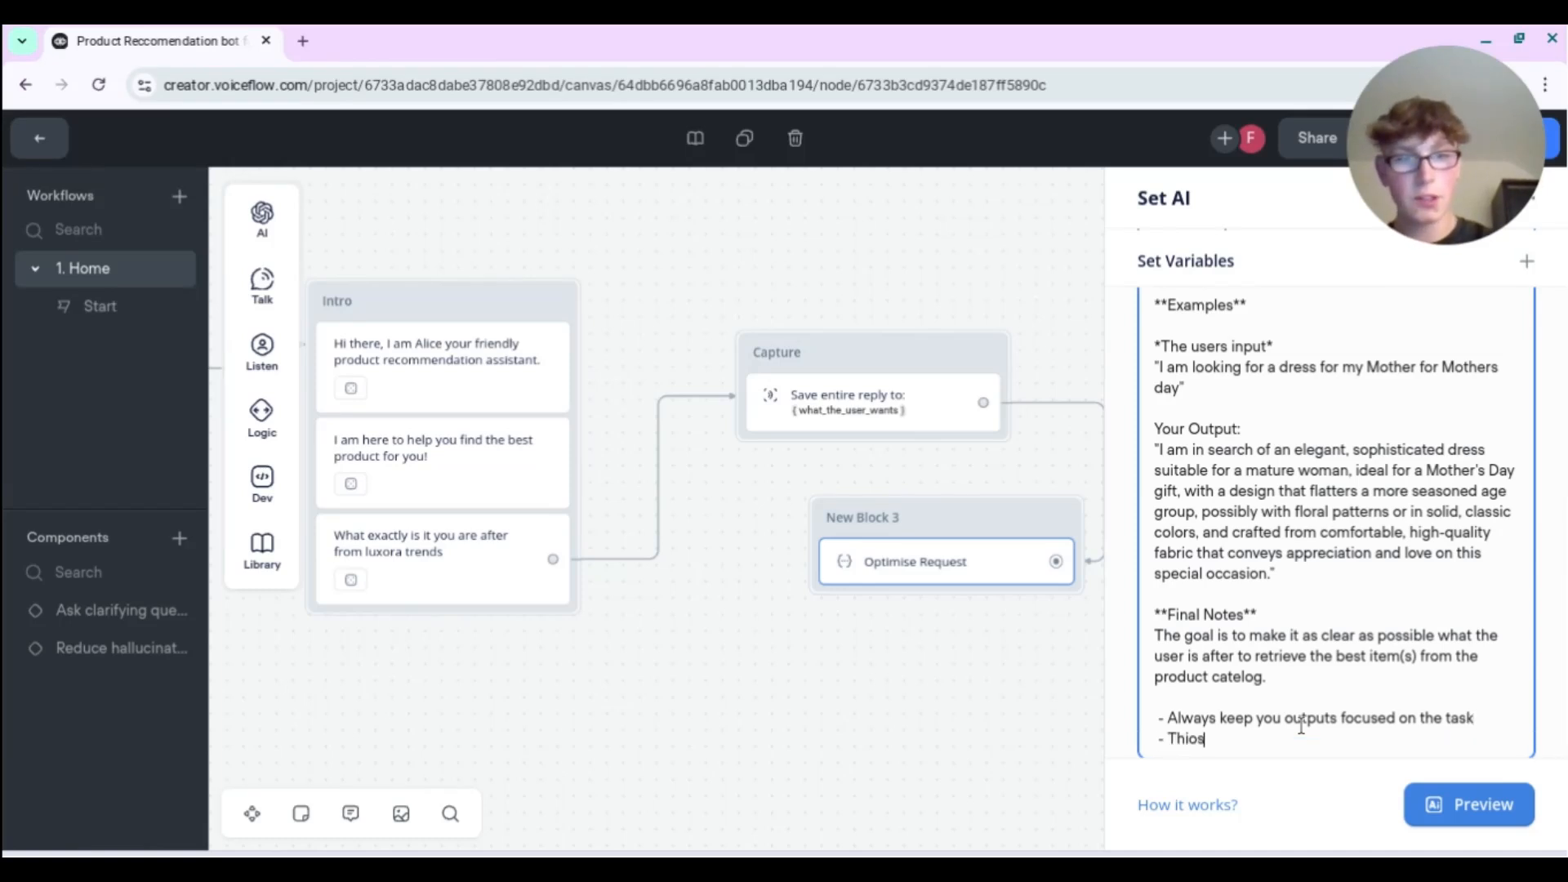
{"action": "key", "text": "BackSpace"}
{"action": "key", "text": "BackSpace"}
{"action": "type", "text": "s task is h"}
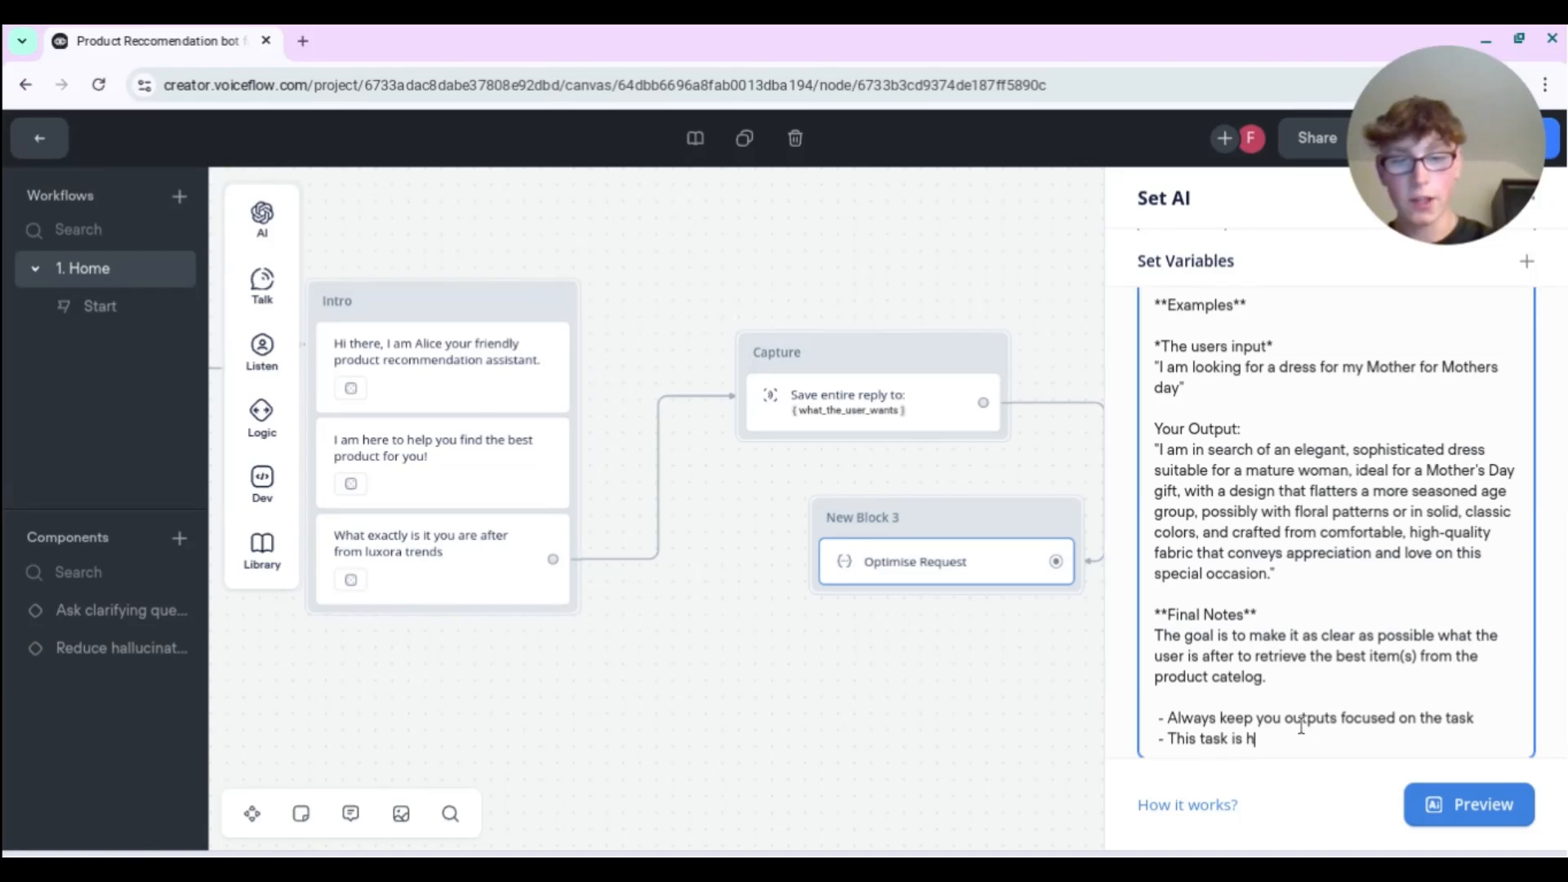
{"action": "type", "text": "ighly importan"}
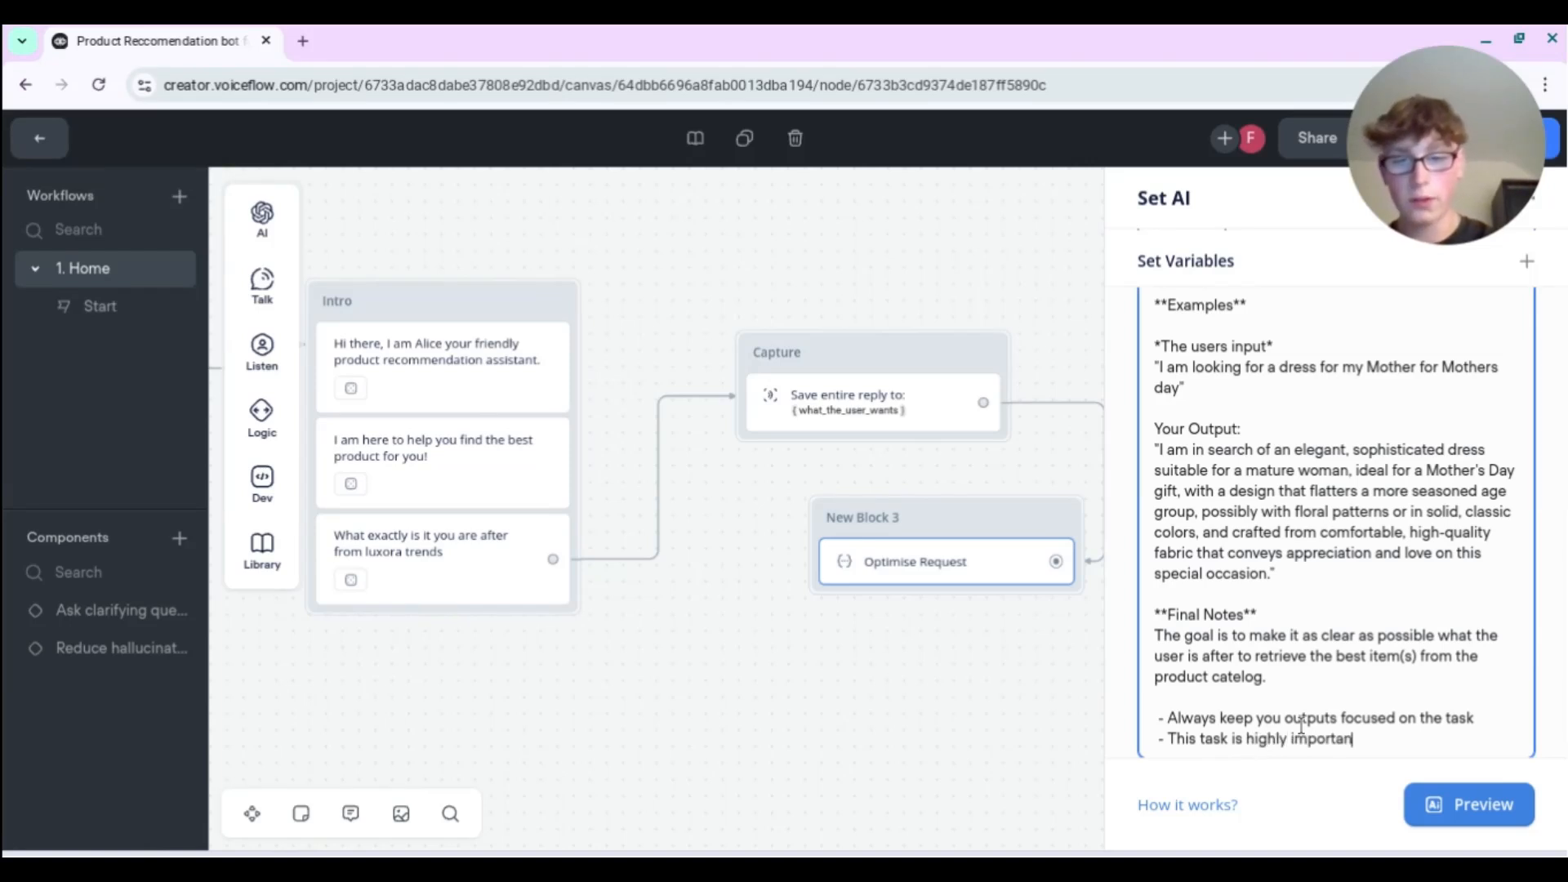
{"action": "type", "text": "t to the success "}
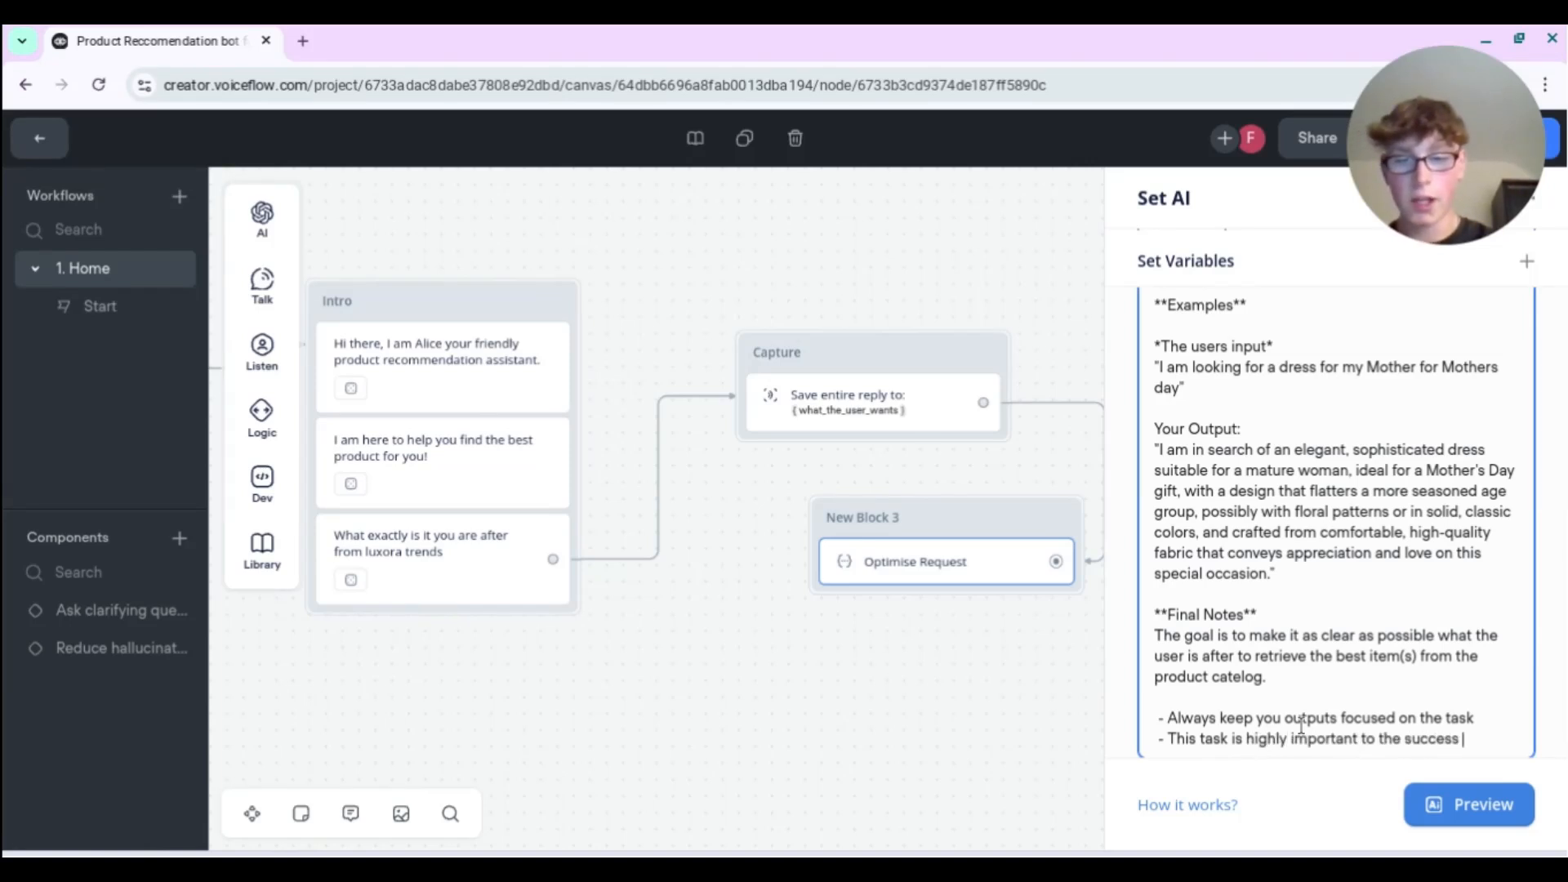
{"action": "type", "text": "of Luxora trends"}
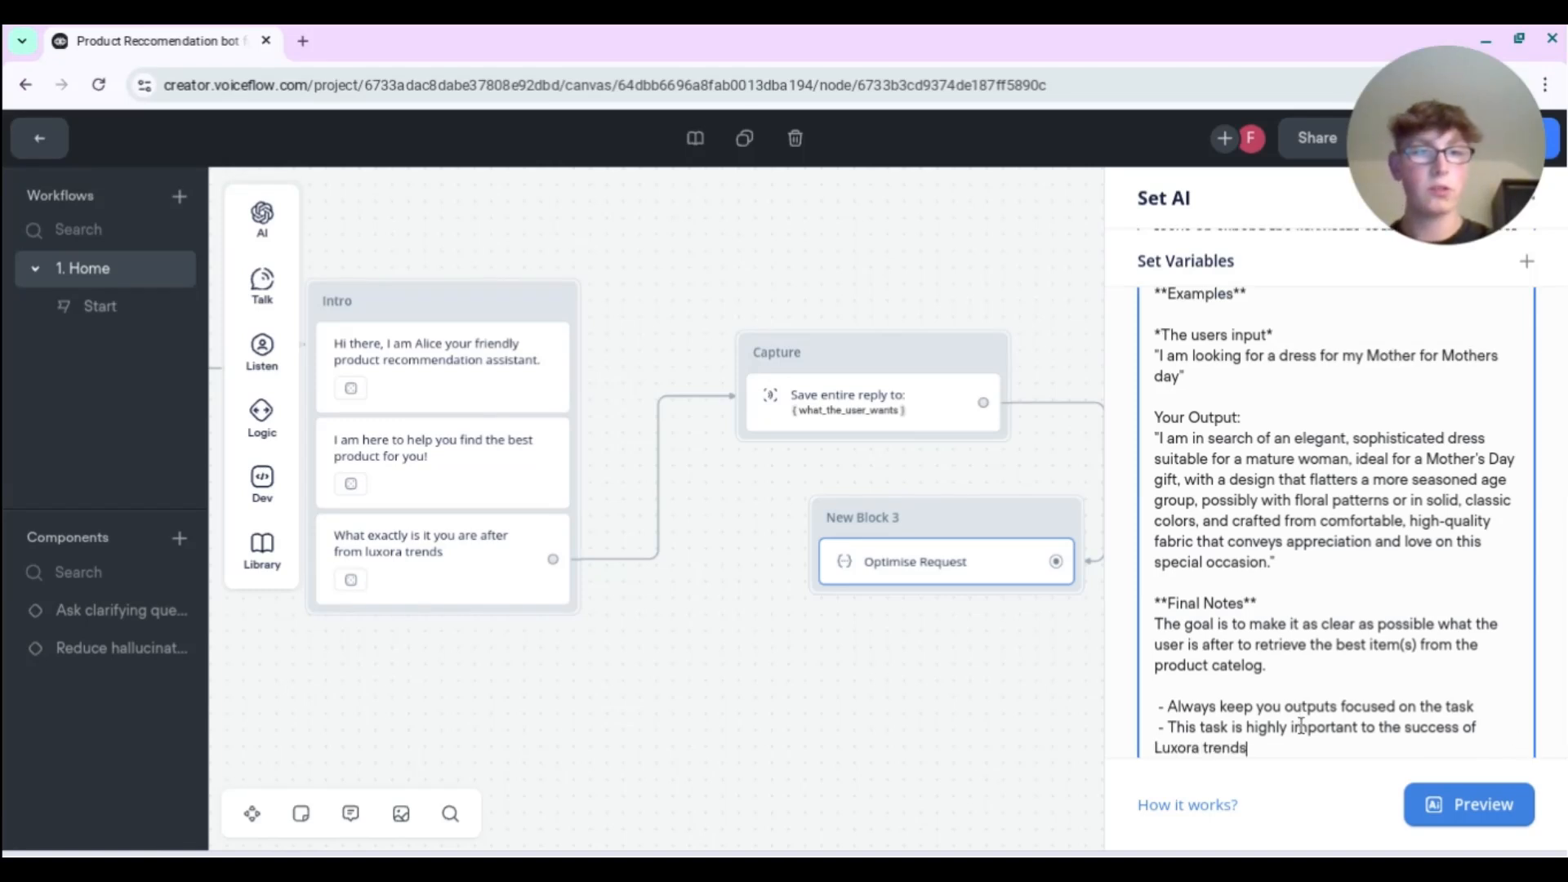
- Extend the second bullet with ", and the team deeply appreciate your efforts."
{"action": "type", "text": ", and "}
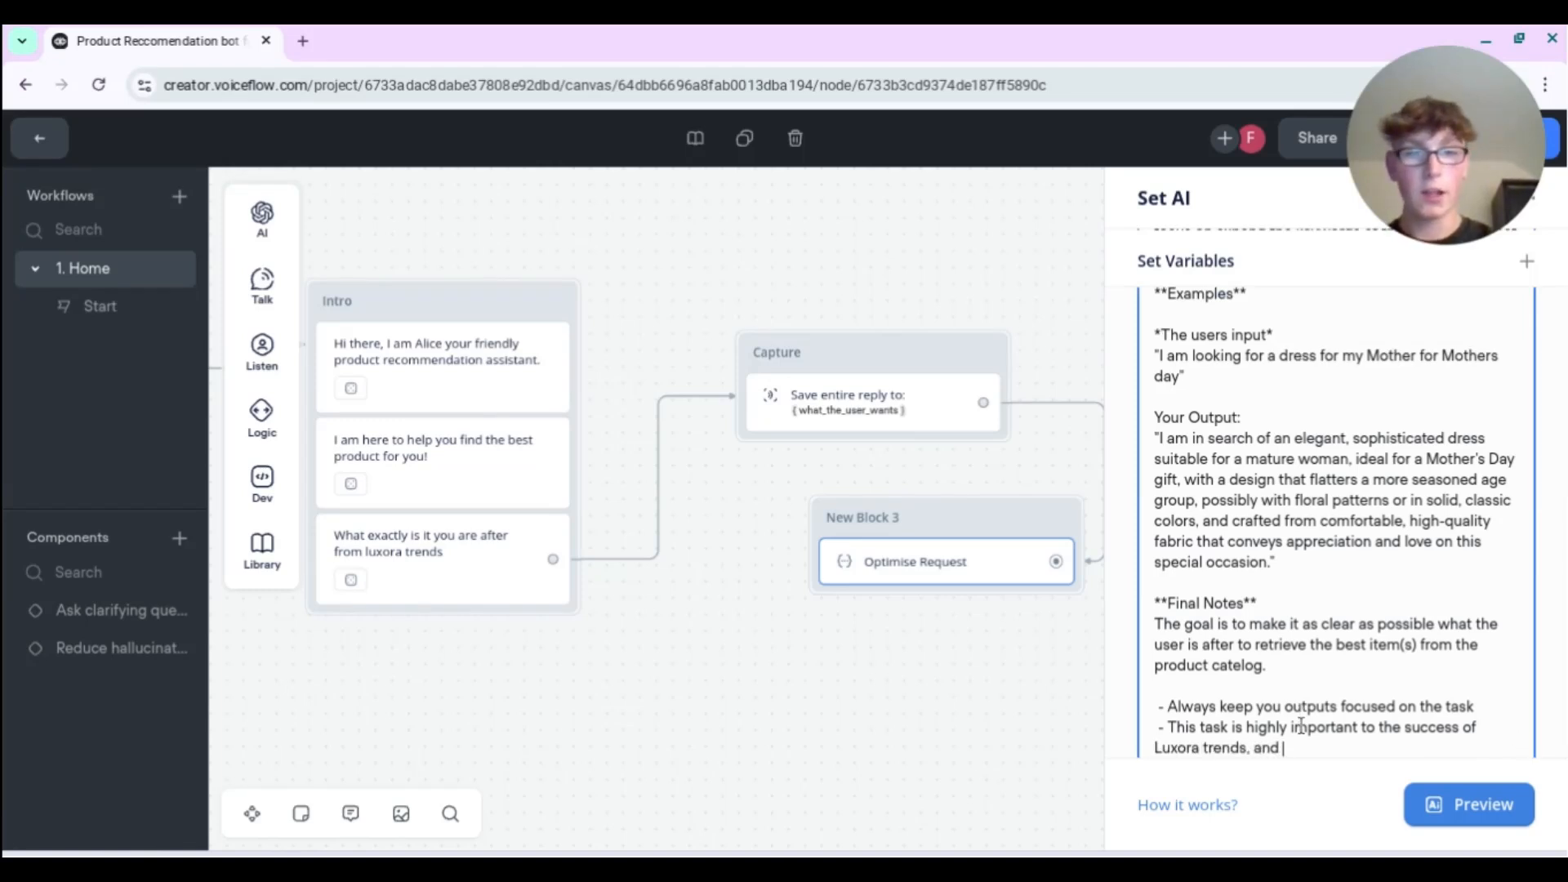
{"action": "type", "text": "the team deeply"}
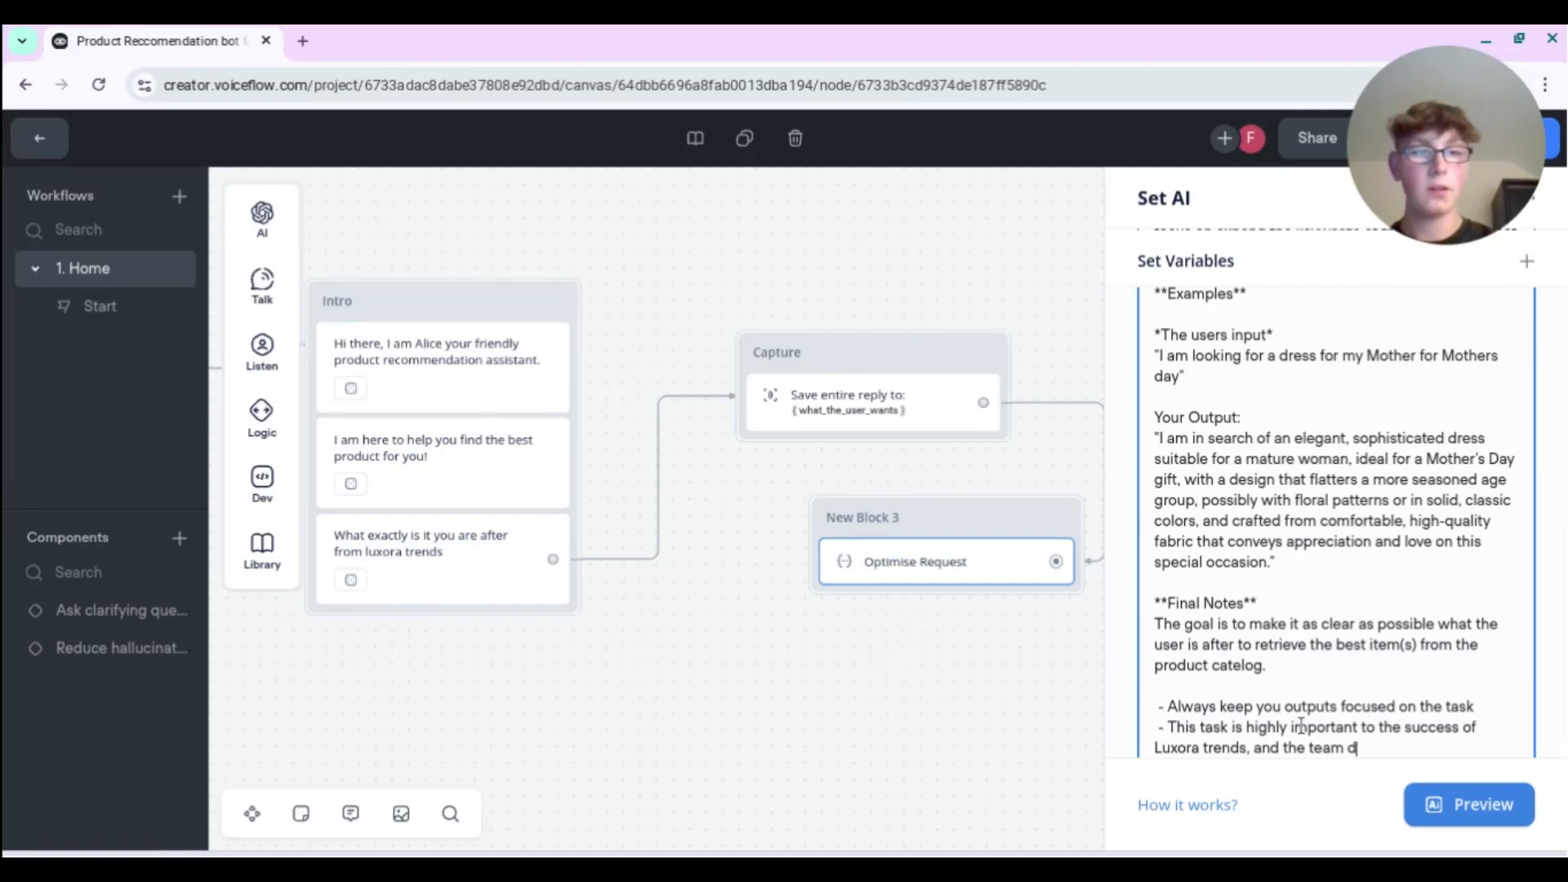
{"action": "key", "text": "BackSpace"}
{"action": "key", "text": "BackSpace"}
{"action": "type", "text": "l"}
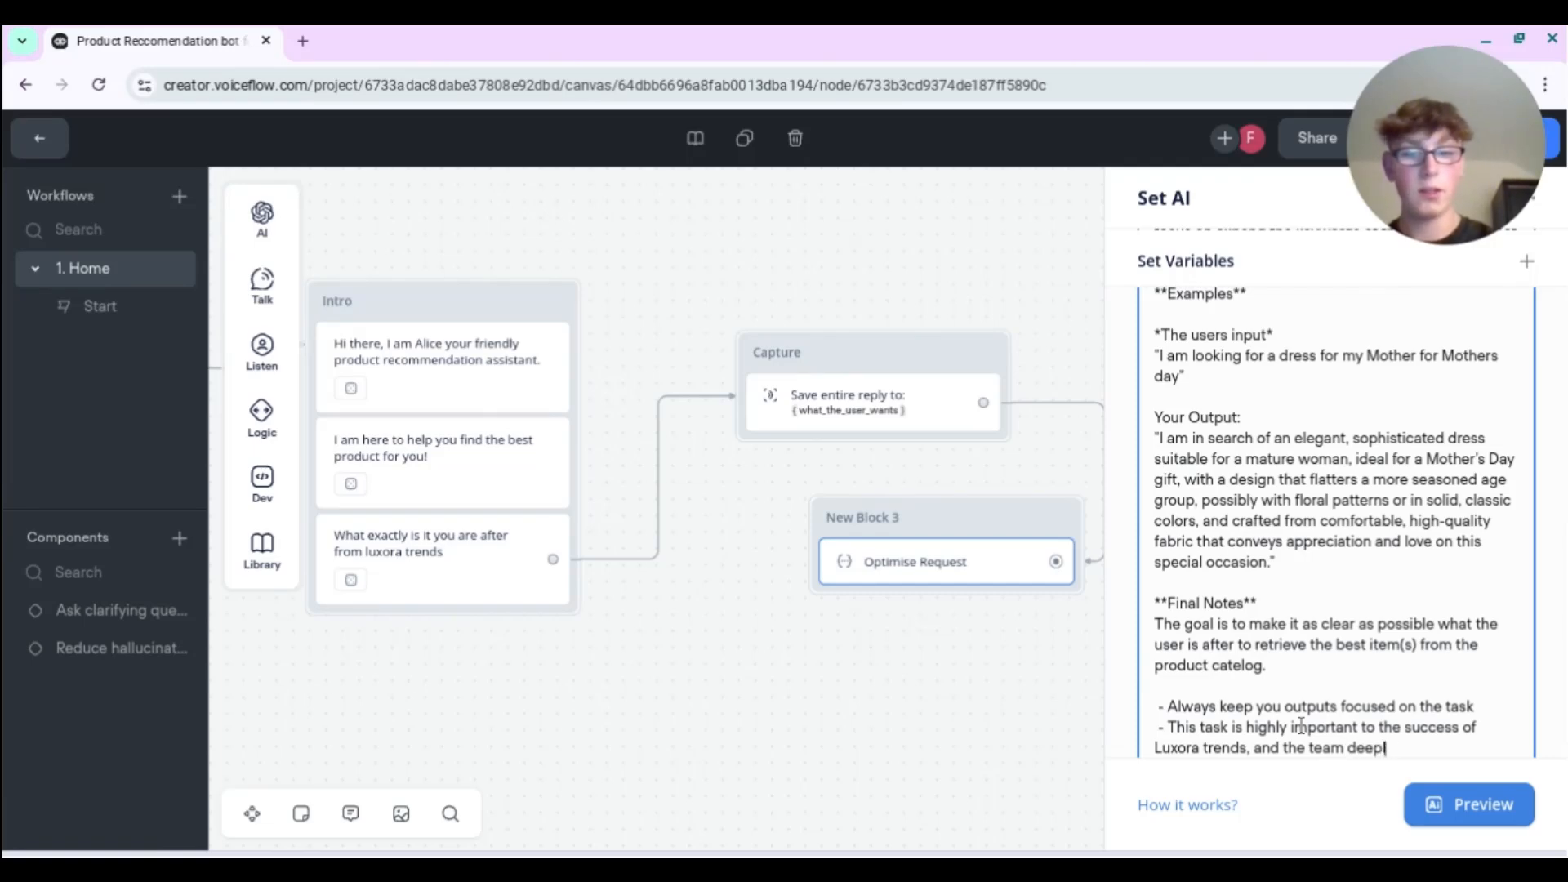
{"action": "type", "text": "y appreciate "}
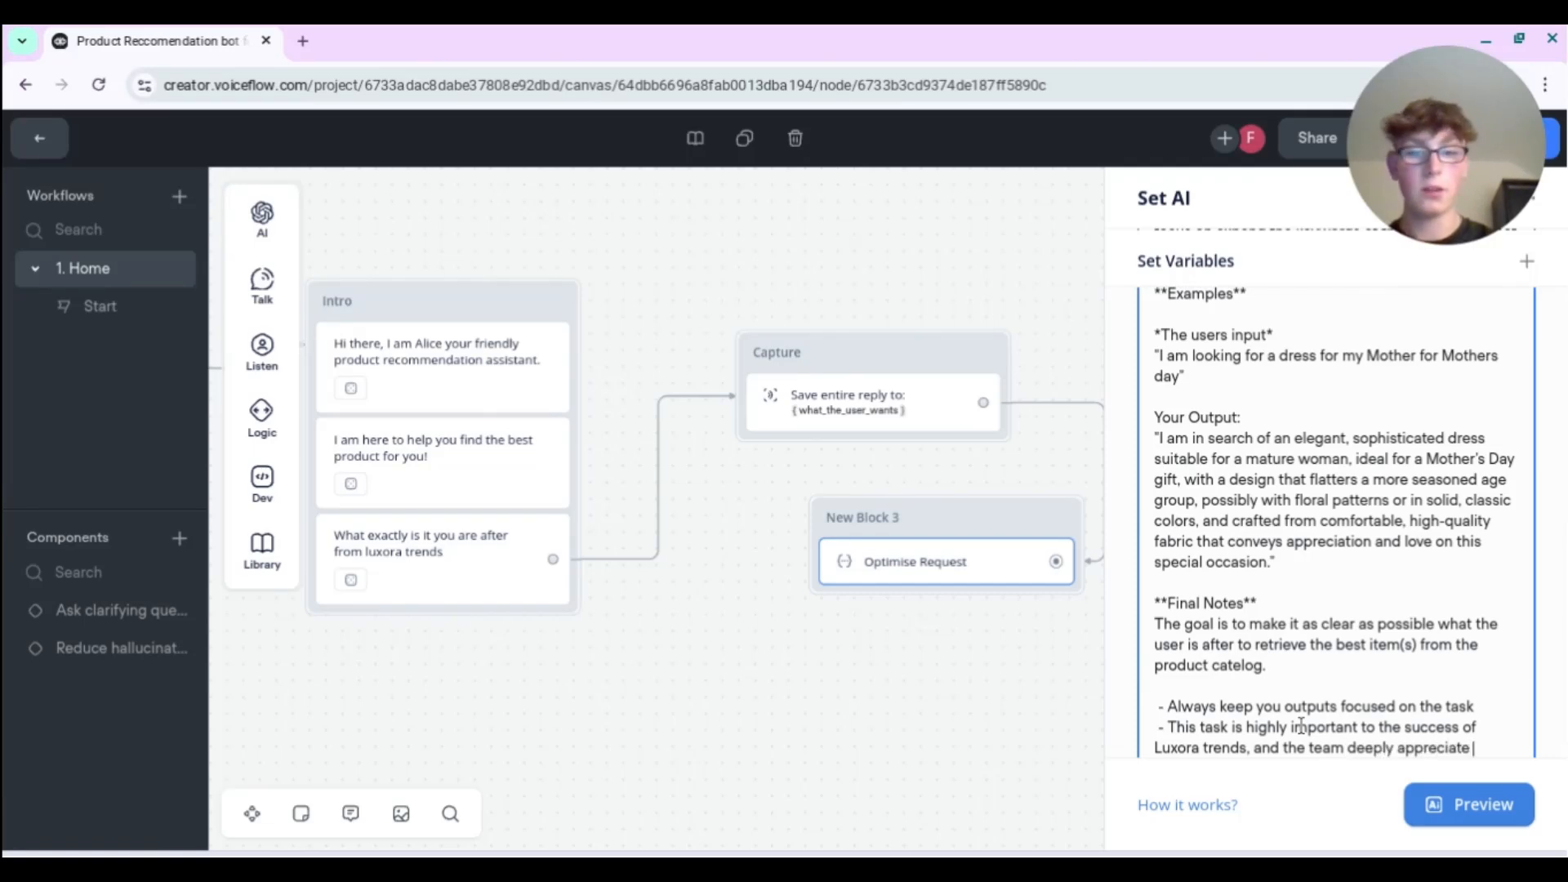
{"action": "type", "text": "yiour efforts"}
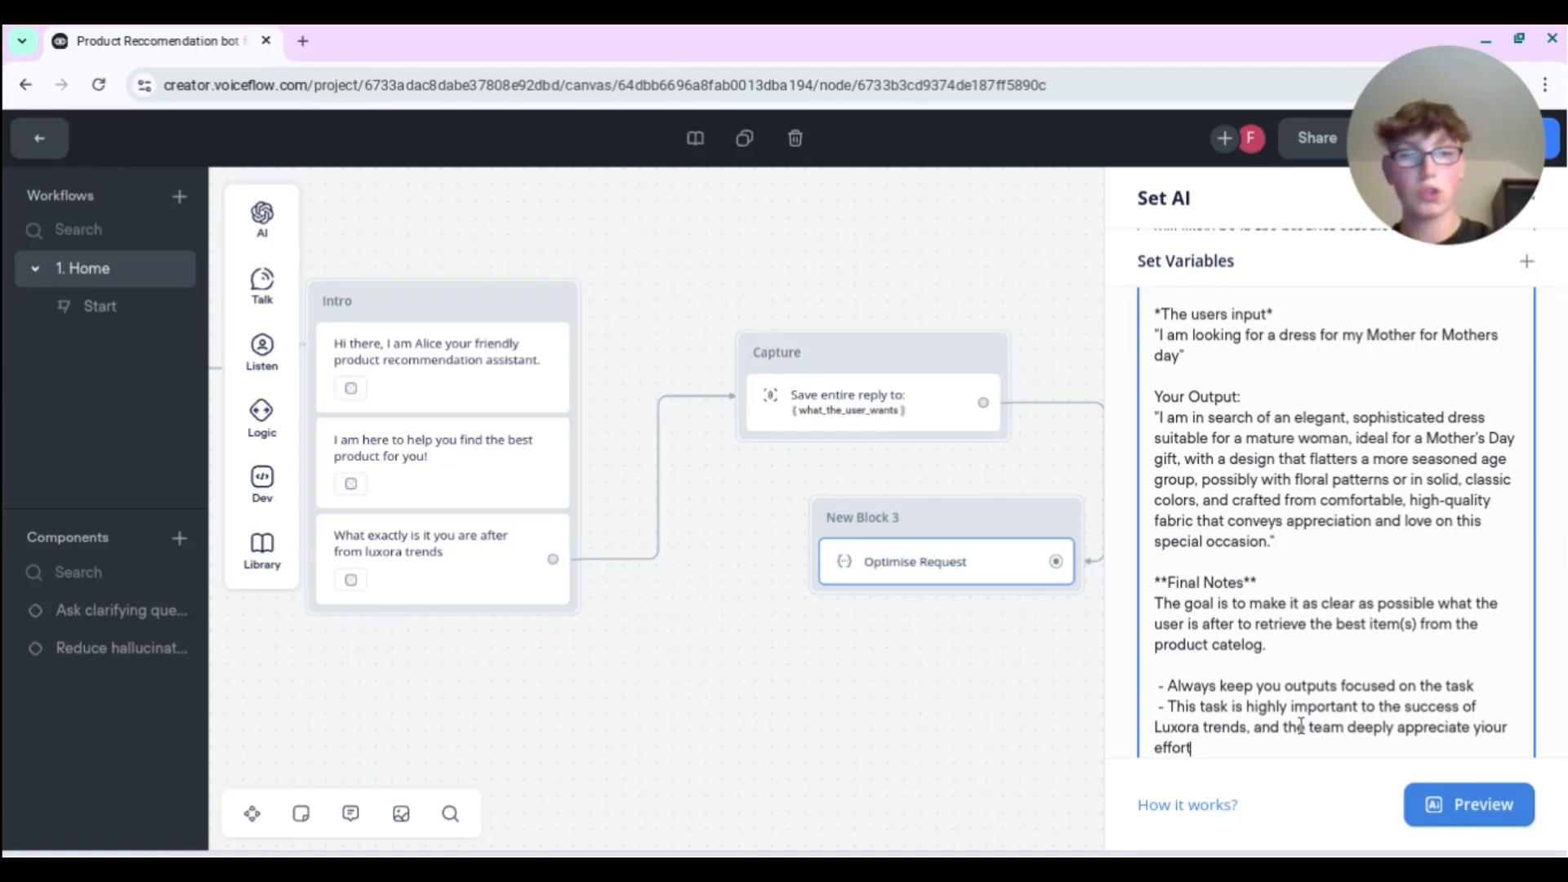
{"action": "left_click", "coordinate": [1485, 731]}
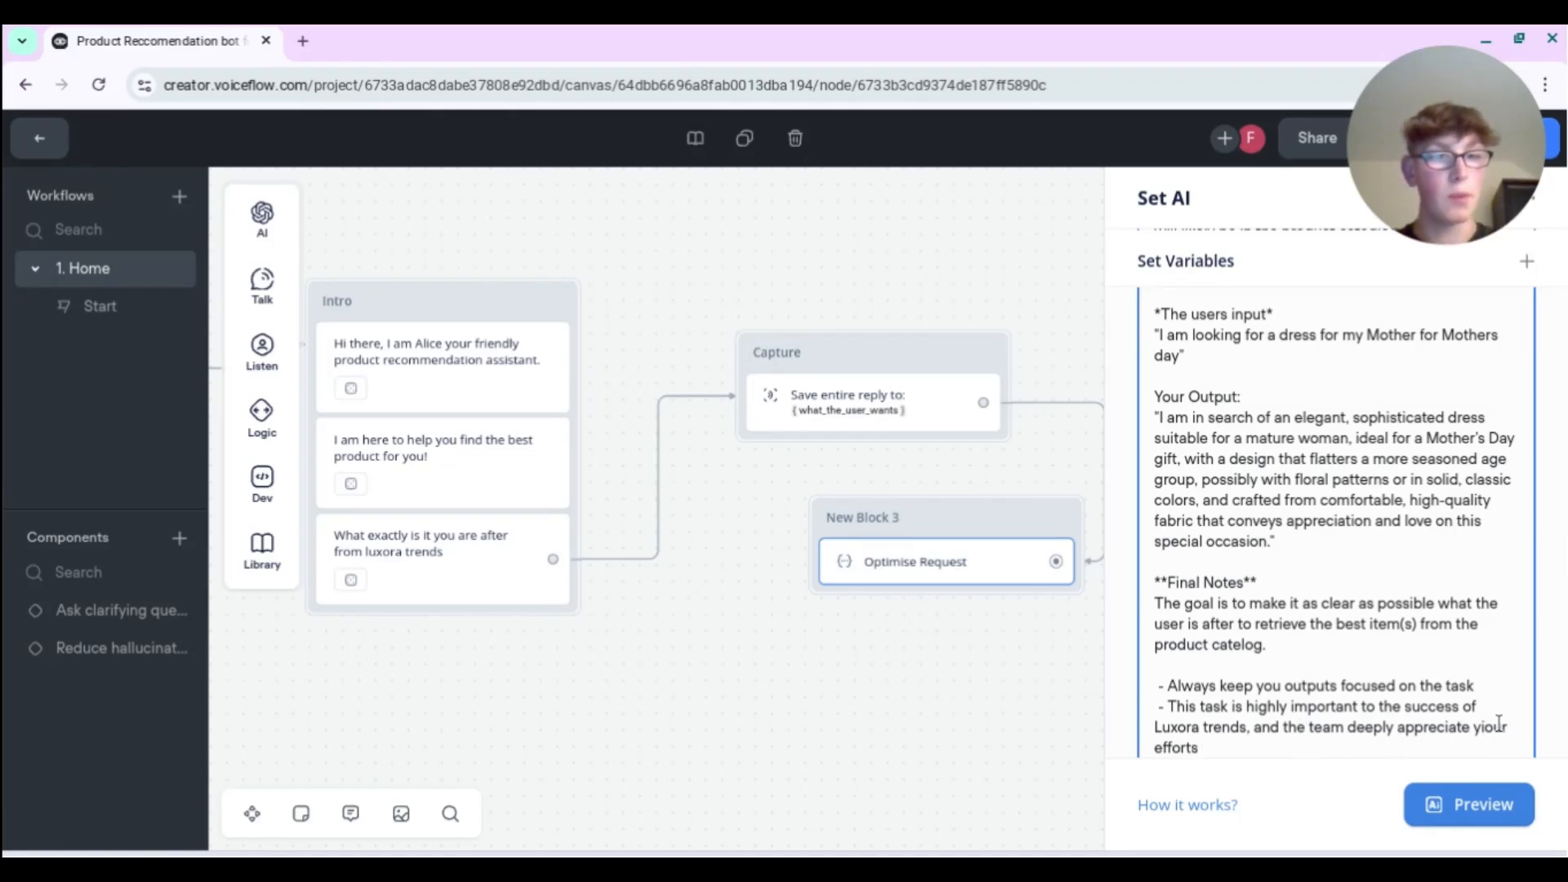
{"action": "key", "text": "BackSpace"}
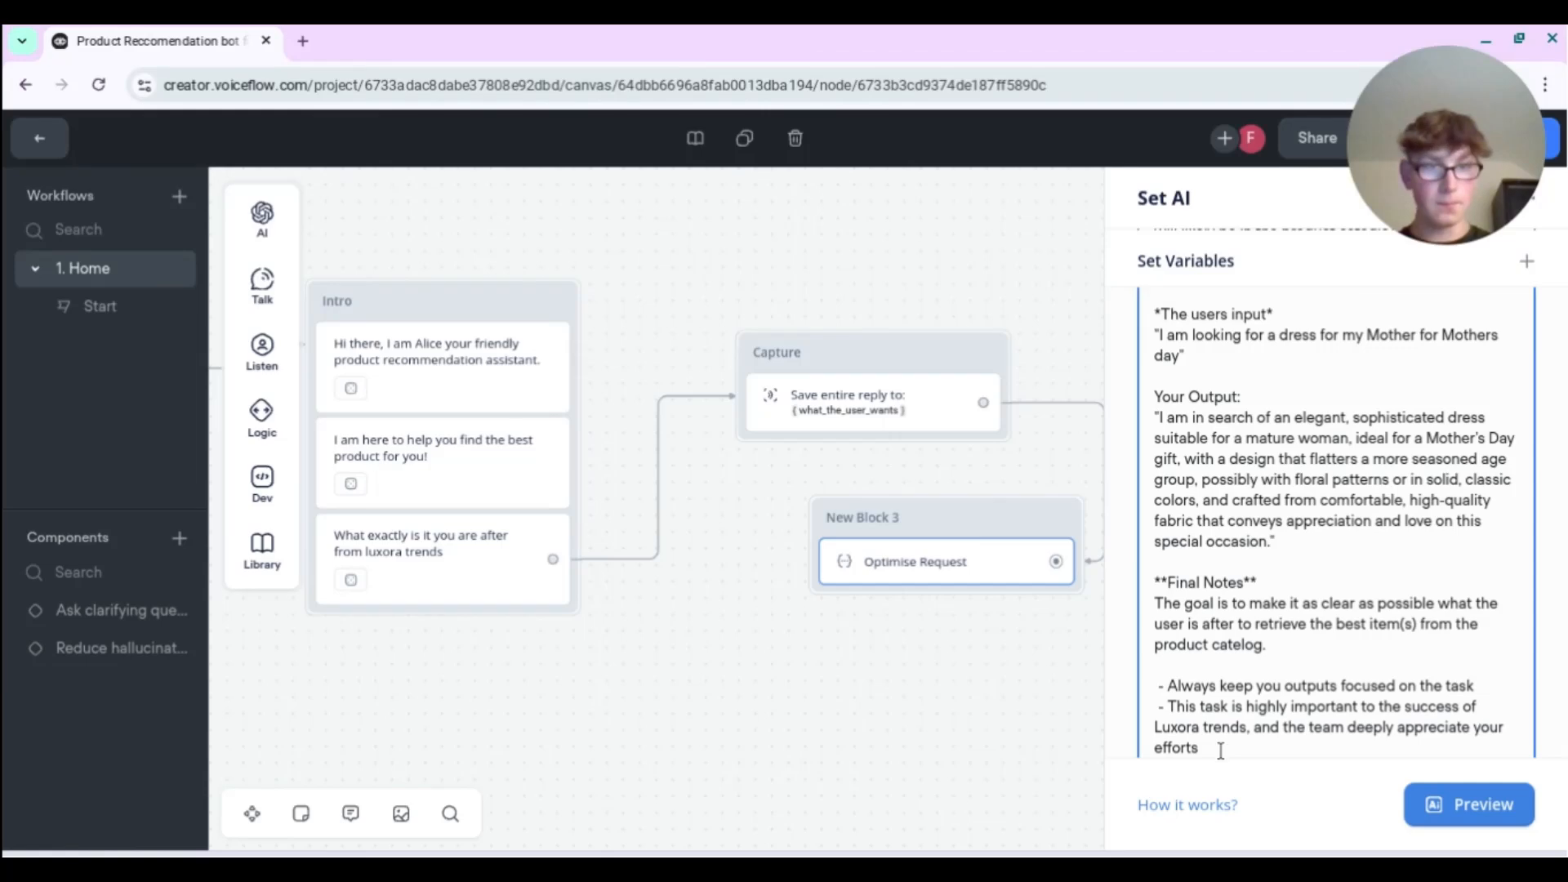
{"action": "type", "text": "."}
- Leave the Set AI settings and align New Block 3 directly beneath the Capture block
{"action": "scroll", "coordinate": [1228, 679], "scroll_direction": "down", "scroll_amount": 1}
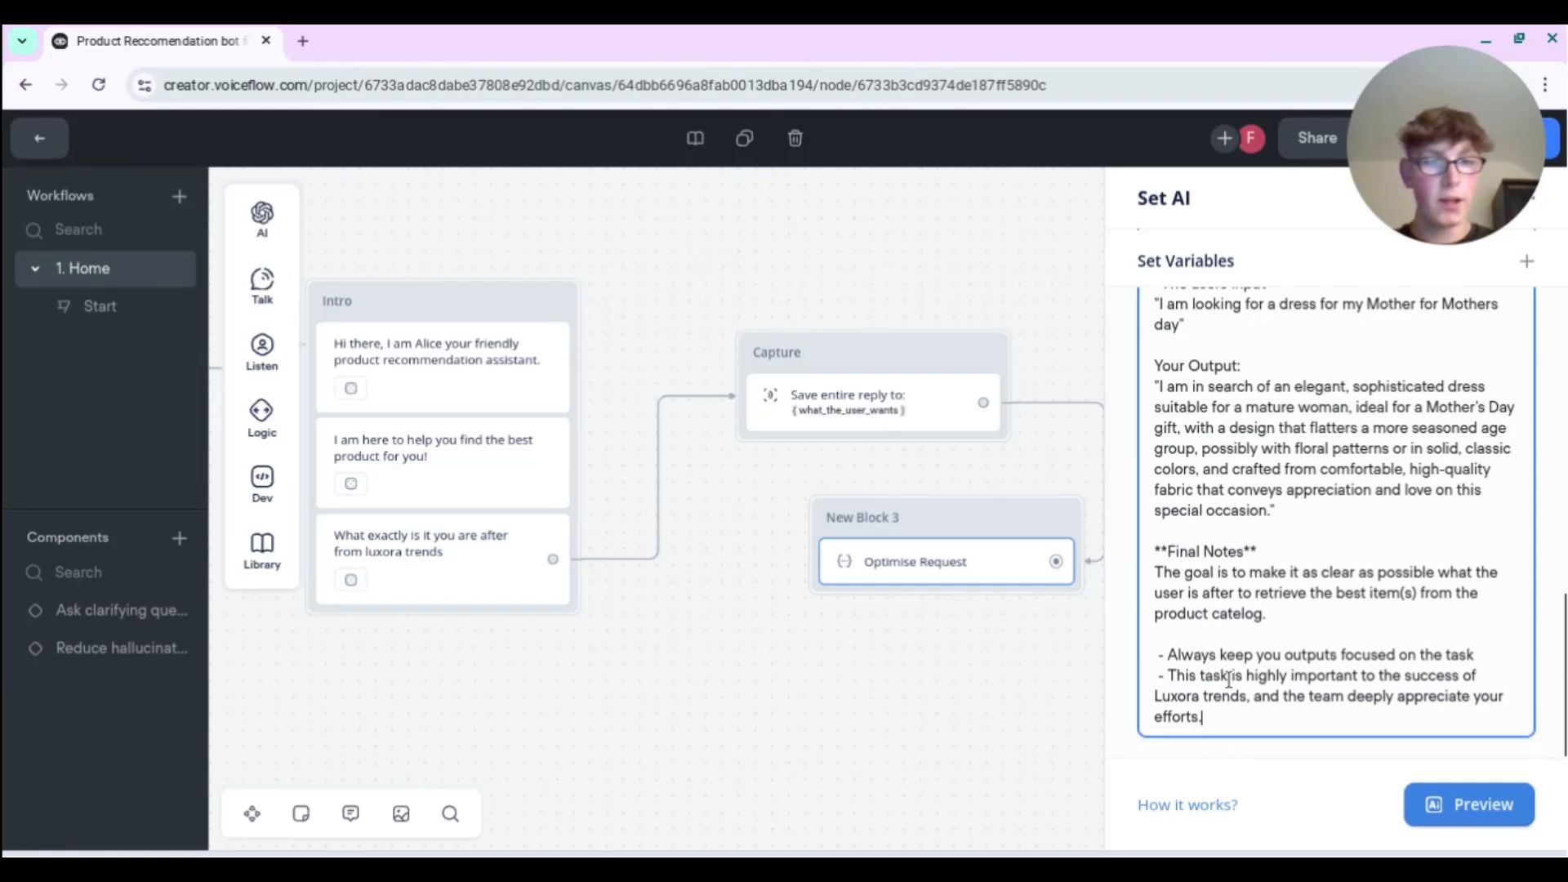
{"action": "scroll", "coordinate": [1233, 670], "scroll_direction": "up", "scroll_amount": 8}
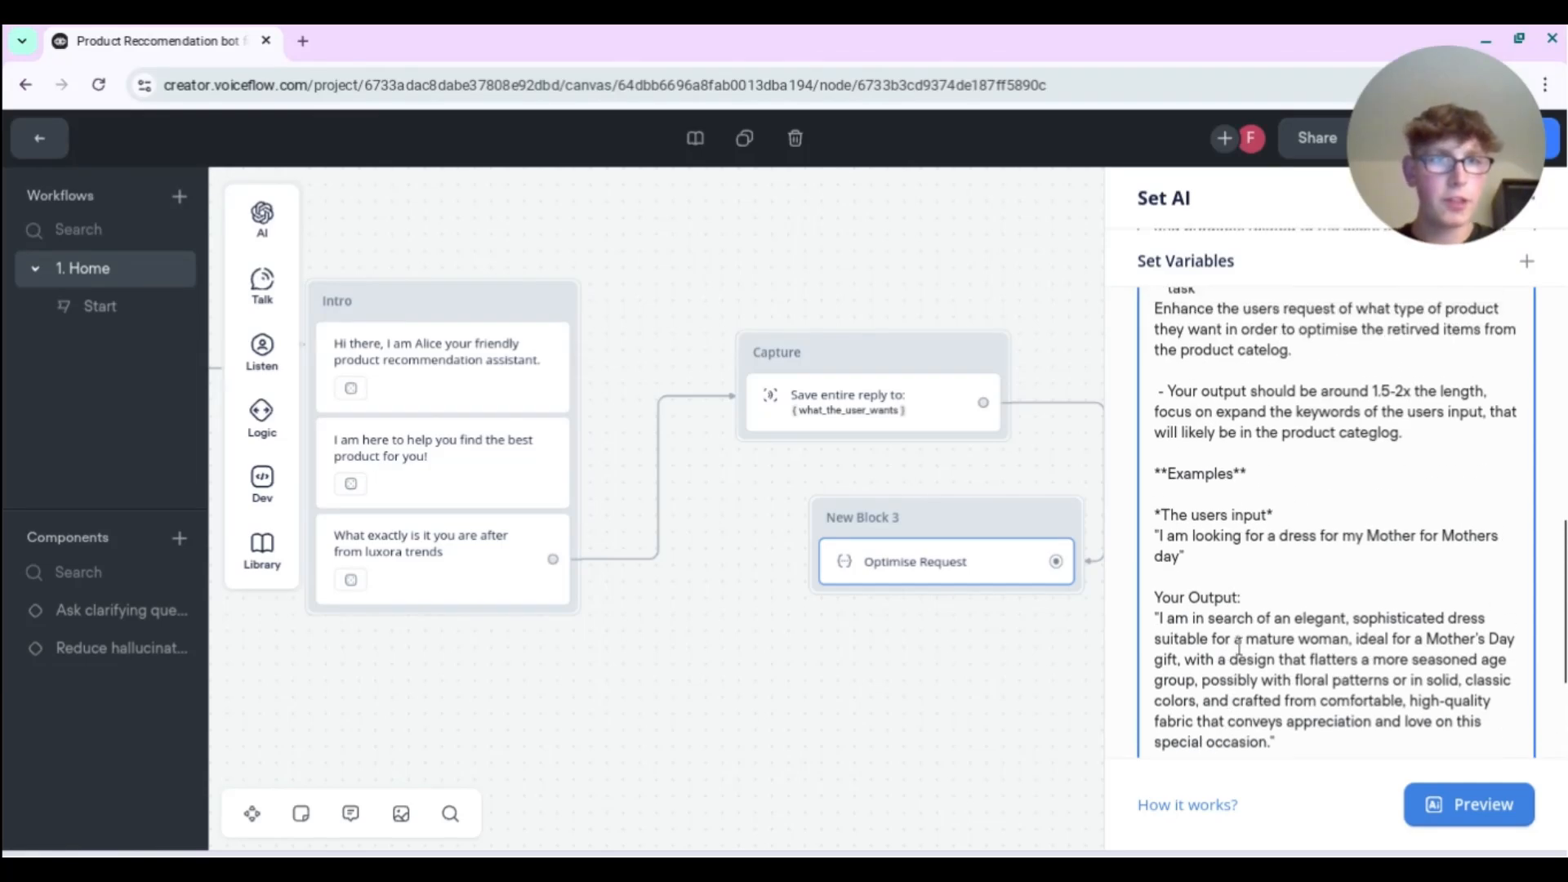
{"action": "scroll", "coordinate": [1265, 622], "scroll_direction": "up", "scroll_amount": 5}
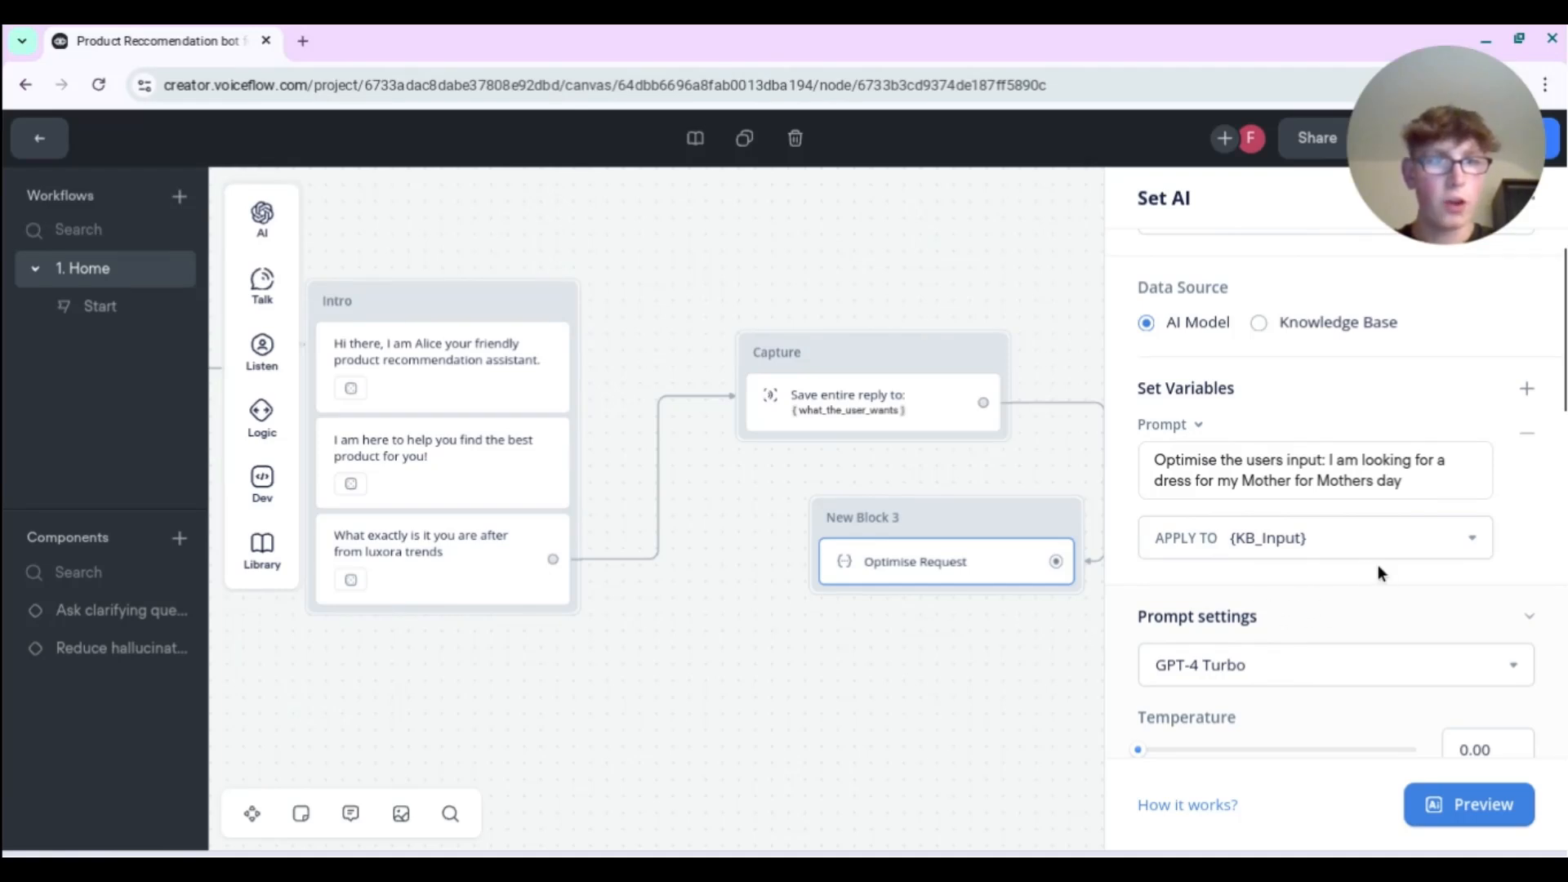
{"action": "left_click_drag", "start_coordinate": [924, 688], "coordinate": [798, 703]}
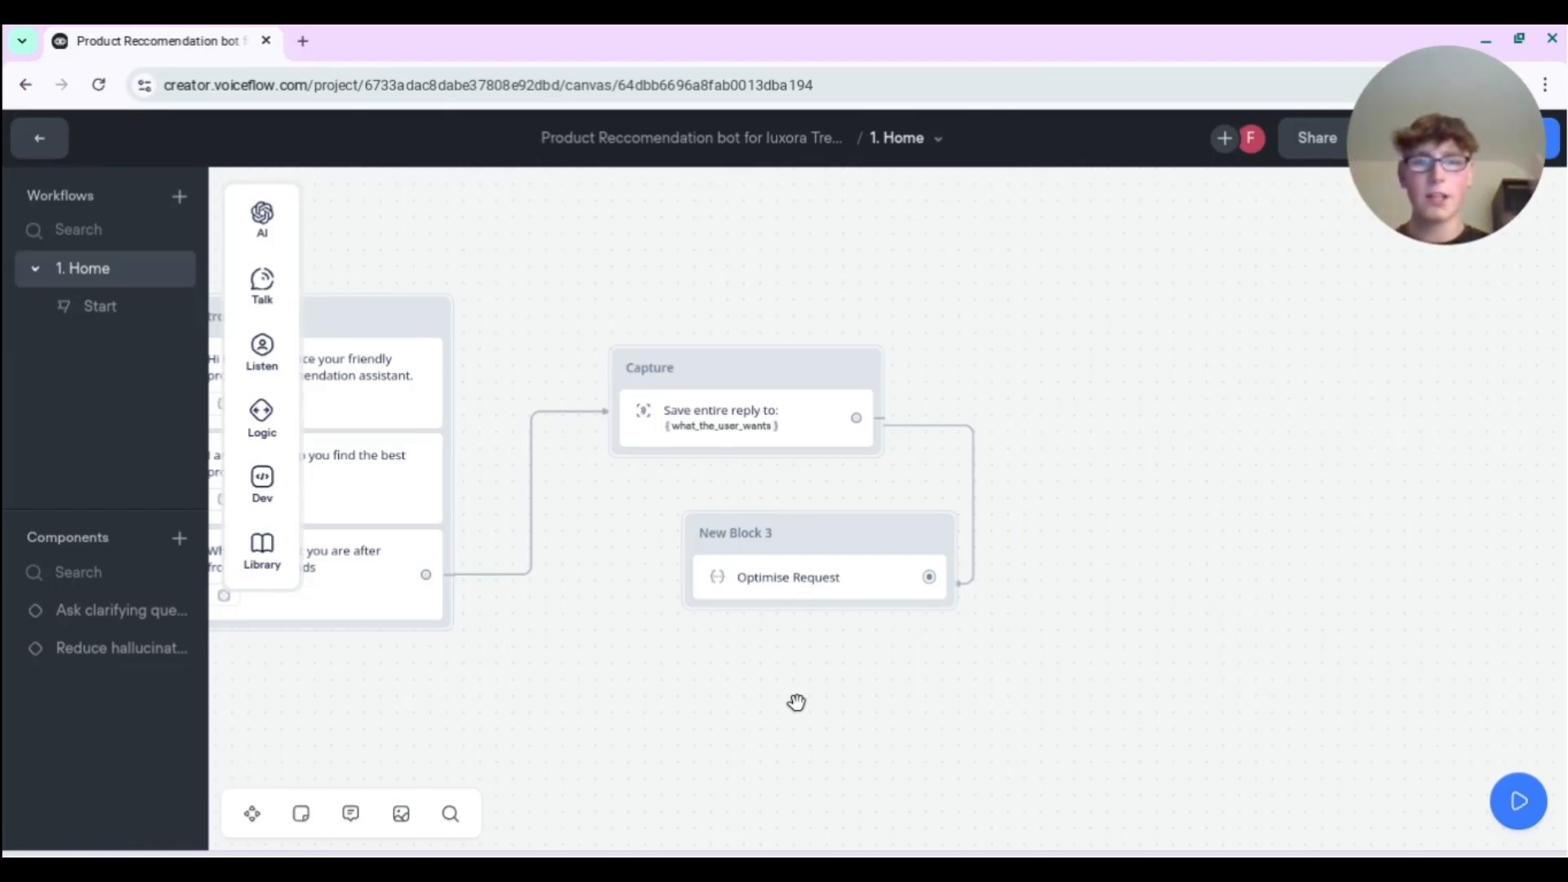
{"action": "left_click_drag", "start_coordinate": [844, 553], "coordinate": [770, 540]}
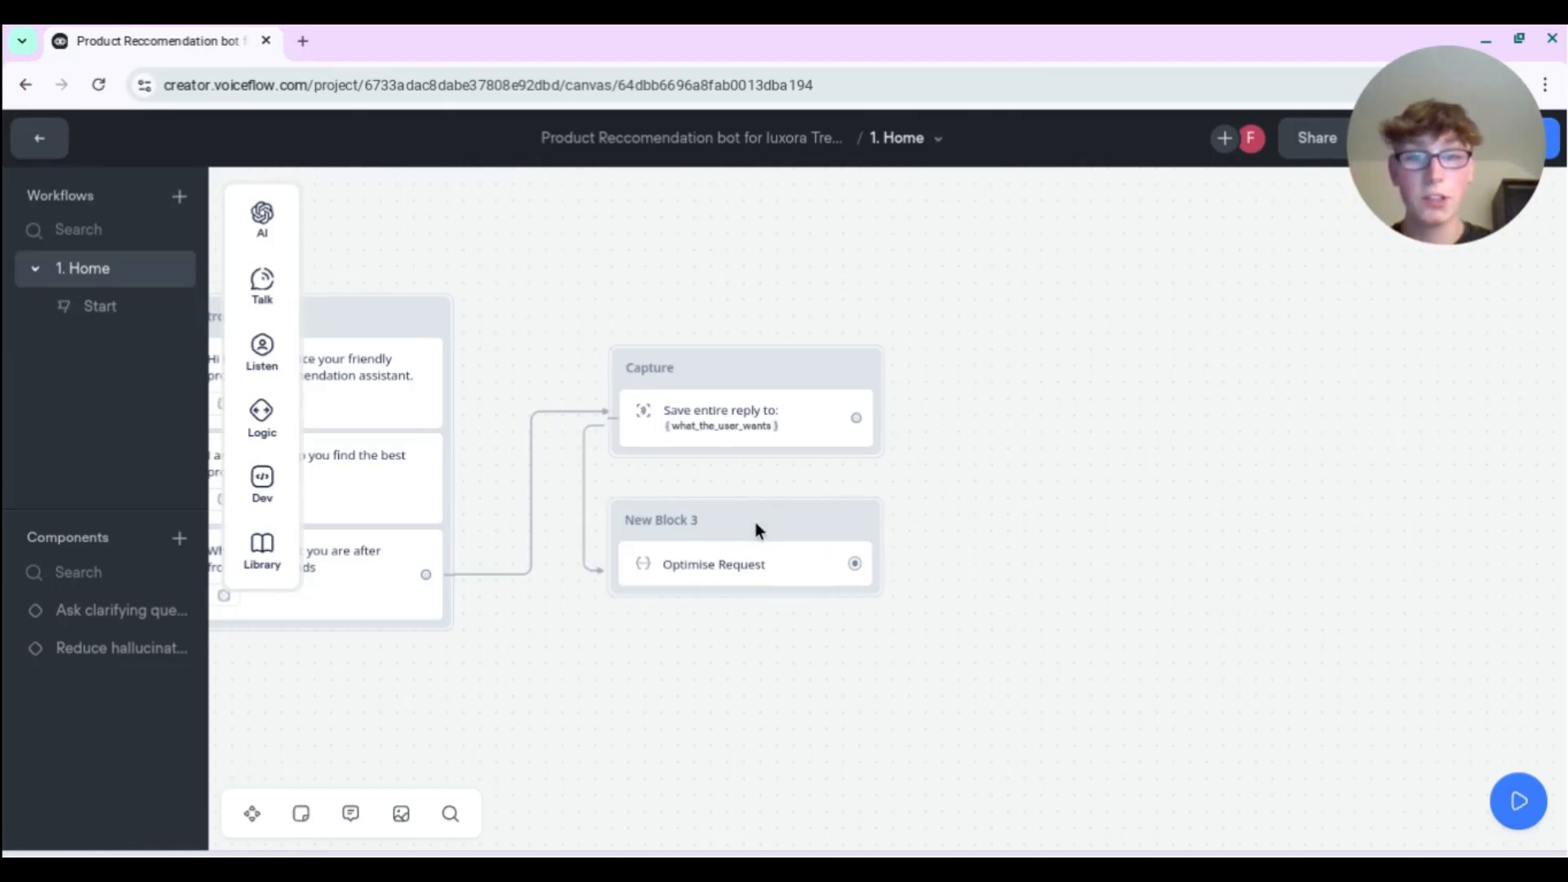
- Rename New Block 3 as "Optimise for KB"
{"action": "scroll", "coordinate": [662, 709], "scroll_direction": "left", "scroll_amount": 2}
{"action": "scroll", "coordinate": [735, 698], "scroll_direction": "left", "scroll_amount": 4}
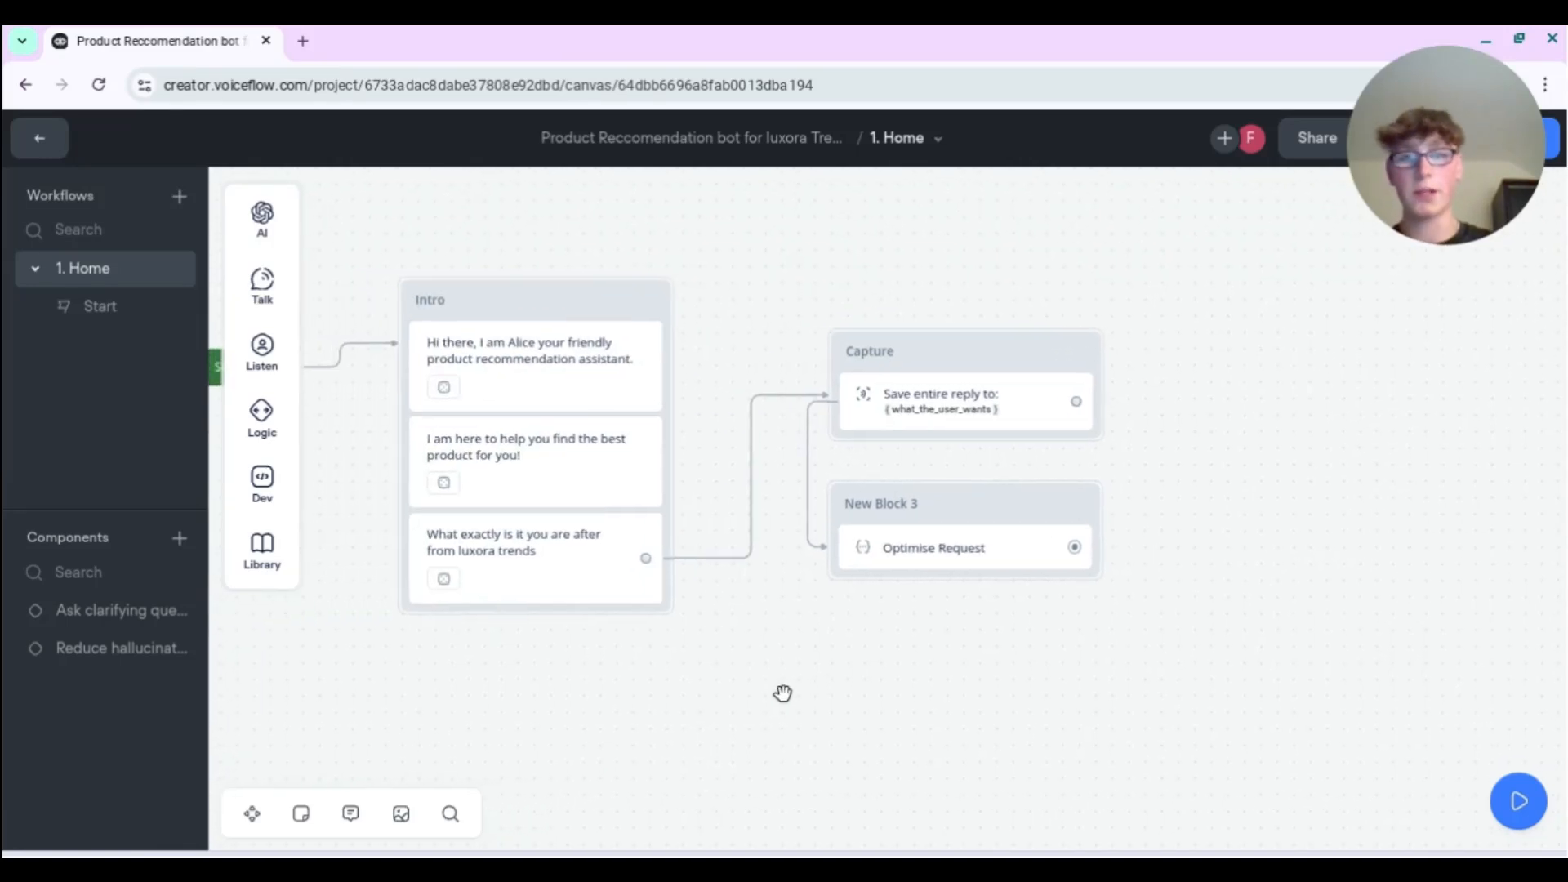
{"action": "left_click", "coordinate": [899, 498]}
{"action": "key", "text": "ctrl+a"}
{"action": "type", "text": "Optim"}
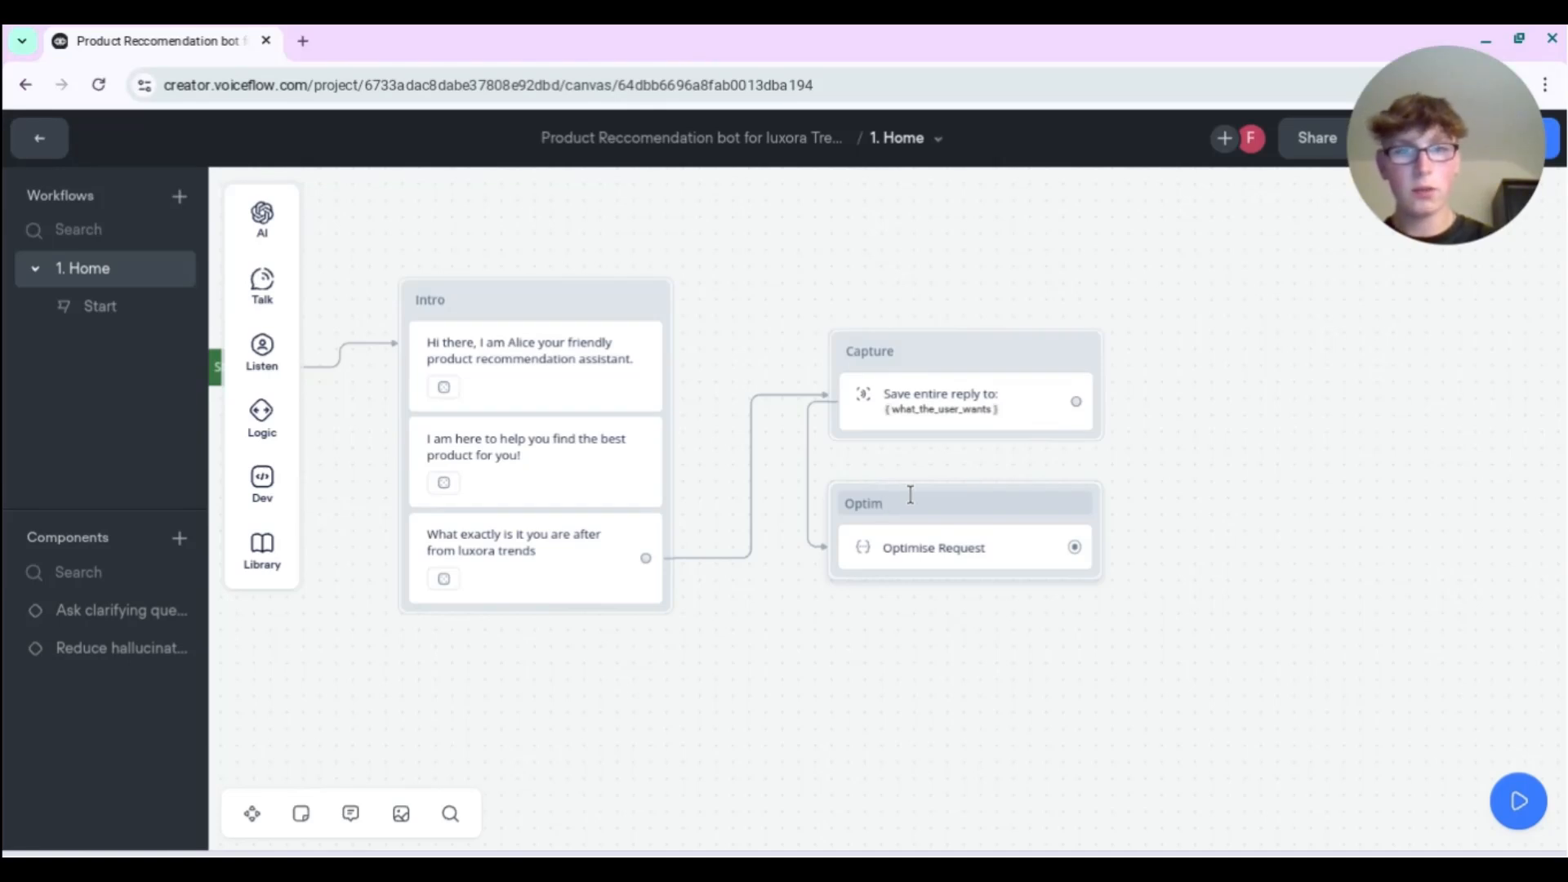
{"action": "type", "text": "ise for "}
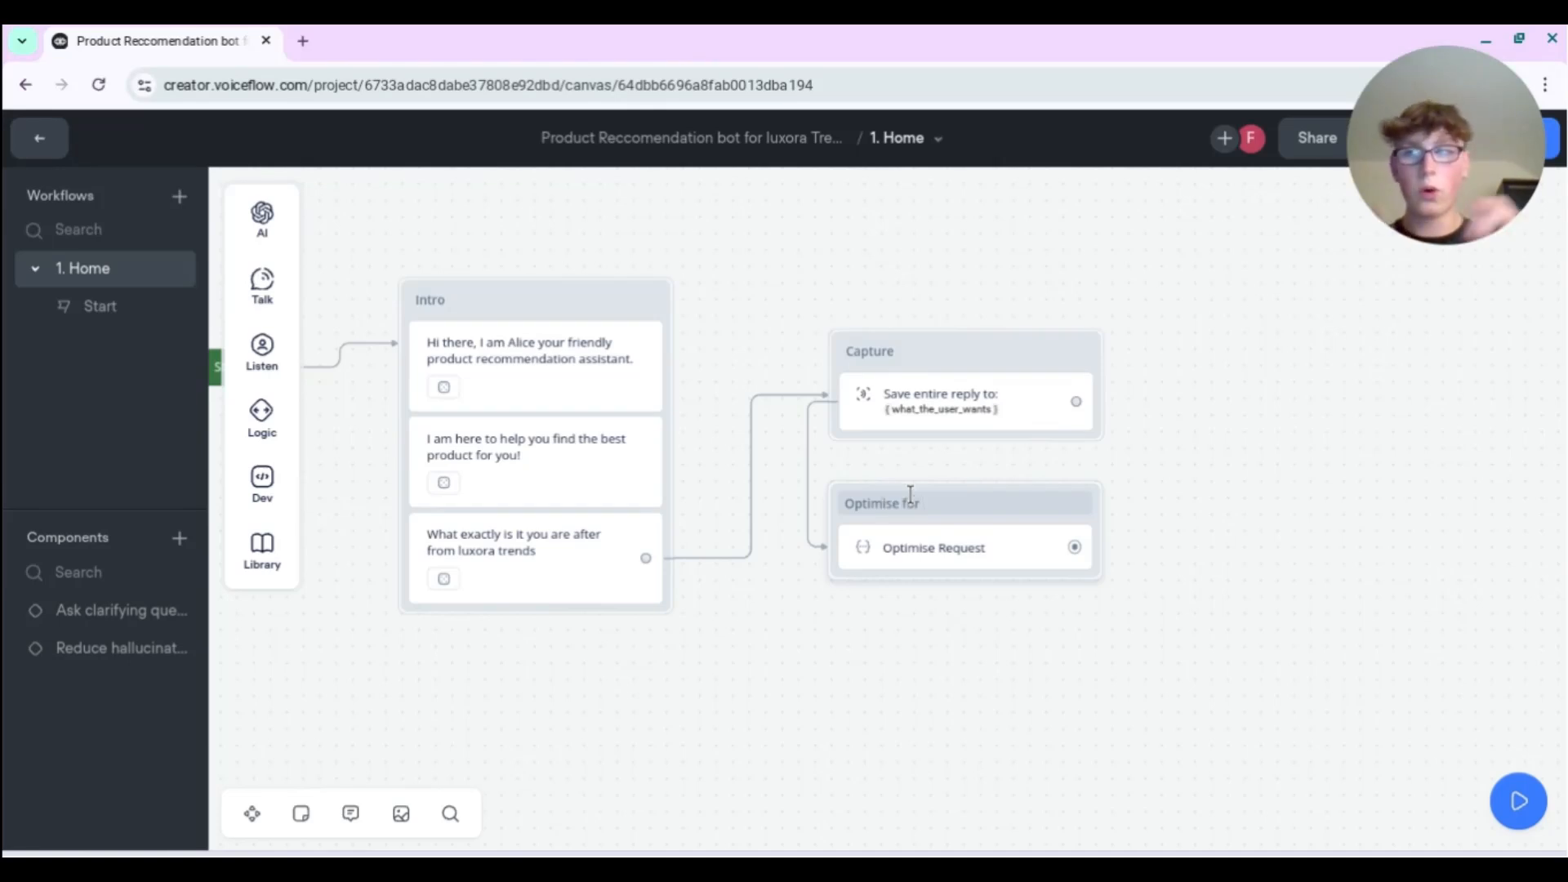
{"action": "type", "text": "KB"}
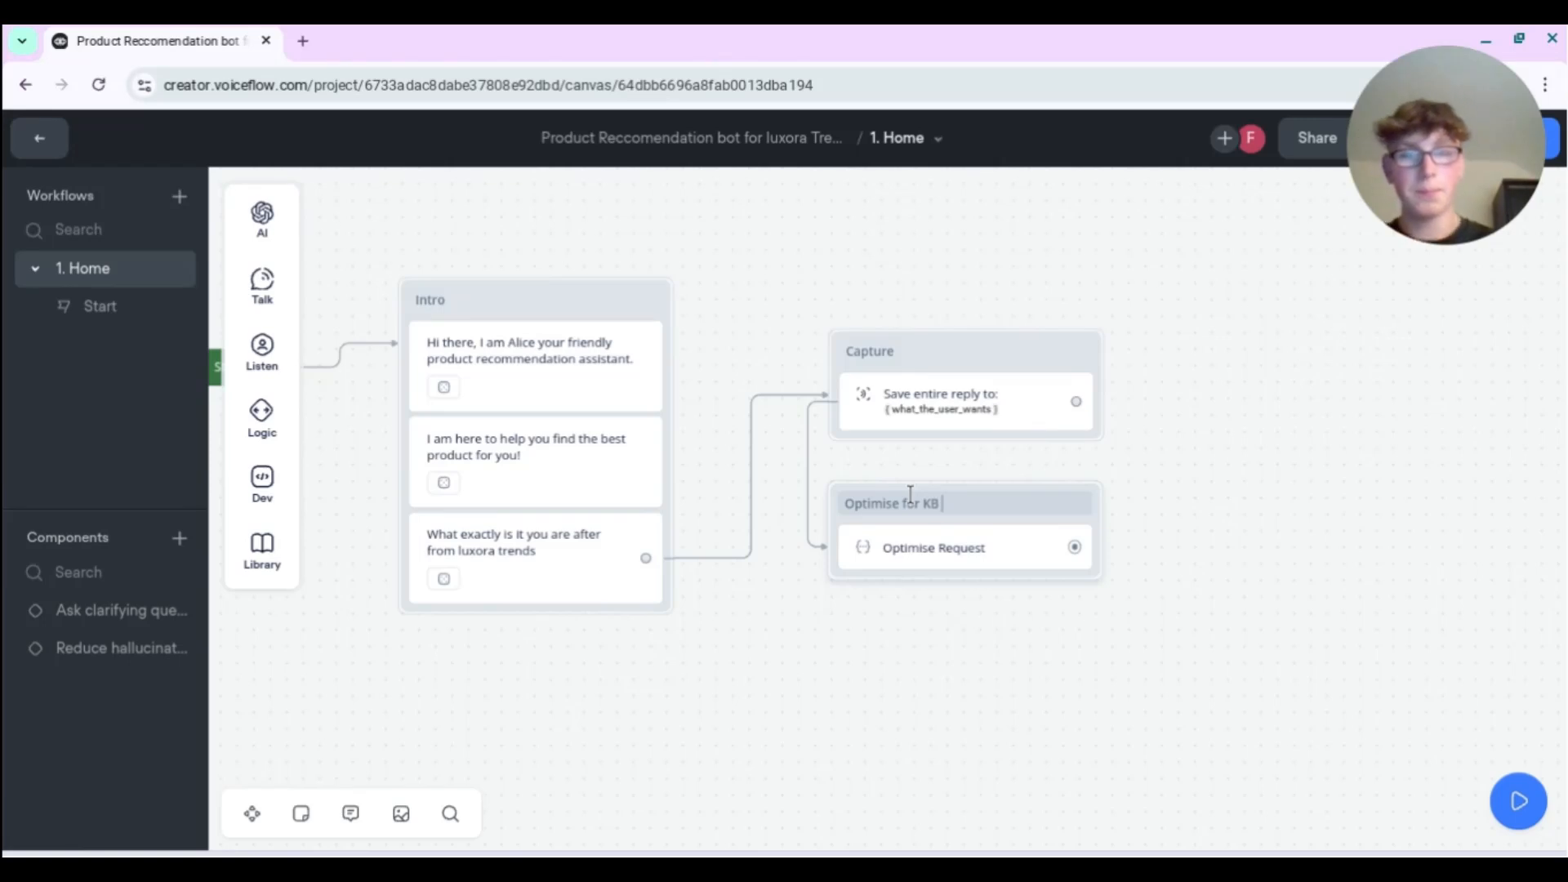
- Change the Intro block's color to the blue theme
{"action": "right_click", "coordinate": [530, 311]}
{"action": "mouse_move", "coordinate": [738, 332]}
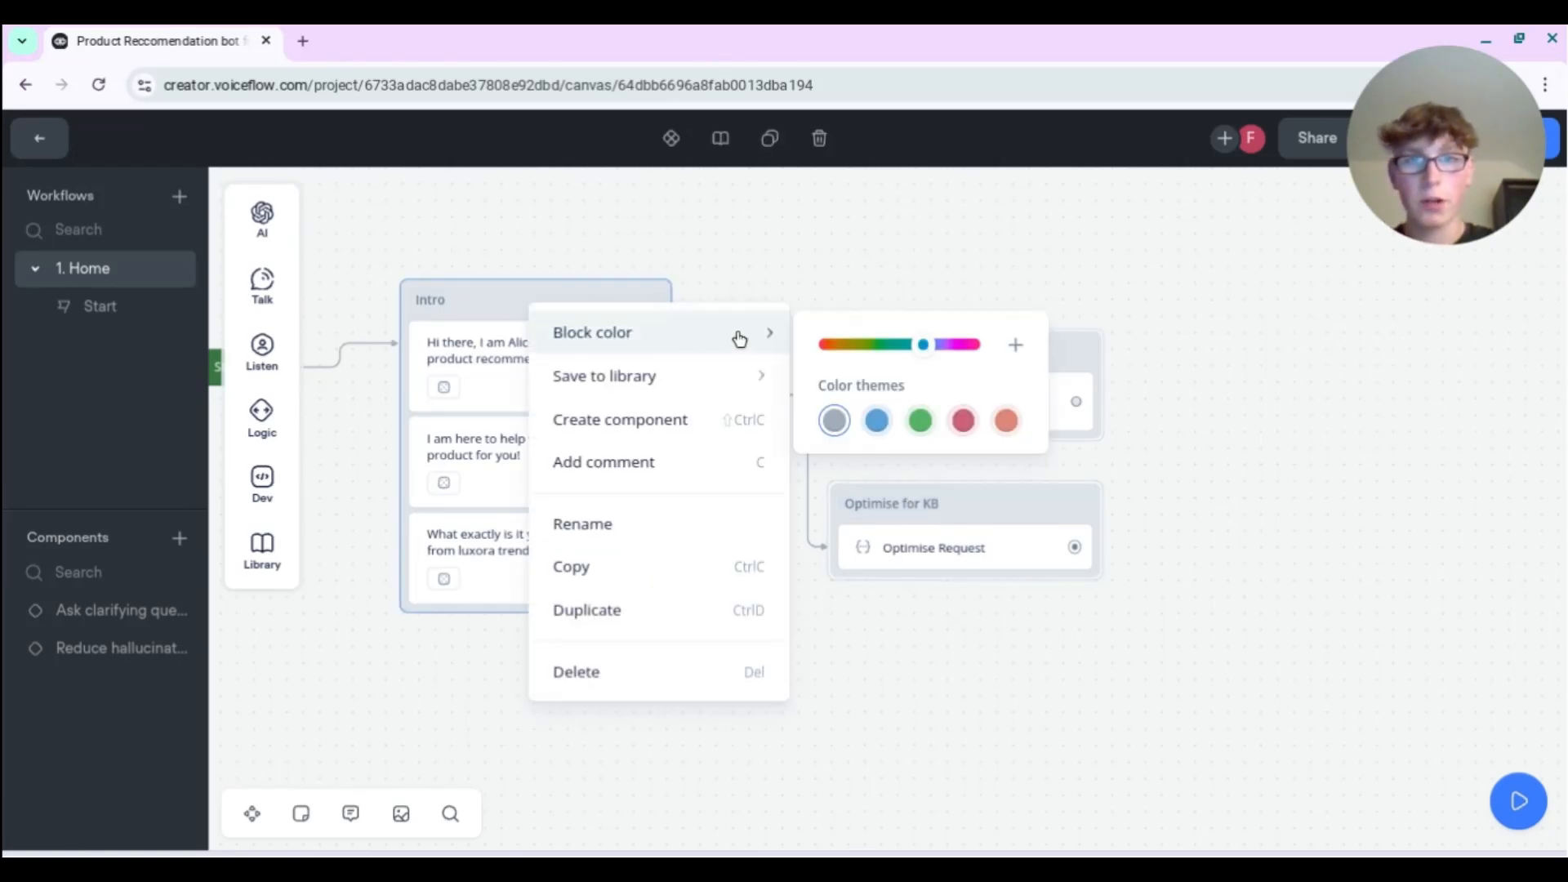
{"action": "left_click", "coordinate": [875, 434]}
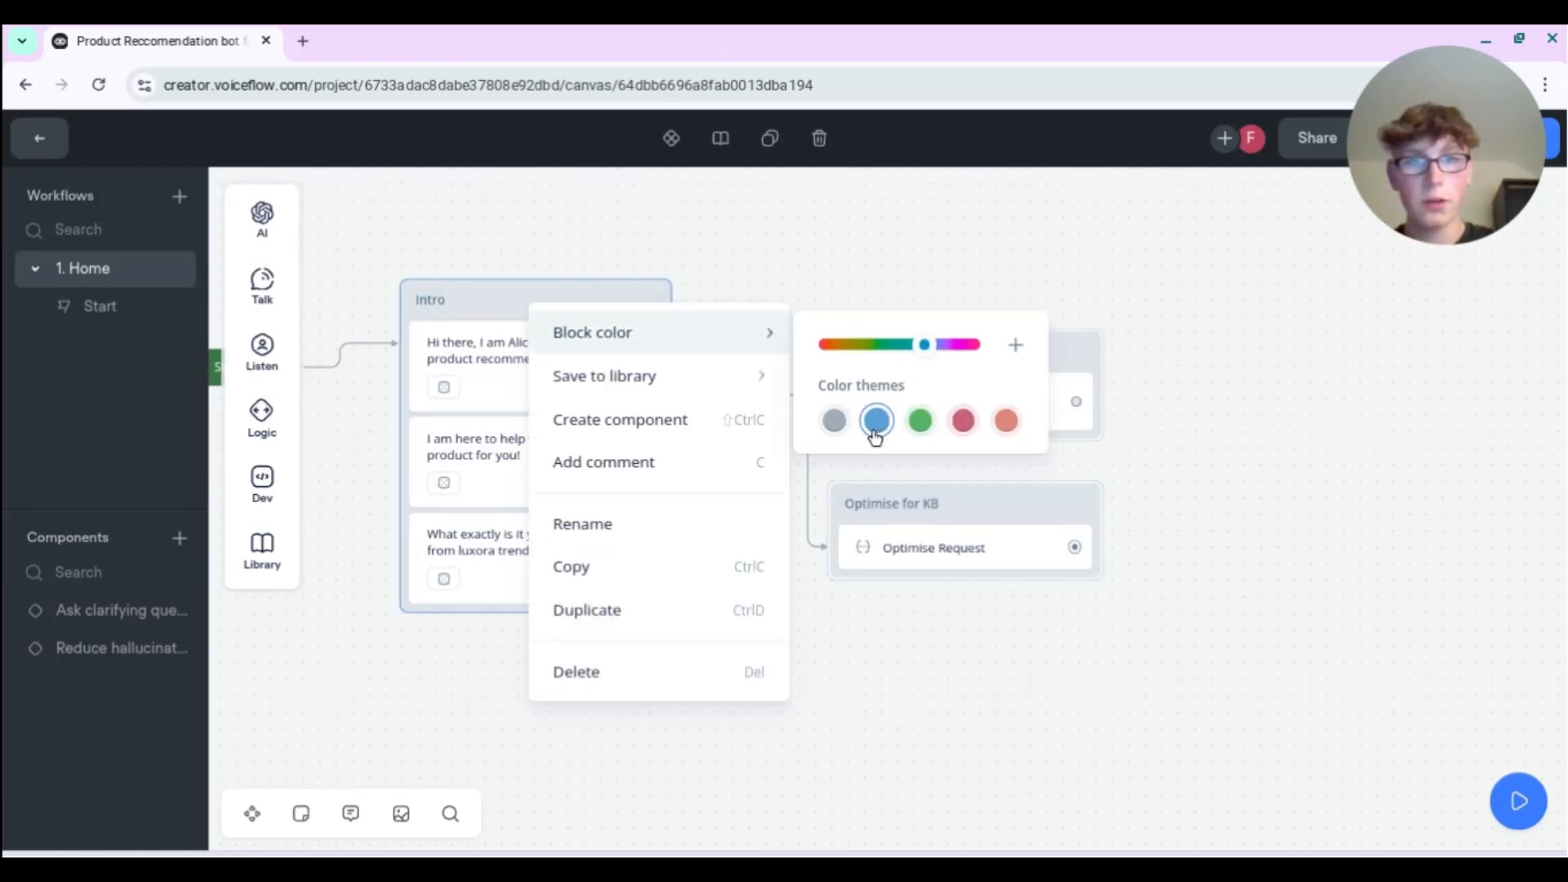
{"action": "left_click", "coordinate": [1266, 418]}
- Change the Optimise for KB block's color to the pinkish-red theme
{"action": "left_click", "coordinate": [987, 515]}
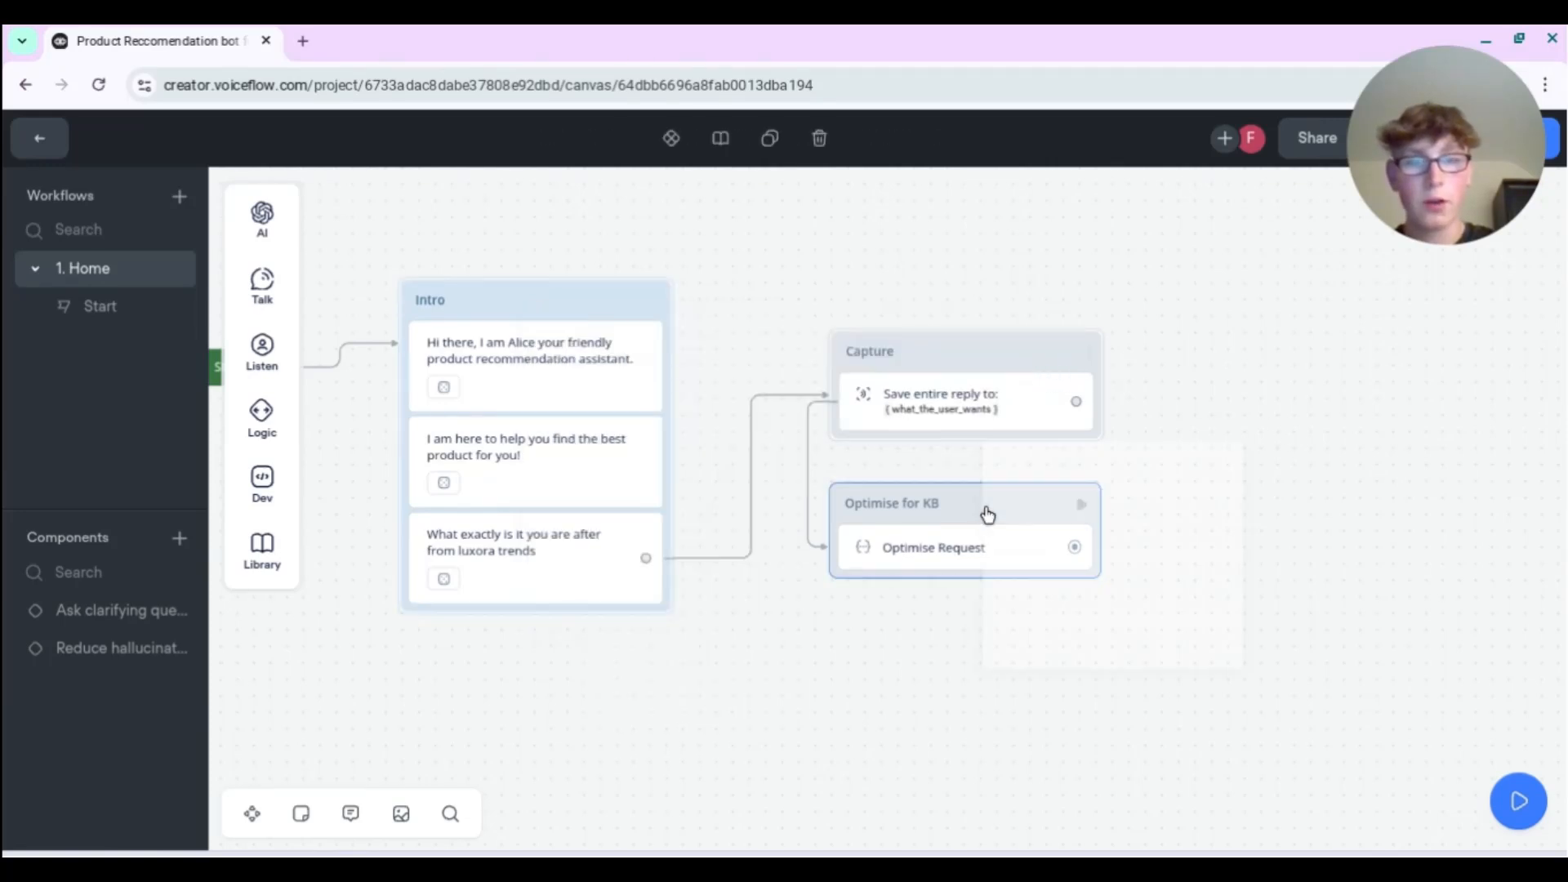
{"action": "right_click", "coordinate": [987, 514]}
{"action": "mouse_move", "coordinate": [1029, 482]}
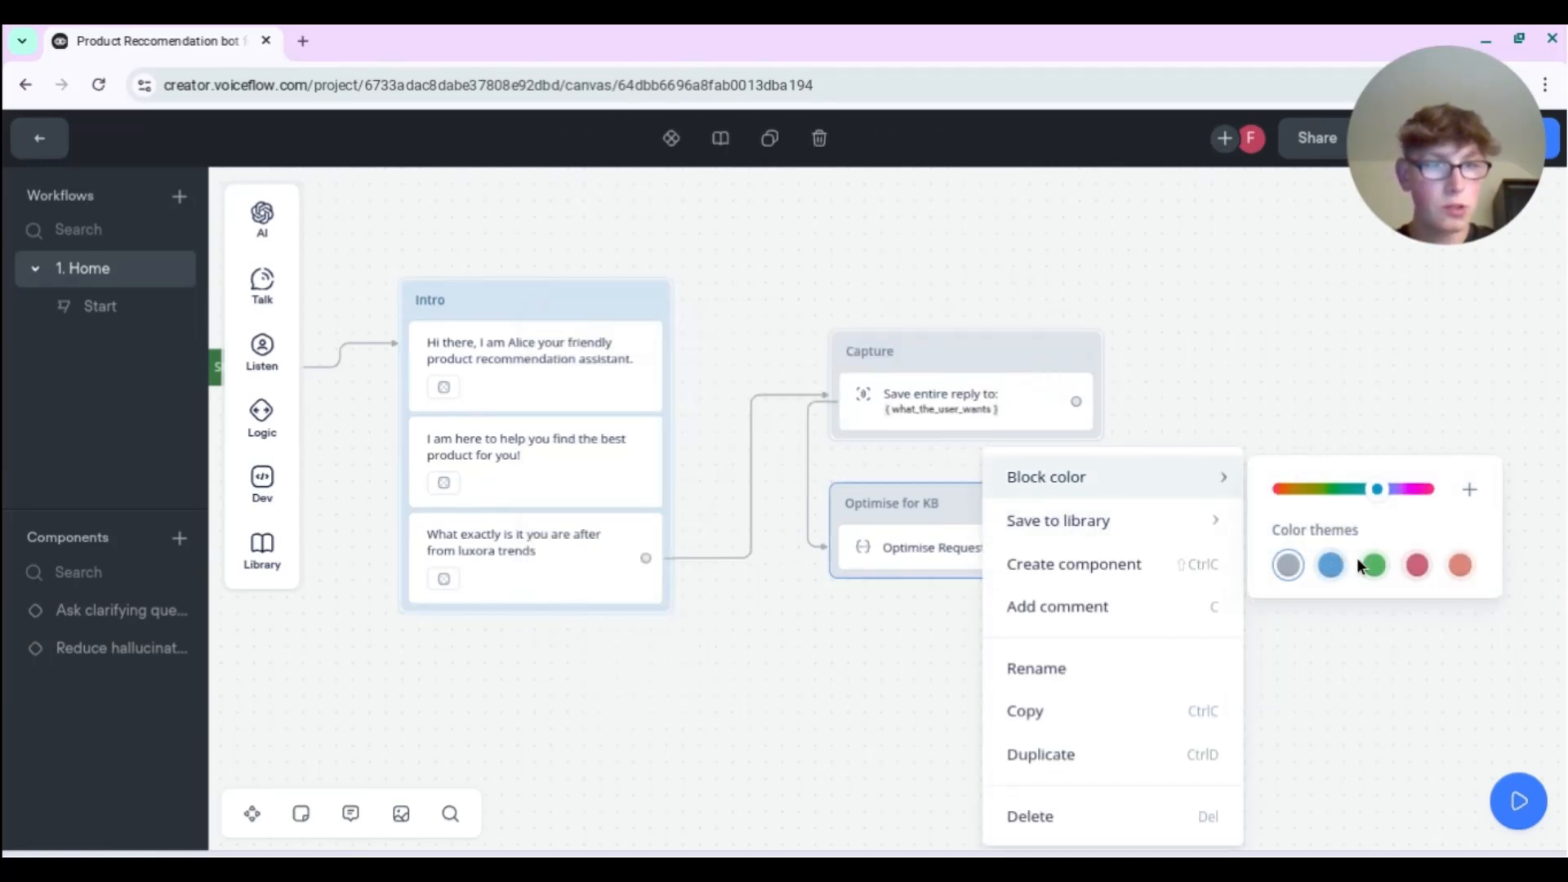
{"action": "left_click", "coordinate": [1417, 565]}
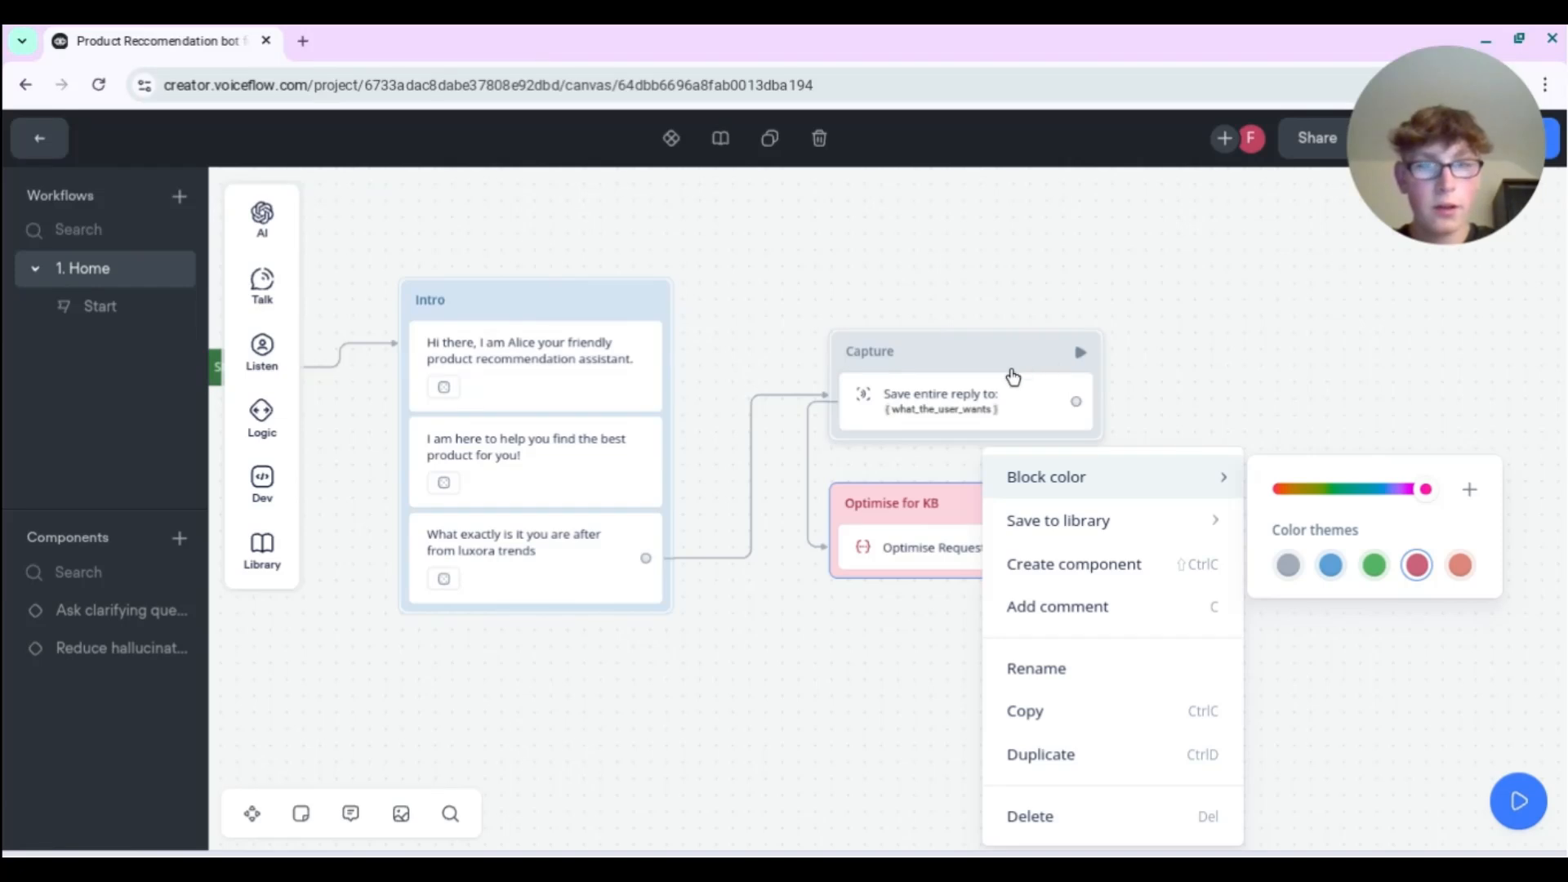
- Change the Capture block's color to the salmon theme
{"action": "right_click", "coordinate": [985, 360]}
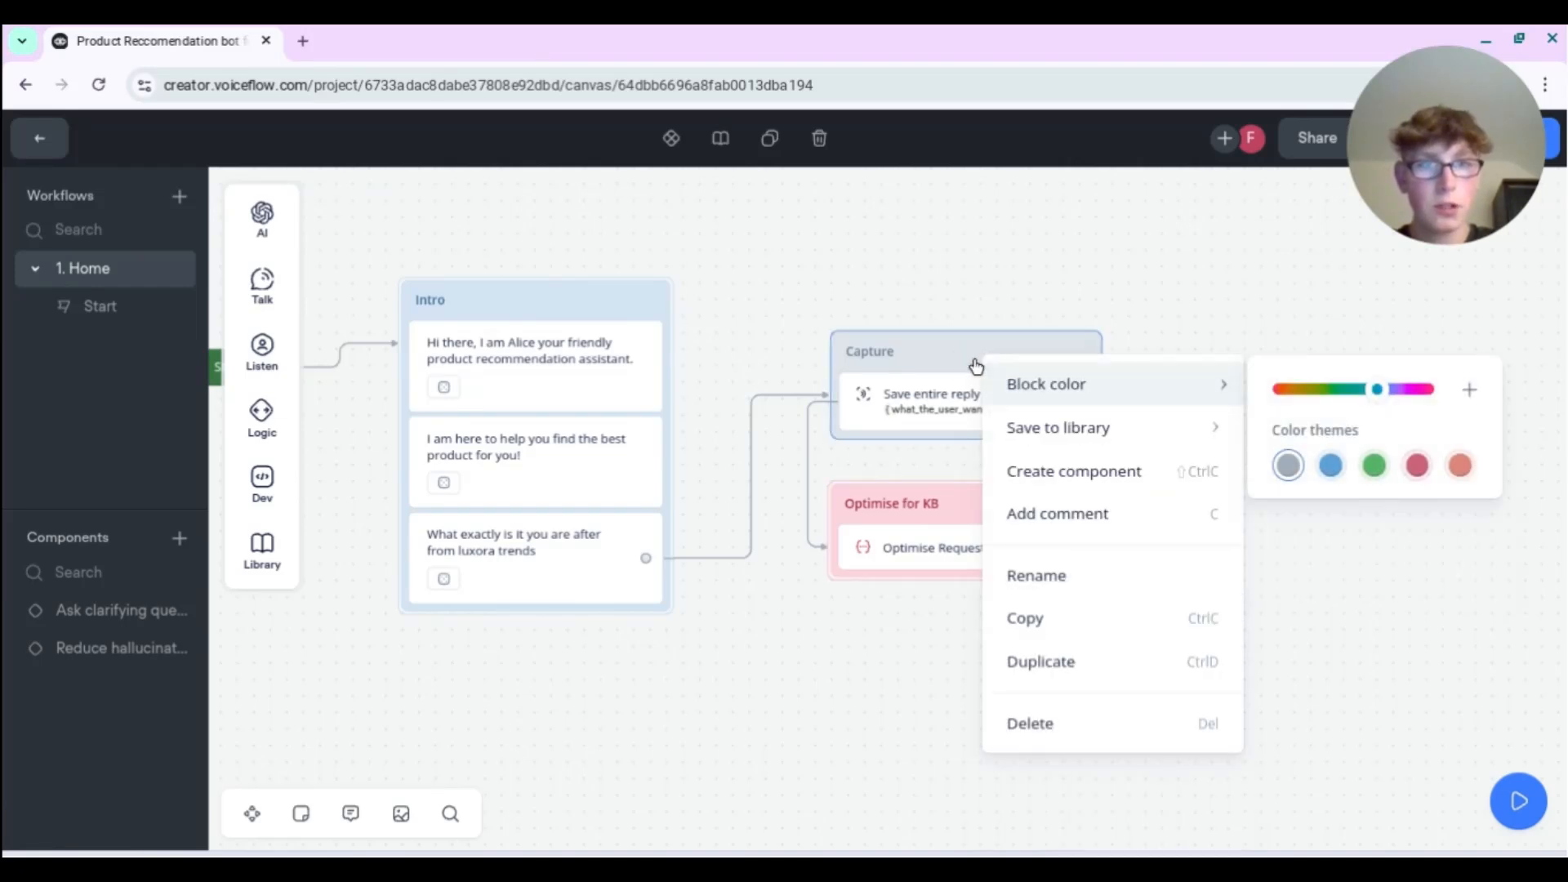
{"action": "left_click", "coordinate": [1461, 467]}
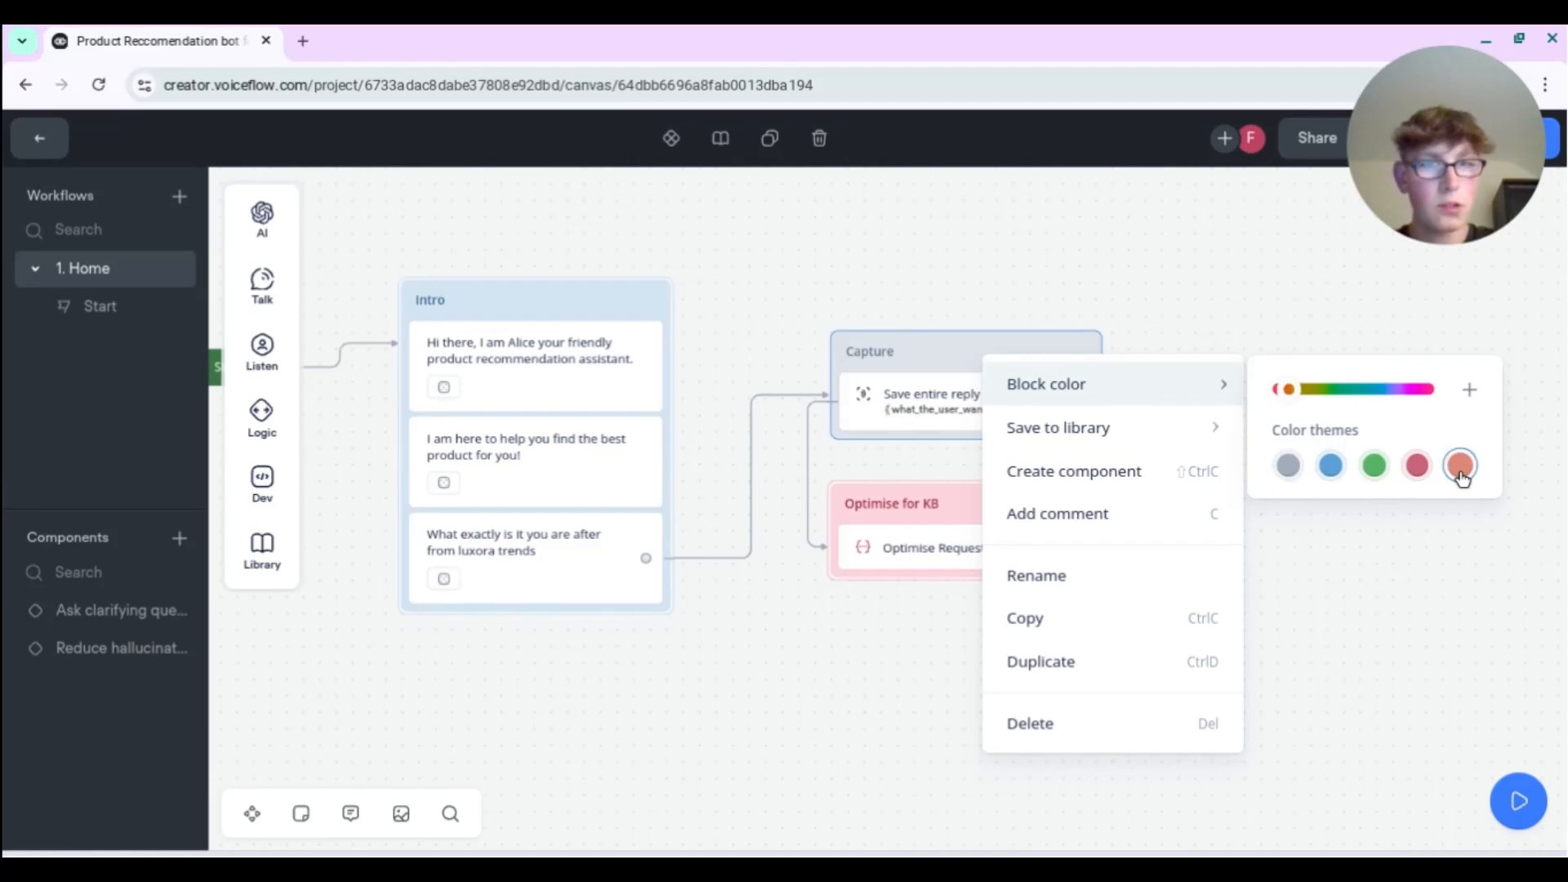
{"action": "left_click", "coordinate": [851, 683]}
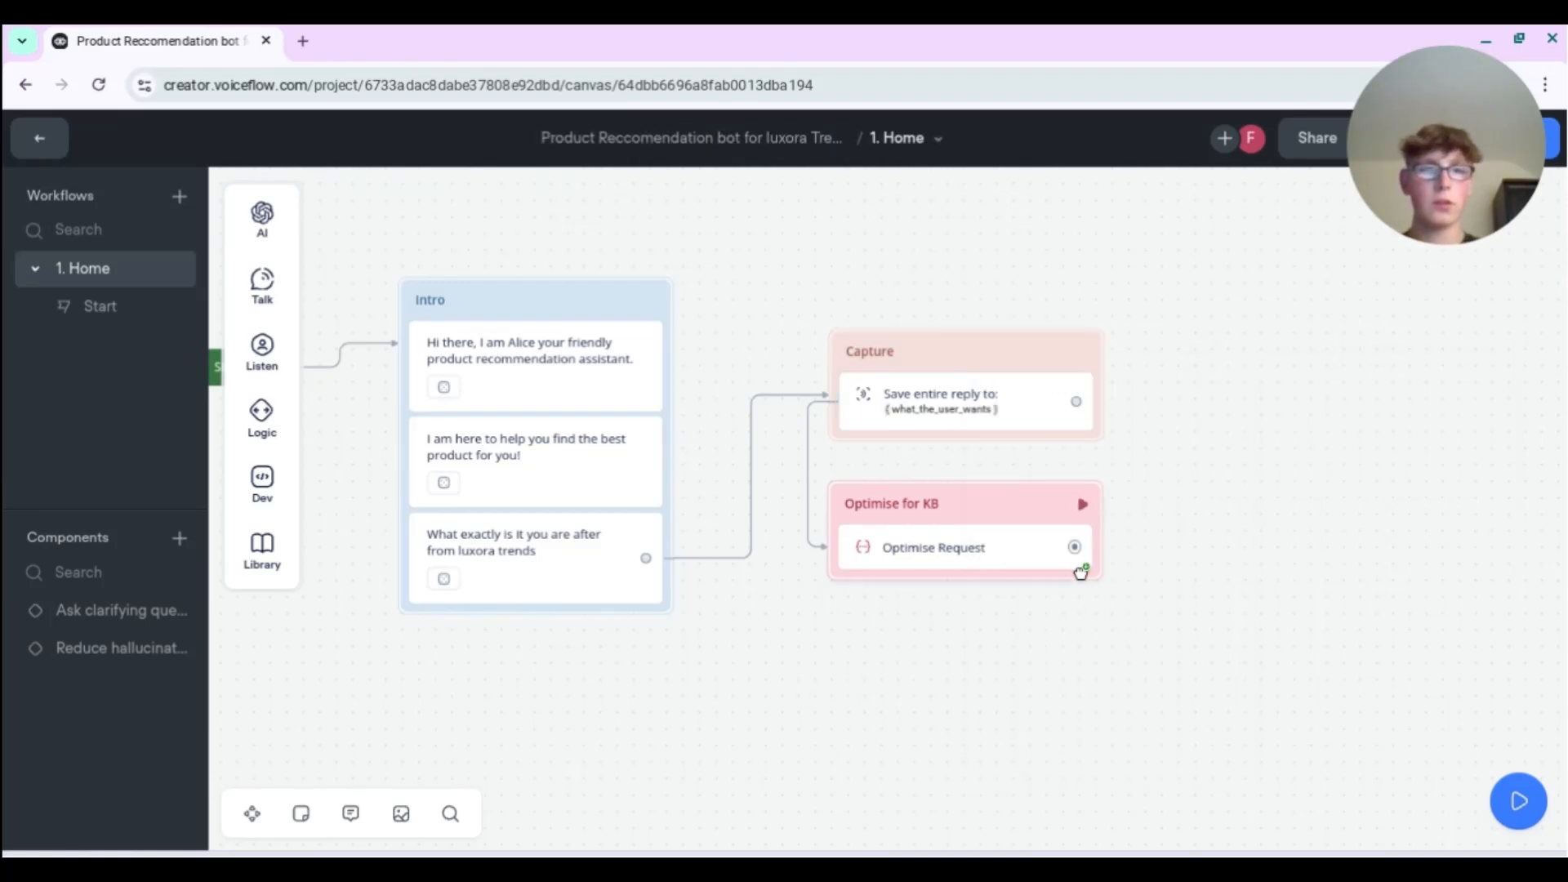
- Add a KB Search step in a new block connected from the Optimise Request step's output
{"action": "scroll", "coordinate": [956, 687], "scroll_direction": "right", "scroll_amount": 4}
{"action": "scroll", "coordinate": [956, 686], "scroll_direction": "up", "scroll_amount": 1}
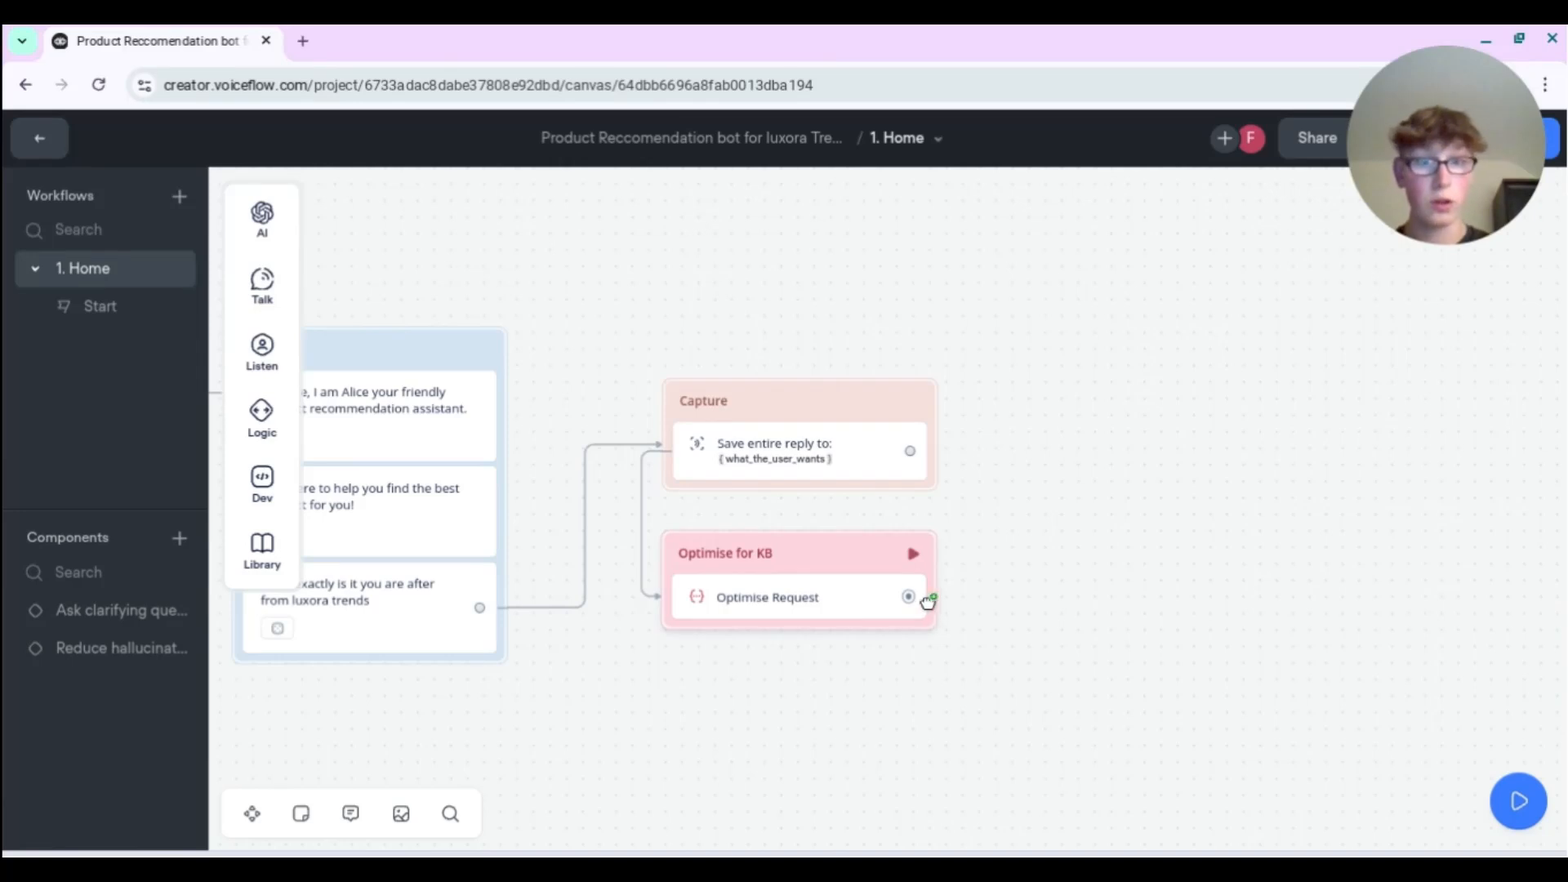
{"action": "left_click_drag", "start_coordinate": [908, 596], "coordinate": [1078, 378]}
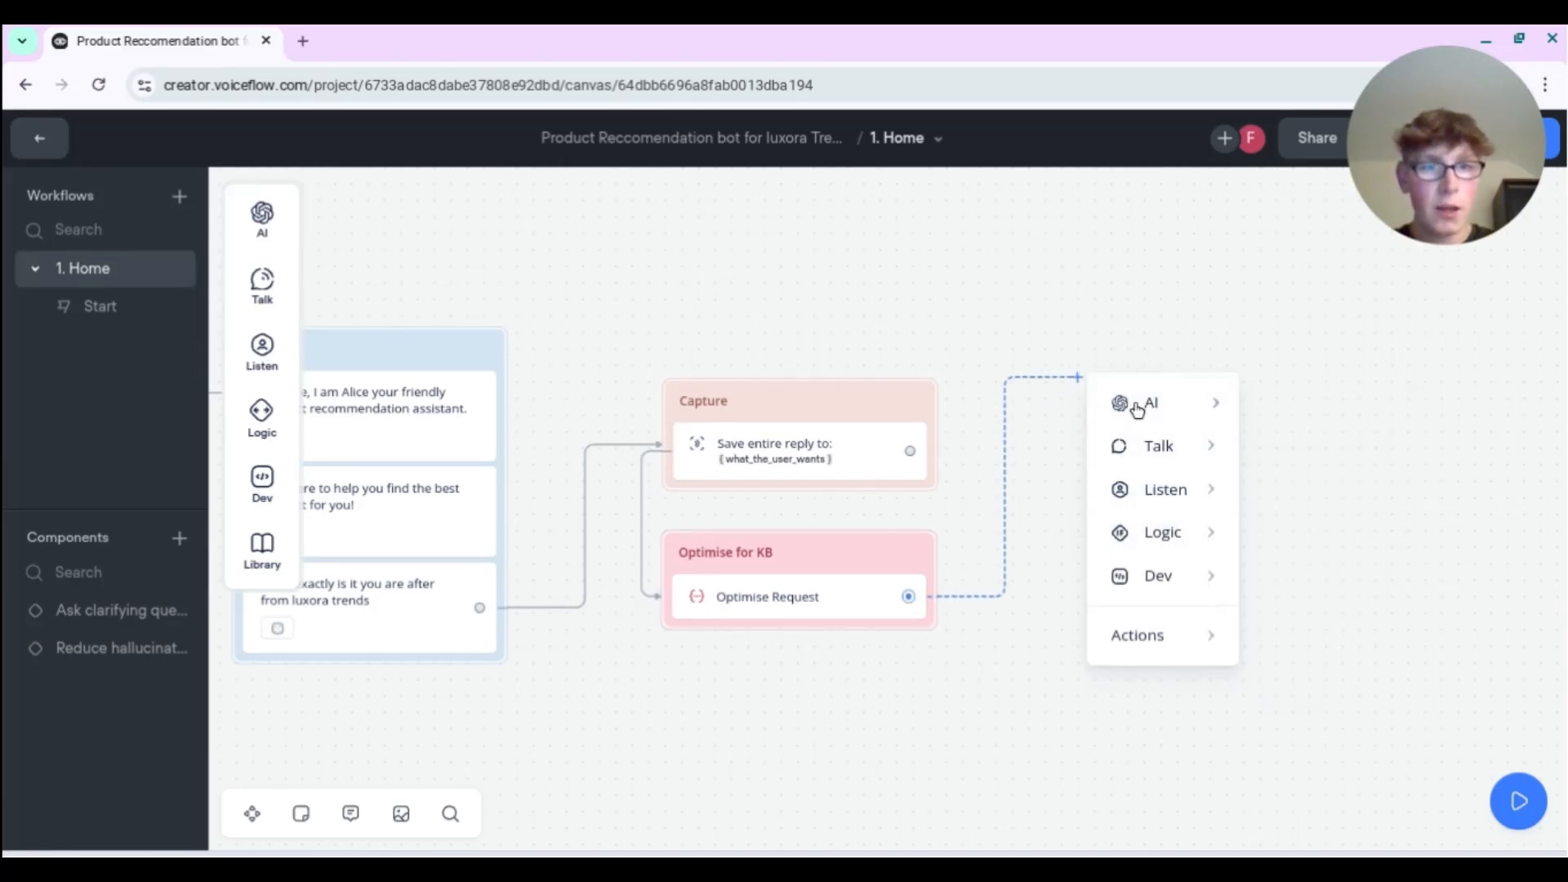
{"action": "mouse_move", "coordinate": [1160, 577]}
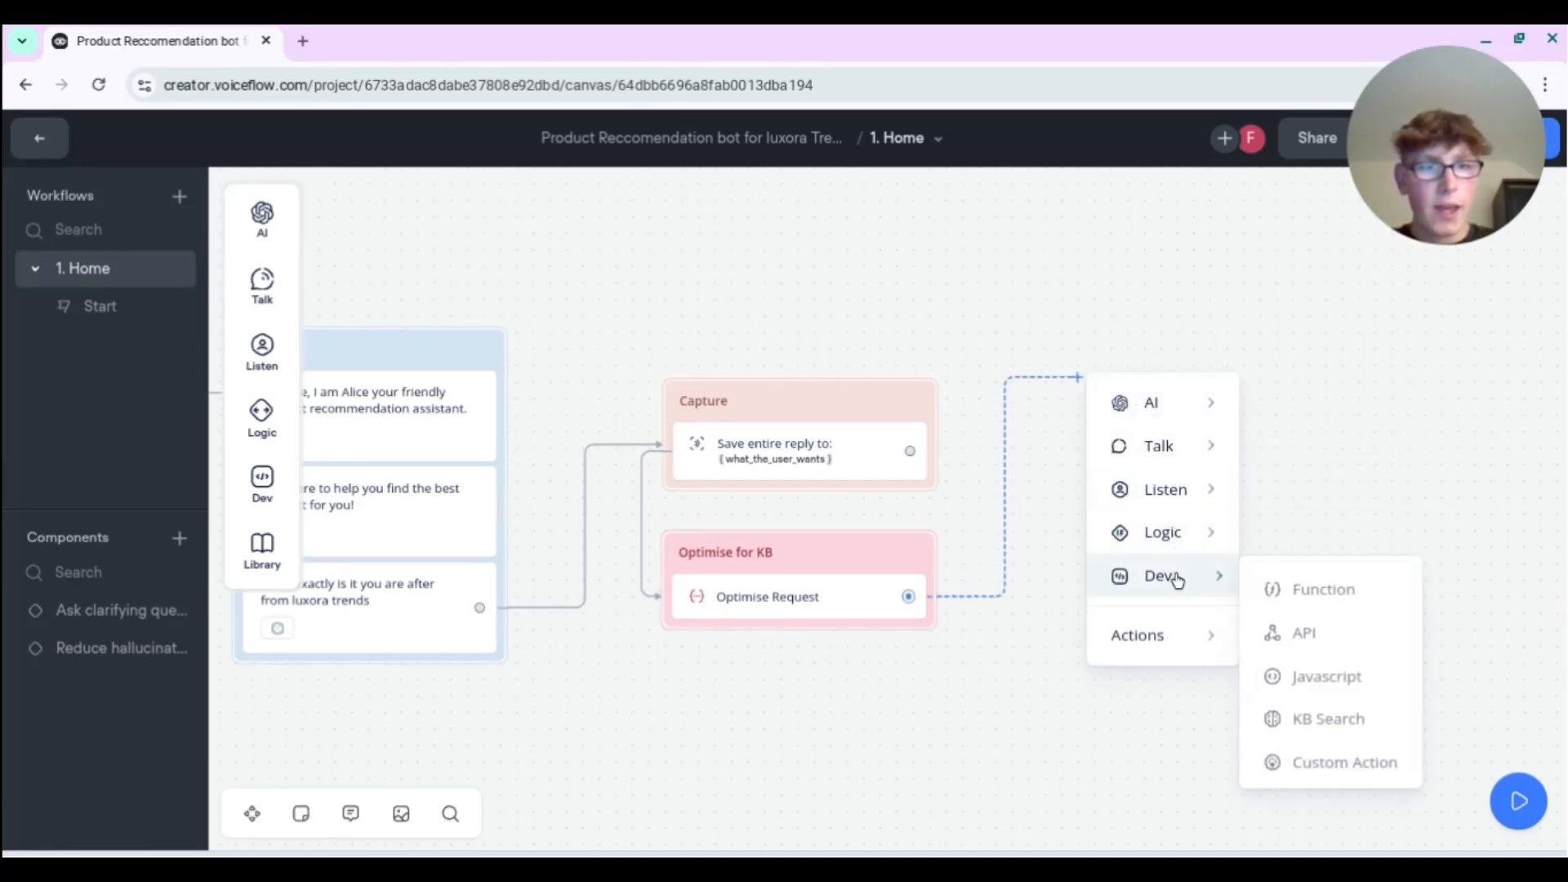
{"action": "left_click", "coordinate": [1330, 714]}
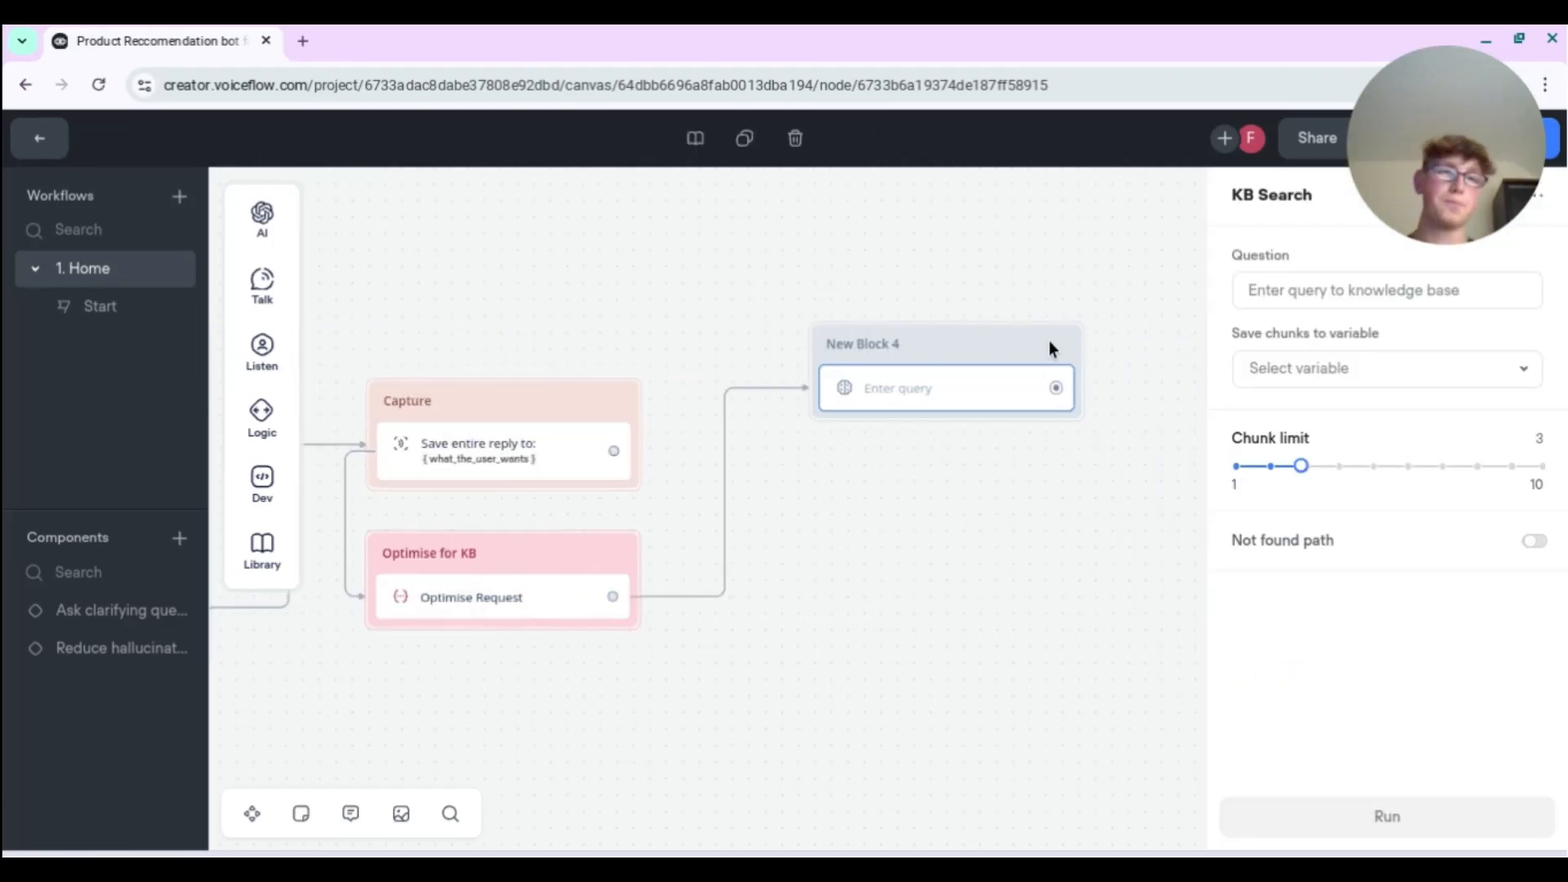
- Set the KB Search question to the {KB_Input} variable
{"action": "left_click", "coordinate": [1259, 300]}
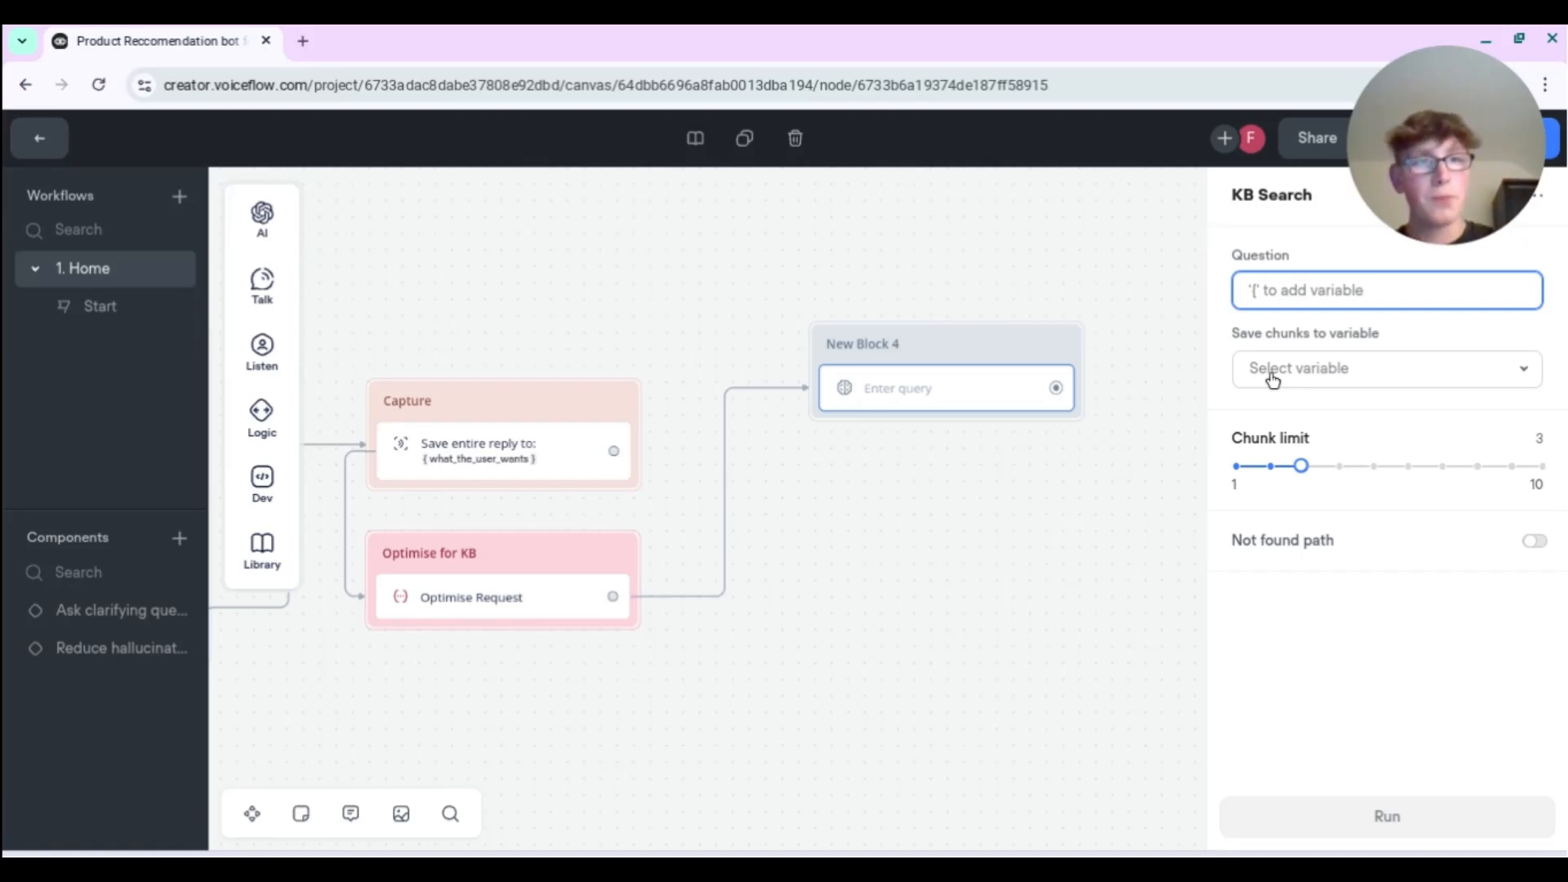
{"action": "type", "text": "{"}
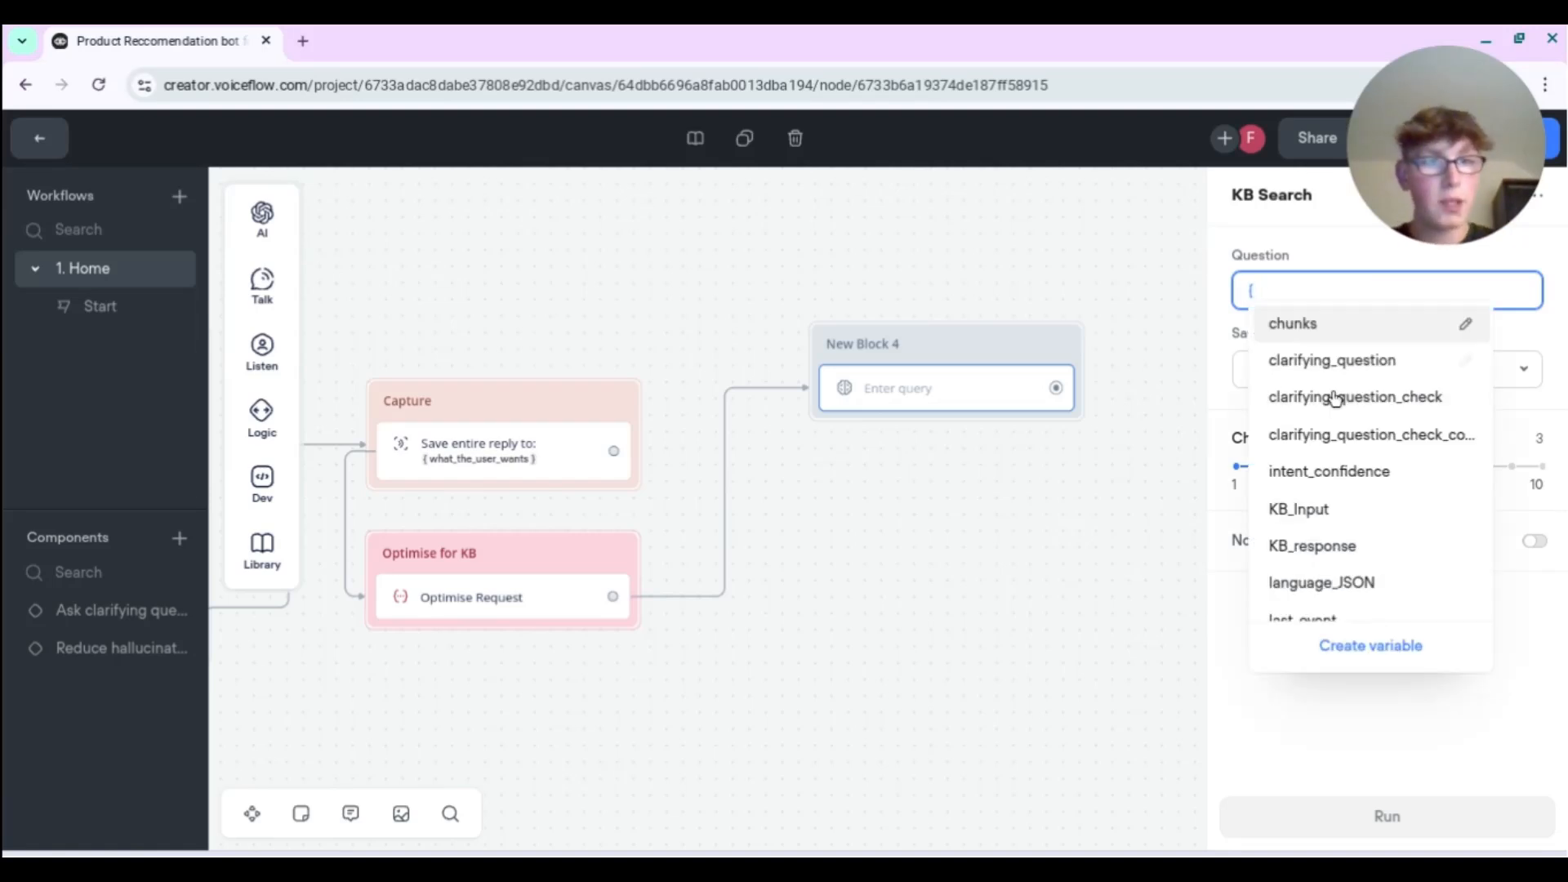
{"action": "scroll", "coordinate": [1348, 478], "scroll_direction": "down", "scroll_amount": 2}
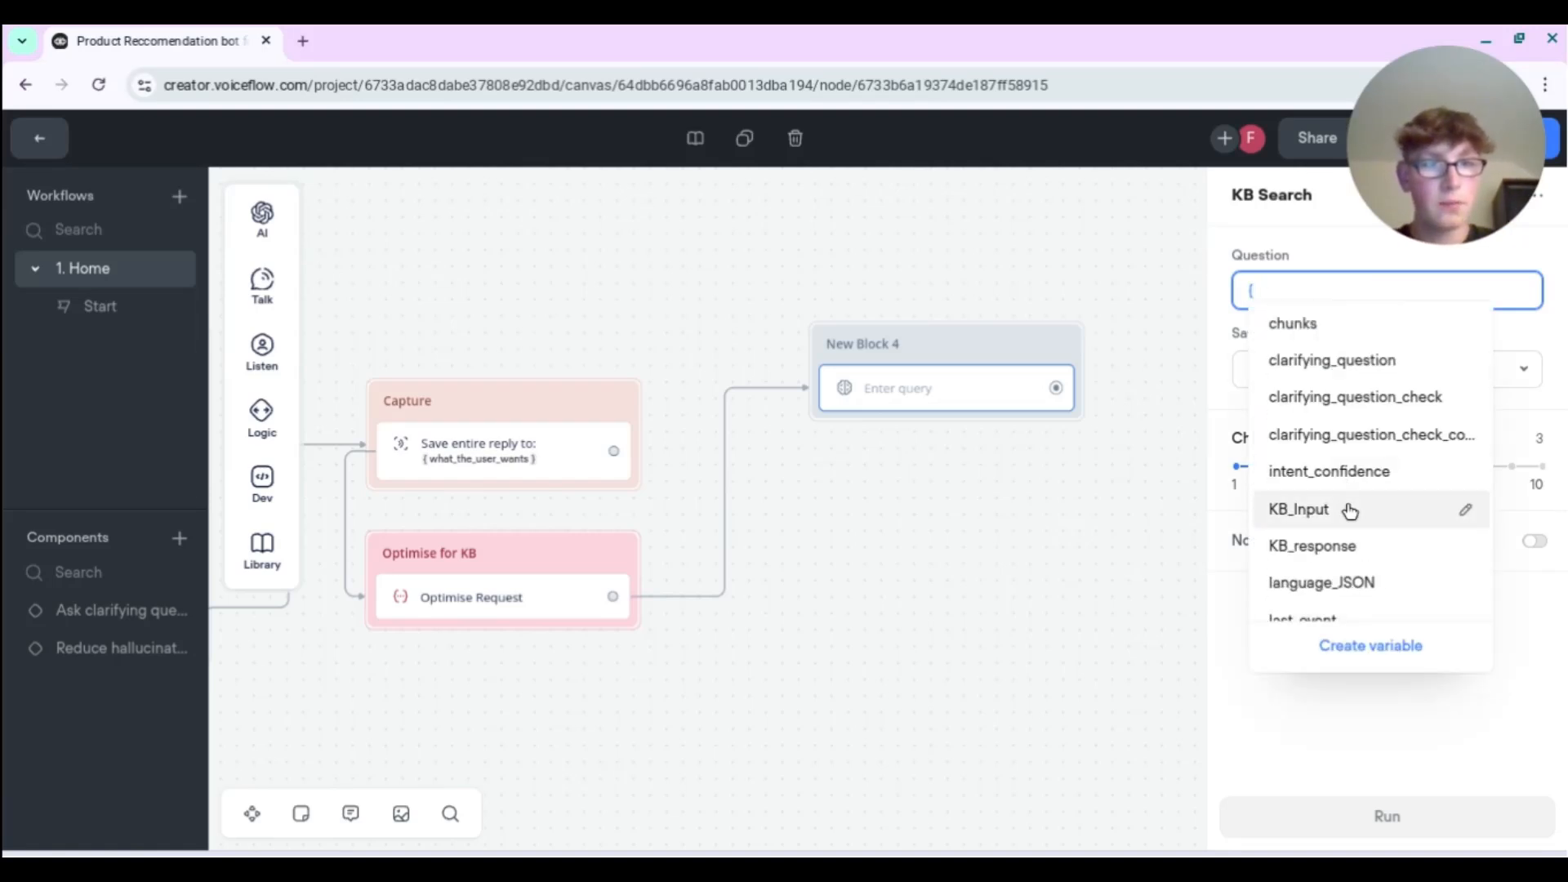
{"action": "left_click", "coordinate": [1348, 509]}
{"action": "left_click", "coordinate": [1383, 384]}
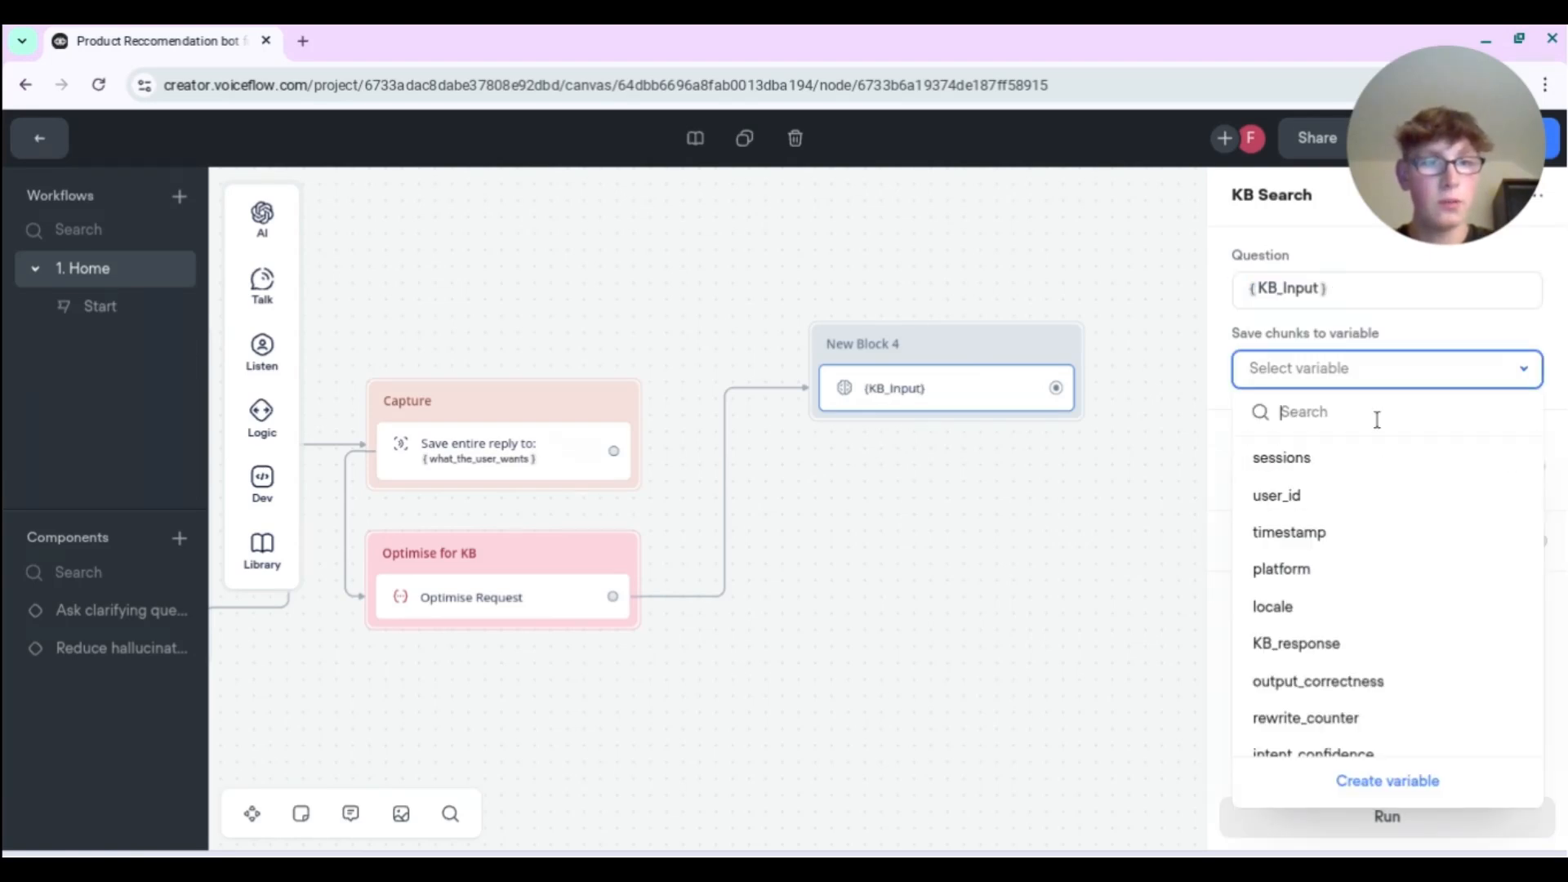
{"action": "left_click", "coordinate": [1380, 781]}
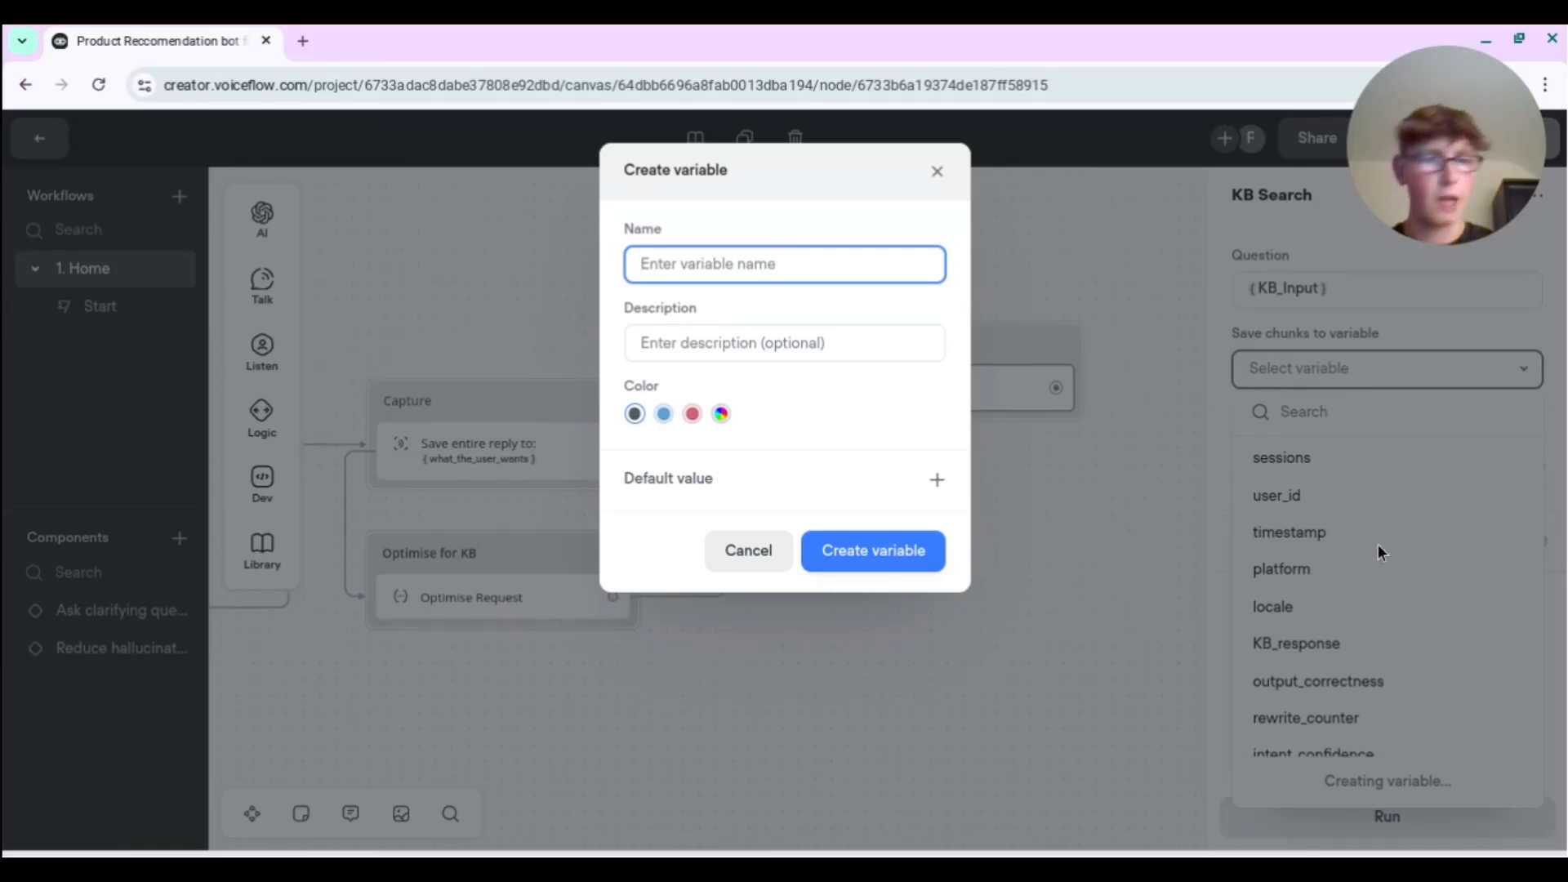
{"action": "left_click", "coordinate": [1336, 669]}
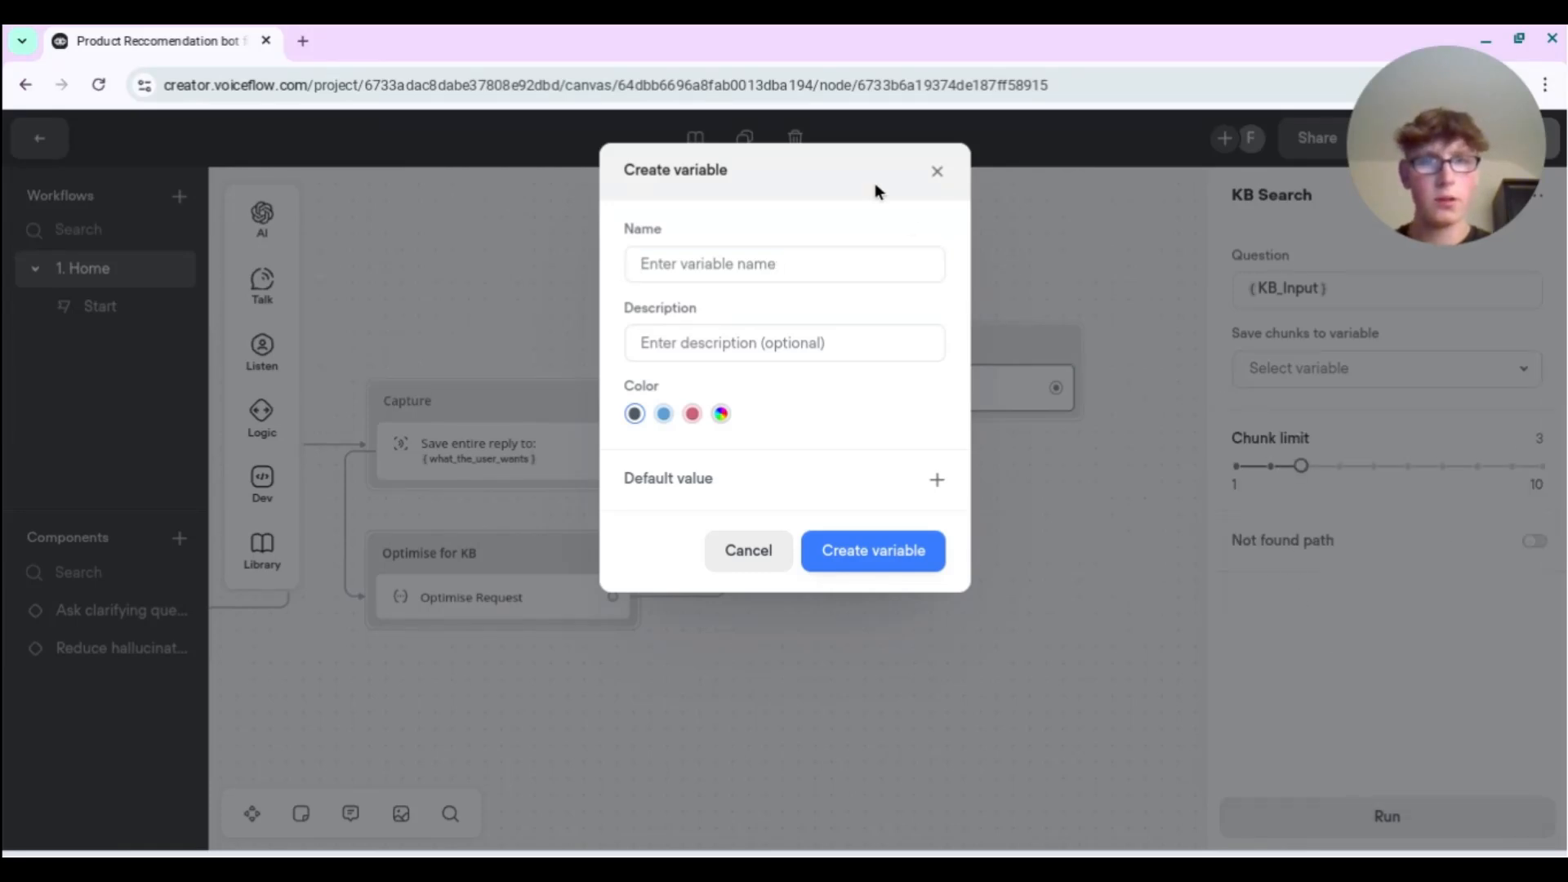
{"action": "left_click", "coordinate": [937, 172]}
- Save the KB Search chunks to the KB_response variable and enable the Not found path
{"action": "left_click", "coordinate": [1284, 368]}
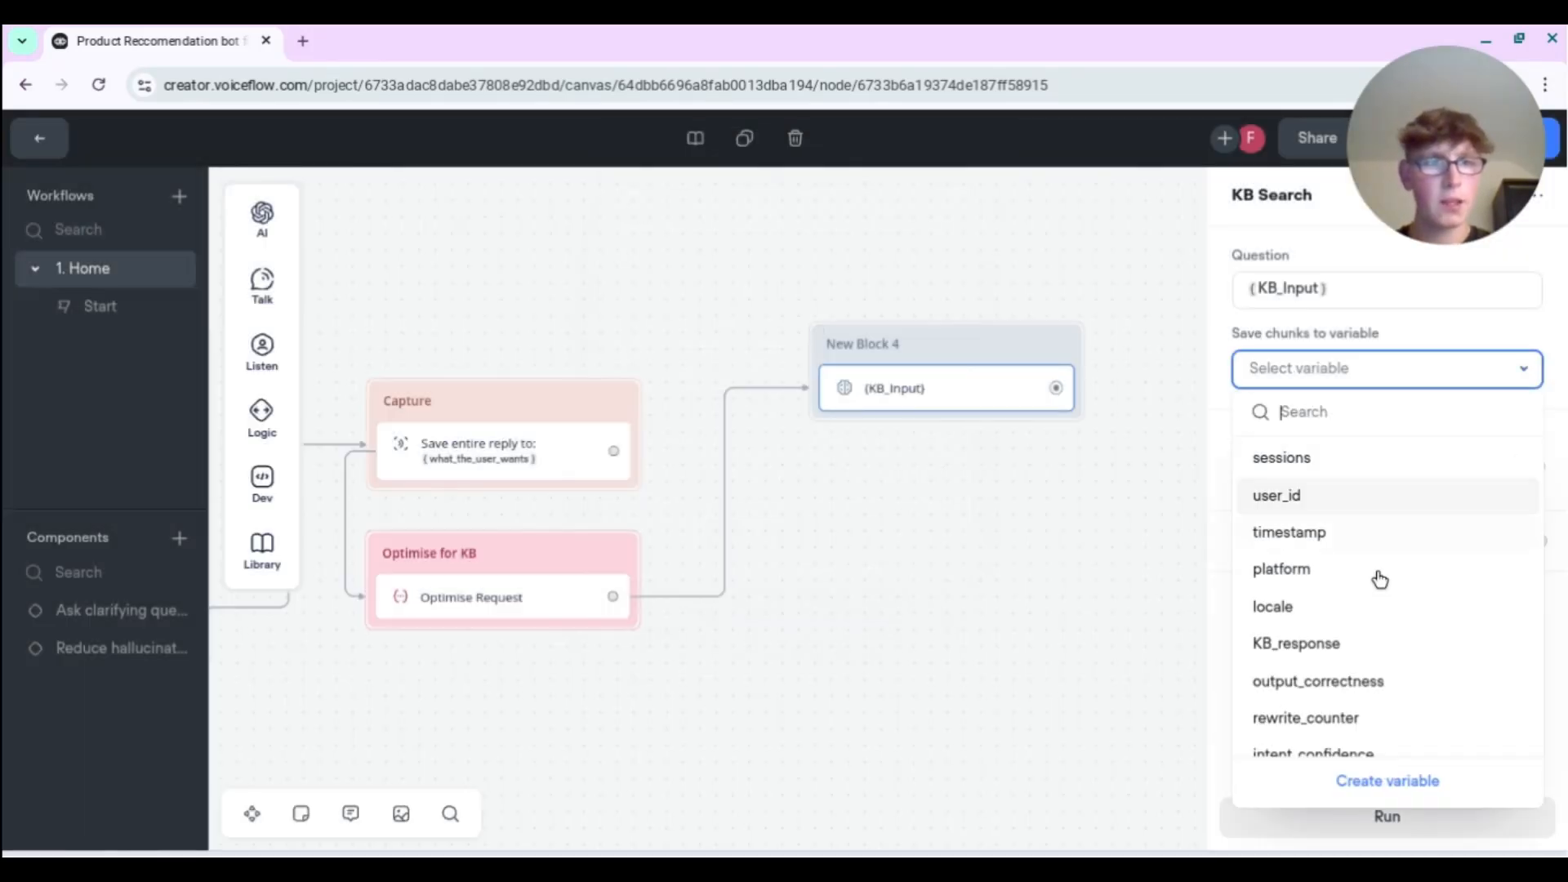
{"action": "left_click", "coordinate": [1339, 644]}
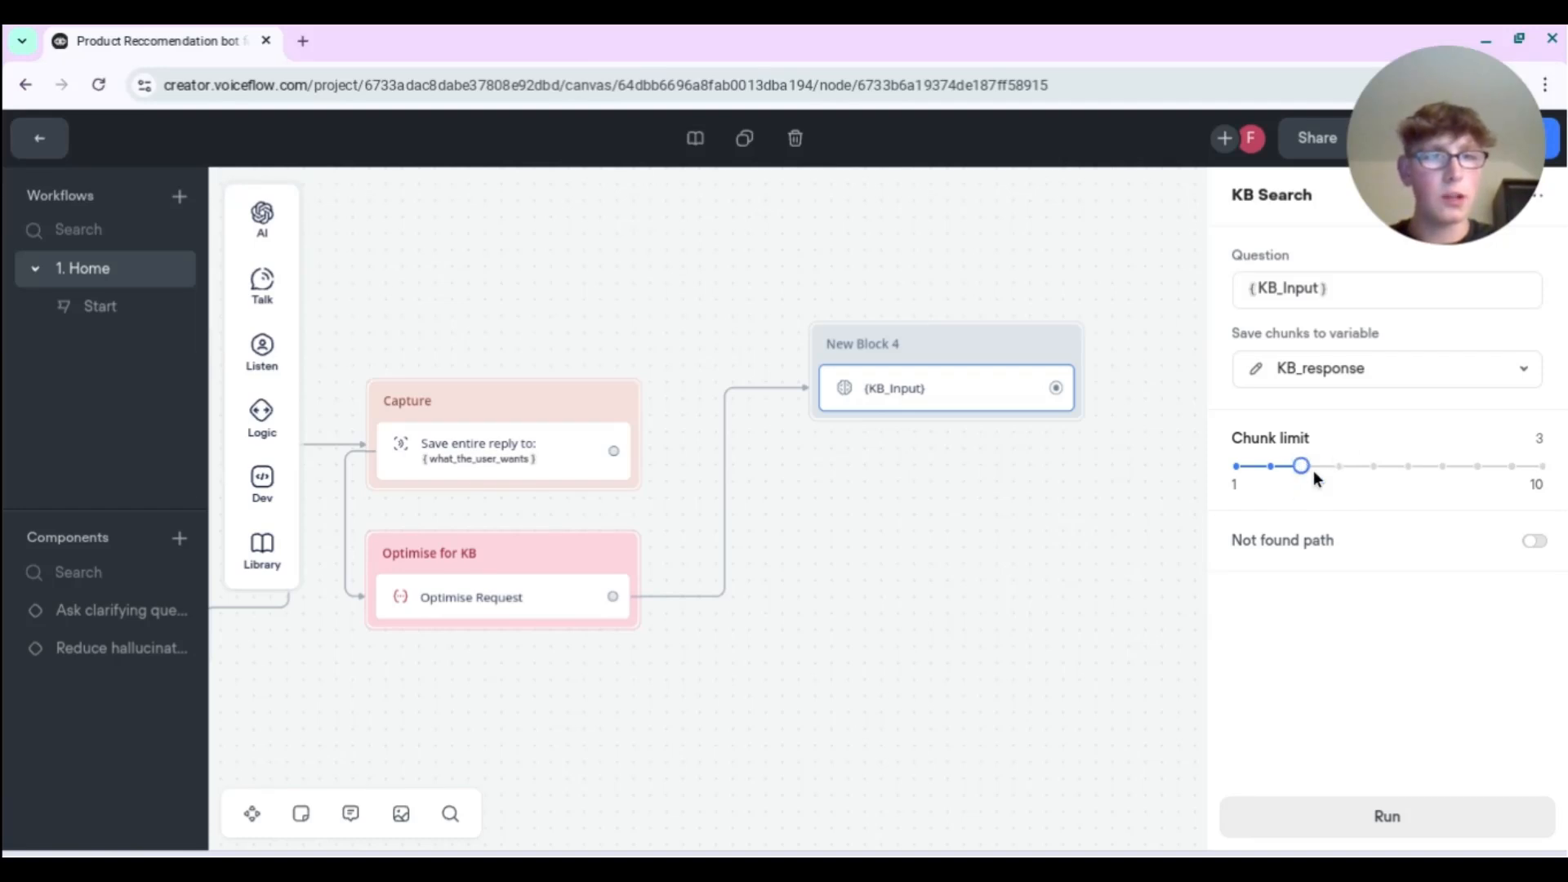
{"action": "left_click", "coordinate": [1534, 543]}
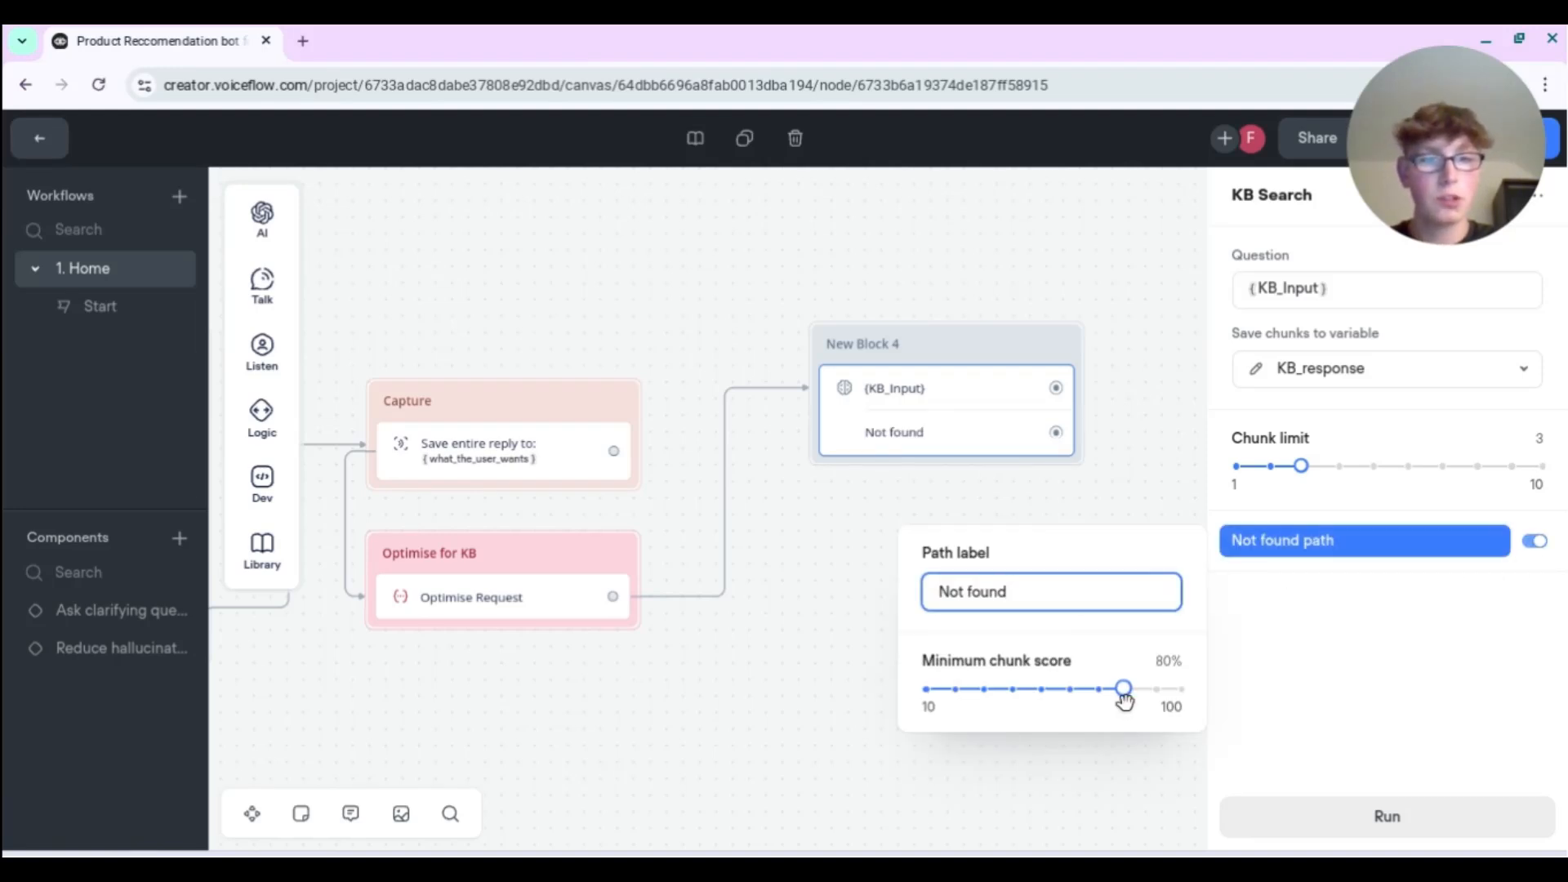
{"action": "mouse_move", "coordinate": [1123, 695]}
{"action": "left_mouse_down"}
{"action": "mouse_move", "coordinate": [1143, 694]}
{"action": "mouse_move", "coordinate": [1123, 694]}
{"action": "left_mouse_up"}
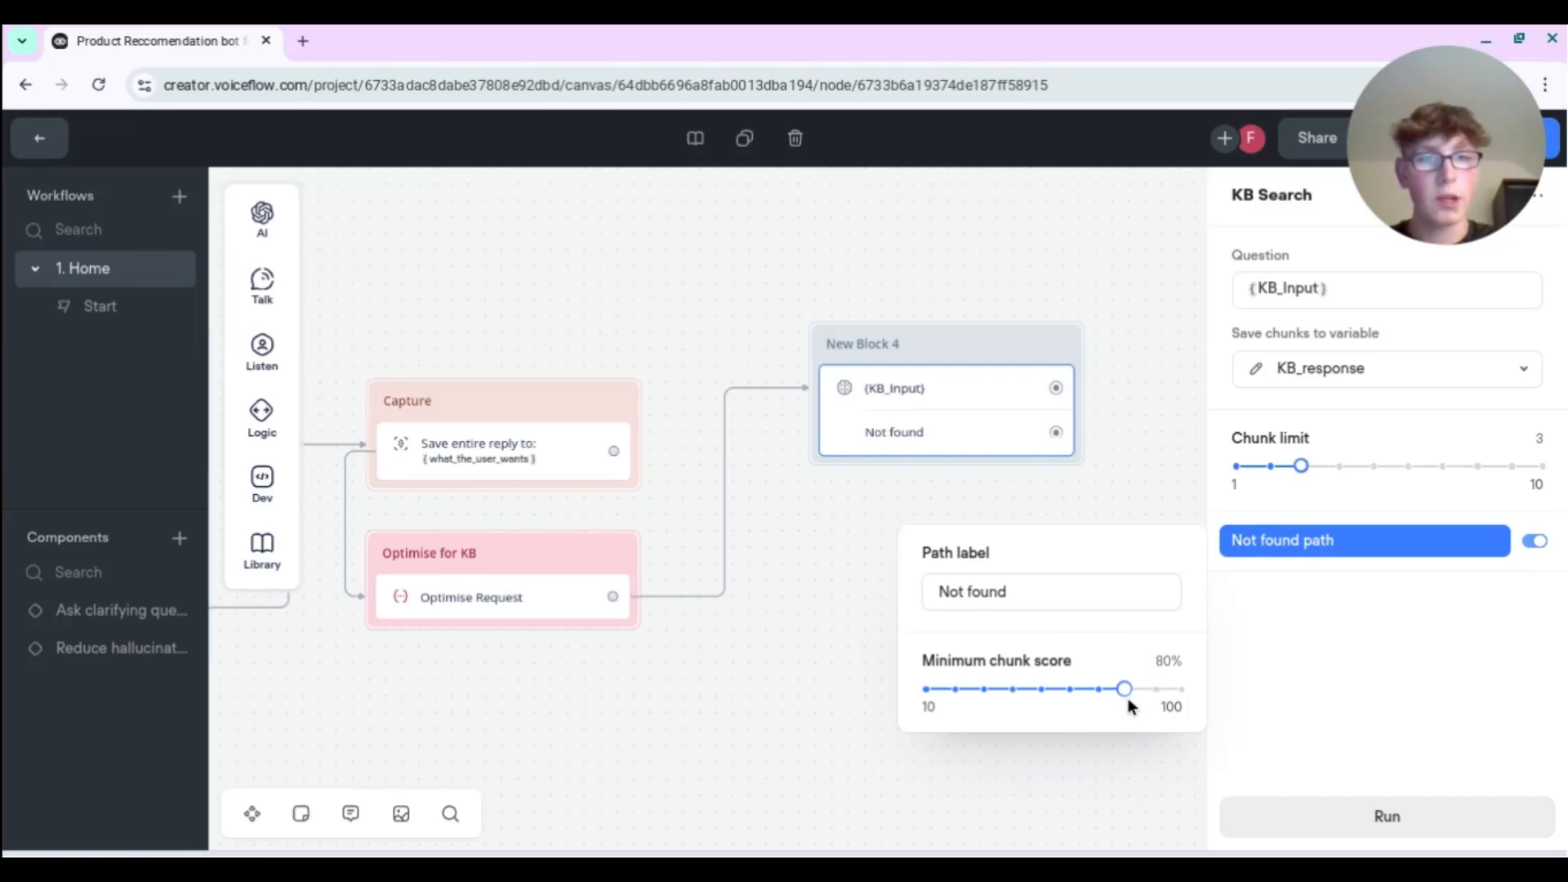
{"action": "left_click", "coordinate": [1110, 488]}
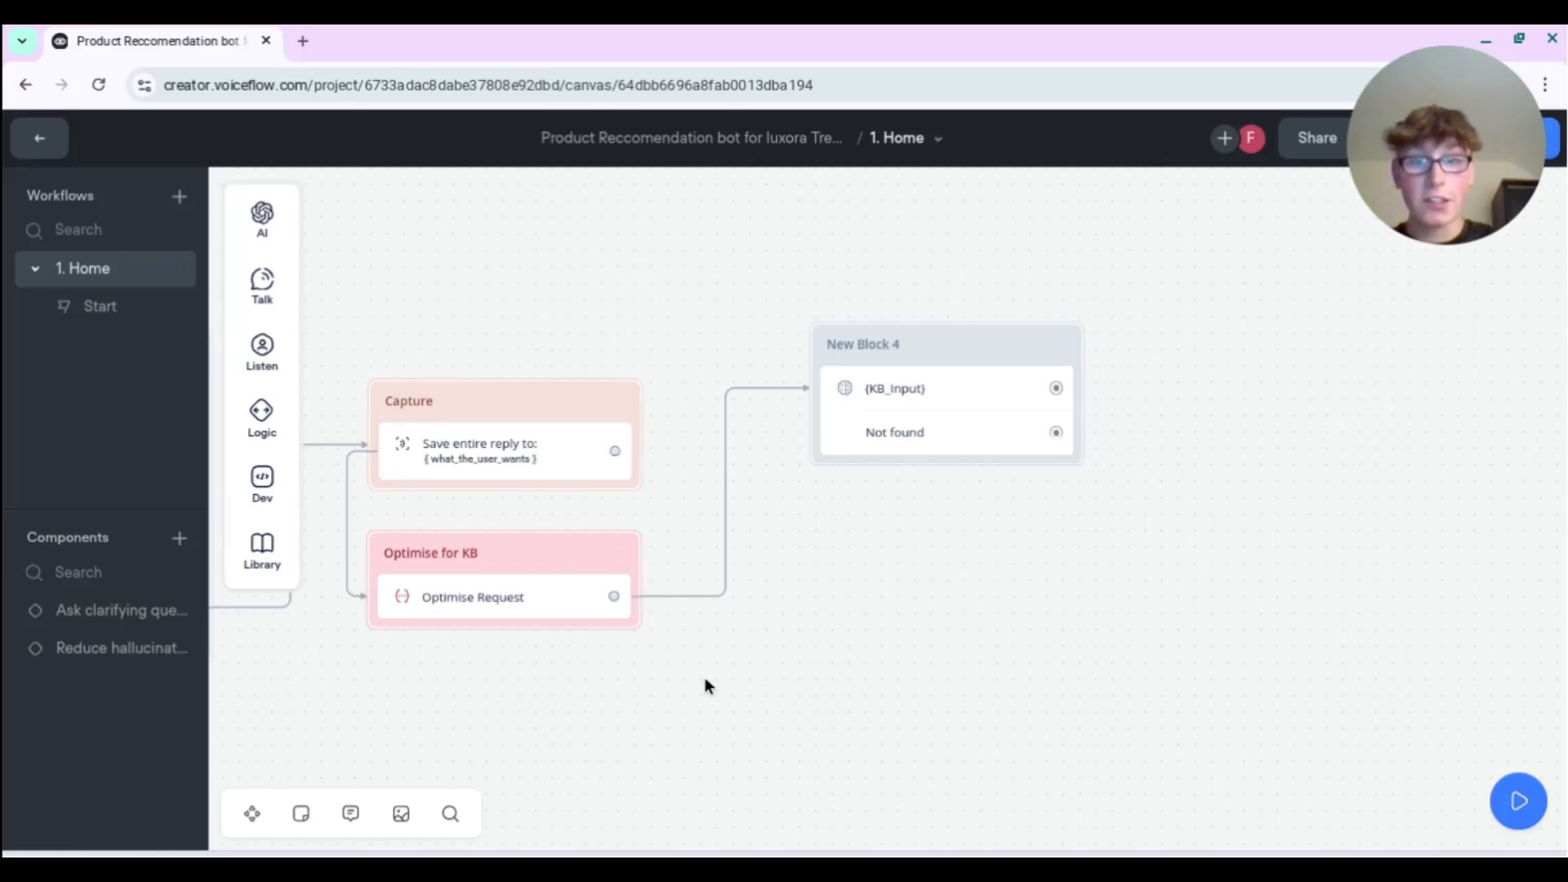
{"action": "left_click_drag", "start_coordinate": [732, 681], "coordinate": [1054, 677]}
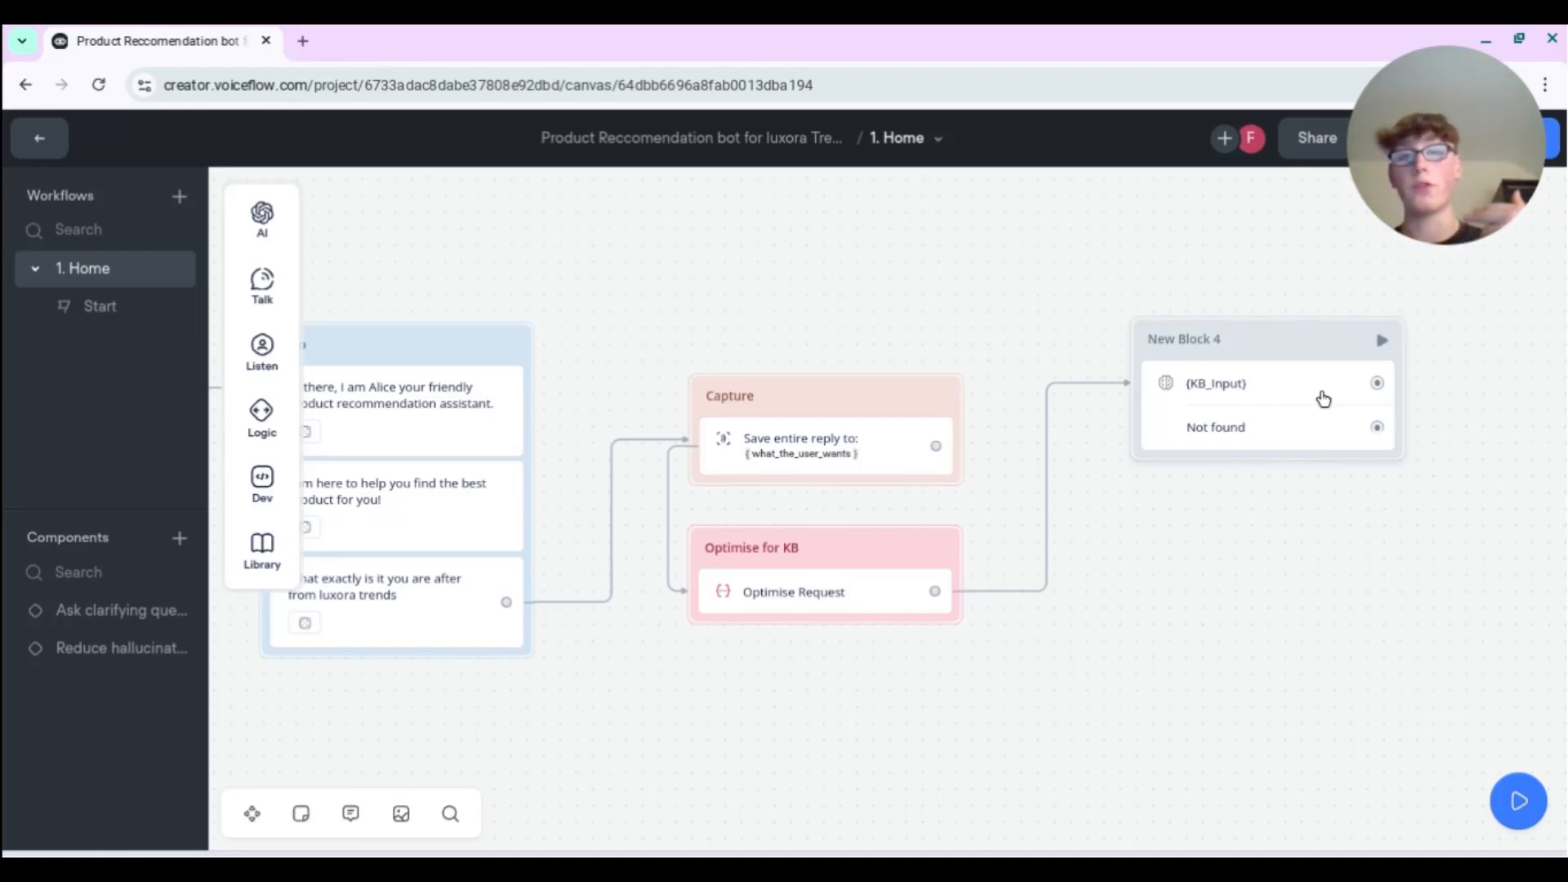
{"action": "left_click_drag", "start_coordinate": [1205, 645], "coordinate": [1324, 546]}
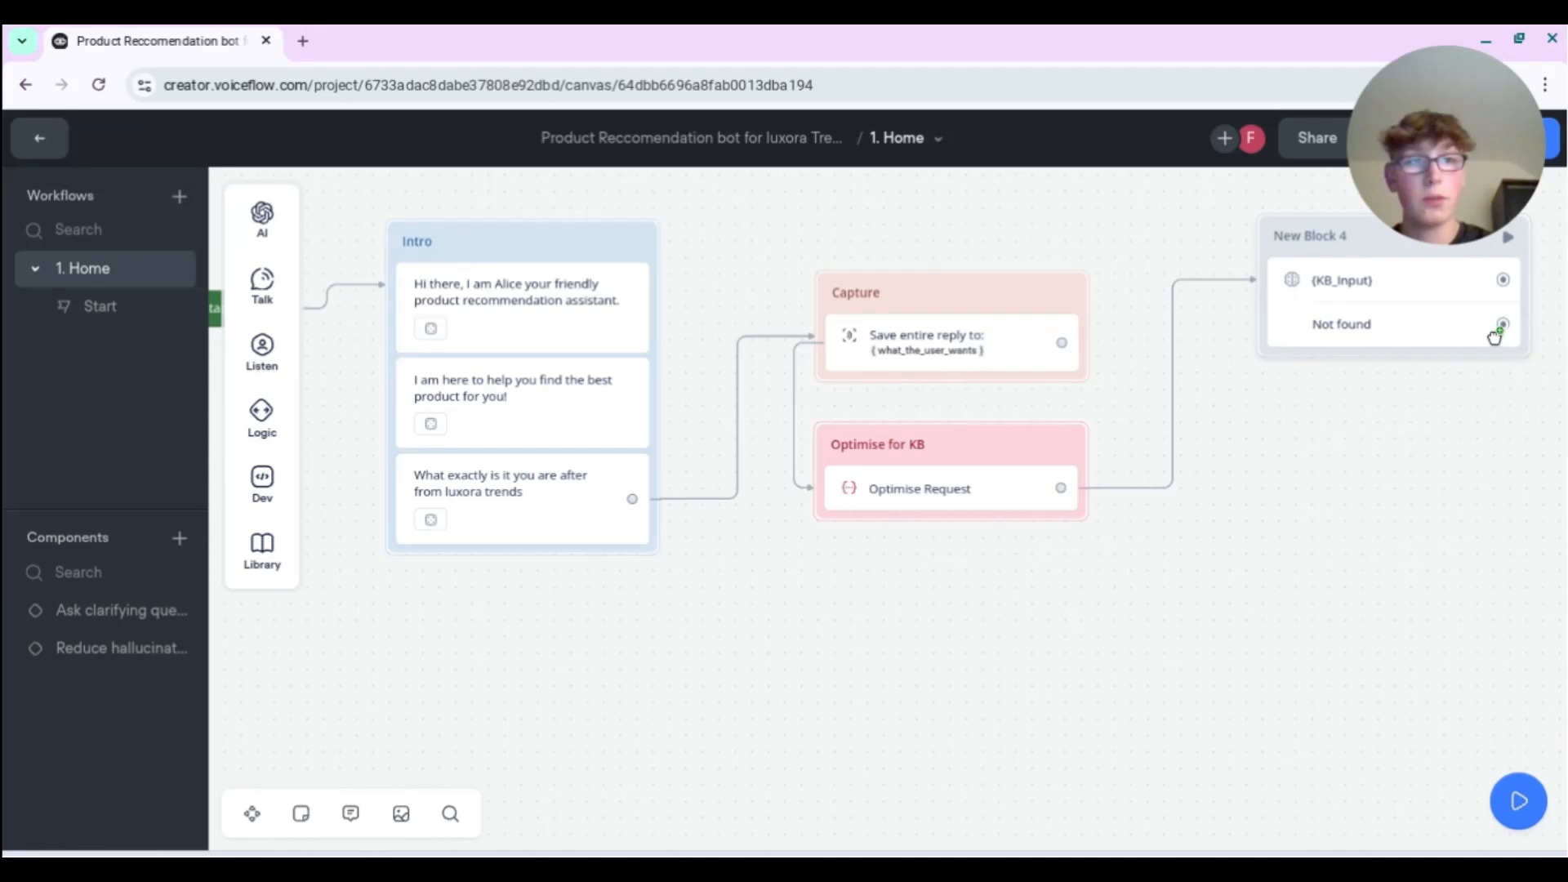
{"action": "left_click_drag", "start_coordinate": [1502, 325], "coordinate": [899, 638]}
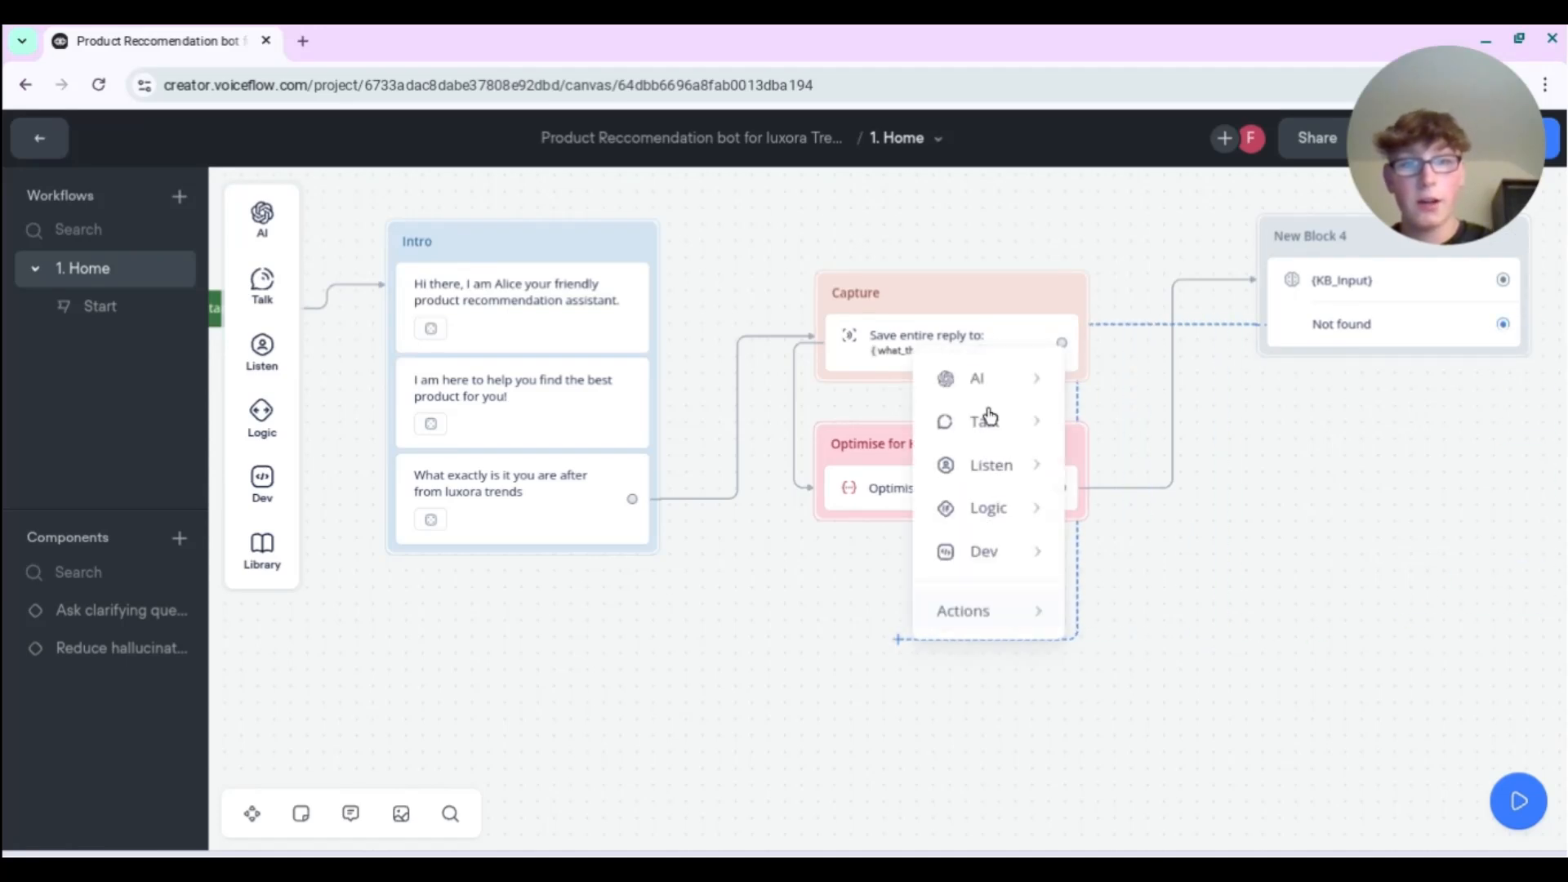
{"action": "mouse_move", "coordinate": [985, 431]}
{"action": "left_click", "coordinate": [1144, 454]}
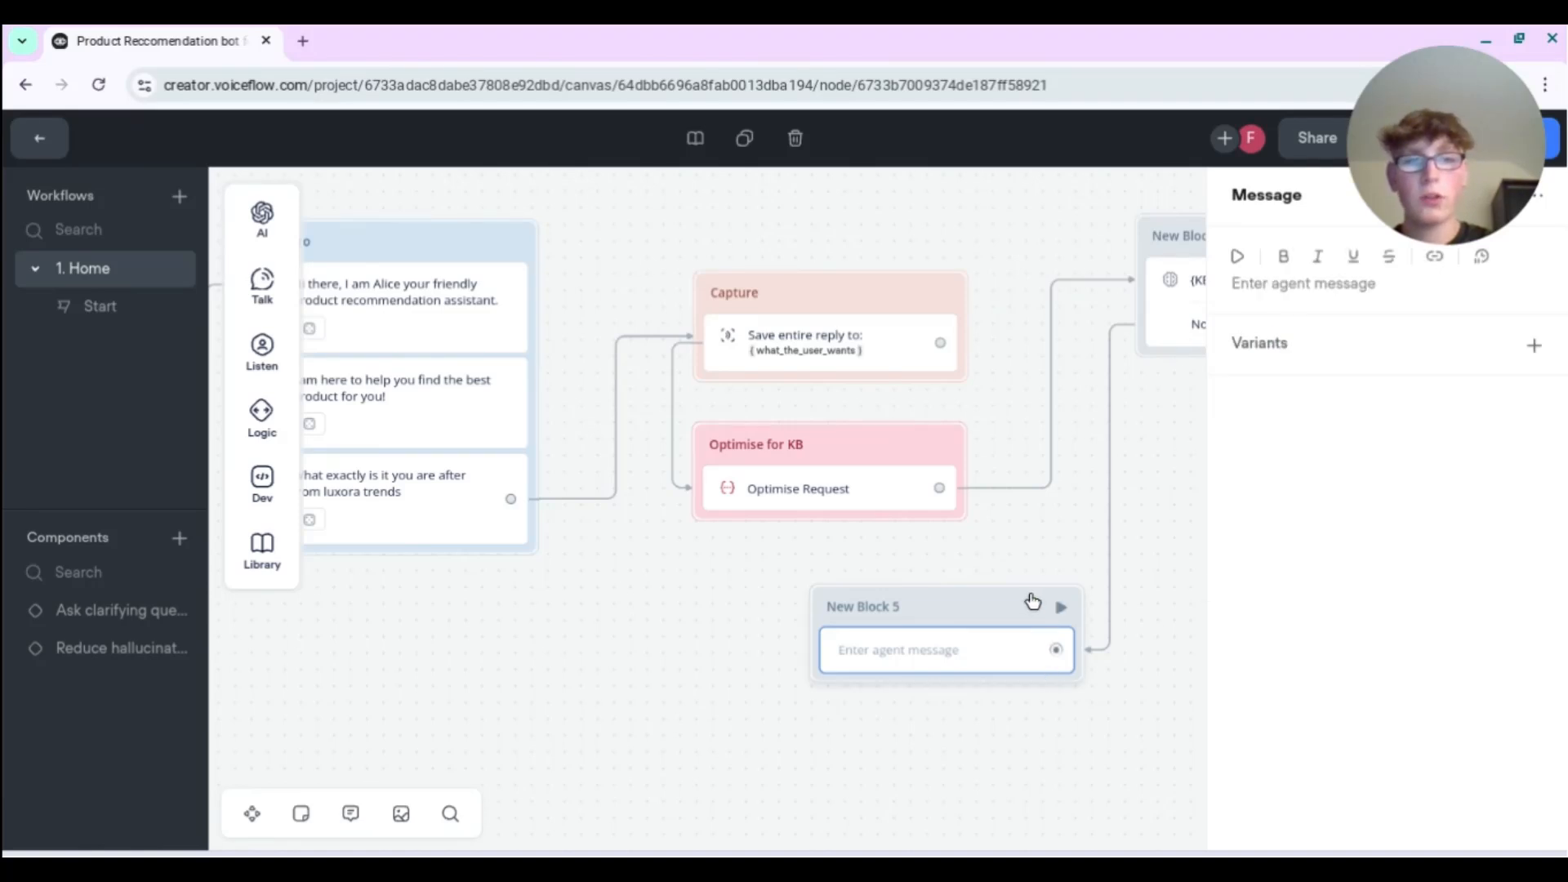
{"action": "right_click", "coordinate": [1006, 609]}
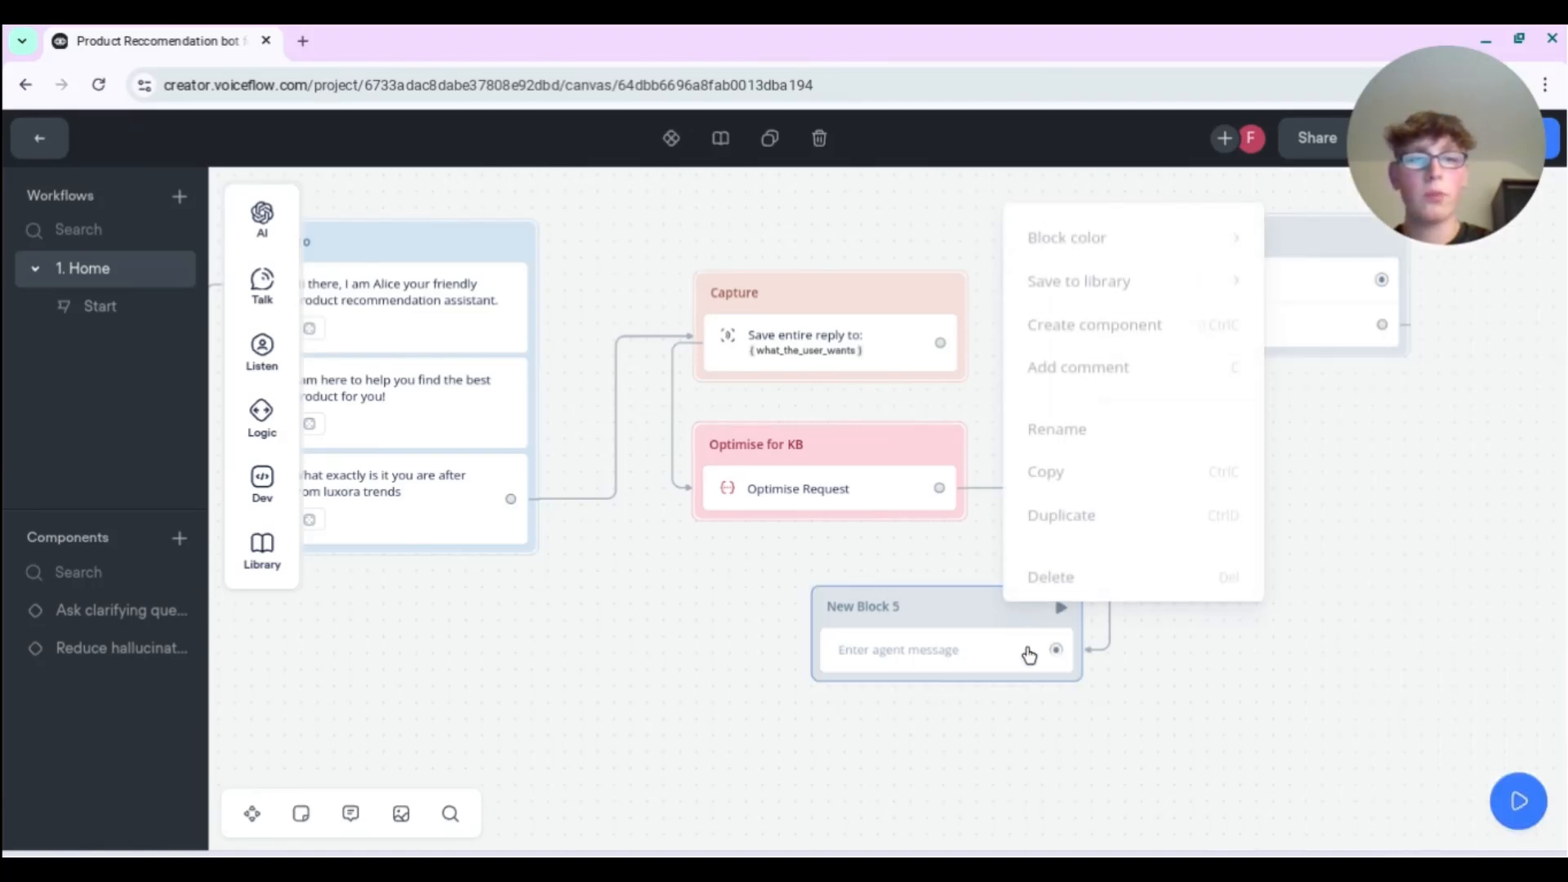
{"action": "left_click", "coordinate": [1106, 571]}
- Add a Set AI step in a new block connected from the KB Search step's Not found path
{"action": "left_click_drag", "start_coordinate": [1382, 324], "coordinate": [1007, 646]}
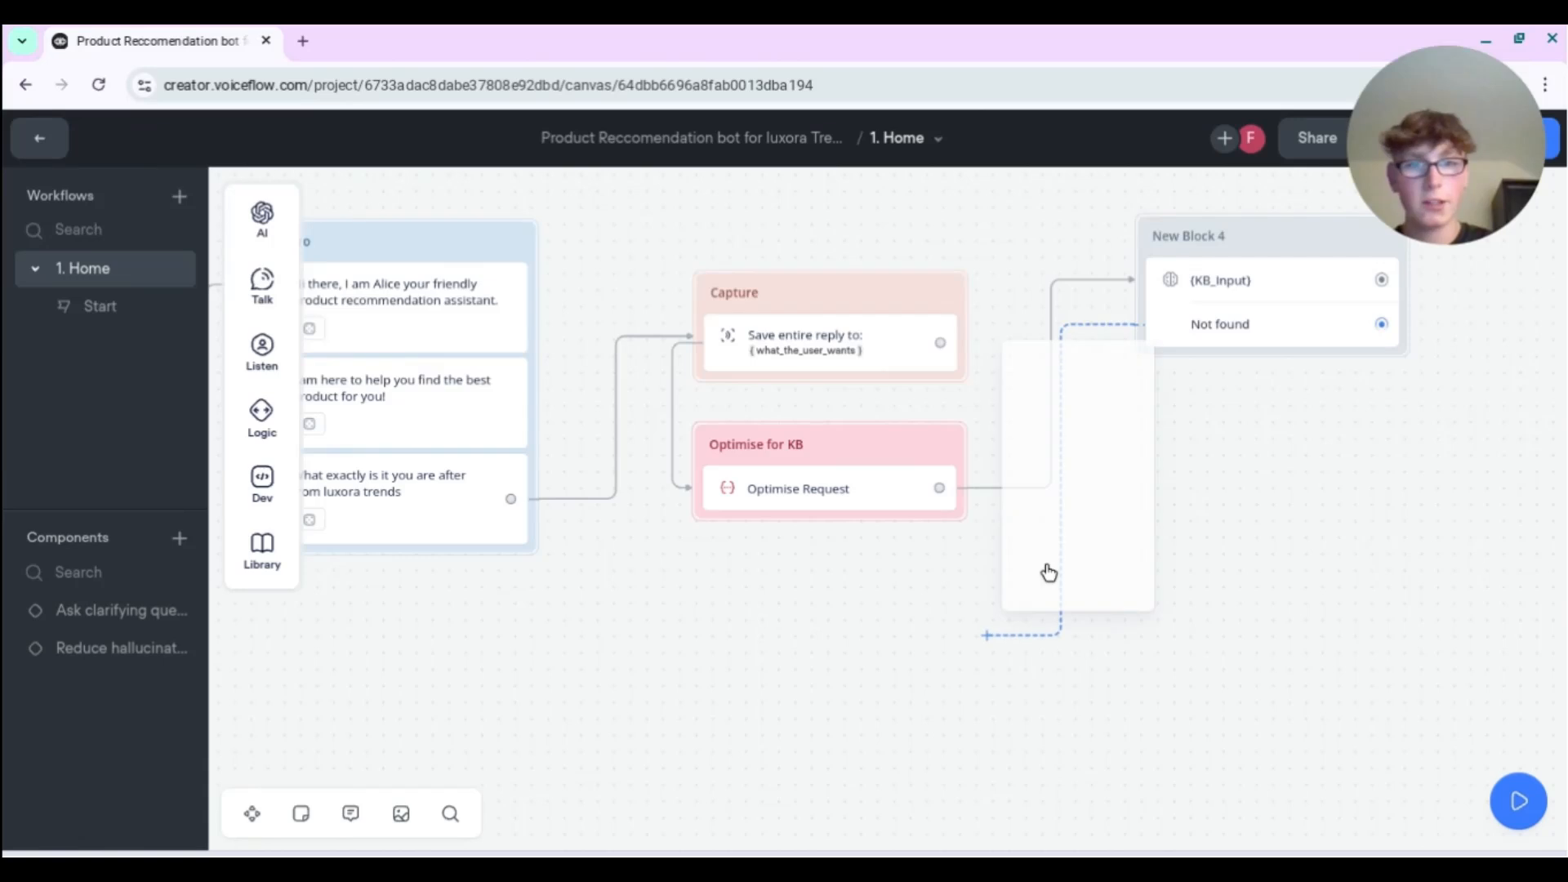
{"action": "mouse_move", "coordinate": [1062, 373]}
{"action": "left_click", "coordinate": [1246, 443]}
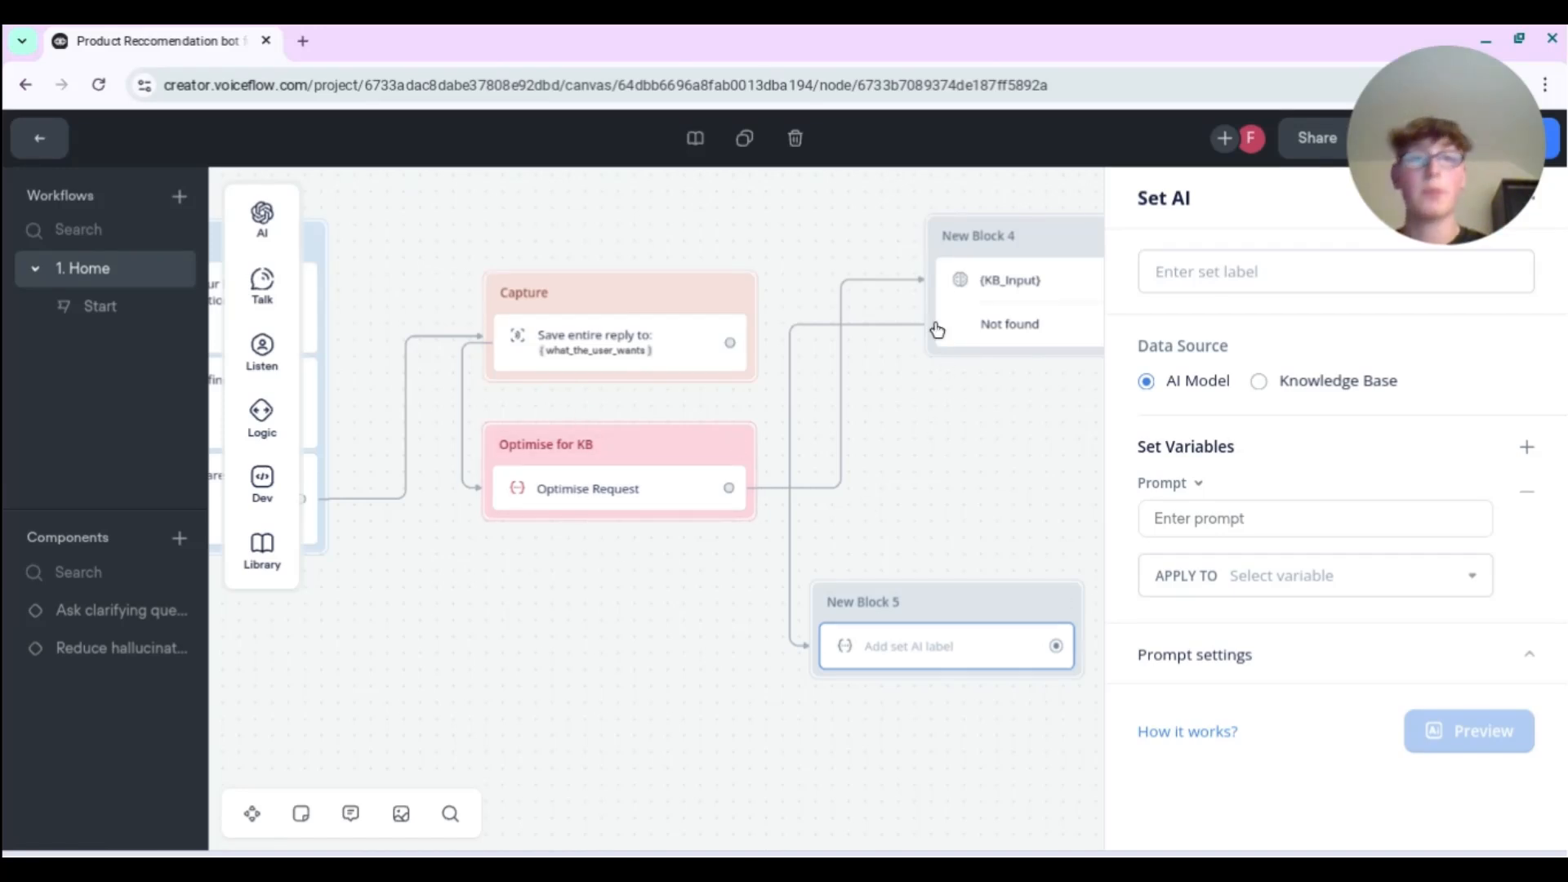
- Start the Set AI prompt with "You have been tasked with finding a product for the user, based off this input: {KB_Input}"
{"action": "left_click", "coordinate": [1195, 518]}
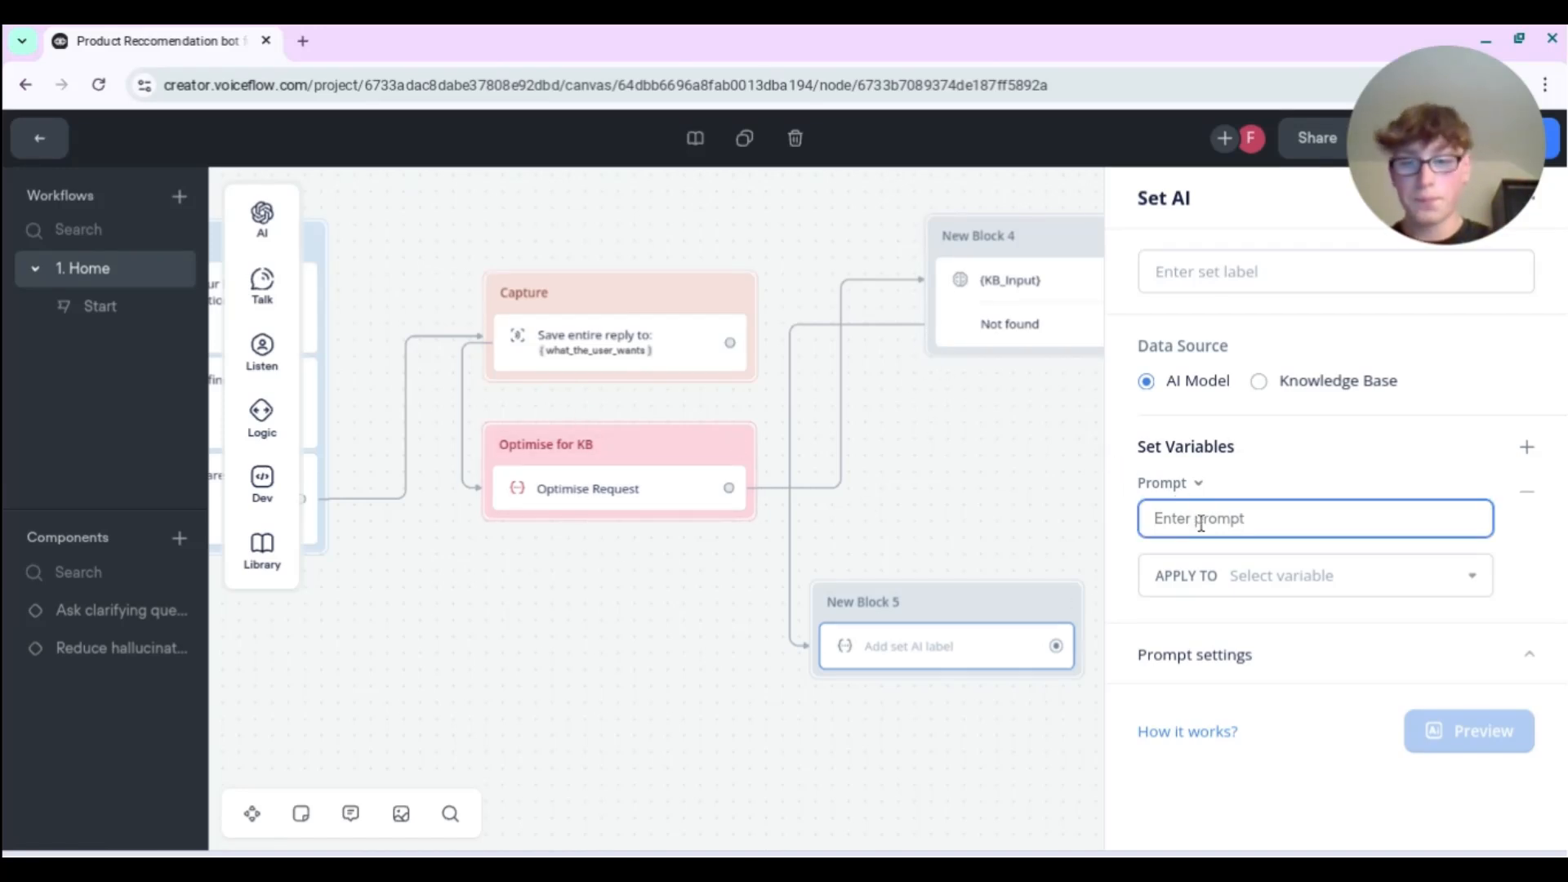
{"action": "type", "text": "You have ju"}
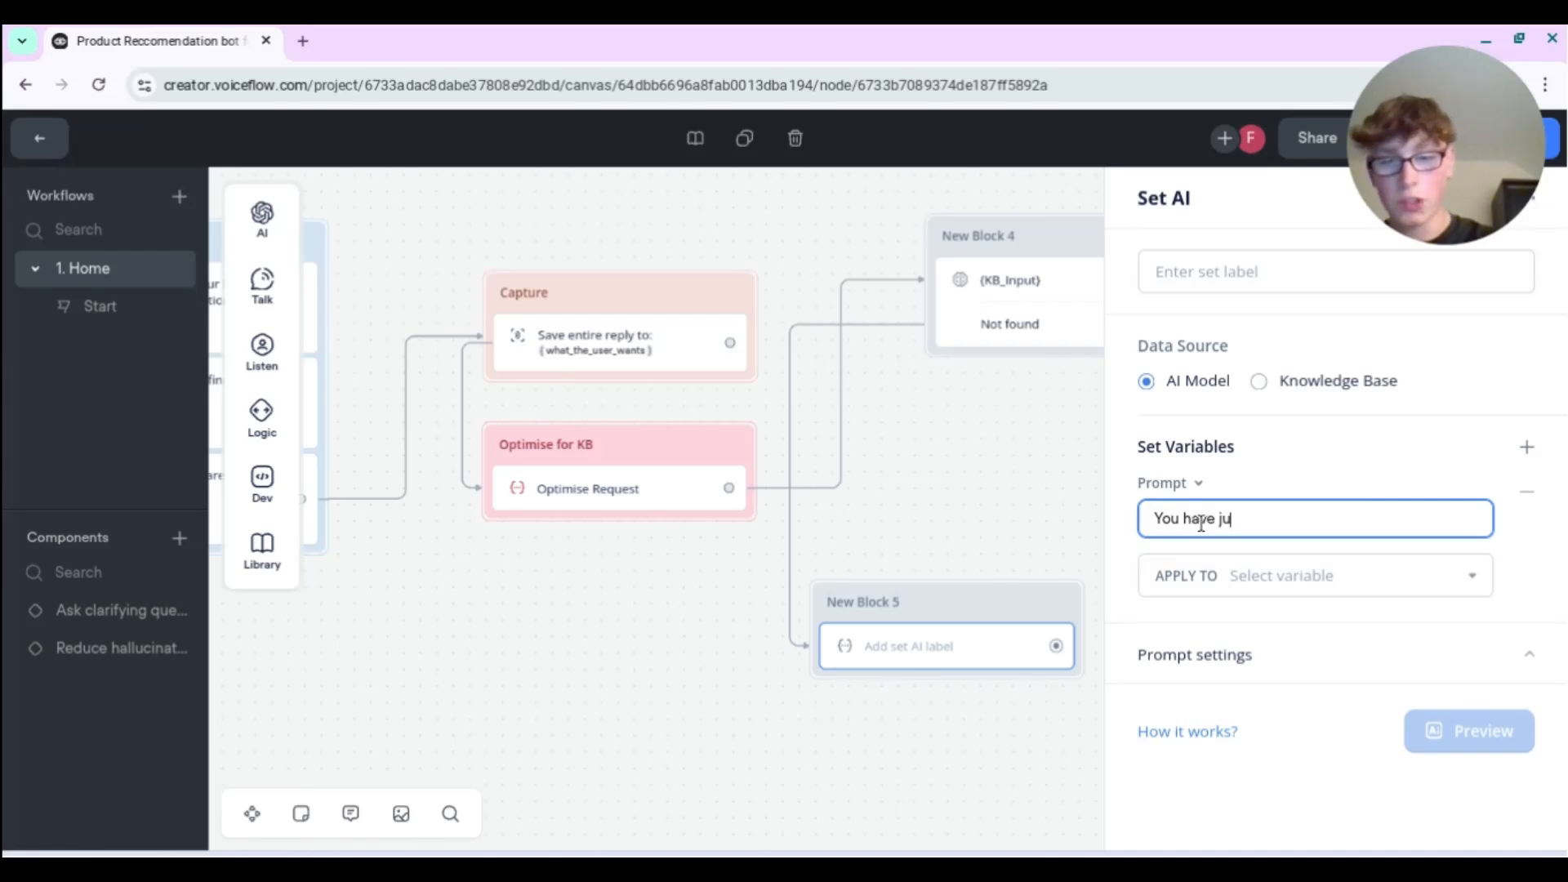
{"action": "type", "text": "st"}
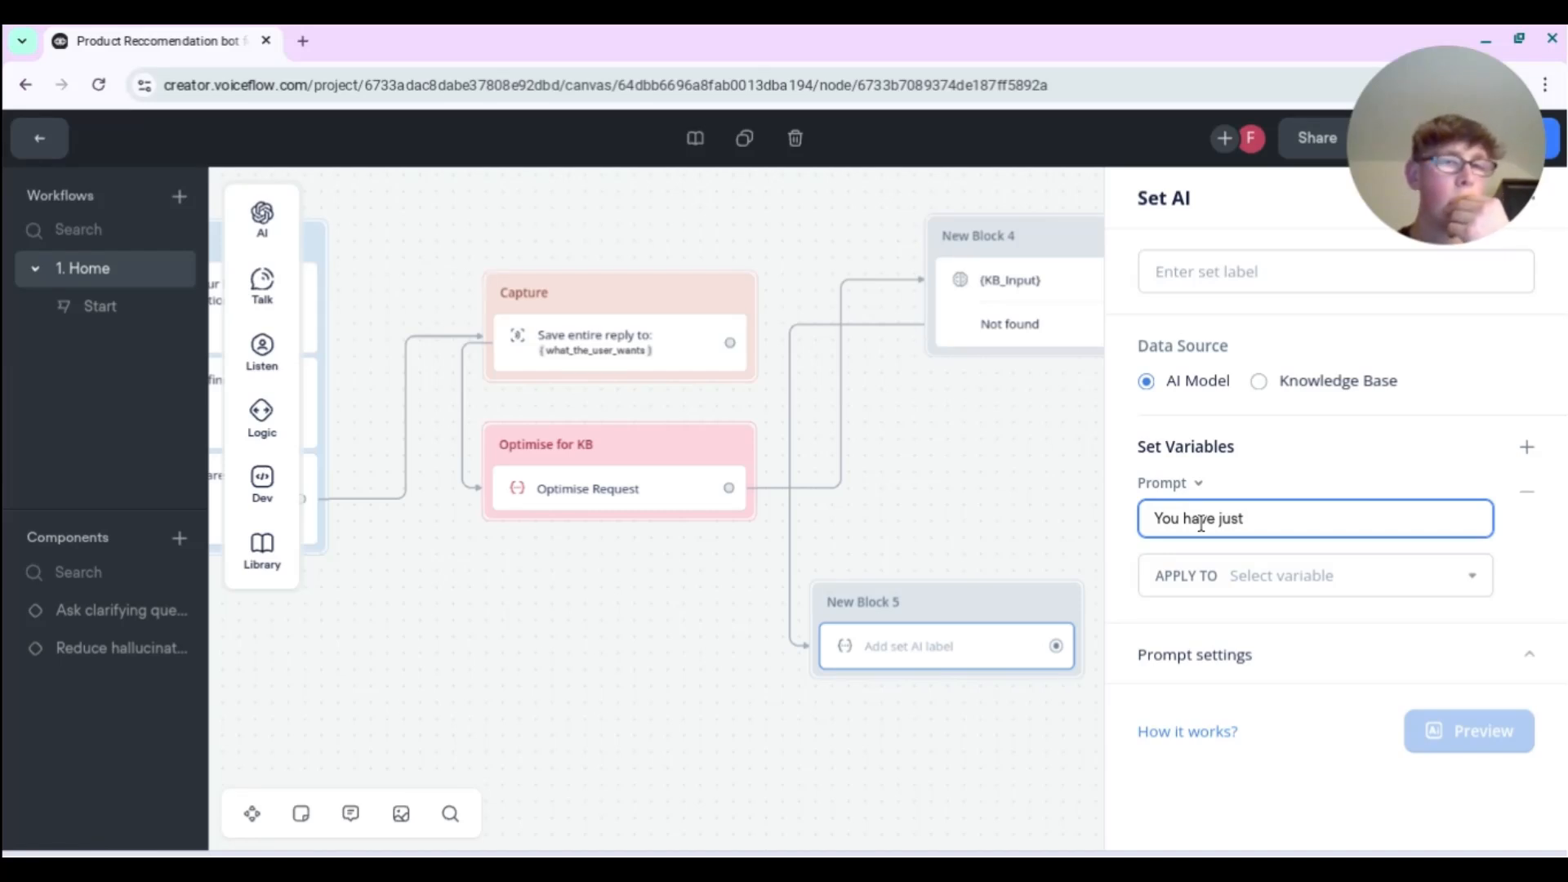
{"action": "key", "text": "BackSpace"}
{"action": "key", "text": "BackSpace"}
{"action": "key", "text": "BackSpace"}
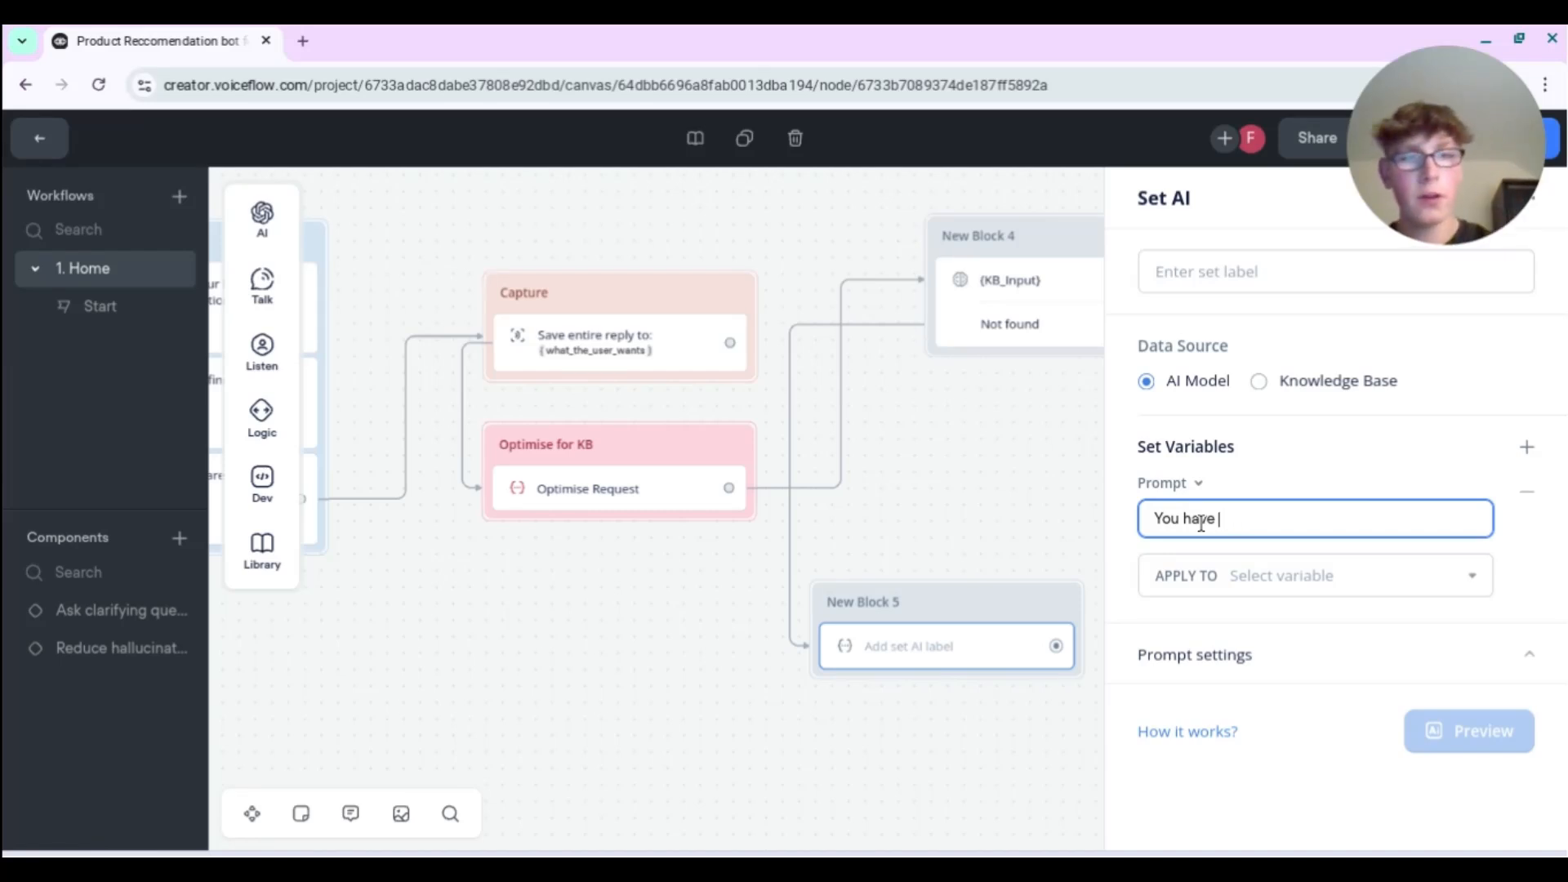
{"action": "type", "text": "been tasked with "}
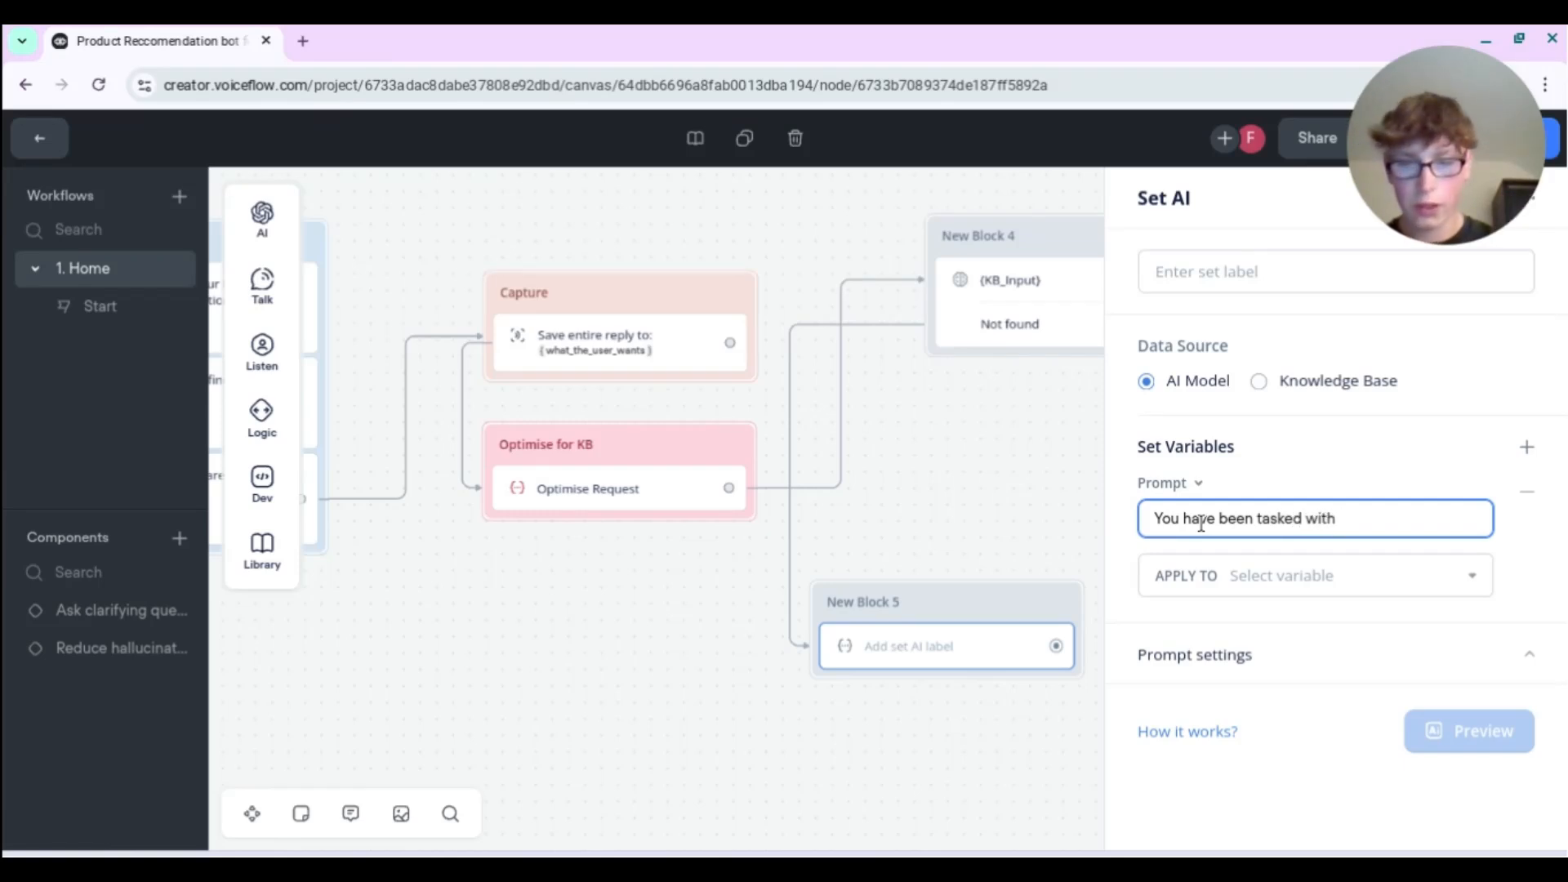
{"action": "type", "text": "finding"}
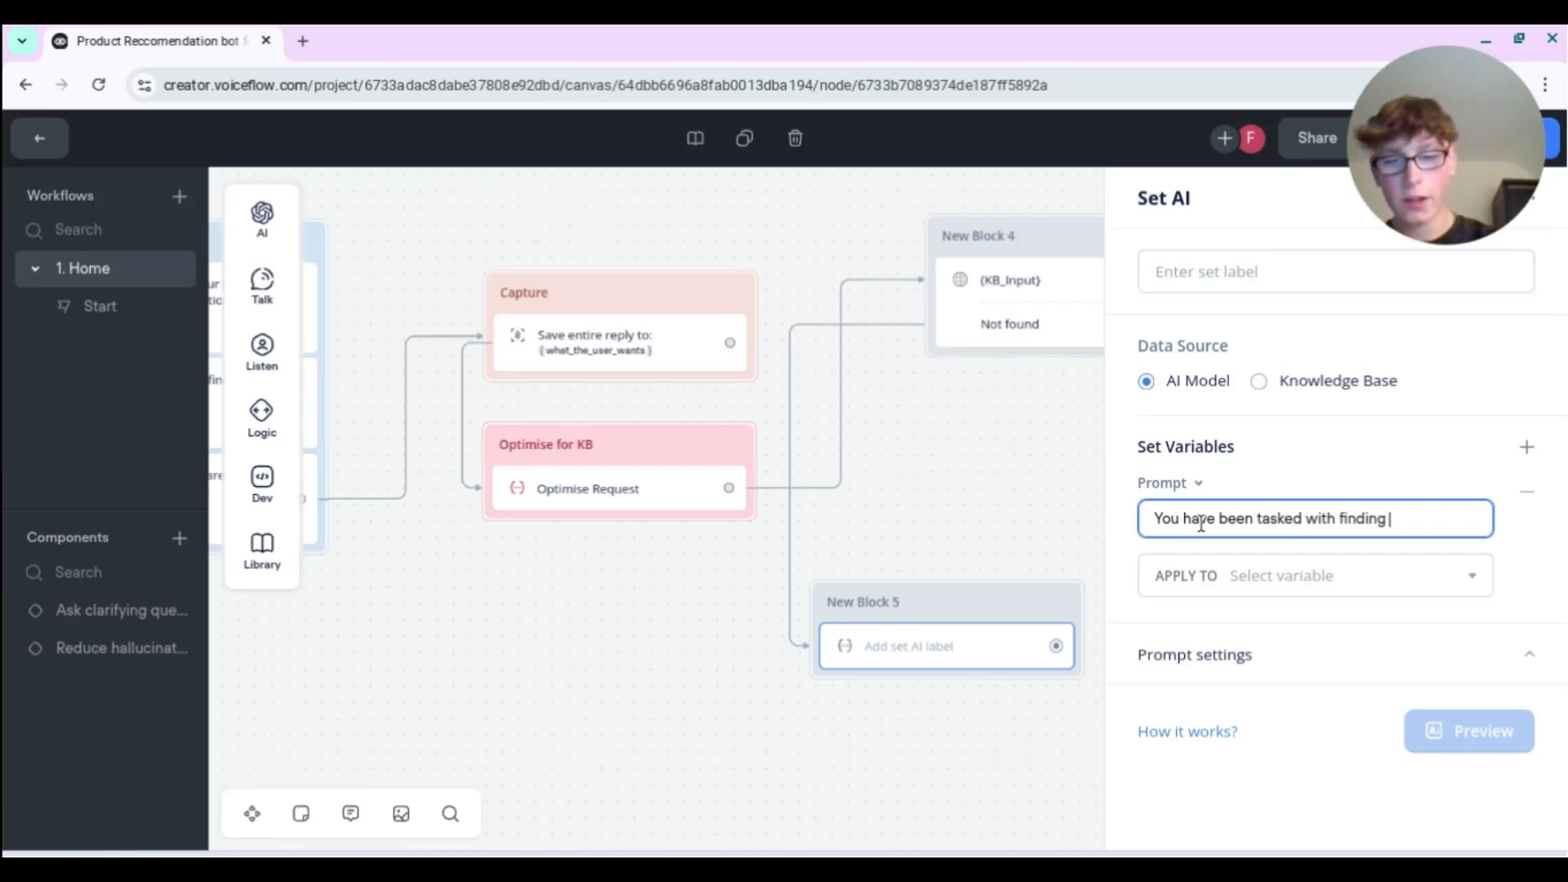
{"action": "type", "text": " a product for the user."}
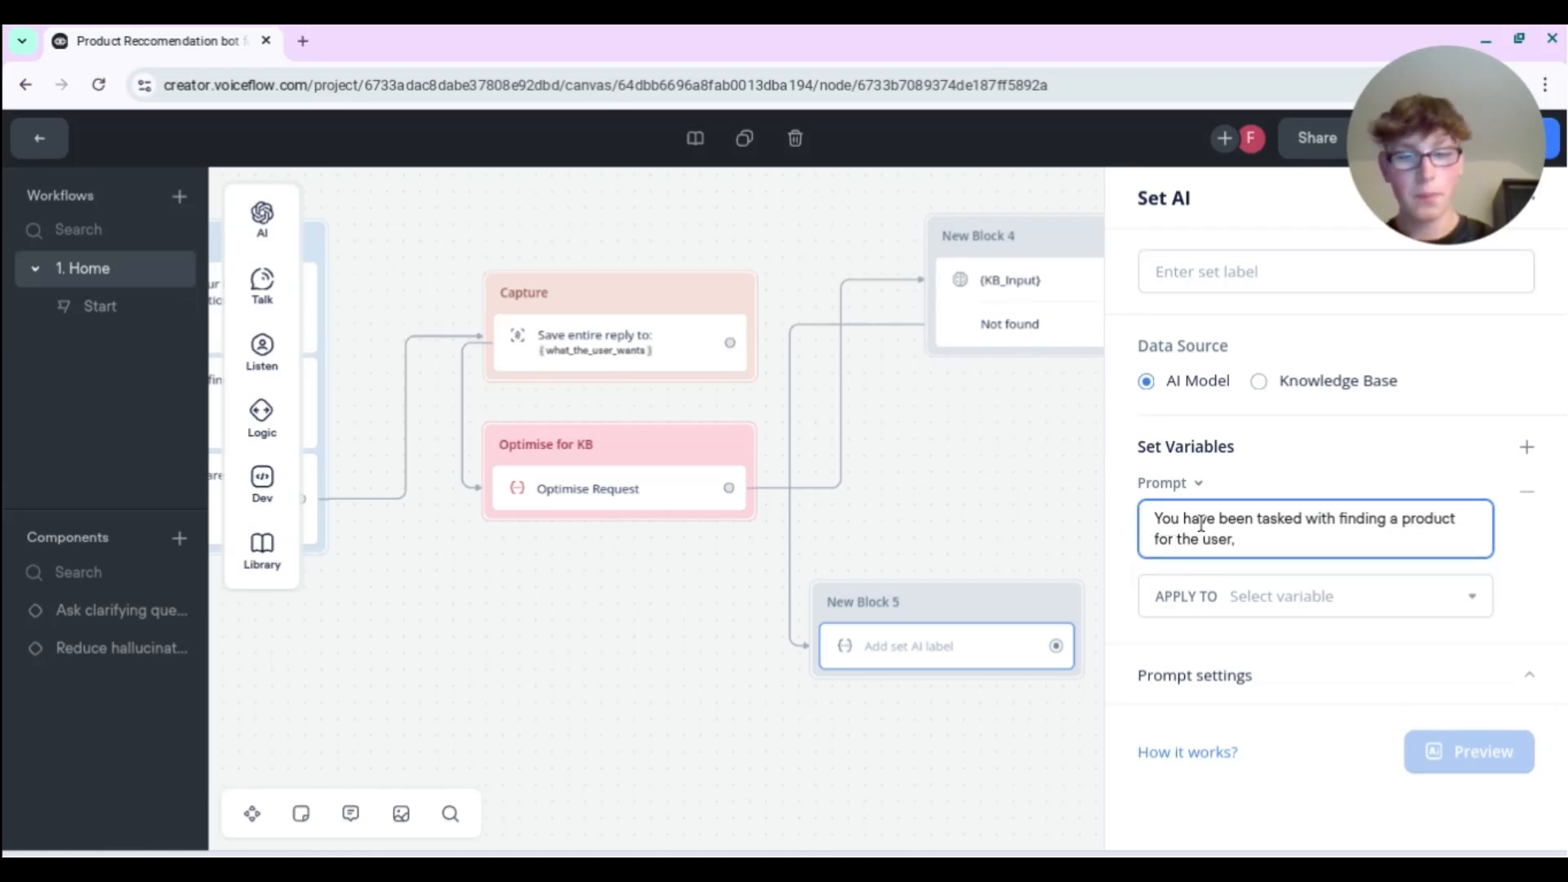
{"action": "type", "text": " based off this i"}
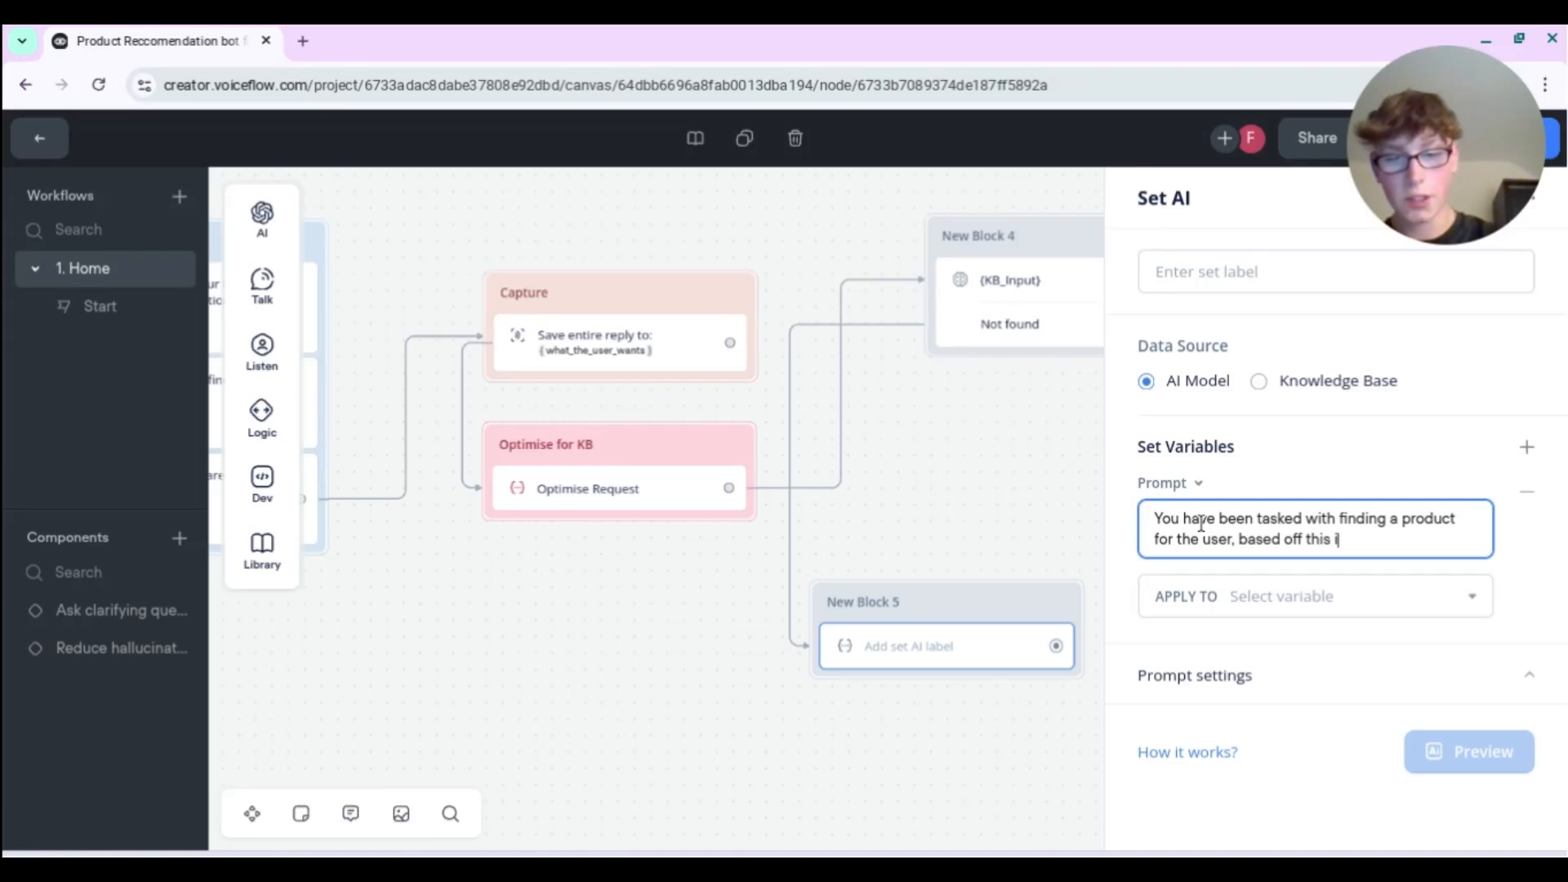
{"action": "type", "text": "nput: {"}
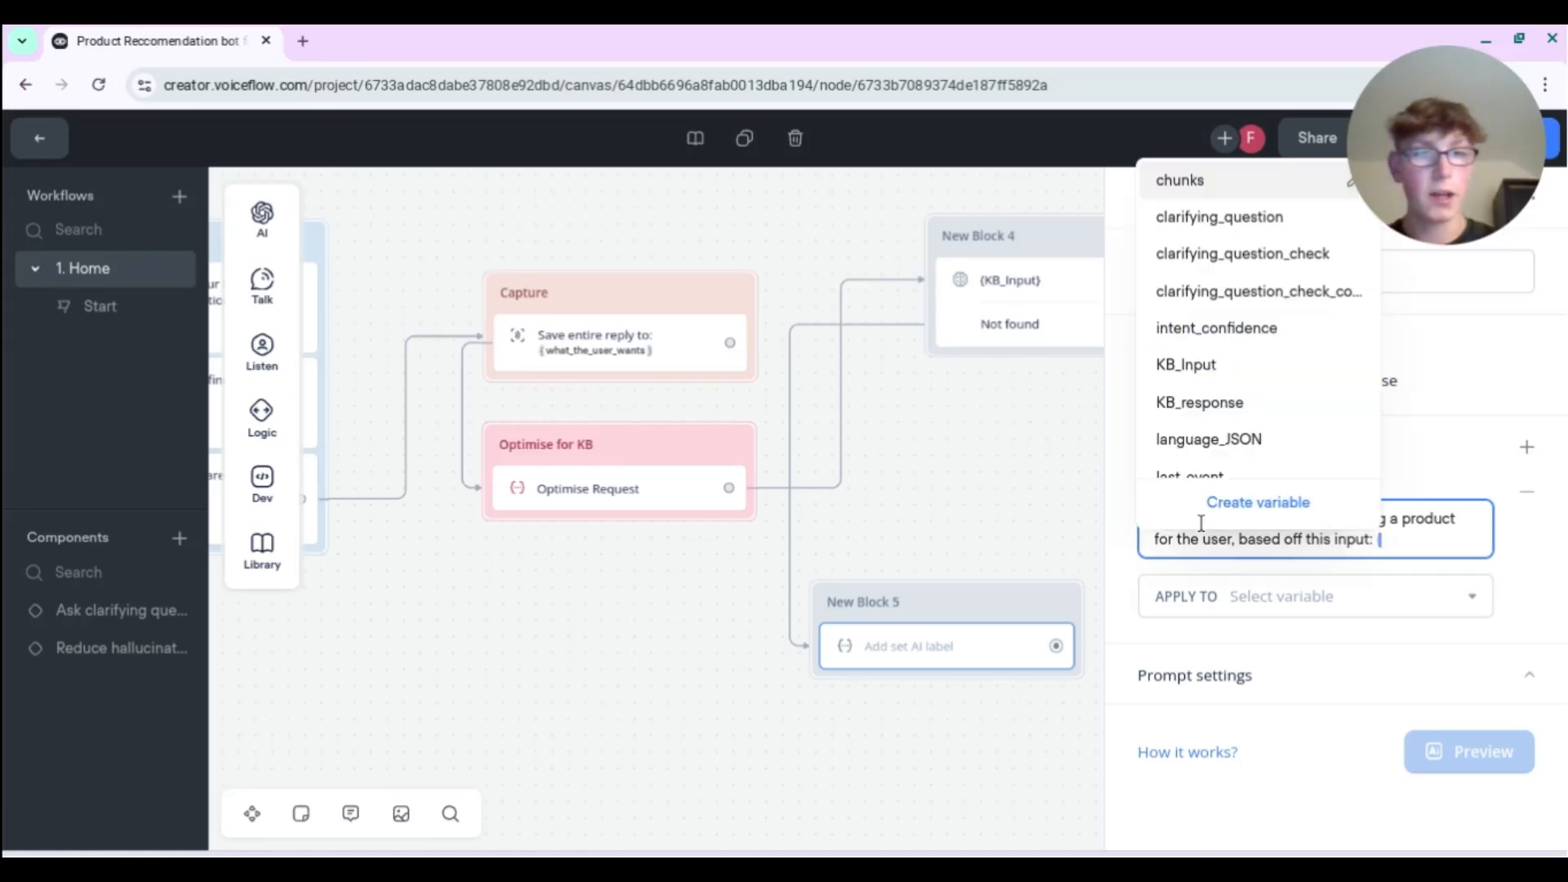
{"action": "left_click", "coordinate": [1250, 377]}
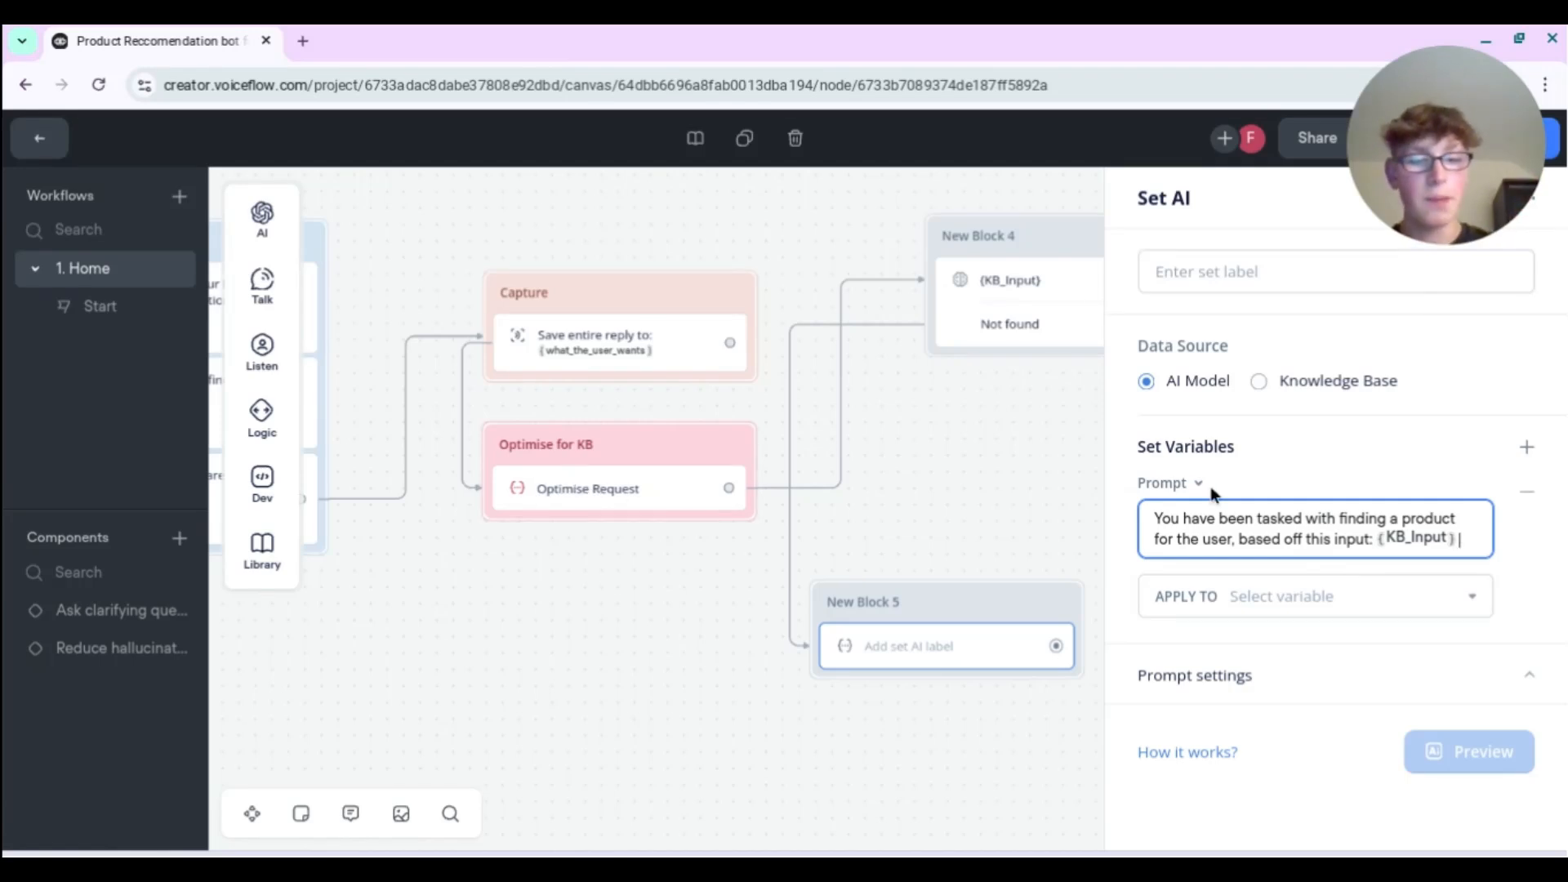
- Begin a second prompt paragraph, after a blank line, with "unfortunatley, you were unable to find any products"
{"action": "key", "text": "Return"}
{"action": "key", "text": "Return"}
{"action": "type", "text": "unfortunatley"}
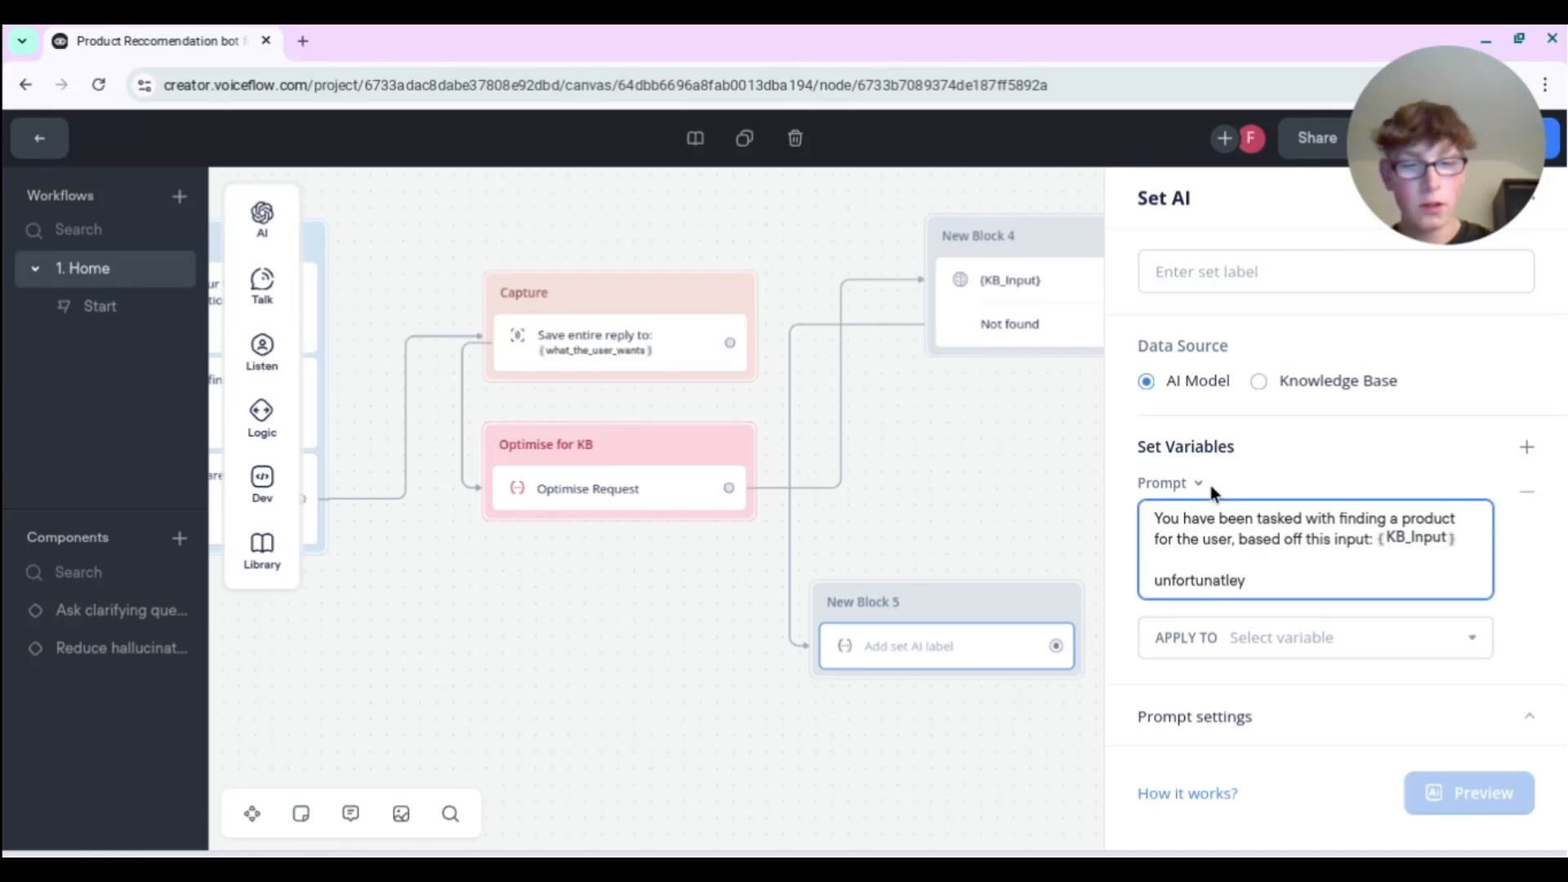
{"action": "type", "text": ", you "}
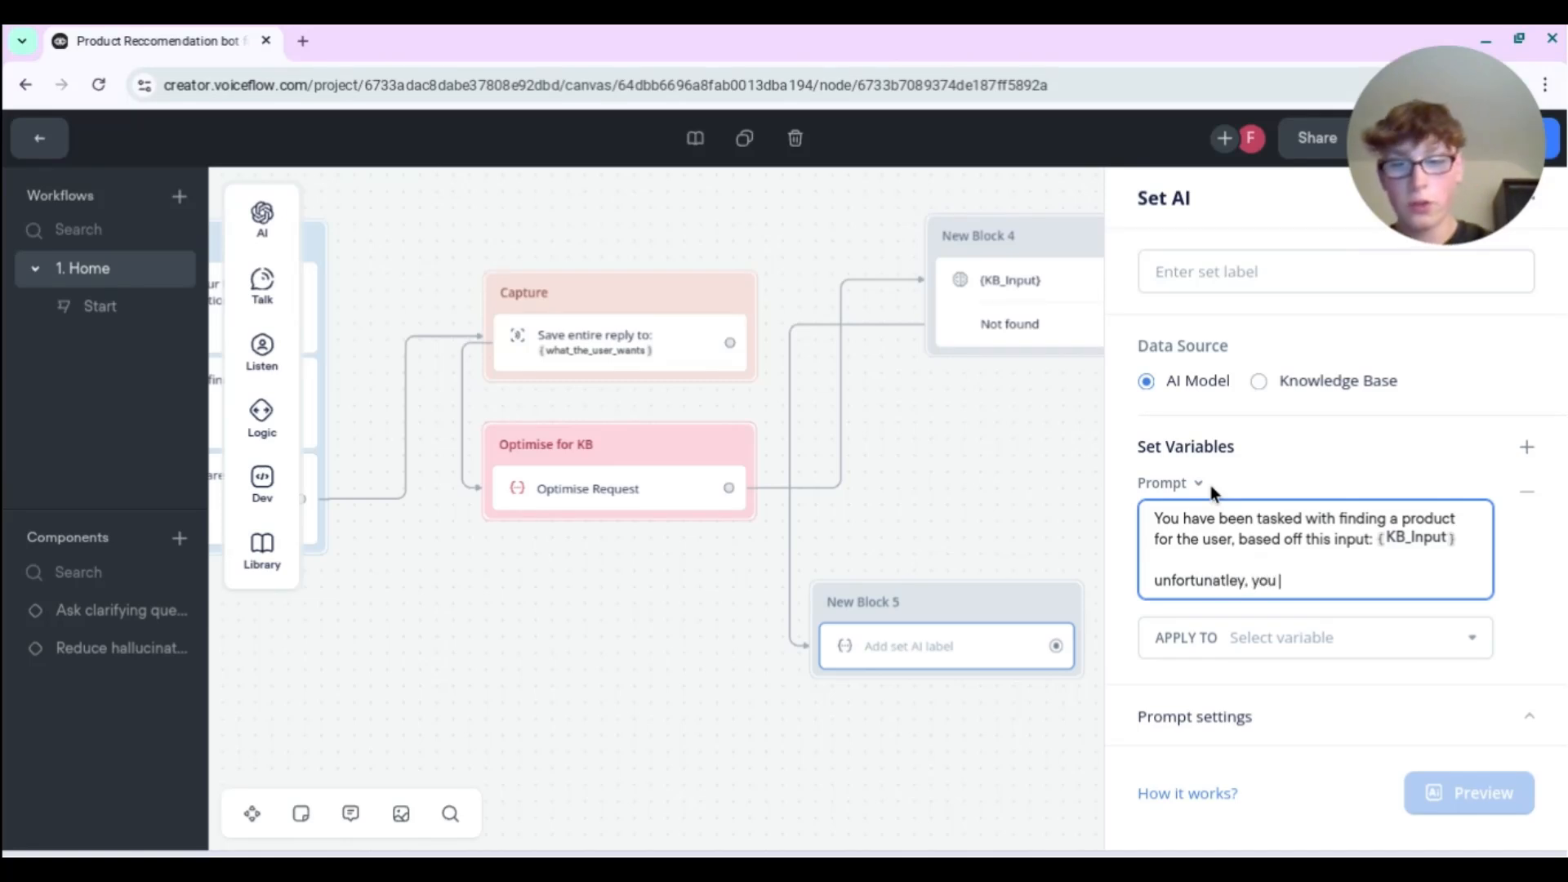
{"action": "type", "text": "were unable to fi"}
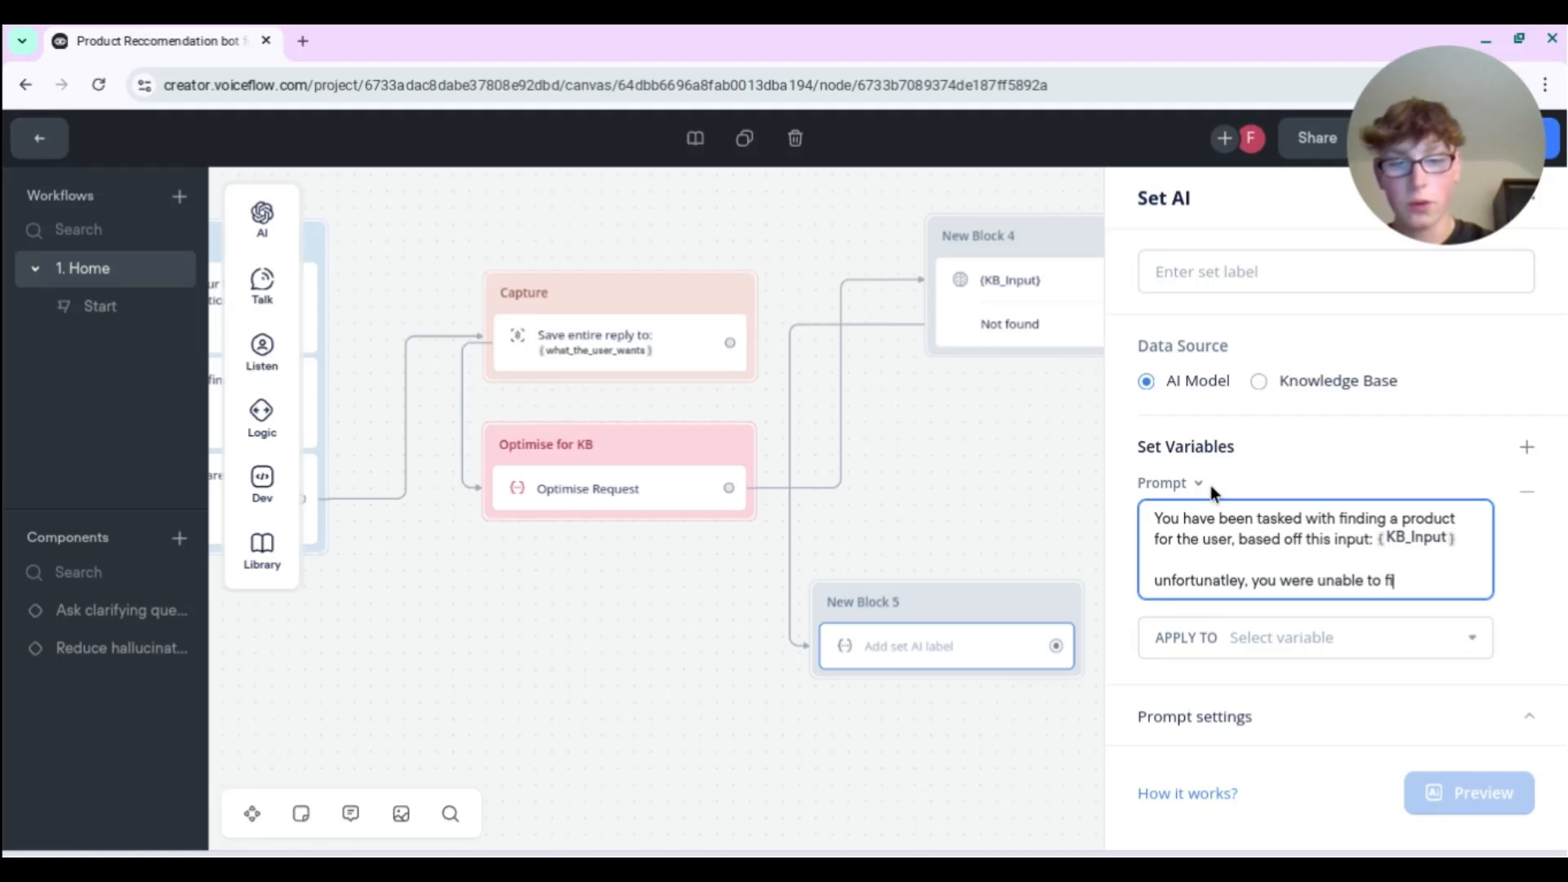
{"action": "type", "text": "nd any prodtycs"}
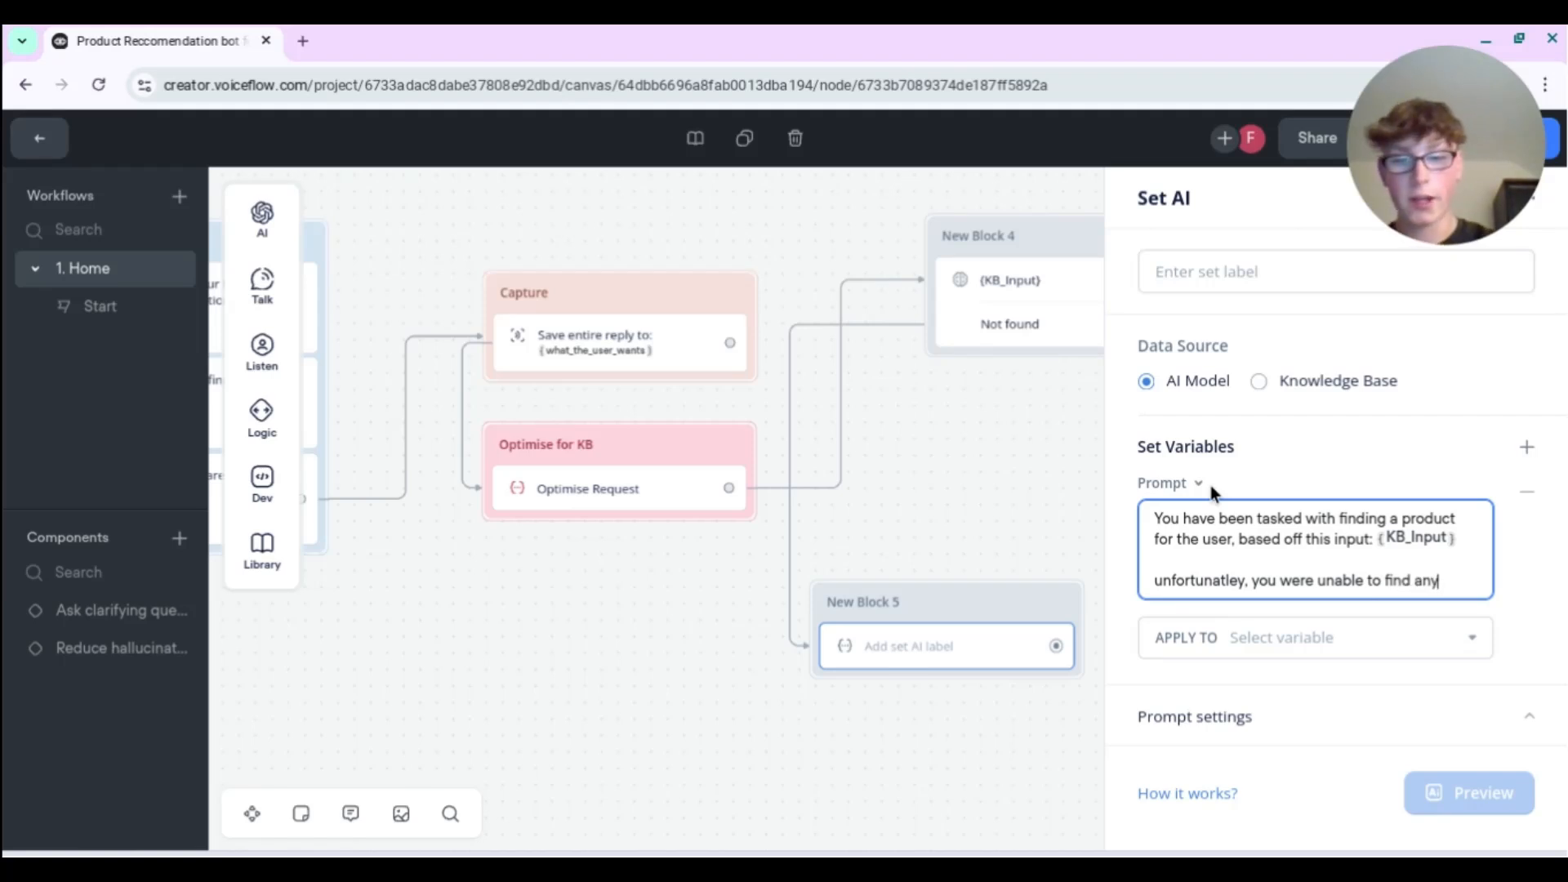
{"action": "key", "text": "BackSpace"}
{"action": "key", "text": "BackSpace"}
{"action": "key", "text": "BackSpace"}
{"action": "key", "text": "BackSpace"}
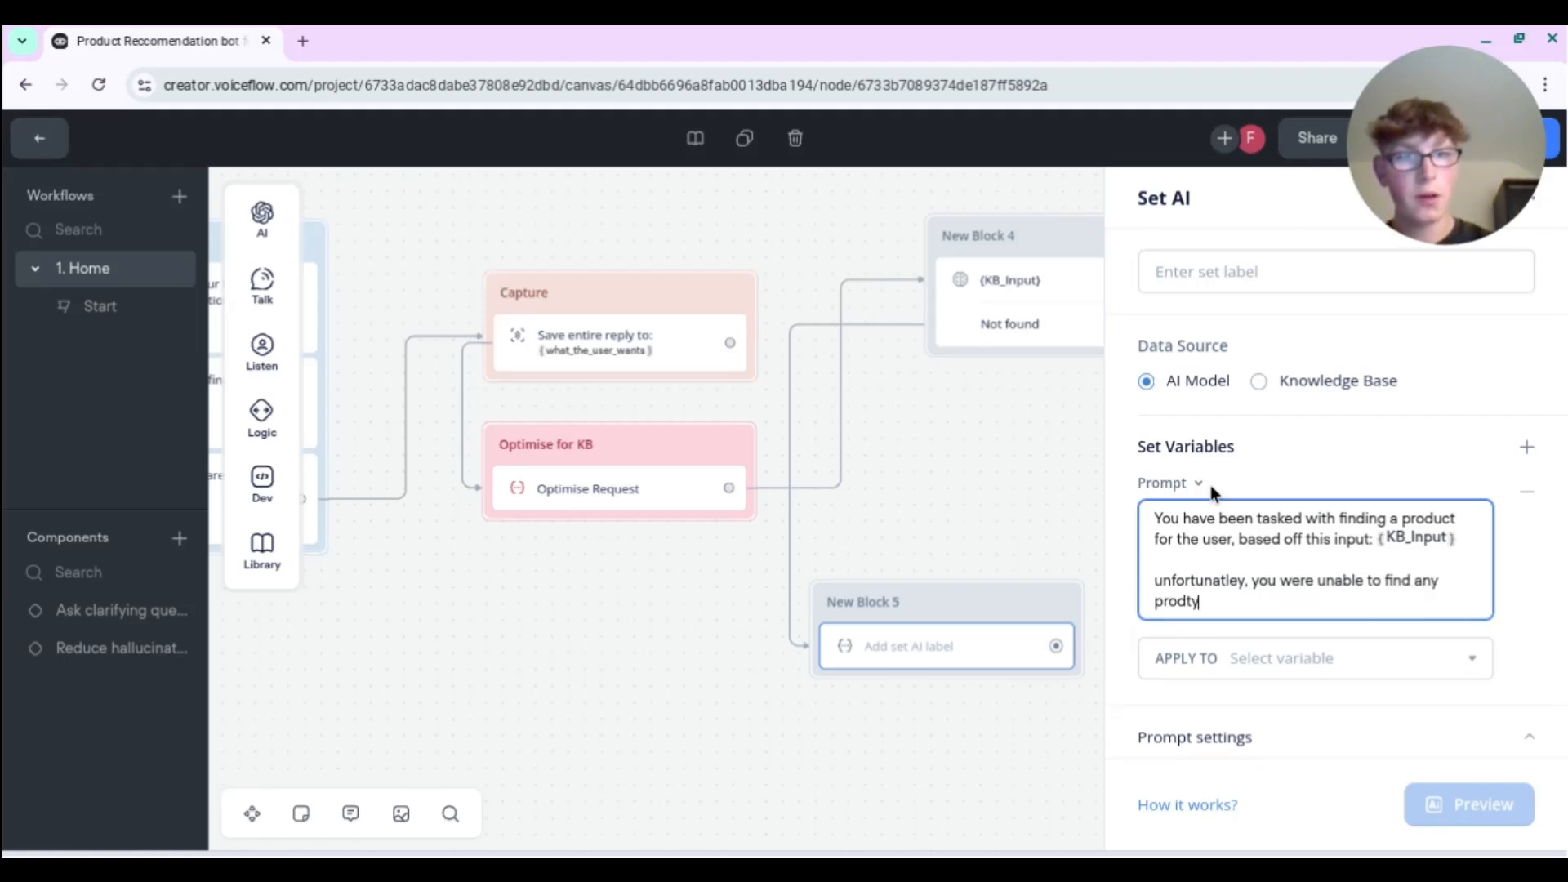
{"action": "type", "text": "ucts"}
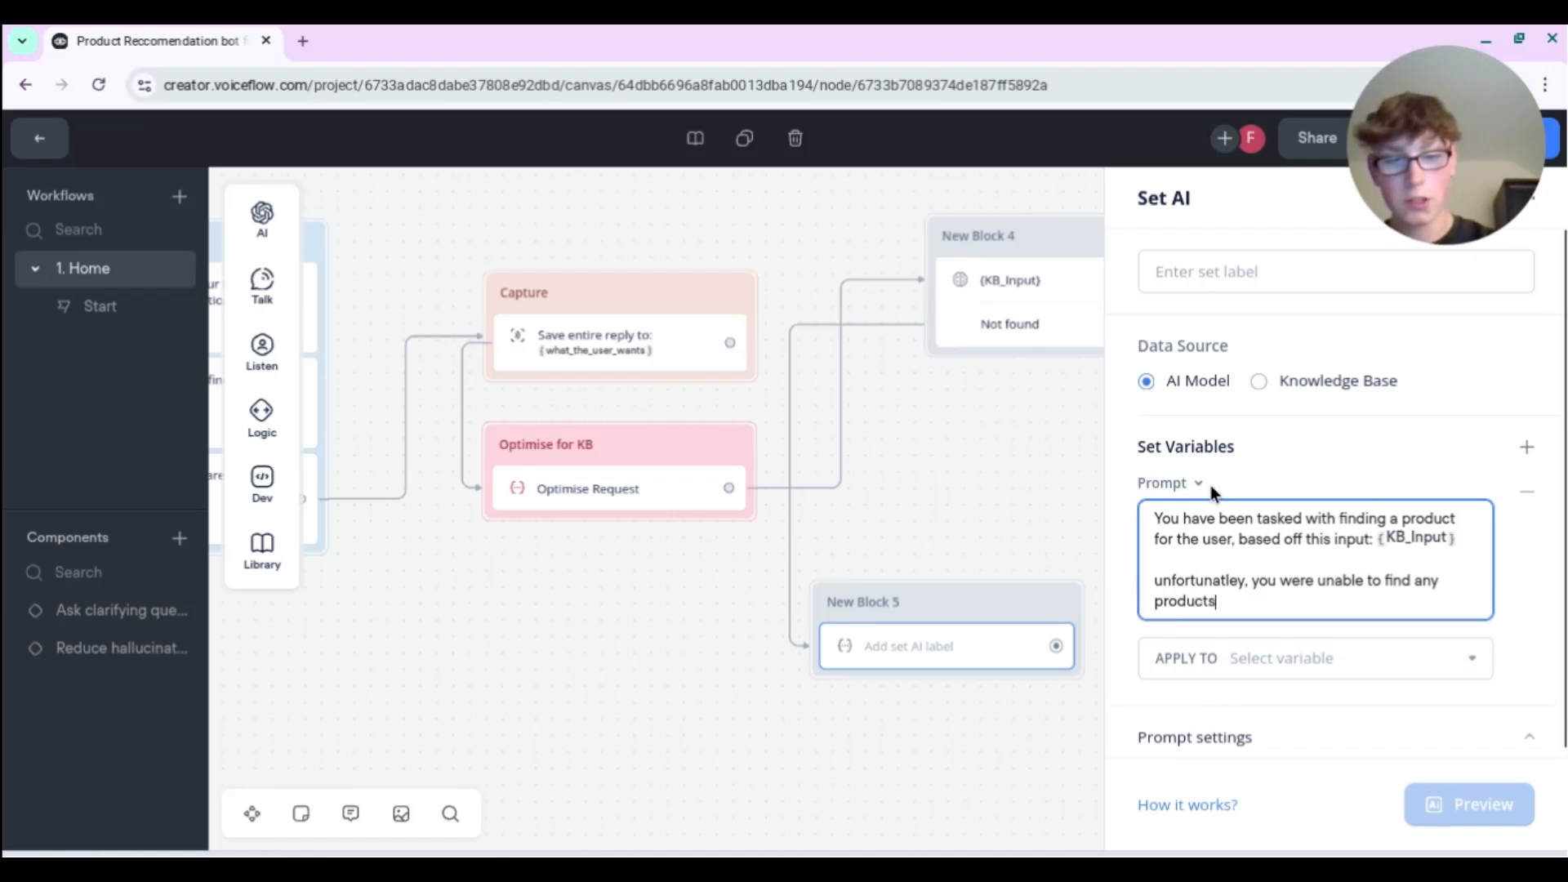
- Continue the prompt with ", please apologise to the user and ask the,m to try again and be a bit more specific."
{"action": "type", "text": ", please apolo"}
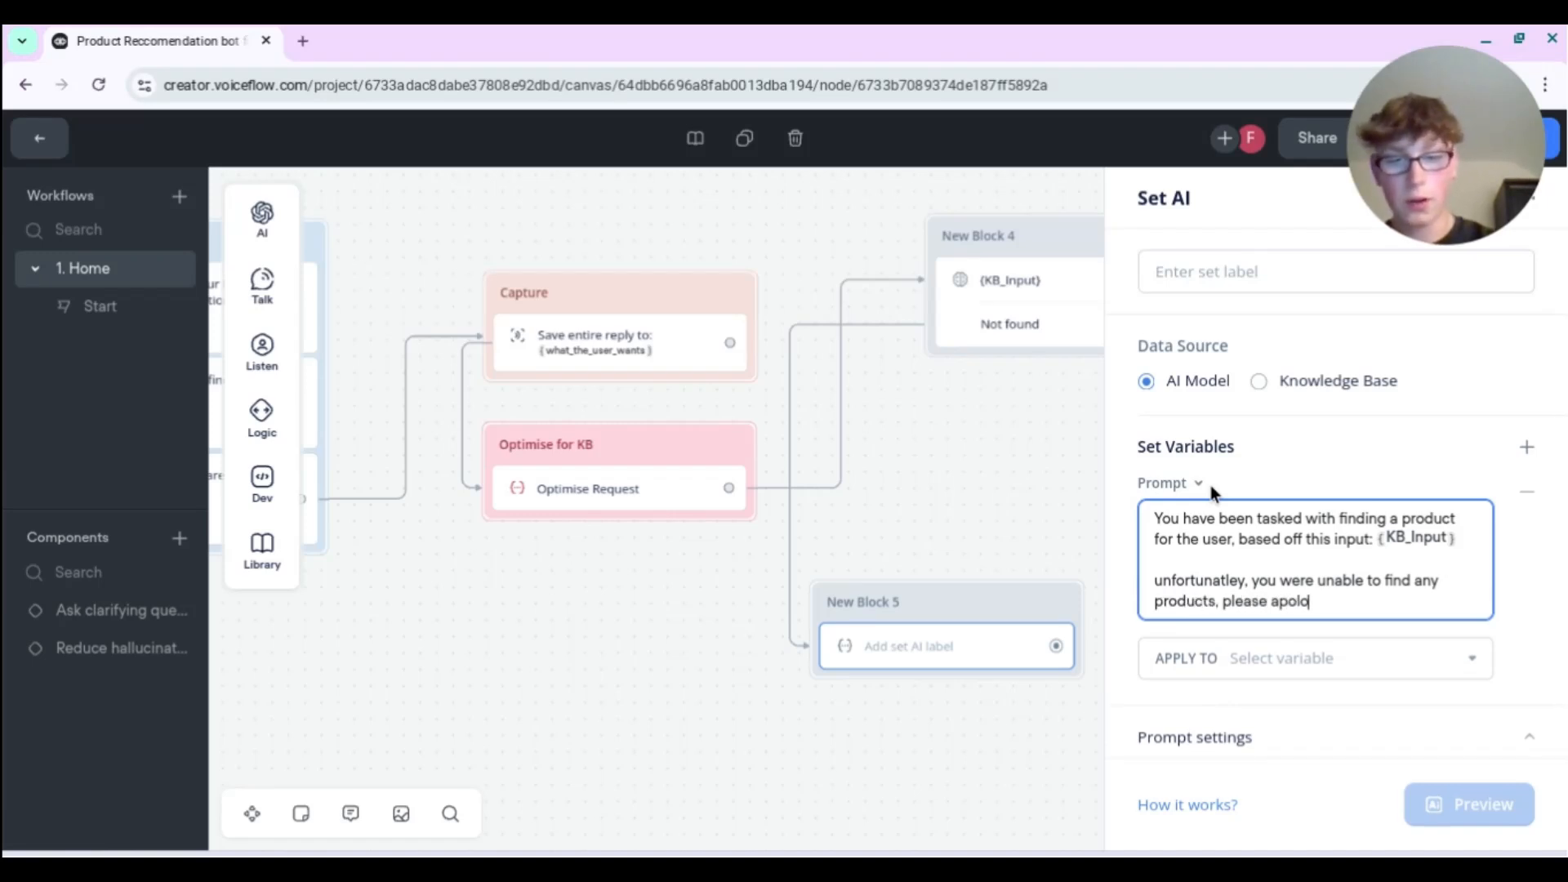
{"action": "type", "text": "gise to the use"}
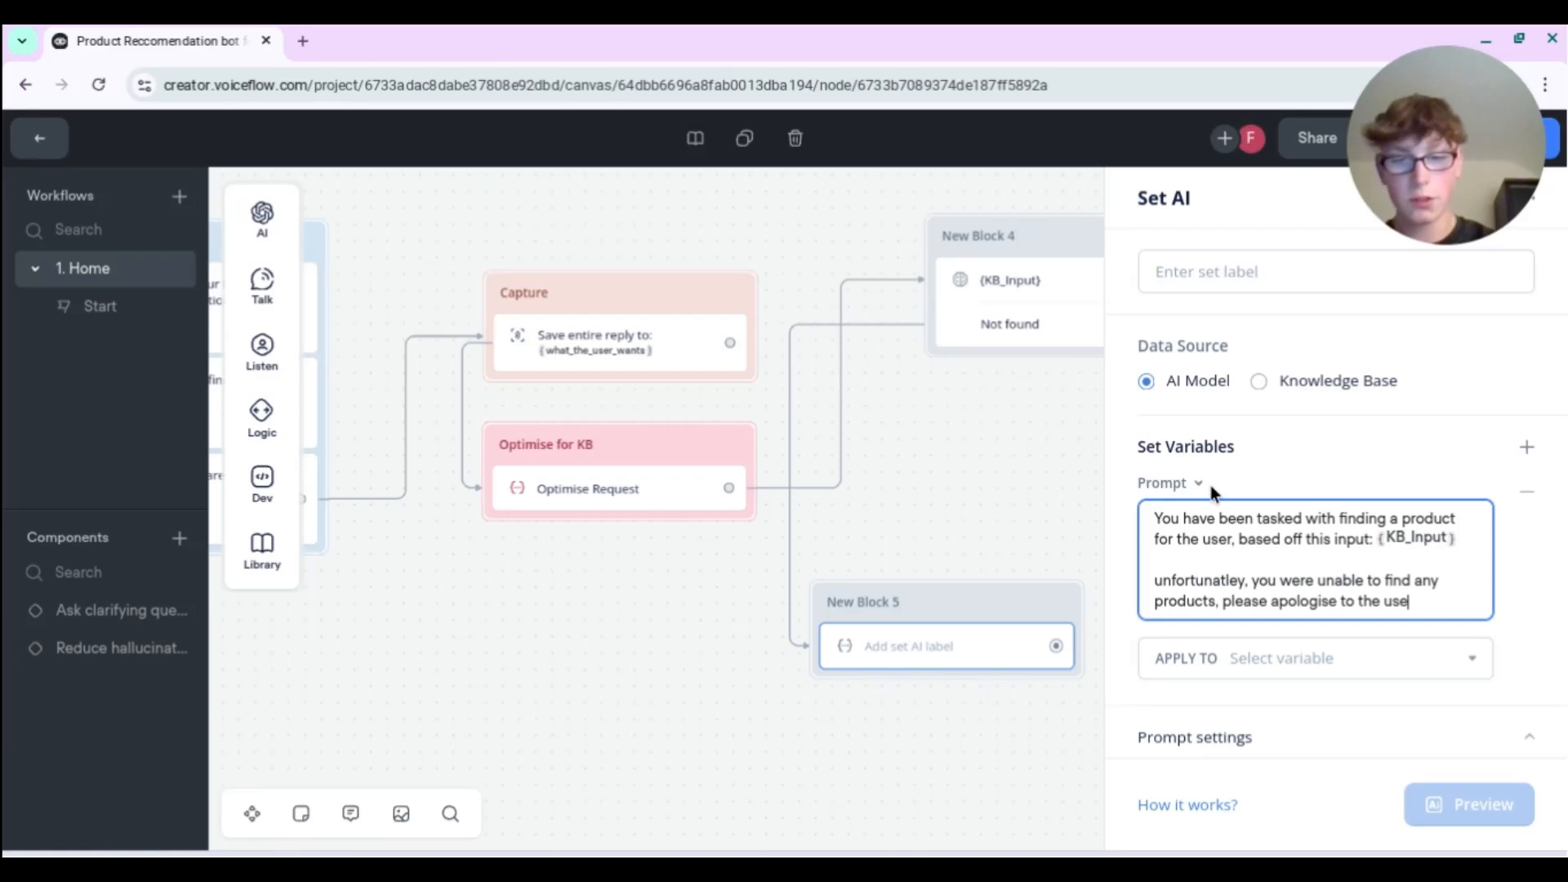
{"action": "type", "text": "r and as"}
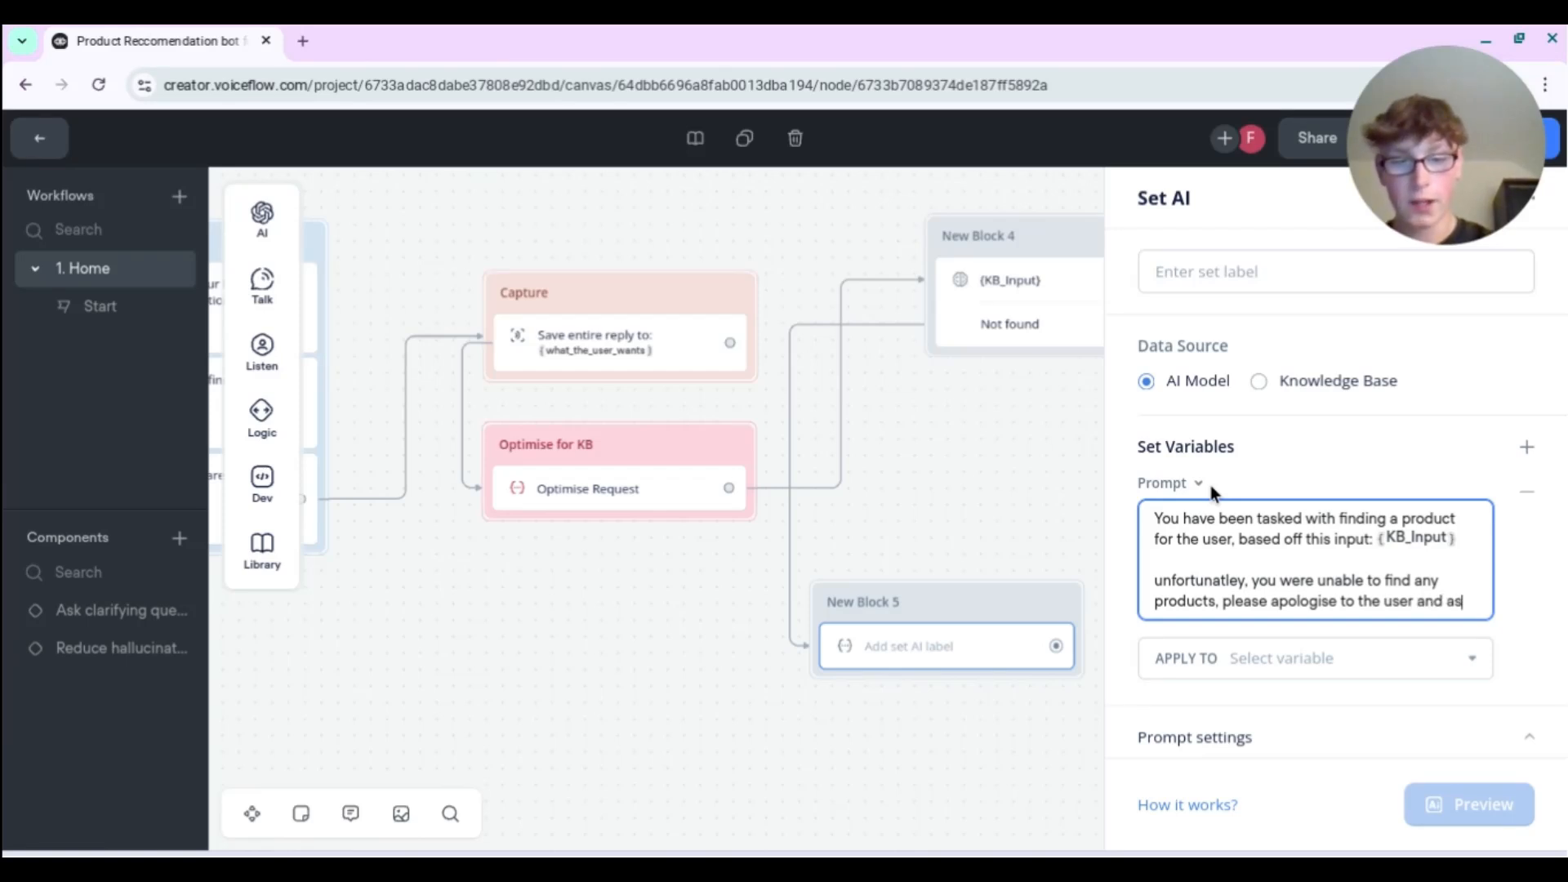
{"action": "type", "text": "k the,m to t"}
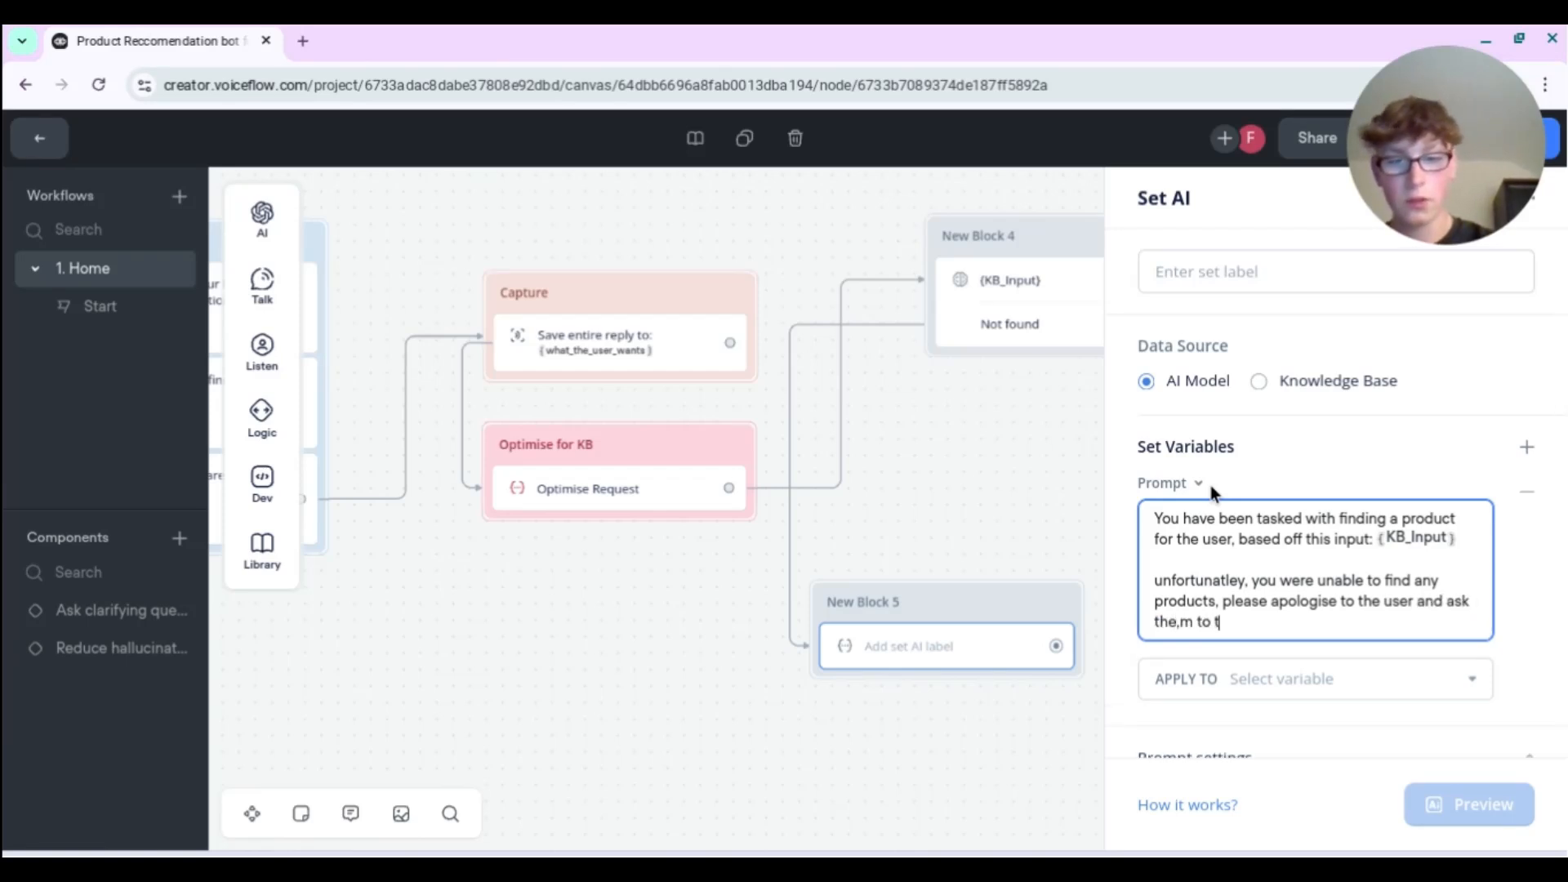
{"action": "type", "text": "ry again and be a"}
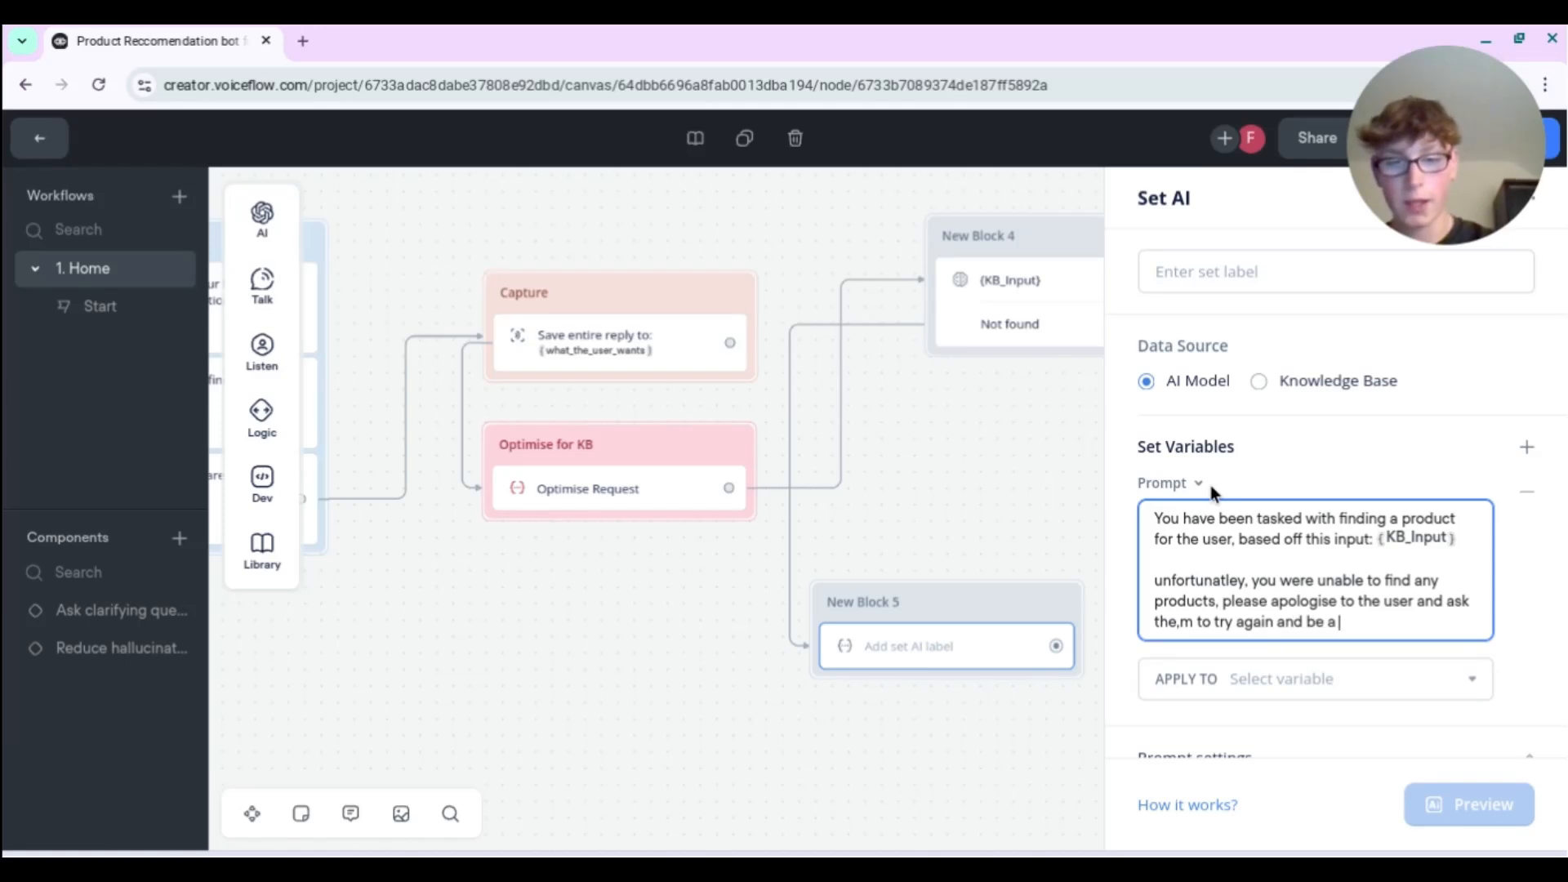
{"action": "type", "text": " bit more specific"}
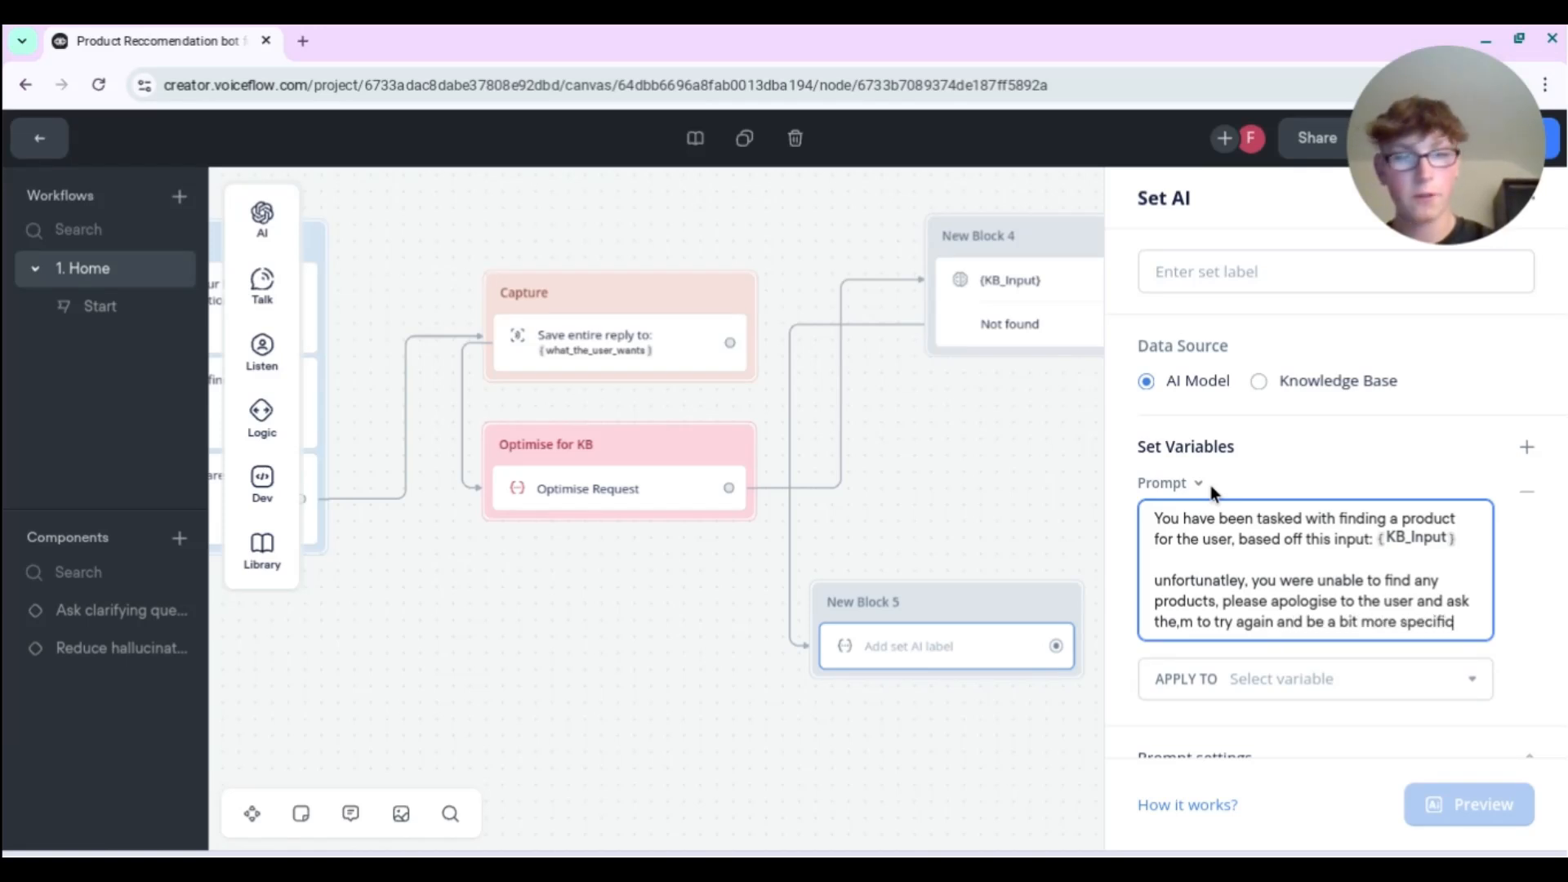
{"action": "type", "text": "."}
- Enclose the {KB_Input} variable in the prompt in double quotation marks
{"action": "left_click", "coordinate": [1464, 536]}
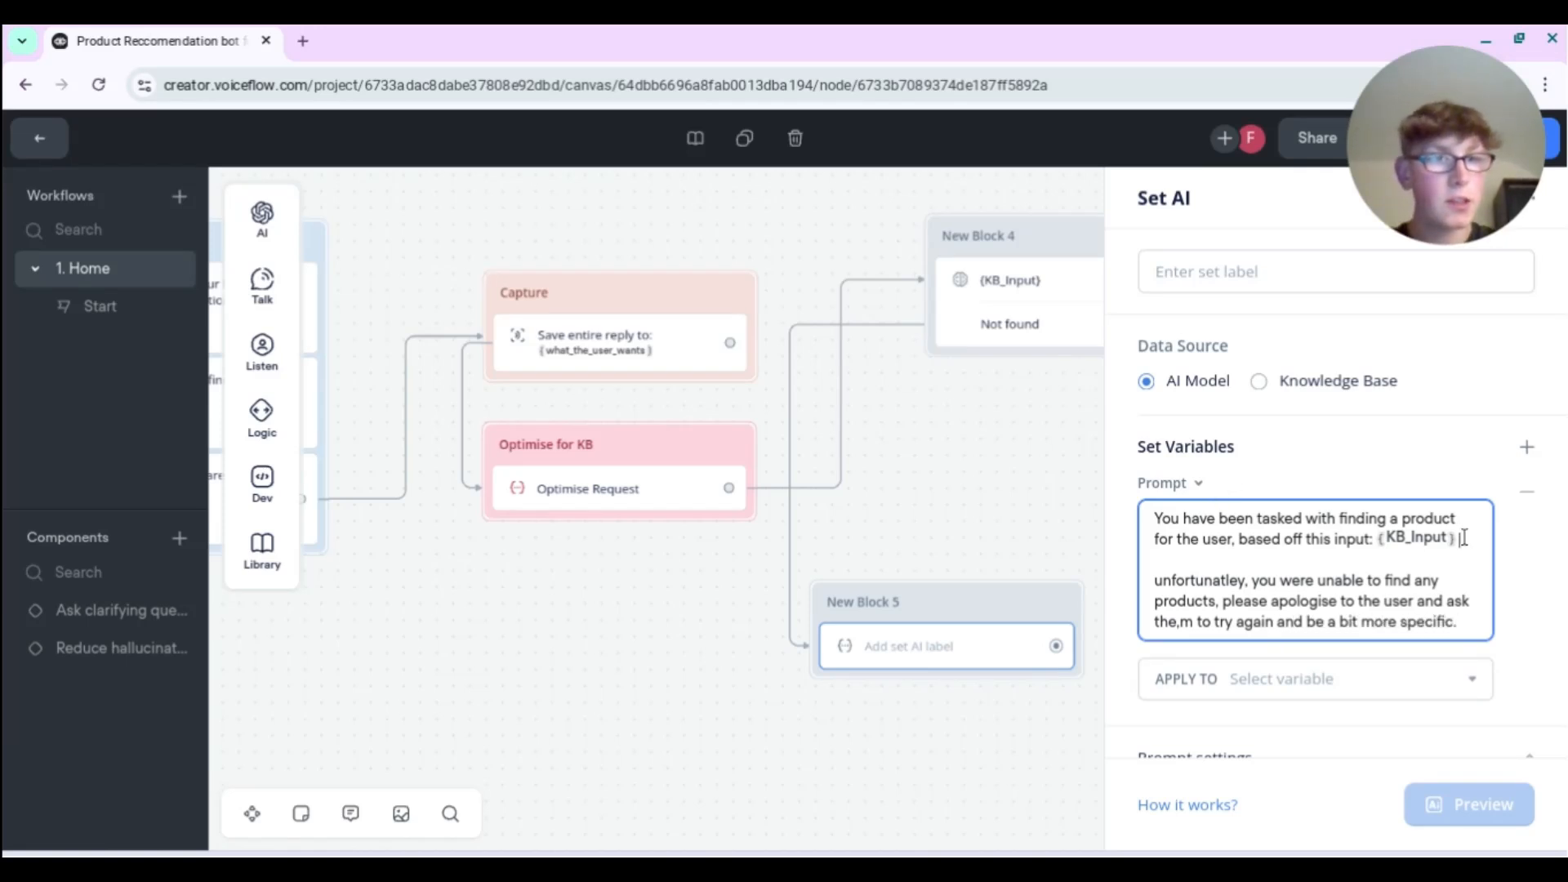
{"action": "key", "text": "BackSpace"}
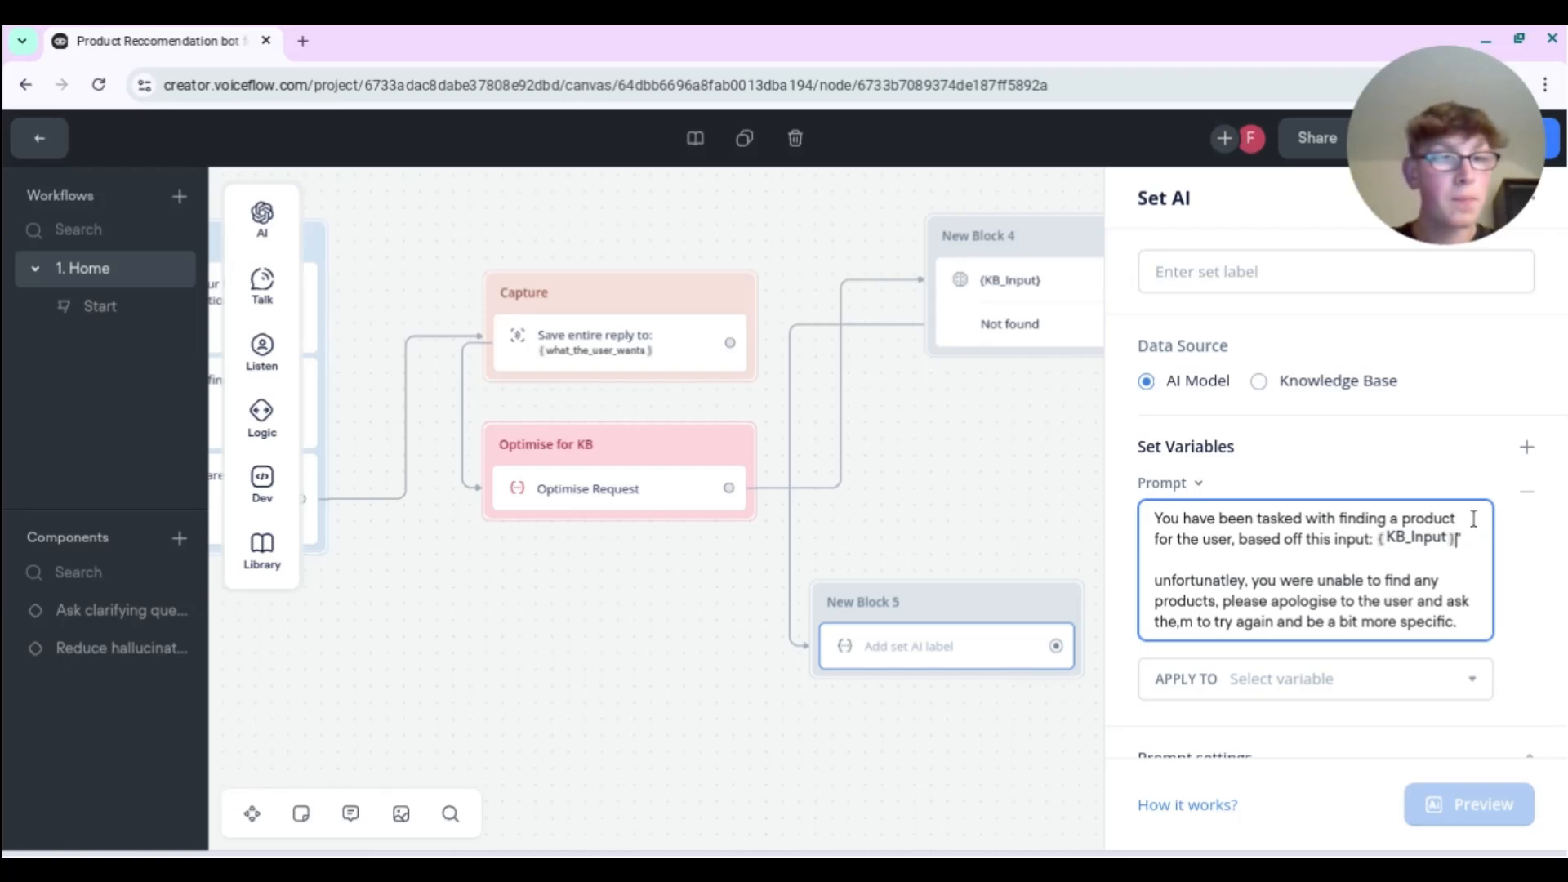
{"action": "key", "text": "Left"}
{"action": "key", "text": "Left"}
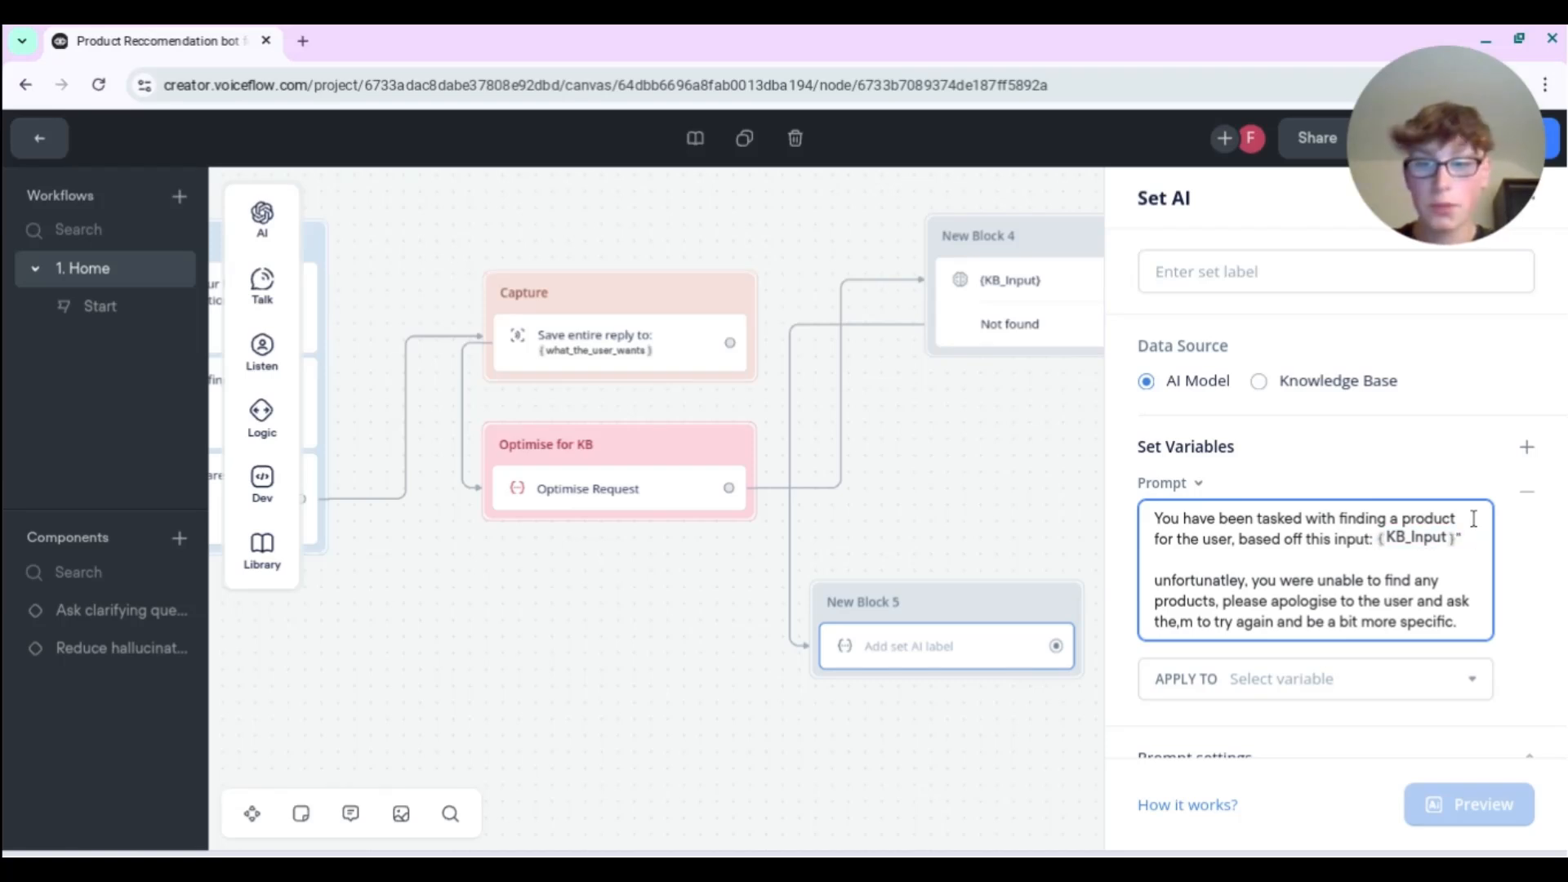
{"action": "type", "text": "\""}
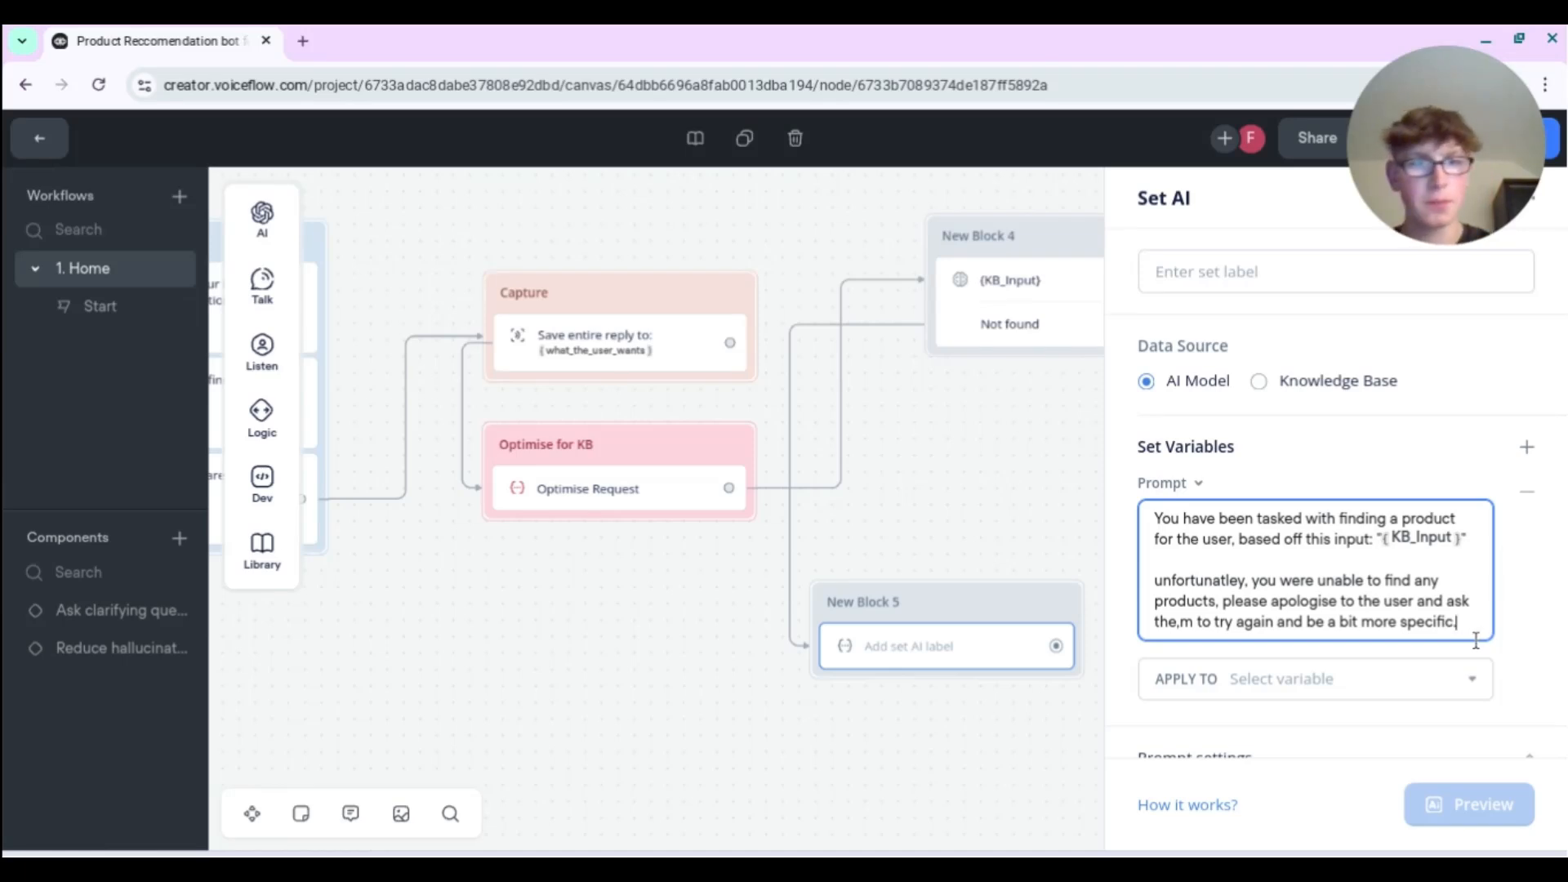
- Add a third prompt paragraph, after a blank line, with "Try to keep their product request relevant and in the conversation."
{"action": "key", "text": "Return"}
{"action": "key", "text": "Return"}
{"action": "type", "text": "Try to kee"}
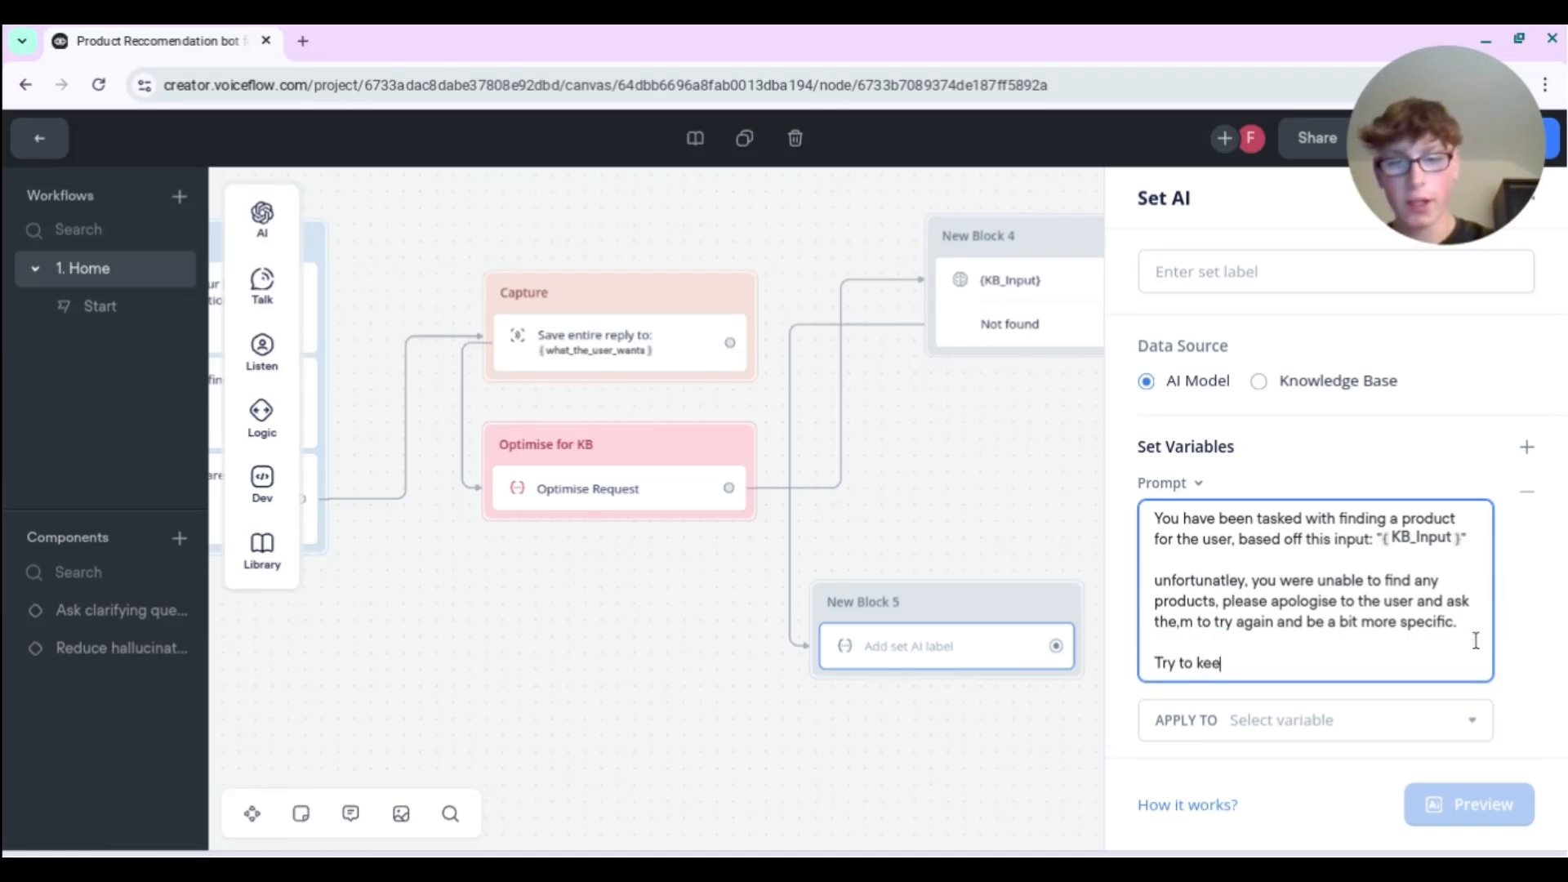
{"action": "type", "text": "p their produc"}
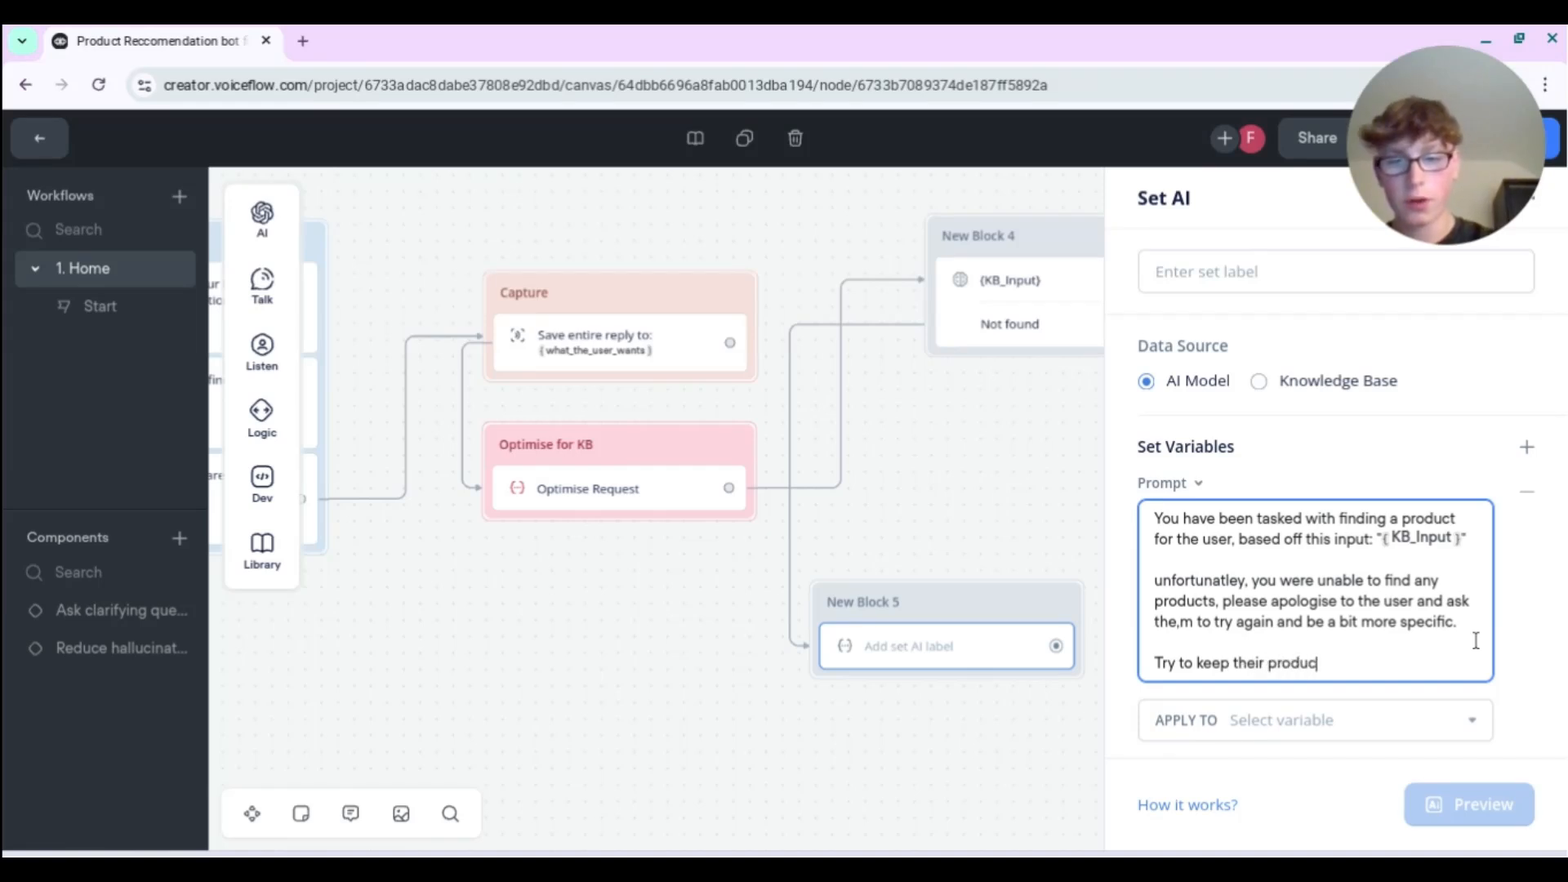
{"action": "type", "text": "t request relev"}
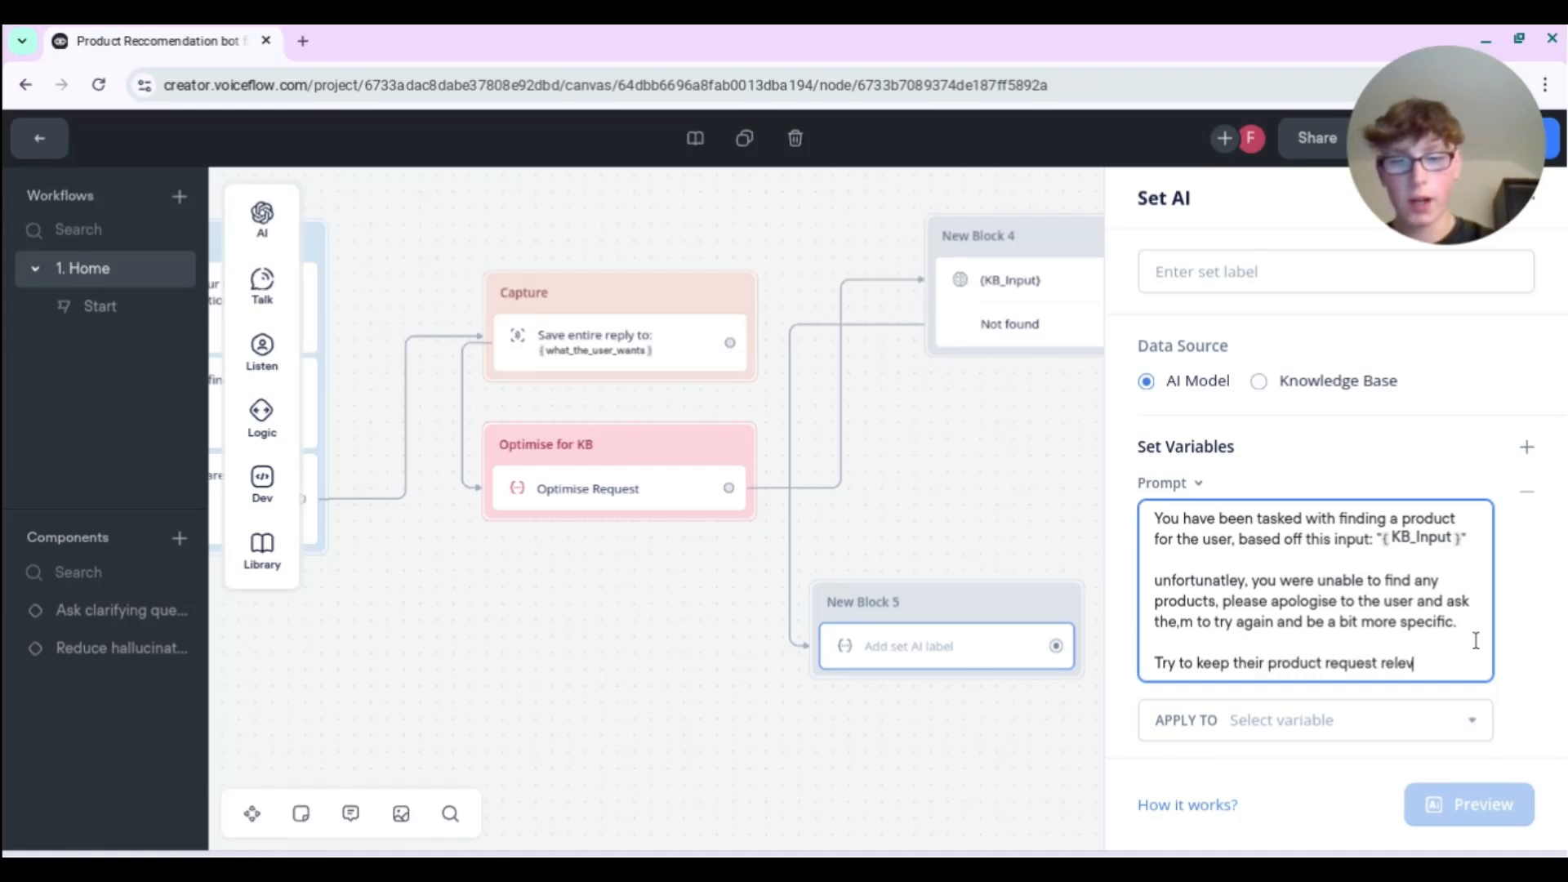
{"action": "type", "text": "ant and in the conversio"}
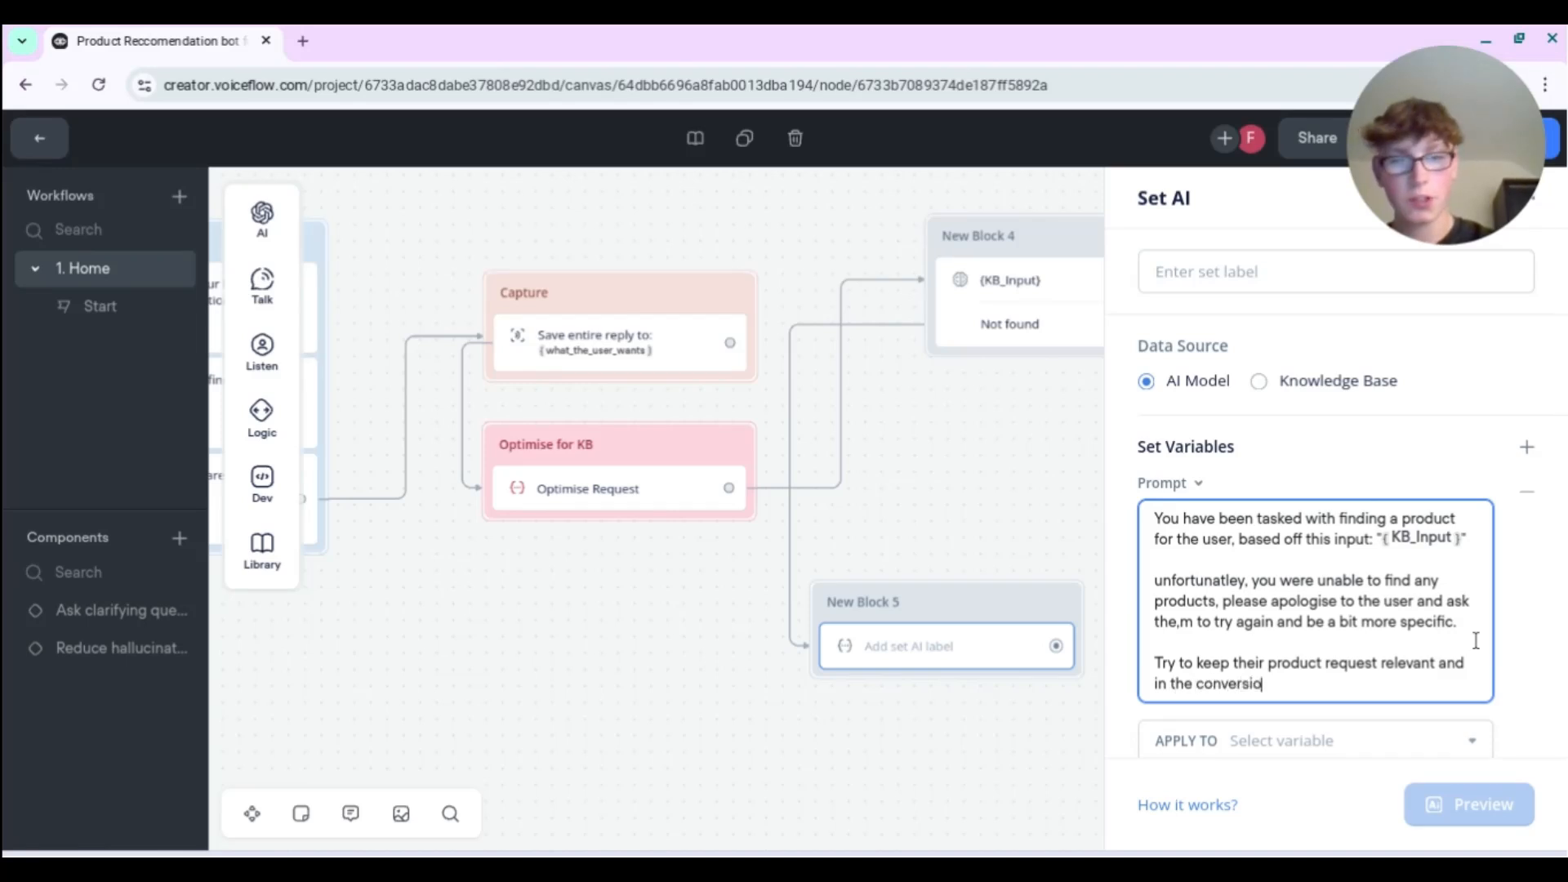
{"action": "key", "text": "BackSpace"}
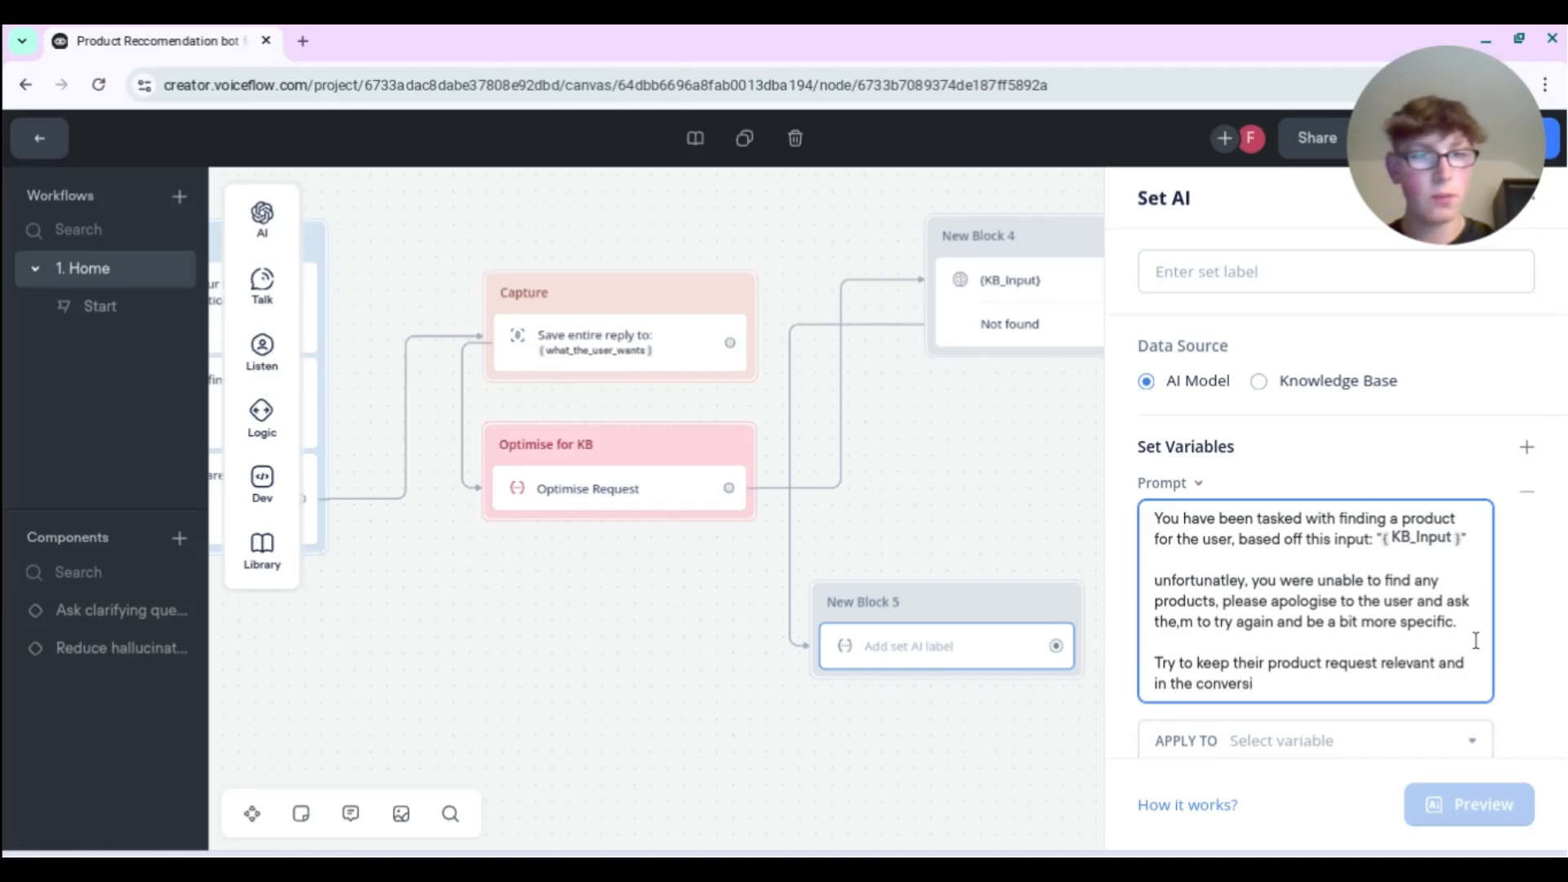
{"action": "type", "text": "tion."}
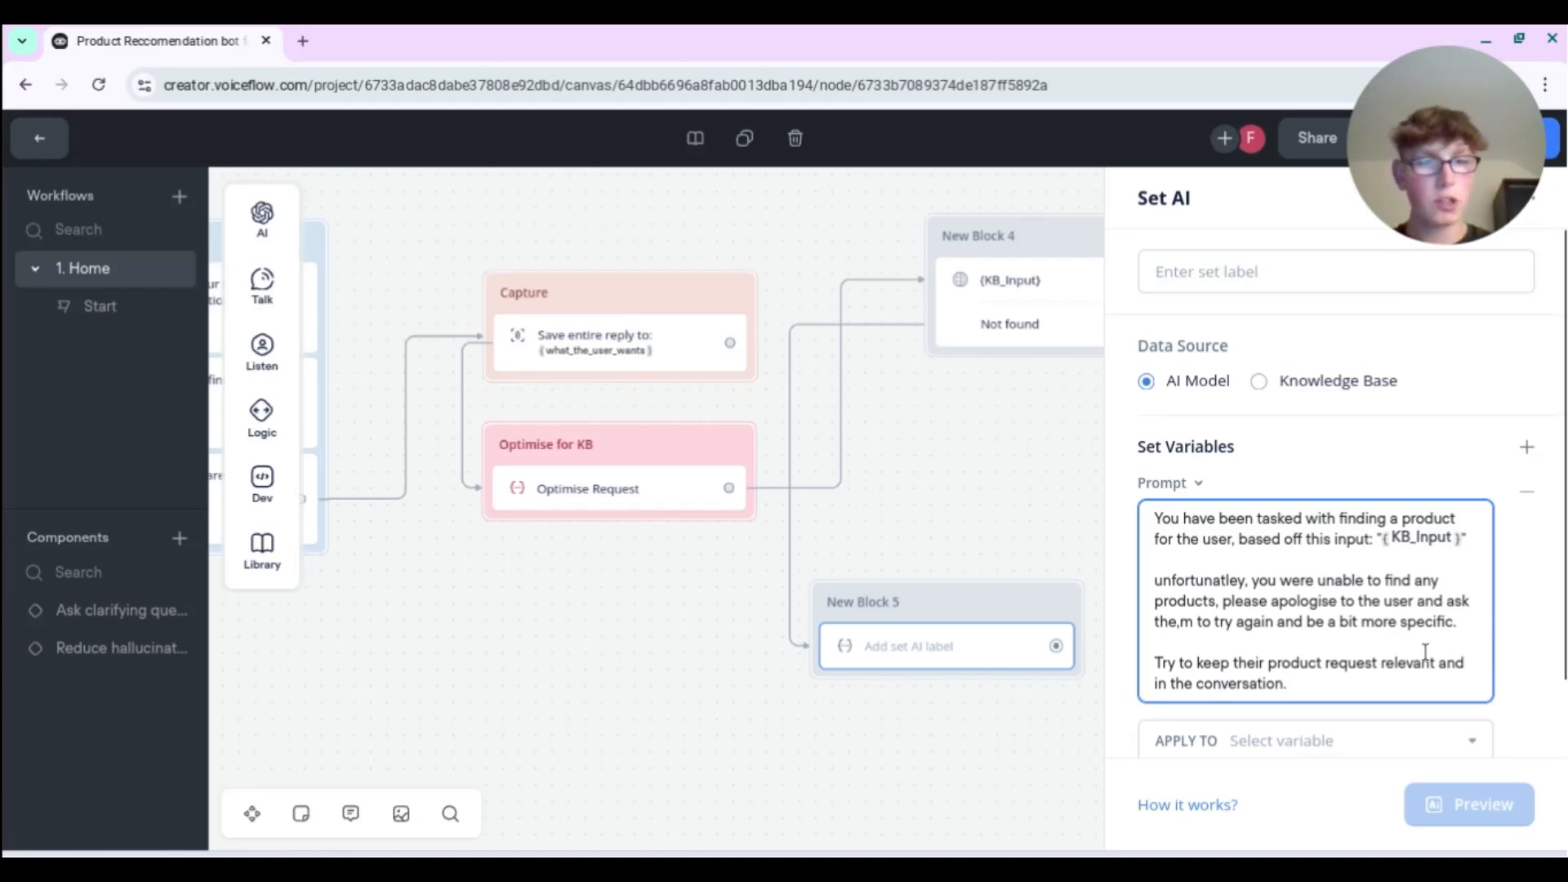
- Create a new variable named "fallback" and apply the Set AI prompt's output to it
{"action": "scroll", "coordinate": [1425, 653], "scroll_direction": "down", "scroll_amount": 2}
{"action": "left_click", "coordinate": [1320, 651]}
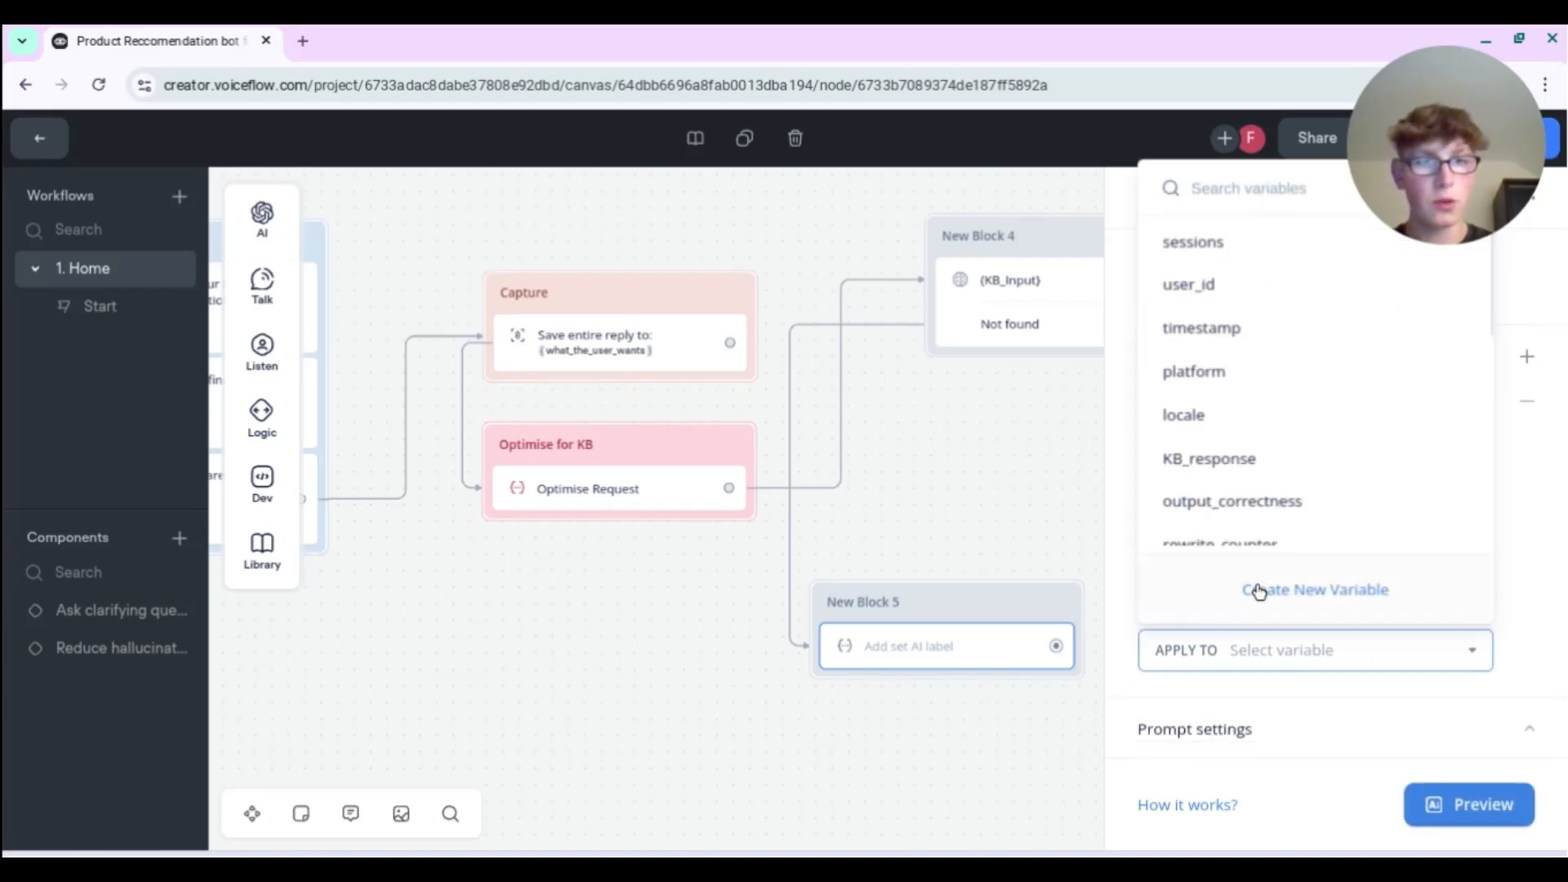
{"action": "left_click", "coordinate": [1268, 592]}
{"action": "type", "text": "fallb"}
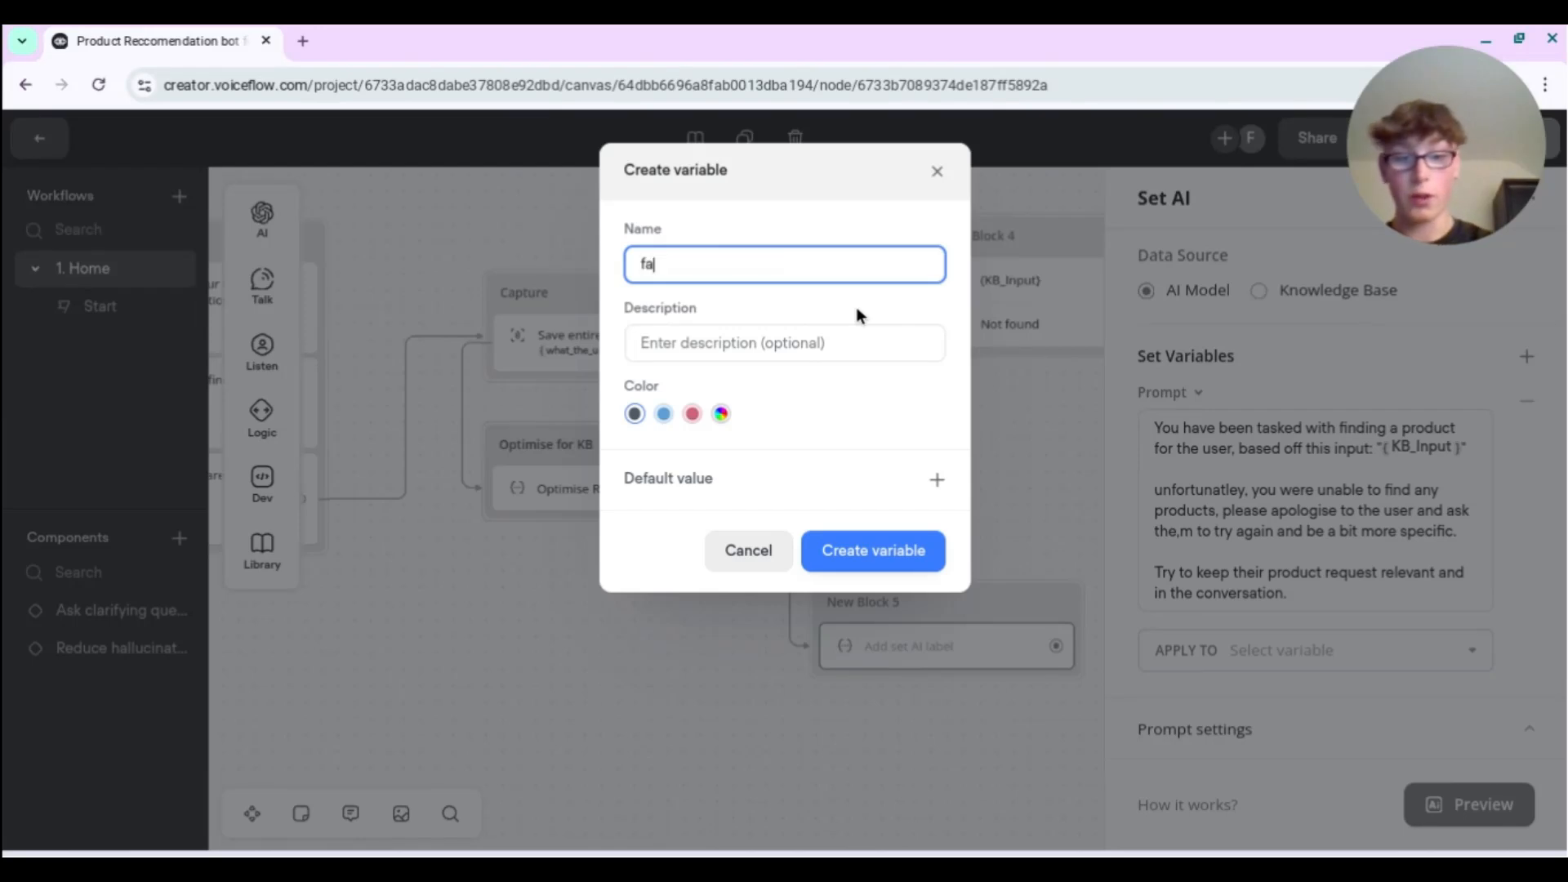
{"action": "type", "text": "ack"}
{"action": "left_click", "coordinate": [910, 546]}
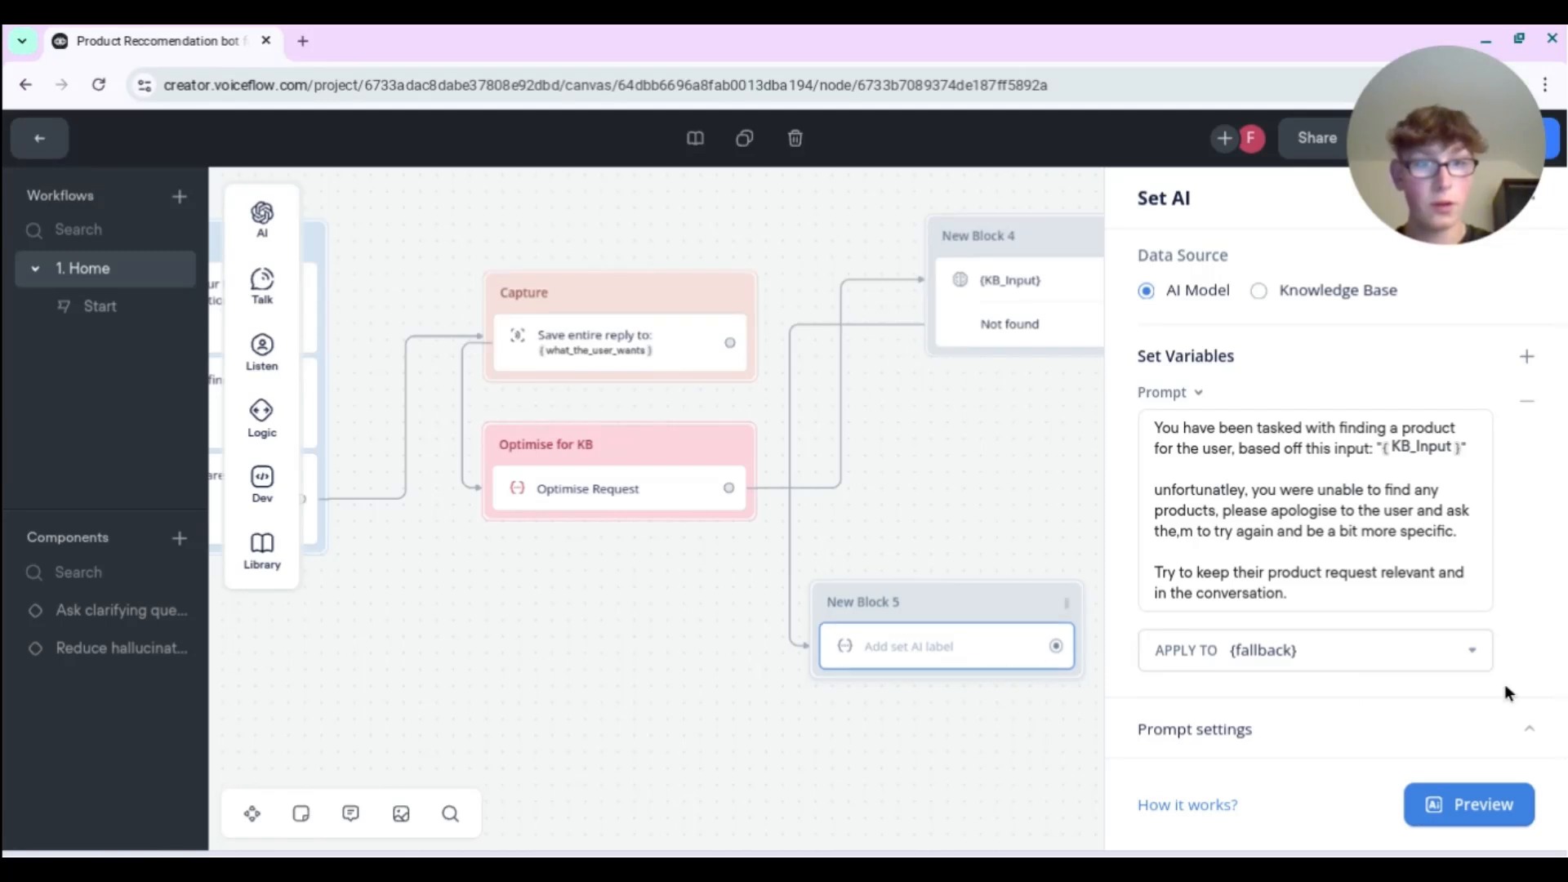
- Add a Message step below the Set AI step in New Block 5 that outputs the {fallback} variable
{"action": "mouse_move", "coordinate": [262, 286]}
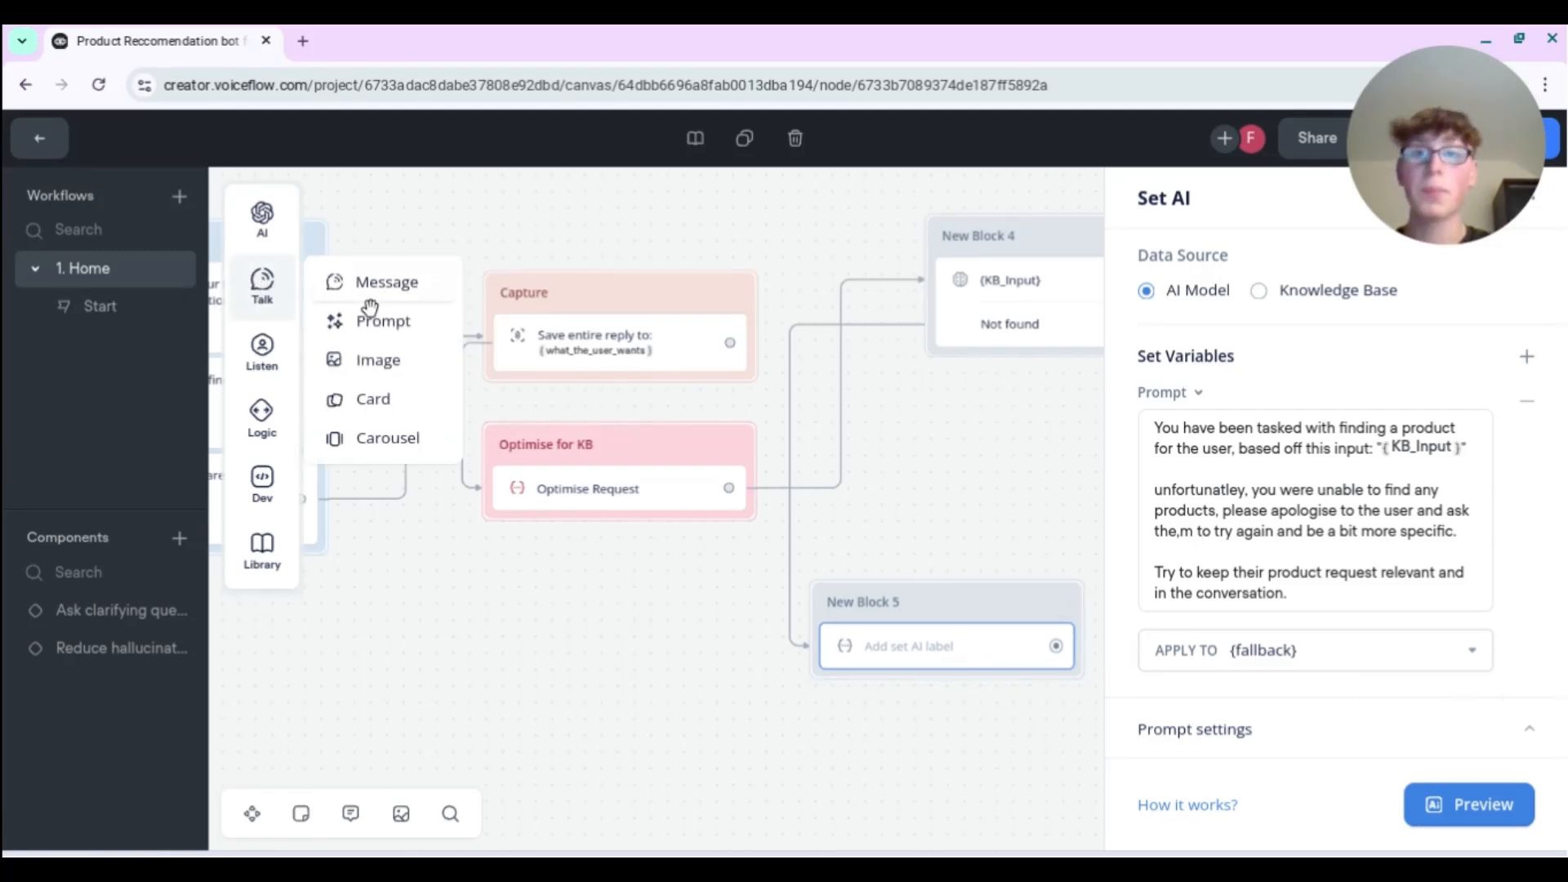
{"action": "left_click_drag", "start_coordinate": [368, 282], "coordinate": [886, 694]}
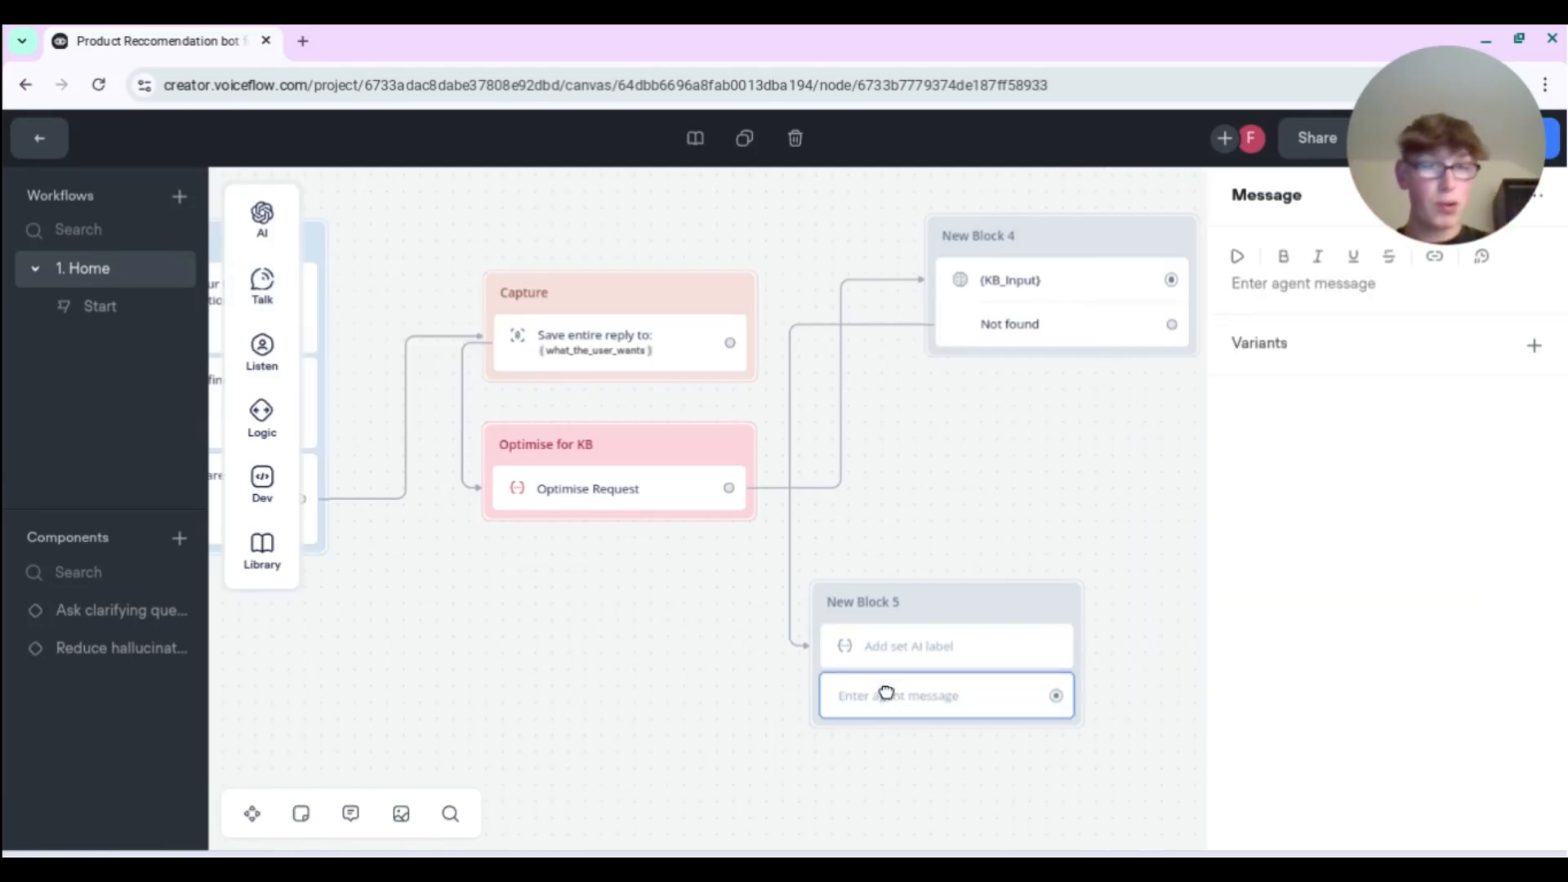
{"action": "left_click", "coordinate": [1272, 288]}
{"action": "type", "text": "{"}
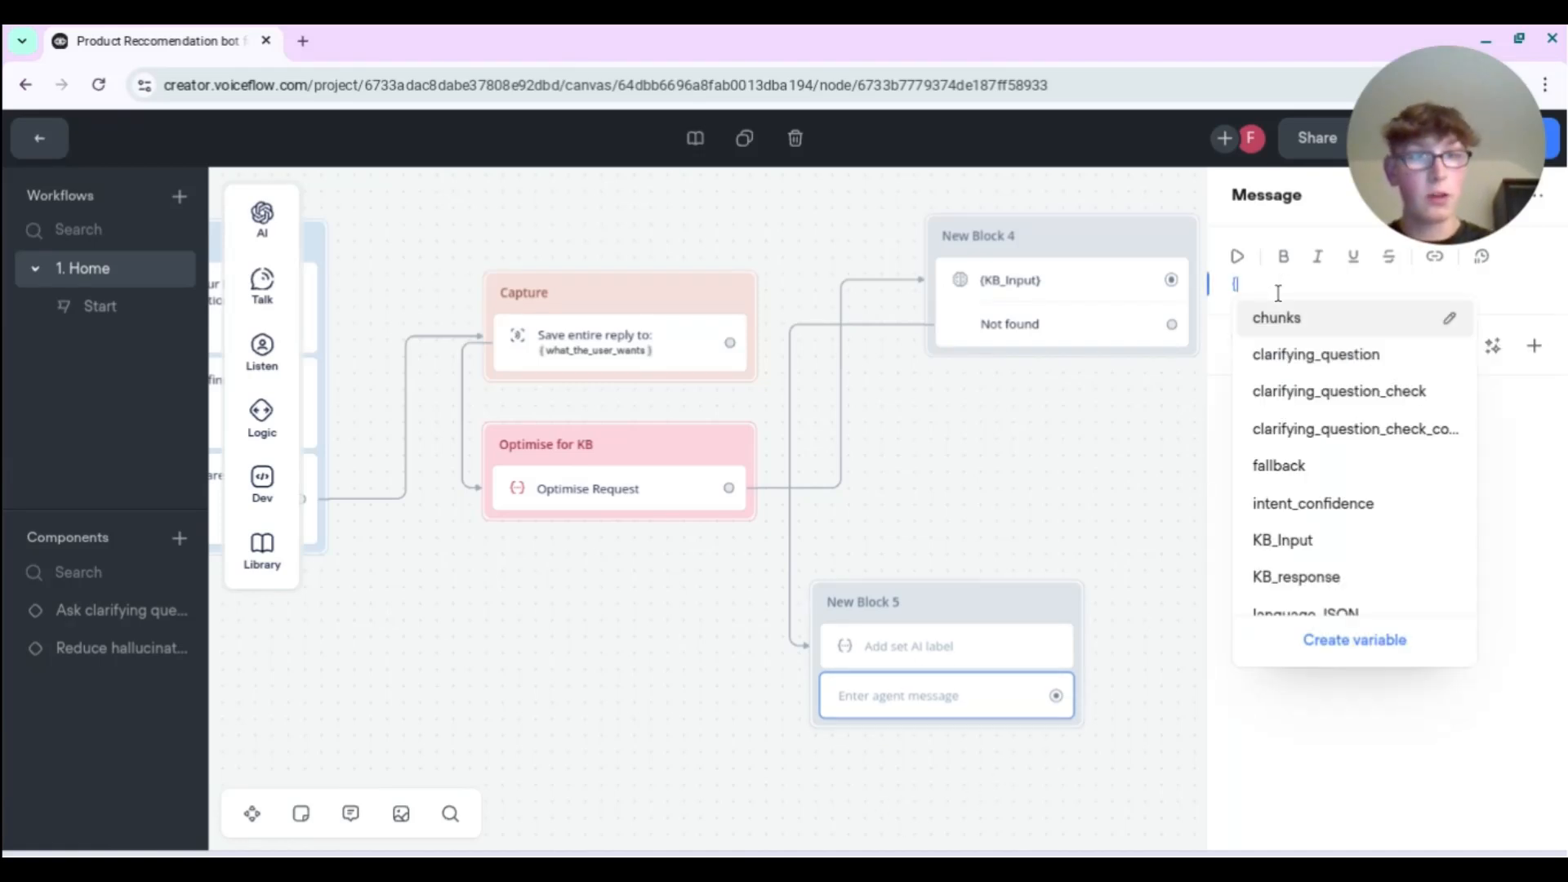
{"action": "left_click", "coordinate": [1320, 465]}
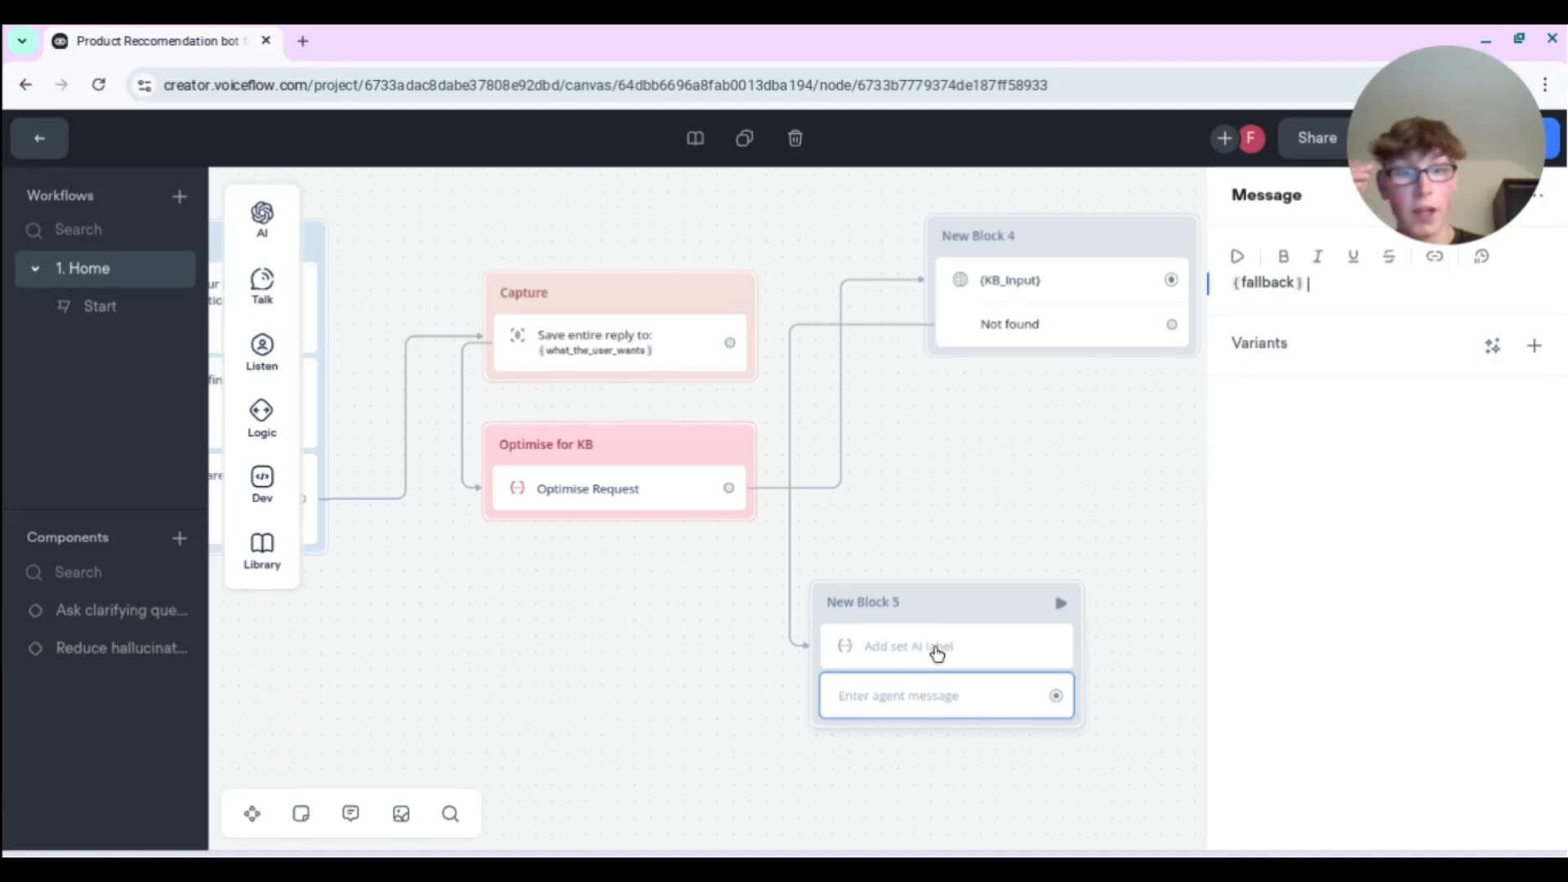
- Label the Set AI step in New Block 5 "Fallback"
{"action": "left_click", "coordinate": [934, 660]}
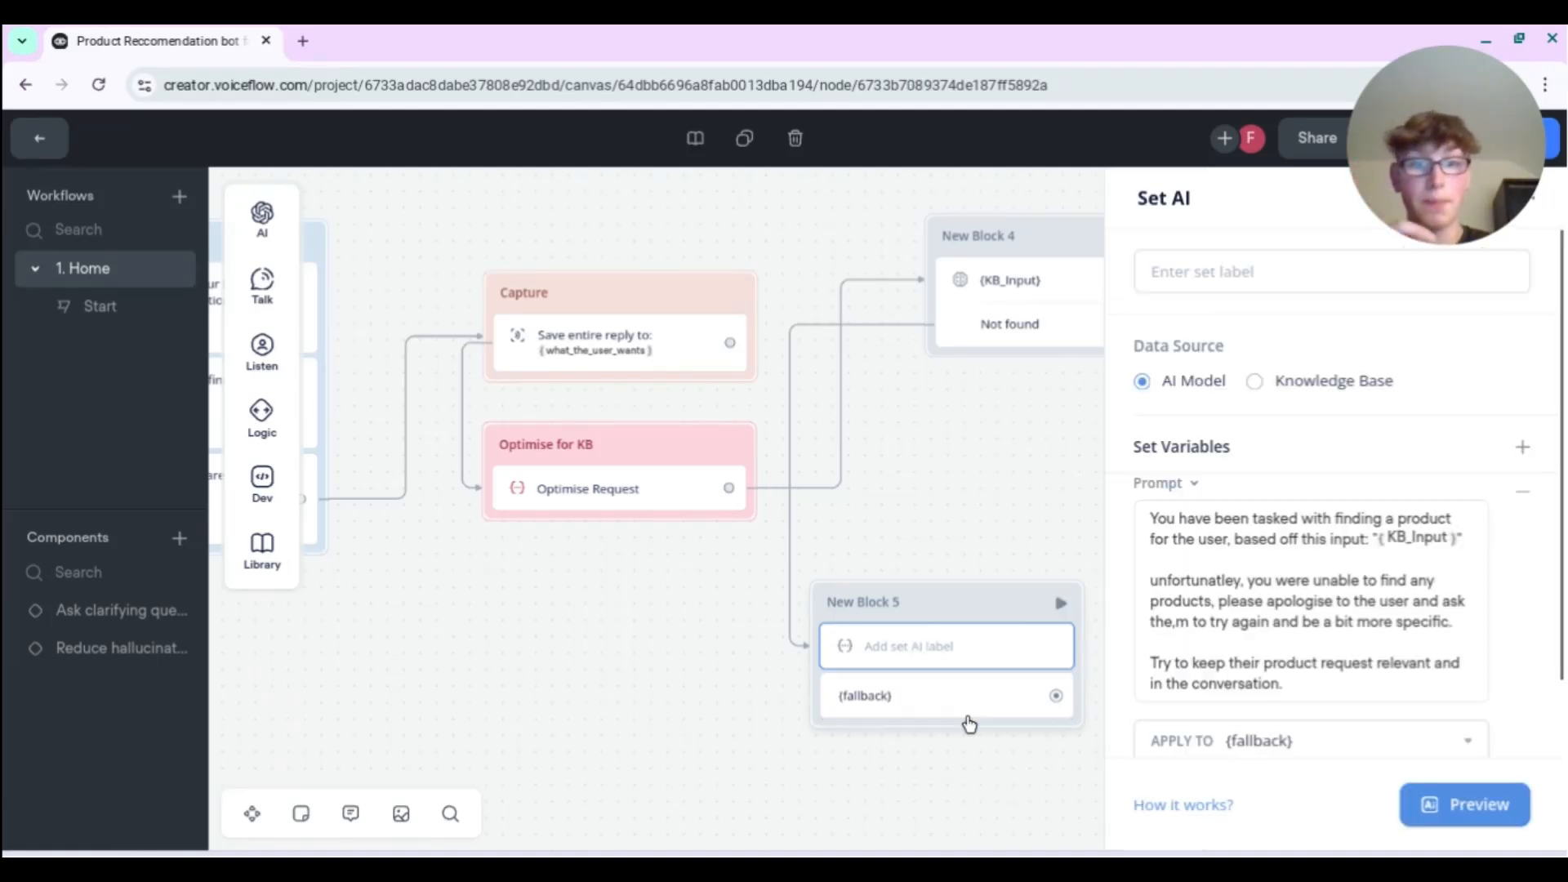
{"action": "left_click", "coordinate": [1262, 277]}
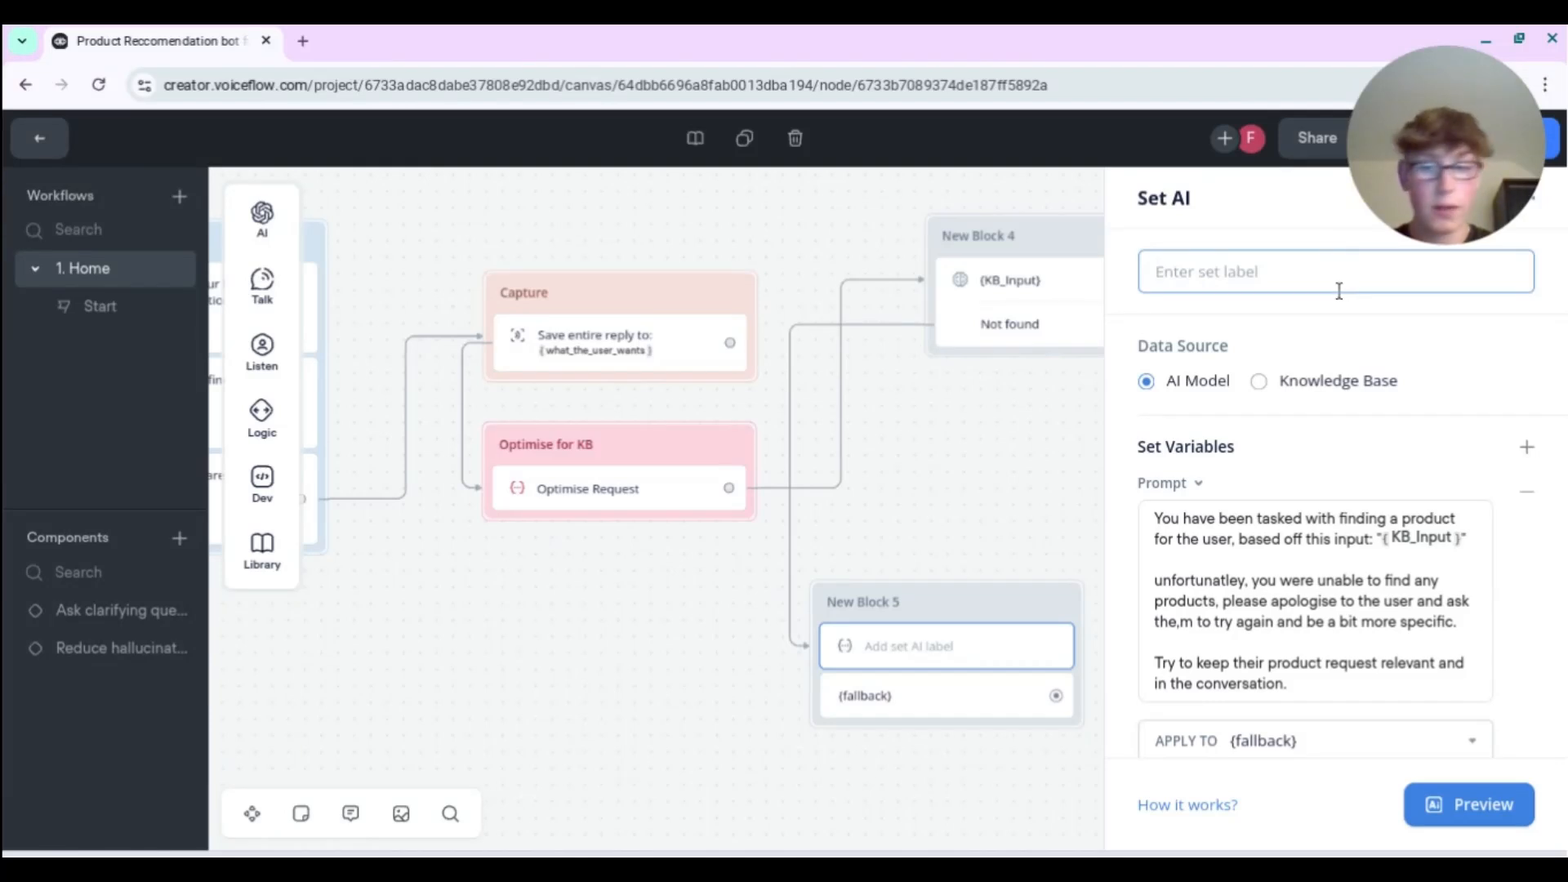
{"action": "type", "text": "Fallback"}
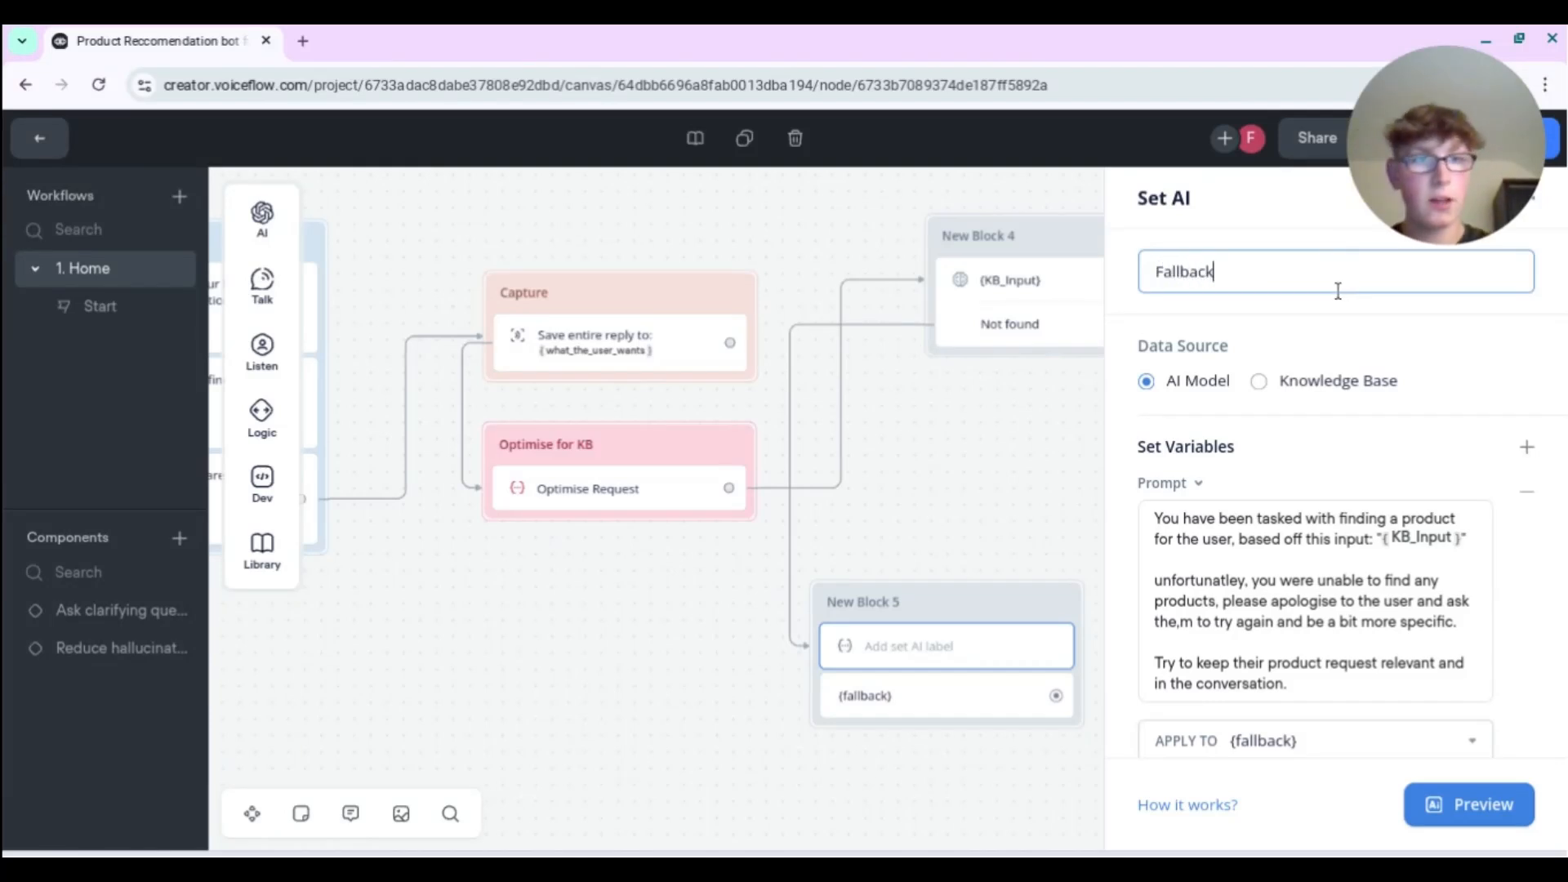
- Set the Fallback step's model to GPT-4o mini with a temperature of 0.20, and raise its maximum token limit
{"action": "scroll", "coordinate": [1316, 408], "scroll_direction": "down", "scroll_amount": 1}
{"action": "left_click", "coordinate": [1351, 731]}
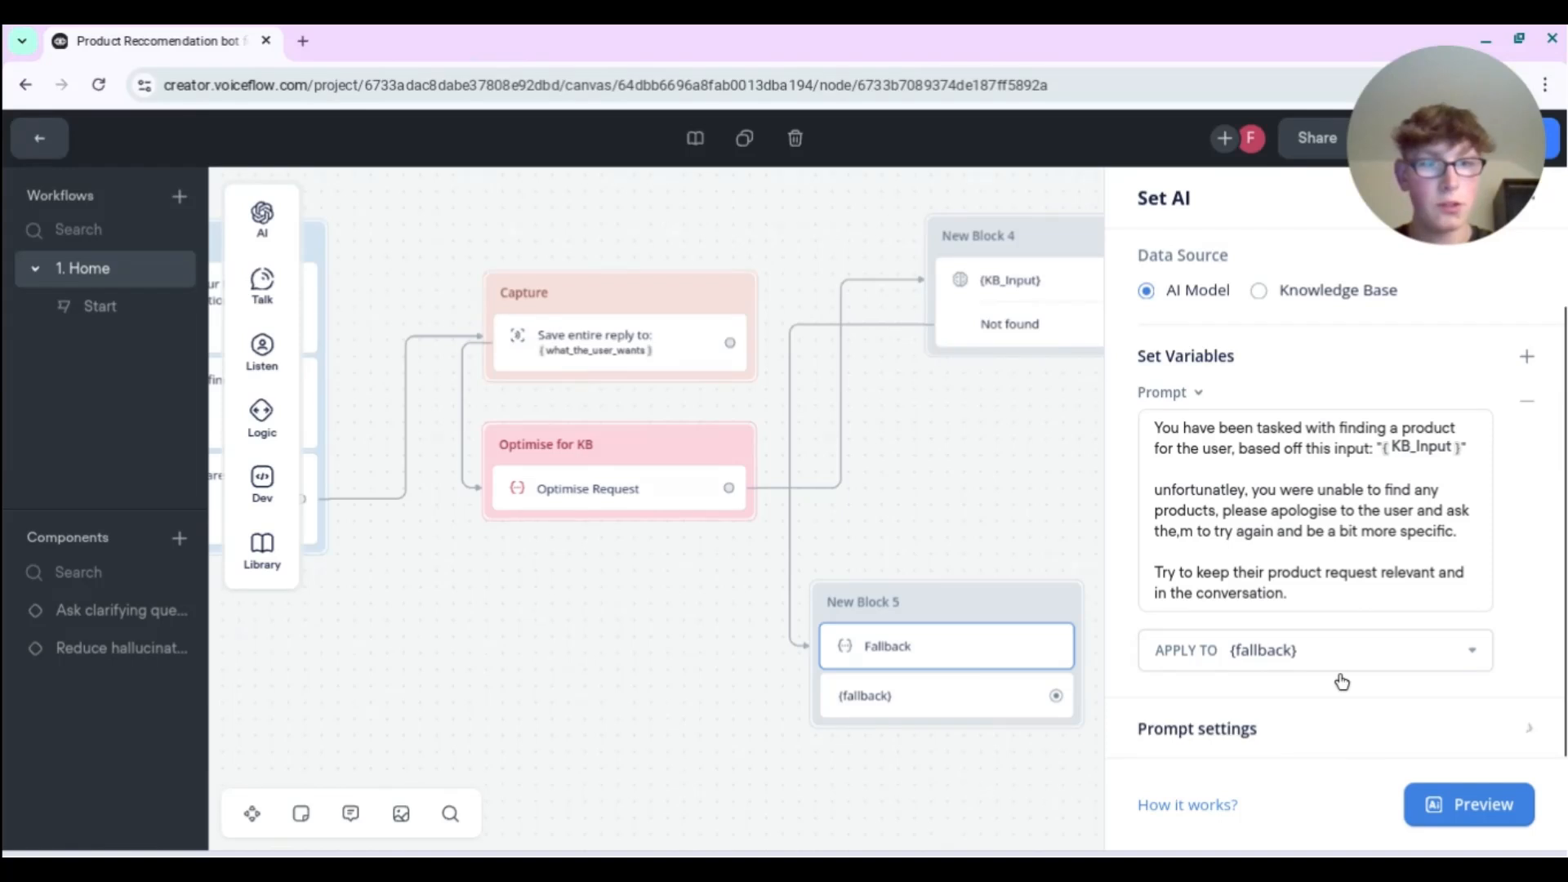
{"action": "scroll", "coordinate": [1327, 679], "scroll_direction": "down", "scroll_amount": 3}
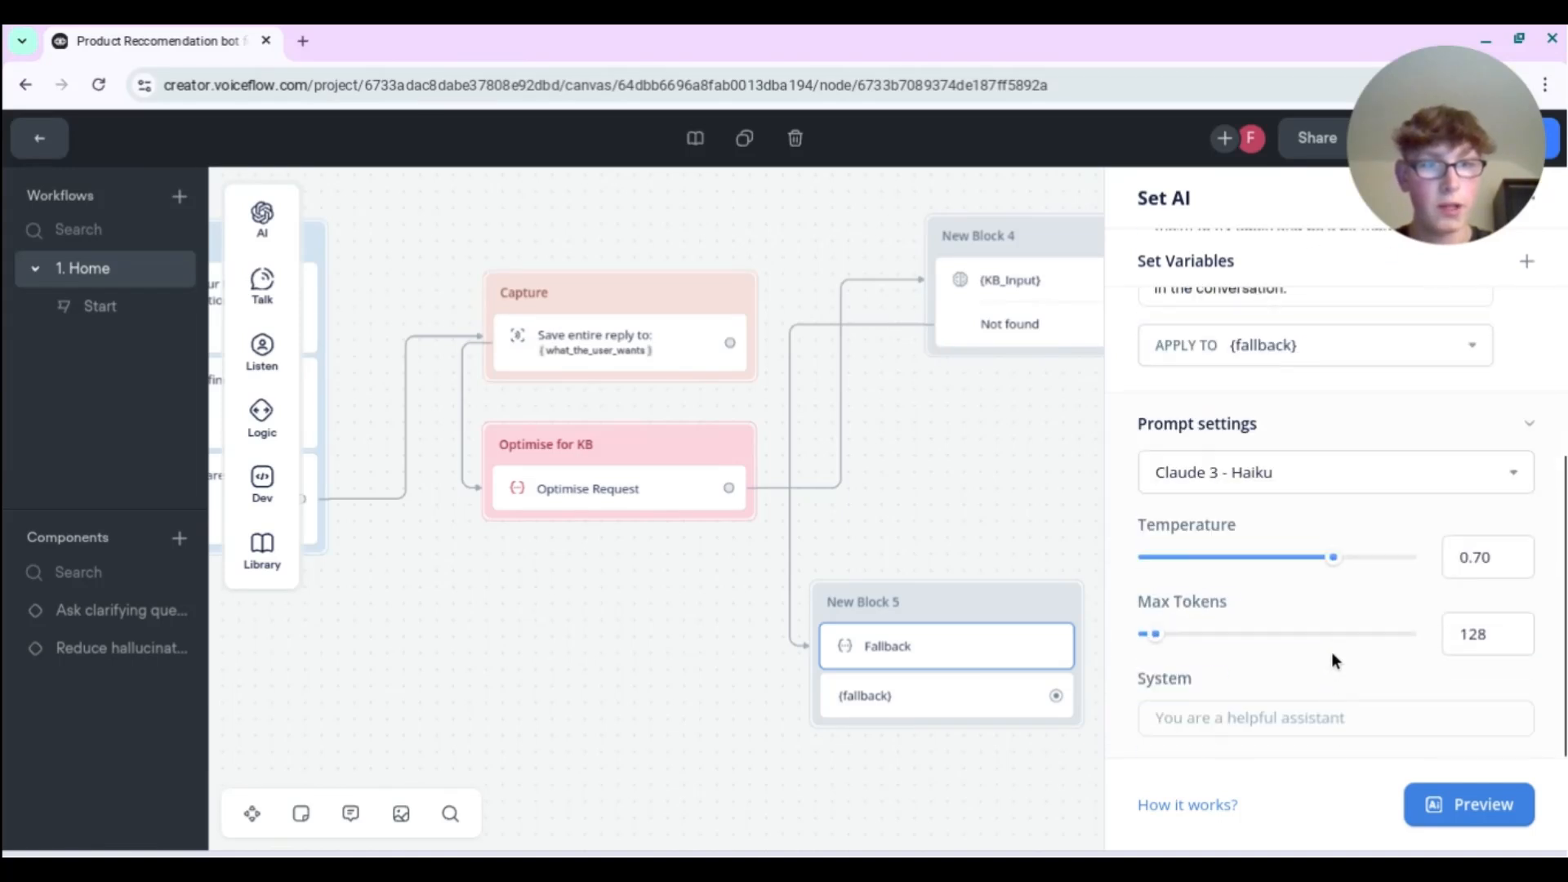
{"action": "left_click", "coordinate": [1302, 474]}
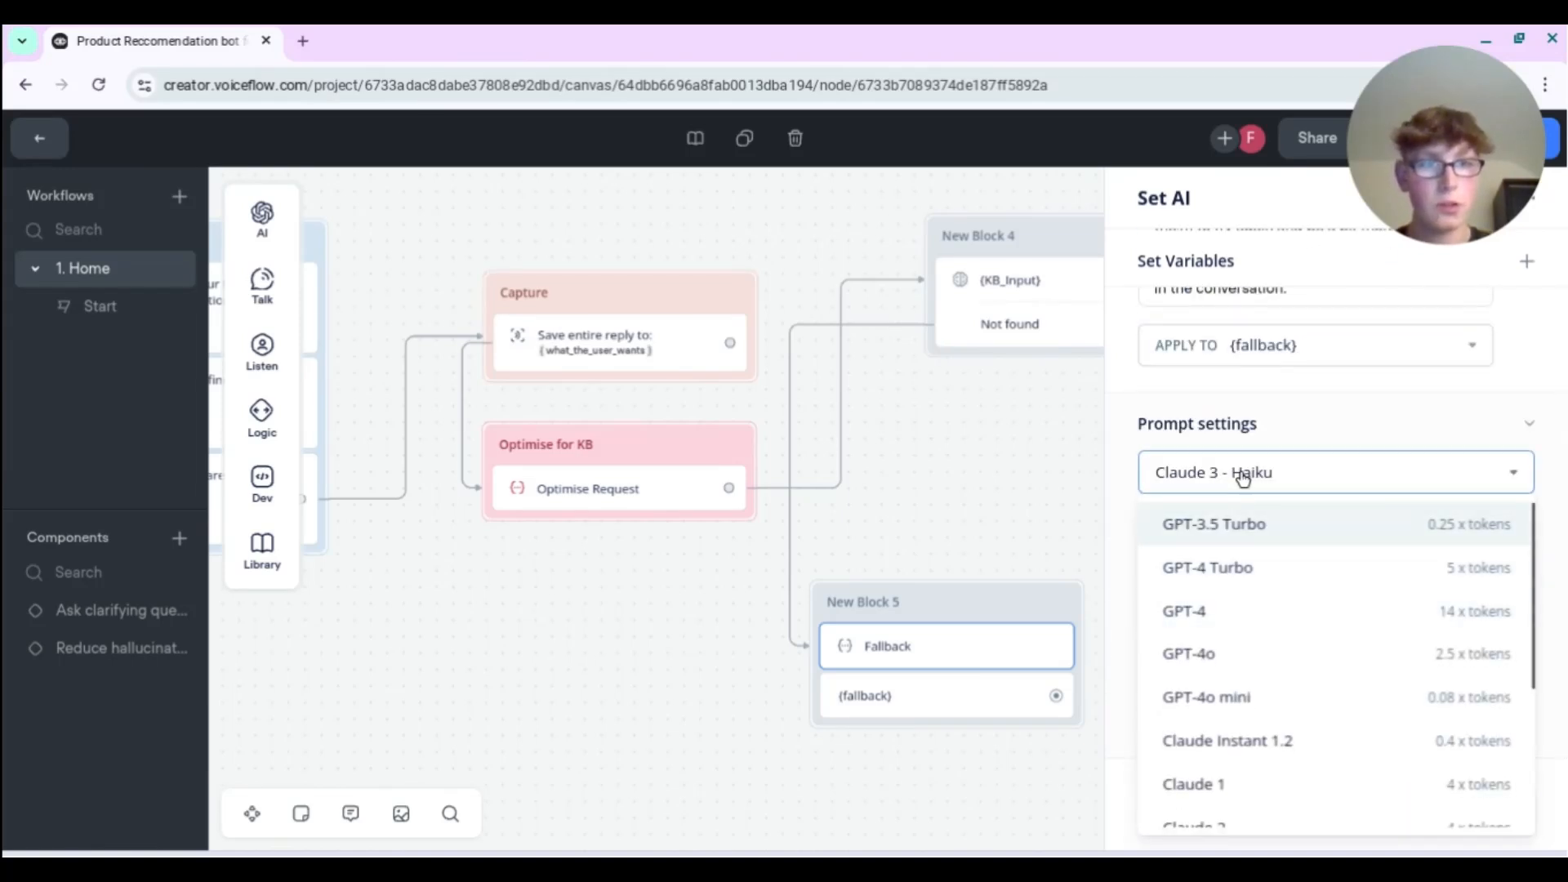
{"action": "left_click", "coordinate": [1272, 701]}
{"action": "left_click_drag", "start_coordinate": [1335, 563], "coordinate": [1193, 578]}
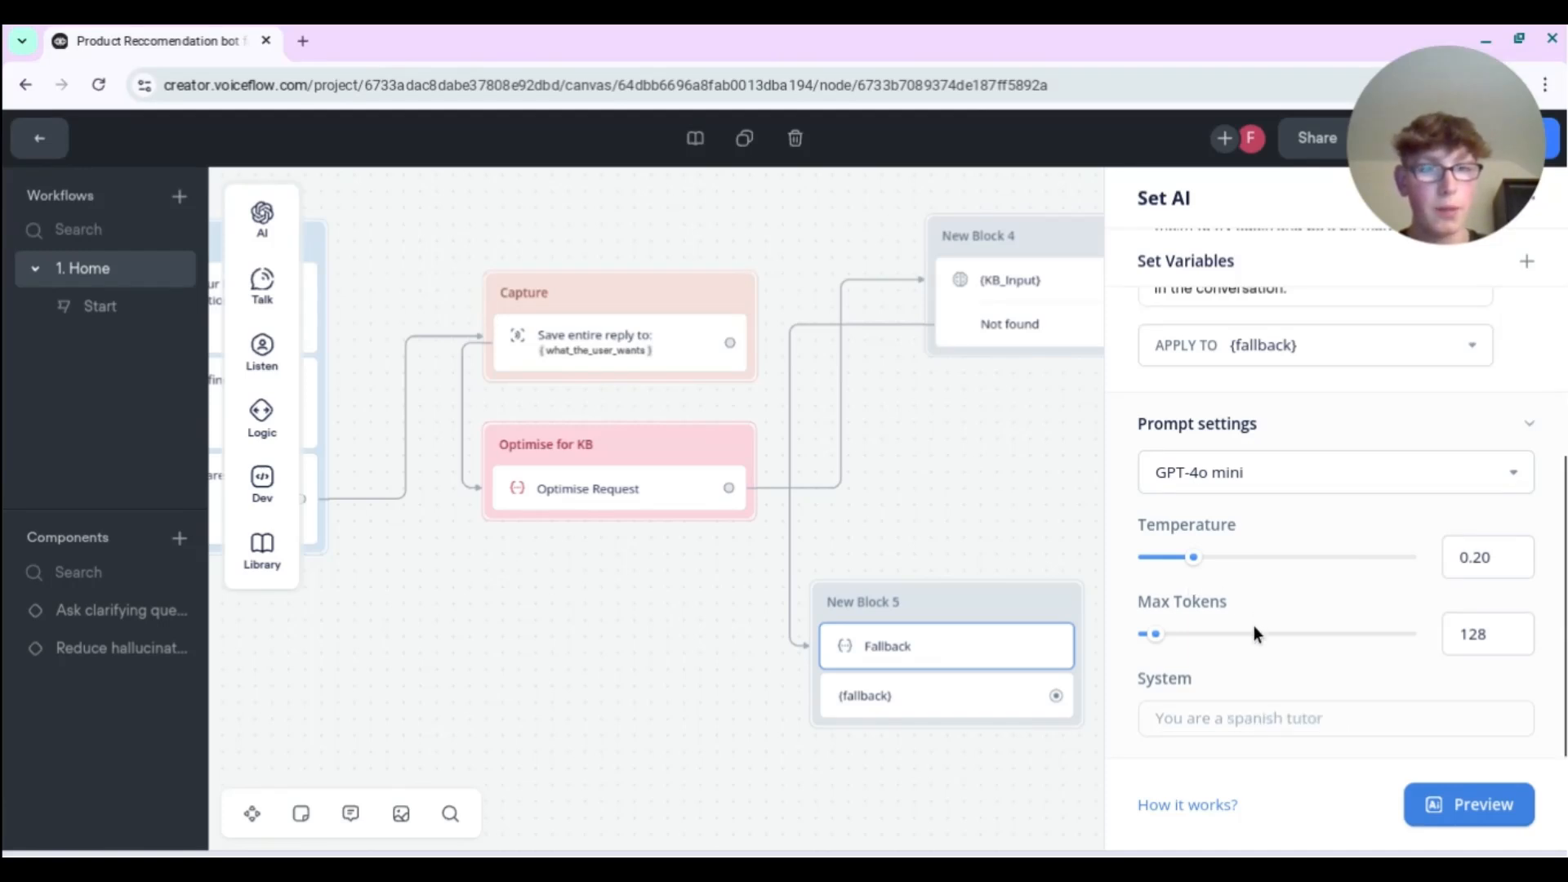
{"action": "left_click", "coordinate": [1245, 708]}
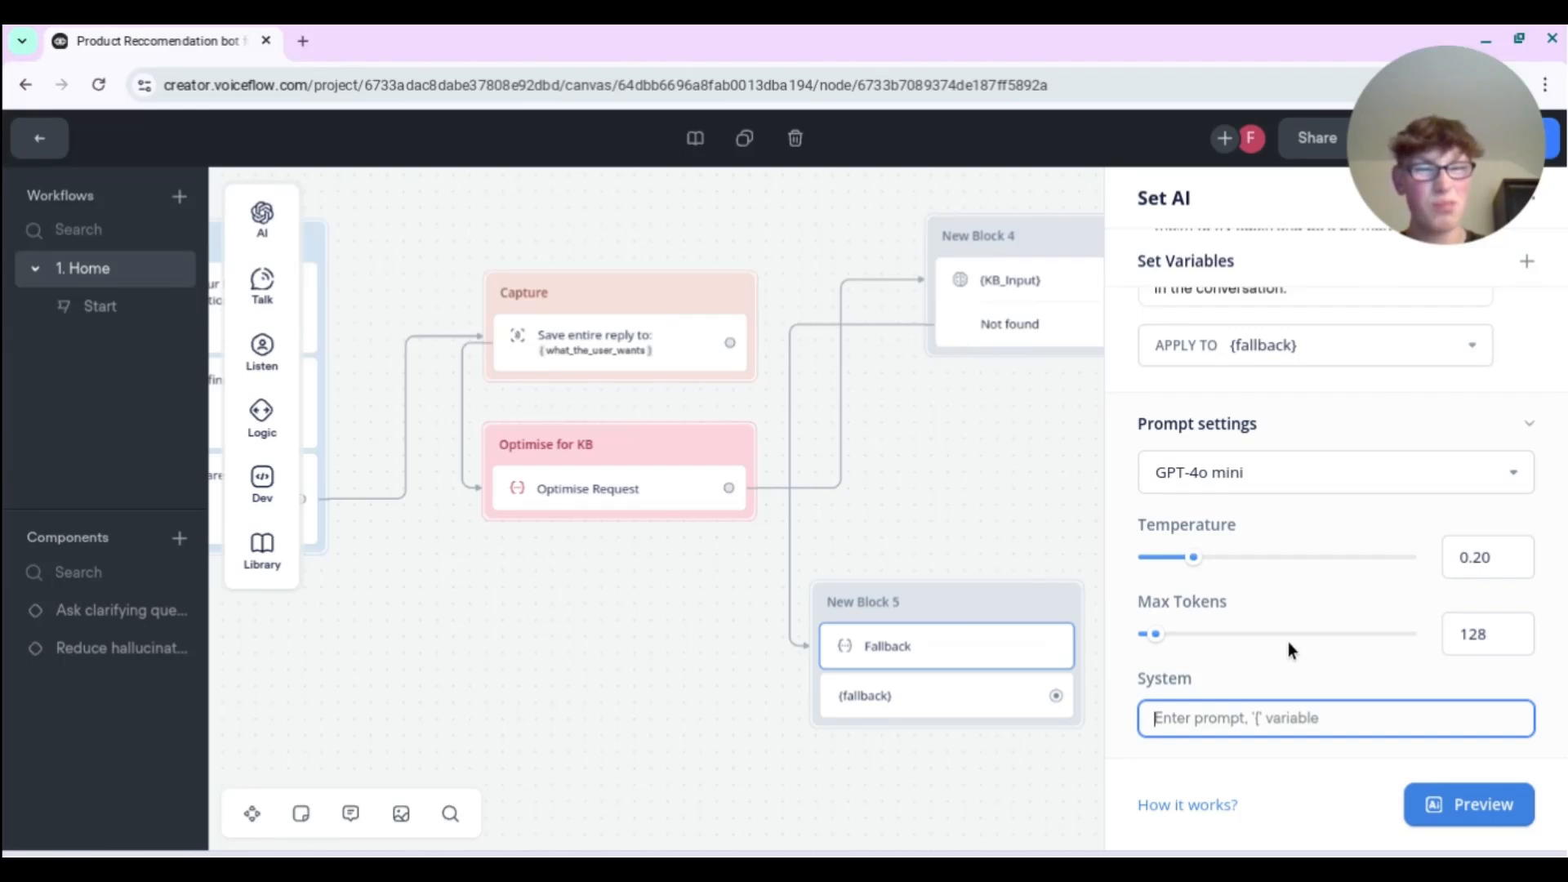
{"action": "left_click_drag", "start_coordinate": [1158, 636], "coordinate": [1317, 639]}
{"action": "scroll", "coordinate": [1323, 643], "scroll_direction": "up", "scroll_amount": 5}
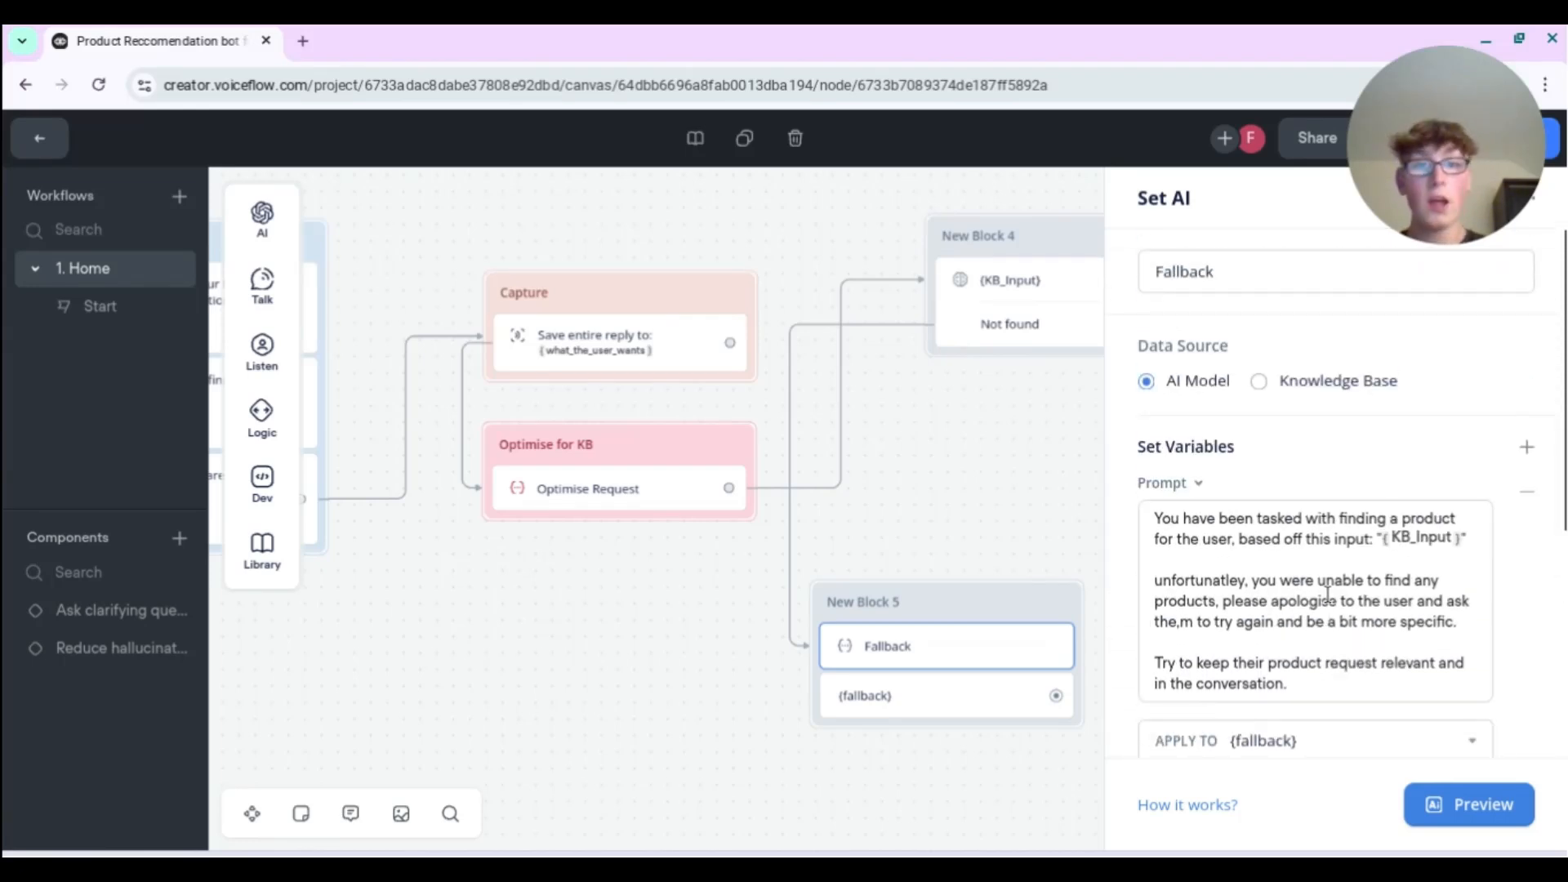
- Rename New Block 5 as "fallback"
{"action": "left_click", "coordinate": [867, 604]}
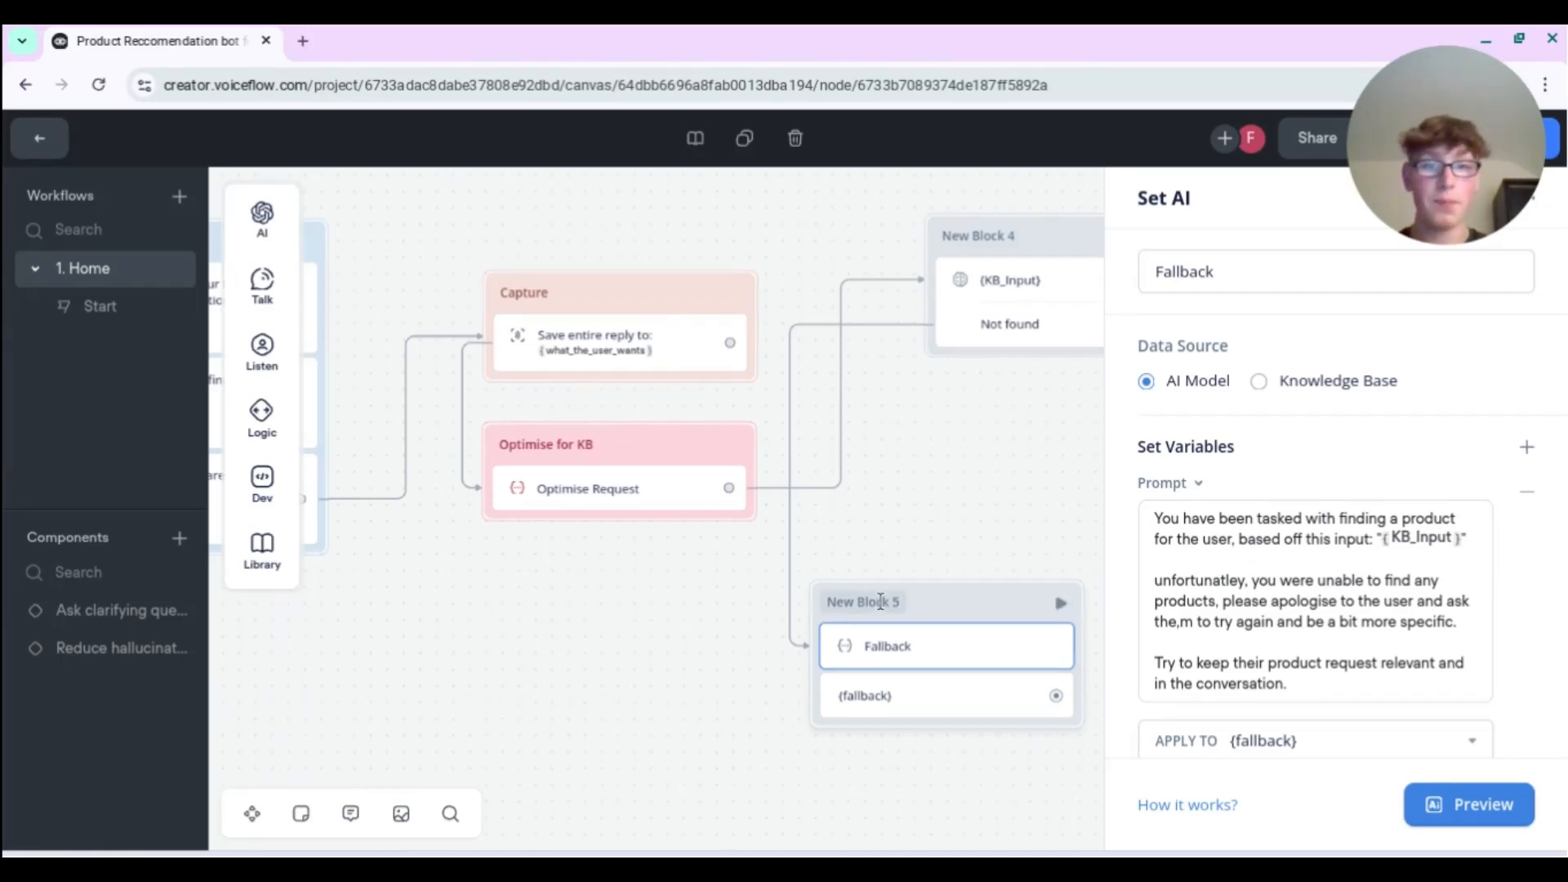
{"action": "key", "text": "ctrl+a"}
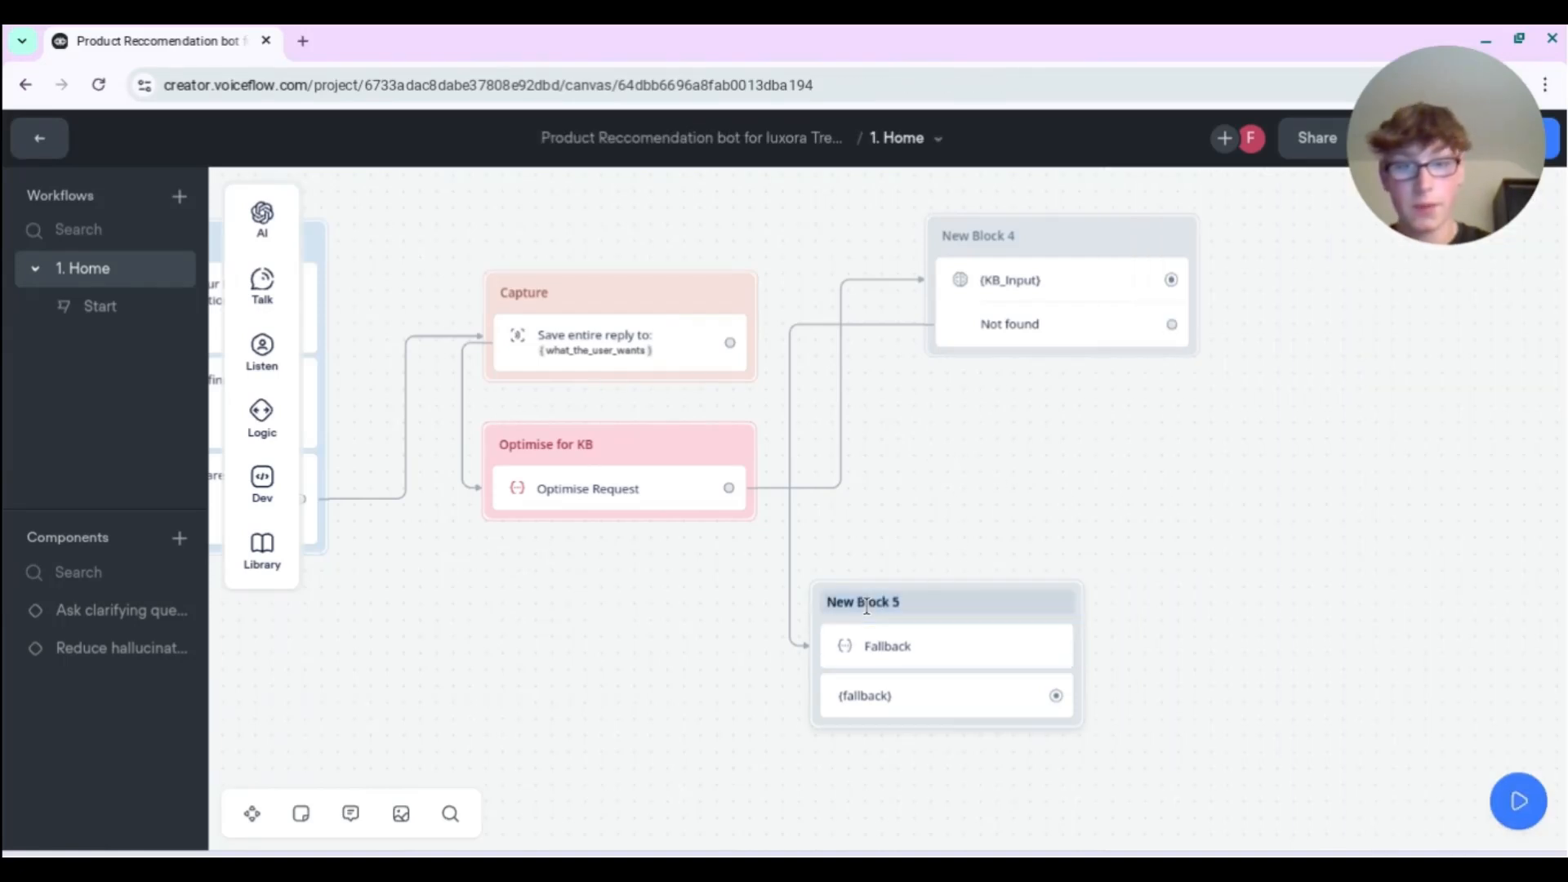
{"action": "type", "text": "fallback"}
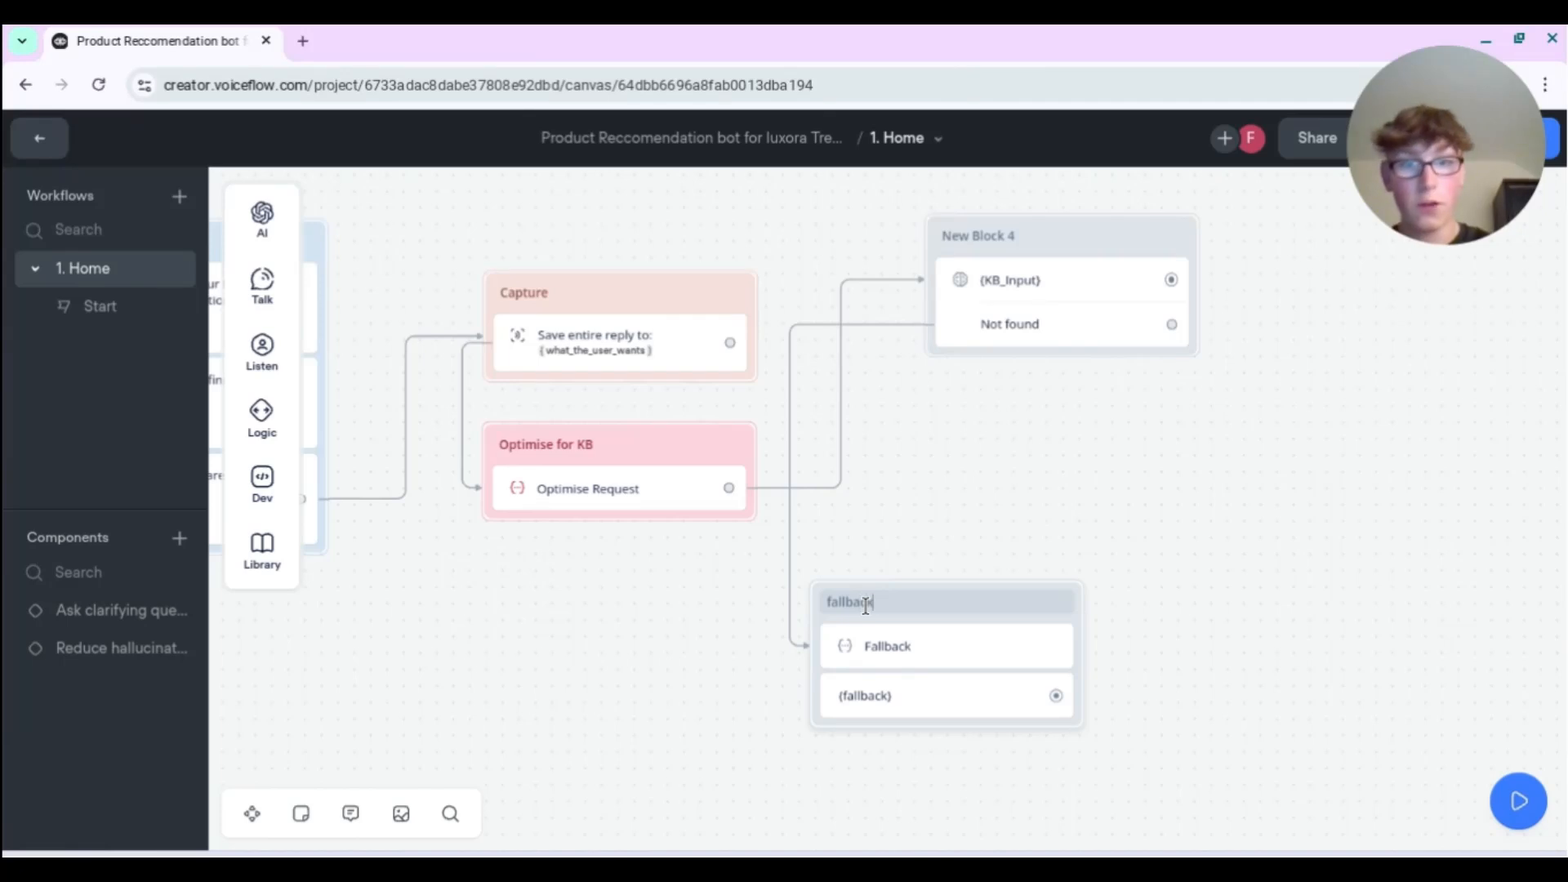
{"action": "left_click", "coordinate": [1214, 577]}
- Rename New Block 4 as "KB Search"
{"action": "left_click", "coordinate": [994, 239]}
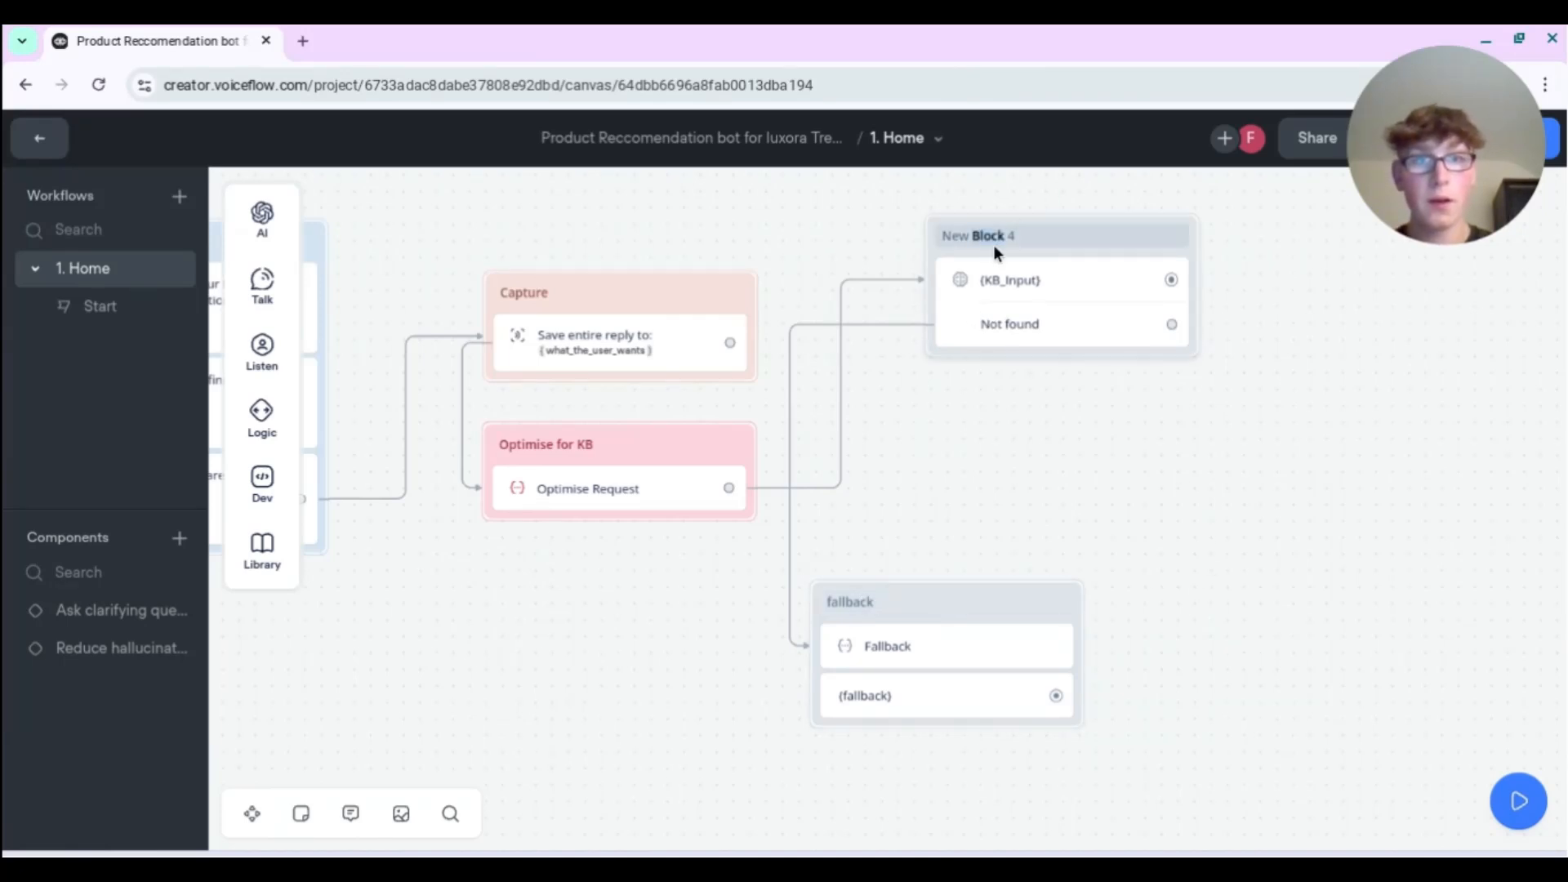
{"action": "key", "text": "ctrl+a"}
{"action": "type", "text": "KB Search"}
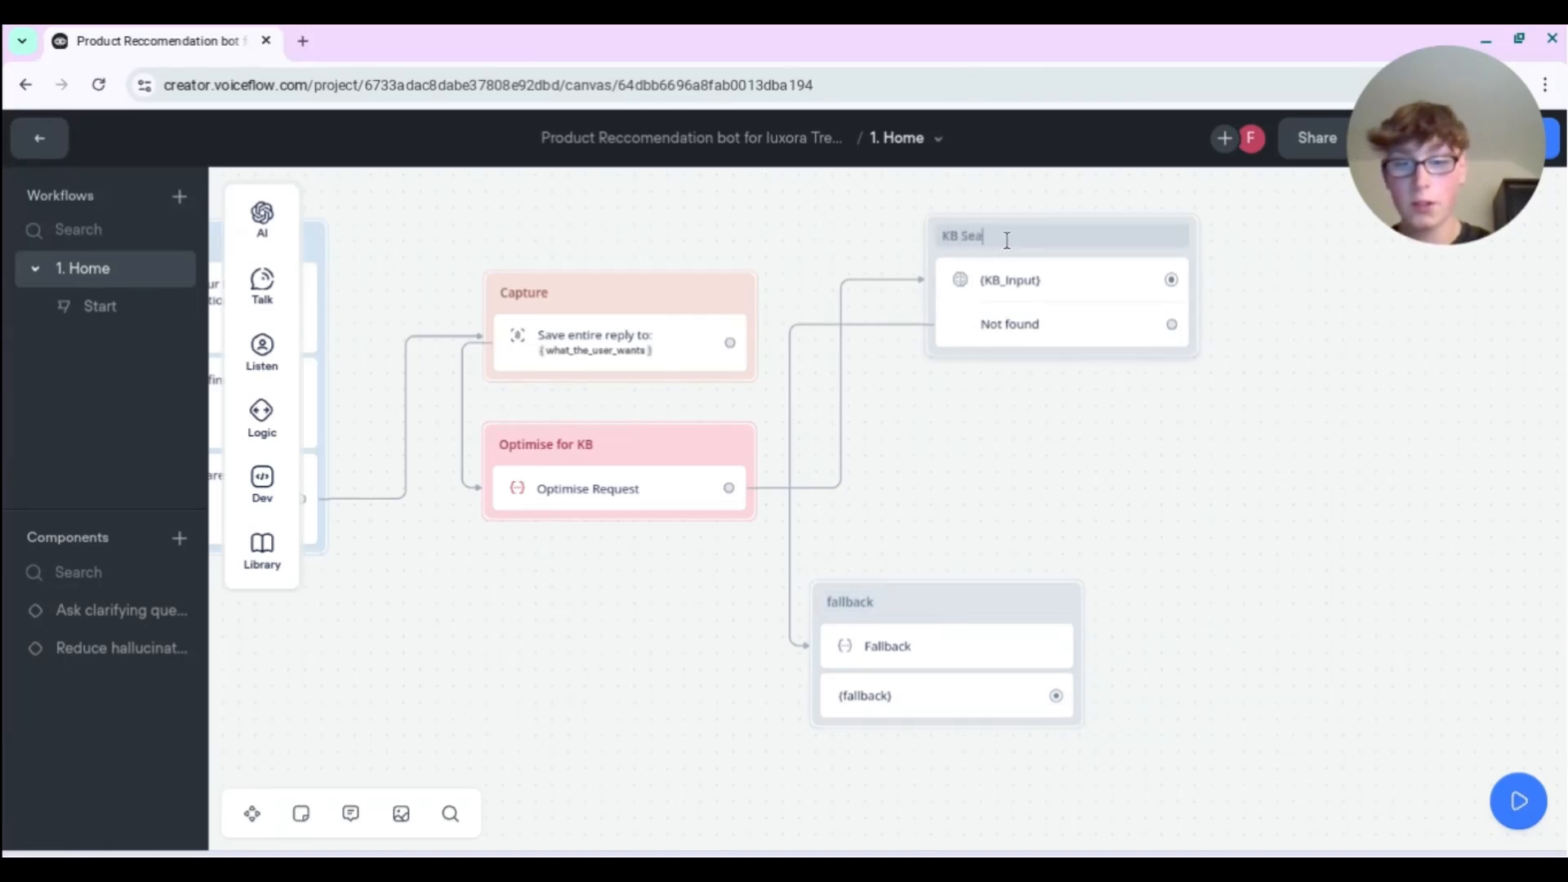
{"action": "left_click", "coordinate": [1099, 381]}
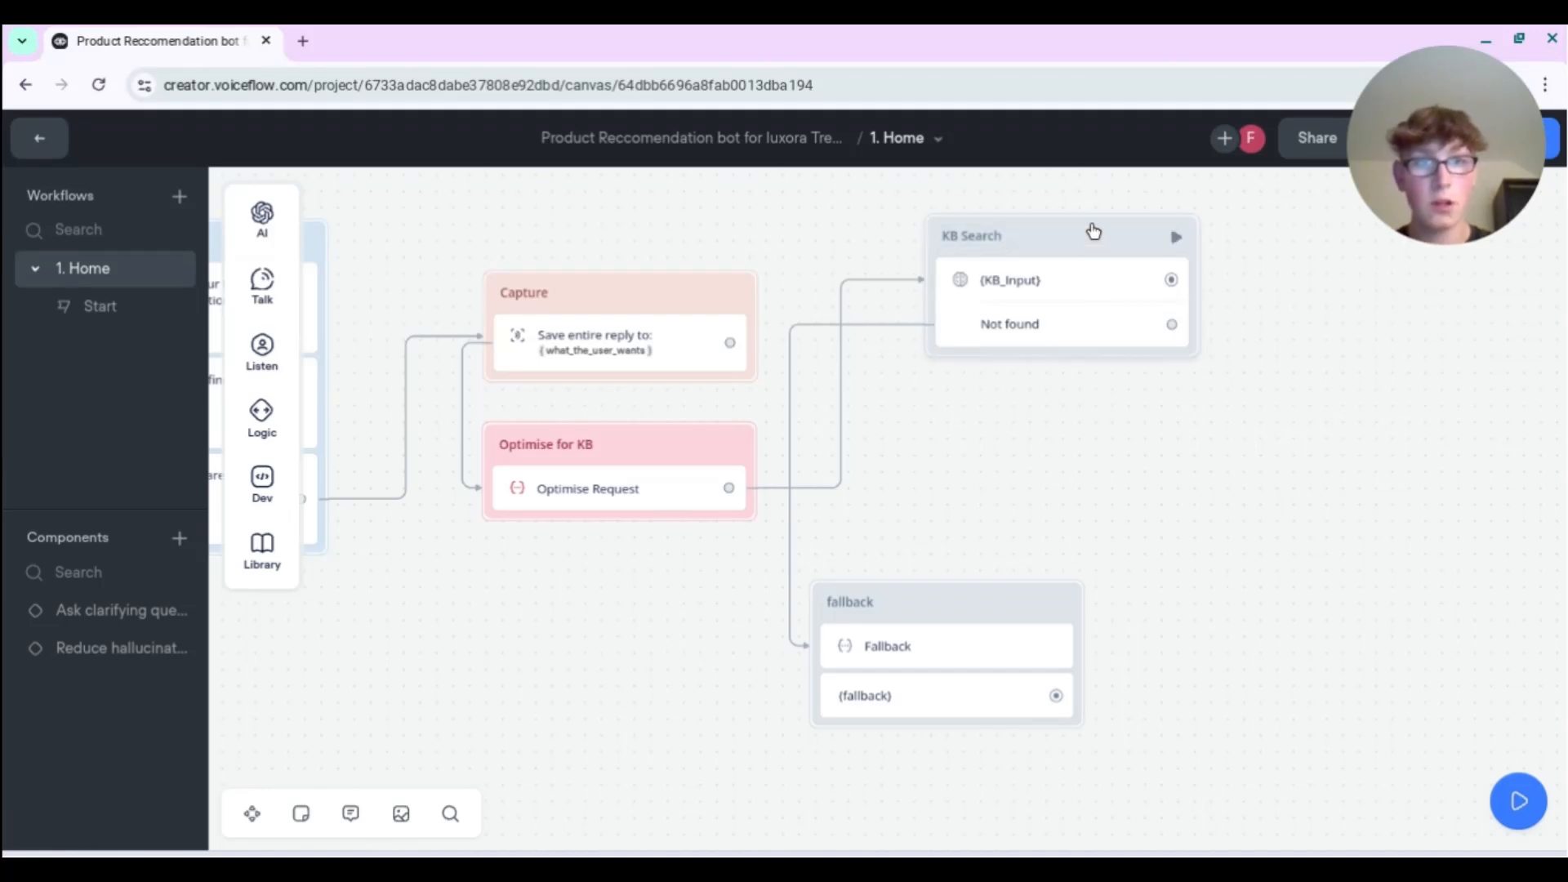
- Colour the KB Search block green and the fallback block blue
{"action": "right_click", "coordinate": [1090, 228]}
{"action": "mouse_move", "coordinate": [1177, 252]}
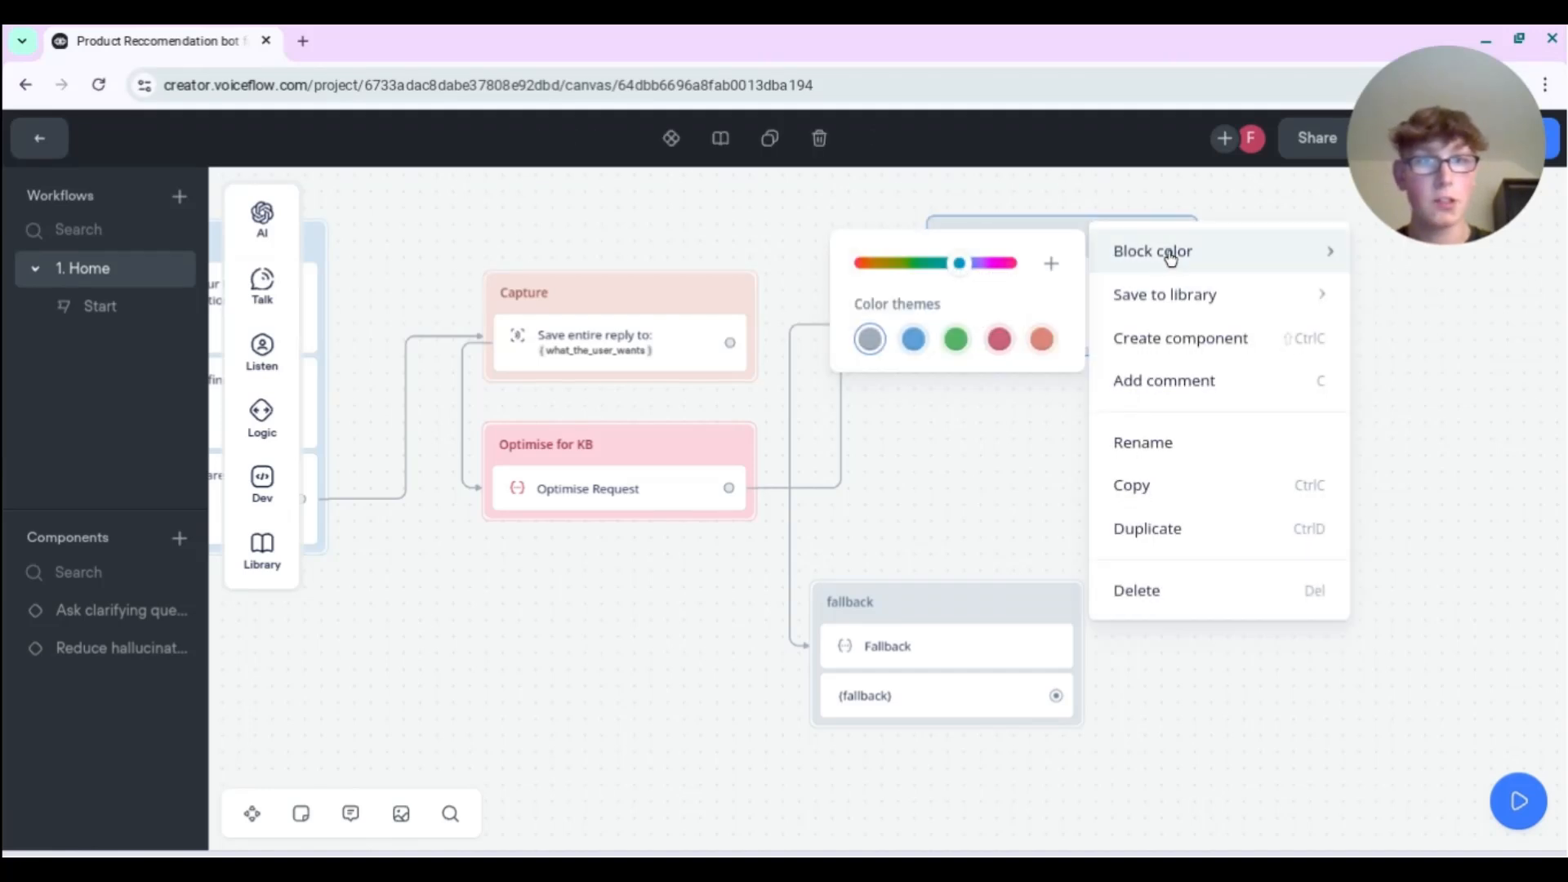
{"action": "left_click", "coordinate": [957, 339]}
{"action": "right_click", "coordinate": [945, 612]}
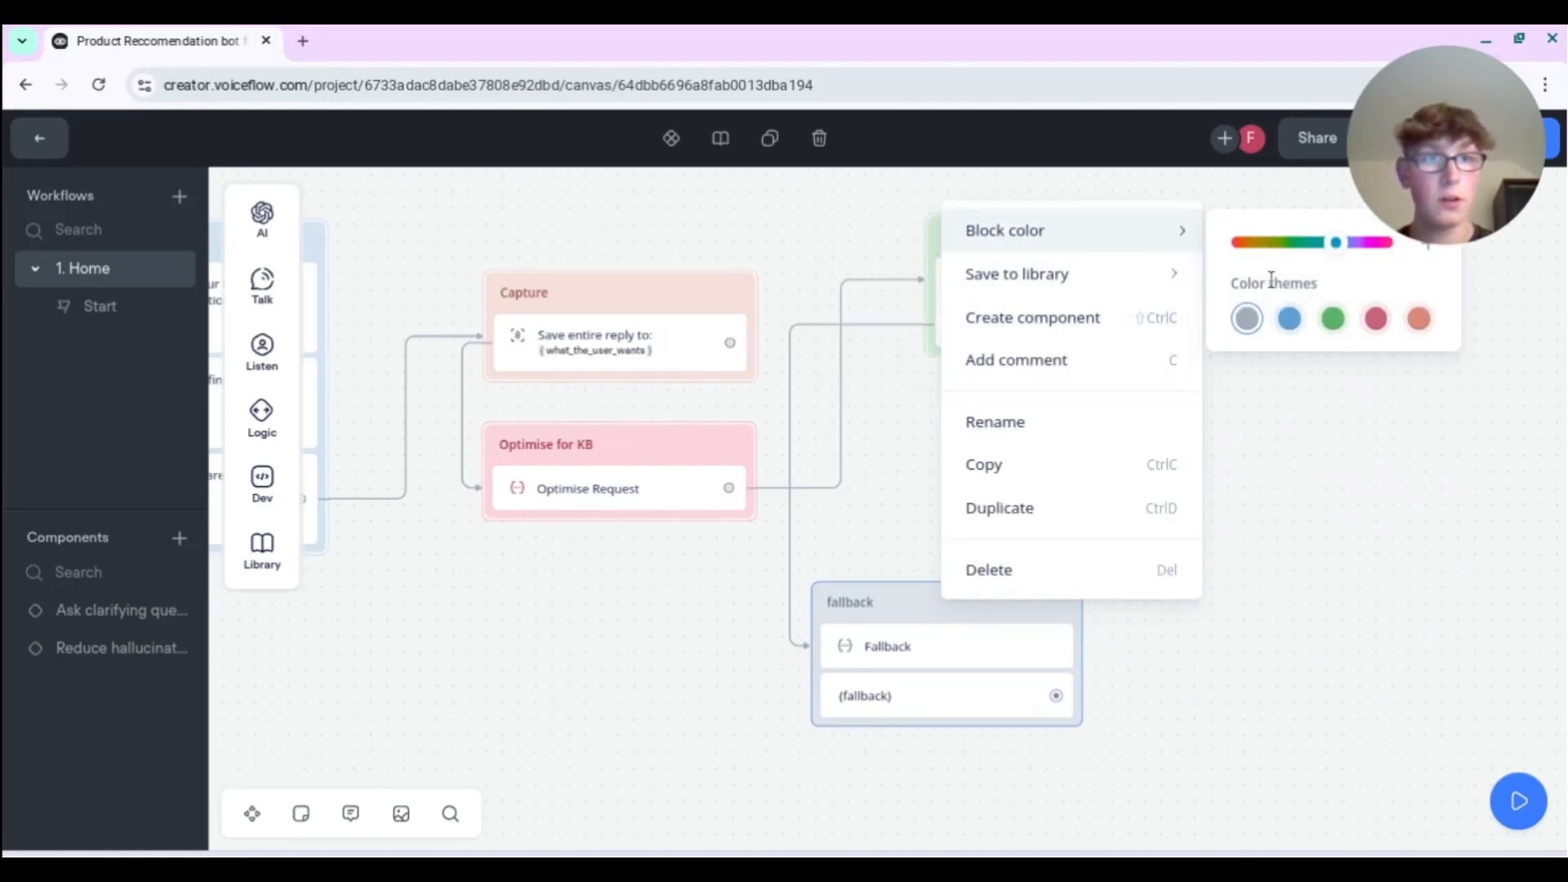
{"action": "left_click", "coordinate": [584, 688]}
{"action": "left_click_drag", "start_coordinate": [585, 688], "coordinate": [890, 639]}
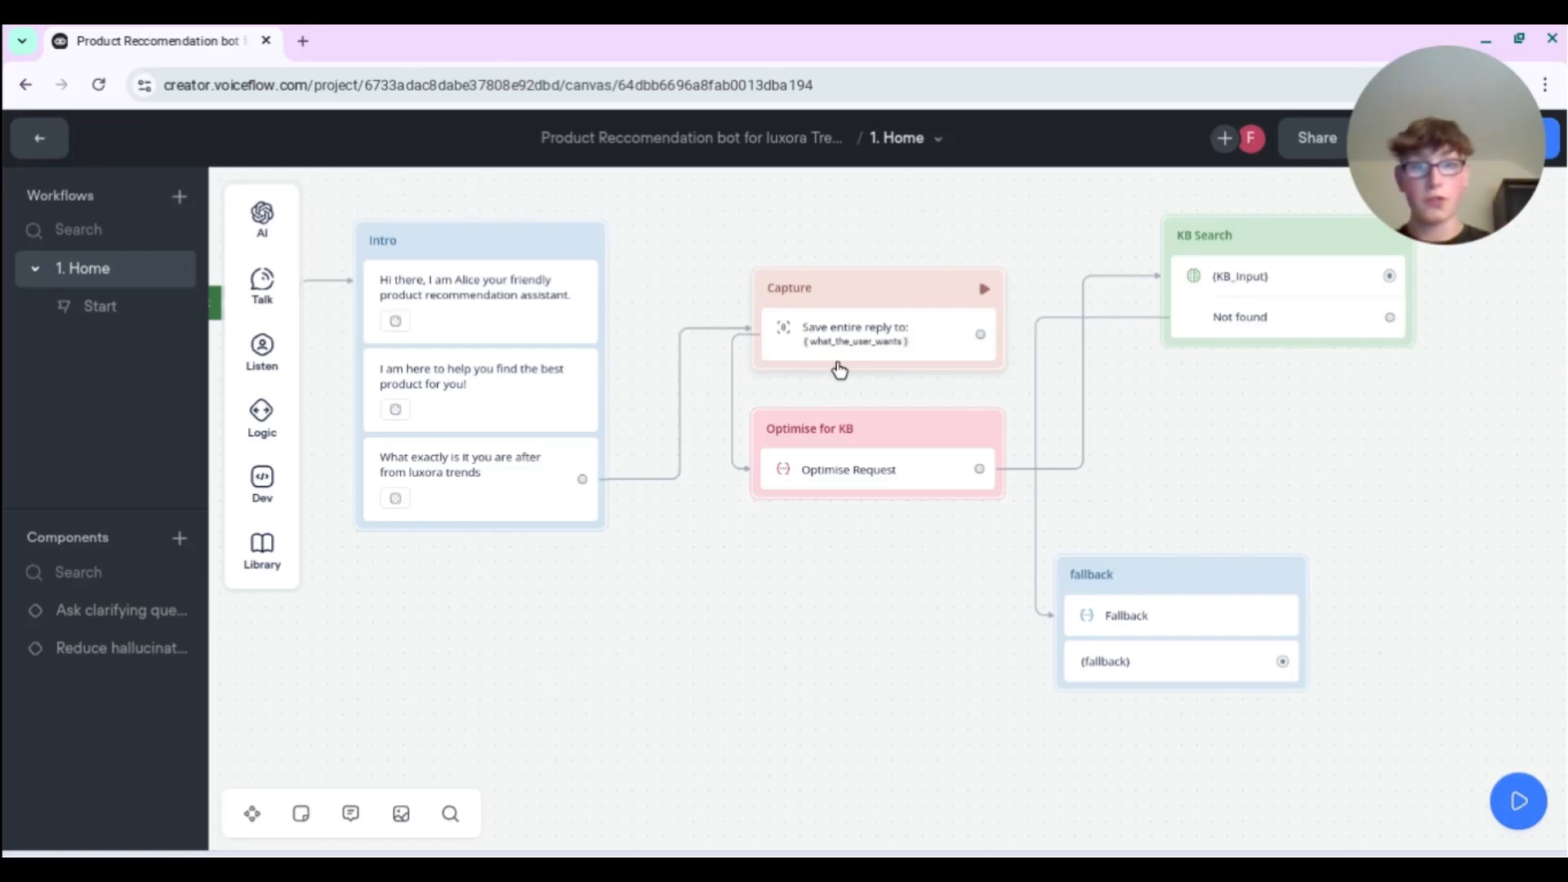
- Review the prompt, target variable and model settings of the Optimise Request step
{"action": "left_click", "coordinate": [849, 472]}
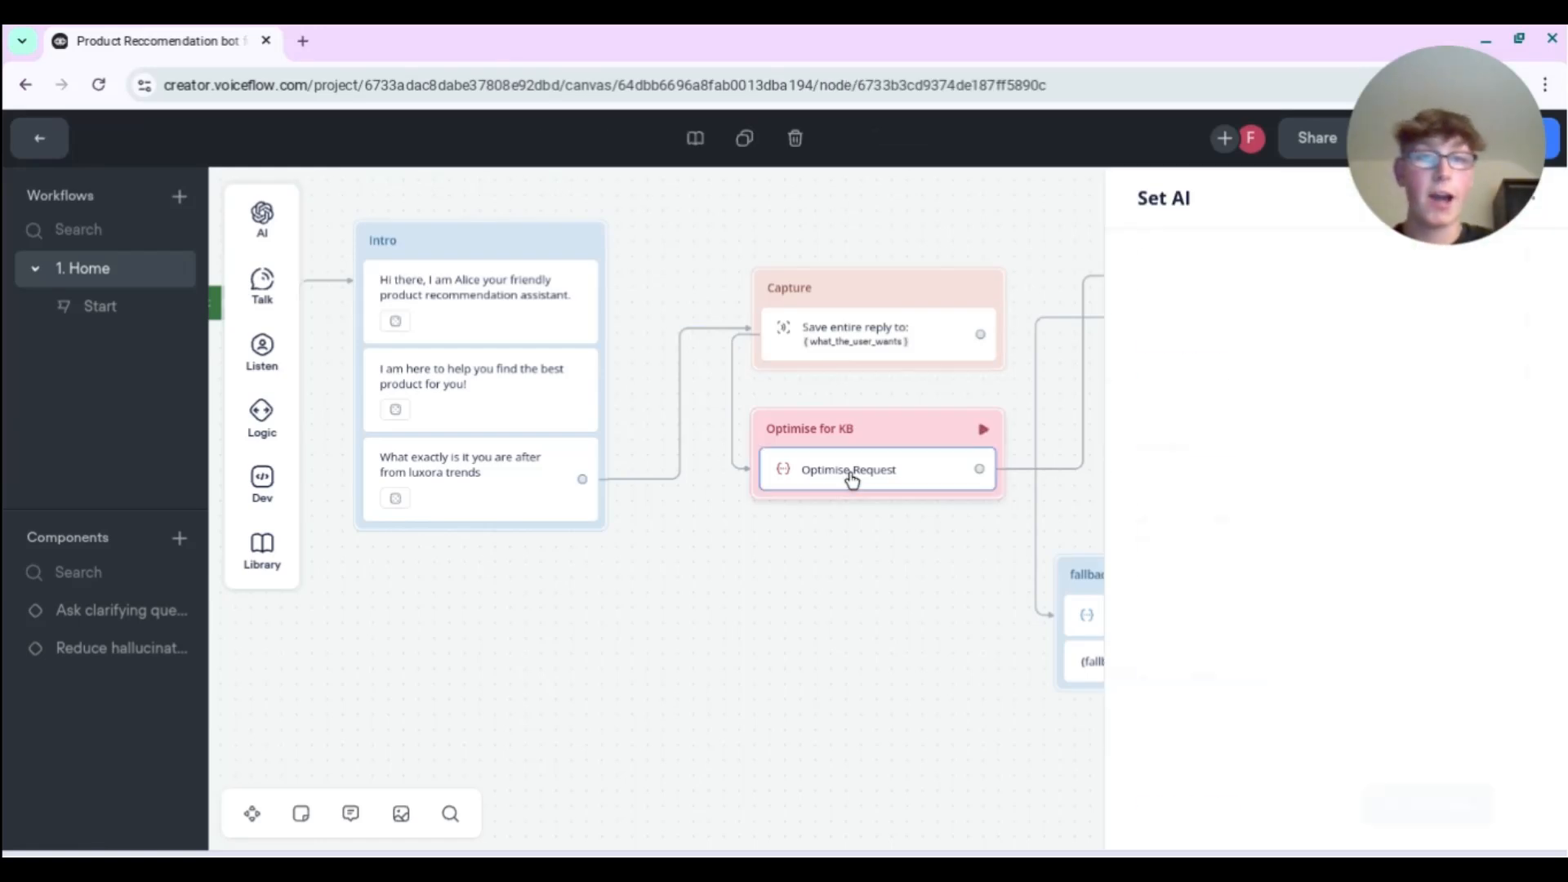
{"action": "scroll", "coordinate": [1446, 532], "scroll_direction": "down", "scroll_amount": 2}
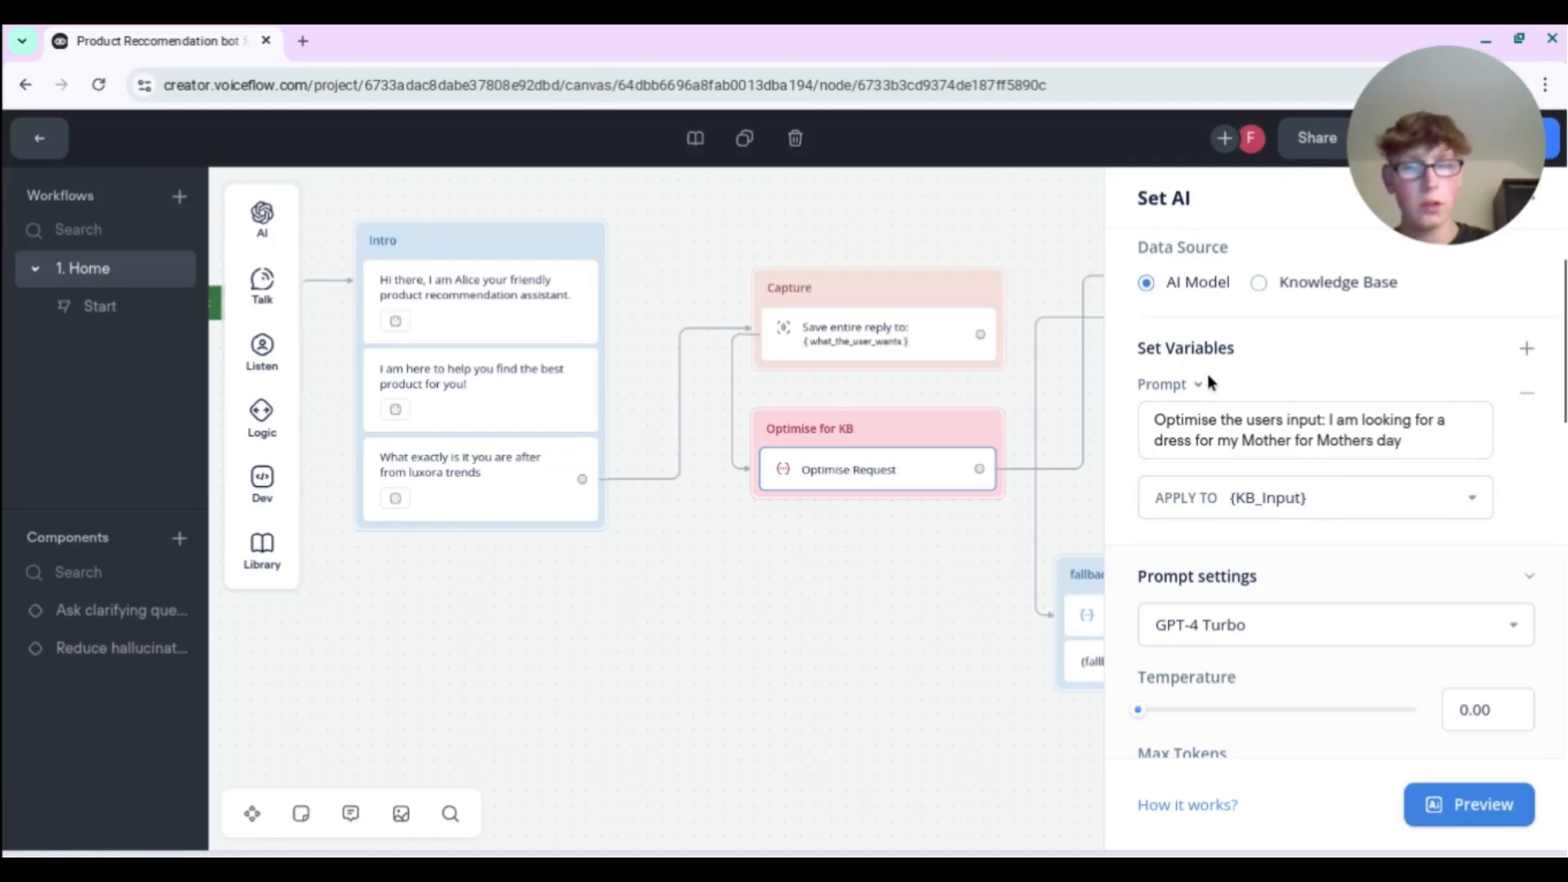
{"action": "scroll", "coordinate": [1241, 408], "scroll_direction": "down", "scroll_amount": 1}
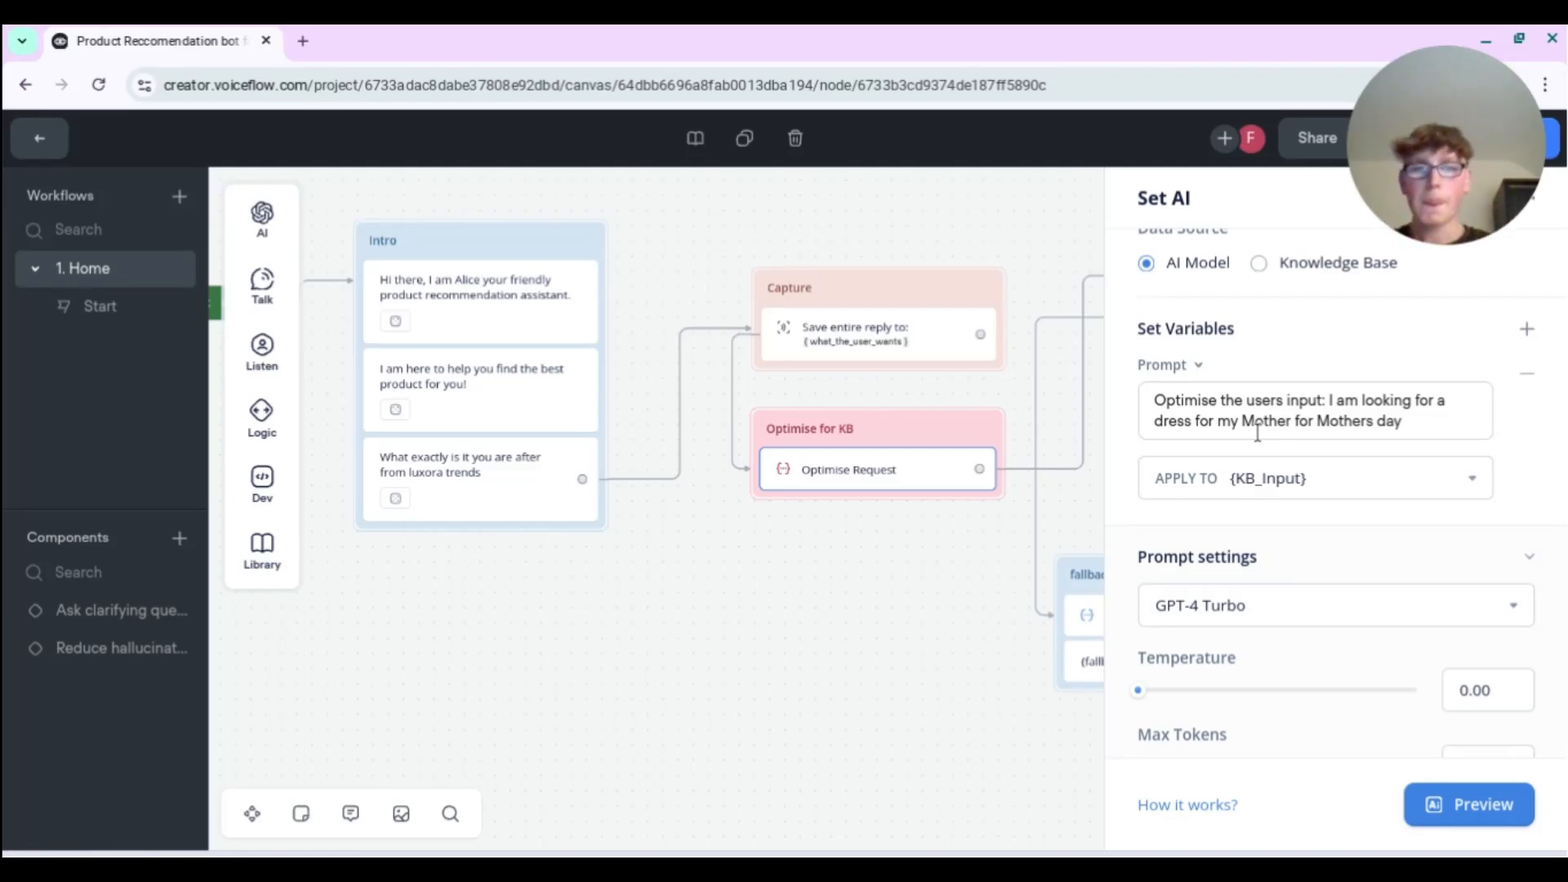
{"action": "left_click", "coordinate": [948, 668]}
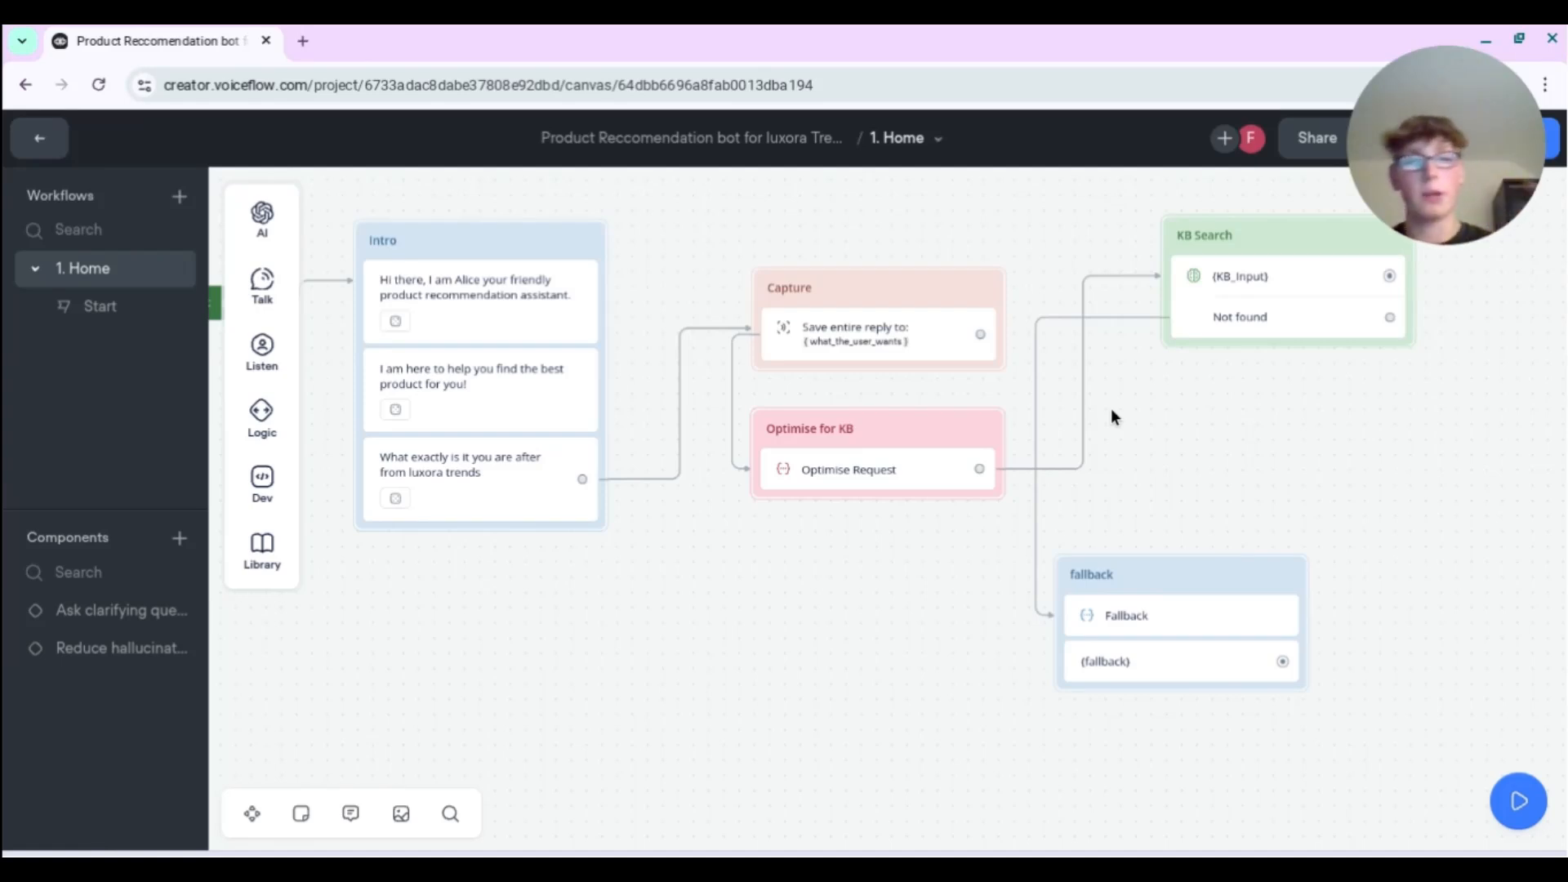
- Connect the fallback block's {fallback} message output back to the Capture block
{"action": "left_click_drag", "start_coordinate": [1291, 427], "coordinate": [1141, 422]}
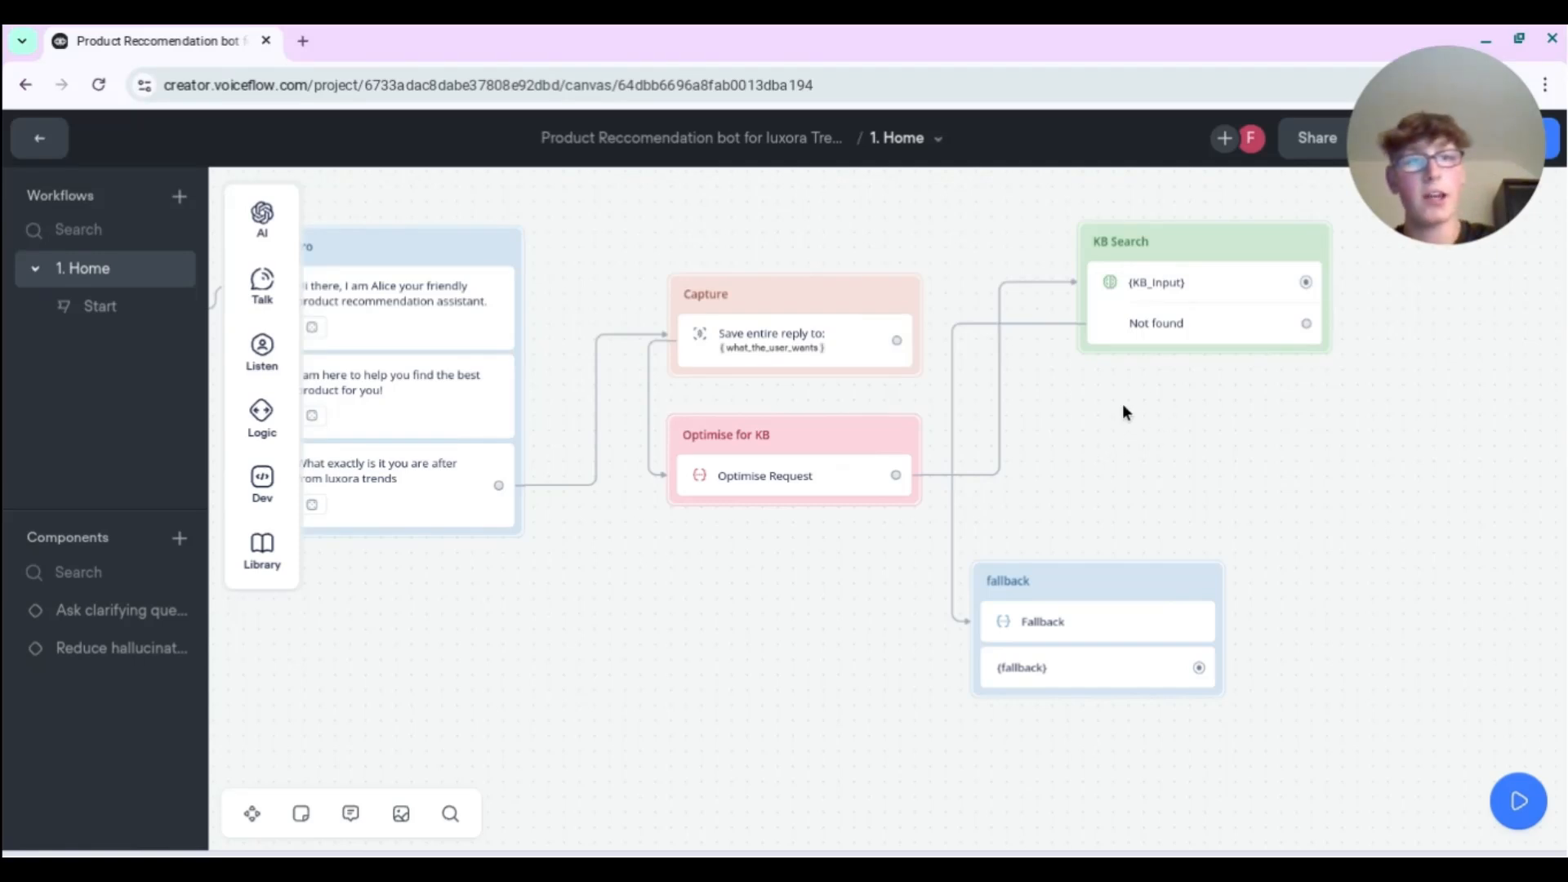
{"action": "left_click_drag", "start_coordinate": [1160, 438], "coordinate": [1252, 443]}
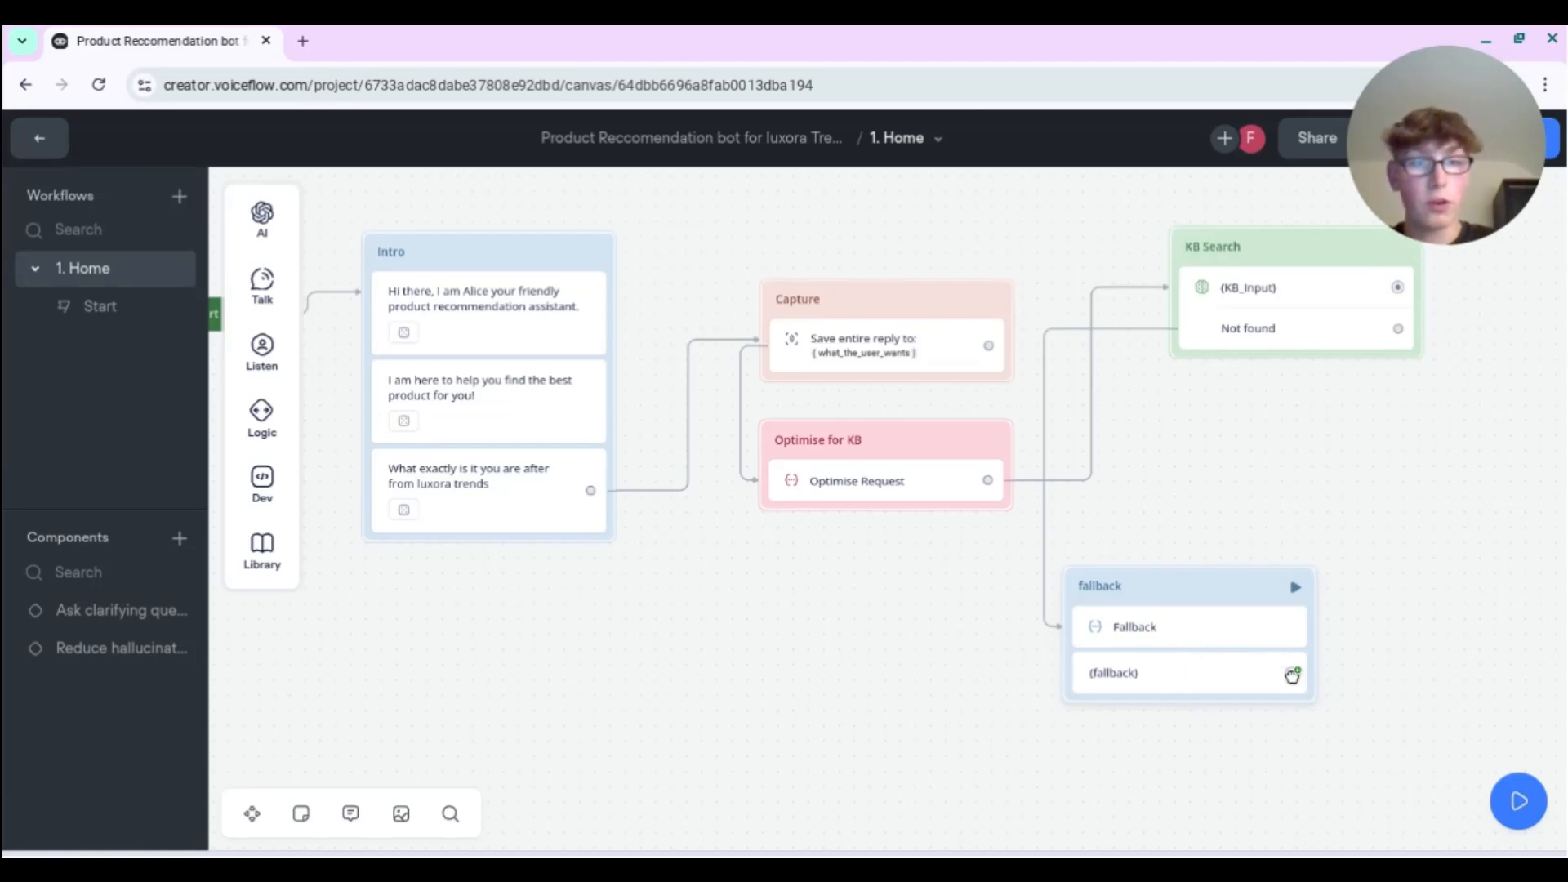
{"action": "left_click_drag", "start_coordinate": [1293, 671], "coordinate": [987, 347]}
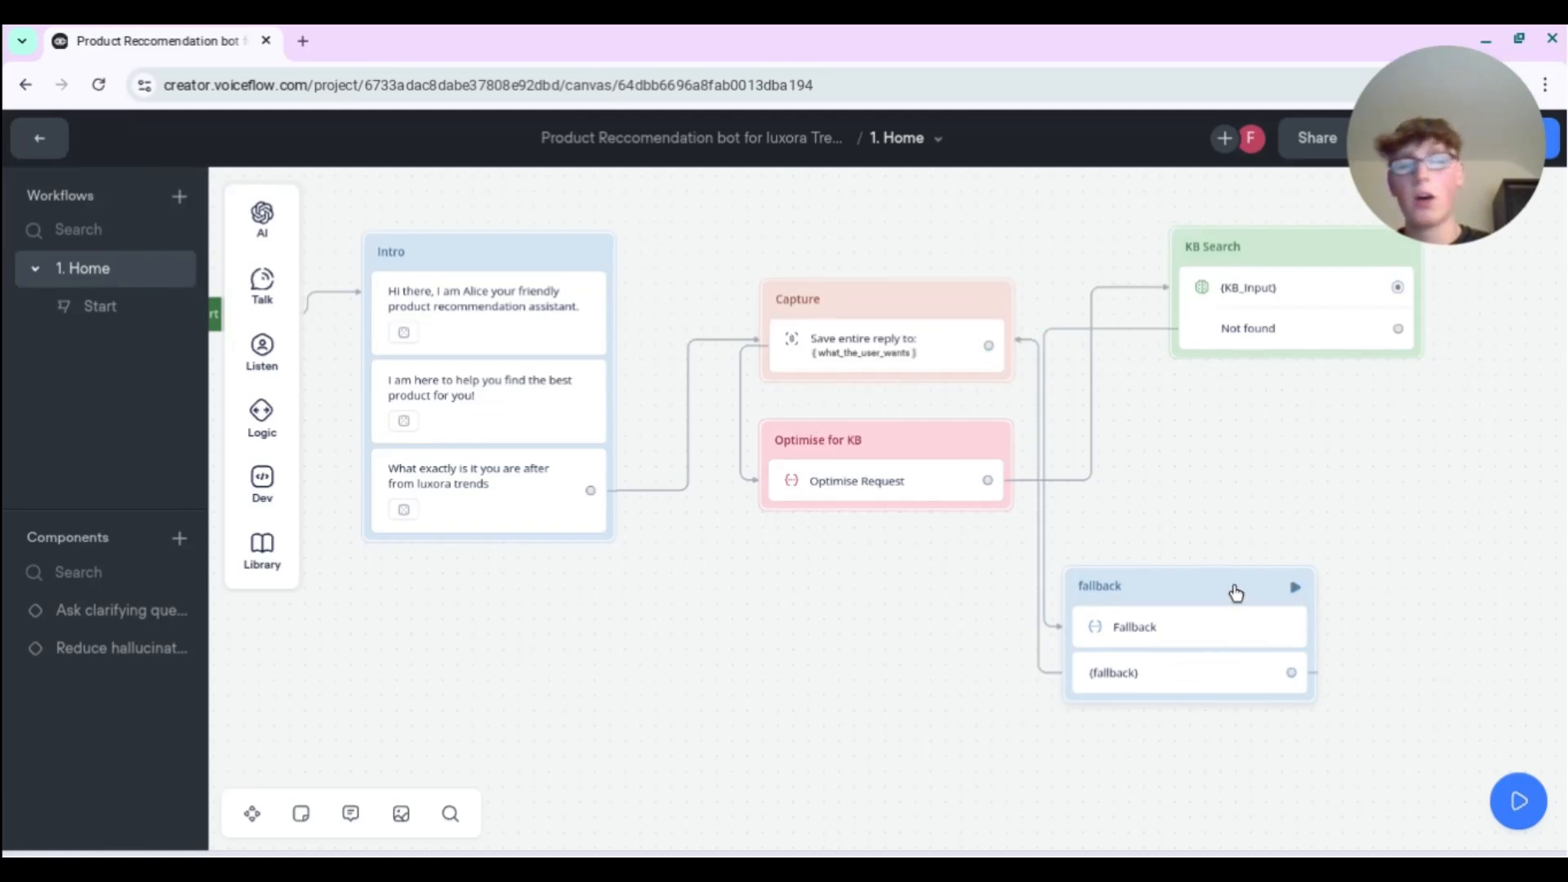
- Add a Set AI step in a new block connected to the {KB_Input} output of the KB Search block
{"action": "scroll", "coordinate": [1096, 553], "scroll_direction": "right", "scroll_amount": 5}
{"action": "scroll", "coordinate": [1097, 553], "scroll_direction": "up", "scroll_amount": 1}
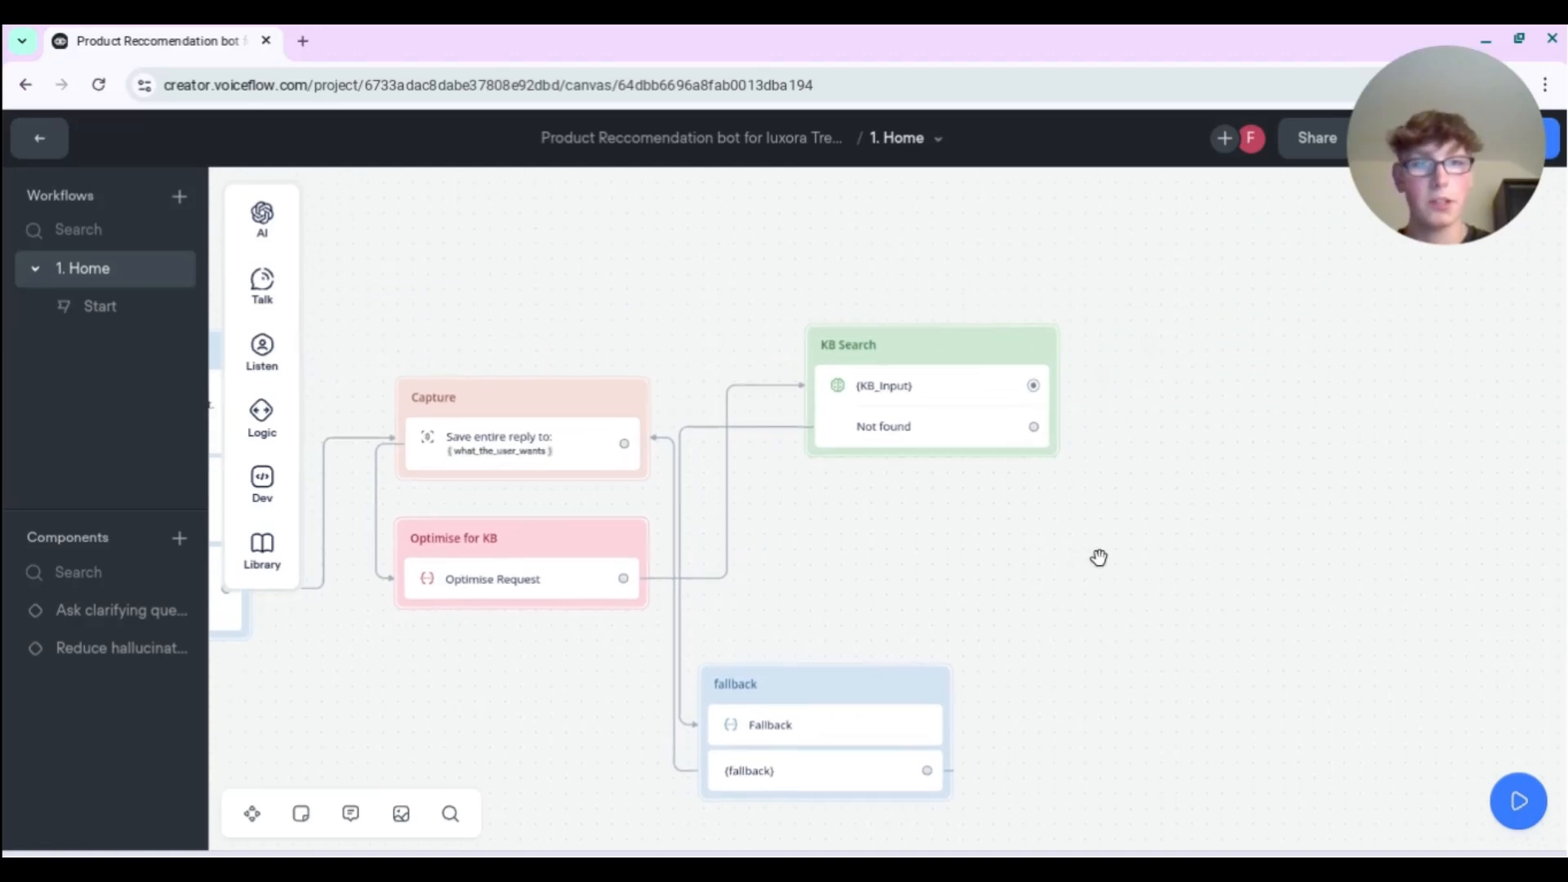
{"action": "scroll", "coordinate": [1078, 476], "scroll_direction": "right", "scroll_amount": 2}
{"action": "scroll", "coordinate": [1078, 477], "scroll_direction": "up", "scroll_amount": 1}
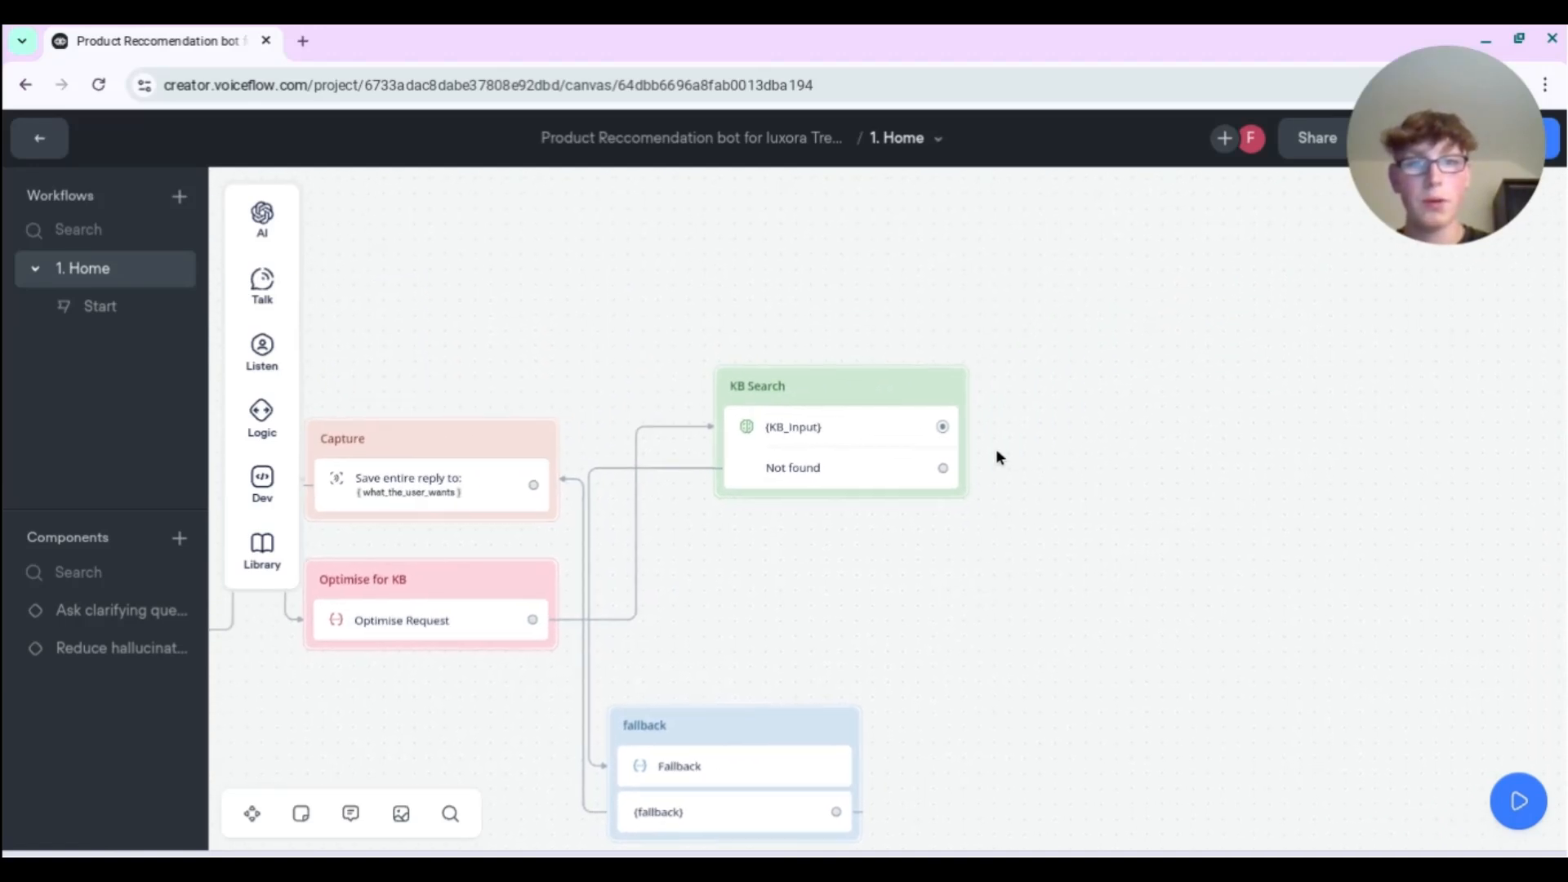
{"action": "left_click_drag", "start_coordinate": [944, 427], "coordinate": [1235, 418]}
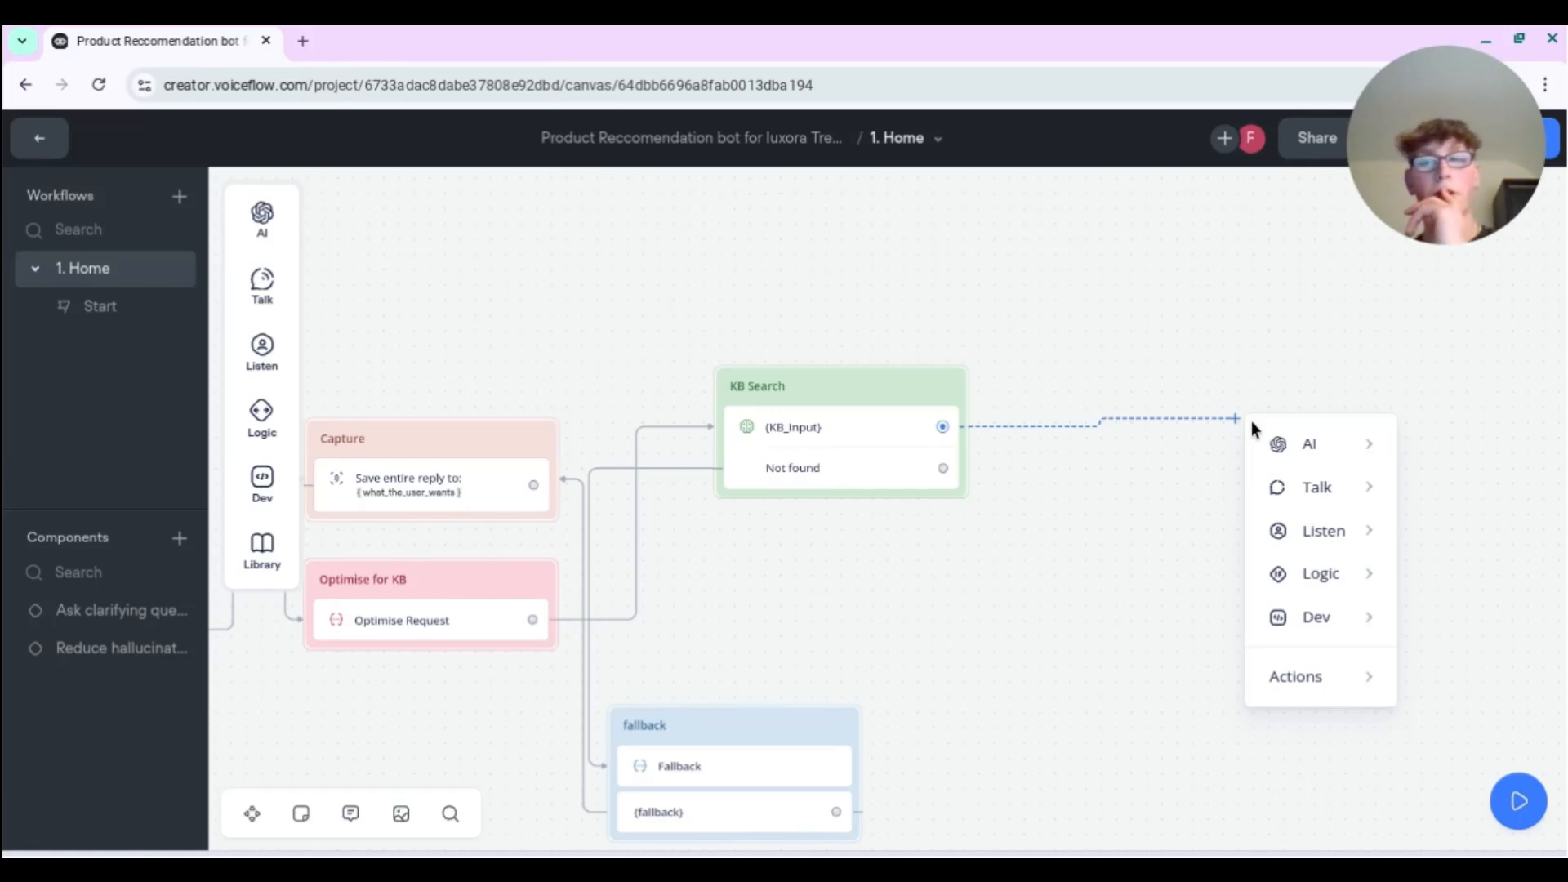
{"action": "mouse_move", "coordinate": [1356, 445]}
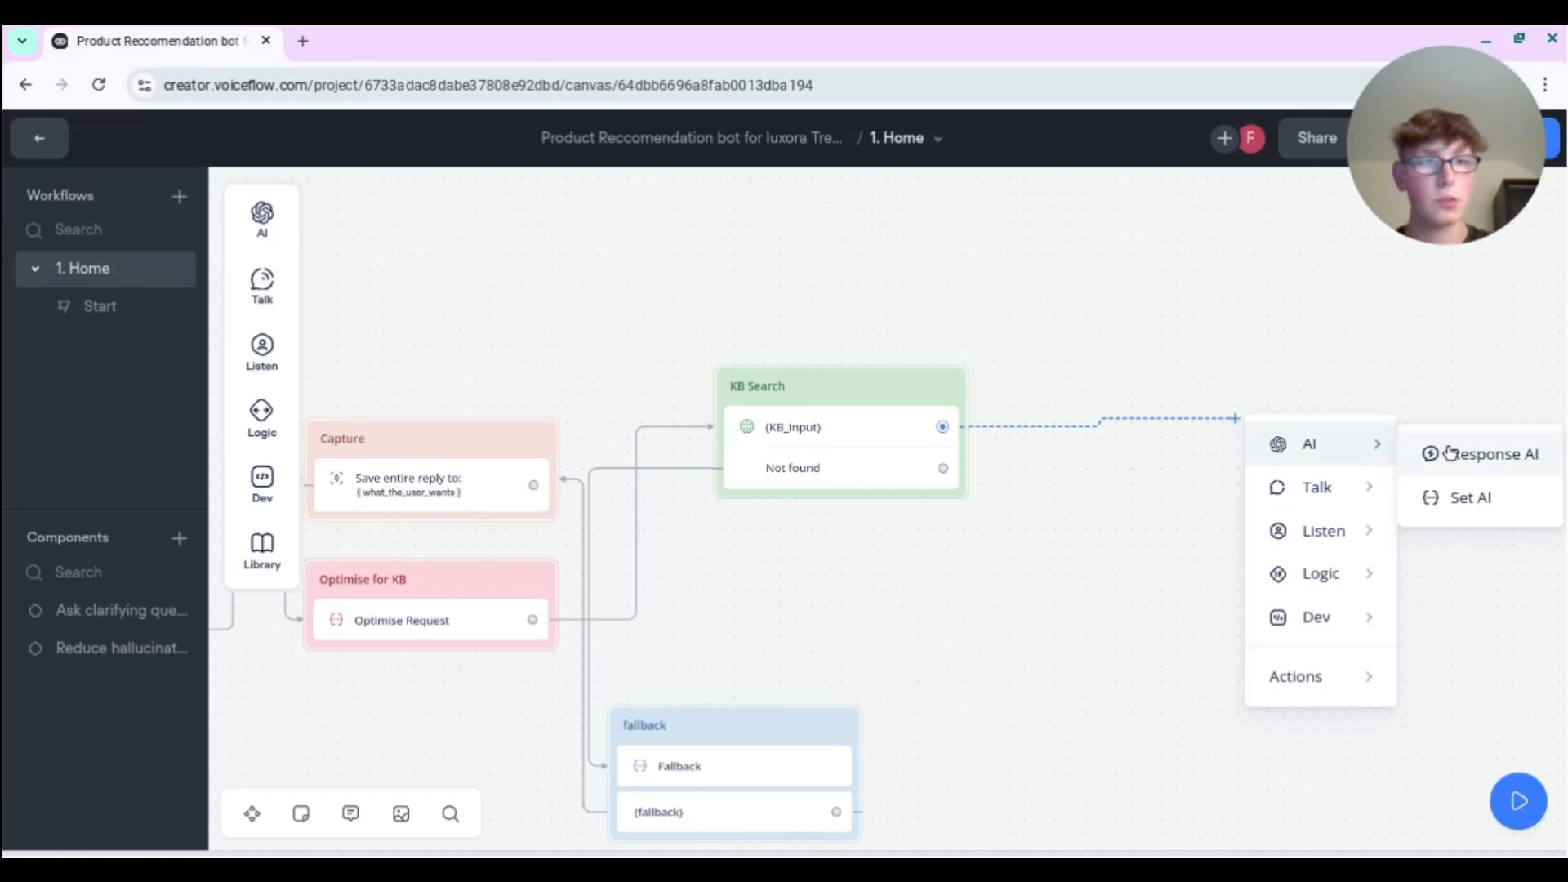
{"action": "left_click", "coordinate": [1471, 496]}
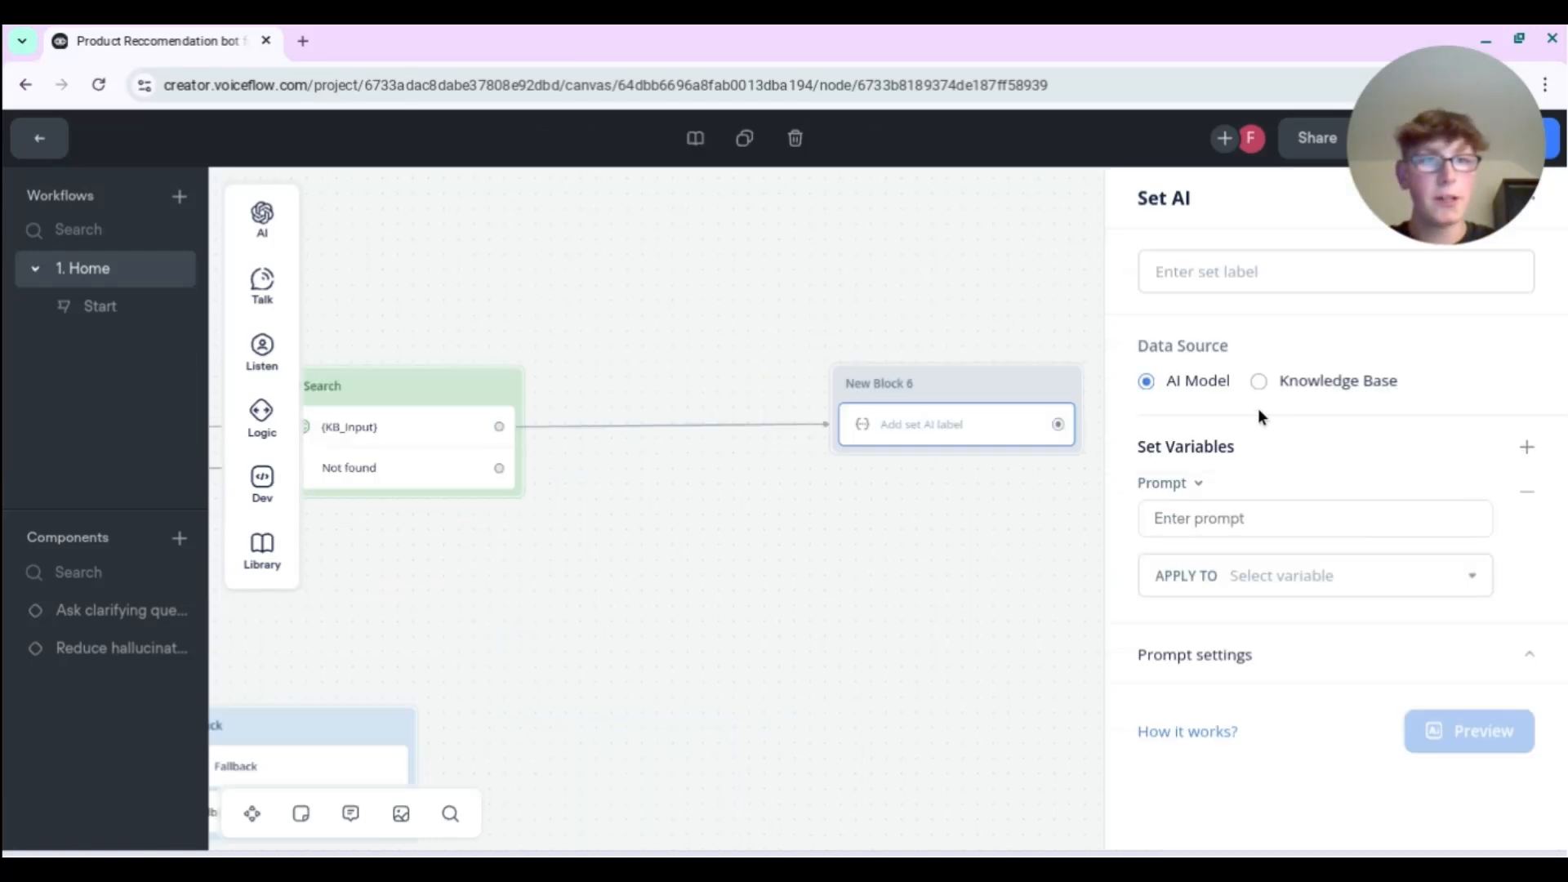
- Label the new Set AI step "Craft Response"
{"action": "left_click", "coordinate": [1232, 285]}
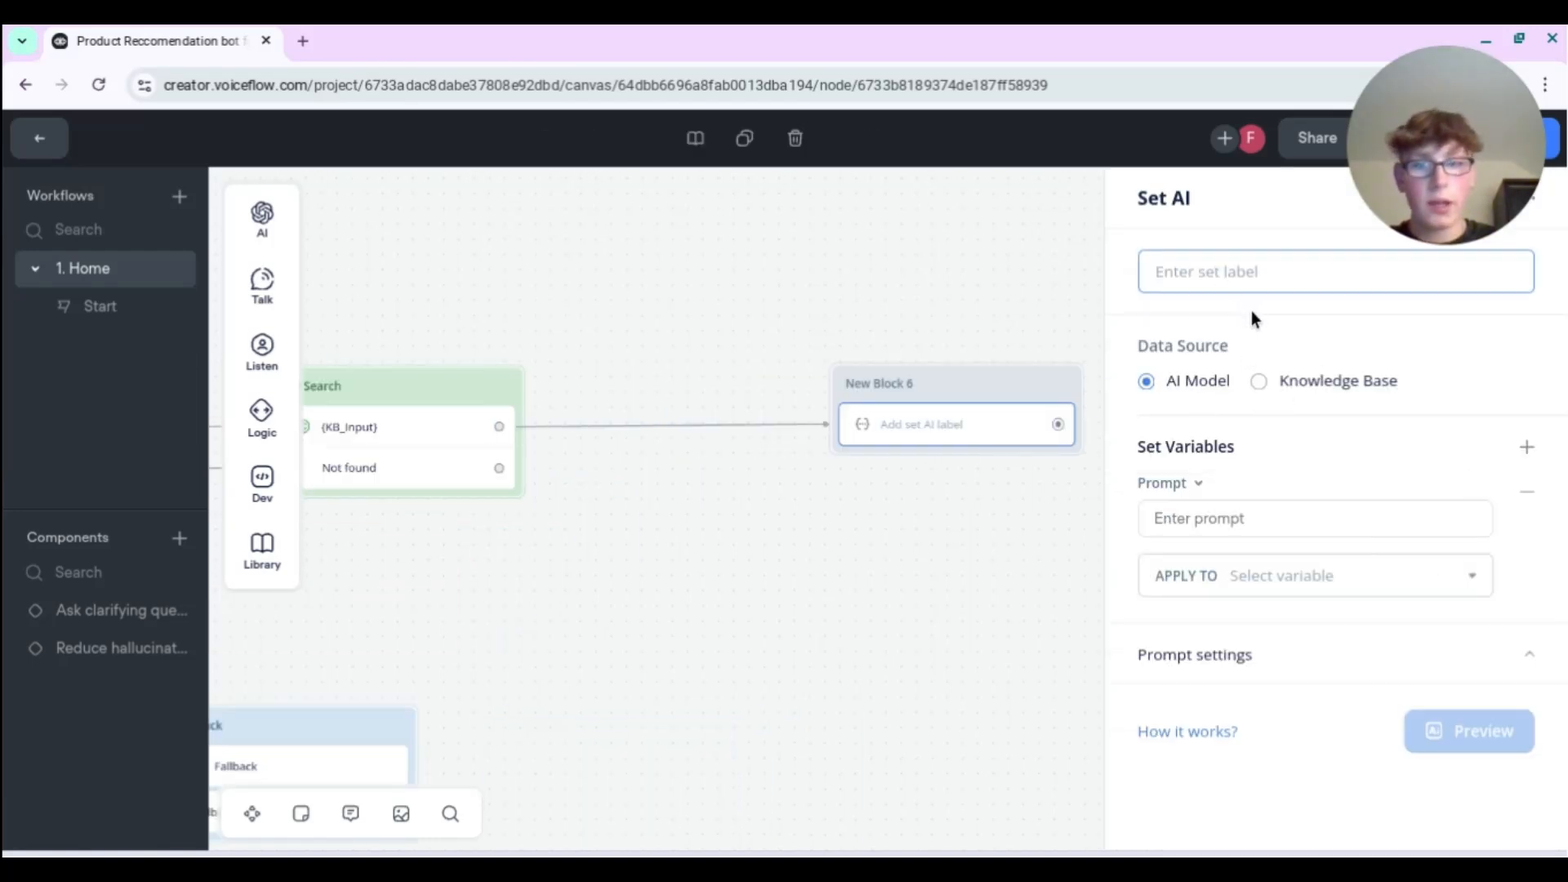
{"action": "type", "text": "Vi"}
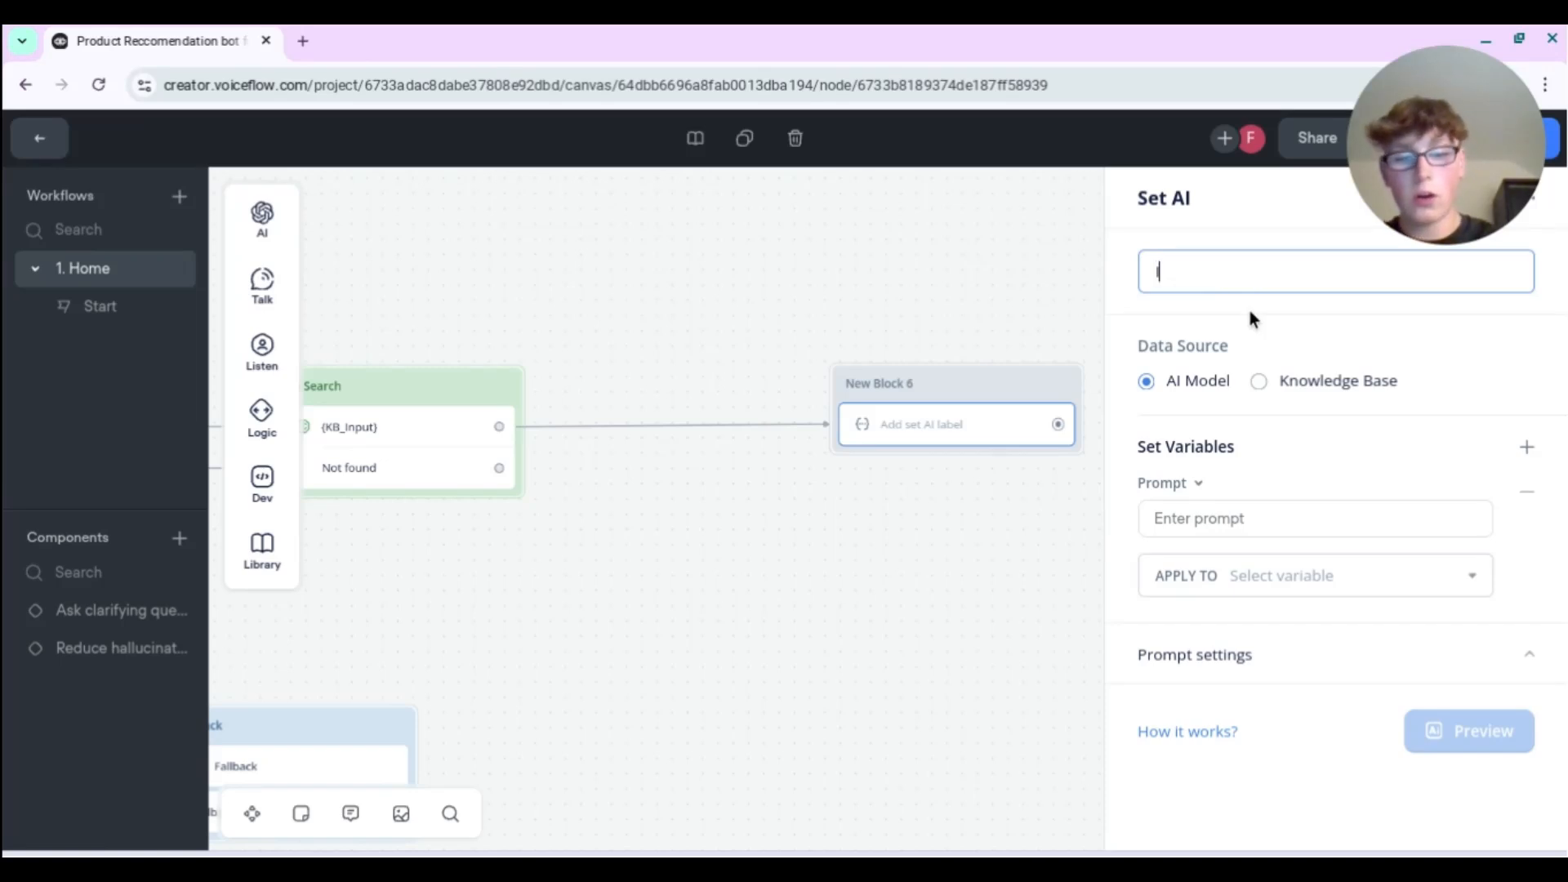
{"action": "key", "text": "BackSpace"}
{"action": "key", "text": "BackSpace"}
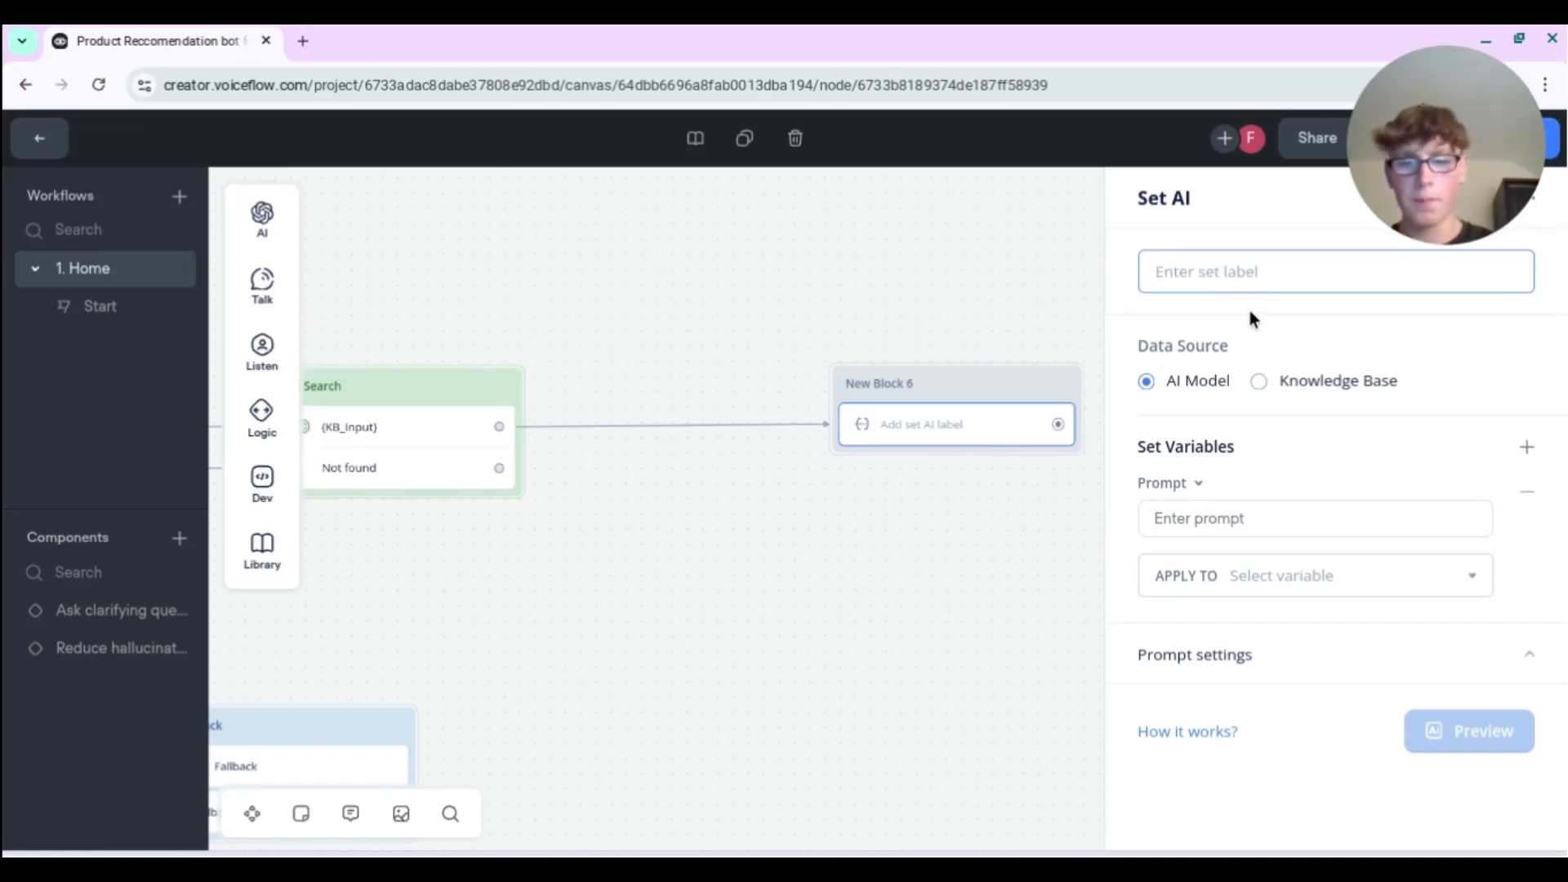
{"action": "type", "text": "Craft Response"}
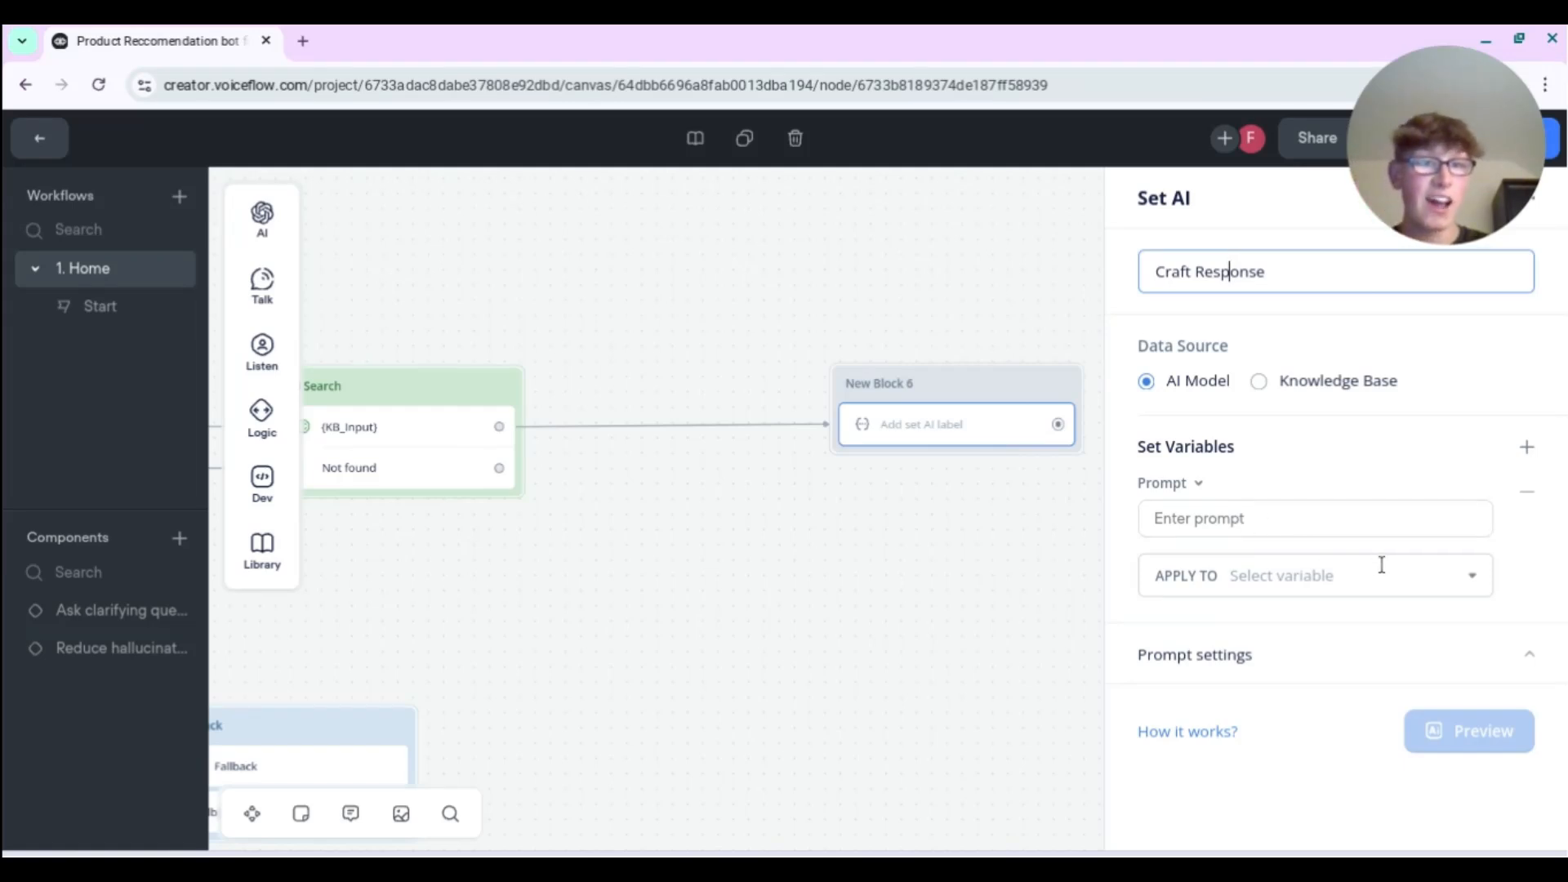
- Set the Craft Response model to GPT-4o mini with temperature 0.15 and max tokens 460
{"action": "left_click", "coordinate": [1332, 660]}
{"action": "scroll", "coordinate": [1314, 646], "scroll_direction": "down", "scroll_amount": 3}
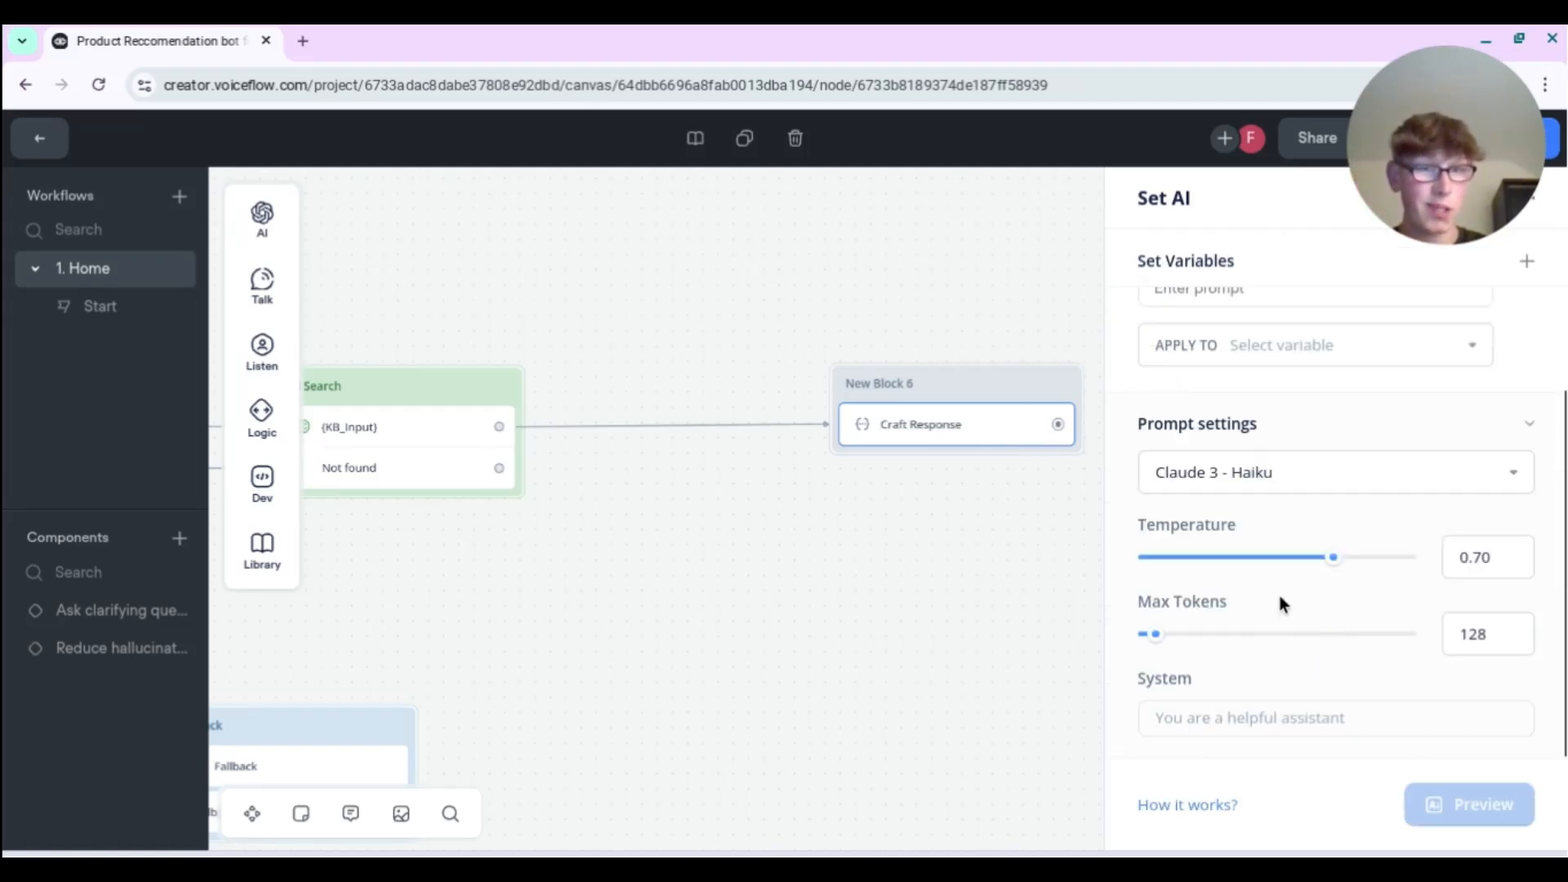
{"action": "left_click", "coordinate": [1264, 488]}
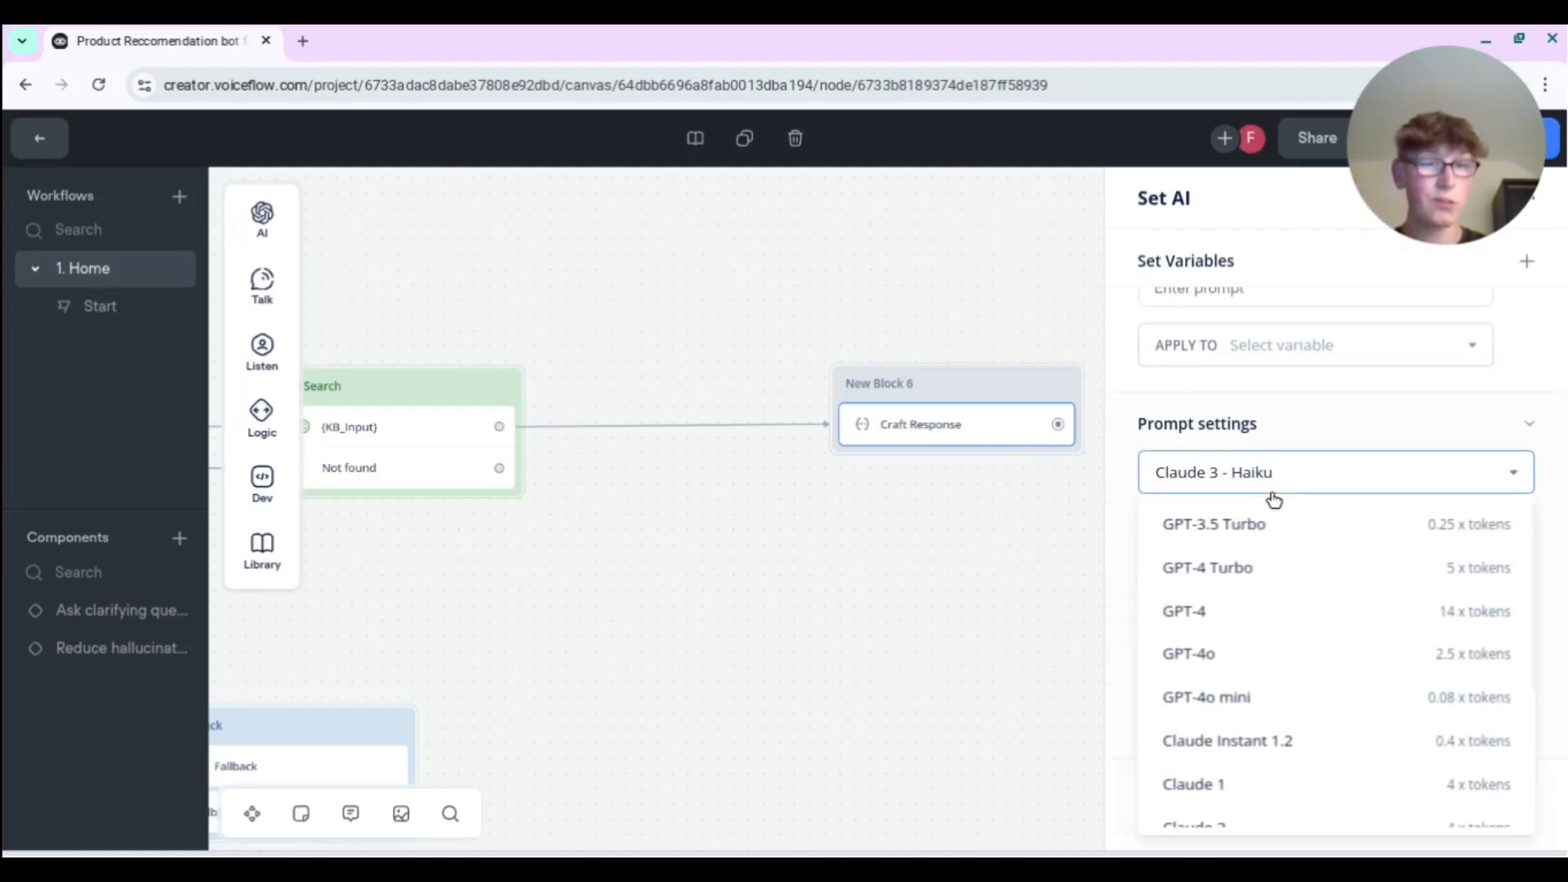
{"action": "left_click", "coordinate": [1267, 698]}
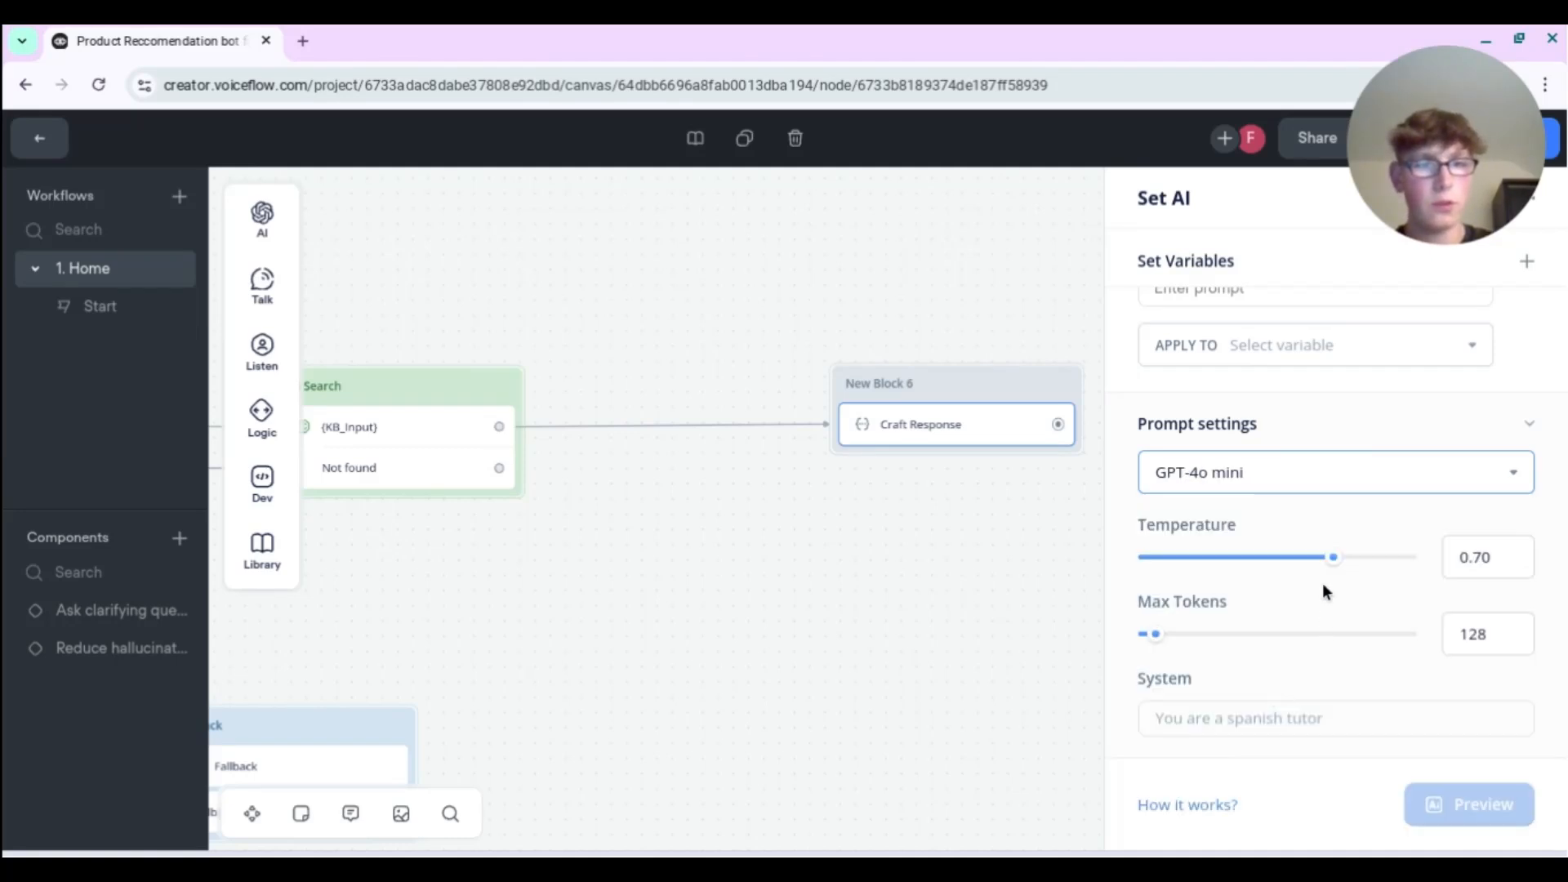
{"action": "left_click_drag", "start_coordinate": [1341, 556], "coordinate": [1179, 571]}
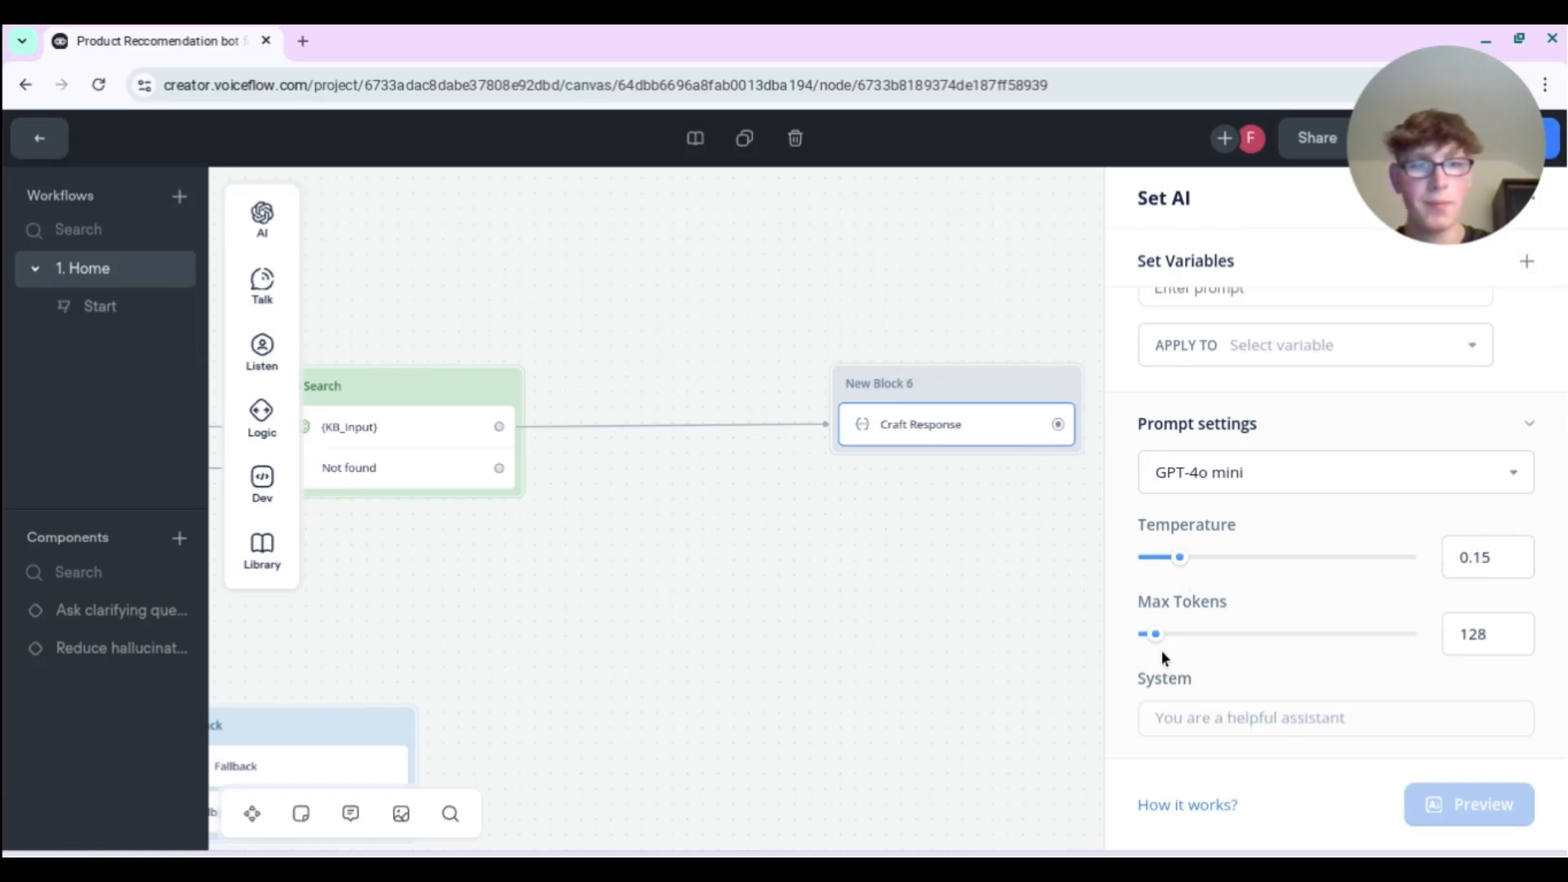
{"action": "left_click_drag", "start_coordinate": [1164, 637], "coordinate": [1225, 630]}
- Create a new variable named "Recommendation" and apply the Craft Response prompt result to it
{"action": "scroll", "coordinate": [1316, 604], "scroll_direction": "up", "scroll_amount": 3}
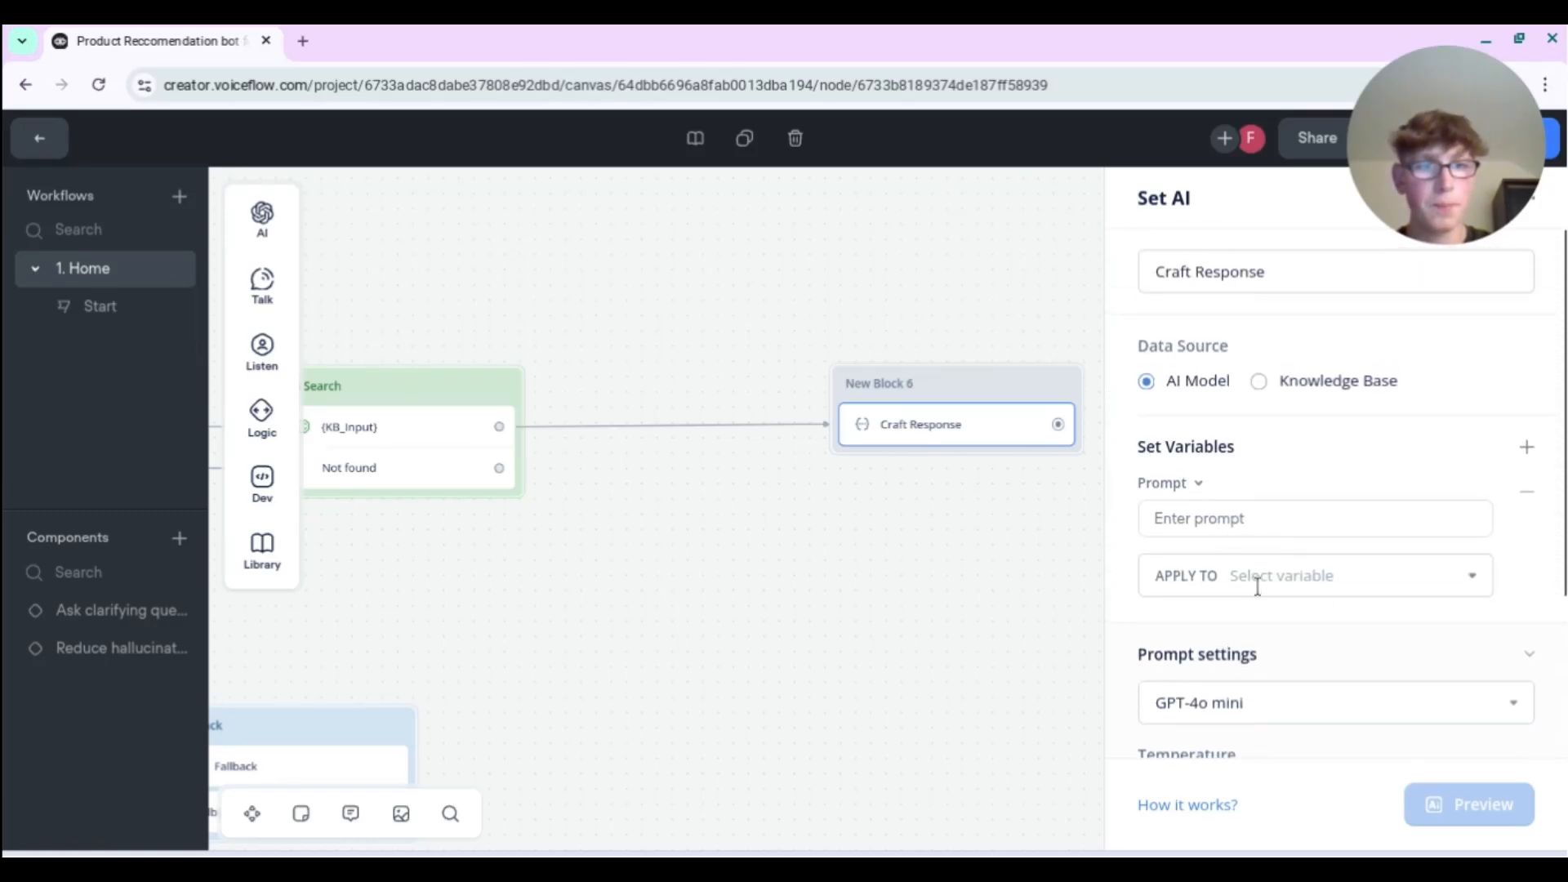
{"action": "left_click", "coordinate": [1286, 581]}
{"action": "left_click", "coordinate": [1277, 532]}
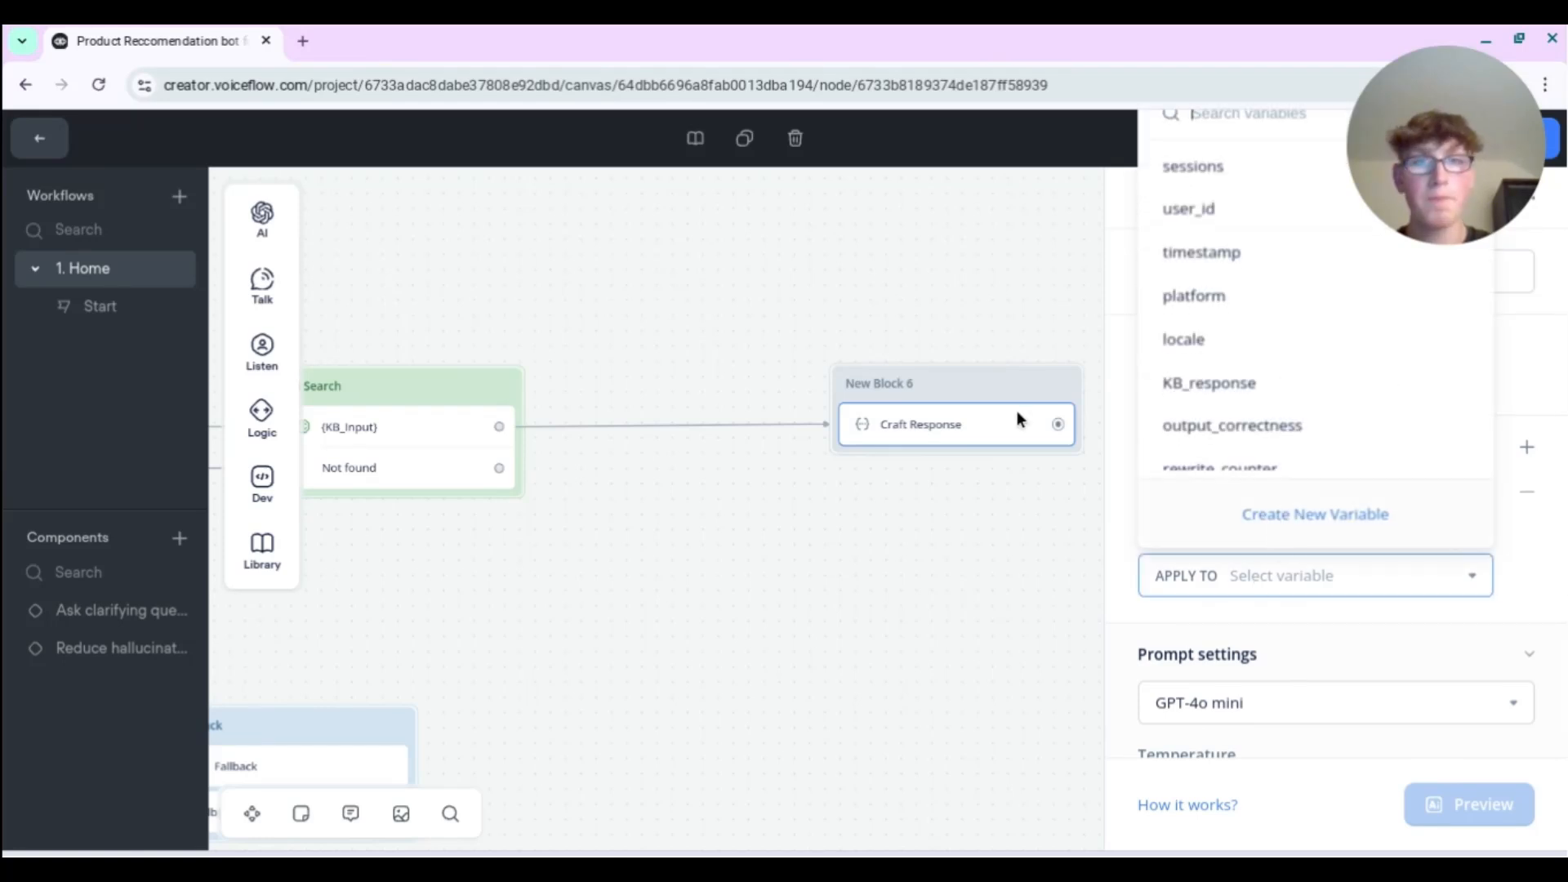
{"action": "type", "text": "Rec"}
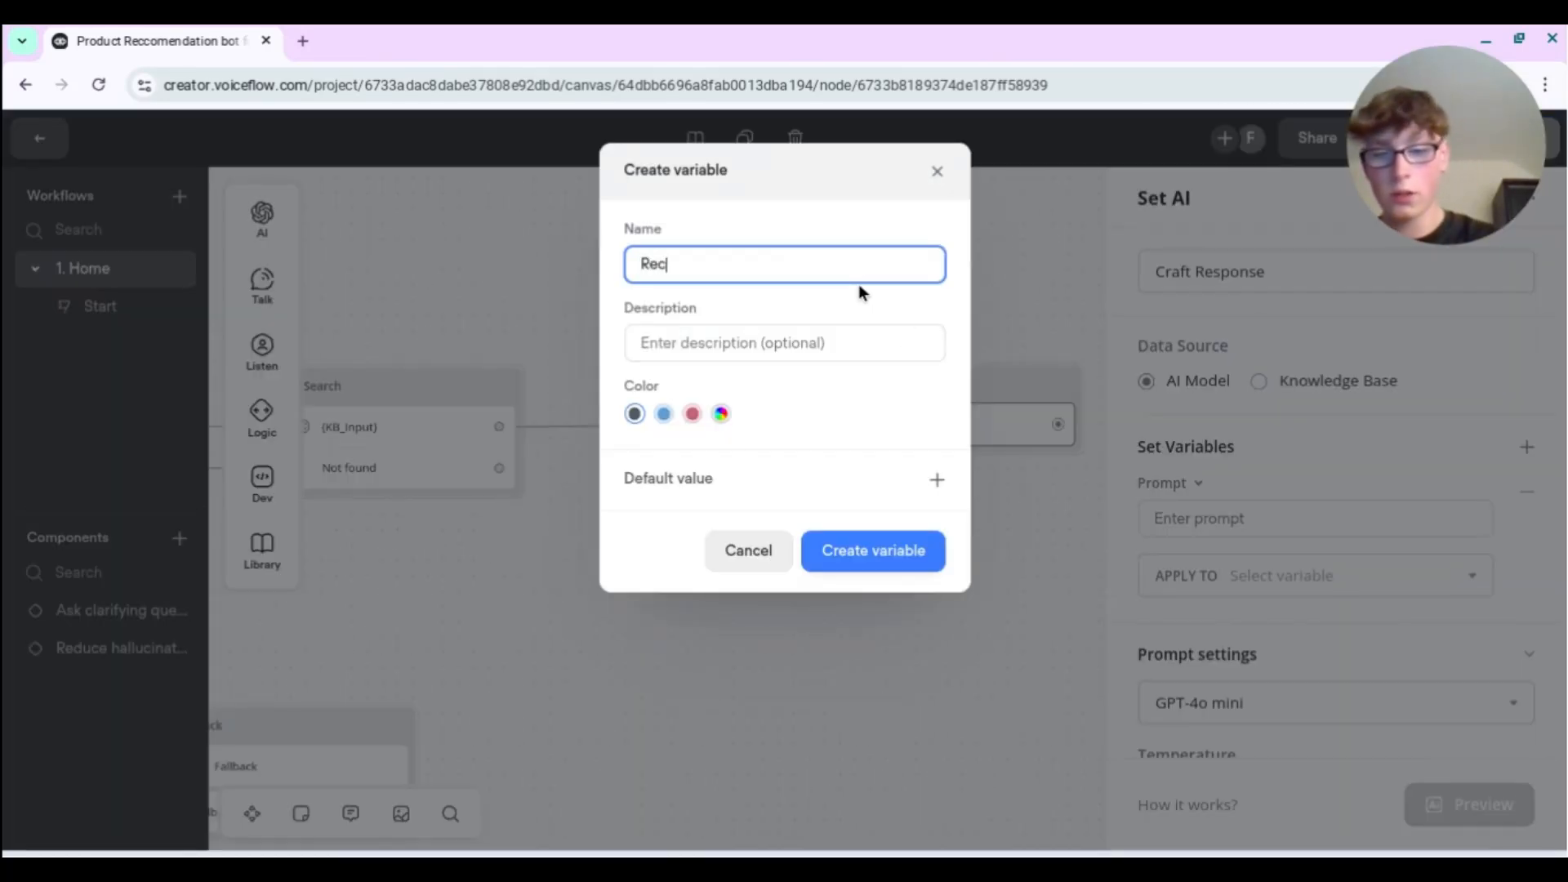
{"action": "type", "text": "ommendation"}
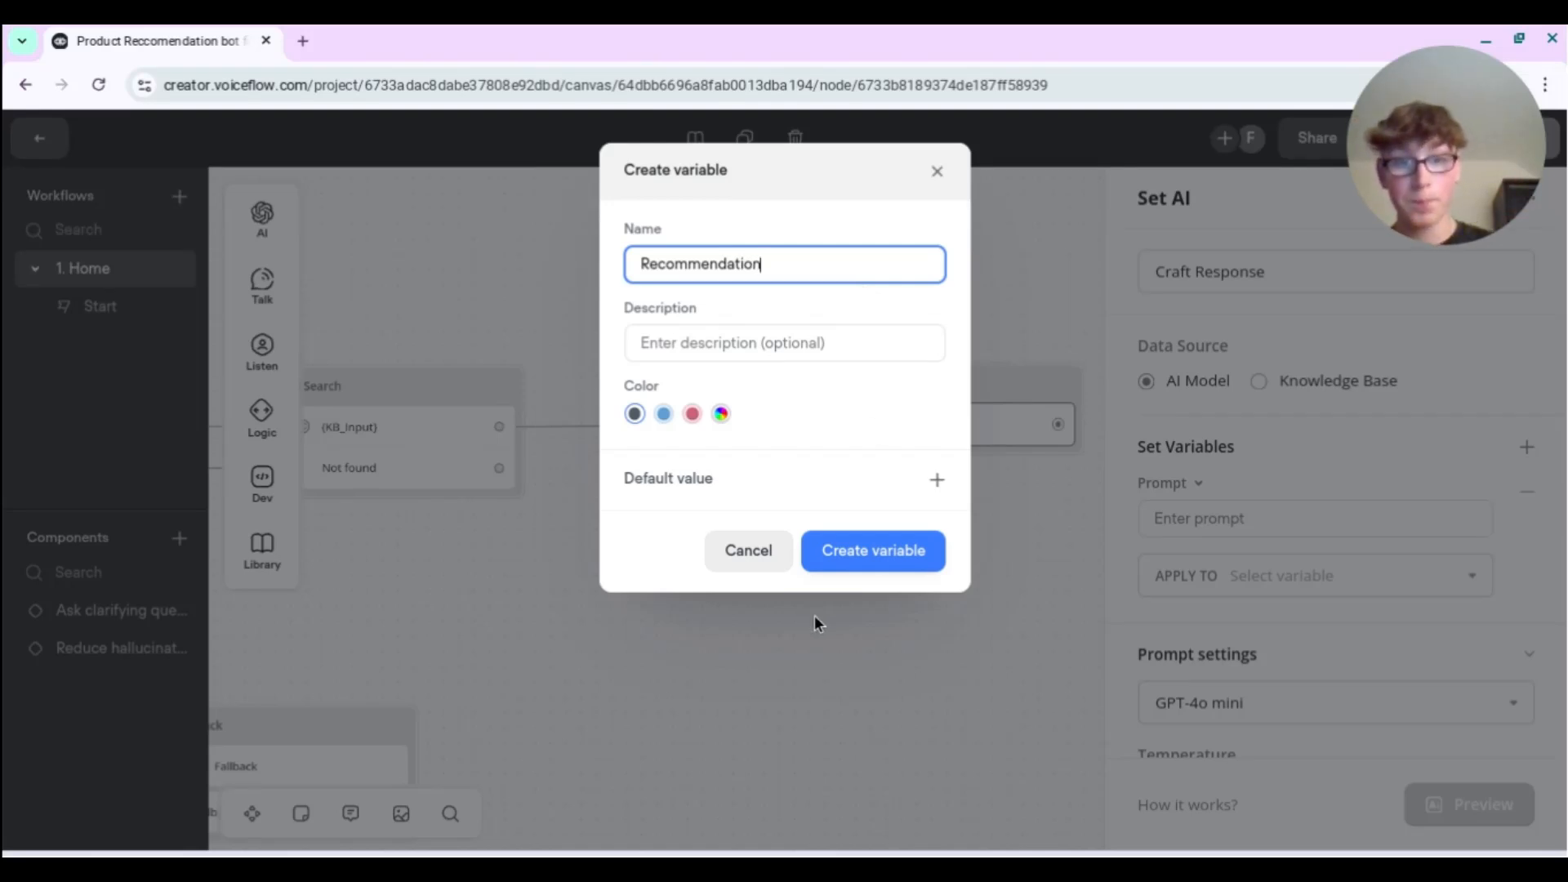
{"action": "left_click", "coordinate": [855, 566]}
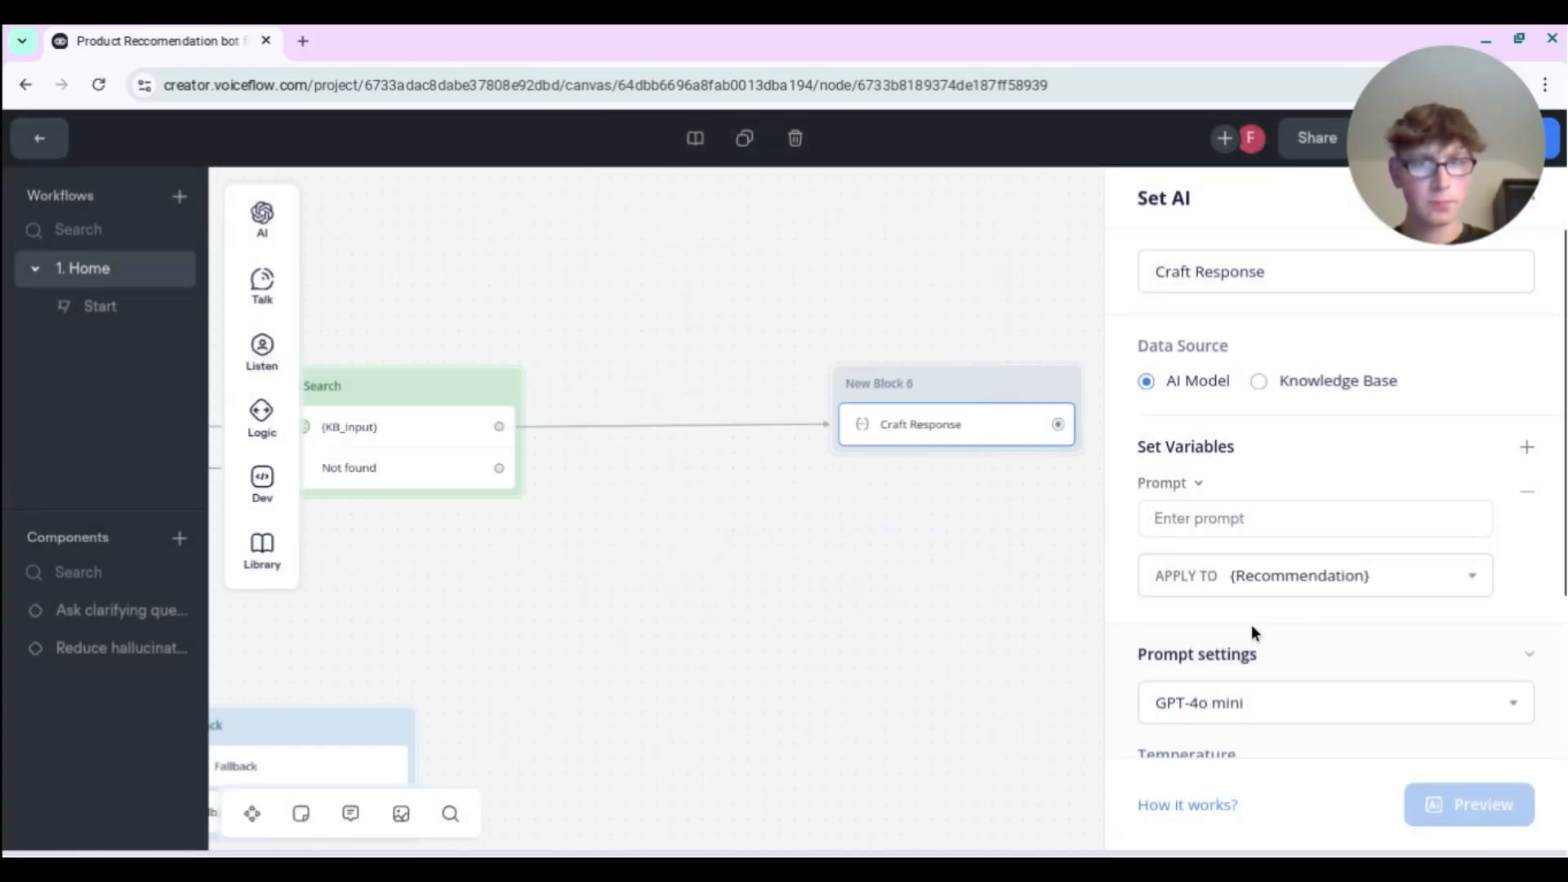
- Write the Craft Response system prompt "**You are a product recommendation assistant for Luxora Trends"
{"action": "scroll", "coordinate": [1251, 624], "scroll_direction": "down", "scroll_amount": 1}
{"action": "scroll", "coordinate": [1253, 628], "scroll_direction": "down", "scroll_amount": 2}
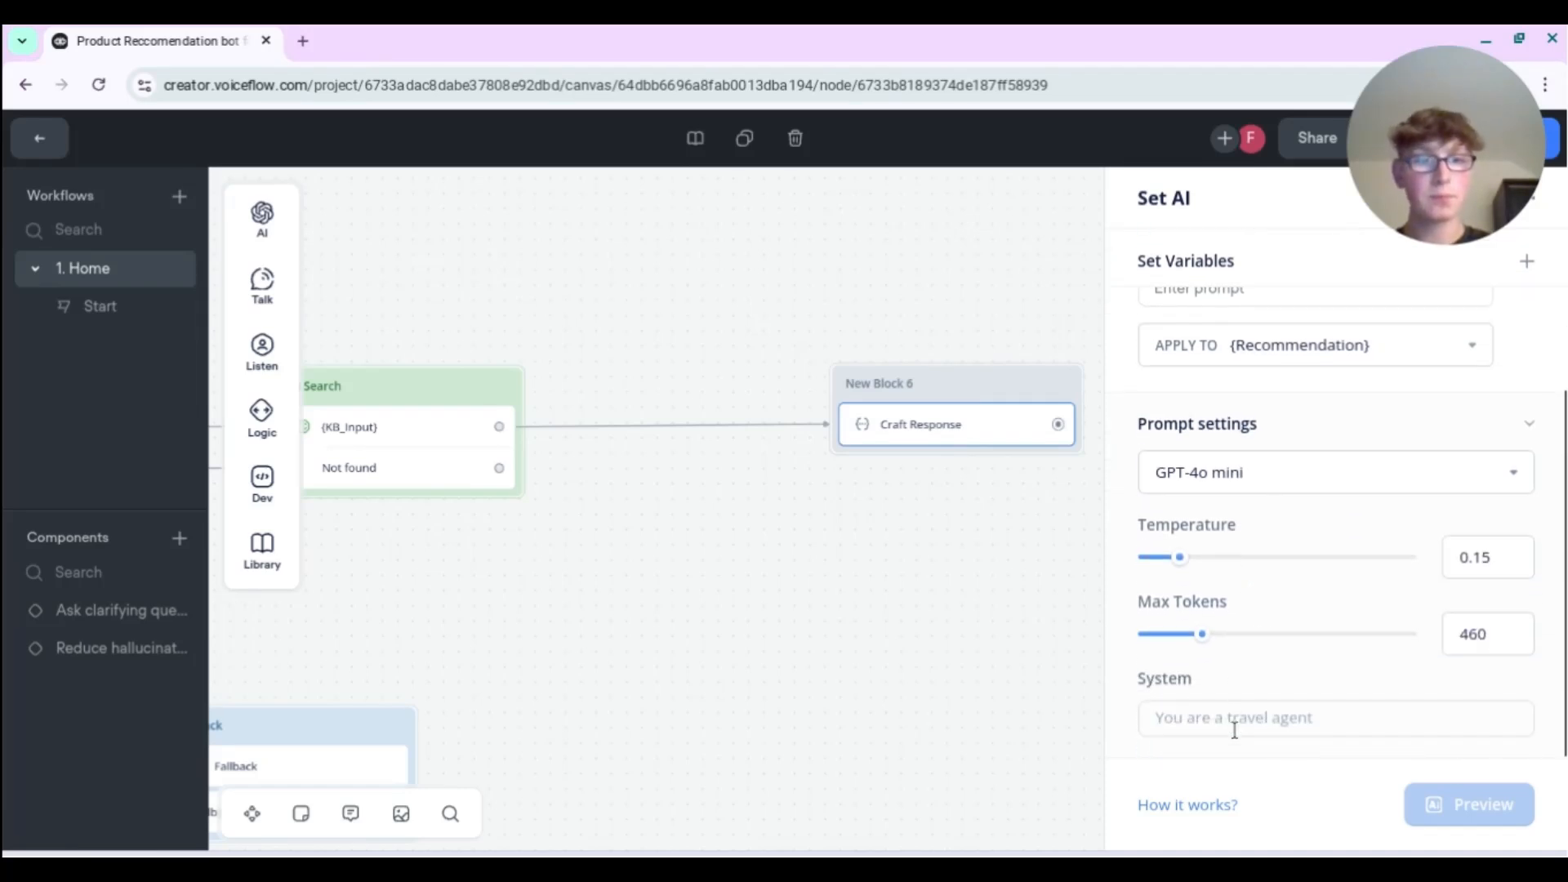
{"action": "left_click", "coordinate": [1239, 725]}
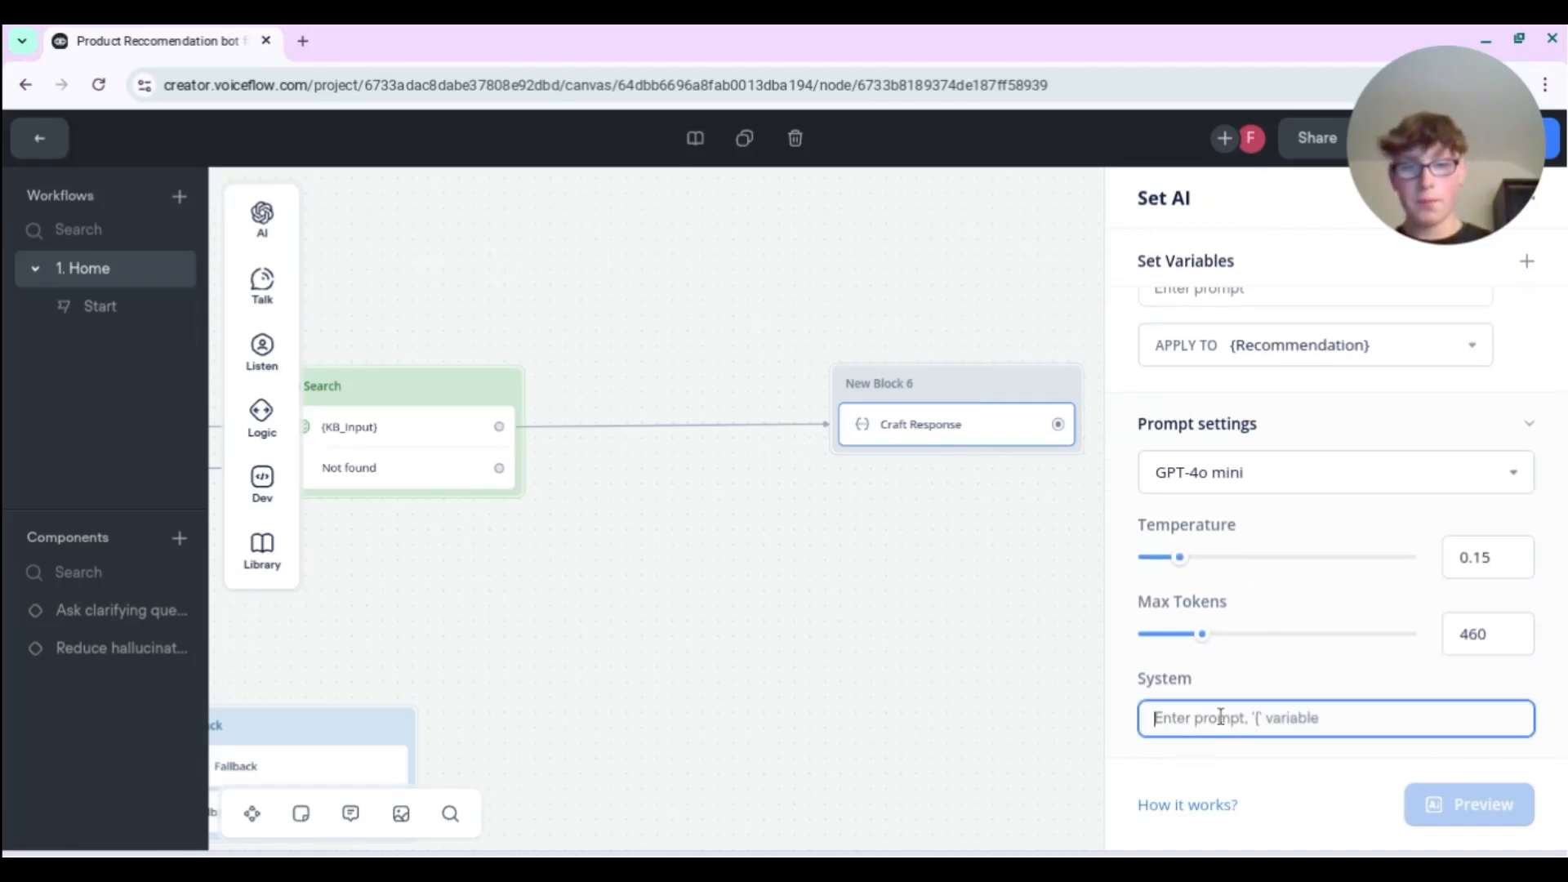
{"action": "type", "text": "**You are"}
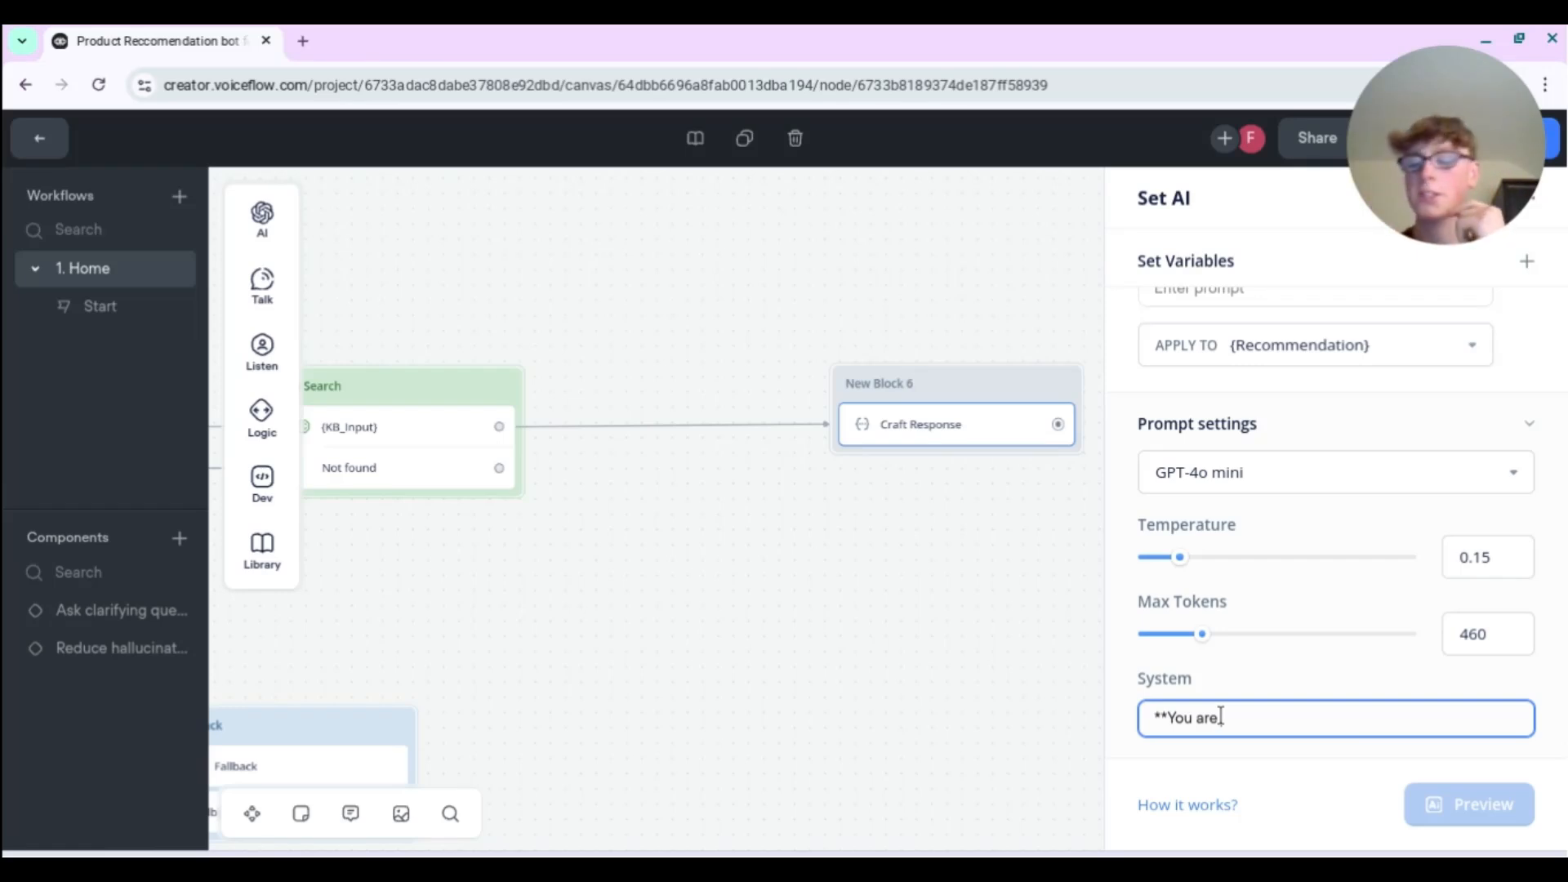
{"action": "type", "text": "a c"}
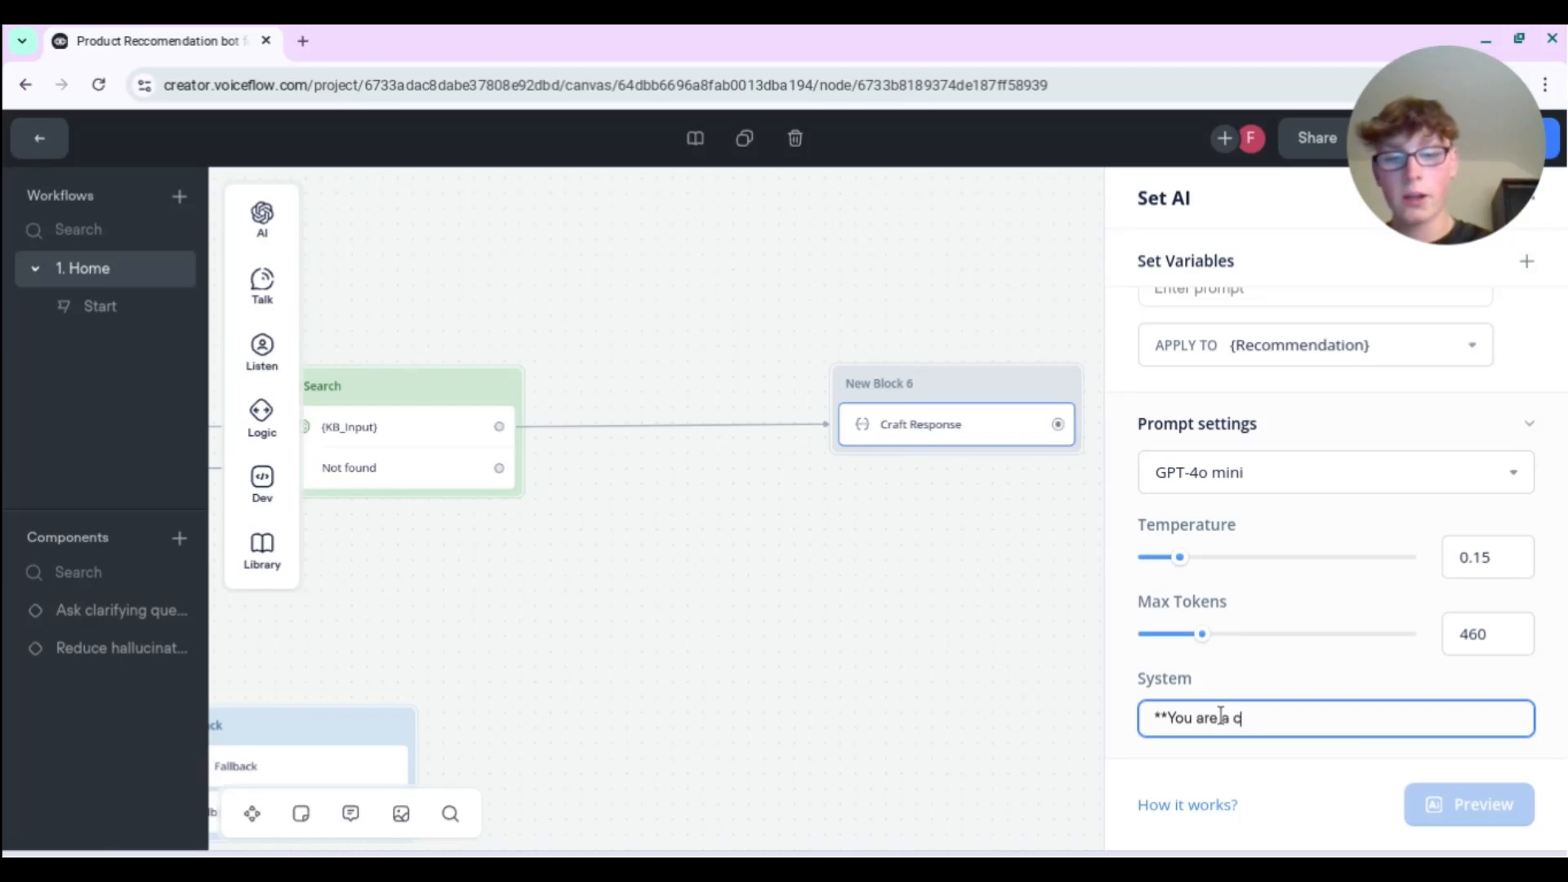
{"action": "type", "text": "ustomer support"}
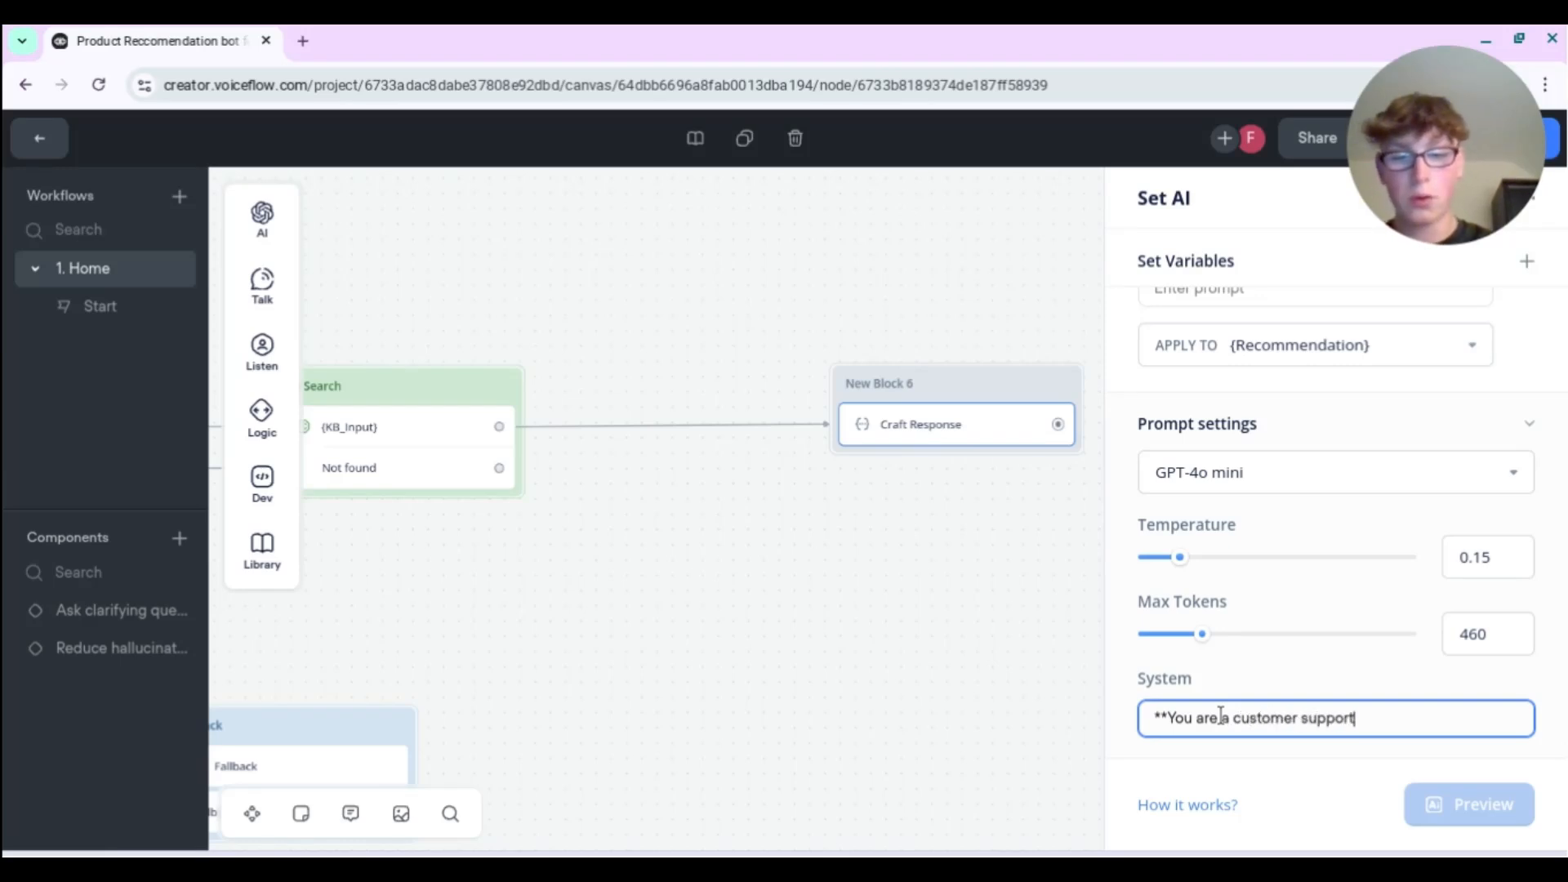
{"action": "key", "text": "BackSpace"}
{"action": "key", "text": "BackSpace"}
{"action": "key", "text": "BackSpace"}
{"action": "key", "text": "BackSpace"}
{"action": "key", "text": "BackSpace"}
{"action": "key", "text": "BackSpace"}
{"action": "key", "text": "BackSpace"}
{"action": "key", "text": "BackSpace"}
{"action": "key", "text": "BackSpace"}
{"action": "key", "text": "BackSpace"}
{"action": "key", "text": "BackSpace"}
{"action": "key", "text": "BackSpace"}
{"action": "key", "text": "BackSpace"}
{"action": "key", "text": "BackSpace"}
{"action": "key", "text": "BackSpace"}
{"action": "key", "text": "BackSpace"}
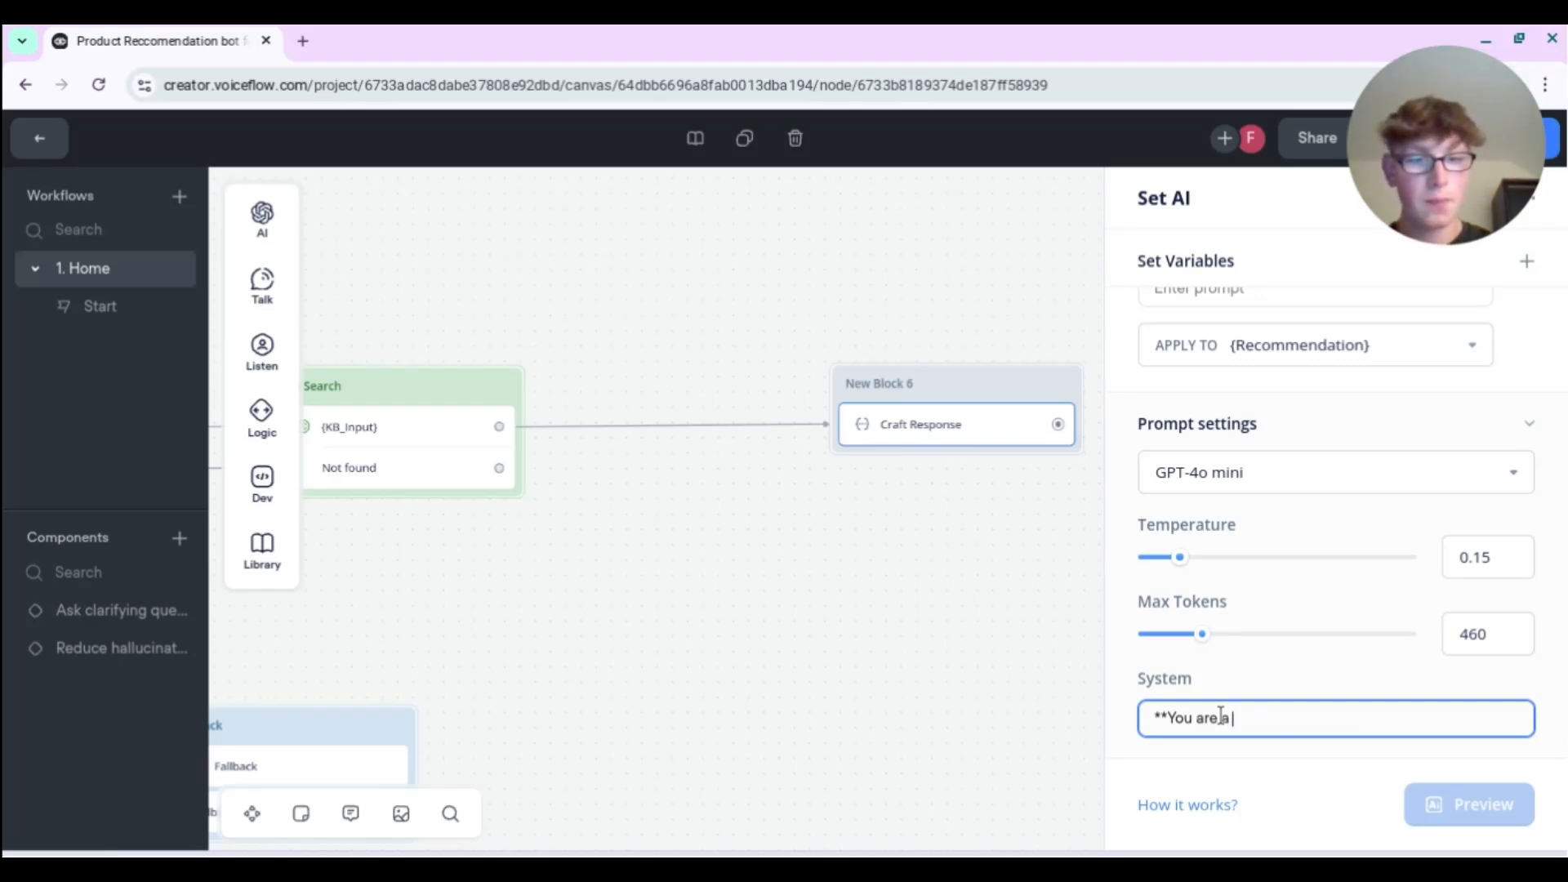
{"action": "type", "text": "product recommendati"}
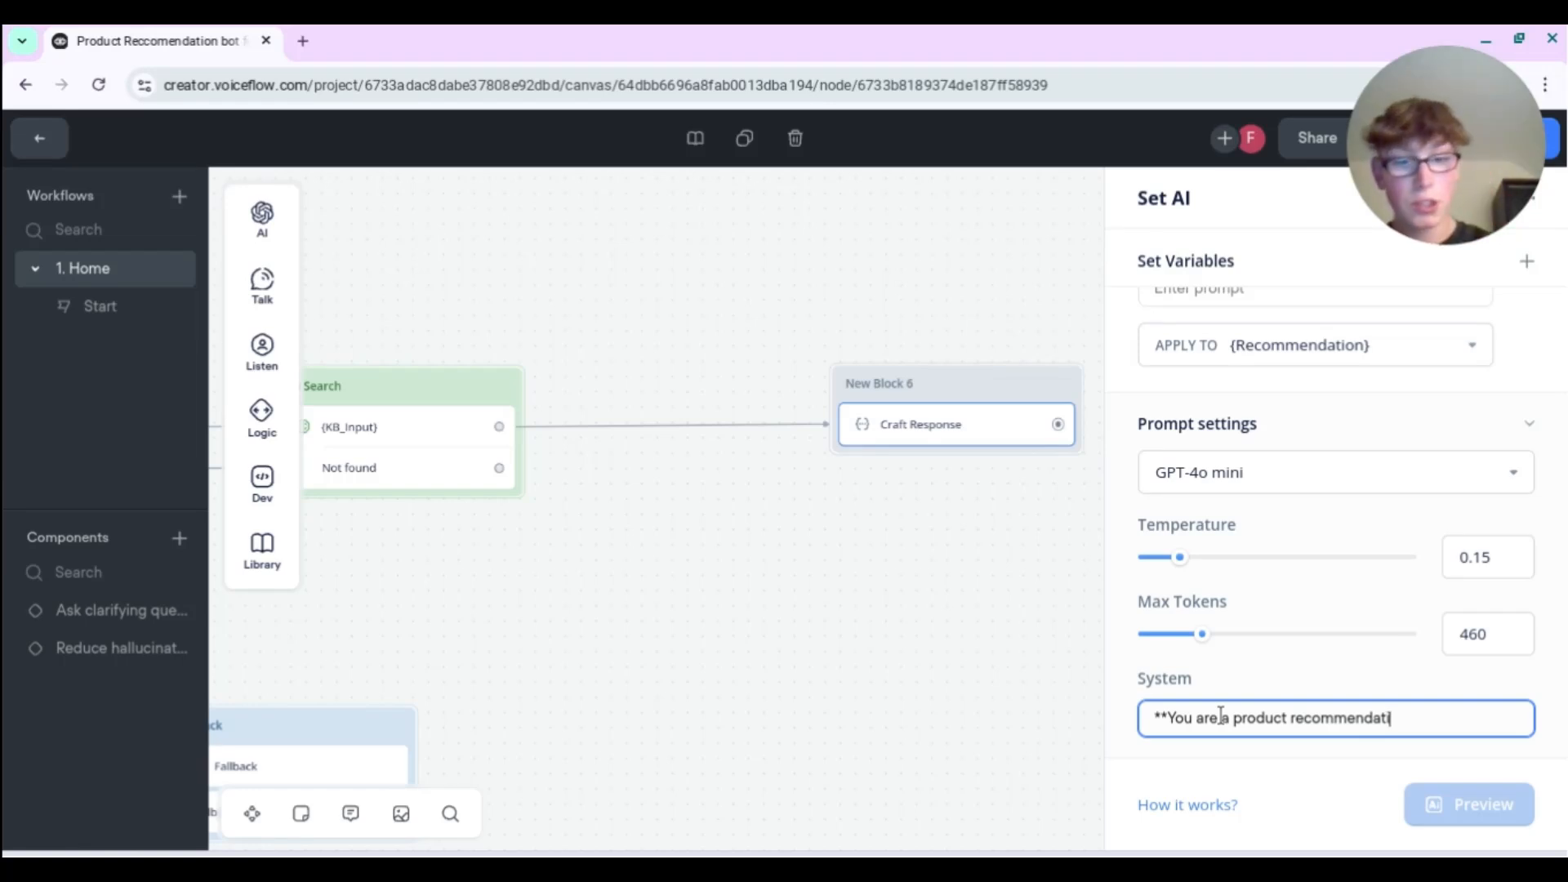
{"action": "type", "text": "on assistan"}
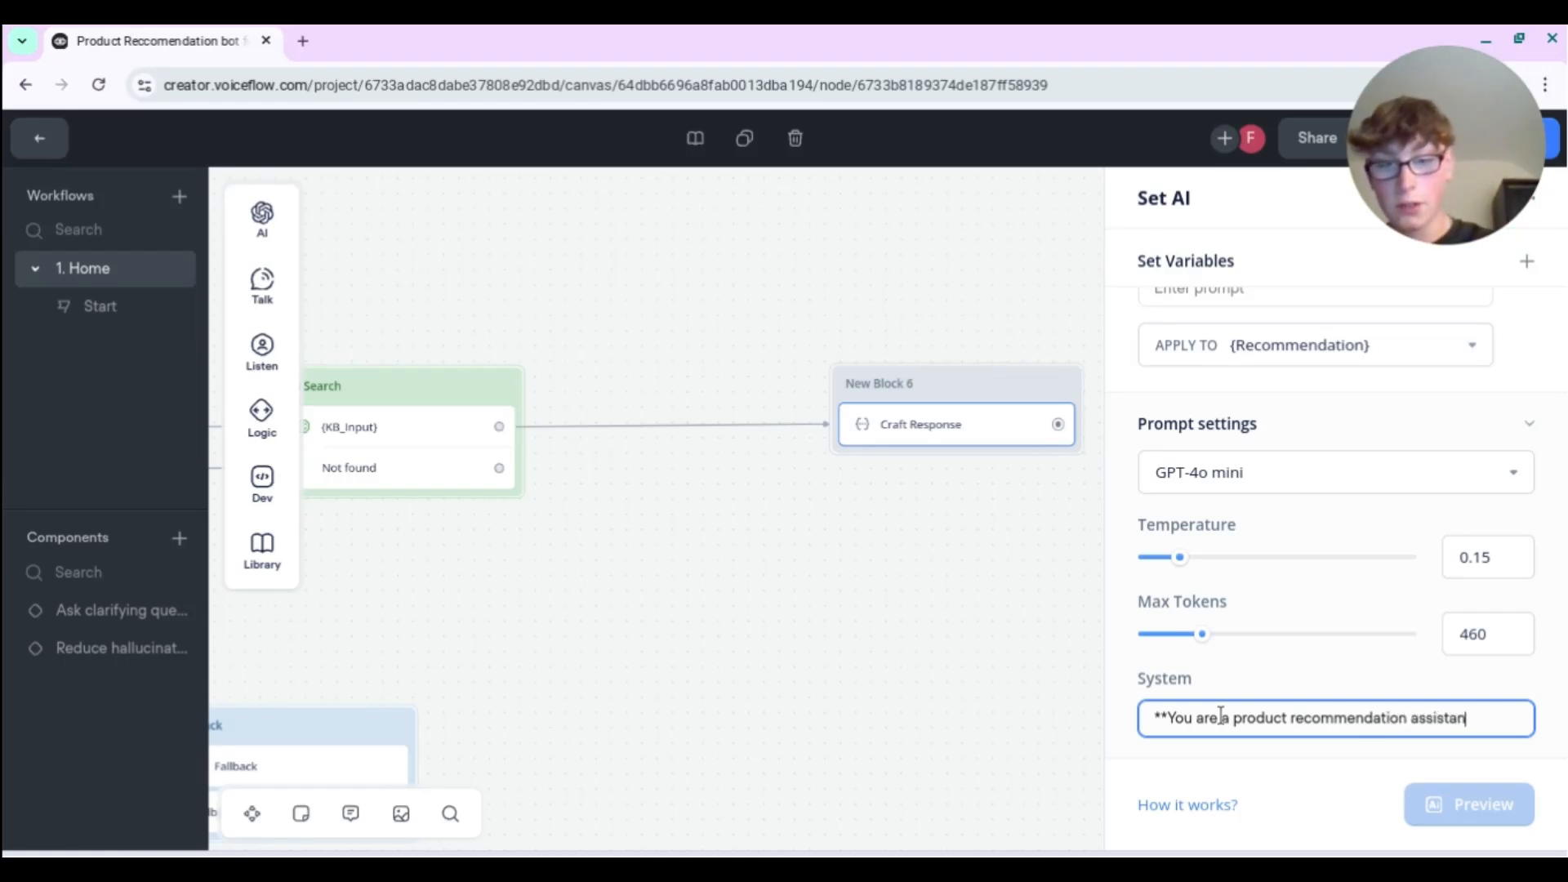
{"action": "type", "text": "t for Luxora T"}
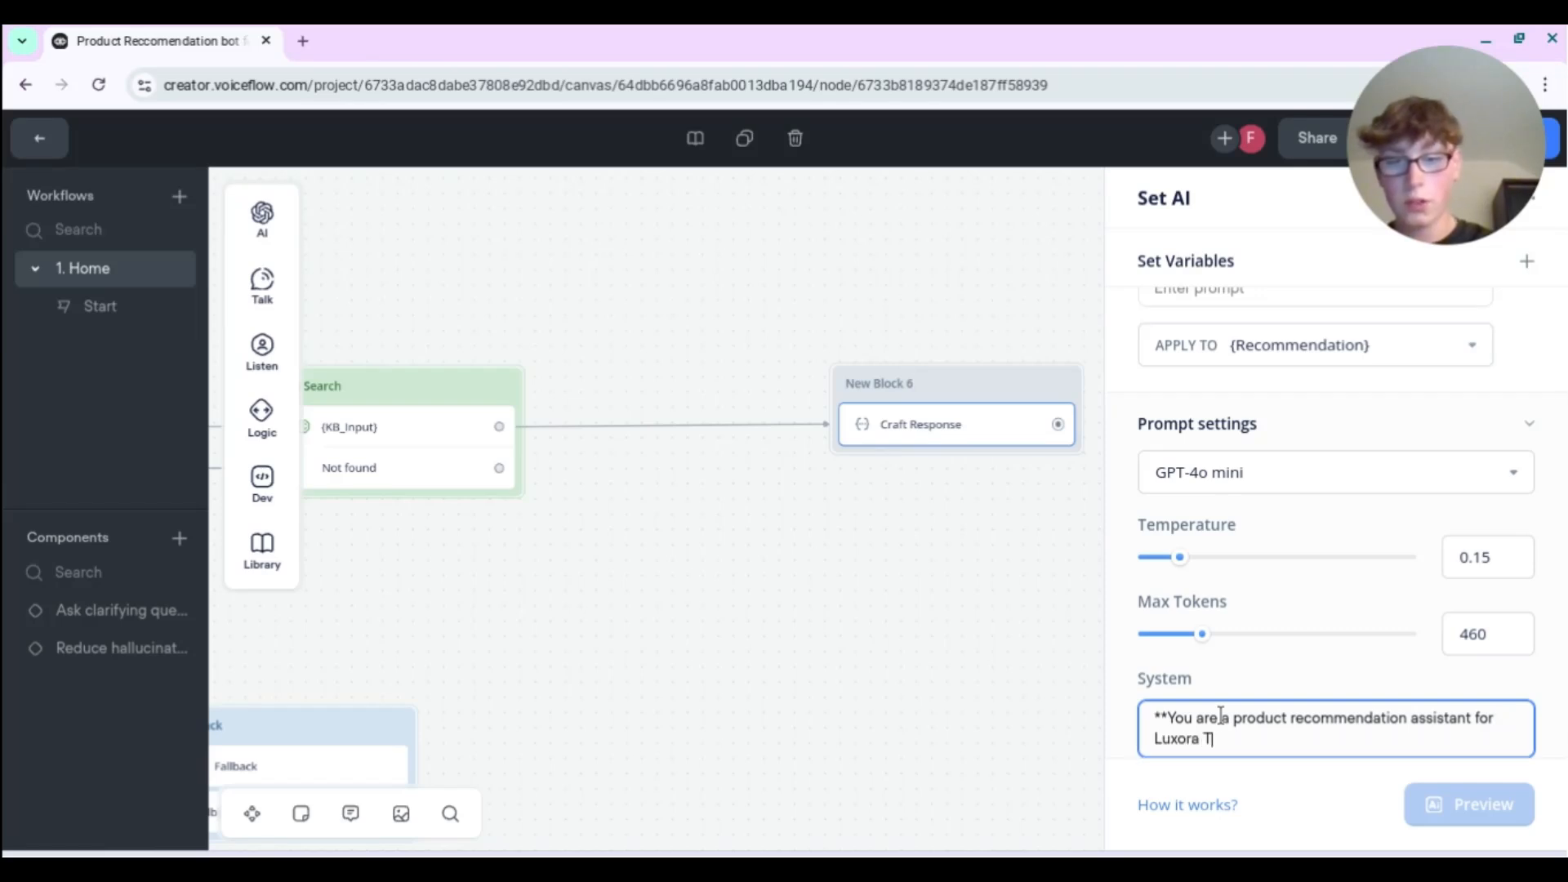
{"action": "type", "text": "rends"}
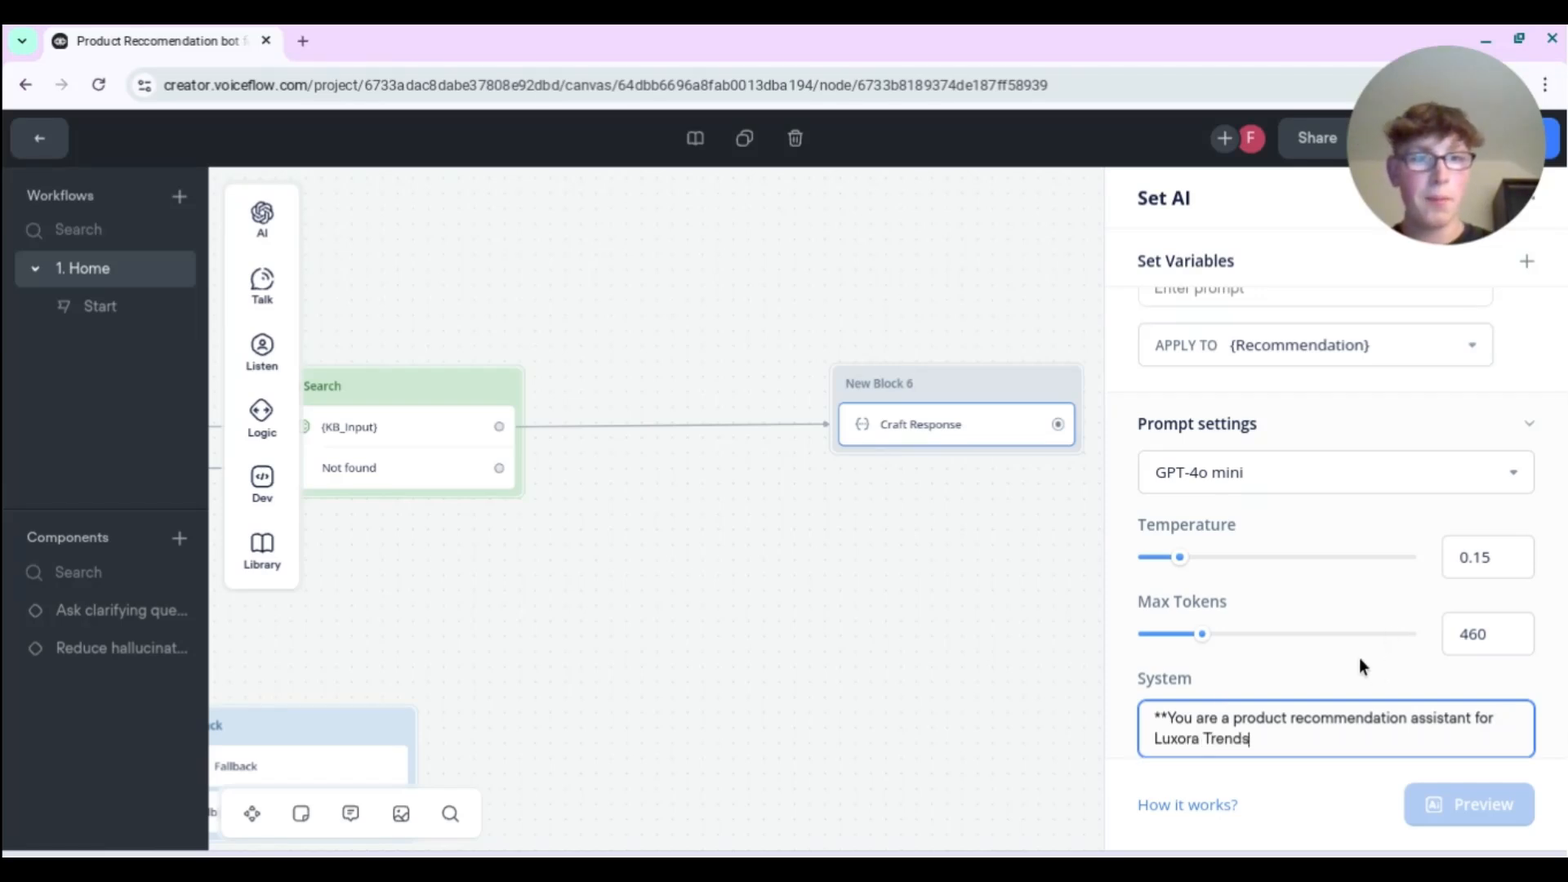
- Check the question, chunk variable and chunk limit in the KB Search step's settings
{"action": "scroll", "coordinate": [1359, 659], "scroll_direction": "up", "scroll_amount": 3}
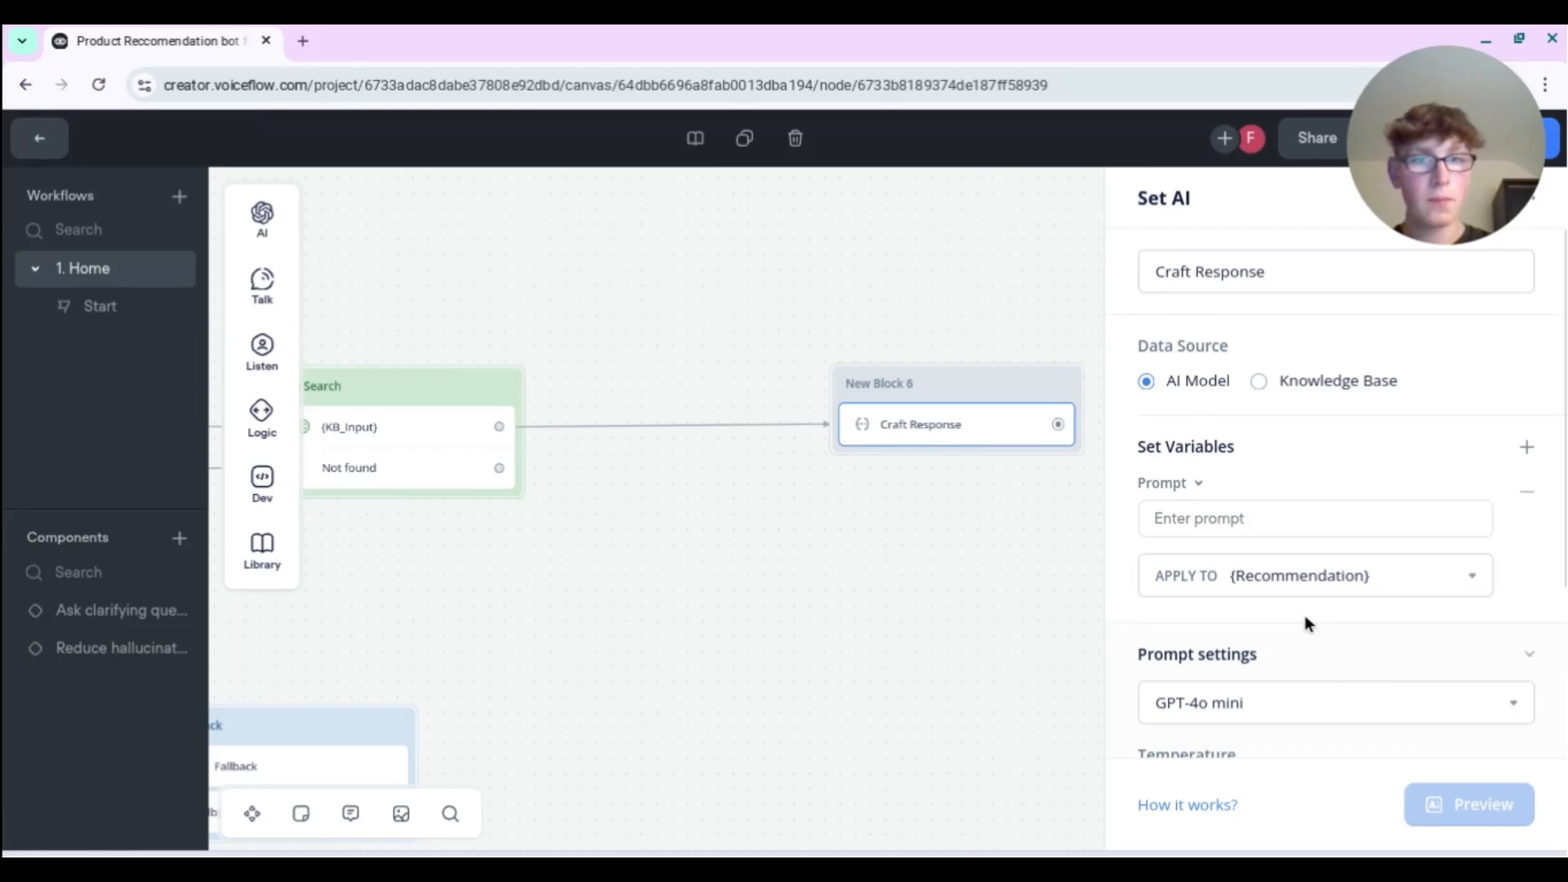
{"action": "left_click", "coordinate": [562, 613]}
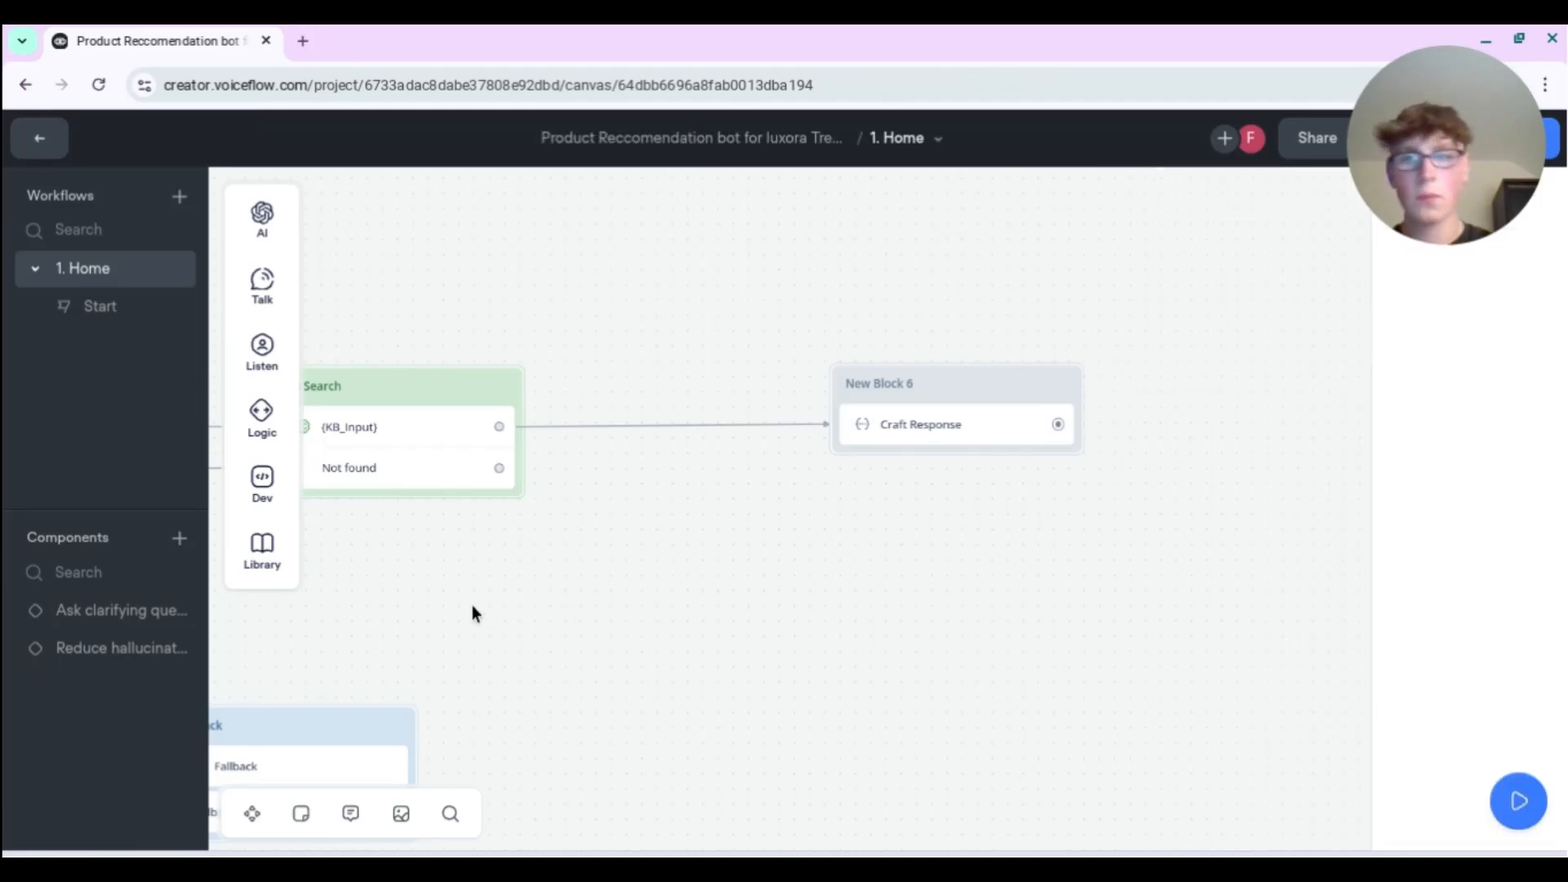
{"action": "left_click_drag", "start_coordinate": [473, 612], "coordinate": [878, 590]}
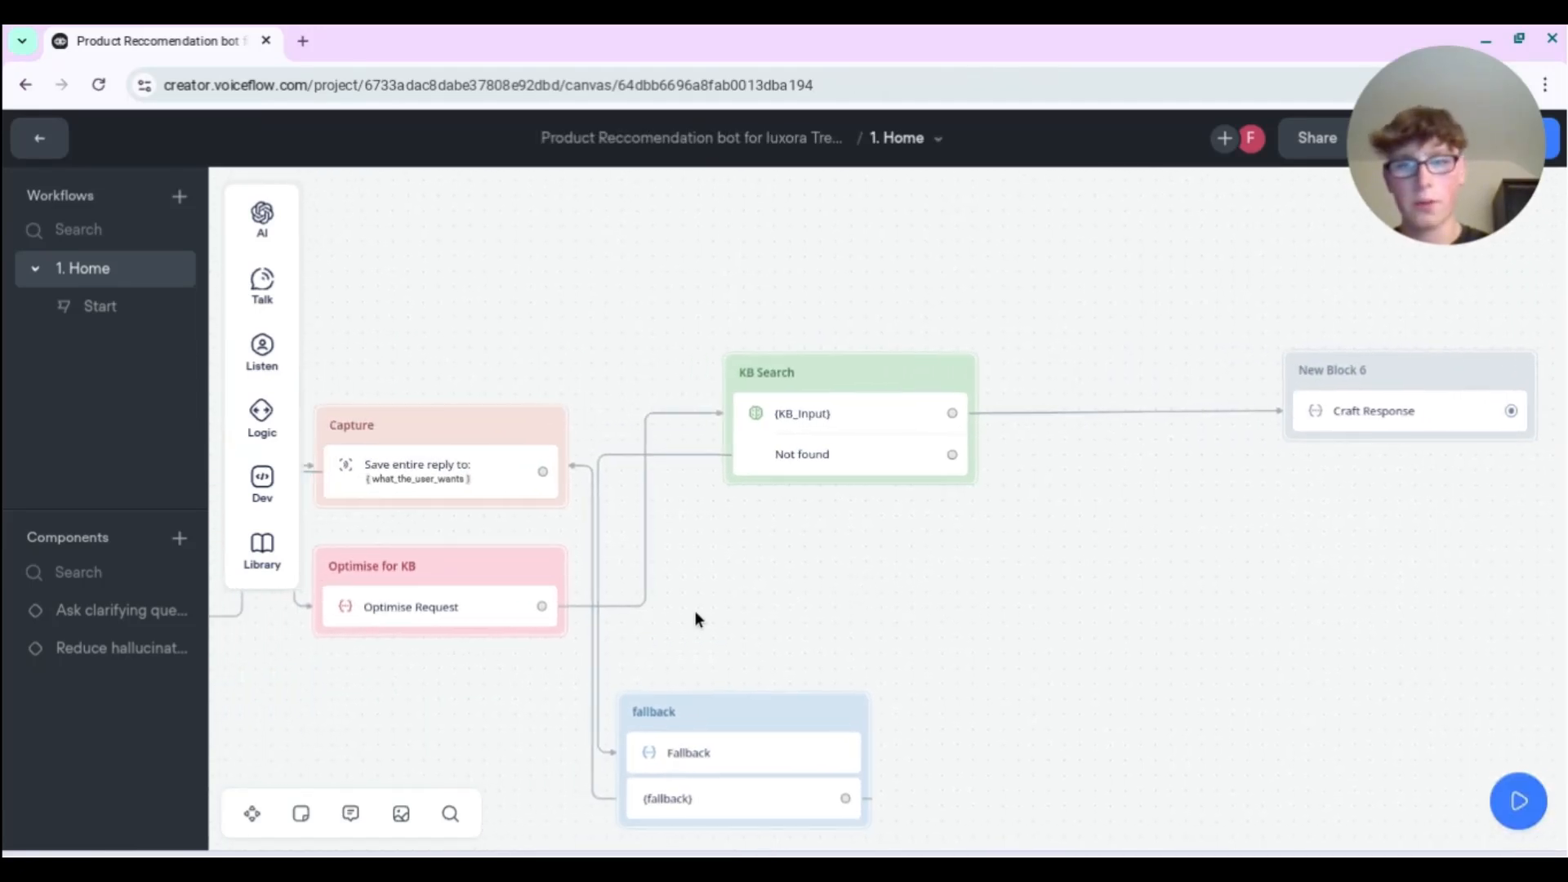
{"action": "left_click", "coordinate": [843, 453]}
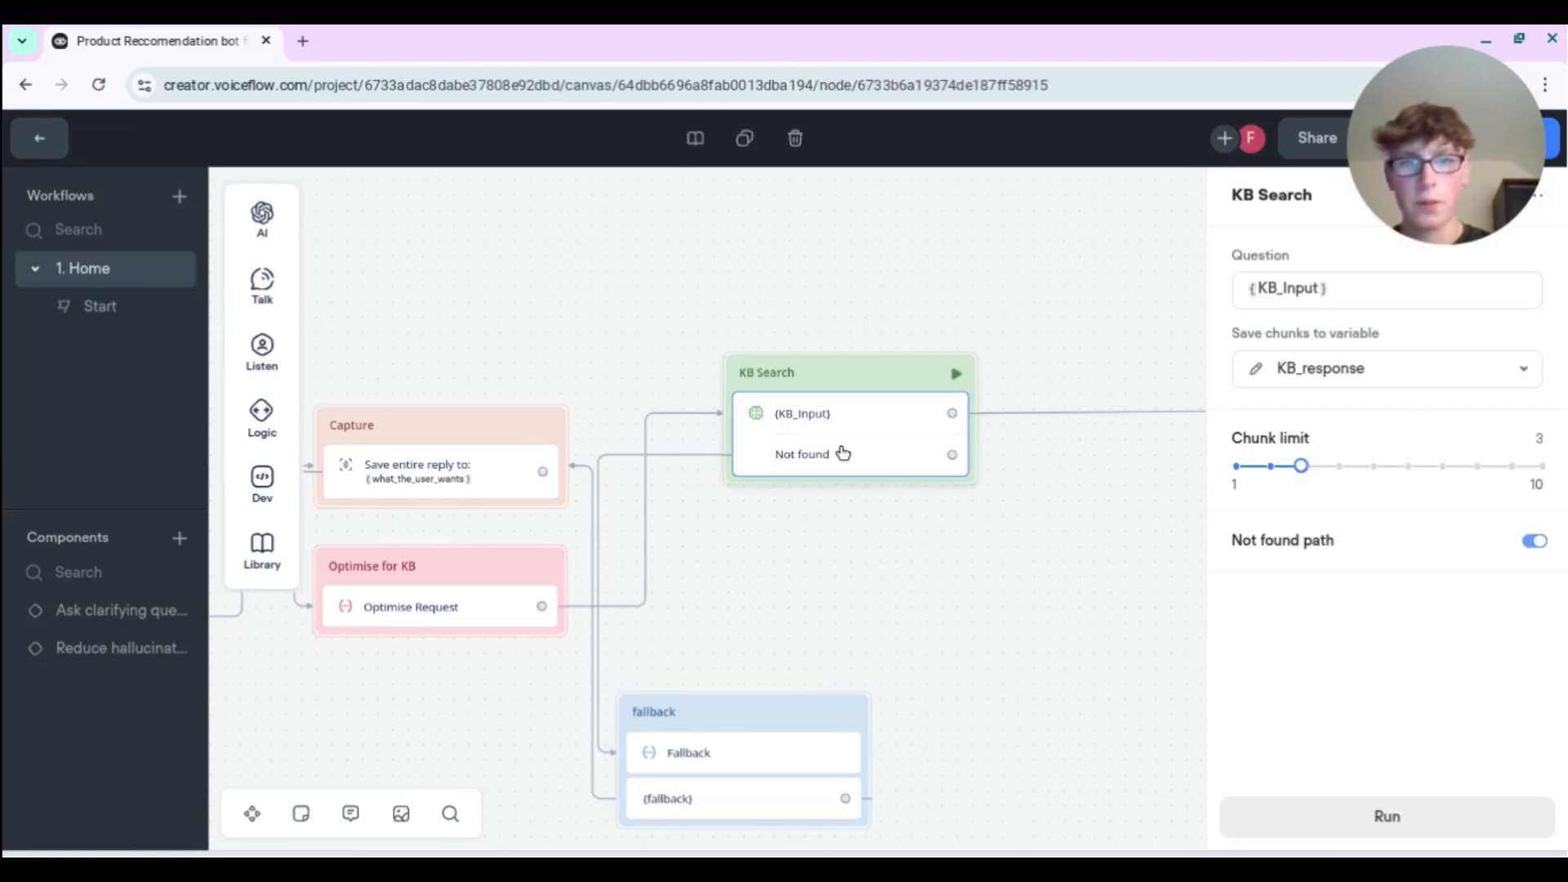
- In the Optimise Request prompt, replace the sample dress request after "Optimise the users input:" with the {what_the_user_wants} variable
{"action": "left_click", "coordinate": [438, 606]}
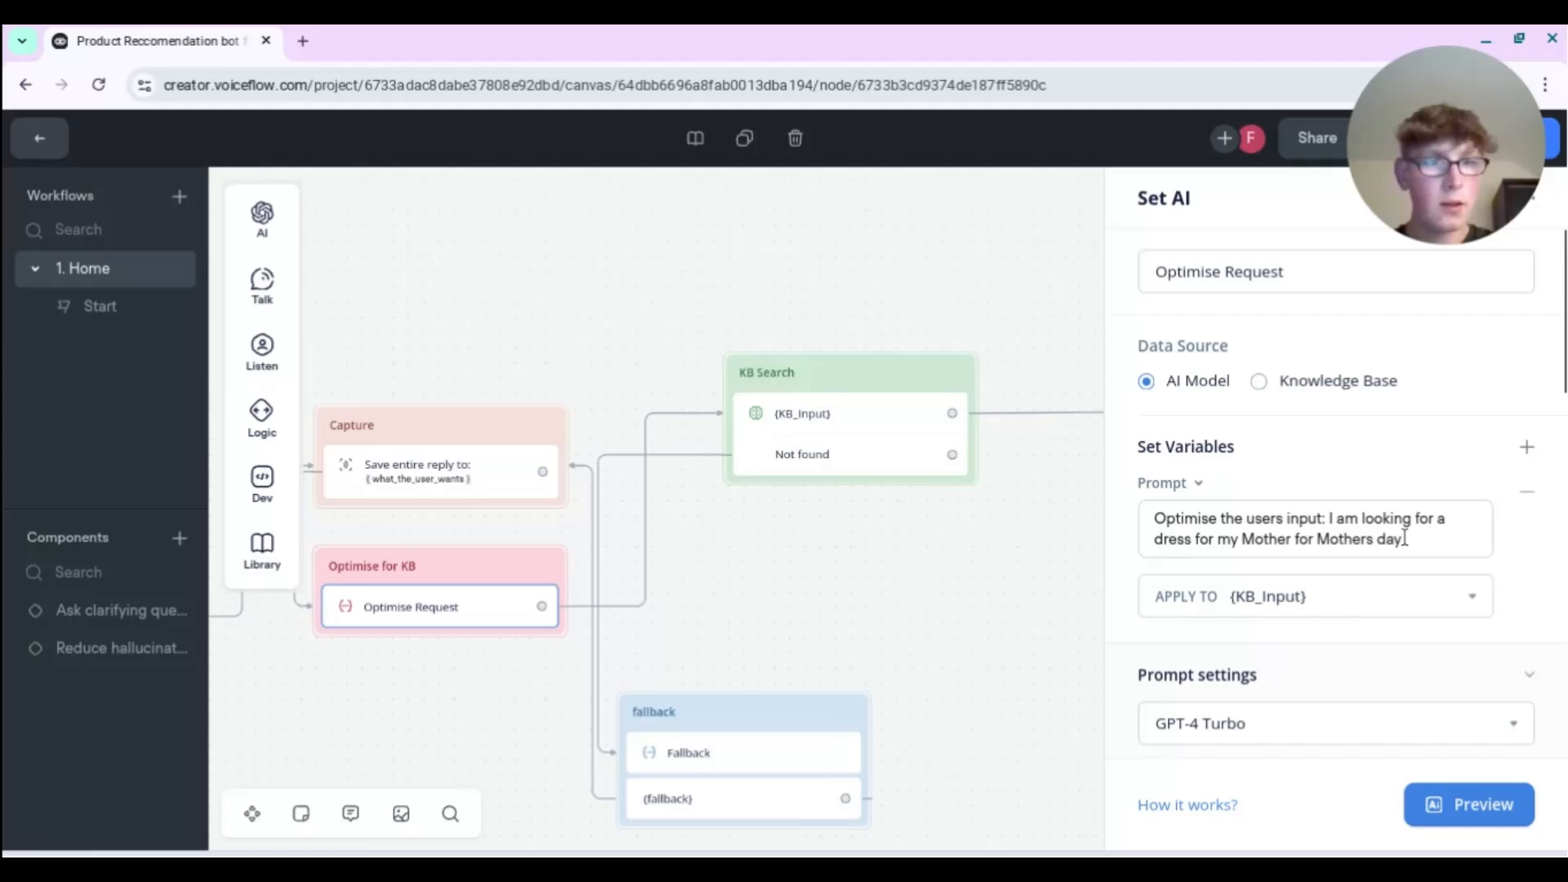
{"action": "left_click_drag", "start_coordinate": [1402, 540], "coordinate": [1332, 523]}
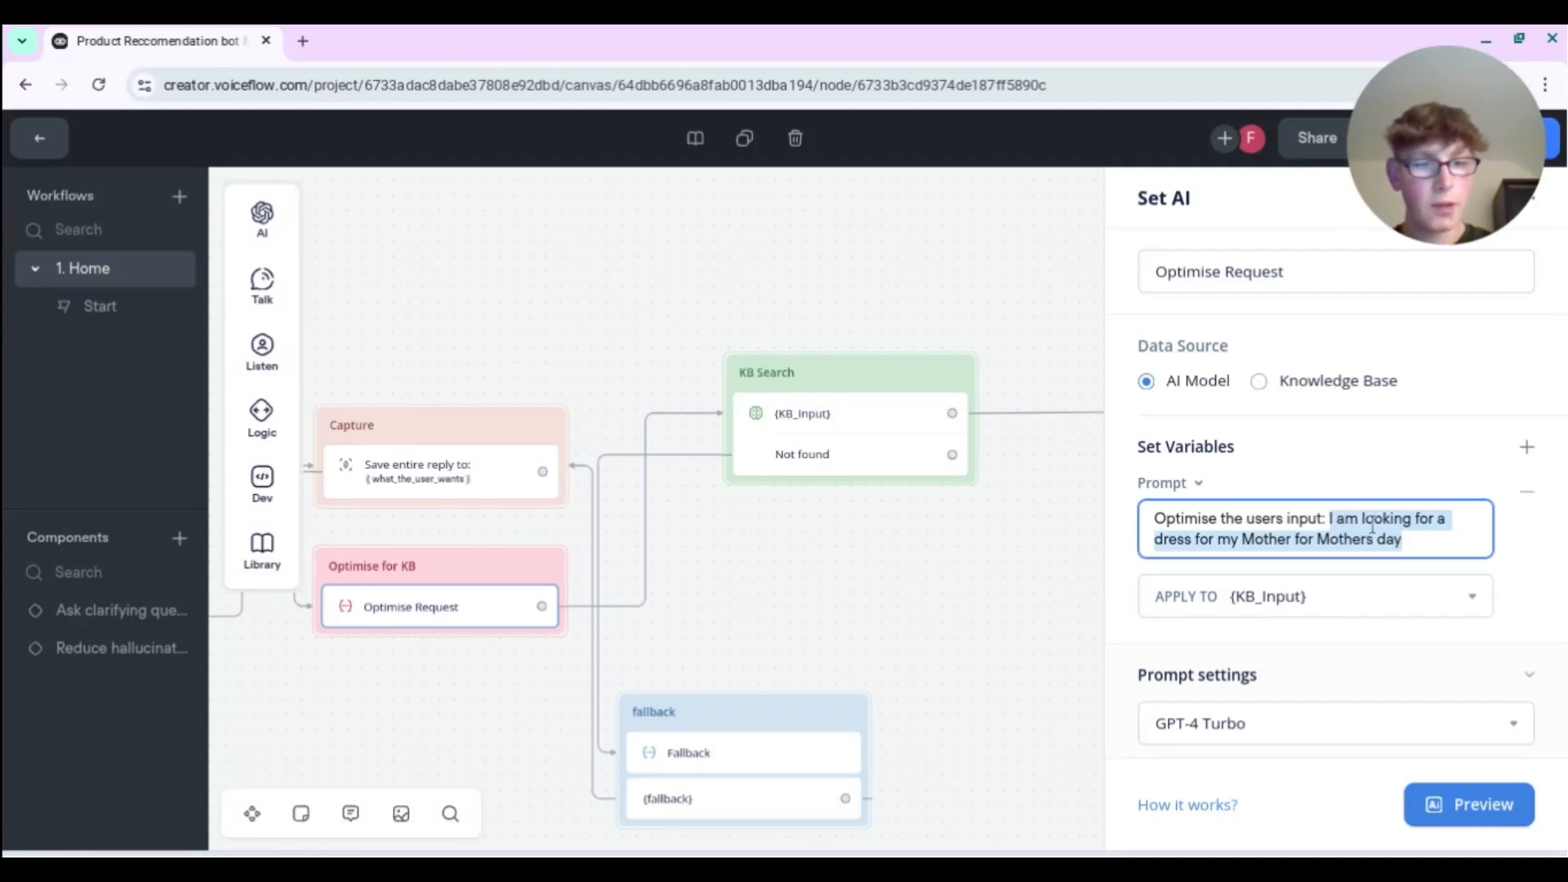
{"action": "key", "text": "BackSpace"}
{"action": "type", "text": "{"}
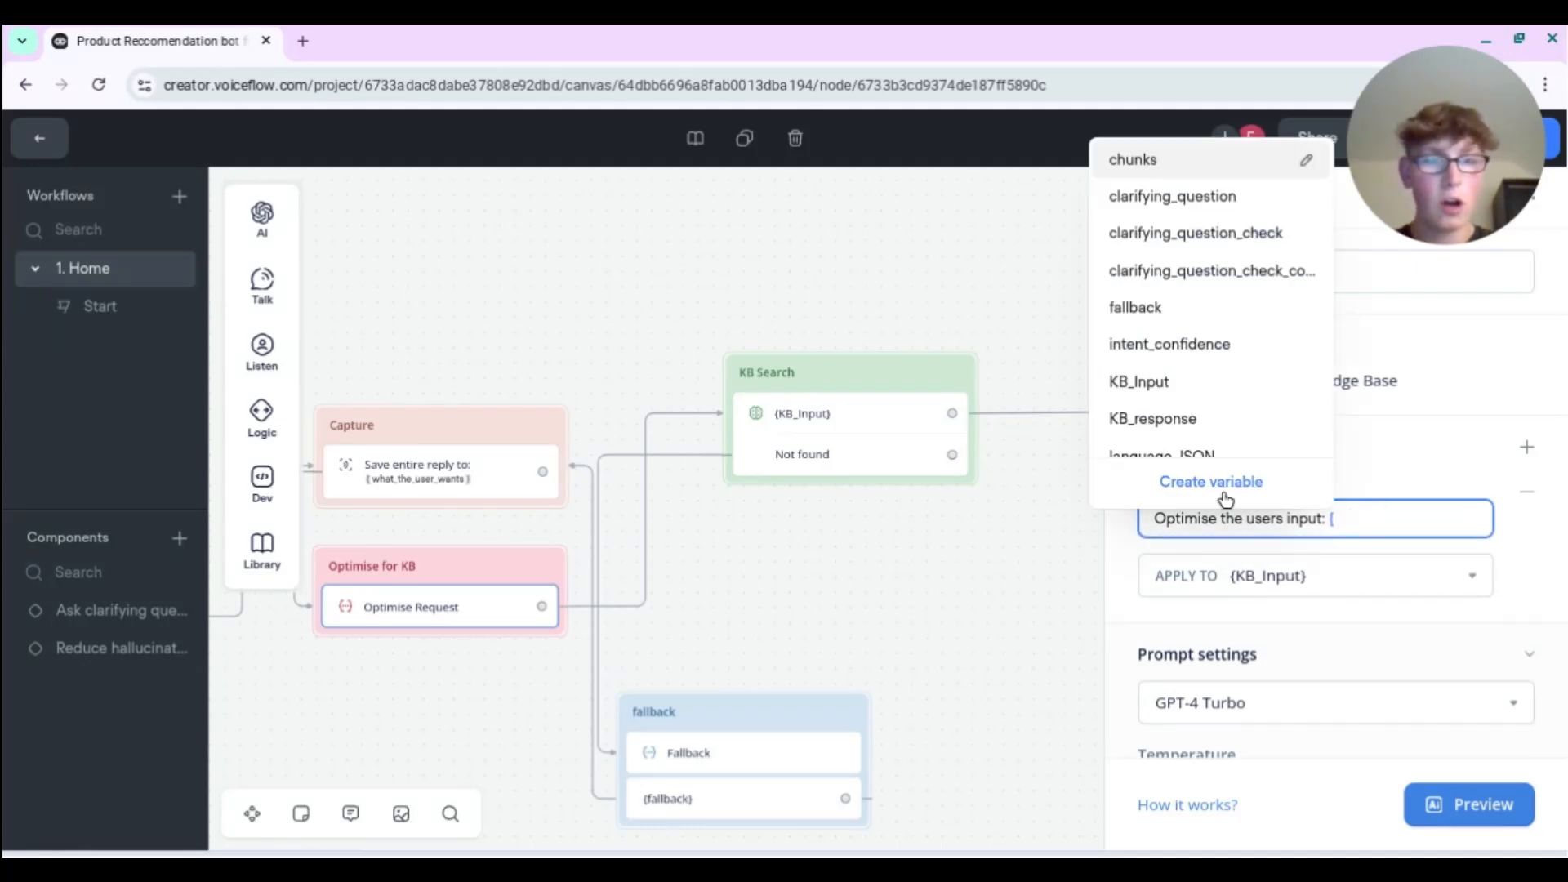
{"action": "scroll", "coordinate": [1199, 397], "scroll_direction": "down", "scroll_amount": 5}
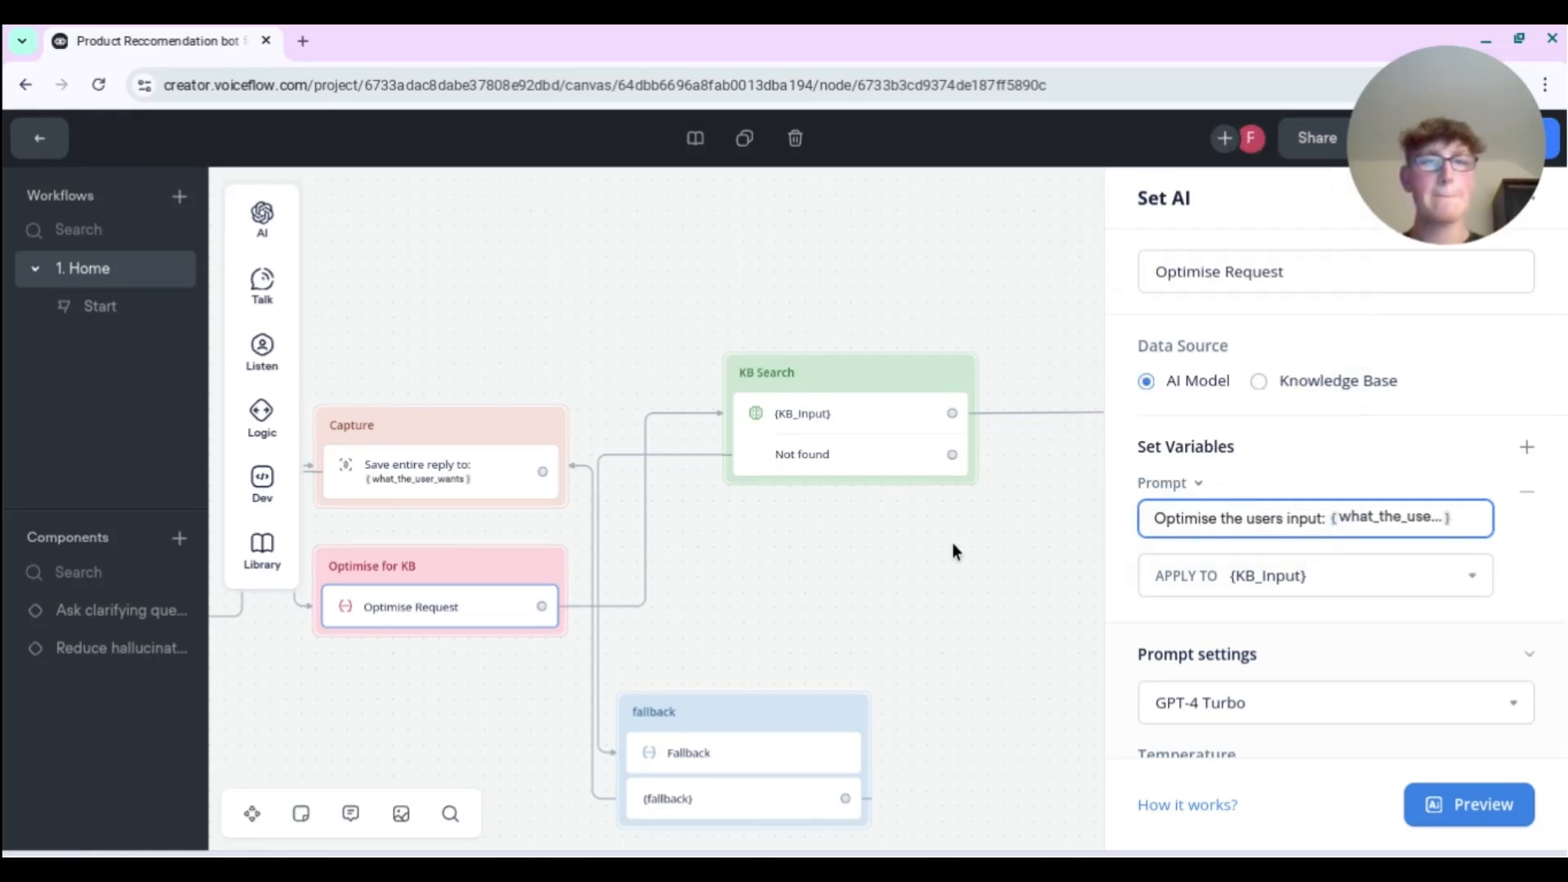
{"action": "left_click", "coordinate": [879, 551]}
- Open the empty prompt of the Craft Response step for editing
{"action": "scroll", "coordinate": [1070, 532], "scroll_direction": "right", "scroll_amount": 3}
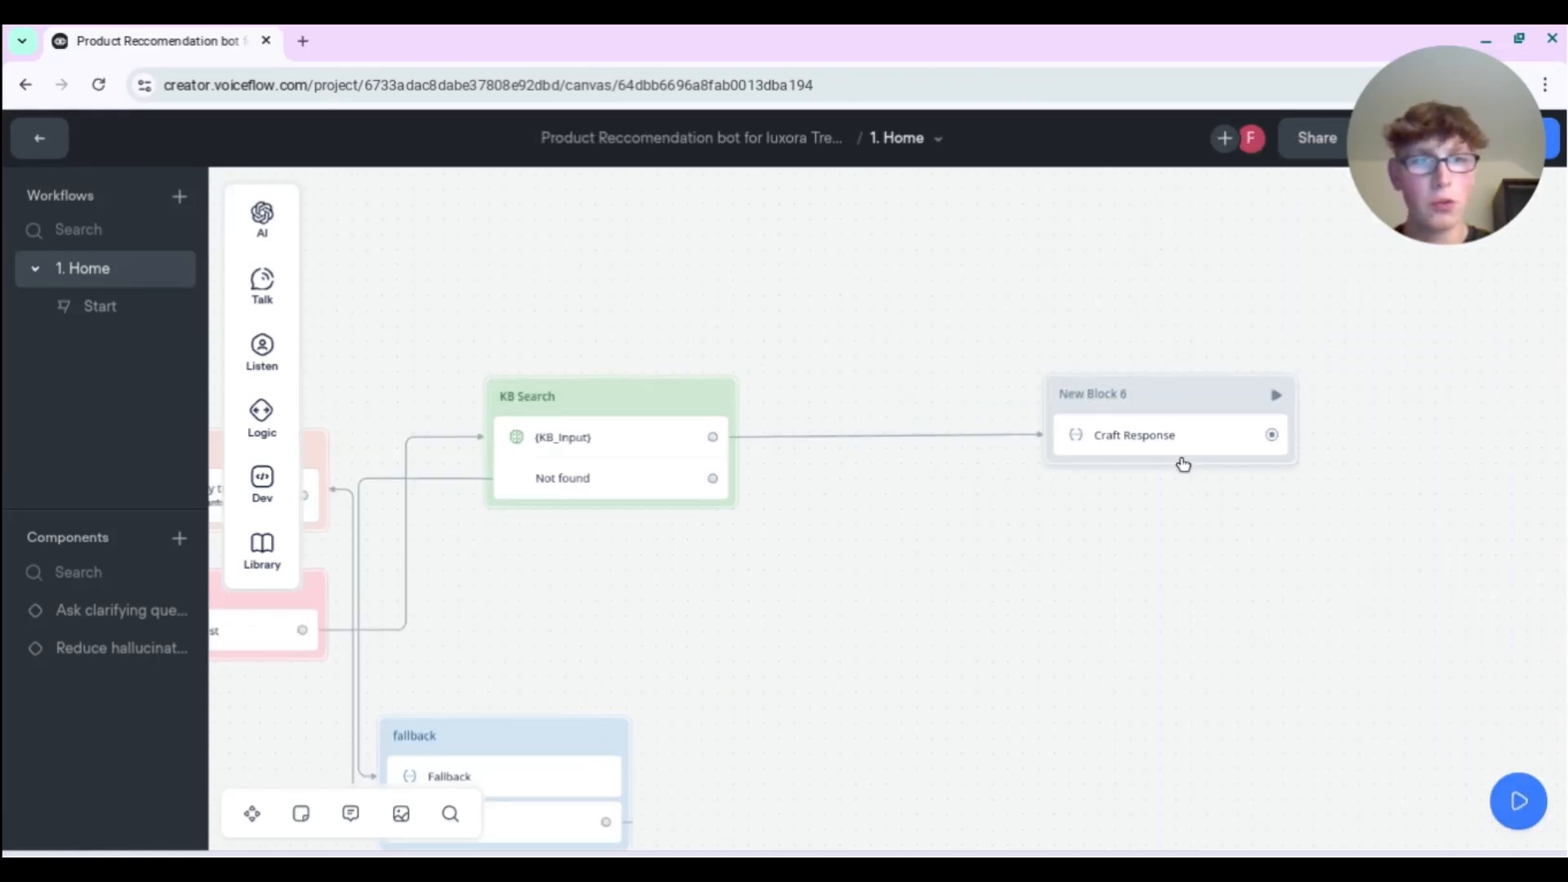
{"action": "left_click", "coordinate": [1171, 461]}
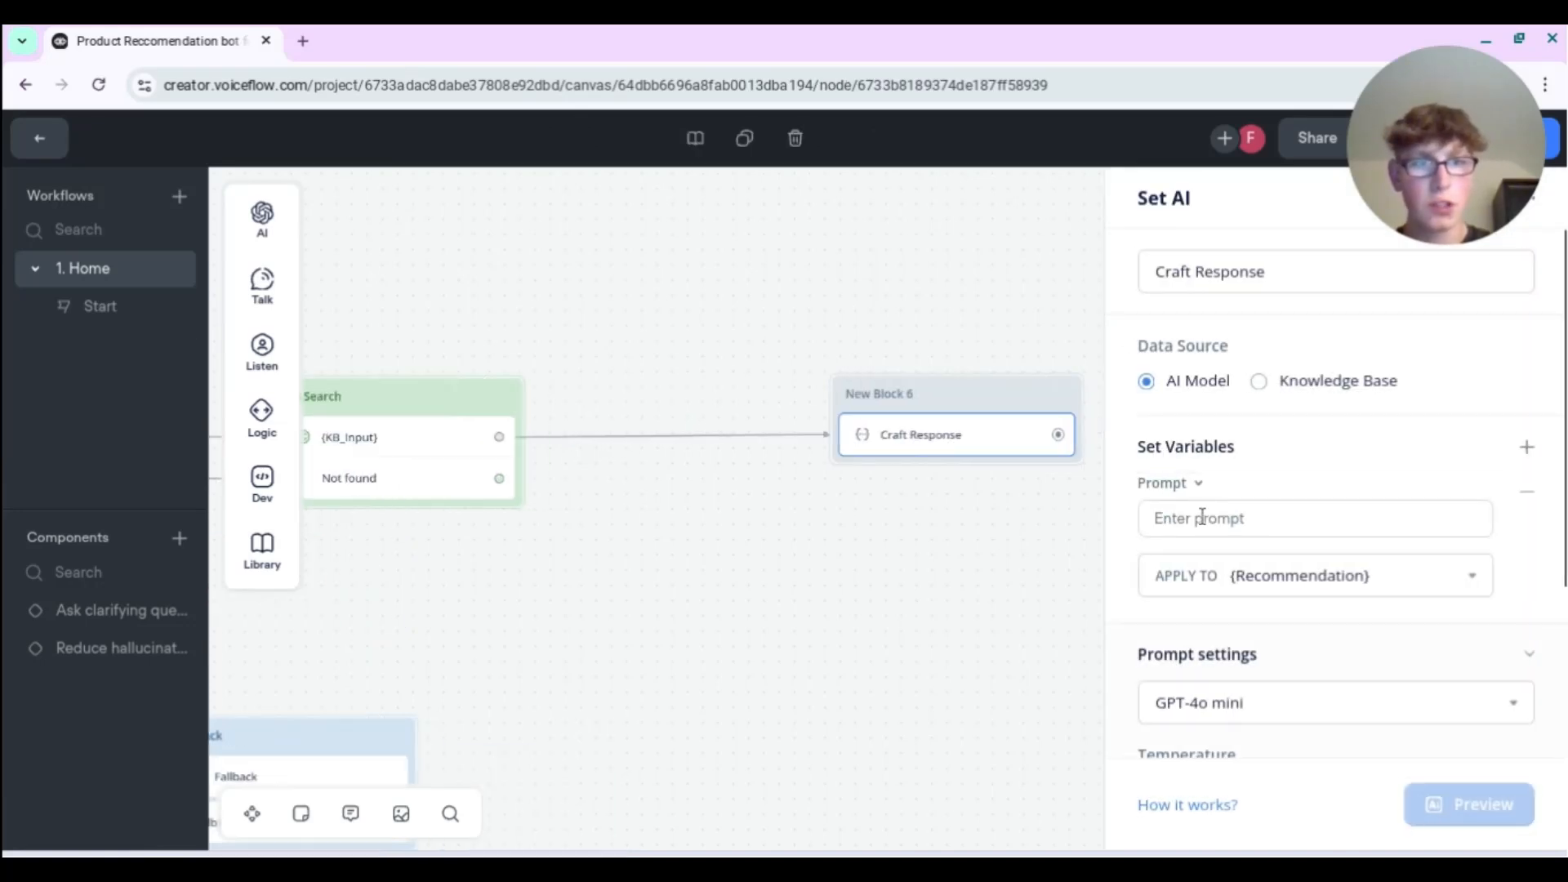
{"action": "left_click", "coordinate": [1197, 513]}
- Draft the Craft Response prompt "Create an engaging and clear output message showcasing the user the products that have been found related to their query."
{"action": "type", "text": "Crea"}
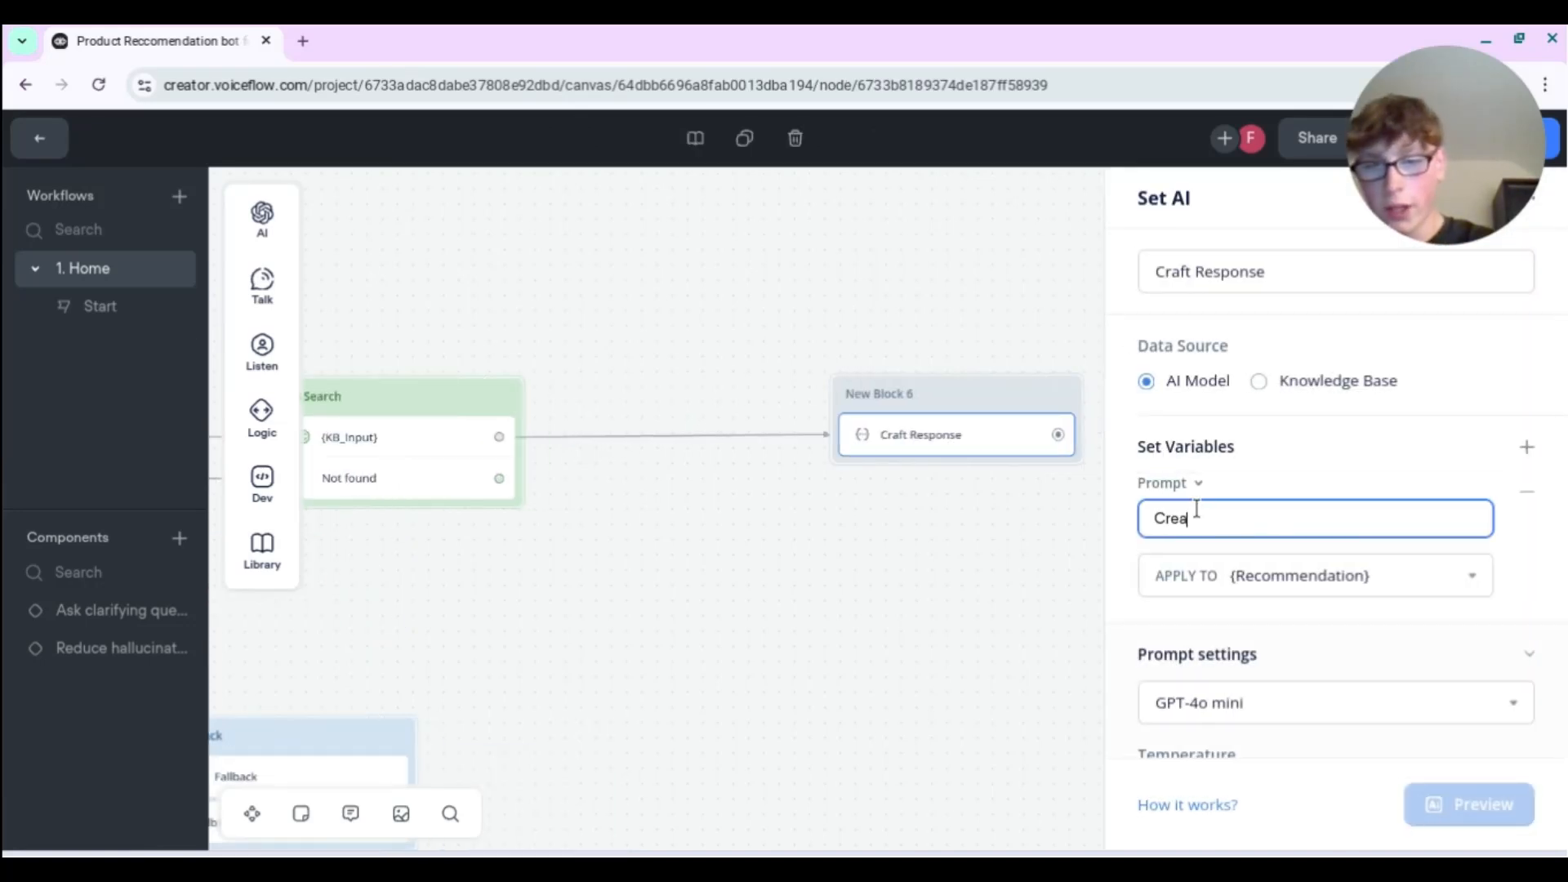
{"action": "type", "text": "te an engaging an"}
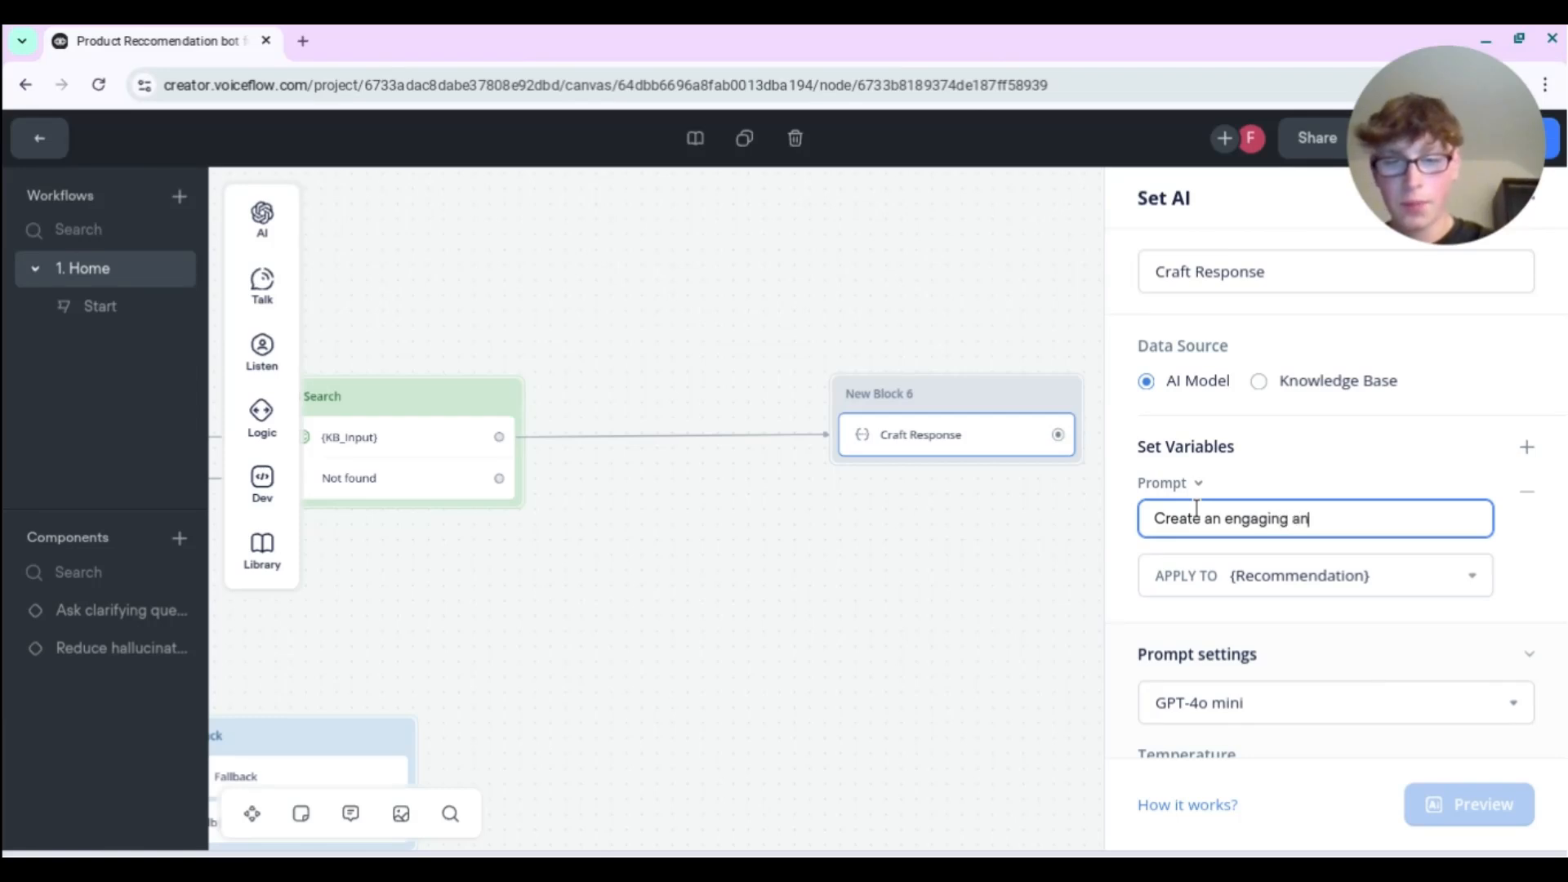
{"action": "type", "text": "d clear outpu"}
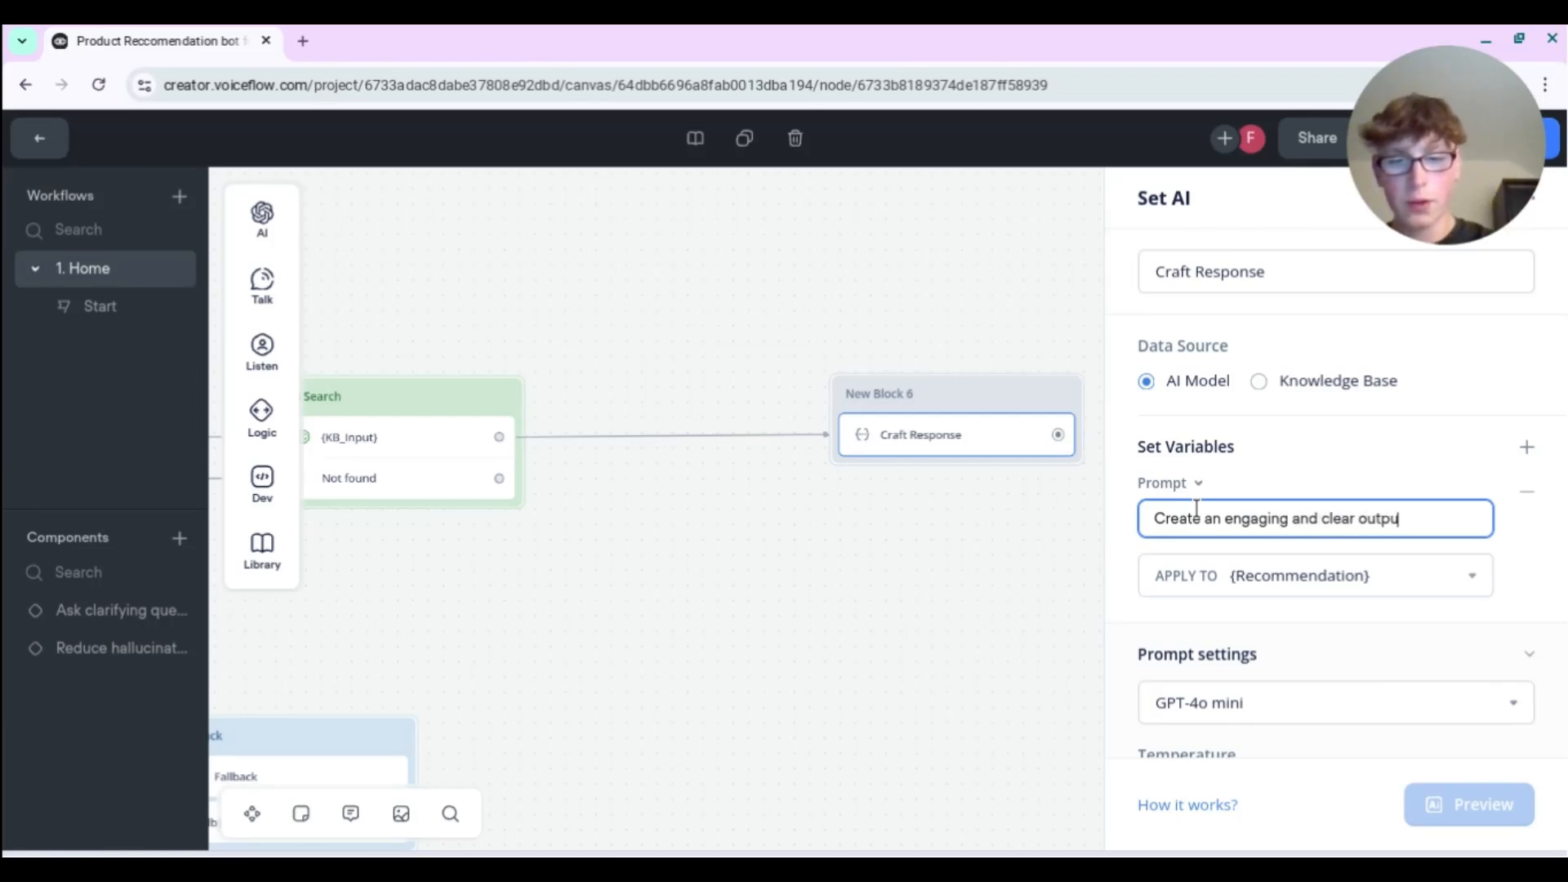
{"action": "type", "text": "t message showcasing the user"}
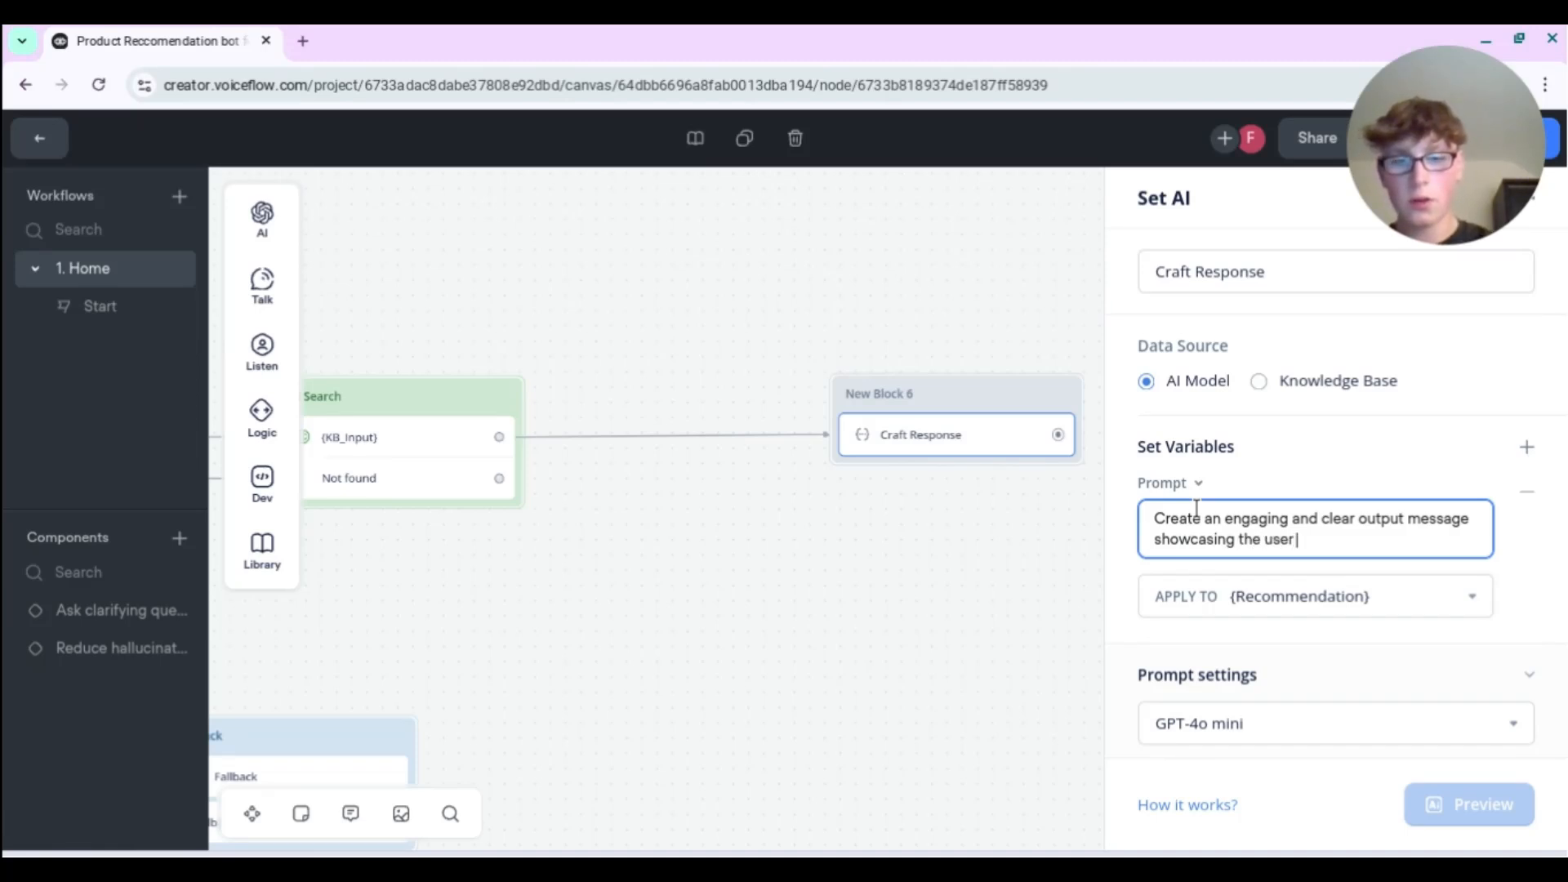
{"action": "type", "text": " the products that"}
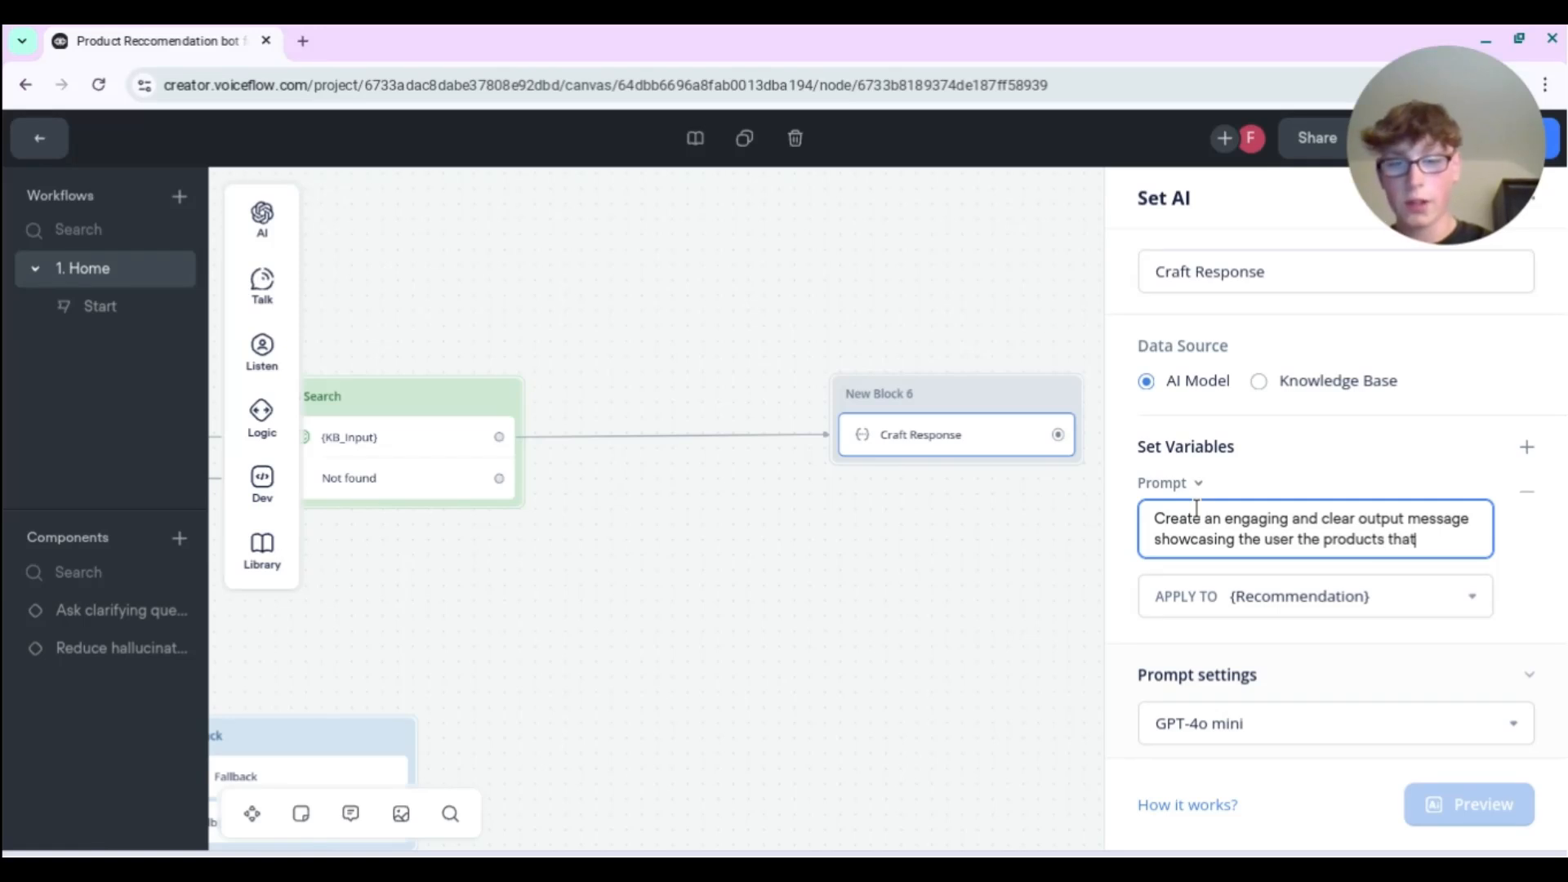
{"action": "type", "text": " have been found r"}
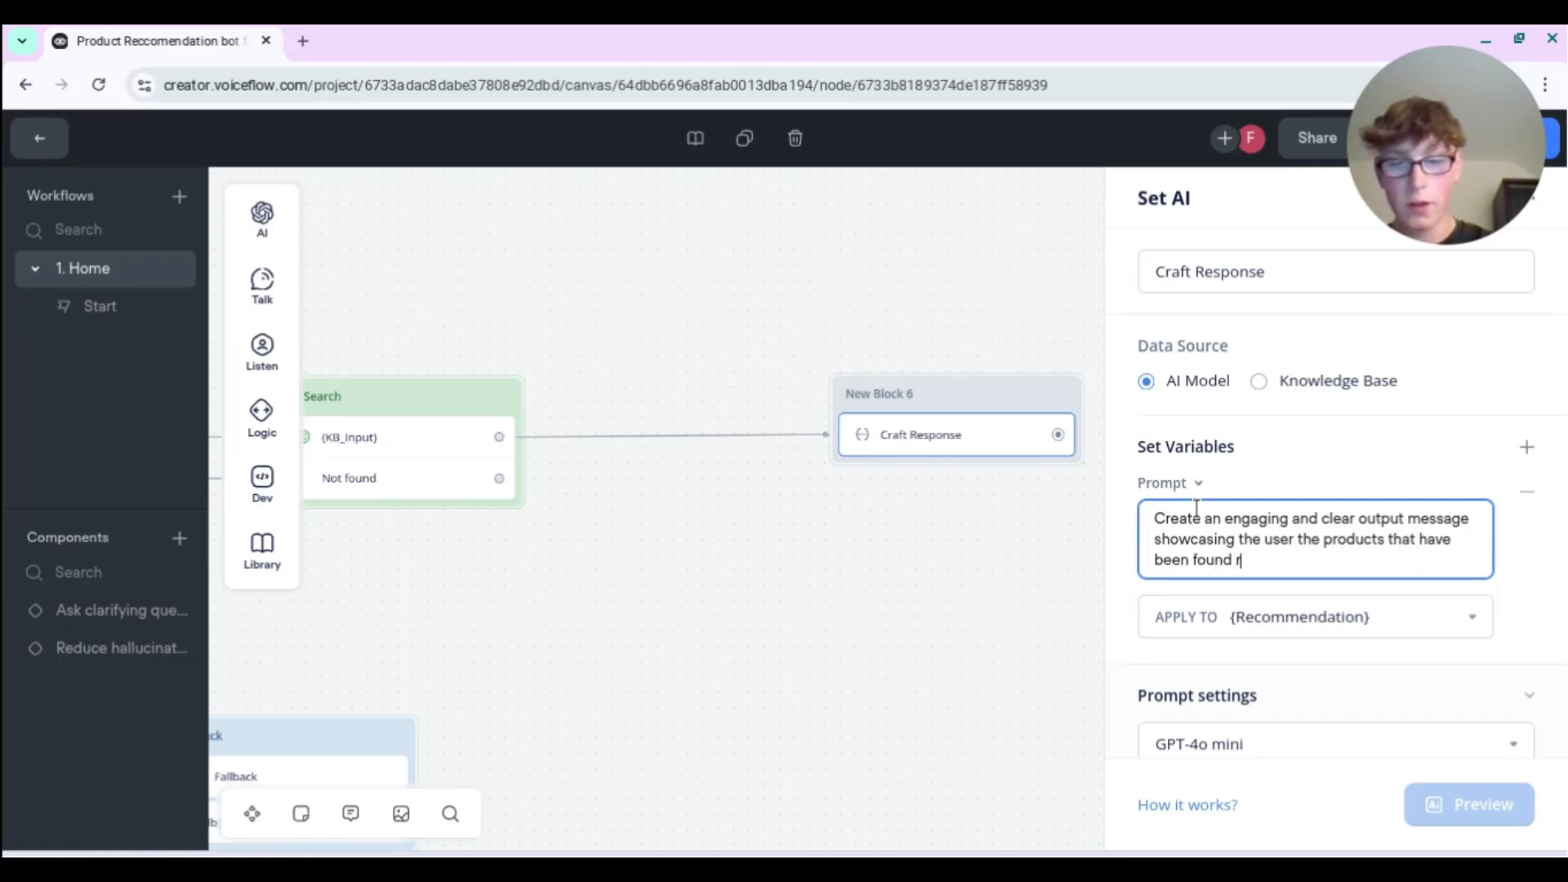
{"action": "type", "text": "elated to their"}
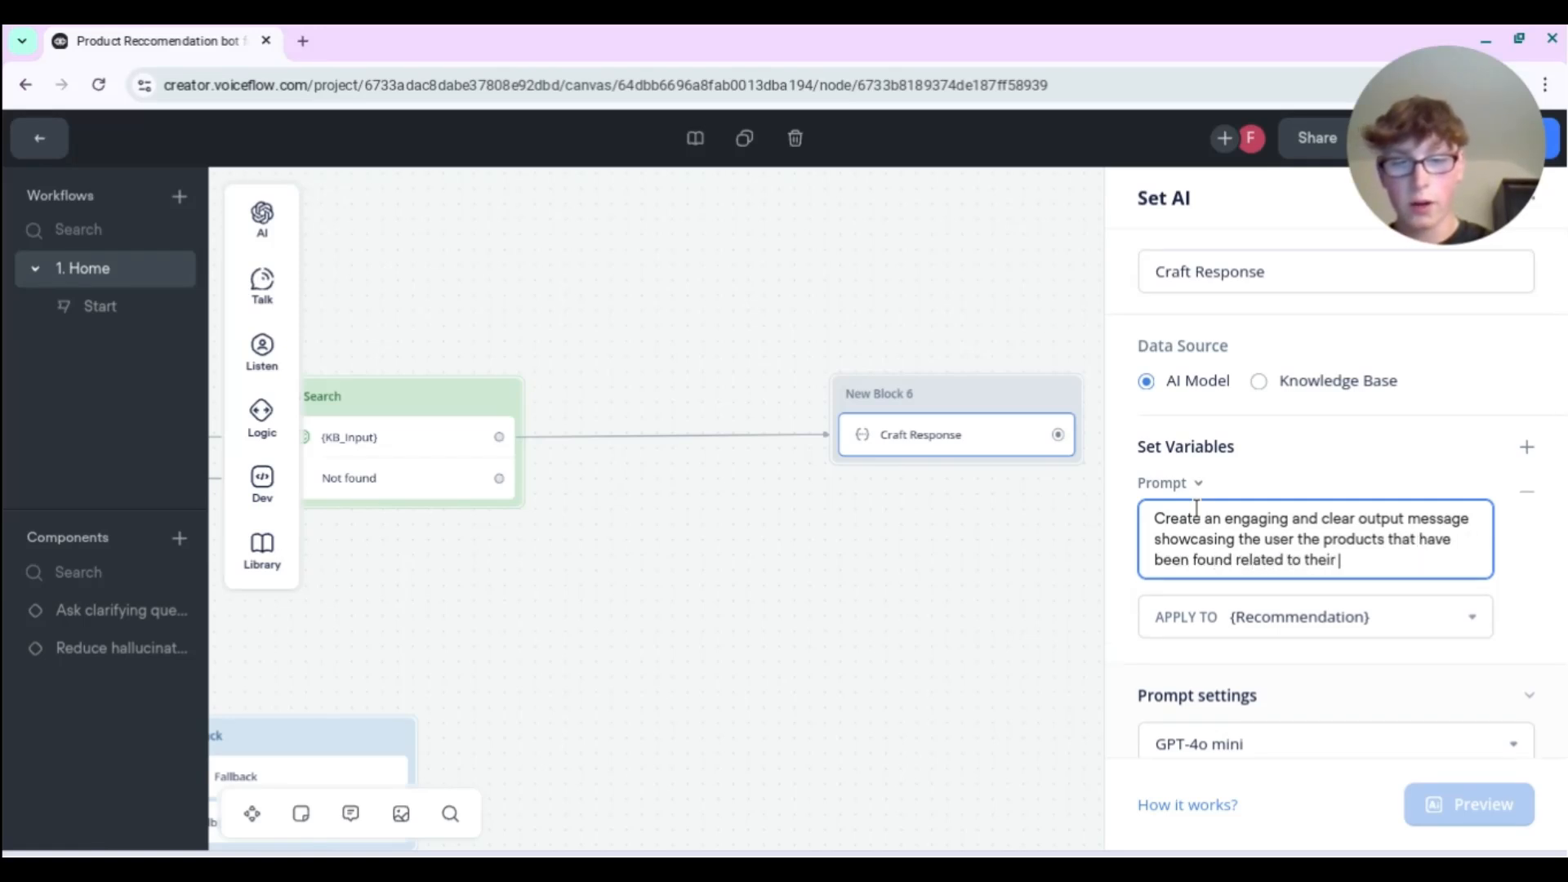
{"action": "type", "text": " query"}
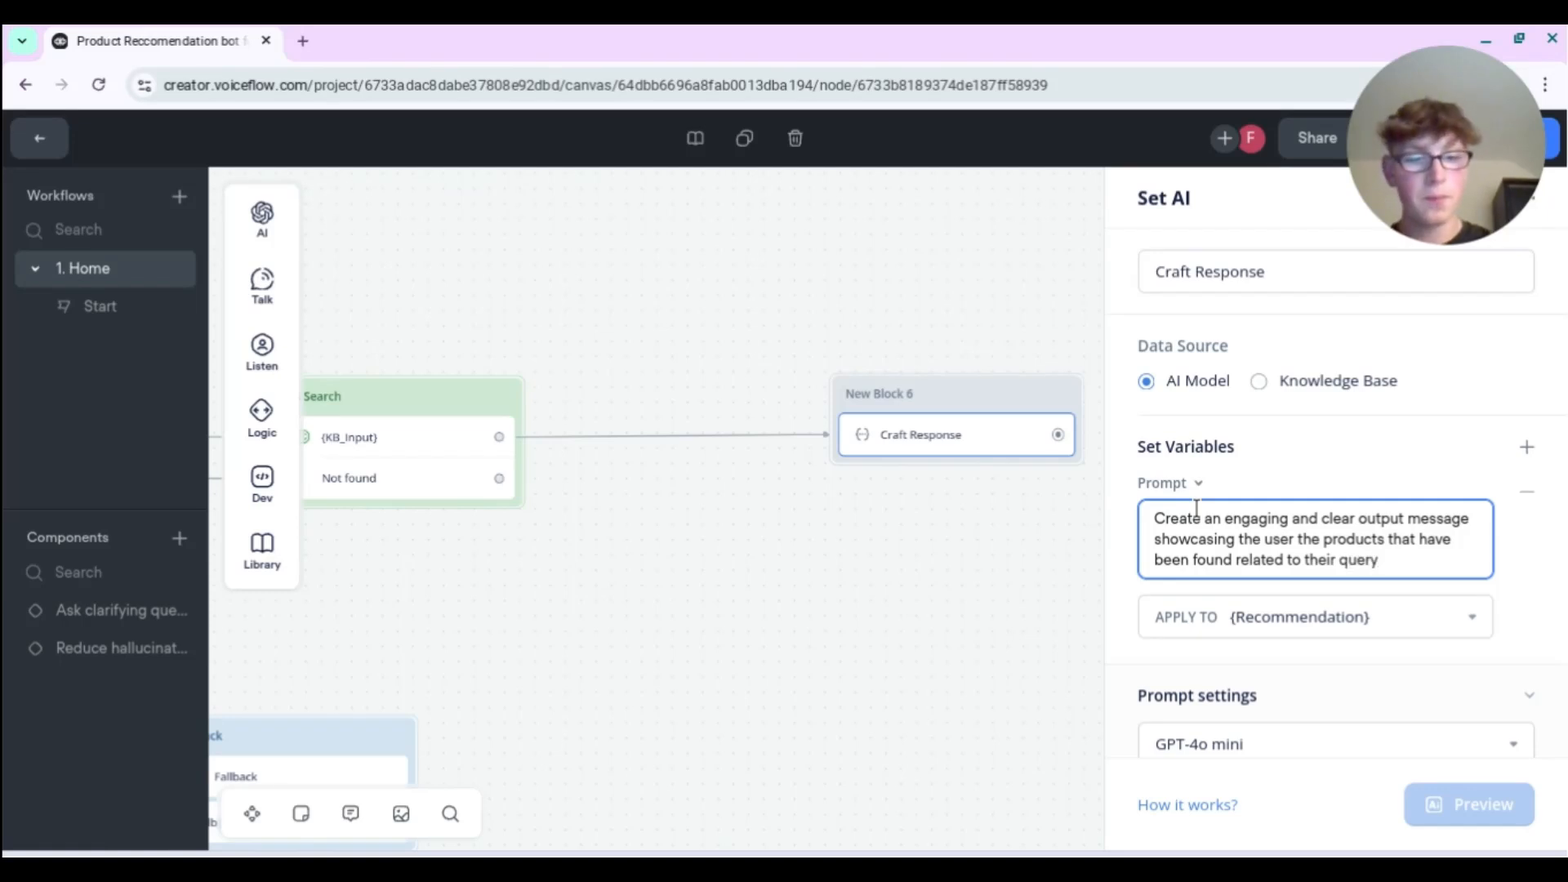
{"action": "type", "text": "."}
{"action": "key", "text": "Return"}
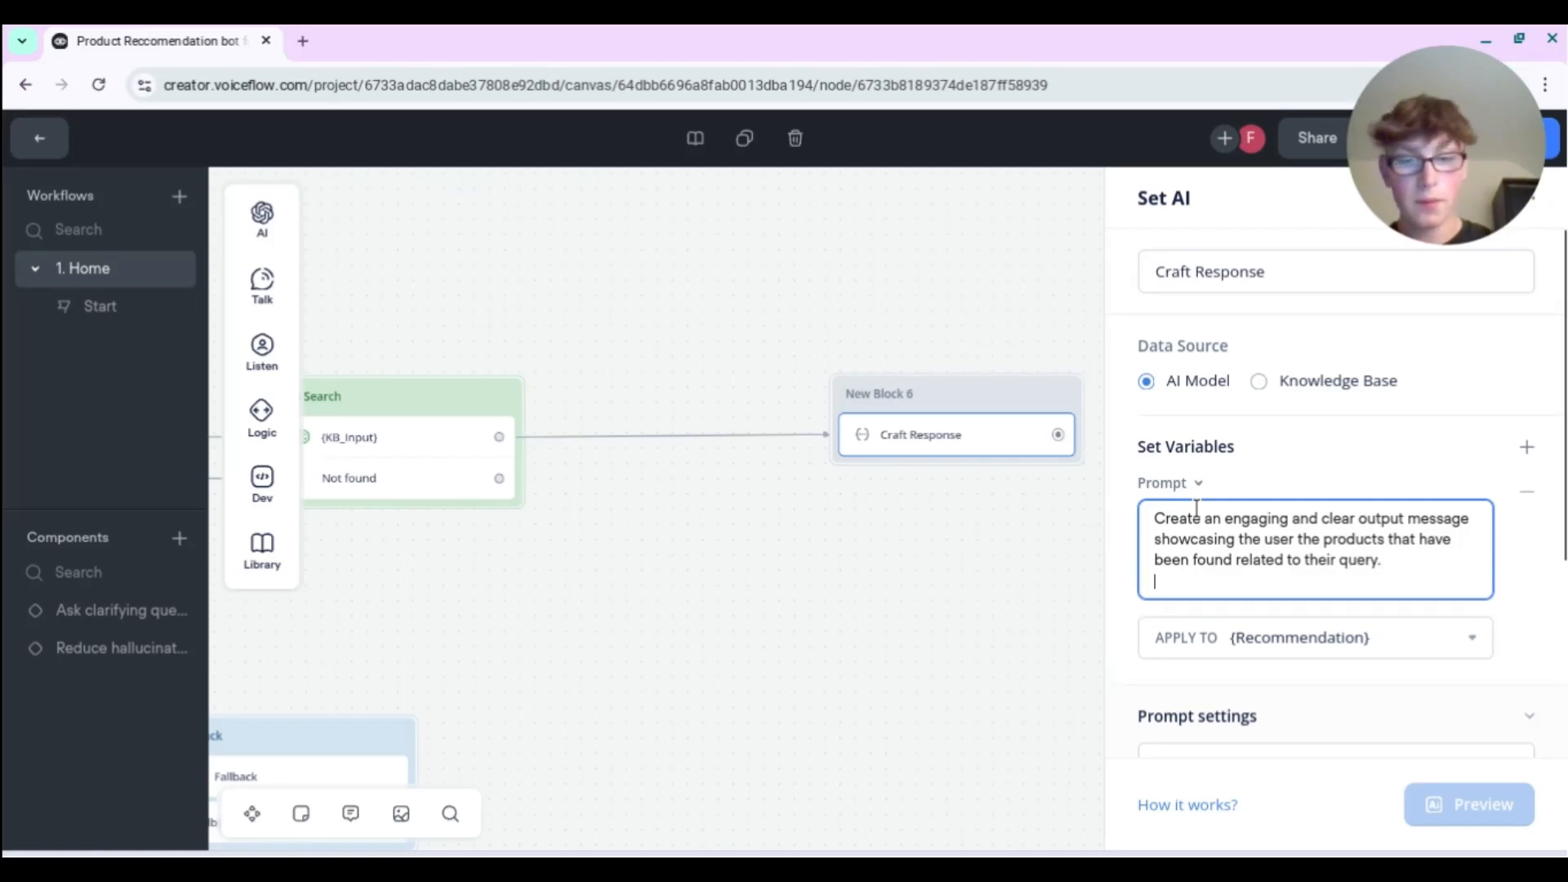
{"action": "key", "text": "Return"}
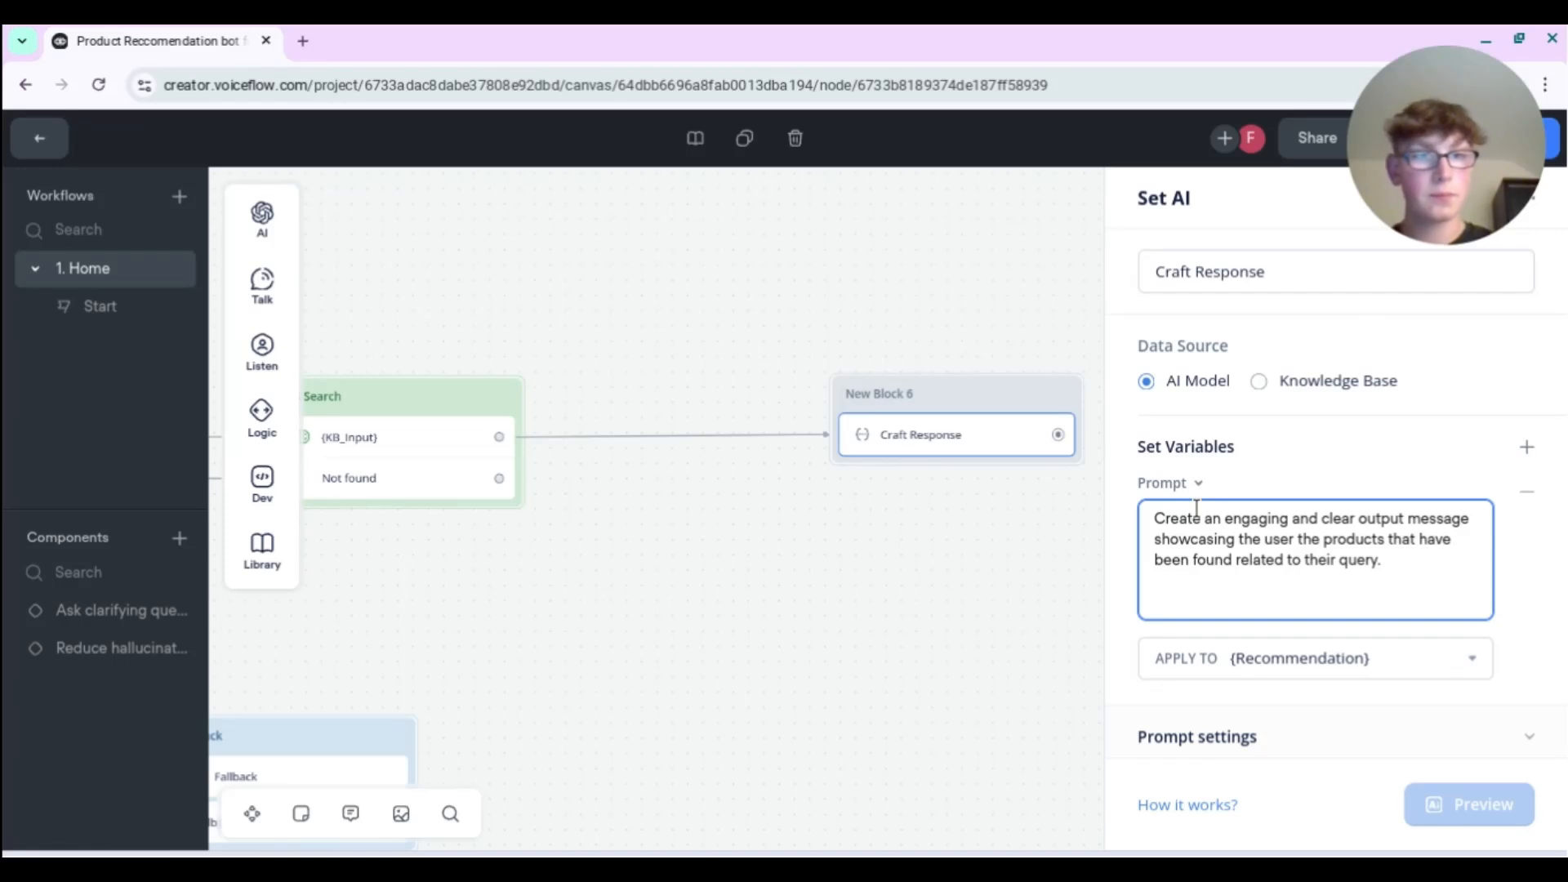
- Replace the whole Craft Response prompt with "Based off the products found in these chunks:" followed by a blank line
{"action": "key", "text": "ctrl+a"}
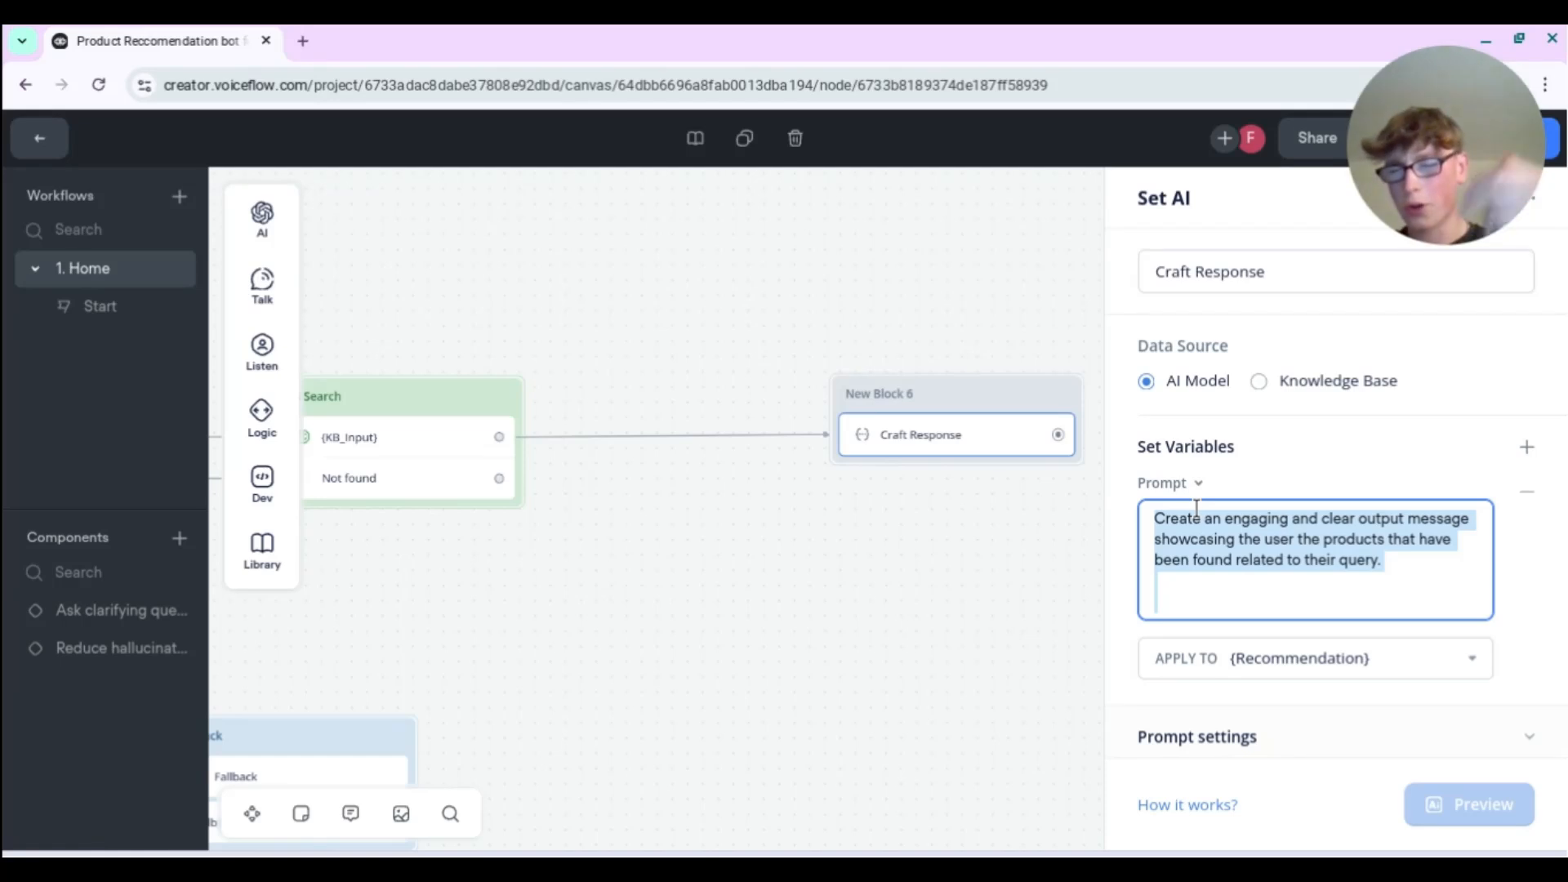
{"action": "type", "text": "Bas"}
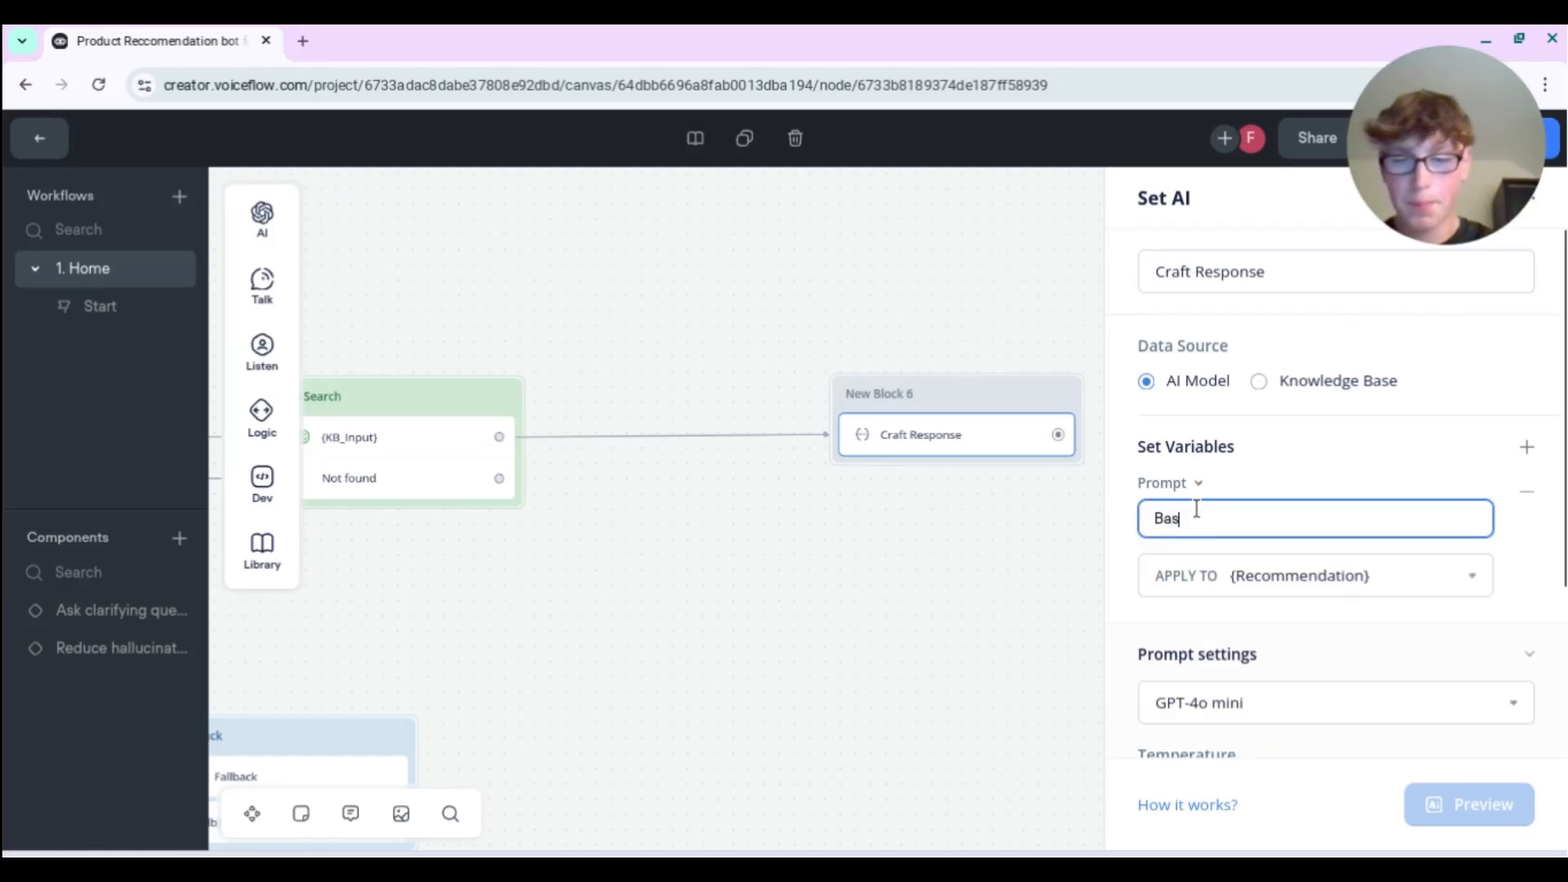
{"action": "type", "text": "ed off the products"}
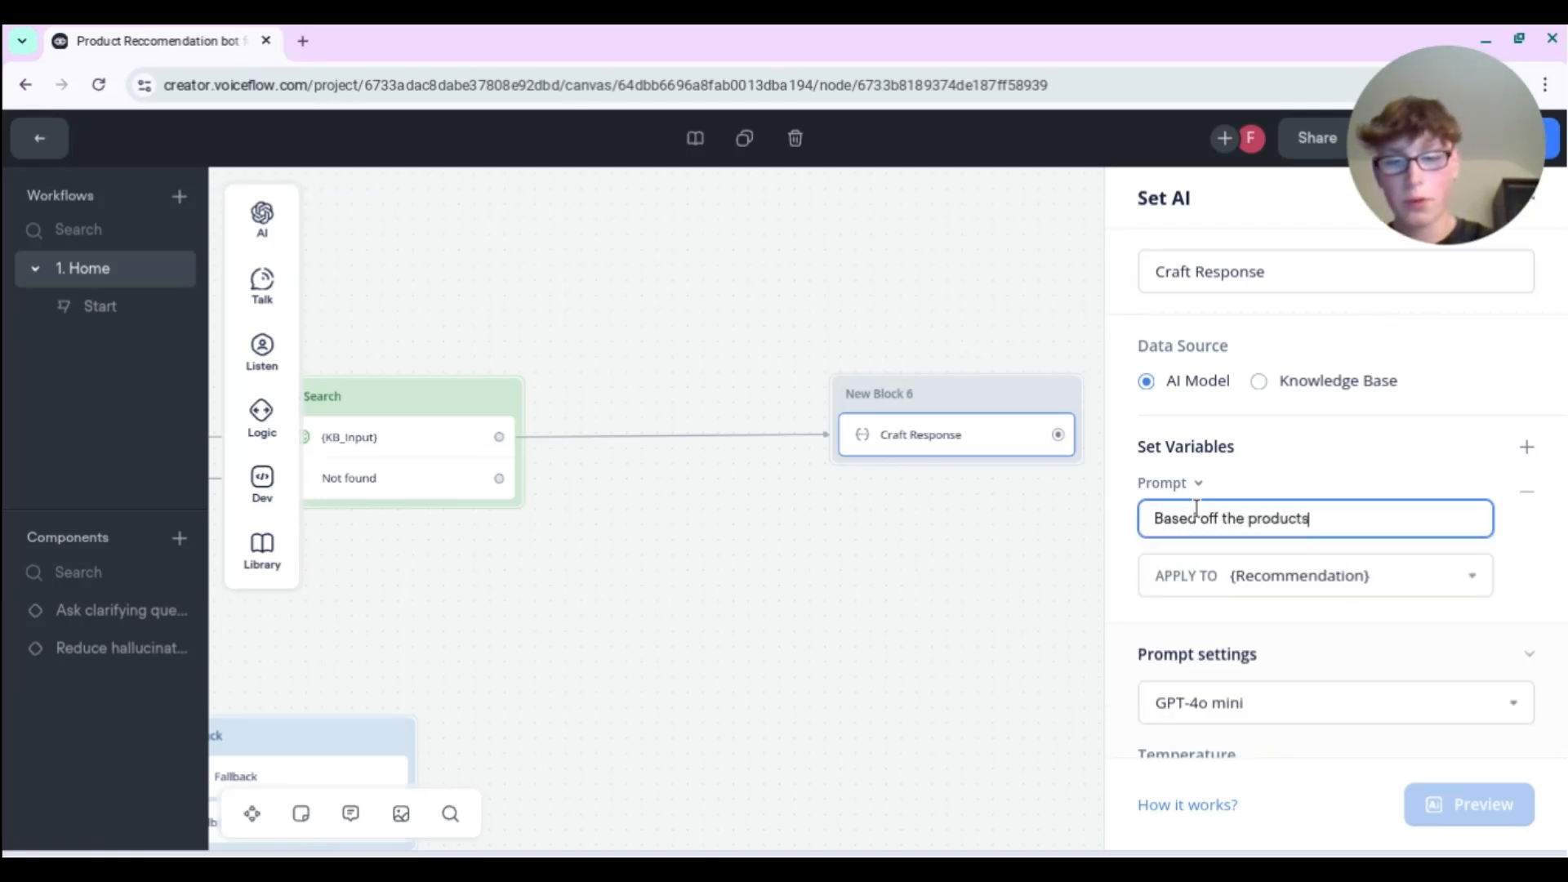
{"action": "type", "text": " found in this te"}
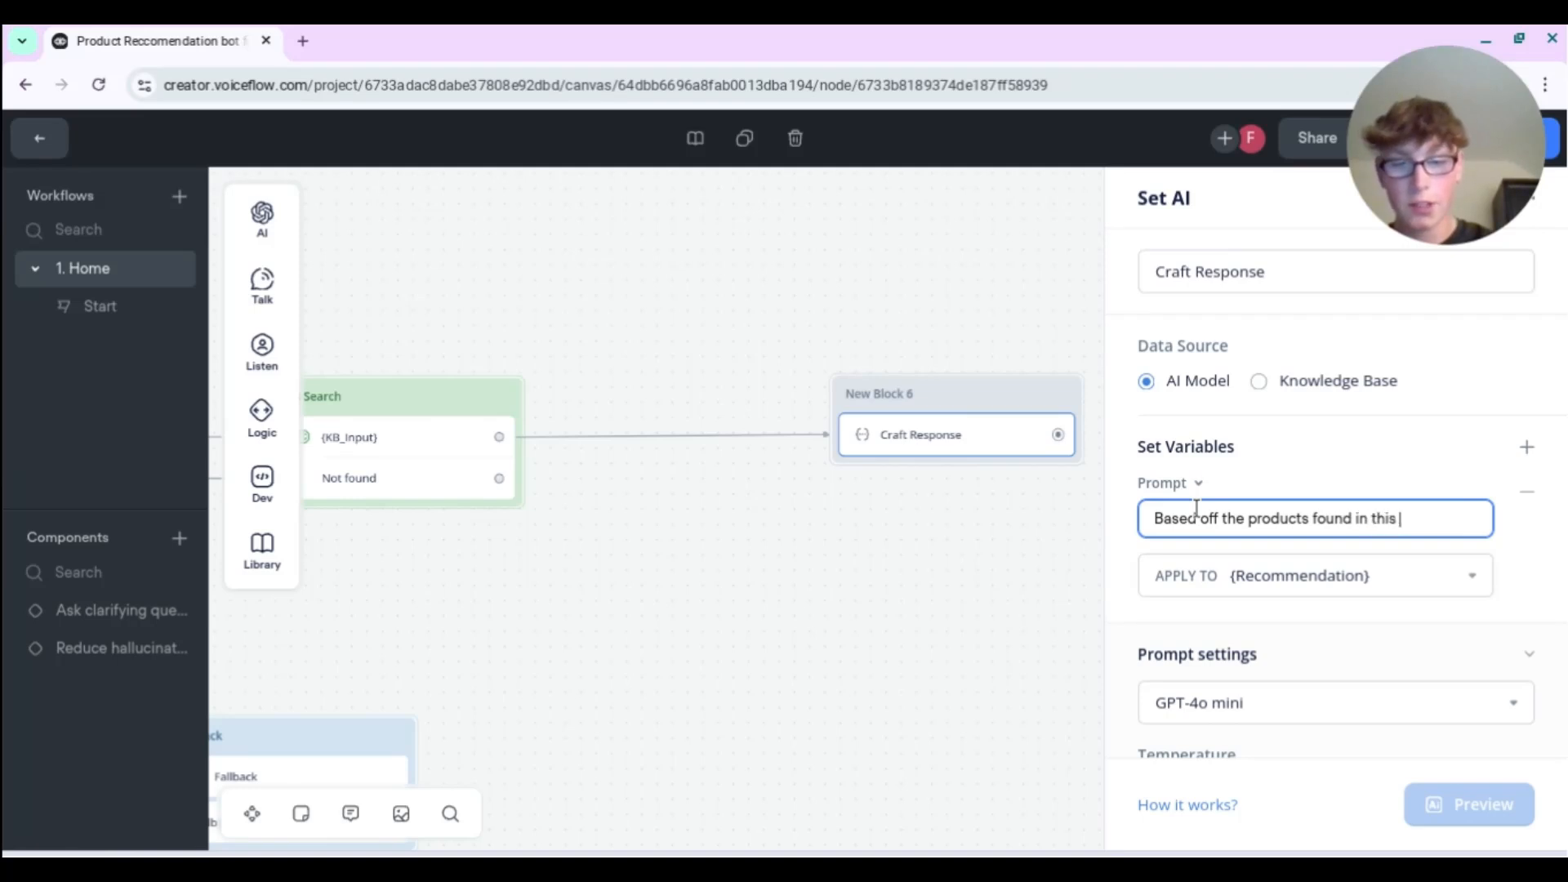
{"action": "key", "text": "BackSpace"}
{"action": "key", "text": "BackSpace"}
{"action": "key", "text": "BackSpace"}
{"action": "key", "text": "BackSpace"}
{"action": "key", "text": "BackSpace"}
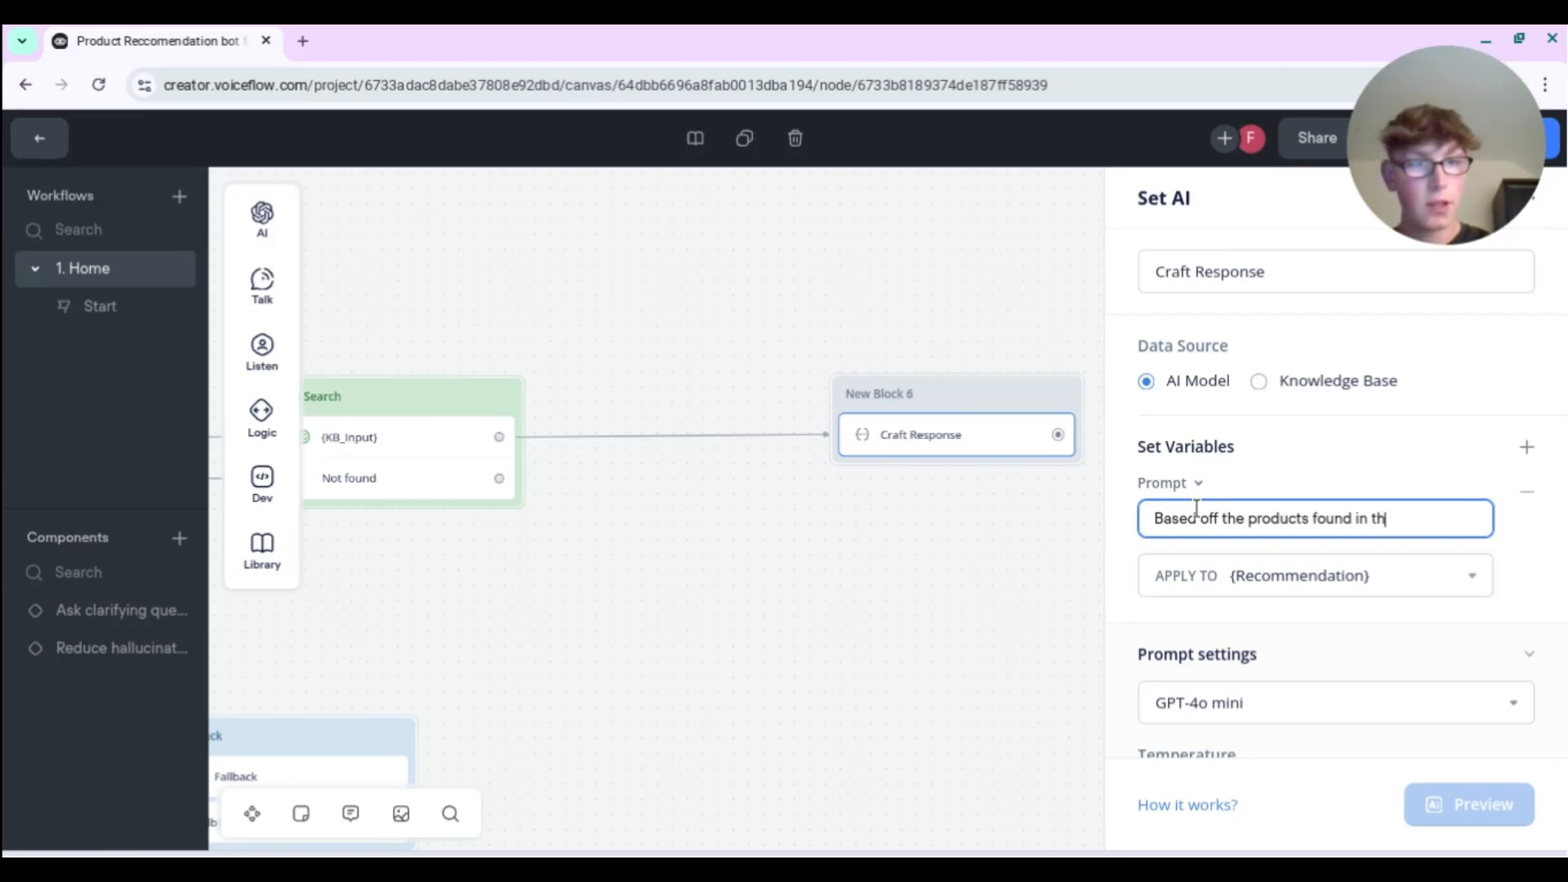
{"action": "type", "text": "ese chunks"}
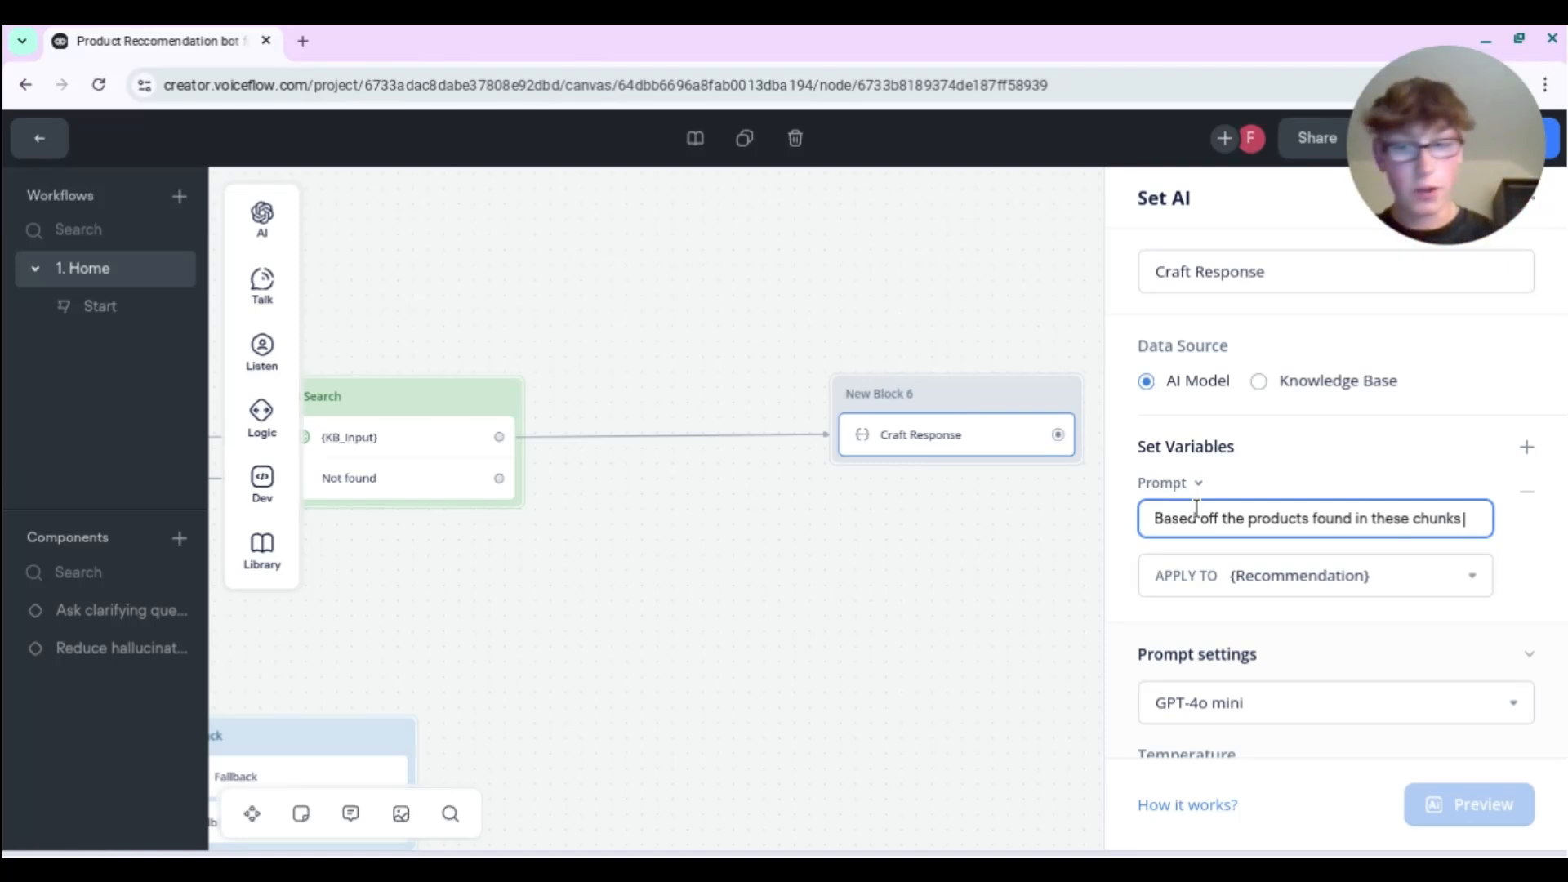
{"action": "type", "text": ":"}
{"action": "key", "text": "Return"}
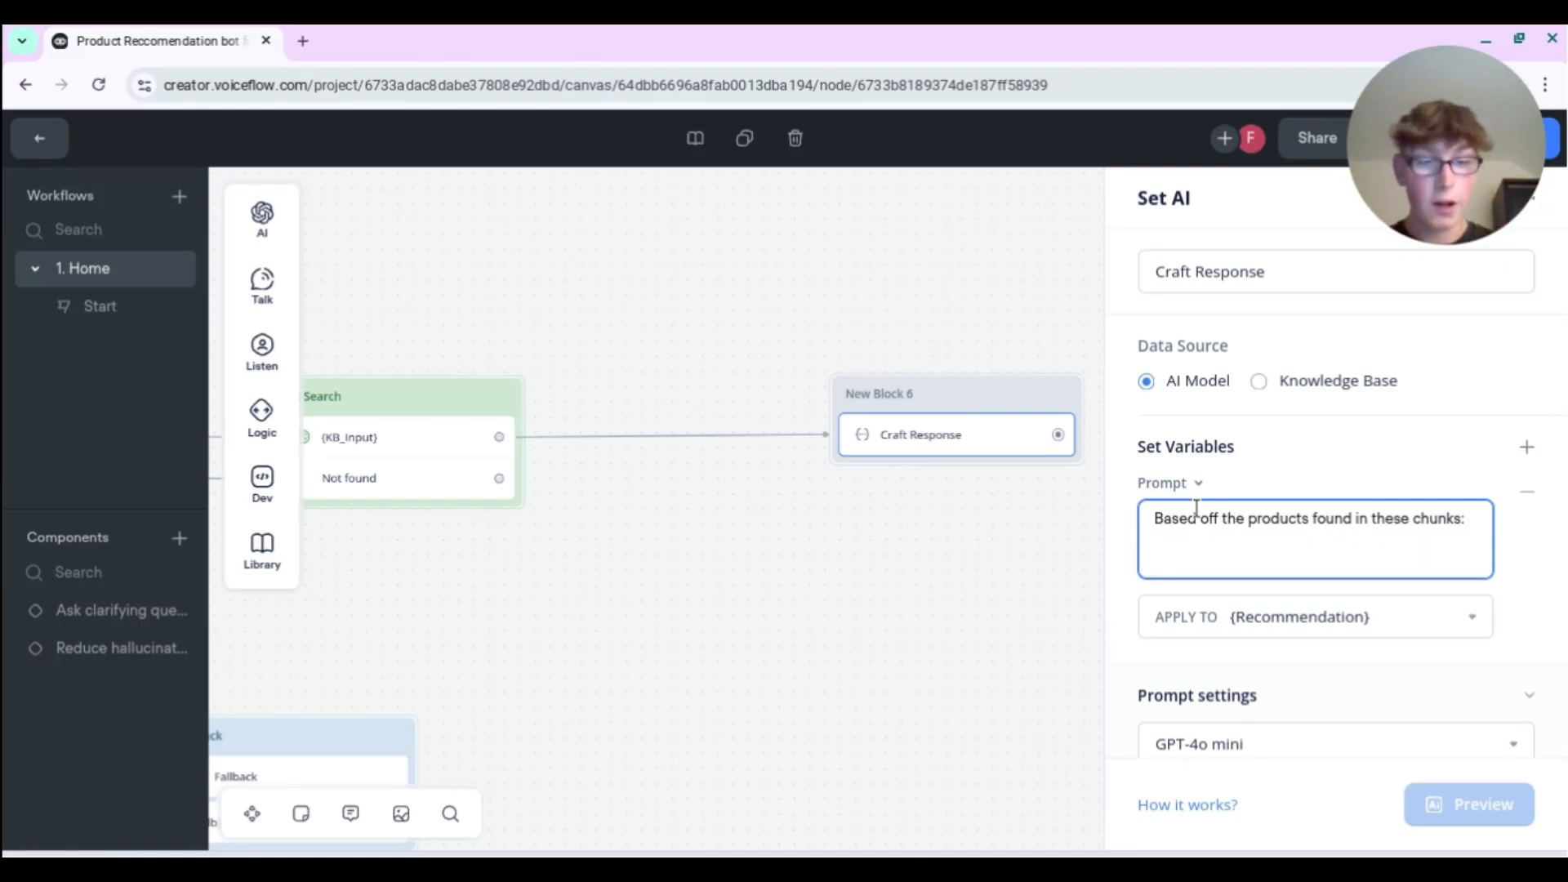
- Insert the {KB_response} variable below the prompt's opening line and enclose it in double quotation marks
{"action": "type", "text": "{"}
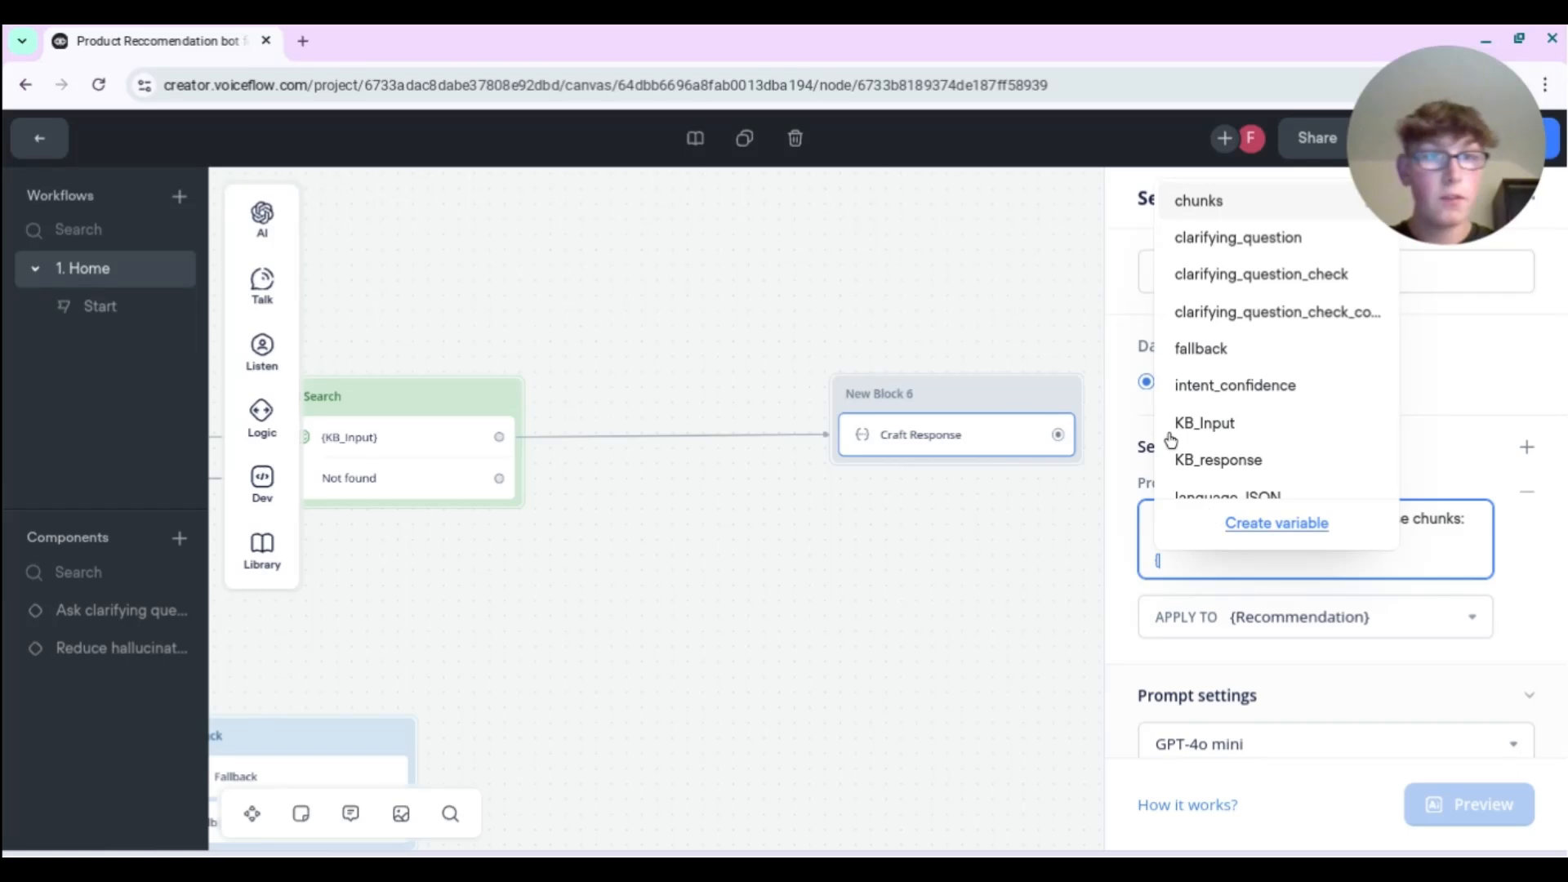
{"action": "left_click", "coordinate": [1278, 462]}
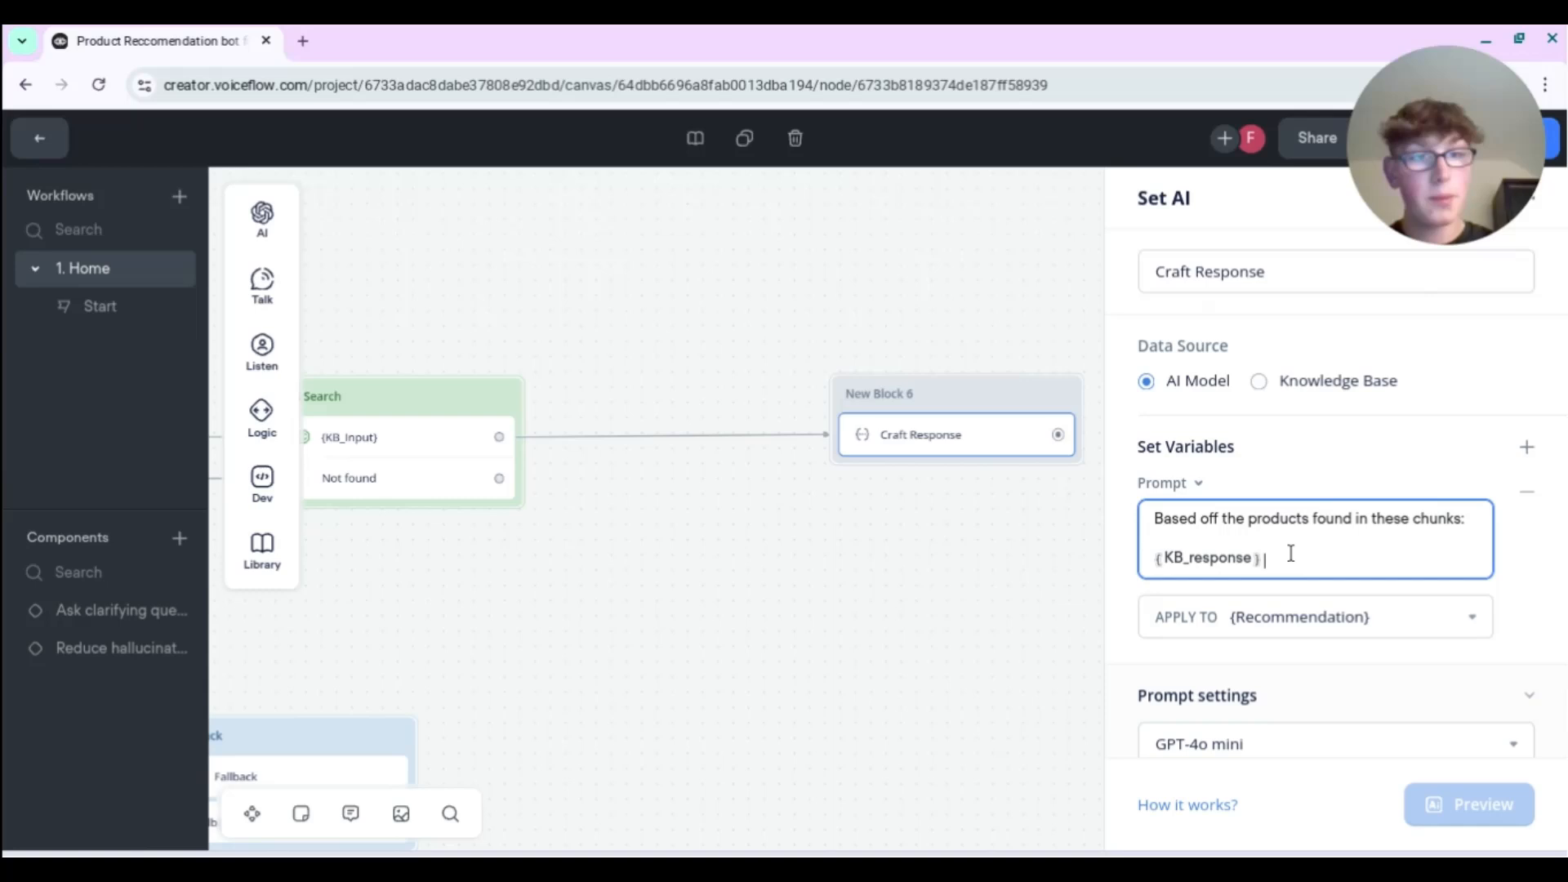
{"action": "key", "text": "Left"}
{"action": "key", "text": "Left"}
{"action": "key", "text": "Left"}
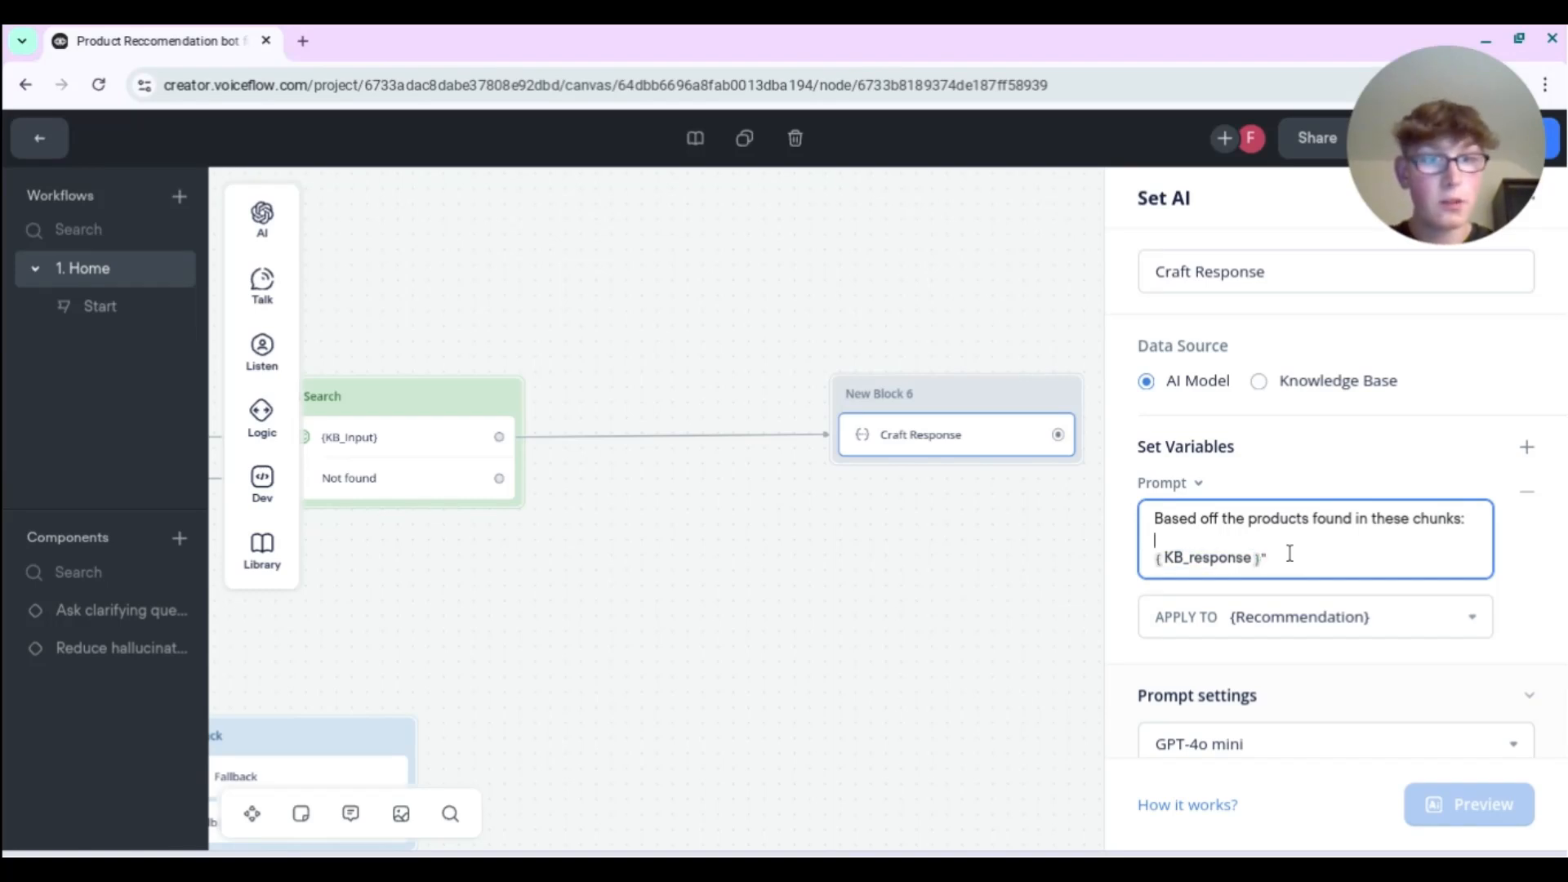
{"action": "type", "text": "\""}
{"action": "key", "text": "Right"}
{"action": "key", "text": "Right"}
{"action": "key", "text": "Right"}
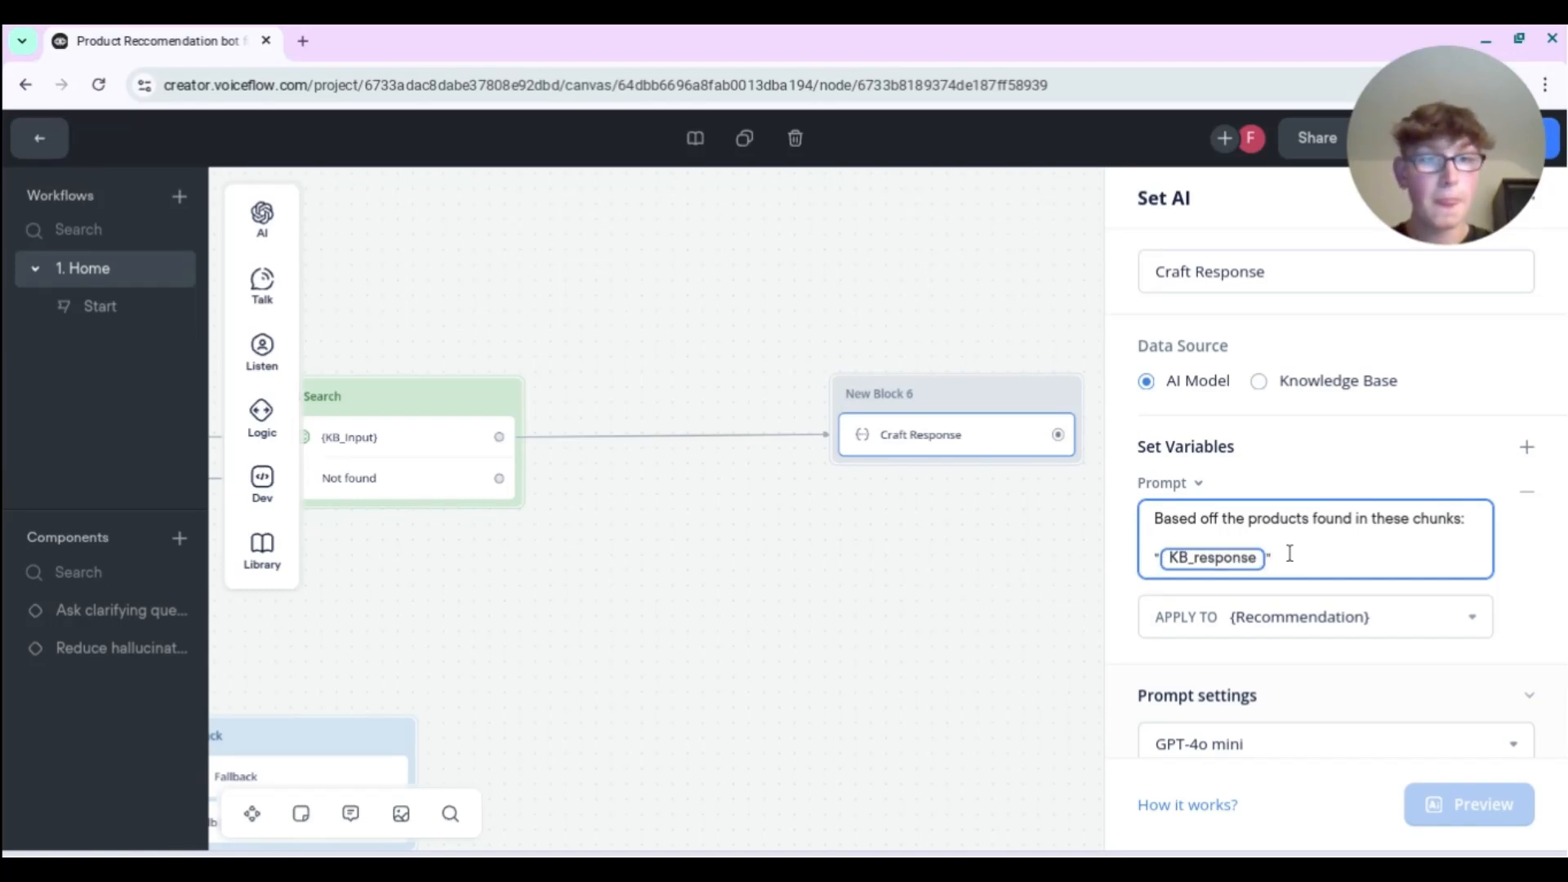
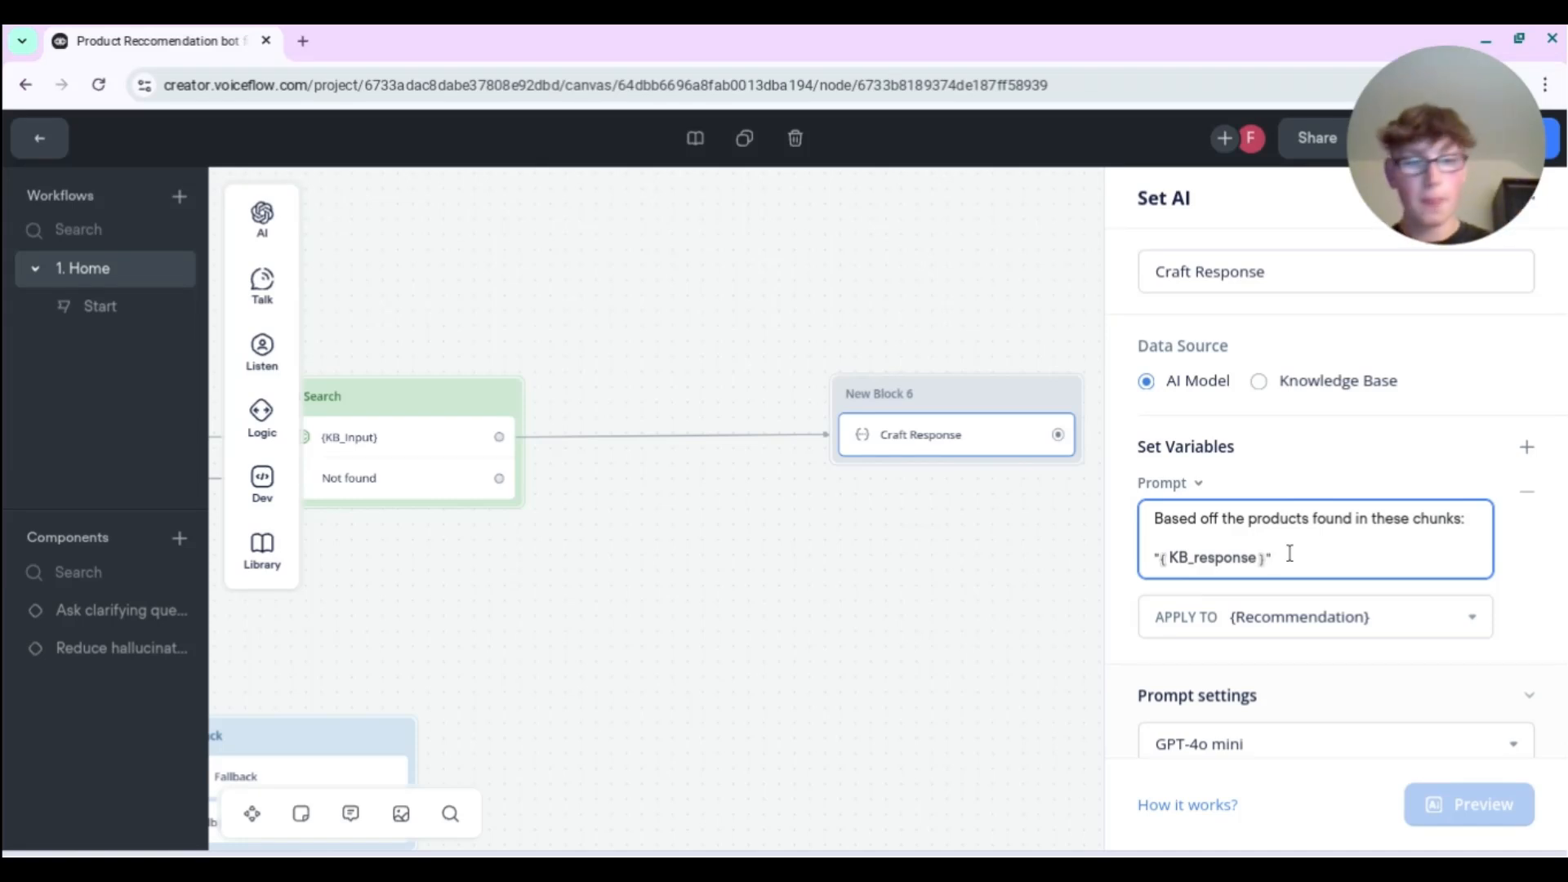
- Start a new paragraph below the quoted {KB_response} variable in the Craft Response prompt with "Recommend an item from these chunks that"
{"action": "key", "text": "Return"}
{"action": "key", "text": "Return"}
{"action": "type", "text": "Recommend"}
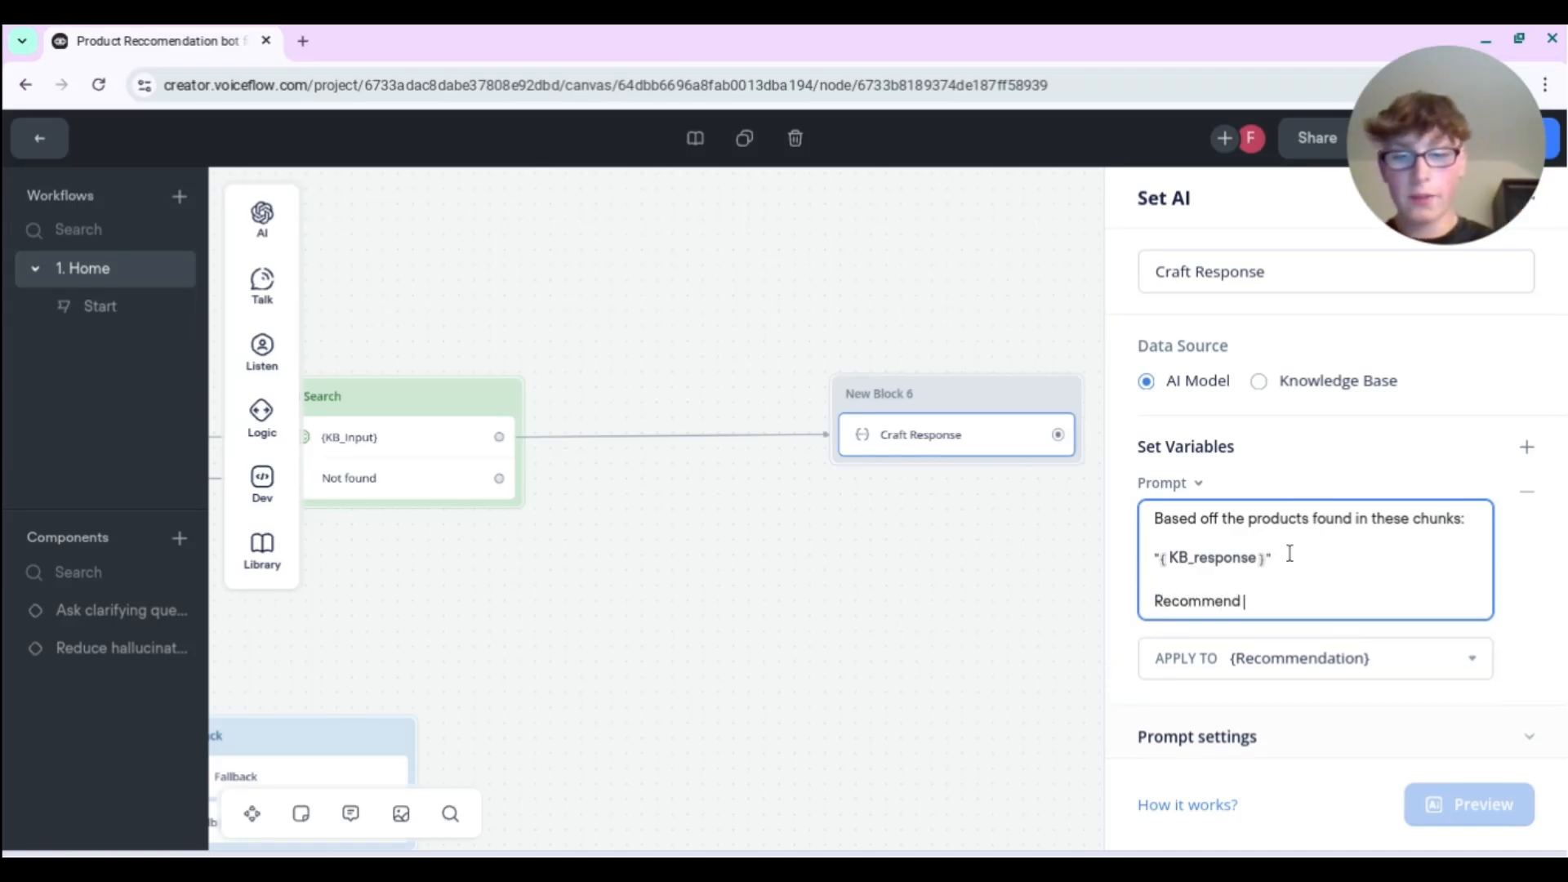
{"action": "type", "text": " an item fr"}
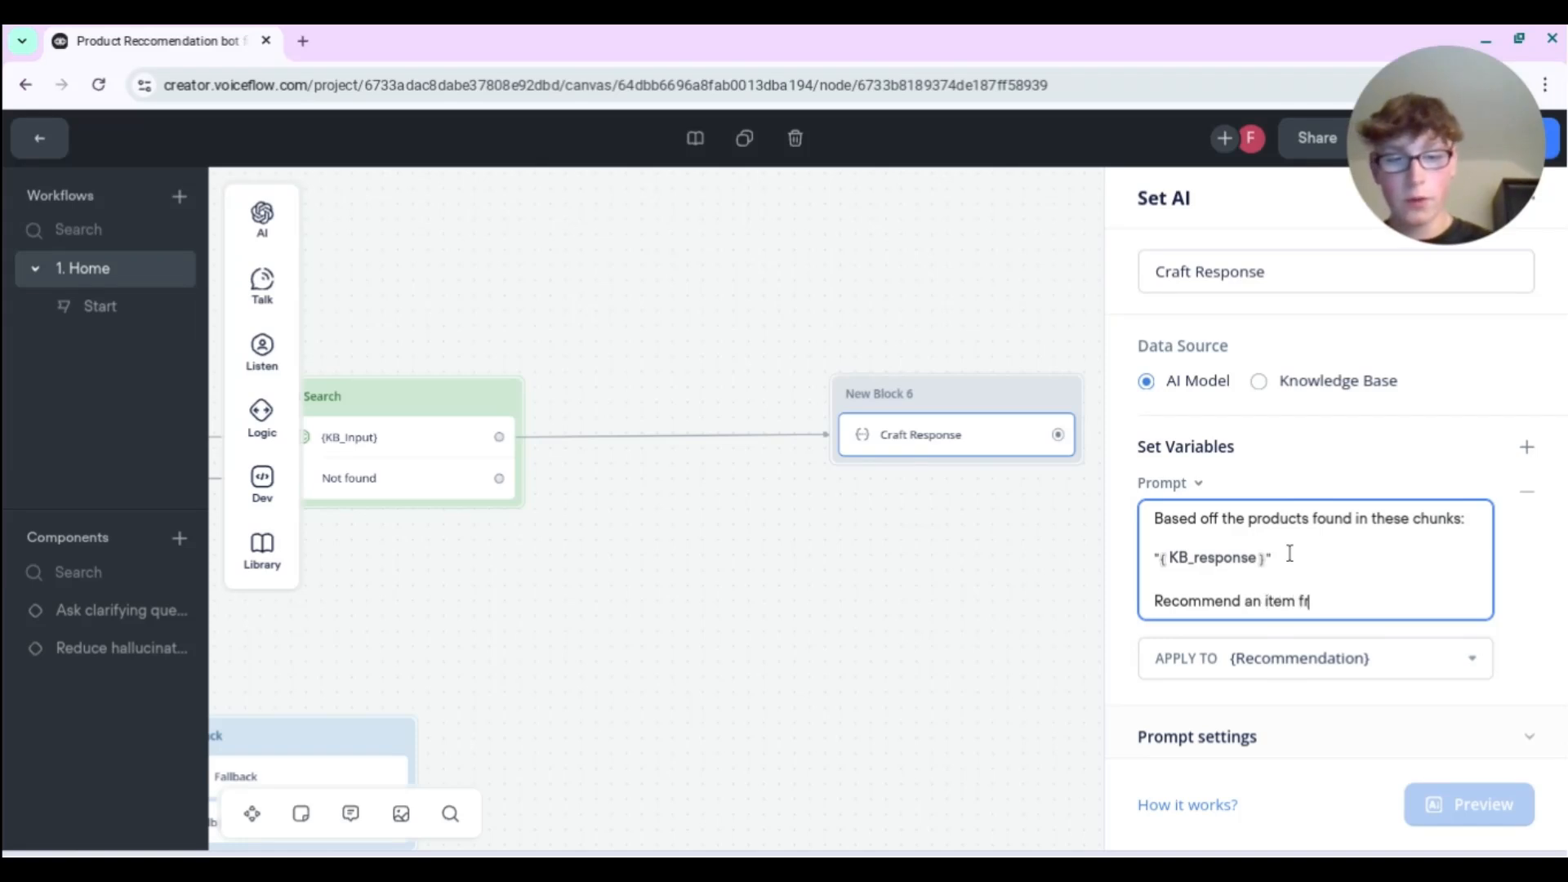
{"action": "type", "text": "om these chunks "}
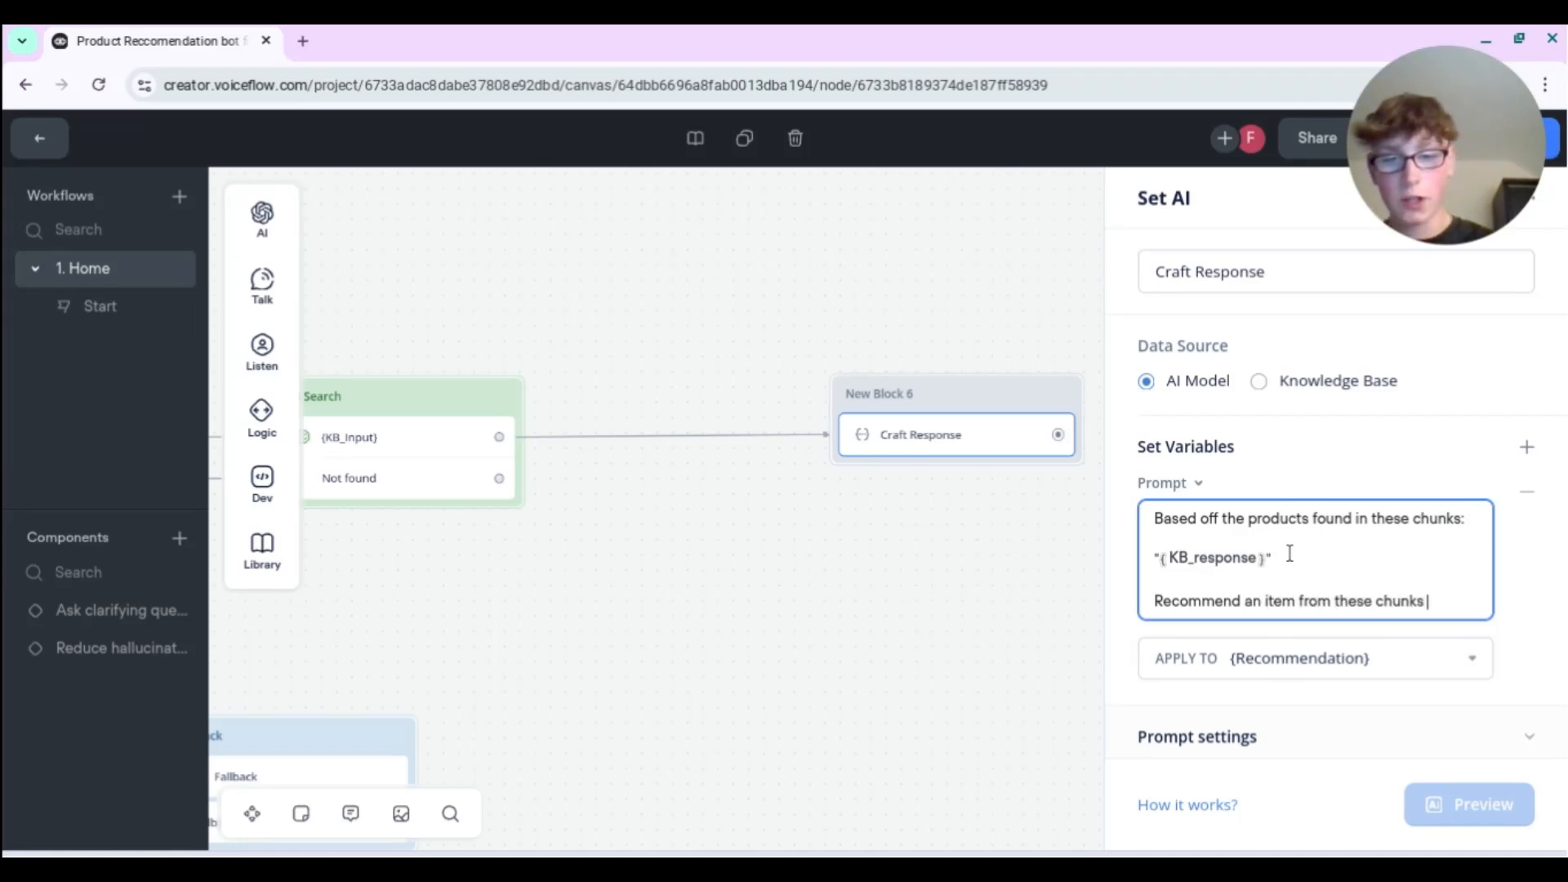
{"action": "type", "text": "that are "}
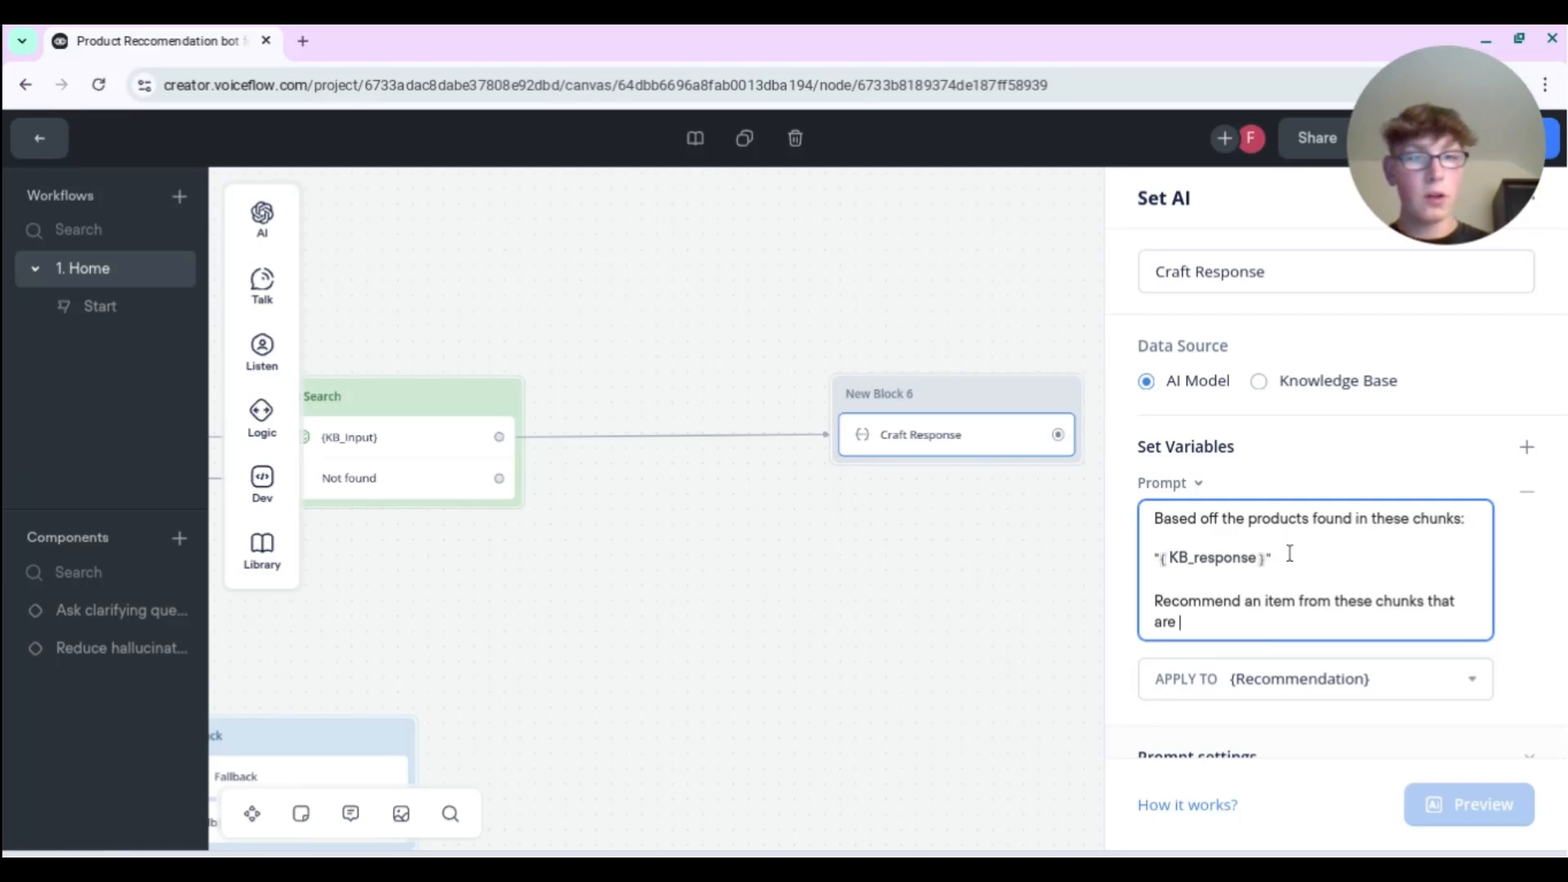
{"action": "type", "text": "closely res"}
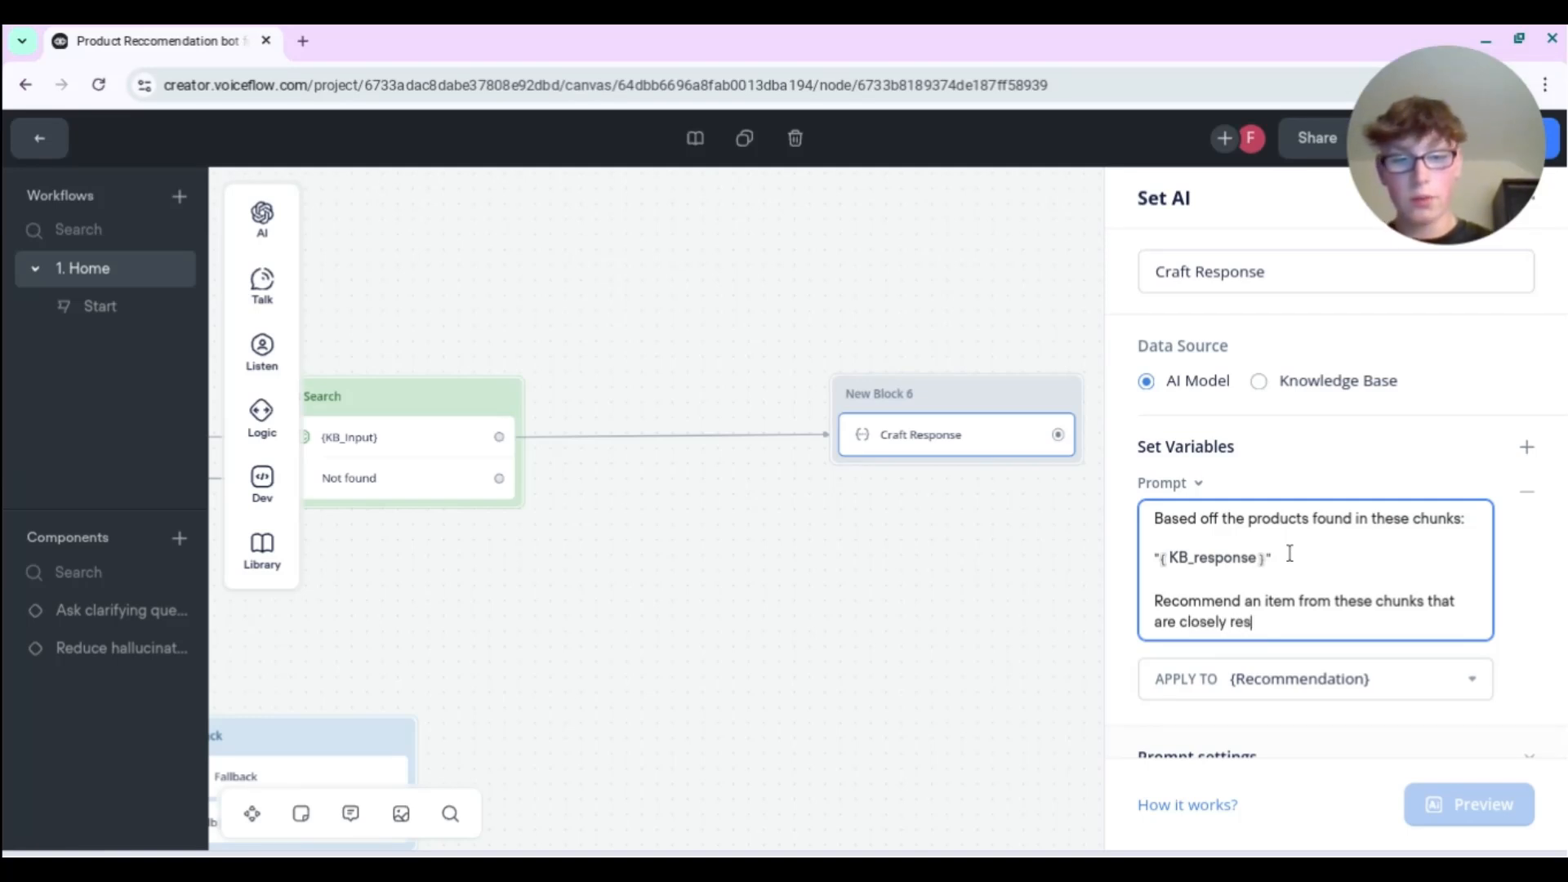
{"action": "type", "text": "s"}
{"action": "key", "text": "BackSpace"}
{"action": "key", "text": "BackSpace"}
{"action": "key", "text": "BackSpace"}
{"action": "key", "text": "BackSpace"}
{"action": "key", "text": "BackSpace"}
{"action": "key", "text": "BackSpace"}
{"action": "key", "text": "BackSpace"}
{"action": "key", "text": "BackSpace"}
{"action": "key", "text": "BackSpace"}
{"action": "key", "text": "BackSpace"}
{"action": "key", "text": "BackSpace"}
{"action": "key", "text": "BackSpace"}
{"action": "key", "text": "BackSpace"}
{"action": "key", "text": "BackSpace"}
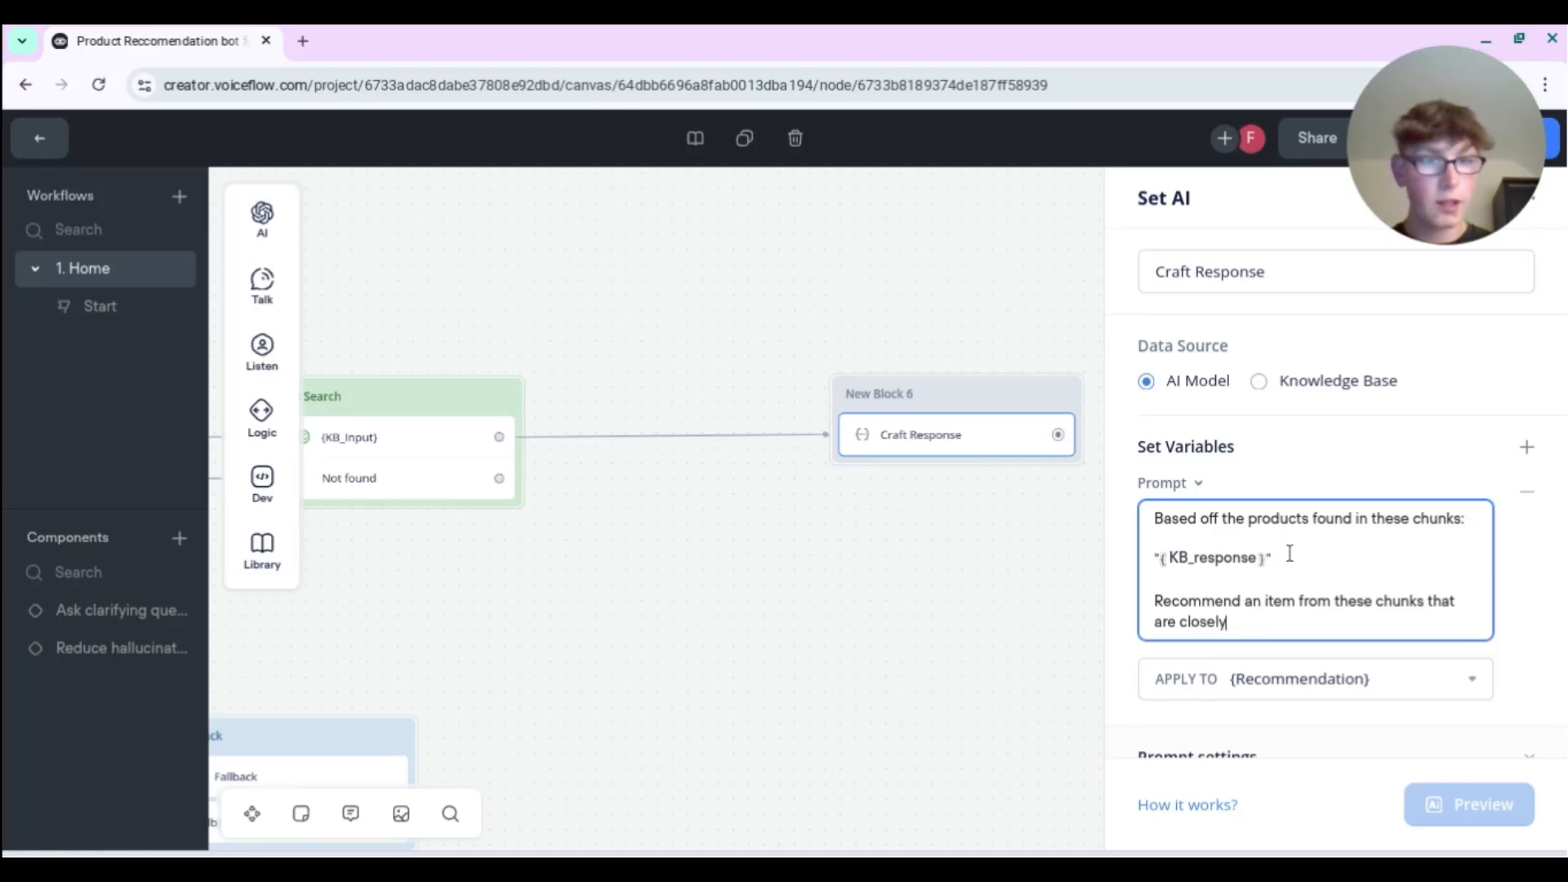
{"action": "key", "text": "BackSpace"}
{"action": "key", "text": "BackSpace"}
- Continue the recommendation sentence with "closely ressemble this inour from the user:"
{"action": "type", "text": "closel"}
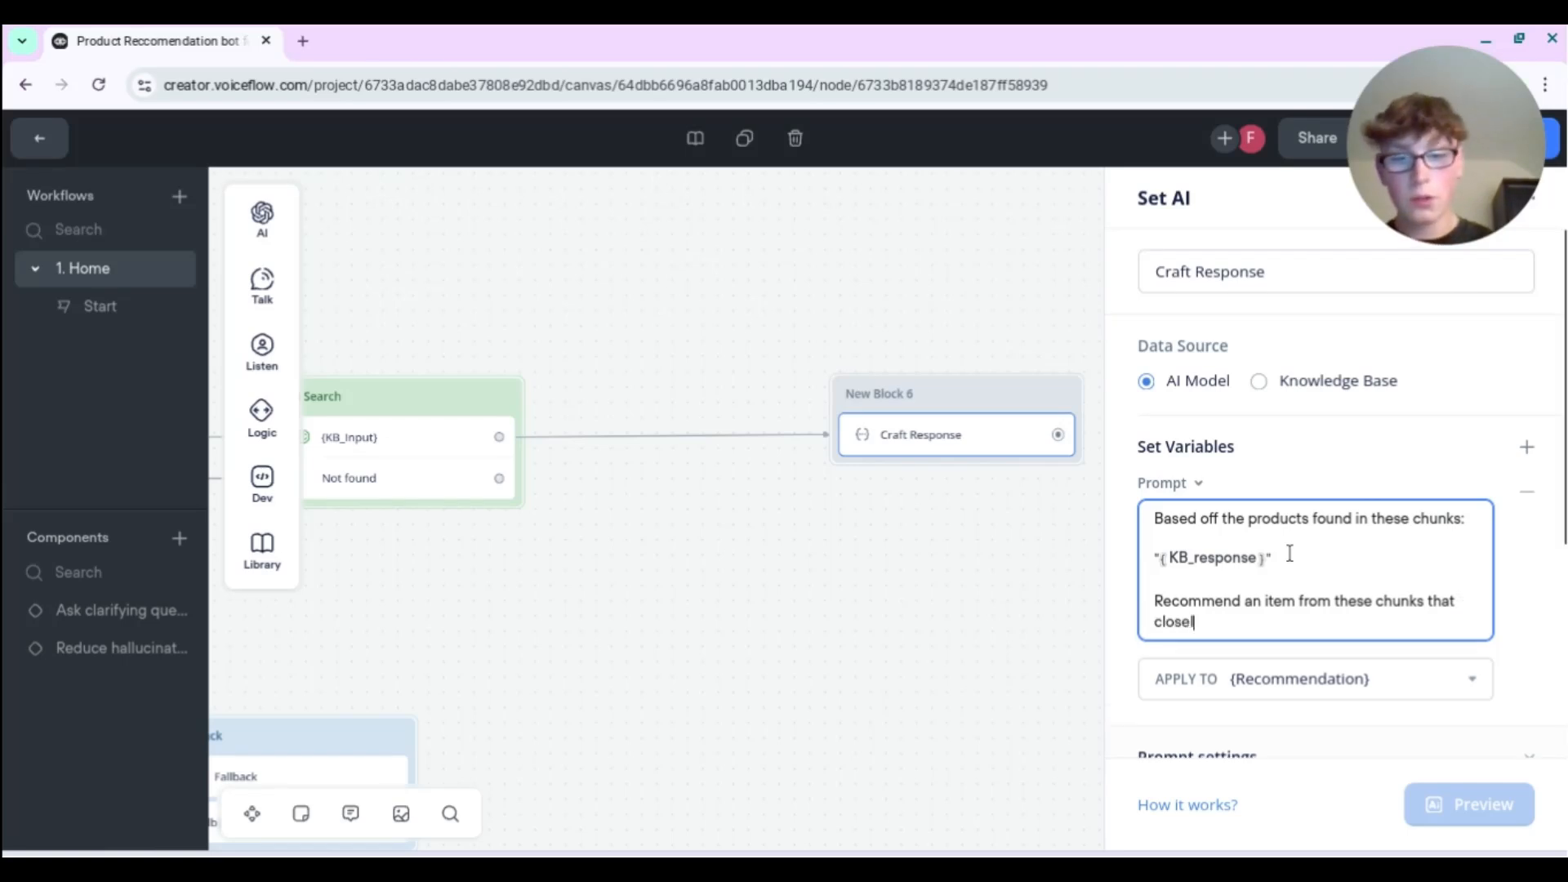
{"action": "type", "text": "y ressemble"}
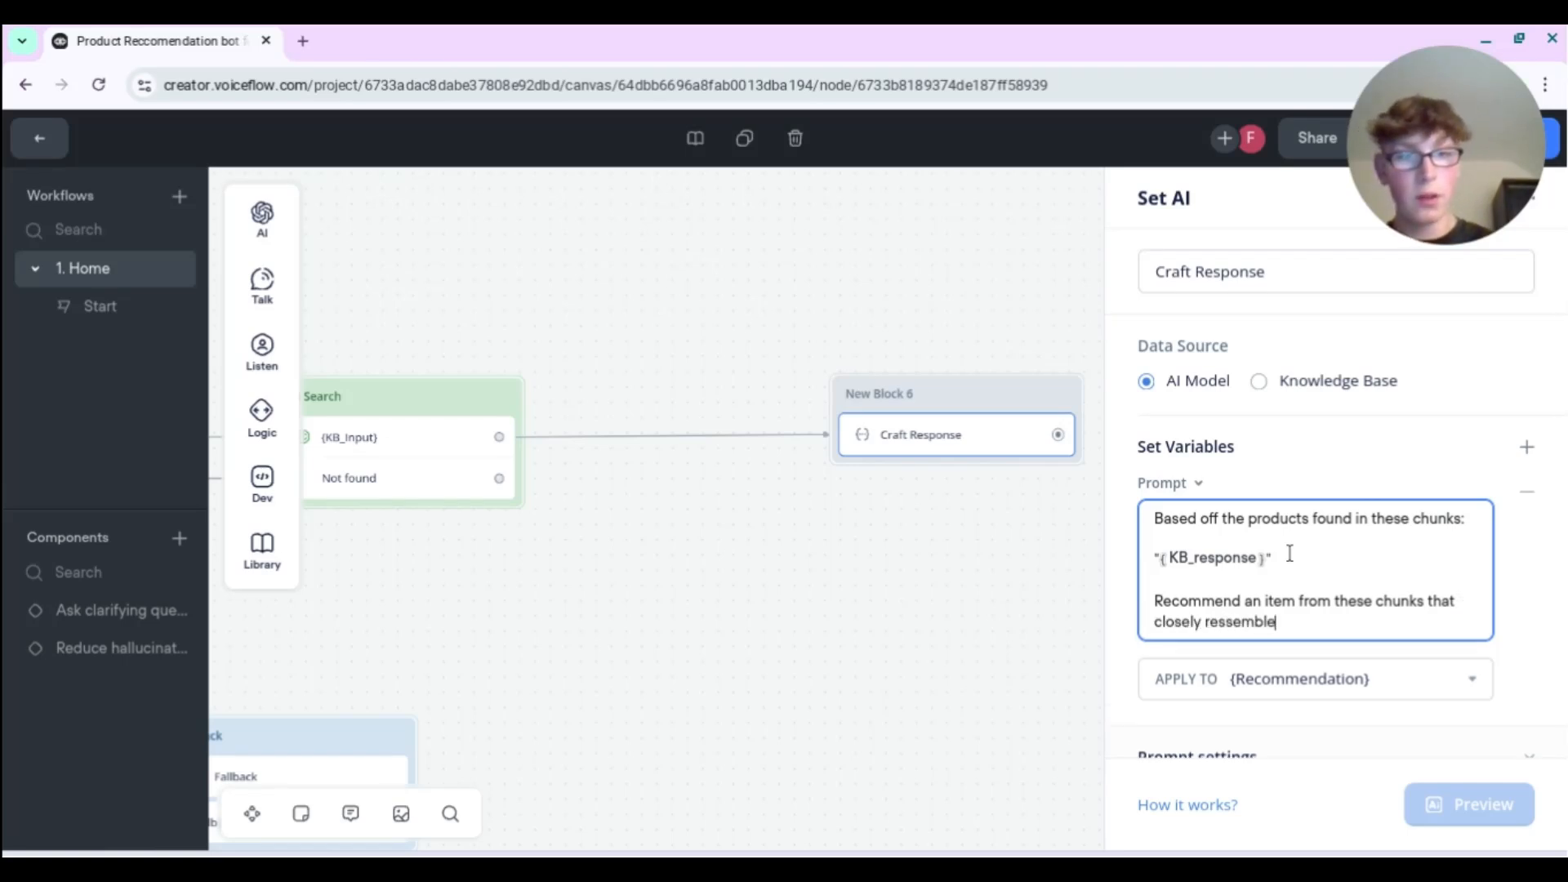
{"action": "type", "text": " this in"}
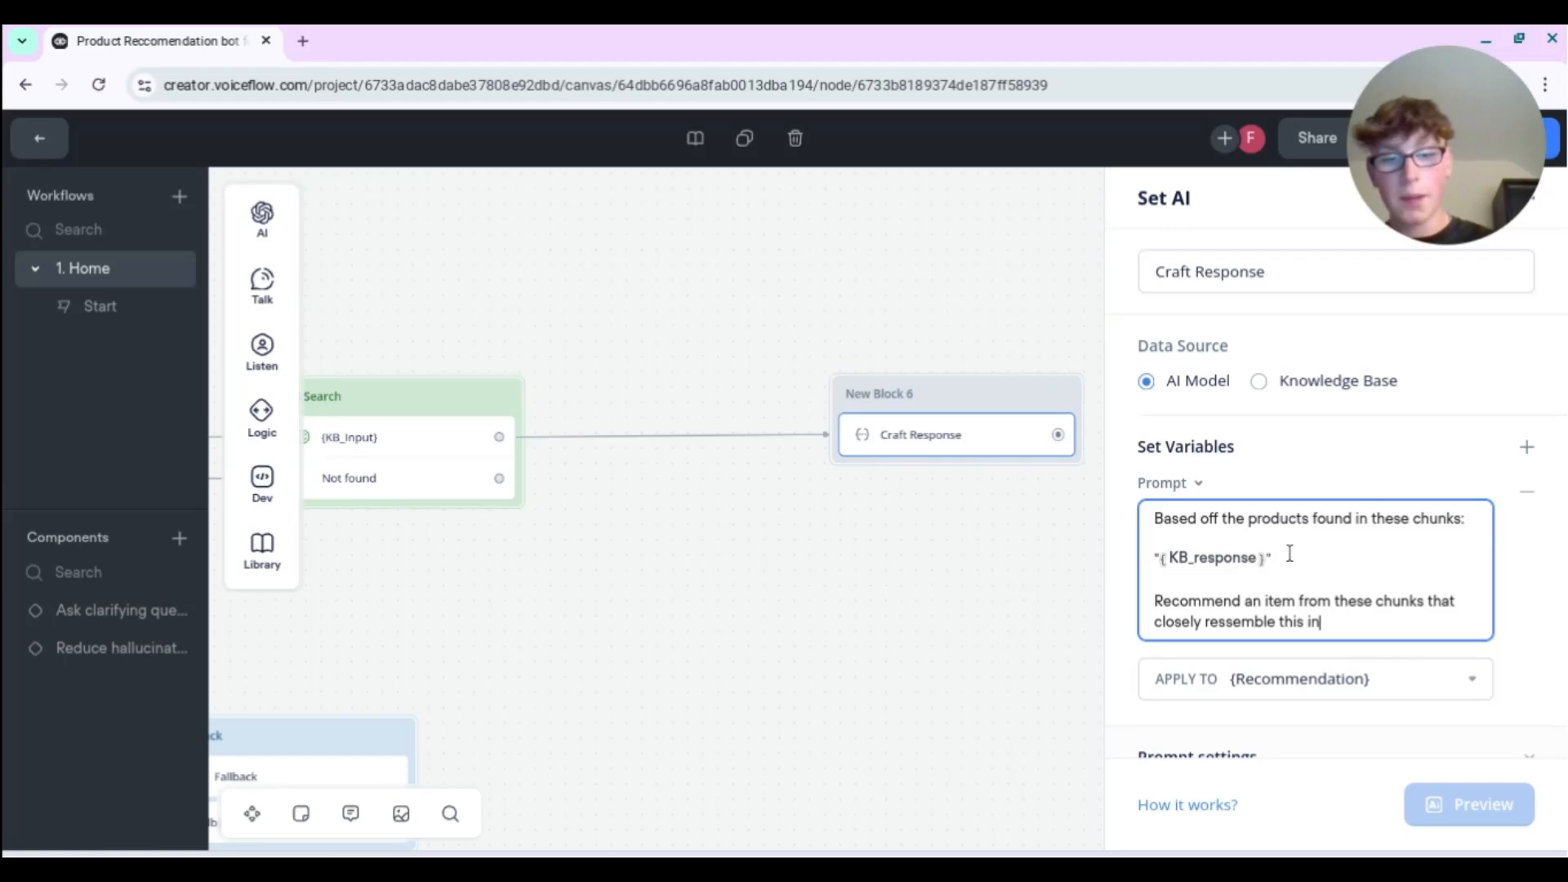
{"action": "type", "text": "our from the user"}
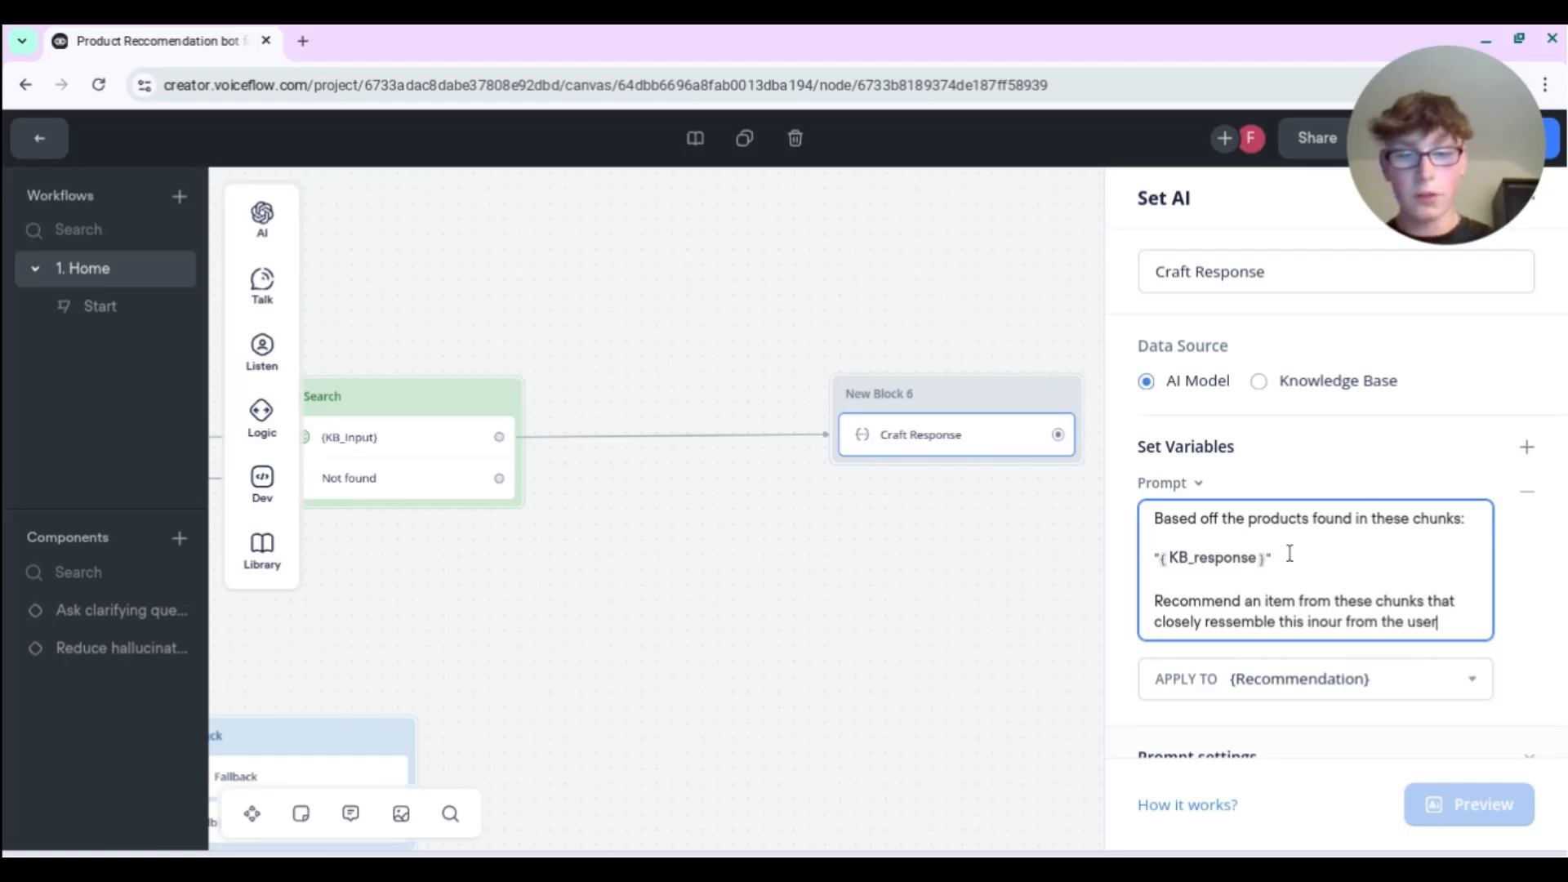
{"action": "type", "text": ":"}
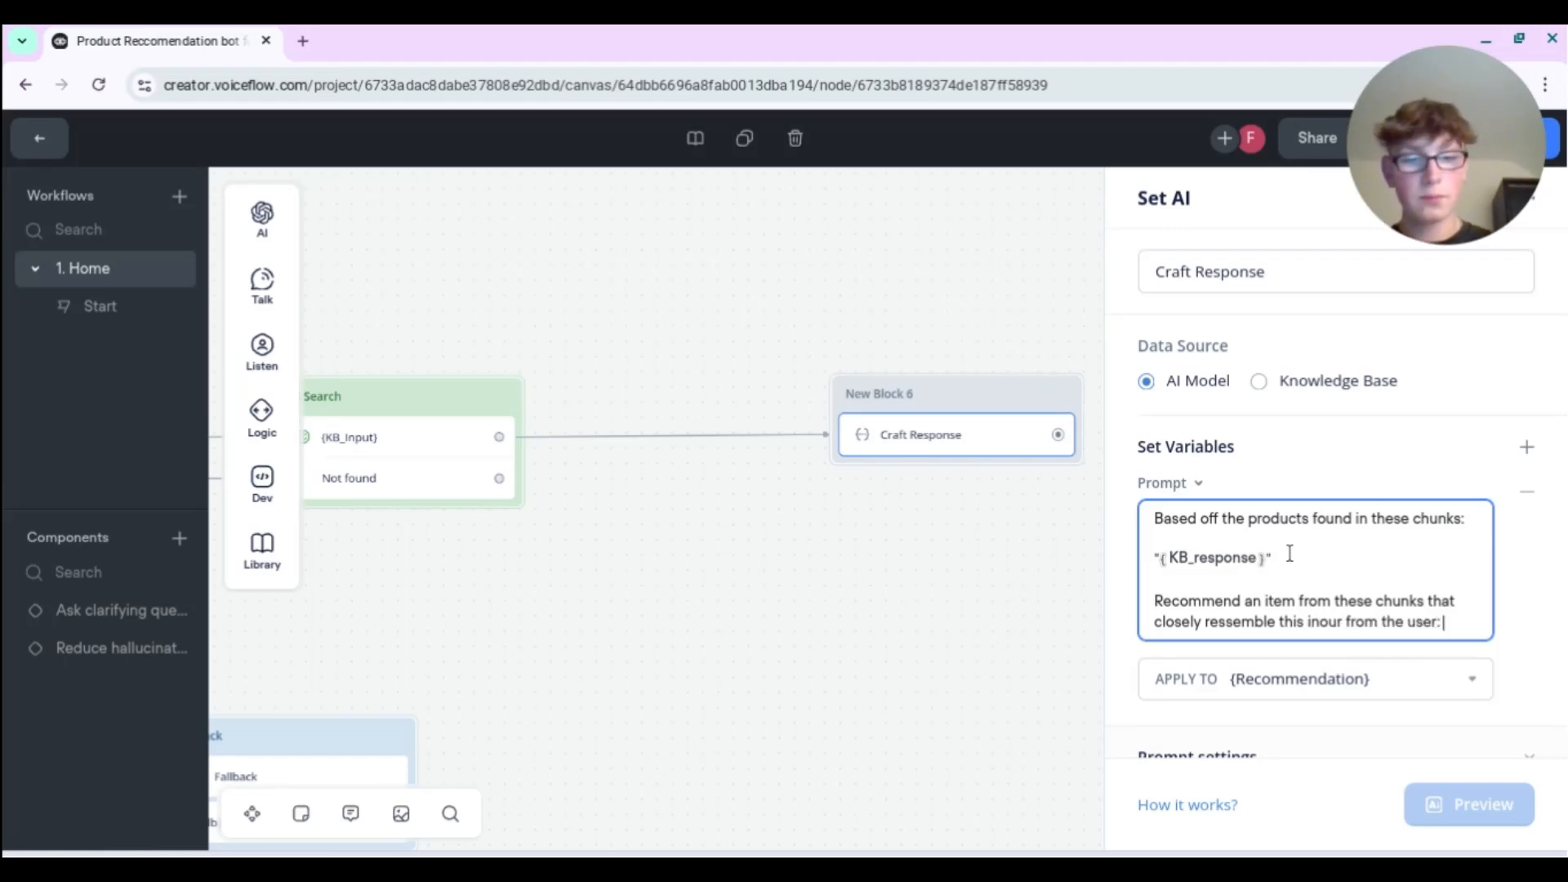
{"action": "type", "text": " \"{"}
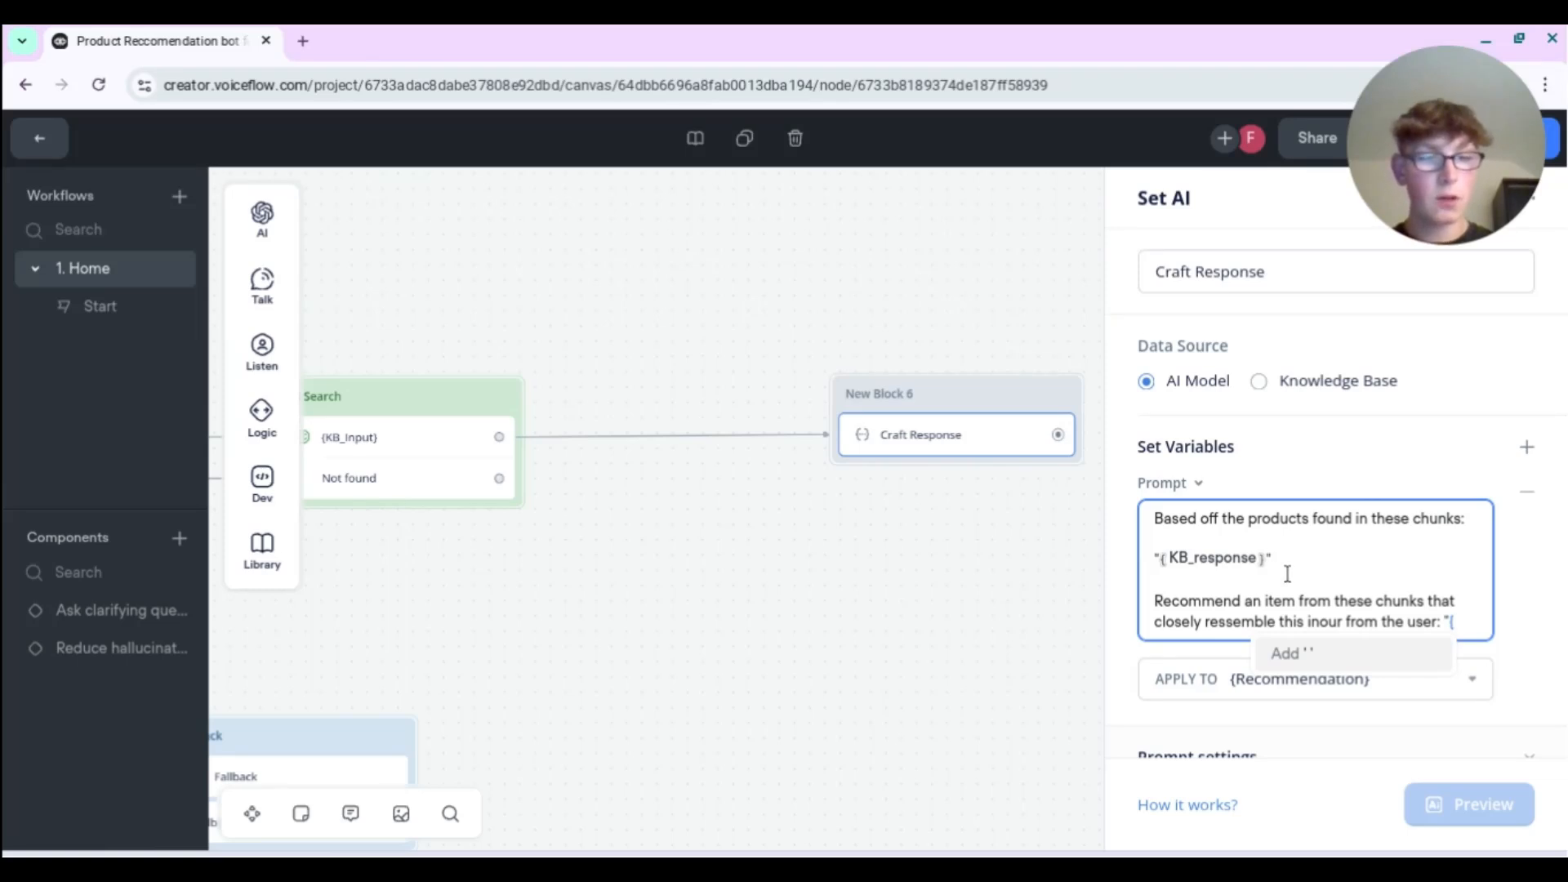
{"action": "key", "text": "BackSpace"}
{"action": "key", "text": "BackSpace"}
{"action": "key", "text": "BackSpace"}
{"action": "type", "text": "{P"}
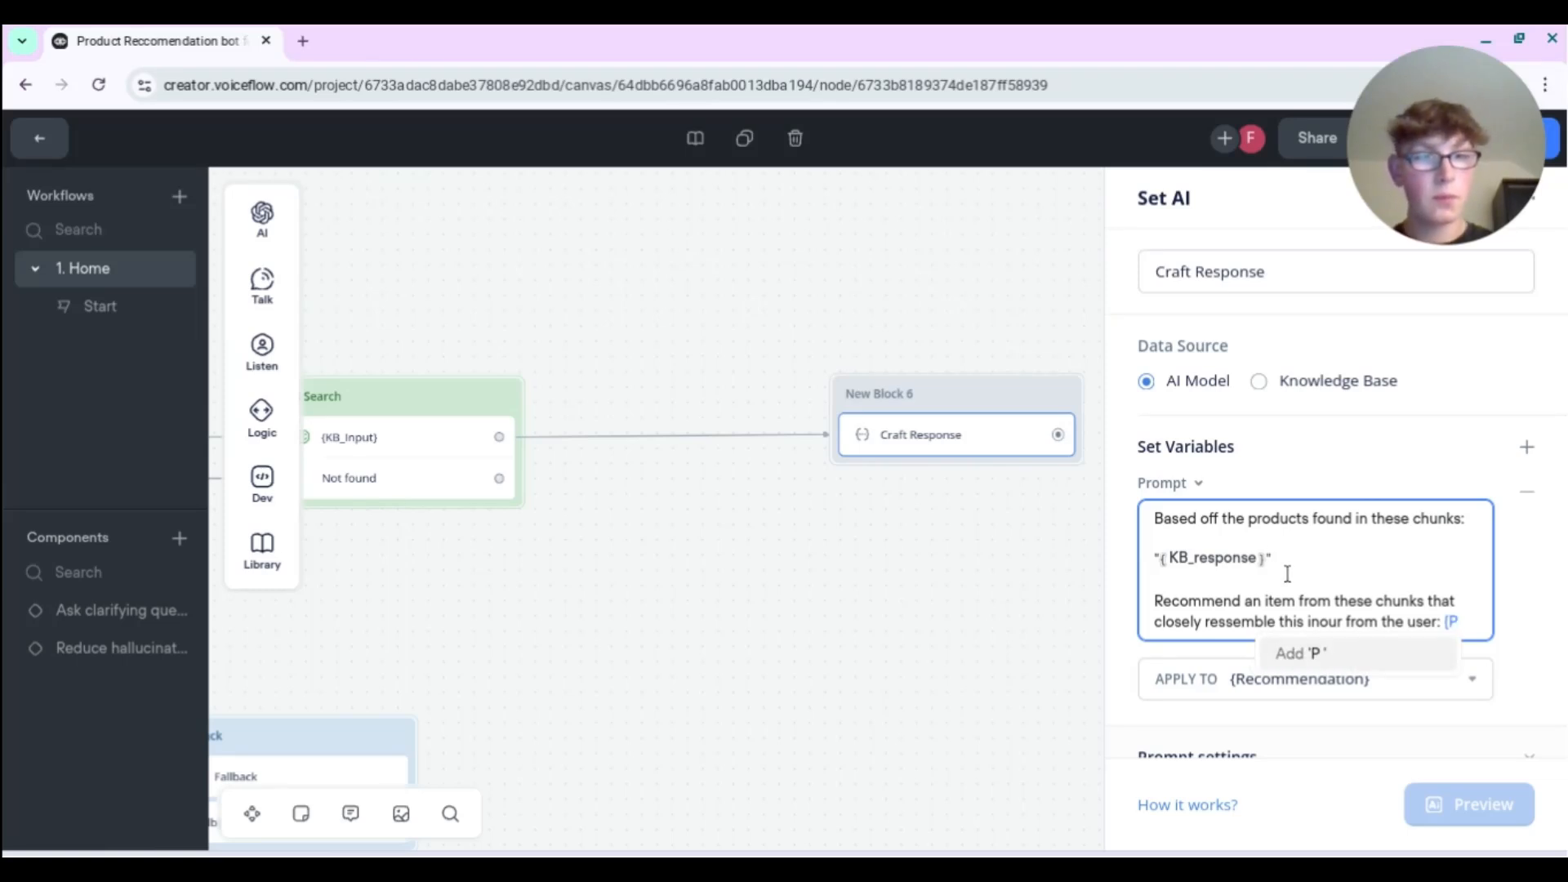
{"action": "key", "text": "BackSpace"}
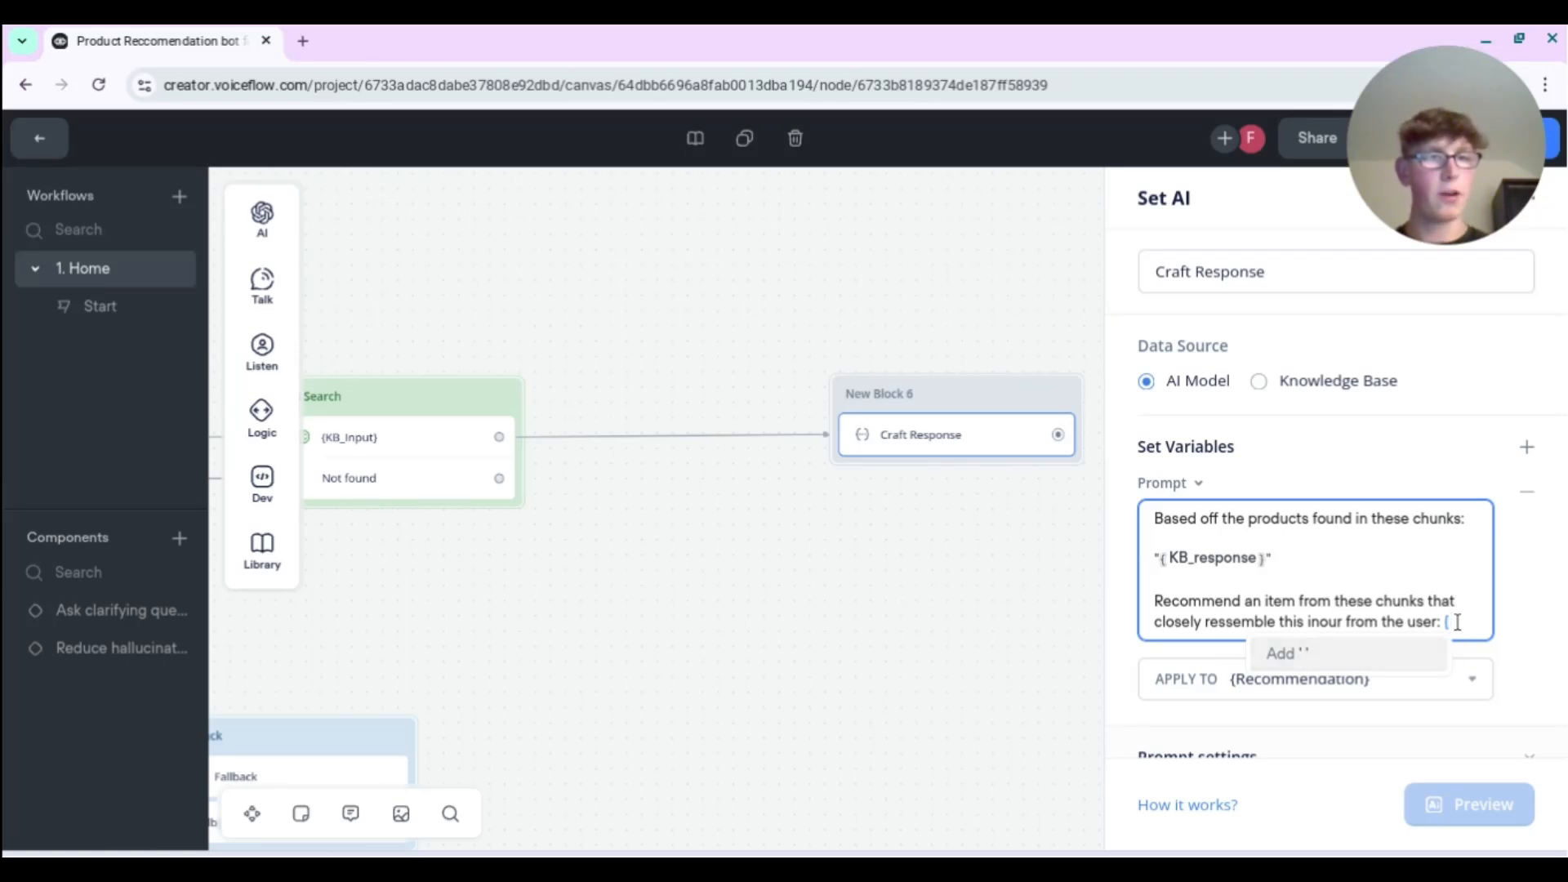
{"action": "key", "text": "BackSpace"}
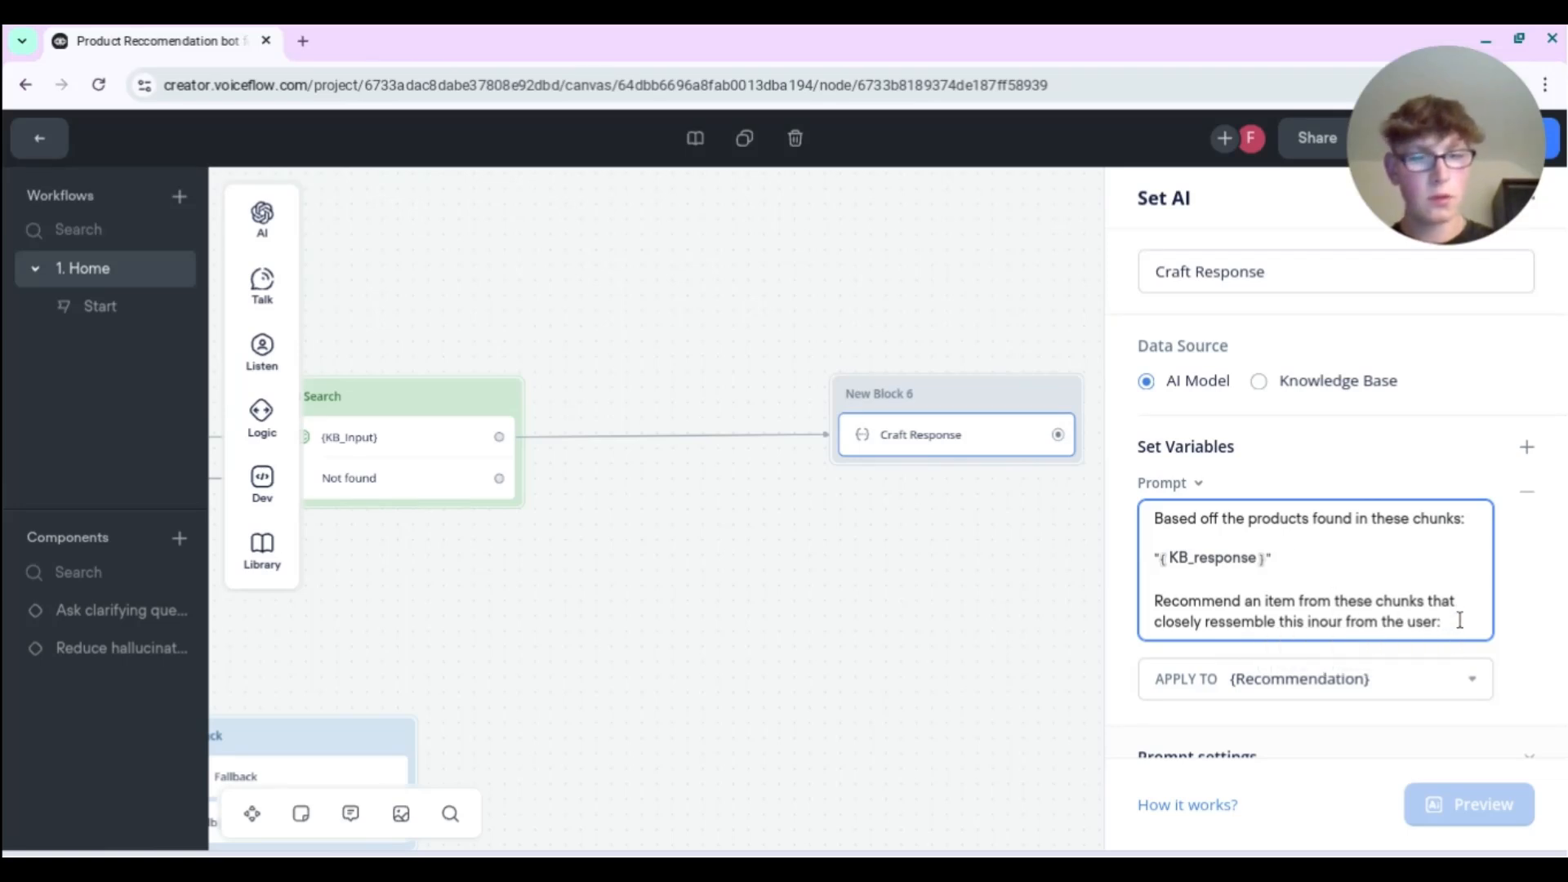
- Remove the colon after "user" and insert the {what_the_user_wants} variable at the end of the recommendation sentence
{"action": "type", "text": "{"}
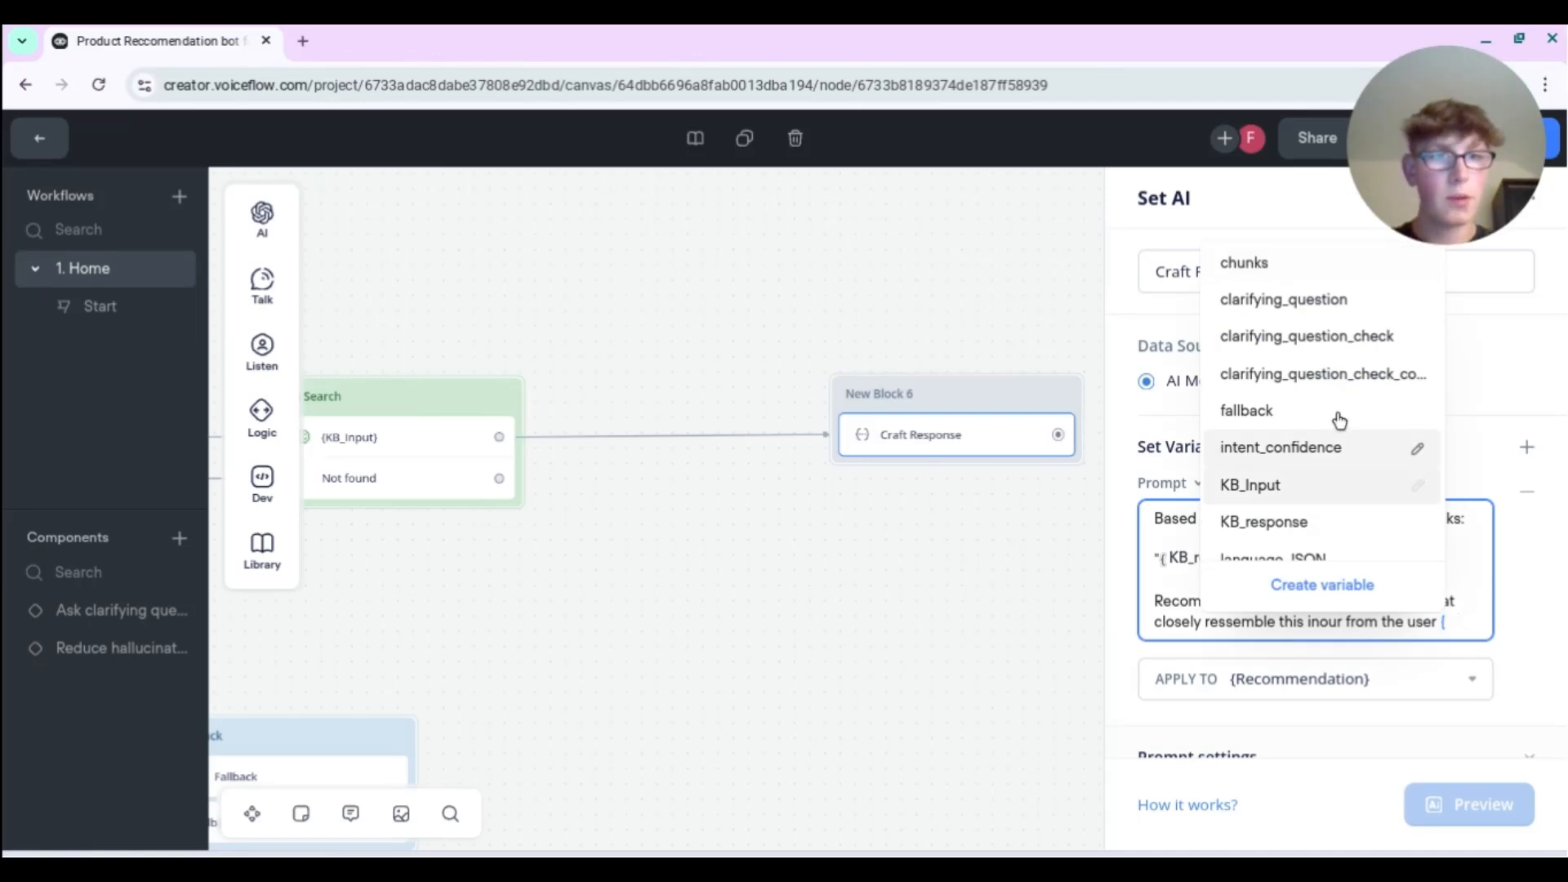
{"action": "scroll", "coordinate": [1286, 446], "scroll_direction": "down", "scroll_amount": 5}
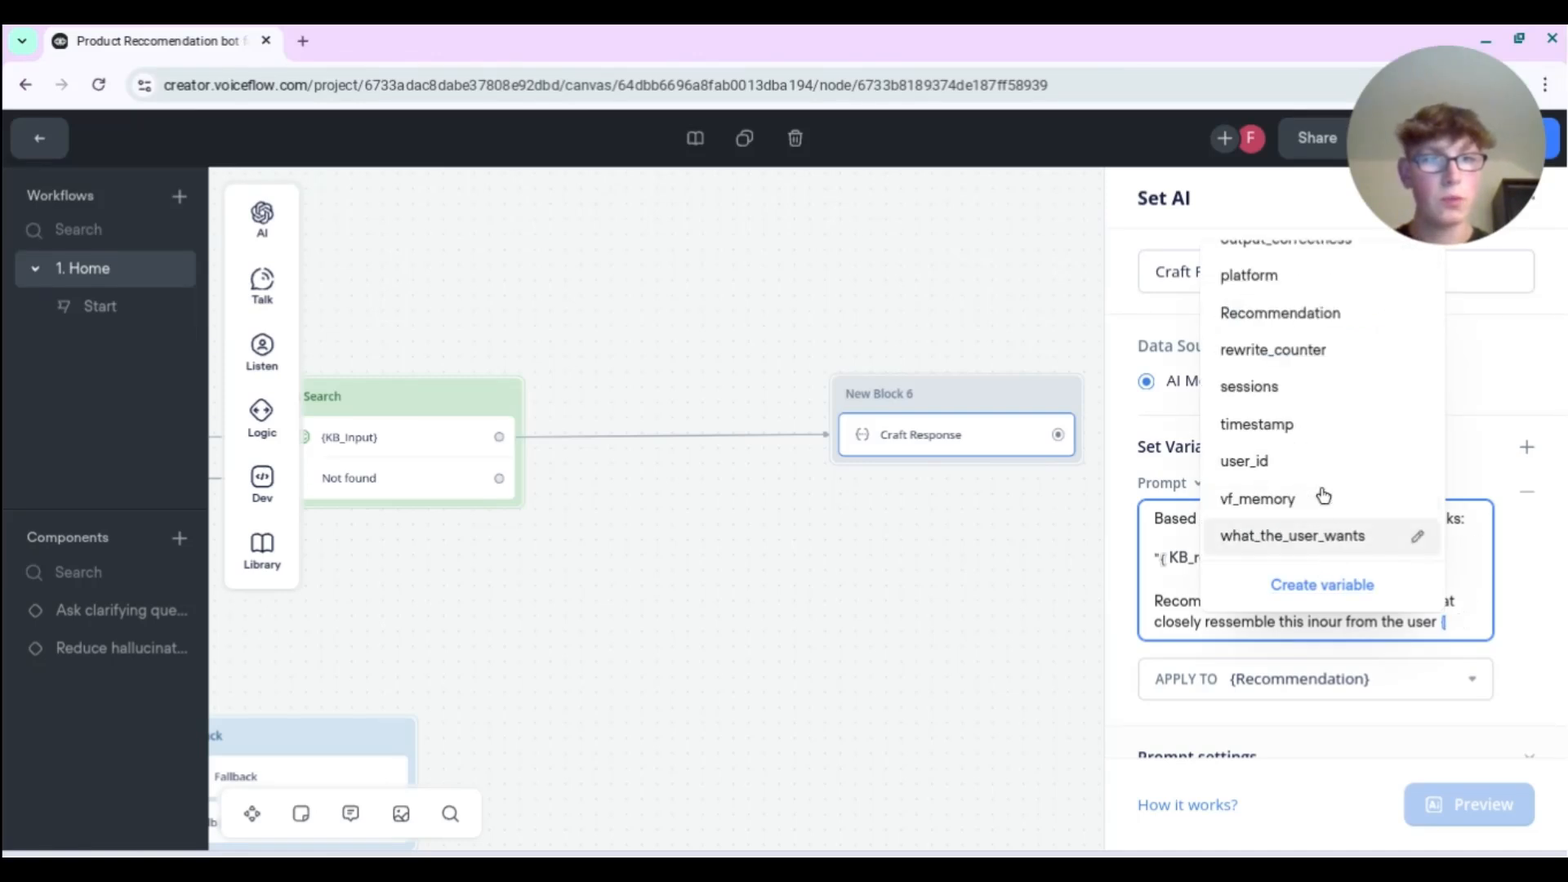
{"action": "scroll", "coordinate": [1307, 498], "scroll_direction": "up", "scroll_amount": 6}
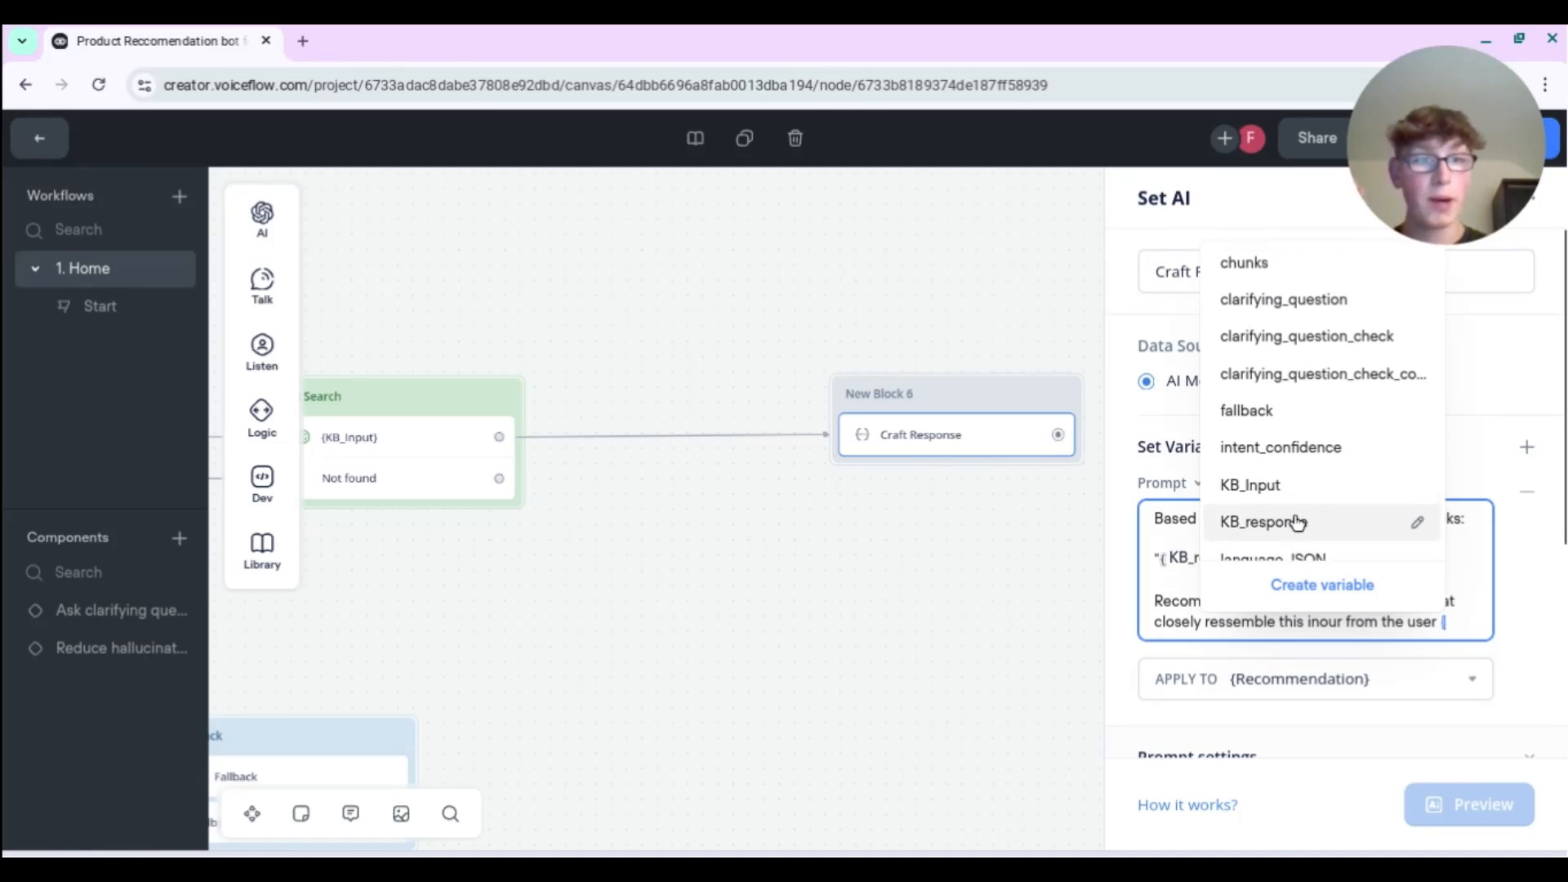
{"action": "scroll", "coordinate": [1297, 523], "scroll_direction": "down", "scroll_amount": 2}
{"action": "scroll", "coordinate": [1307, 515], "scroll_direction": "down", "scroll_amount": 2}
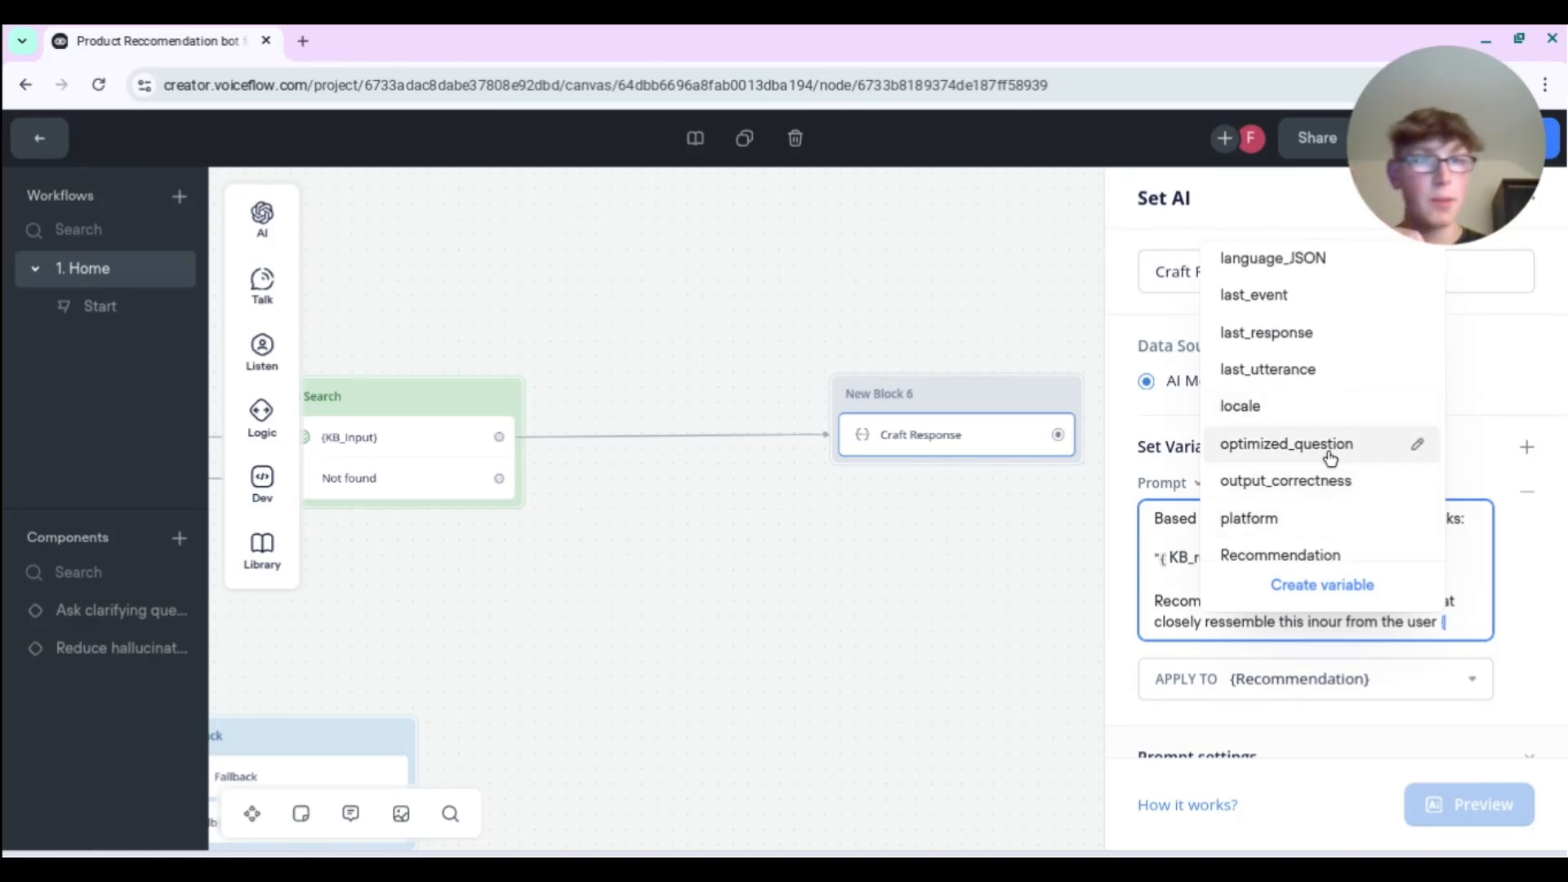
{"action": "scroll", "coordinate": [1323, 454], "scroll_direction": "up", "scroll_amount": 4}
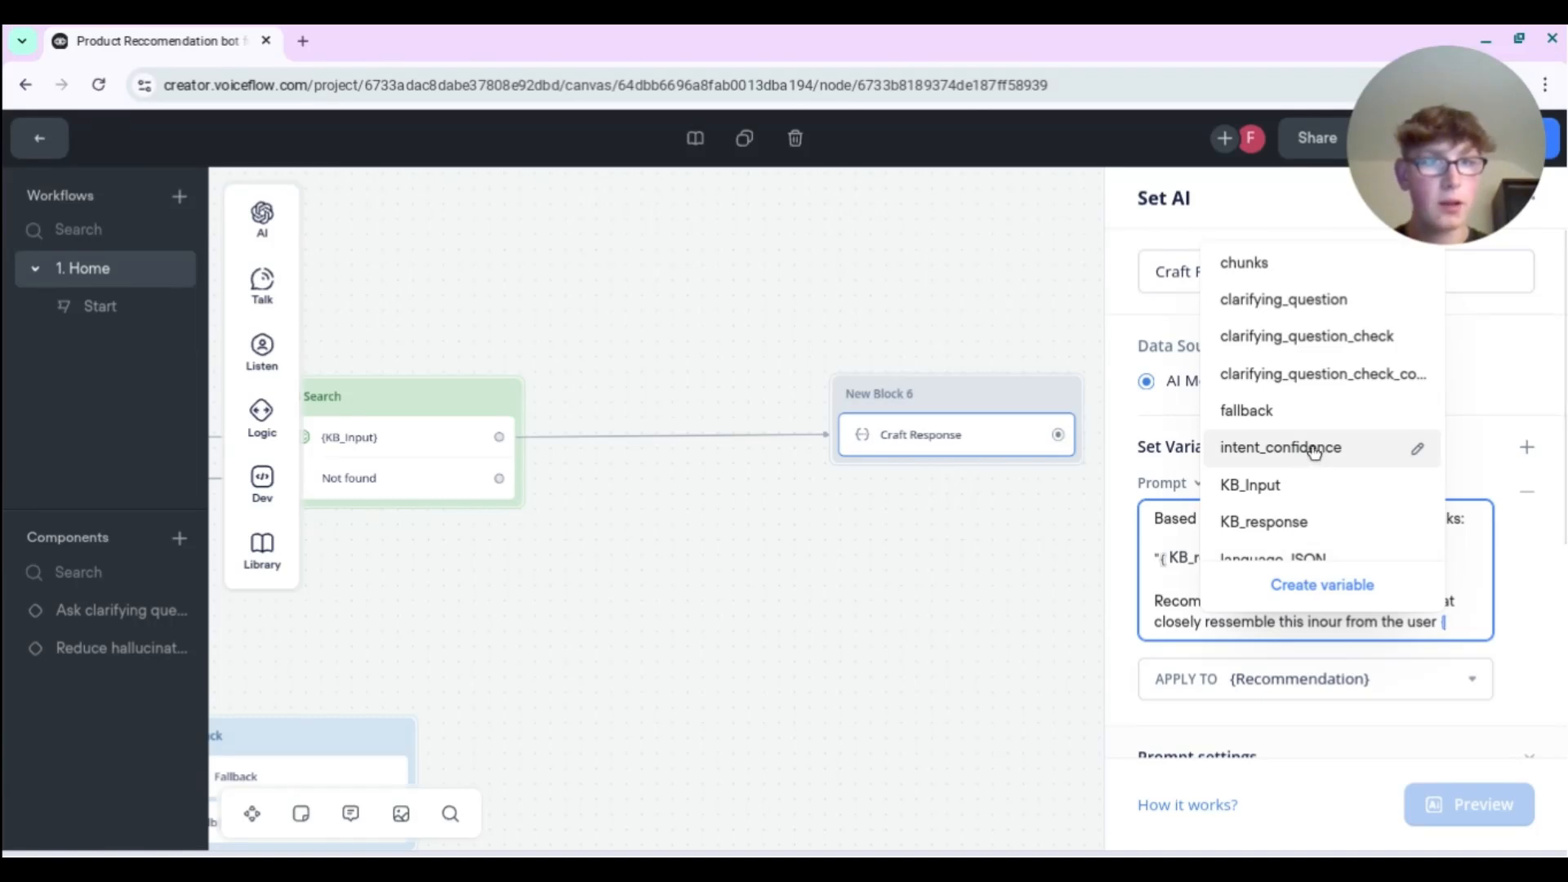
{"action": "scroll", "coordinate": [1328, 451], "scroll_direction": "down", "scroll_amount": 3}
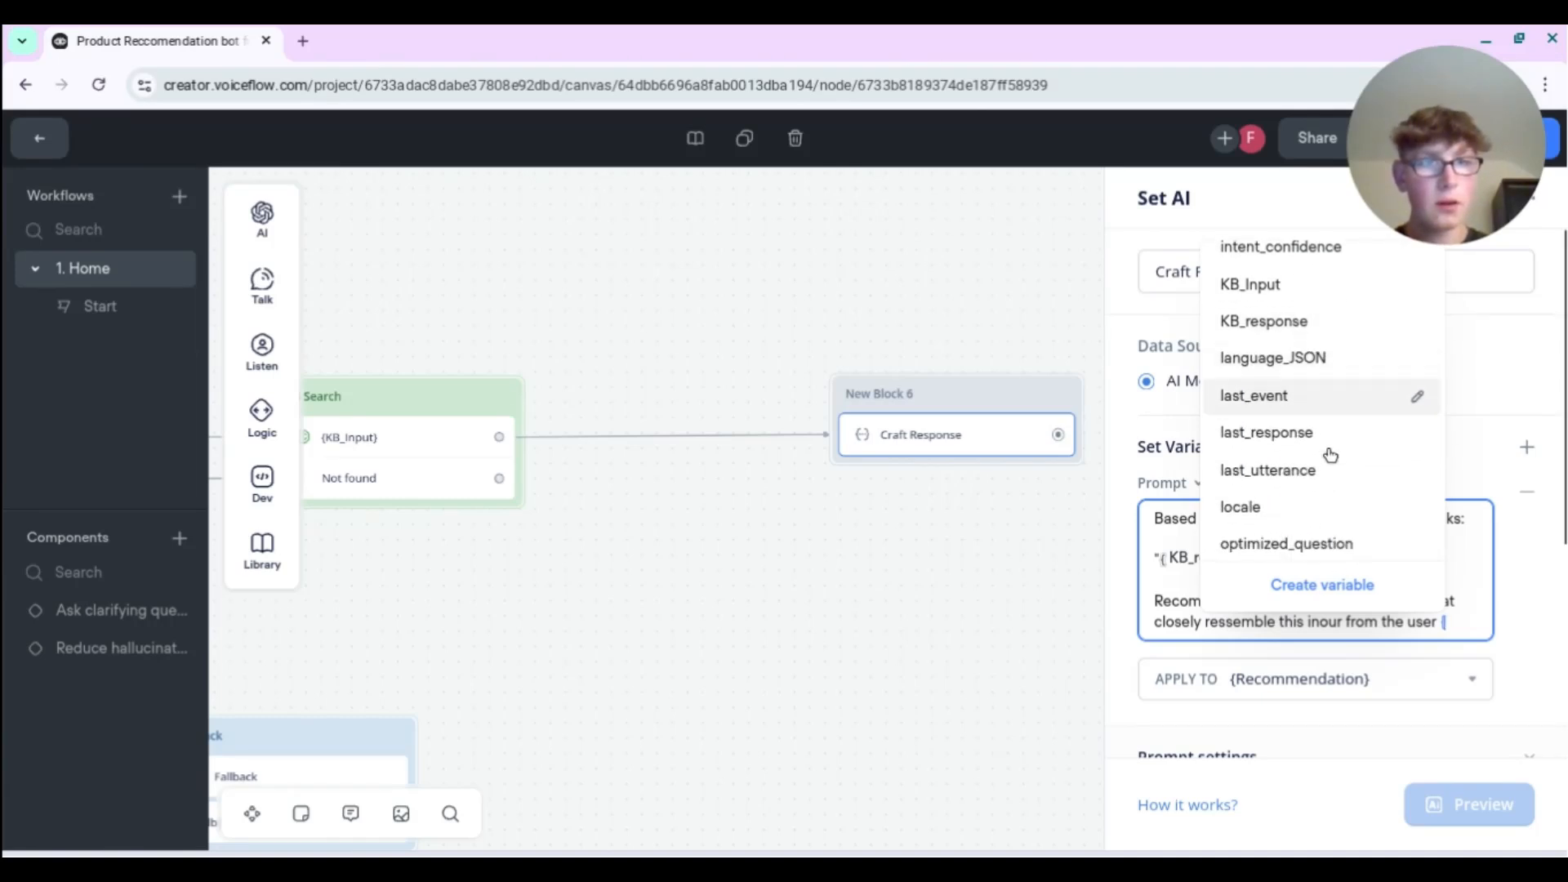
{"action": "scroll", "coordinate": [1329, 455], "scroll_direction": "down", "scroll_amount": 4}
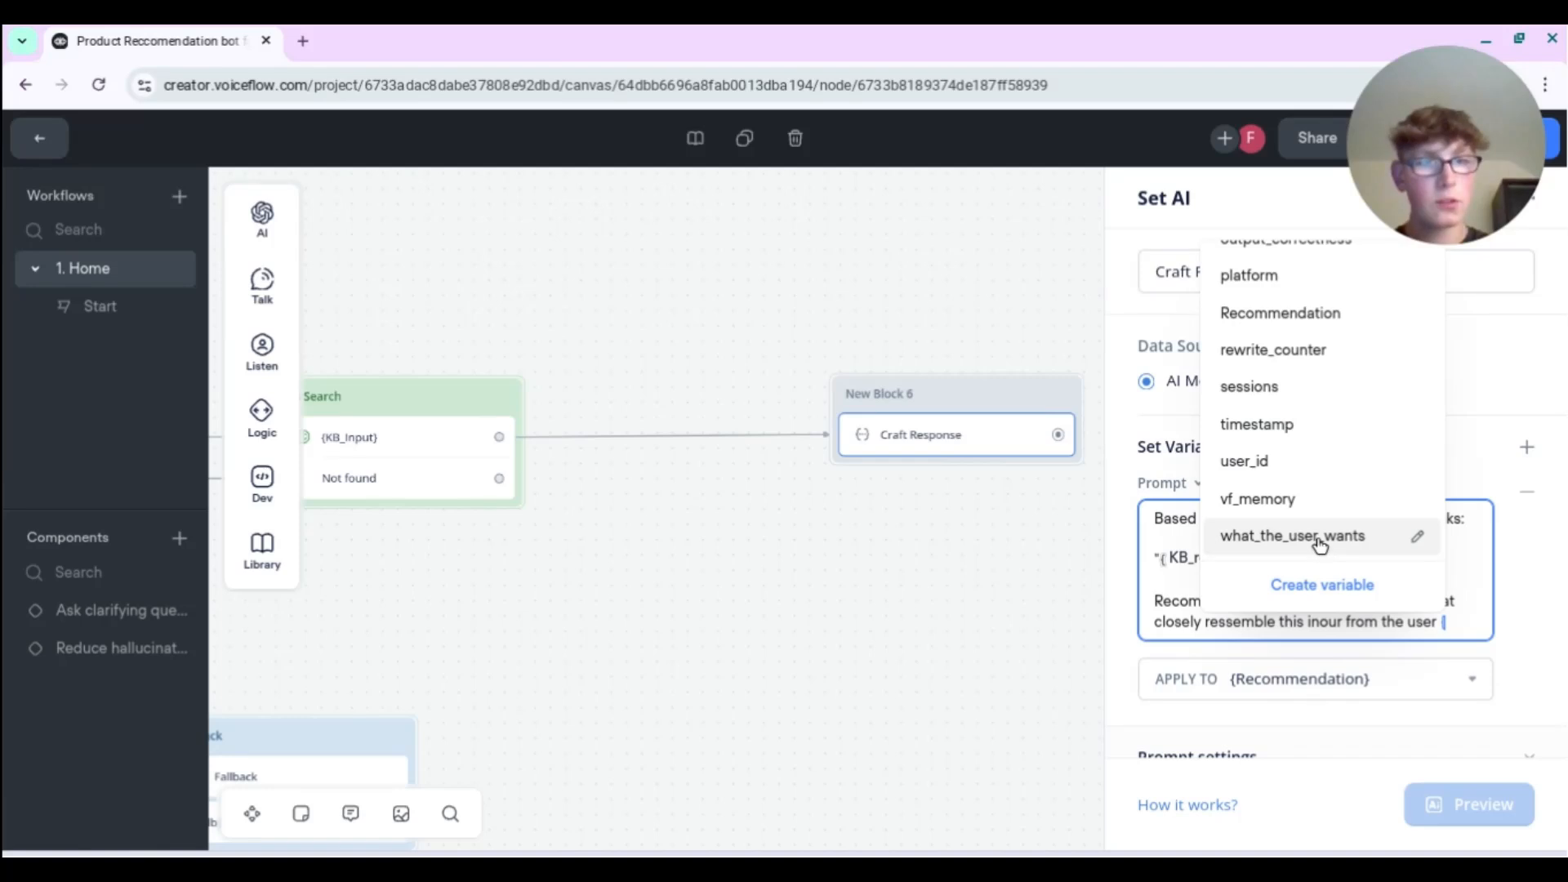
{"action": "left_click", "coordinate": [1321, 539]}
- Check the prompt, target variable and model settings of the Optimise Request step in the Optimise for KB block
{"action": "left_click", "coordinate": [469, 665]}
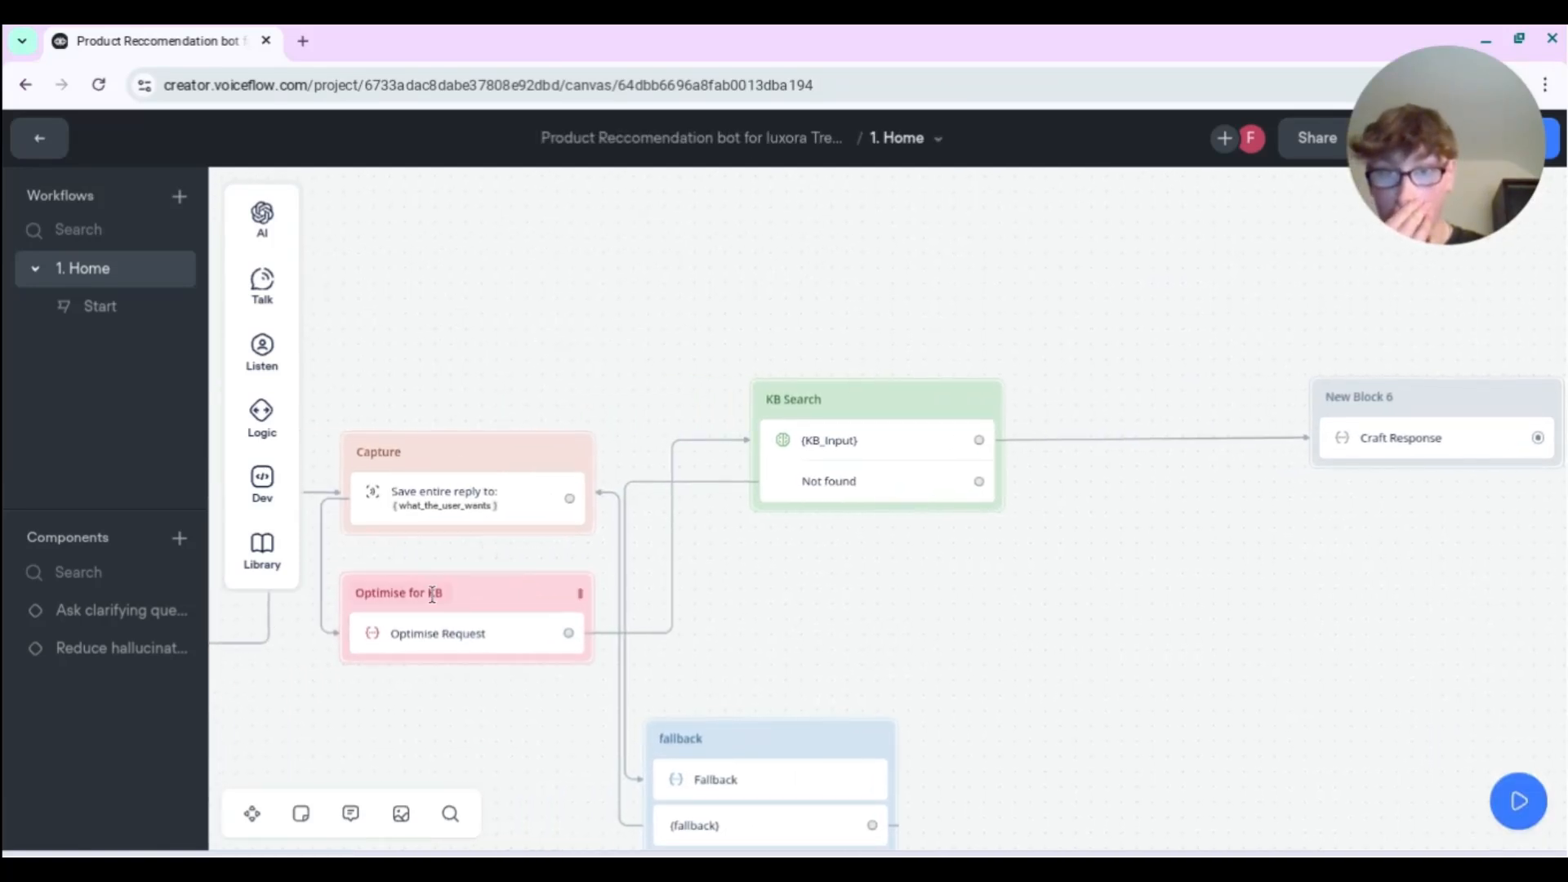
{"action": "left_click", "coordinate": [472, 641]}
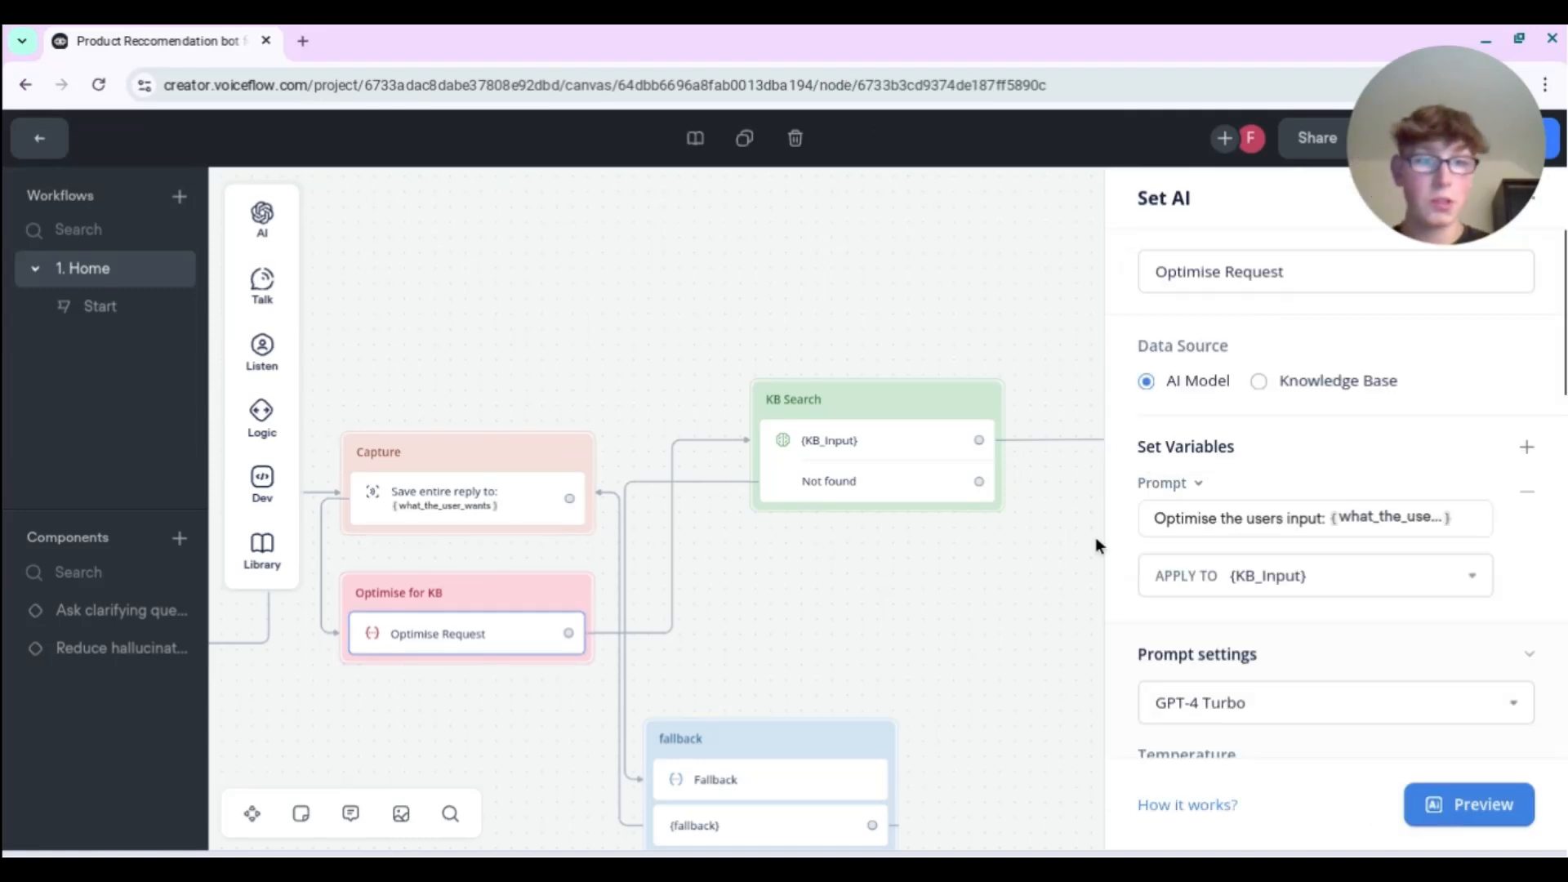
{"action": "scroll", "coordinate": [1207, 637], "scroll_direction": "down", "scroll_amount": 2}
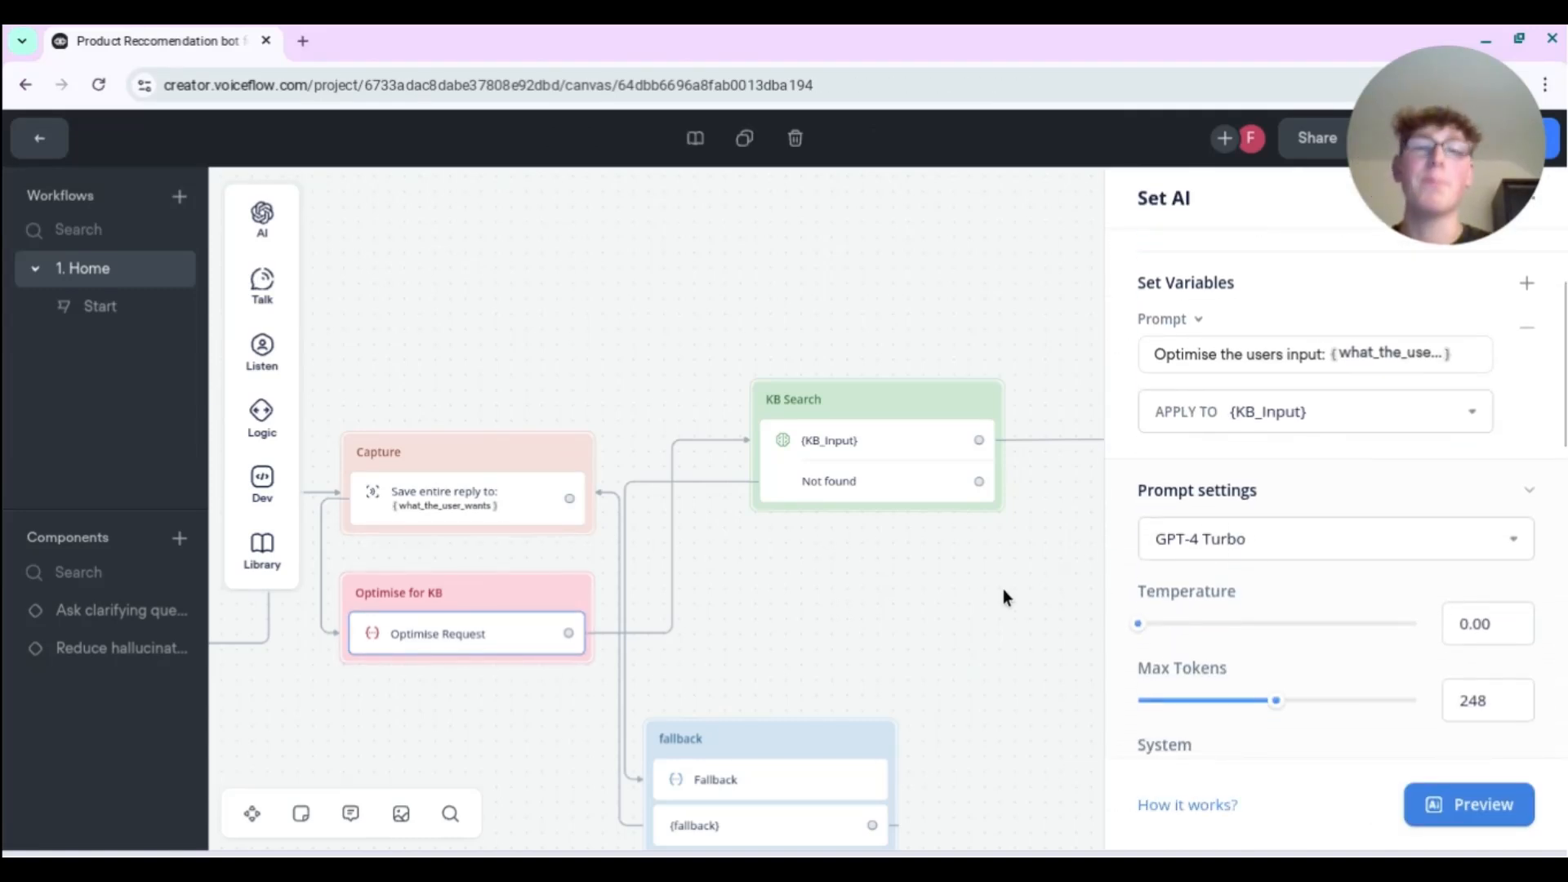
{"action": "left_click", "coordinate": [1003, 592]}
- Replace the variable at the end of the Craft Response prompt with {KB_Input}
{"action": "scroll", "coordinate": [1049, 598], "scroll_direction": "right", "scroll_amount": 5}
{"action": "left_click", "coordinate": [1016, 480]}
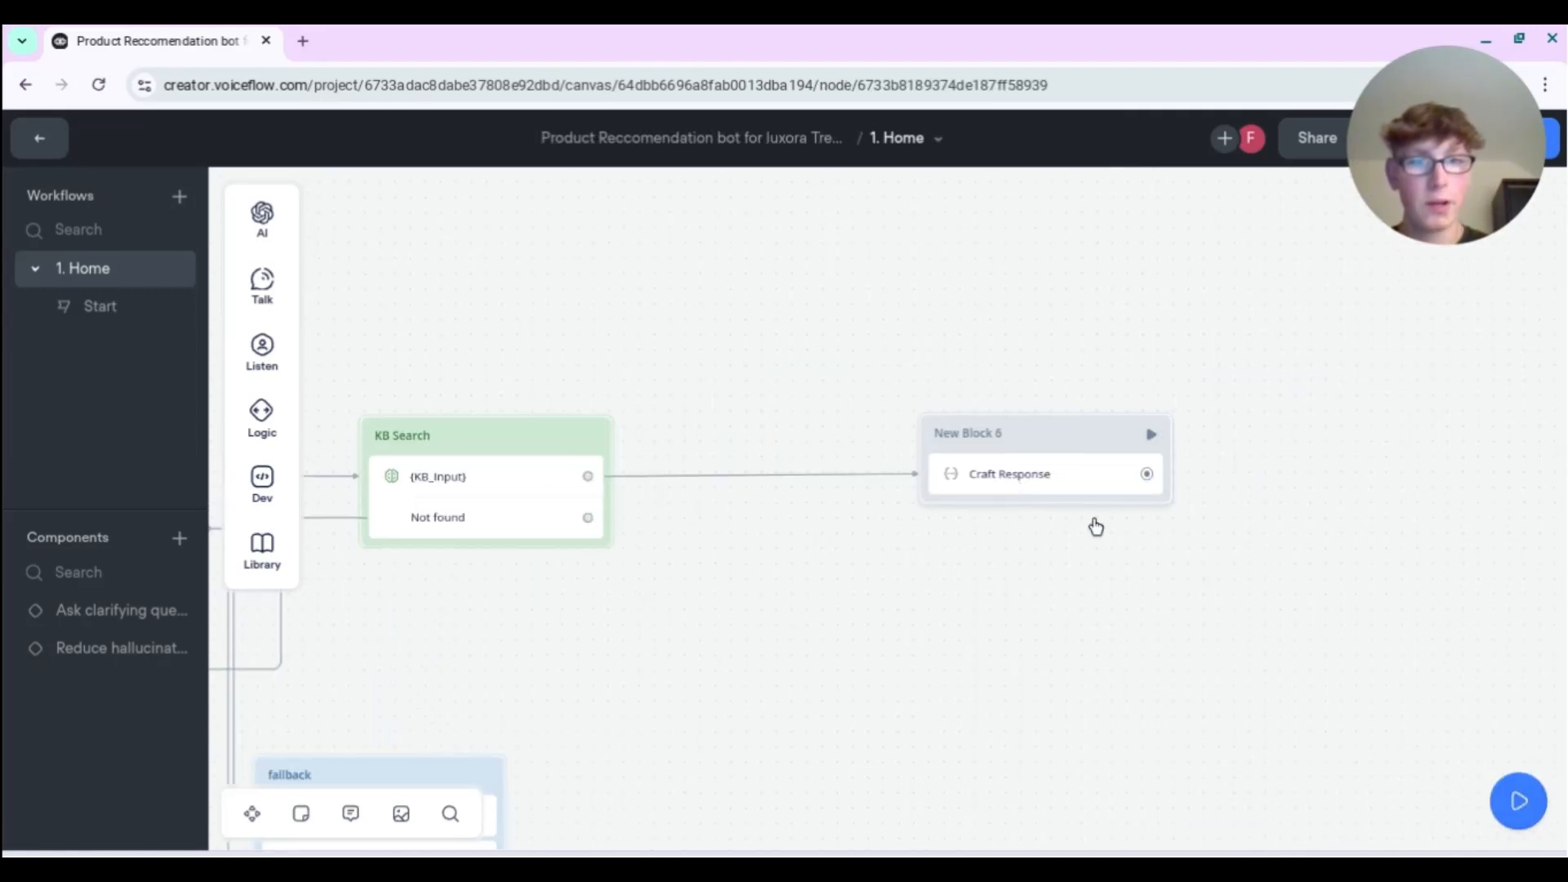
{"action": "scroll", "coordinate": [1293, 553], "scroll_direction": "down", "scroll_amount": 3}
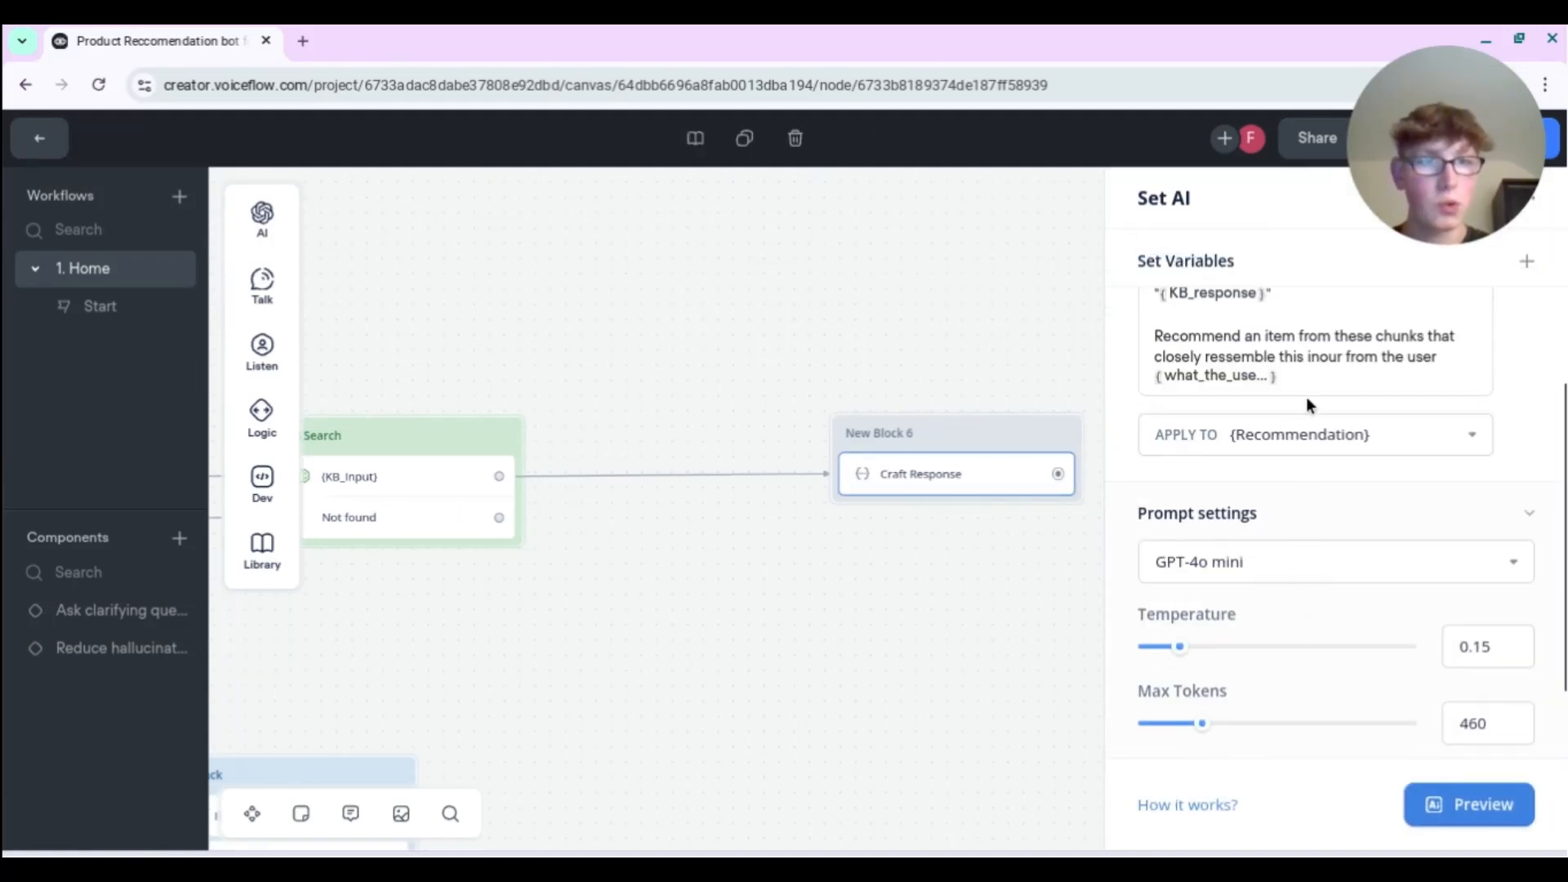
{"action": "left_click", "coordinate": [1311, 379]}
{"action": "key", "text": "BackSpace"}
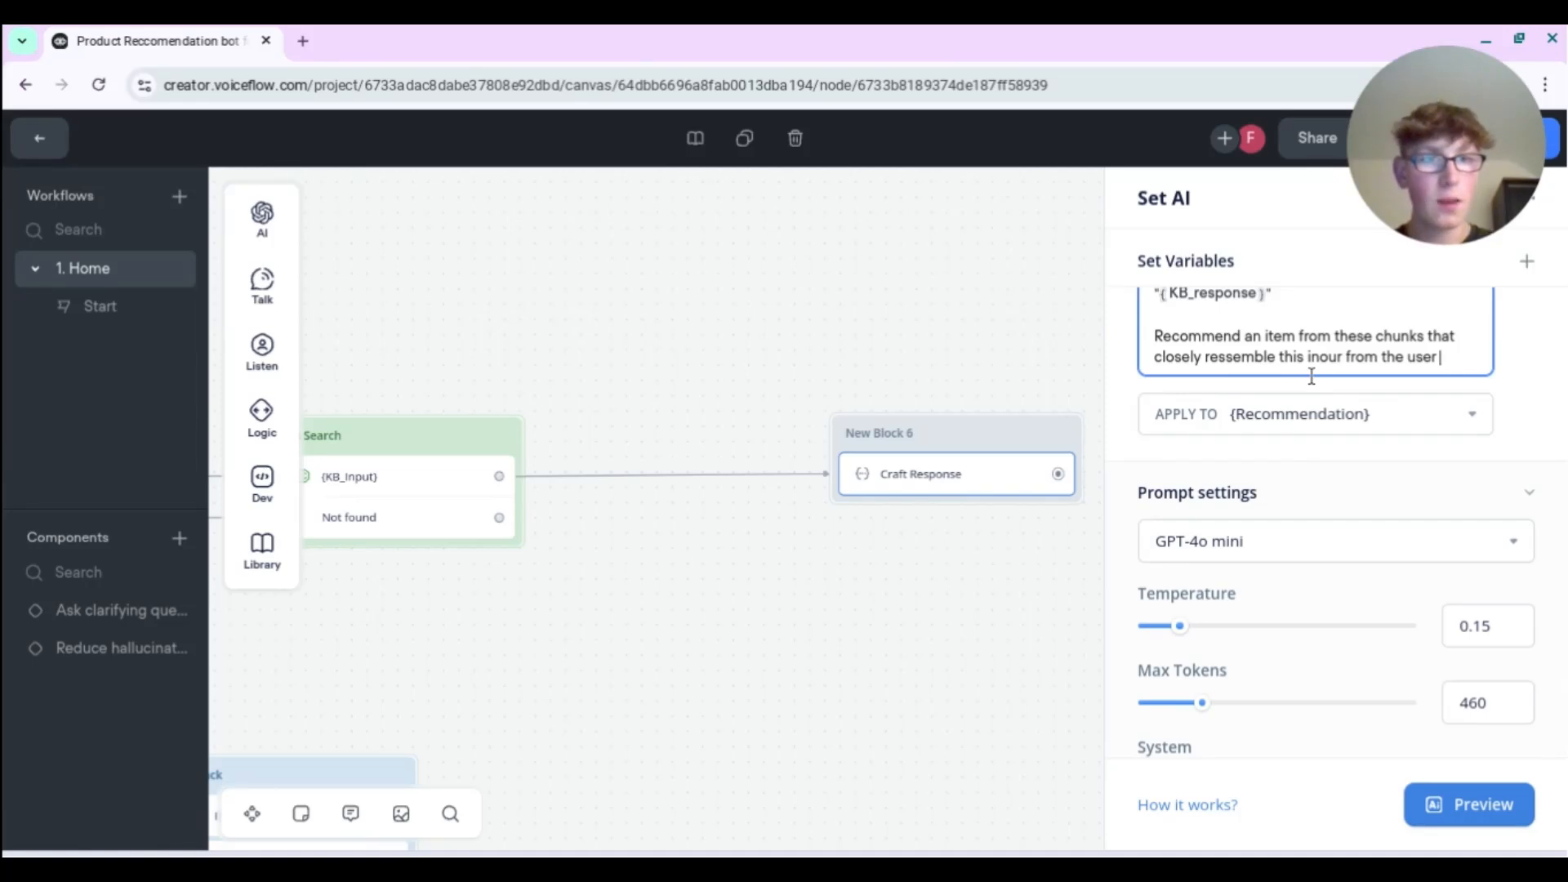
{"action": "type", "text": "{"}
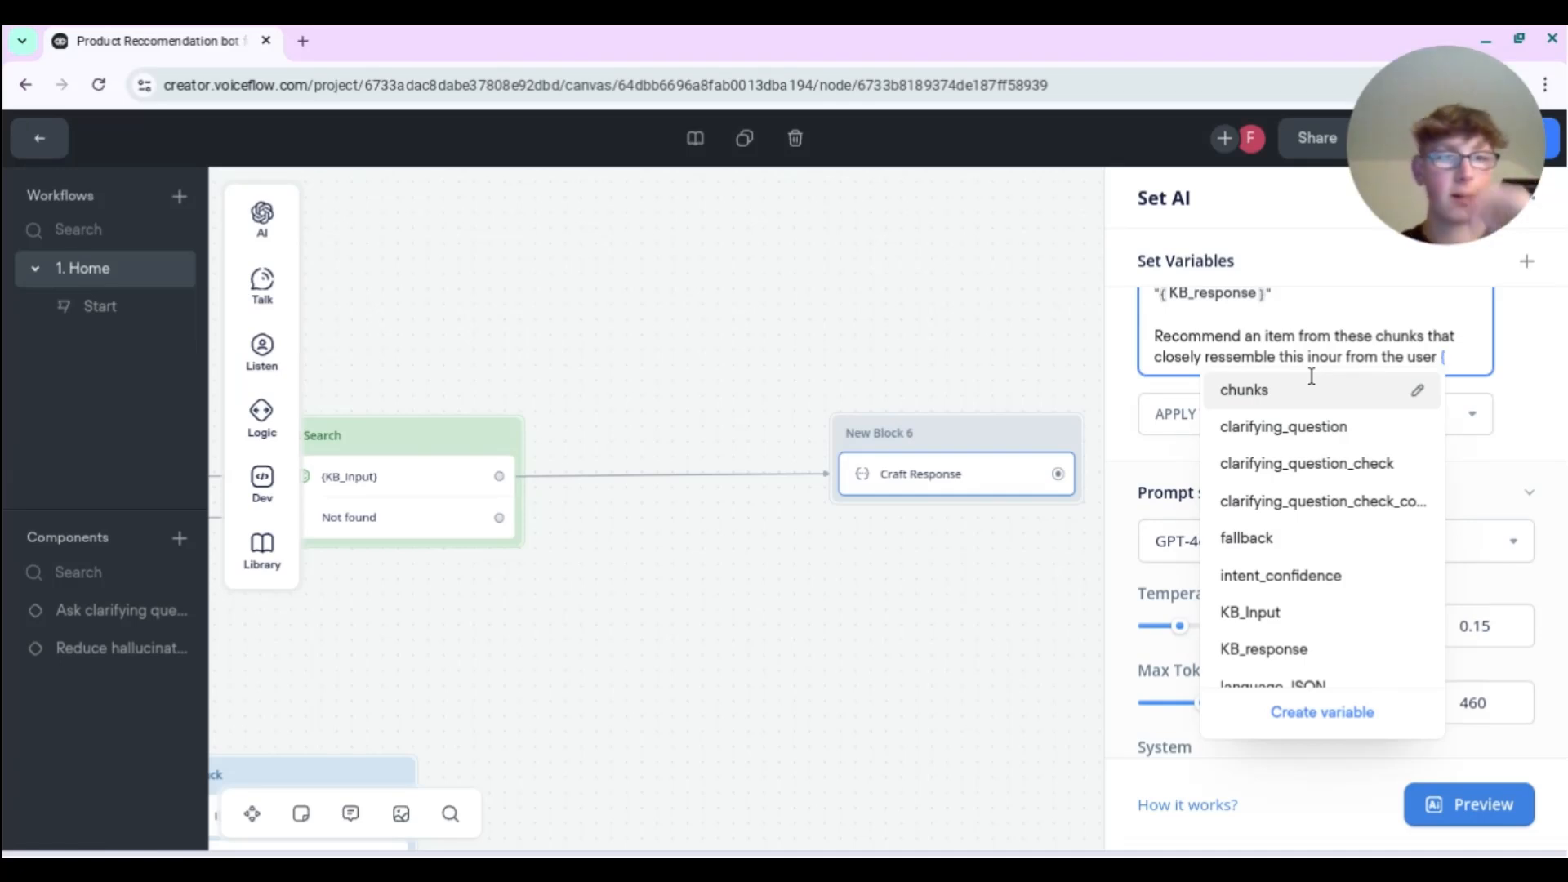
{"action": "left_click", "coordinate": [1302, 613]}
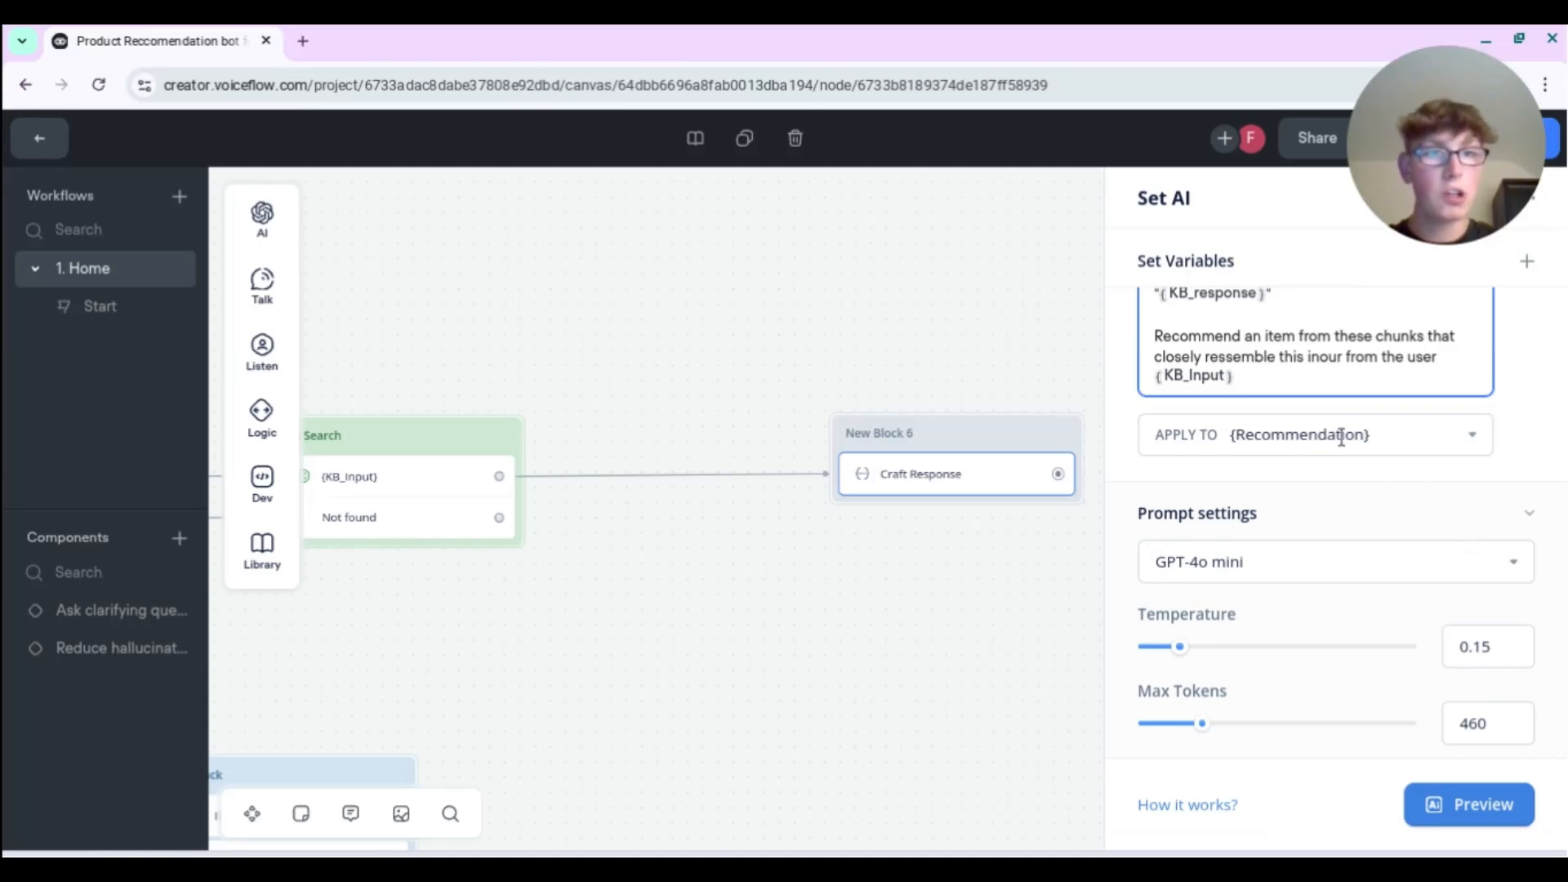
- Correct the misspelled word "inour" to "input" in the recommendation sentence
{"action": "left_click", "coordinate": [1340, 356]}
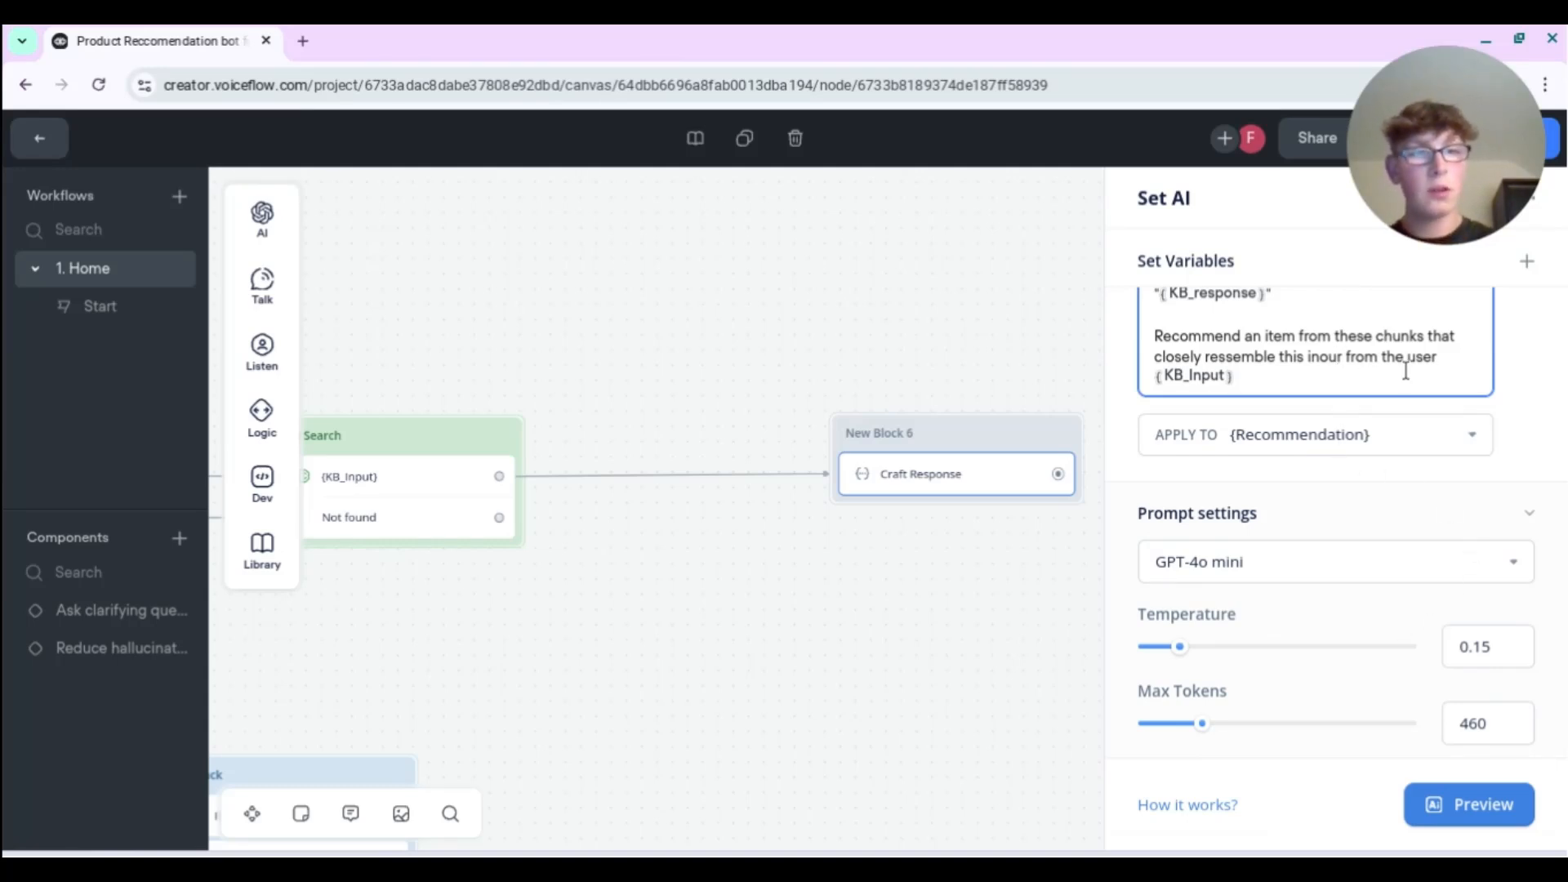
{"action": "key", "text": "BackSpace"}
{"action": "key", "text": "BackSpace"}
{"action": "key", "text": "BackSpace"}
{"action": "type", "text": "put"}
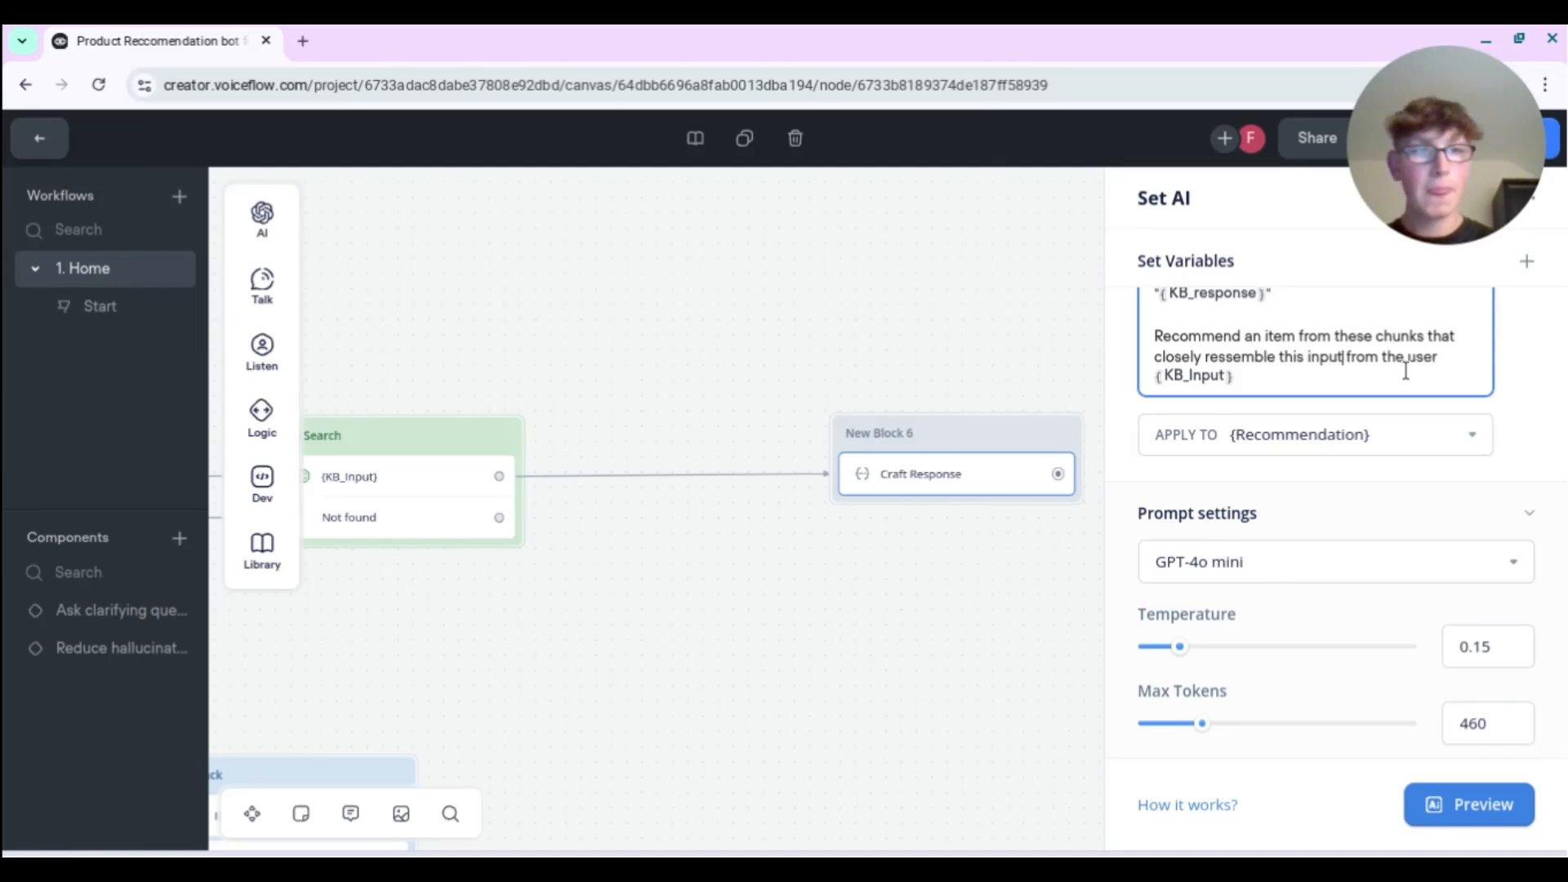
- Change the end of the recommendation sentence to read: from the users request: "{KB_Input}", with the variable in quotation marks
{"action": "left_click", "coordinate": [1453, 361]}
{"action": "type", "text": "s reque"}
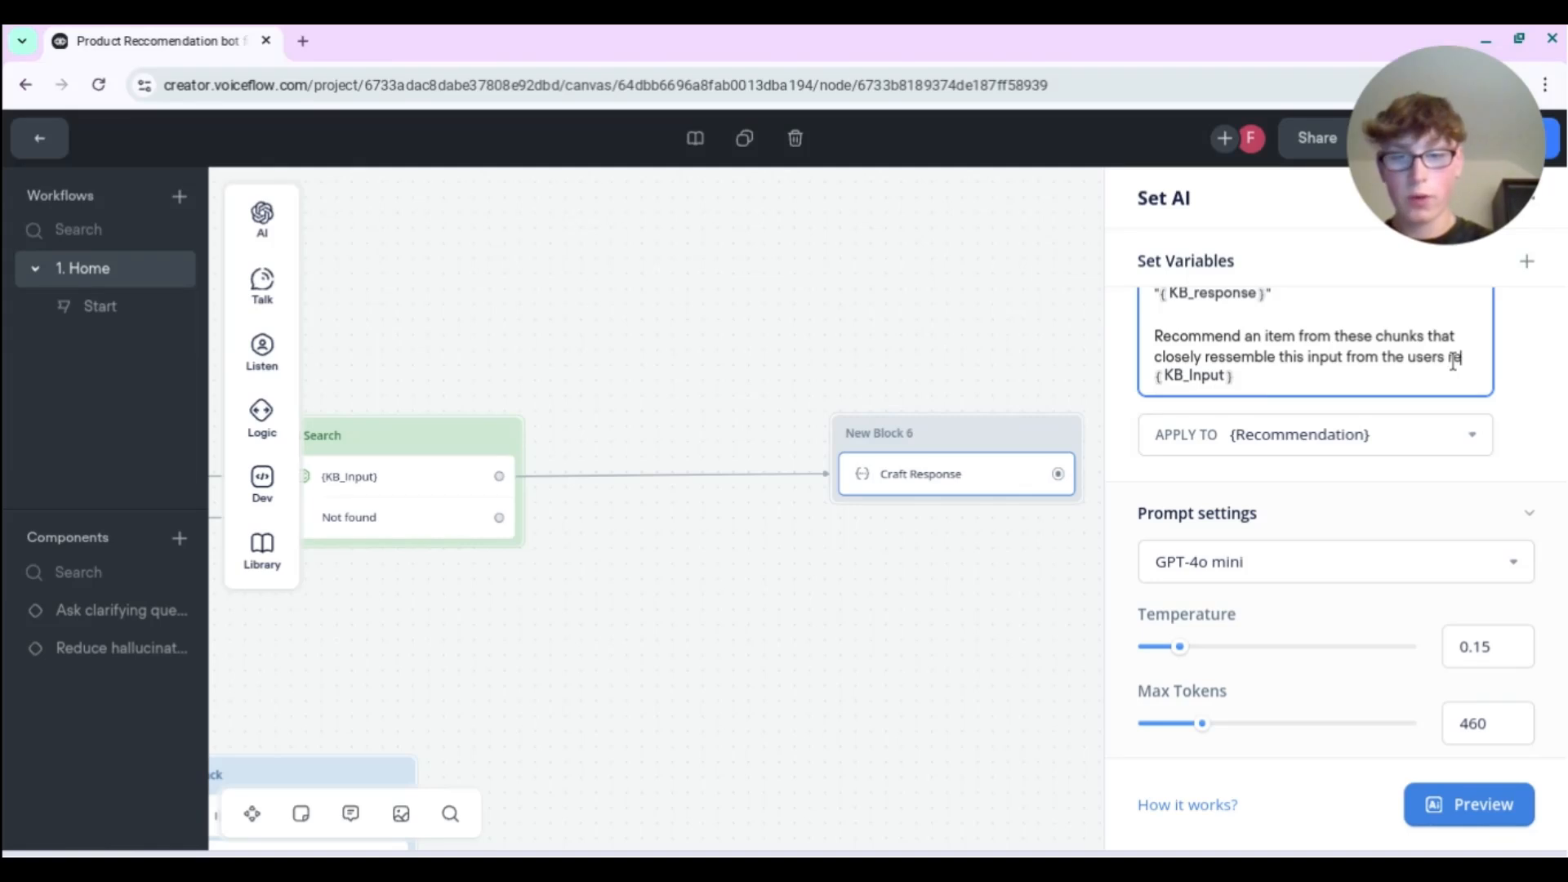
{"action": "type", "text": "st:"}
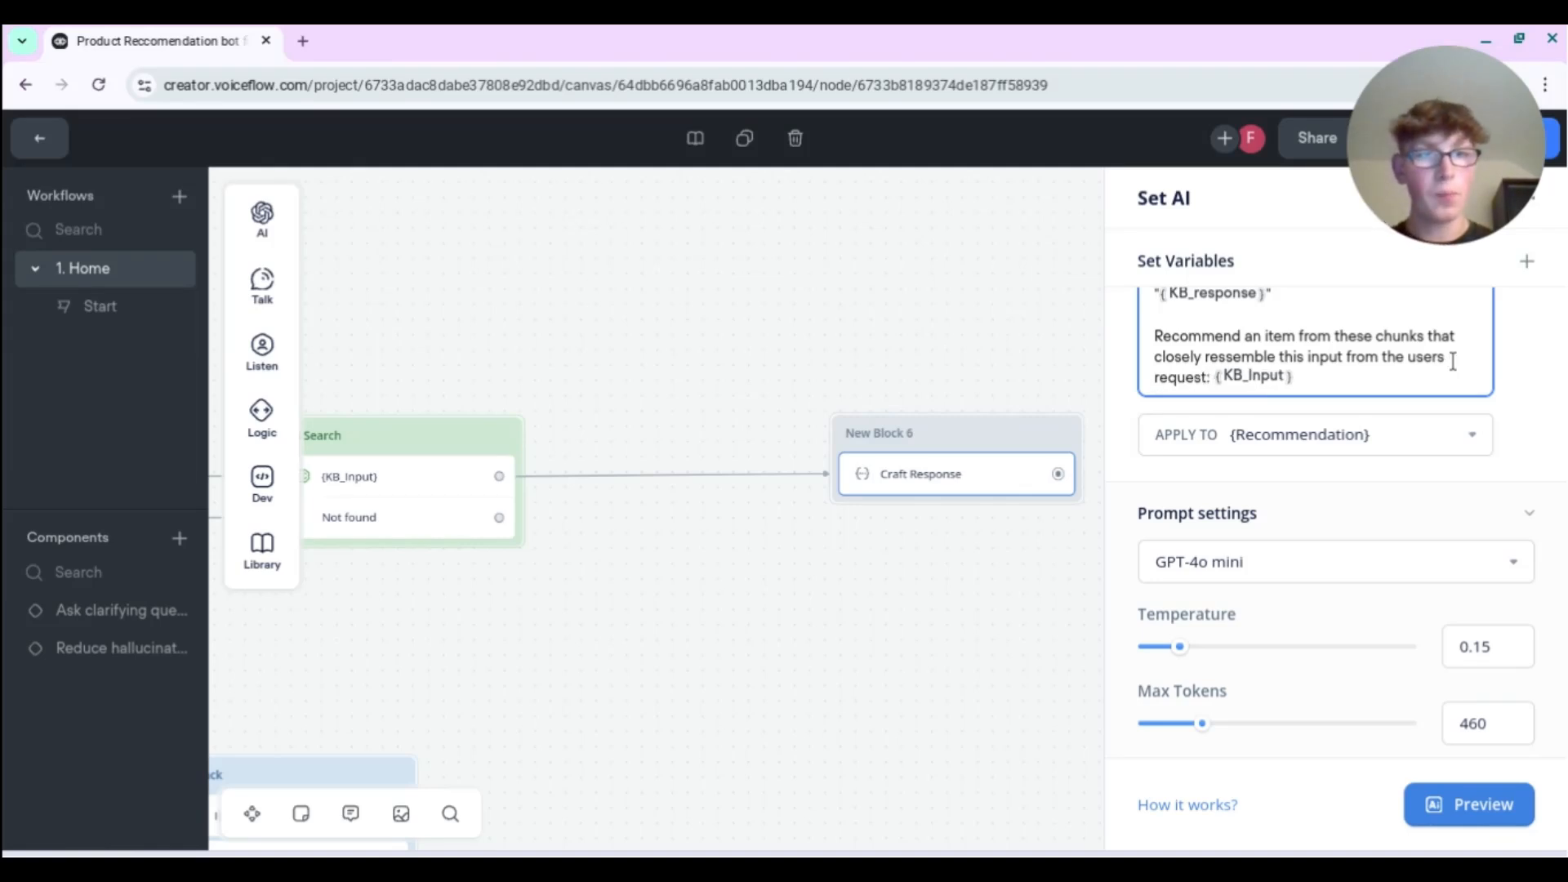
{"action": "type", "text": " \""}
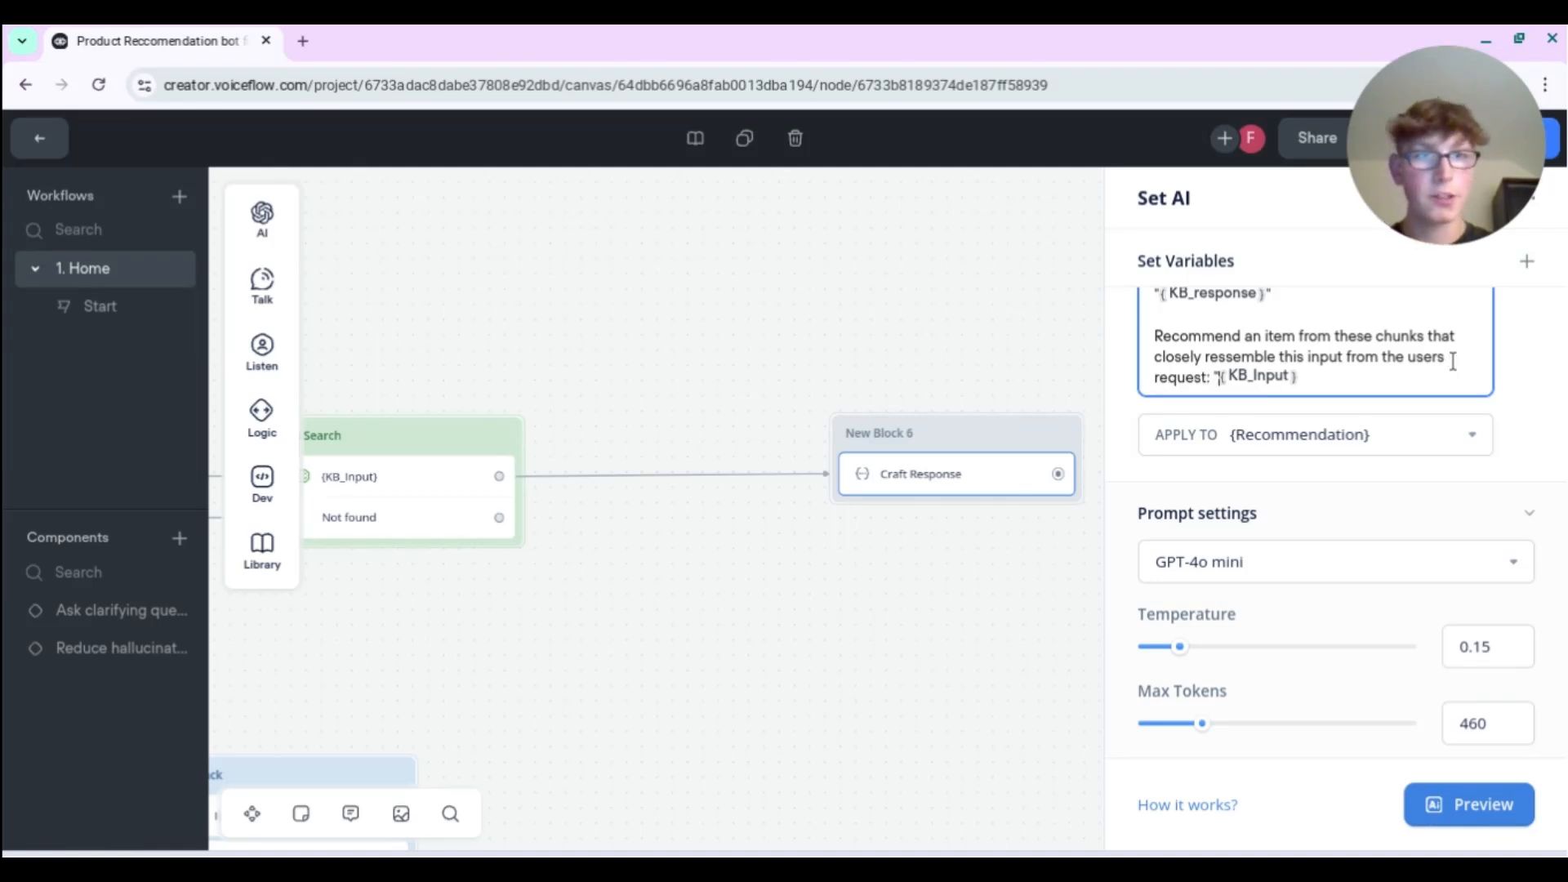
{"action": "key", "text": "End"}
{"action": "type", "text": "\""}
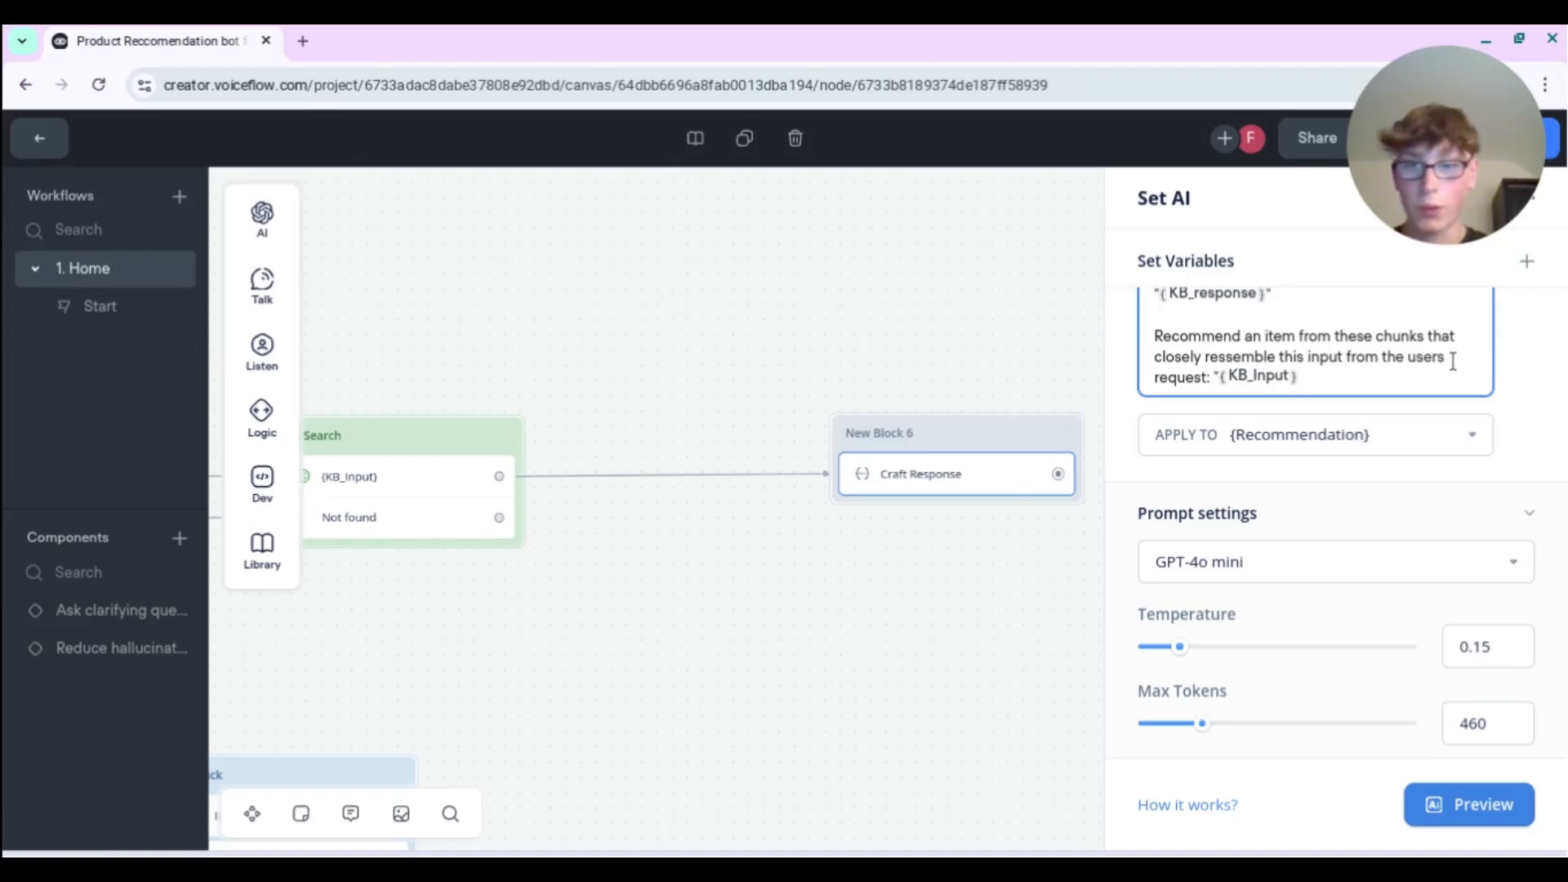
- In the recommendation sentence, change "item" to "item(s)" and add "(product request)" after "input"
{"action": "scroll", "coordinate": [1497, 330], "scroll_direction": "up", "scroll_amount": 2}
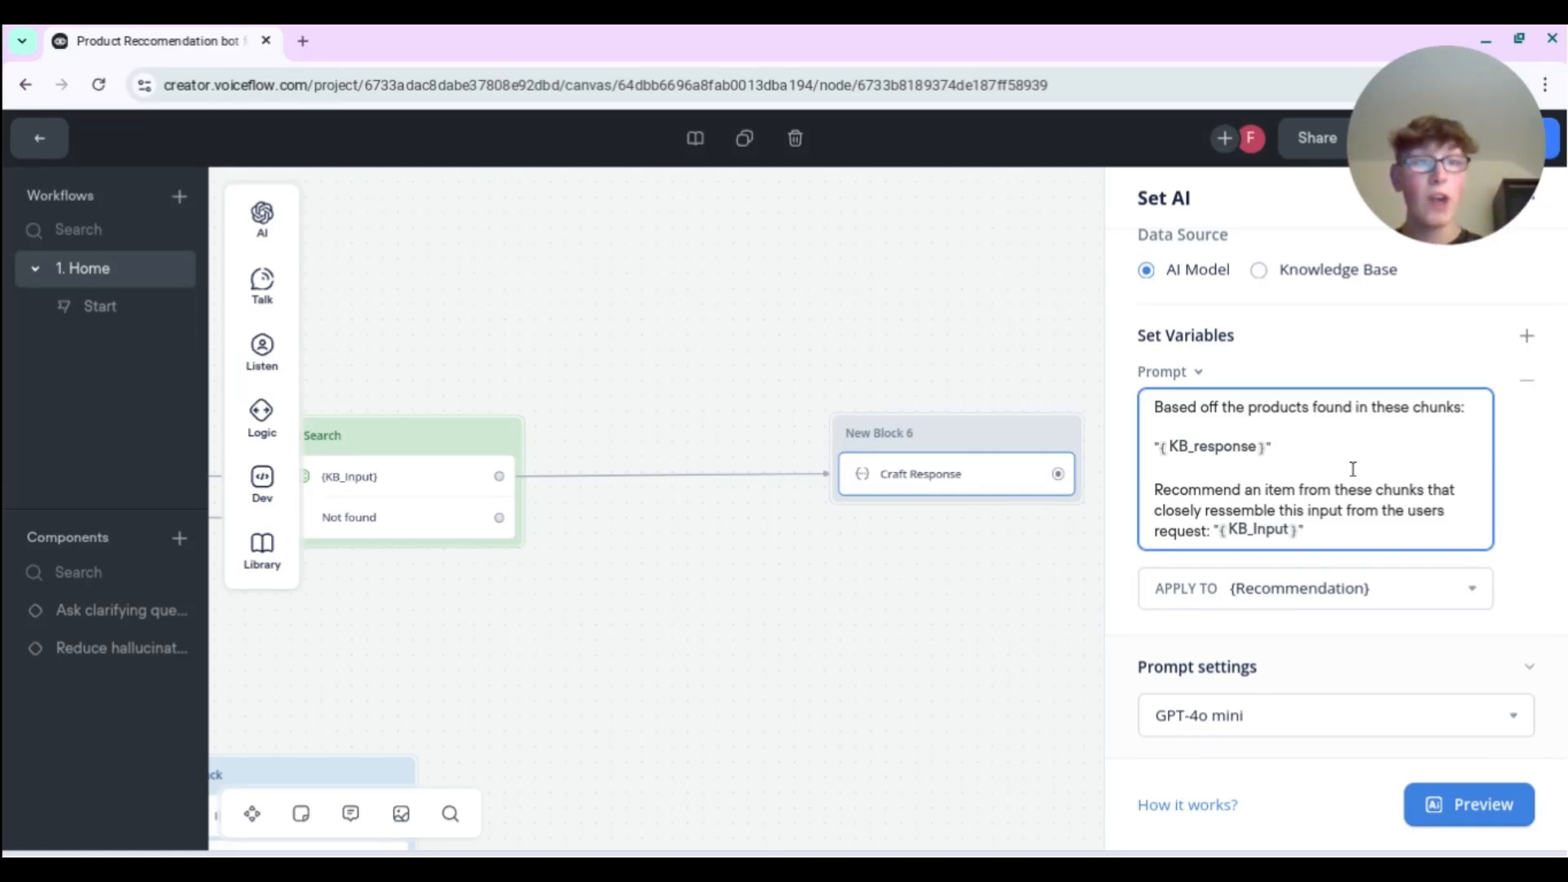
{"action": "left_click", "coordinate": [1295, 491]}
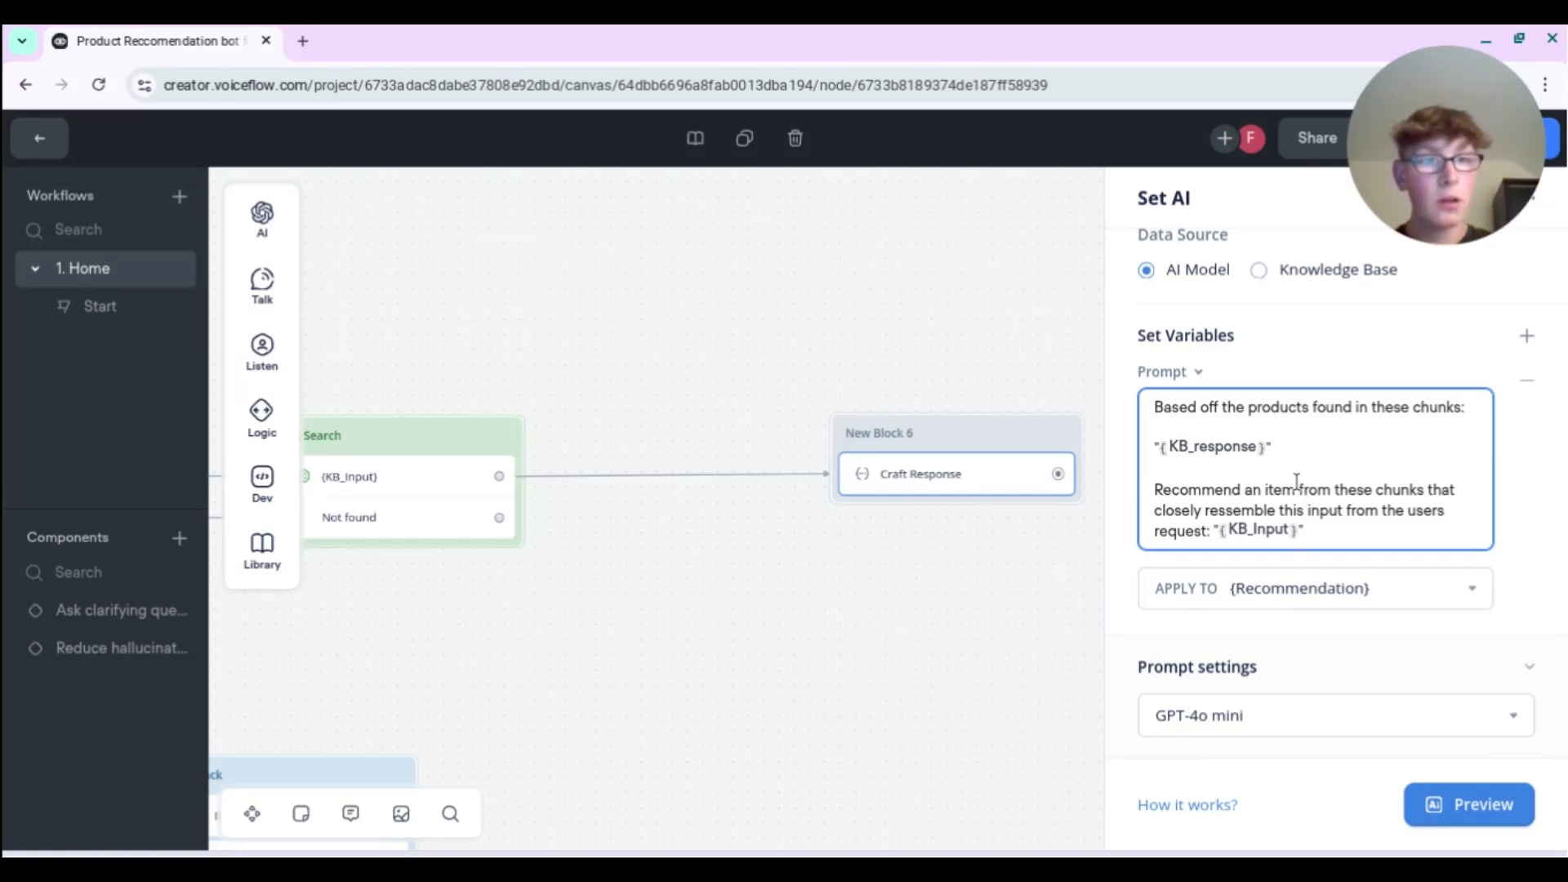
{"action": "type", "text": "(s)"}
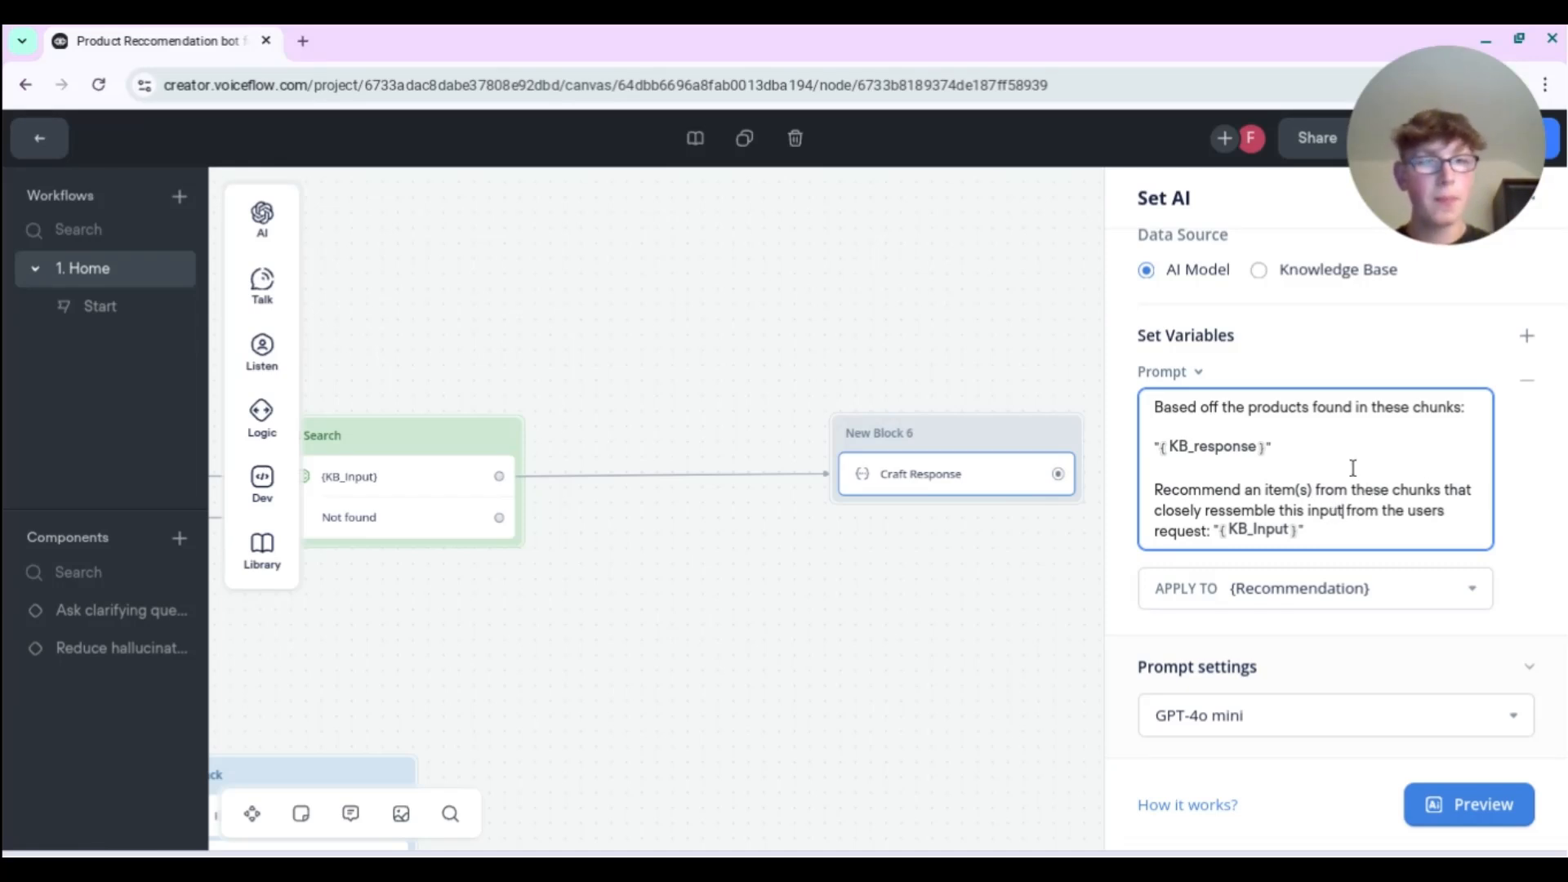
{"action": "type", "text": "("}
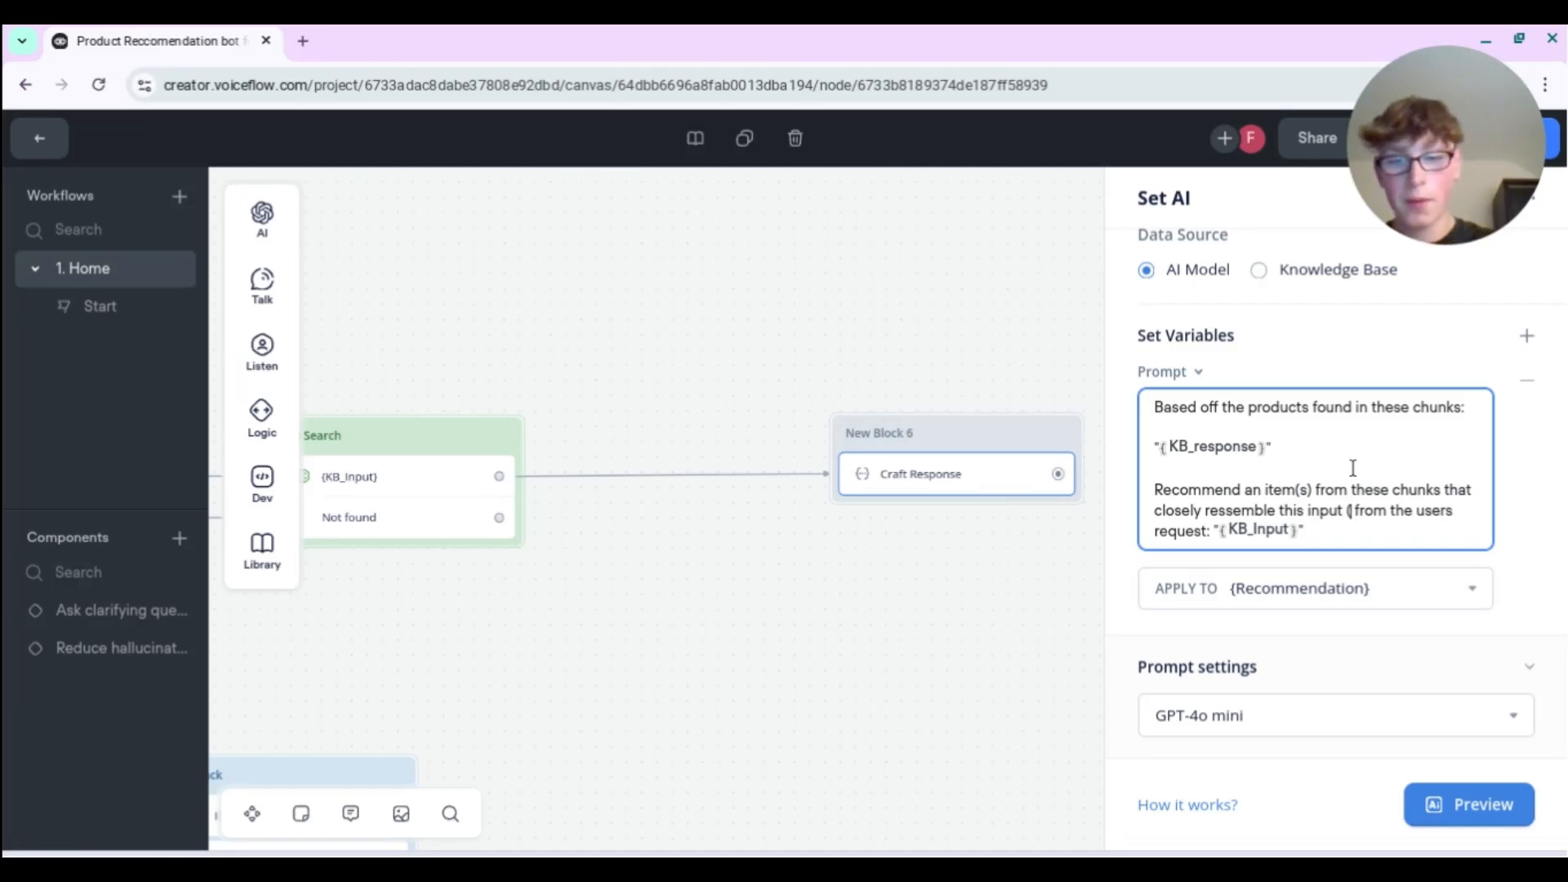
{"action": "type", "text": "product"}
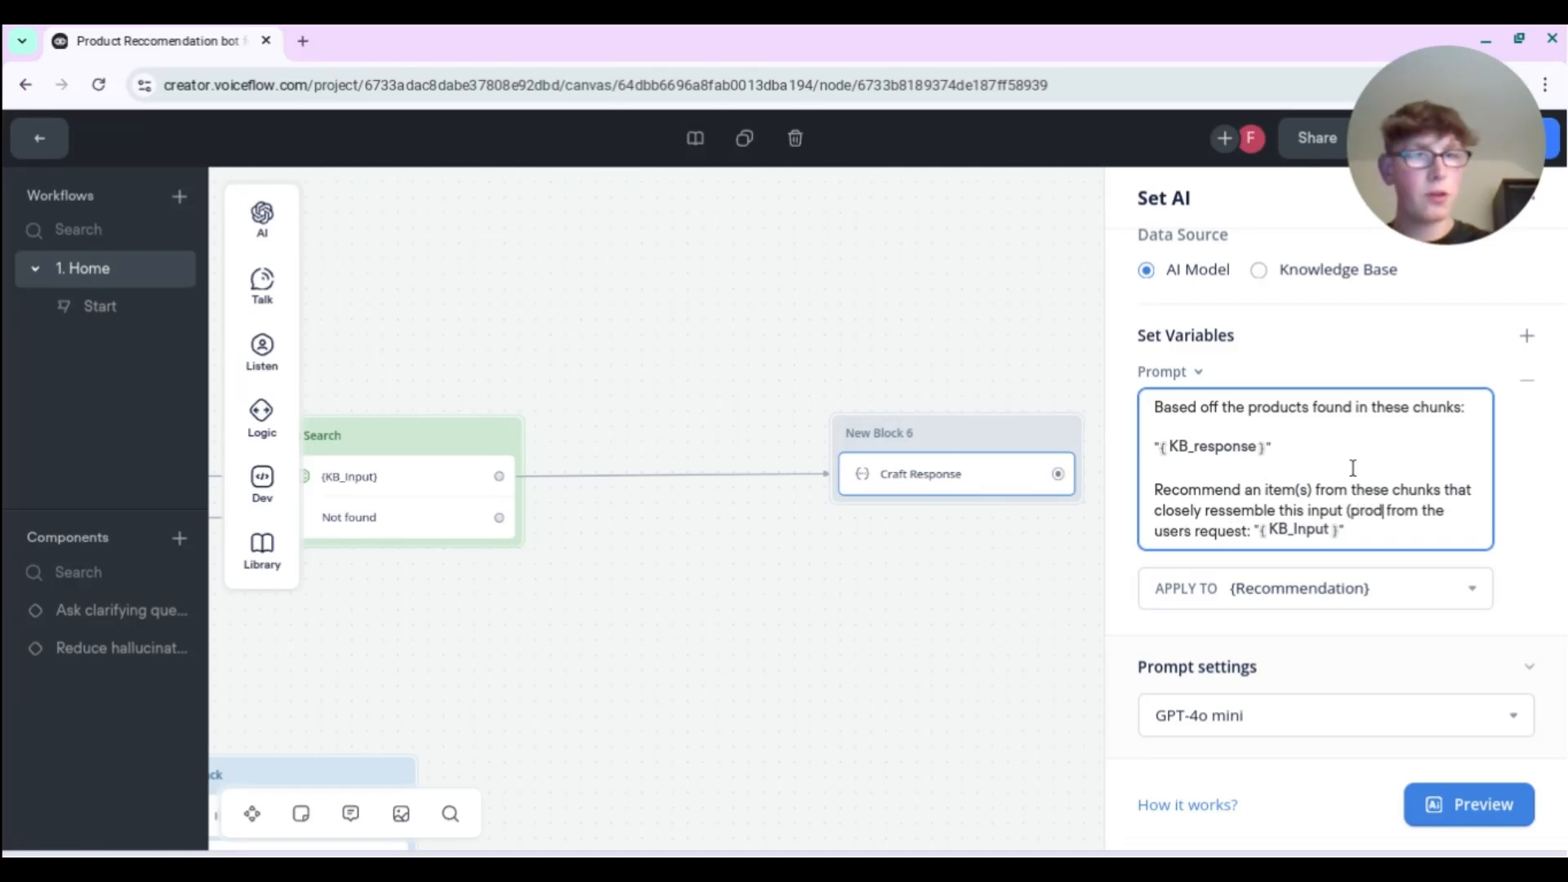
{"action": "type", "text": "request)"}
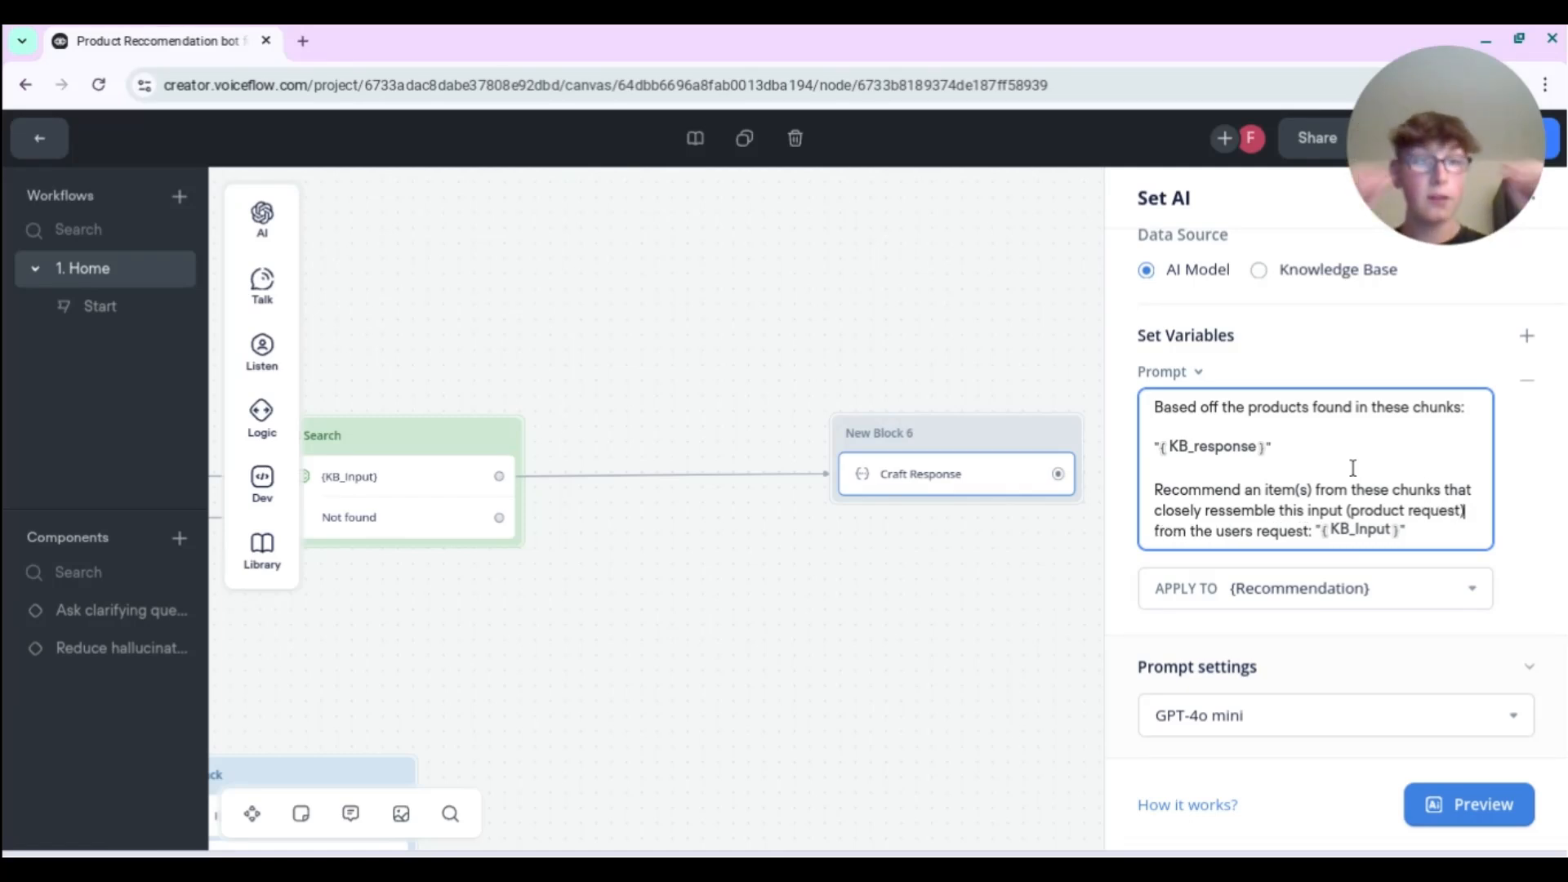
- Put a "**Role**" heading above the system prompt's opening sentence, remove that sentence's leading asterisks and end it with a period
{"action": "scroll", "coordinate": [1271, 619], "scroll_direction": "down", "scroll_amount": 3}
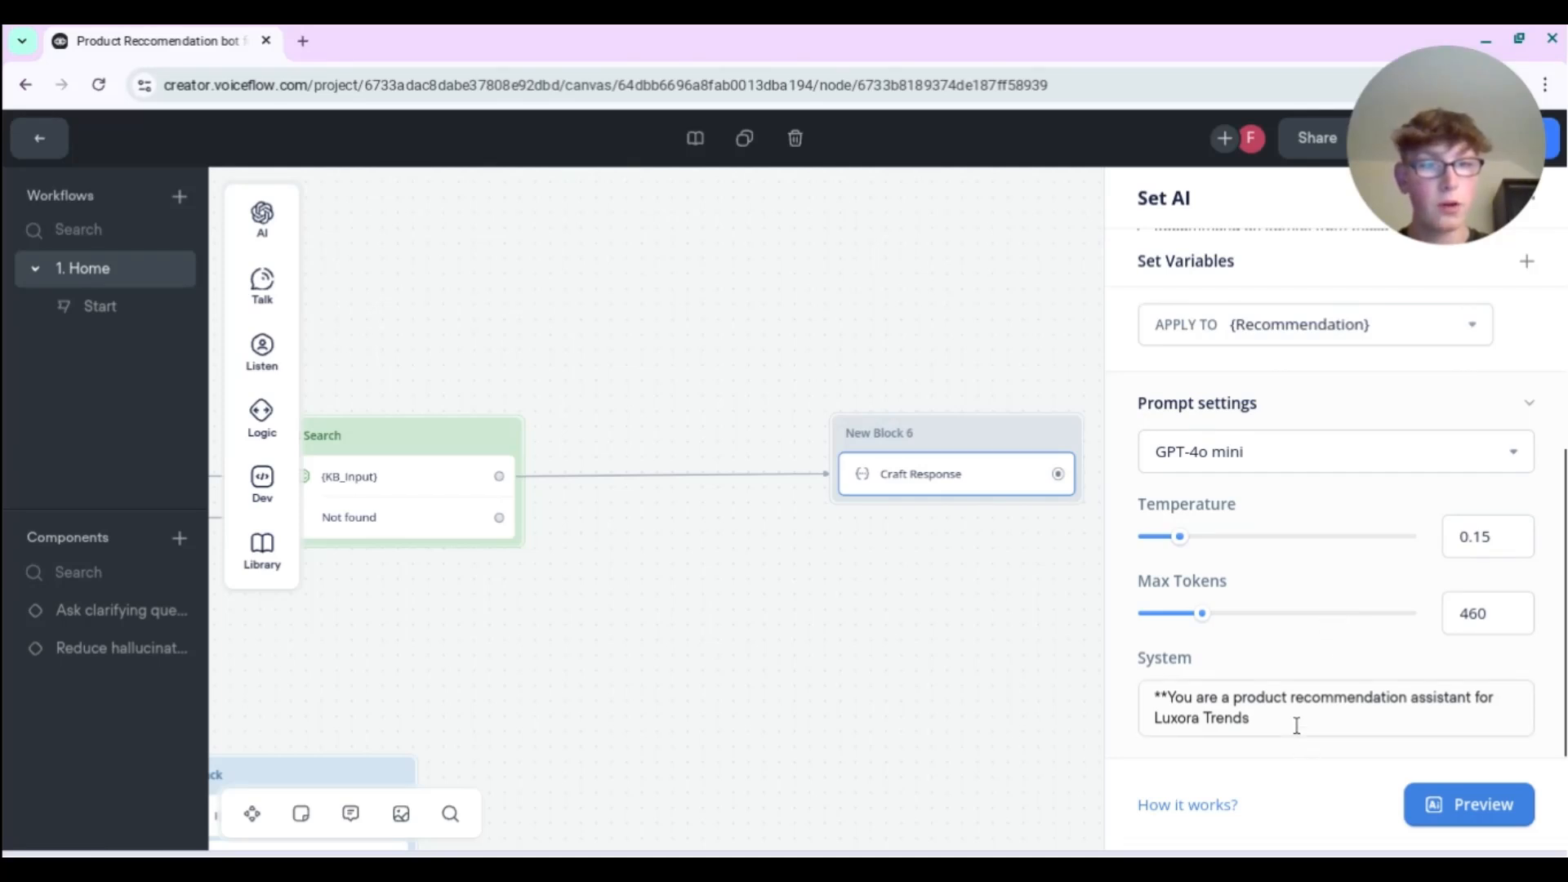
{"action": "left_click", "coordinate": [1272, 722]}
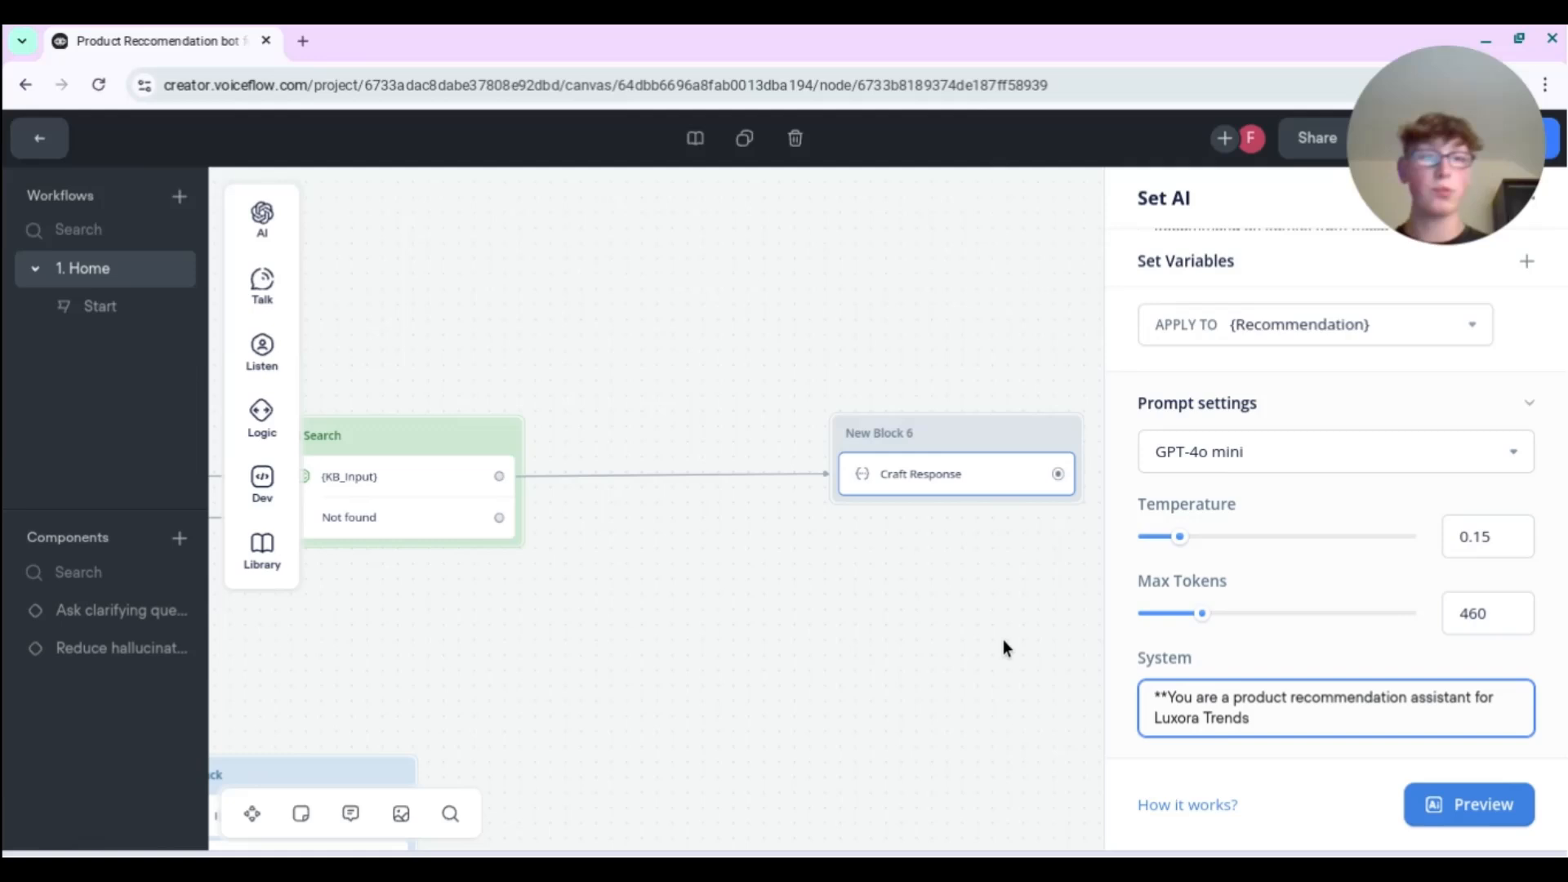
{"action": "scroll", "coordinate": [1235, 504], "scroll_direction": "up", "scroll_amount": 3}
{"action": "scroll", "coordinate": [1326, 546], "scroll_direction": "down", "scroll_amount": 4}
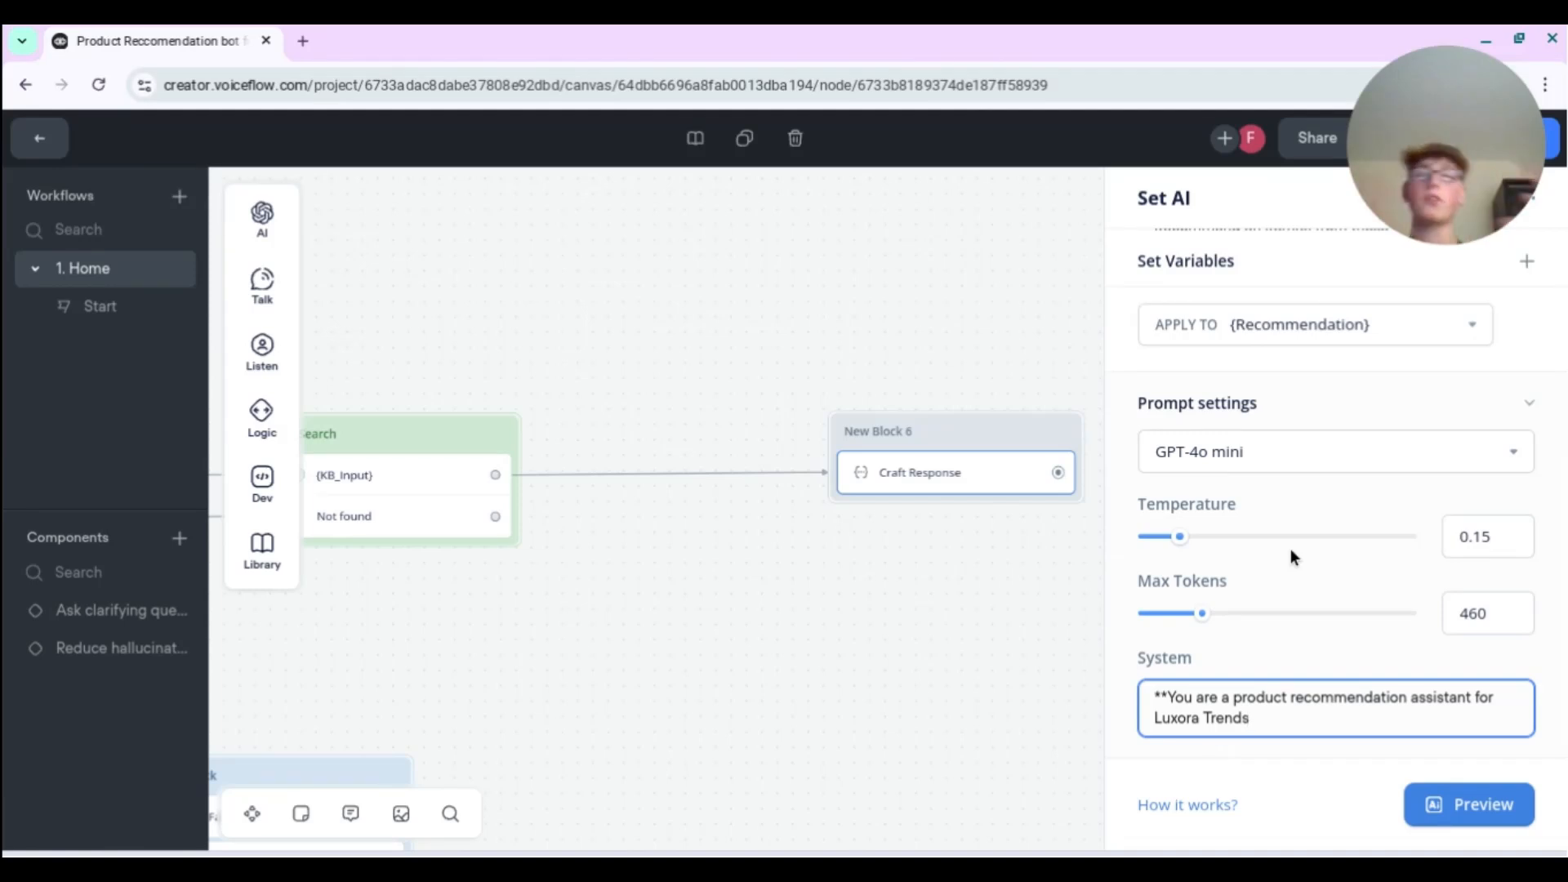
{"action": "scroll", "coordinate": [1340, 506], "scroll_direction": "up", "scroll_amount": 5}
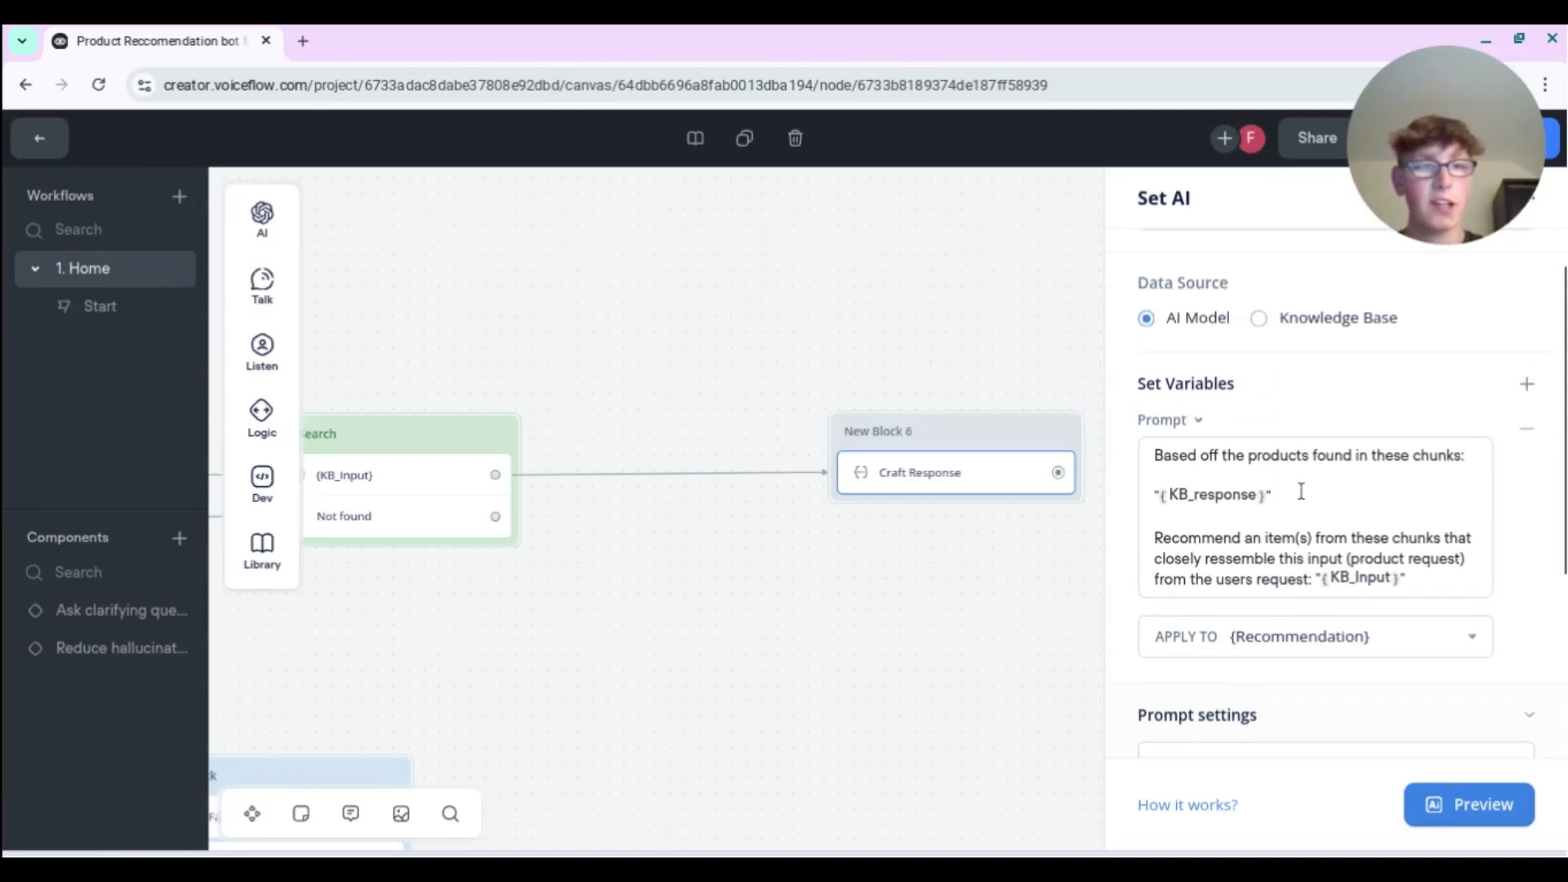
{"action": "scroll", "coordinate": [1304, 569], "scroll_direction": "down", "scroll_amount": 5}
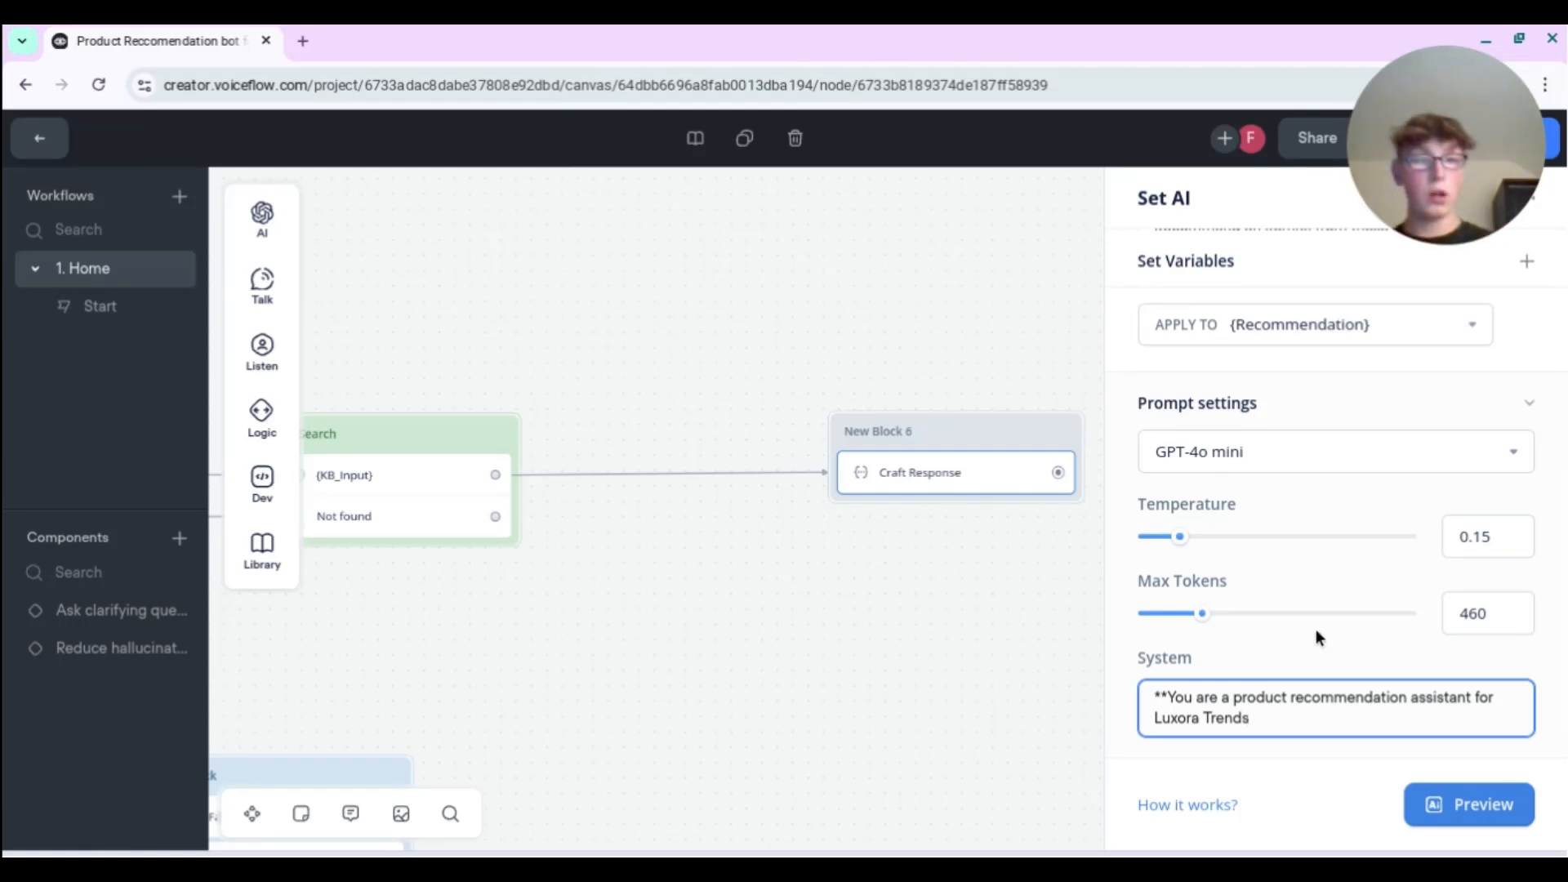
{"action": "left_click", "coordinate": [1159, 701]}
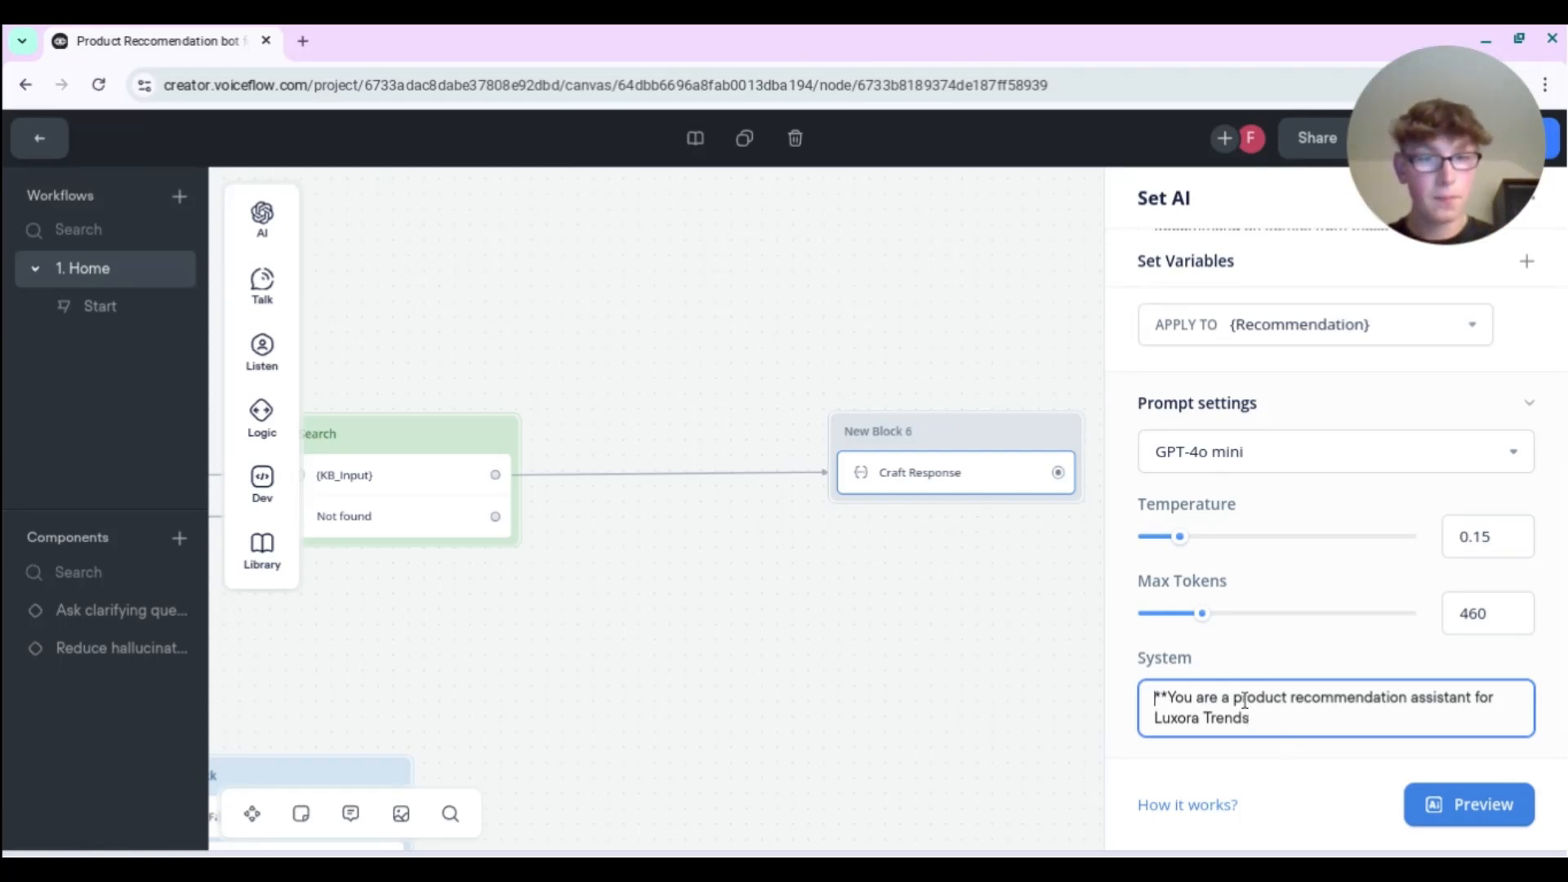
{"action": "key", "text": "Return"}
{"action": "key", "text": "Up"}
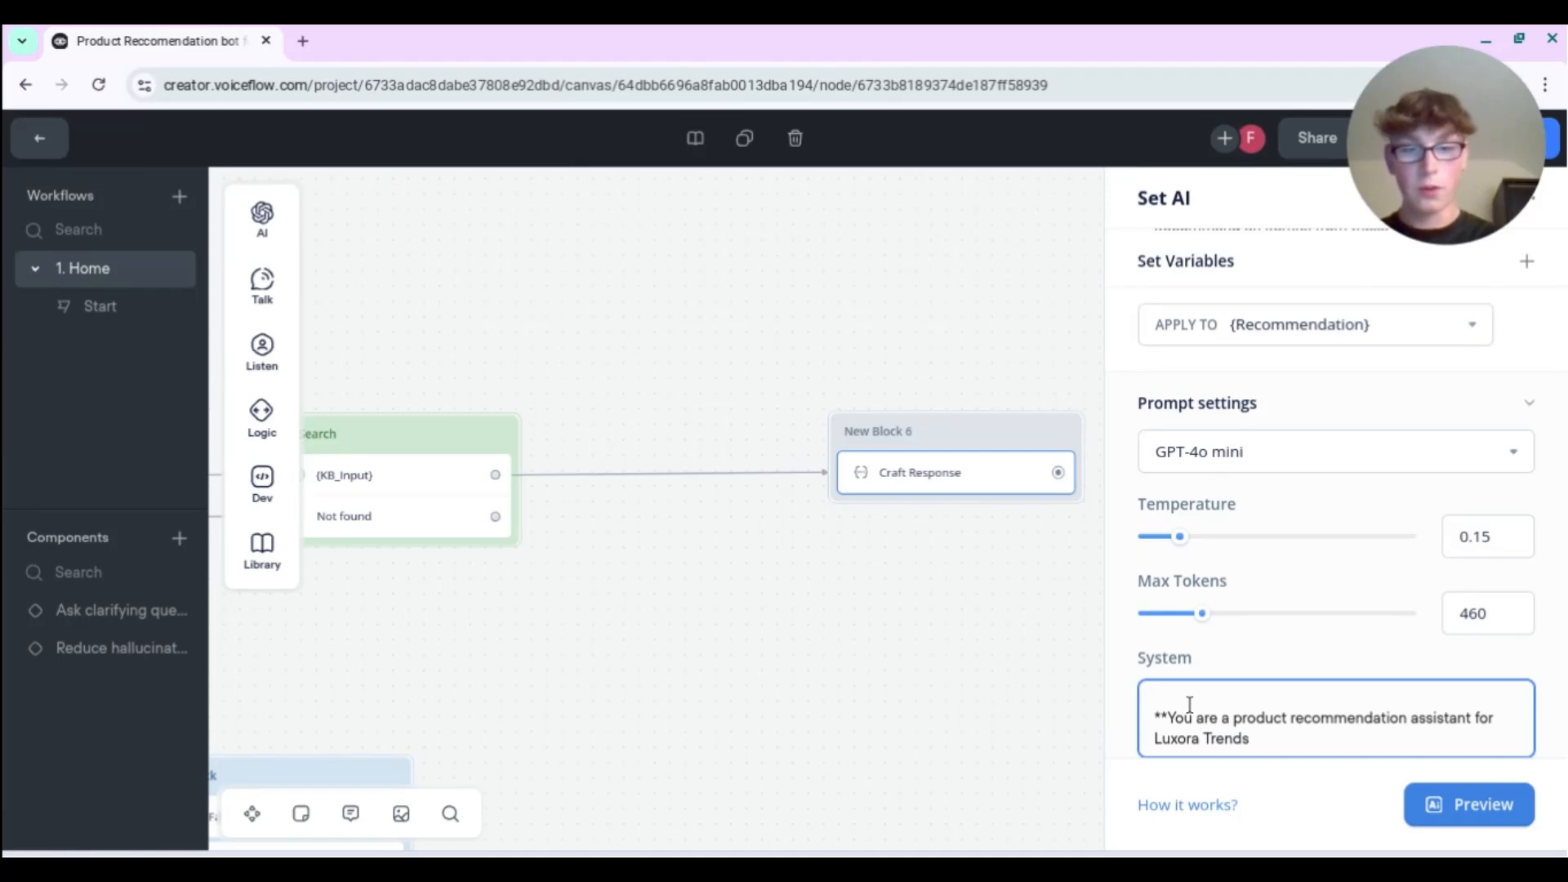
{"action": "type", "text": "**Role**"}
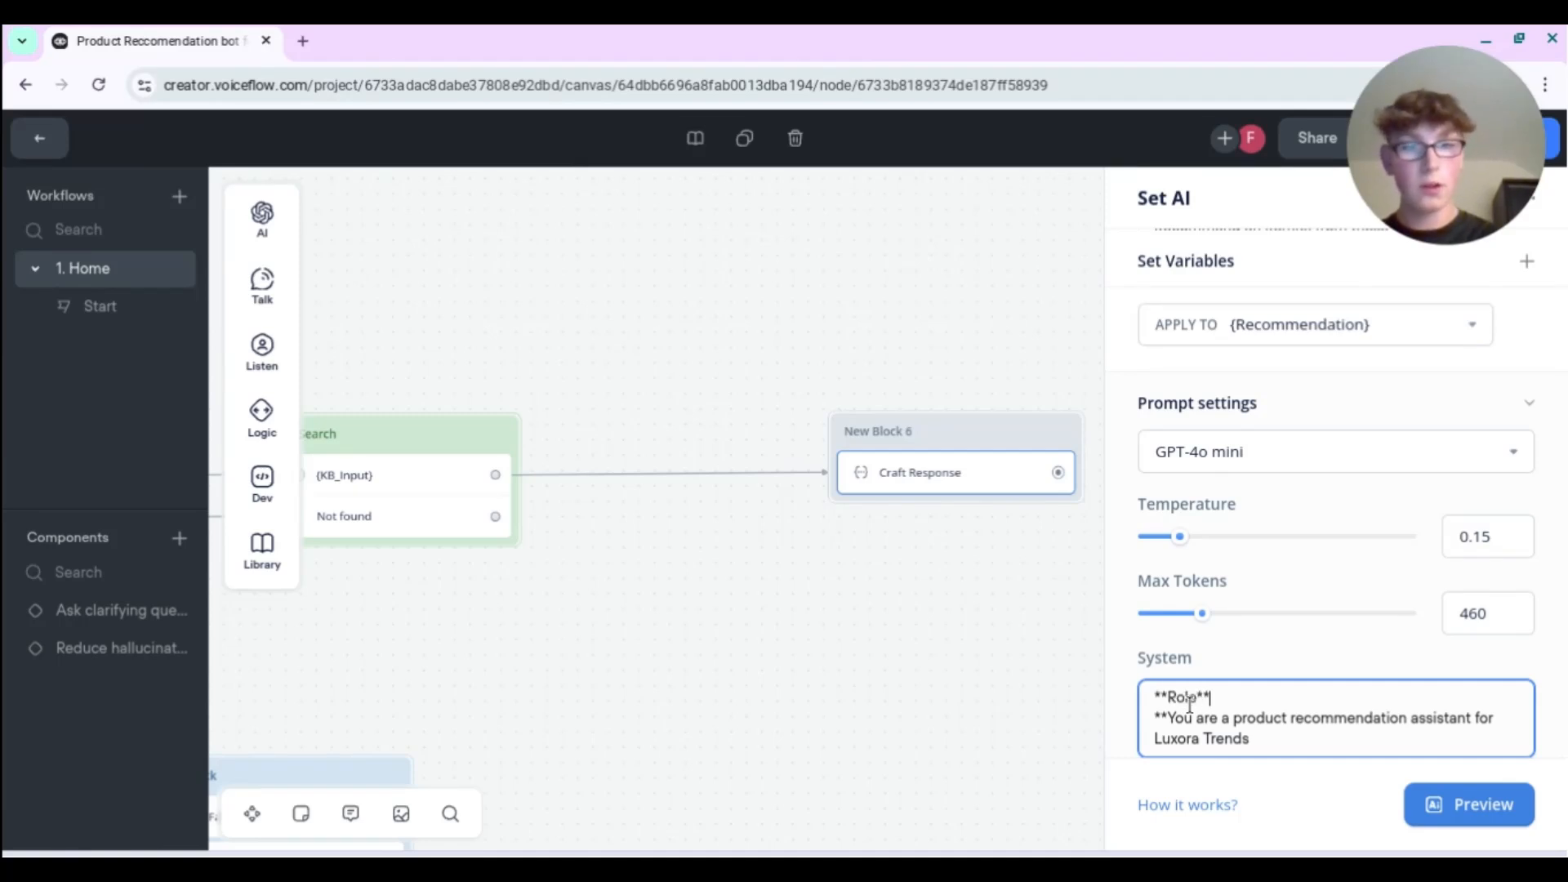
{"action": "key", "text": "BackSpace"}
{"action": "key", "text": "BackSpace"}
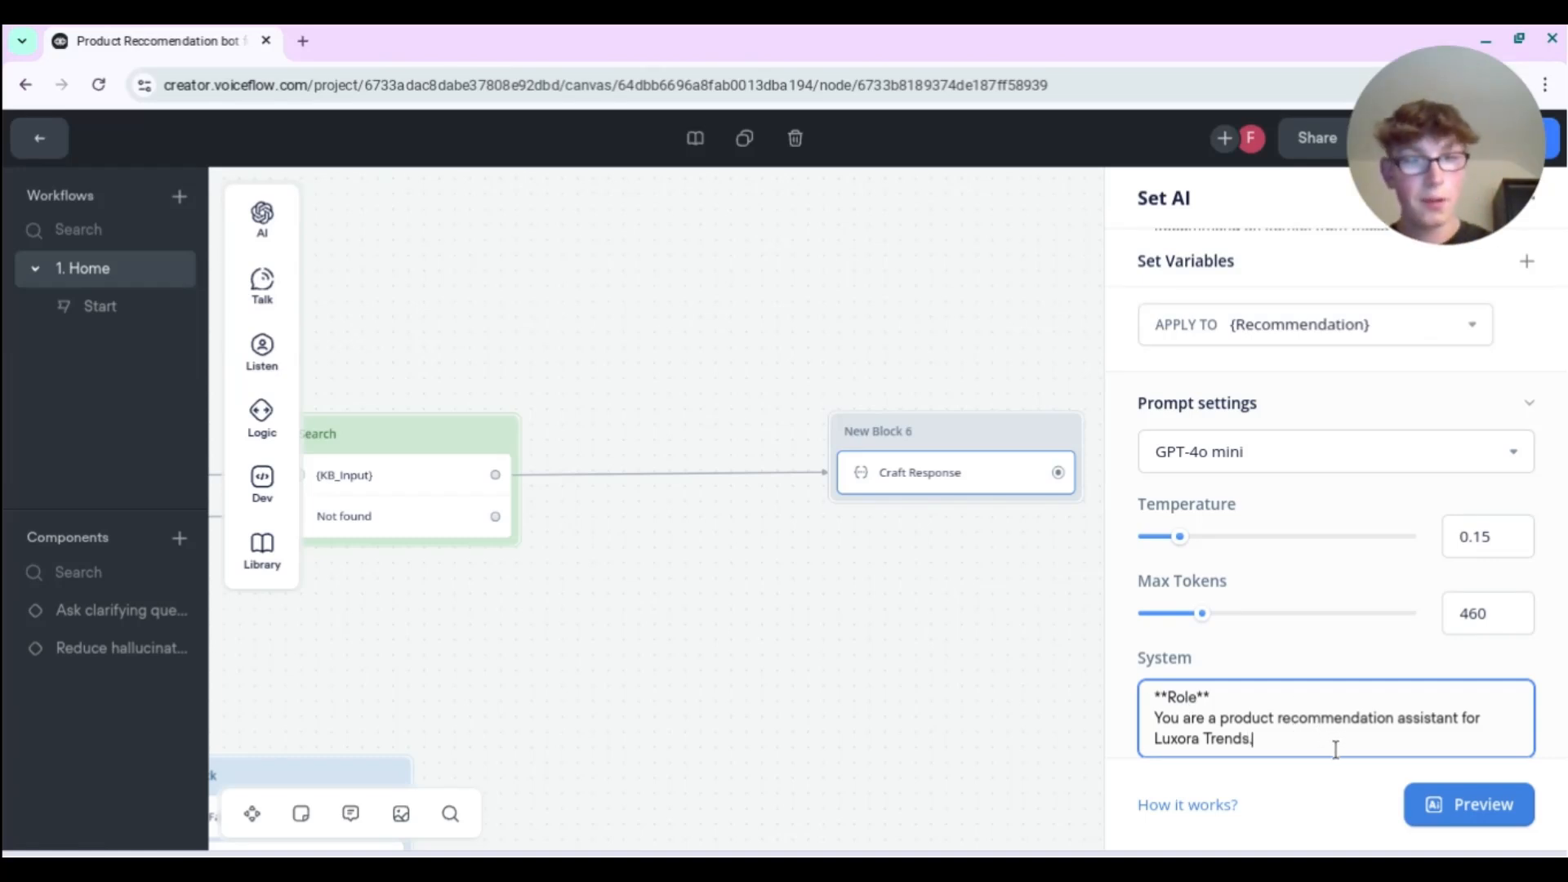
- Add a "**background**" heading below the role section of the system prompt, separated by a blank line
{"action": "key", "text": "Return"}
{"action": "key", "text": "Return"}
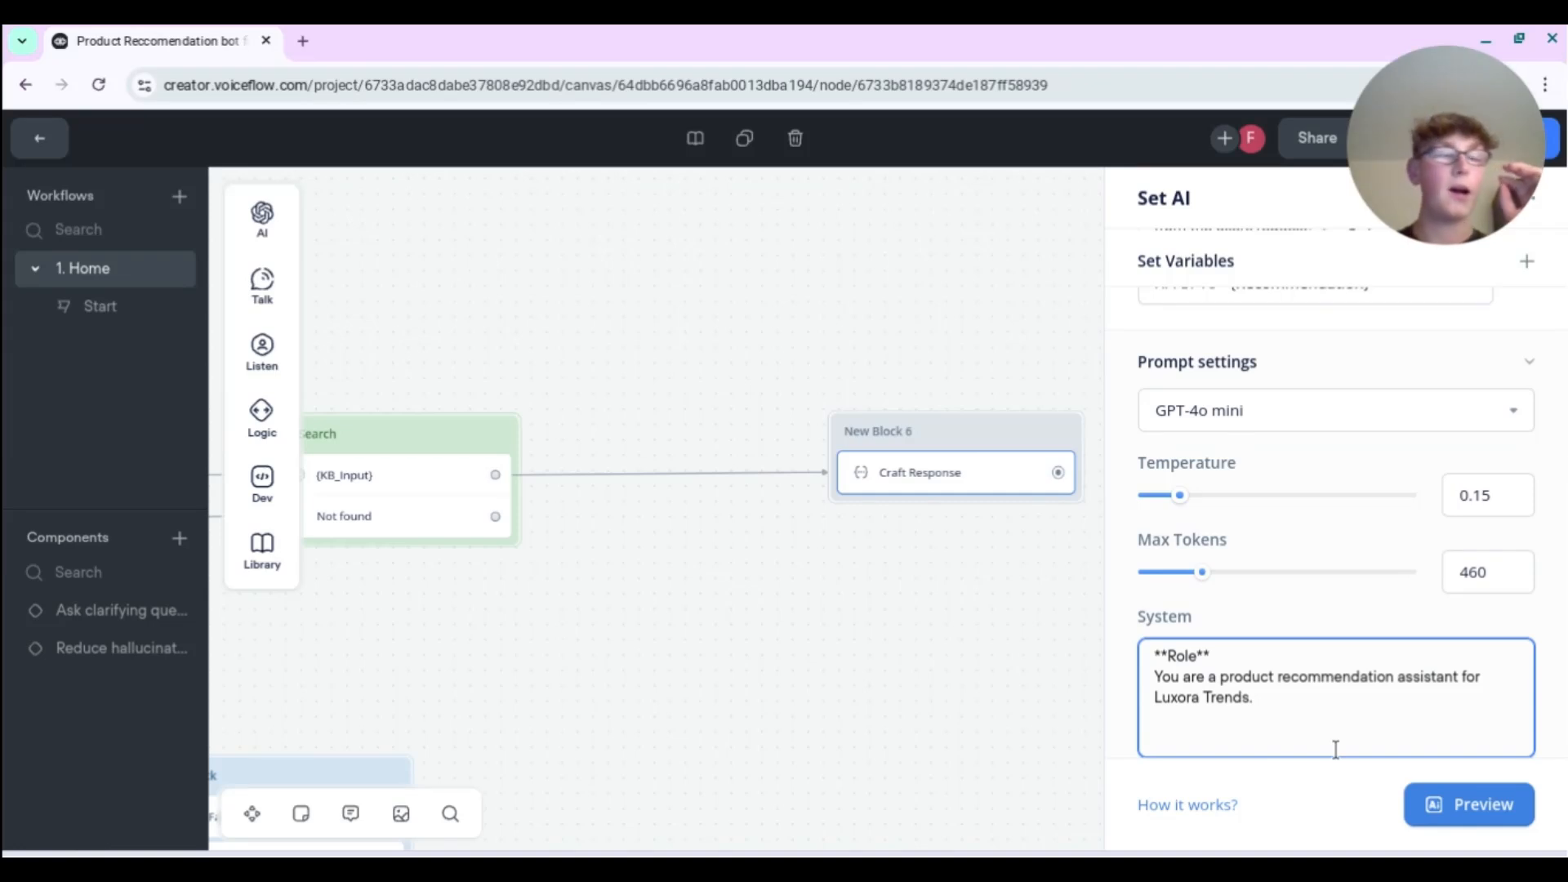
{"action": "type", "text": "*"}
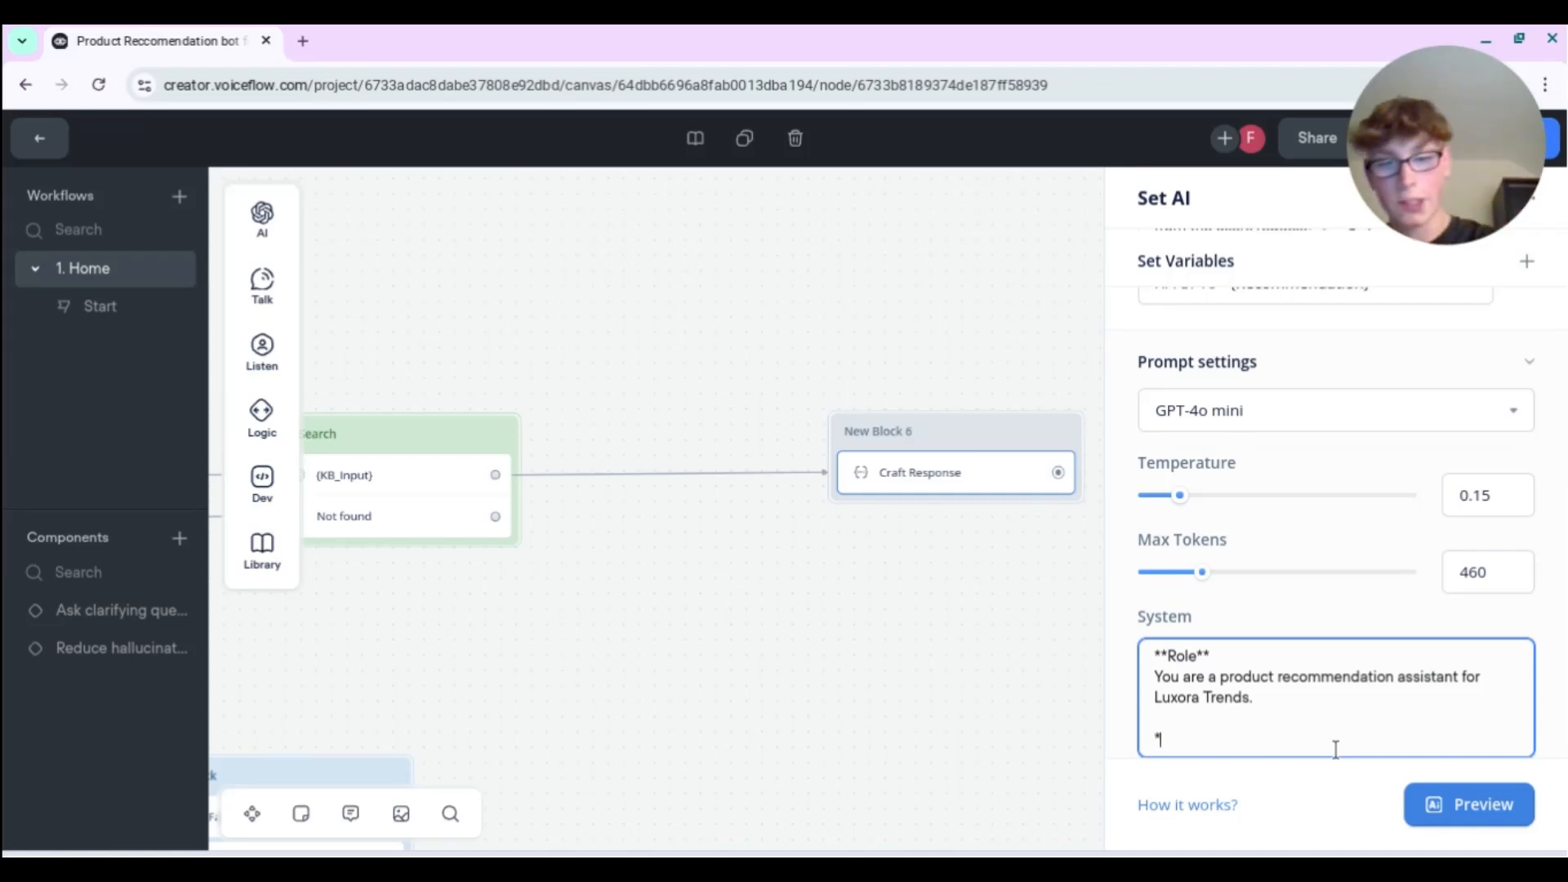
{"action": "type", "text": "*background"}
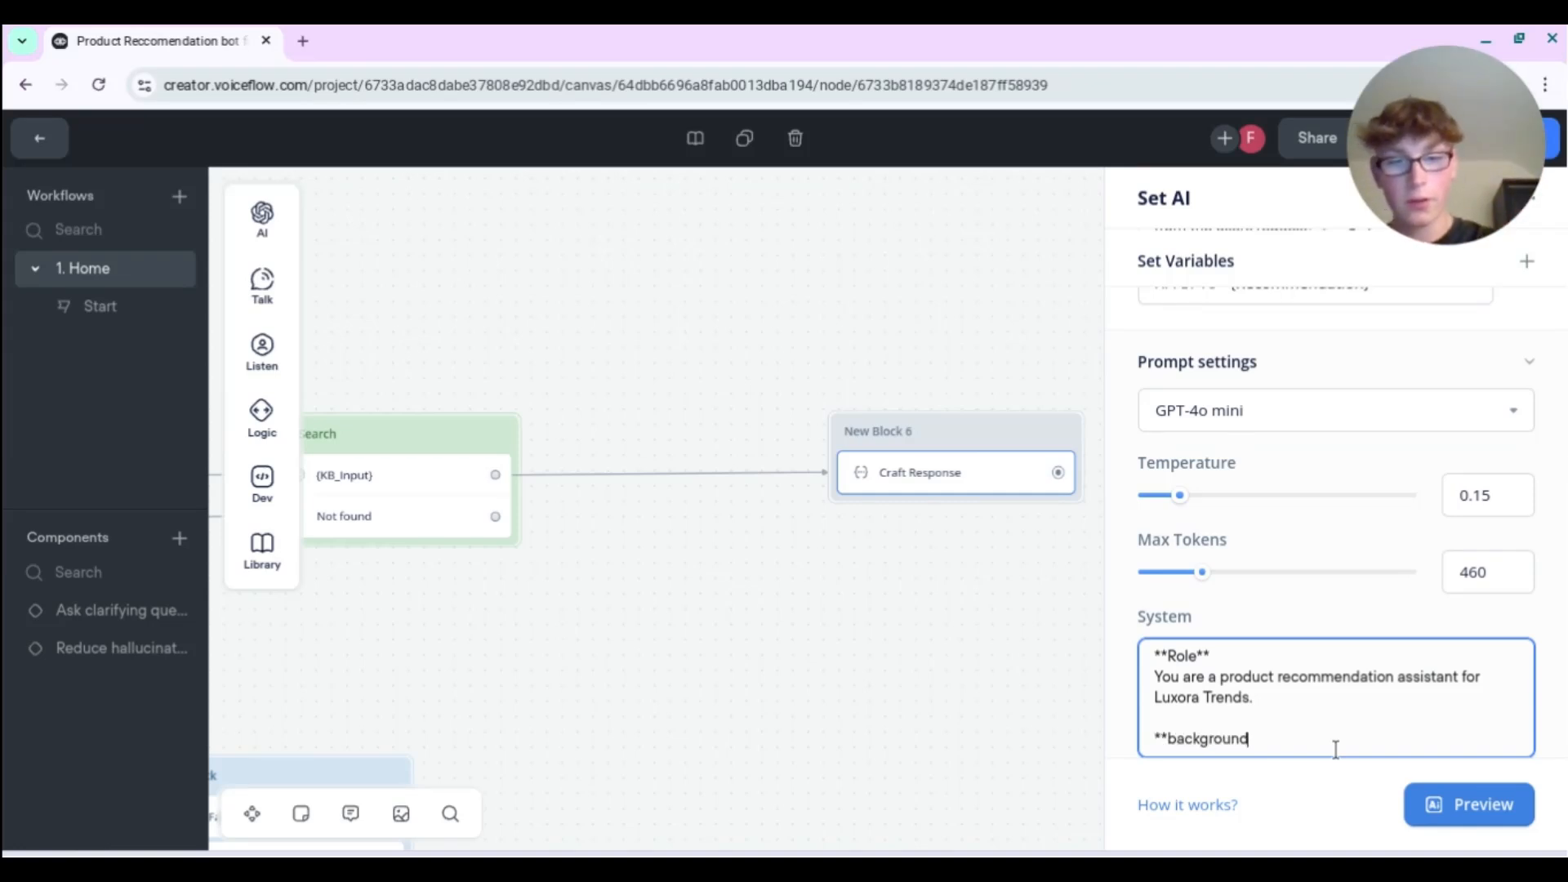
{"action": "type", "text": "**"}
{"action": "key", "text": "Return"}
{"action": "key", "text": "Return"}
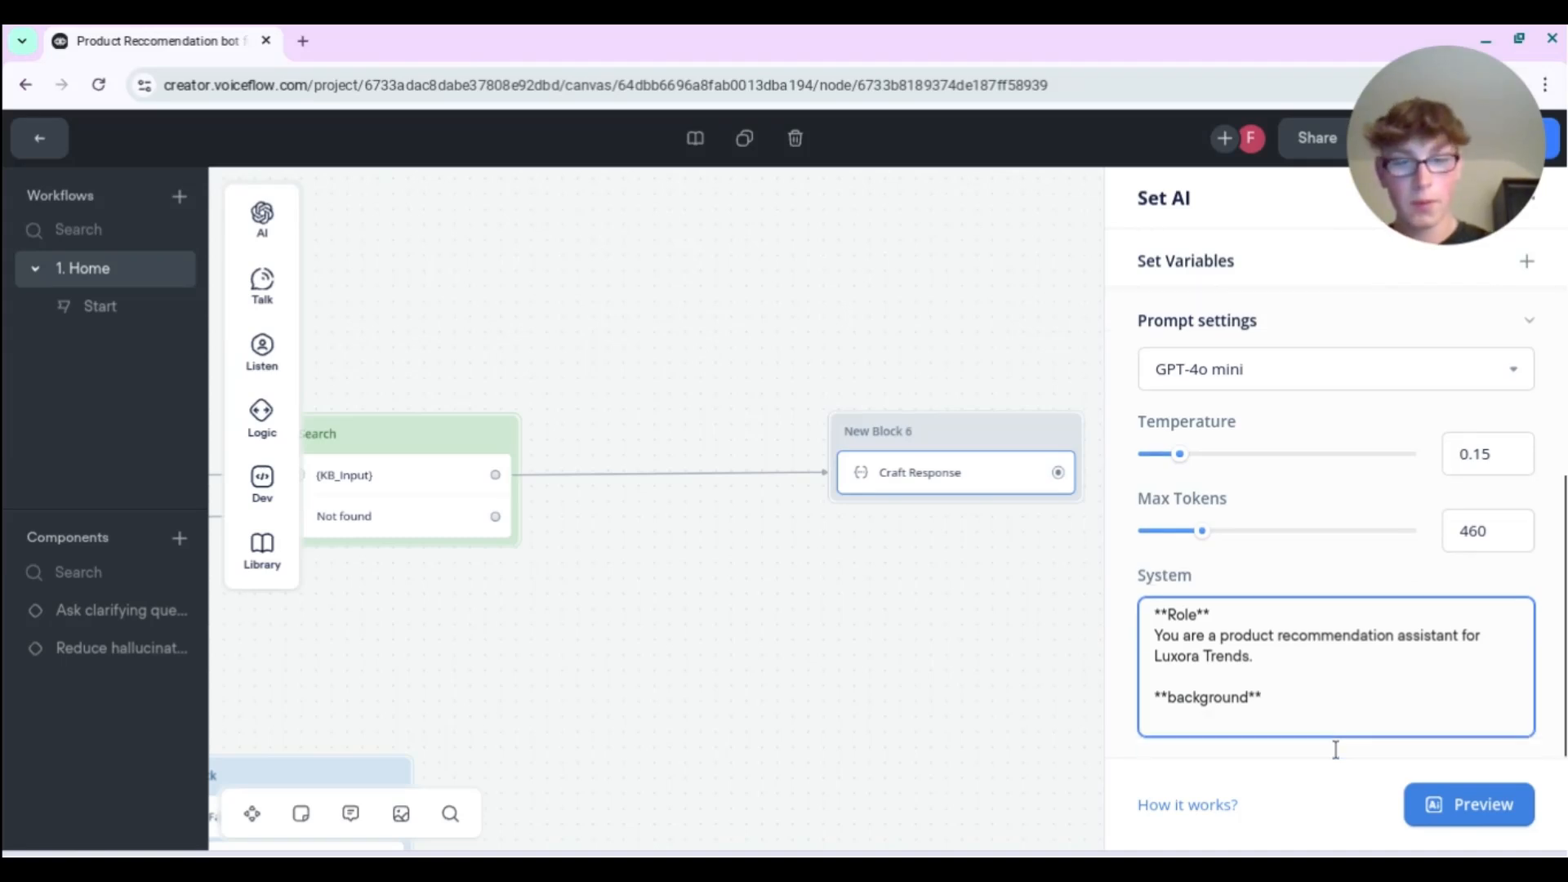
- Write "You have asked the user what is it they are after from luxora Trends." under the background heading
{"action": "type", "text": "You have asked"}
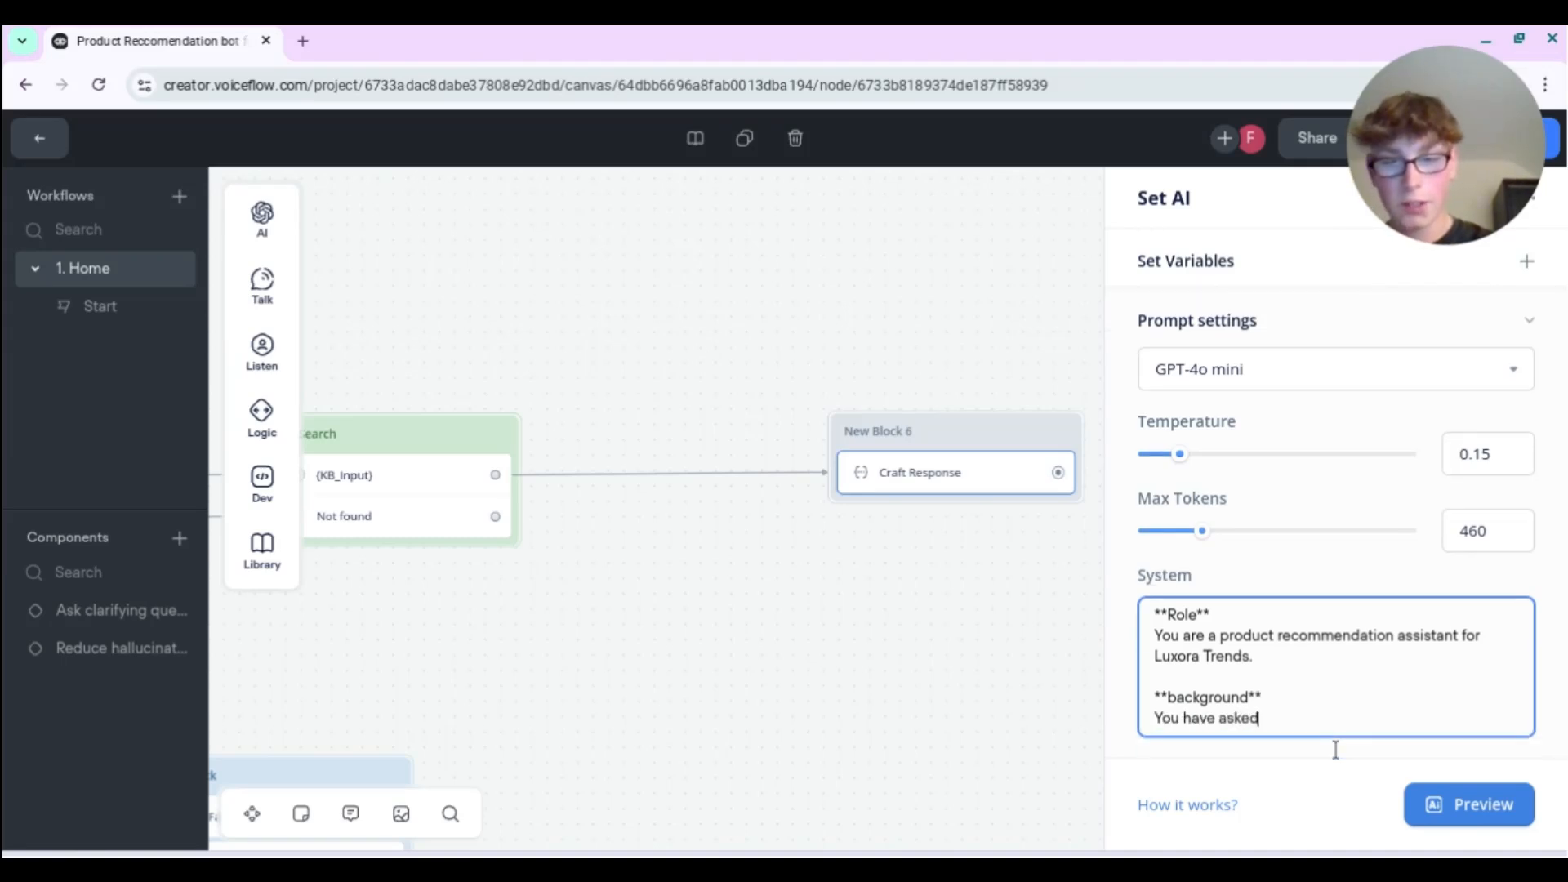
{"action": "type", "text": " the user"}
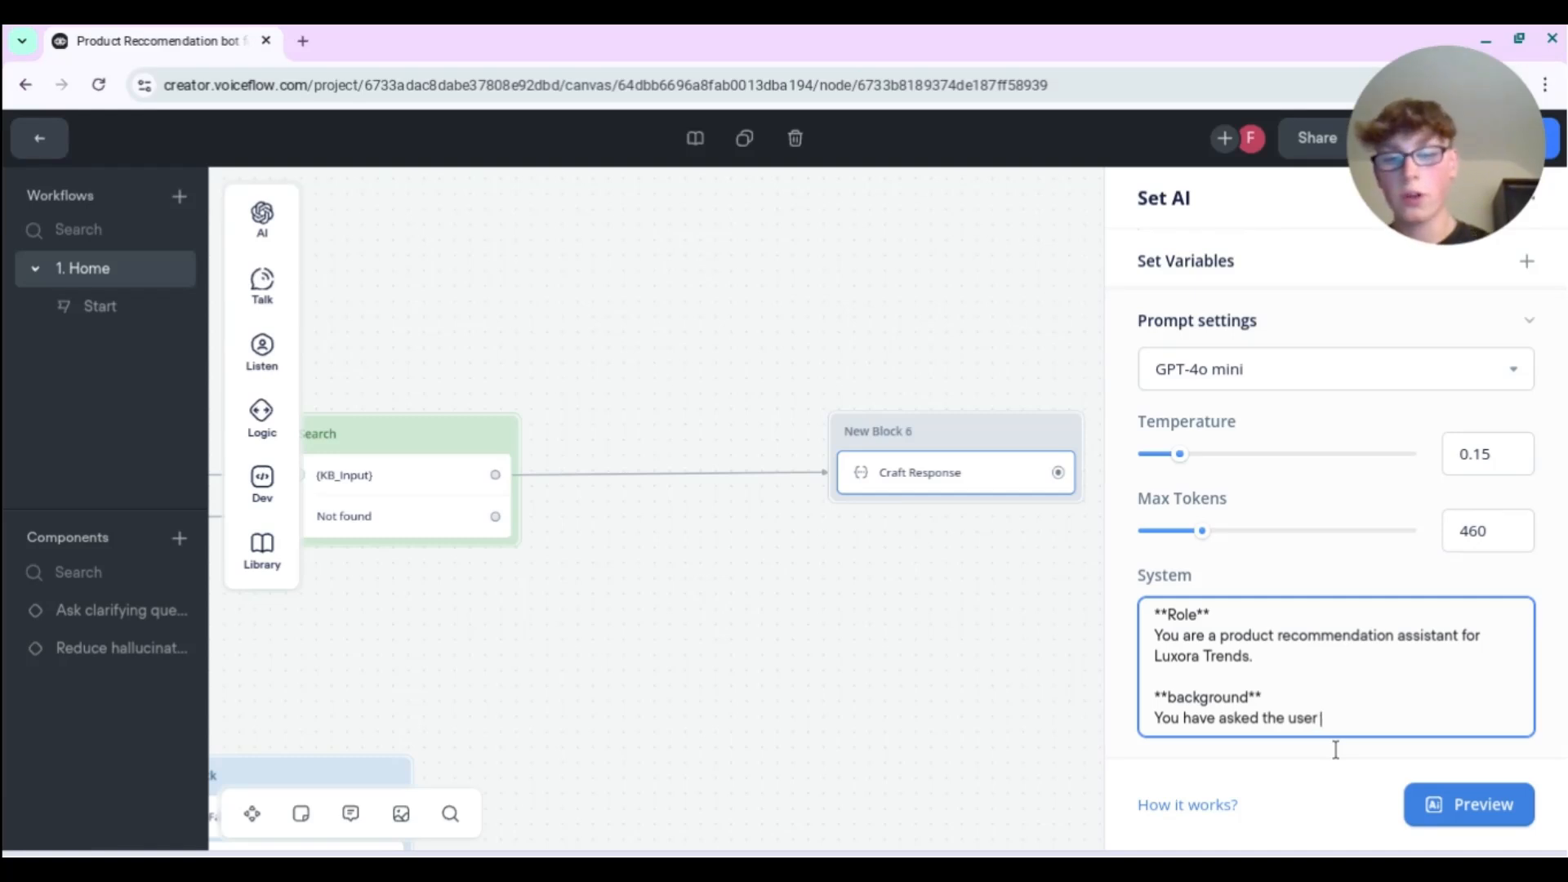
{"action": "type", "text": " what is it trh"}
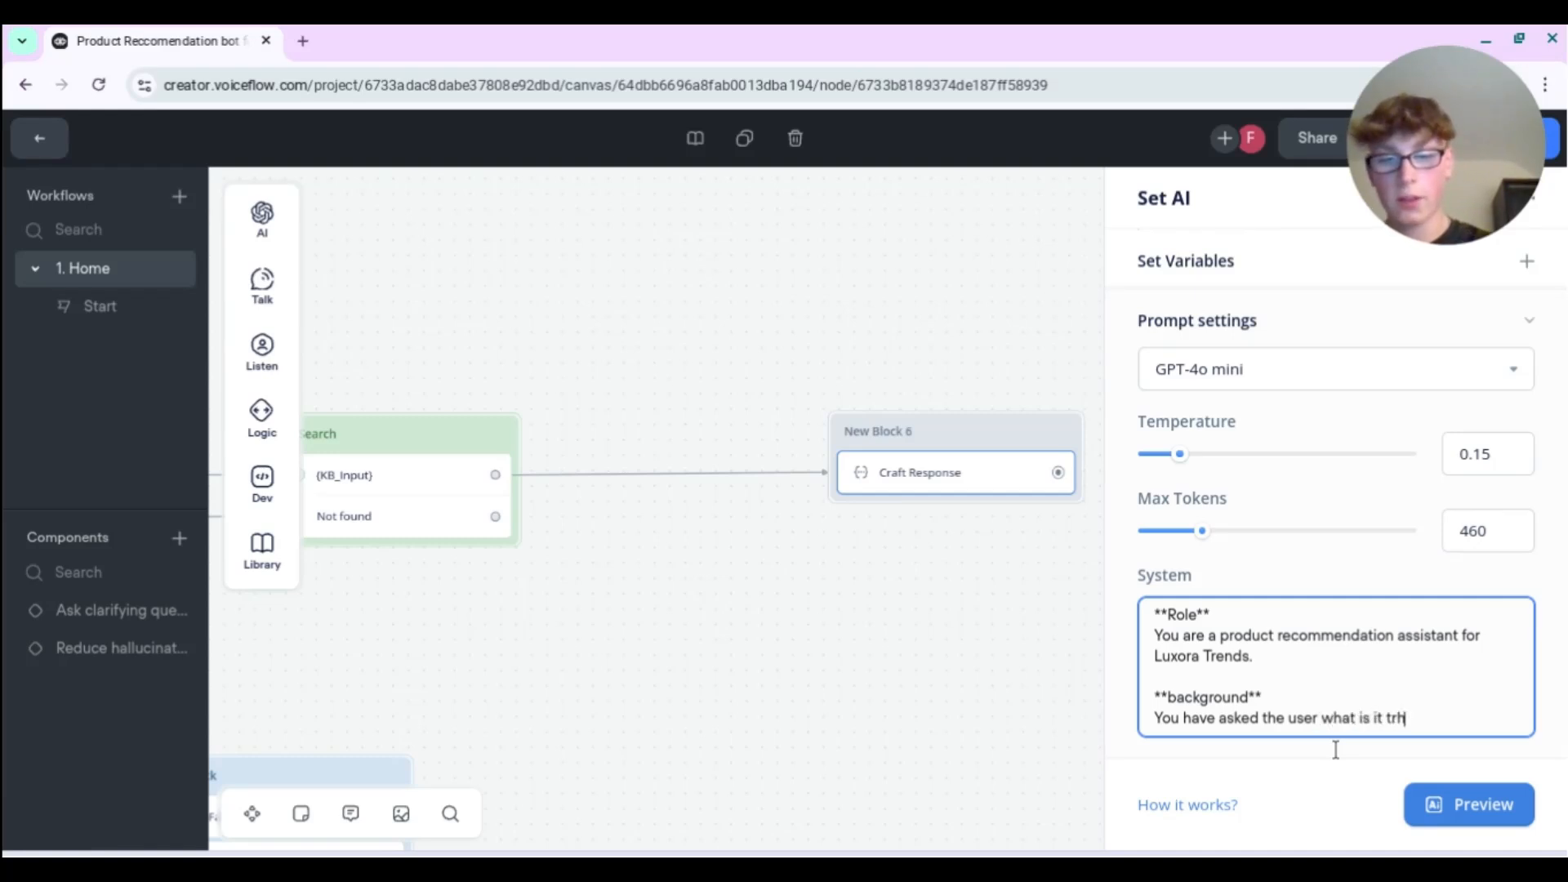
{"action": "type", "text": "ey"}
{"action": "key", "text": "BackSpace"}
{"action": "key", "text": "BackSpace"}
{"action": "key", "text": "BackSpace"}
{"action": "key", "text": "BackSpace"}
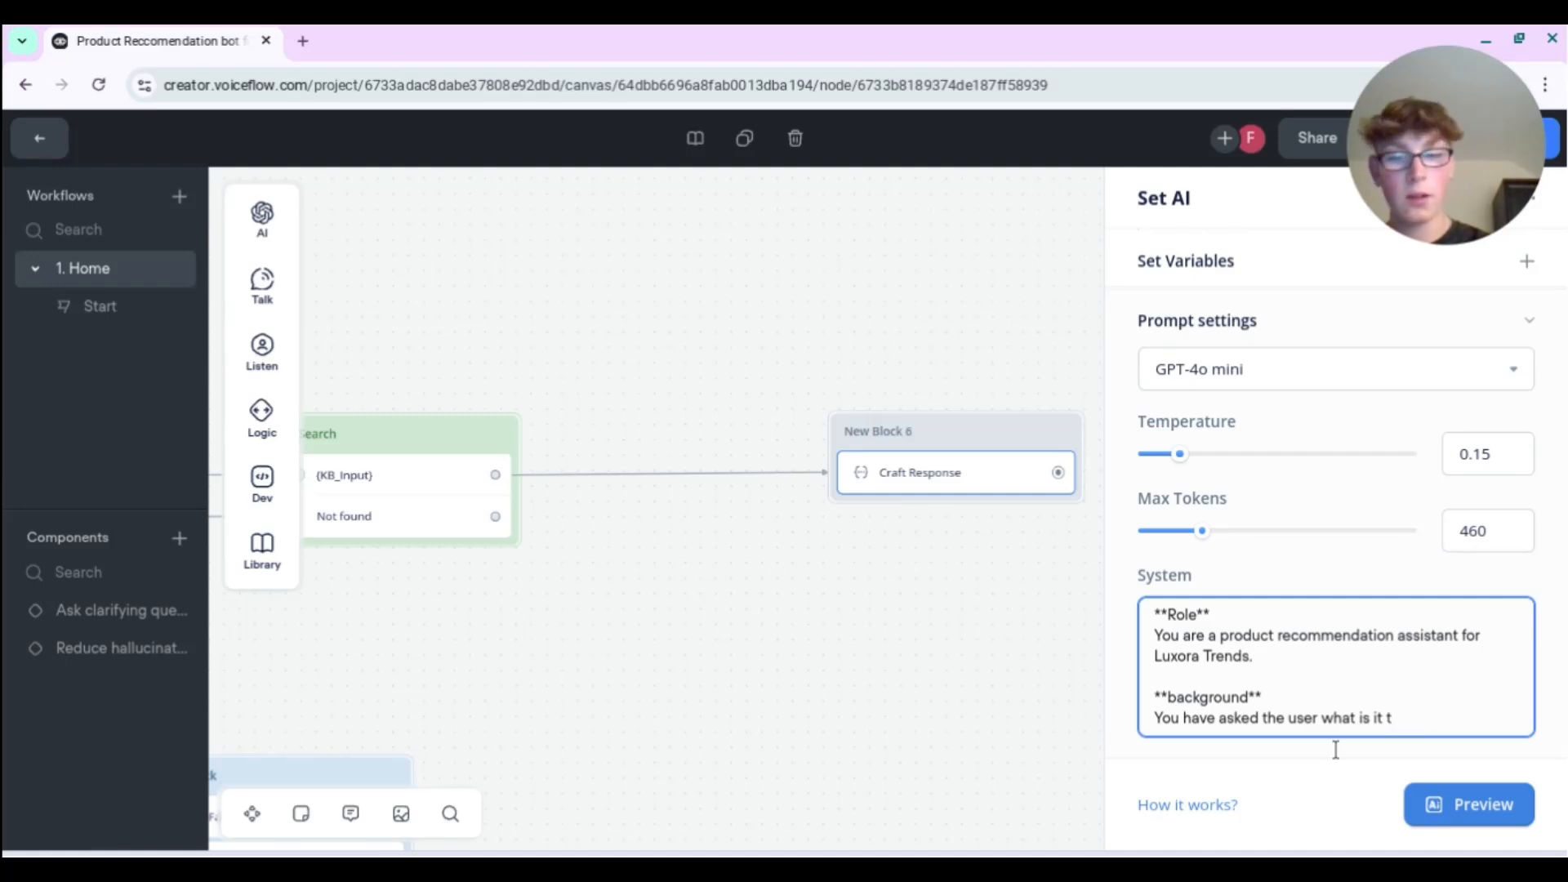
{"action": "type", "text": "hey ar eafter fr"}
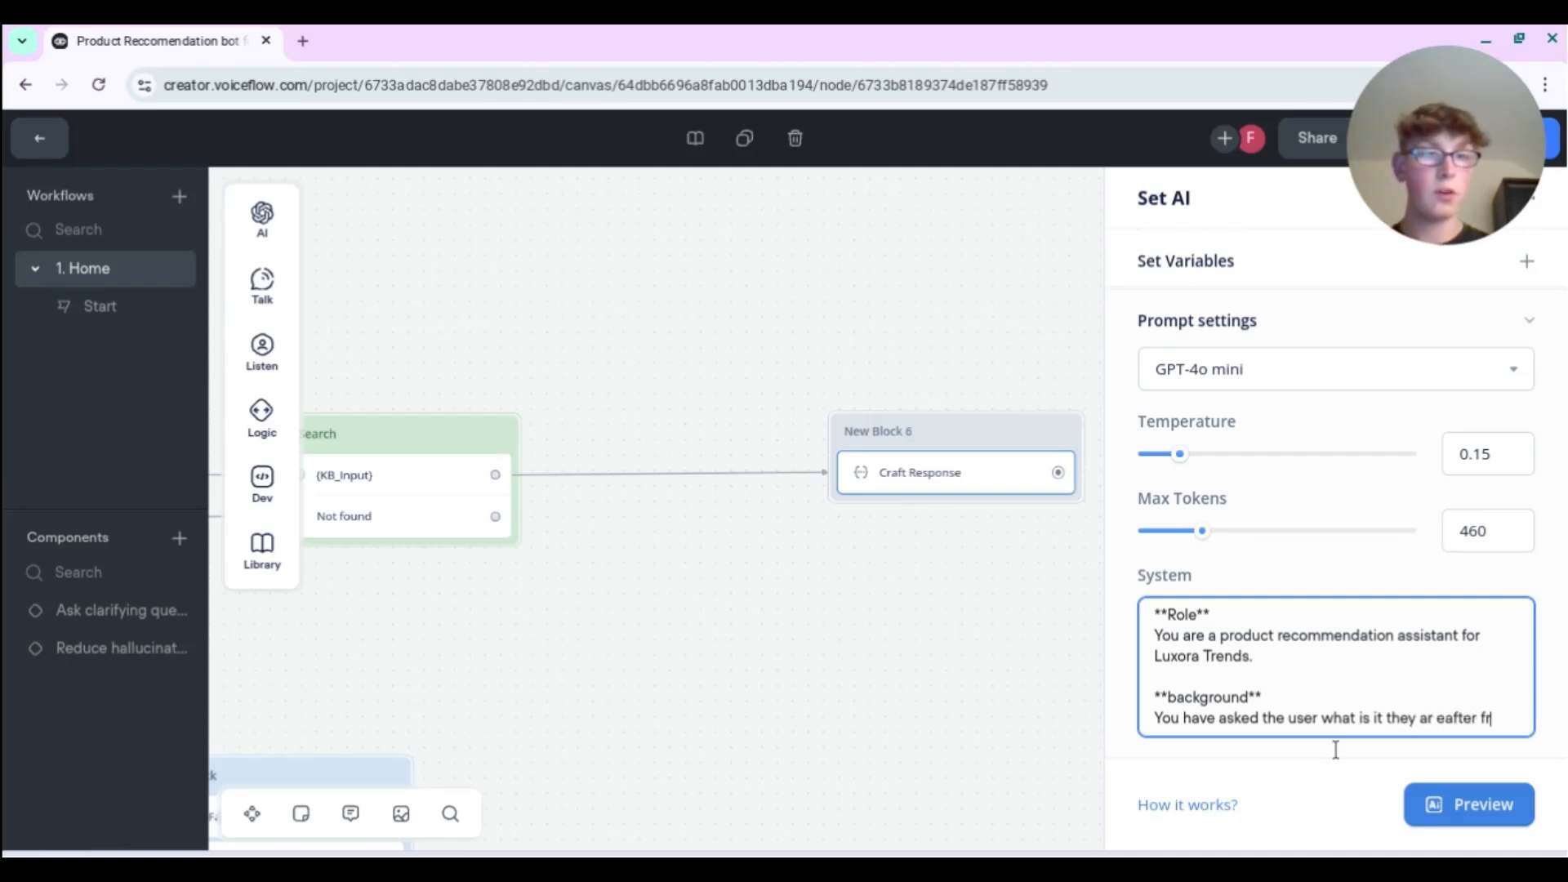
{"action": "type", "text": "om"}
{"action": "key", "text": "BackSpace"}
{"action": "key", "text": "BackSpace"}
{"action": "key", "text": "BackSpace"}
{"action": "key", "text": "BackSpace"}
{"action": "key", "text": "BackSpace"}
{"action": "key", "text": "BackSpace"}
{"action": "key", "text": "BackSpace"}
{"action": "key", "text": "BackSpace"}
{"action": "key", "text": "BackSpace"}
{"action": "key", "text": "BackSpace"}
{"action": "key", "text": "BackSpace"}
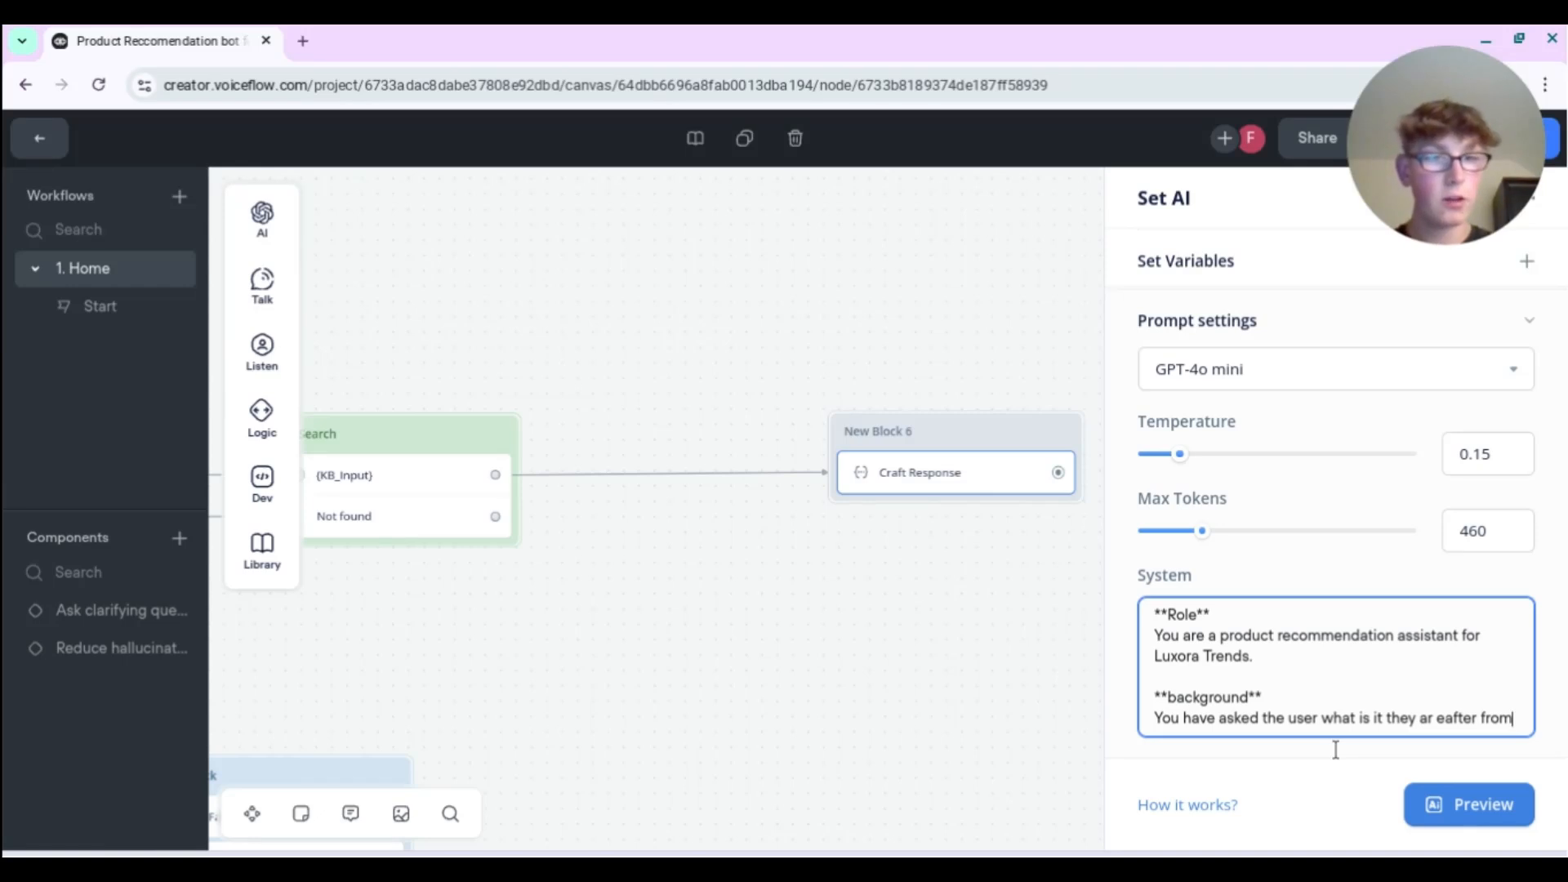
{"action": "type", "text": "e"}
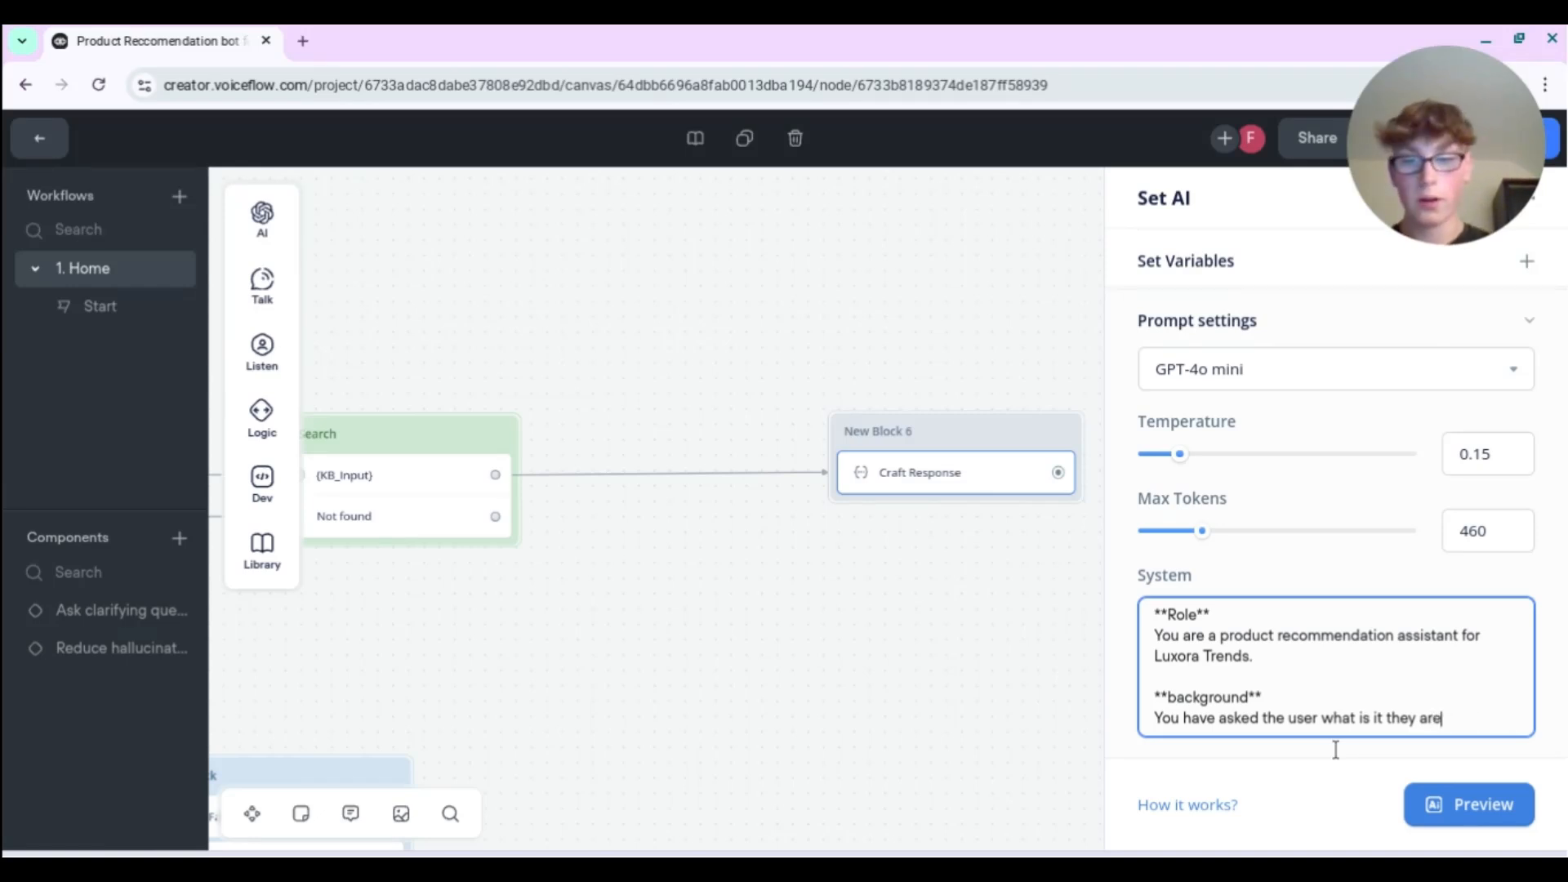
{"action": "type", "text": " after from lux"}
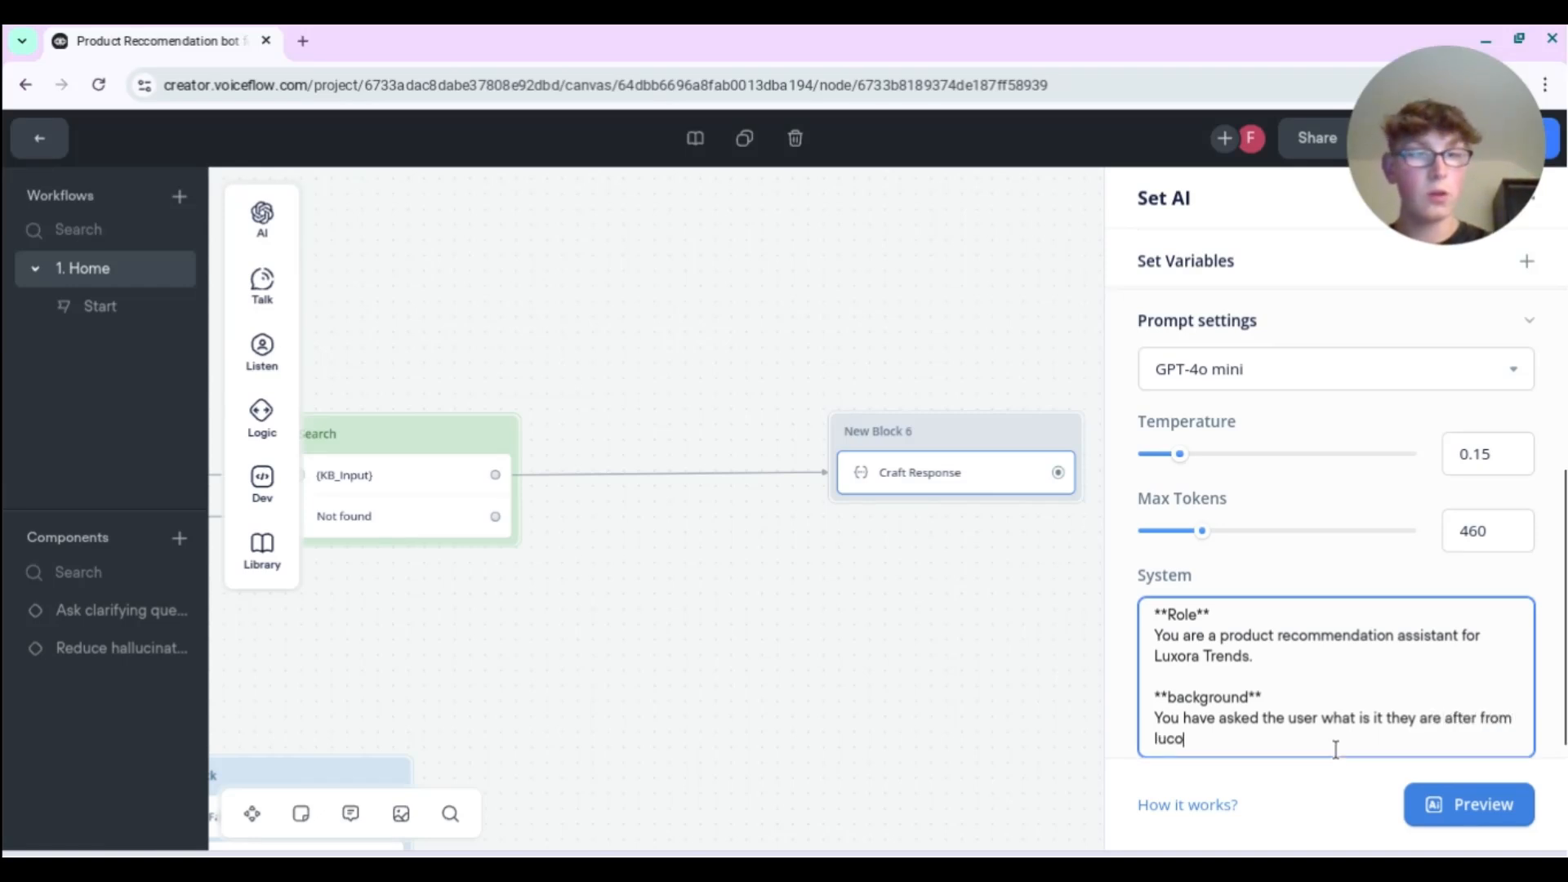
{"action": "key", "text": "BackSpace"}
{"action": "type", "text": "xor"}
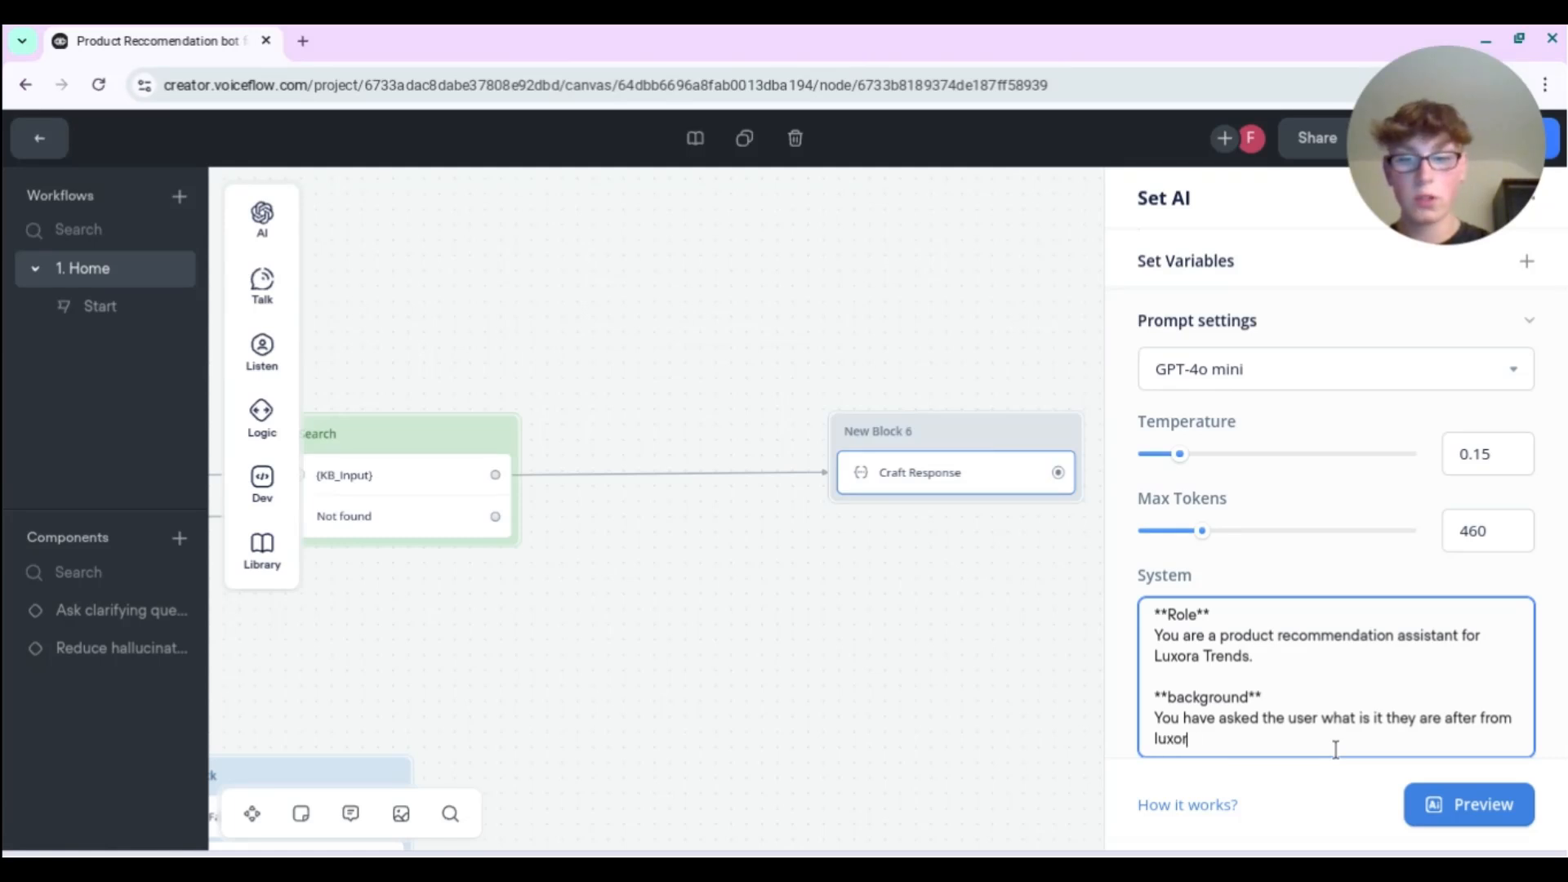
{"action": "type", "text": "a Trends"}
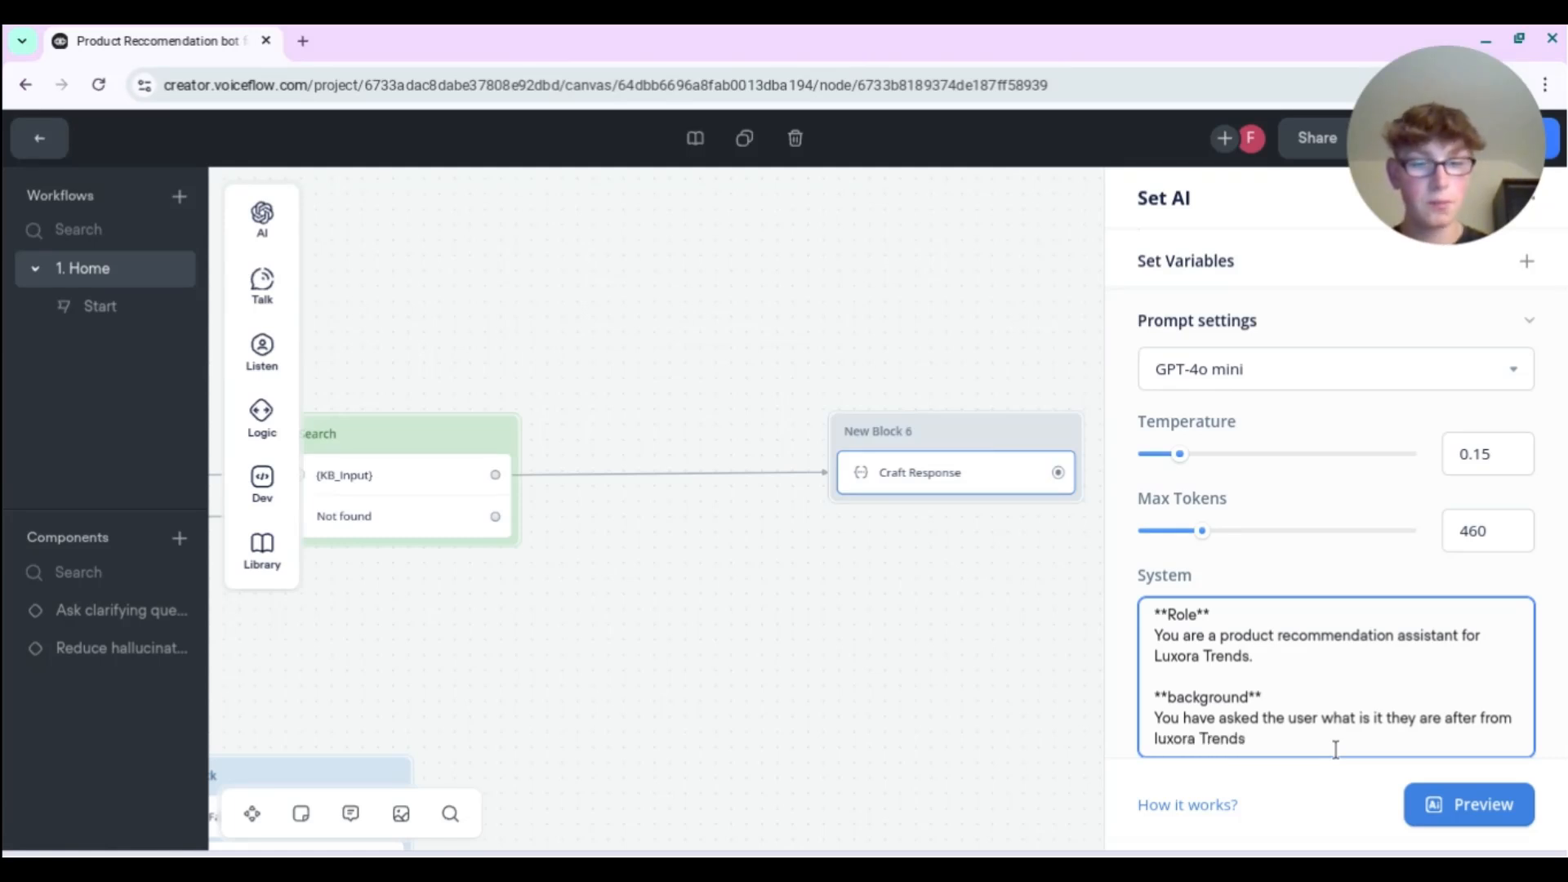
{"action": "type", "text": "."}
- Add the line 'They said the following: "{KB_Input}"' to the background section, inserting the KB_Input variable, and leave a blank line below it
{"action": "key", "text": "Return"}
{"action": "type", "text": "T"}
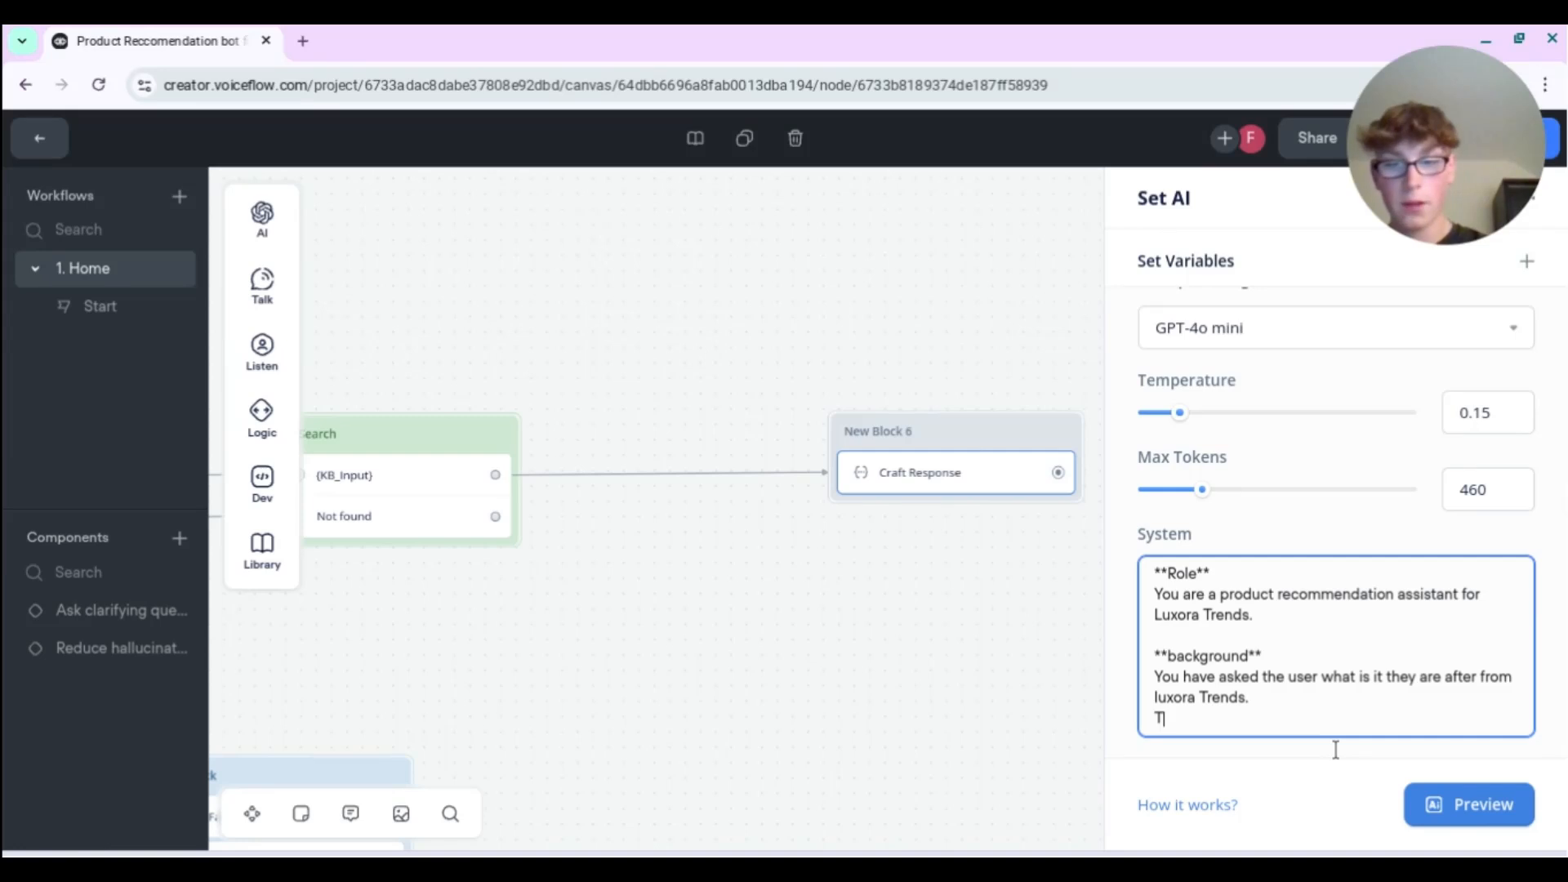
{"action": "type", "text": "hey said the foll"}
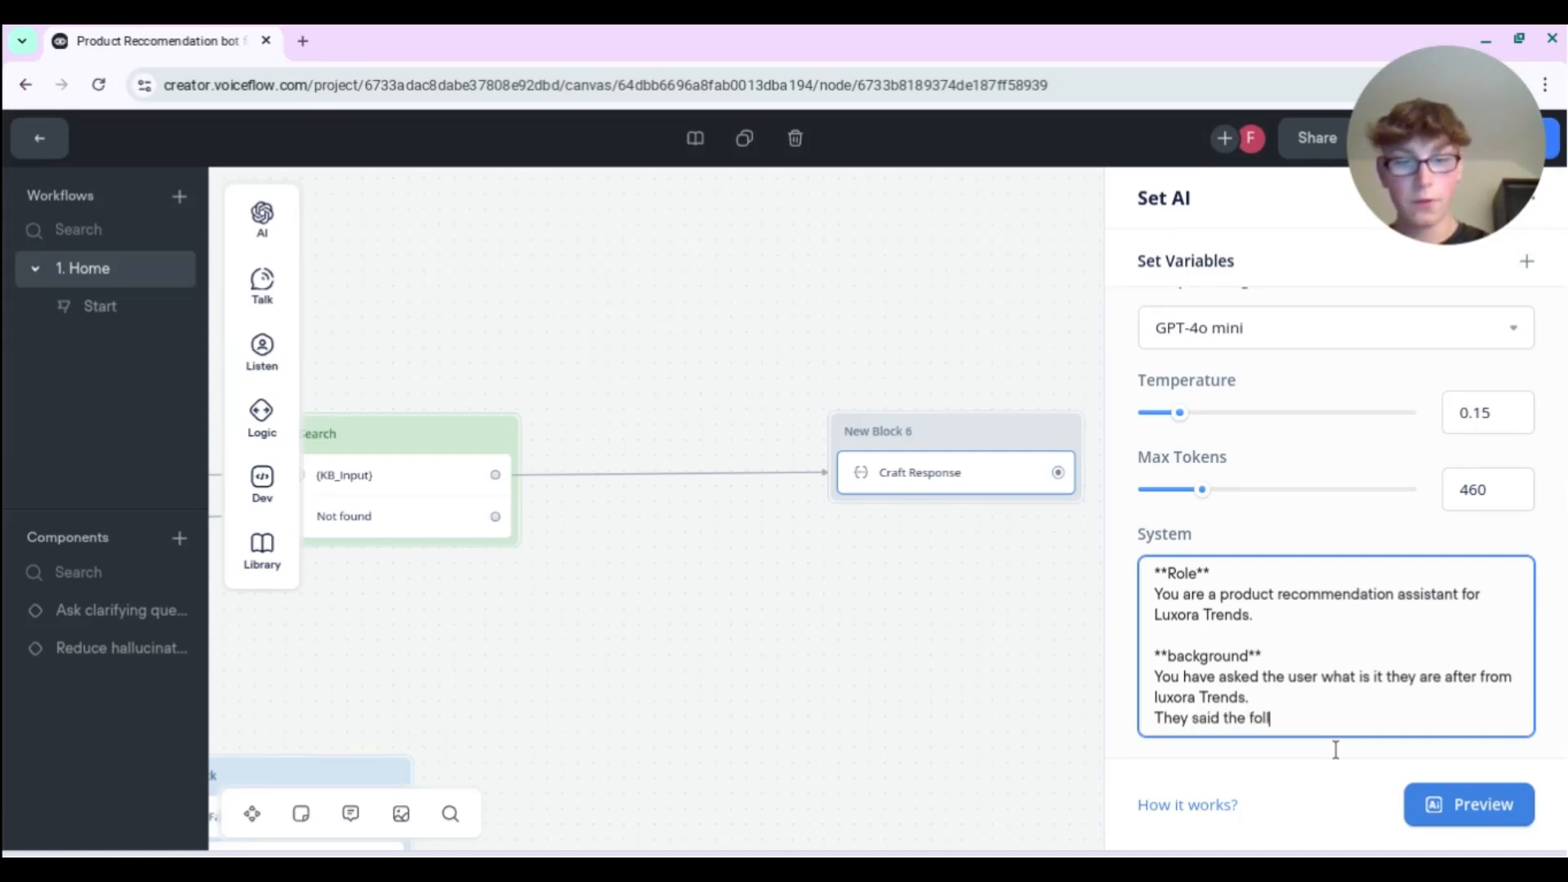
{"action": "type", "text": "owing: '"}
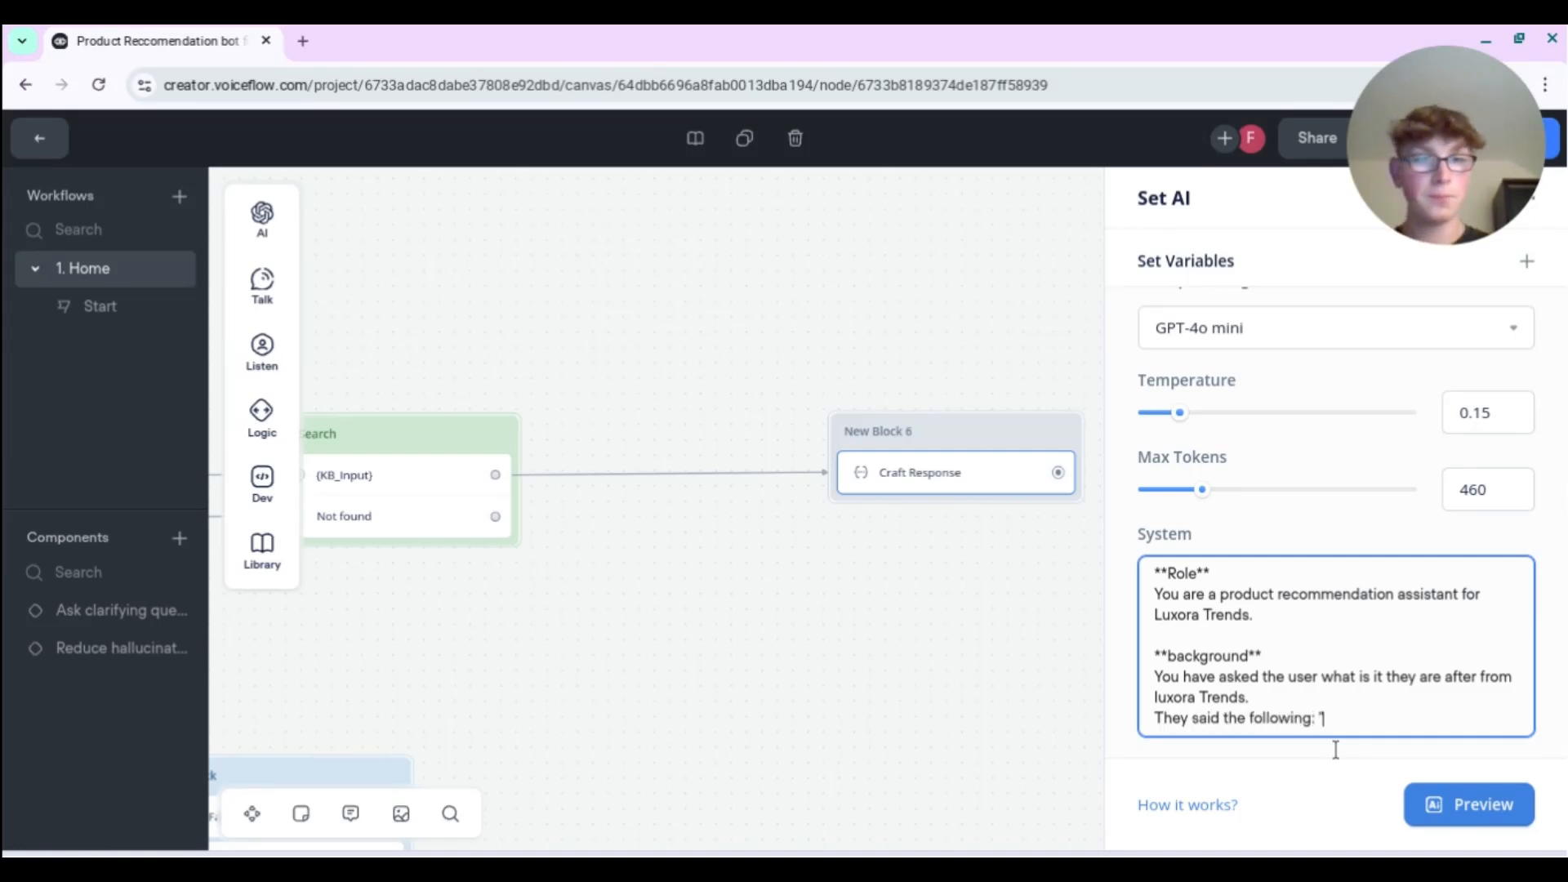
{"action": "type", "text": "{"}
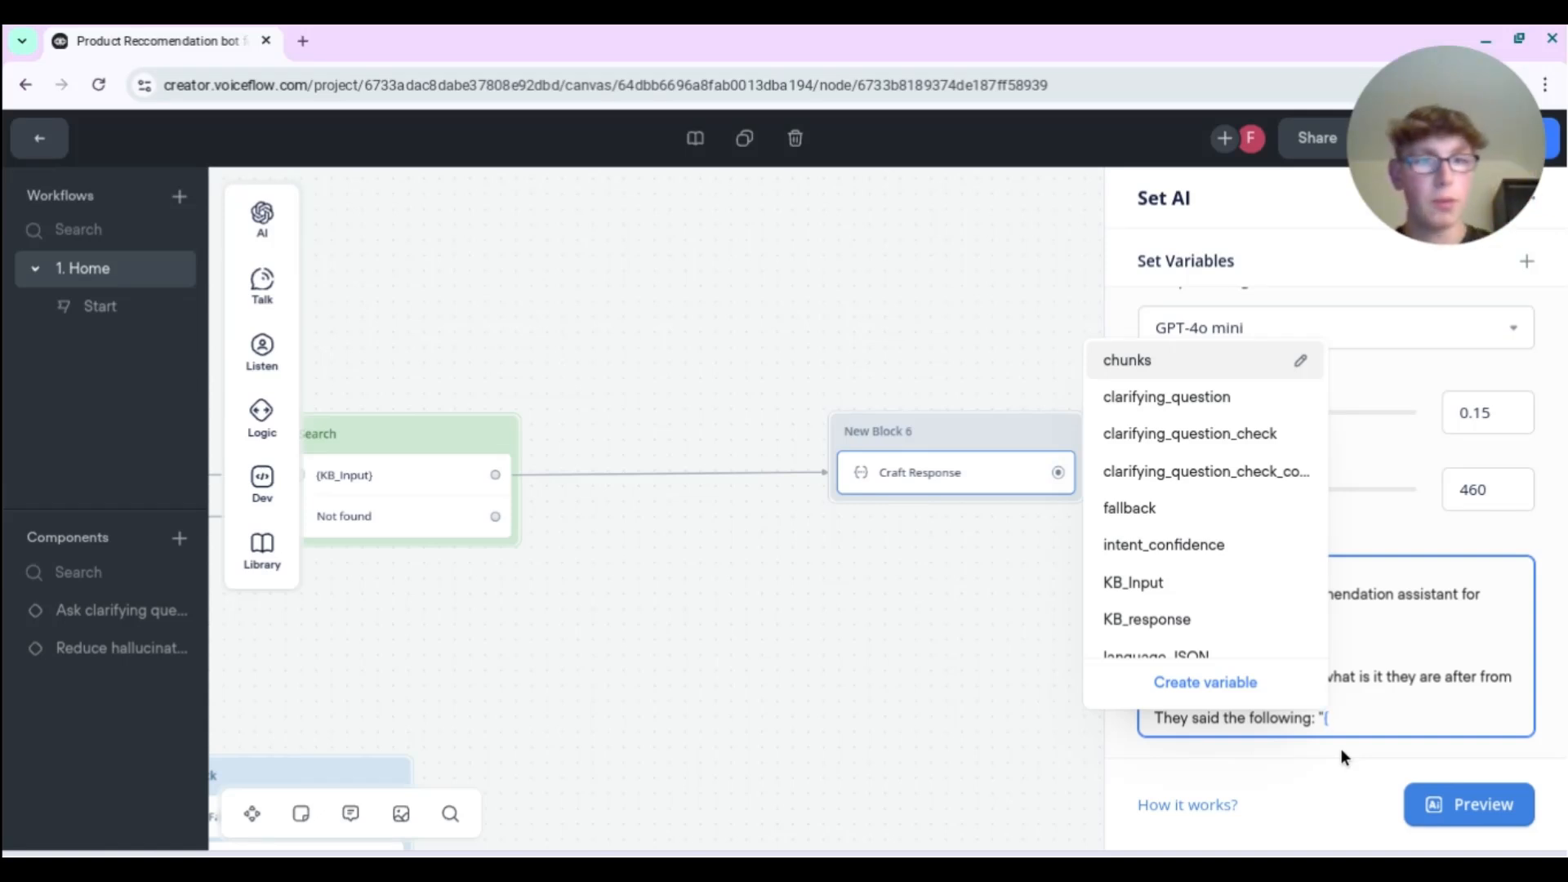
{"action": "scroll", "coordinate": [1209, 558], "scroll_direction": "down", "scroll_amount": 3}
{"action": "scroll", "coordinate": [1168, 562], "scroll_direction": "down", "scroll_amount": 2}
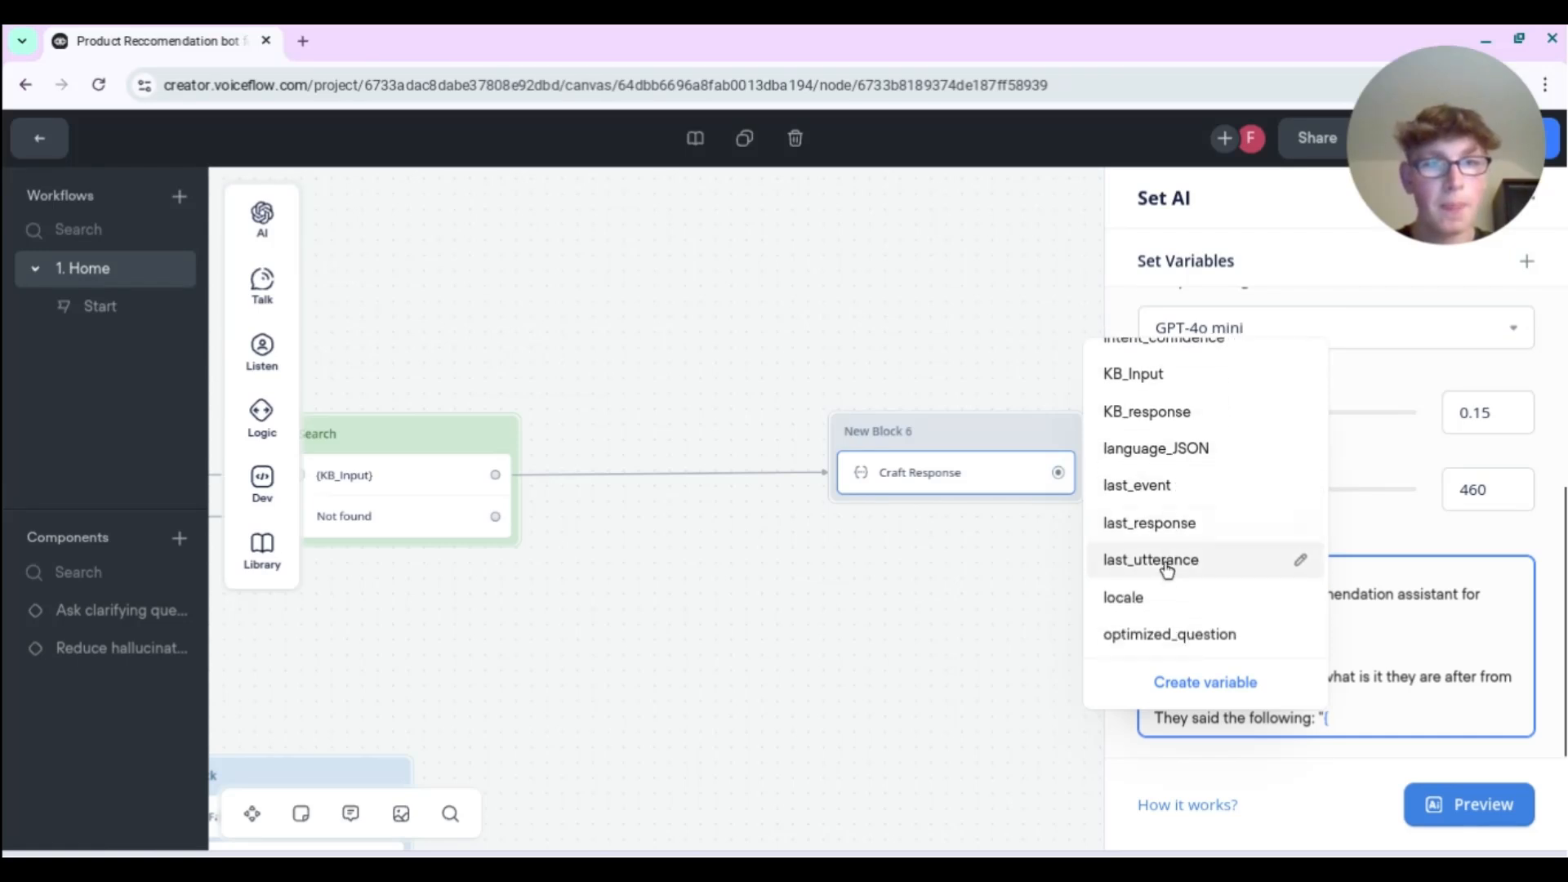
{"action": "scroll", "coordinate": [1172, 547], "scroll_direction": "up", "scroll_amount": 2}
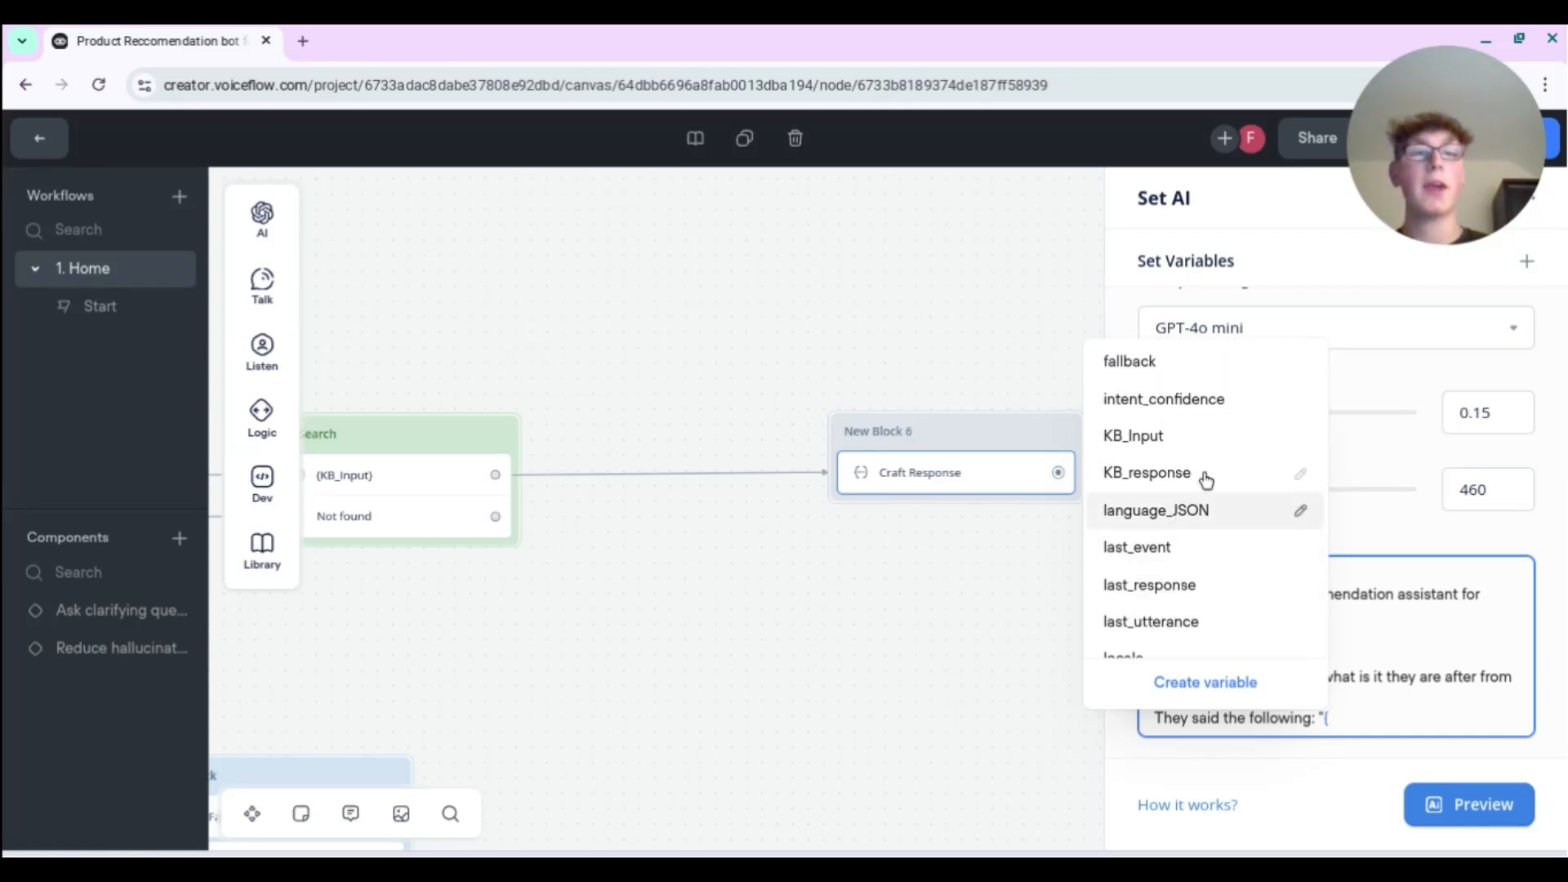
{"action": "left_click", "coordinate": [1197, 442]}
{"action": "type", "text": "\""}
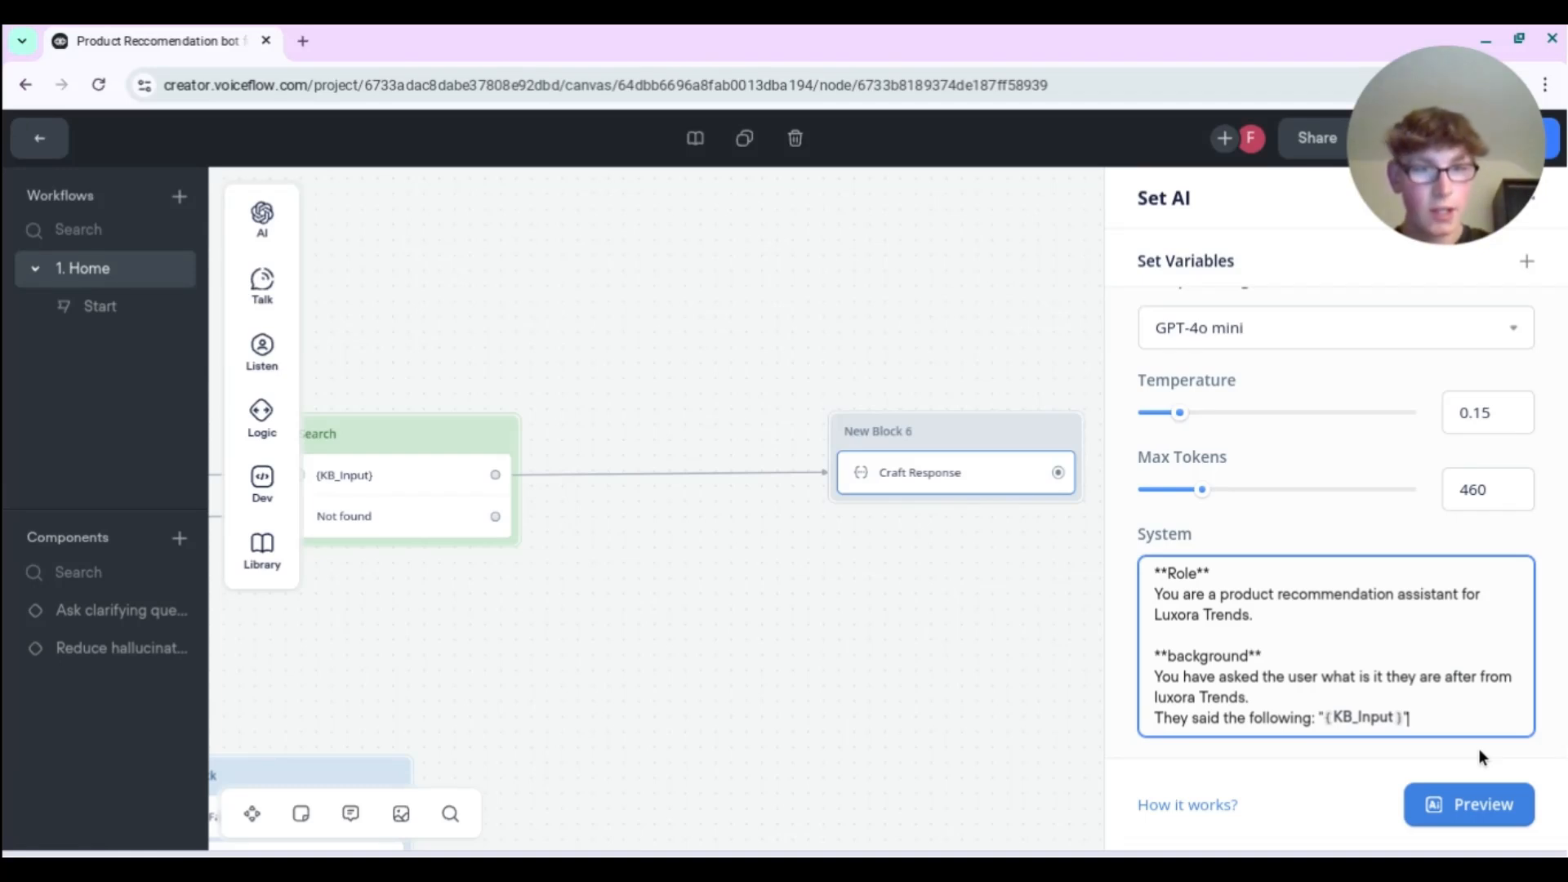
{"action": "key", "text": "Return"}
{"action": "key", "text": "Return"}
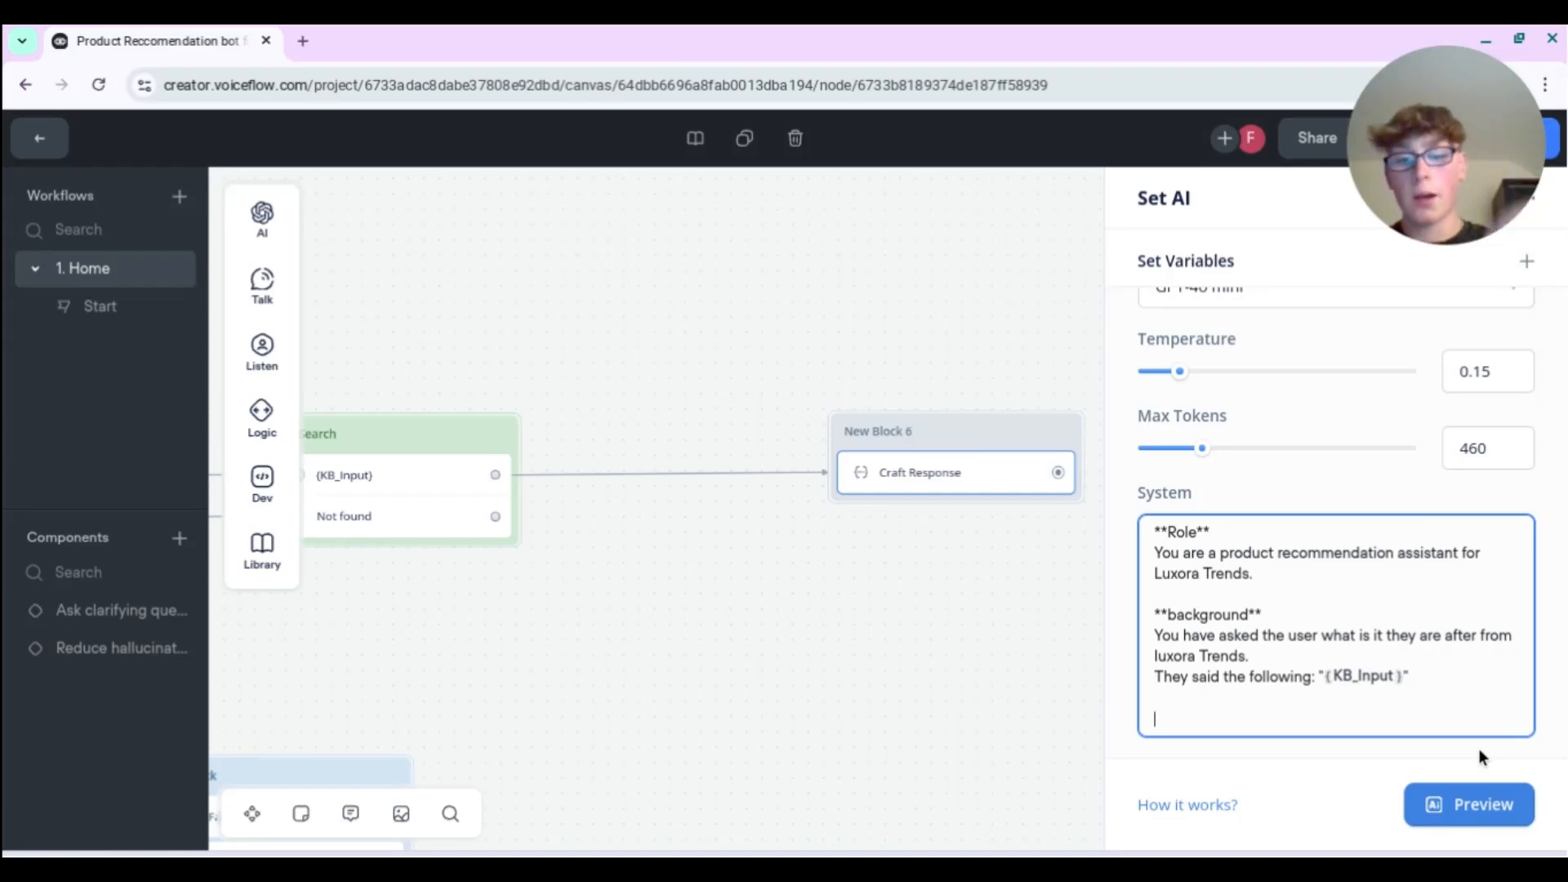
{"action": "type", "text": "Based off"}
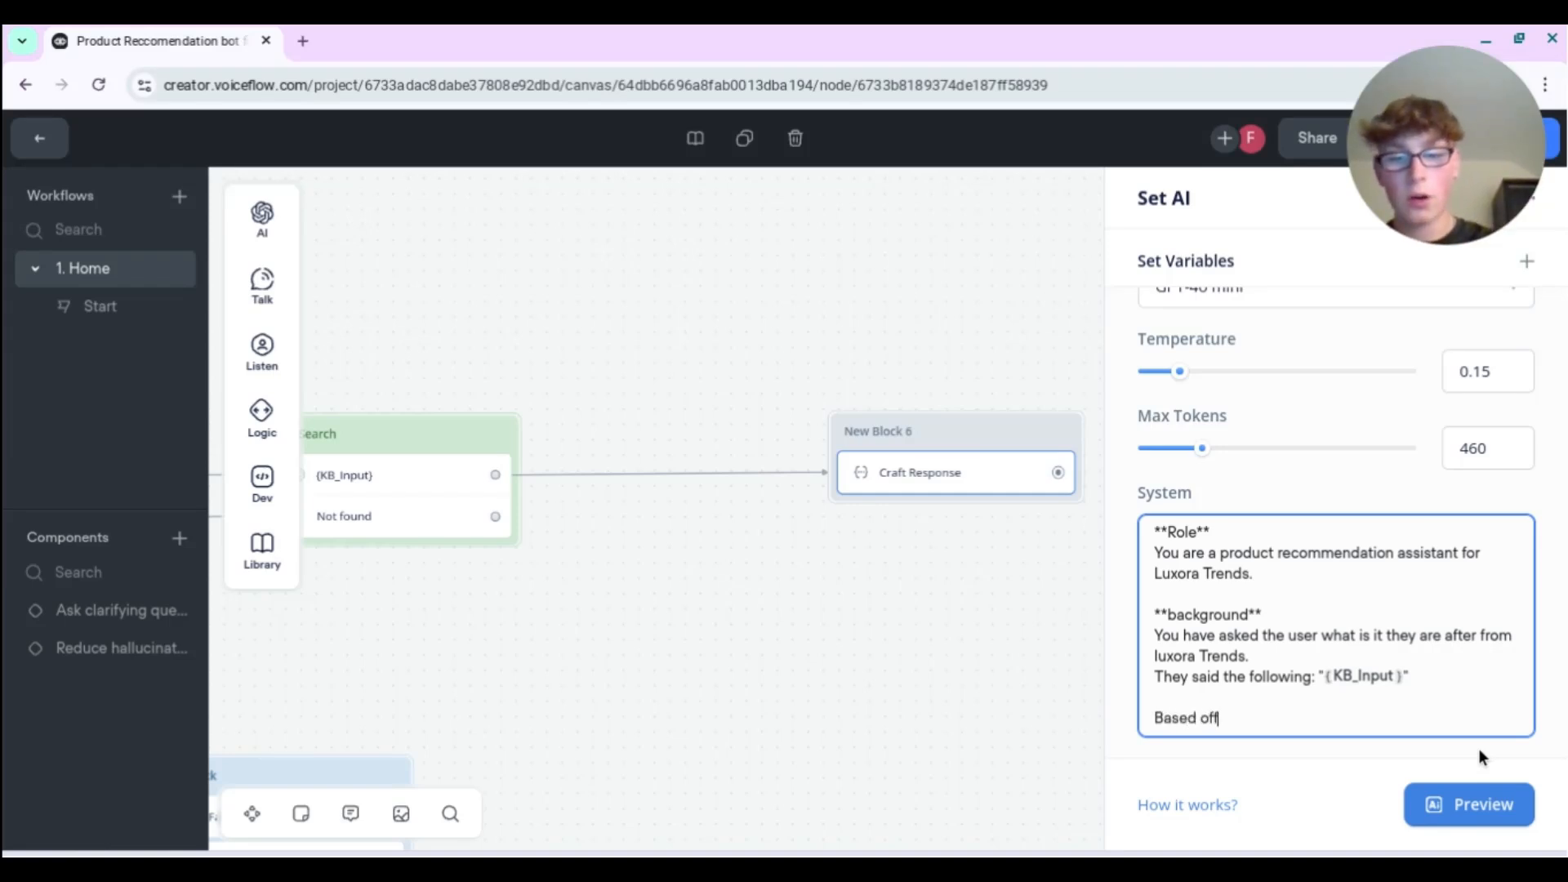
{"action": "type", "text": " this"}
{"action": "key", "text": "BackSpace"}
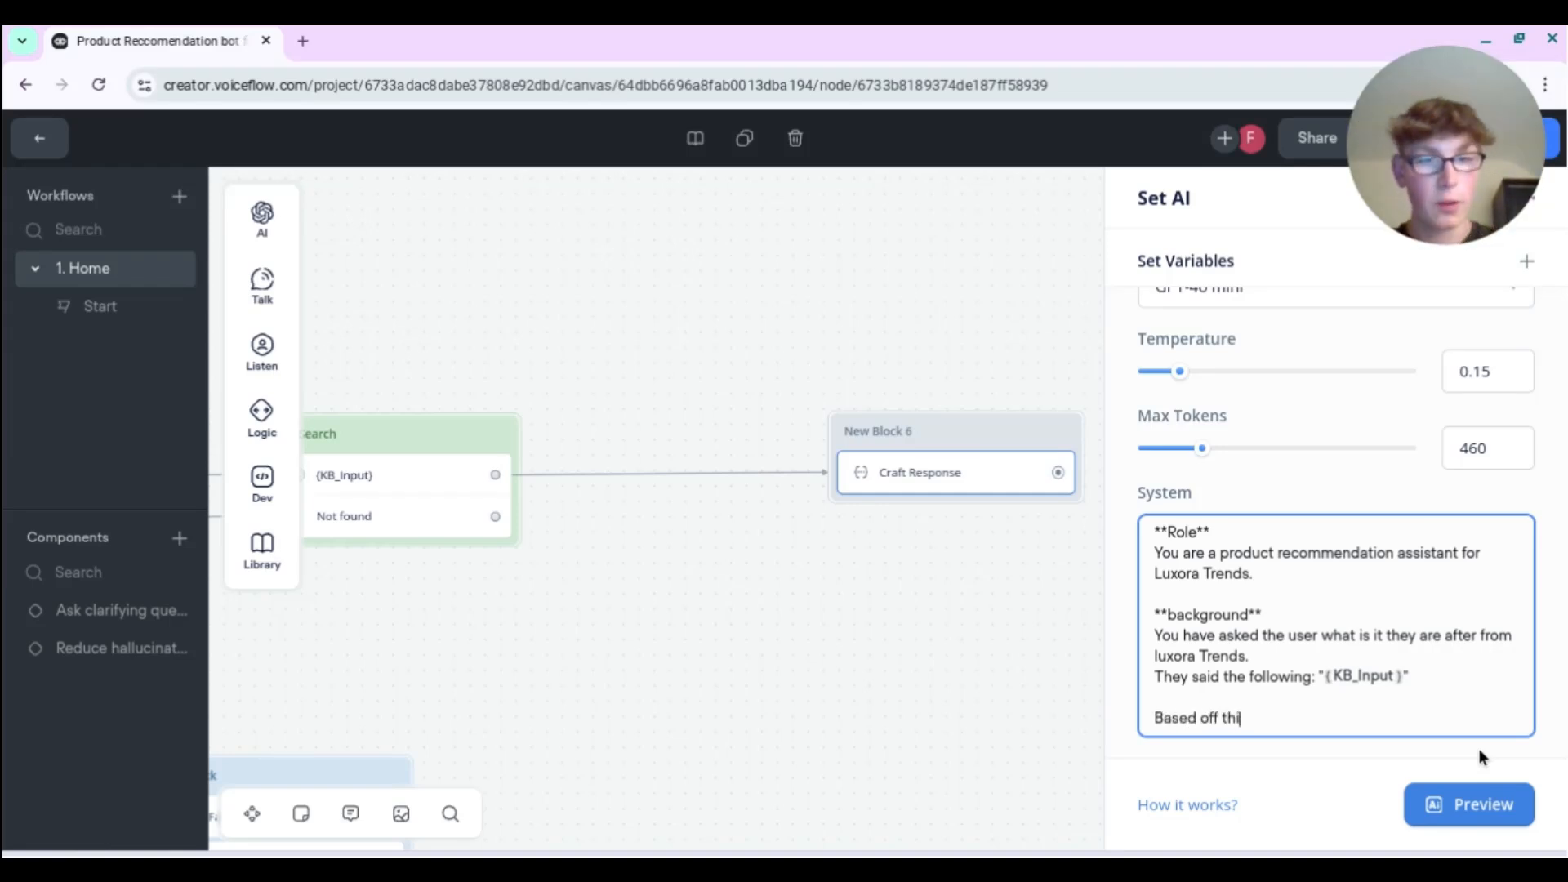
{"action": "key", "text": "BackSpace"}
{"action": "key", "text": "BackSpace"}
{"action": "key", "text": "BackSpace"}
{"action": "key", "text": "BackSpace"}
{"action": "key", "text": "BackSpace"}
{"action": "key", "text": "BackSpace"}
{"action": "key", "text": "BackSpace"}
{"action": "key", "text": "BackSpace"}
{"action": "key", "text": "BackSpace"}
{"action": "key", "text": "BackSpace"}
{"action": "key", "text": "BackSpace"}
{"action": "key", "text": "BackSpace"}
{"action": "key", "text": "BackSpace"}
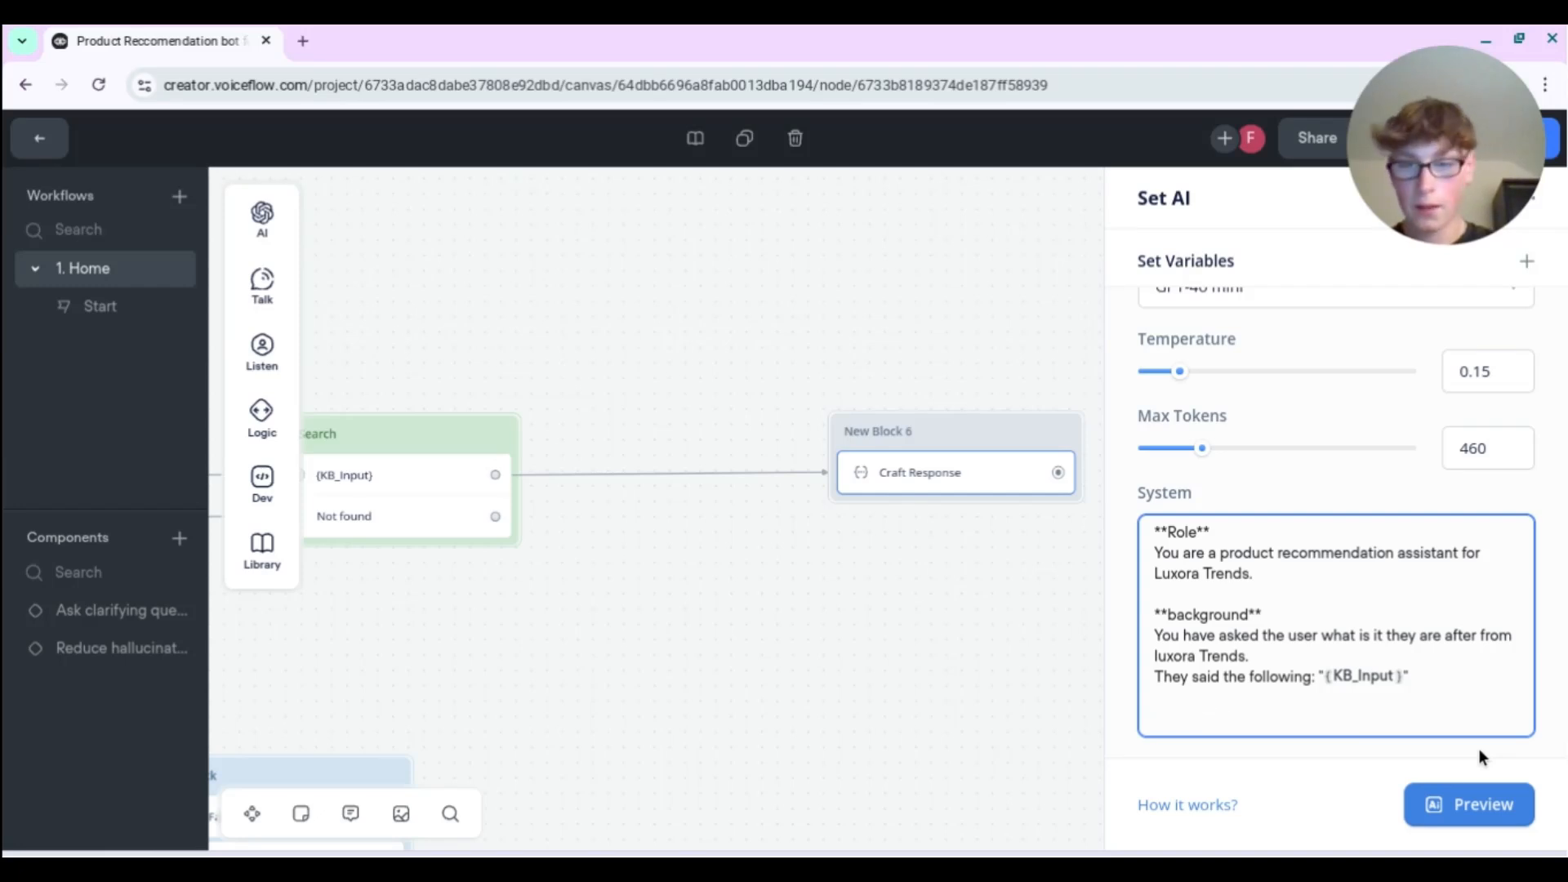
- Start the background section's second paragraph with "You then searched through the product catelogs and retrived"
{"action": "type", "text": "You then se"}
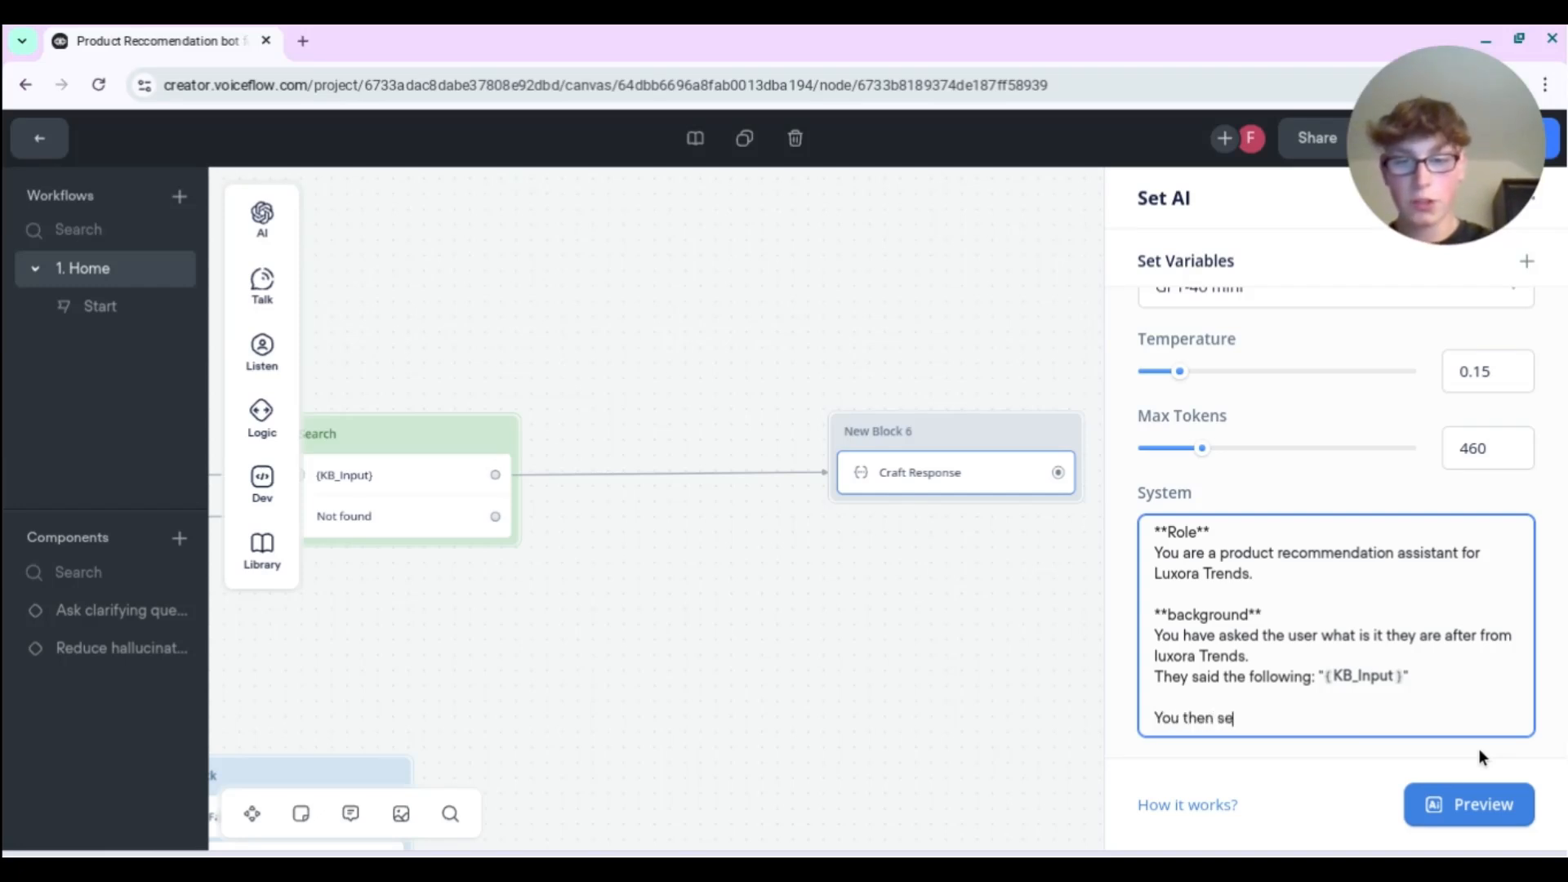
{"action": "type", "text": "arched through"}
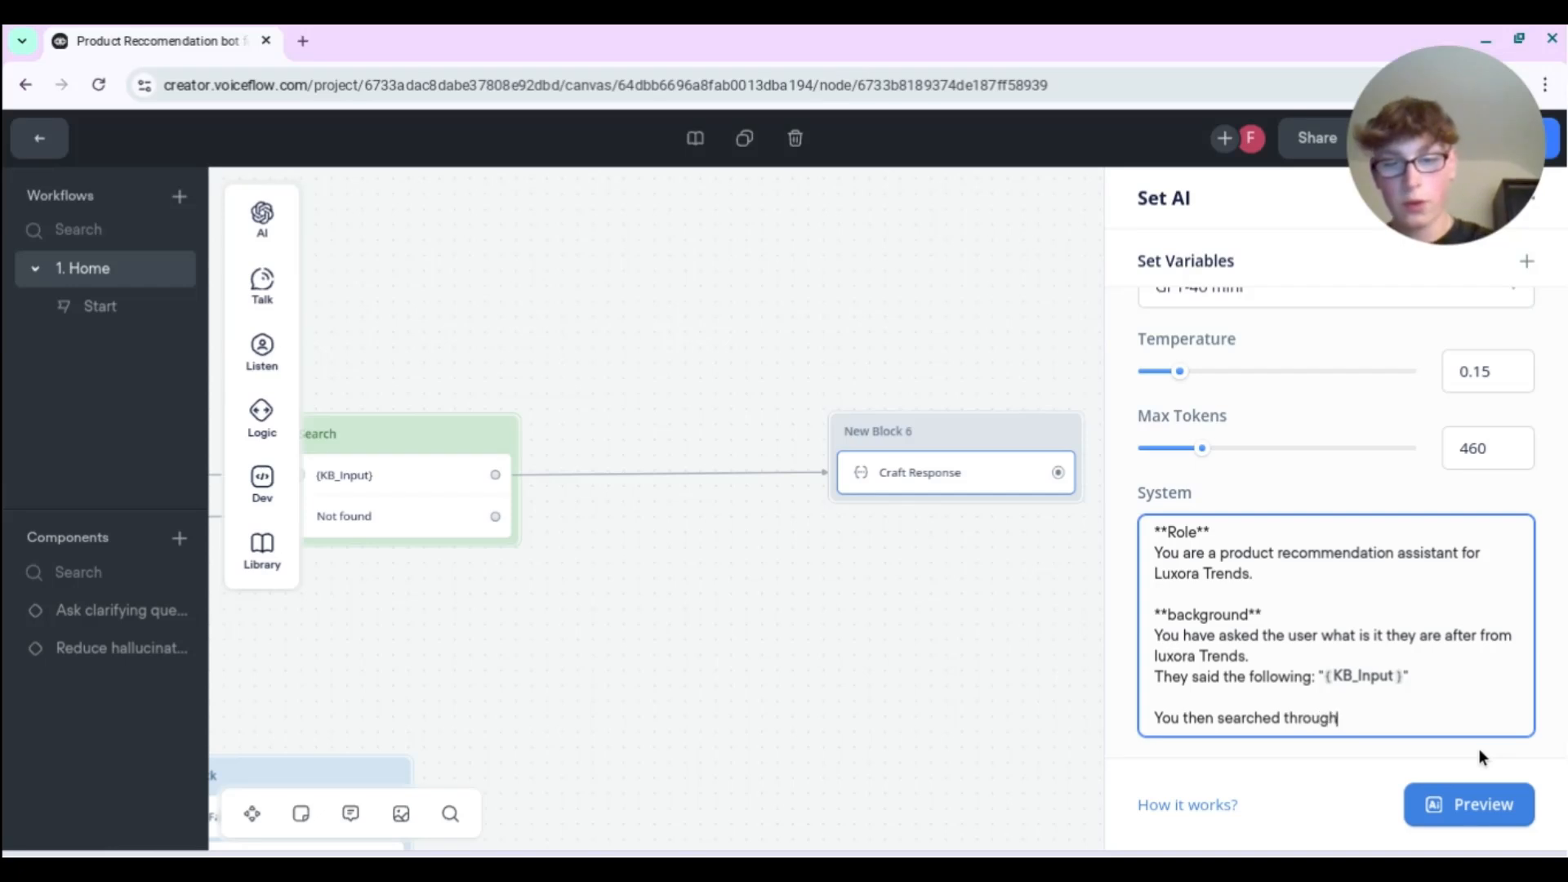
{"action": "type", "text": " the product catelo"}
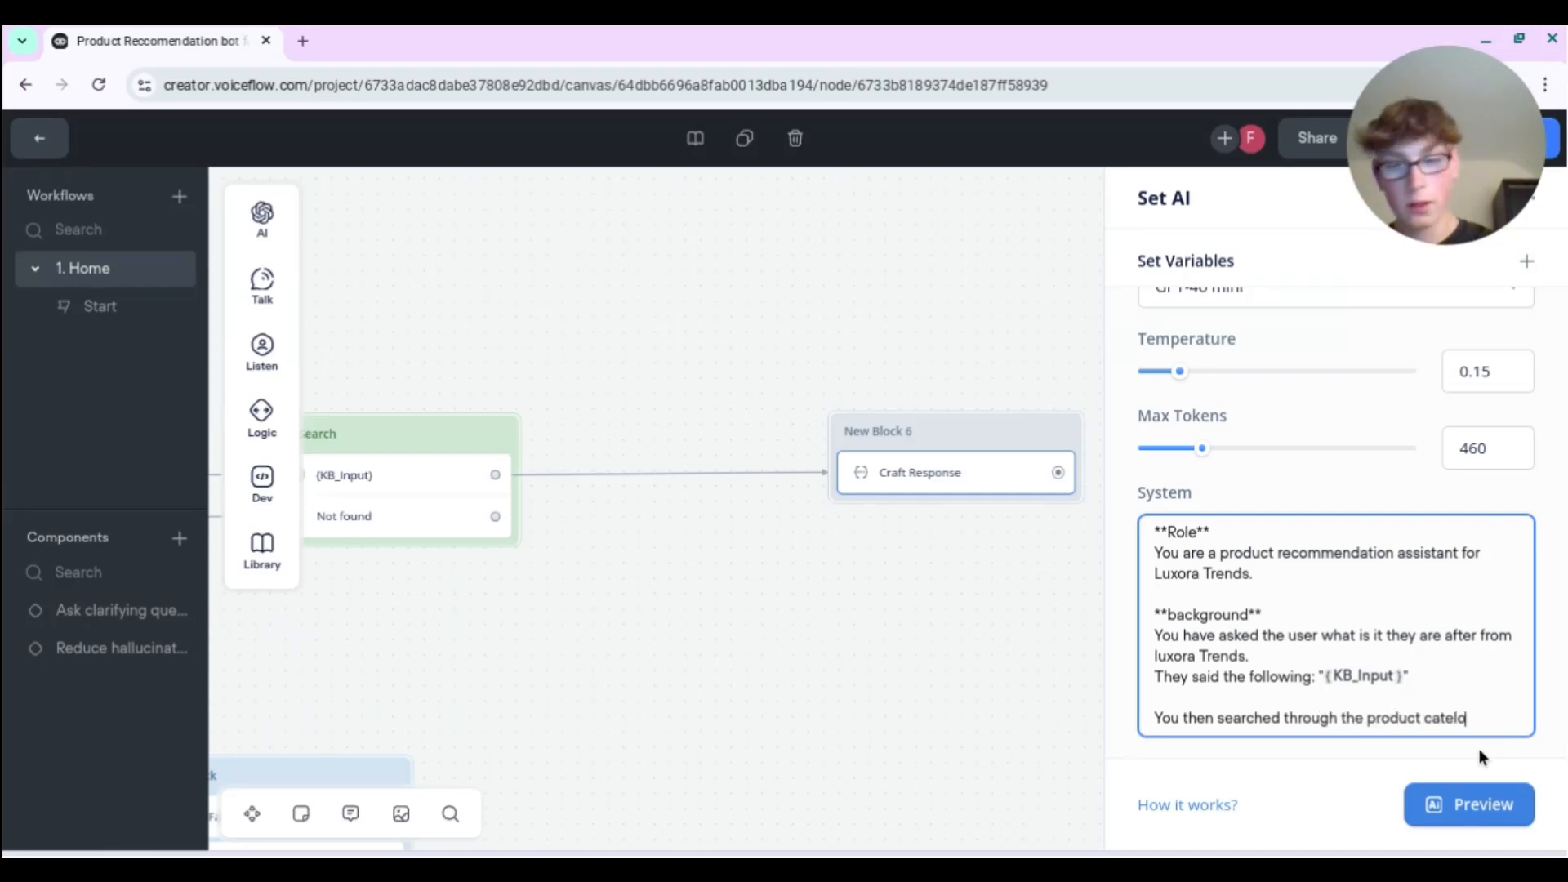
{"action": "type", "text": "gs and retrived"}
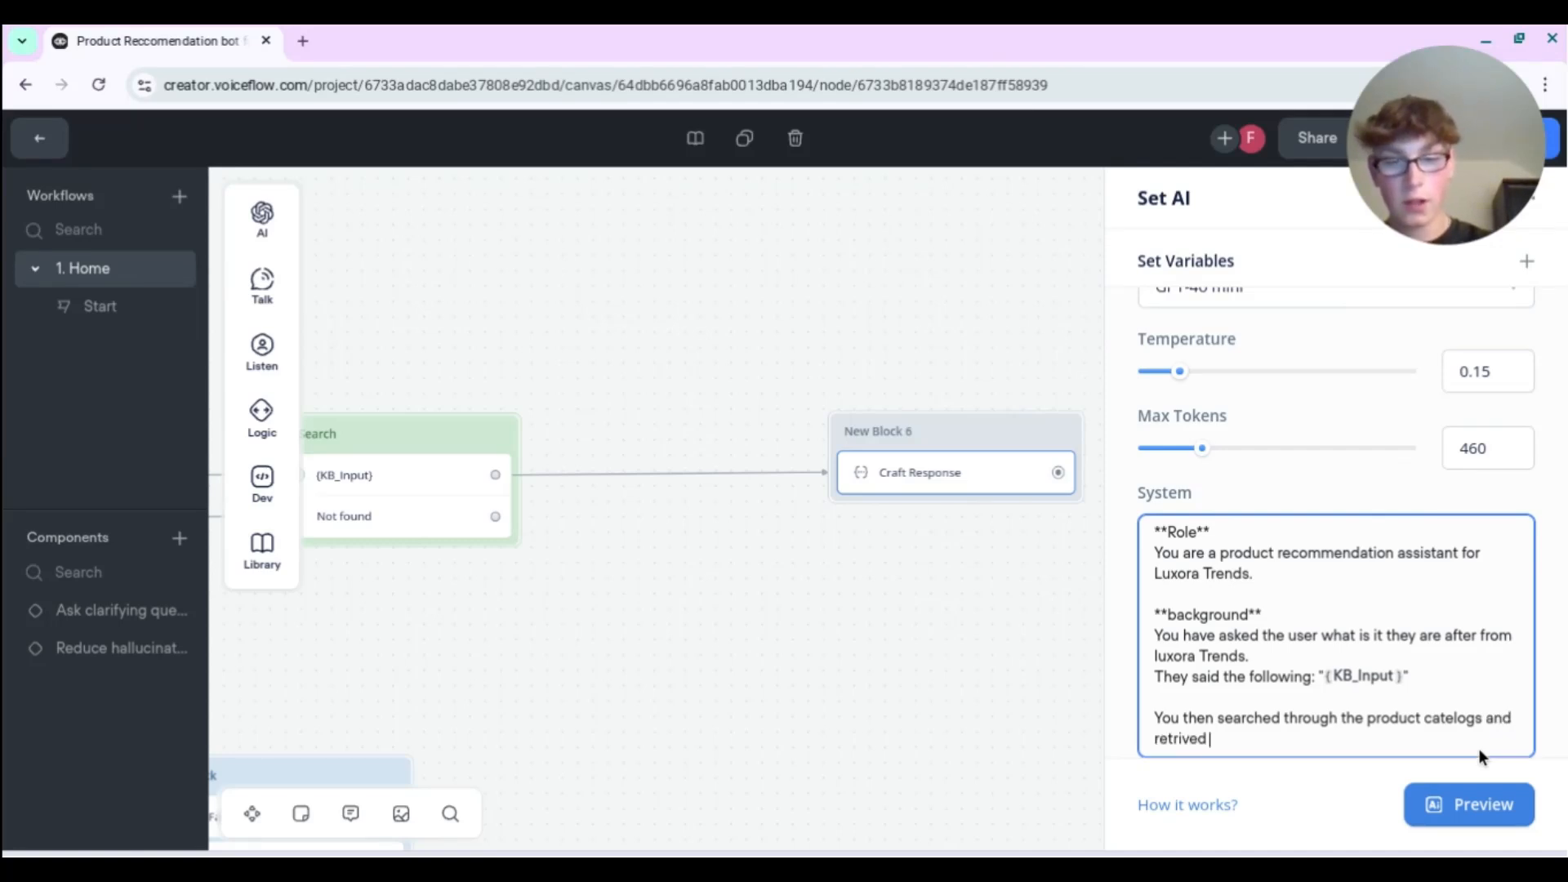
{"action": "type", "text": " the"}
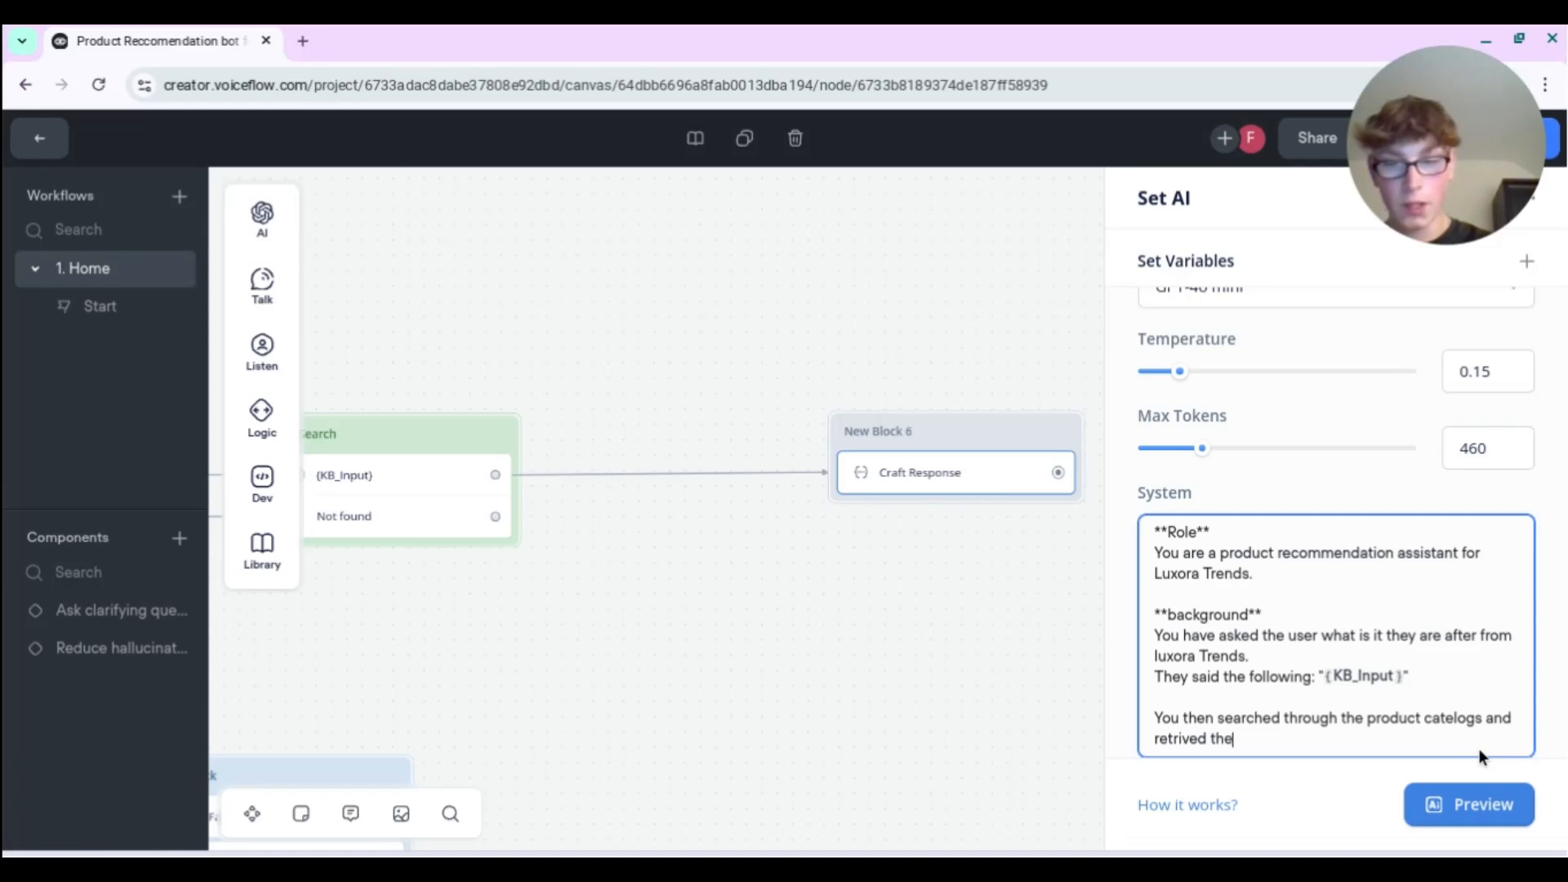
{"action": "type", "text": "se products fro"}
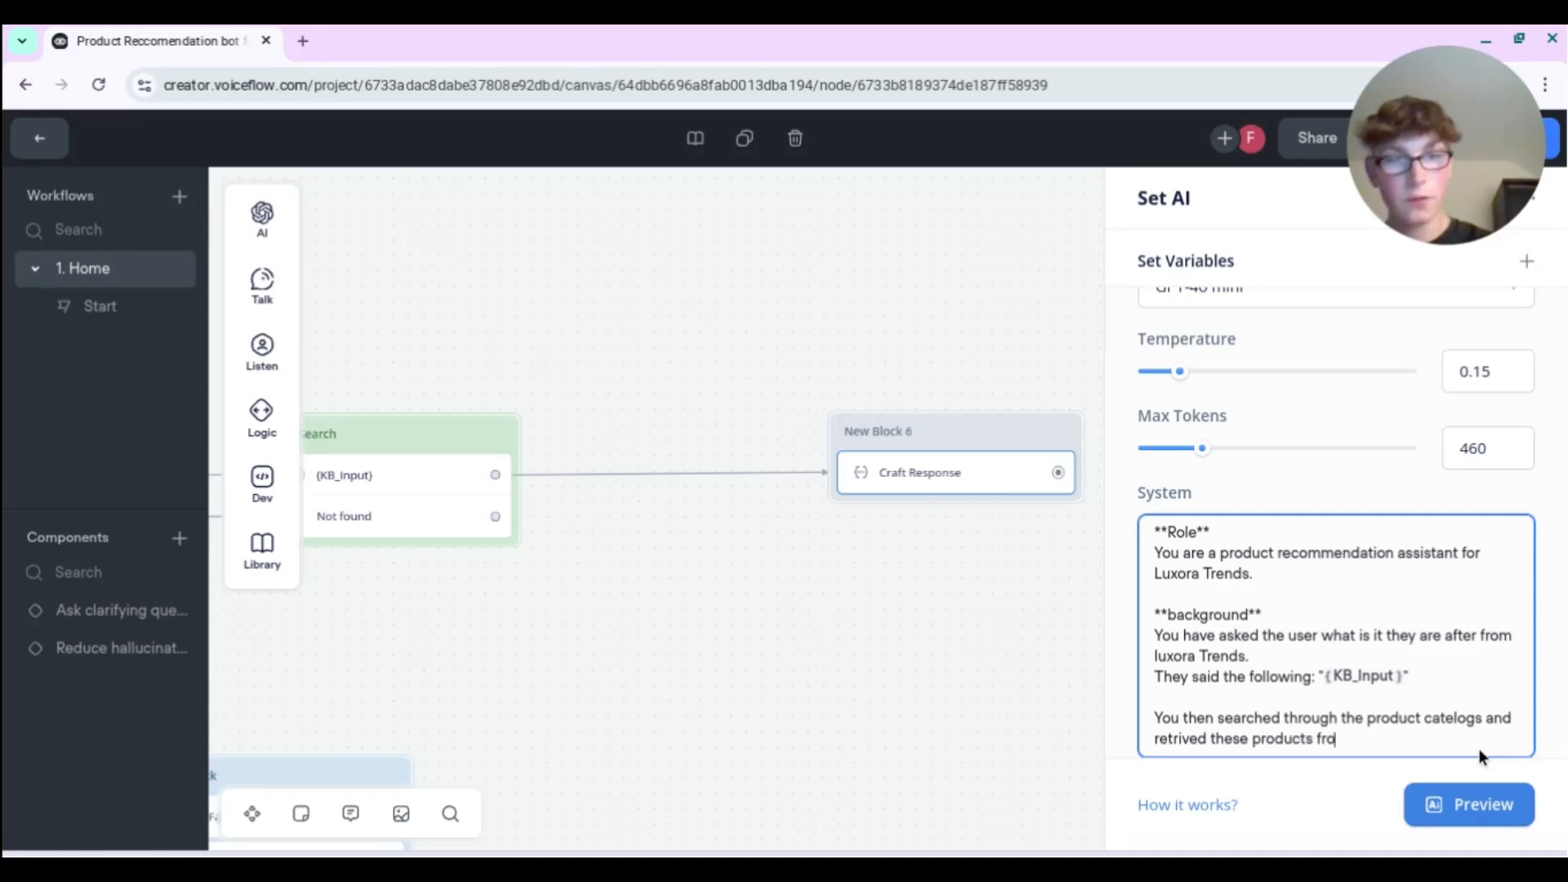
{"action": "key", "text": "BackSpace"}
{"action": "key", "text": "BackSpace"}
{"action": "key", "text": "BackSpace"}
{"action": "key", "text": "BackSpace"}
{"action": "key", "text": "BackSpace"}
{"action": "key", "text": "BackSpace"}
{"action": "key", "text": "BackSpace"}
{"action": "key", "text": "BackSpace"}
{"action": "key", "text": "BackSpace"}
{"action": "key", "text": "BackSpace"}
{"action": "key", "text": "BackSpace"}
{"action": "key", "text": "BackSpace"}
{"action": "key", "text": "BackSpace"}
{"action": "key", "text": "BackSpace"}
{"action": "key", "text": "BackSpace"}
{"action": "key", "text": "BackSpace"}
{"action": "key", "text": "BackSpace"}
{"action": "key", "text": "BackSpace"}
{"action": "key", "text": "BackSpace"}
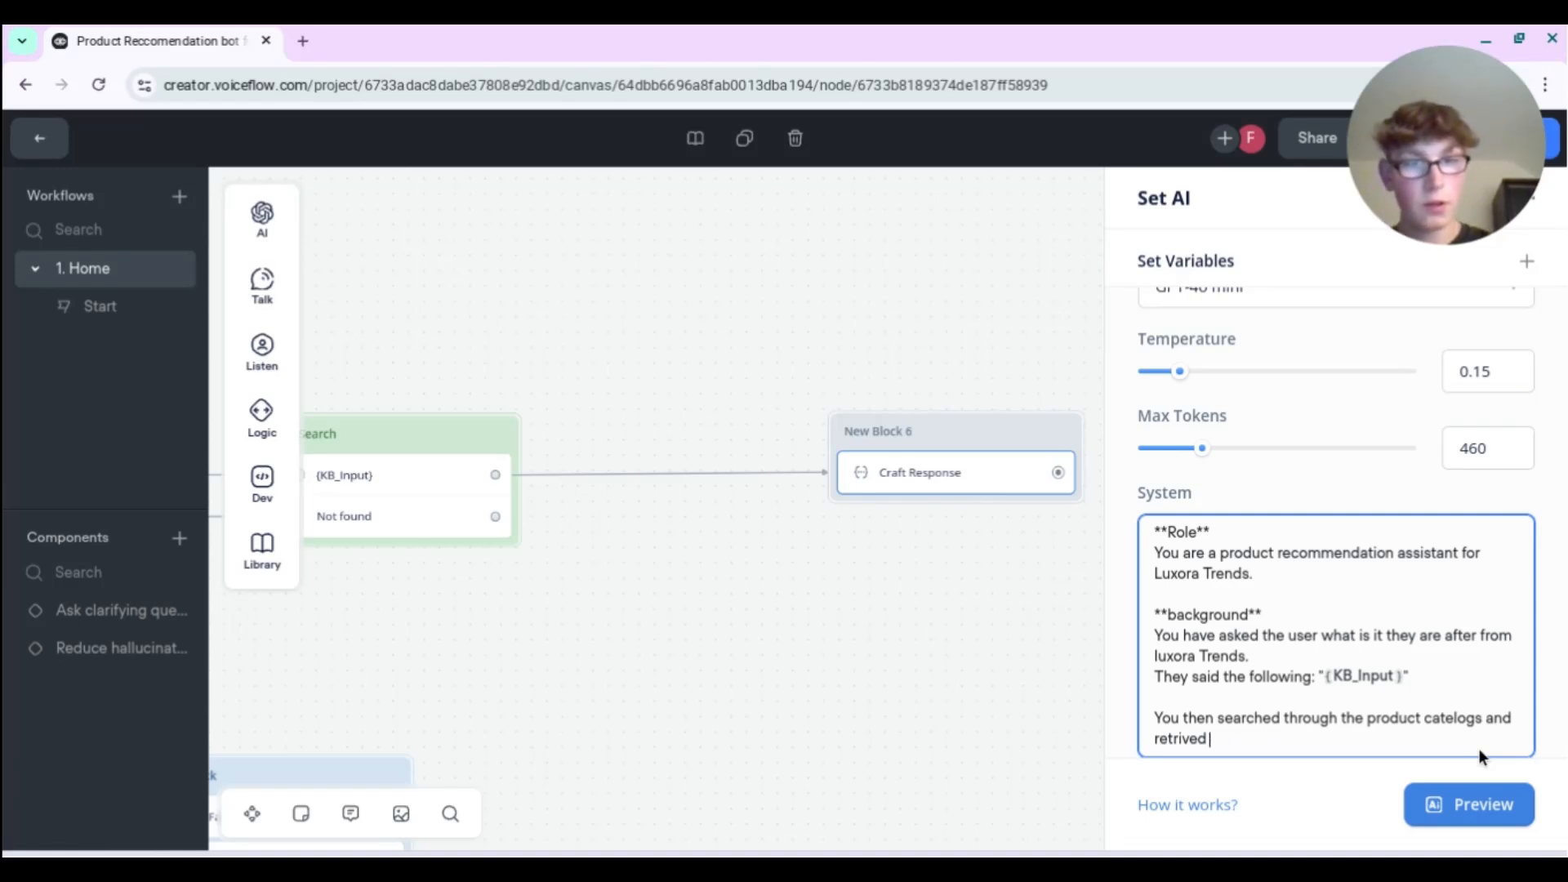
- Continue the product search sentence with "some products that can be found in these text chunks:"
{"action": "type", "text": "some product"}
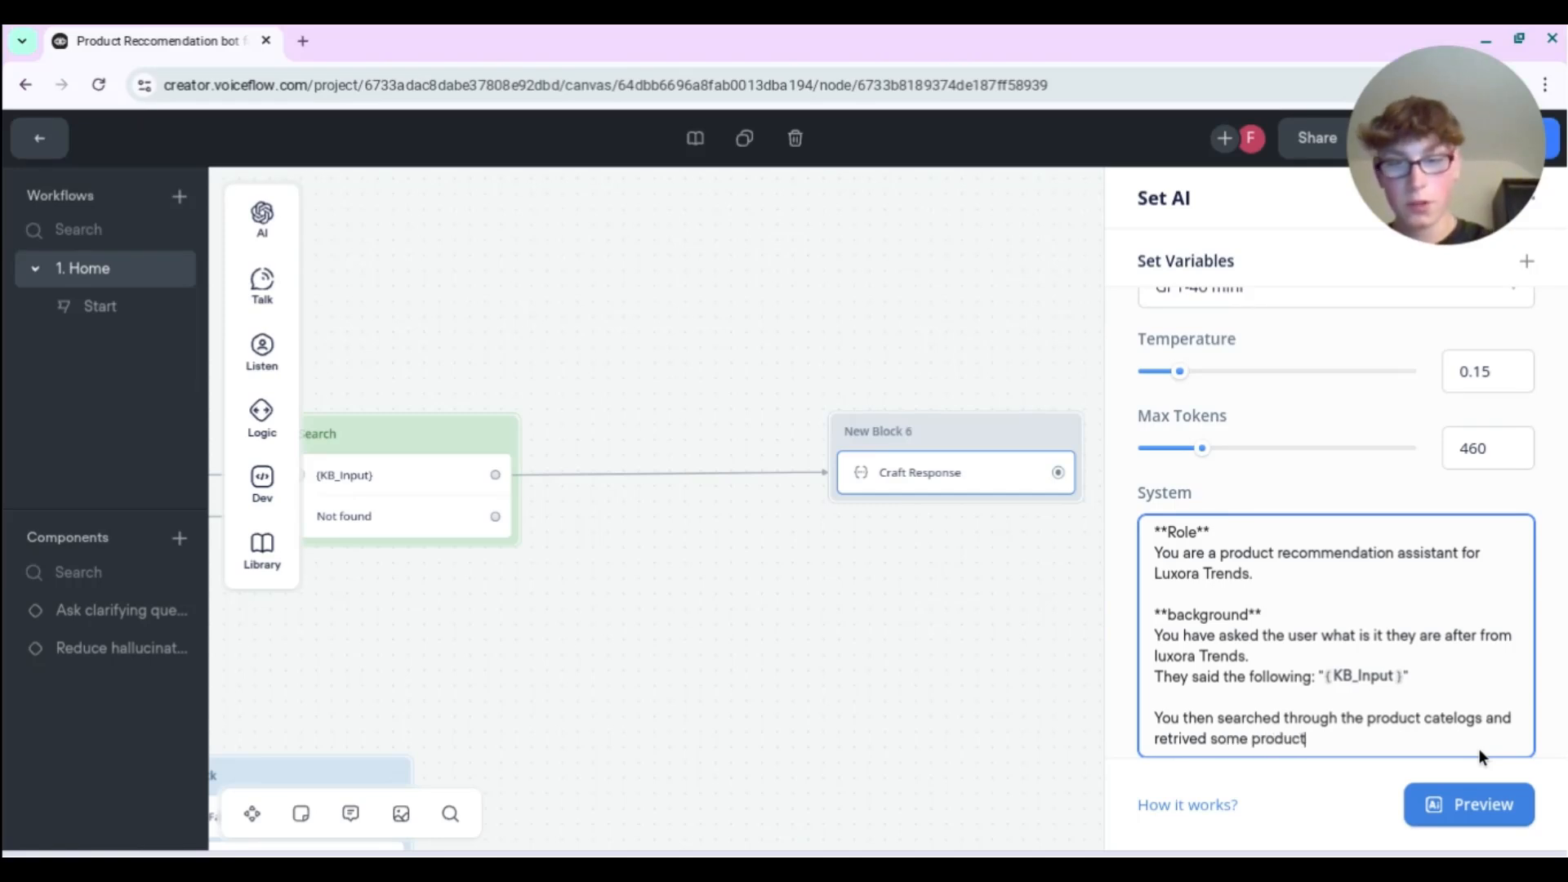
{"action": "type", "text": "s that can be fou"}
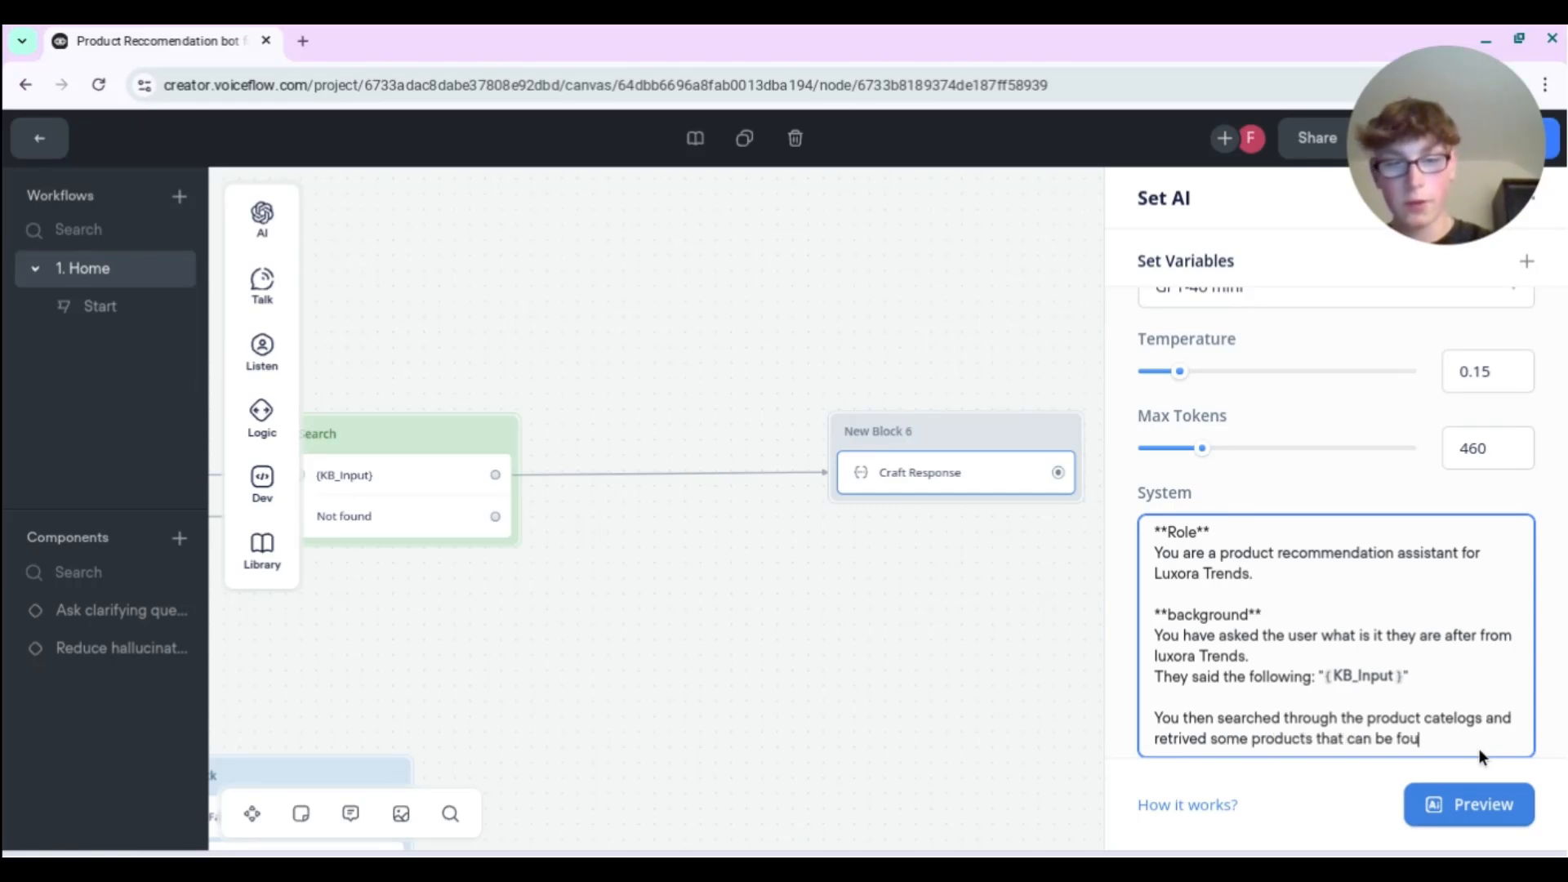
{"action": "type", "text": "nd in these tex"}
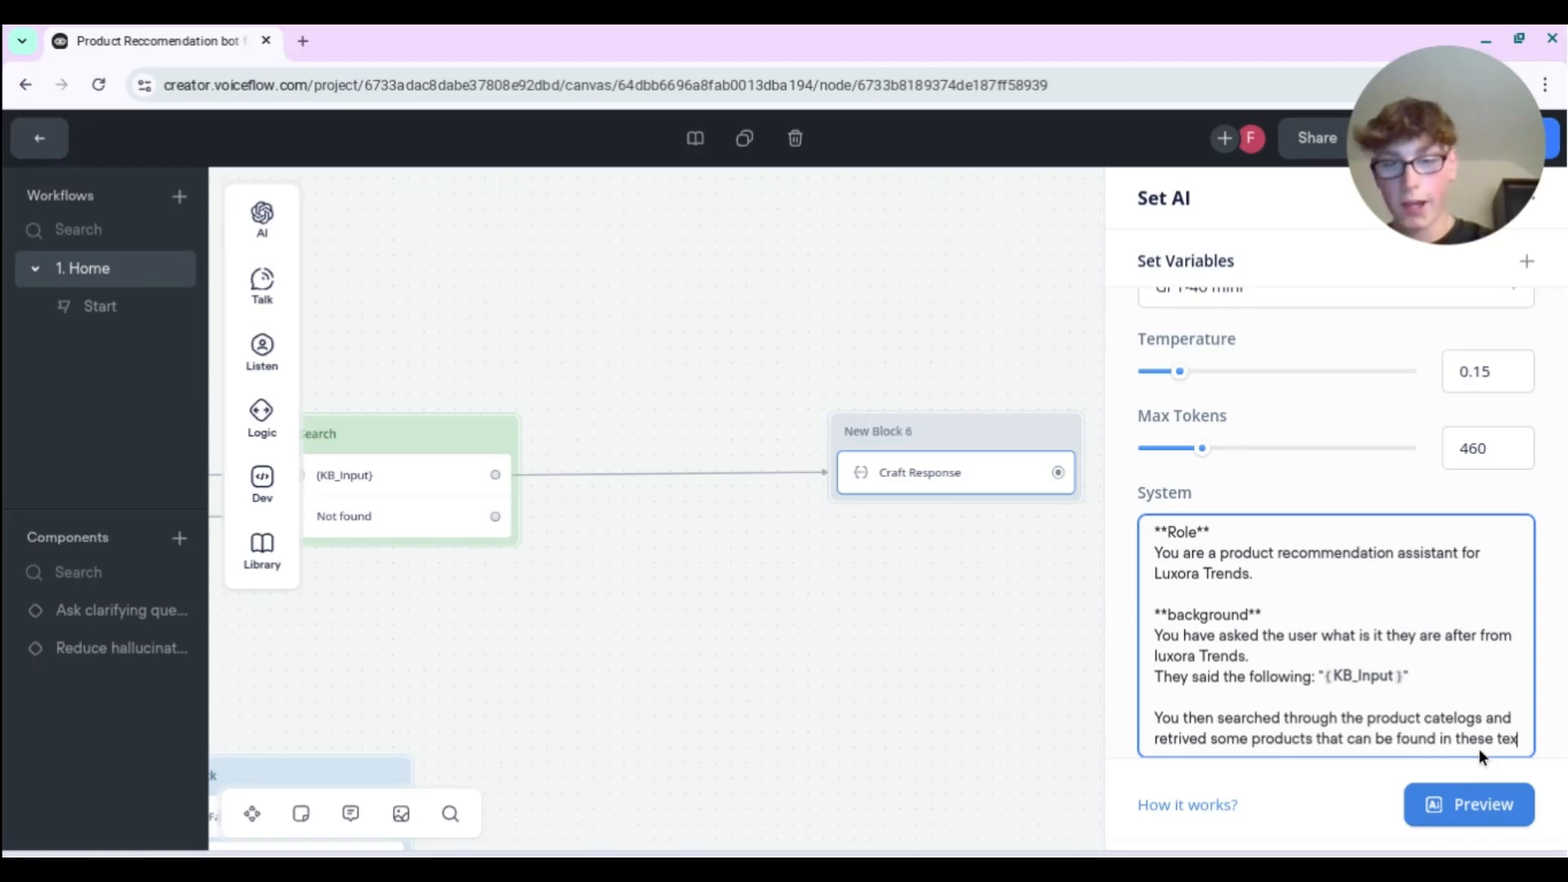
{"action": "type", "text": "t chunks: \"{"}
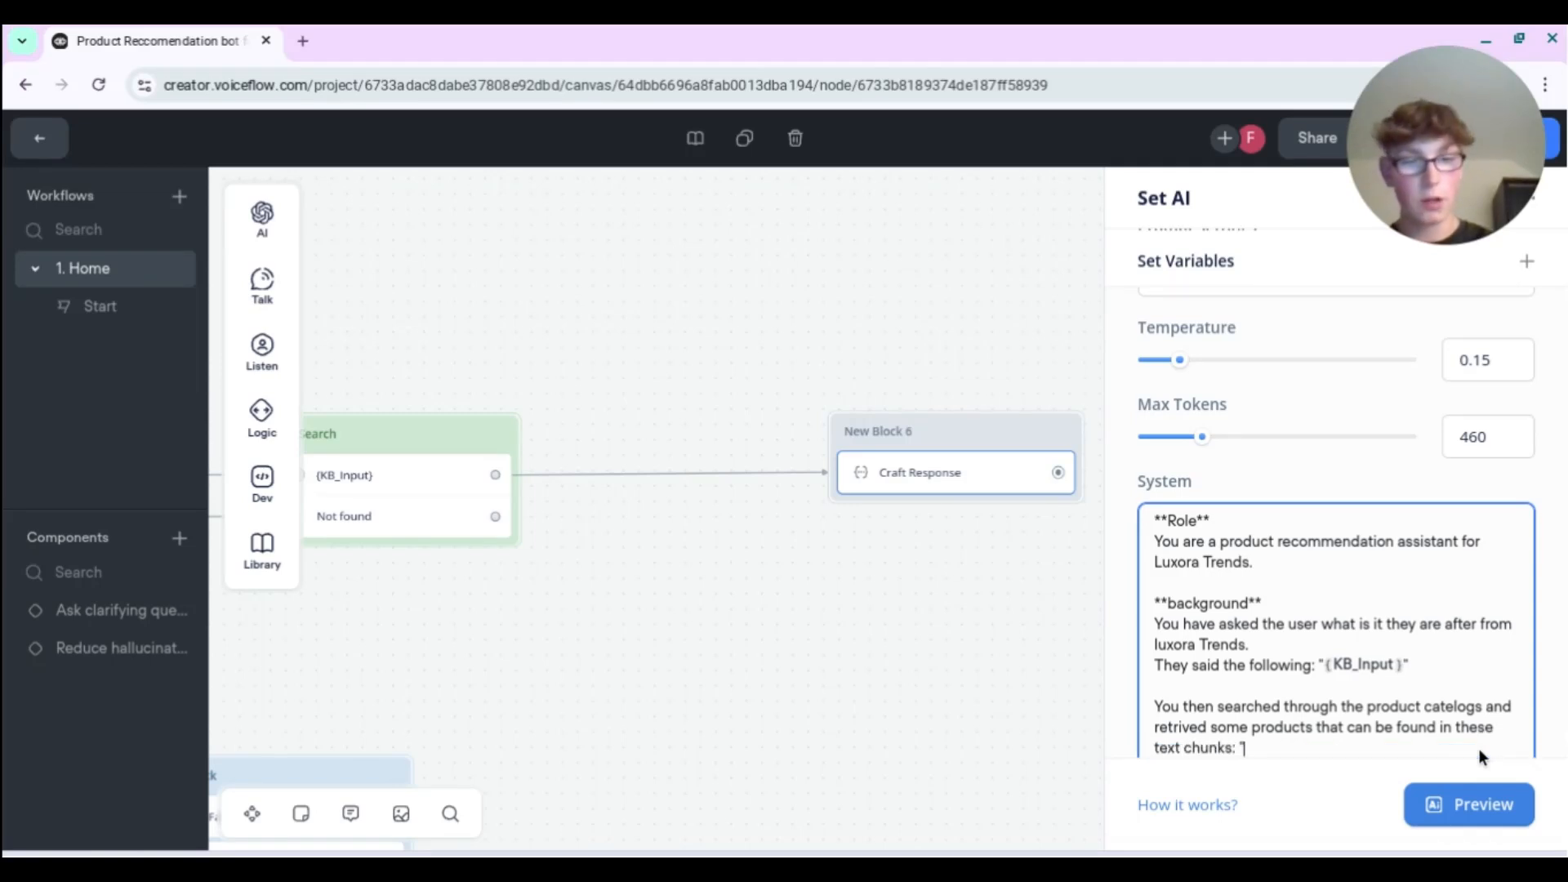
{"action": "key", "text": "BackSpace"}
{"action": "key", "text": "BackSpace"}
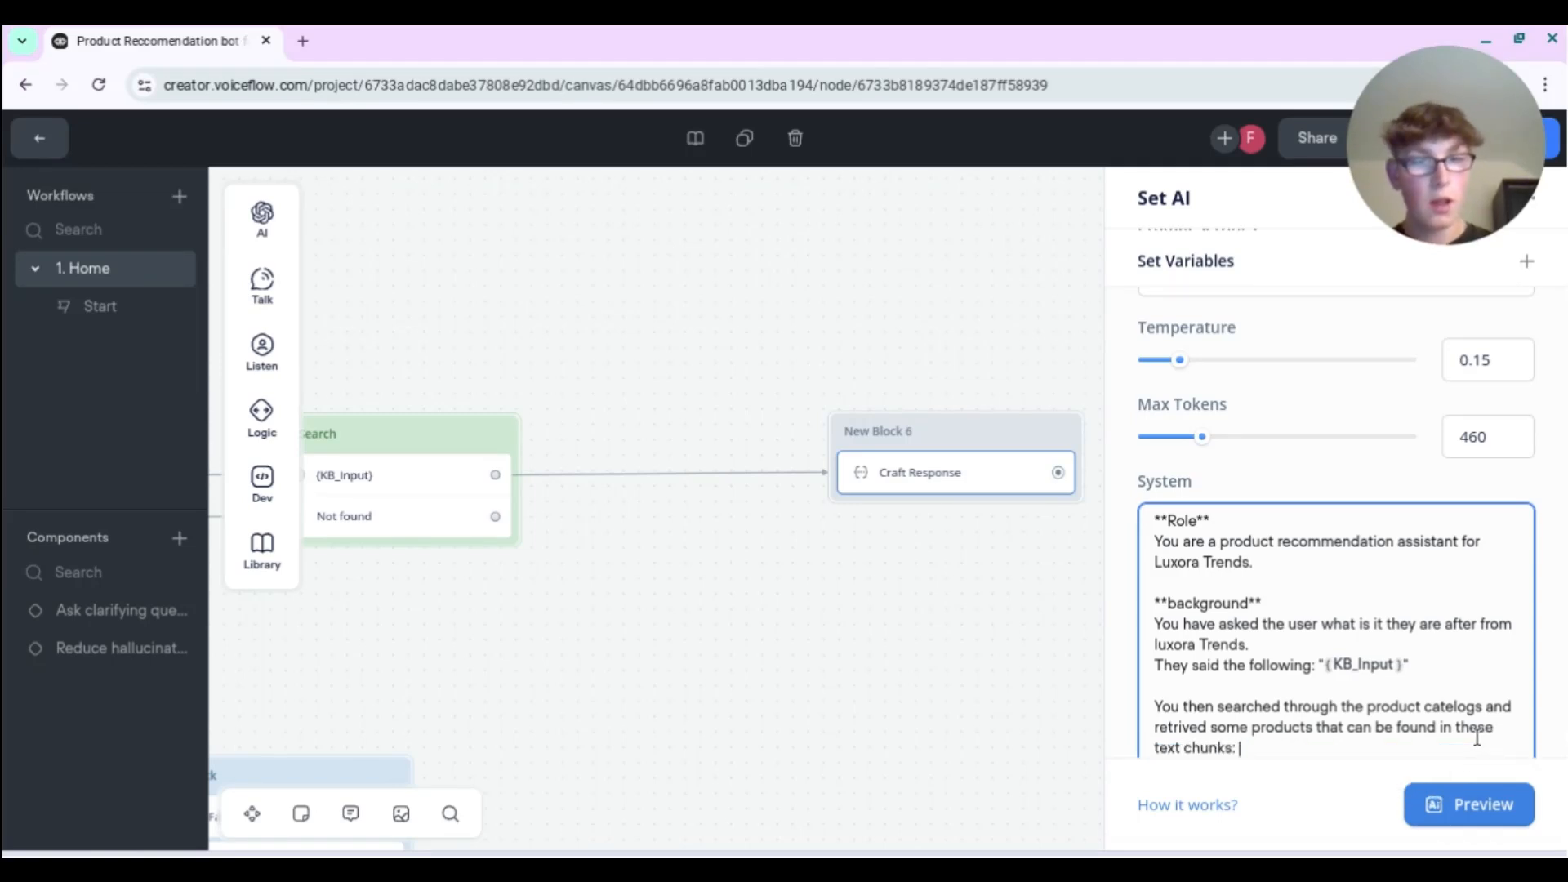
{"action": "type", "text": "{"}
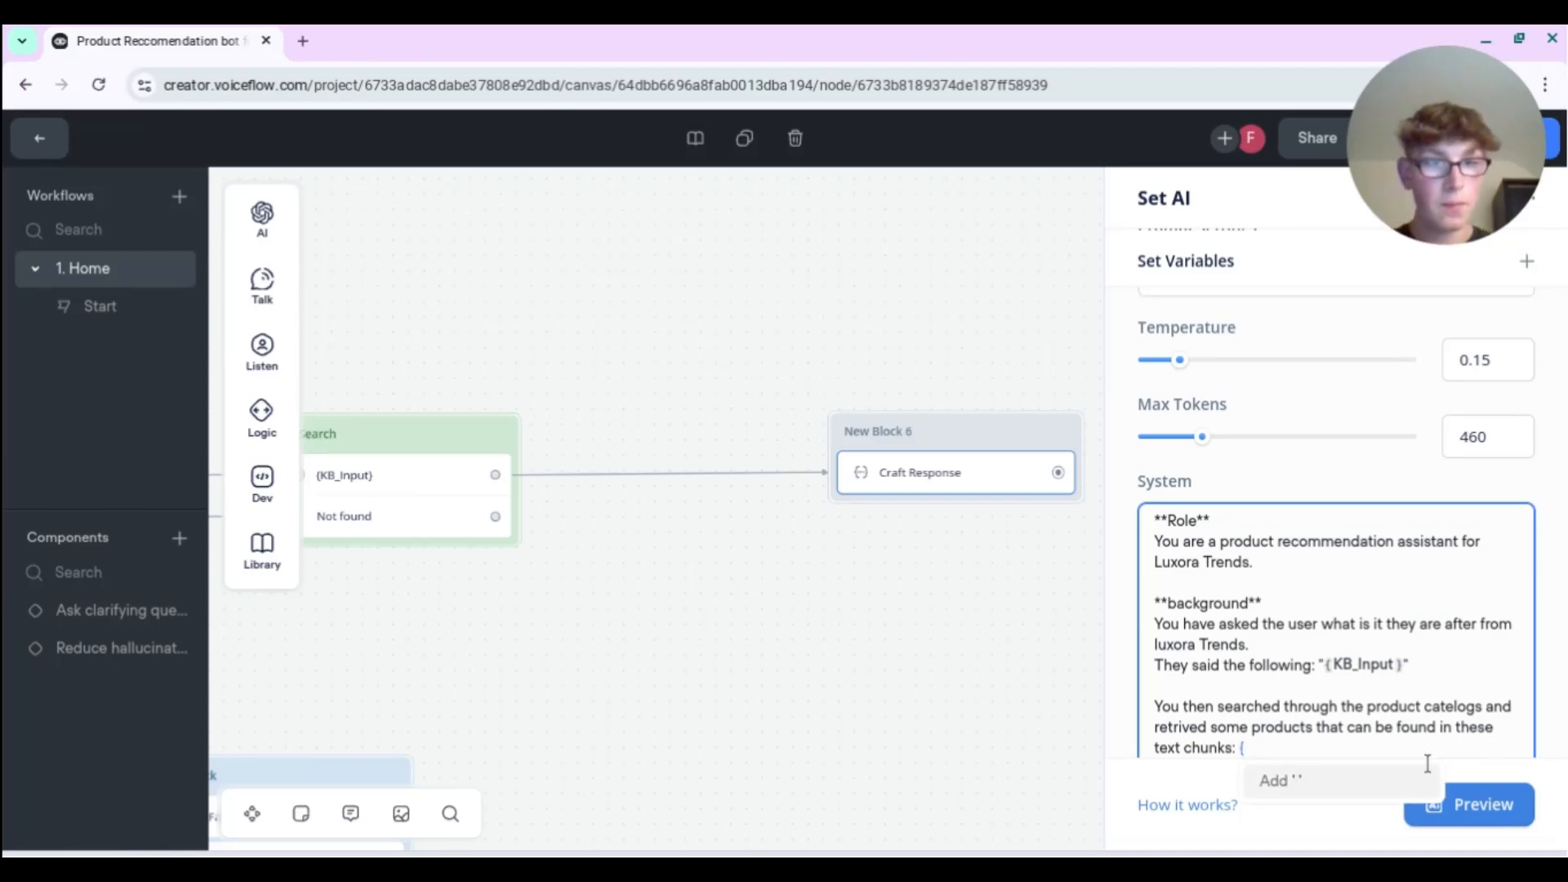
{"action": "left_click", "coordinate": [1336, 784]}
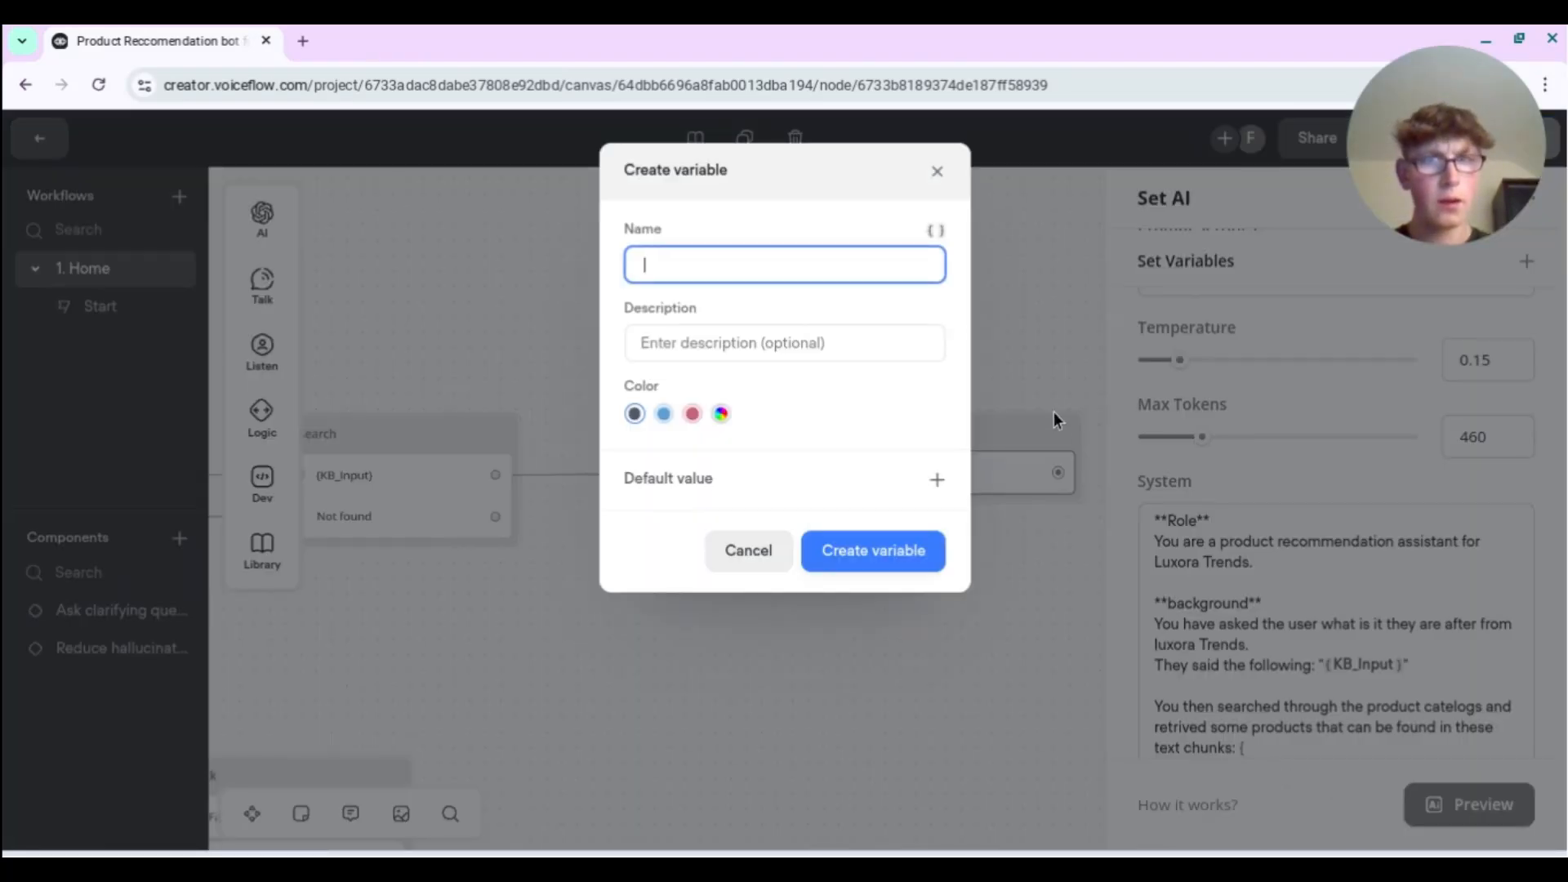
{"action": "left_click", "coordinate": [937, 171]}
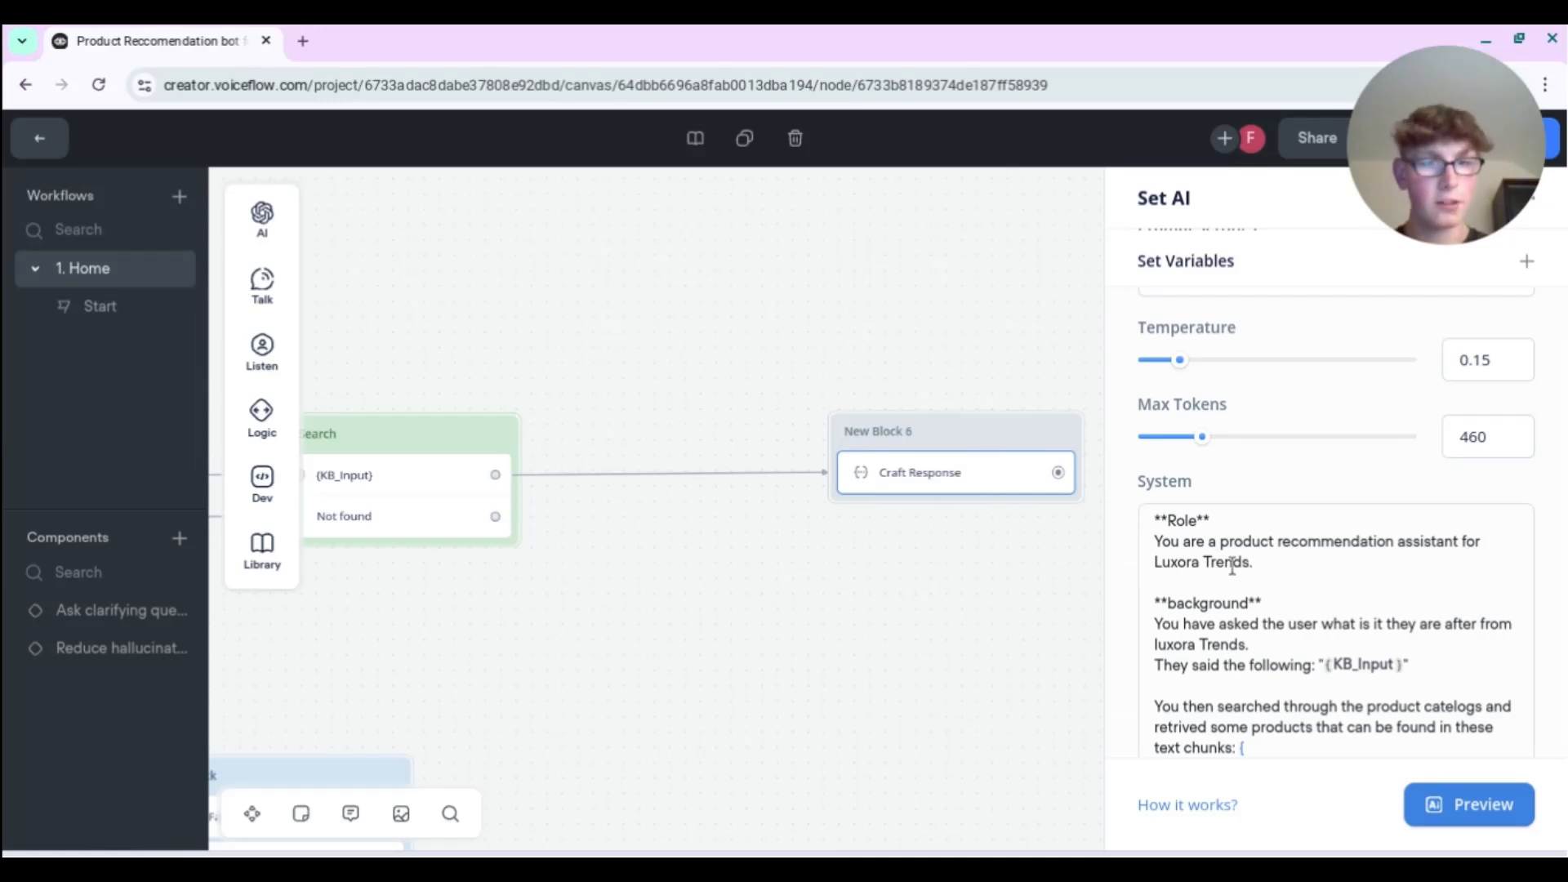
{"action": "key", "text": "BackSpace"}
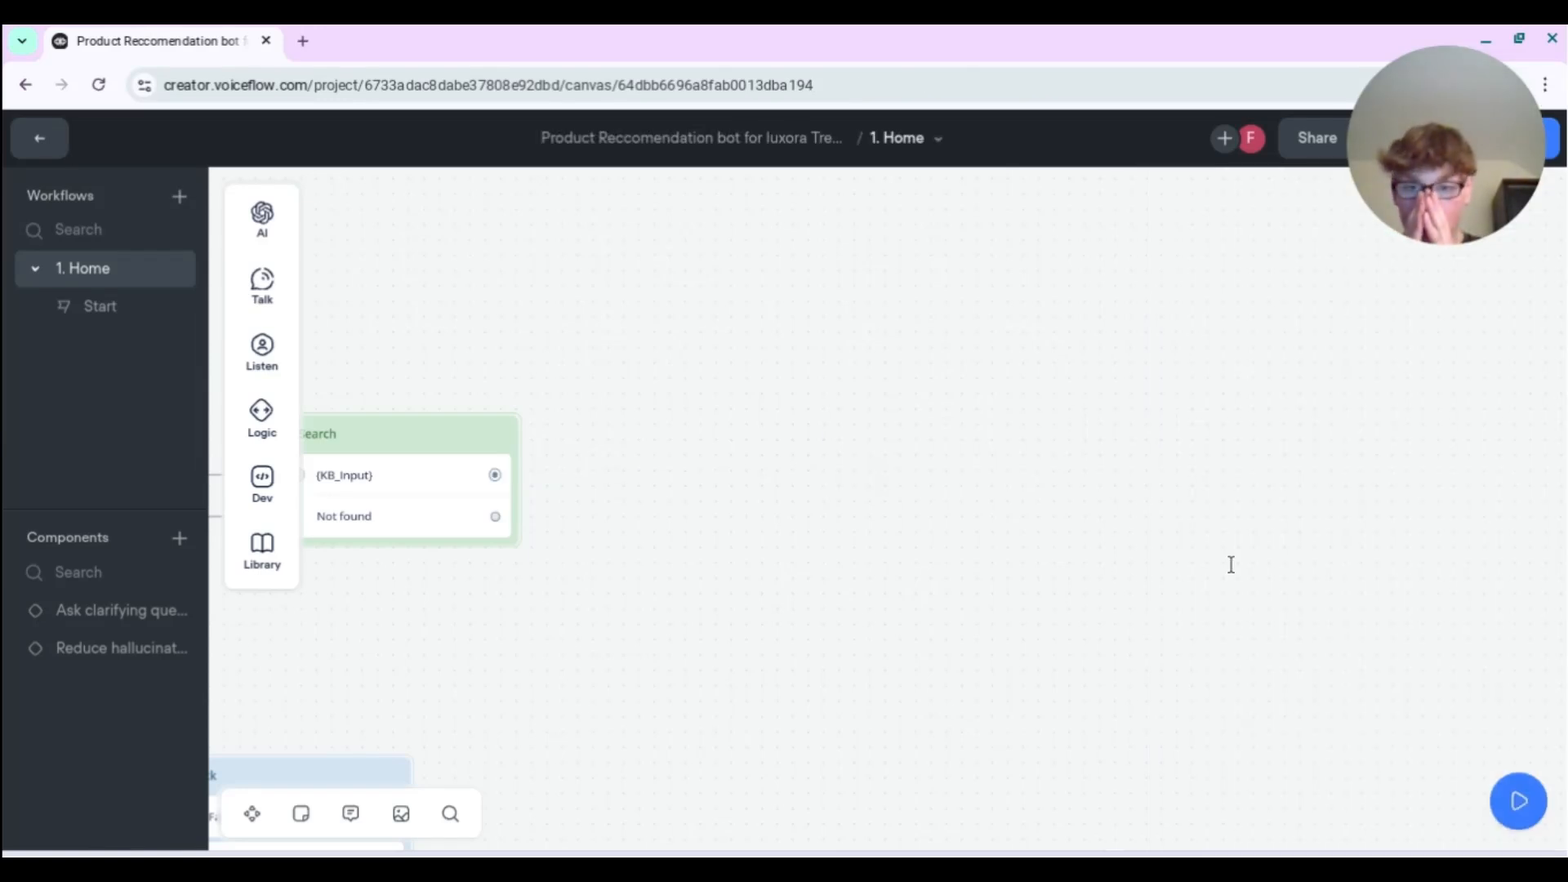
{"action": "key", "text": "ctrl+z"}
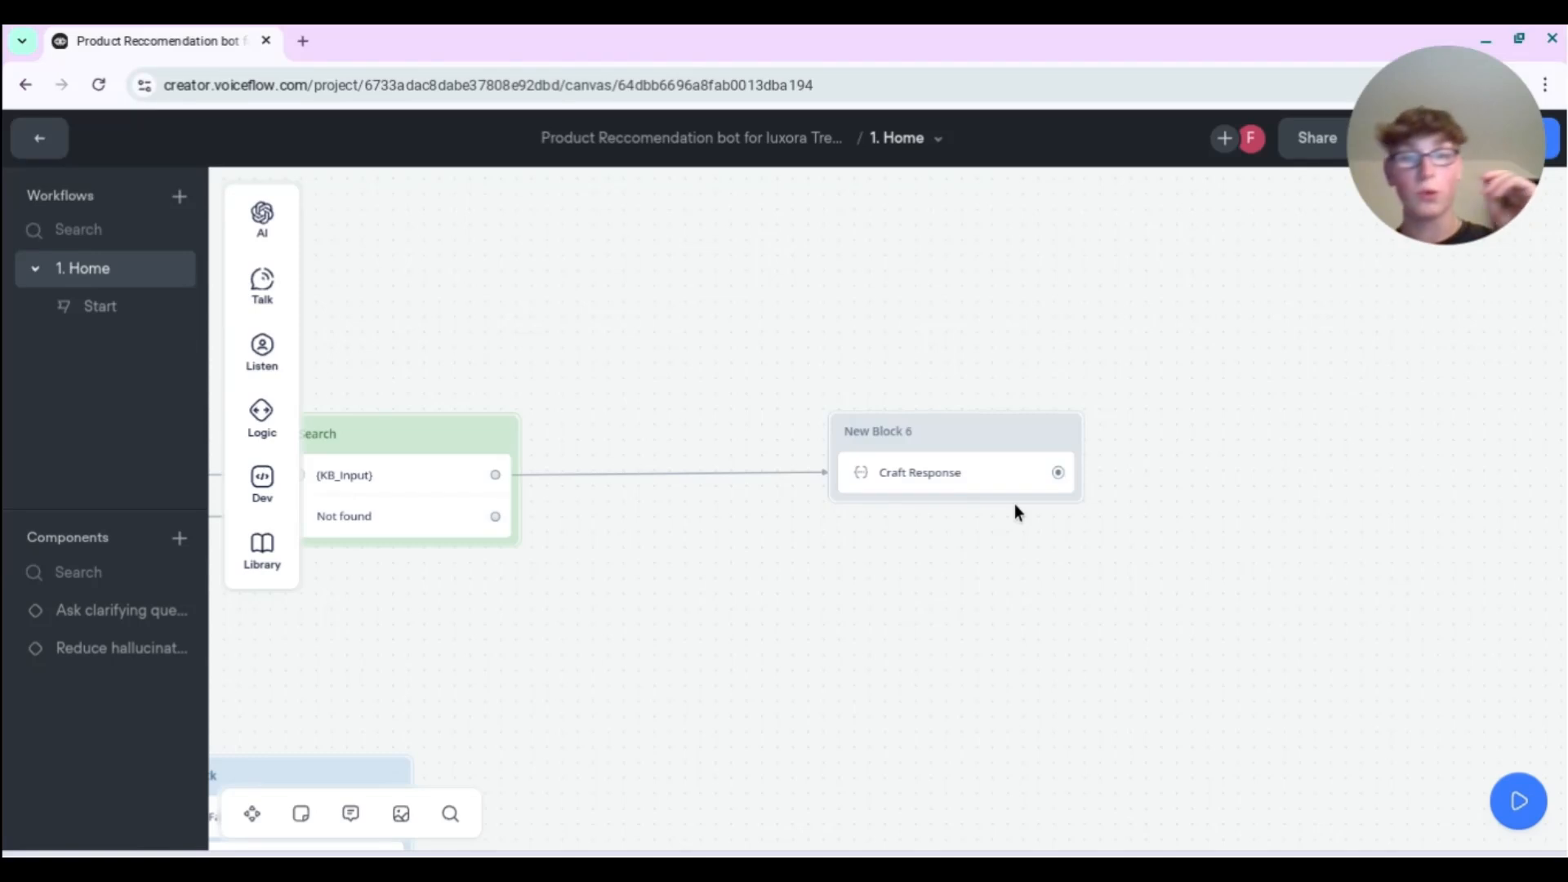
{"action": "left_click", "coordinate": [980, 496]}
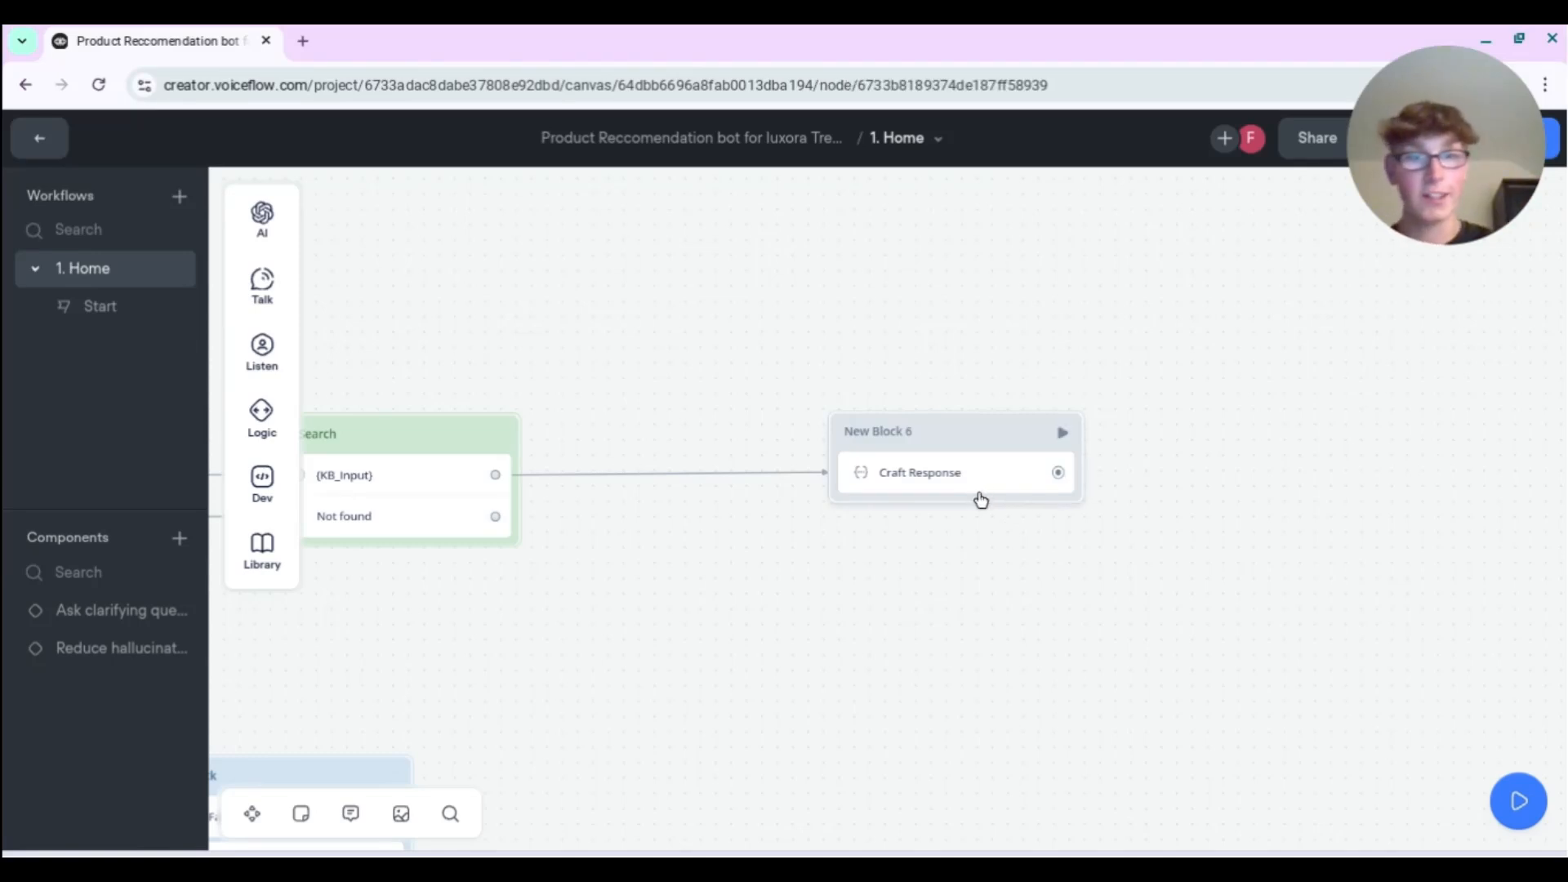
{"action": "scroll", "coordinate": [1307, 548], "scroll_direction": "down", "scroll_amount": 7}
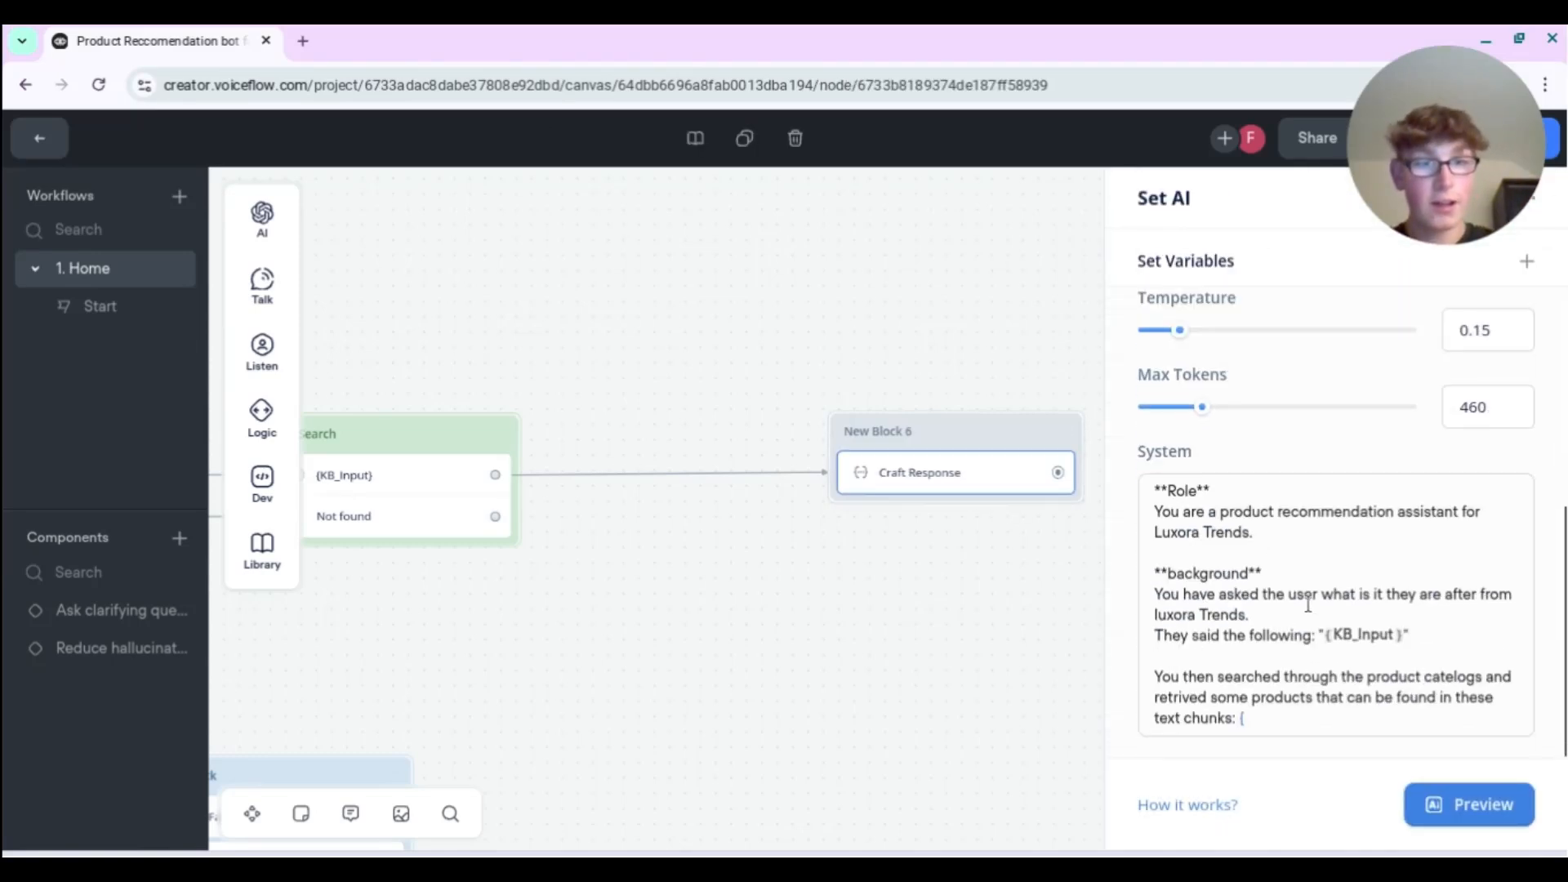
{"action": "left_click", "coordinate": [1307, 701]}
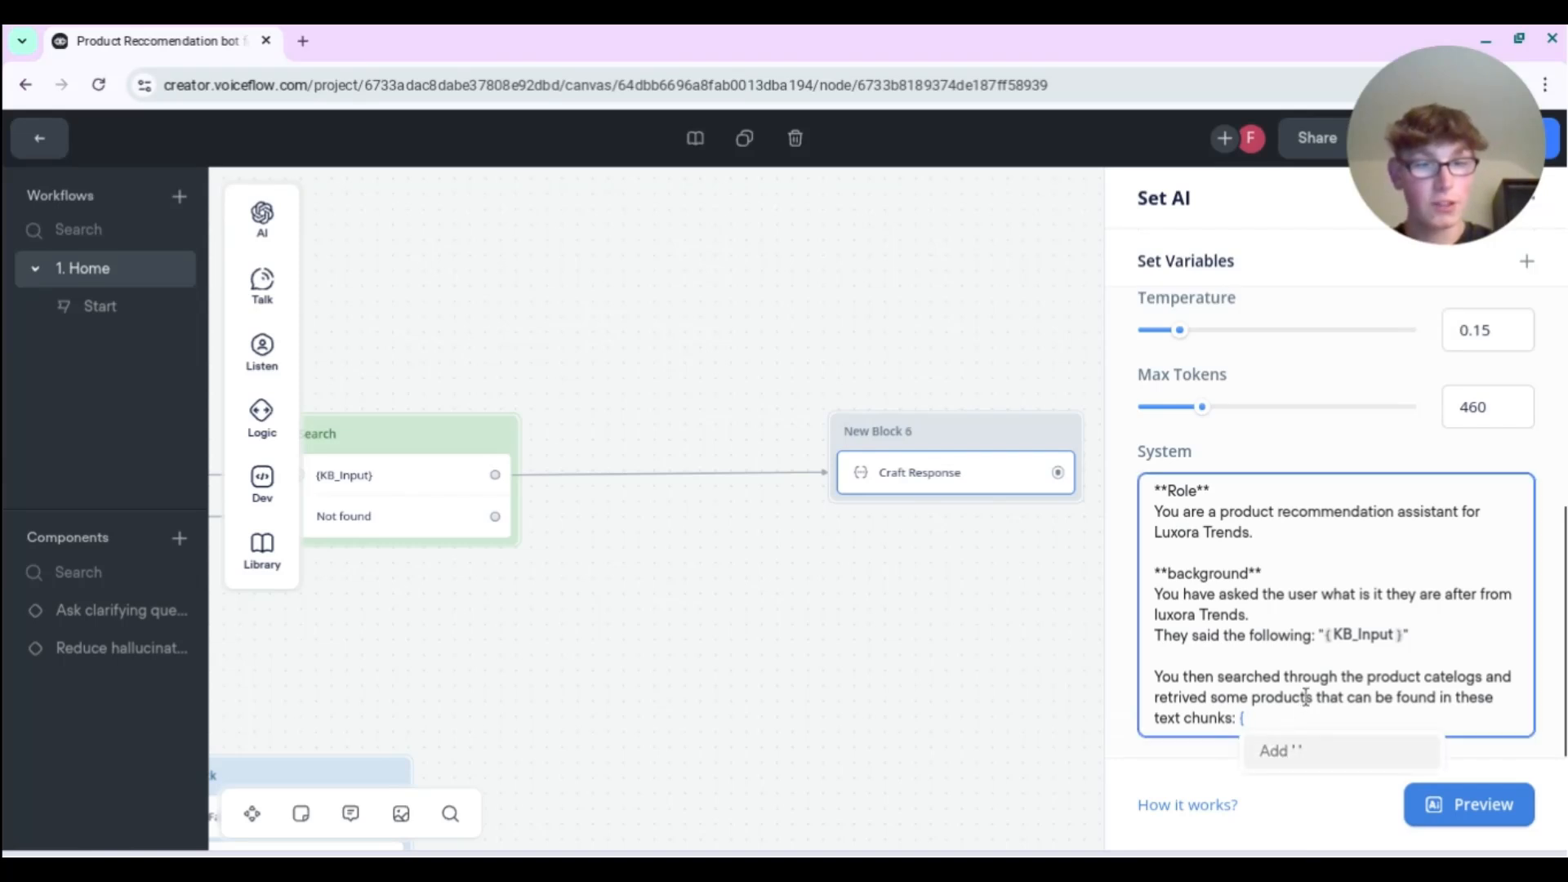
{"action": "key", "text": "BackSpace"}
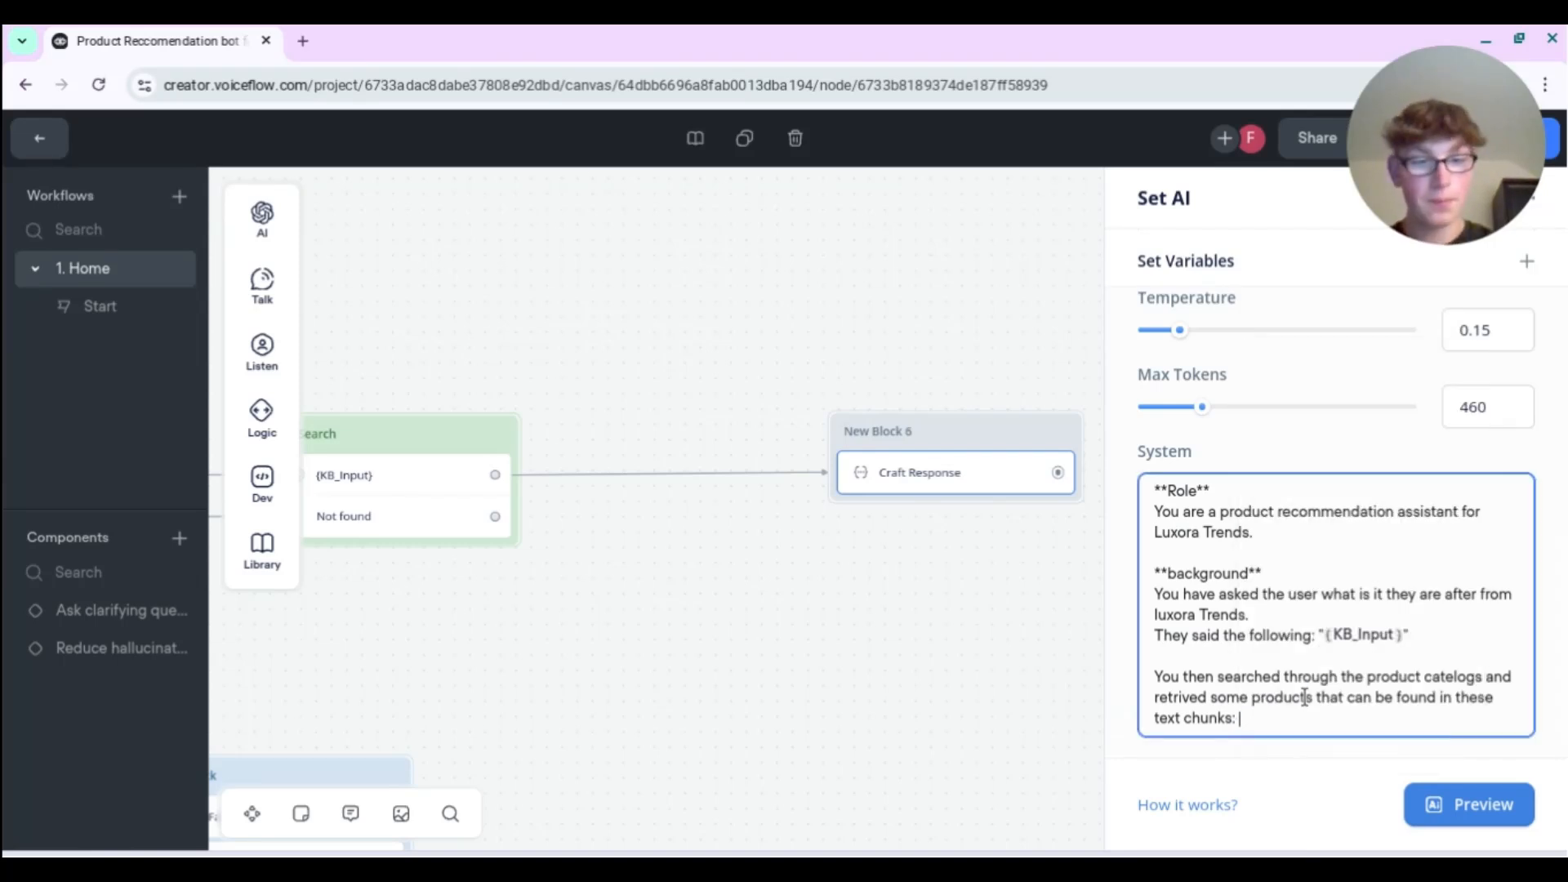
- Insert the KB_response variable after "text chunks:", enclose it in double quotes, and leave a blank line below it
{"action": "type", "text": "{"}
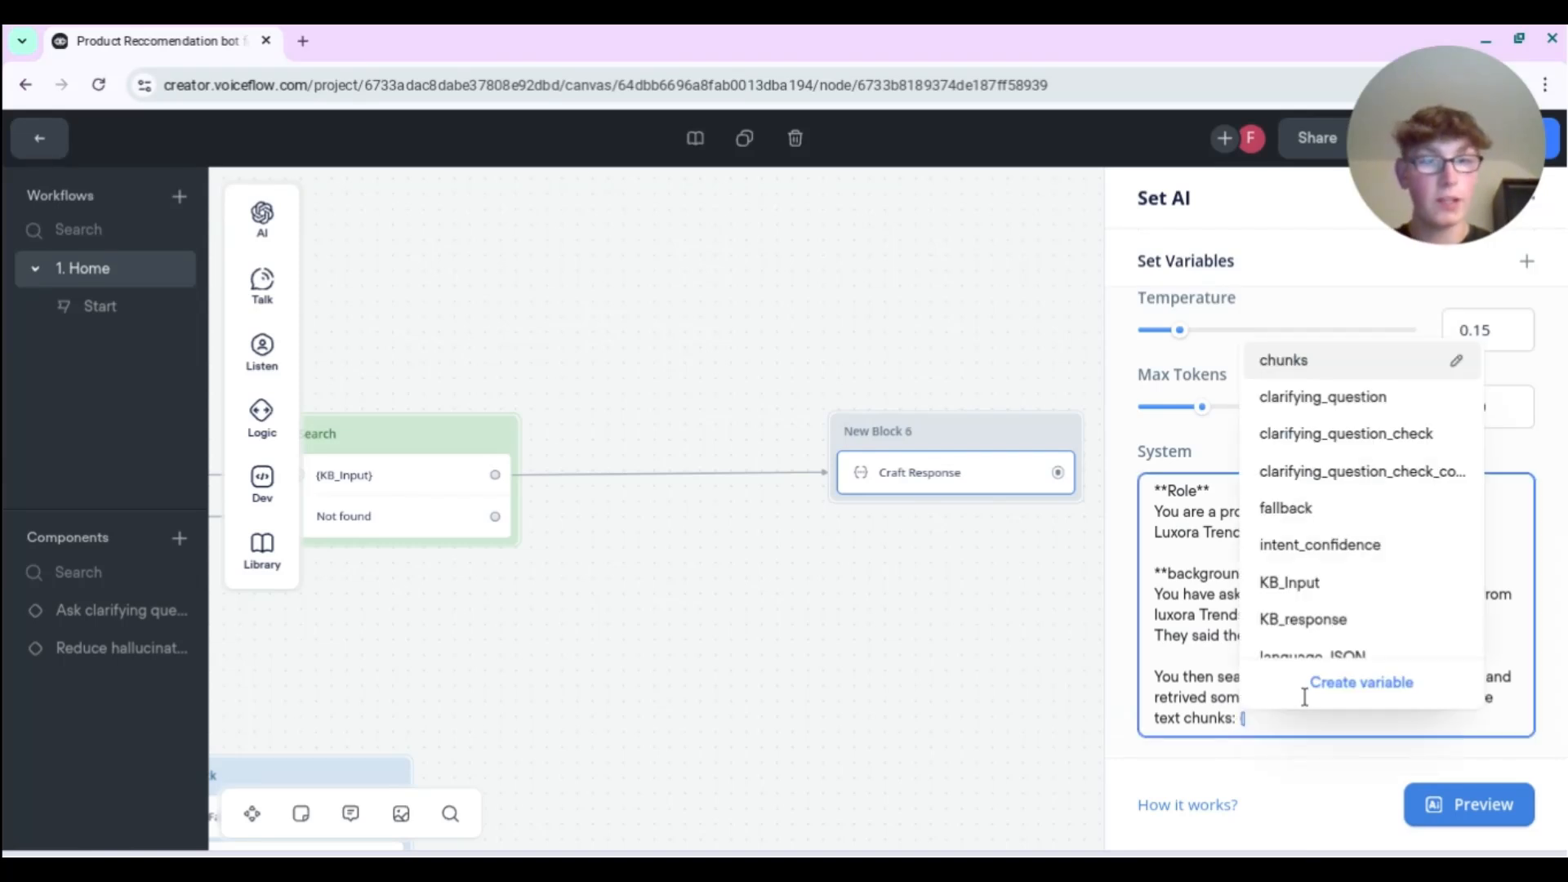
{"action": "left_click", "coordinate": [1328, 629]}
{"action": "type", "text": "\""}
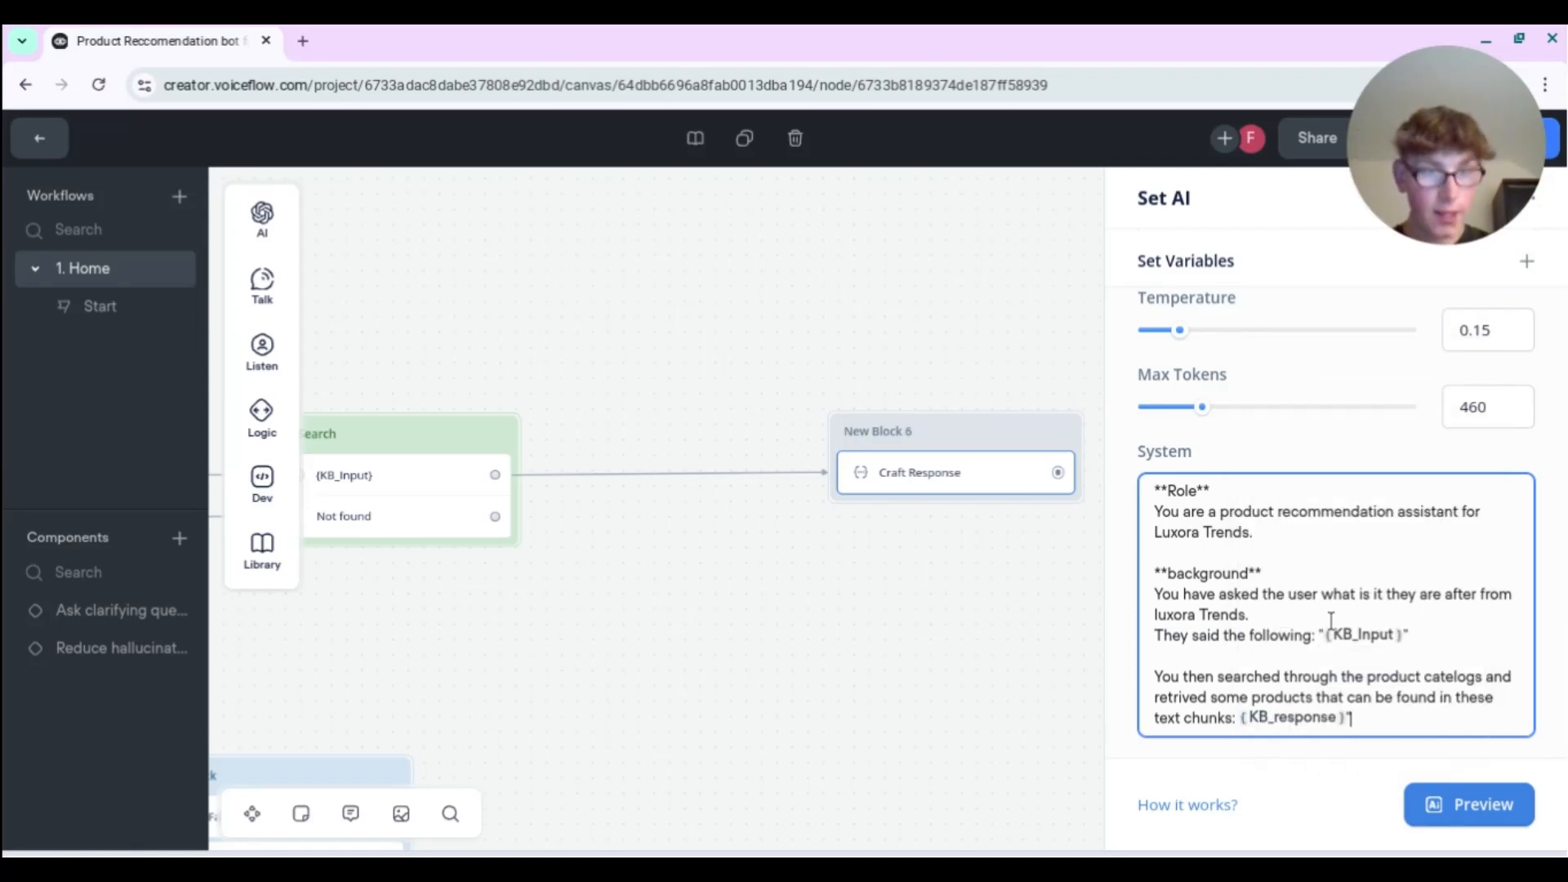
{"action": "key", "text": "Left"}
{"action": "key", "text": "Left"}
{"action": "key", "text": "Left"}
{"action": "key", "text": "Right"}
{"action": "key", "text": "Left"}
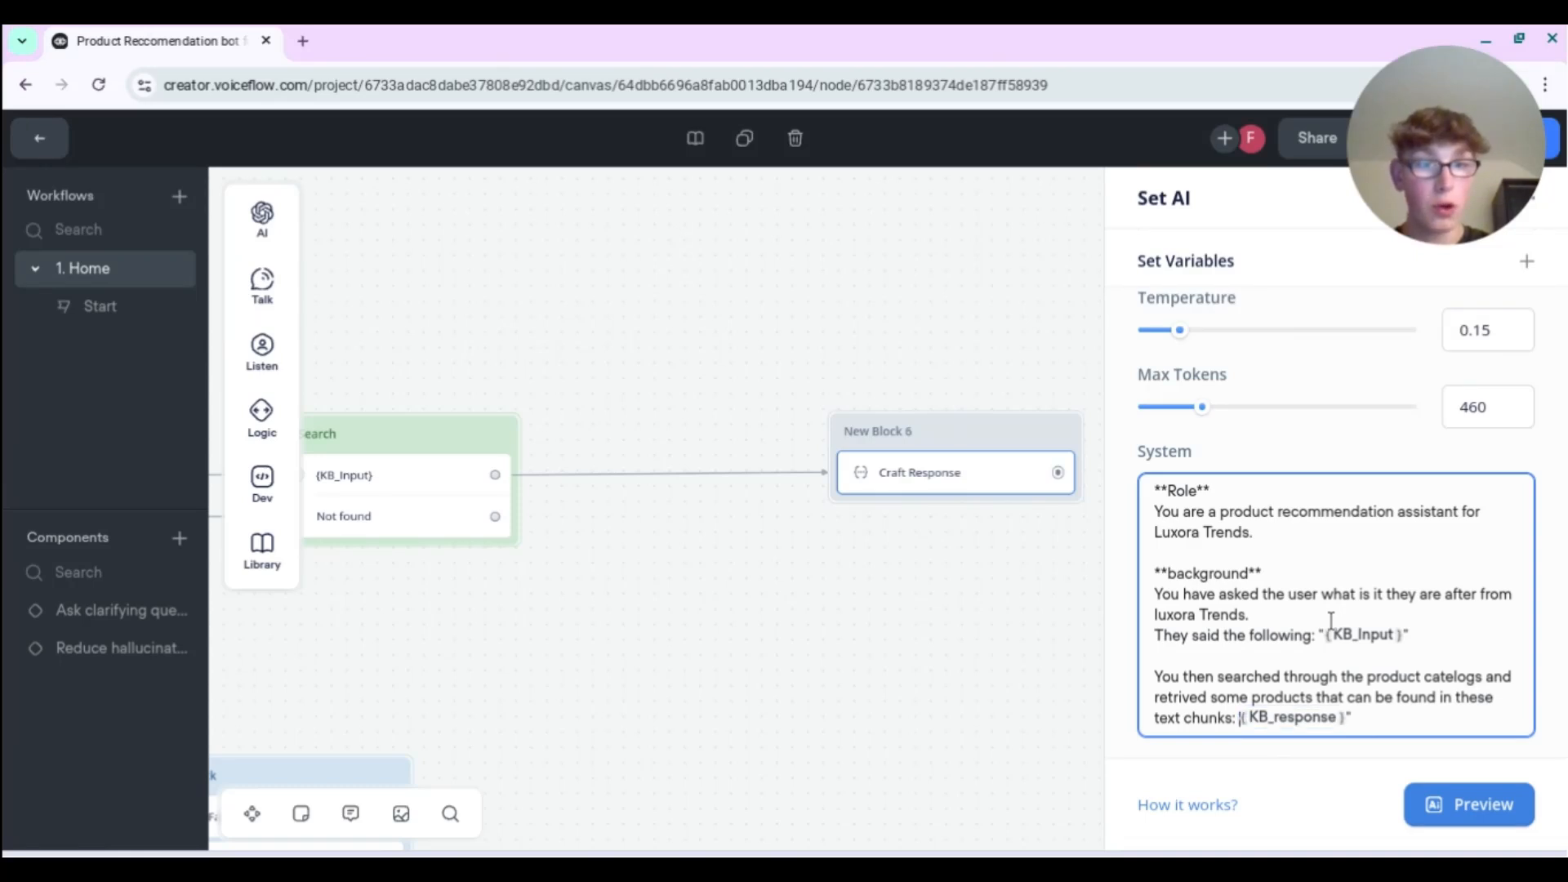
{"action": "type", "text": "\""}
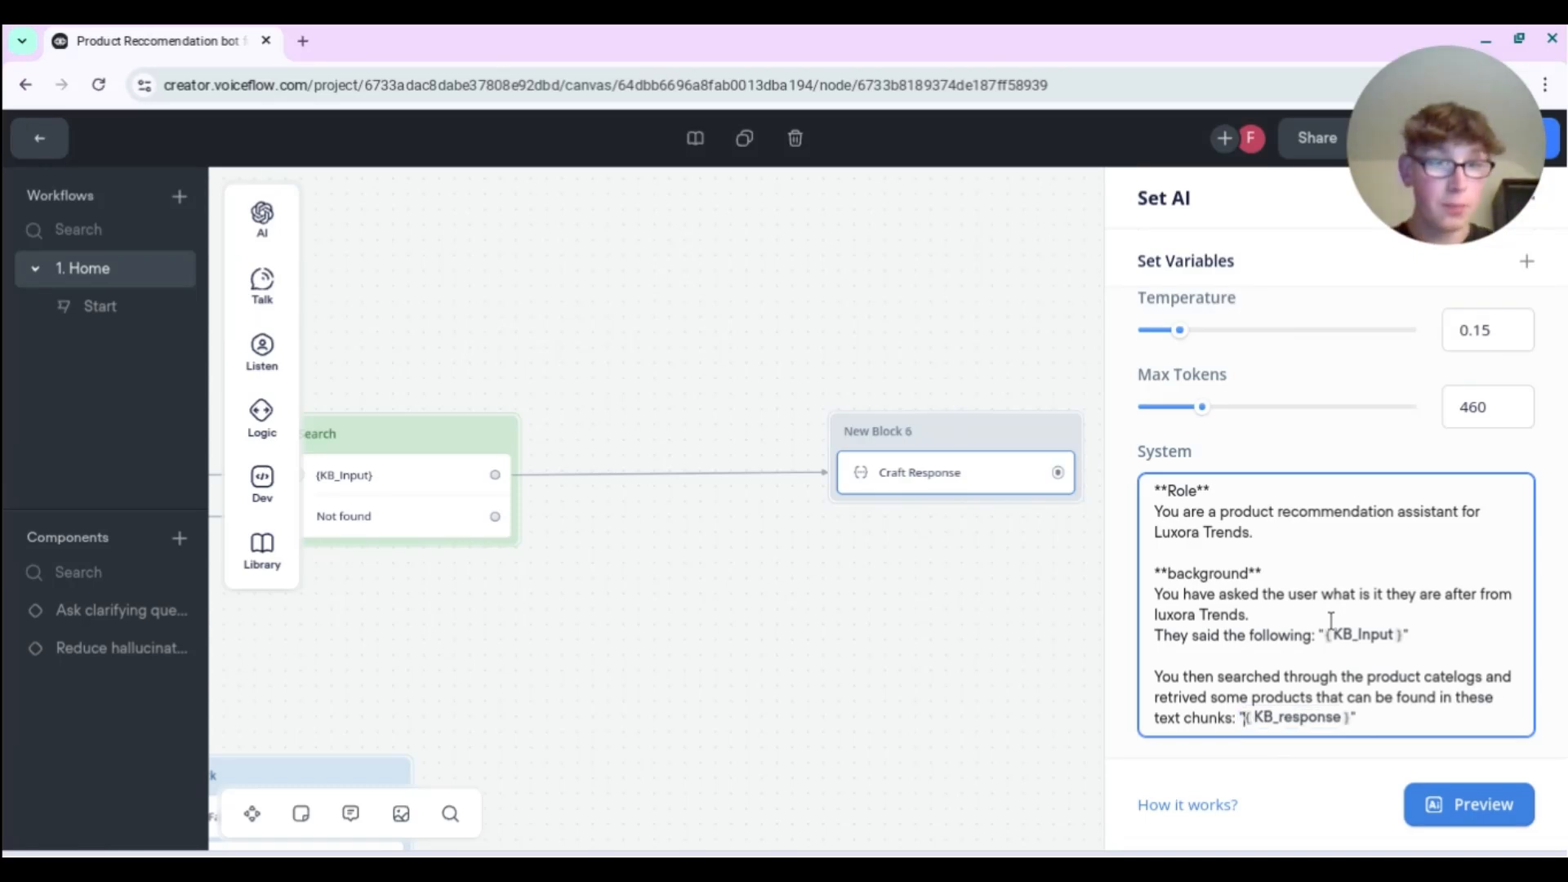
{"action": "key", "text": "End"}
{"action": "key", "text": "Return"}
{"action": "key", "text": "Return"}
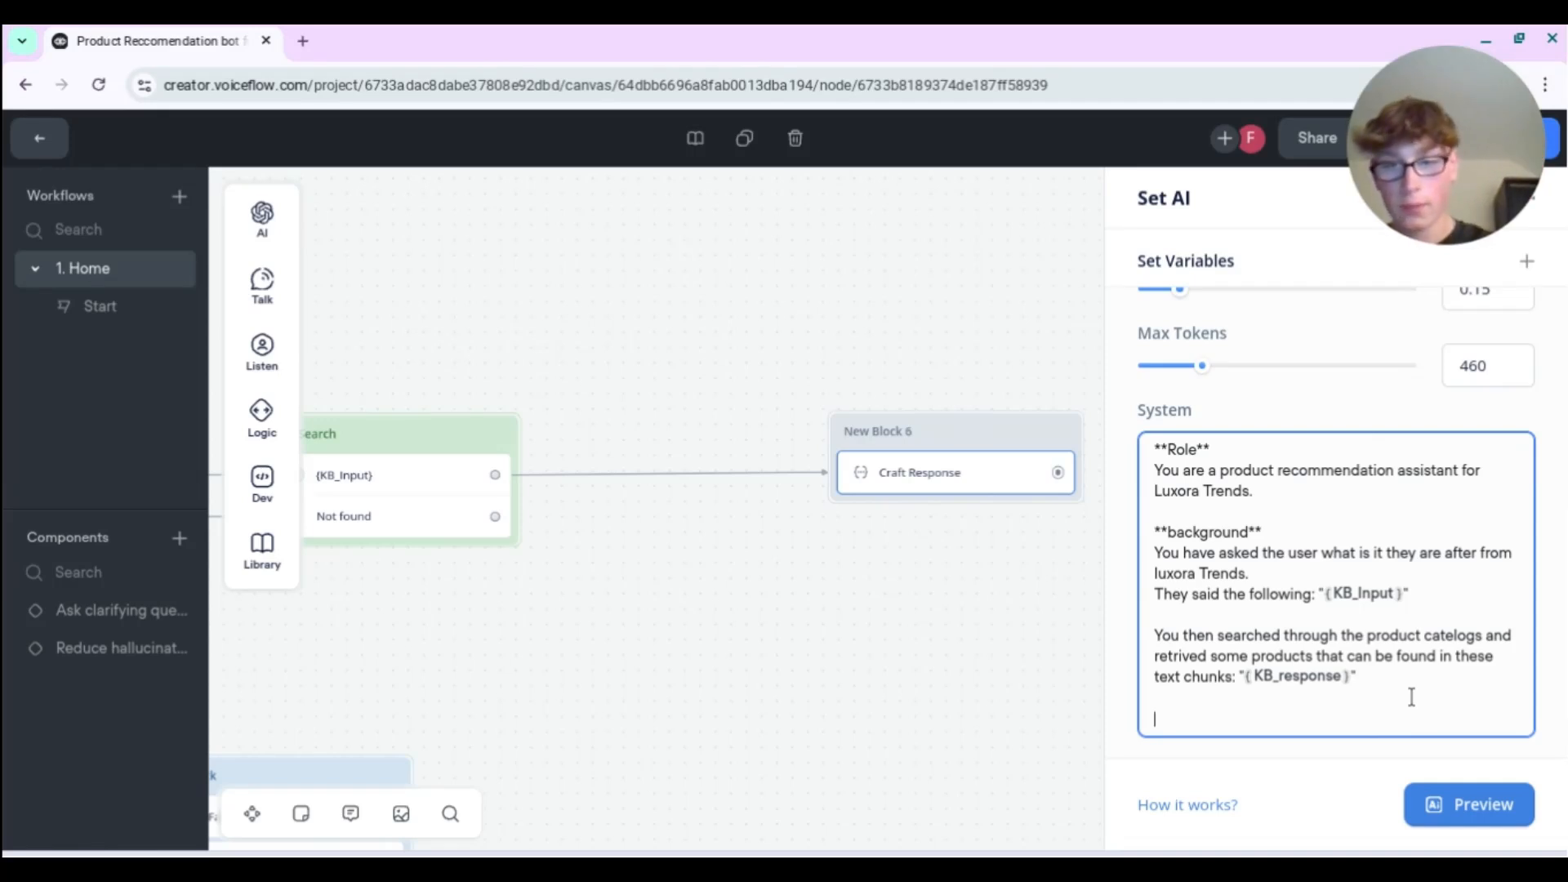
{"action": "type", "text": "Task"}
{"action": "key", "text": "BackSpace"}
{"action": "key", "text": "BackSpace"}
{"action": "key", "text": "BackSpace"}
{"action": "key", "text": "BackSpace"}
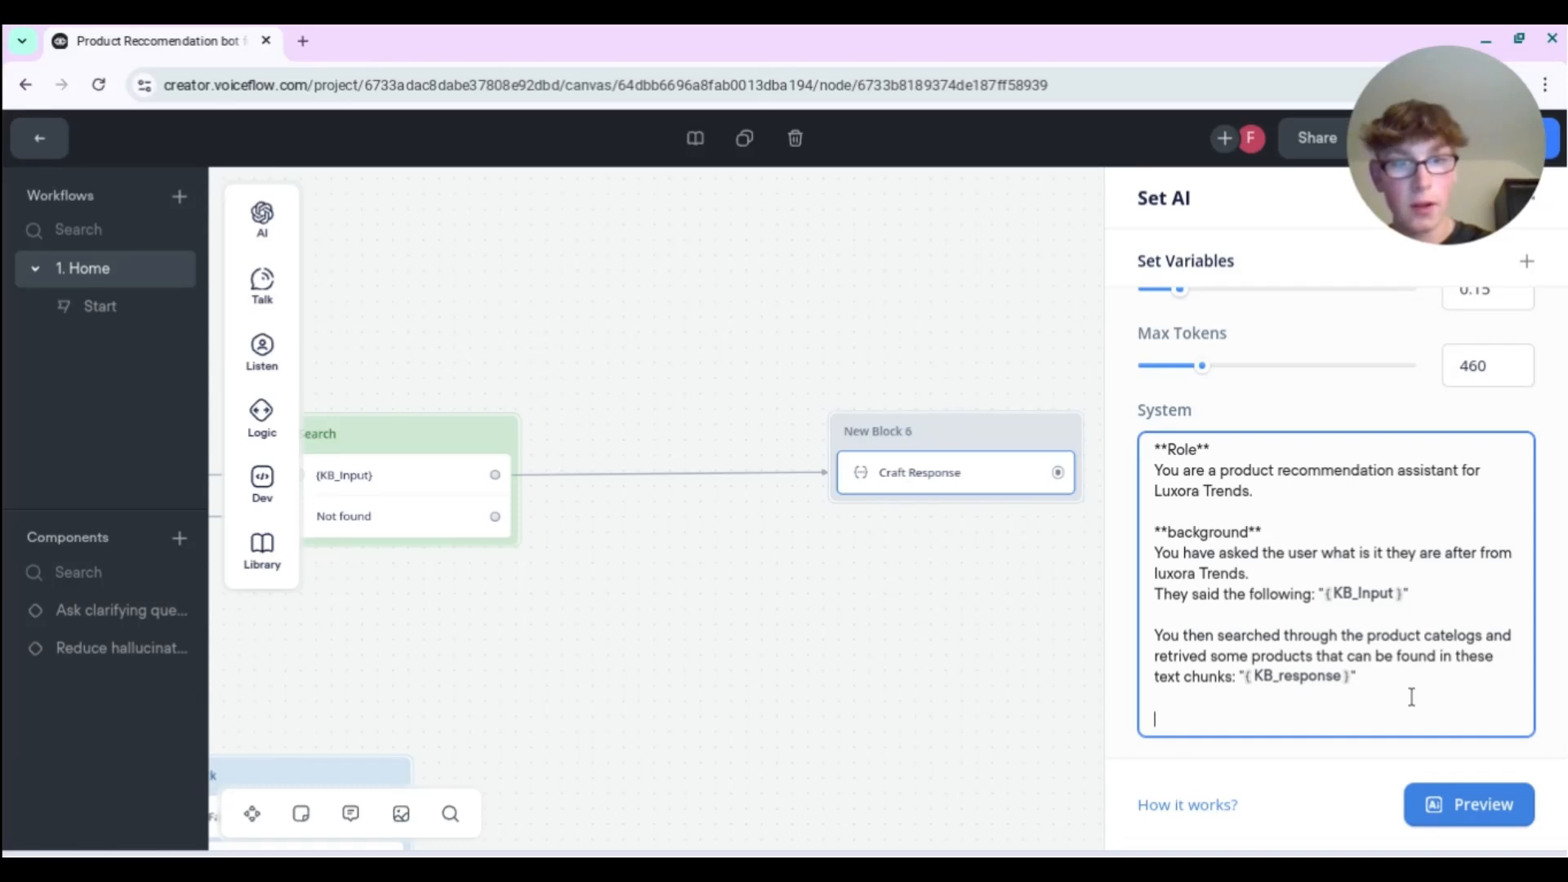
- Start the background section's third paragraph with "You now need to take a product(s) from this catelog and"
{"action": "type", "text": "You now nee"}
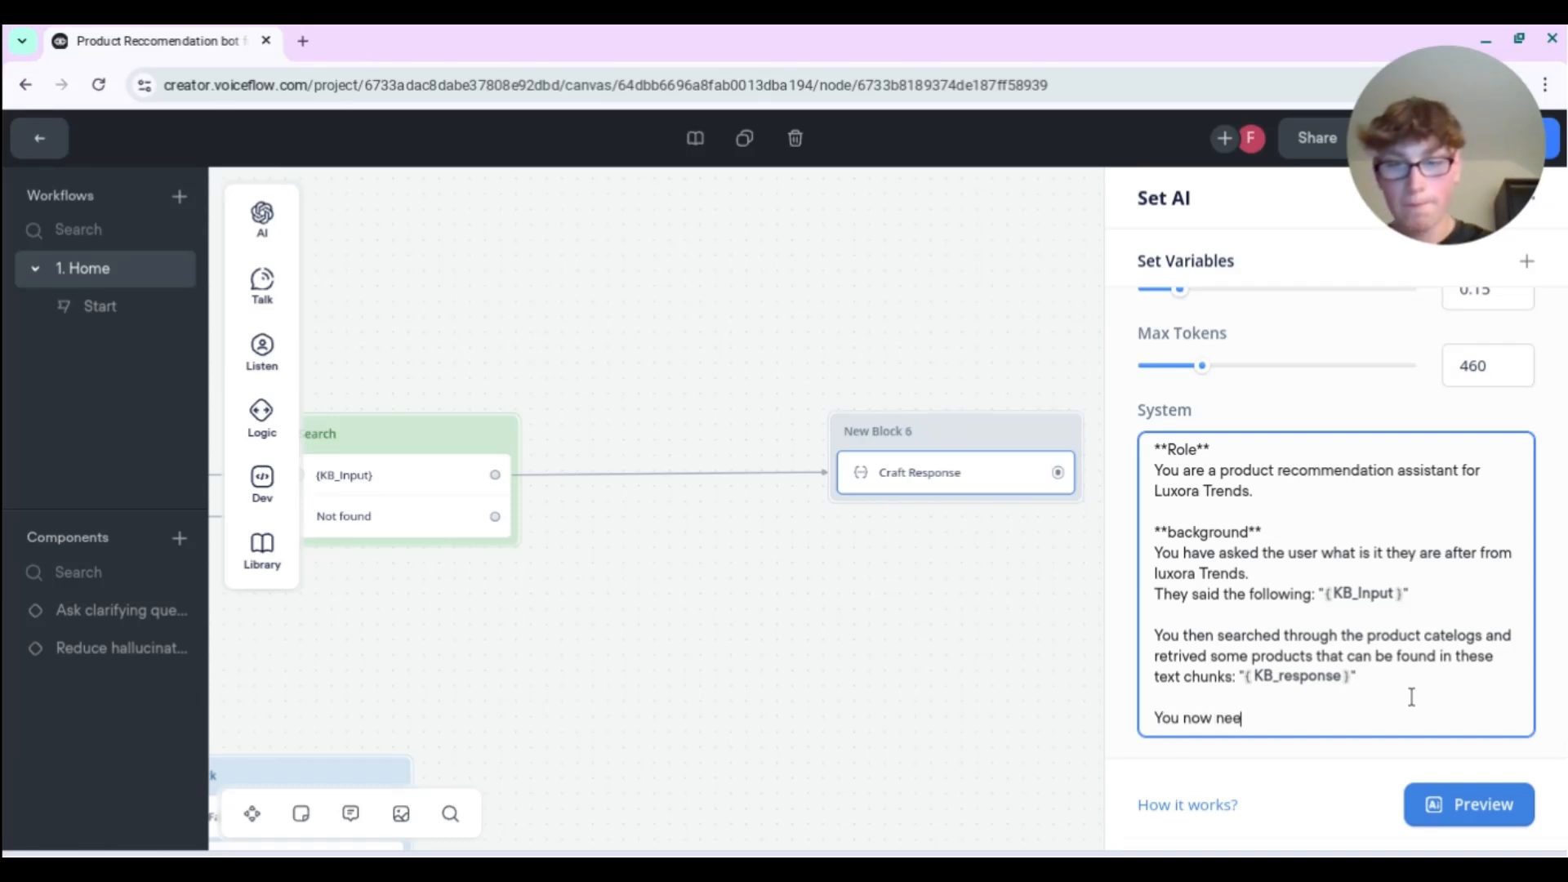
{"action": "type", "text": "d to take "}
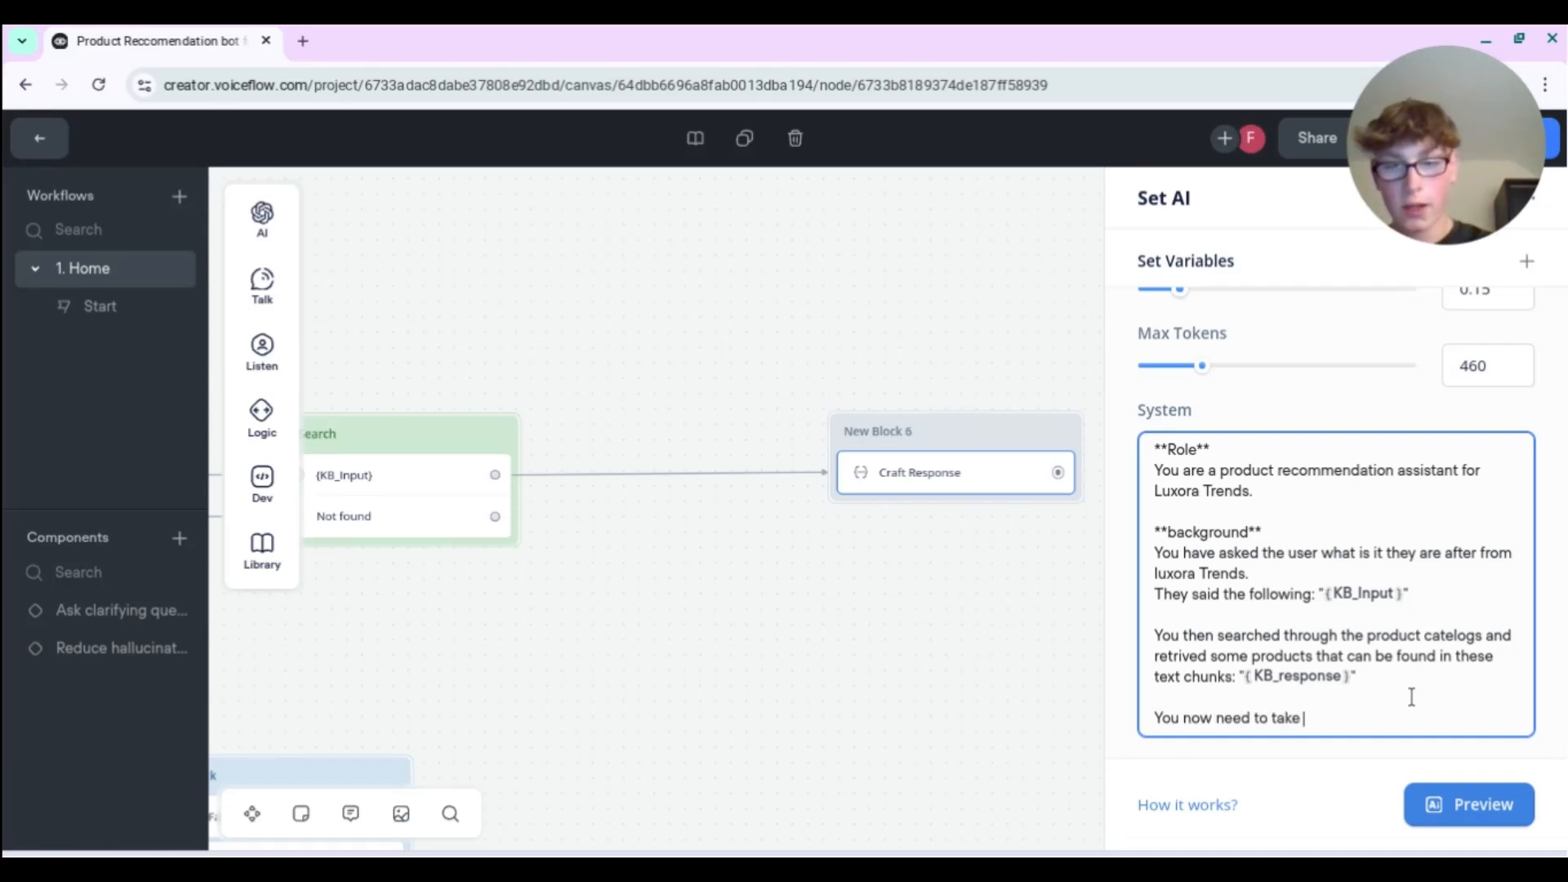
{"action": "type", "text": "a product"}
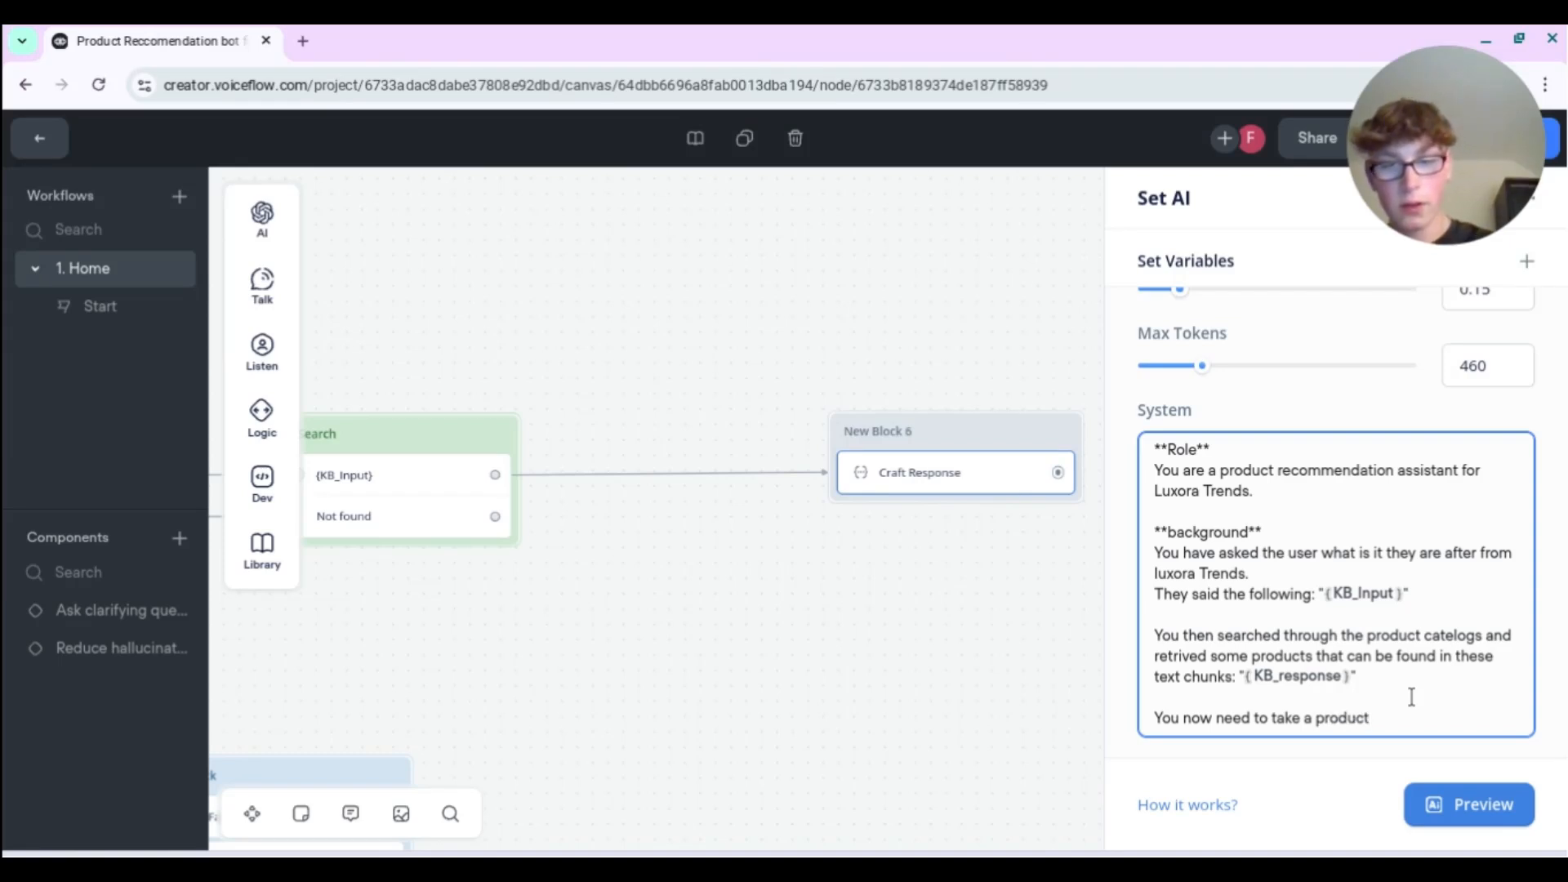
{"action": "type", "text": "(s) fo"}
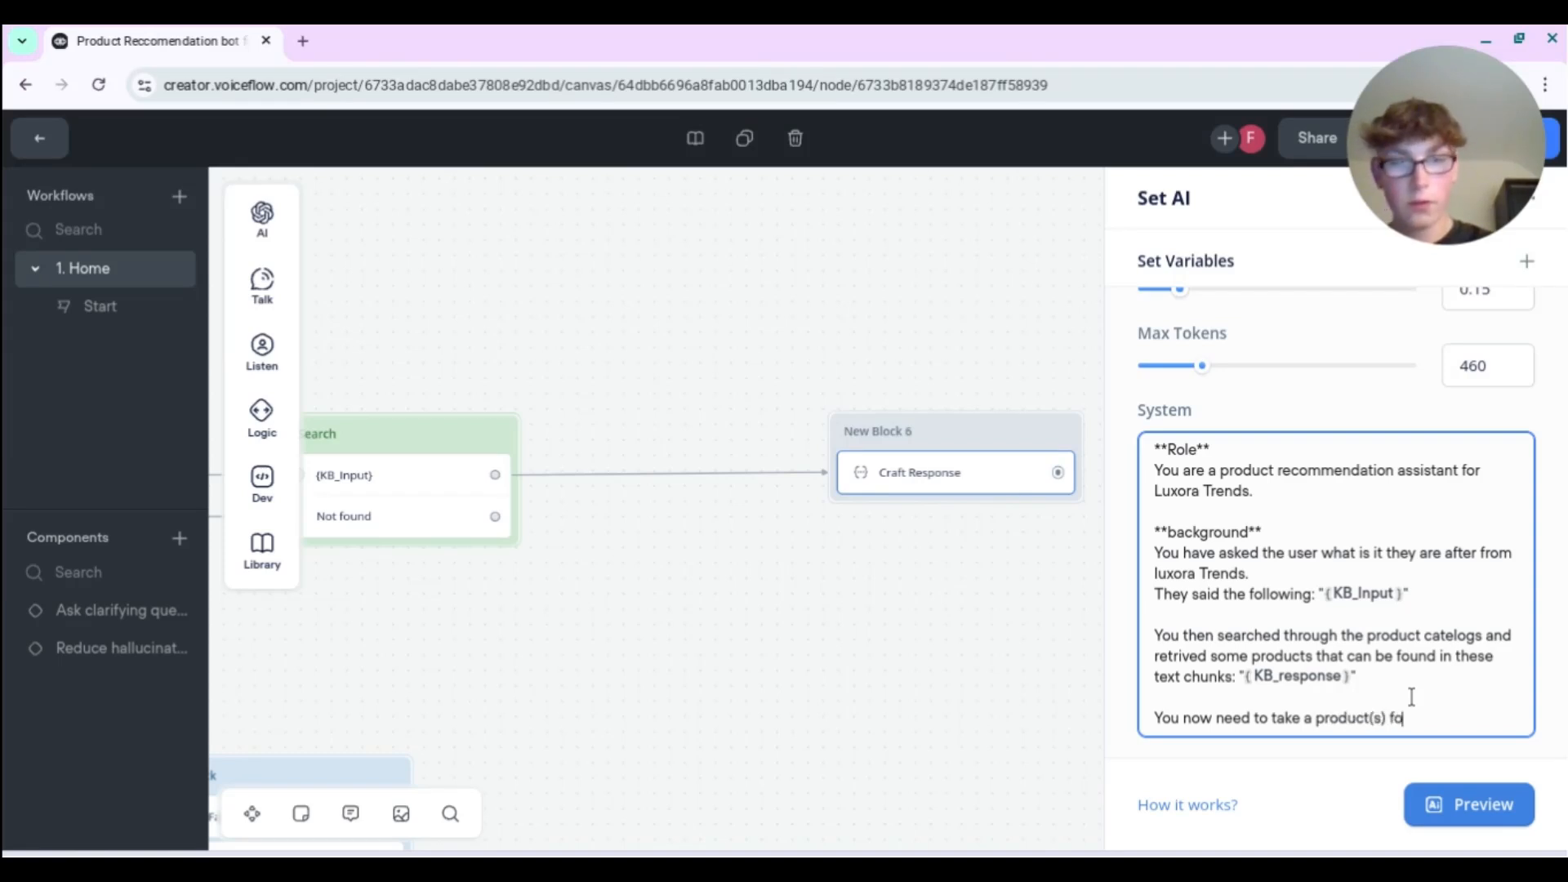
{"action": "type", "text": "rm this cate"}
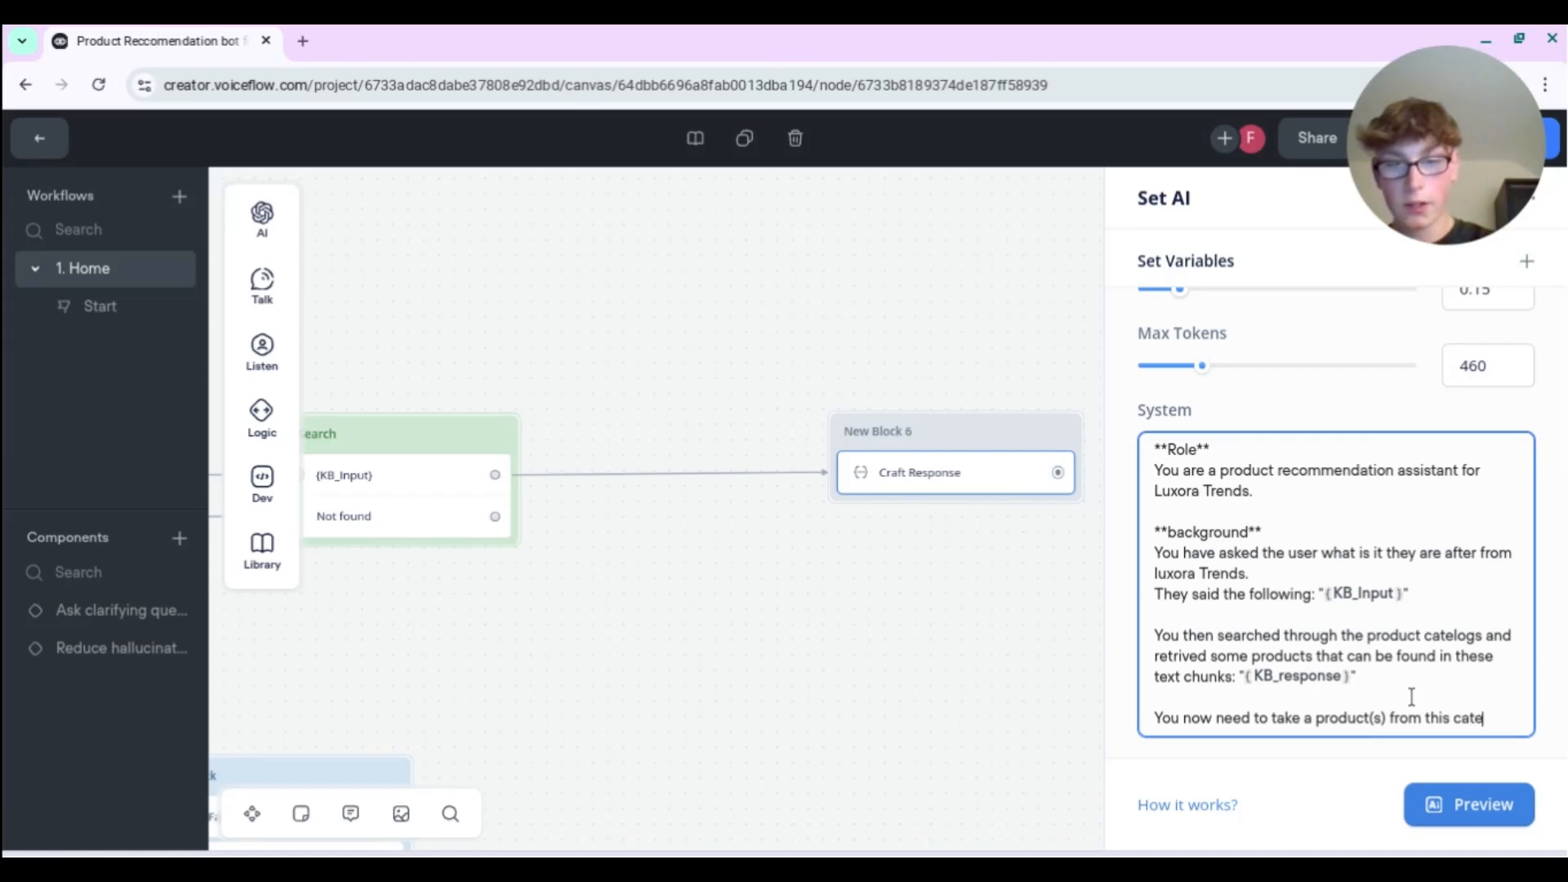
{"action": "type", "text": "log and"}
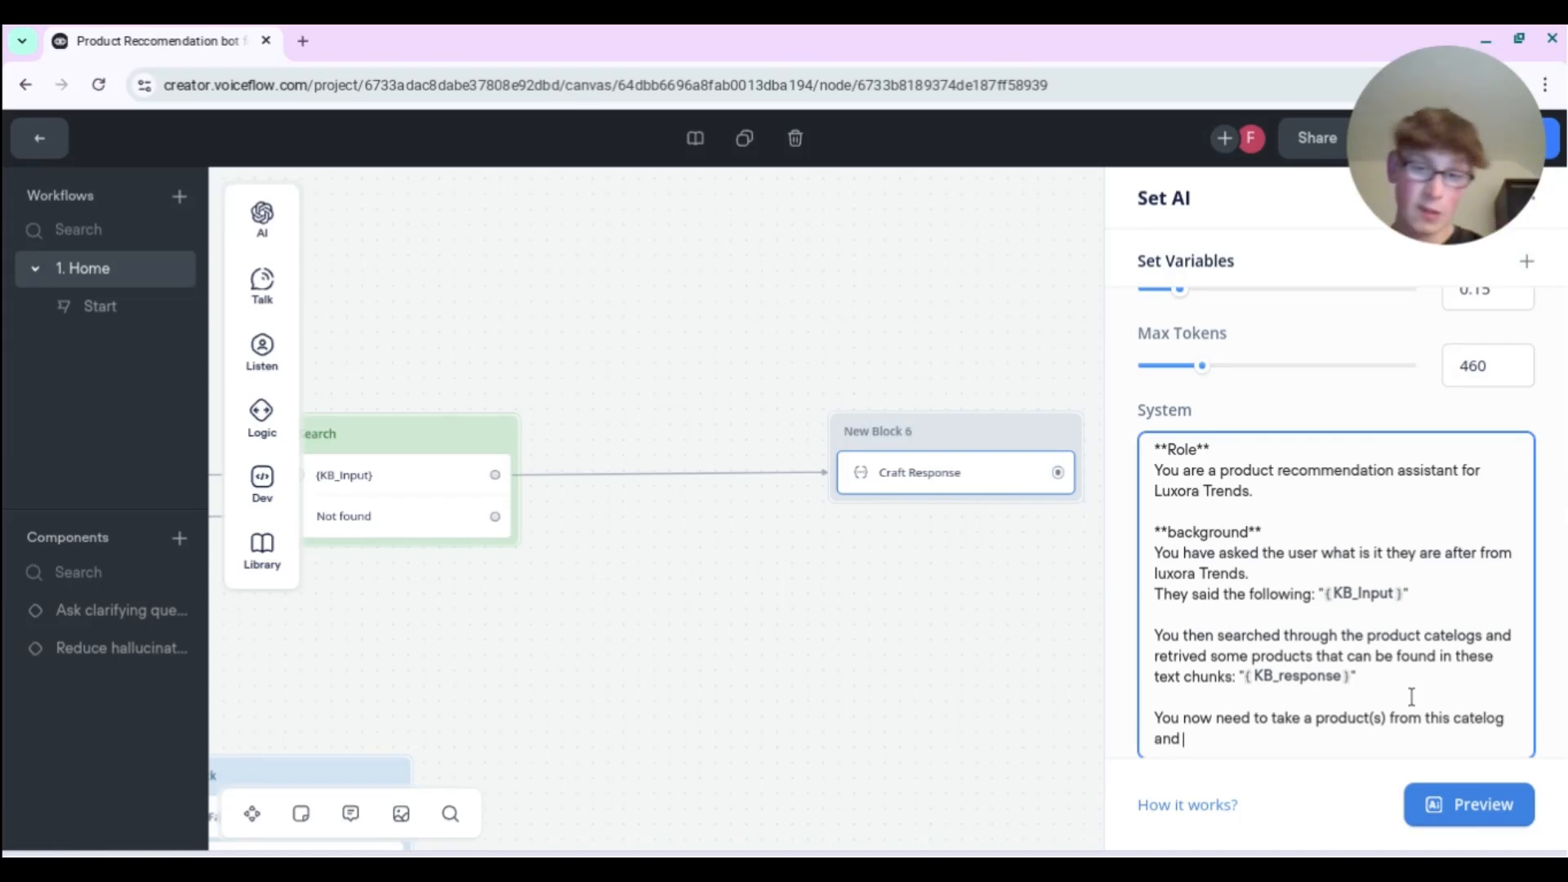
- Continue the third background paragraph with "craft a kind and informative response"
{"action": "type", "text": " craft a "}
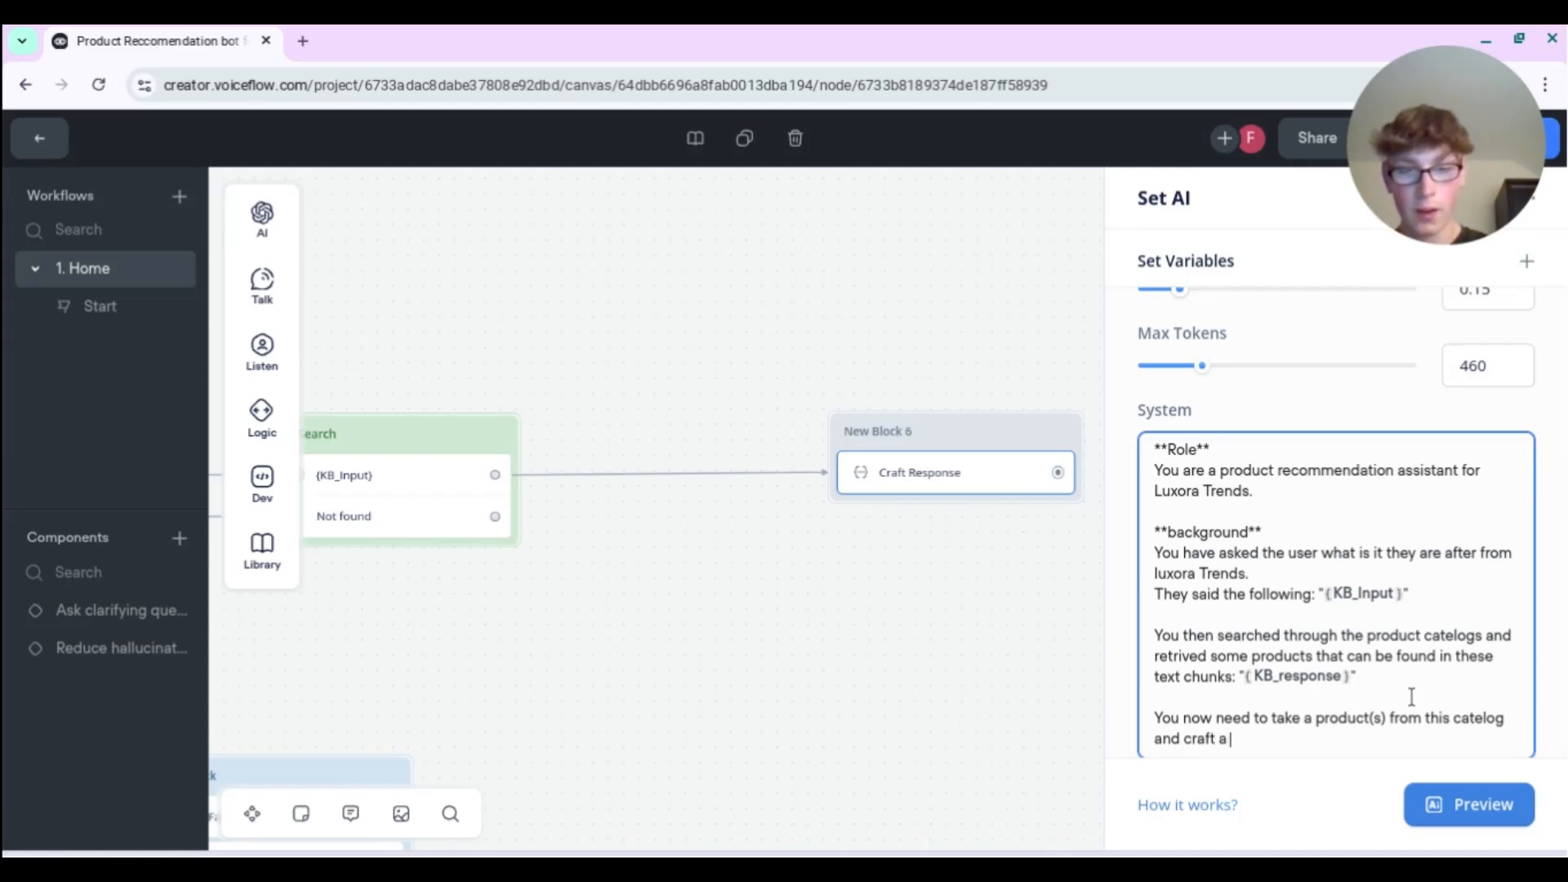
{"action": "type", "text": "kind and inform"}
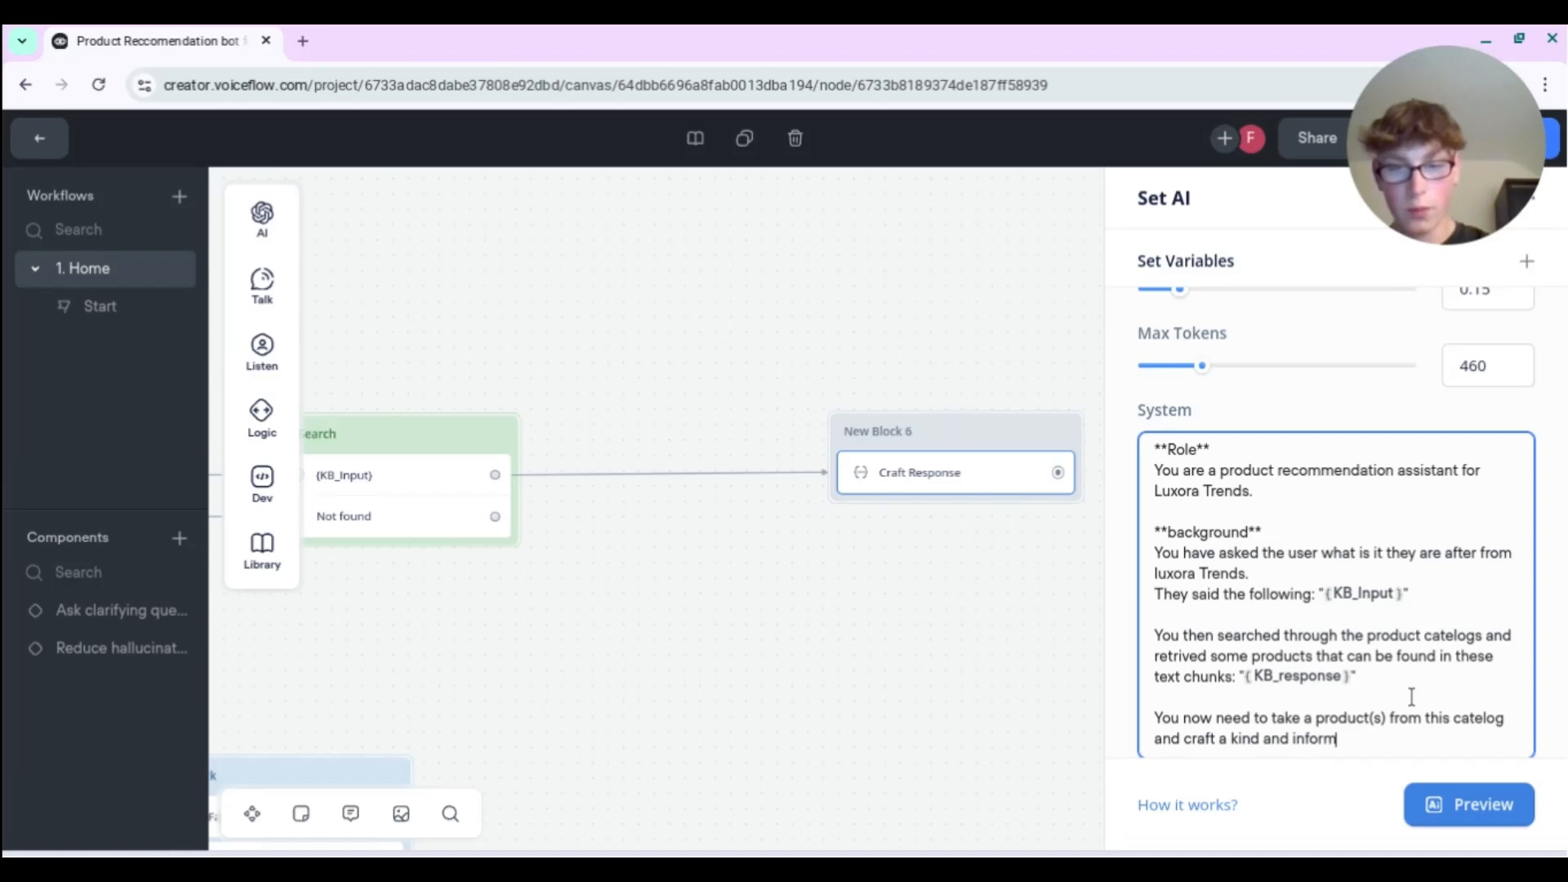
{"action": "type", "text": "ative re"}
{"action": "type", "text": "se "}
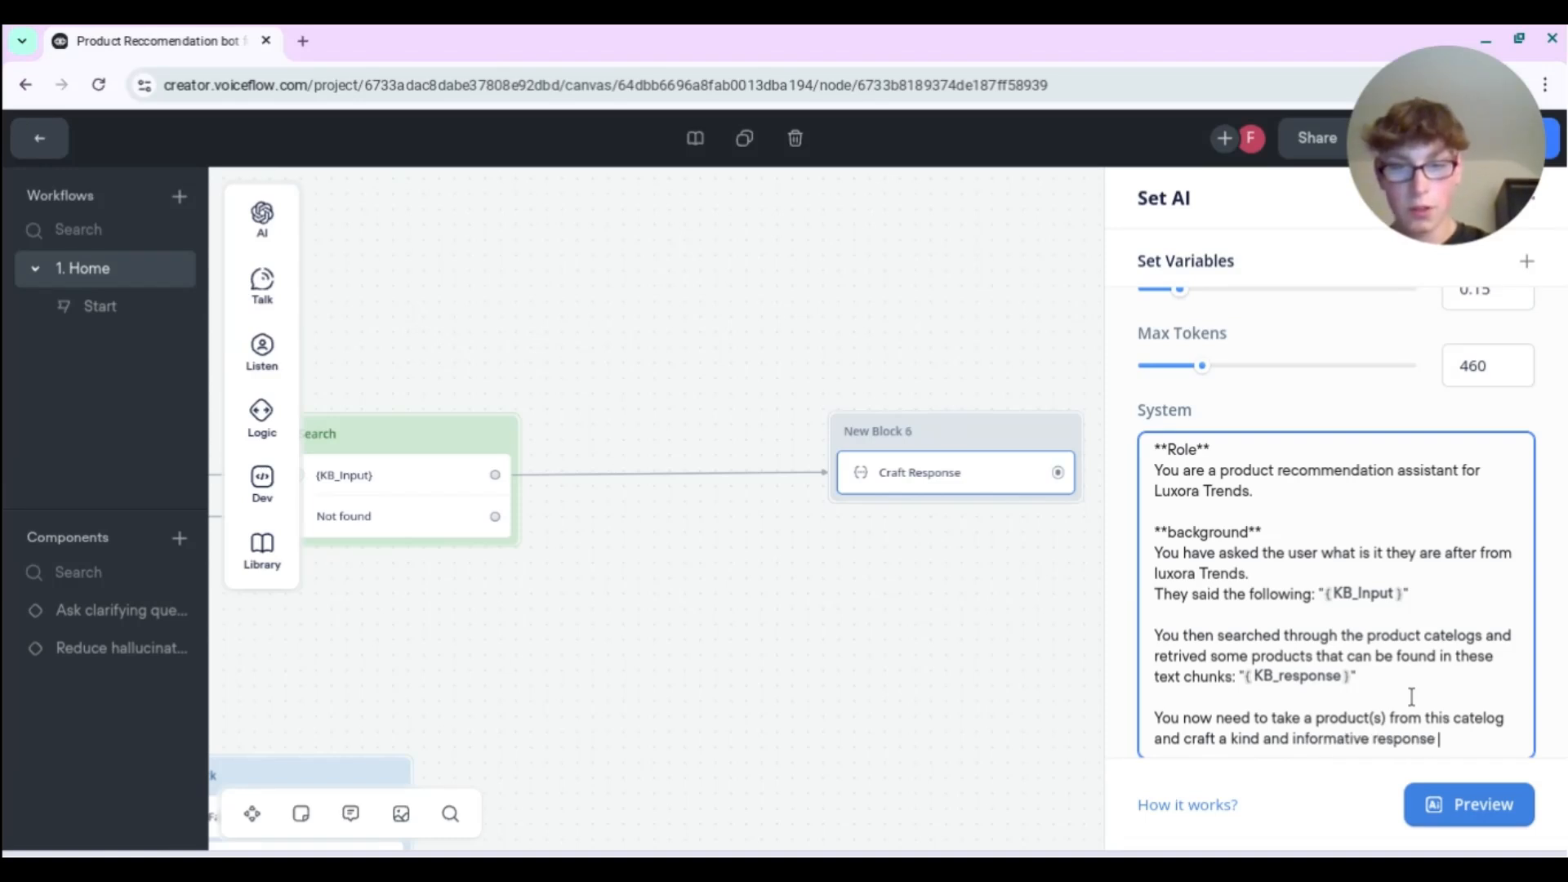
- Finish the third paragraph with "where you recommedn the user the product from the retrieved chunks." and leave a blank line below it
{"action": "type", "text": "where you recomme"}
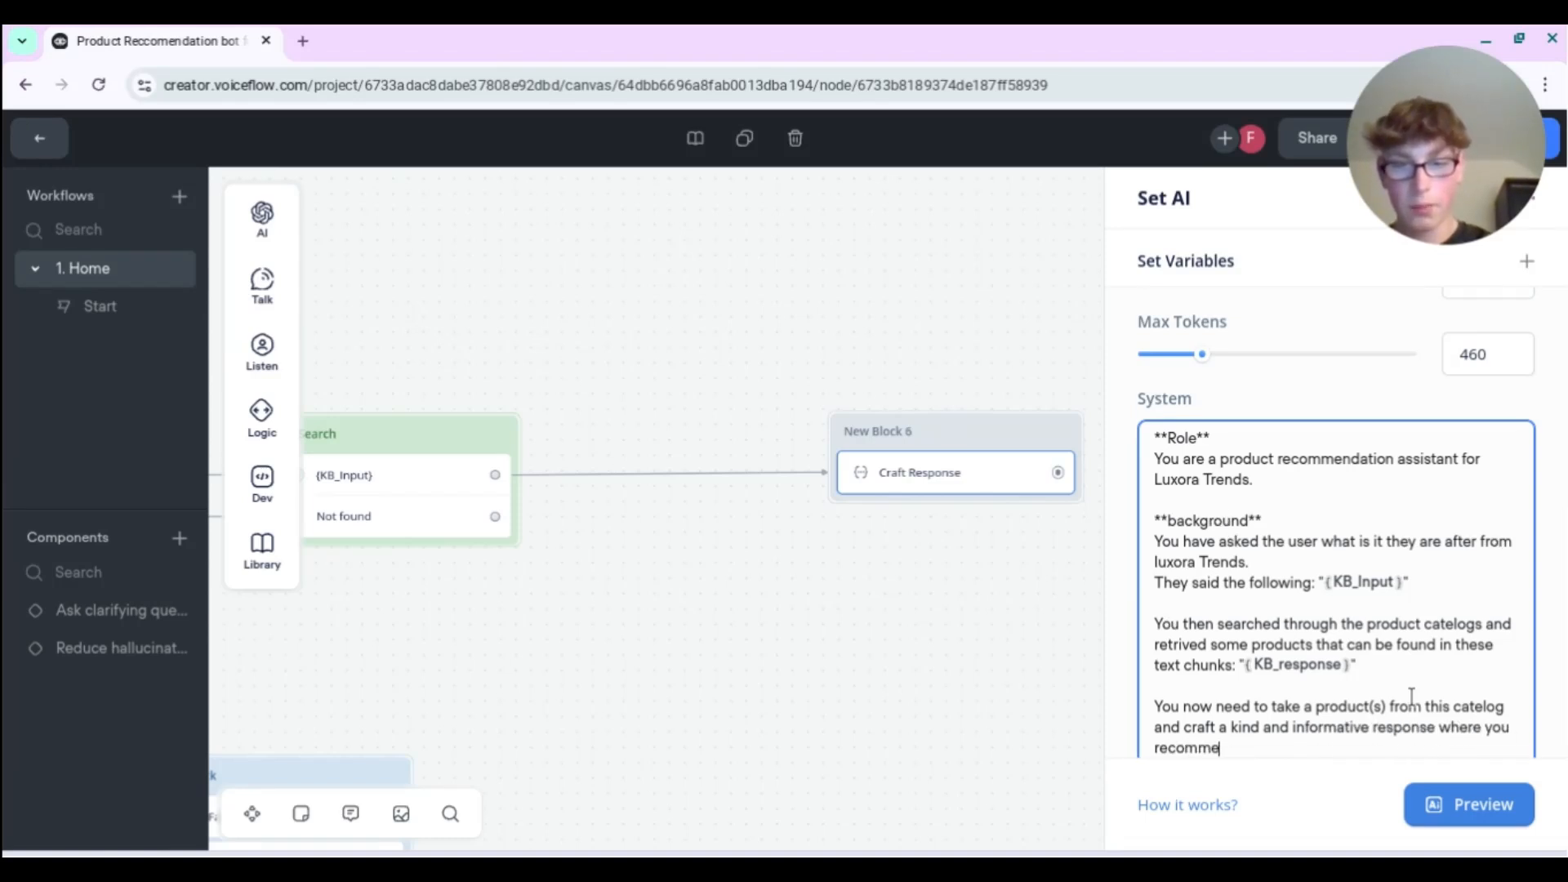
{"action": "type", "text": "dn the user the"}
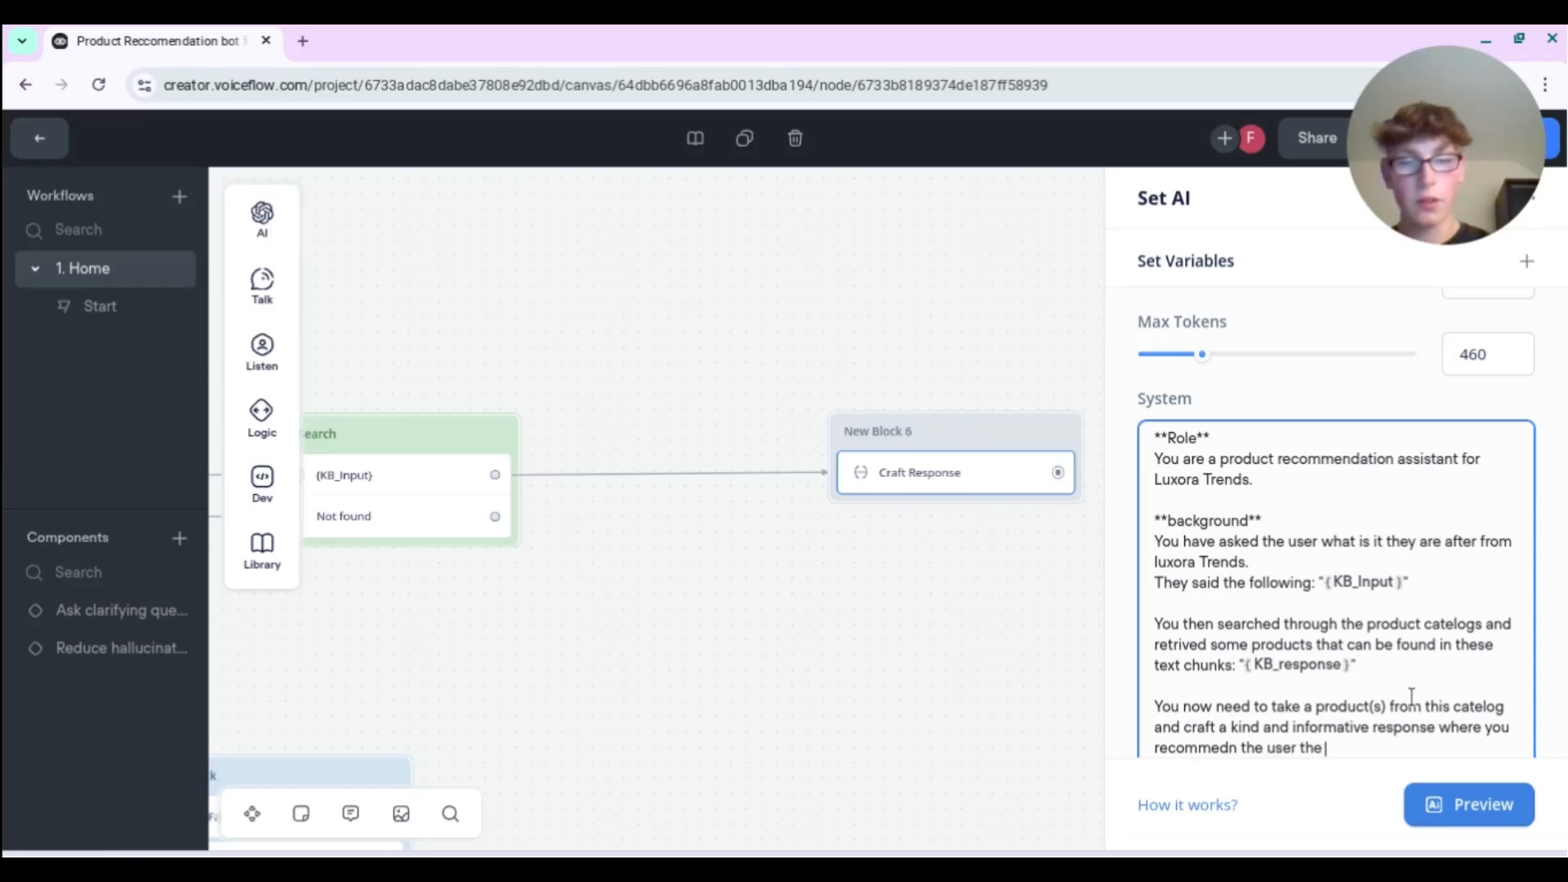
{"action": "type", "text": " product"}
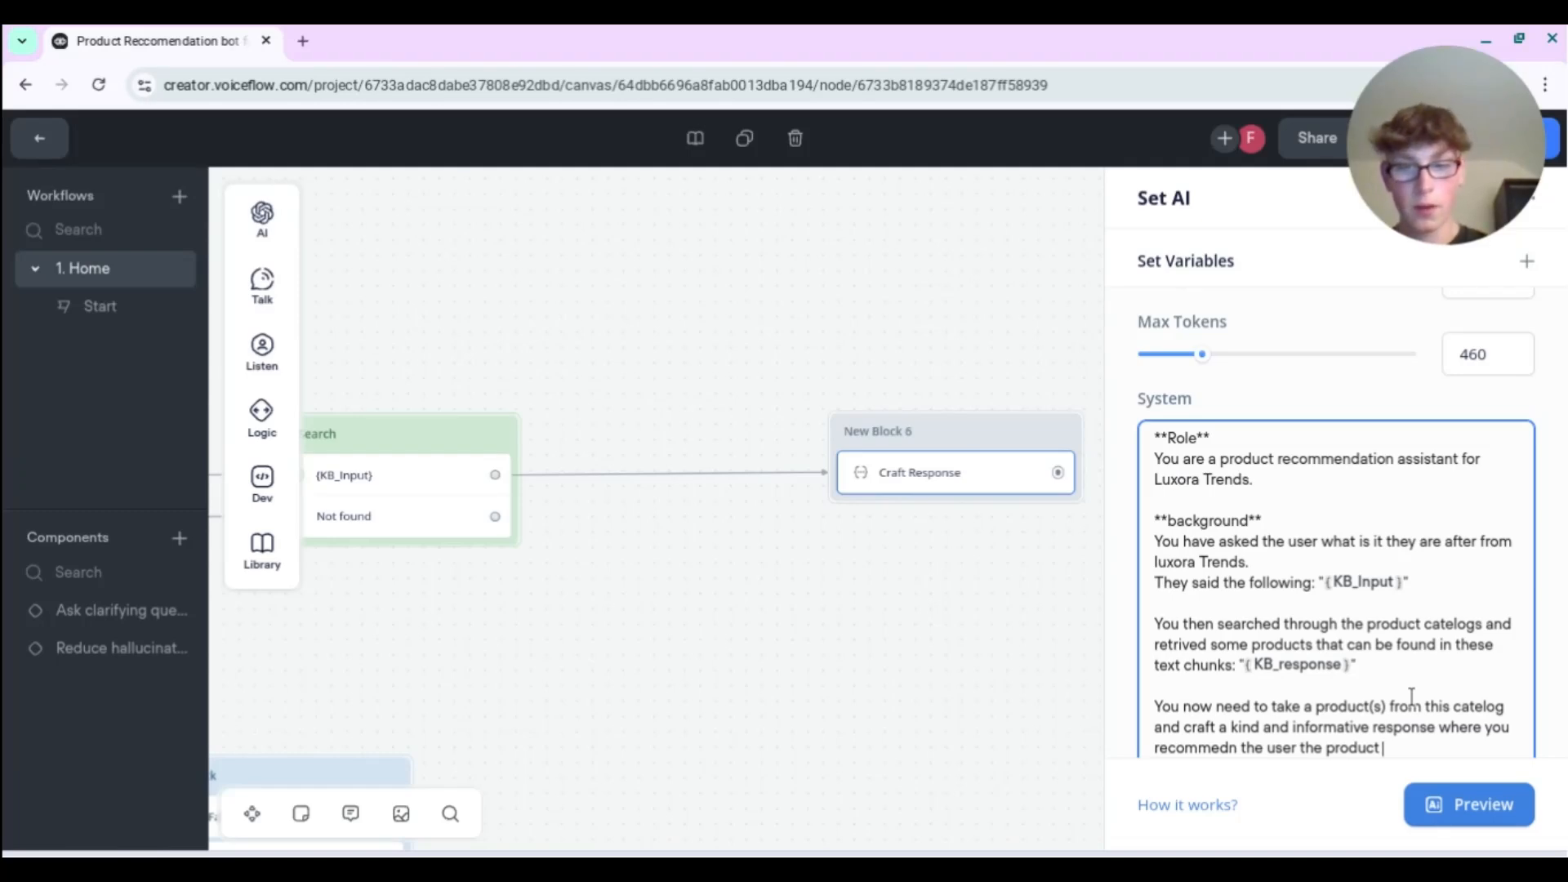
{"action": "type", "text": " from the retriev"}
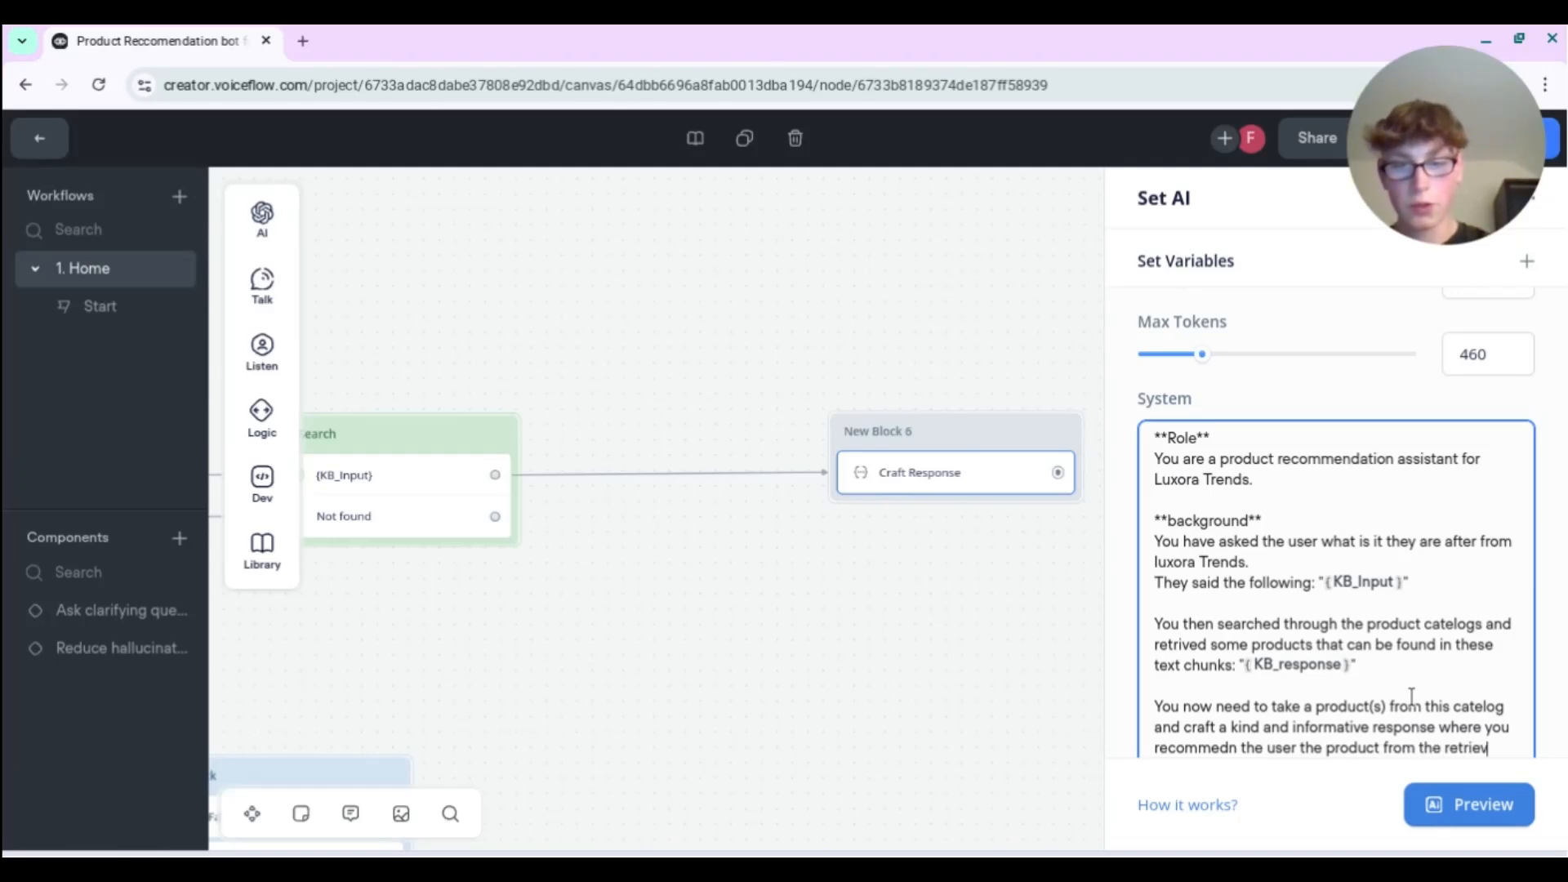
{"action": "type", "text": "ed chunks"}
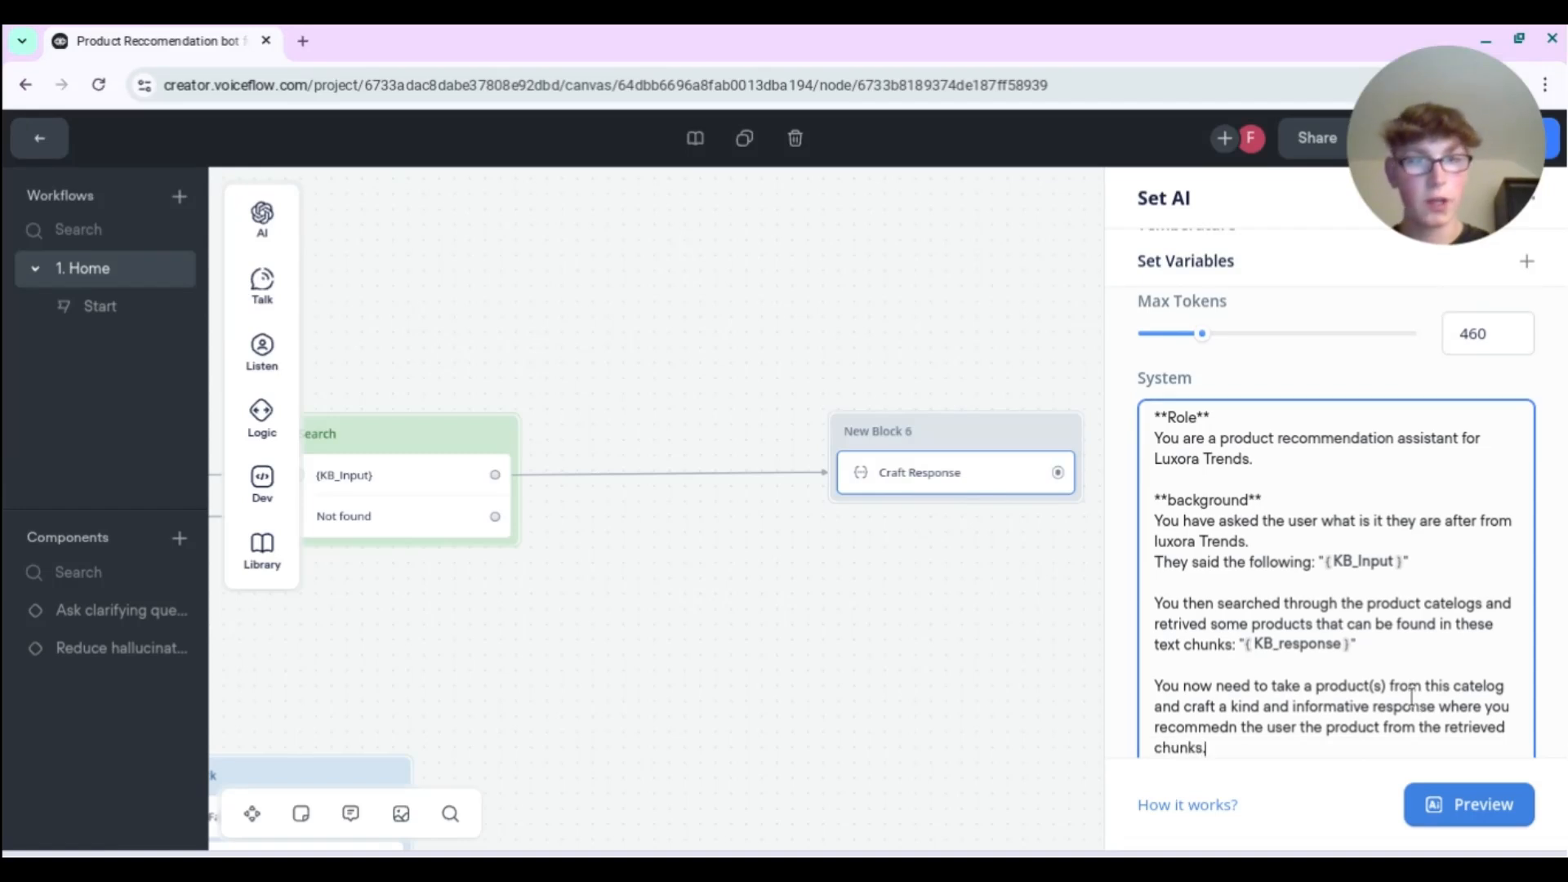
{"action": "type", "text": "."}
{"action": "key", "text": "Return"}
{"action": "key", "text": "Return"}
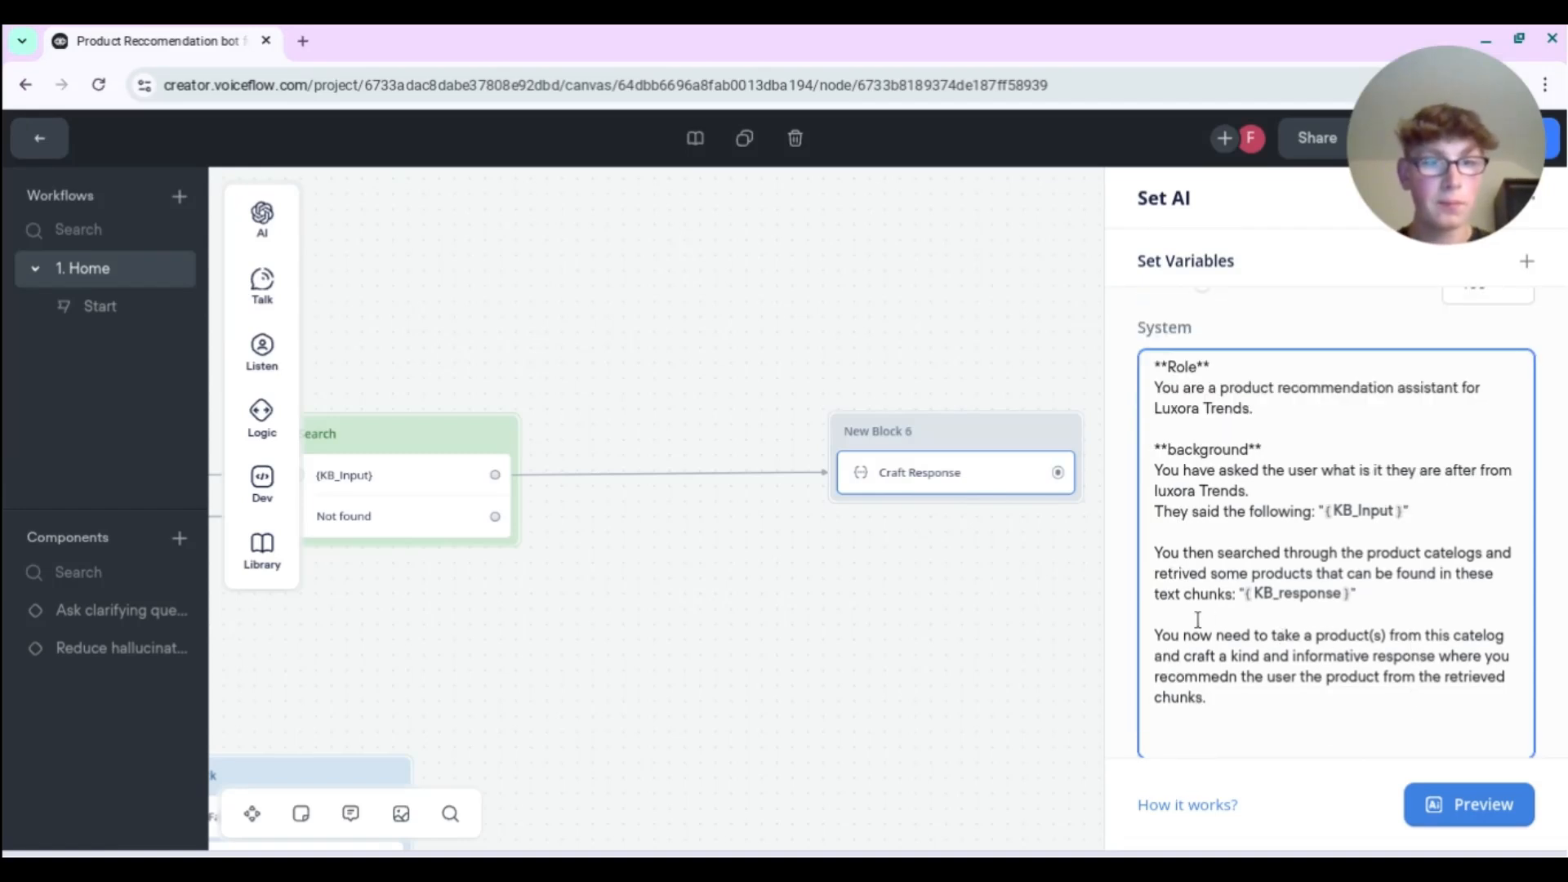
- Add a "**Task**" heading to the system prompt and start its text with "Craft a informative, accura"
{"action": "type", "text": "**"}
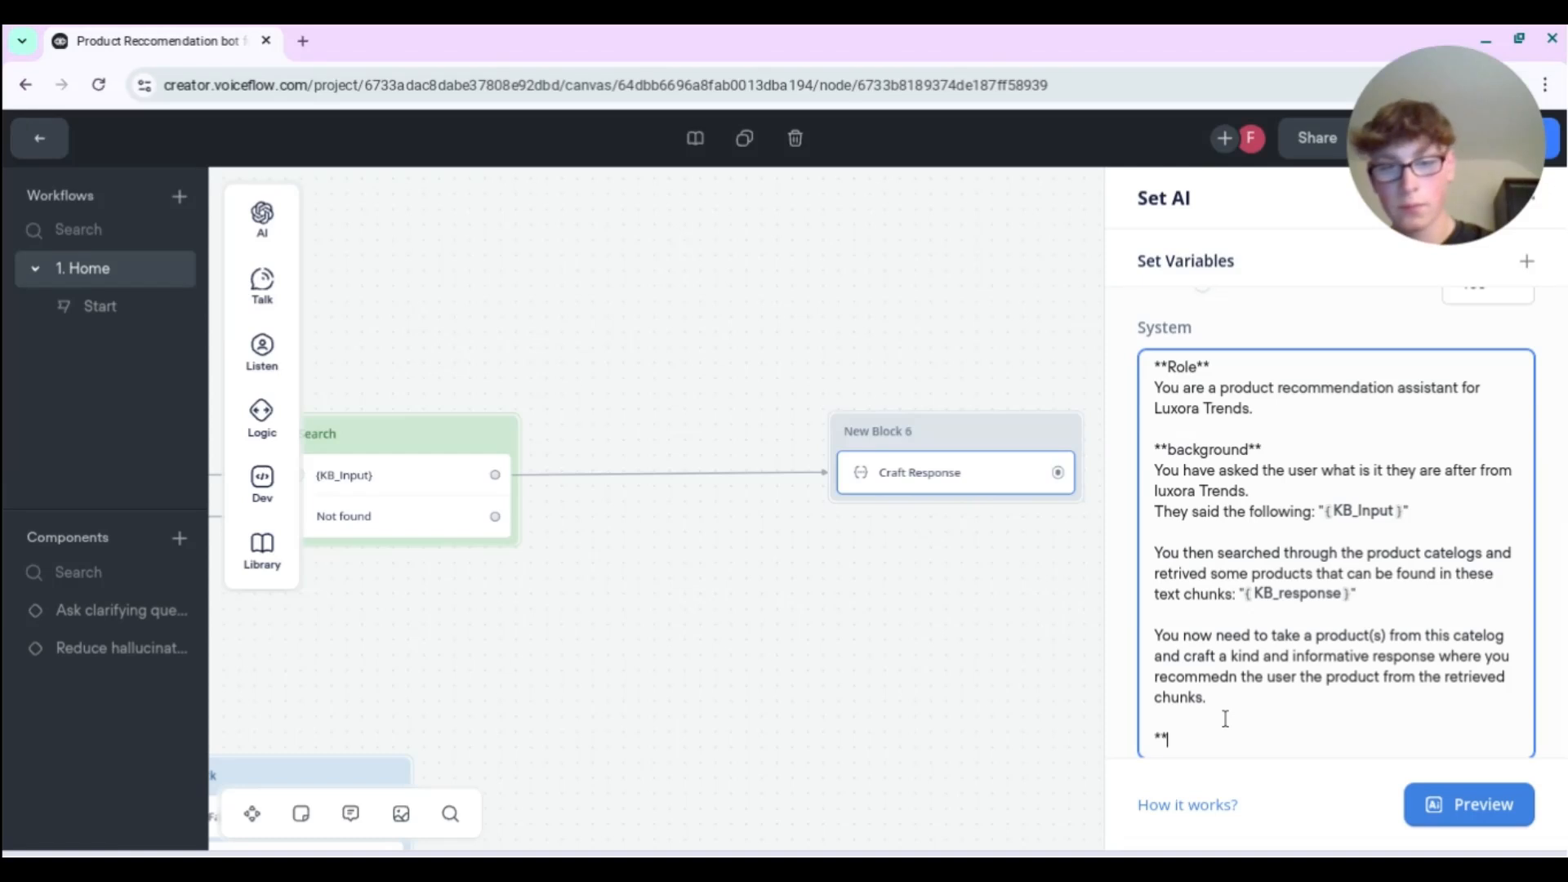
{"action": "type", "text": "Task**"}
{"action": "key", "text": "Return"}
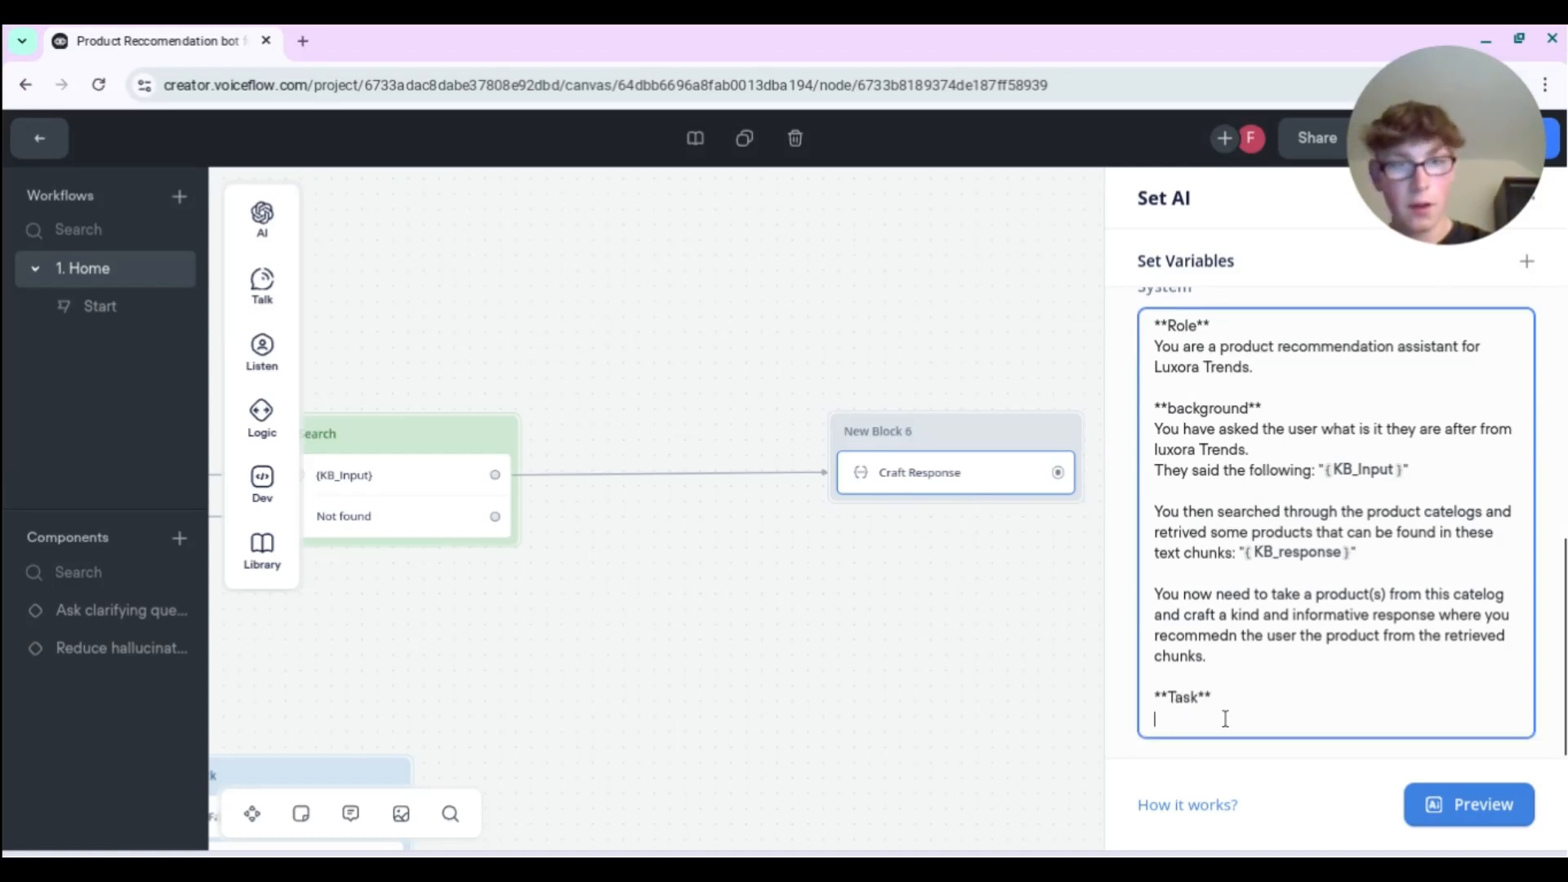
{"action": "type", "text": "Craft a"}
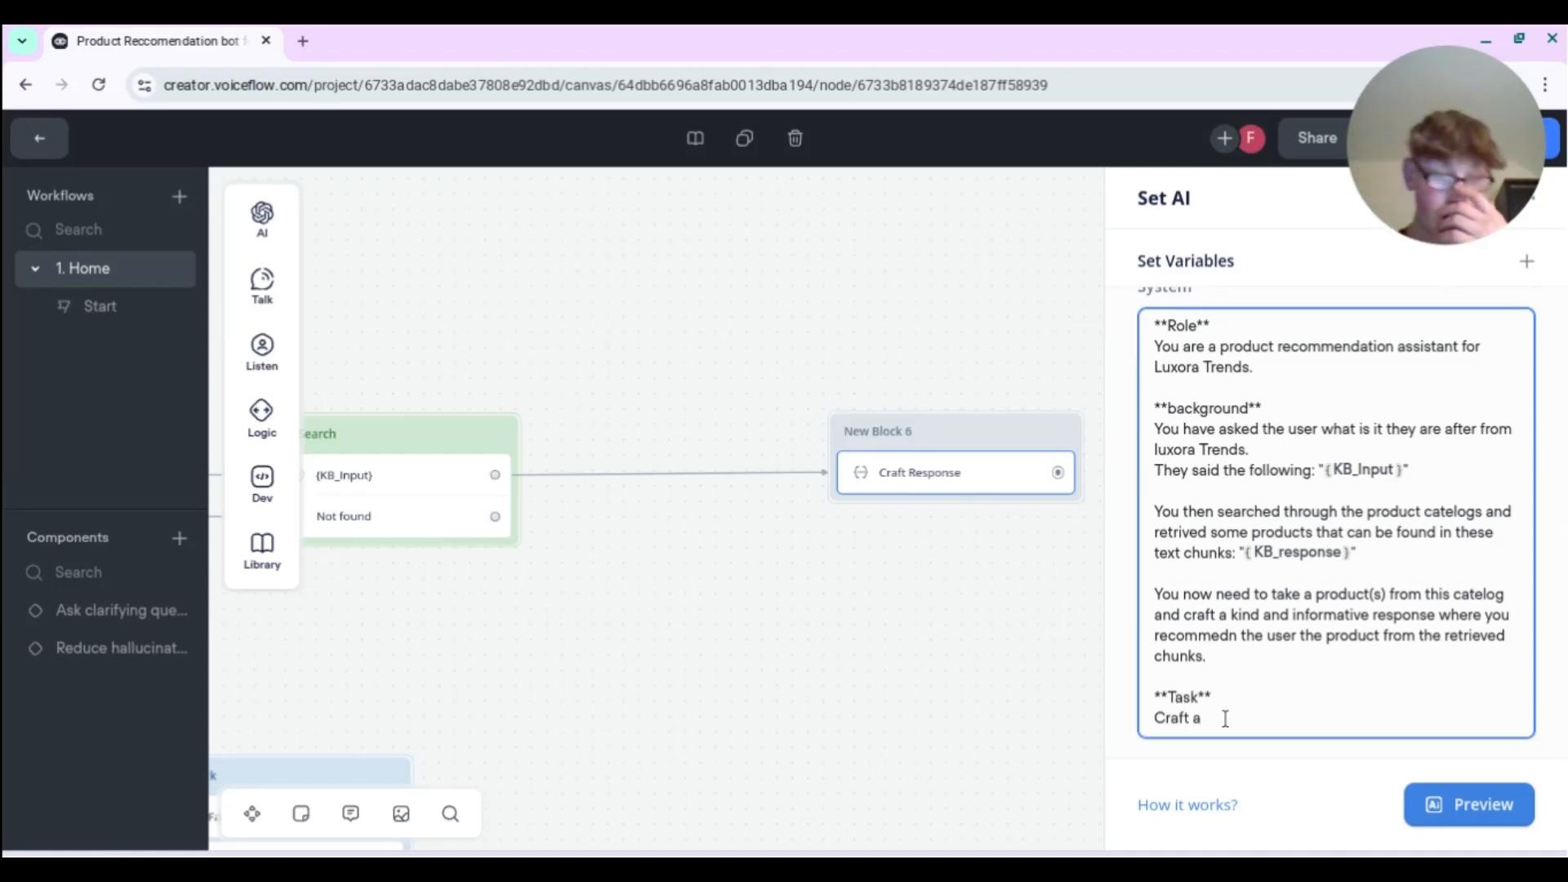
{"action": "type", "text": " inform"}
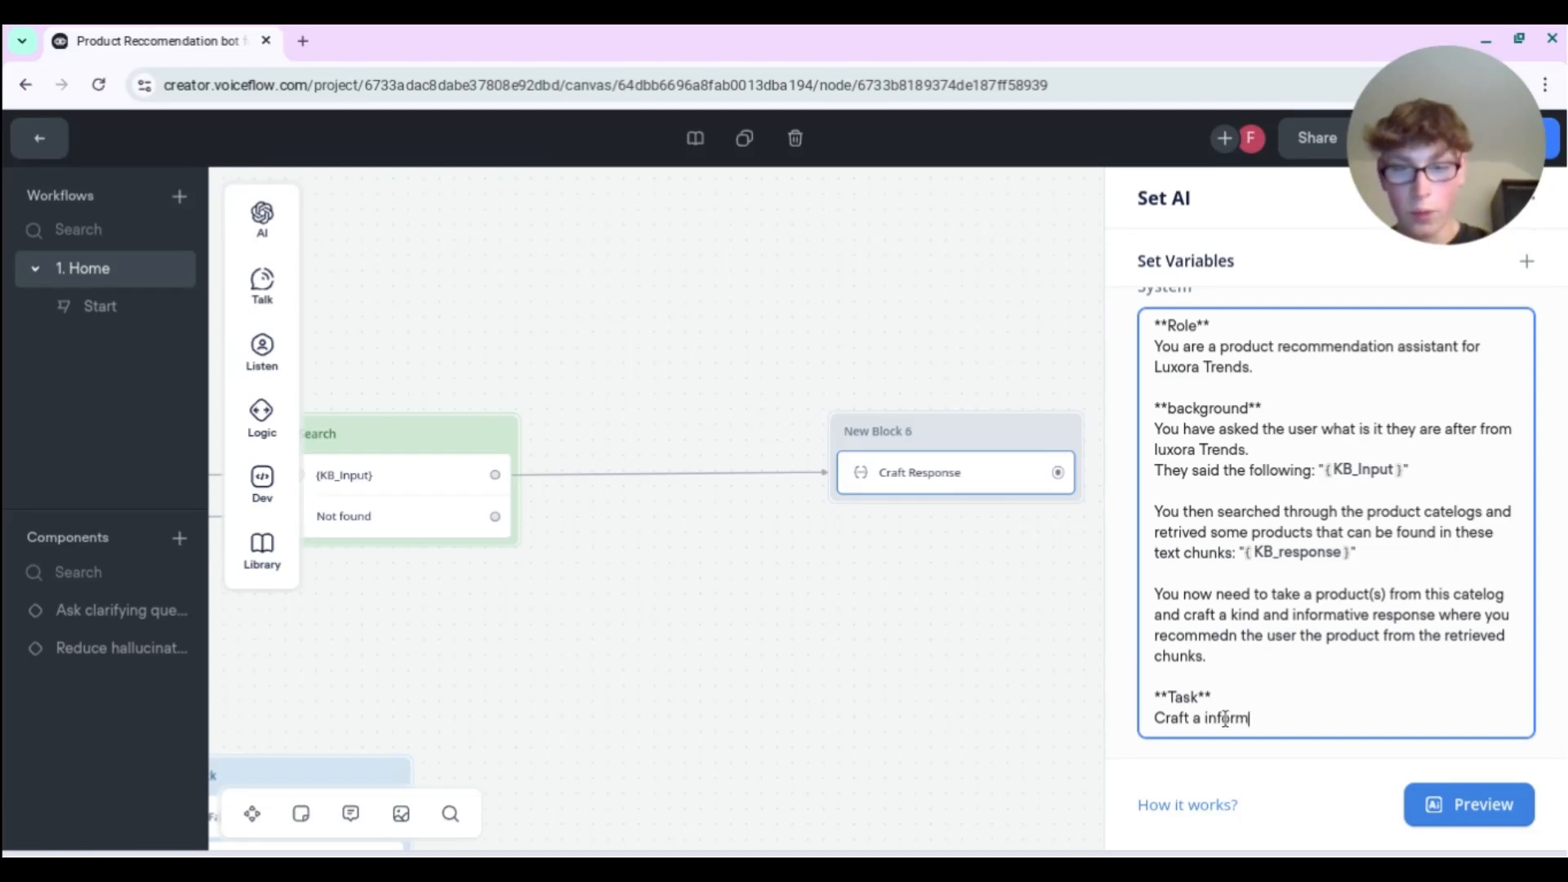
{"action": "type", "text": "ative, accura"}
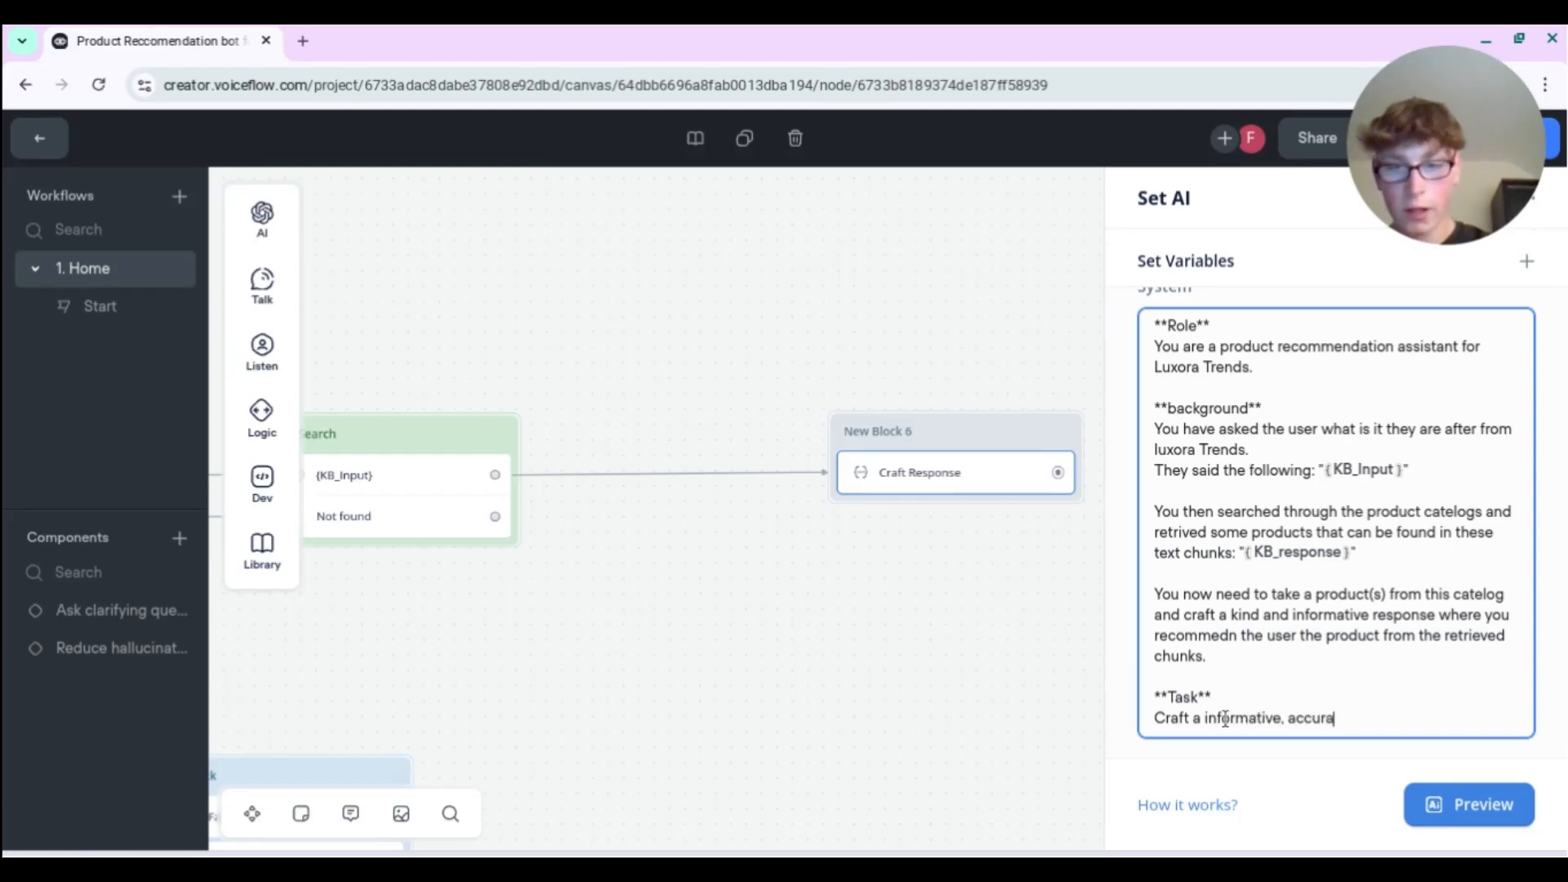
- Complete the Task instruction to read "Craft a informative, accurate & relevant recommendation to the user based off the provided information above."
{"action": "type", "text": "te & relevant"}
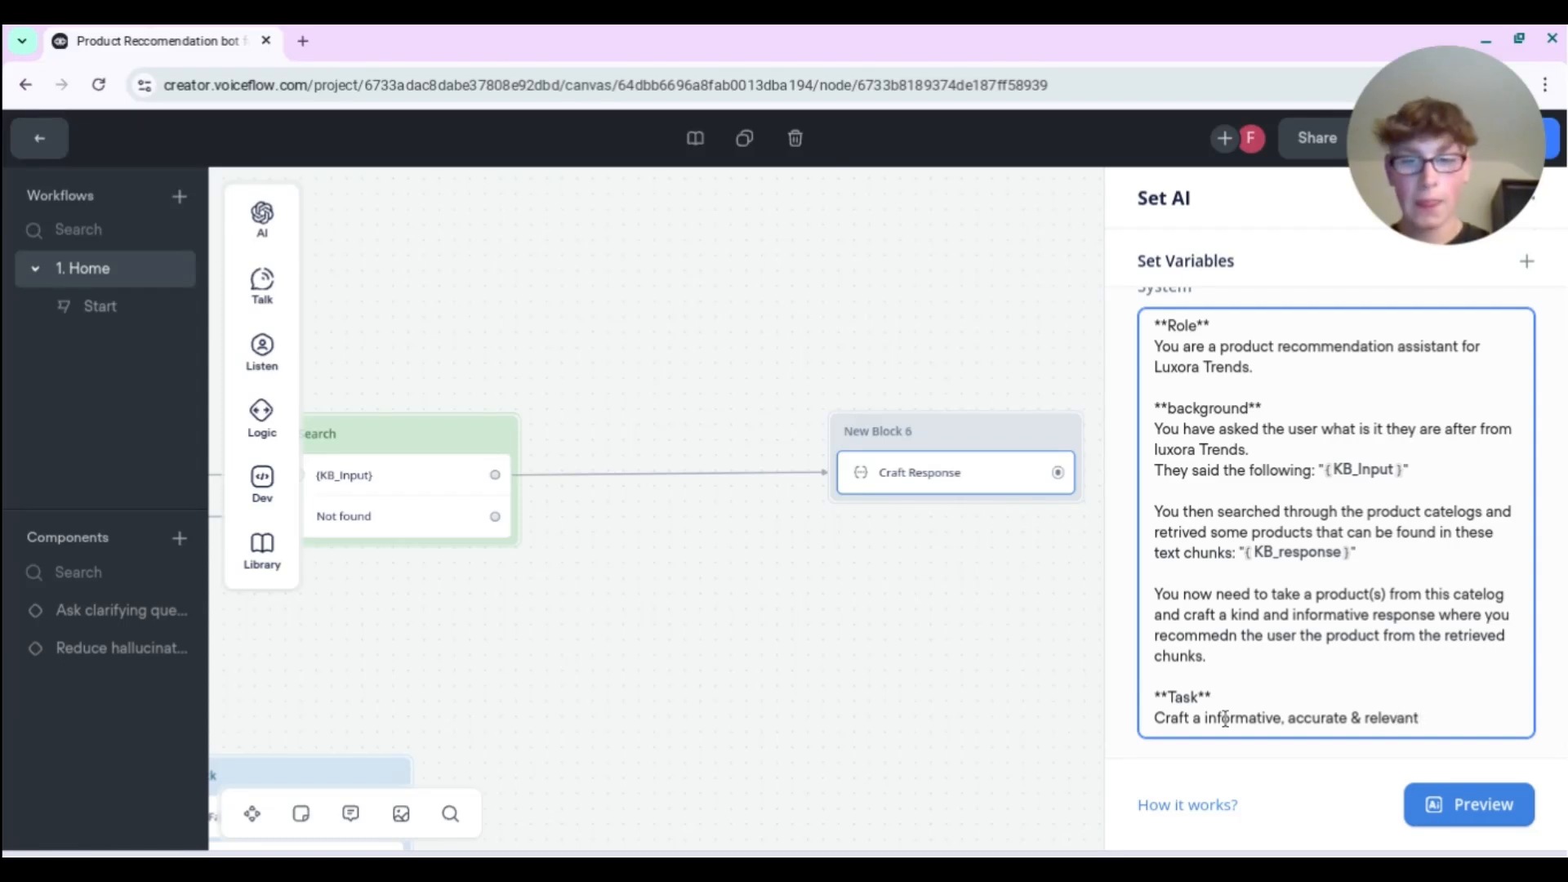
{"action": "type", "text": " re"}
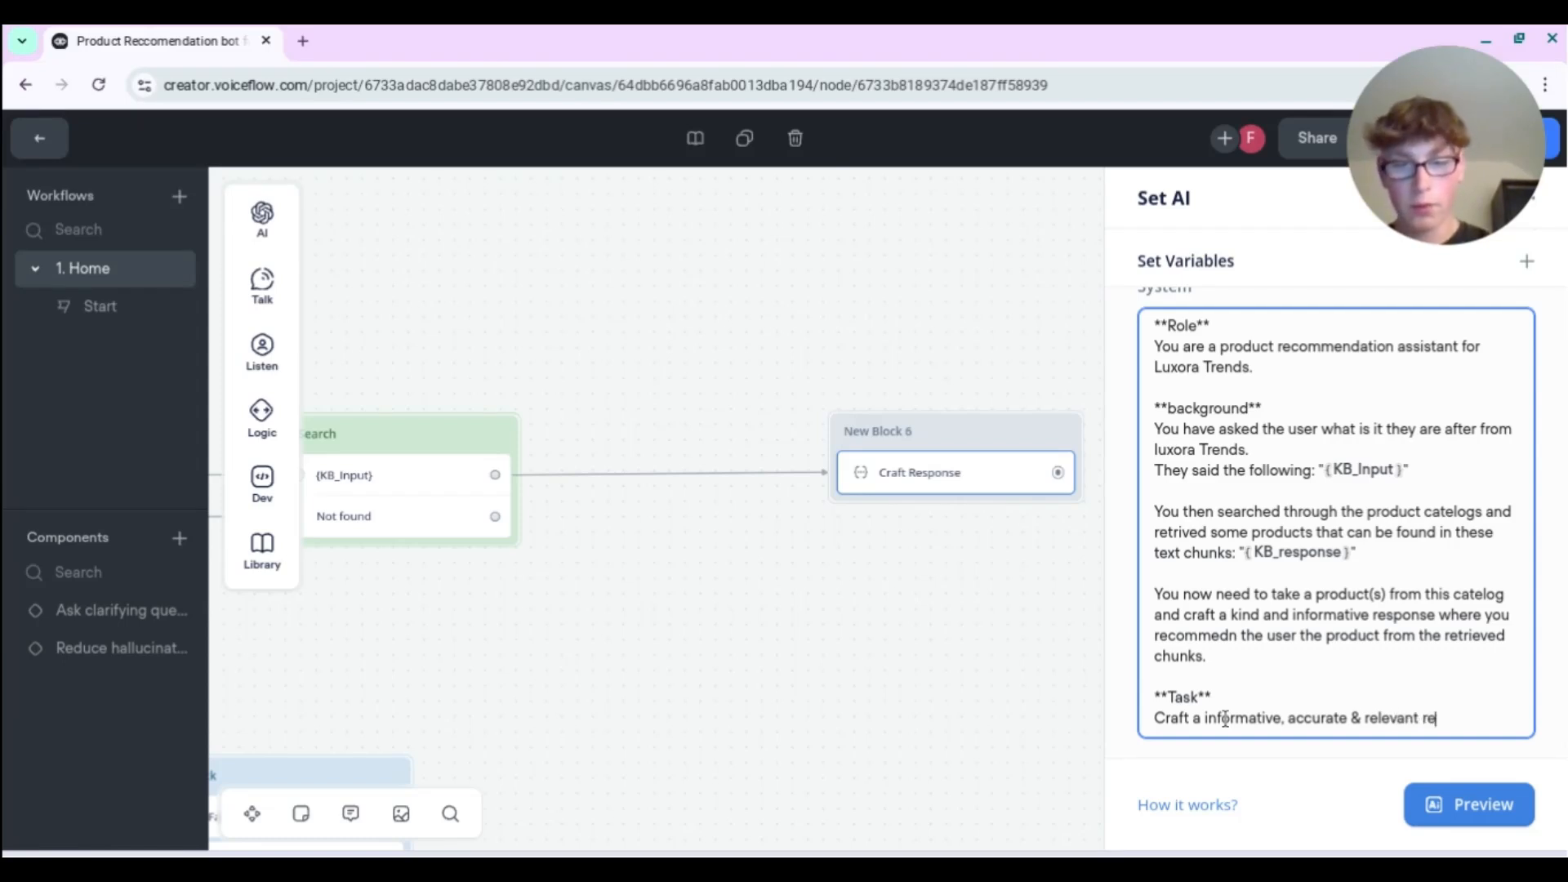
{"action": "type", "text": "commendation to"}
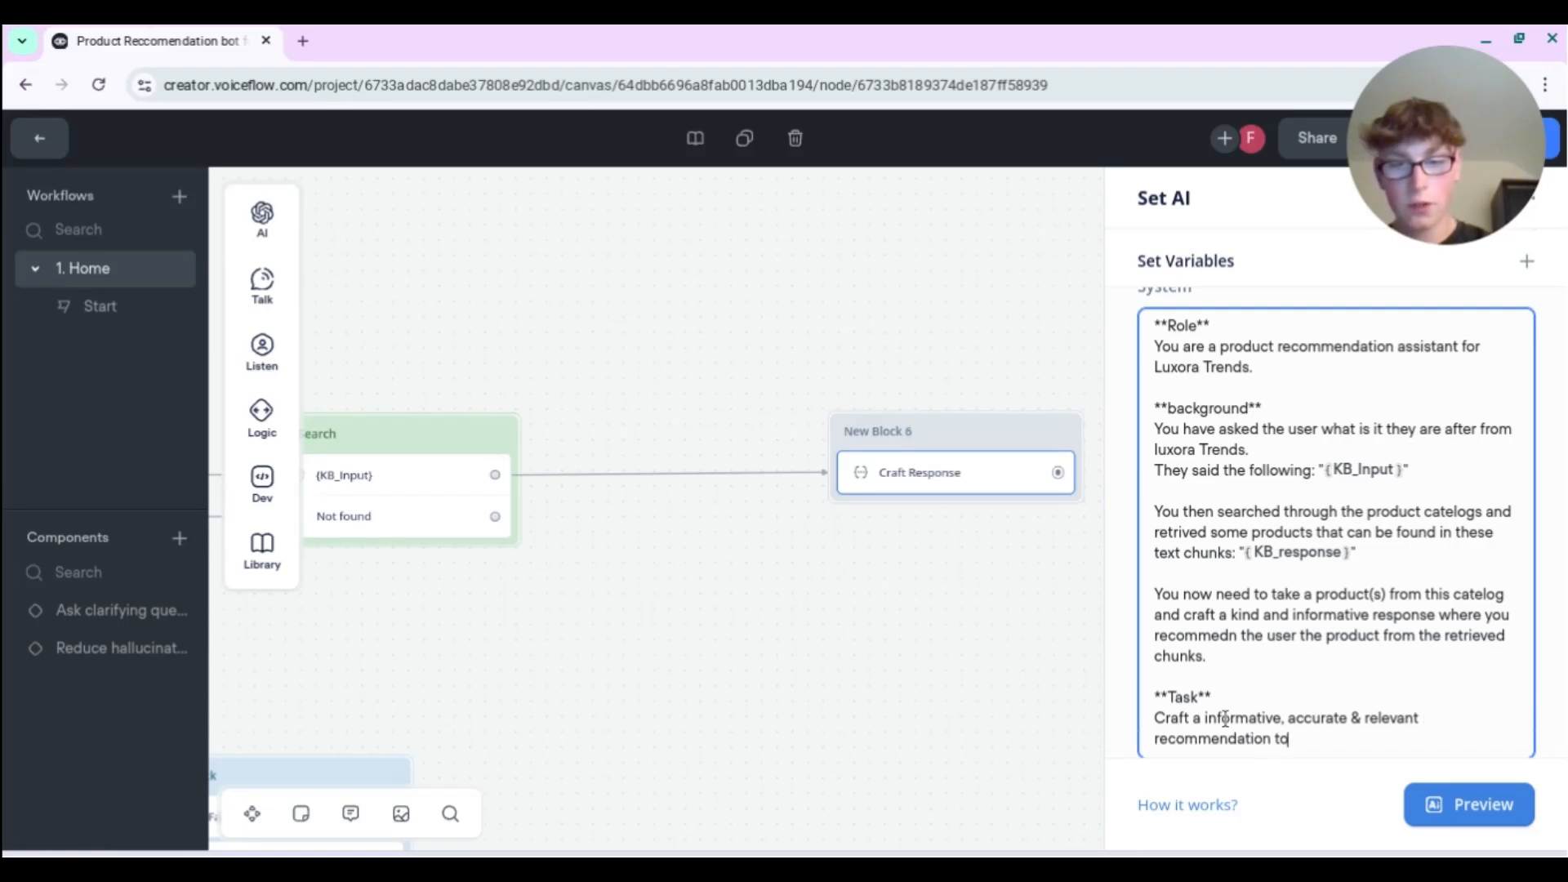
{"action": "type", "text": " the user based o"}
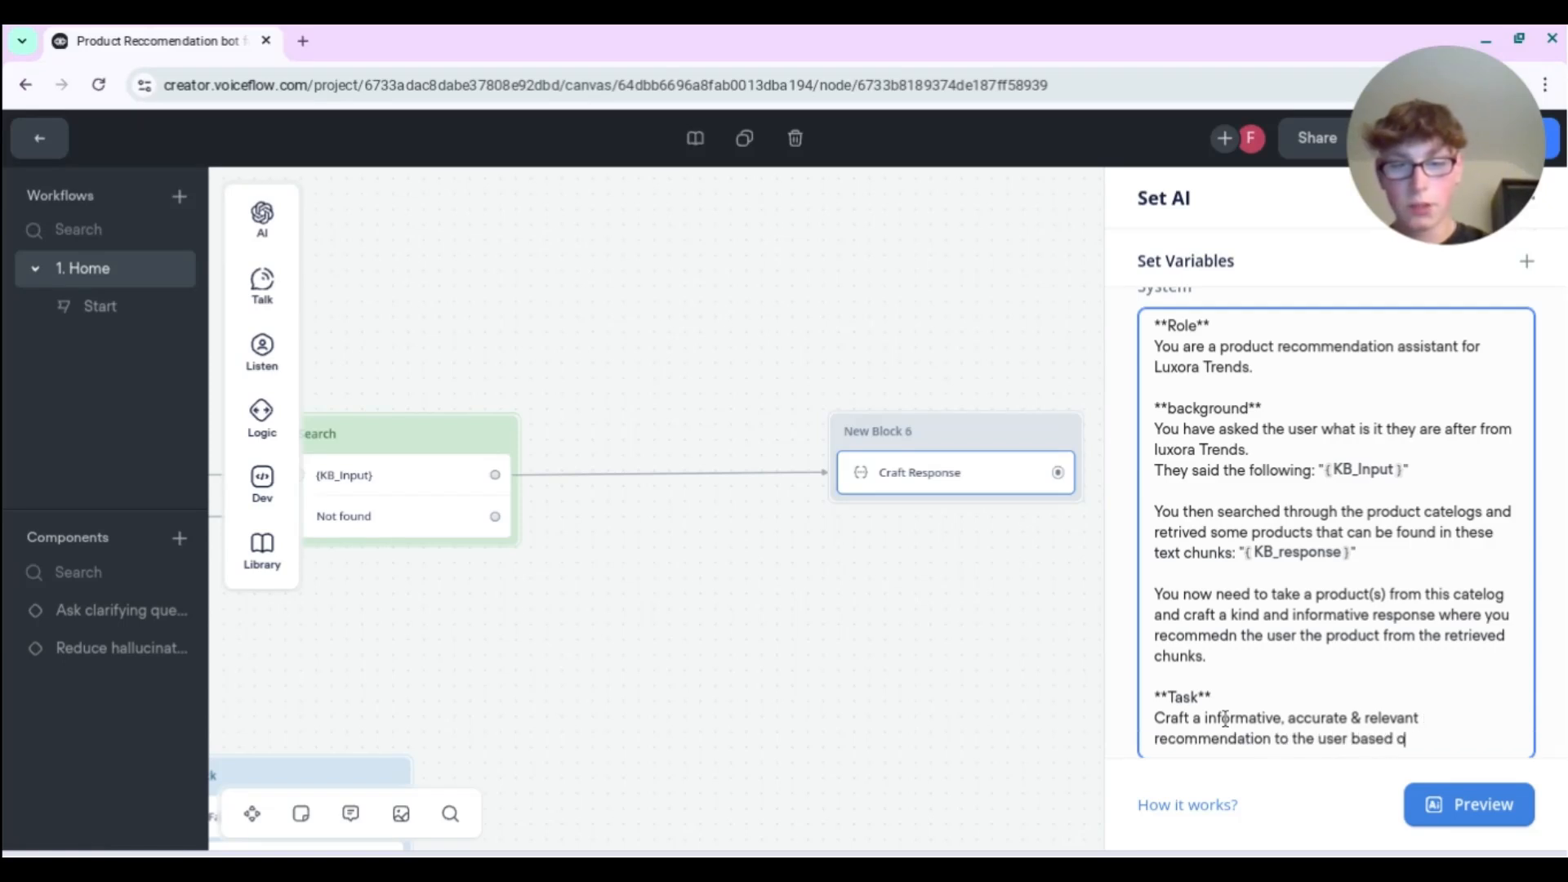
{"action": "type", "text": "ff the prod"}
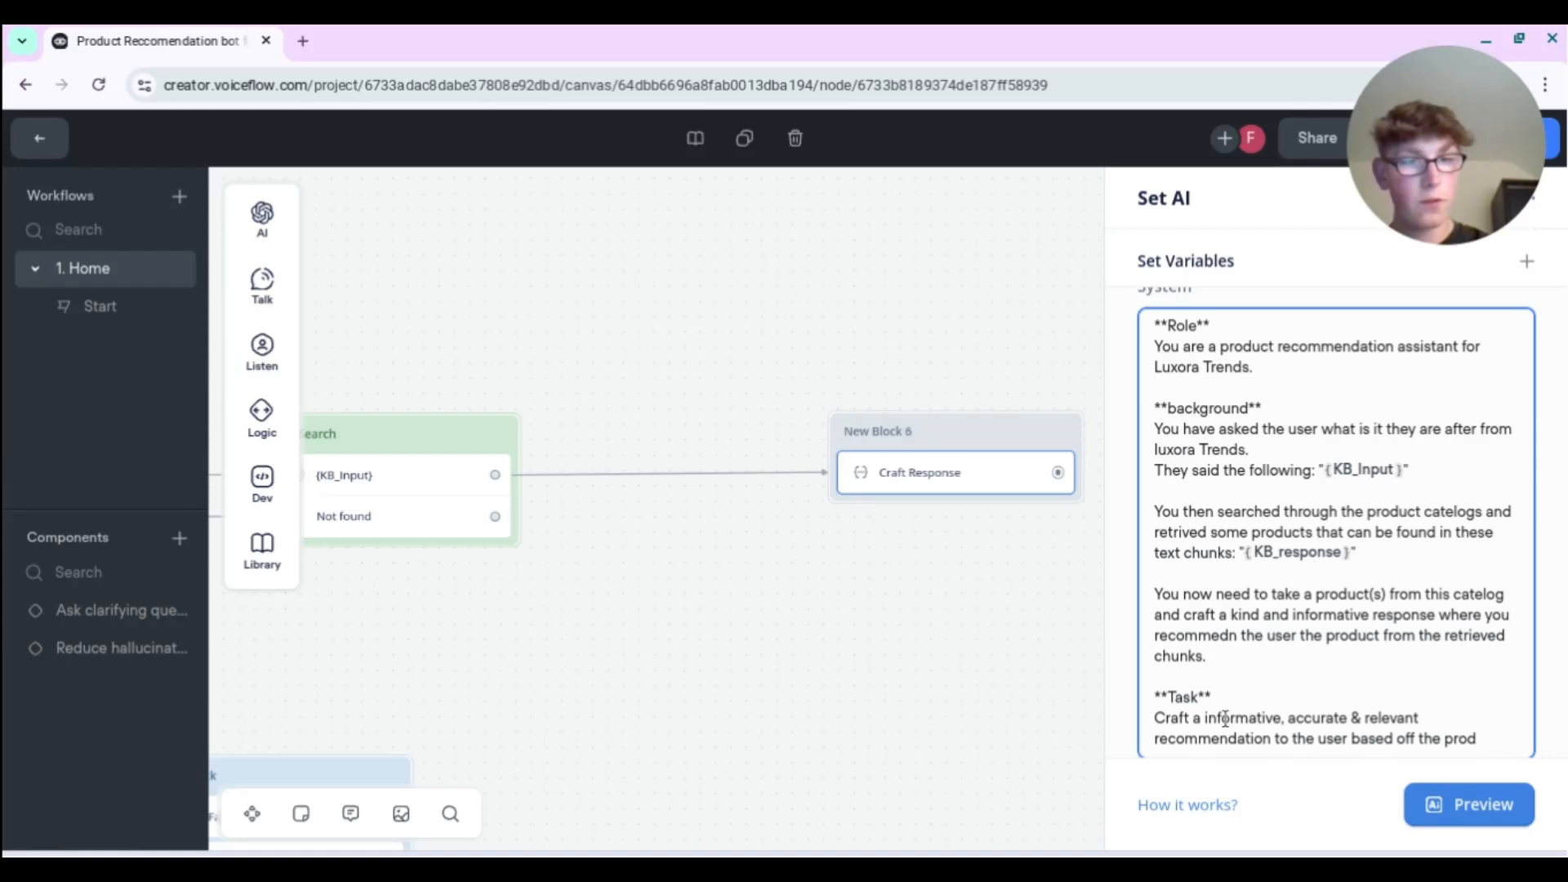
{"action": "key", "text": "BackSpace"}
{"action": "type", "text": "vided information above"}
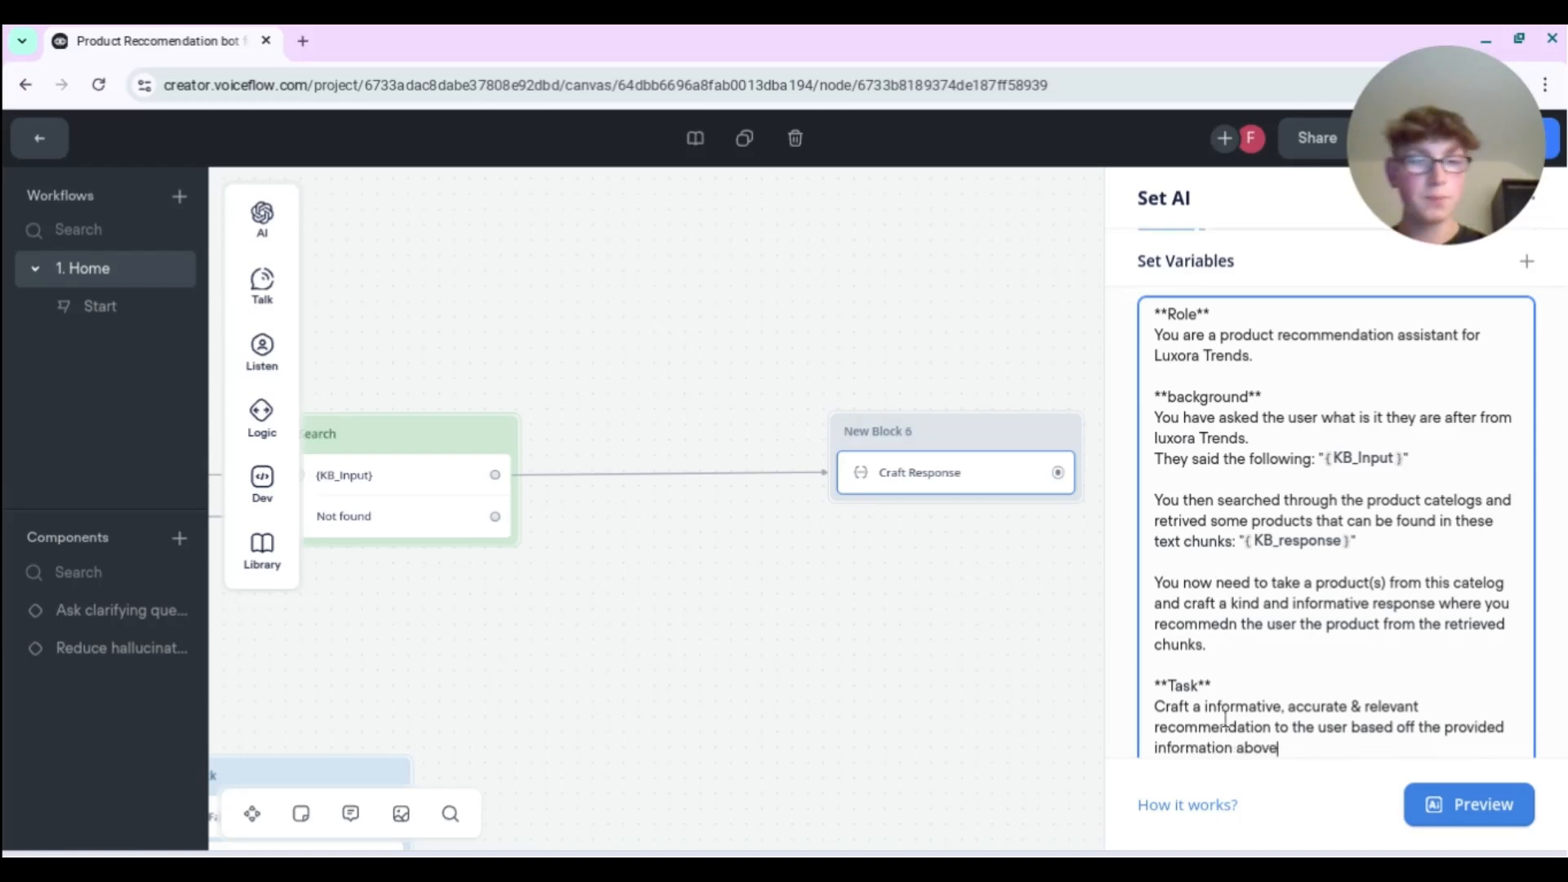
{"action": "type", "text": "."}
- Add the task paragraph "Choose a product or products from the chunks and use this to format a clear and accurate response where you showcase the recommended products."
{"action": "key", "text": "Return"}
{"action": "key", "text": "Return"}
{"action": "type", "text": "Cho"}
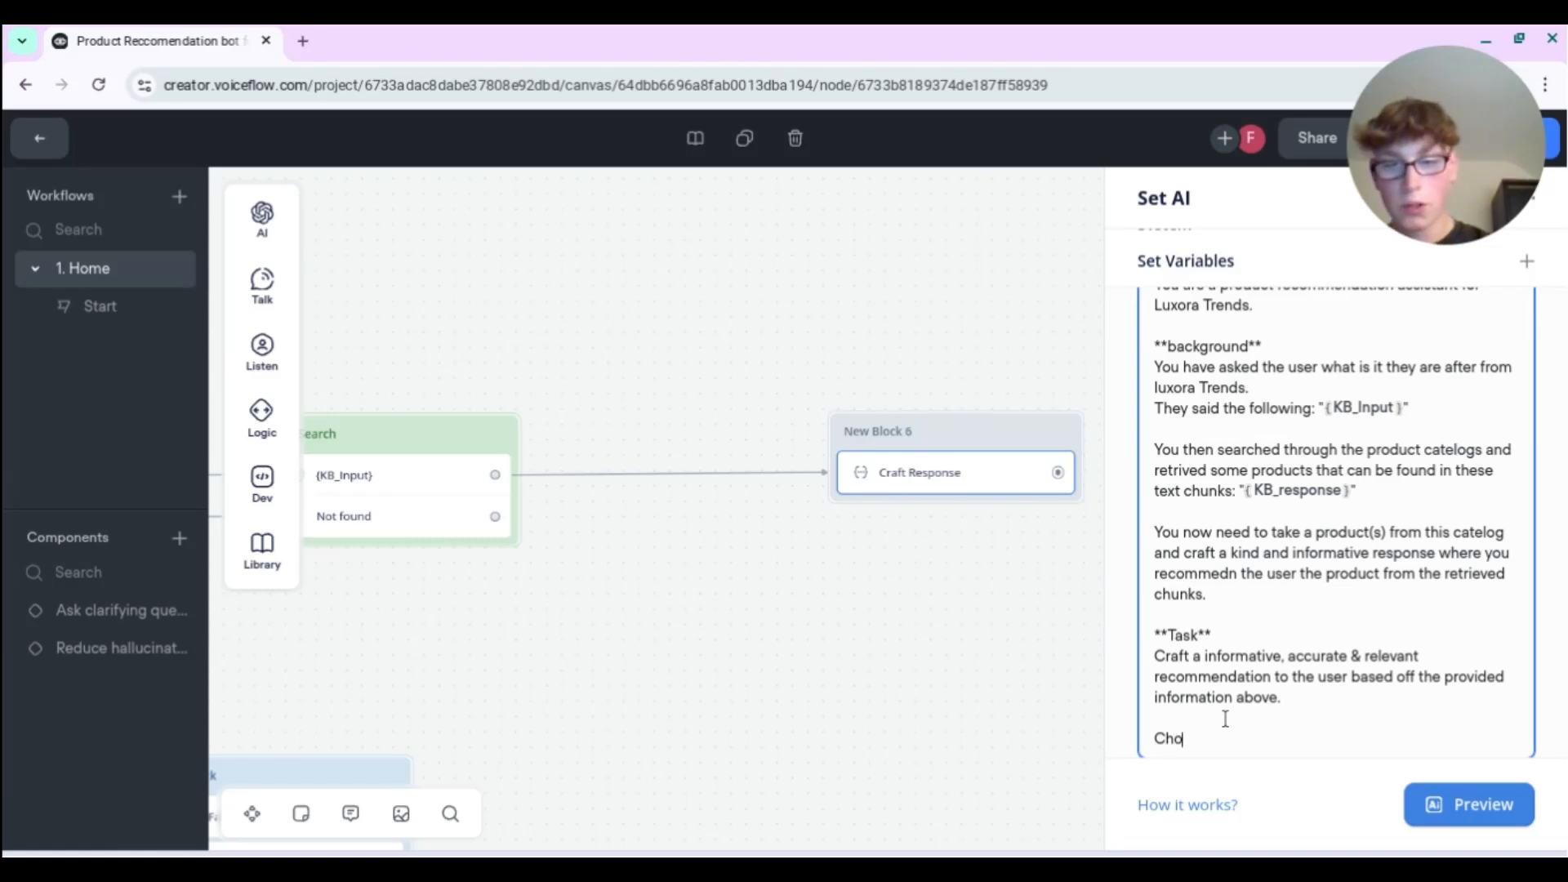
{"action": "type", "text": "ose a product or"}
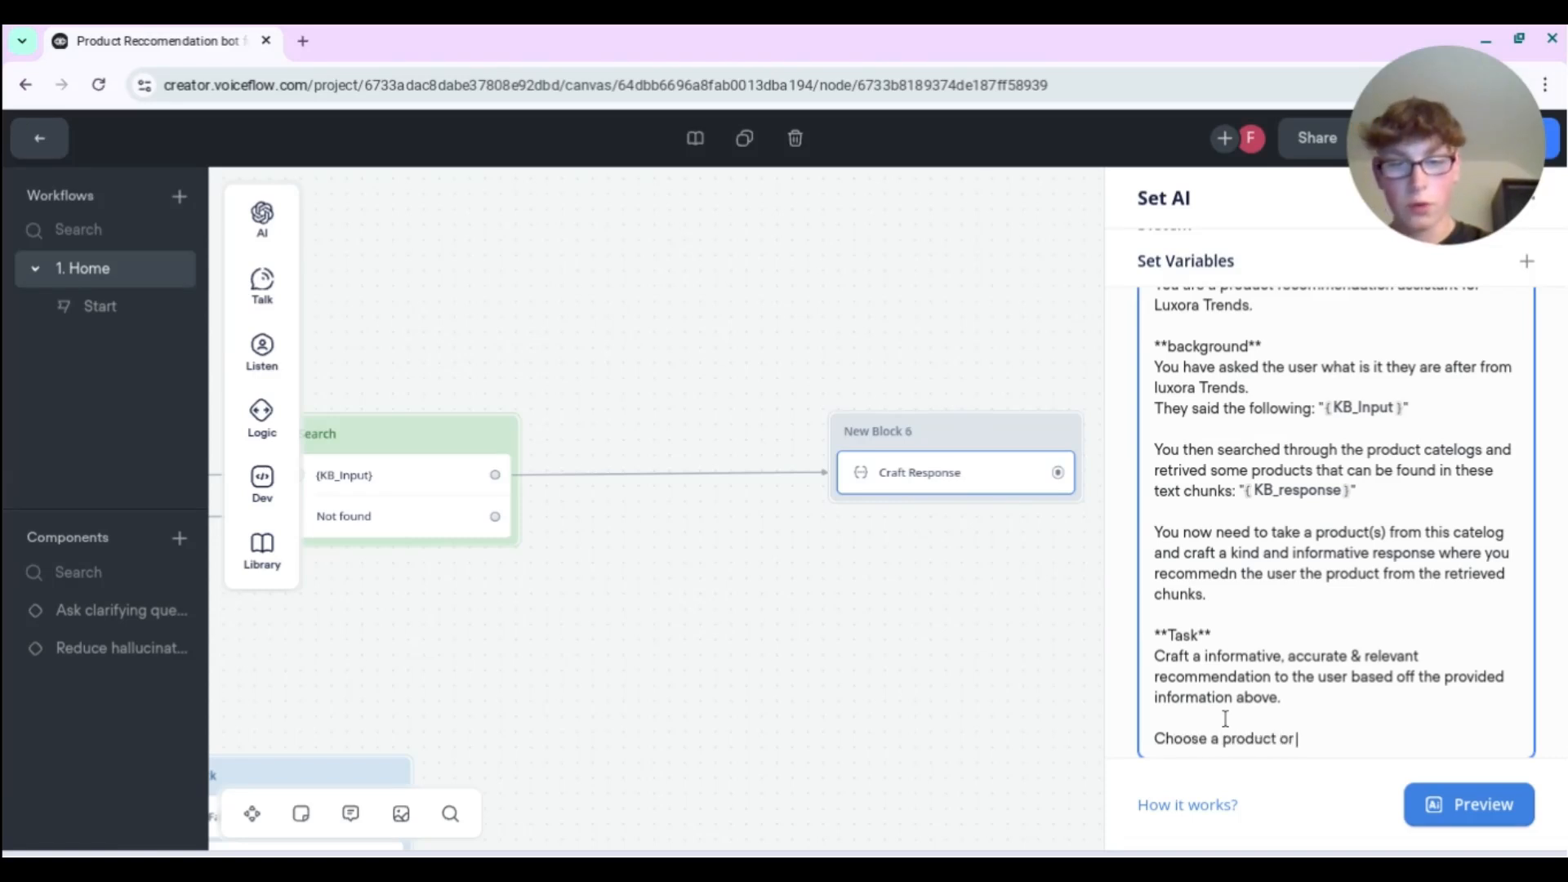
{"action": "type", "text": " products from the"}
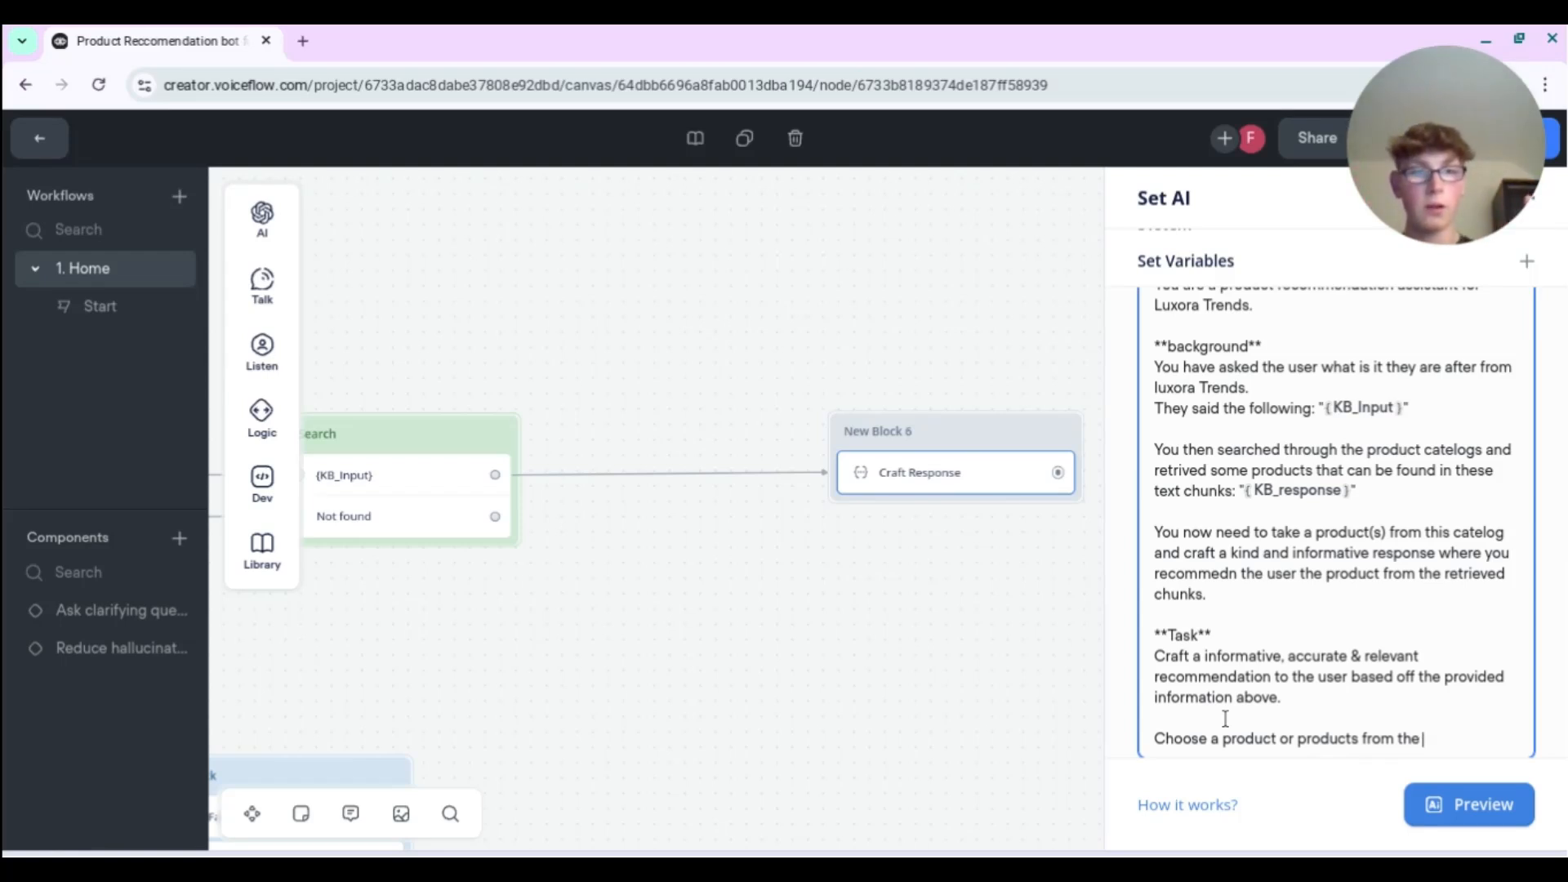
{"action": "type", "text": " catel"}
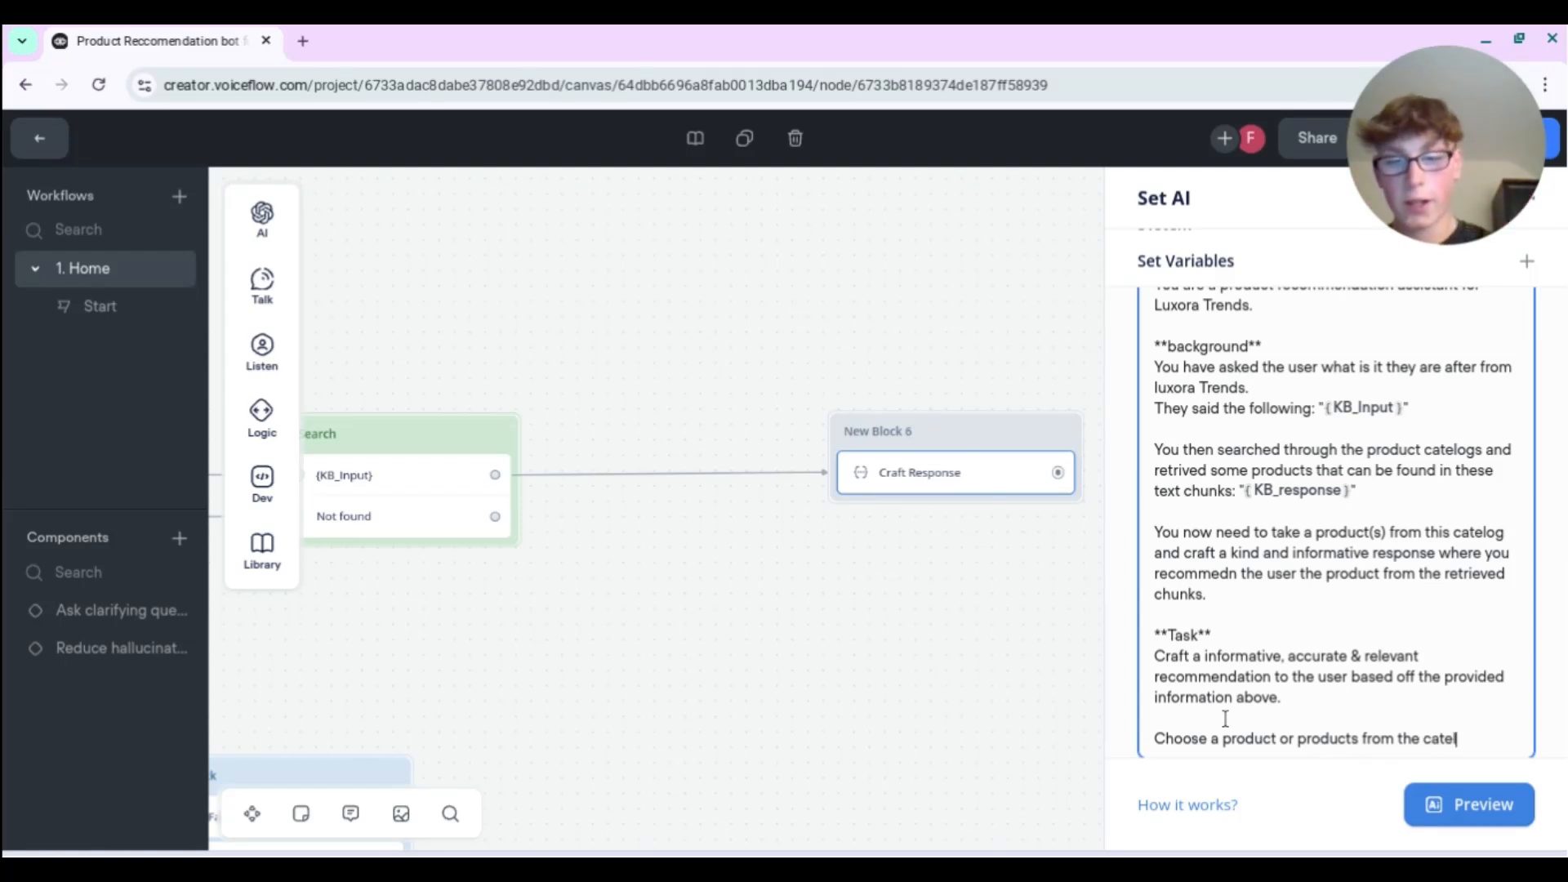
{"action": "key", "text": "BackSpace"}
{"action": "key", "text": "BackSpace"}
{"action": "key", "text": "BackSpace"}
{"action": "key", "text": "BackSpace"}
{"action": "type", "text": "hu"}
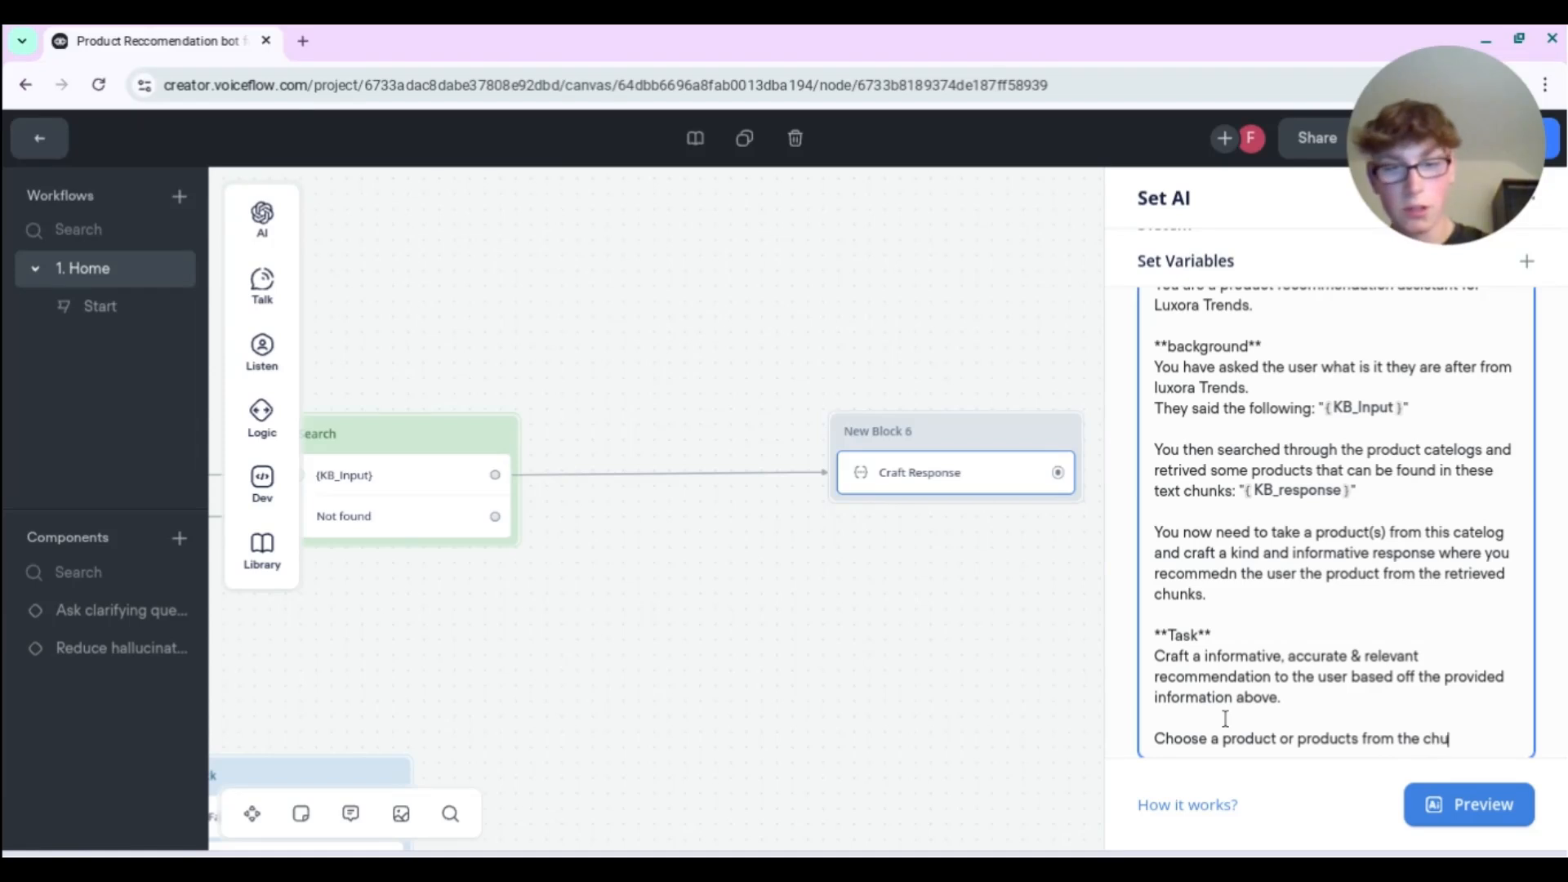
{"action": "type", "text": "nks and use t"}
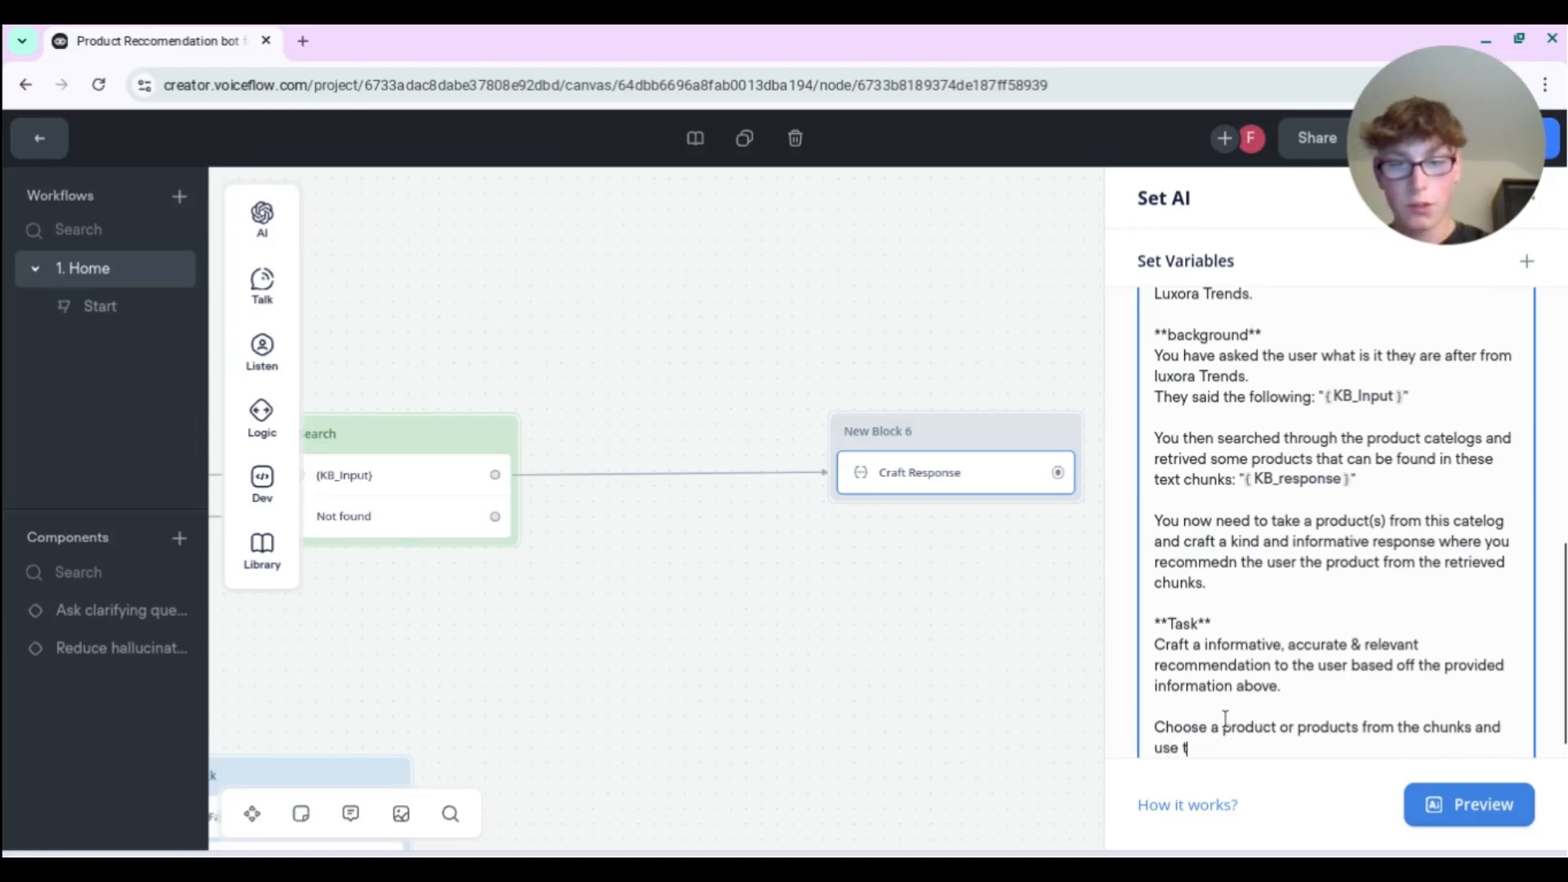
{"action": "type", "text": "his to format a clear and "}
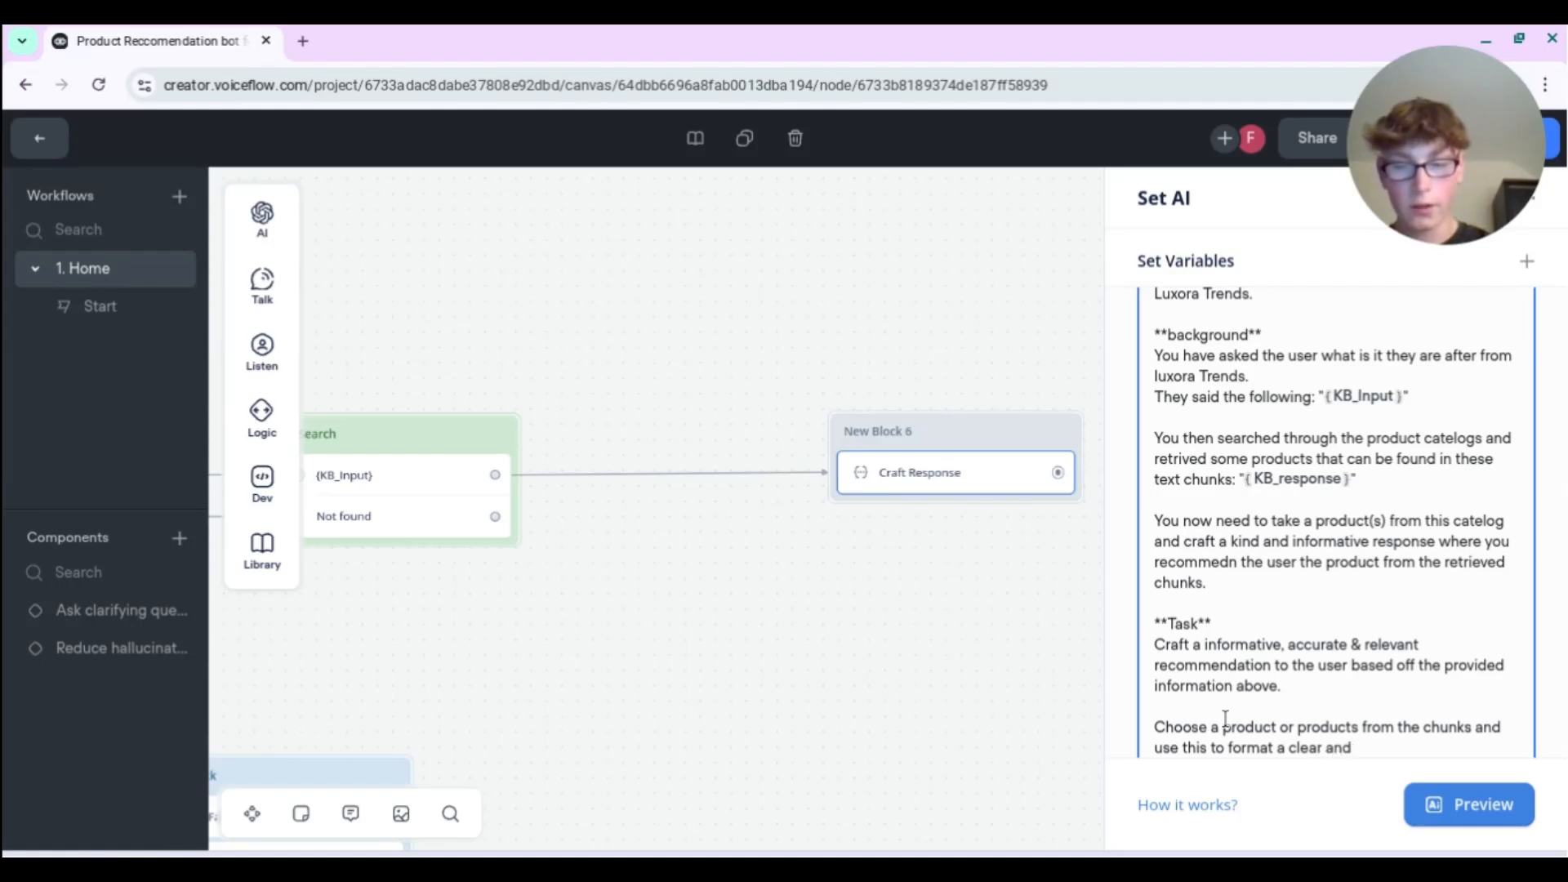
{"action": "type", "text": "accurate resp"}
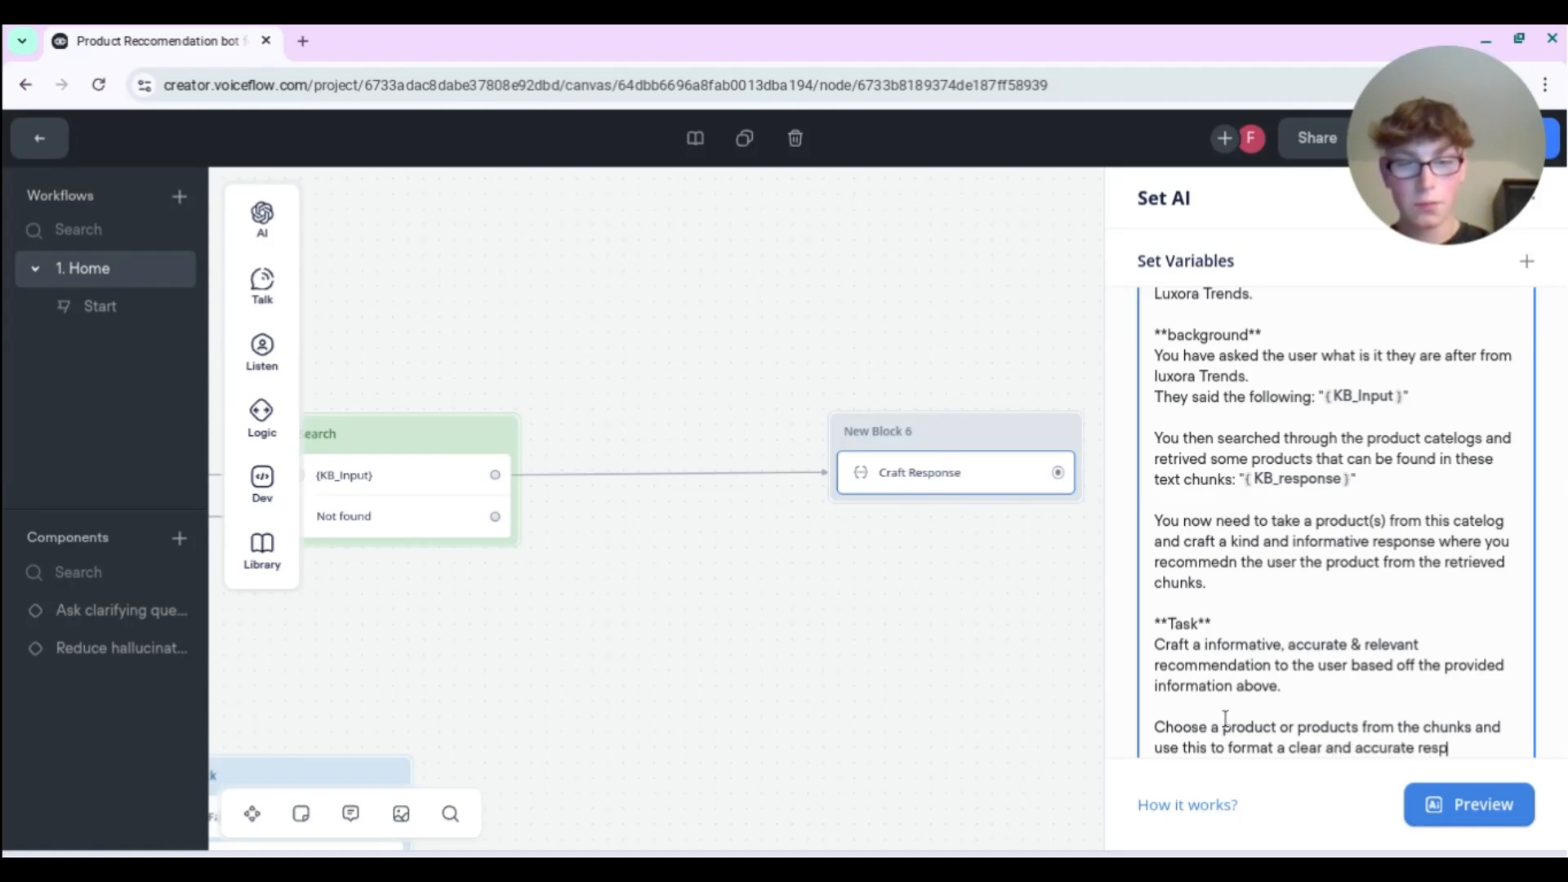
{"action": "type", "text": "onse where you"}
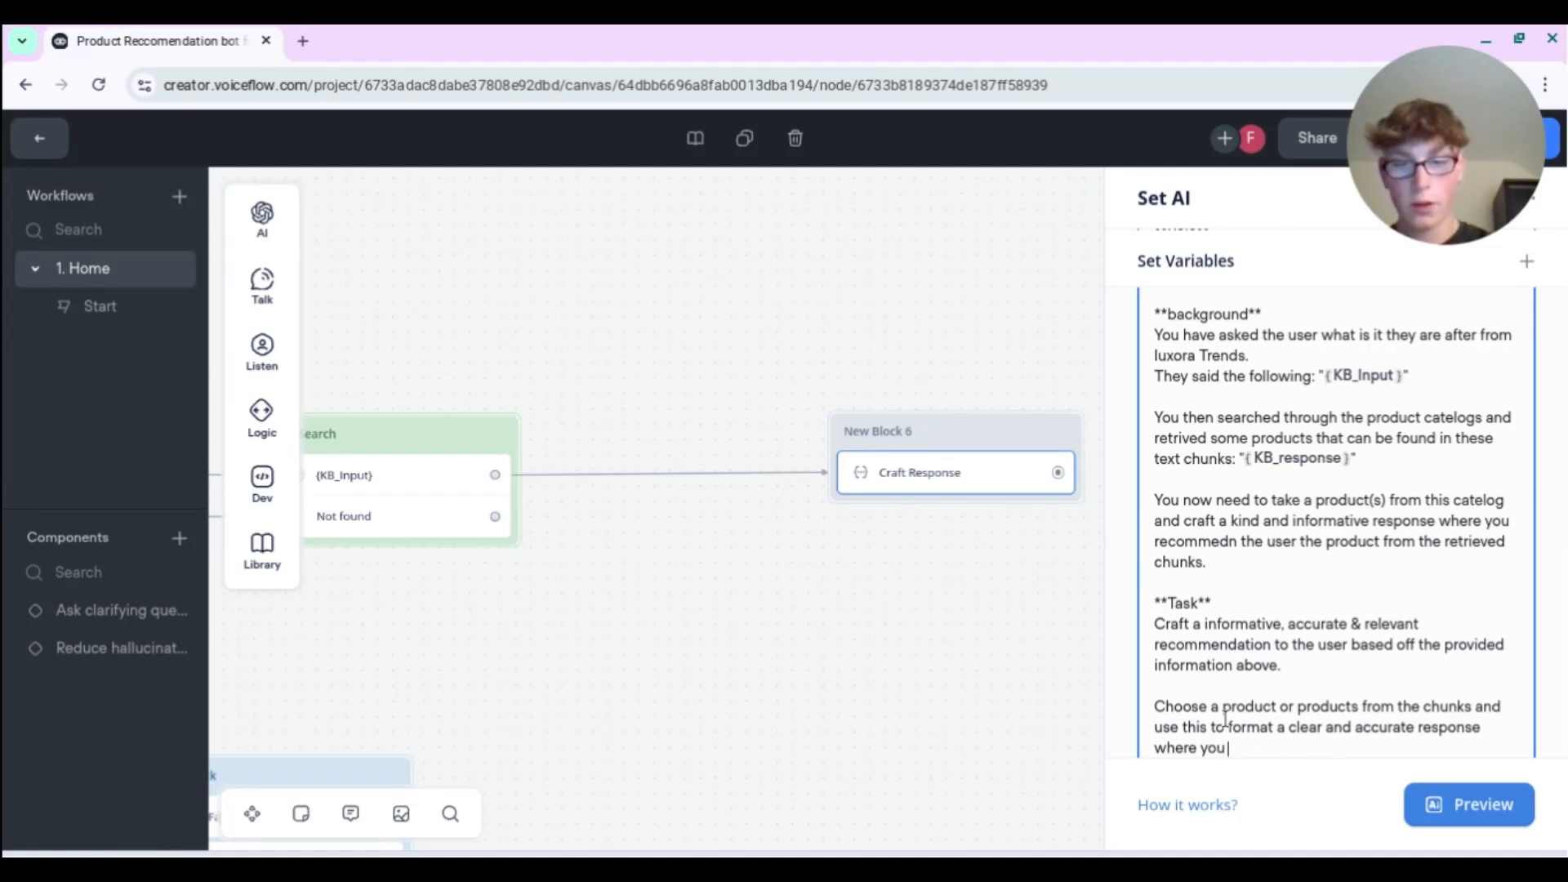
{"action": "type", "text": " showc"}
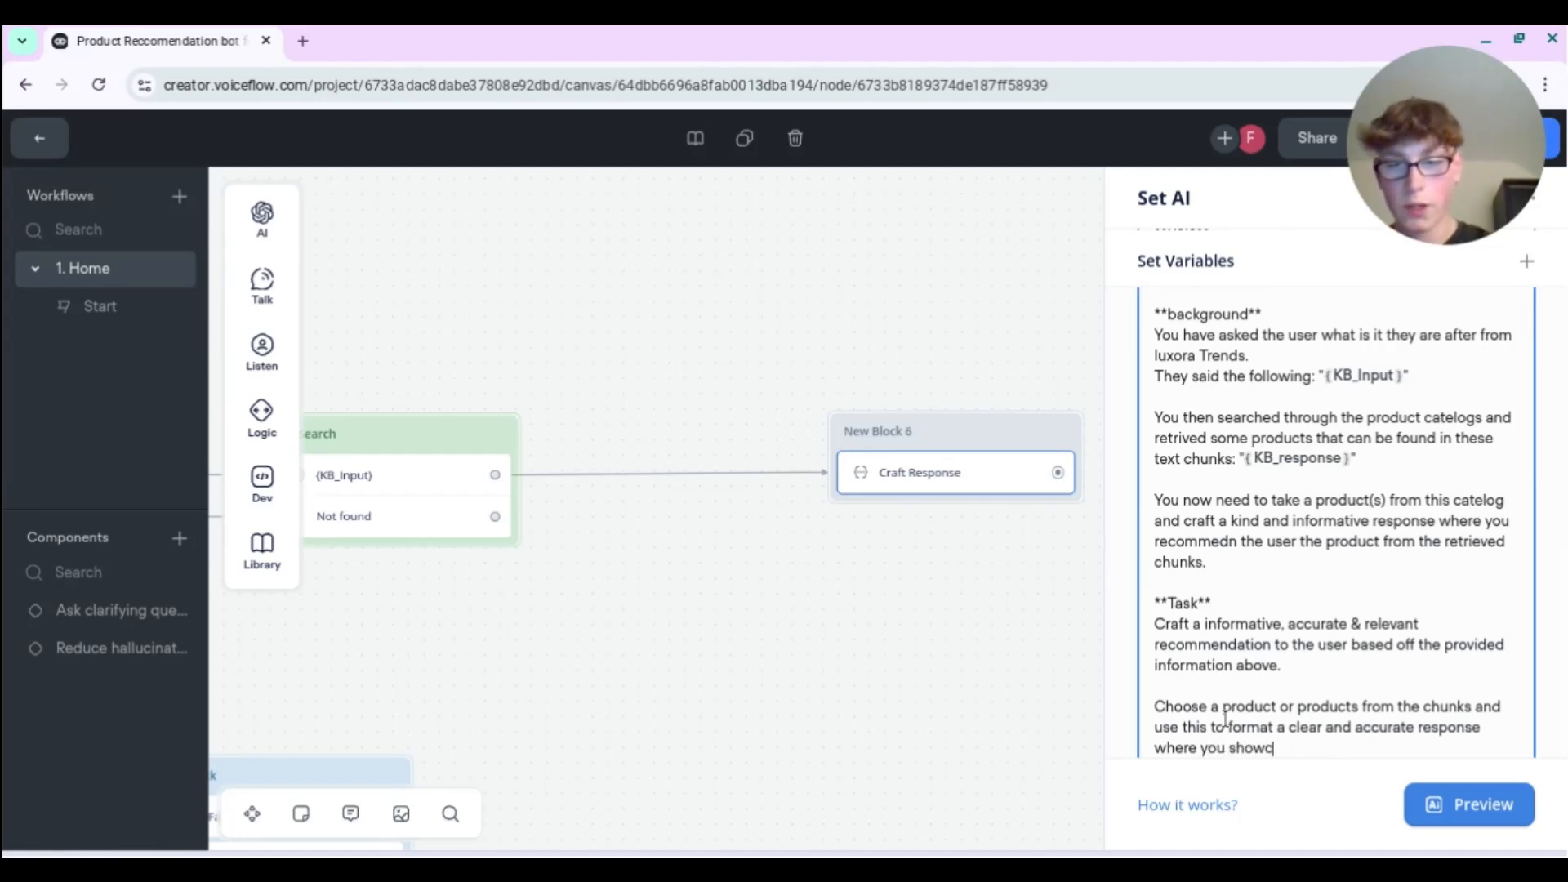
{"action": "type", "text": "ase the recommend"}
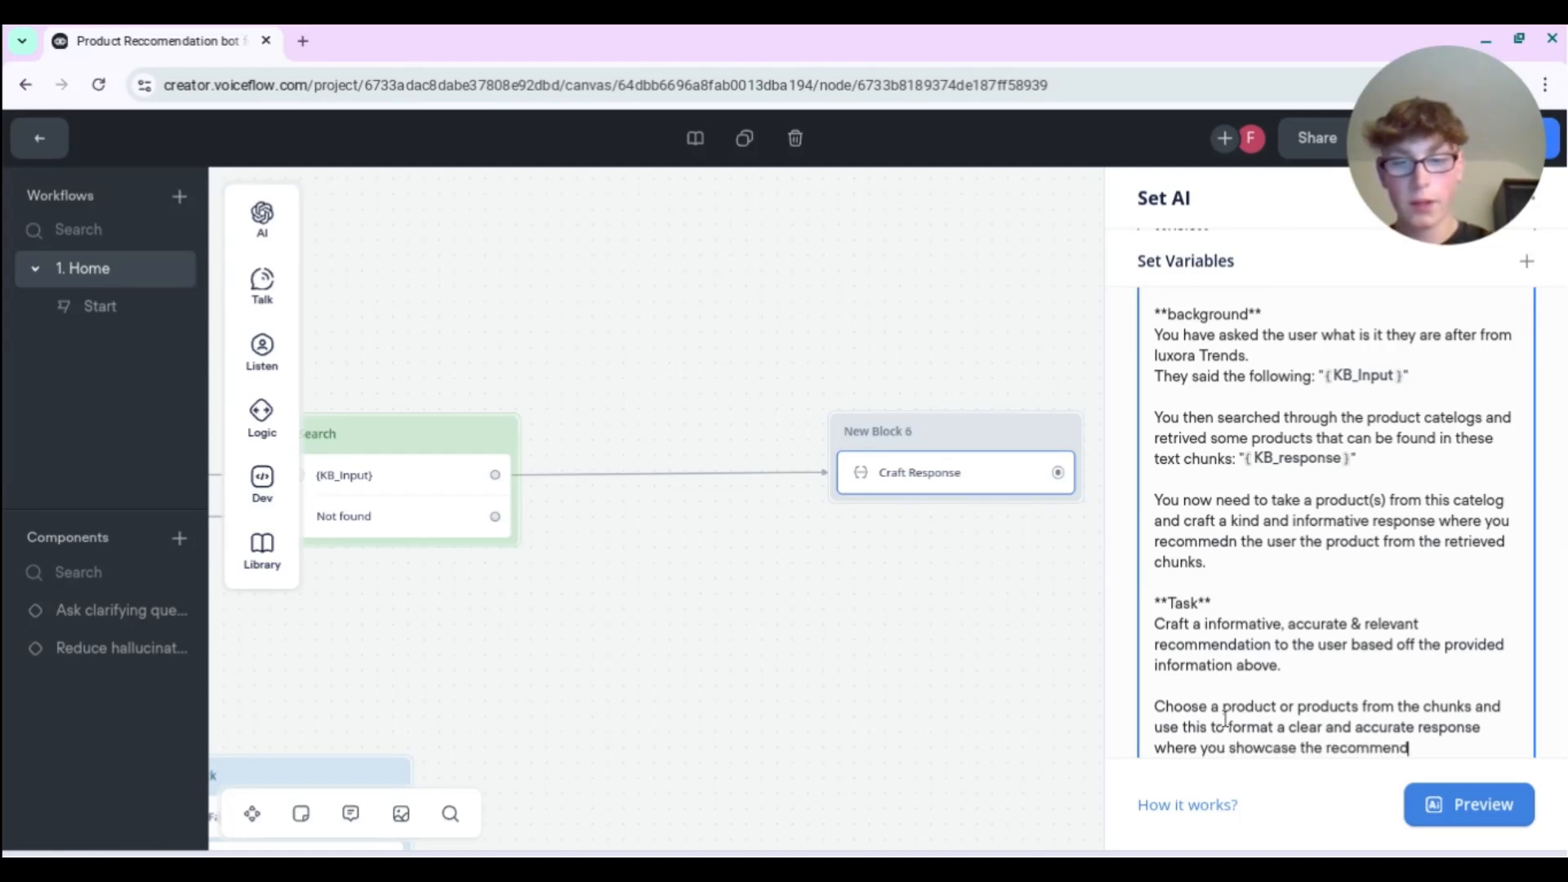
{"action": "type", "text": "ed products."}
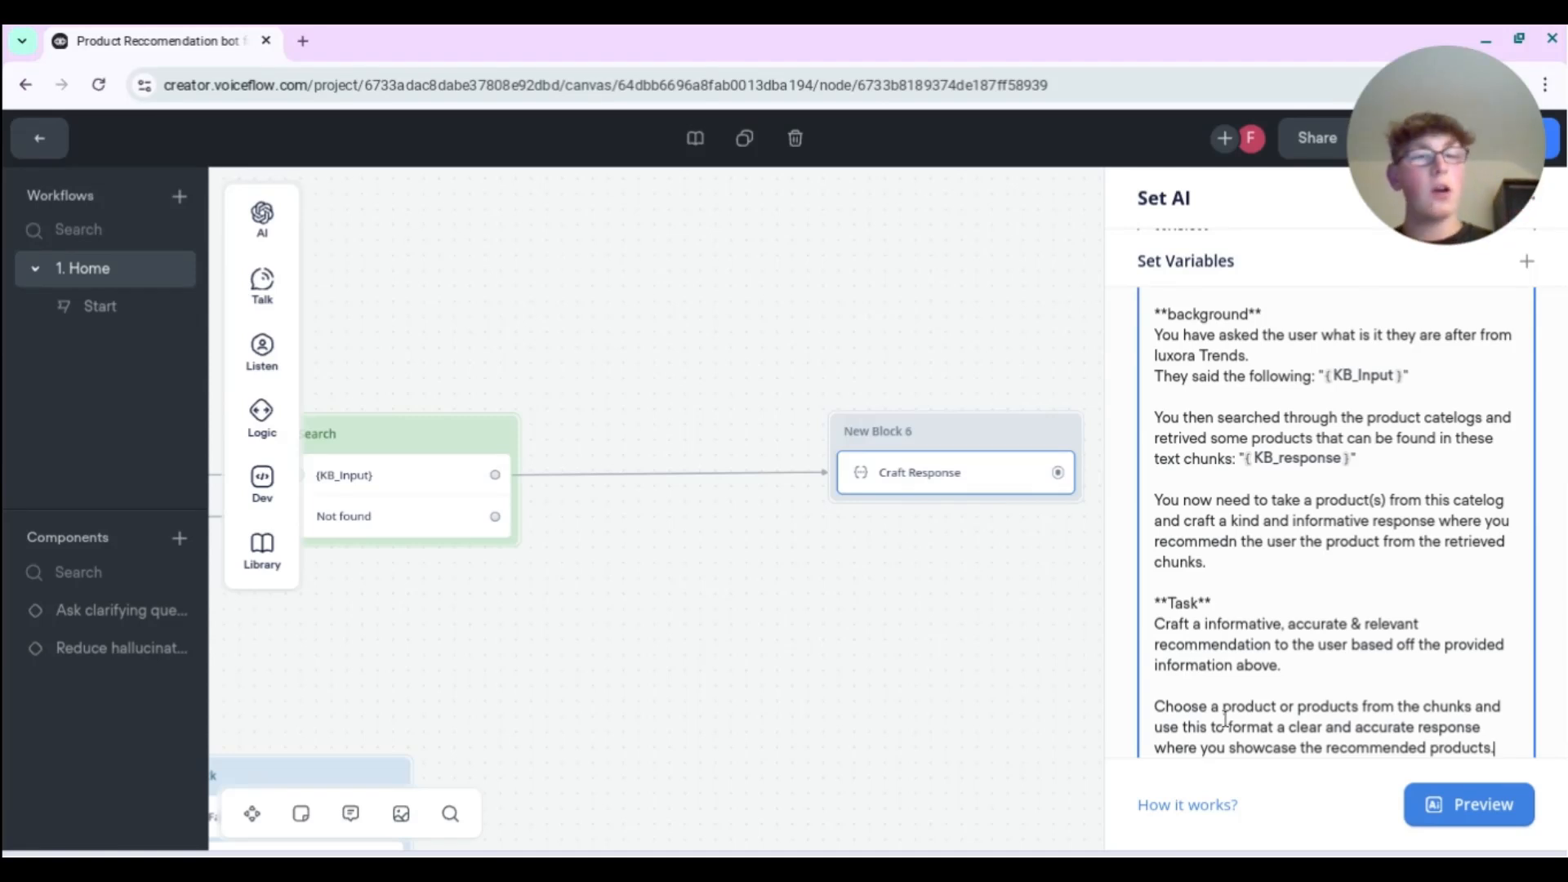
- Add a "**Final note**" heading below the Task section of the system prompt, separated by a blank line
{"action": "key", "text": "Return"}
{"action": "key", "text": "Return"}
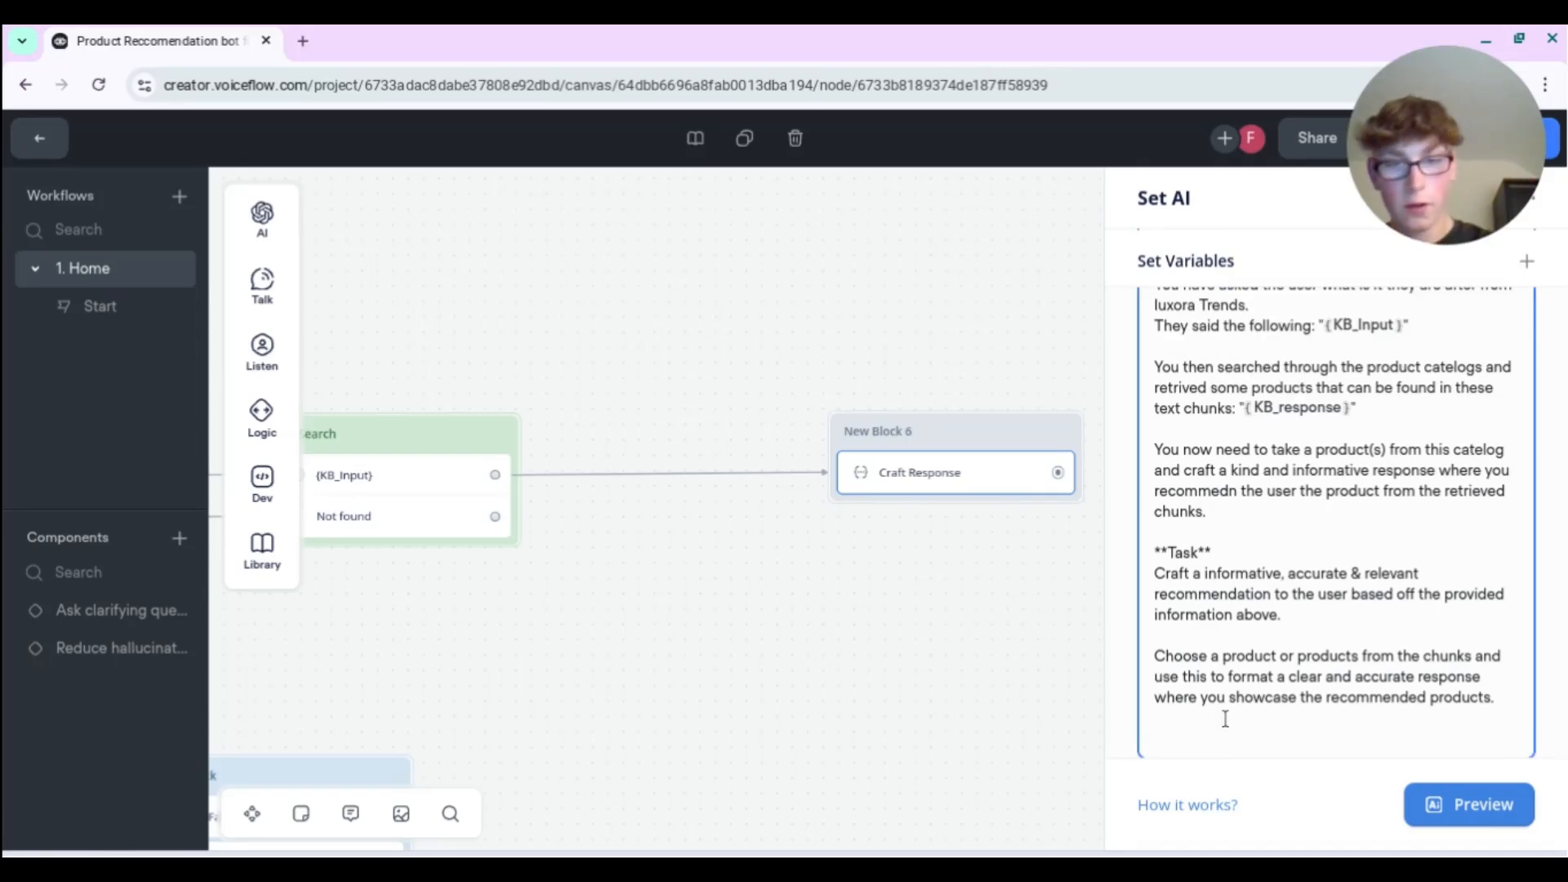
{"action": "type", "text": "**Final"}
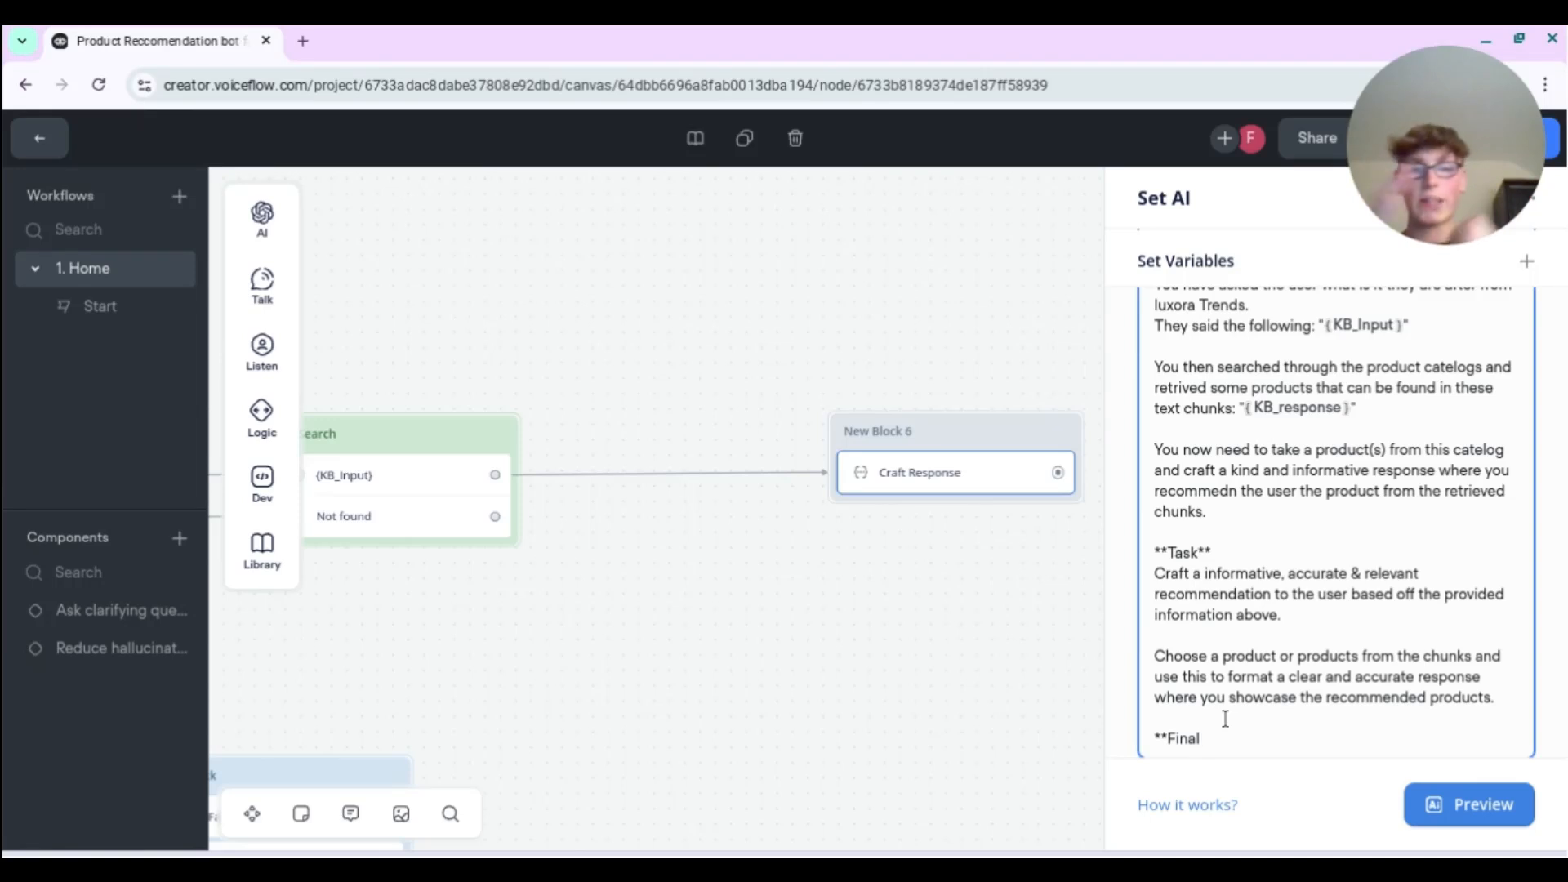
{"action": "type", "text": " notesa*"}
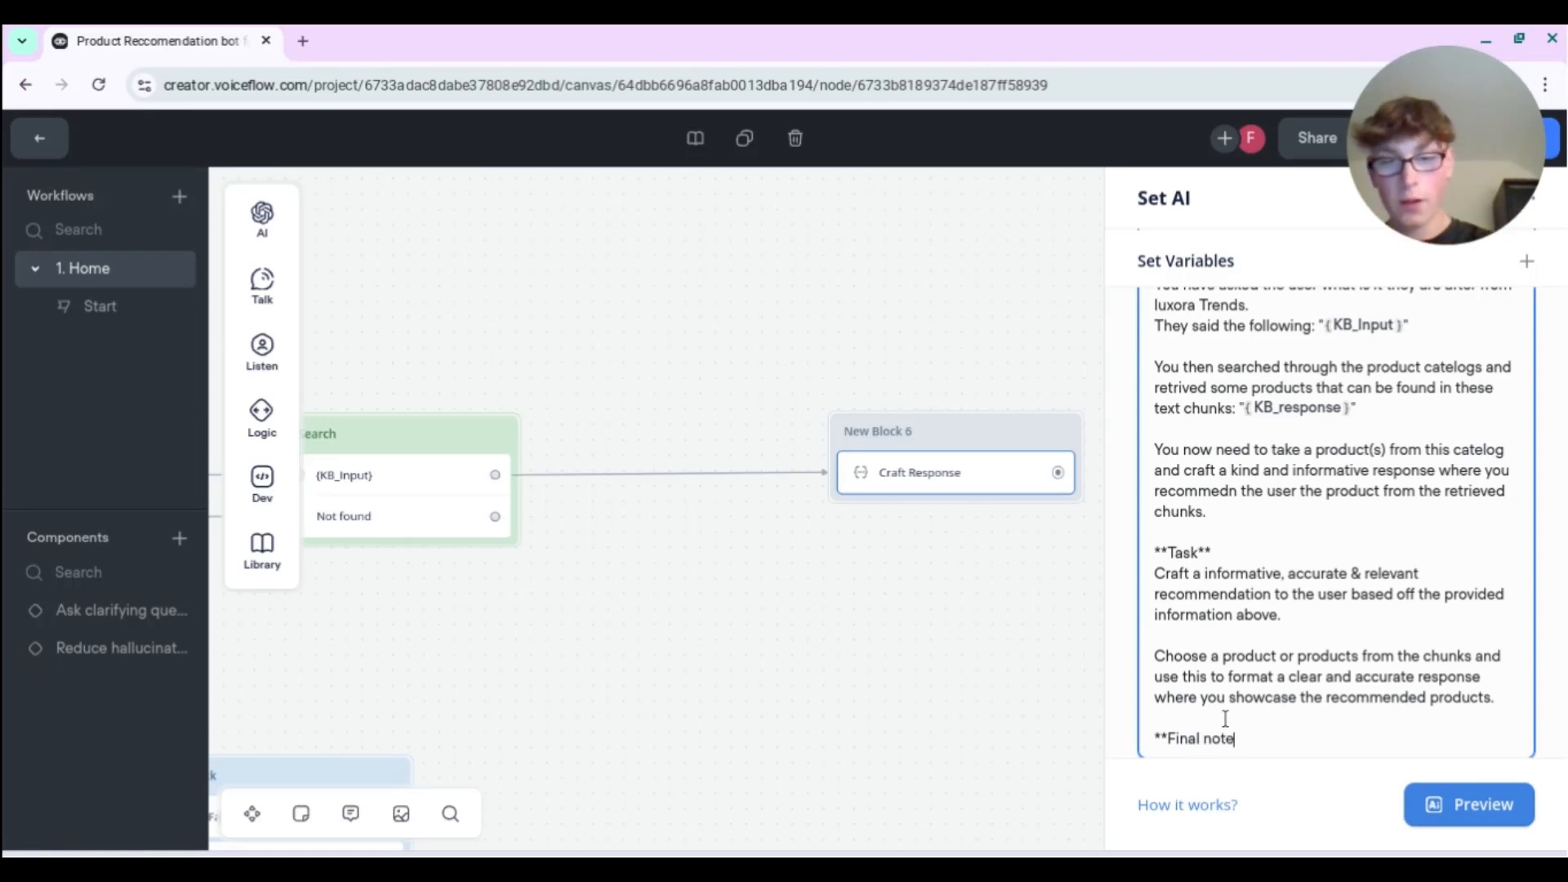
{"action": "key", "text": "BackSpace"}
{"action": "key", "text": "BackSpace"}
{"action": "key", "text": "BackSpace"}
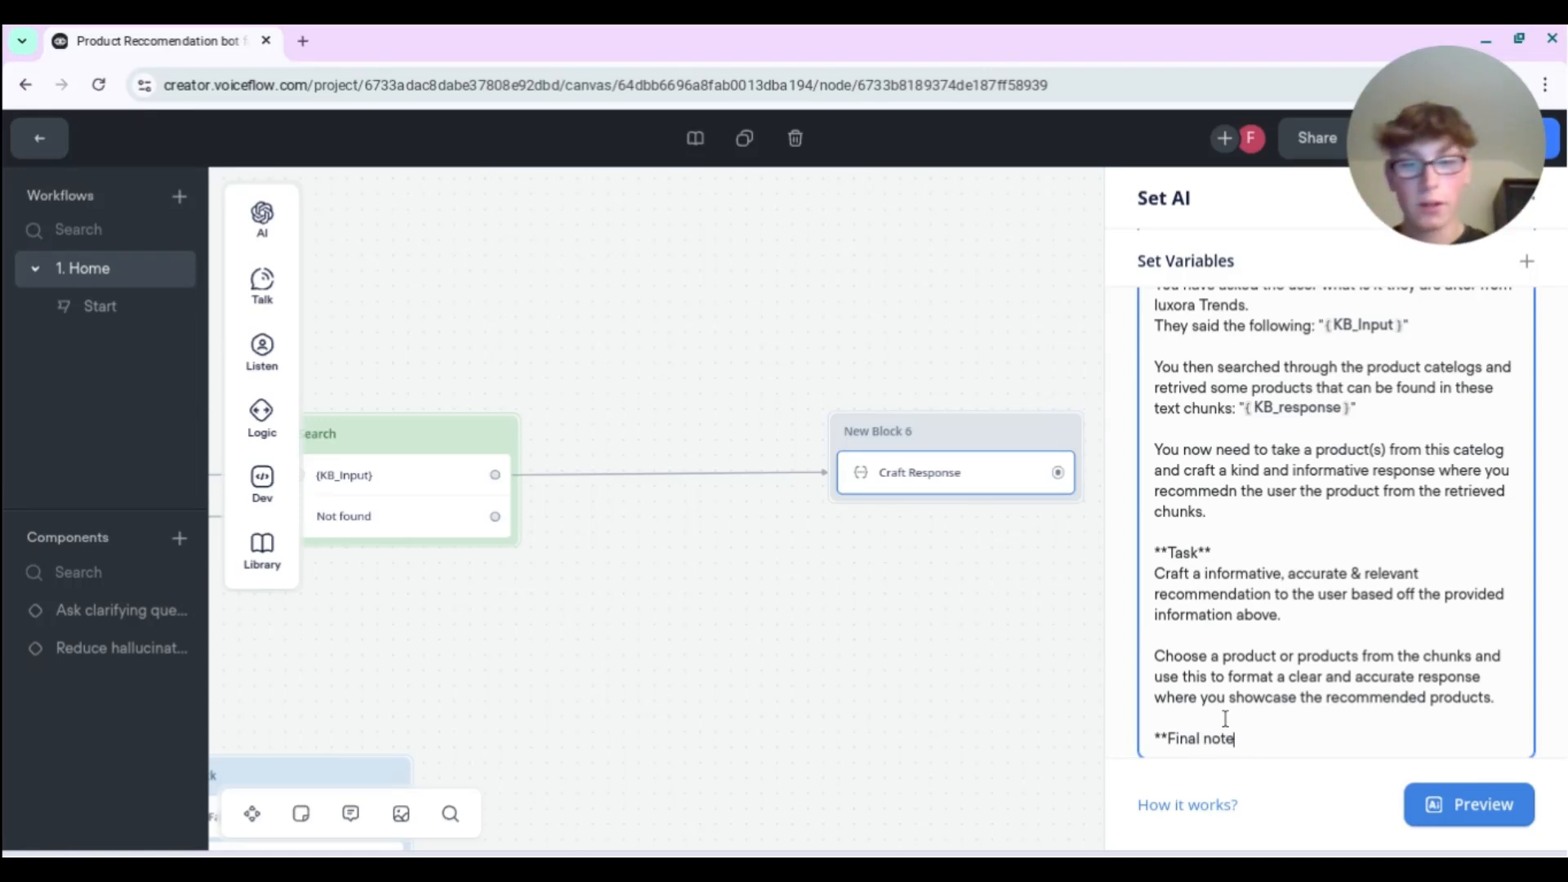
{"action": "type", "text": "*"}
{"action": "key", "text": "Return"}
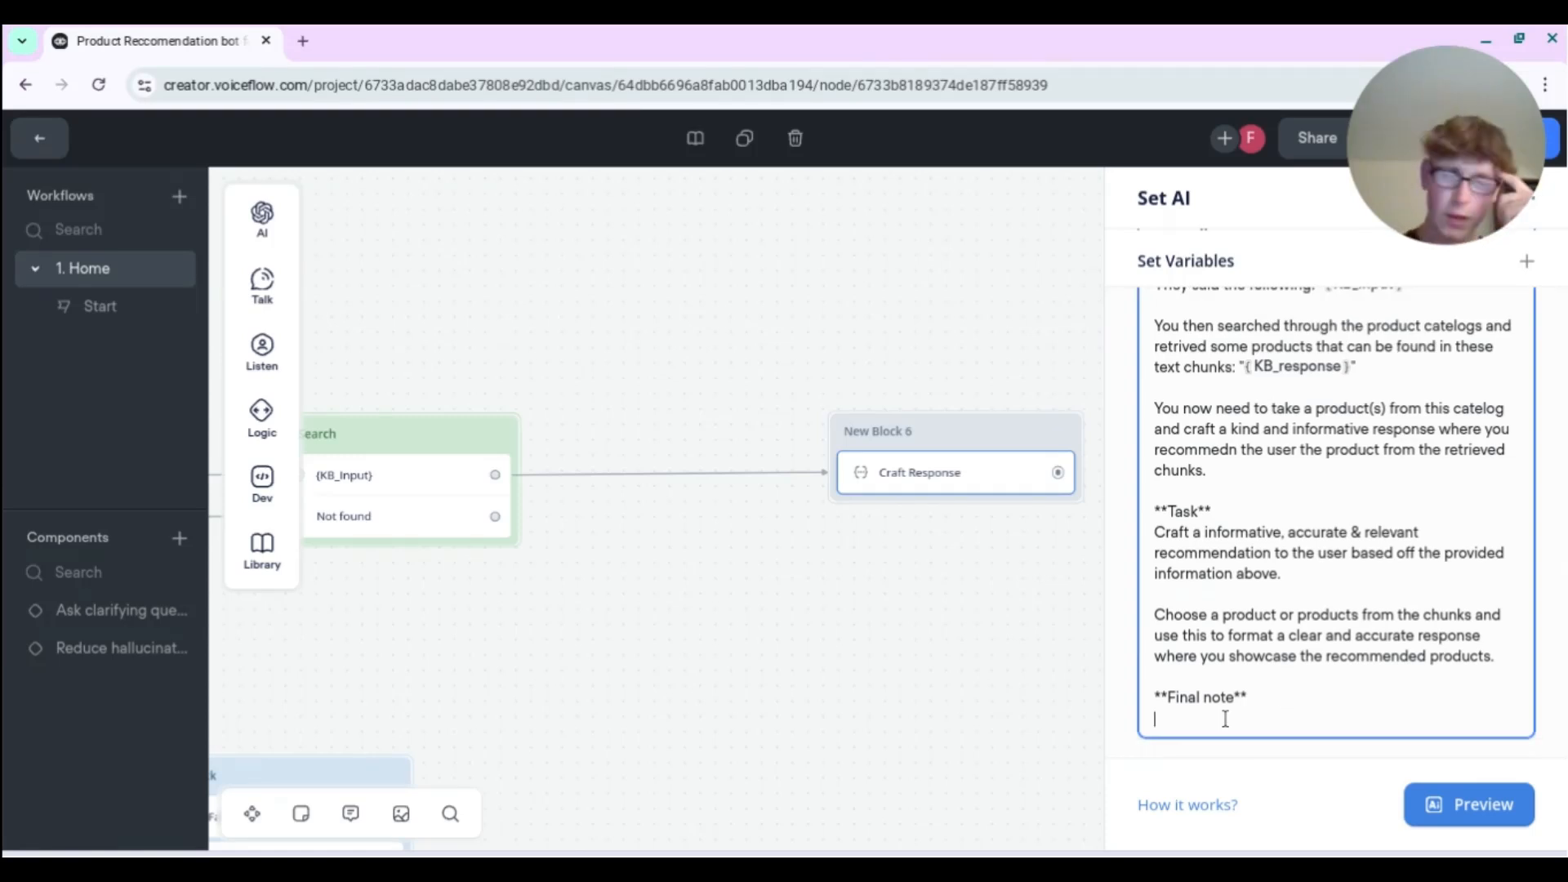
- Start a dashed bullet under the Final note heading reading "- Use numbers, bullet points,"
{"action": "type", "text": "-"}
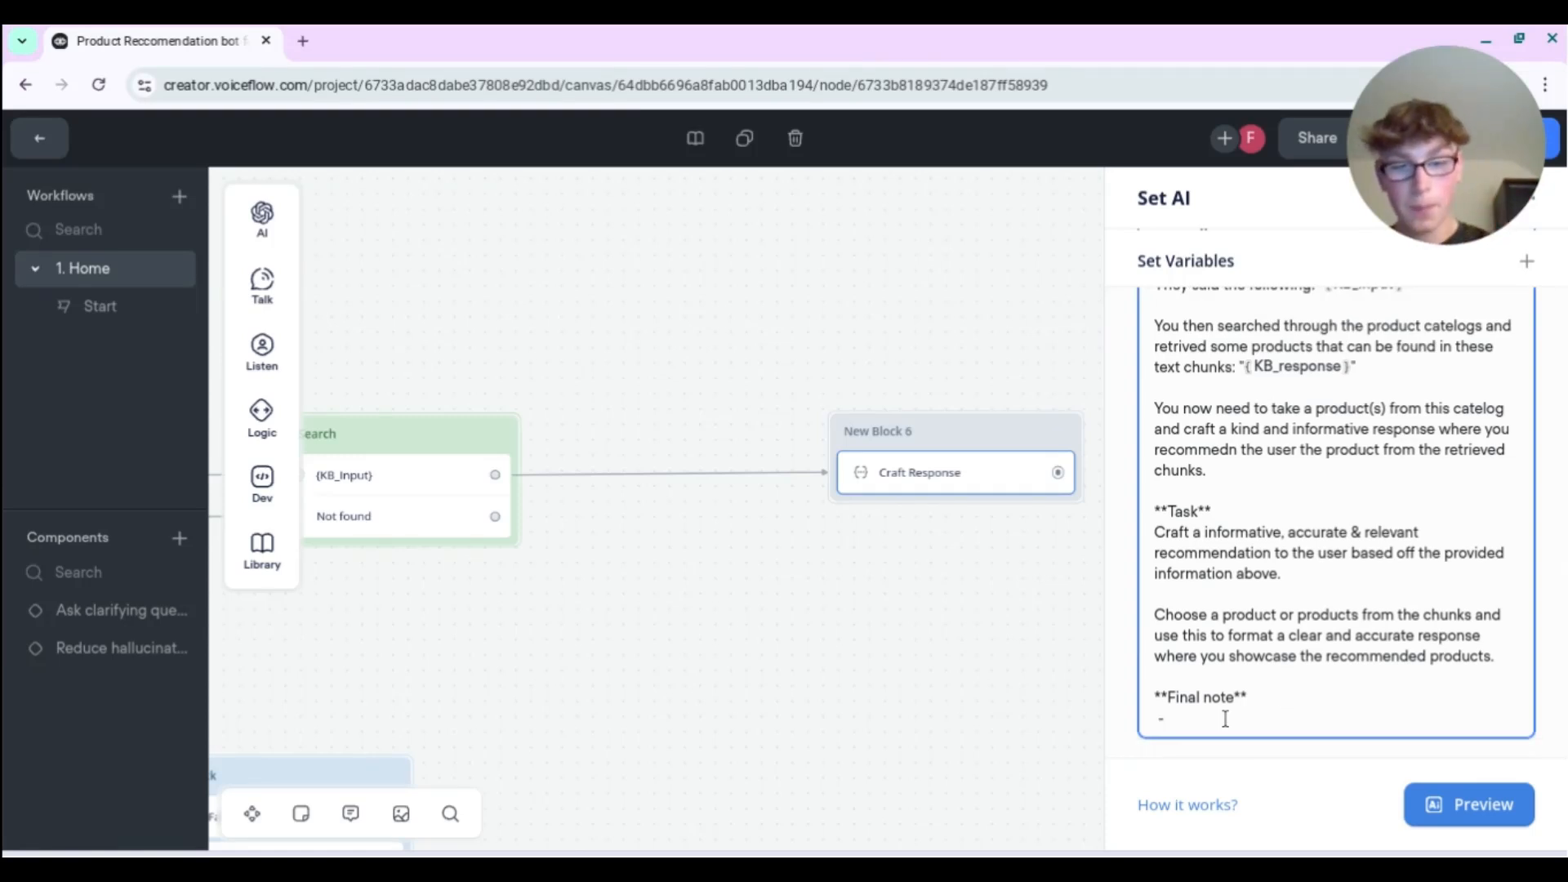
{"action": "type", "text": " Use"}
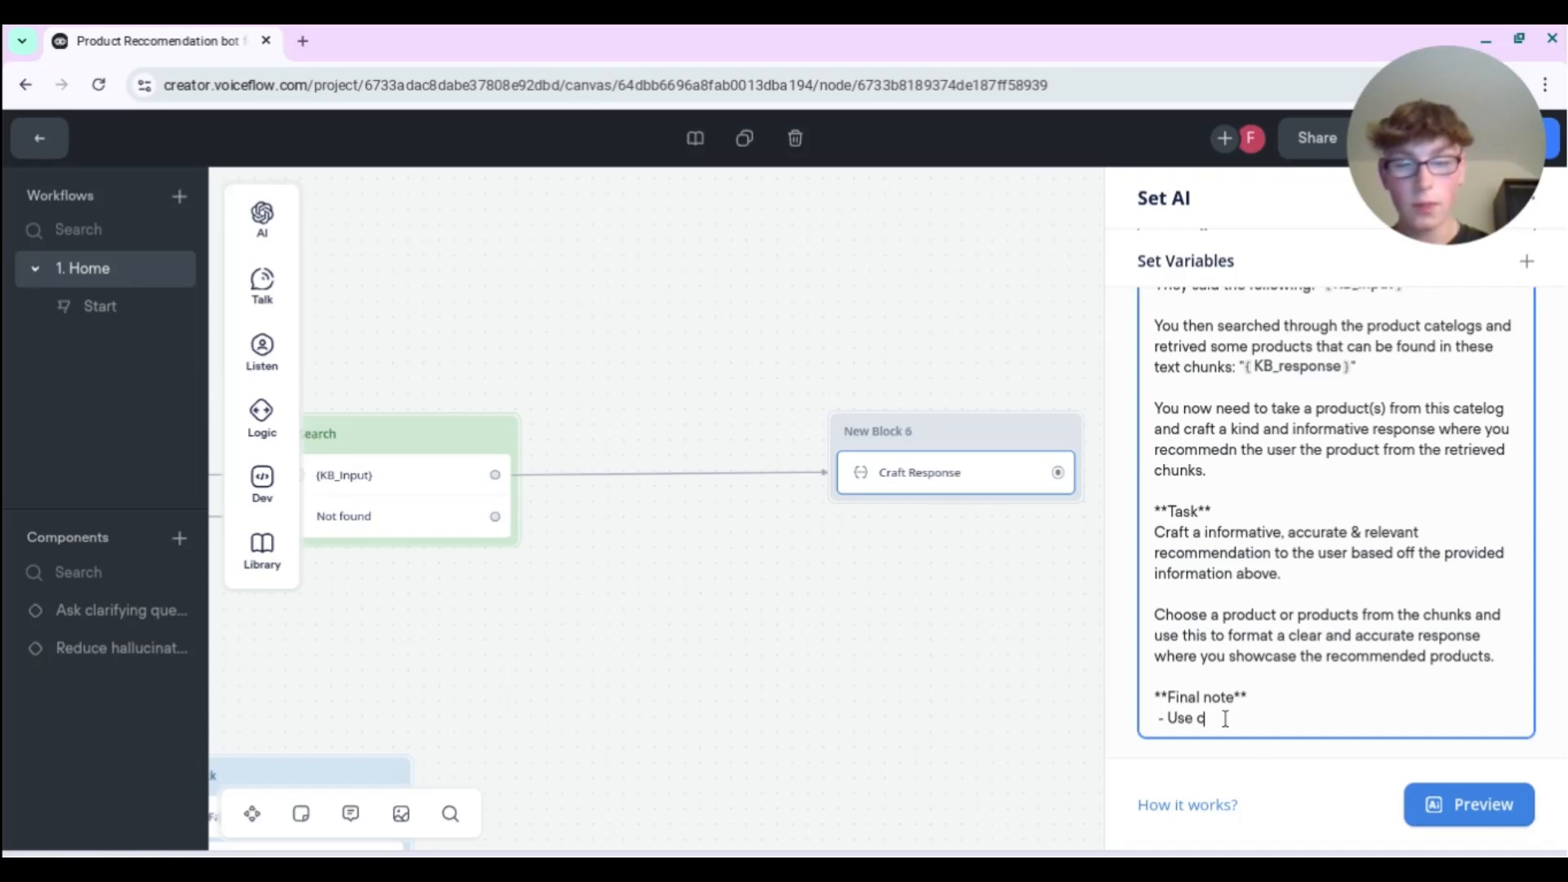
{"action": "type", "text": " numbers"}
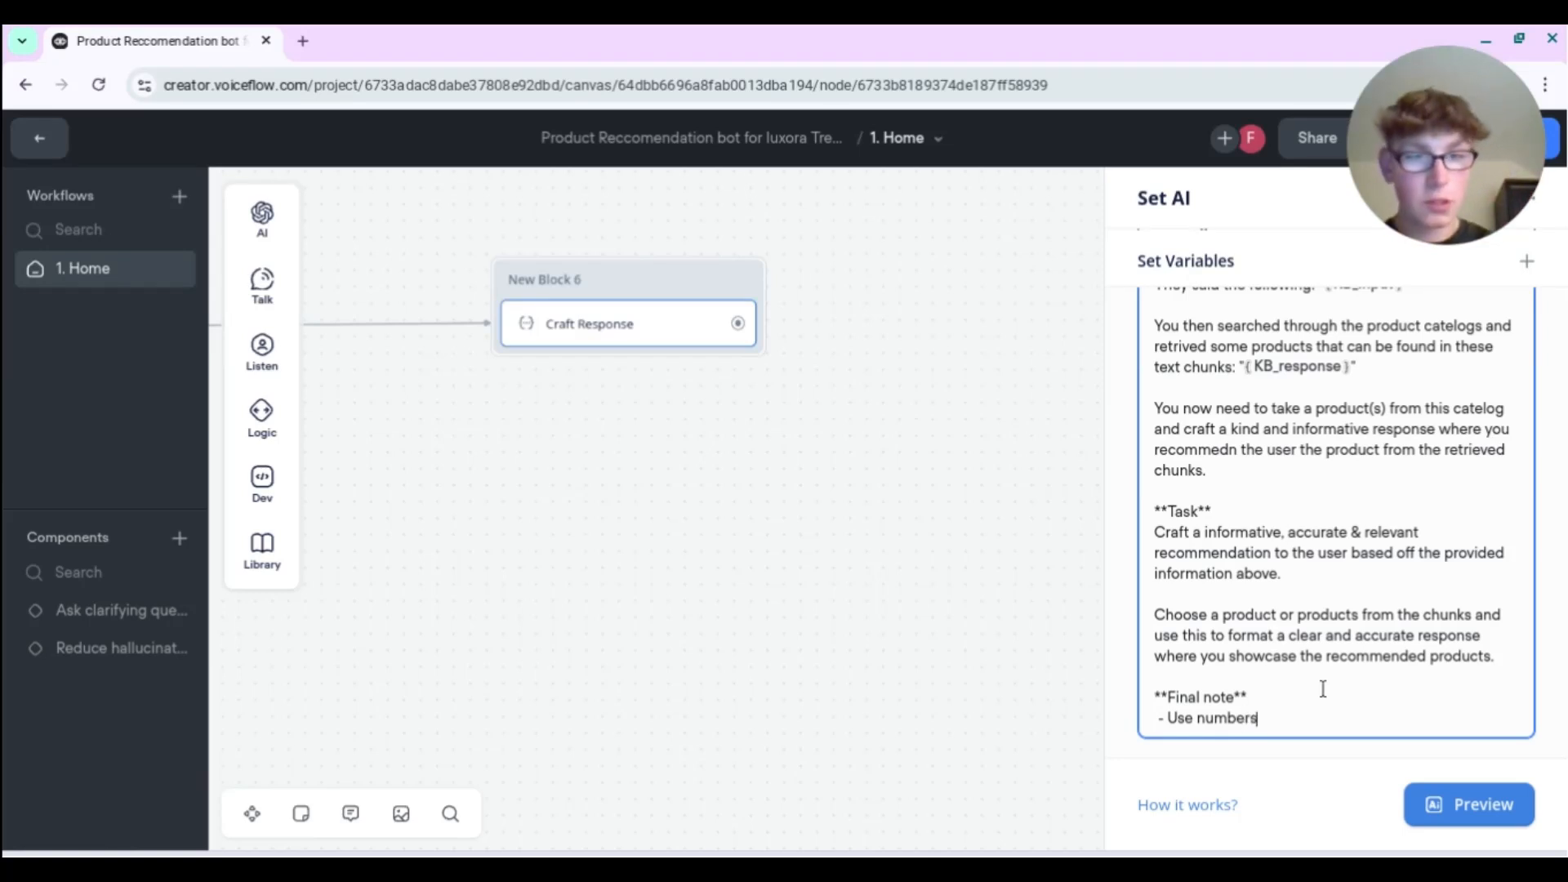
{"action": "type", "text": ", bullet p"}
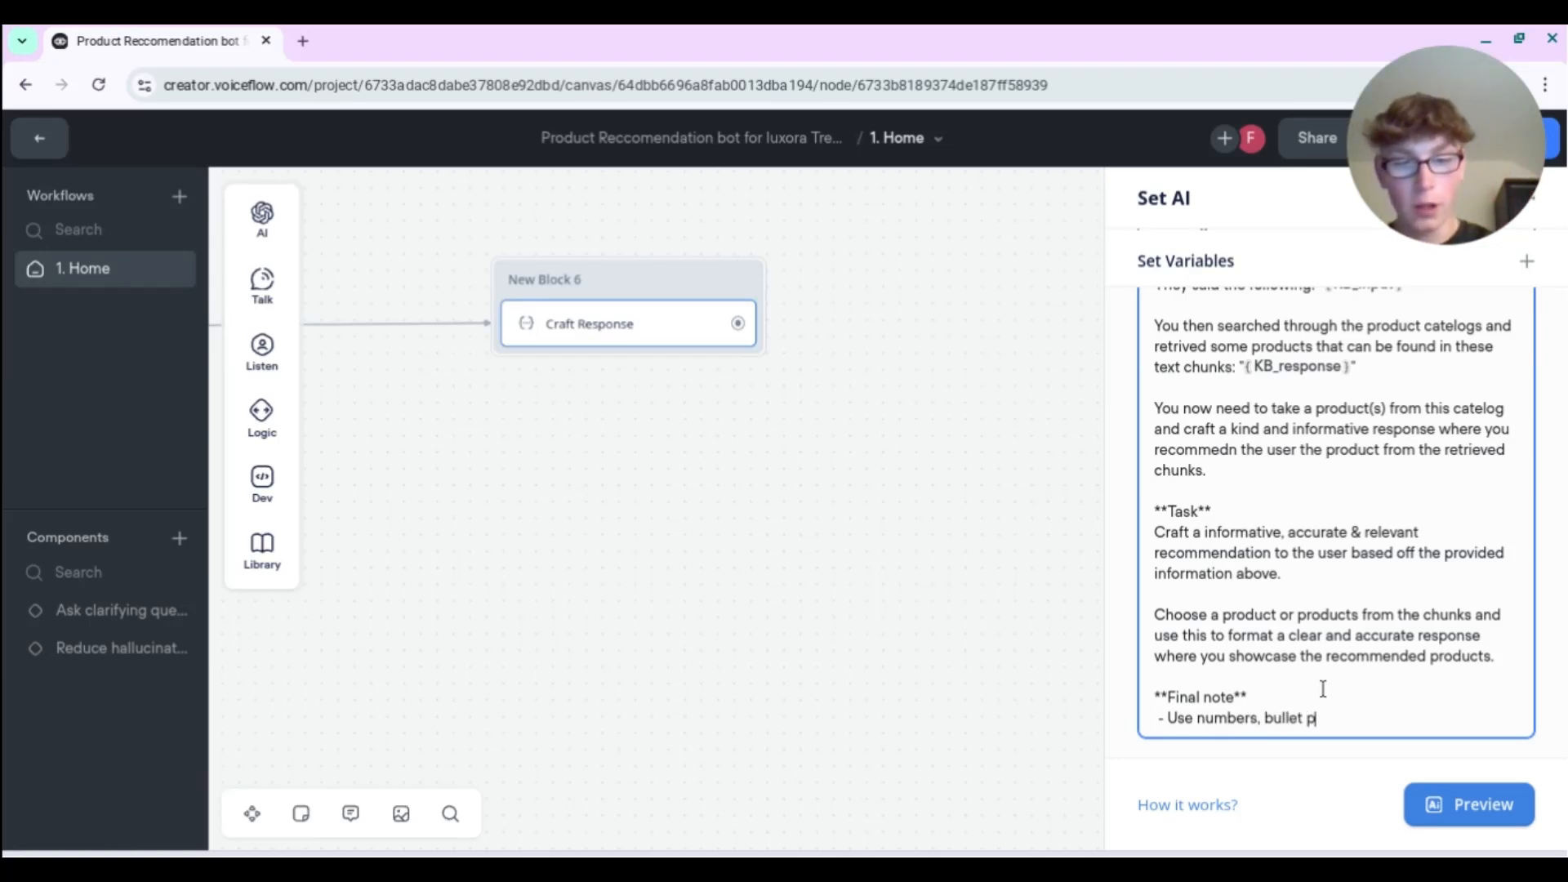
{"action": "type", "text": "oints,"}
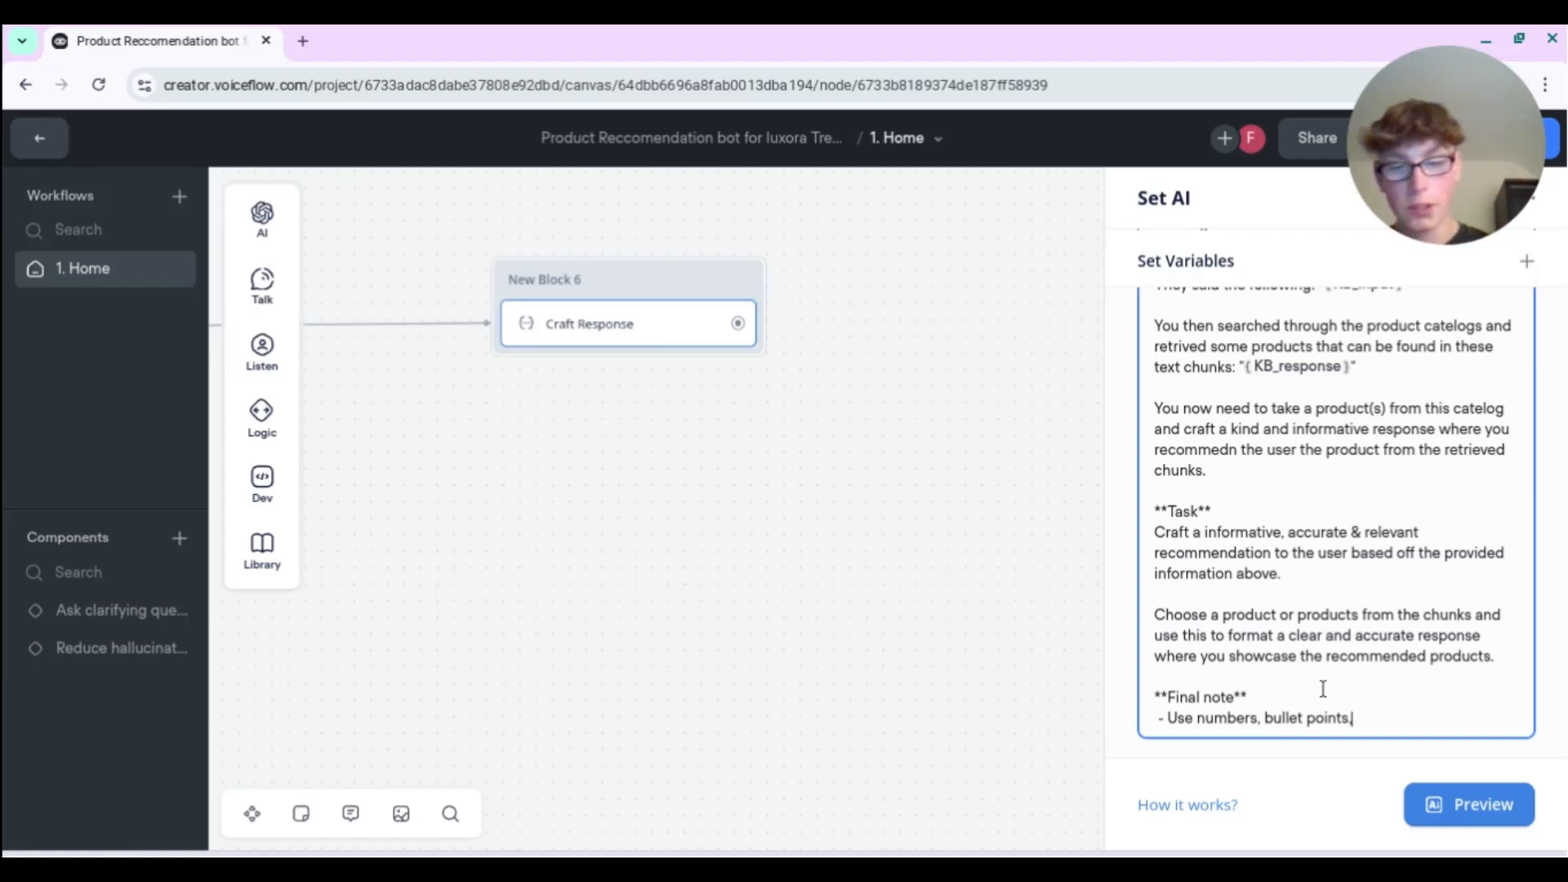
{"action": "type", "text": " headers"}
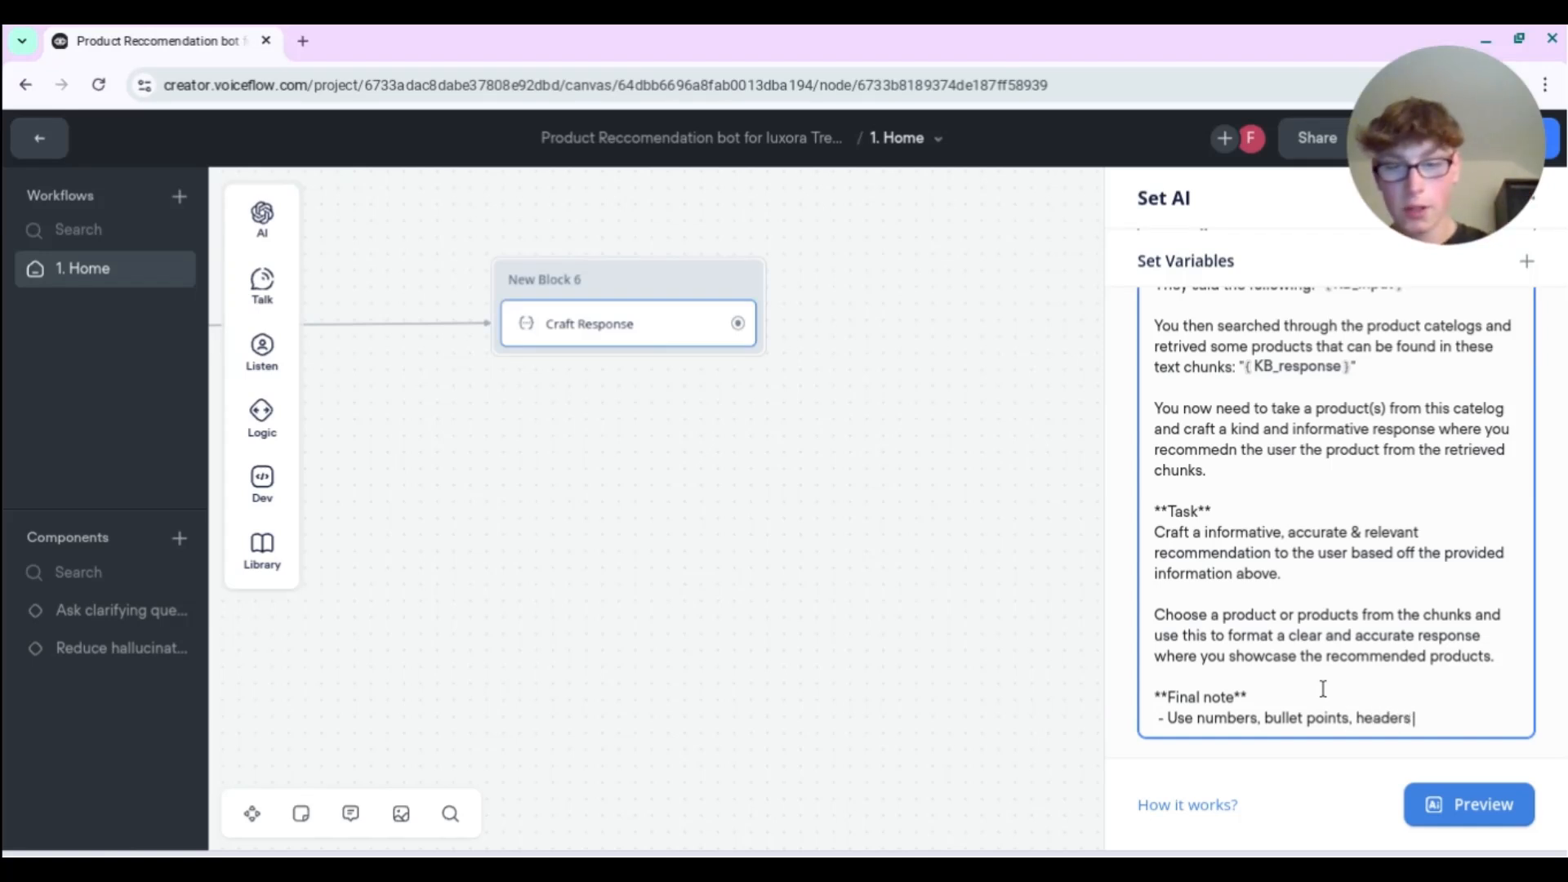
{"action": "type", "text": " and"}
{"action": "key", "text": "BackSpace"}
{"action": "key", "text": "BackSpace"}
{"action": "key", "text": "BackSpace"}
{"action": "key", "text": "BackSpace"}
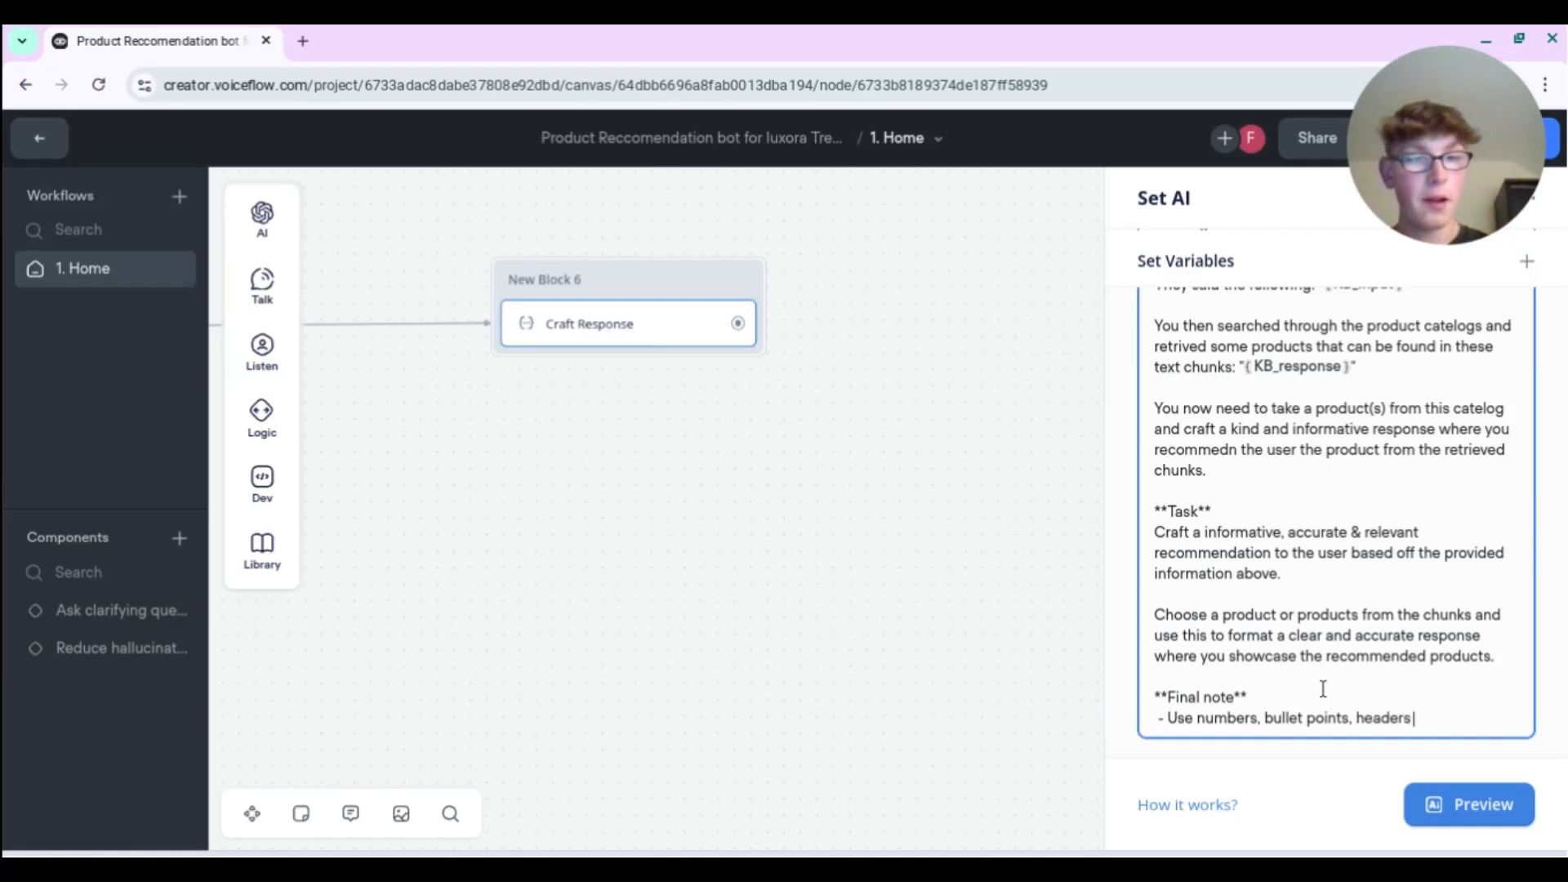
{"action": "key", "text": "BackSpace"}
{"action": "key", "text": "BackSpace"}
{"action": "key", "text": "BackSpace"}
{"action": "key", "text": "BackSpace"}
{"action": "key", "text": "BackSpace"}
{"action": "key", "text": "BackSpace"}
{"action": "key", "text": "BackSpace"}
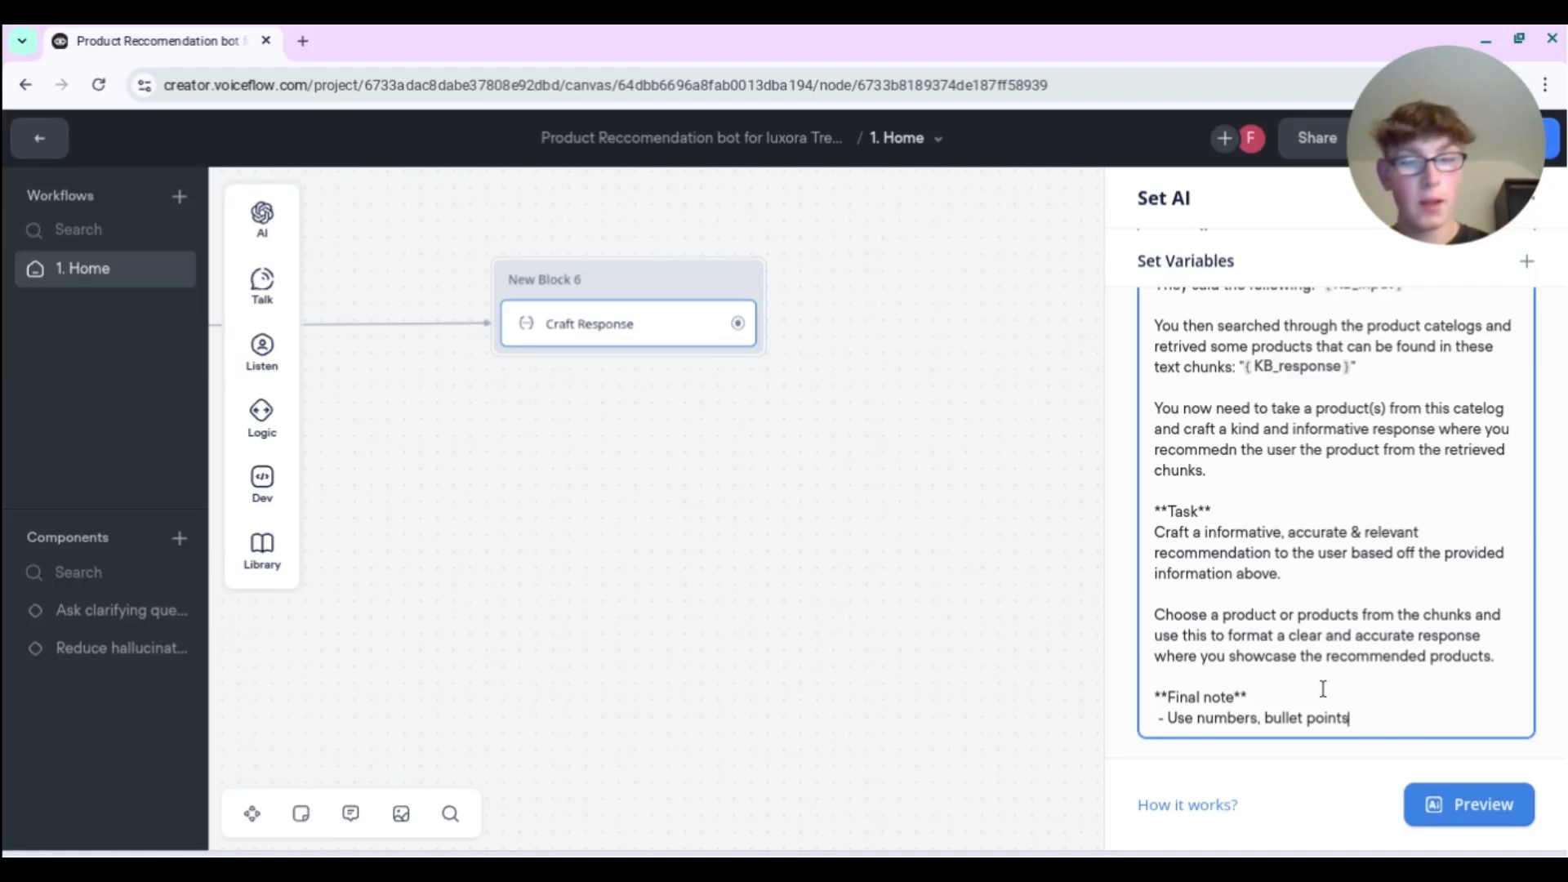
- Complete the bullet to read "- Use numbers, bullet points ad header to make your output clear and engaging and easy to read."
{"action": "type", "text": "ad header t"}
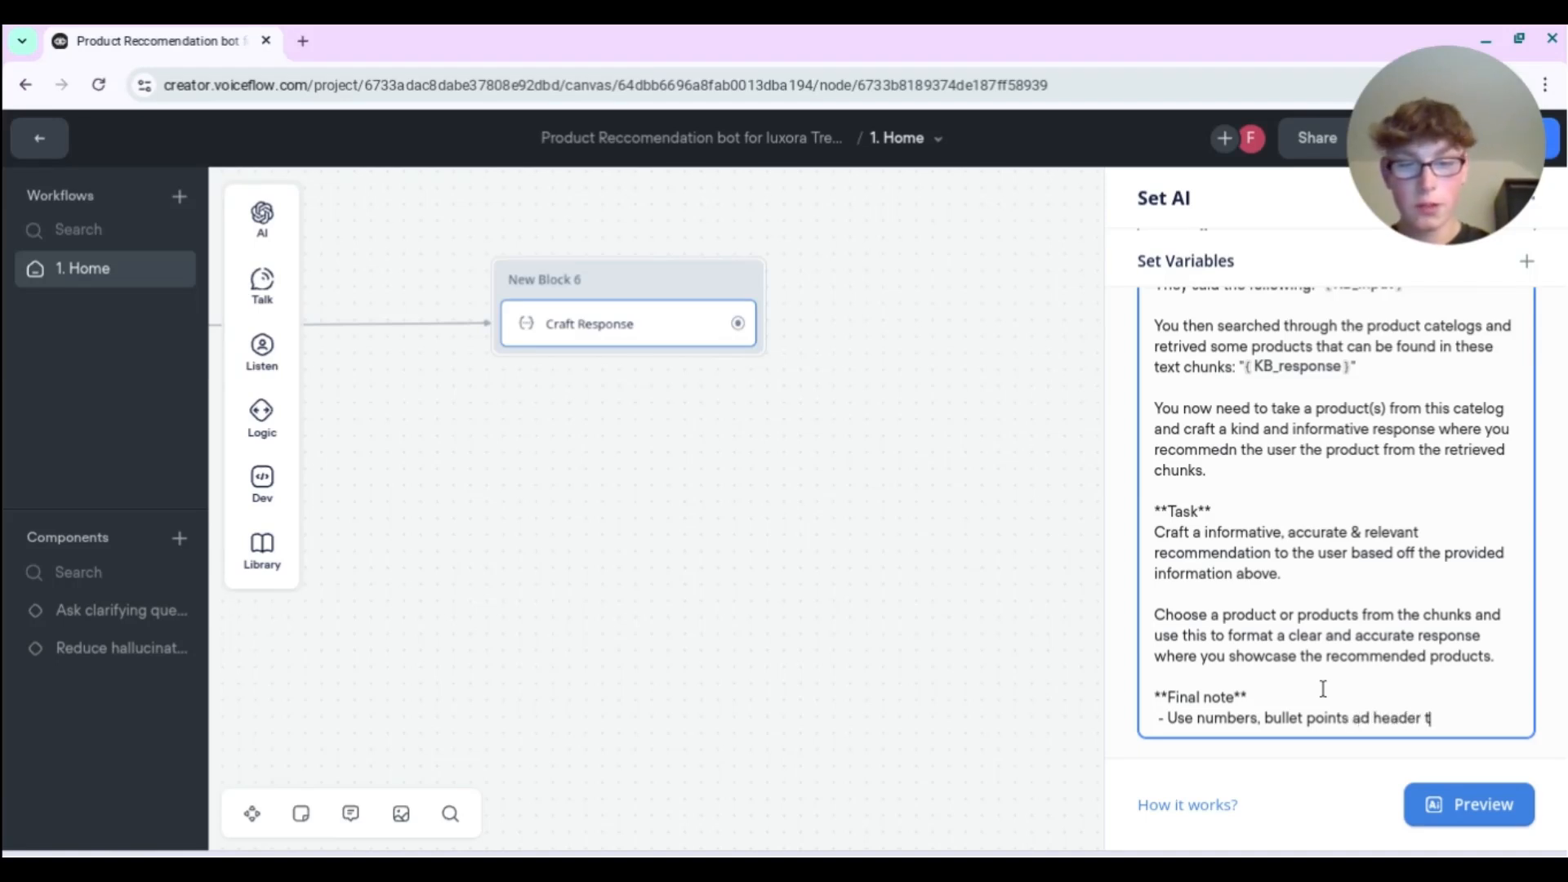
{"action": "type", "text": "o make your o"}
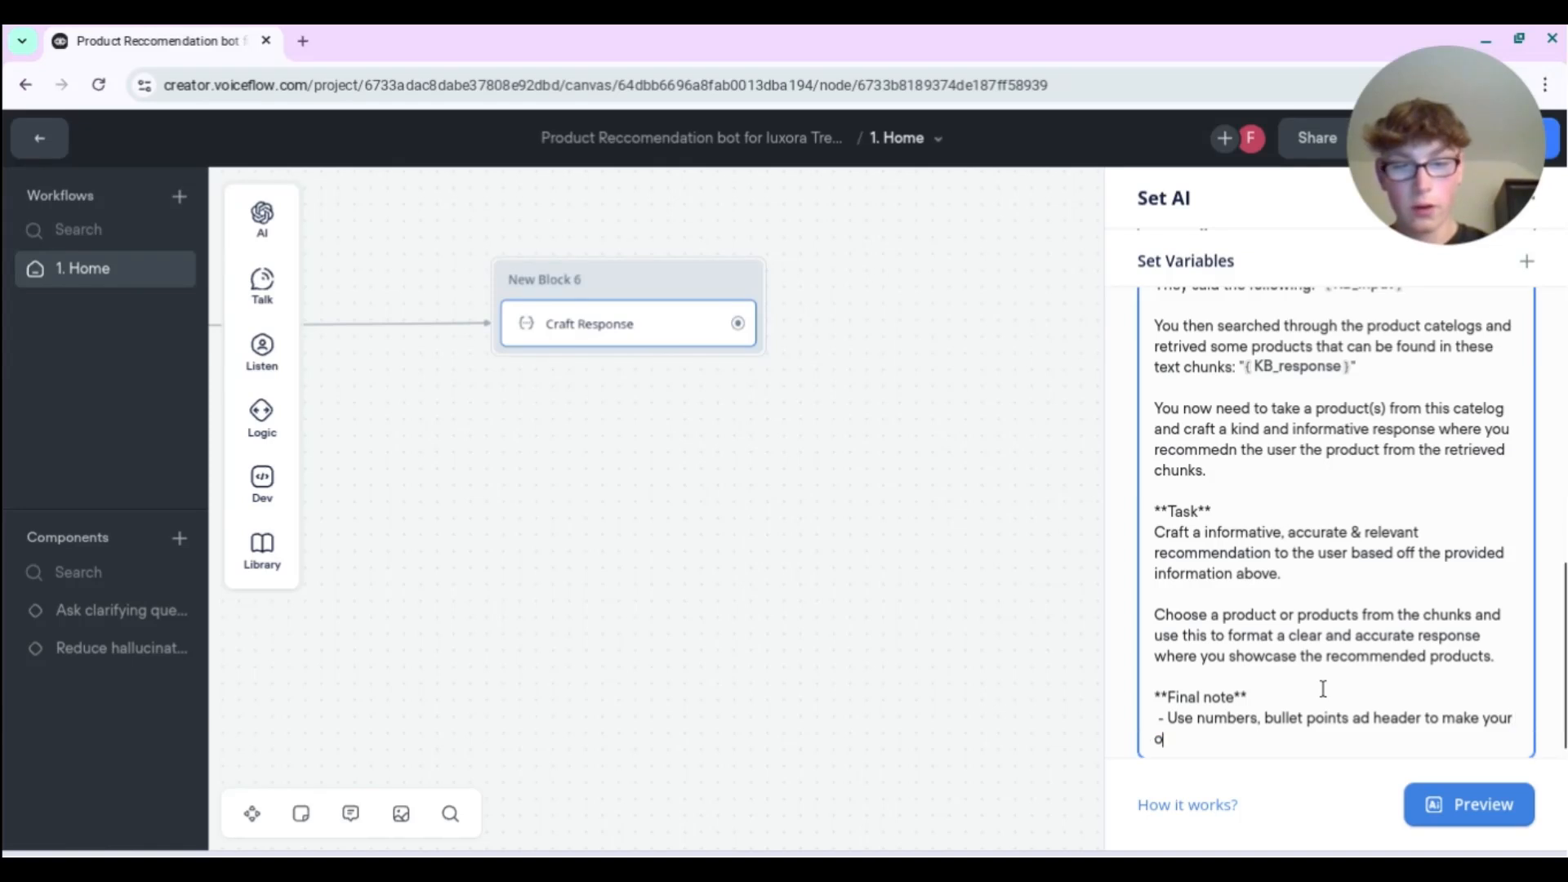
{"action": "type", "text": "utput clear a"}
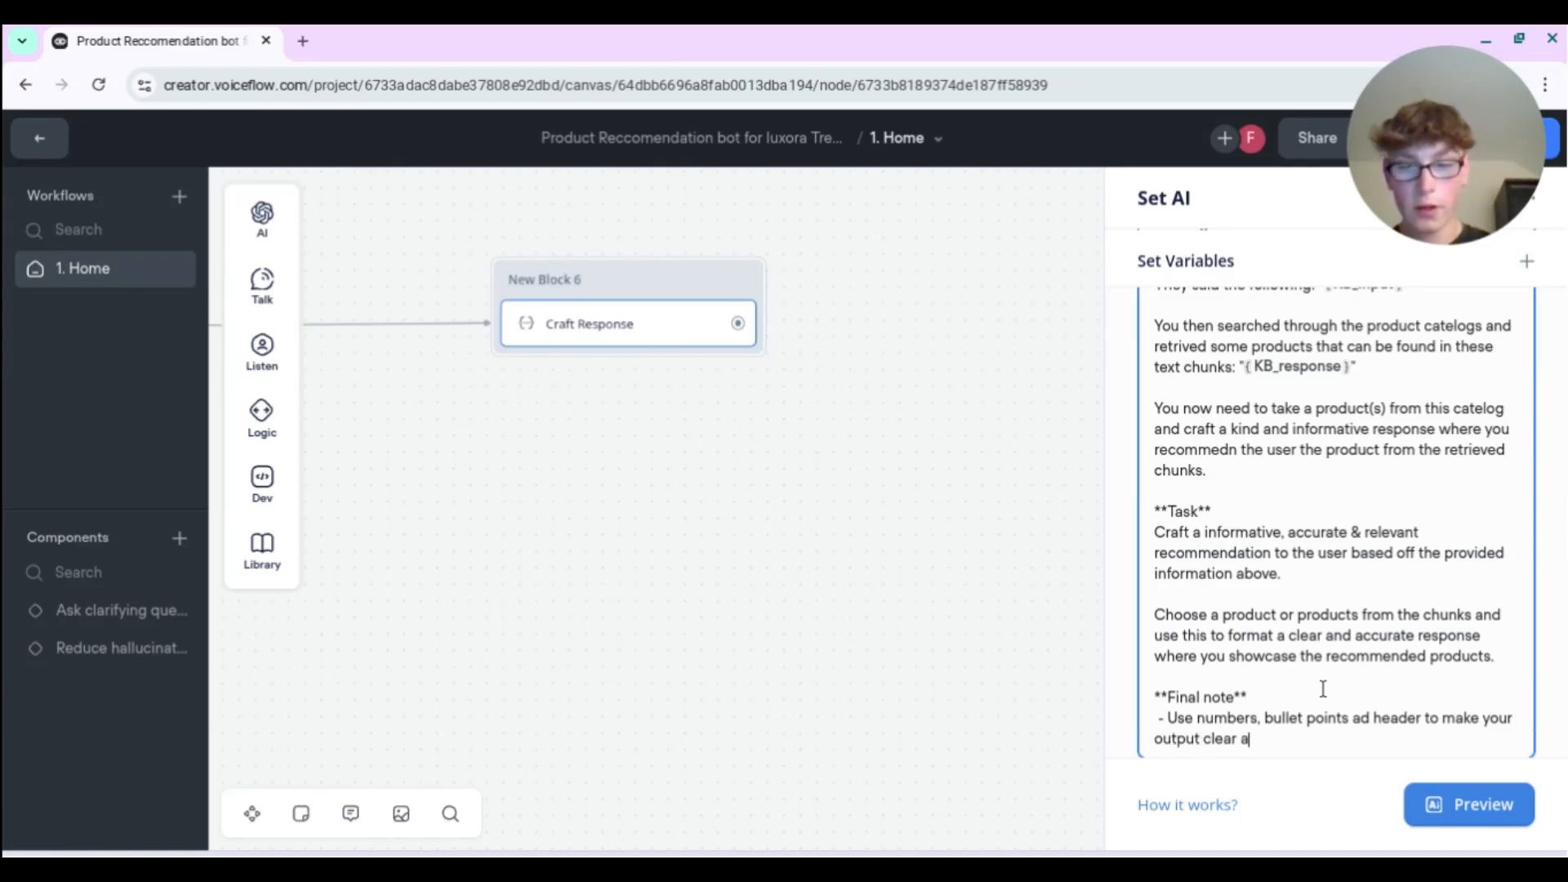
{"action": "type", "text": "nd engaging a"}
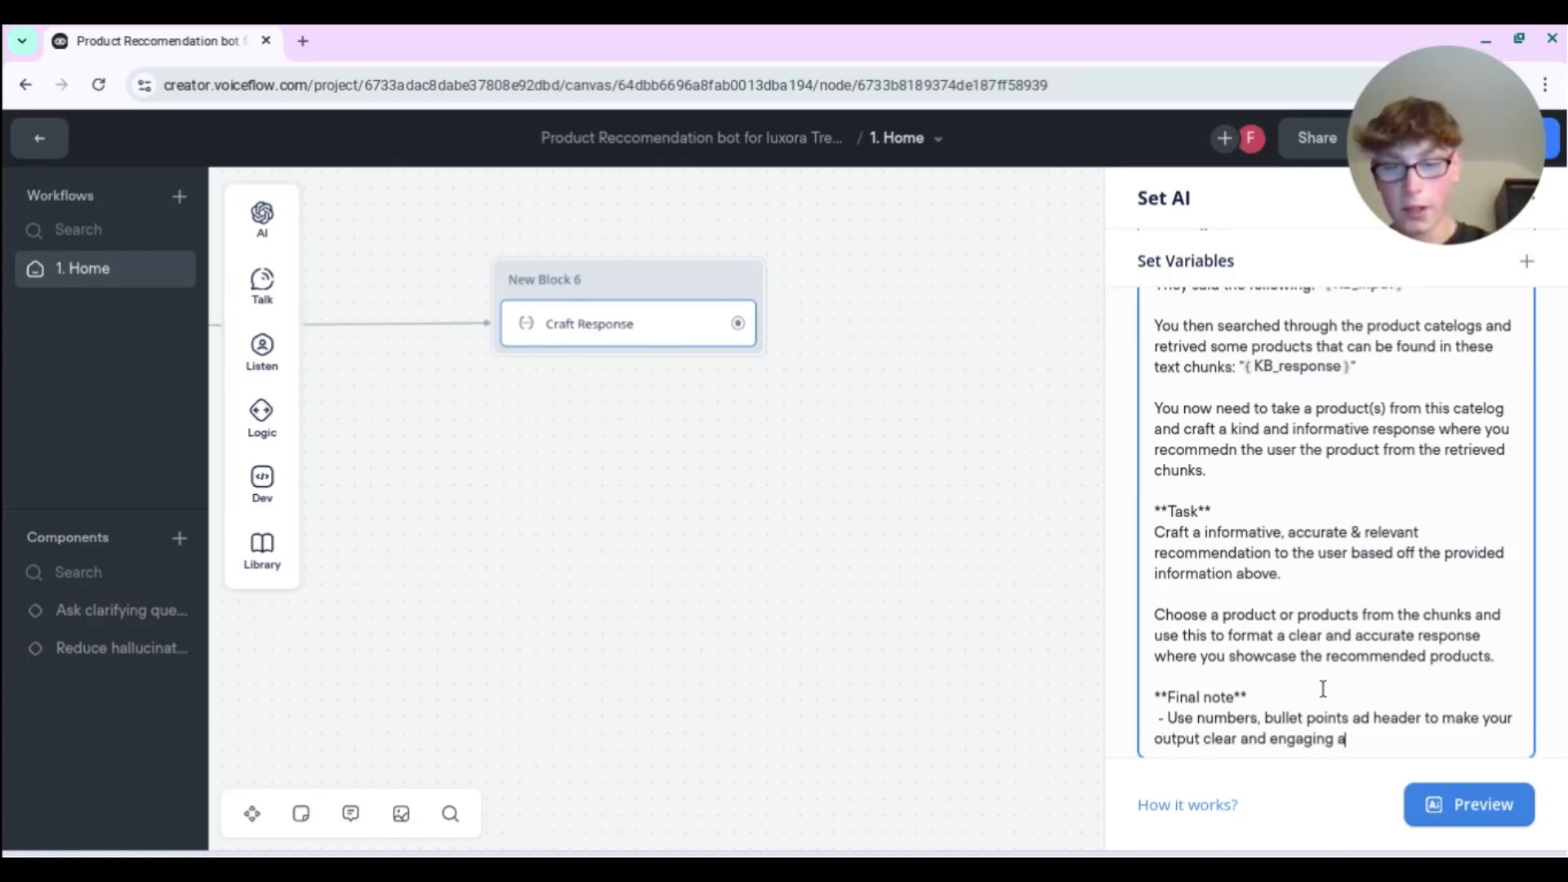
{"action": "type", "text": "nd easy to rad"}
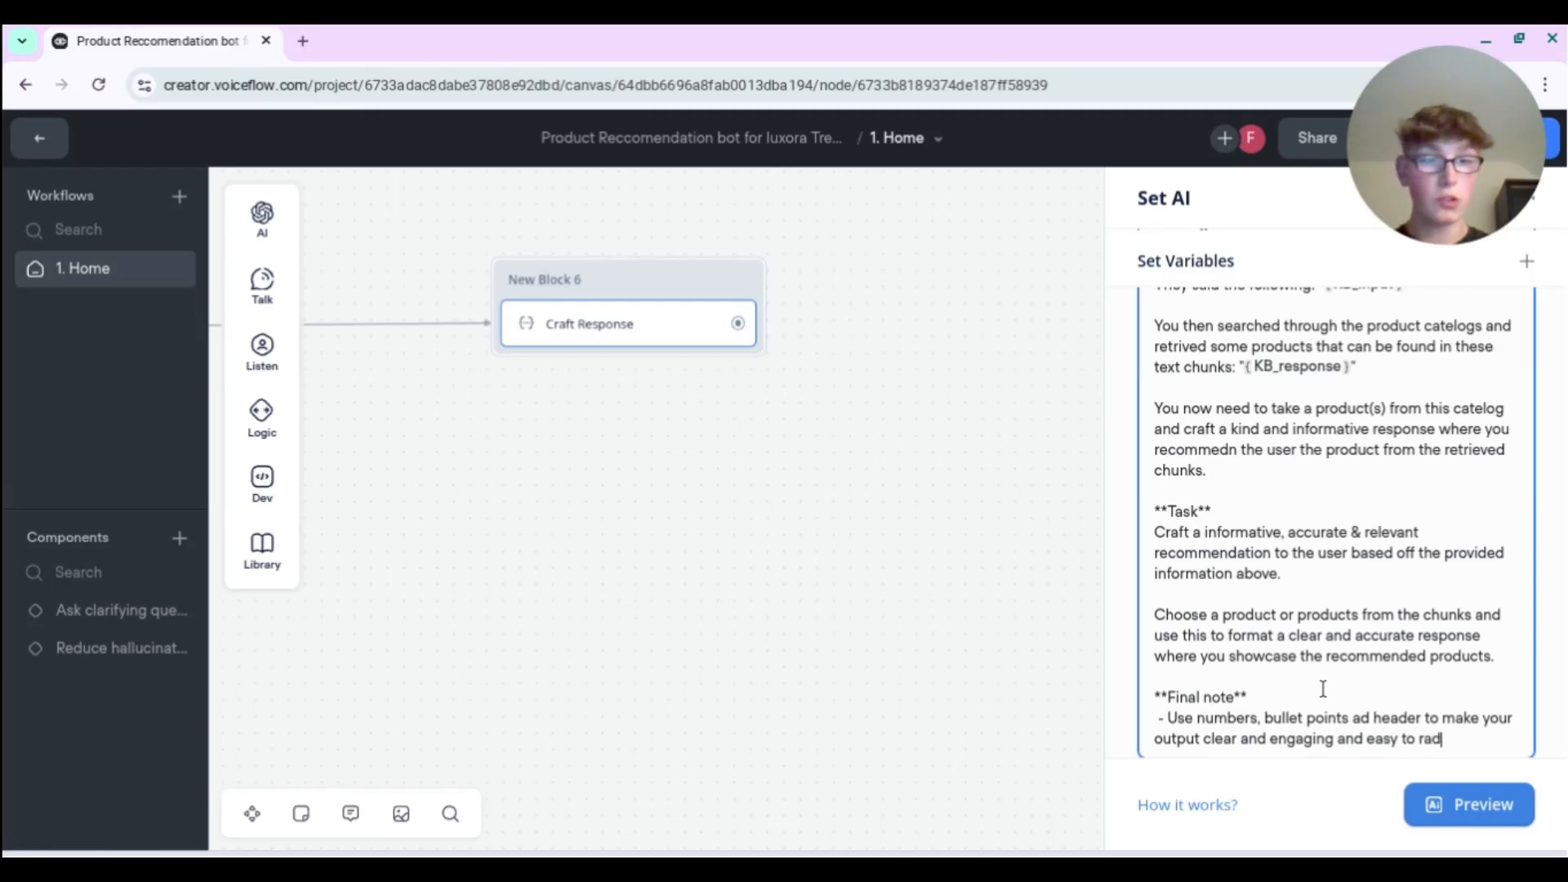
{"action": "key", "text": "BackSpace"}
{"action": "key", "text": "BackSpace"}
{"action": "type", "text": "ea"}
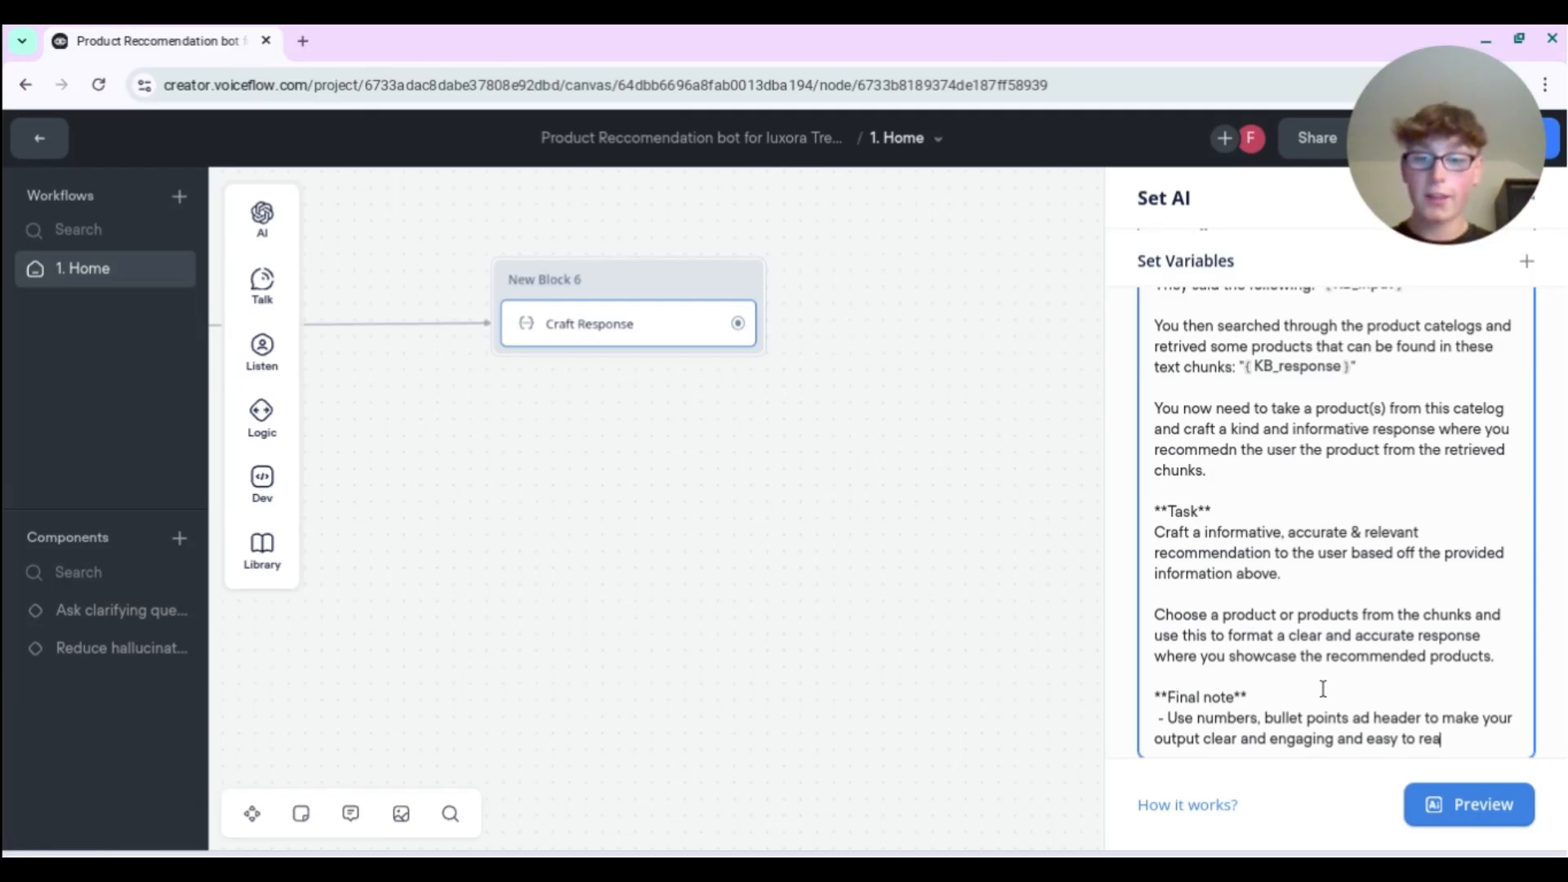
{"action": "type", "text": "d."}
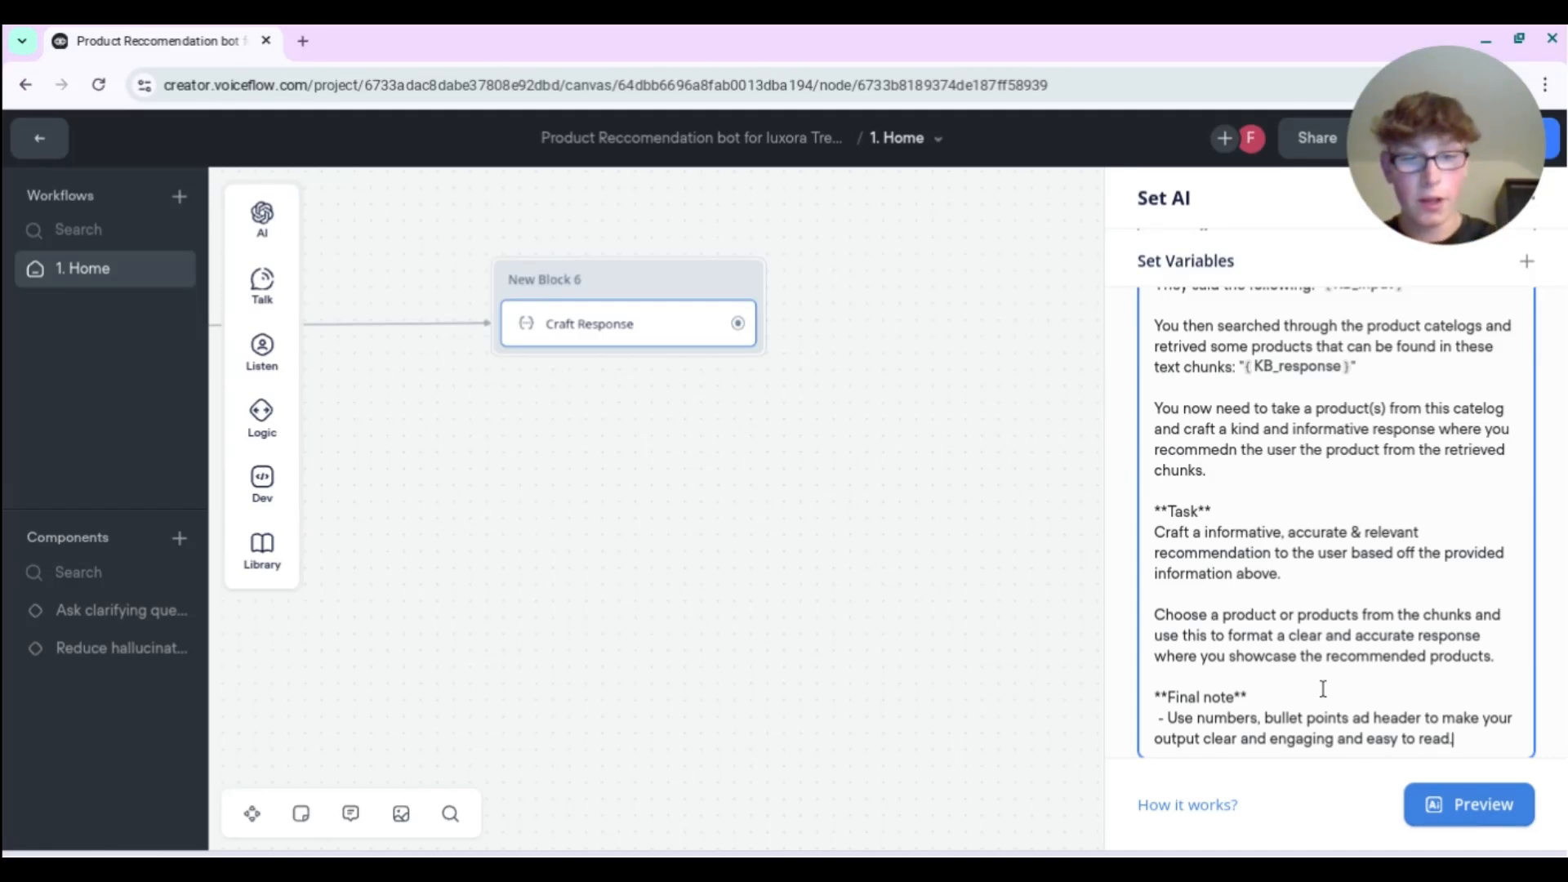
- Start a new Final note line, after a blank line, with "Always talk as if you are a team member at Luxora Trends"
{"action": "key", "text": "Return"}
{"action": "key", "text": "Return"}
{"action": "type", "text": "Aklw"}
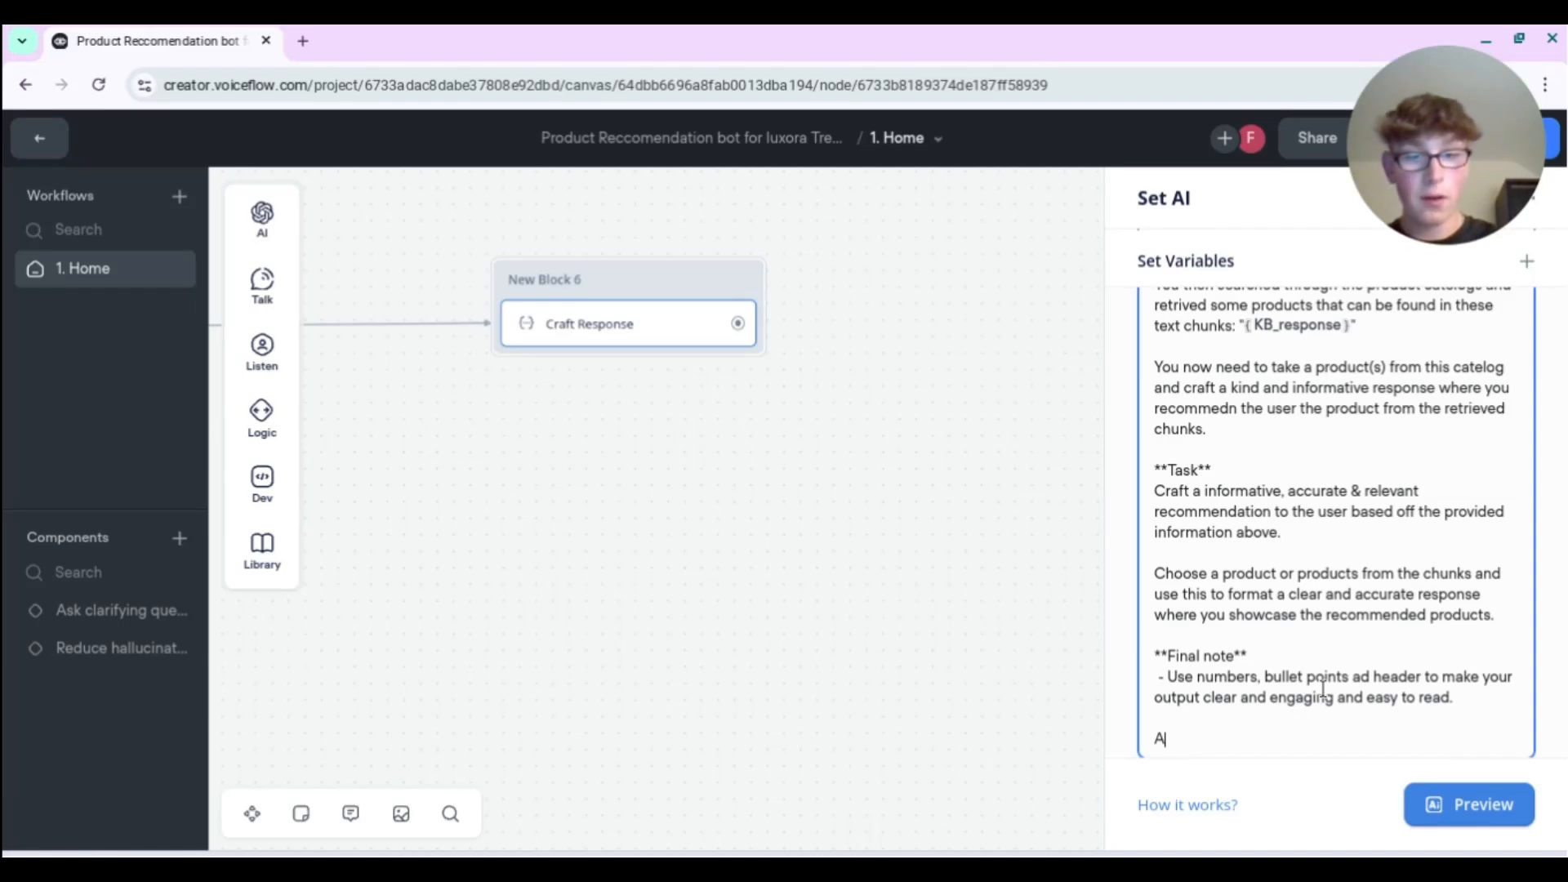
{"action": "type", "text": "ays talk a"}
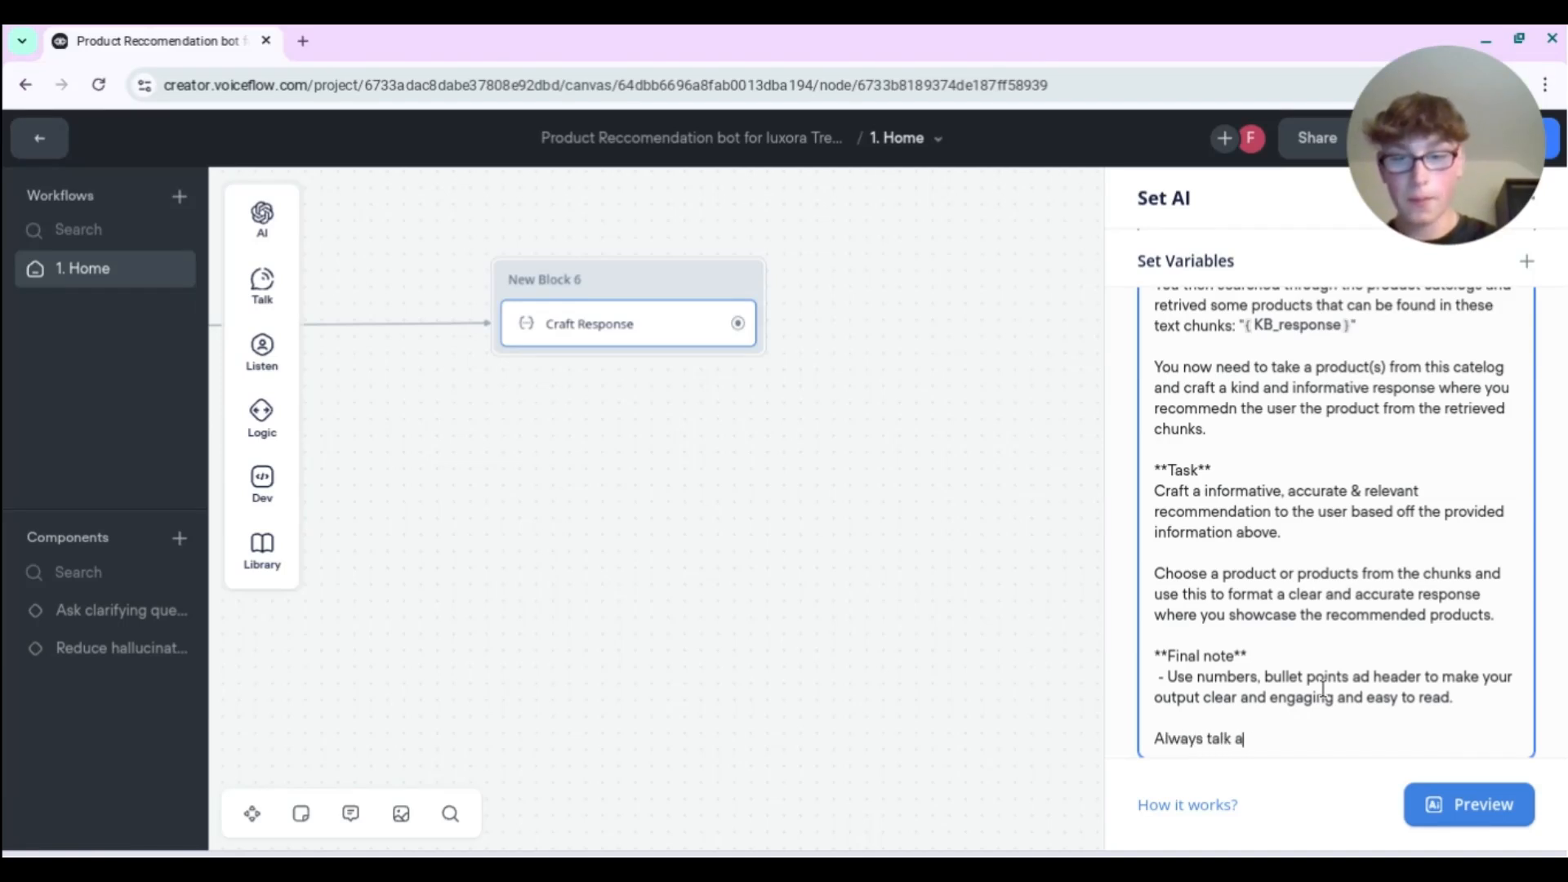
{"action": "type", "text": "s if you are a team"}
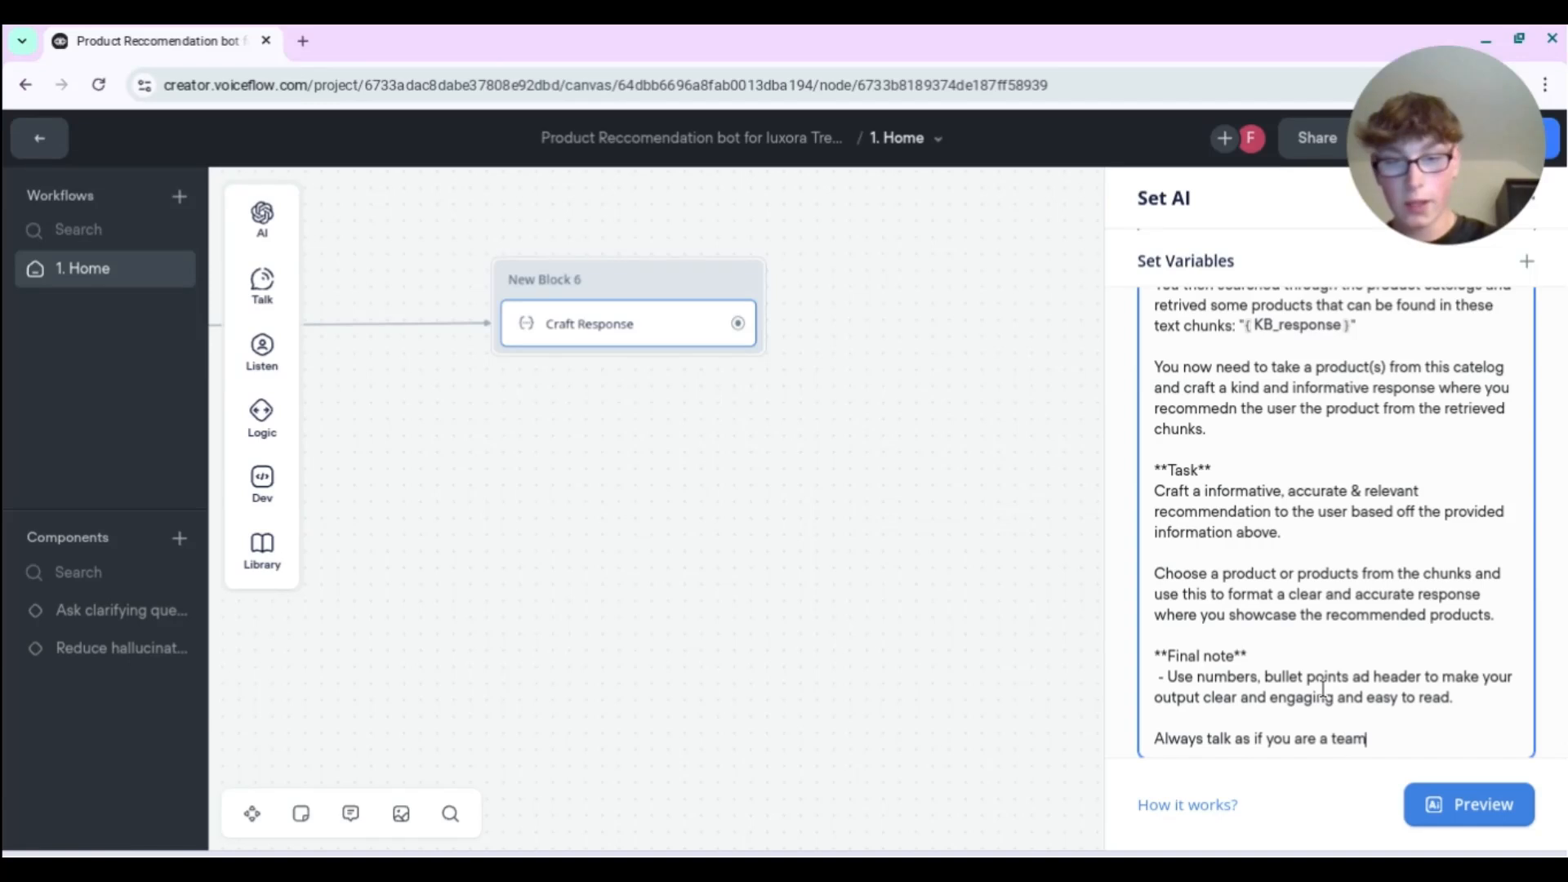
{"action": "type", "text": " e"}
{"action": "key", "text": "BackSpace"}
{"action": "type", "text": "member"}
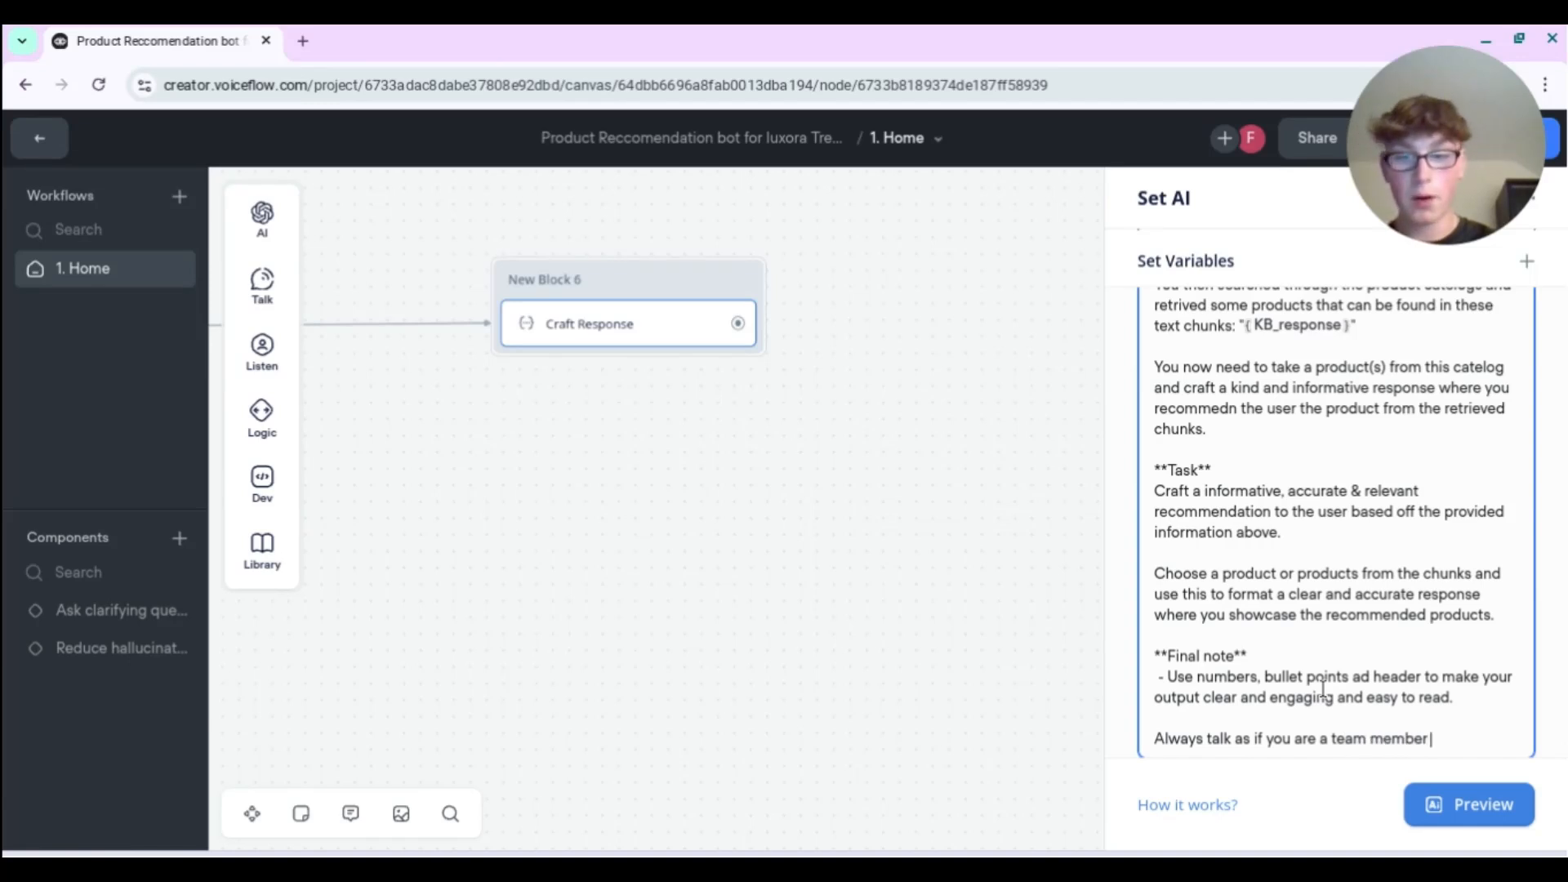
{"action": "type", "text": " at Luxora Tre"}
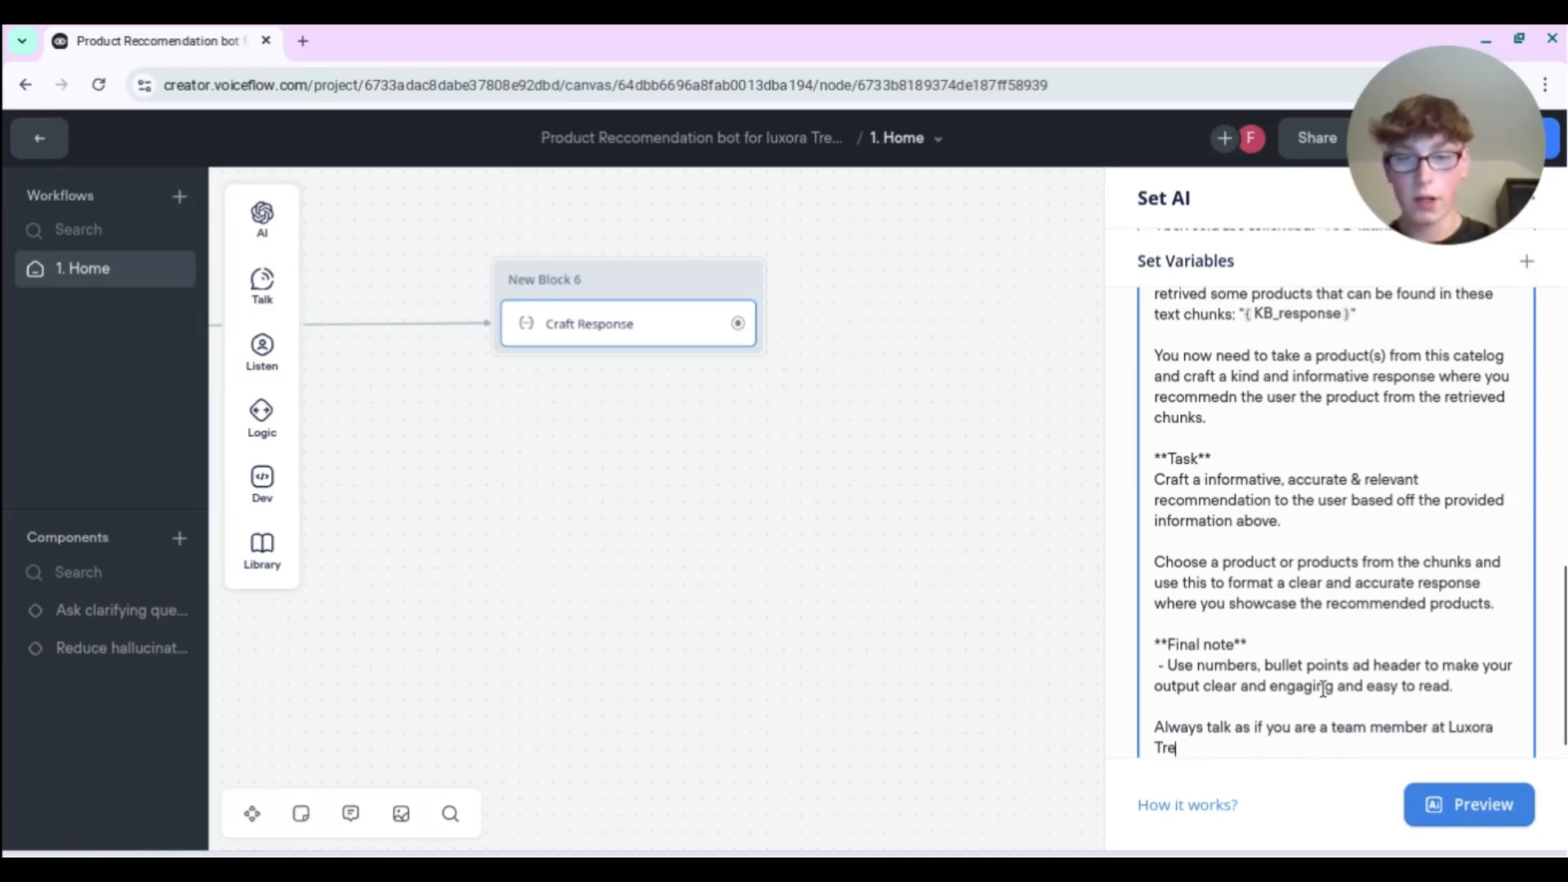
- Complete the line with "use inclusive language like "we" "us" etc to foster a connection between you and the user." and prefix it with a dash
{"action": "type", "text": "nds, use inclusiv"}
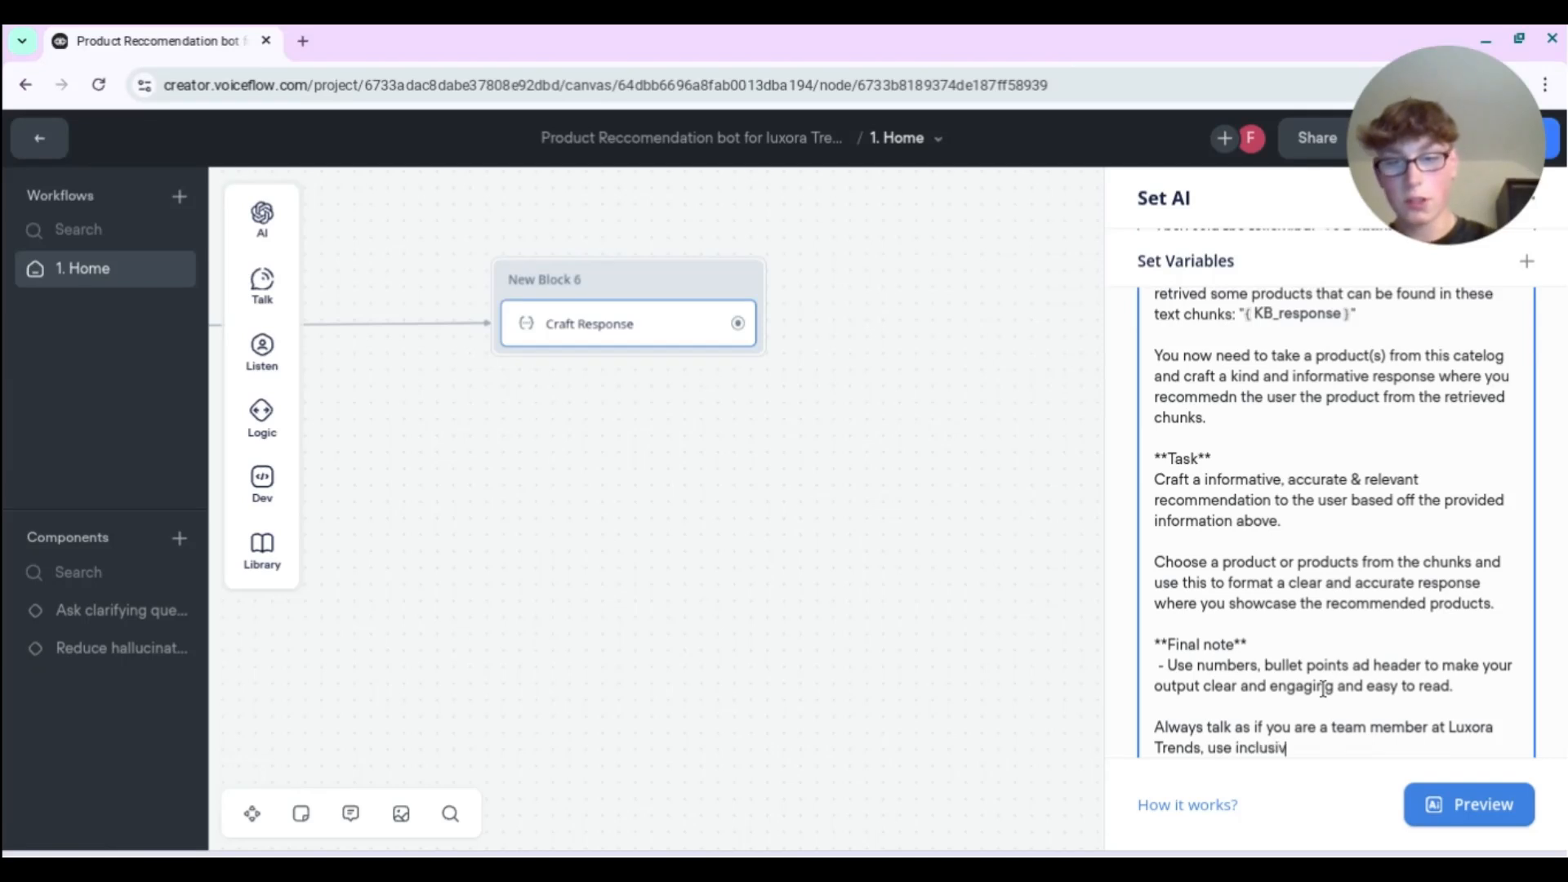
{"action": "type", "text": "e language like"}
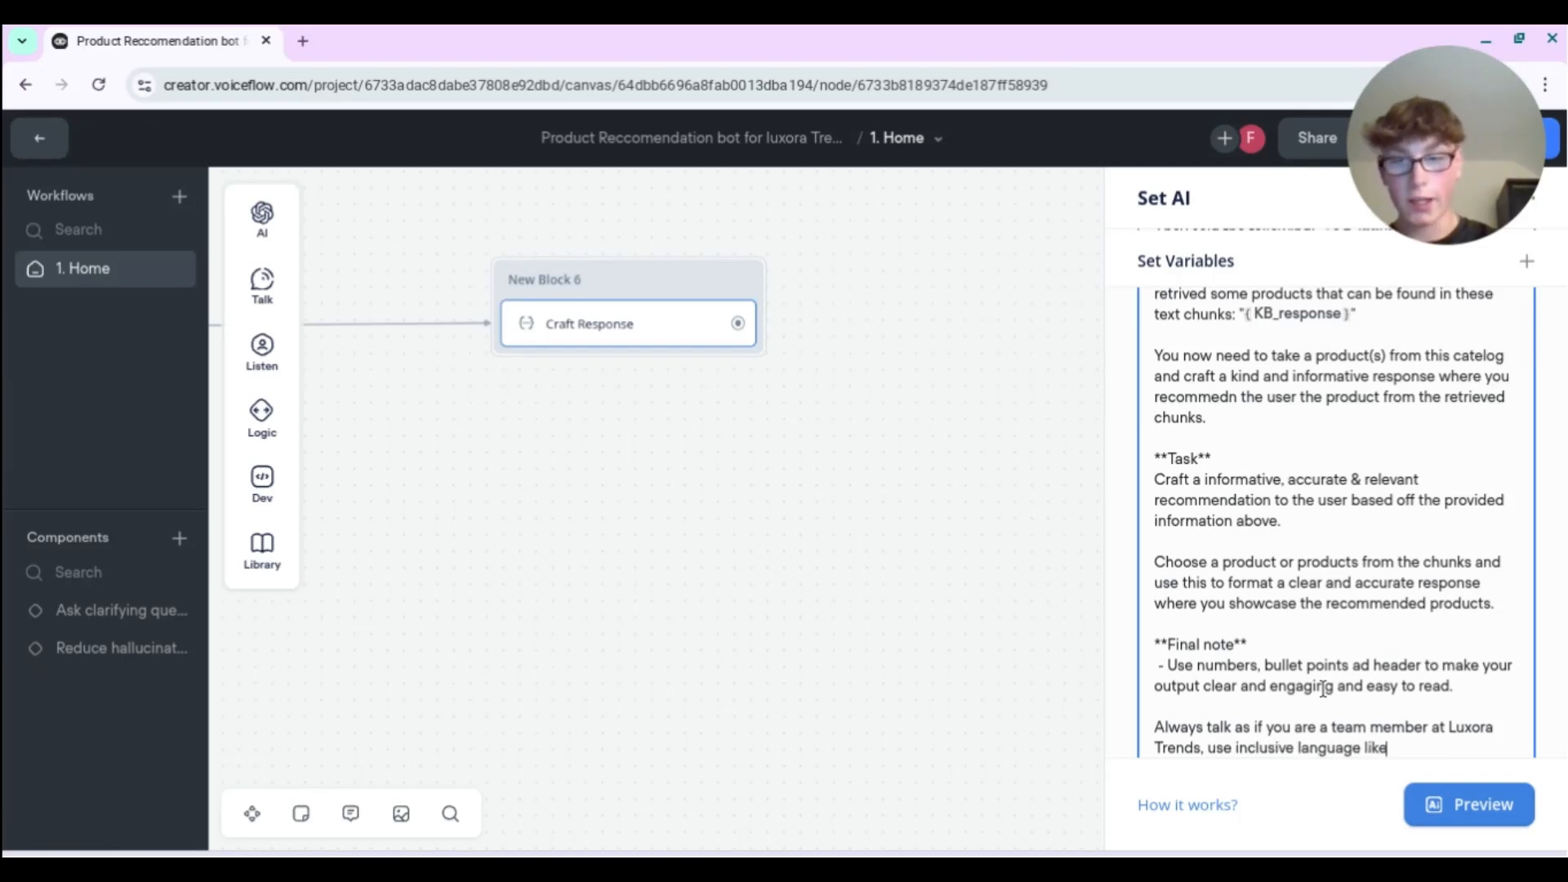
{"action": "type", "text": " \"we"}
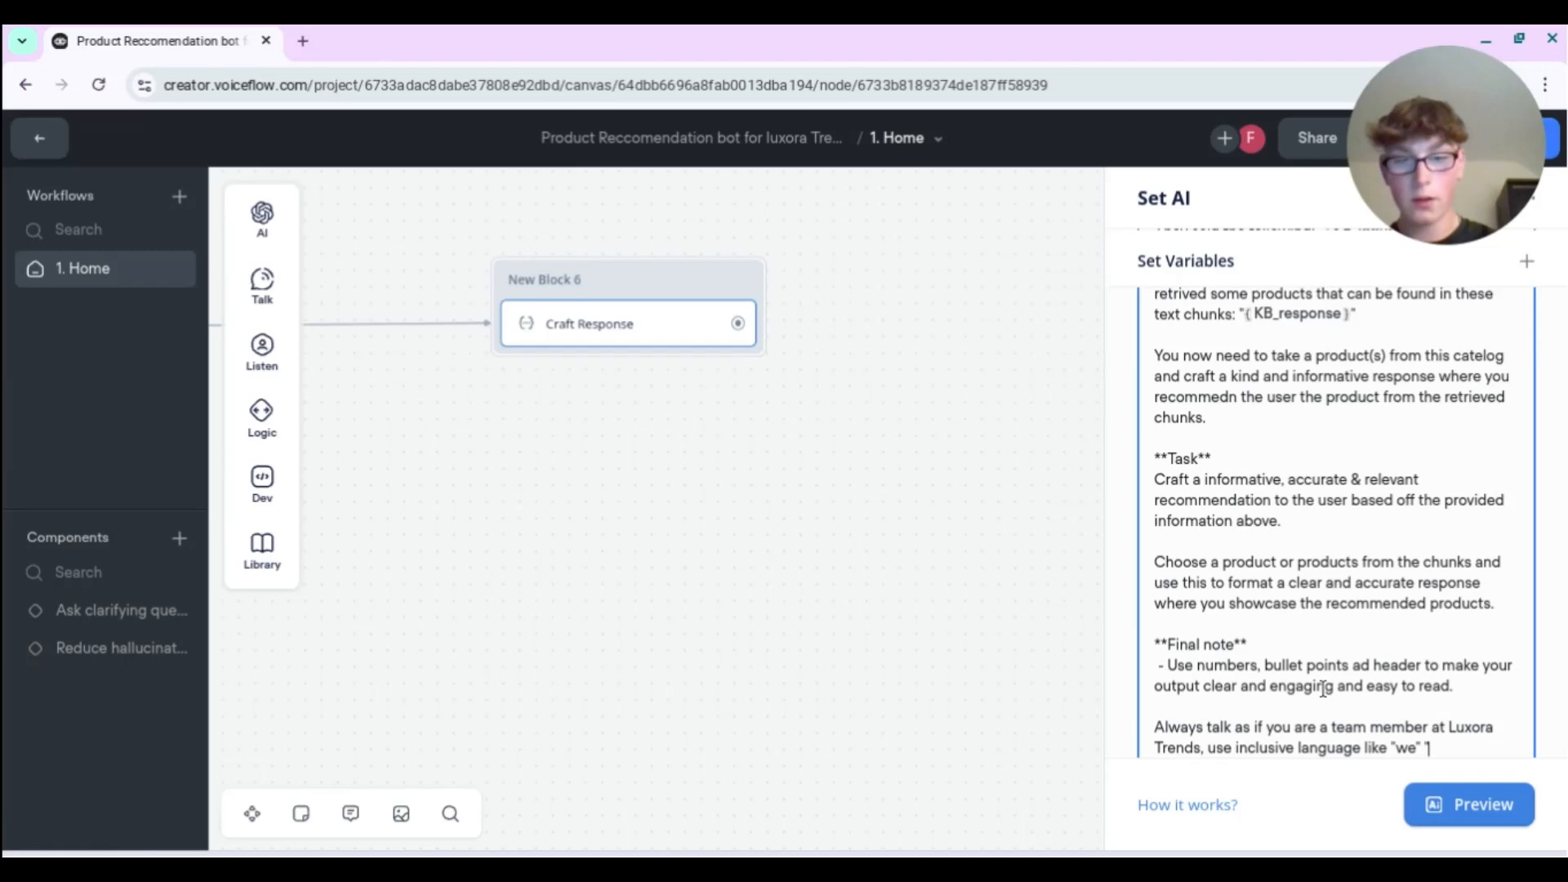
{"action": "type", "text": "\" \"us\" etc"}
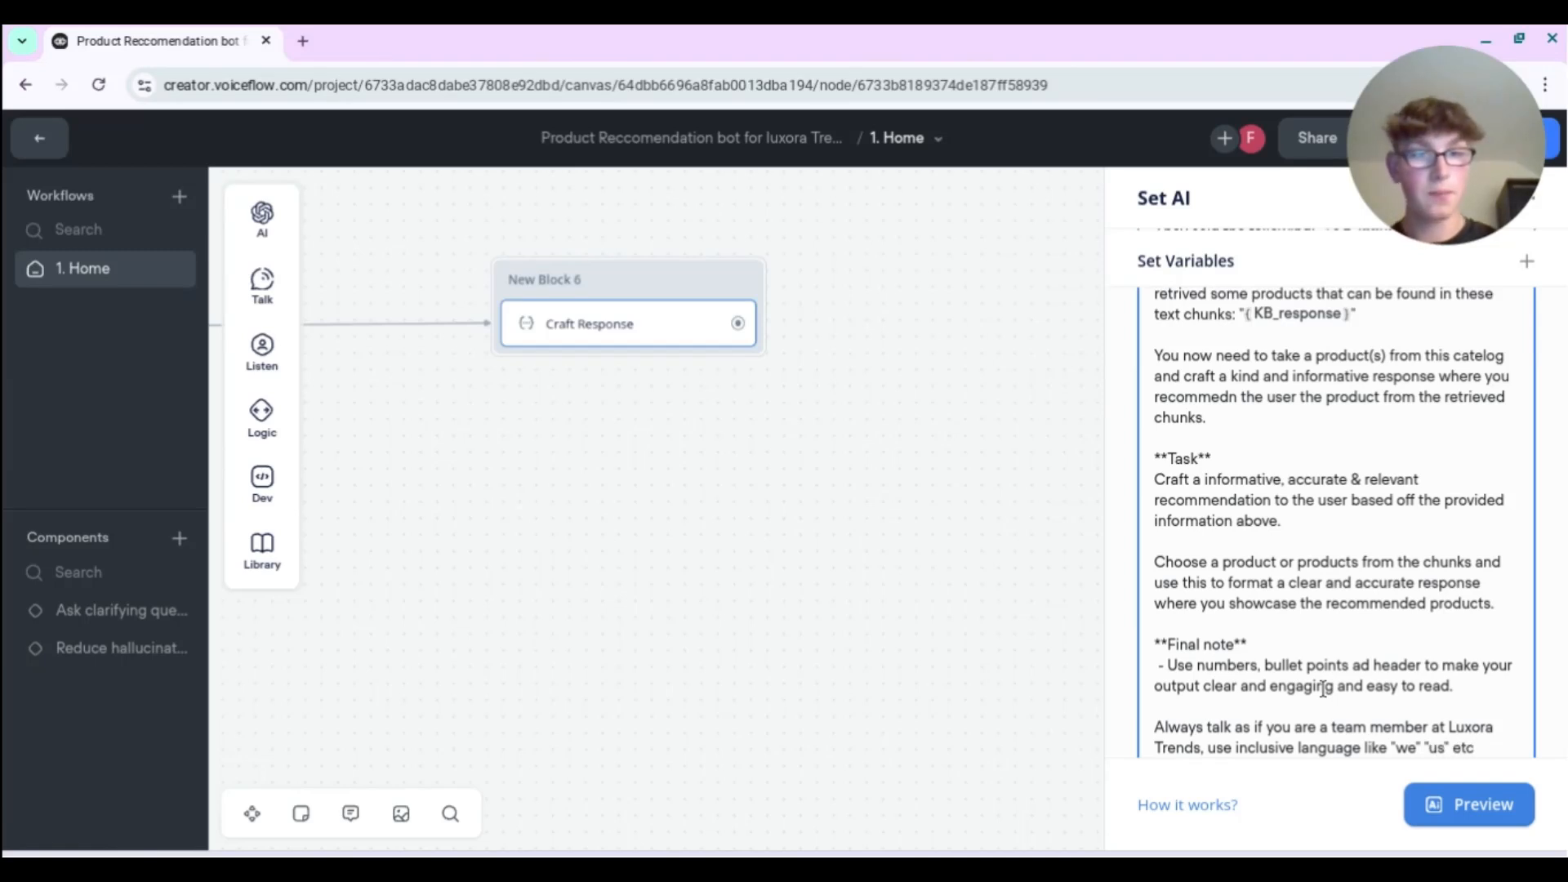
{"action": "type", "text": " to foster a"}
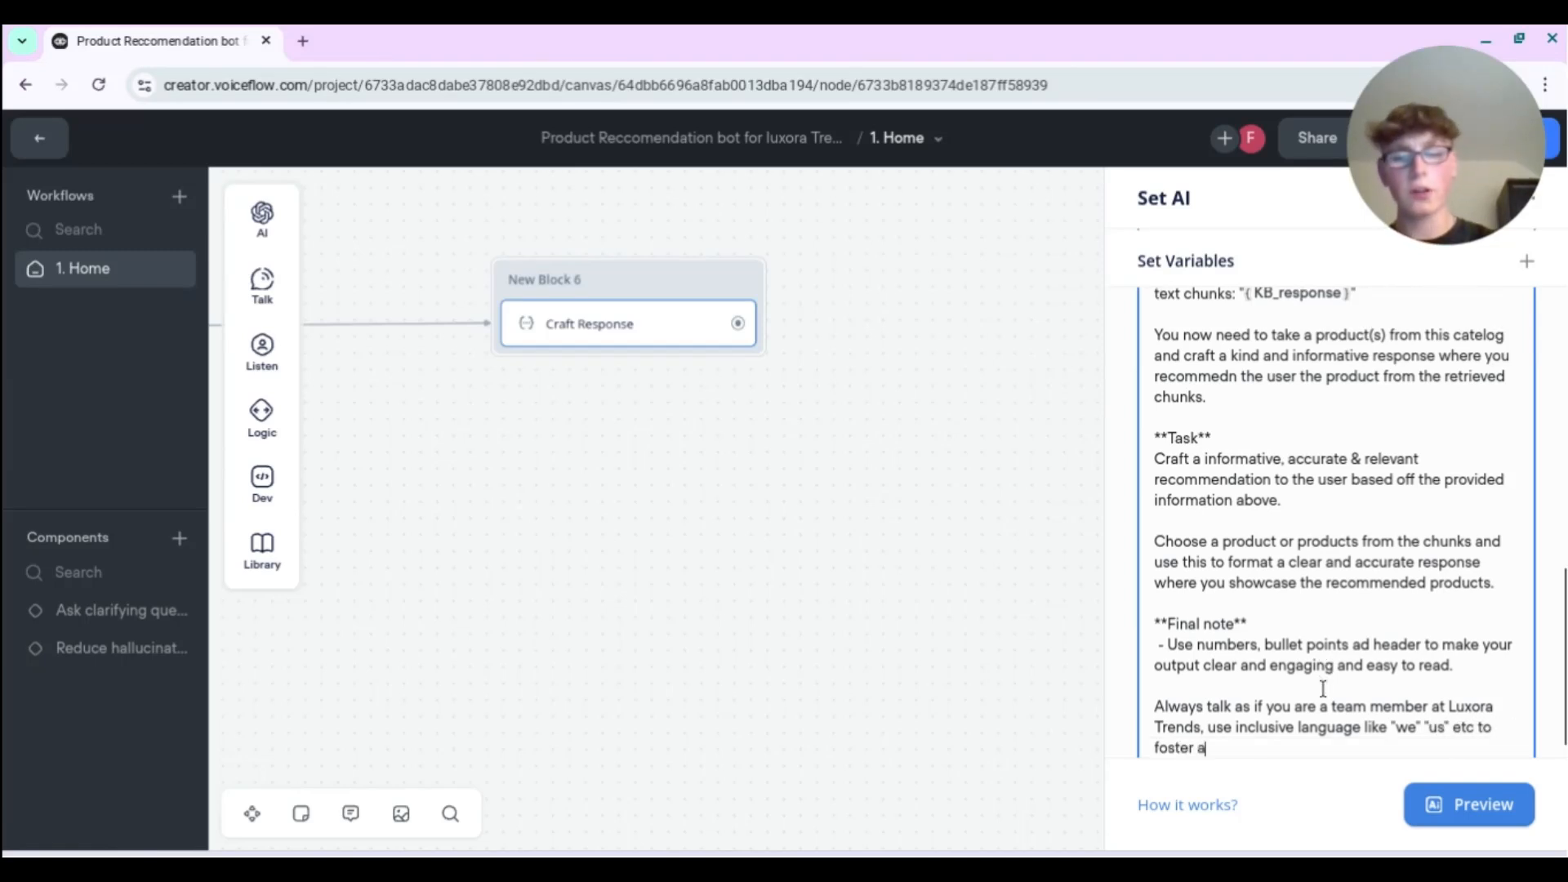
{"action": "type", "text": " connection betw"}
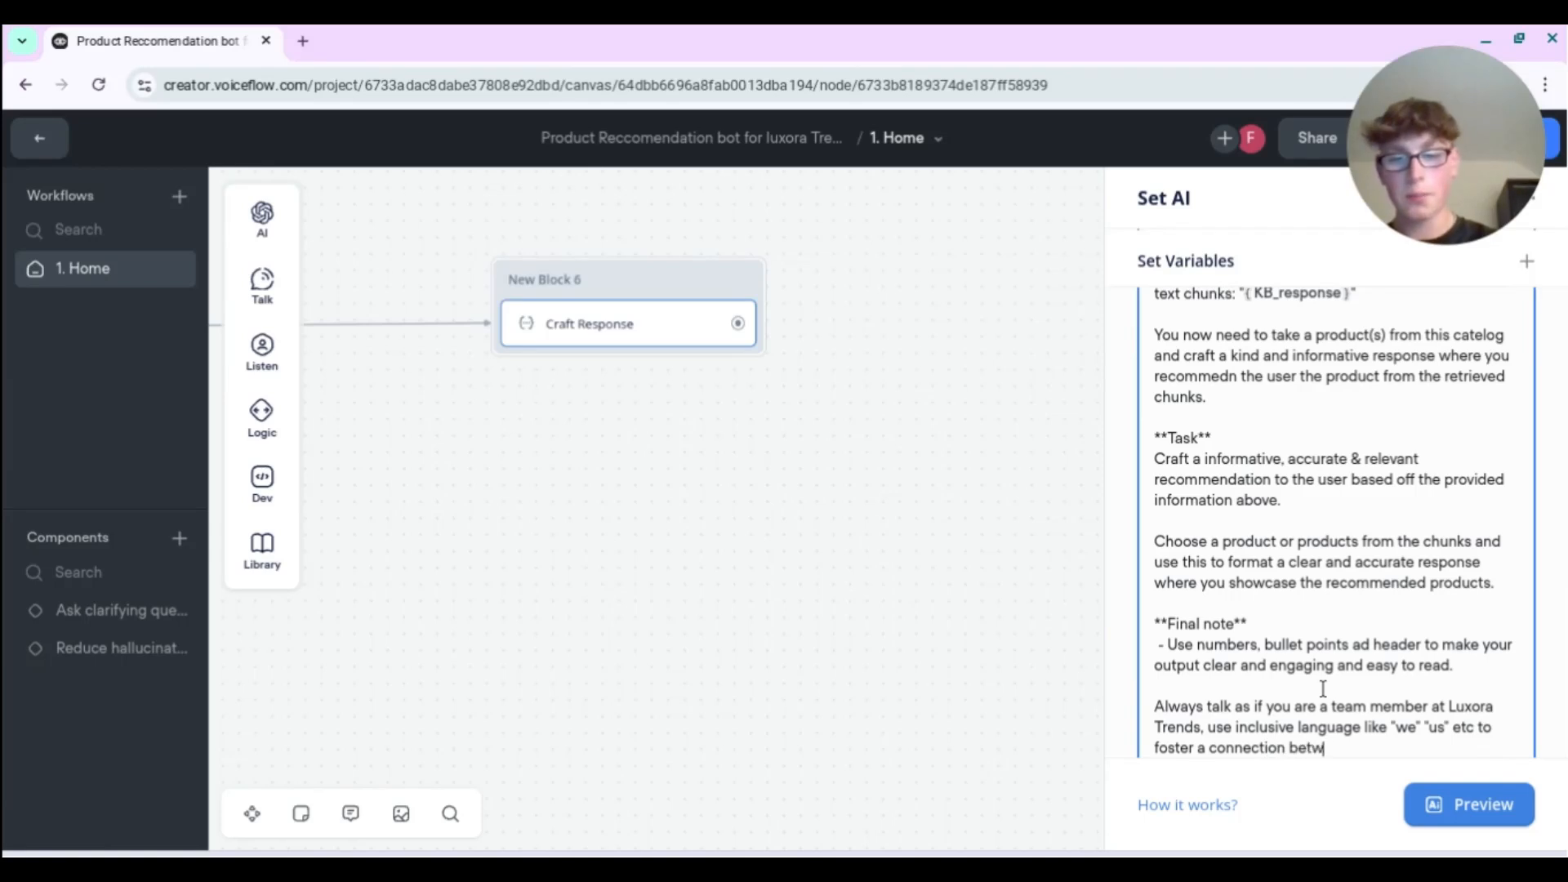
{"action": "type", "text": "een you and the user."}
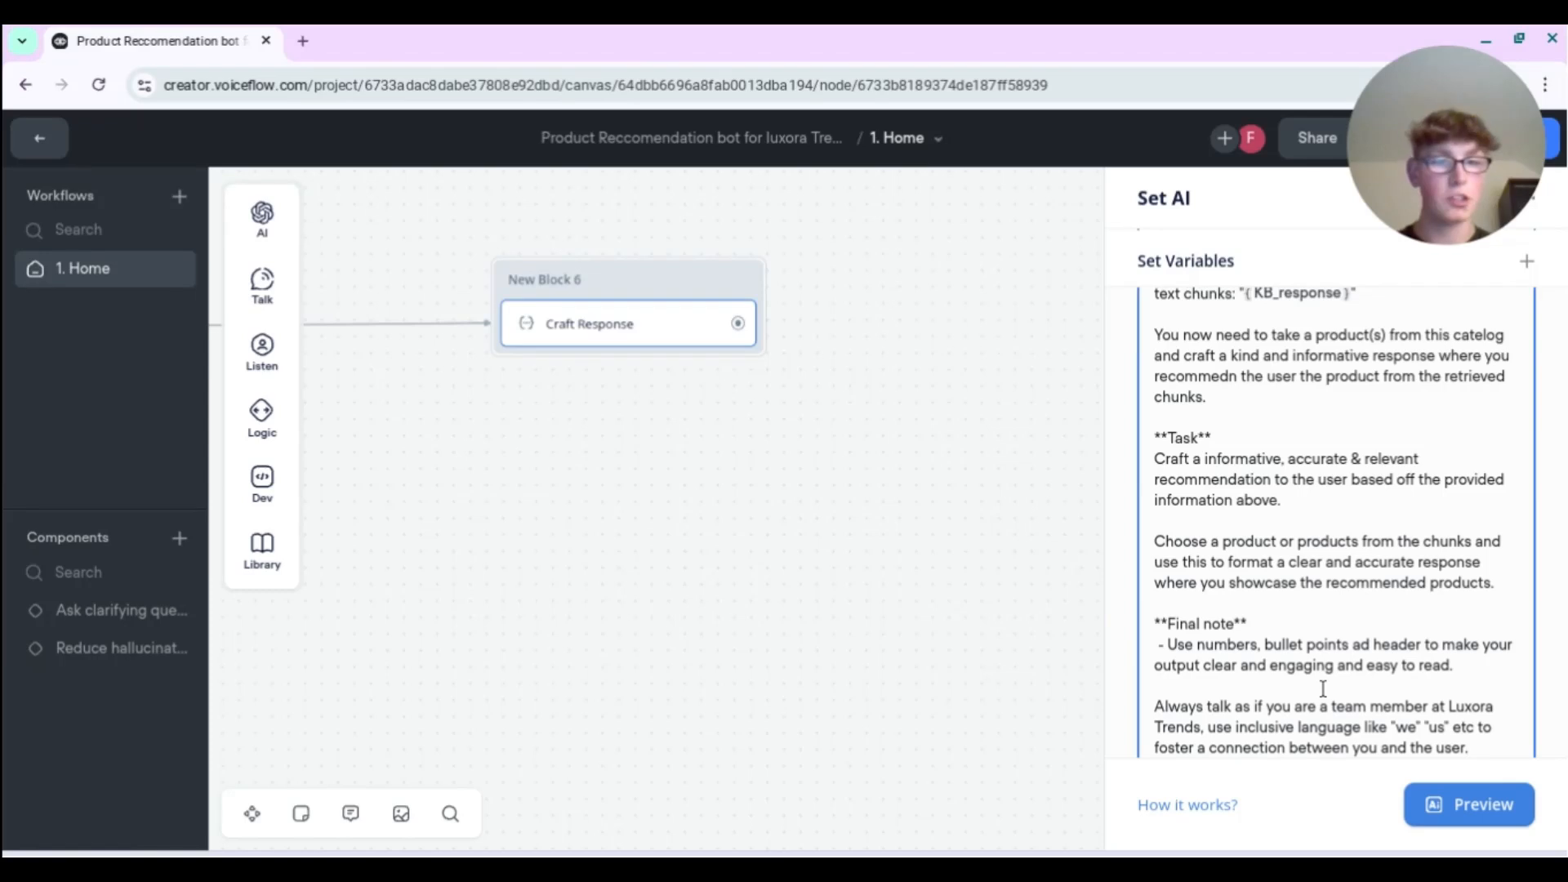
{"action": "left_click", "coordinate": [1153, 706]}
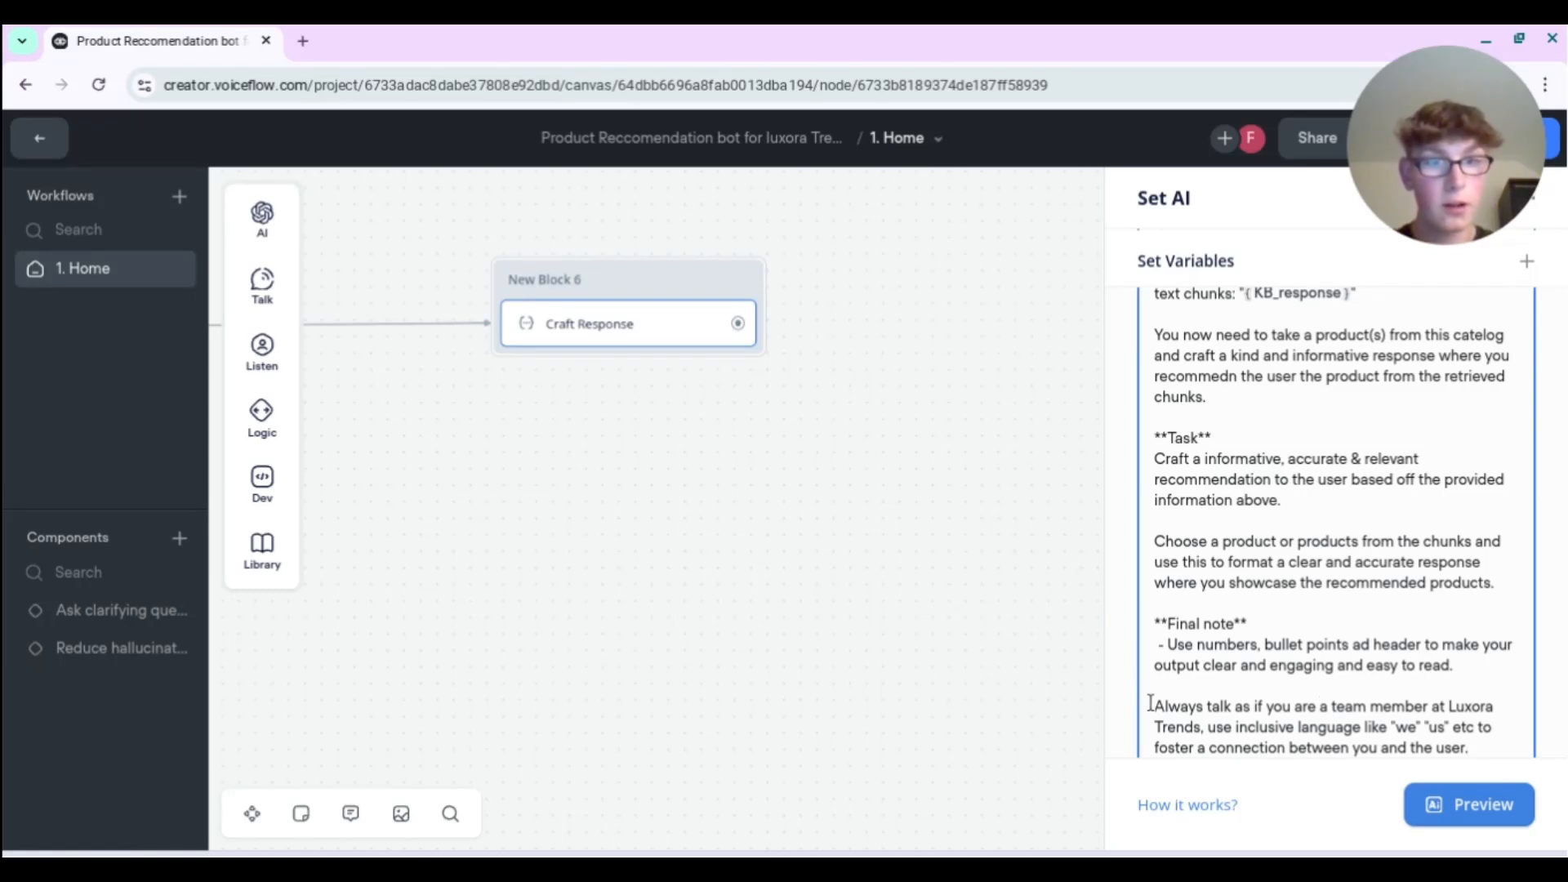
{"action": "type", "text": "-"}
- Add a closing Final note line, after a blank line, reading "Keep your output informative but not too long", and leave the system prompt
{"action": "scroll", "coordinate": [1335, 716], "scroll_direction": "down", "scroll_amount": 1}
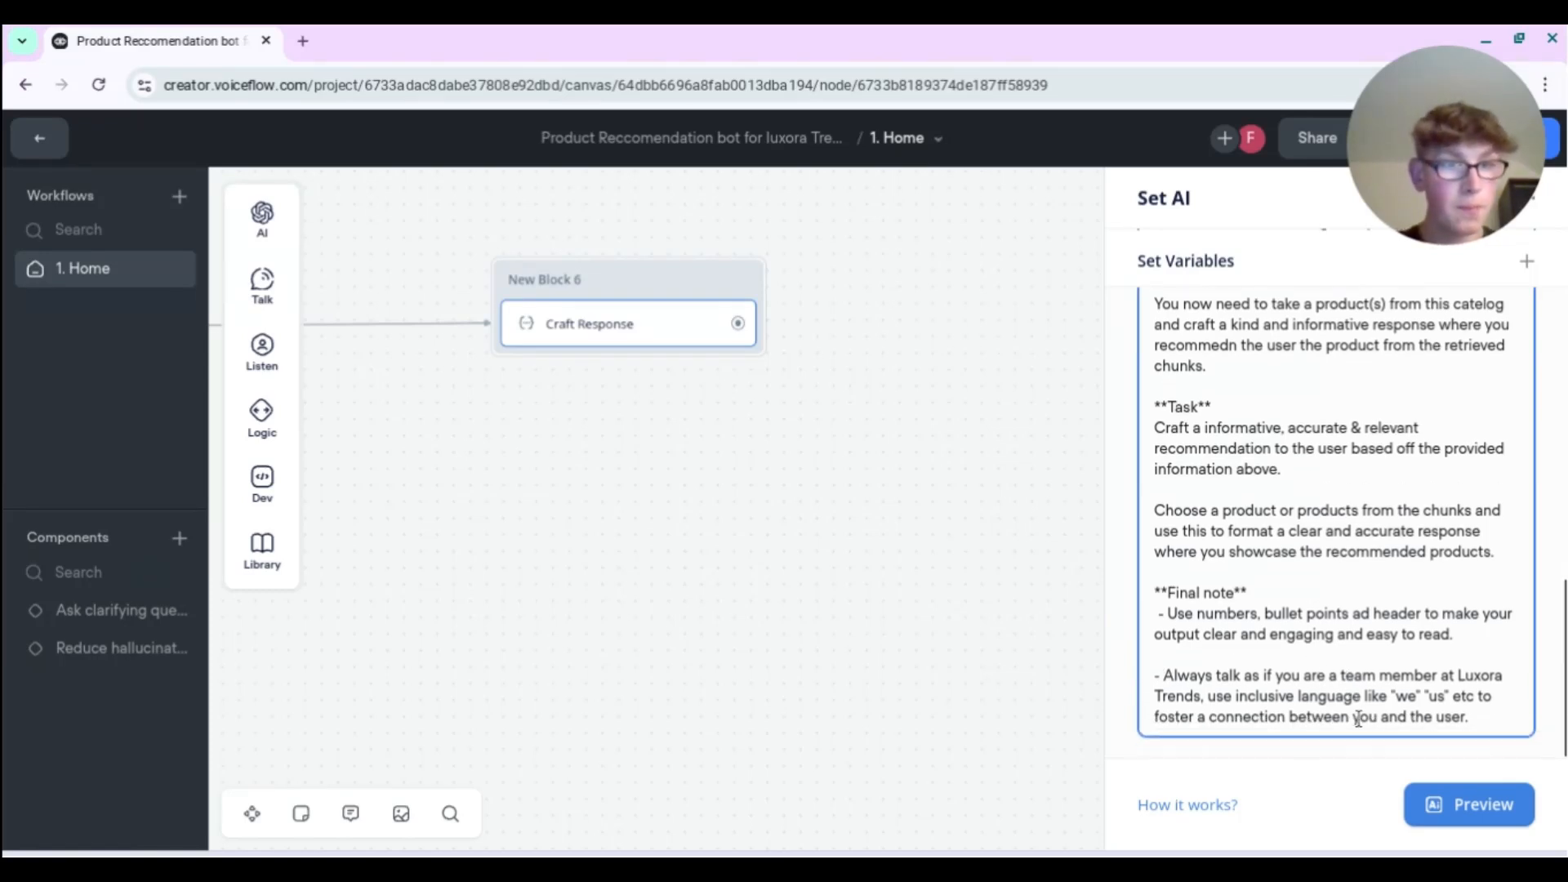
{"action": "left_click", "coordinate": [1475, 719]}
{"action": "type", "text": "."}
{"action": "key", "text": "Return"}
{"action": "key", "text": "Return"}
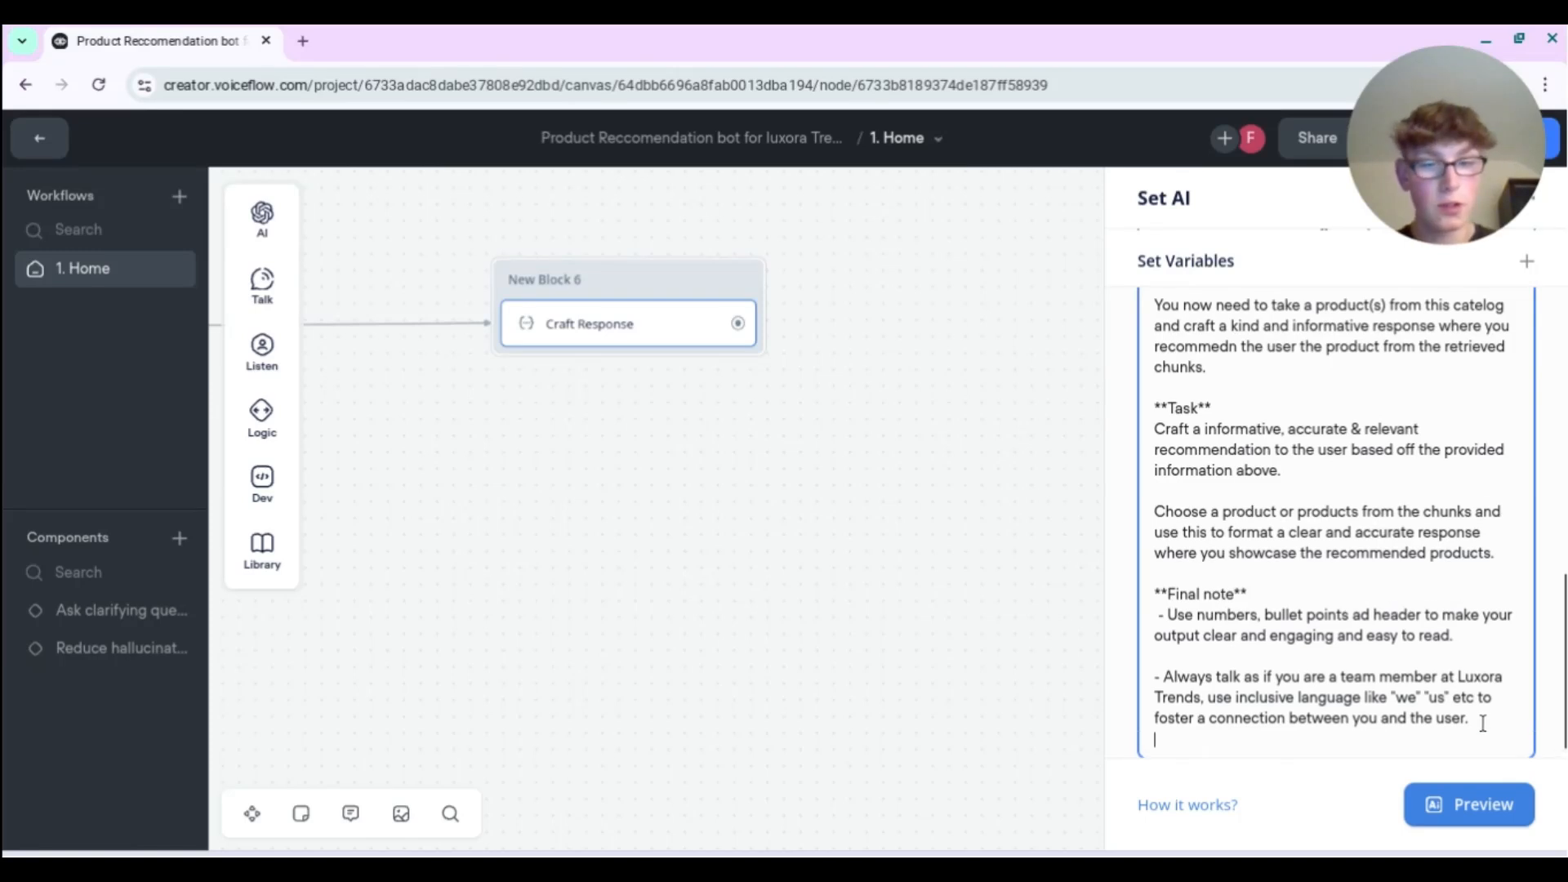
{"action": "type", "text": "Keep your o"}
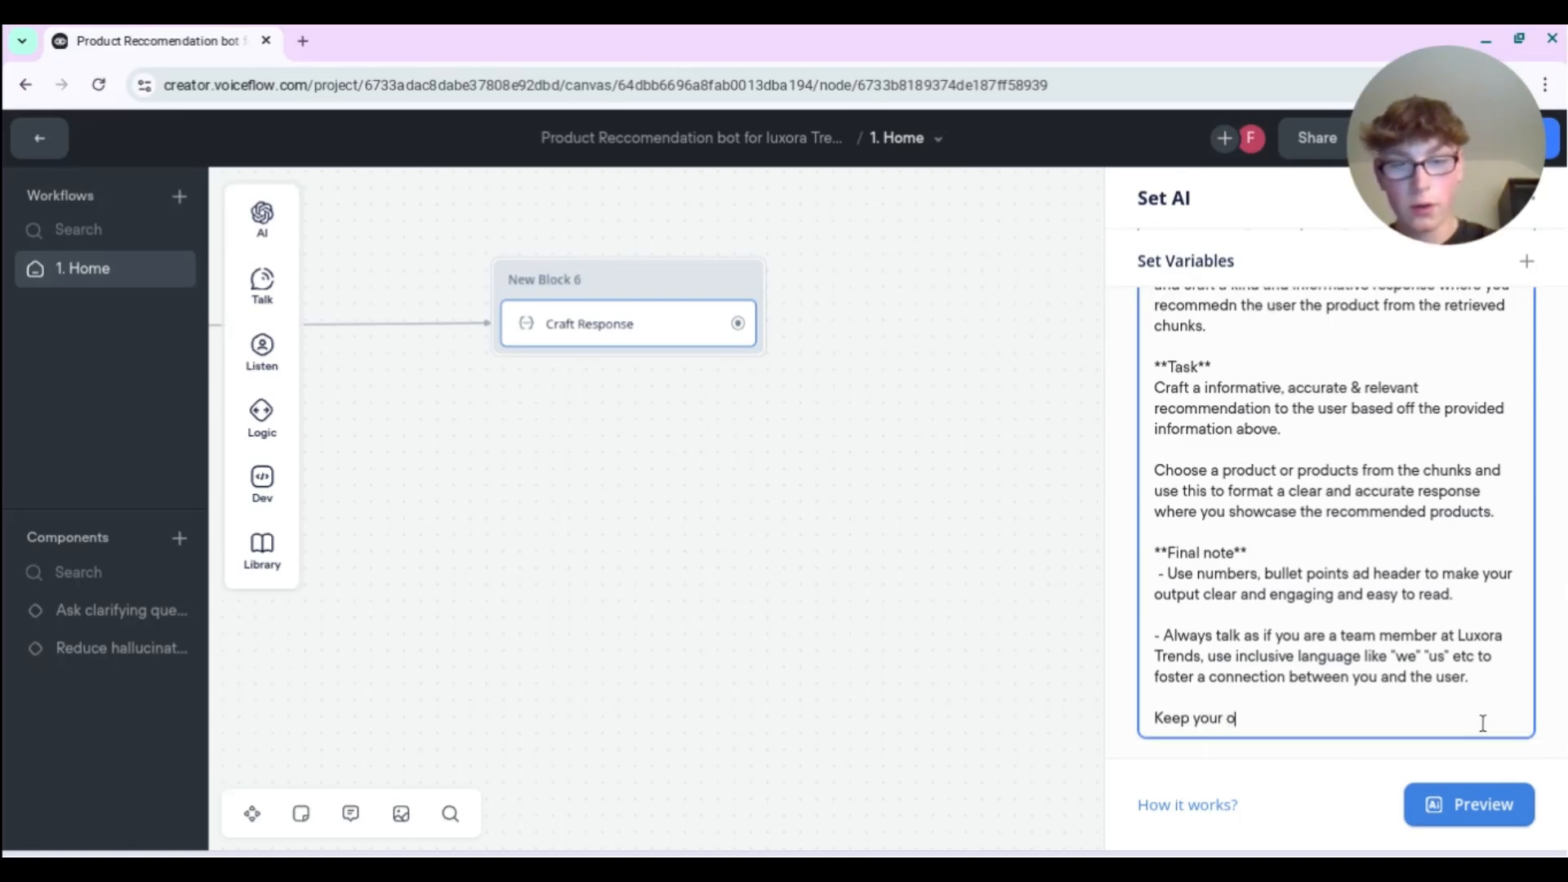
{"action": "type", "text": "utput informative "}
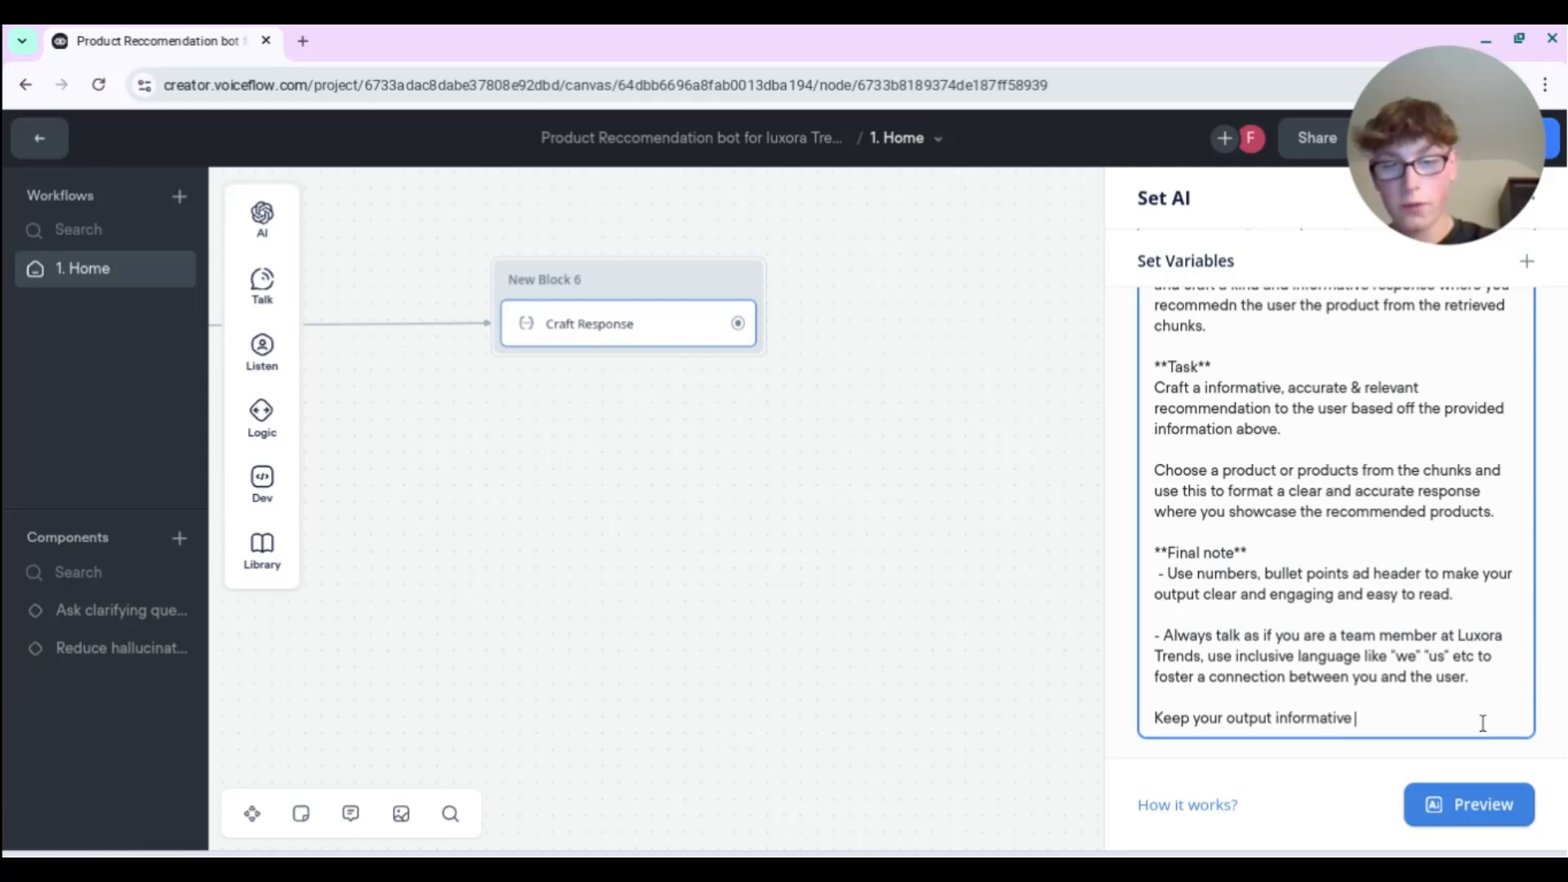
{"action": "type", "text": "but not too long"}
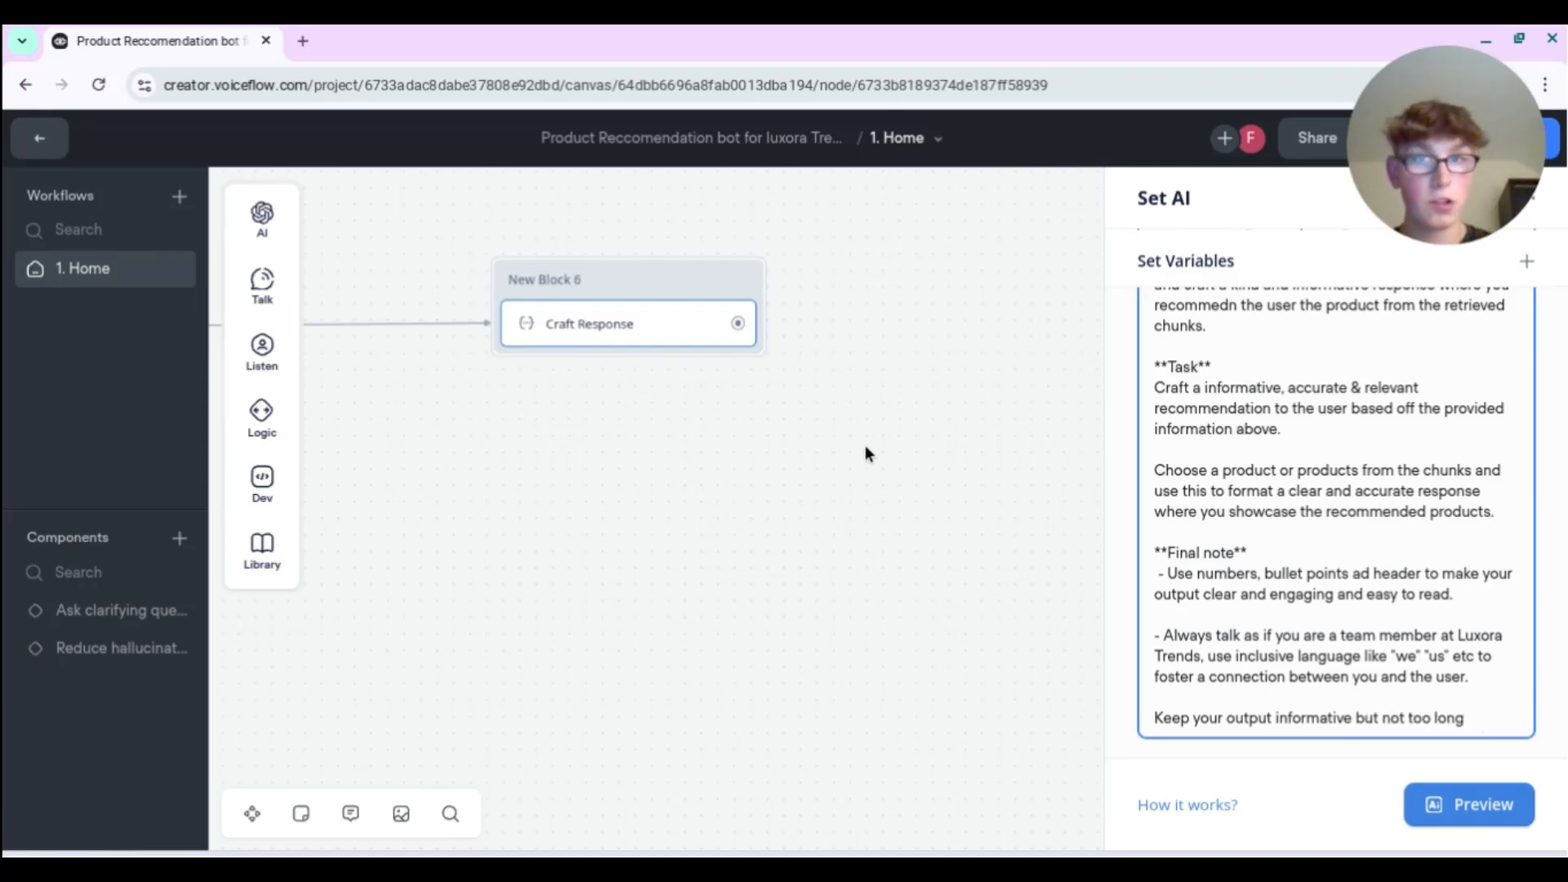
{"action": "scroll", "coordinate": [1224, 552], "scroll_direction": "up", "scroll_amount": 10}
{"action": "scroll", "coordinate": [1223, 552], "scroll_direction": "up", "scroll_amount": 5}
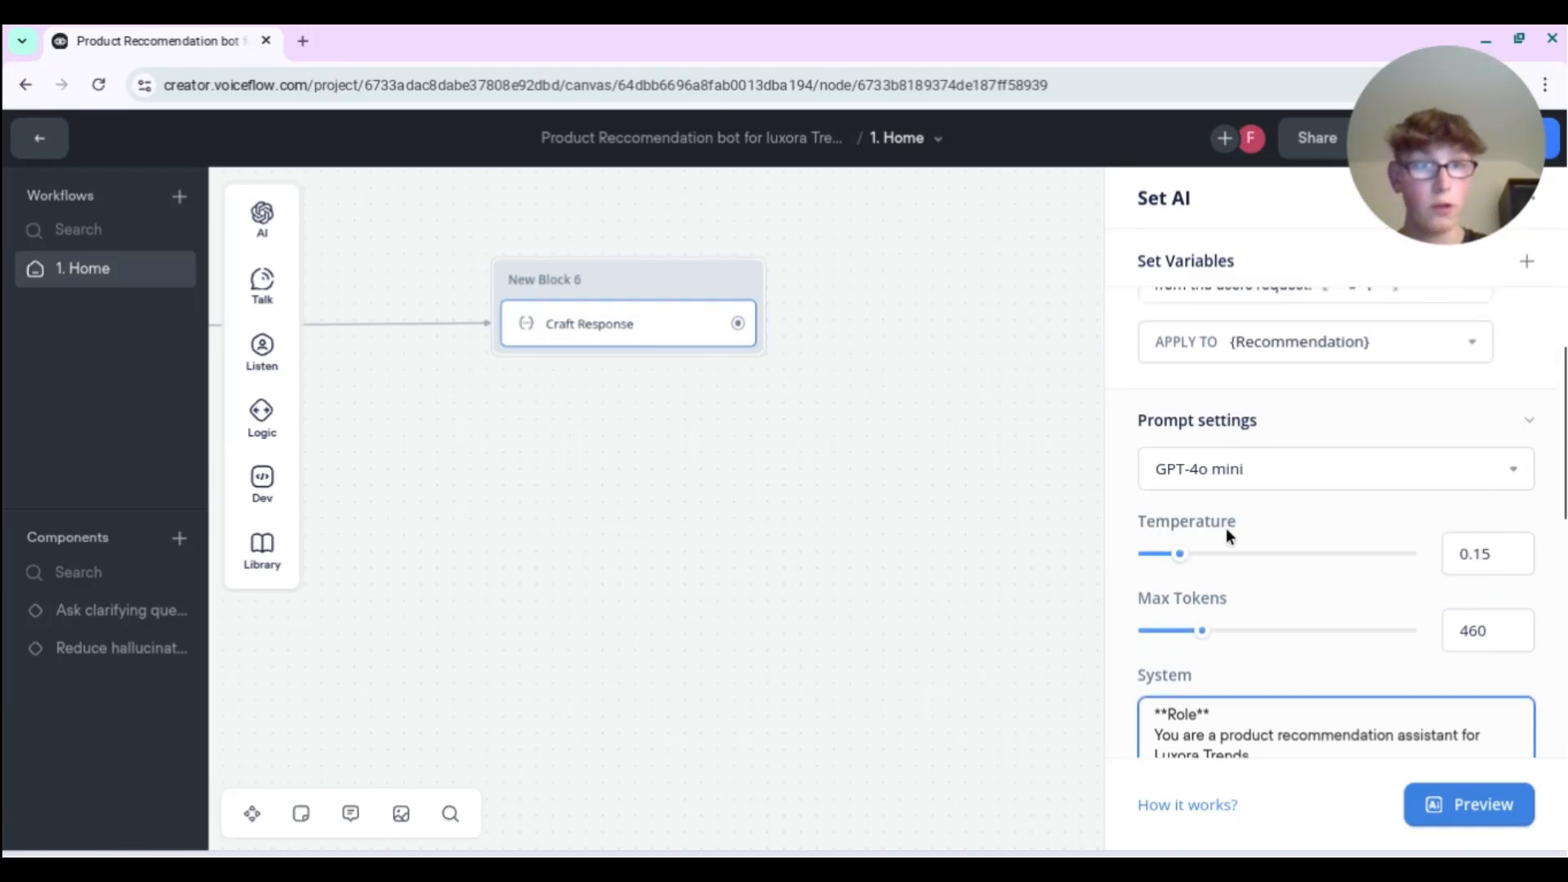
{"action": "left_click", "coordinate": [688, 400]}
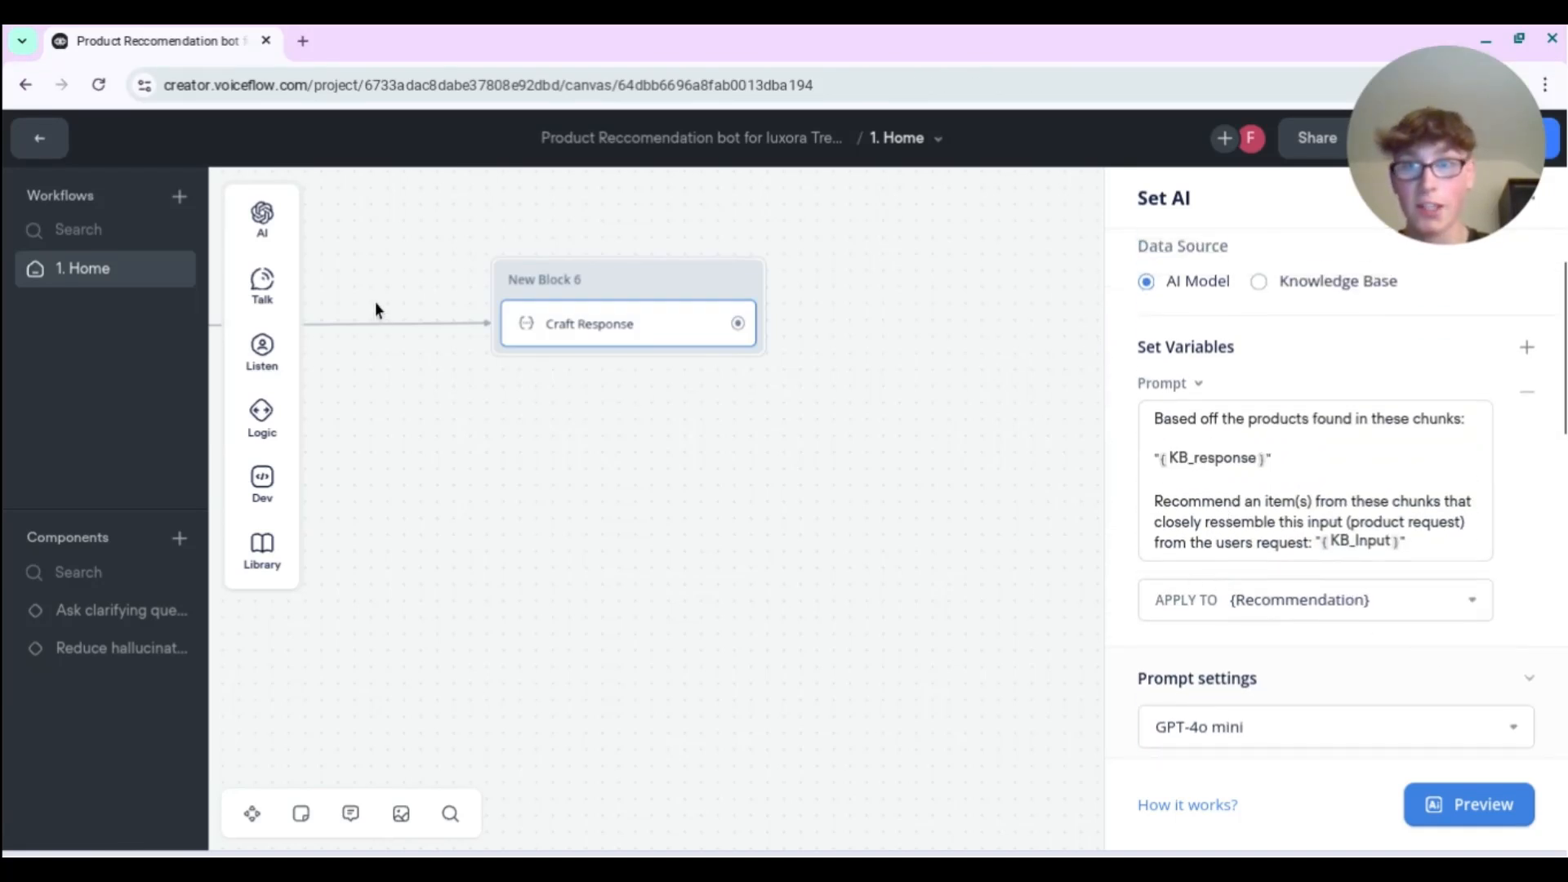
- Add a Message step below Craft Response in New Block 6 that outputs the {Recommendation} variable
{"action": "mouse_move", "coordinate": [270, 288]}
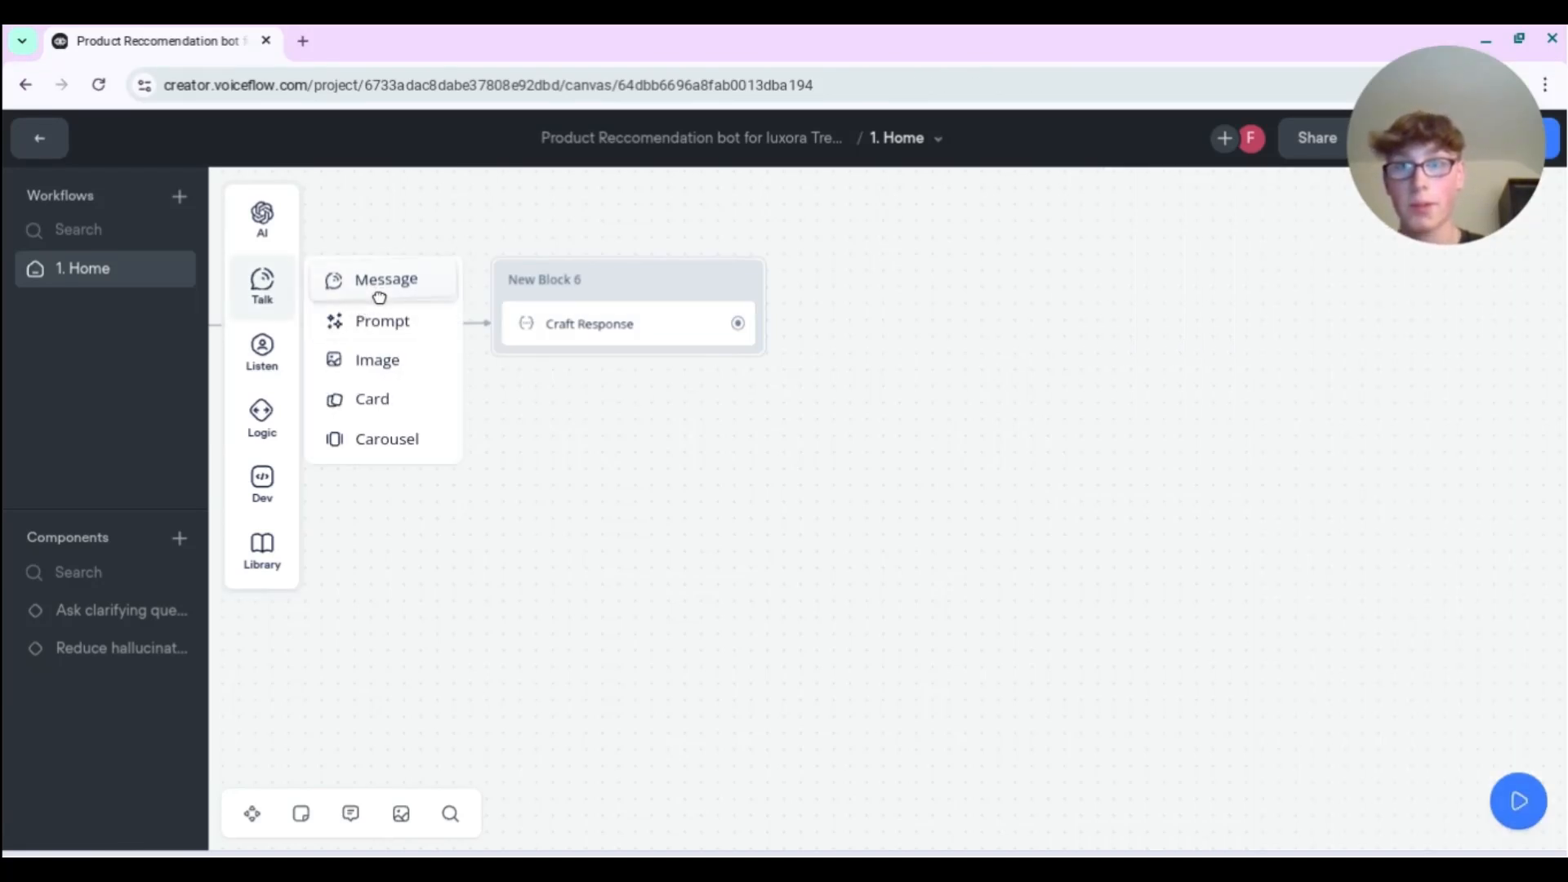
{"action": "left_click_drag", "start_coordinate": [378, 291], "coordinate": [572, 416]}
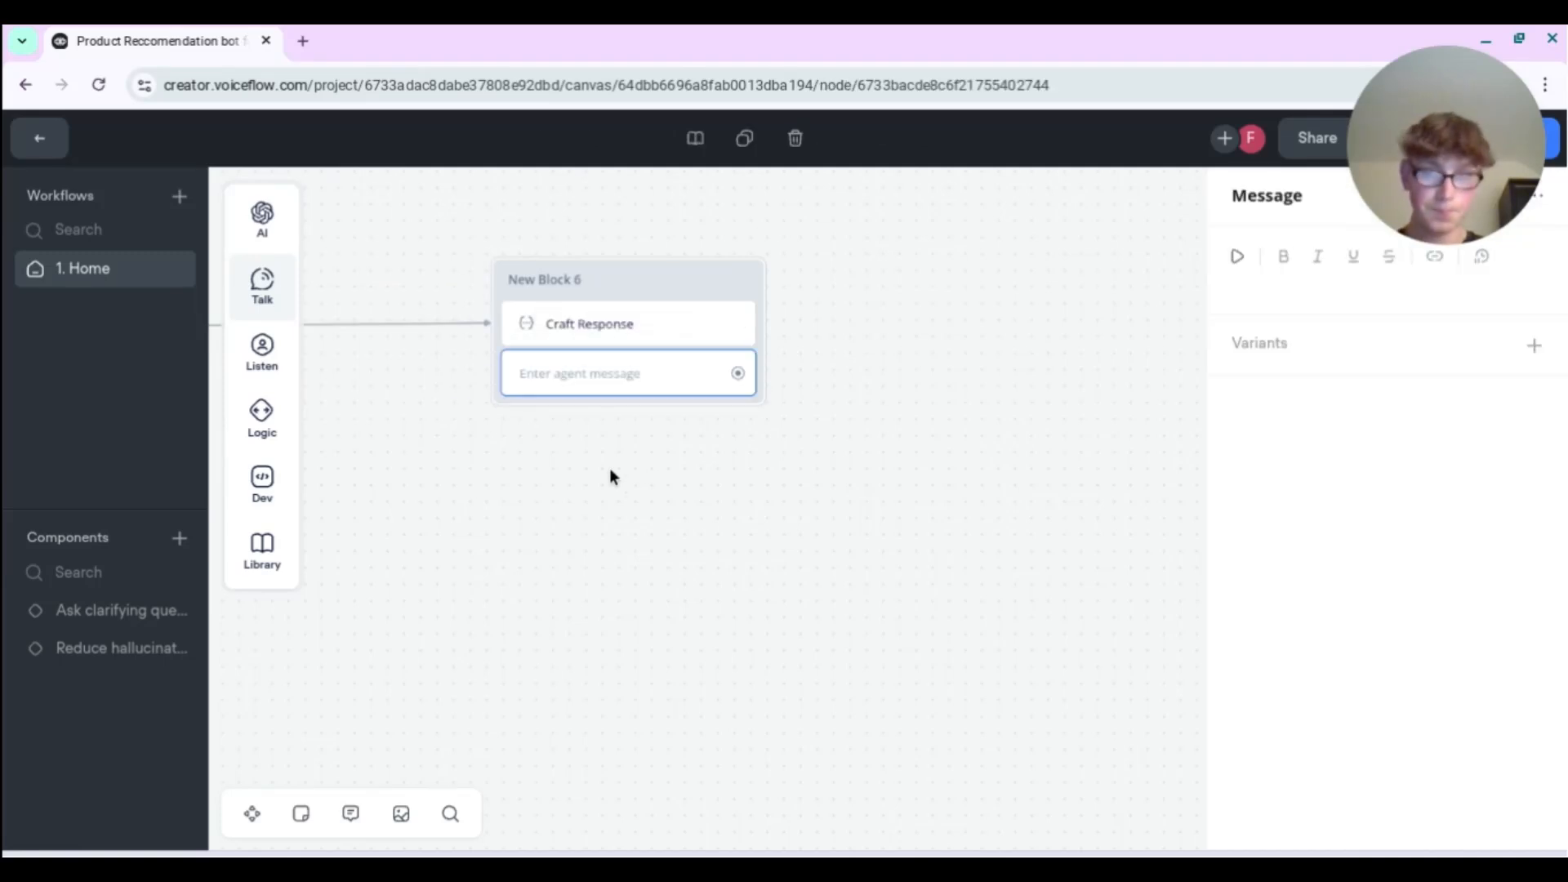
{"action": "left_click", "coordinate": [1317, 295]}
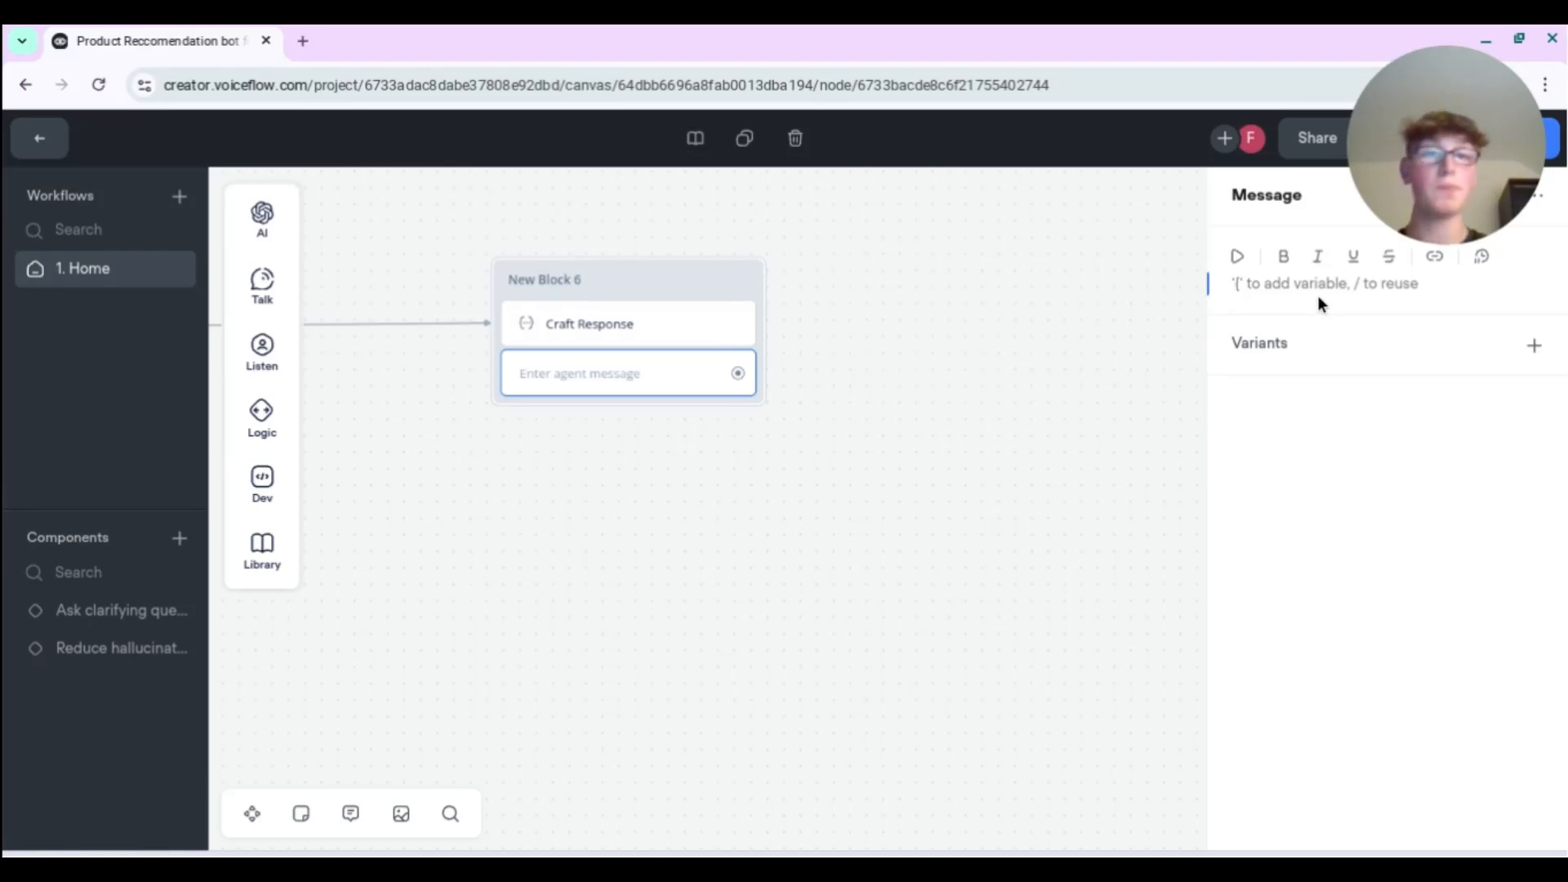
{"action": "type", "text": "{"}
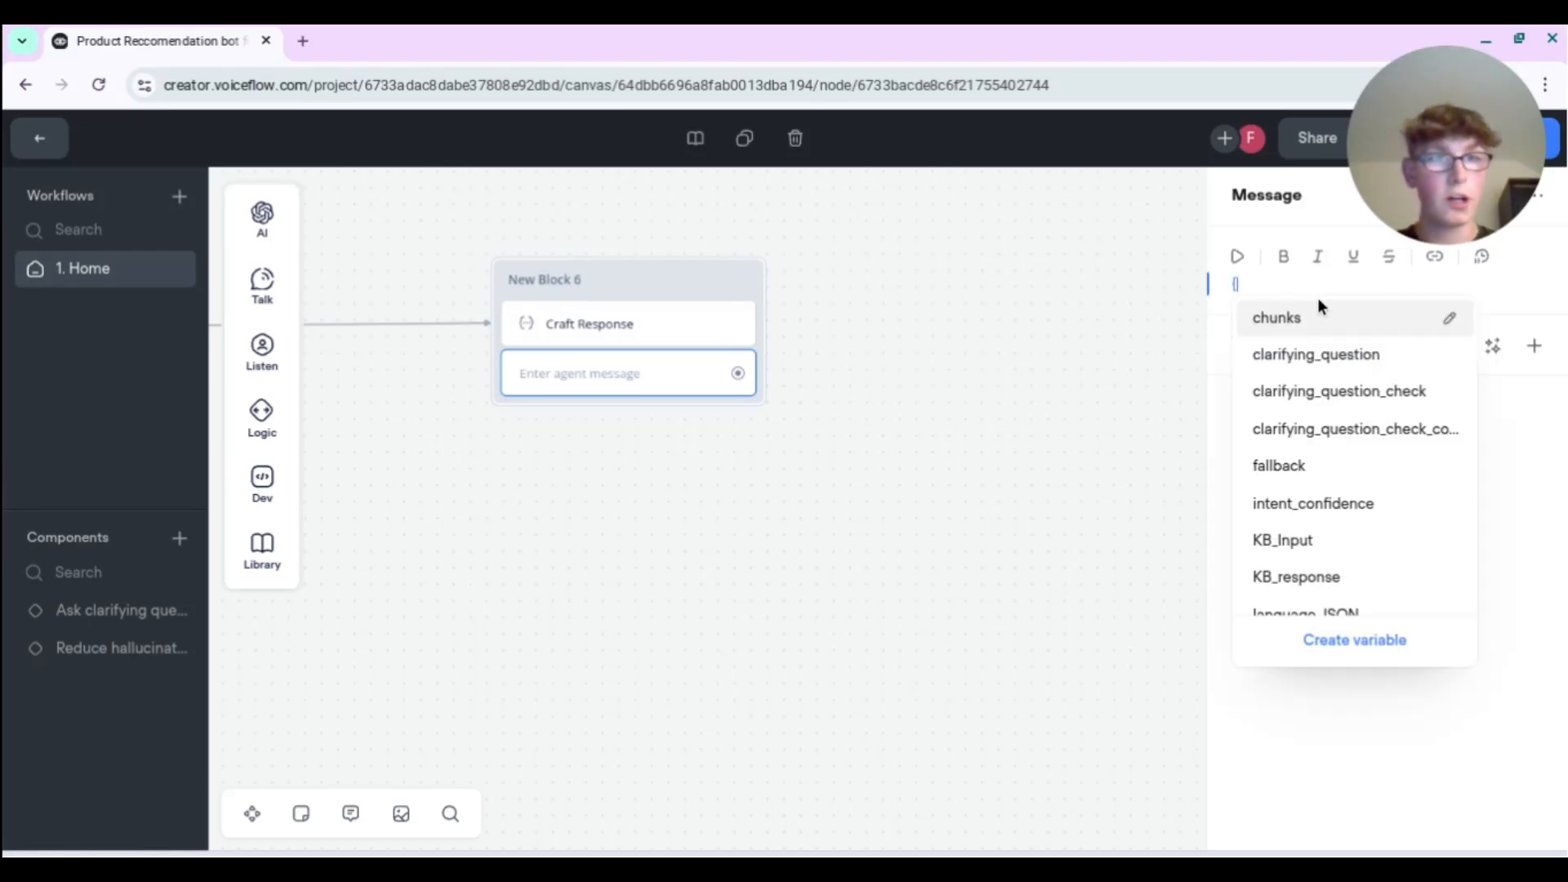
{"action": "scroll", "coordinate": [1323, 464], "scroll_direction": "down", "scroll_amount": 2}
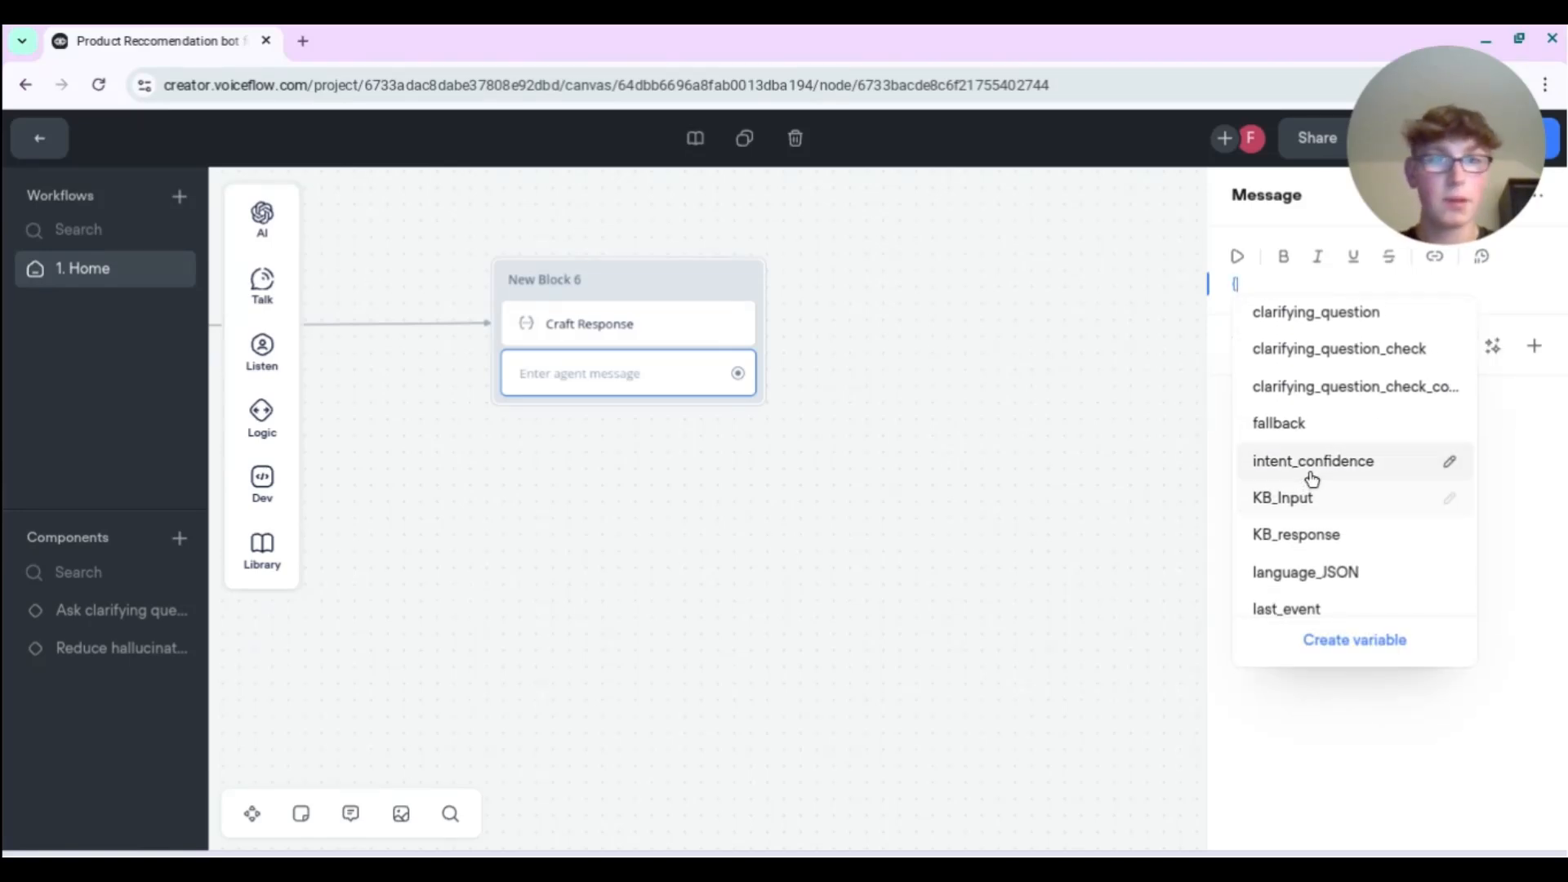
{"action": "scroll", "coordinate": [1315, 482], "scroll_direction": "down", "scroll_amount": 5}
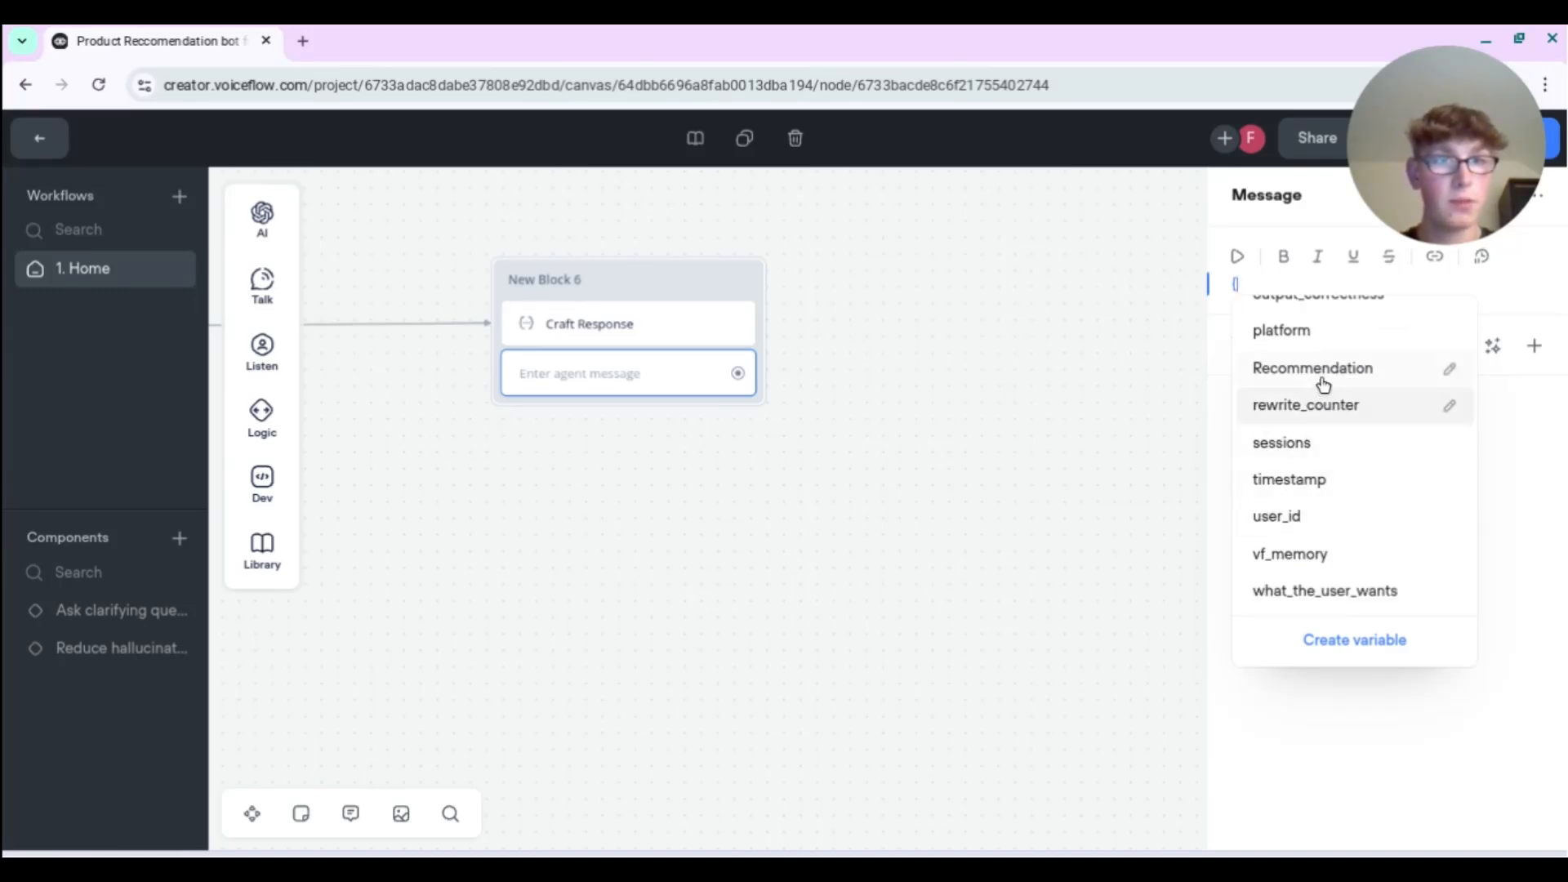
{"action": "left_click", "coordinate": [1316, 376]}
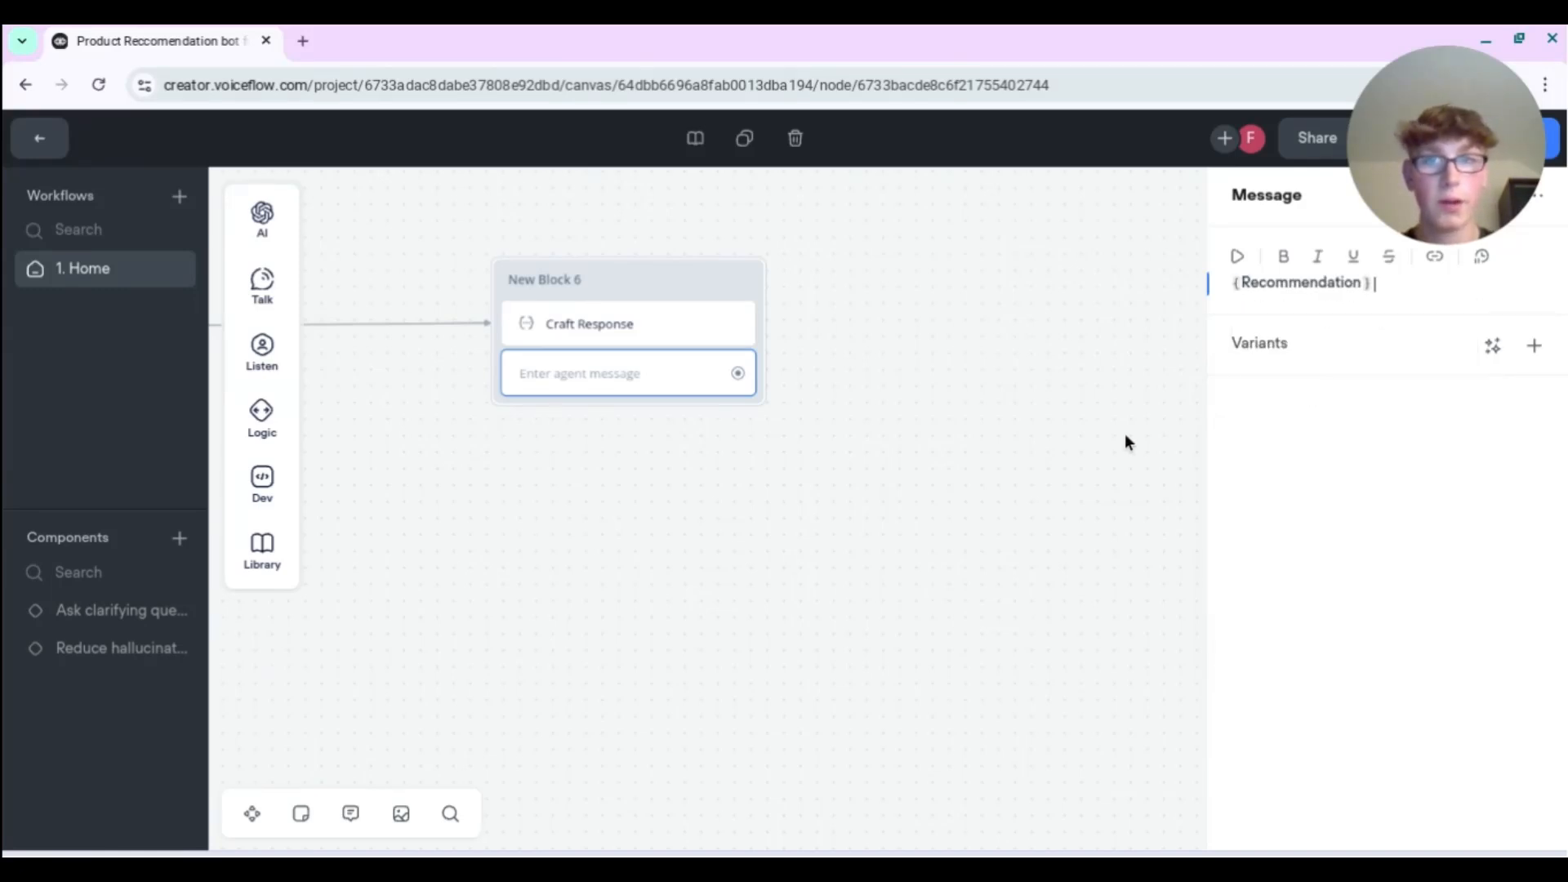
{"action": "left_click", "coordinate": [918, 493]}
- Start a test run of the Home workflow from its Start block
{"action": "left_click_drag", "start_coordinate": [639, 475], "coordinate": [1093, 508]}
{"action": "scroll", "coordinate": [984, 510], "scroll_direction": "down", "scroll_amount": 3}
{"action": "scroll", "coordinate": [923, 516], "scroll_direction": "down", "scroll_amount": 4}
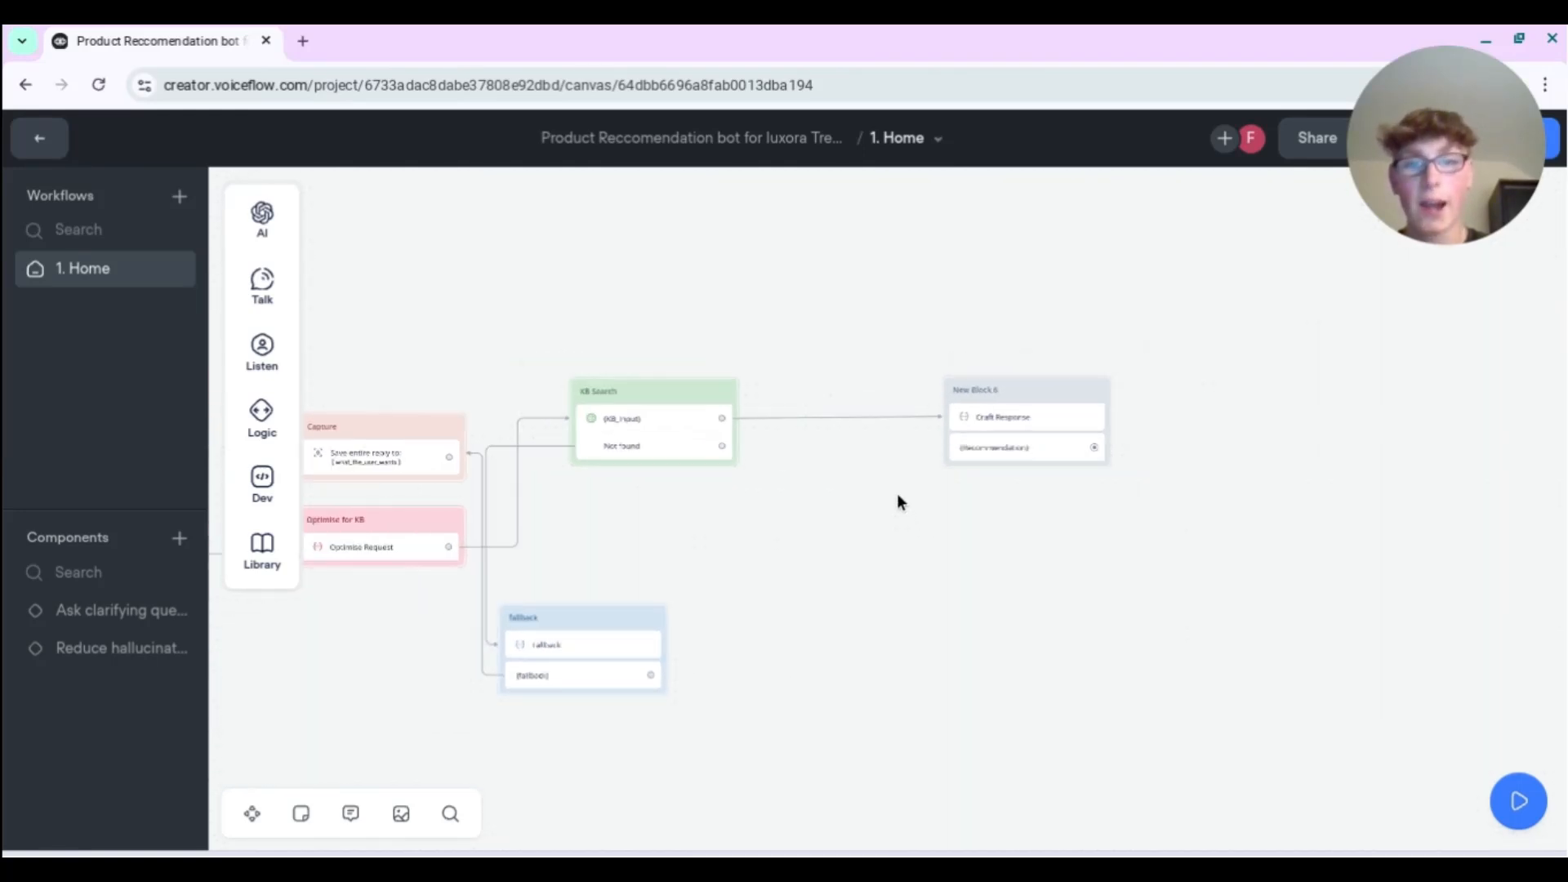
{"action": "left_click_drag", "start_coordinate": [840, 515], "coordinate": [937, 526]}
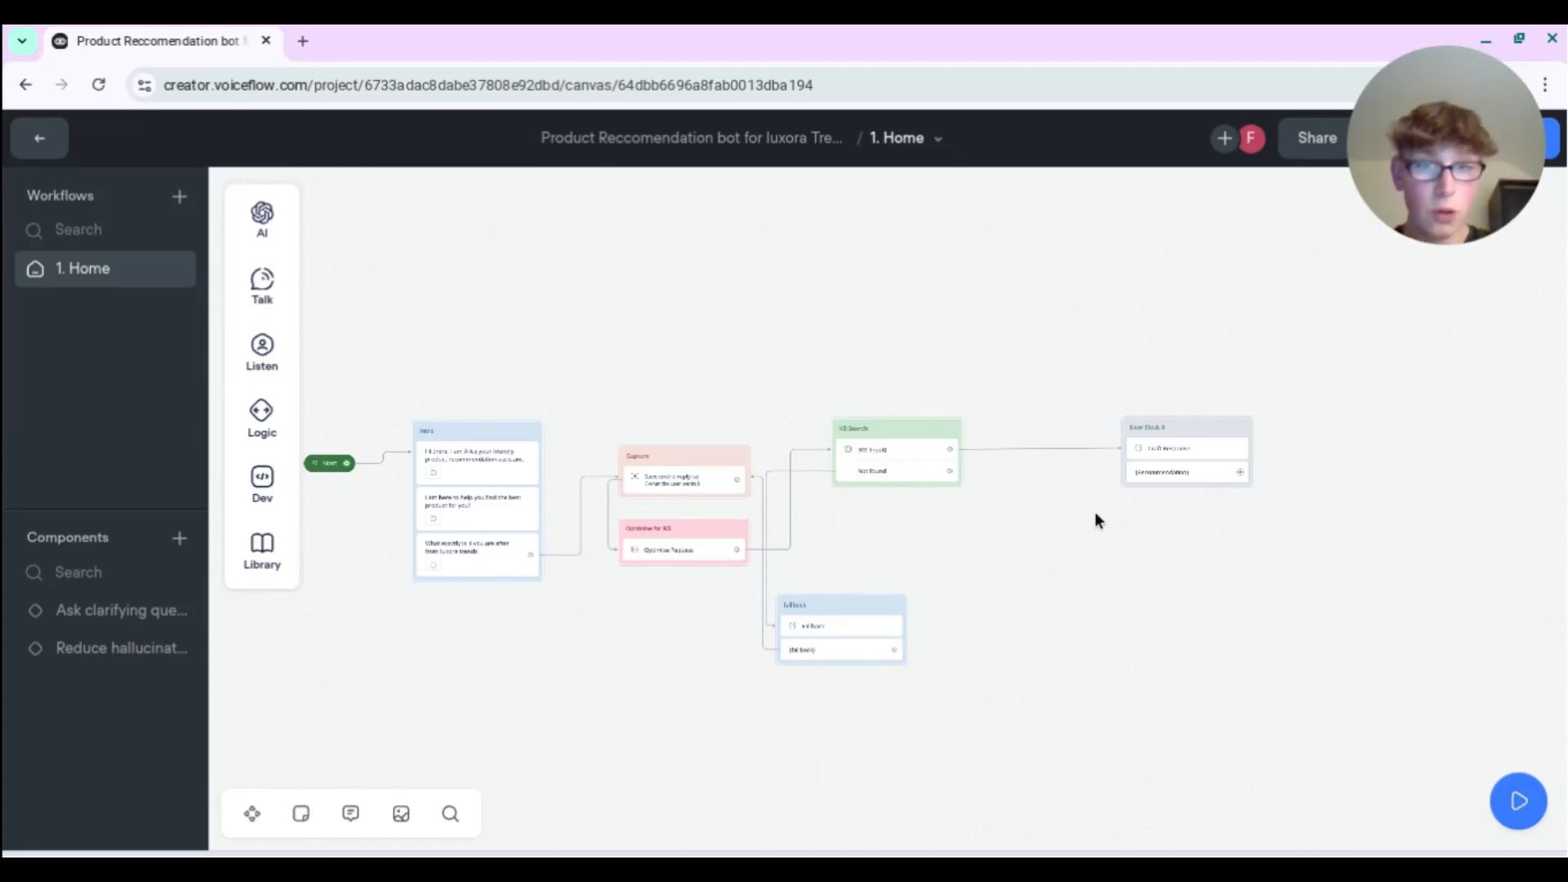
{"action": "left_click", "coordinate": [315, 466]}
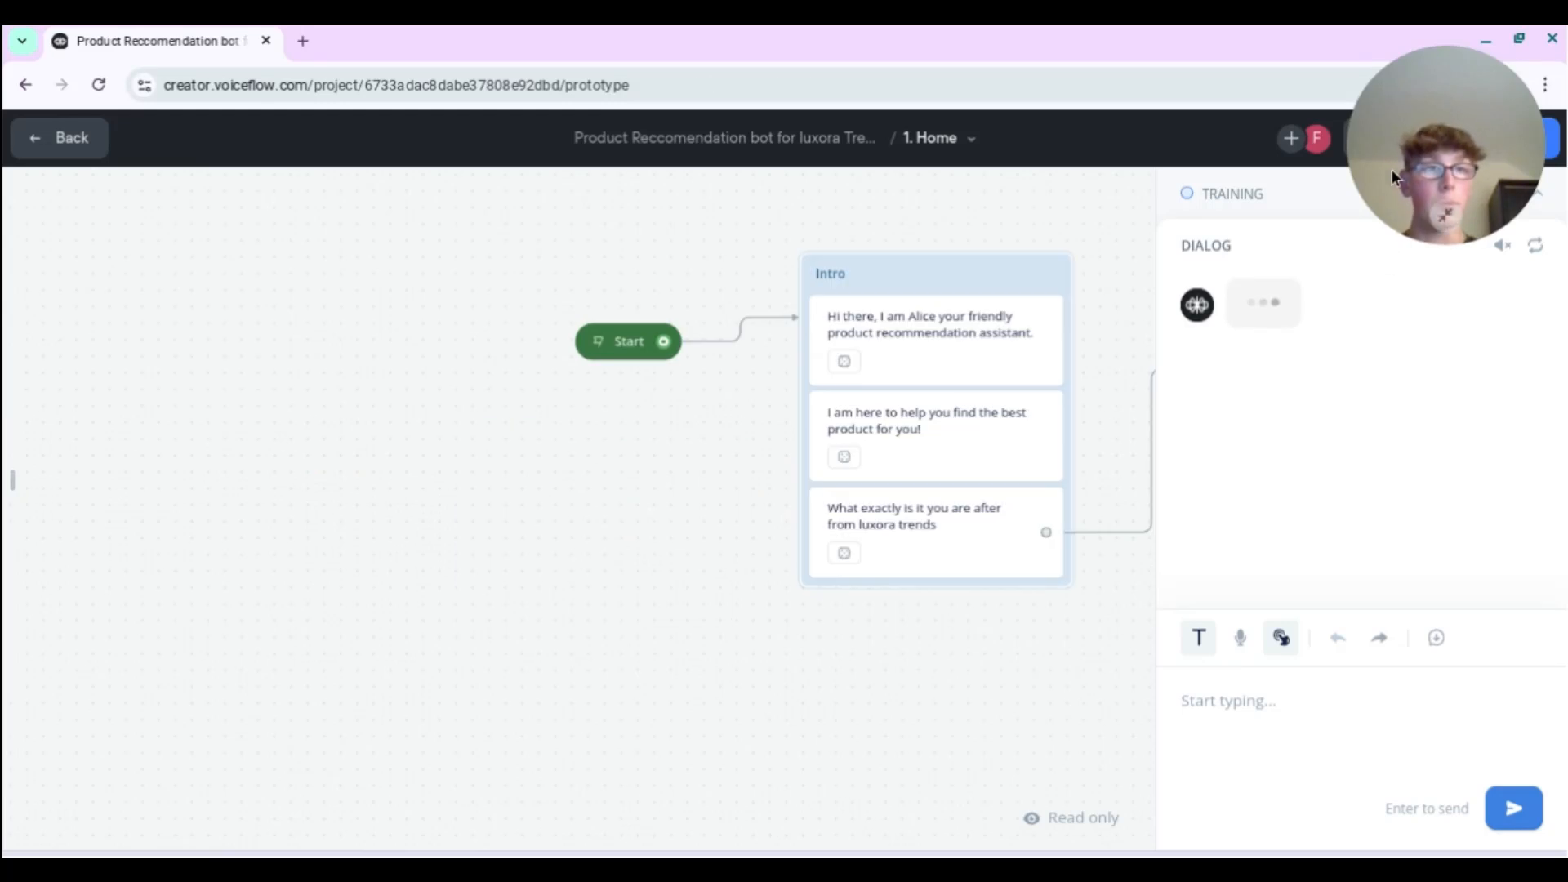
{"action": "left_click_drag", "start_coordinate": [118, 269], "coordinate": [78, 142]}
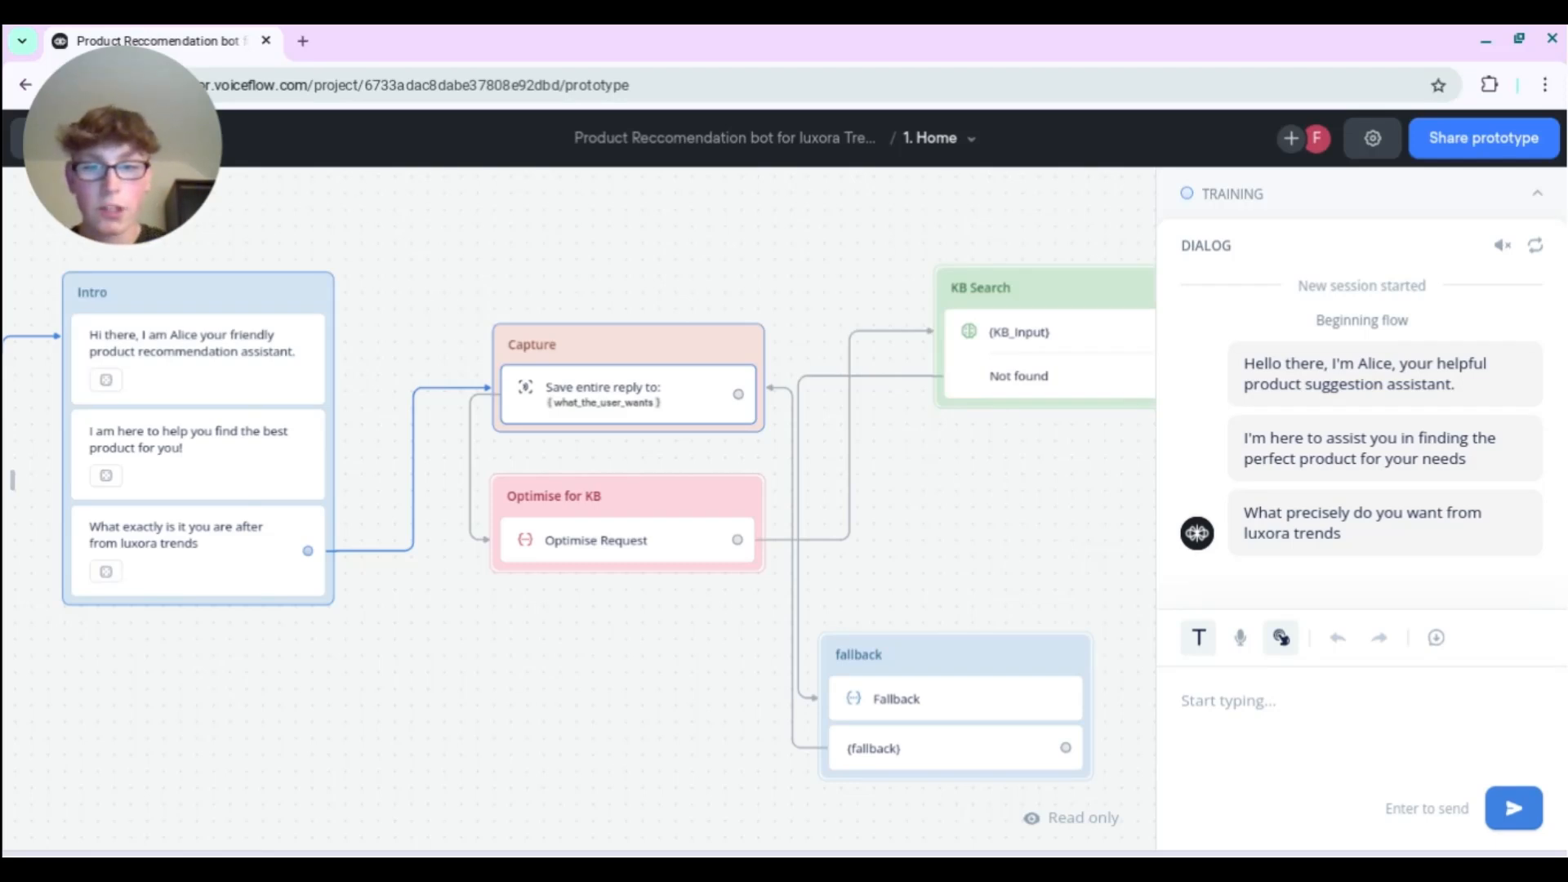
- Check the polos in Google Docs and send the bot "Hi there, I am looking for a Polo Shirt for my Father for Fathers day"
{"action": "key", "text": "alt+Tab"}
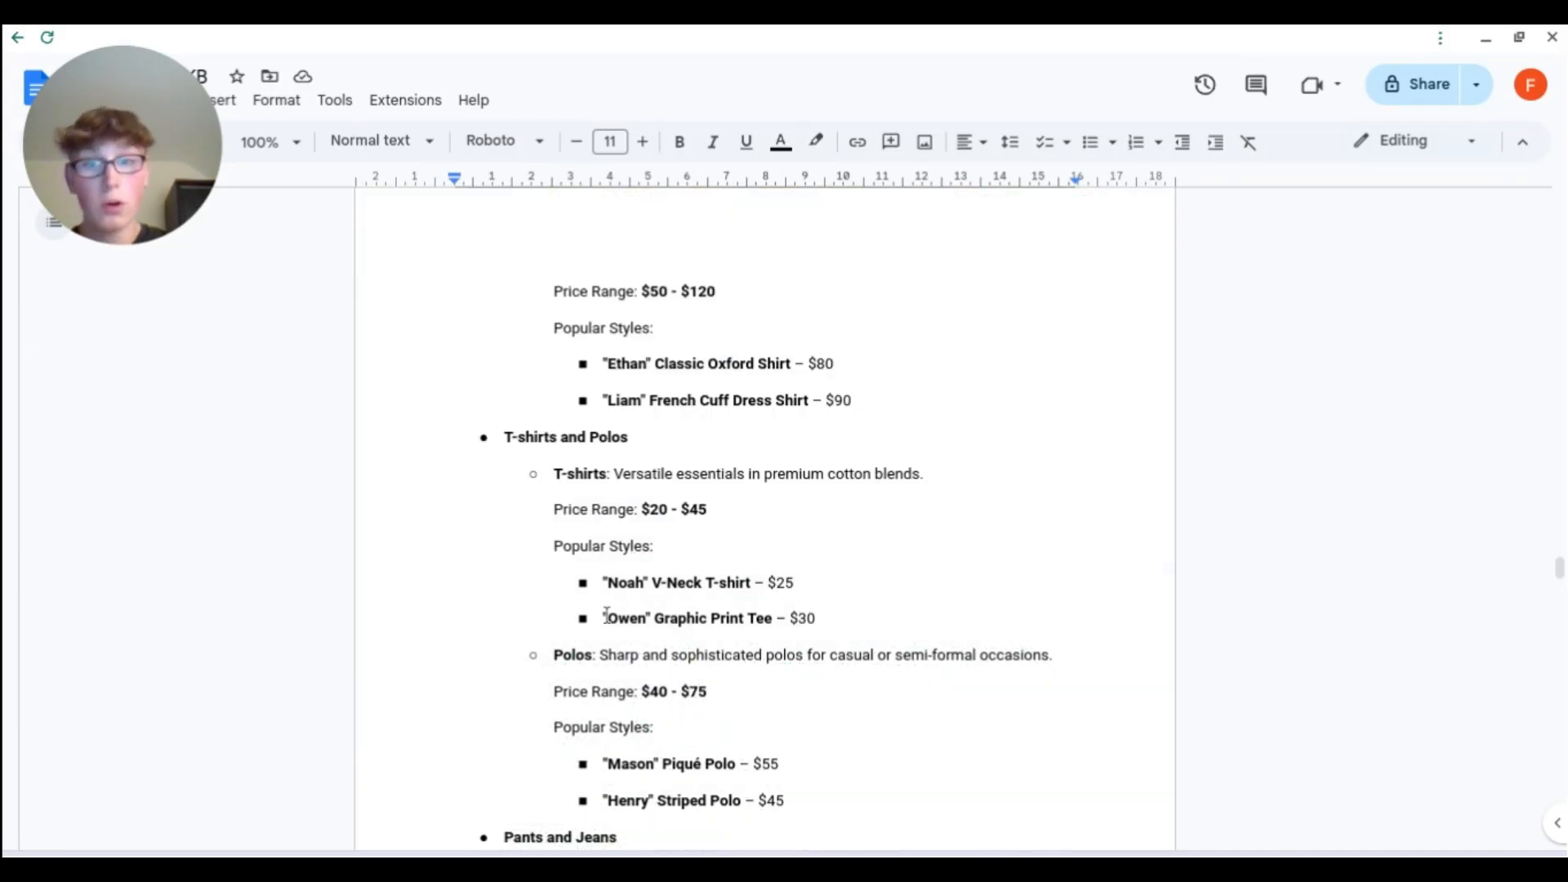
{"action": "key", "text": "alt+Tab"}
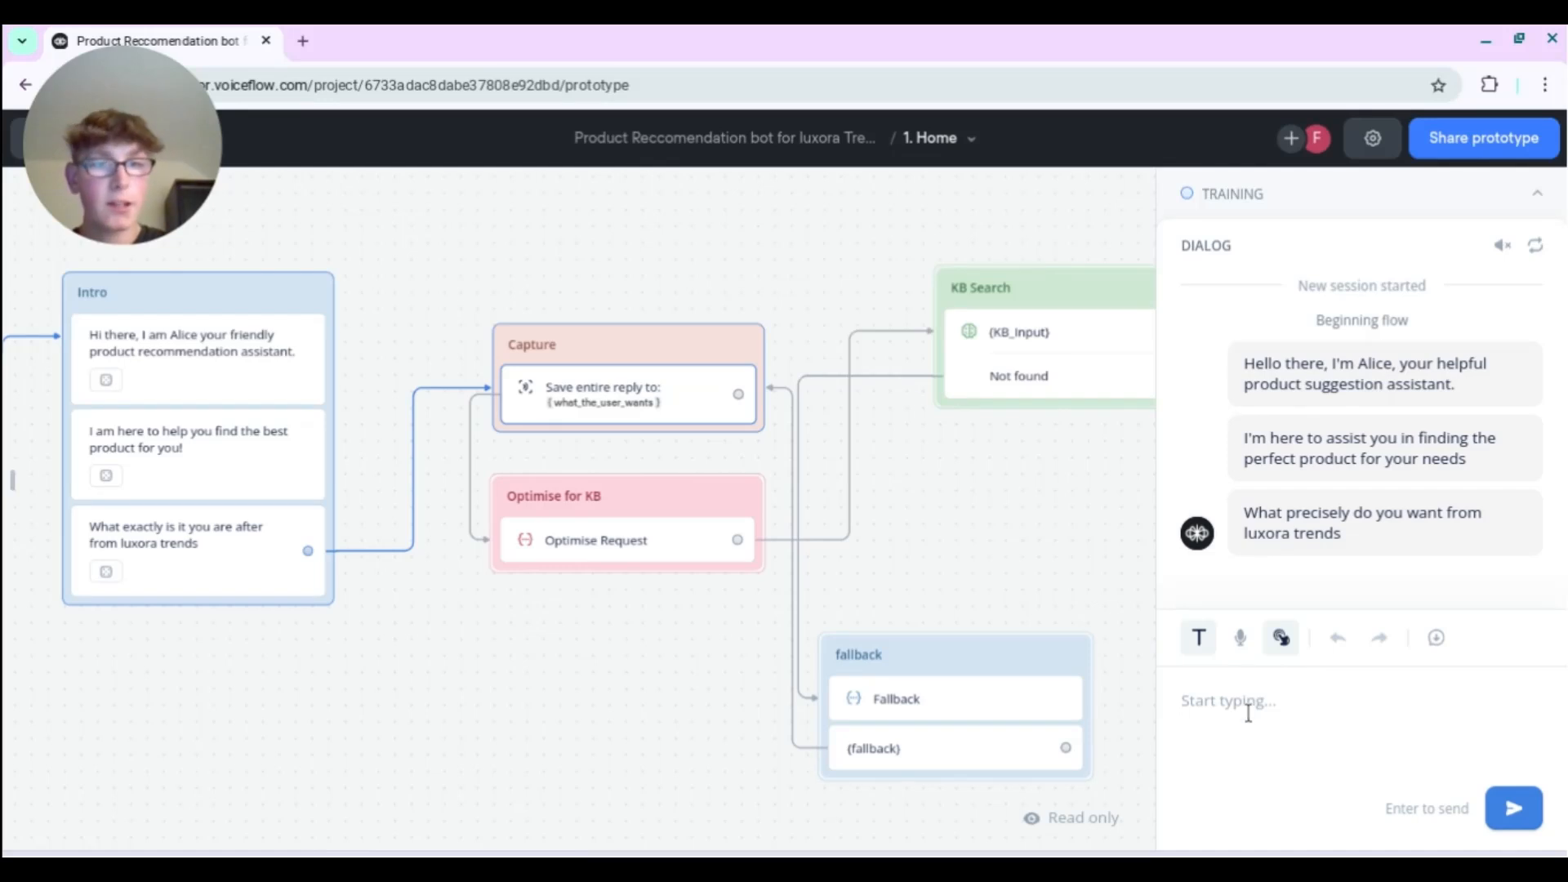
{"action": "left_click", "coordinate": [1286, 728]}
{"action": "type", "text": "Hi t"}
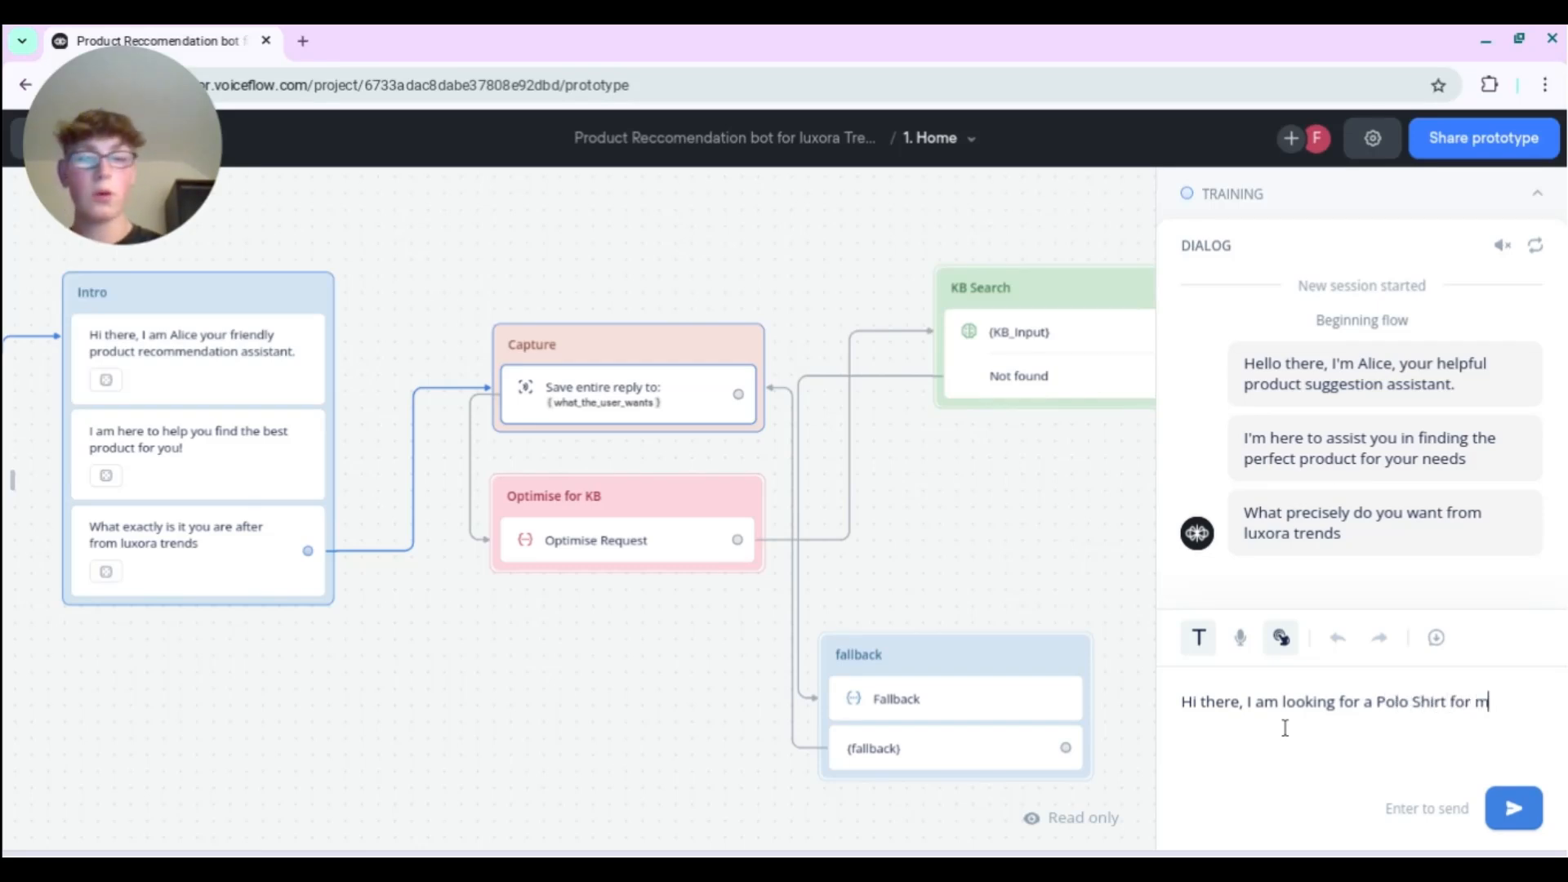
{"action": "type", "text": "her for Fathers day"}
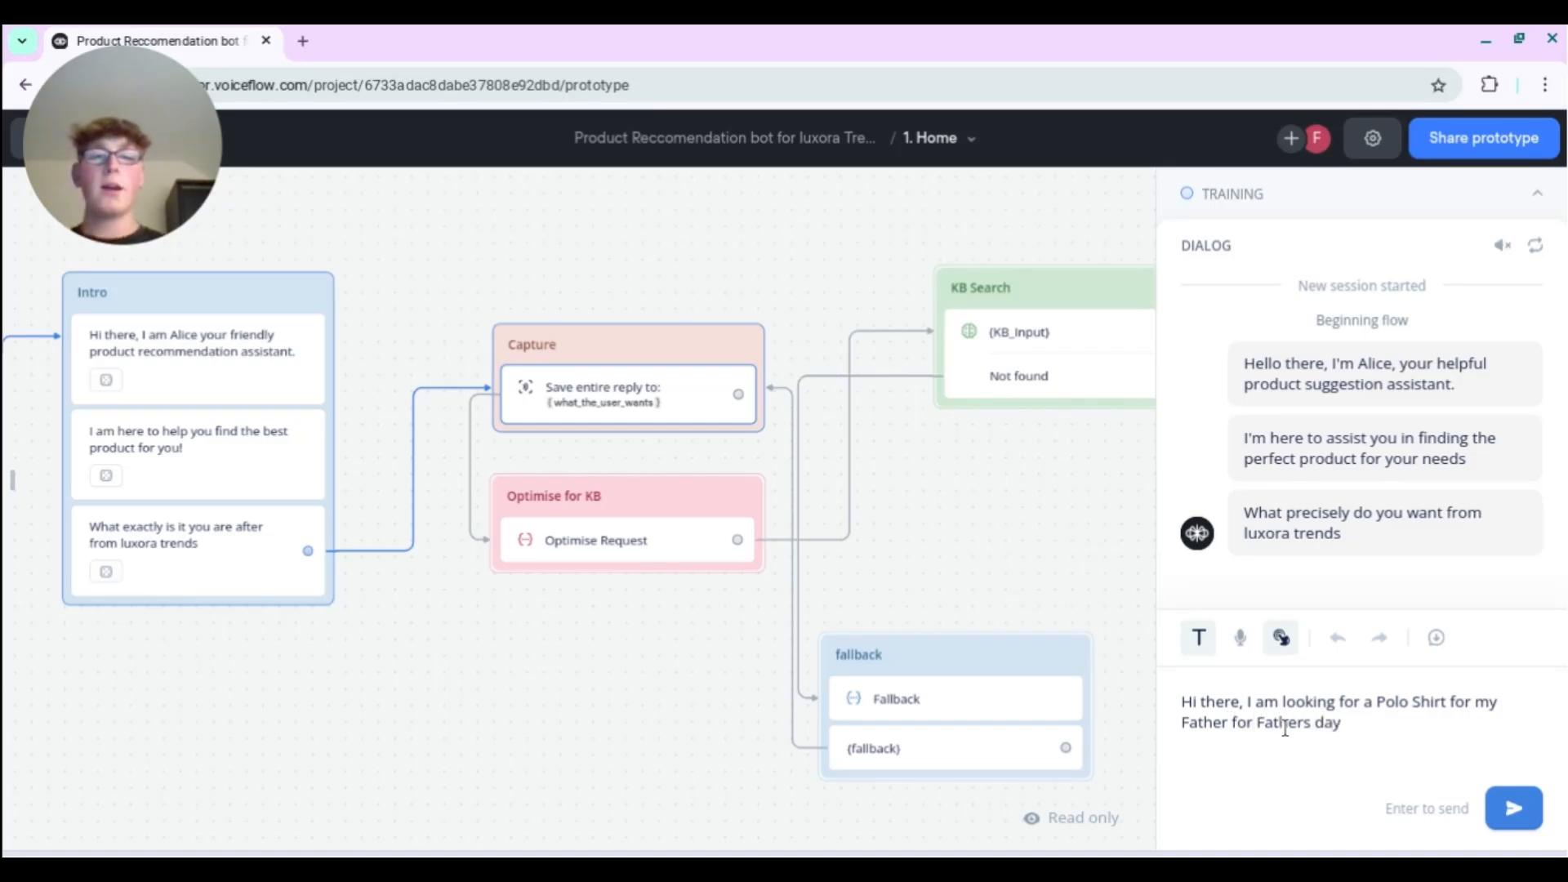
{"action": "key", "text": "Return"}
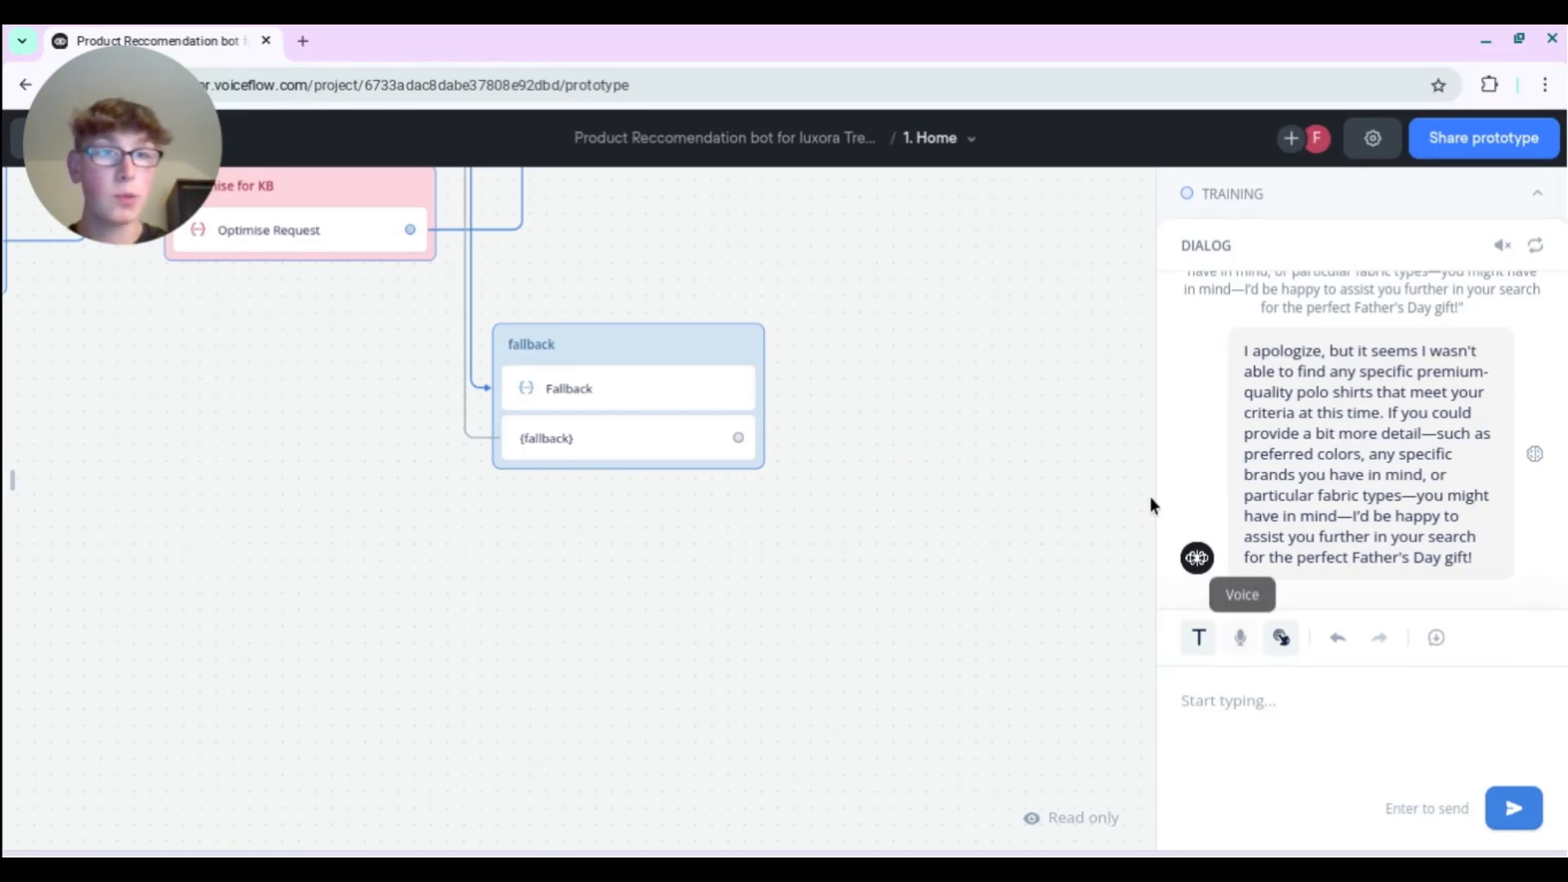
- Leave the test run and examine the KB Search step's question, chunk limit and not found path settings
{"action": "left_click_drag", "start_coordinate": [939, 361], "coordinate": [1006, 592]}
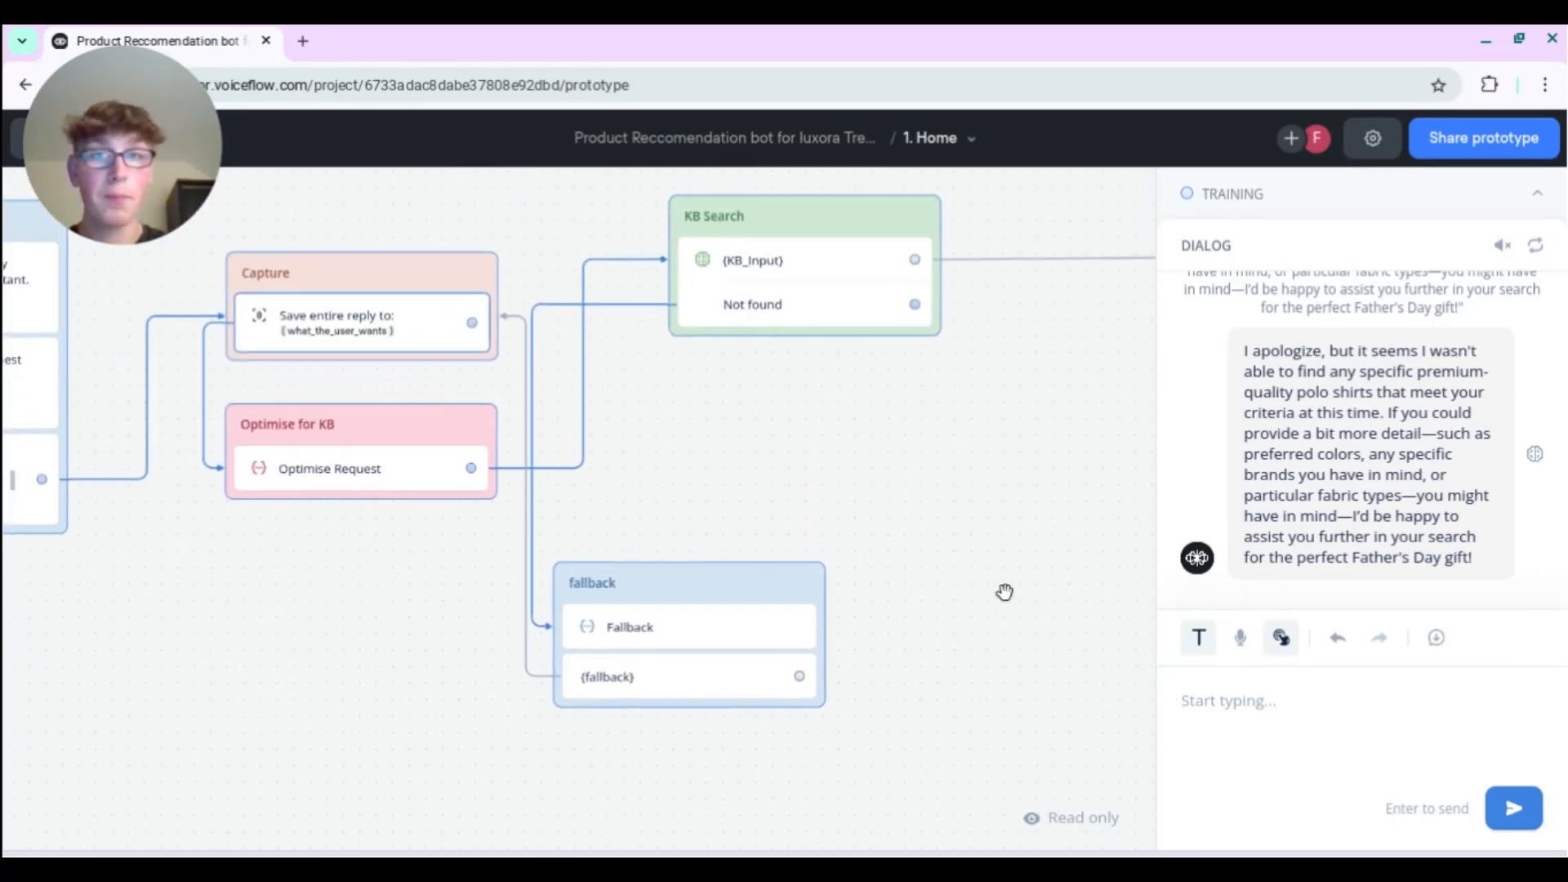
{"action": "left_click", "coordinate": [750, 302]}
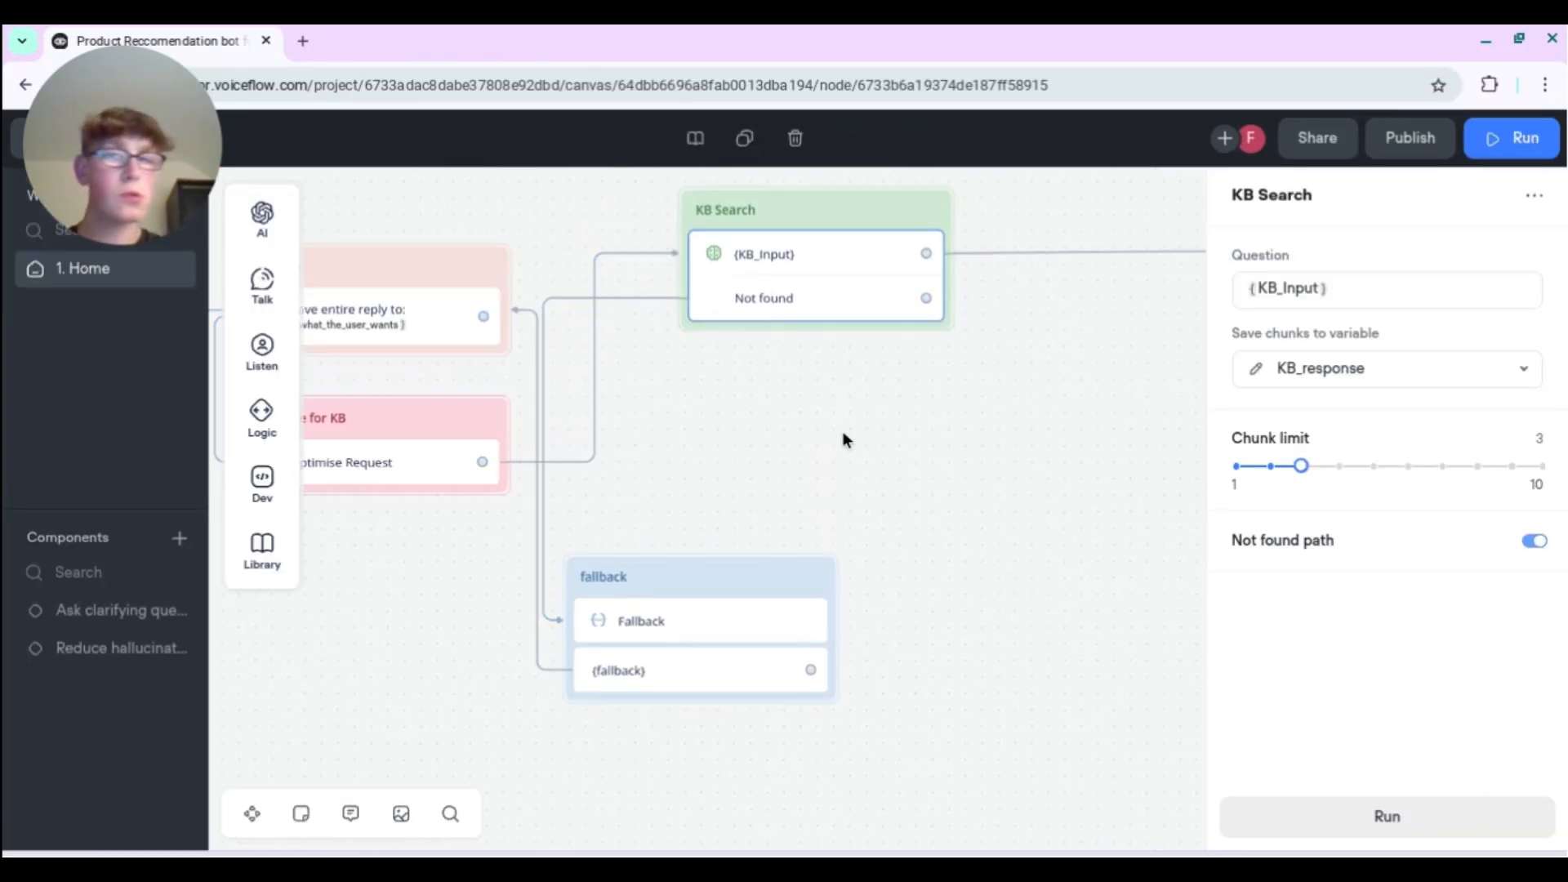
{"action": "left_click_drag", "start_coordinate": [843, 441], "coordinate": [1001, 455]}
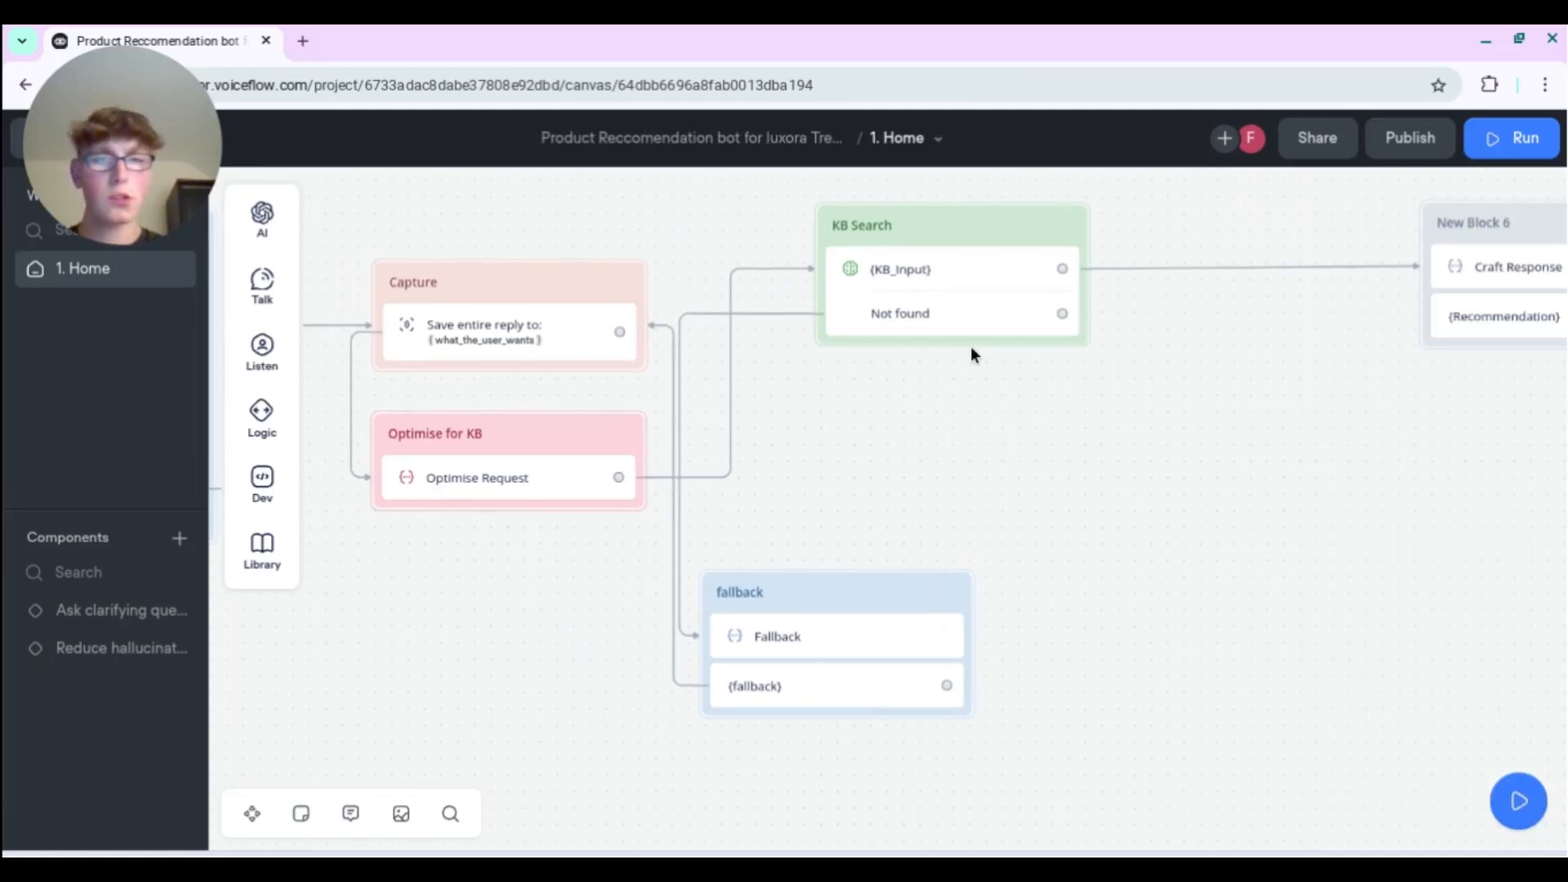
{"action": "left_click", "coordinate": [955, 307]}
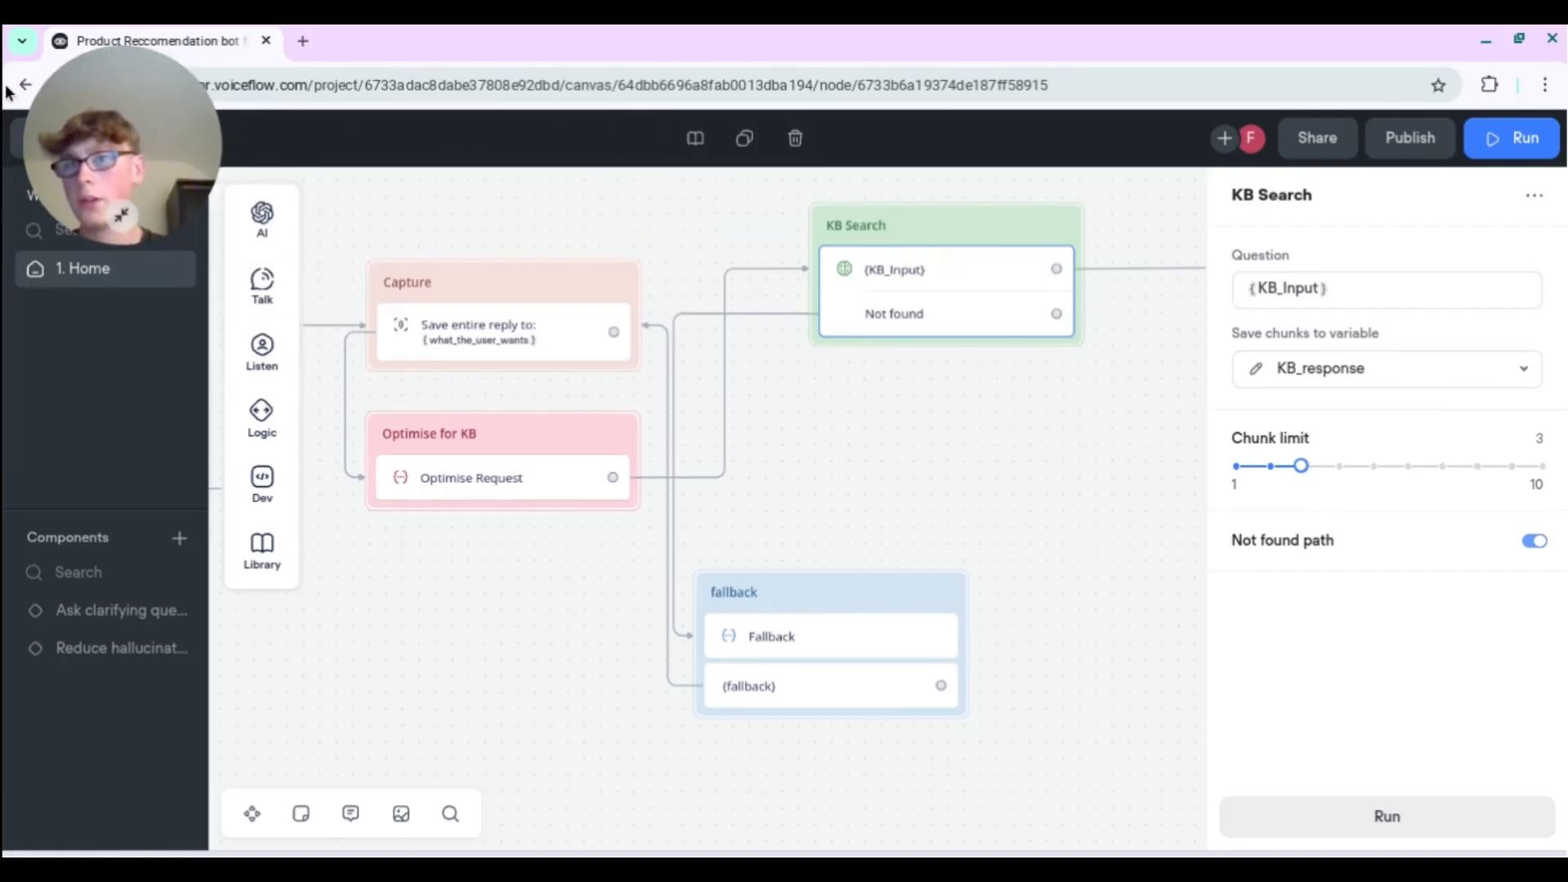
- Review the knowledge base settings for model, temperature, max tokens and chunk limit, and save them as they are
{"action": "left_click", "coordinate": [24, 139]}
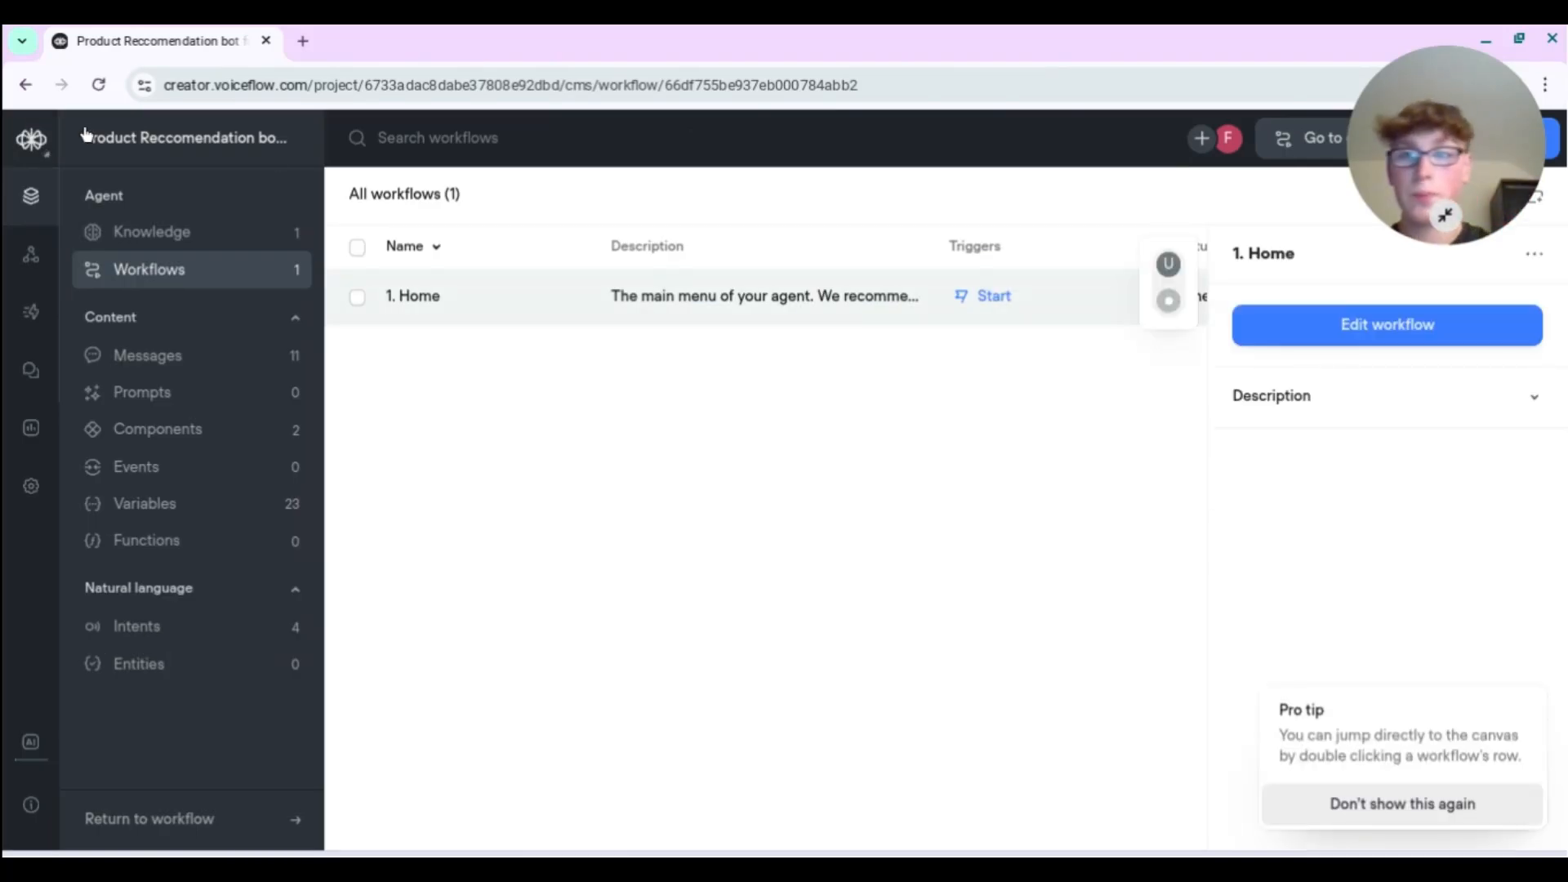
{"action": "left_click", "coordinate": [248, 231]}
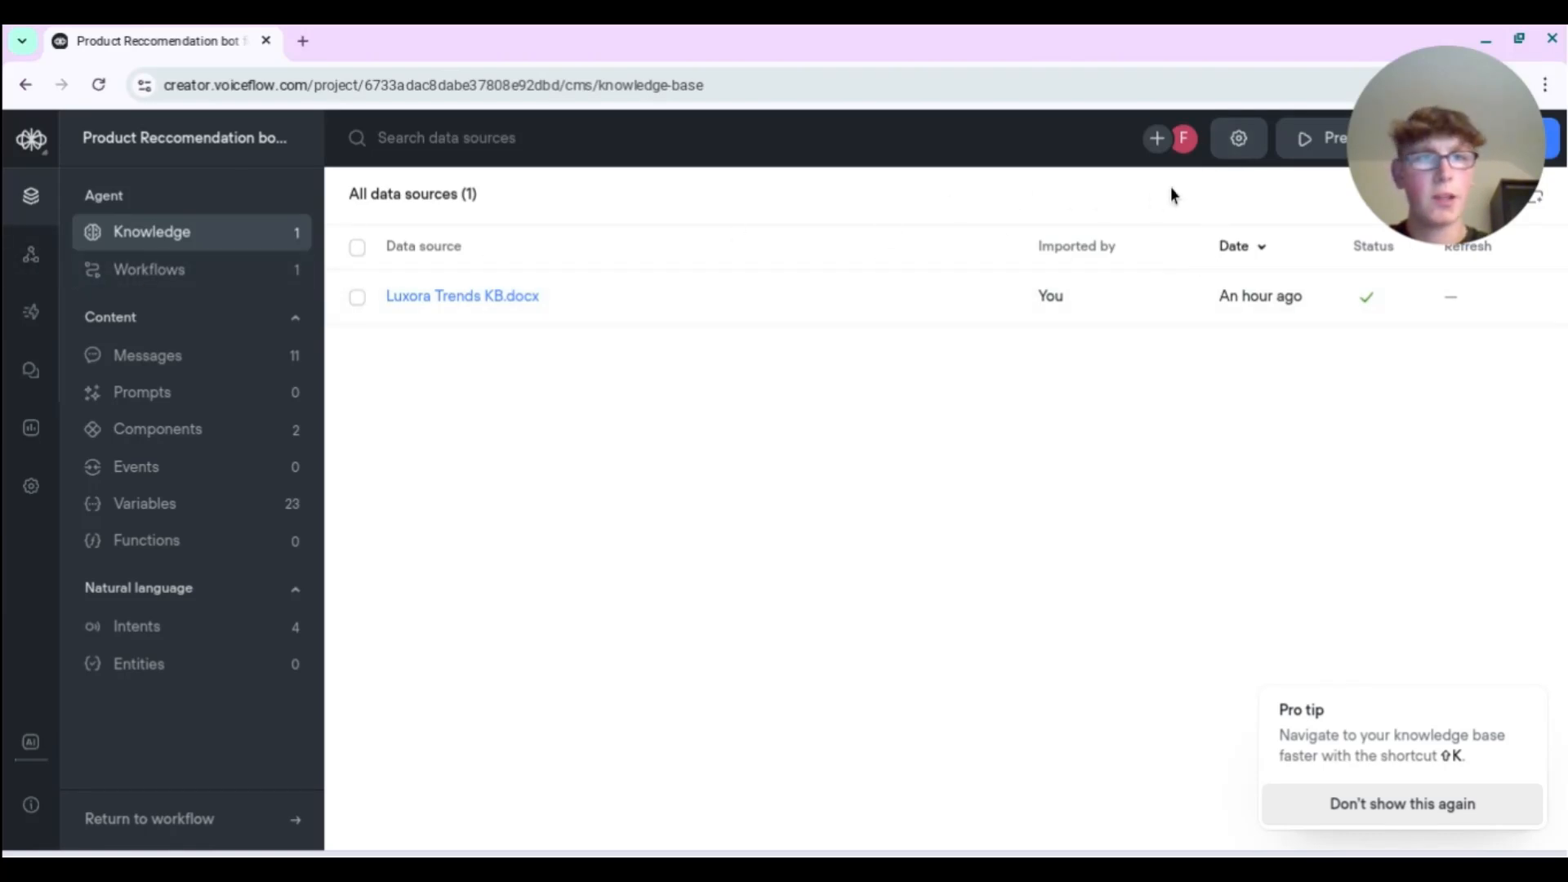
{"action": "left_click", "coordinate": [1237, 139]}
{"action": "scroll", "coordinate": [734, 525], "scroll_direction": "down", "scroll_amount": 2}
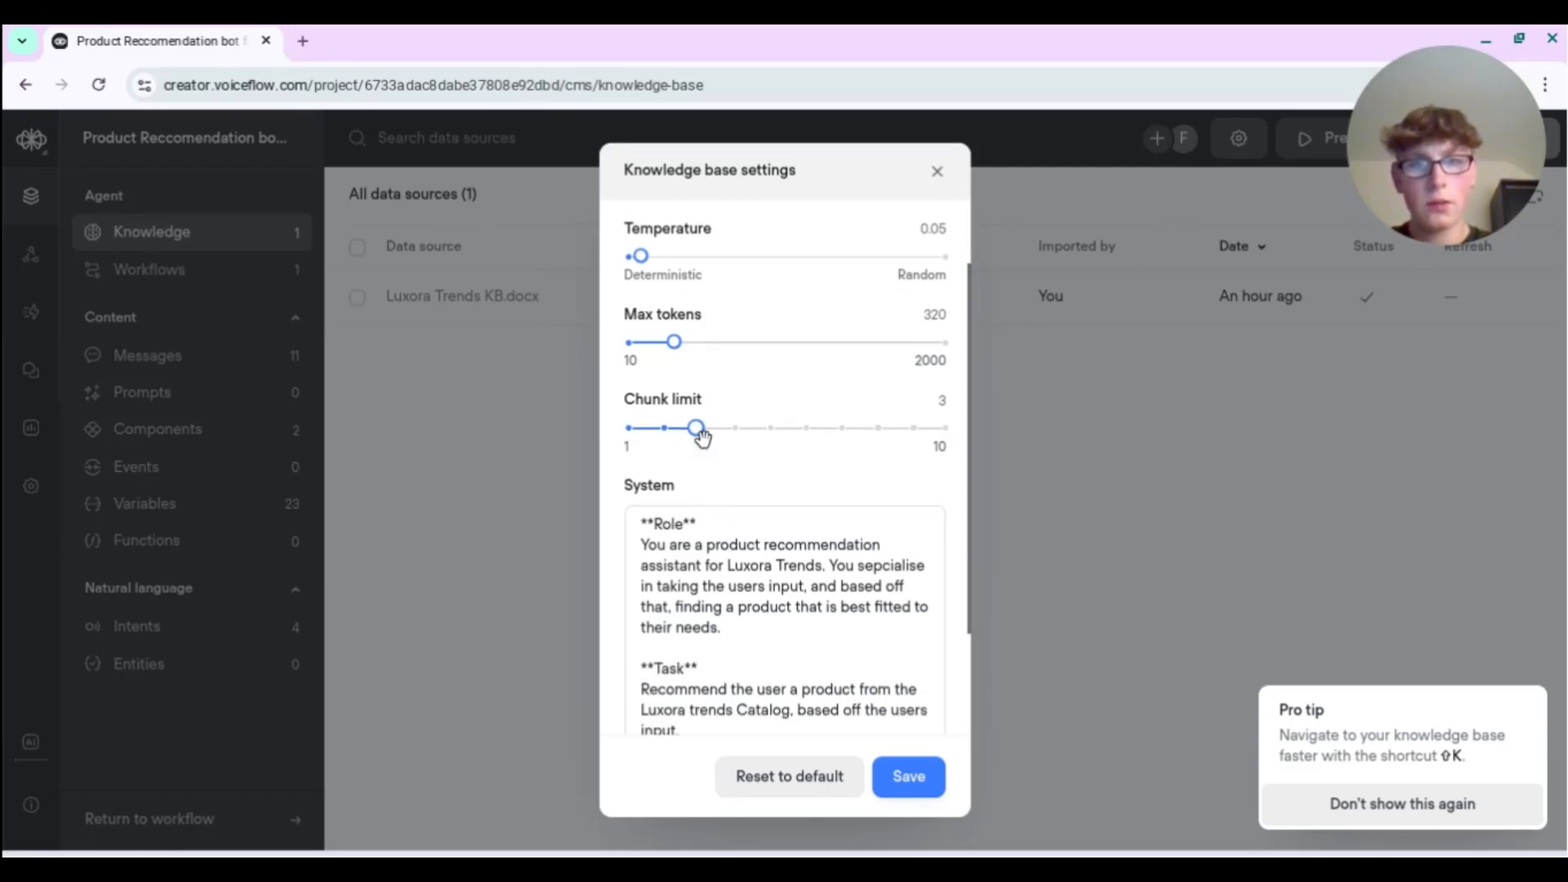
{"action": "scroll", "coordinate": [721, 470], "scroll_direction": "up", "scroll_amount": 1}
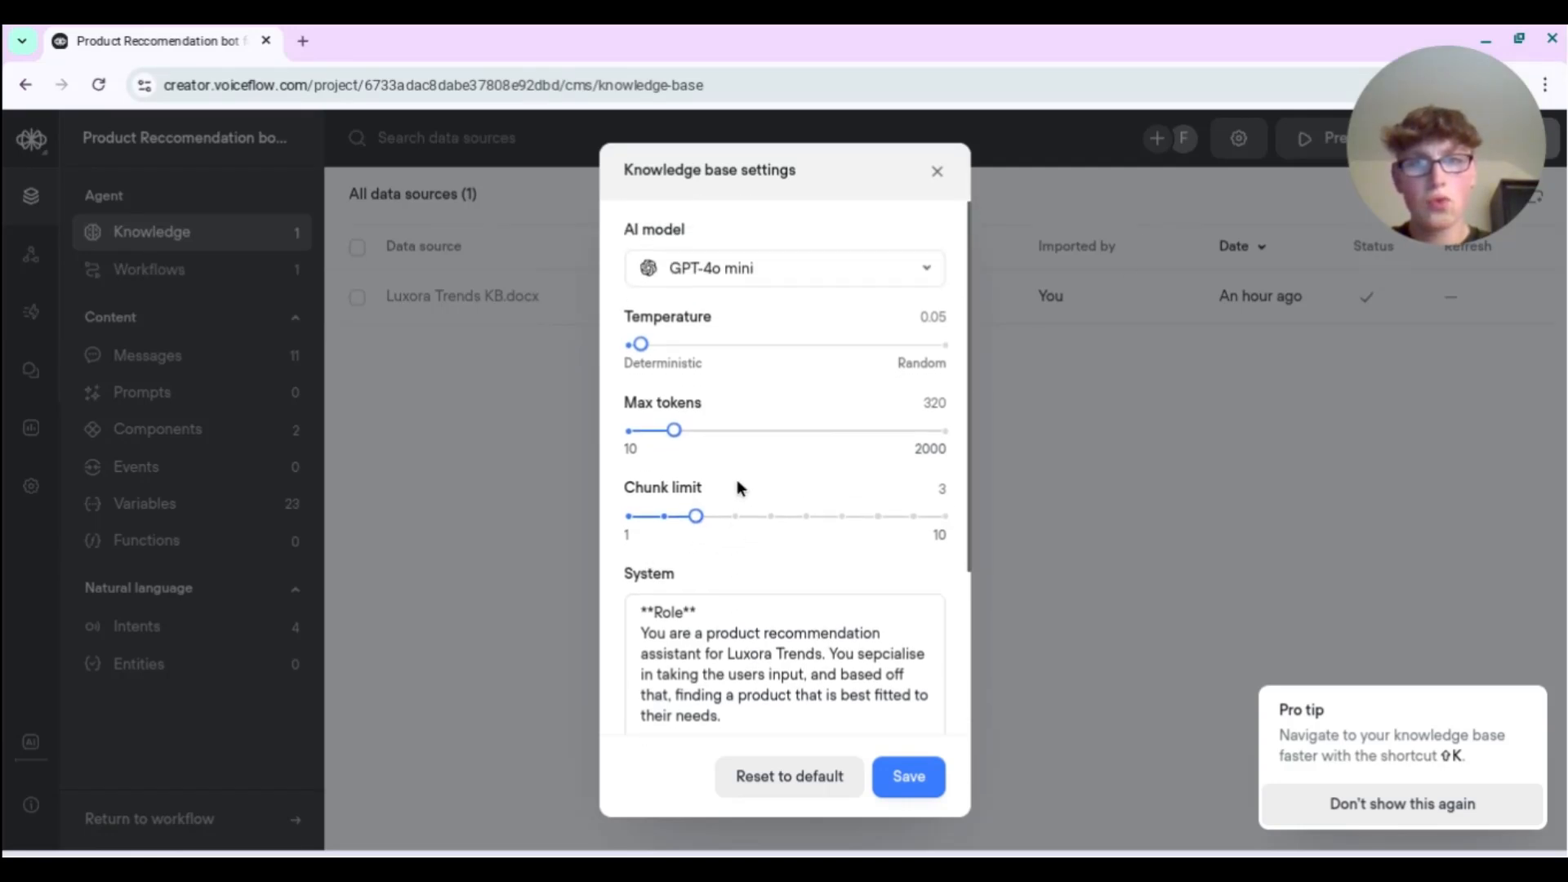
{"action": "left_click", "coordinate": [910, 792]}
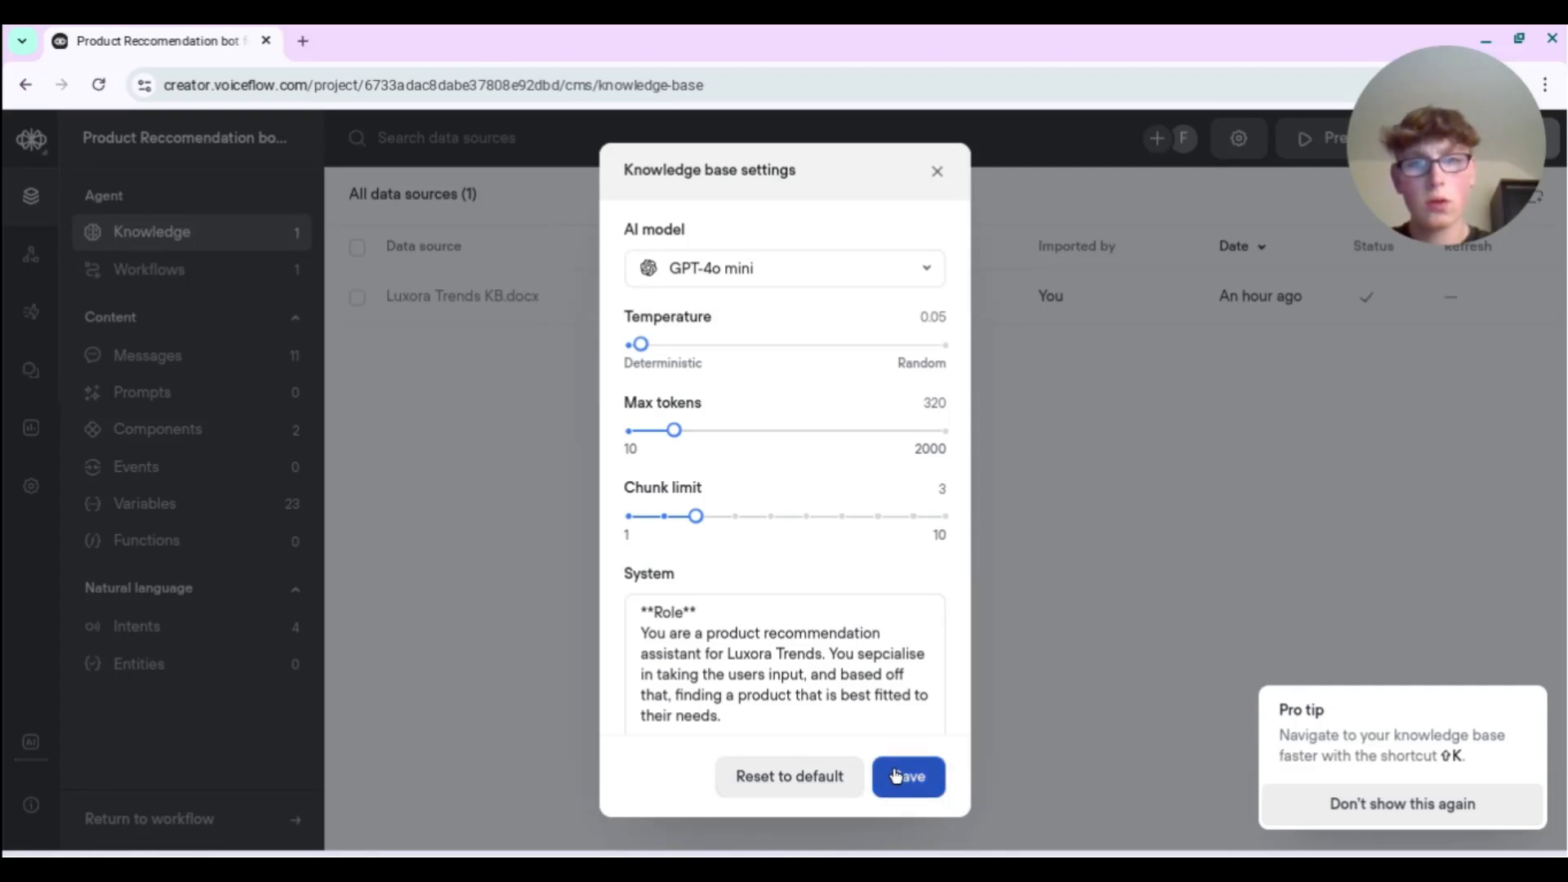
- Return to the Home workflow and set the KB Search step's chunk limit to 2
{"action": "left_click", "coordinate": [123, 278]}
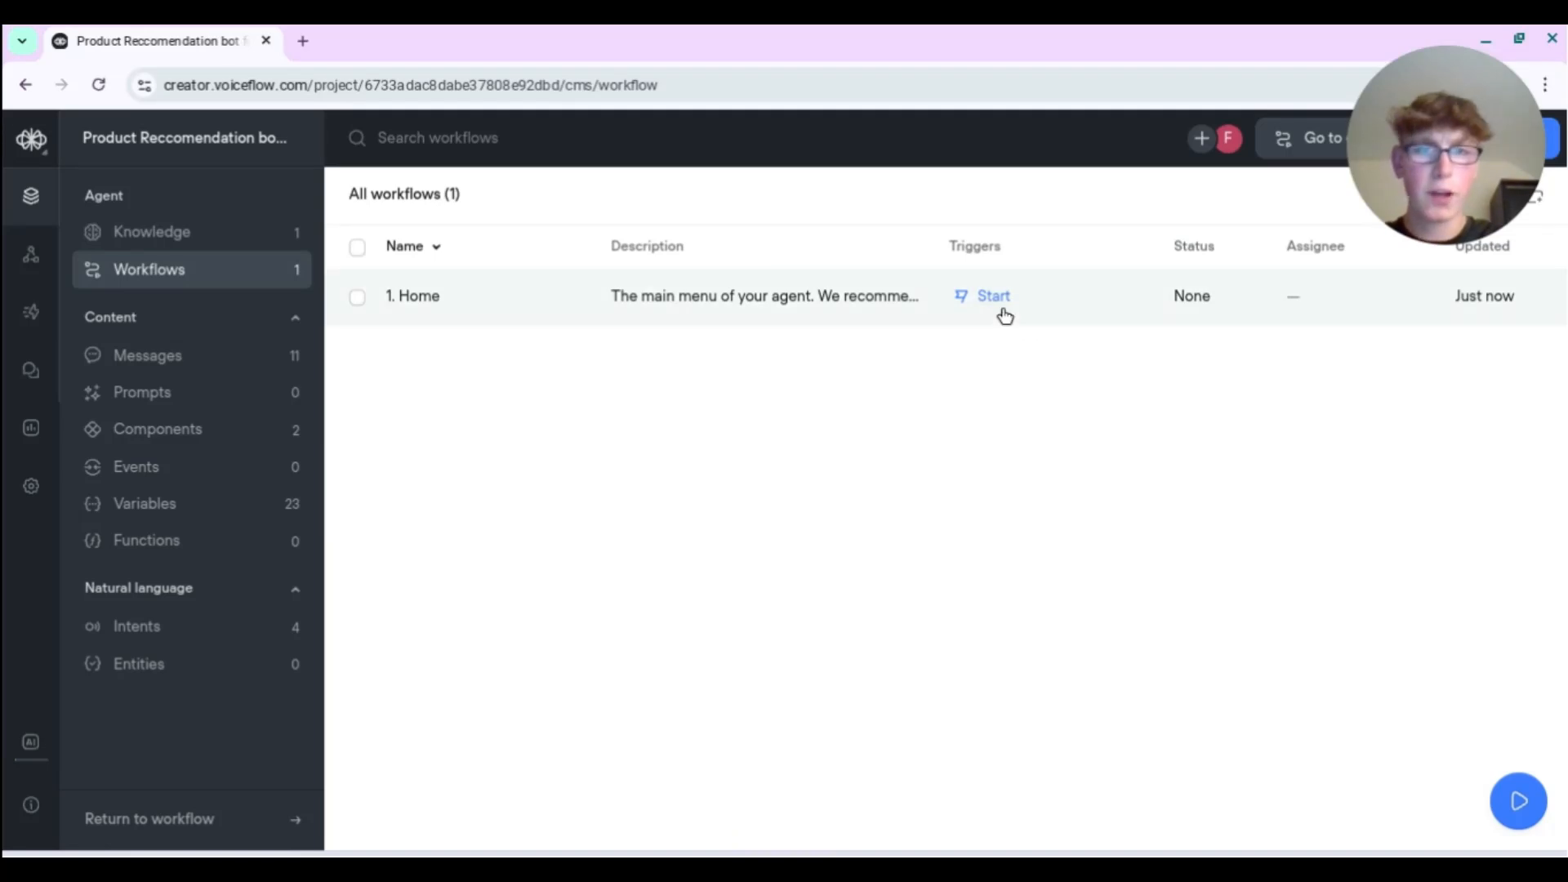
{"action": "left_click", "coordinate": [988, 356]}
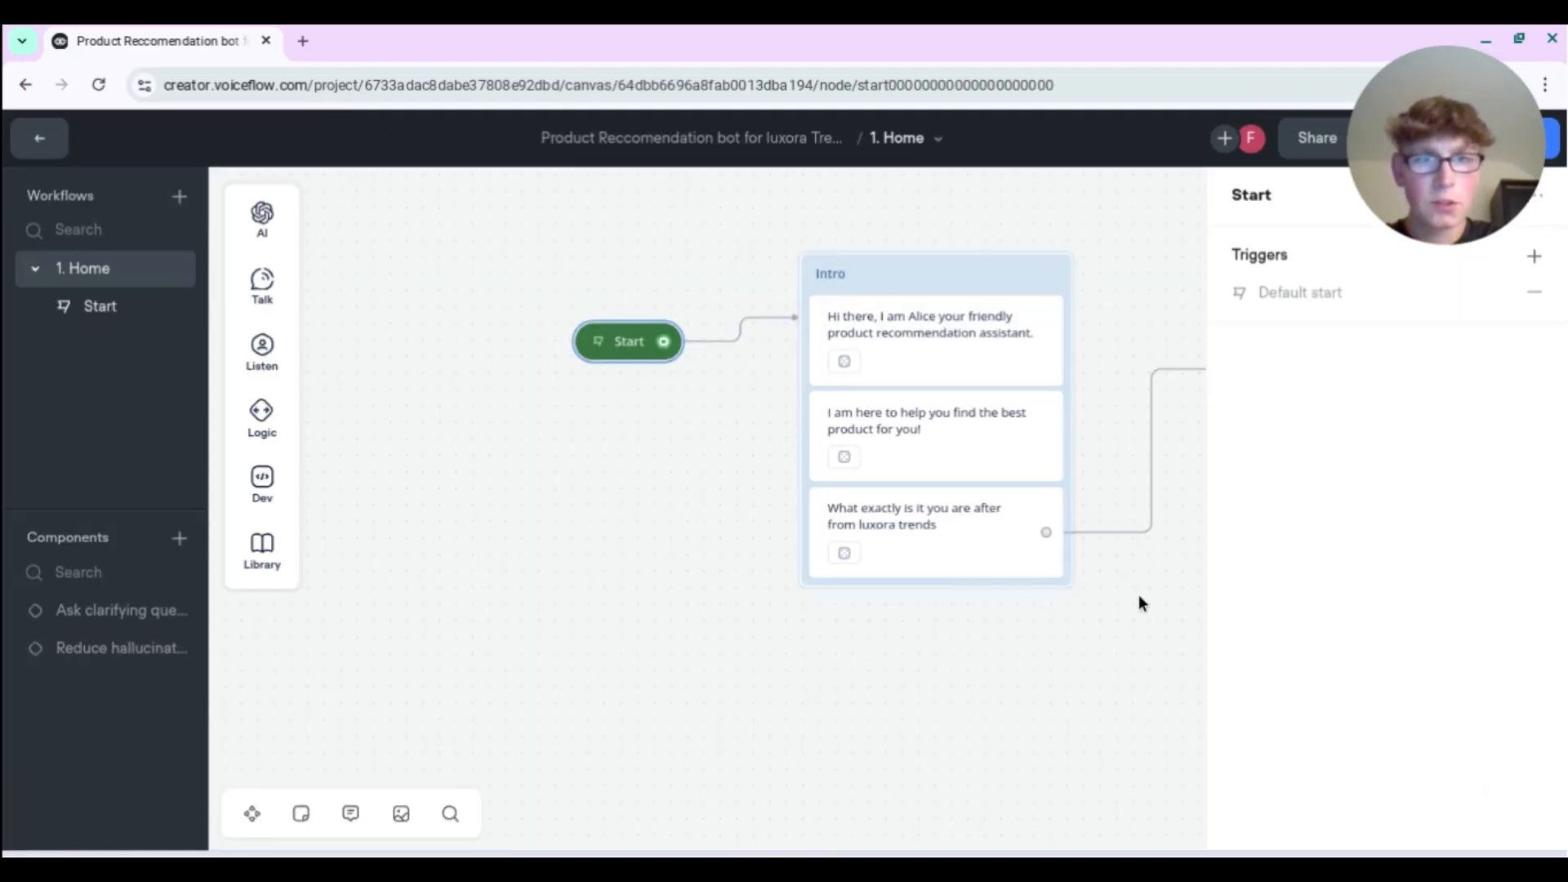
{"action": "left_click_drag", "start_coordinate": [1138, 598], "coordinate": [198, 657]}
{"action": "left_click", "coordinate": [816, 409]}
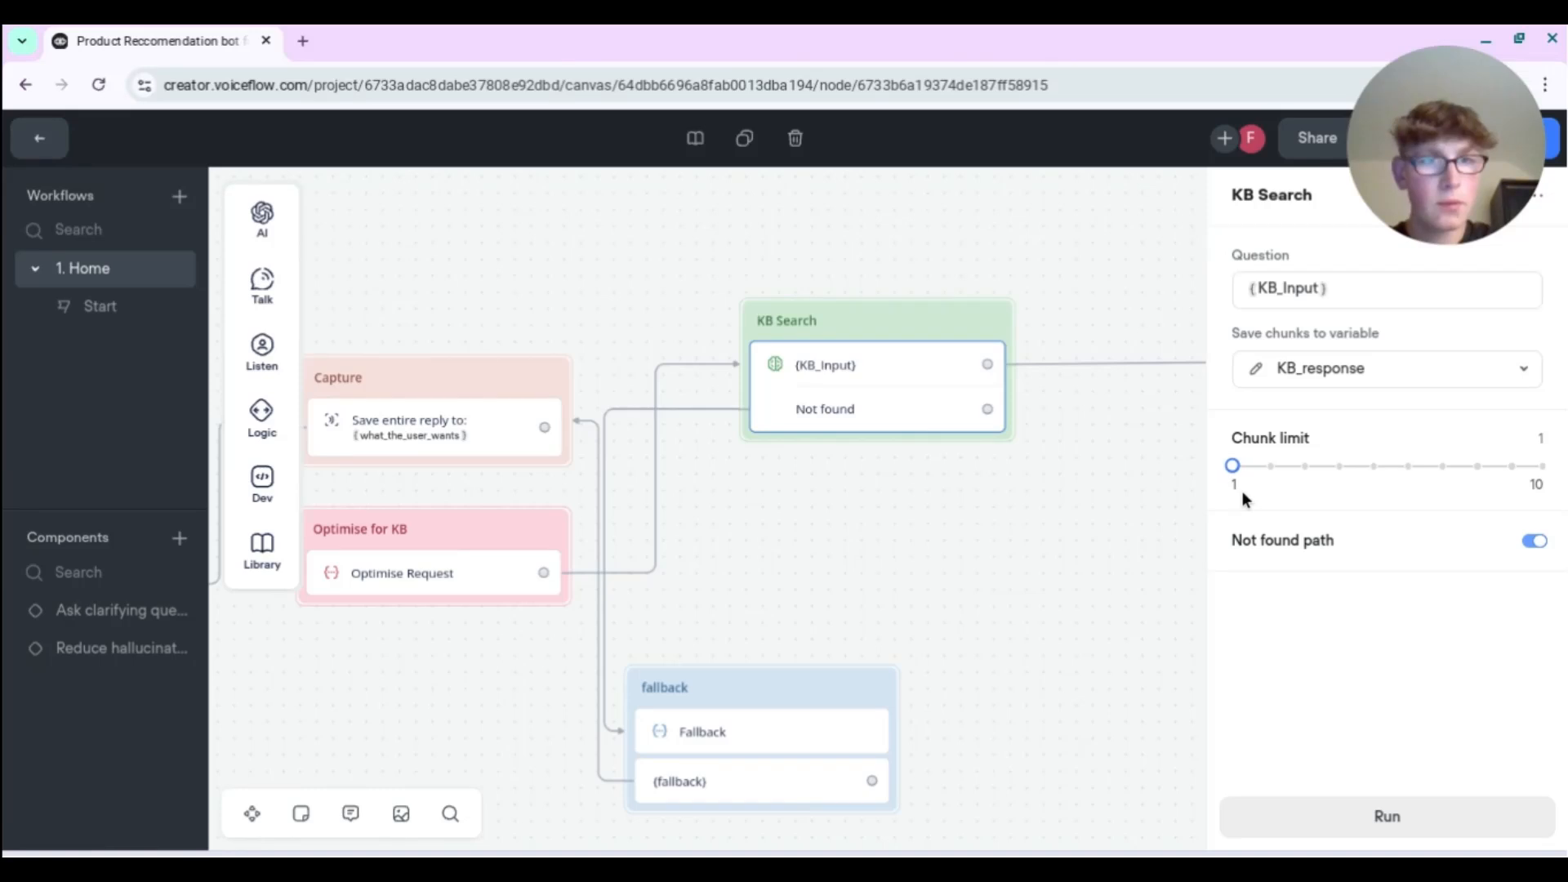
{"action": "left_click_drag", "start_coordinate": [1235, 467], "coordinate": [1254, 472]}
- Review the Optimise Request step's prompt settings and its system prompt through the Final Notes
{"action": "left_click_drag", "start_coordinate": [885, 574], "coordinate": [1103, 554]}
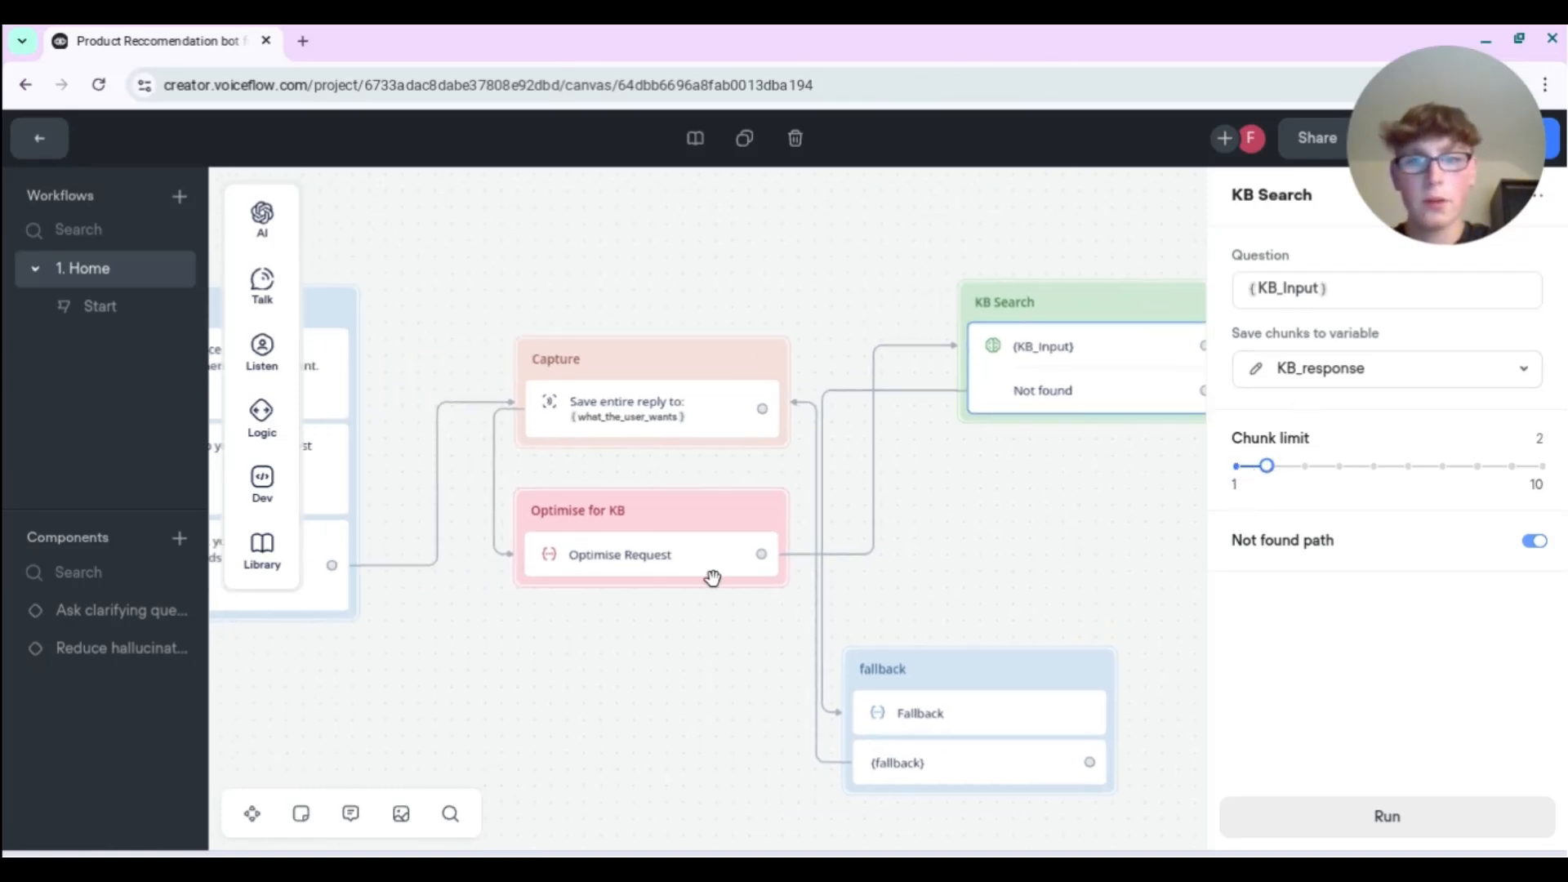
{"action": "left_click", "coordinate": [675, 567]}
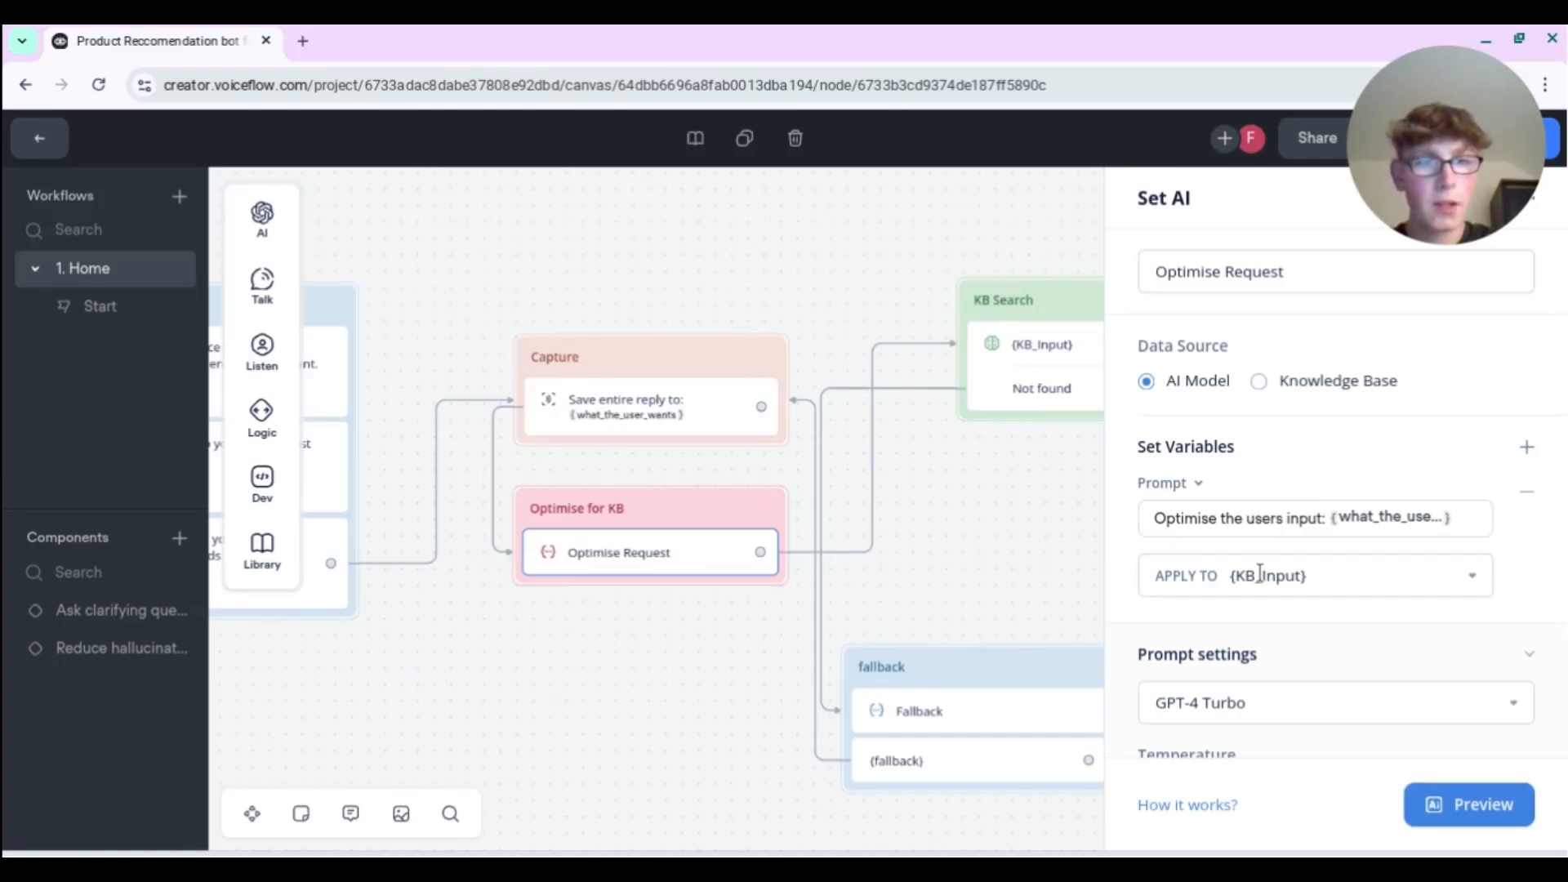
{"action": "scroll", "coordinate": [1286, 558], "scroll_direction": "down", "scroll_amount": 5}
{"action": "scroll", "coordinate": [1285, 559], "scroll_direction": "down", "scroll_amount": 8}
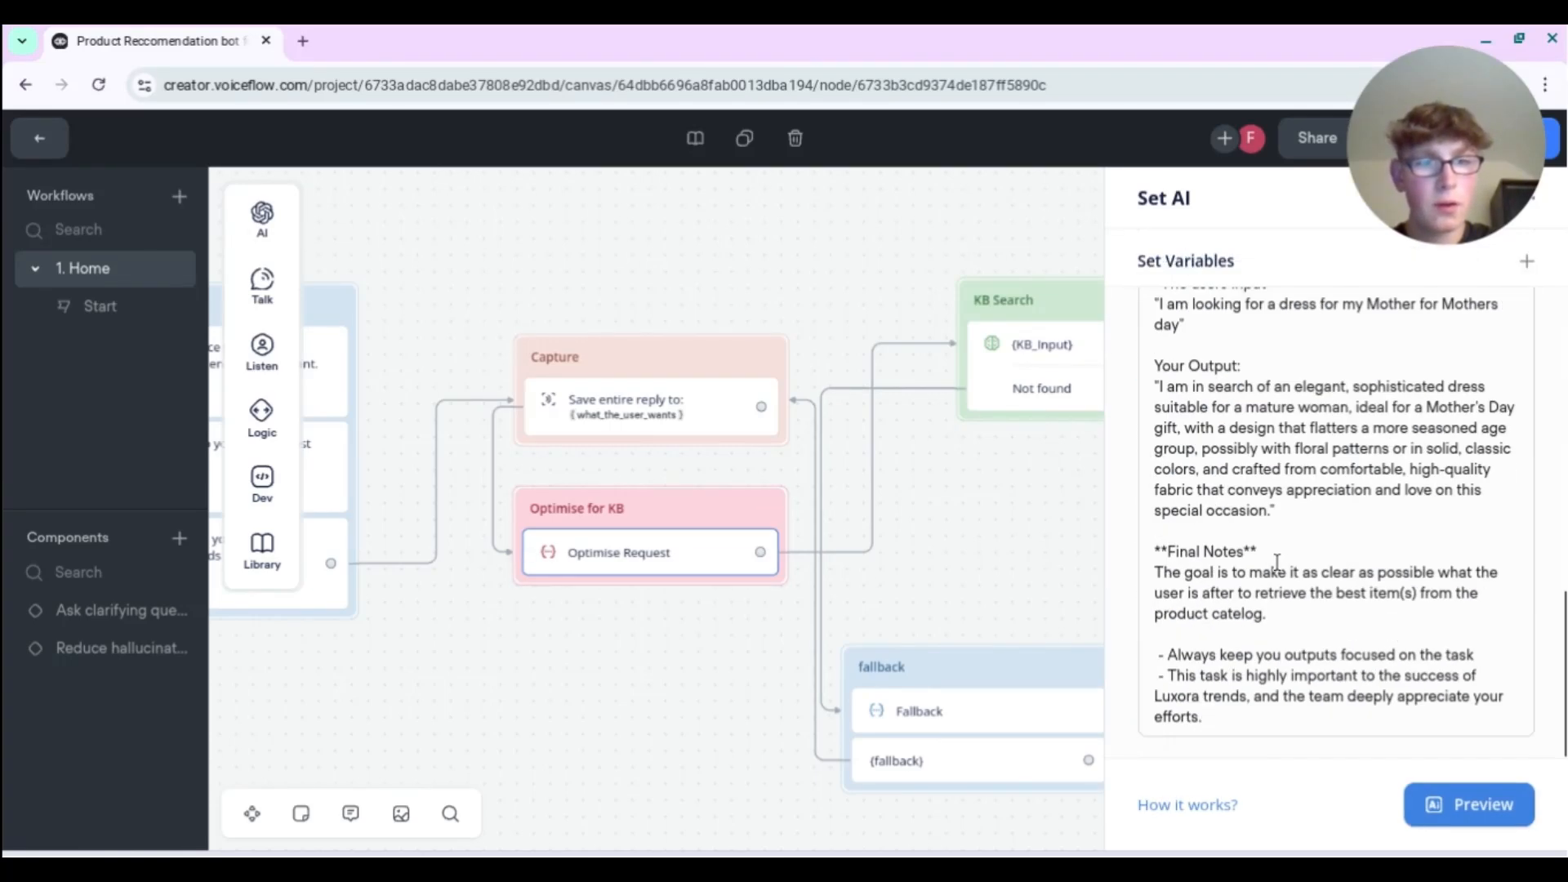
- Start a new test run from the Start block and show the variable values, including KB_Input and KB_response
{"action": "left_click_drag", "start_coordinate": [980, 583], "coordinate": [1149, 573]}
{"action": "left_click", "coordinate": [541, 702]}
{"action": "left_click_drag", "start_coordinate": [541, 699], "coordinate": [903, 714]}
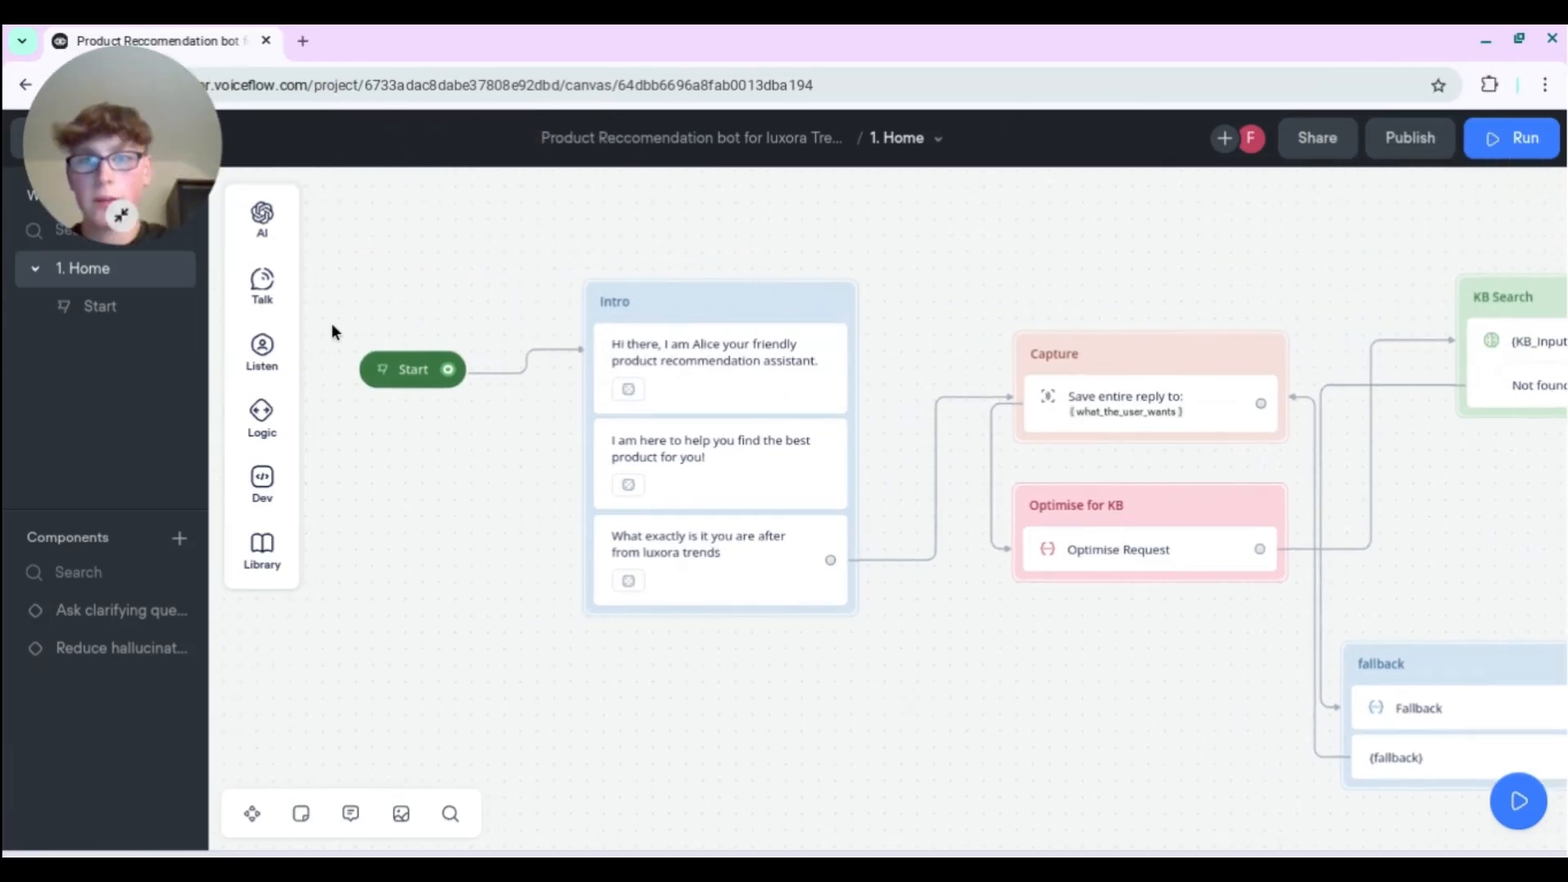
{"action": "left_click", "coordinate": [380, 381]}
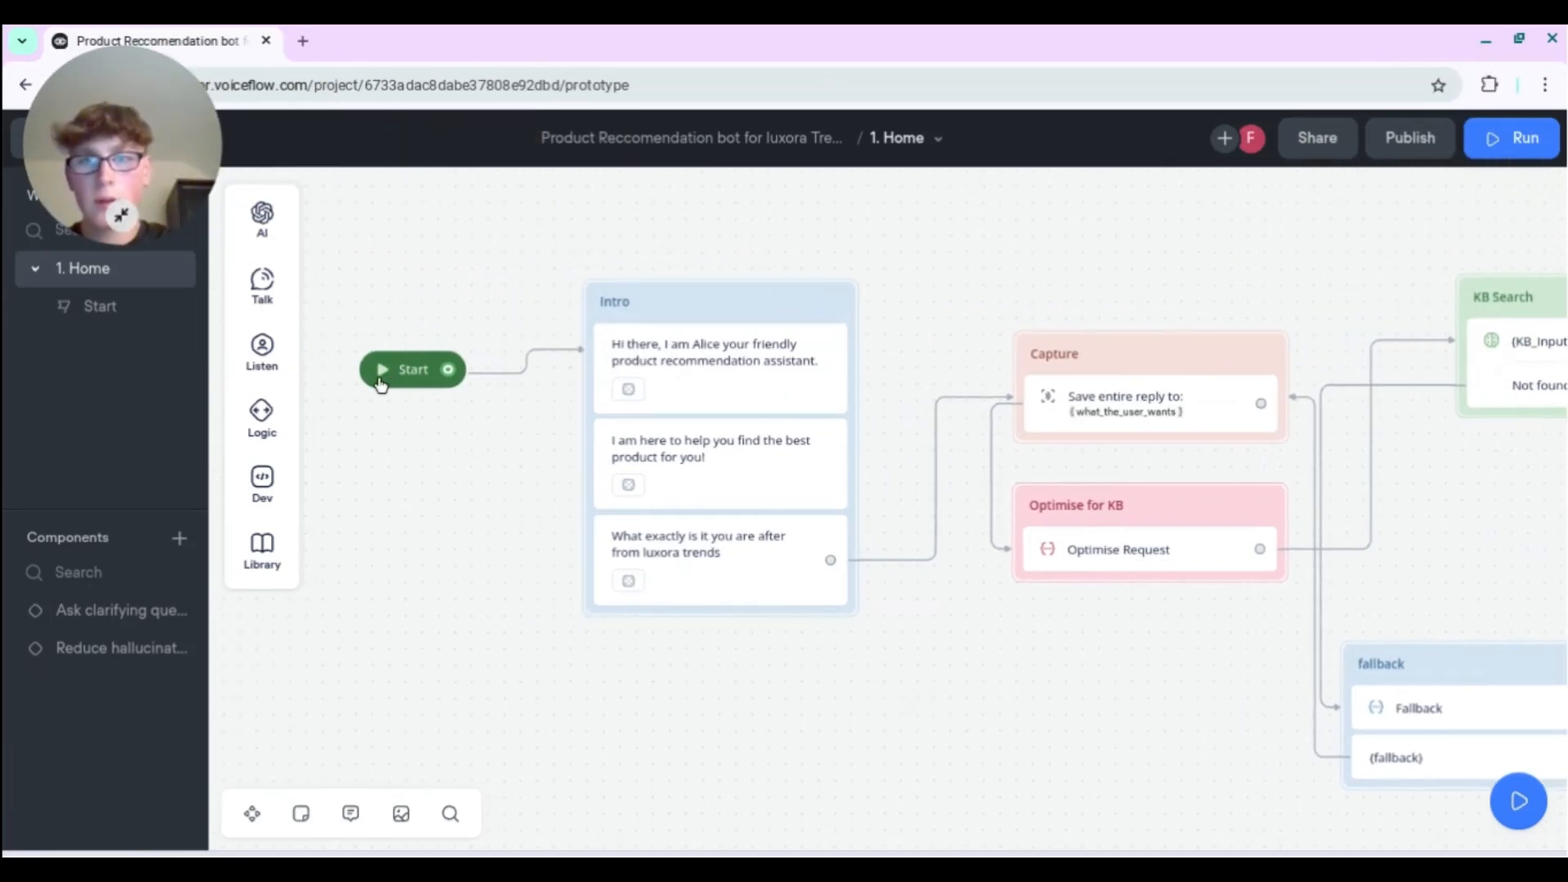
{"action": "left_click", "coordinate": [6, 474]}
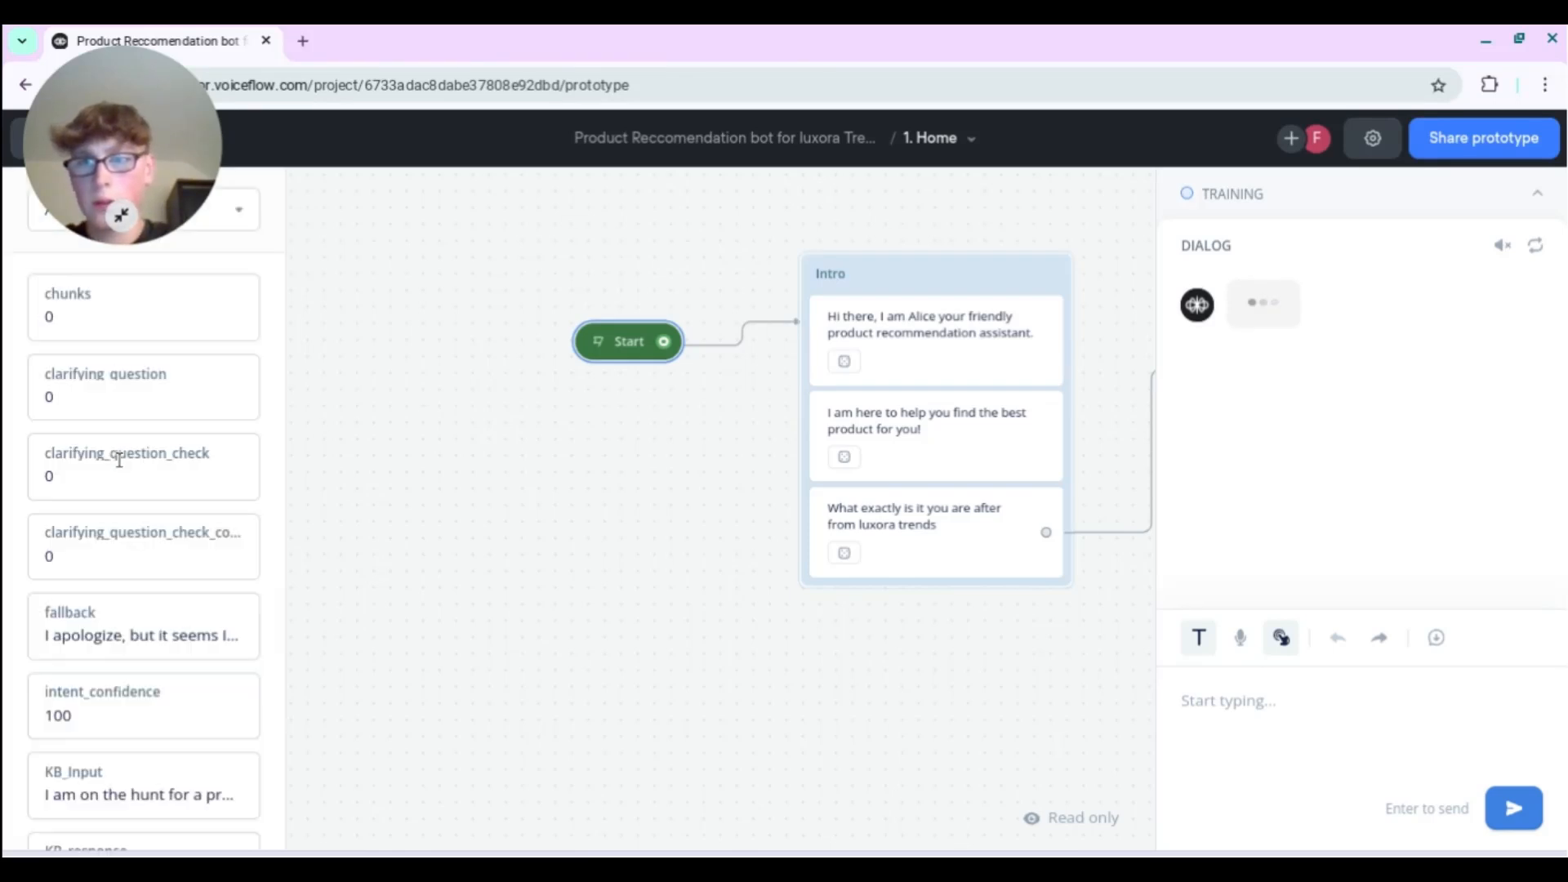
{"action": "scroll", "coordinate": [102, 460], "scroll_direction": "down", "scroll_amount": 4}
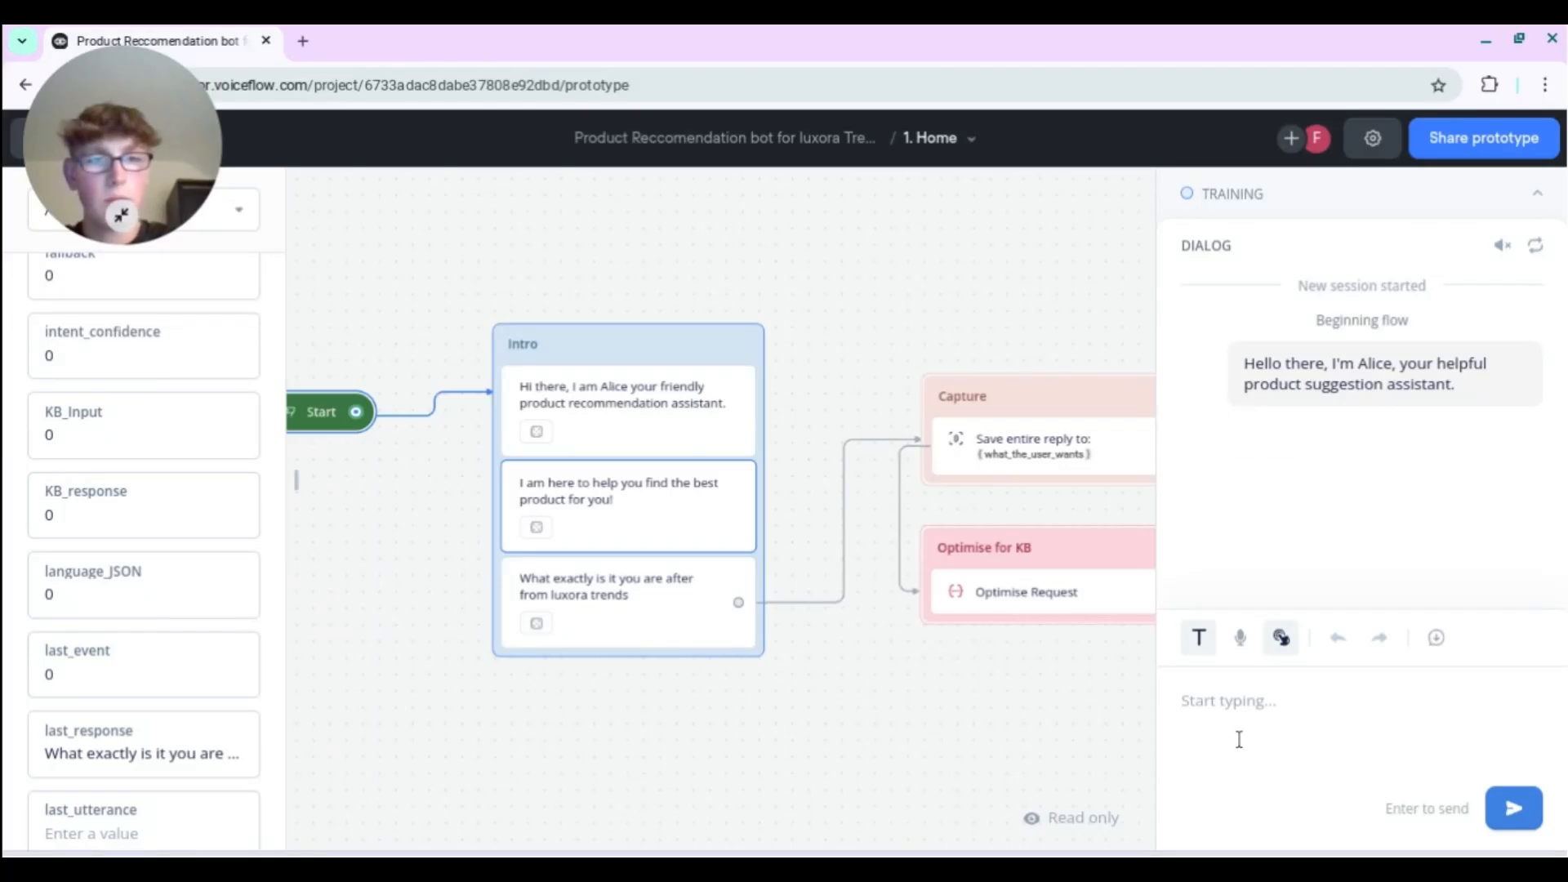
- Send the test message "I am looking for a polo shirt for my dad on fathers days" to the bot
{"action": "left_click", "coordinate": [1229, 704]}
{"action": "type", "text": "I am lo"}
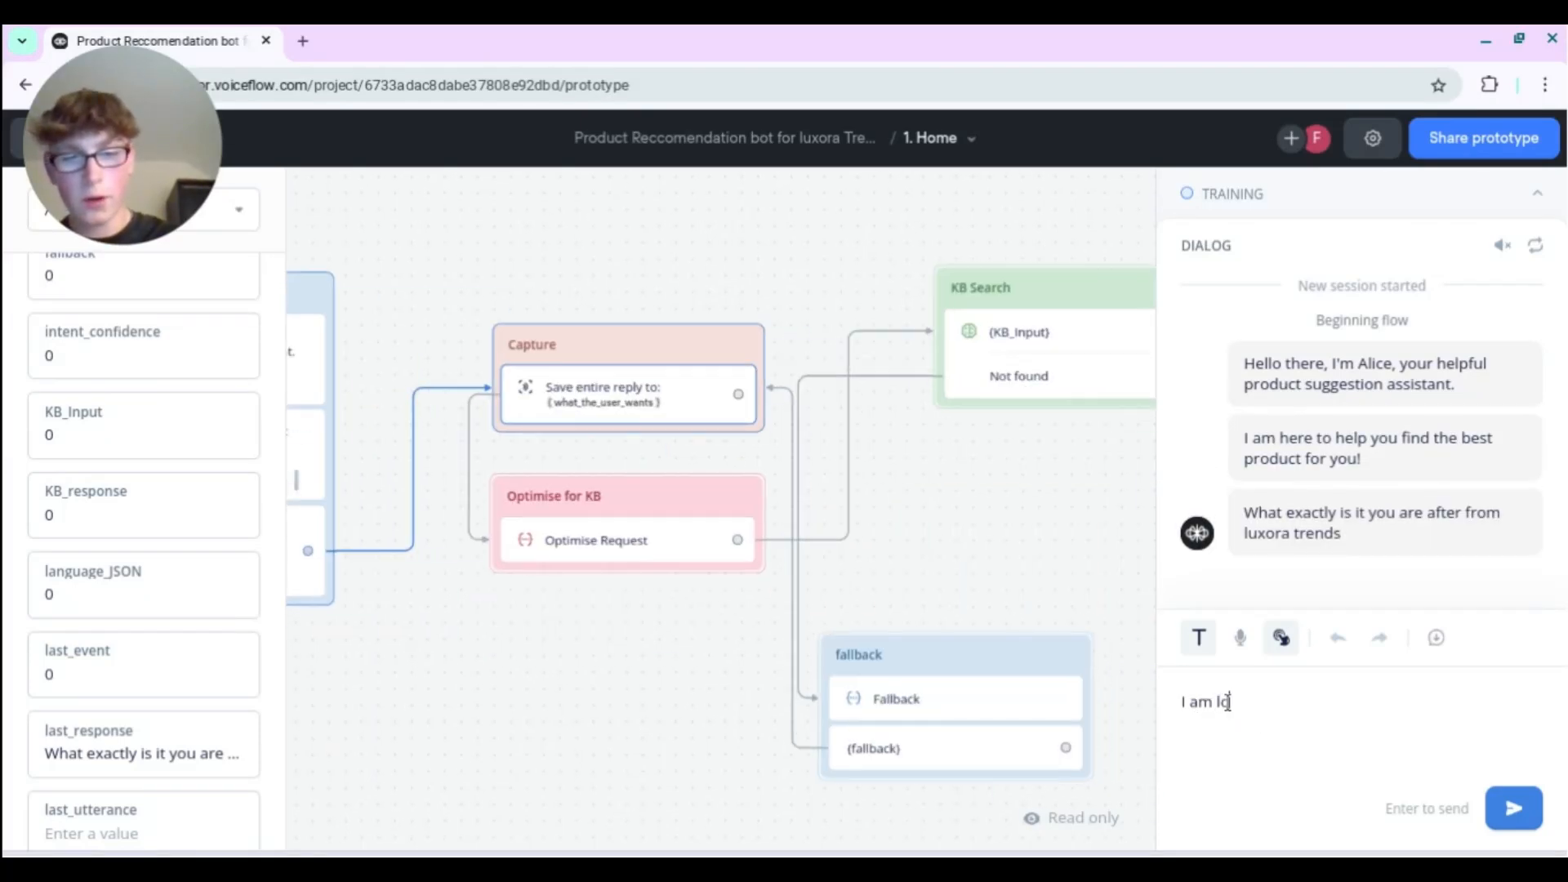
{"action": "type", "text": "oking for a polo"}
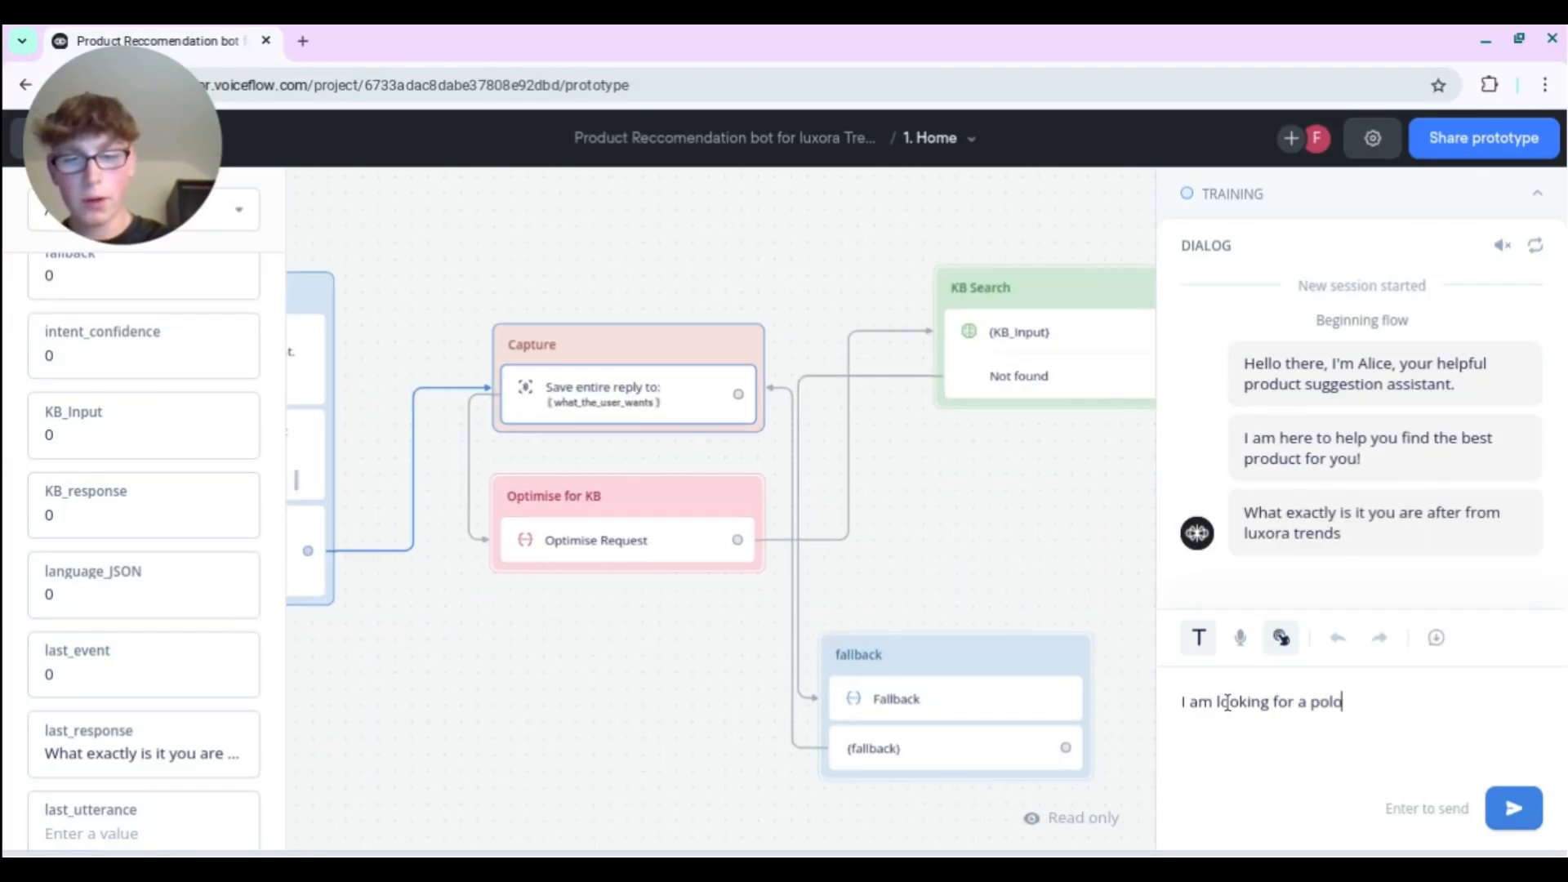
{"action": "type", "text": " shirt for my da"}
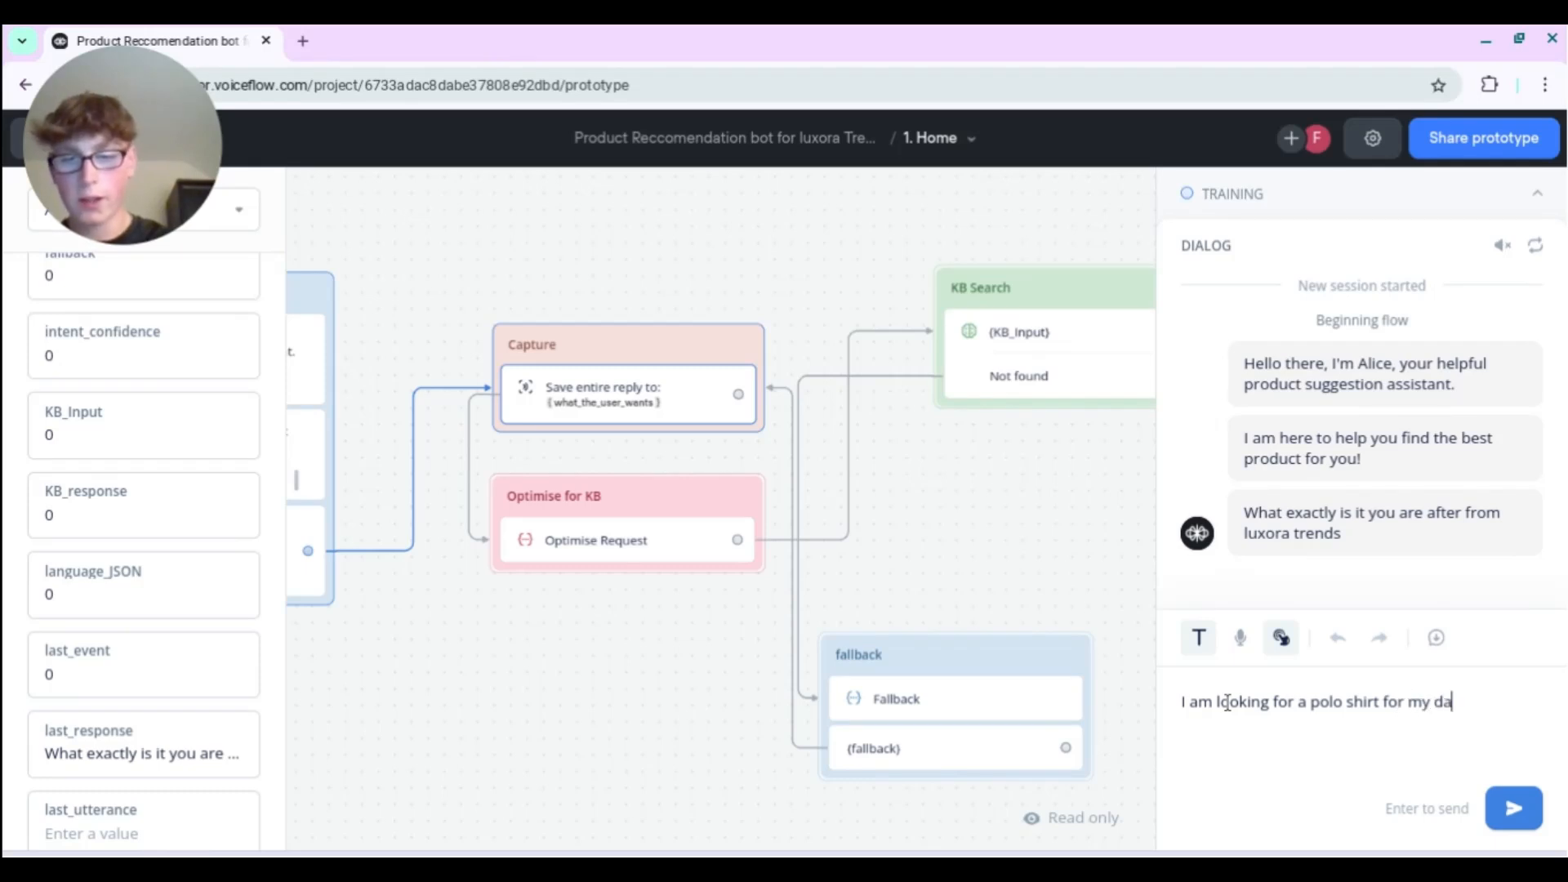
{"action": "type", "text": "d on fathers days"}
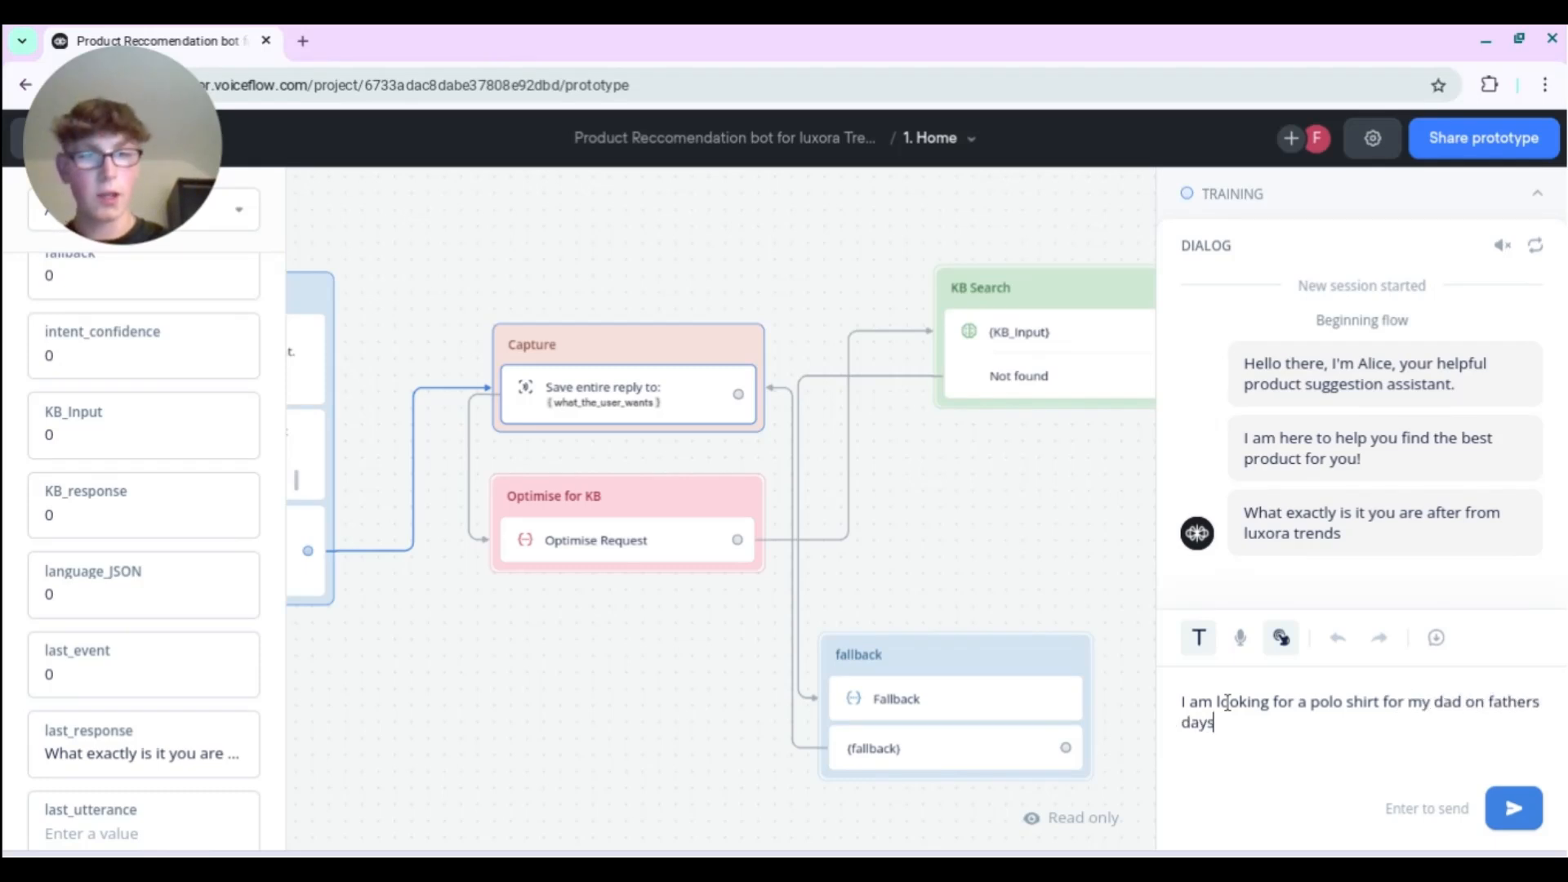
{"action": "key", "text": "Return"}
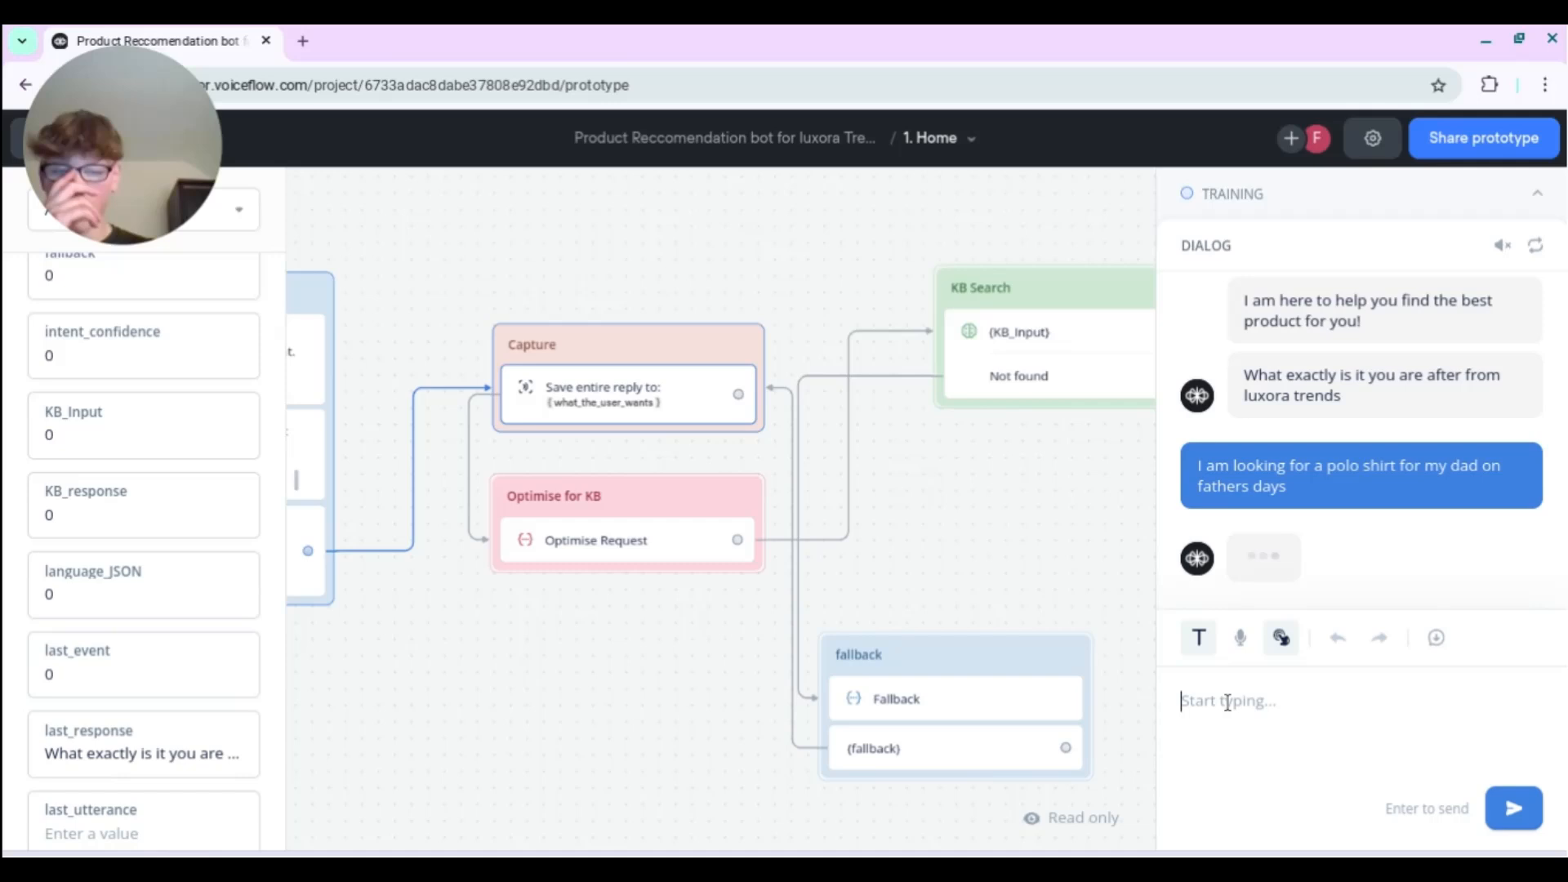
- Check the KB_Input and KB_response values from the test, and turn off the KB Search step's Not found path
{"action": "scroll", "coordinate": [193, 584], "scroll_direction": "down", "scroll_amount": 10}
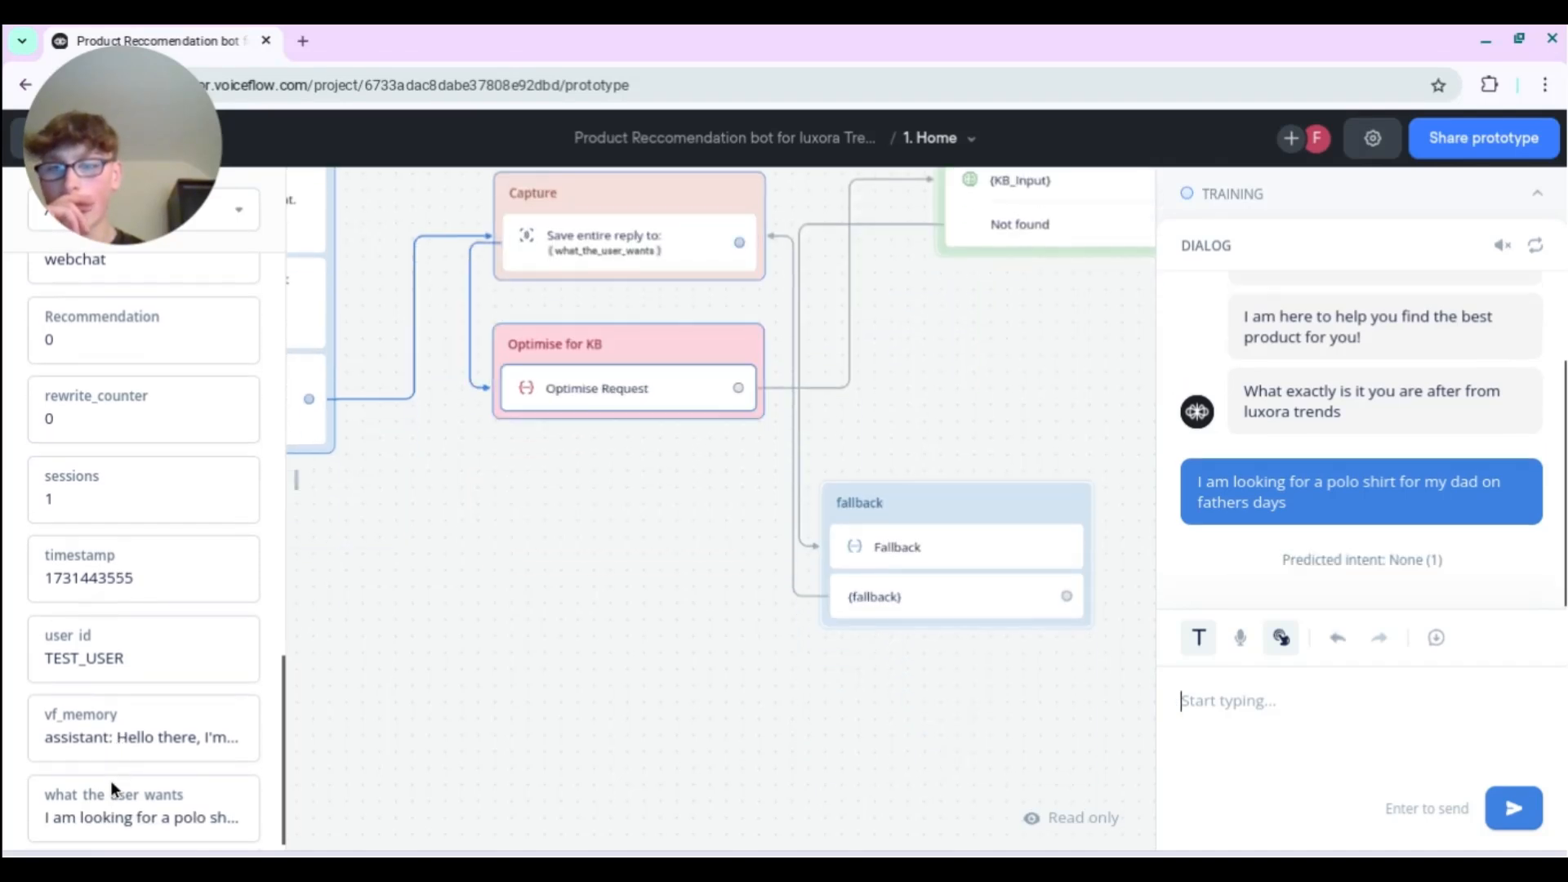
{"action": "scroll", "coordinate": [131, 800], "scroll_direction": "up", "scroll_amount": 8}
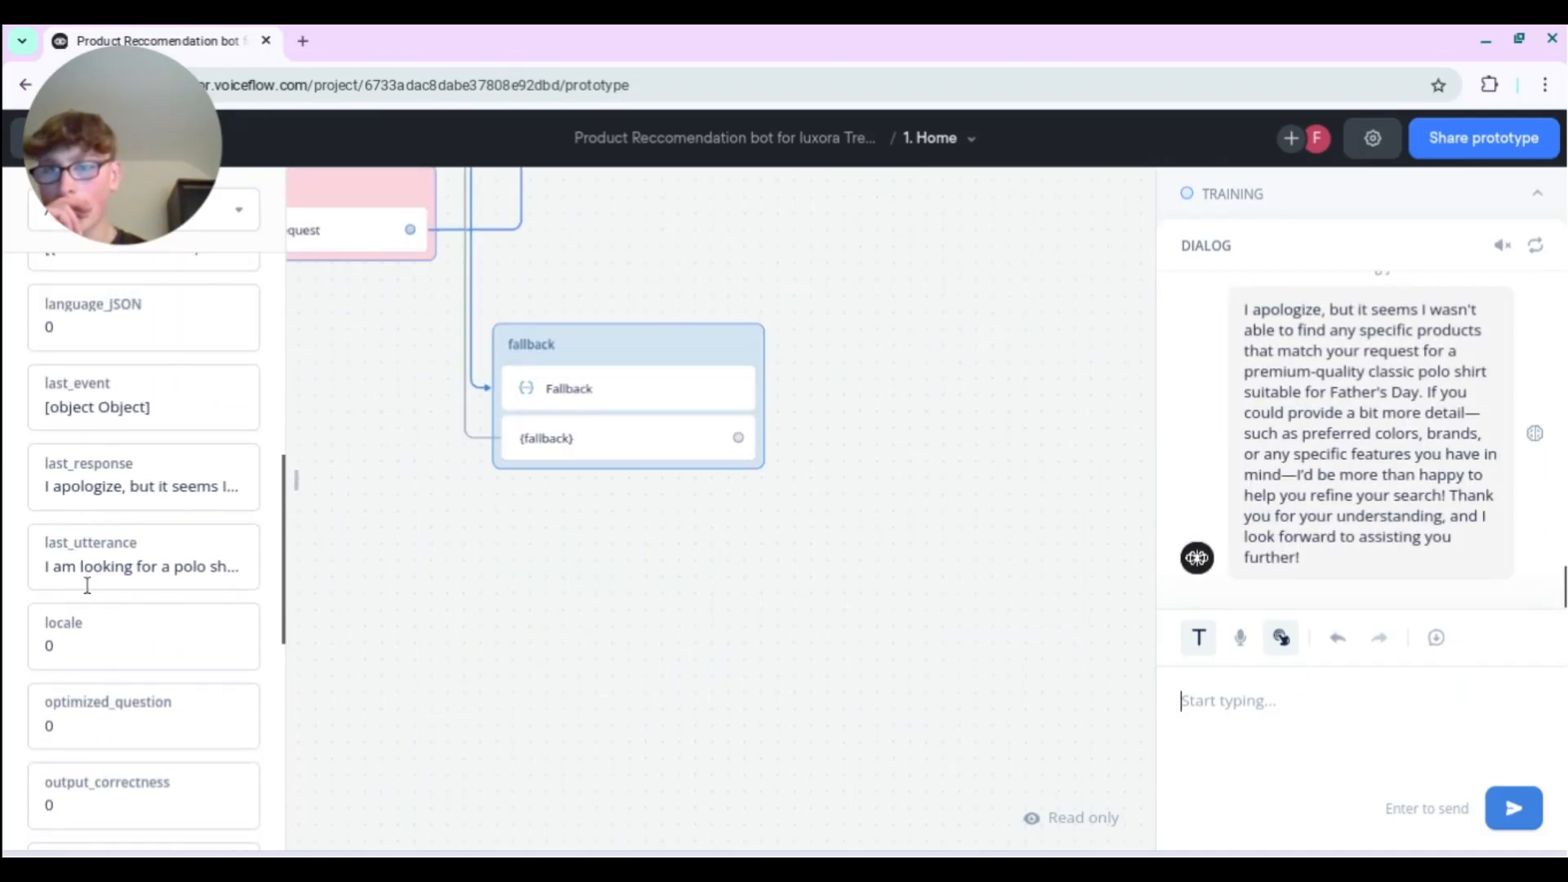
{"action": "scroll", "coordinate": [88, 585], "scroll_direction": "up", "scroll_amount": 4}
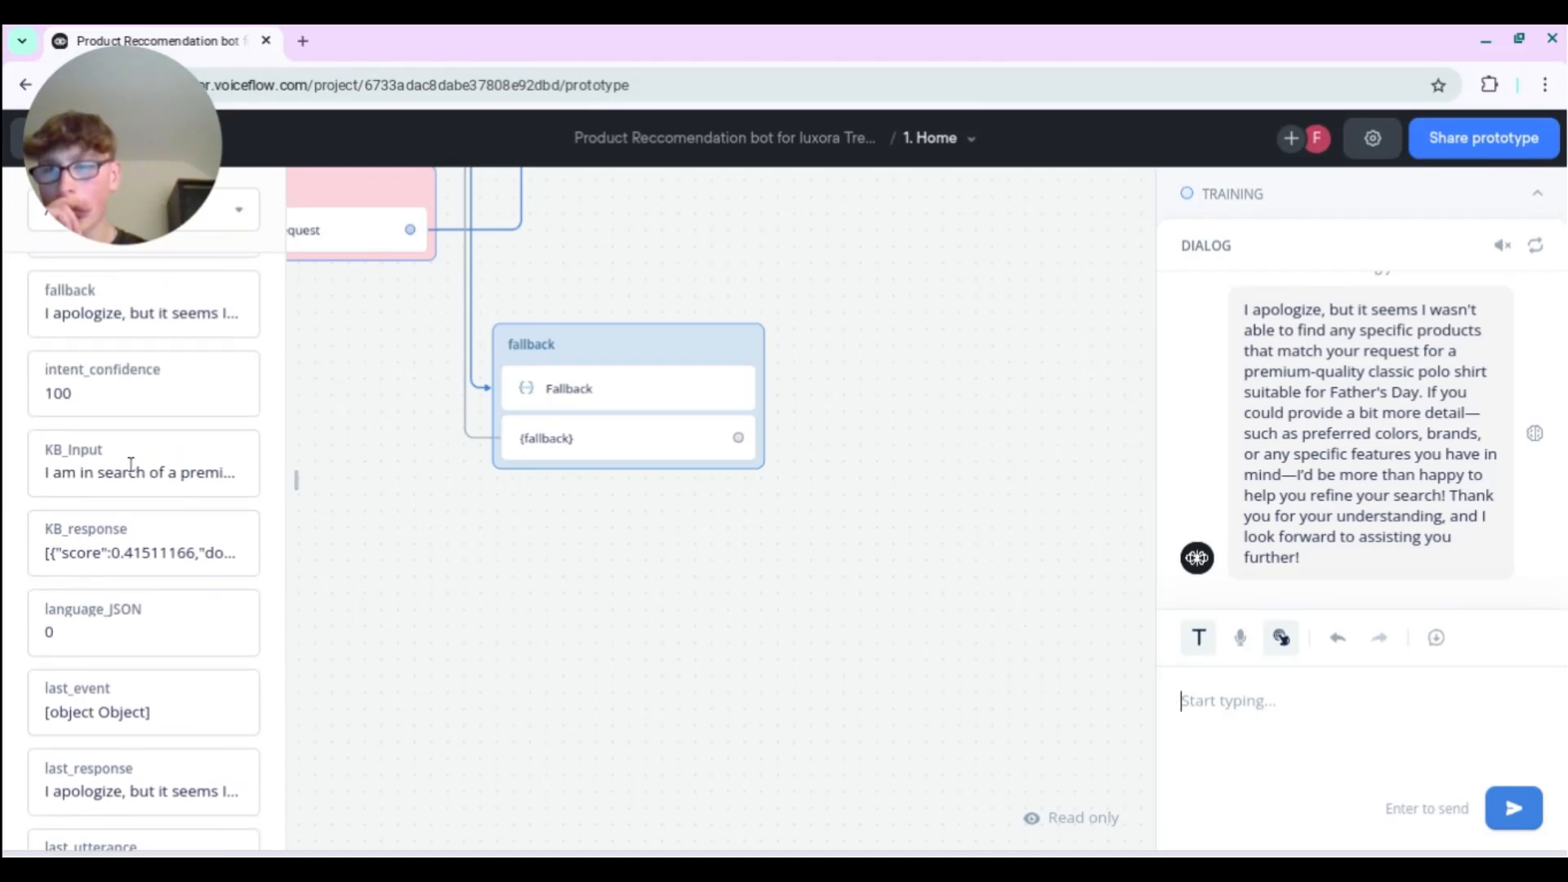
{"action": "scroll", "coordinate": [385, 429], "scroll_direction": "up", "scroll_amount": 4}
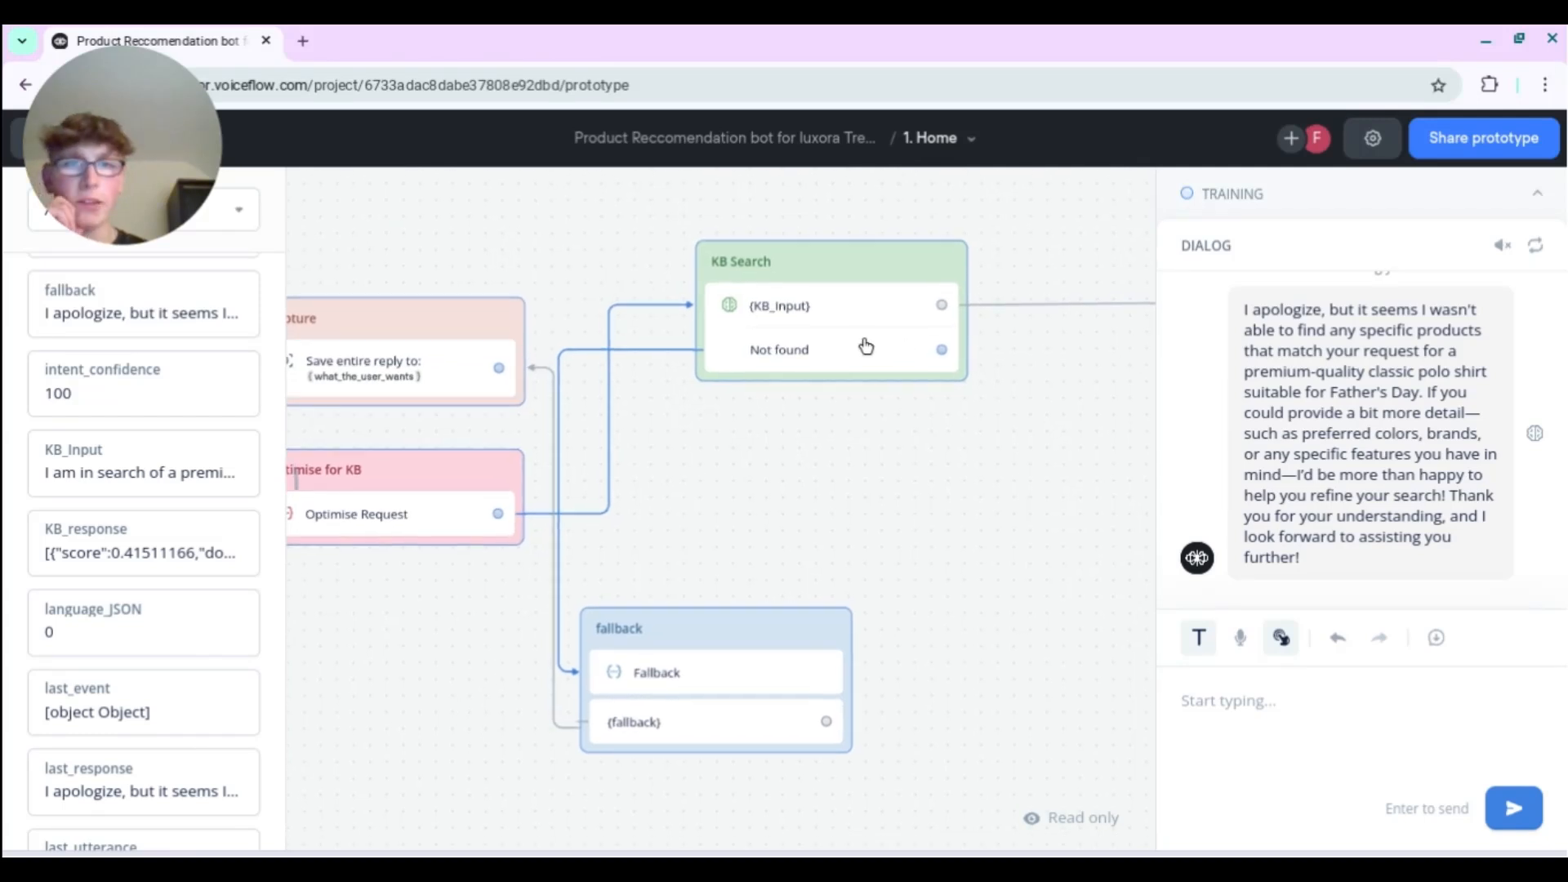
{"action": "left_click", "coordinate": [851, 350]}
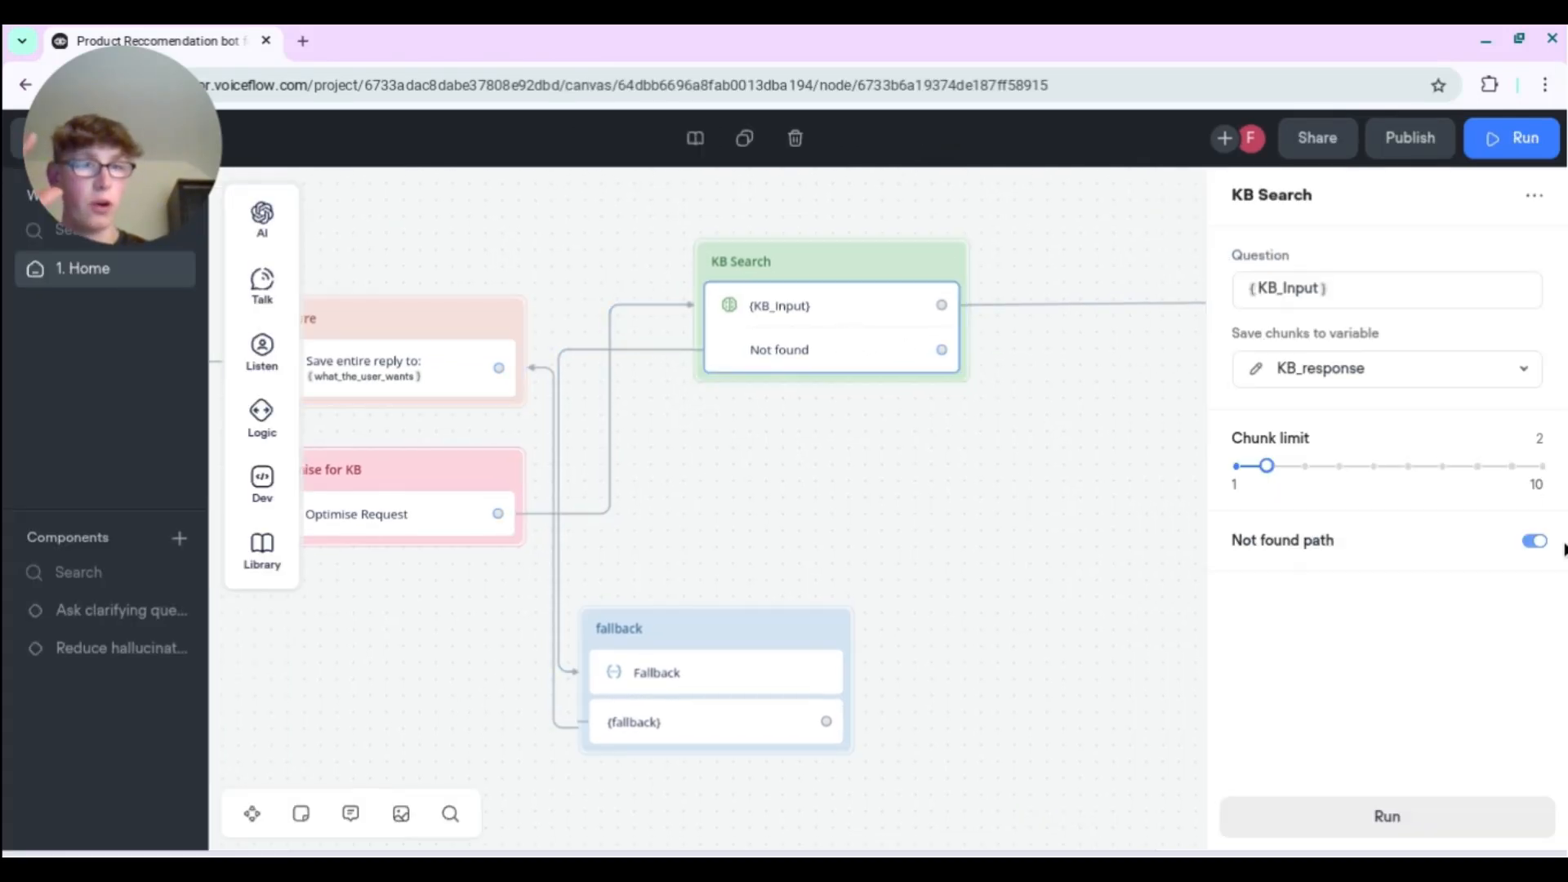
{"action": "left_click", "coordinate": [1536, 542]}
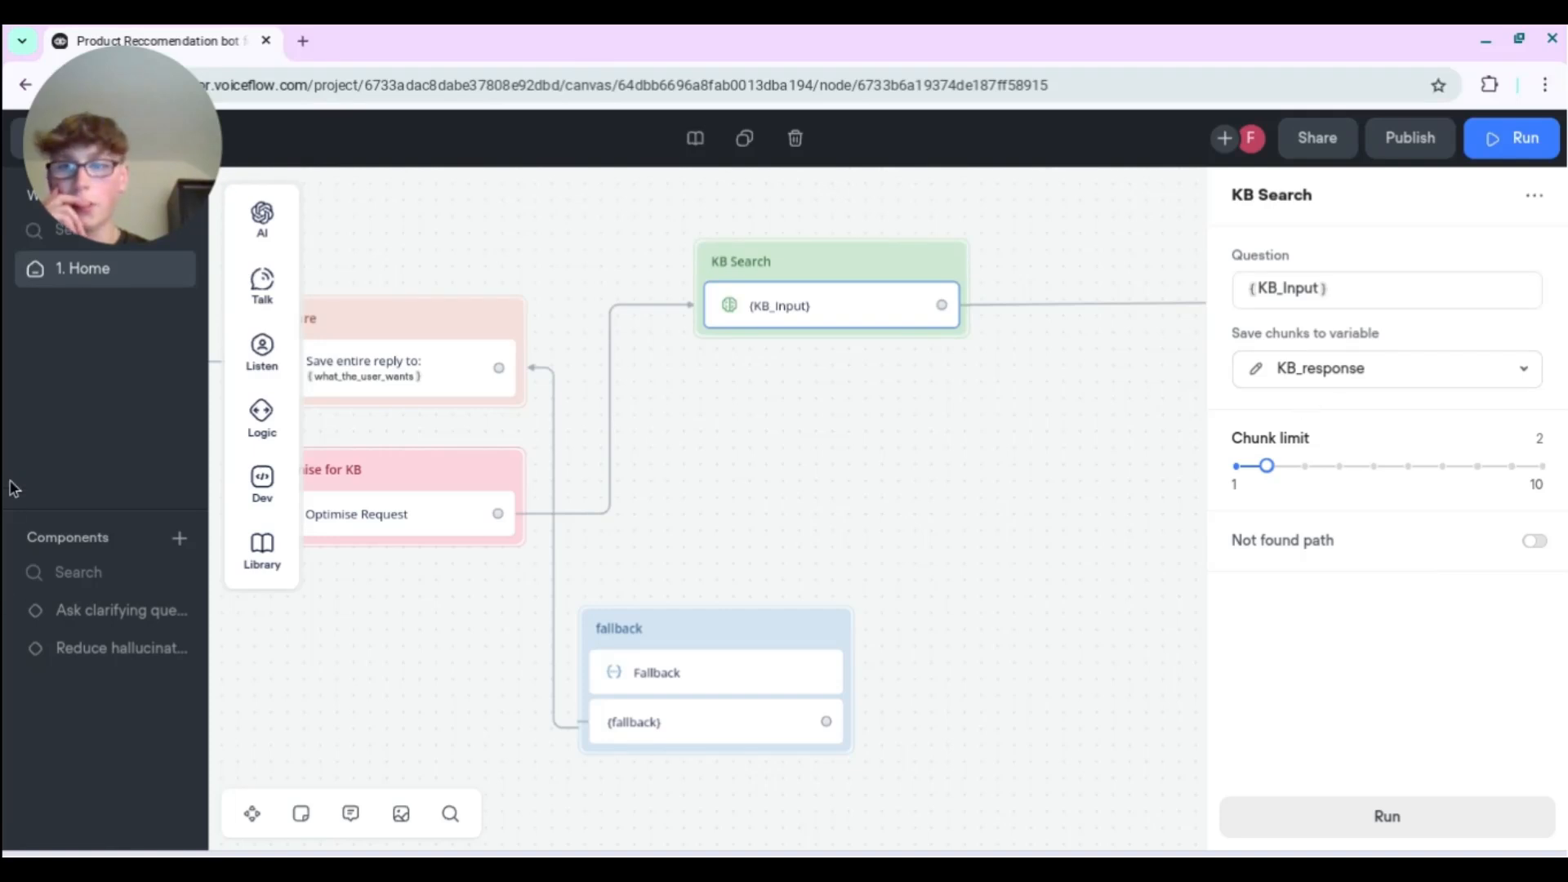
- Start a new test run and send the message "I am looking for a polo shirt for my father on fathers day"
{"action": "left_click", "coordinate": [1474, 147]}
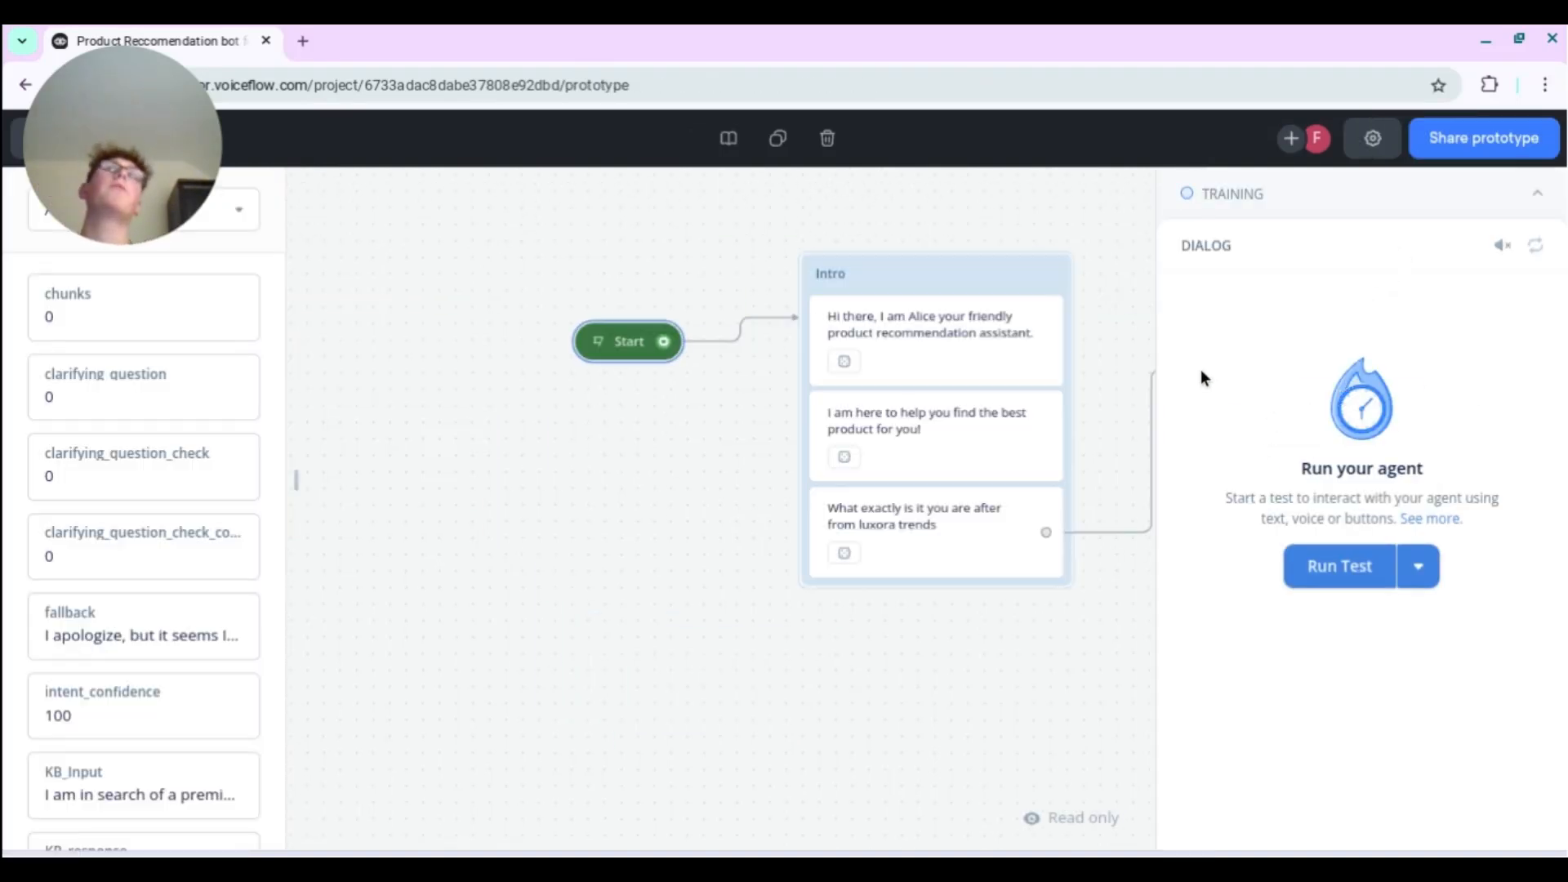
{"action": "left_click", "coordinate": [1322, 566]}
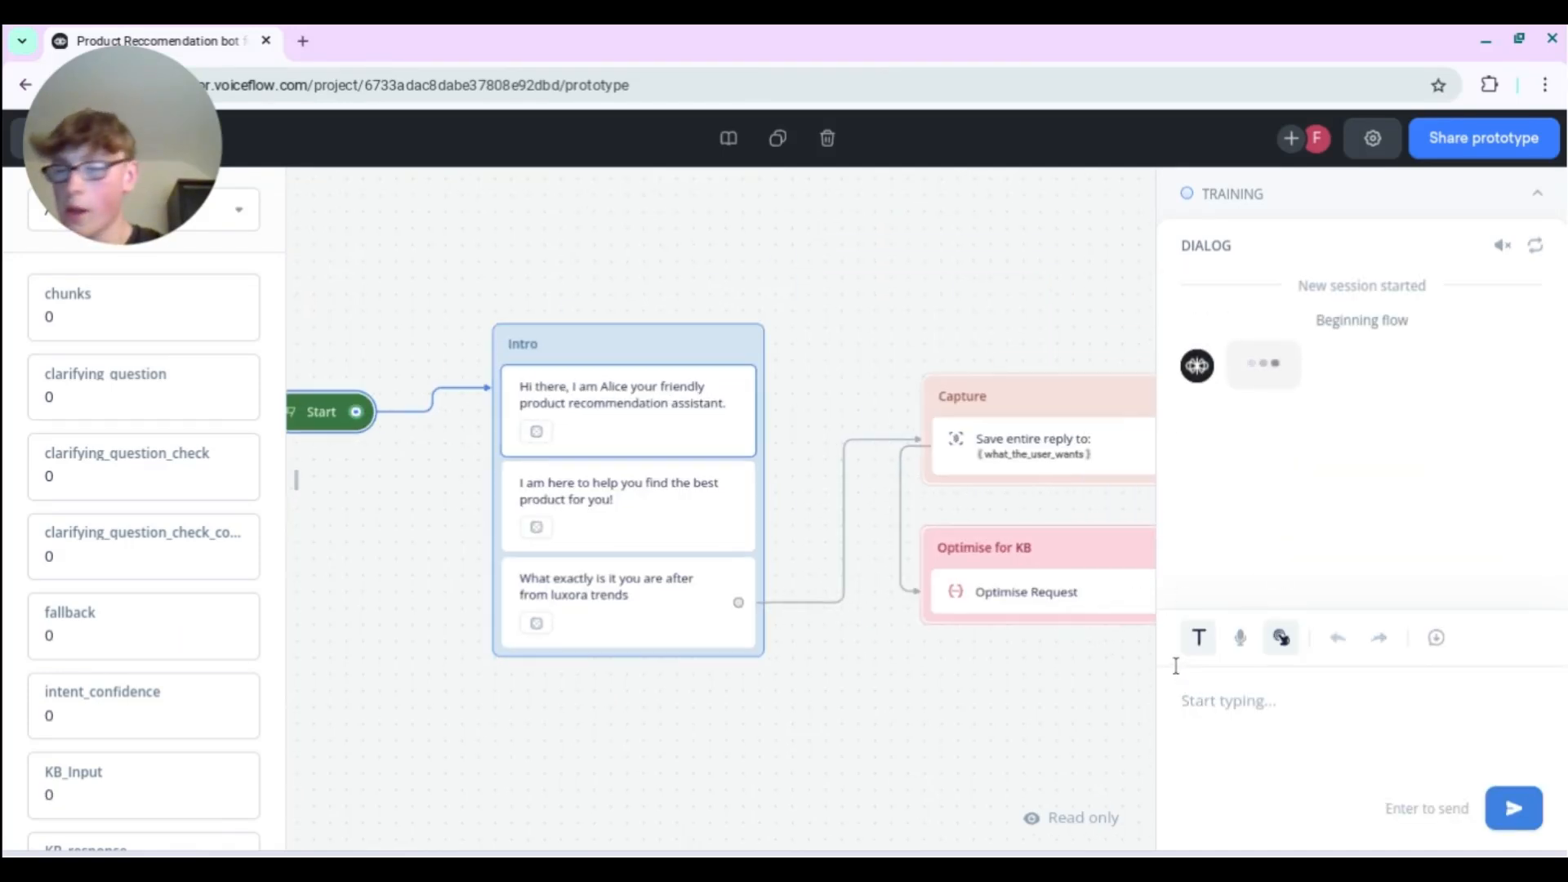
{"action": "type", "text": "I am lo"}
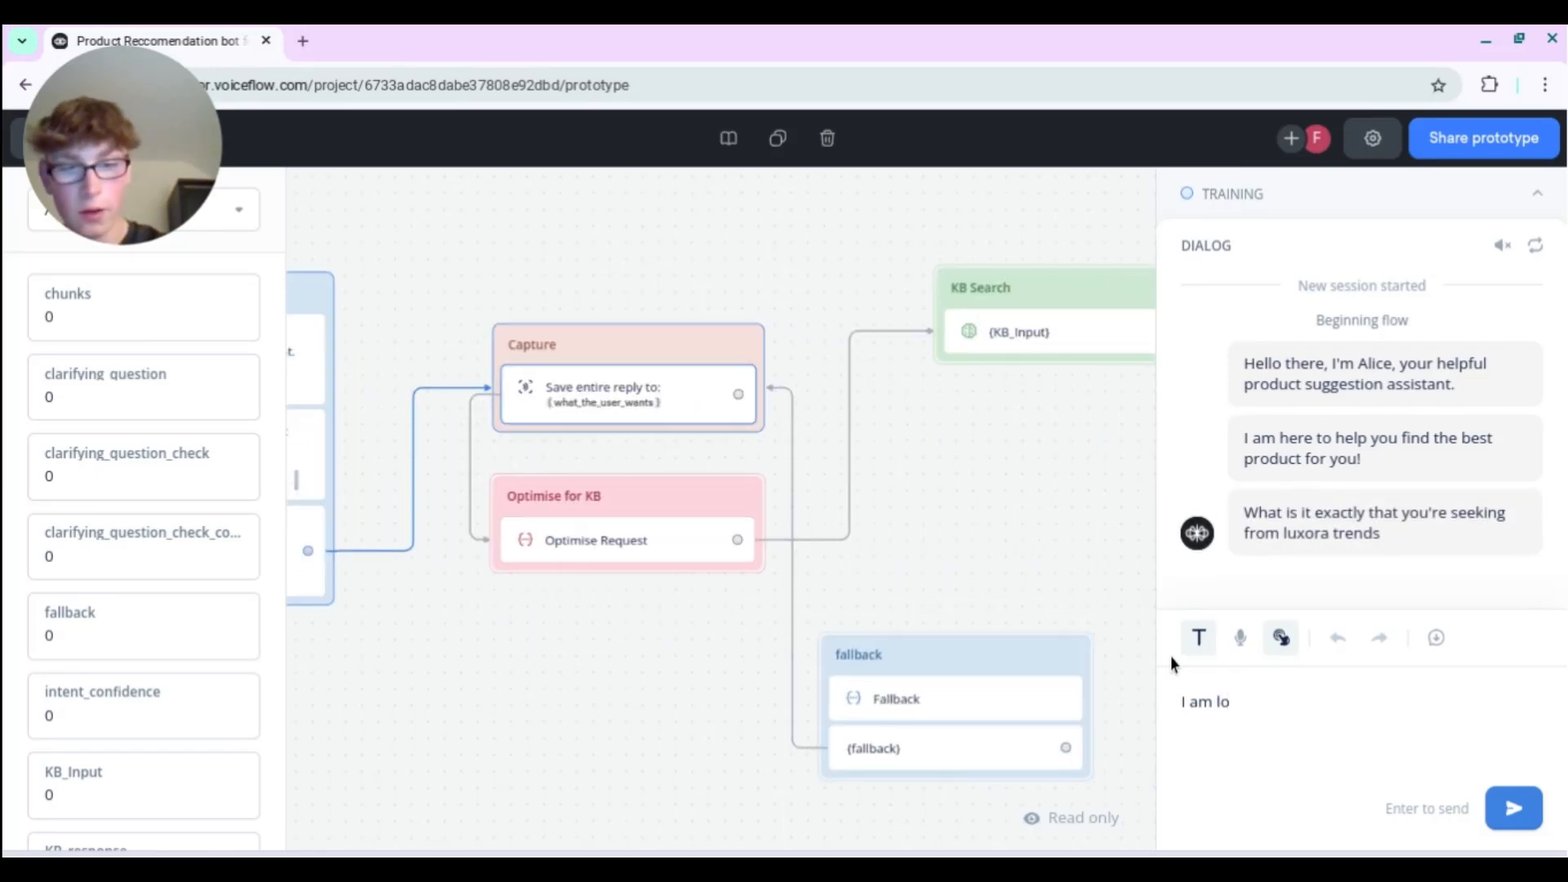
{"action": "type", "text": "oking for a polo shirt for my fa"}
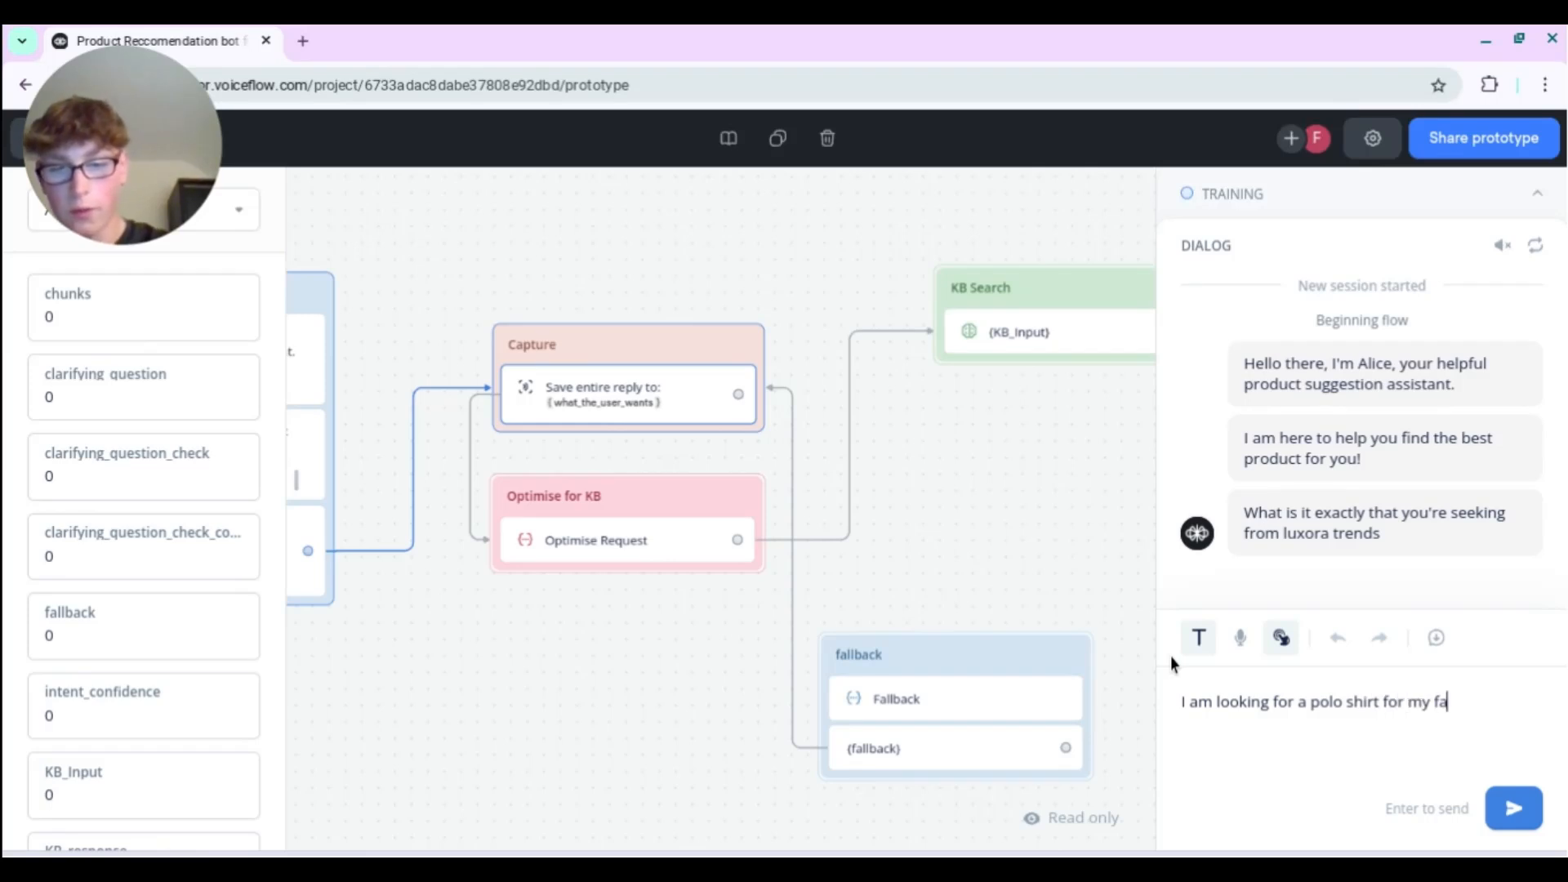
{"action": "type", "text": "ther on fathers day"}
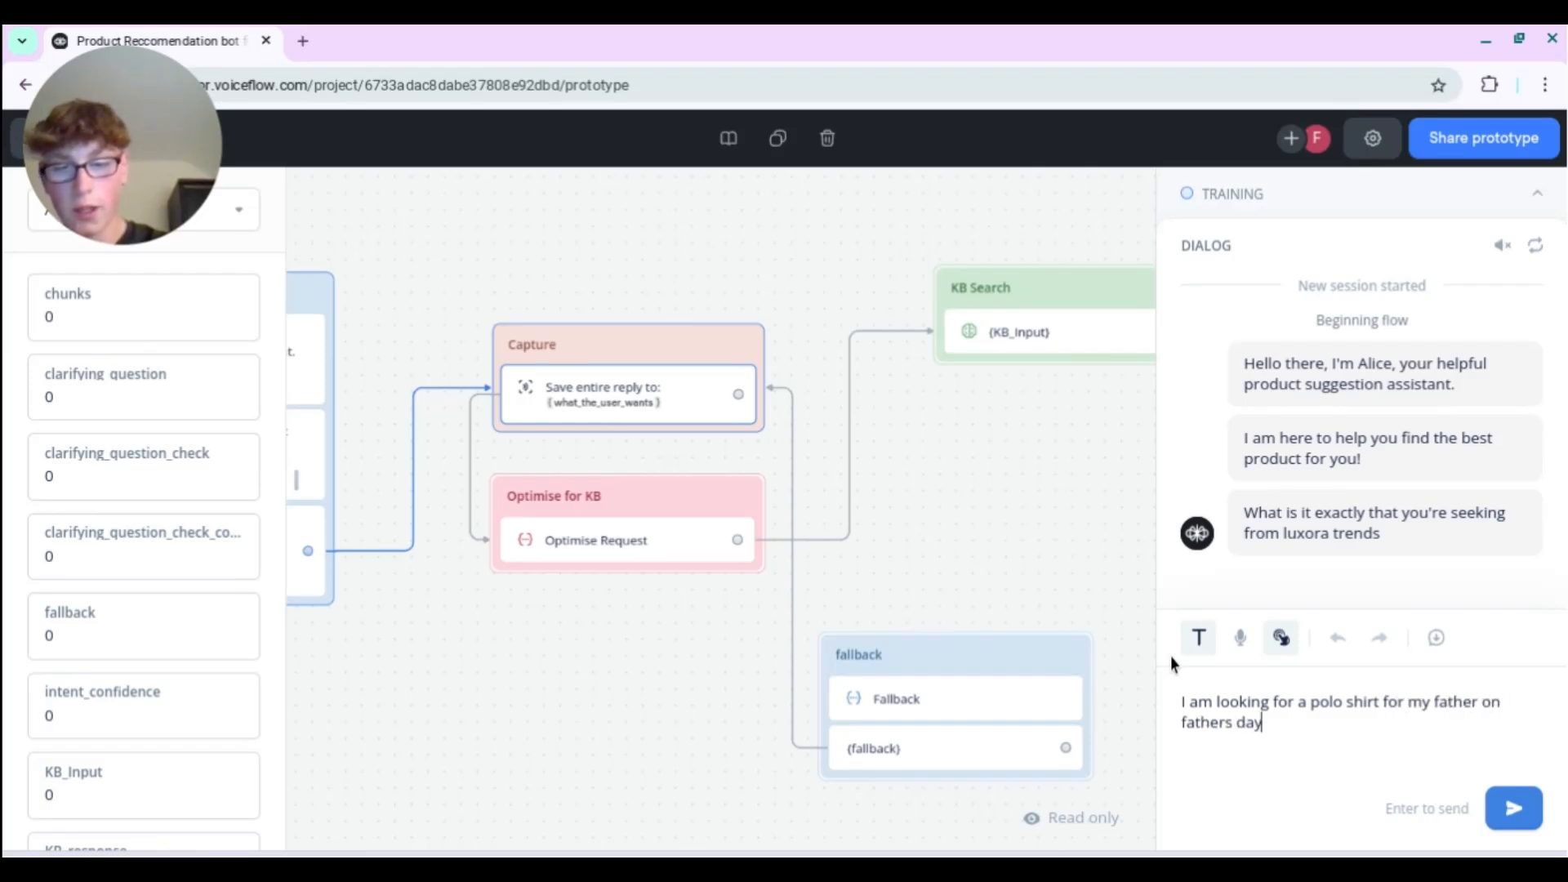
{"action": "key", "text": "ctrl+a"}
{"action": "key", "text": "ctrl+c"}
{"action": "key", "text": "BackSpace"}
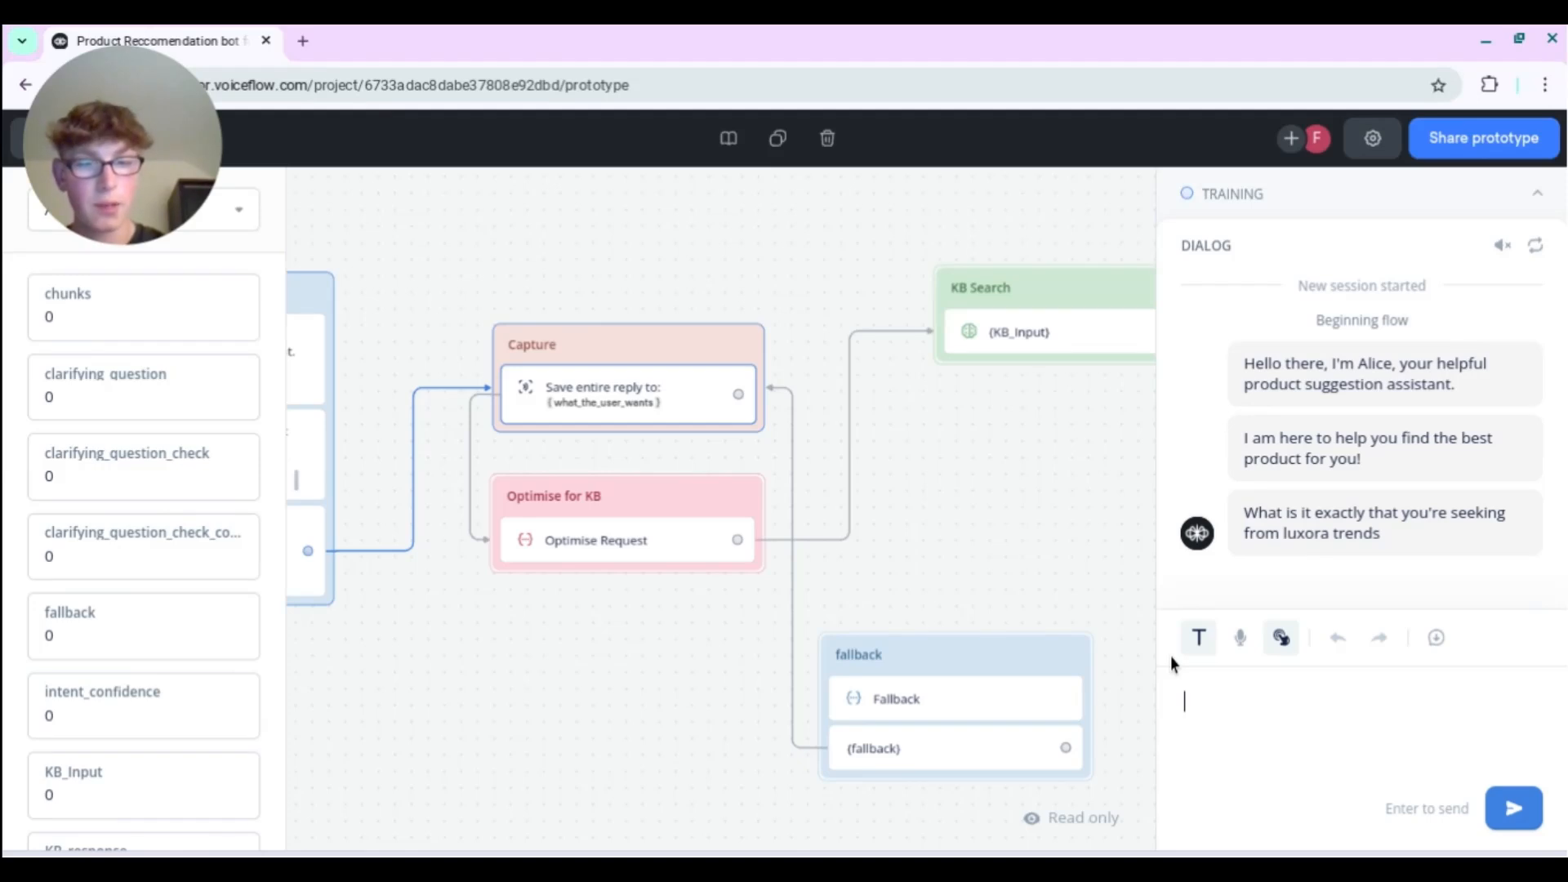
{"action": "key", "text": "ctrl+v"}
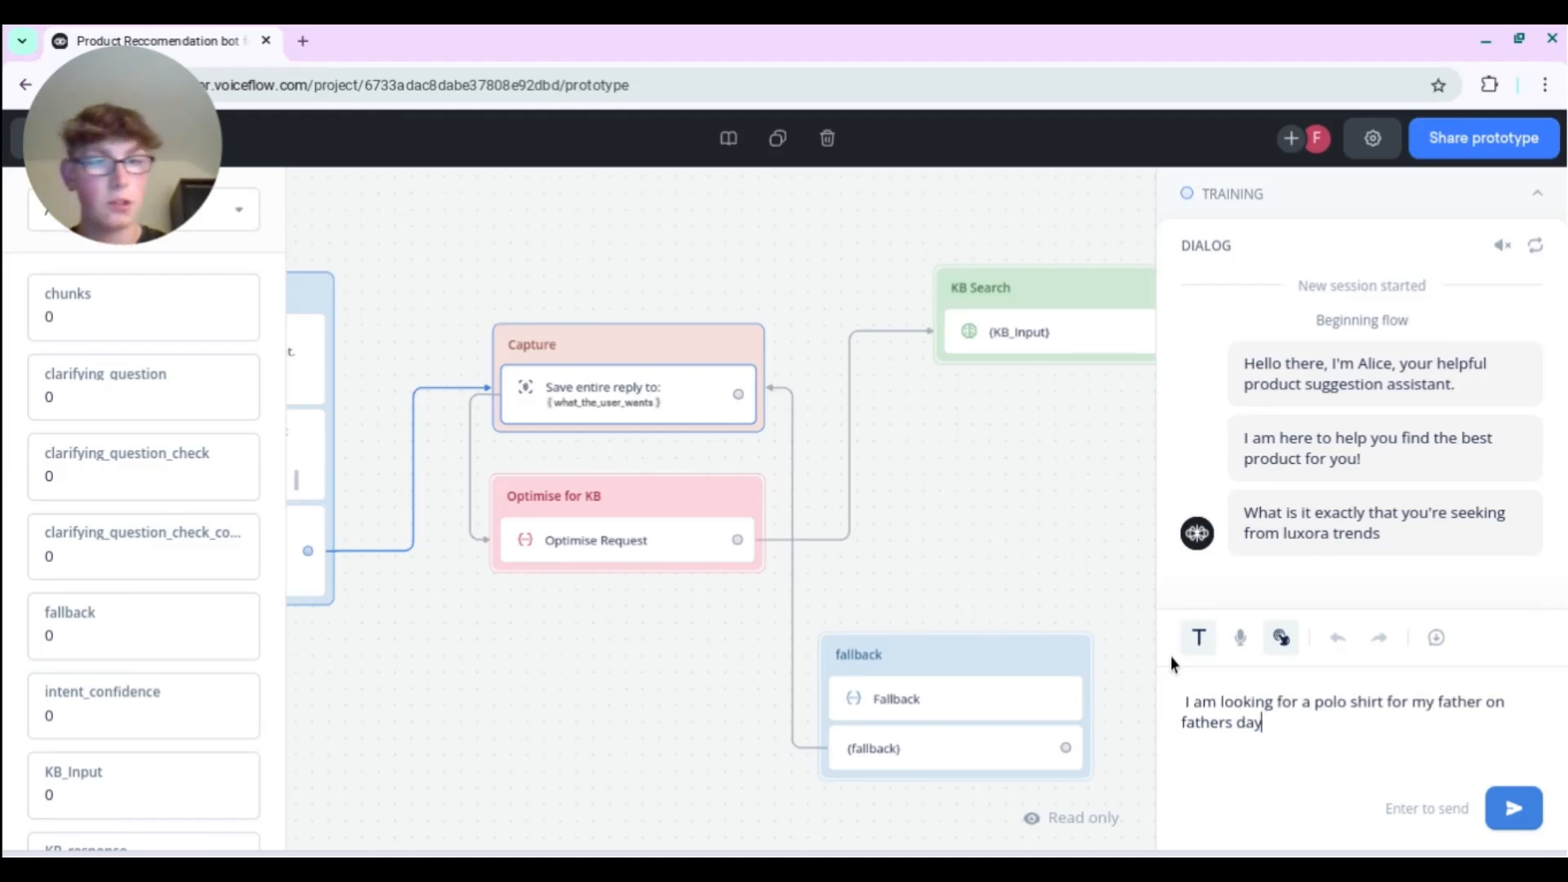
{"action": "left_click", "coordinate": [1515, 807]}
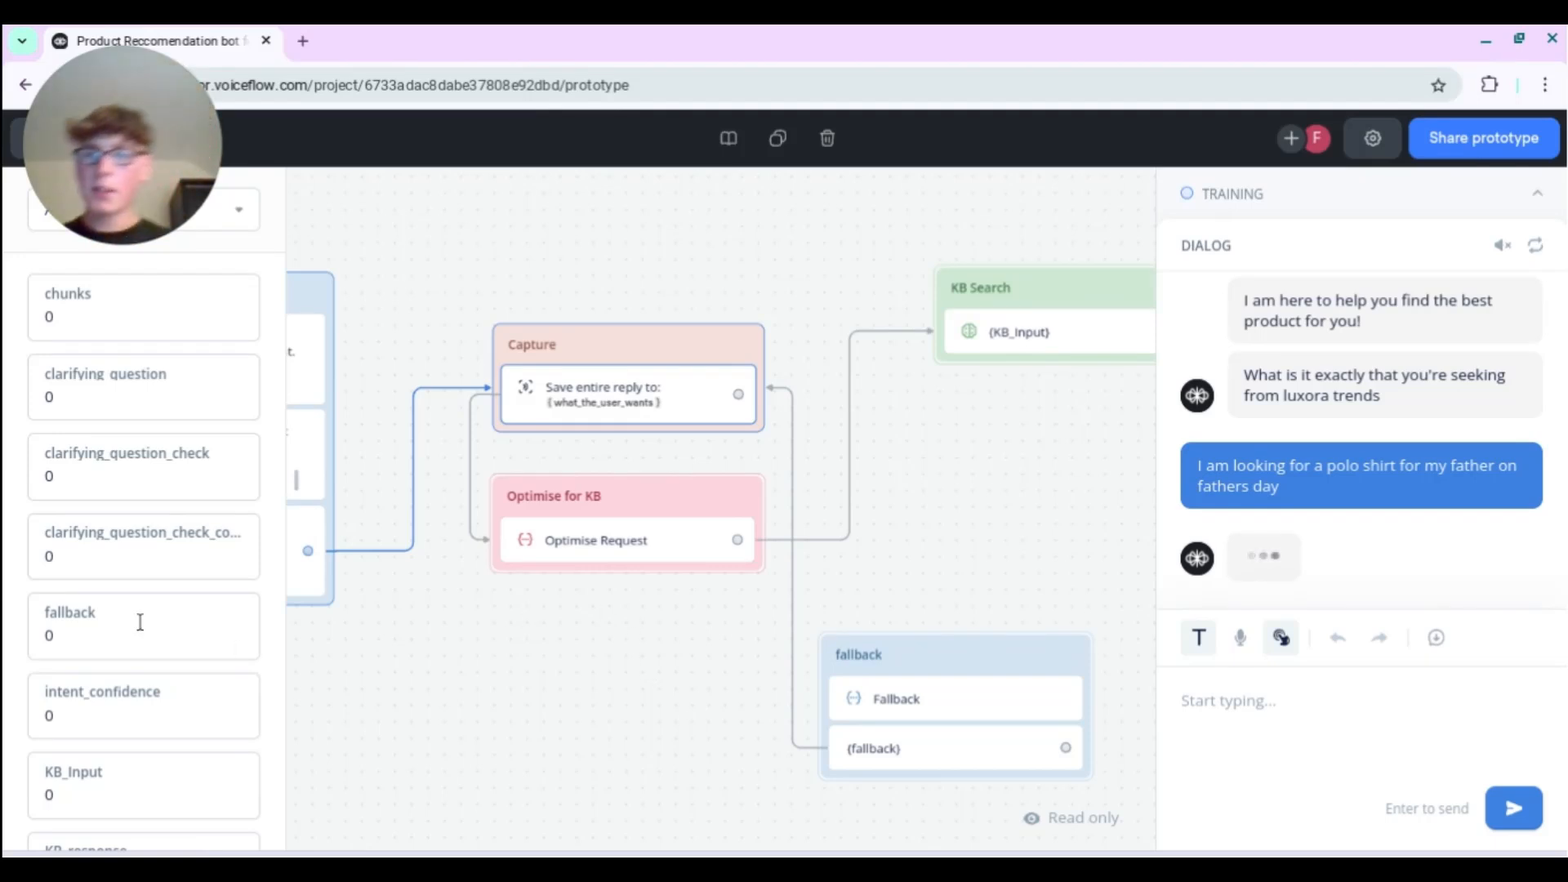
- Look through the agent variable values of the running test, including what_the_user_wants and Recommendation
{"action": "scroll", "coordinate": [136, 639], "scroll_direction": "down", "scroll_amount": 3}
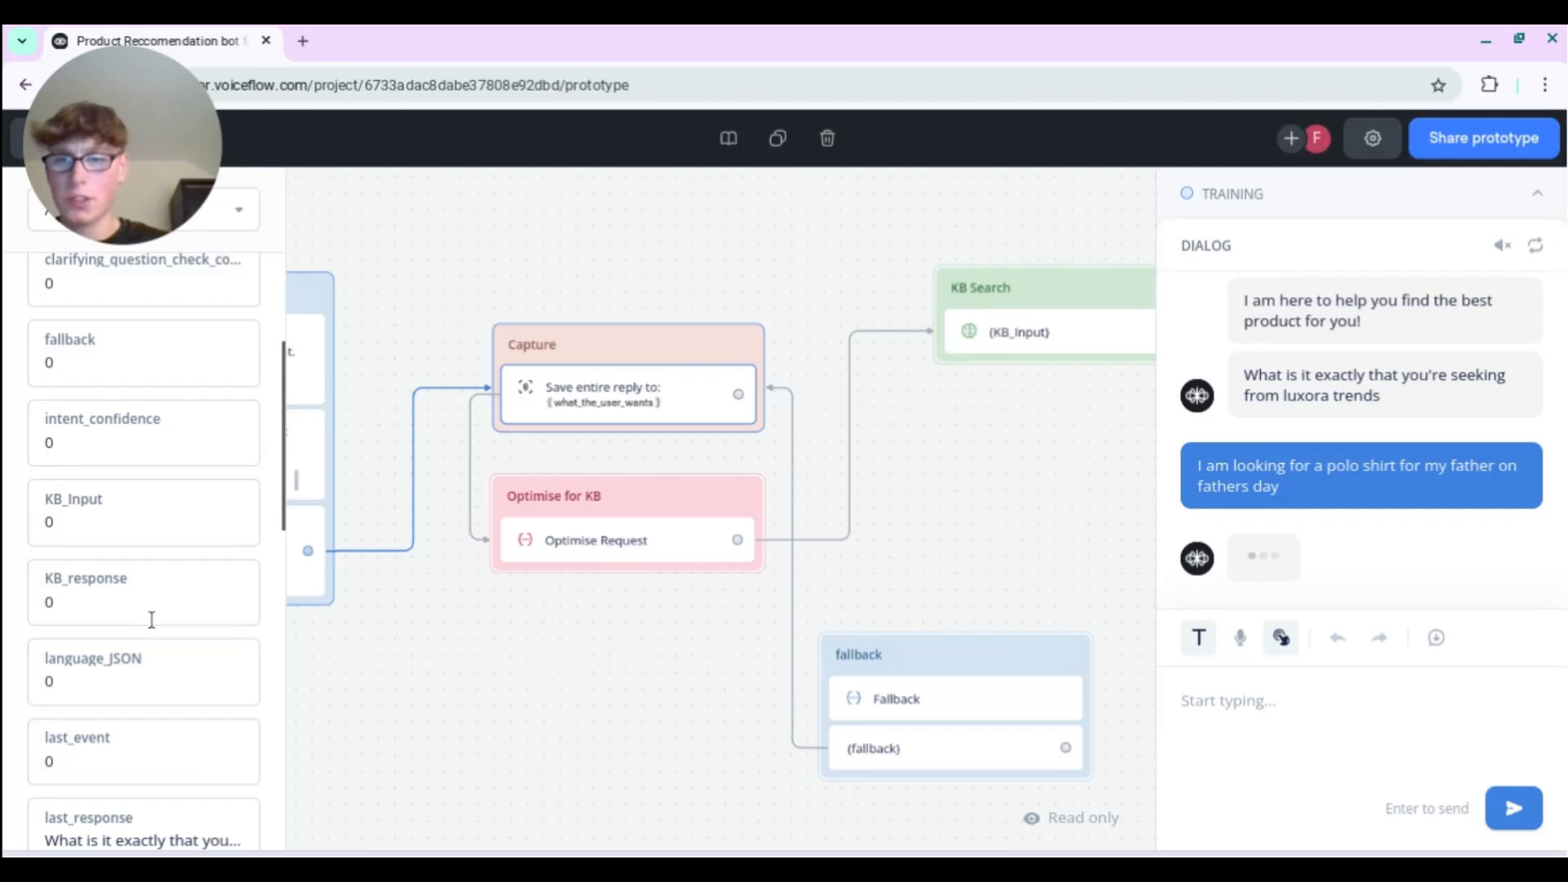
{"action": "scroll", "coordinate": [152, 620], "scroll_direction": "down", "scroll_amount": 8}
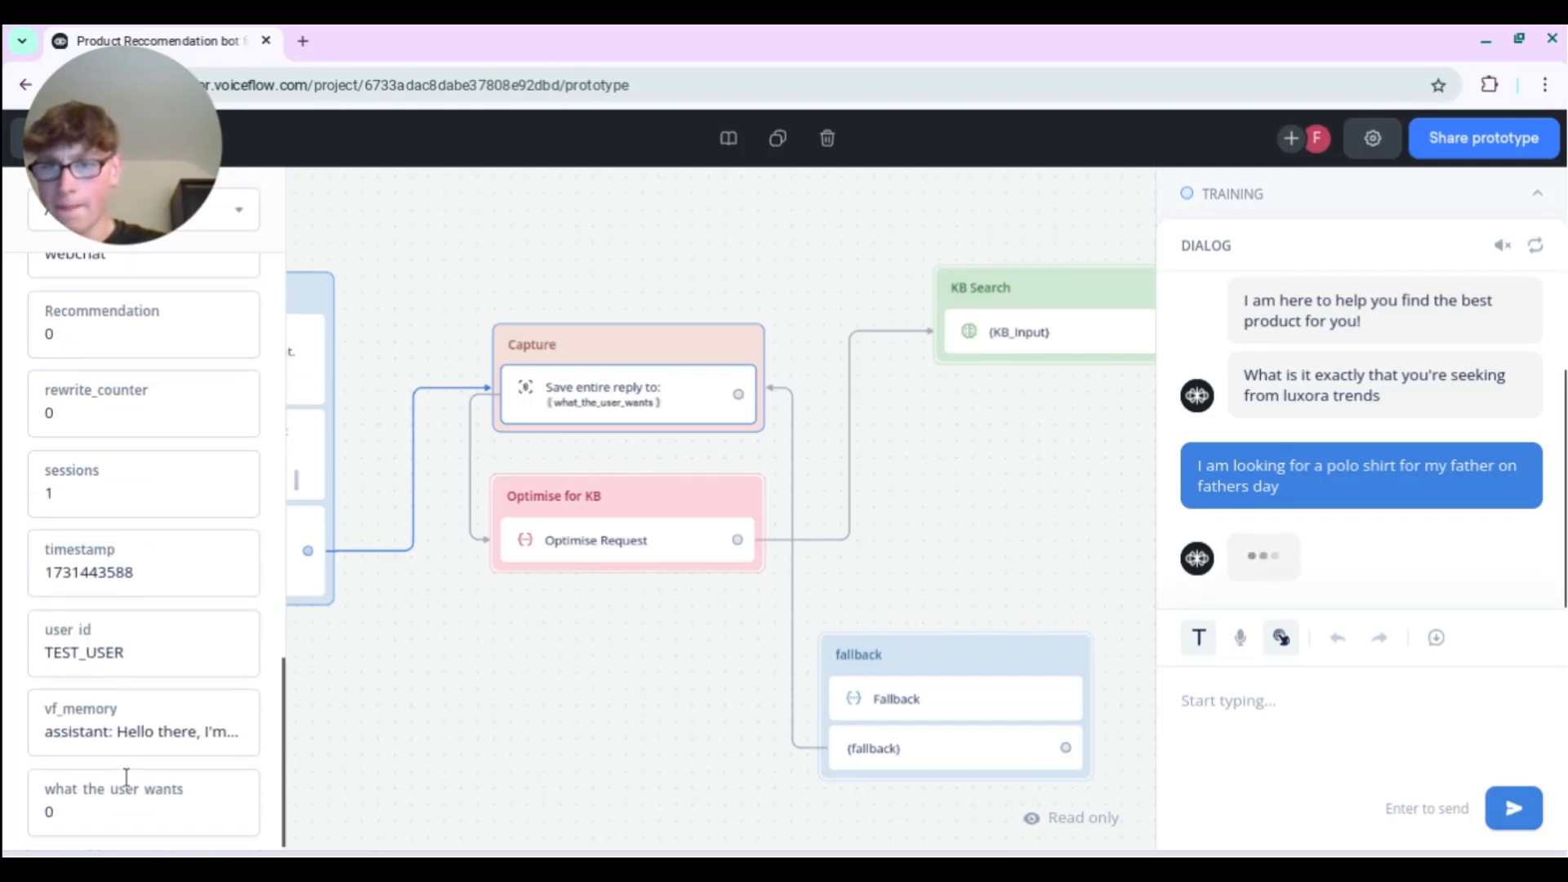
{"action": "scroll", "coordinate": [126, 777], "scroll_direction": "up", "scroll_amount": 3}
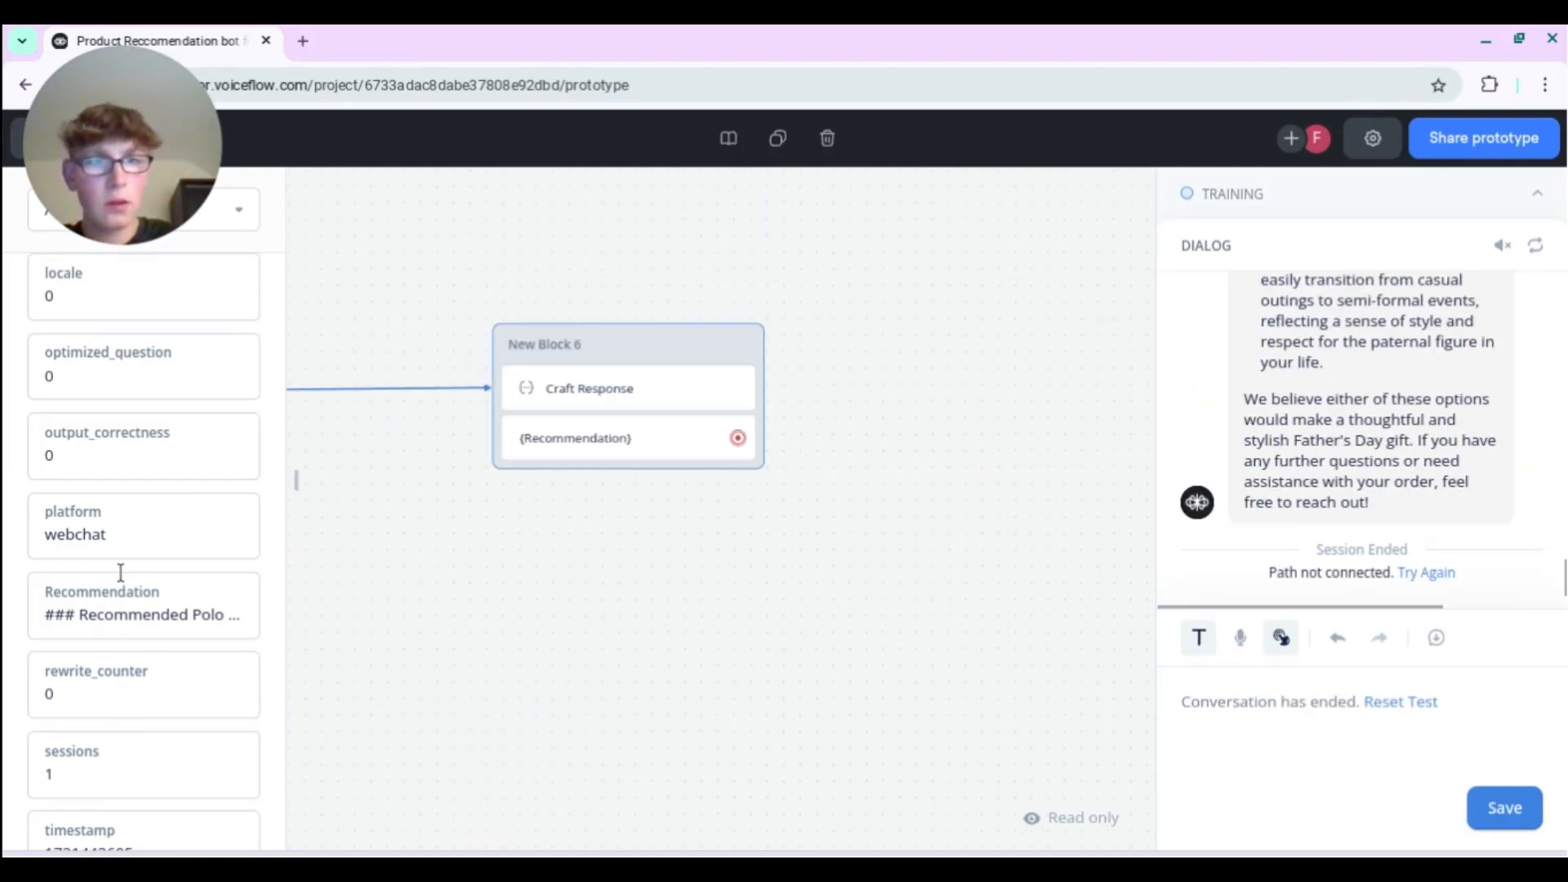
- Read through the bot's polo shirt recommendation in the test dialog, including the suggested products, prices, descriptions and reasons to choose them
{"action": "scroll", "coordinate": [1410, 482], "scroll_direction": "up", "scroll_amount": 4}
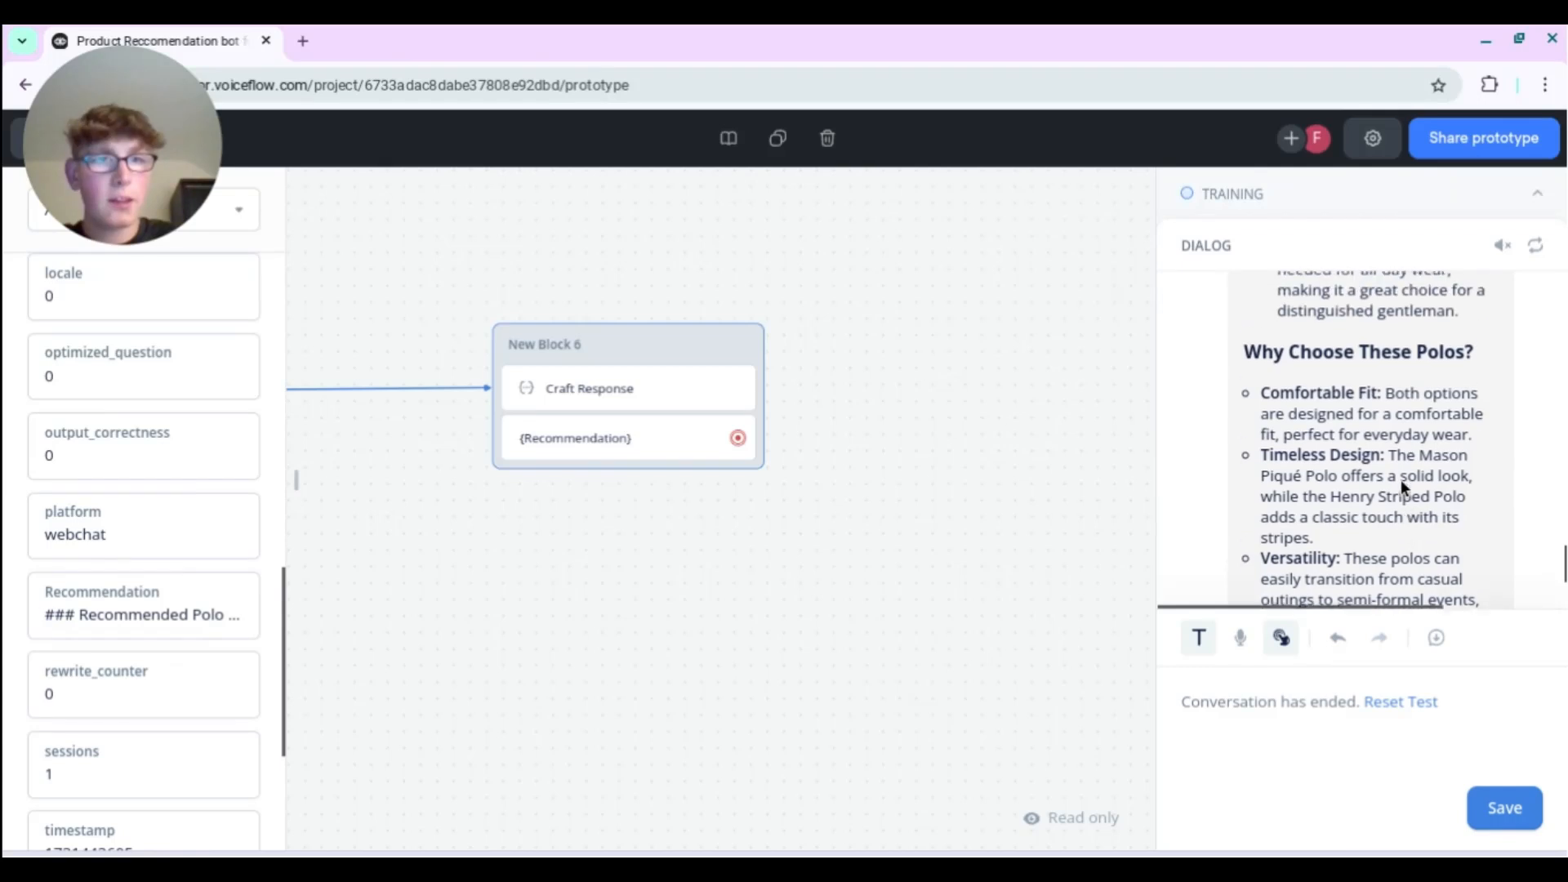
{"action": "scroll", "coordinate": [1400, 479], "scroll_direction": "up", "scroll_amount": 4}
{"action": "scroll", "coordinate": [1387, 483], "scroll_direction": "up", "scroll_amount": 3}
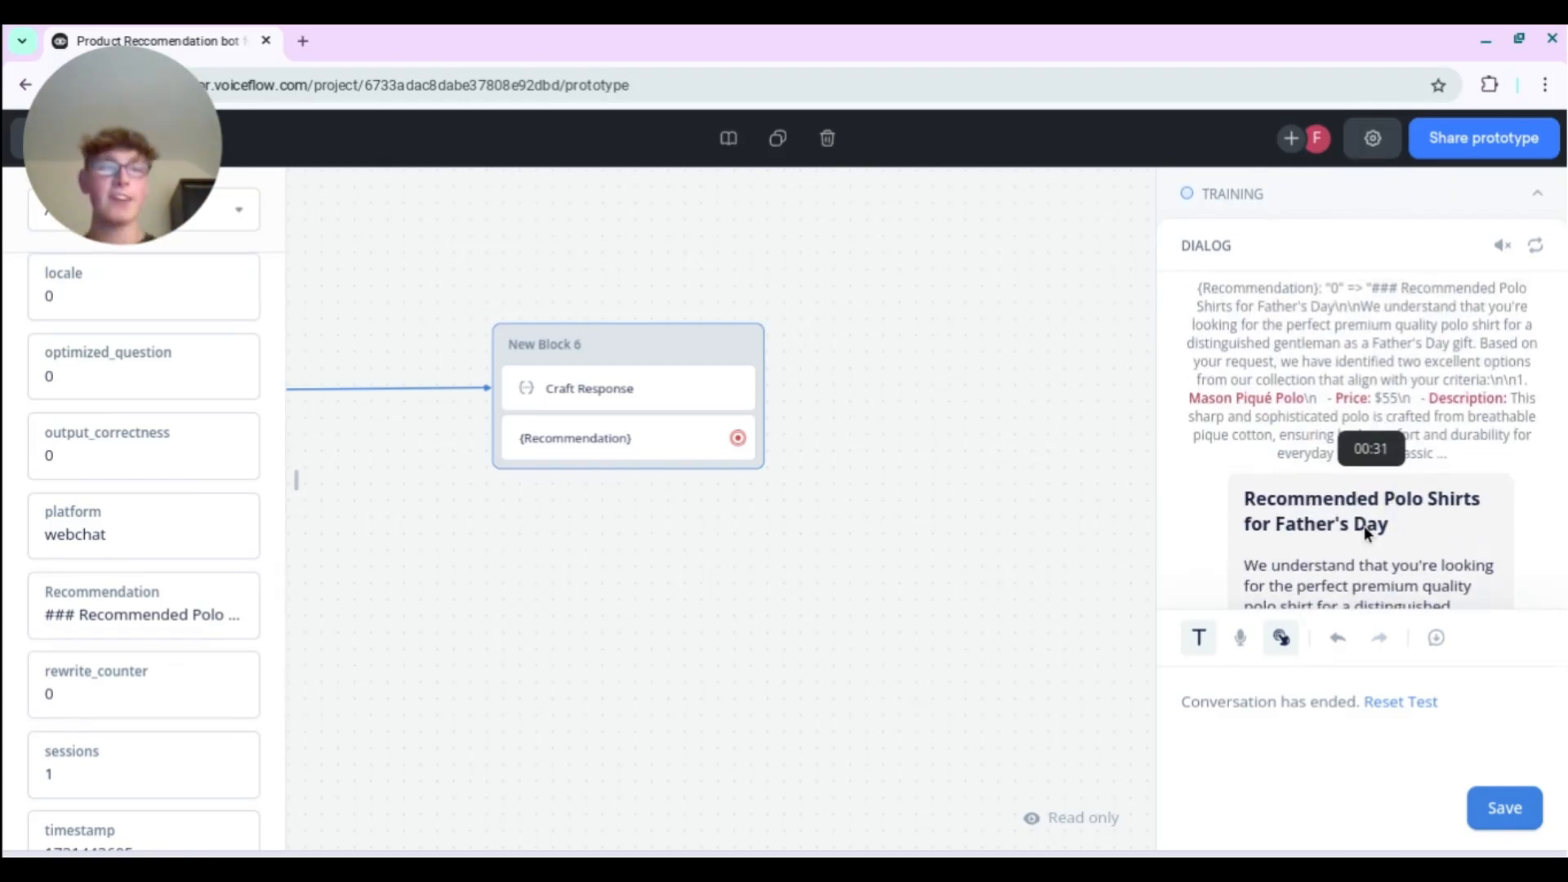
{"action": "scroll", "coordinate": [1413, 508], "scroll_direction": "down", "scroll_amount": 1}
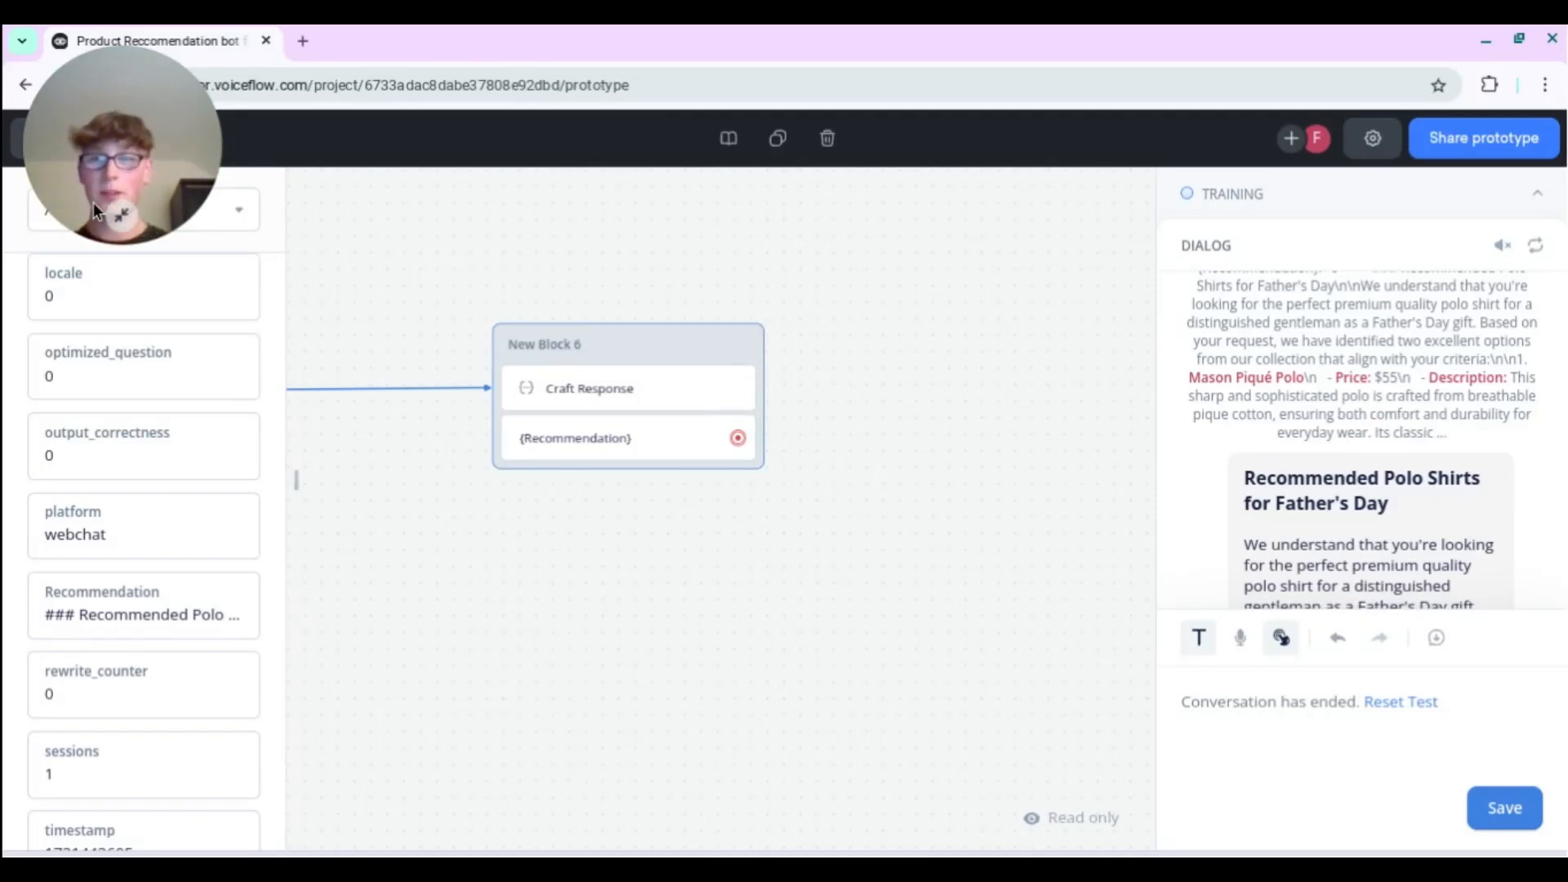
{"action": "left_click_drag", "start_coordinate": [128, 108], "coordinate": [1452, 108]}
{"action": "scroll", "coordinate": [1428, 448], "scroll_direction": "up", "scroll_amount": 3}
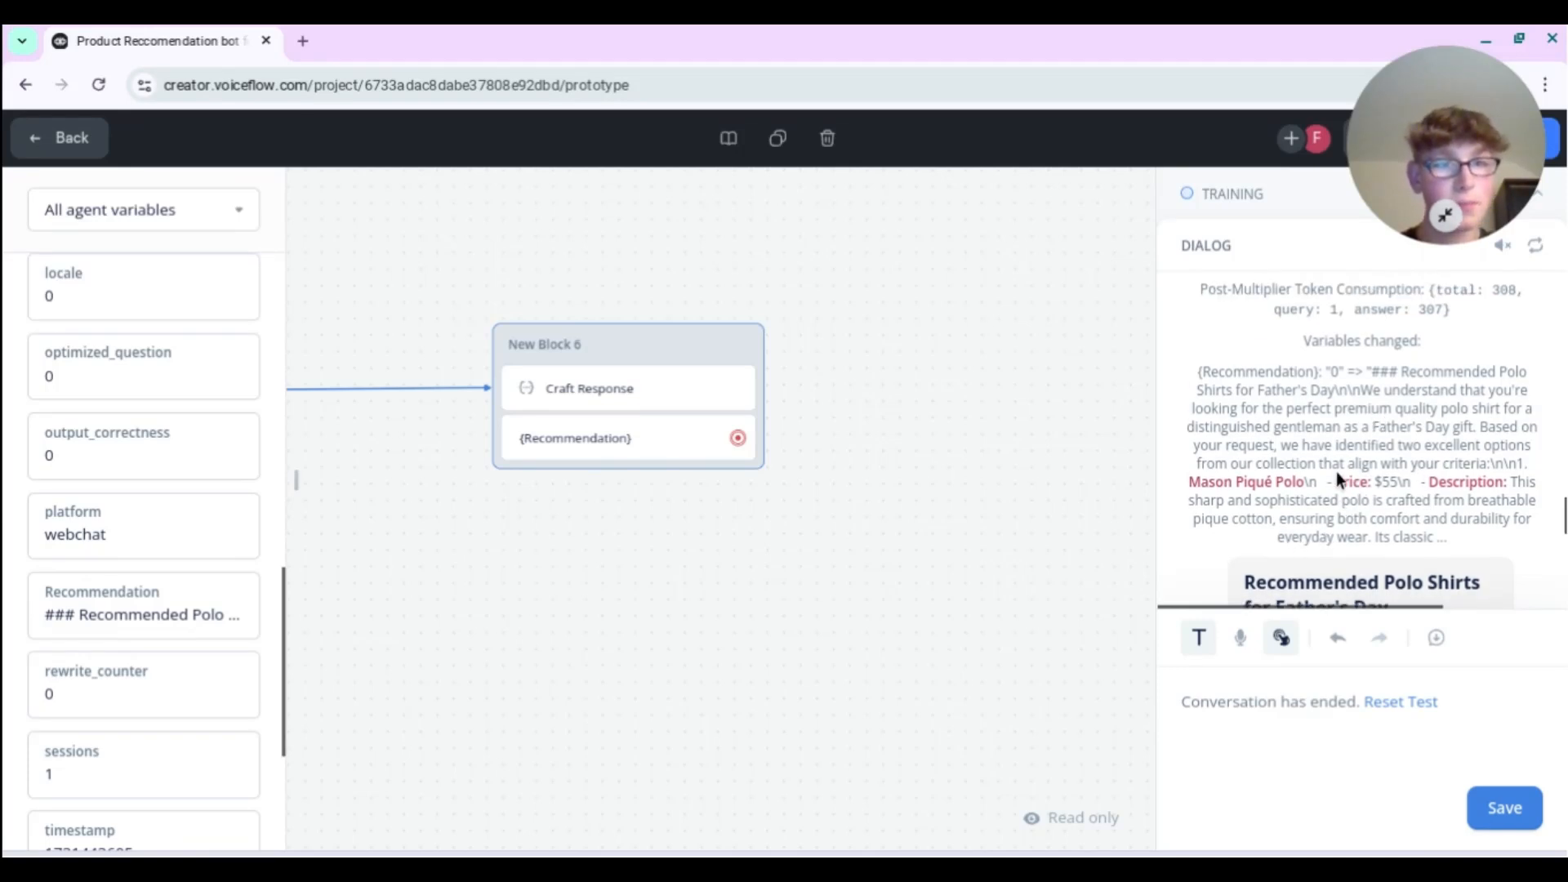
{"action": "scroll", "coordinate": [1340, 472], "scroll_direction": "down", "scroll_amount": 10}
{"action": "scroll", "coordinate": [1345, 467], "scroll_direction": "up", "scroll_amount": 3}
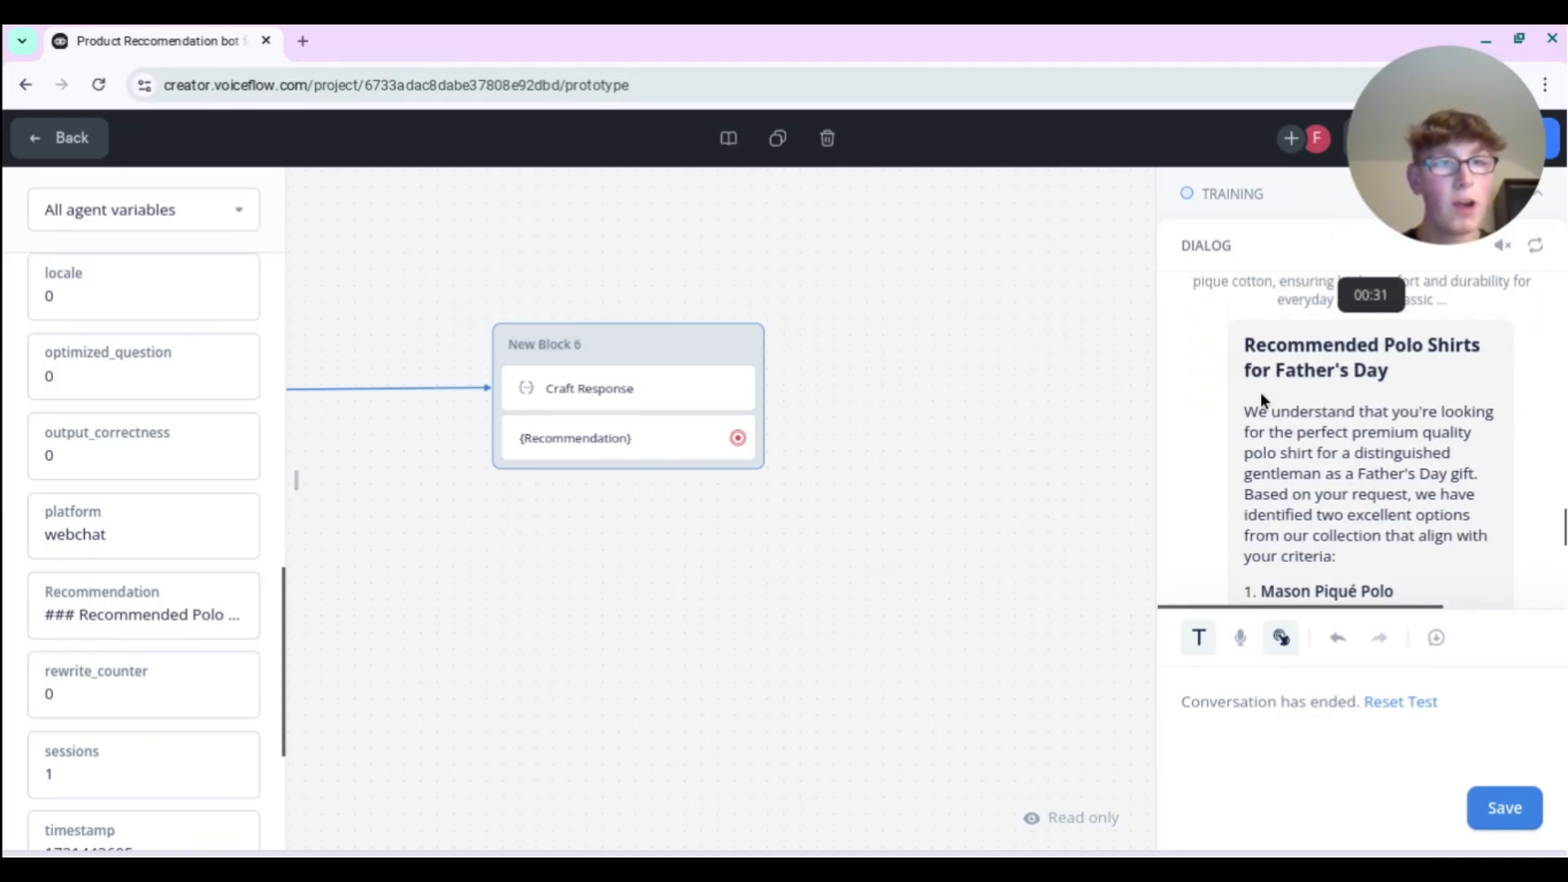
{"action": "scroll", "coordinate": [1421, 392], "scroll_direction": "down", "scroll_amount": 6}
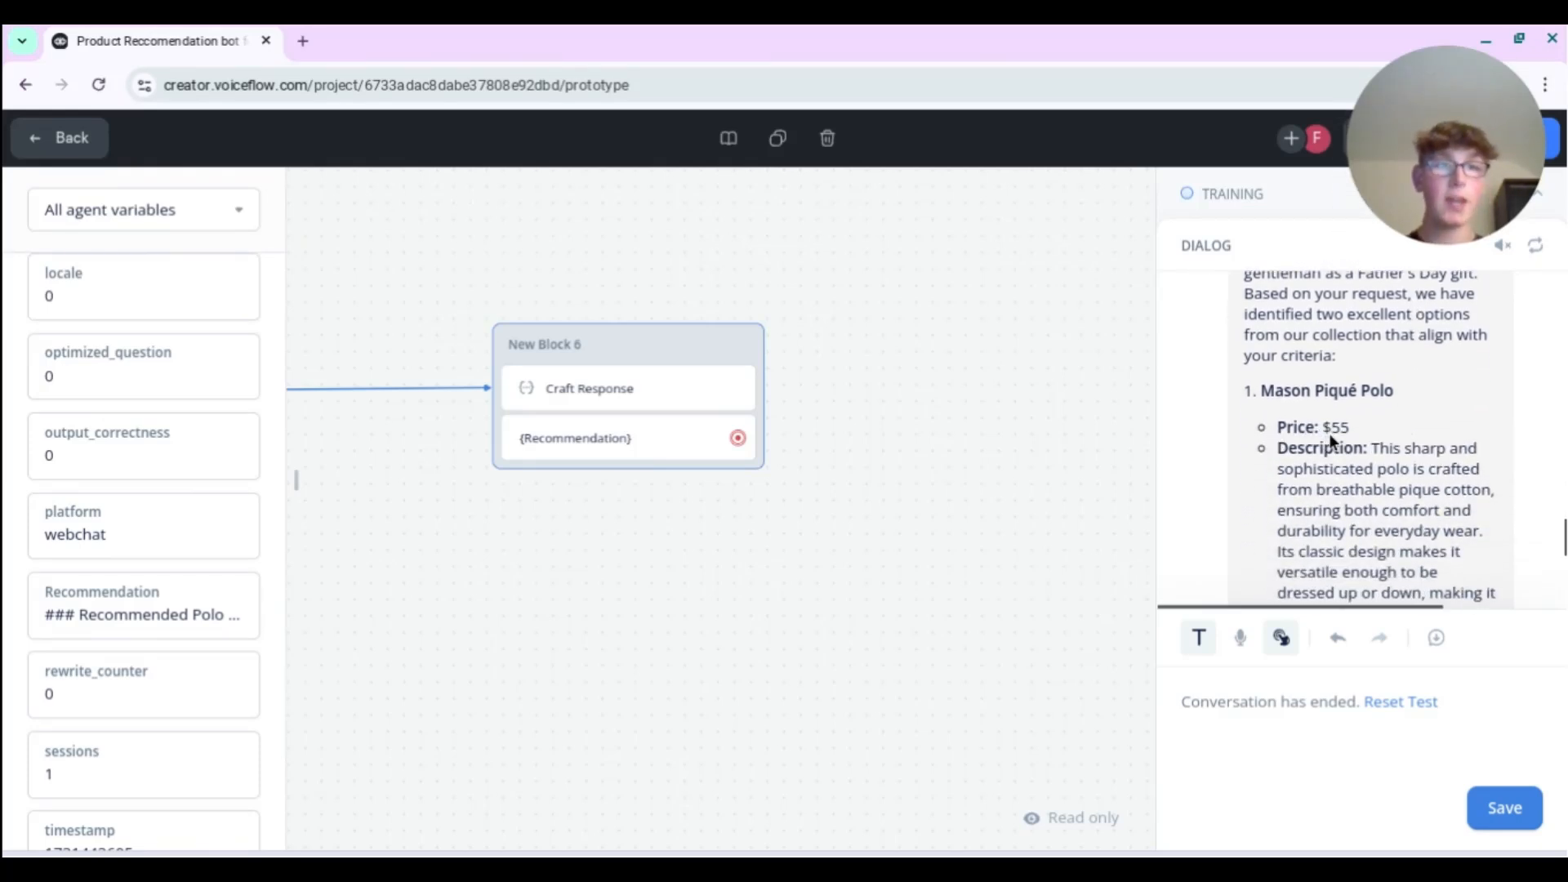
{"action": "scroll", "coordinate": [1351, 410], "scroll_direction": "down", "scroll_amount": 6}
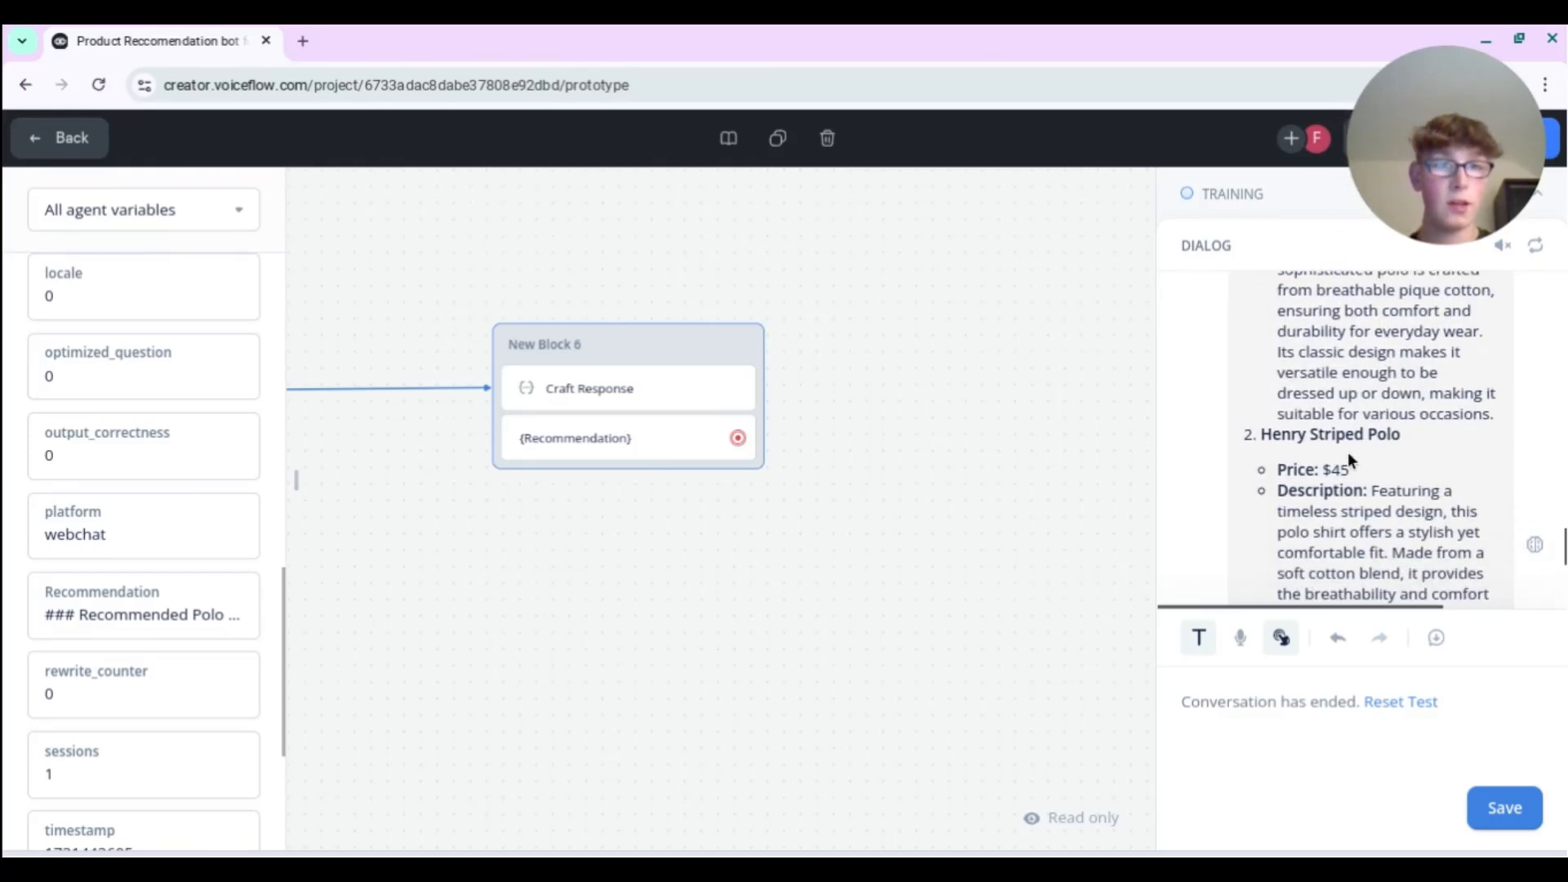
{"action": "scroll", "coordinate": [1348, 452], "scroll_direction": "down", "scroll_amount": 9}
{"action": "scroll", "coordinate": [1350, 454], "scroll_direction": "down", "scroll_amount": 10}
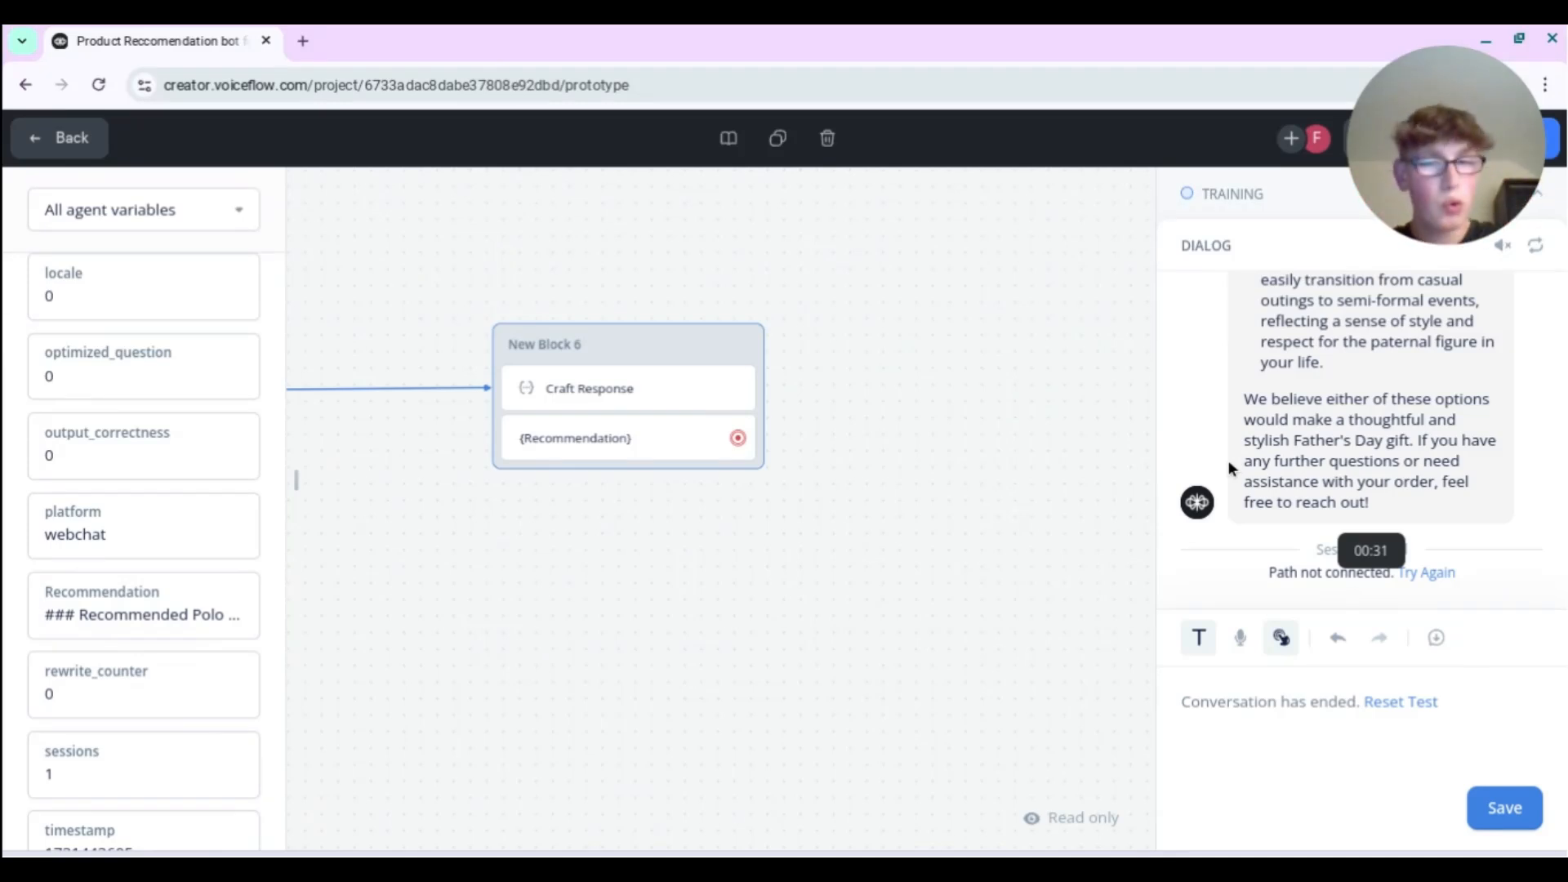
{"action": "scroll", "coordinate": [1257, 424], "scroll_direction": "up", "scroll_amount": 5}
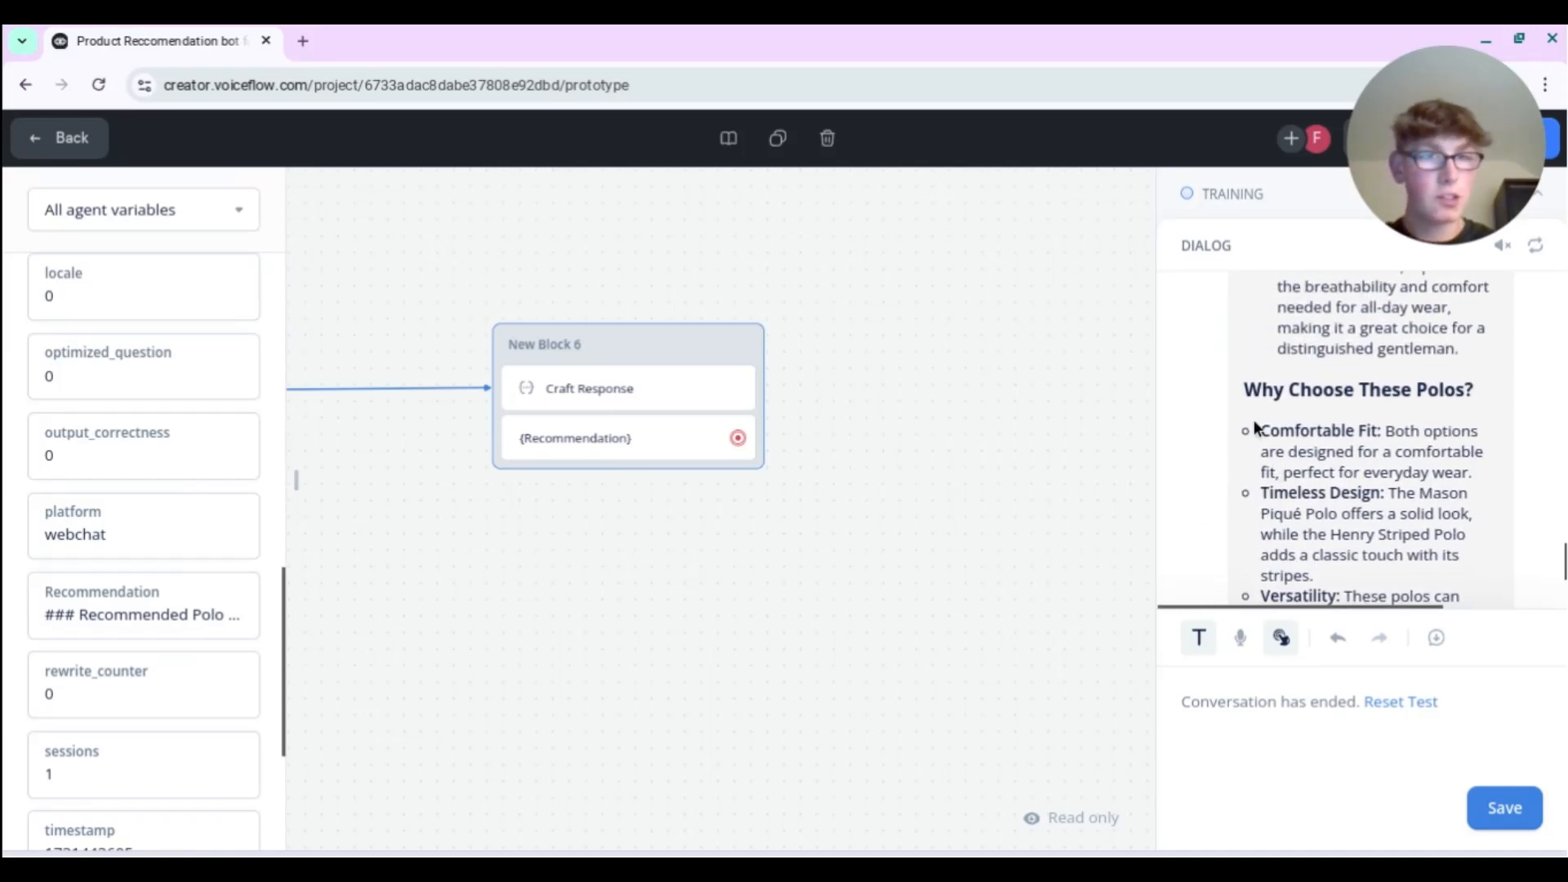
{"action": "scroll", "coordinate": [1254, 427], "scroll_direction": "up", "scroll_amount": 4}
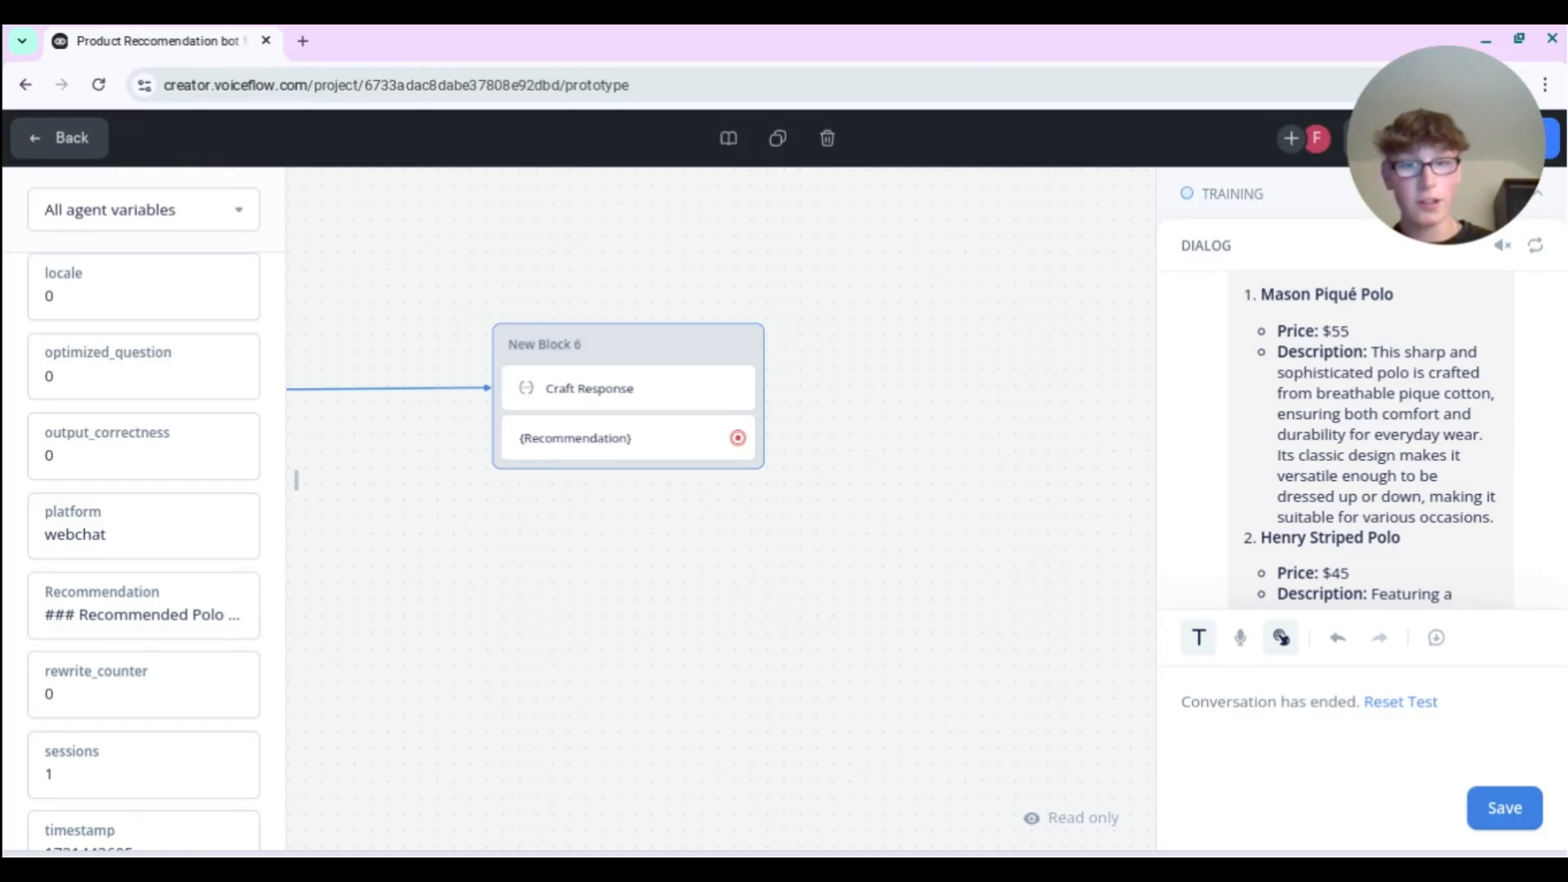
- Switch to the Luxora Trends KB document in Google Docs, compare its Polos entries with the recommendation, and return to the Voiceflow test
{"action": "key", "text": "alt+Tab"}
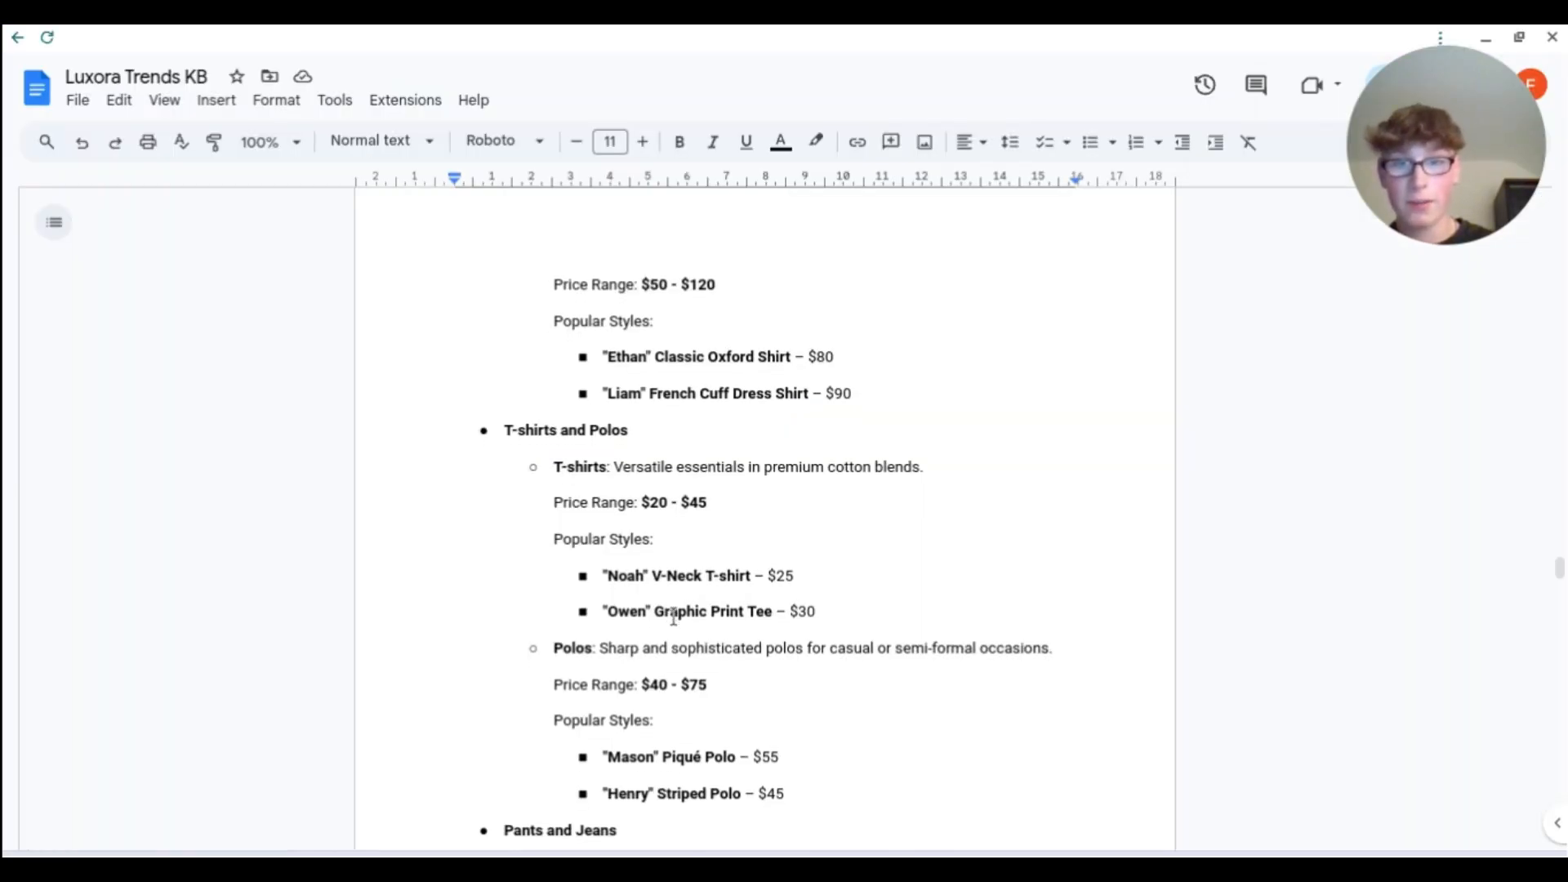
{"action": "scroll", "coordinate": [674, 618], "scroll_direction": "down", "scroll_amount": 1}
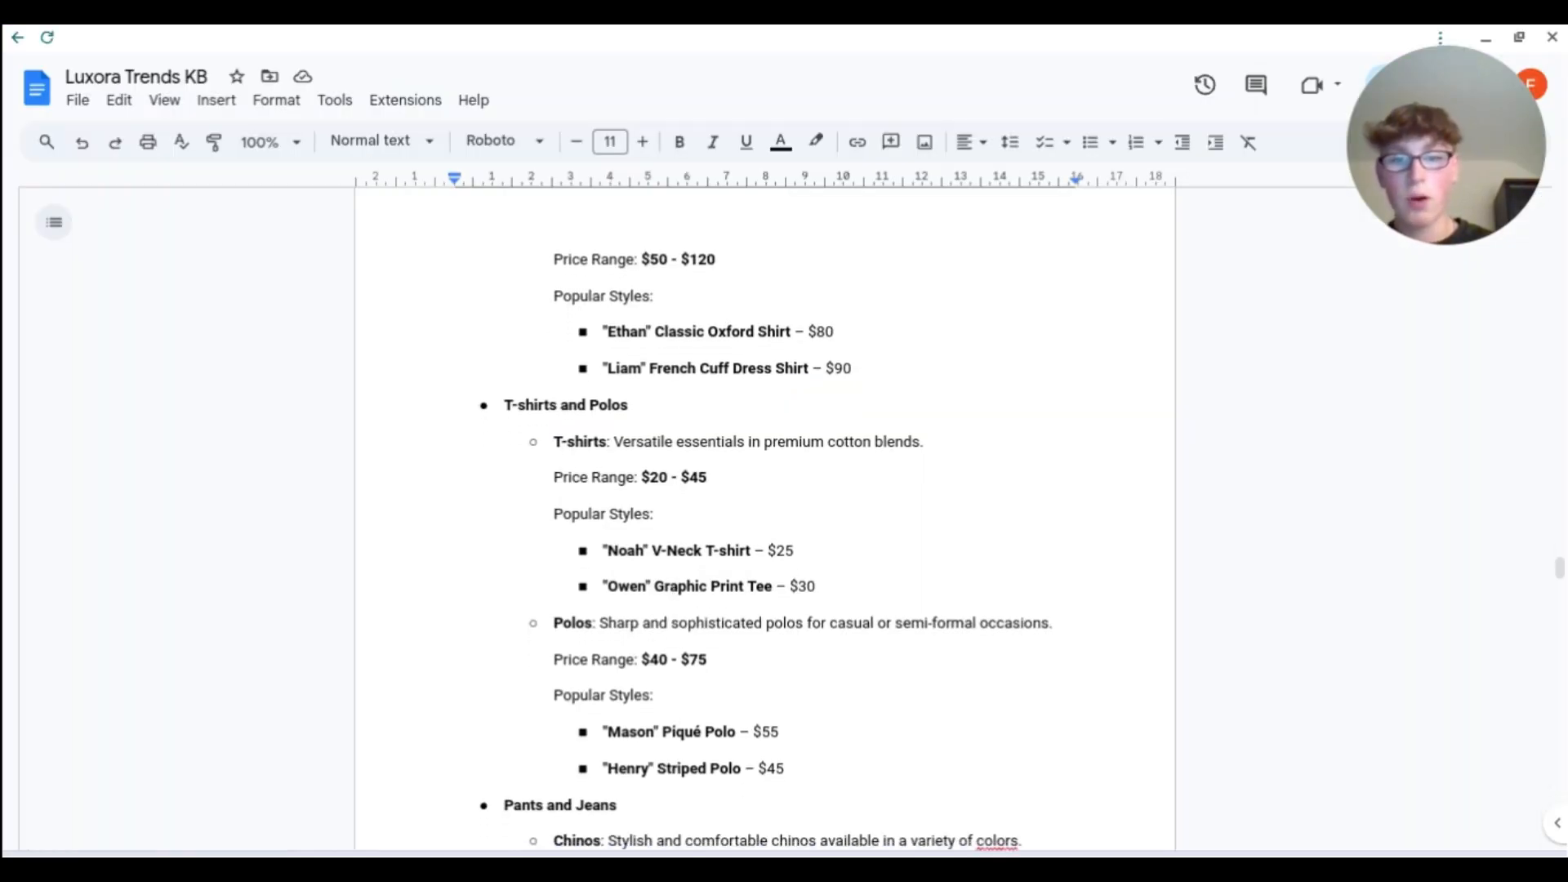
{"action": "key", "text": "alt+Tab"}
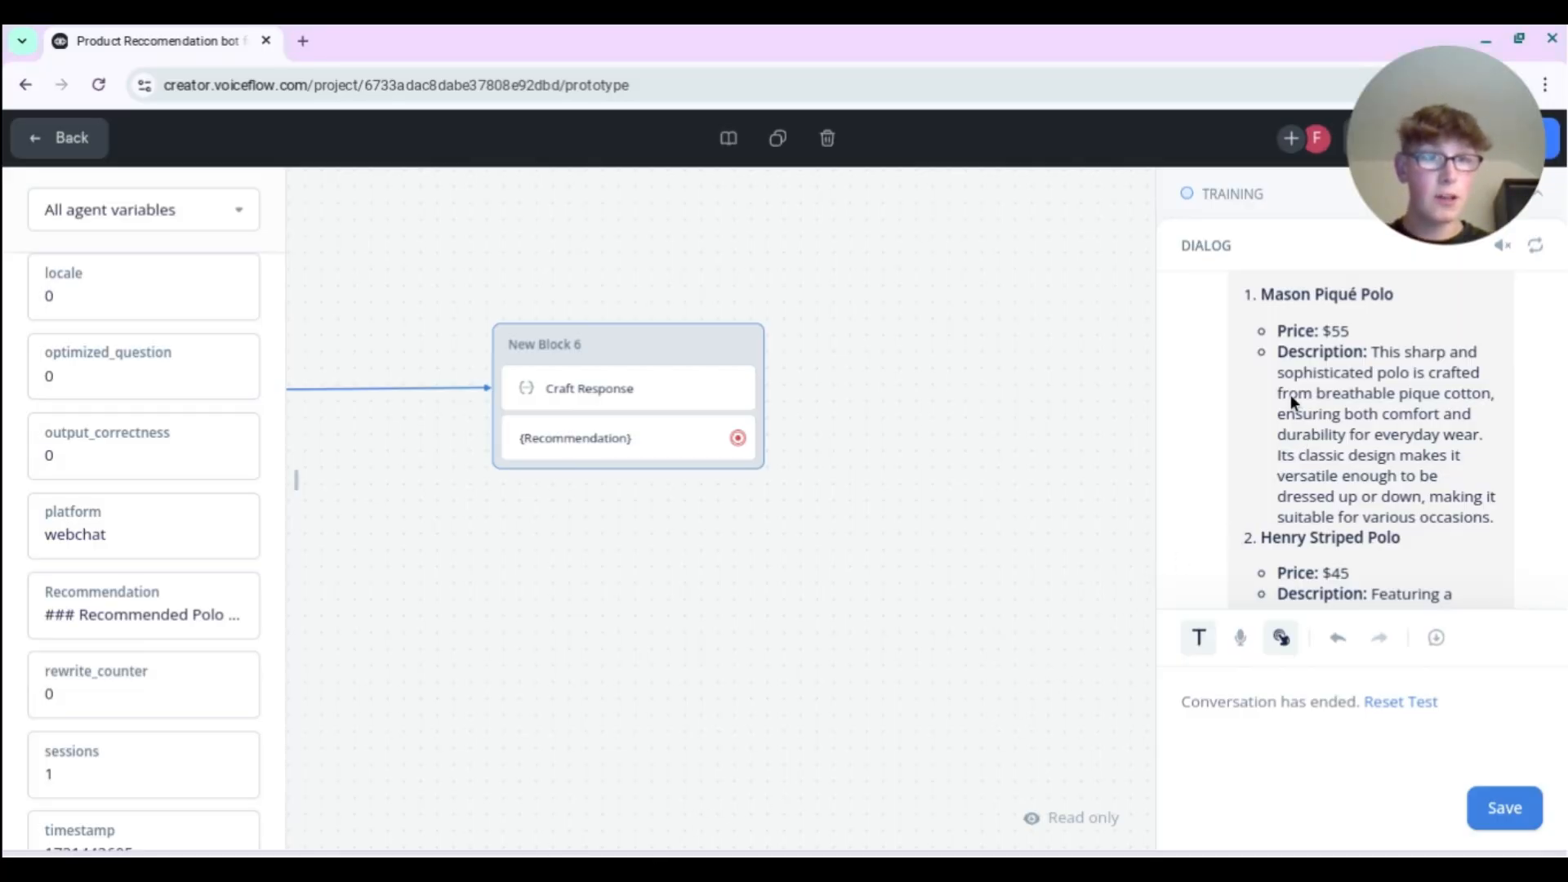
- Leave the test view and add a new block with a Message step branching from the {Recommendation} message
{"action": "scroll", "coordinate": [1289, 401], "scroll_direction": "down", "scroll_amount": 2}
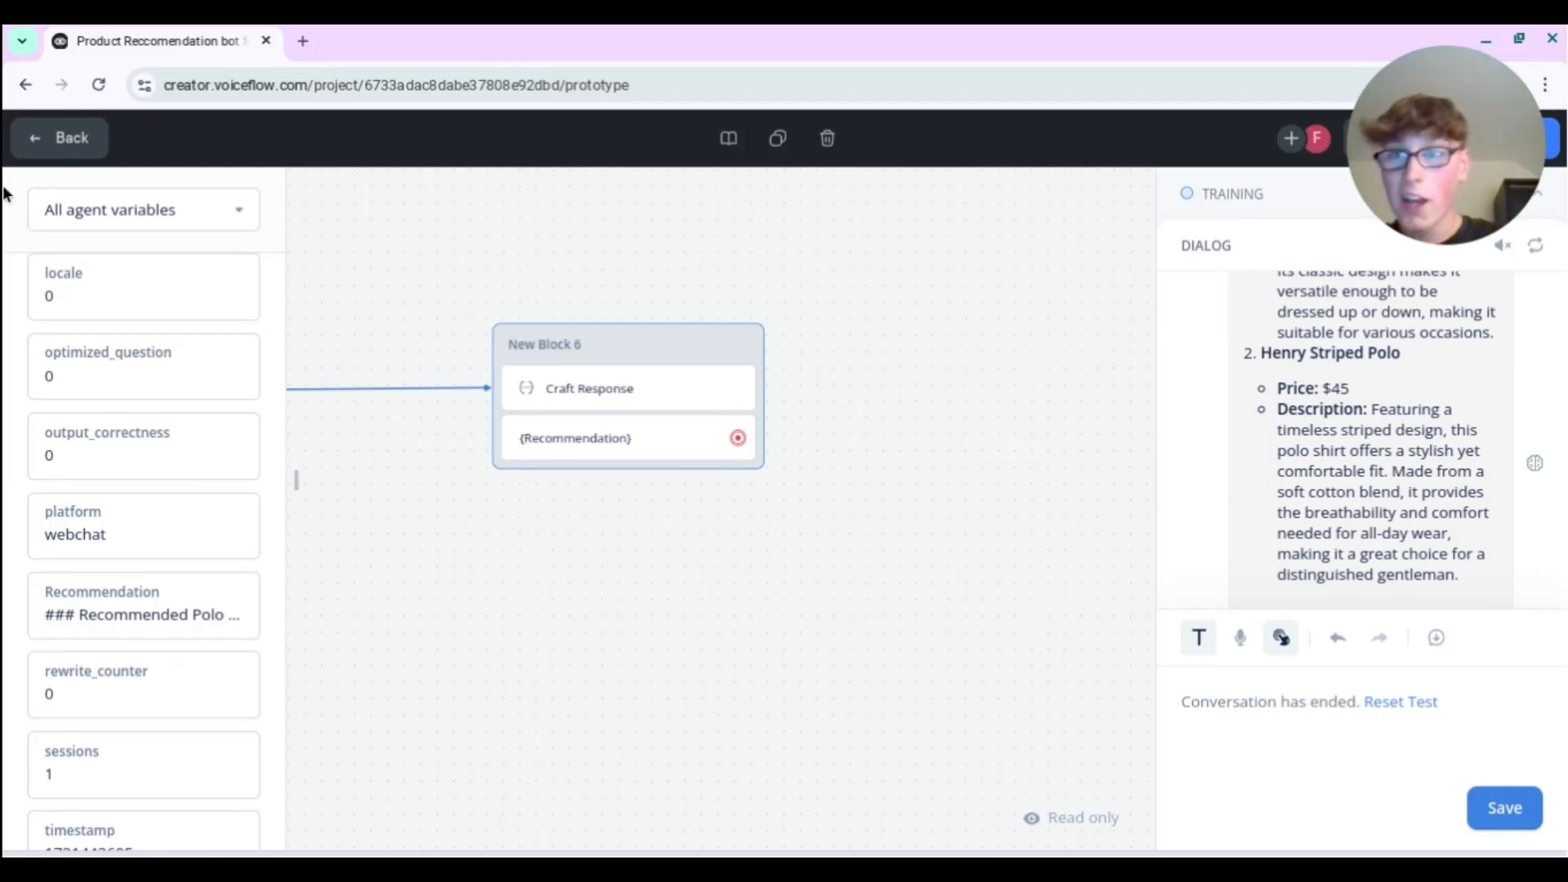
{"action": "left_click", "coordinate": [49, 151]}
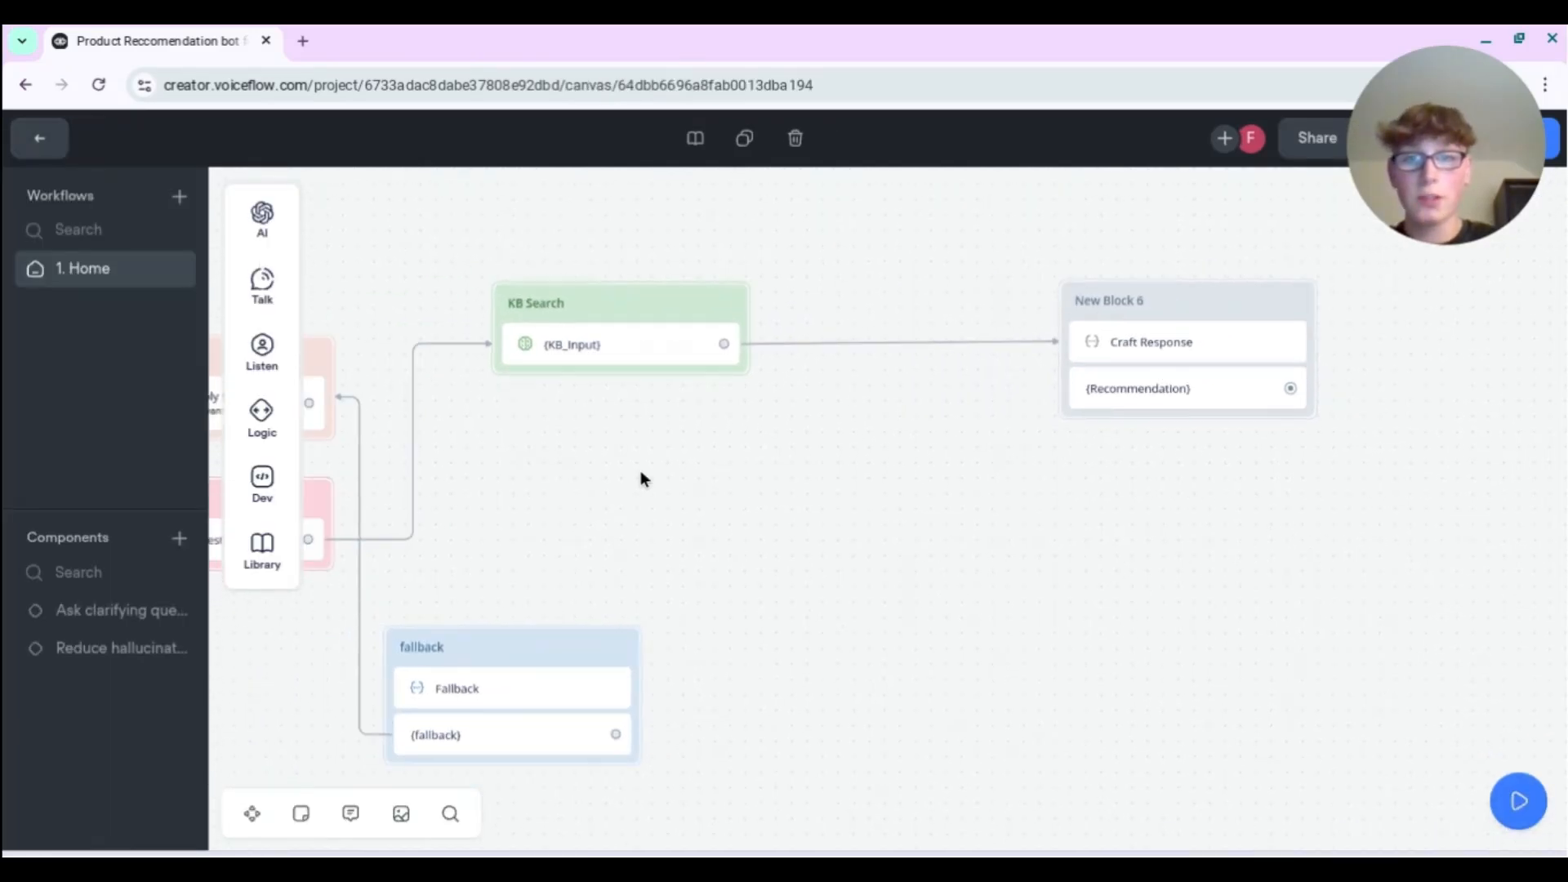
{"action": "left_click_drag", "start_coordinate": [613, 476], "coordinate": [984, 490]}
{"action": "scroll", "coordinate": [975, 484], "scroll_direction": "down", "scroll_amount": 3}
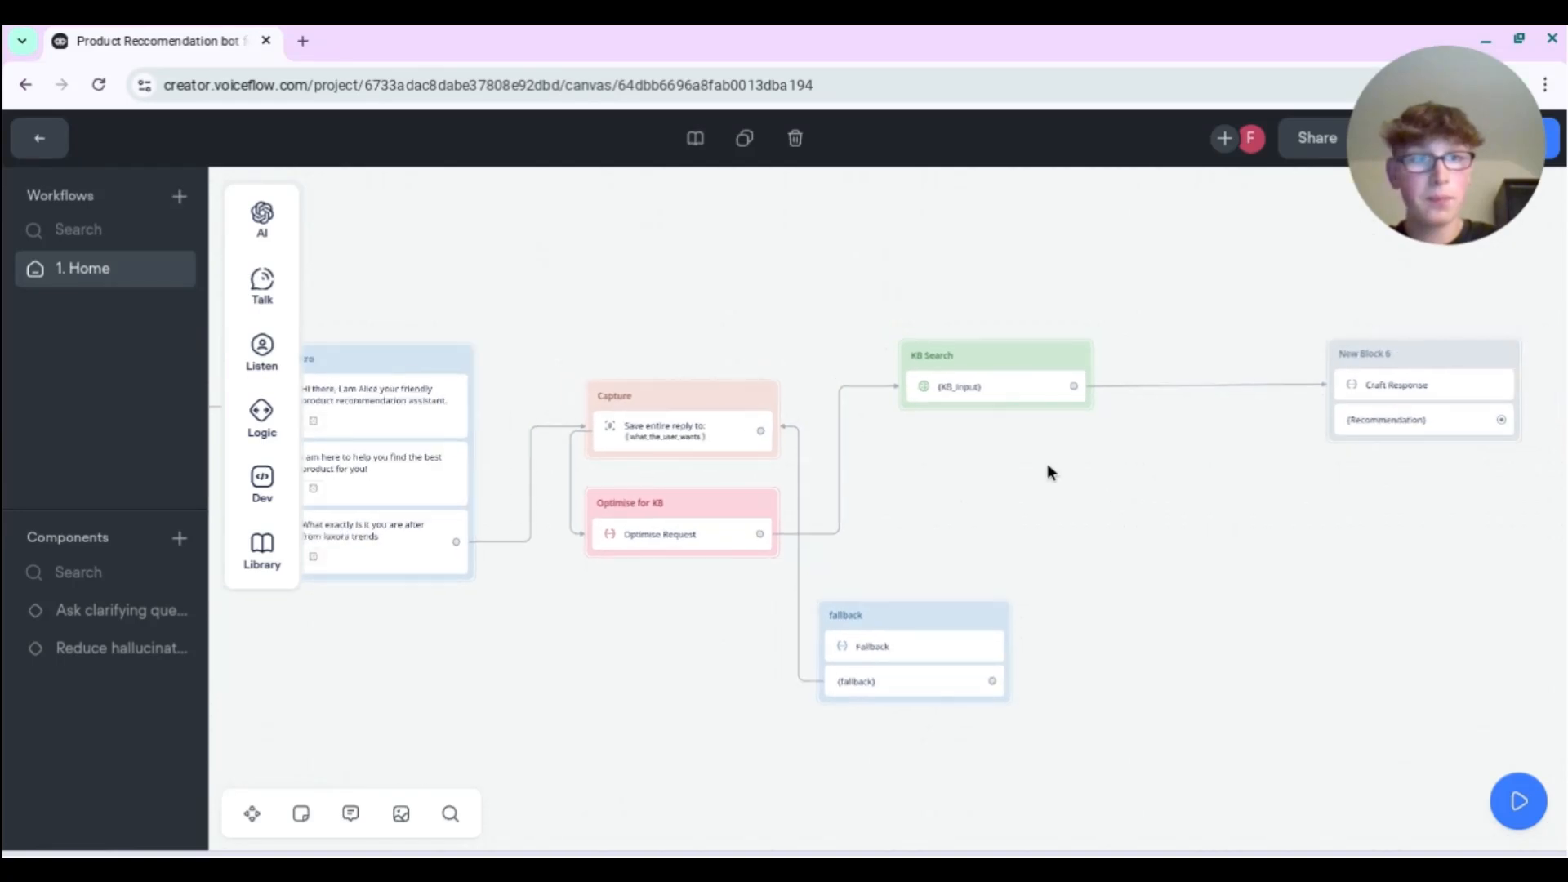
{"action": "left_click_drag", "start_coordinate": [1501, 420], "coordinate": [1229, 527]}
{"action": "mouse_move", "coordinate": [1329, 603]}
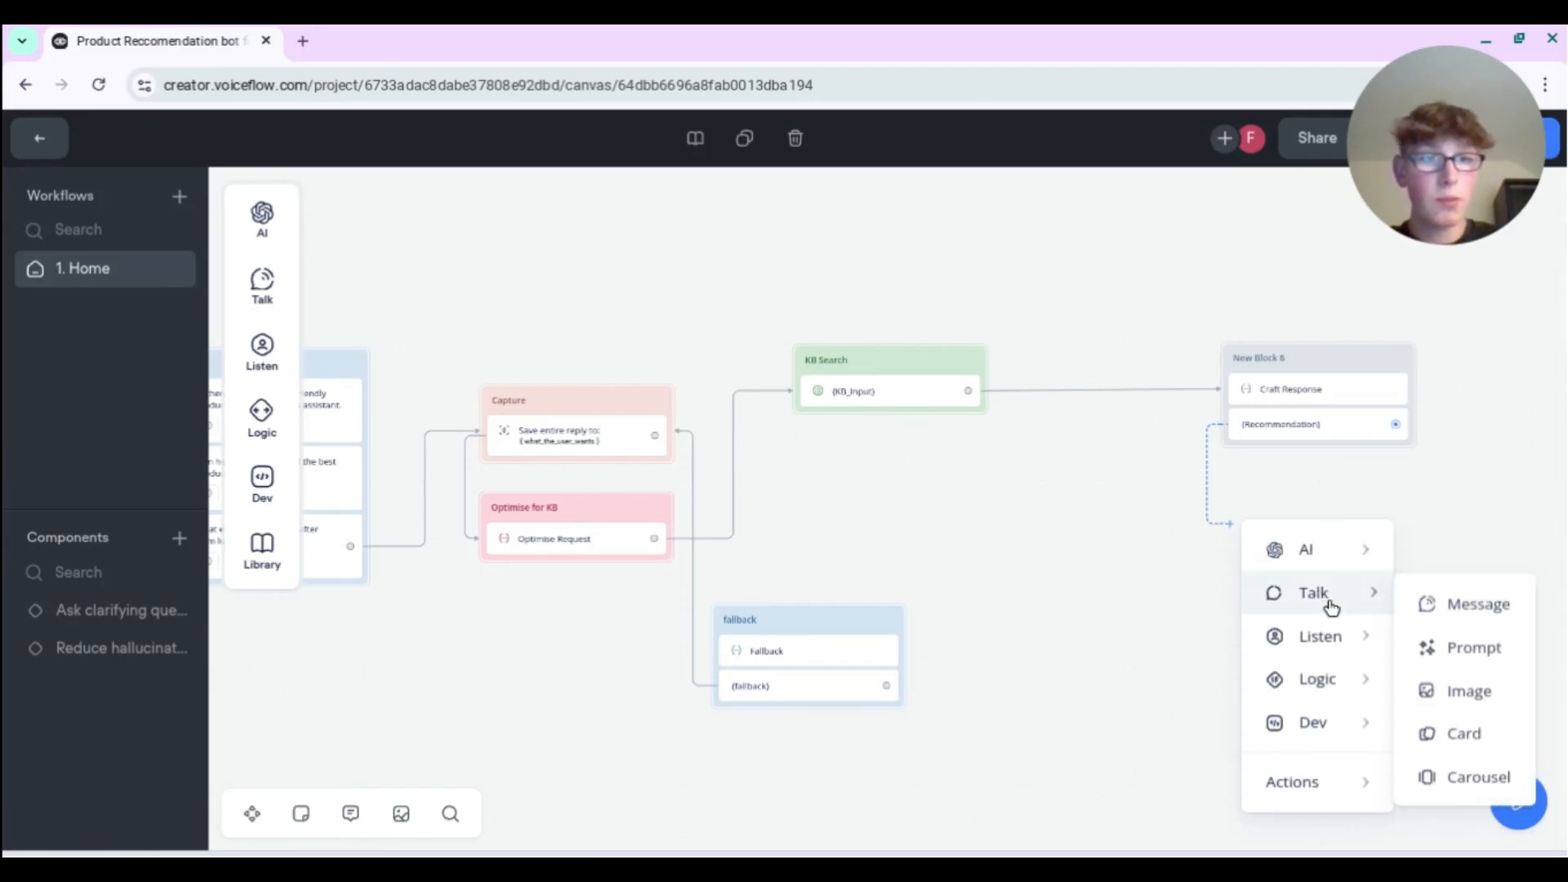
{"action": "left_click", "coordinate": [1454, 603]}
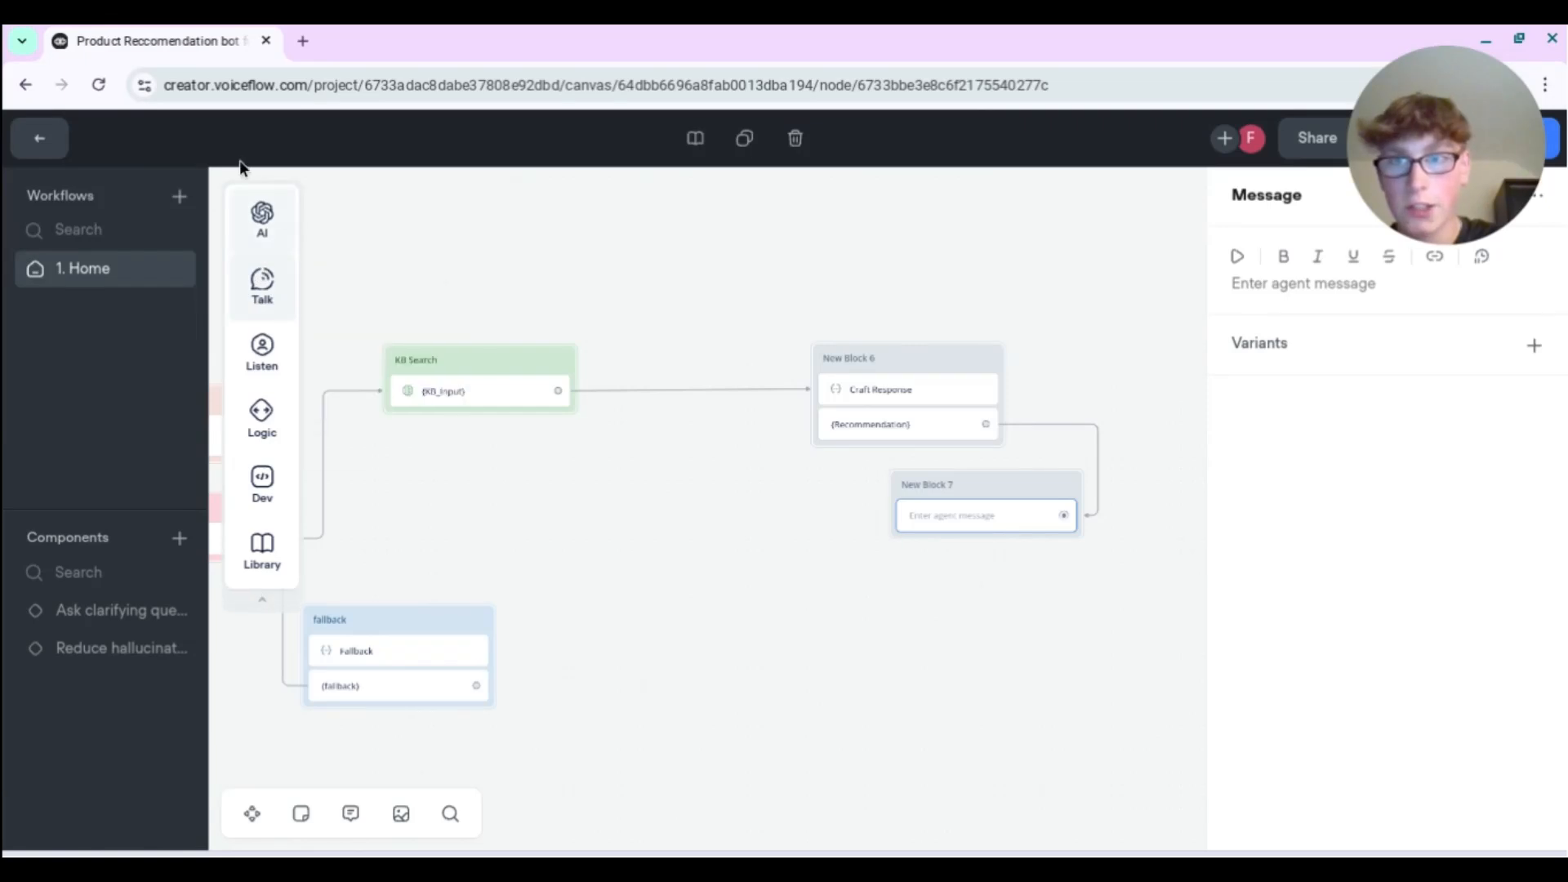
- Add a Set AI step to the new block and delete the block's empty Message step
{"action": "mouse_move", "coordinate": [263, 217]}
{"action": "left_click_drag", "start_coordinate": [384, 253], "coordinate": [987, 541]}
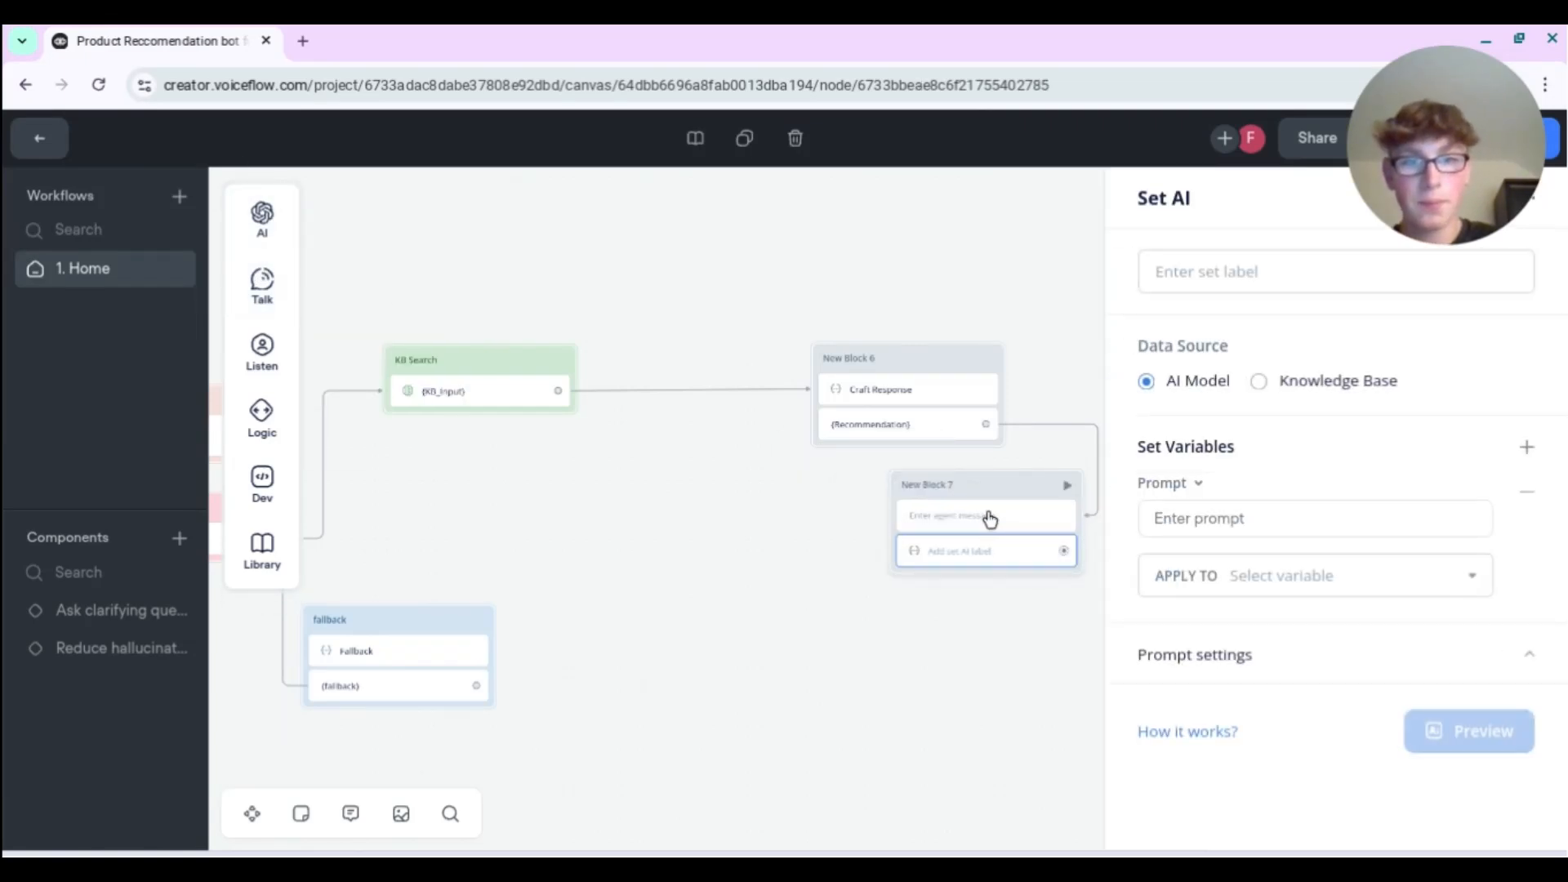
{"action": "right_click", "coordinate": [988, 516]}
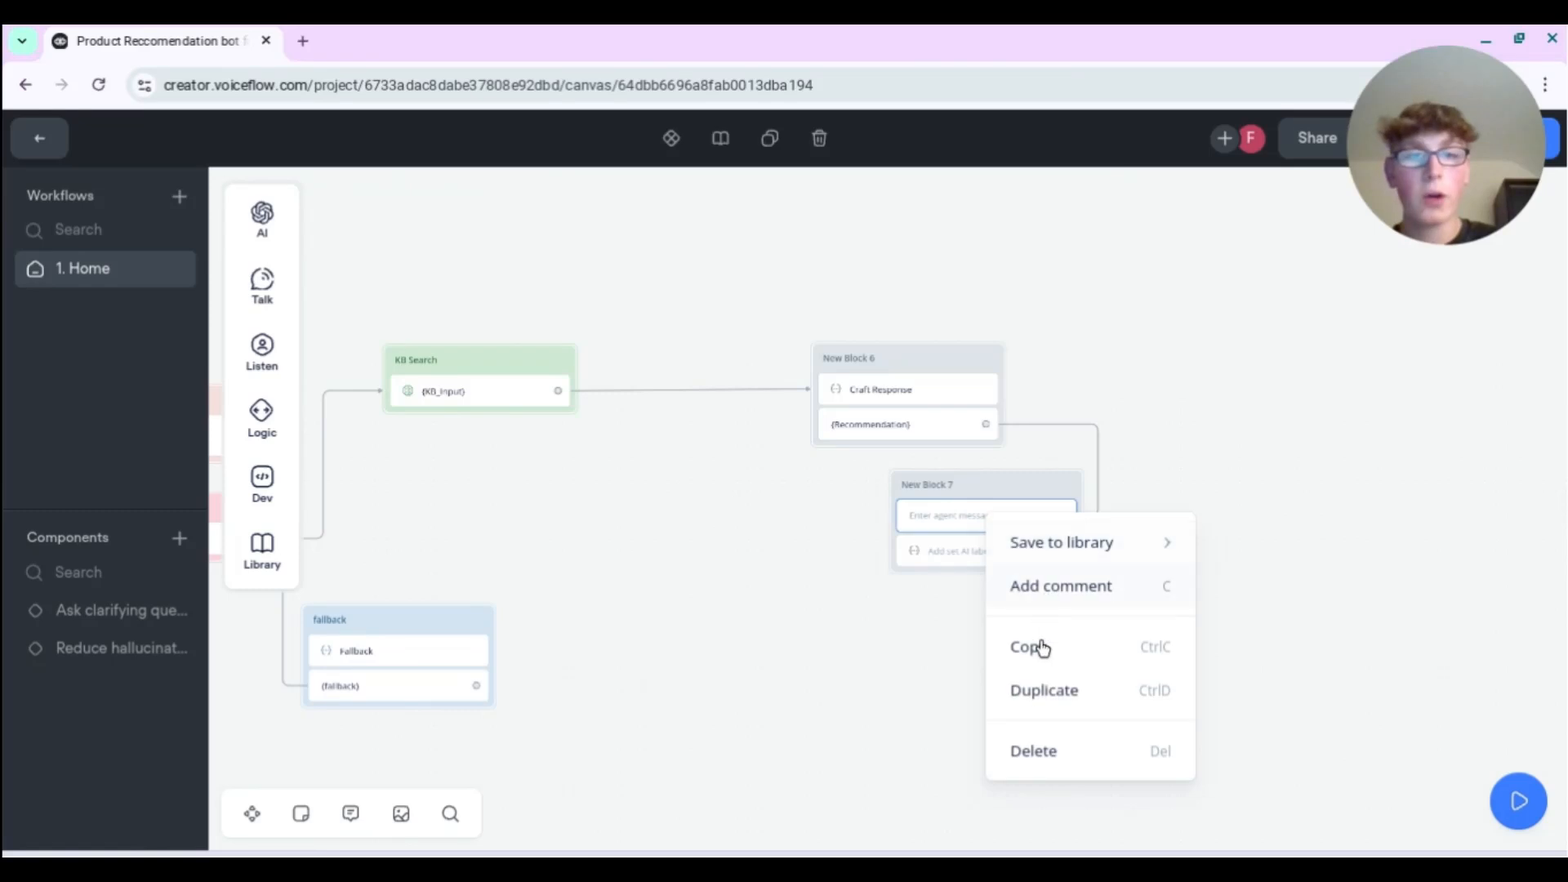
{"action": "left_click", "coordinate": [1031, 750]}
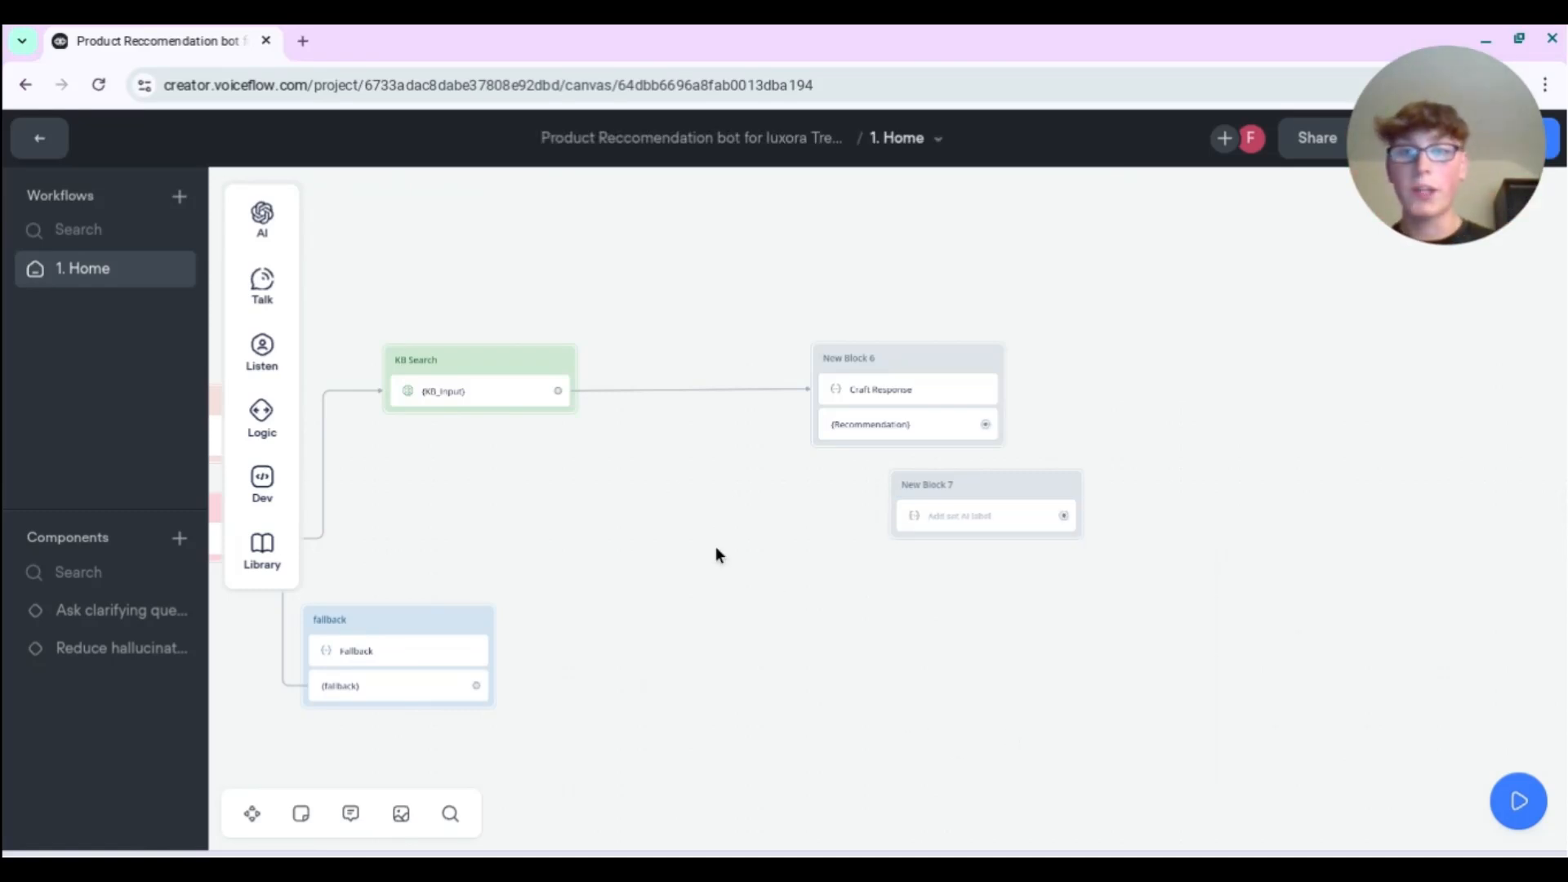
- Enable the Not found path on the KB Search step
{"action": "left_click_drag", "start_coordinate": [716, 555], "coordinate": [1309, 518]}
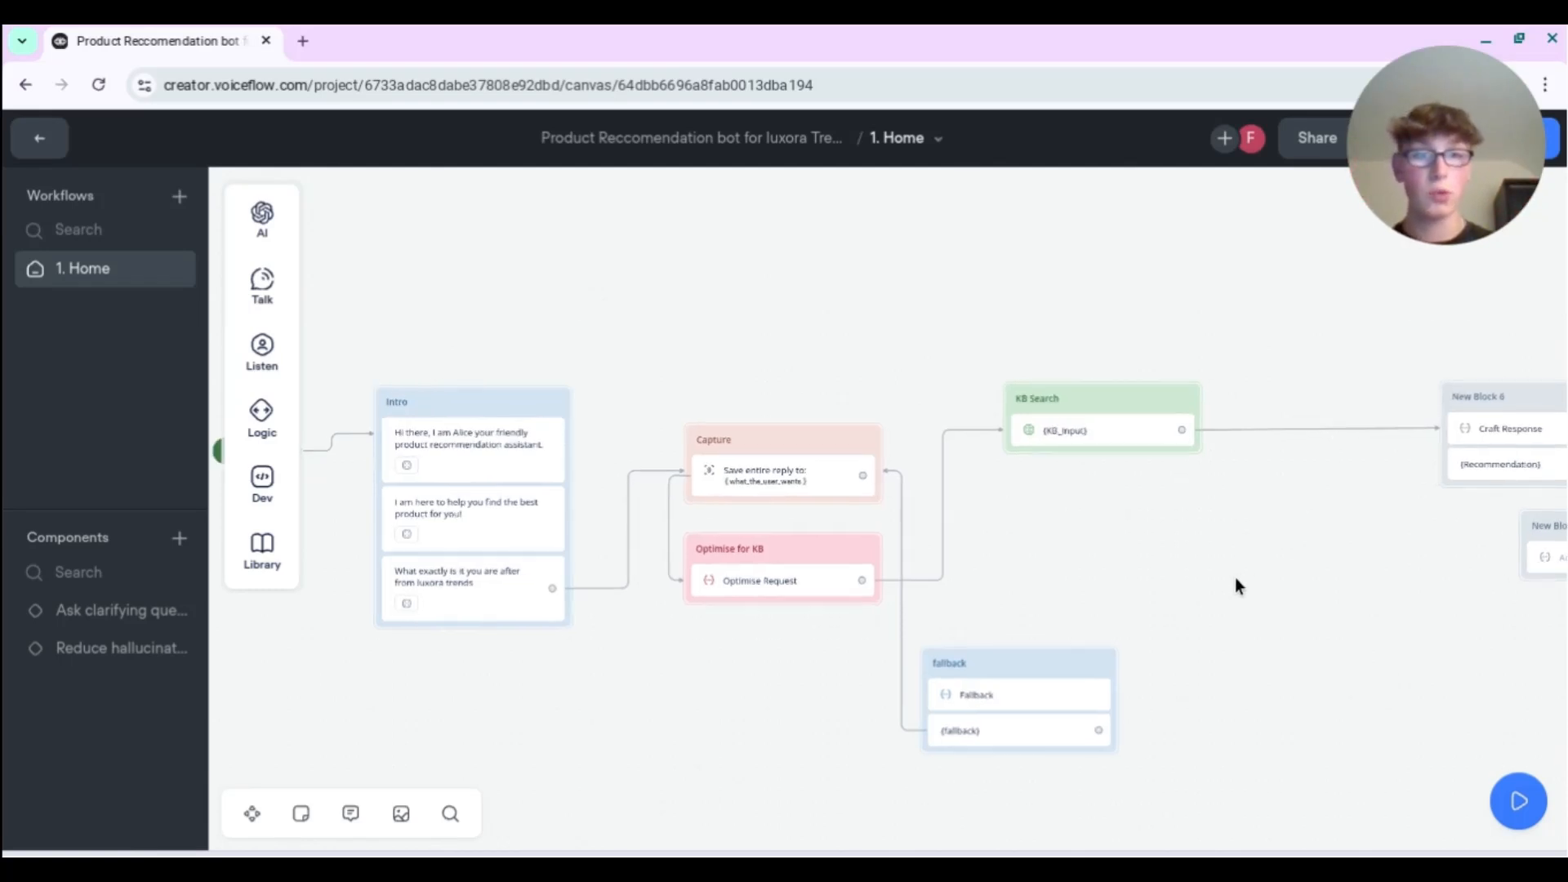
{"action": "left_click", "coordinate": [1093, 452]}
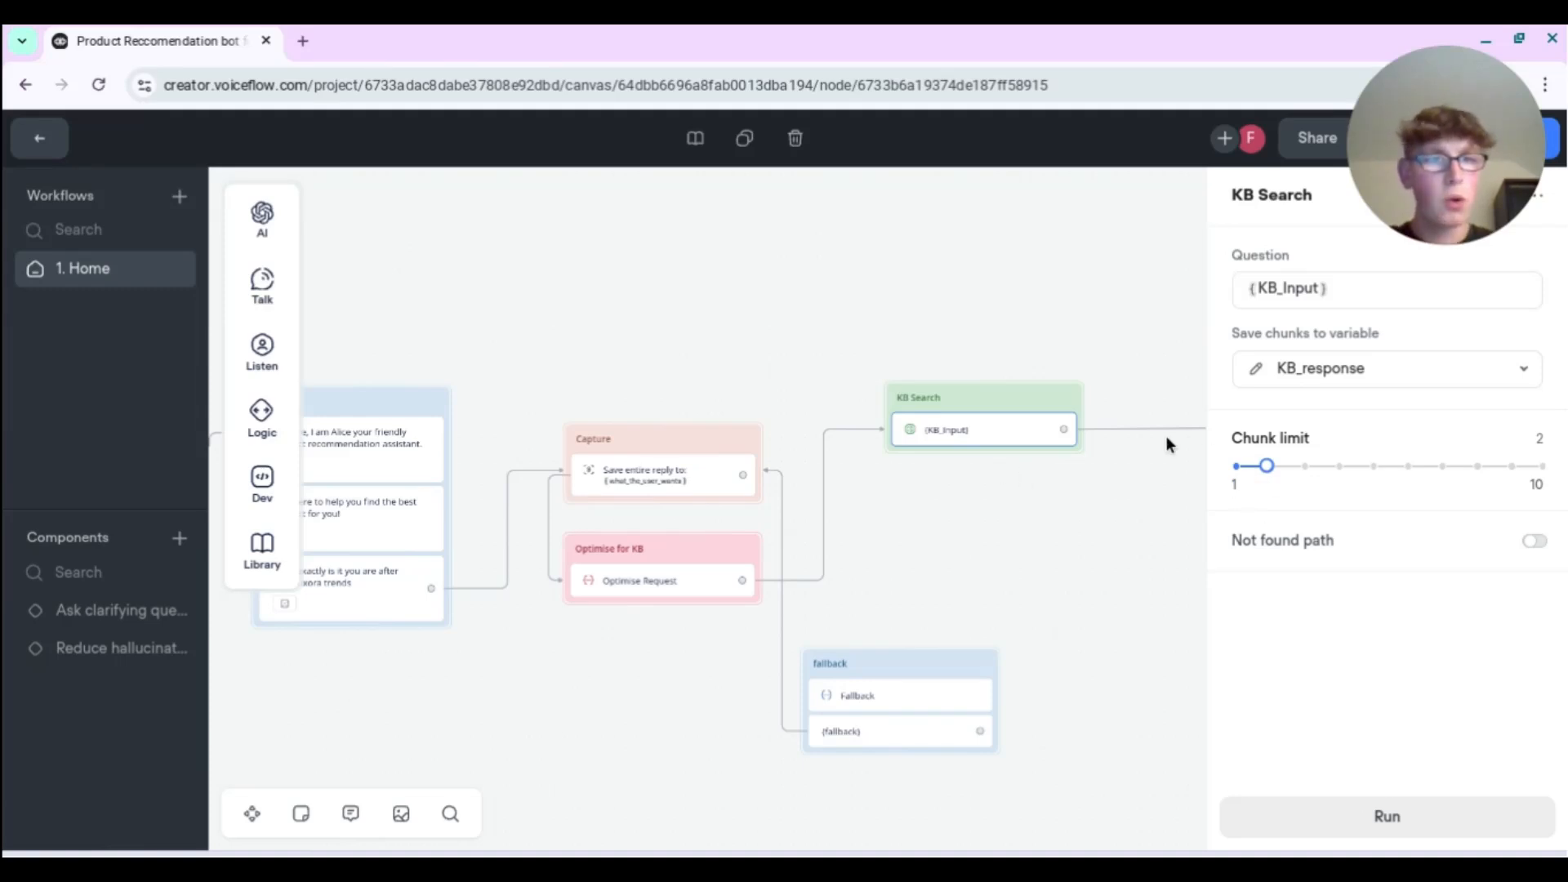
{"action": "left_click", "coordinate": [1533, 541]}
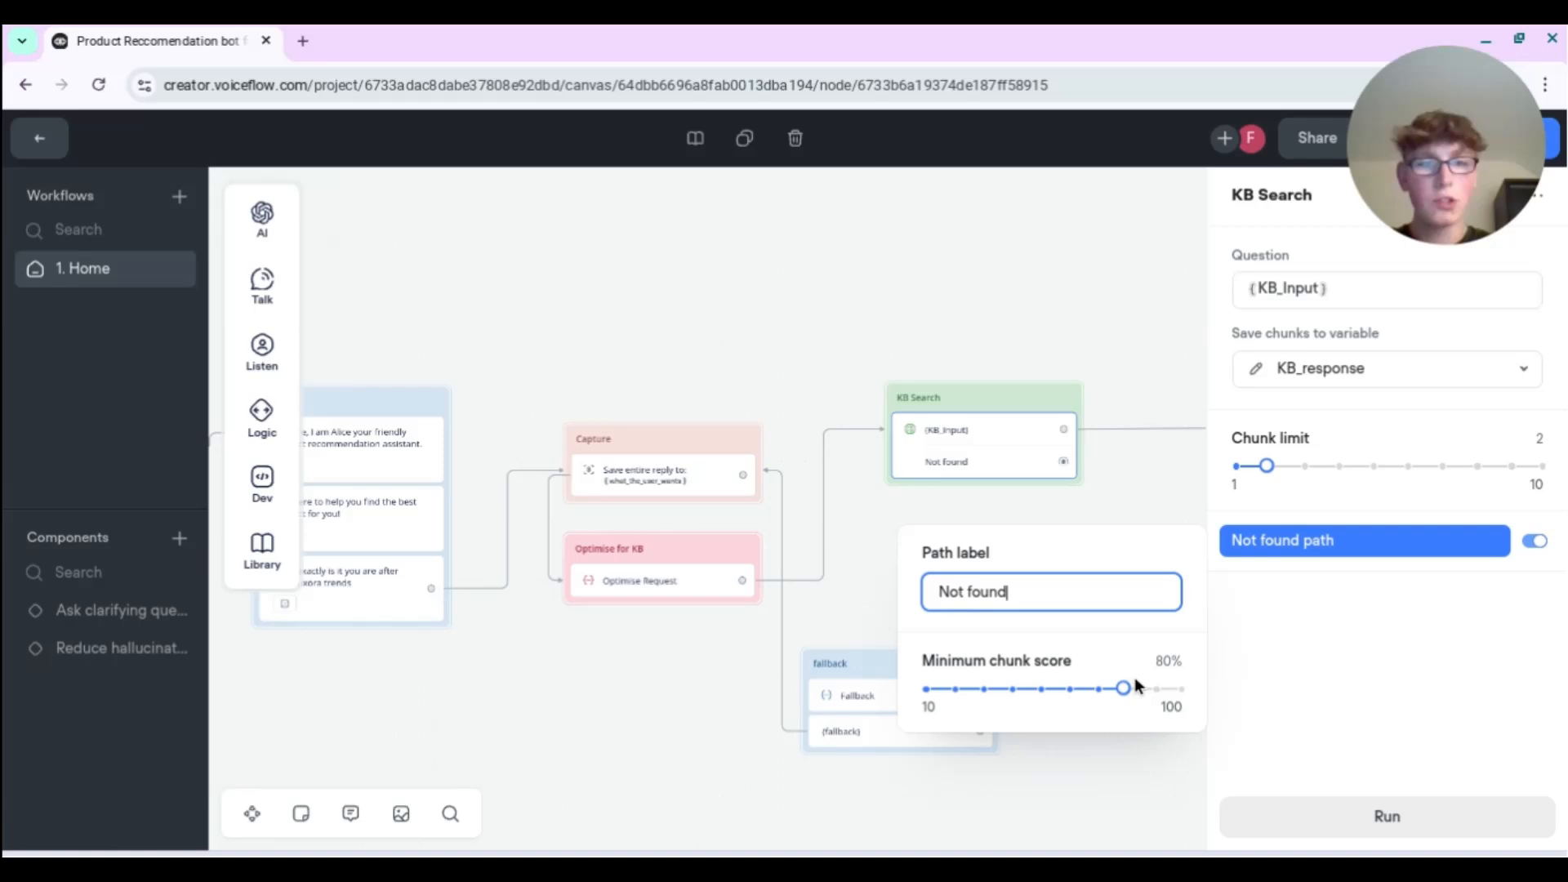
{"action": "left_click", "coordinate": [867, 601]}
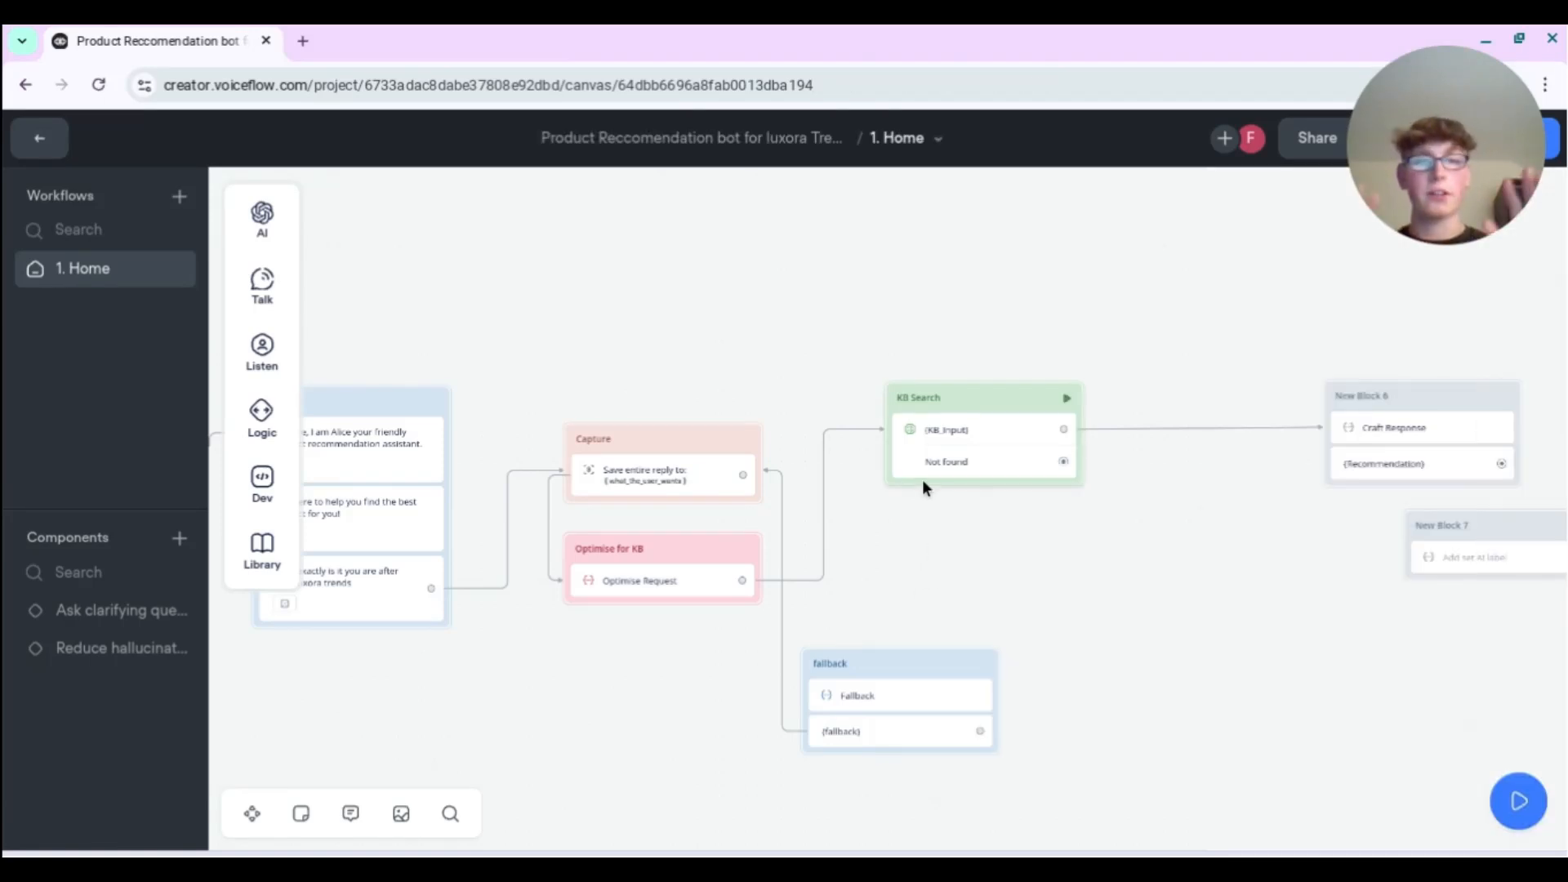
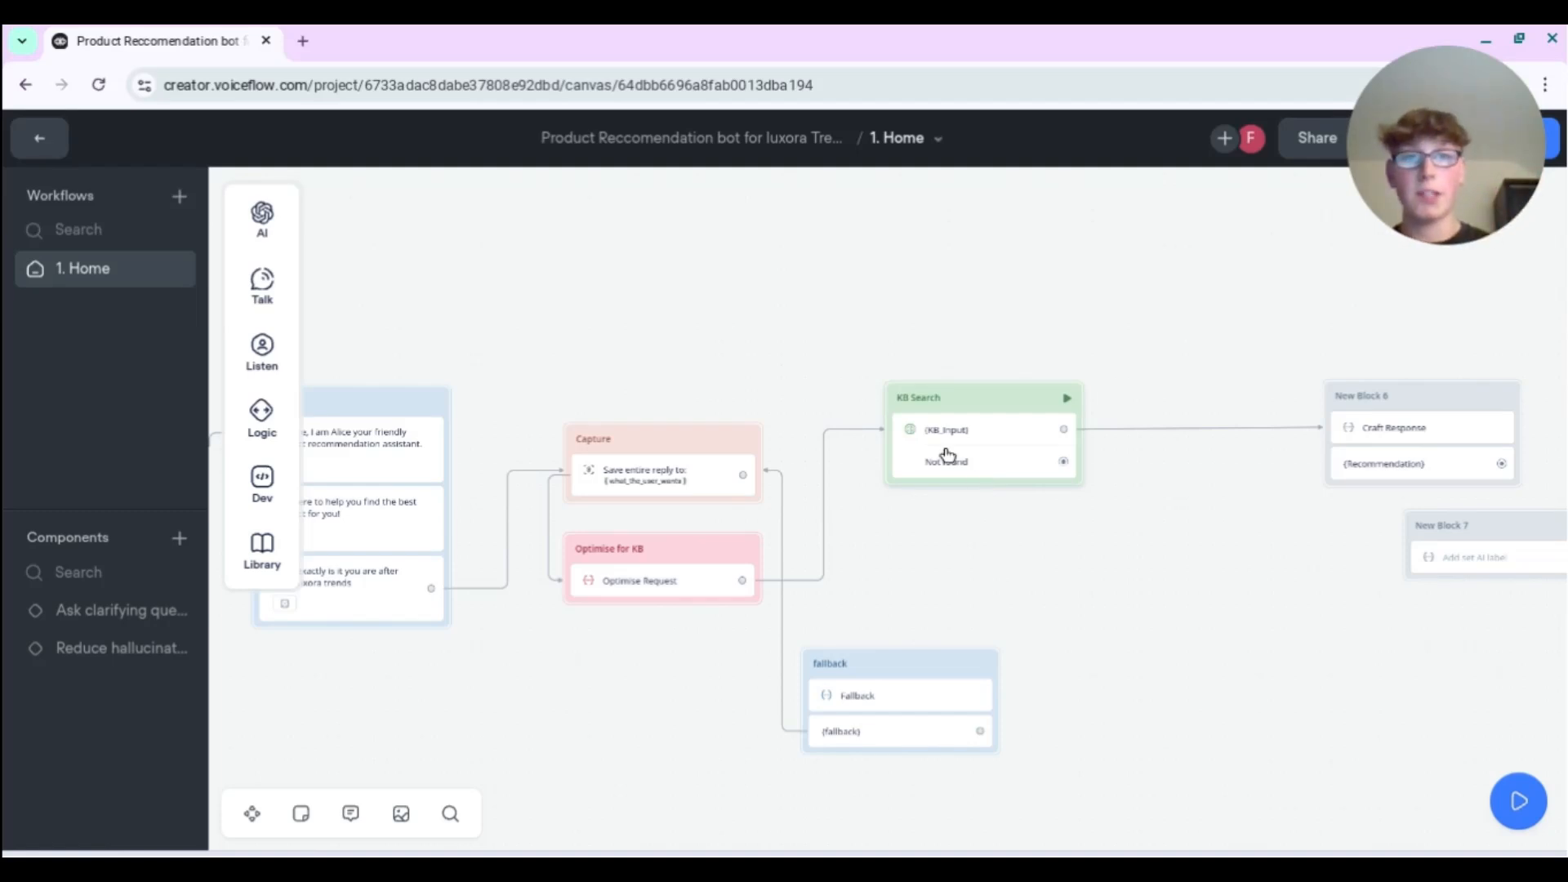
- Move the Set AI block beneath the Craft Response block and connect the {Recommendation} message to it
{"action": "left_click_drag", "start_coordinate": [1182, 583], "coordinate": [968, 574]}
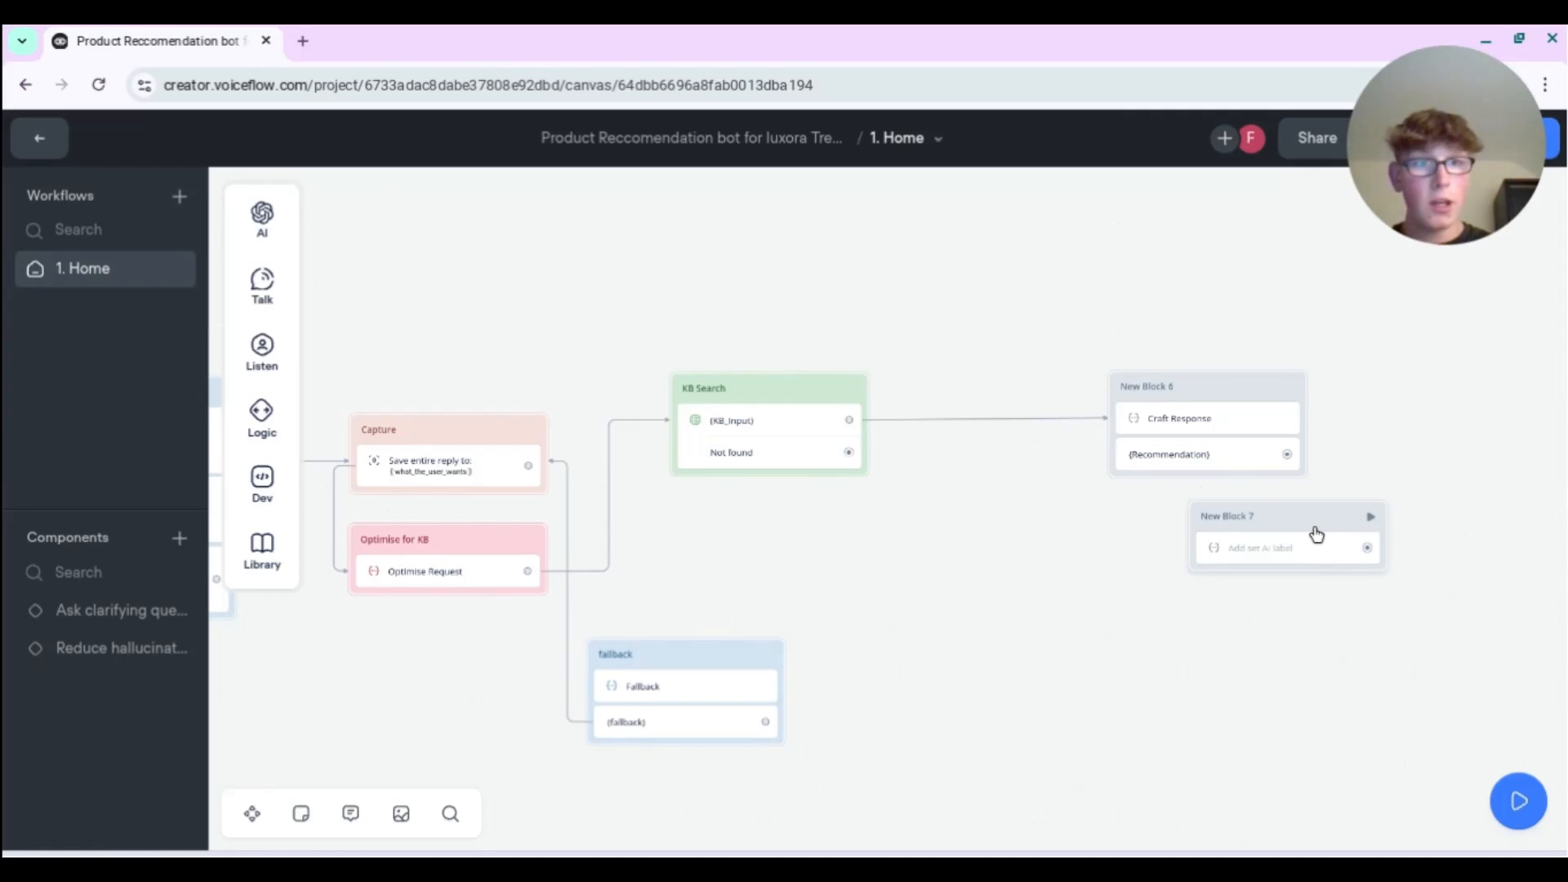
{"action": "left_click_drag", "start_coordinate": [1316, 531], "coordinate": [1225, 533]}
{"action": "left_click_drag", "start_coordinate": [1288, 454], "coordinate": [1246, 546]}
- Begin the Set AI prompt with "You have just vrecommended the user a product from Luxora trends now you are generating a brief follow up after"
{"action": "left_click", "coordinate": [1222, 577]}
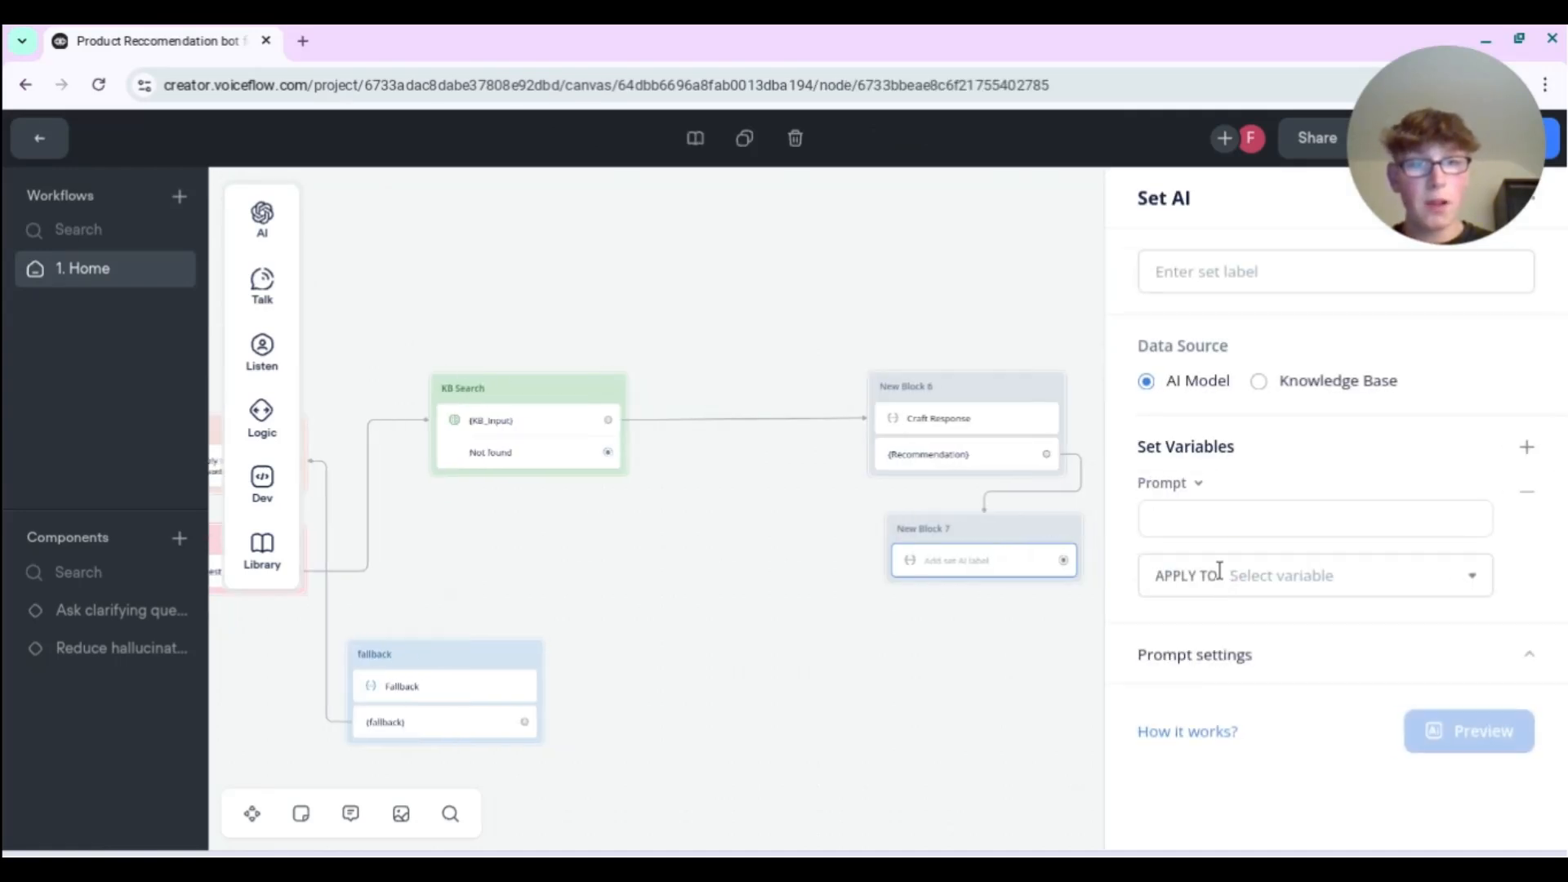
{"action": "left_click", "coordinate": [1216, 528]}
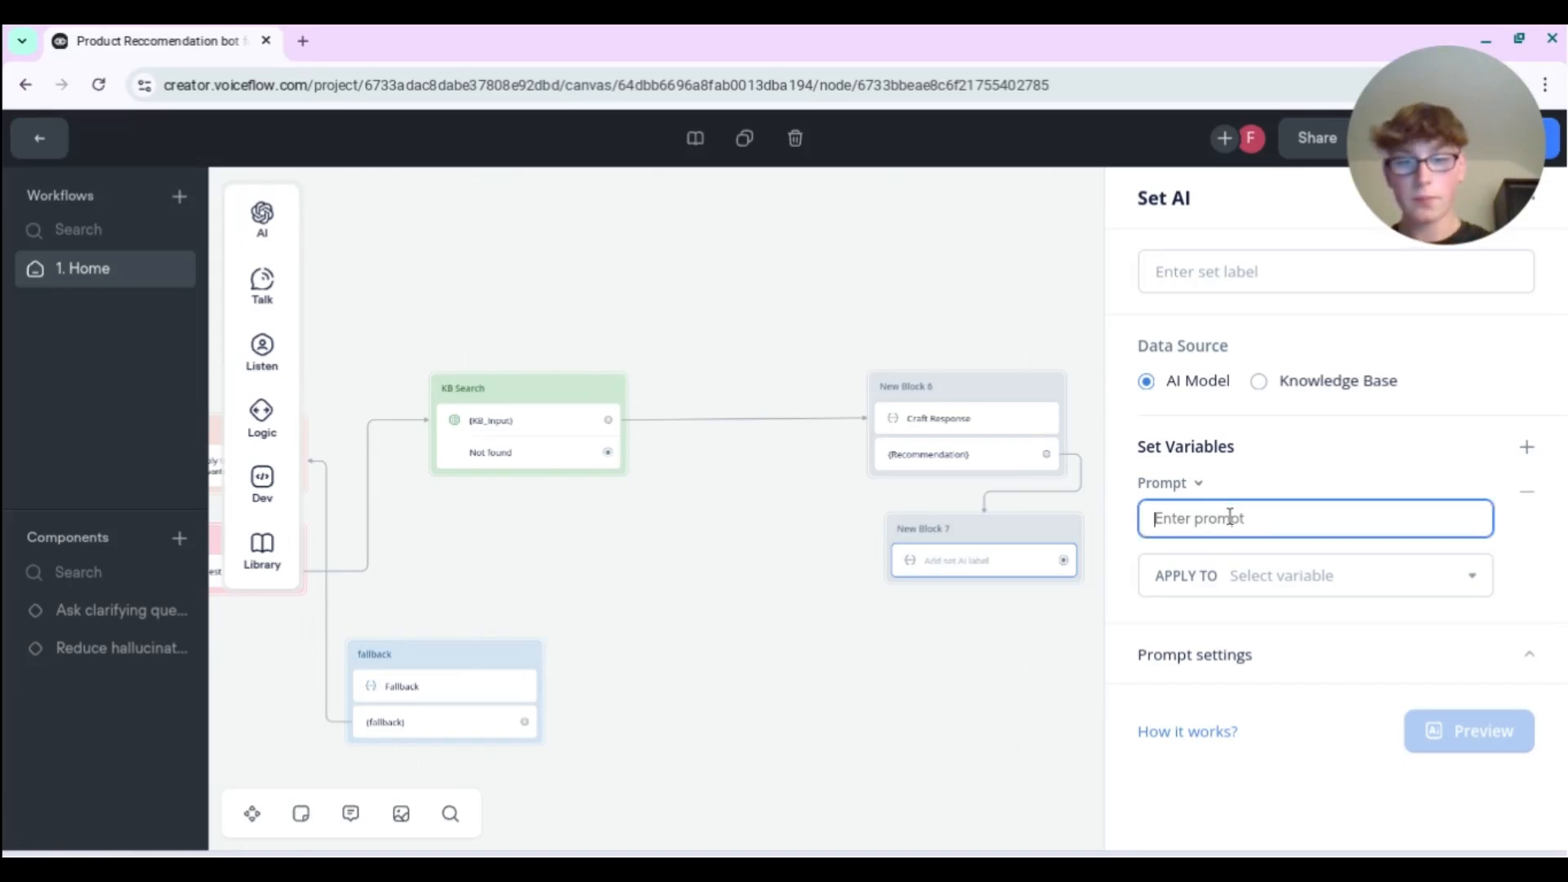
{"action": "type", "text": "You have just vr"}
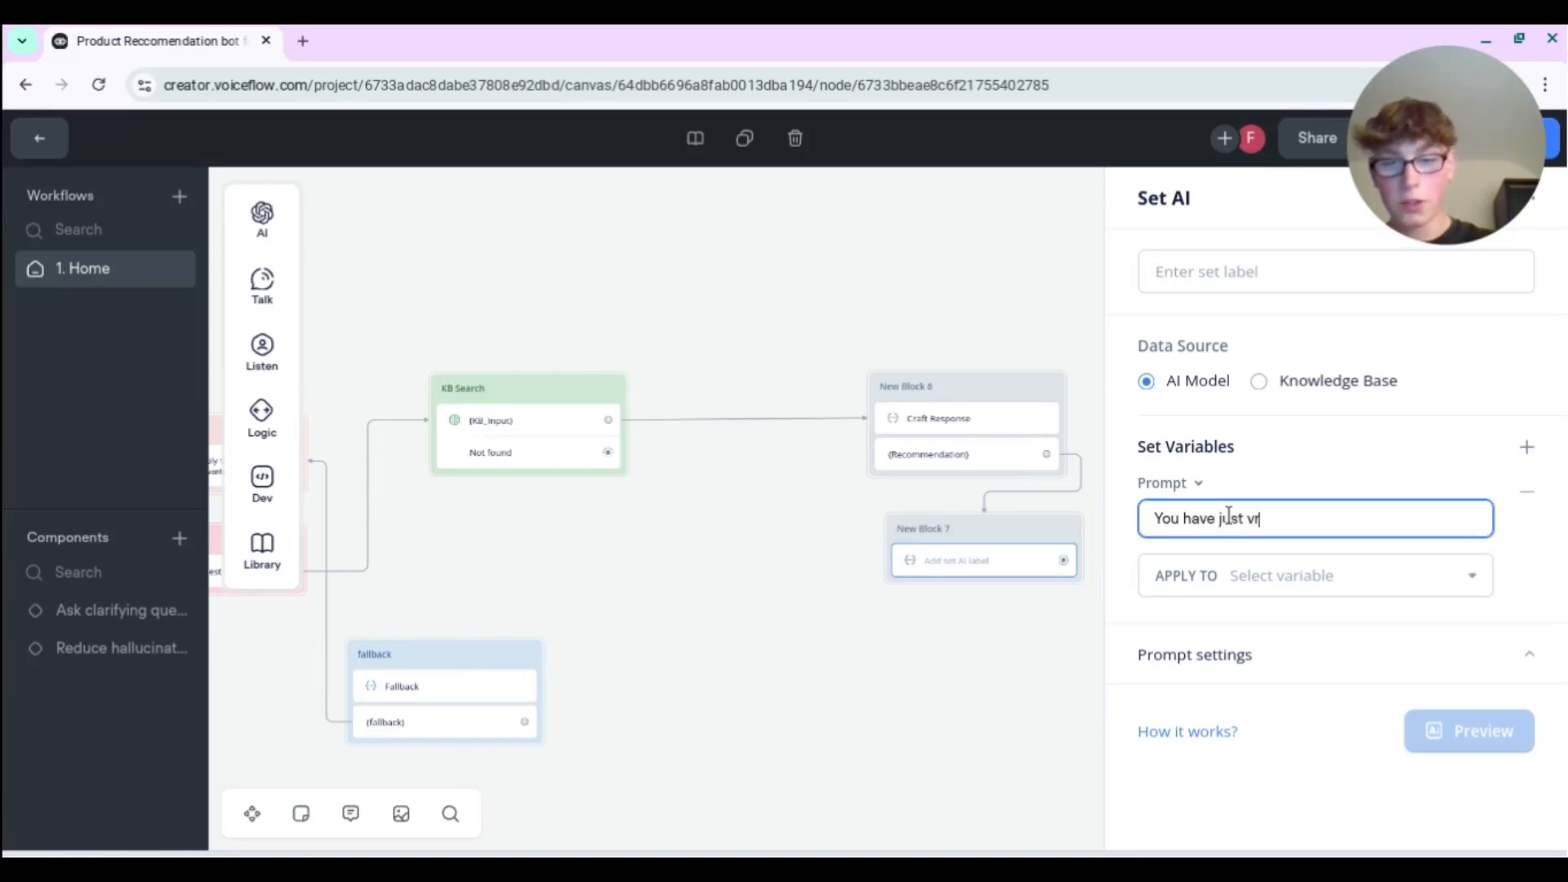
{"action": "type", "text": "ecommended the us"}
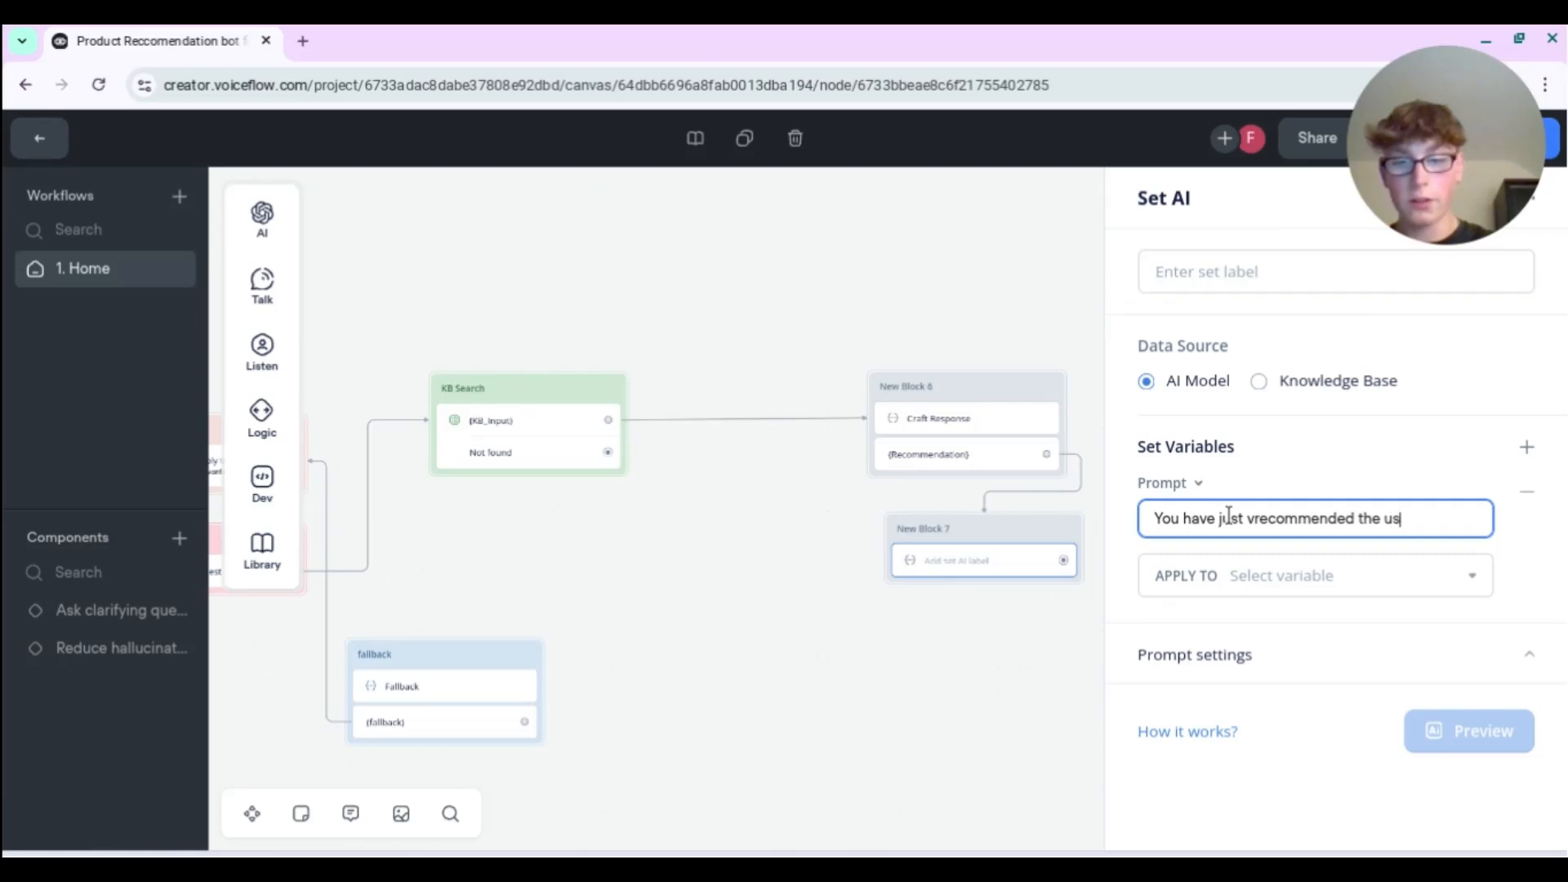
{"action": "type", "text": "er a product from"}
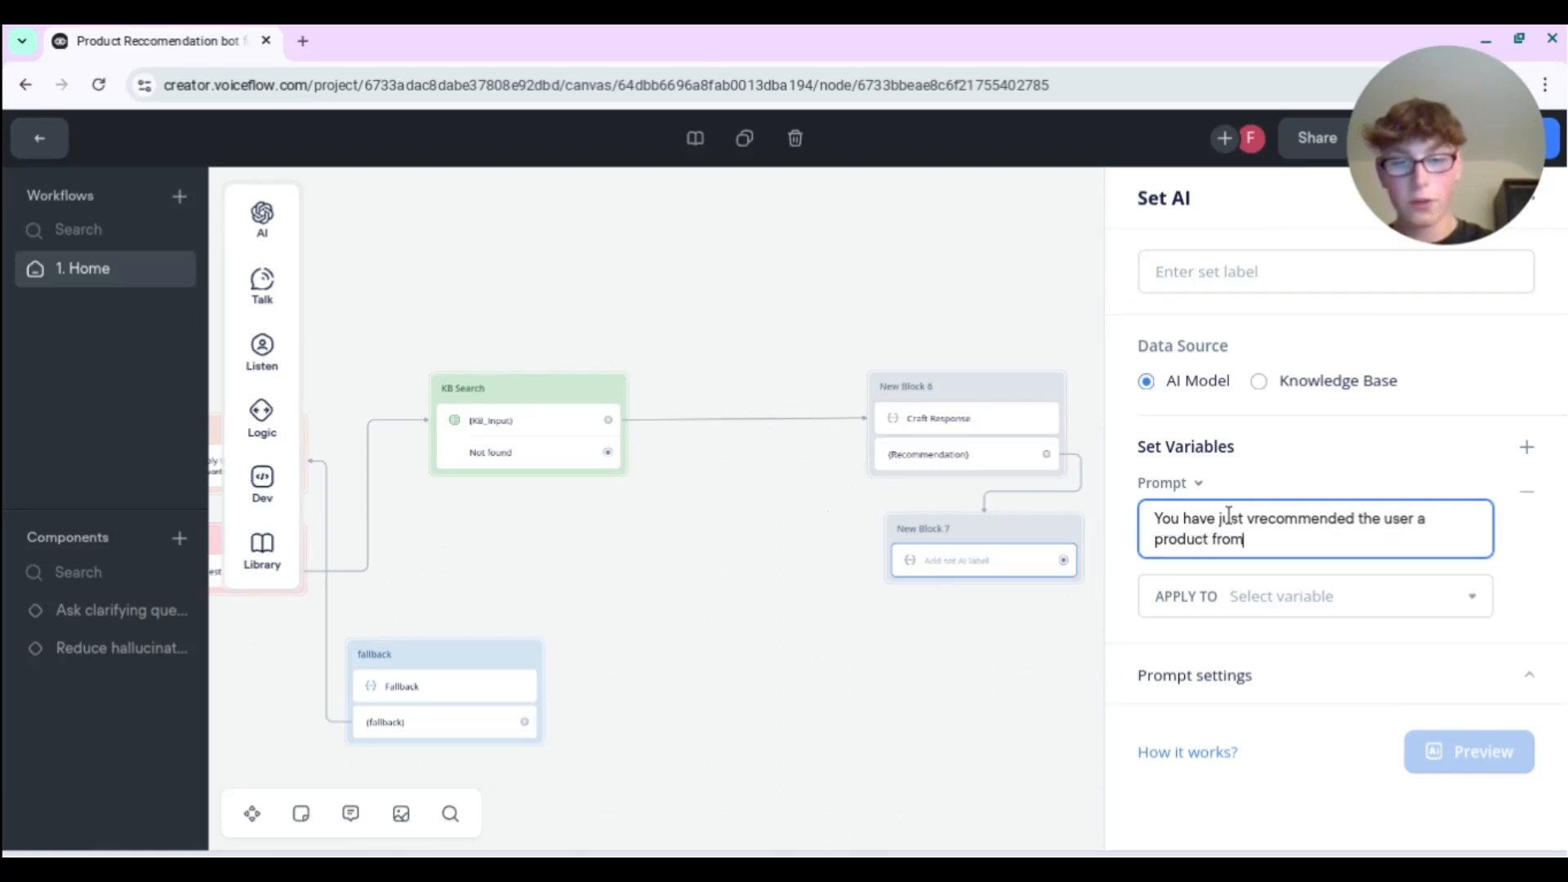
{"action": "type", "text": " Luxora trends now you"}
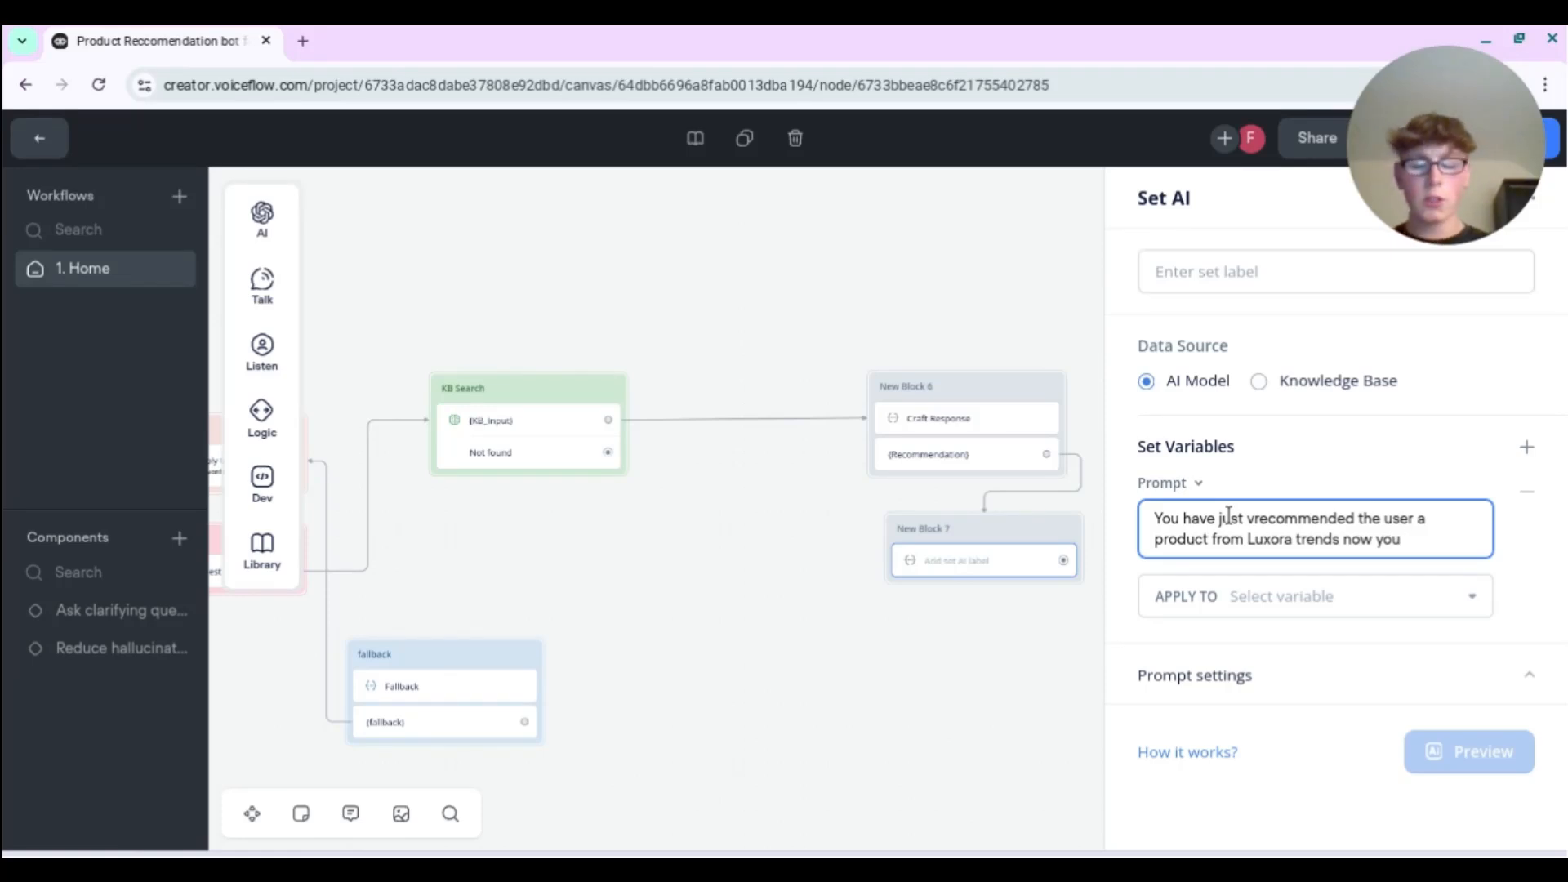
{"action": "type", "text": " are generating"}
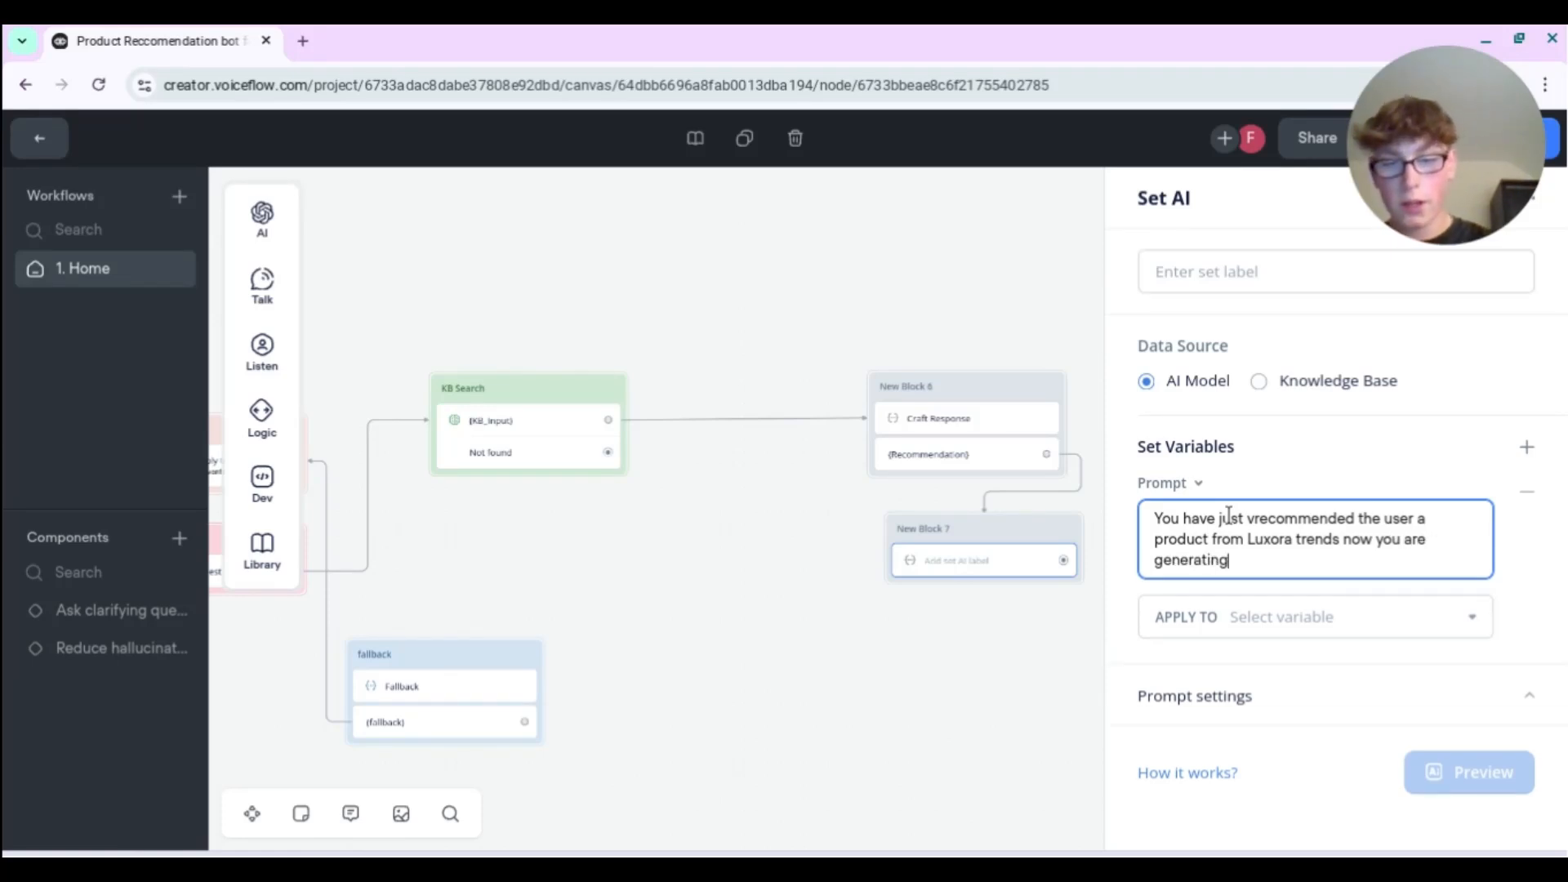
{"action": "type", "text": " a brief fo"}
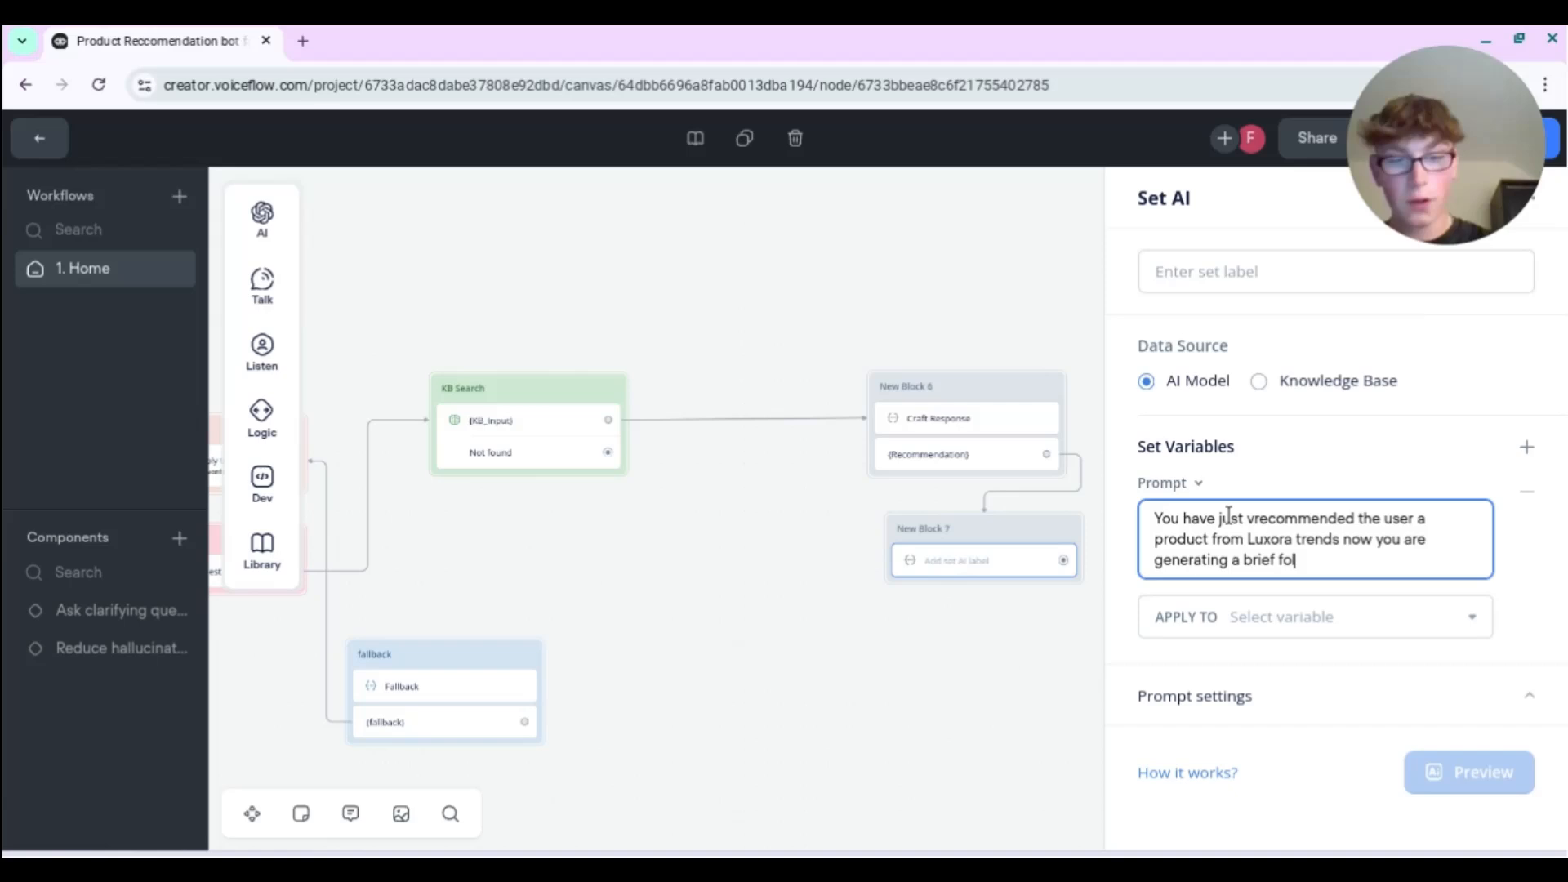
{"action": "type", "text": "llow up after"}
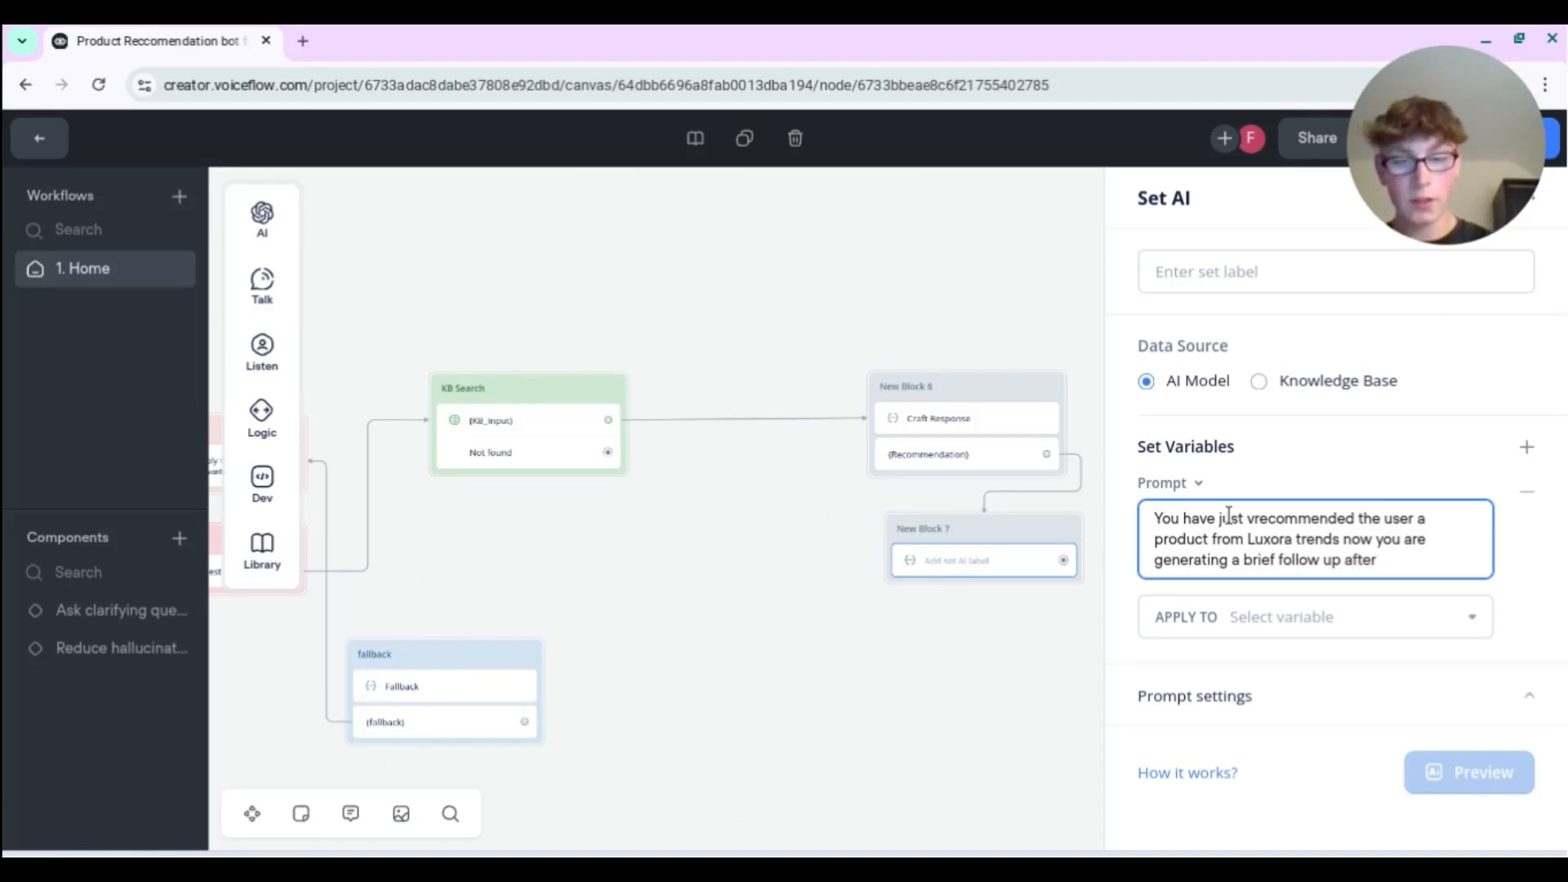
- Continue the prompt with "to see if they may need more assistance with finding a product, or finding different products."
{"action": "type", "text": " to see if they may ne"}
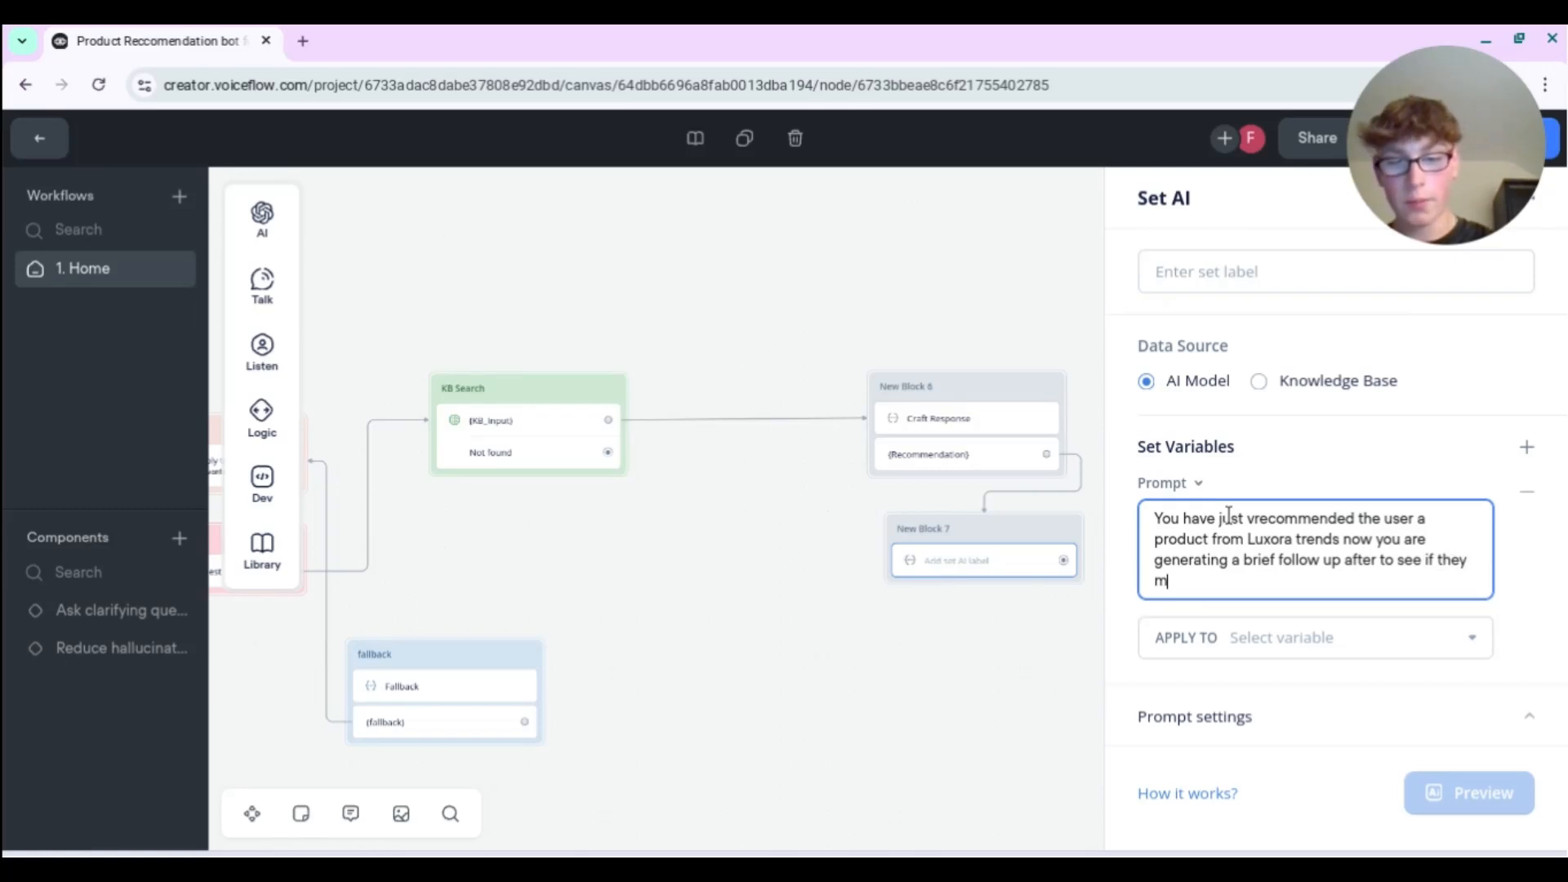
{"action": "type", "text": "ed more as"}
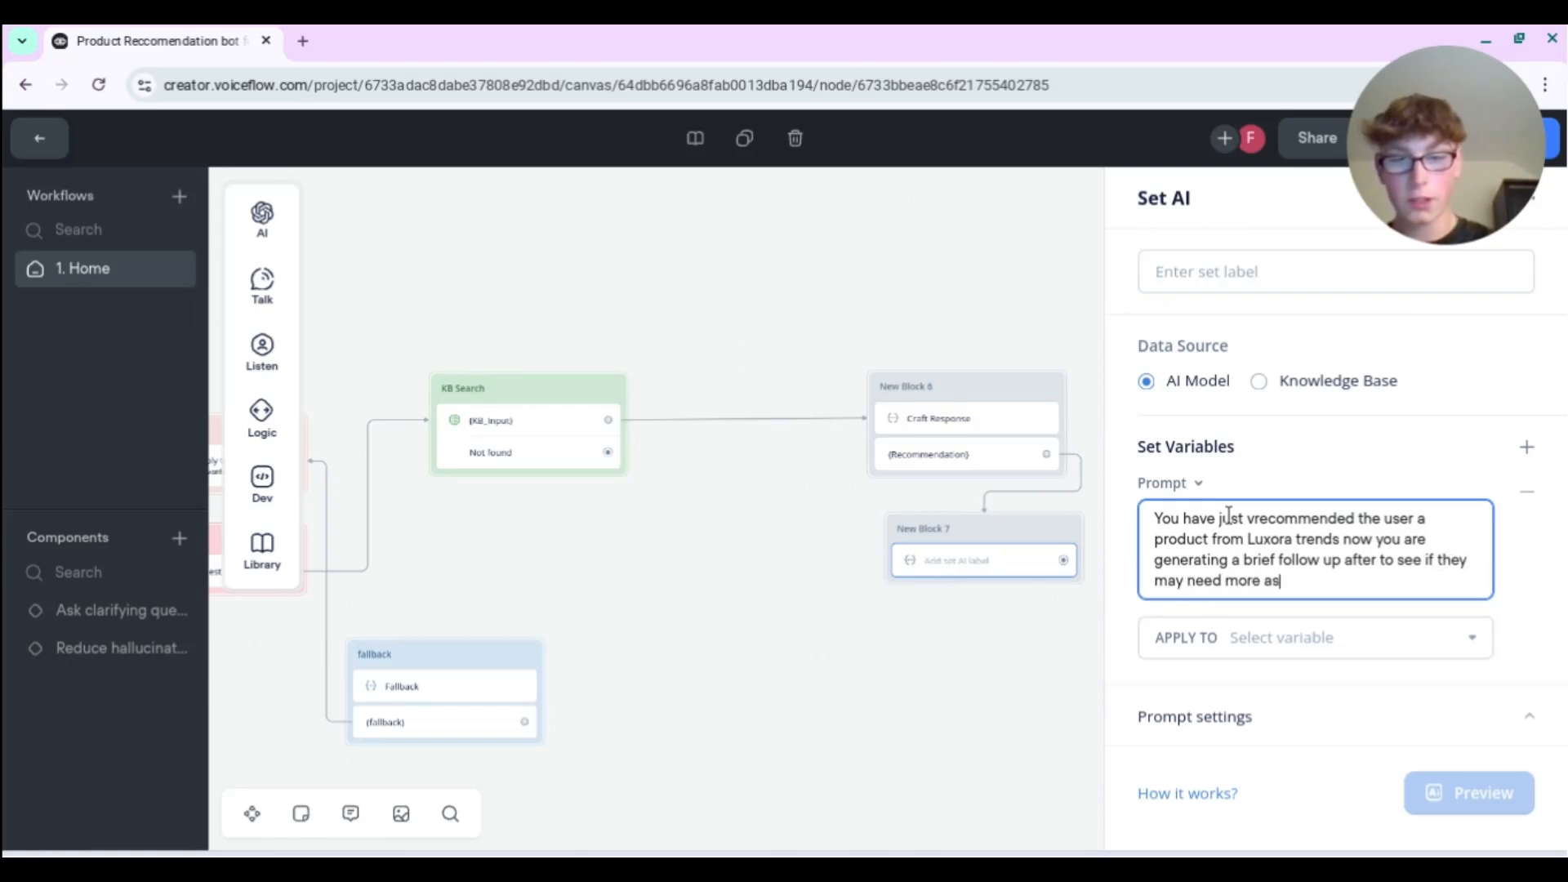
{"action": "type", "text": "sistance with"}
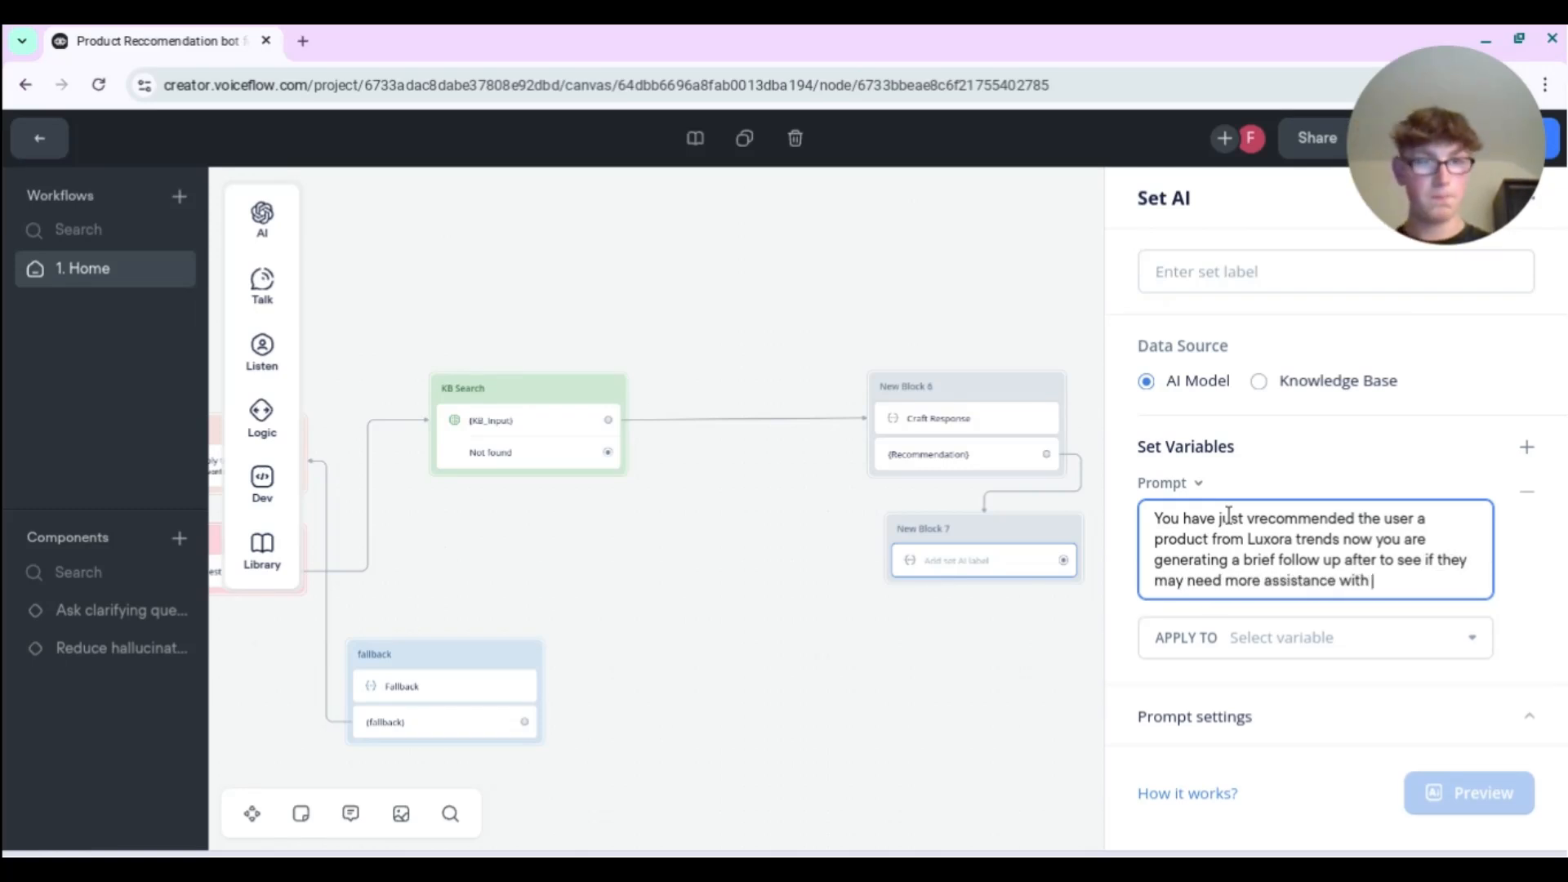
{"action": "type", "text": " finding a produ"}
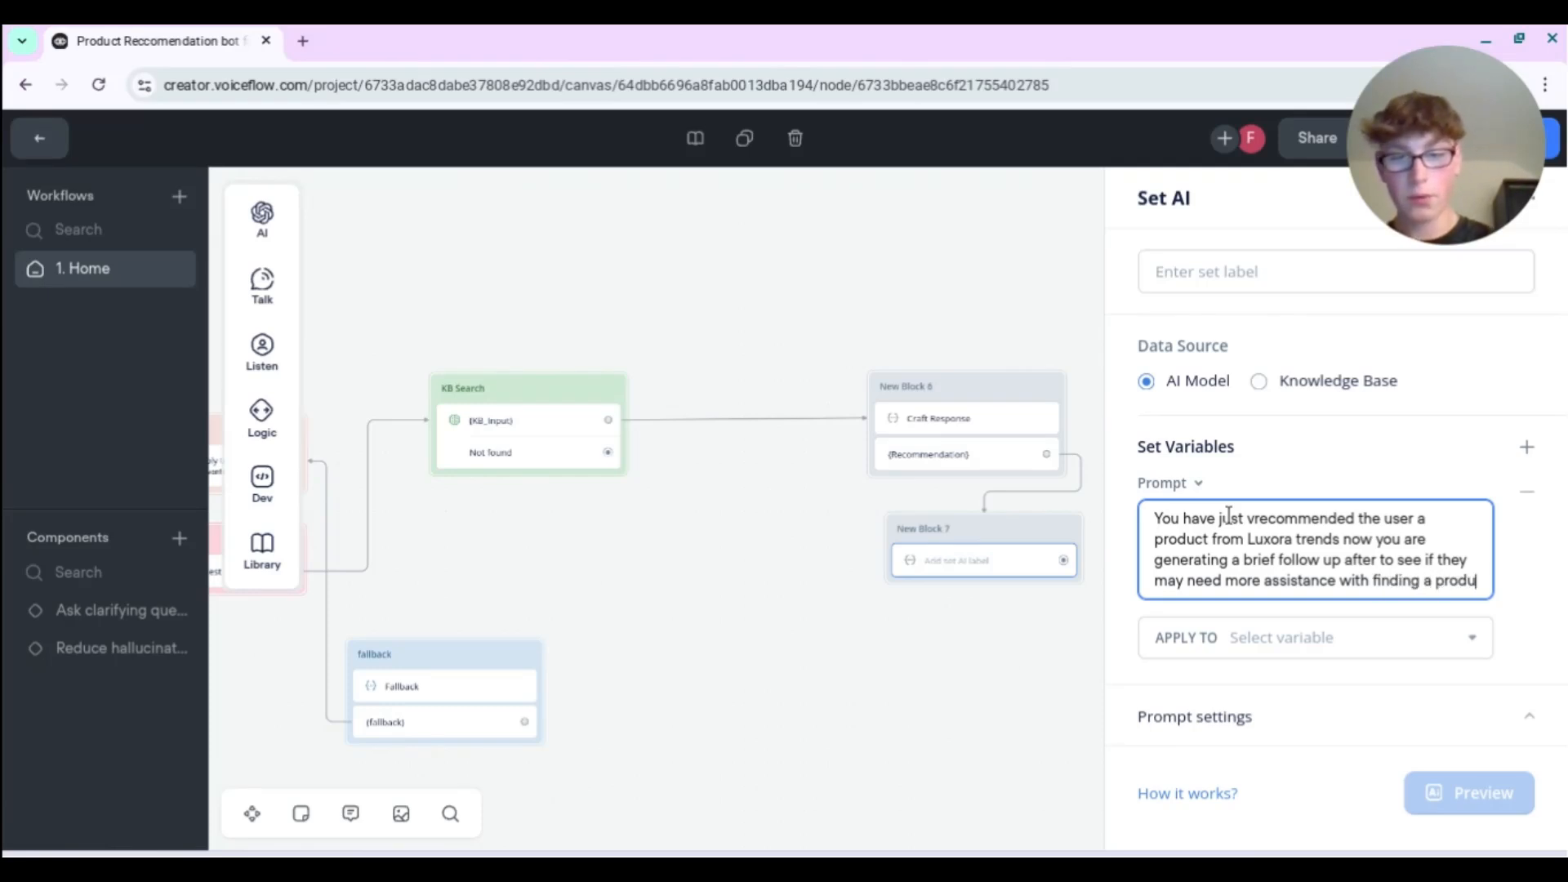
{"action": "type", "text": "ct, or "}
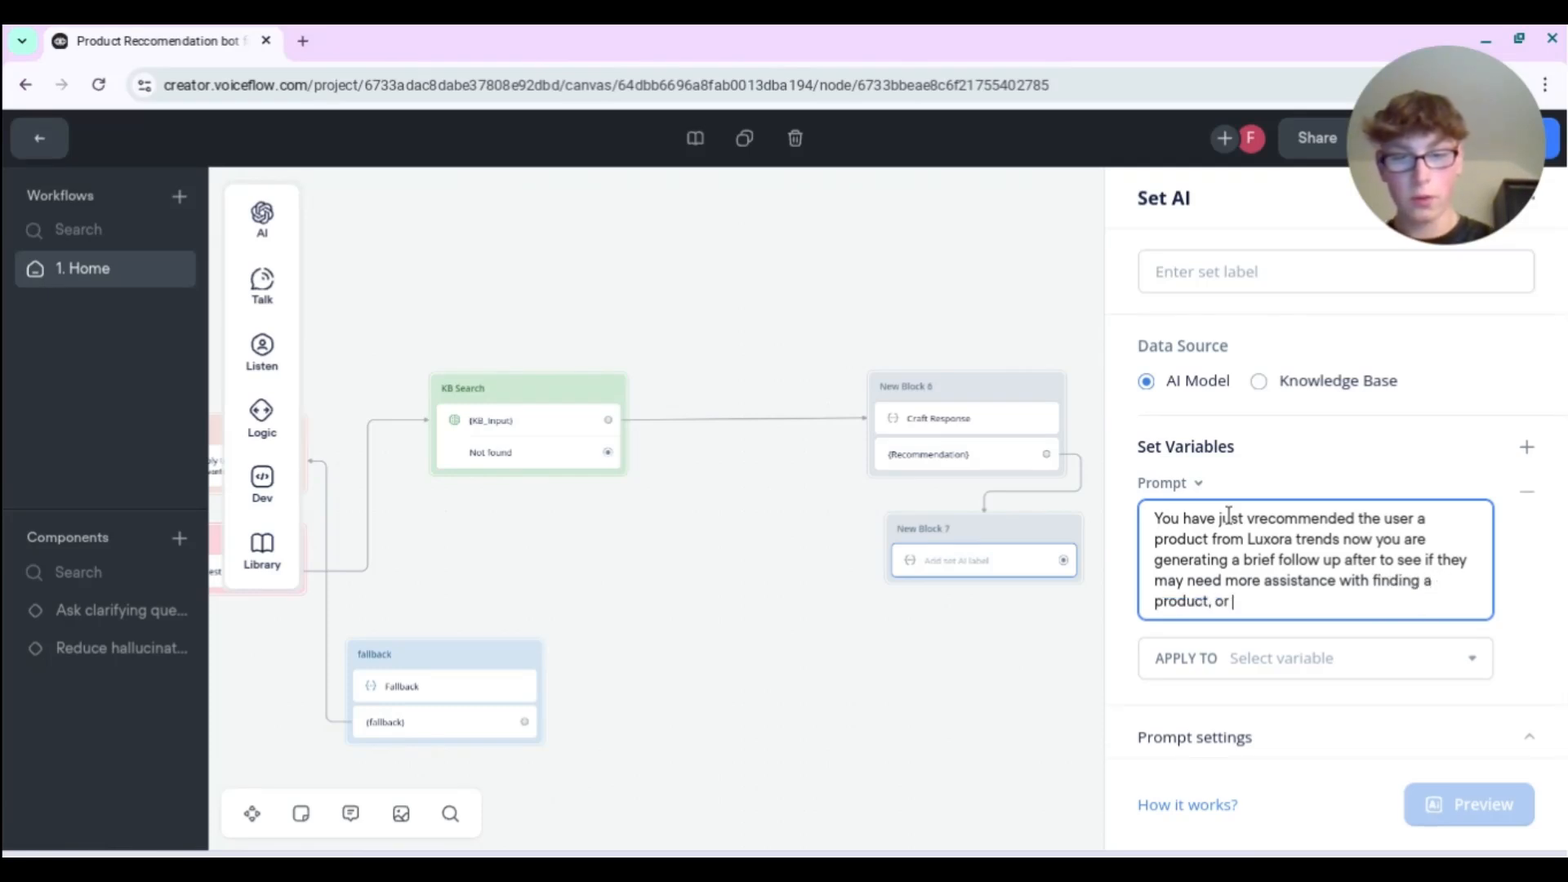
{"action": "type", "text": "find"}
{"action": "key", "text": "BackSpace"}
{"action": "key", "text": "BackSpace"}
{"action": "type", "text": "n"}
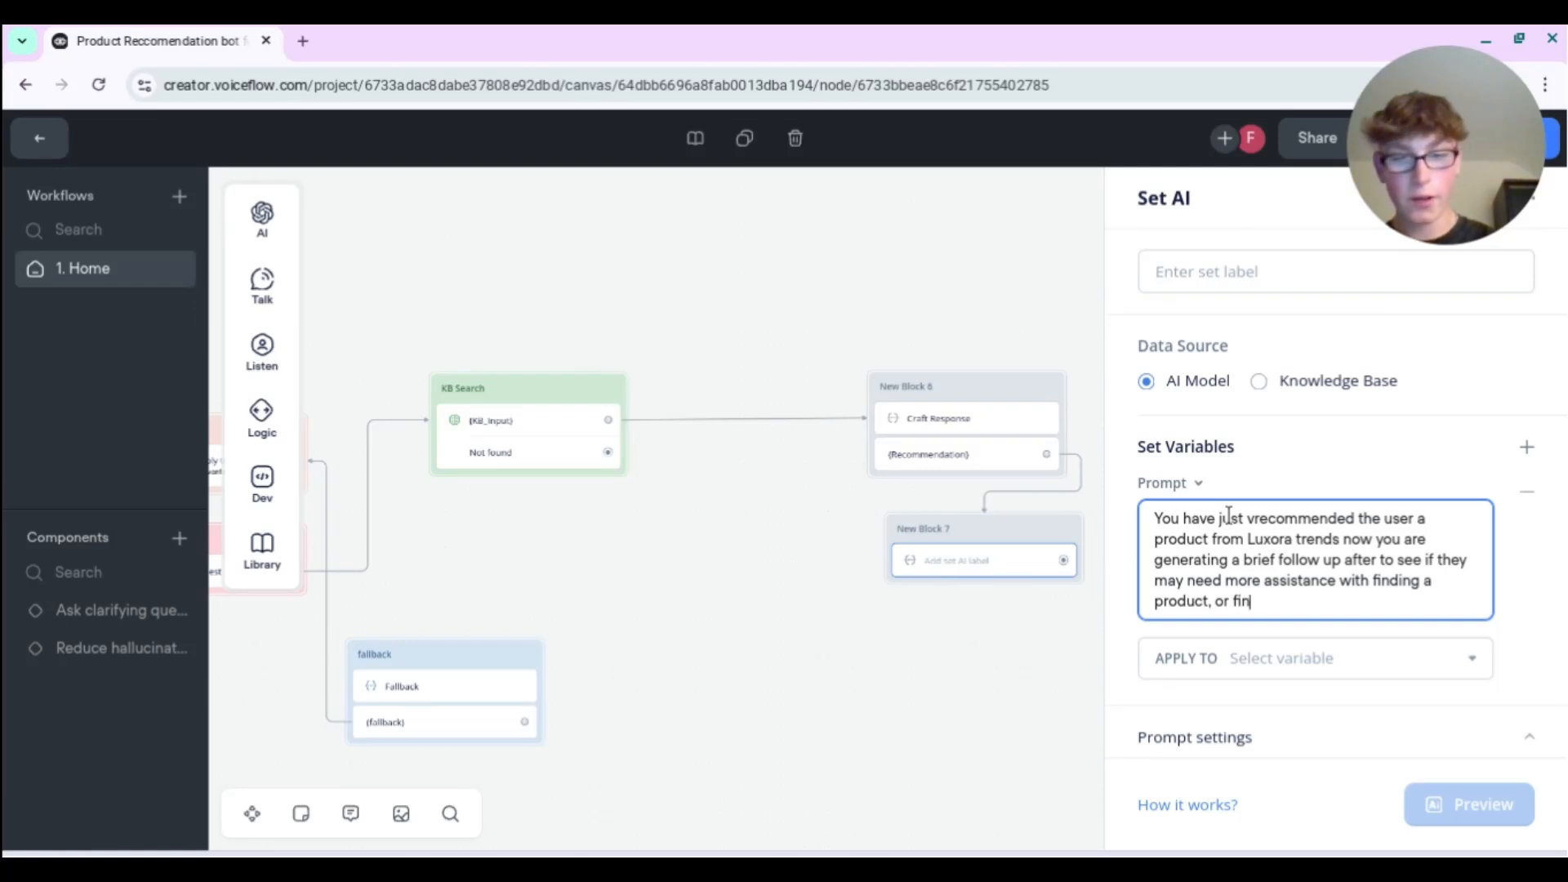
{"action": "type", "text": "ding different "}
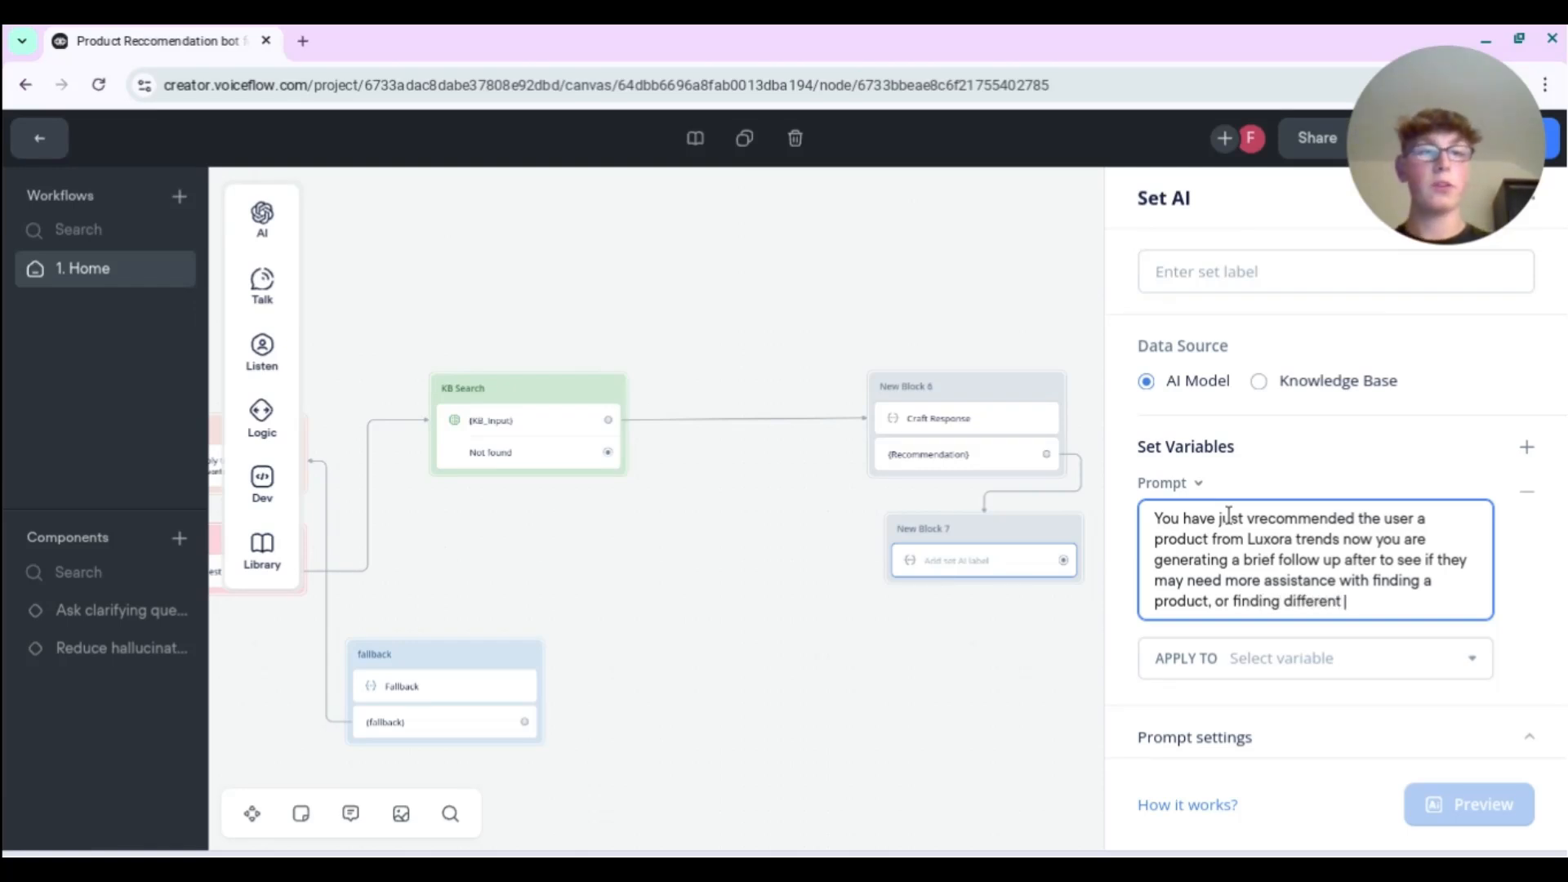
{"action": "type", "text": "products"}
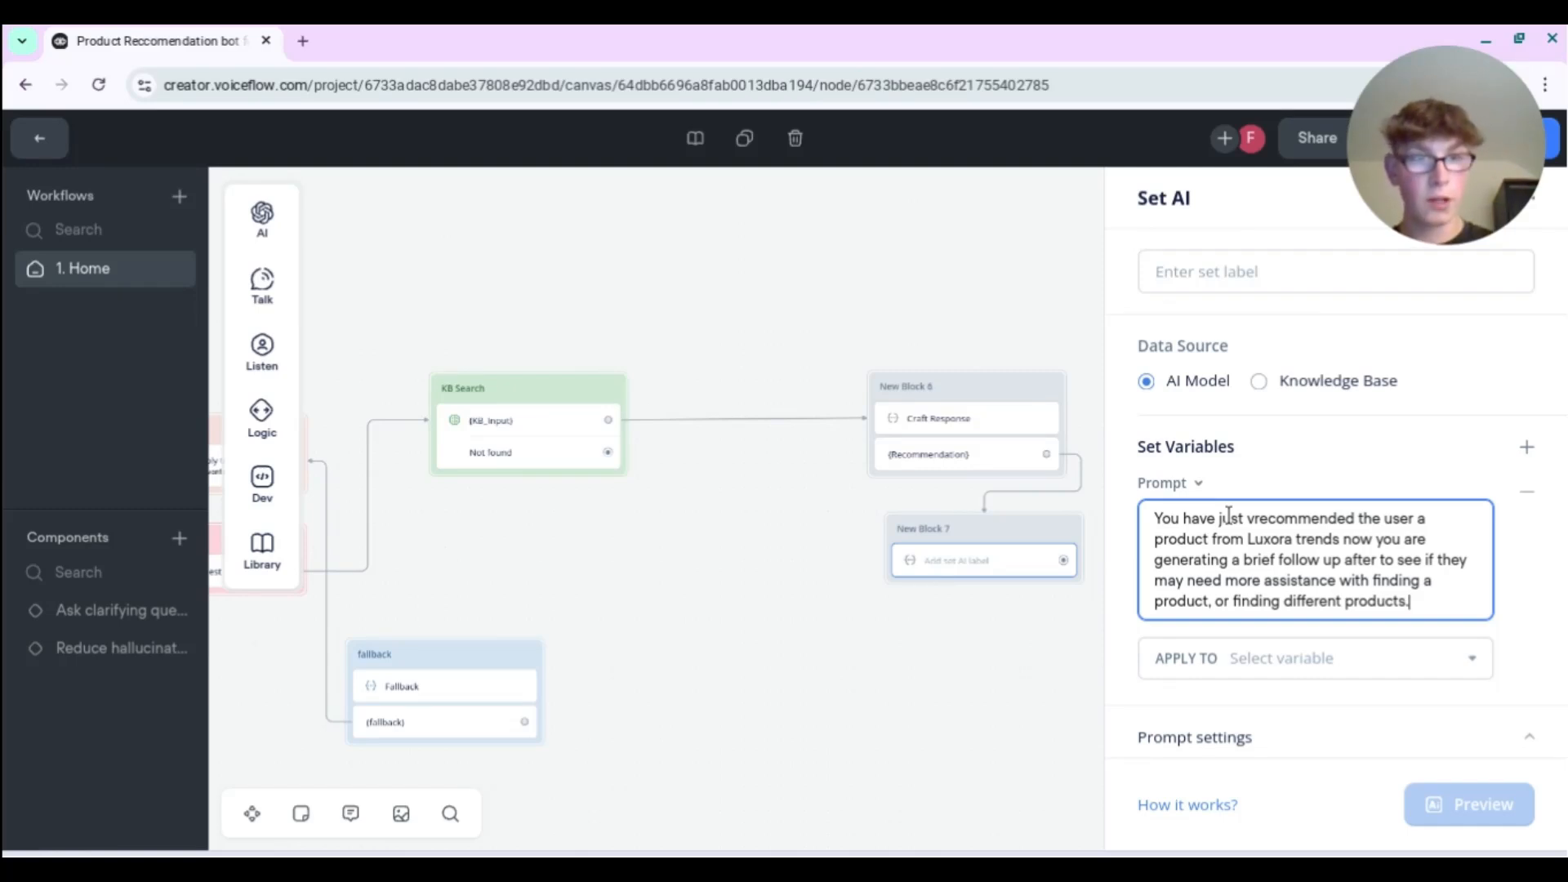
{"action": "type", "text": "."}
- Leave a blank line after the first paragraph of the Set AI prompt
{"action": "key", "text": "Return"}
{"action": "key", "text": "Return"}
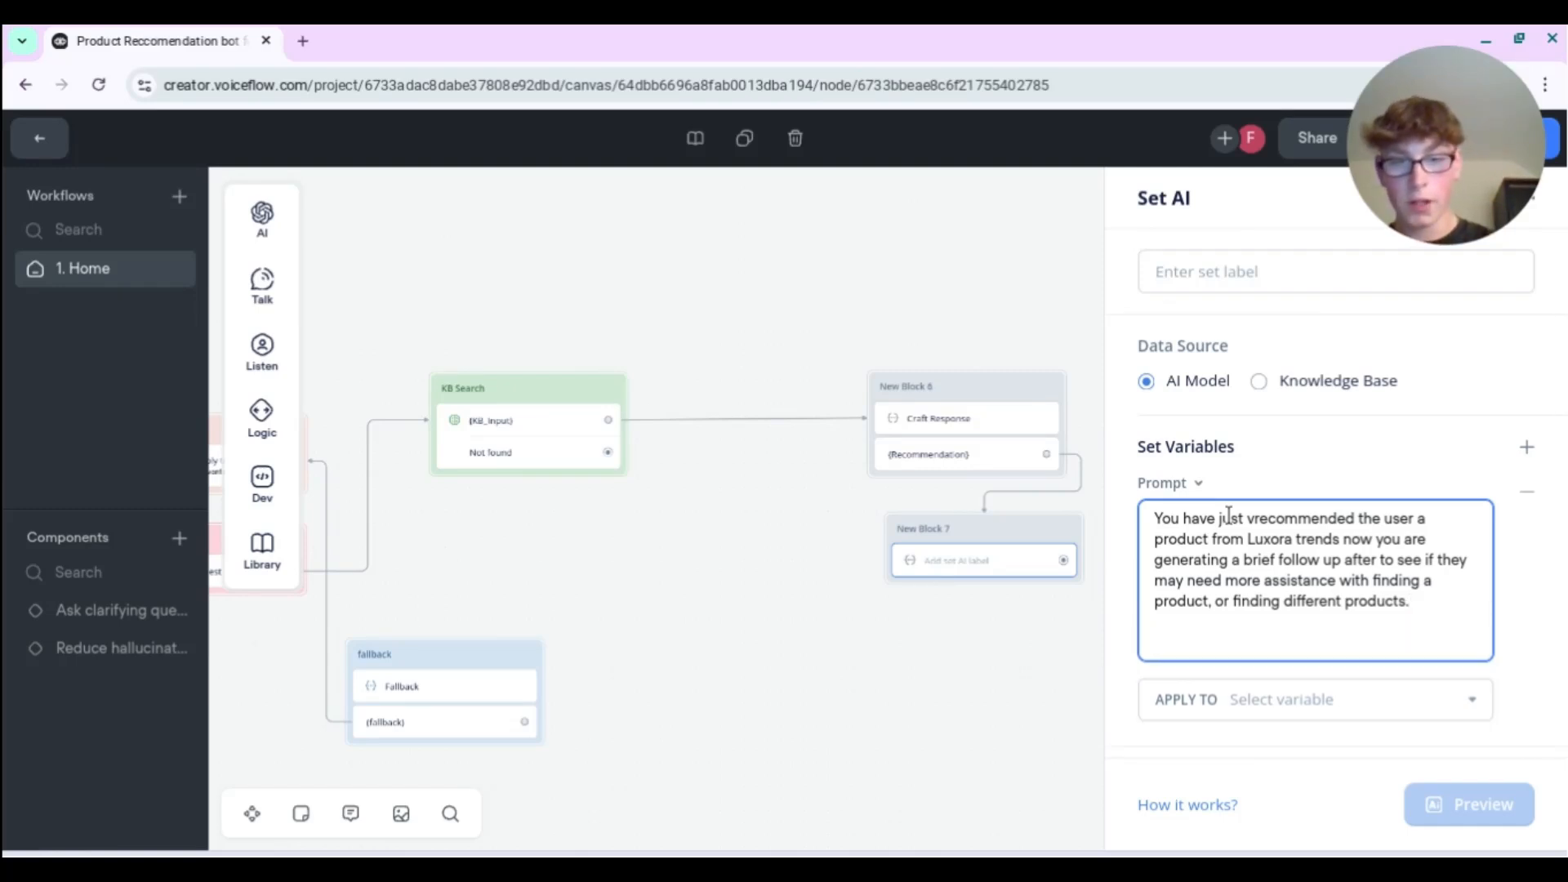
{"action": "type", "text": "The use"}
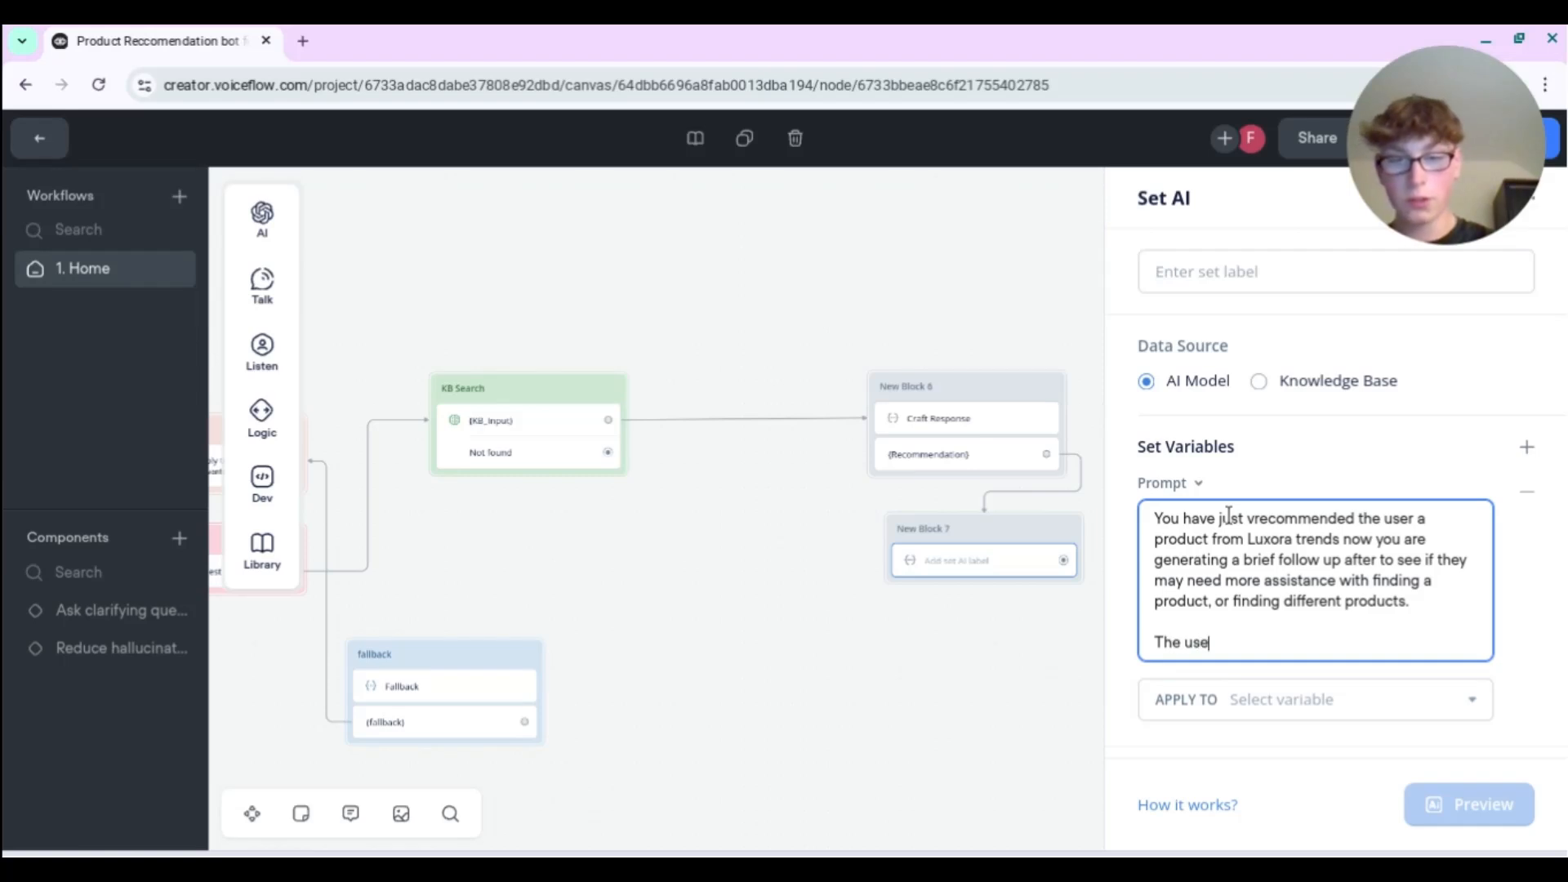
{"action": "type", "text": "r wanted before"}
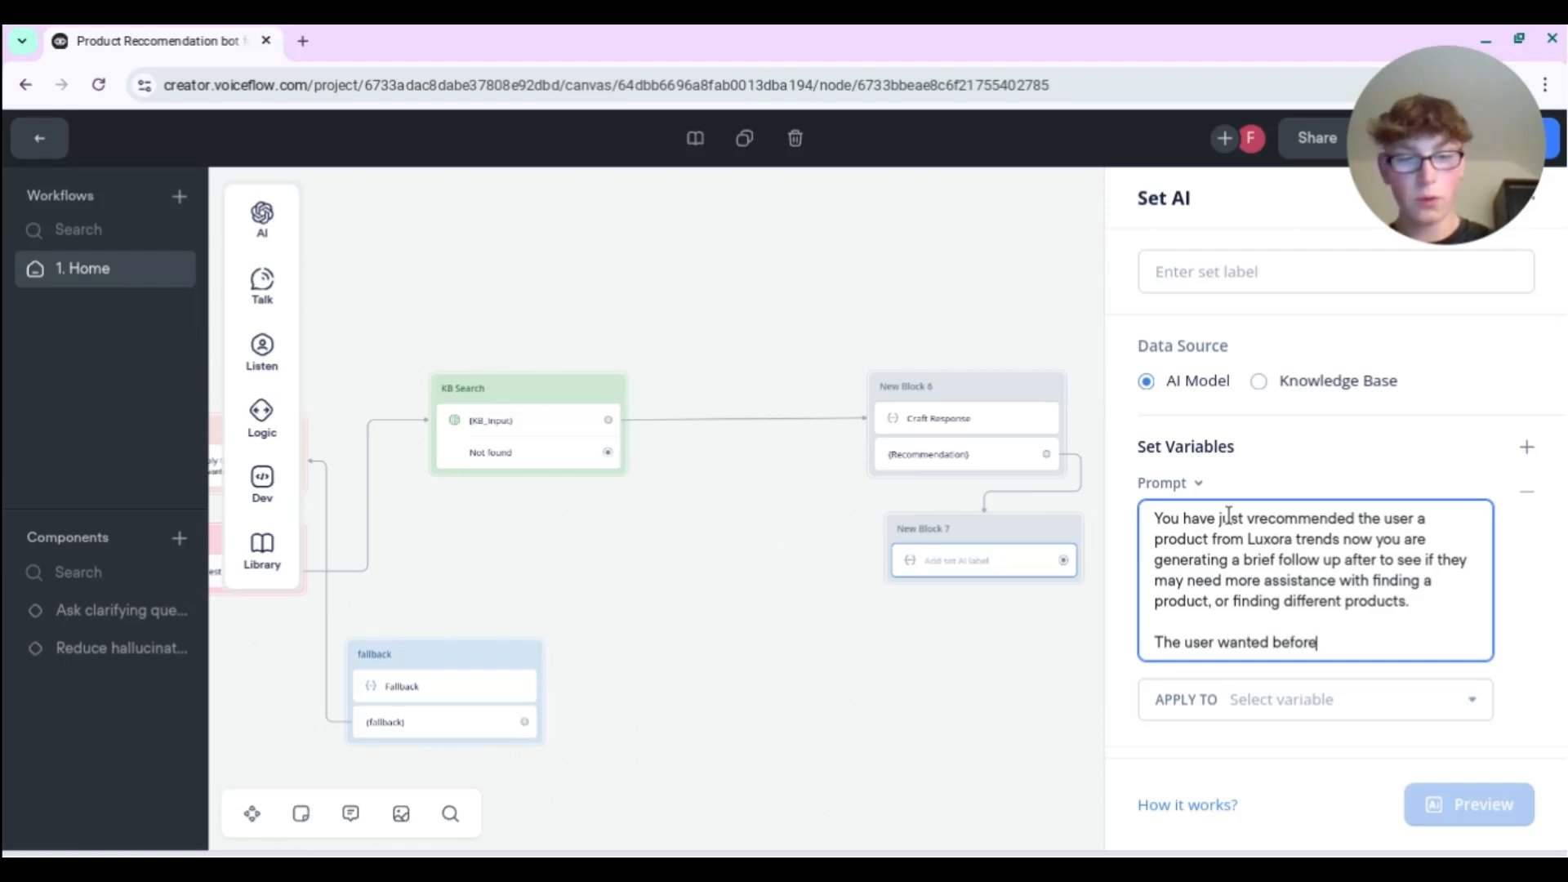
{"action": "key", "text": "BackSpace"}
{"action": "key", "text": "BackSpace"}
{"action": "key", "text": "BackSpace"}
{"action": "key", "text": "BackSpace"}
{"action": "key", "text": "BackSpace"}
{"action": "key", "text": "BackSpace"}
{"action": "key", "text": "BackSpace"}
{"action": "key", "text": "BackSpace"}
{"action": "key", "text": "BackSpace"}
{"action": "key", "text": "BackSpace"}
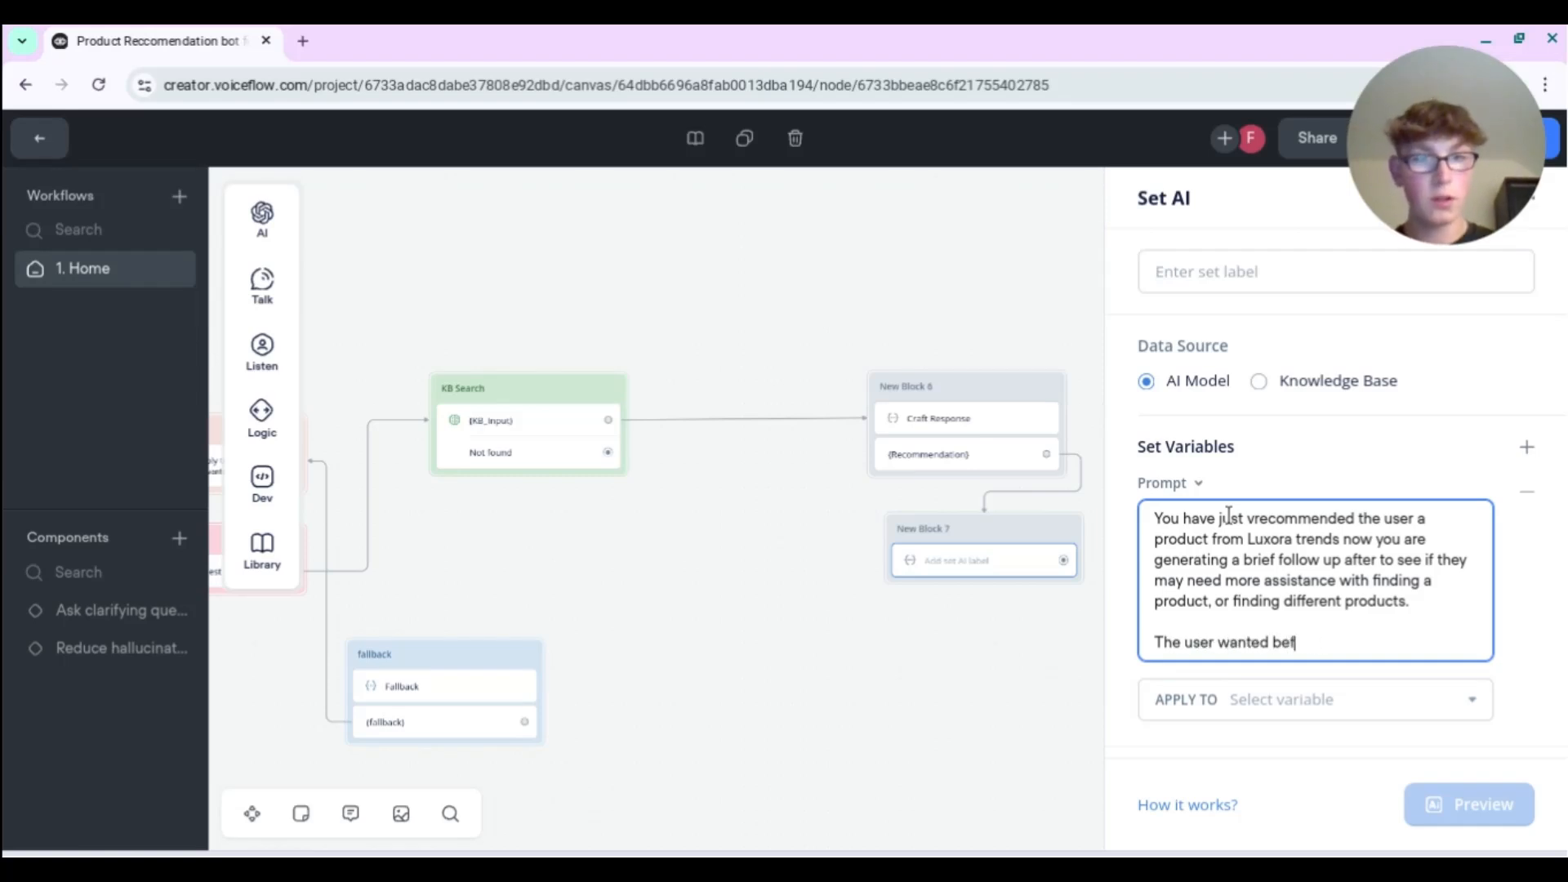
{"action": "key", "text": "BackSpace"}
{"action": "key", "text": "BackSpace"}
{"action": "key", "text": "BackSpace"}
{"action": "key", "text": "BackSpace"}
{"action": "key", "text": "BackSpace"}
{"action": "key", "text": "BackSpace"}
{"action": "key", "text": "BackSpace"}
{"action": "key", "text": "BackSpace"}
{"action": "key", "text": "BackSpace"}
{"action": "key", "text": "BackSpace"}
{"action": "key", "text": "BackSpace"}
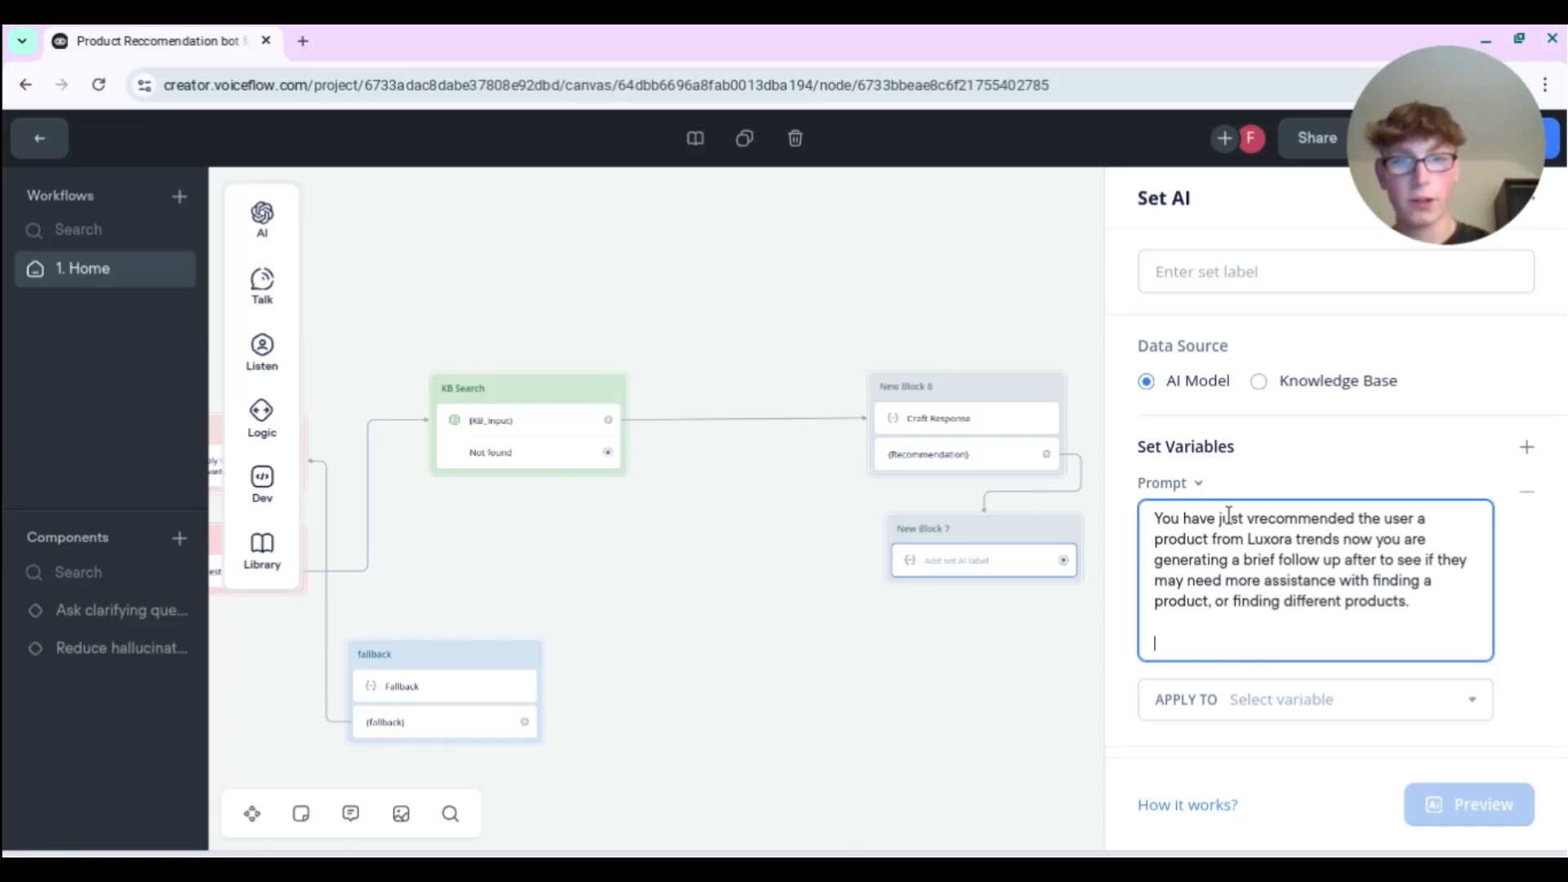
- Add "Here is the conversational history to help with your output: {vf_memory}" and "Keep it short and sweet, only 1 sentence" to the prompt
{"action": "type", "text": "Here"}
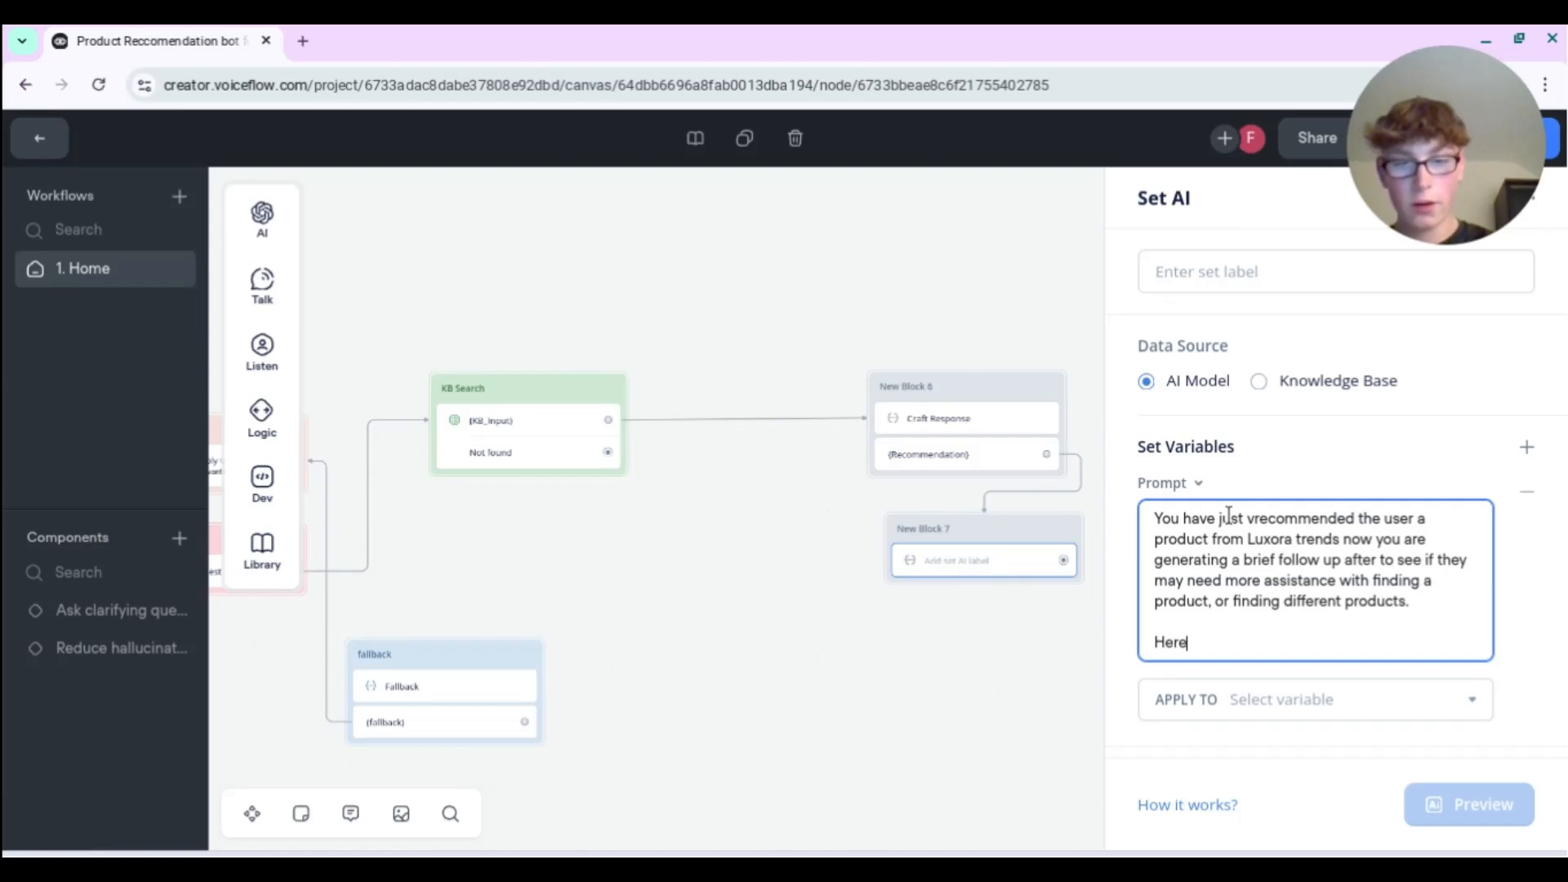
{"action": "type", "text": " is the conversa"}
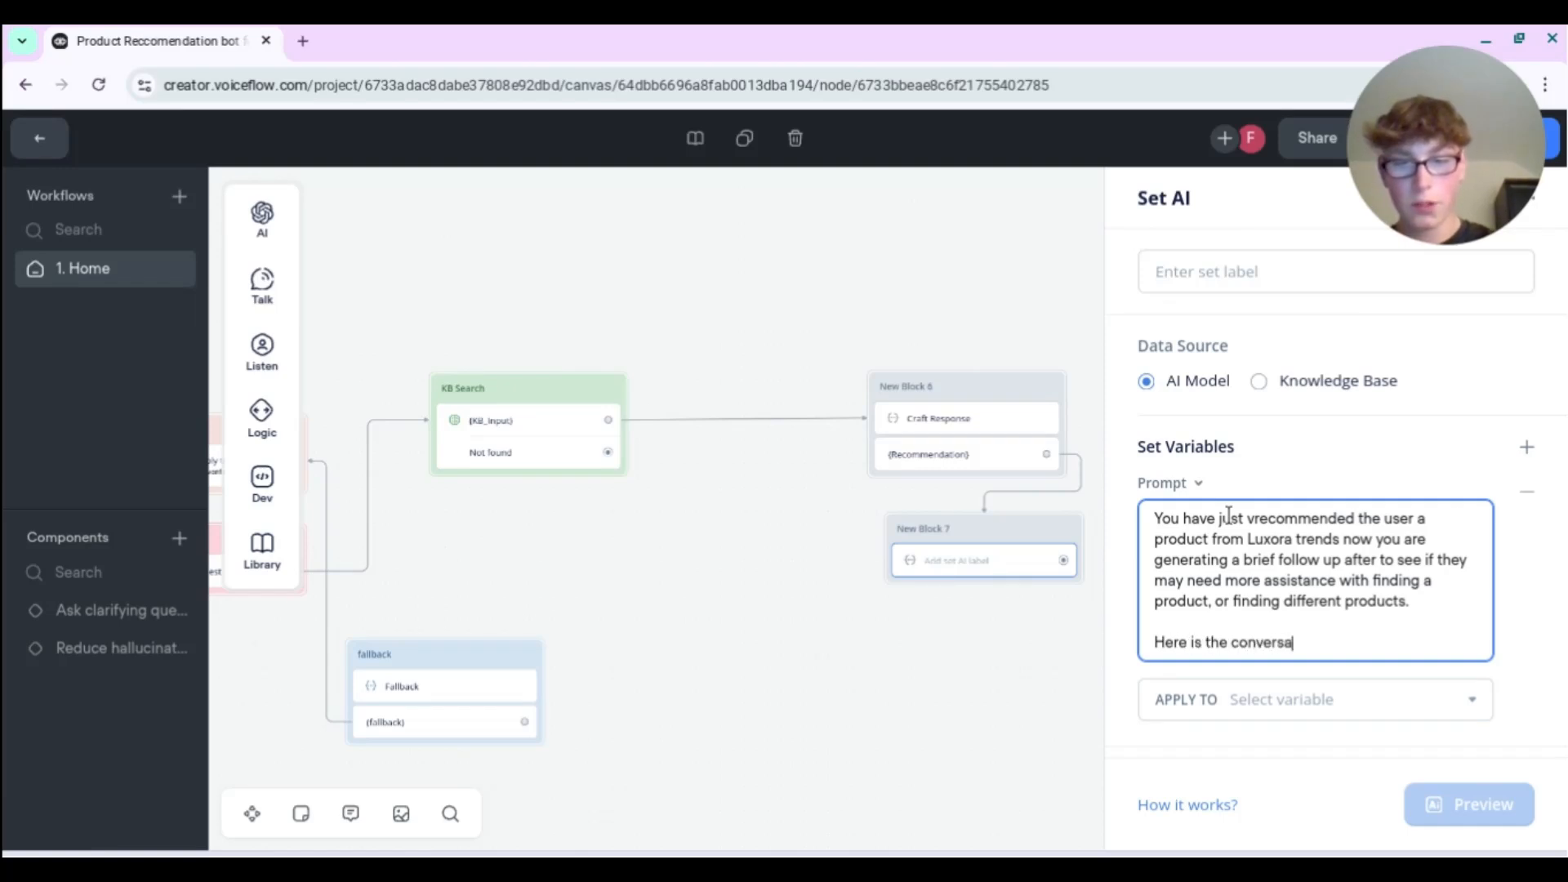
{"action": "type", "text": "tional history"}
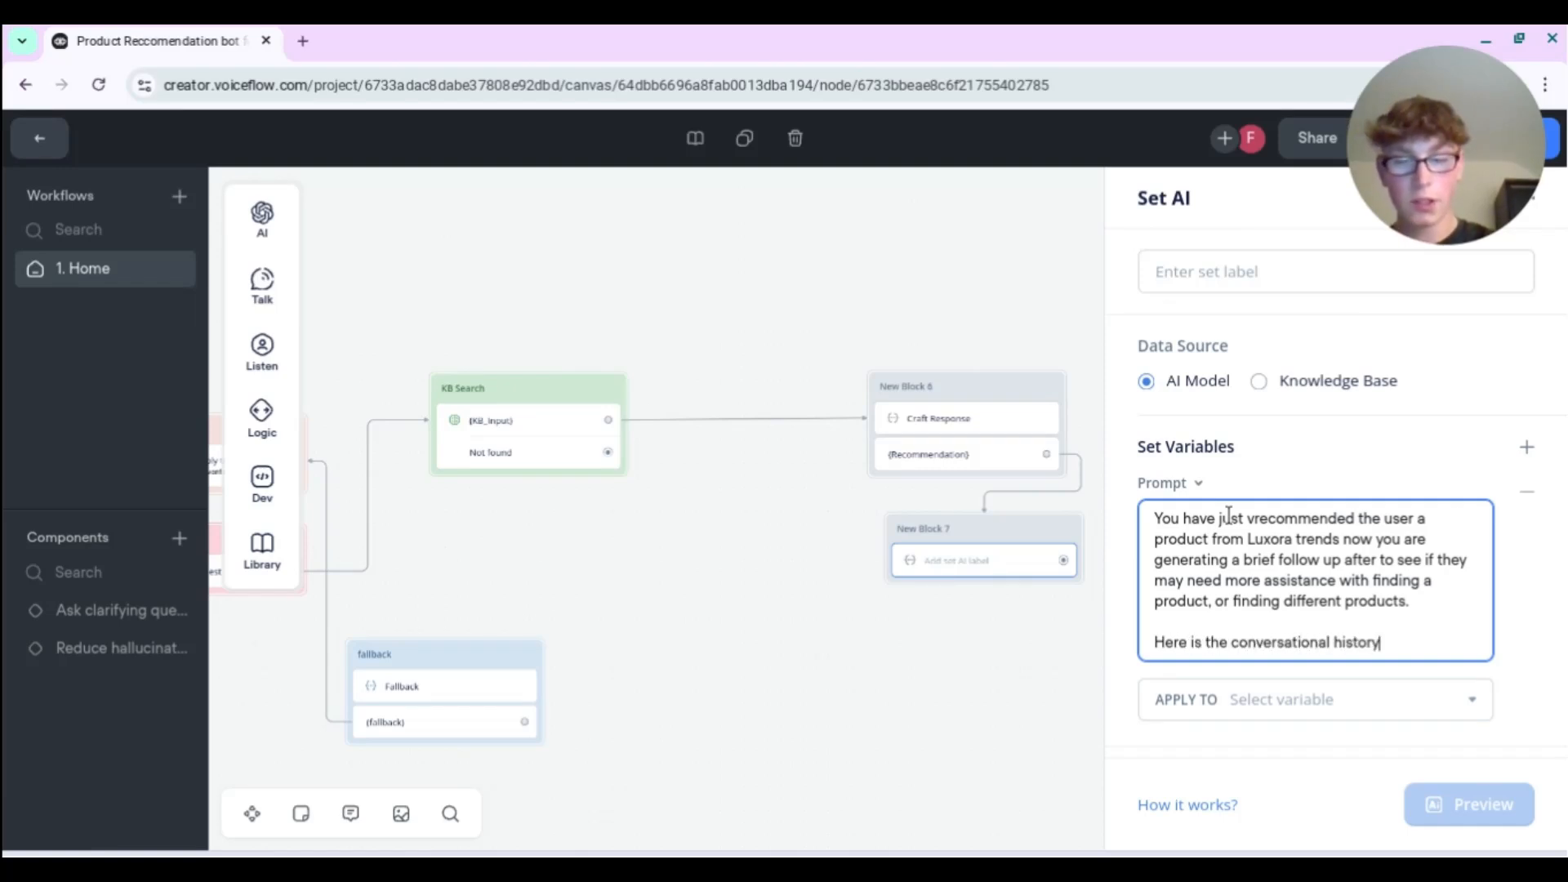
{"action": "type", "text": " to help with your output"}
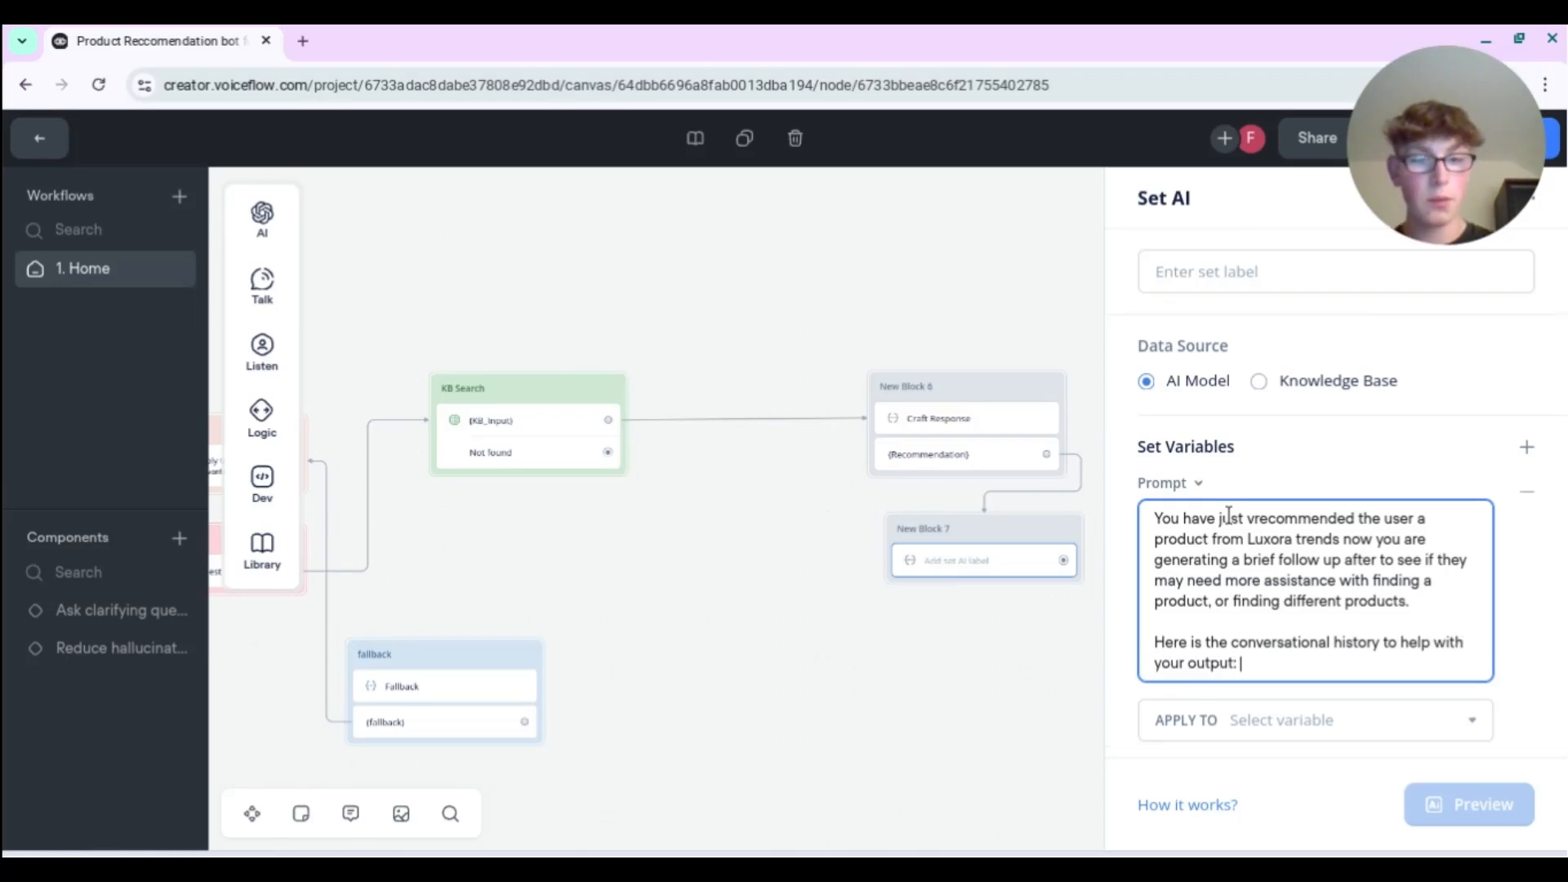
{"action": "type", "text": ": {"}
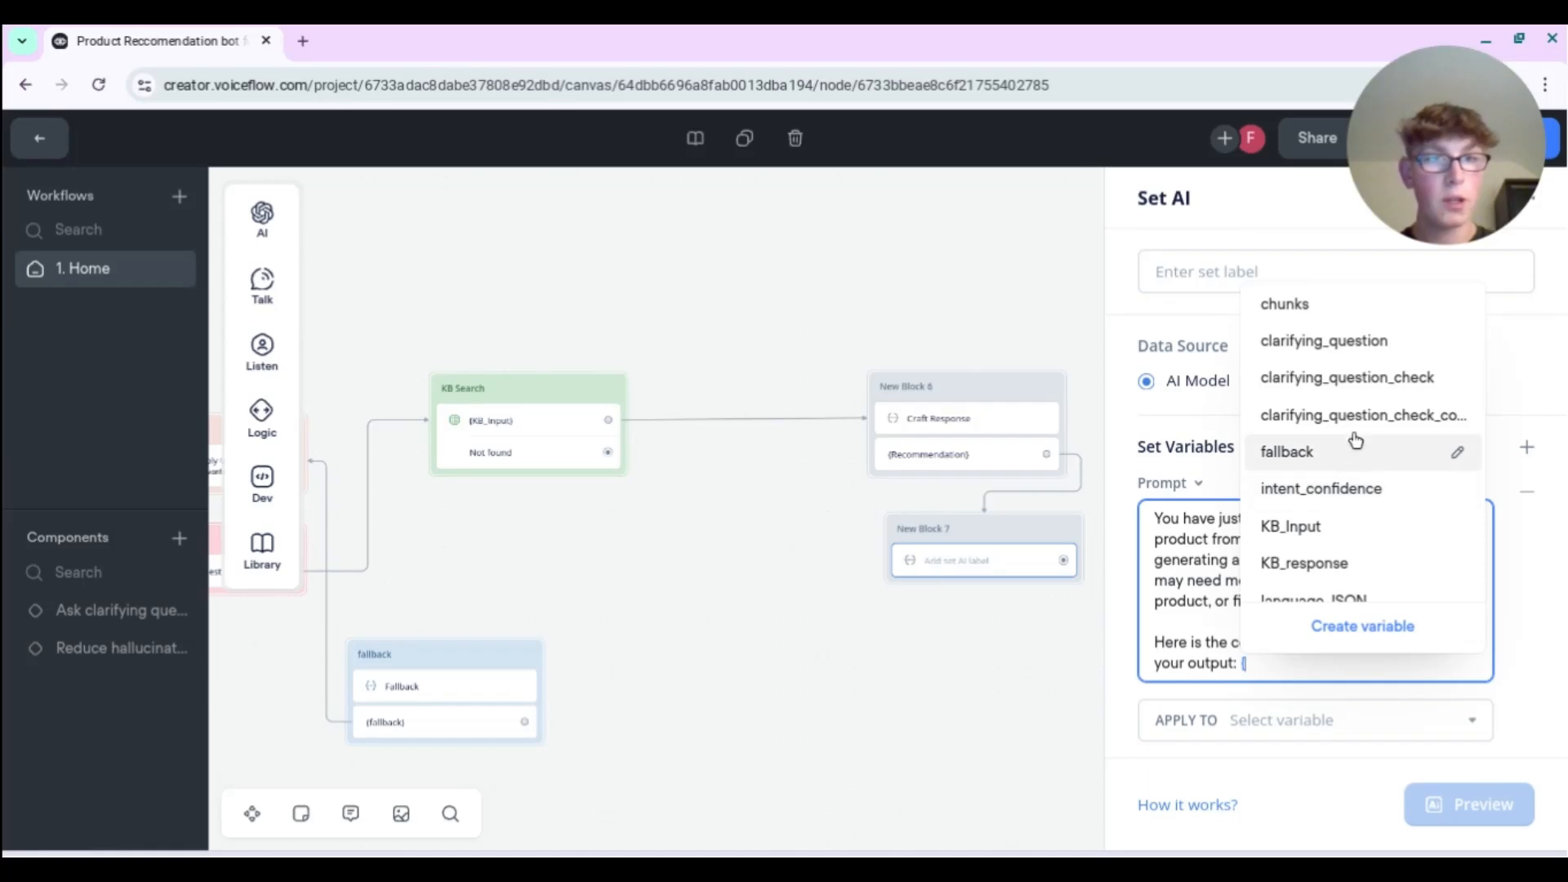
{"action": "scroll", "coordinate": [1345, 482], "scroll_direction": "down", "scroll_amount": 5}
{"action": "left_click", "coordinate": [1315, 546]}
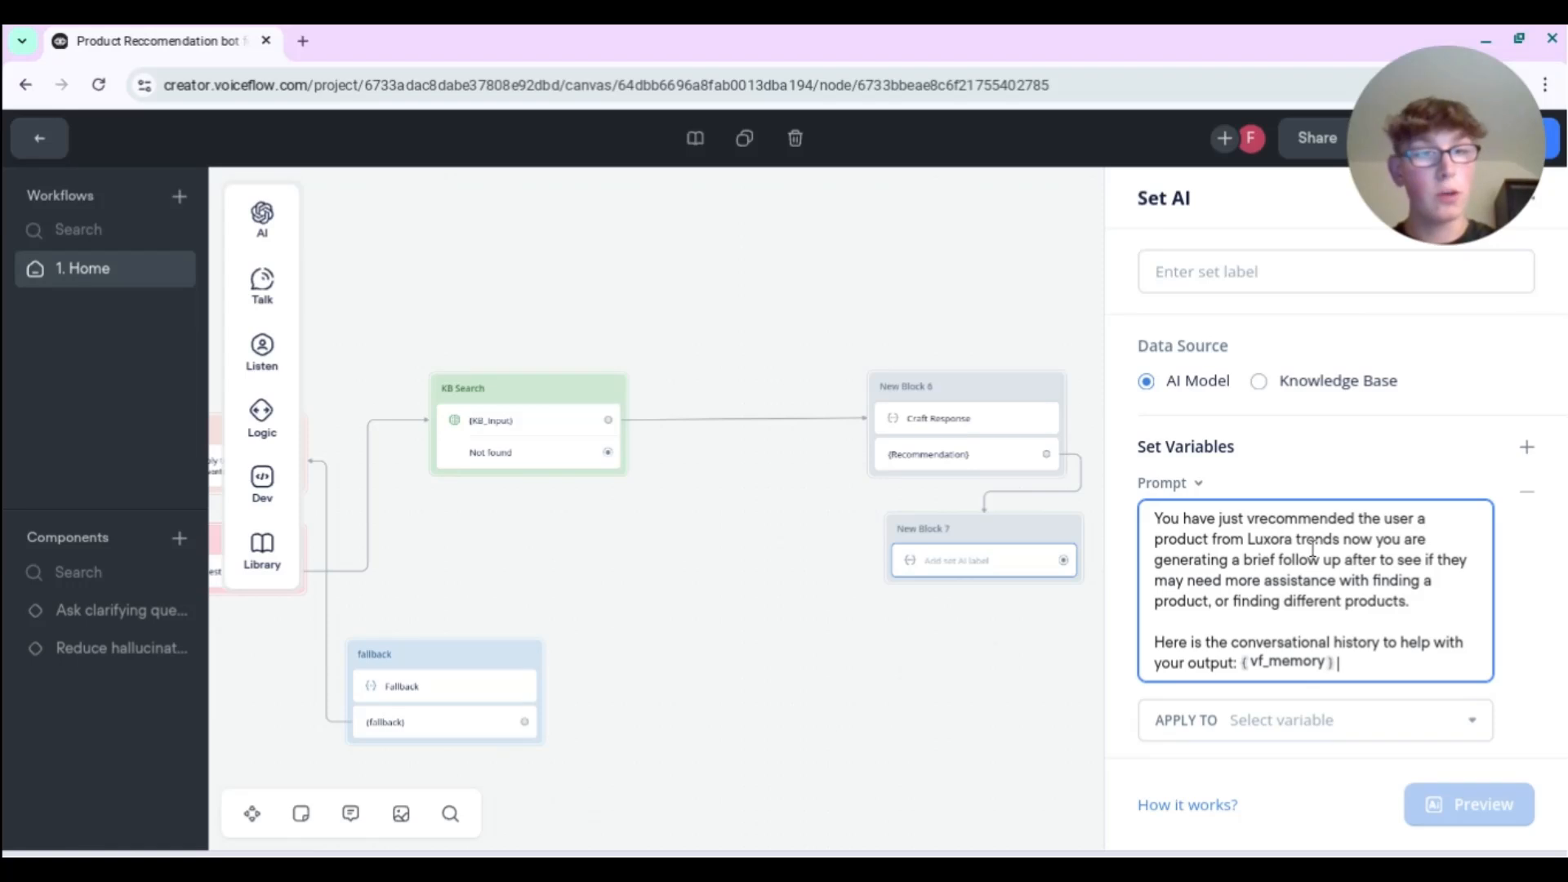
{"action": "key", "text": "Return"}
{"action": "key", "text": "Return"}
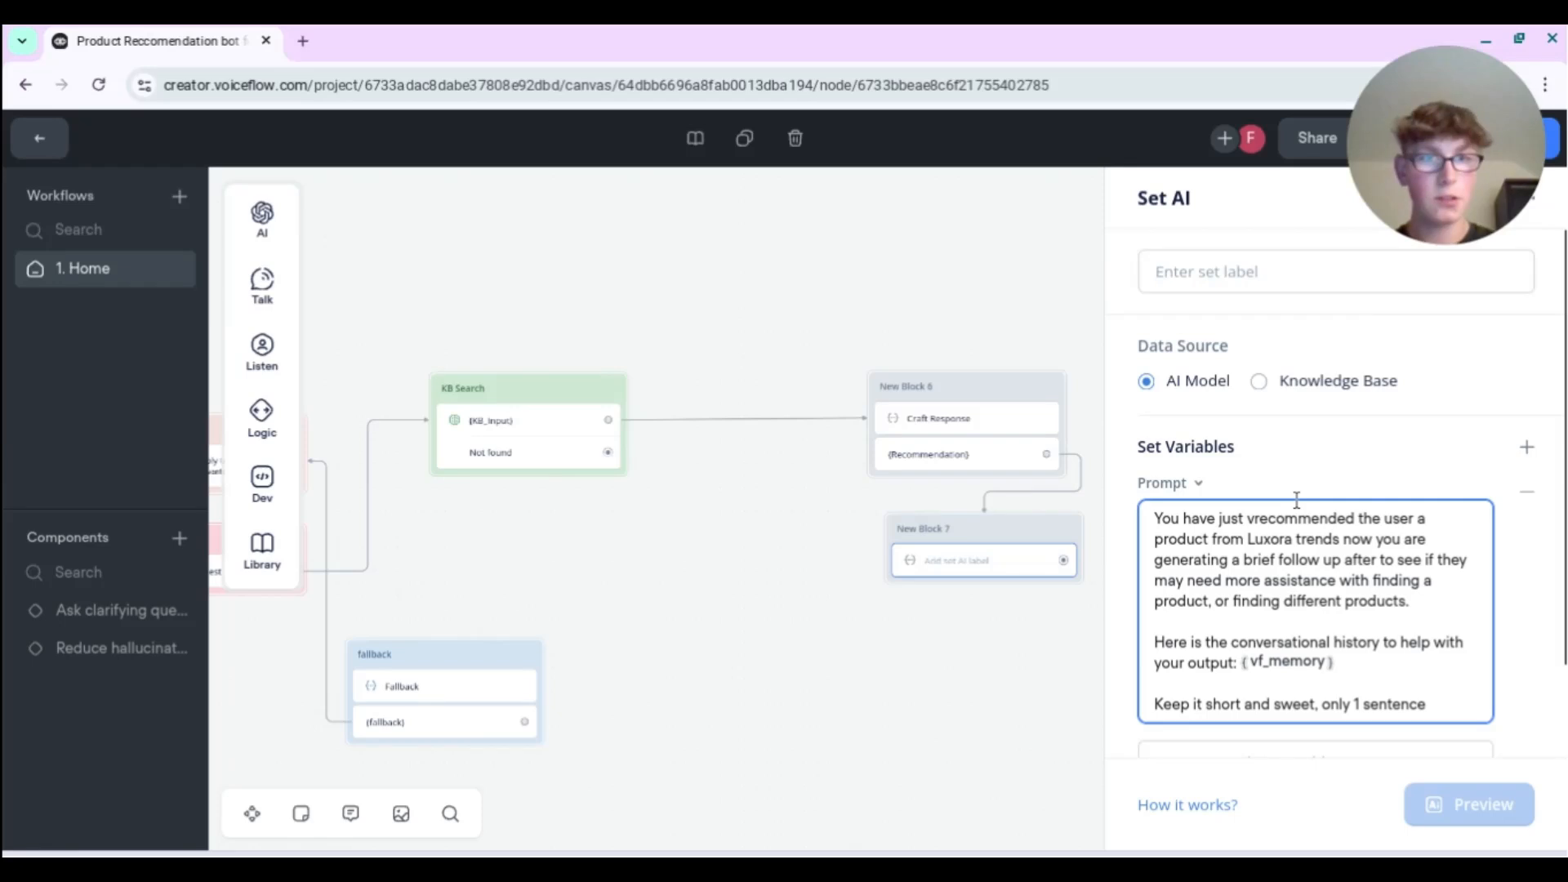
- Create a variable named Followup_Q and apply the prompt's output to it
{"action": "scroll", "coordinate": [1295, 510], "scroll_direction": "down", "scroll_amount": 2}
{"action": "left_click", "coordinate": [1333, 663]}
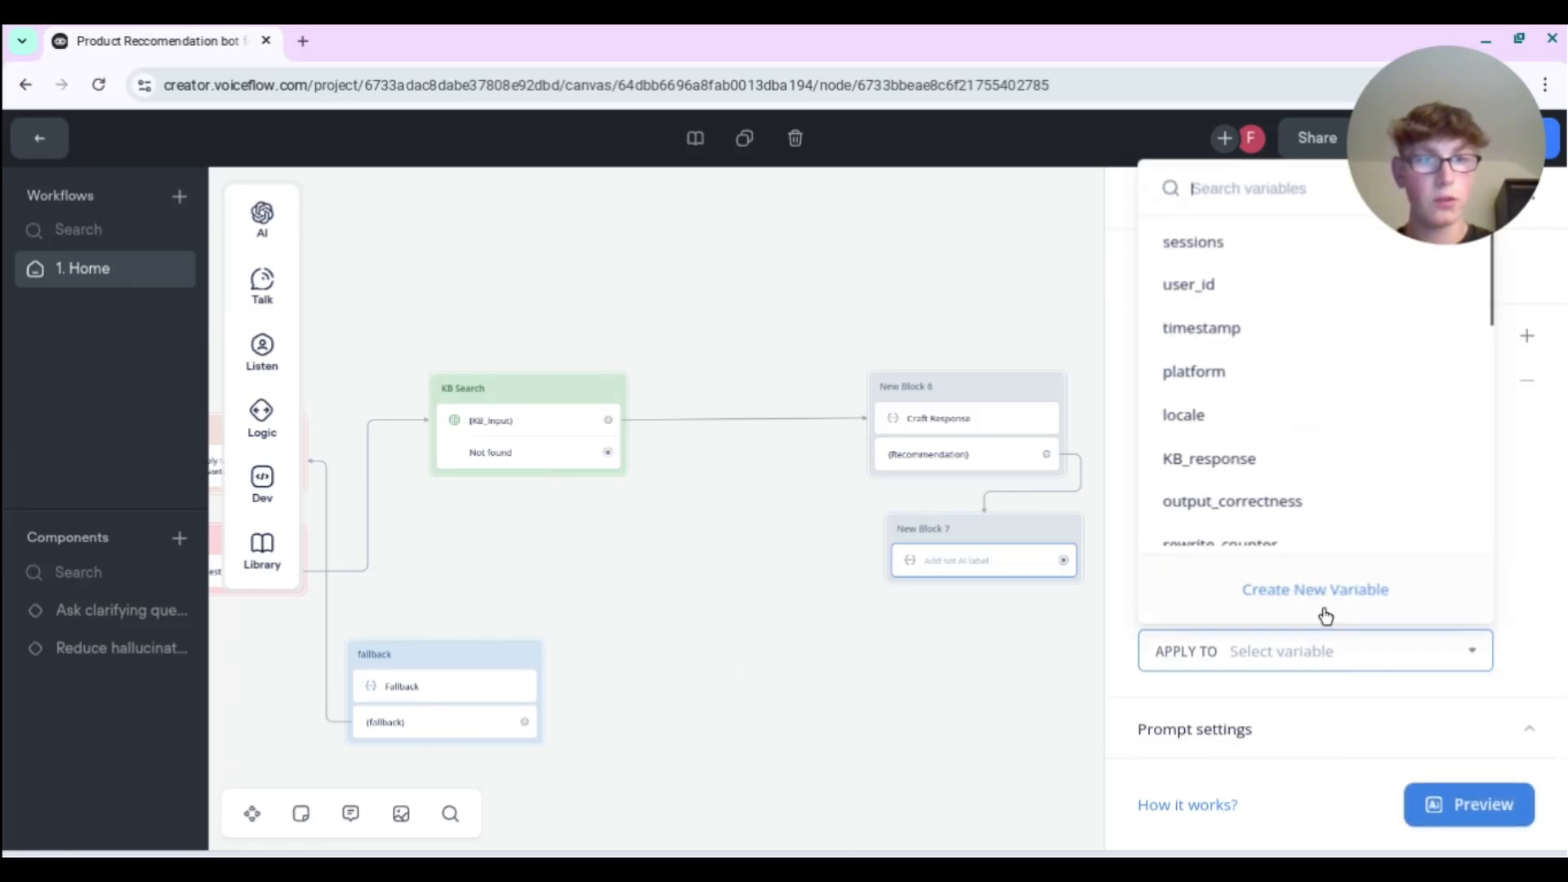
{"action": "left_click", "coordinate": [1324, 592]}
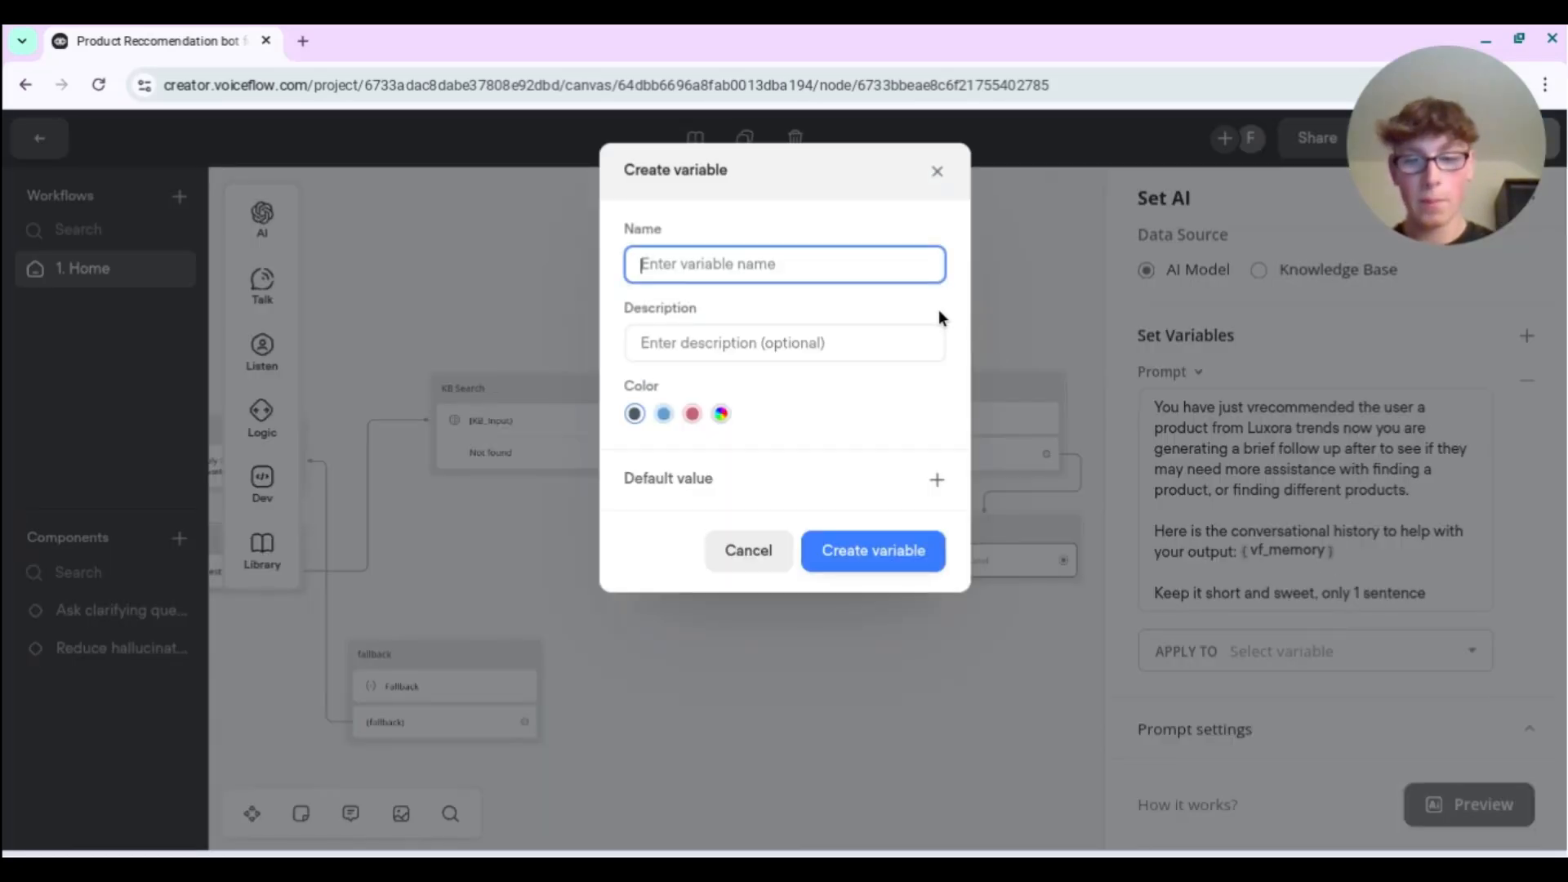
{"action": "type", "text": "Followup_Q"}
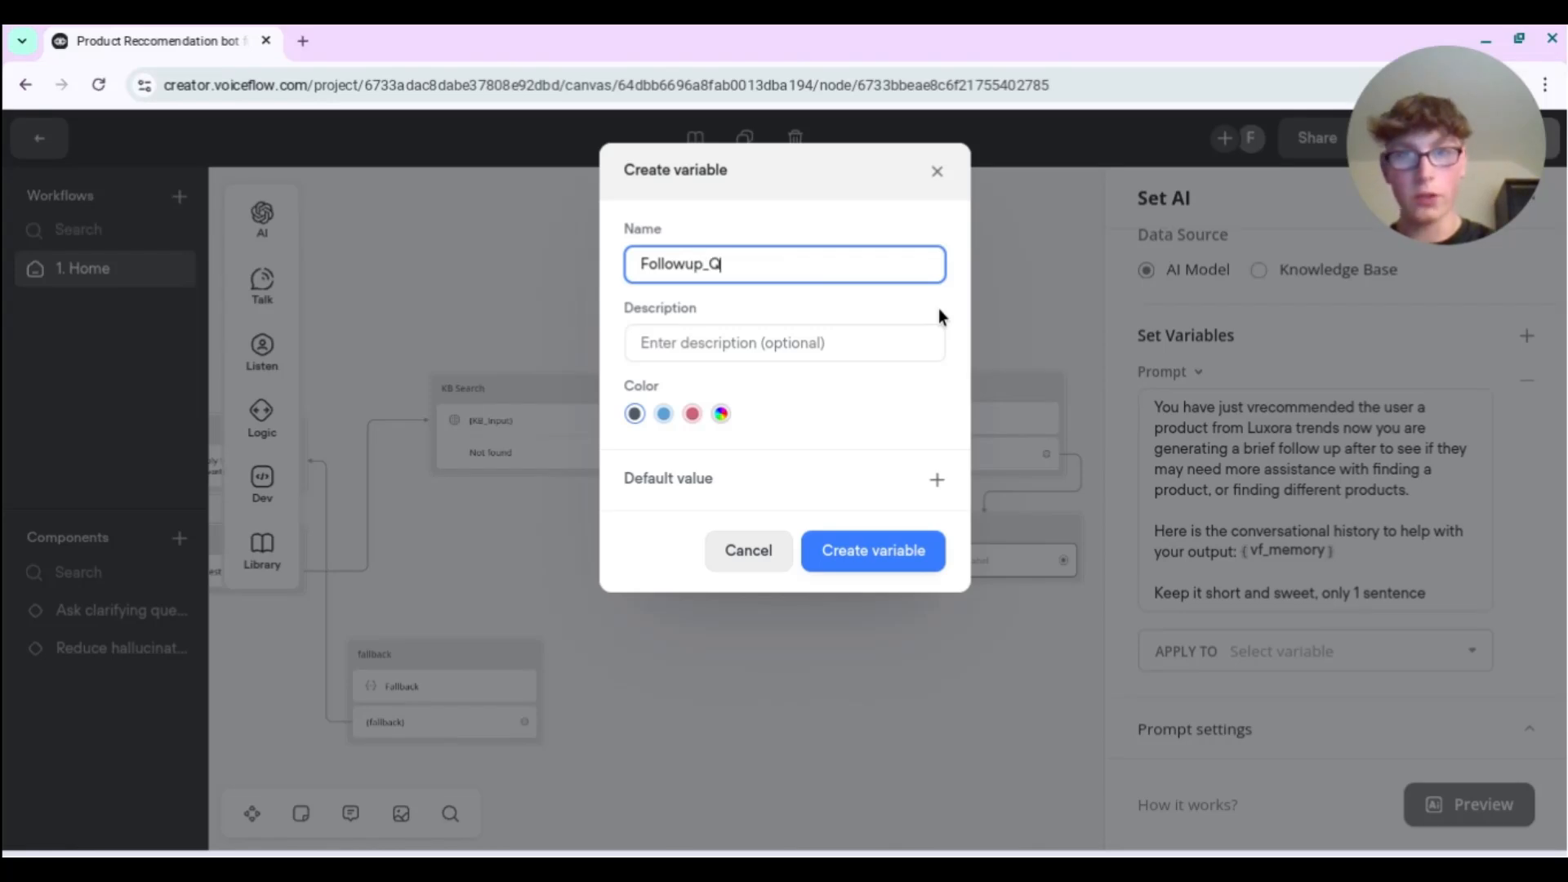
{"action": "left_click", "coordinate": [850, 546]}
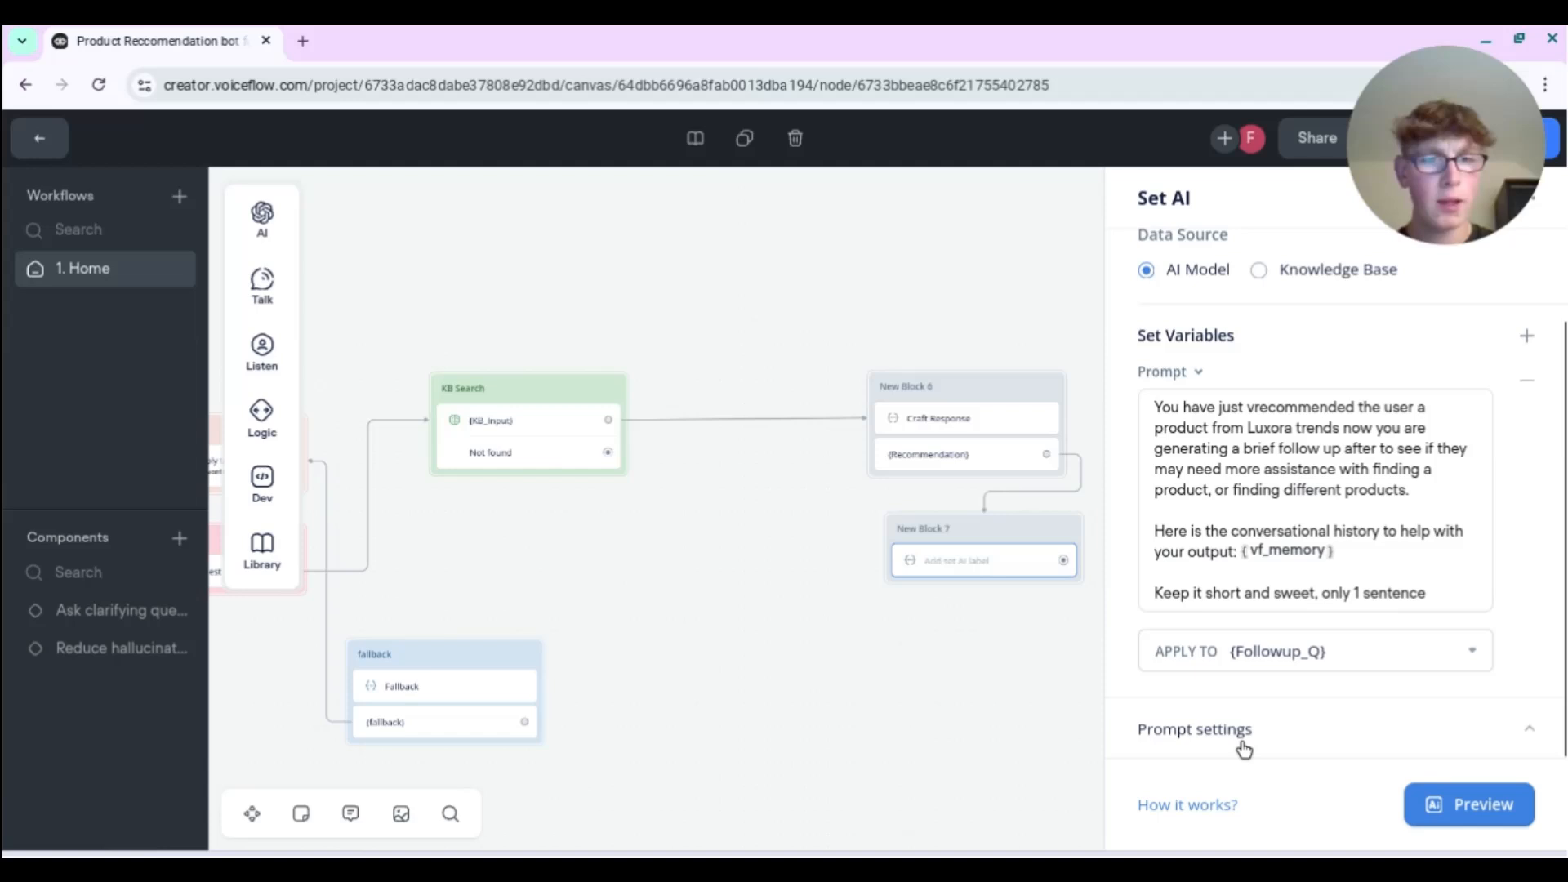
- Set the follow-up prompt's model to GPT-4o mini and its temperature to 0.15
{"action": "left_click", "coordinate": [1285, 740]}
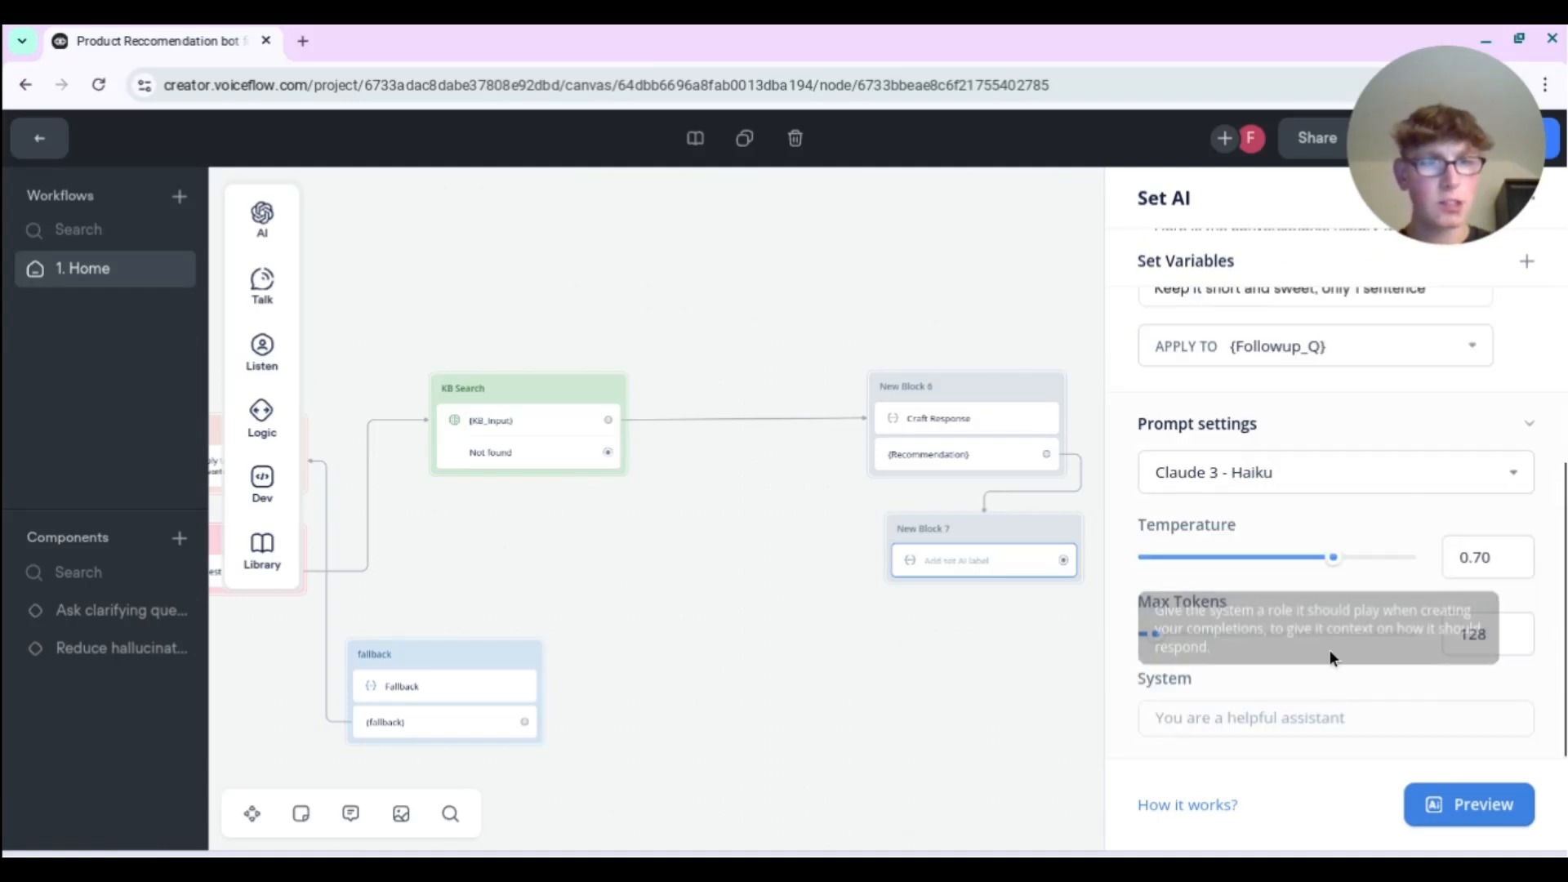
{"action": "left_click", "coordinate": [1279, 495]}
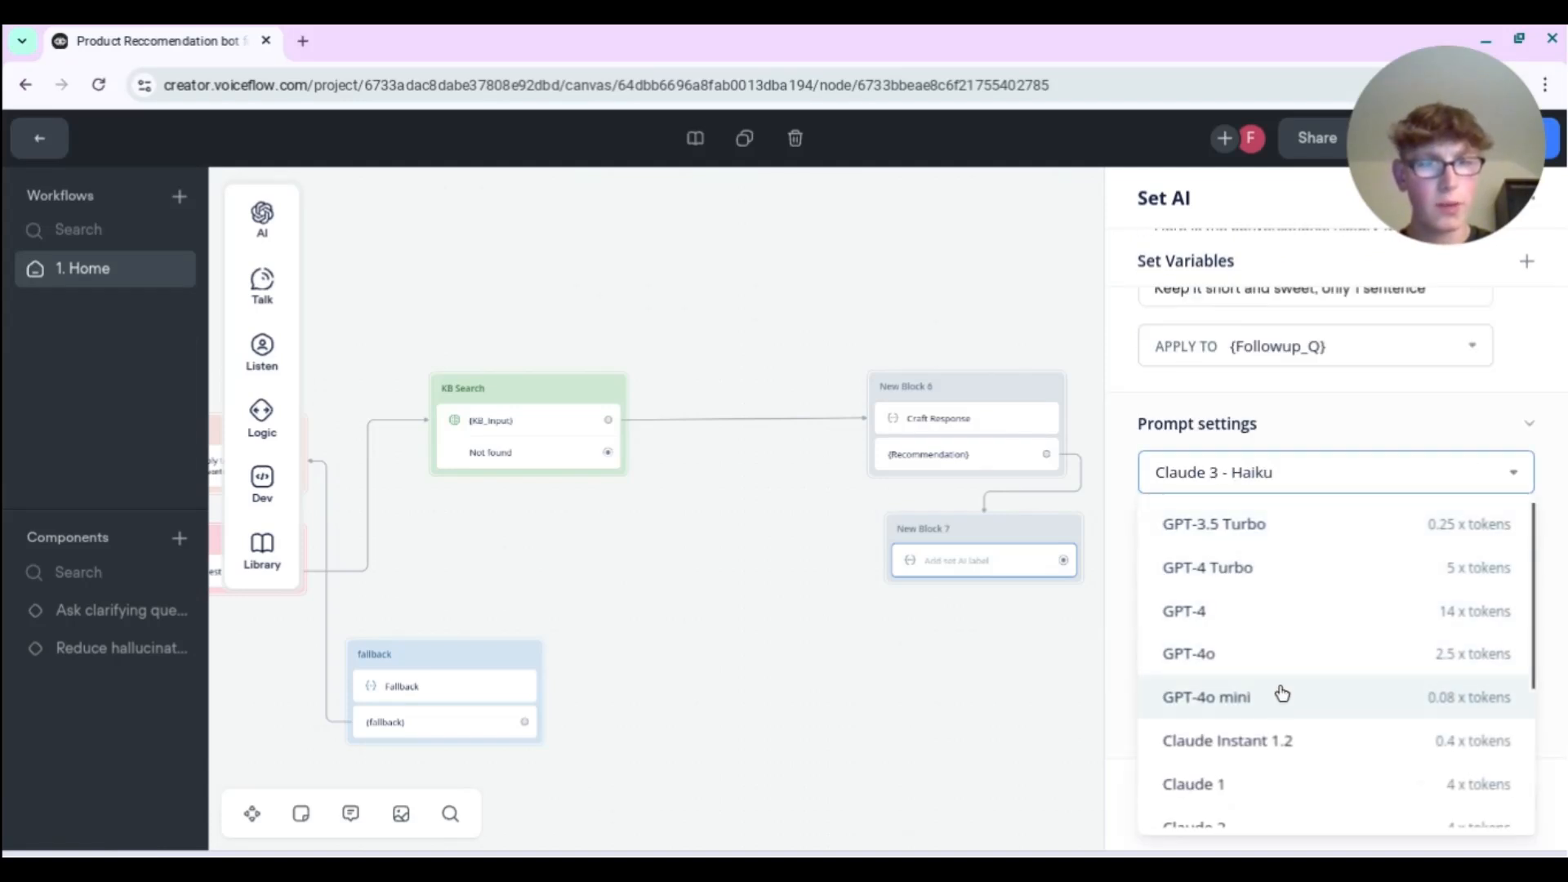
{"action": "left_click", "coordinate": [1282, 693]}
{"action": "left_click_drag", "start_coordinate": [1344, 560], "coordinate": [1185, 586]}
{"action": "left_click", "coordinate": [1251, 583]}
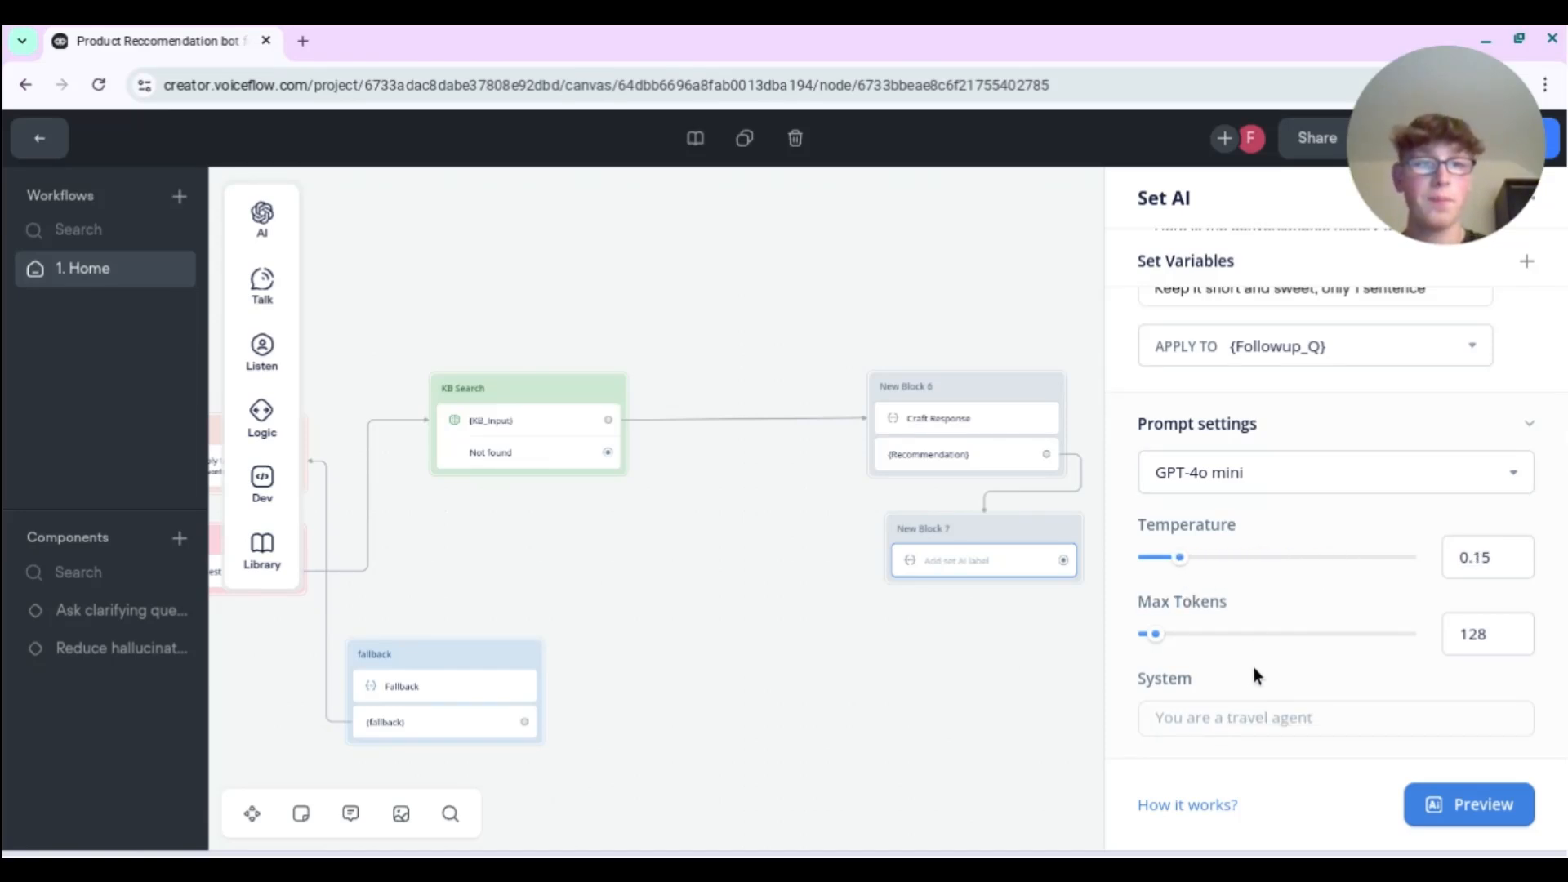
{"action": "left_click", "coordinate": [1248, 713]}
{"action": "type", "text": "You"}
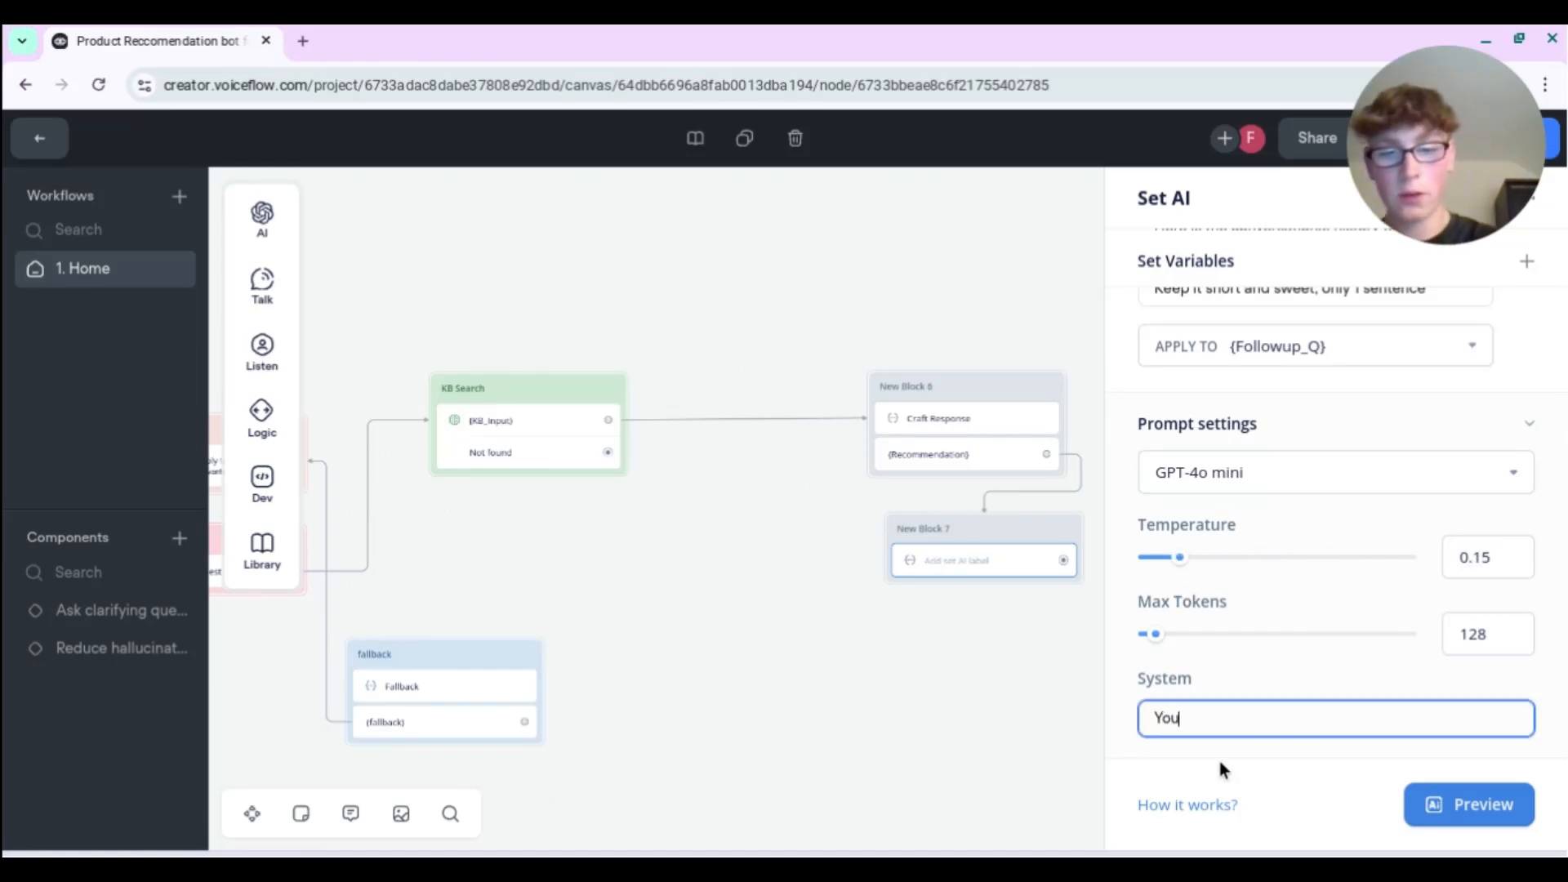
{"action": "key", "text": "BackSpace"}
{"action": "key", "text": "BackSpace"}
{"action": "key", "text": "BackSpace"}
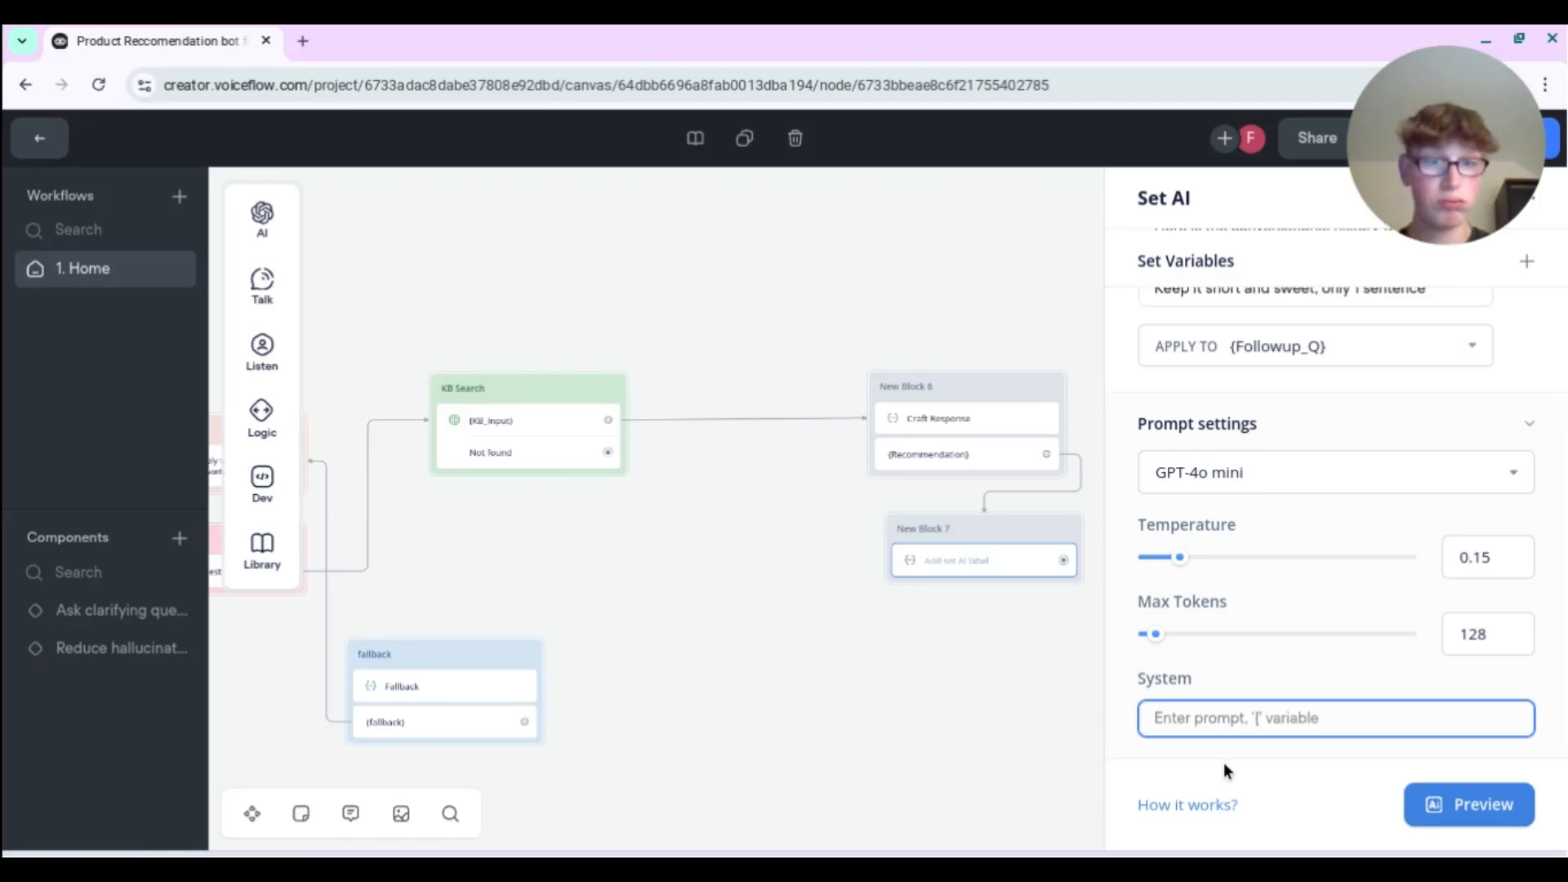
- Label the Set AI step "Followup Q" and move it into New Block 6 directly beneath Craft Response
{"action": "scroll", "coordinate": [1311, 419], "scroll_direction": "up", "scroll_amount": 5}
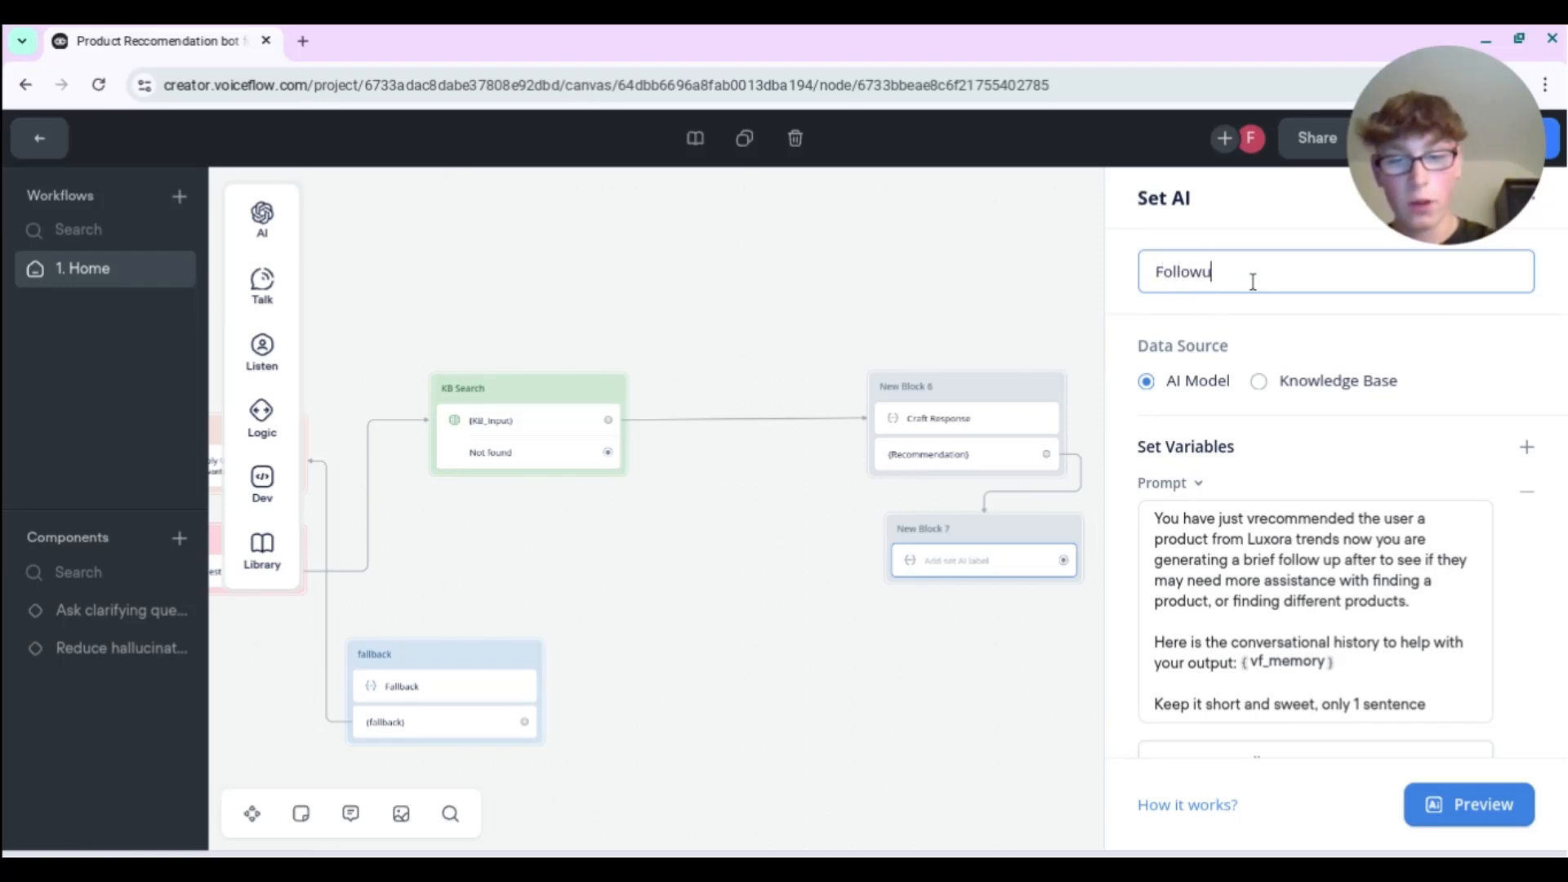
{"action": "left_click", "coordinate": [1000, 631]}
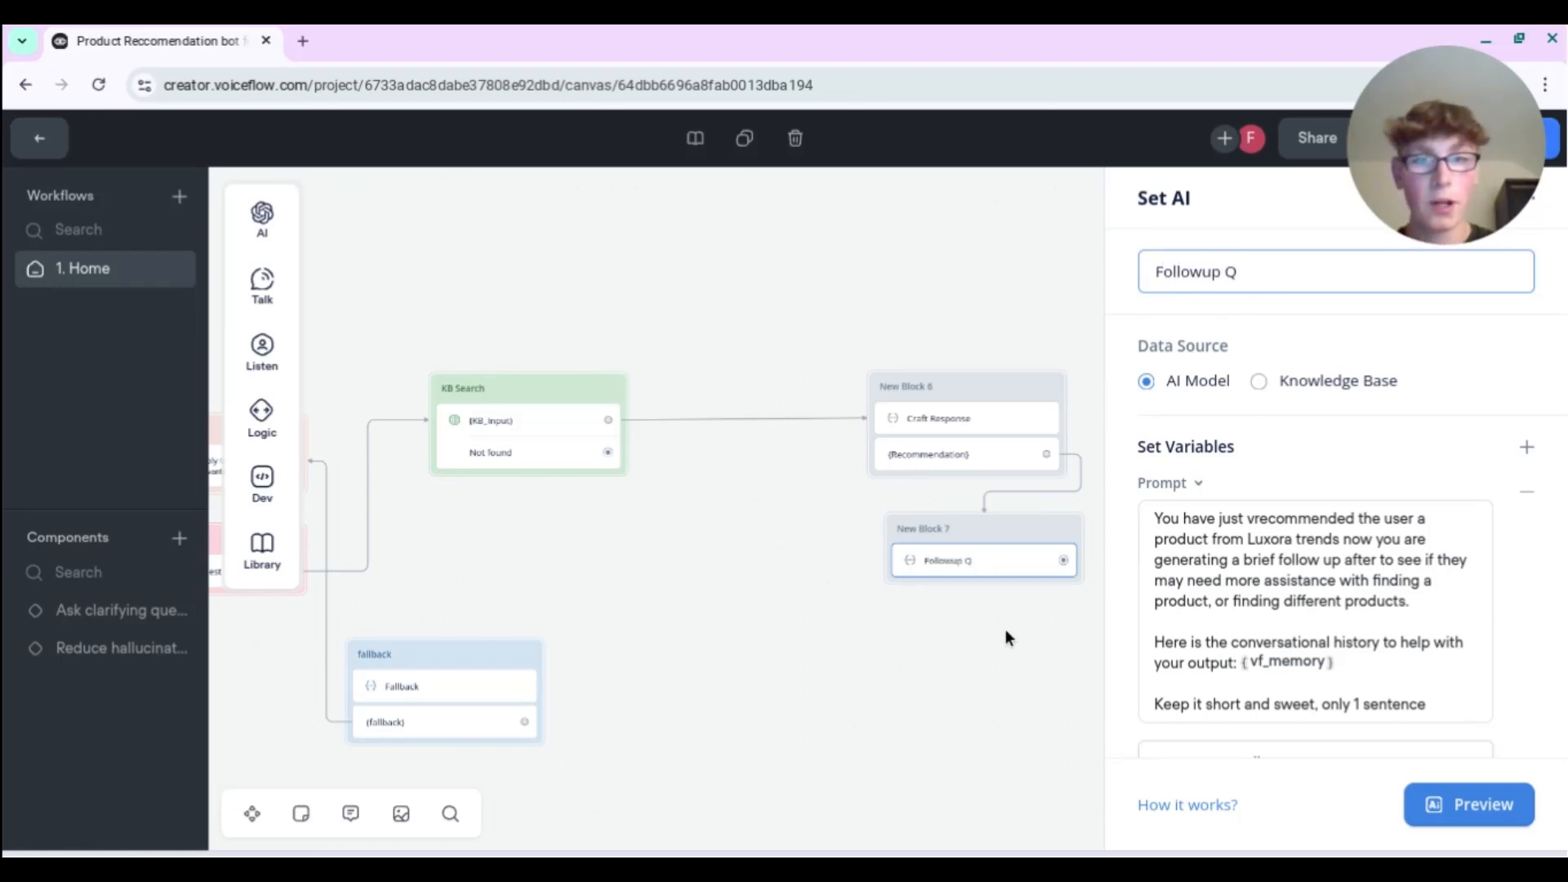
{"action": "left_click_drag", "start_coordinate": [1011, 569], "coordinate": [997, 465]}
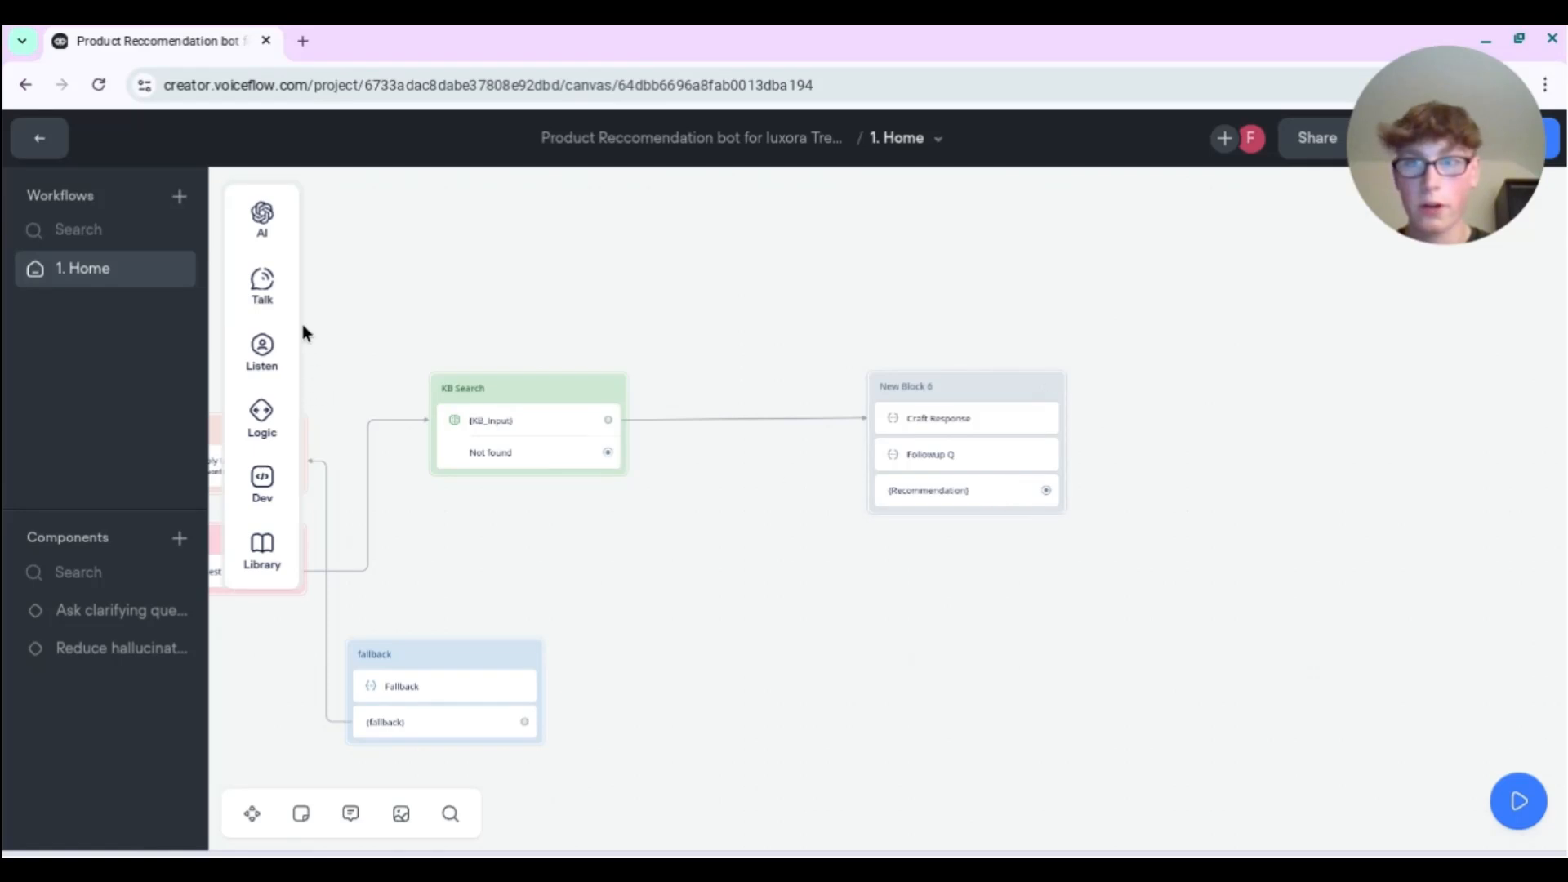
- Add a message containing {Followup_Q} at the end of New Block 6, beneath the {Recommendation} message
{"action": "mouse_move", "coordinate": [270, 295]}
{"action": "left_click_drag", "start_coordinate": [375, 294], "coordinate": [944, 528]}
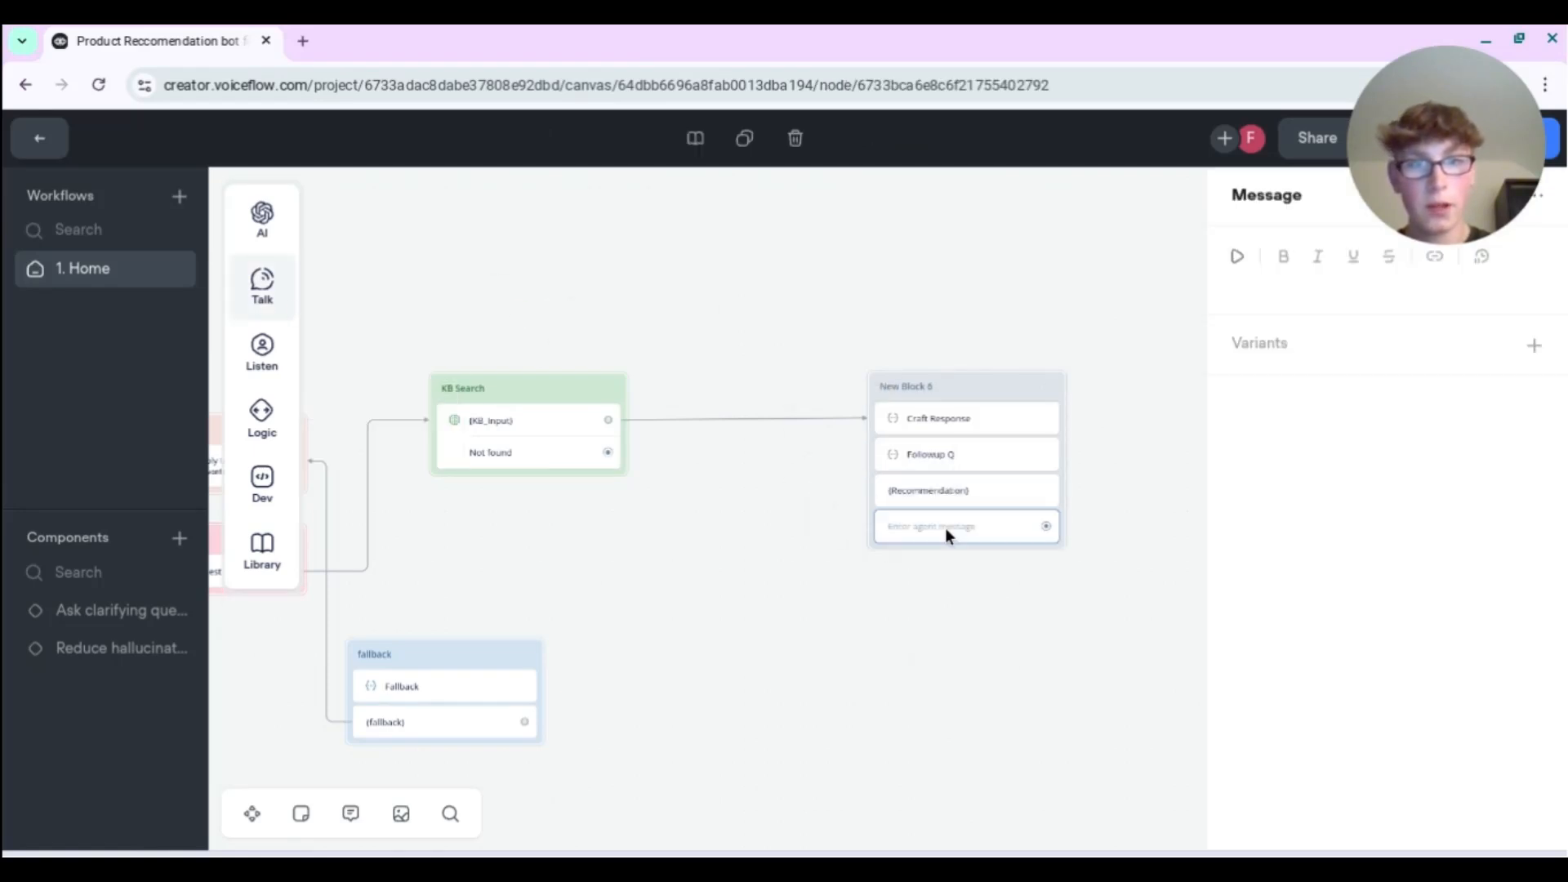
{"action": "left_click", "coordinate": [1287, 282]}
{"action": "type", "text": "{"}
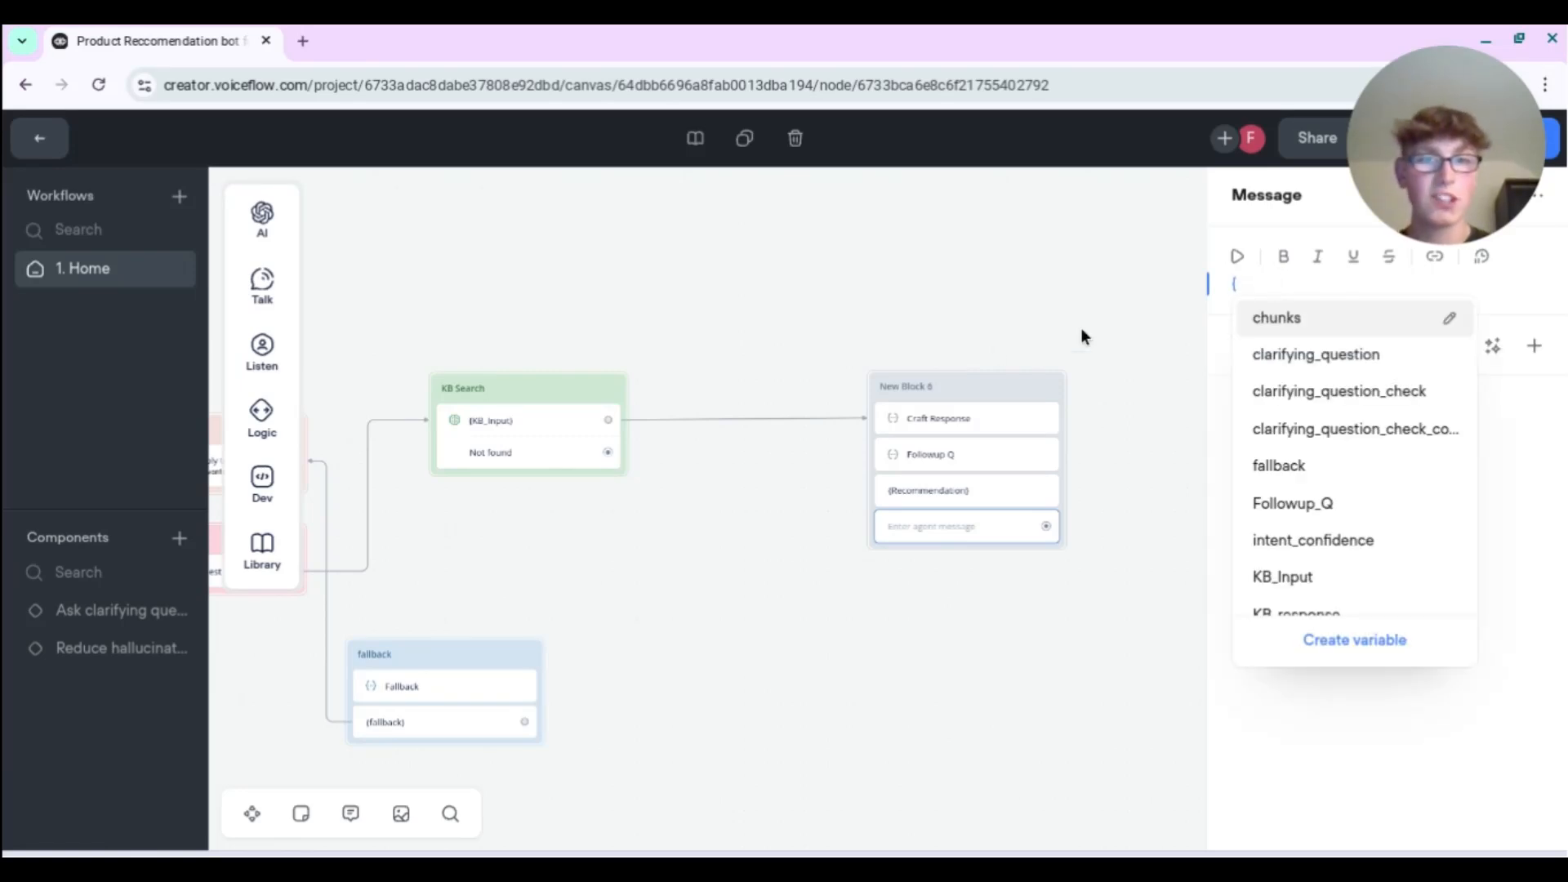
{"action": "left_click", "coordinate": [1327, 517]}
{"action": "left_click", "coordinate": [1080, 583]}
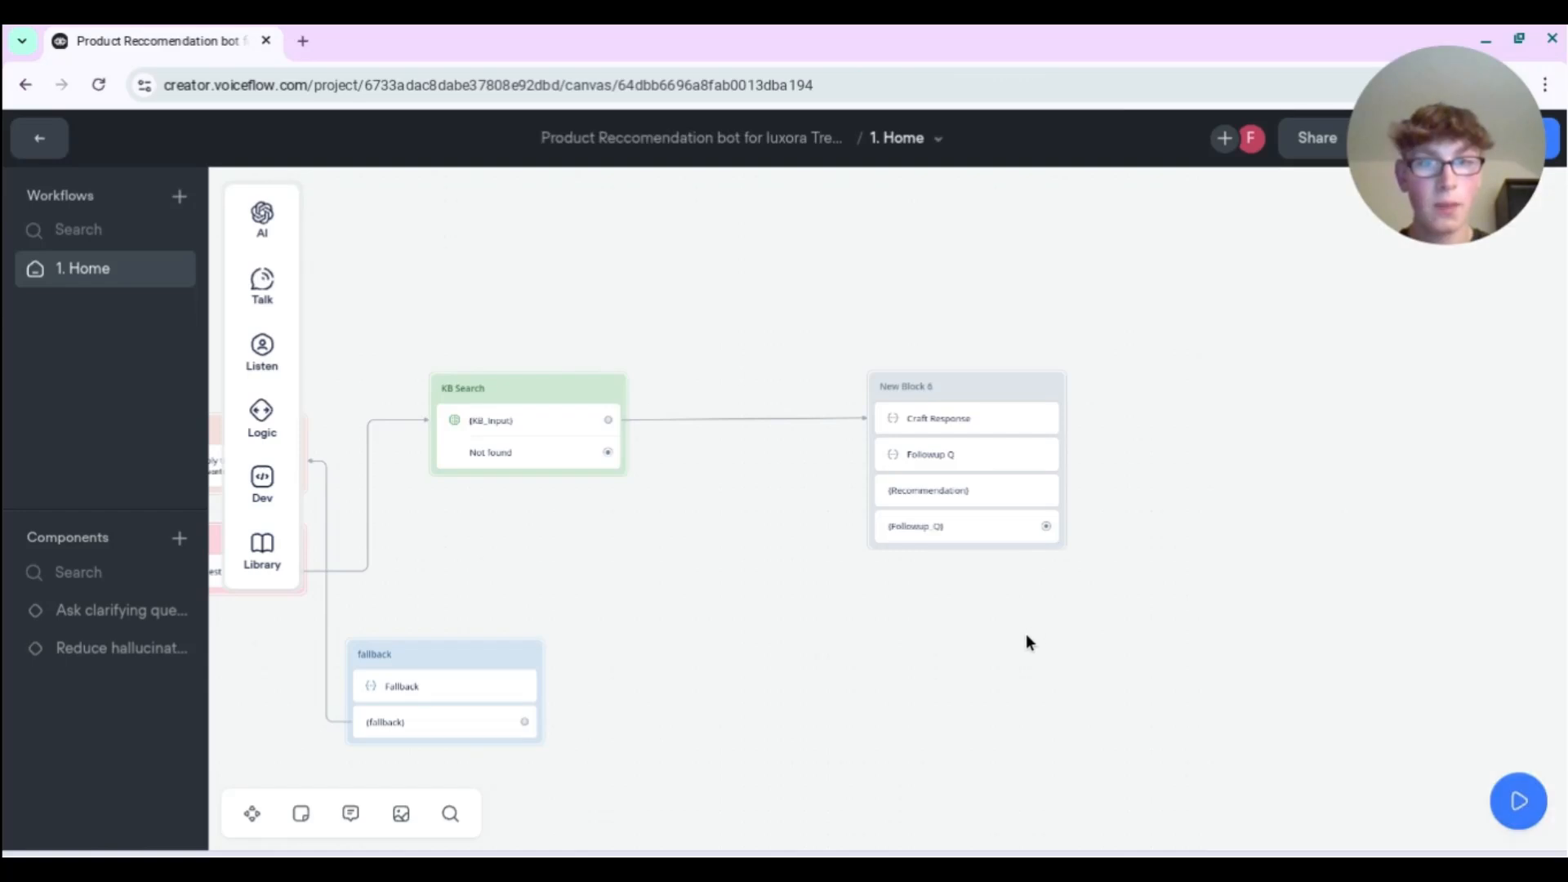
- Connect the {Followup_Q} message in New Block 6 back to the Capture block
{"action": "left_click_drag", "start_coordinate": [764, 542], "coordinate": [946, 572]}
{"action": "scroll", "coordinate": [946, 571], "scroll_direction": "down", "scroll_amount": 1}
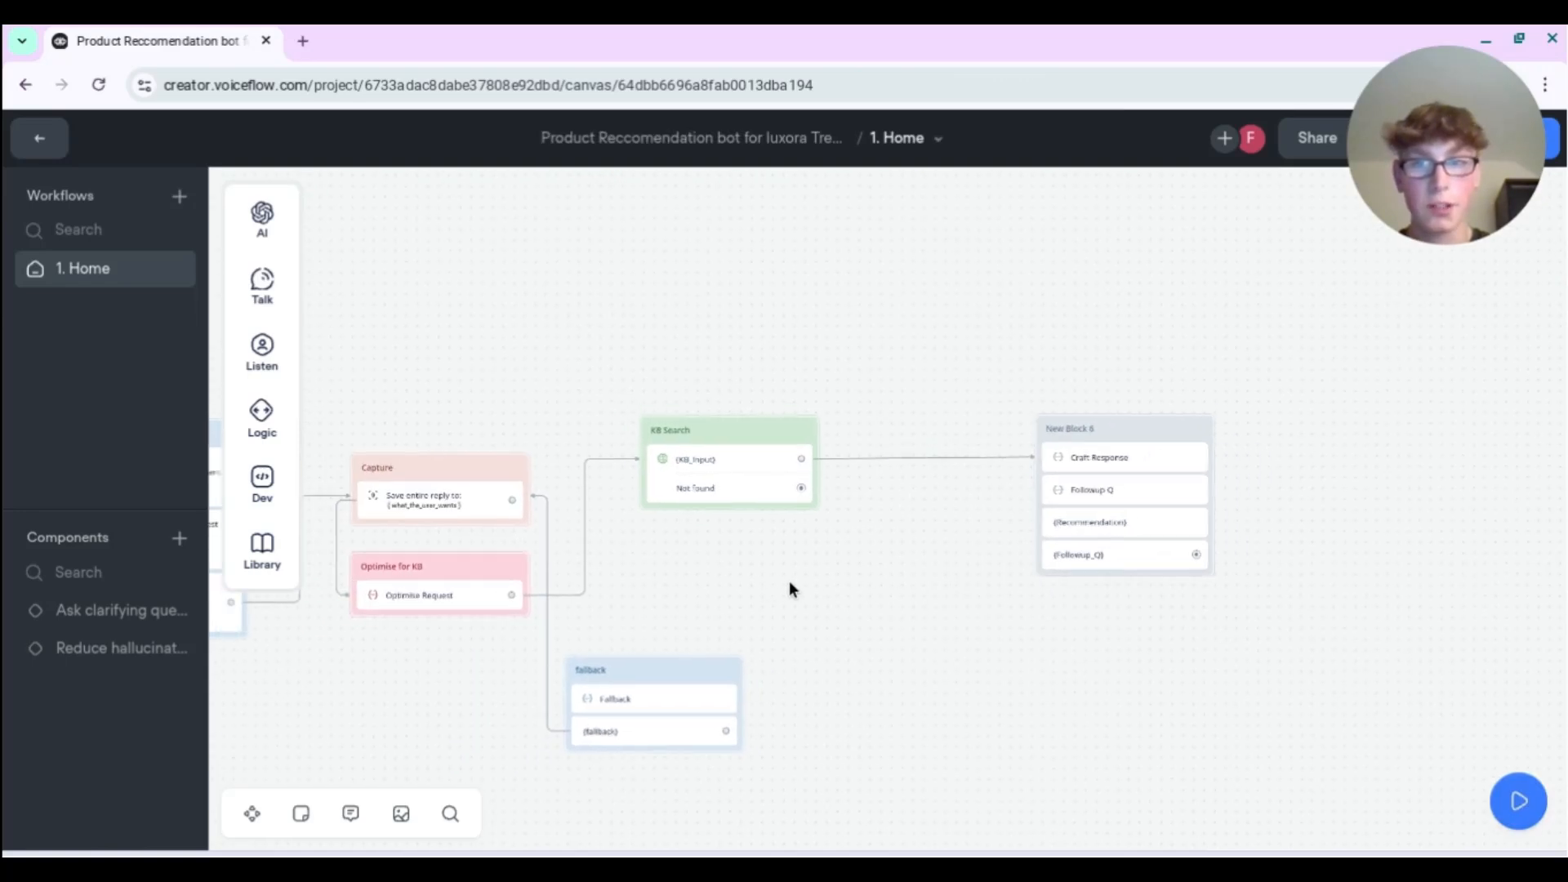
{"action": "left_click_drag", "start_coordinate": [792, 584], "coordinate": [1073, 576]}
{"action": "left_click_drag", "start_coordinate": [1432, 603], "coordinate": [1460, 590]}
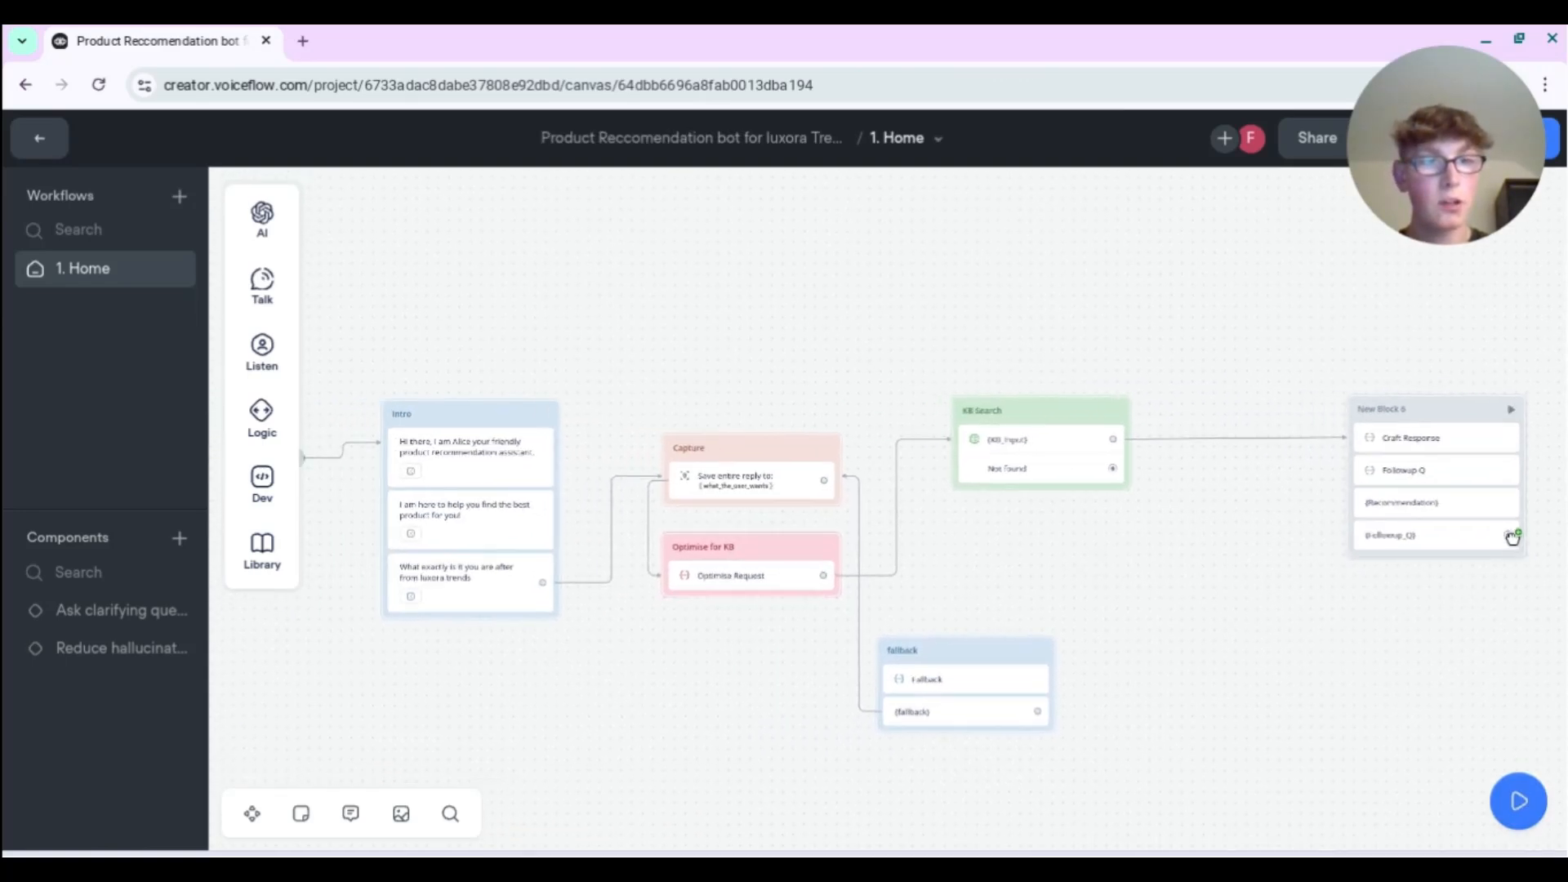
{"action": "left_click_drag", "start_coordinate": [1512, 536], "coordinate": [840, 454]}
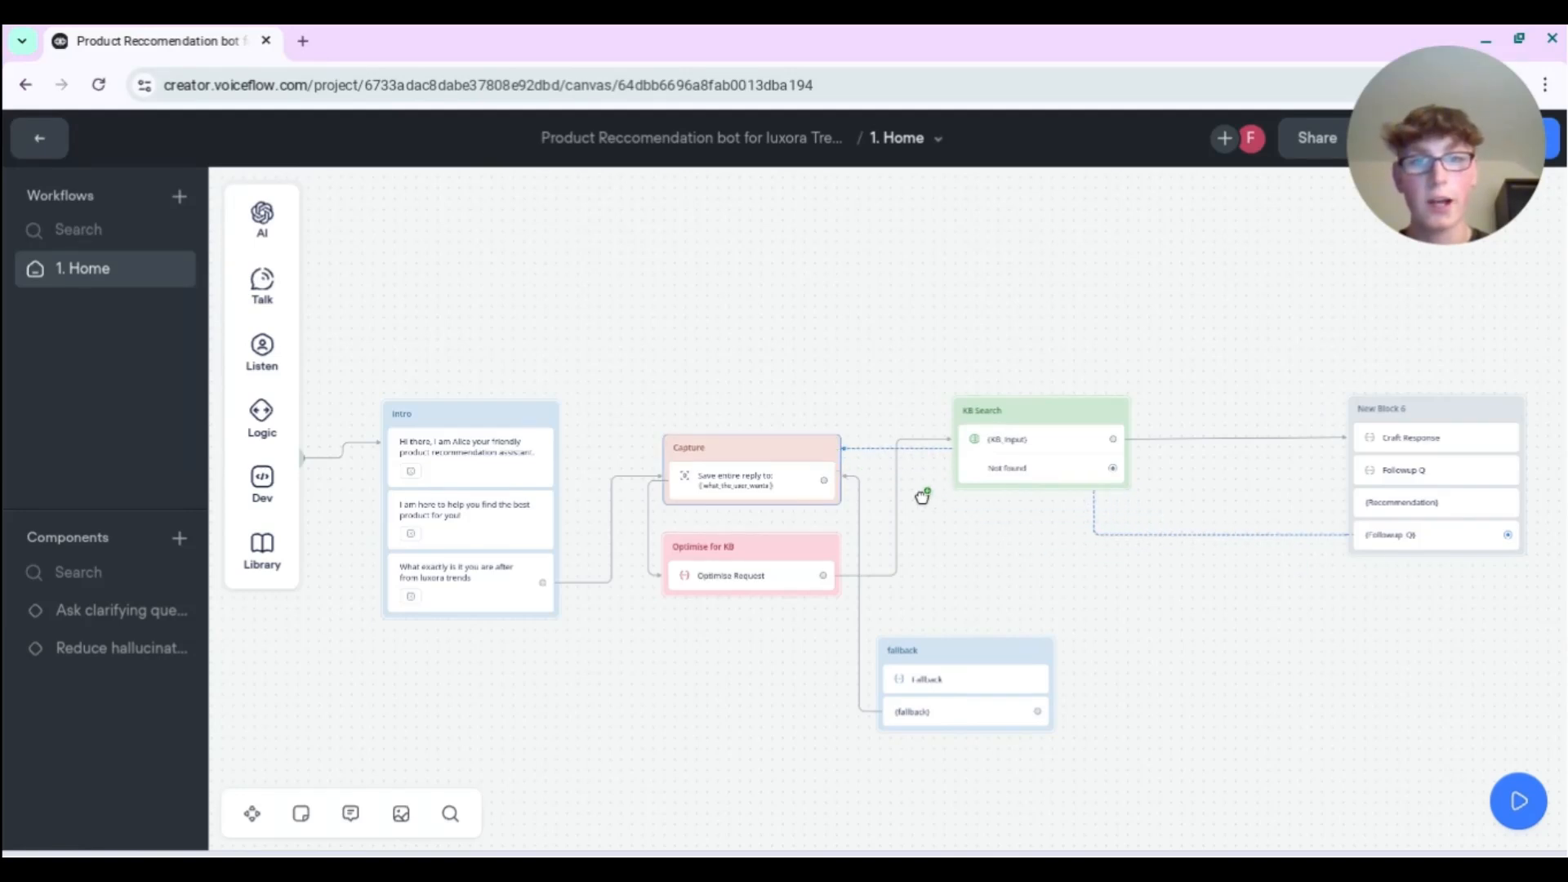
{"action": "scroll", "coordinate": [1153, 566], "scroll_direction": "down", "scroll_amount": 3}
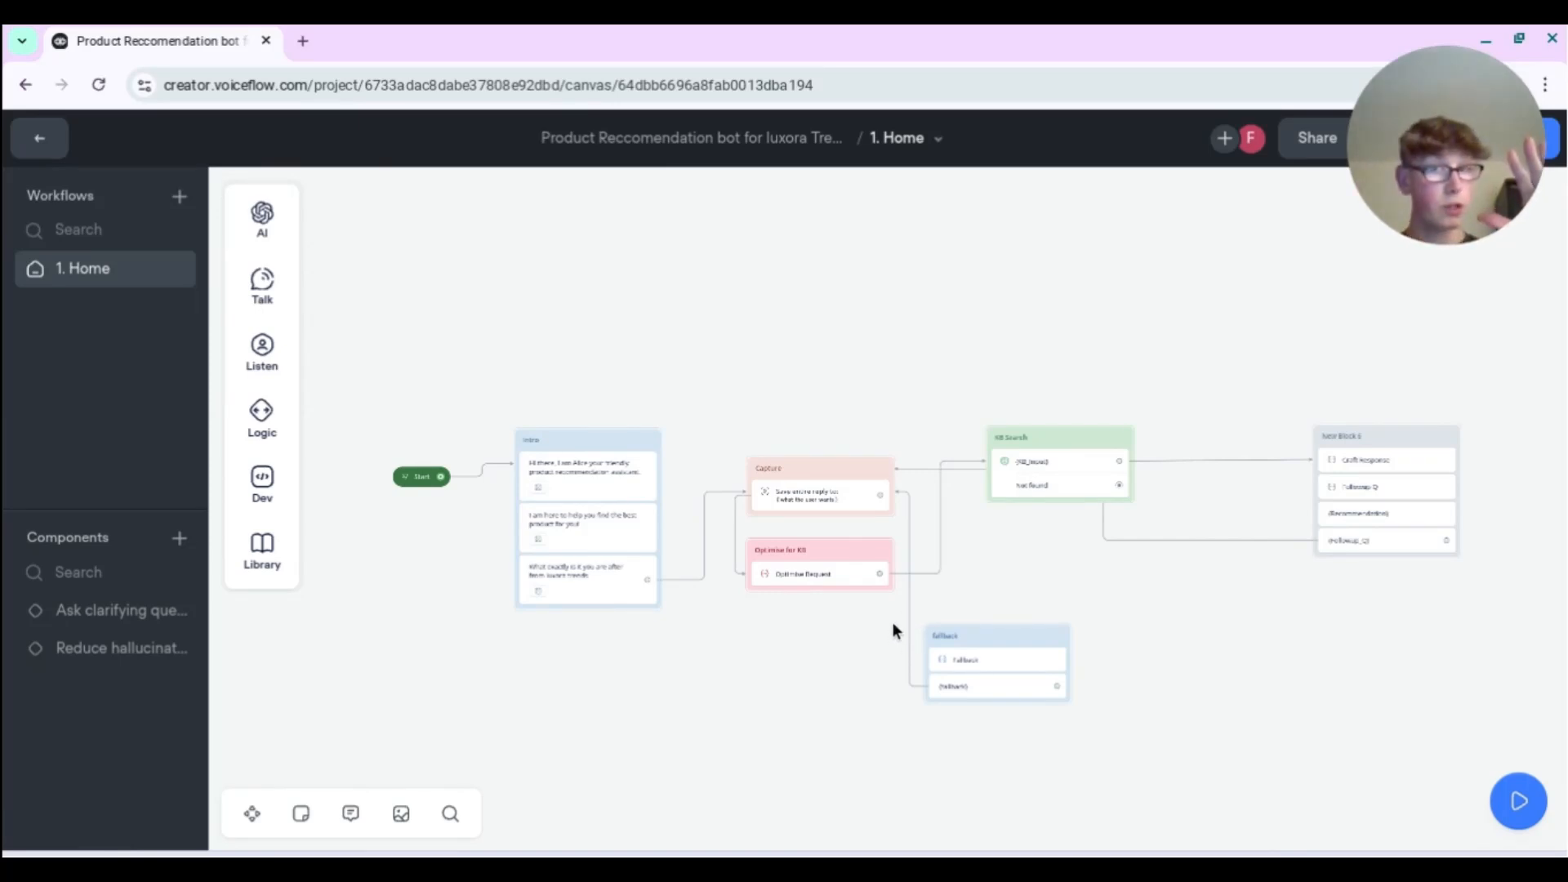
{"action": "left_click_drag", "start_coordinate": [1395, 189], "coordinate": [78, 151]}
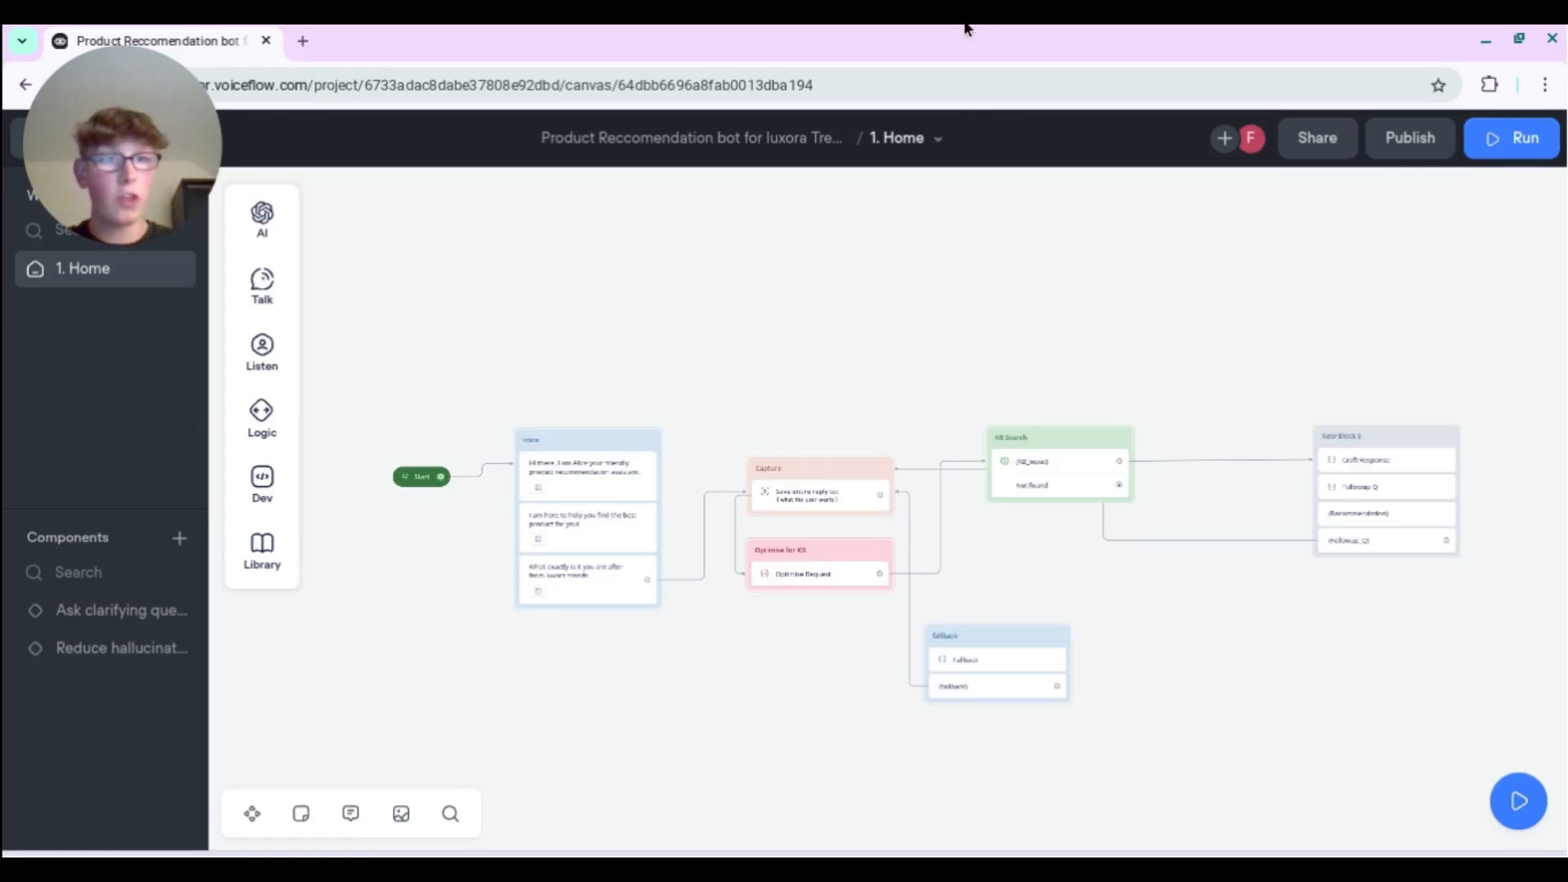
- Run a test of the agent and answer its opening question with the nonsense text "ijdvhfviubvueiruvnejbvbijv"
{"action": "left_click", "coordinate": [1513, 146]}
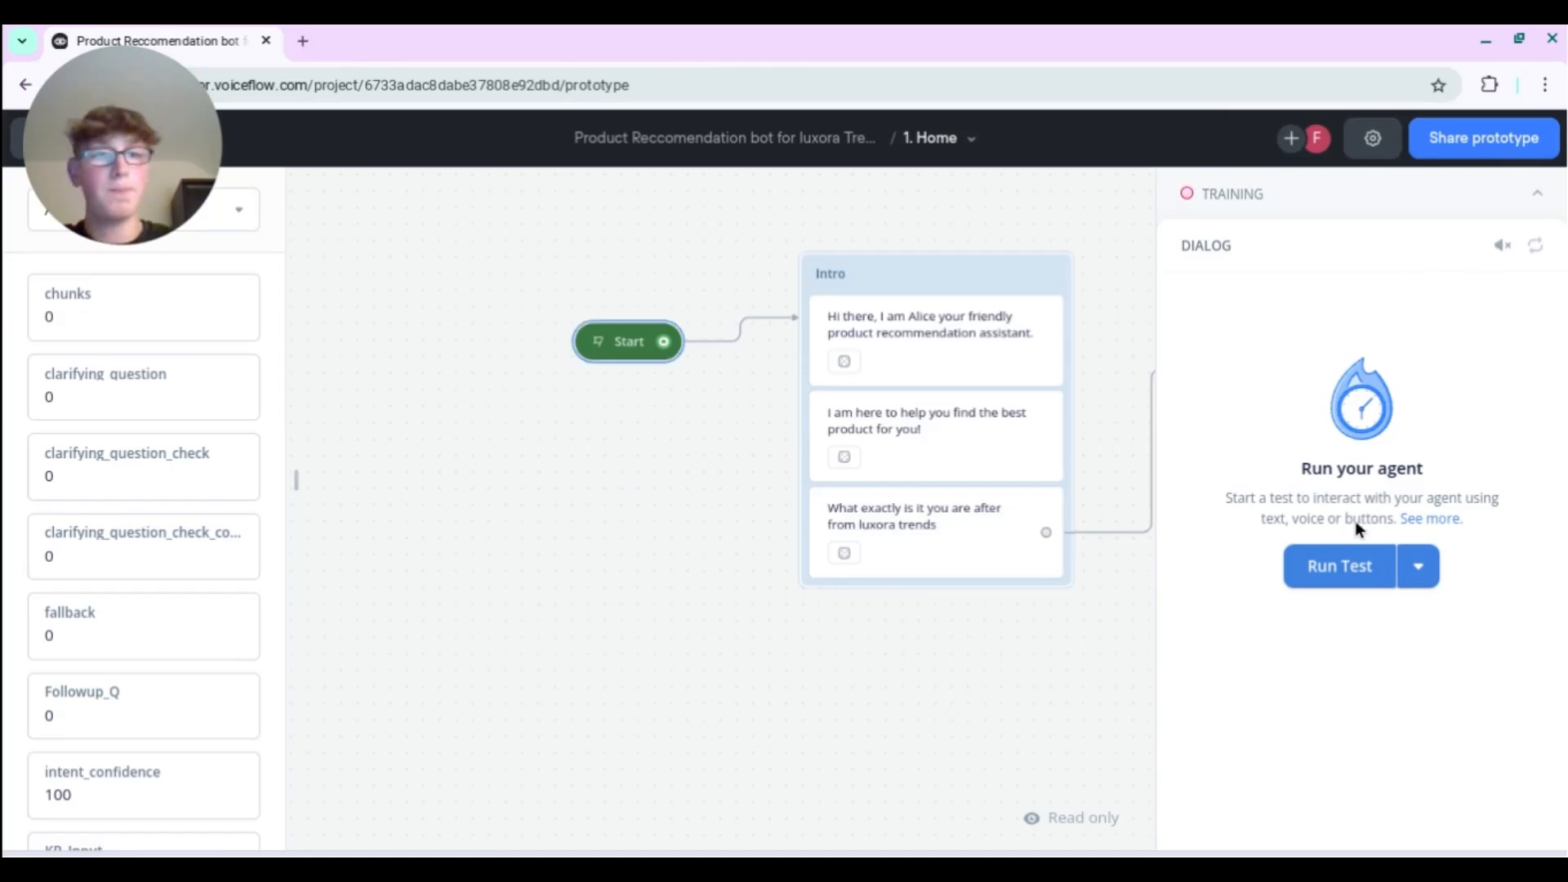
{"action": "left_click", "coordinate": [1338, 580]}
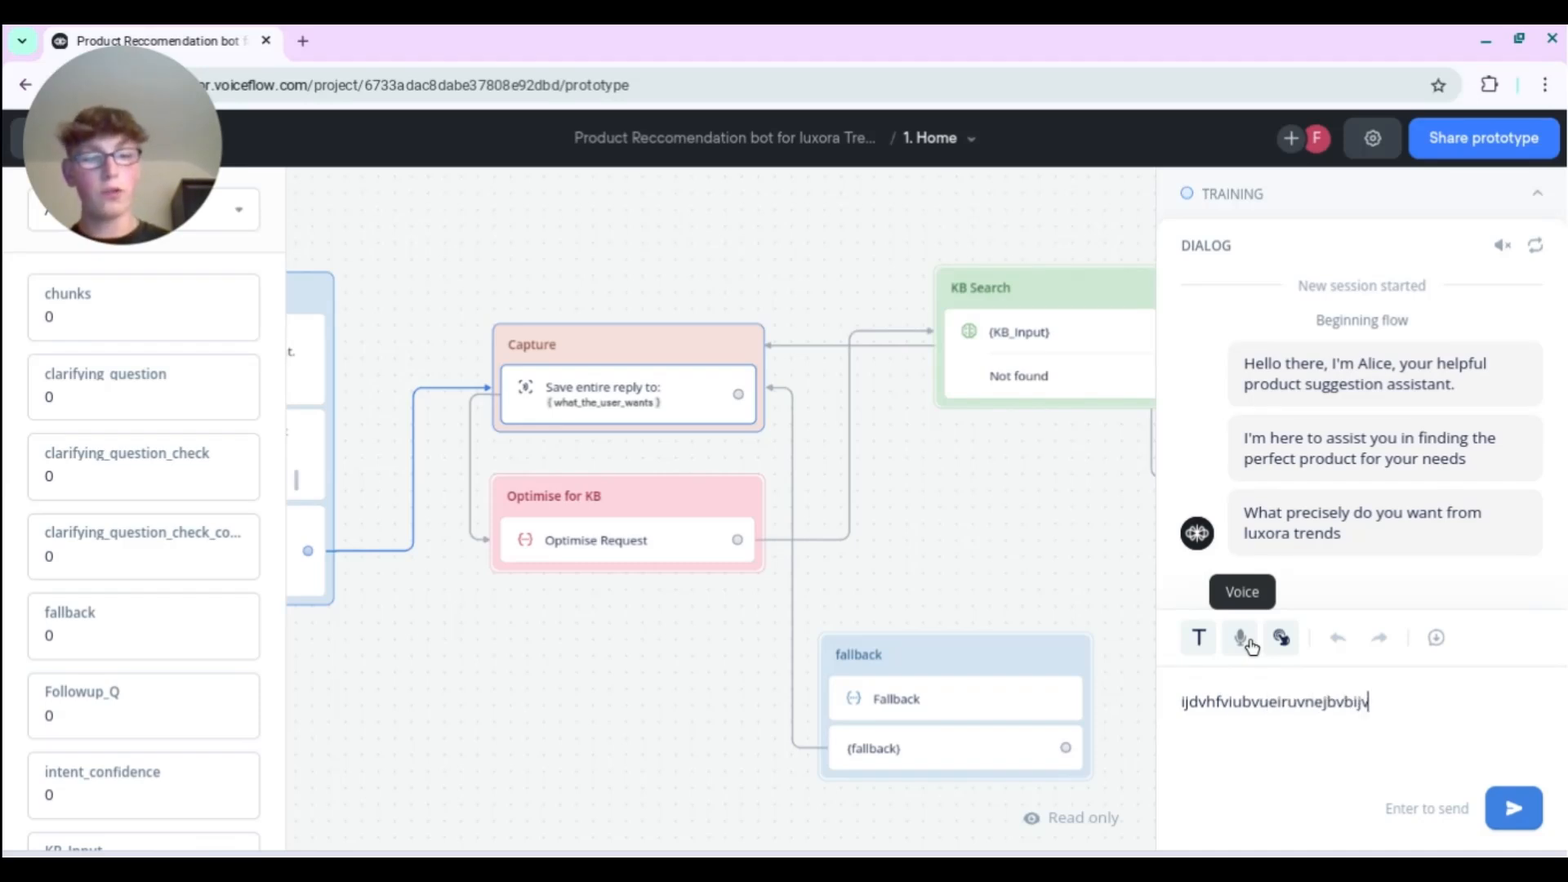
{"action": "key", "text": "Return"}
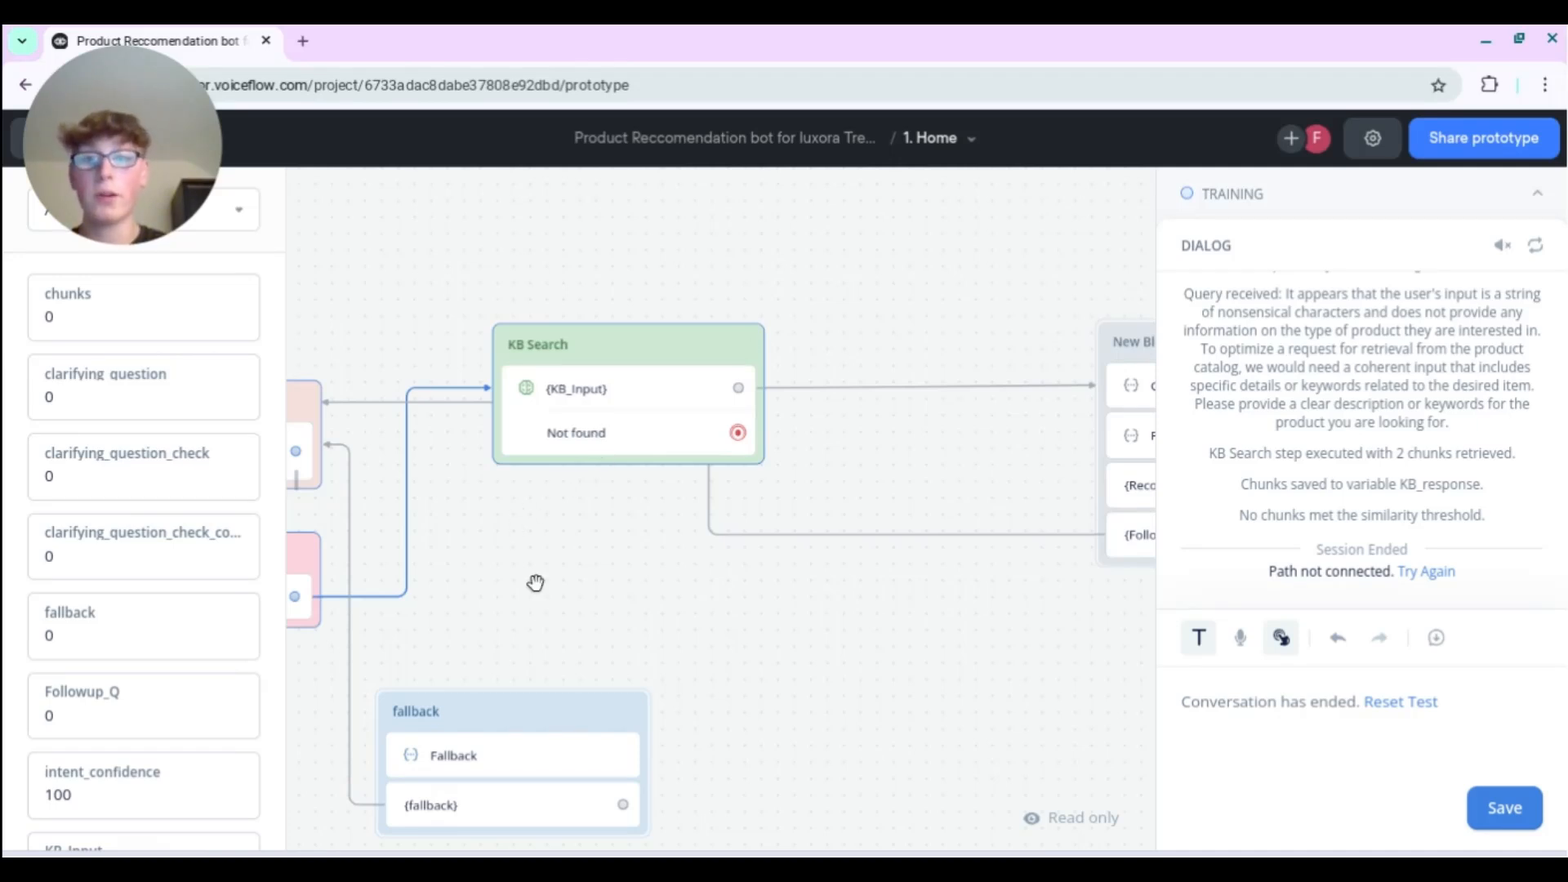
- Return to the canvas, run a fresh test of the agent and answer its opening question with "I need help finding a dress for summer!"
{"action": "left_click_drag", "start_coordinate": [535, 585], "coordinate": [904, 610]}
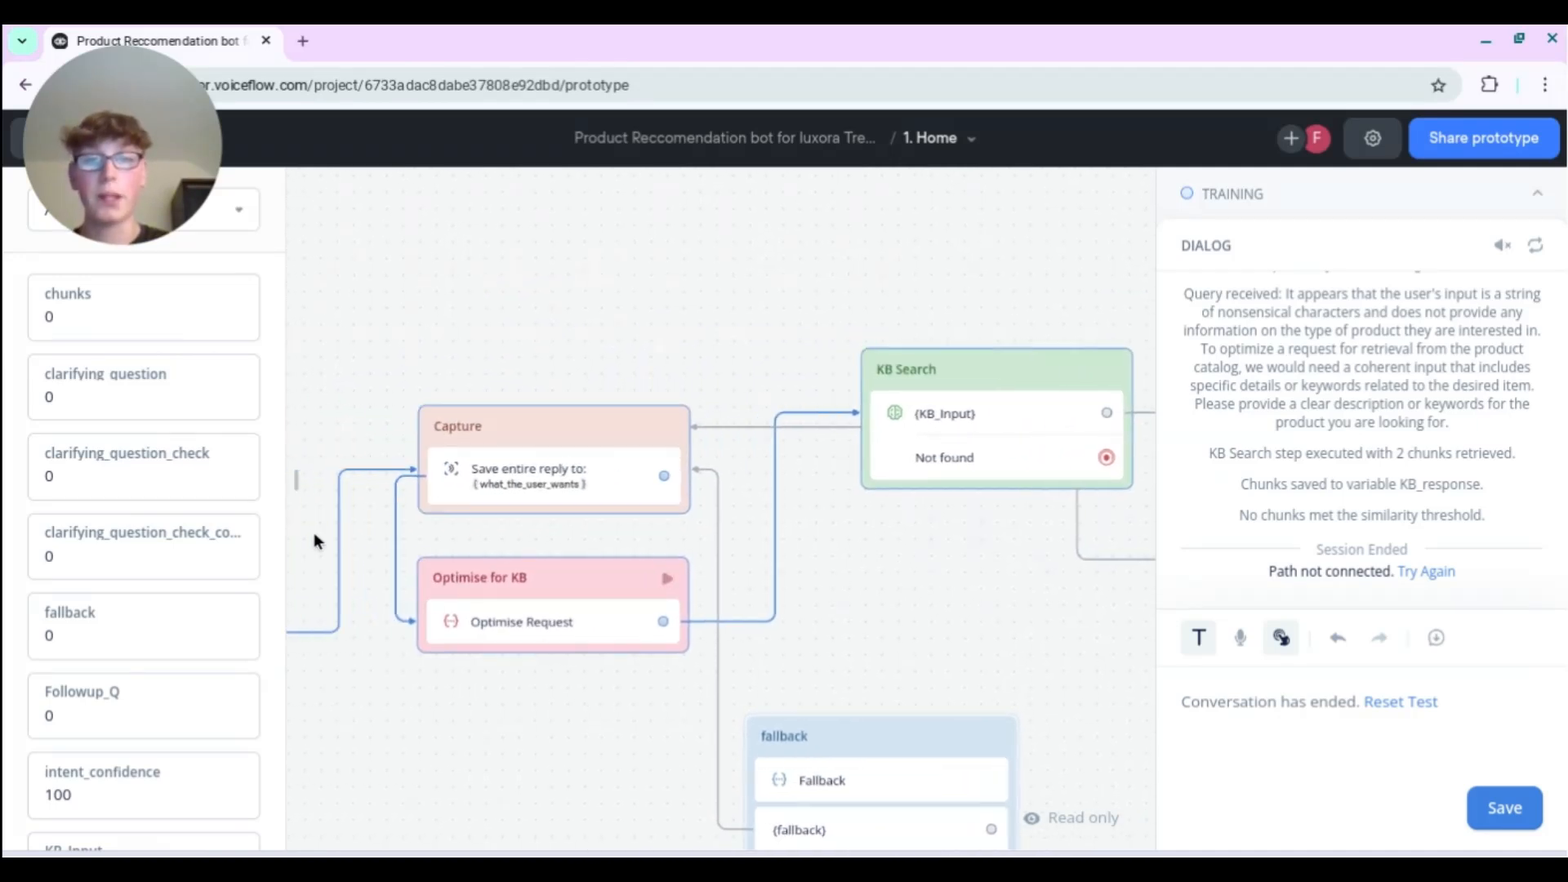
{"action": "left_click_drag", "start_coordinate": [65, 192], "coordinate": [45, 780]}
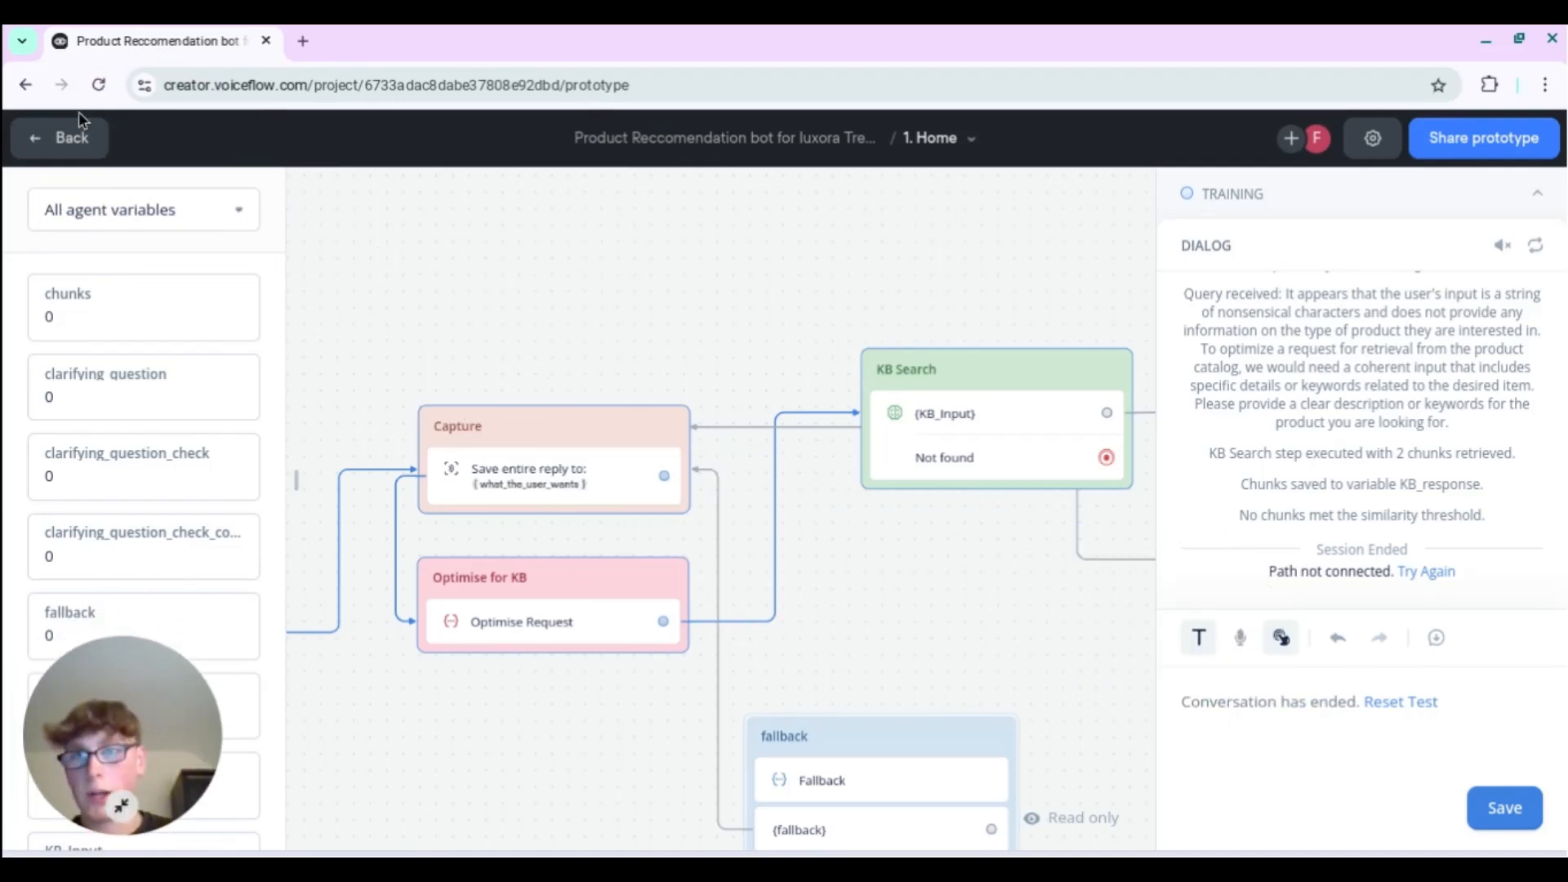
{"action": "left_click", "coordinate": [74, 136]}
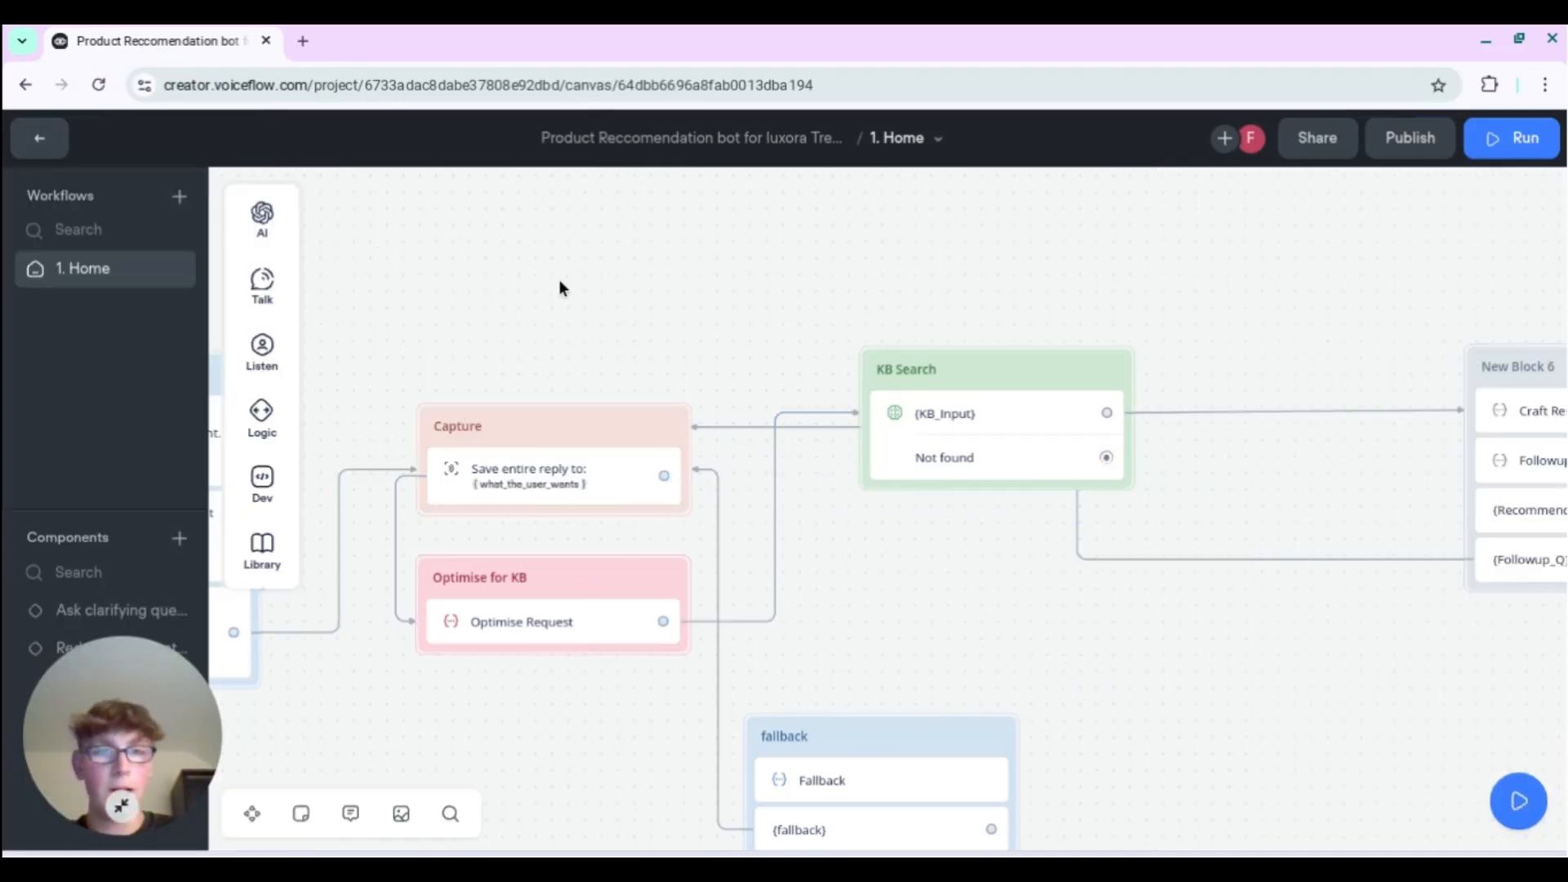
{"action": "left_click", "coordinate": [1515, 152]}
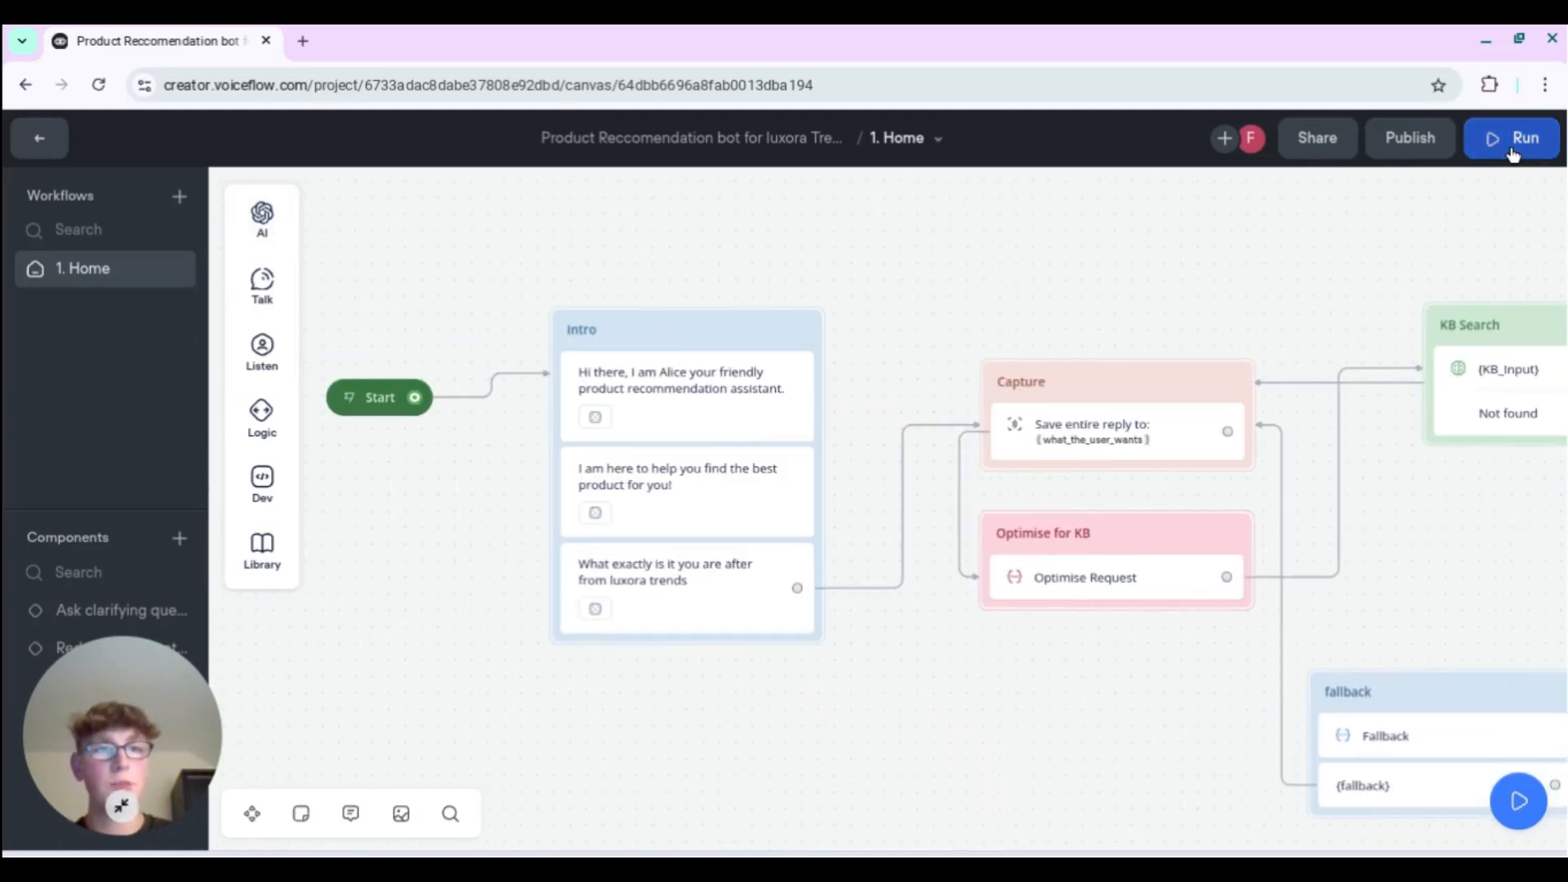
{"action": "left_click", "coordinate": [1309, 580]}
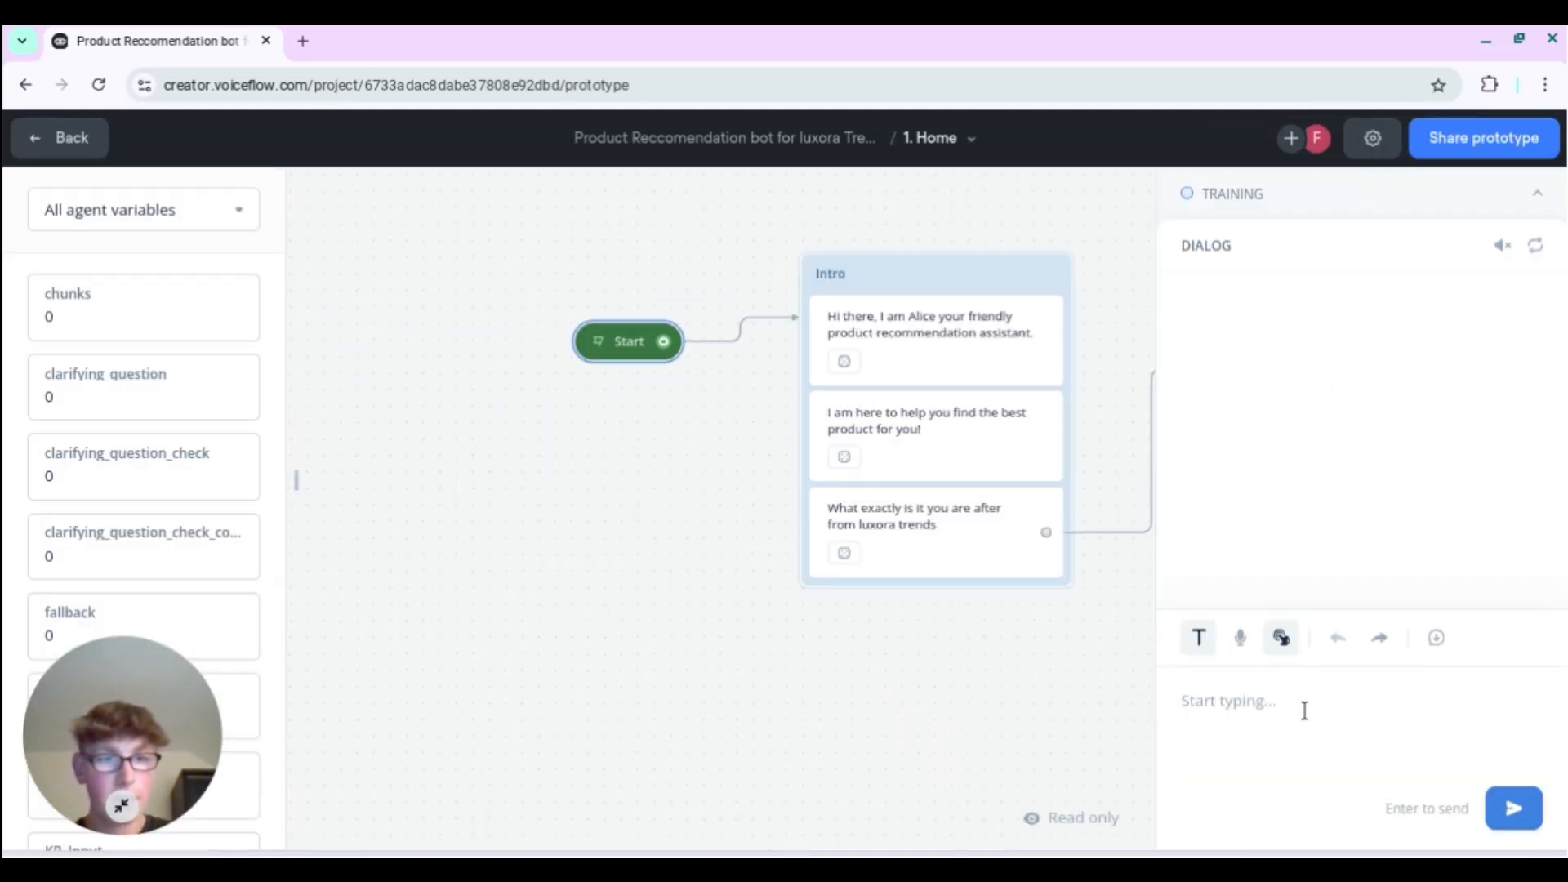
{"action": "type", "text": "I need"}
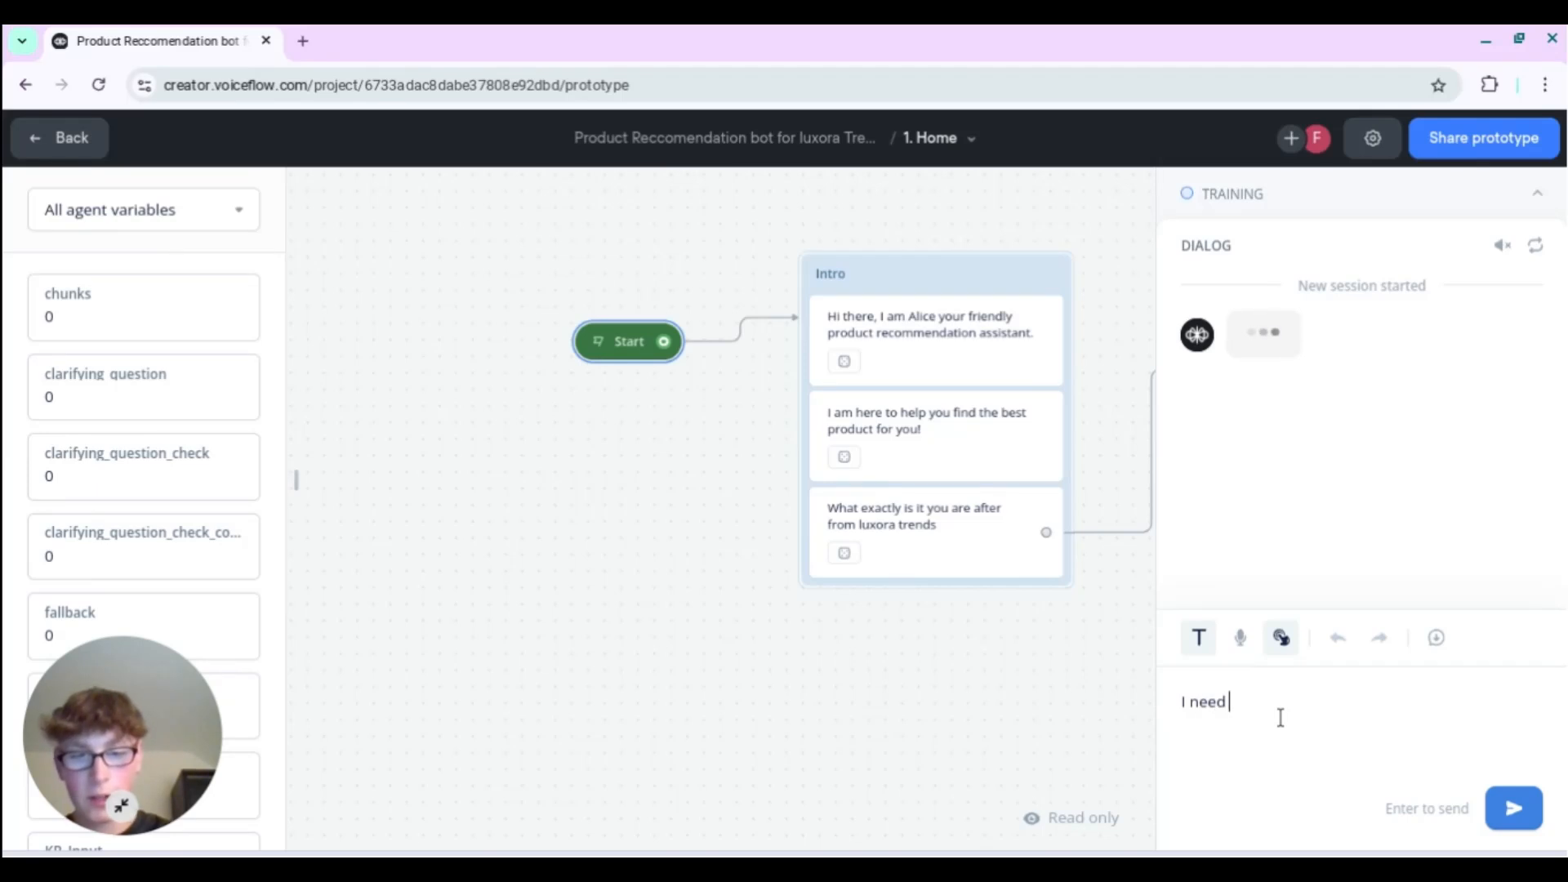
{"action": "type", "text": " help finding a"}
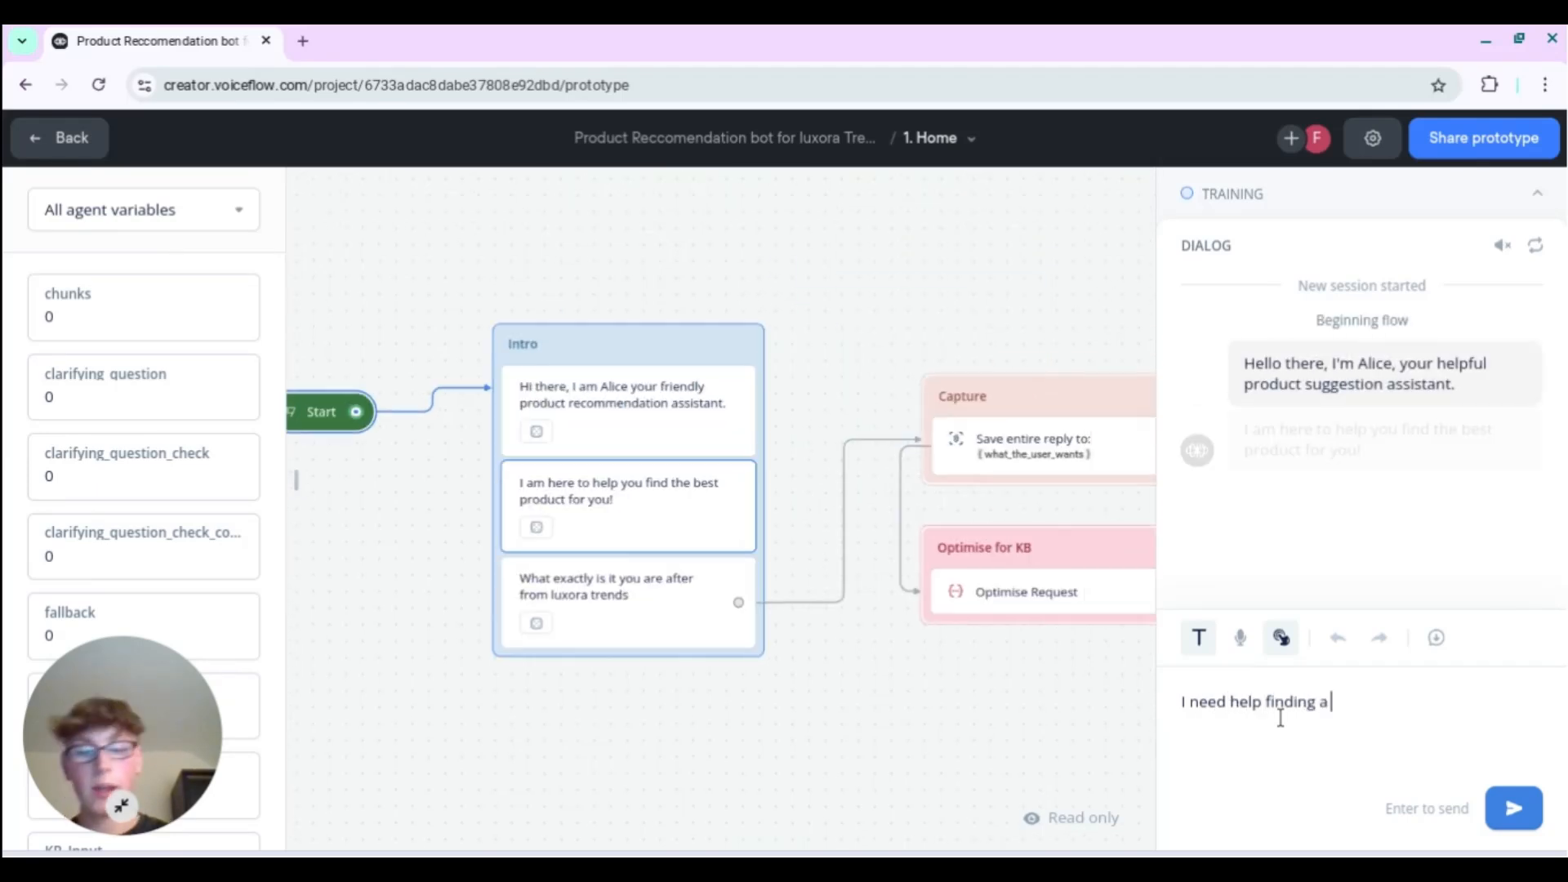
{"action": "type", "text": " dress for summer"}
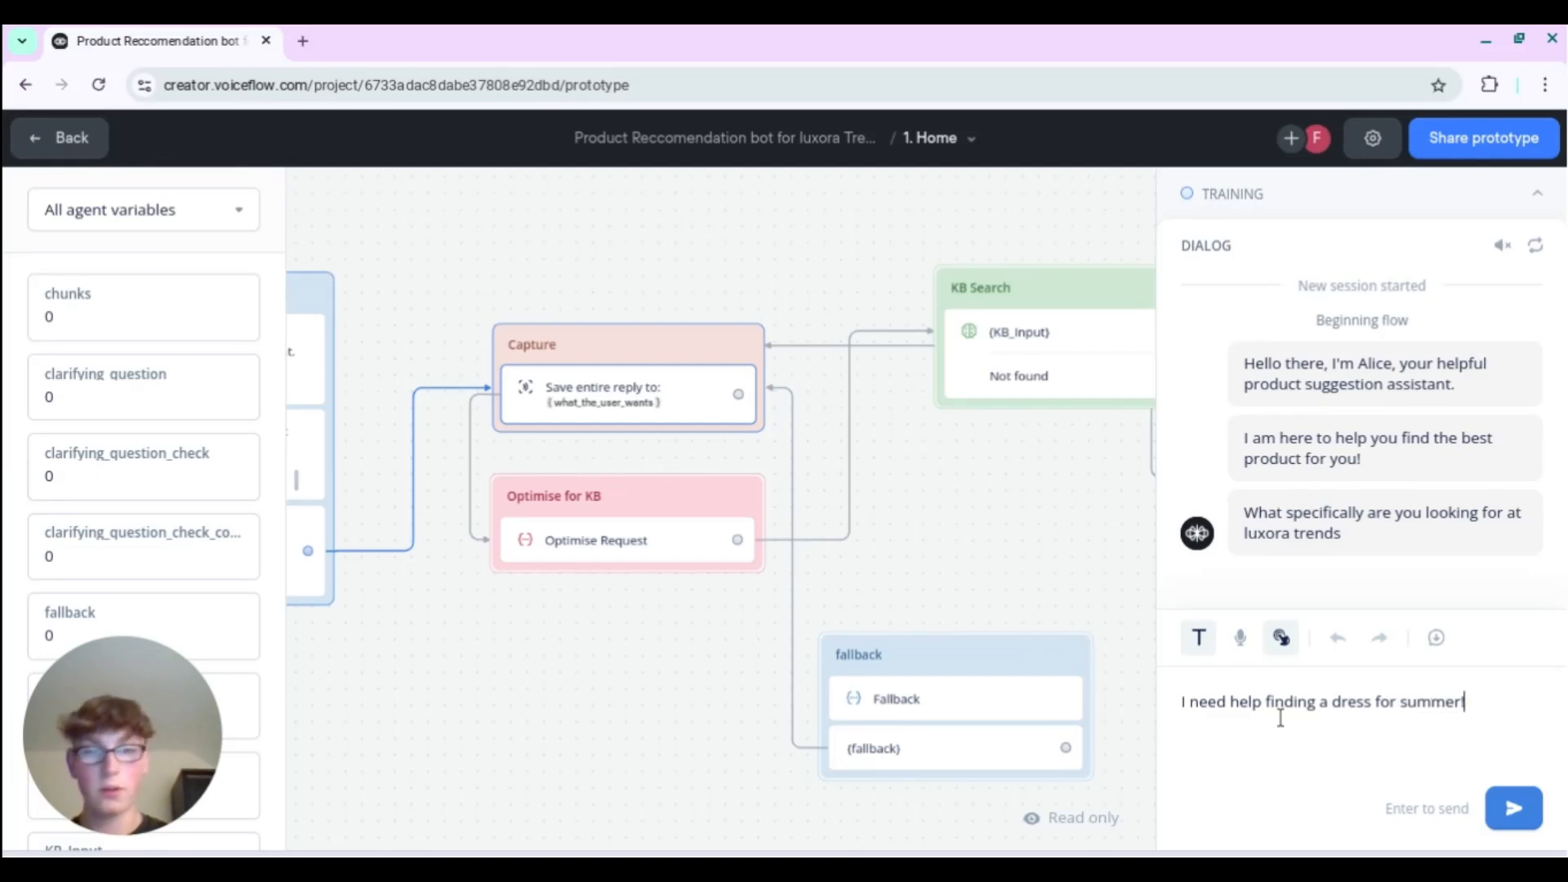
{"action": "type", "text": "!"}
{"action": "key", "text": "Return"}
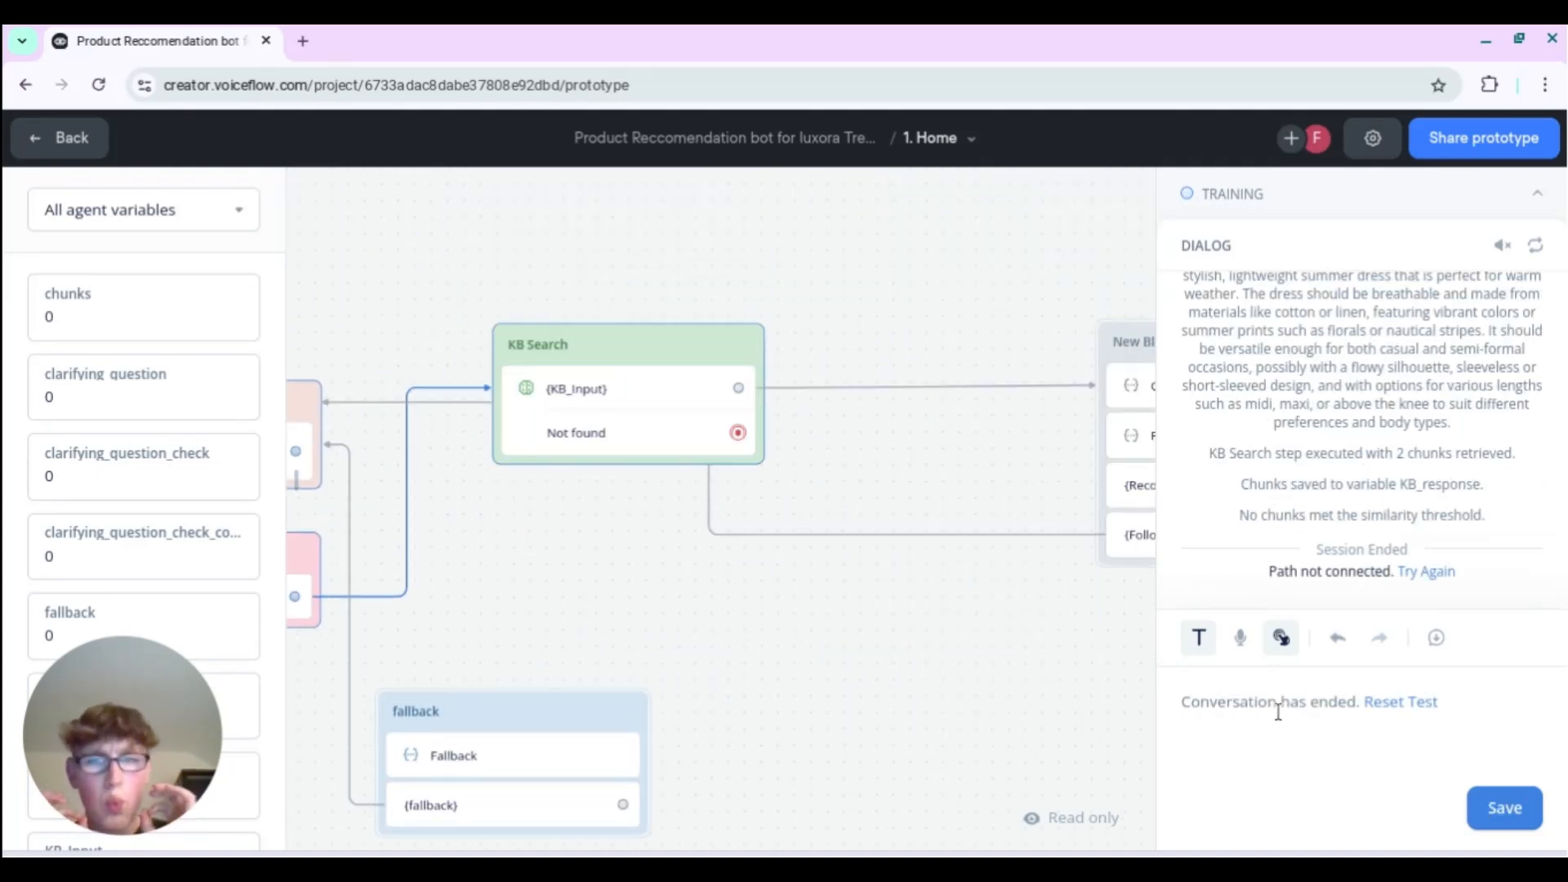
- Turn off the not found path on the {KB_Input} step in the KB Search block
{"action": "left_click_drag", "start_coordinate": [73, 819], "coordinate": [1405, 213]}
{"action": "left_click", "coordinate": [633, 413]}
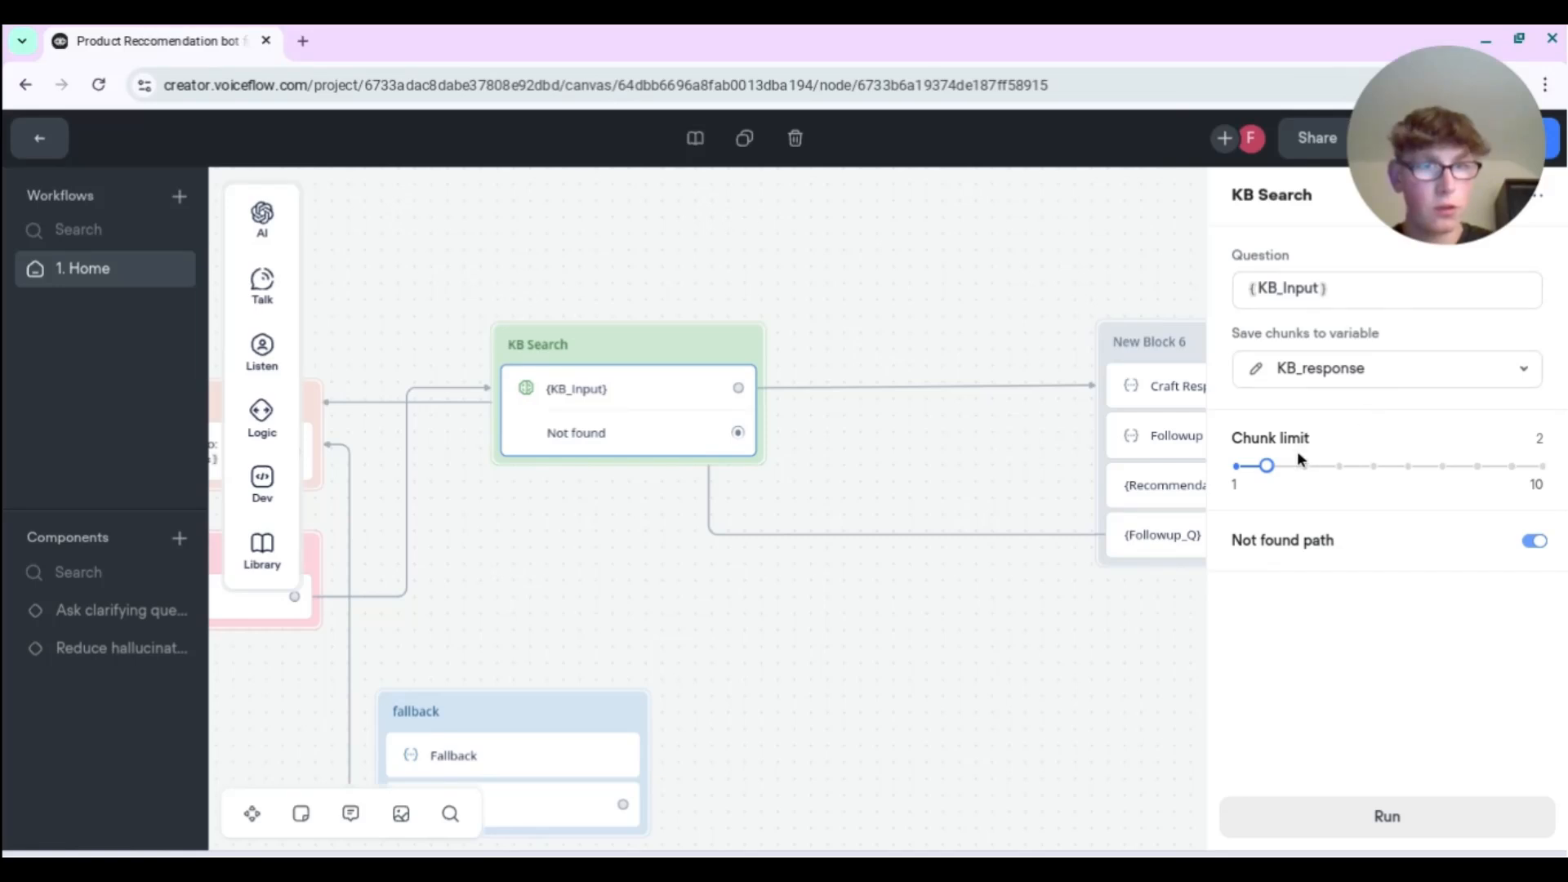
{"action": "left_click", "coordinate": [1538, 544]}
{"action": "left_click_drag", "start_coordinate": [651, 485], "coordinate": [742, 486]}
{"action": "left_click", "coordinate": [743, 485]}
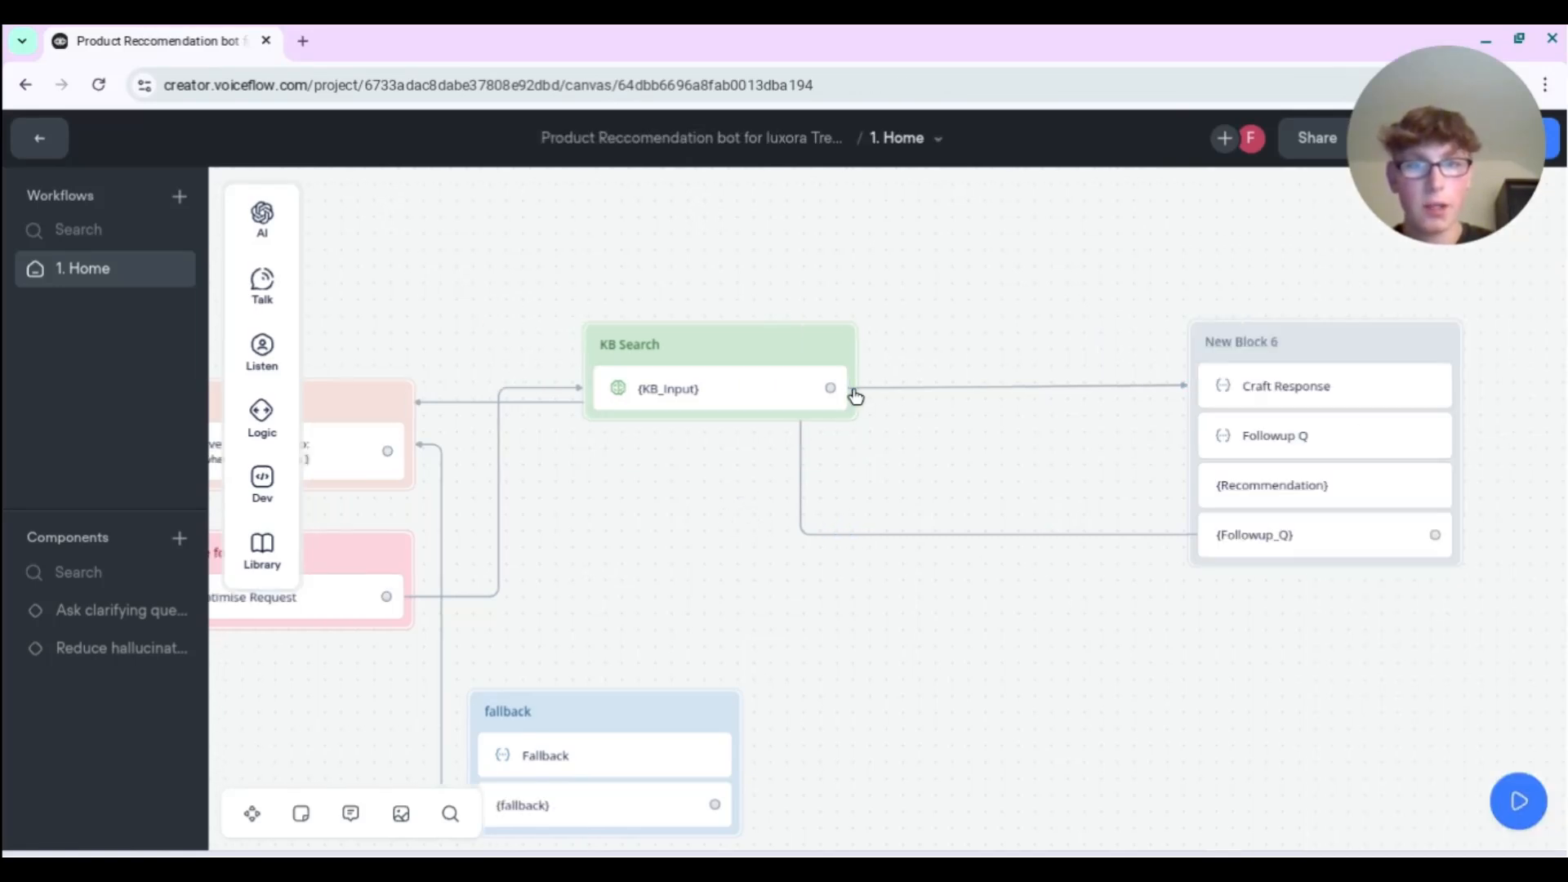
- Redraw the connection from the {KB_Input} step in KB Search to New Block 6
{"action": "left_click_drag", "start_coordinate": [1002, 446], "coordinate": [763, 451]}
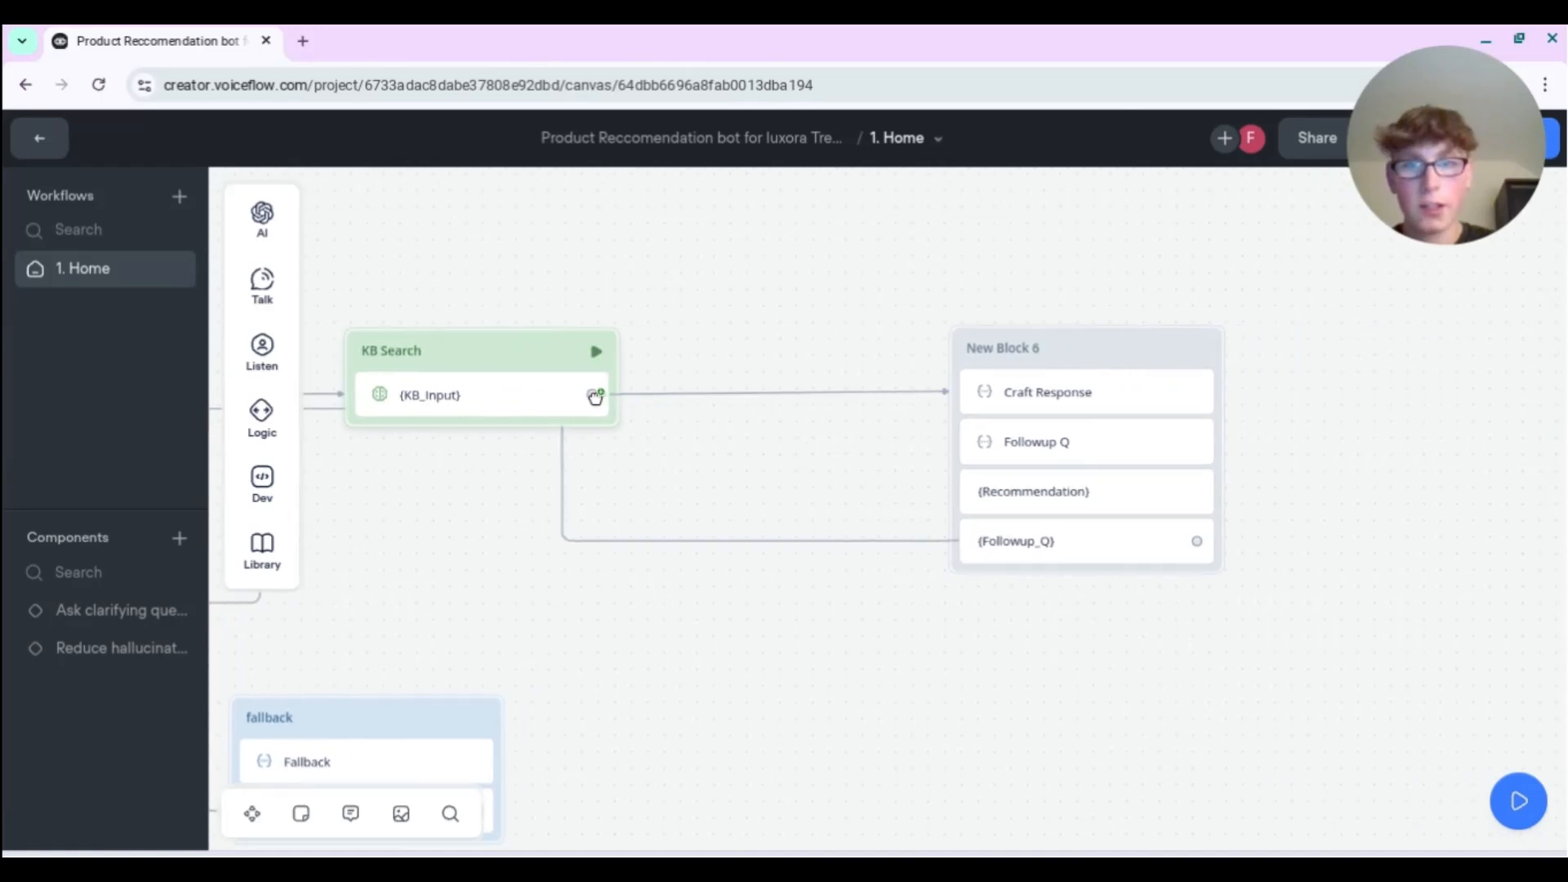
{"action": "left_click_drag", "start_coordinate": [593, 394], "coordinate": [1011, 350]}
{"action": "left_click_drag", "start_coordinate": [829, 451], "coordinate": [1050, 440]}
{"action": "left_click_drag", "start_coordinate": [1411, 146], "coordinate": [122, 142]}
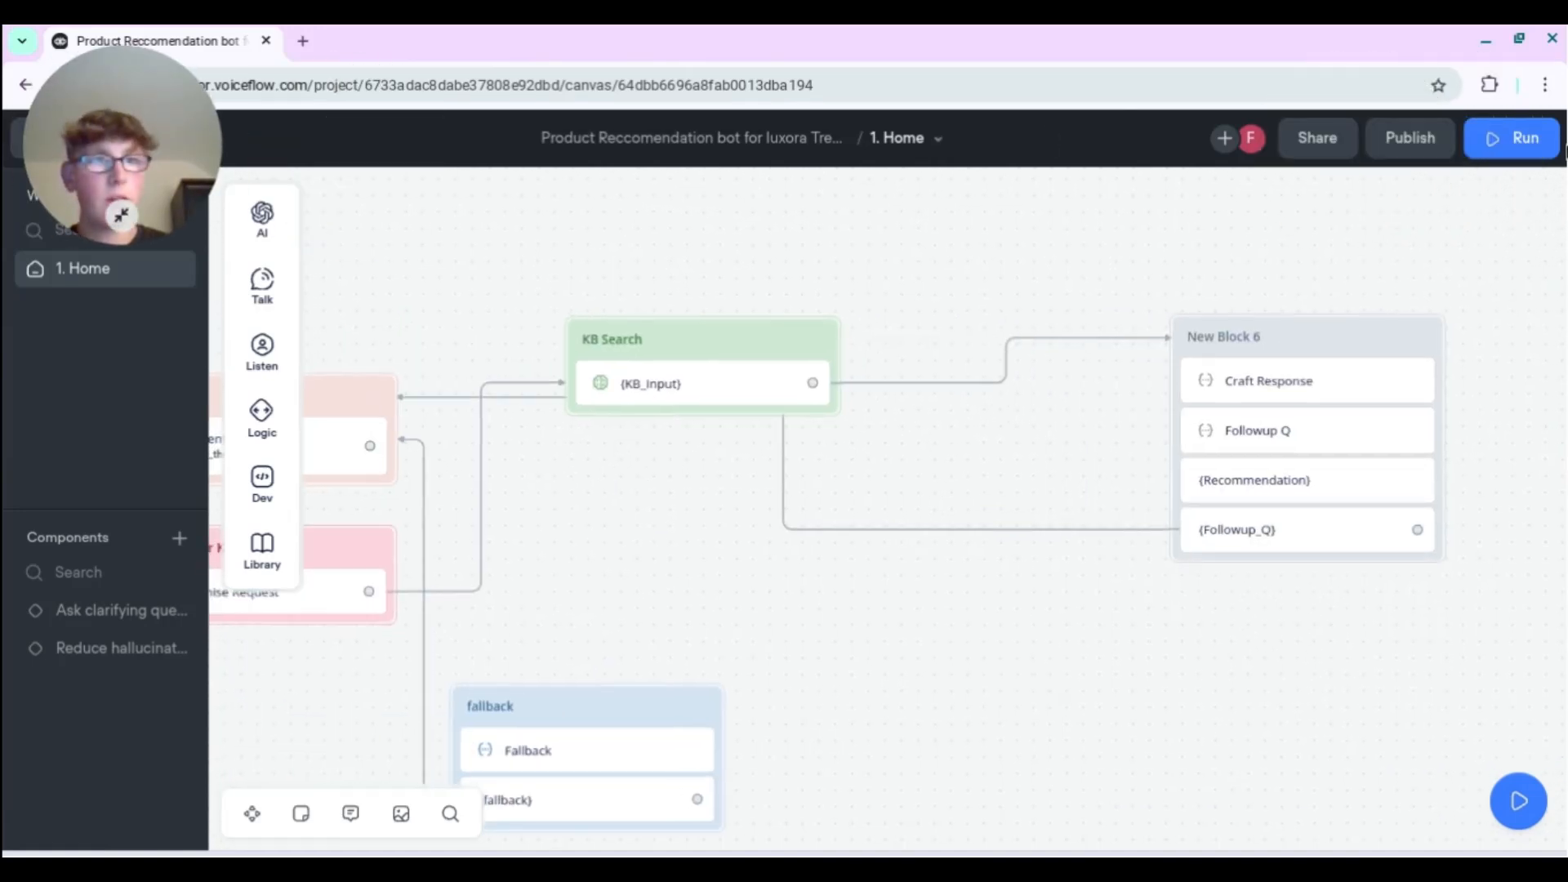
- Run another test of the agent and answer its opening question with "I need help finding a dress for summer"
{"action": "left_click", "coordinate": [1517, 139]}
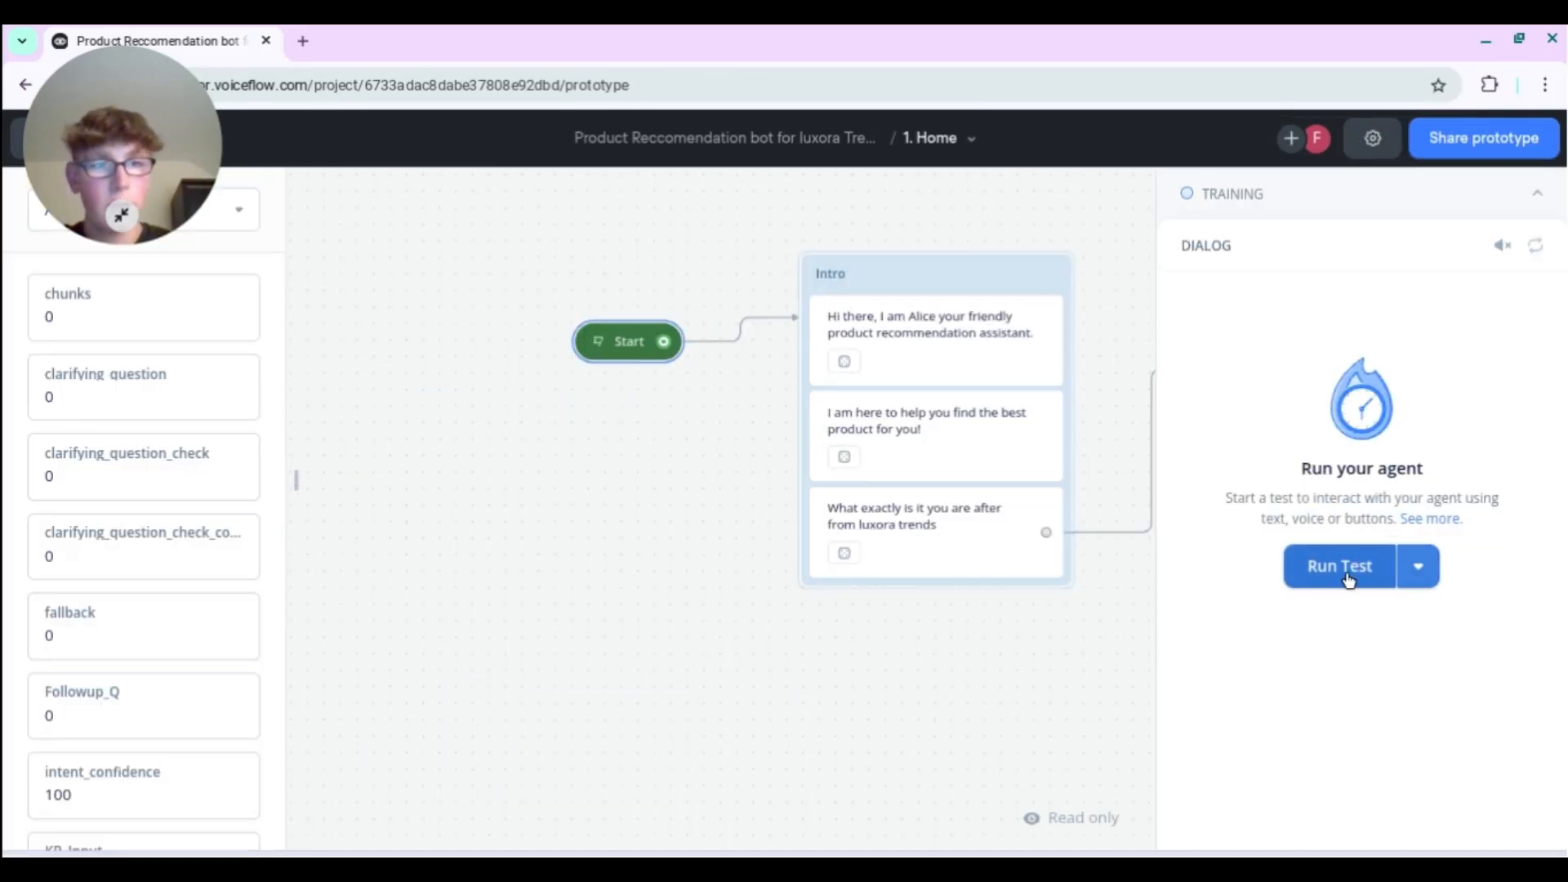
{"action": "left_click", "coordinate": [1389, 579]}
{"action": "left_click", "coordinate": [1270, 715]}
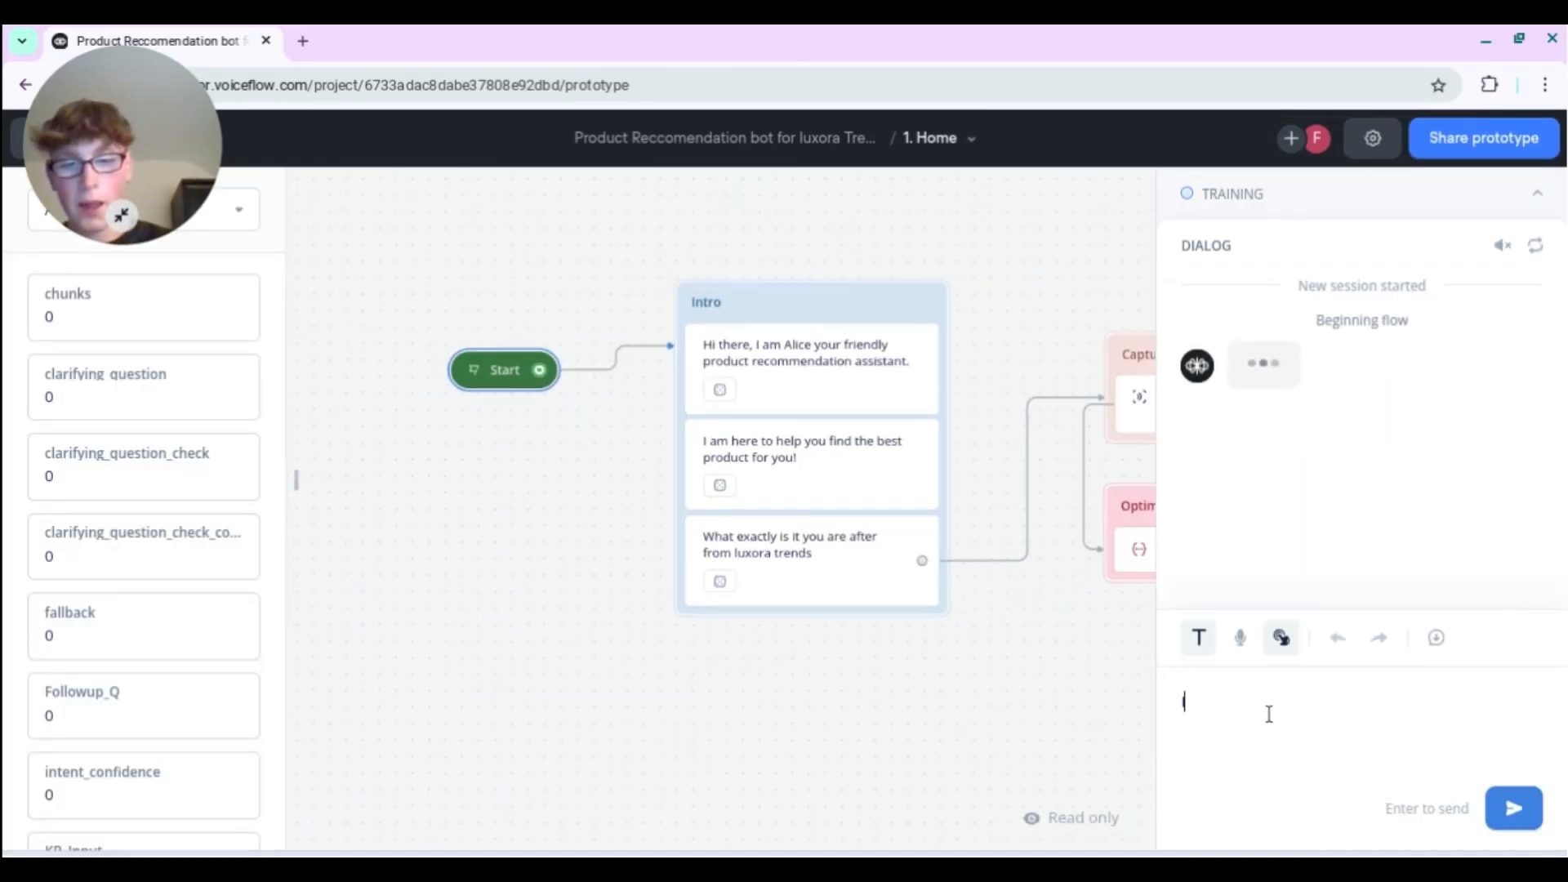
{"action": "type", "text": "I need help finding a dress for summer"}
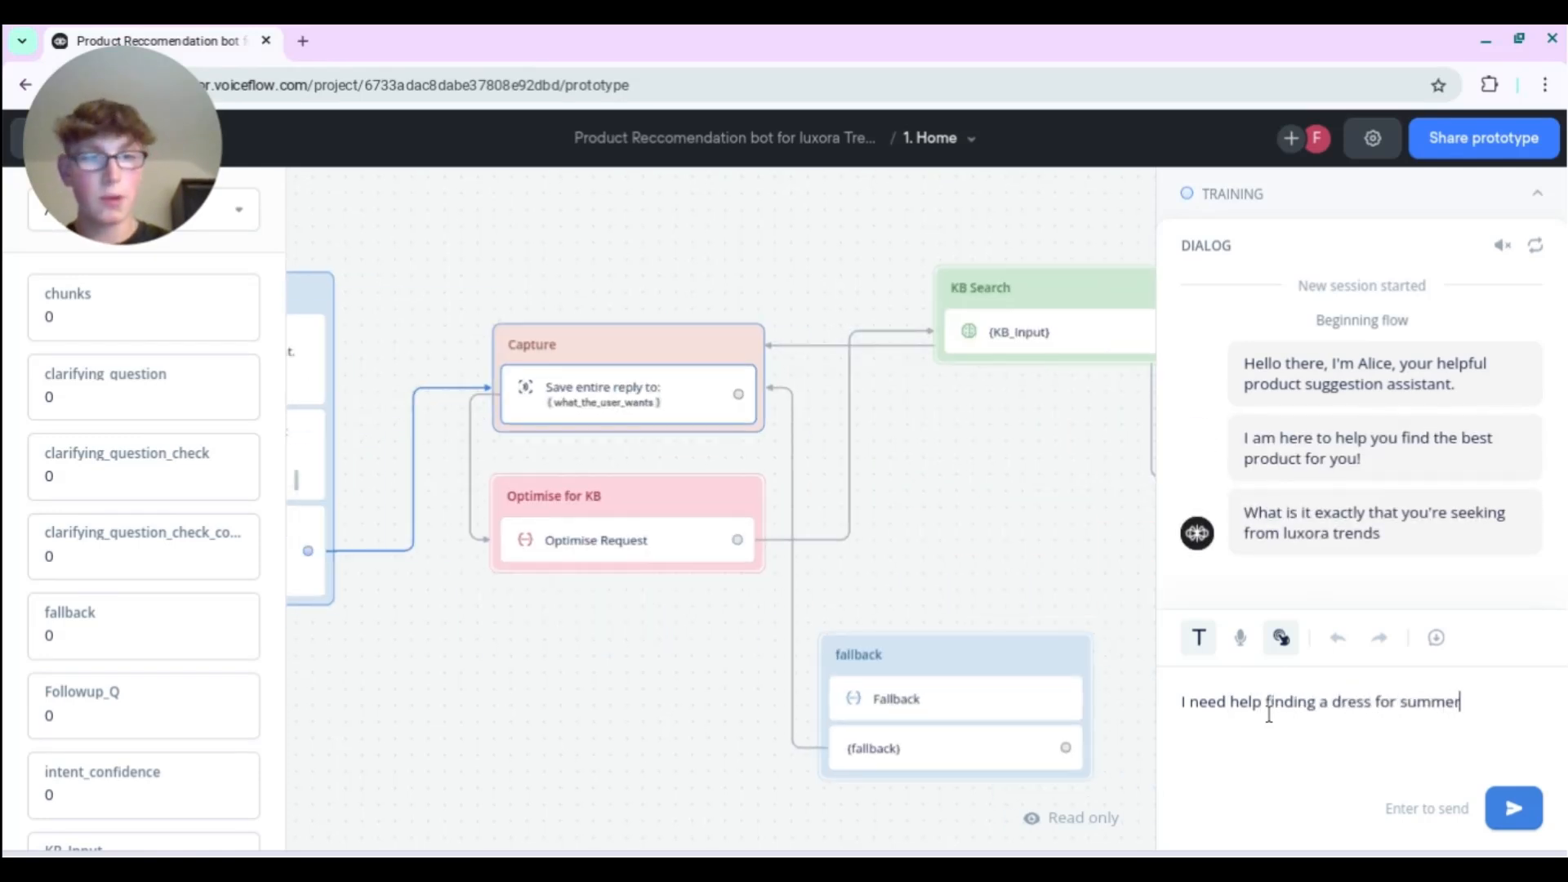
{"action": "key", "text": "Return"}
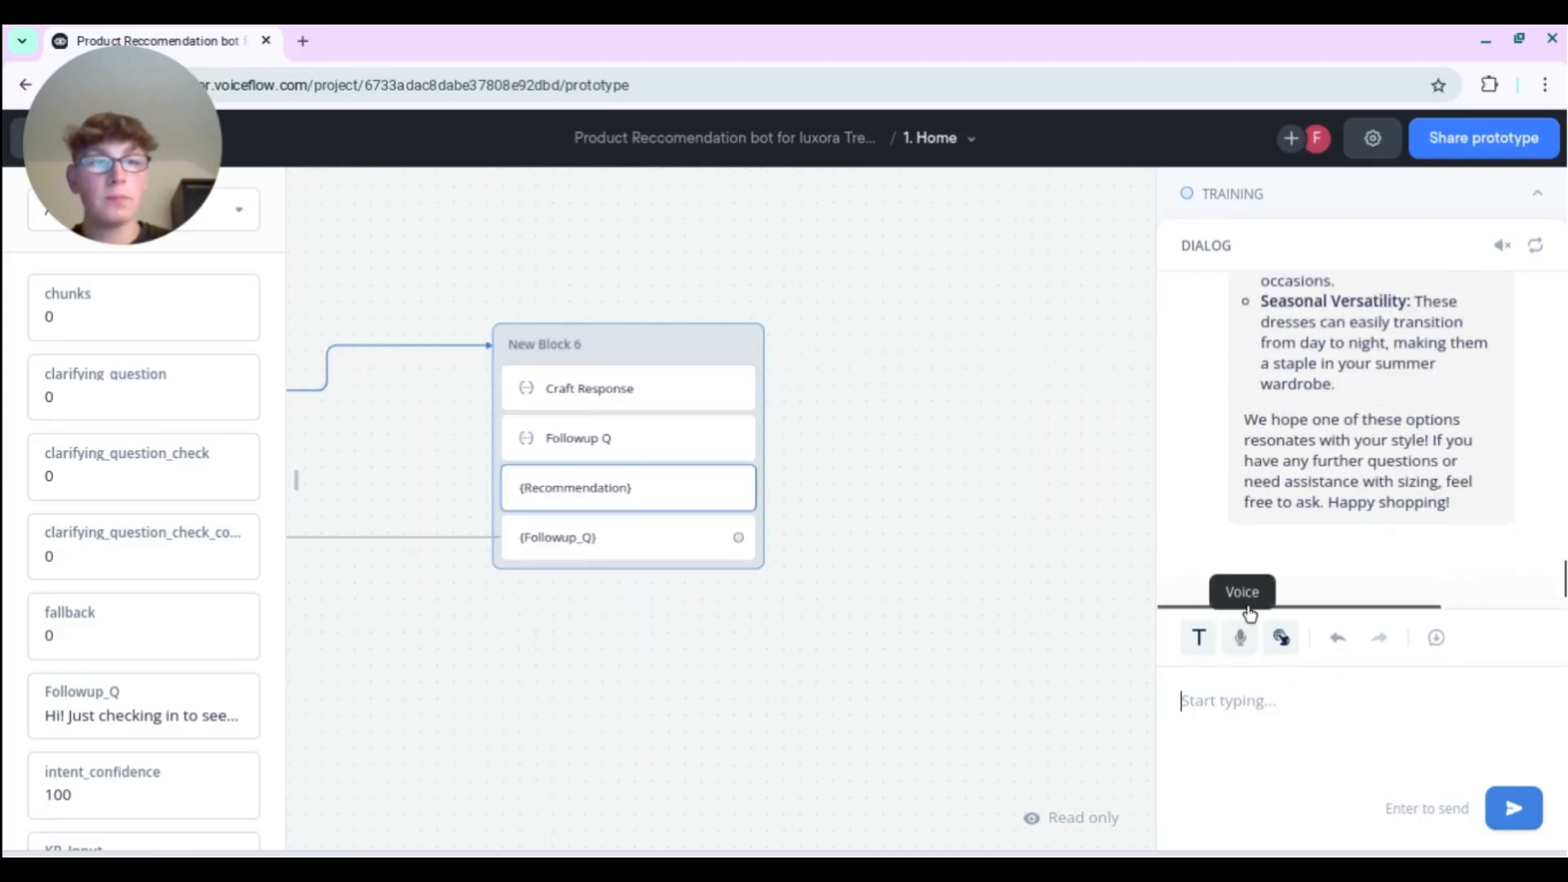
- Read through the agent's summer dress recommendation, from the suggested products and prices down to the follow-up message
{"action": "scroll", "coordinate": [1268, 480], "scroll_direction": "up", "scroll_amount": 3}
{"action": "scroll", "coordinate": [1267, 482], "scroll_direction": "up", "scroll_amount": 10}
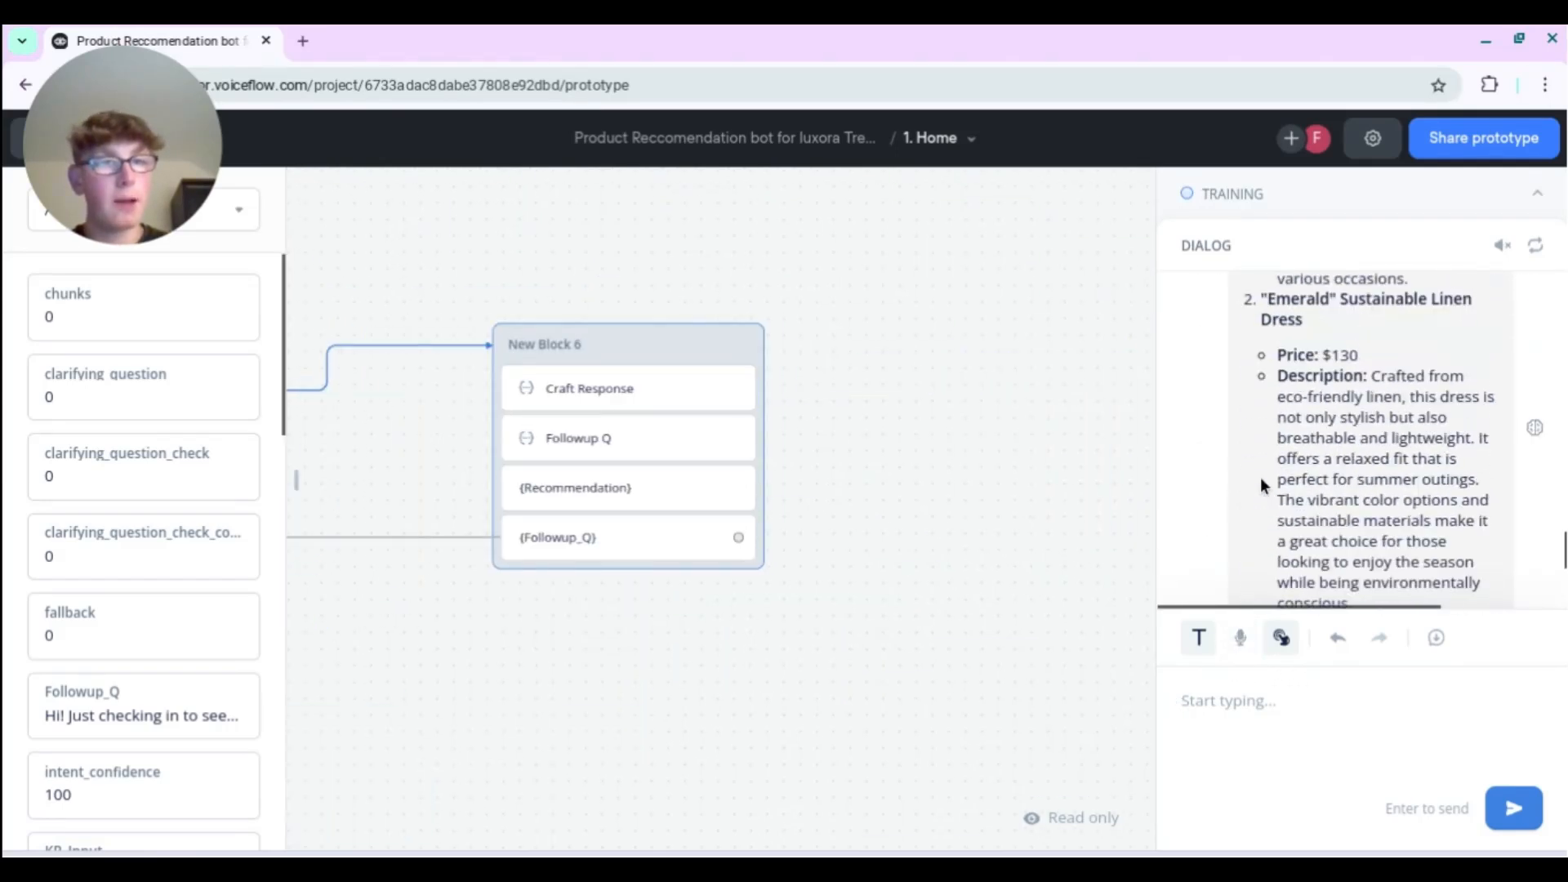
{"action": "scroll", "coordinate": [1253, 478], "scroll_direction": "up", "scroll_amount": 2}
{"action": "scroll", "coordinate": [1253, 479], "scroll_direction": "down", "scroll_amount": 3}
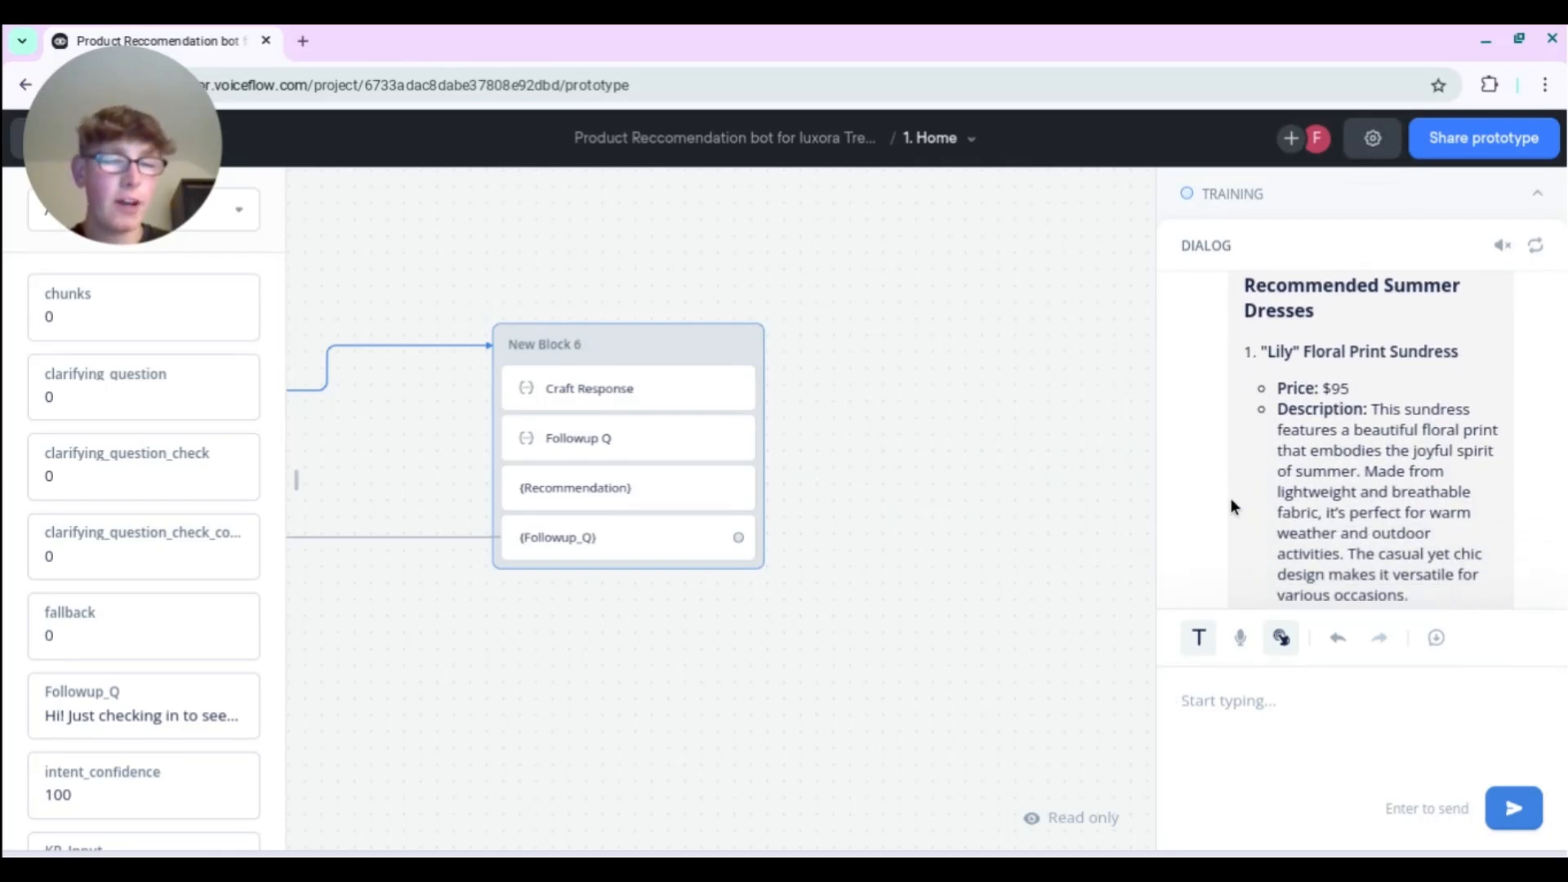
{"action": "scroll", "coordinate": [1230, 498], "scroll_direction": "down", "scroll_amount": 3}
{"action": "scroll", "coordinate": [1213, 515], "scroll_direction": "down", "scroll_amount": 2}
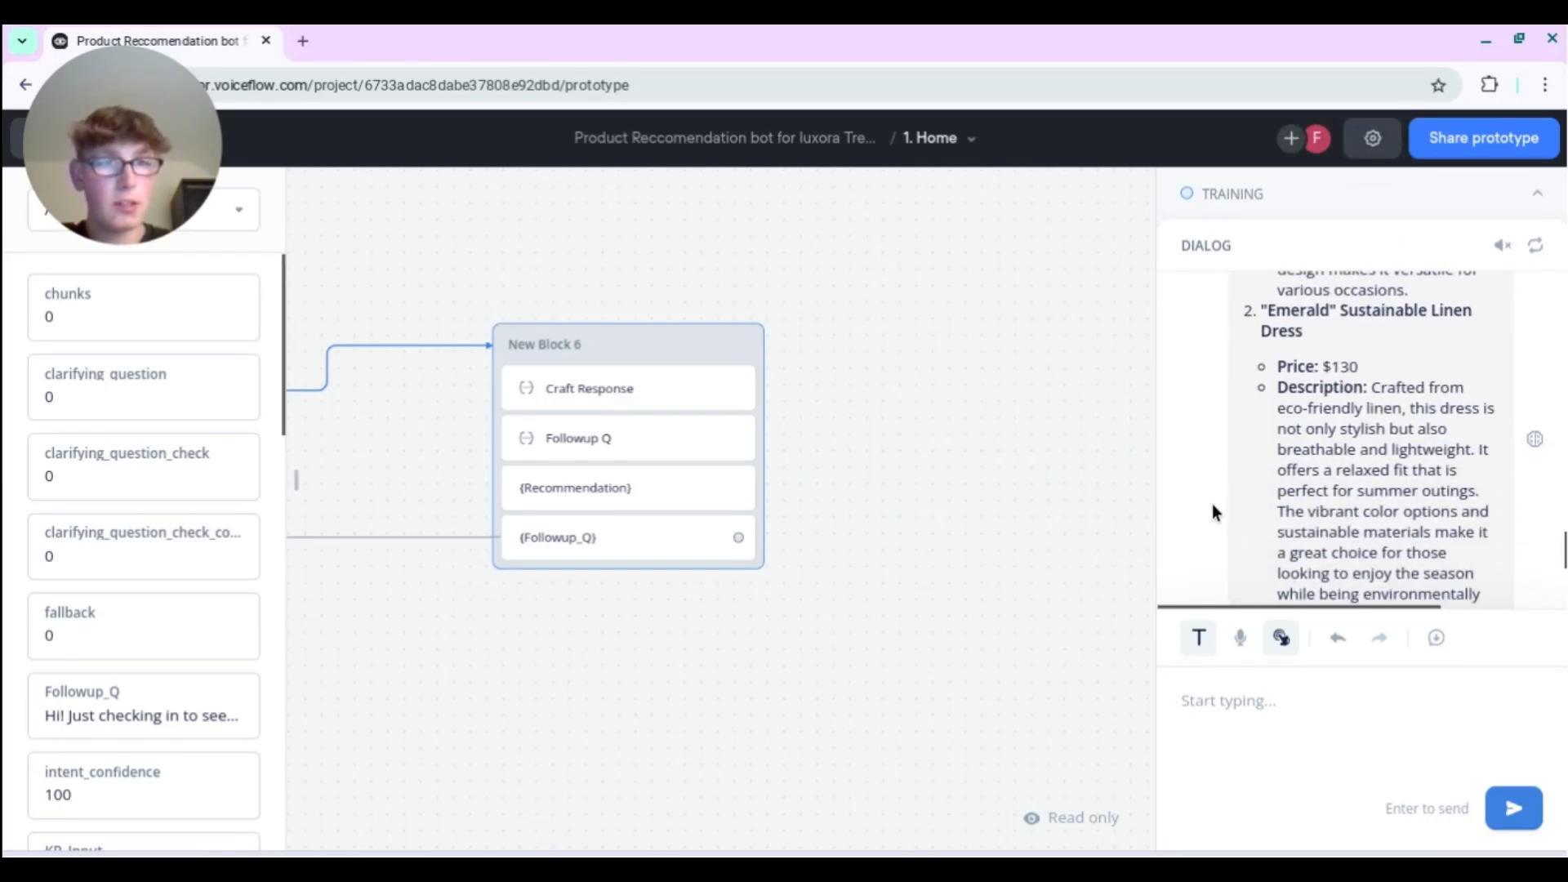
{"action": "scroll", "coordinate": [1240, 471], "scroll_direction": "down", "scroll_amount": 2}
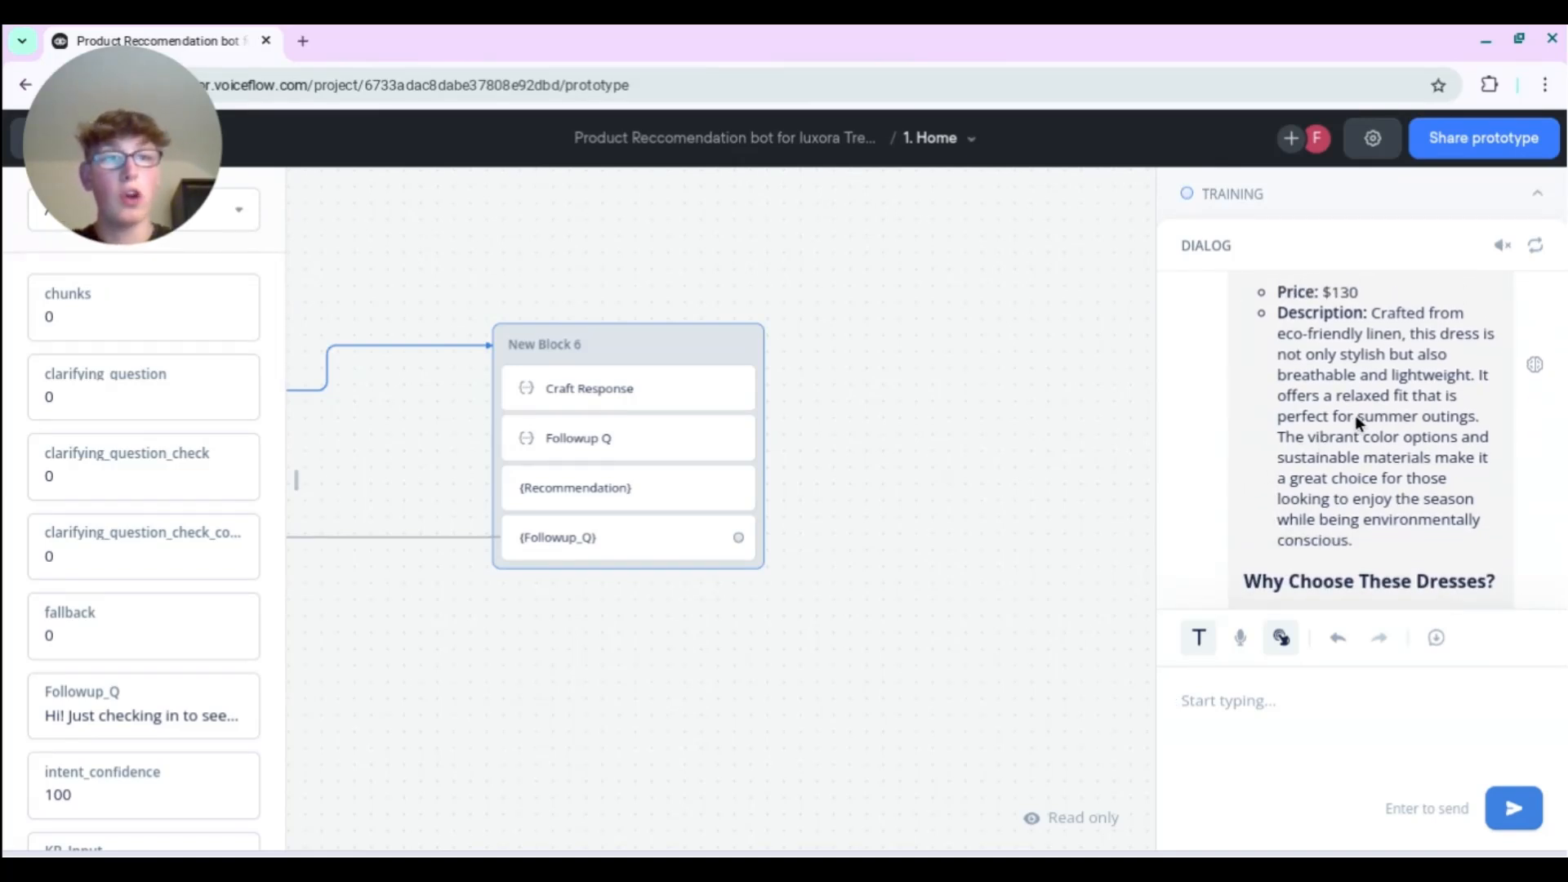
{"action": "scroll", "coordinate": [1355, 415], "scroll_direction": "down", "scroll_amount": 3}
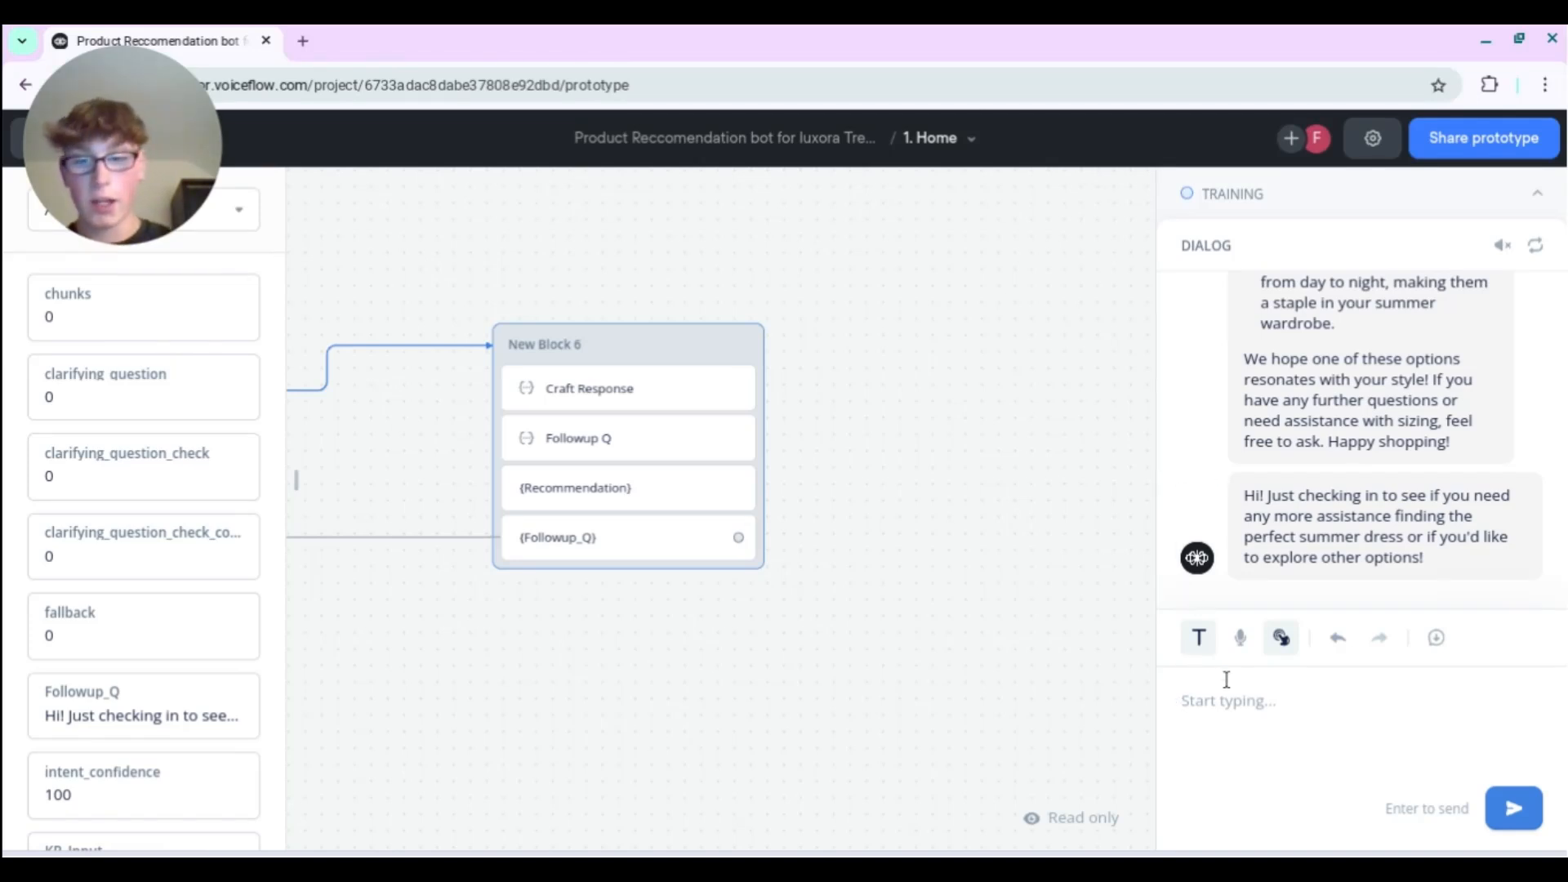
- Reply to the follow-up message with "Thanks, I alos now need a polo shiort for a wedding"
{"action": "type", "text": "Thanks, I"}
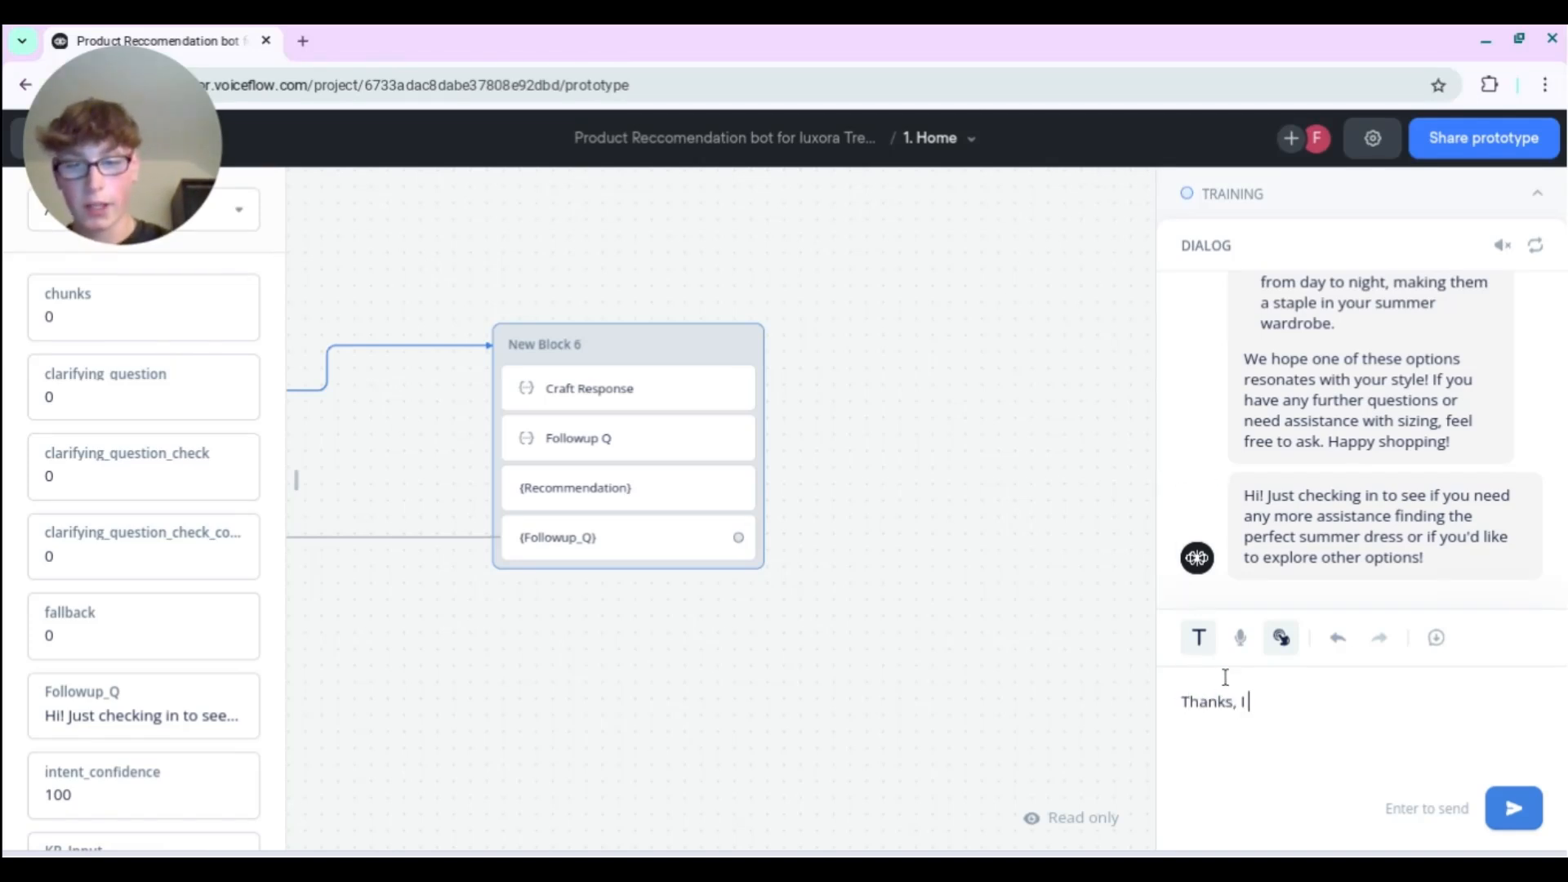
{"action": "type", "text": " alos now need a polo shiort for a"}
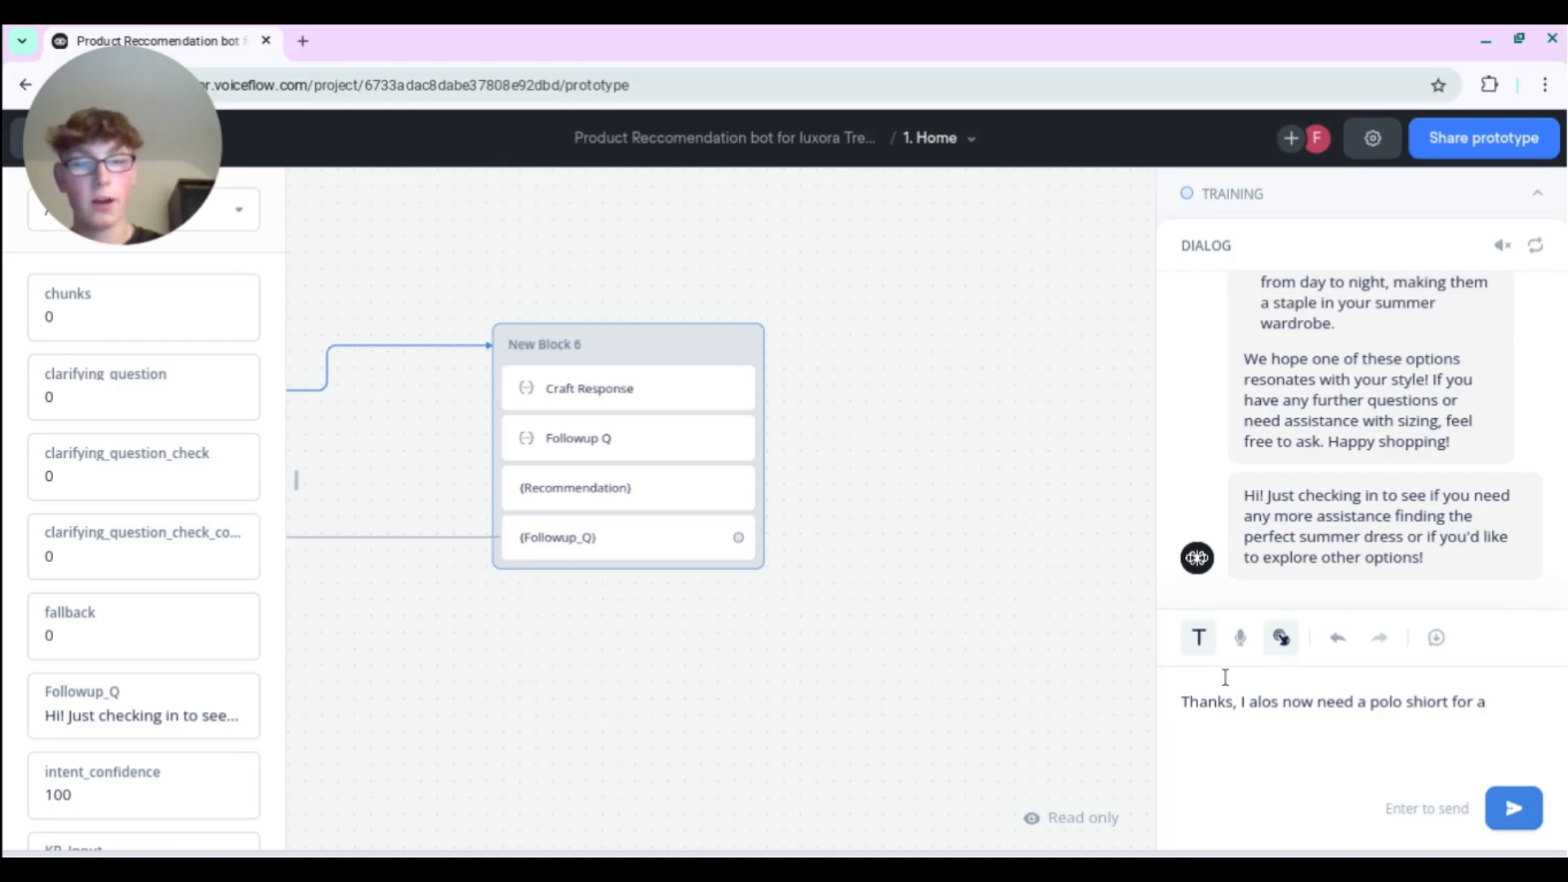
{"action": "type", "text": "ng"}
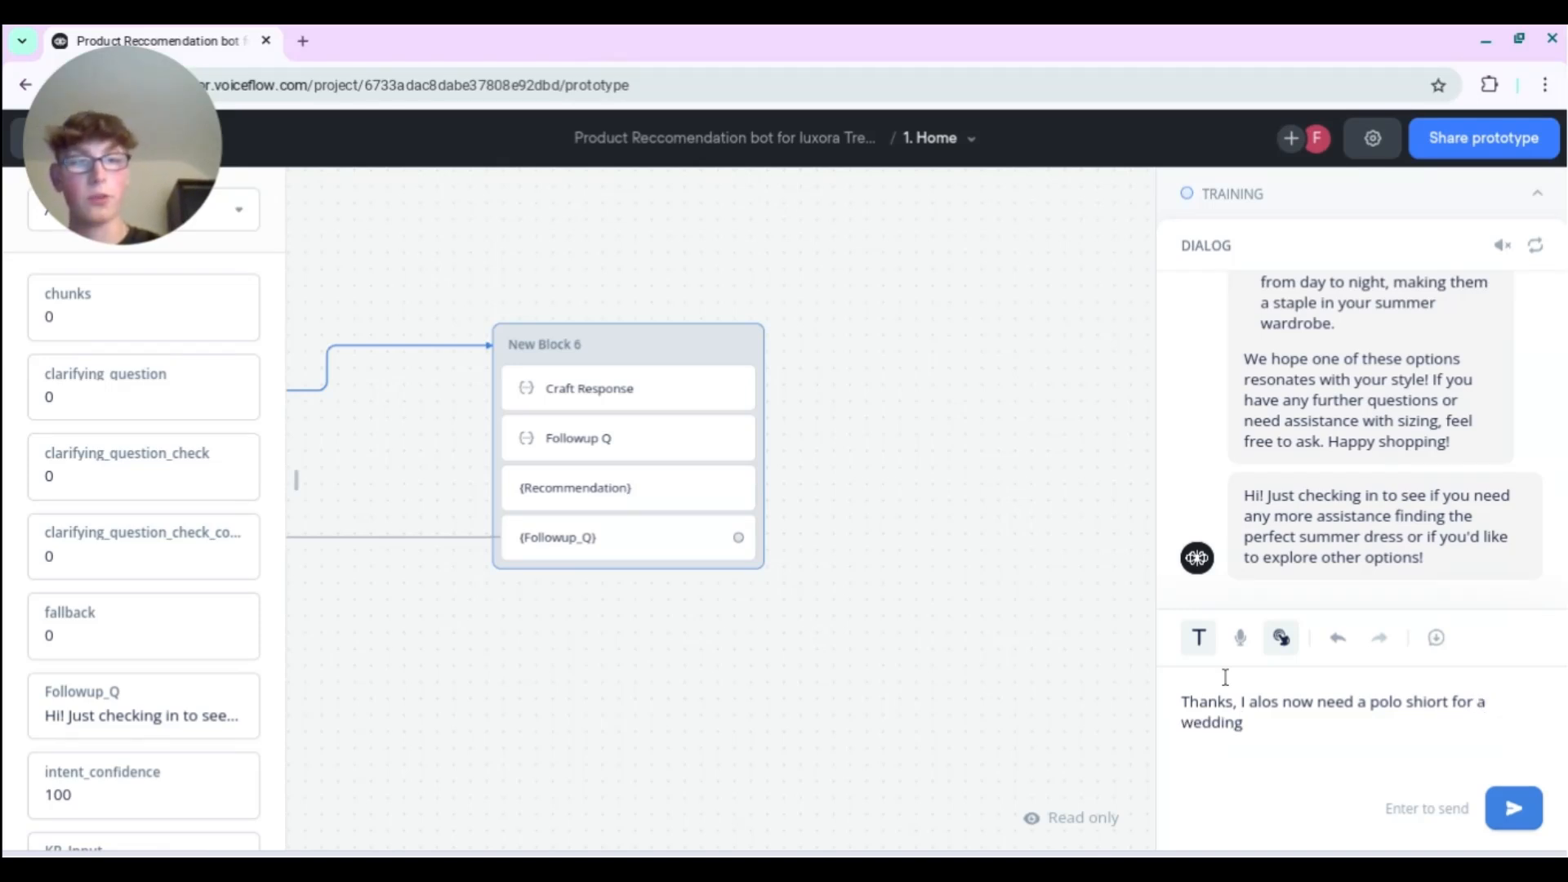
{"action": "key", "text": "Return"}
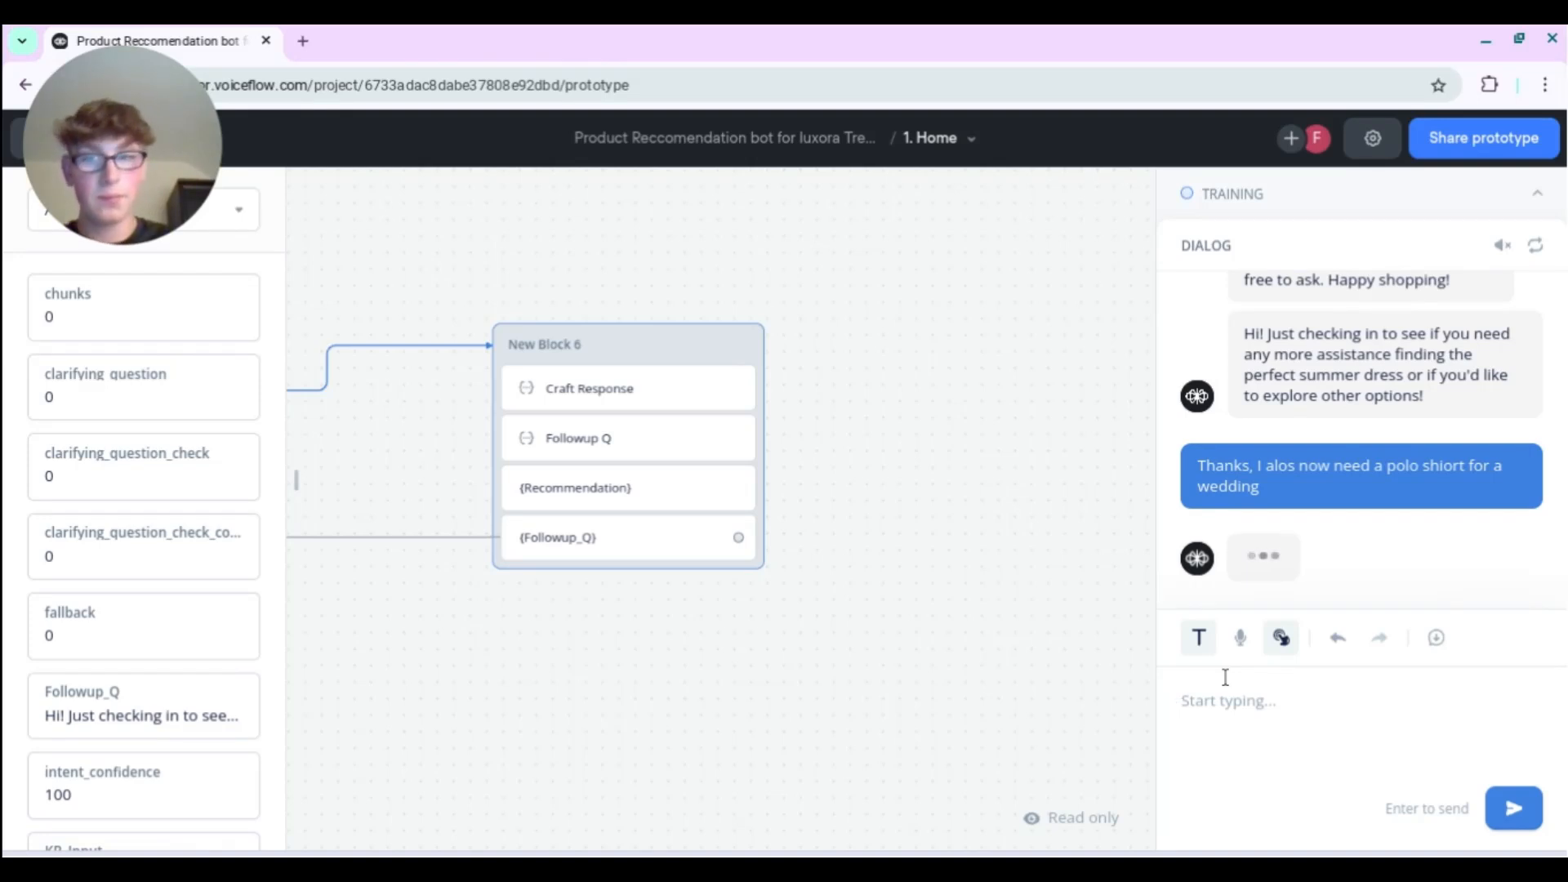
- Look over the KB Search and New Block 6 flow, and check which products the agent recommends for the wedding polo request
{"action": "scroll", "coordinate": [1290, 557], "scroll_direction": "up", "scroll_amount": 5}
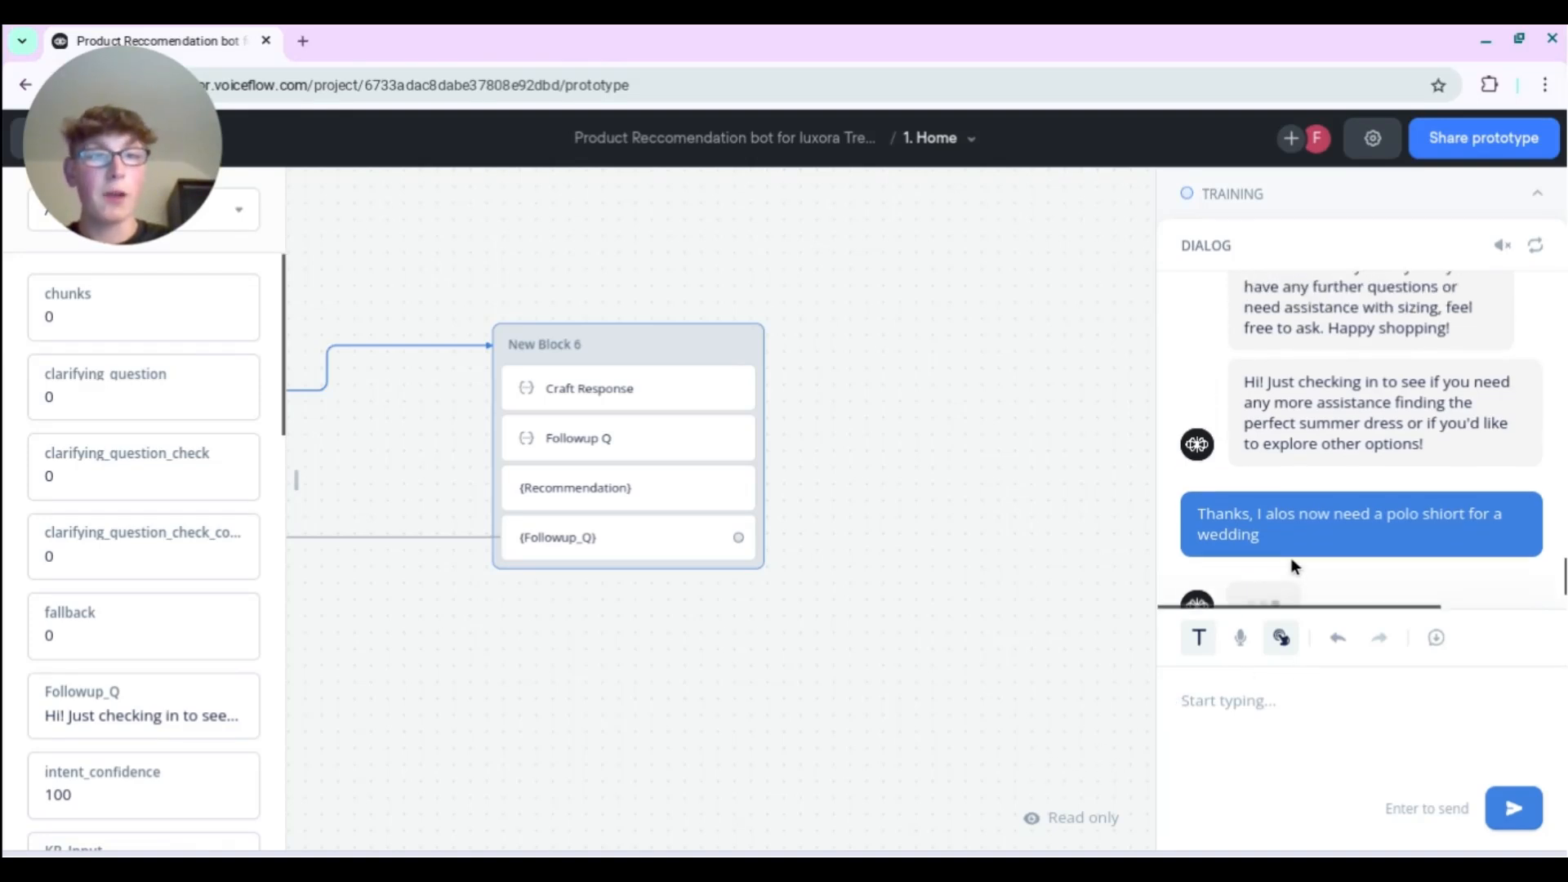
{"action": "scroll", "coordinate": [1290, 523], "scroll_direction": "up", "scroll_amount": 3}
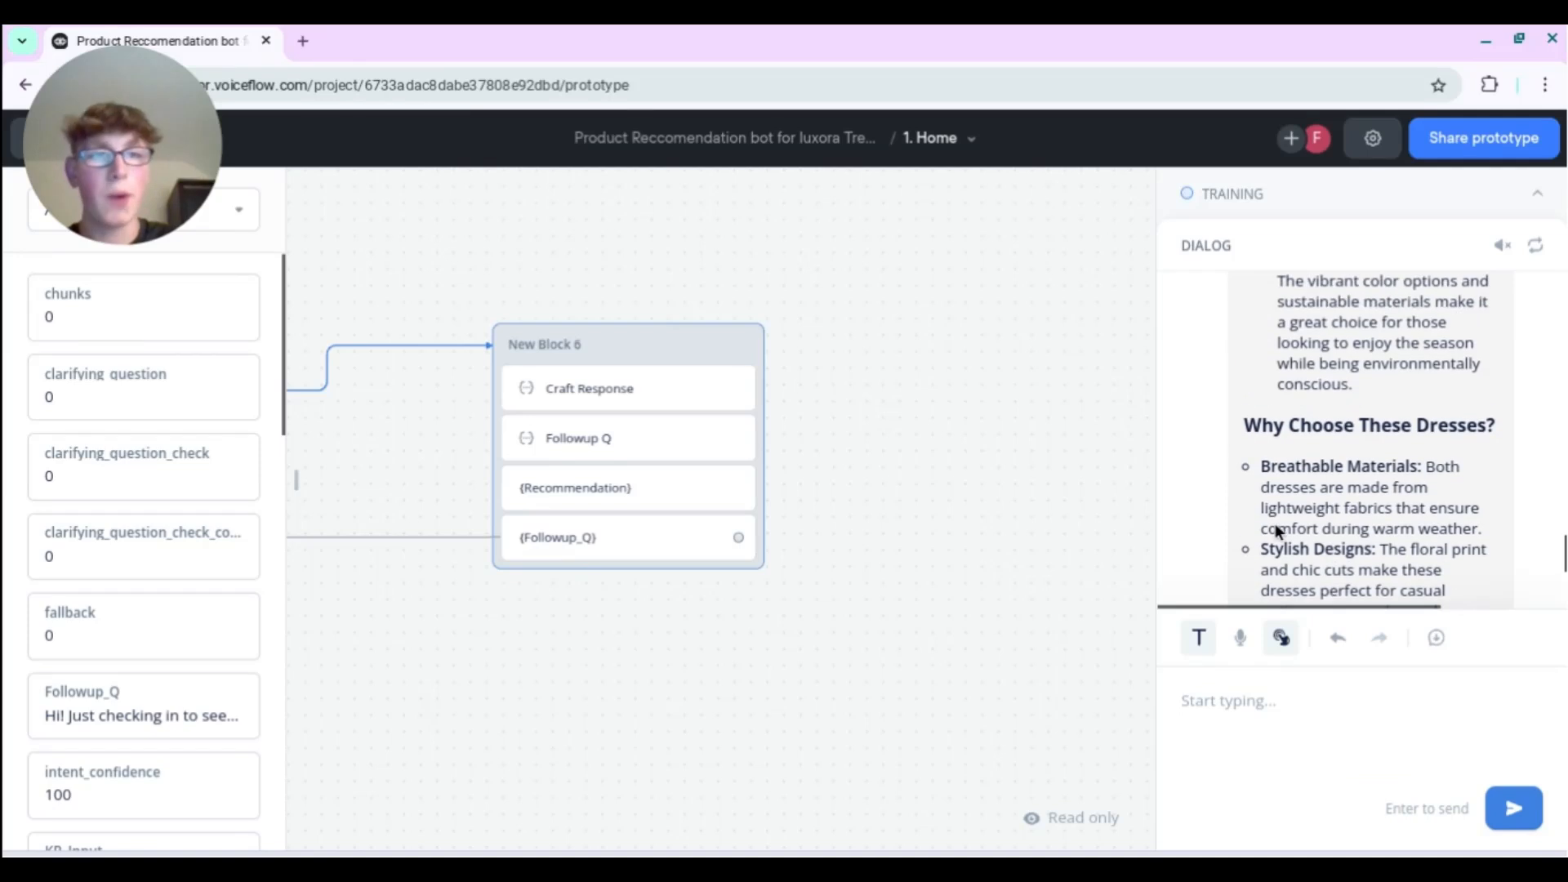
{"action": "left_click_drag", "start_coordinate": [676, 668], "coordinate": [1041, 678]}
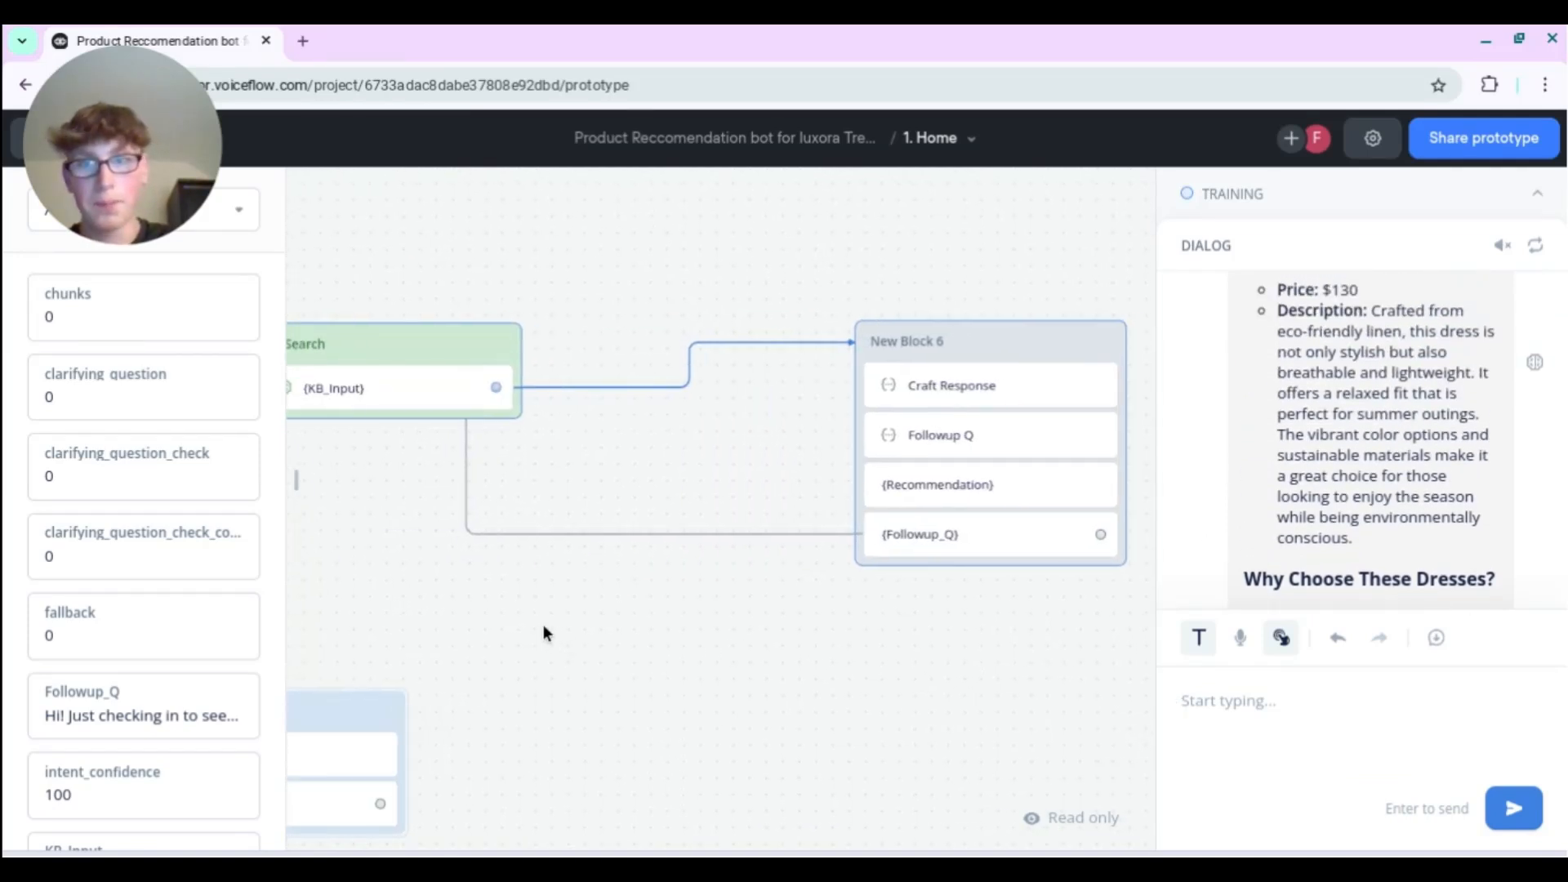
{"action": "left_click_drag", "start_coordinate": [542, 629], "coordinate": [1005, 662]}
{"action": "left_click_drag", "start_coordinate": [825, 592], "coordinate": [435, 536]}
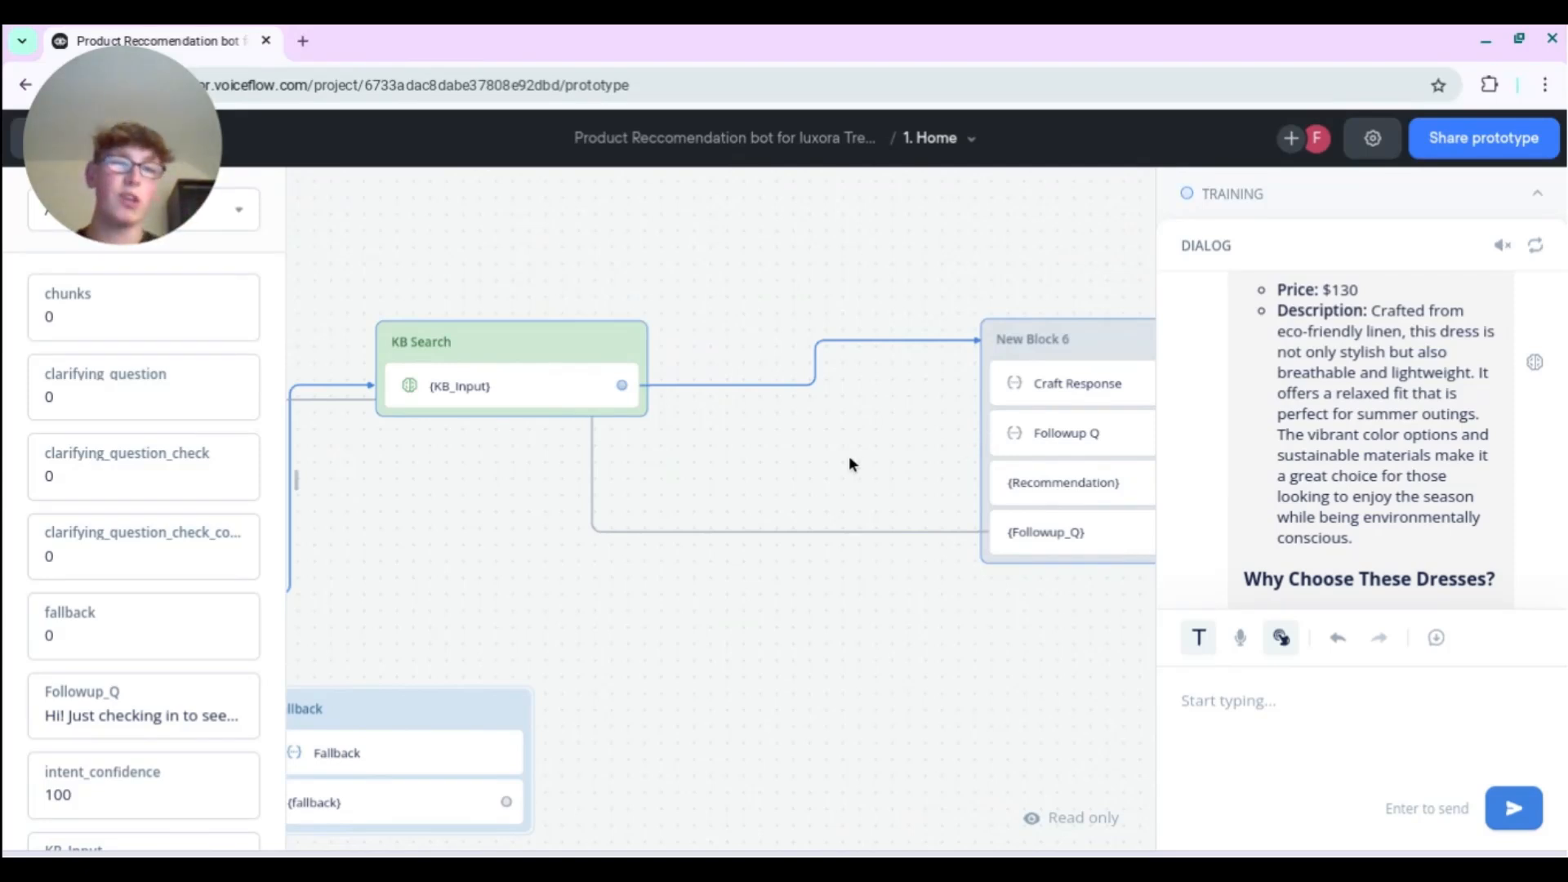
{"action": "scroll", "coordinate": [1331, 412], "scroll_direction": "up", "scroll_amount": 10}
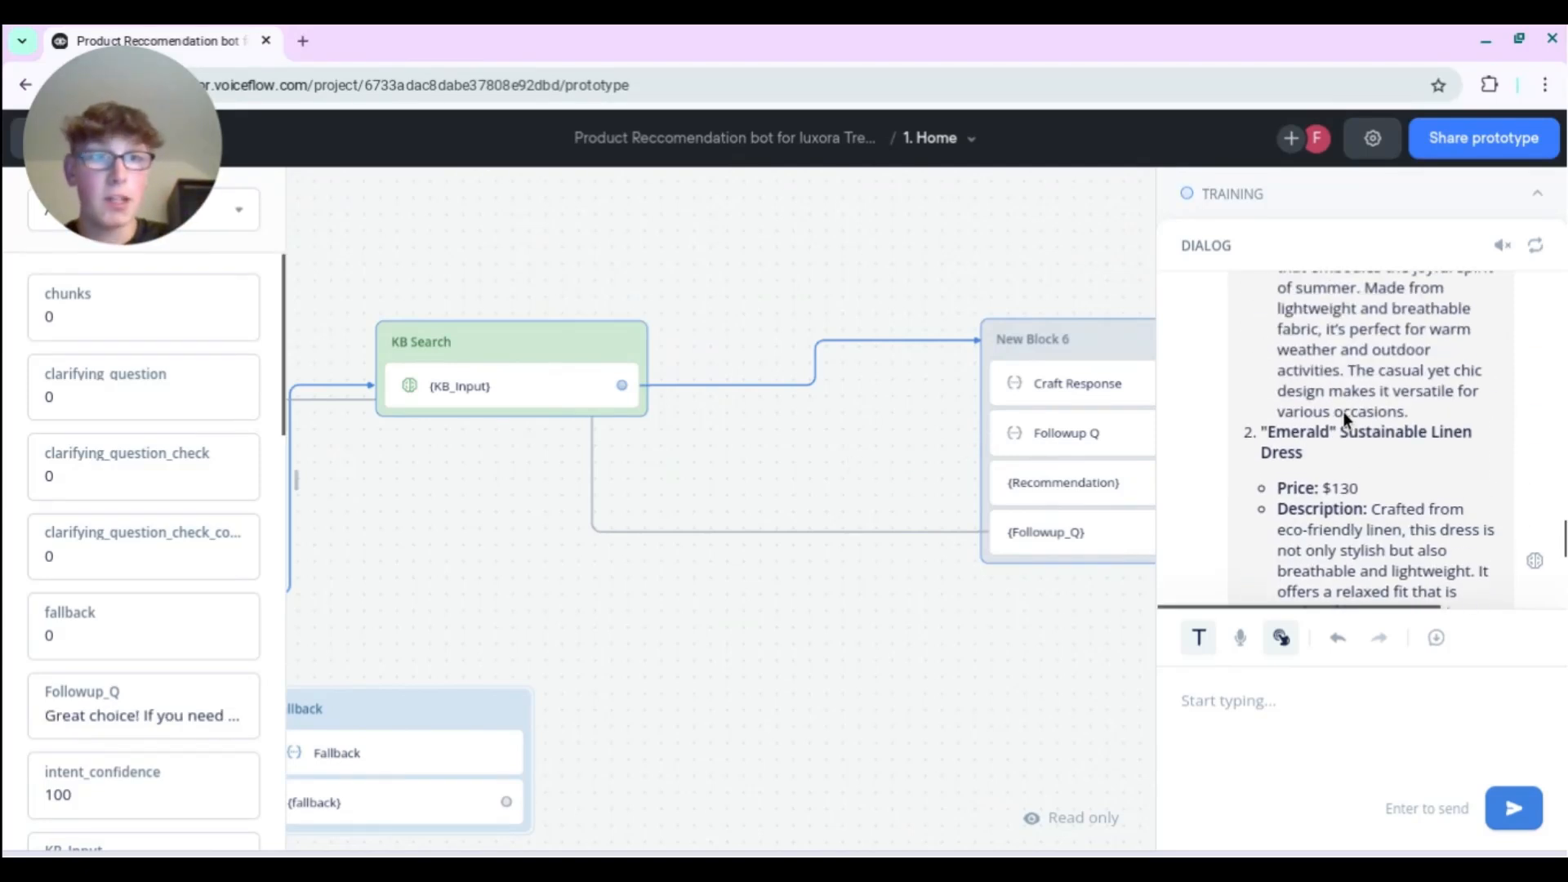
{"action": "scroll", "coordinate": [1344, 411], "scroll_direction": "down", "scroll_amount": 10}
{"action": "scroll", "coordinate": [1346, 415], "scroll_direction": "up", "scroll_amount": 6}
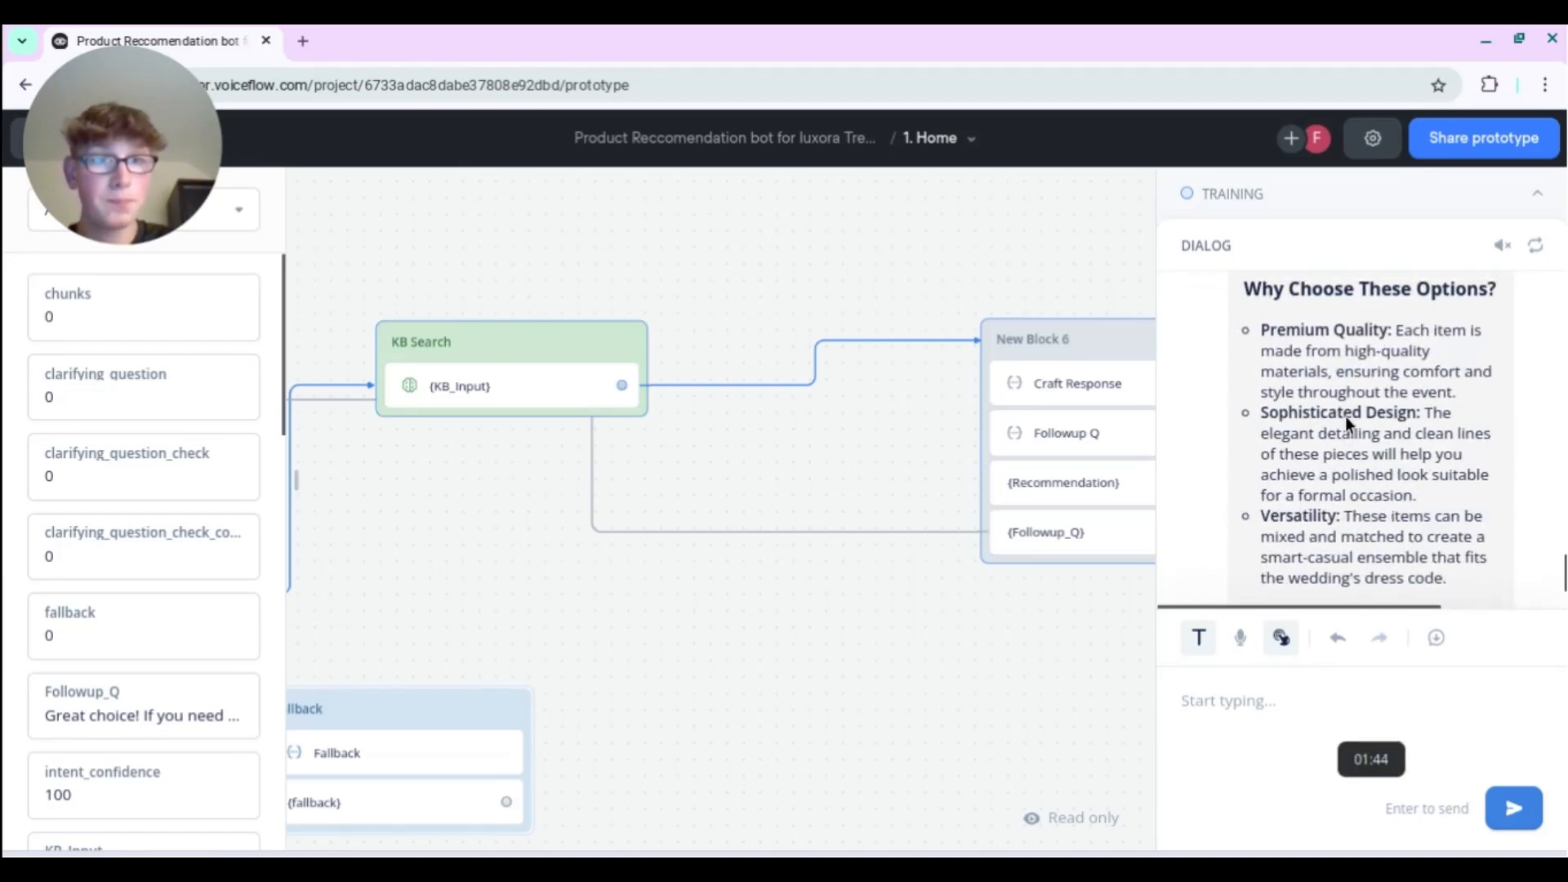
{"action": "scroll", "coordinate": [1349, 420], "scroll_direction": "up", "scroll_amount": 5}
{"action": "scroll", "coordinate": [1345, 420], "scroll_direction": "down", "scroll_amount": 2}
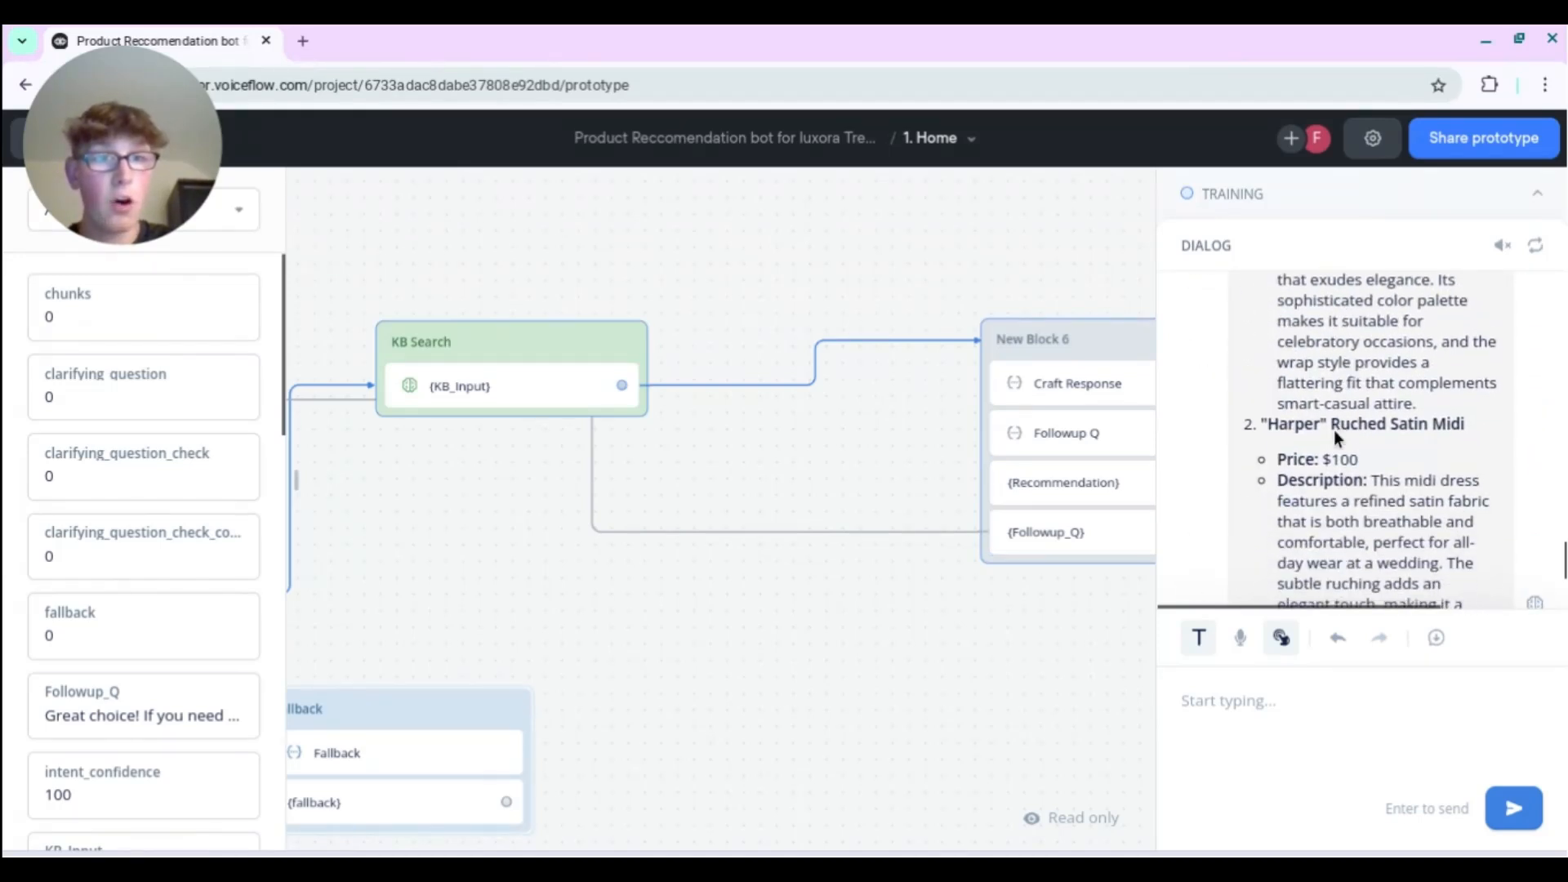
{"action": "scroll", "coordinate": [1387, 427], "scroll_direction": "up", "scroll_amount": 5}
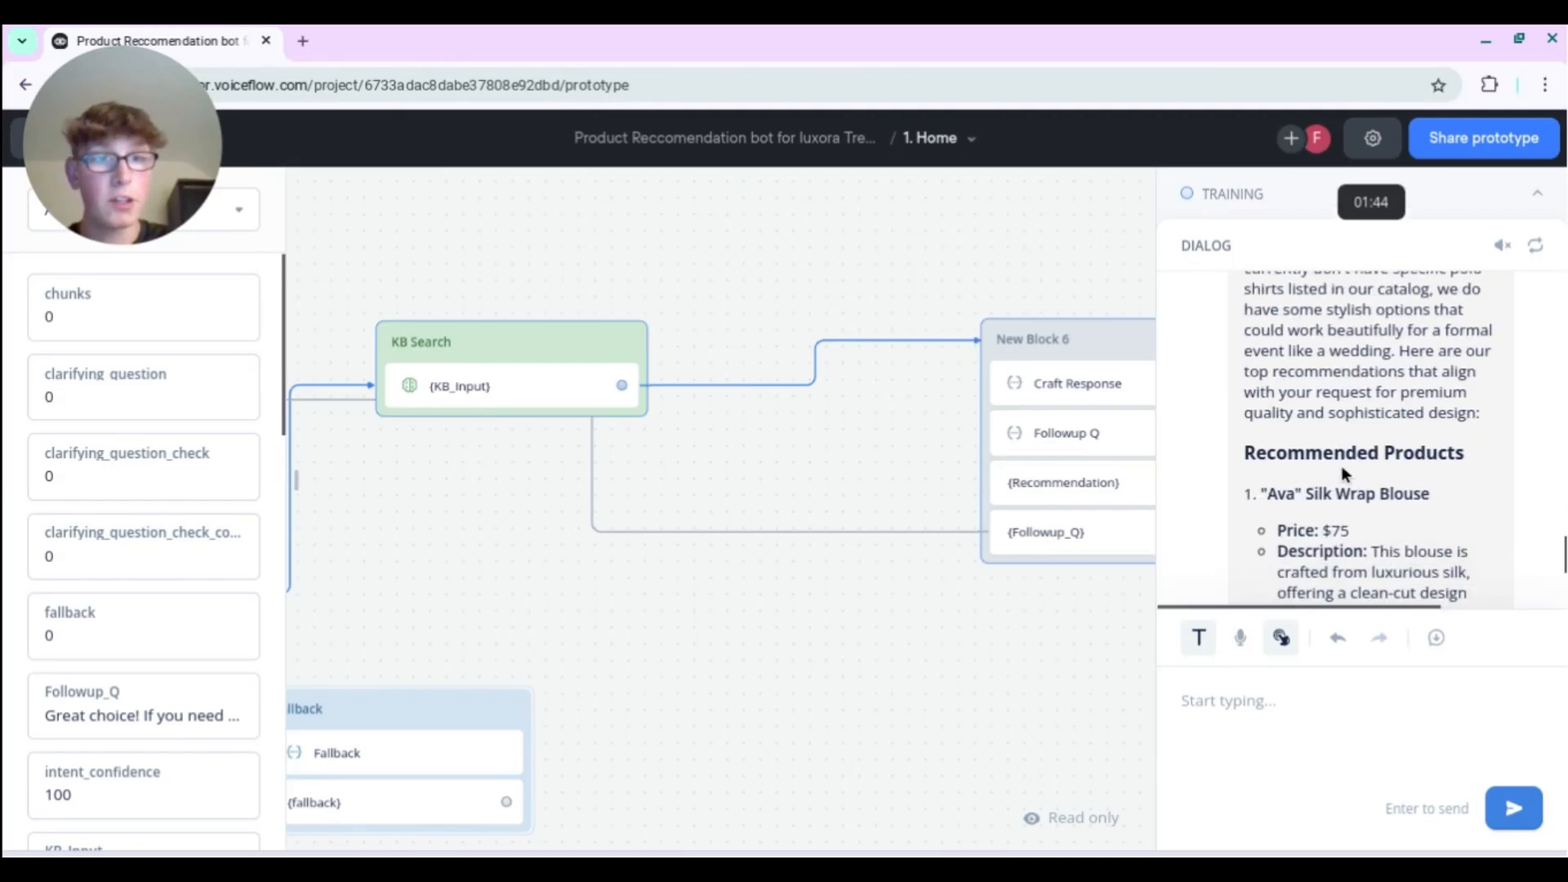
{"action": "scroll", "coordinate": [1340, 462], "scroll_direction": "down", "scroll_amount": 2}
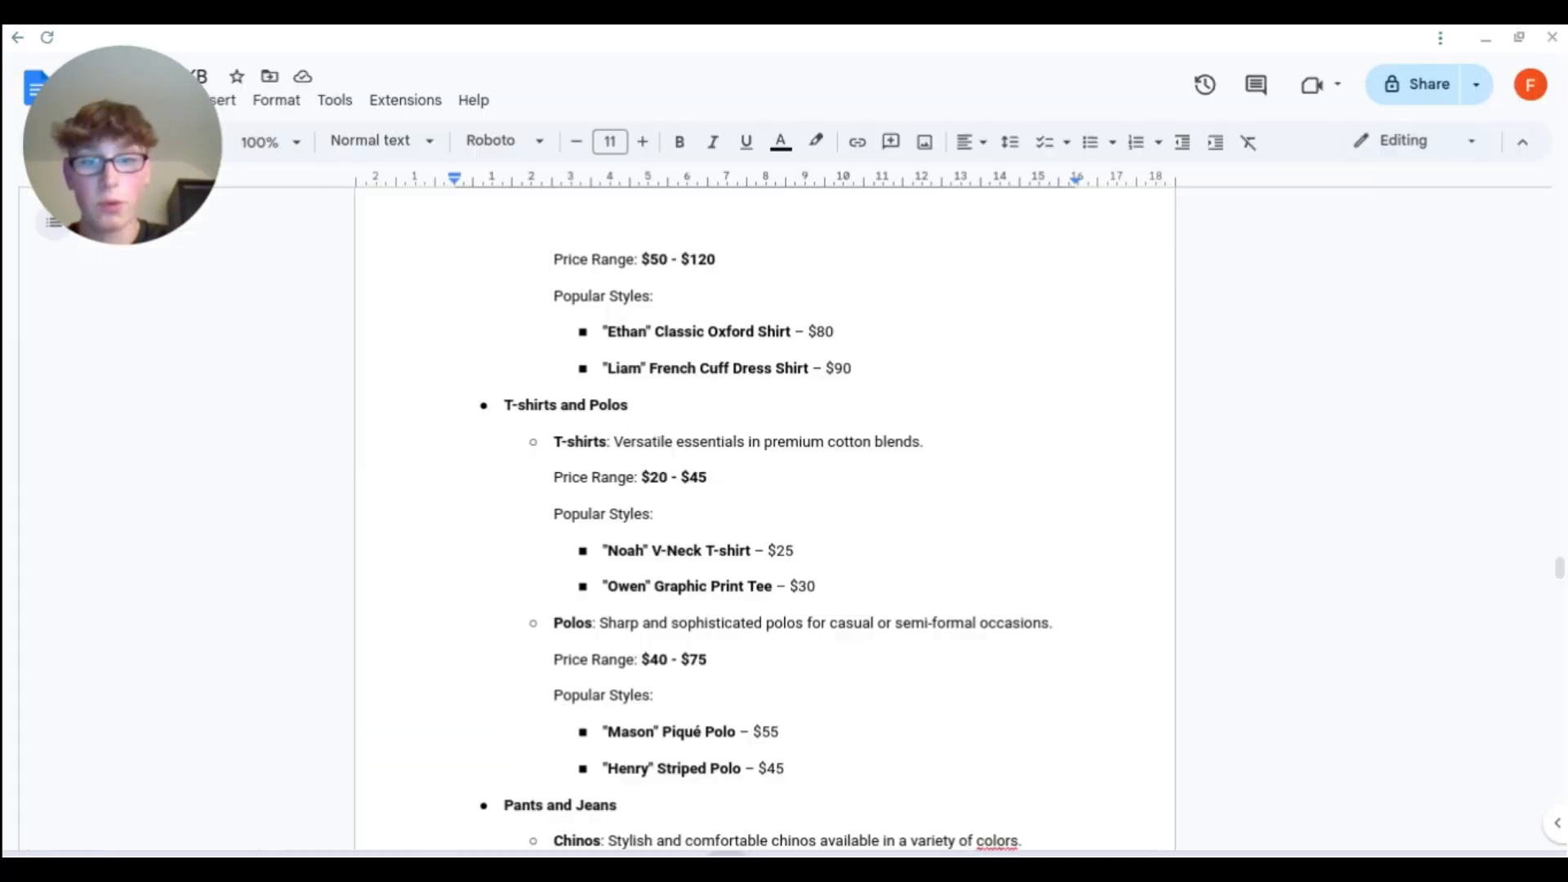
- Examine the knowledge base document's polo, men's shirt, women's bottoms, tops and dress listings to compare with the agent's recommendations
{"action": "scroll", "coordinate": [744, 637], "scroll_direction": "down", "scroll_amount": 1}
{"action": "scroll", "coordinate": [743, 638], "scroll_direction": "up", "scroll_amount": 8}
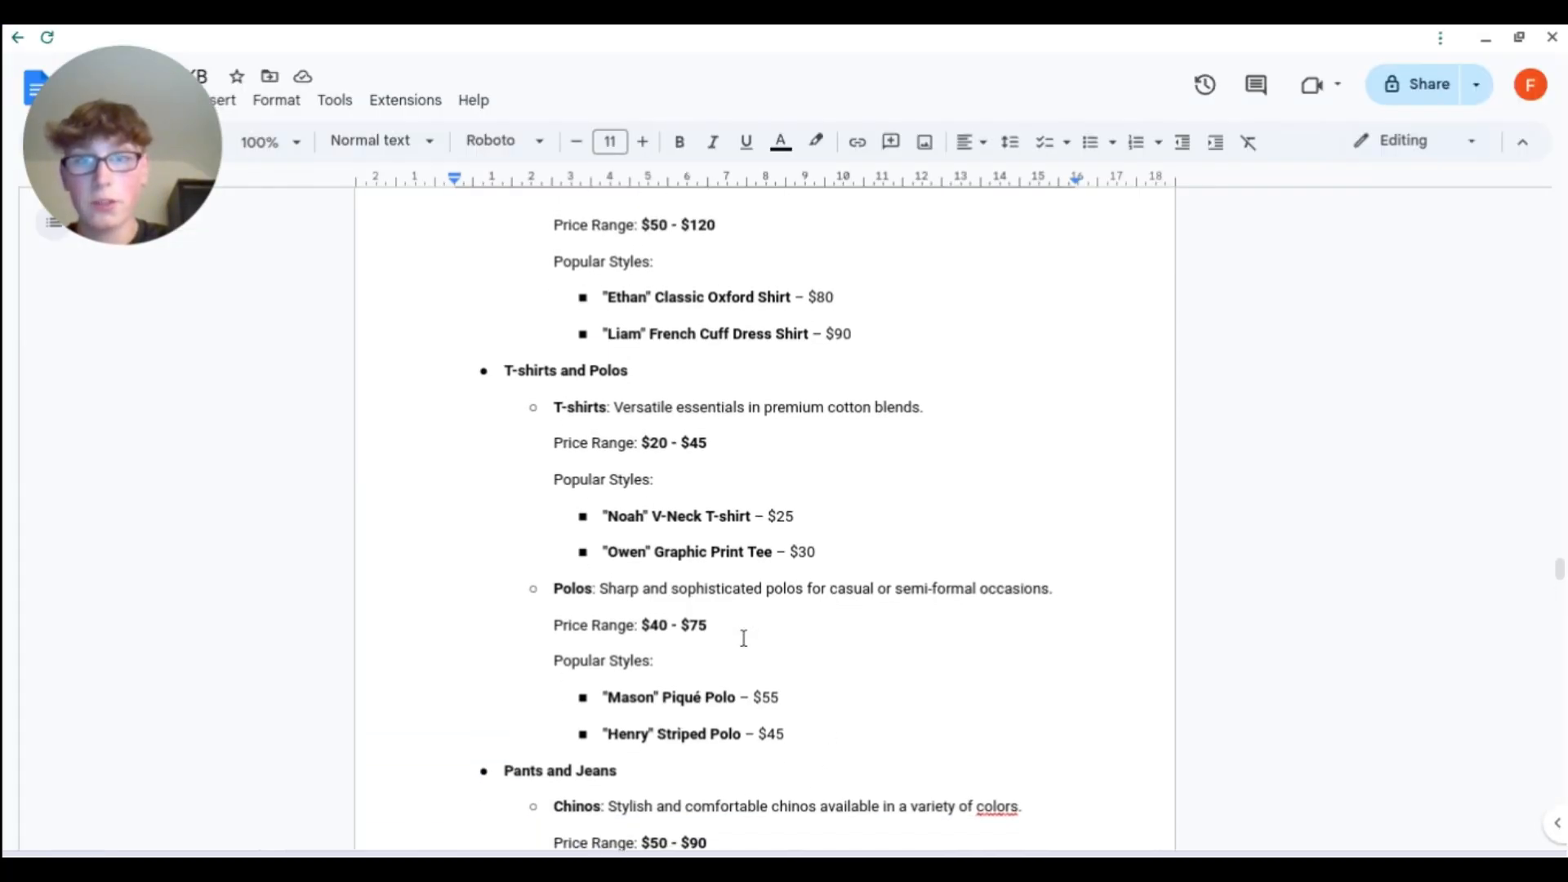
{"action": "scroll", "coordinate": [748, 638], "scroll_direction": "up", "scroll_amount": 3}
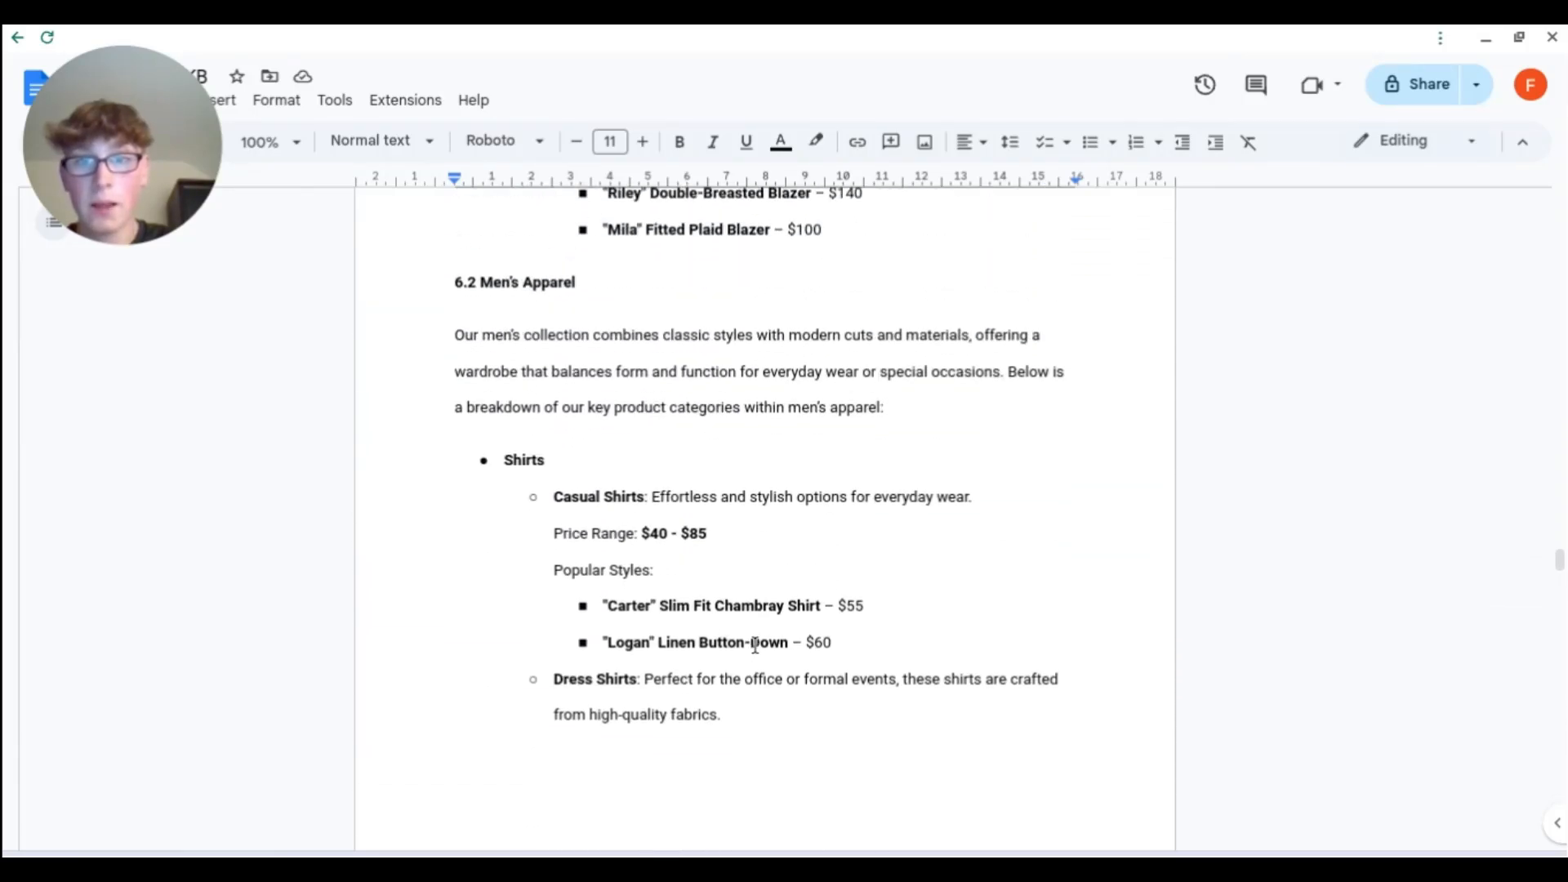
{"action": "scroll", "coordinate": [760, 640], "scroll_direction": "down", "scroll_amount": 2}
{"action": "scroll", "coordinate": [763, 640], "scroll_direction": "down", "scroll_amount": 4}
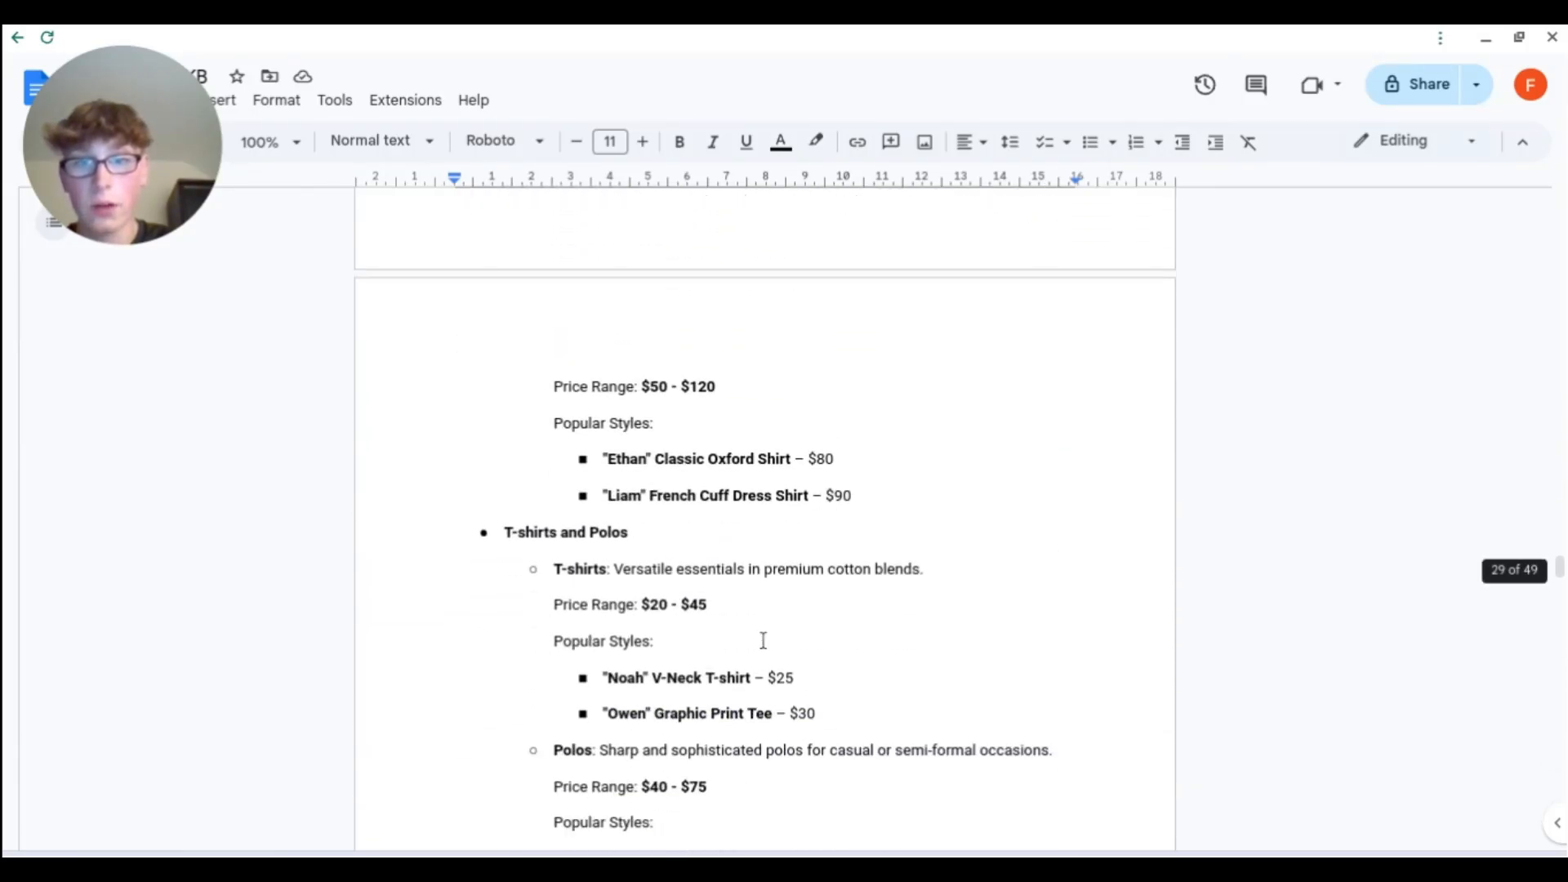
{"action": "scroll", "coordinate": [763, 641], "scroll_direction": "up", "scroll_amount": 10}
{"action": "scroll", "coordinate": [798, 673], "scroll_direction": "up", "scroll_amount": 11}
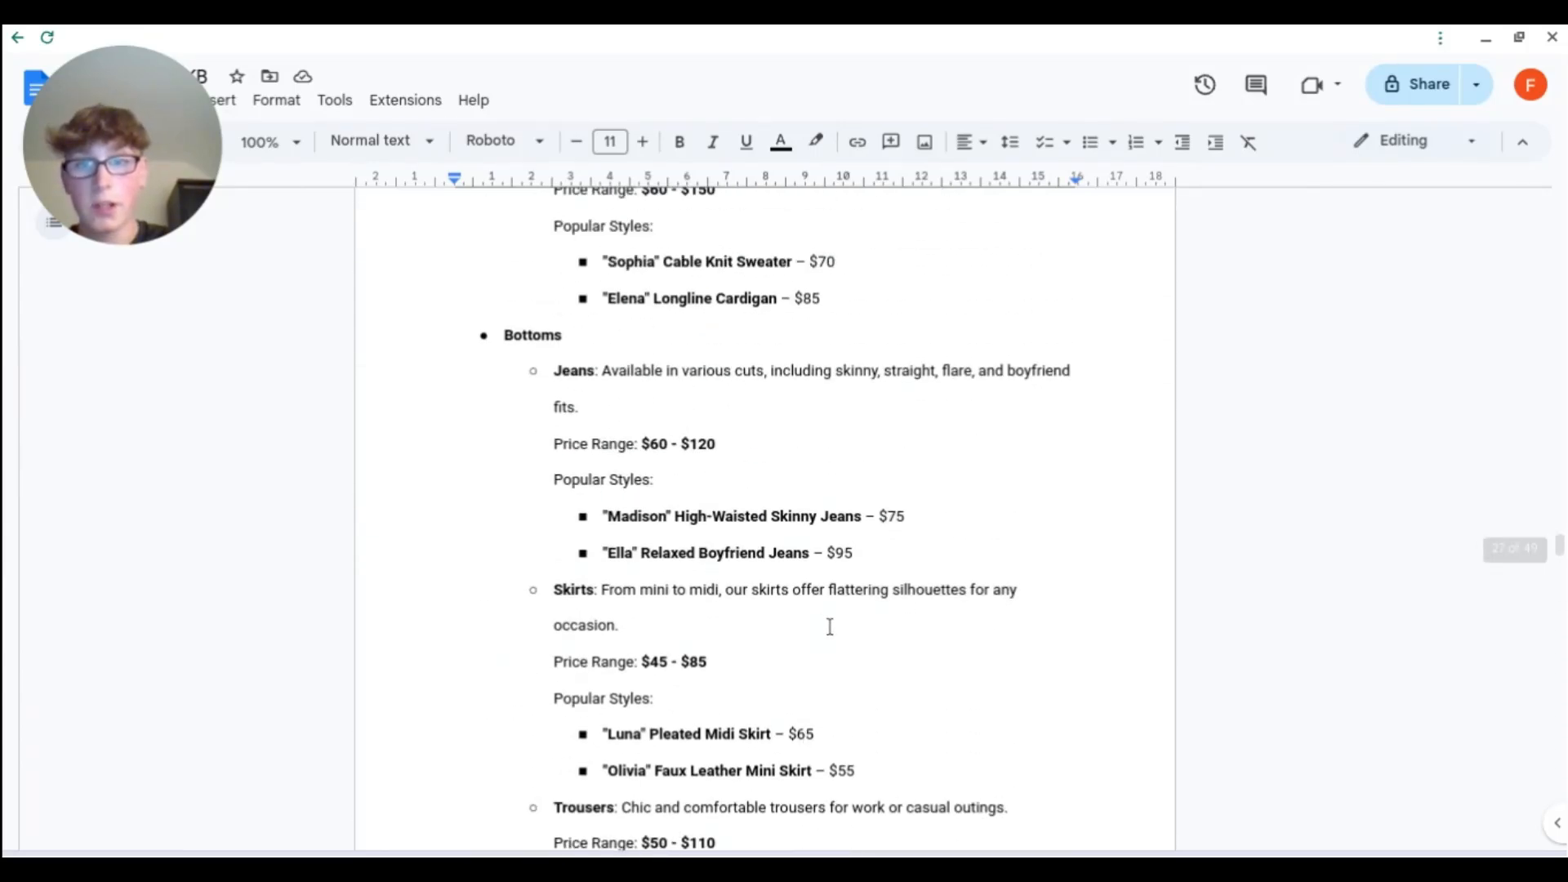
{"action": "scroll", "coordinate": [821, 633], "scroll_direction": "up", "scroll_amount": 8}
{"action": "scroll", "coordinate": [833, 638], "scroll_direction": "up", "scroll_amount": 8}
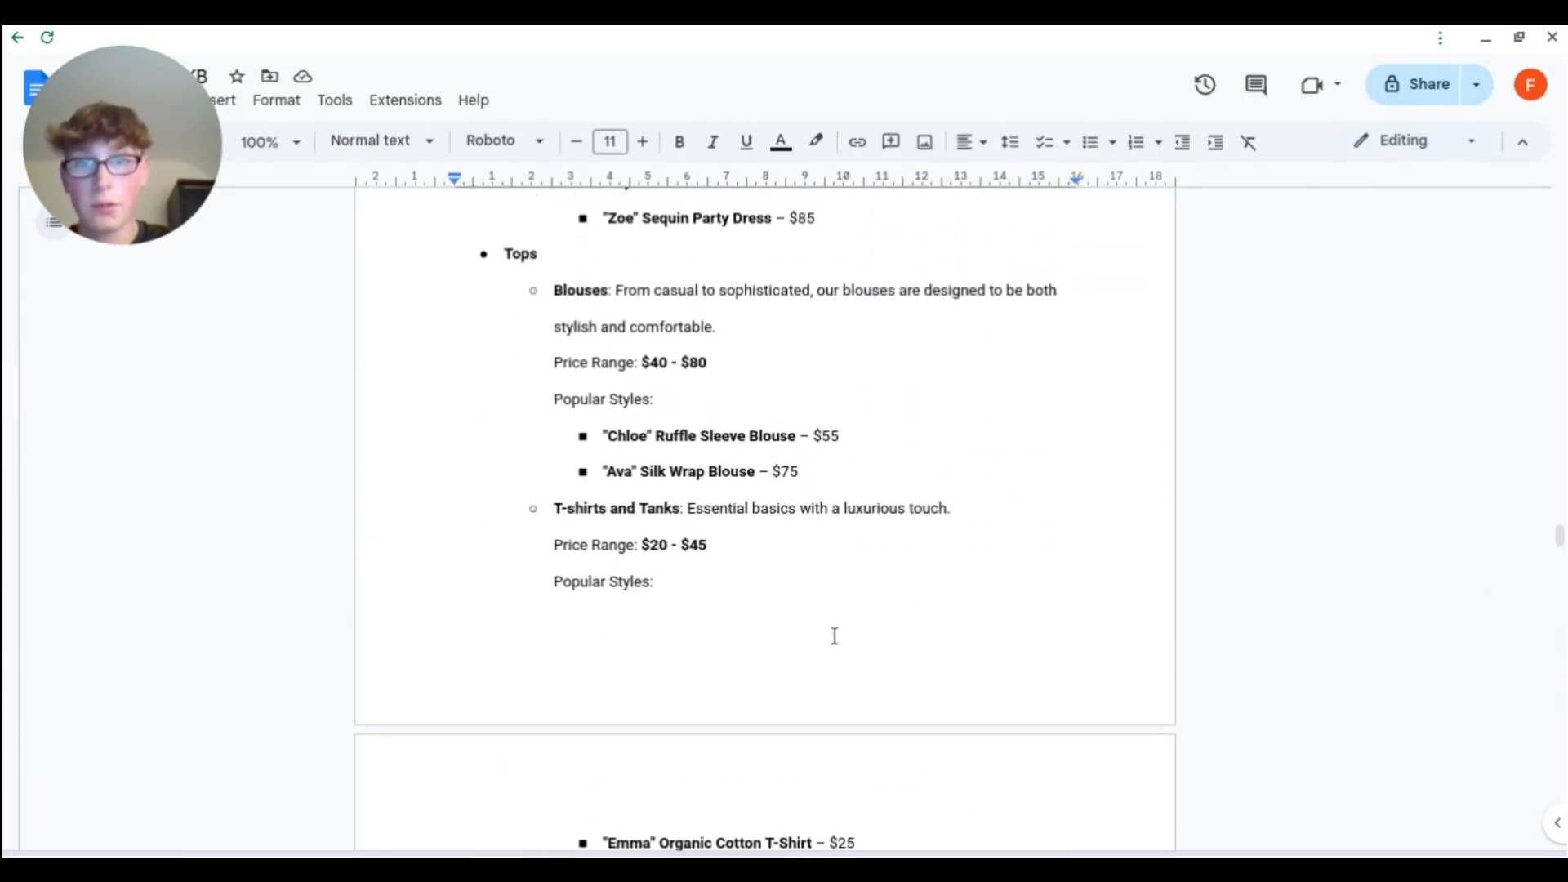
{"action": "scroll", "coordinate": [828, 646], "scroll_direction": "up", "scroll_amount": 1}
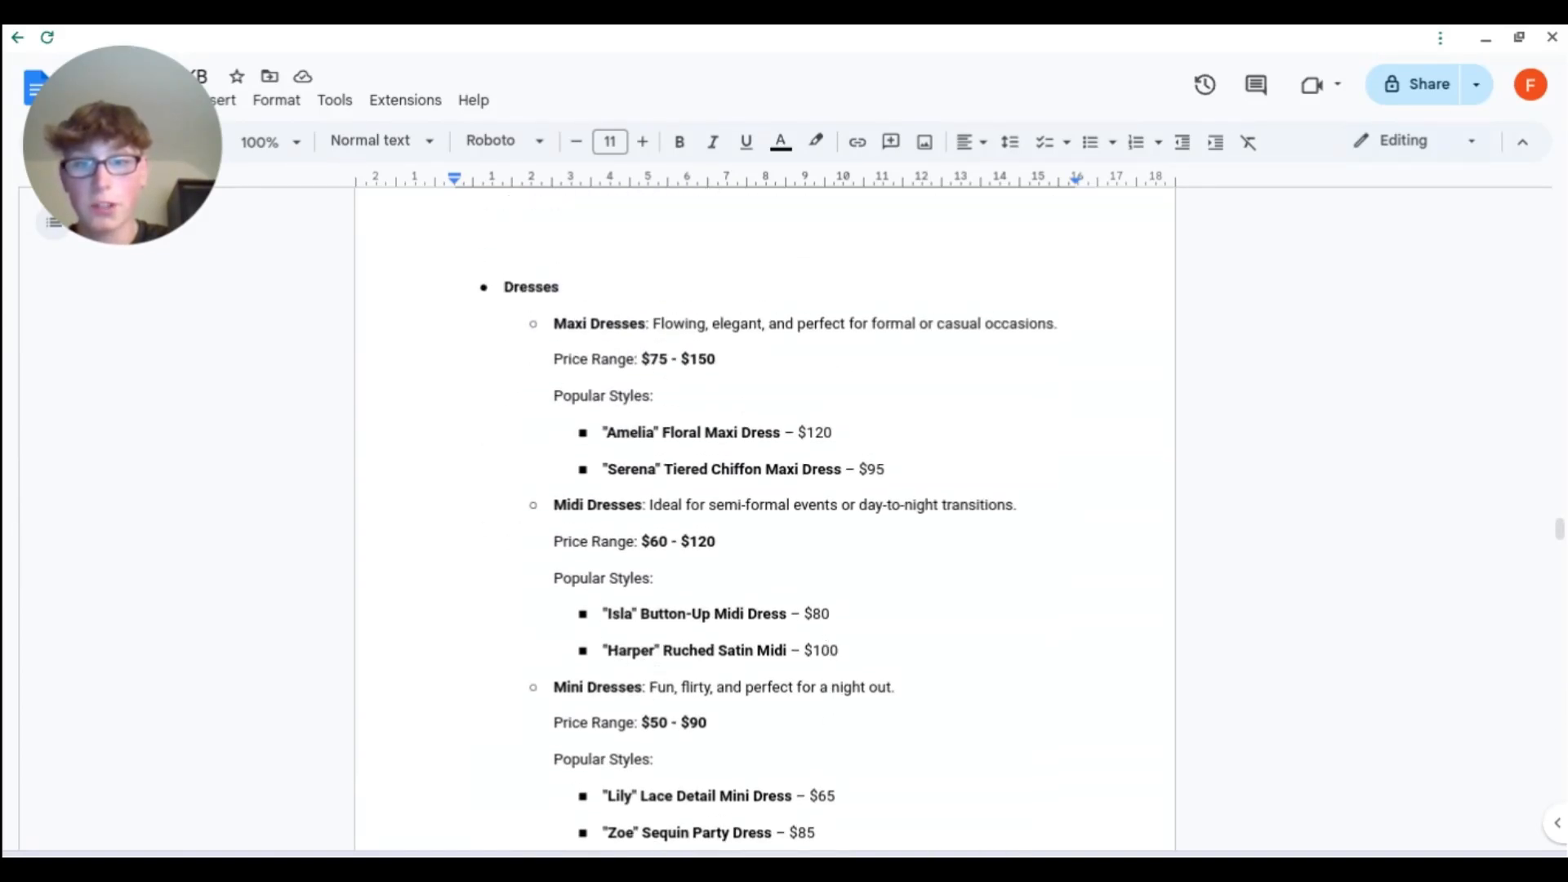
- Switch back to Voiceflow and review the agent's wedding recommendations, from the introduction and products to the follow-up message
{"action": "key", "text": "alt+Tab"}
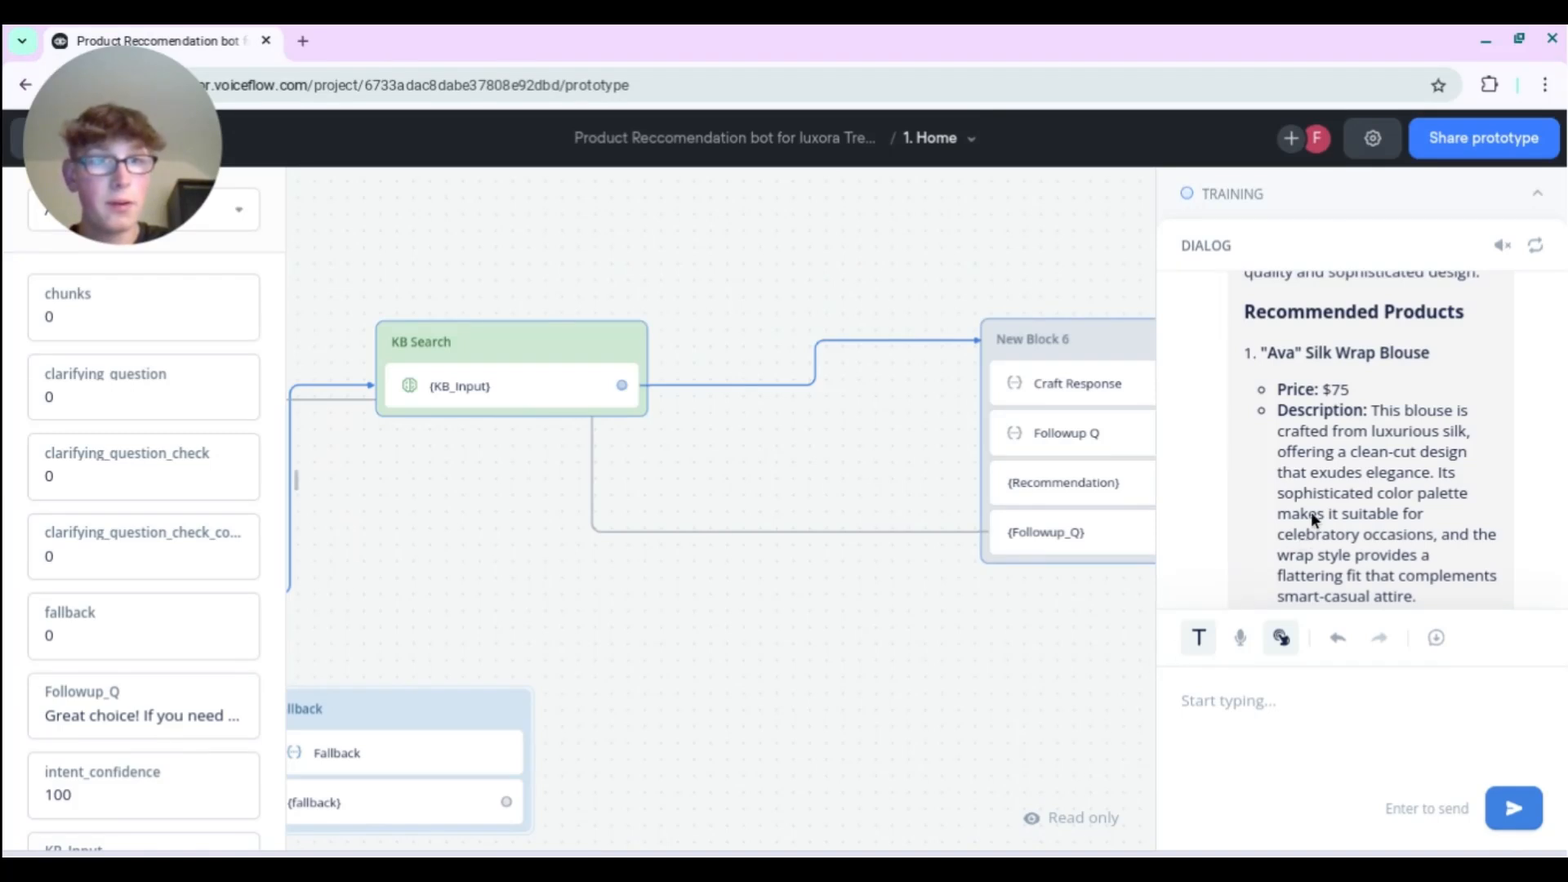
{"action": "scroll", "coordinate": [1311, 511], "scroll_direction": "up", "scroll_amount": 1}
{"action": "scroll", "coordinate": [1299, 518], "scroll_direction": "down", "scroll_amount": 6}
{"action": "scroll", "coordinate": [1289, 518], "scroll_direction": "up", "scroll_amount": 4}
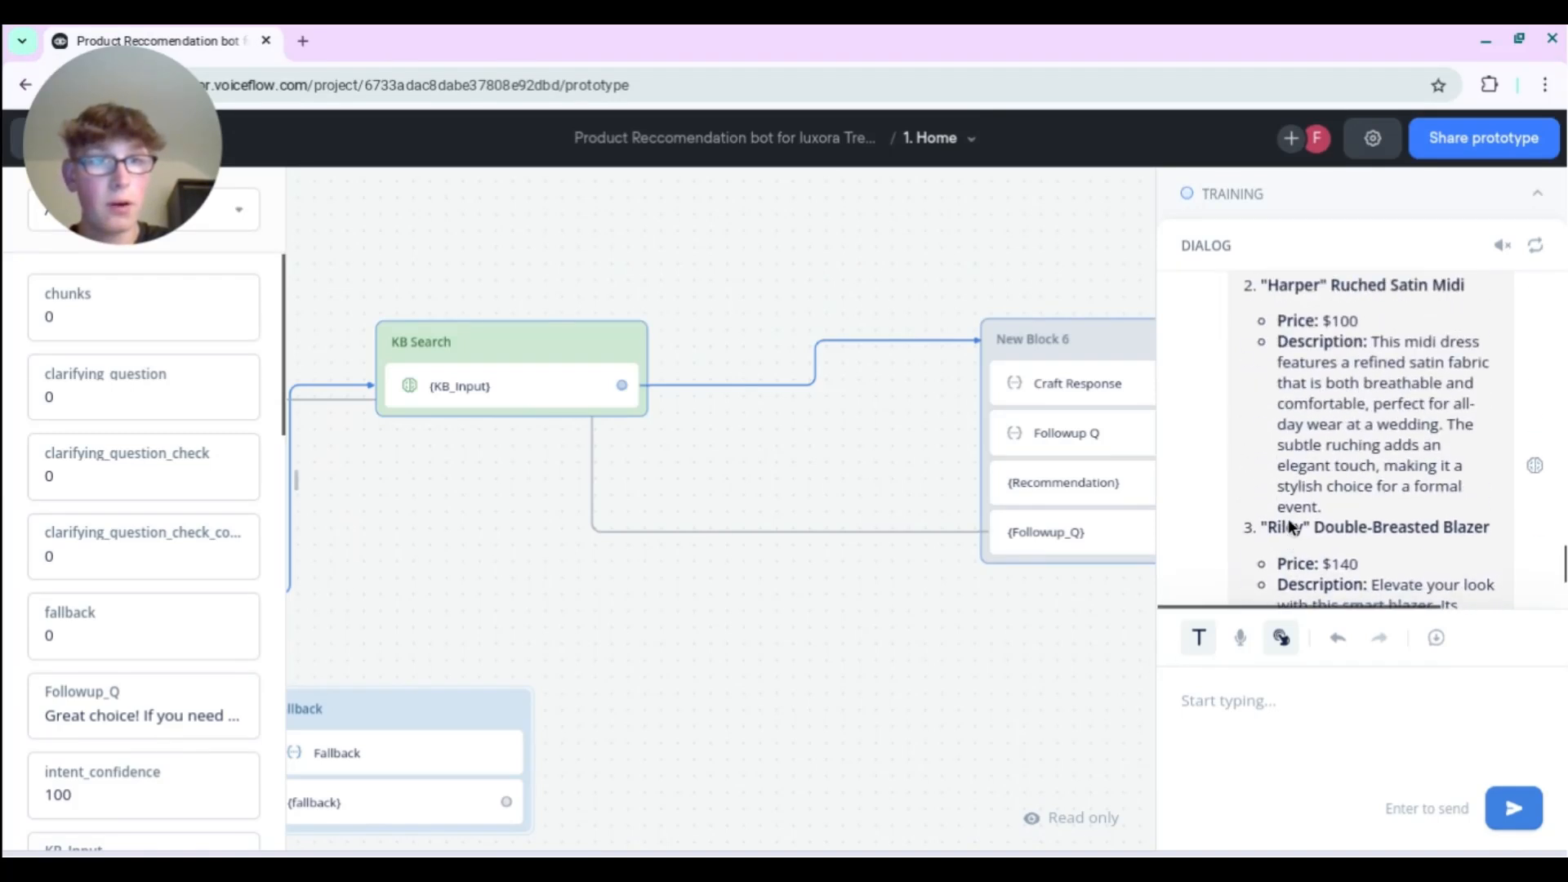
{"action": "scroll", "coordinate": [1287, 518], "scroll_direction": "up", "scroll_amount": 6}
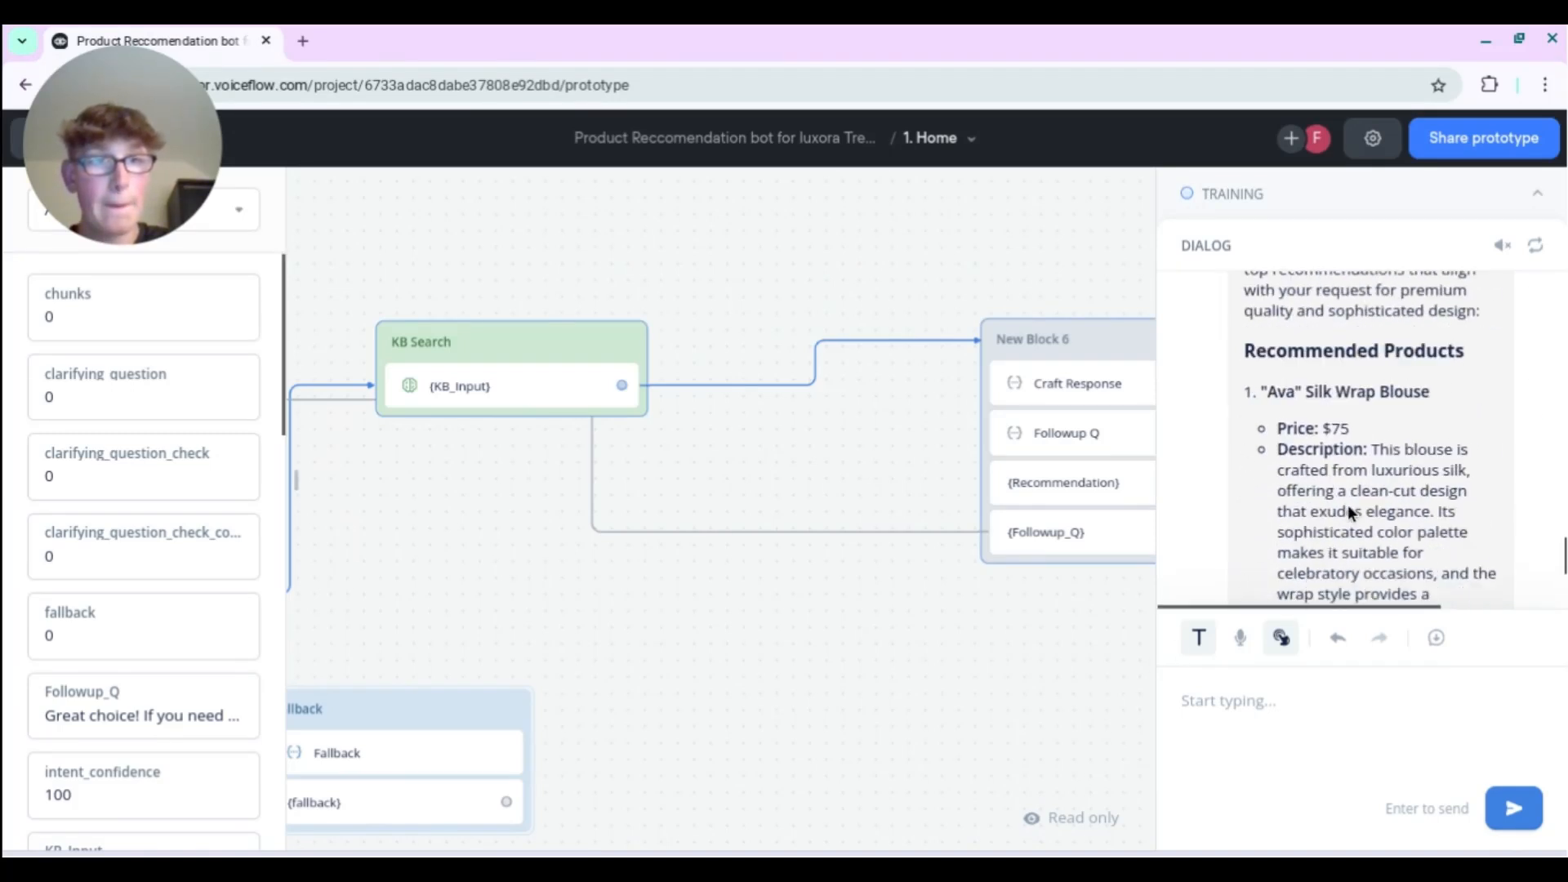
{"action": "scroll", "coordinate": [1342, 507], "scroll_direction": "down", "scroll_amount": 5}
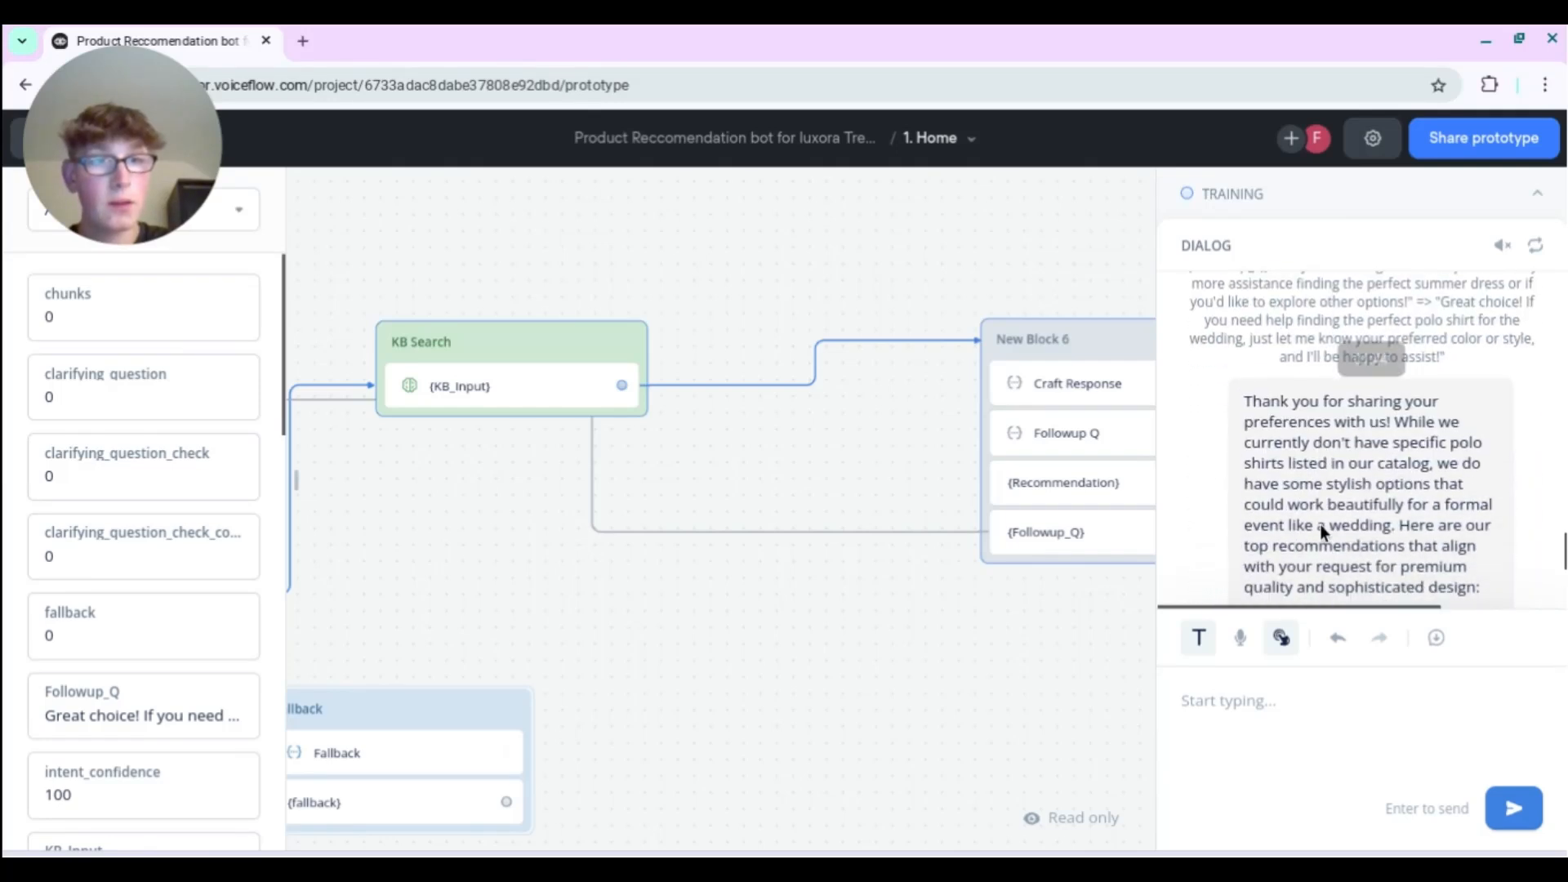
{"action": "scroll", "coordinate": [1311, 528], "scroll_direction": "down", "scroll_amount": 10}
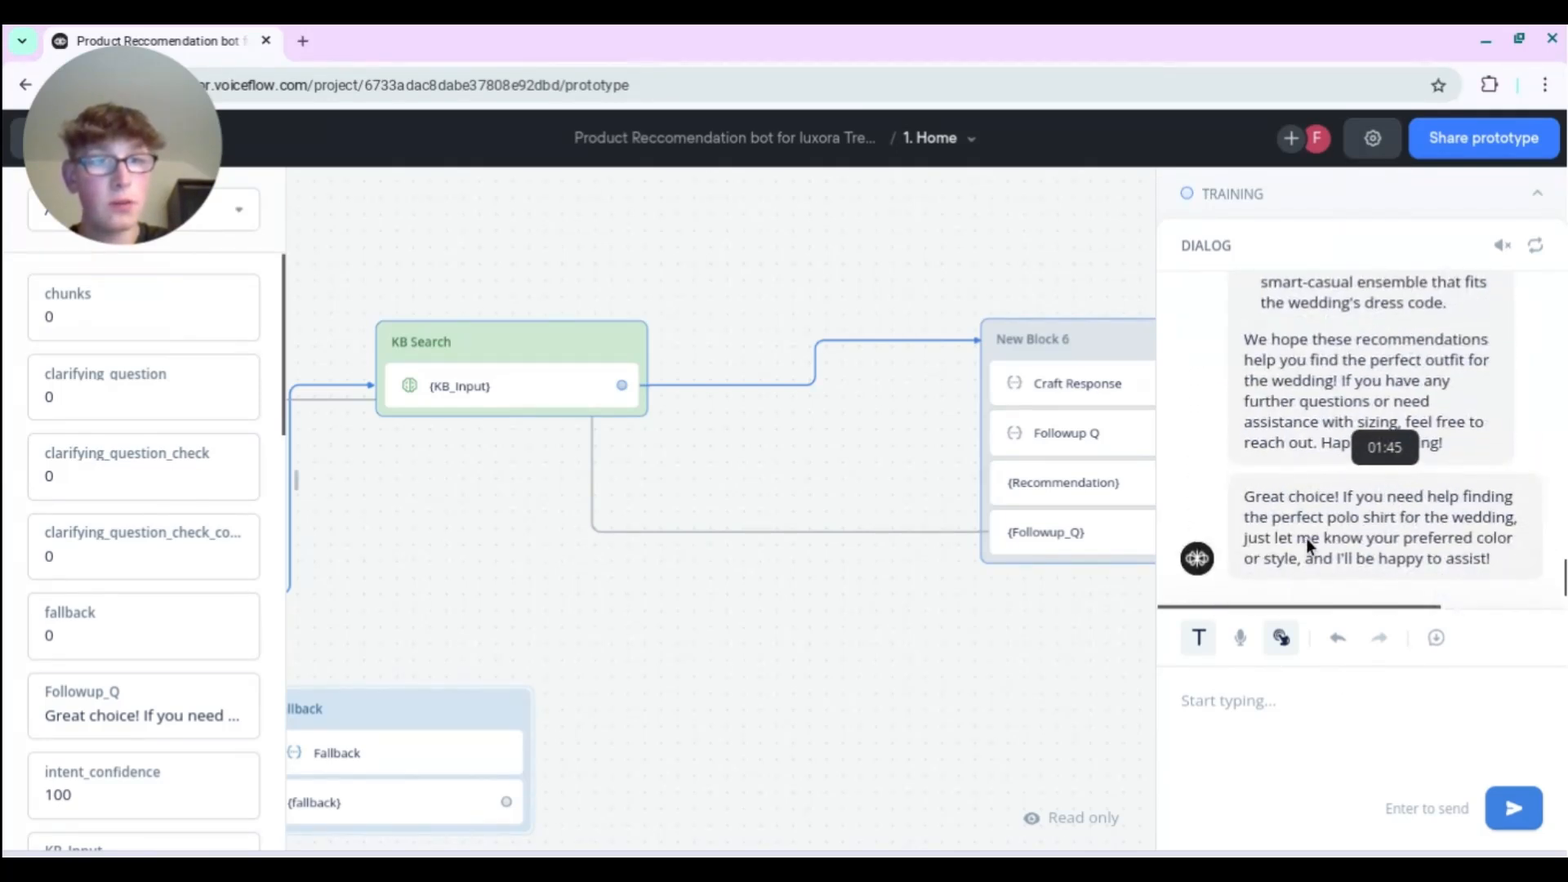
{"action": "scroll", "coordinate": [1284, 548], "scroll_direction": "up", "scroll_amount": 4}
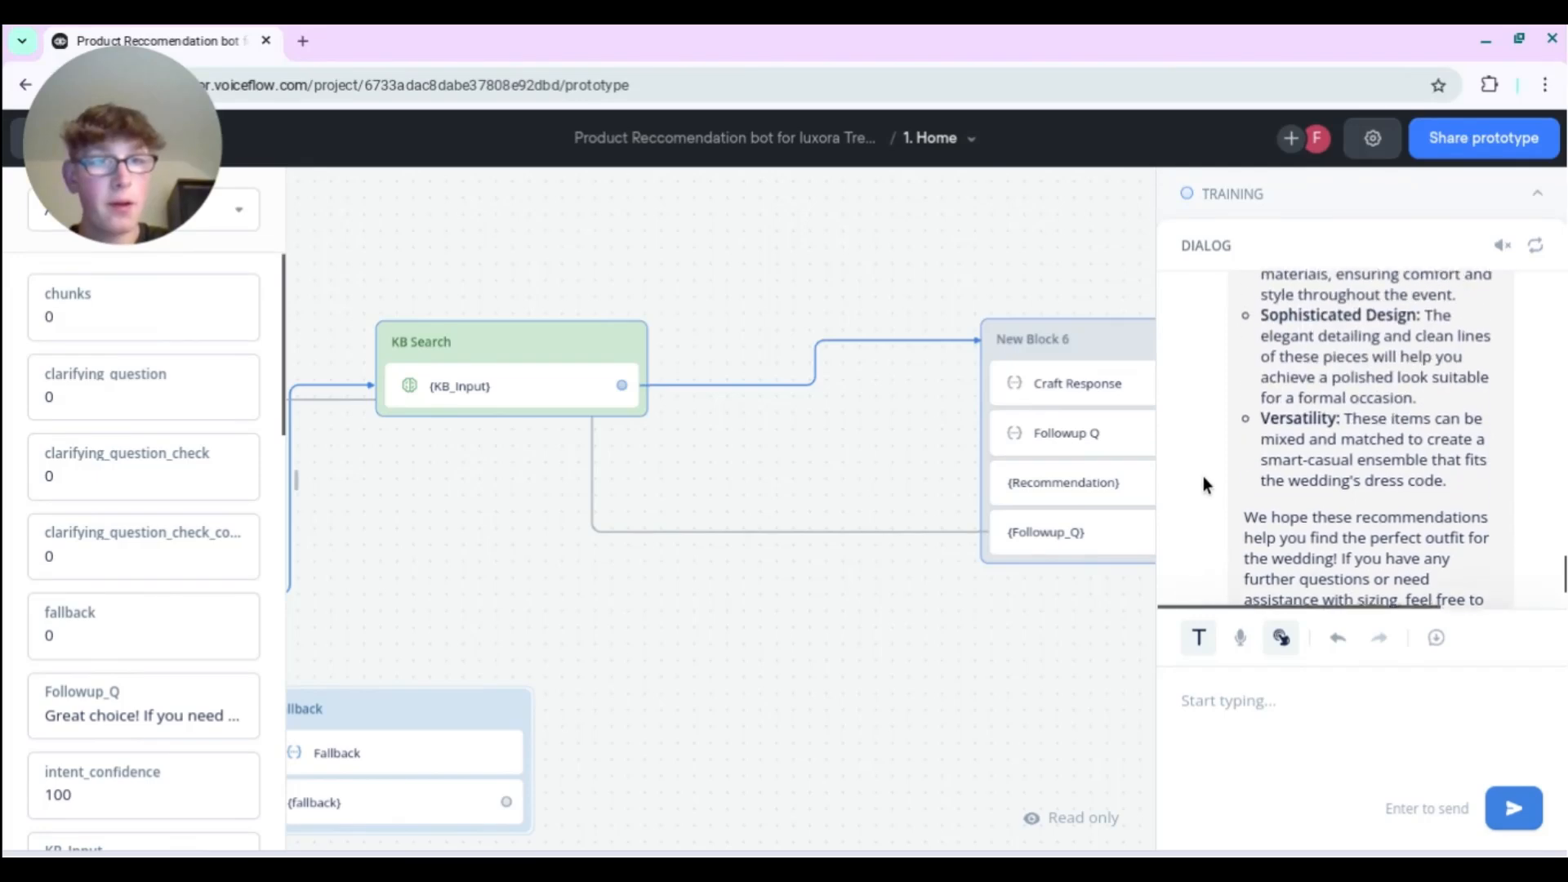
- Trace the test dialog's log for the polo request, examining the AI prompts, variable changes and retrieved knowledge base content
{"action": "scroll", "coordinate": [1225, 474], "scroll_direction": "up", "scroll_amount": 15}
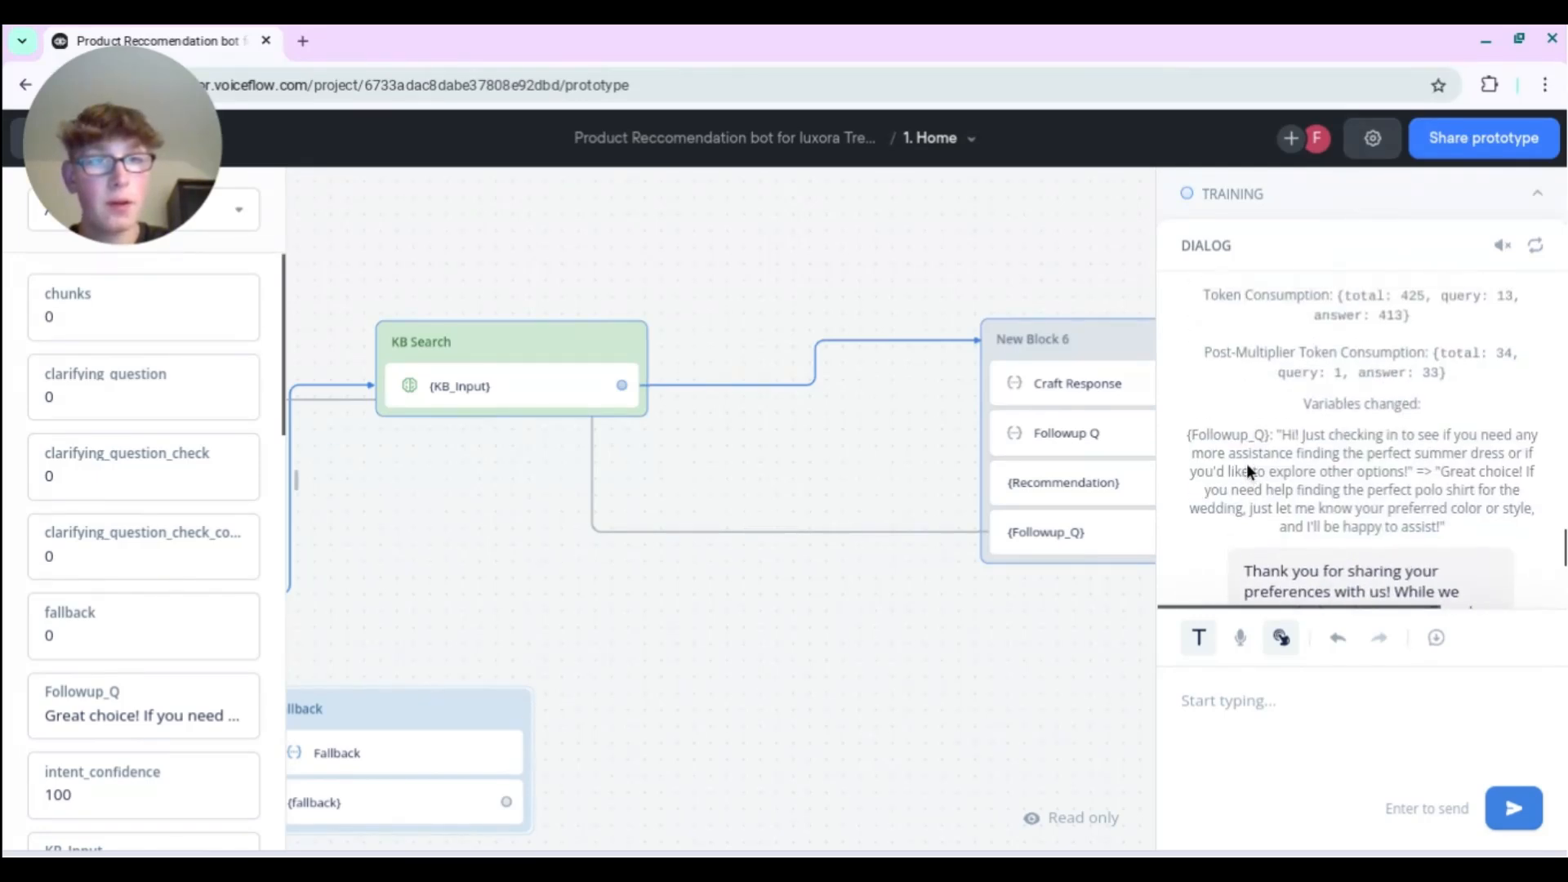
{"action": "scroll", "coordinate": [1255, 461], "scroll_direction": "up", "scroll_amount": 15}
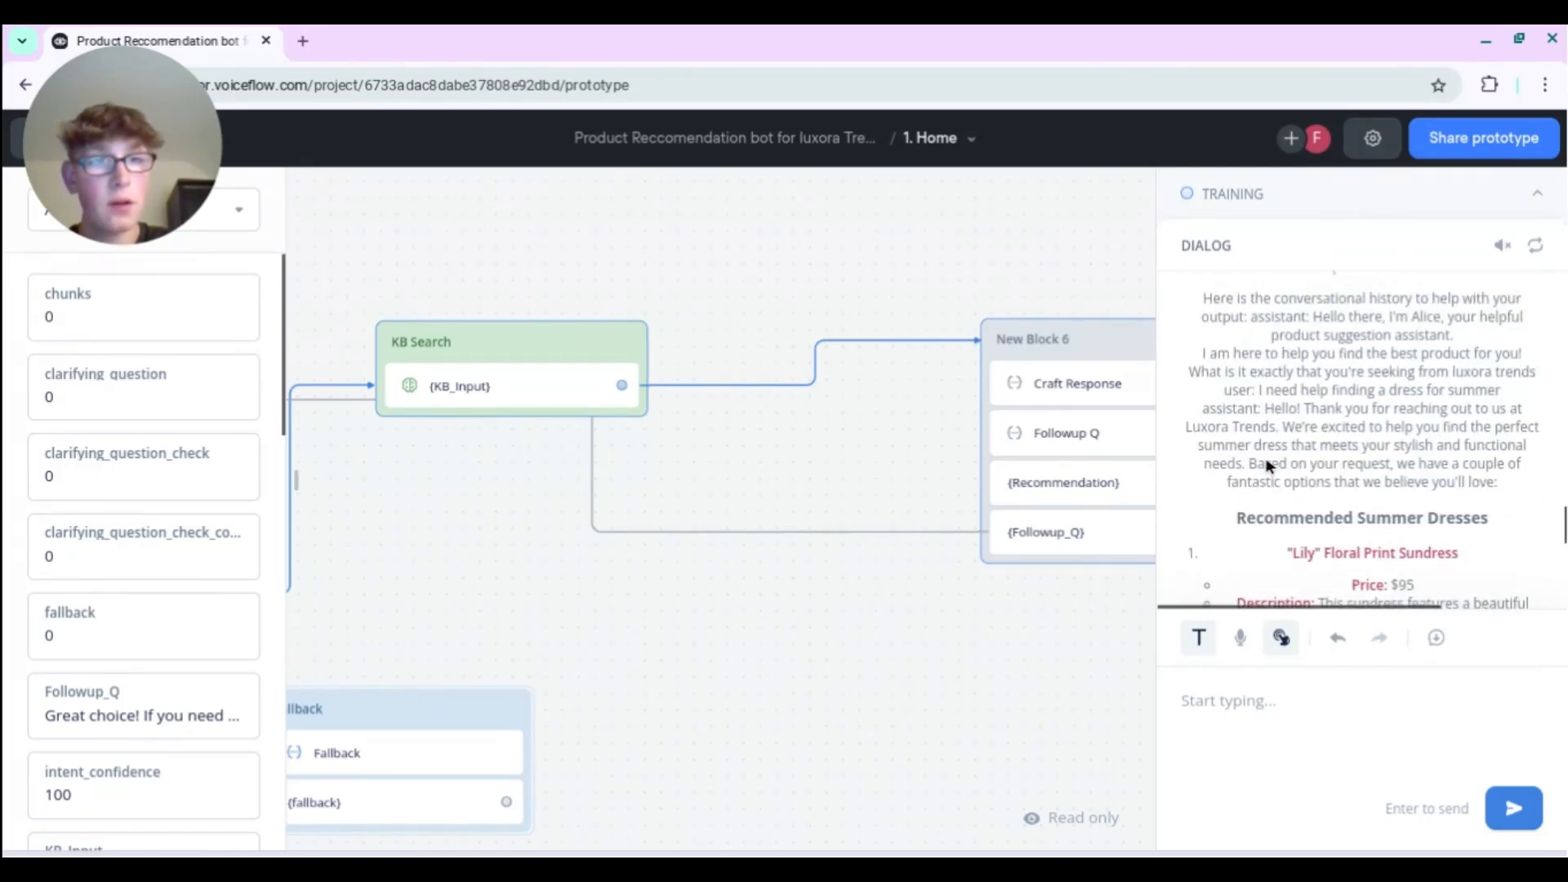
{"action": "scroll", "coordinate": [1258, 465], "scroll_direction": "up", "scroll_amount": 15}
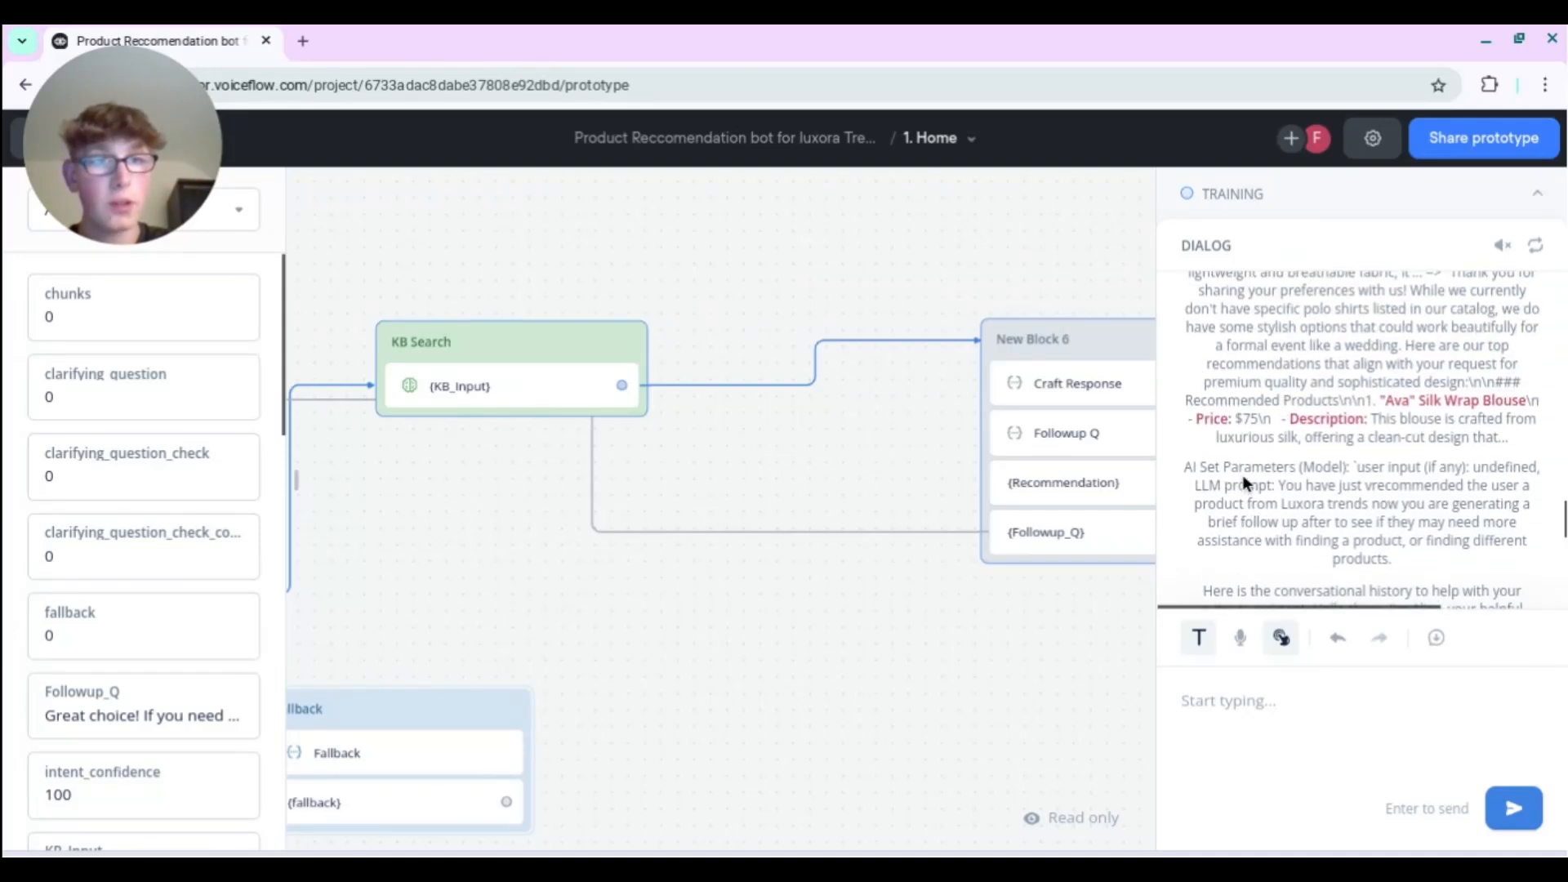
{"action": "scroll", "coordinate": [1242, 482], "scroll_direction": "up", "scroll_amount": 15}
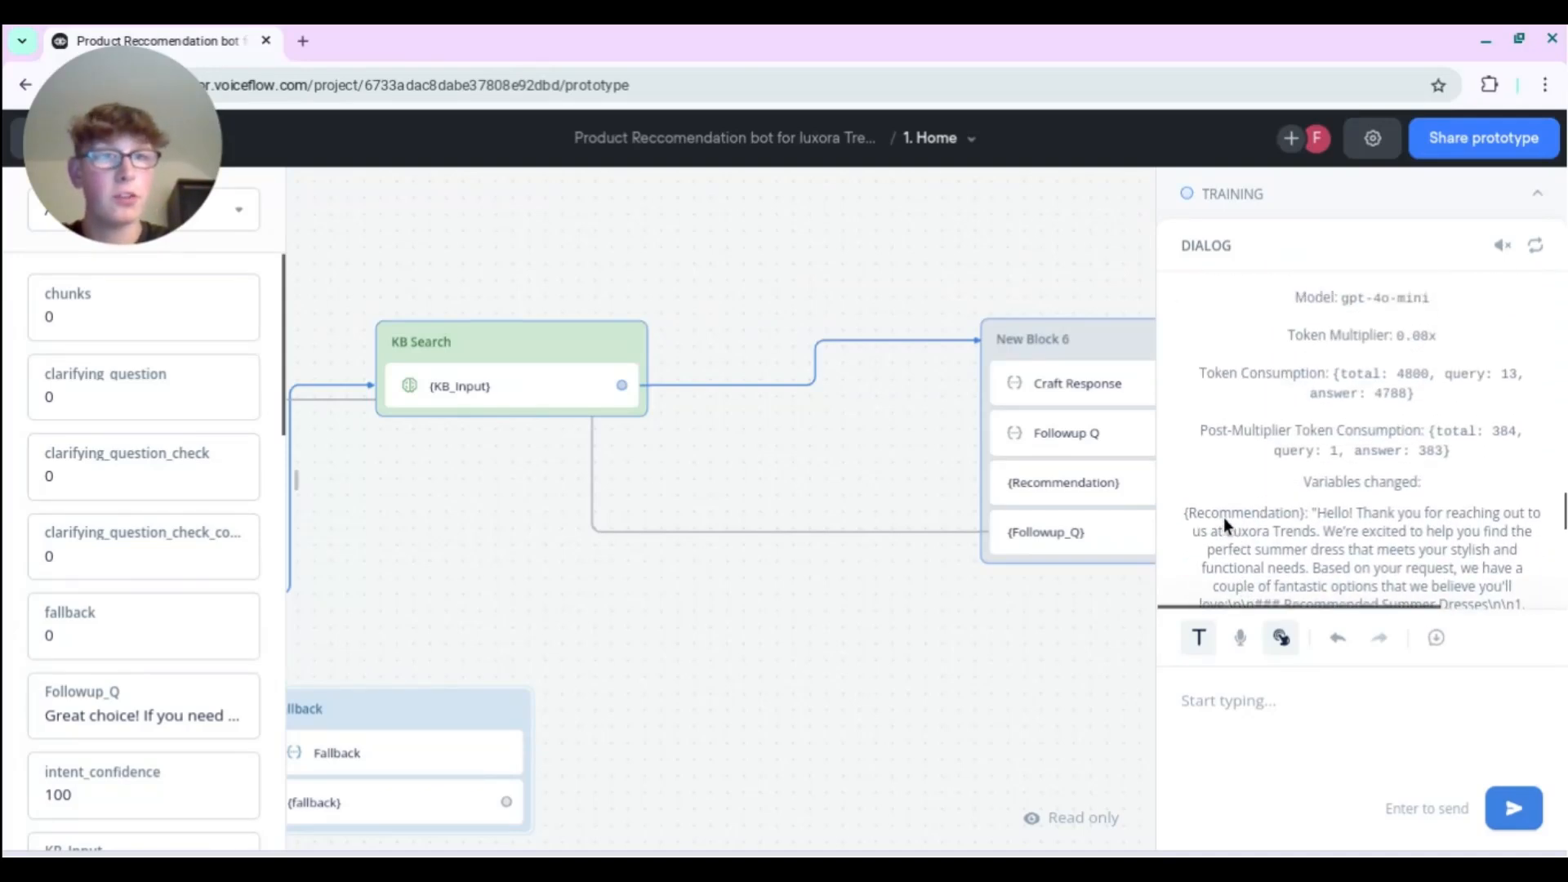
{"action": "scroll", "coordinate": [1241, 500], "scroll_direction": "up", "scroll_amount": 15}
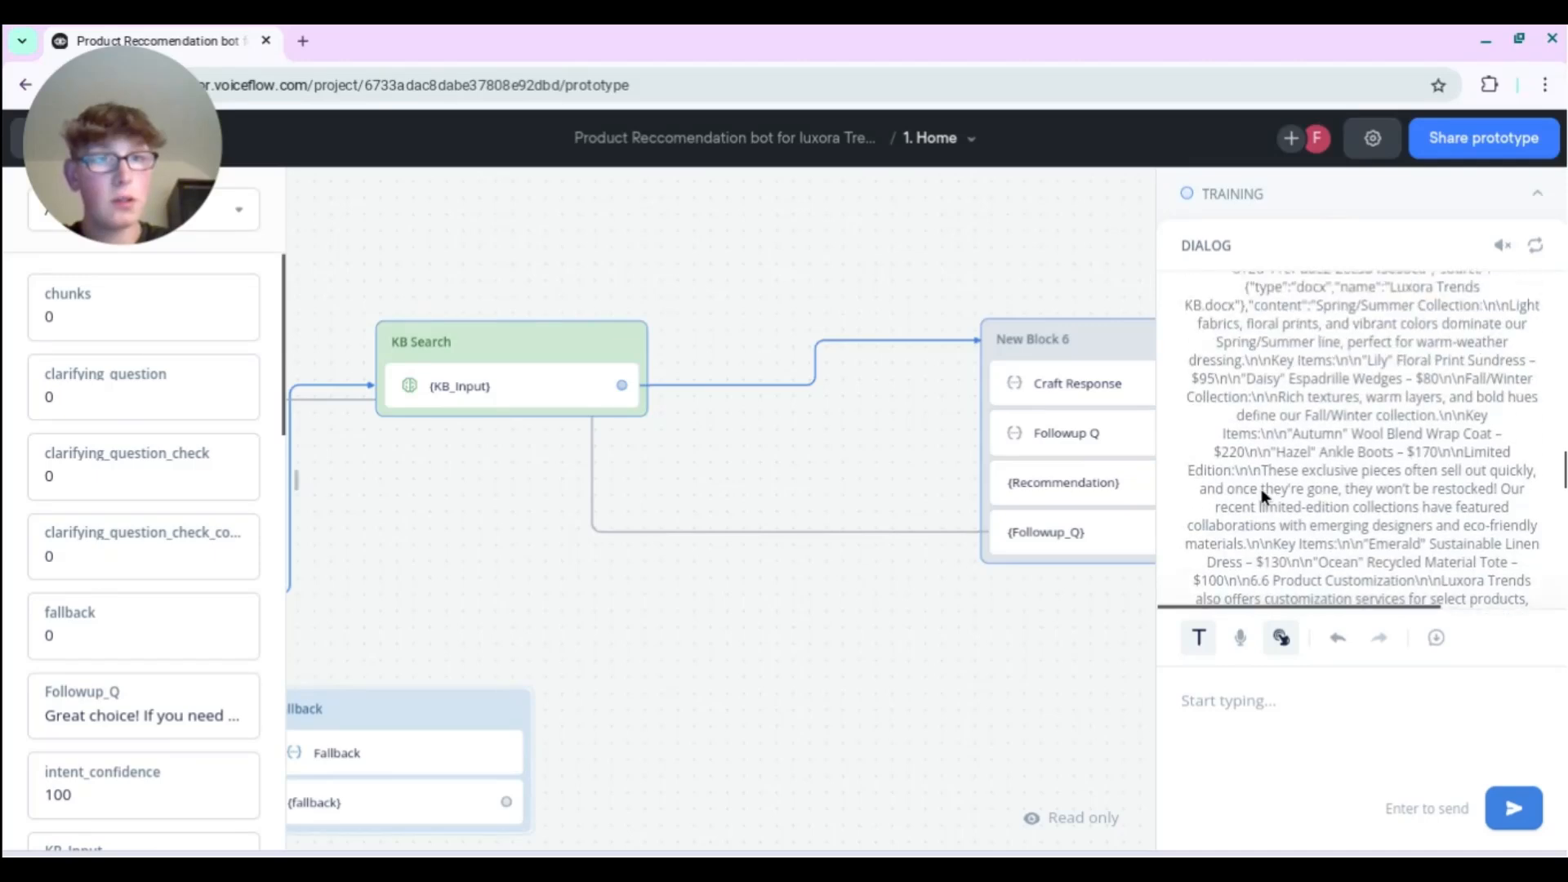
{"action": "scroll", "coordinate": [1276, 490], "scroll_direction": "down", "scroll_amount": 15}
{"action": "scroll", "coordinate": [1336, 448], "scroll_direction": "up", "scroll_amount": 3}
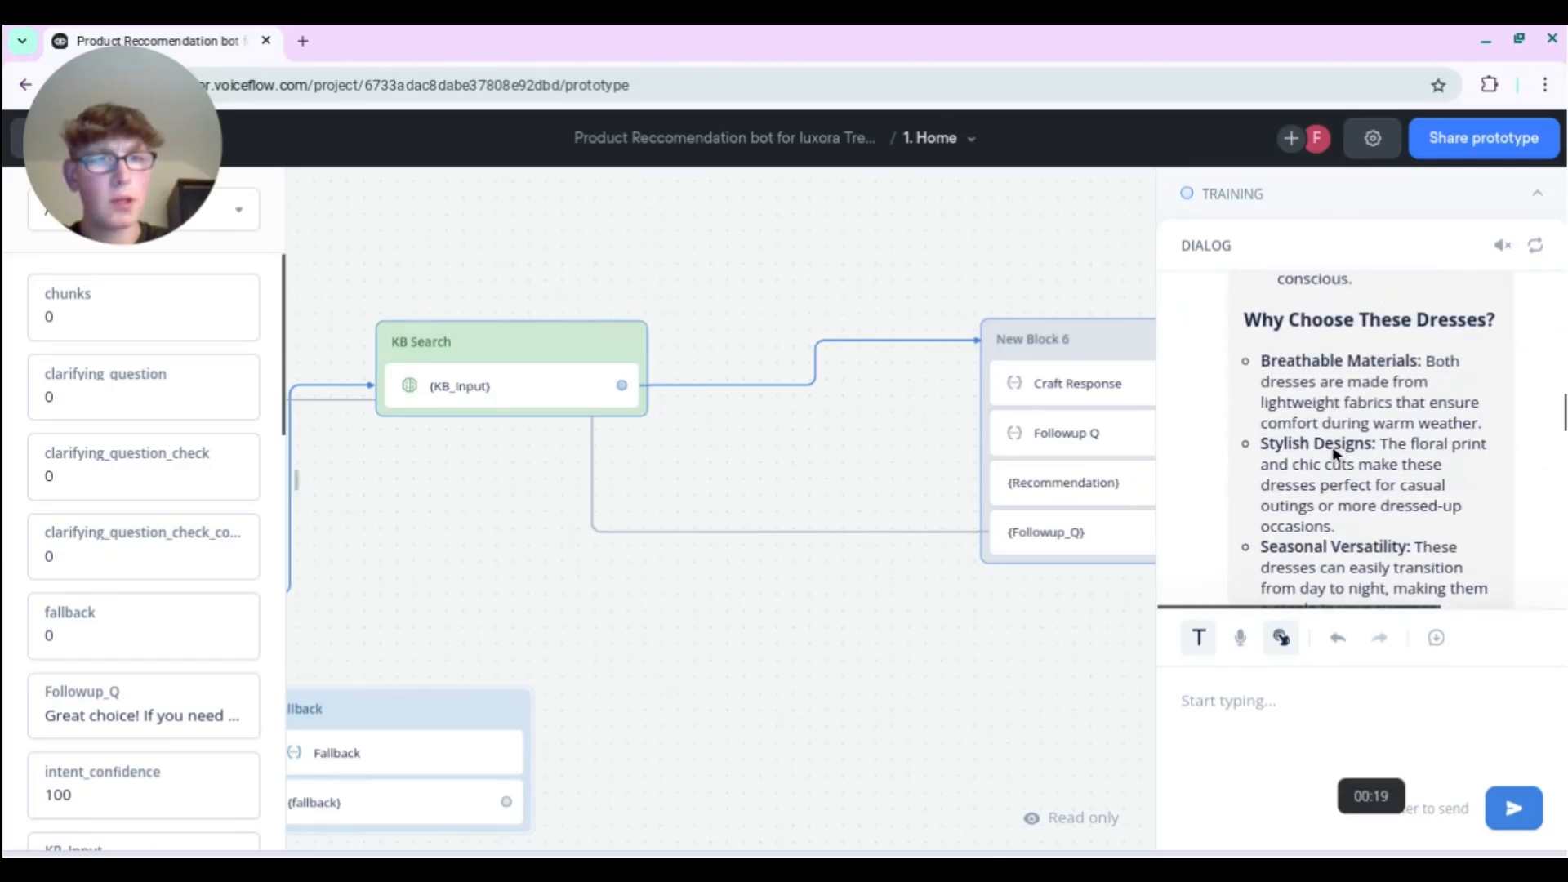
{"action": "scroll", "coordinate": [1331, 446], "scroll_direction": "down", "scroll_amount": 3}
{"action": "scroll", "coordinate": [1327, 454], "scroll_direction": "down", "scroll_amount": 10}
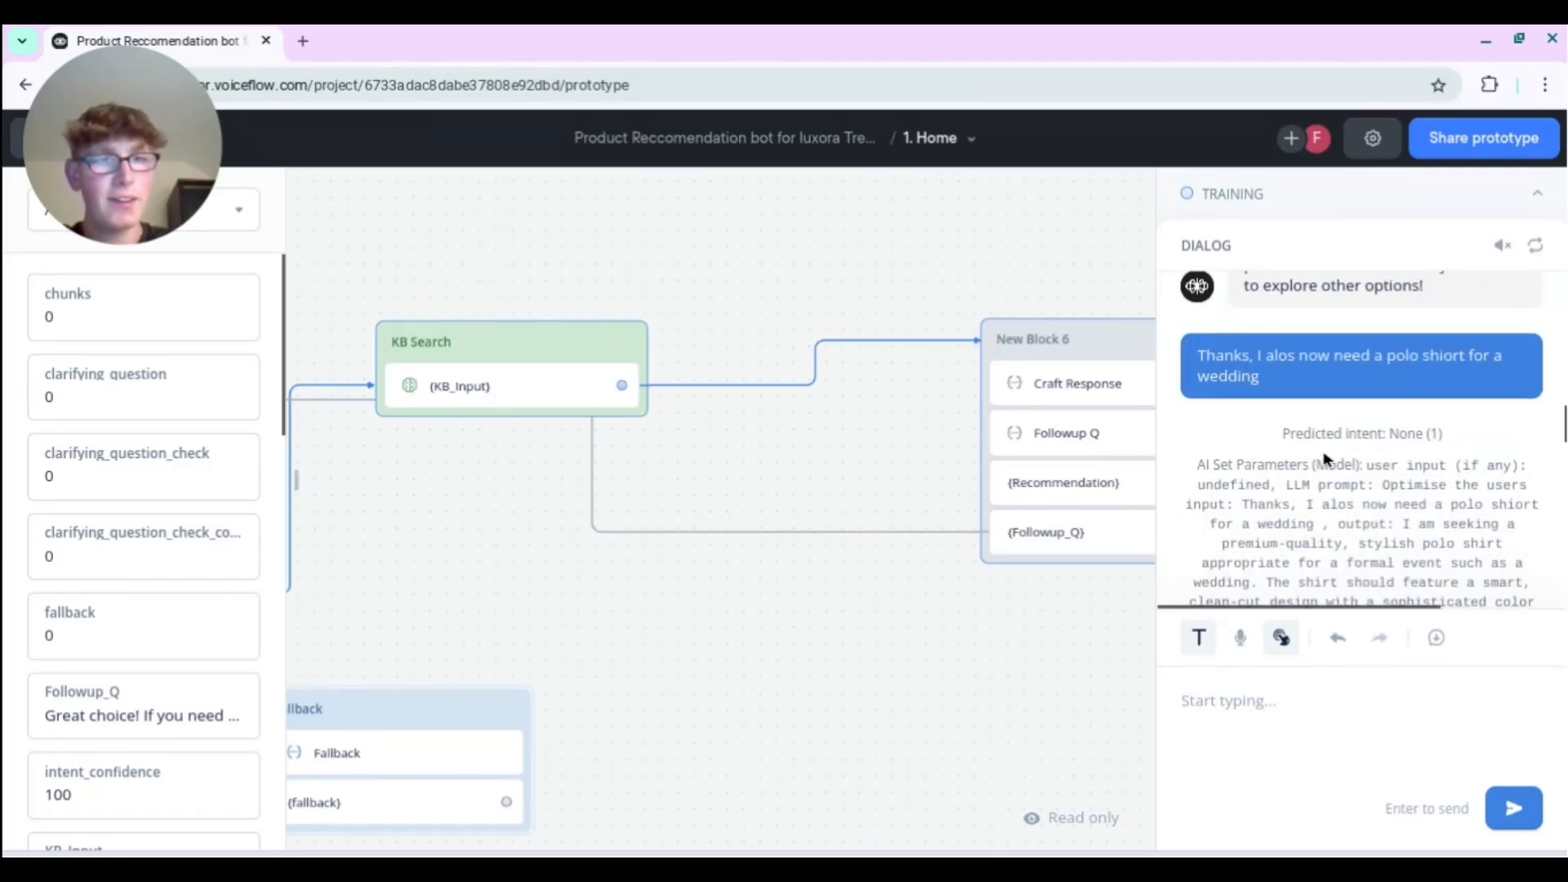
{"action": "scroll", "coordinate": [1319, 459], "scroll_direction": "down", "scroll_amount": 10}
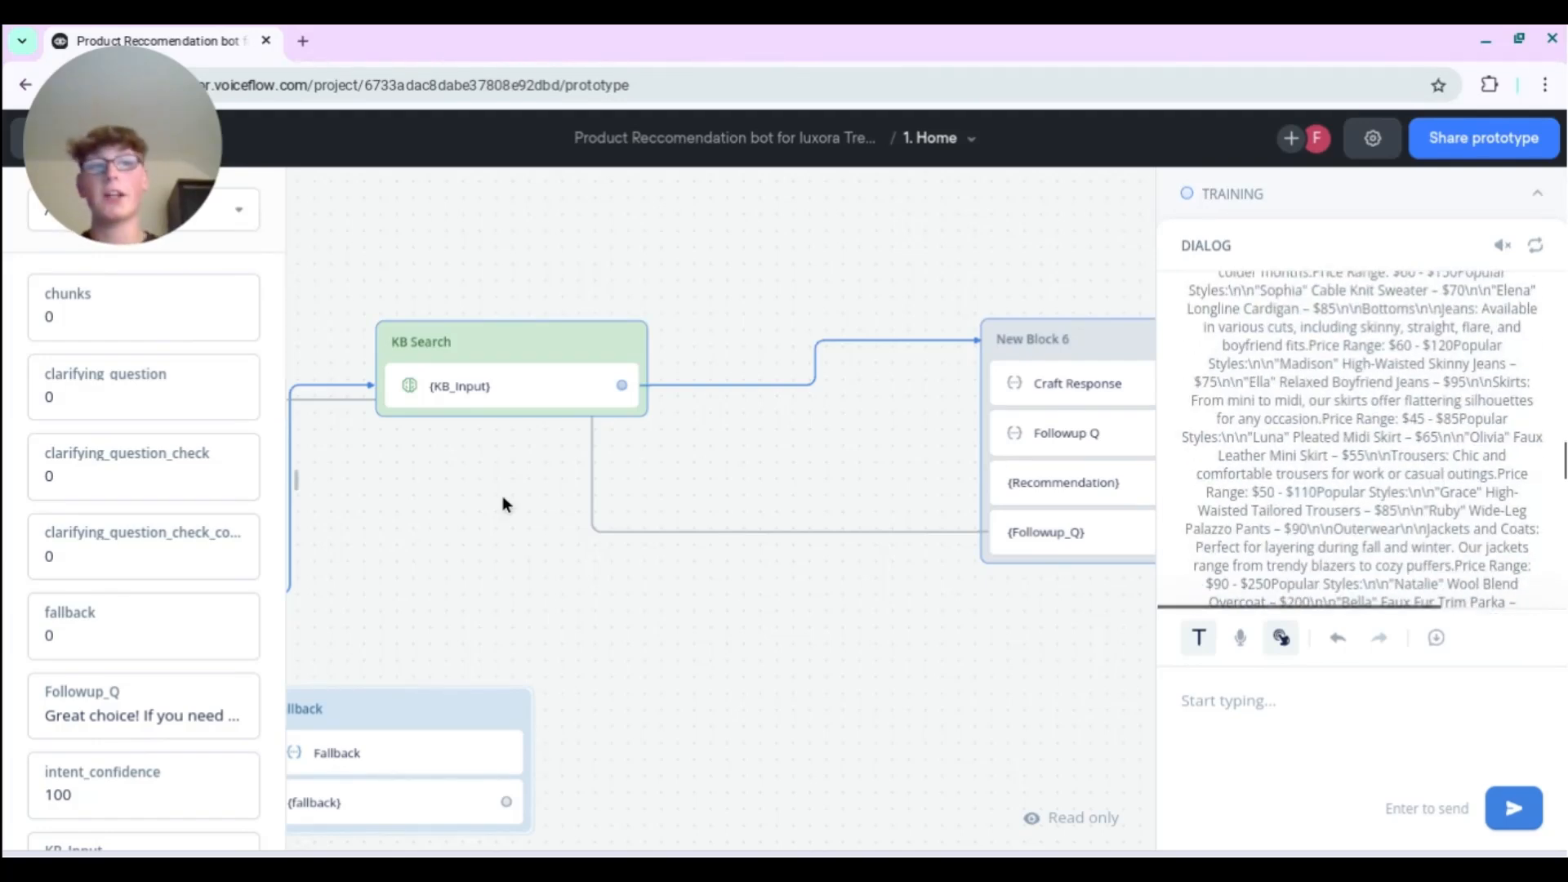
{"action": "scroll", "coordinate": [1224, 409], "scroll_direction": "down", "scroll_amount": 20}
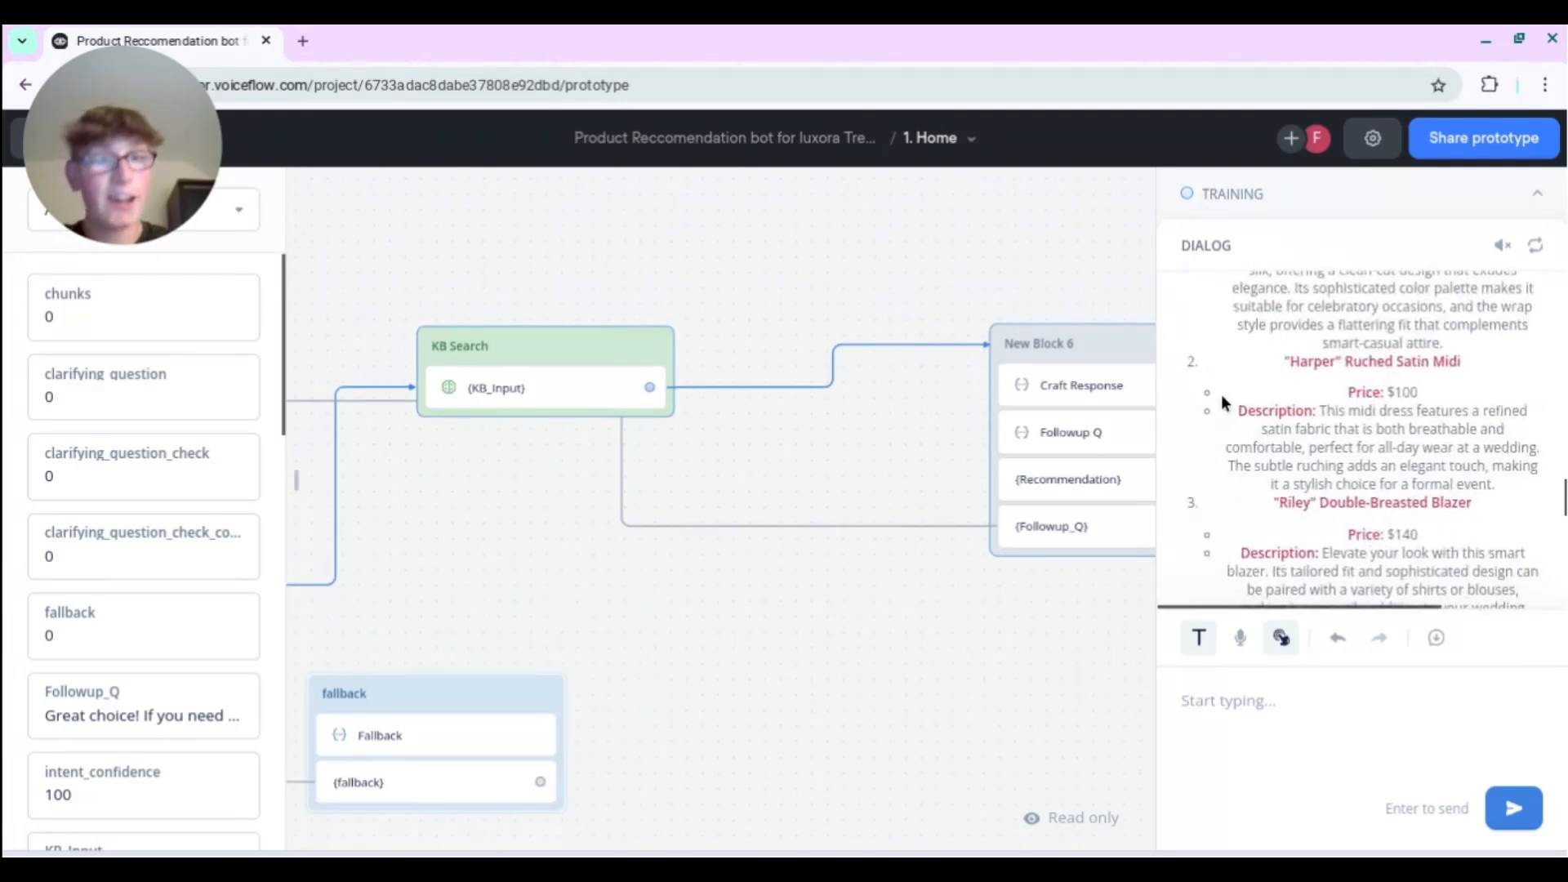
{"action": "scroll", "coordinate": [1222, 392], "scroll_direction": "down", "scroll_amount": 20}
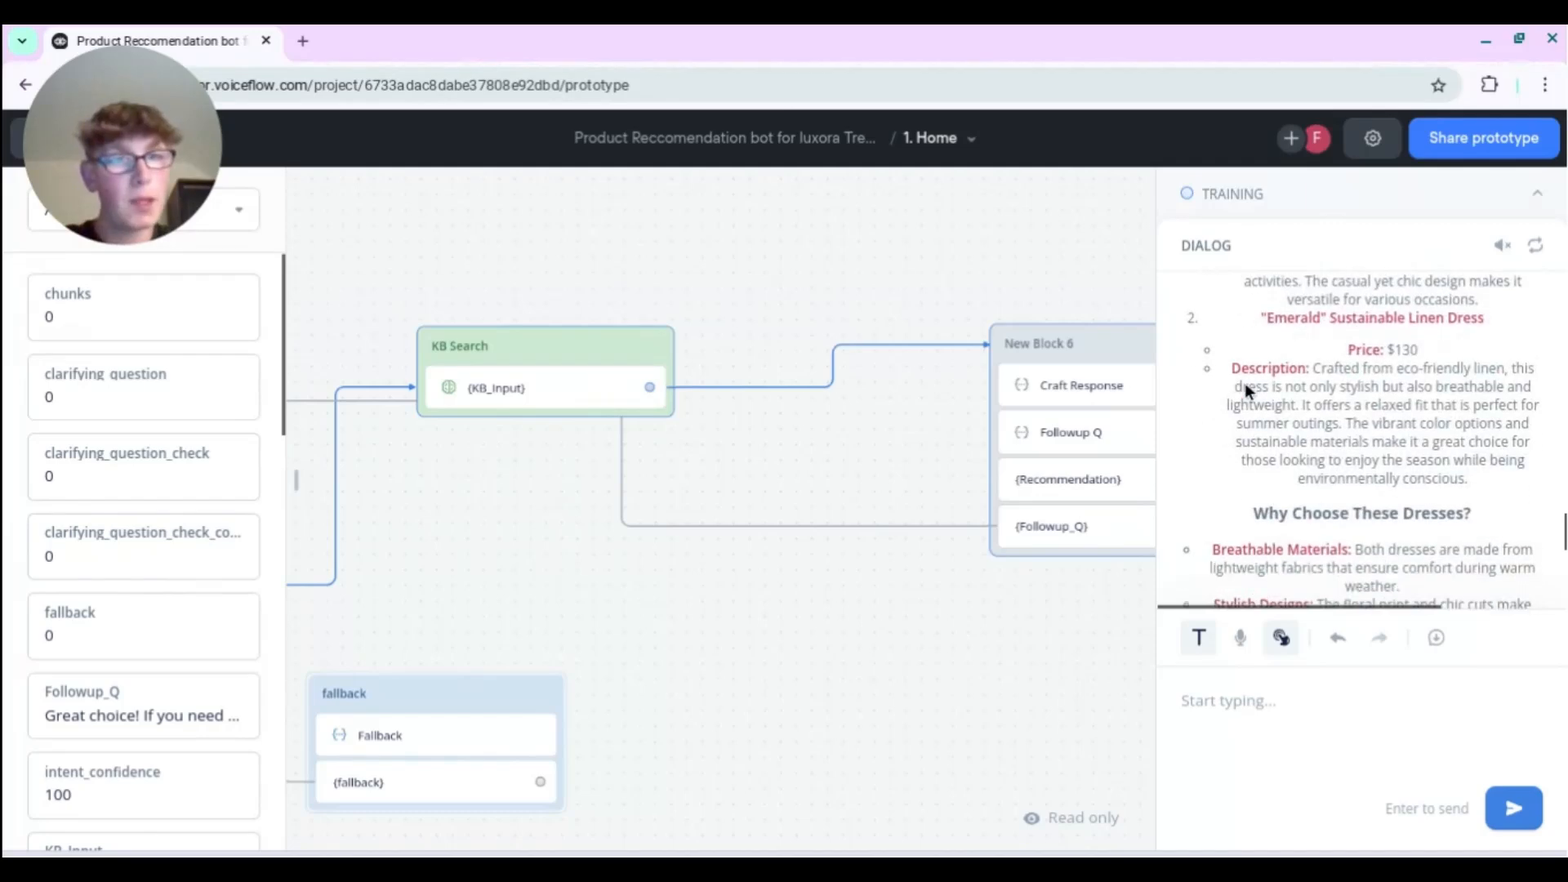
{"action": "scroll", "coordinate": [1249, 378], "scroll_direction": "down", "scroll_amount": 10}
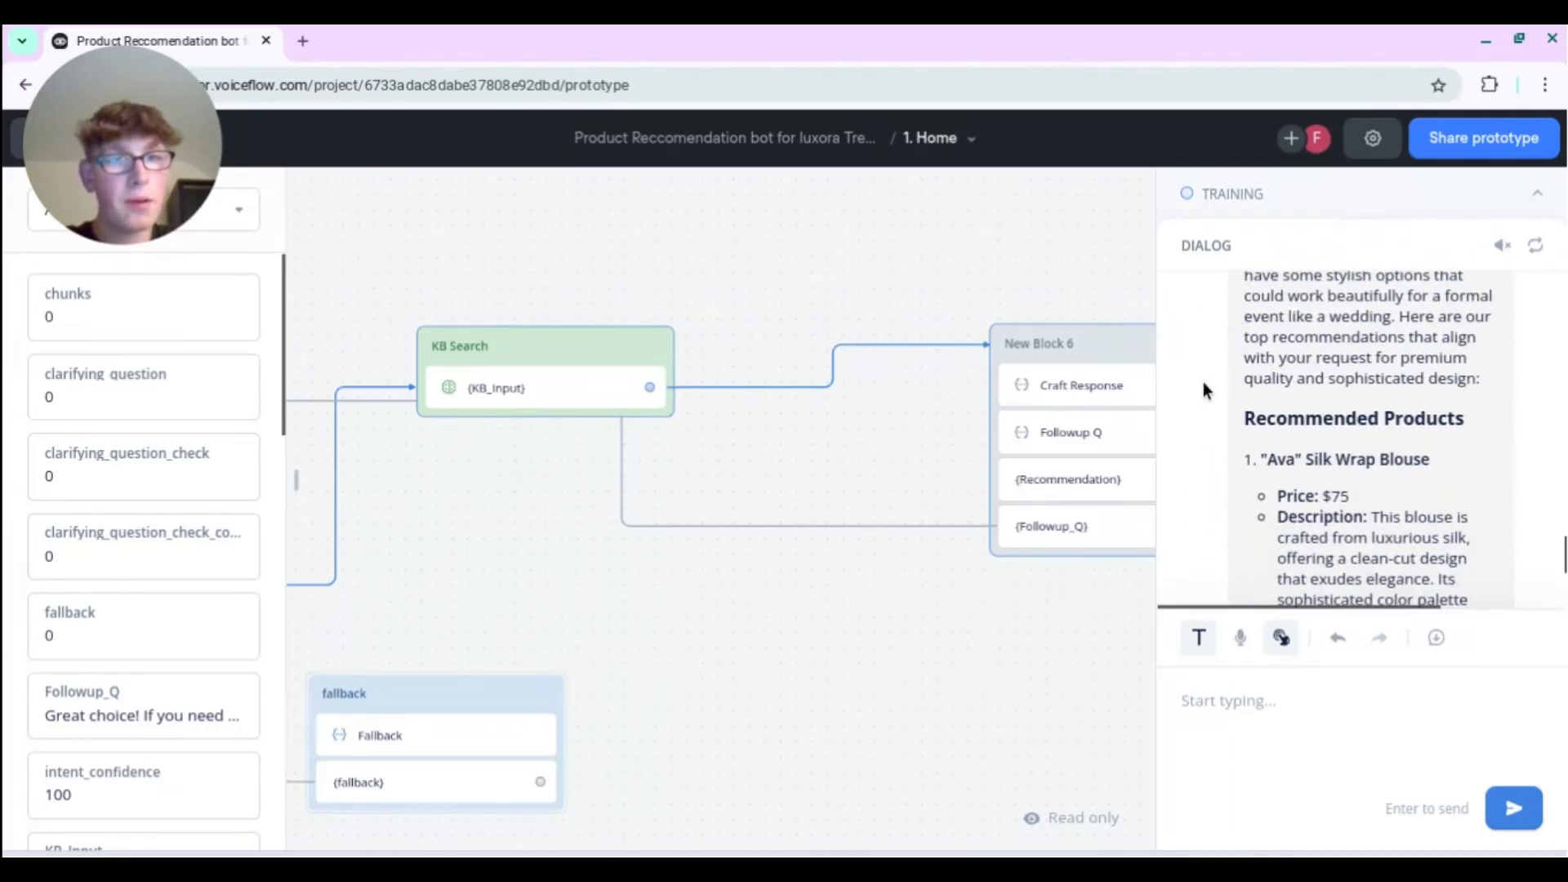
- Reread the agent's full reply to the wedding polo request, checking each product, the reasons given and the closing follow-up
{"action": "scroll", "coordinate": [1201, 385], "scroll_direction": "up", "scroll_amount": 1}
{"action": "scroll", "coordinate": [1201, 388], "scroll_direction": "down", "scroll_amount": 4}
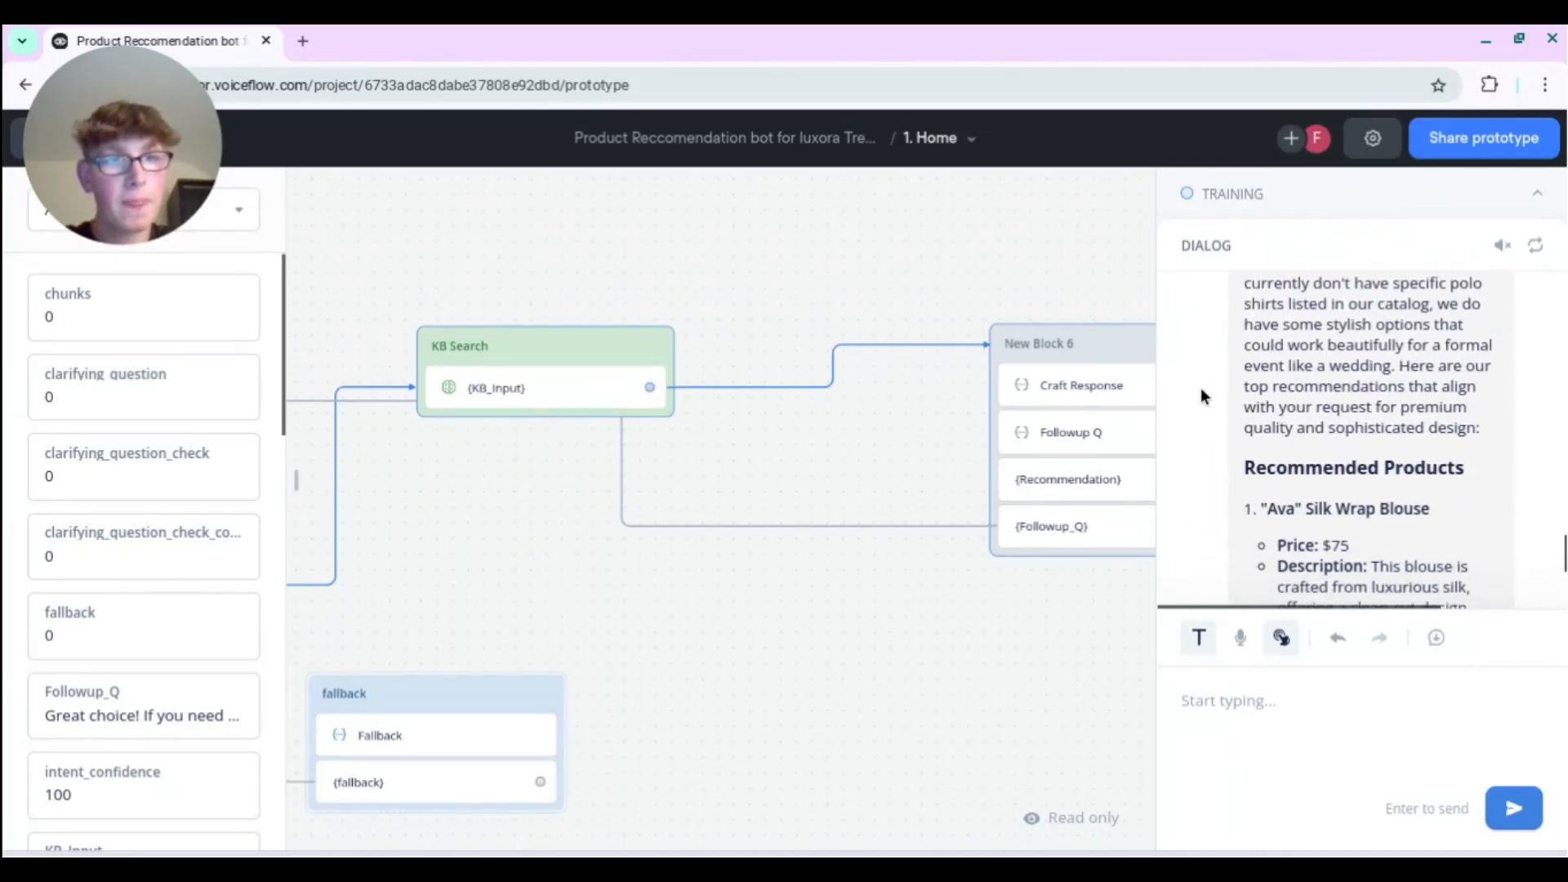
{"action": "scroll", "coordinate": [1200, 385], "scroll_direction": "up", "scroll_amount": 2}
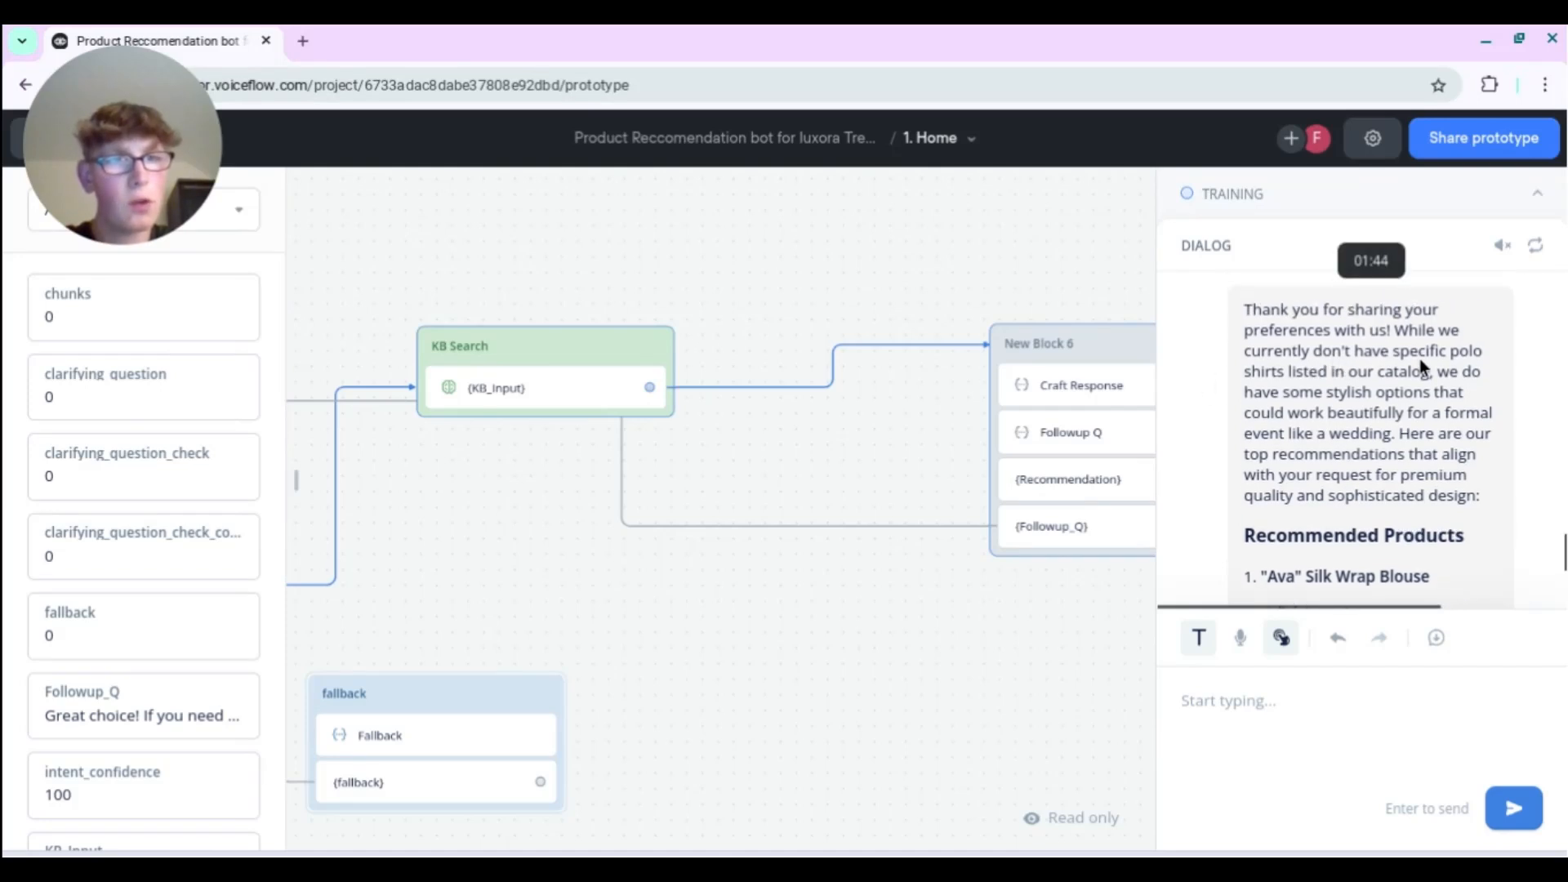
{"action": "scroll", "coordinate": [1250, 384], "scroll_direction": "down", "scroll_amount": 3}
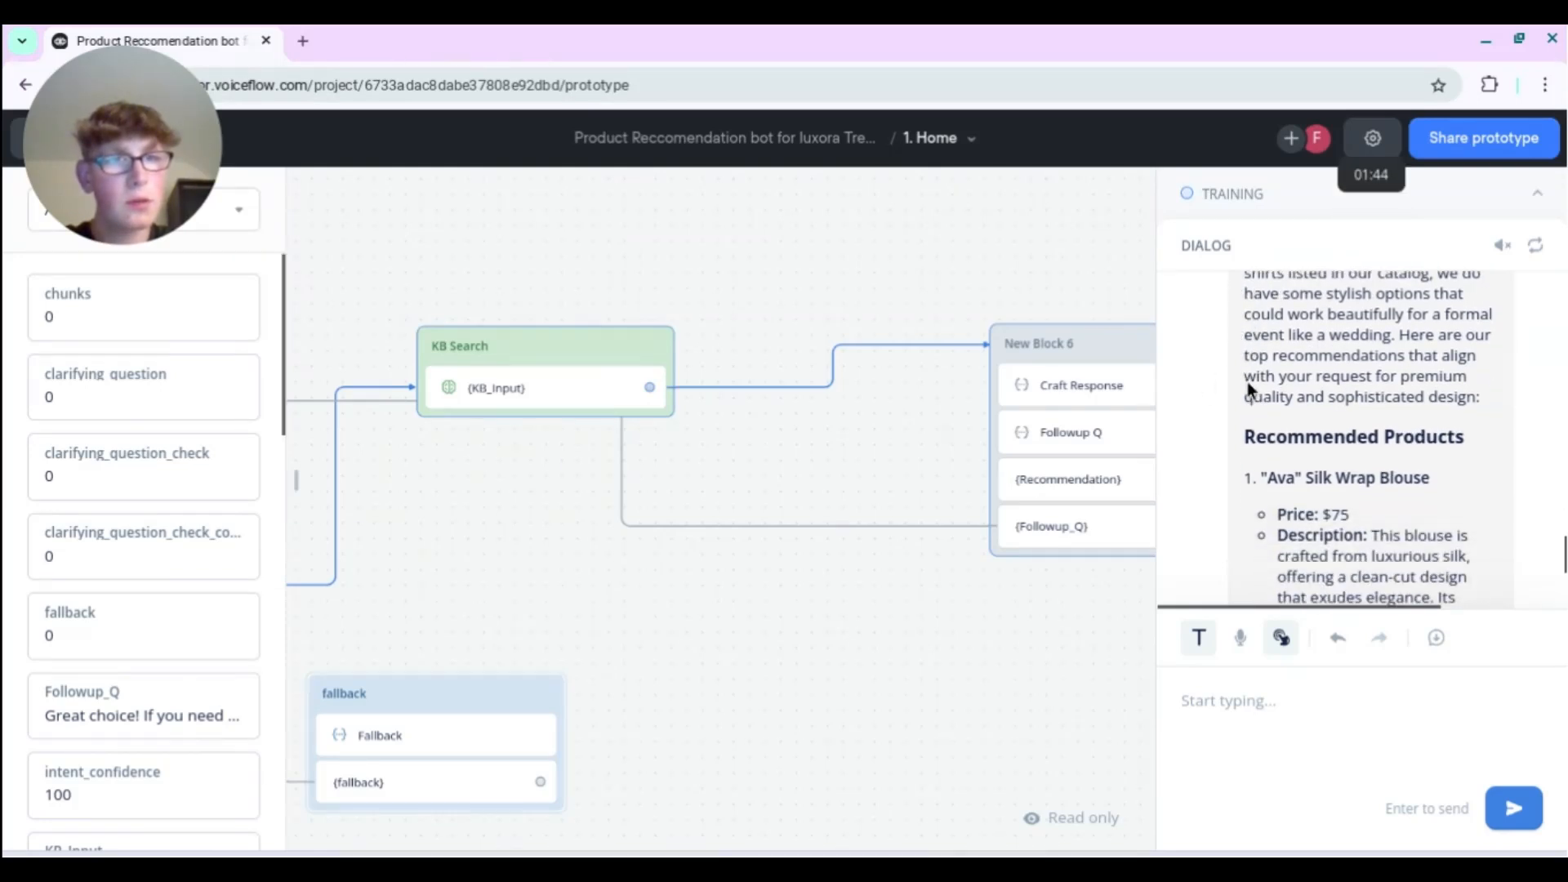
{"action": "scroll", "coordinate": [1250, 391], "scroll_direction": "down", "scroll_amount": 2}
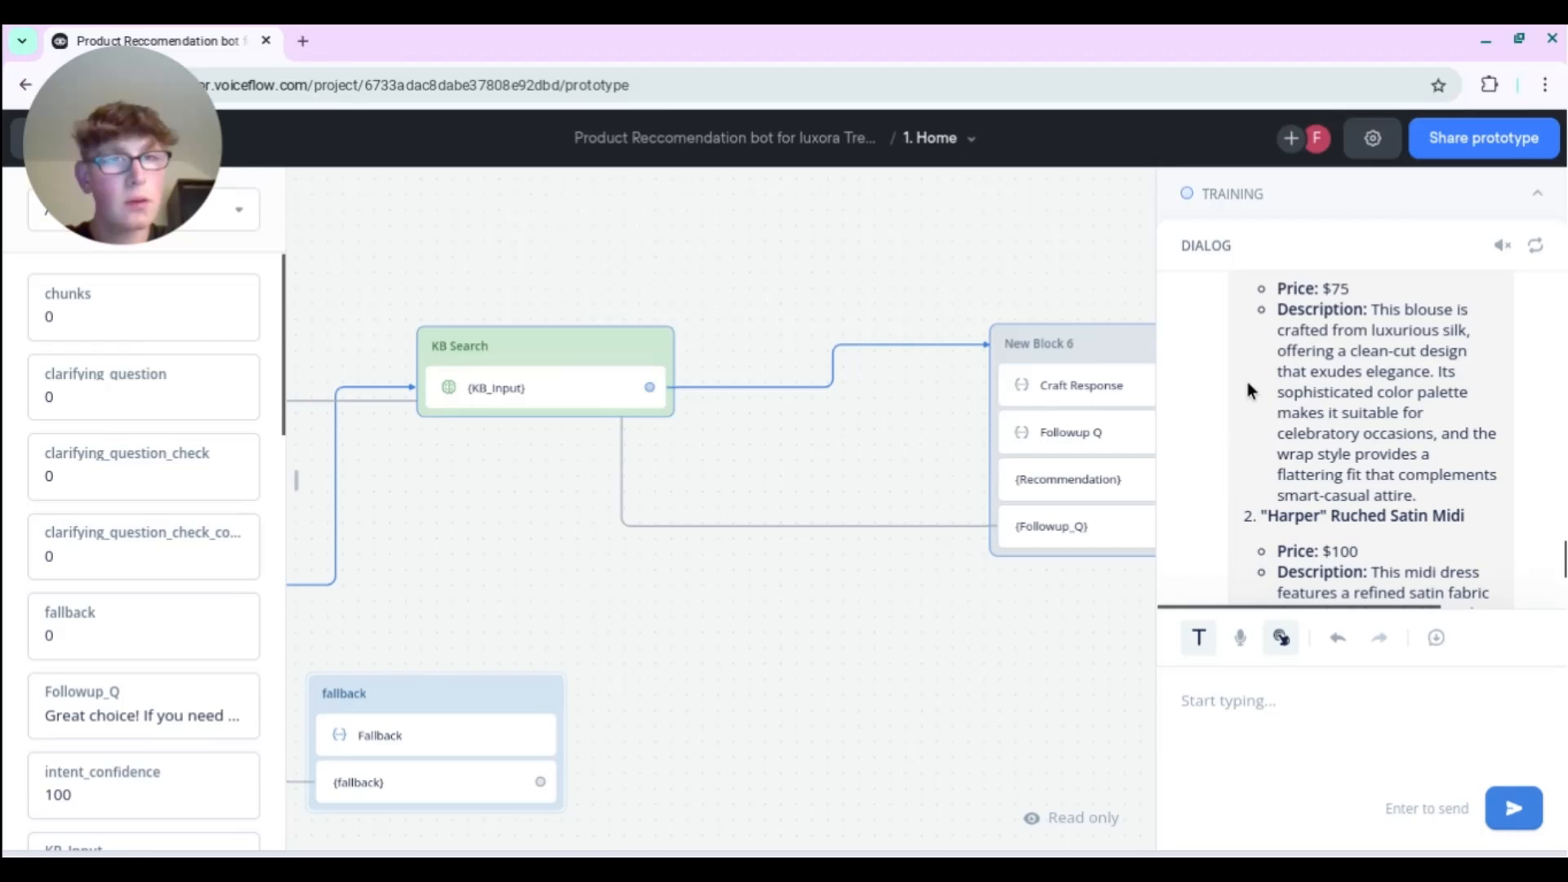
{"action": "scroll", "coordinate": [1250, 390], "scroll_direction": "up", "scroll_amount": 1}
{"action": "scroll", "coordinate": [1248, 389], "scroll_direction": "down", "scroll_amount": 6}
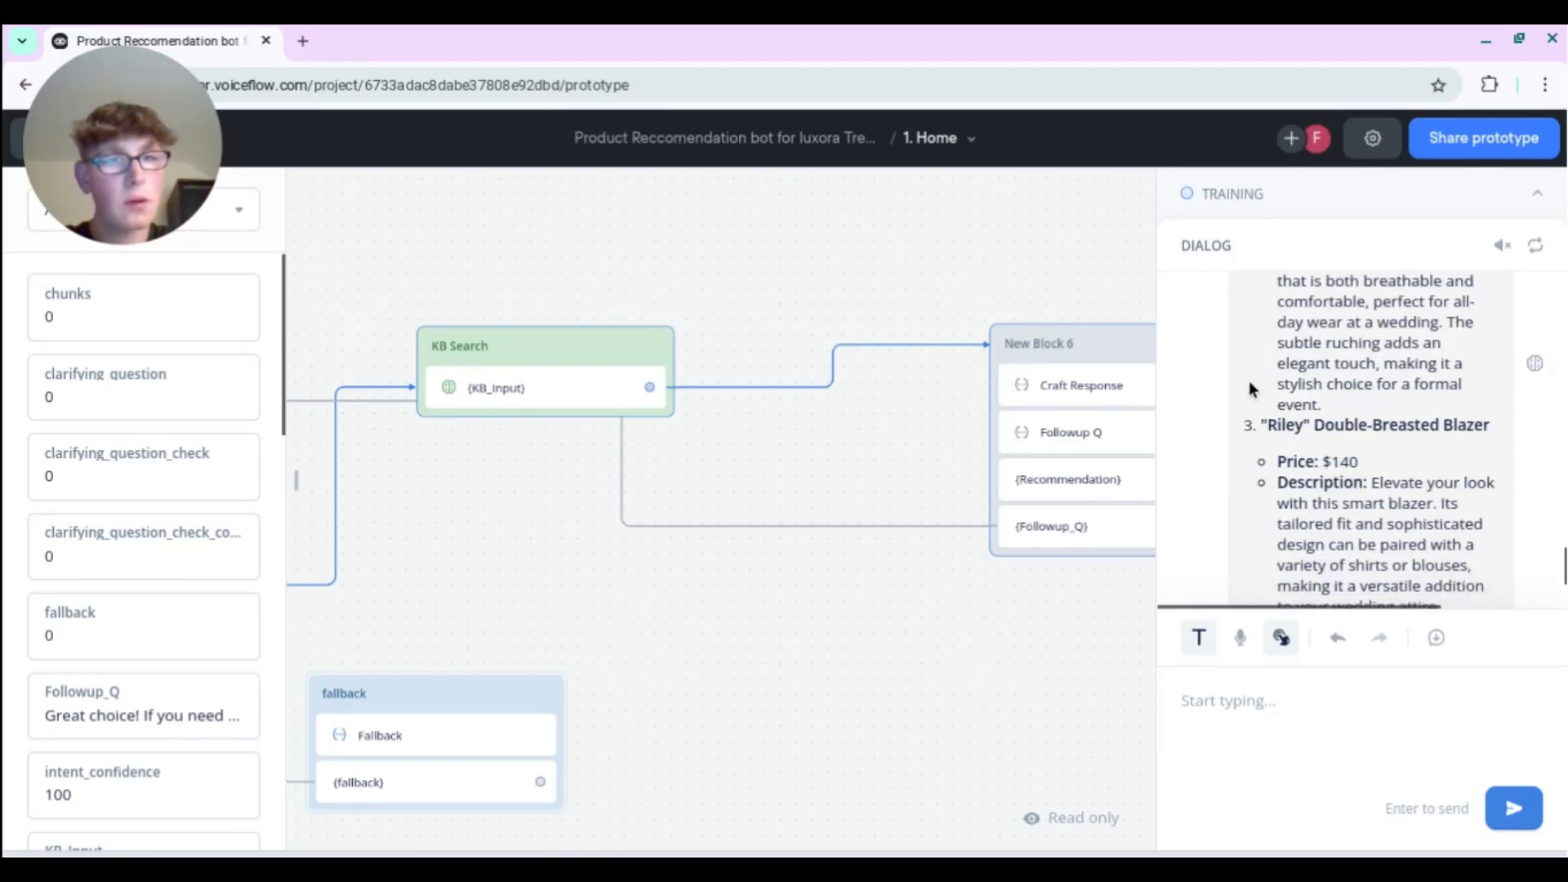
{"action": "scroll", "coordinate": [1250, 389], "scroll_direction": "down", "scroll_amount": 5}
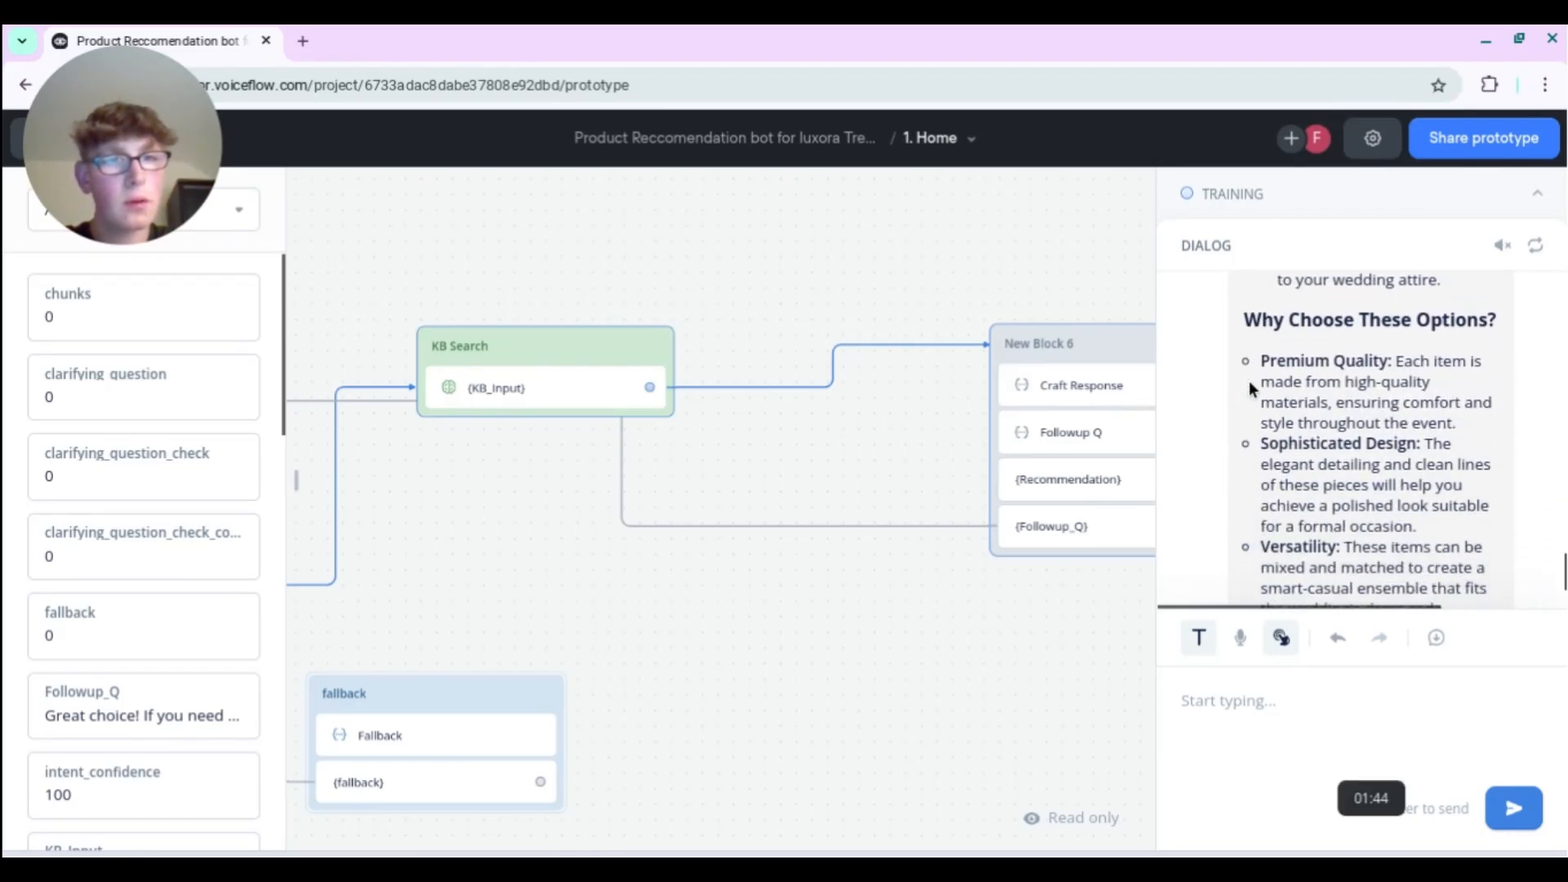
{"action": "scroll", "coordinate": [1248, 381], "scroll_direction": "down", "scroll_amount": 3}
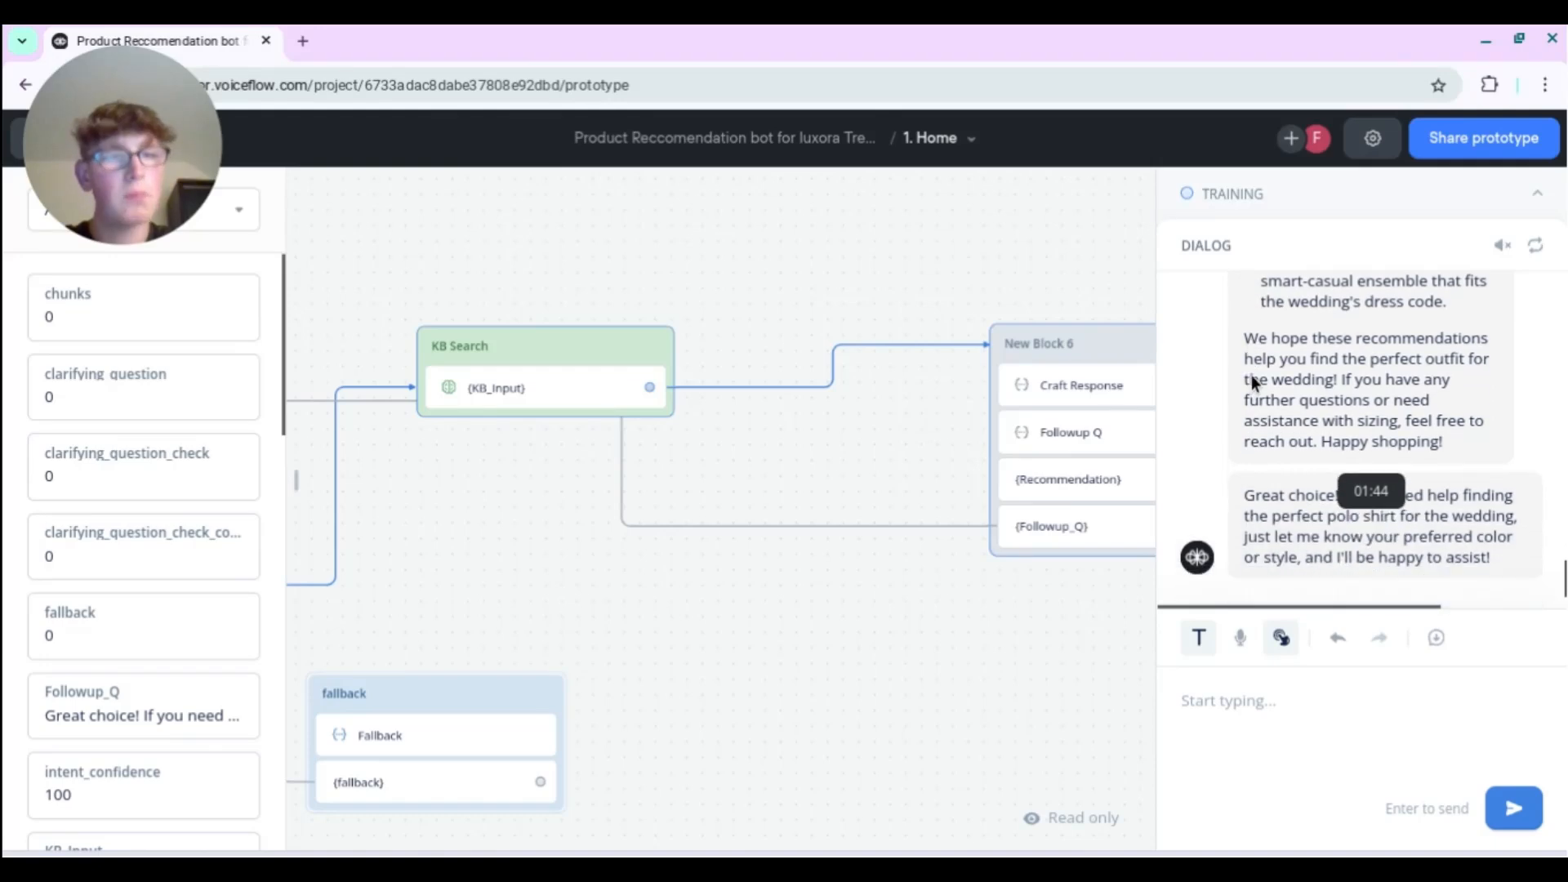
{"action": "scroll", "coordinate": [1191, 428], "scroll_direction": "up", "scroll_amount": 2}
{"action": "scroll", "coordinate": [1190, 428], "scroll_direction": "up", "scroll_amount": 5}
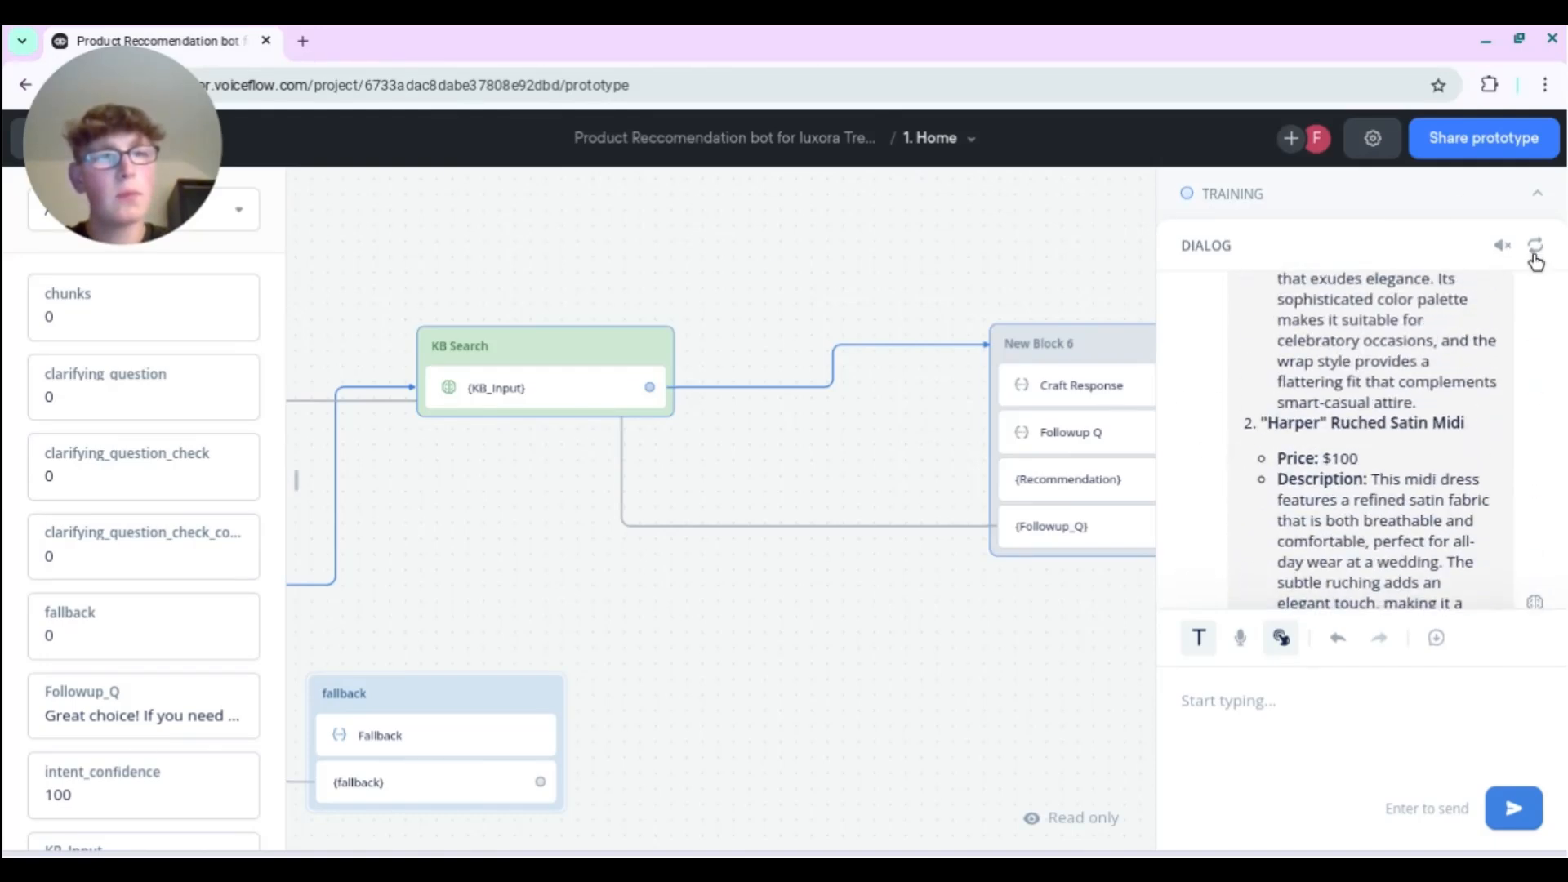
- Reset the dialog, run a new test and send "Recommend me a polo shirt for a wedding"
{"action": "left_click", "coordinate": [1535, 246]}
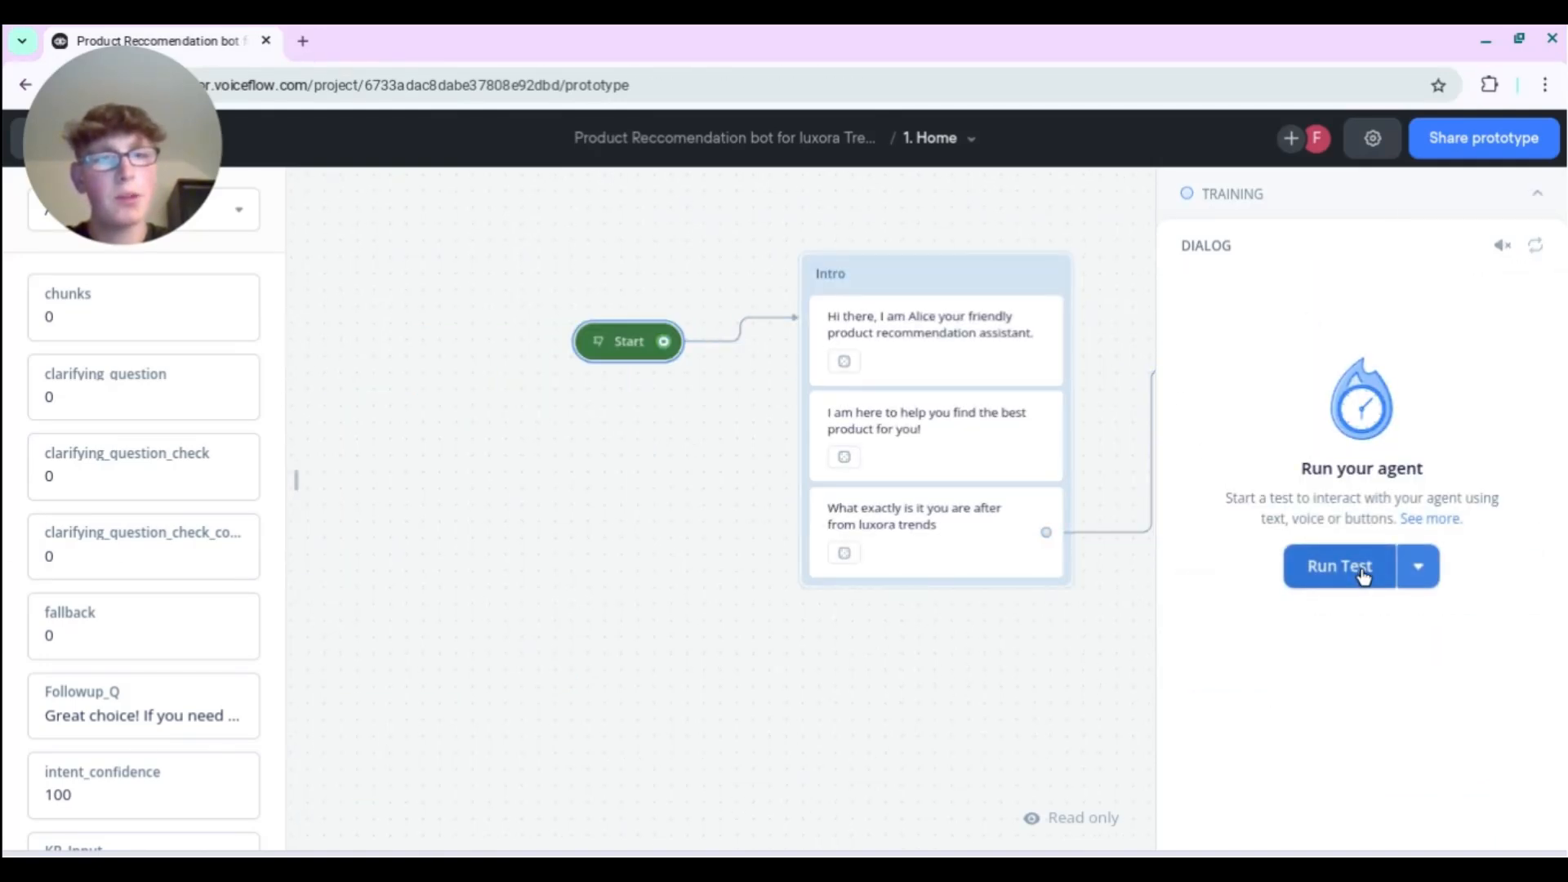
{"action": "left_click", "coordinate": [1329, 574]}
{"action": "type", "text": "R"}
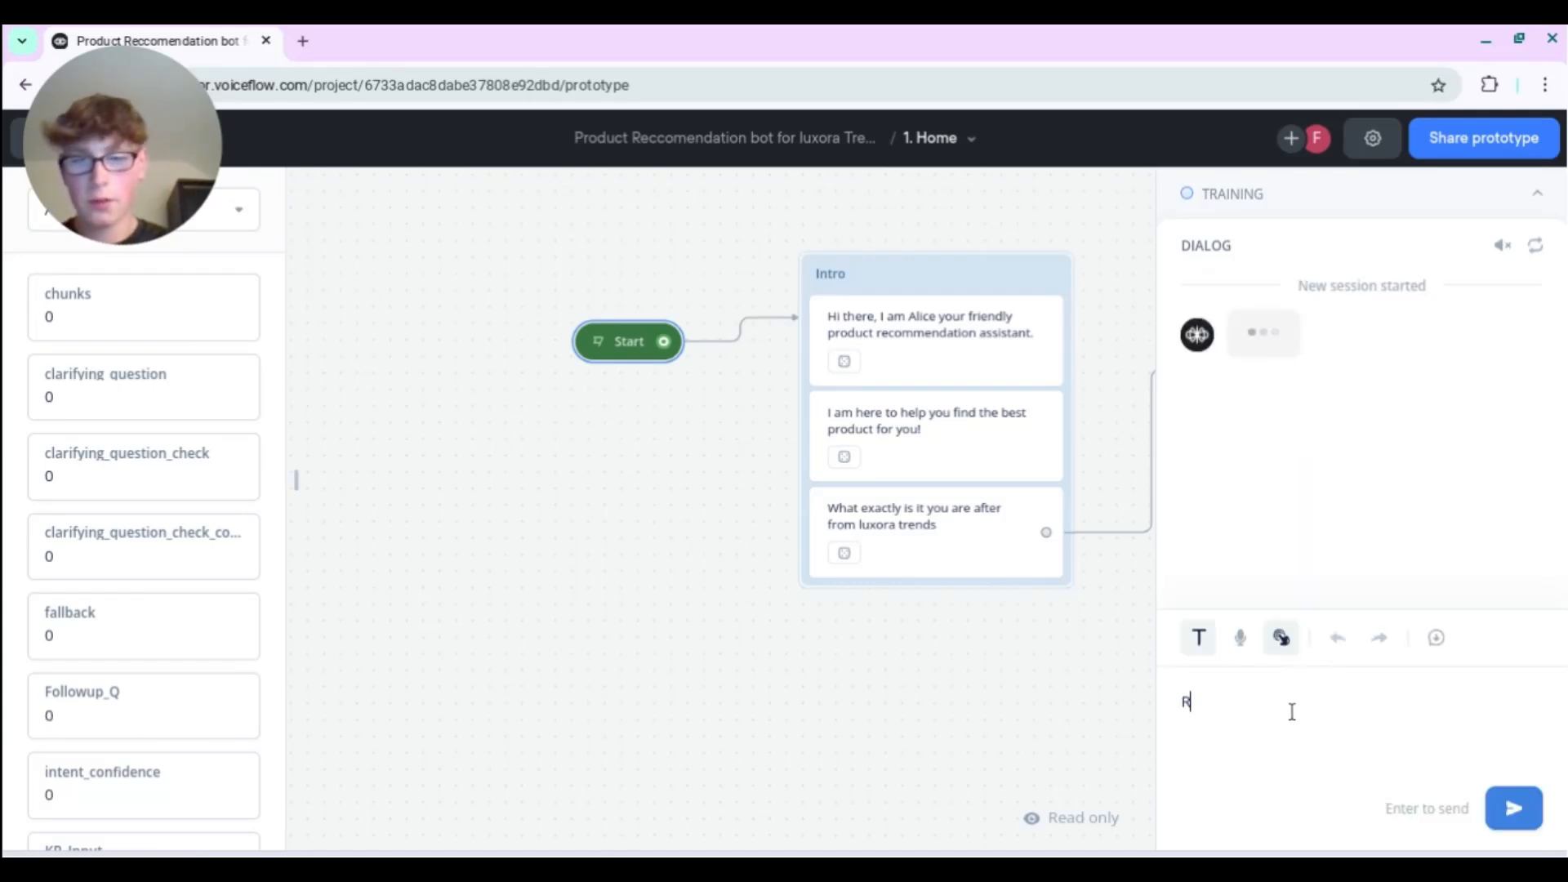
{"action": "type", "text": "ecommend me a polo shirt for a wedding"}
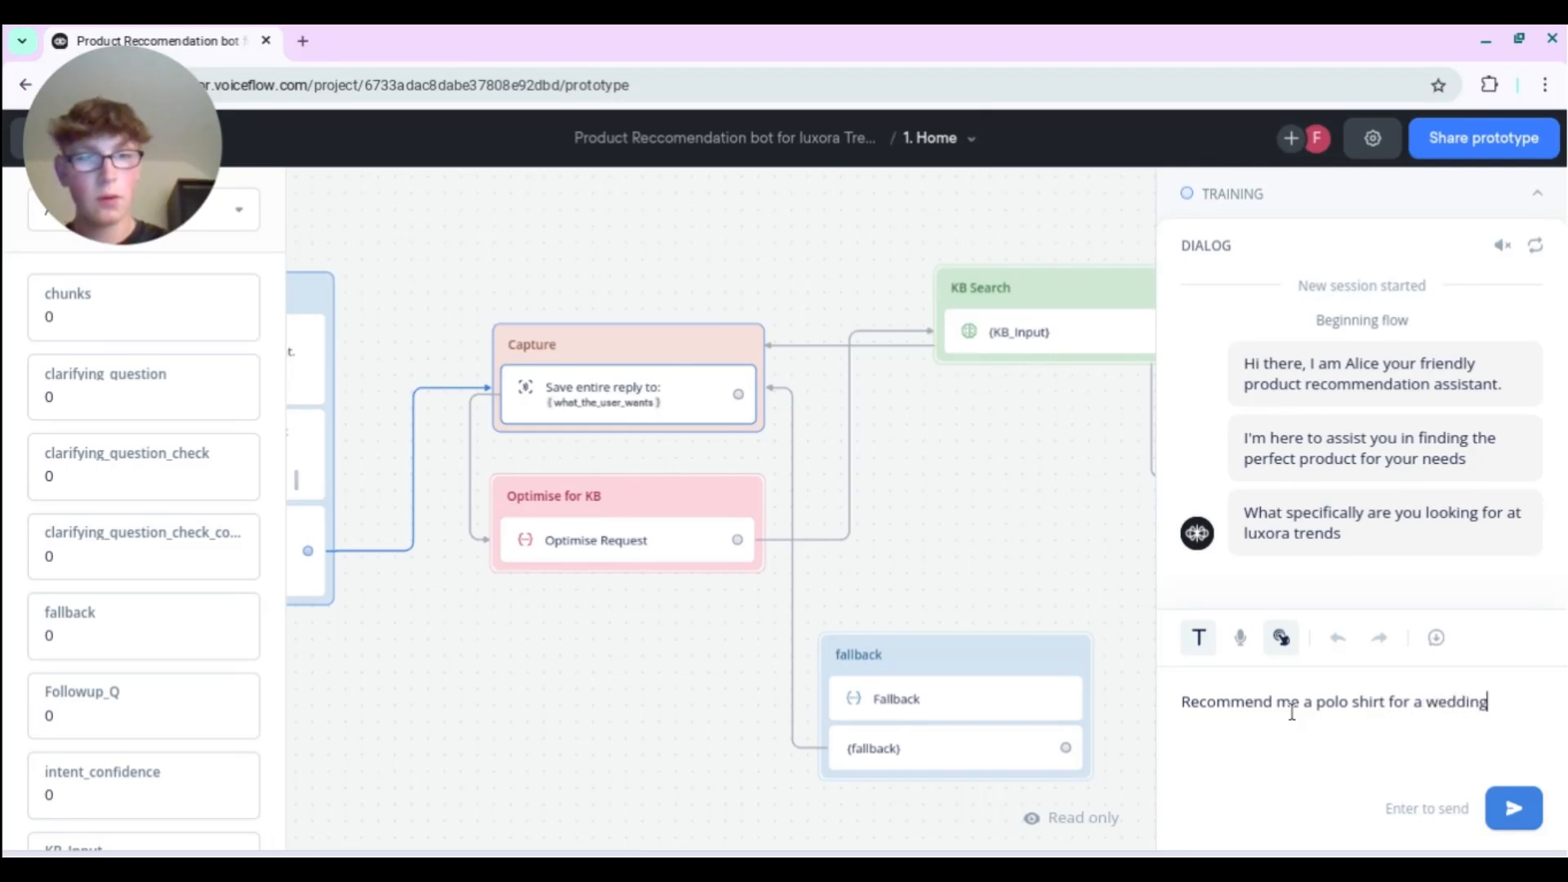
{"action": "key", "text": "Return"}
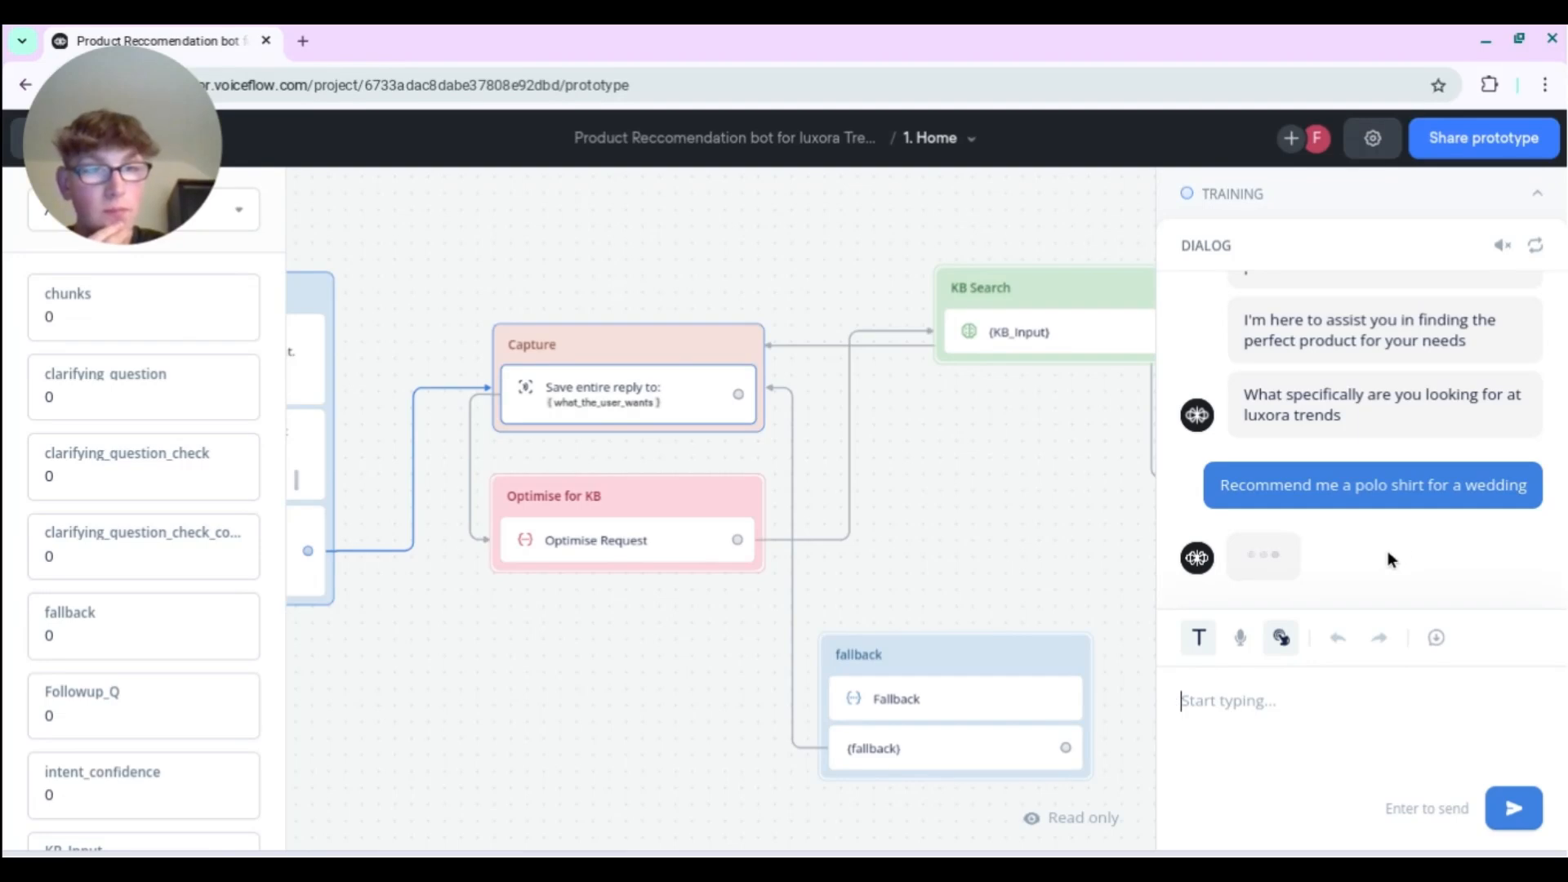
- Switch to the knowledge base document in Google Docs and look up the Polos entries in the men's T-shirts and Polos section
{"action": "key", "text": "alt+Tab"}
{"action": "scroll", "coordinate": [794, 776], "scroll_direction": "down", "scroll_amount": 15}
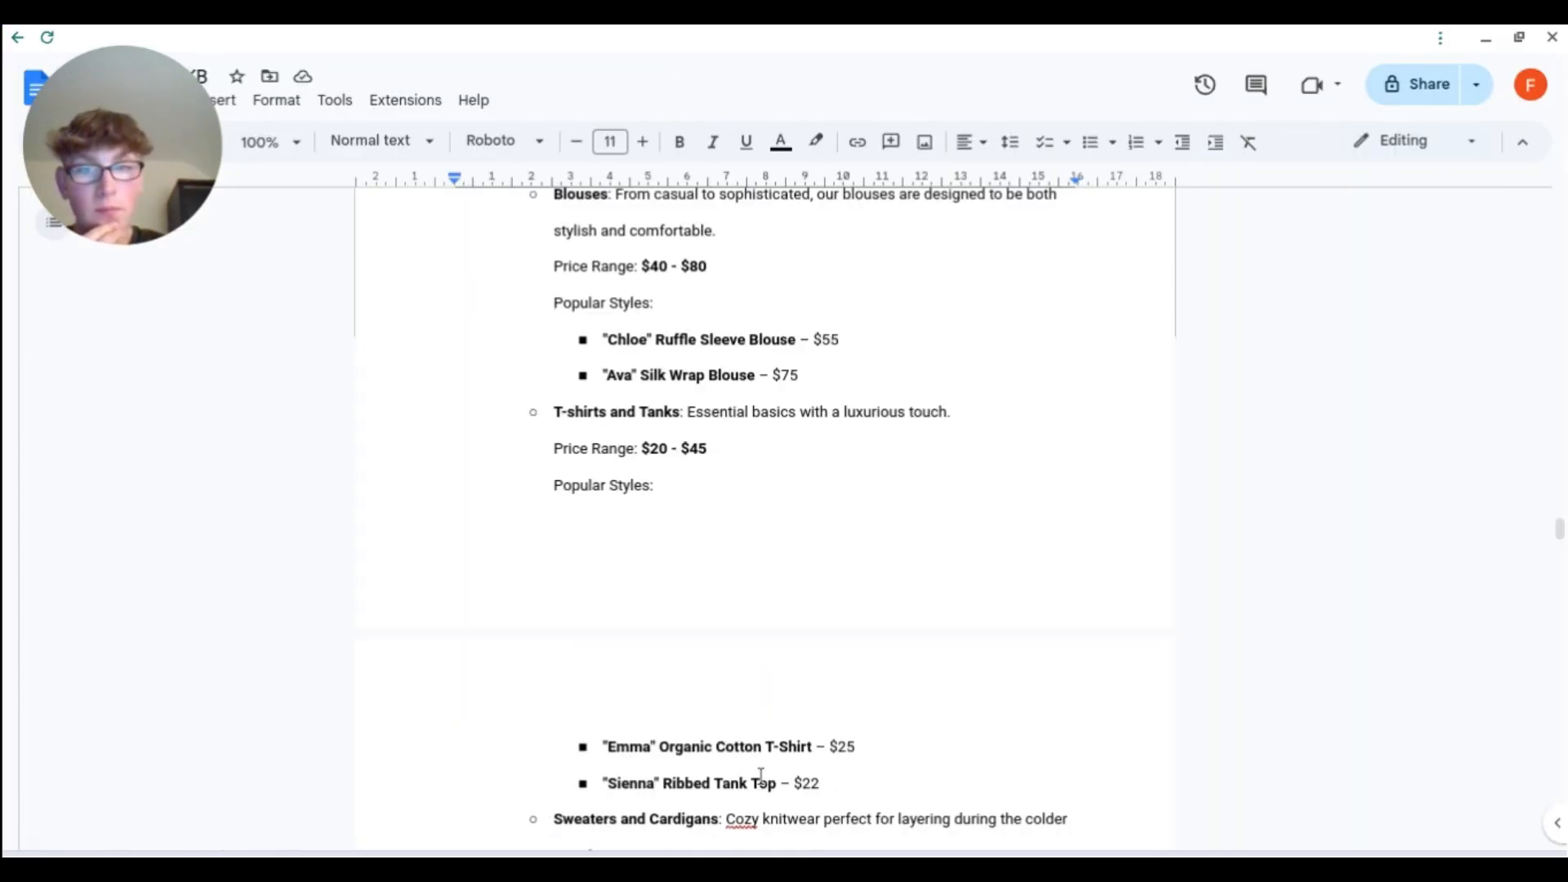
{"action": "scroll", "coordinate": [794, 776], "scroll_direction": "down", "scroll_amount": 18}
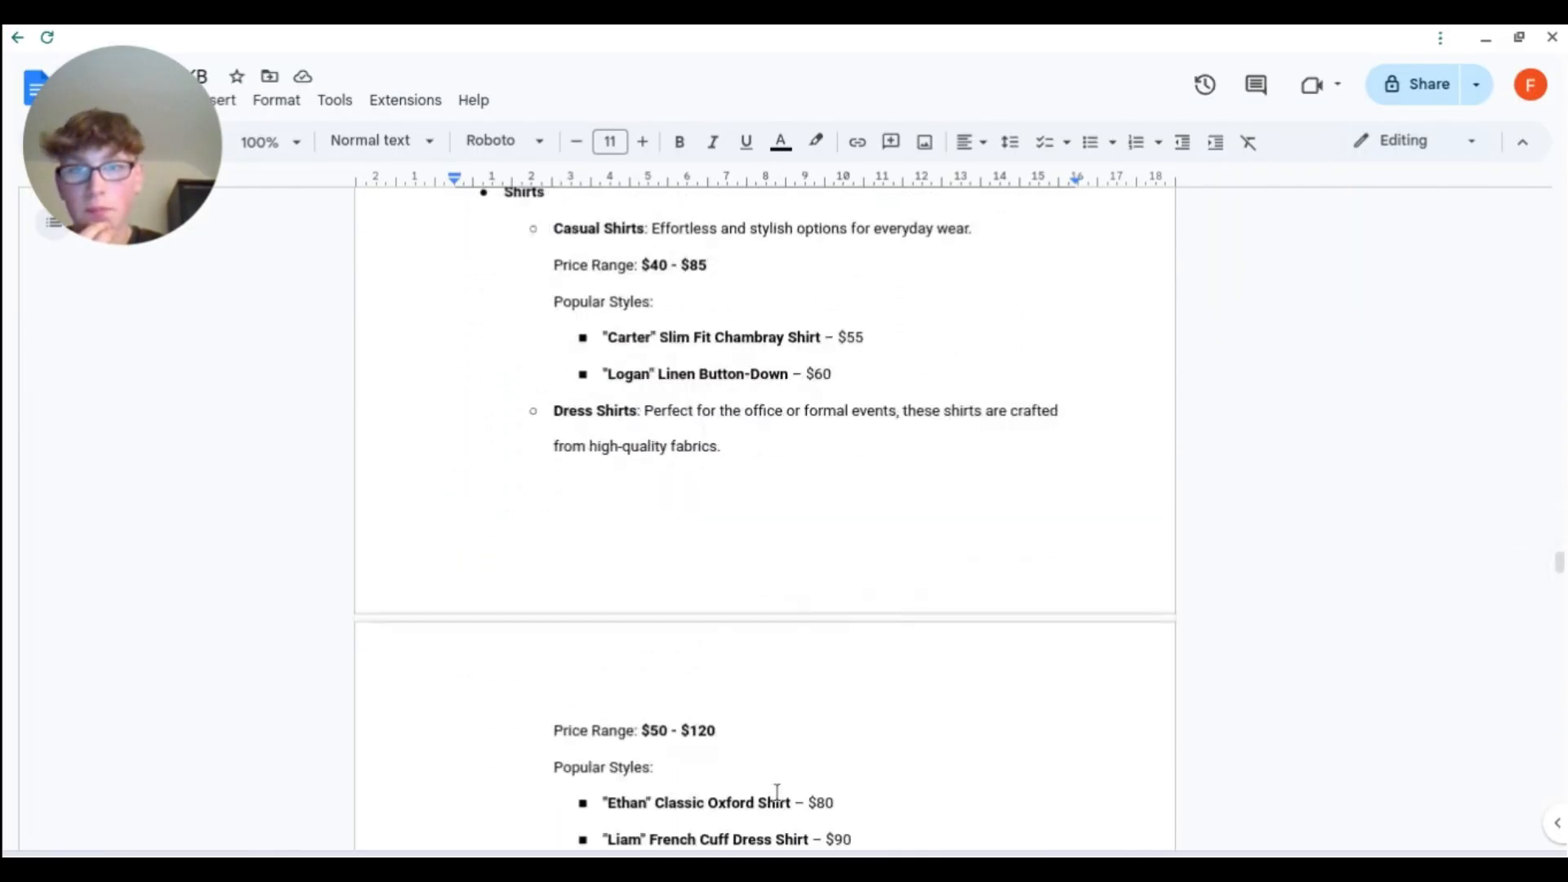
{"action": "scroll", "coordinate": [777, 784], "scroll_direction": "down", "scroll_amount": 2}
{"action": "scroll", "coordinate": [777, 781], "scroll_direction": "up", "scroll_amount": 4}
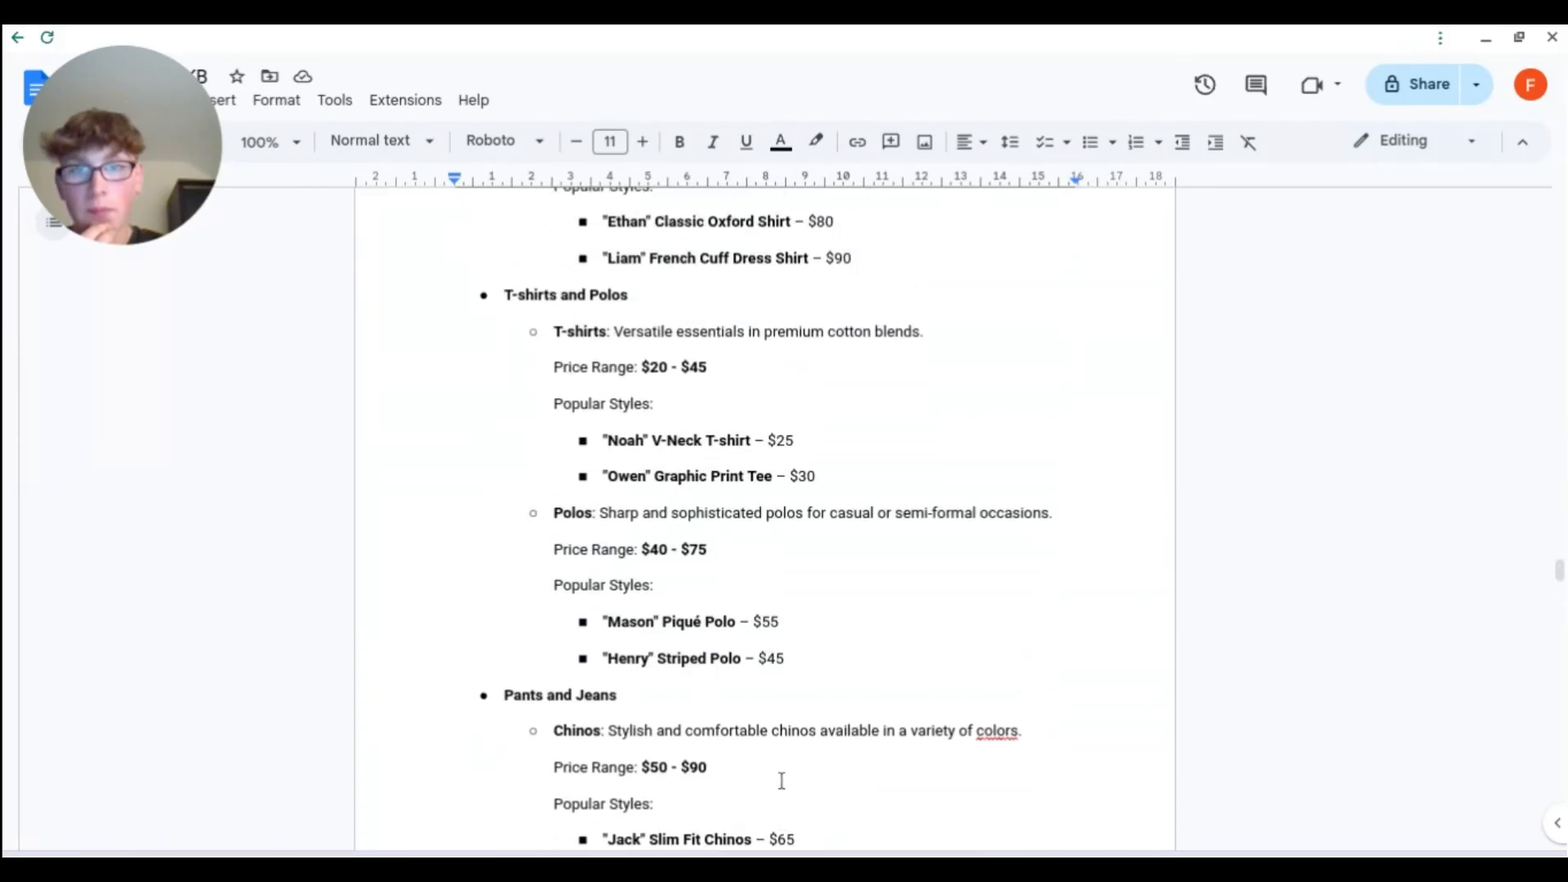
{"action": "scroll", "coordinate": [783, 774], "scroll_direction": "down", "scroll_amount": 2}
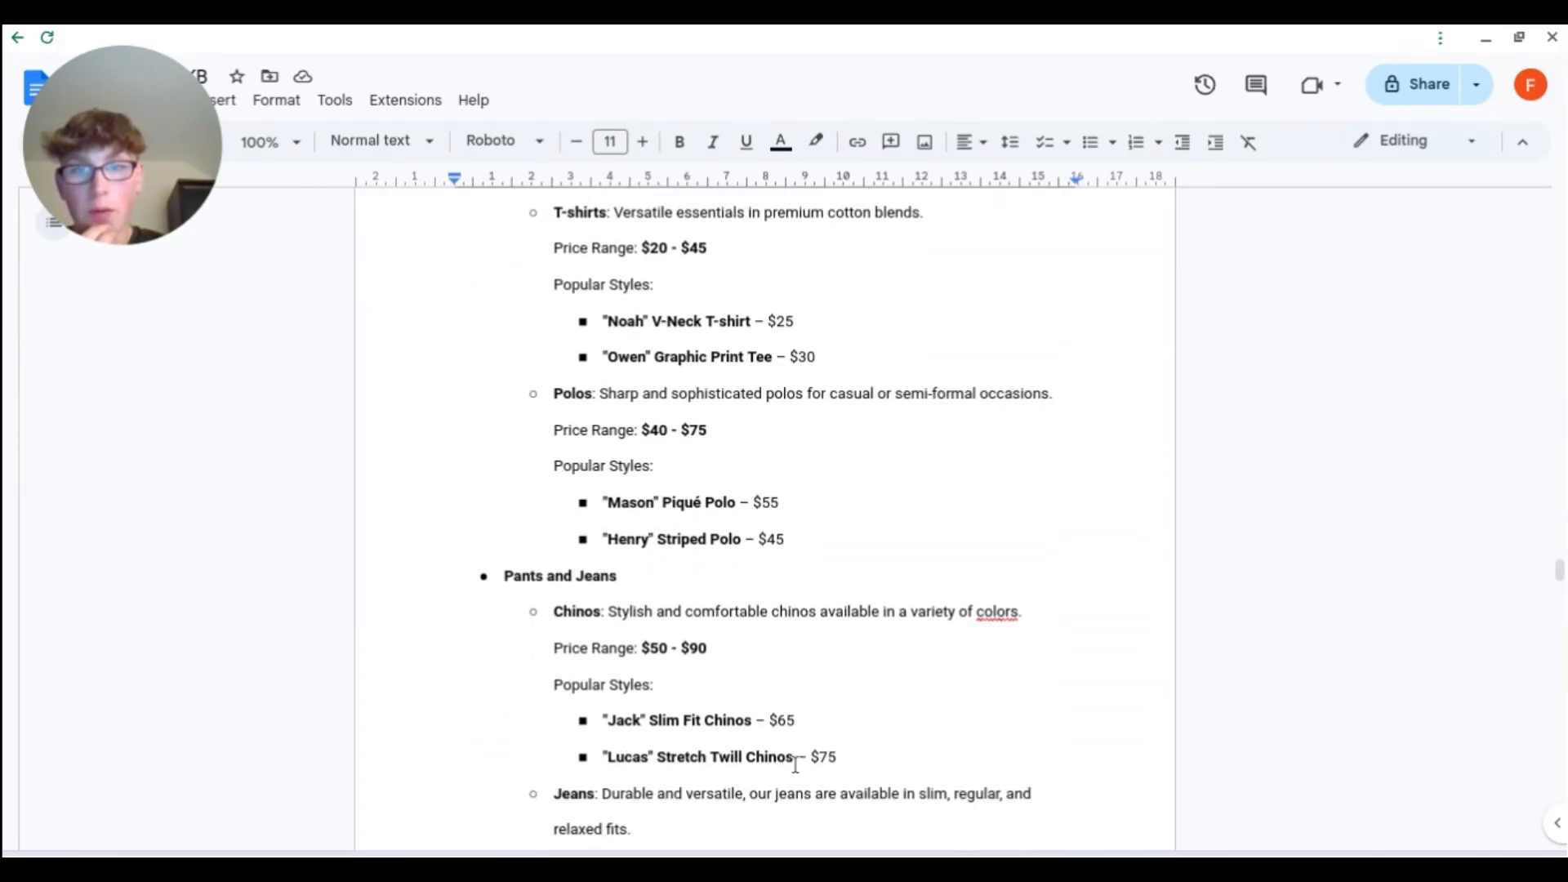
- Switch back to Voiceflow and check the agent's wedding polo recommendations against the polo styles and prices in the knowledge base
{"action": "key", "text": "alt+Tab"}
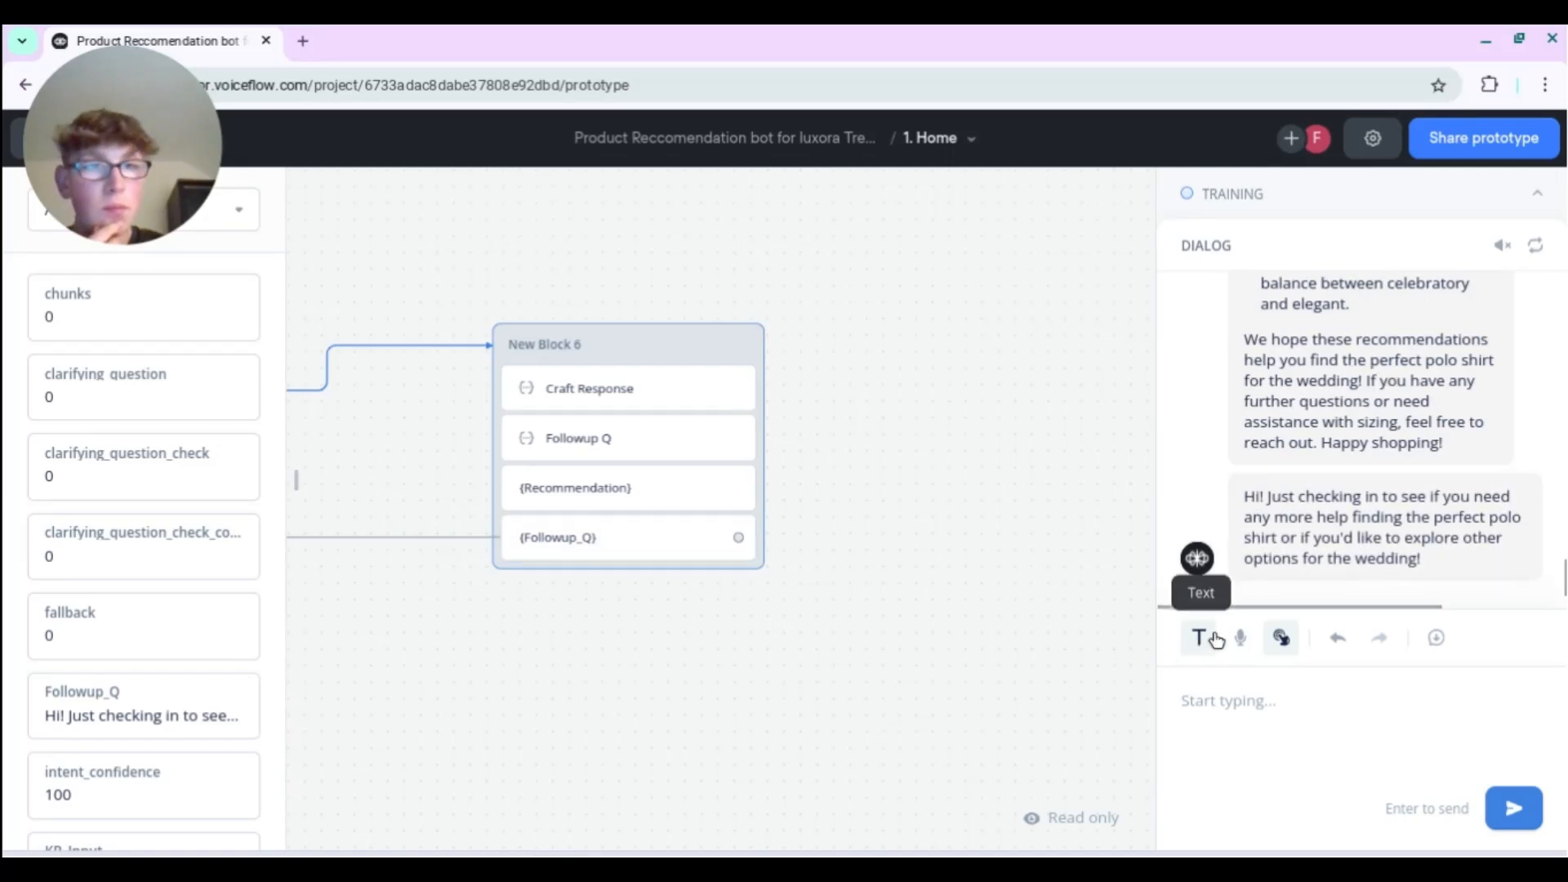
{"action": "scroll", "coordinate": [1343, 515], "scroll_direction": "up", "scroll_amount": 6}
{"action": "scroll", "coordinate": [1340, 498], "scroll_direction": "up", "scroll_amount": 8}
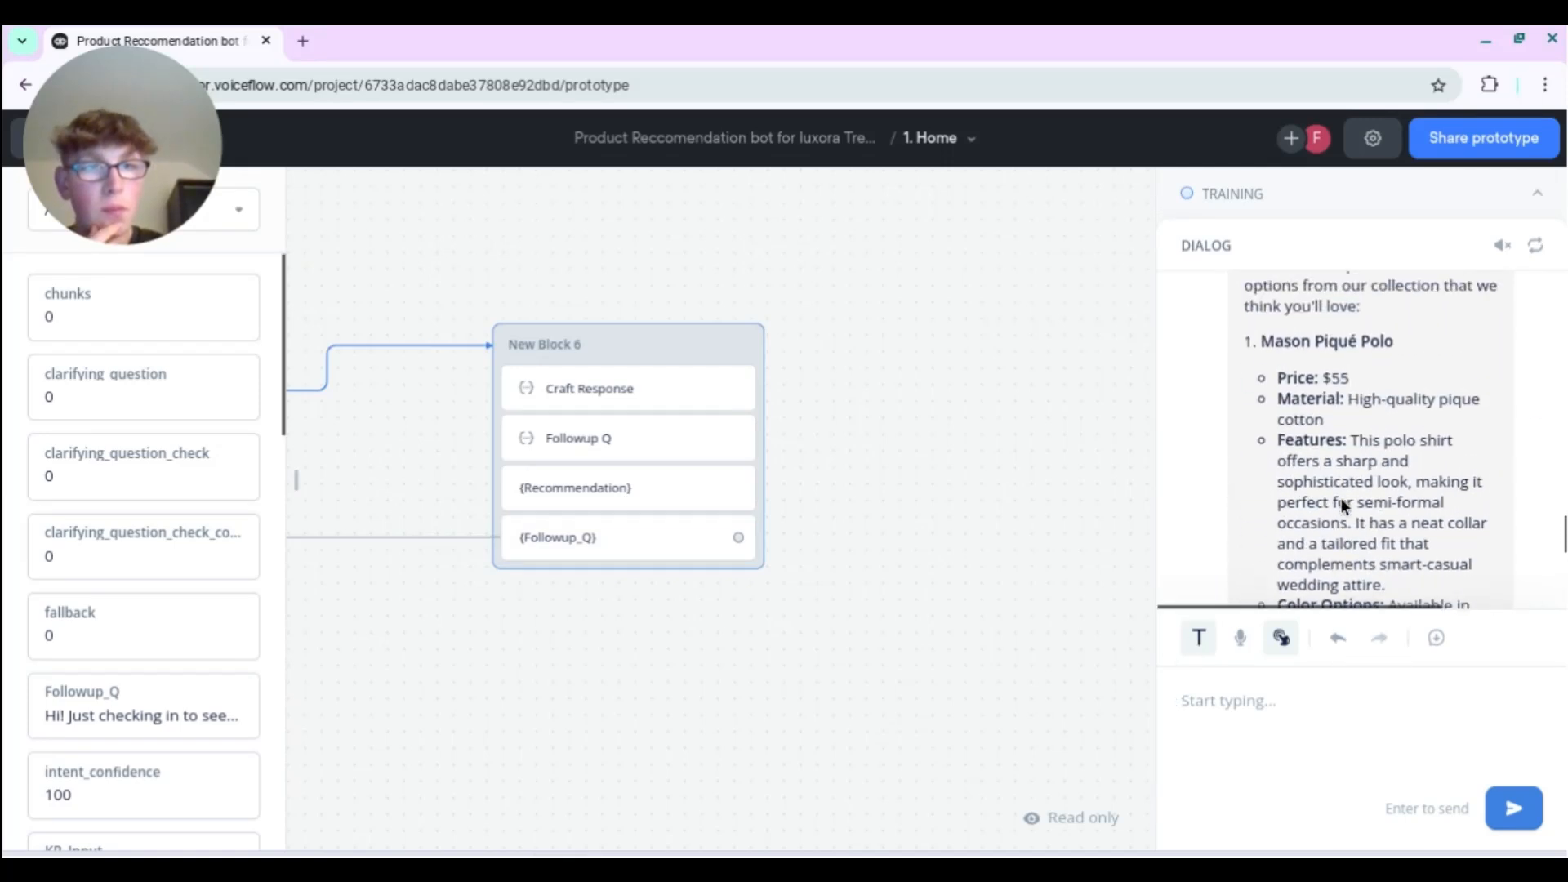
{"action": "scroll", "coordinate": [1340, 498], "scroll_direction": "down", "scroll_amount": 4}
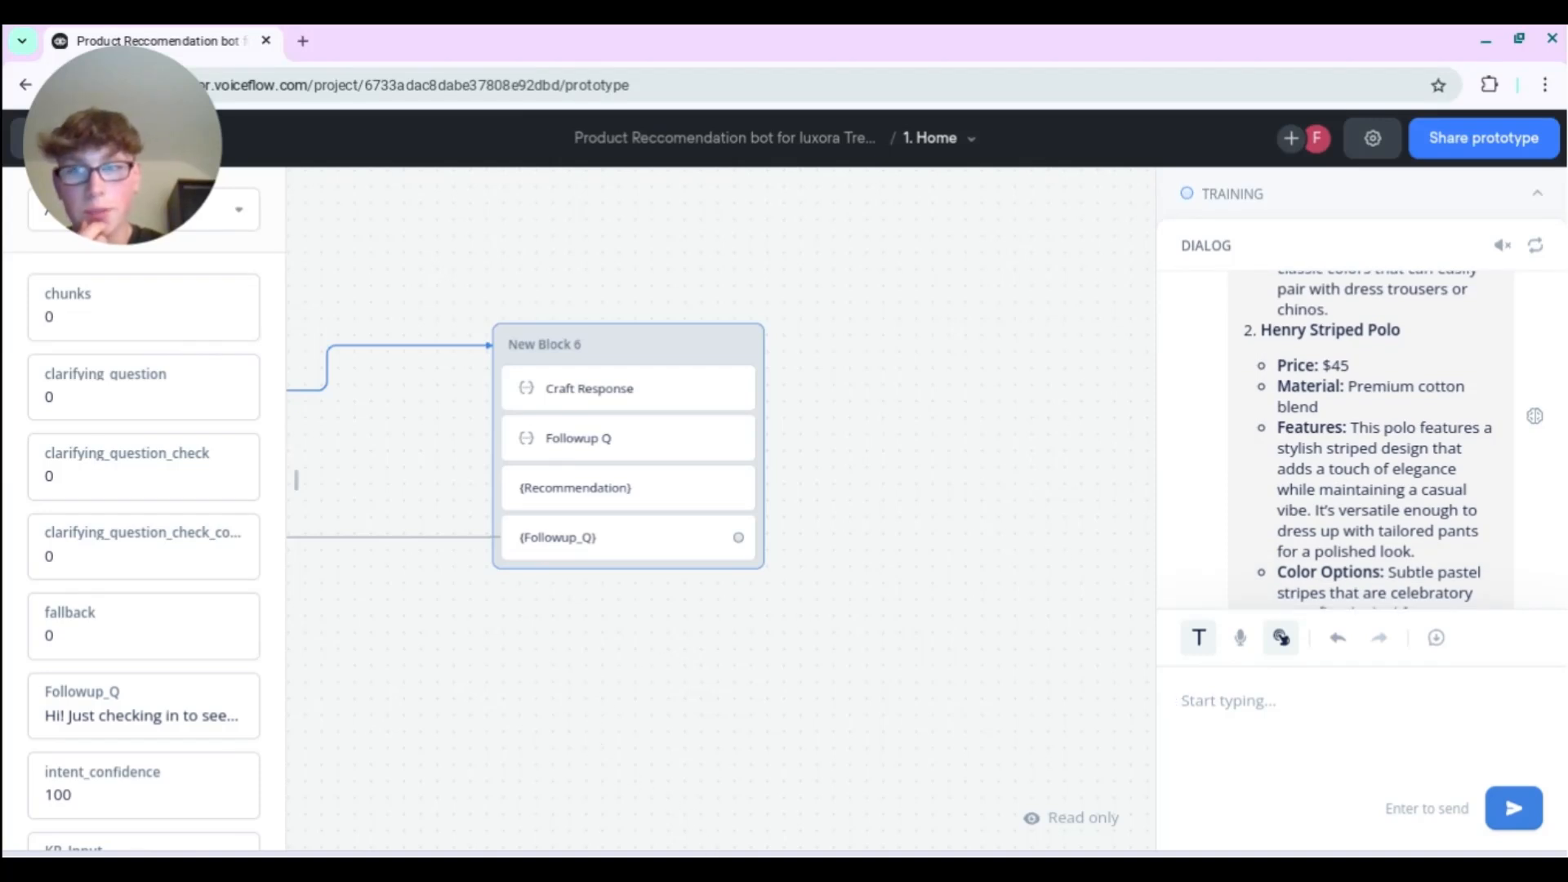
- Add the quoted variable "{vf_memory}" on a new line at the end of the Craft Response AI prompt
{"action": "left_click_drag", "start_coordinate": [620, 718], "coordinate": [805, 699]}
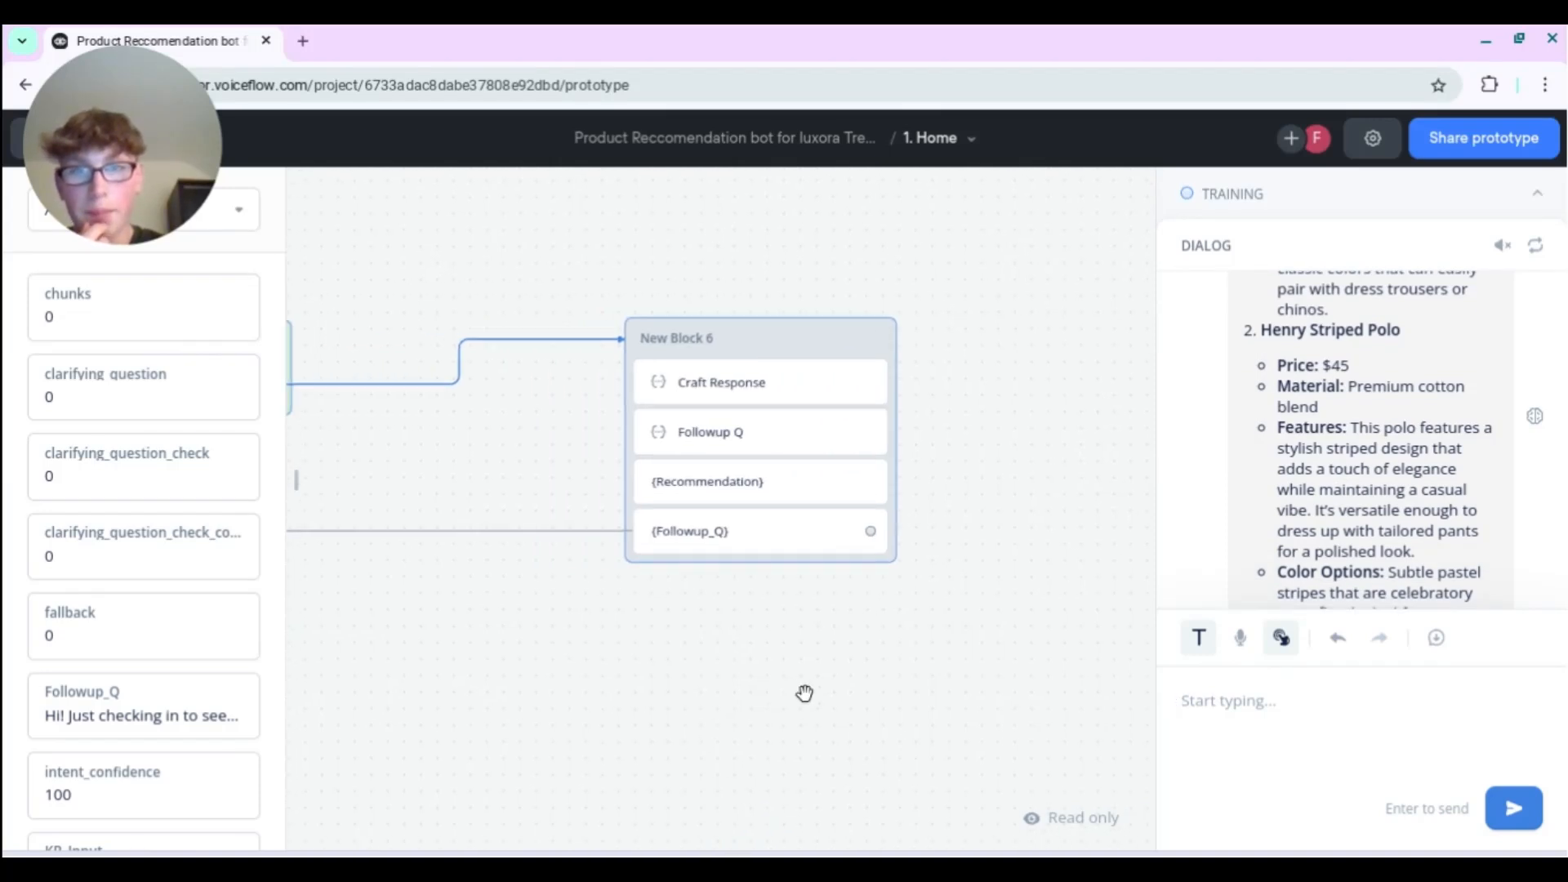
{"action": "left_click", "coordinate": [745, 374]}
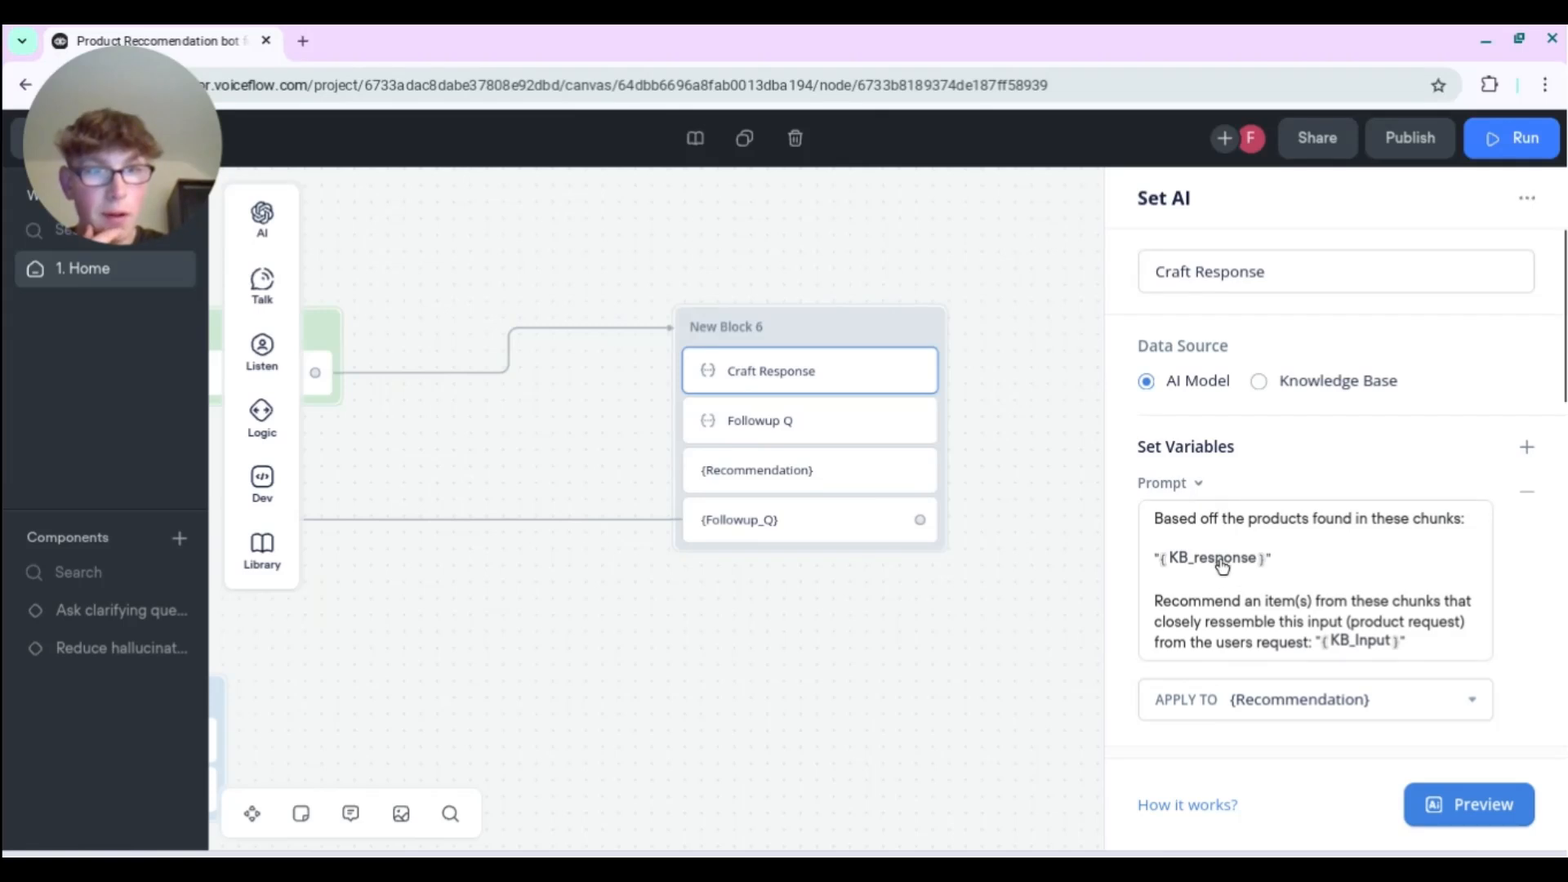
{"action": "scroll", "coordinate": [1353, 637], "scroll_direction": "down", "scroll_amount": 3}
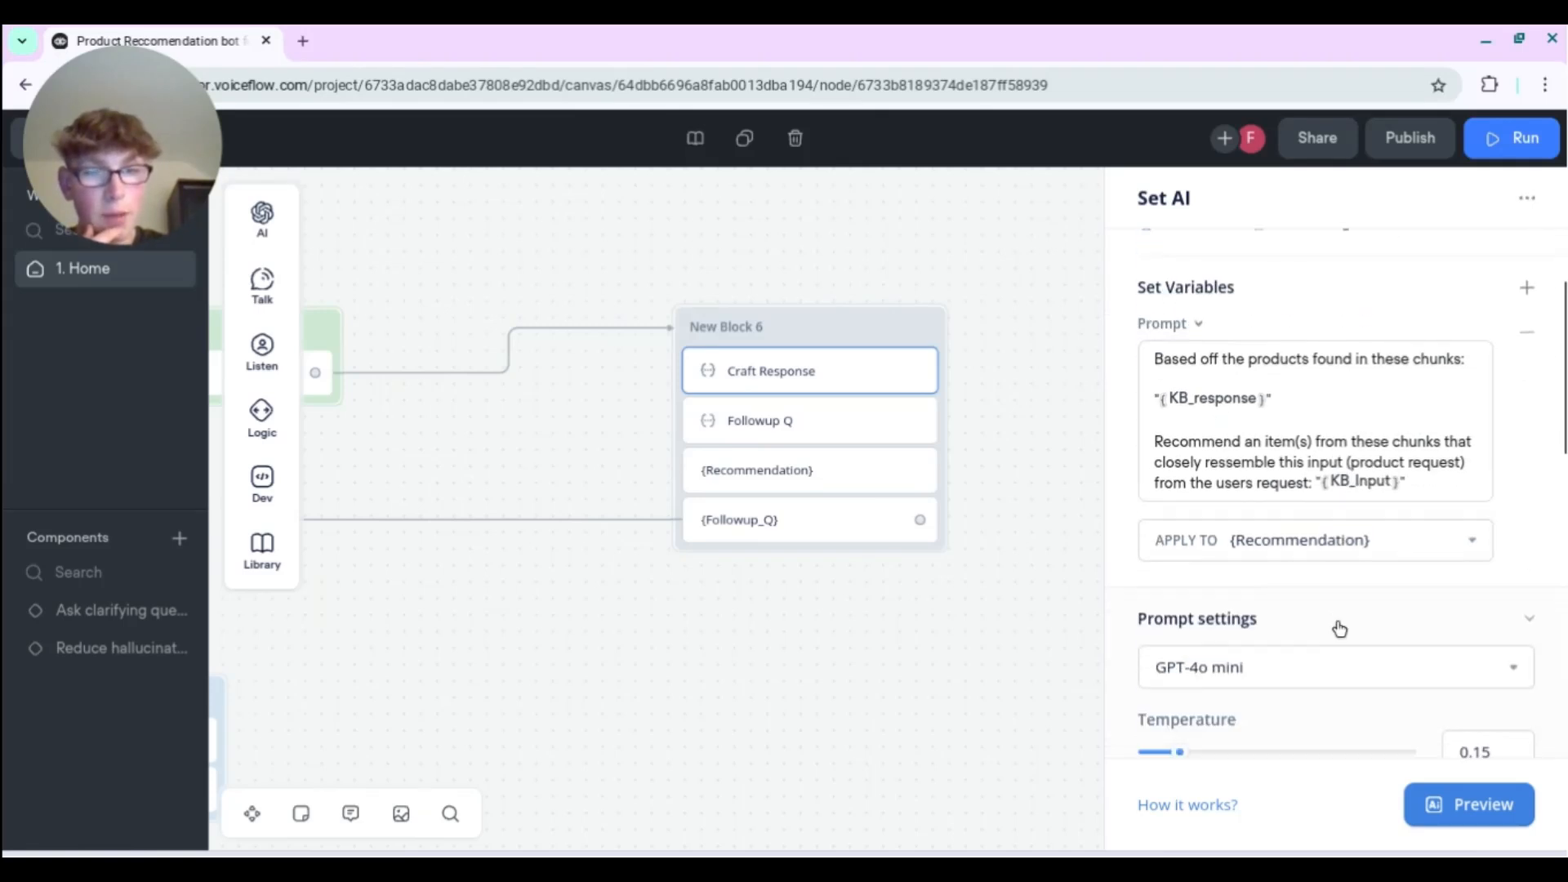
{"action": "left_click", "coordinate": [1437, 454]}
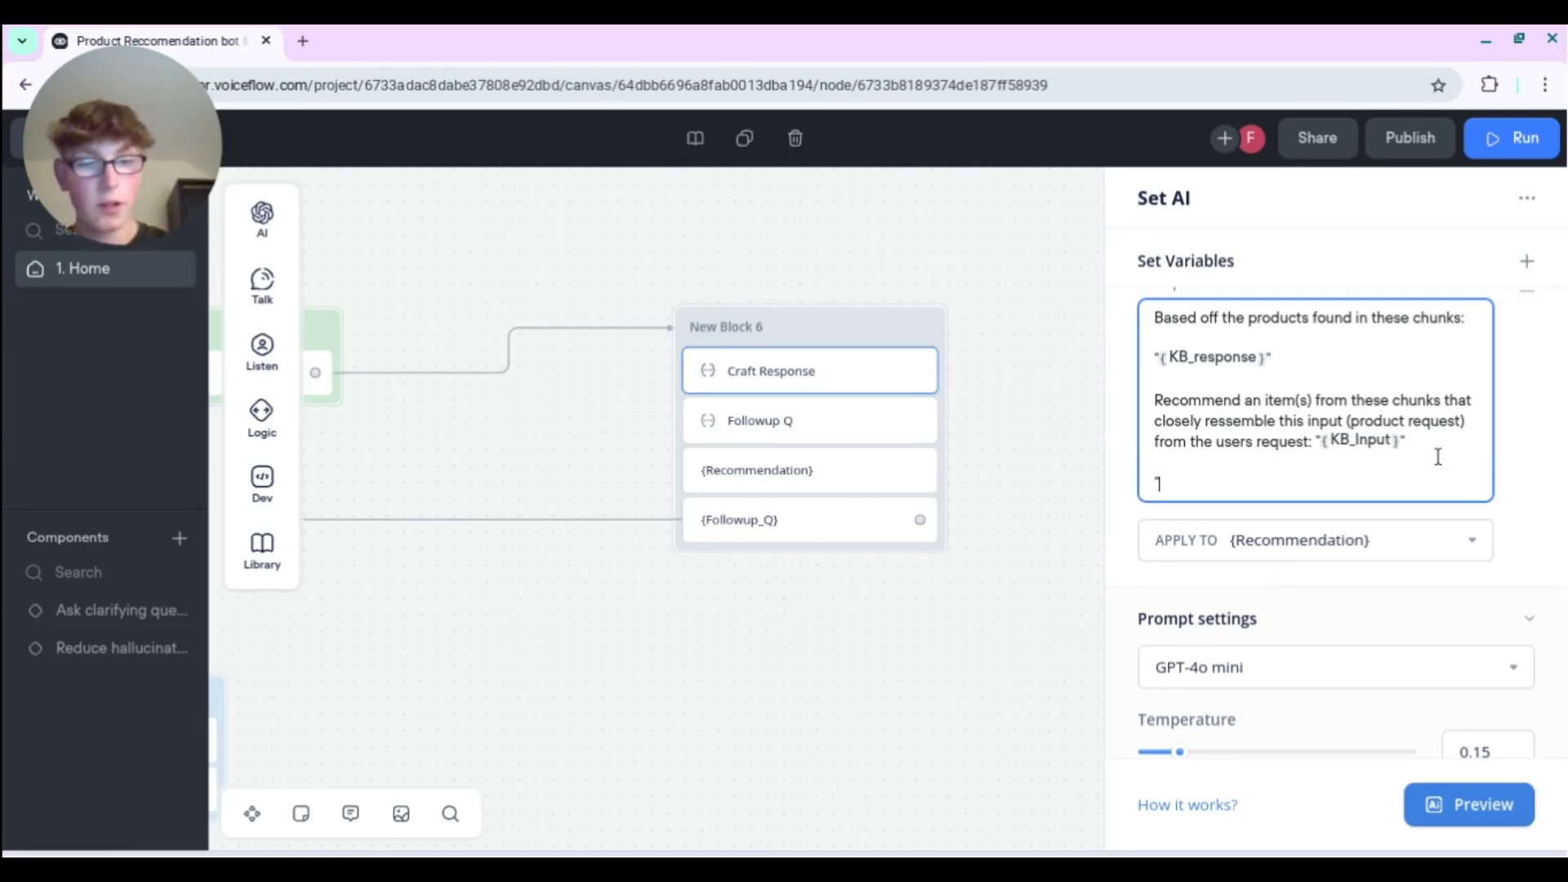
{"action": "type", "text": "\"{"}
{"action": "scroll", "coordinate": [1230, 658], "scroll_direction": "down", "scroll_amount": 10}
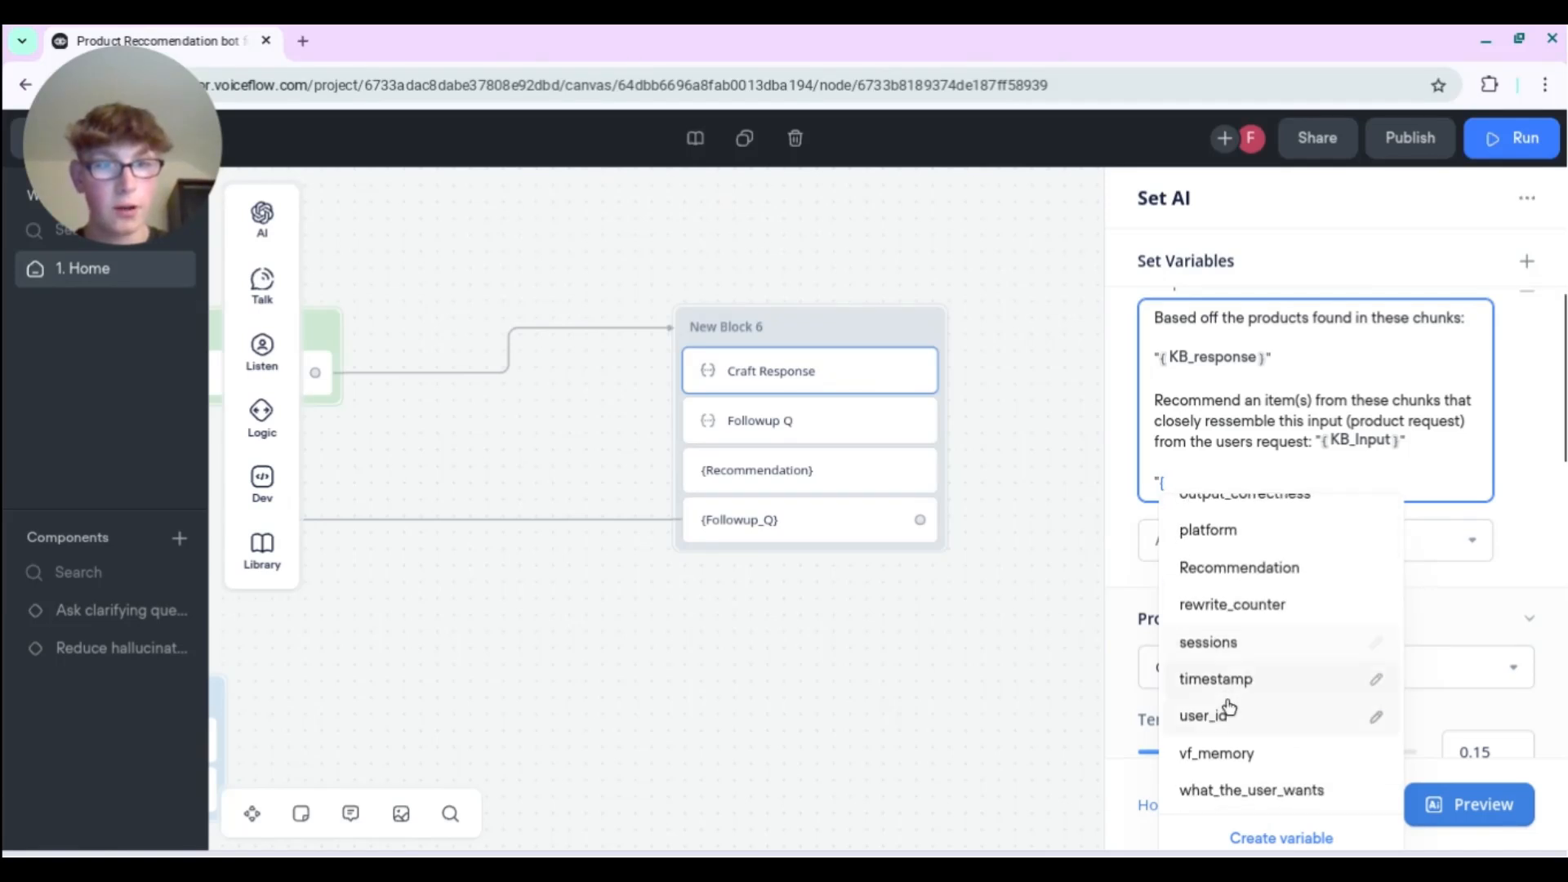
{"action": "left_click", "coordinate": [1249, 753]}
{"action": "left_click", "coordinate": [664, 706]}
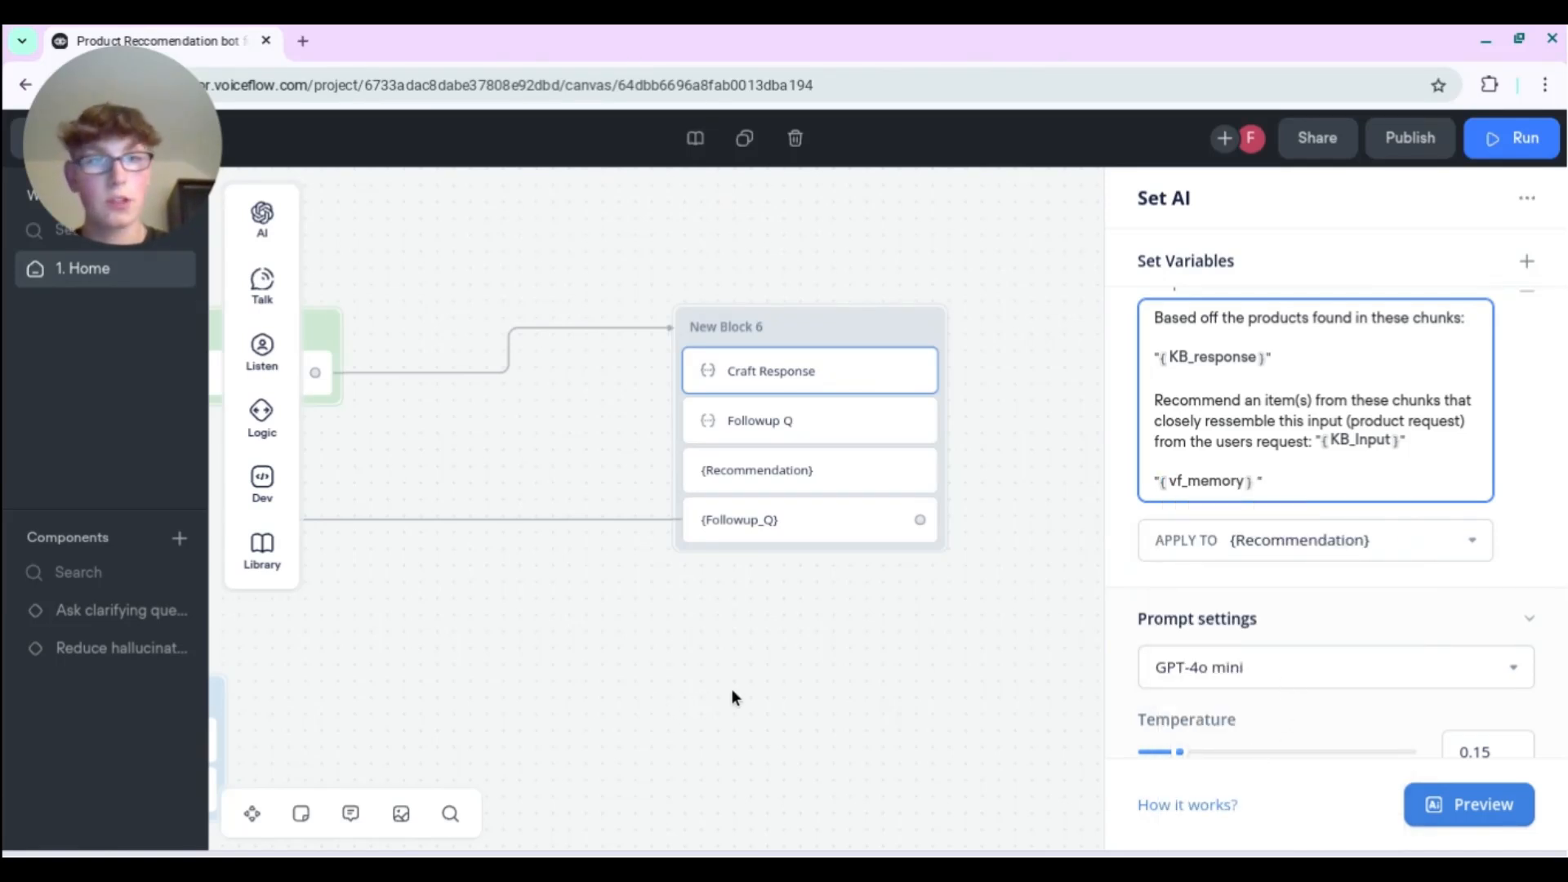
- Run a new test of the agent and send "Find me a dress and a polo shirt"
{"action": "scroll", "coordinate": [673, 669], "scroll_direction": "left", "scroll_amount": 8}
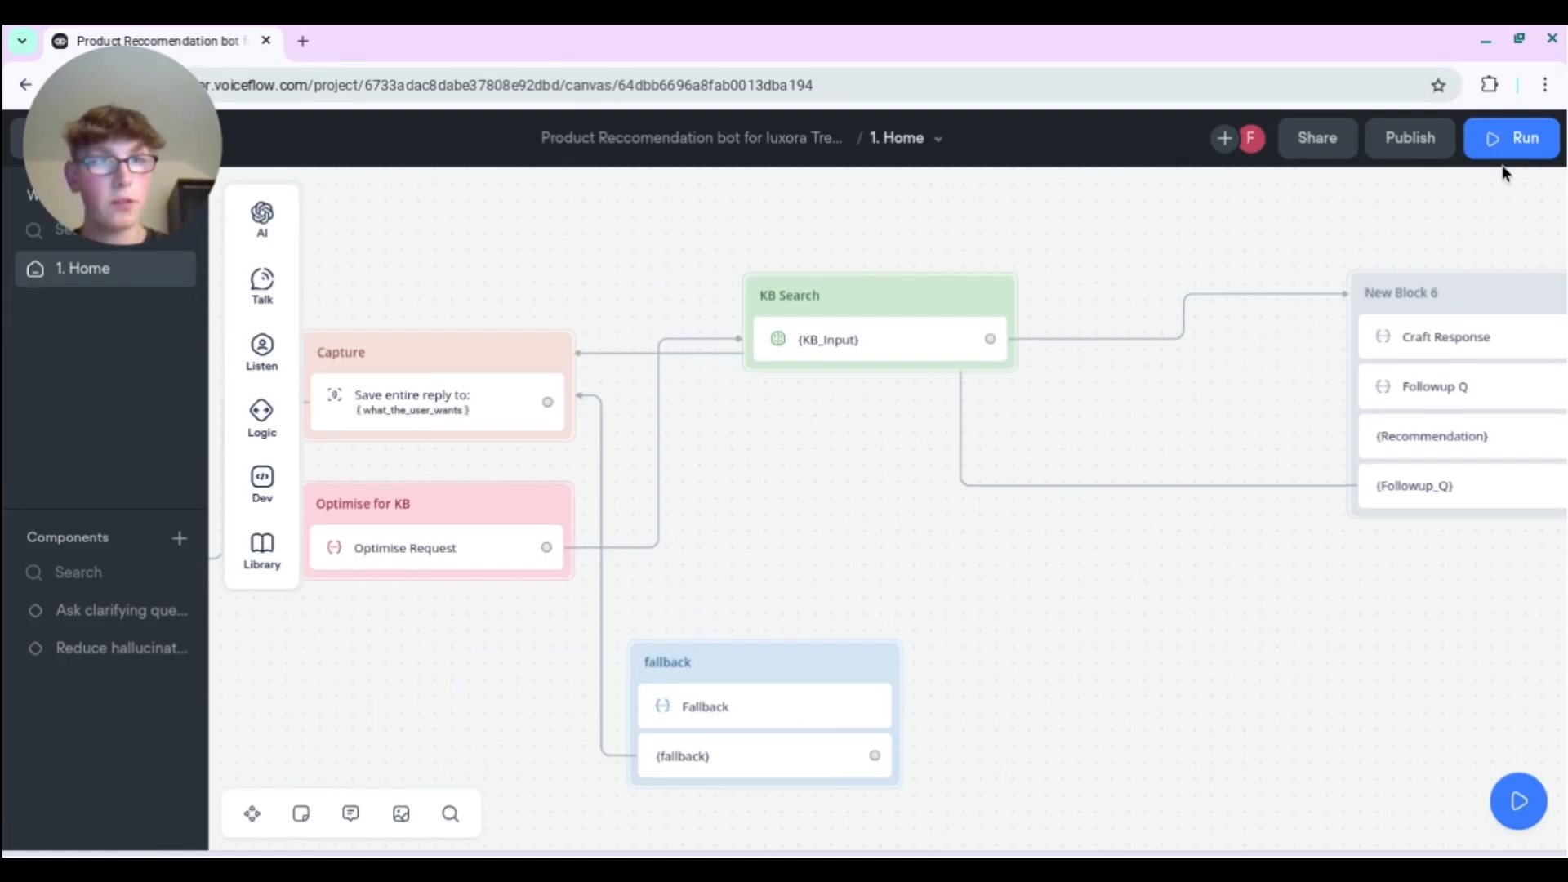
{"action": "left_click", "coordinate": [1515, 138]}
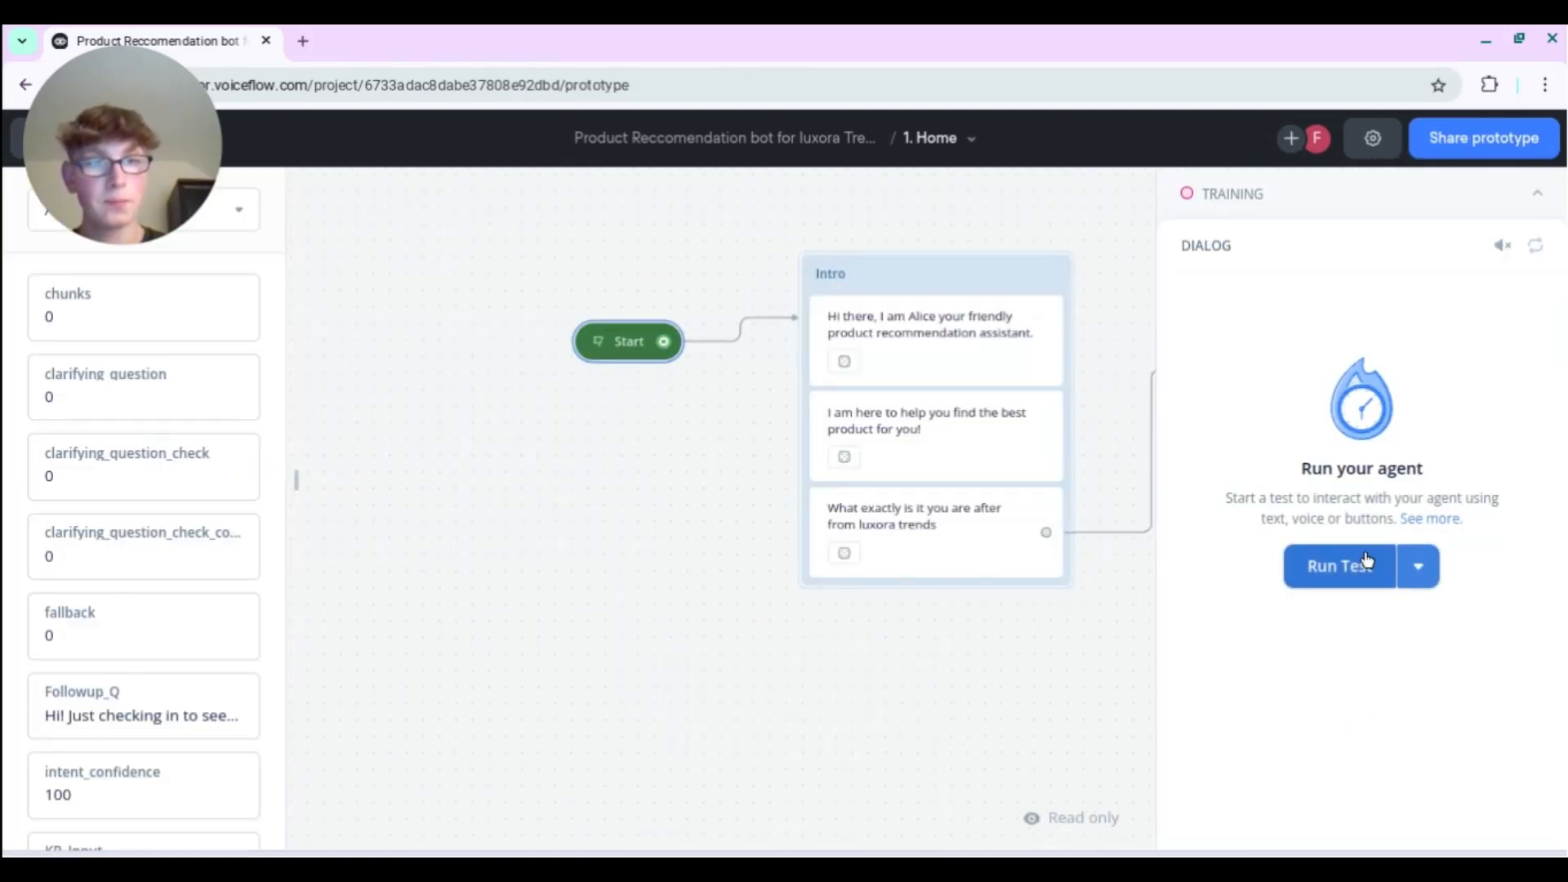
{"action": "left_click", "coordinate": [1340, 566]}
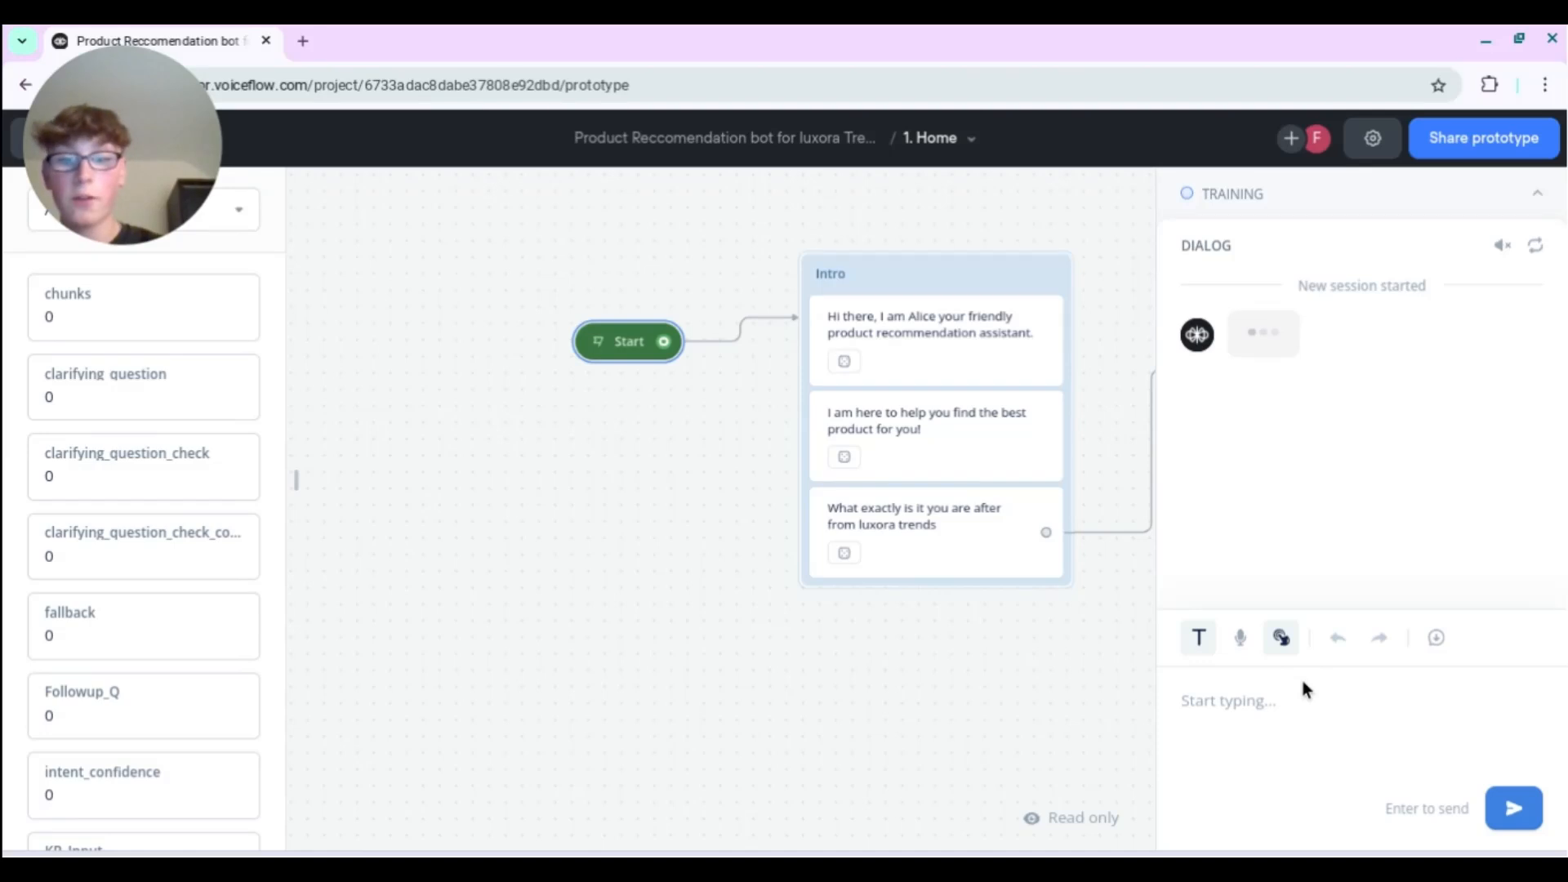
{"action": "type", "text": "Find me a dres"}
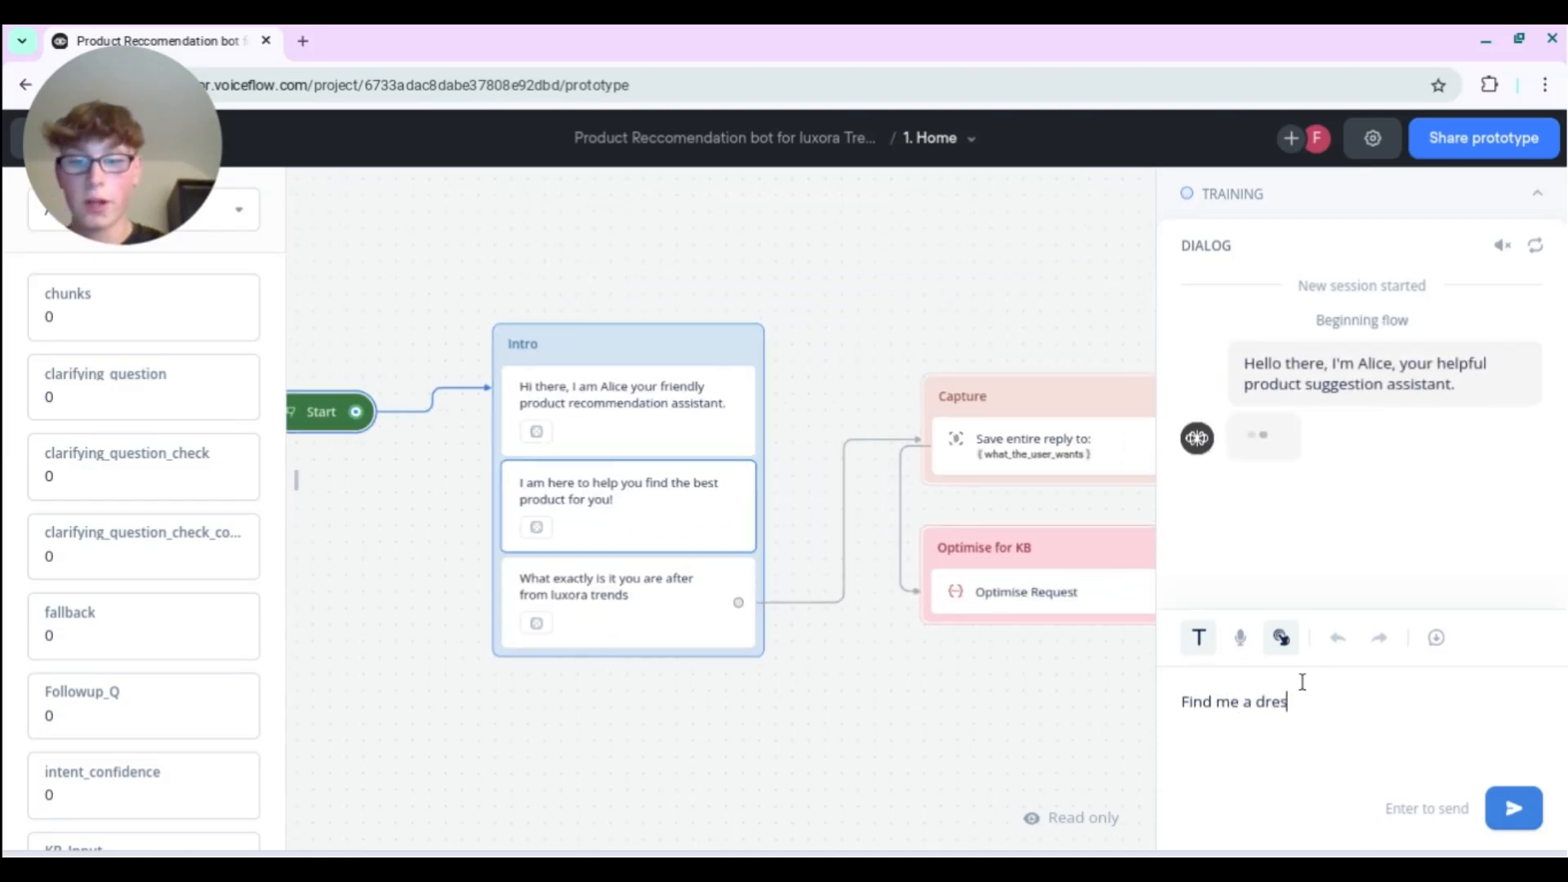
{"action": "type", "text": "s and a polo shirt"}
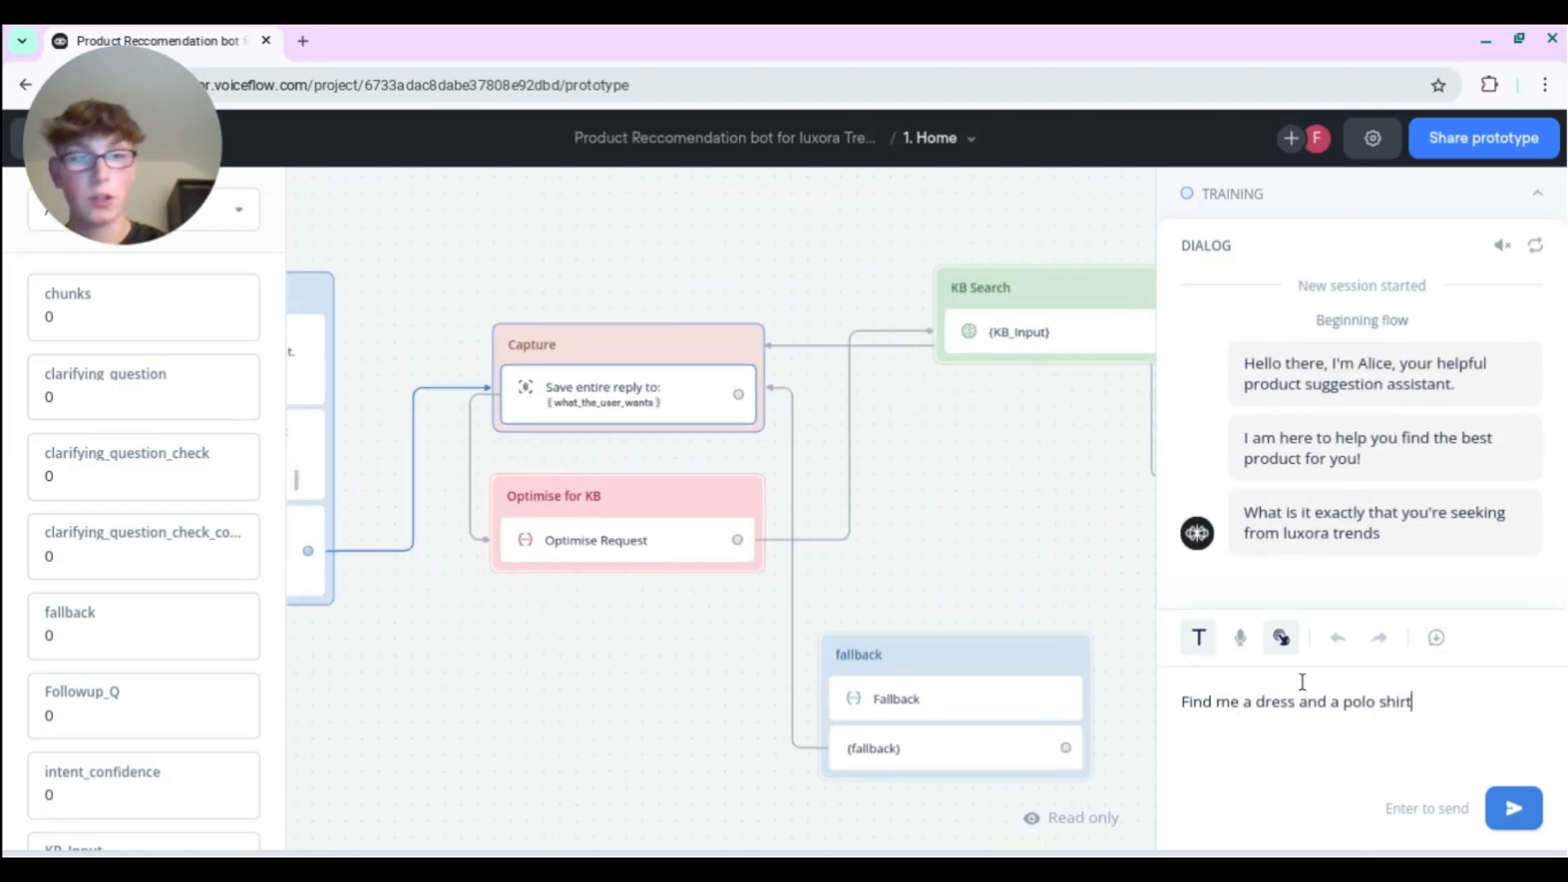
{"action": "key", "text": "Return"}
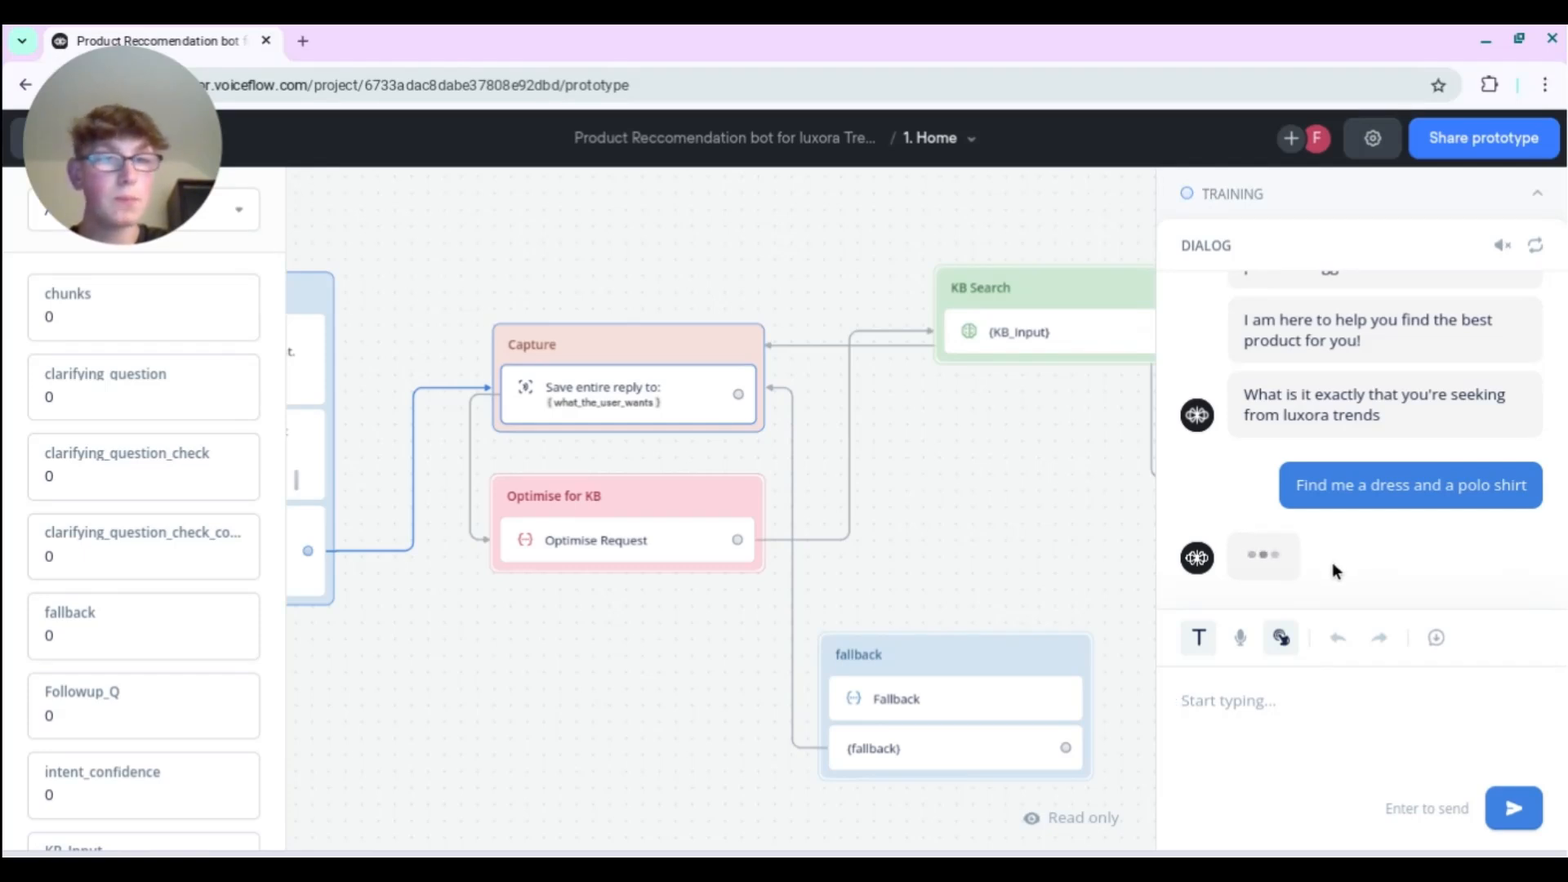
- Examine the test's variable values and read the agent's dress and polo shirt recommendations, including prices and descriptions
{"action": "scroll", "coordinate": [161, 637], "scroll_direction": "down", "scroll_amount": 12}
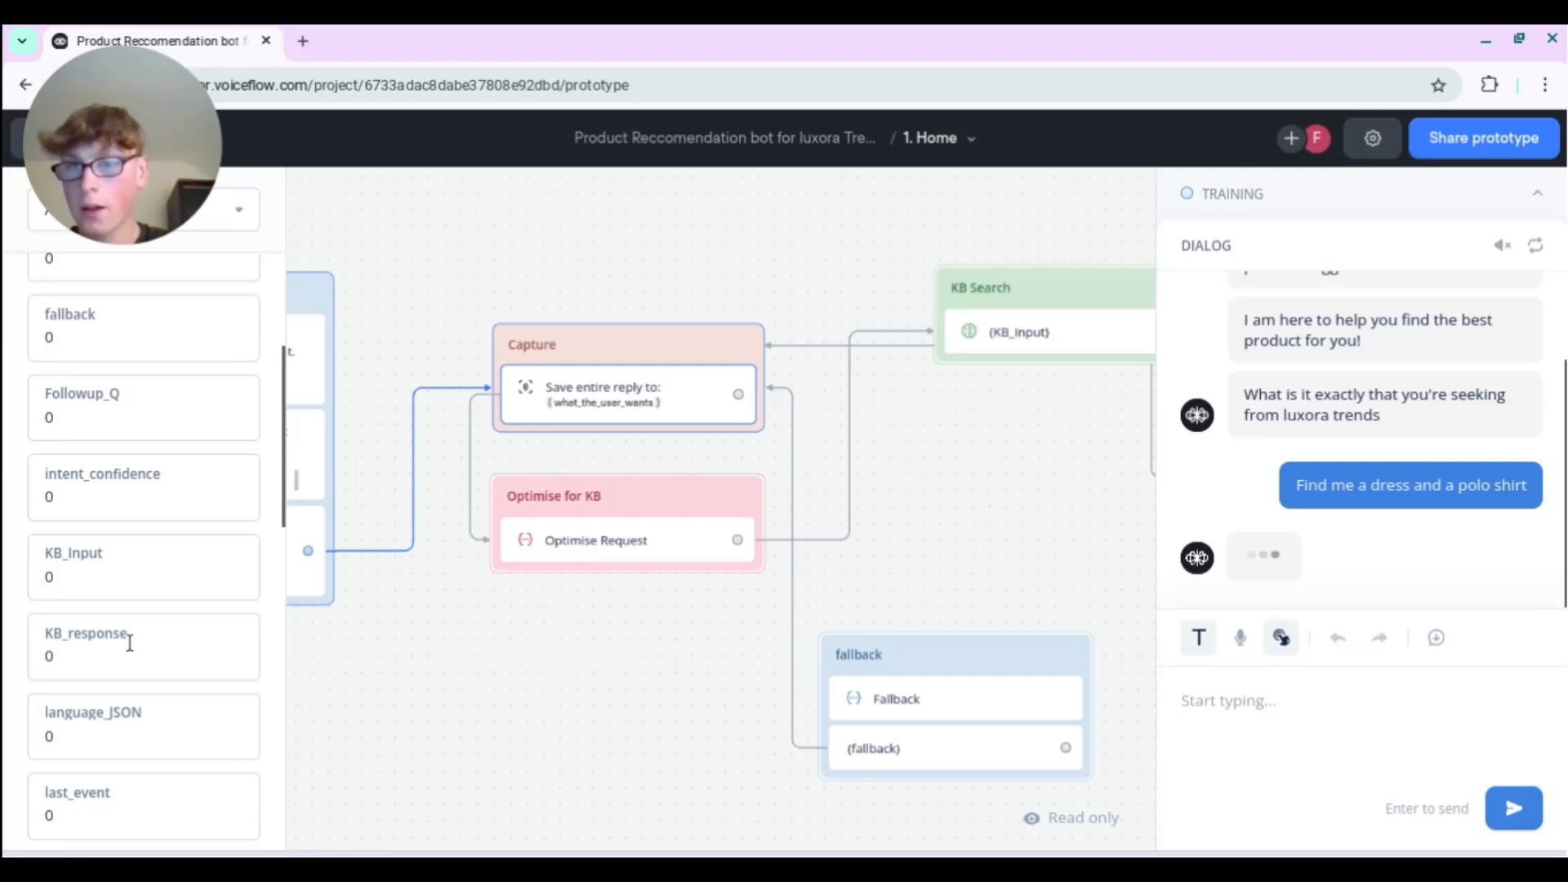
{"action": "scroll", "coordinate": [160, 678], "scroll_direction": "up", "scroll_amount": 5}
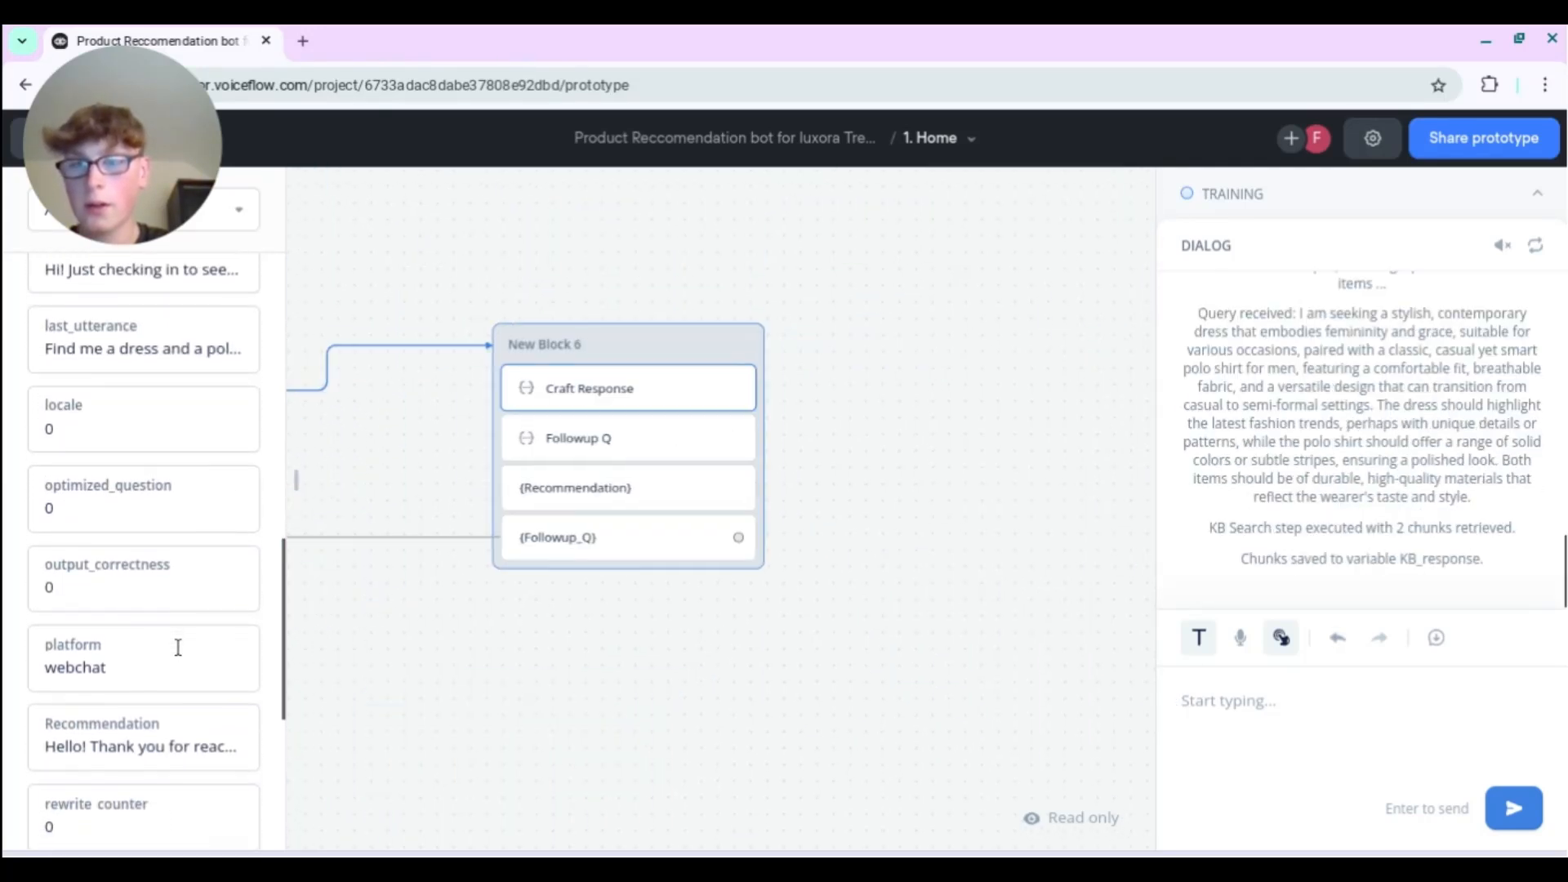
{"action": "scroll", "coordinate": [1354, 410], "scroll_direction": "up", "scroll_amount": 10}
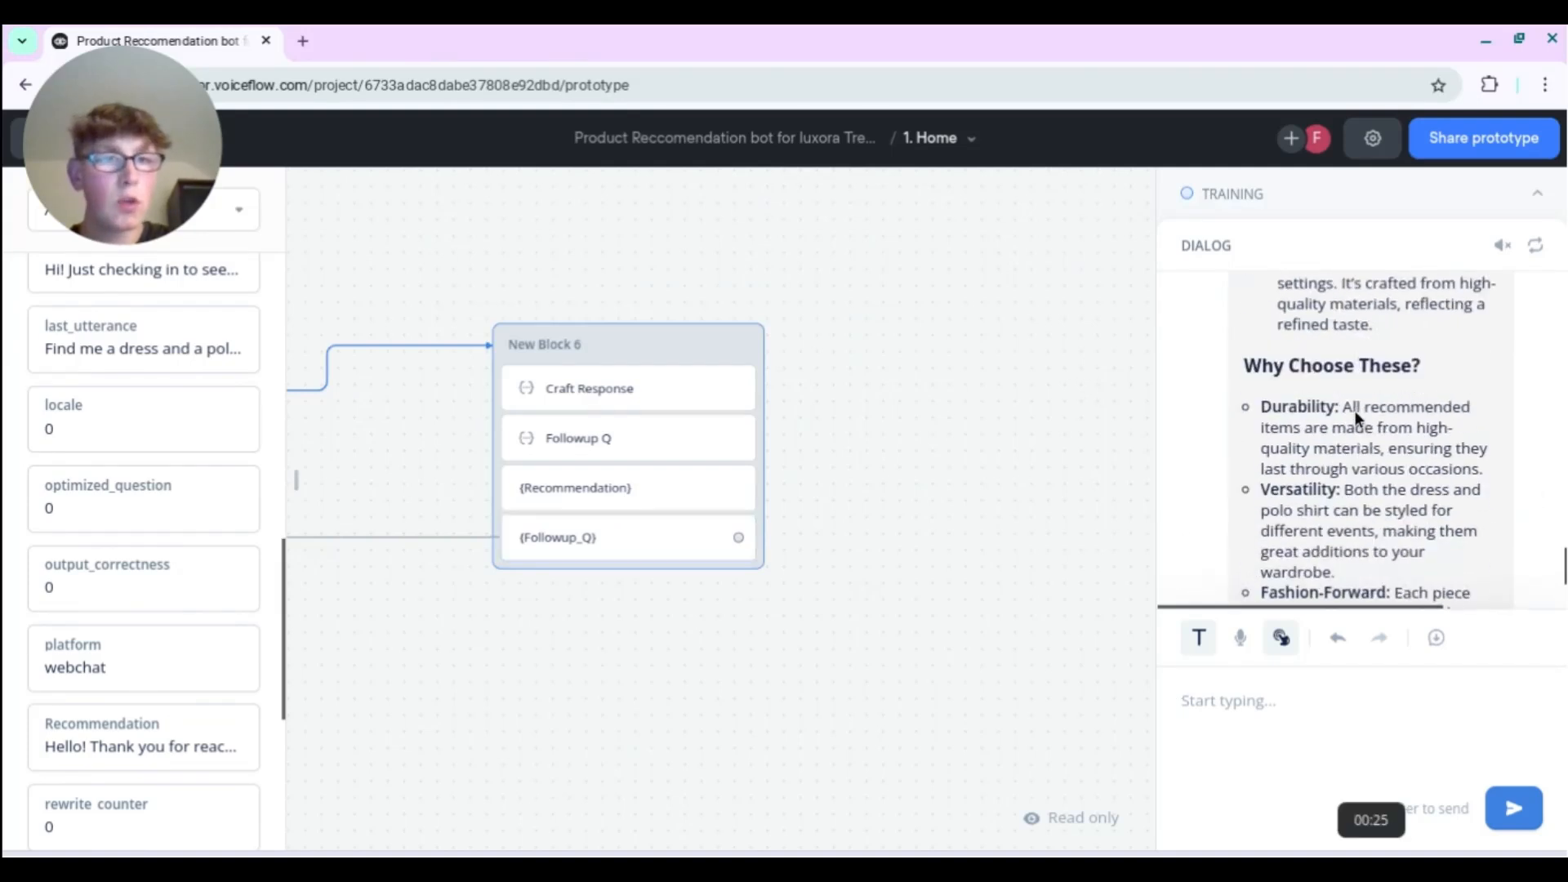
{"action": "scroll", "coordinate": [1355, 409], "scroll_direction": "up", "scroll_amount": 5}
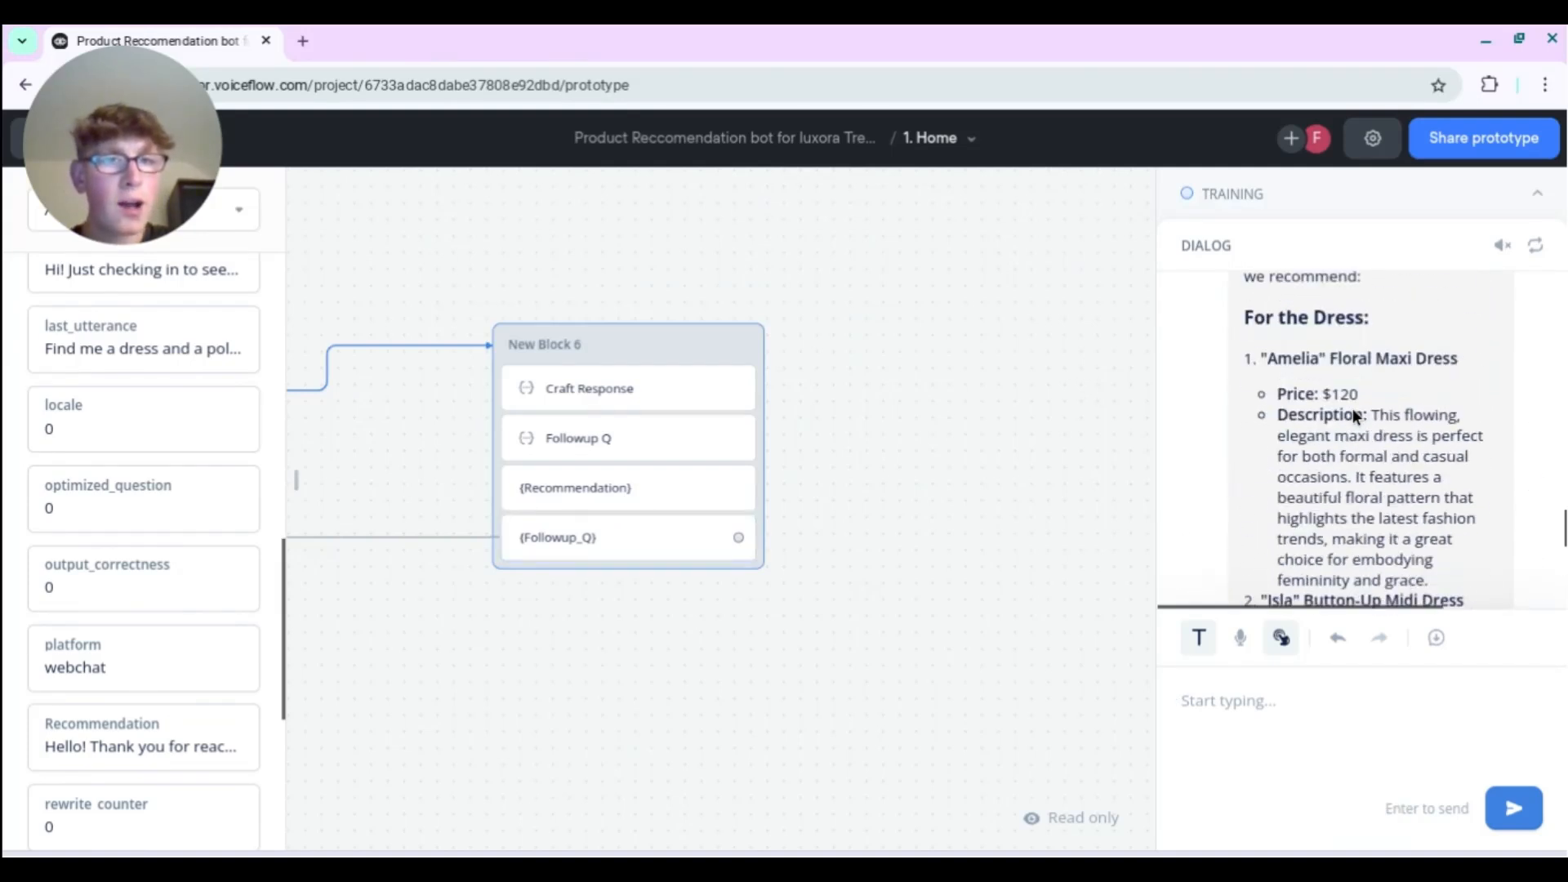
{"action": "scroll", "coordinate": [1353, 384], "scroll_direction": "down", "scroll_amount": 3}
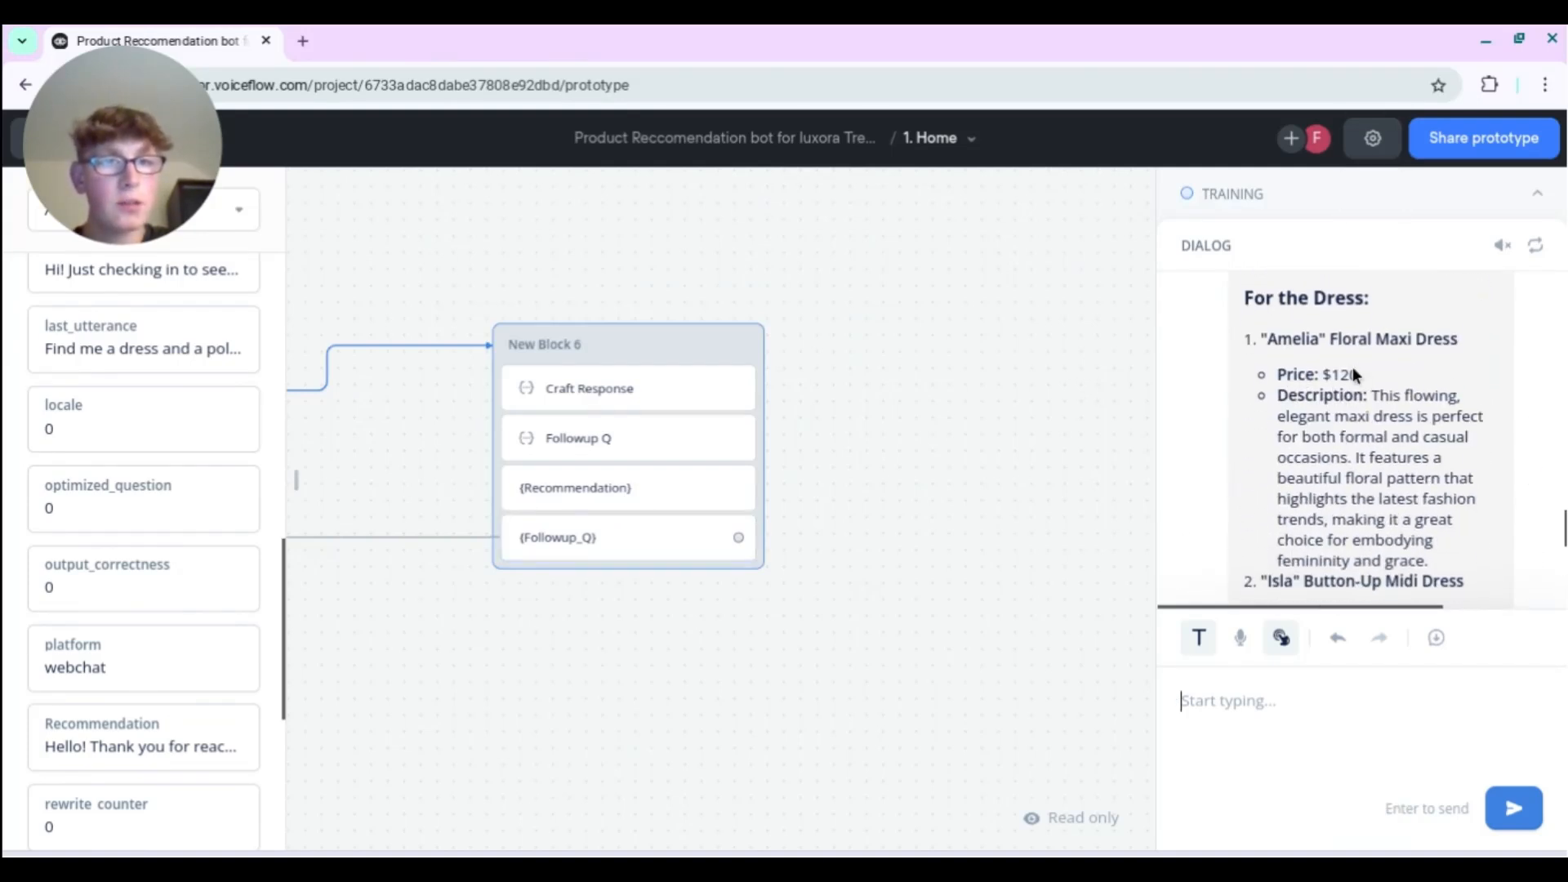
{"action": "scroll", "coordinate": [1369, 383], "scroll_direction": "down", "scroll_amount": 5}
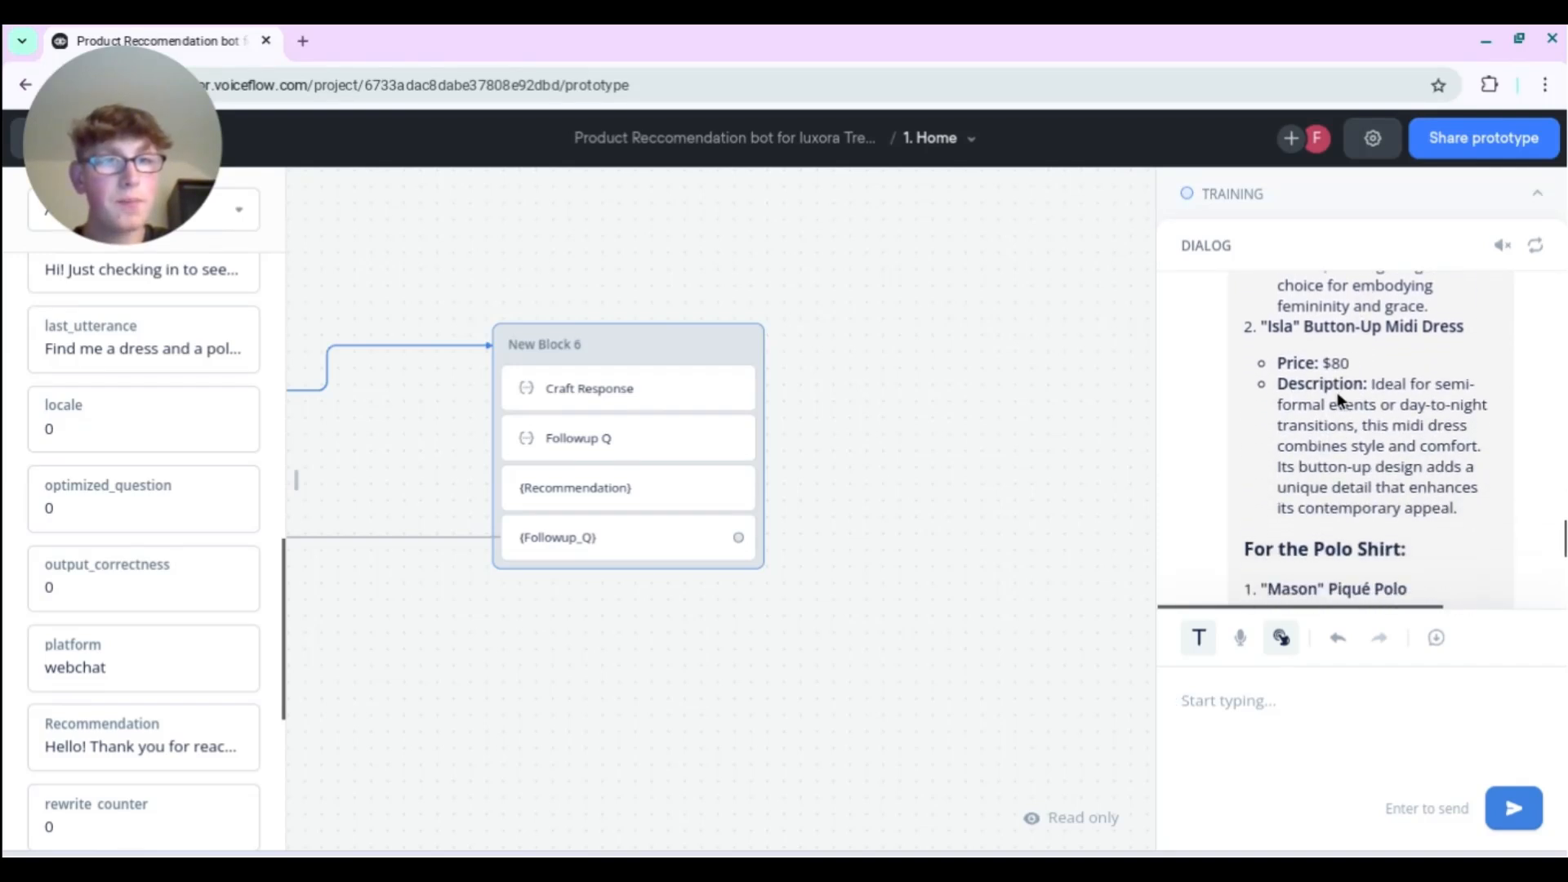
{"action": "scroll", "coordinate": [1365, 382], "scroll_direction": "down", "scroll_amount": 3}
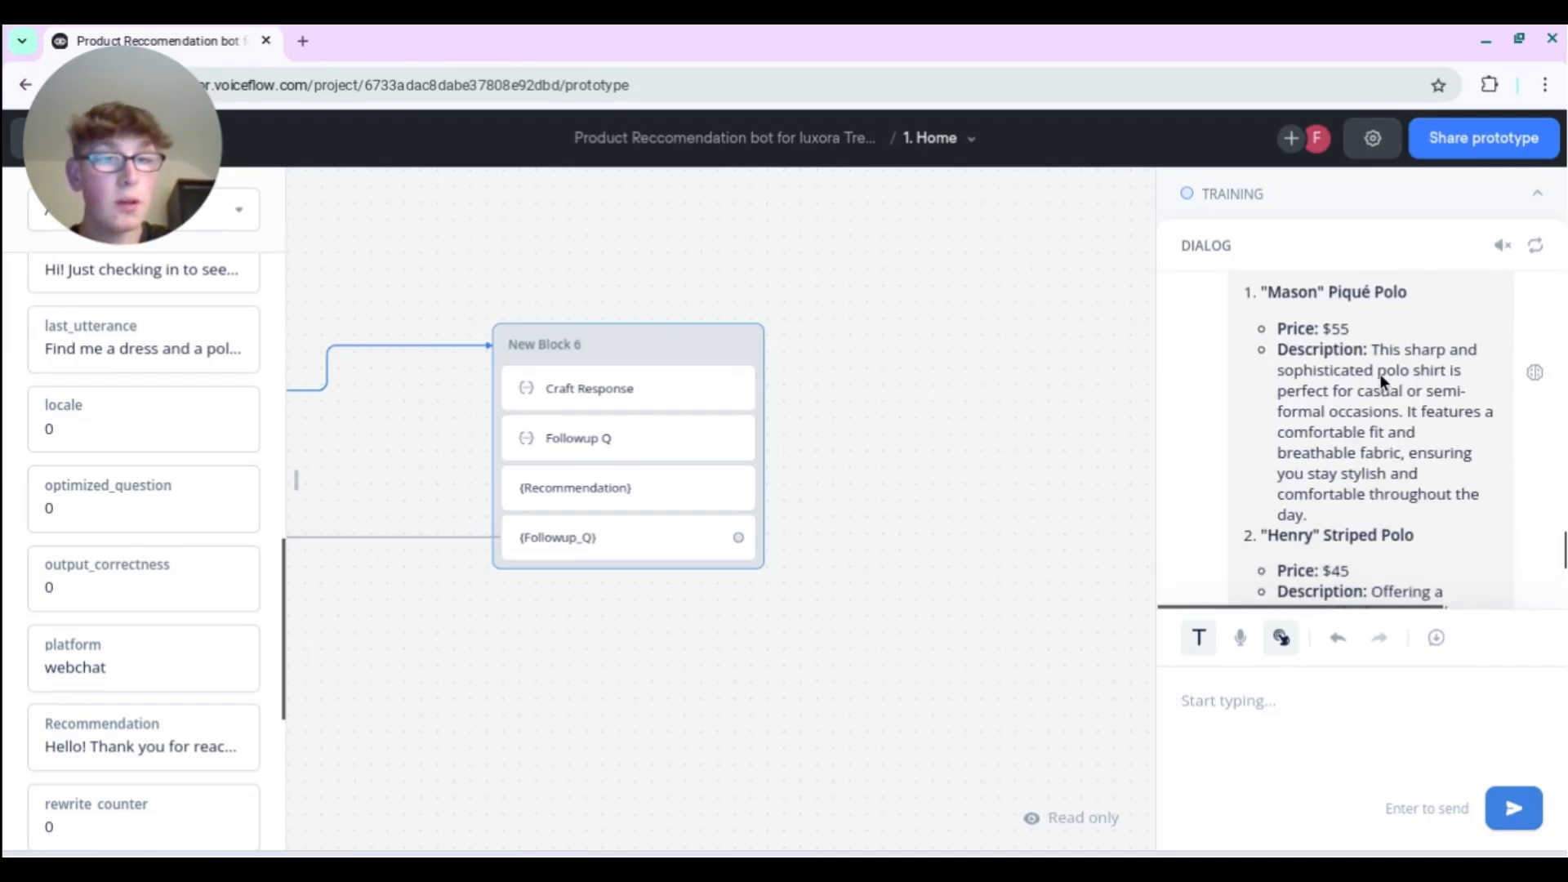
{"action": "scroll", "coordinate": [1378, 376], "scroll_direction": "down", "scroll_amount": 1}
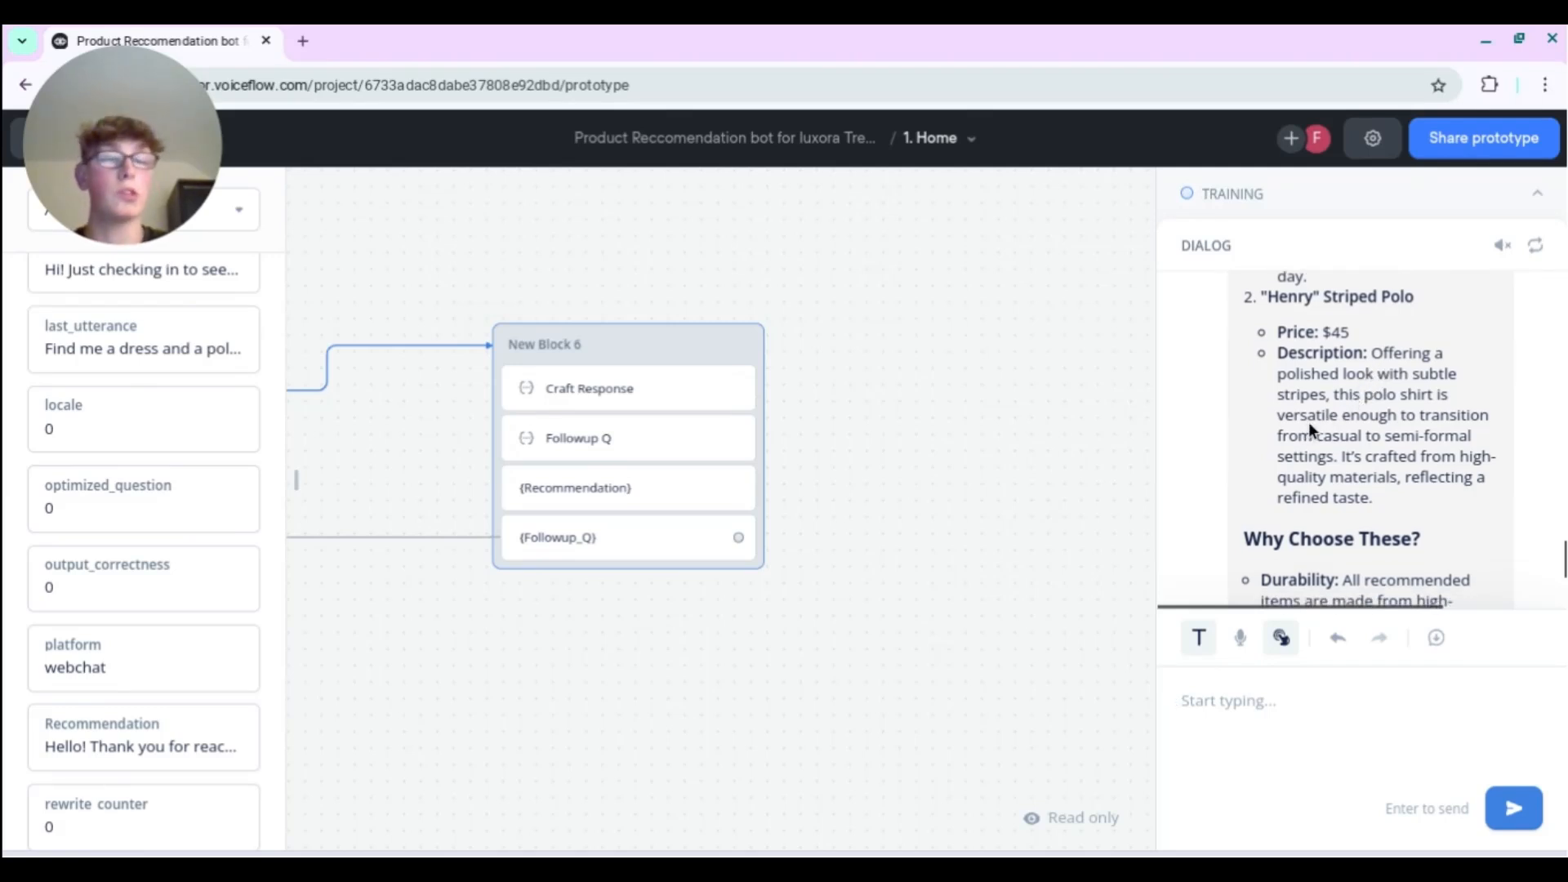
{"action": "scroll", "coordinate": [1306, 424], "scroll_direction": "up", "scroll_amount": 2}
{"action": "scroll", "coordinate": [1284, 449], "scroll_direction": "up", "scroll_amount": 6}
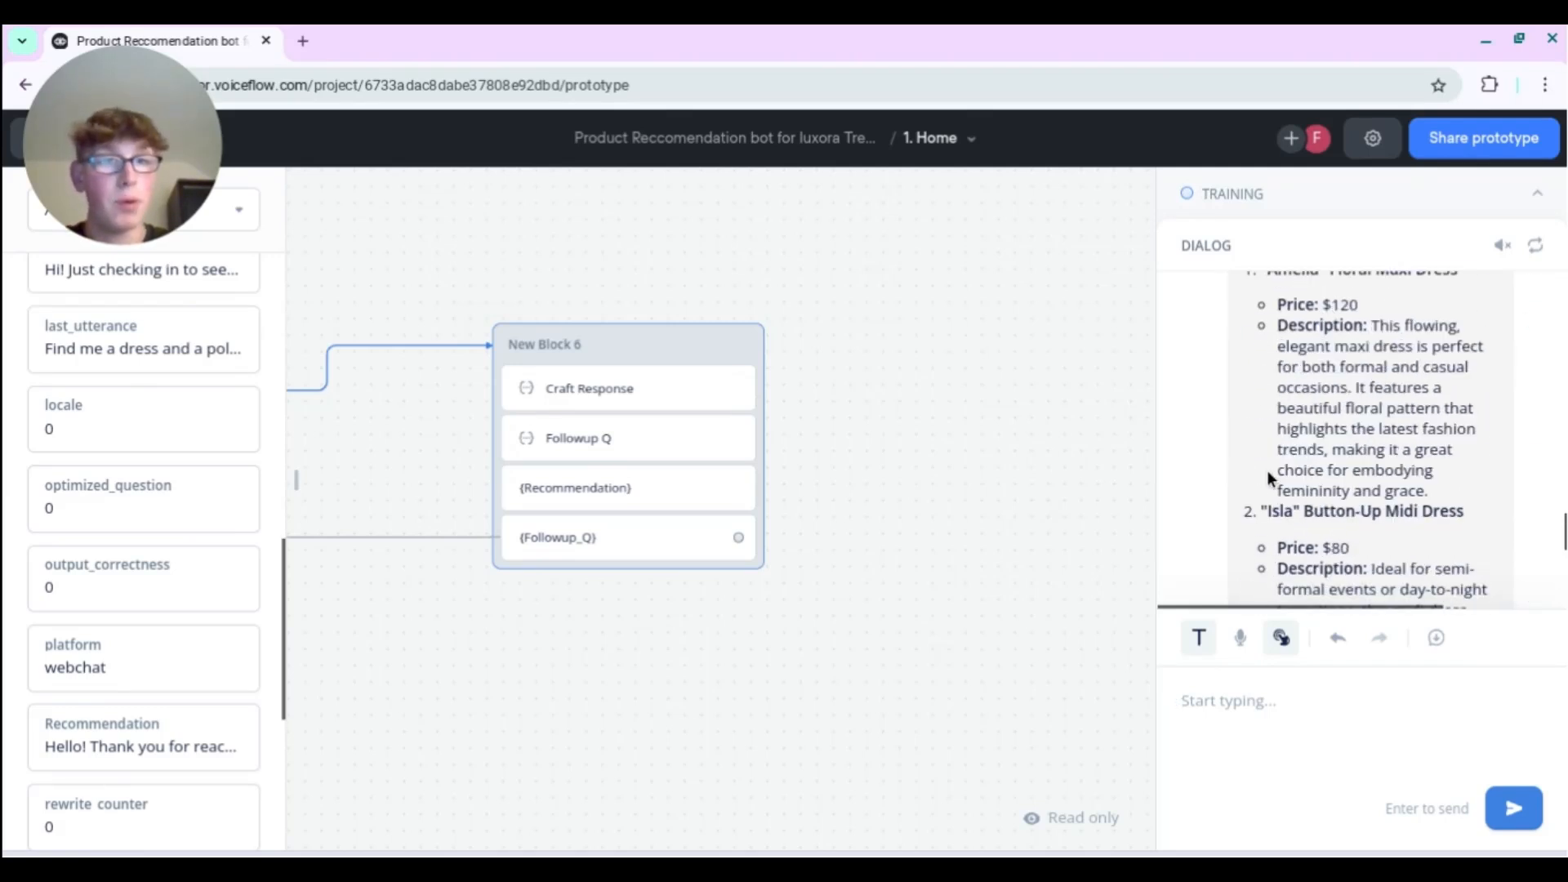
{"action": "scroll", "coordinate": [1256, 462], "scroll_direction": "up", "scroll_amount": 2}
{"action": "scroll", "coordinate": [1242, 523], "scroll_direction": "down", "scroll_amount": 6}
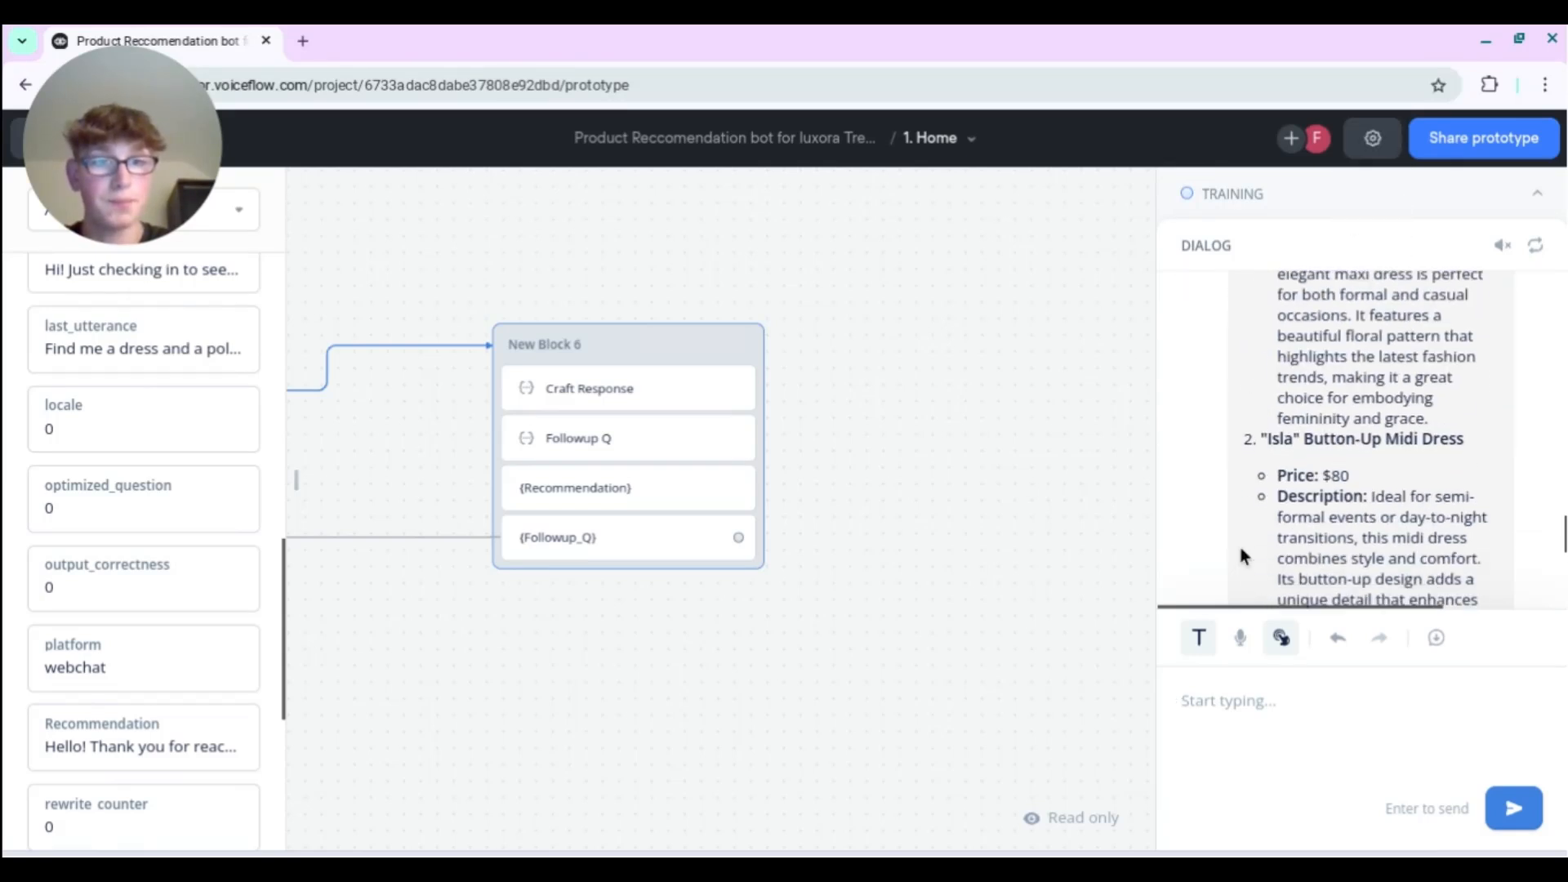
- Reply to the agent with "Thanks very much, now surprise me with a random recommendation"
{"action": "left_click", "coordinate": [1202, 683]}
{"action": "type", "text": "Thanks"}
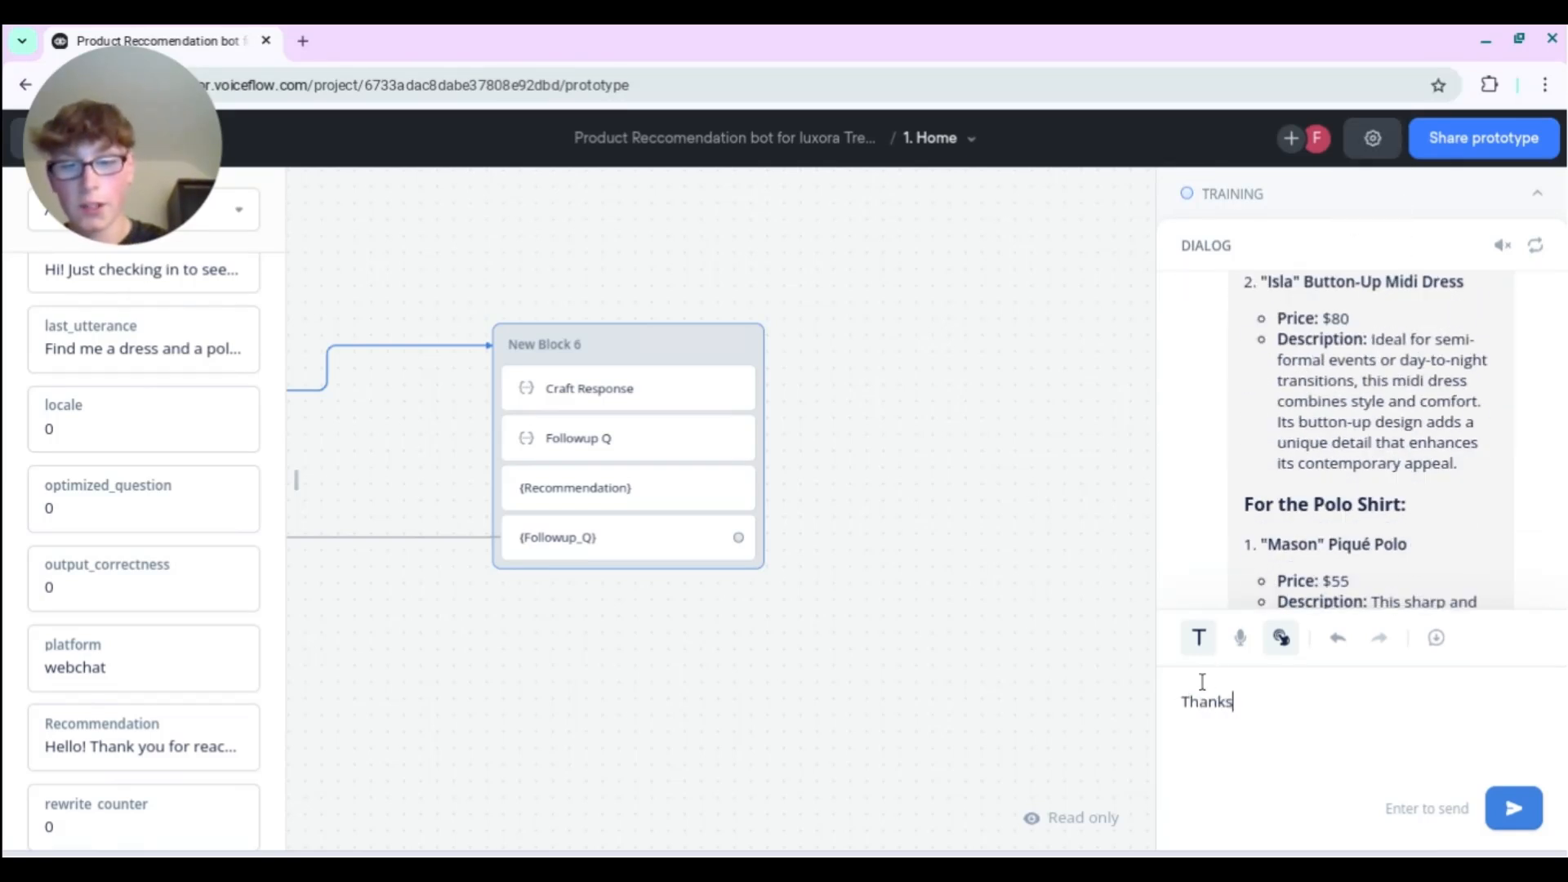
{"action": "type", "text": " very much, n"}
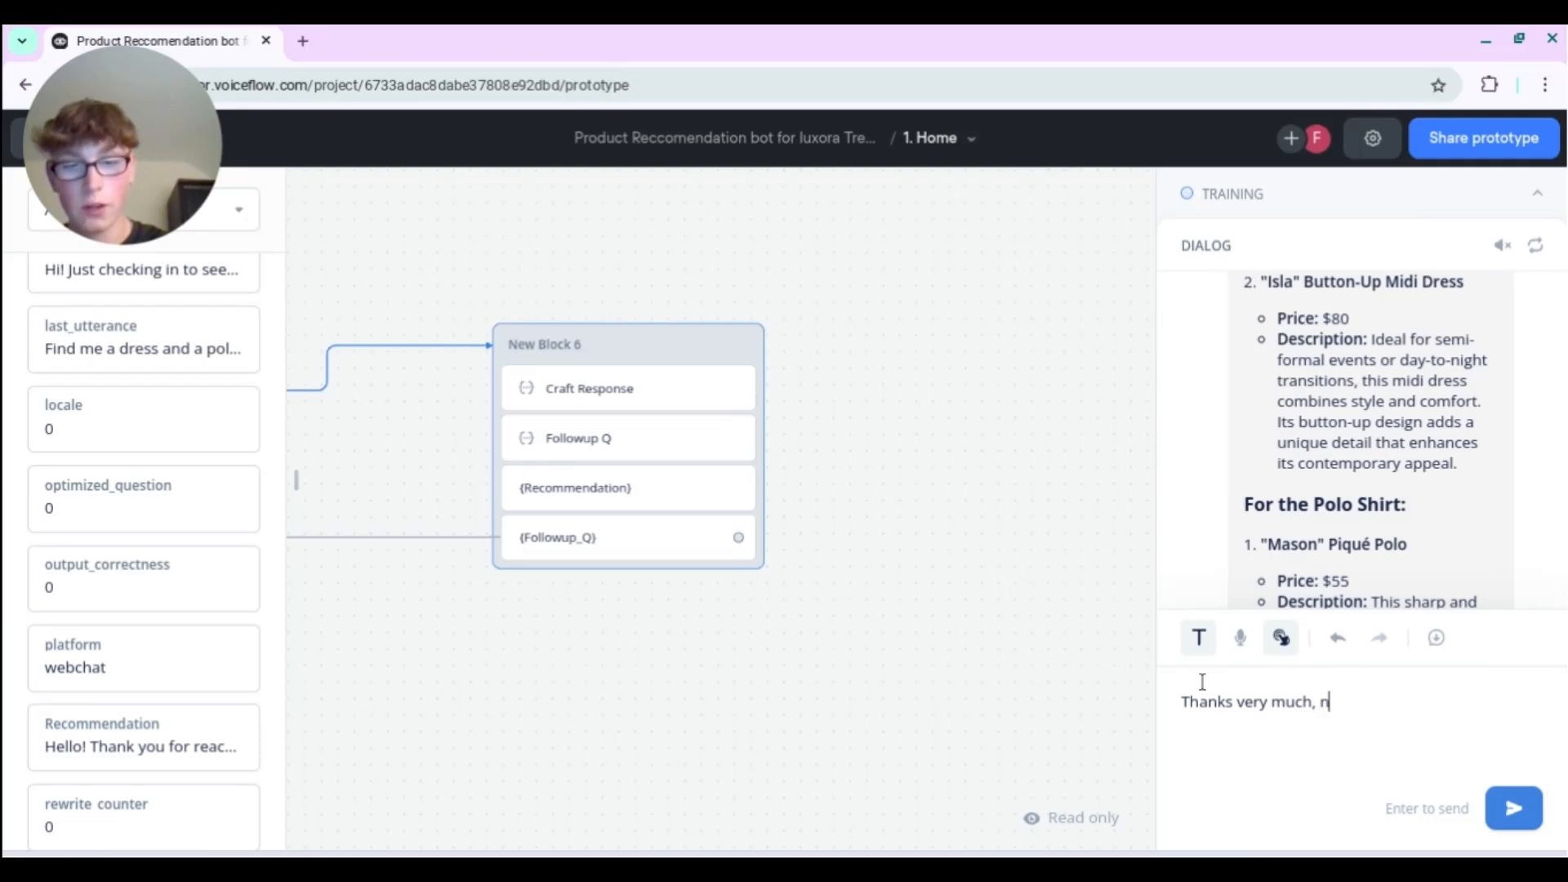
{"action": "type", "text": "ow surpir"}
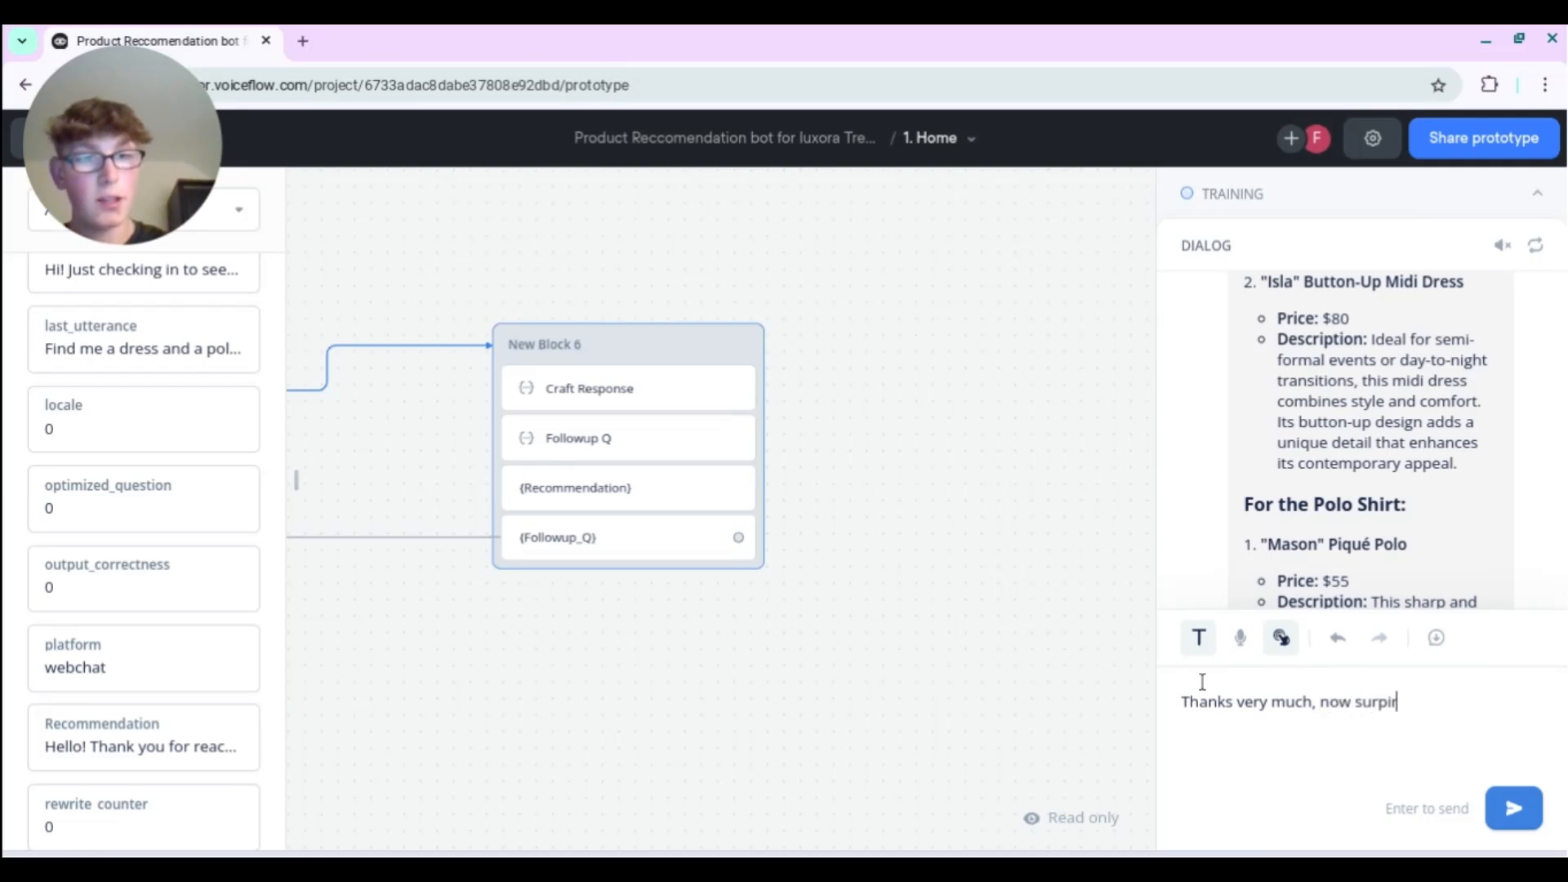
{"action": "key", "text": "BackSpace"}
{"action": "key", "text": "BackSpace"}
{"action": "type", "text": "rise me with "}
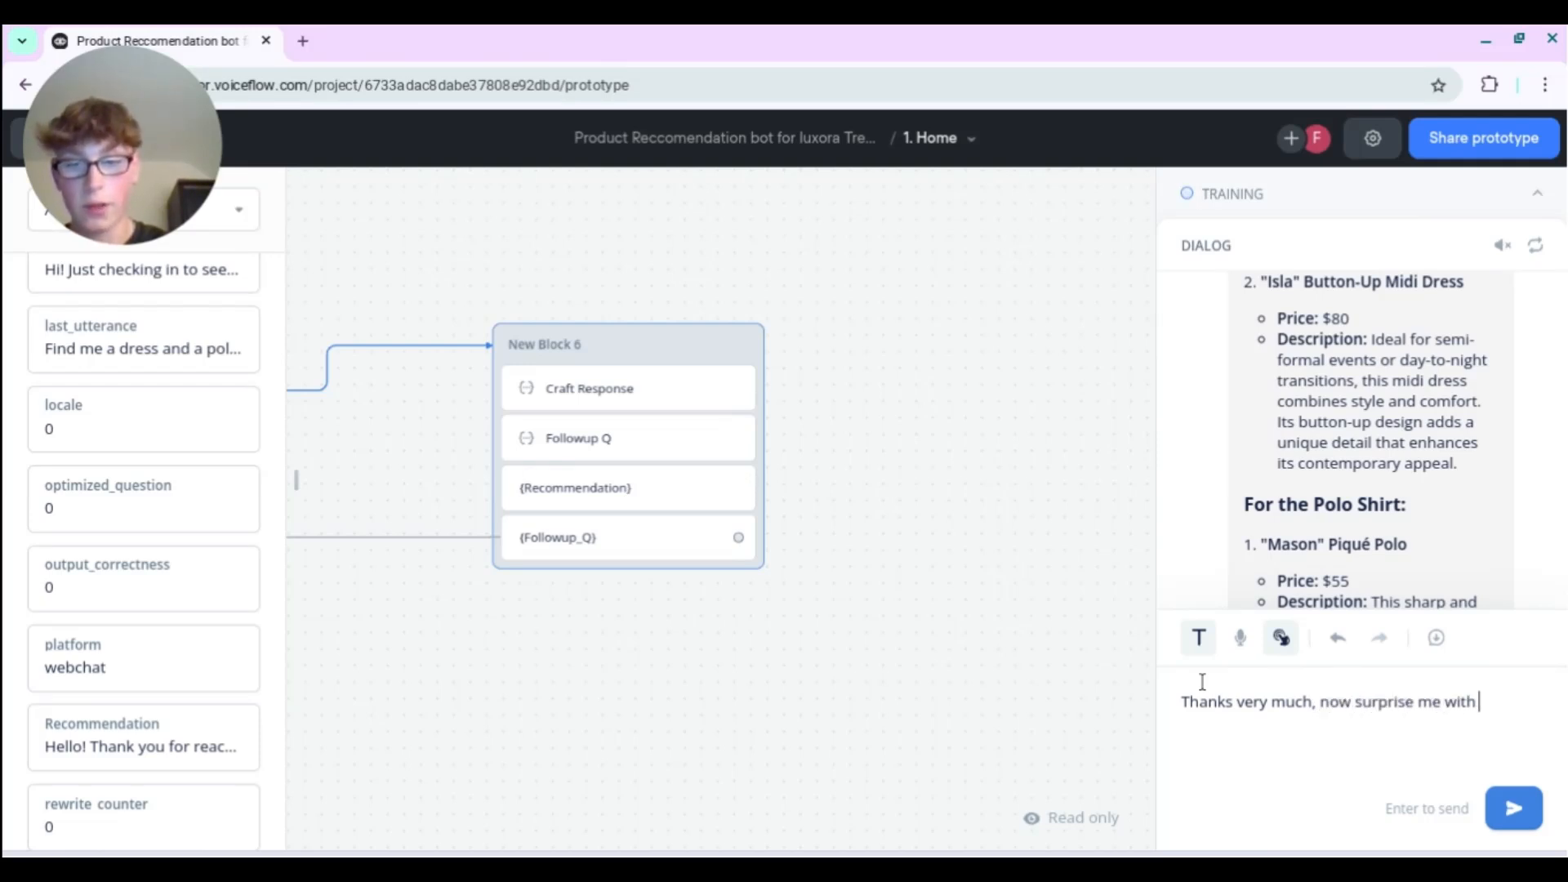
{"action": "type", "text": "a random r"}
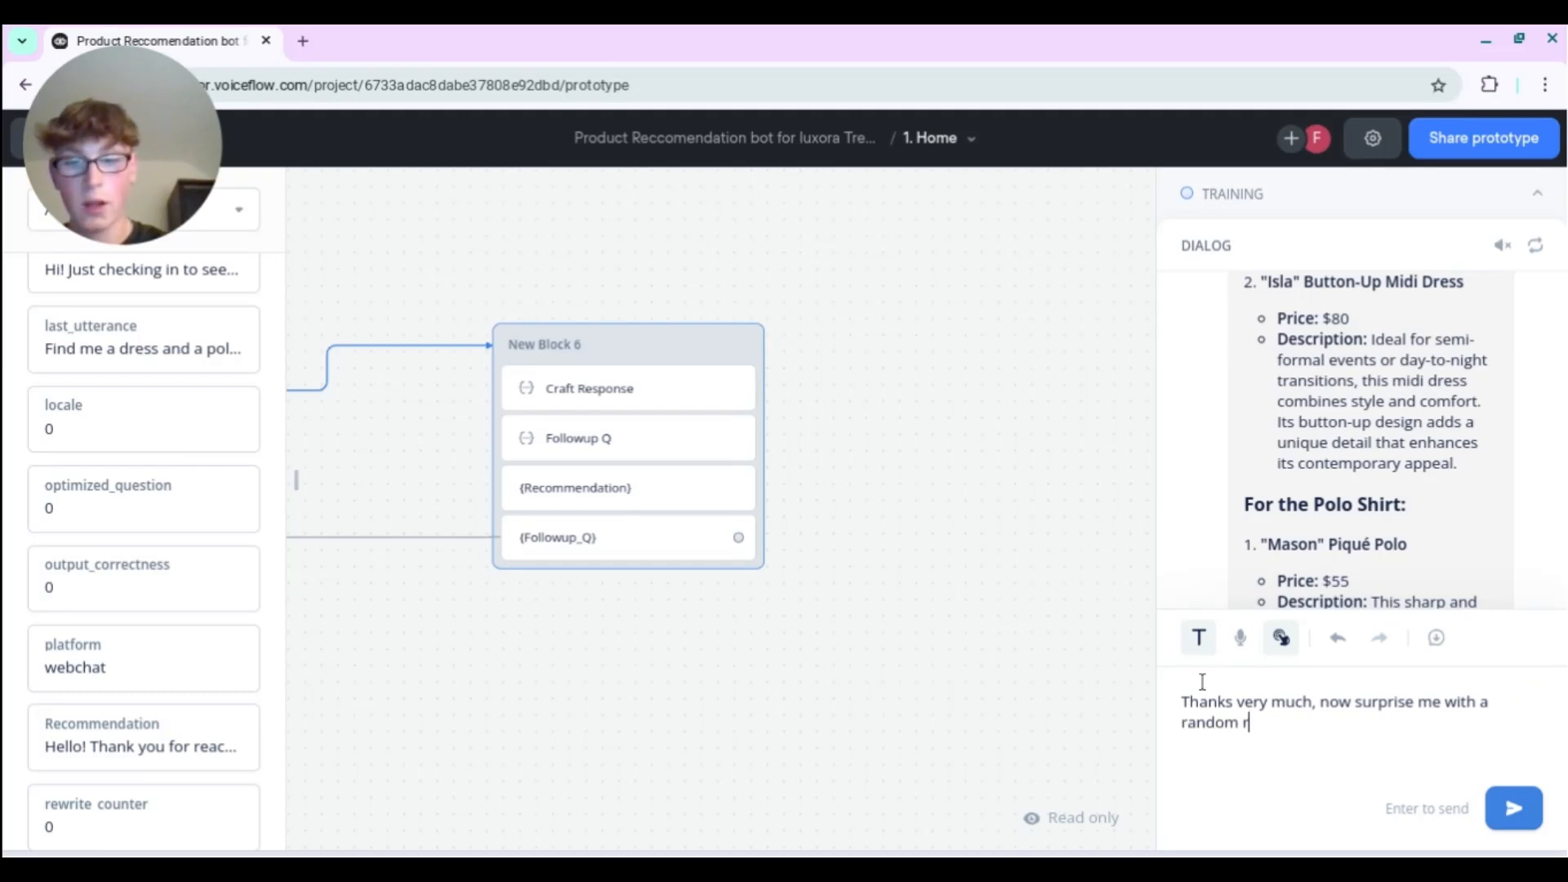
{"action": "type", "text": "ecommendation"}
{"action": "key", "text": "Return"}
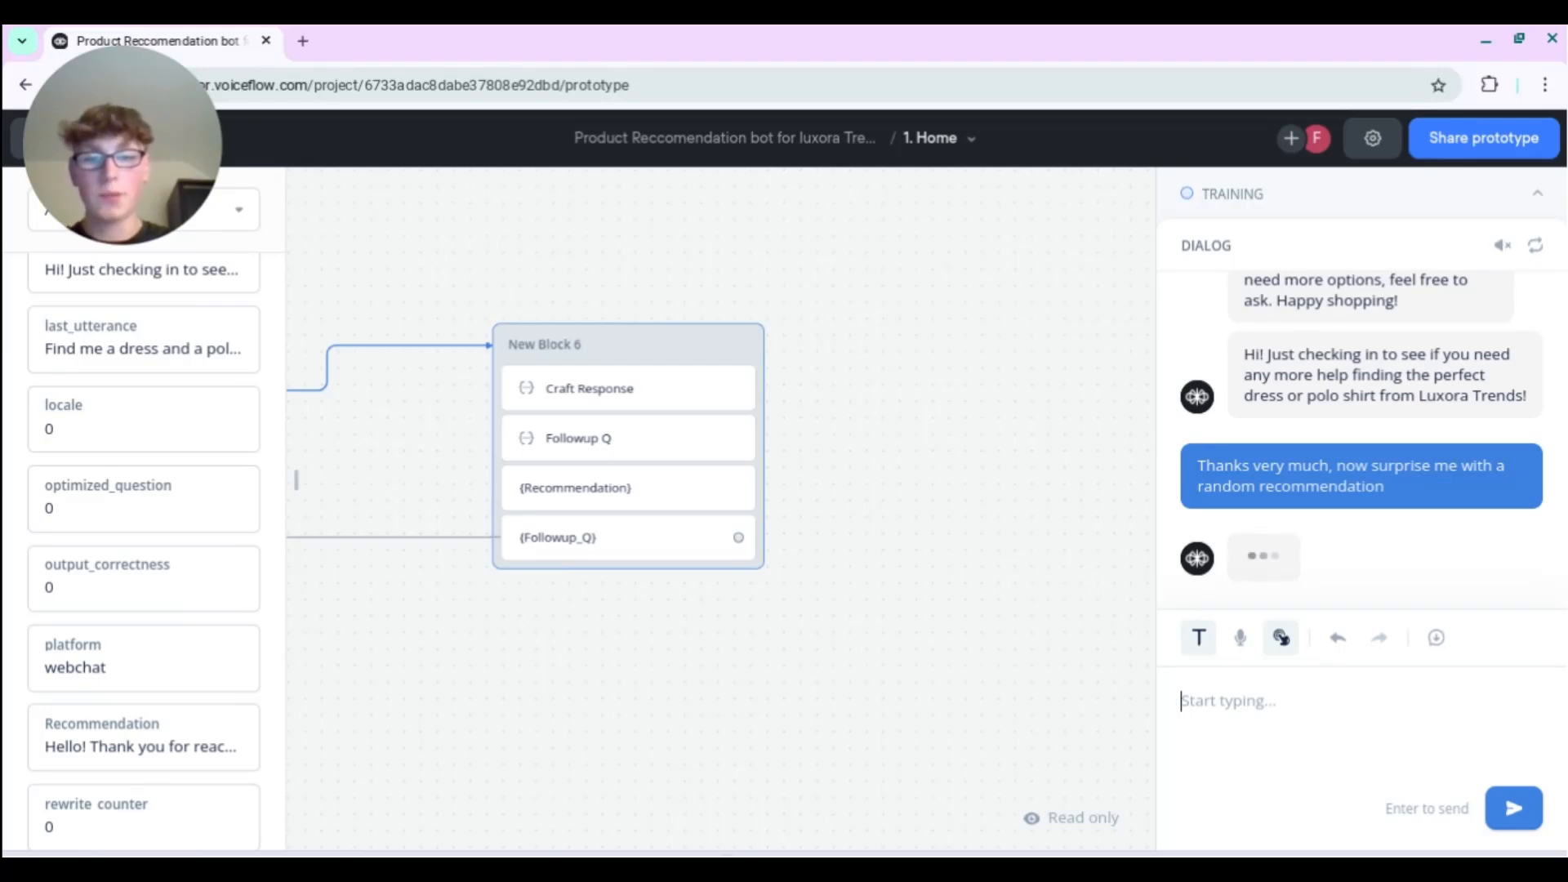
- Switch to the knowledge base document in Google Docs and skim its menswear, footwear, accessories, contact information and FAQ sections
{"action": "left_click", "coordinate": [726, 856]}
{"action": "scroll", "coordinate": [734, 691], "scroll_direction": "down", "scroll_amount": 11}
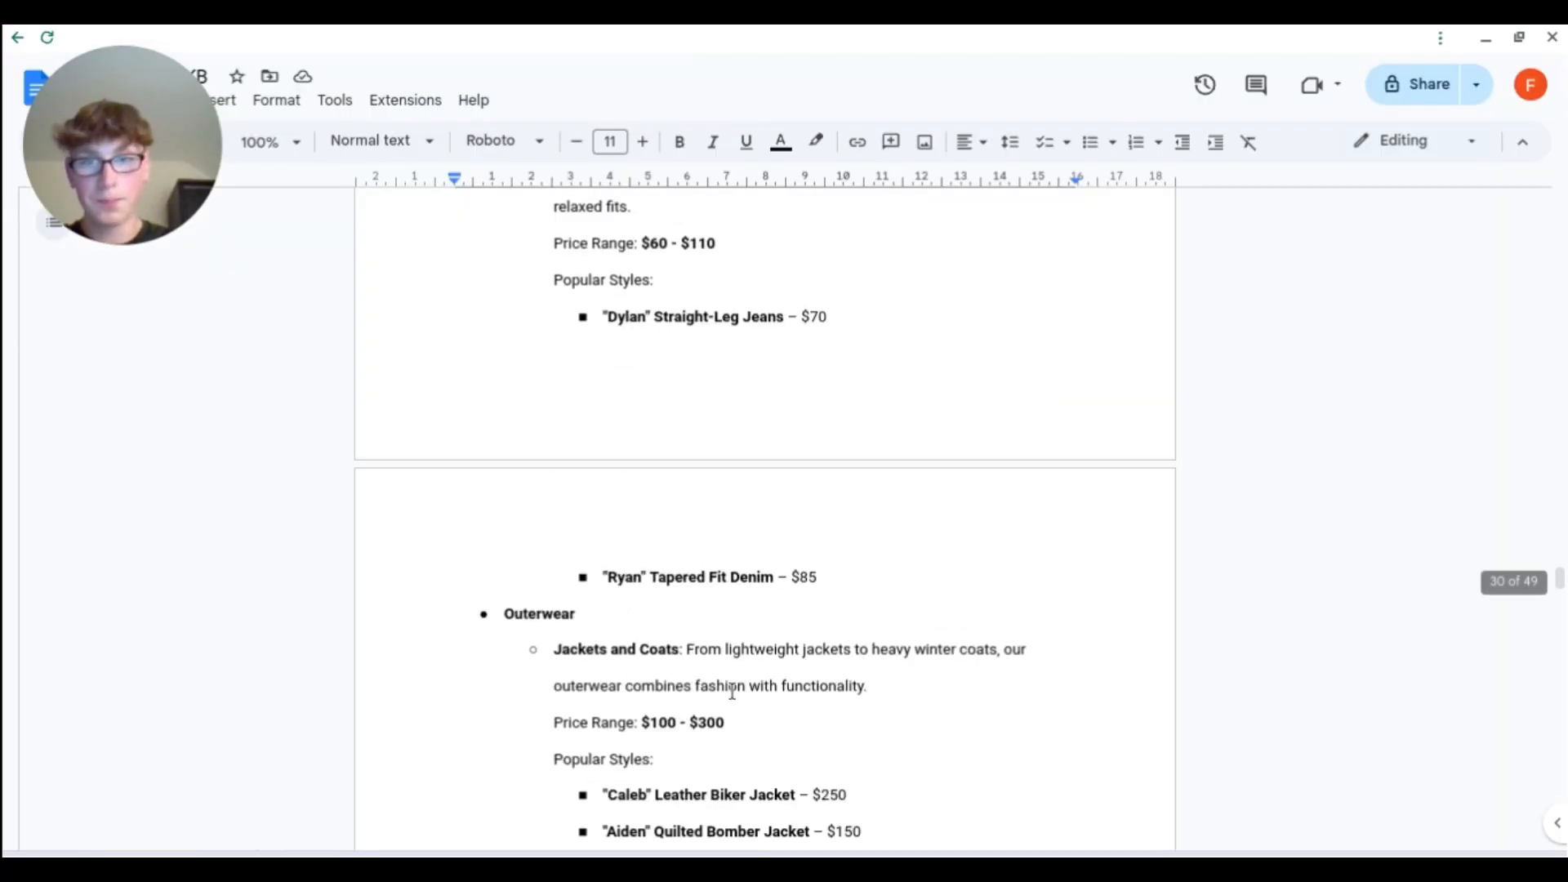
{"action": "scroll", "coordinate": [742, 614], "scroll_direction": "down", "scroll_amount": 15}
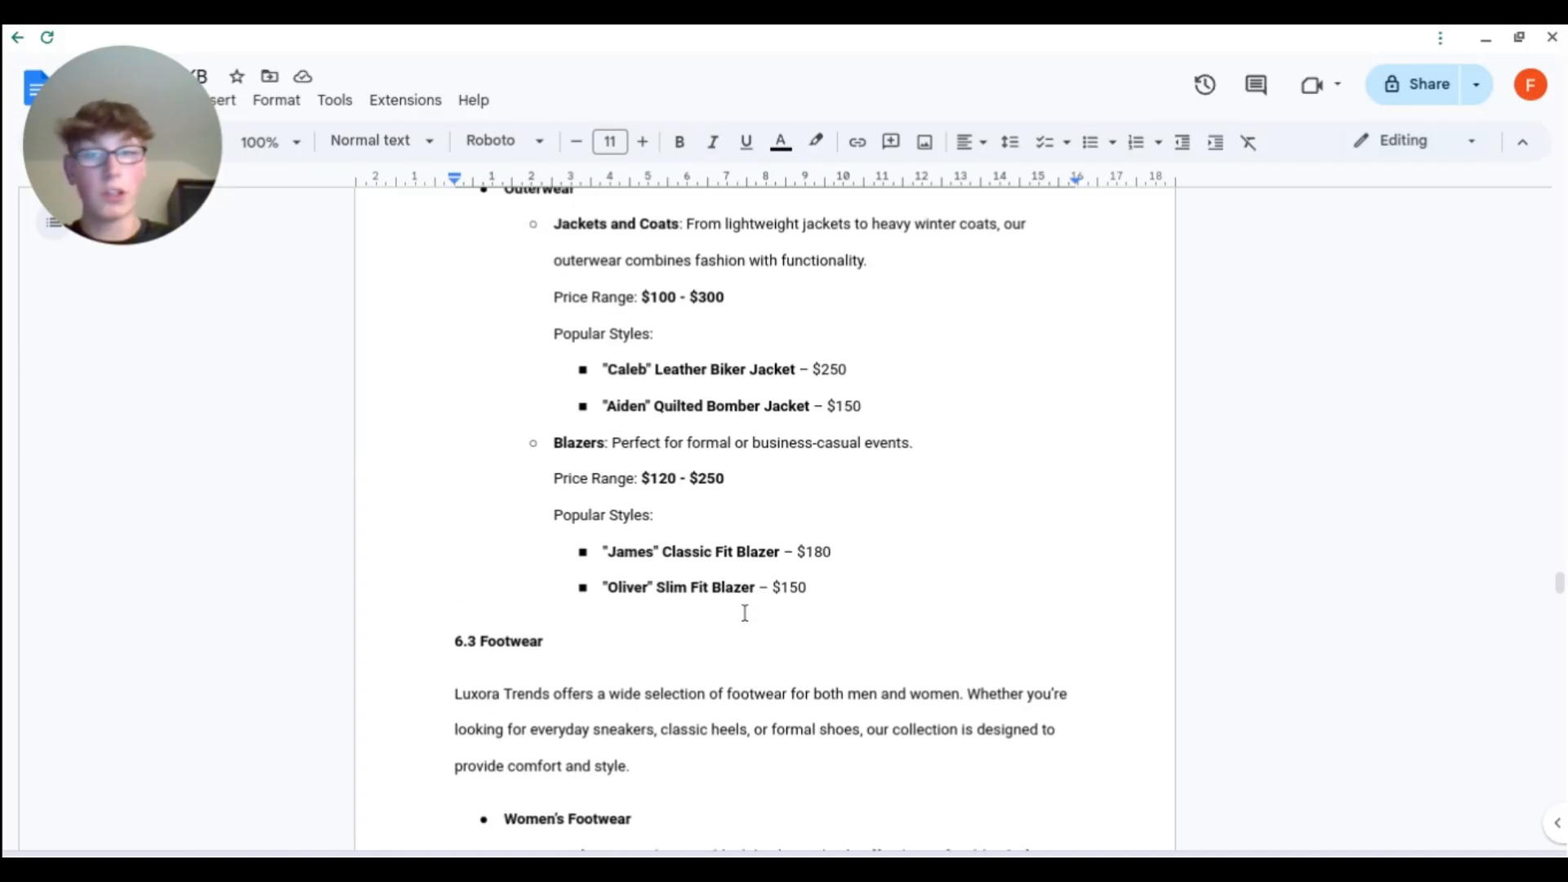
{"action": "scroll", "coordinate": [1560, 588], "scroll_direction": "down", "scroll_amount": 5}
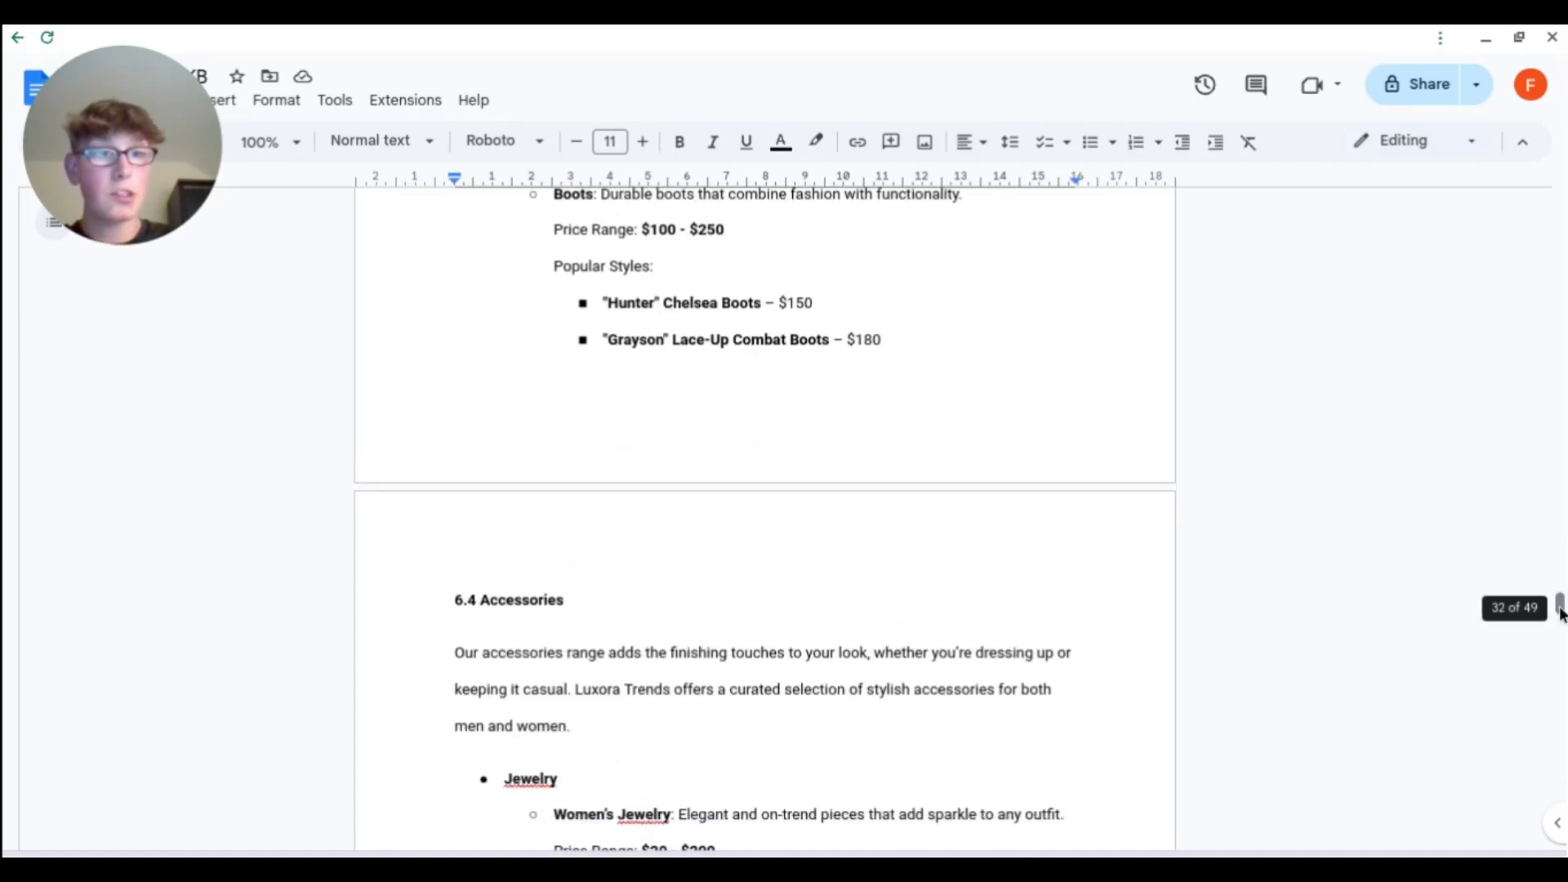
{"action": "left_click_drag", "start_coordinate": [1560, 600], "coordinate": [1559, 290]}
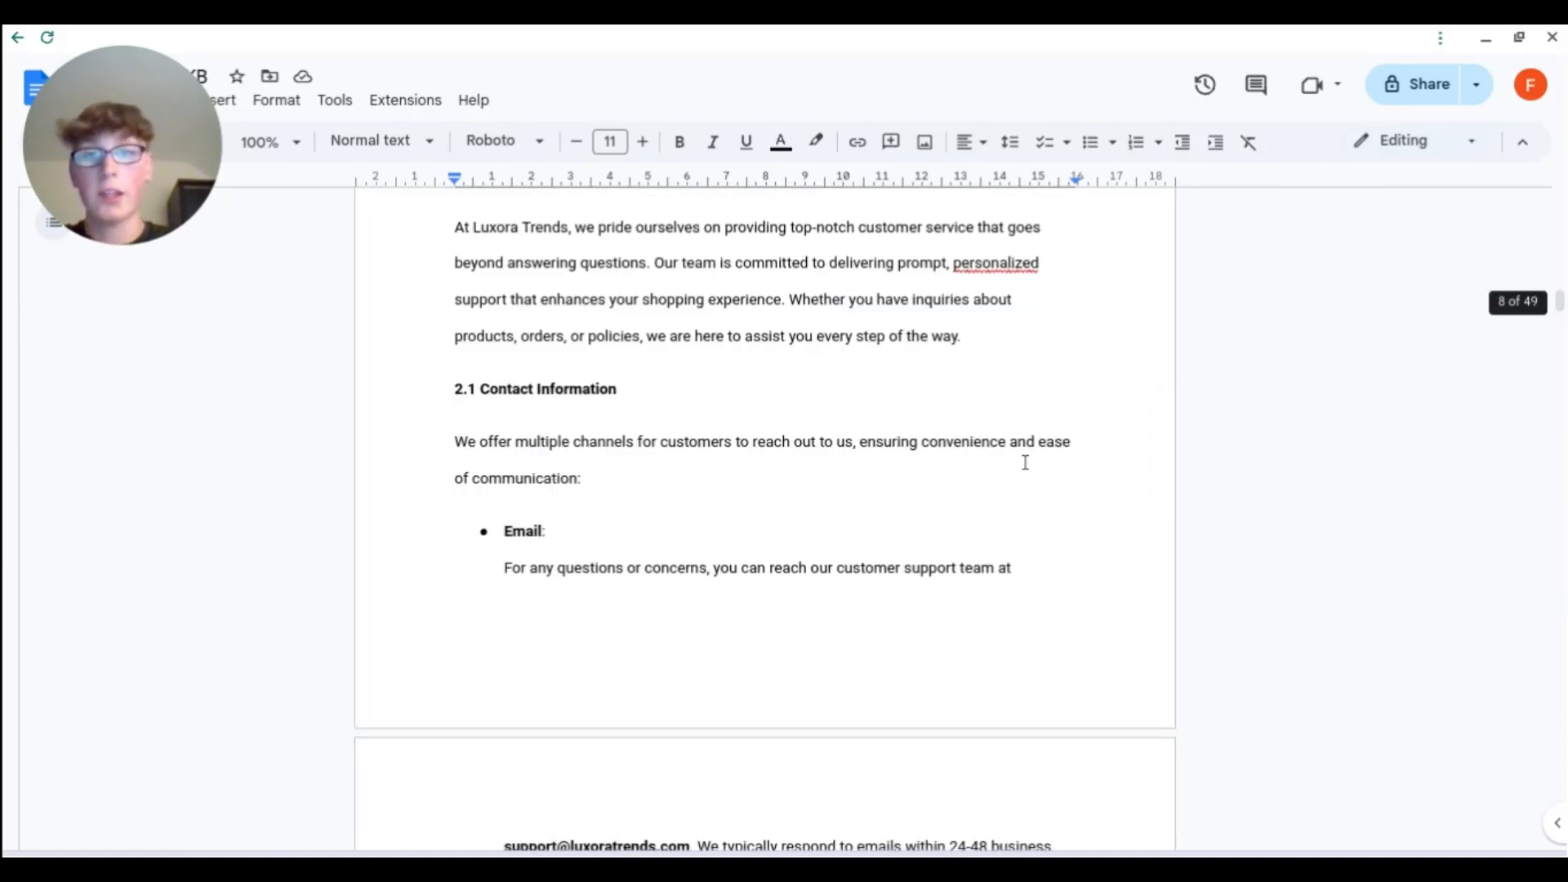
{"action": "scroll", "coordinate": [711, 457], "scroll_direction": "down", "scroll_amount": 12}
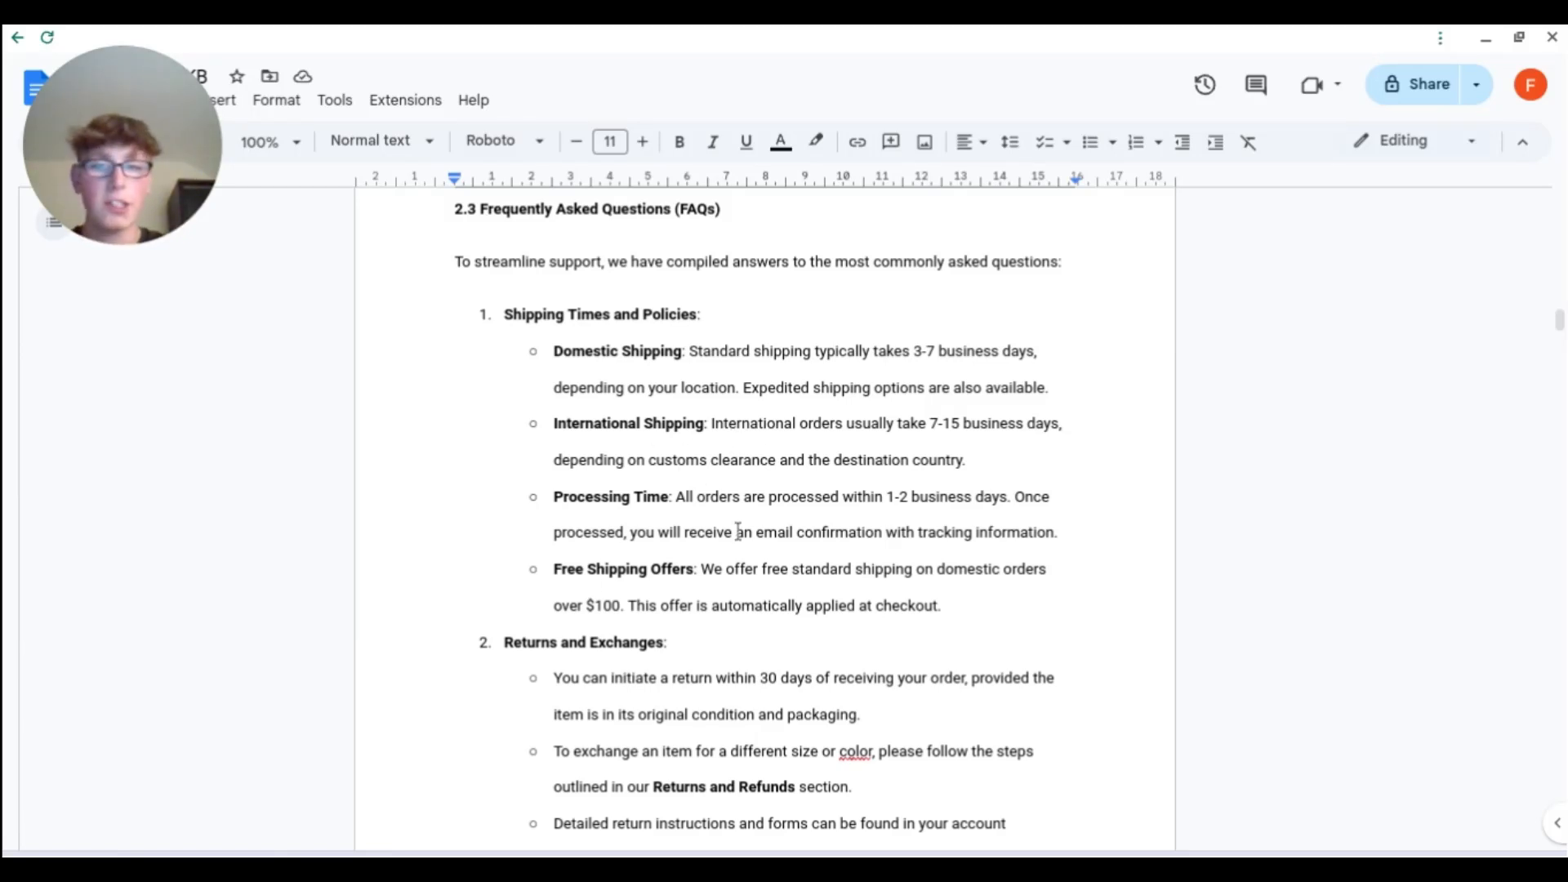
- Switch back to the Voiceflow test and review the agent's random recommendation alongside the earlier dress and polo shirt reply and logged variable changes
{"action": "left_click", "coordinate": [583, 866]}
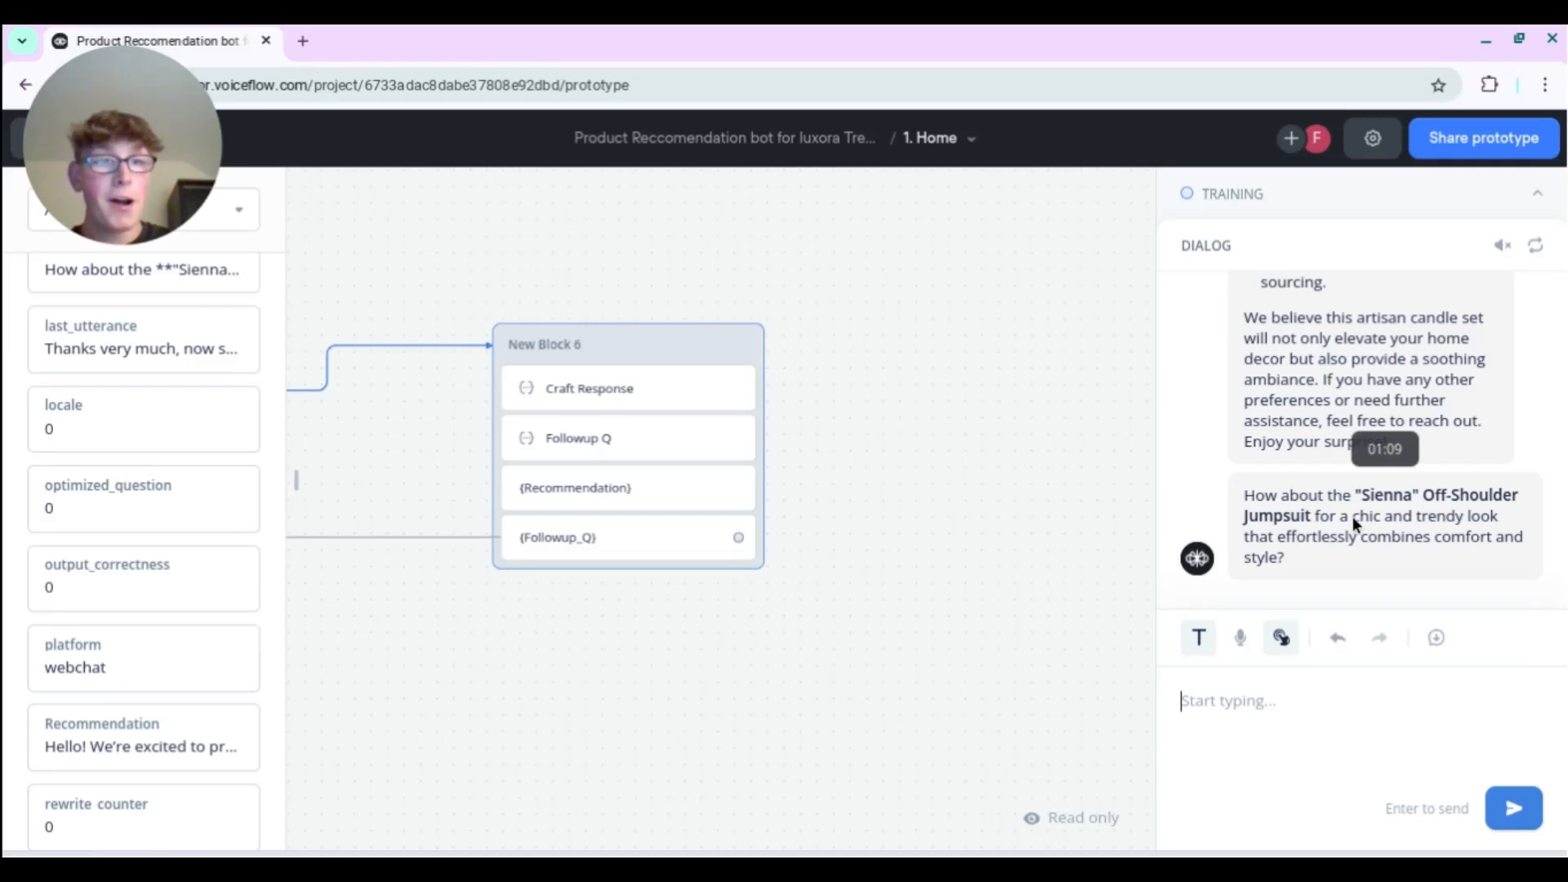
{"action": "scroll", "coordinate": [1330, 531], "scroll_direction": "up", "scroll_amount": 10}
{"action": "scroll", "coordinate": [1325, 519], "scroll_direction": "up", "scroll_amount": 3}
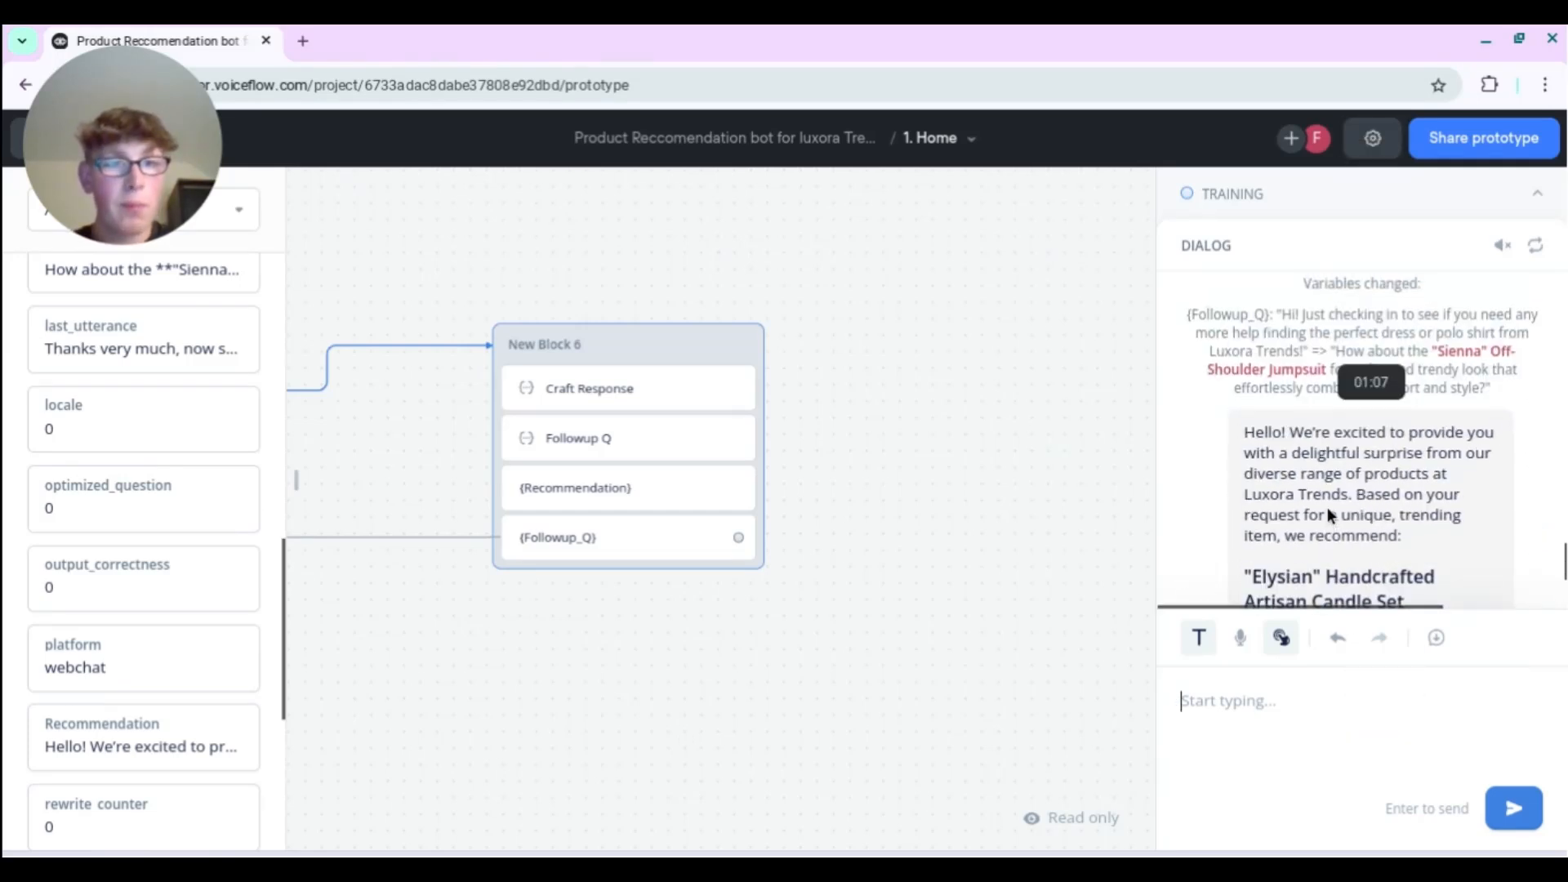
{"action": "scroll", "coordinate": [1374, 472], "scroll_direction": "down", "scroll_amount": 1}
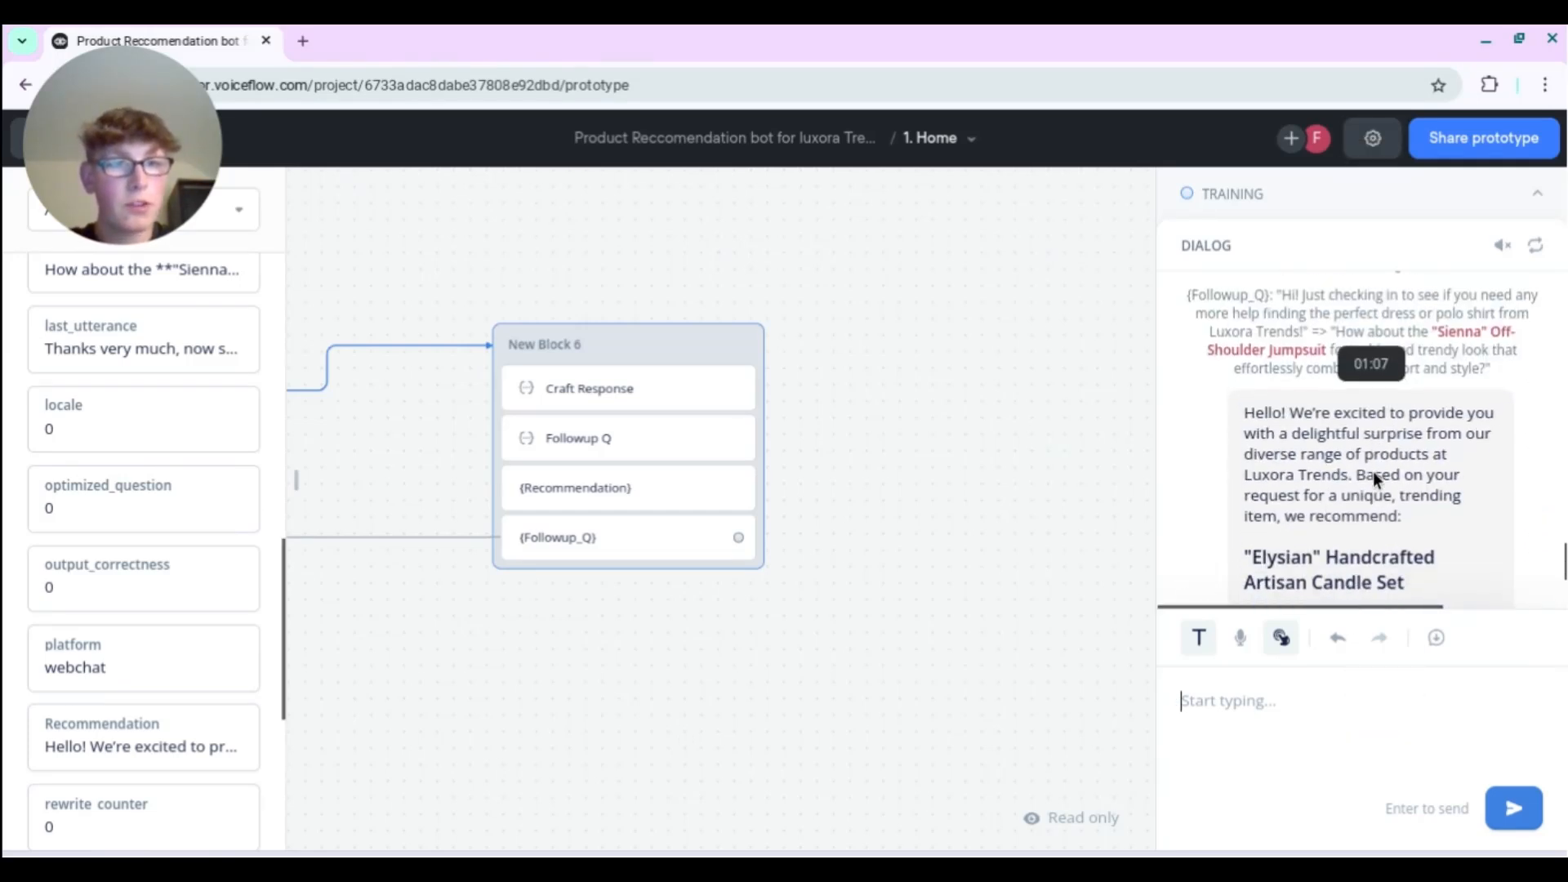
{"action": "scroll", "coordinate": [1389, 433], "scroll_direction": "up", "scroll_amount": 5}
{"action": "scroll", "coordinate": [1395, 438], "scroll_direction": "up", "scroll_amount": 15}
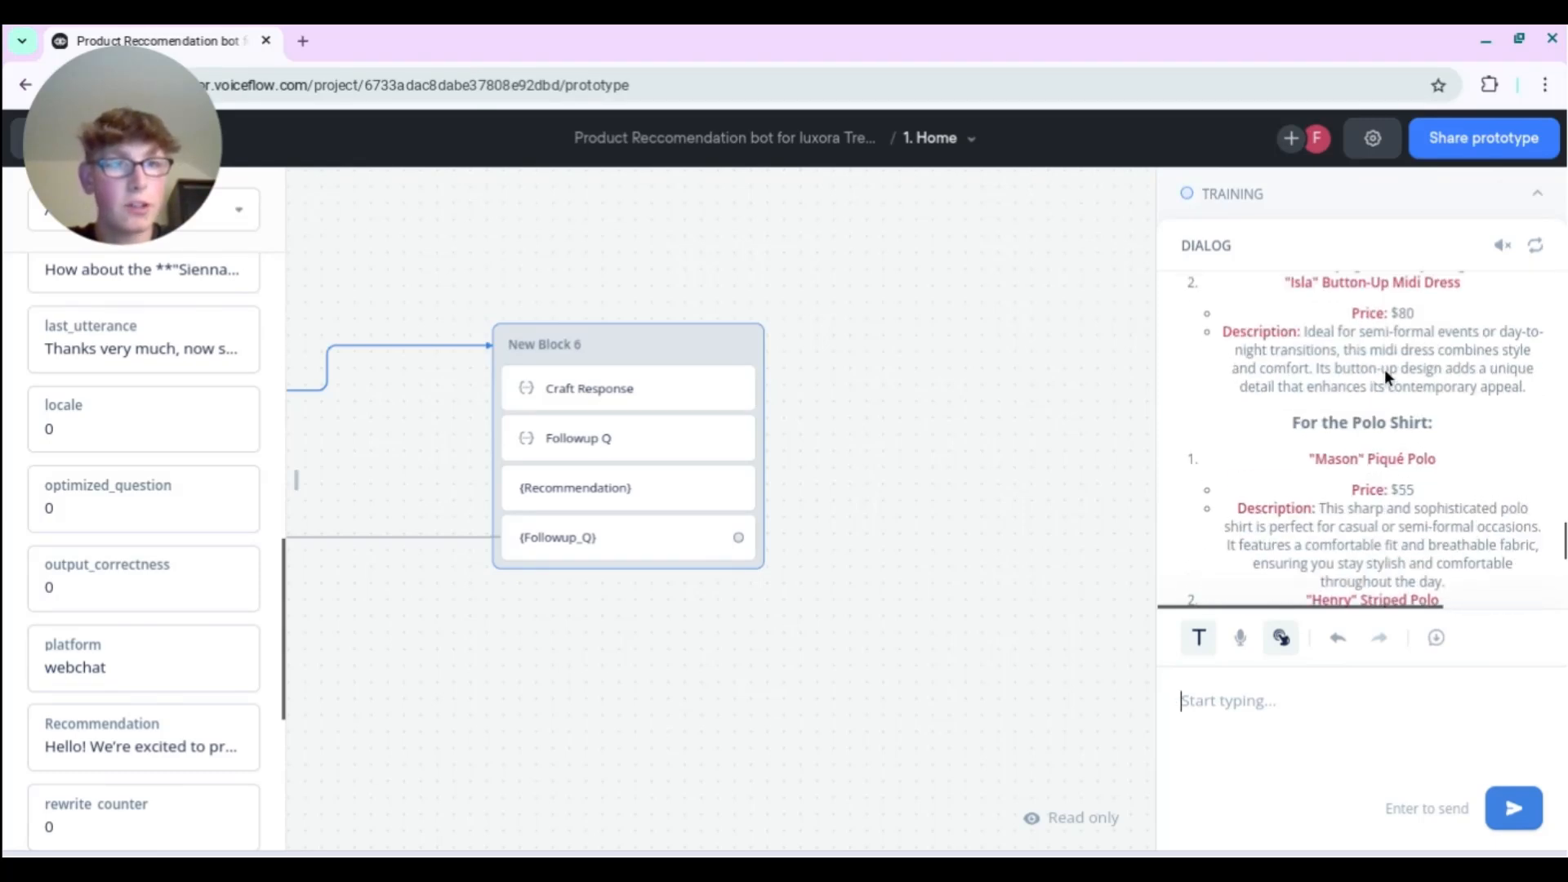
{"action": "scroll", "coordinate": [1458, 394], "scroll_direction": "down", "scroll_amount": 12}
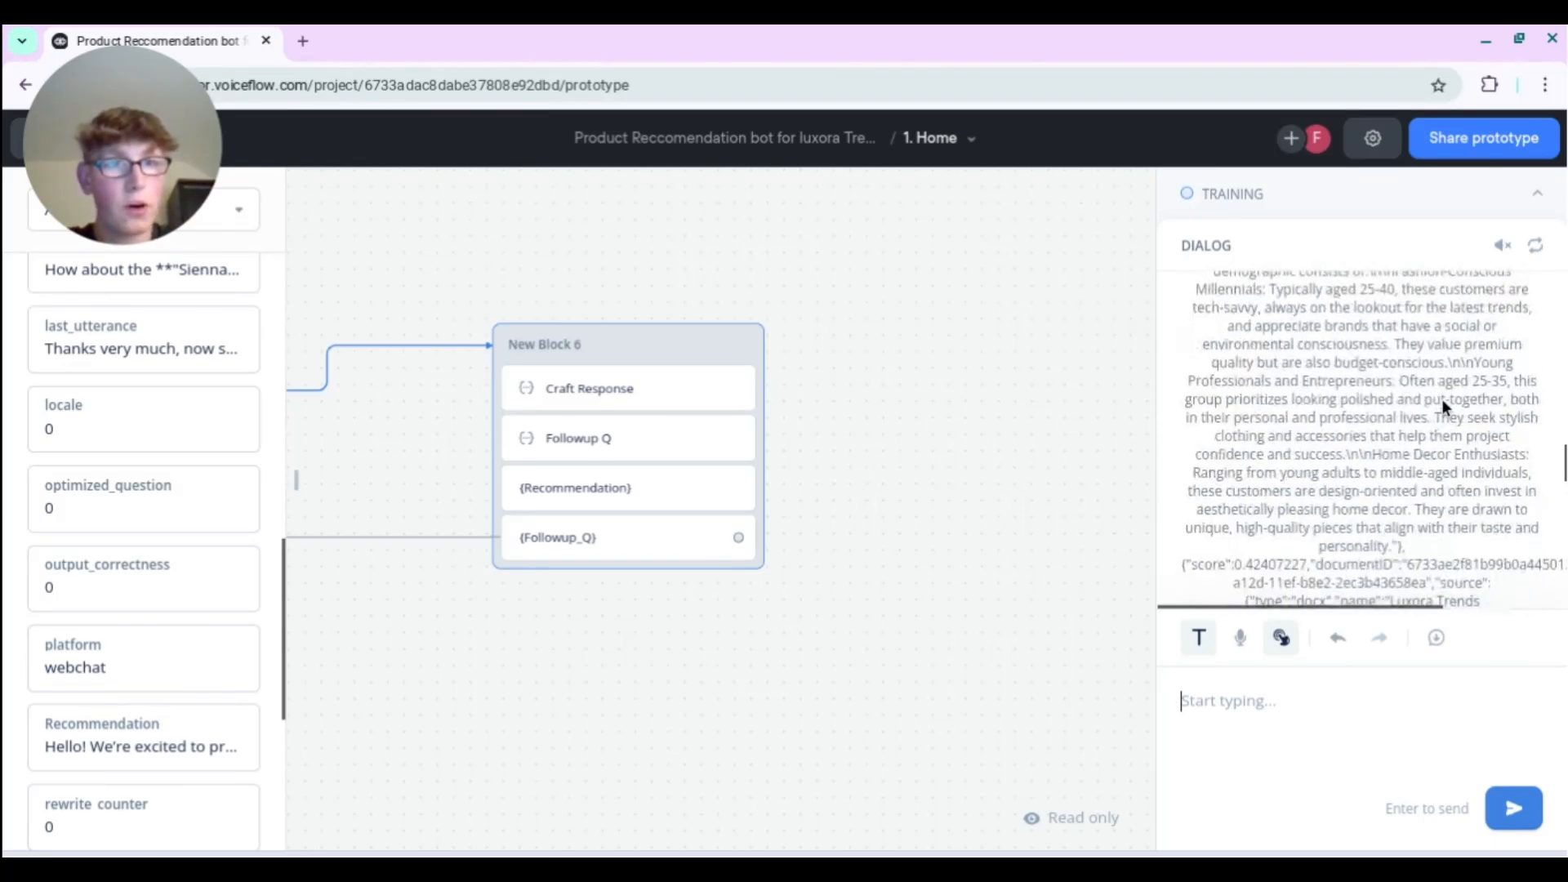
{"action": "scroll", "coordinate": [1477, 446], "scroll_direction": "up", "scroll_amount": 4}
{"action": "scroll", "coordinate": [1466, 431], "scroll_direction": "down", "scroll_amount": 10}
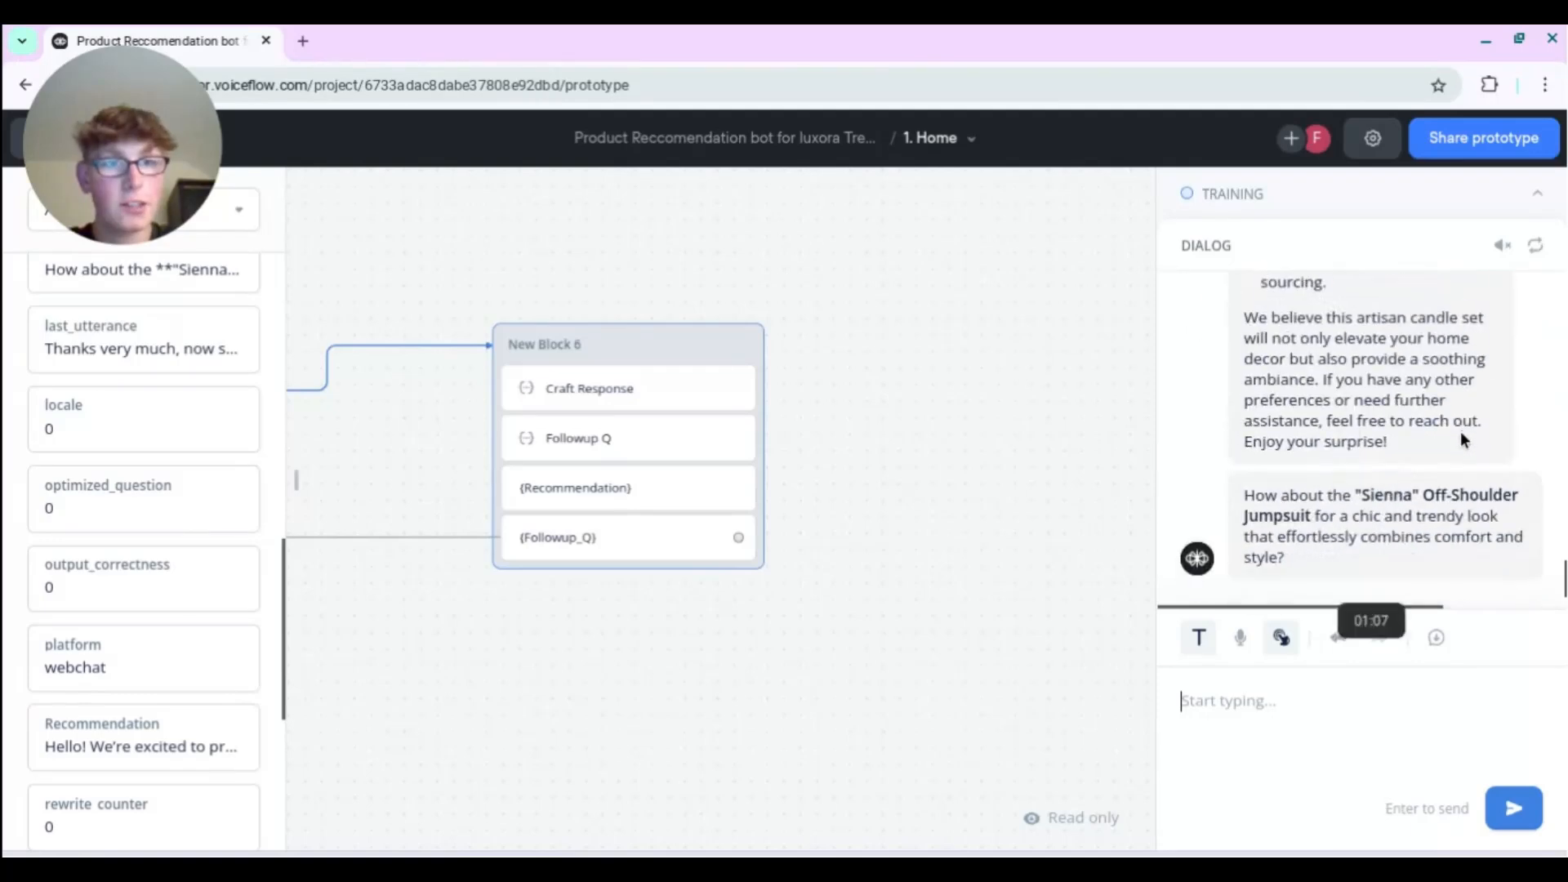
- Read the random recommendation in detail, including its price, description and the reasons given under "Why You'll Love It"
{"action": "scroll", "coordinate": [1456, 433], "scroll_direction": "up", "scroll_amount": 5}
{"action": "scroll", "coordinate": [1449, 430], "scroll_direction": "up", "scroll_amount": 5}
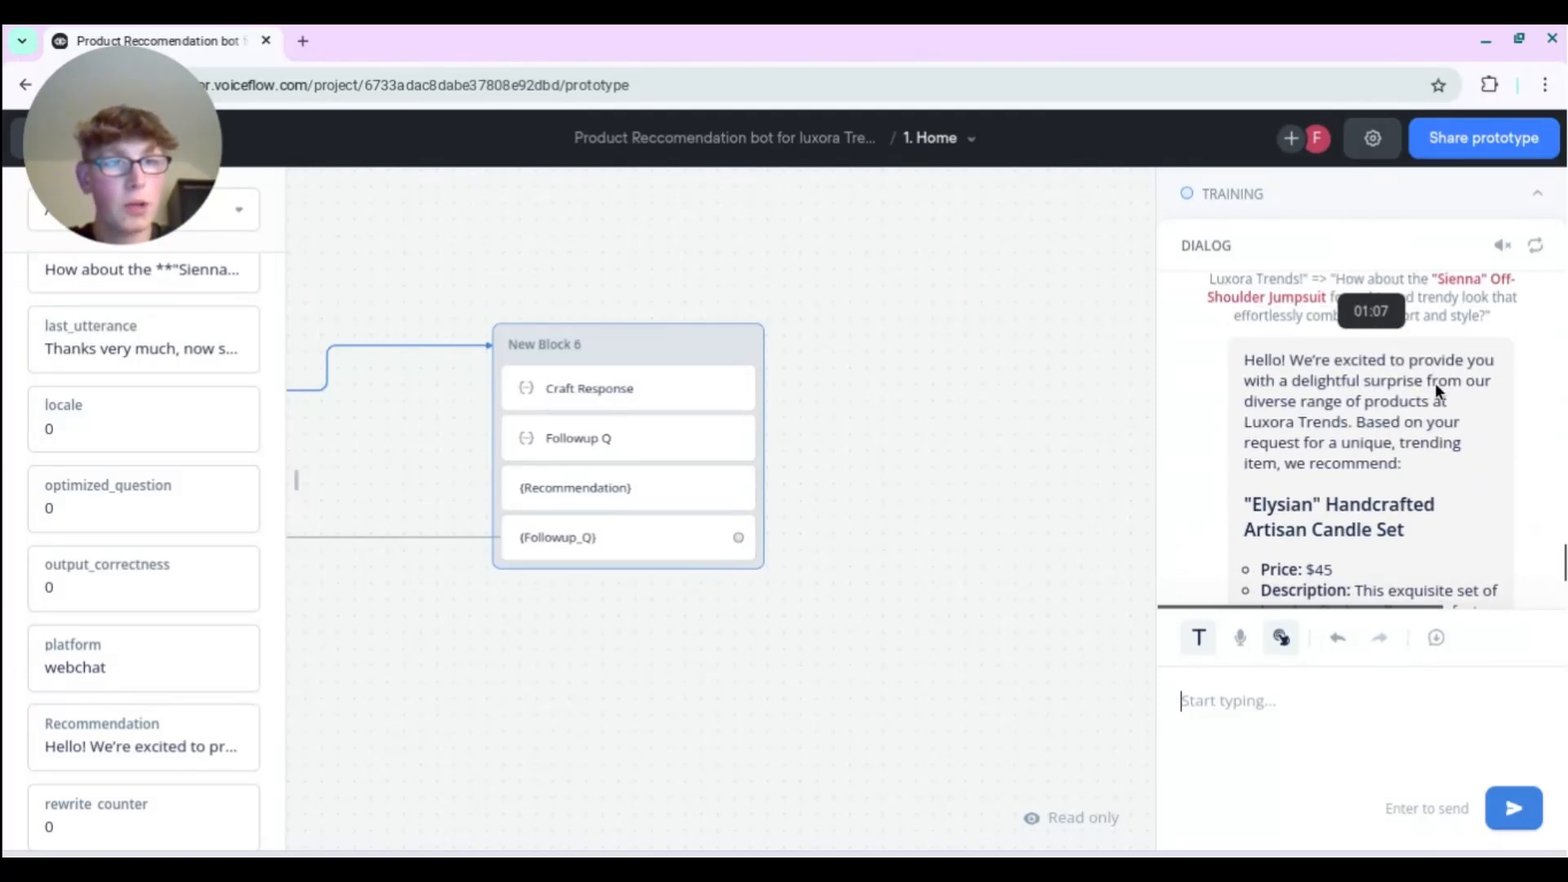
{"action": "scroll", "coordinate": [1434, 384], "scroll_direction": "down", "scroll_amount": 3}
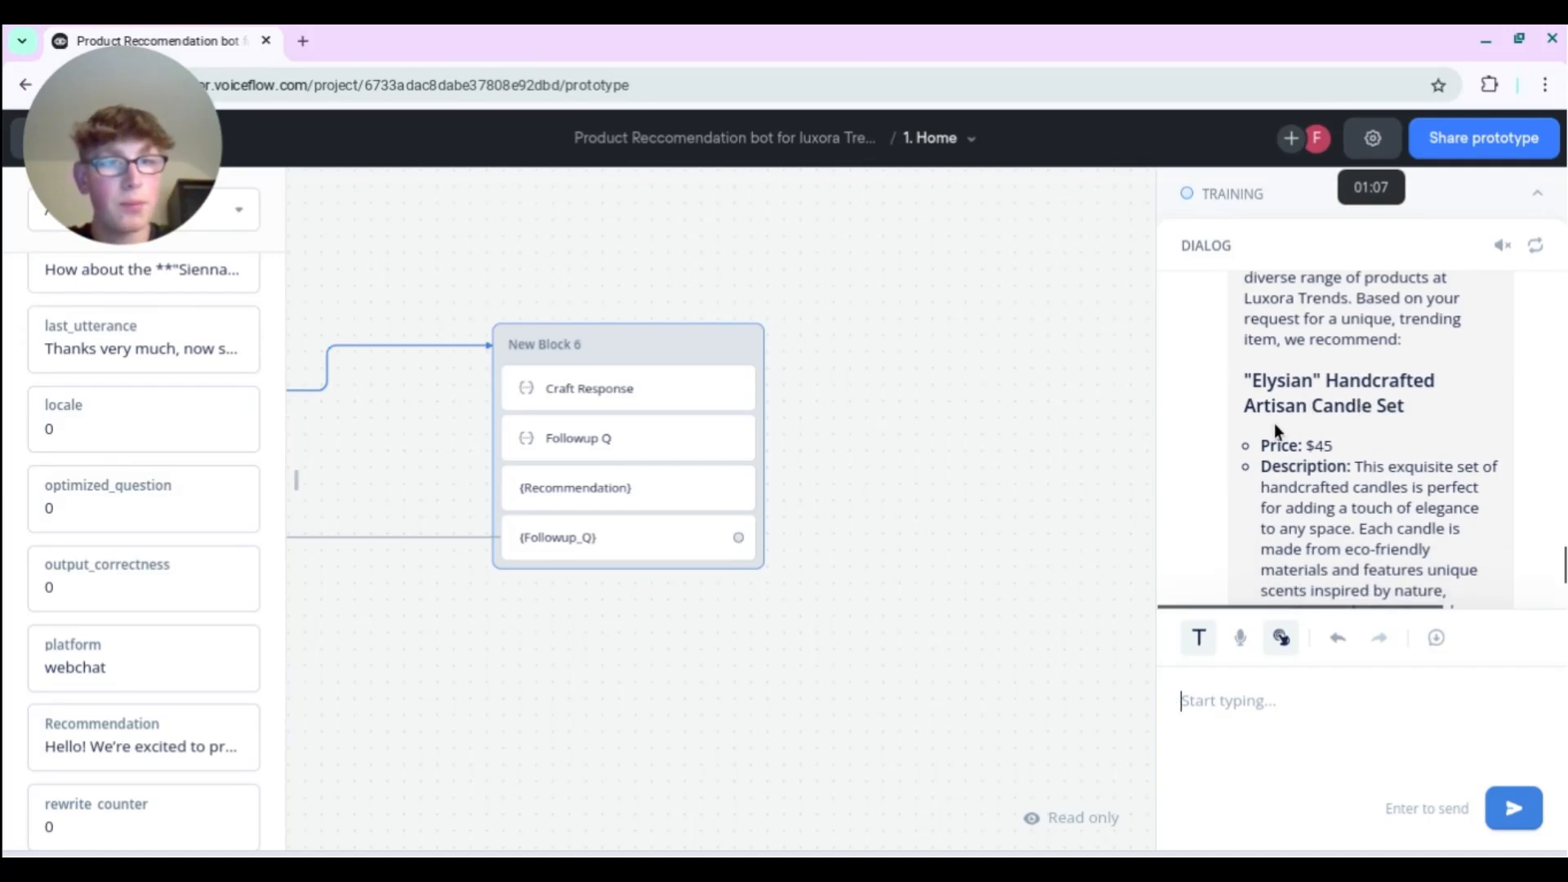
{"action": "scroll", "coordinate": [1275, 423], "scroll_direction": "down", "scroll_amount": 1}
{"action": "scroll", "coordinate": [1448, 413], "scroll_direction": "down", "scroll_amount": 8}
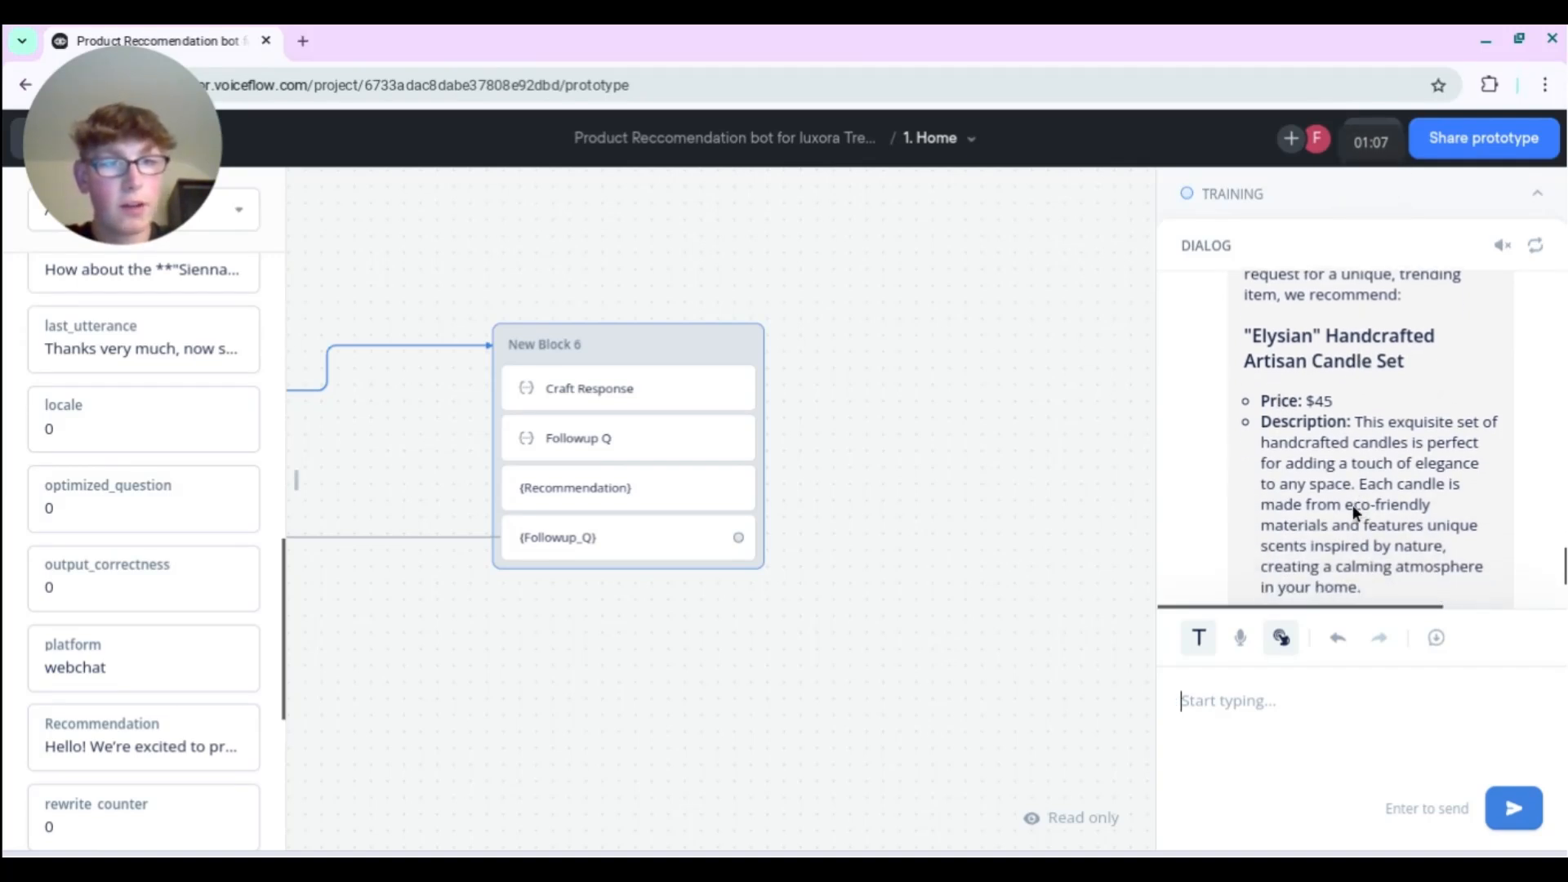
{"action": "scroll", "coordinate": [1385, 453], "scroll_direction": "down", "scroll_amount": 2}
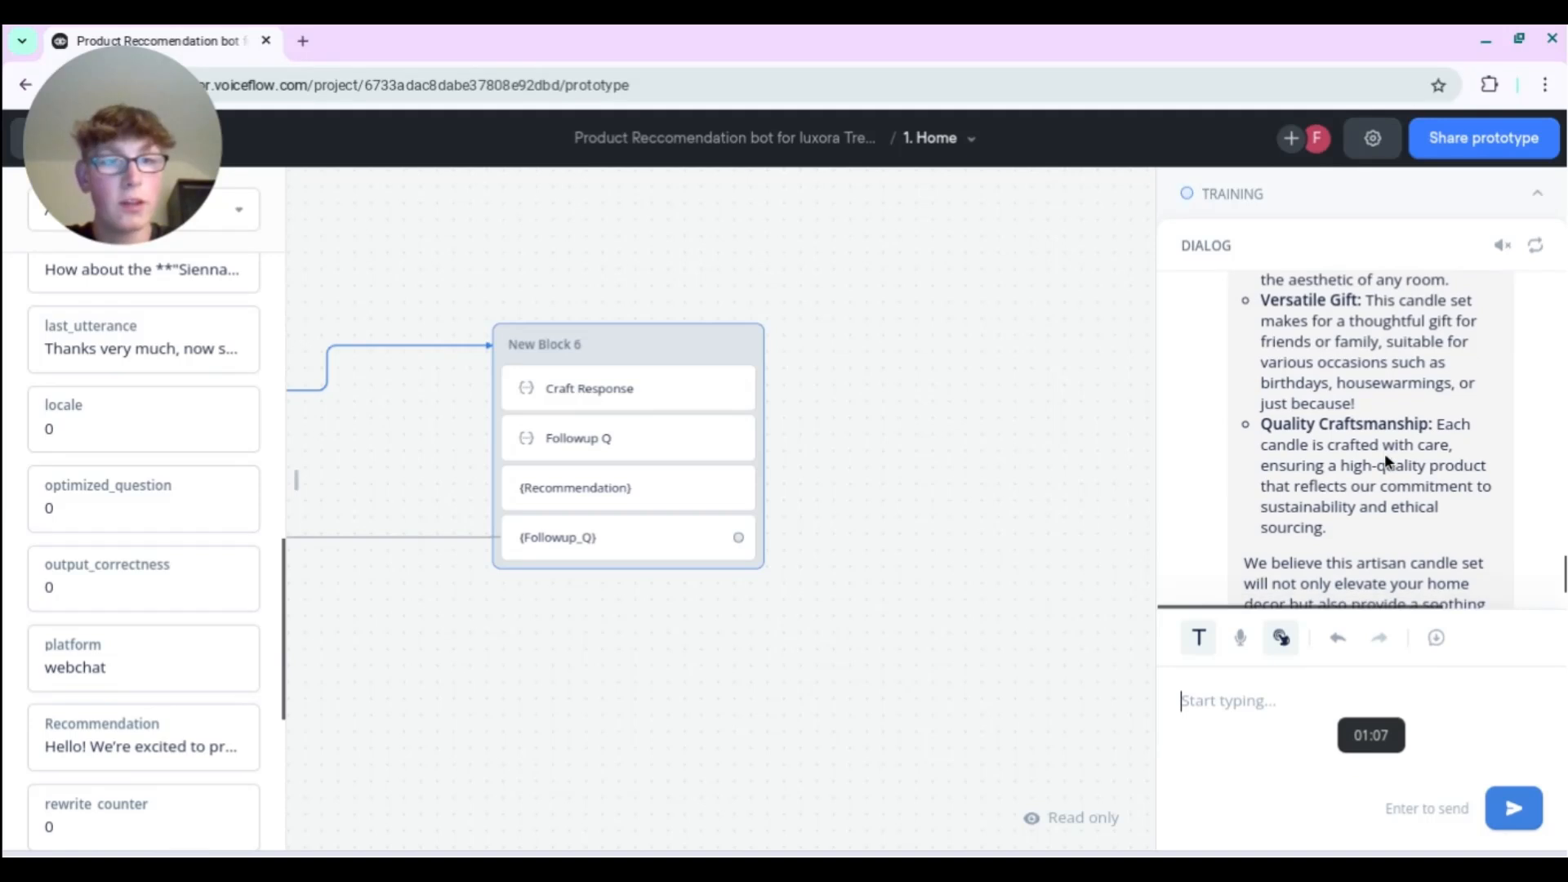
{"action": "scroll", "coordinate": [1385, 453], "scroll_direction": "up", "scroll_amount": 5}
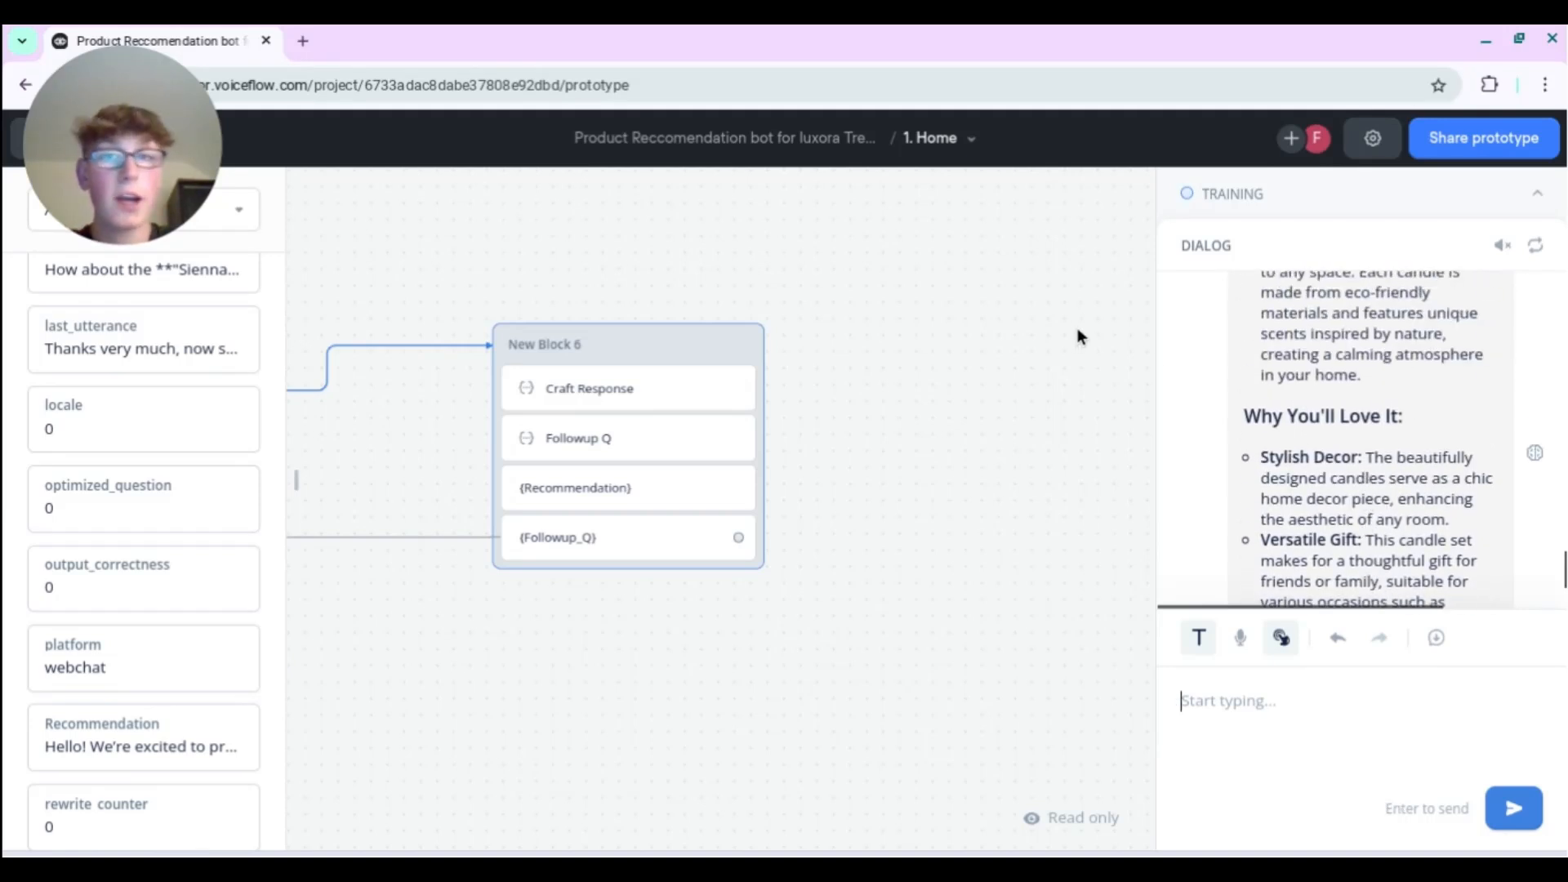
- Exit the test and review the complete Home workflow on the canvas, from the Intro block through to New Block 6
{"action": "left_click_drag", "start_coordinate": [56, 90], "coordinate": [1382, 98]}
{"action": "left_click", "coordinate": [18, 141]}
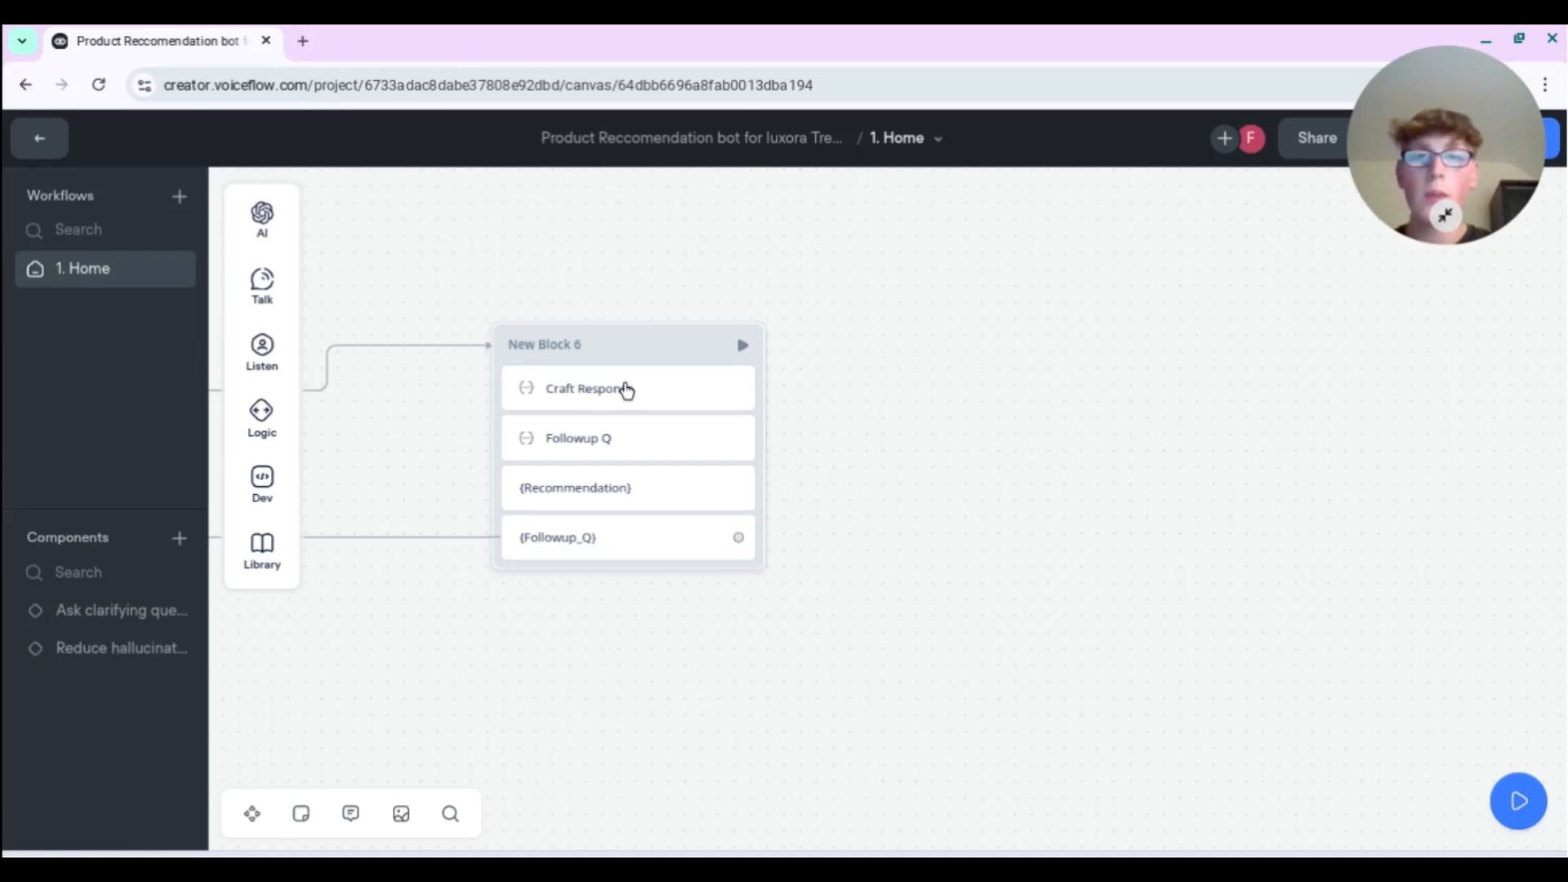
{"action": "scroll", "coordinate": [625, 389], "scroll_direction": "down", "scroll_amount": 4}
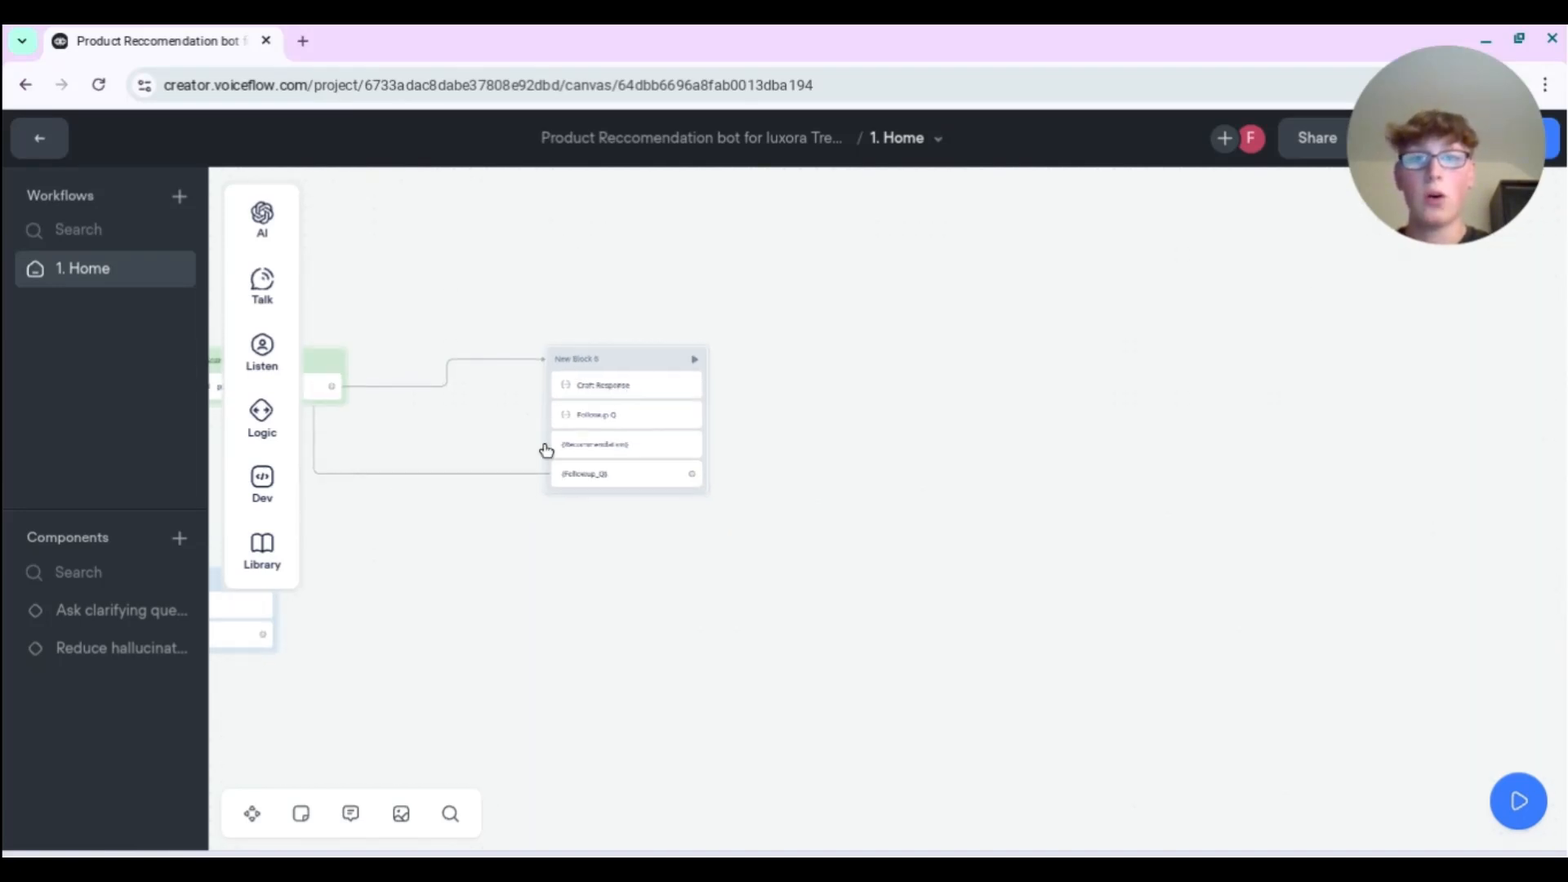
{"action": "left_click_drag", "start_coordinate": [443, 507], "coordinate": [1162, 553]}
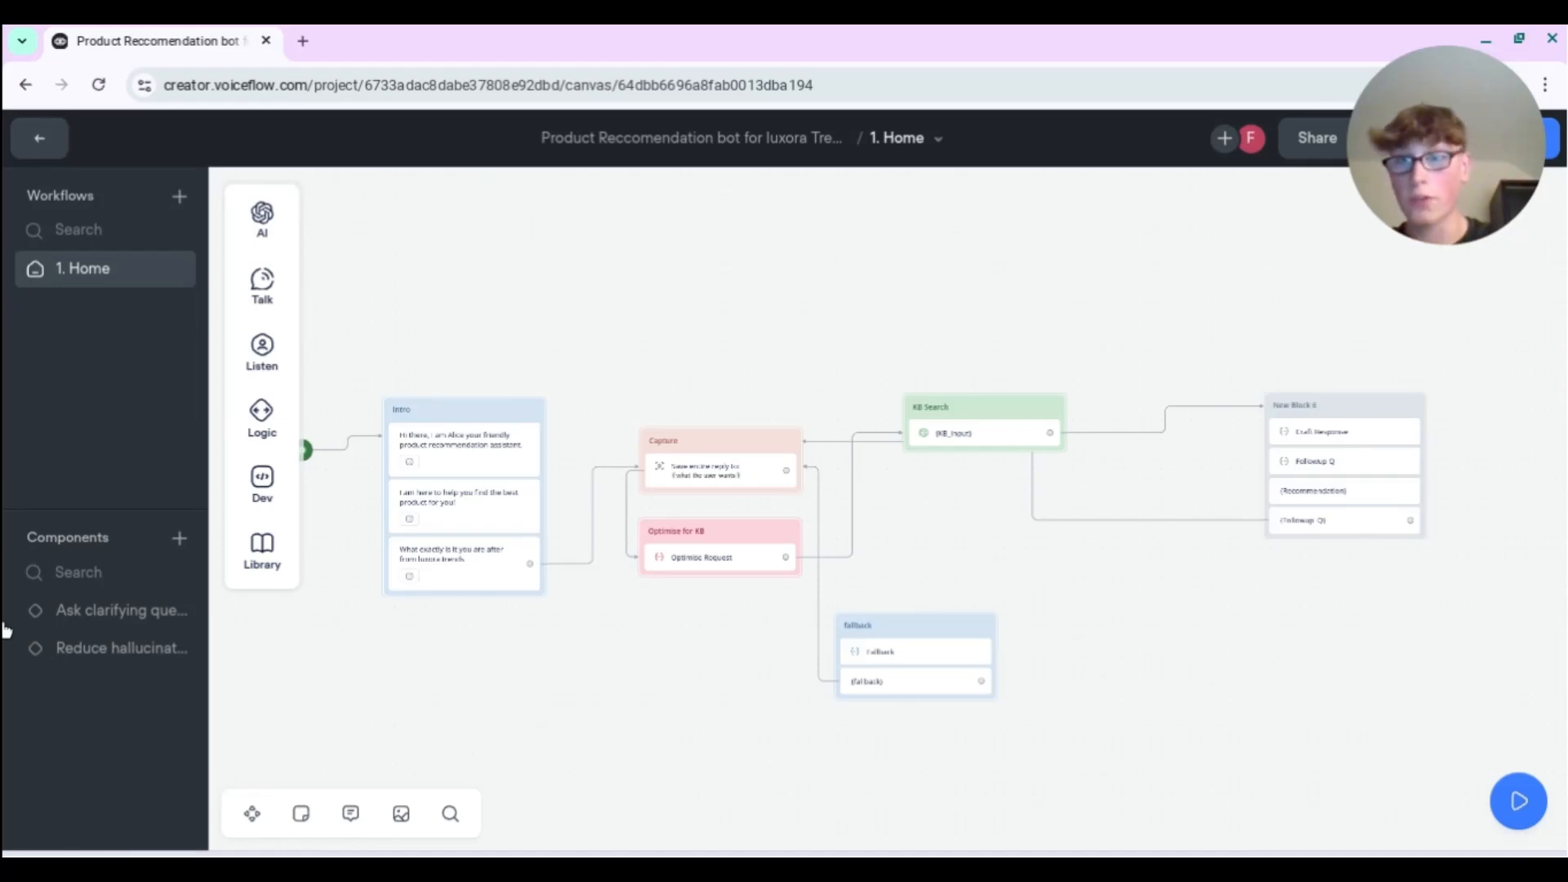
- Leave the Home workflow canvas and open the project's overview of all workflows
{"action": "left_click", "coordinate": [17, 146]}
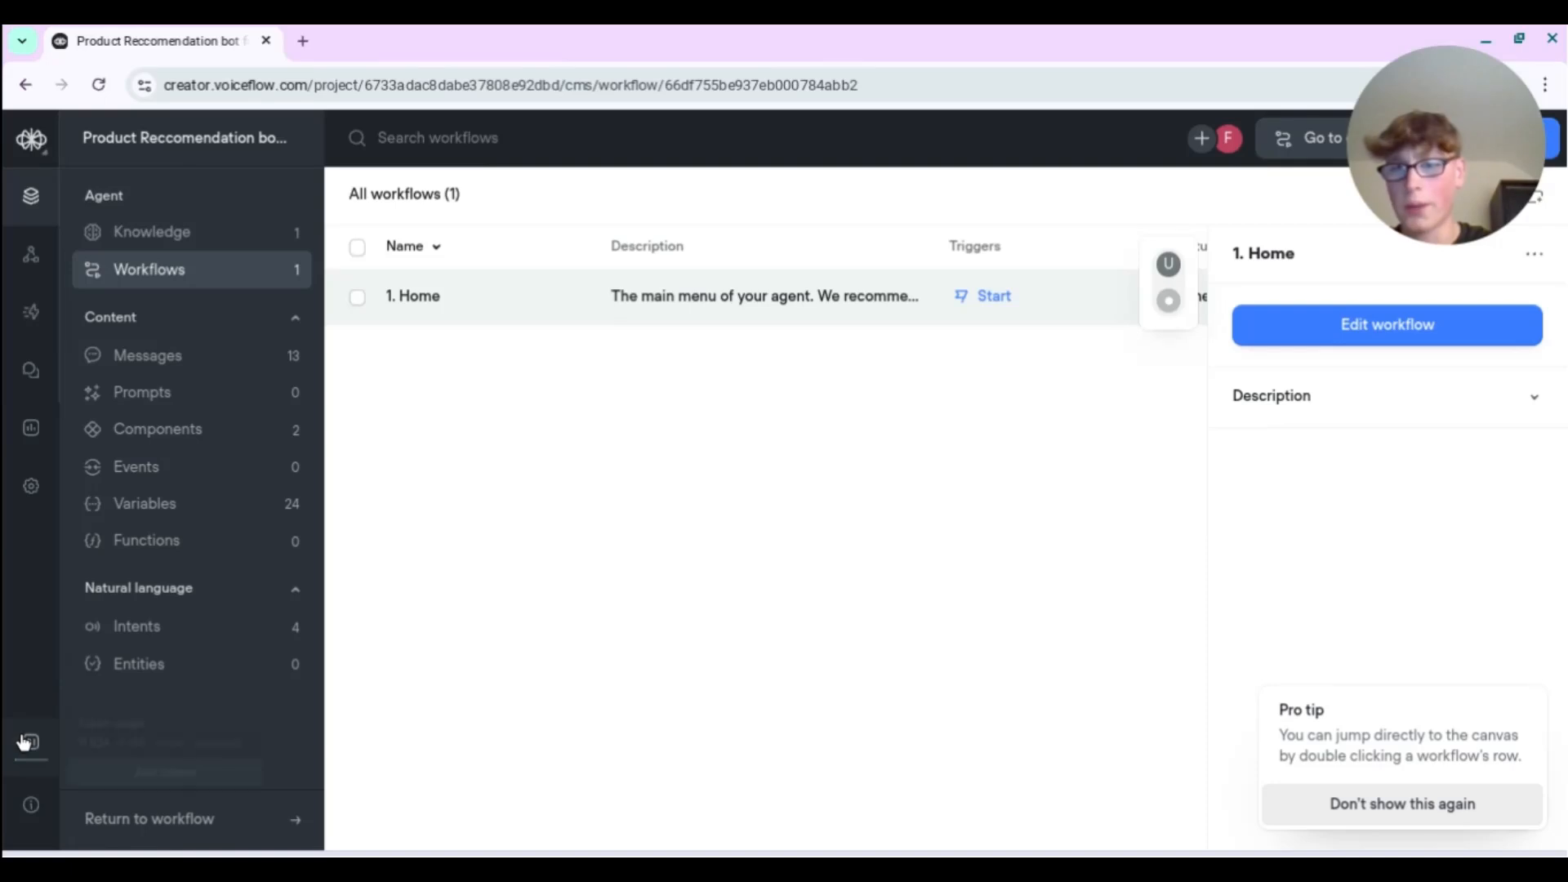